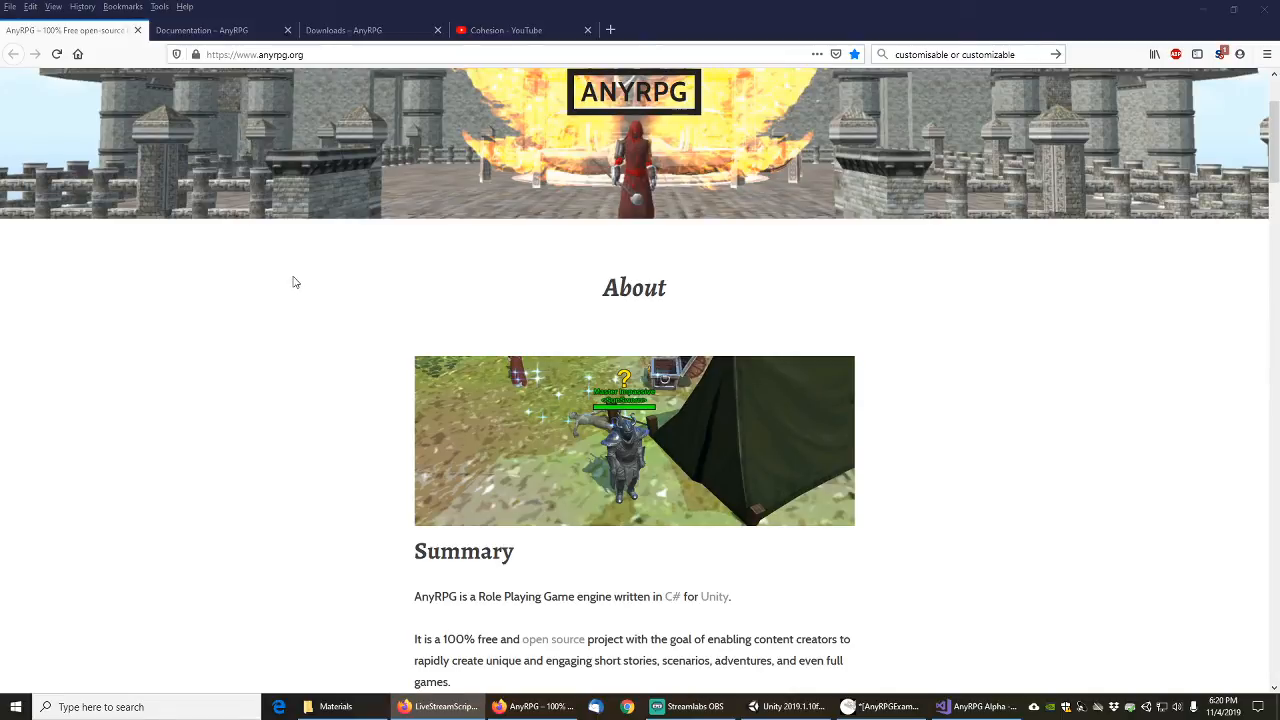
Step: Review the AnyRPG documentation and downloads pages, the linked GitHub source code repository, and the Cohesion YouTube channel
click(228, 31)
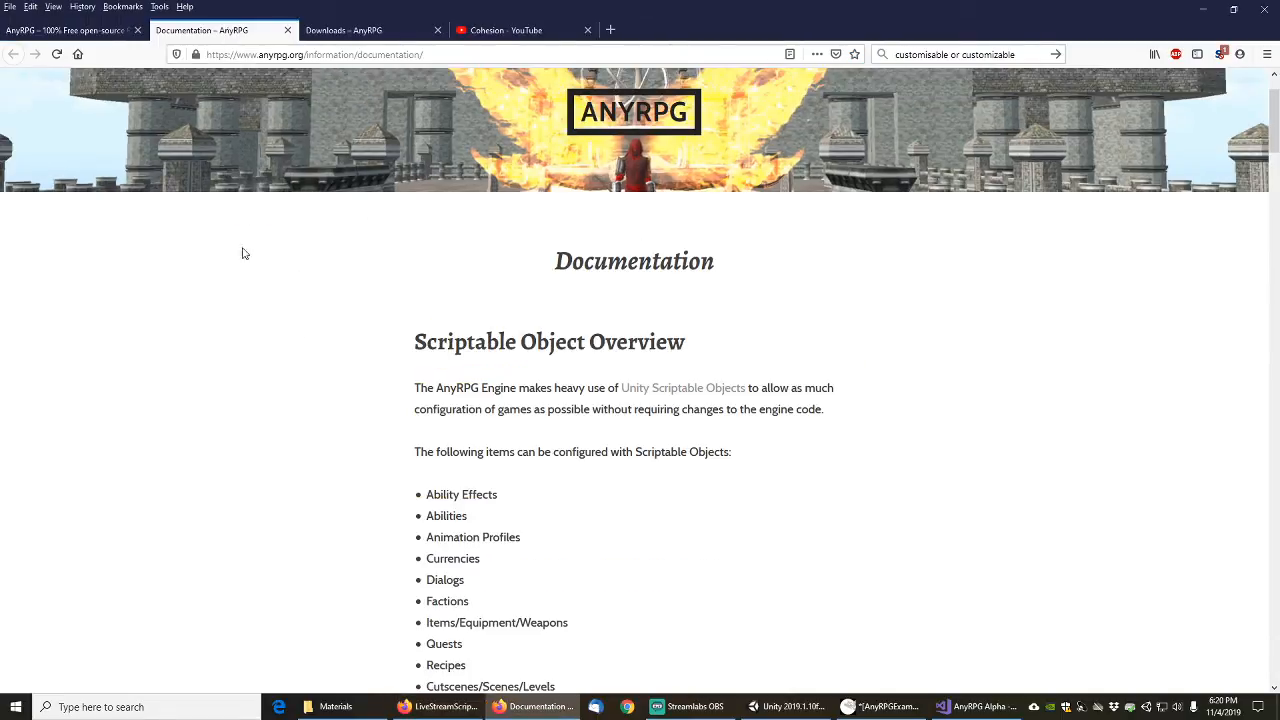
click(358, 31)
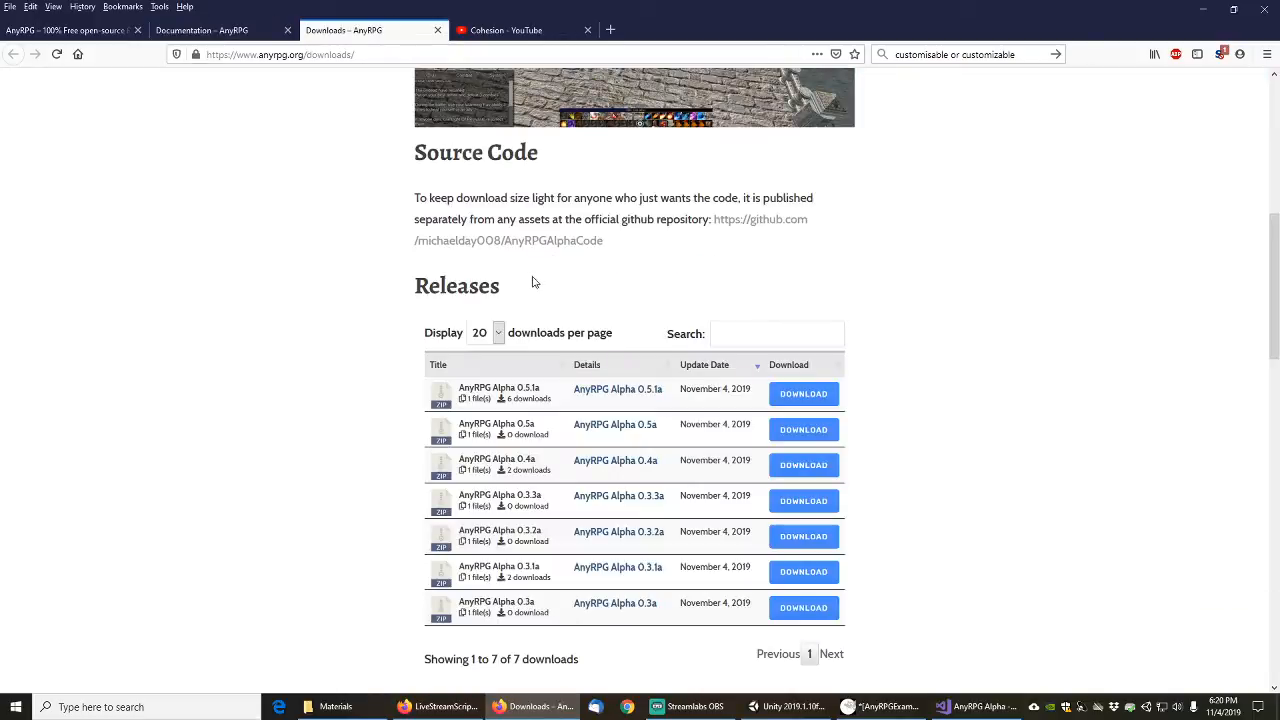
middle_click(585, 247)
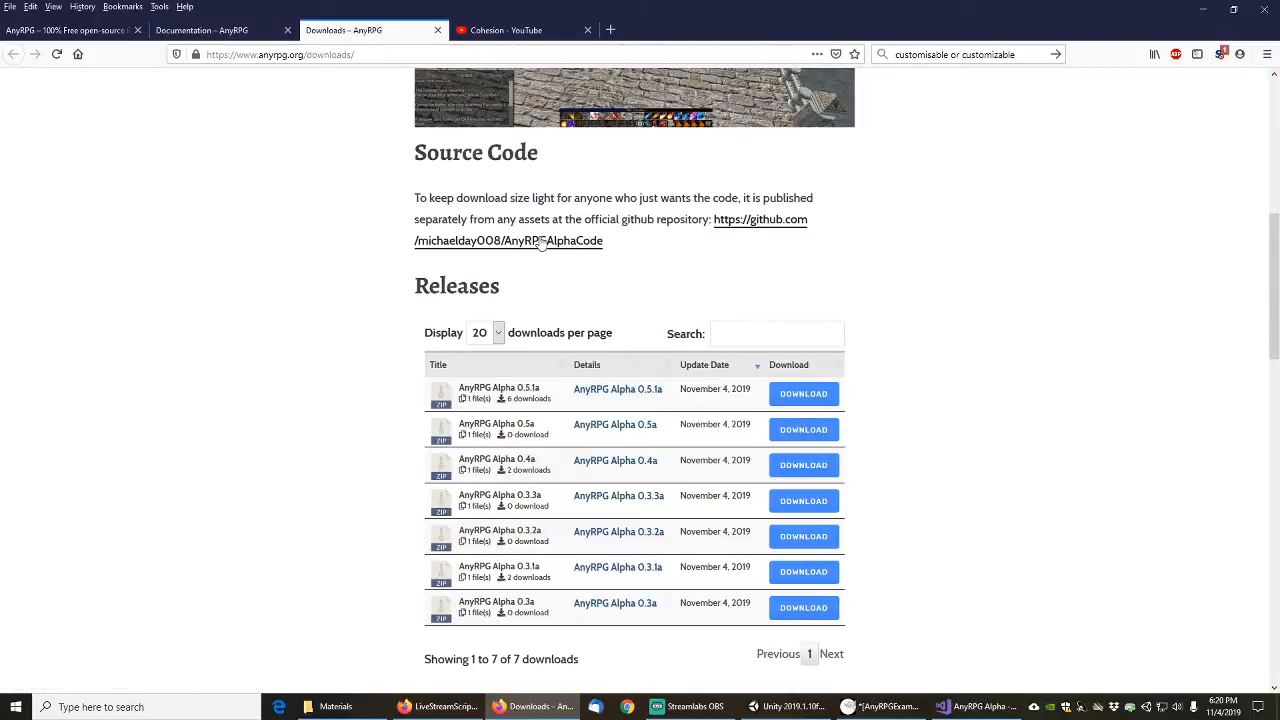
click(490, 33)
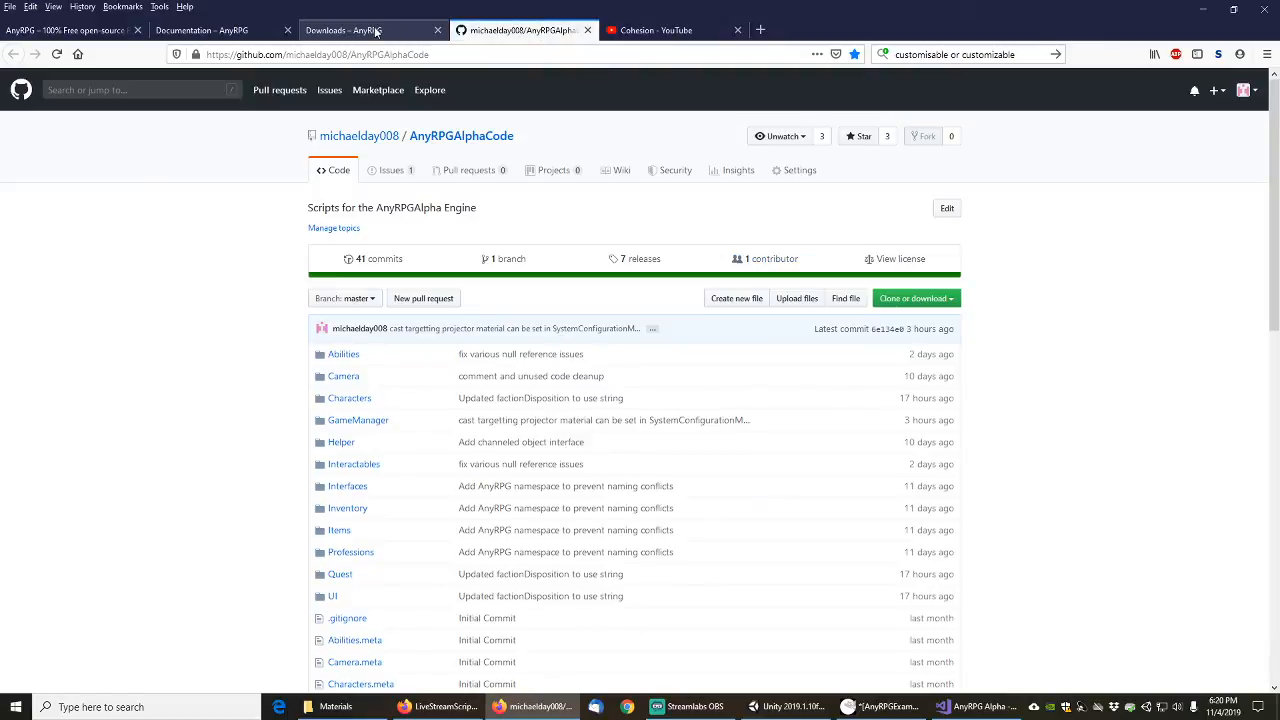
click(376, 31)
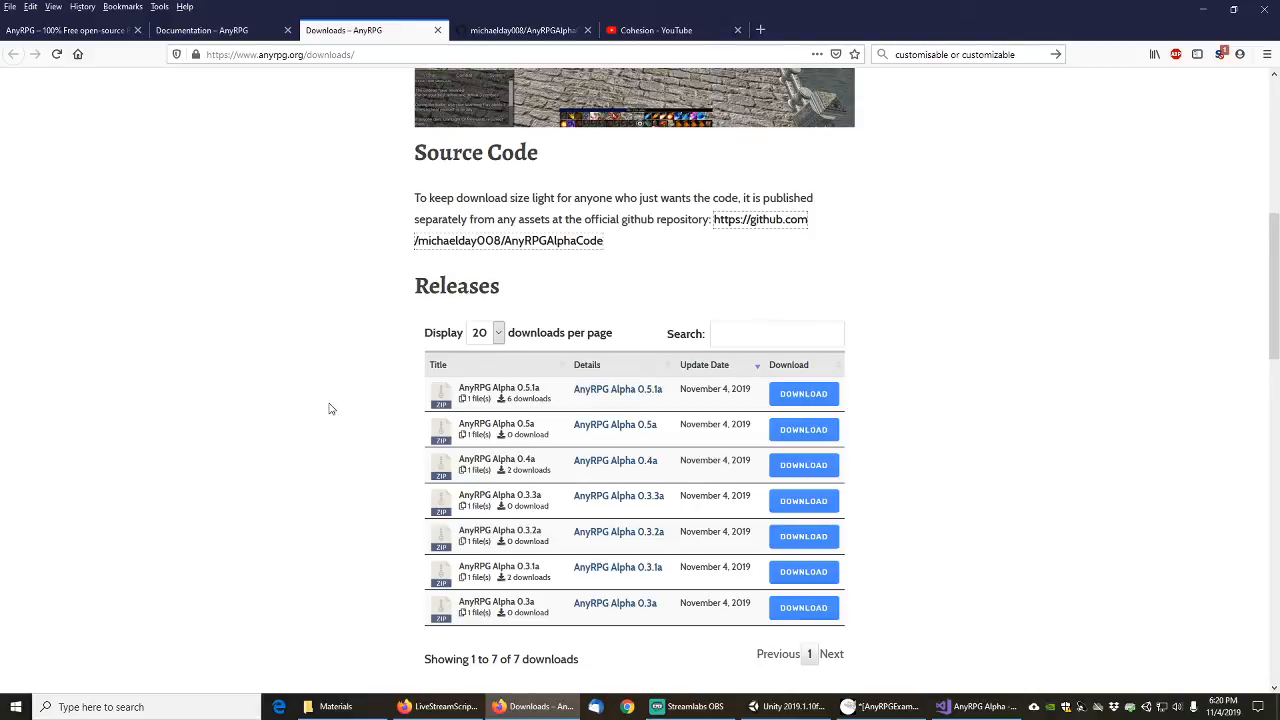
click(676, 32)
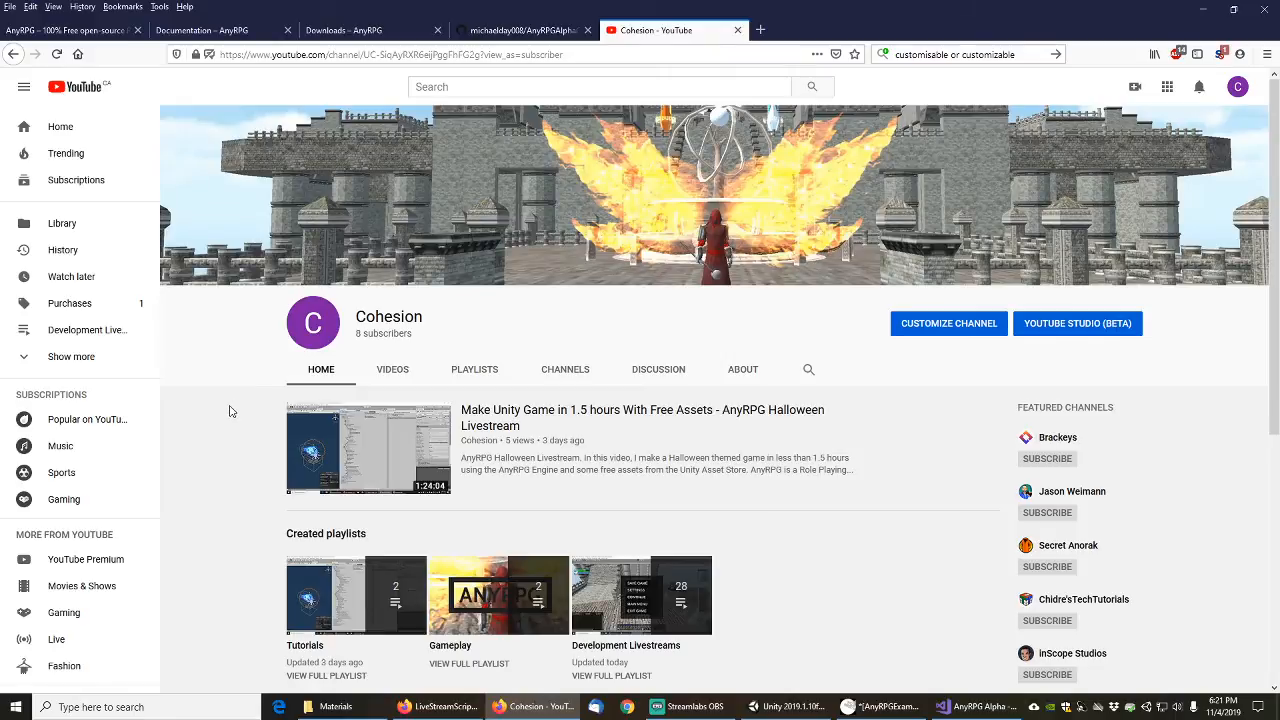
Step: Switch to the Unity editor with the AnyRPG Alpha project
mouse_move(836, 716)
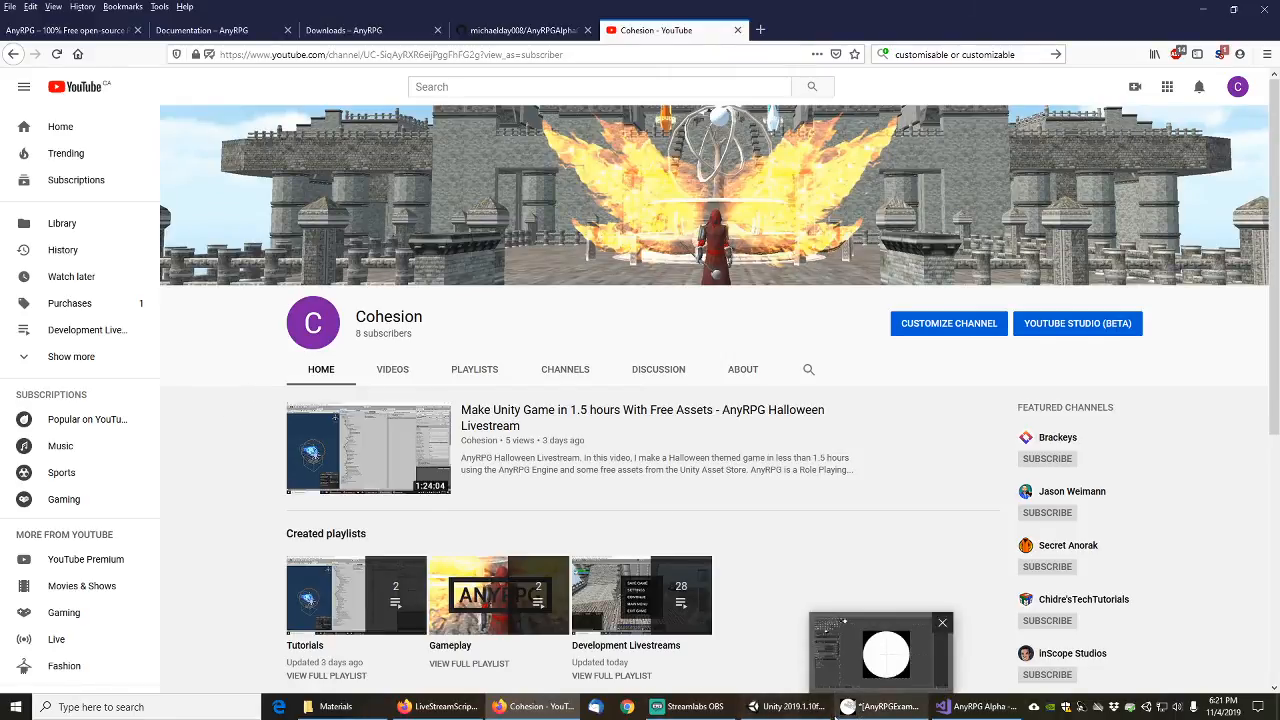
mouse_move(797, 714)
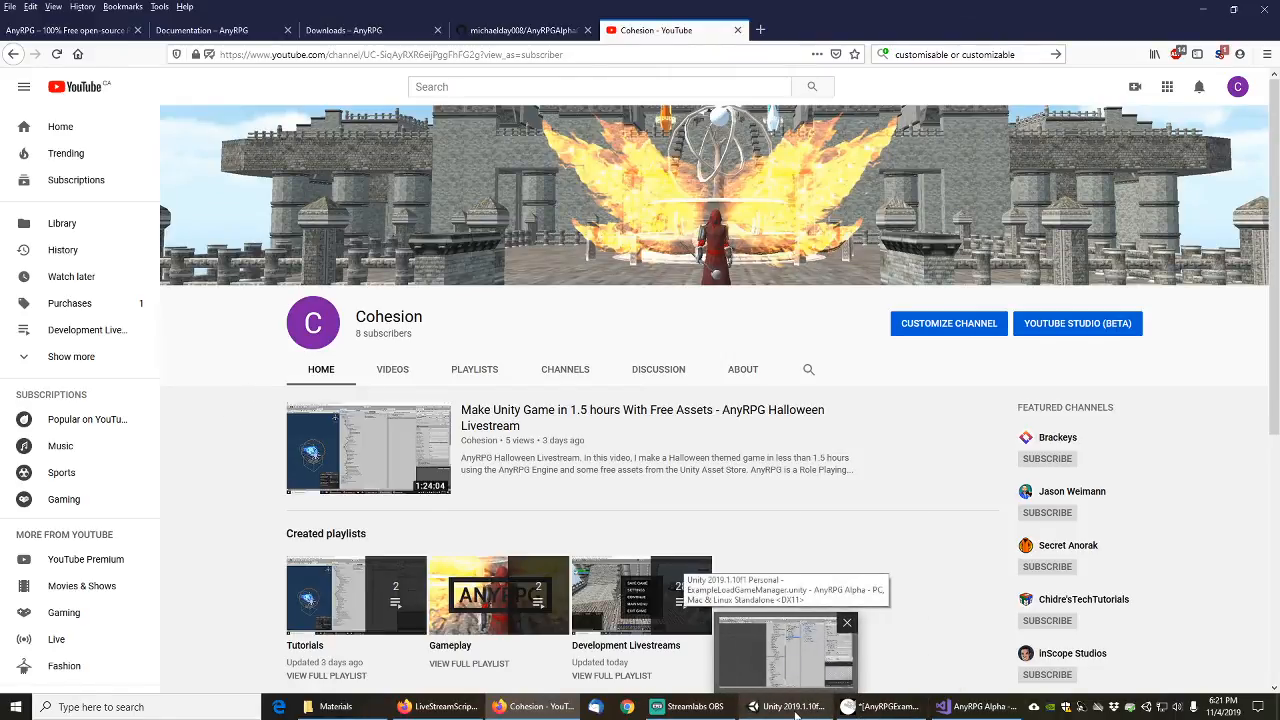
click(797, 714)
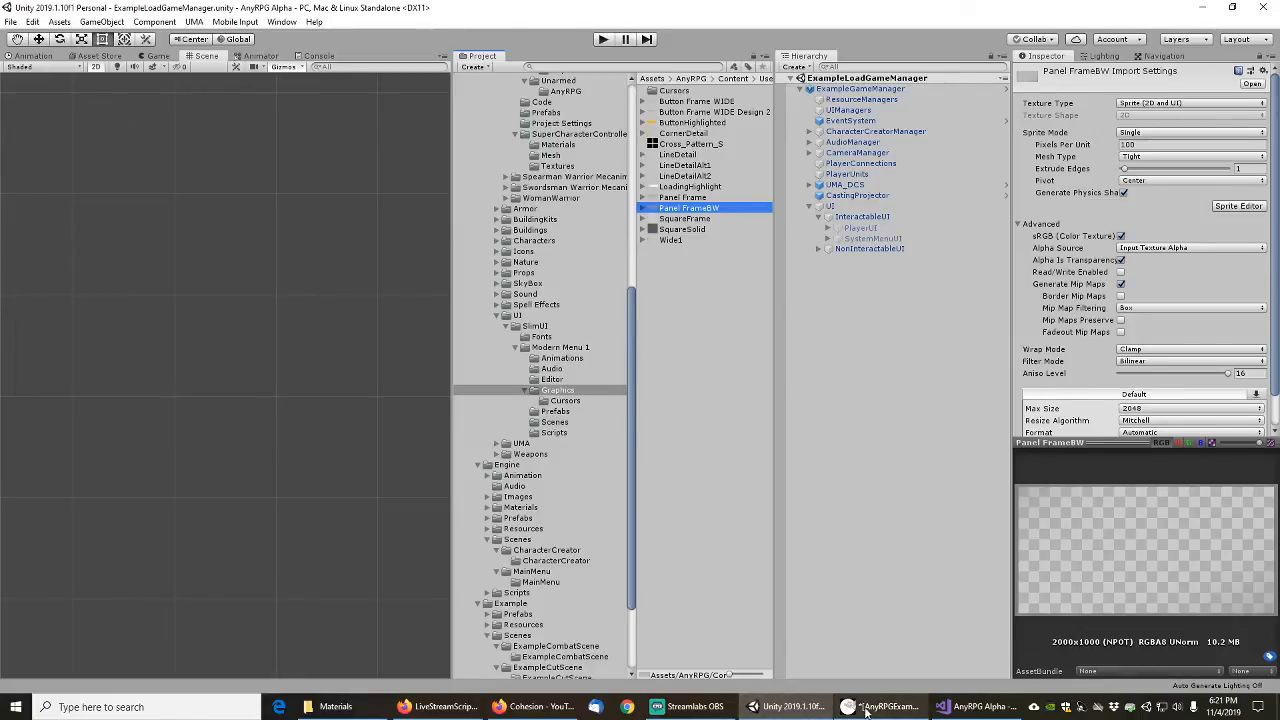
Step: Switch to GIMP and check the program's version information
mouse_move(872, 708)
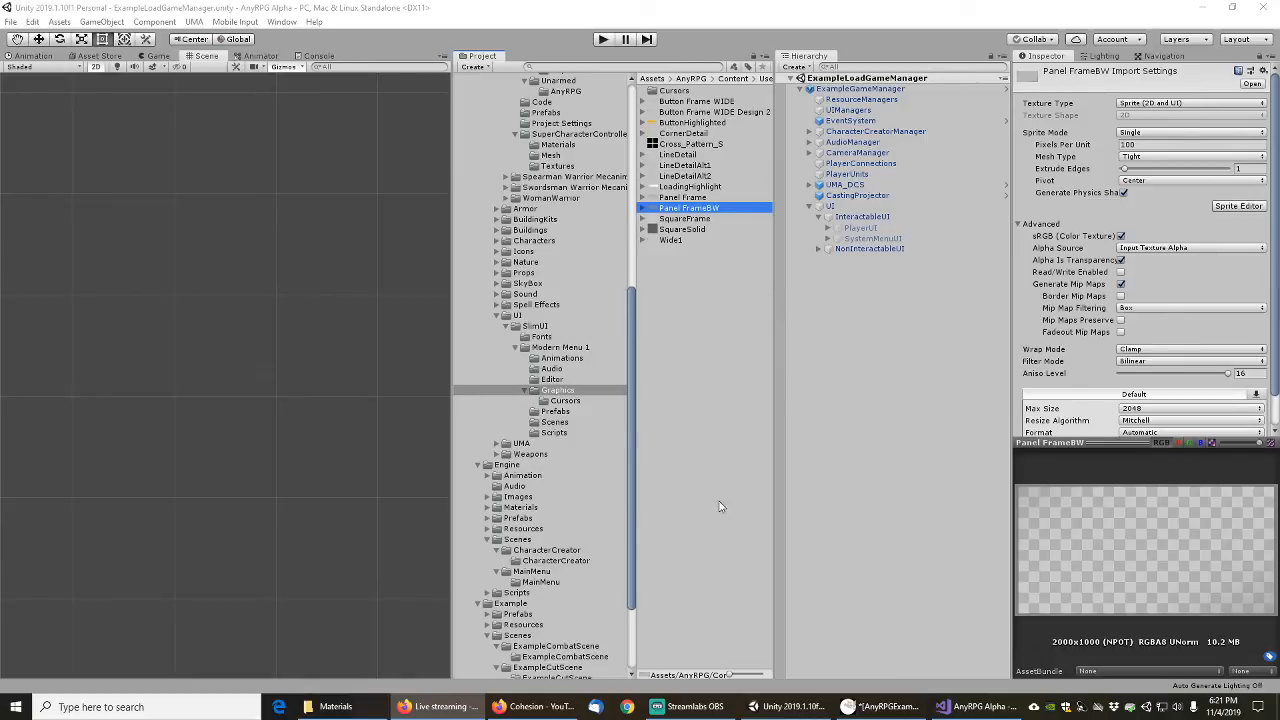
click(886, 712)
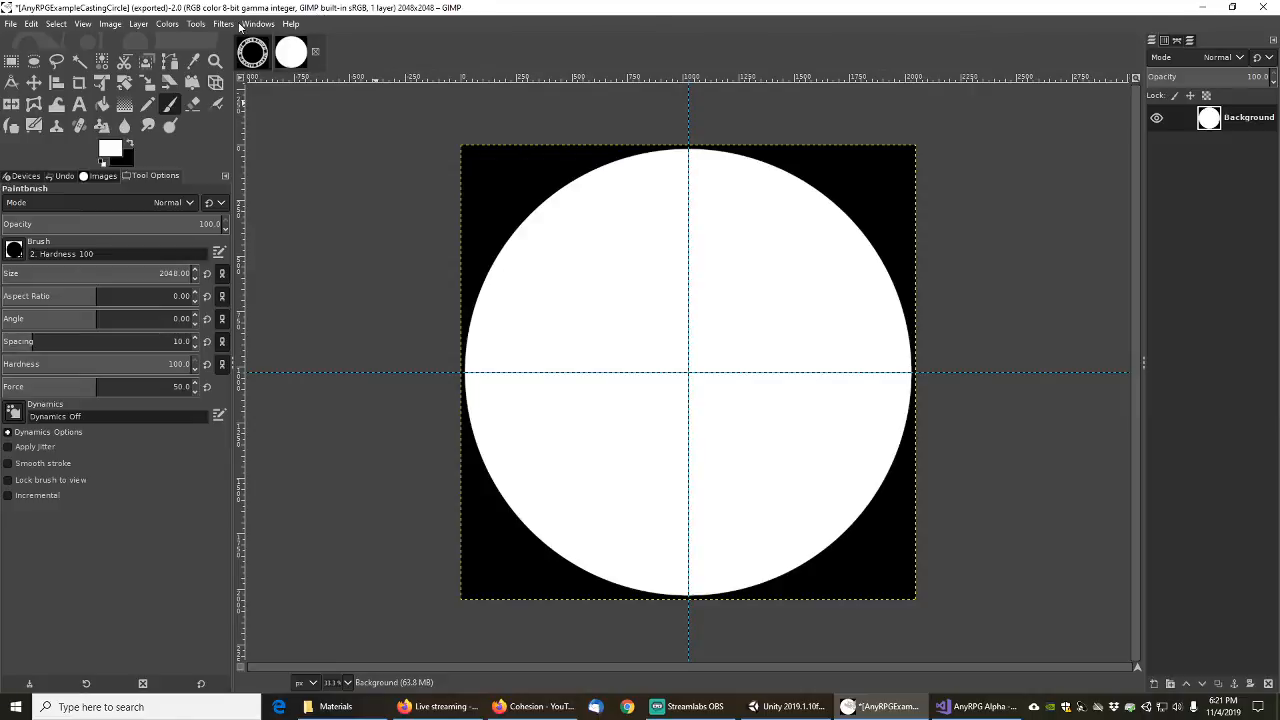
click(292, 25)
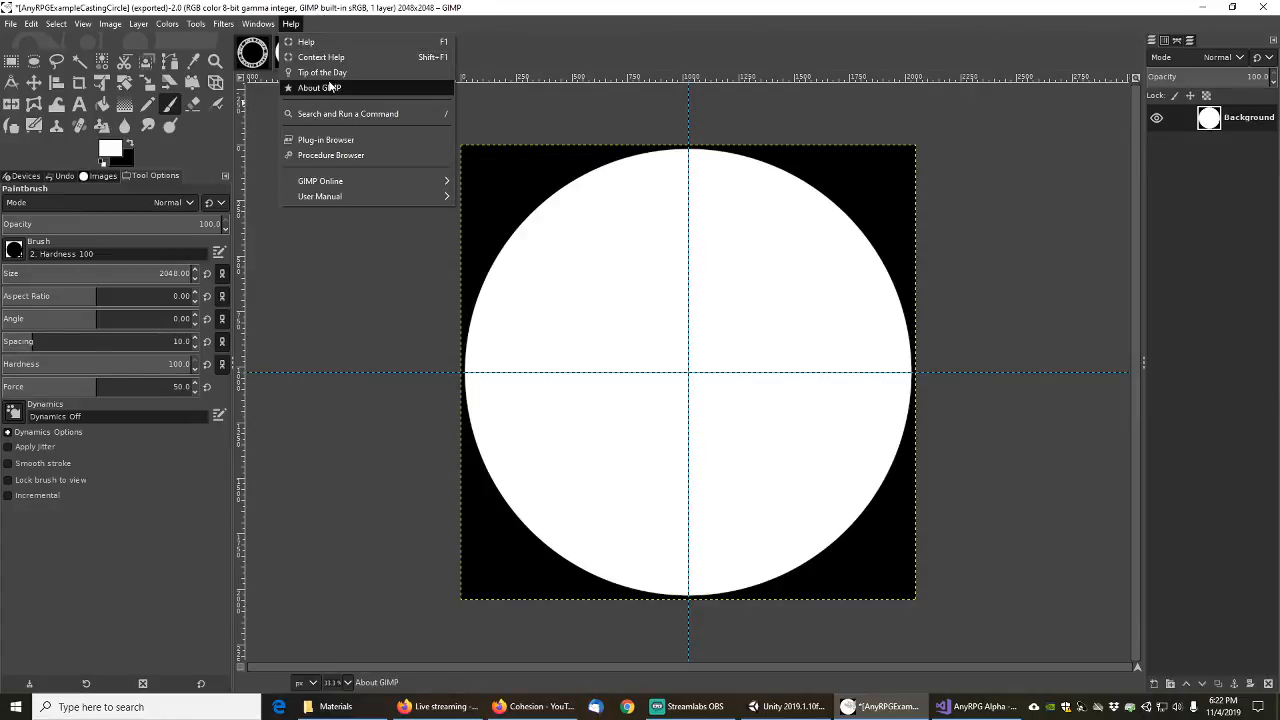
click(334, 89)
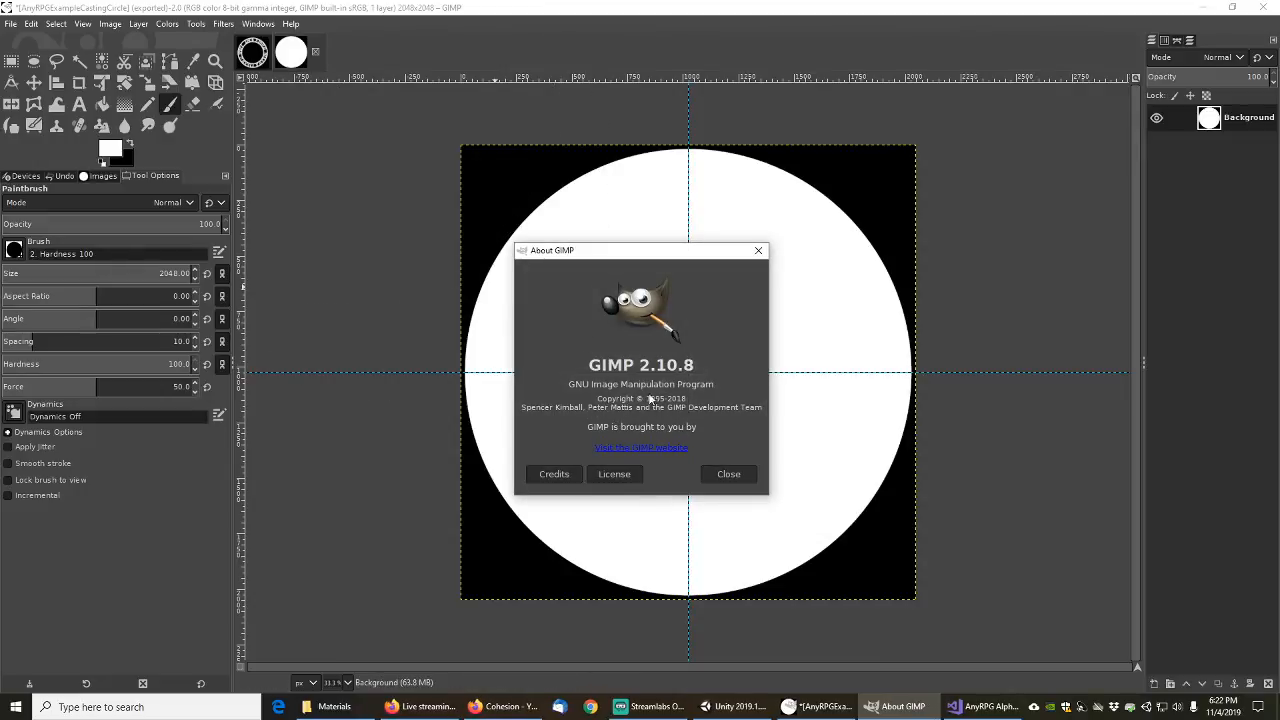
click(758, 250)
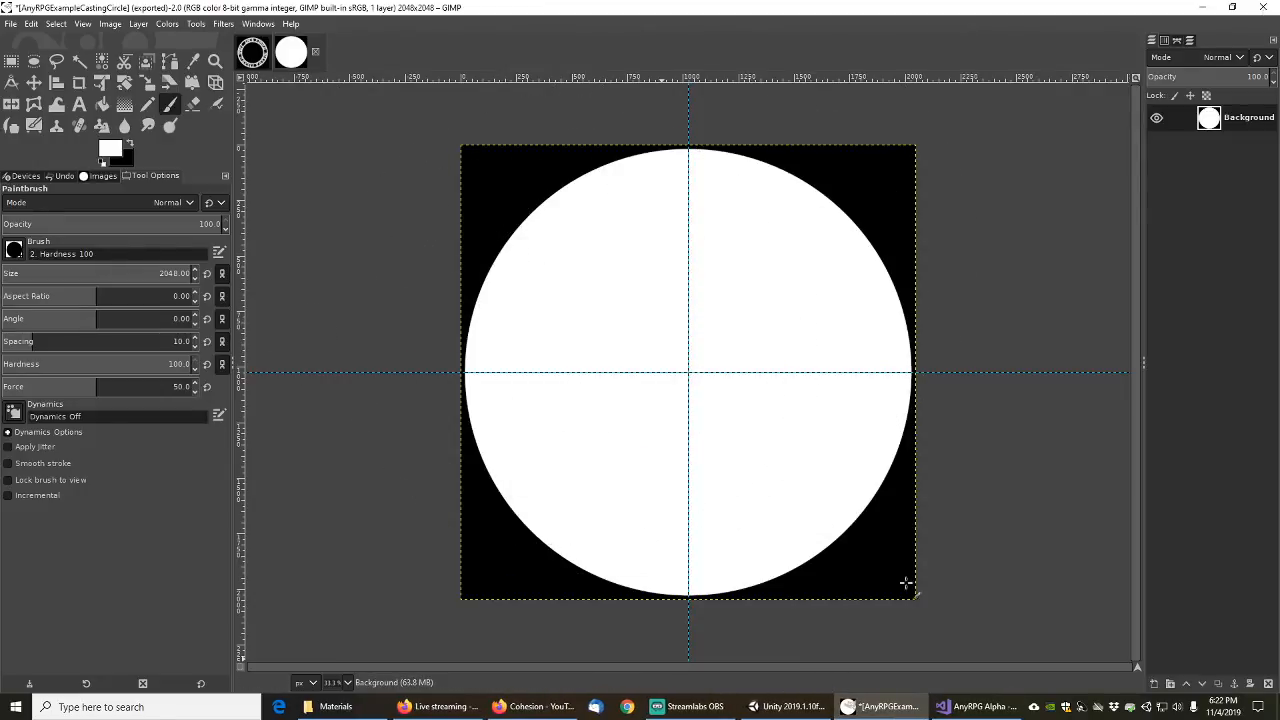
Step: Return to Unity and select the Panel Frame image to examine its preview and import settings
click(1202, 7)
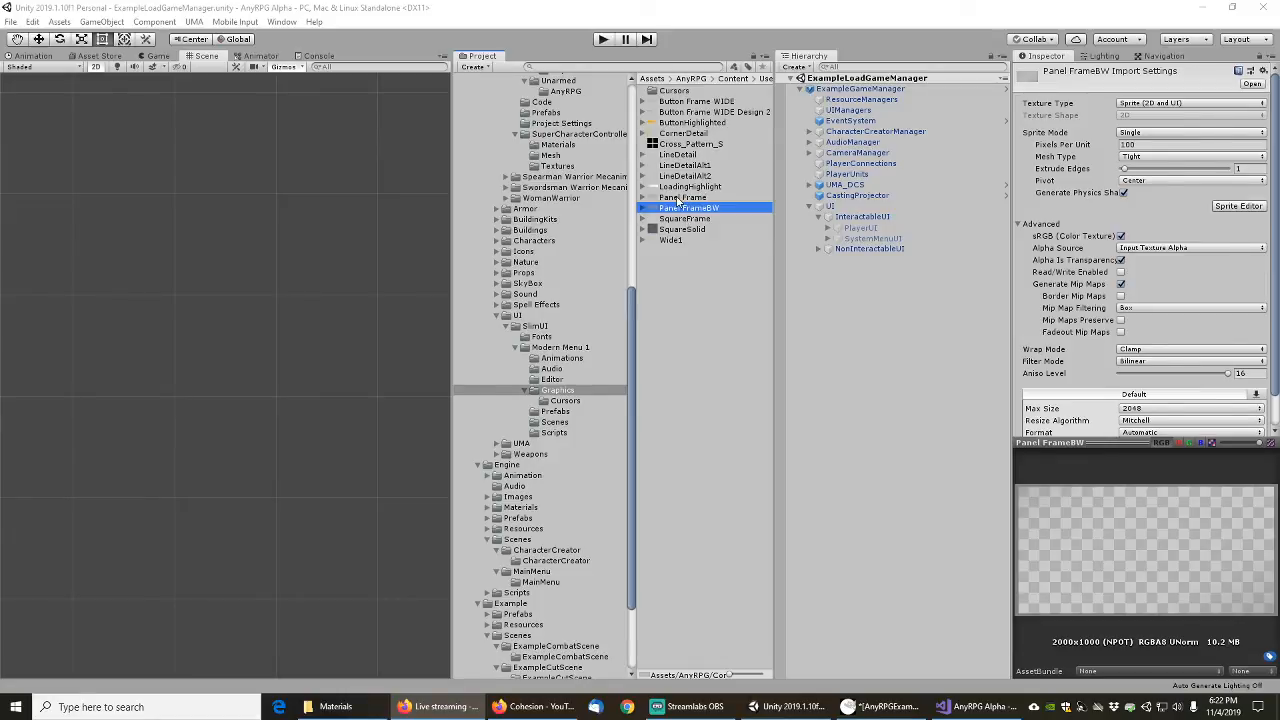
click(680, 198)
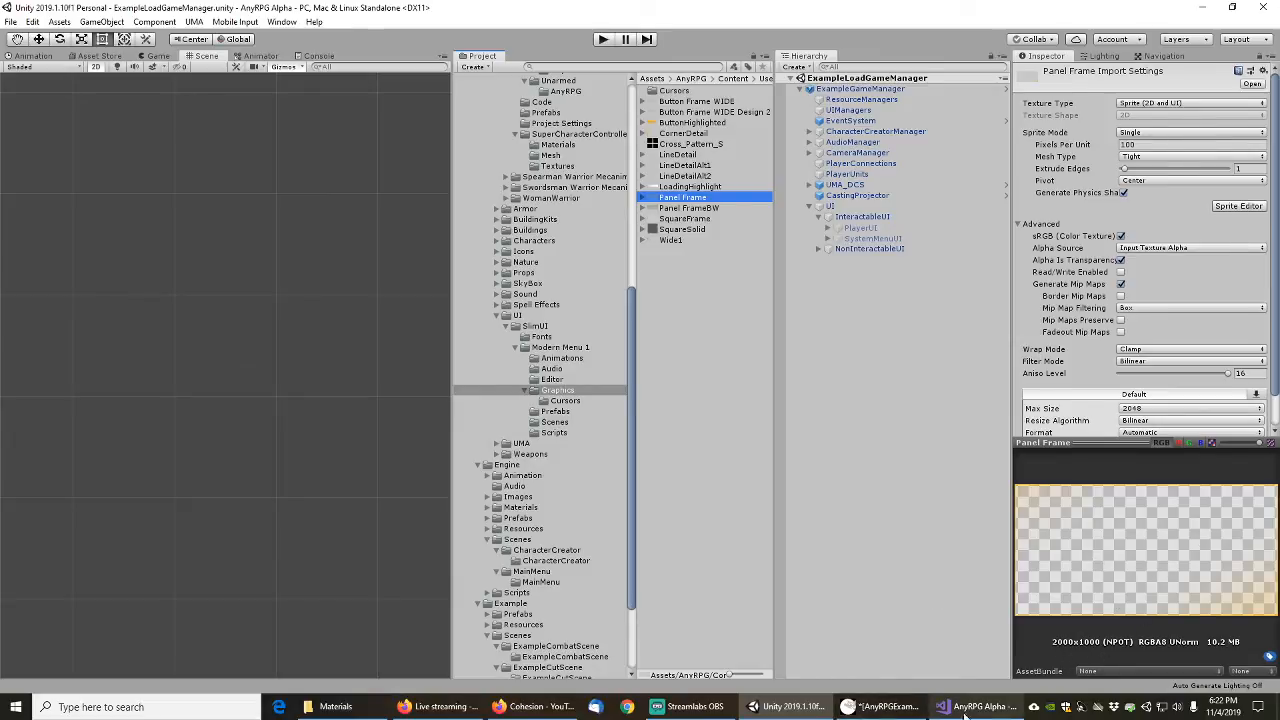
mouse_move(976, 715)
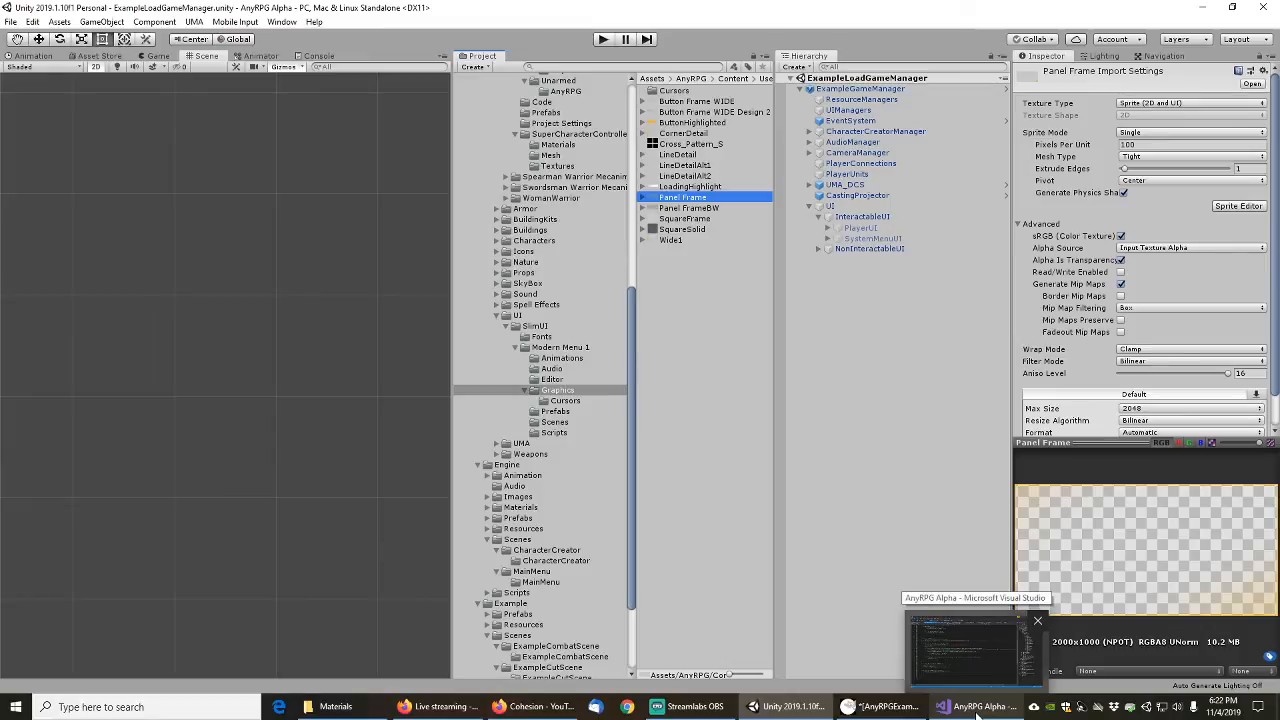
click(978, 714)
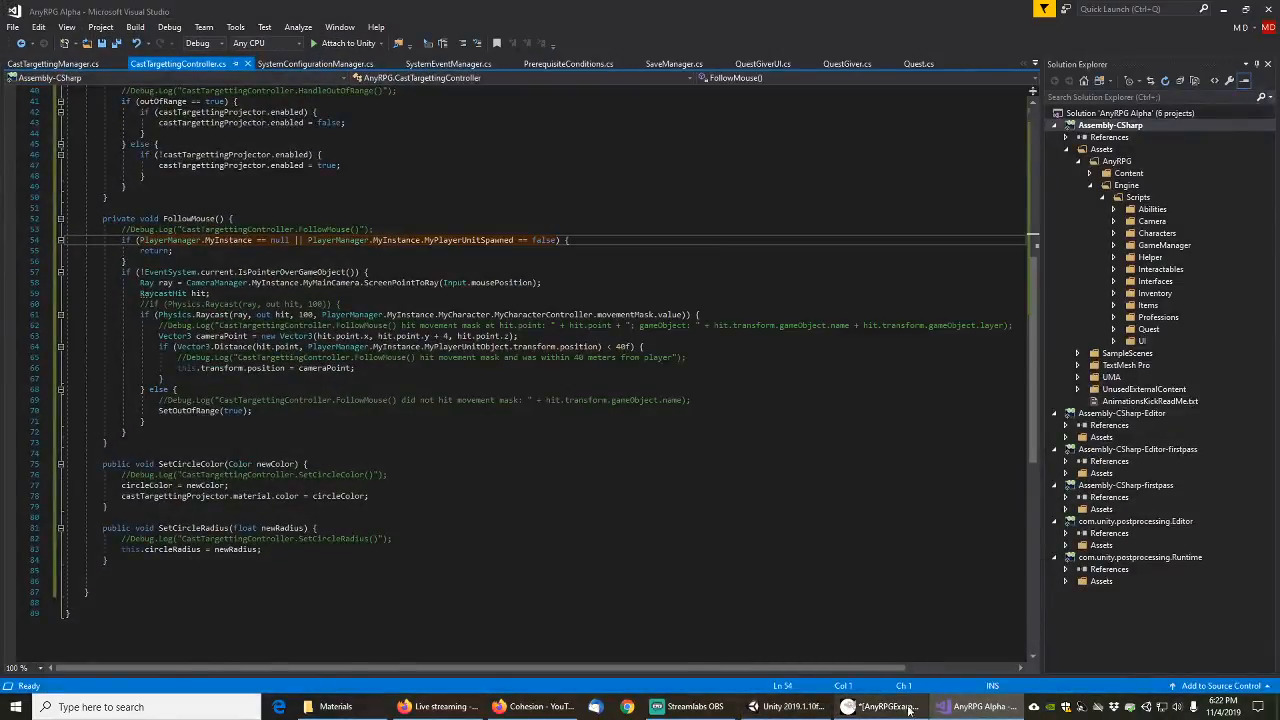
Step: Switch to GIMP and create a new 2000 × 1000 px image filled with transparency
click(905, 708)
click(9, 26)
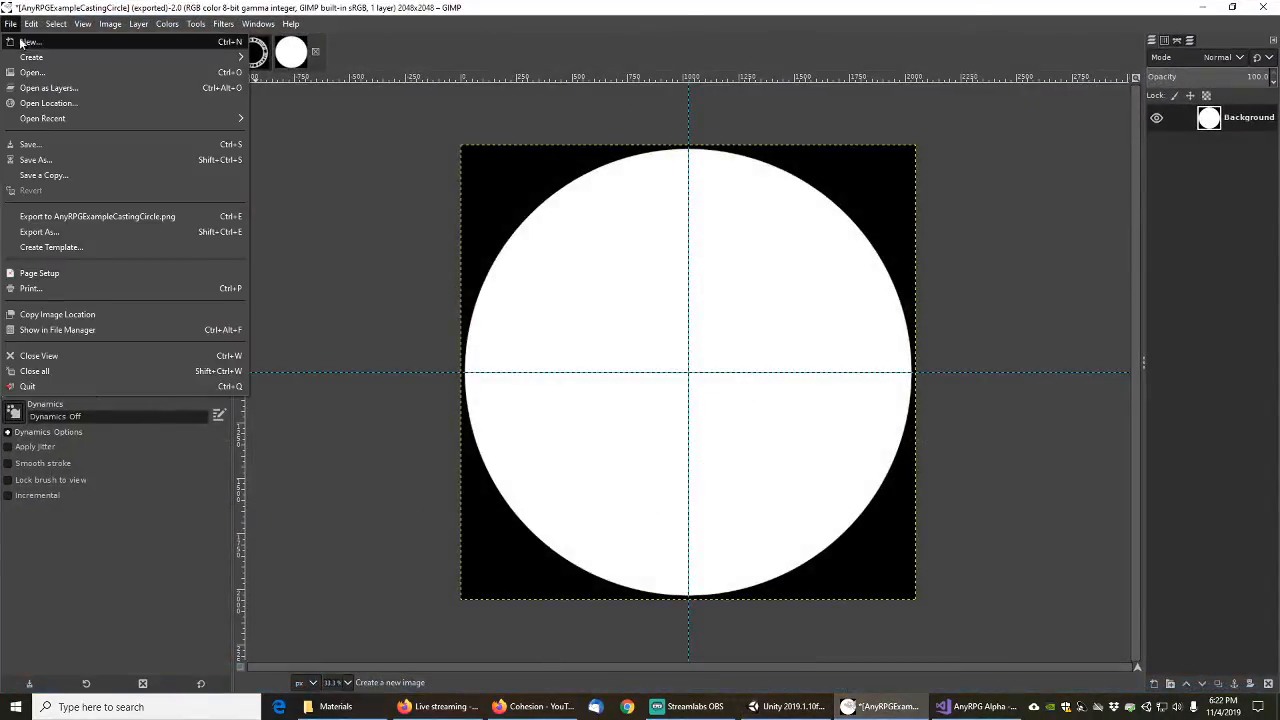
click(22, 44)
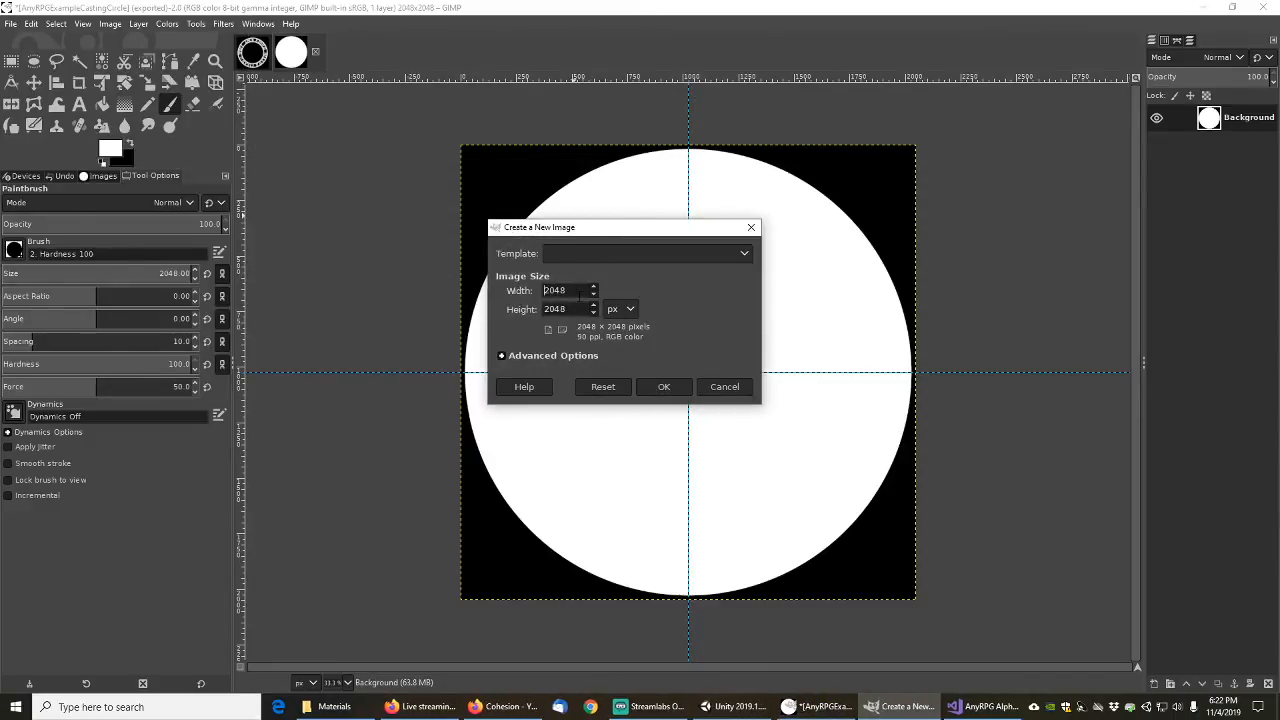
text(2000)
key(Tab)
text(10)
click(502, 356)
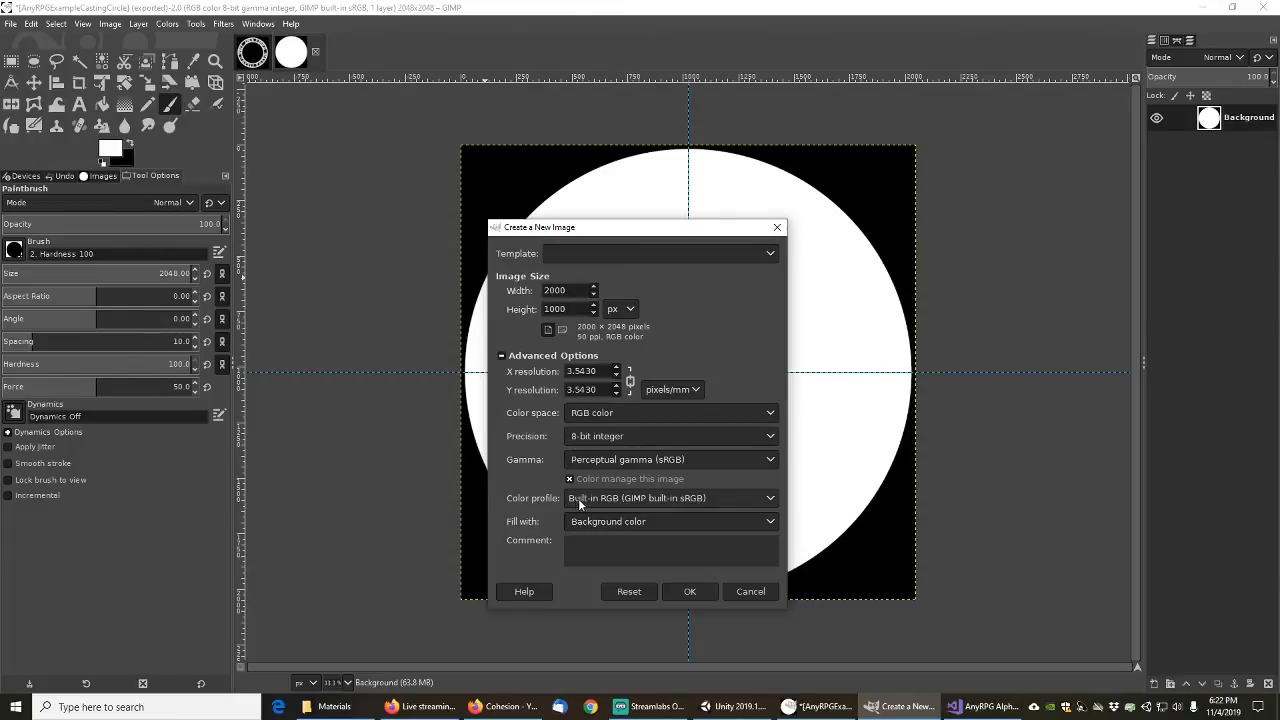
click(680, 524)
click(610, 560)
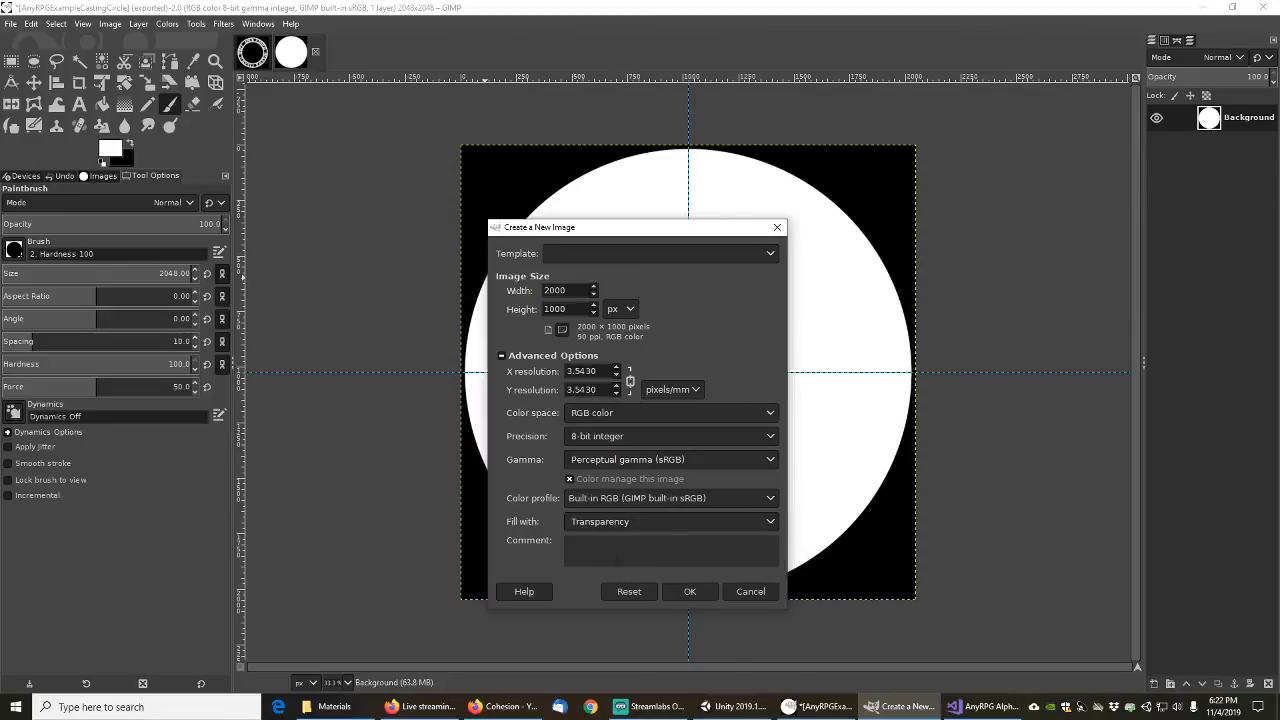
click(690, 592)
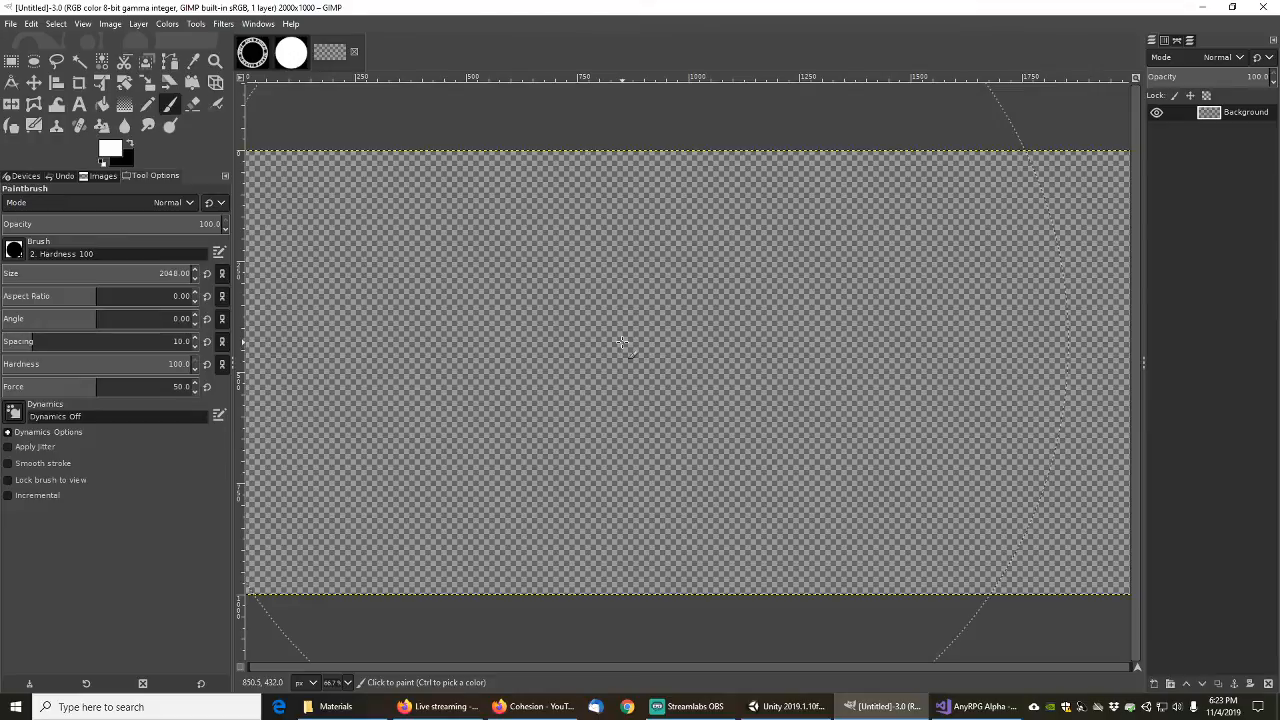
ctrl+scroll(636, 342, down, 1)
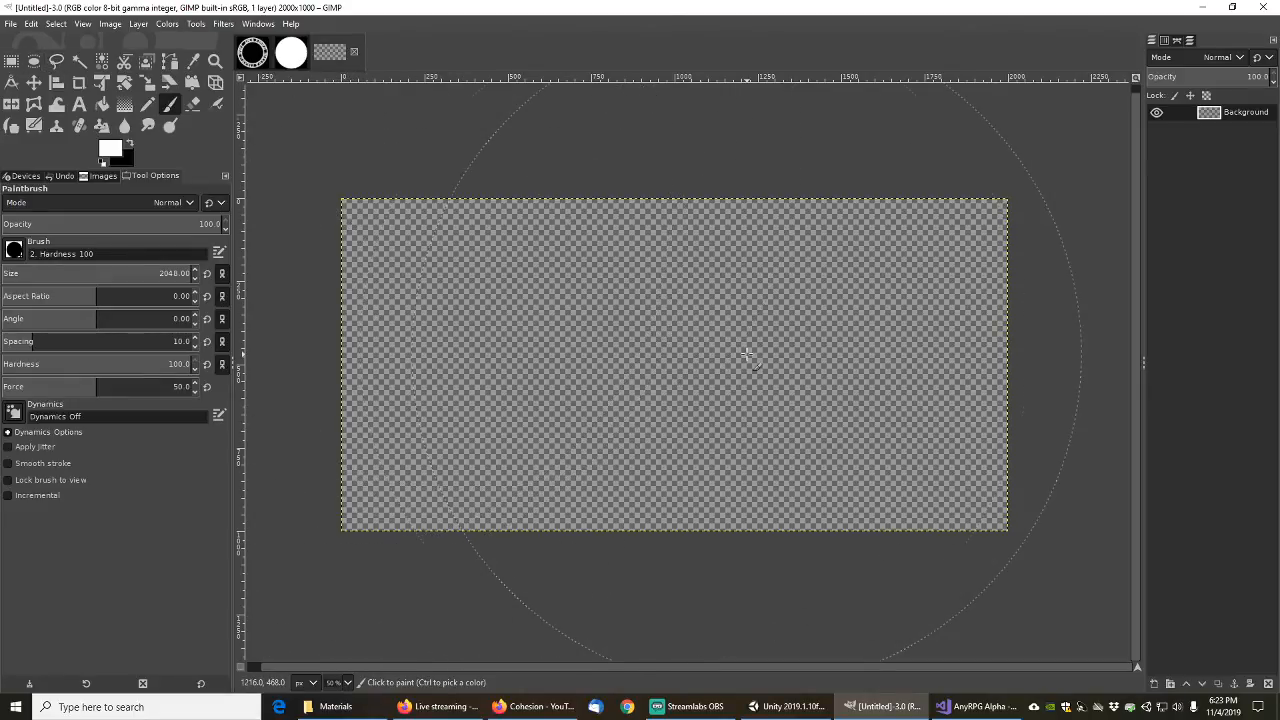
Step: Return to Unity and show the Panel Frame image's file in File Explorer
click(975, 706)
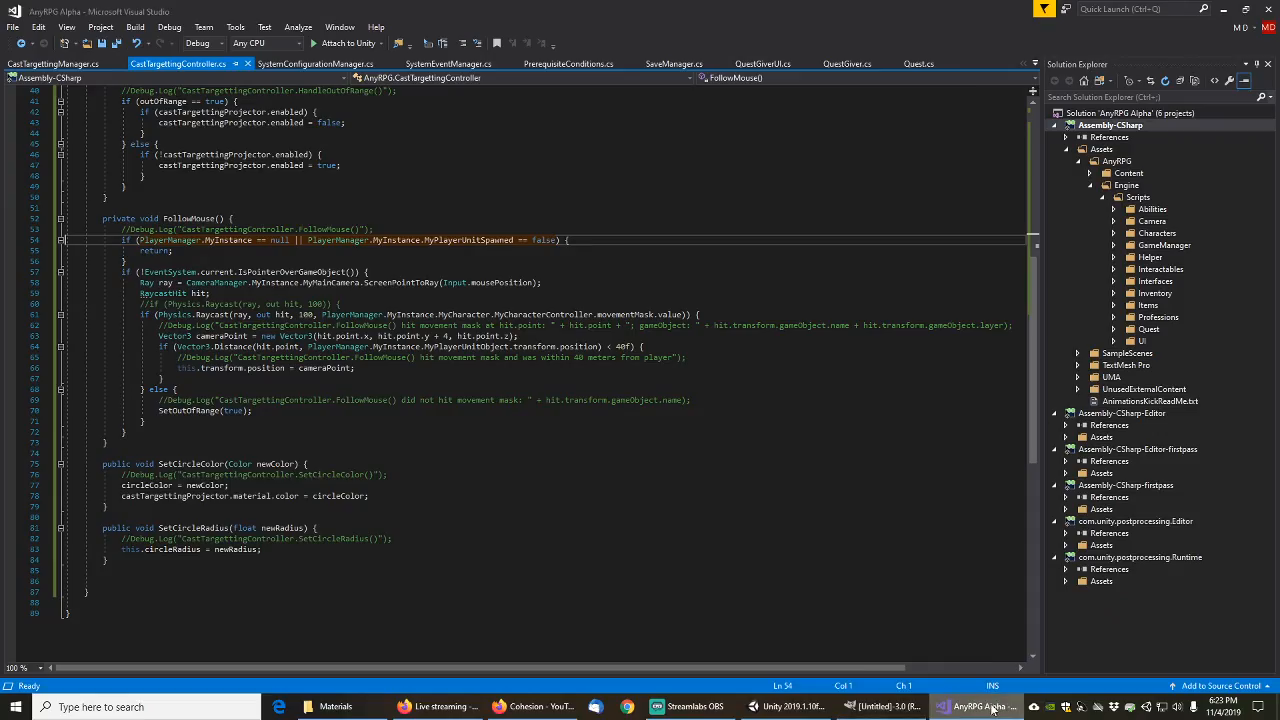
click(882, 706)
click(786, 706)
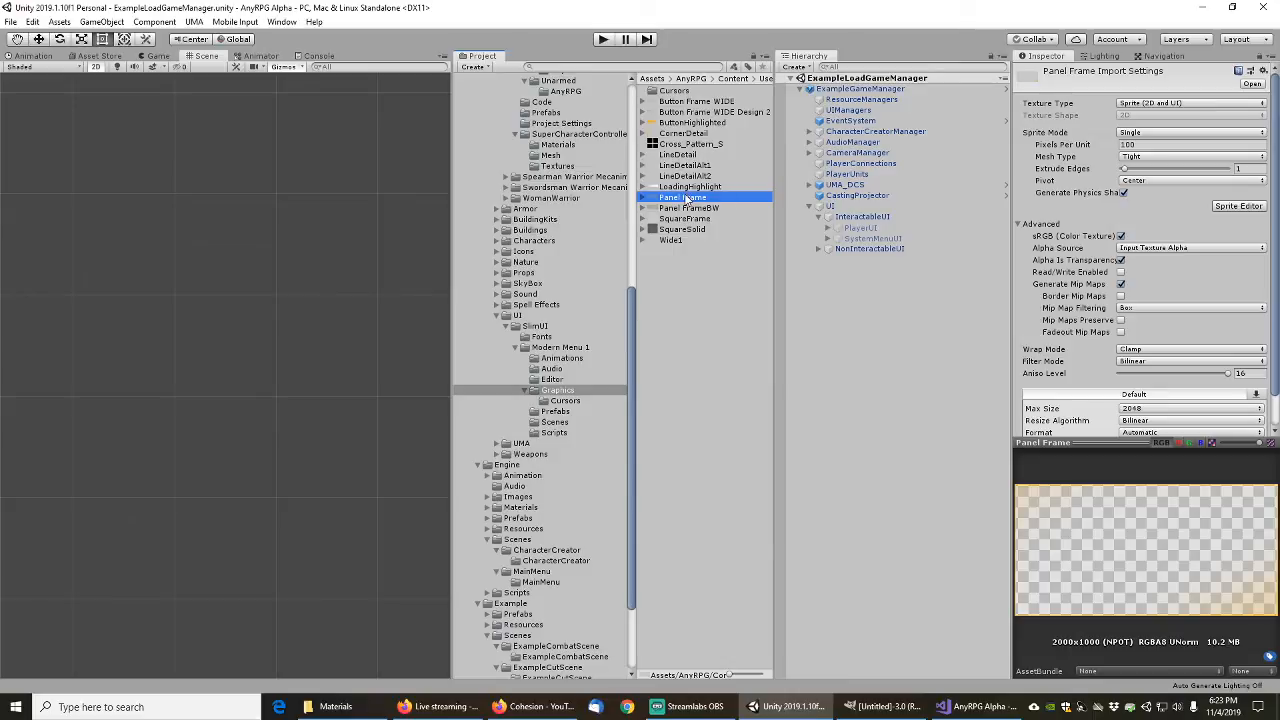
right_click(686, 198)
click(725, 215)
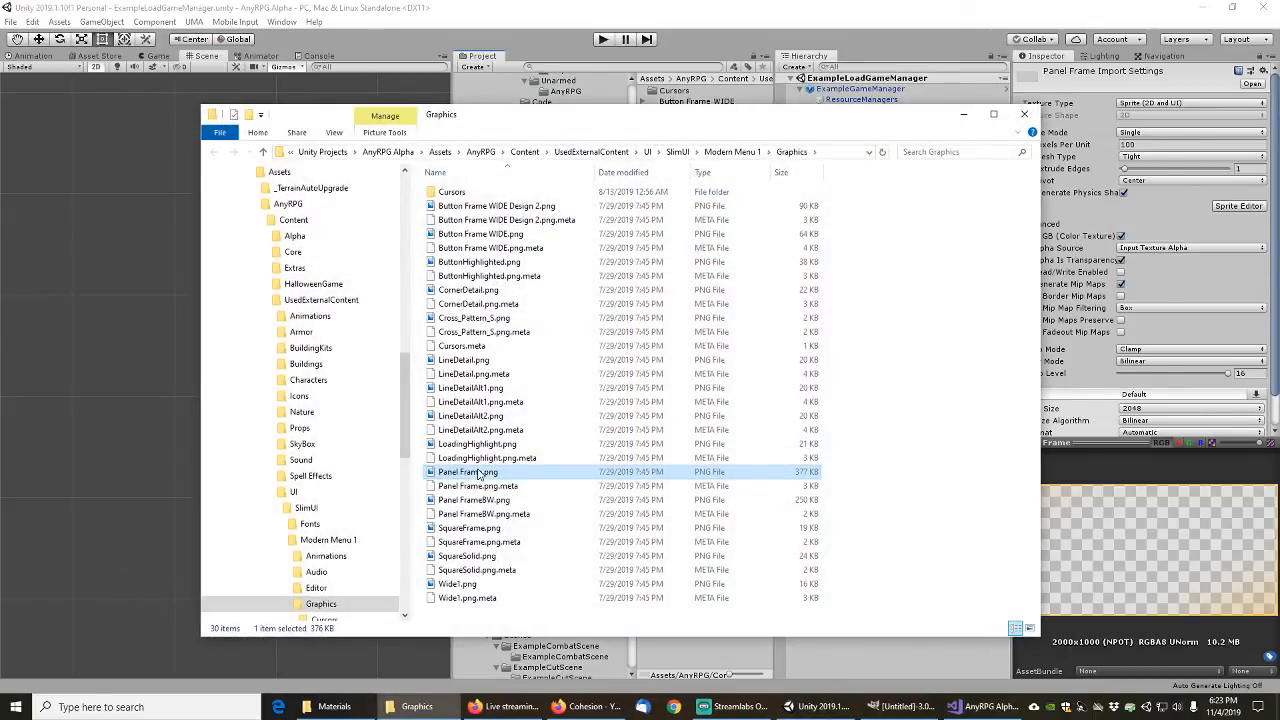
Step: Open Panel Frame.png in GIMP and convert it to the GIMP built-in sRGB working space
right_click(478, 473)
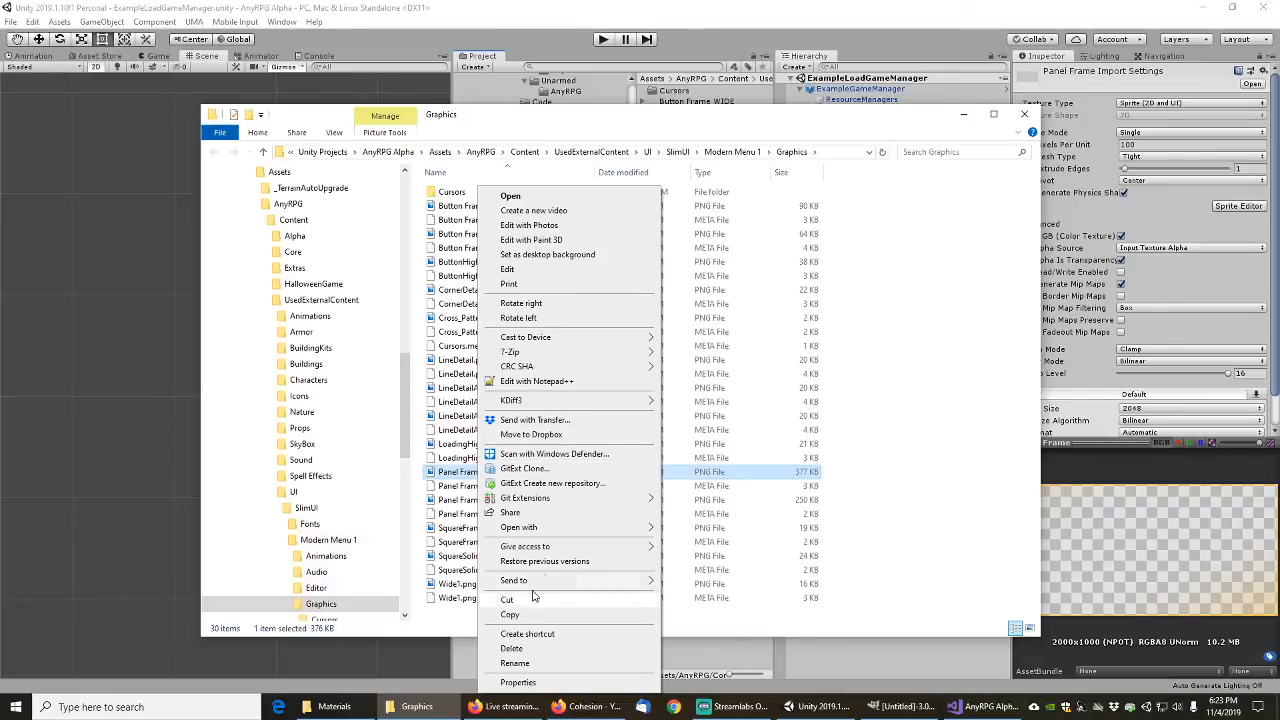
mouse_move(537, 528)
click(713, 530)
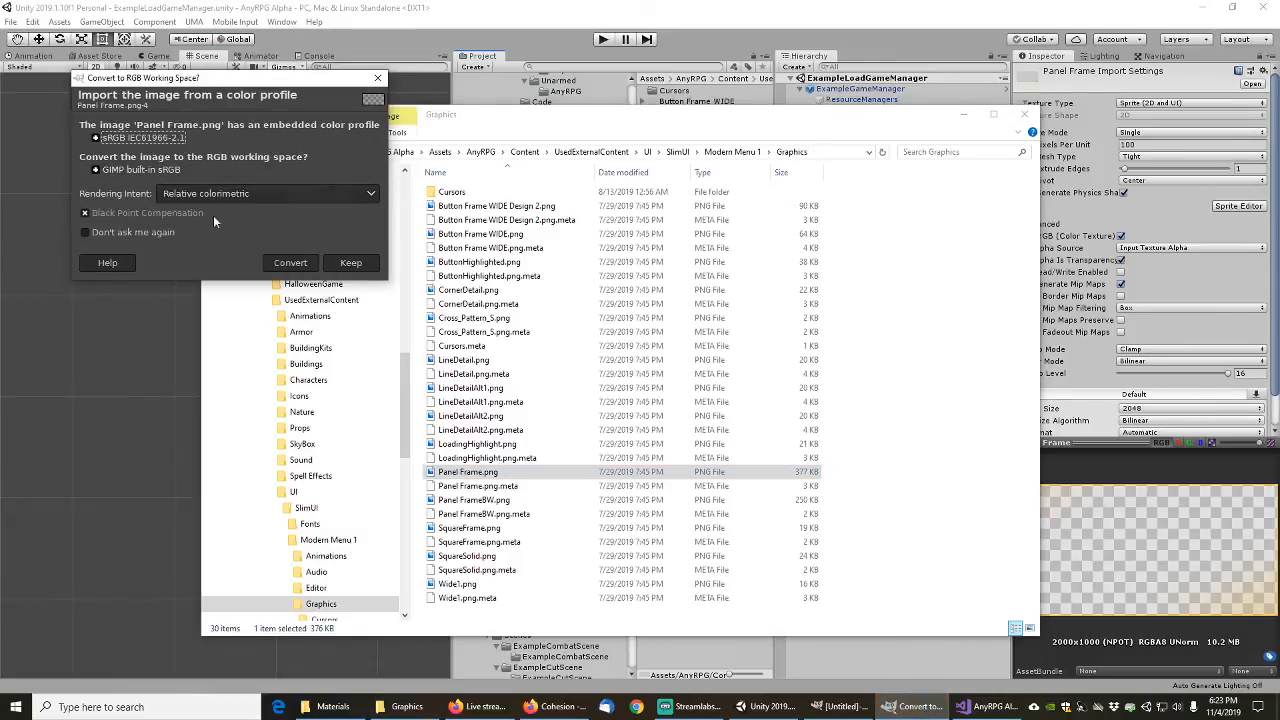
click(290, 262)
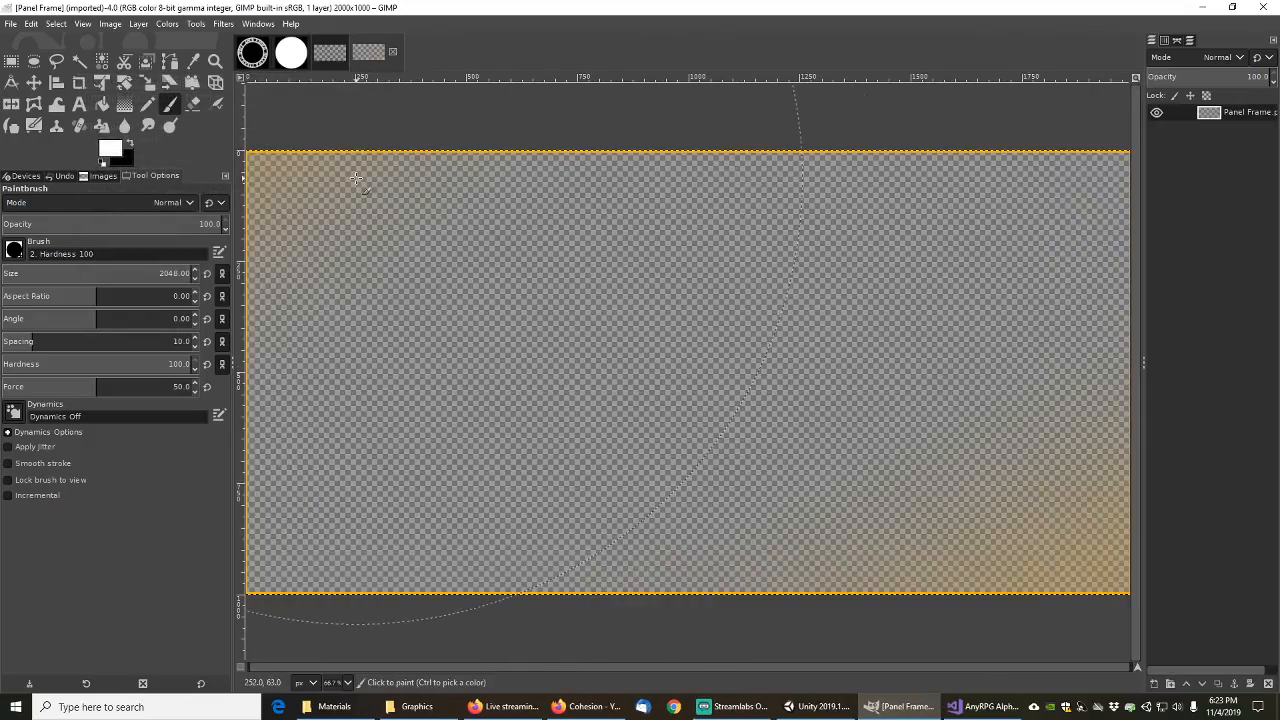
Step: Make a rectangular selection of about 11 × 18 px over the top-left corner of the orange frame border, ending at the border's inner edge
ctrl+scroll(320, 165, up, 6)
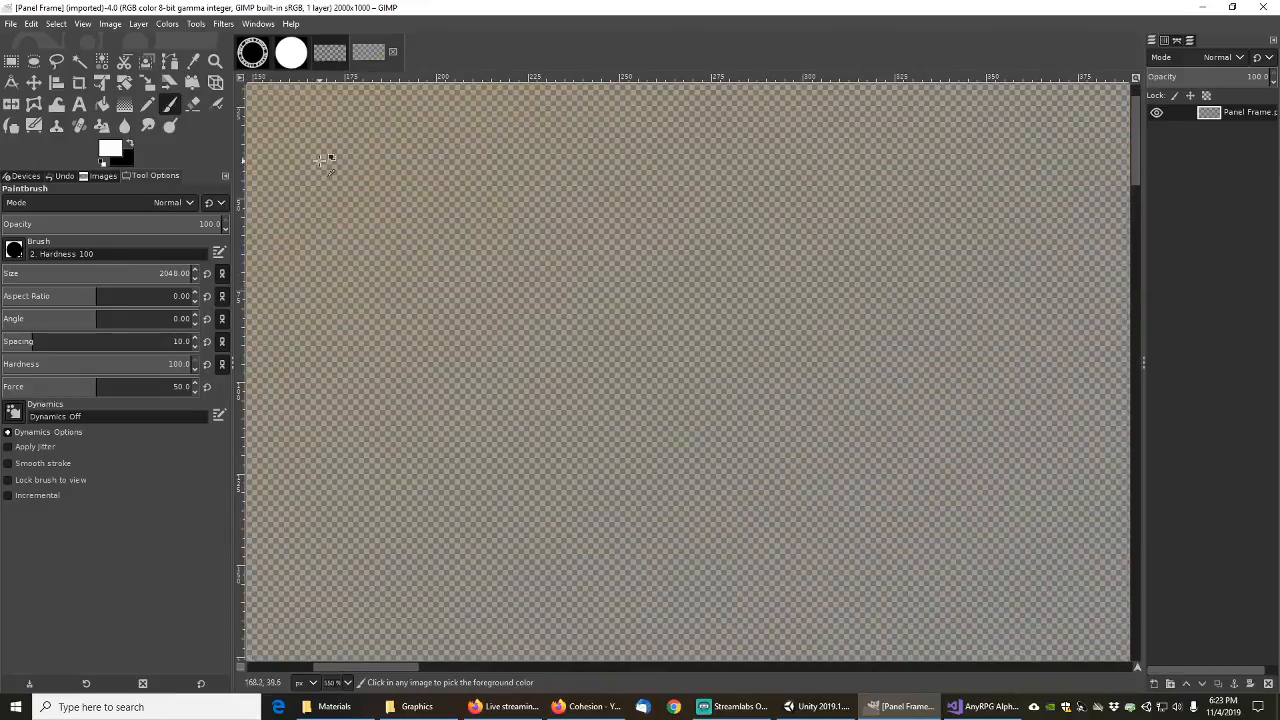
scroll(322, 160, up, 5)
shift+scroll(714, 455, left, 4)
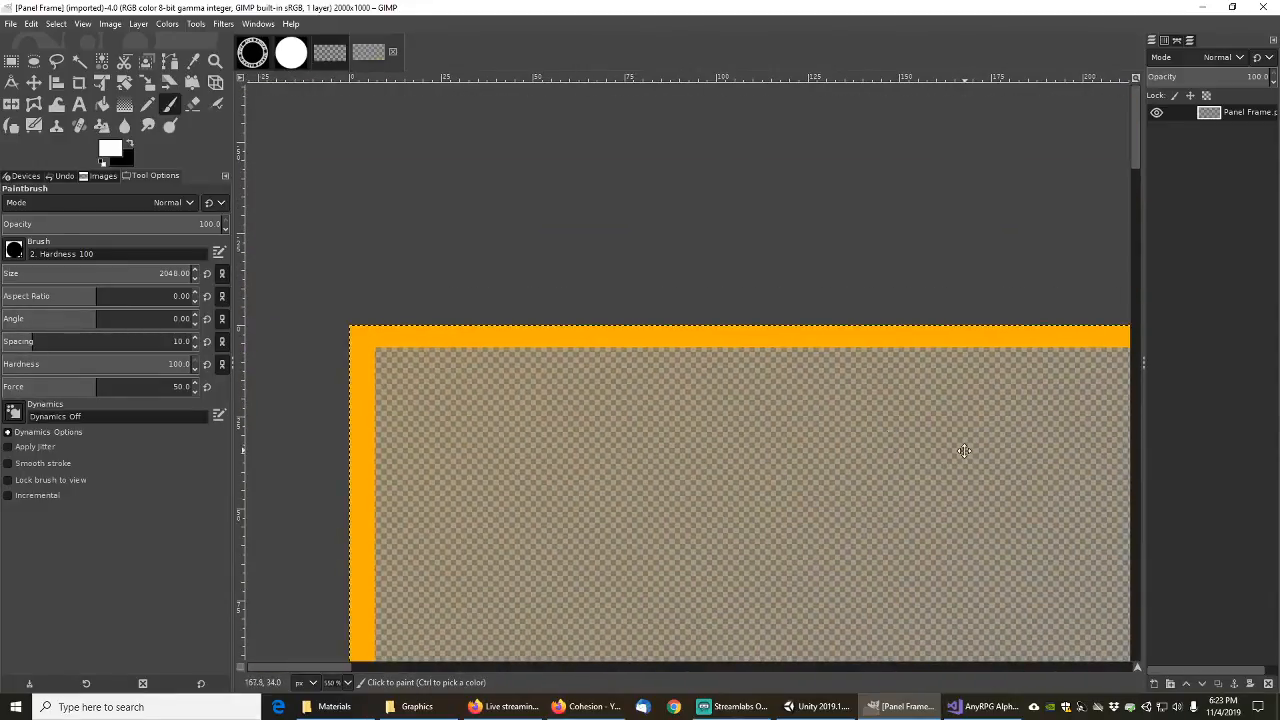
click(12, 60)
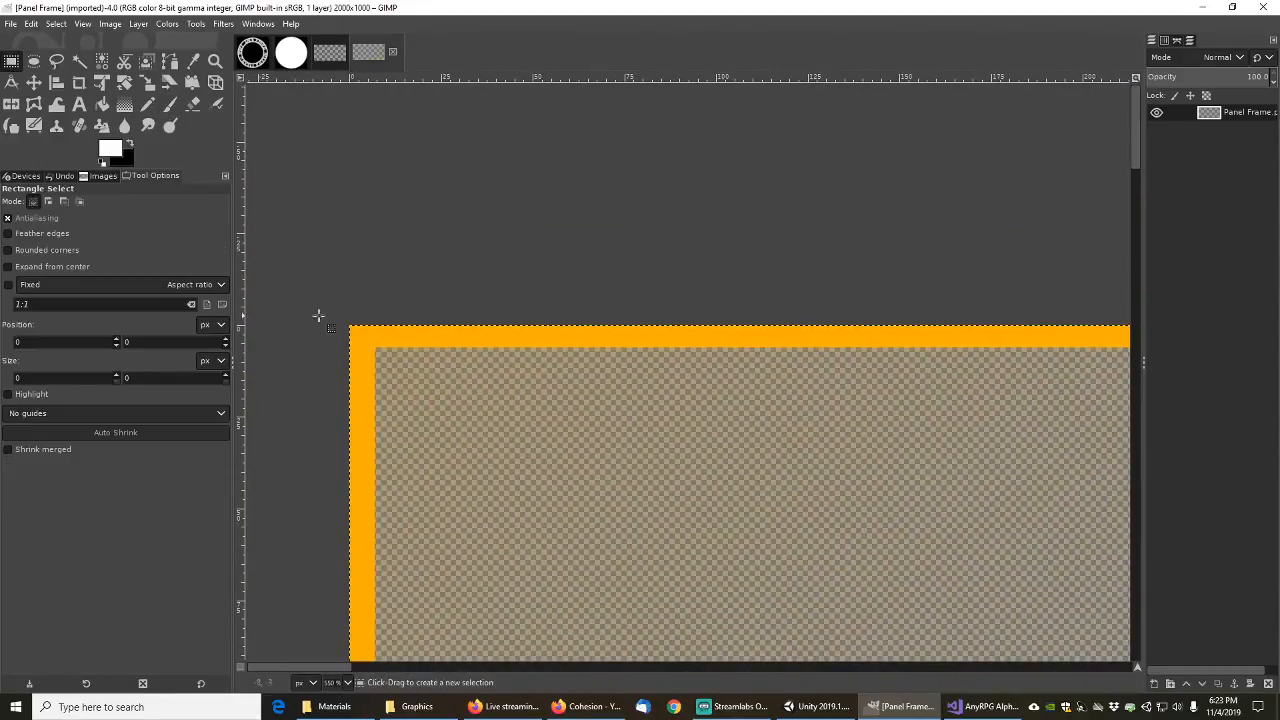
drag(335, 303, 375, 367)
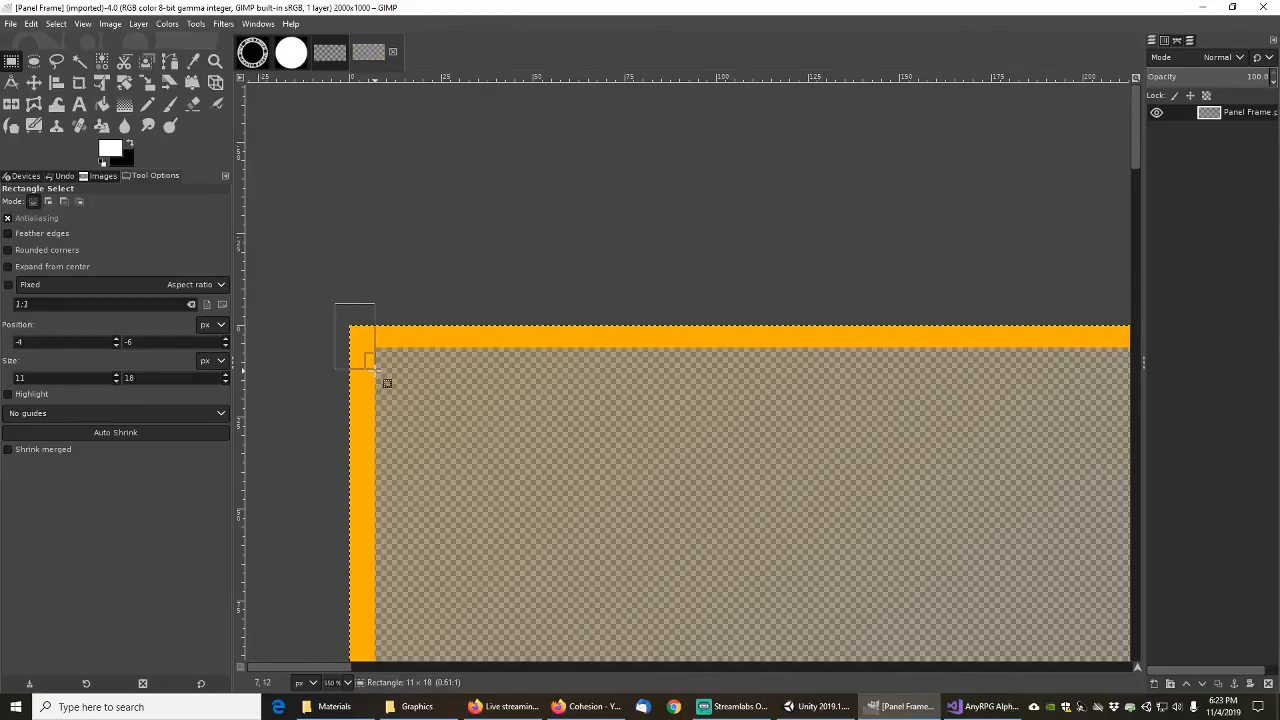
drag(375, 370, 376, 368)
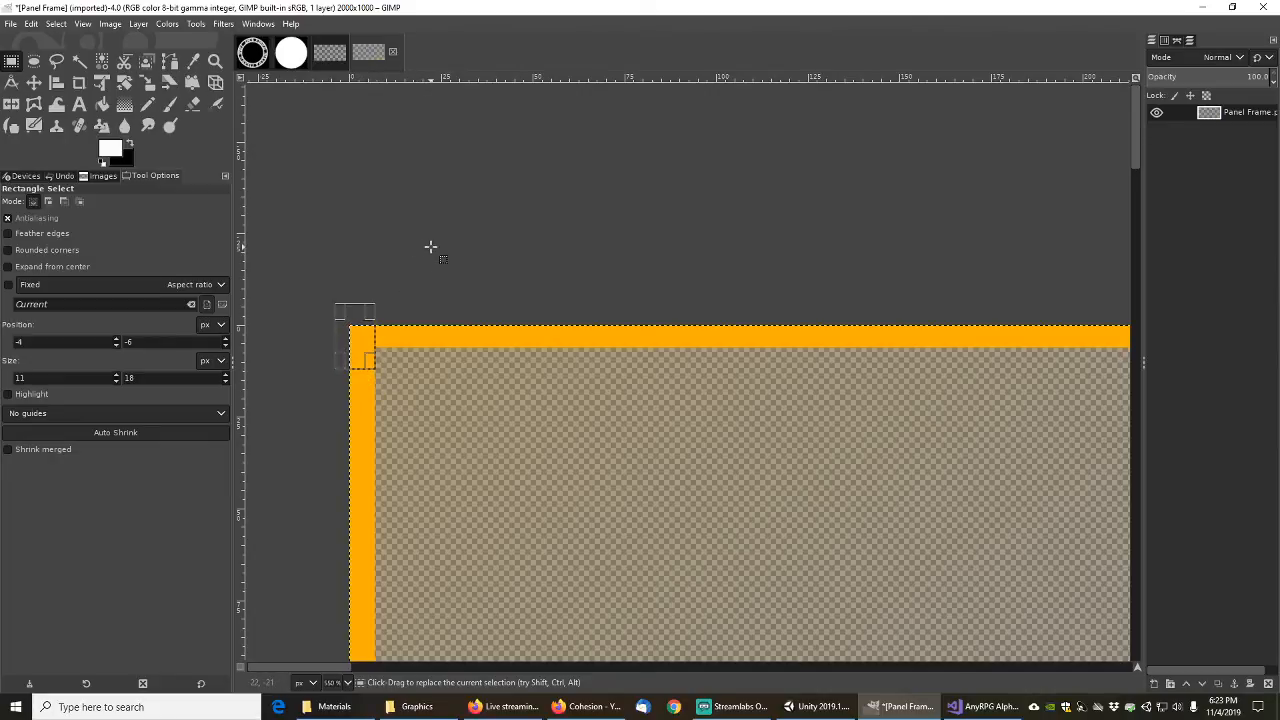
Step: Switch to the blank 2000 × 1000 image and add a horizontal guide at position 10
click(368, 54)
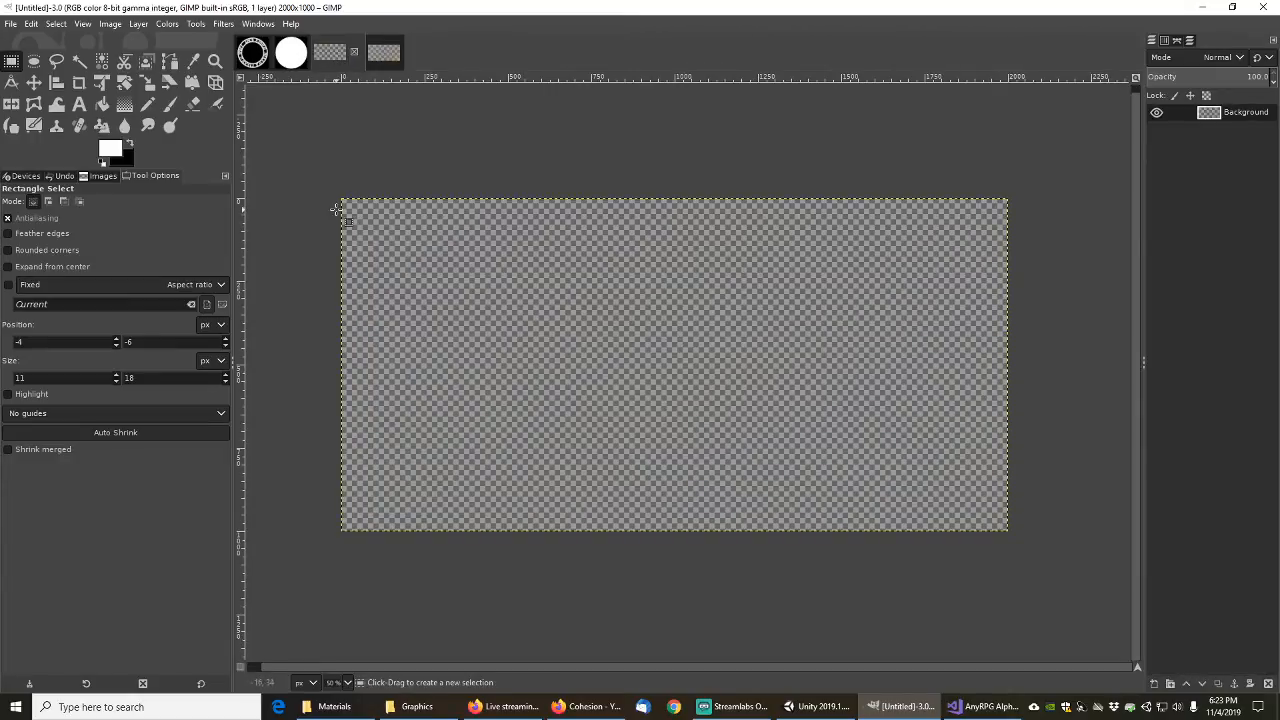
scroll(286, 186, up, 1)
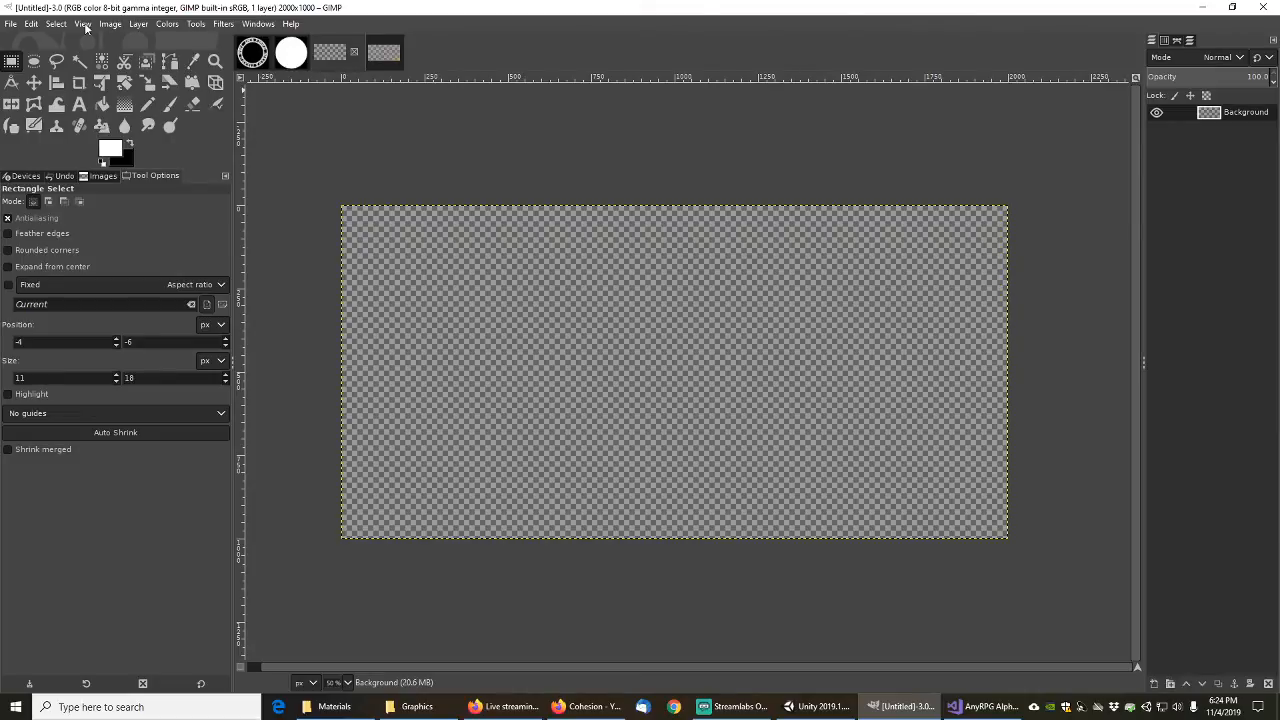
click(57, 24)
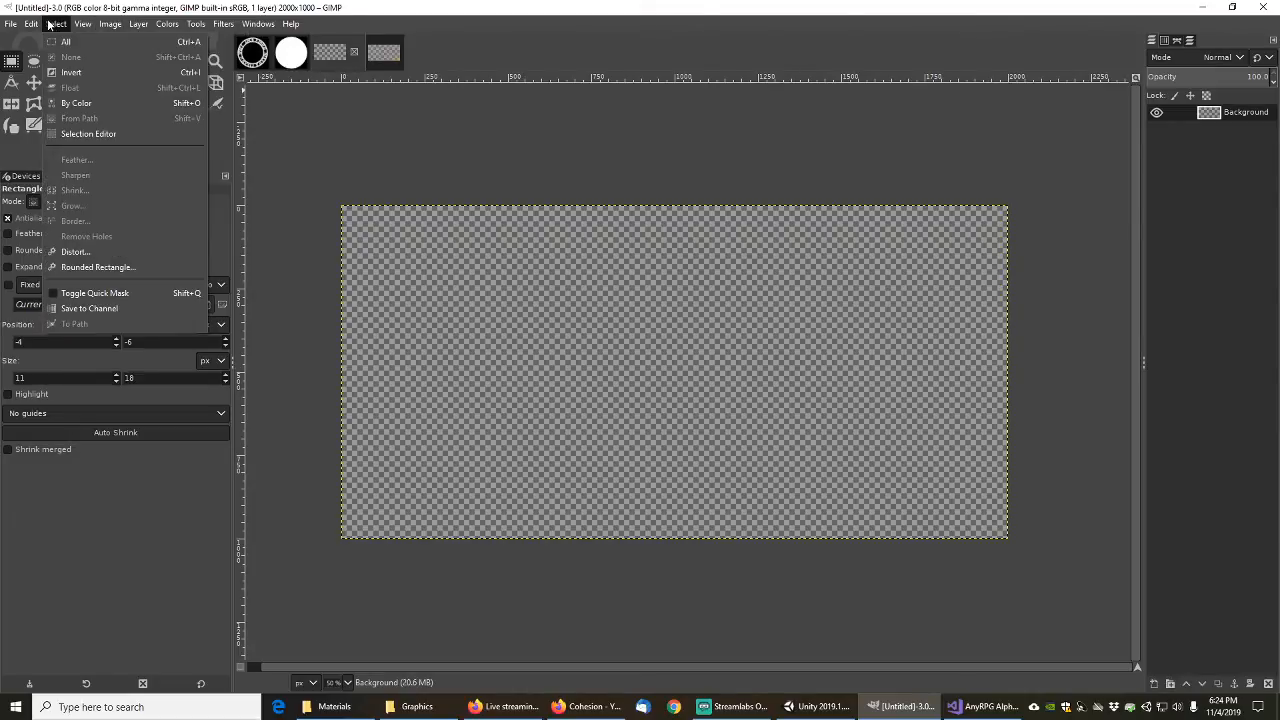
click(56, 24)
click(107, 23)
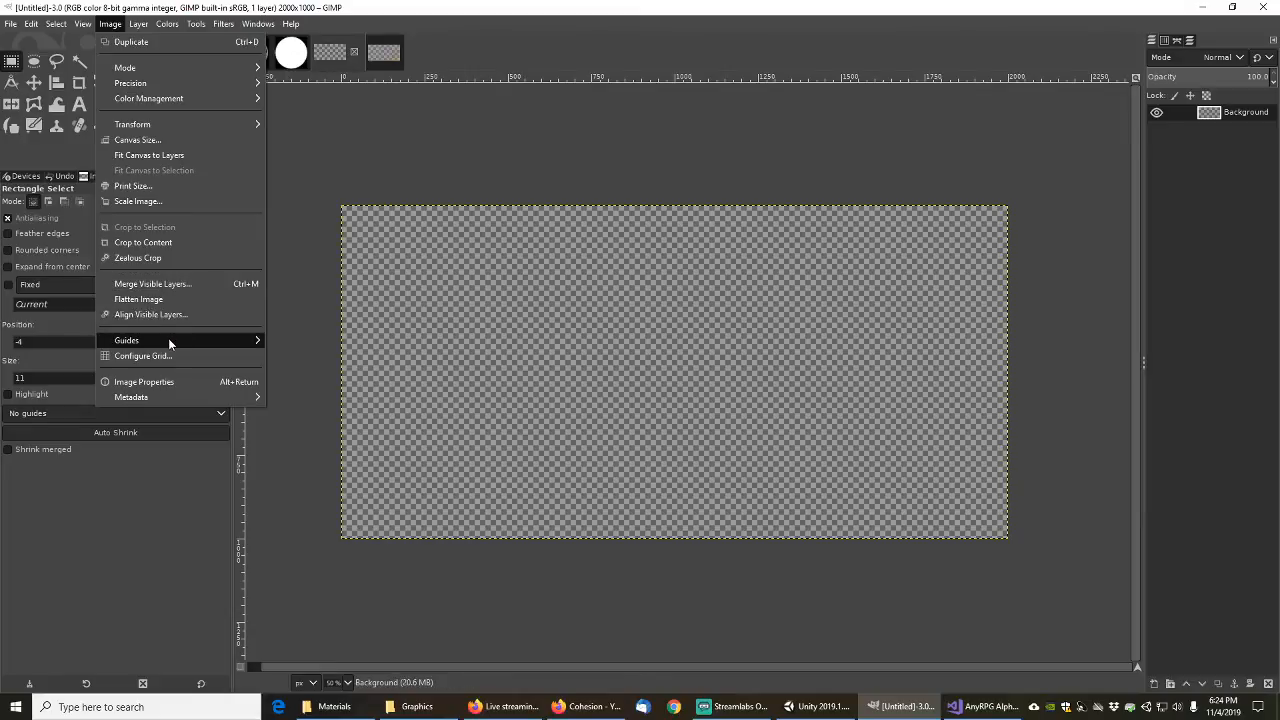
mouse_move(170, 343)
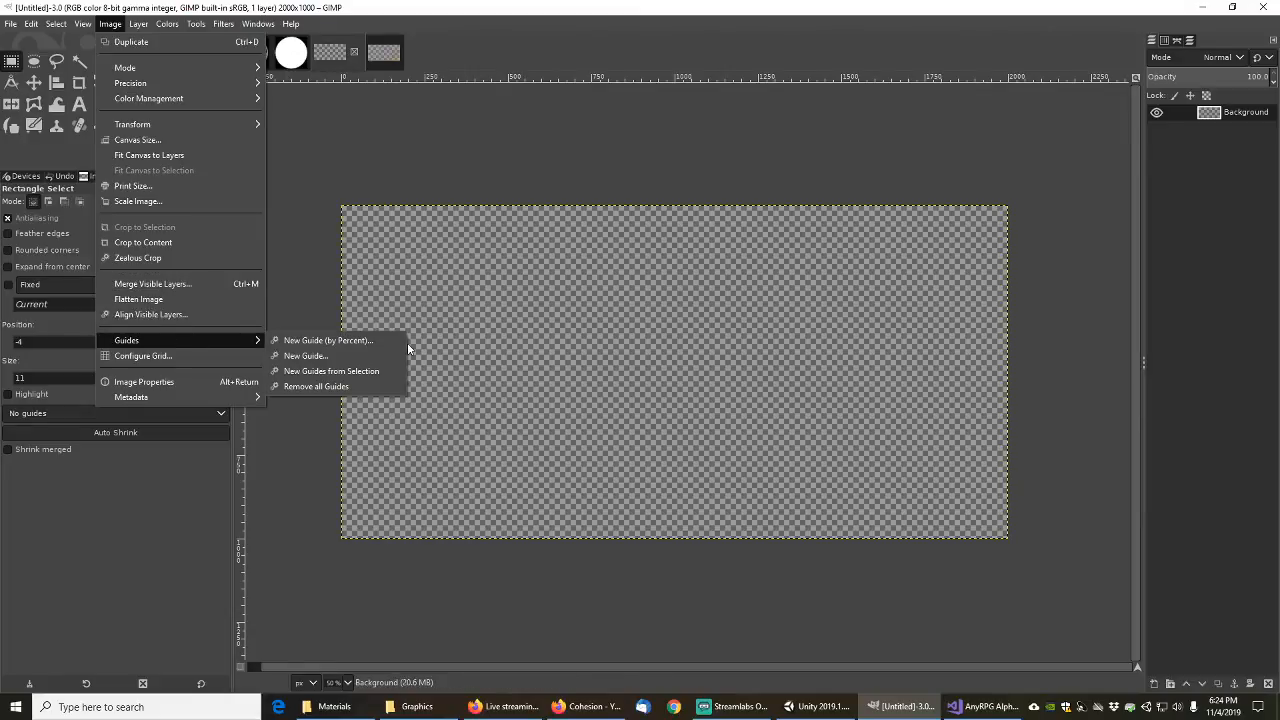
click(322, 357)
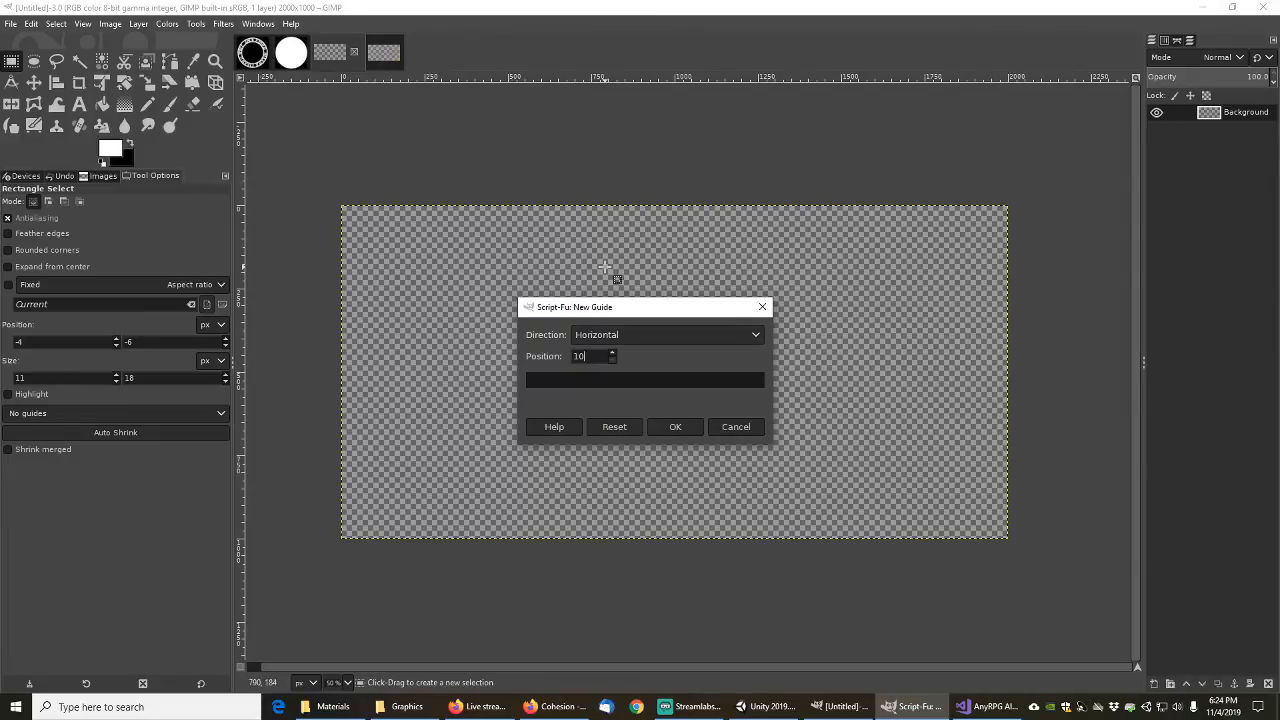
click(676, 428)
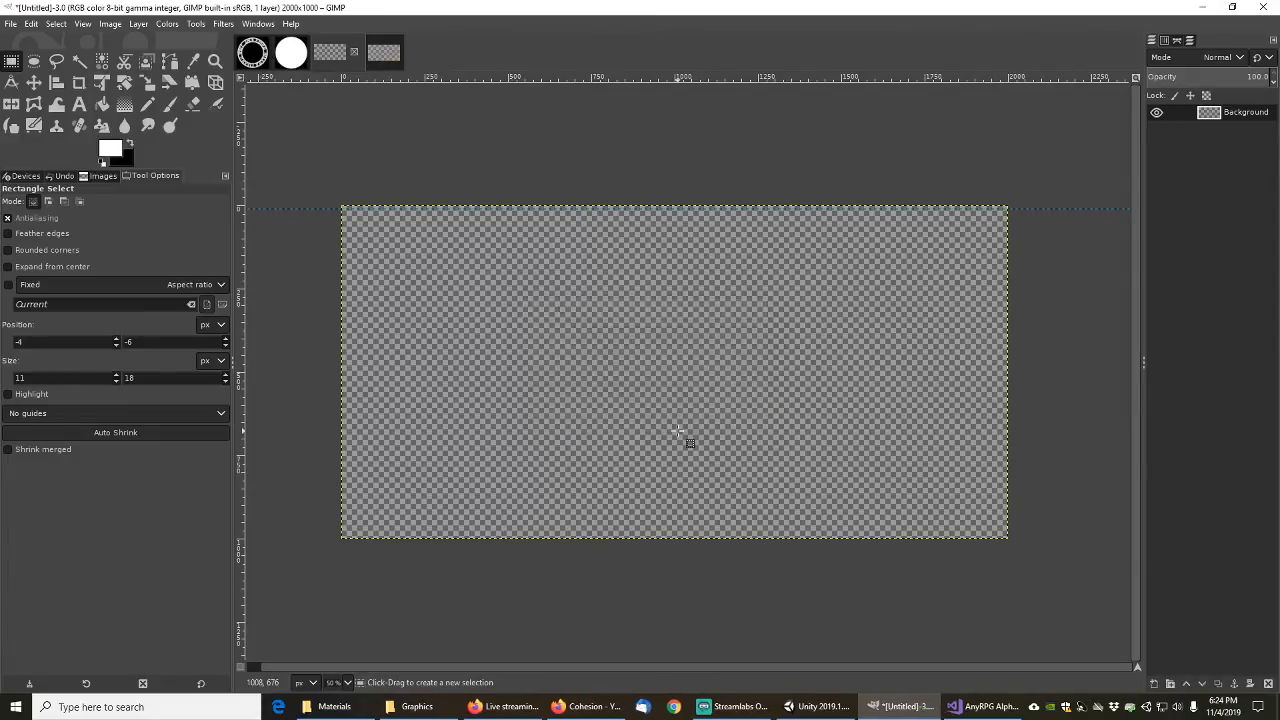
Step: Add a vertical guide at position 10
click(110, 24)
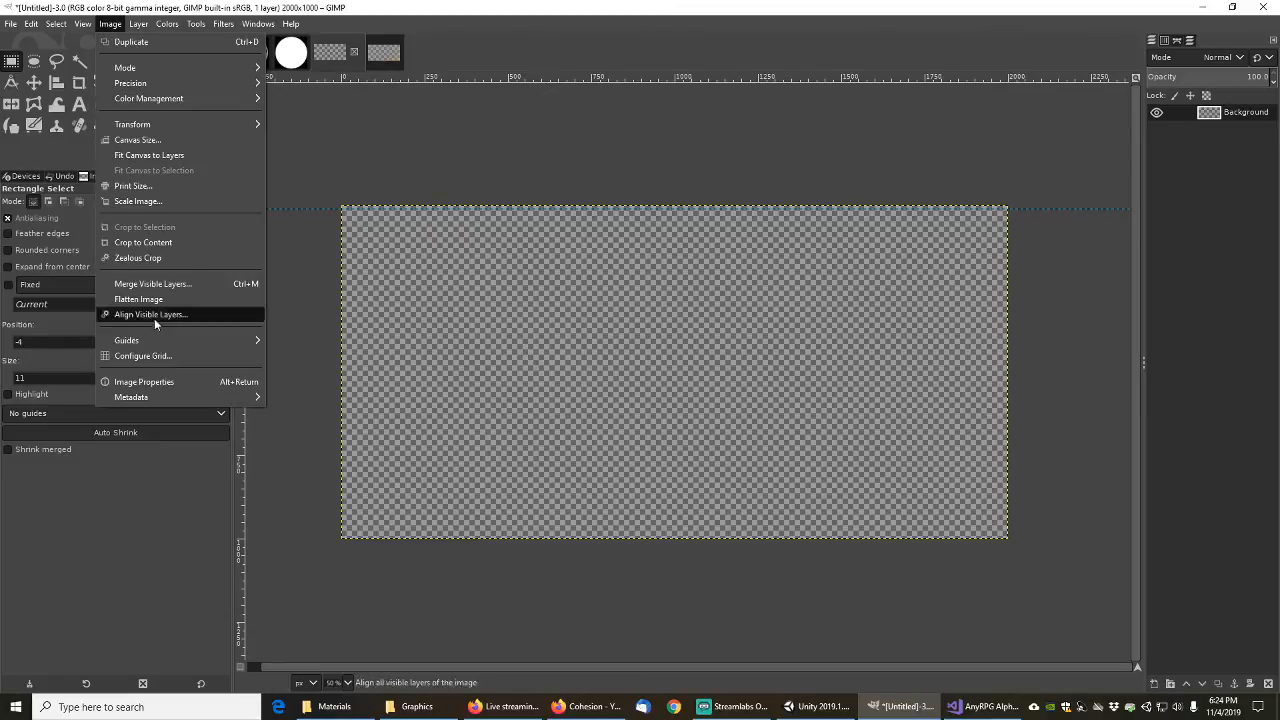
mouse_move(154, 340)
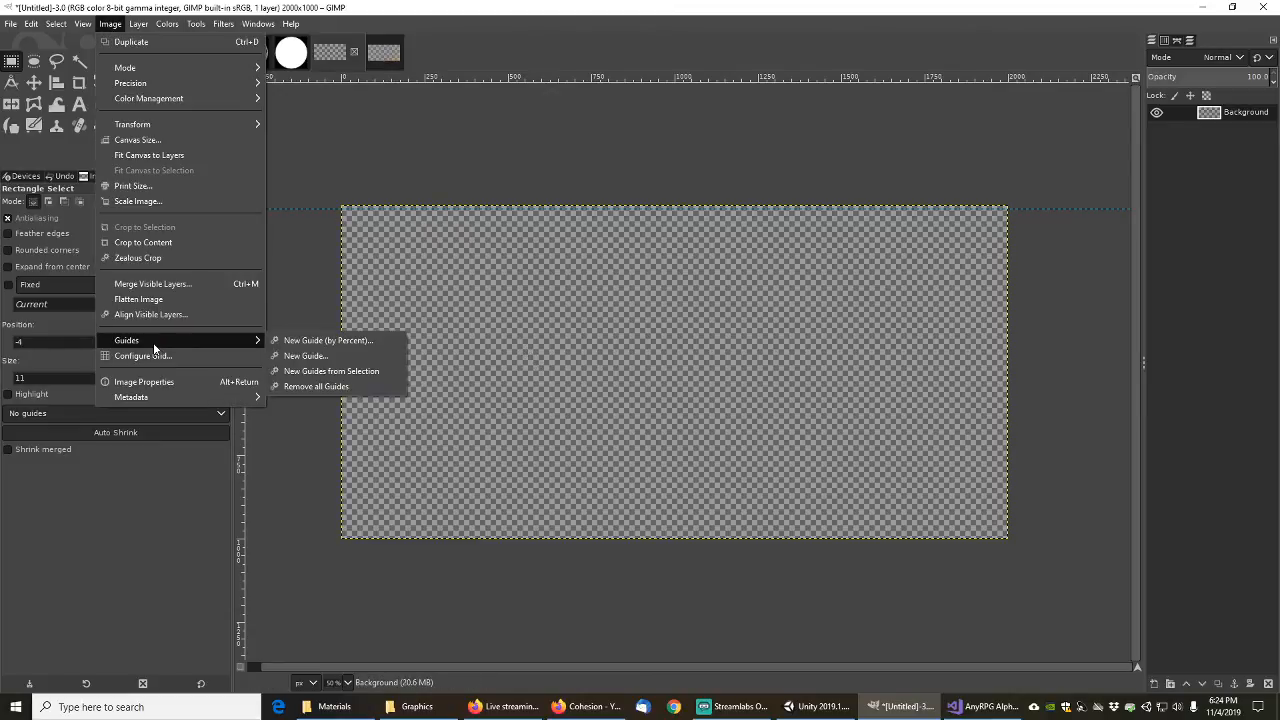
click(313, 356)
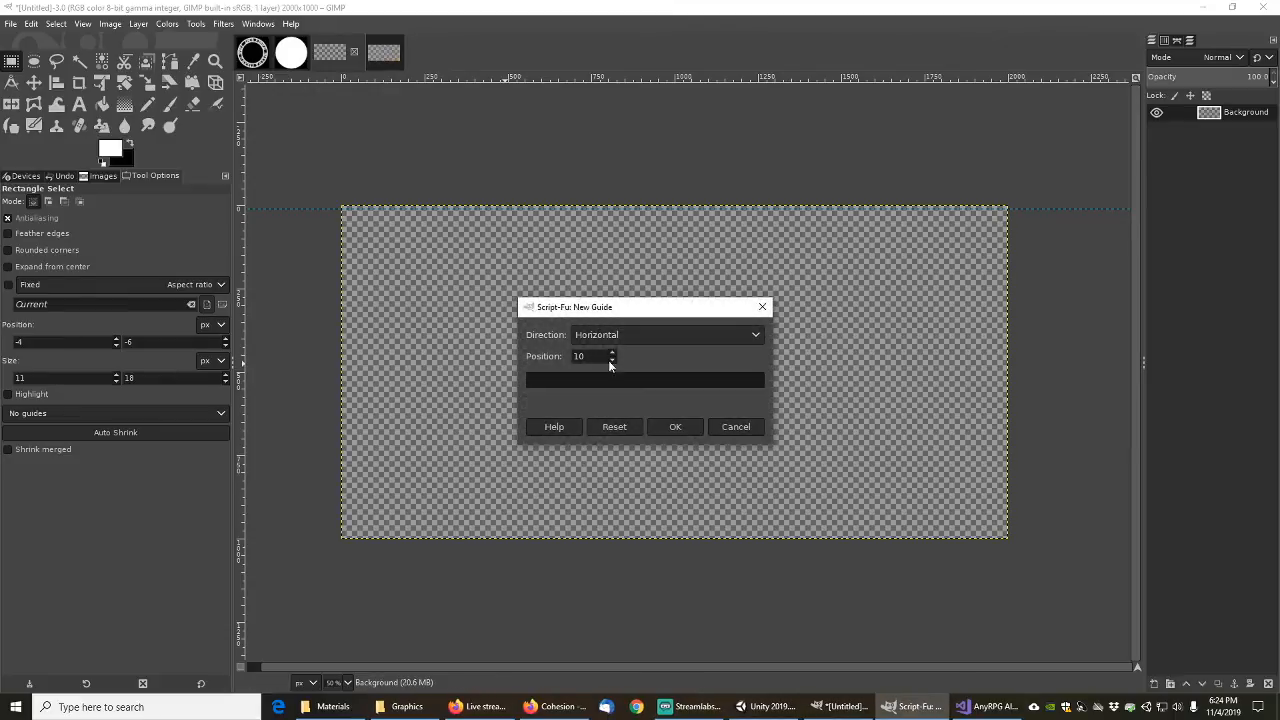
click(759, 336)
click(612, 356)
click(676, 428)
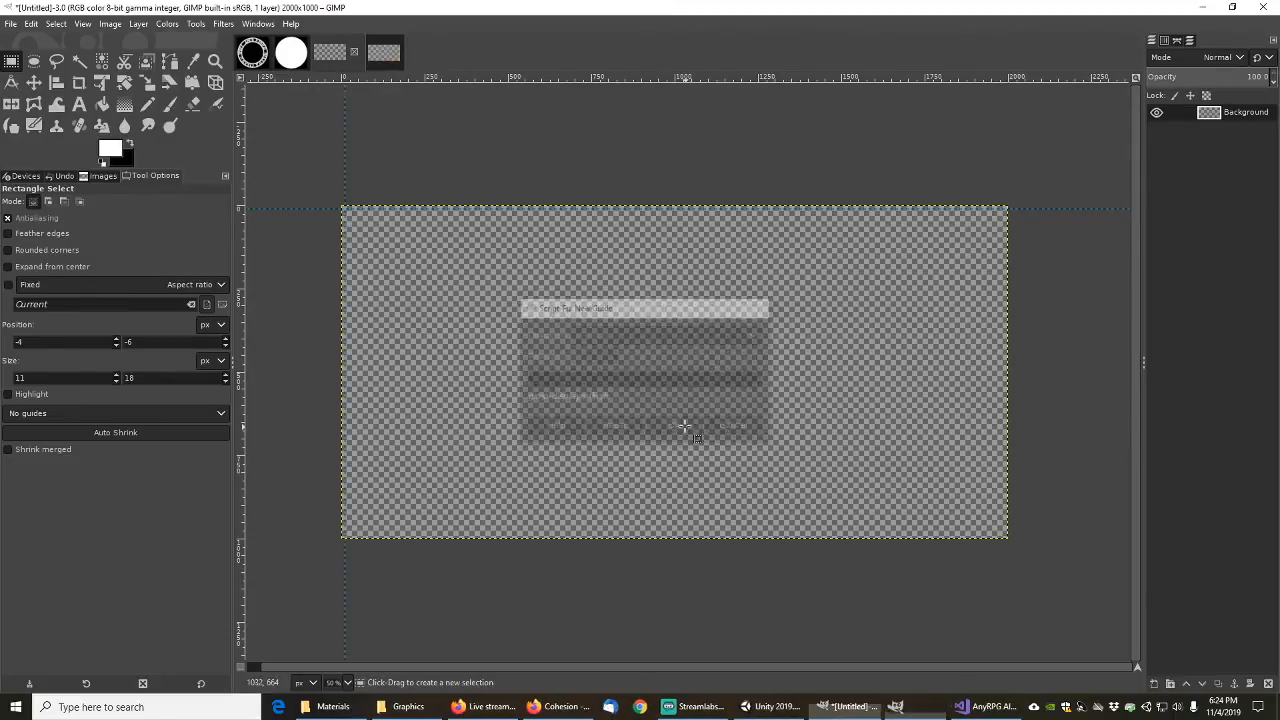
Step: Try to add a vertical guide at position -10
click(82, 24)
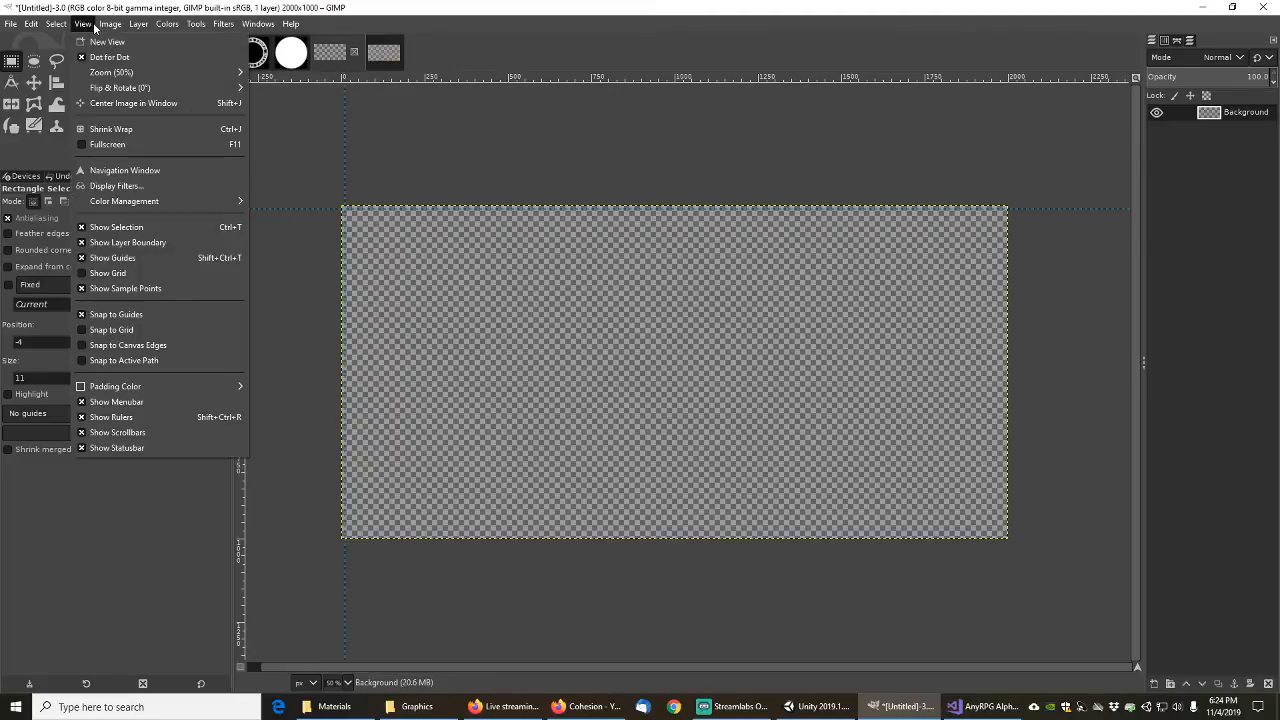
mouse_move(110, 24)
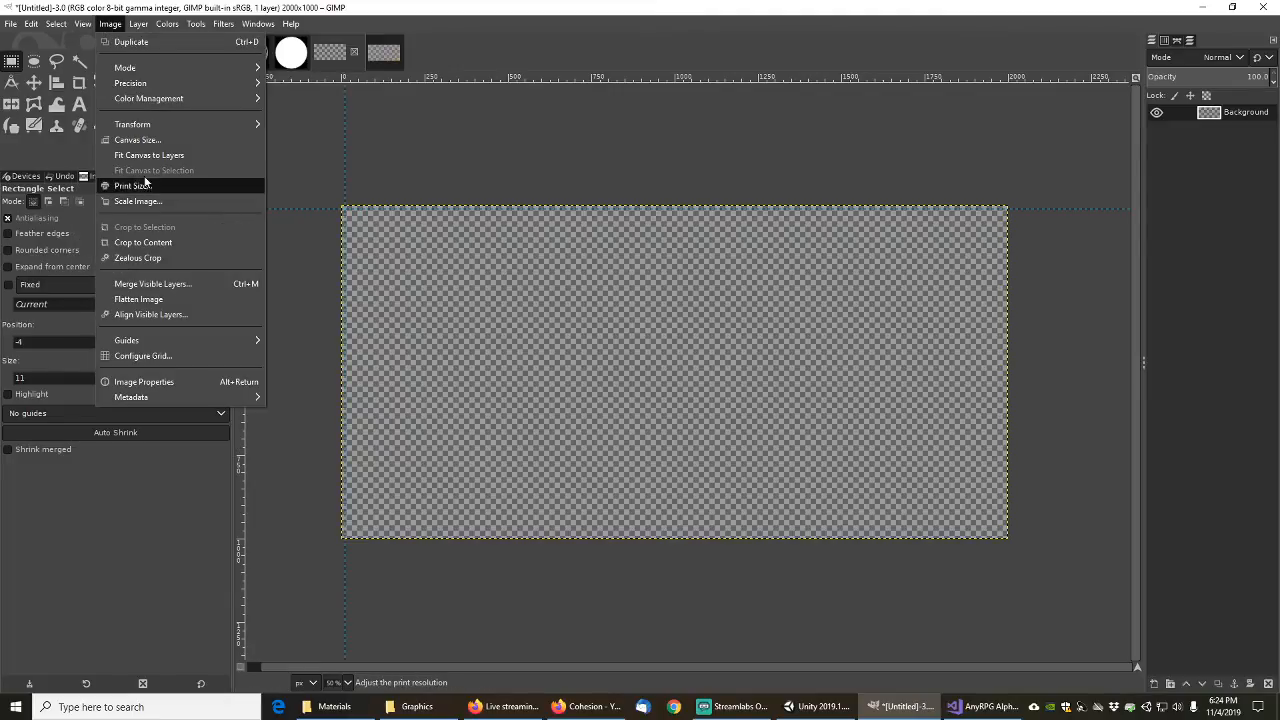
mouse_move(150, 340)
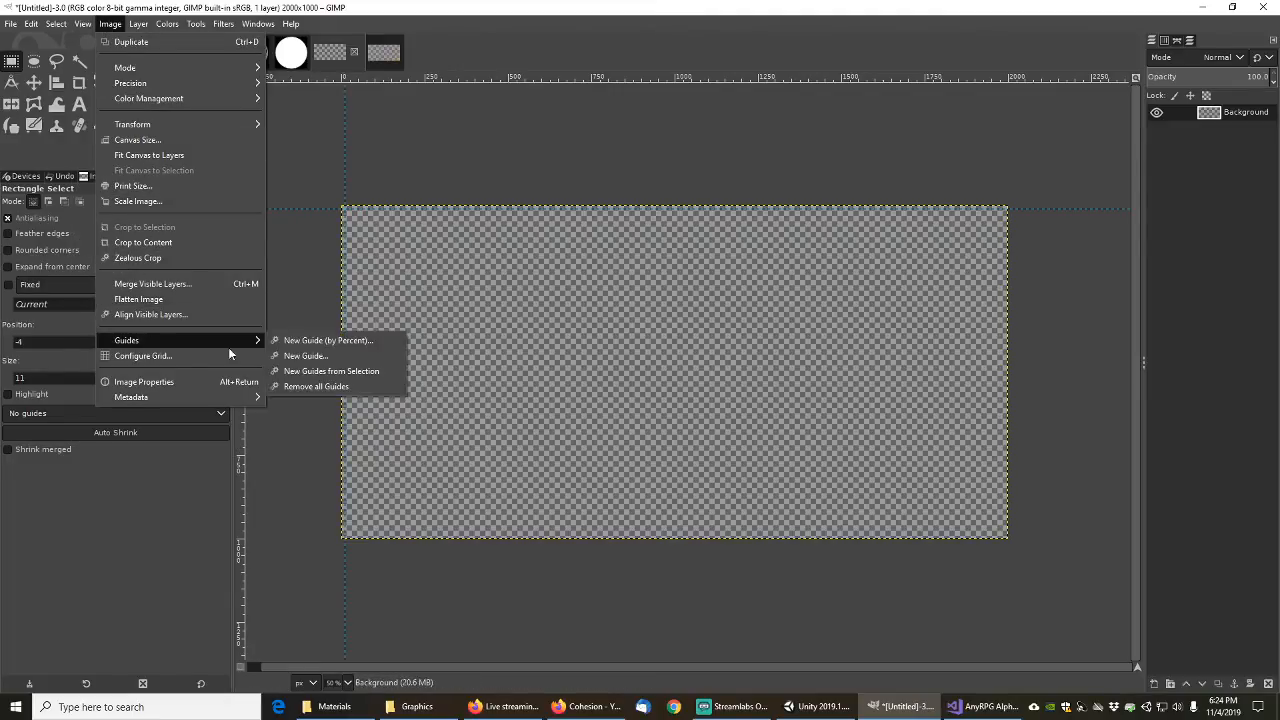
click(318, 356)
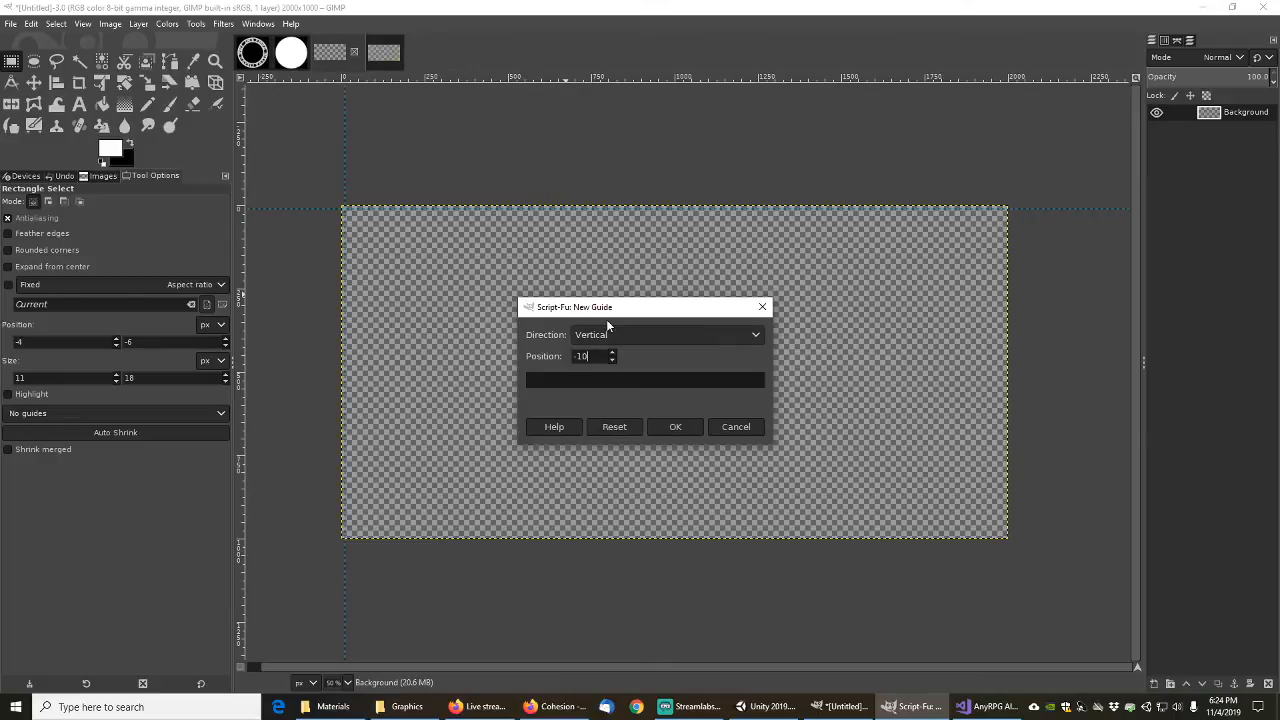
click(678, 426)
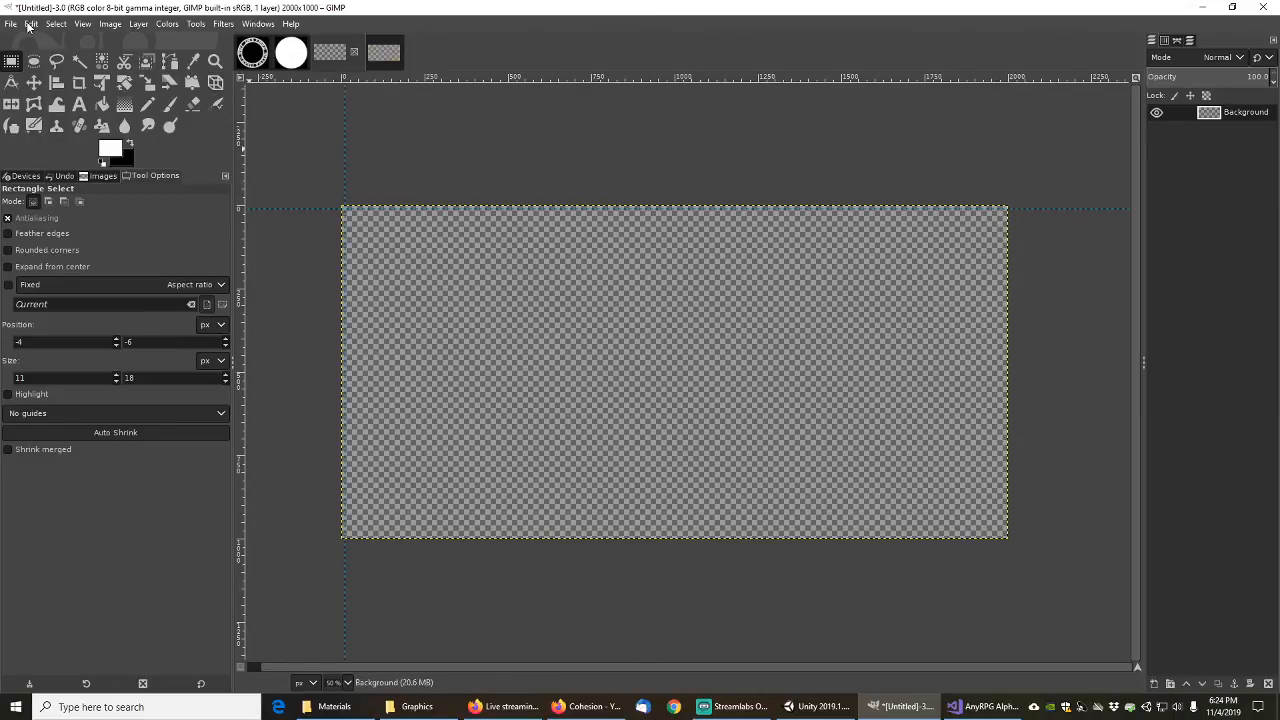
Step: Add a vertical guide at position 1990, near the canvas's right edge
click(104, 24)
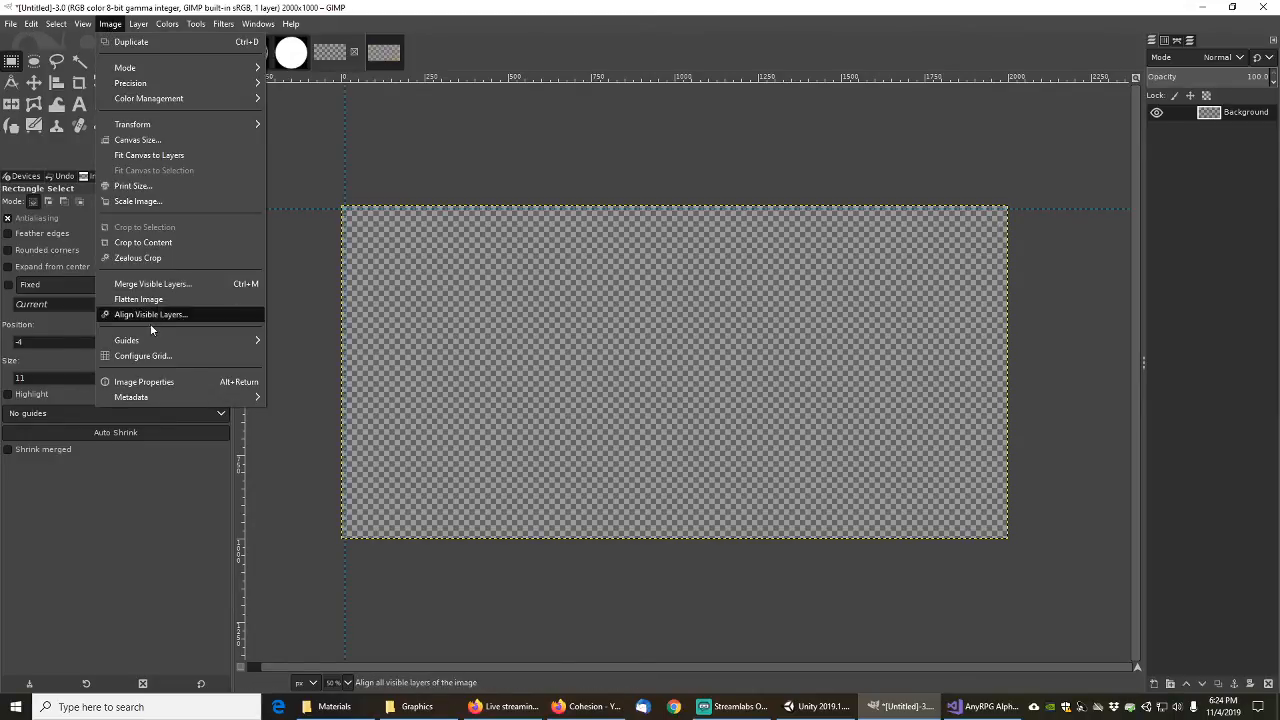
mouse_move(150, 344)
click(300, 356)
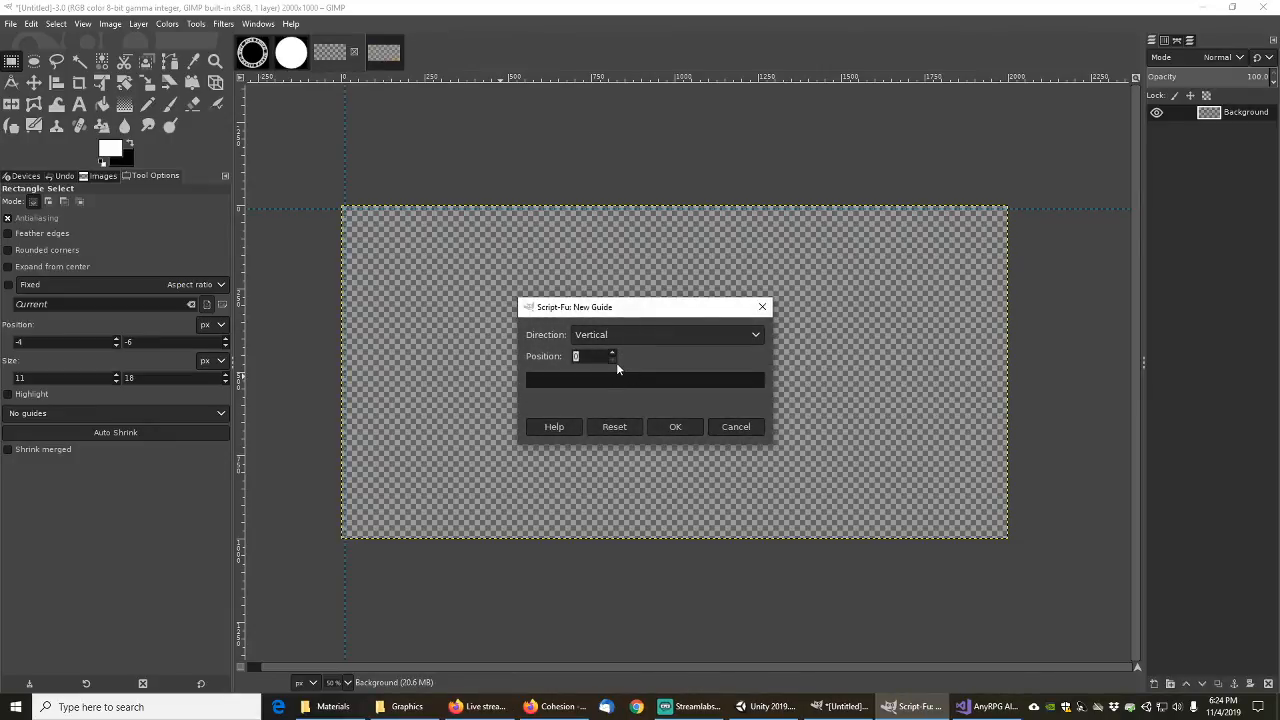
text(199)
click(684, 428)
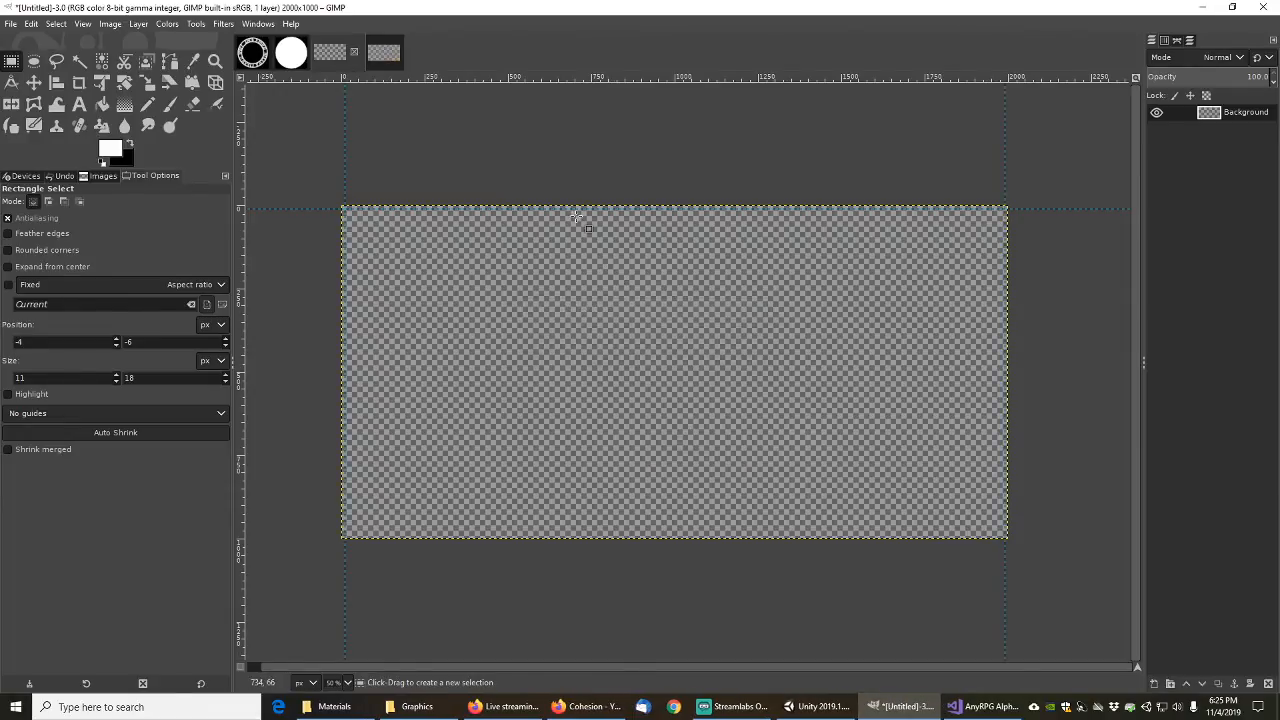
Step: Add a horizontal guide at position 990, near the canvas's bottom edge
click(111, 25)
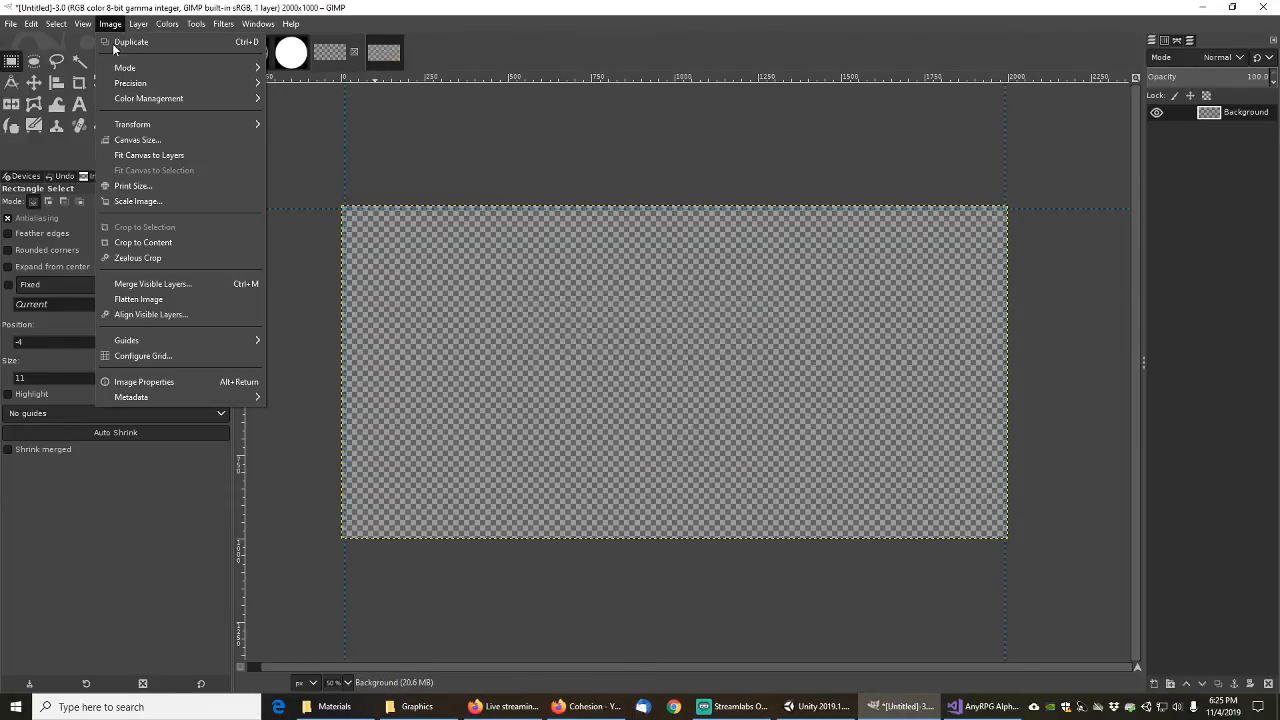
mouse_move(190, 340)
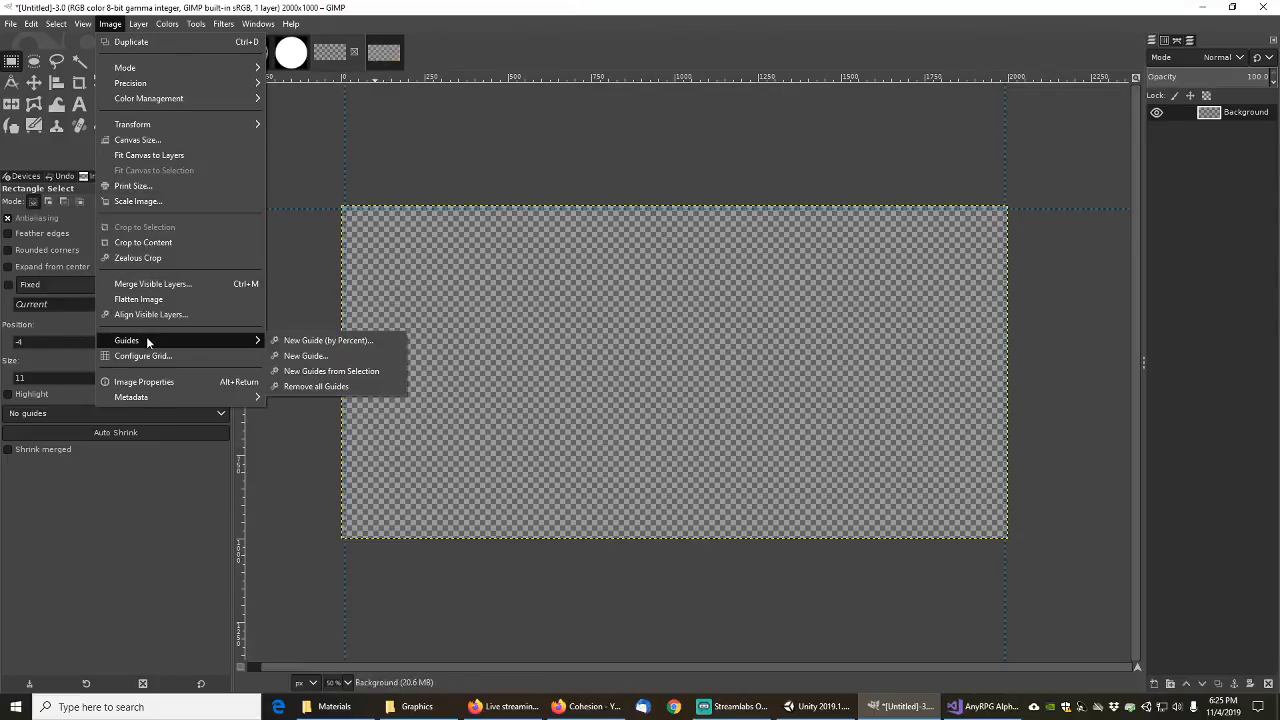
click(312, 356)
double_click(603, 356)
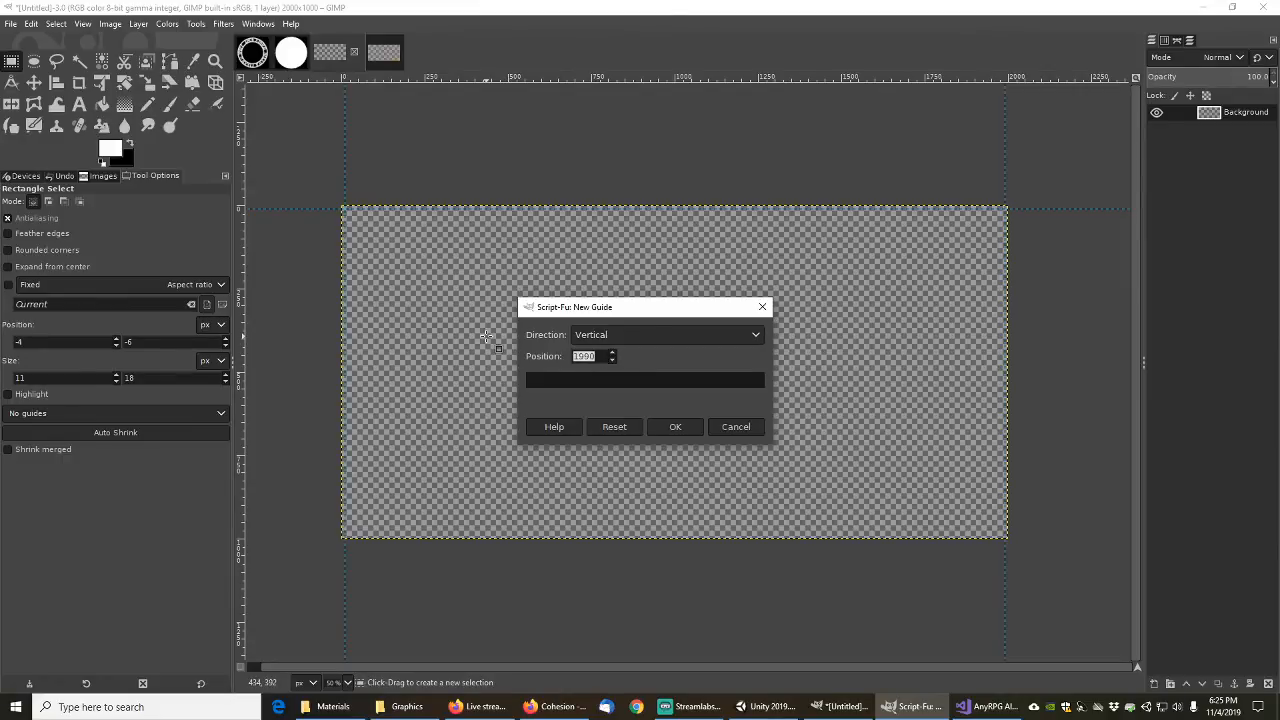
text(9)
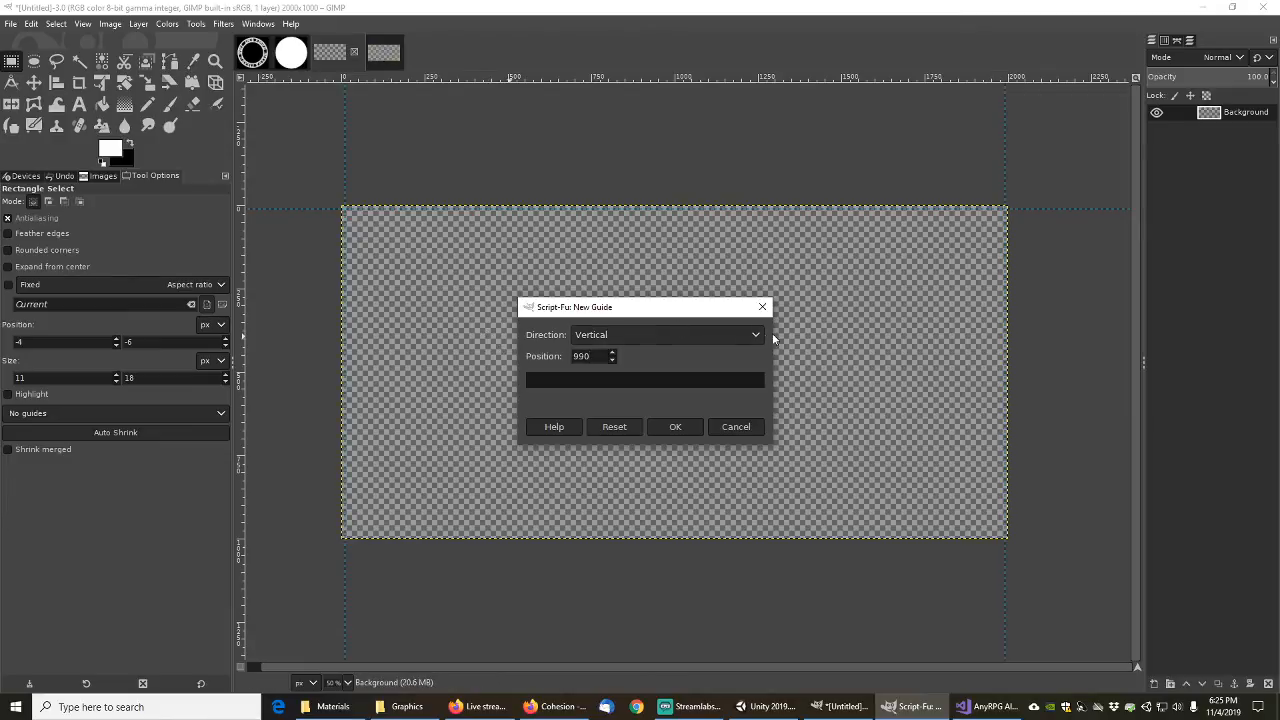
click(758, 335)
click(626, 316)
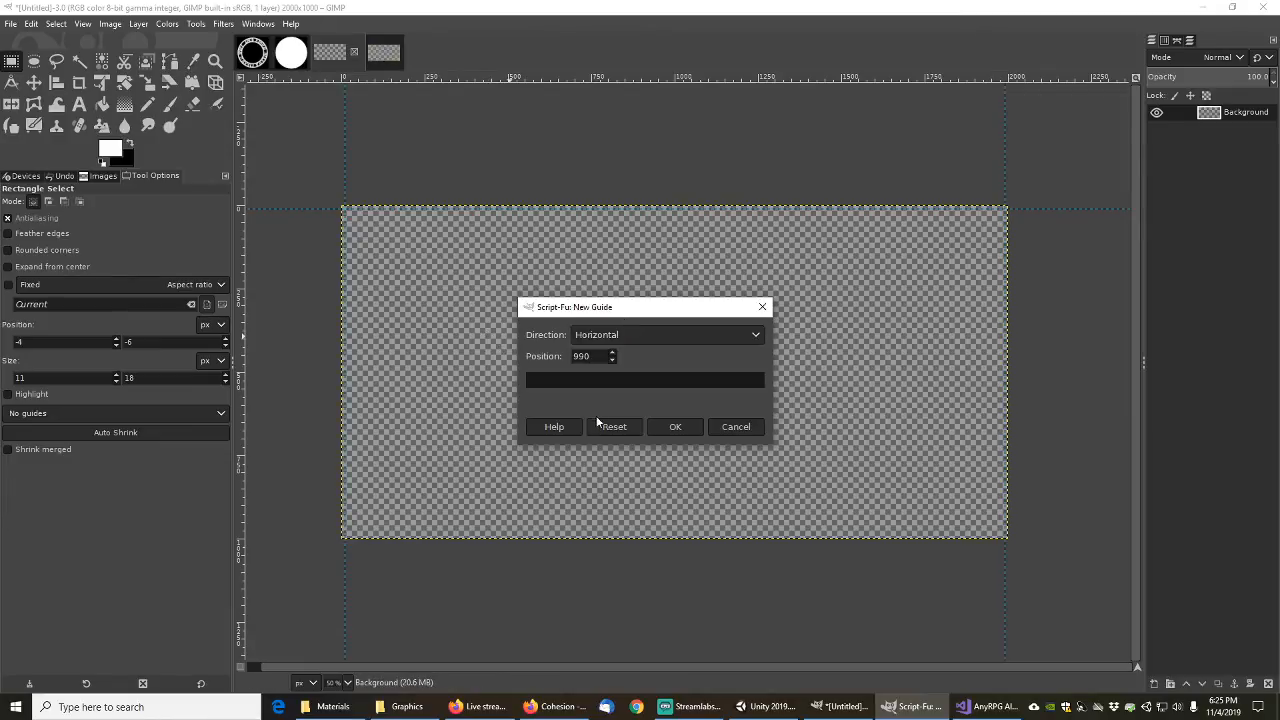
click(676, 427)
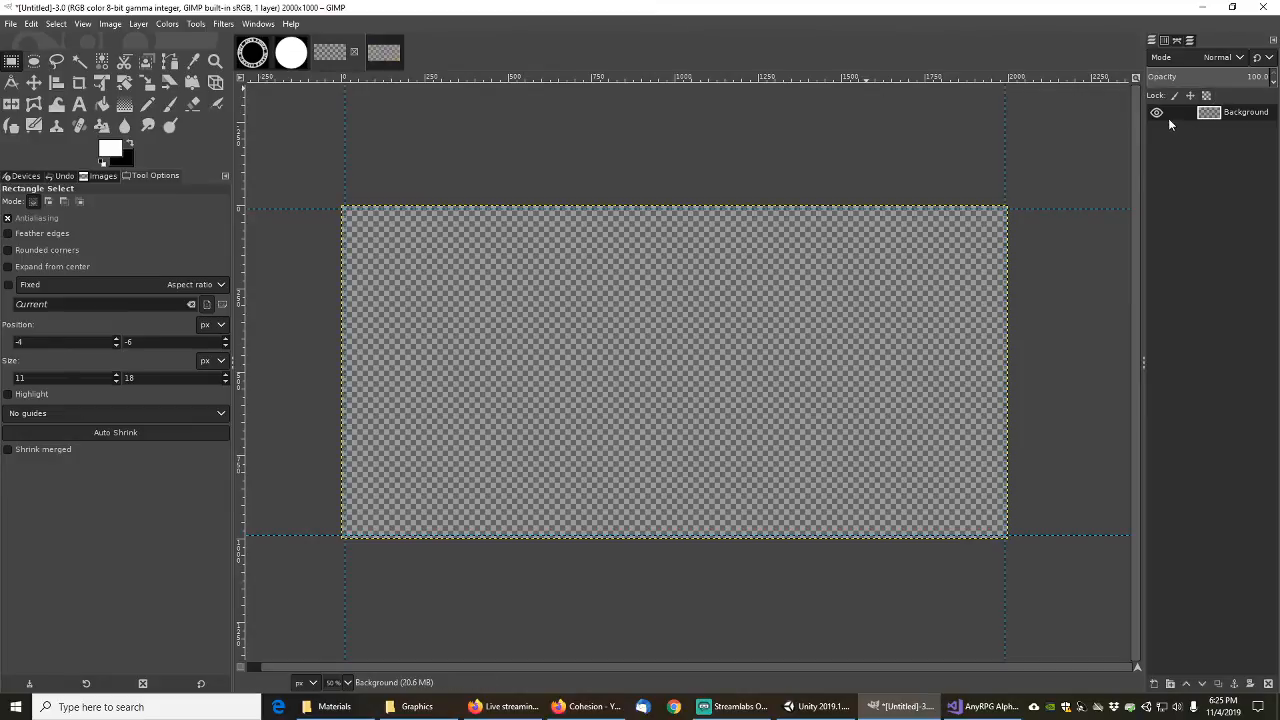
Step: Create a new 2000 × 1000 px layer named Outline, filled with transparency
click(1154, 685)
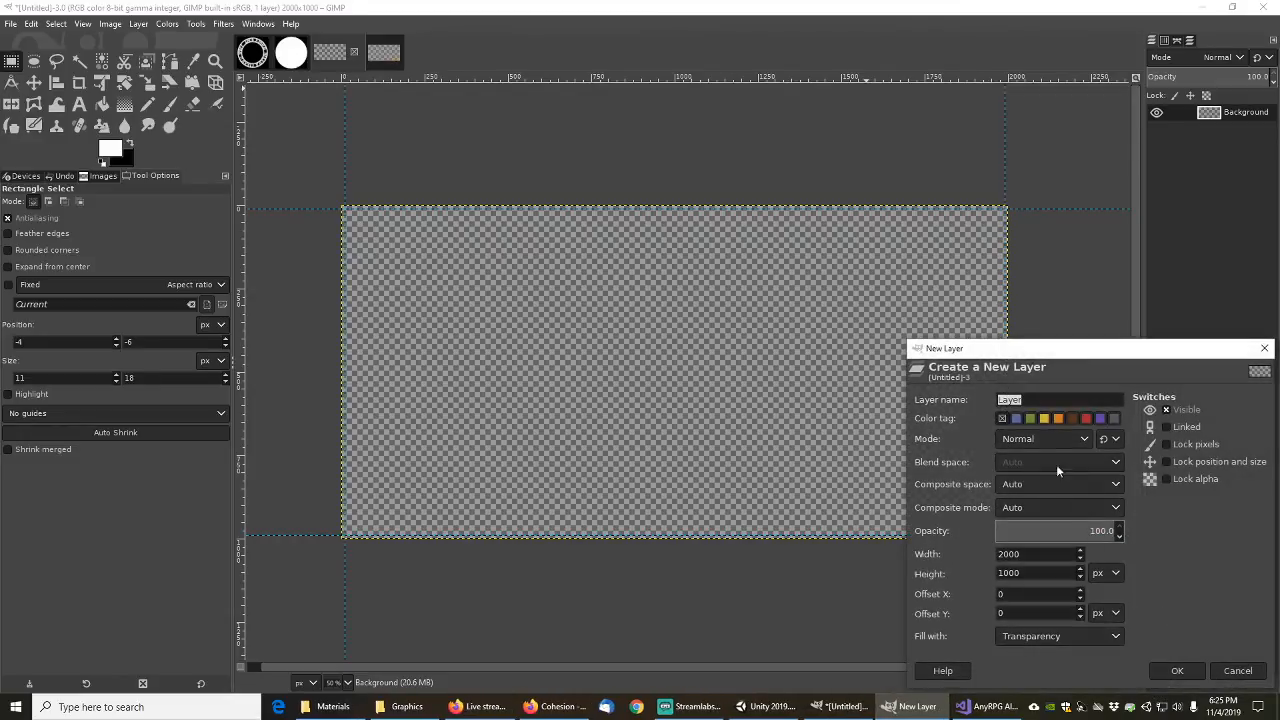
drag(1053, 364, 846, 264)
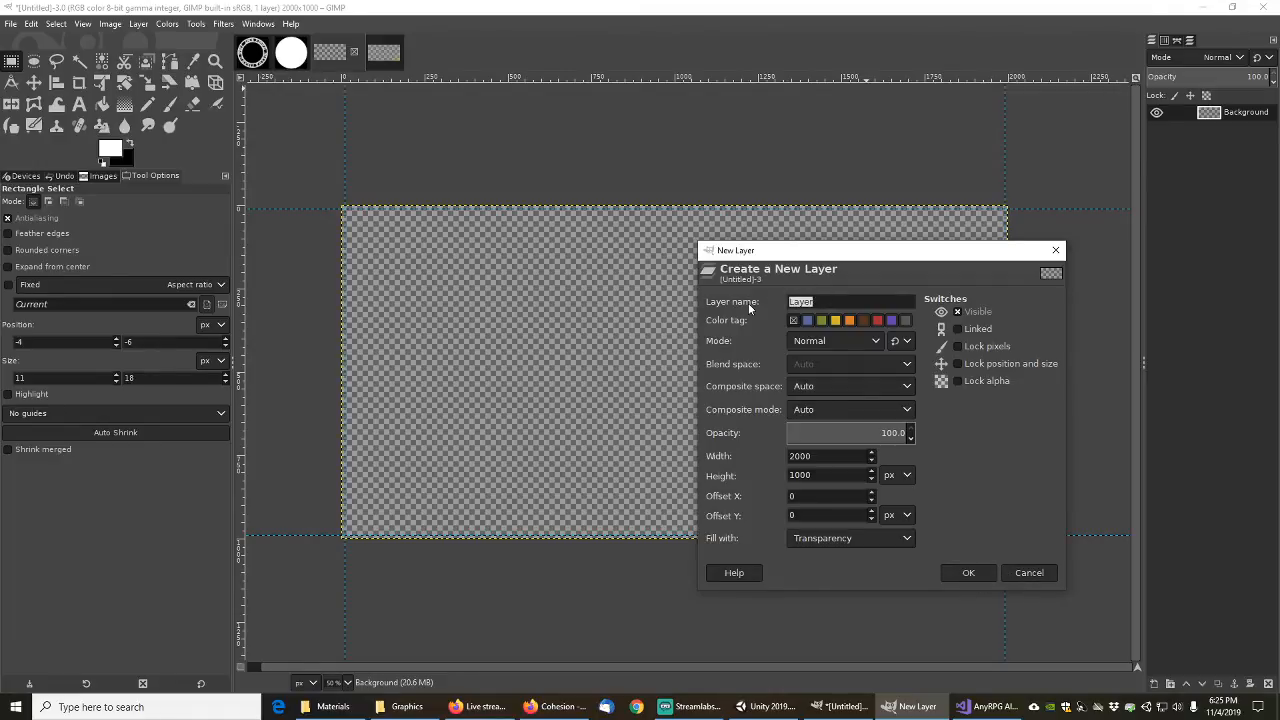
text(Outline)
click(980, 568)
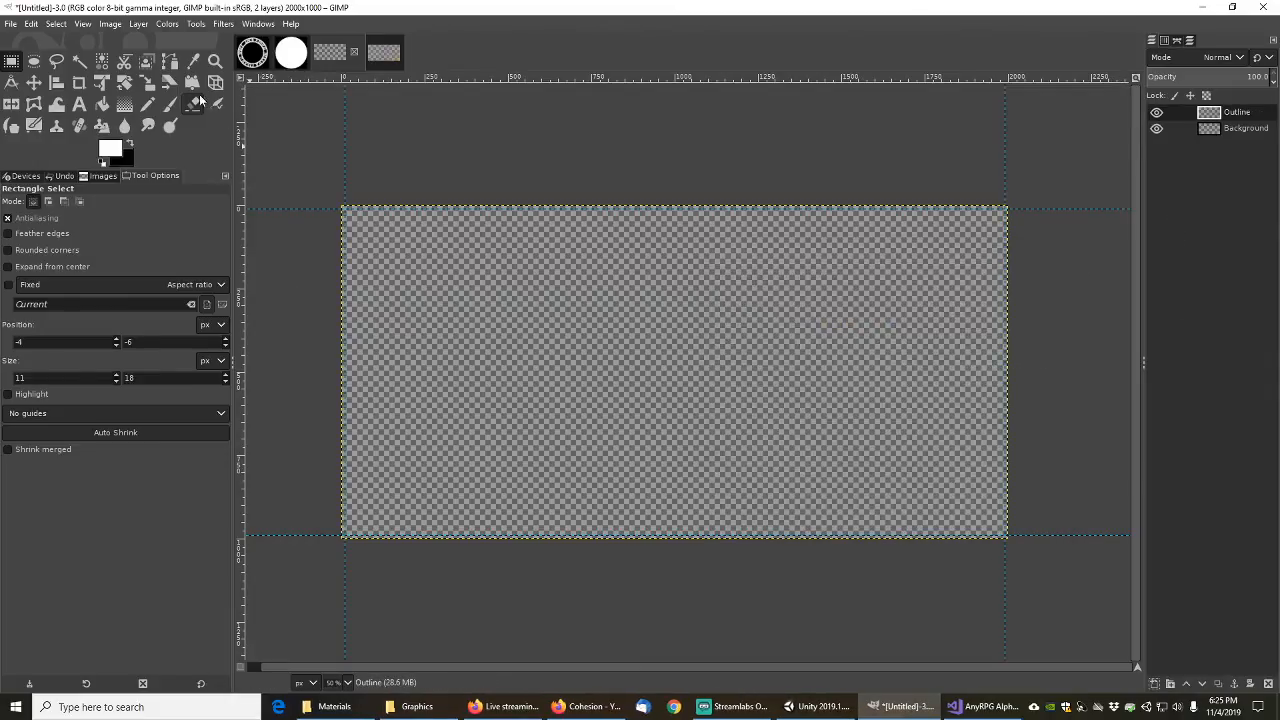
Step: Try Bucket Fill with white on the Outline layer's border area, and undo the fill
click(101, 104)
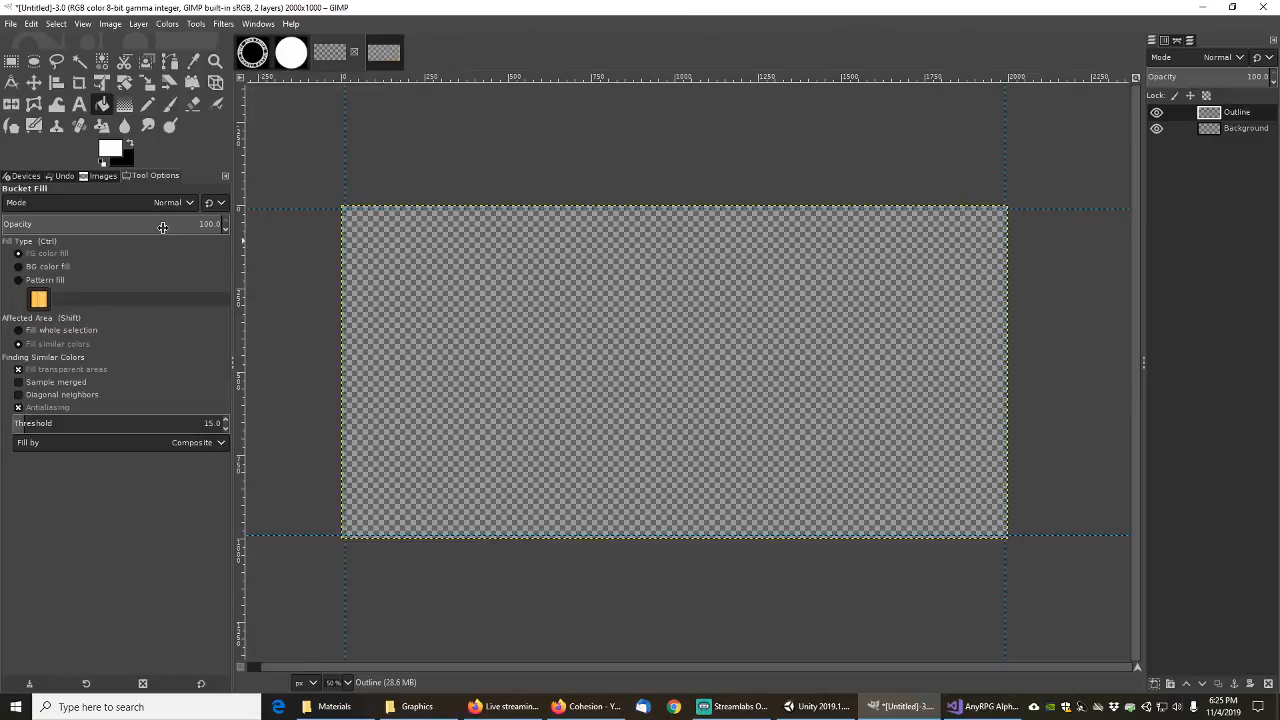
click(372, 213)
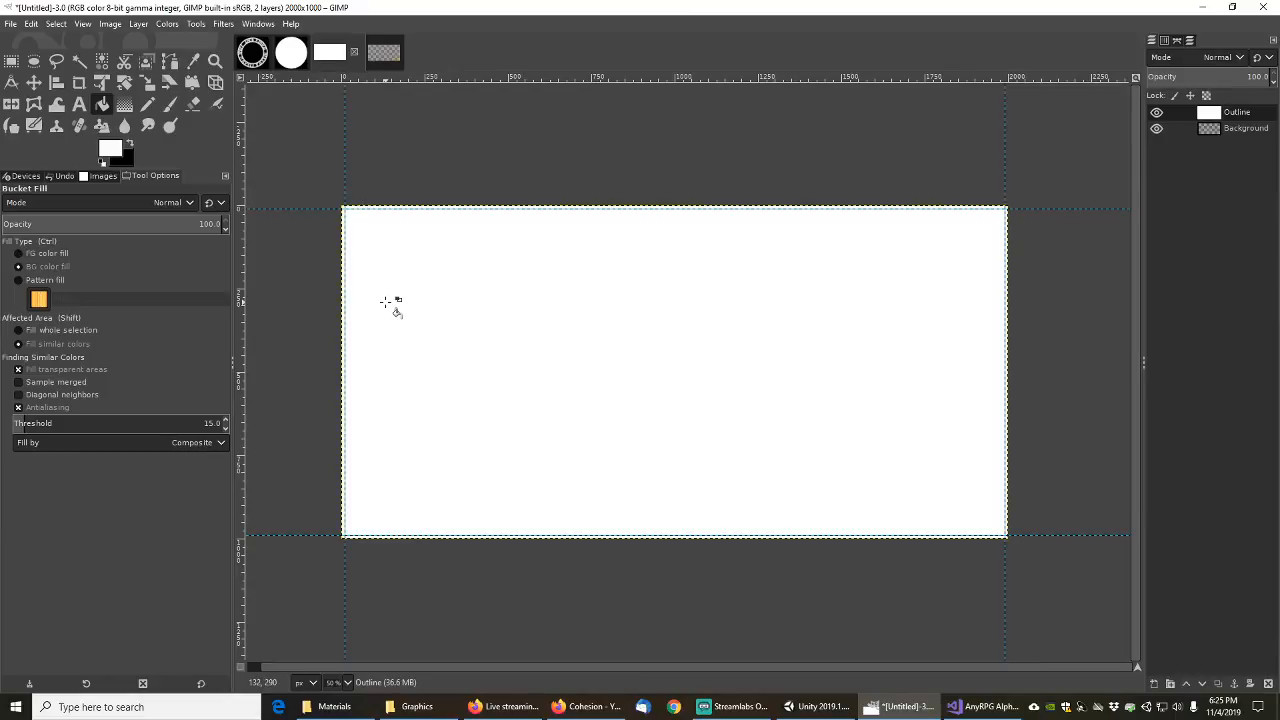
key(ctrl+z)
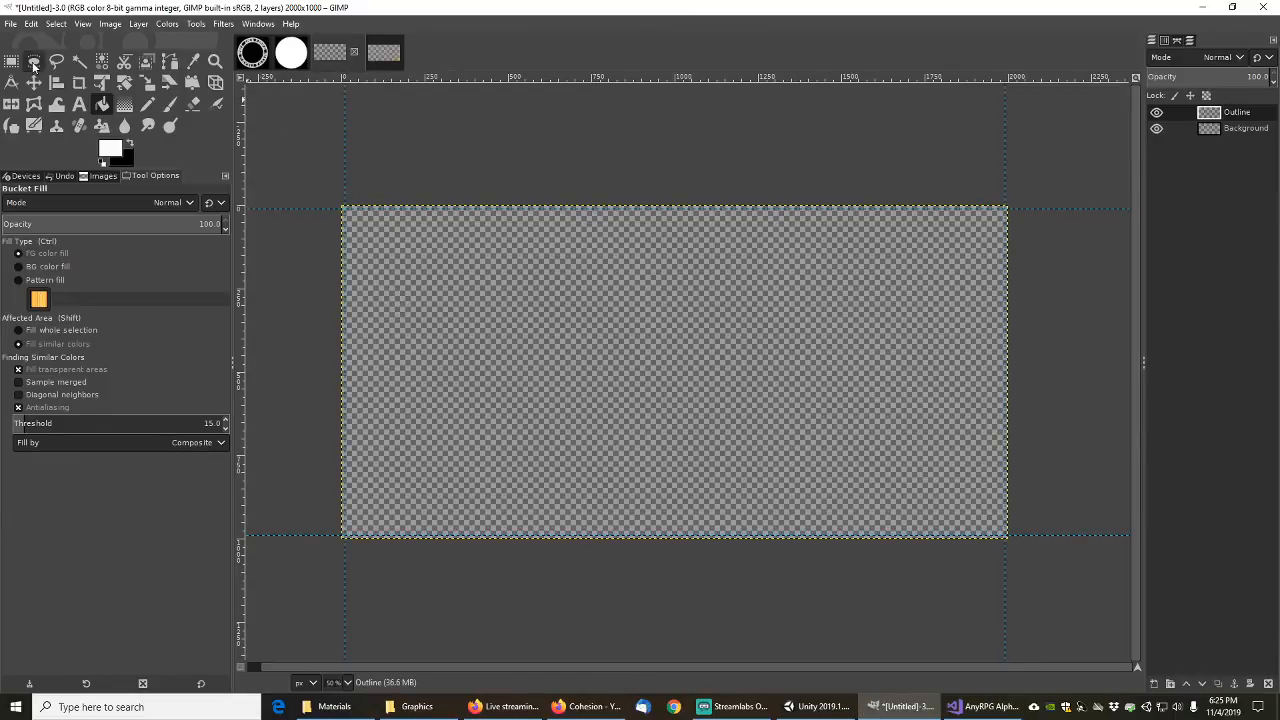
Step: Make a 1980 × 980 px rectangular selection at 10, 10 inside the four guides and invert it to select the border
click(11, 60)
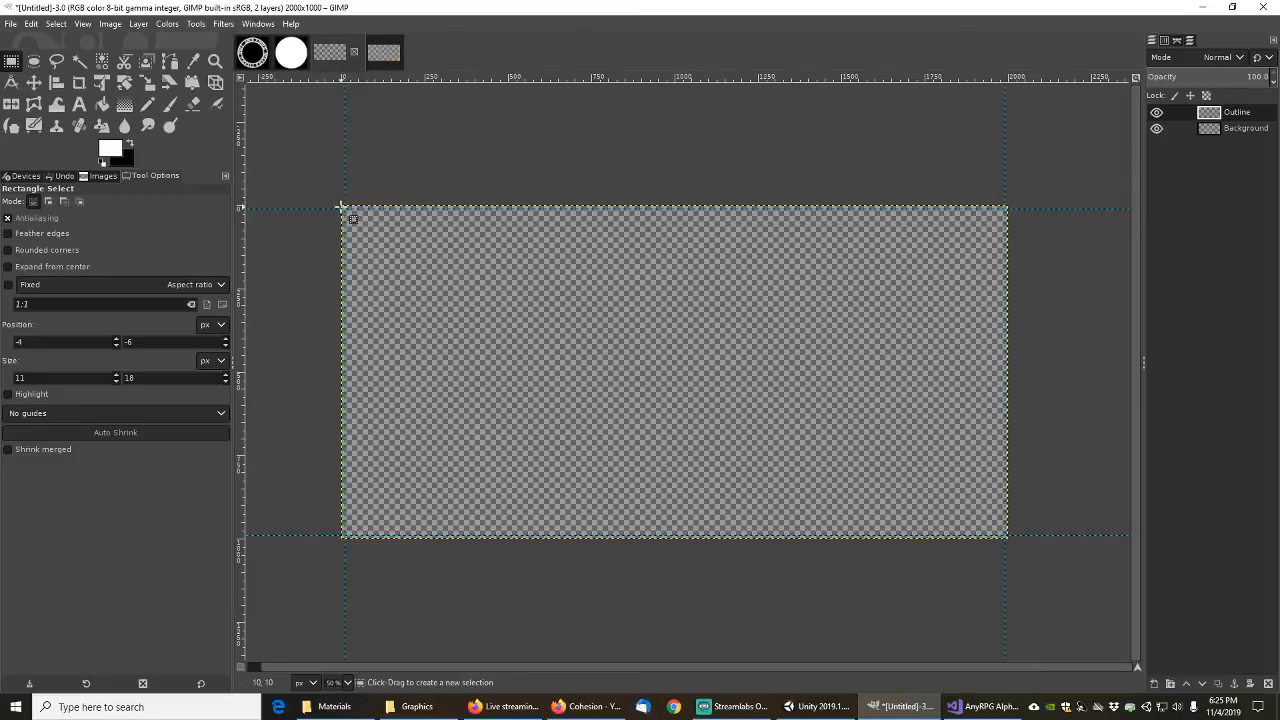
drag(343, 209, 1003, 532)
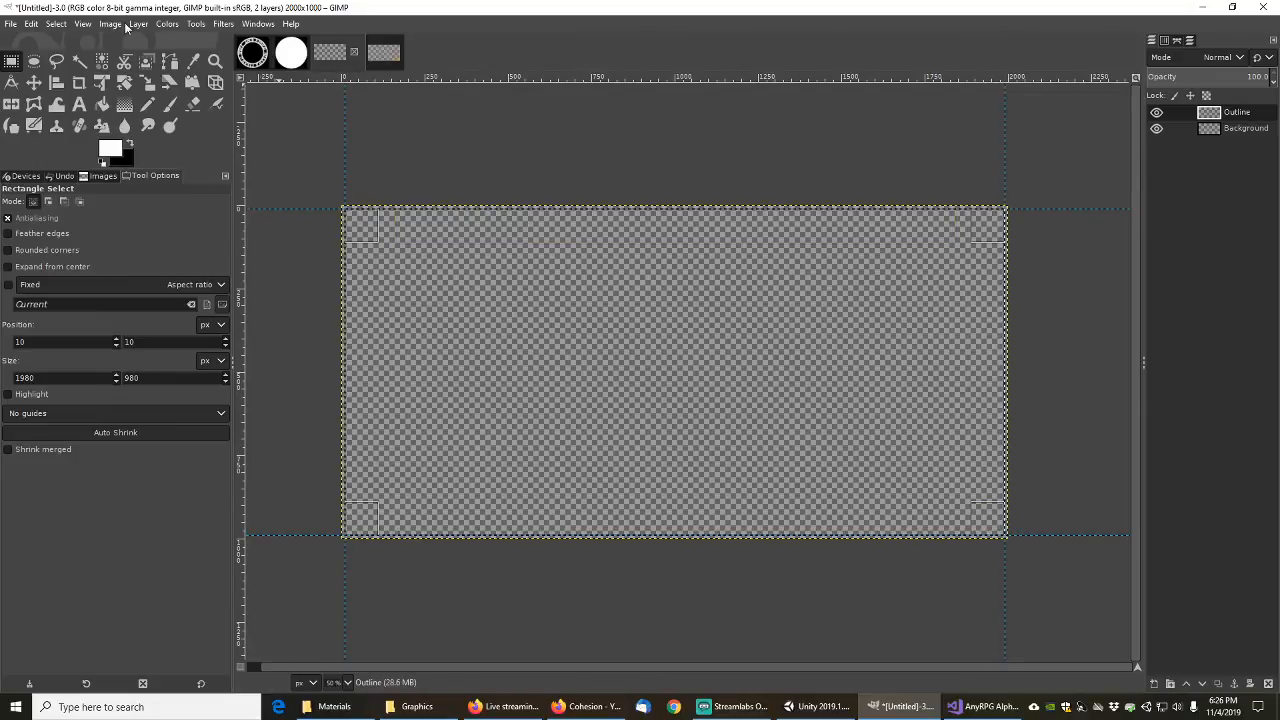
click(166, 25)
mouse_move(56, 24)
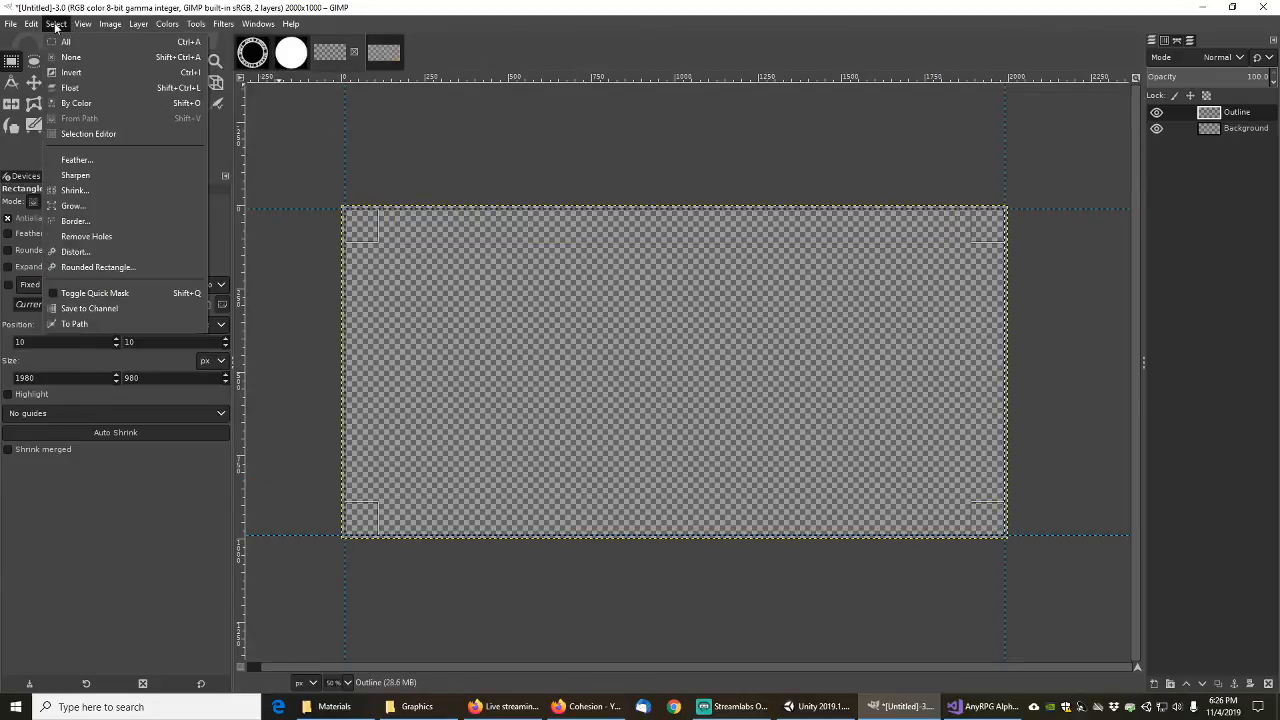
click(70, 72)
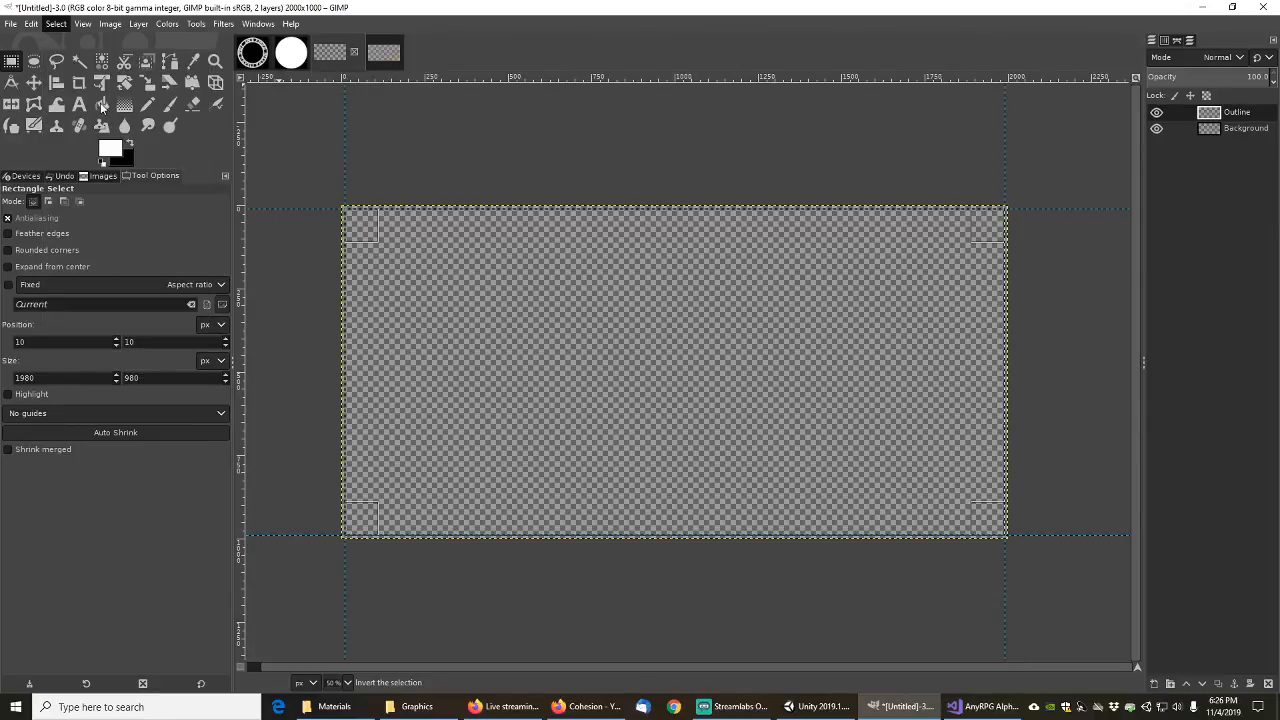
Step: Fill the selected 10 px border on the Outline layer with white using Bucket Fill
click(102, 106)
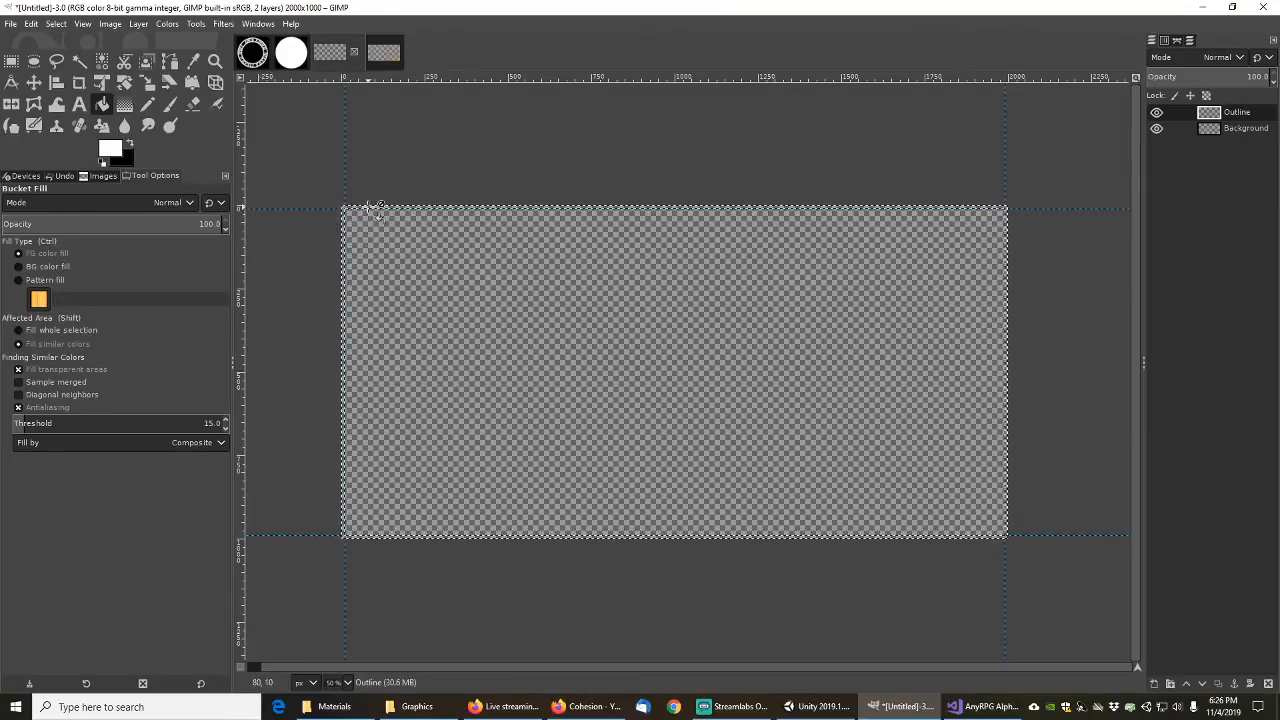
key(2)
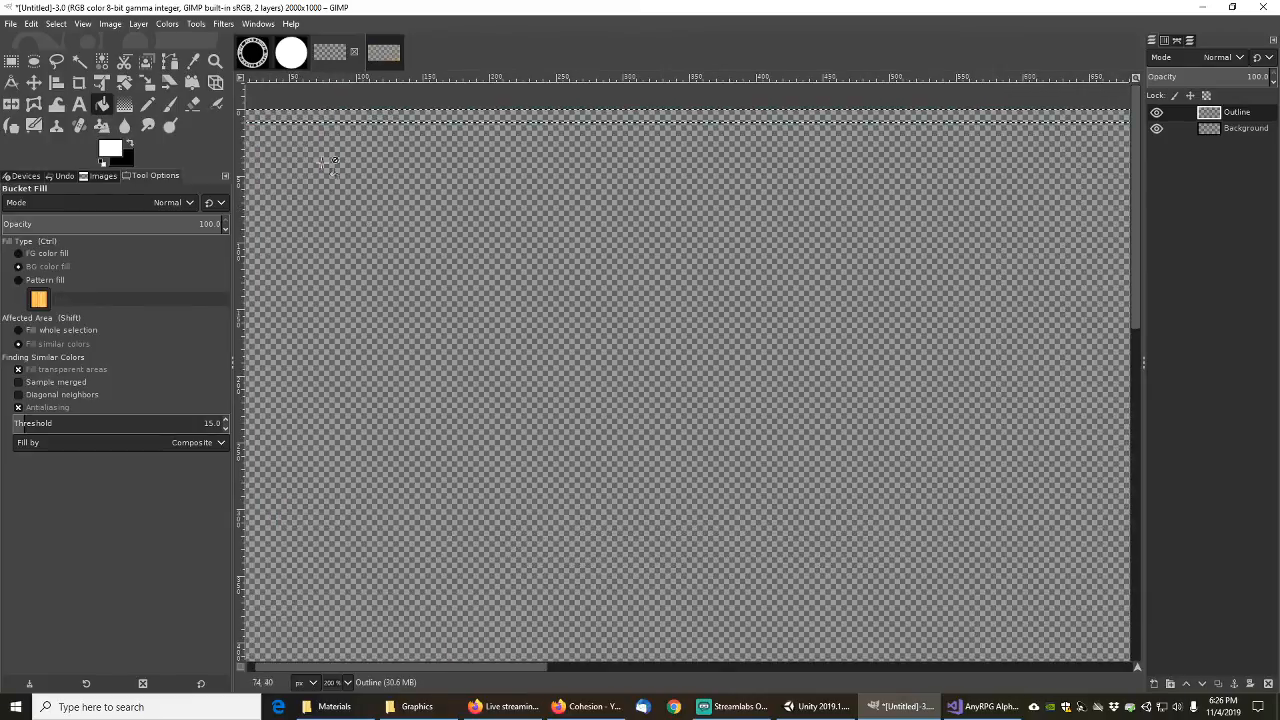
click(340, 114)
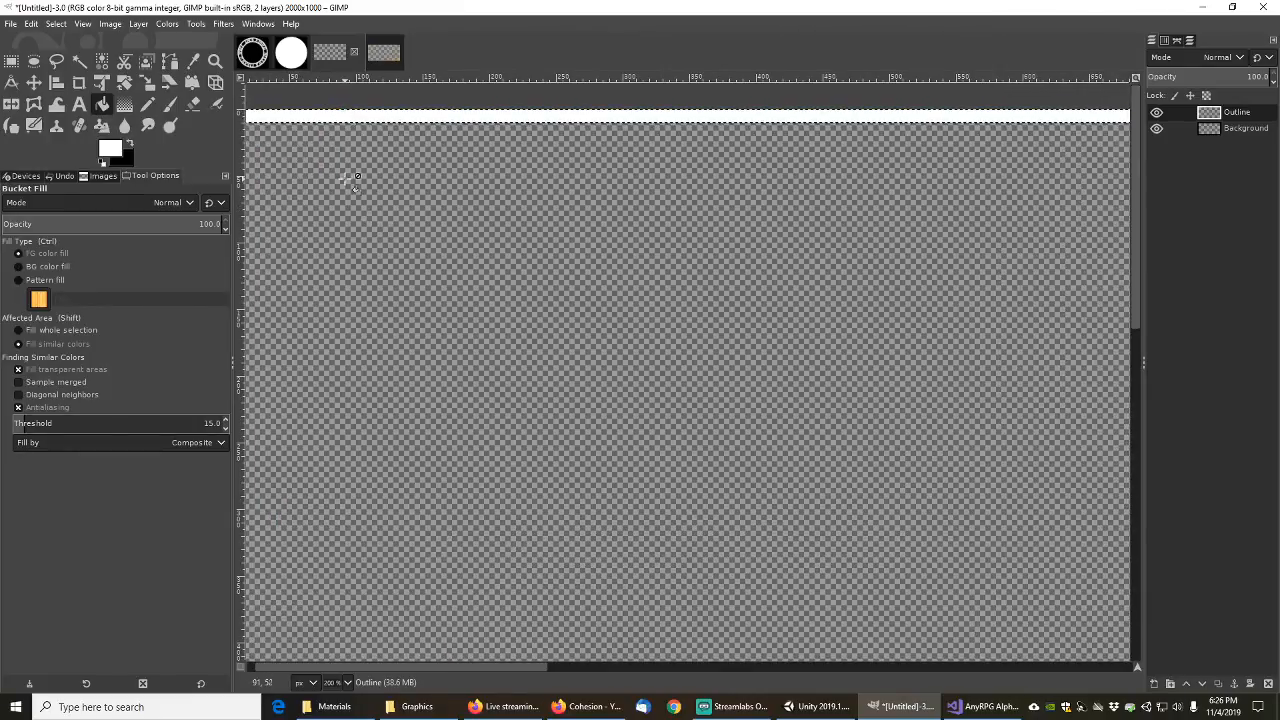
scroll(346, 182, down, 4)
ctrl+scroll(397, 213, down, 1)
ctrl+scroll(405, 213, down, 1)
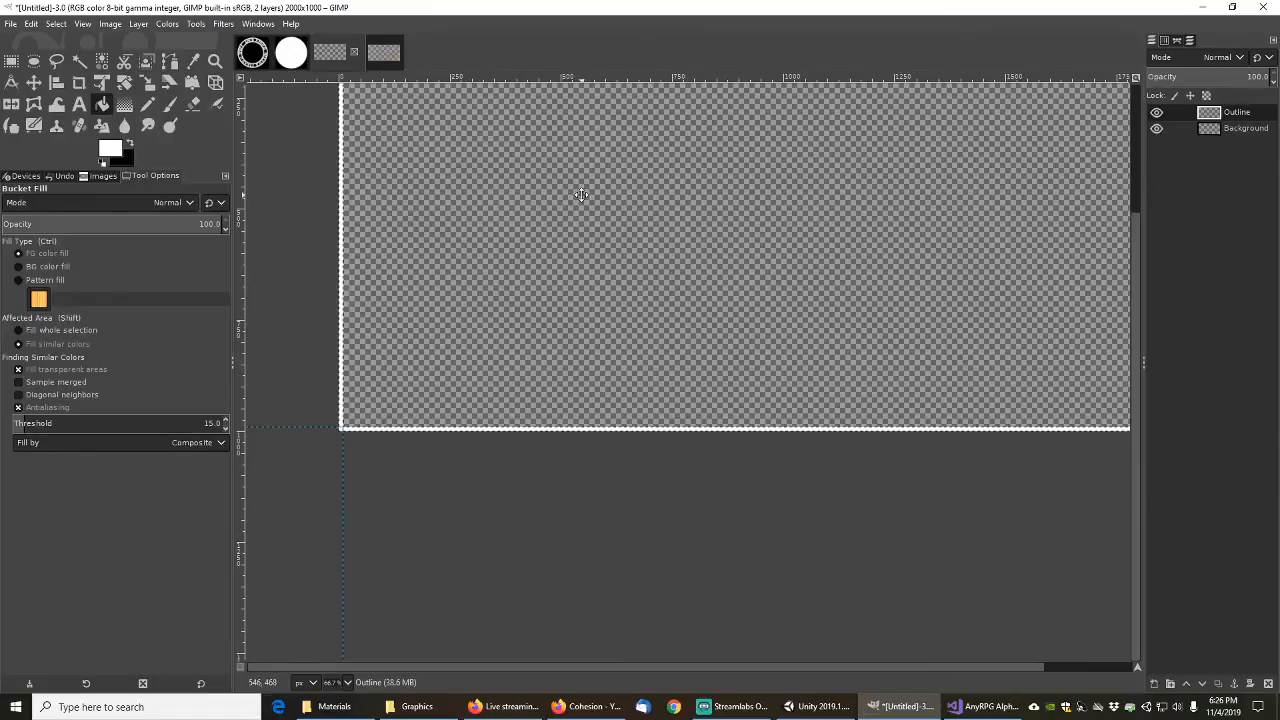
ctrl+scroll(580, 194, down, 1)
scroll(610, 320, down, 1)
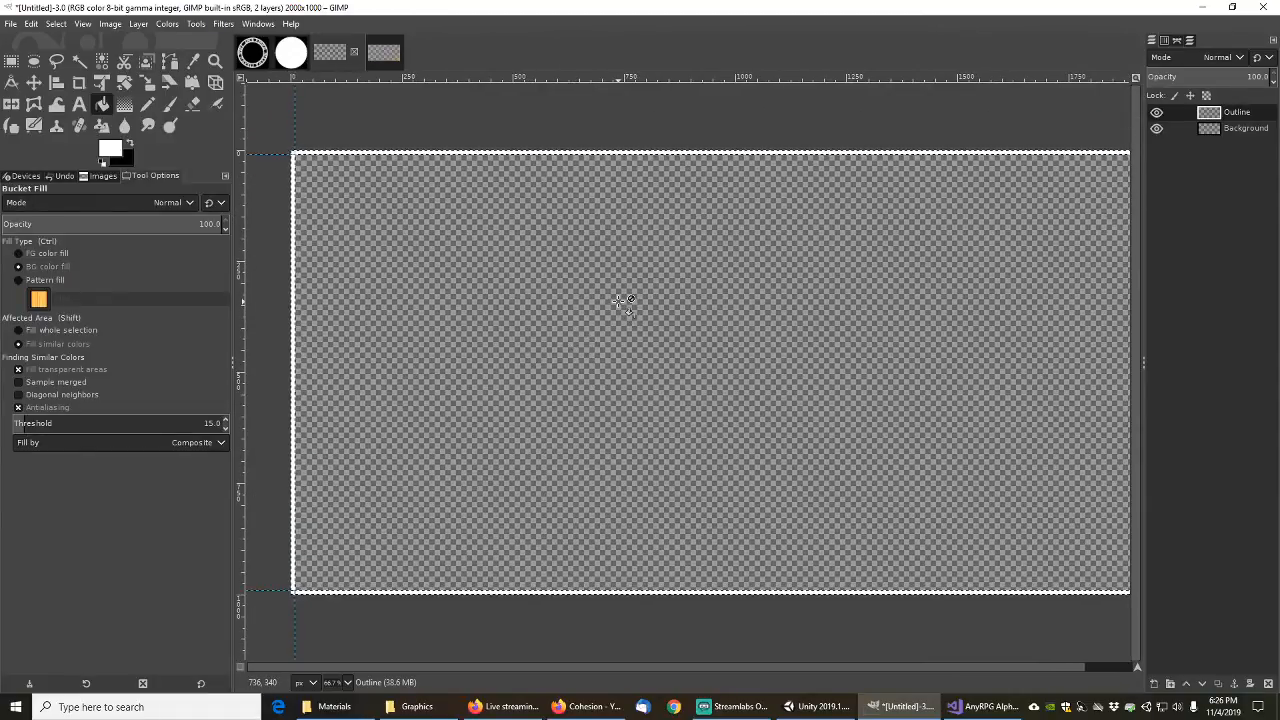
ctrl+scroll(622, 302, down, 1)
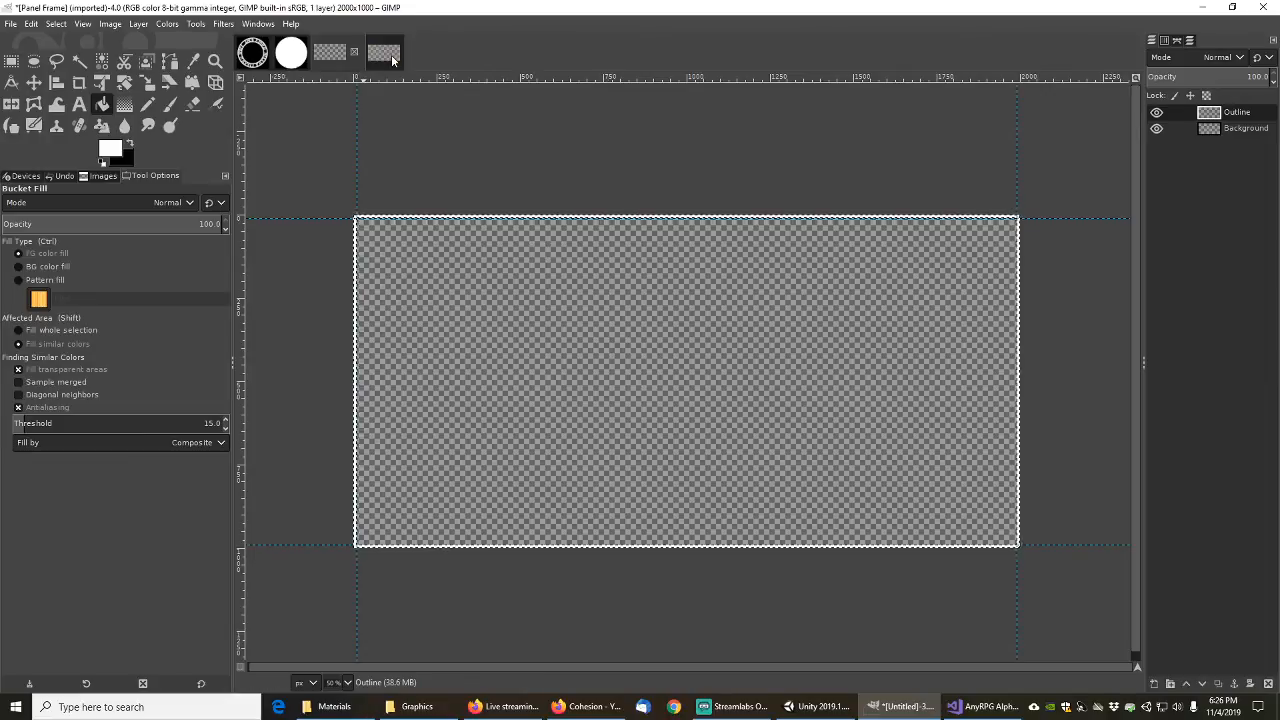
Step: Examine the outline thickness and the corner fade in the Panel Frame image's upper-left corner, and return to the new untitled image
click(383, 52)
middle_drag(540, 476, 478, 386)
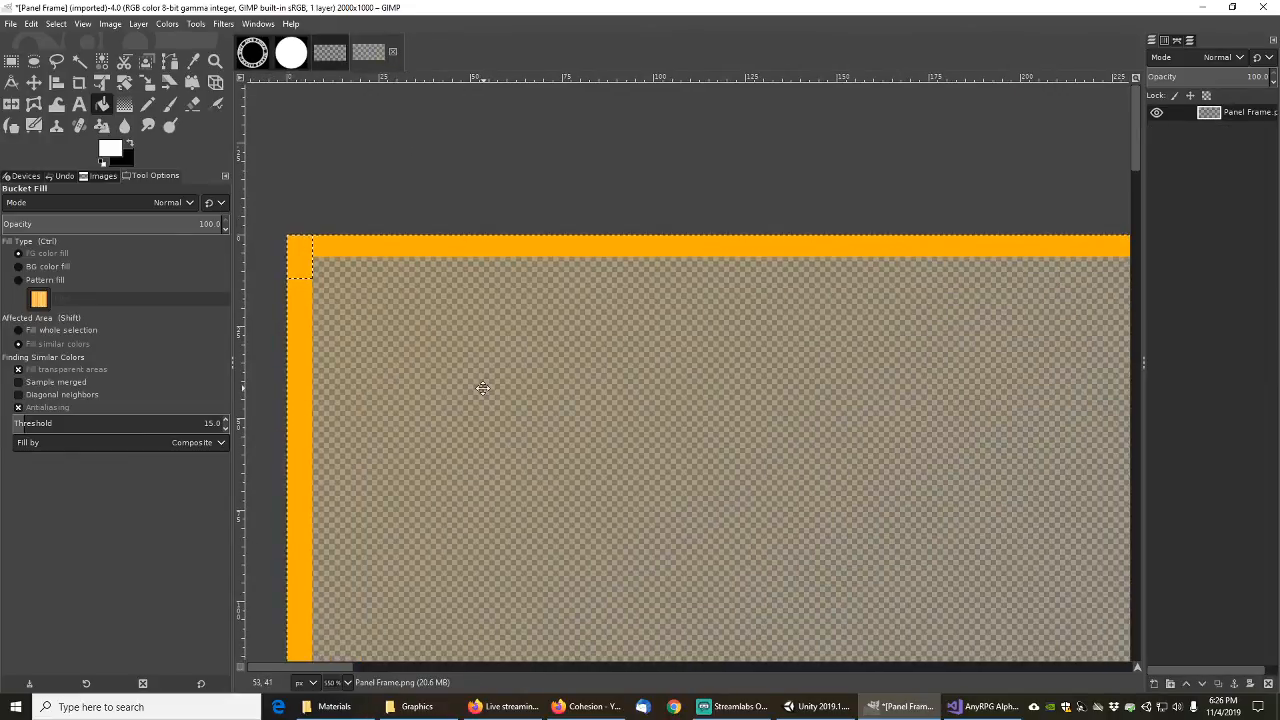
ctrl+scroll(386, 297, up, 3)
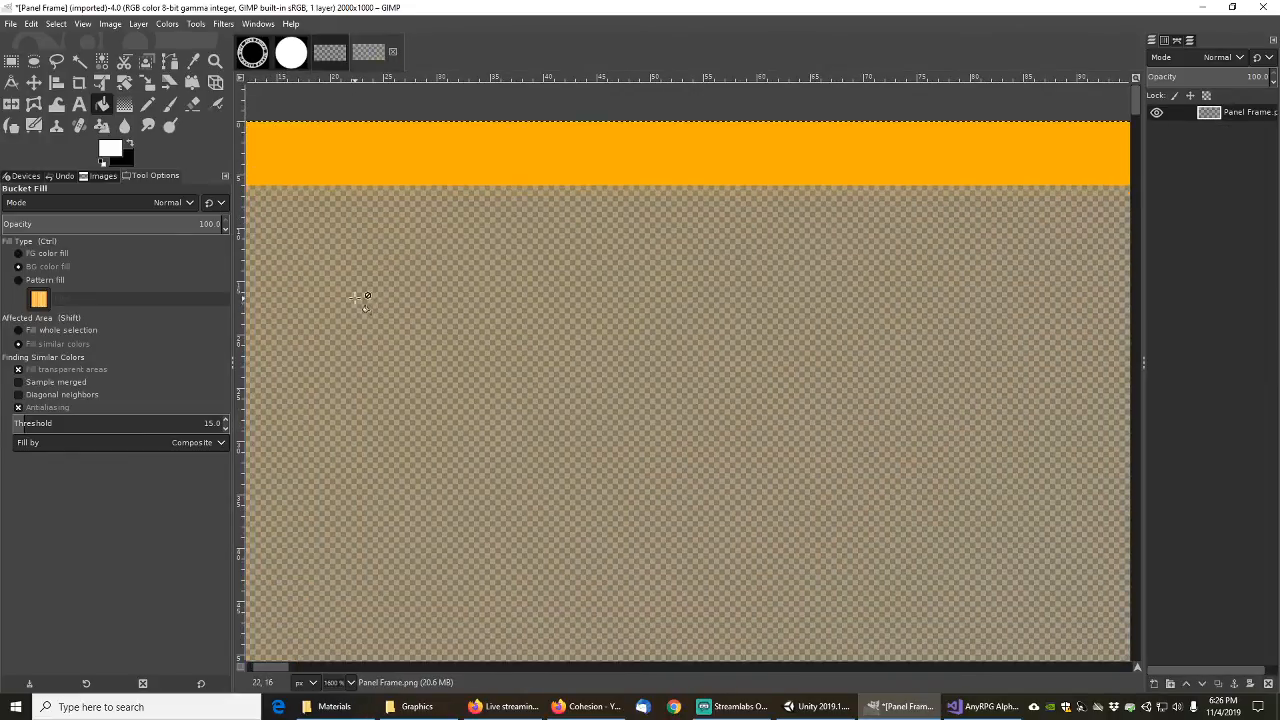
middle_drag(360, 297, 567, 387)
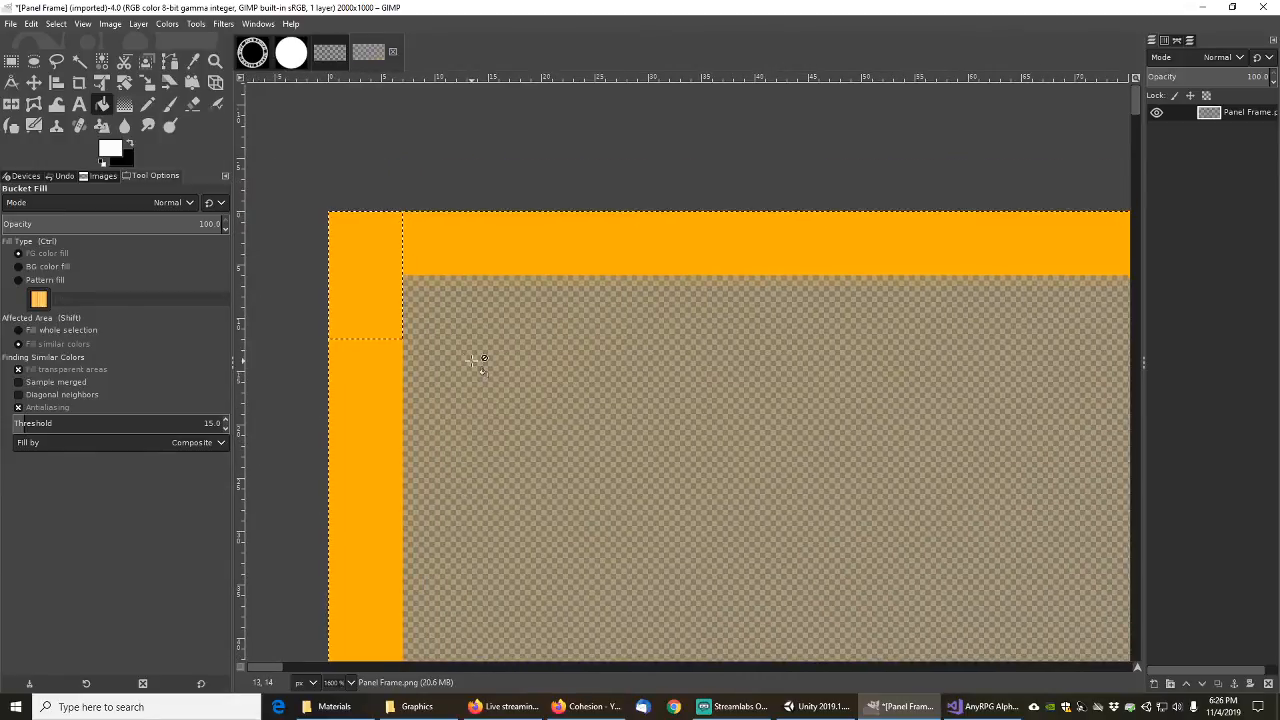
ctrl+scroll(465, 348, up, 3)
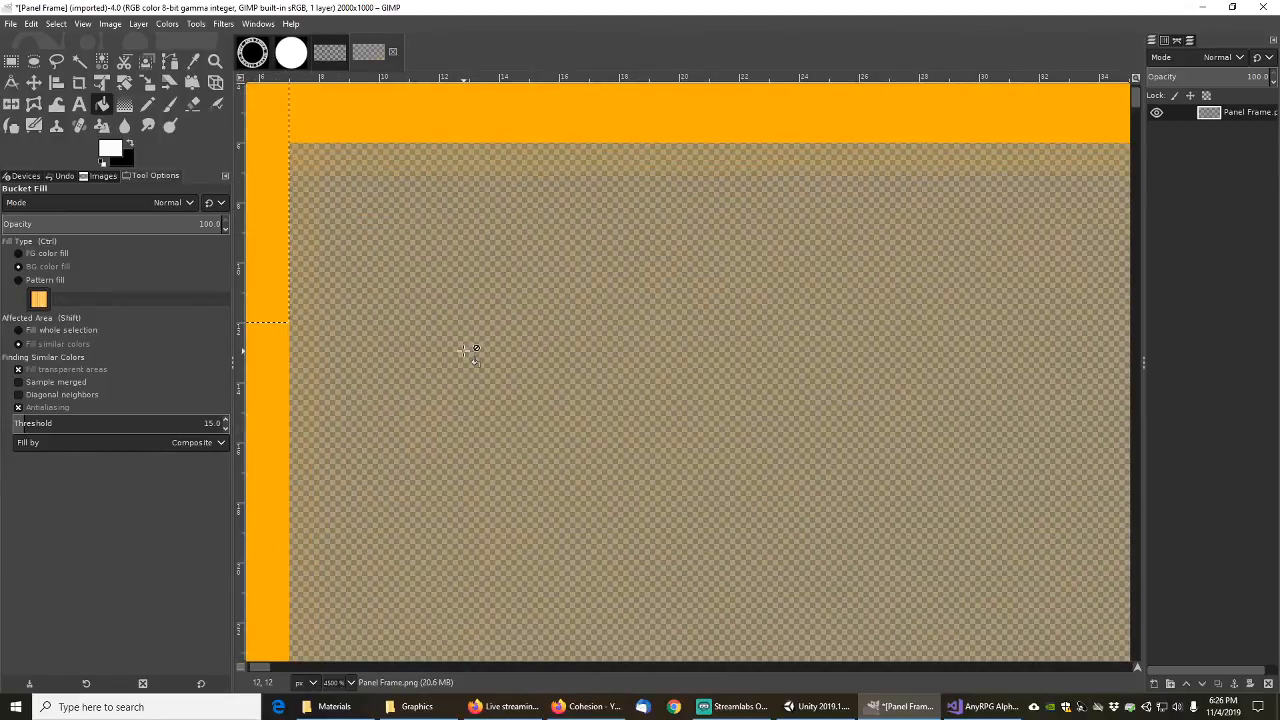
ctrl+scroll(523, 391, down, 4)
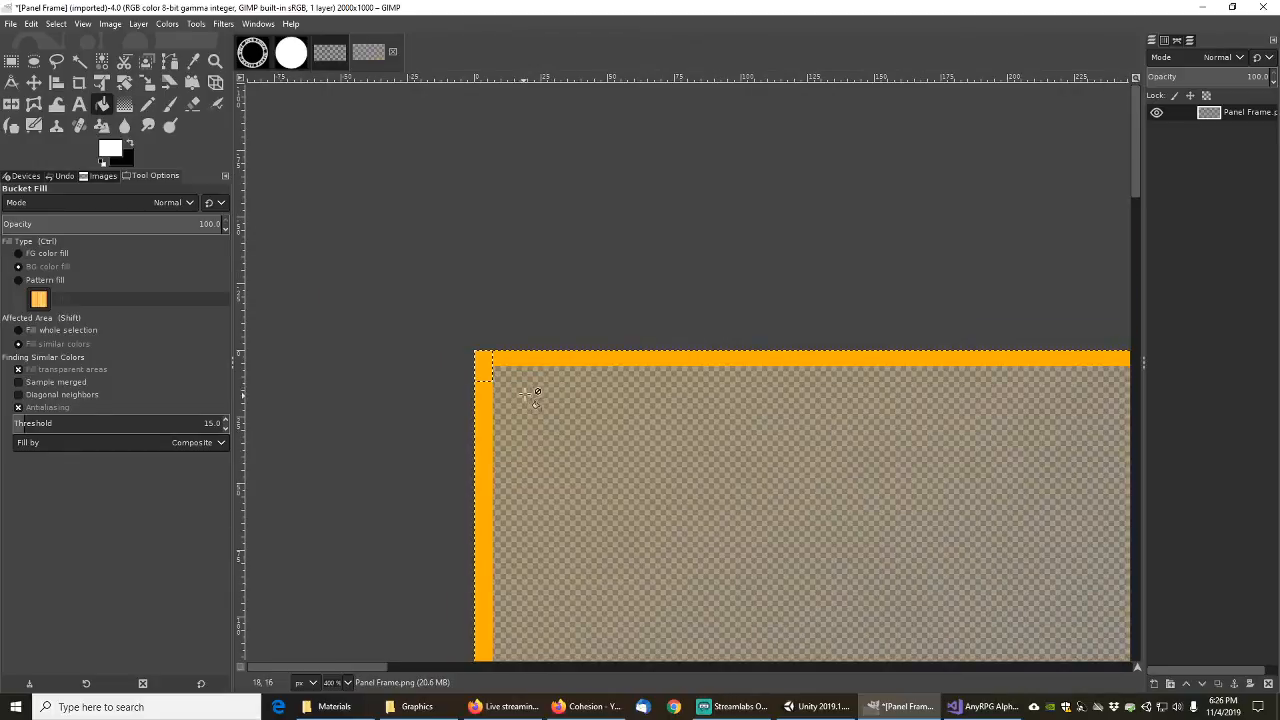
middle_drag(658, 437, 471, 238)
scroll(577, 373, down, 8)
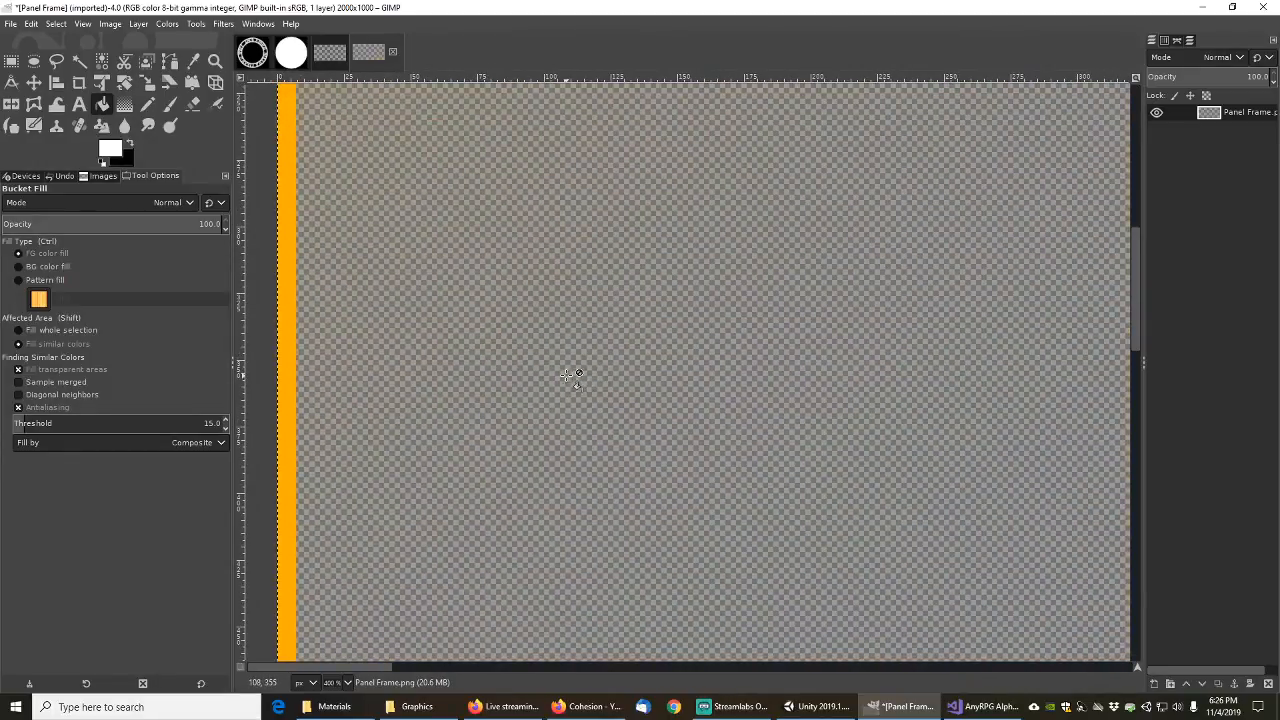
ctrl+scroll(580, 370, down, 4)
scroll(600, 320, up, 4)
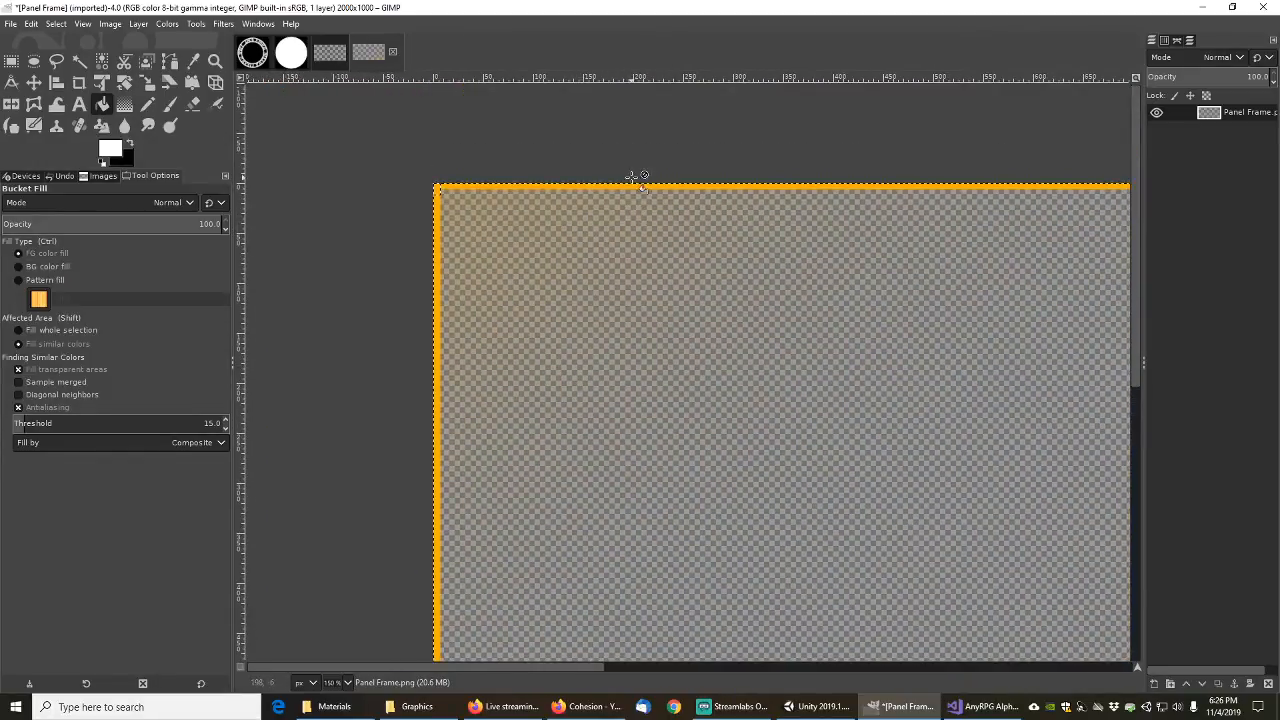
click(330, 53)
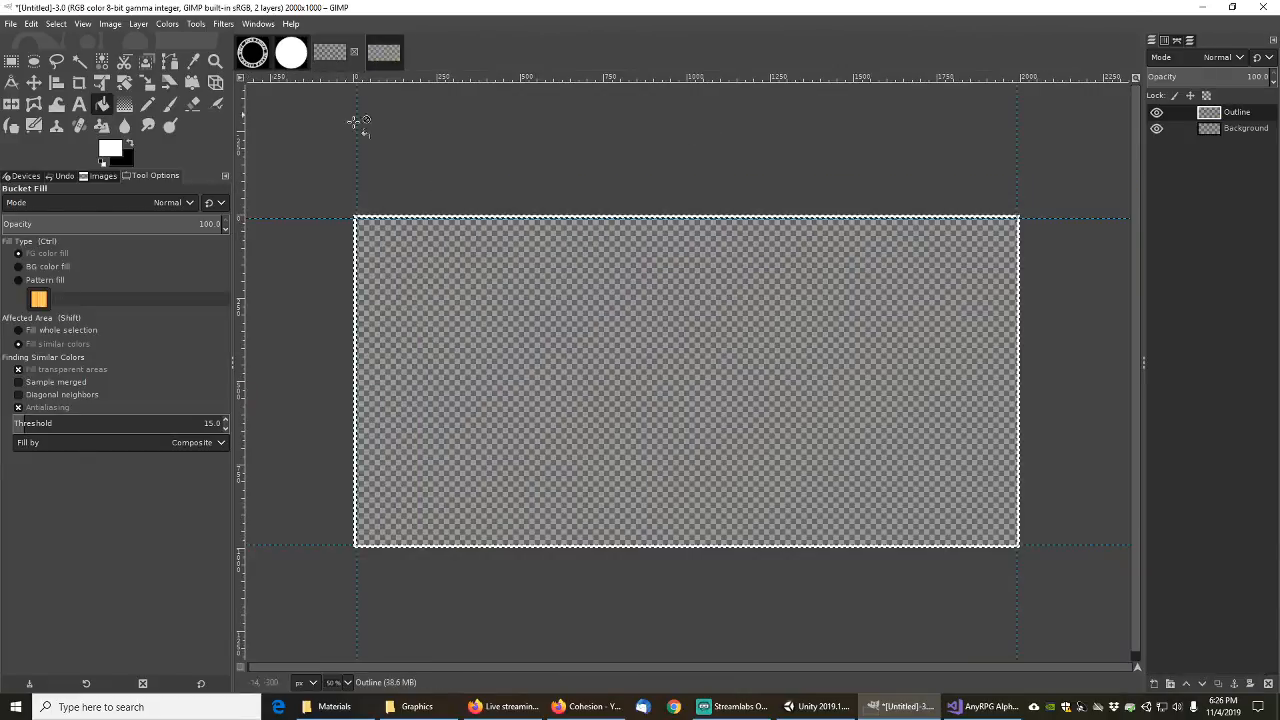
click(1170, 683)
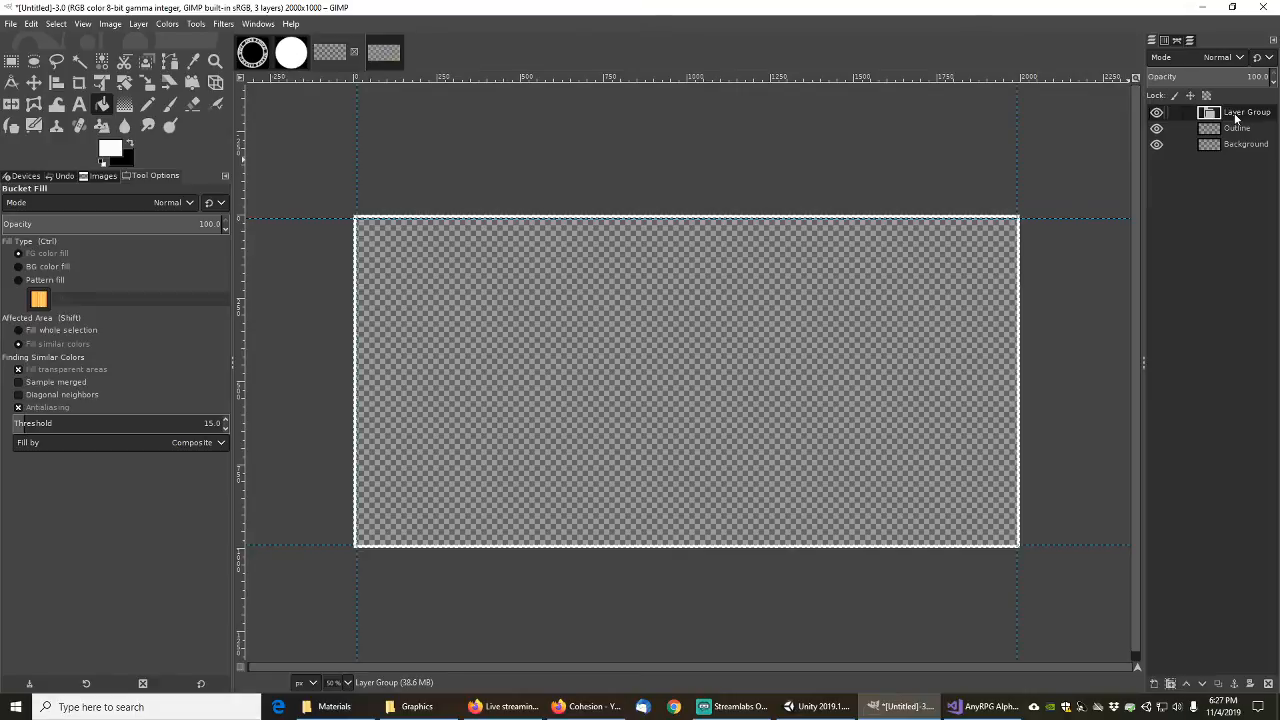
right_click(1235, 118)
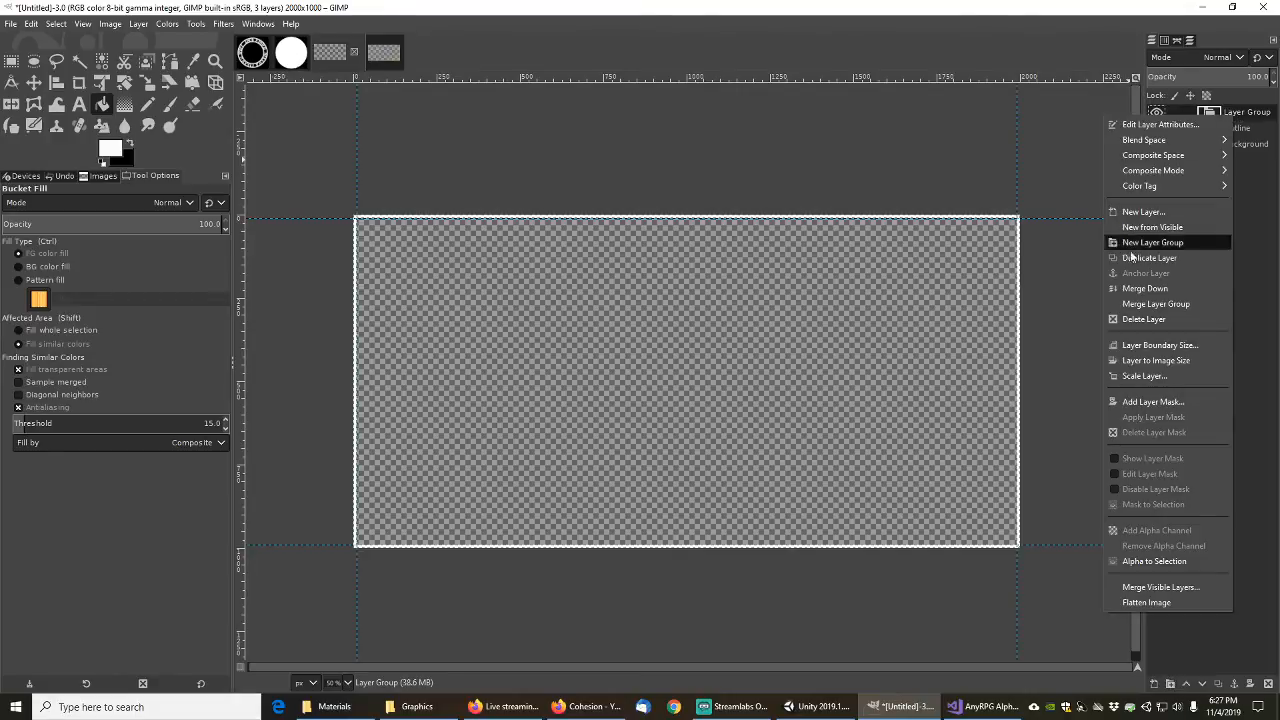
click(1146, 318)
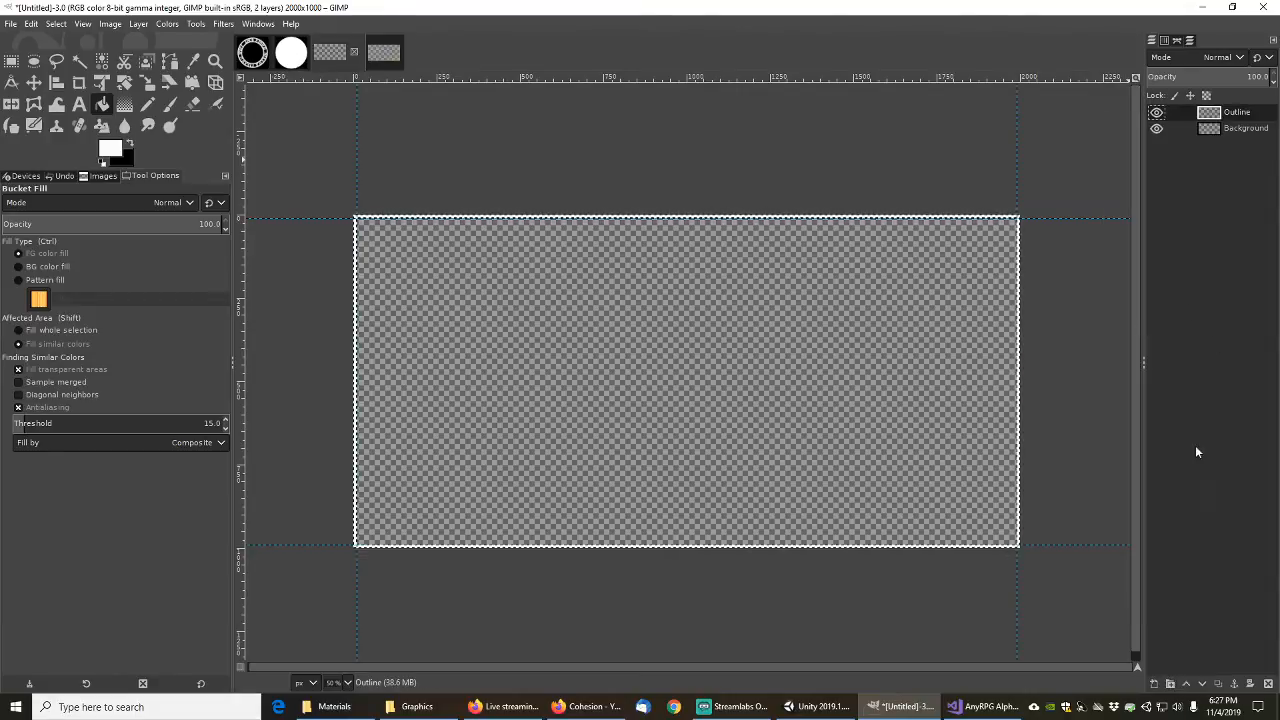
Step: Create a 2000 × 1000 px transparent layer named CornerFade and place it between the Outline and Background layers
click(1154, 683)
drag(1099, 352, 665, 183)
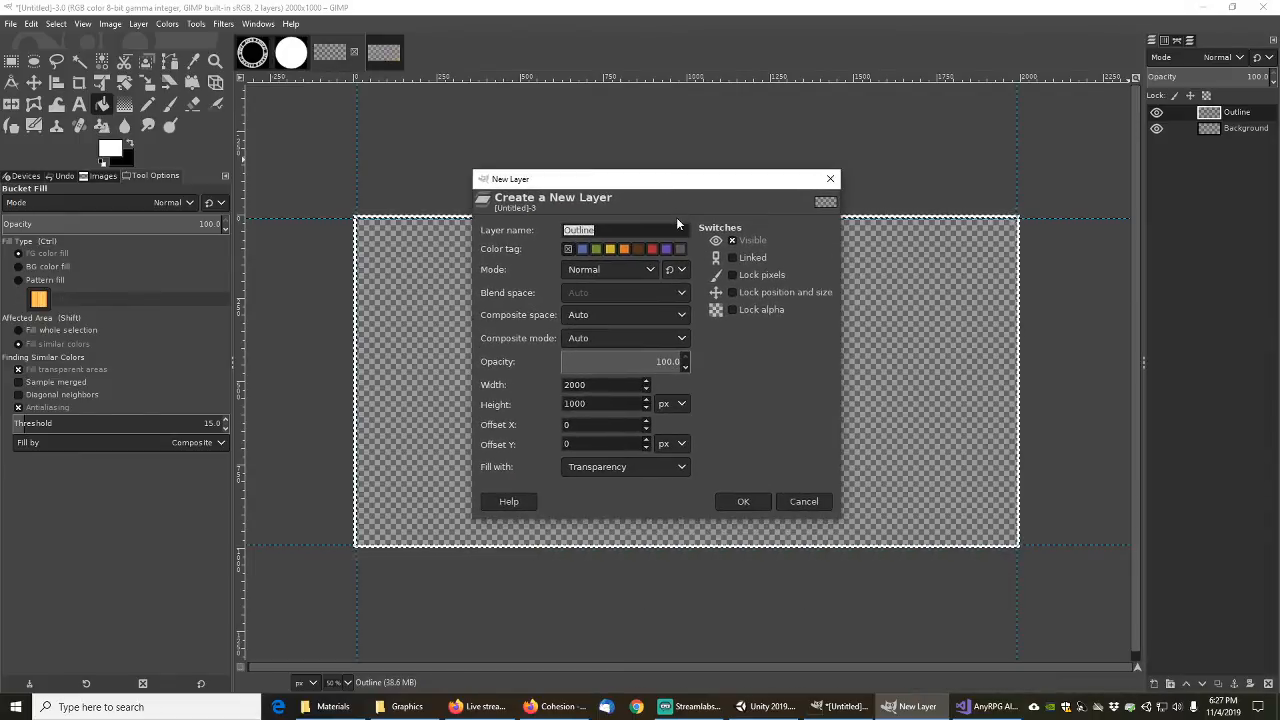
text(Highlight)
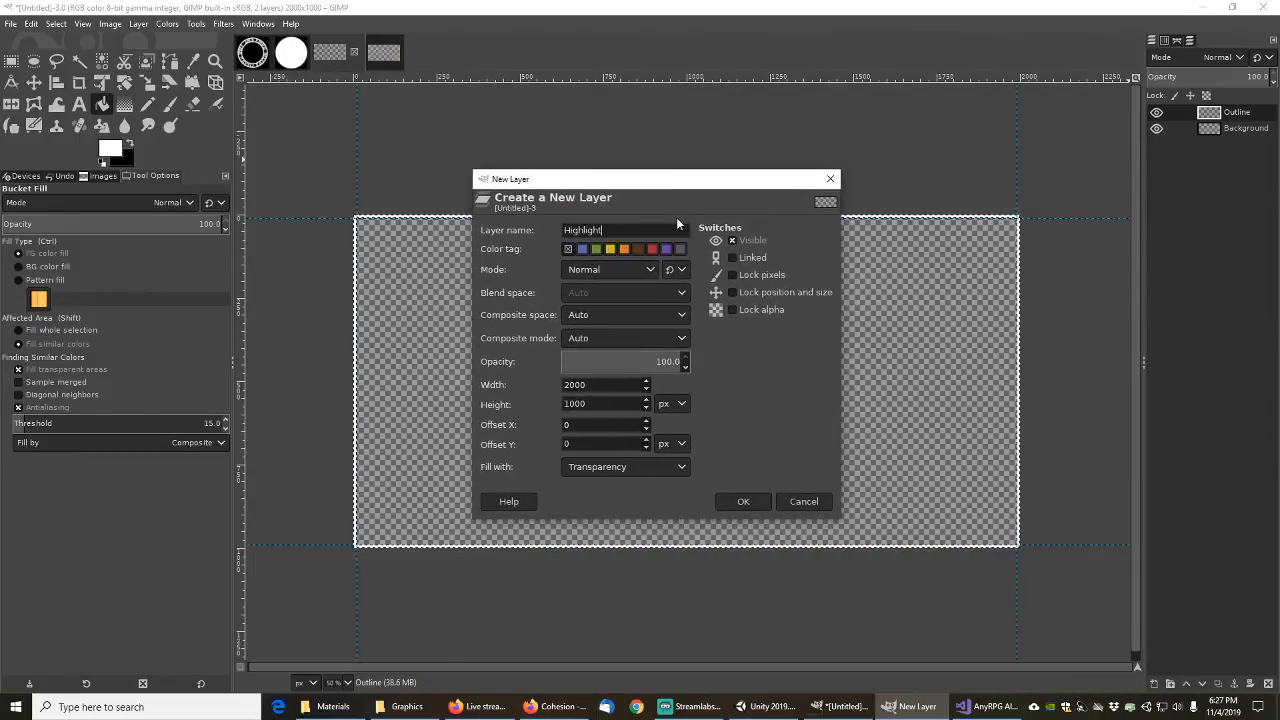
key(ctrl+a)
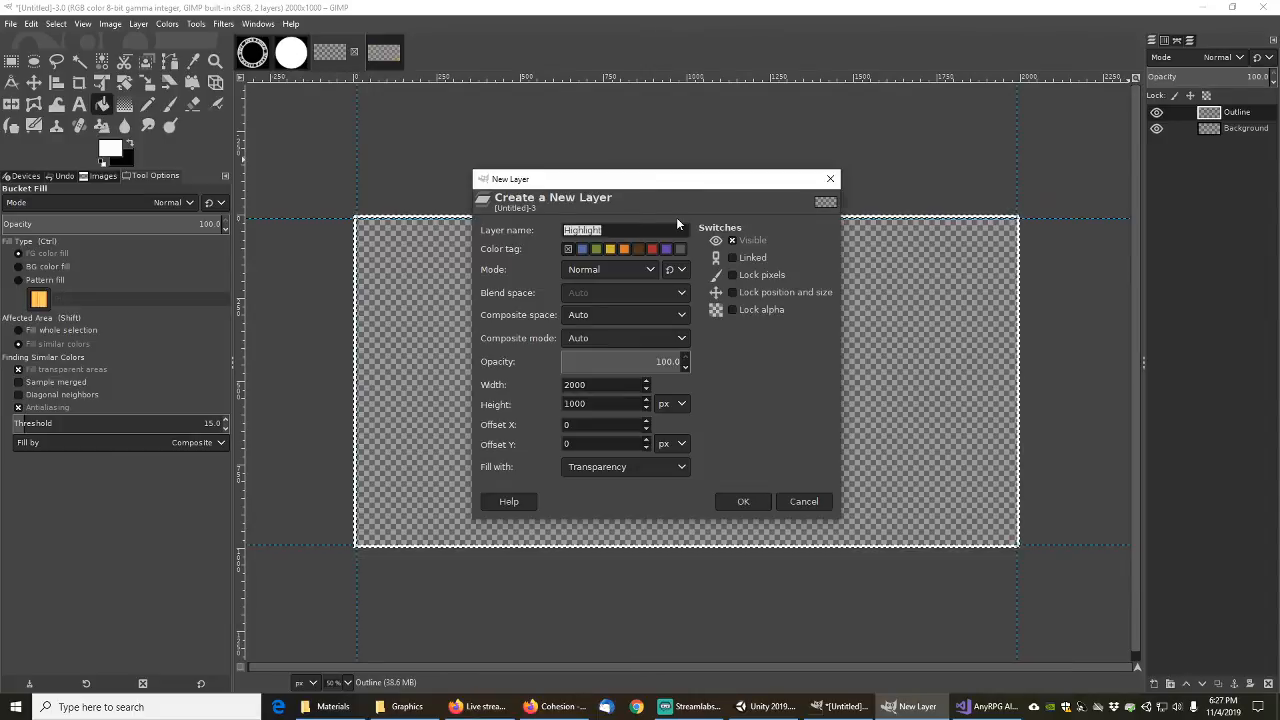
text(Fa)
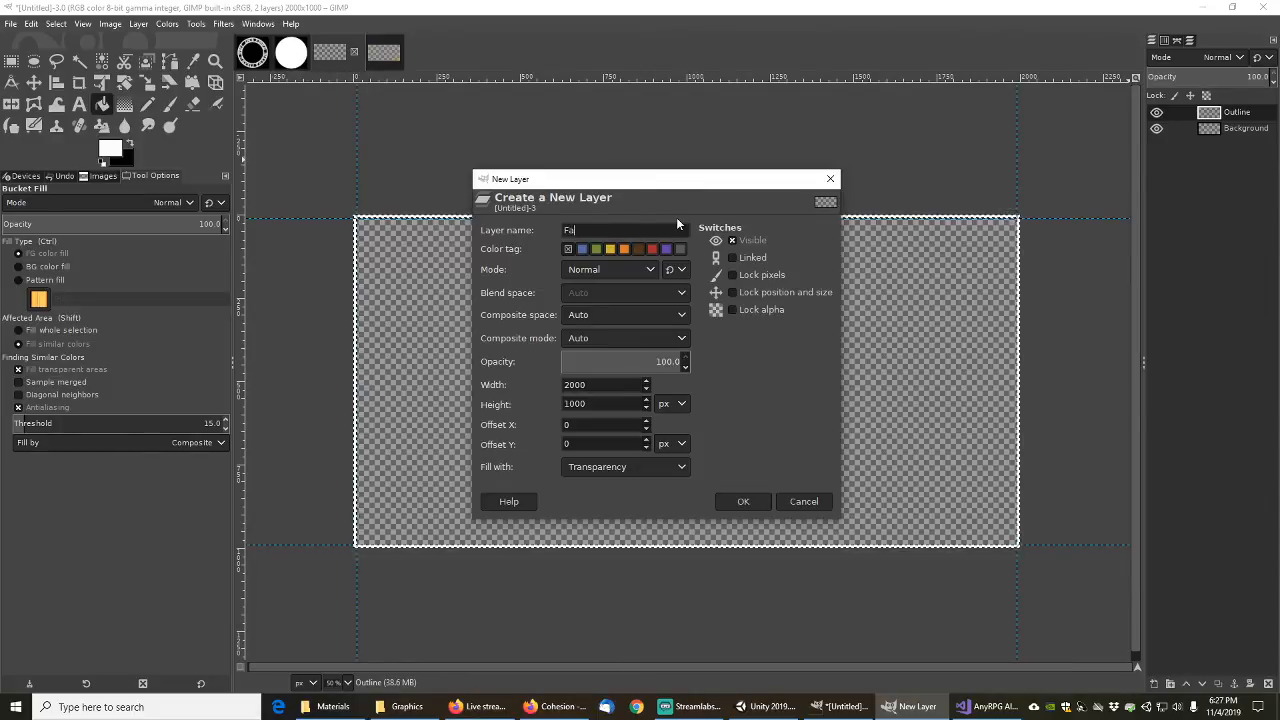
key(BackSpace)
text(CornerFade)
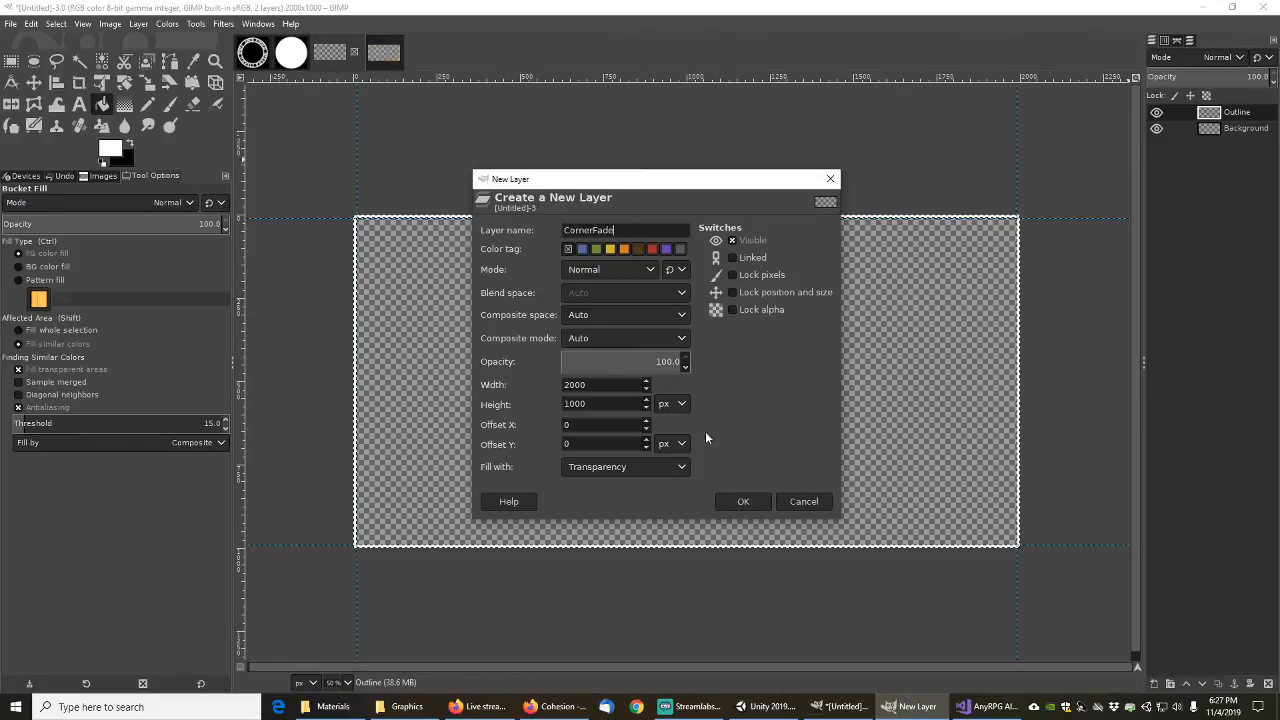
click(742, 502)
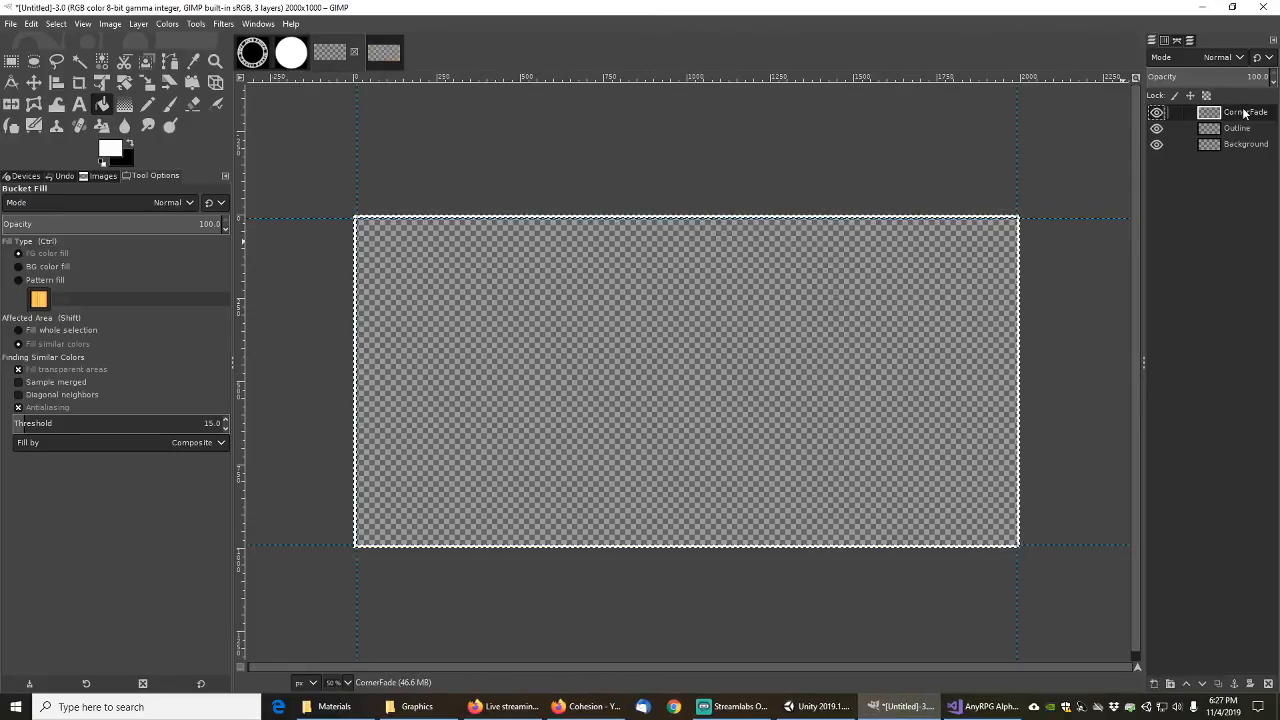
drag(1240, 112, 1245, 137)
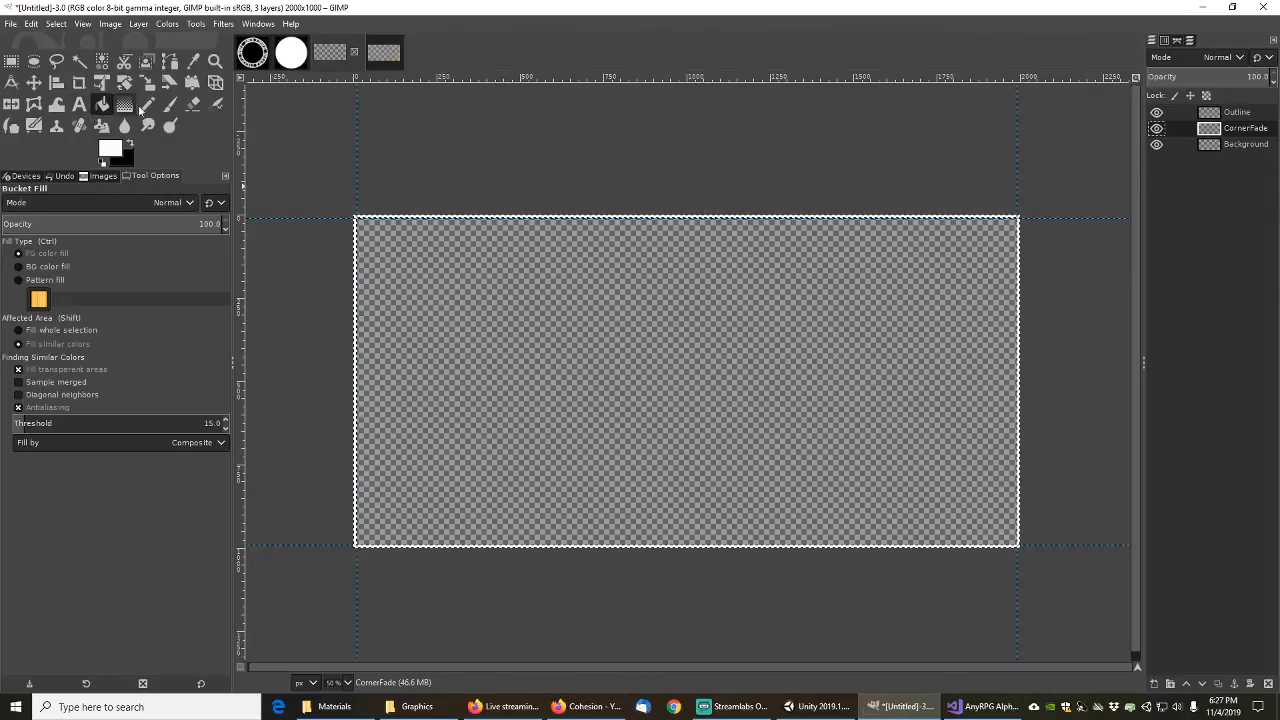
Step: Activate the Paintbrush with a size of about 1153 px and clear the border selection
click(169, 104)
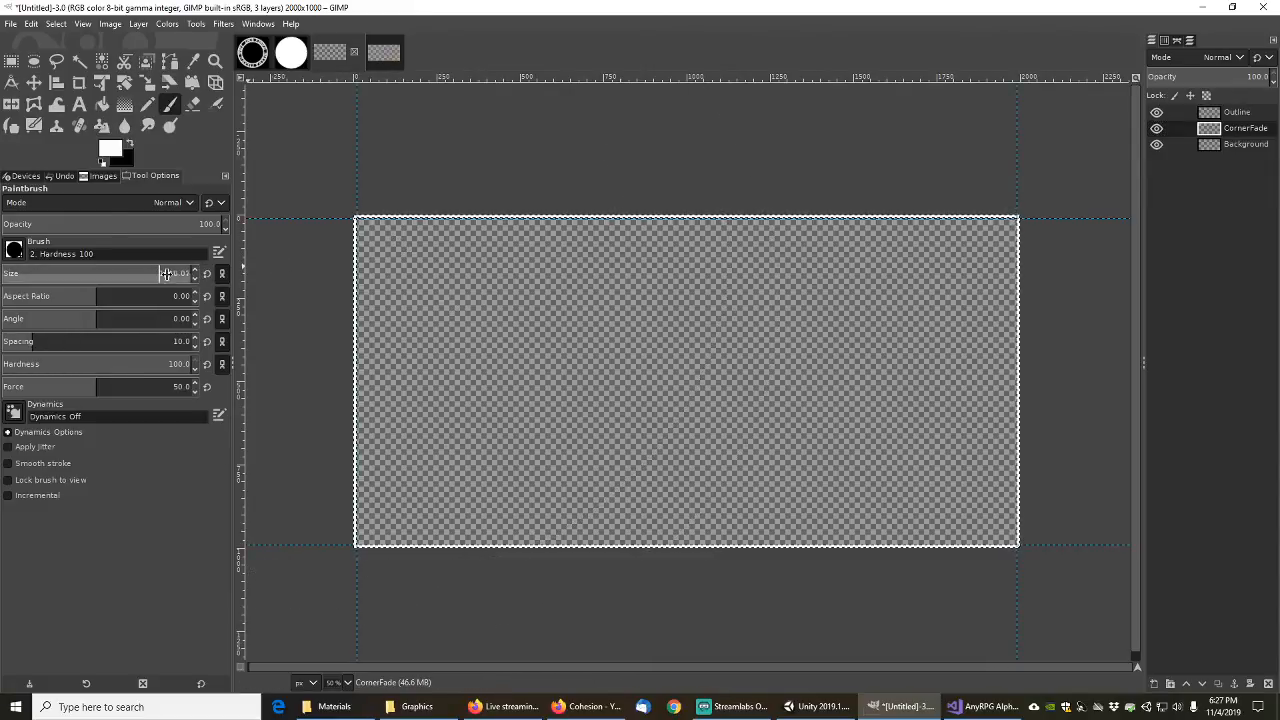
drag(166, 274, 189, 274)
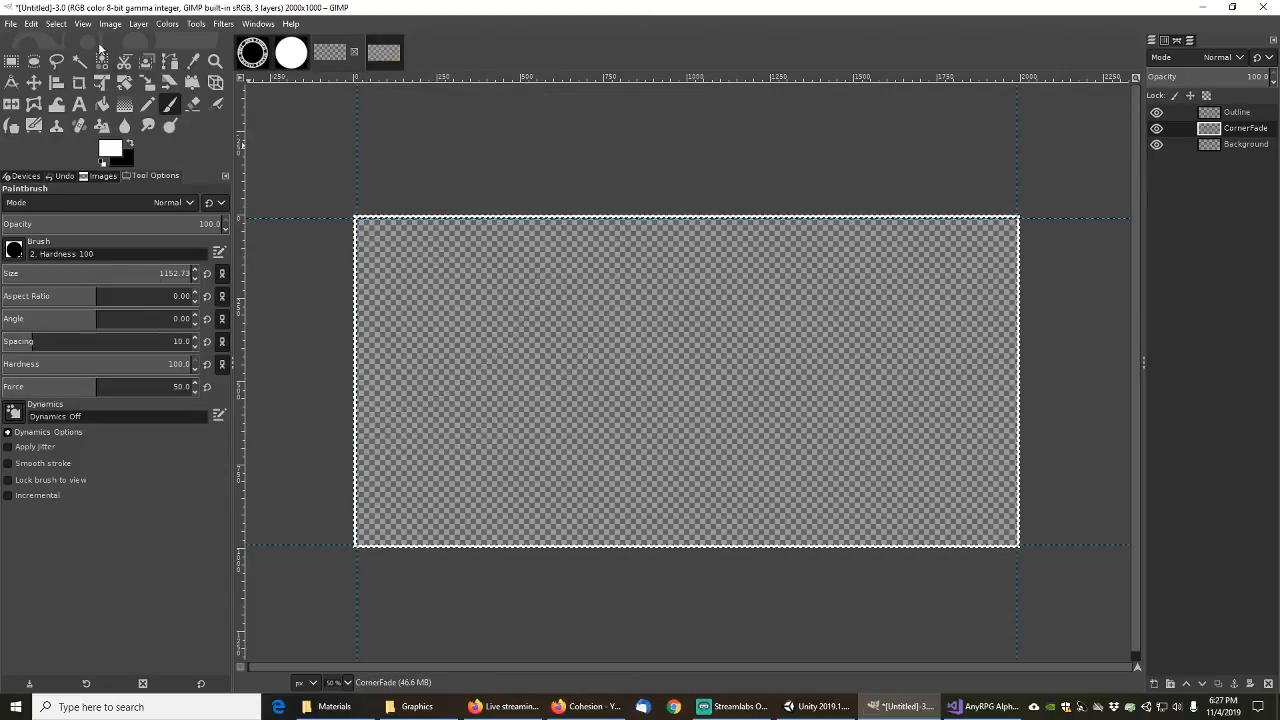
click(61, 28)
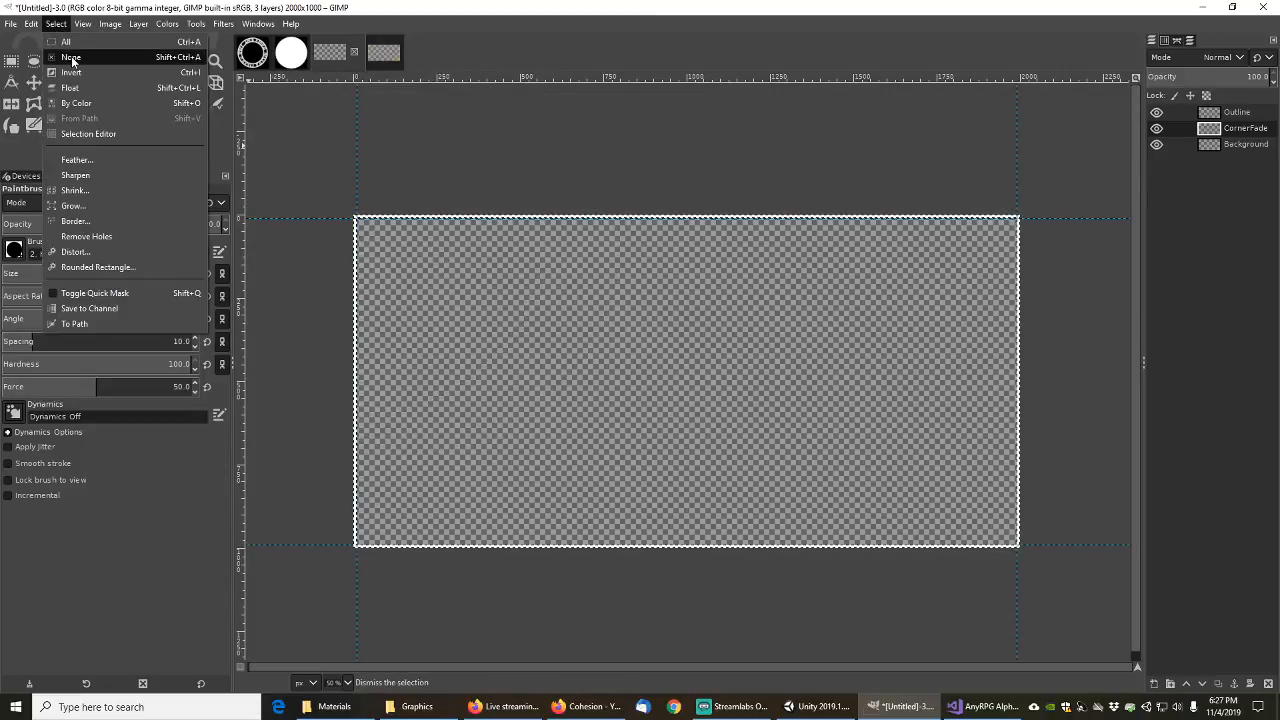
click(70, 58)
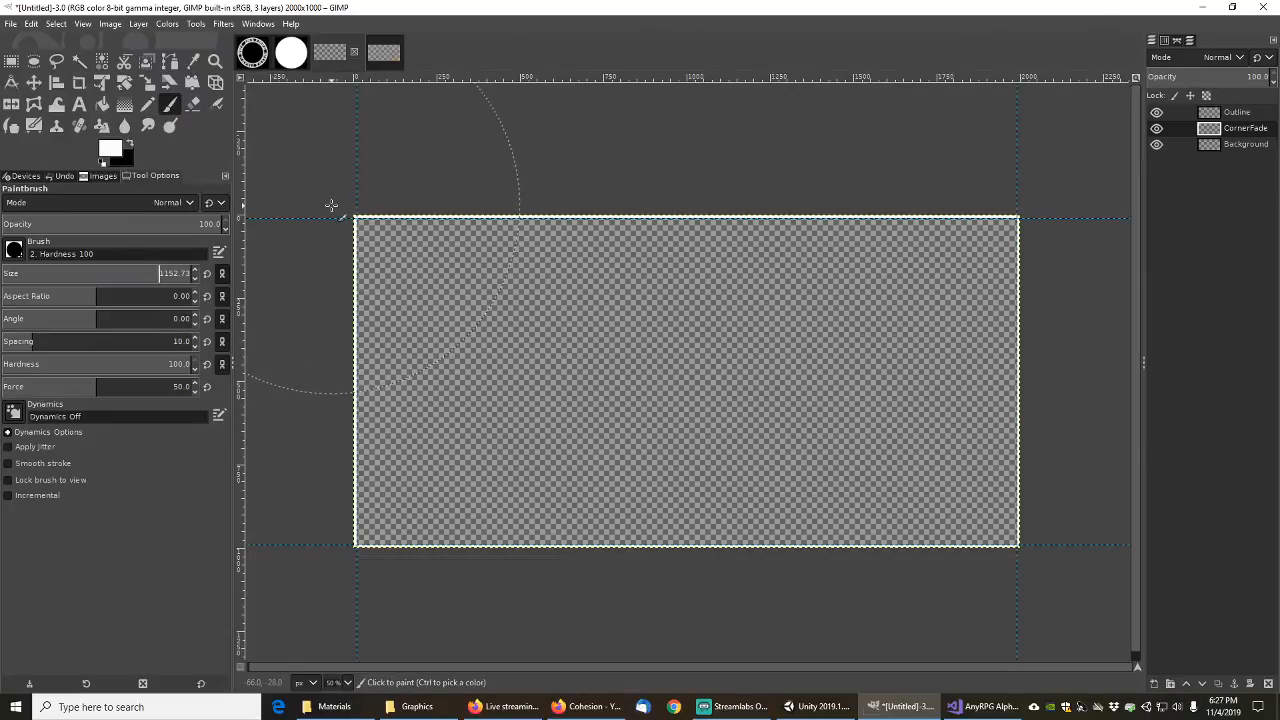
Step: Try painting a white fade in CornerFade's upper-left corner with the 2. Hardness 075 brush at about 1001 px, and undo both dabs
click(16, 250)
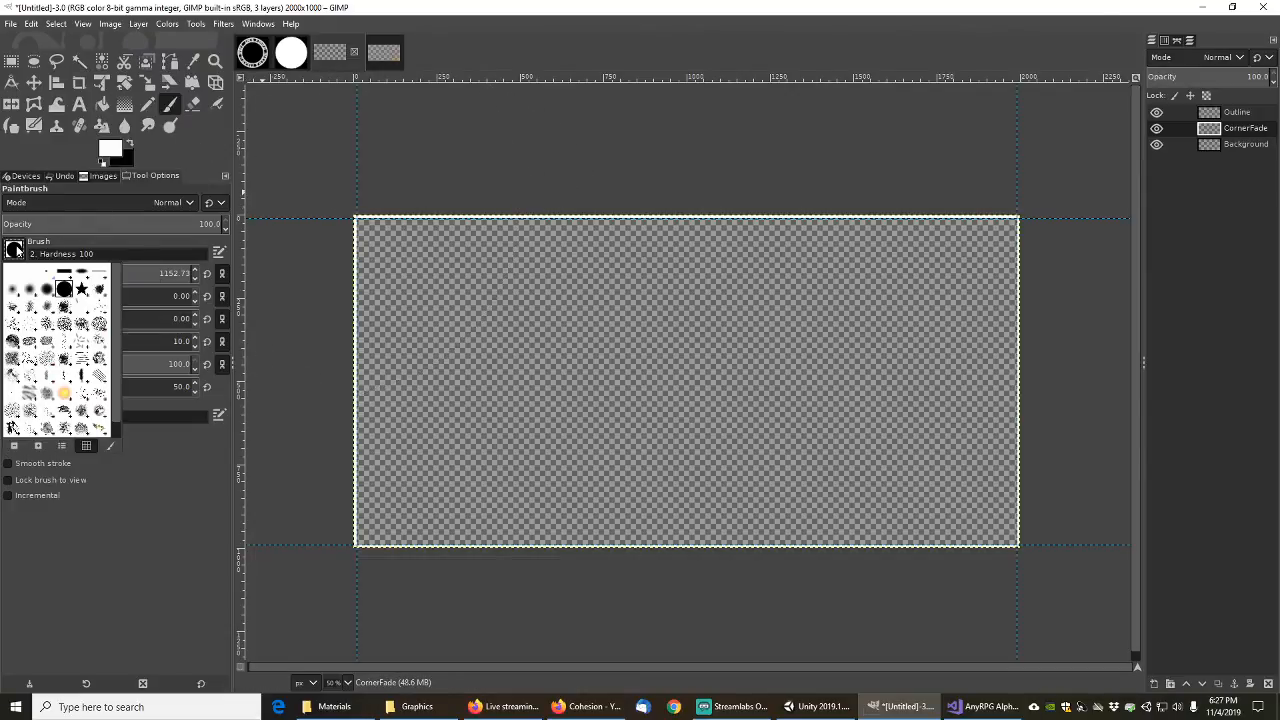
click(48, 296)
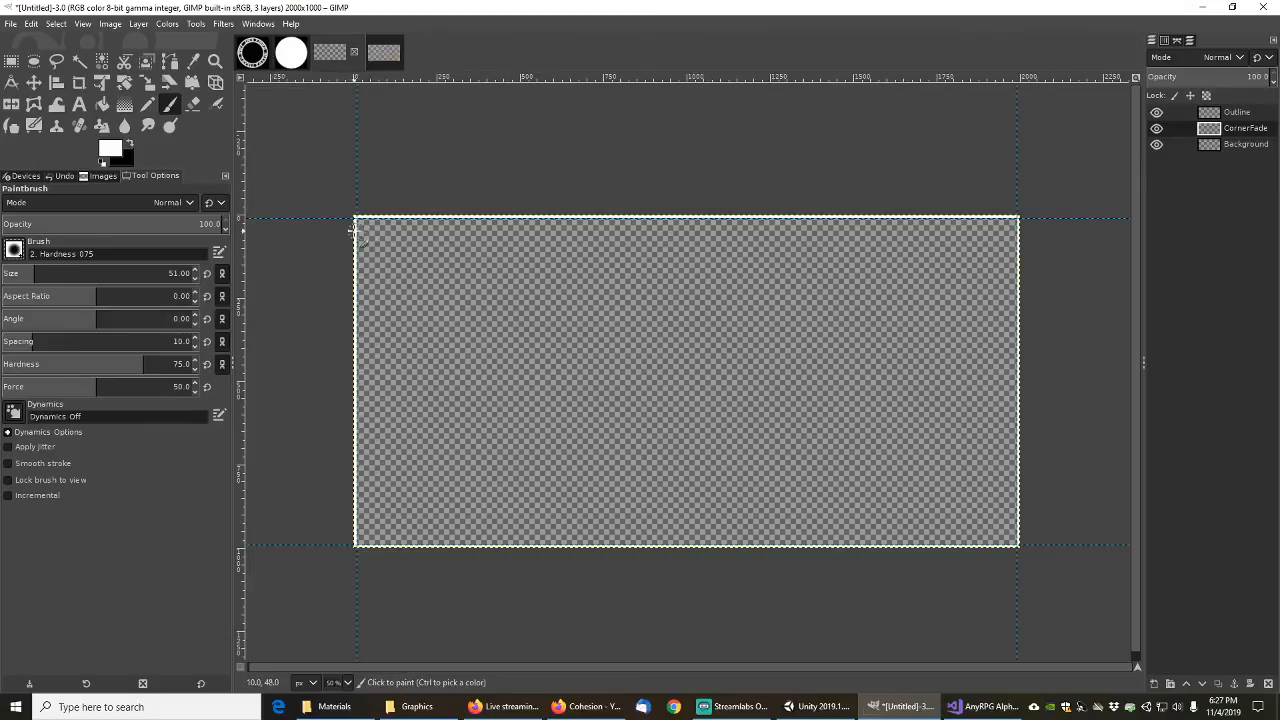
mouse_move(163, 270)
mouse_down()
mouse_move(195, 269)
mouse_move(52, 274)
mouse_up()
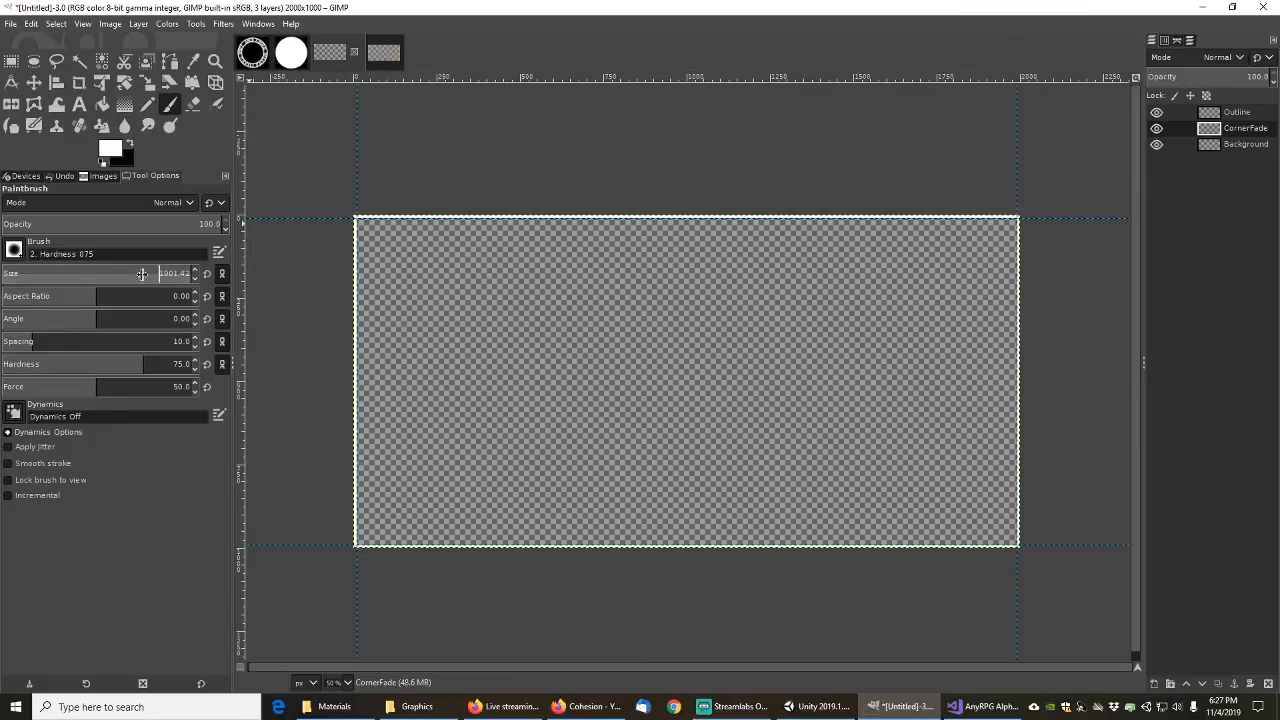
click(337, 213)
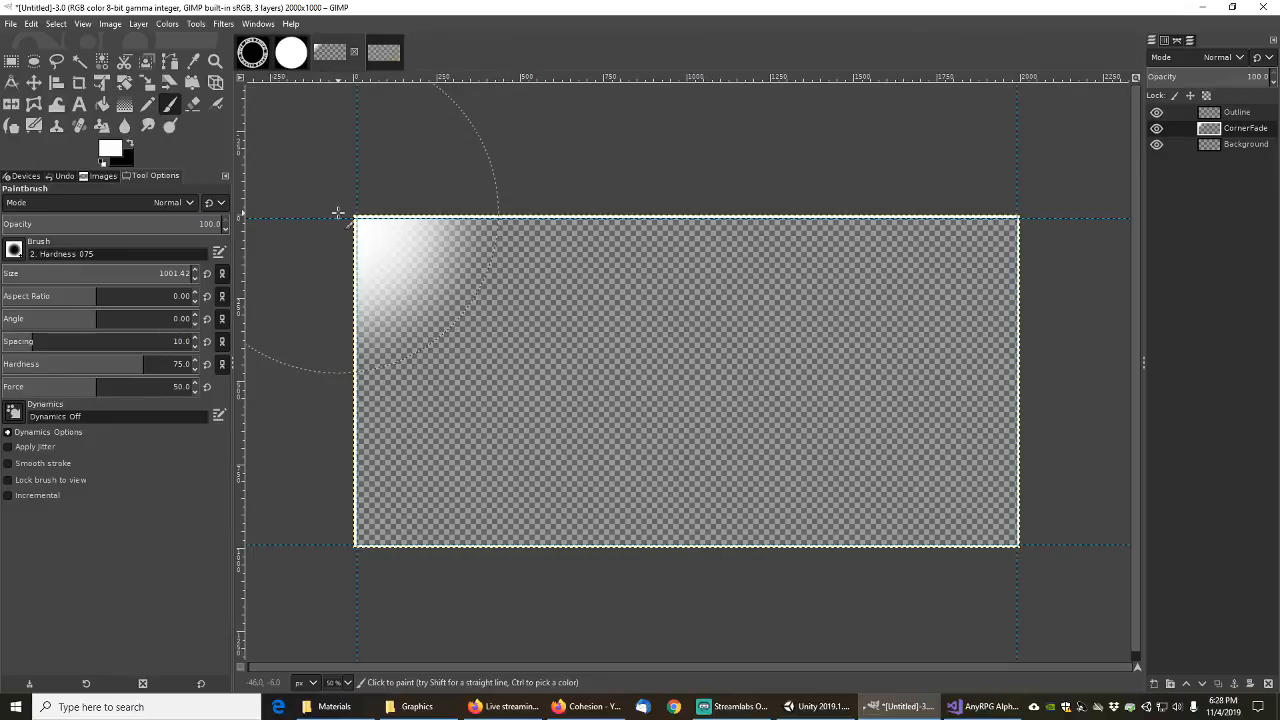
click(362, 234)
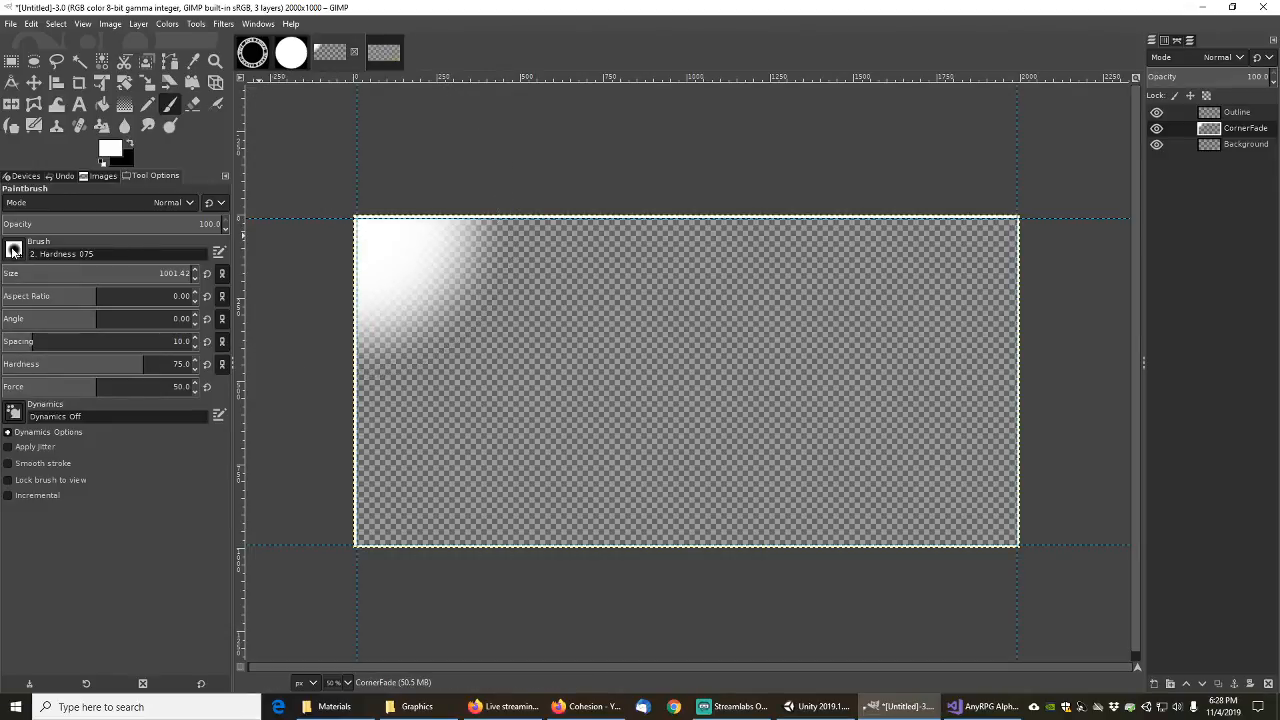
key(ctrl+z)
key(ctrl+z)
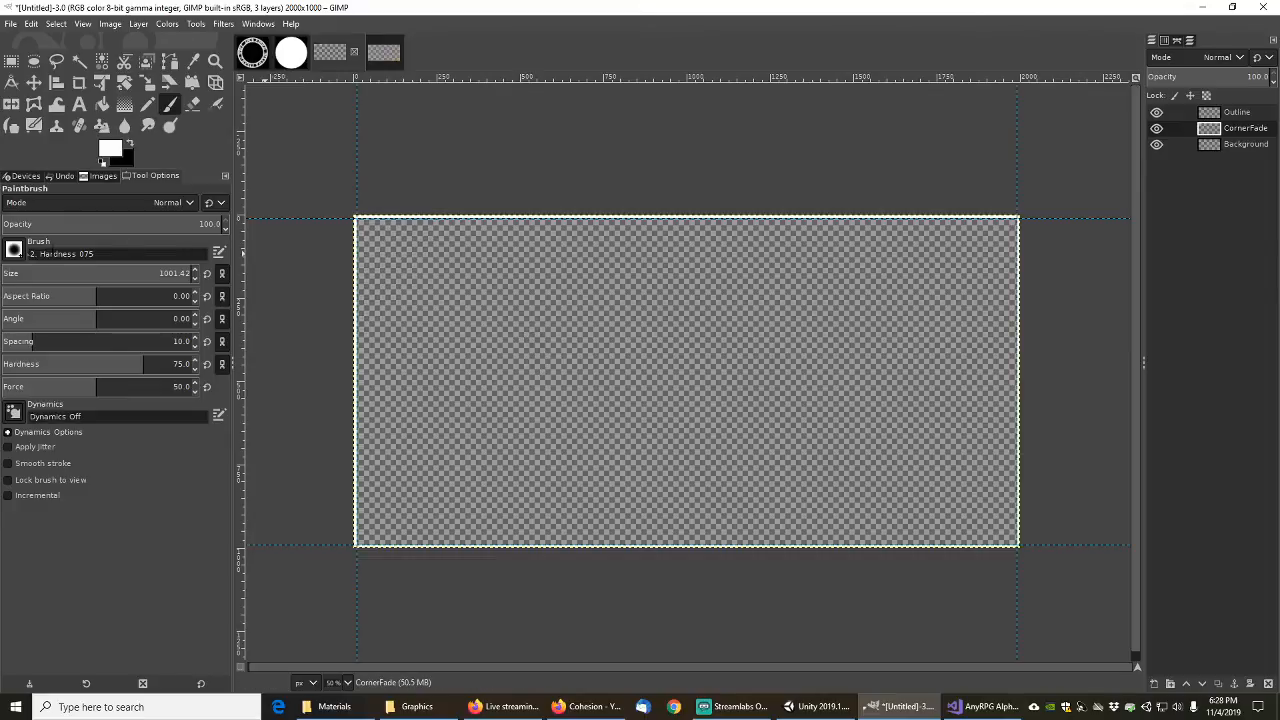
Step: Keep the 2. Hardness 075 brush and lower its hardness to about 55.8
click(14, 250)
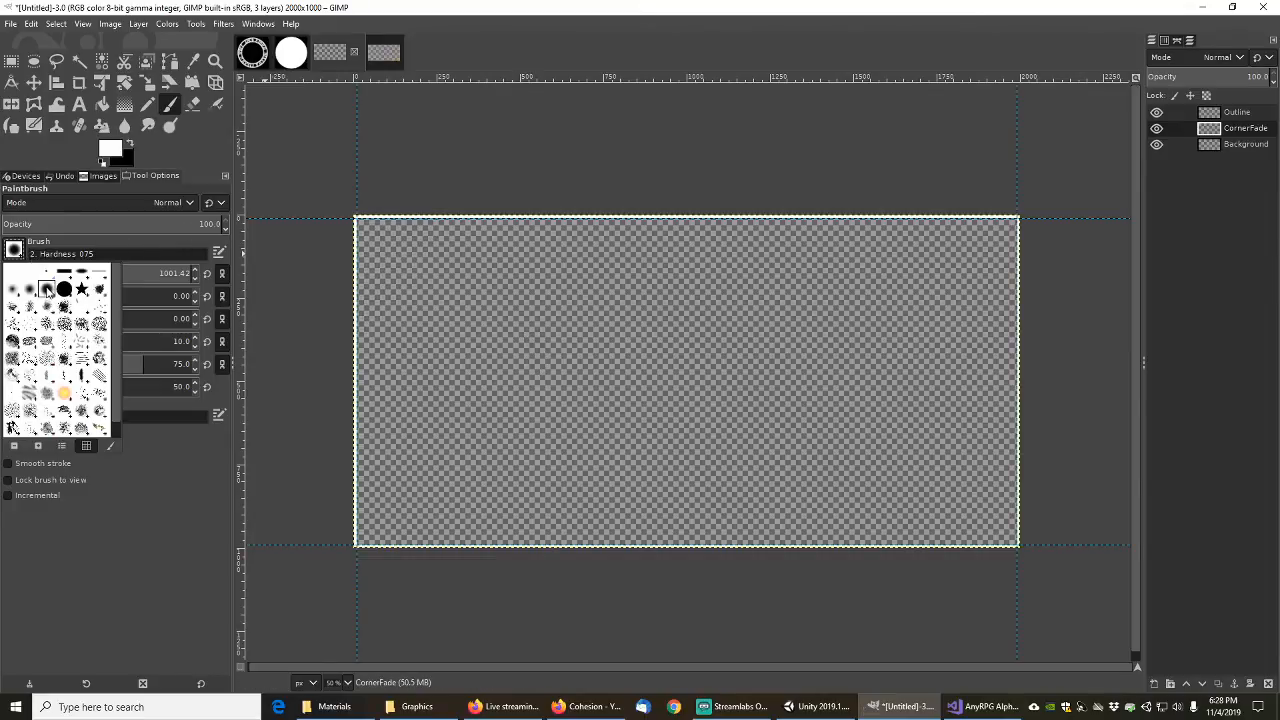
click(137, 242)
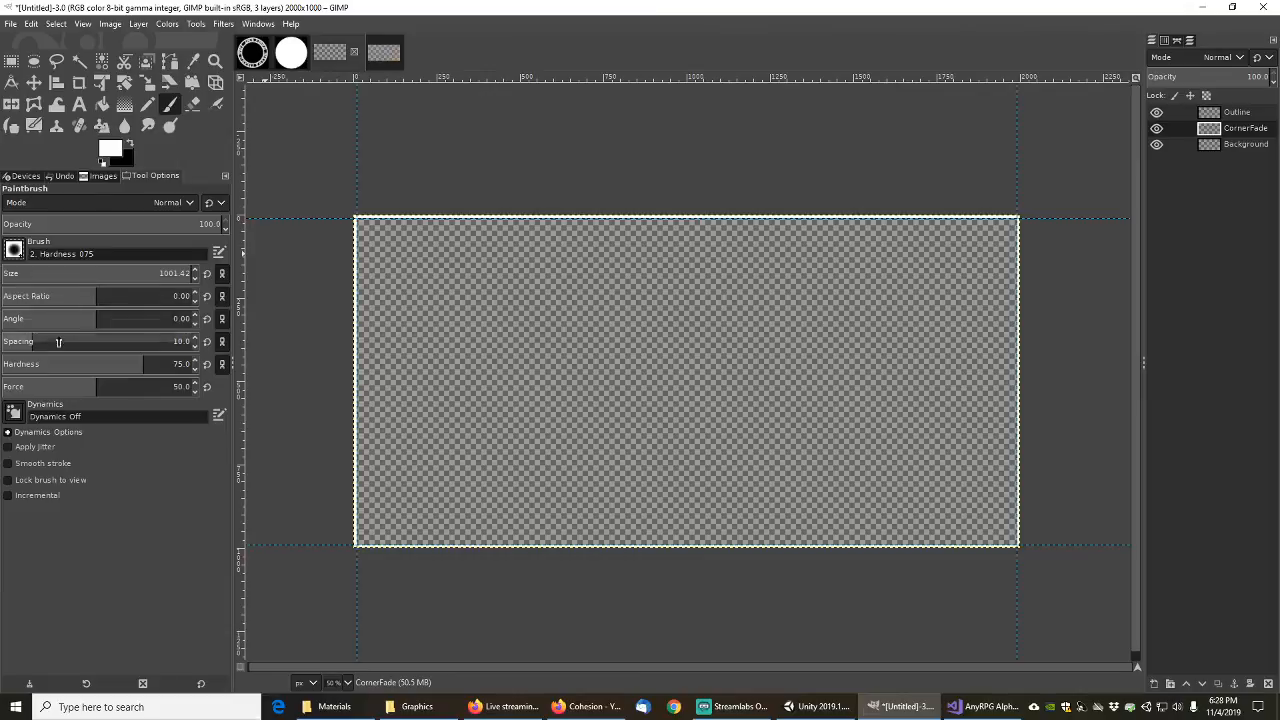
drag(143, 366, 30, 366)
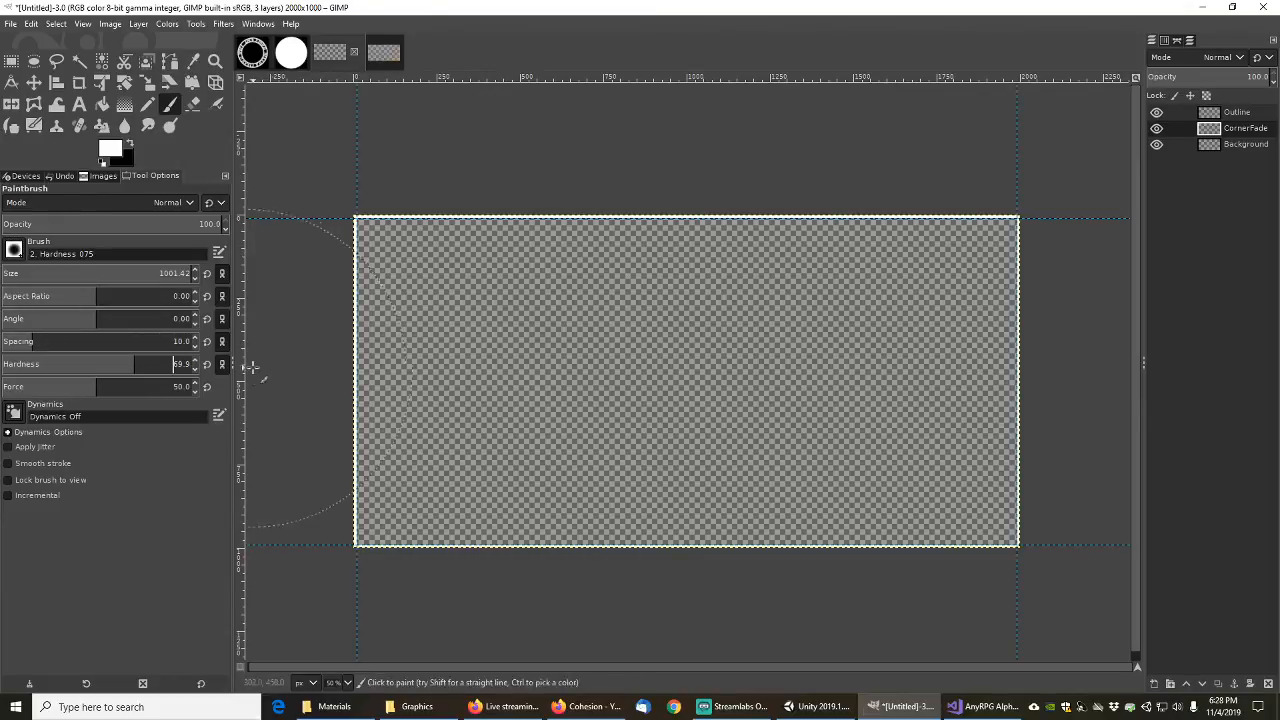
drag(140, 366, 108, 366)
Step: Try white dabs in CornerFade's upper-left corner and, with force at about 16.5, in the lower-right corner, and undo all of them
click(345, 234)
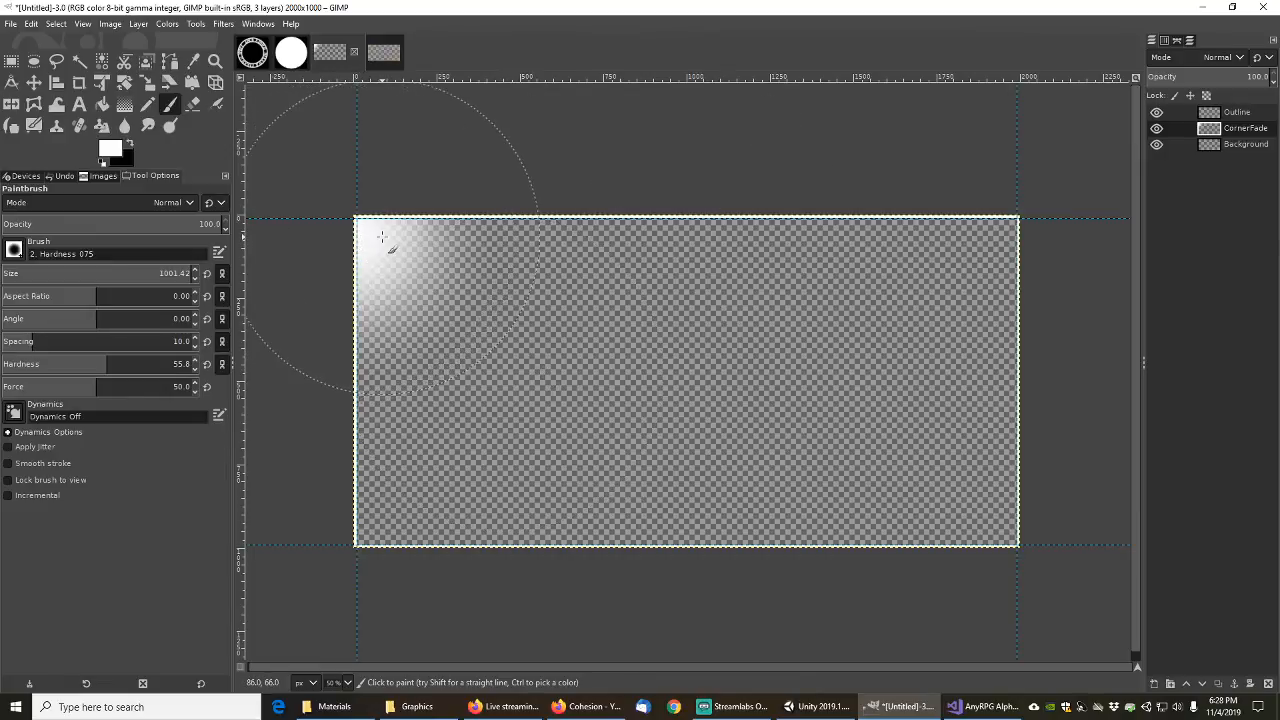
click(381, 236)
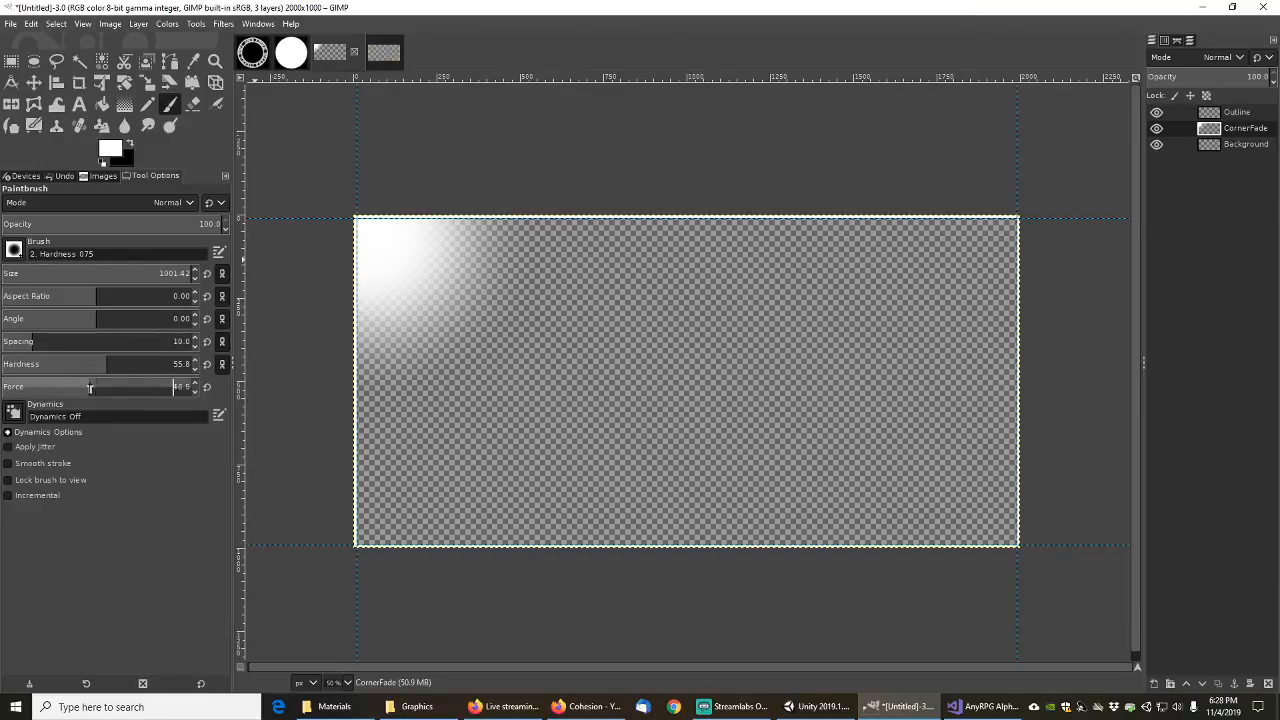
drag(88, 388, 31, 388)
click(980, 465)
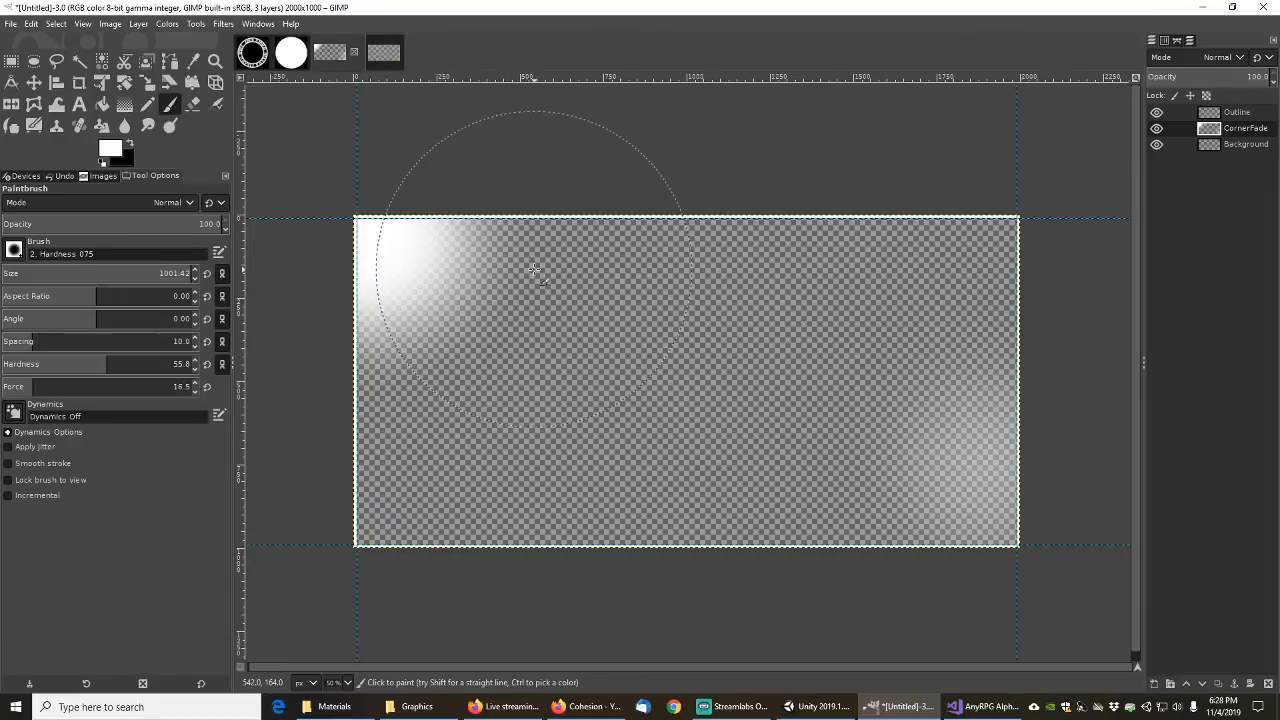
key(ctrl+z)
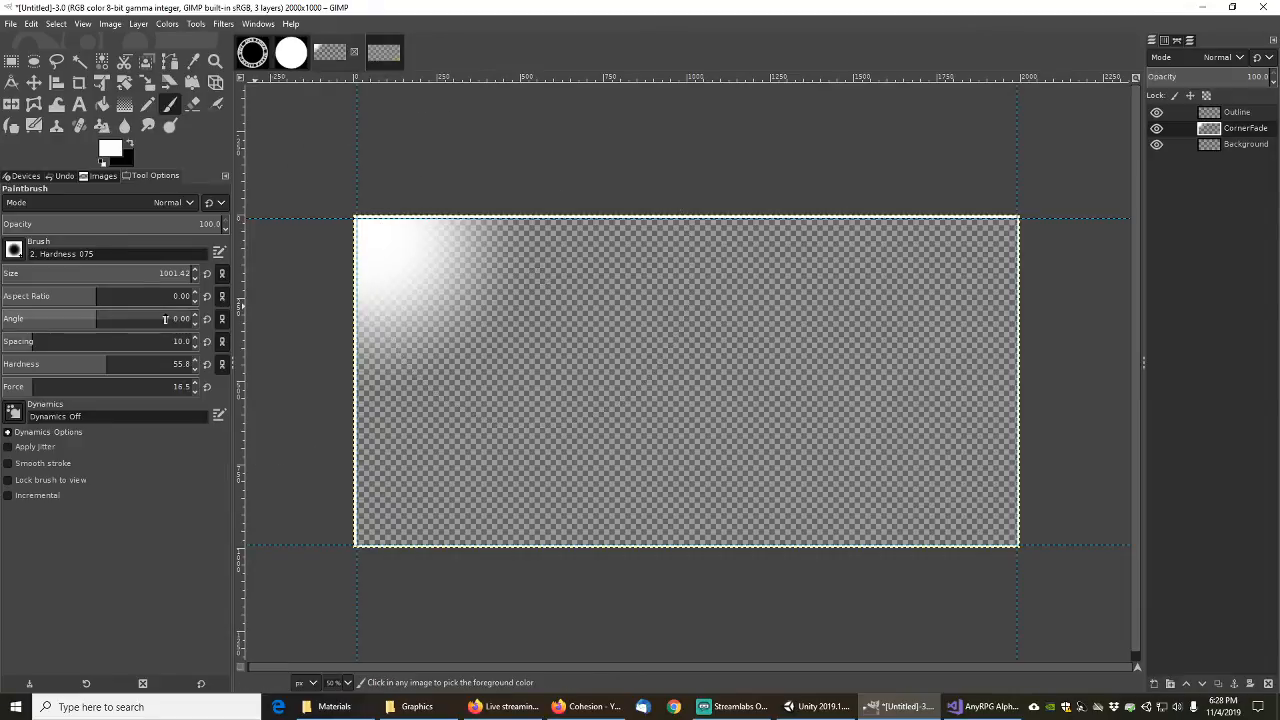
key(ctrl+z)
key(ctrl+z)
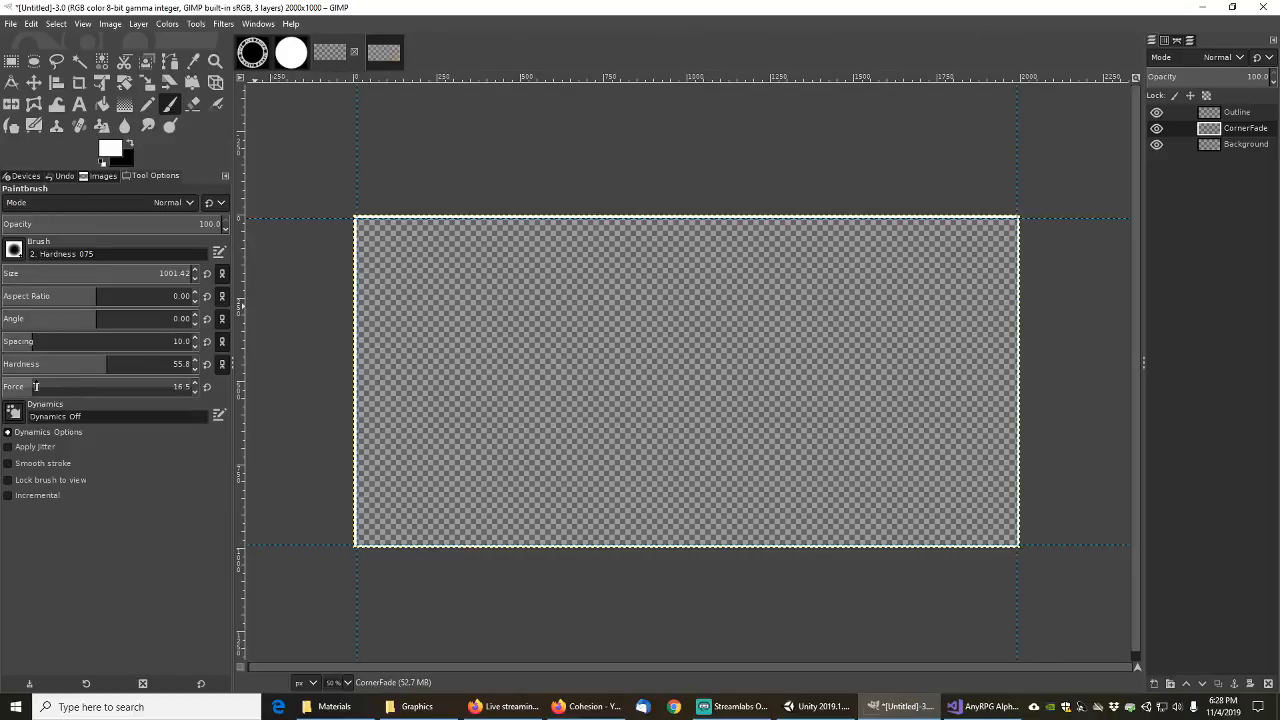
Step: Set the brush force to about 24.6 and test white dabs at CornerFade's upper-left corner, undoing the first
drag(36, 387, 41, 387)
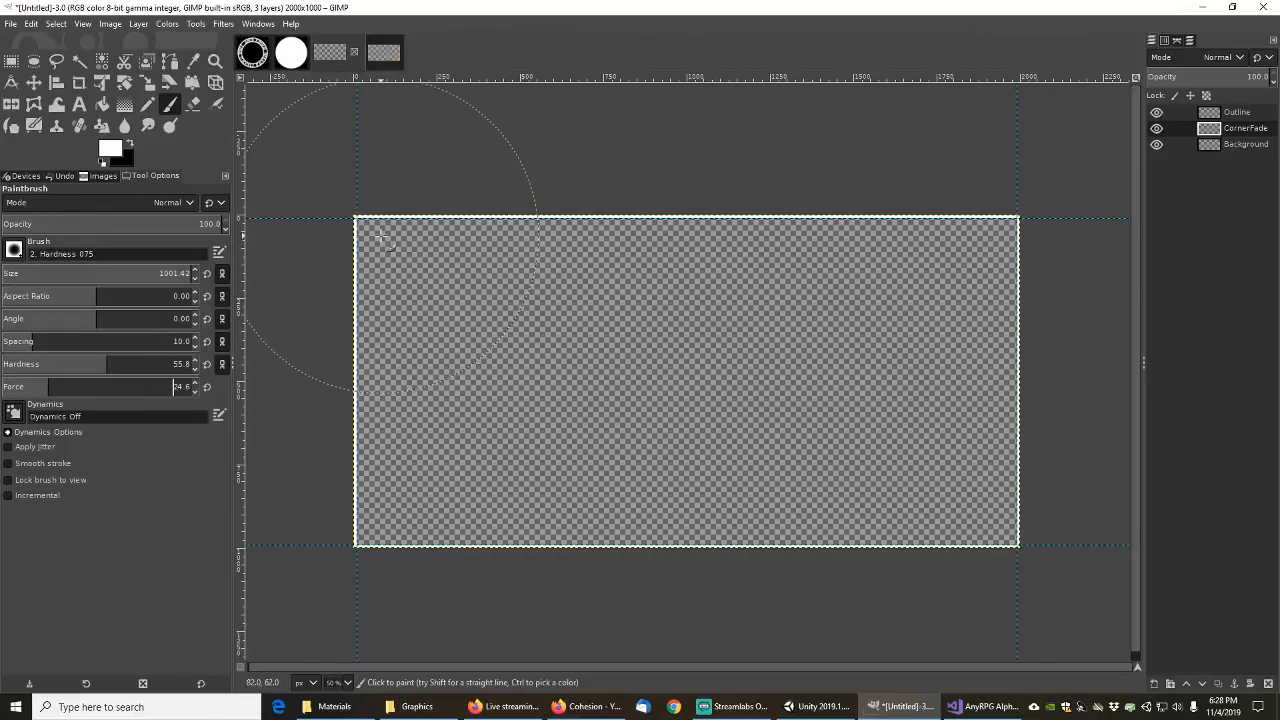
click(423, 263)
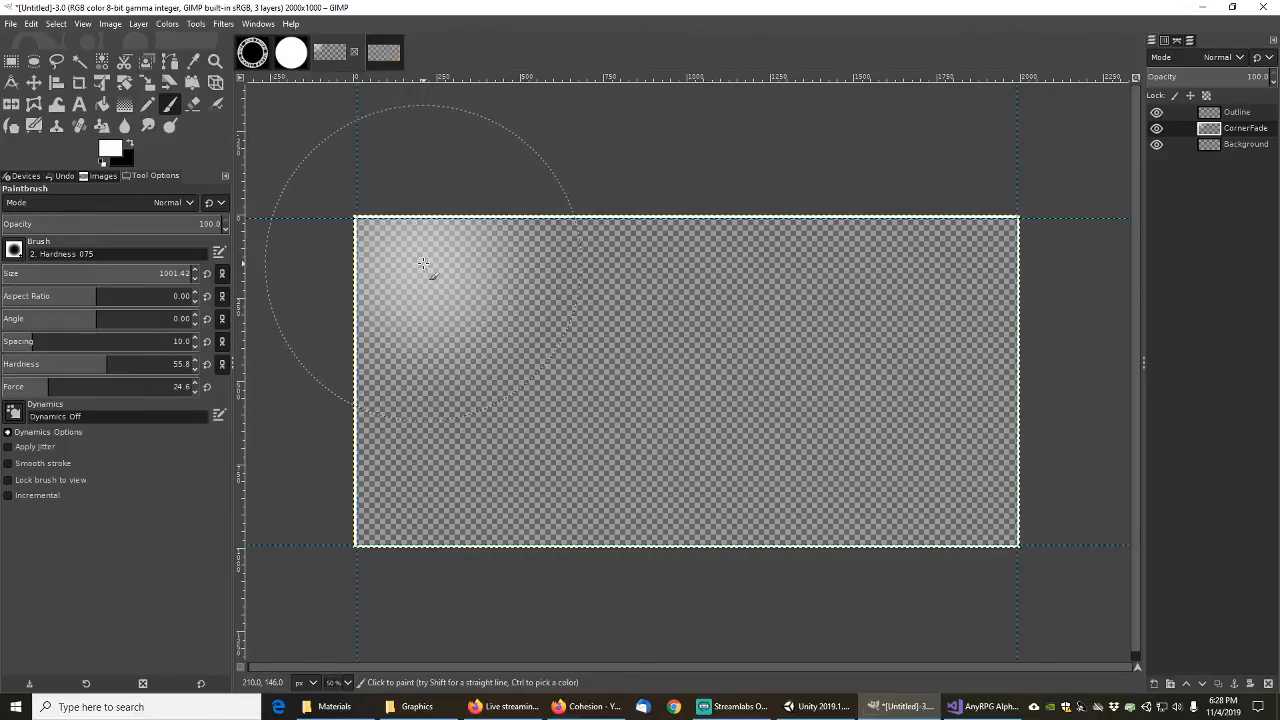
key(ctrl+z)
click(362, 222)
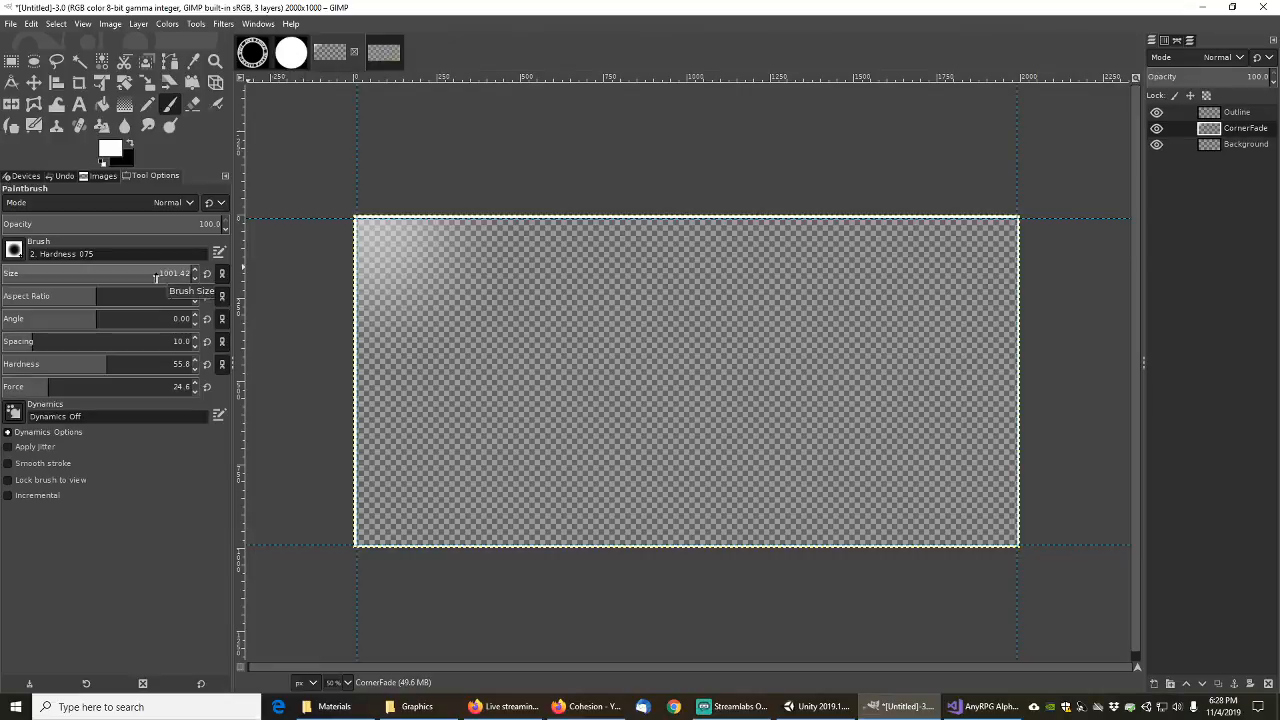
Step: Set the brush size to about 2007 px, undo the test dab, and paint white fades at CornerFade's upper-left and lower-right corners
drag(156, 277, 467, 271)
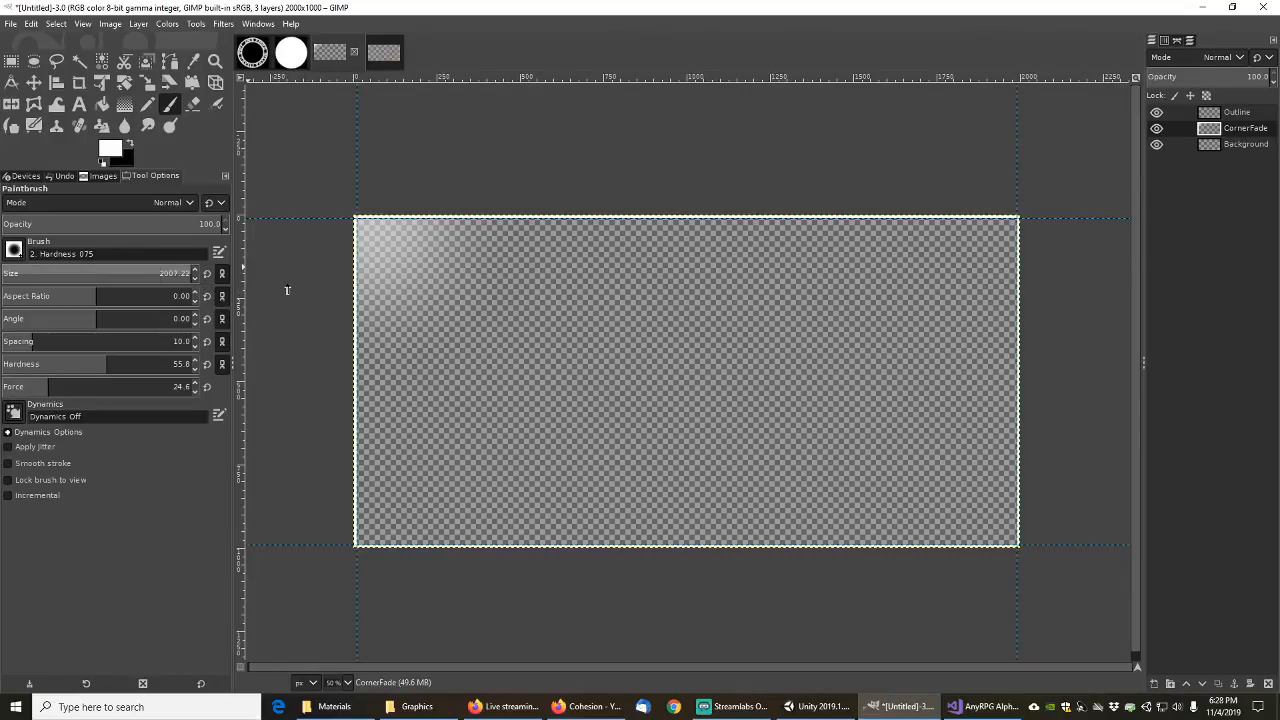
key(ctrl+z)
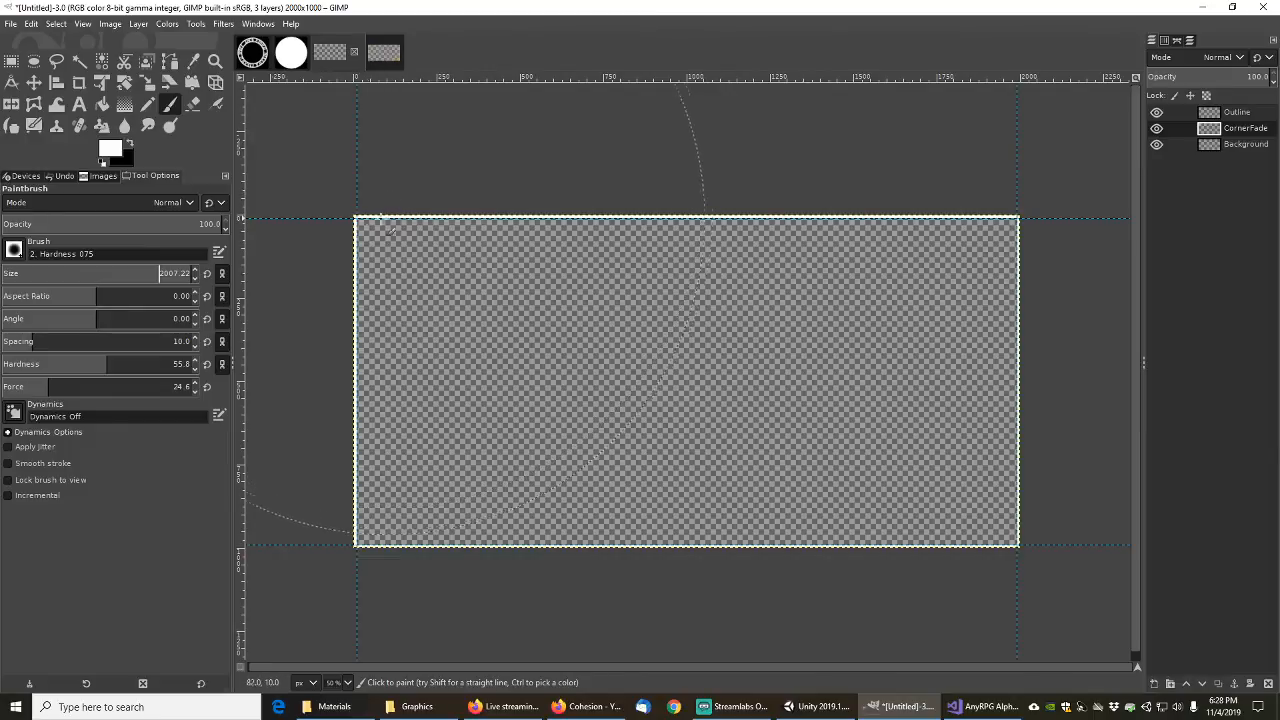
click(388, 226)
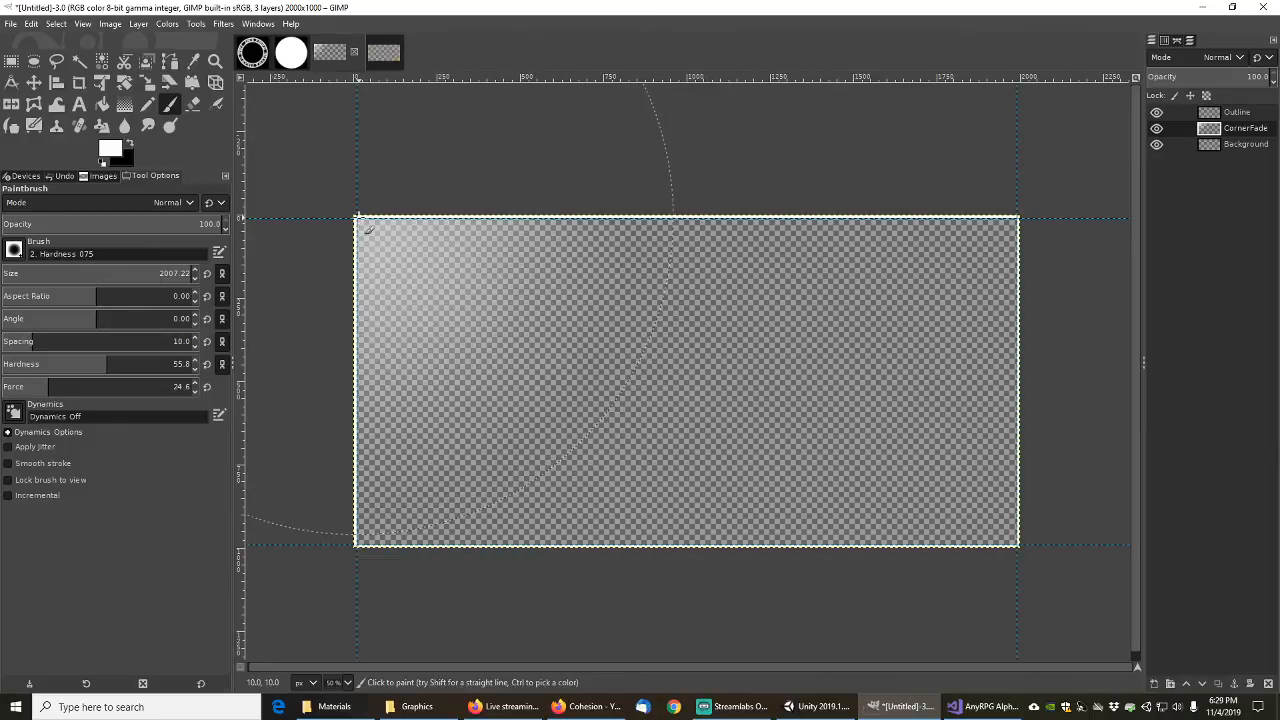
click(1010, 524)
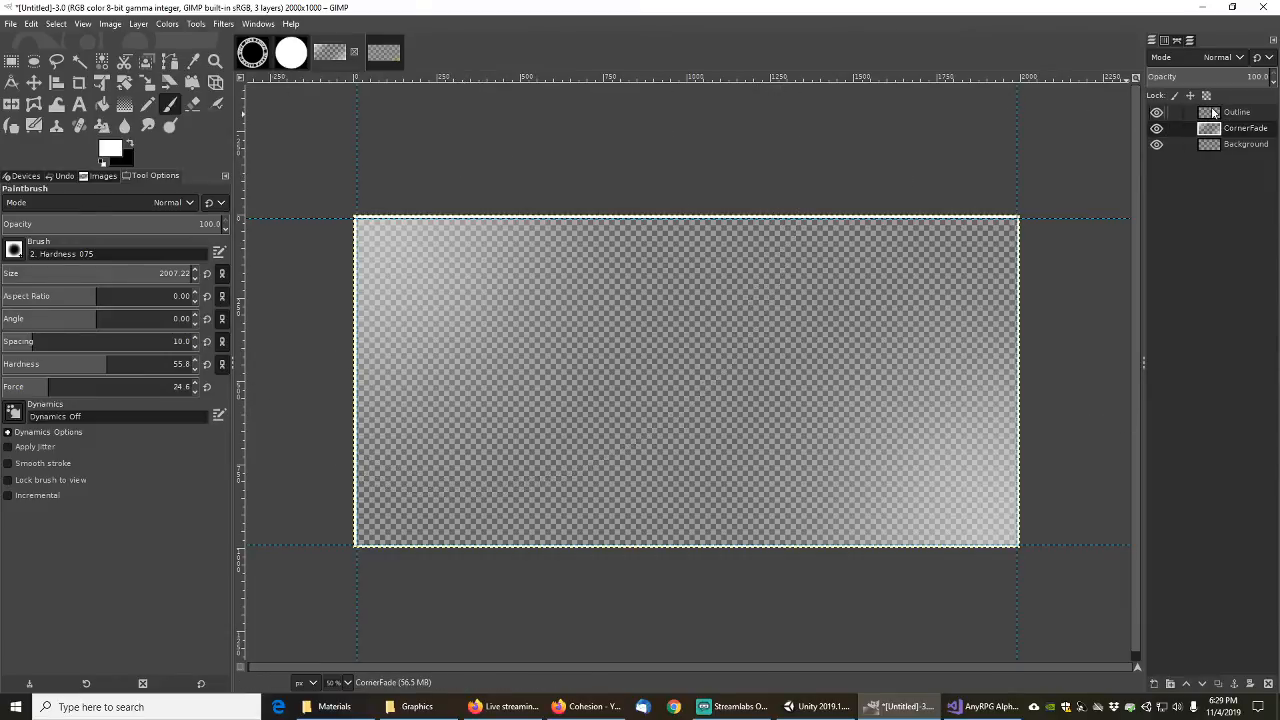
Step: Start saving the image as a new file and browse to the AnyRPG folder under MJ\code on drive D
click(17, 27)
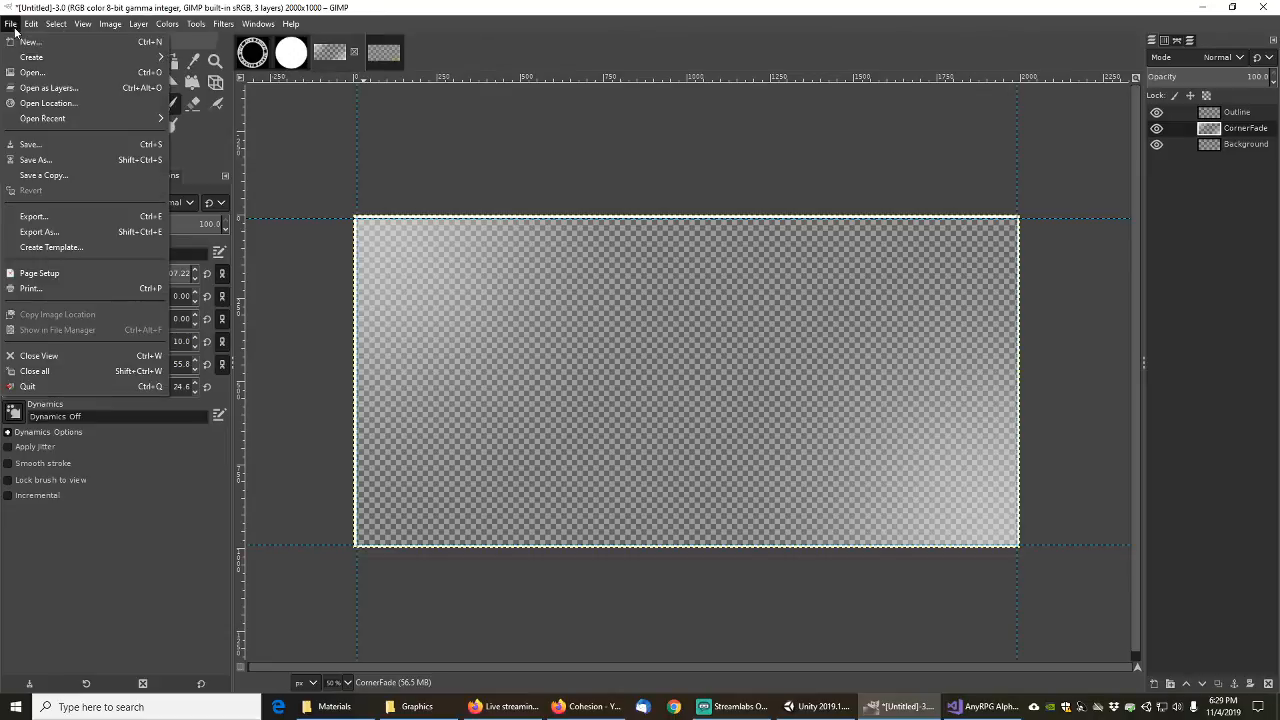
click(39, 162)
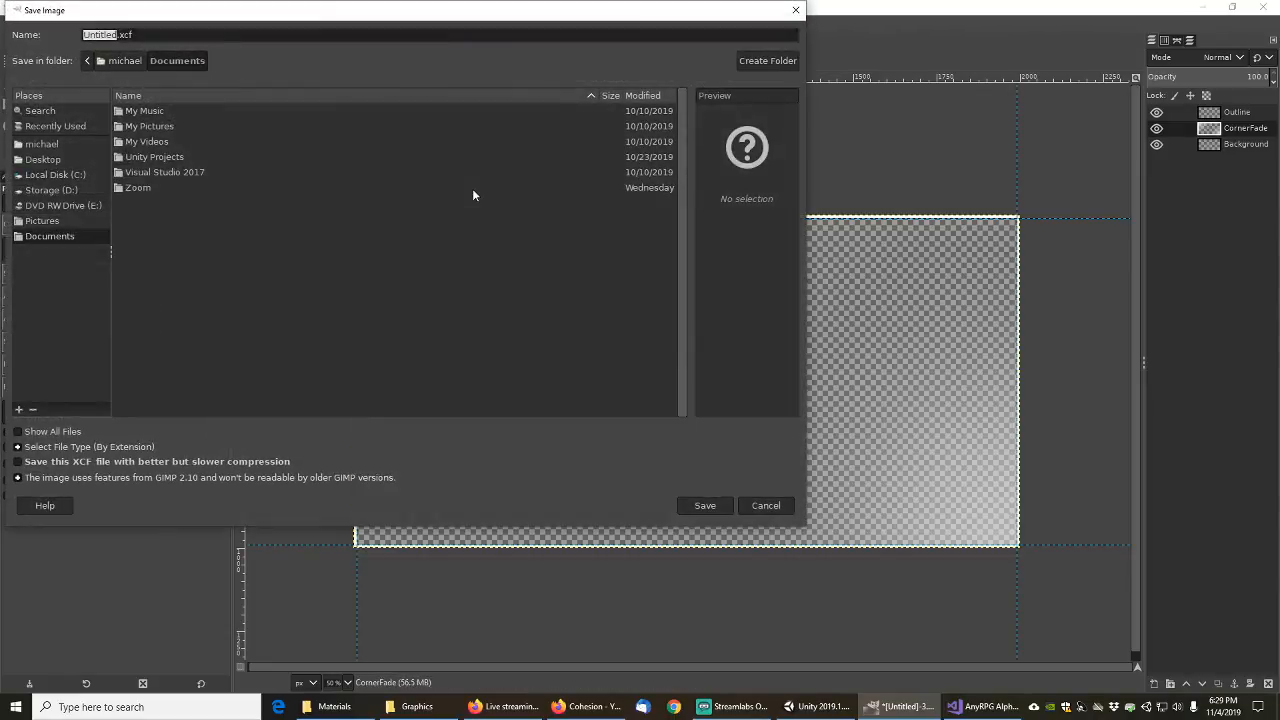
click(70, 188)
double_click(133, 158)
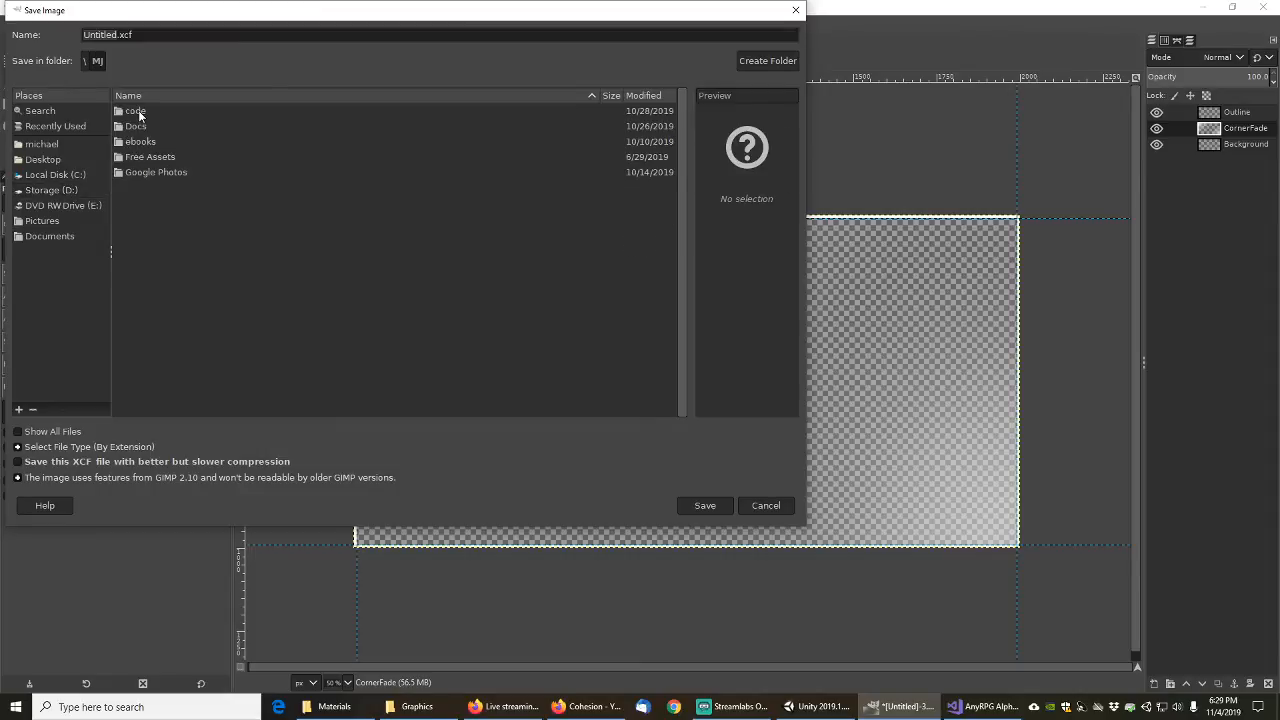
double_click(138, 110)
double_click(138, 110)
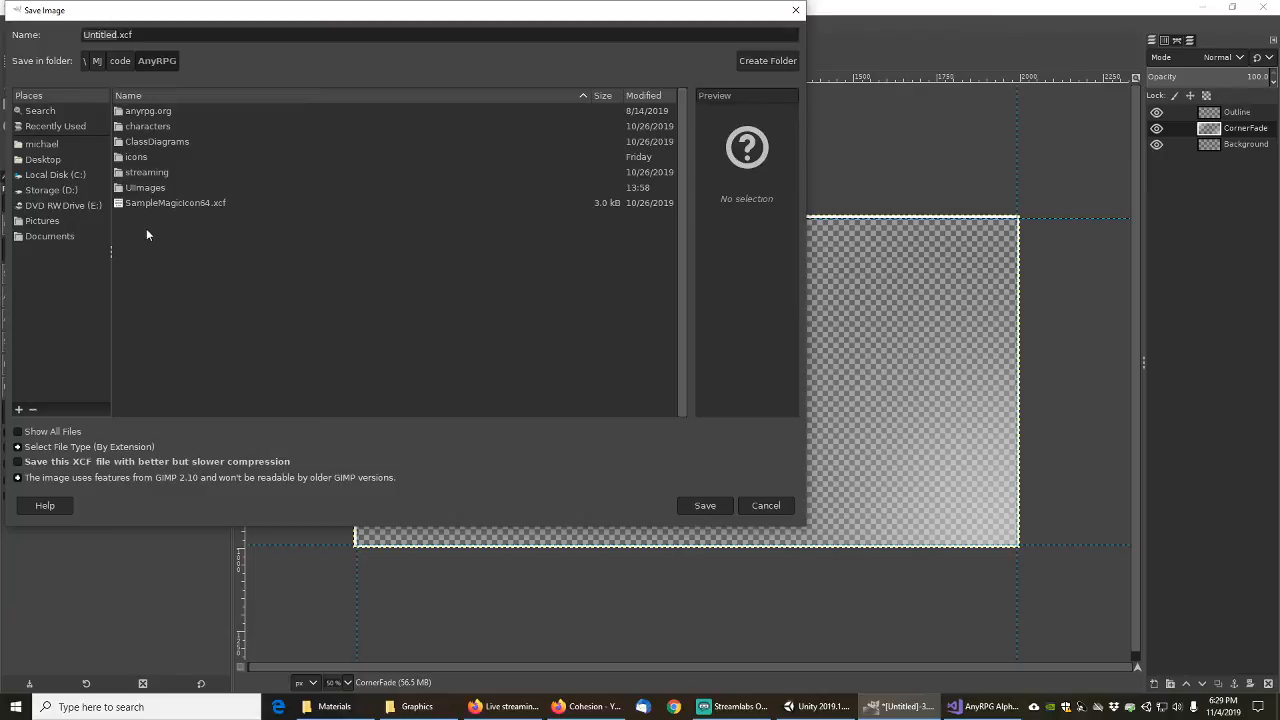
Step: Create a new folder named RawImages inside the AnyRPG folder
click(777, 60)
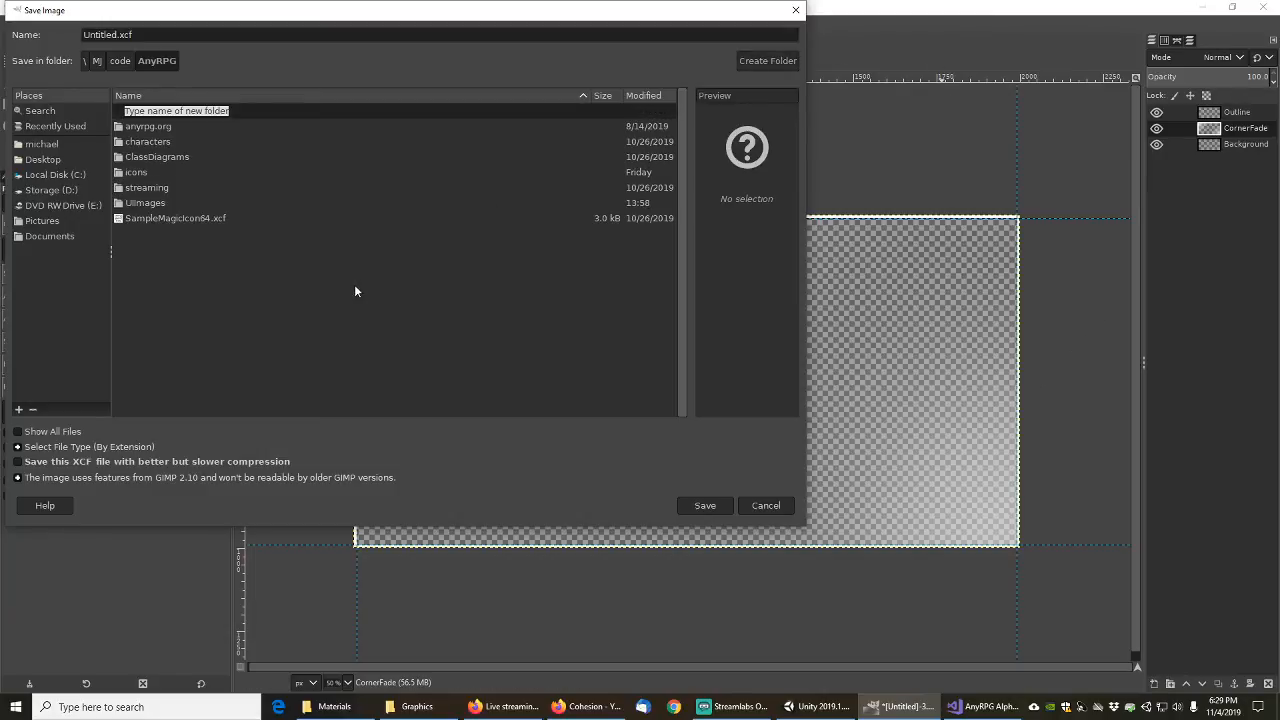
text(RawImage)
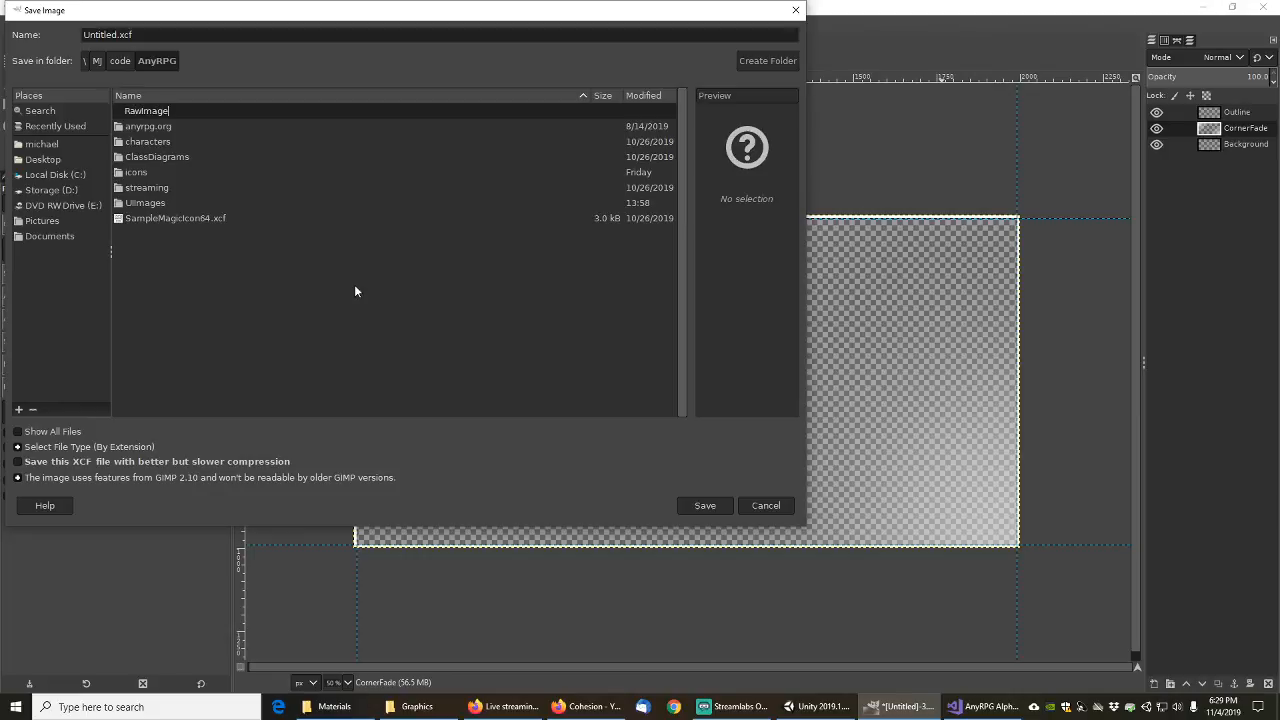
text(s)
key(Return)
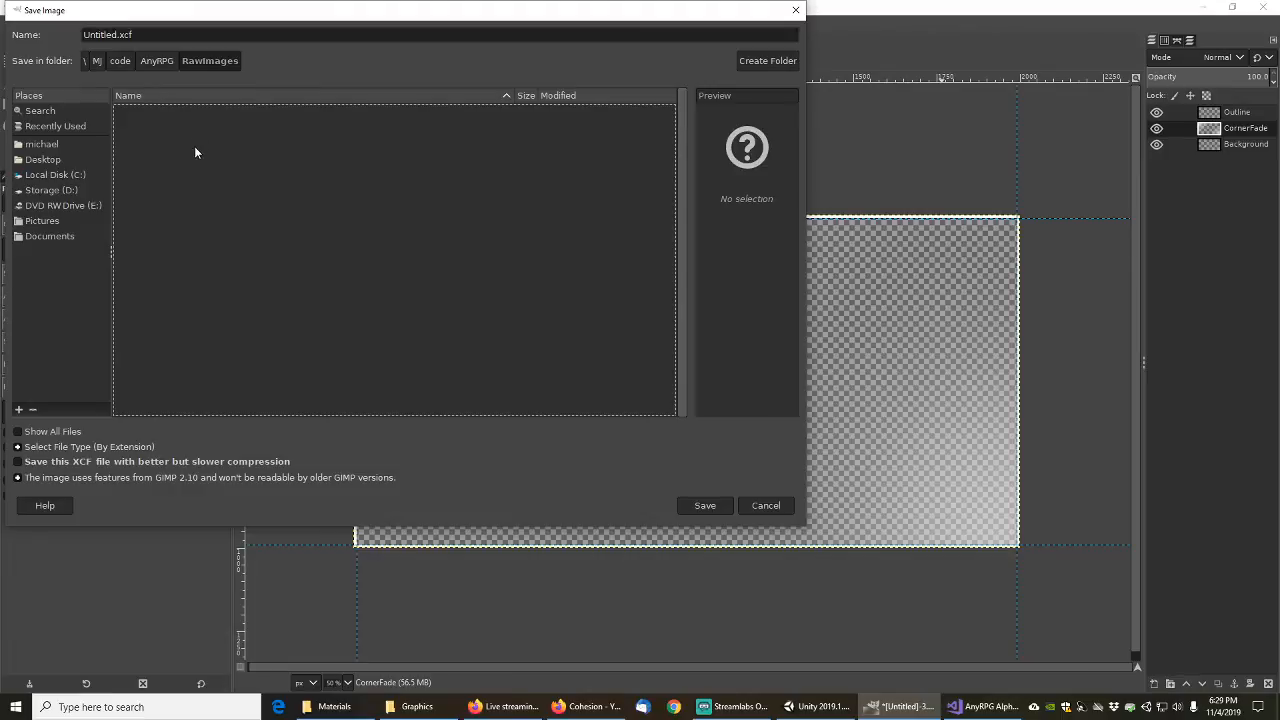
Step: Check the original panel frame asset's name in Unity, and save the GIMP image as PanelFrame.xcf in RawImages
click(170, 34)
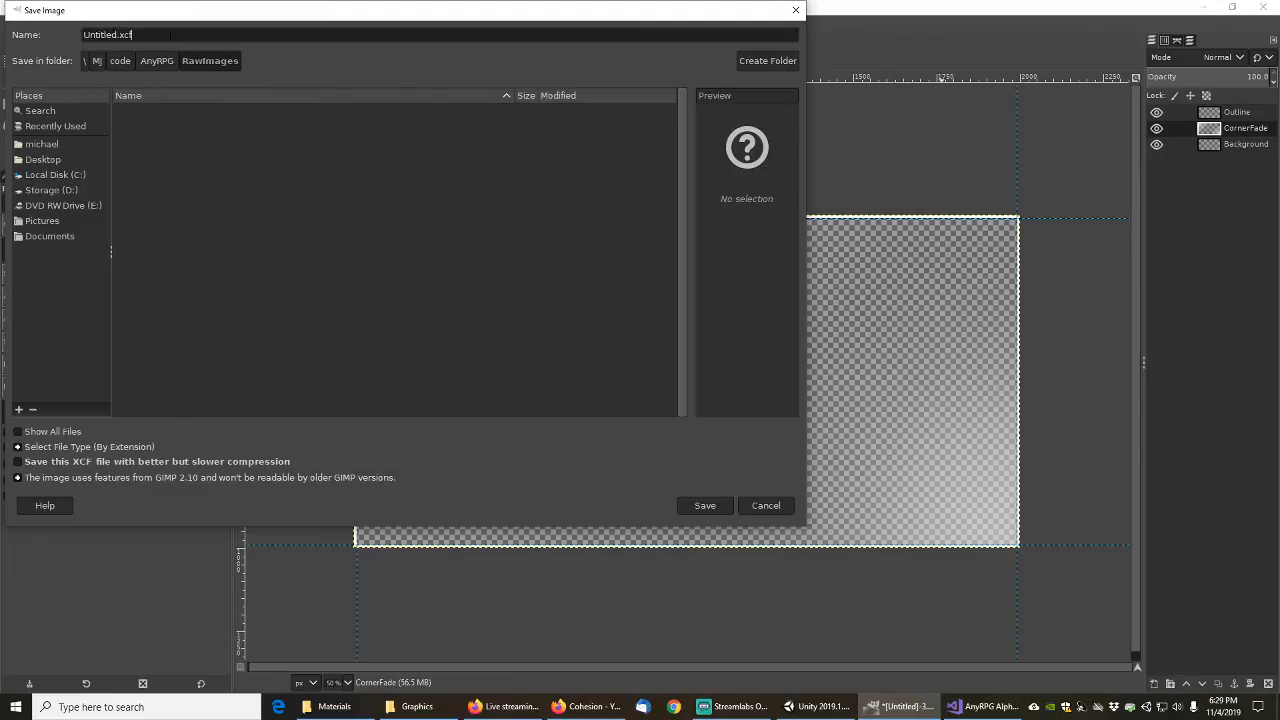
key(shift+Home)
drag(386, 4, 488, 97)
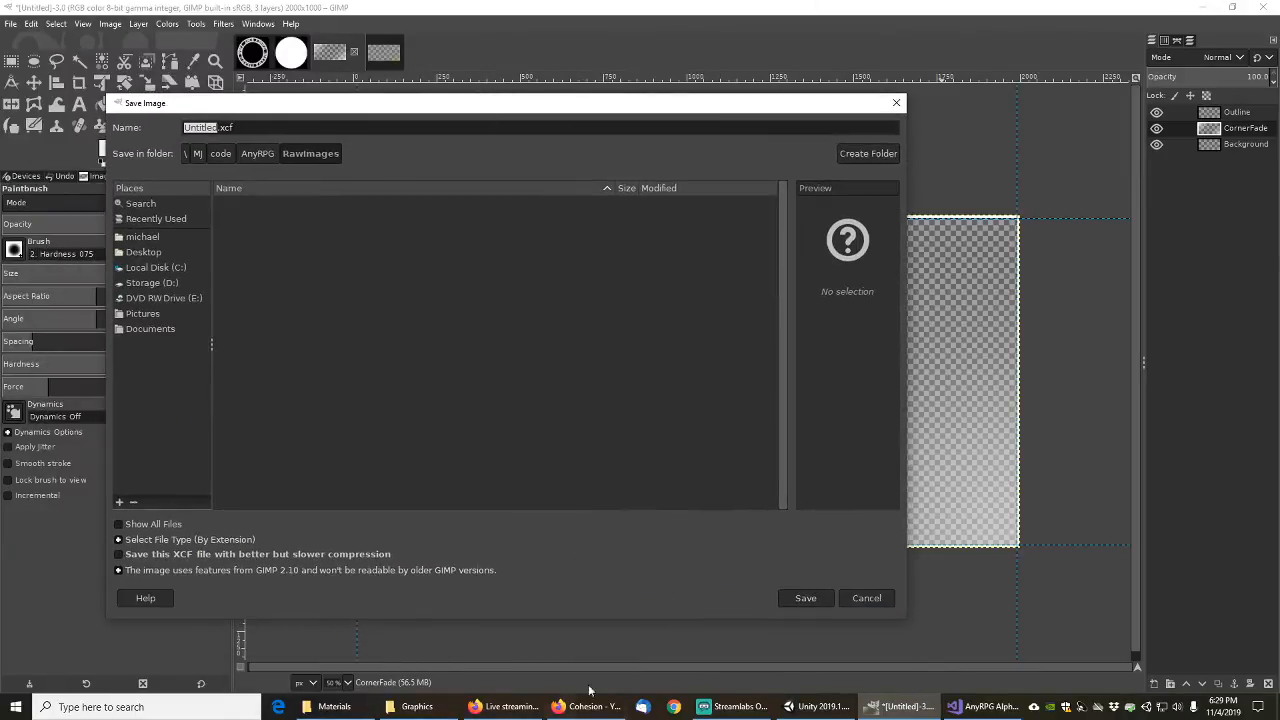
click(818, 706)
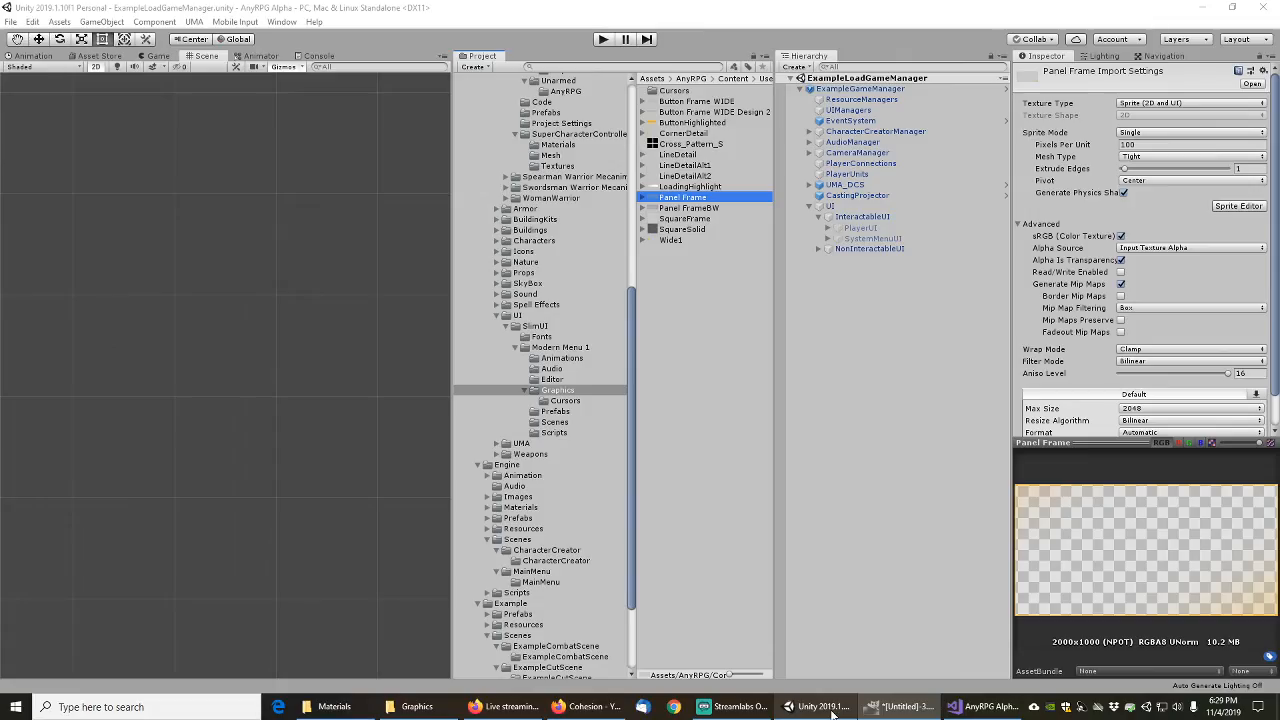
click(897, 710)
click(229, 126)
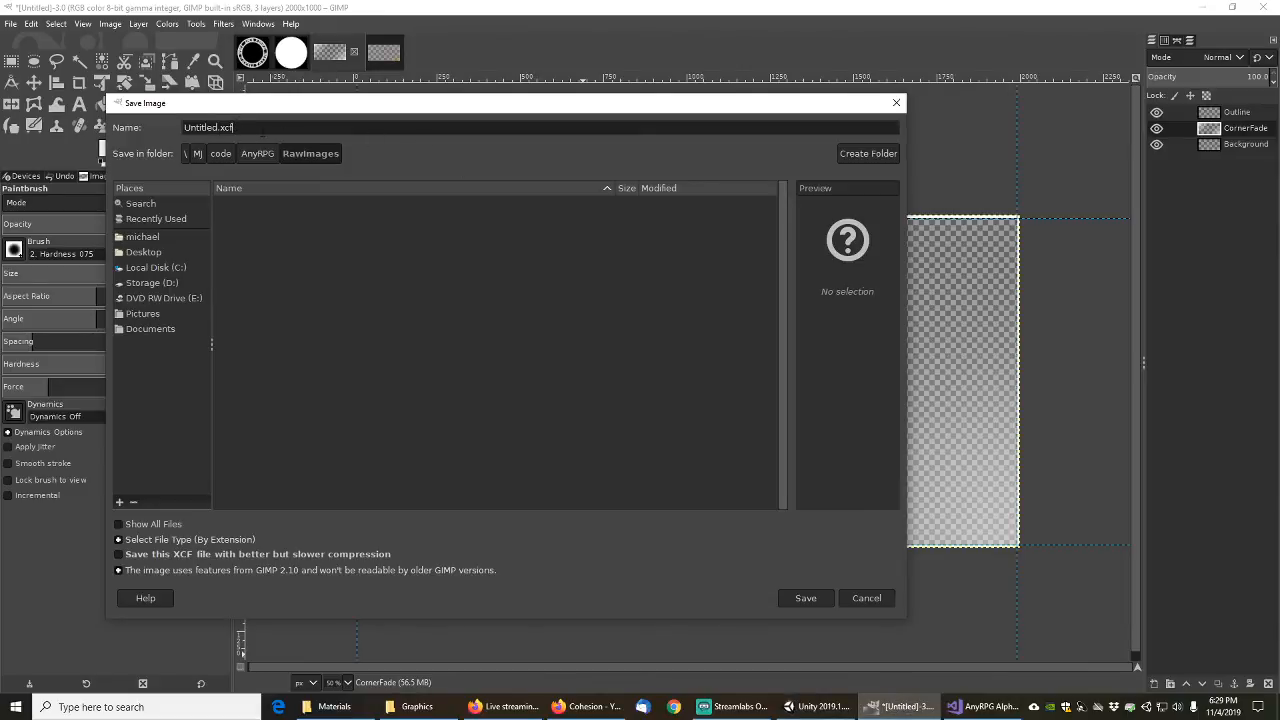
key(shift+Home)
text(PanelFrame)
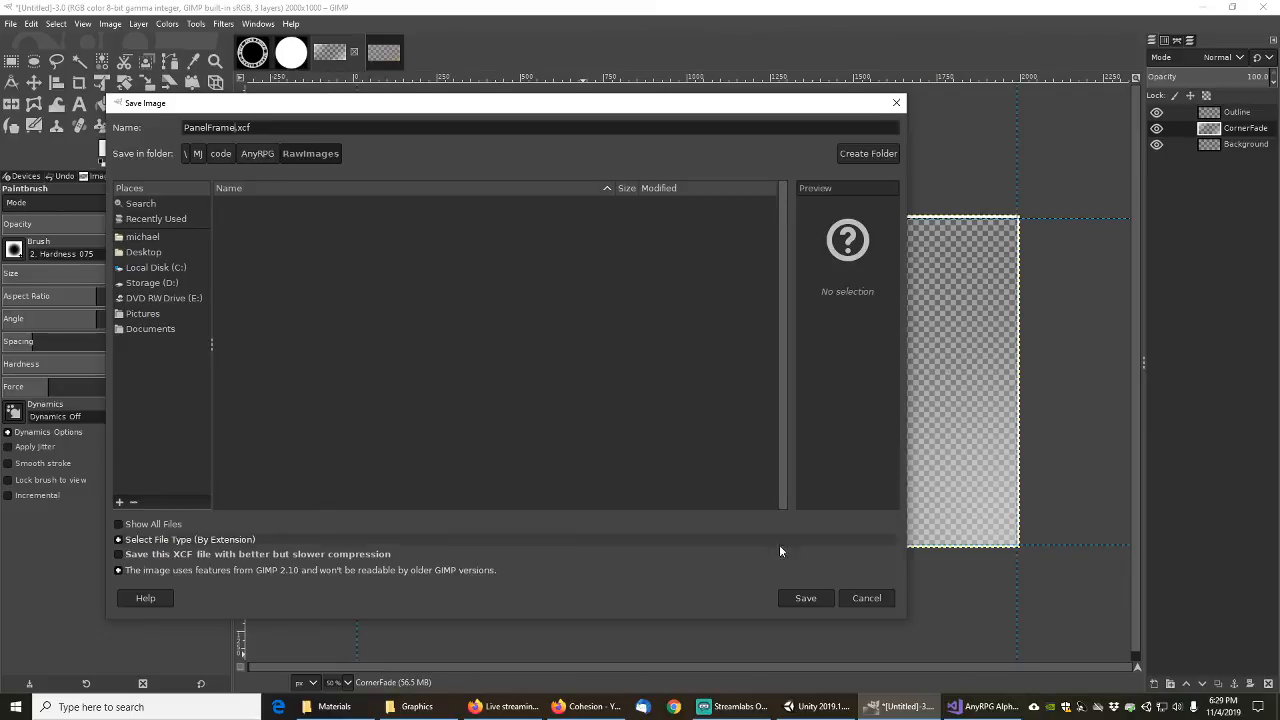
click(806, 598)
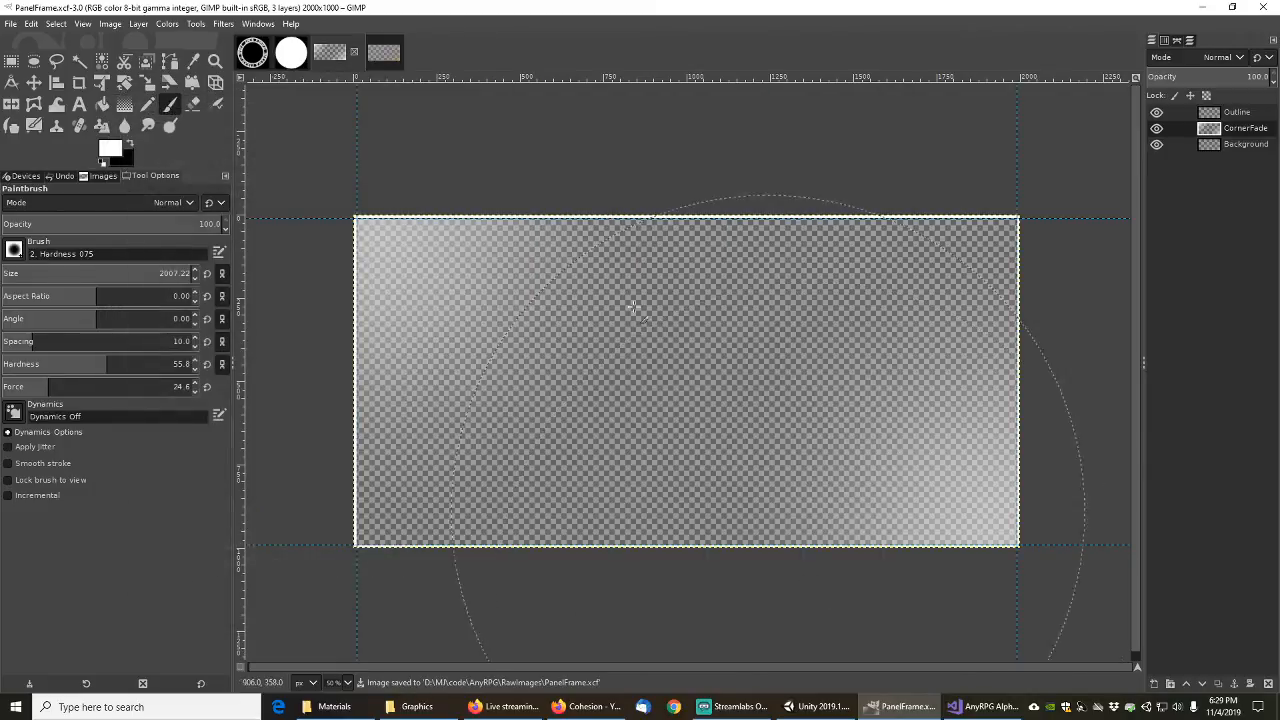
Step: Start a PNG export to AnyRPG's UIImages folder and add AnyRPG to the PanelFrame file name
click(12, 24)
click(52, 236)
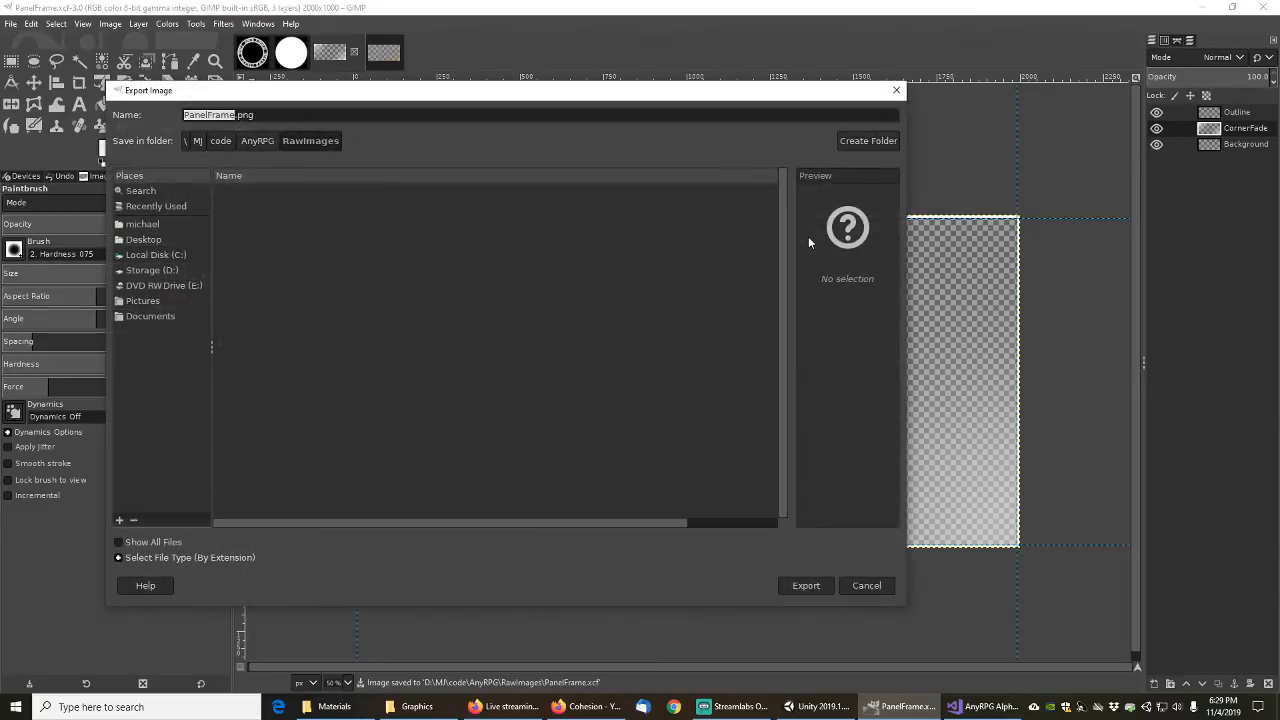
click(257, 140)
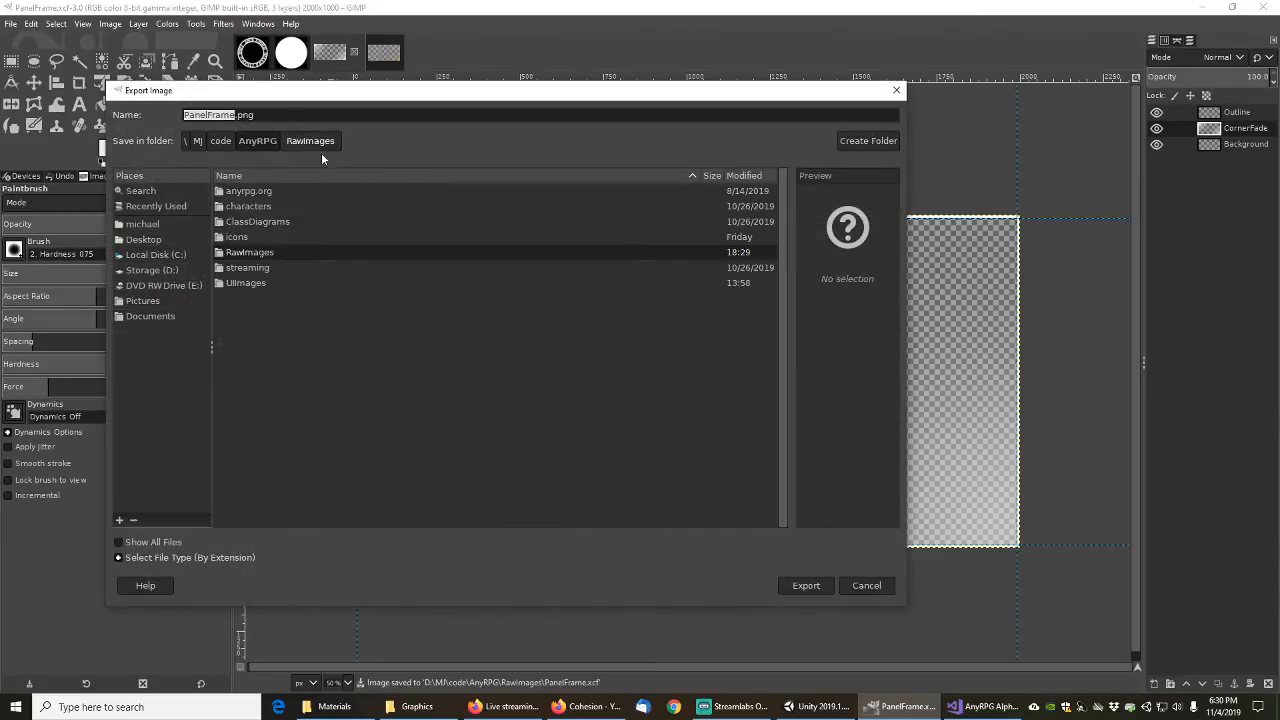
double_click(252, 284)
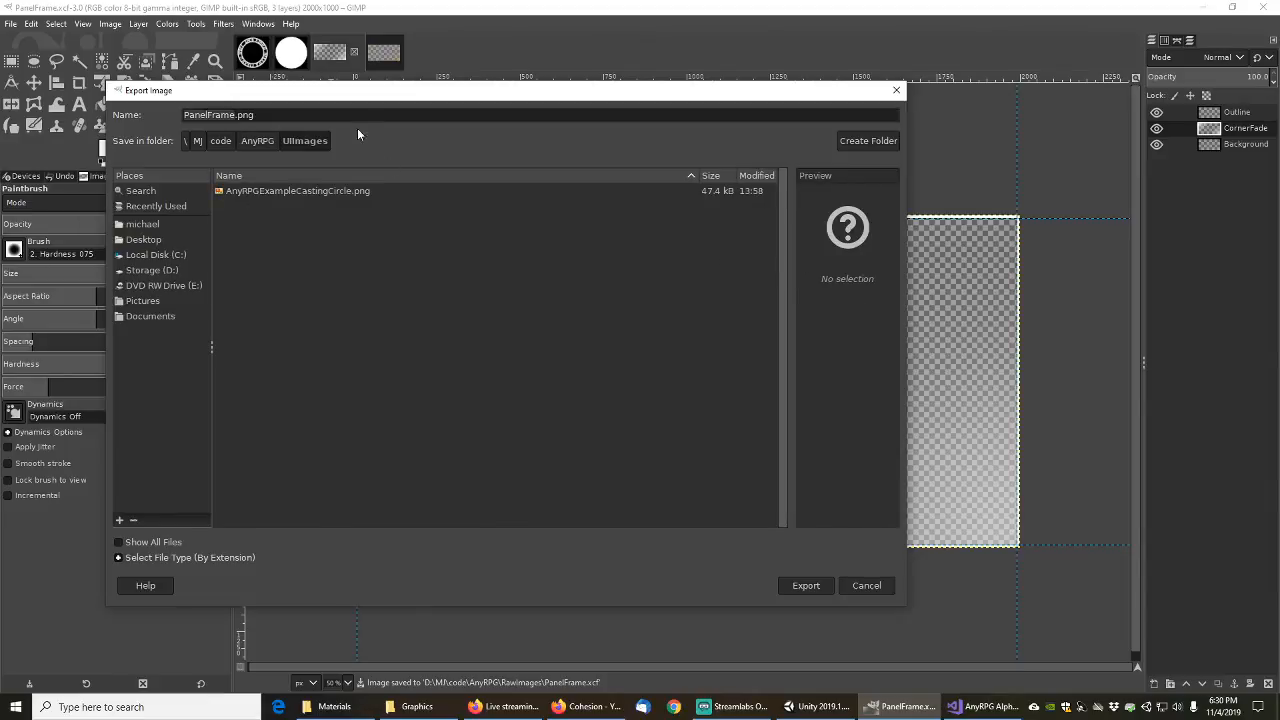
click(255, 115)
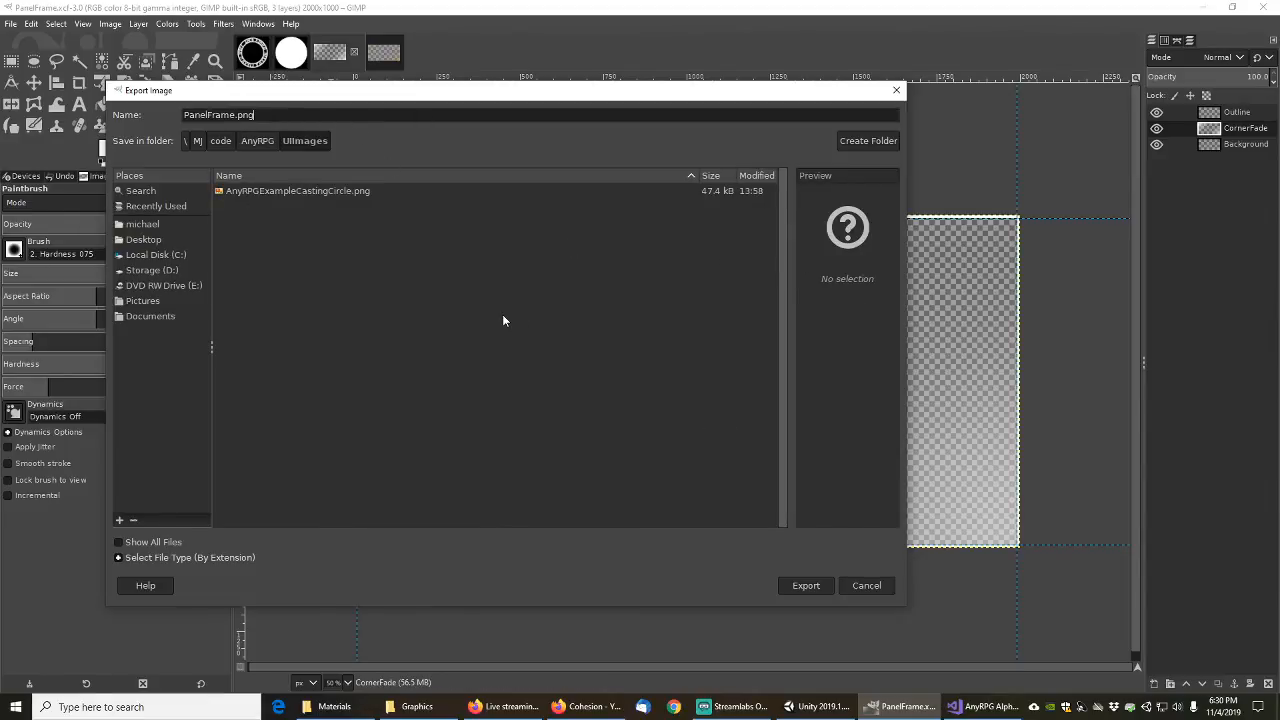
text(AnyRPG)
Step: Export the panel frame as a PNG with the gamma and background color saving options enabled
click(809, 588)
click(813, 589)
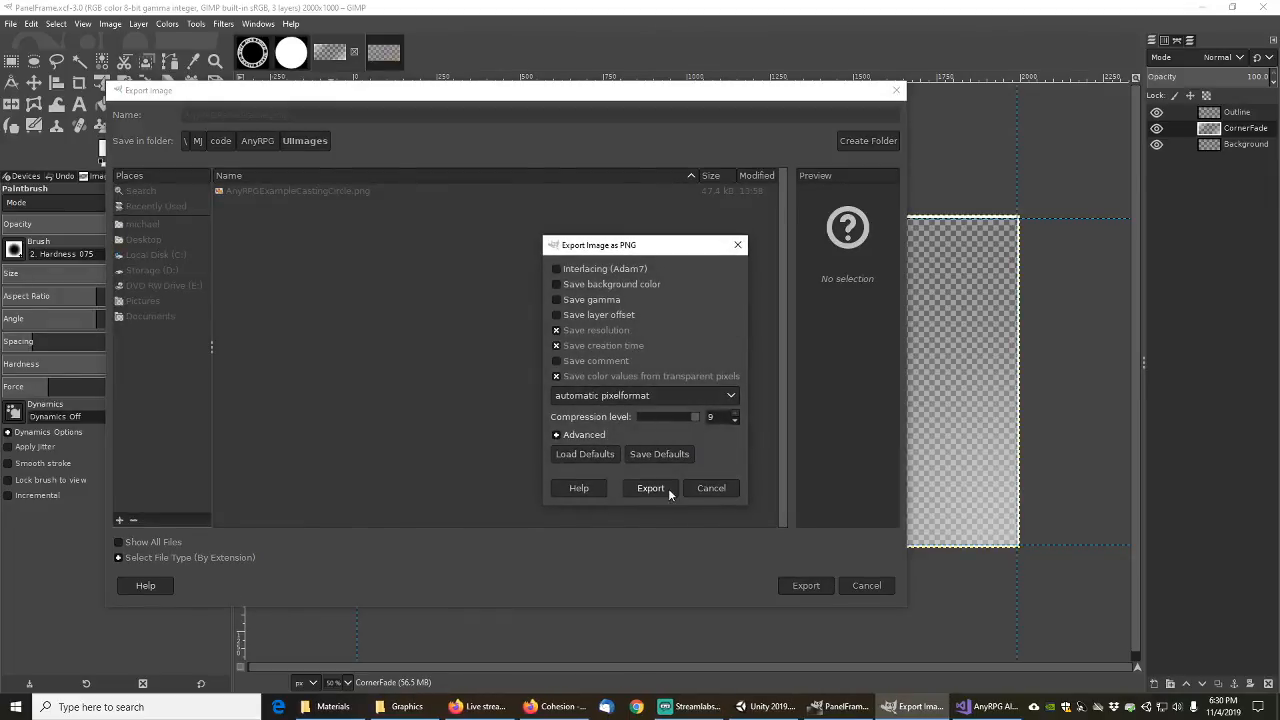
click(558, 435)
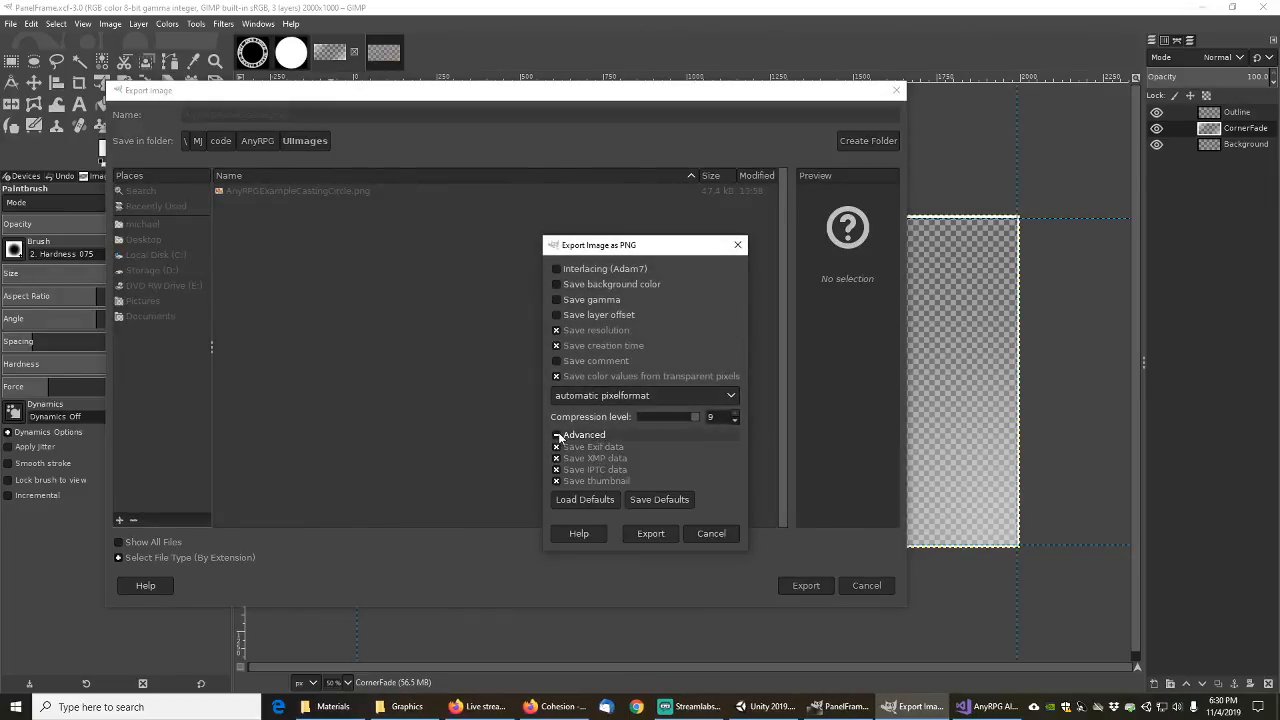
click(565, 301)
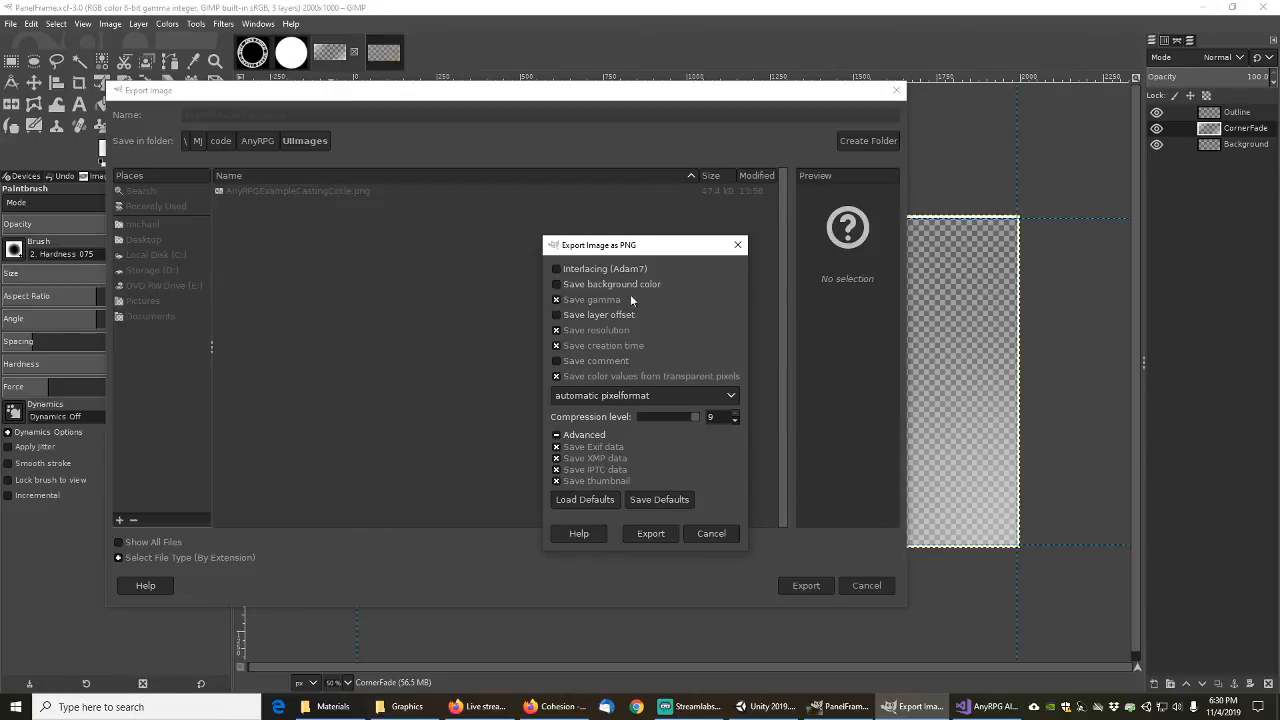
click(557, 285)
click(650, 534)
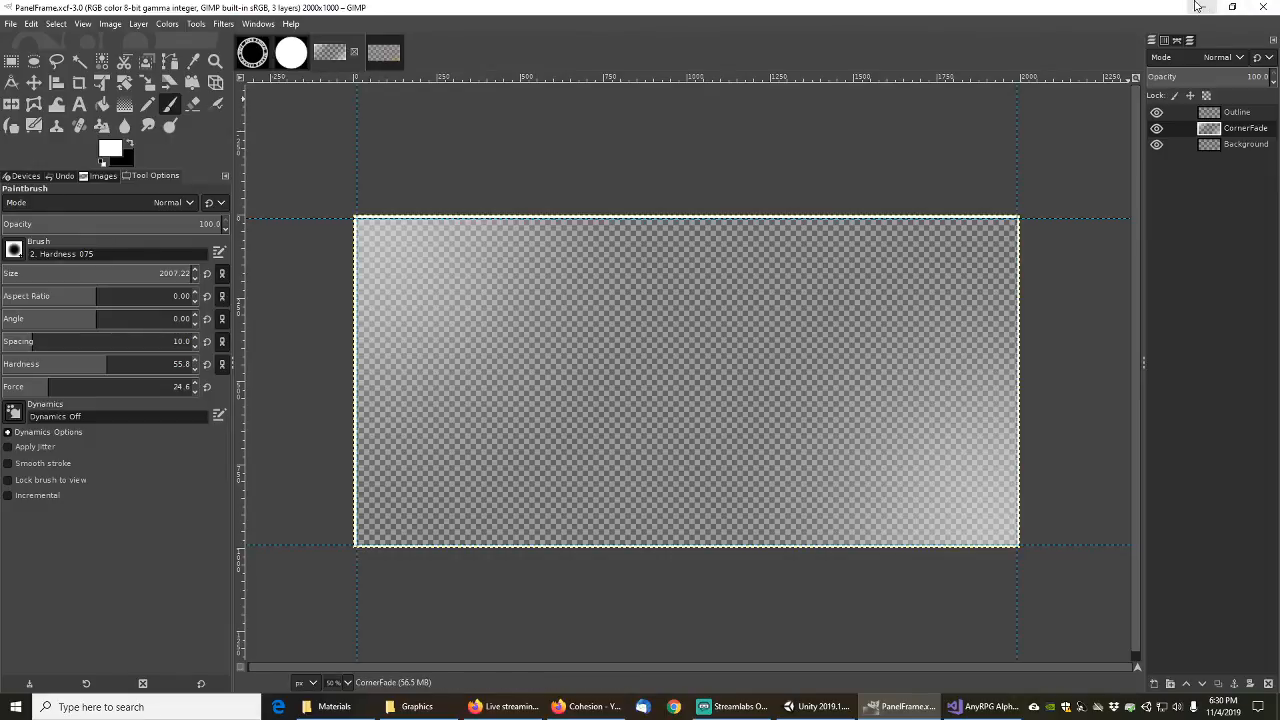
Step: Switch to Unity and open the UI folder under Engine's Images folder in the project
click(1197, 7)
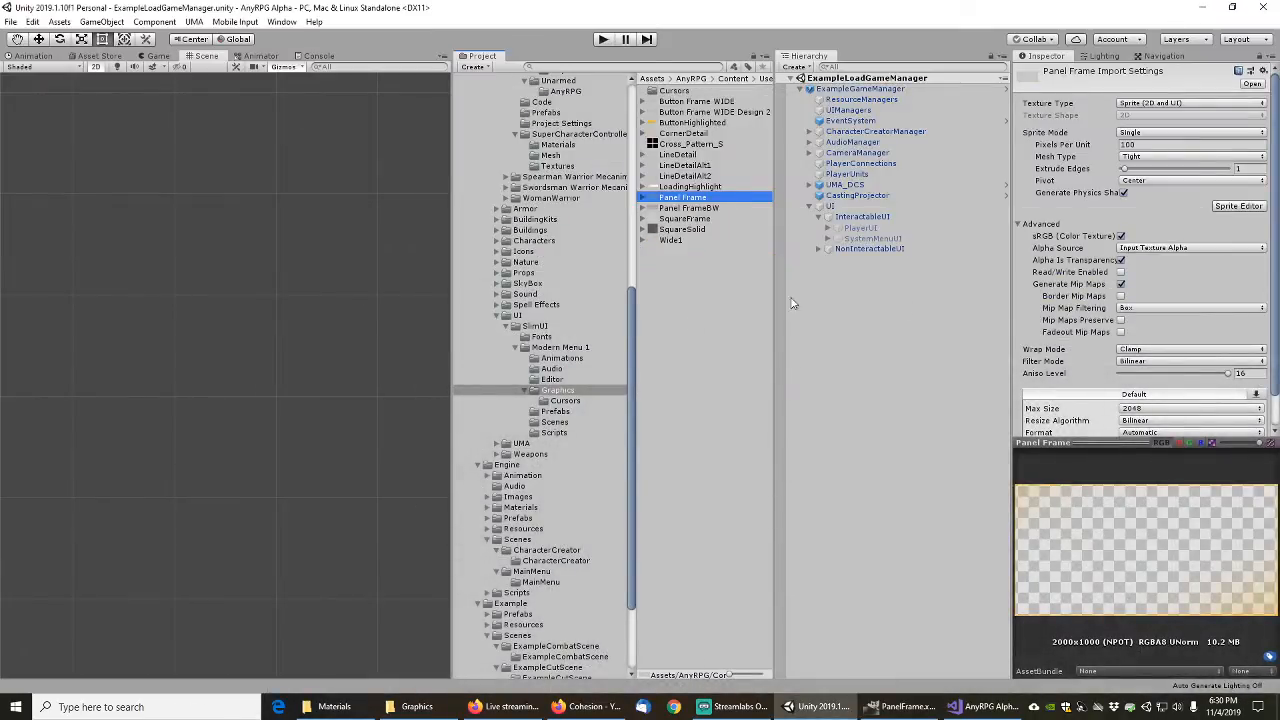
drag(636, 342, 636, 400)
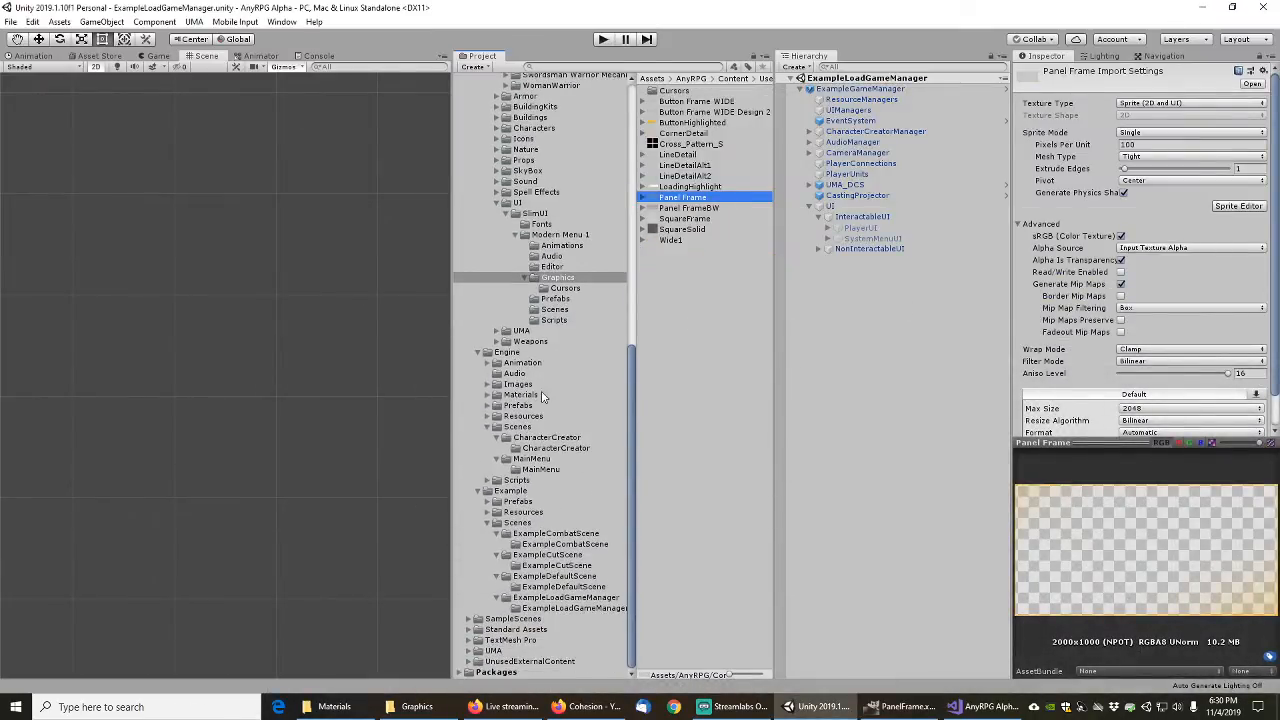
click(488, 384)
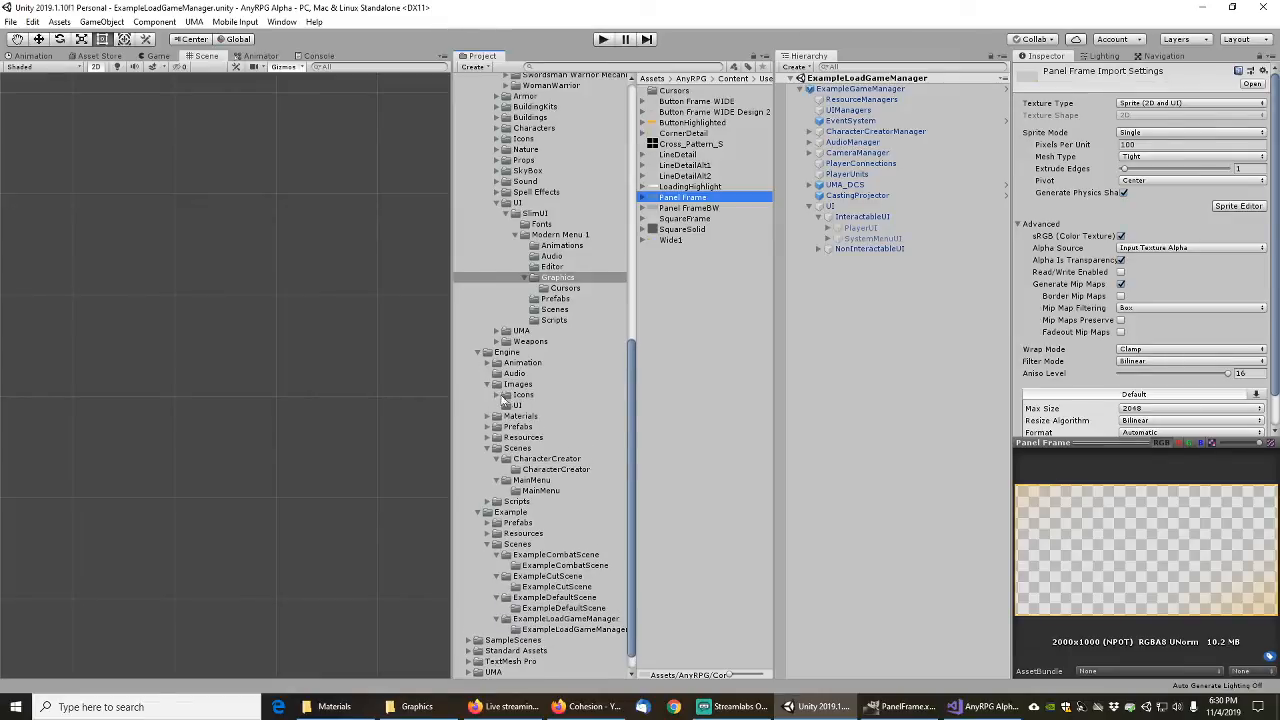
click(517, 405)
Step: Import AnyRPGPanelFrame.png from UIImages as a new asset and apply Alpha Is Transparency to it
right_click(684, 151)
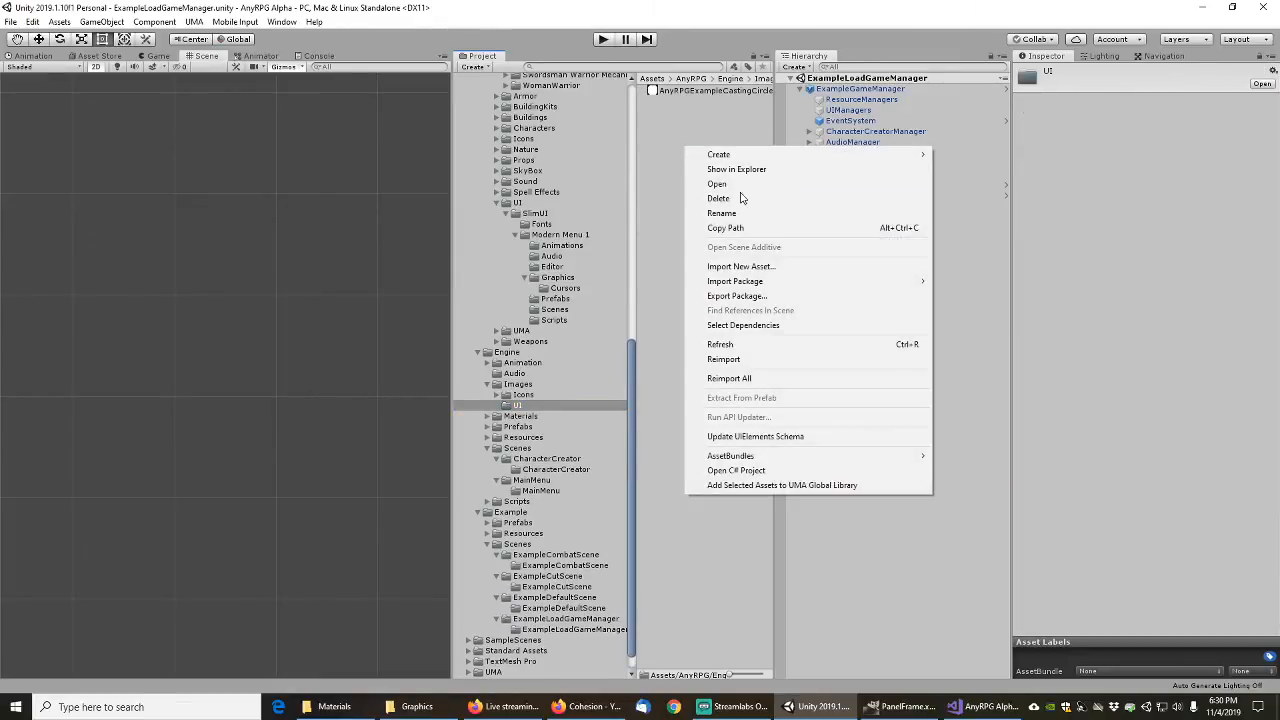
click(739, 267)
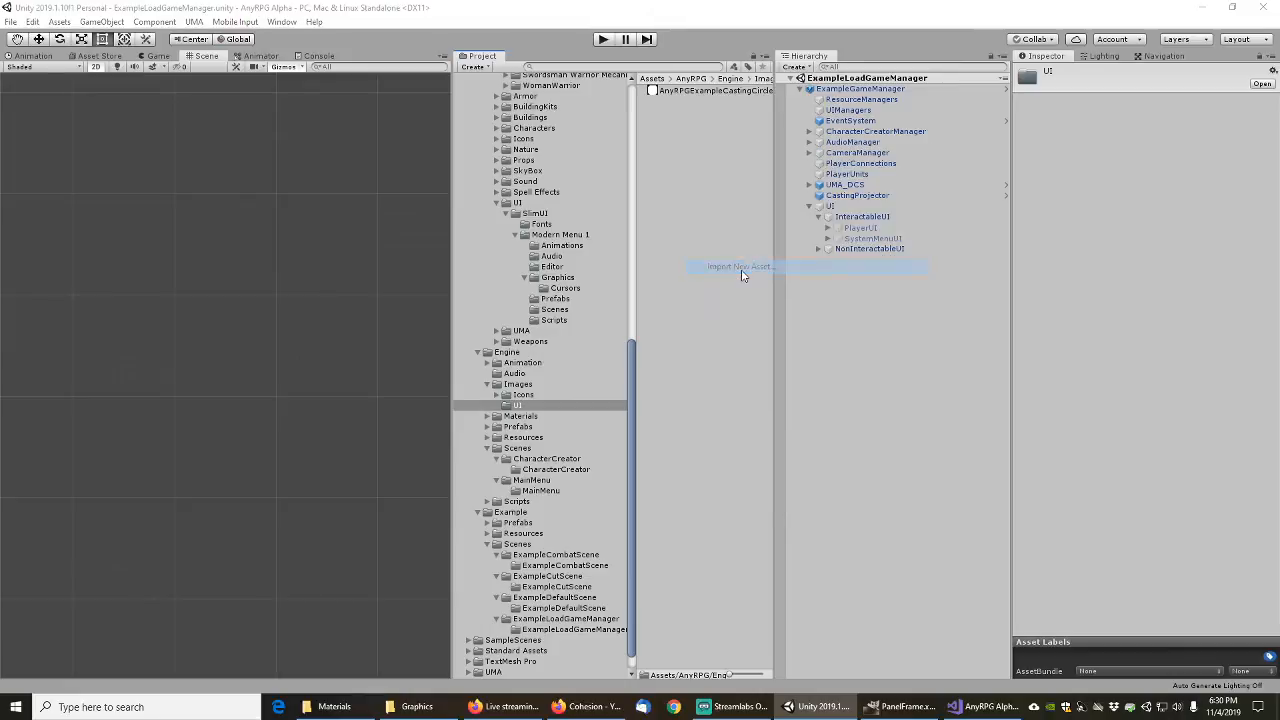
click(390, 258)
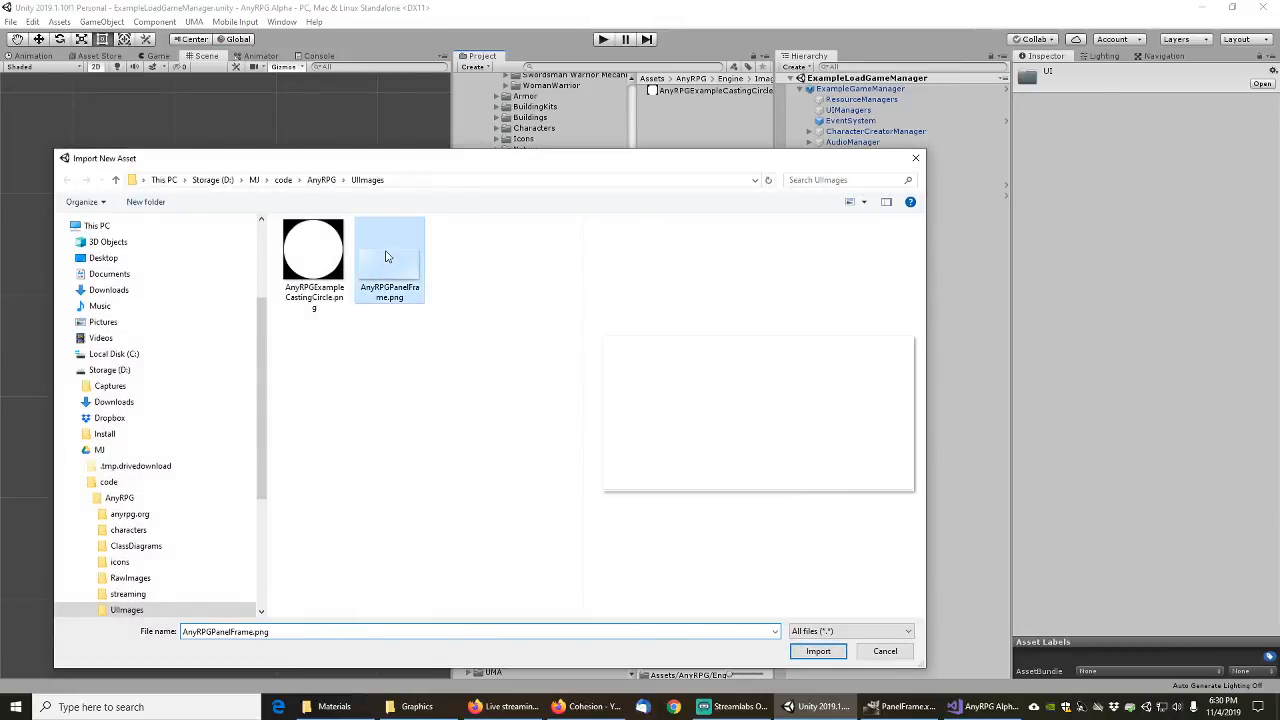
click(818, 650)
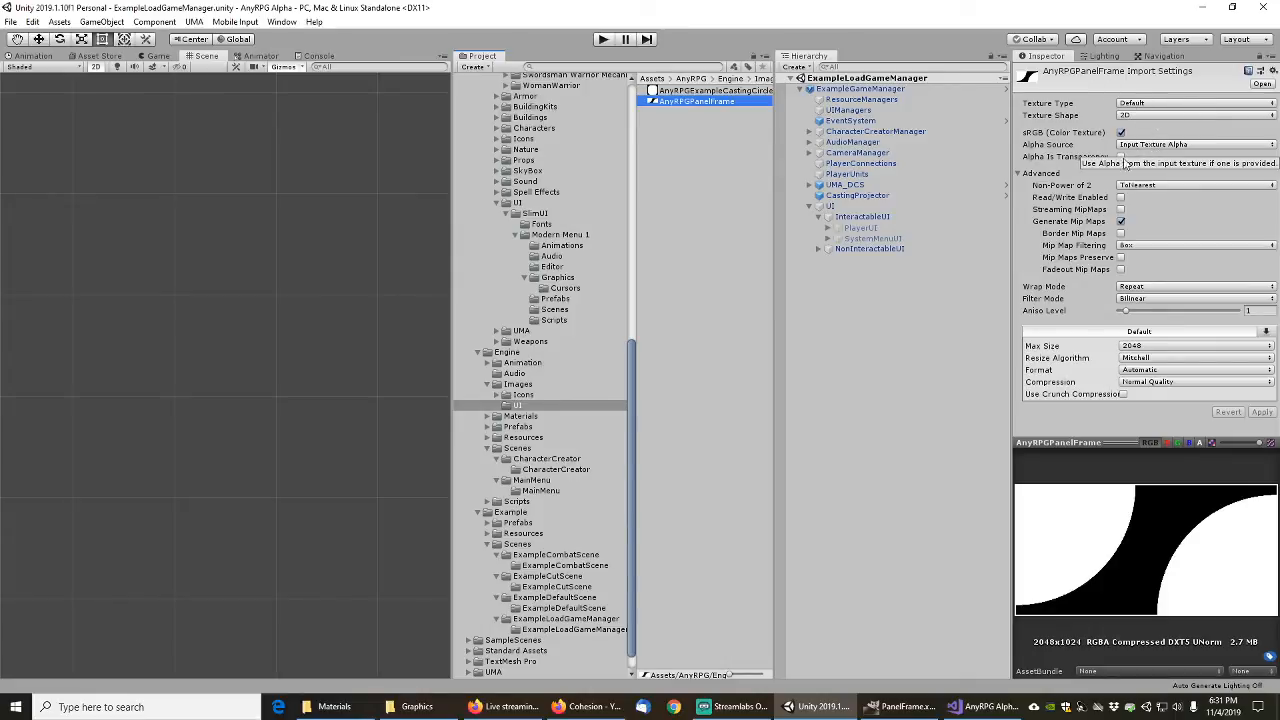
click(1121, 157)
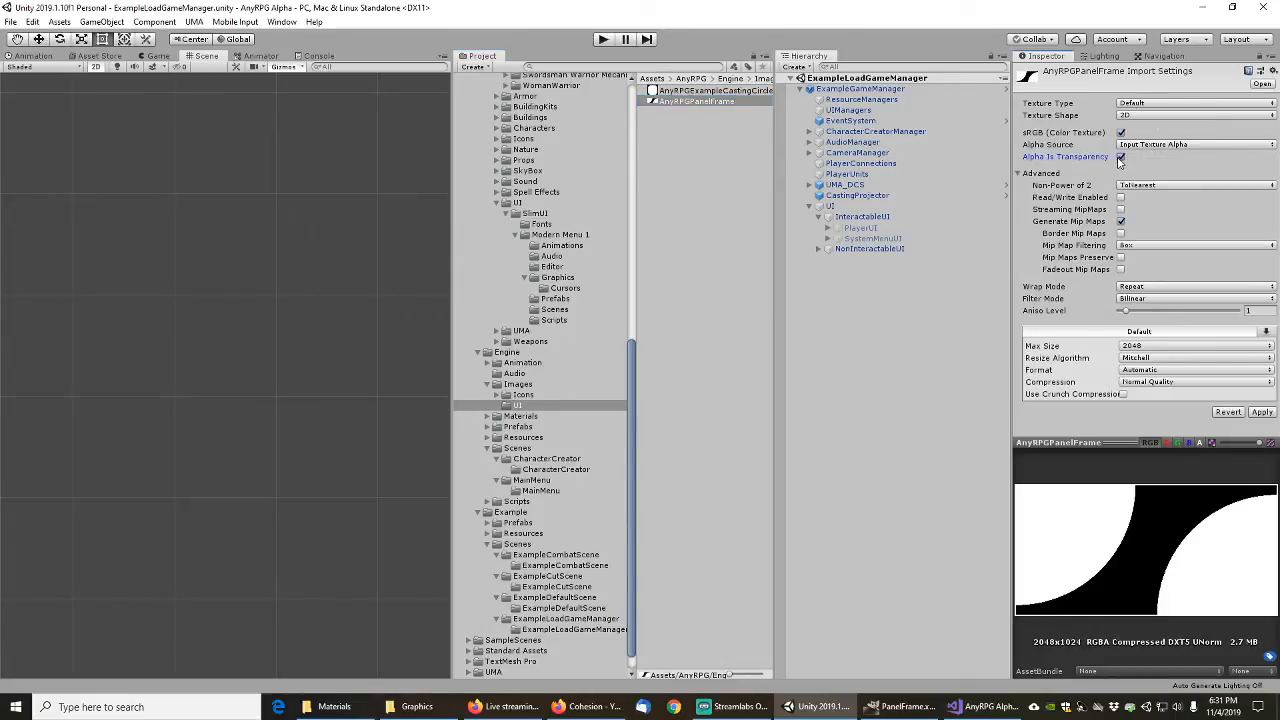
click(1262, 413)
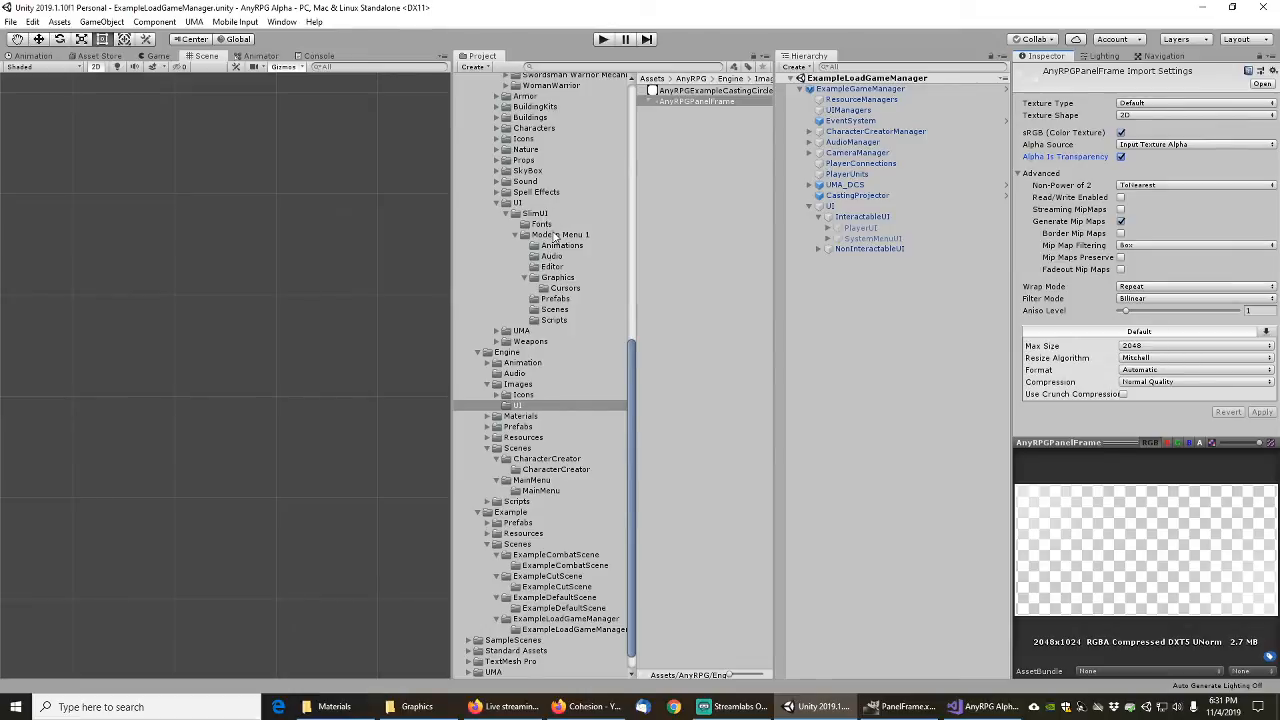
Step: Check the original Panel Frame's import settings, and set AnyRPGPanelFrame's texture type to Sprite (2D and UI) and apply it
click(557, 277)
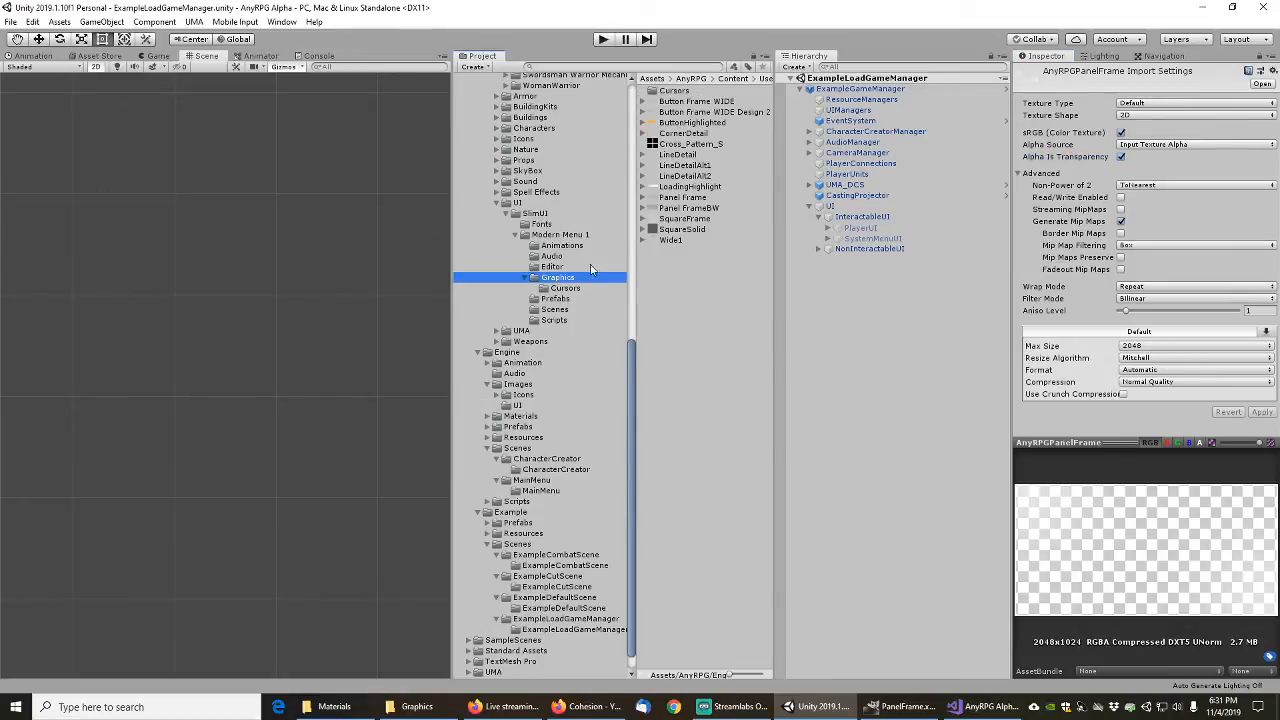
click(685, 199)
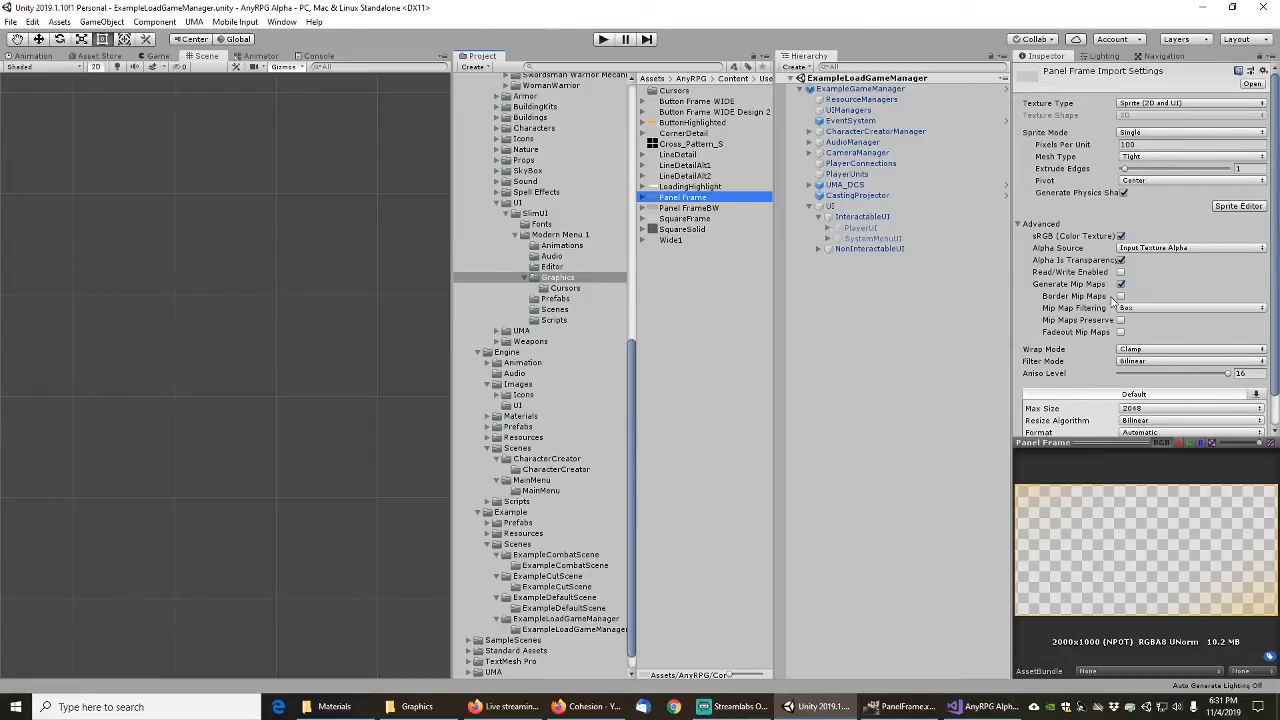
scroll(1085, 330, down, 2)
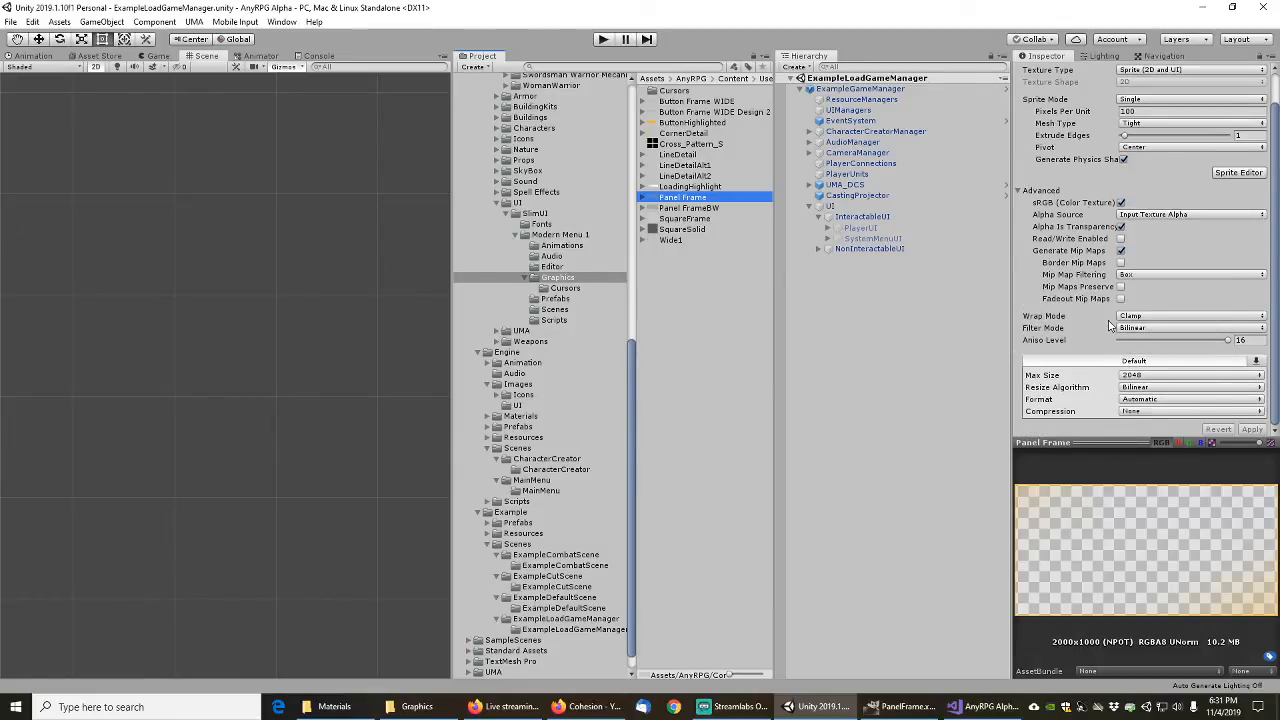
click(517, 405)
click(697, 101)
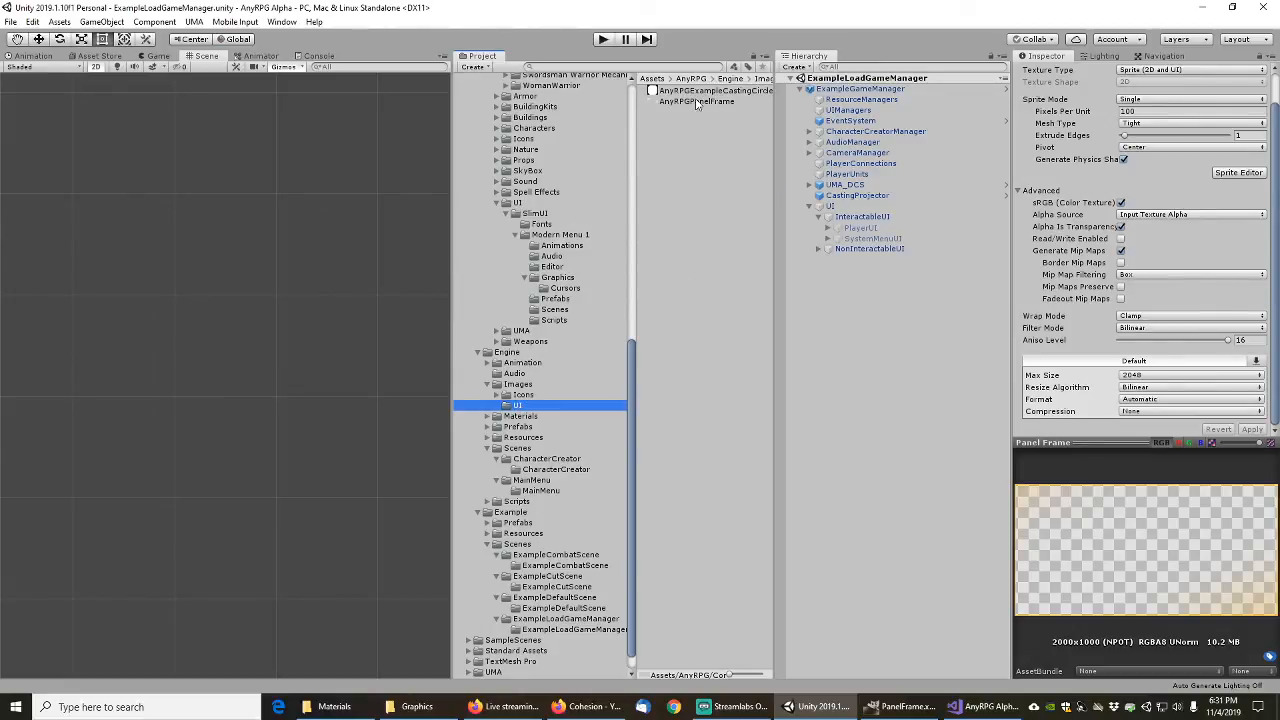
click(1150, 103)
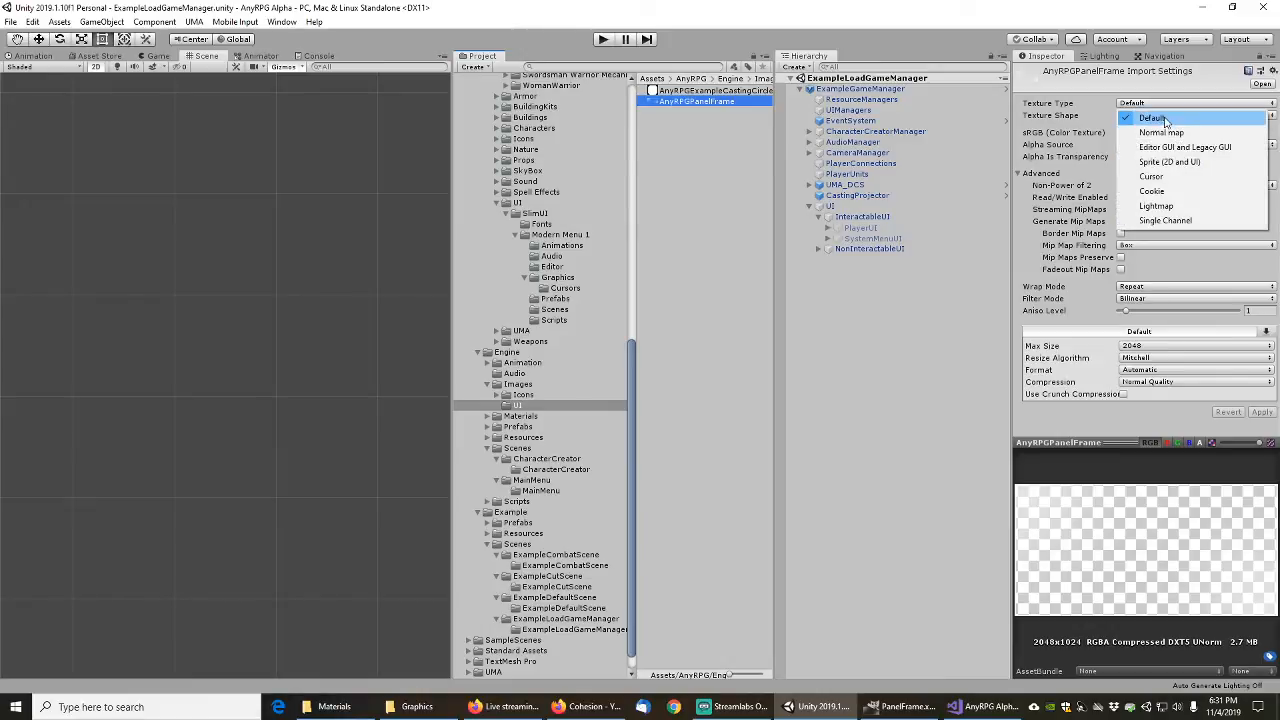
click(1168, 163)
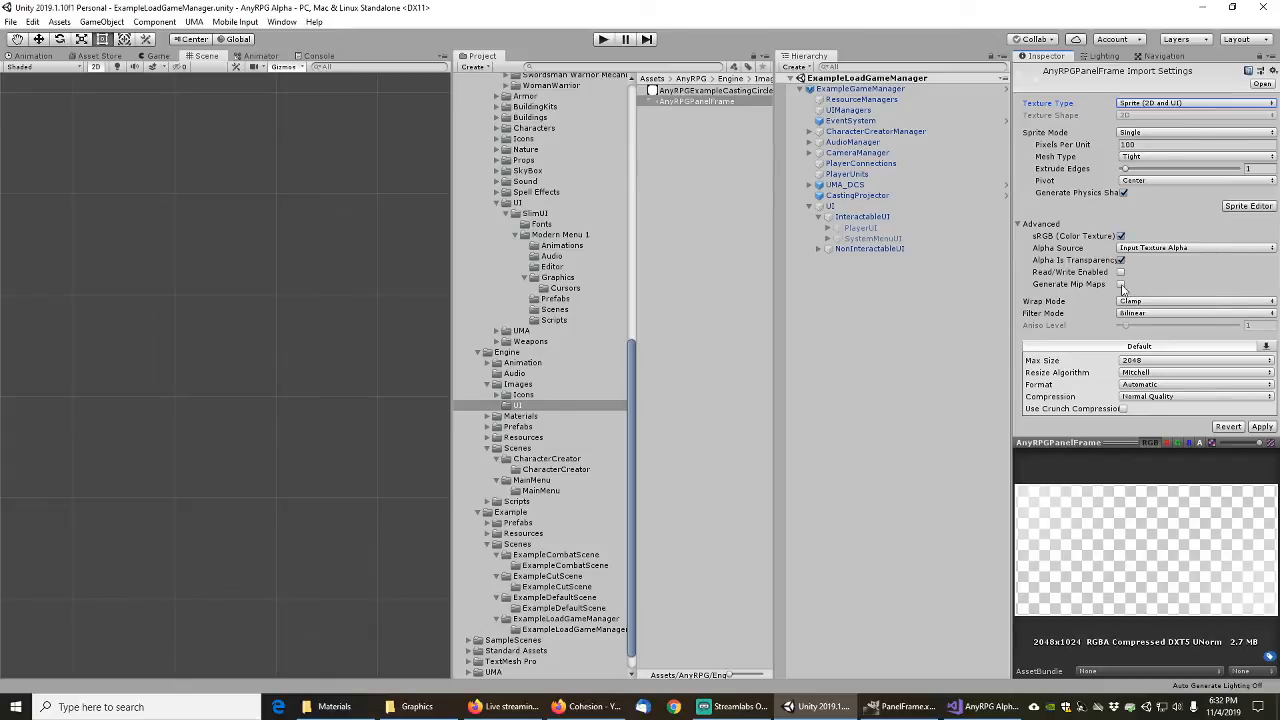
click(1262, 427)
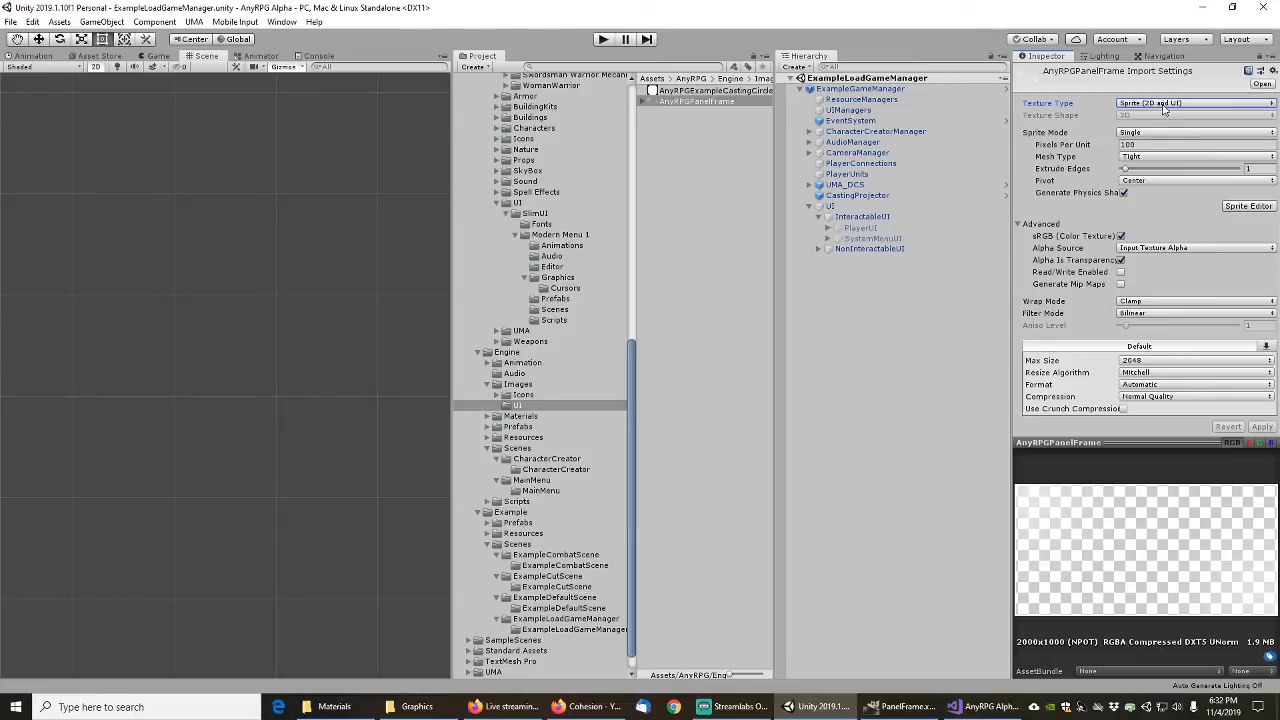
Step: Open AnyRPGPanelFrame in the Sprite Editor and set its left, top, right and bottom borders to 10
click(1248, 207)
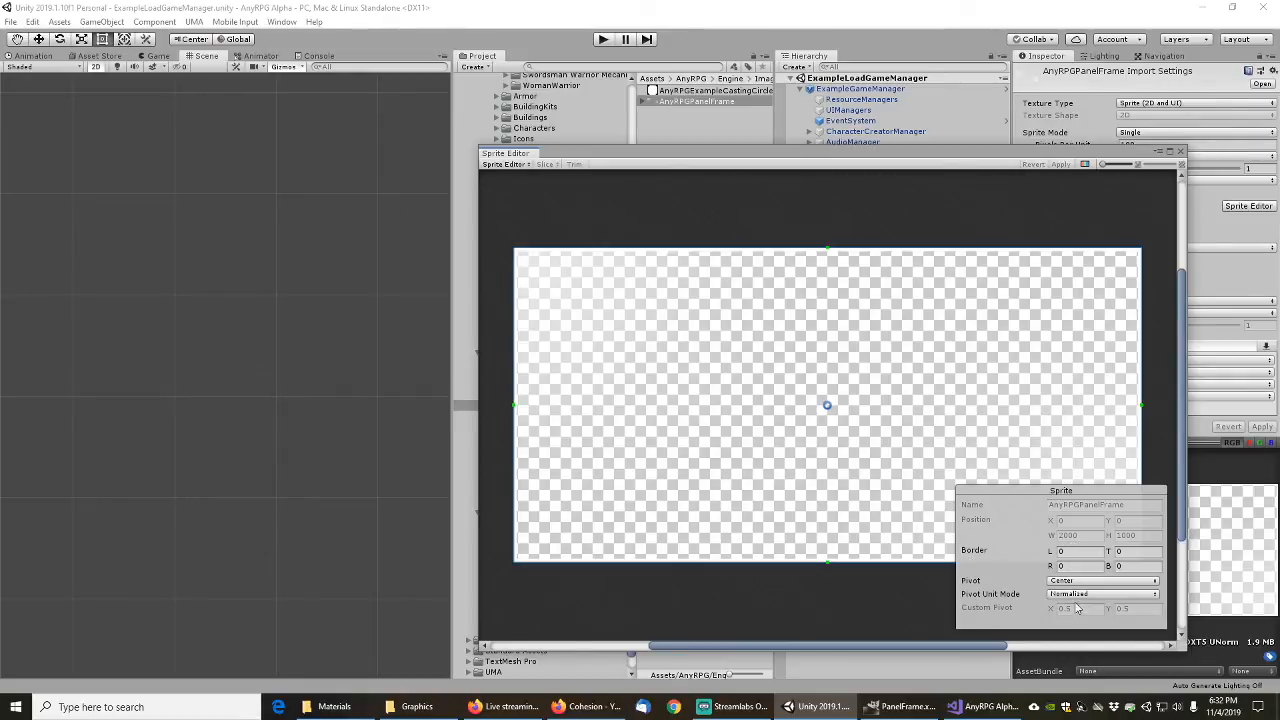
click(1070, 551)
text(10)
key(Tab)
text(10)
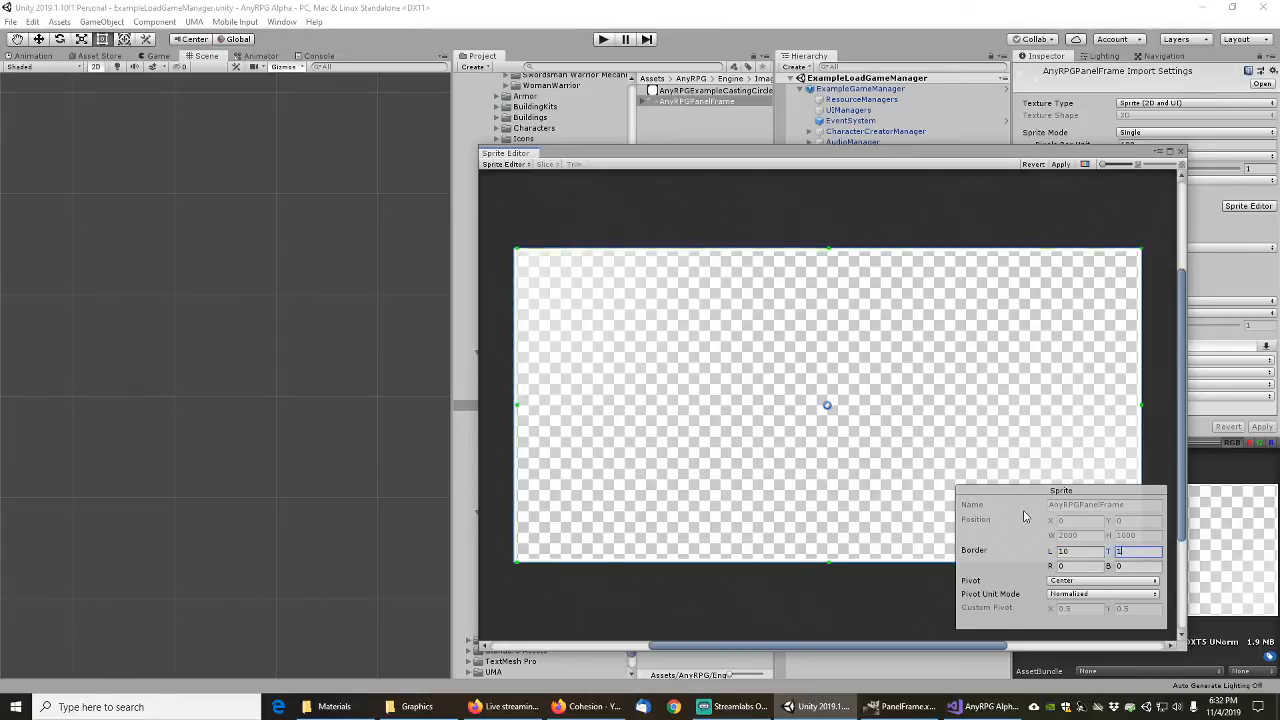
key(Tab)
text(10)
key(Tab)
text(10)
key(Tab)
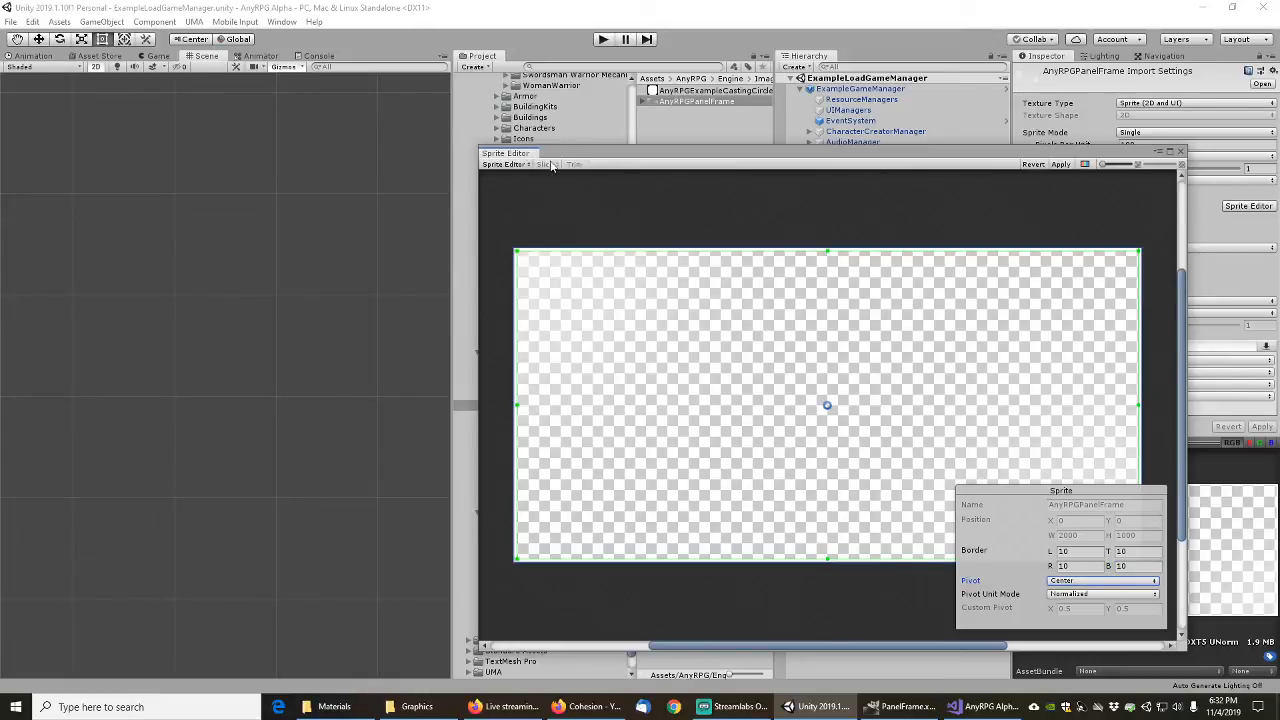
Step: Review the available Sprite Editor modes and the sprite's pivot and pivot unit mode options
click(521, 166)
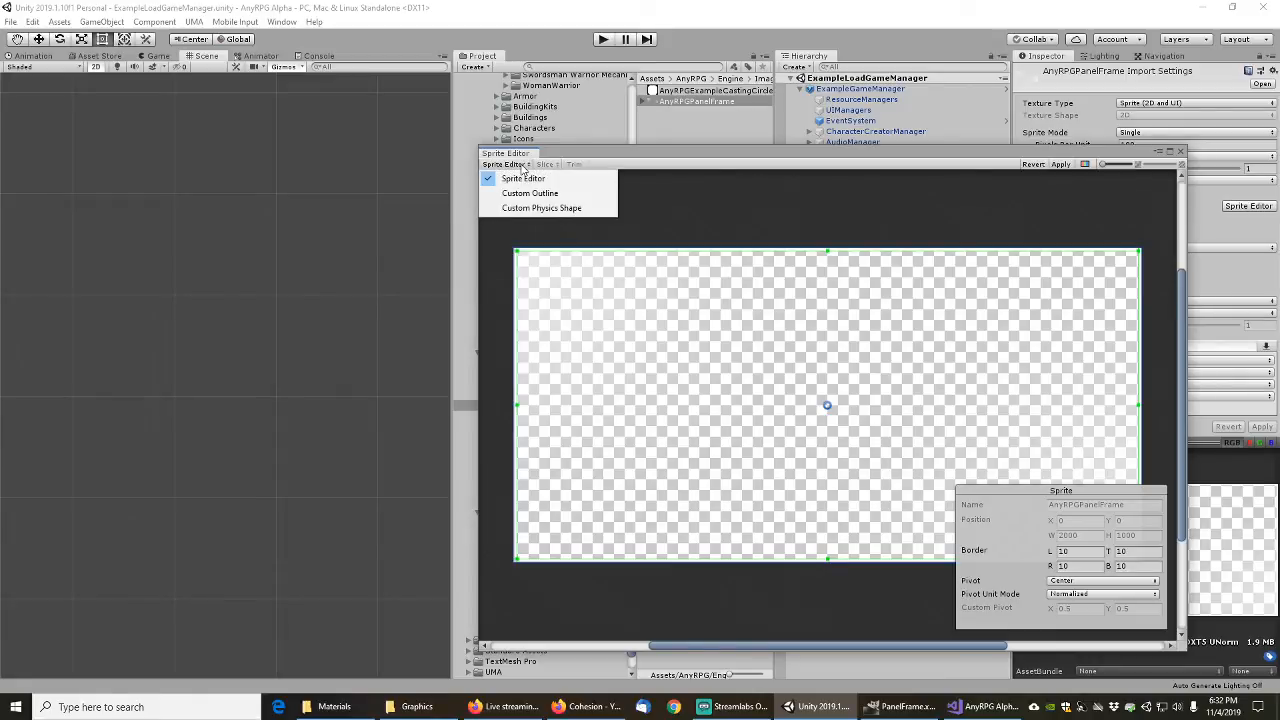
click(522, 168)
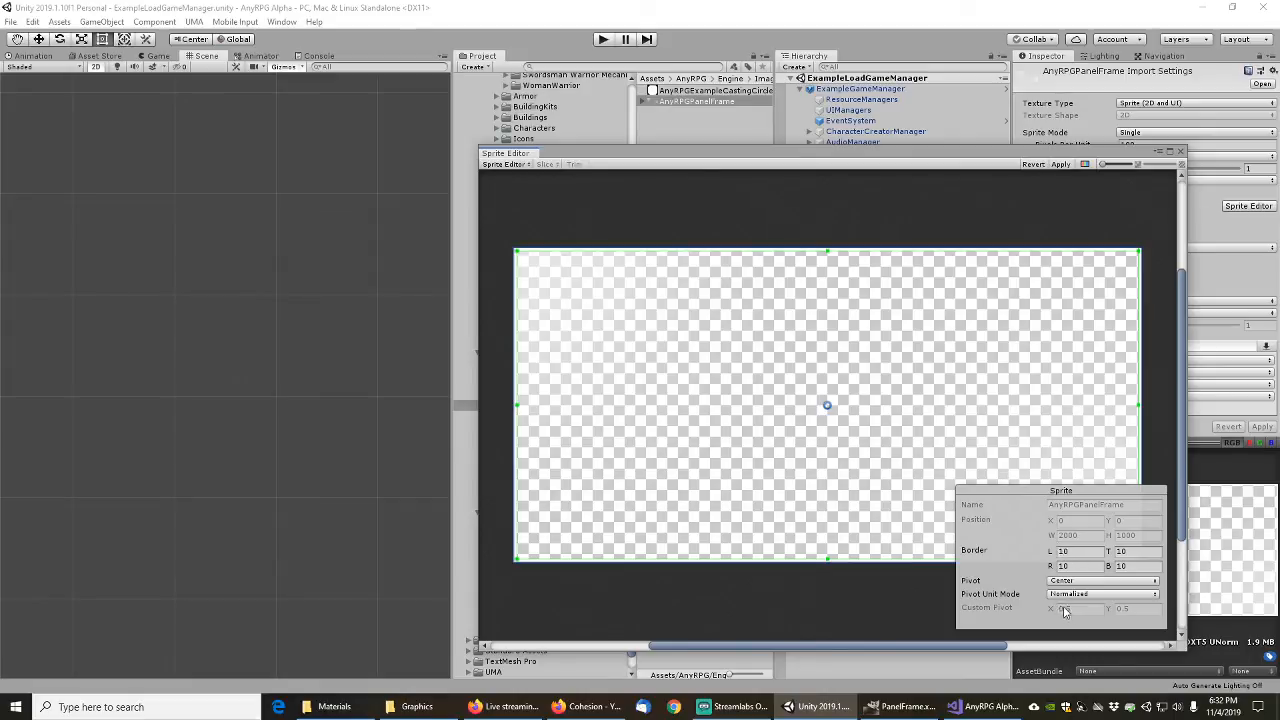
click(1078, 581)
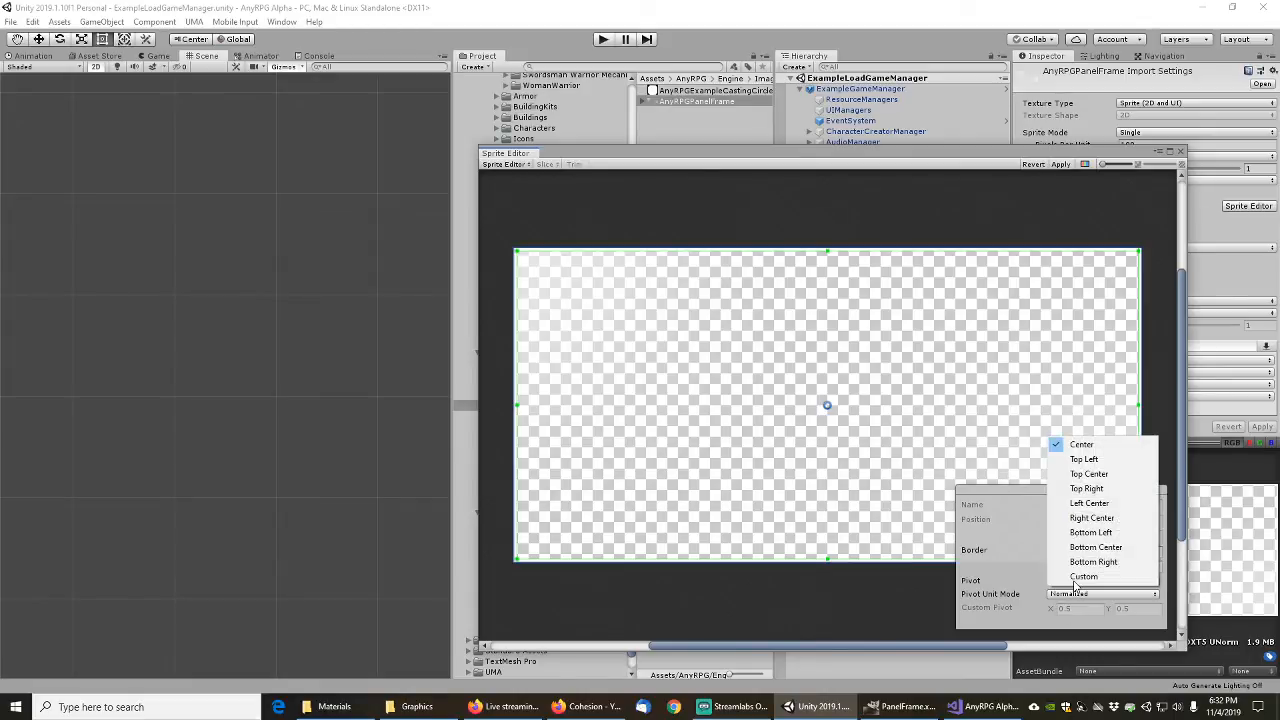
click(1010, 493)
click(1066, 597)
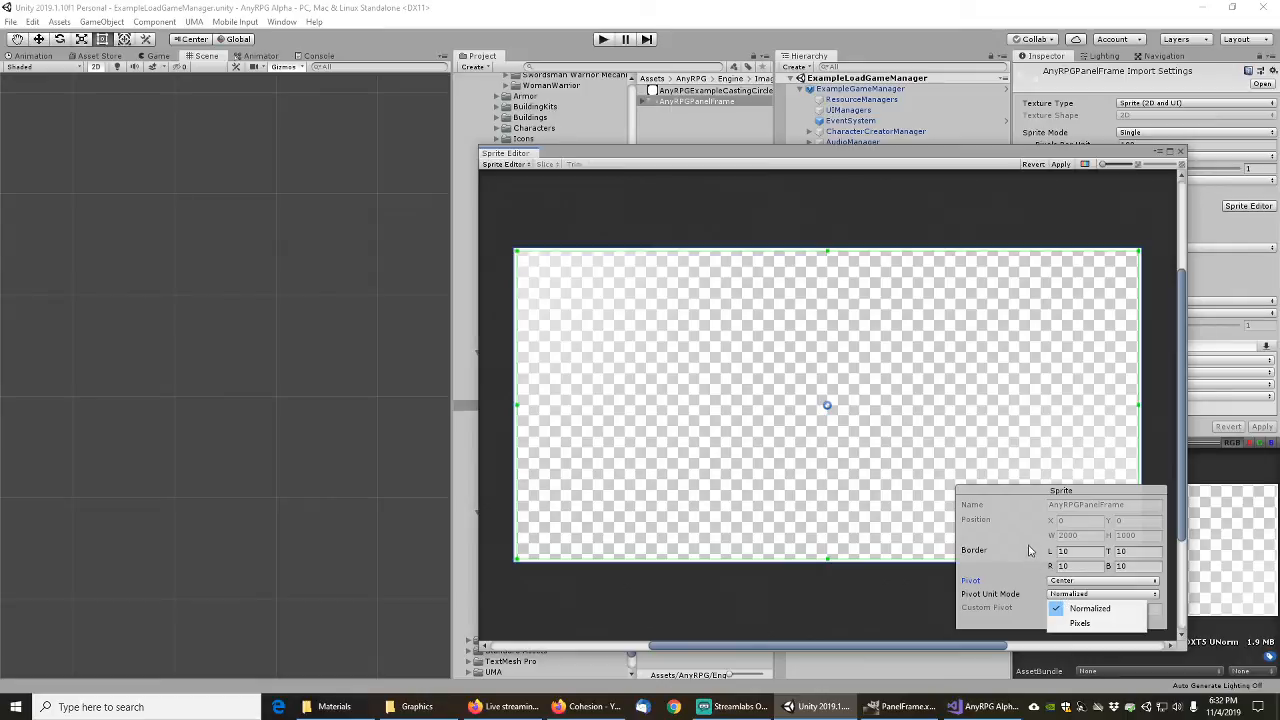
click(1019, 504)
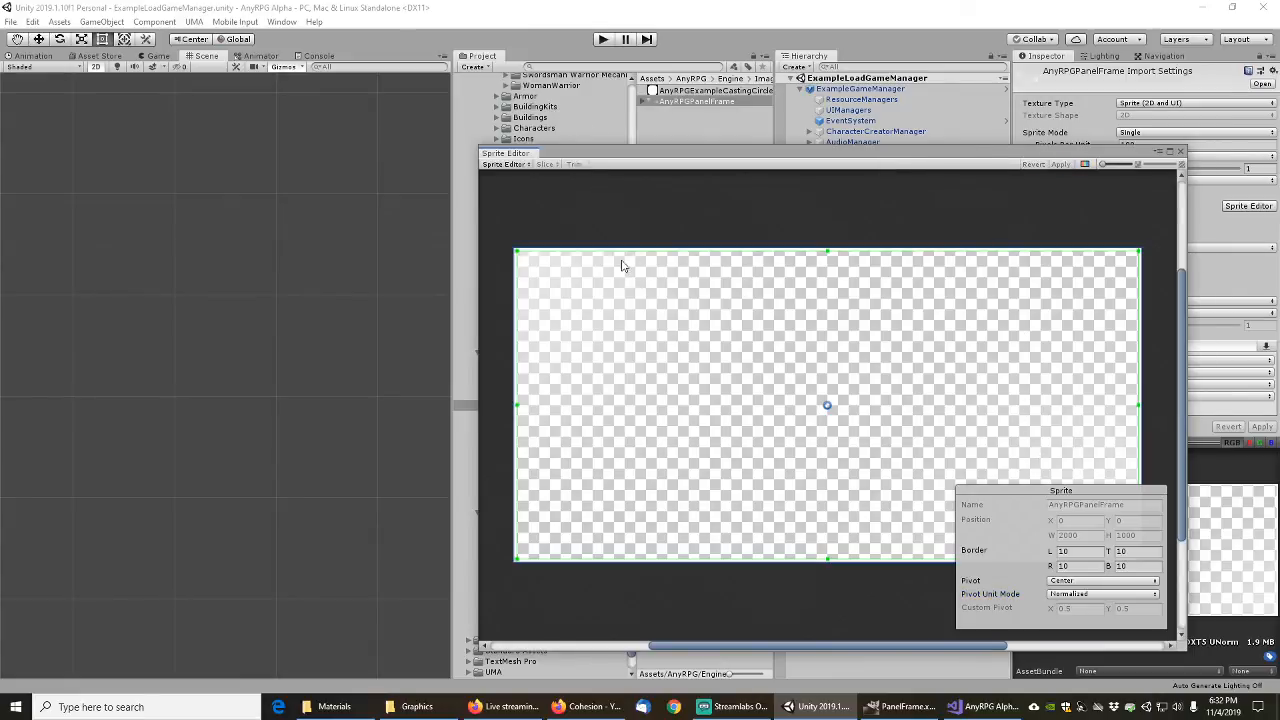
Step: View the sprite in Custom Outline and Custom Physics Shape modes, return to Sprite Editor mode and close the editor
click(528, 166)
click(530, 193)
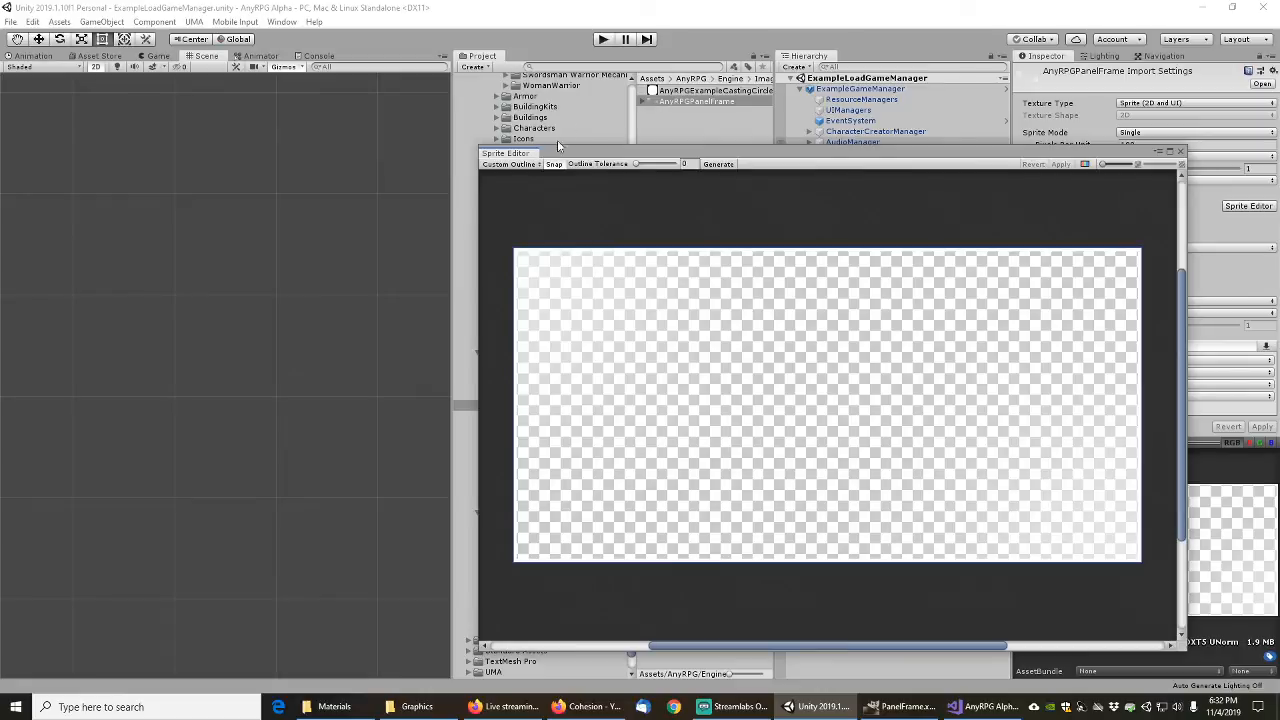
click(511, 164)
click(541, 208)
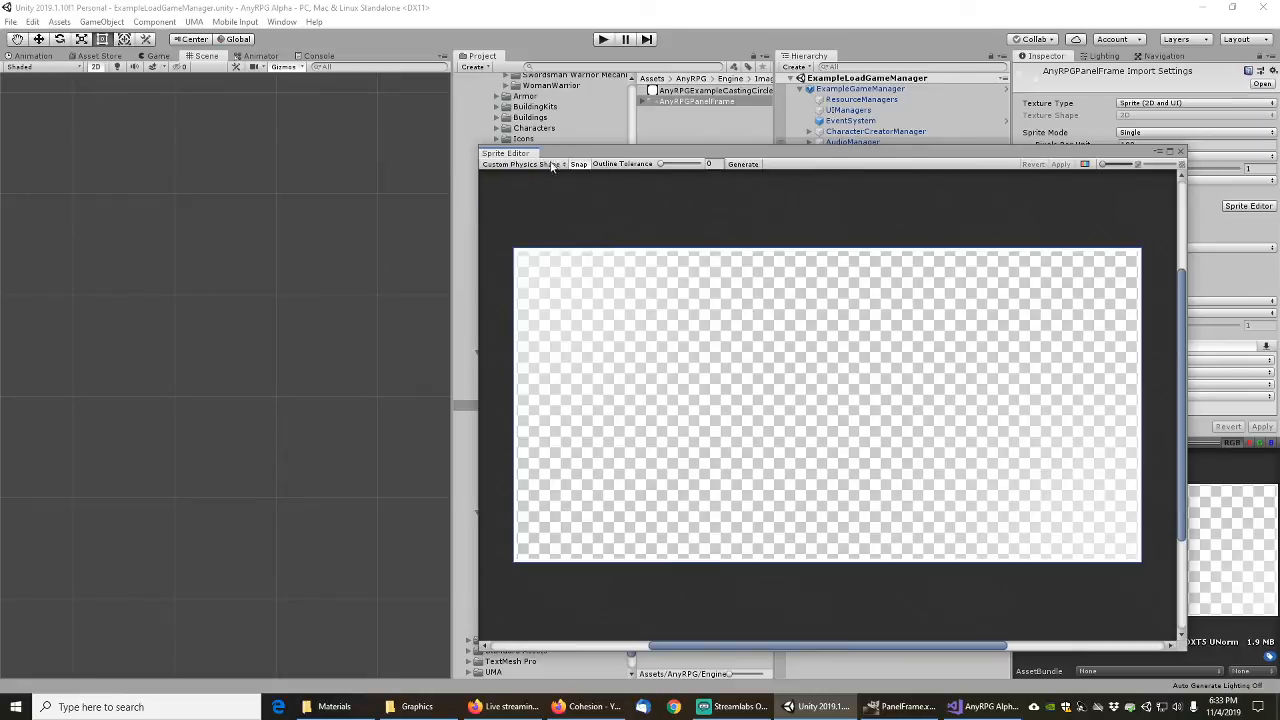
click(540, 167)
click(530, 175)
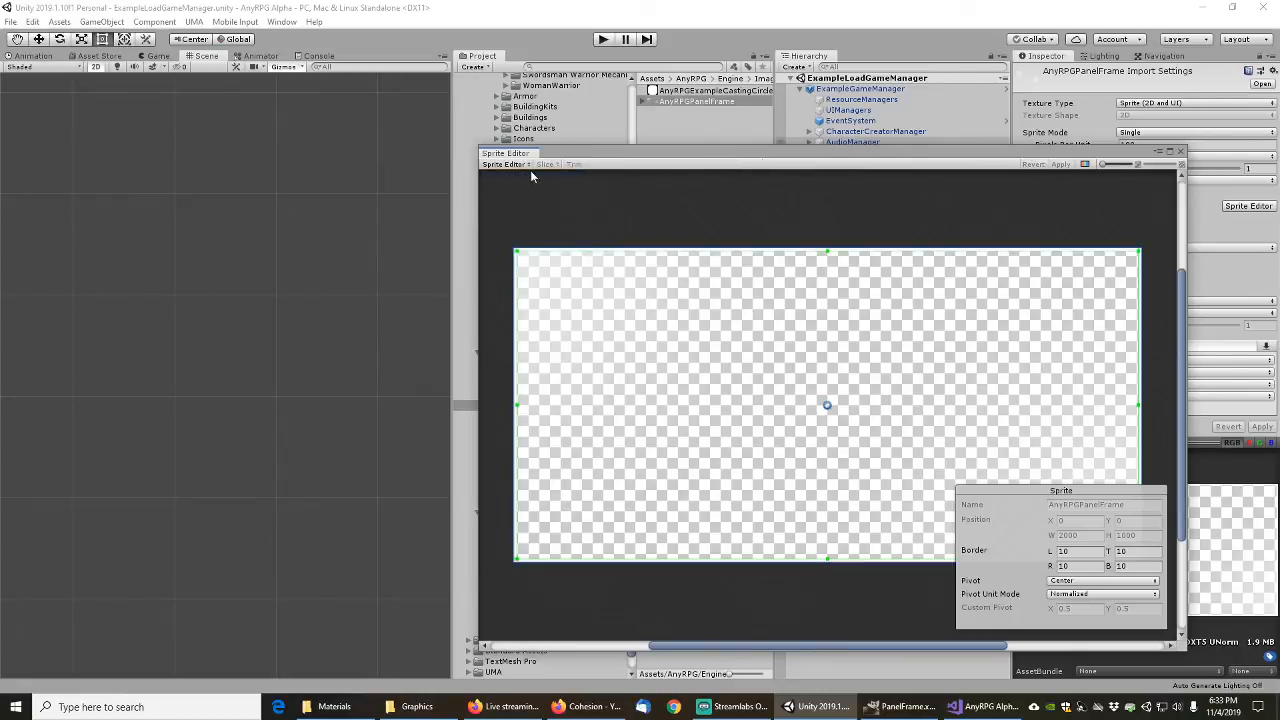
click(1069, 594)
click(1070, 606)
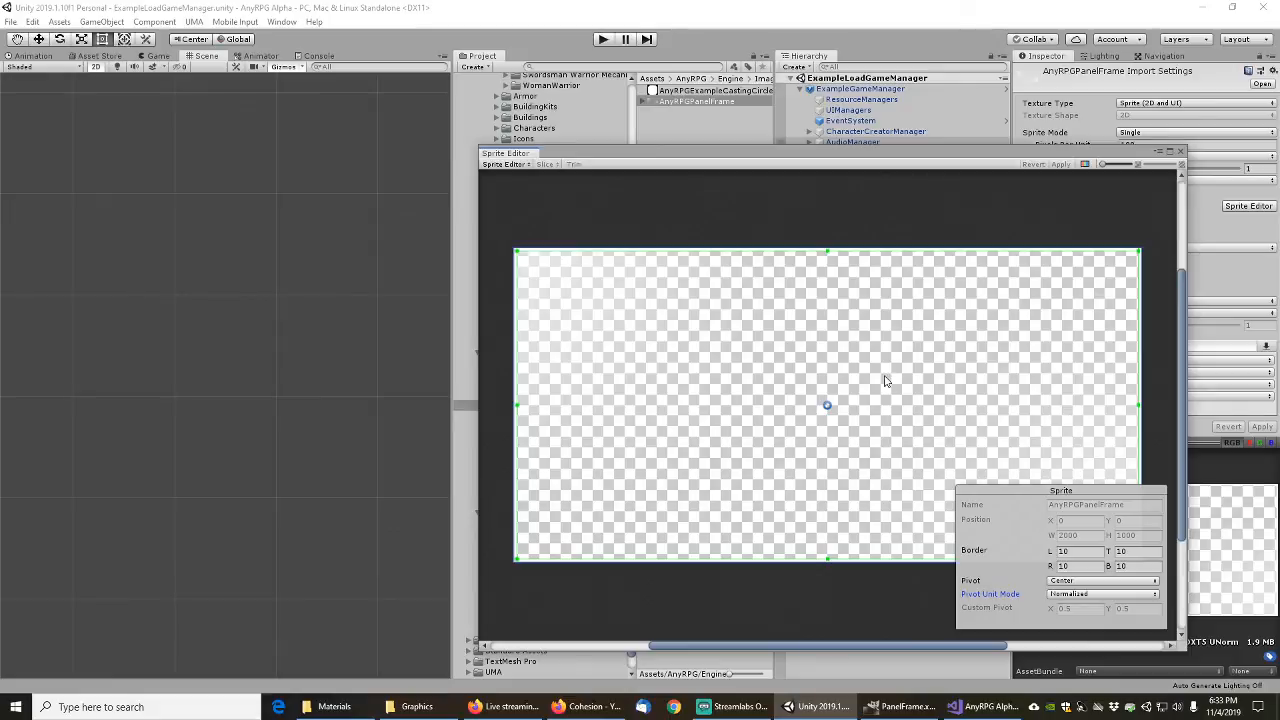
click(1180, 150)
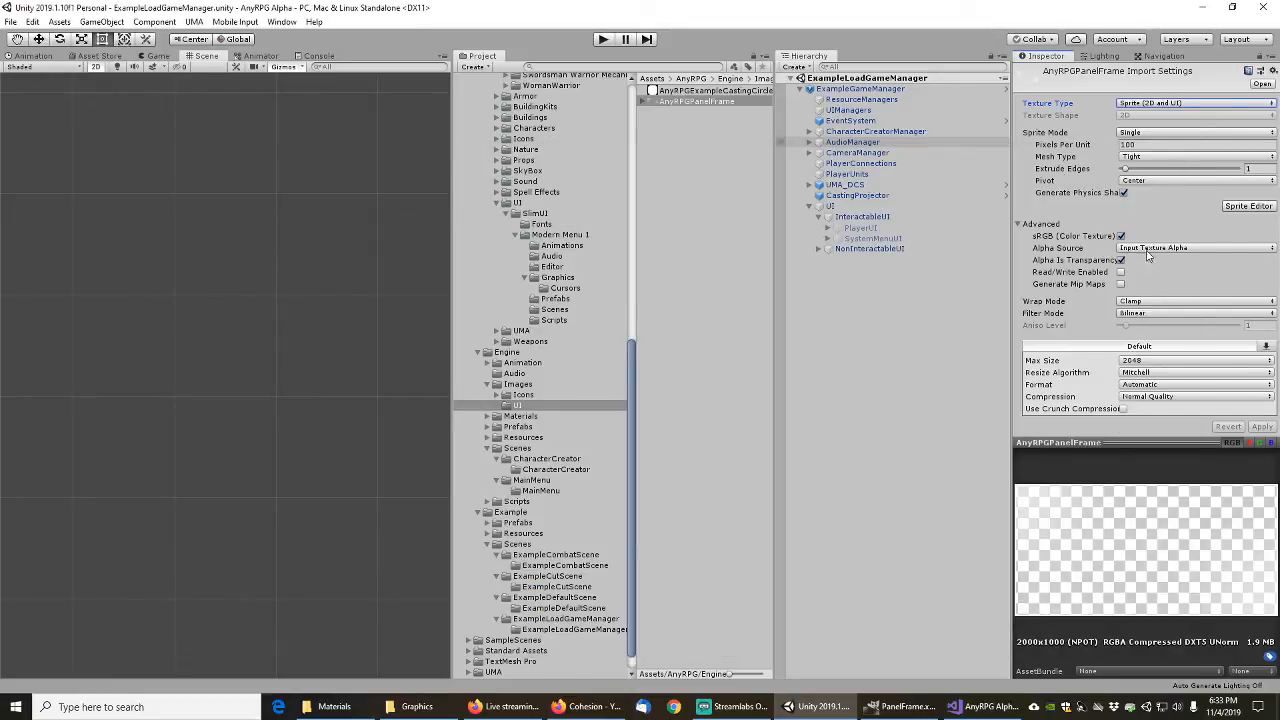
click(1152, 103)
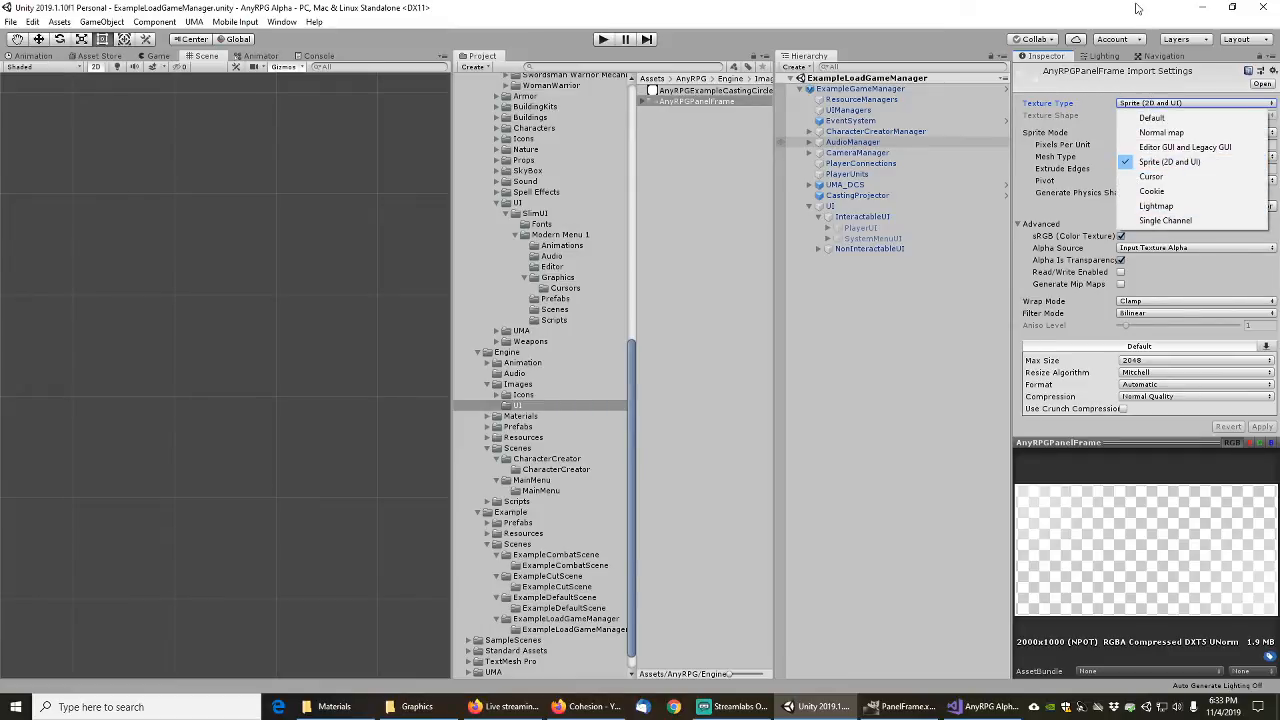
click(1156, 104)
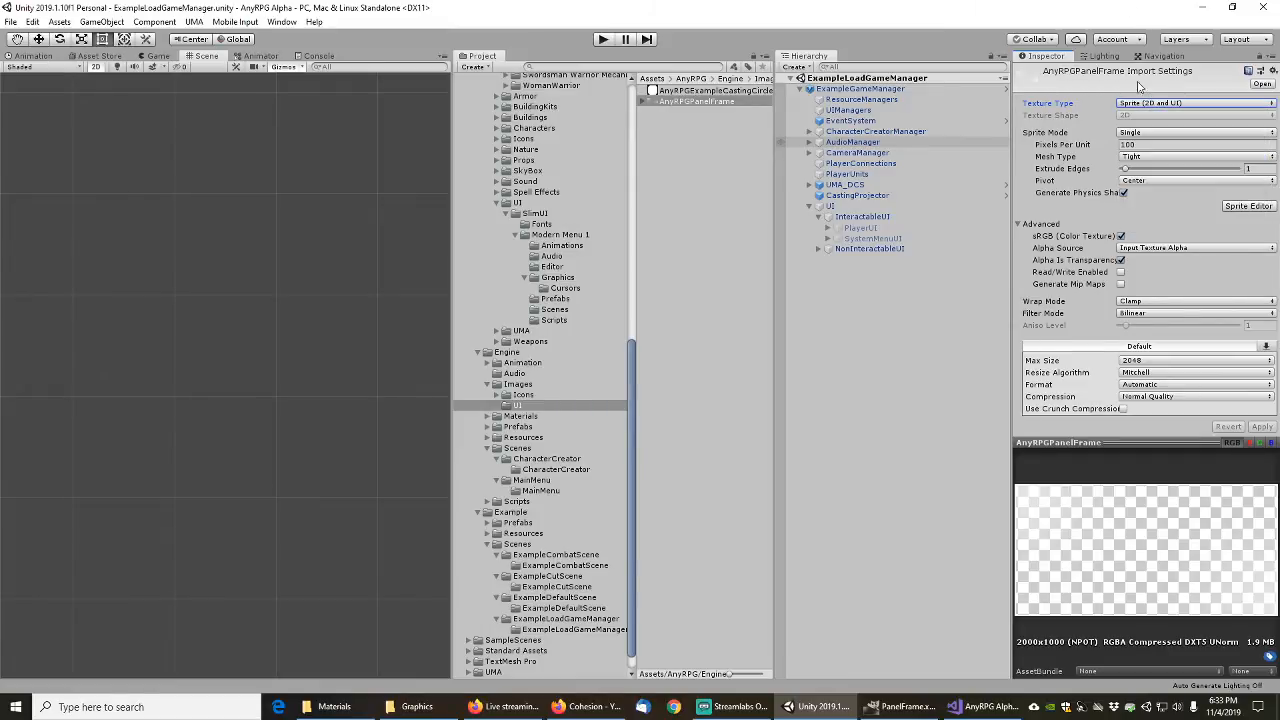
Step: Review the sprite mode, mesh type and pivot options in AnyRPGPanelFrame's import settings, keeping the pivot at Center
click(1137, 136)
click(1162, 139)
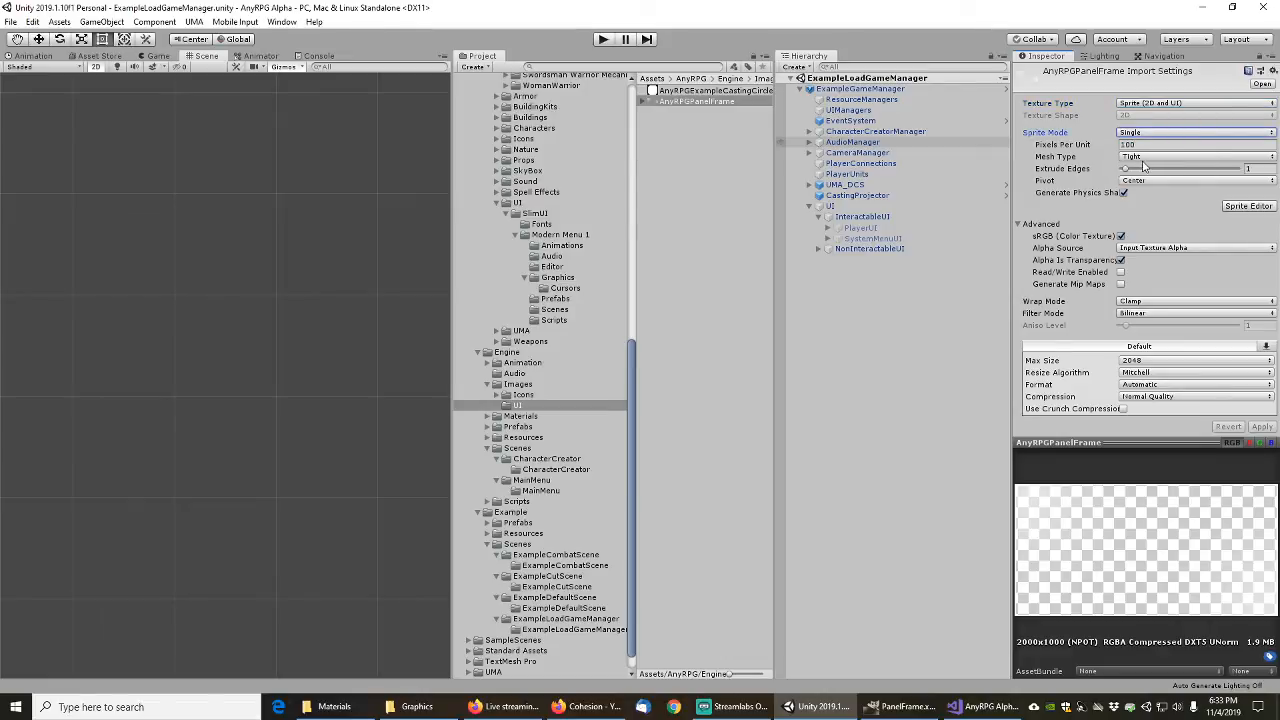
click(1144, 158)
click(1144, 160)
click(1150, 183)
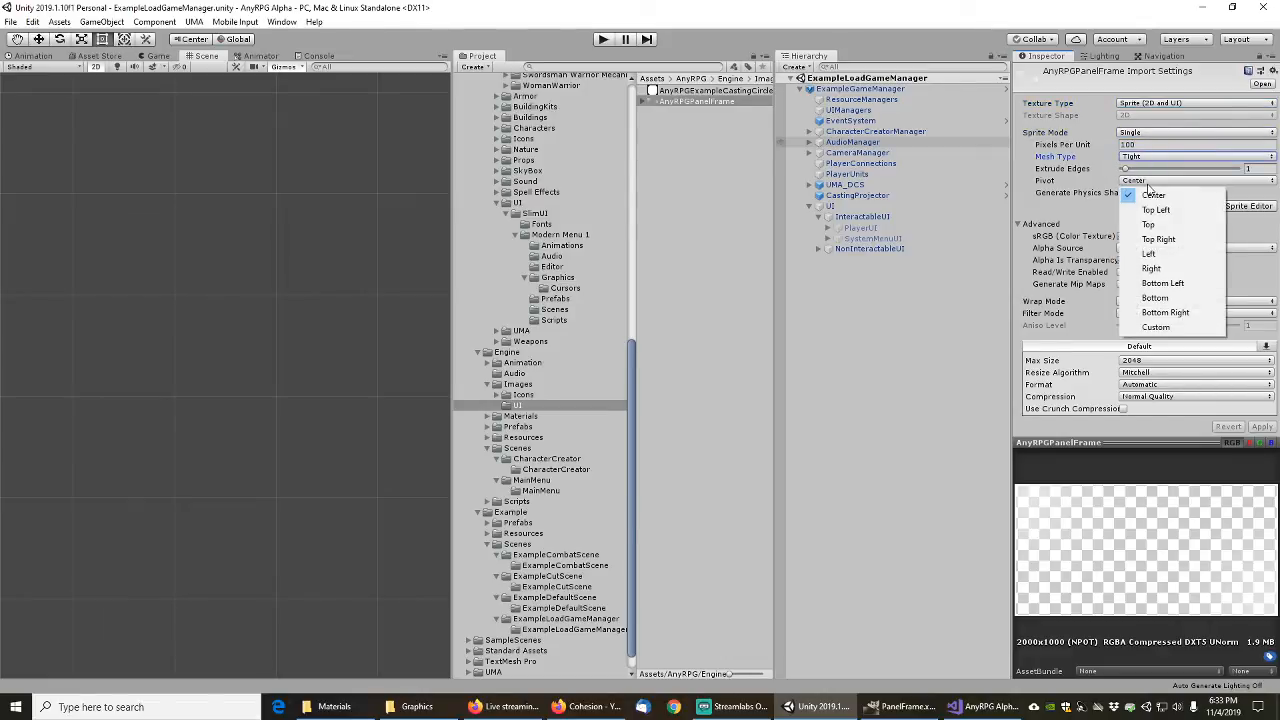
click(1152, 194)
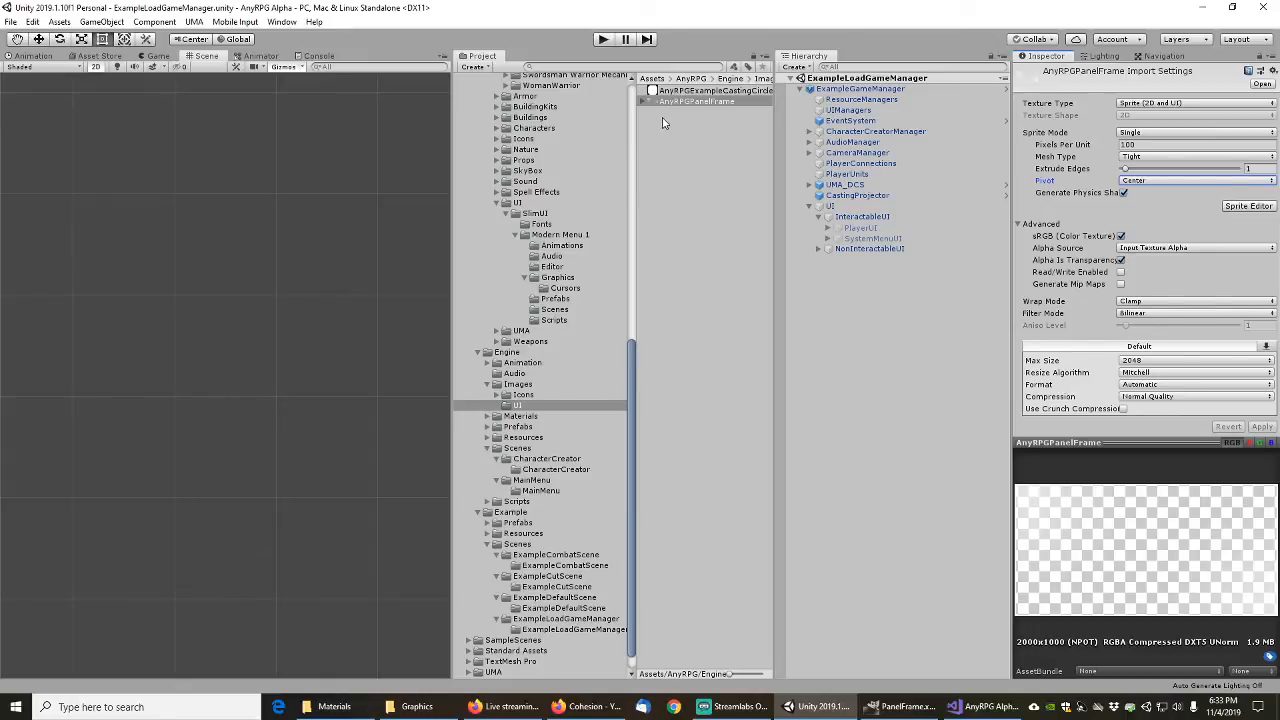
Step: Open ExampleGameManager's SystemConfigurationManager script in Visual Studio and go to the defaultCastingLightProjector field under the UI header
click(862, 90)
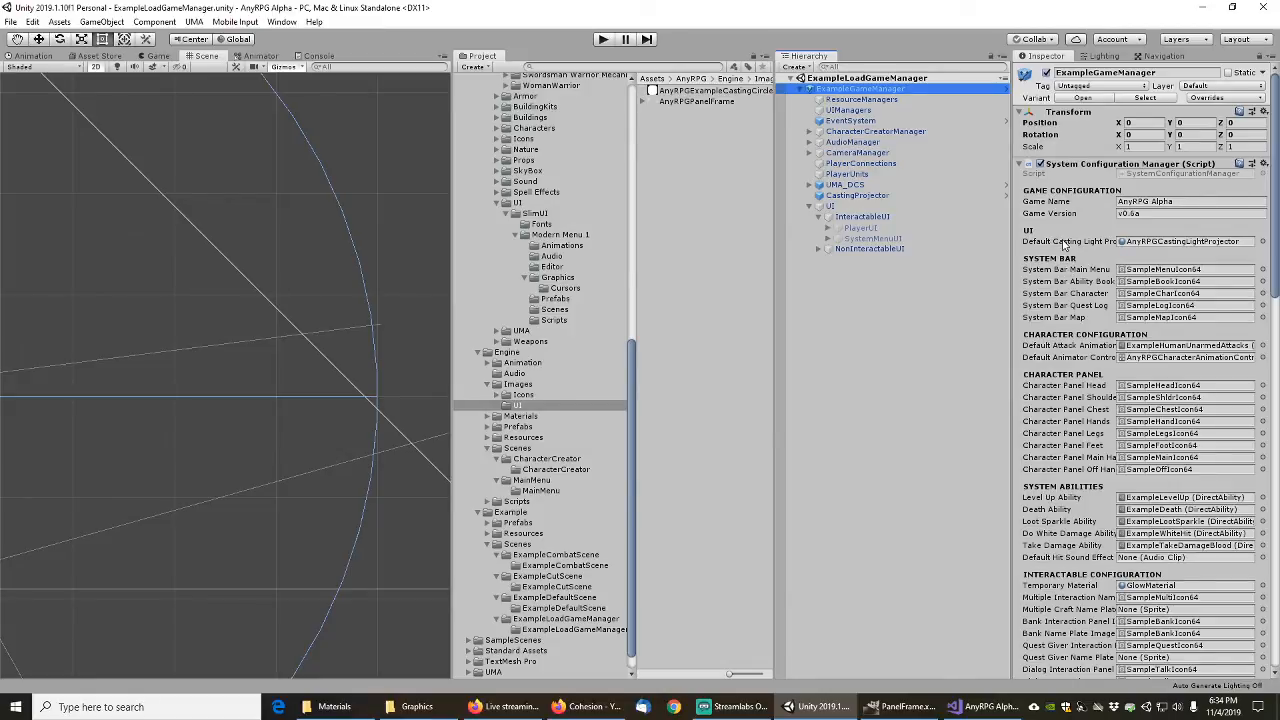
click(1166, 175)
double_click(1165, 176)
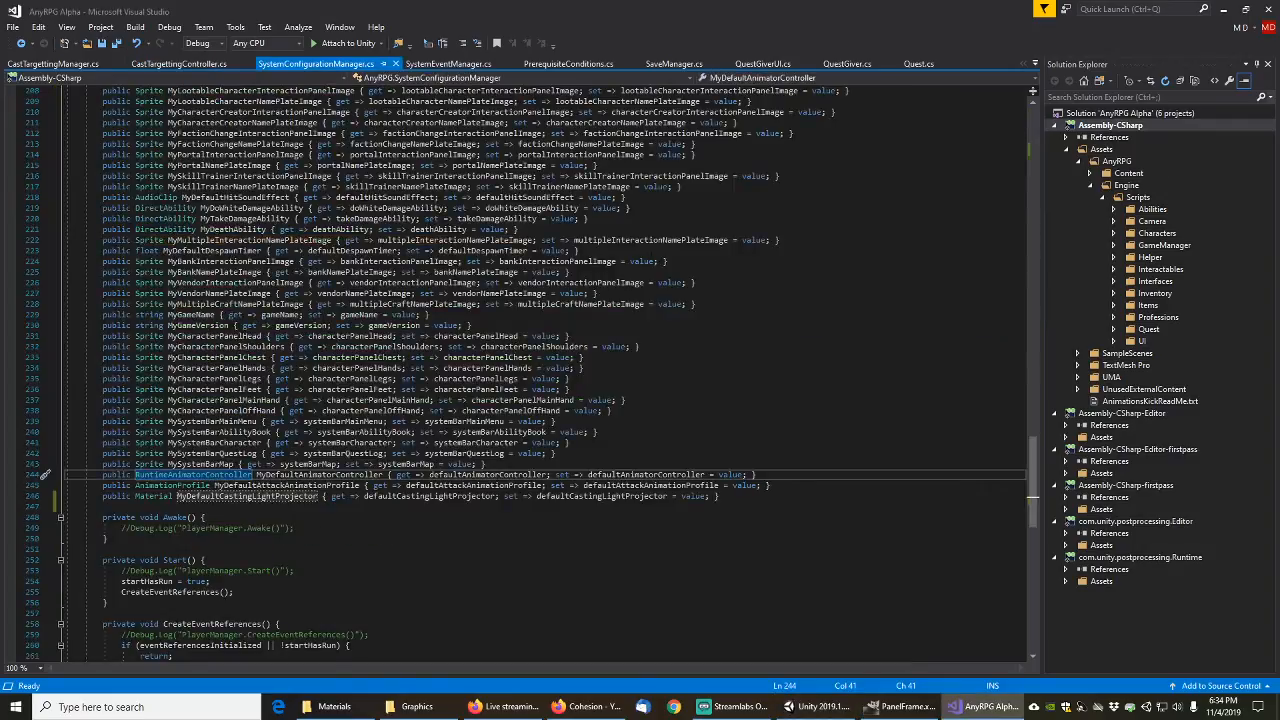
drag(1031, 458, 1038, 145)
click(300, 304)
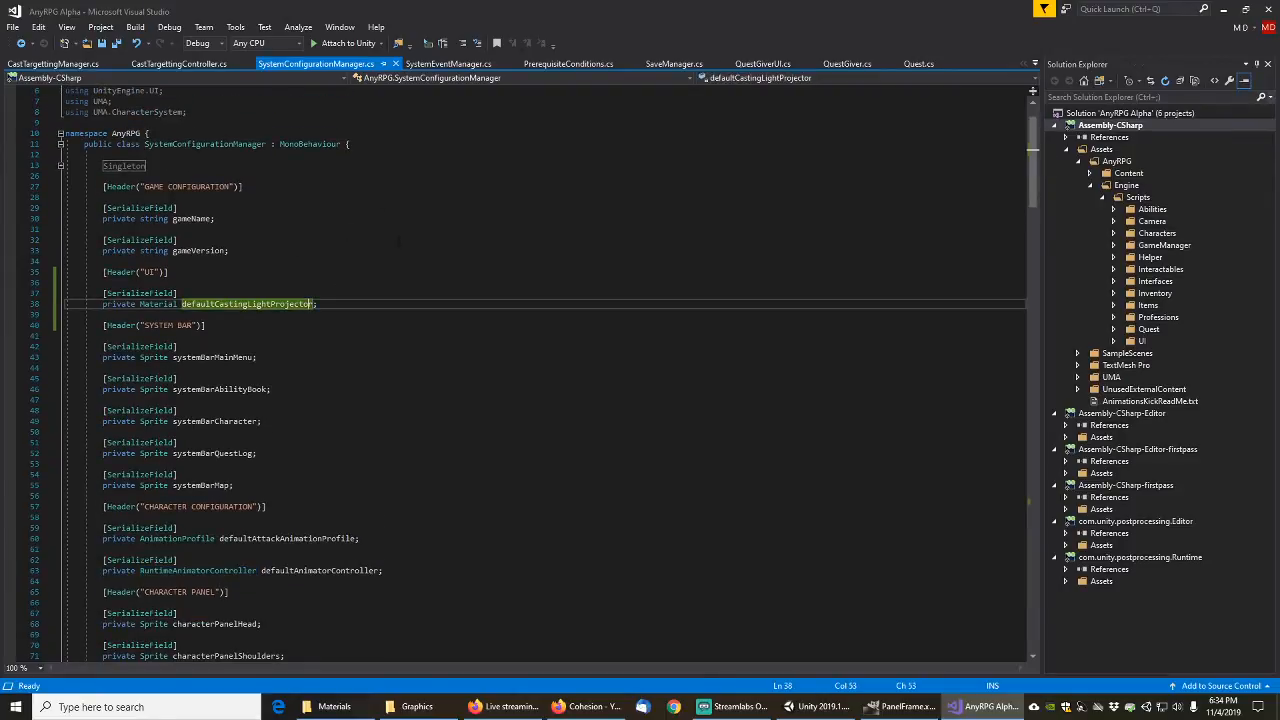
Step: Add a [SerializeField] private Sprite field named defaultUIPanelFrame below defaultCastingLightProjector and save the script
key(End)
key(Return)
key(Return)
text([SerializeField)
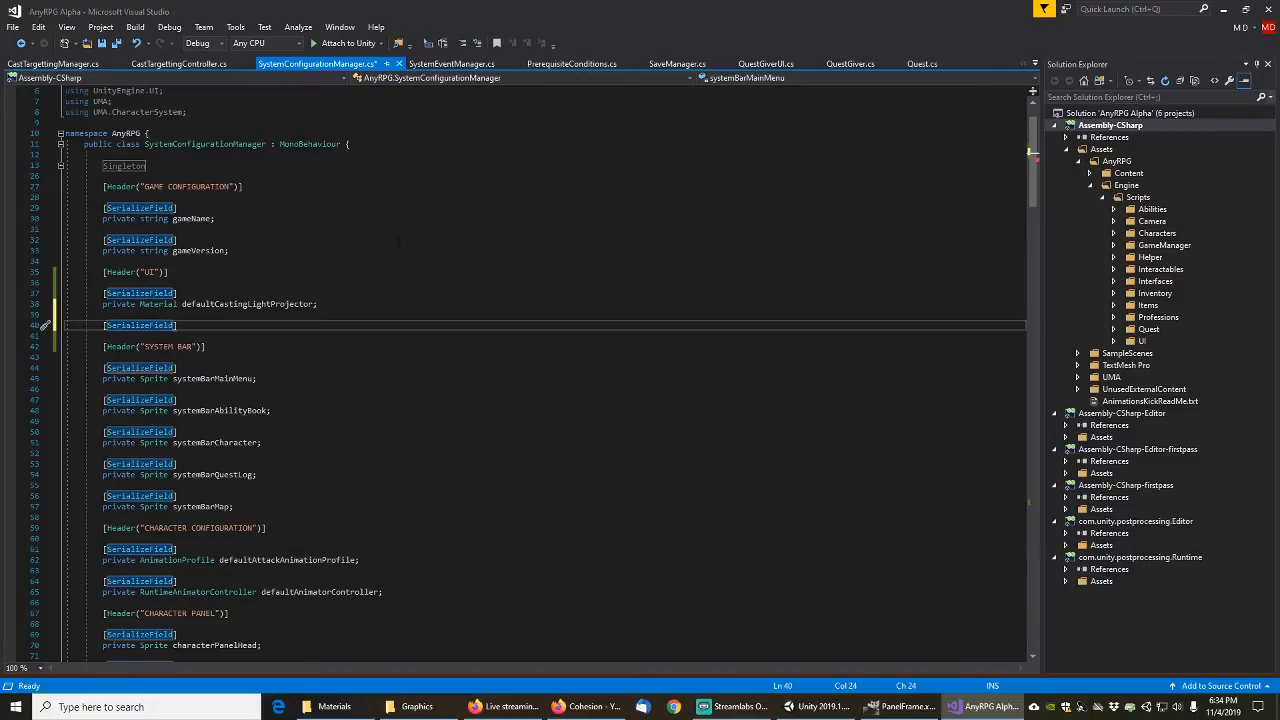
key(Return)
text(private )
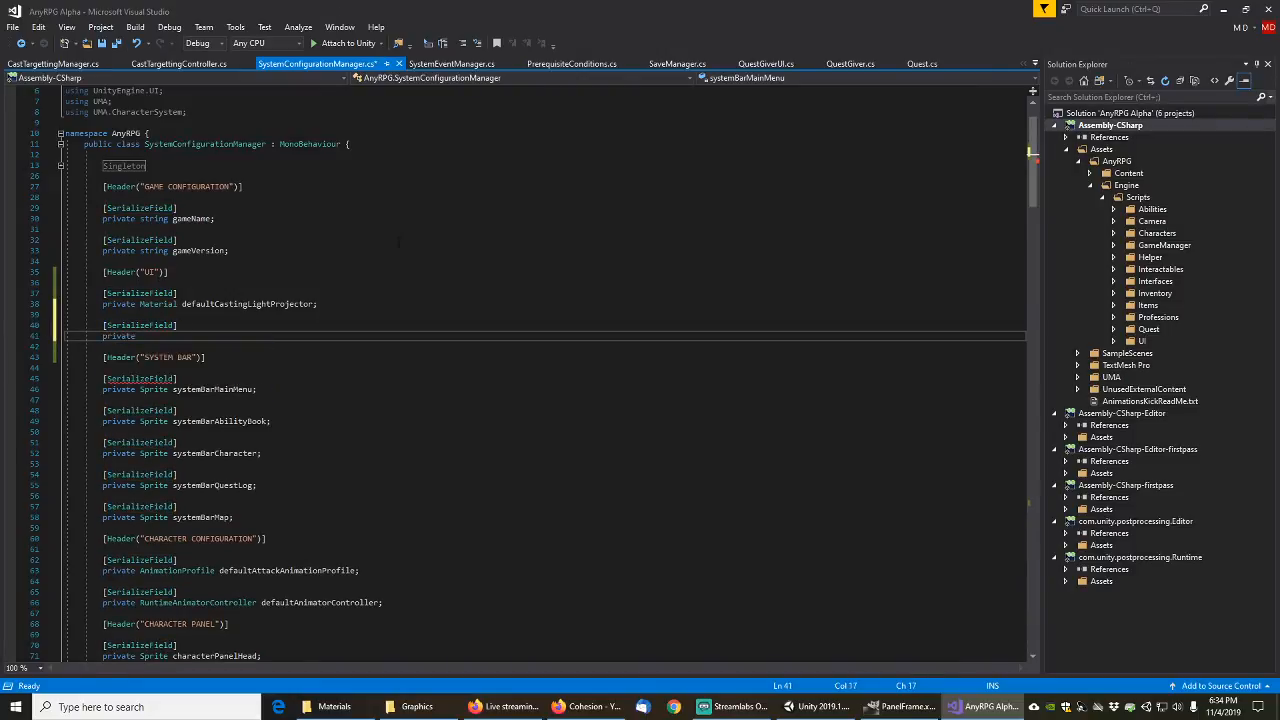
text(spt)
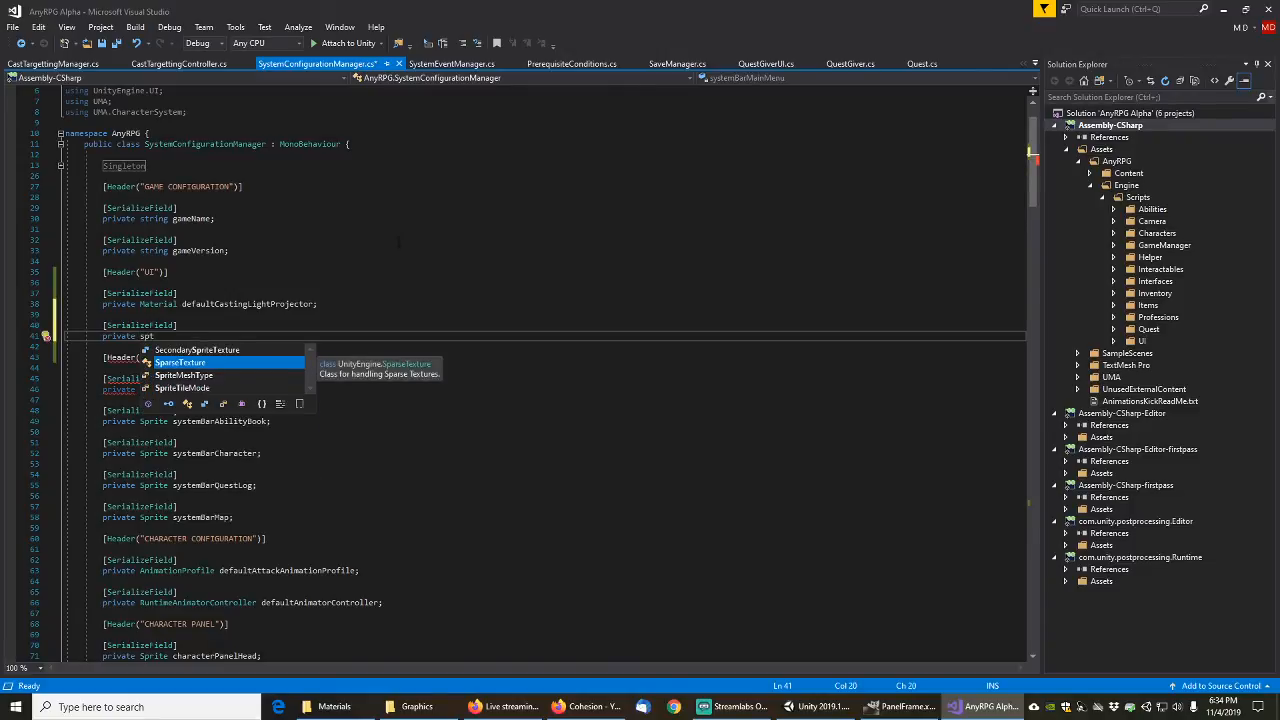
key(BackSpace)
text(ri)
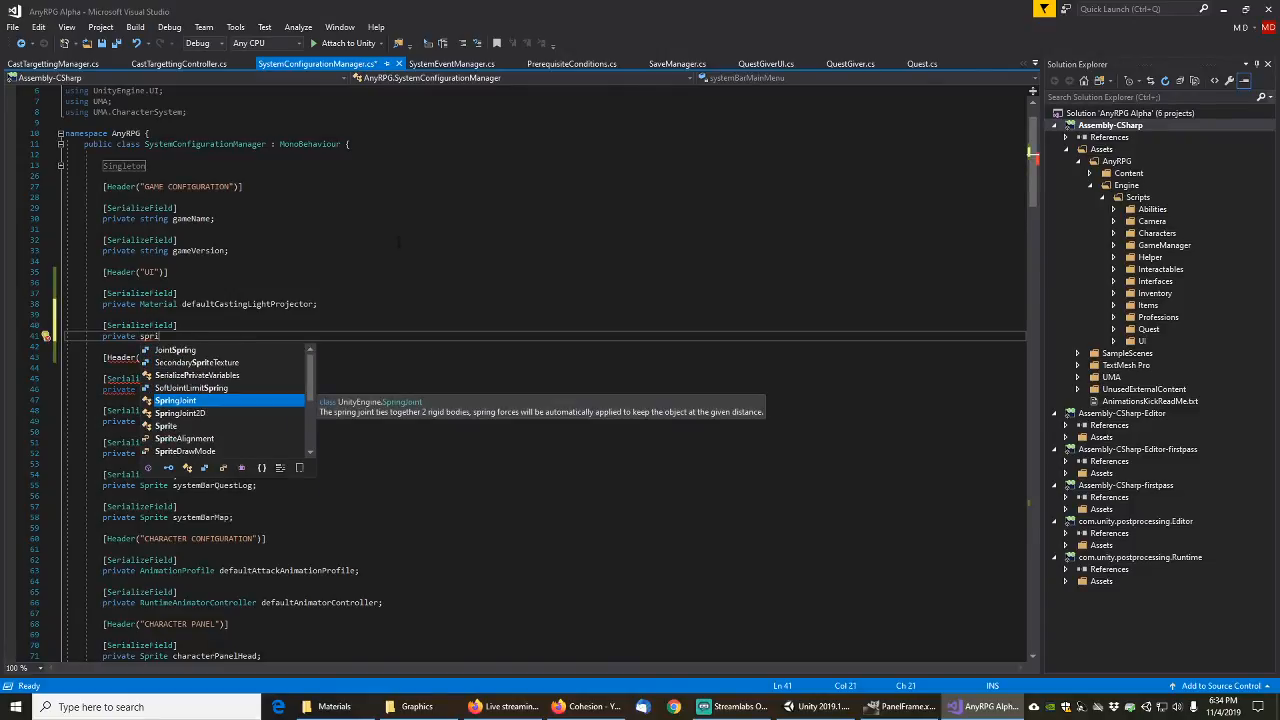
text(te)
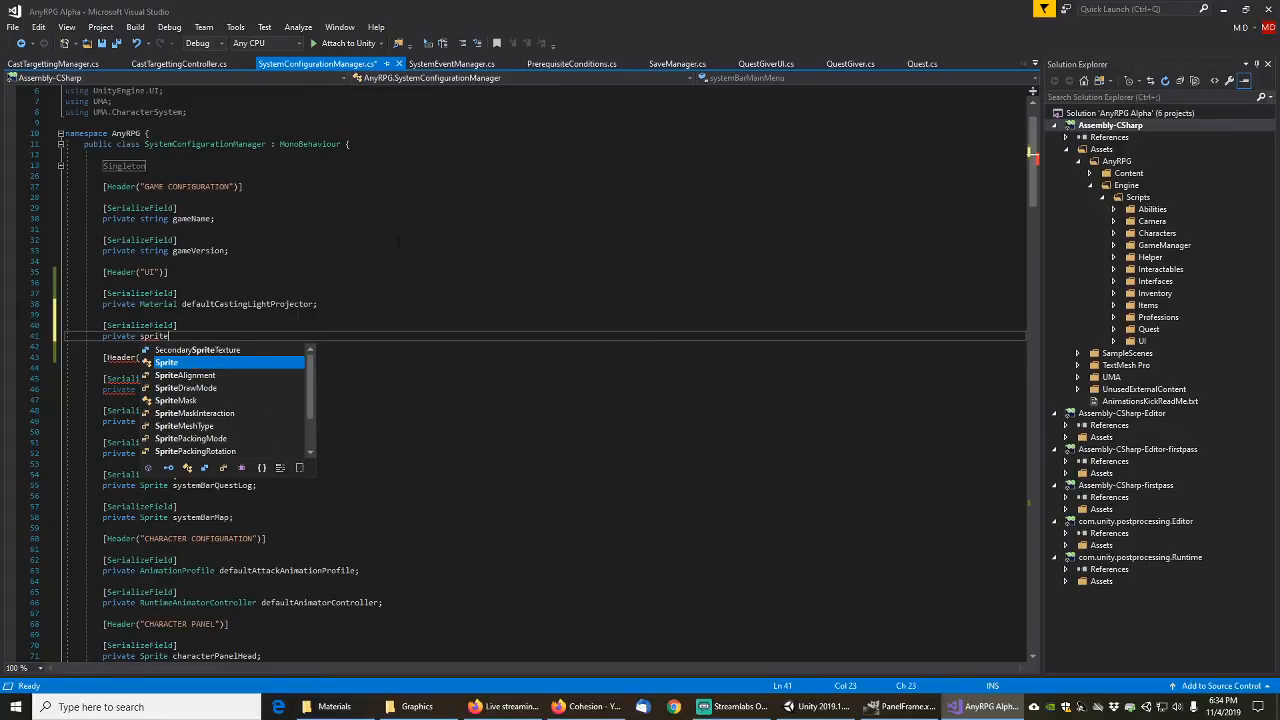
key(Tab)
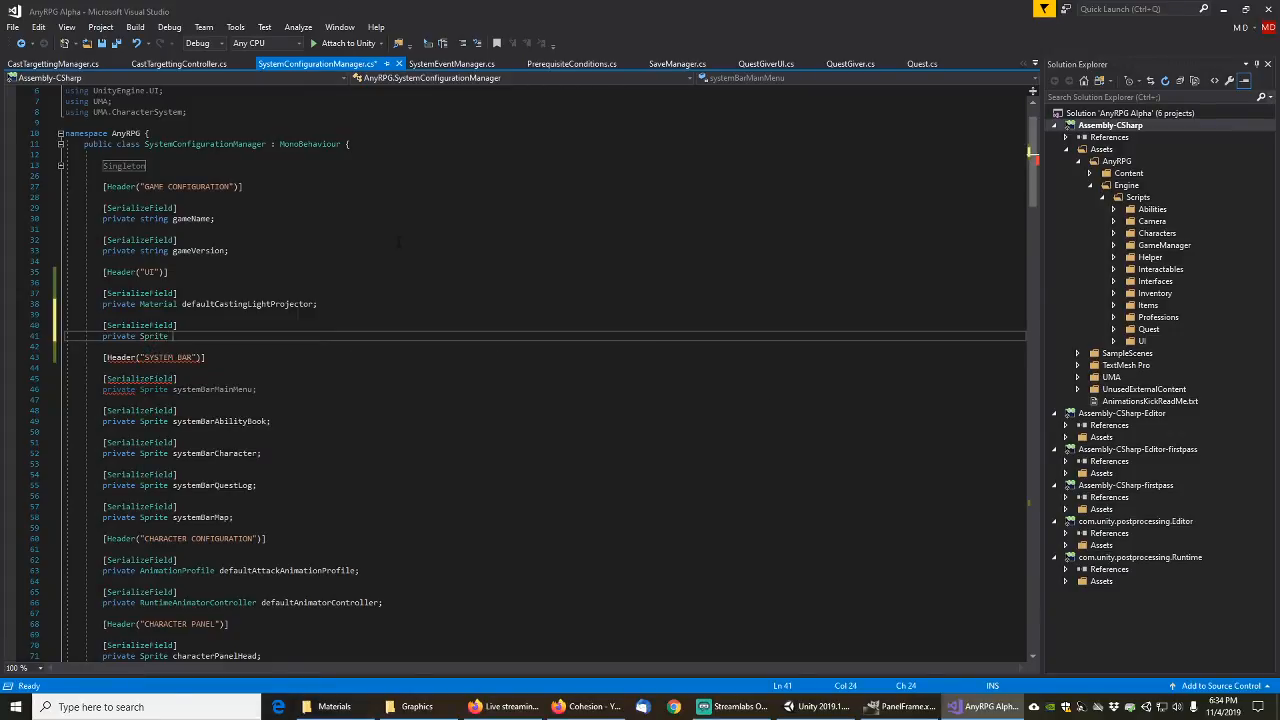
text(default)
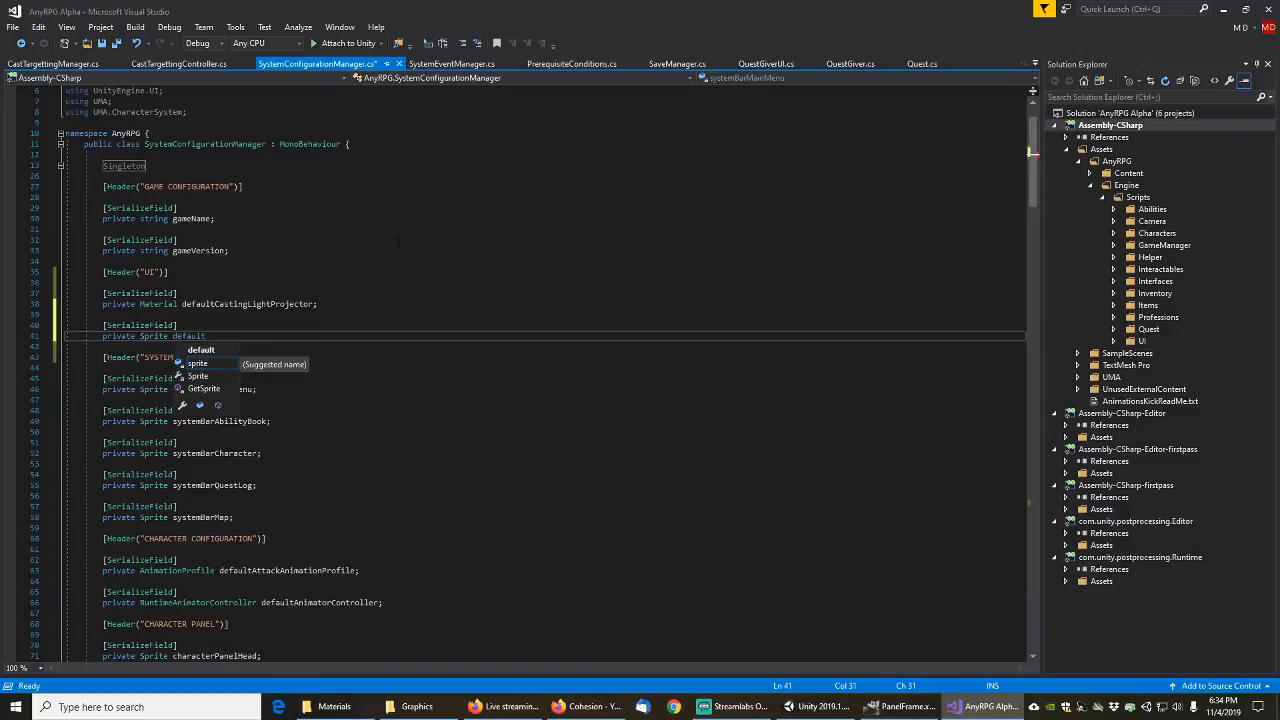
text(UIP)
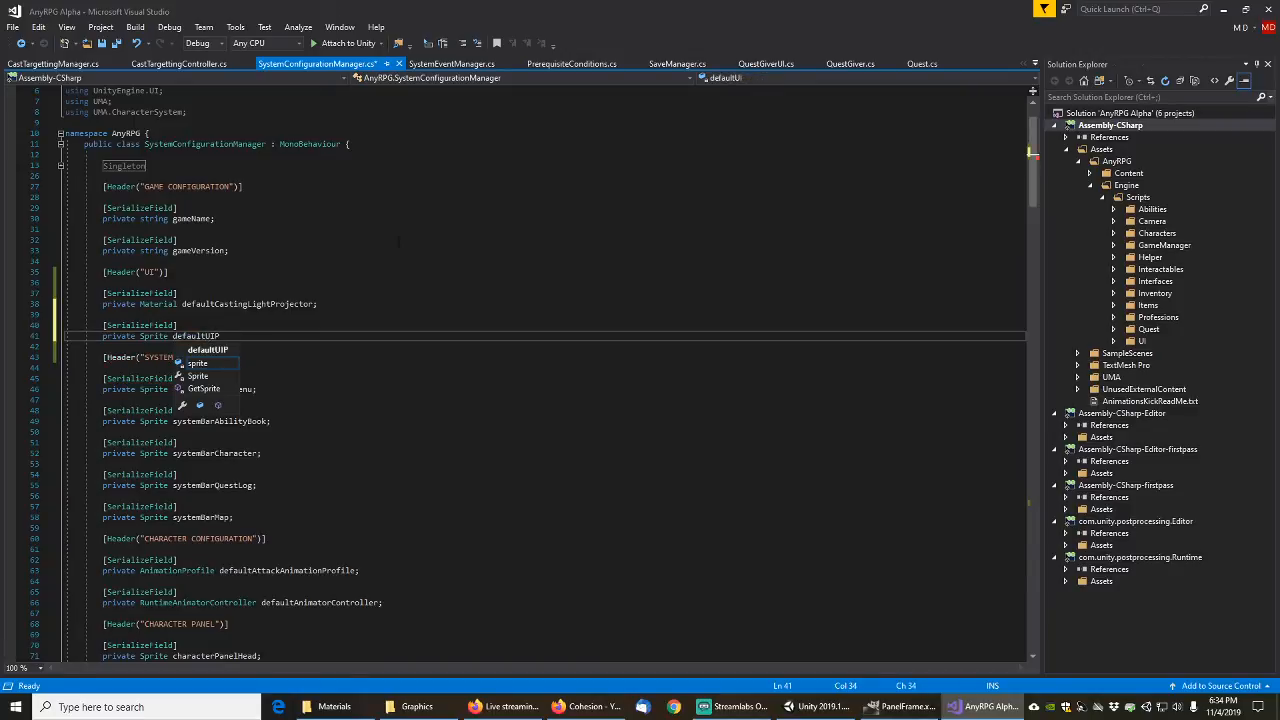
text(anelFrame;)
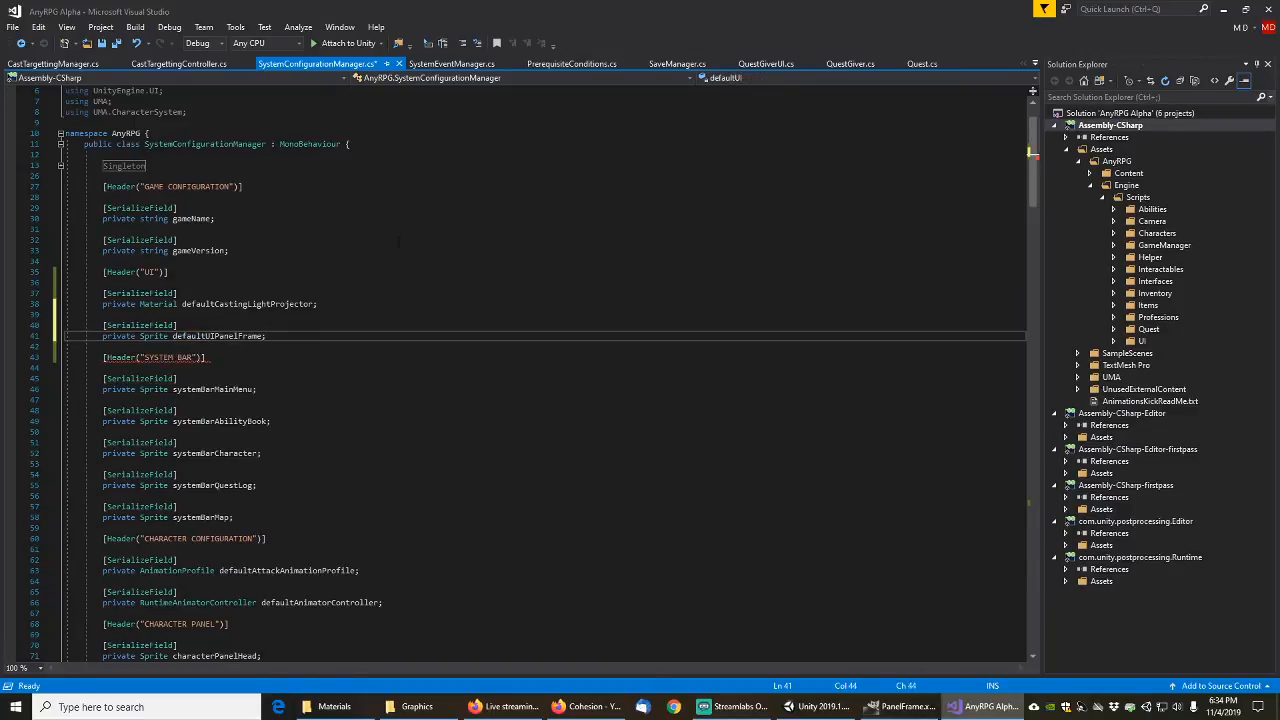
key(ctrl+s)
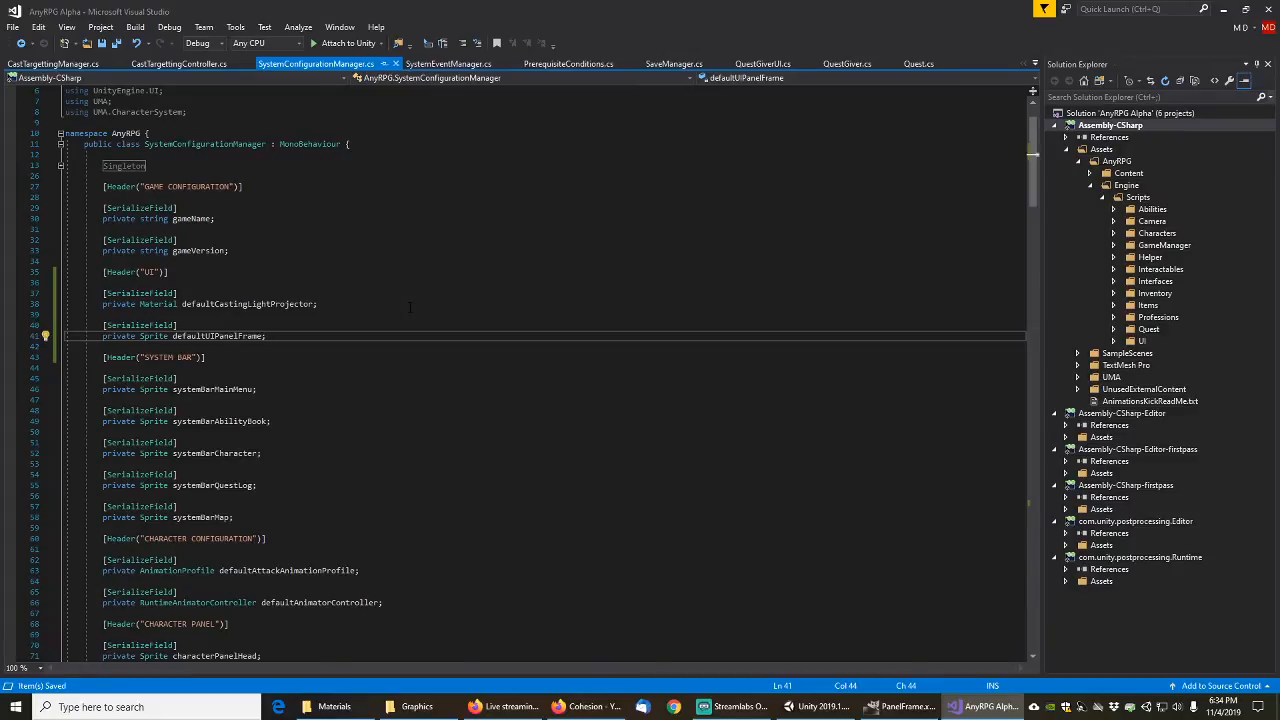
Step: Back in Unity, assign the AnyRPGPanelFrame sprite to Default UI Panel Frame and apply the change to the GameManager prefab
click(1222, 9)
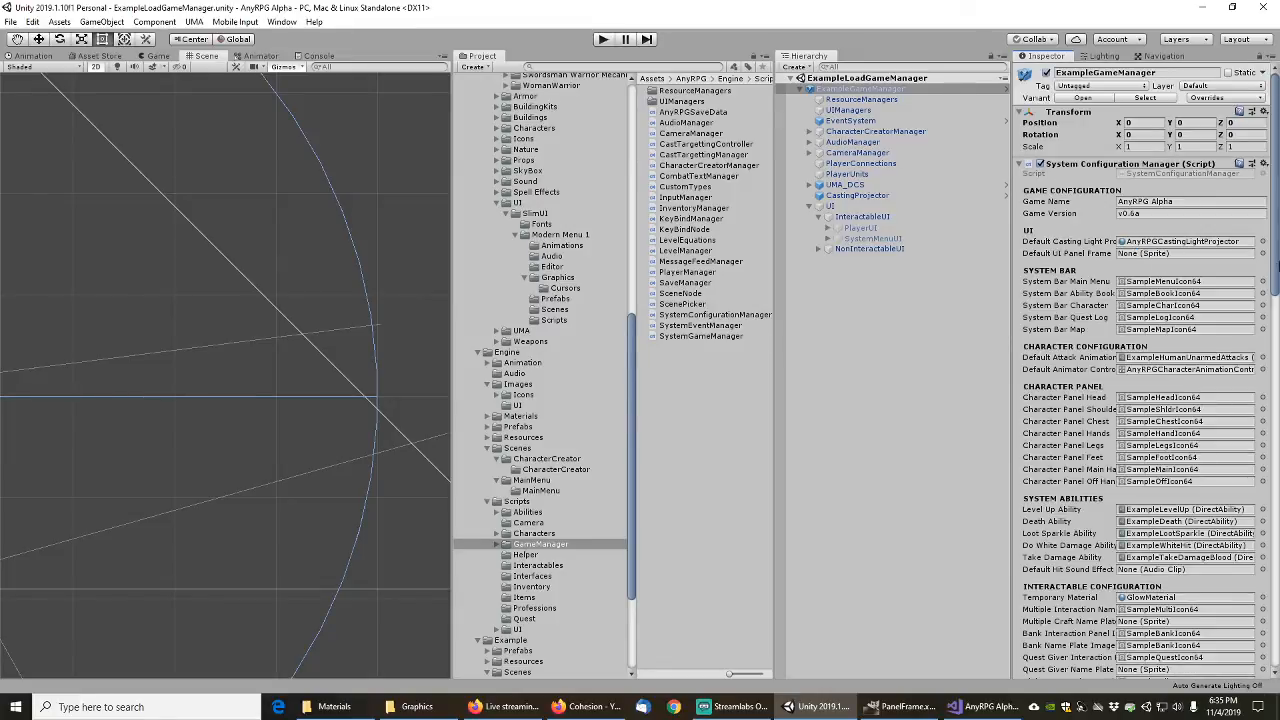
click(1262, 253)
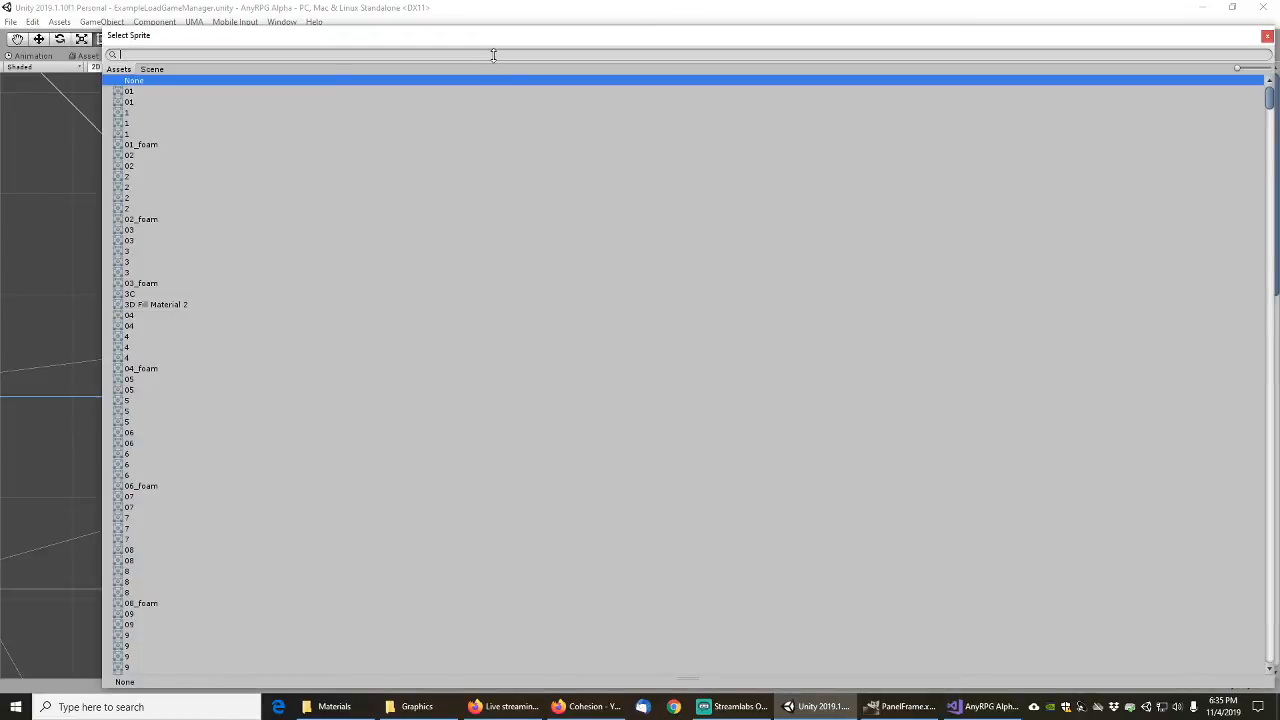
text(panelfra)
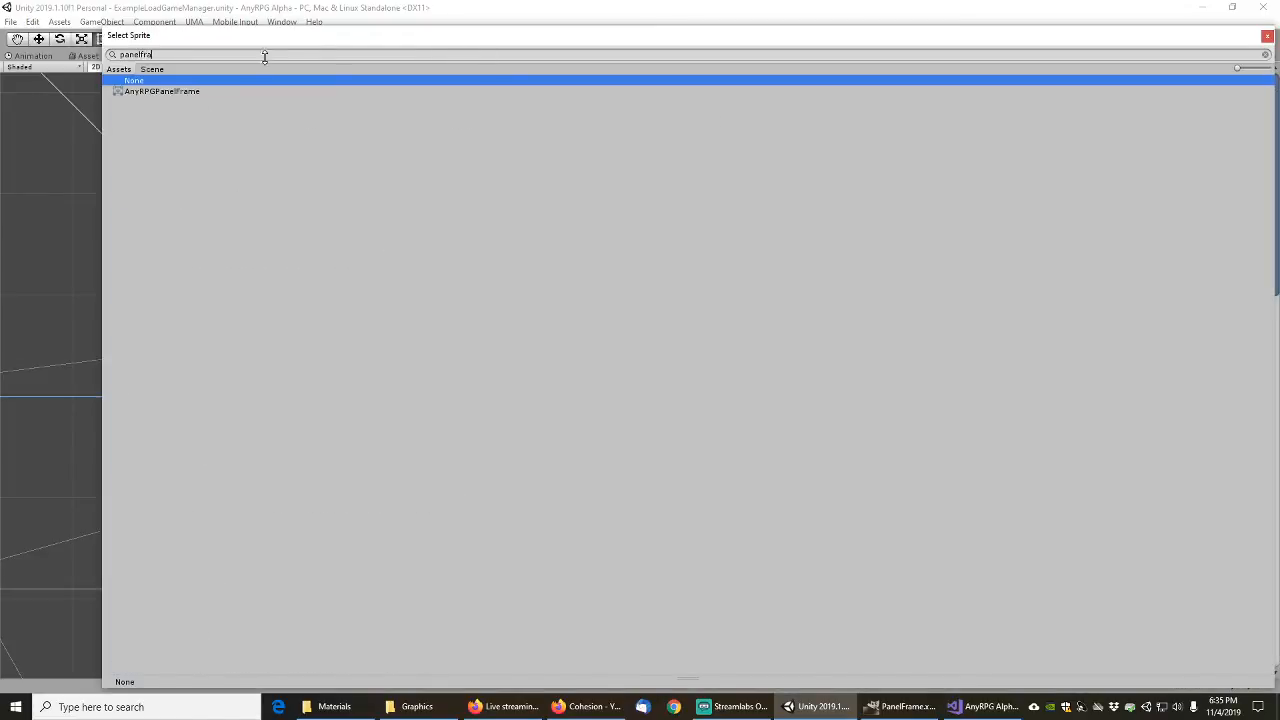
double_click(172, 91)
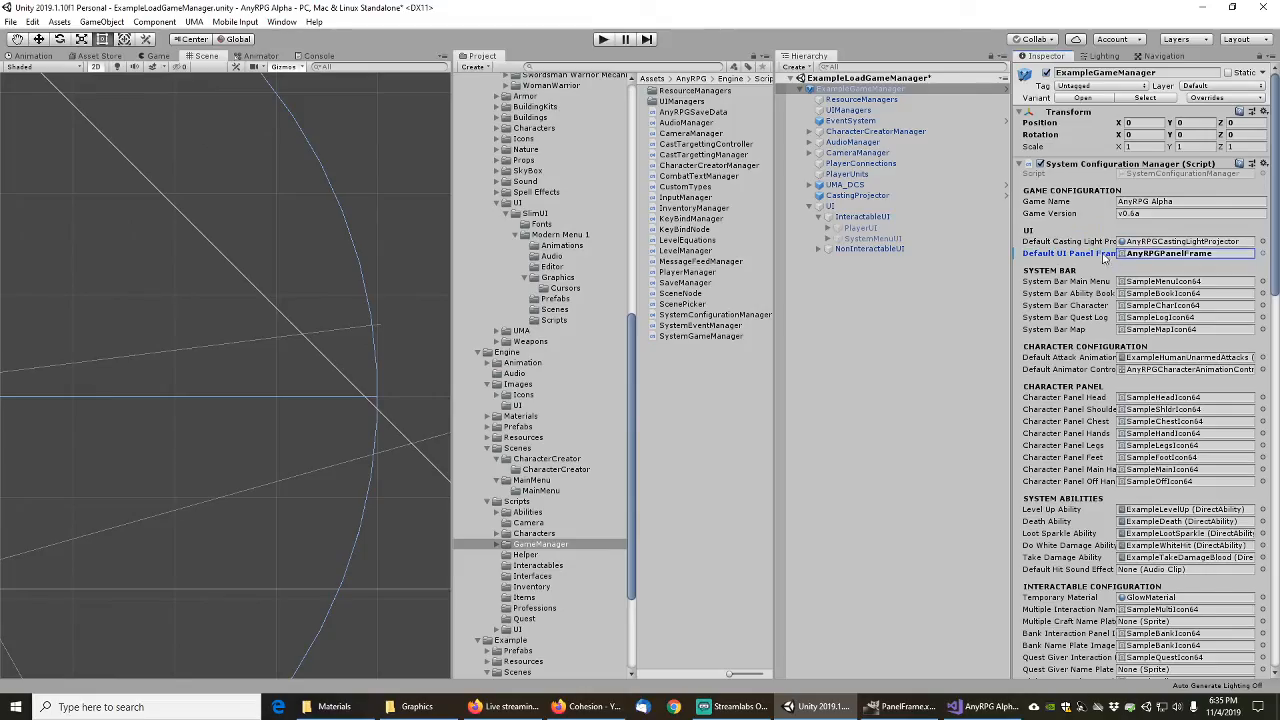
right_click(1100, 256)
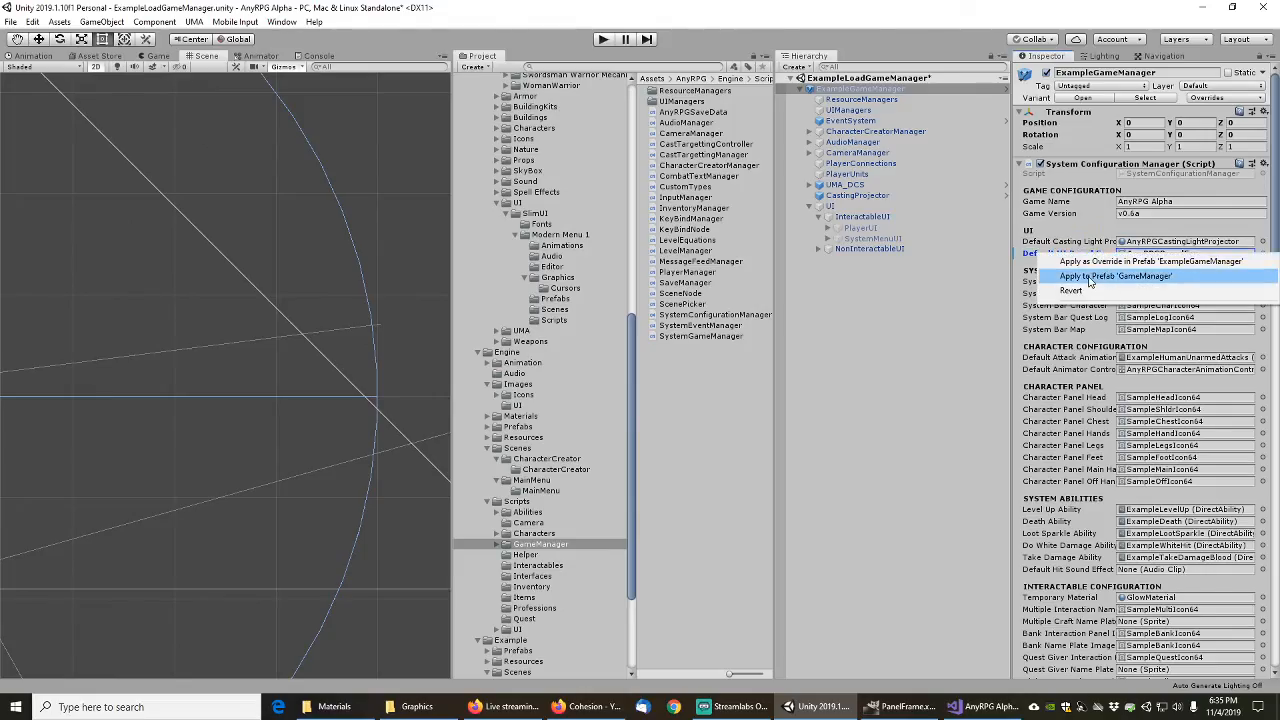
click(1098, 277)
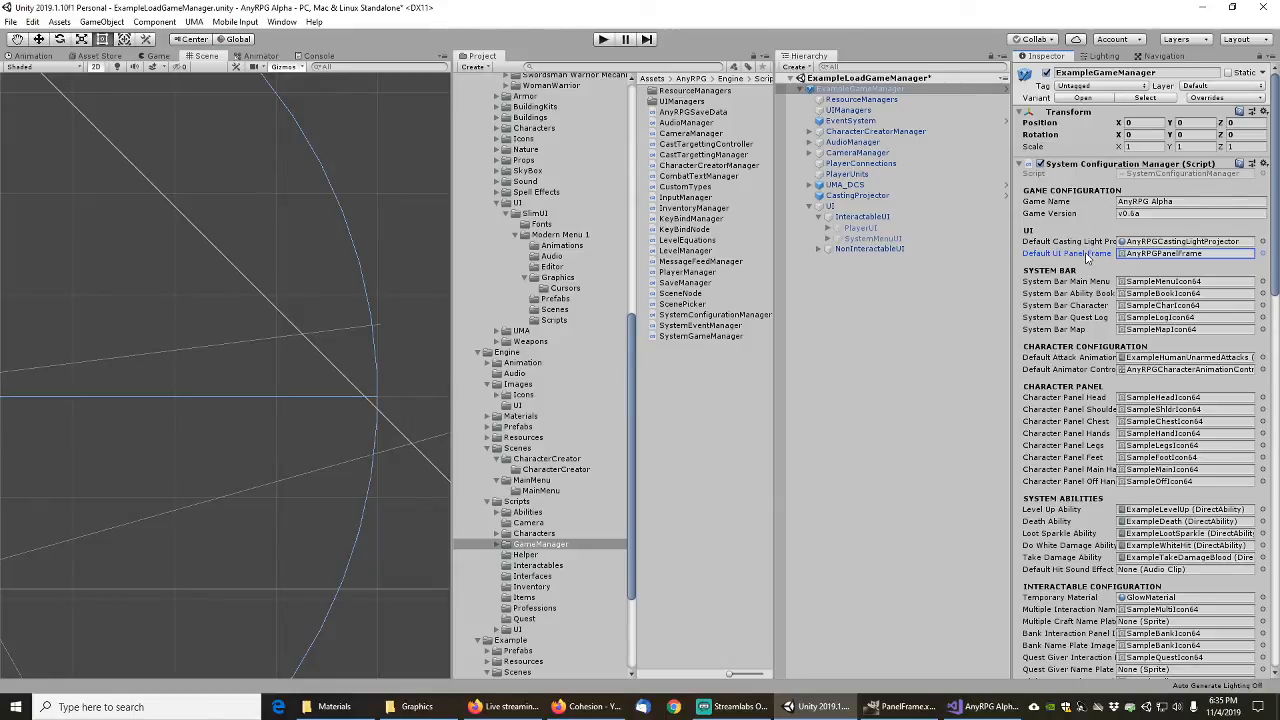
Step: Reopen the SystemConfigurationManager script and insert a [SerializeField] attribute between the defaultCastingLightProjector and defaultUIPanelFrame fields
click(1168, 174)
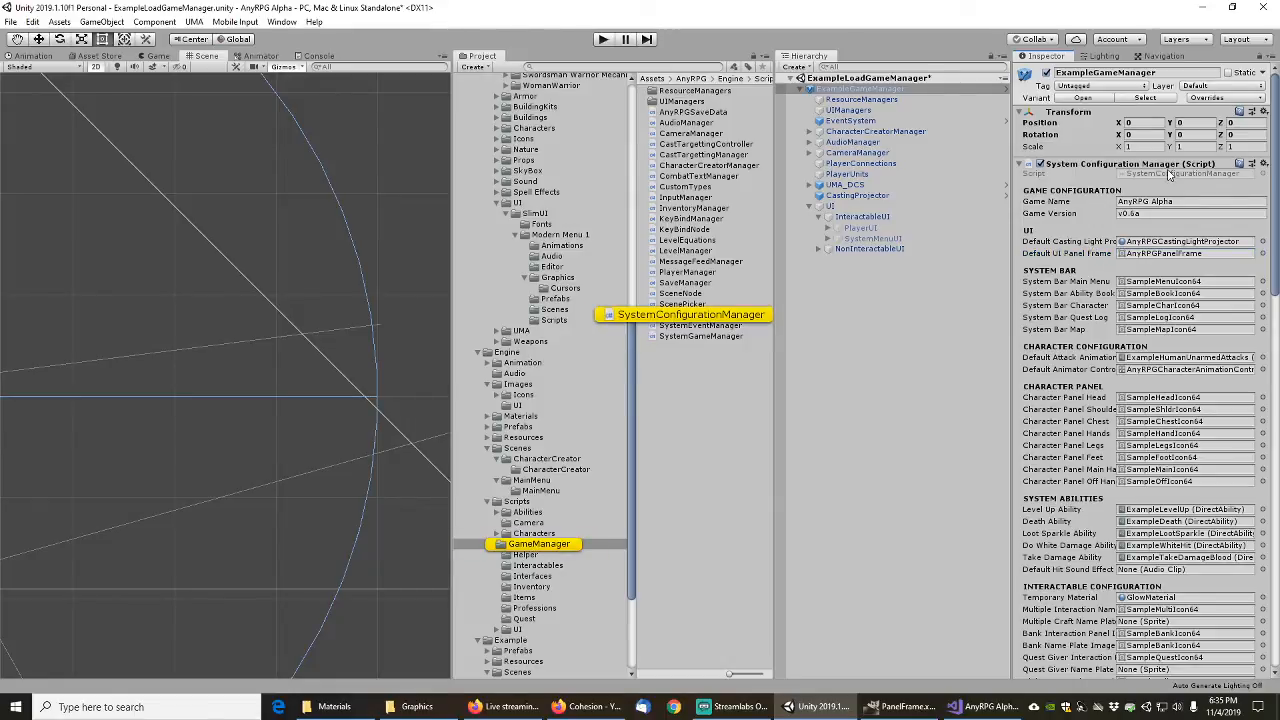
double_click(1168, 174)
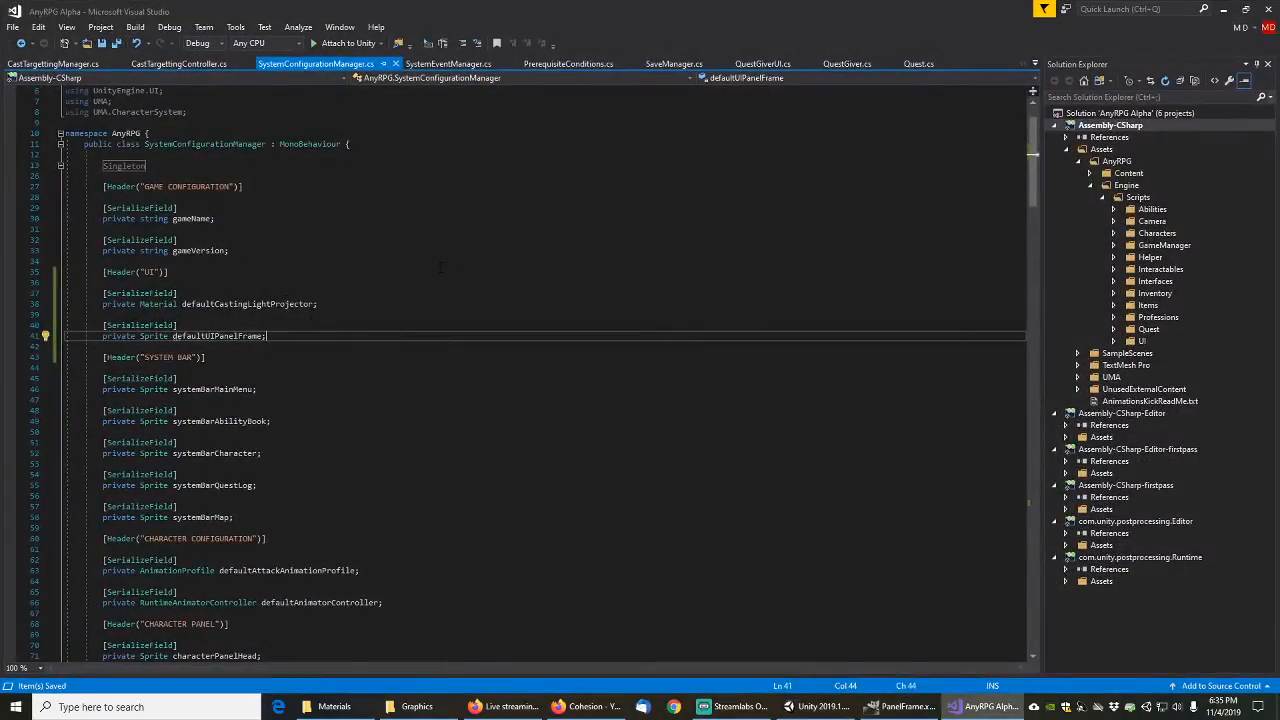
key(Up)
key(Home)
key(Return)
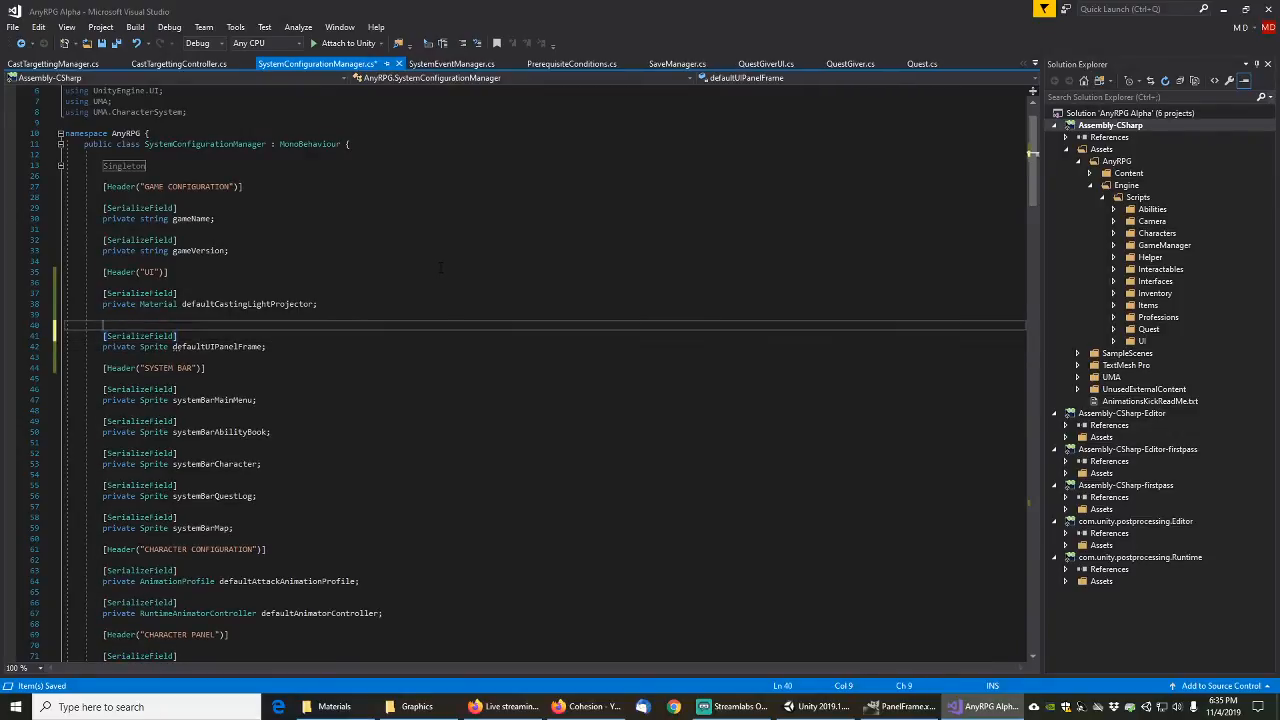
key(Up)
key(Up)
key(Return)
text([)
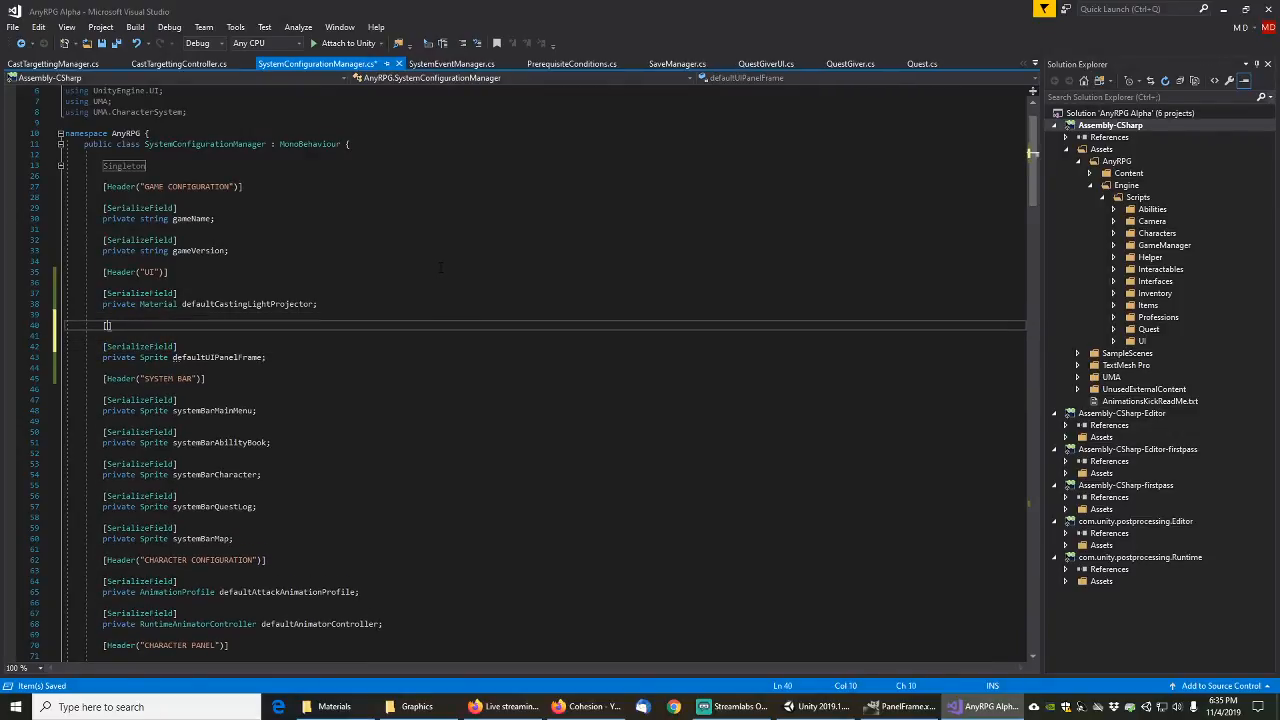
text(SERI)
key(Tab)
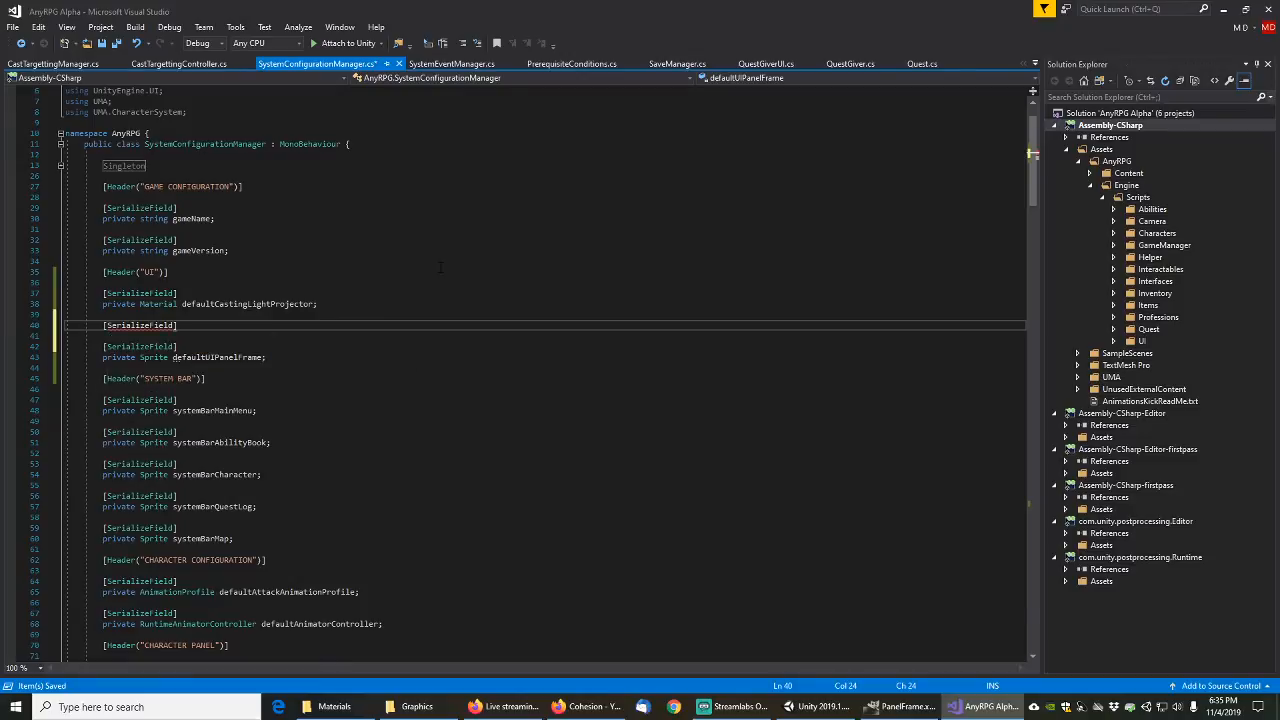
key(End)
key(Return)
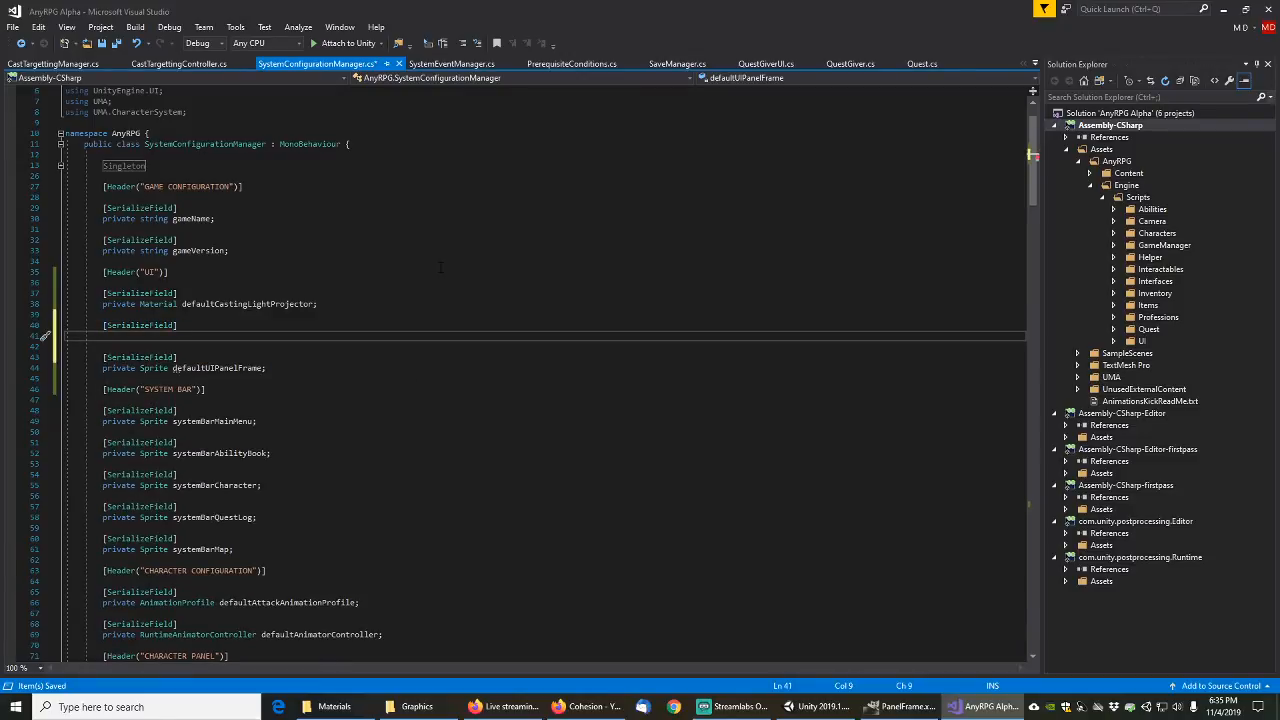
Step: Declare private Color defaultUIColor under the new attribute and save the script
text(private C)
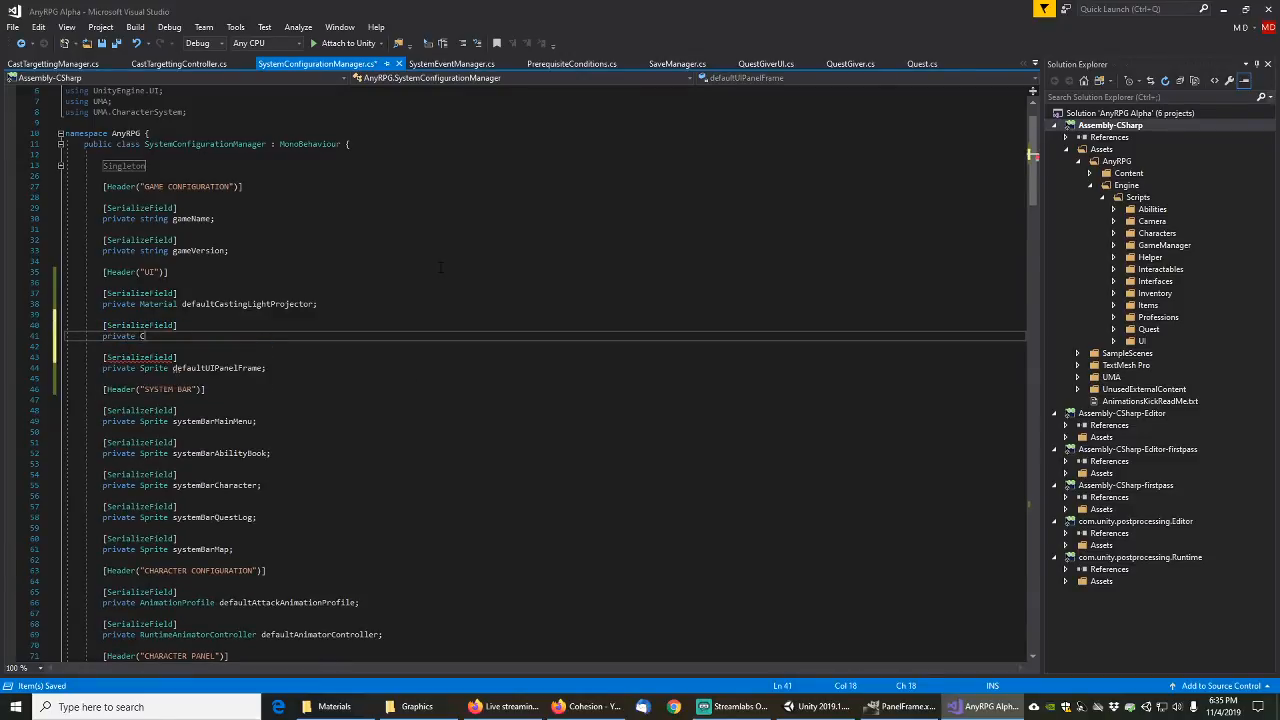
text(olor defaultUI)
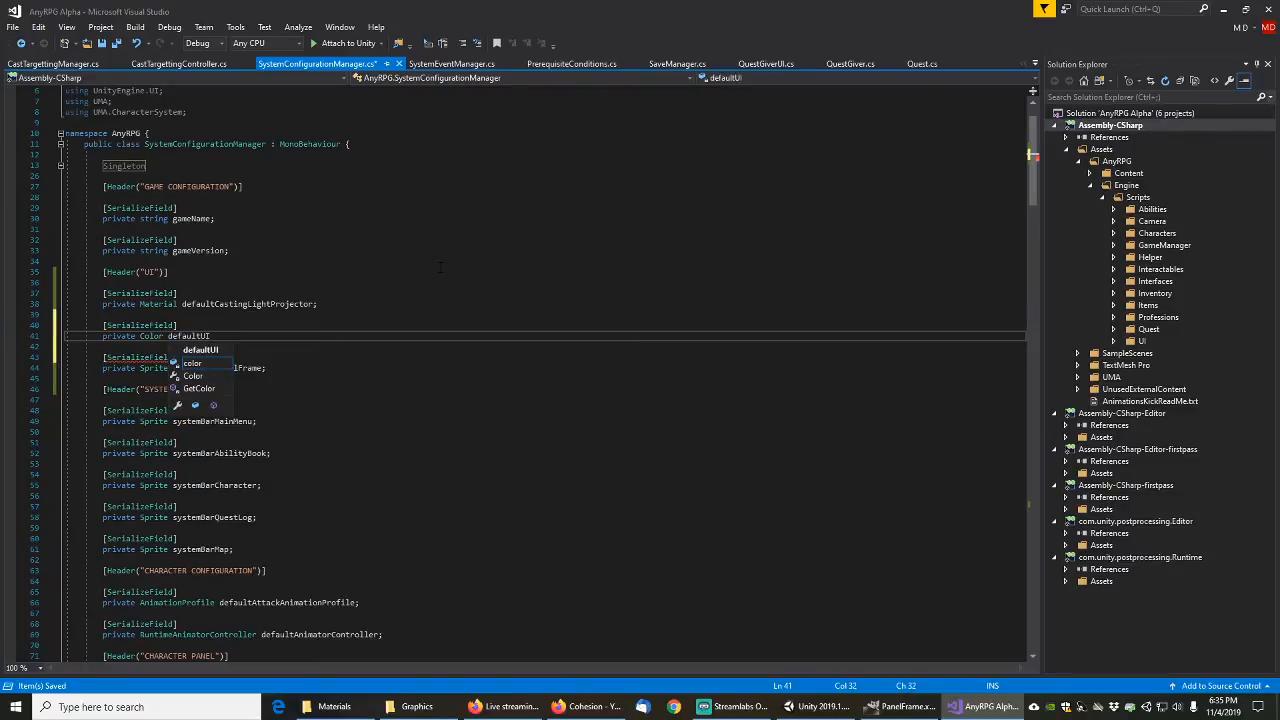
text(Color;)
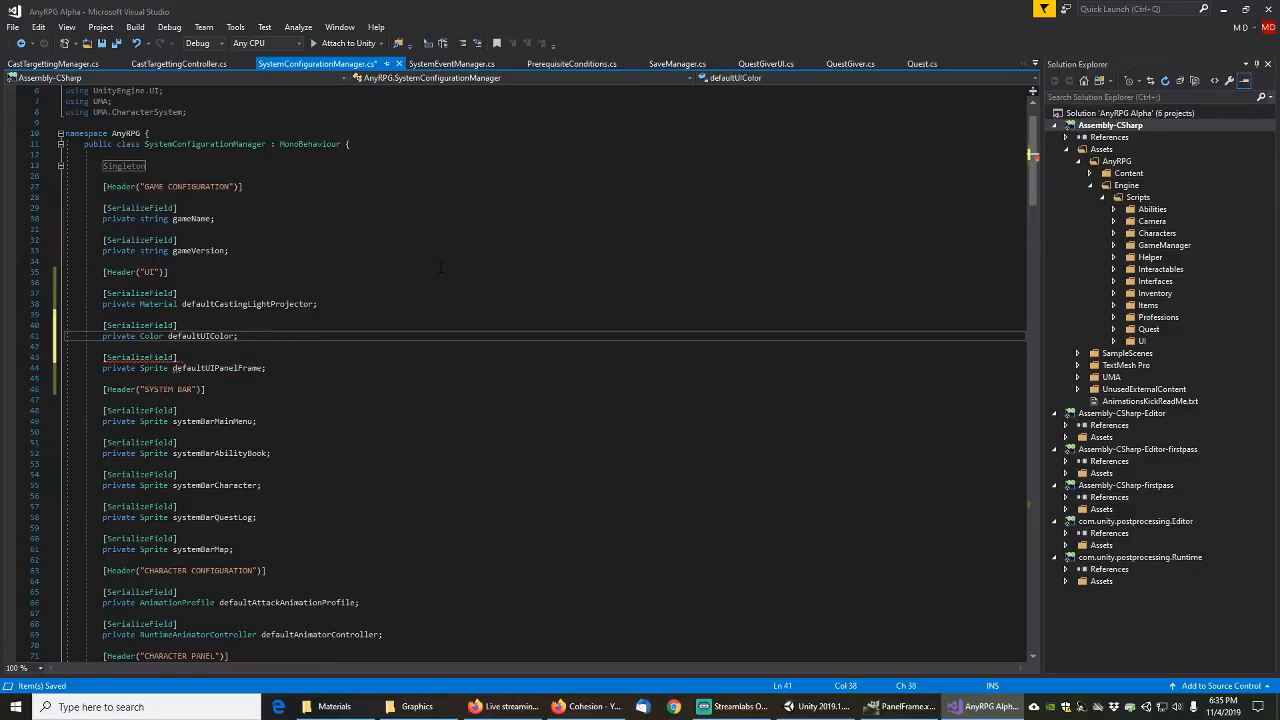
key(ctrl+s)
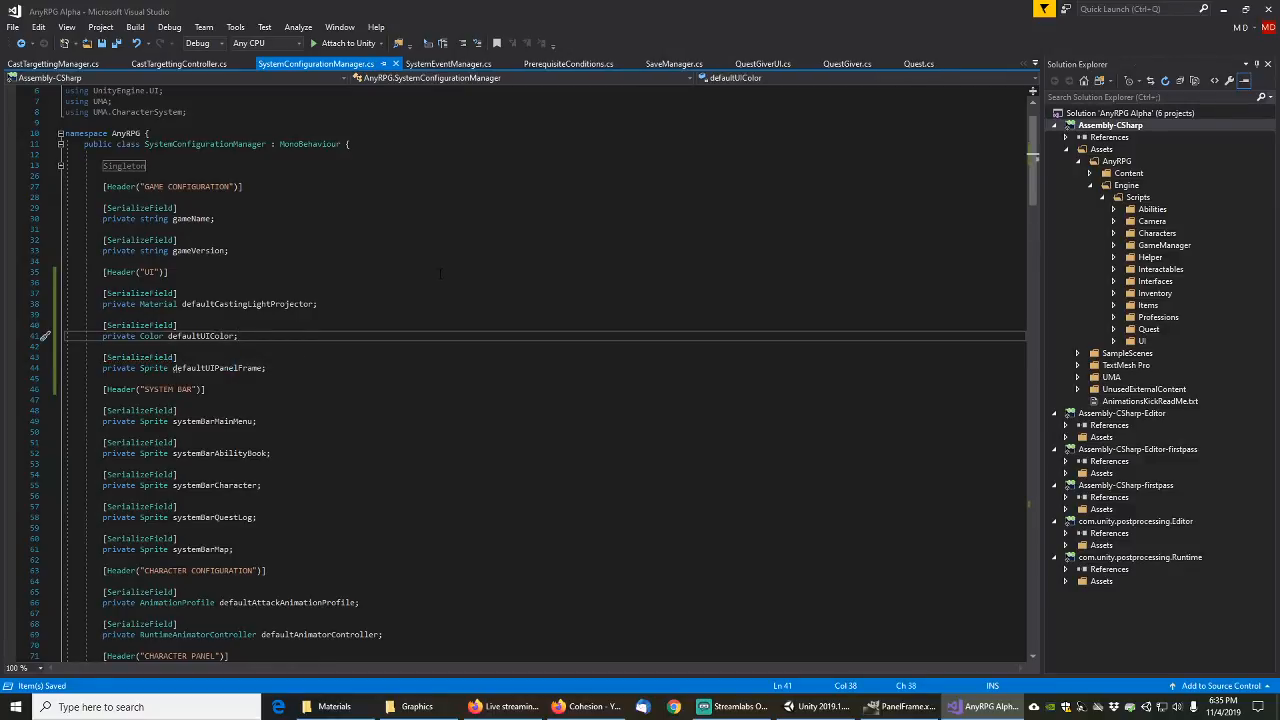
Step: Switch to Unity, set the Default UI Color to yellow (E0E052), and apply the change to the GameManager prefab
key(alt+Tab)
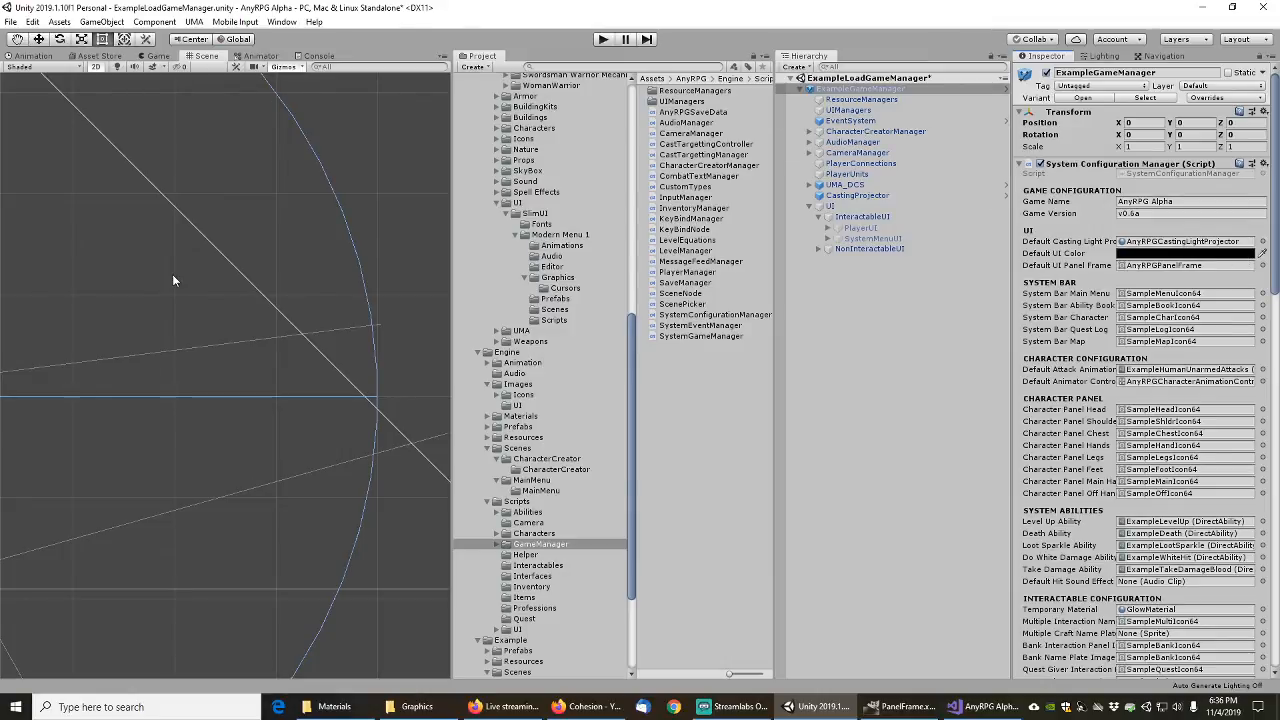
scroll(175, 290, down, 5)
scroll(166, 321, down, 6)
middle_drag(128, 314, 291, 337)
scroll(286, 391, up, 8)
scroll(285, 391, up, 1)
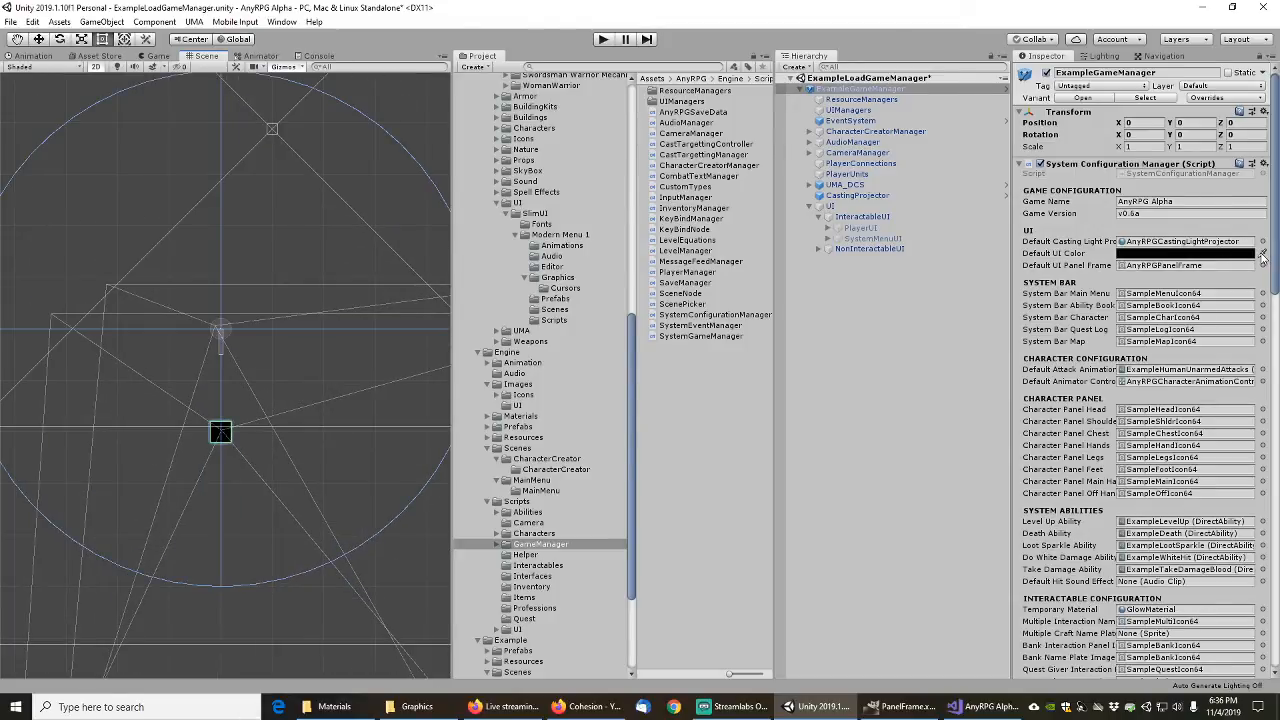
click(1246, 256)
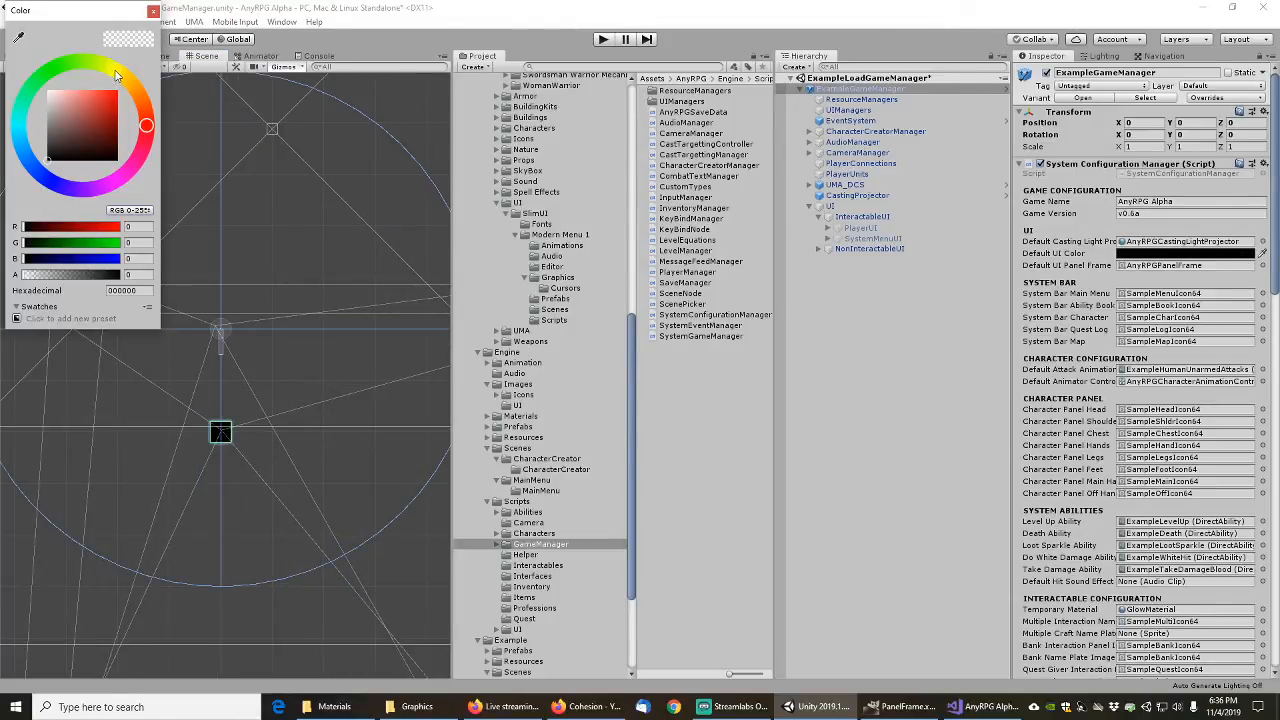
click(116, 75)
drag(106, 114, 94, 104)
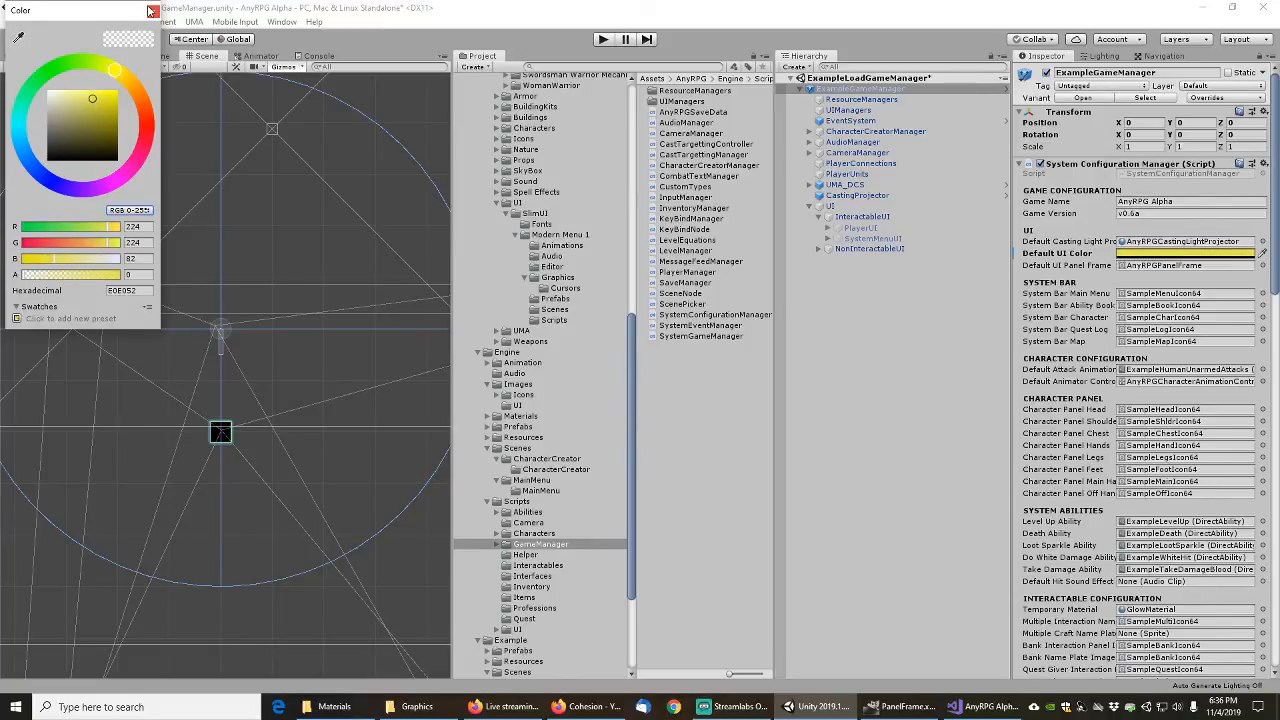
click(152, 11)
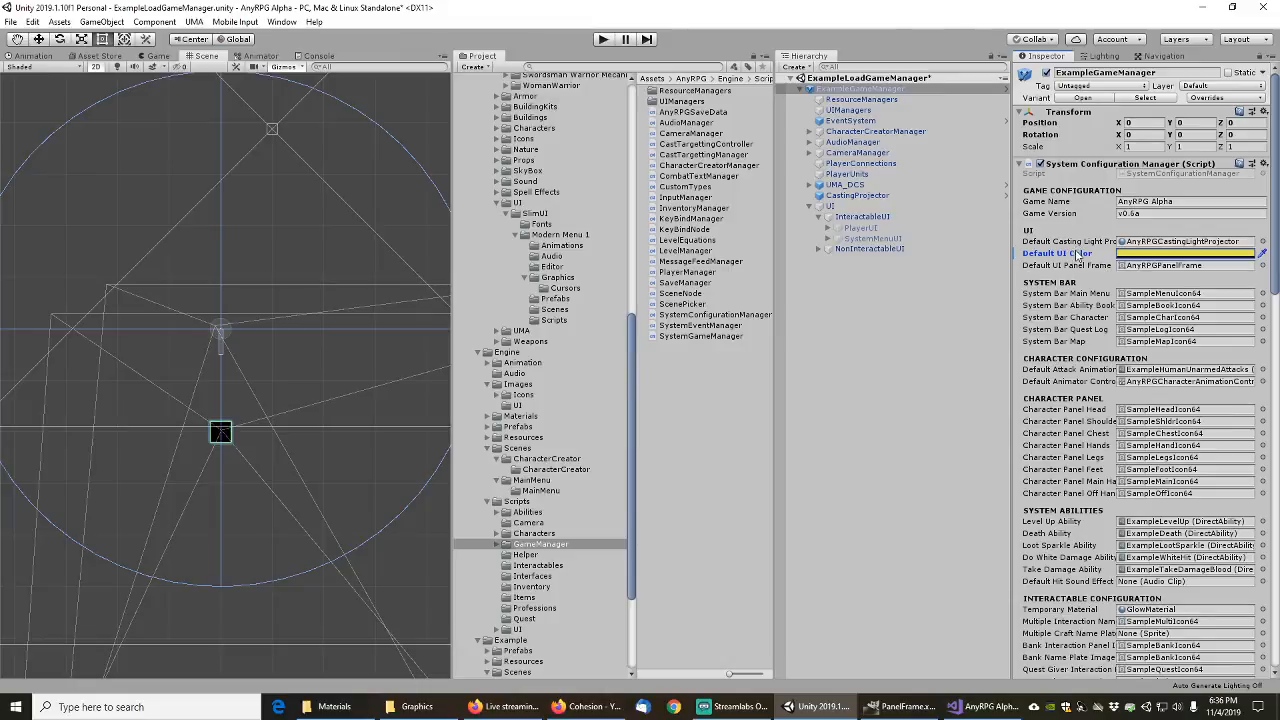
right_click(1072, 257)
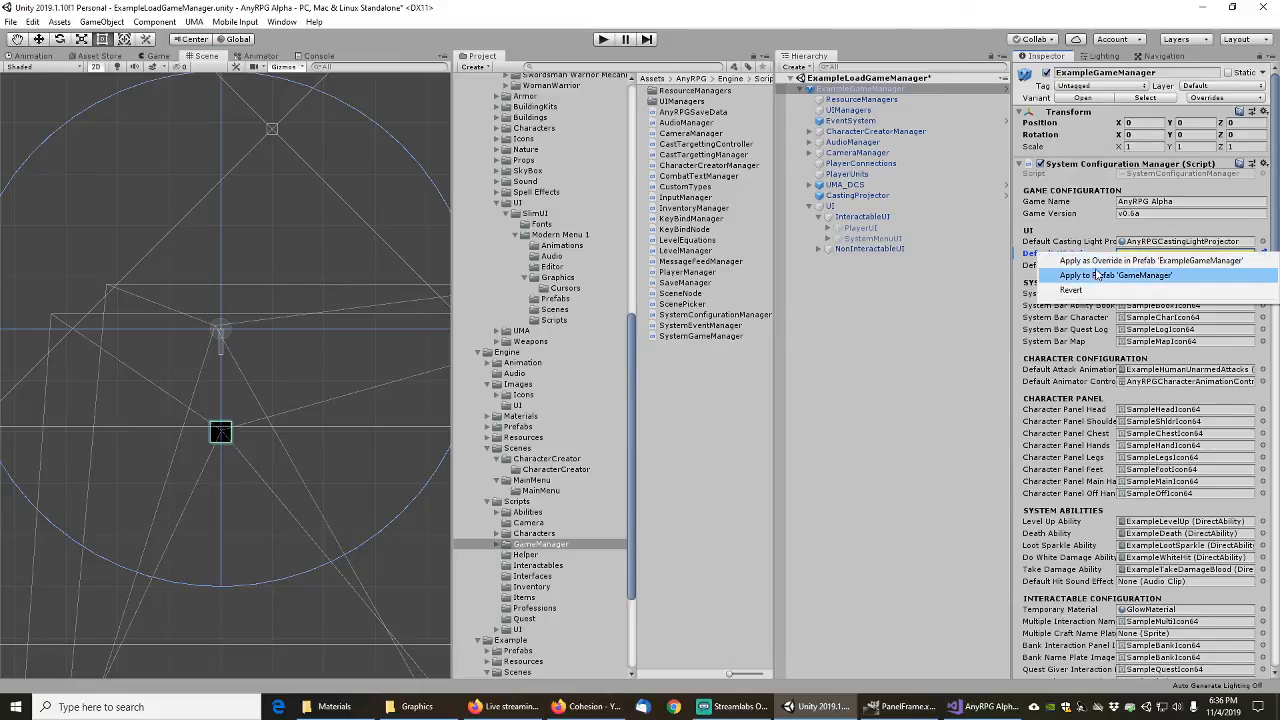
click(1095, 276)
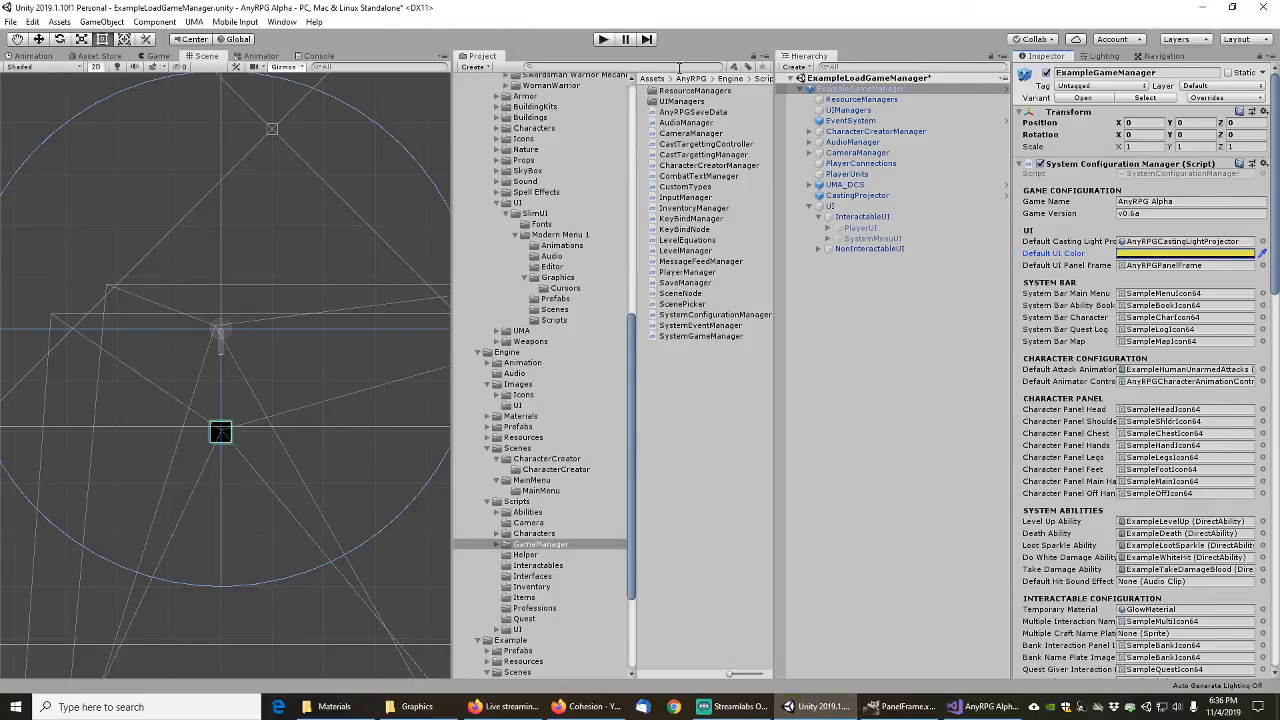
Step: Search the project assets for "highlightbu" and open the HighlightButton353x88 prefab for editing
click(679, 67)
text(highlightbu)
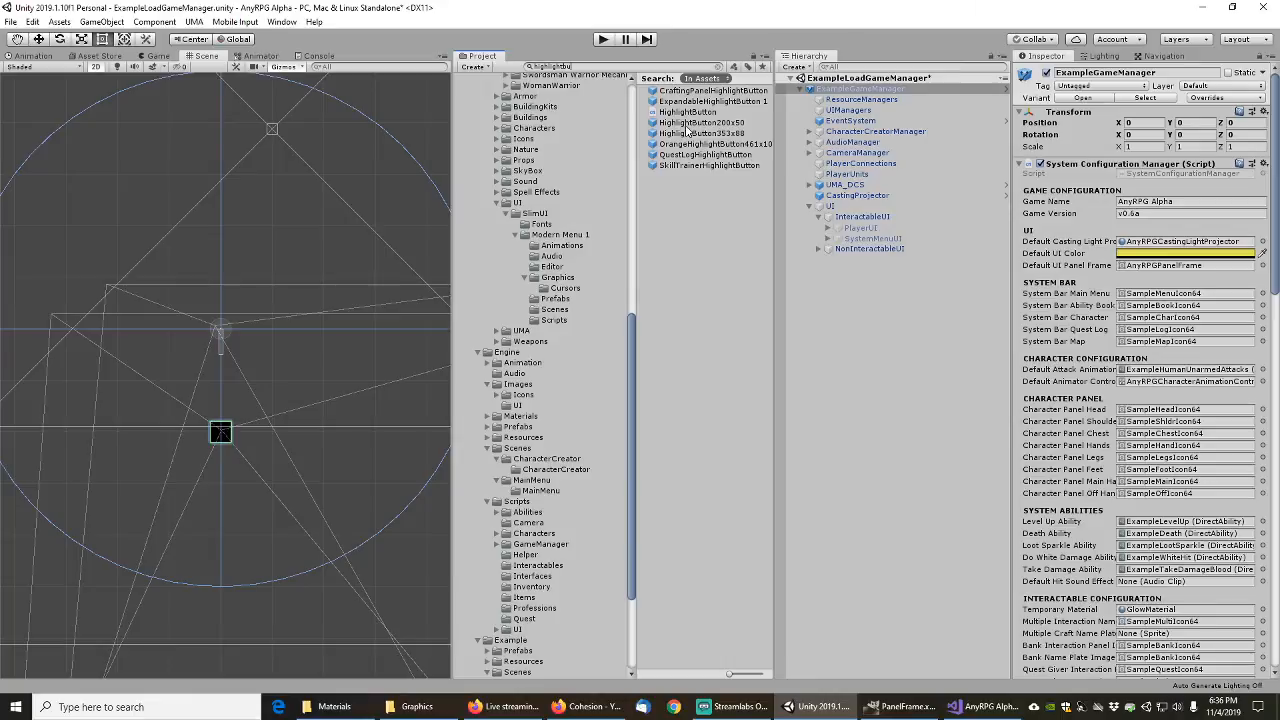
click(692, 133)
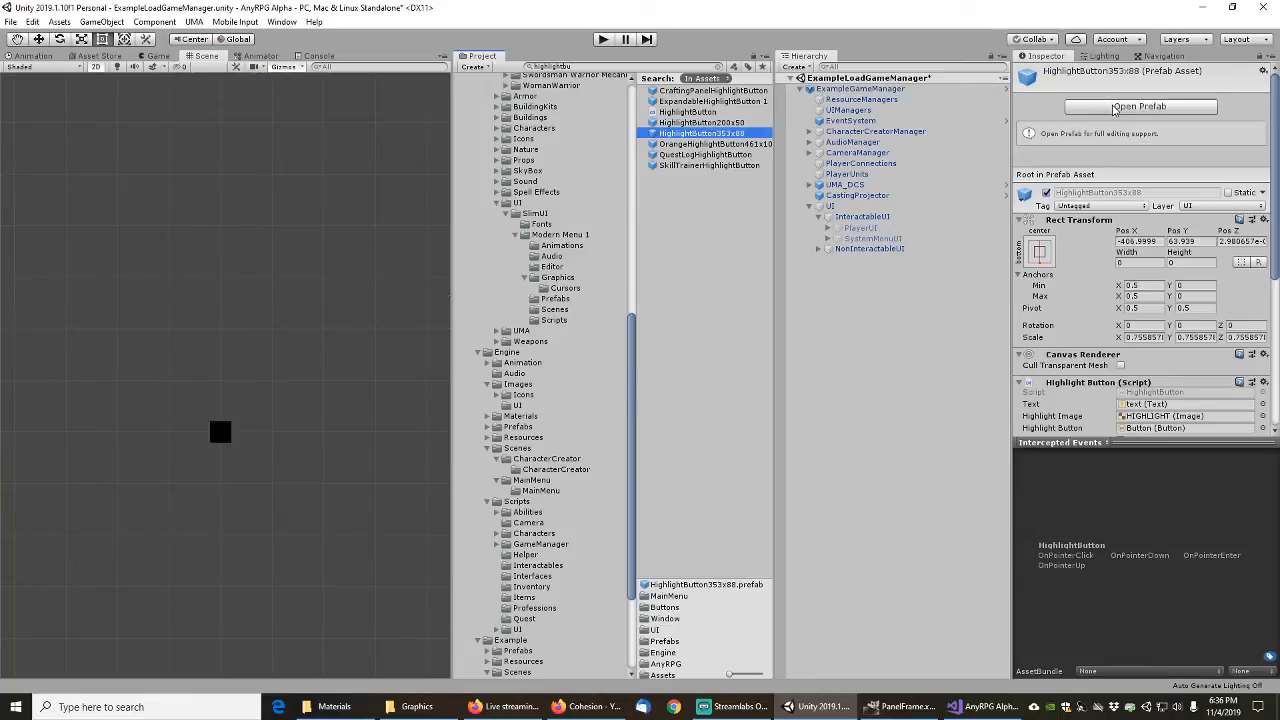
click(1140, 106)
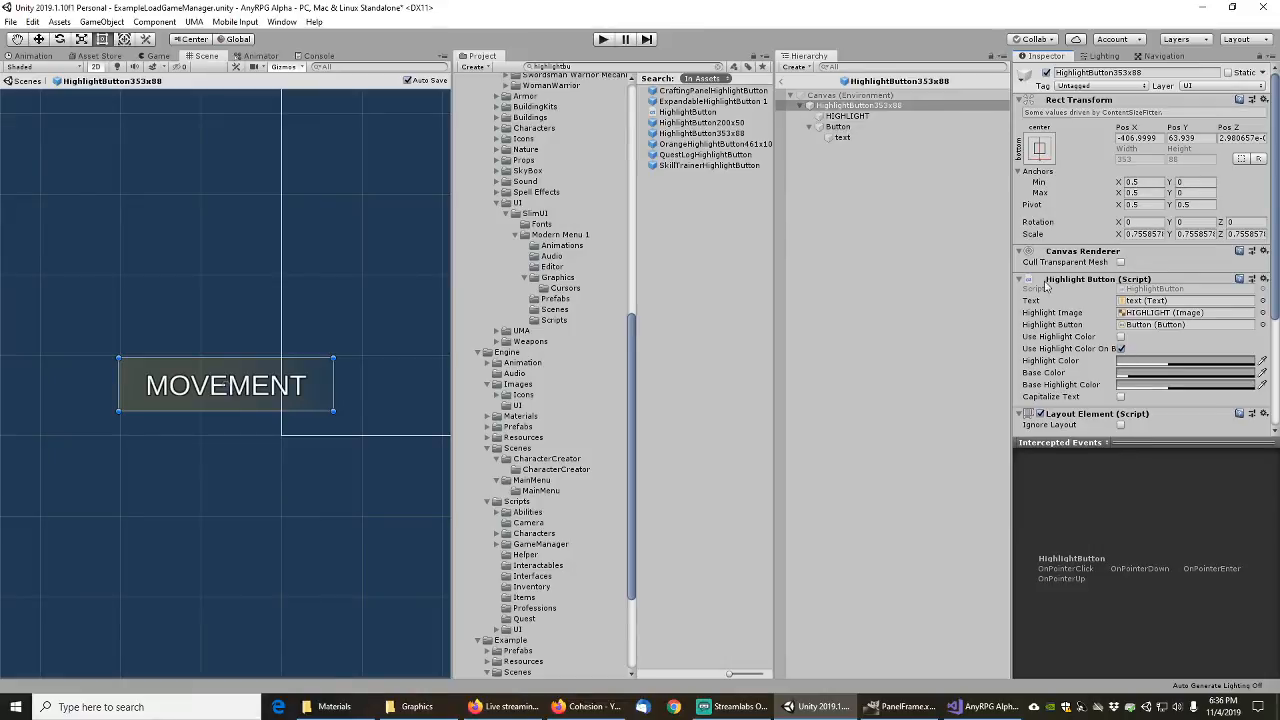
Step: Inspect the prefab's HIGHLIGHT and Button children and locate the Button's source image in the project
scroll(1068, 325, down, 4)
scroll(1068, 325, up, 4)
click(841, 116)
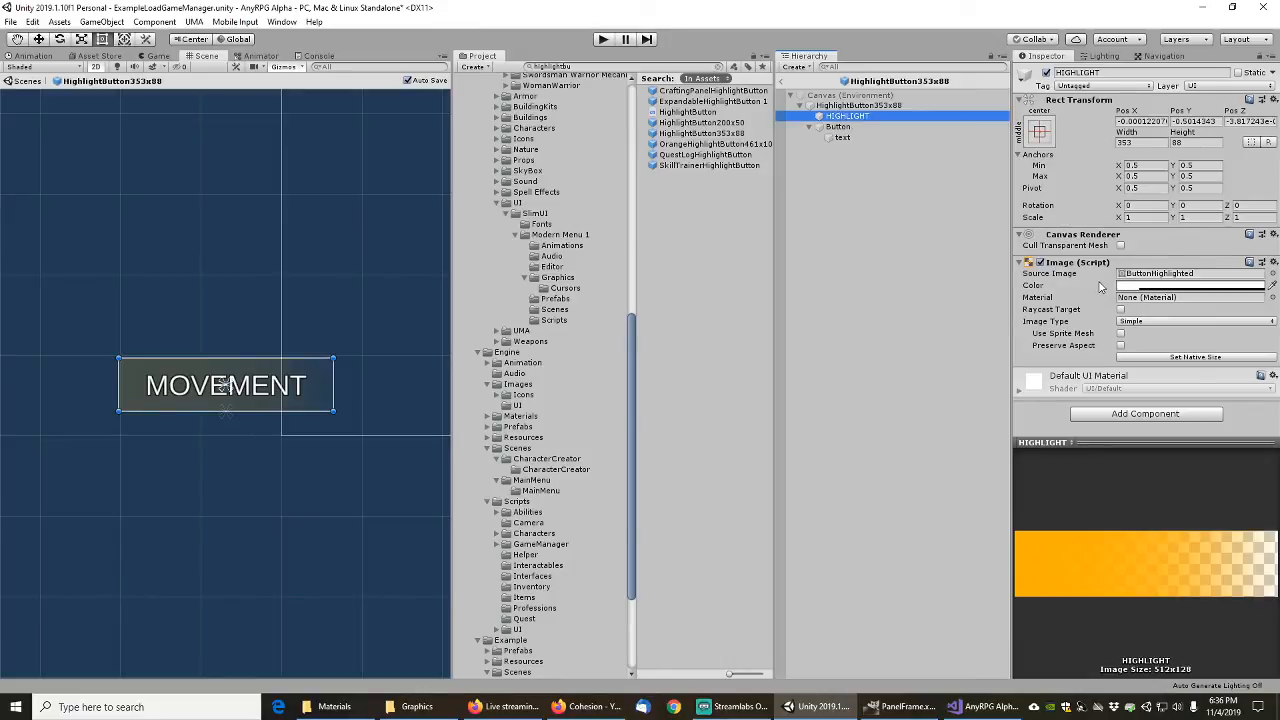
click(838, 127)
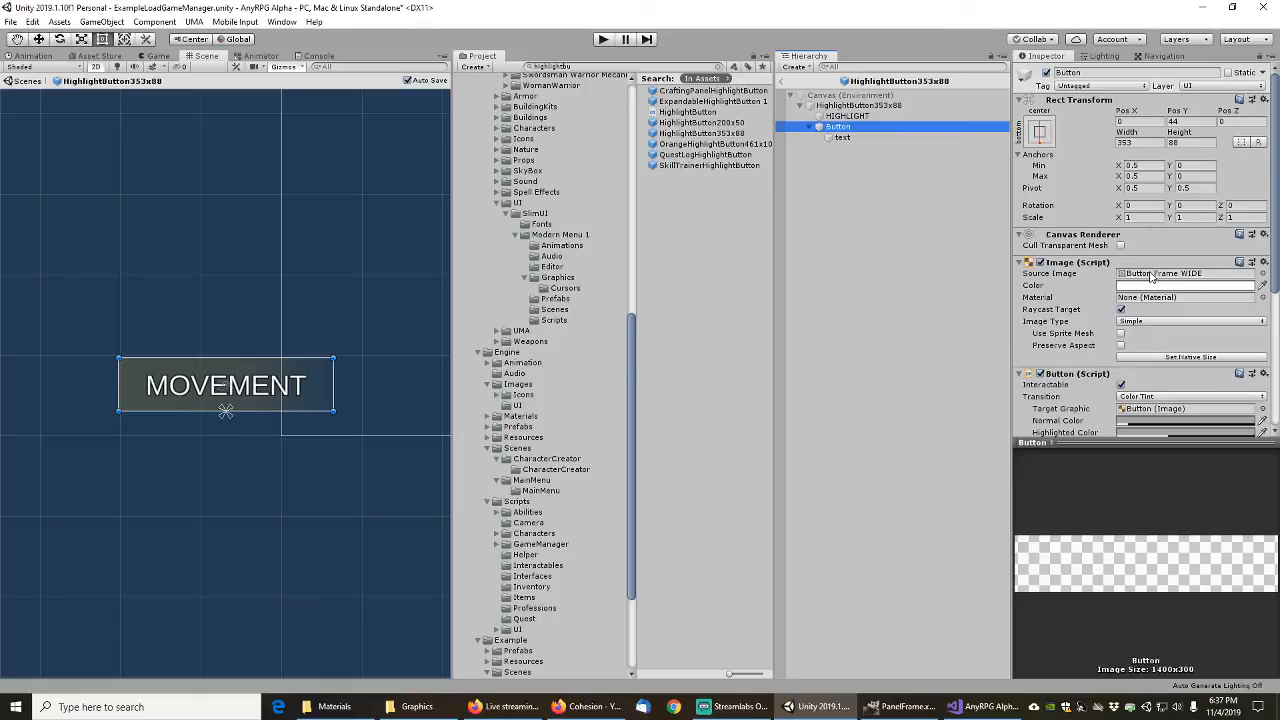
click(1155, 275)
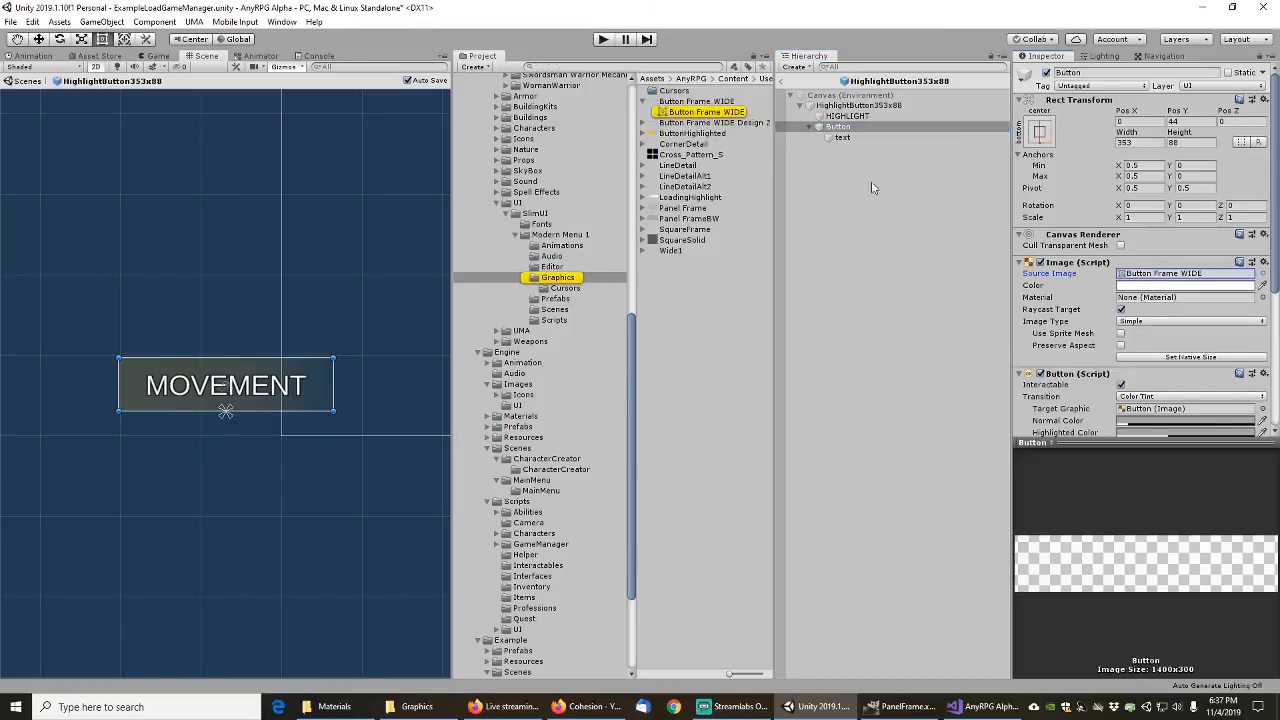
Step: Show the Button Frame WIDE texture in File Explorer and open Button Frame WIDE.png in GIMP
click(695, 103)
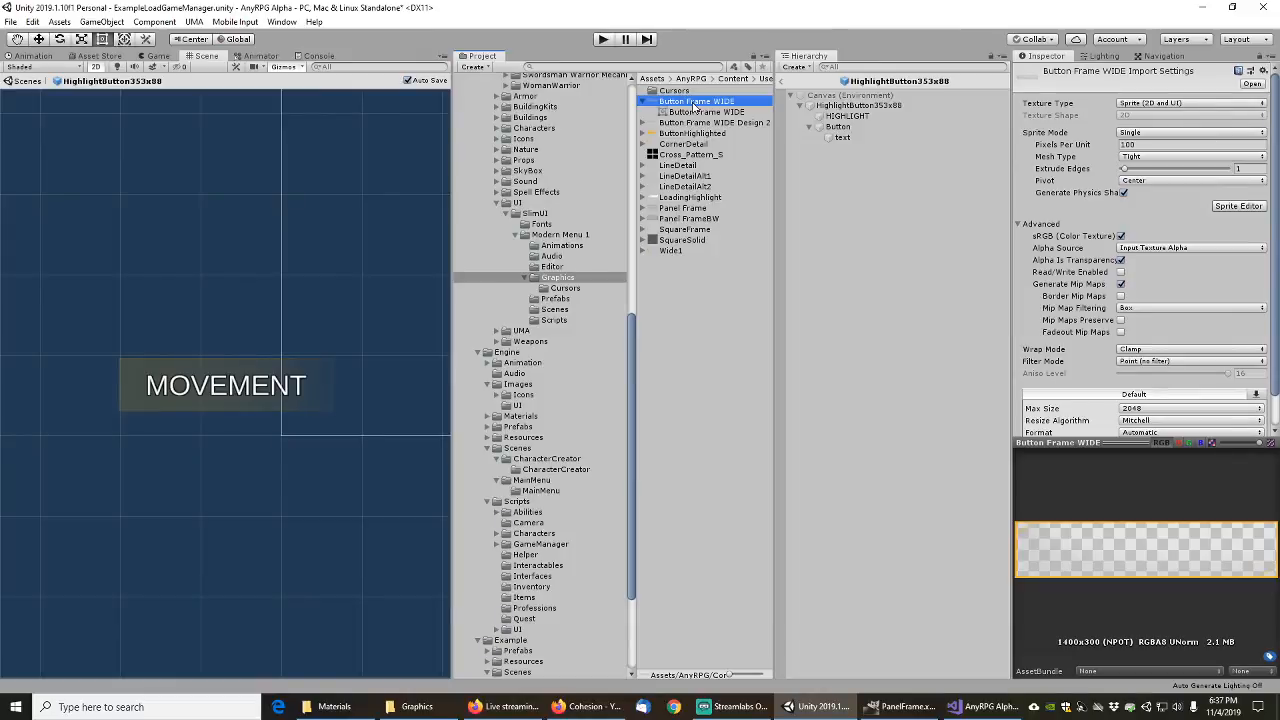
right_click(695, 107)
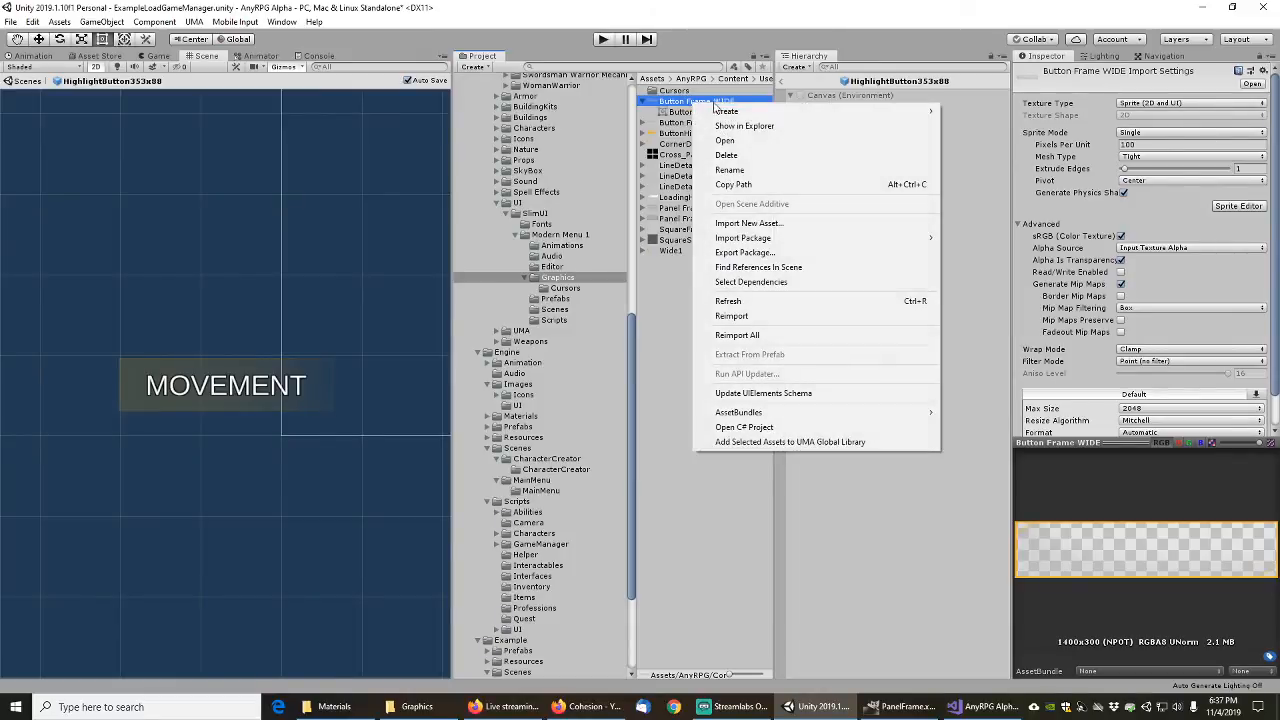
click(745, 127)
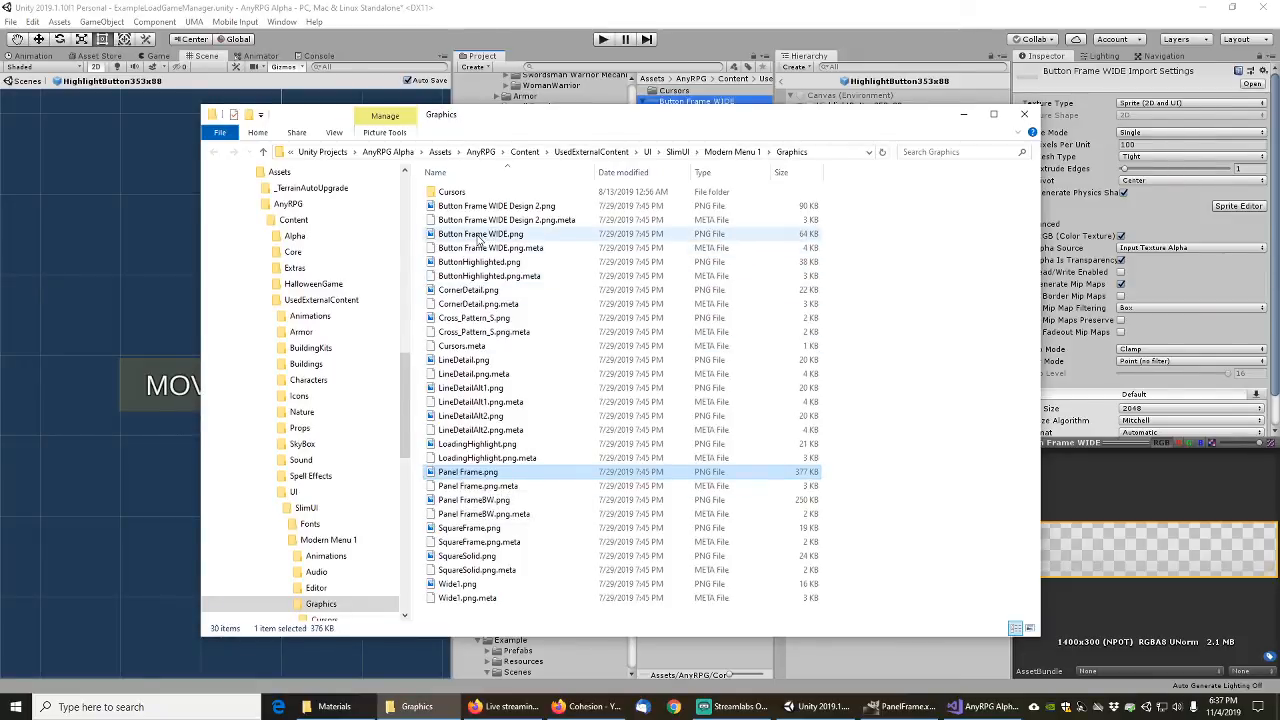
right_click(479, 237)
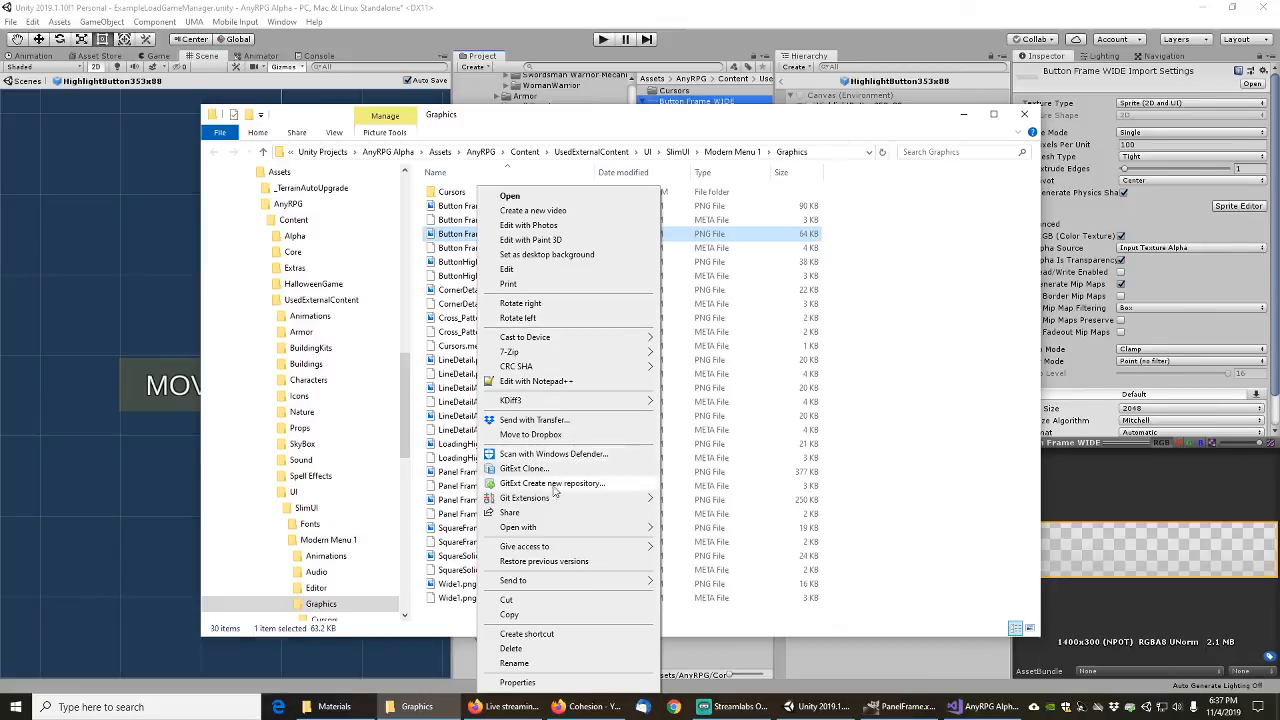
mouse_move(548, 530)
click(713, 530)
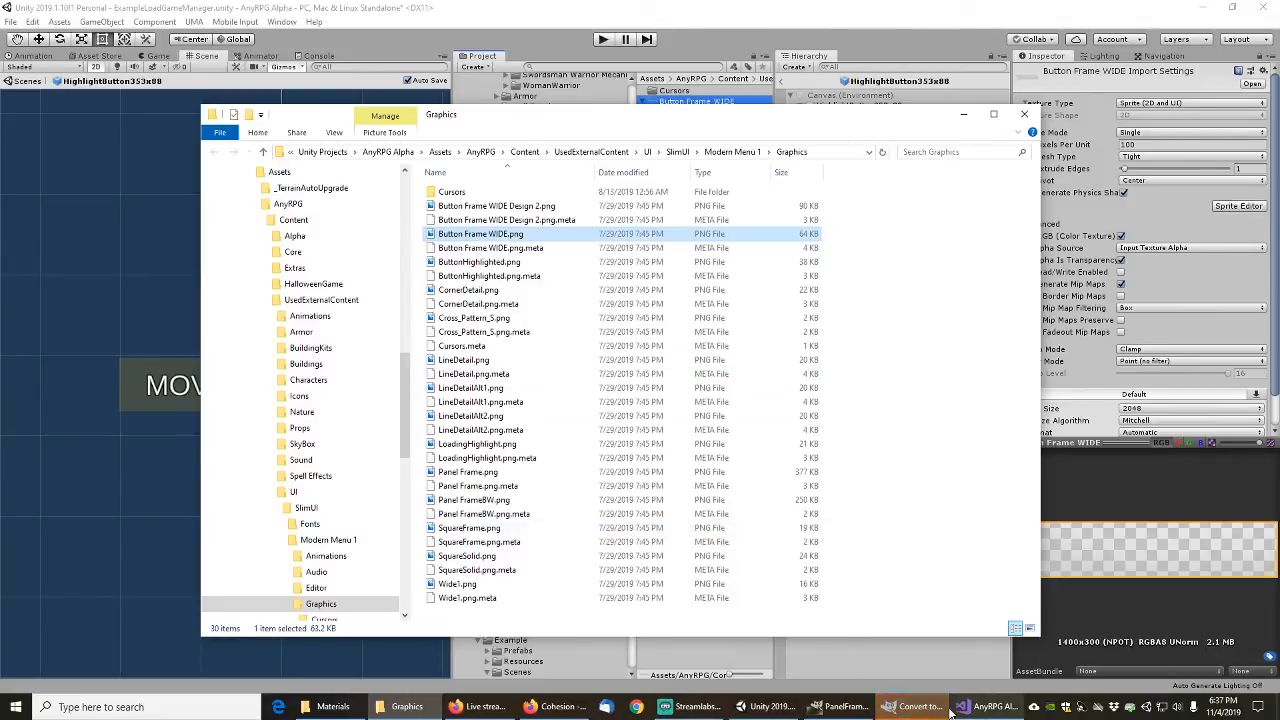
click(340, 281)
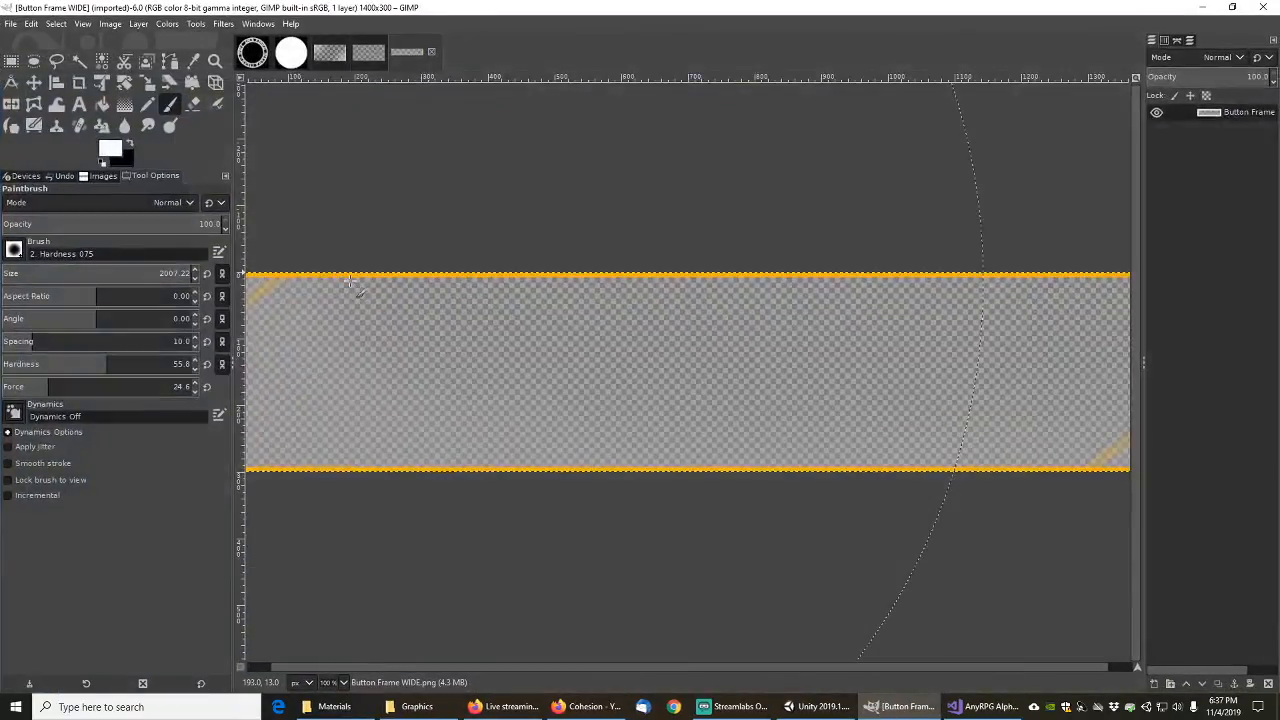
Step: Examine the orange border thickness and diagonal corner accent of the Button Frame WIDE image up close
middle_drag(343, 323, 494, 340)
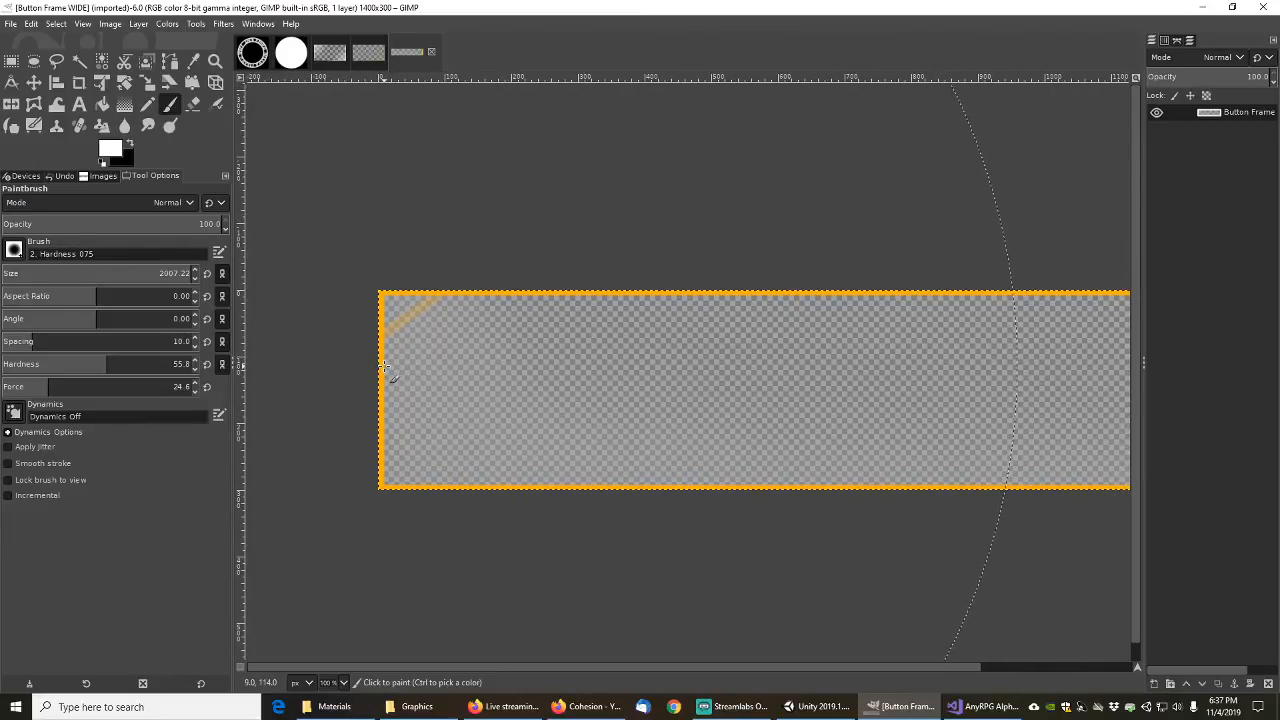
ctrl+scroll(389, 366, up, 5)
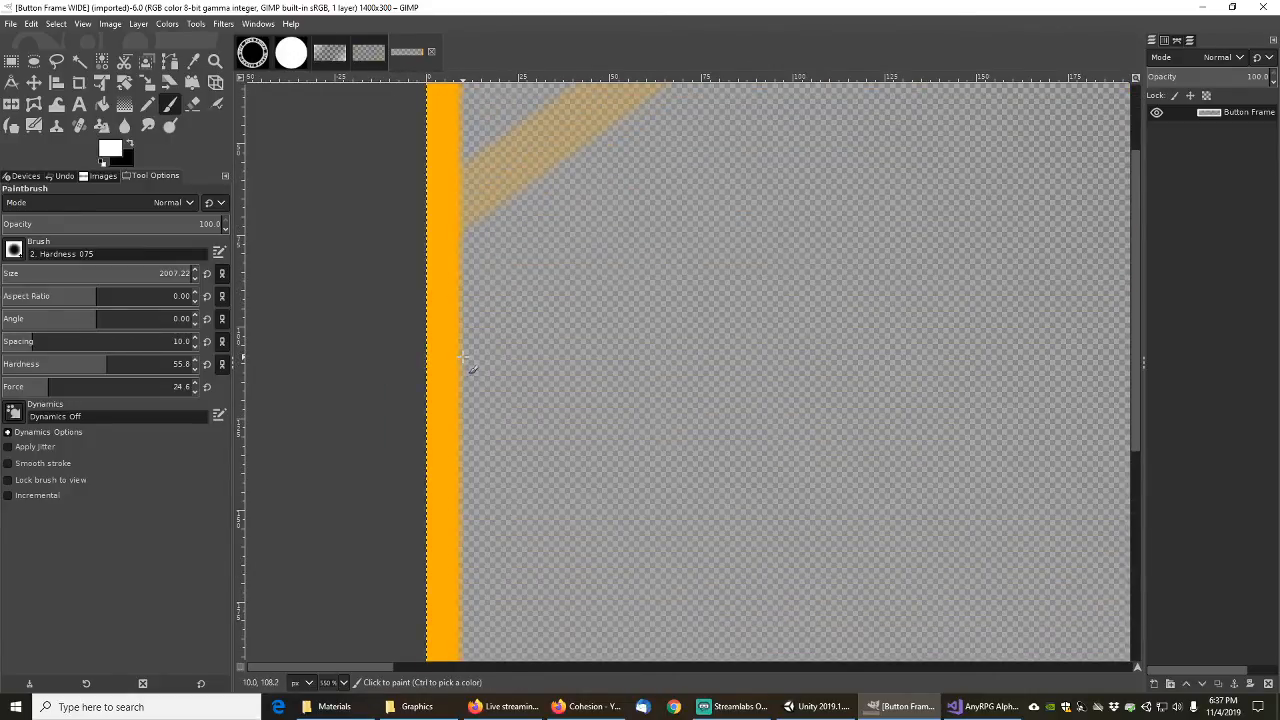
ctrl+scroll(520, 366, down, 5)
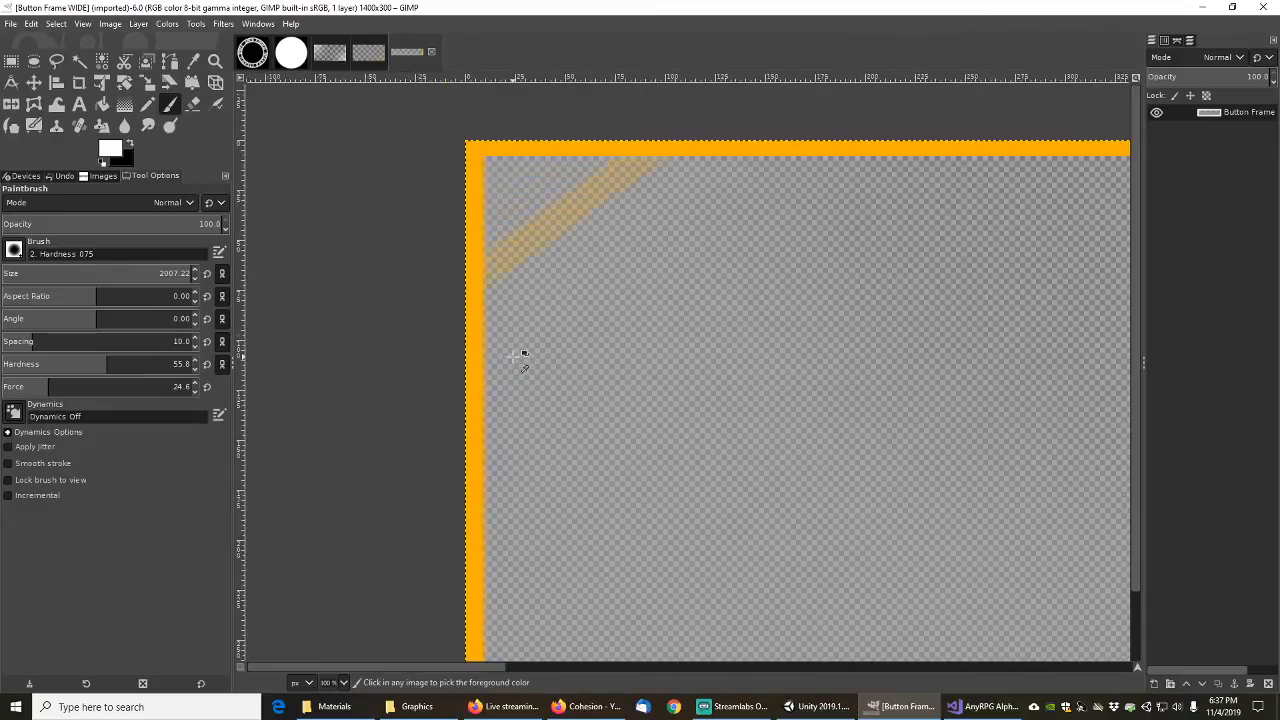
middle_drag(670, 380, 548, 413)
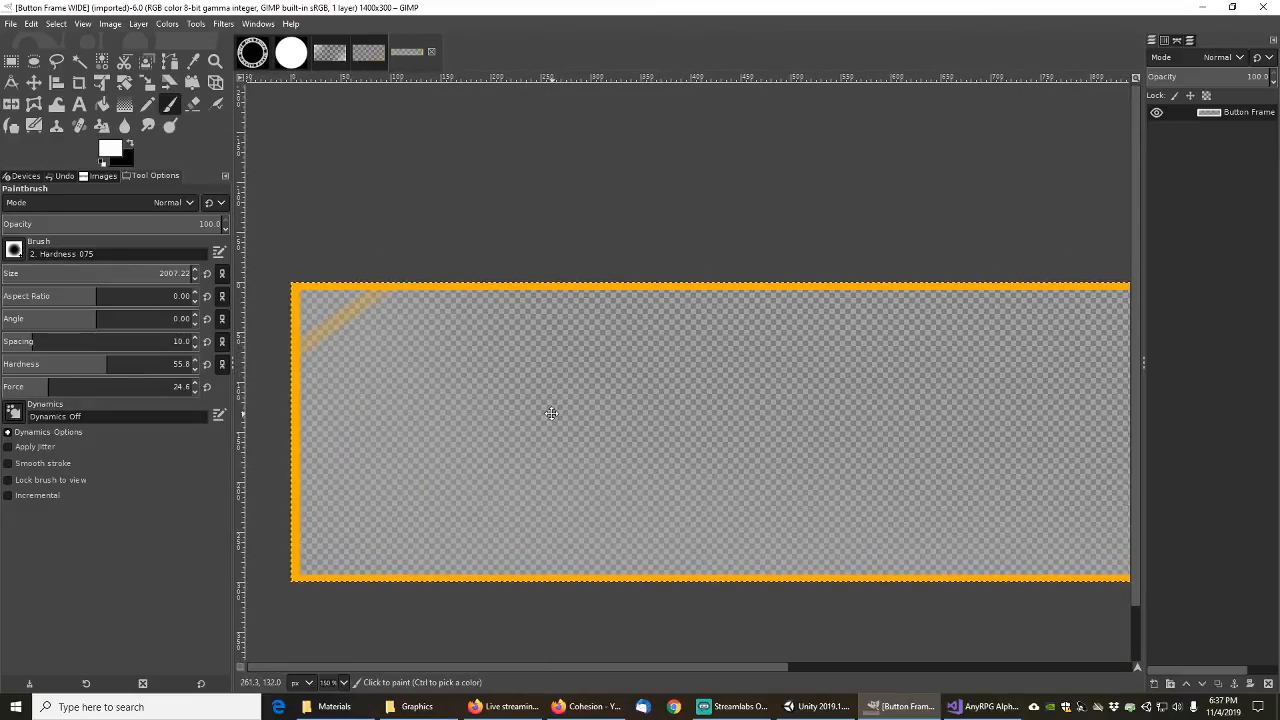
scroll(767, 395, down, 1)
ctrl+scroll(706, 354, down, 3)
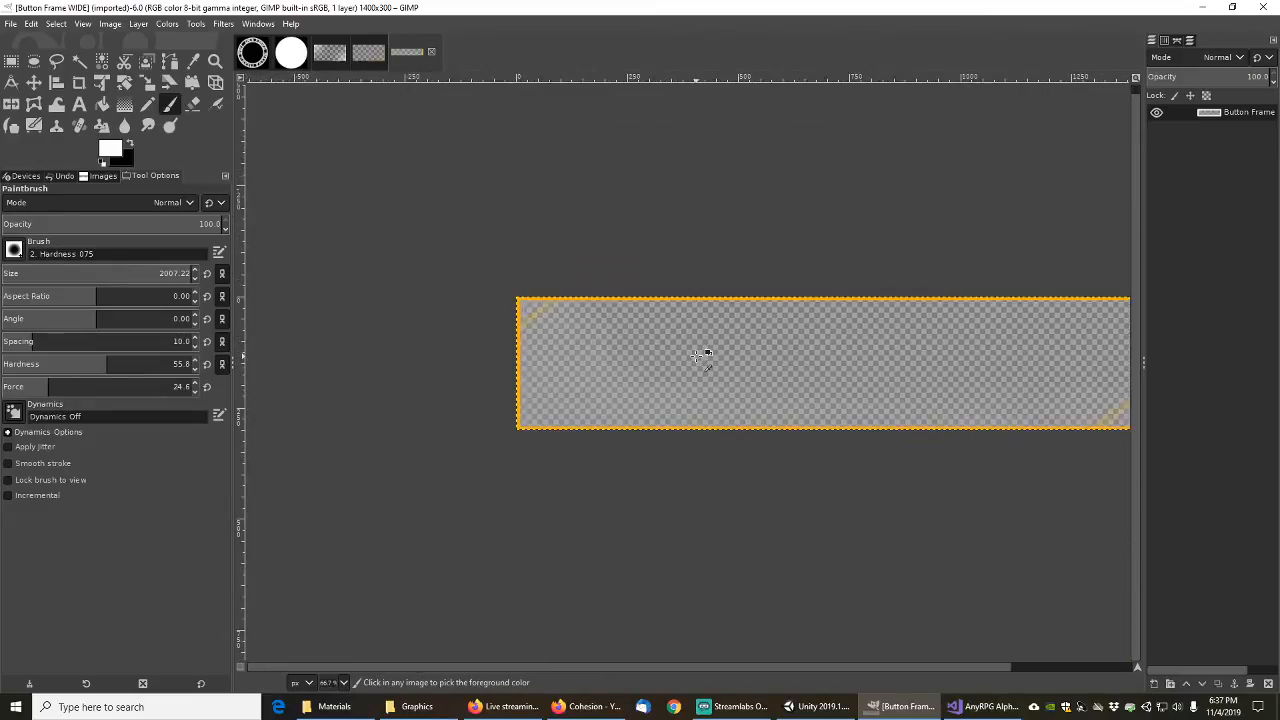
ctrl+scroll(731, 366, up, 2)
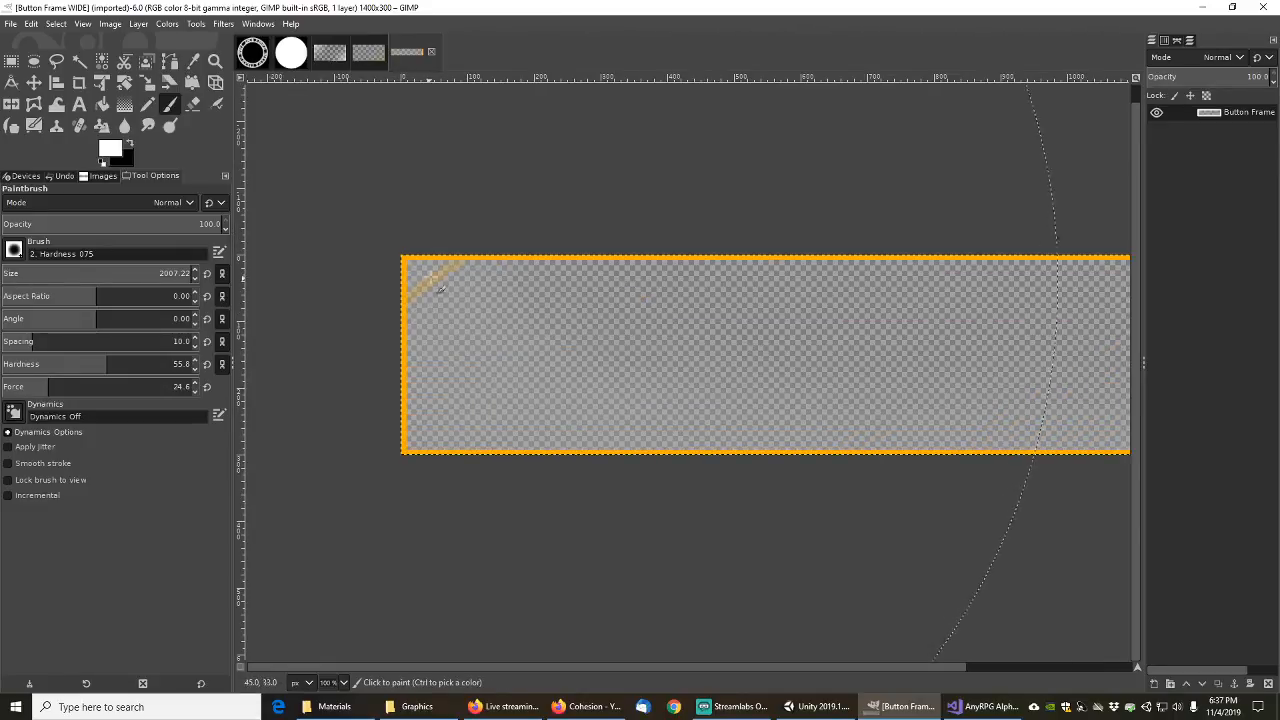
ctrl+scroll(452, 297, up, 4)
ctrl+scroll(440, 316, down, 3)
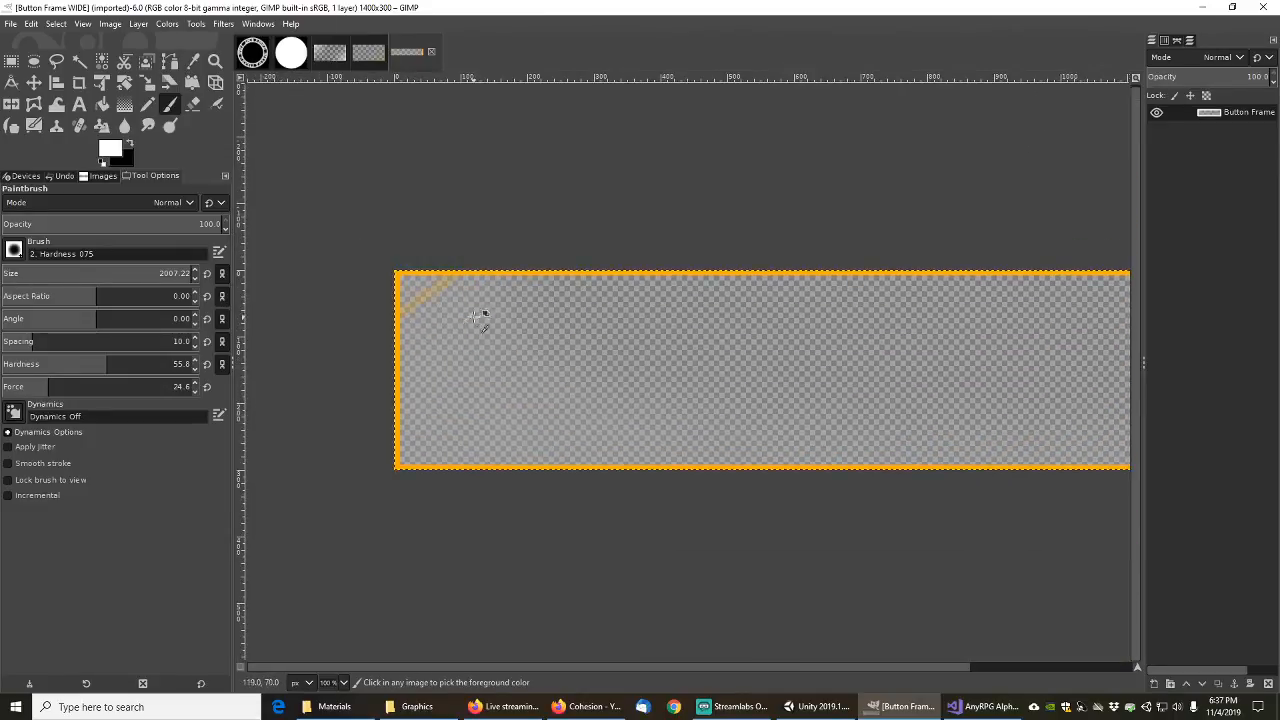
ctrl+scroll(455, 324, up, 2)
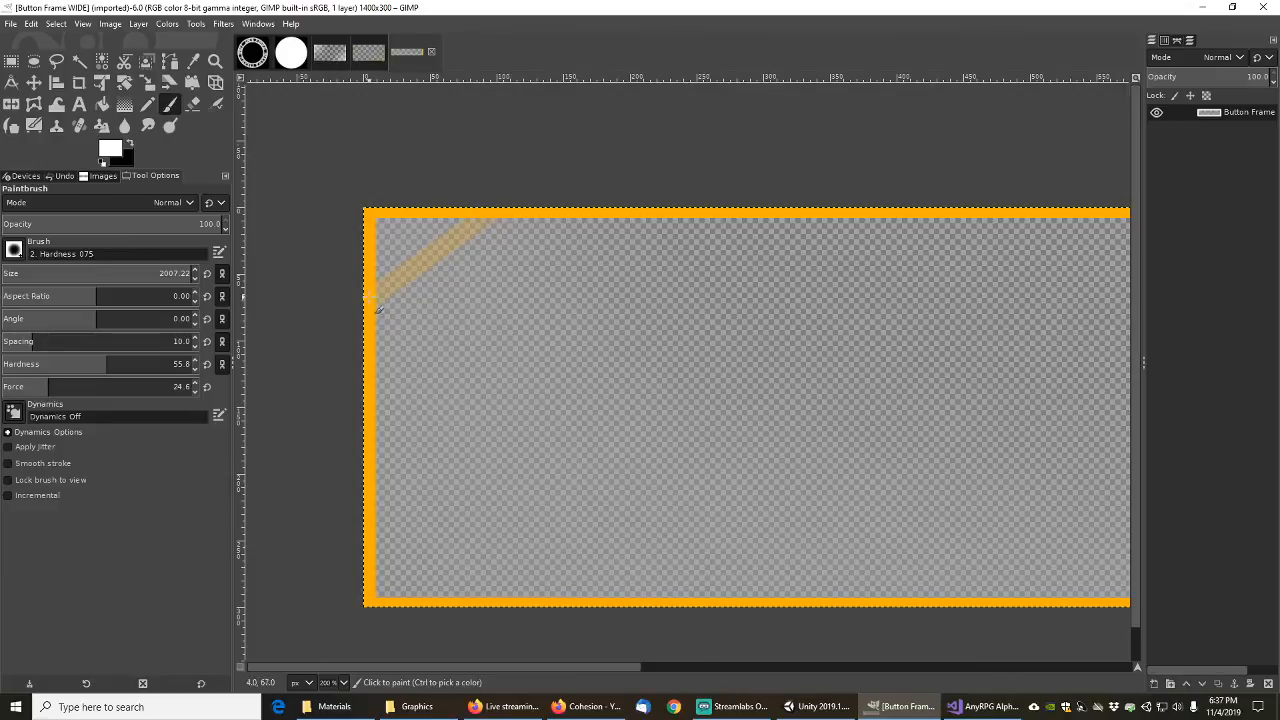
ctrl+scroll(550, 325, down, 2)
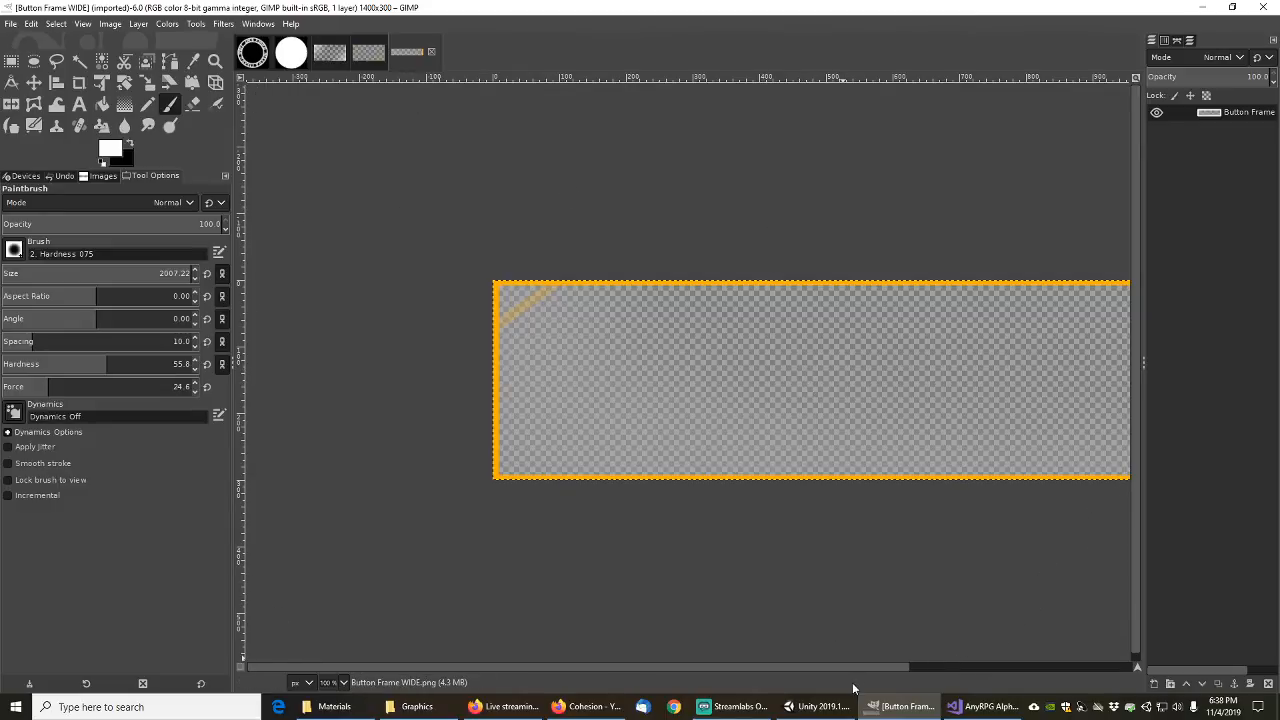
Step: Check the button sprite in Unity, return to GIMP, and create a new 1400 × 300 px image
click(818, 707)
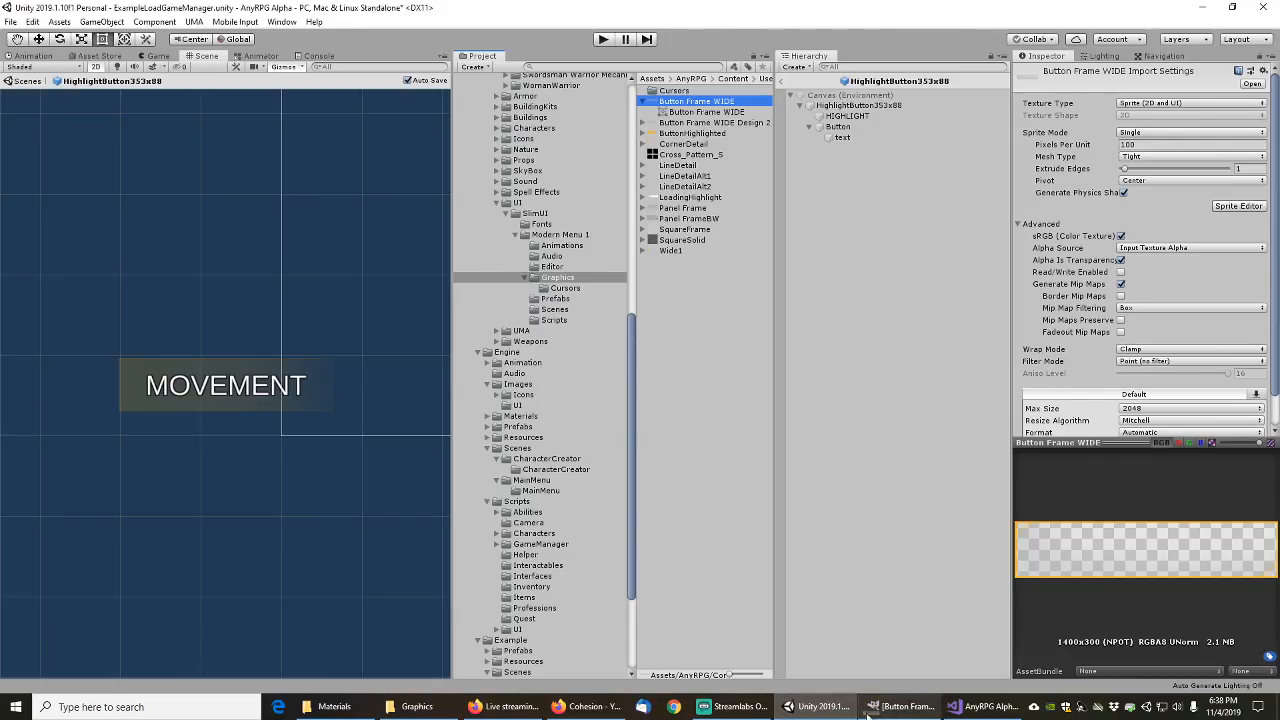
click(903, 707)
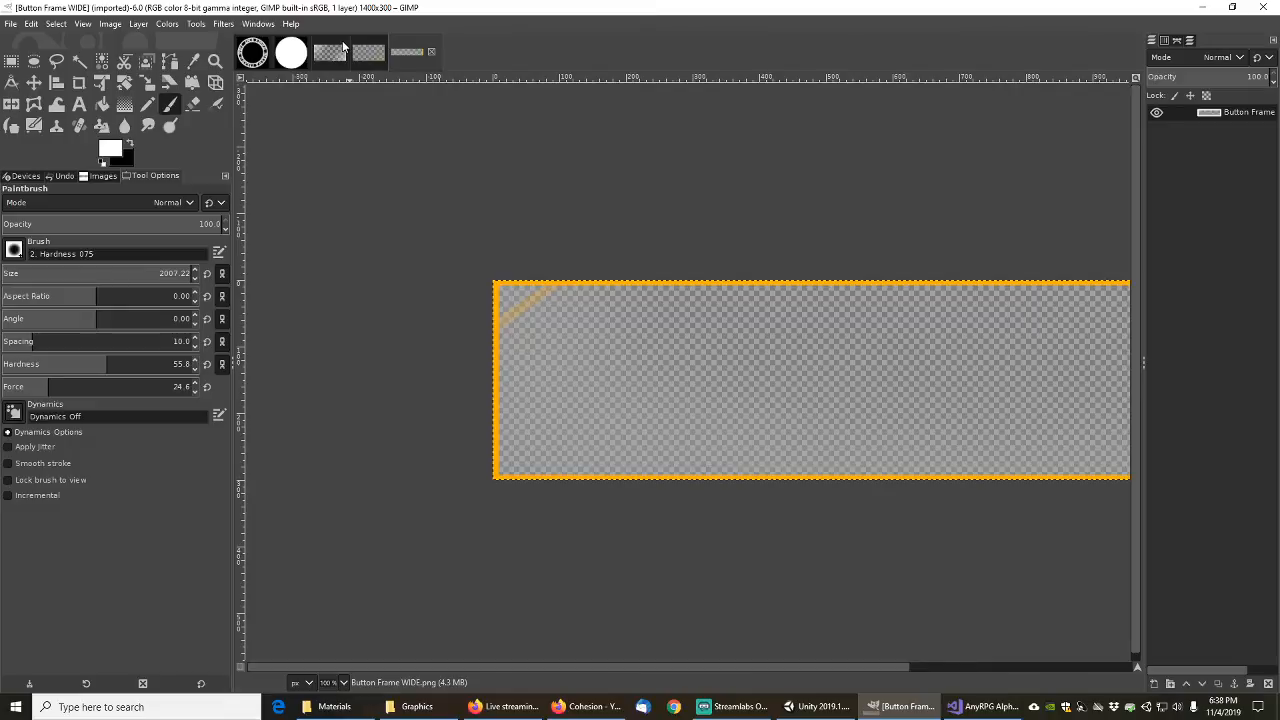
click(12, 28)
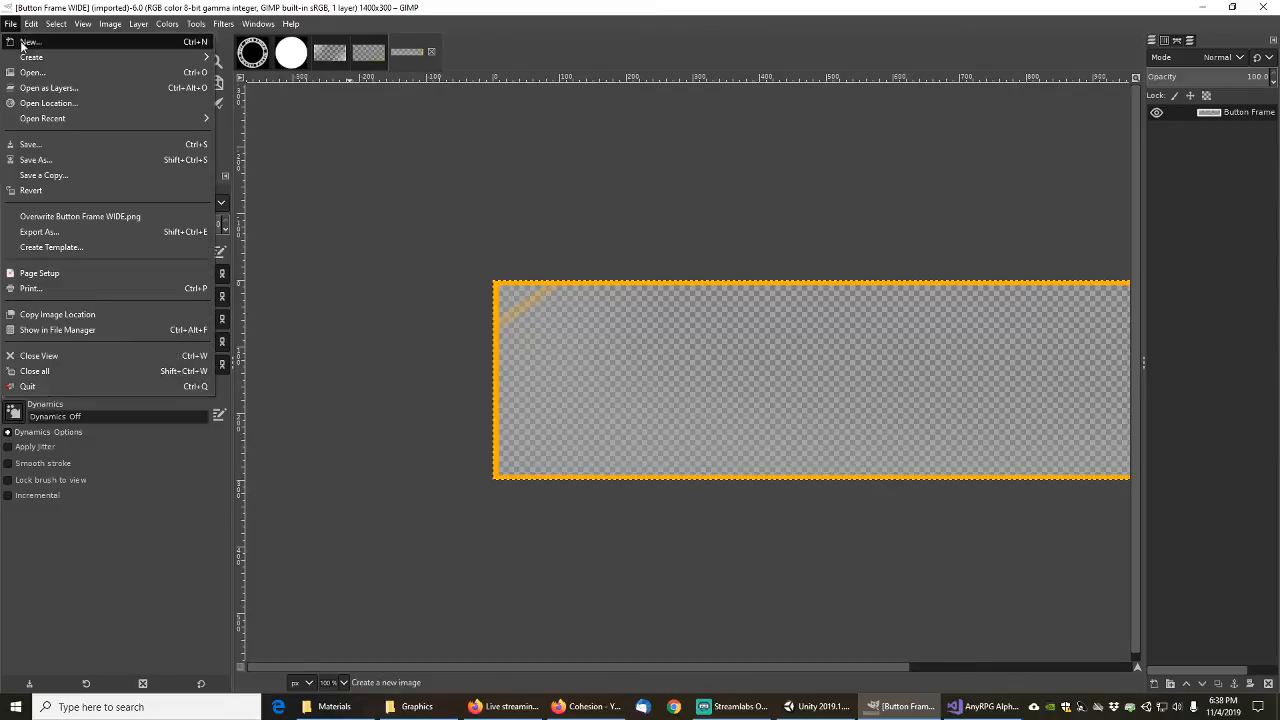
click(25, 41)
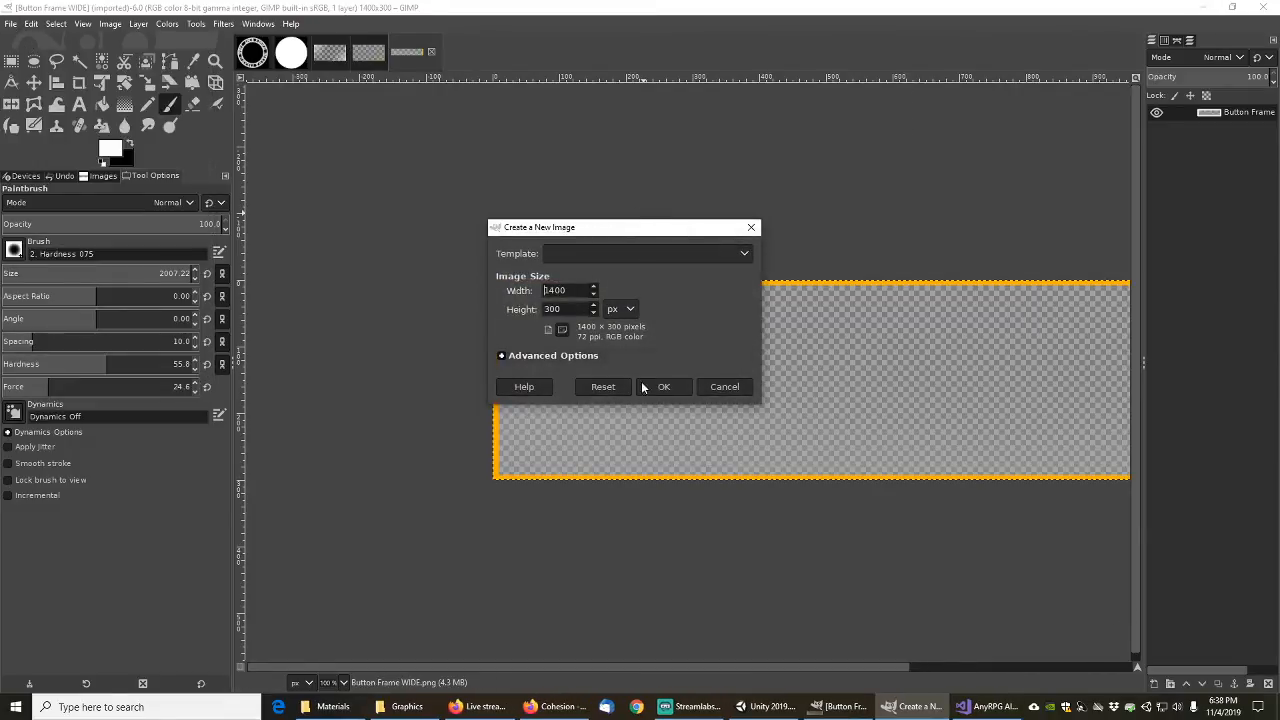
click(665, 388)
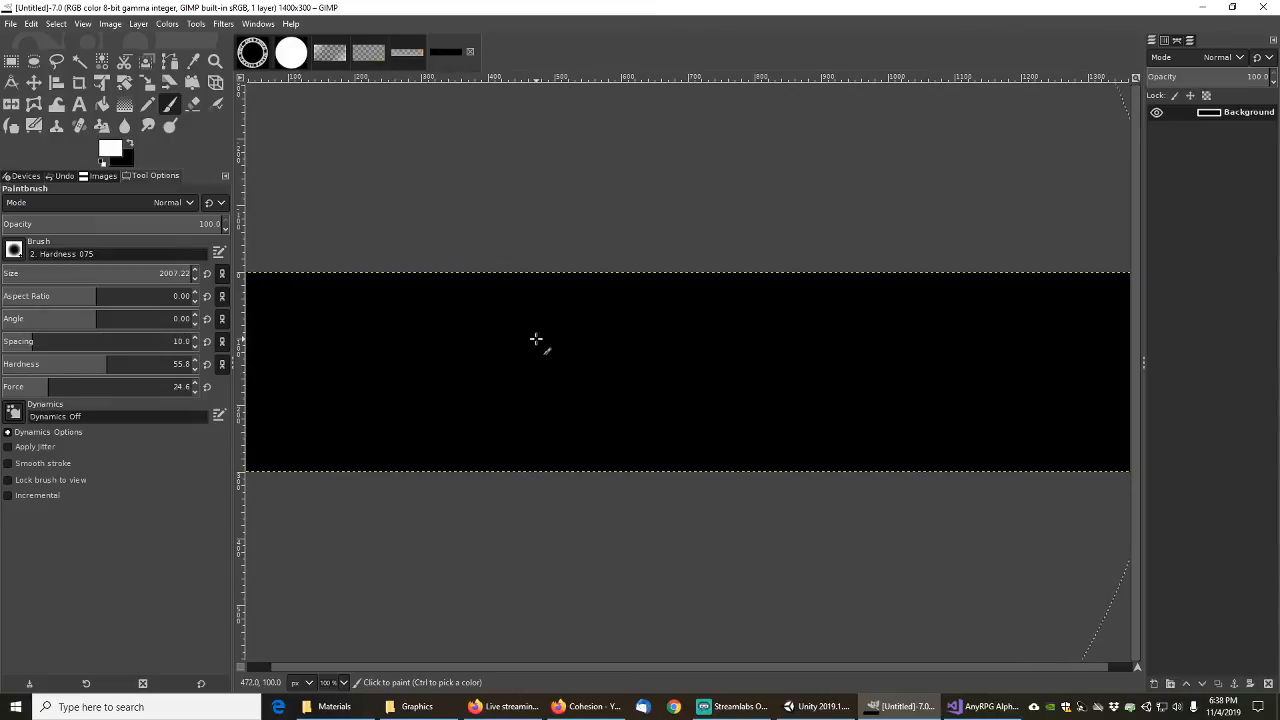
ctrl+scroll(536, 340, down, 3)
ctrl+scroll(530, 340, up, 2)
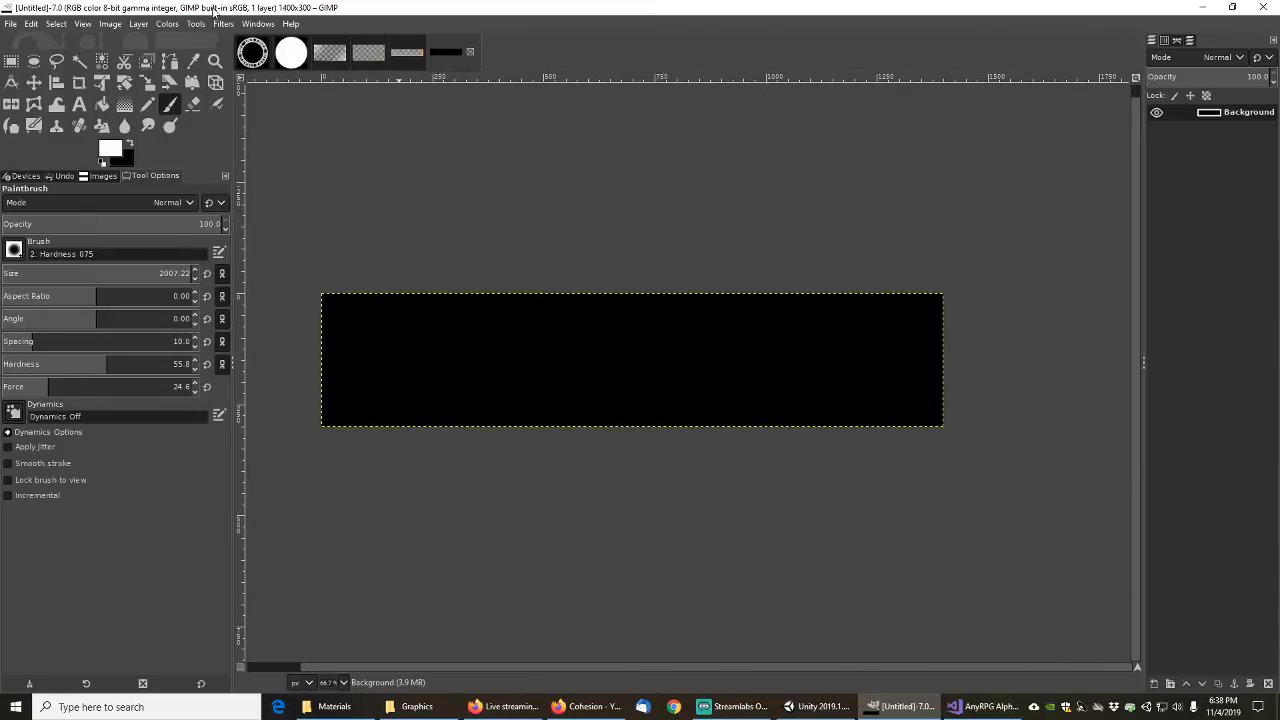
click(110, 24)
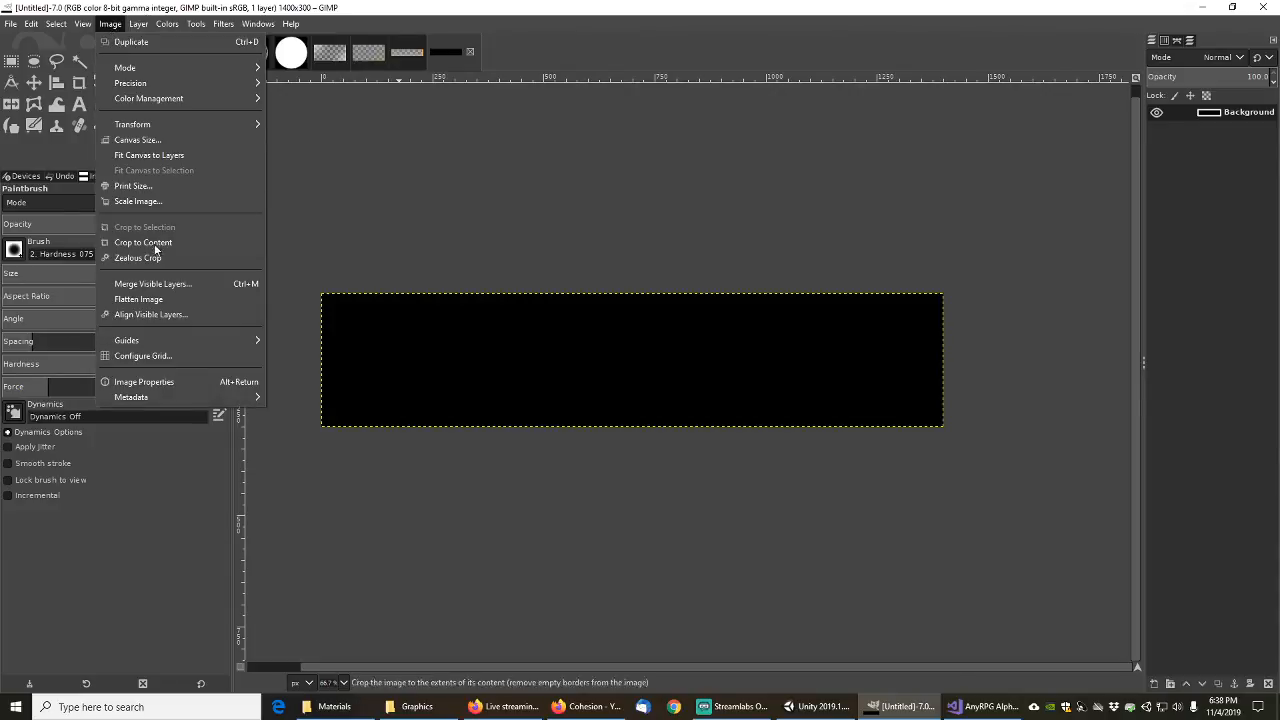
mouse_move(190, 344)
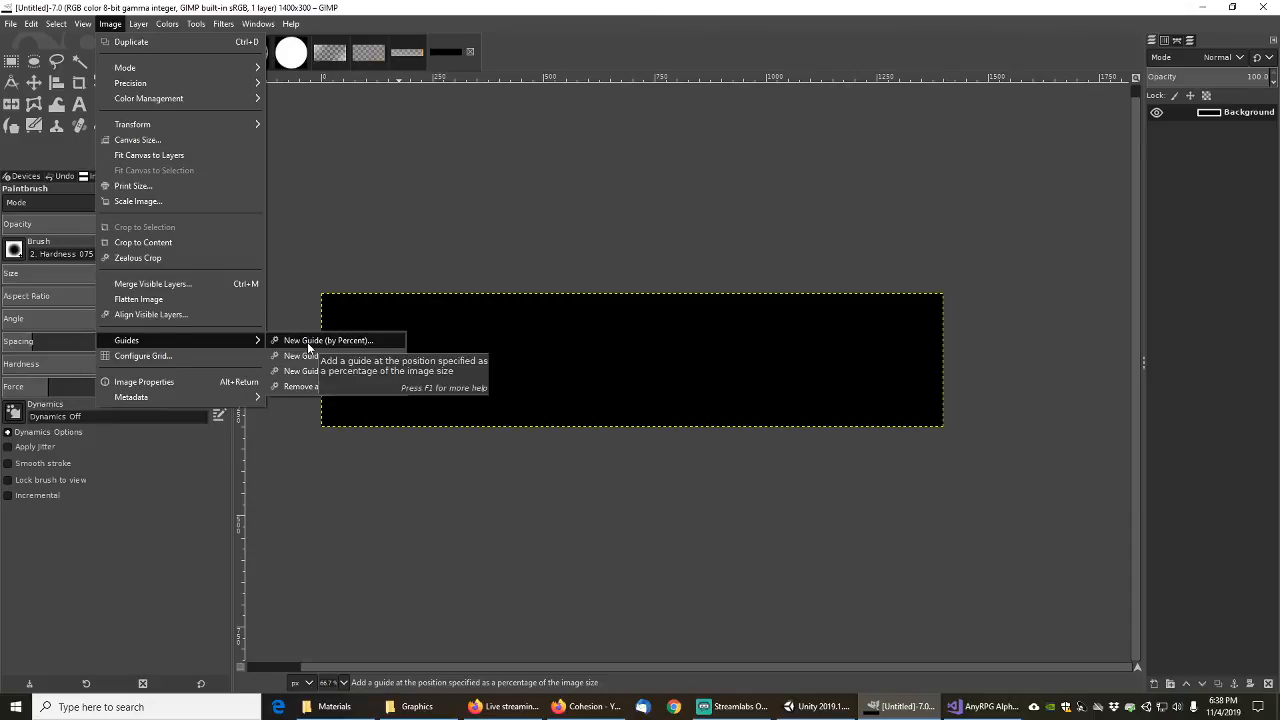
click(629, 6)
Step: Try to select an inset rectangle about 1377 × 282 px freehand, just inside the black image's edges, with Rectangle Select
click(13, 62)
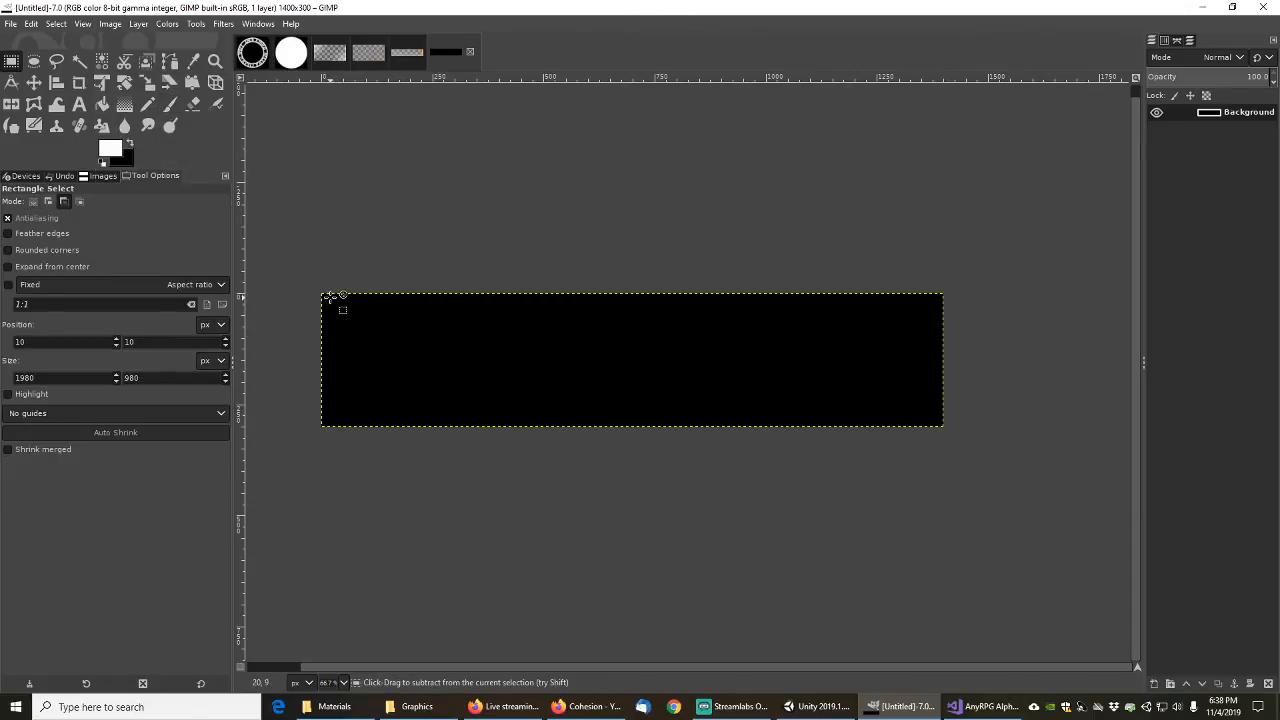
ctrl+click(336, 305)
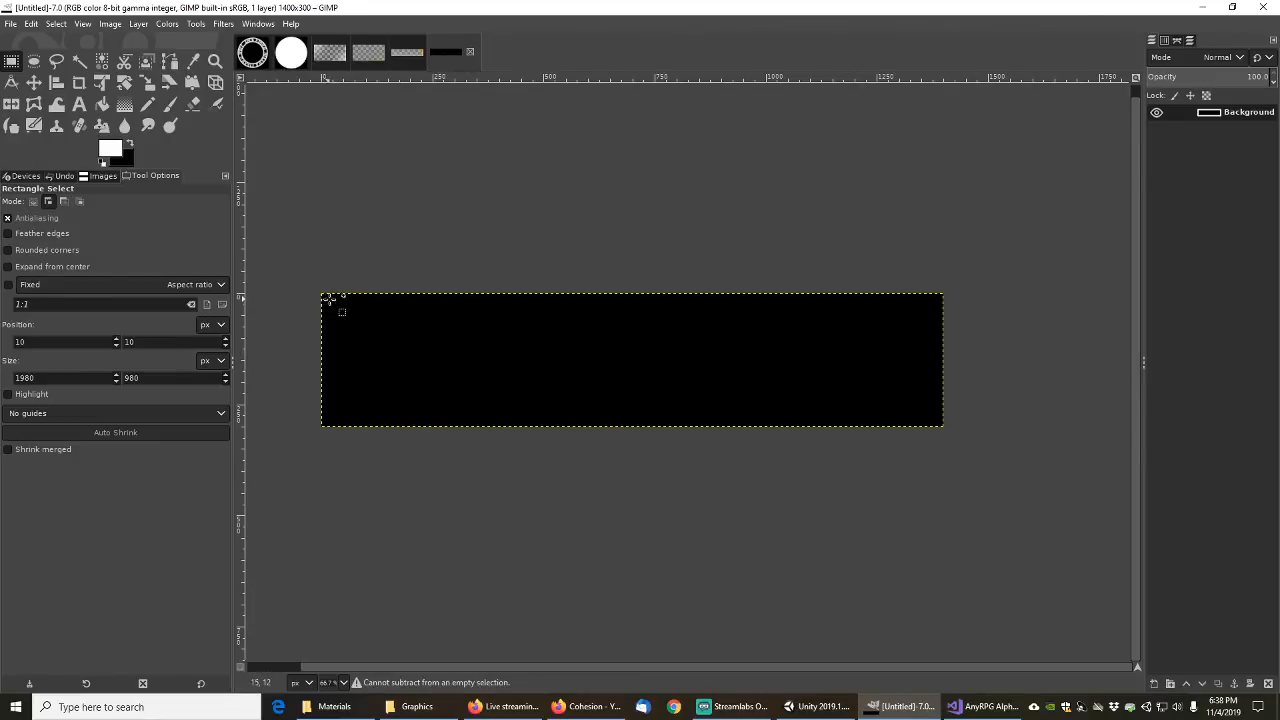
scroll(324, 300, up, 1)
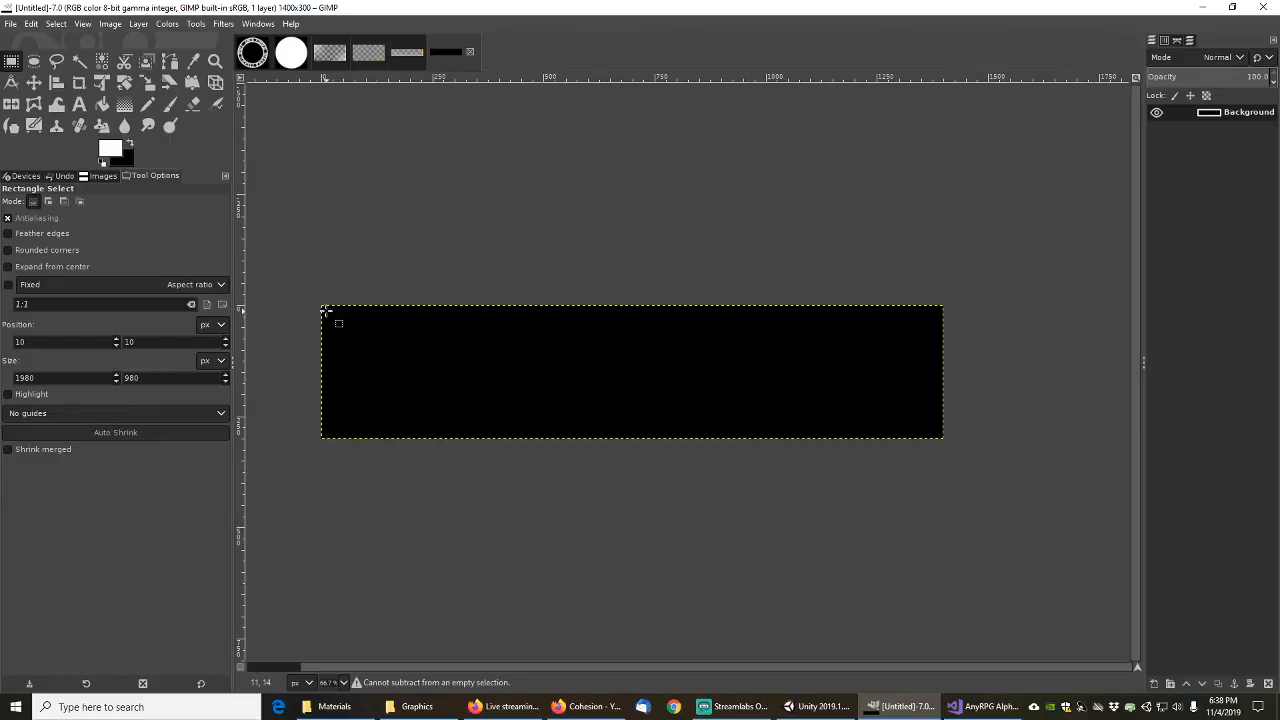
drag(326, 310, 939, 437)
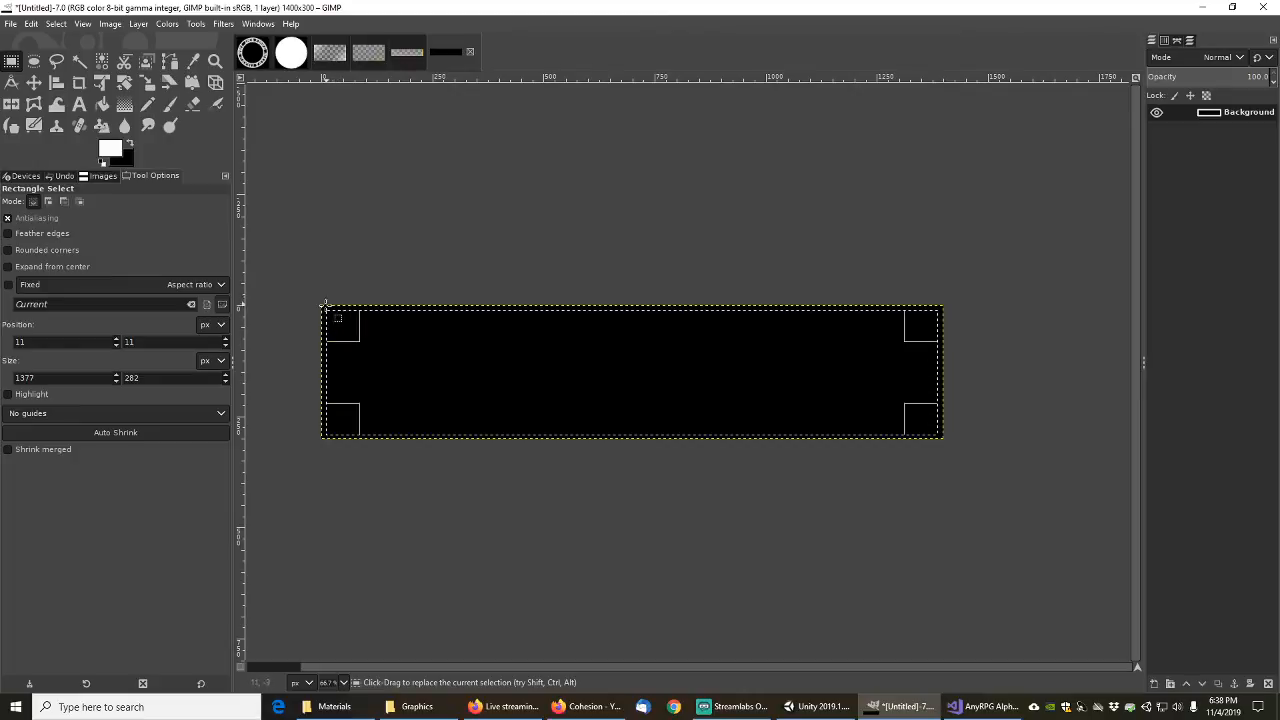
click(312, 289)
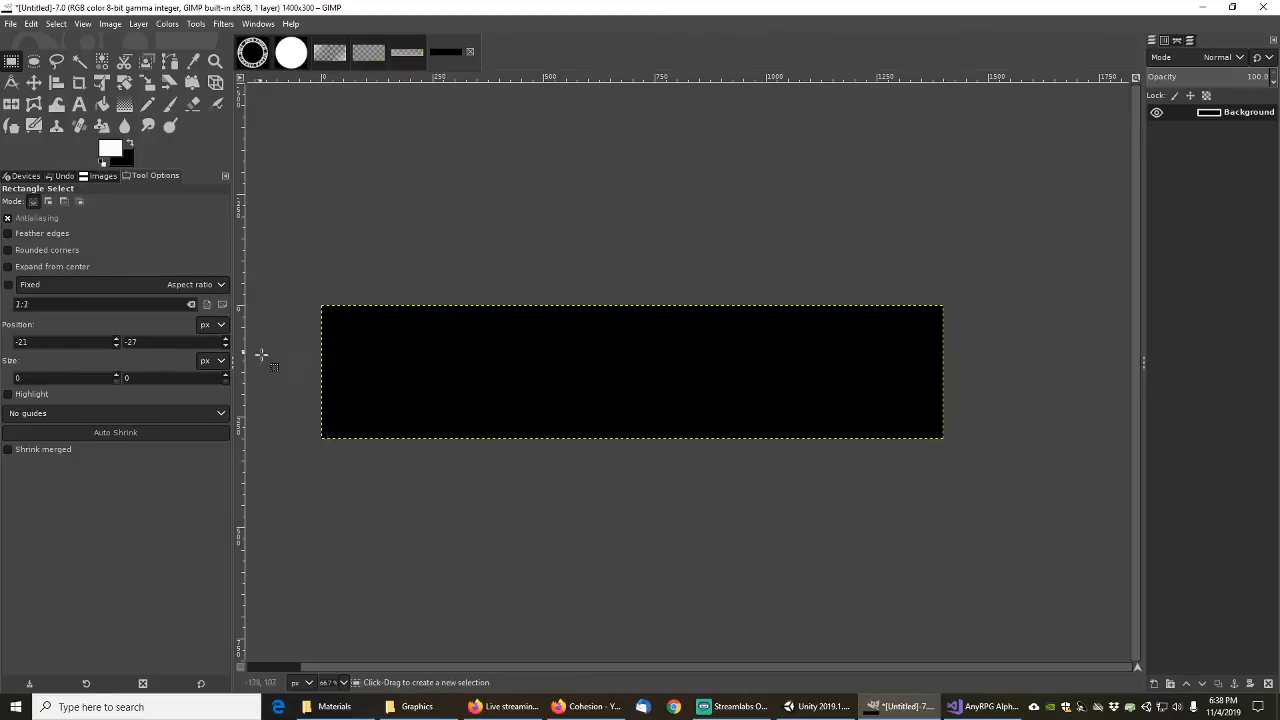
Step: Try Golden sections composition guides on a small rectangle selection near the image's upper-left corner, undo the selection, and restore No guides
click(219, 413)
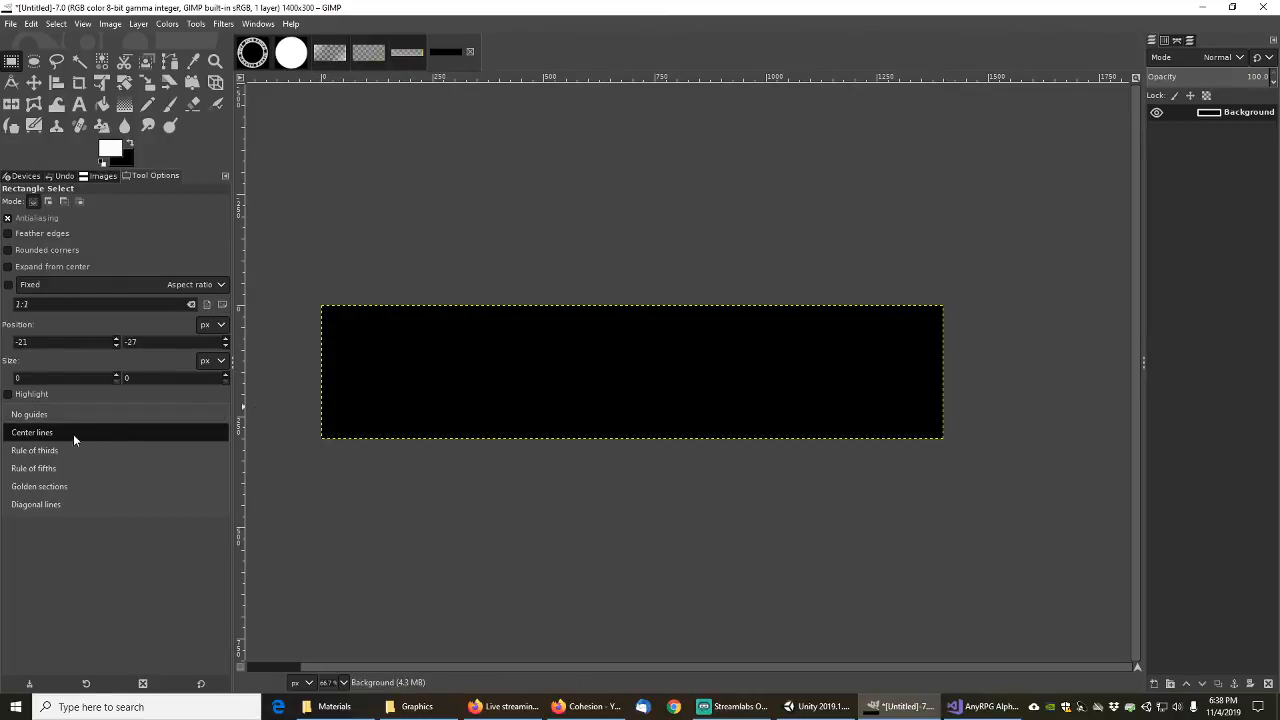
click(72, 492)
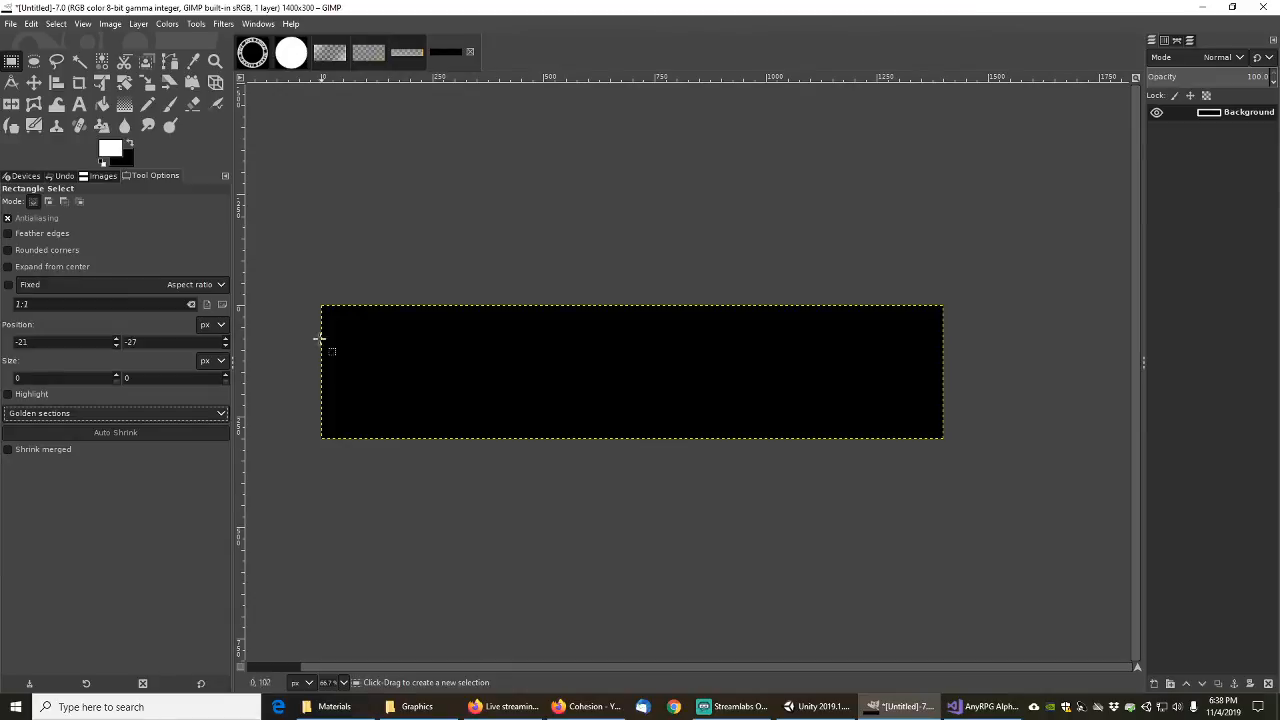
drag(327, 309, 361, 363)
key(ctrl+z)
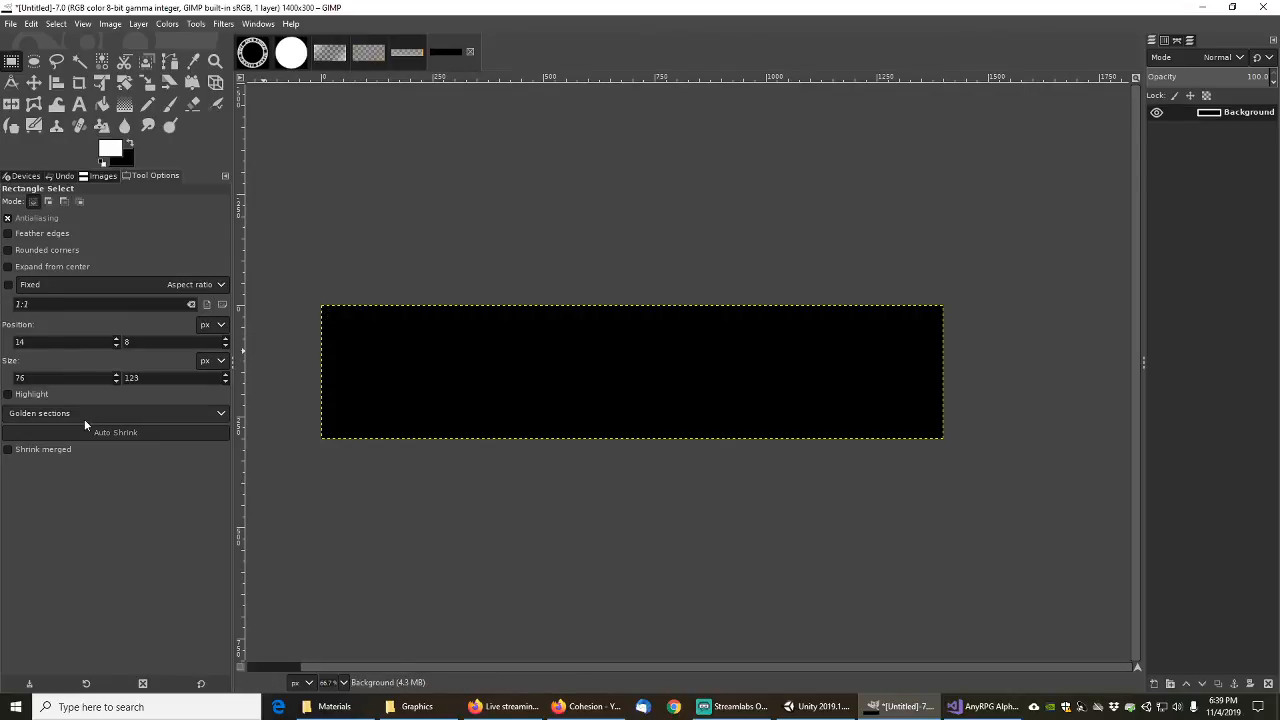
click(224, 415)
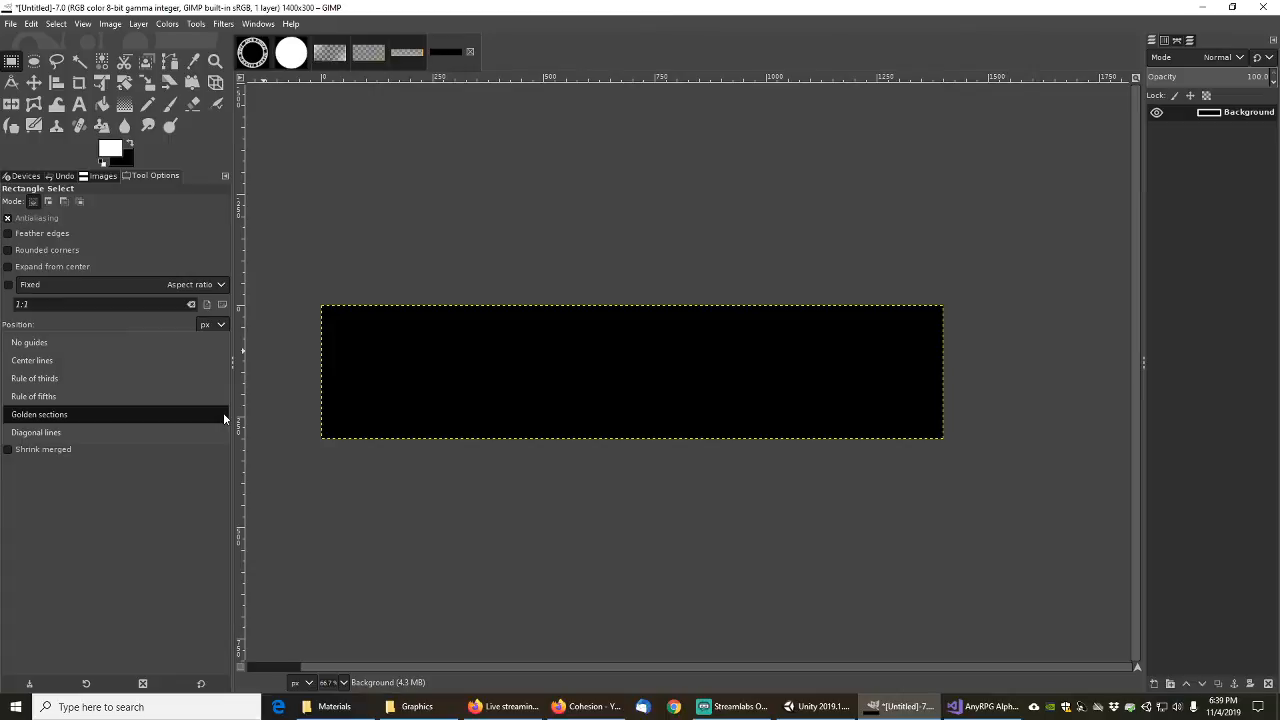
click(61, 345)
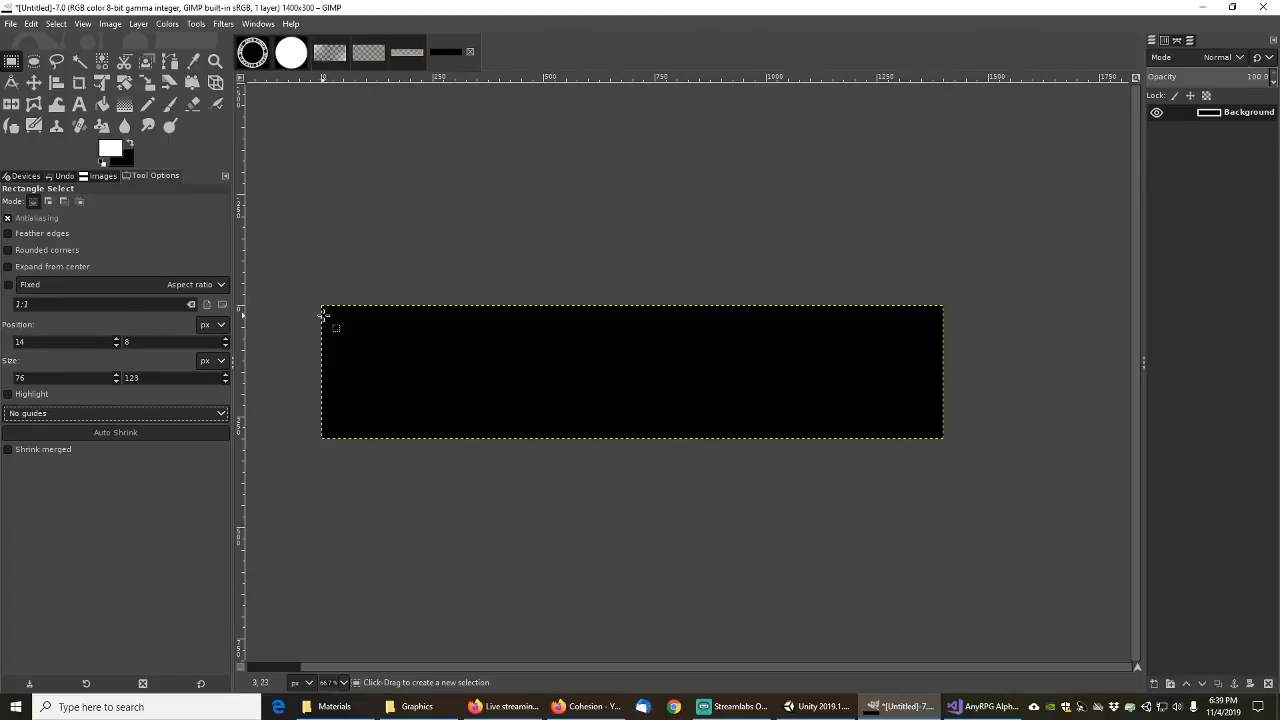
click(338, 292)
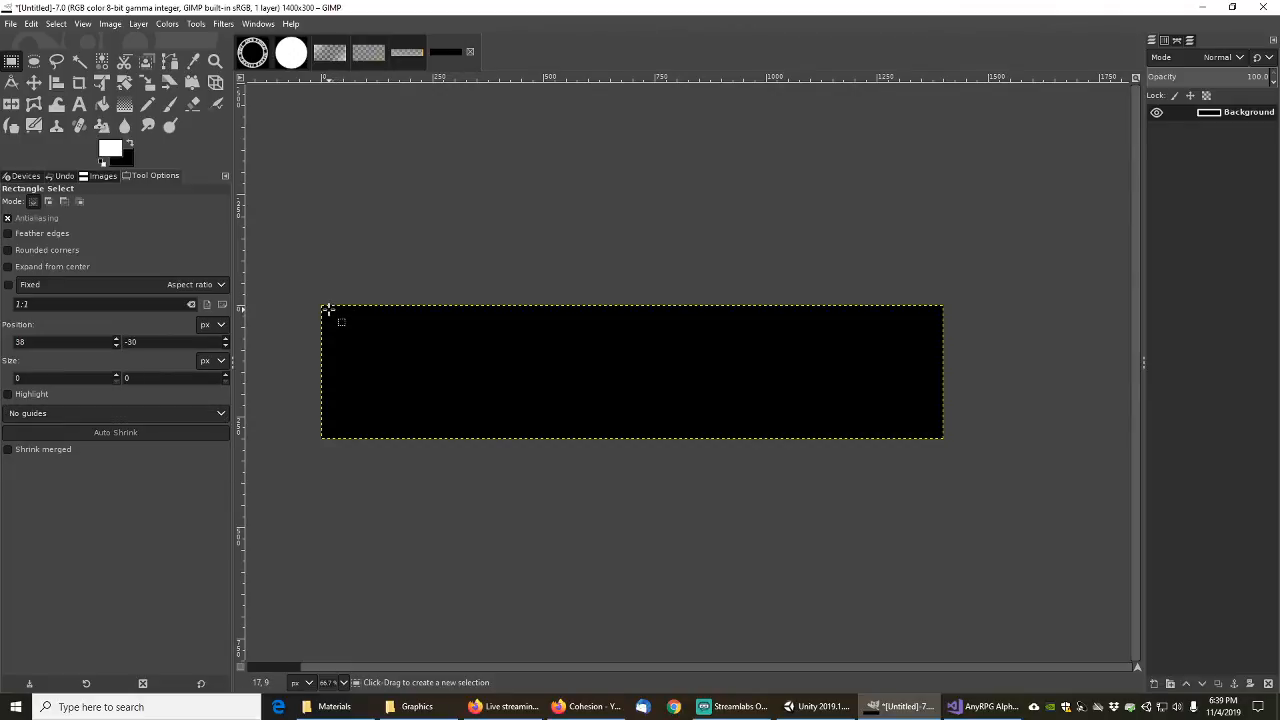
click(325, 311)
ctrl+scroll(325, 311, up, 2)
ctrl+scroll(322, 304, down, 1)
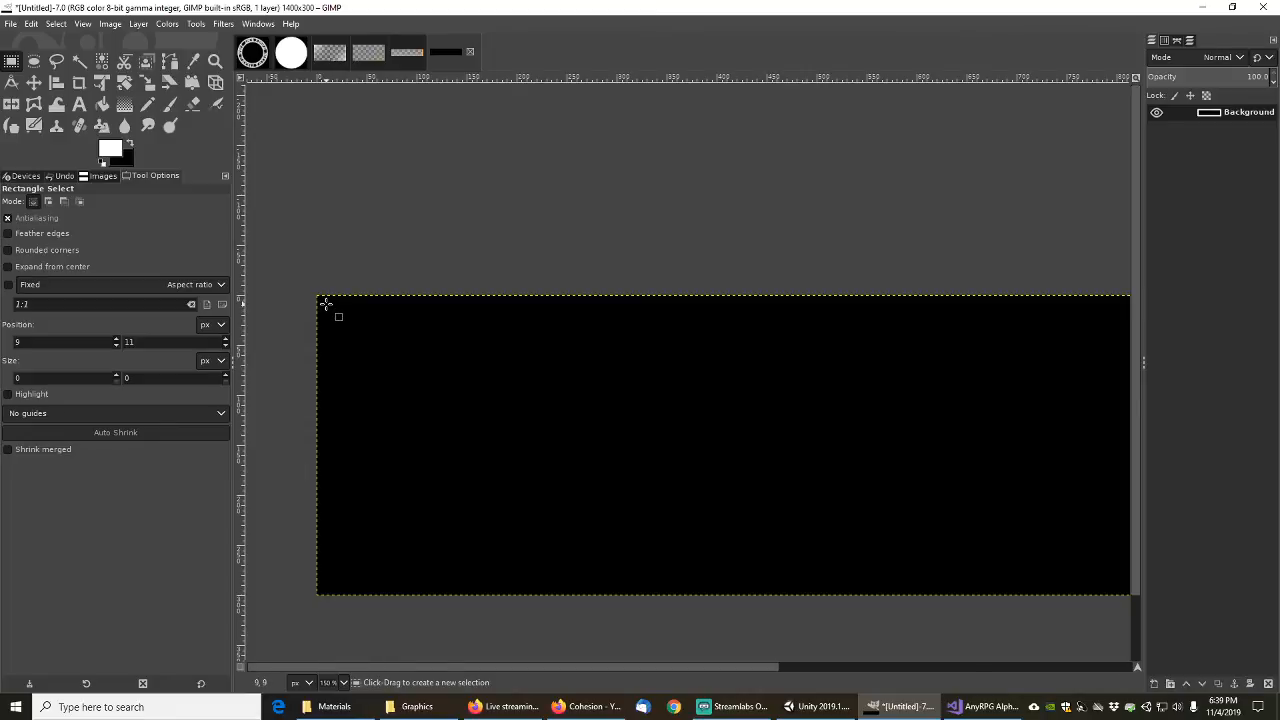
ctrl+scroll(362, 348, down, 2)
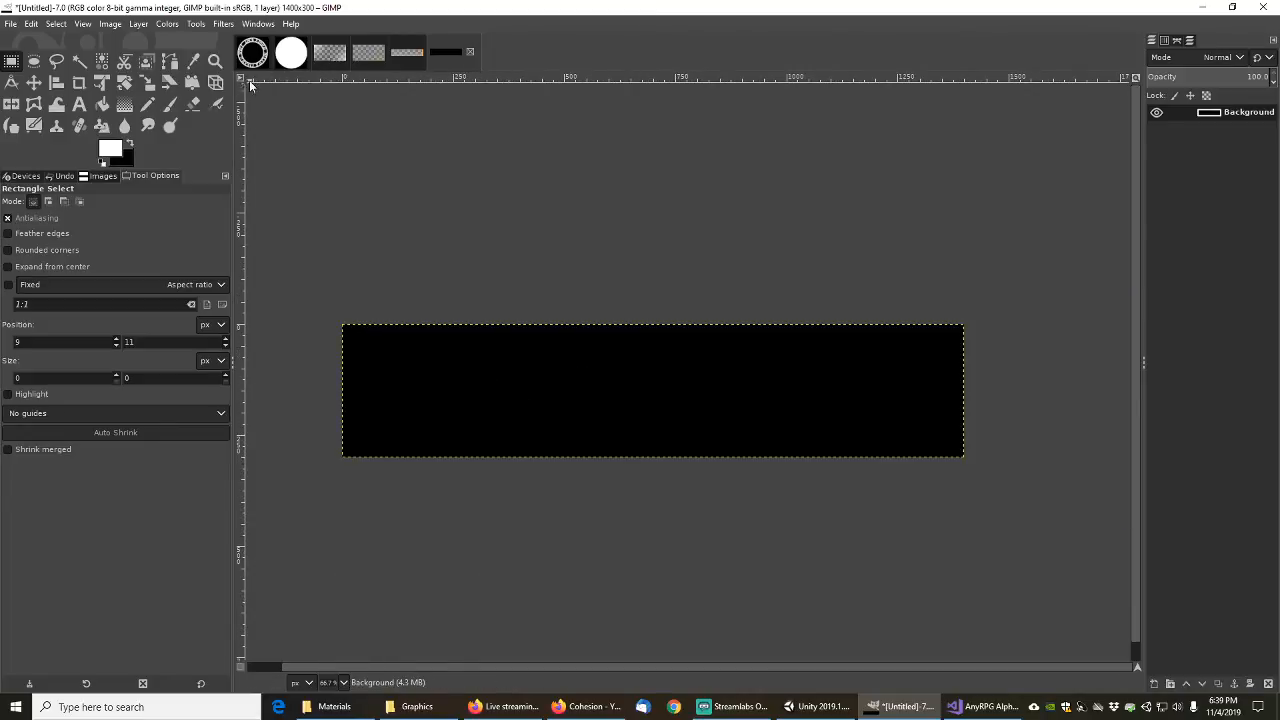
Step: Add a horizontal guide at position 290 px in the image
click(86, 25)
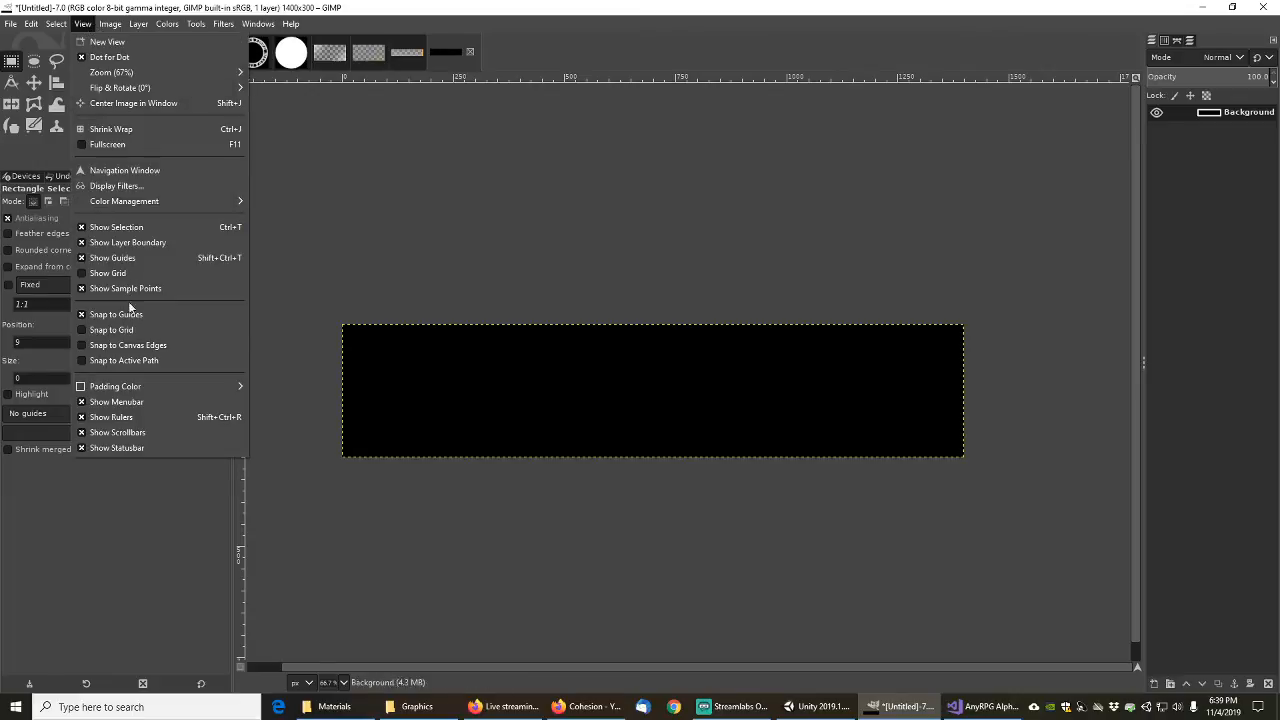
mouse_move(111, 25)
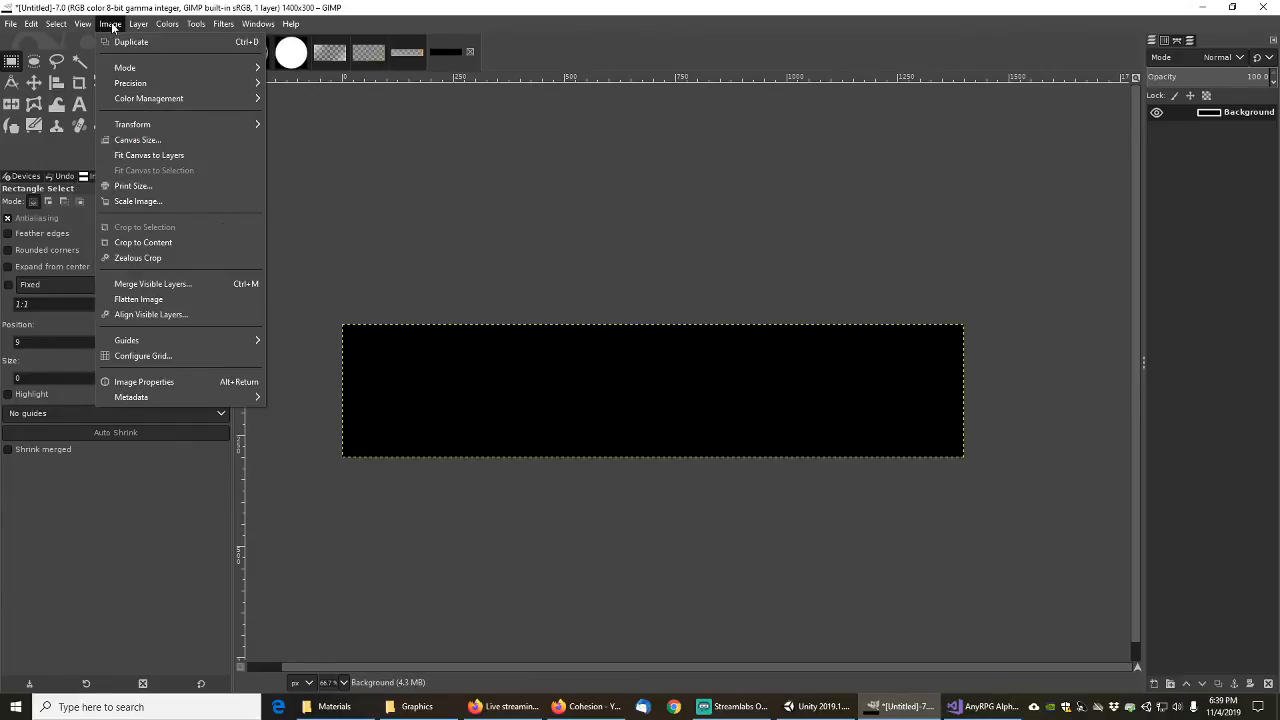
mouse_move(230, 340)
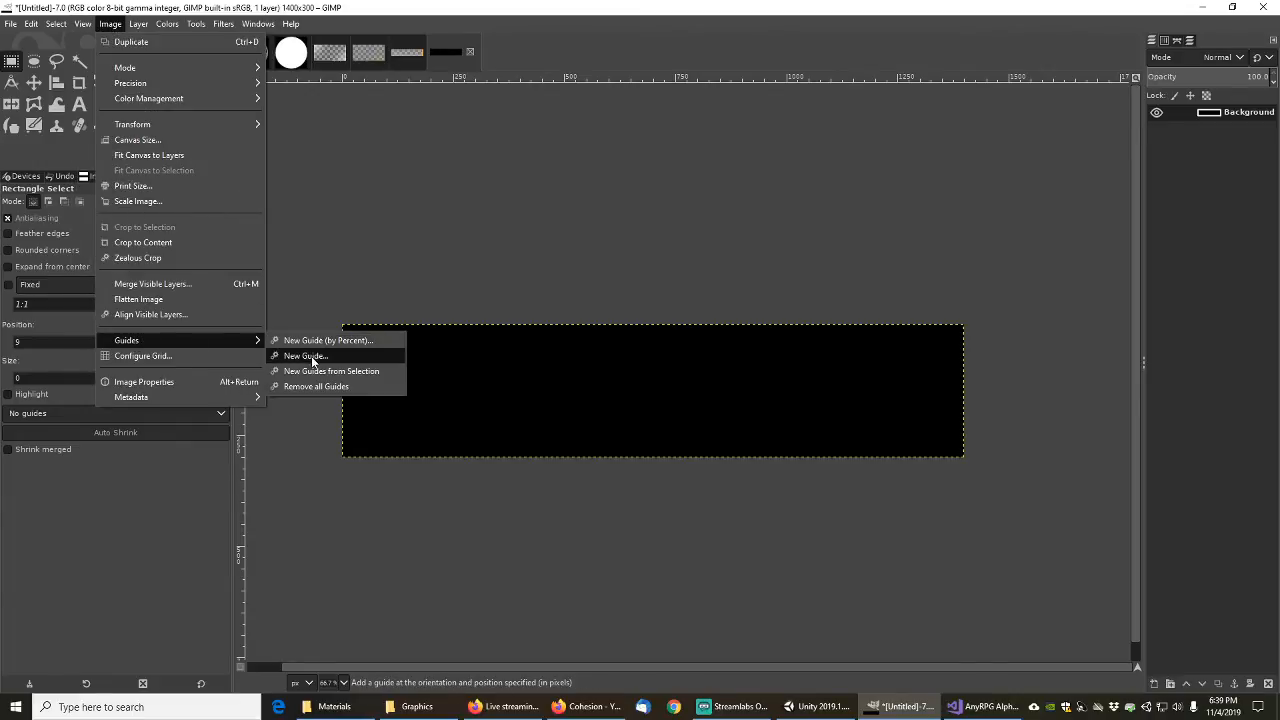
click(307, 356)
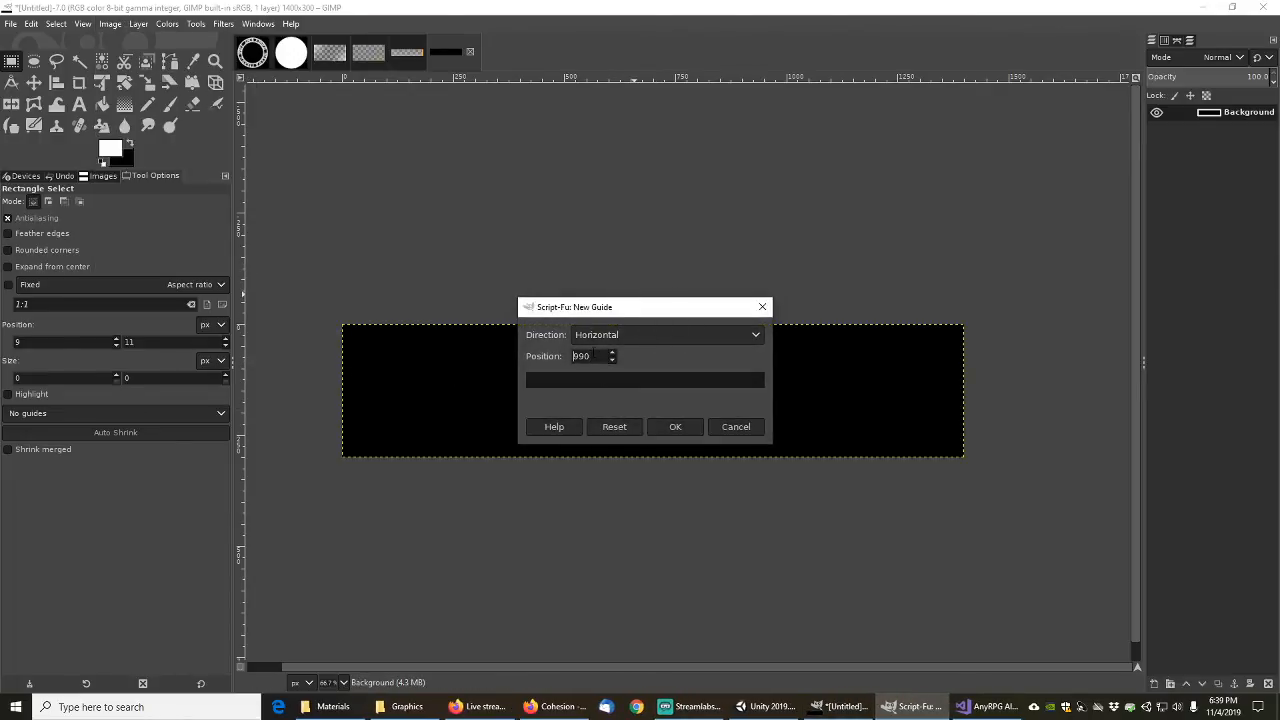
click(676, 427)
Step: Add a second horizontal guide at position 10 px, near the image's upper edge
click(110, 23)
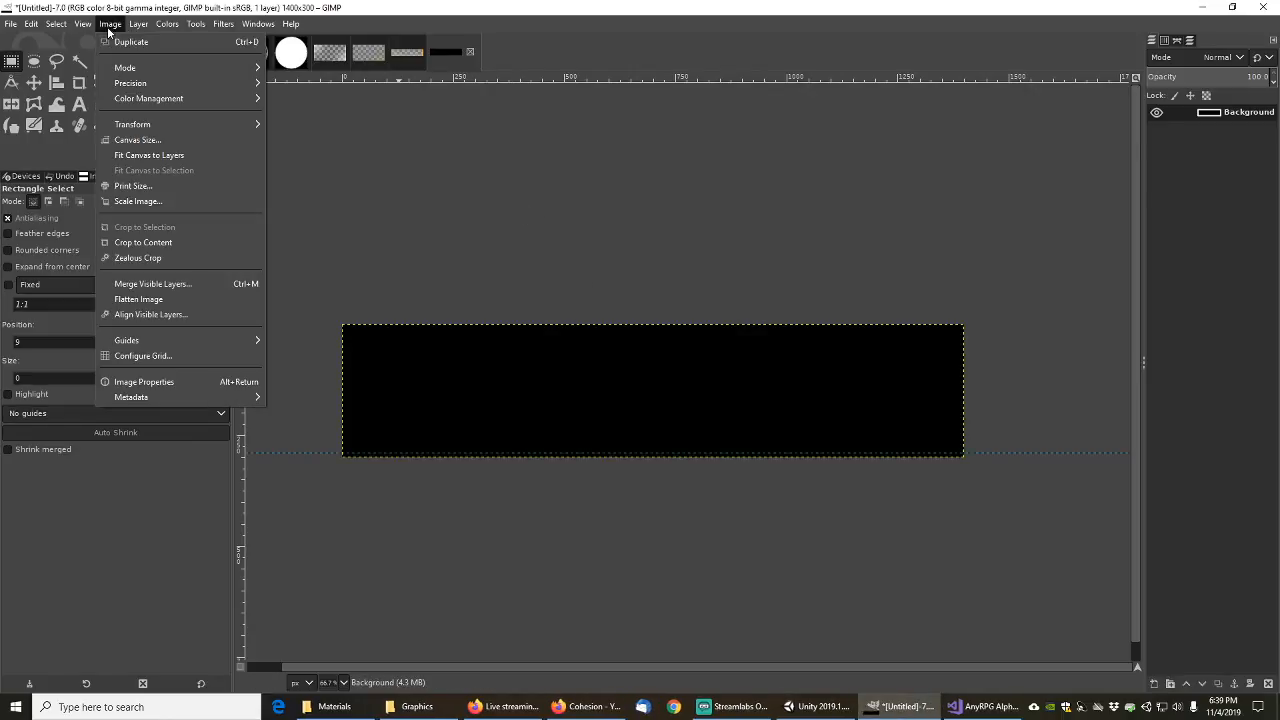
mouse_move(200, 340)
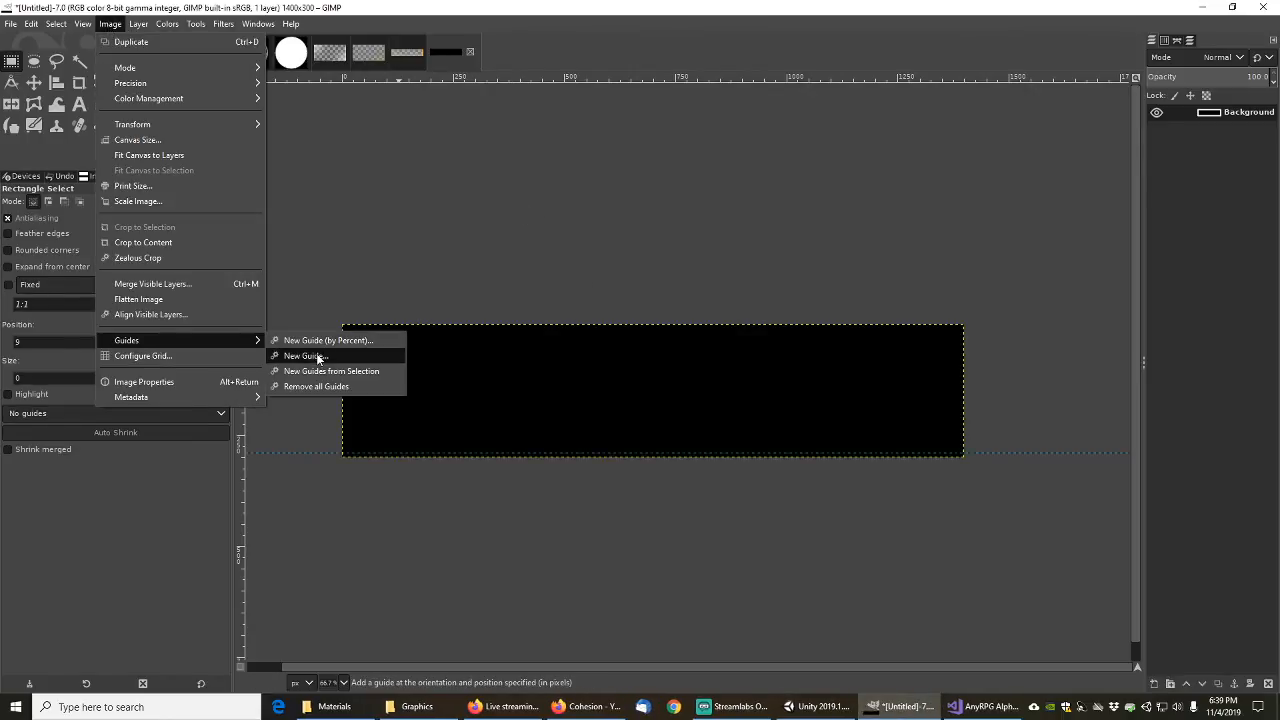
click(312, 356)
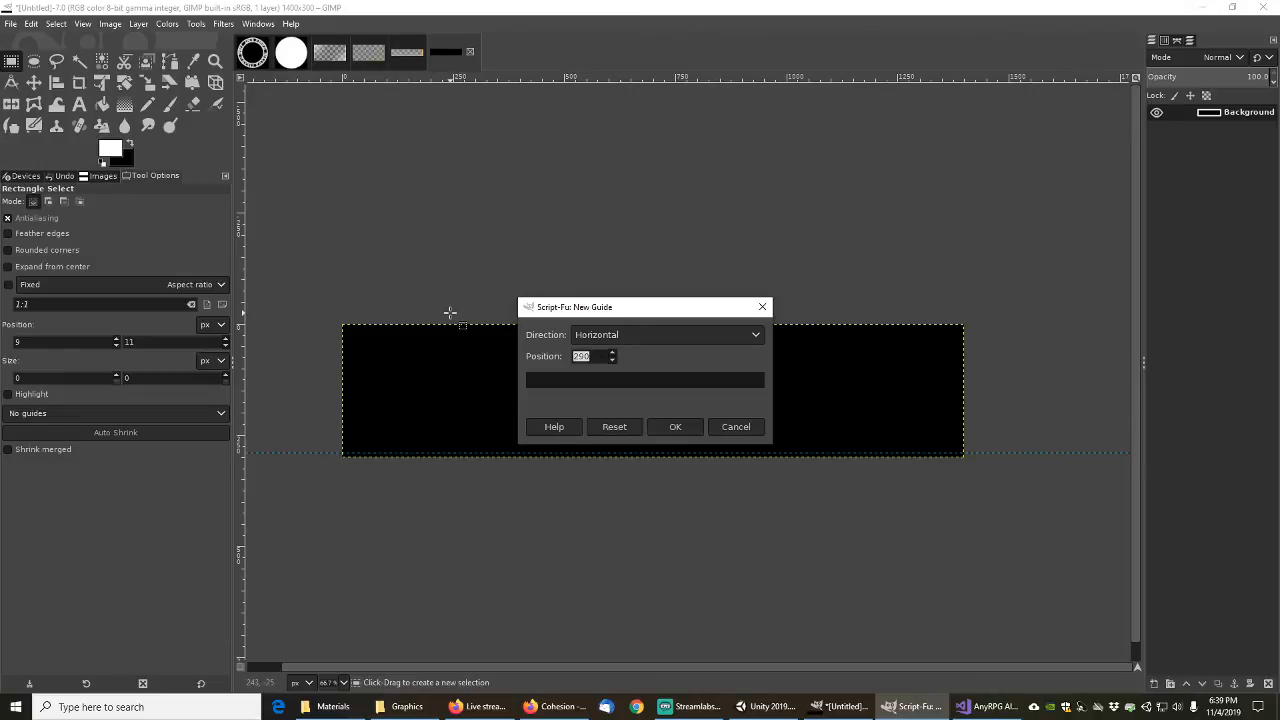
text(10)
click(675, 427)
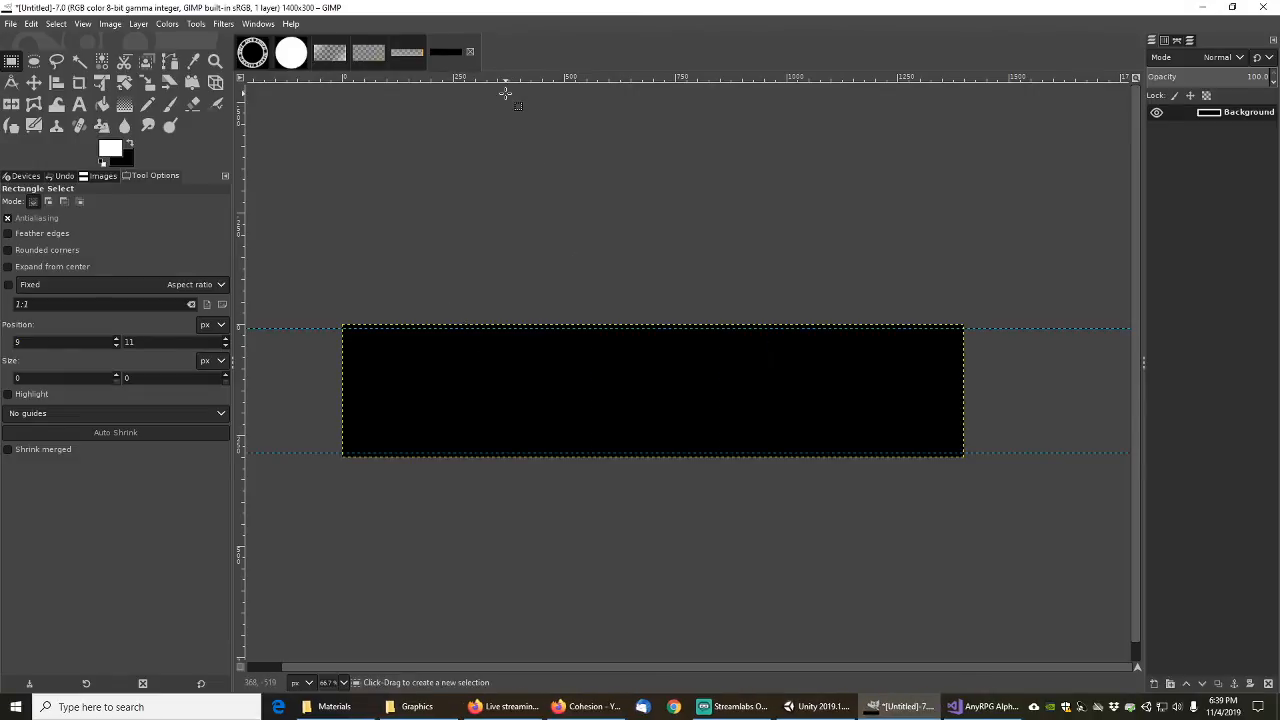
Step: Add a vertical guide at position 10 px, near the image's left edge
click(109, 25)
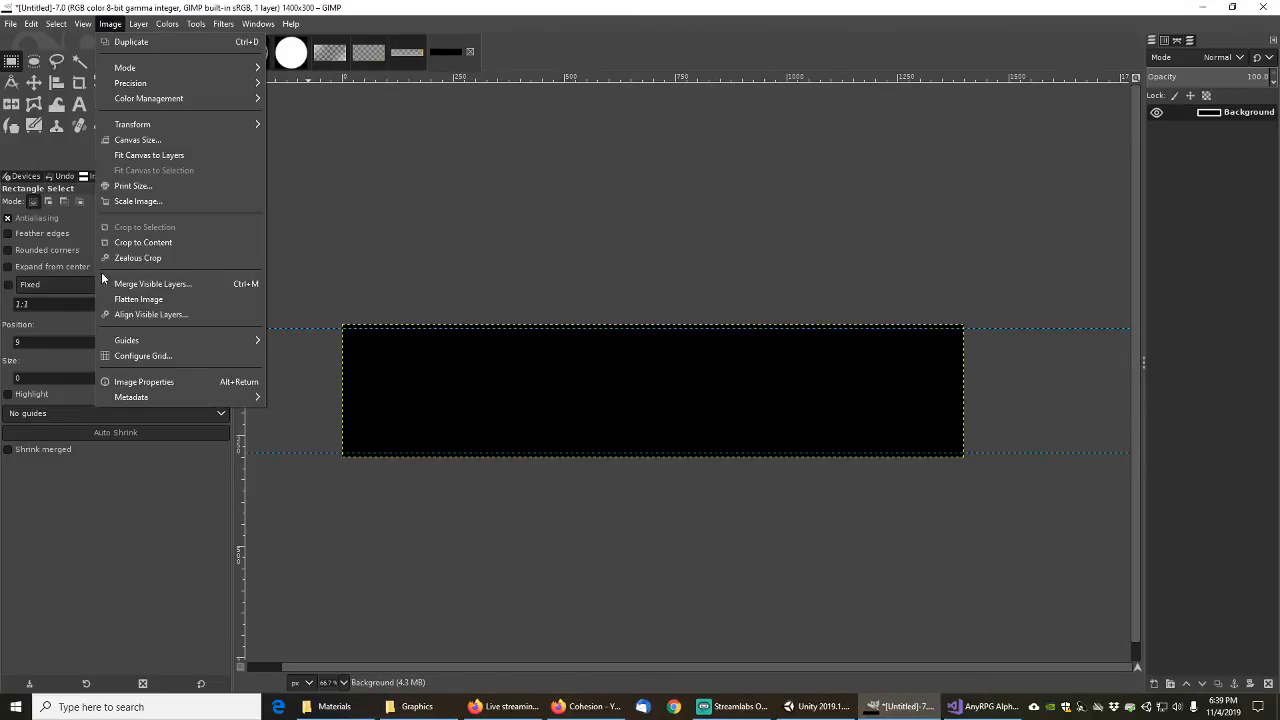
mouse_move(230, 341)
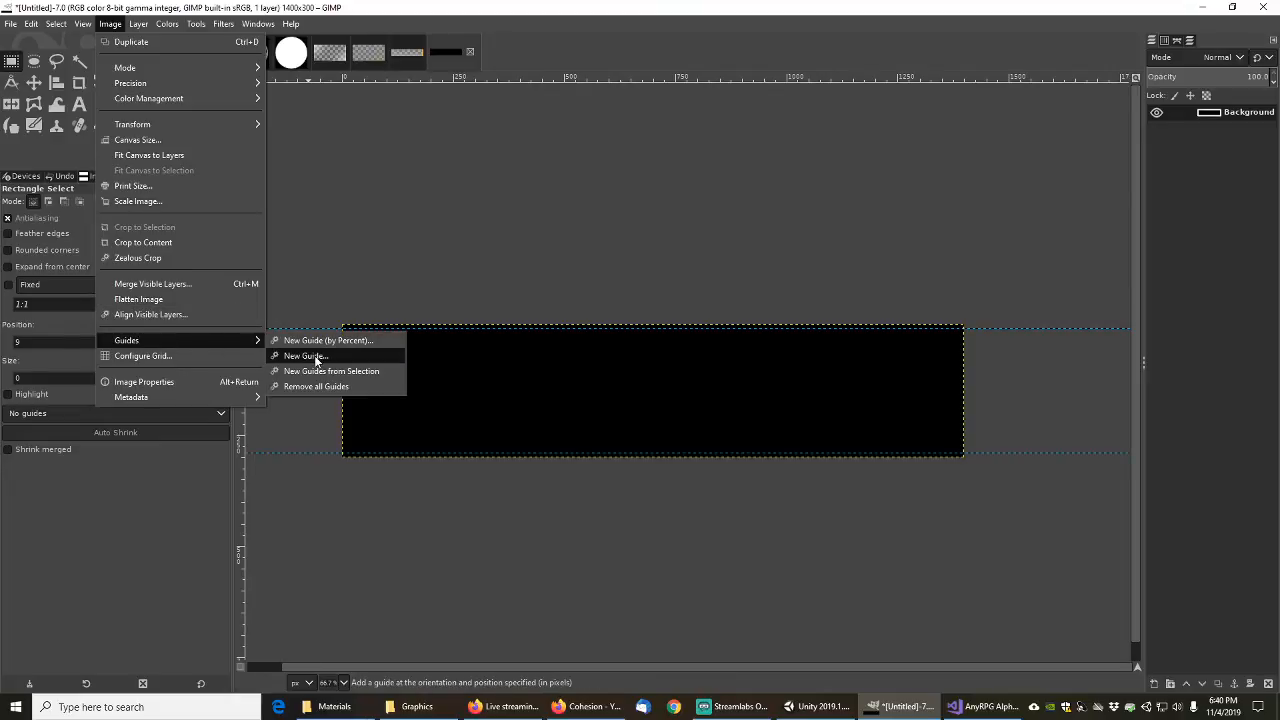
click(316, 357)
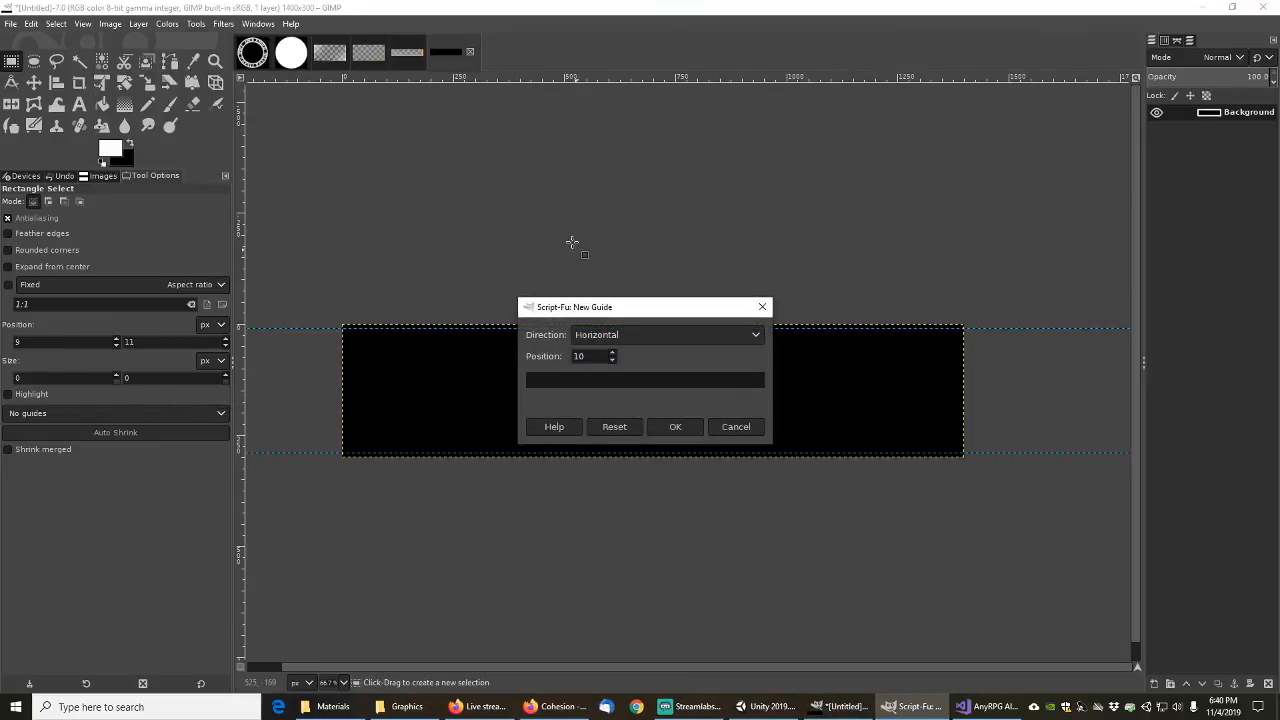
click(756, 334)
click(613, 356)
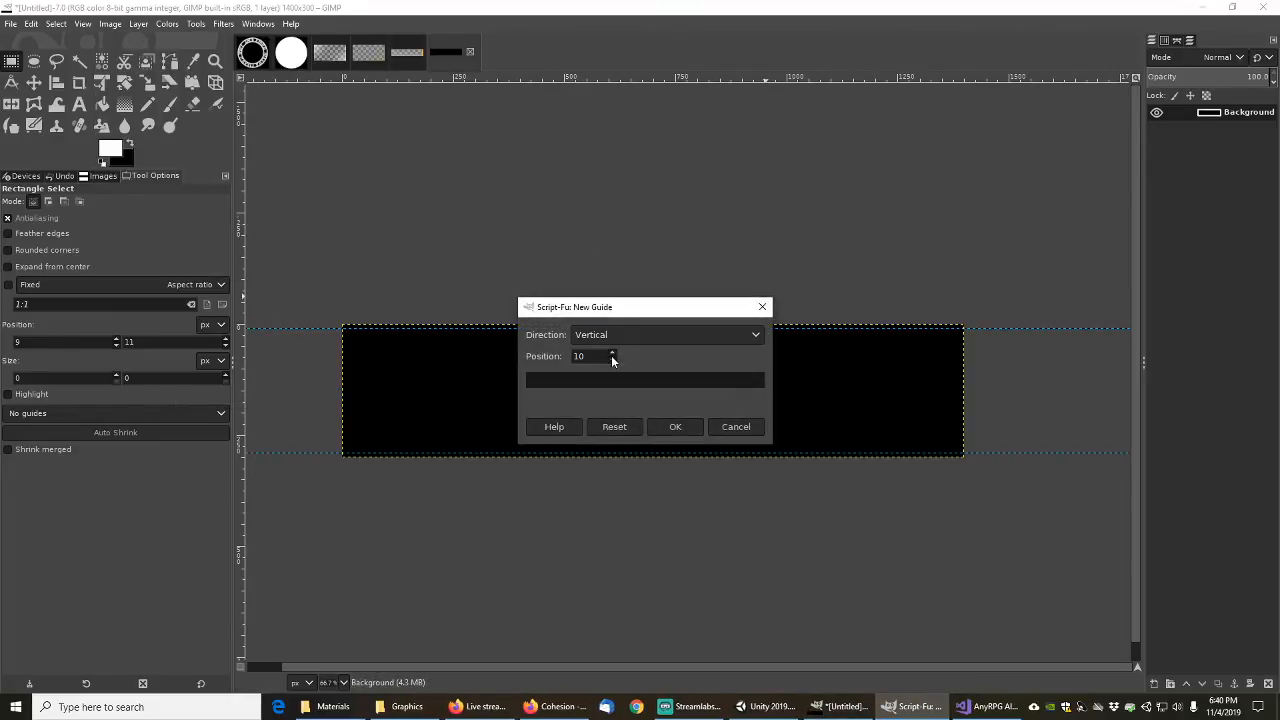
click(673, 430)
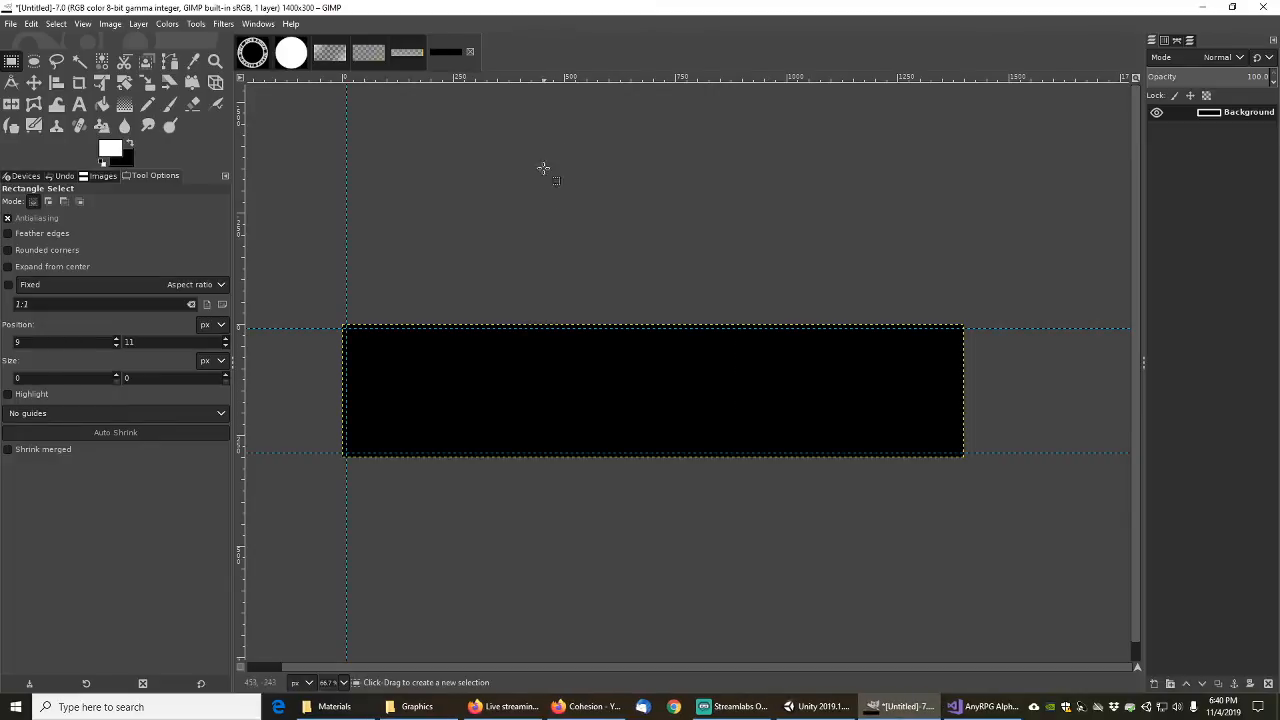
Step: Add a vertical guide at position 1390 px and select the 1380 × 280 px rectangle enclosed by the four guides
click(100, 25)
mouse_move(240, 340)
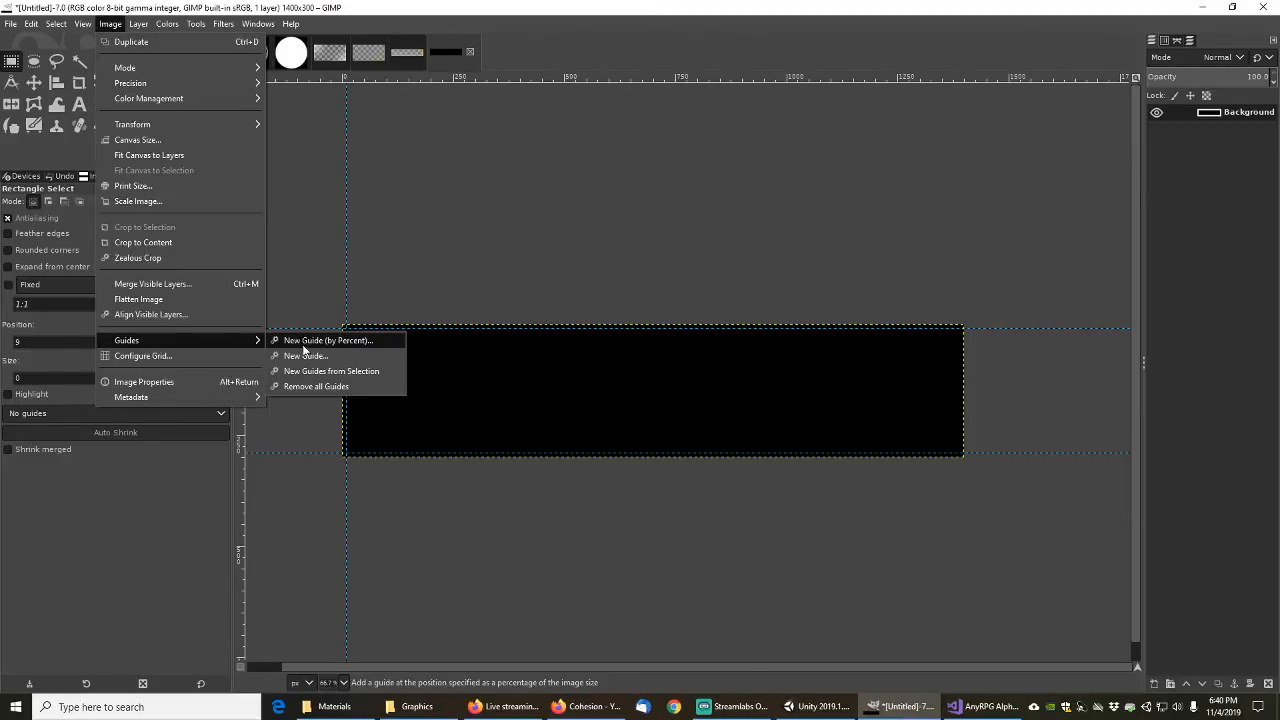
click(305, 356)
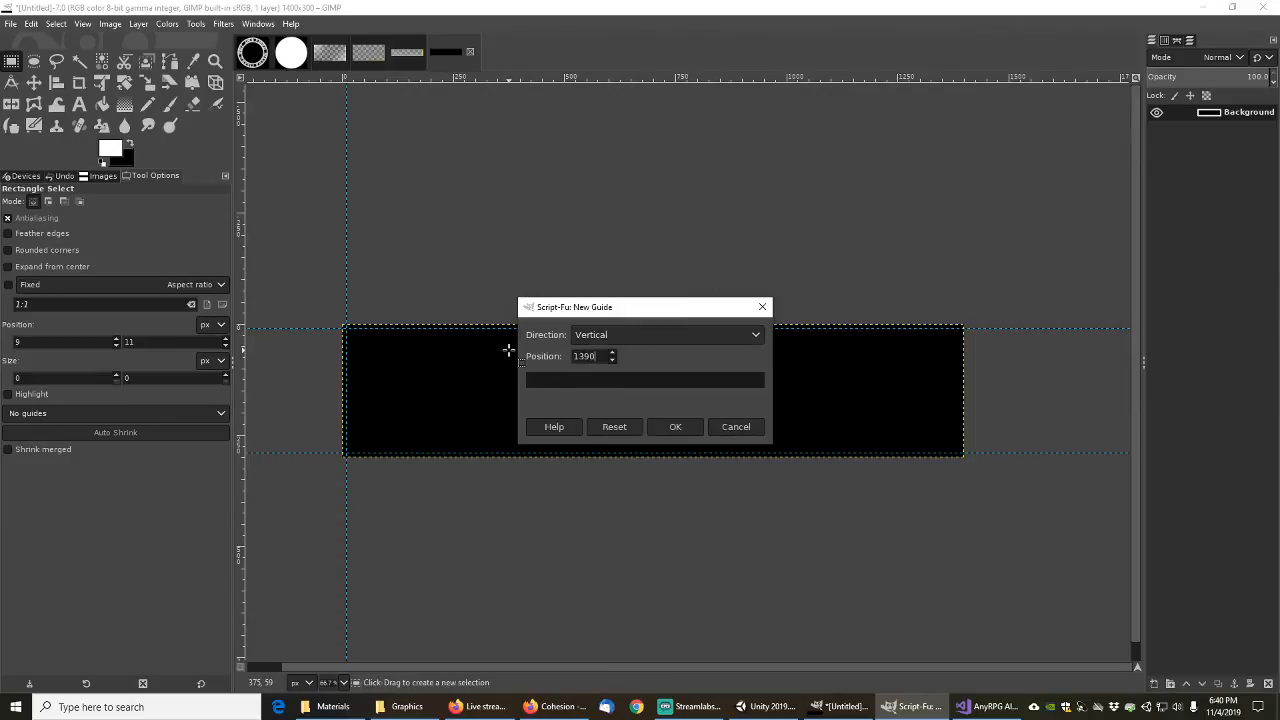
click(682, 428)
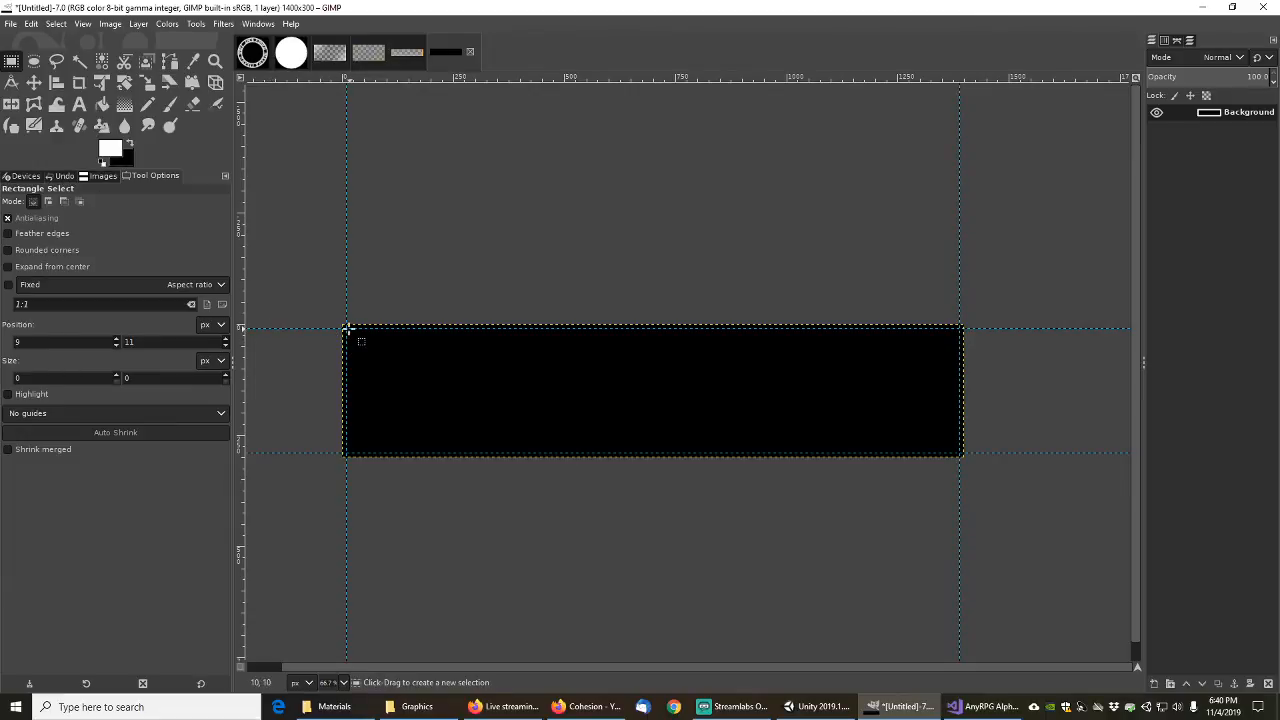
drag(348, 329, 960, 457)
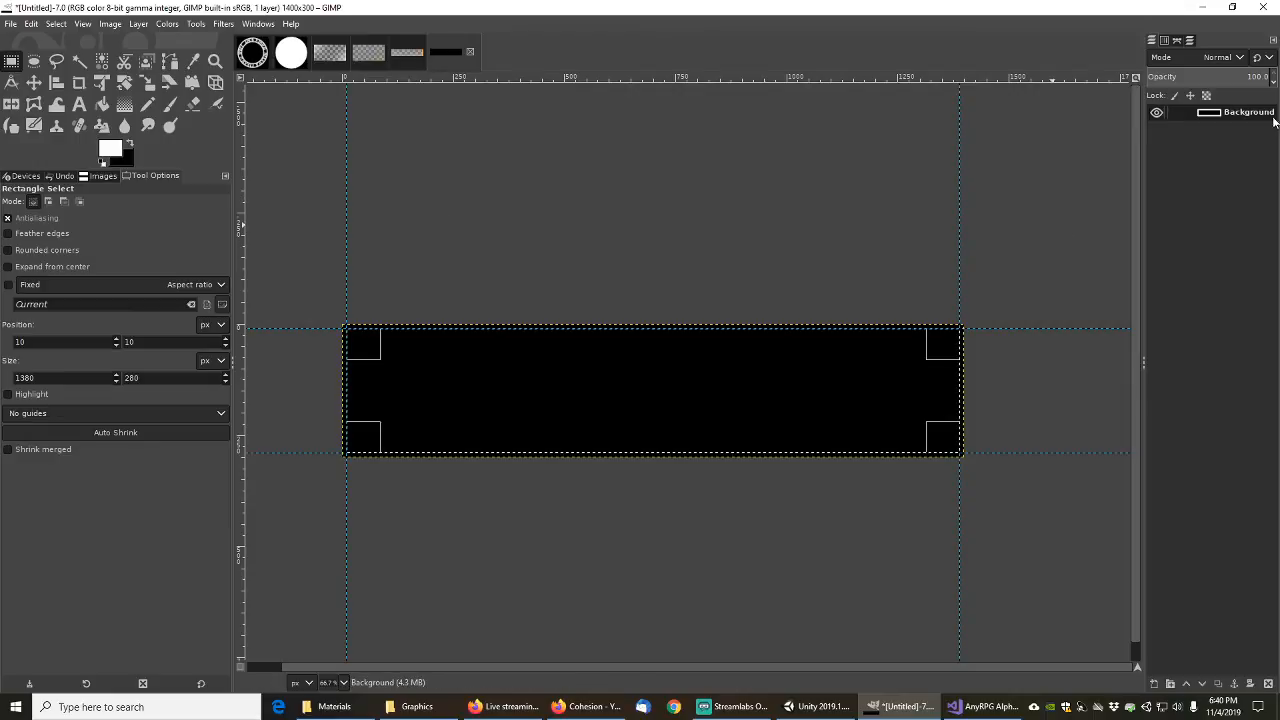
Step: Create a transparent 1400 × 300 px layer named CornerFade above the Background layer
click(1154, 684)
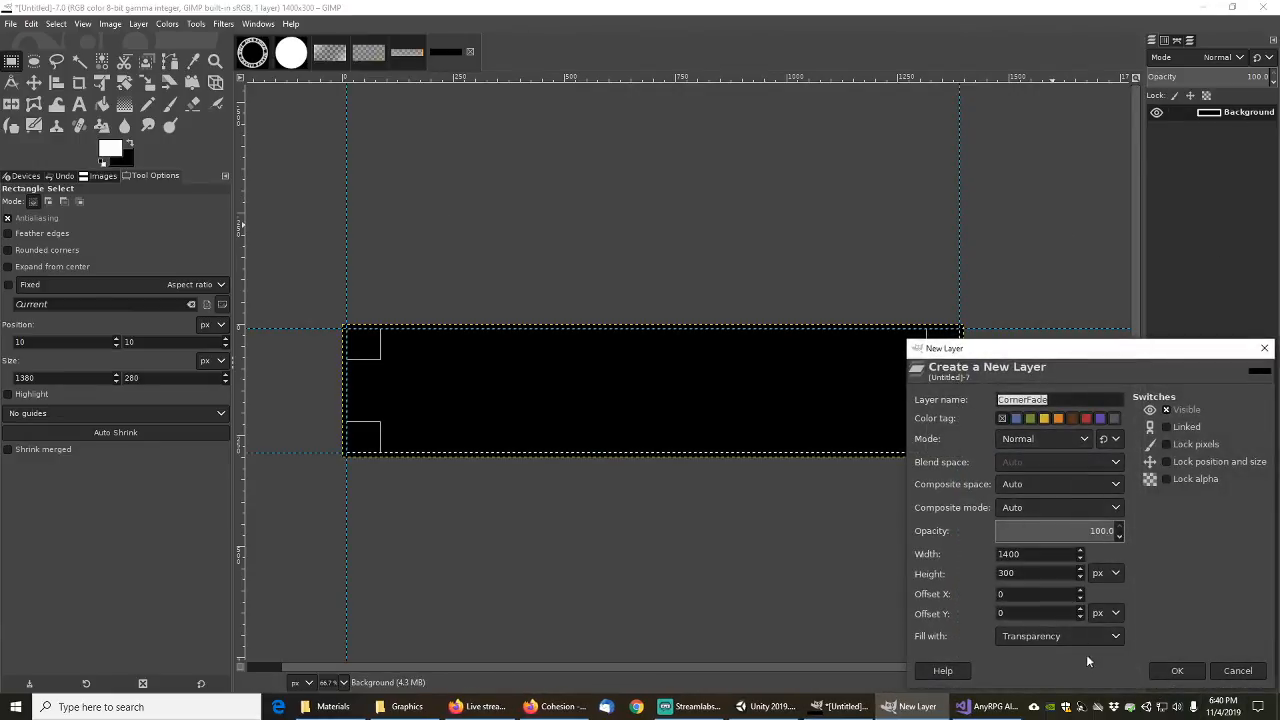
click(1114, 637)
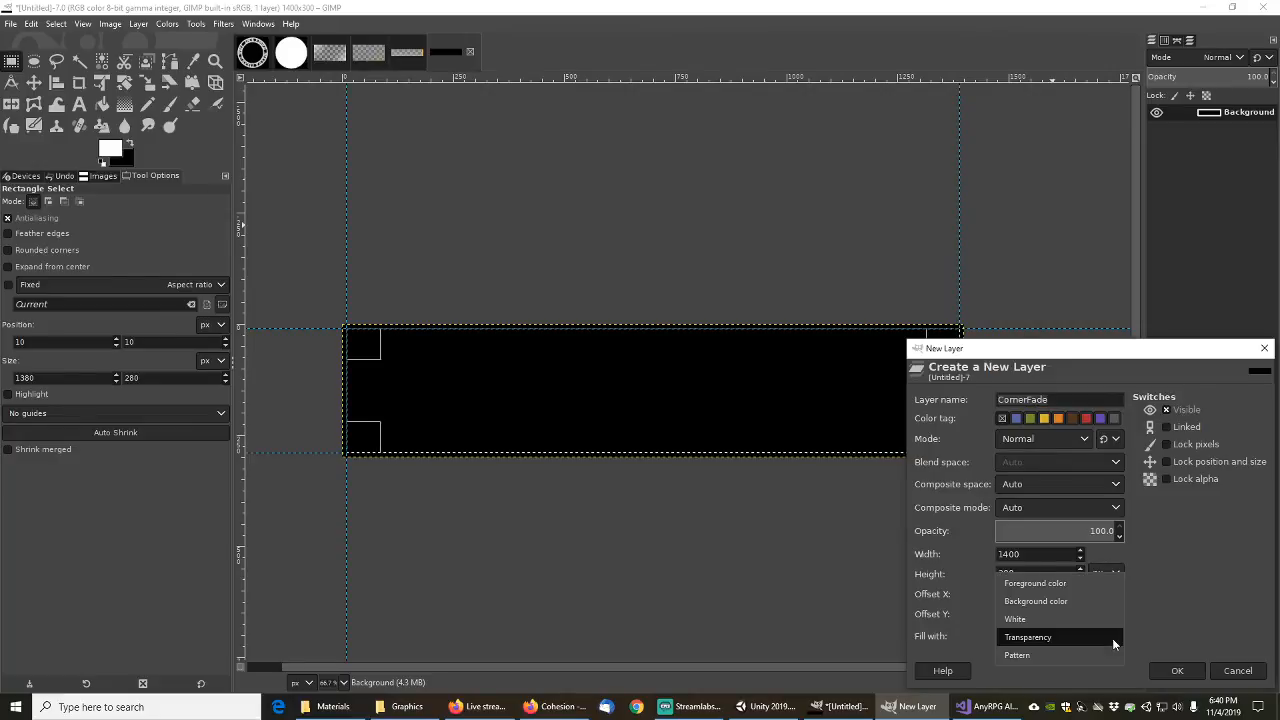
click(1045, 637)
click(1177, 670)
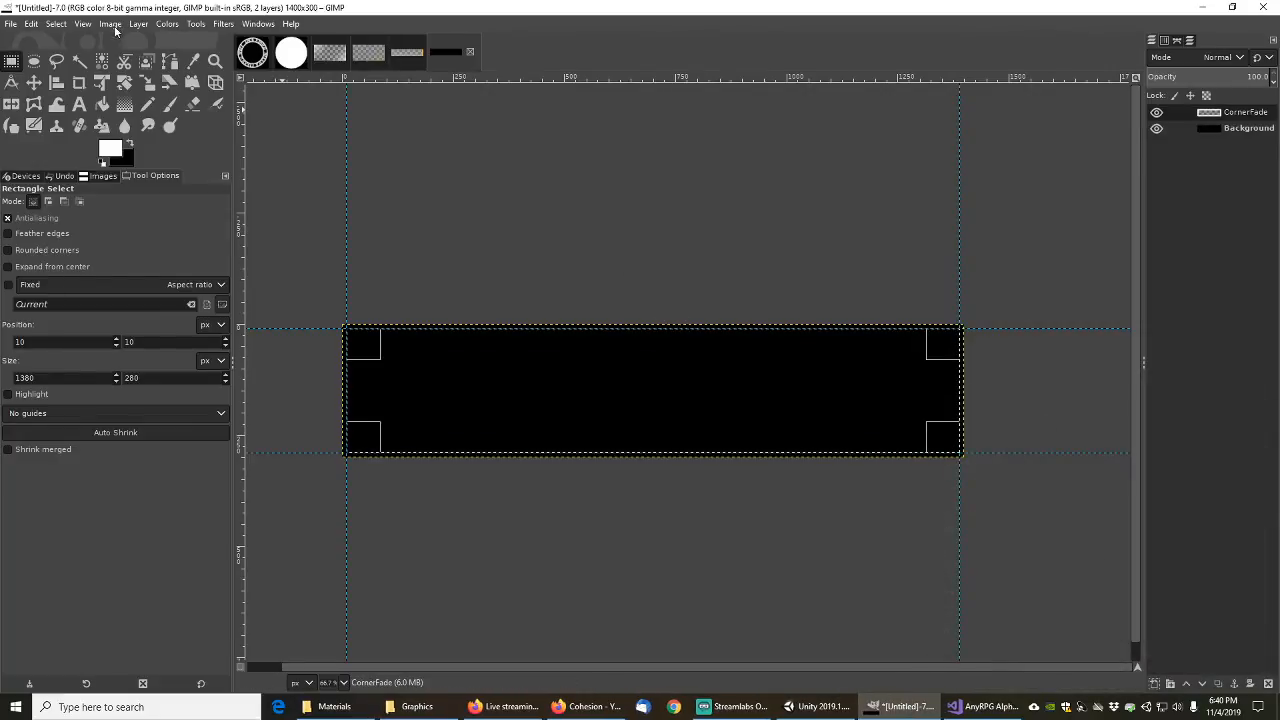
Step: Invert the selection to the 10 px border and bucket-fill that border white on the CornerFade layer
click(57, 24)
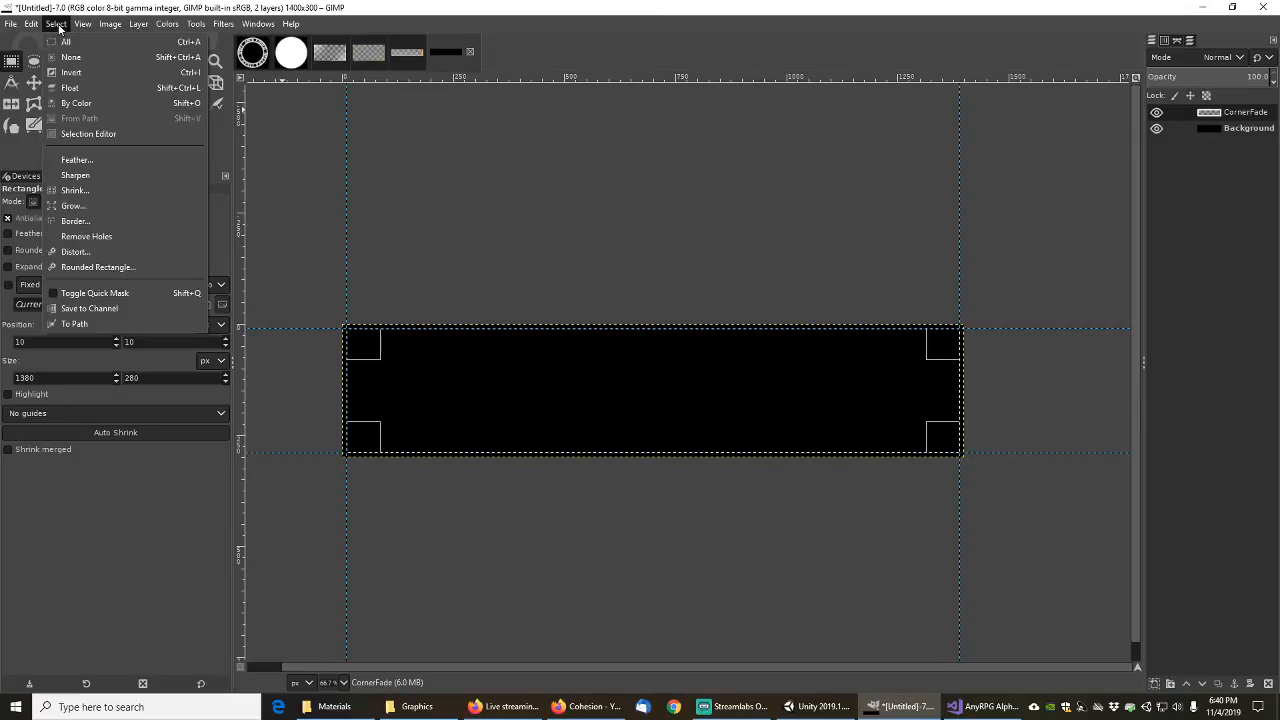
click(70, 41)
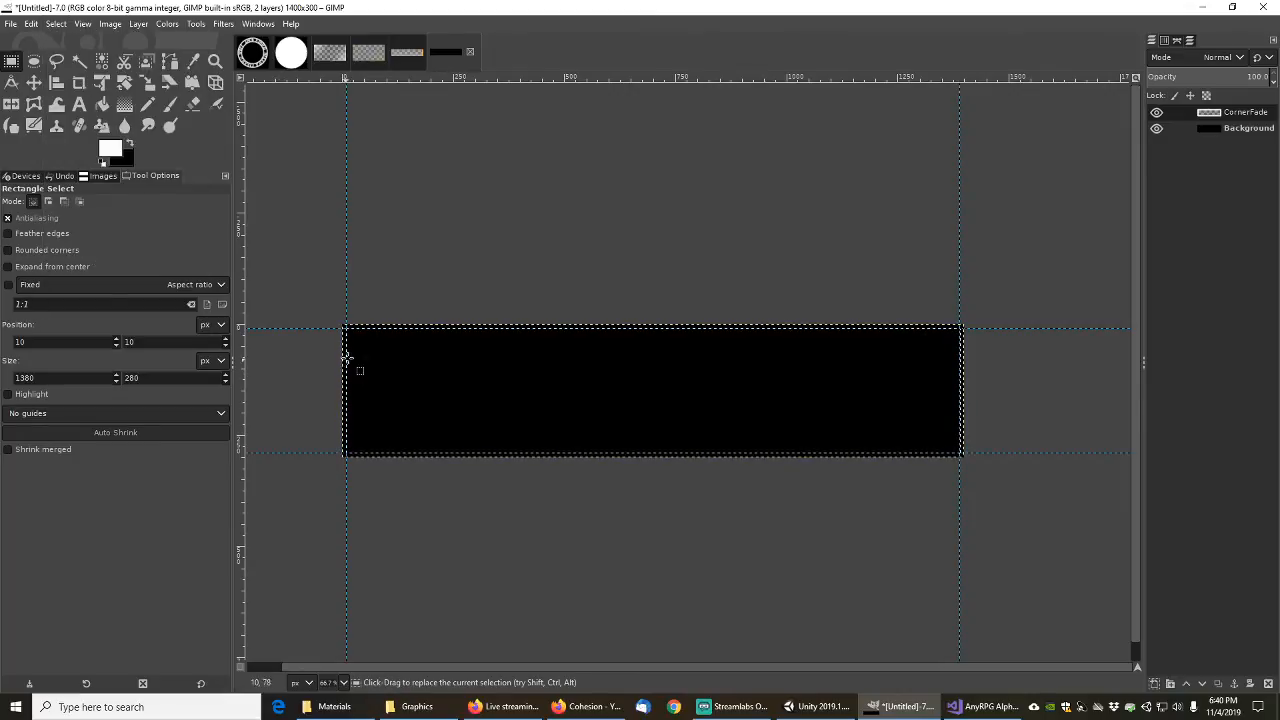
ctrl+scroll(354, 328, up, 4)
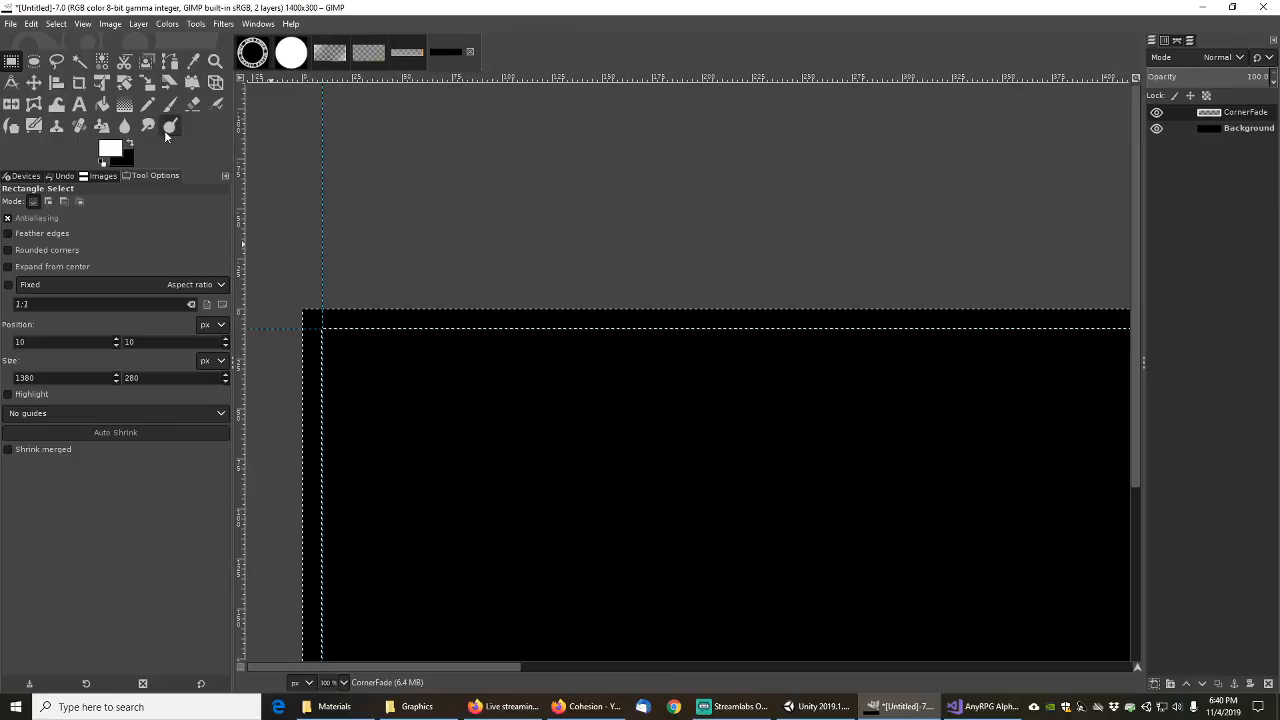
click(101, 104)
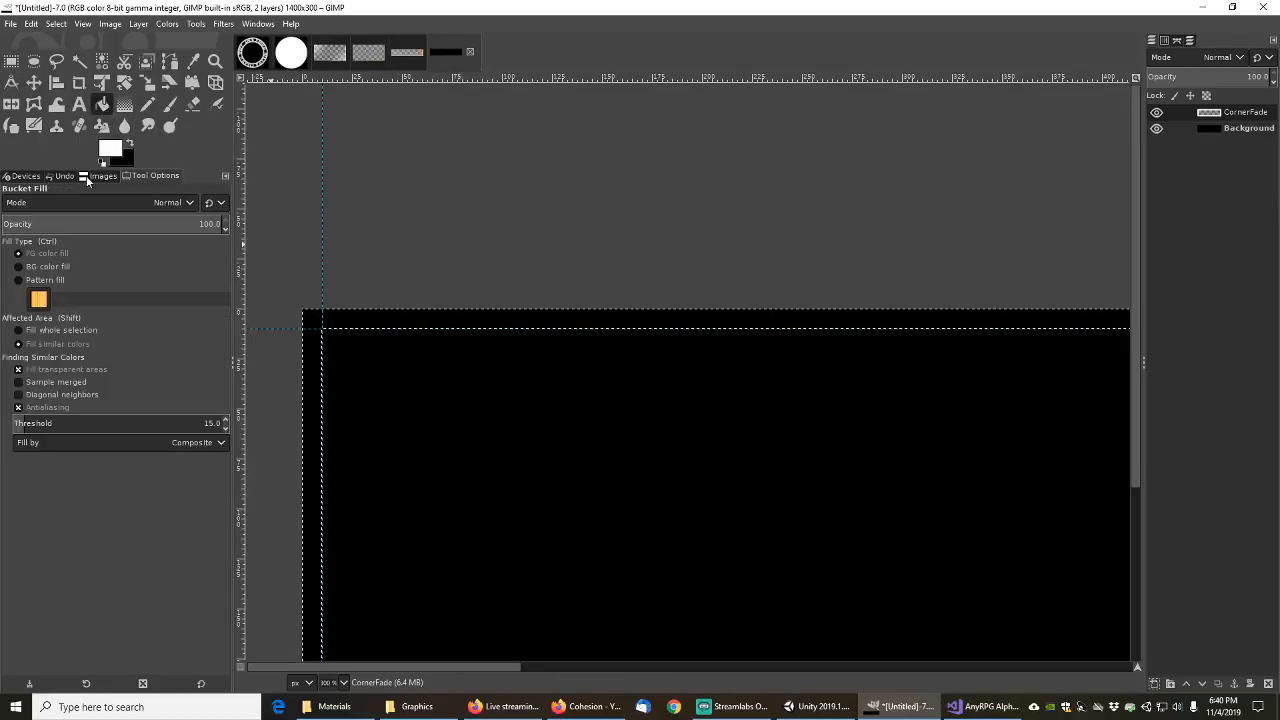
click(420, 319)
ctrl+scroll(503, 438, down, 1)
ctrl+scroll(503, 438, down, 4)
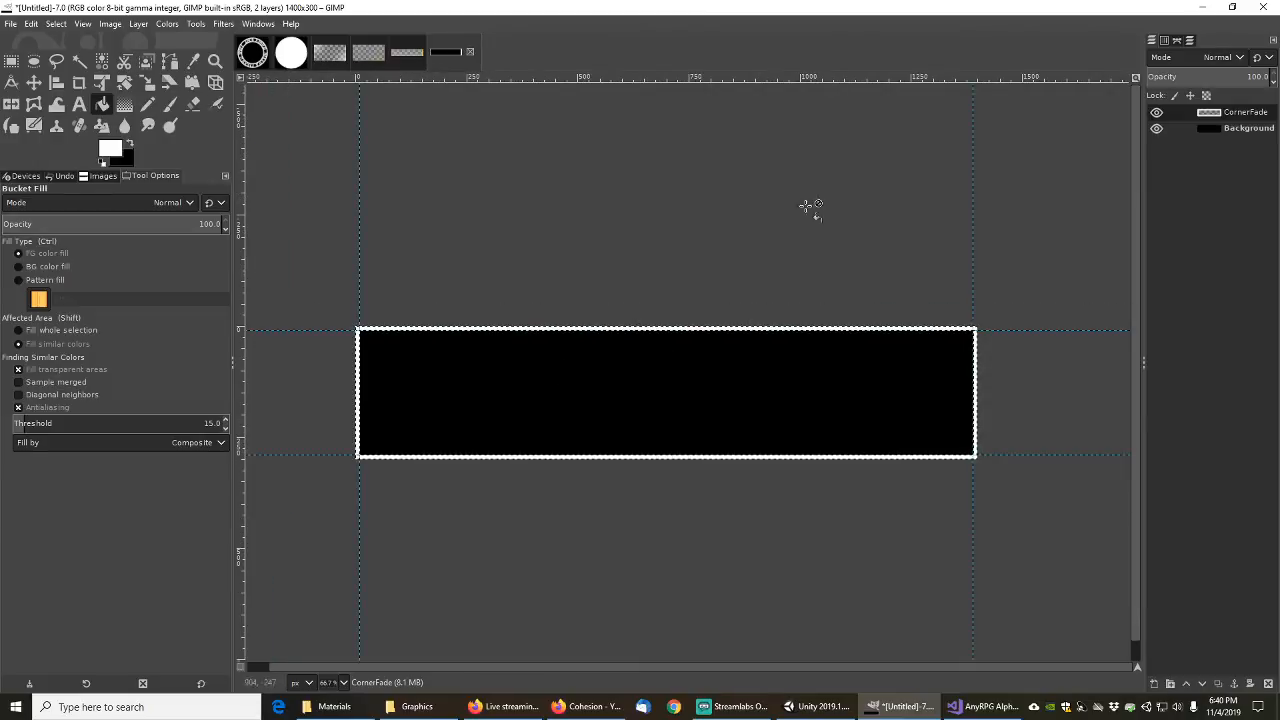
click(1218, 130)
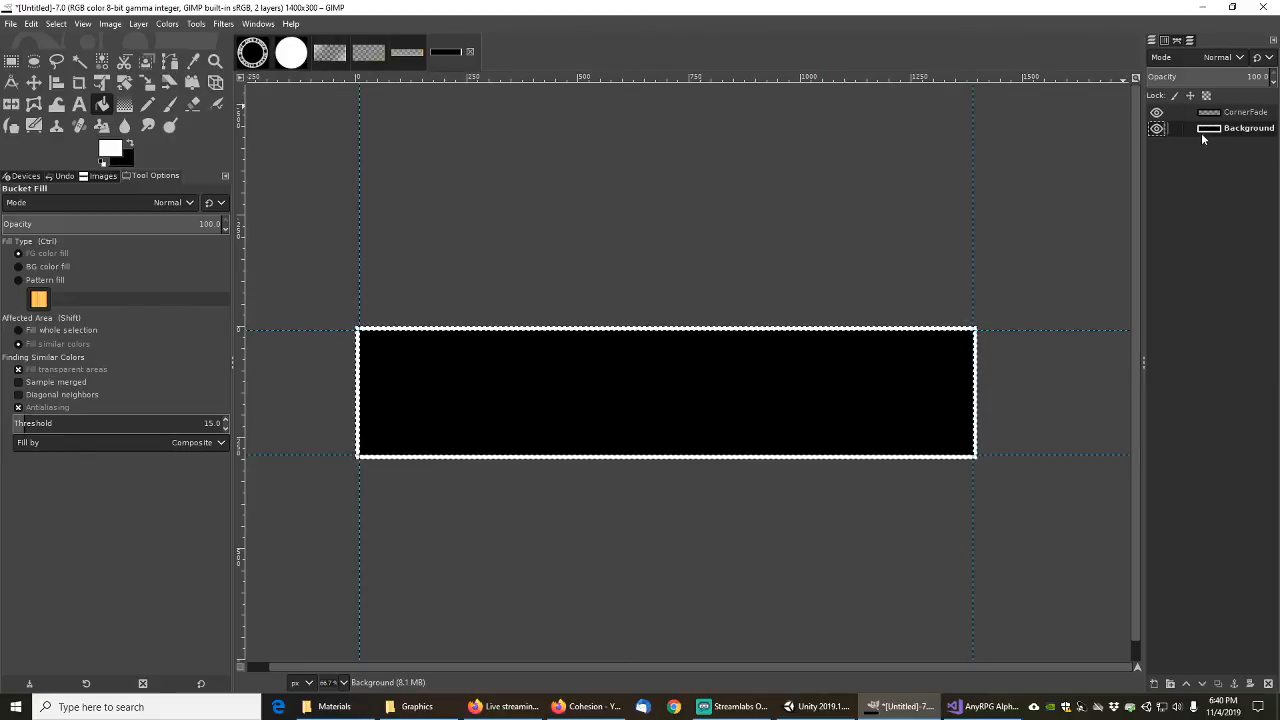
click(1155, 684)
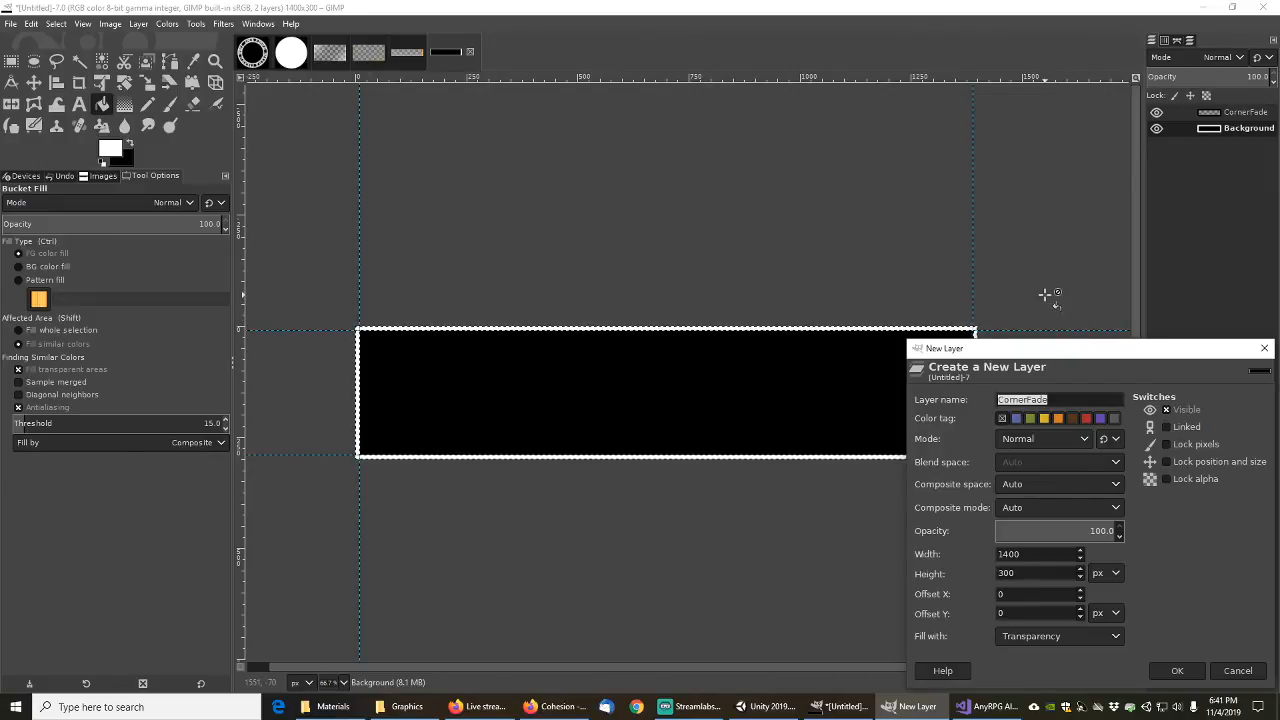
text(NewBa)
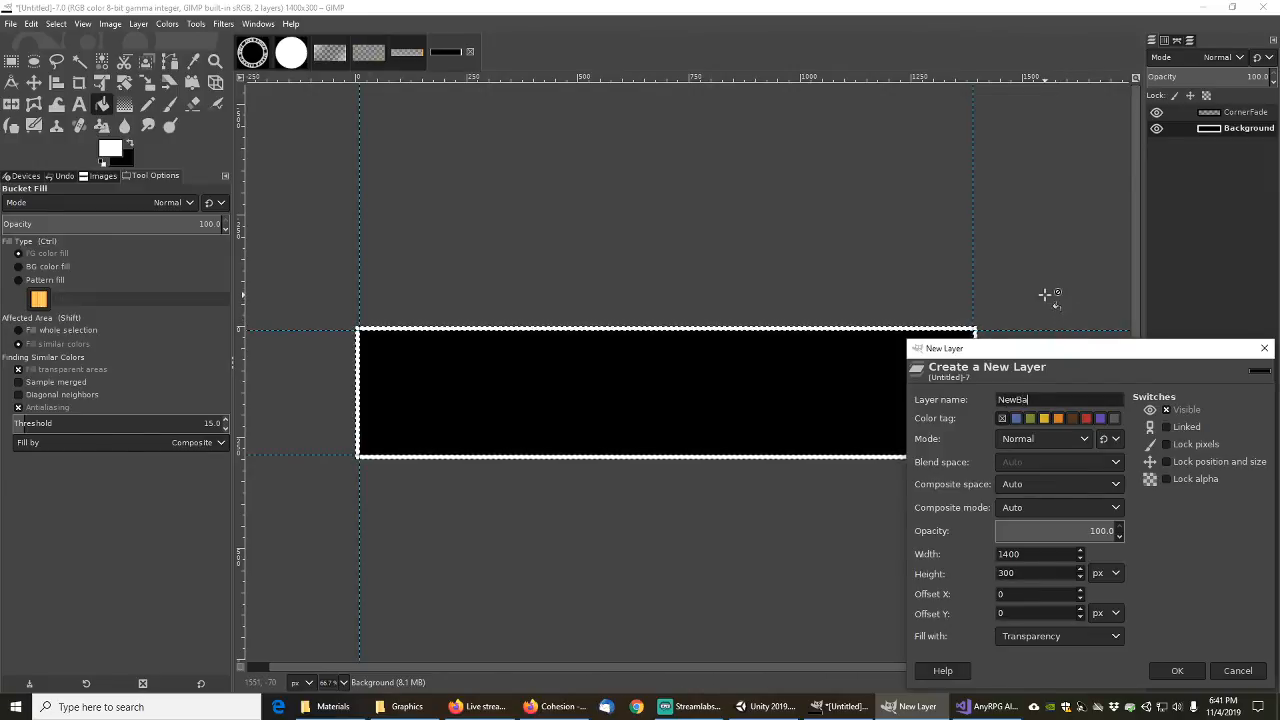
key(Escape)
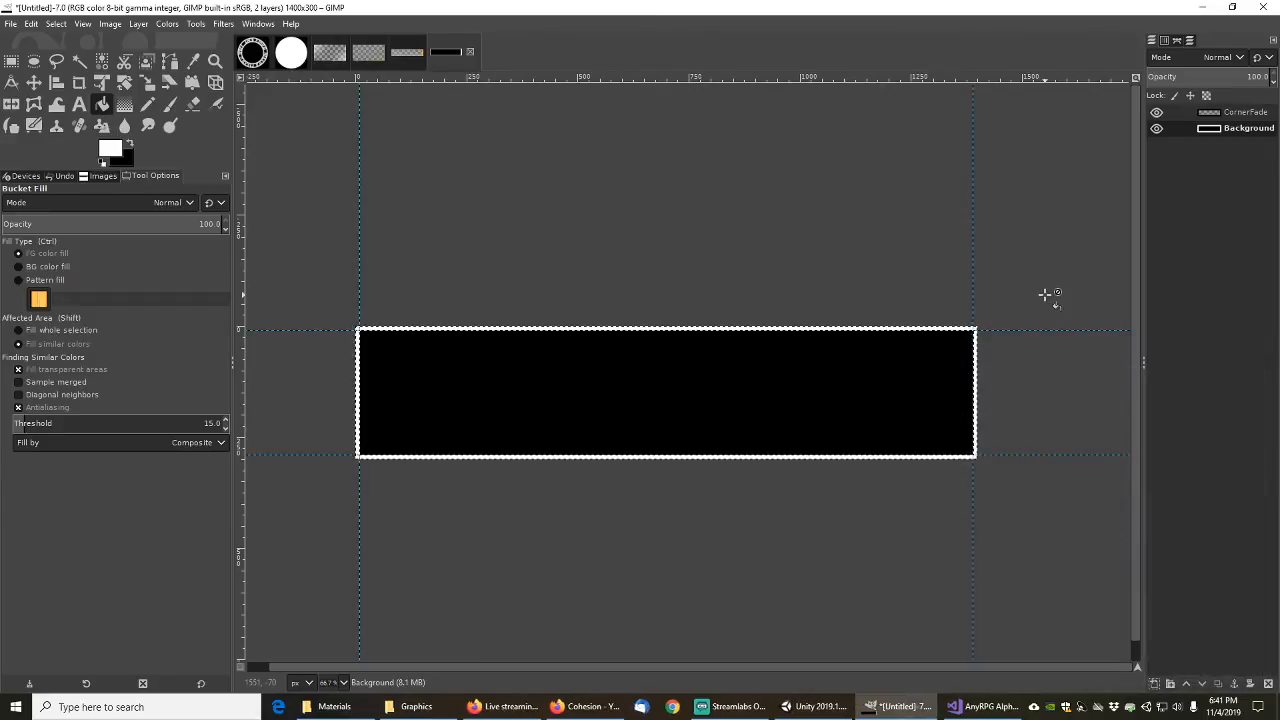
right_click(1228, 136)
click(1174, 143)
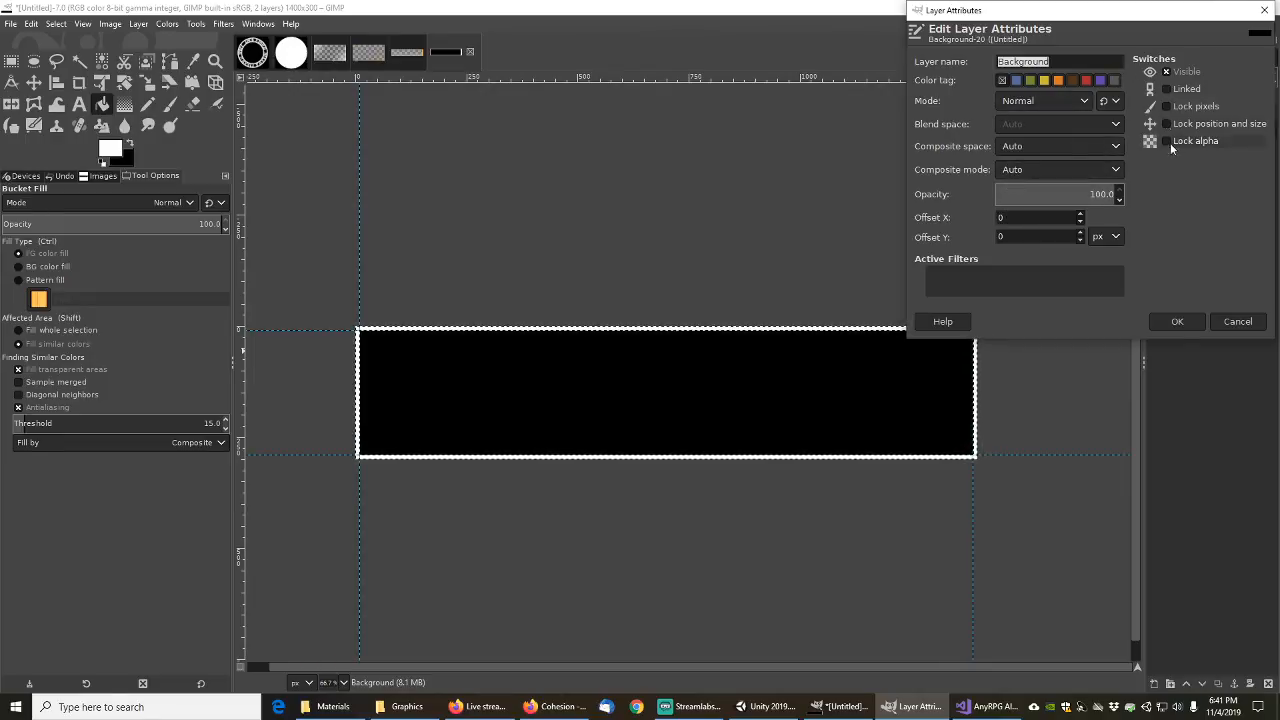
click(1264, 10)
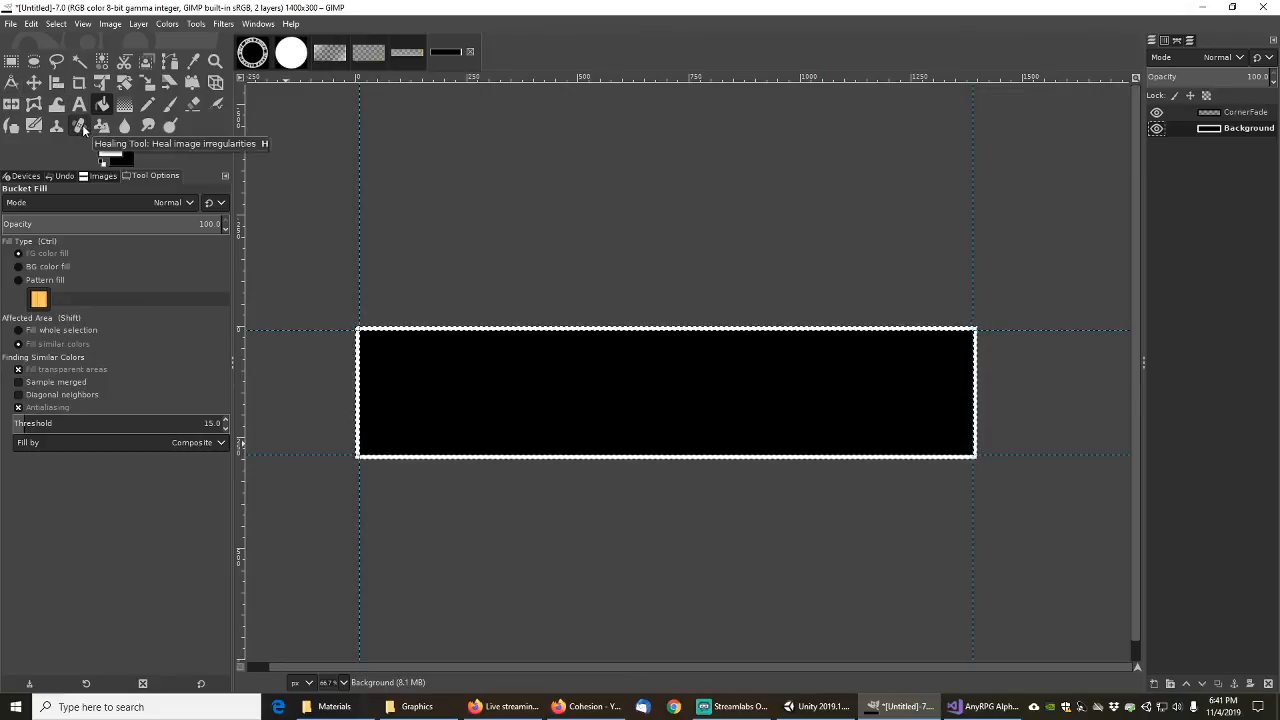
Step: Activate the Eraser, drop the border-only selection and hide the CornerFade layer so only the black Background shows
click(194, 105)
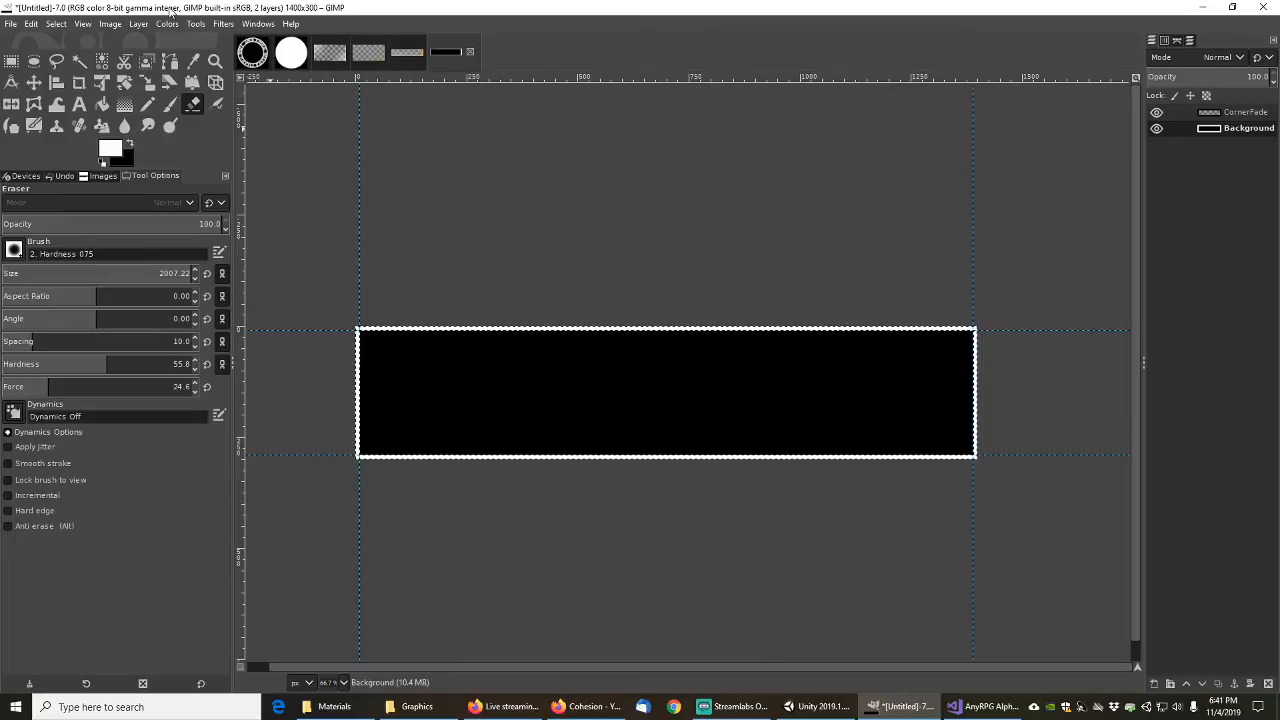
click(55, 24)
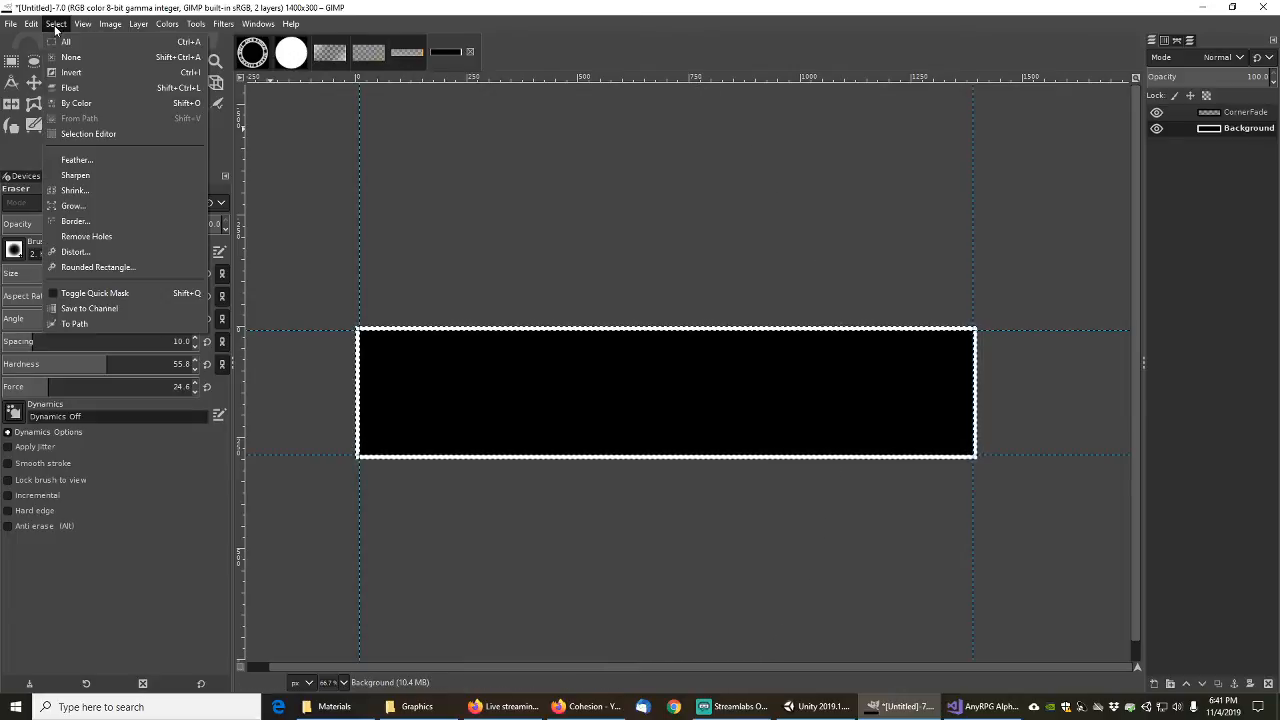
click(78, 50)
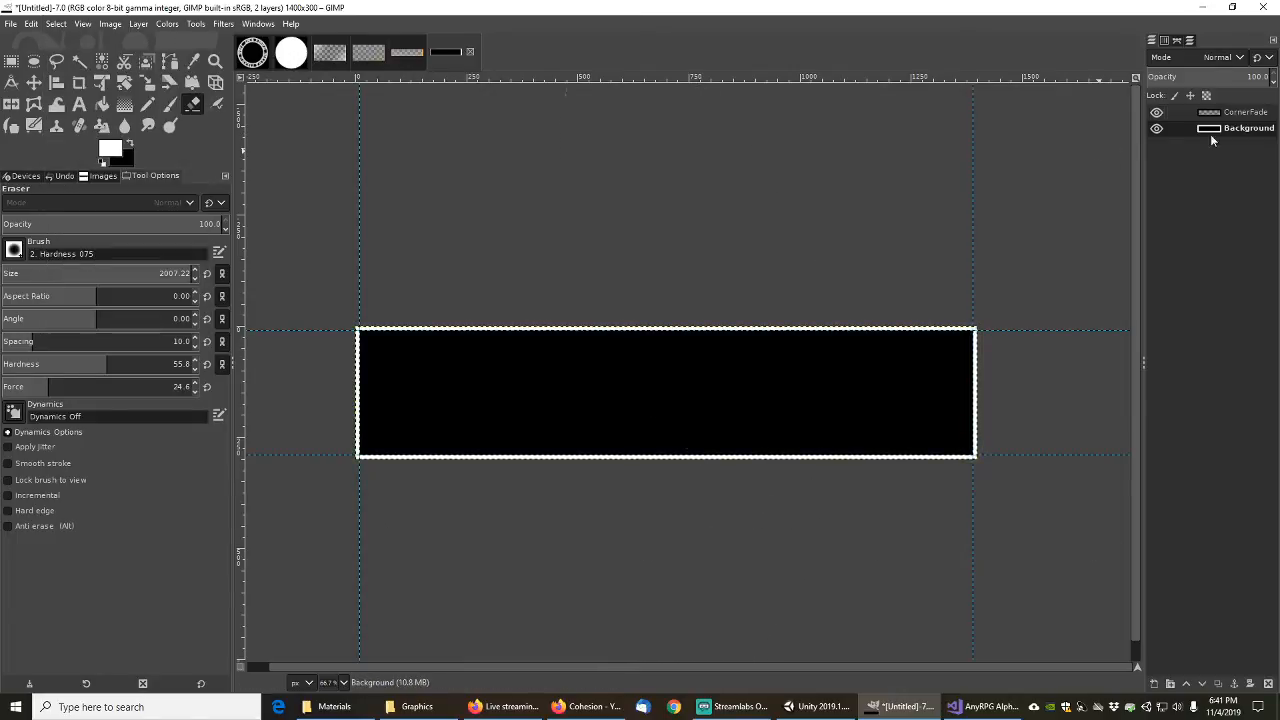
click(1158, 112)
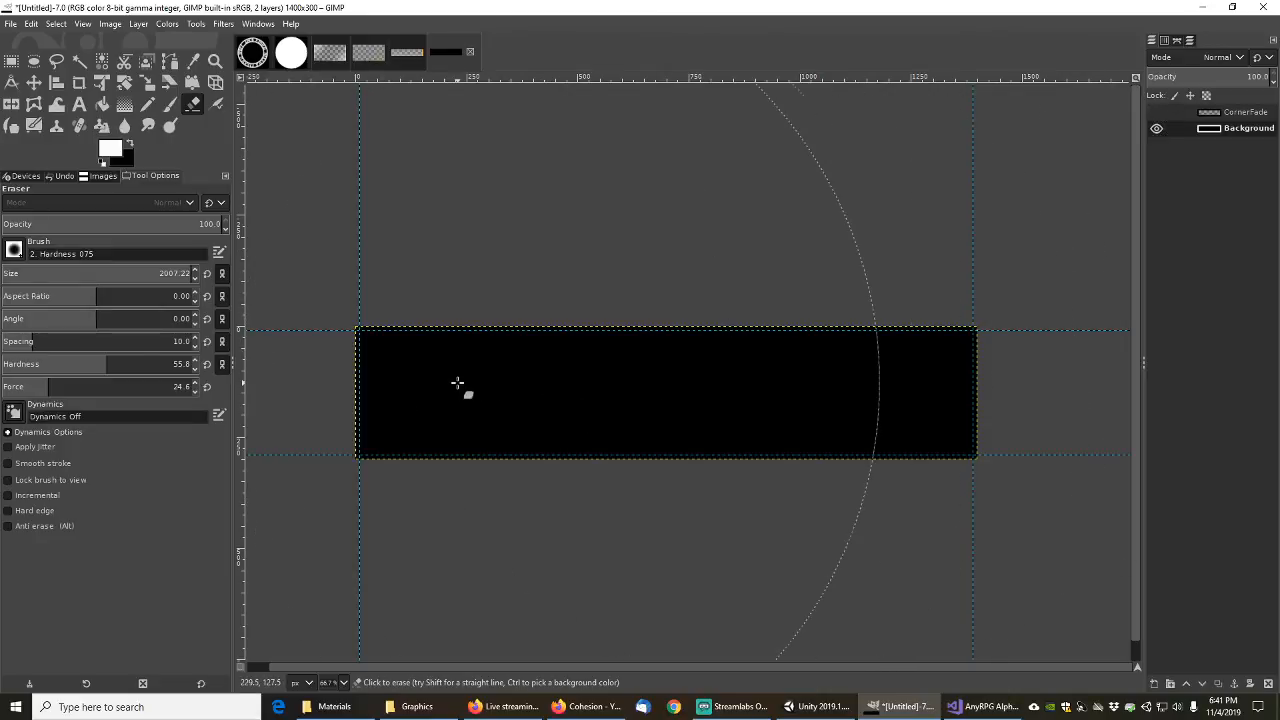
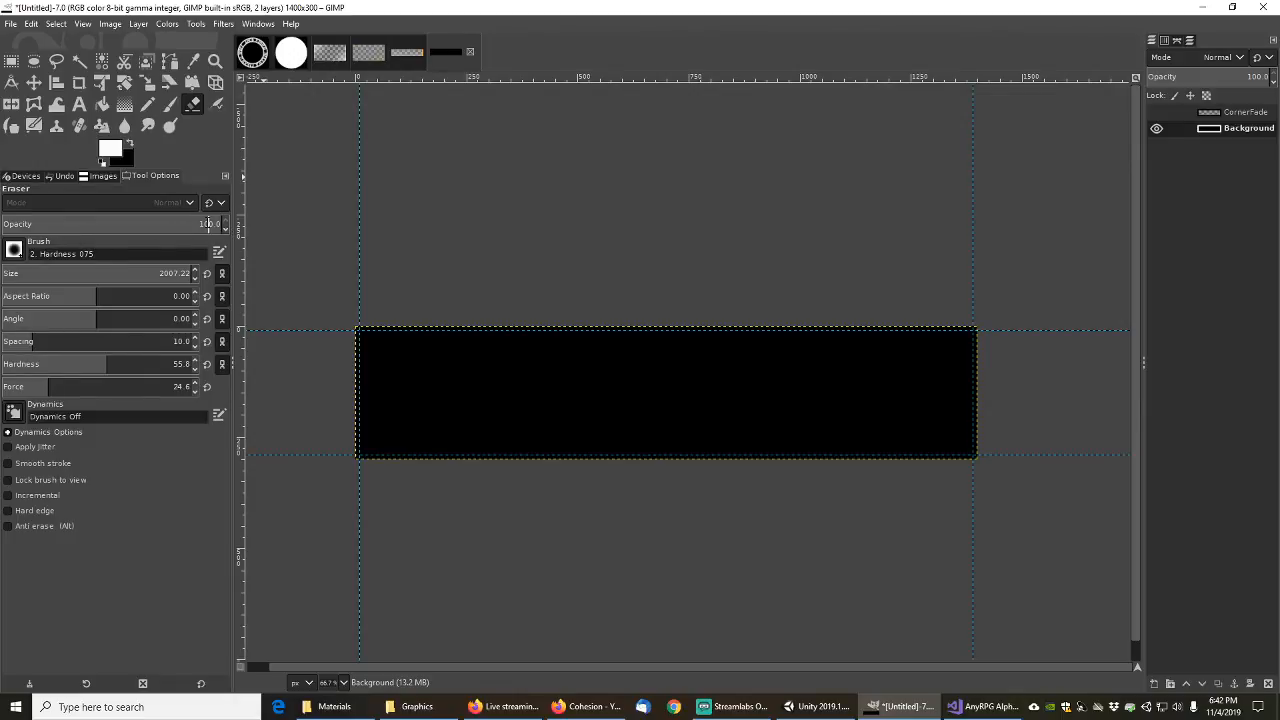
Step: Try the Eraser on the Background layer at 0 opacity and return its opacity to 100
click(225, 229)
drag(197, 229, 3, 231)
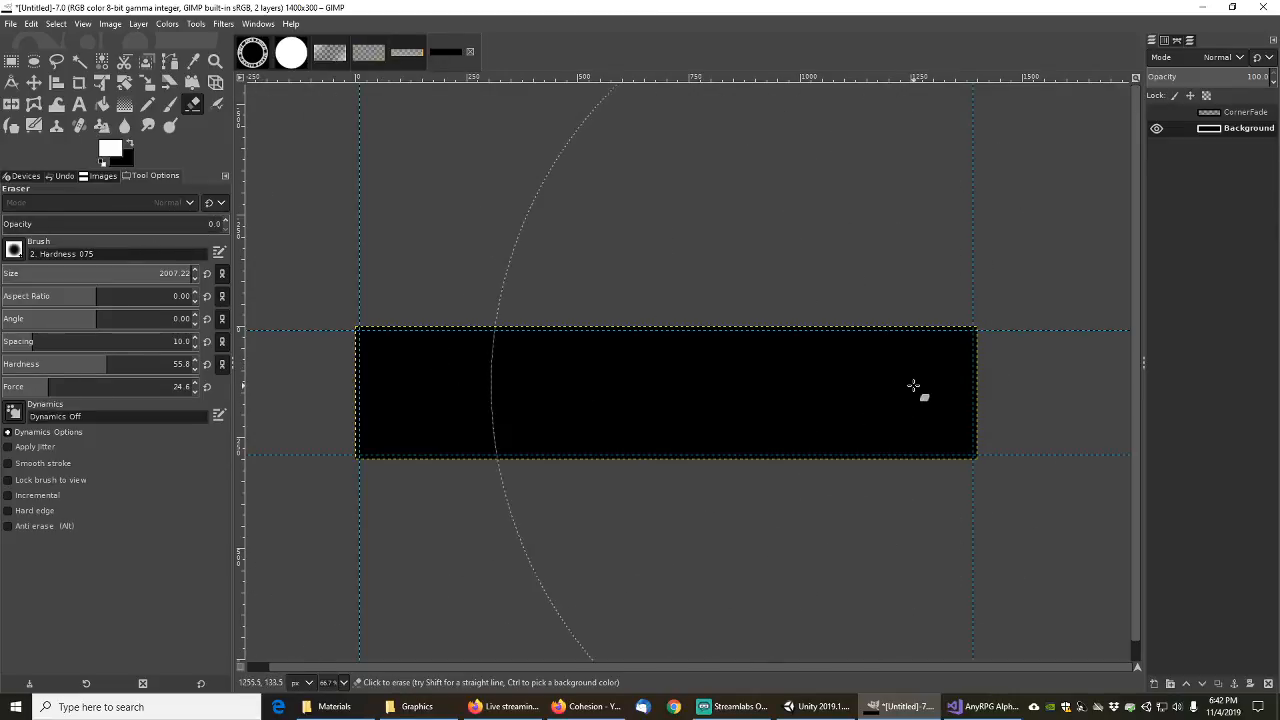
drag(19, 233, 243, 223)
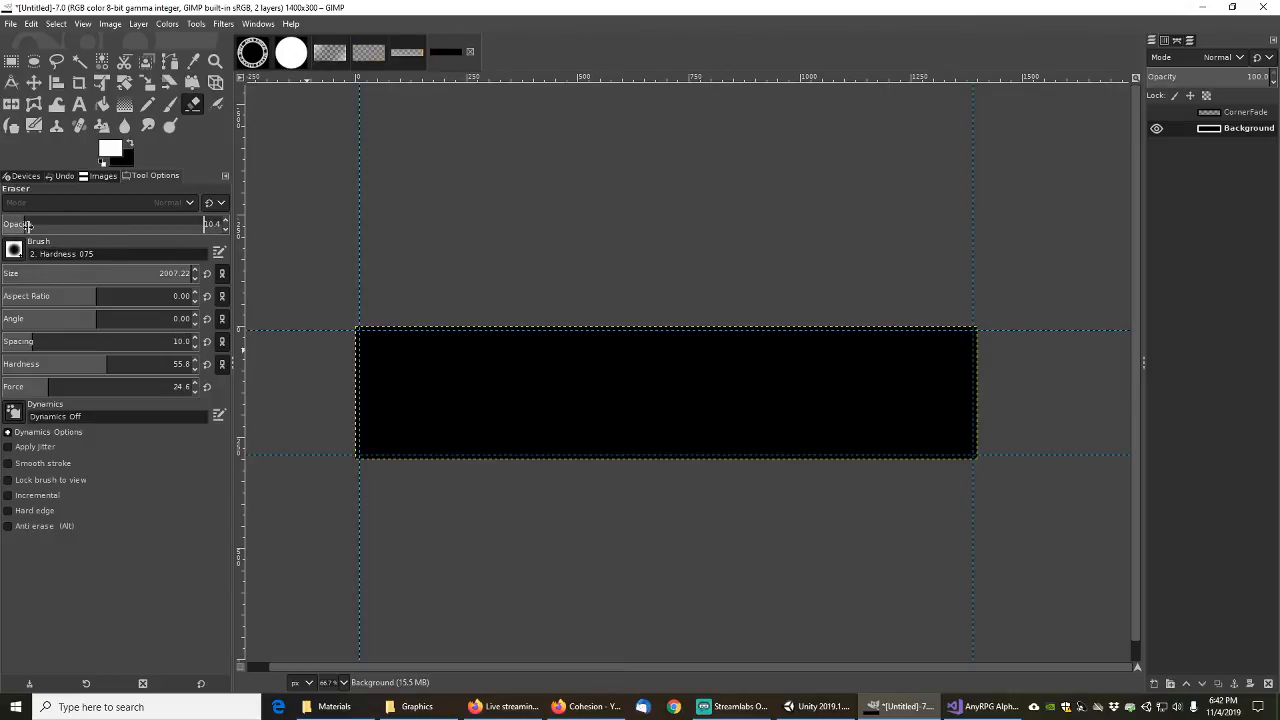
mouse_move(27, 225)
mouse_down()
mouse_move(966, 194)
mouse_move(562, 149)
mouse_move(1043, 143)
mouse_up()
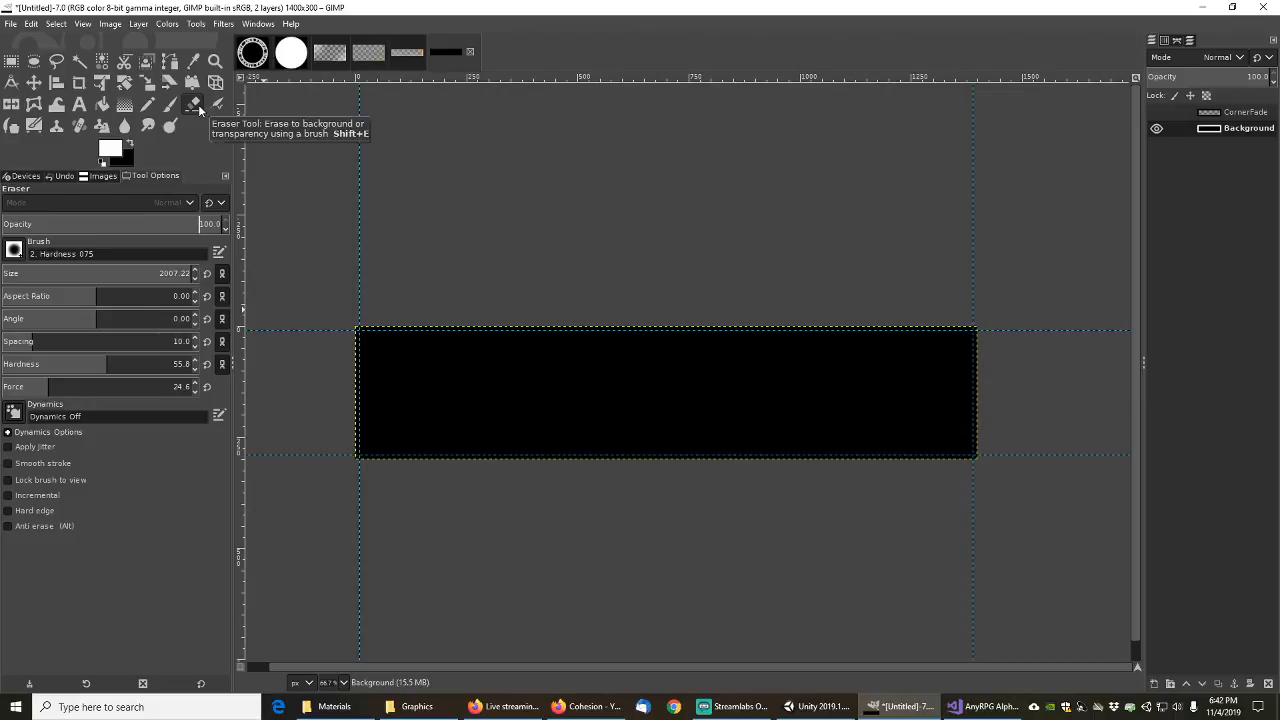
Step: Create a transparent 1400 × 300 px layer named NewBackground and delete the black Background layer
click(1155, 684)
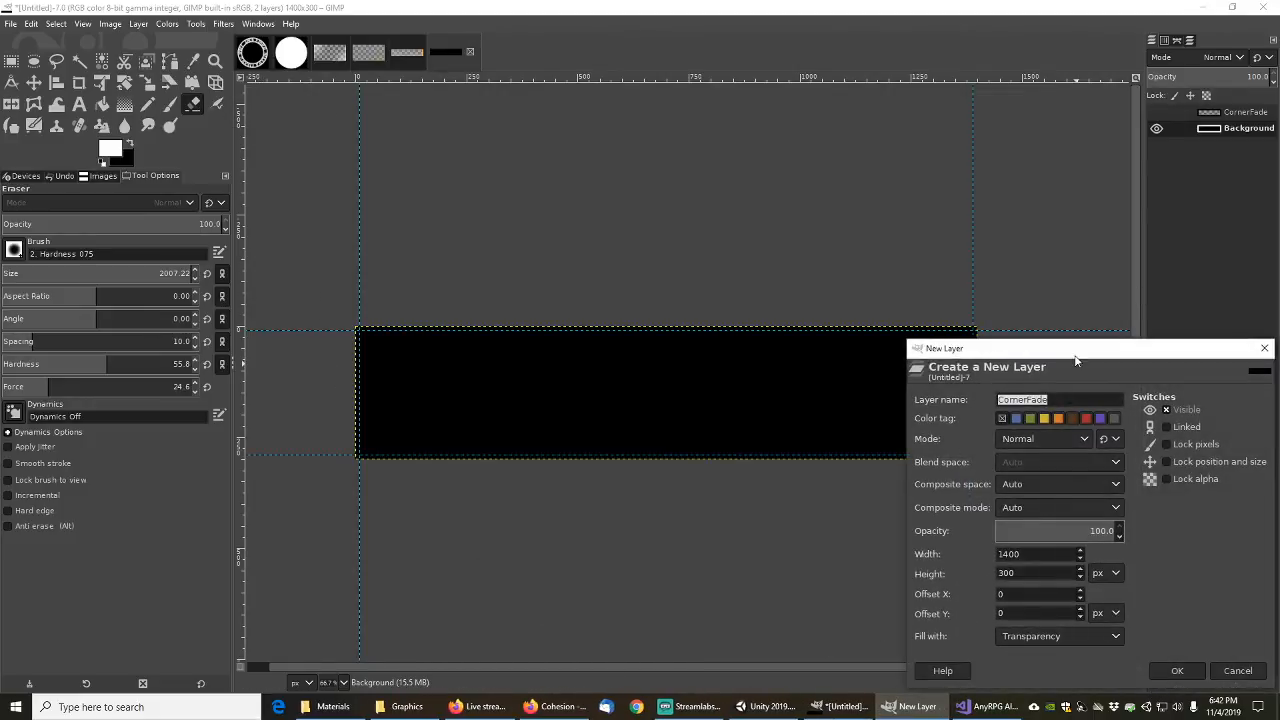
text(NewBackground)
click(1177, 670)
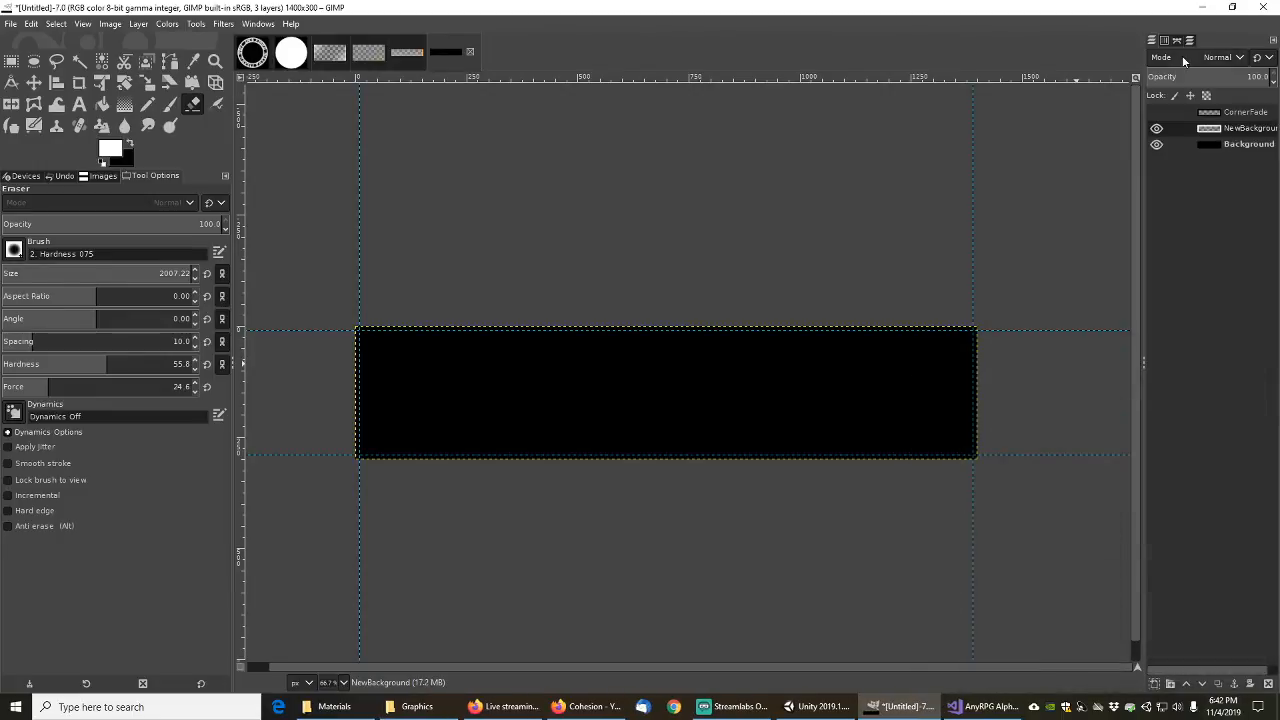
right_click(1241, 151)
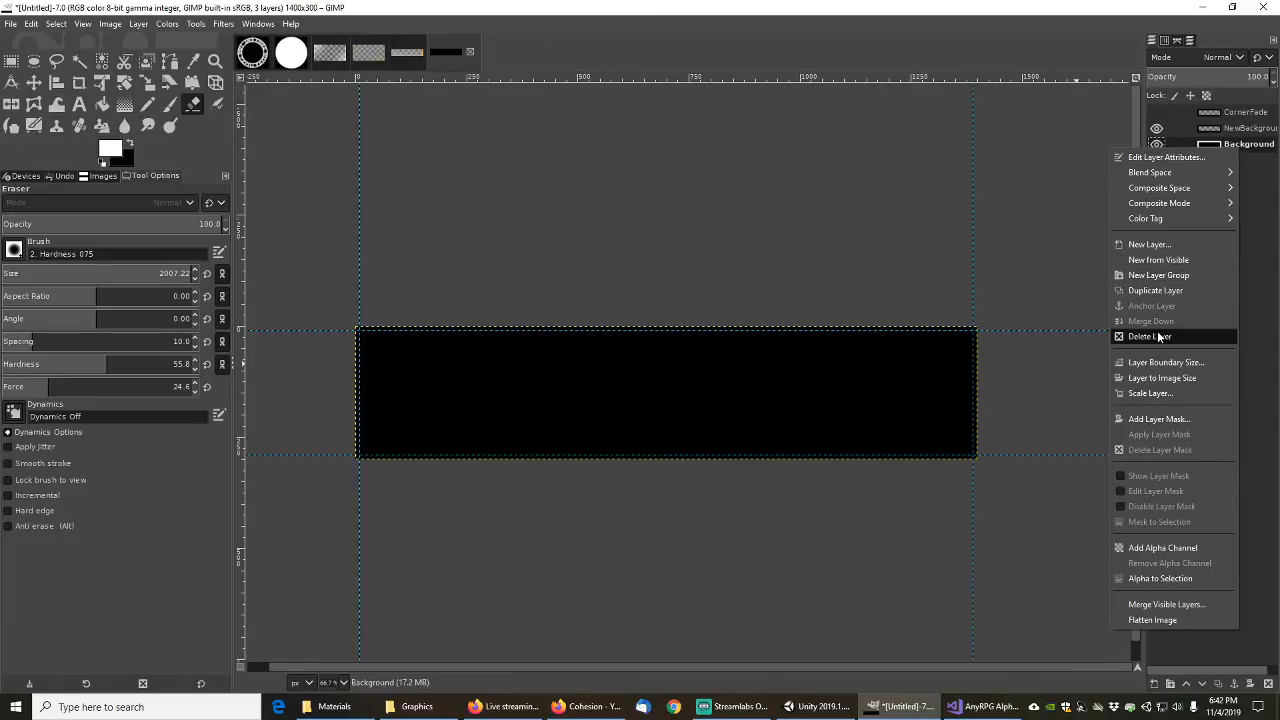
click(1160, 336)
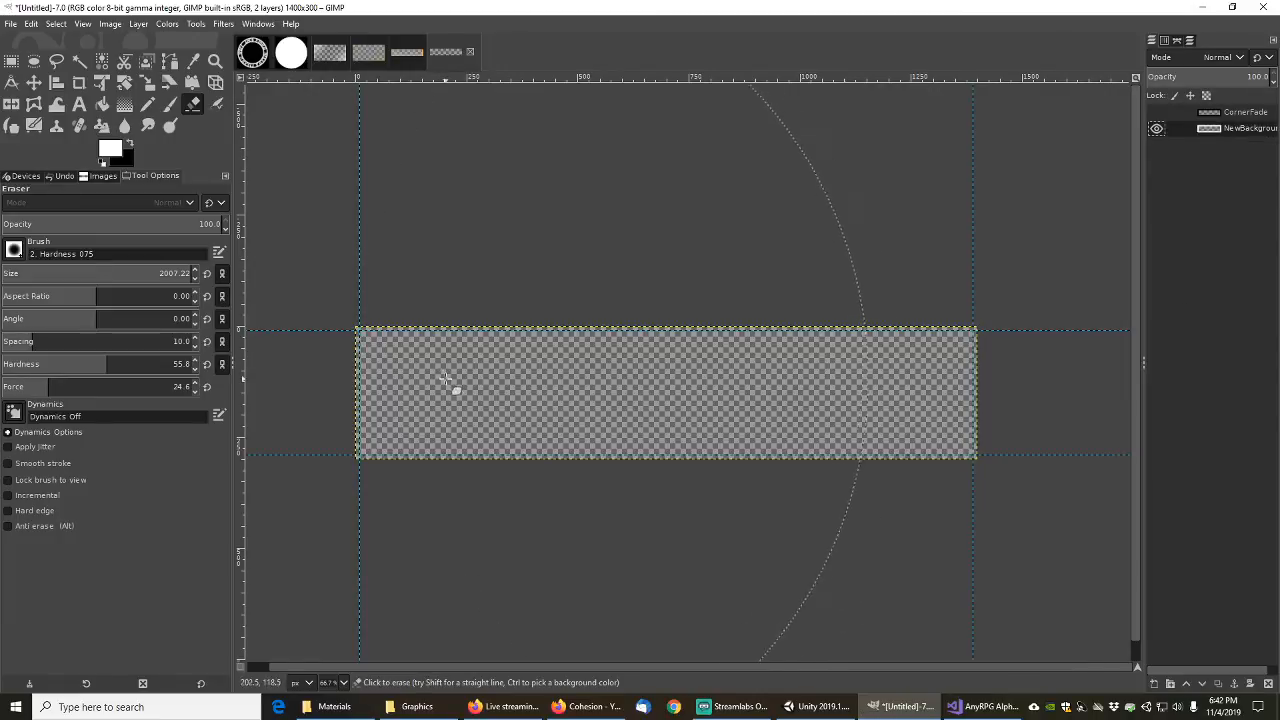
Step: Make the CornerFade layer visible again and rename it Outline
click(1159, 112)
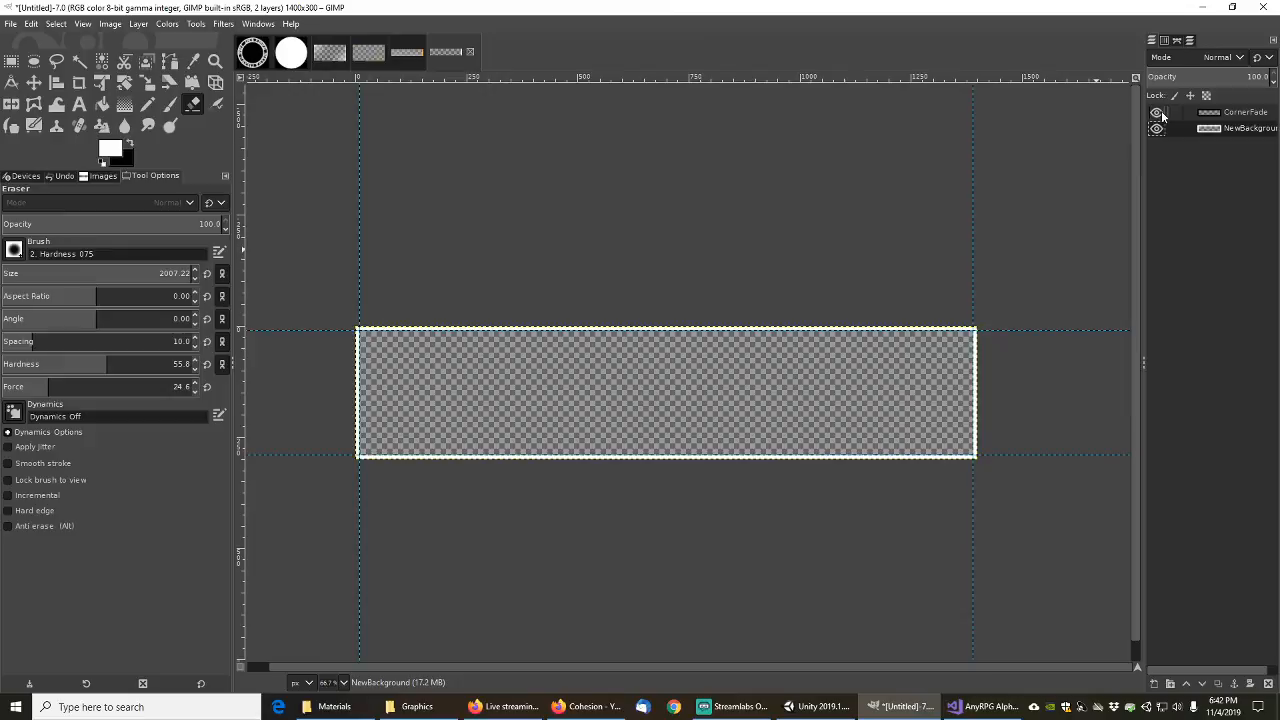
right_click(1247, 117)
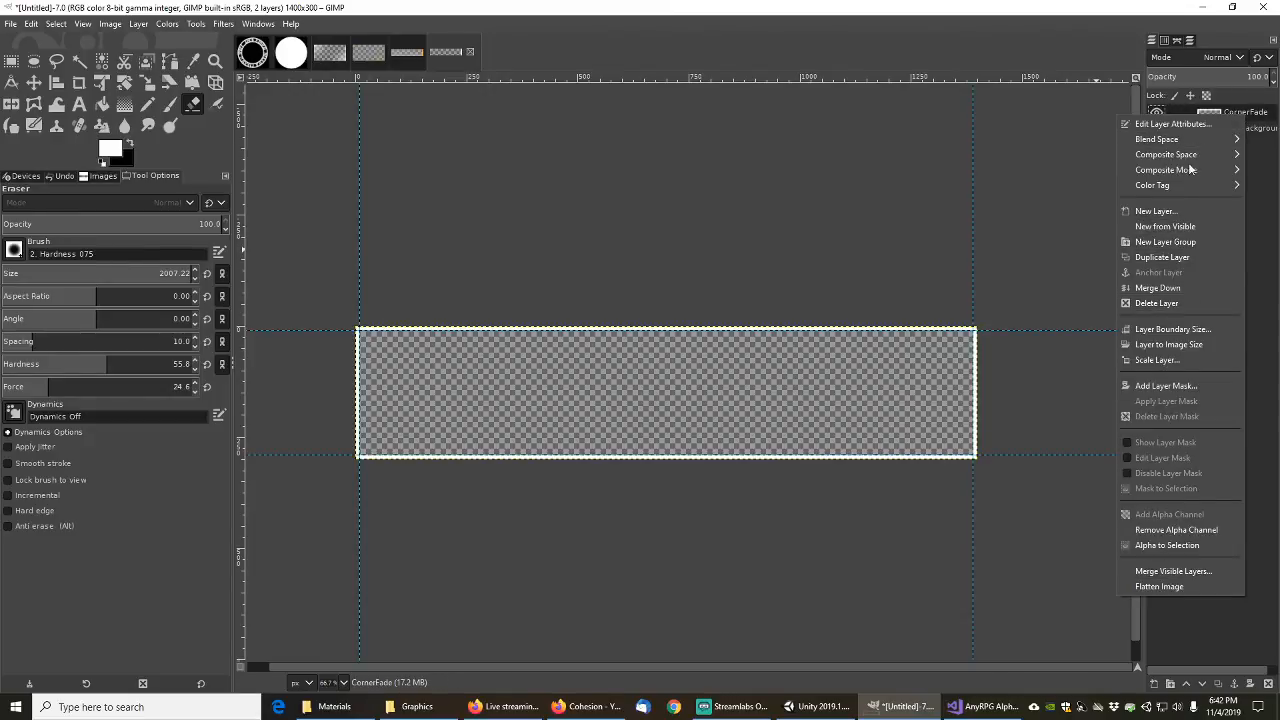
mouse_move(1172, 152)
click(1170, 124)
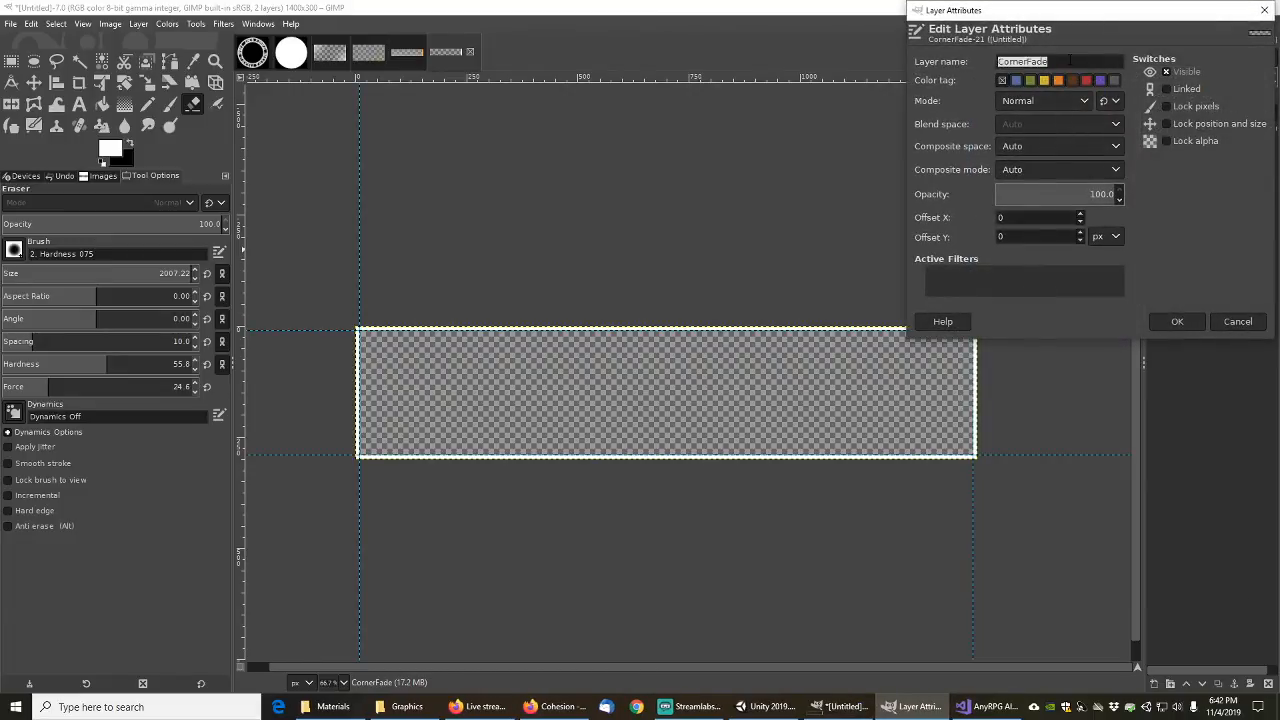
text(Outline)
click(1177, 321)
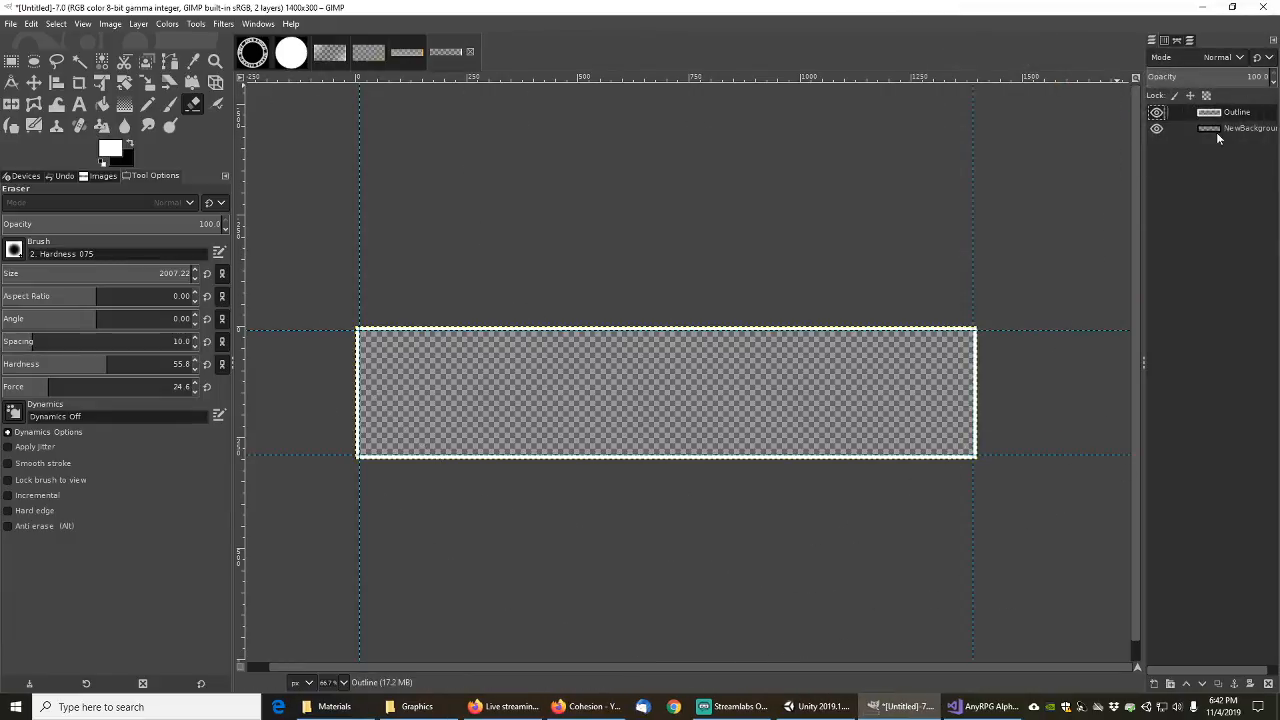
Step: Create a transparent 1400 × 300 px layer named Corners and place it between Outline and NewBackground
click(1155, 684)
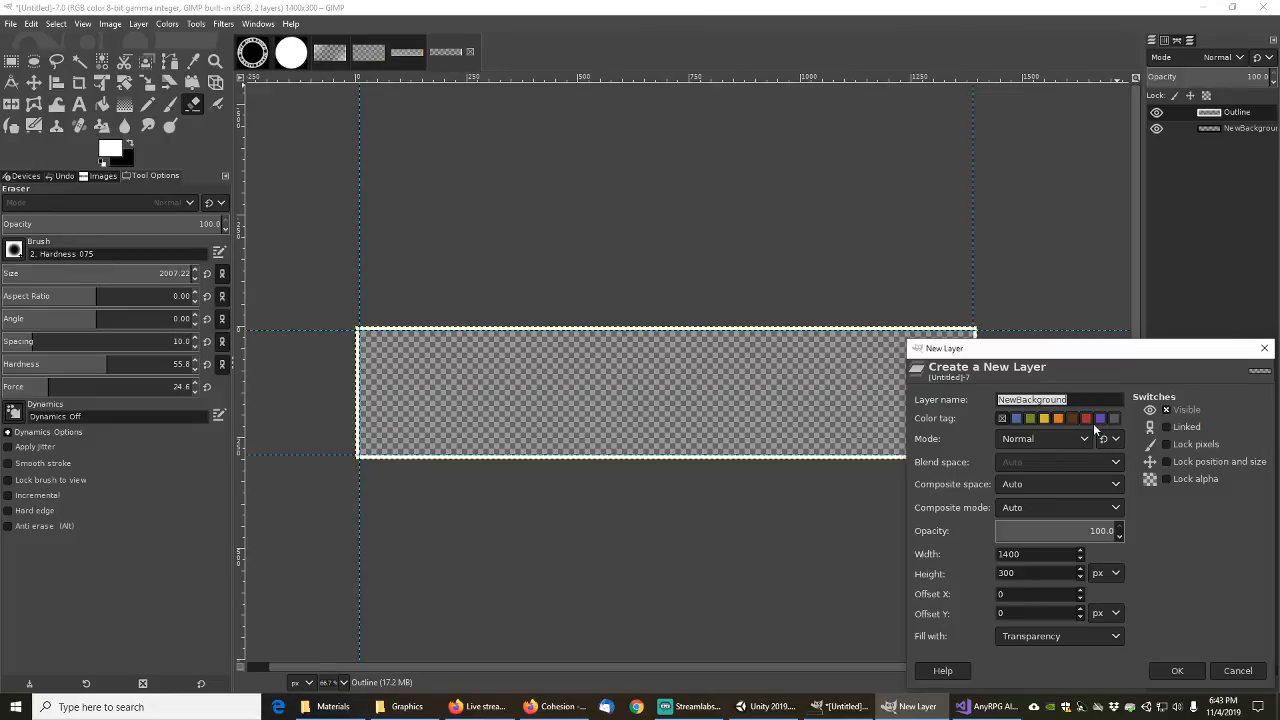
text(Corners)
click(1177, 670)
drag(1243, 122, 1242, 140)
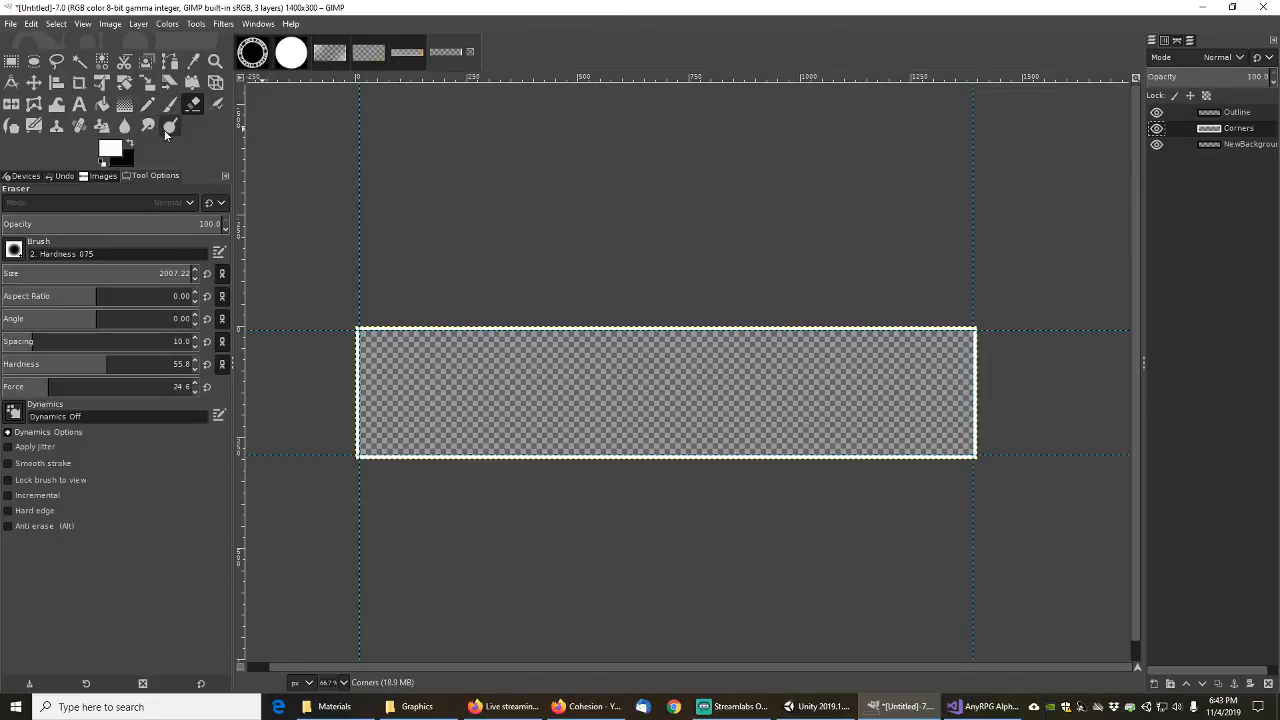
Step: Set the Eraser's brush to 2. Block 03
click(14, 250)
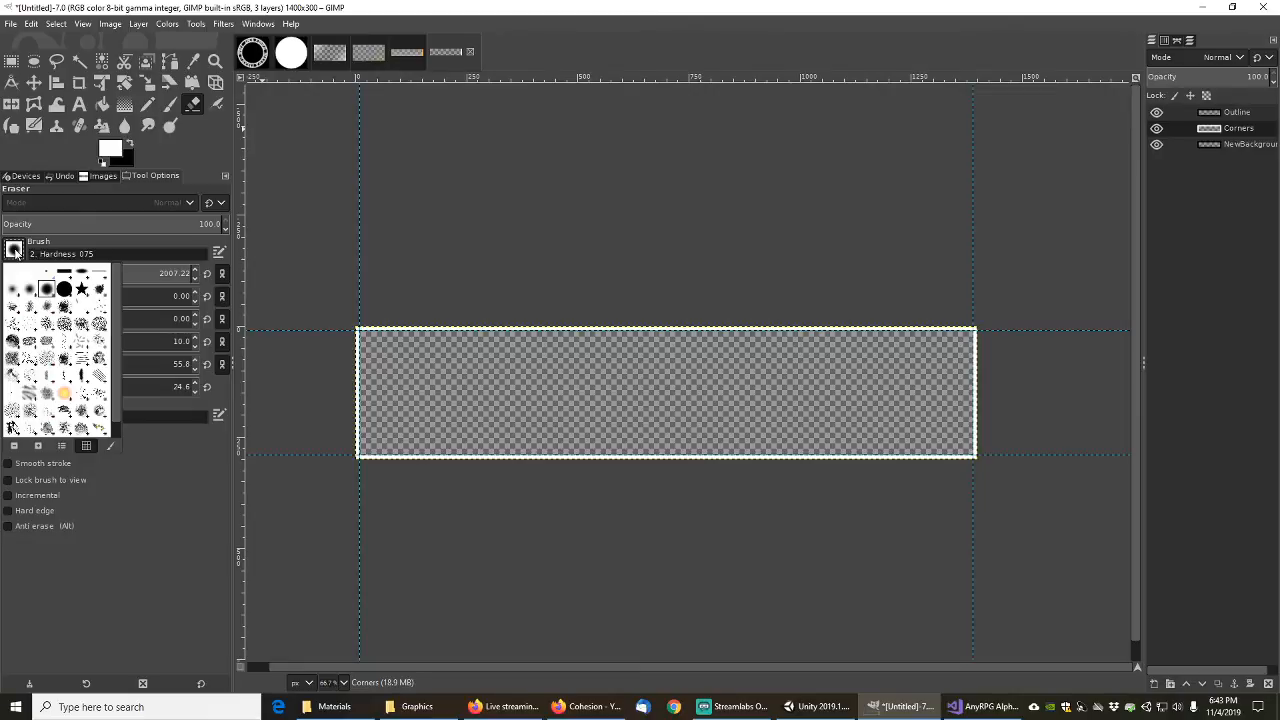
click(101, 273)
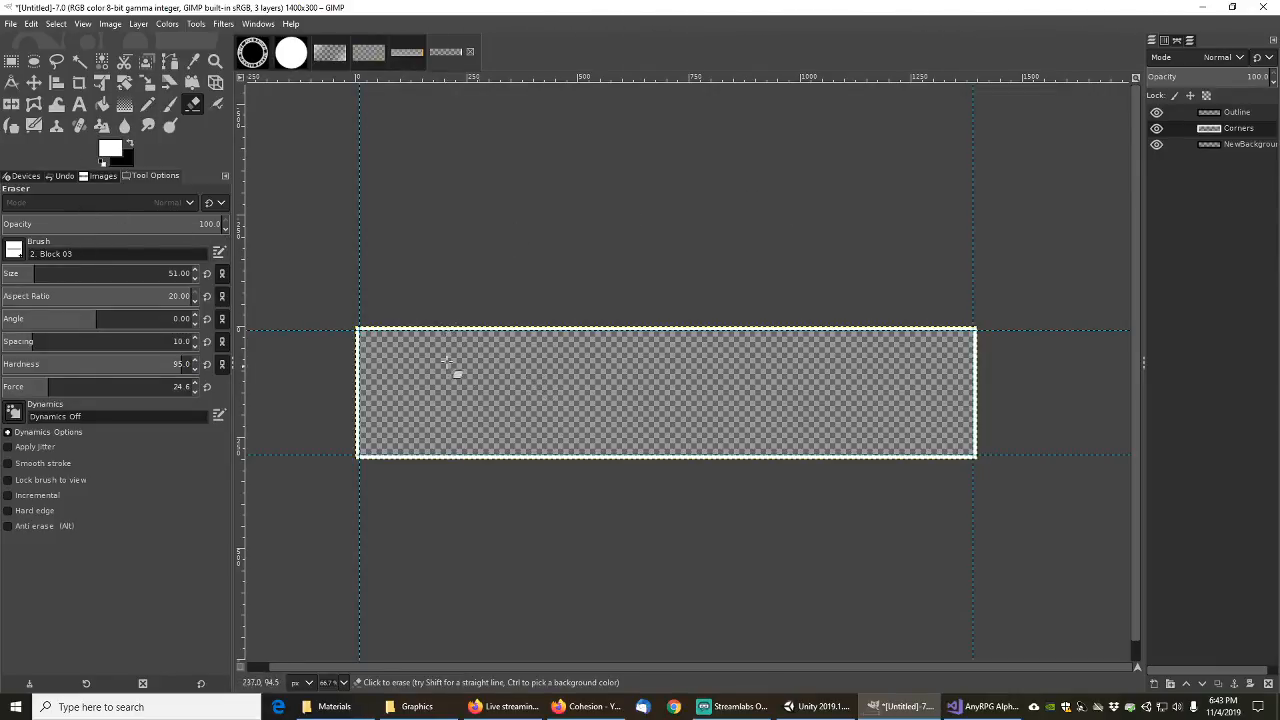
right_click(540, 400)
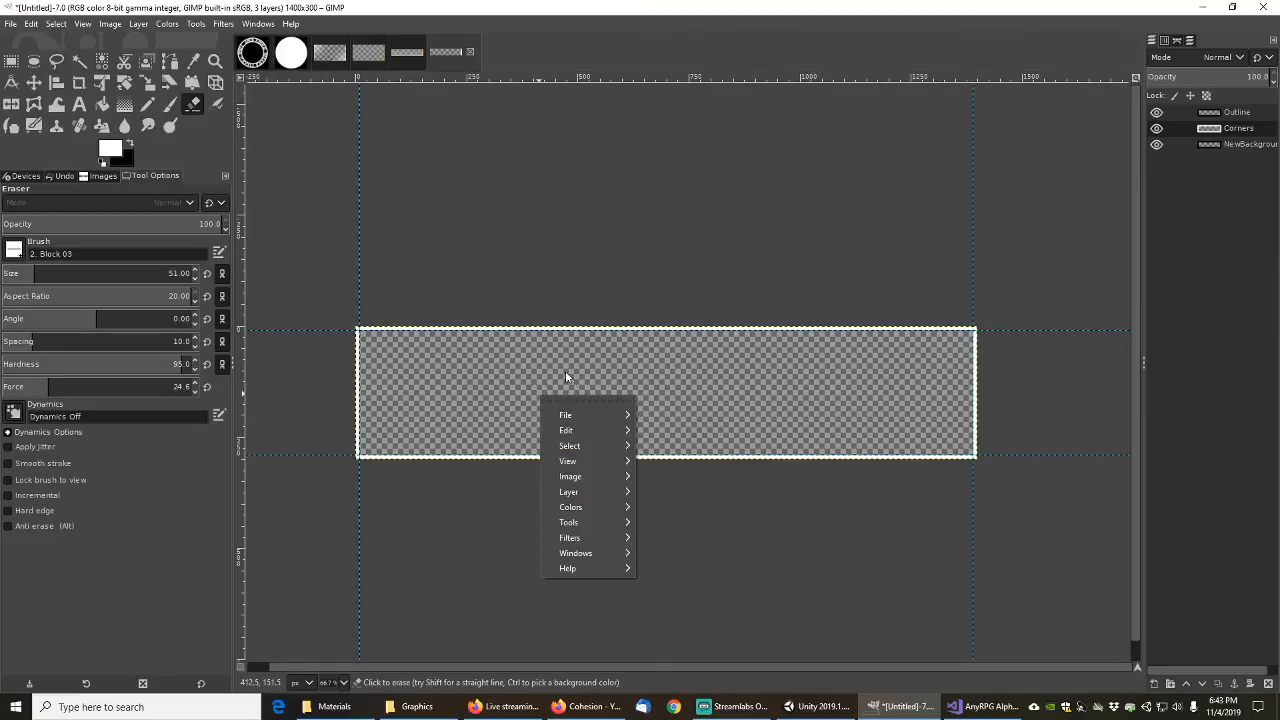
click(460, 358)
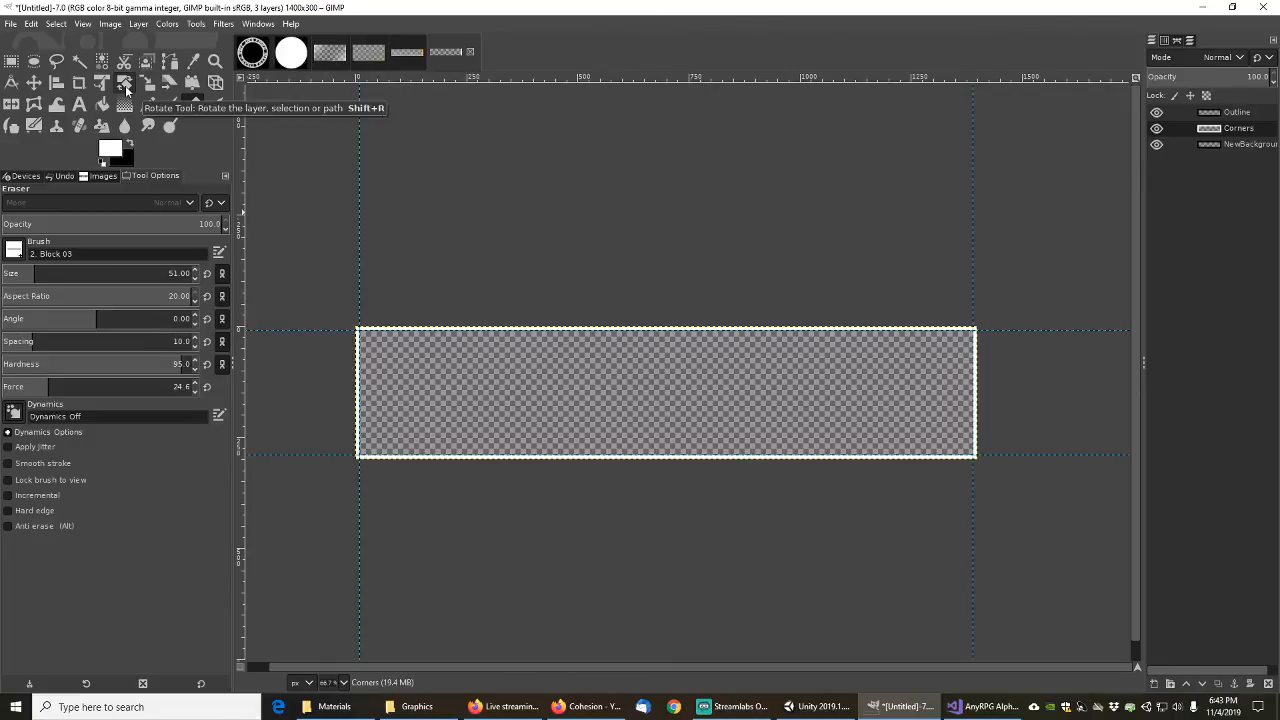
Step: Duplicate the Outline layer and rotate the copy about 42.7°, centred at about X 133, Y 202.5, so its short end cuts across the image's upper-left corner
click(1240, 114)
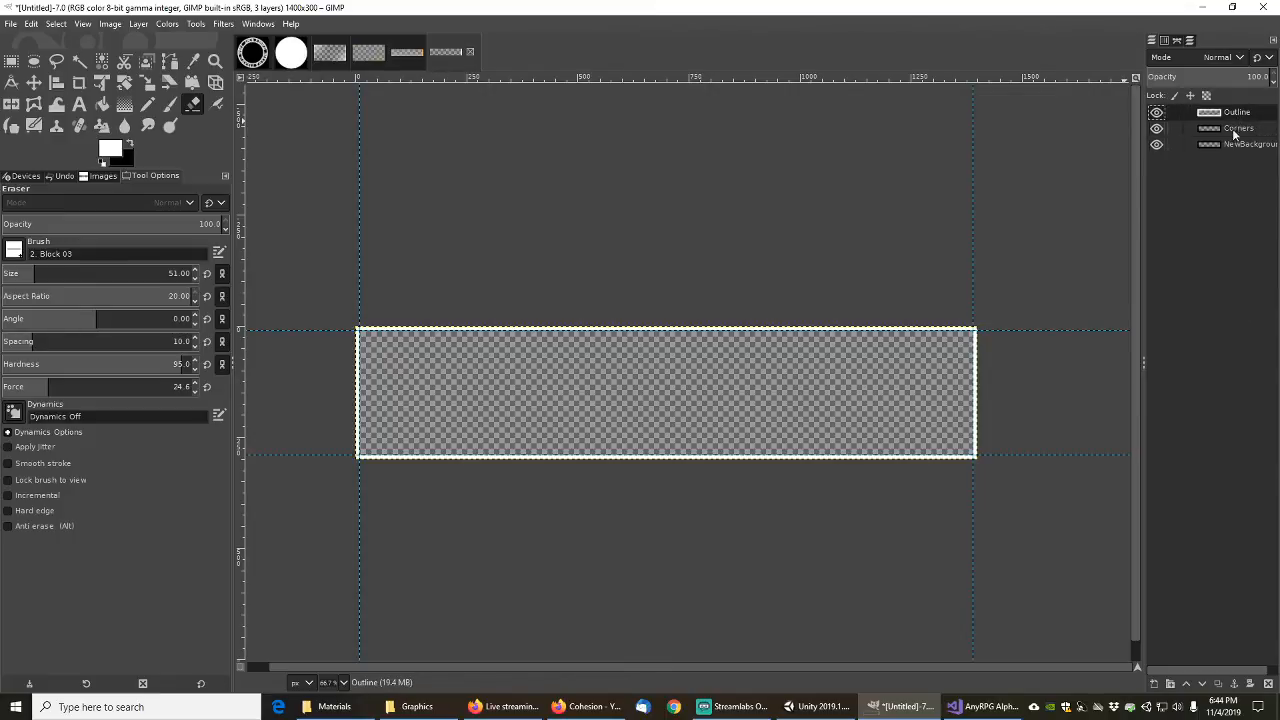
right_click(1237, 121)
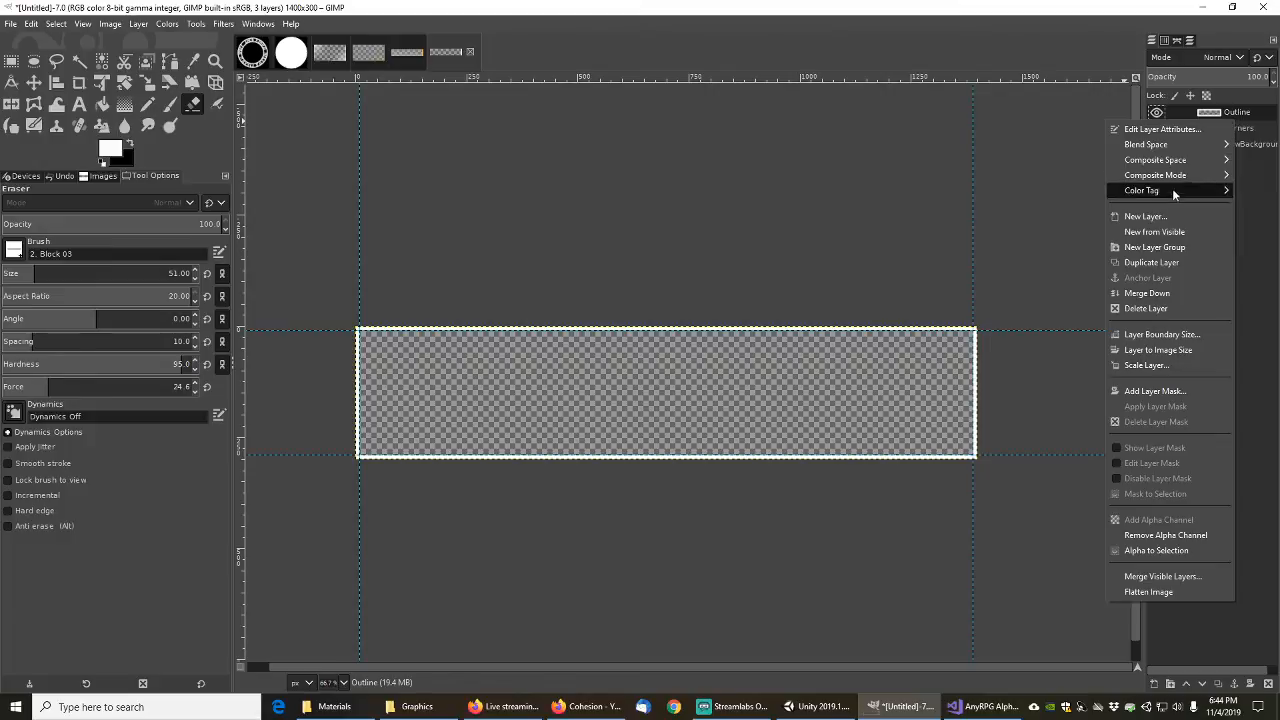
click(1158, 264)
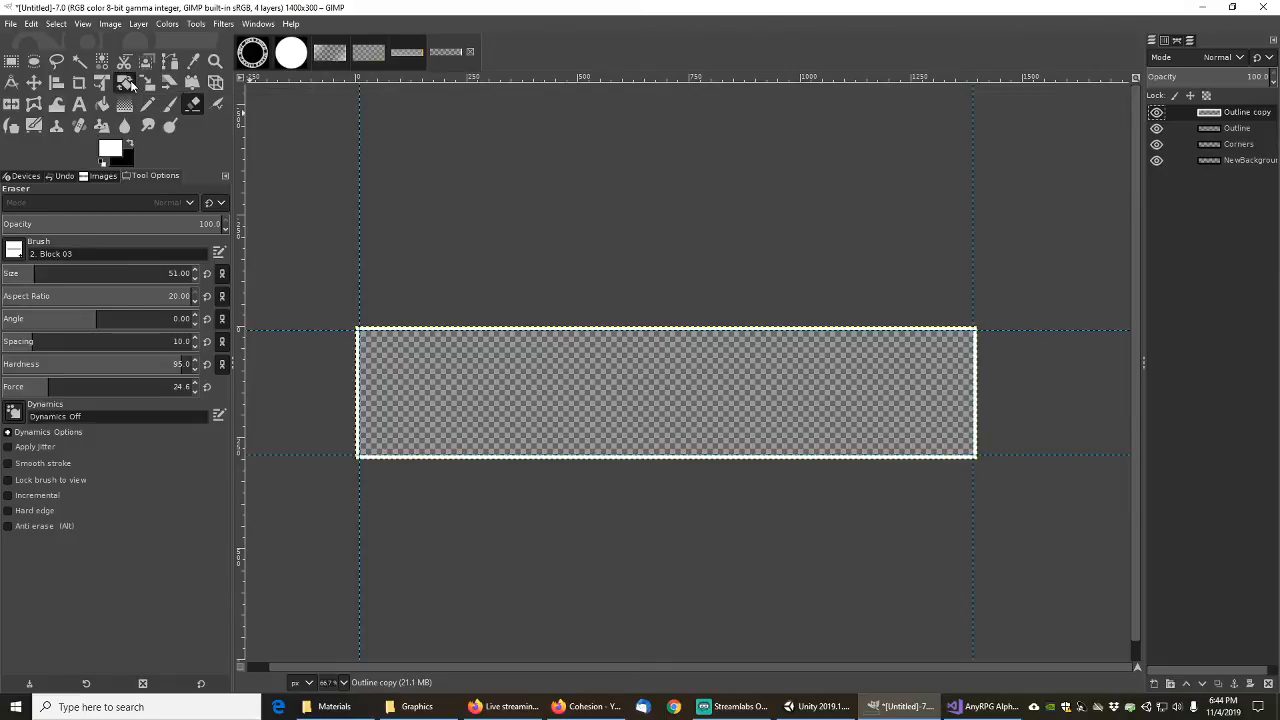
click(126, 83)
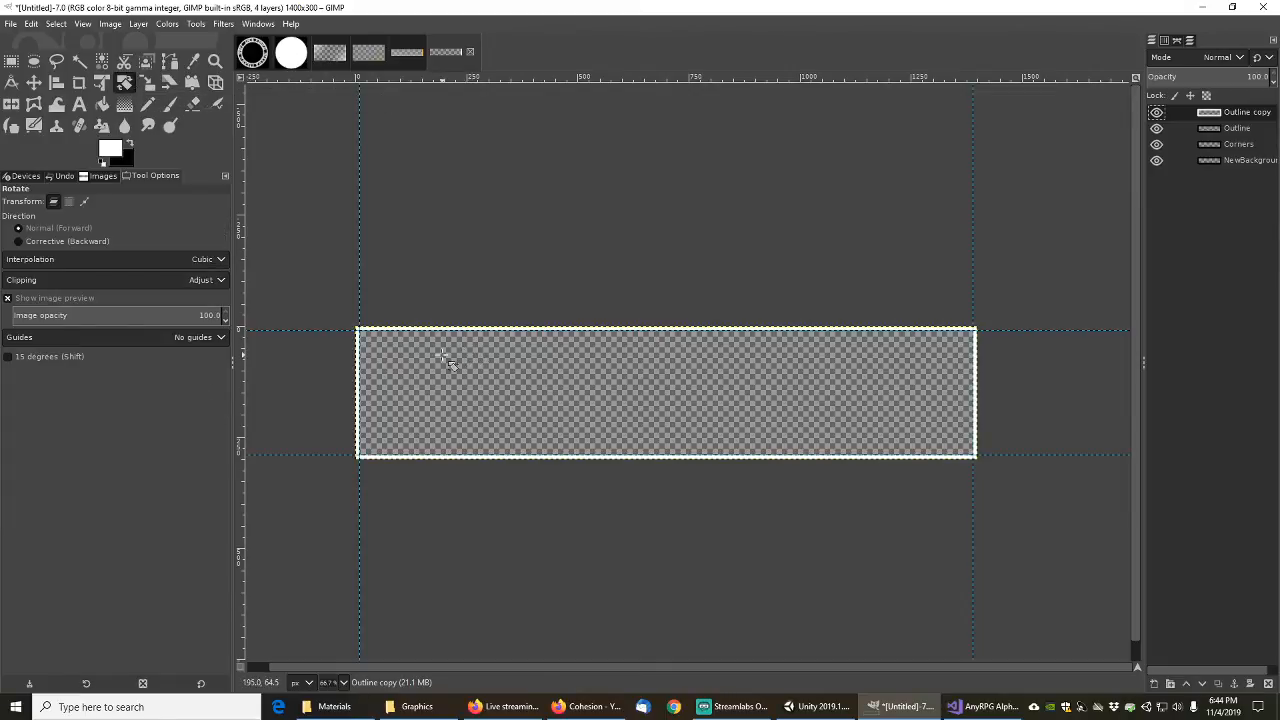
drag(423, 362, 499, 336)
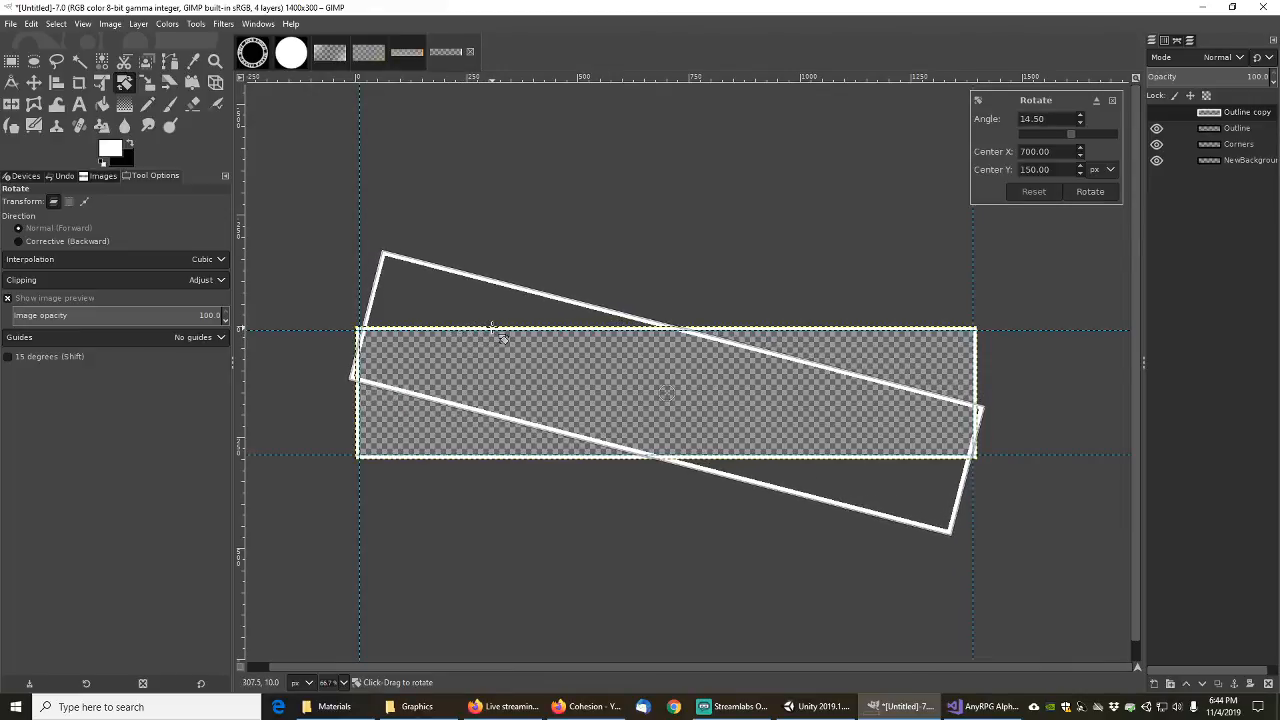
drag(499, 336, 615, 366)
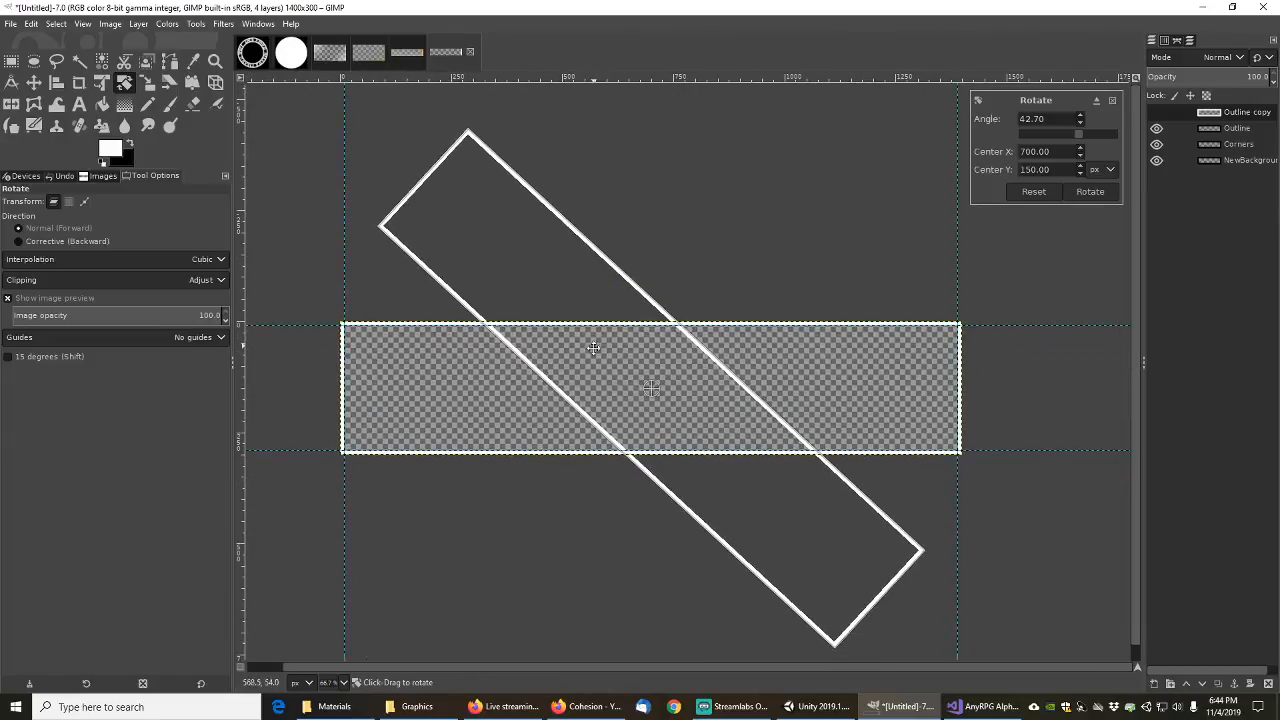
right_click(556, 283)
key(Escape)
drag(653, 391, 402, 413)
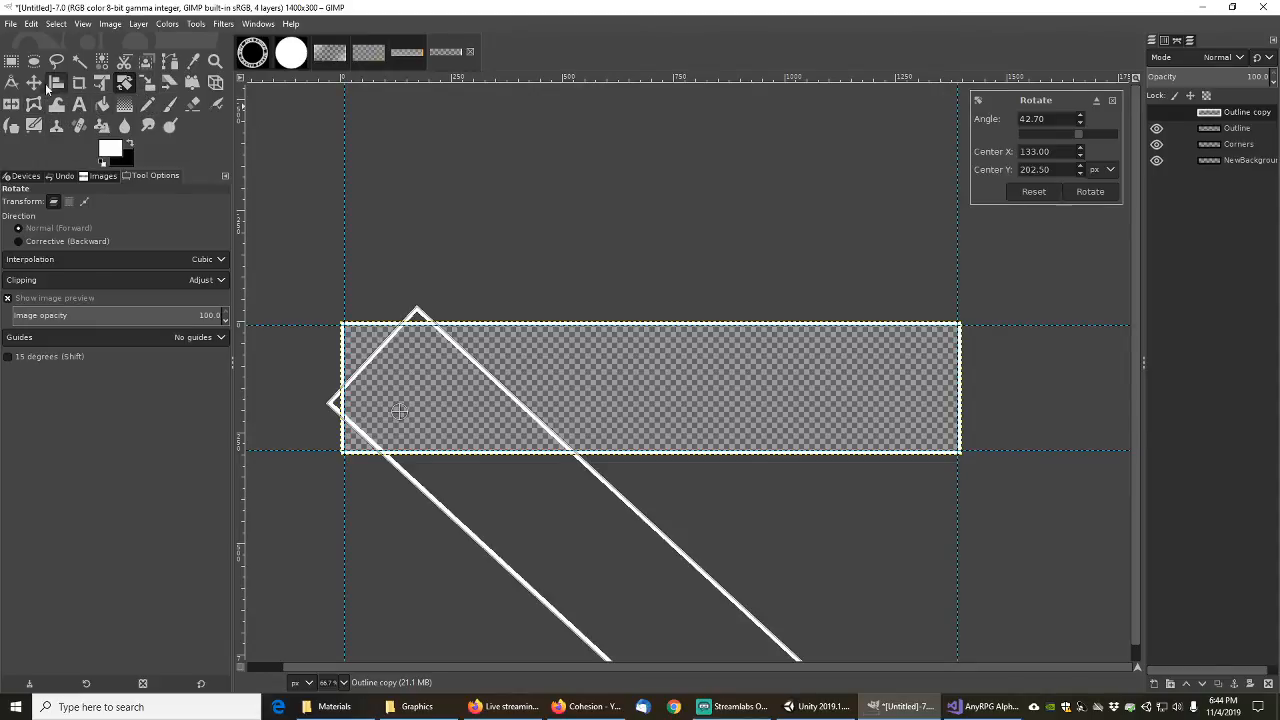
Step: Erase the rotated copy's lines with an Eraser size of about 350, keeping only the diagonal across the image's upper-left corner
click(193, 103)
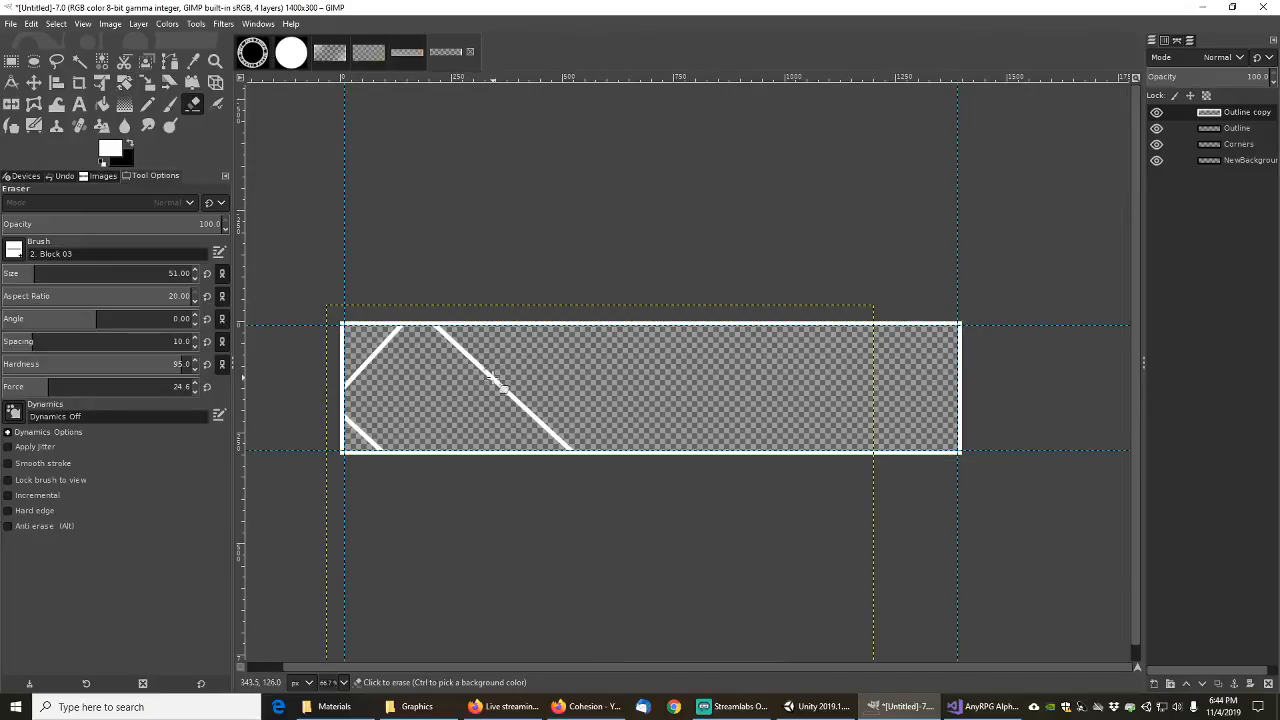
click(497, 383)
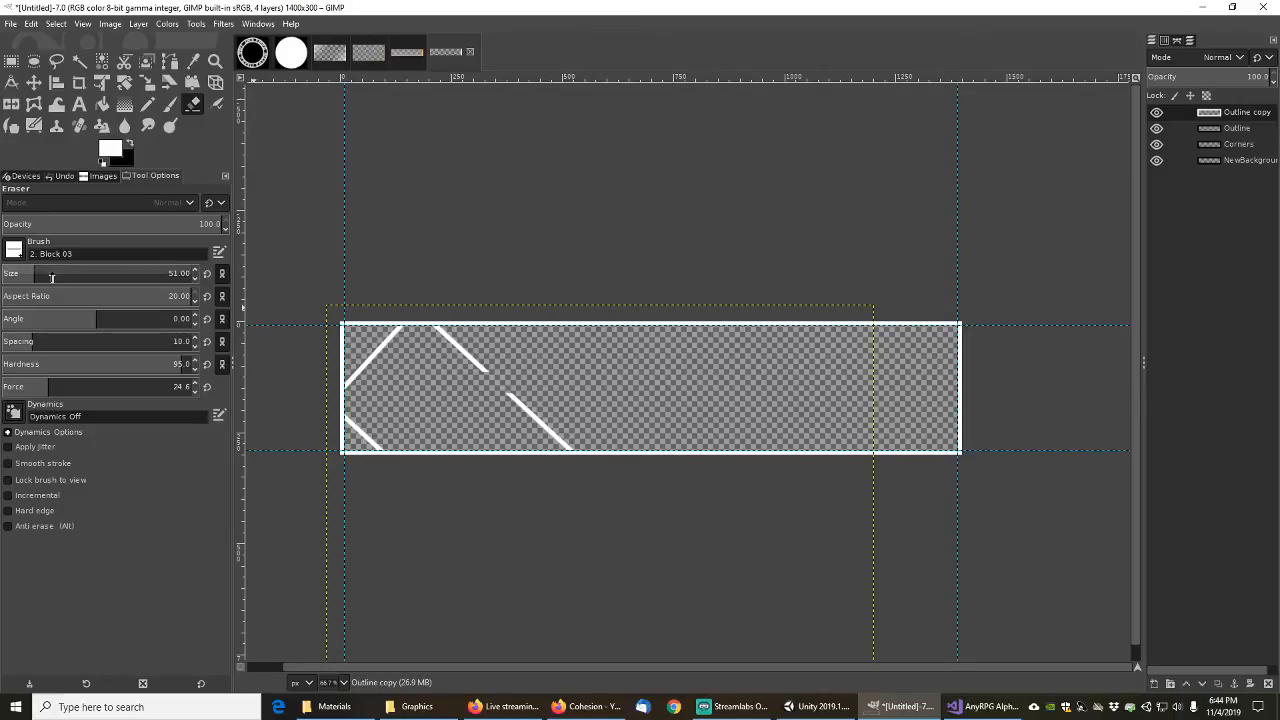
drag(33, 276, 102, 275)
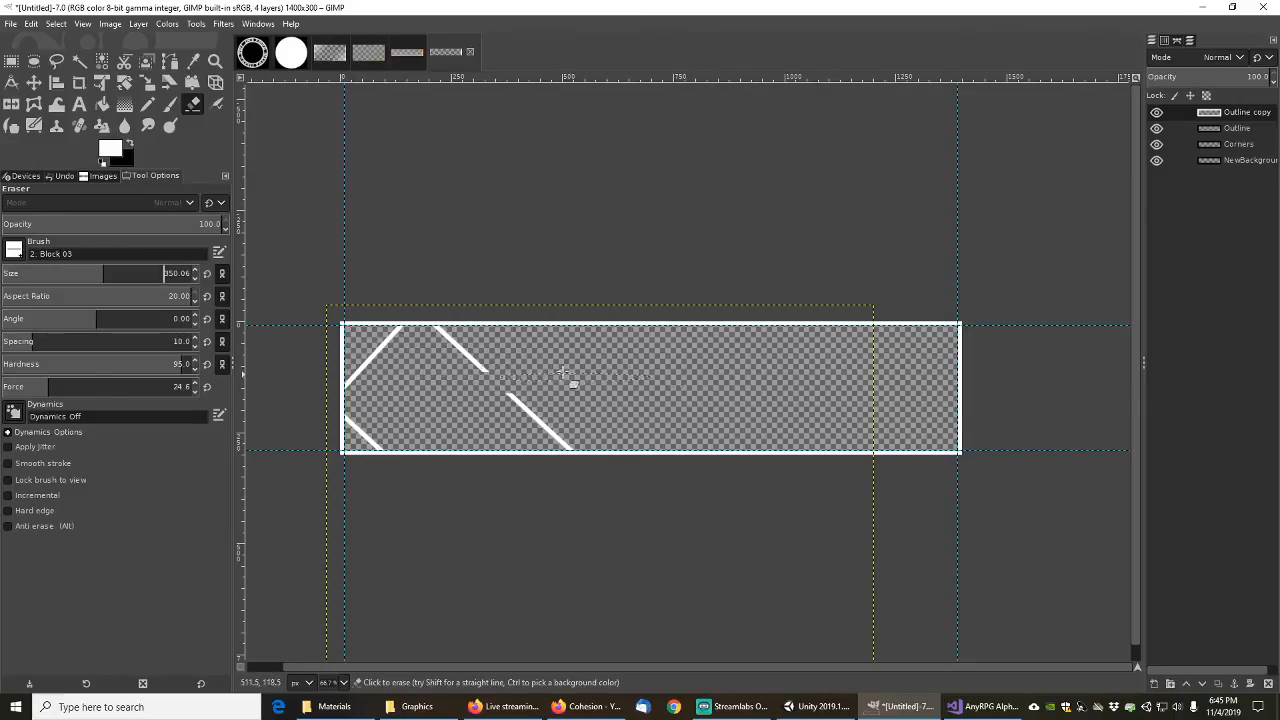
click(516, 364)
mouse_move(516, 364)
mouse_down()
mouse_move(526, 357)
mouse_move(508, 326)
mouse_up()
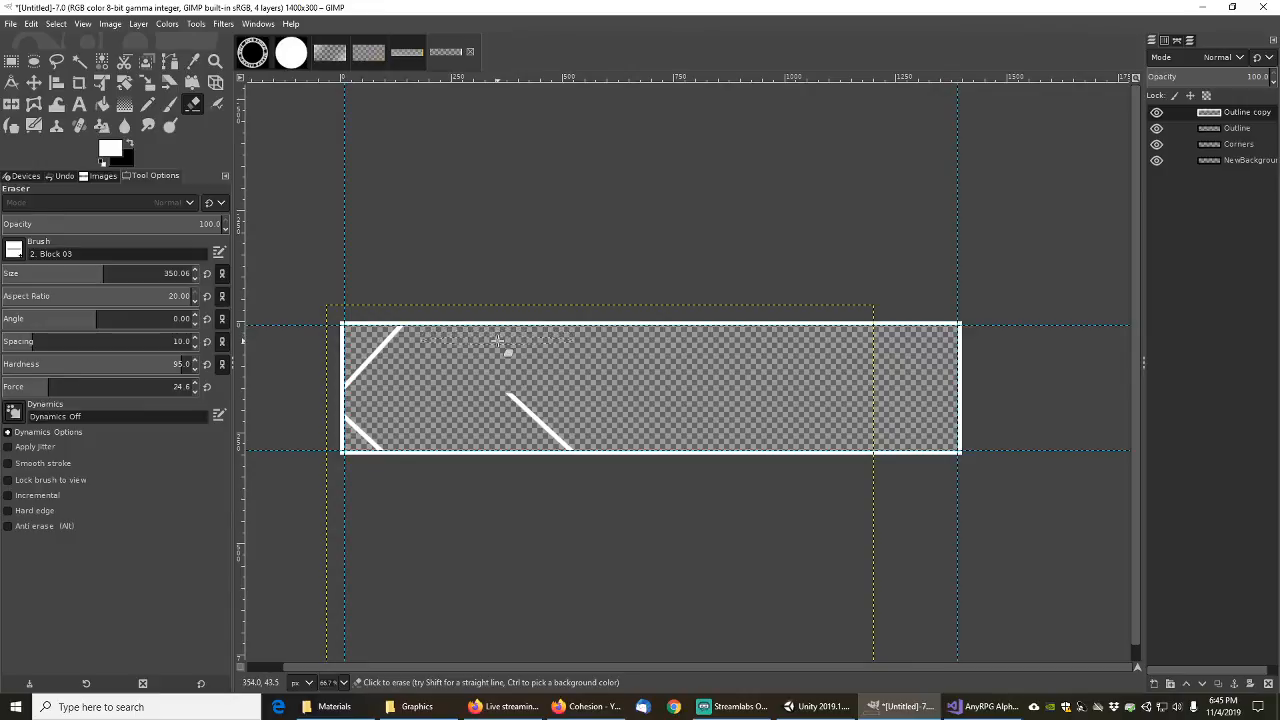
mouse_move(522, 383)
mouse_down()
mouse_move(563, 463)
mouse_move(449, 471)
mouse_move(351, 434)
mouse_move(350, 420)
mouse_up()
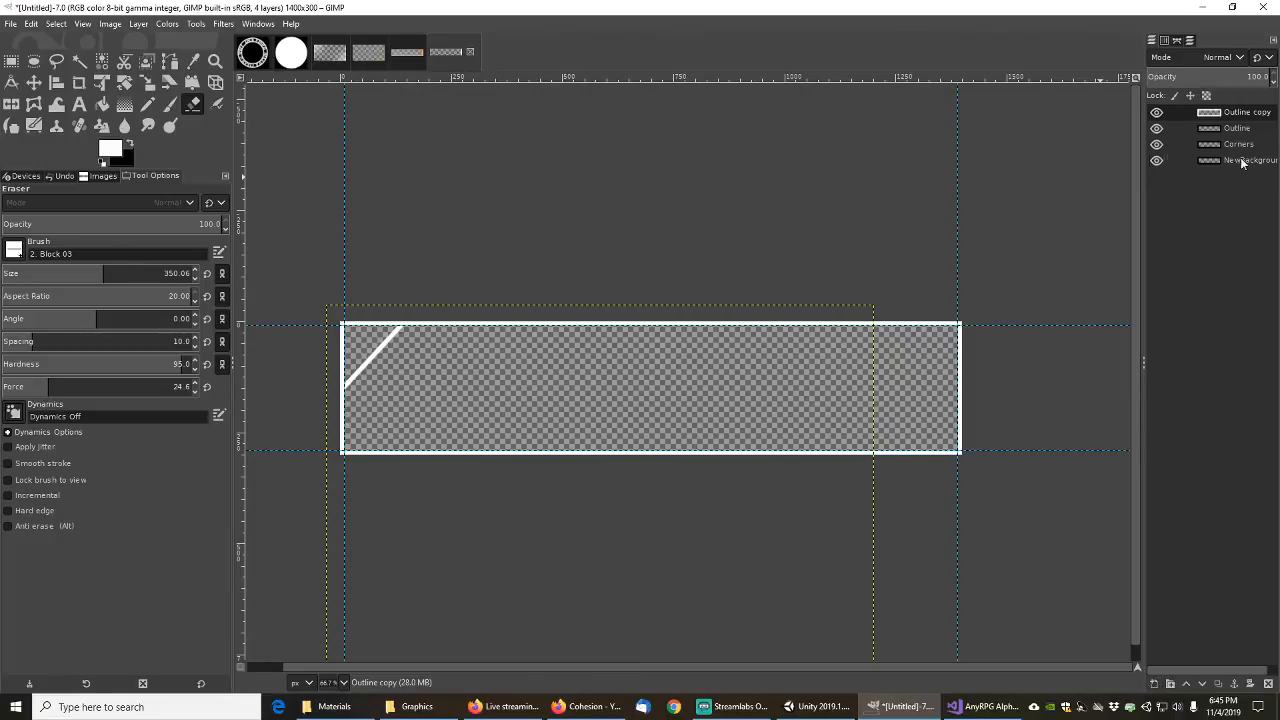
Step: Duplicate the Outline layer a second time
click(1227, 130)
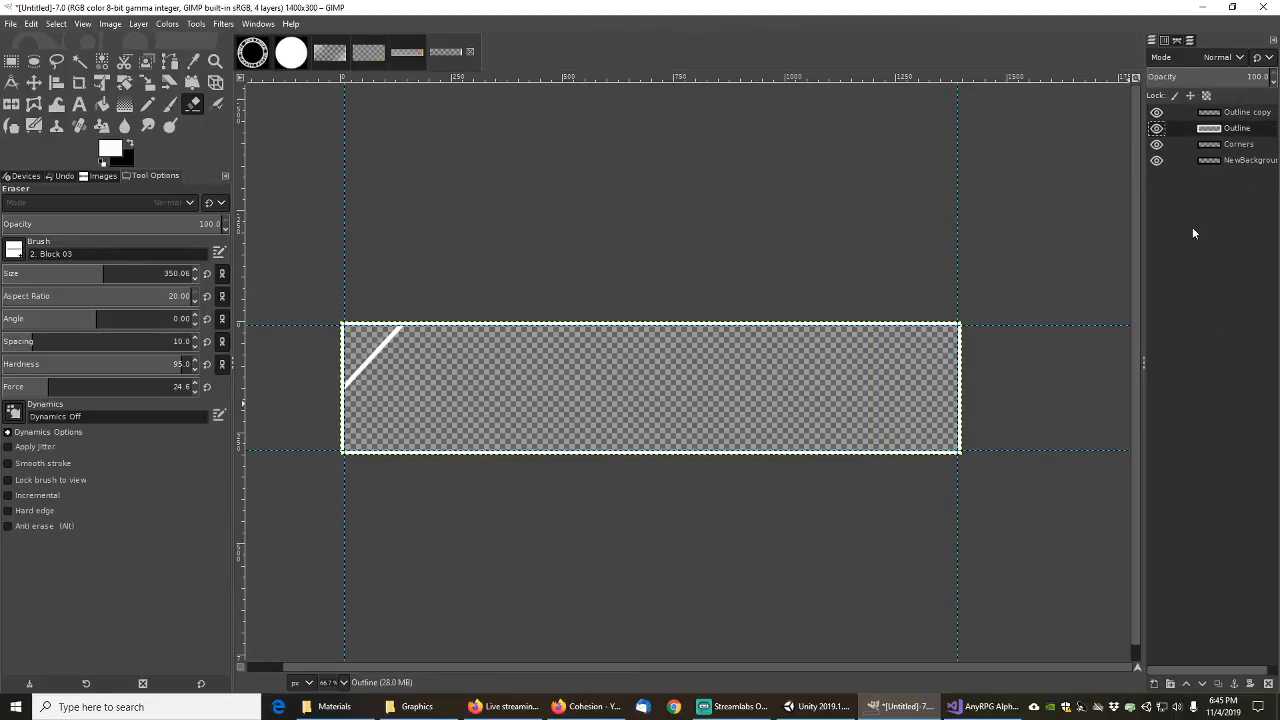
right_click(1240, 131)
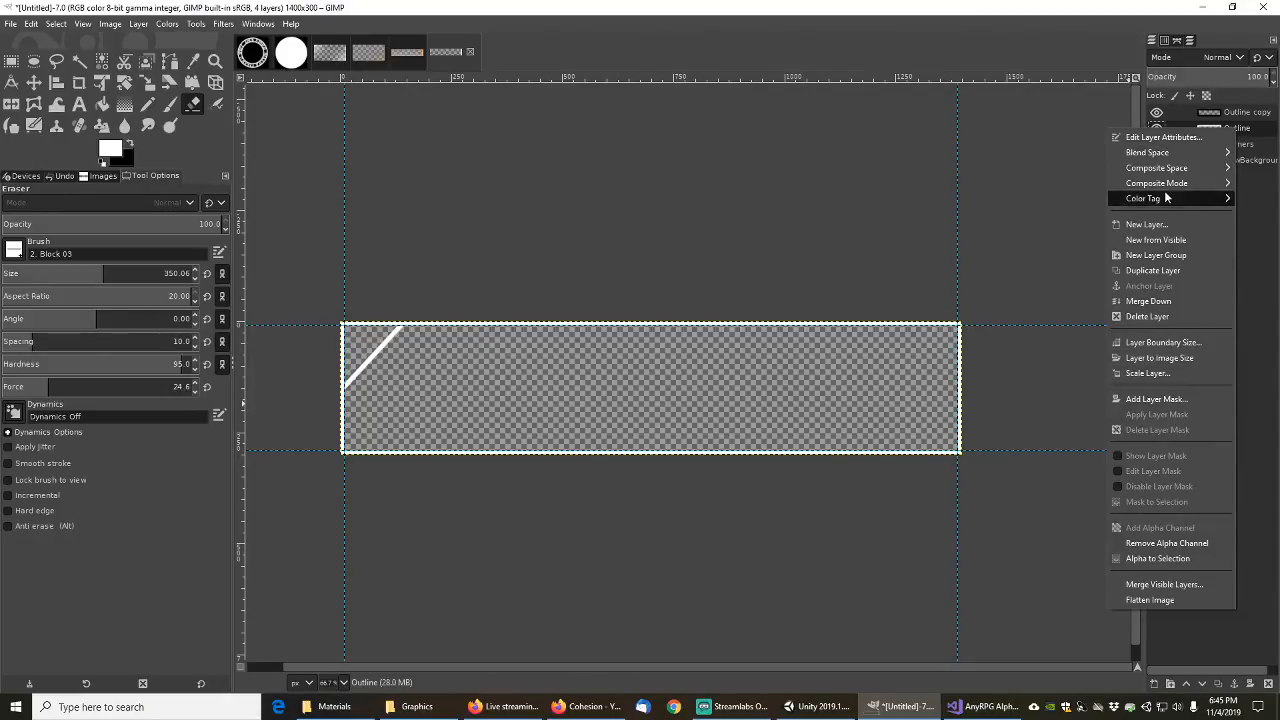
click(1160, 270)
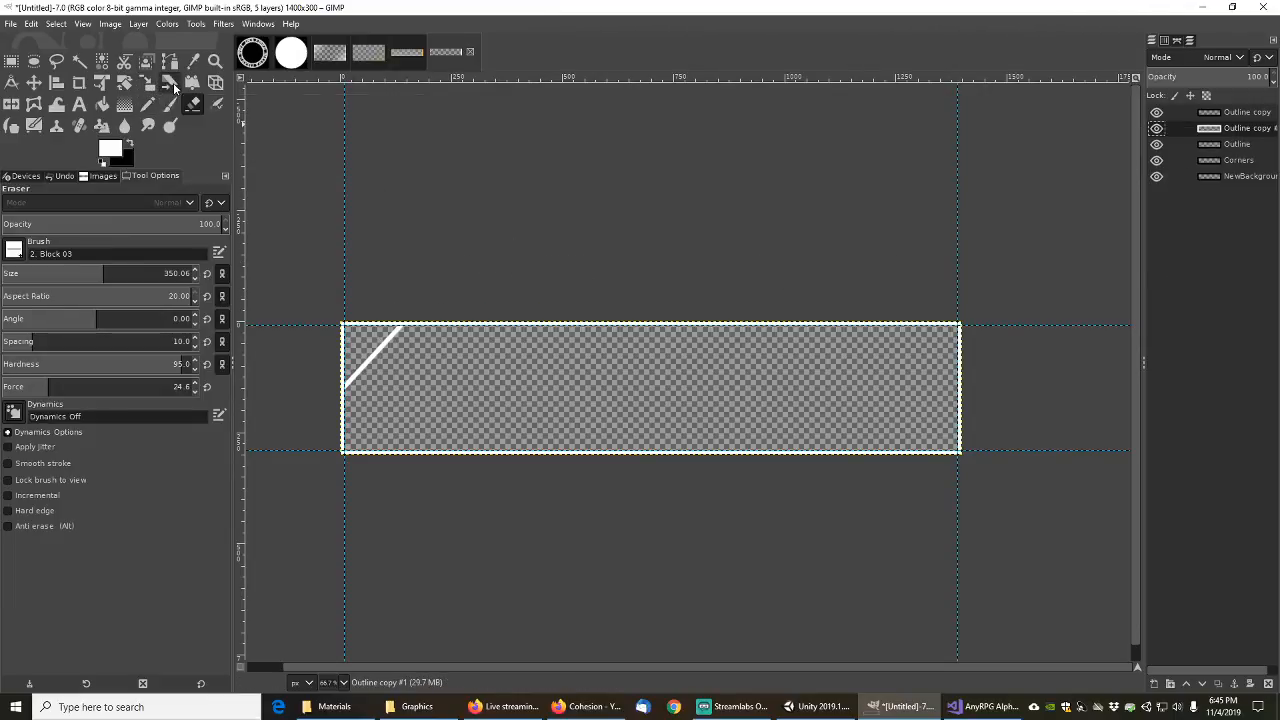
Step: Rotate the second copy about 35.12°, centred at about X 1237, Y 100.5, and erase its lines except the diagonal across the image's lower-right corner
click(125, 83)
drag(447, 377, 548, 322)
drag(650, 390, 907, 341)
drag(754, 313, 745, 285)
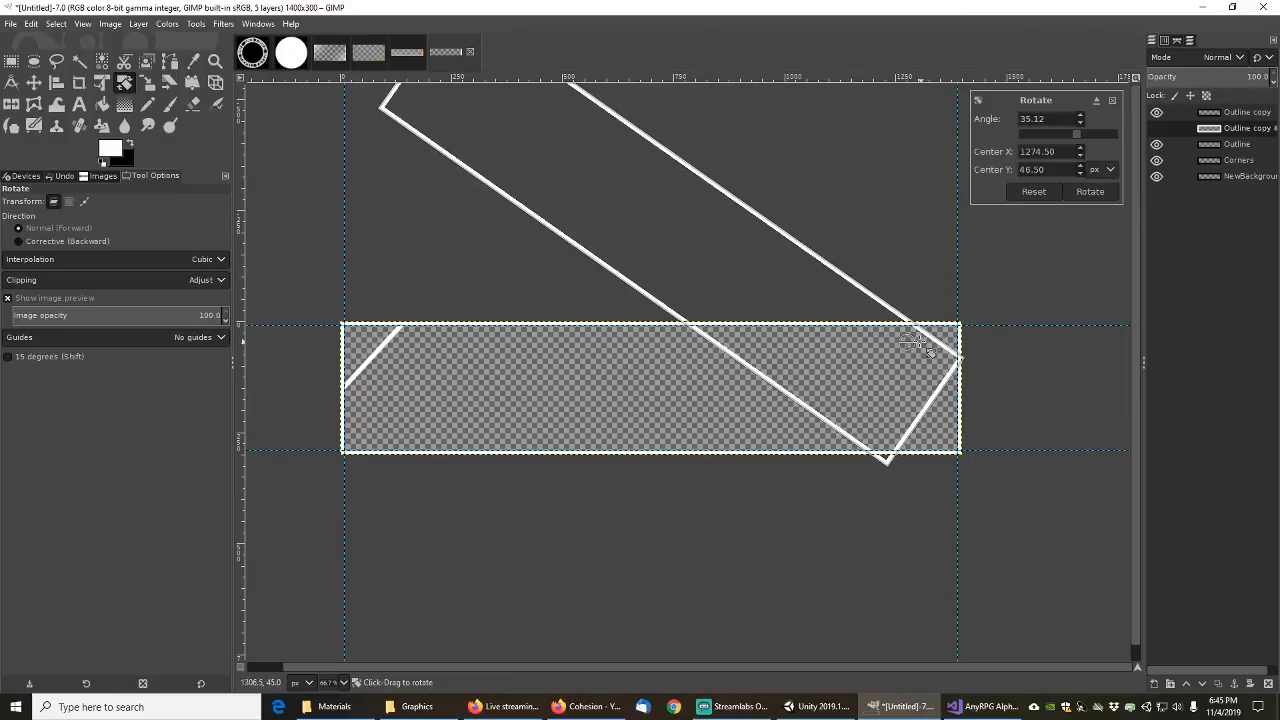
drag(906, 342, 893, 370)
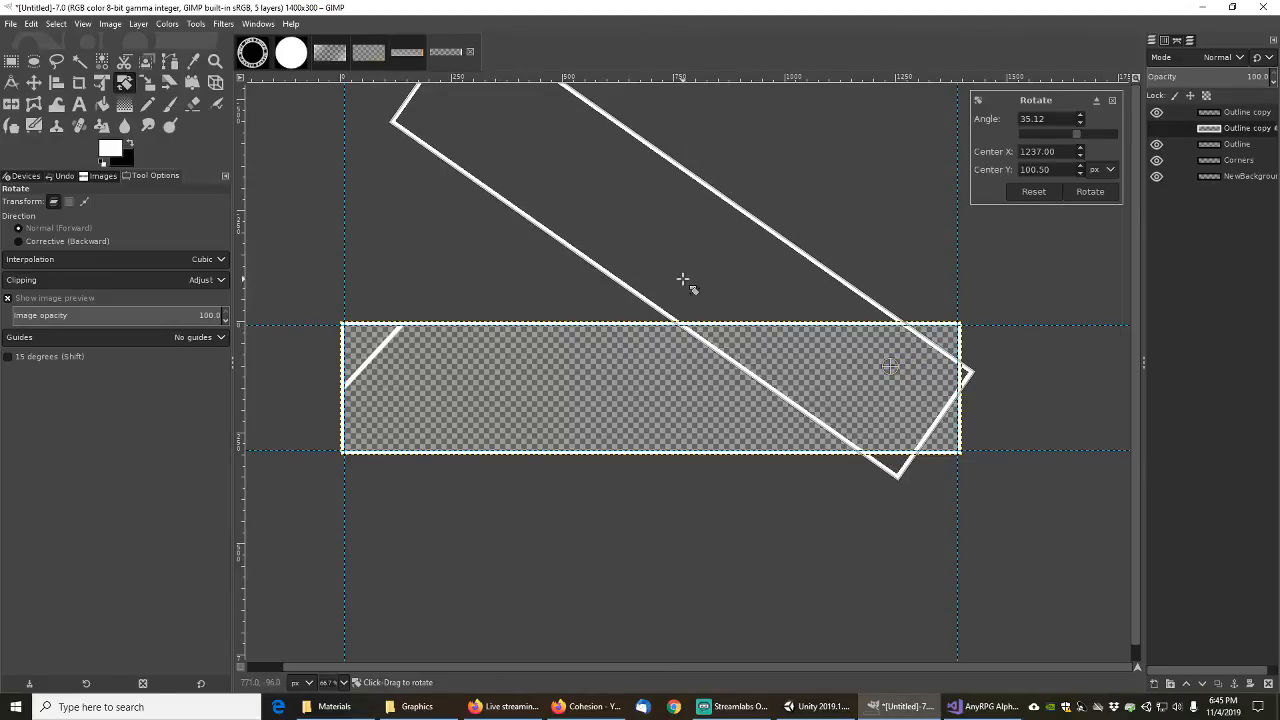
scroll(683, 279, down, 1)
middle_drag(711, 204, 711, 292)
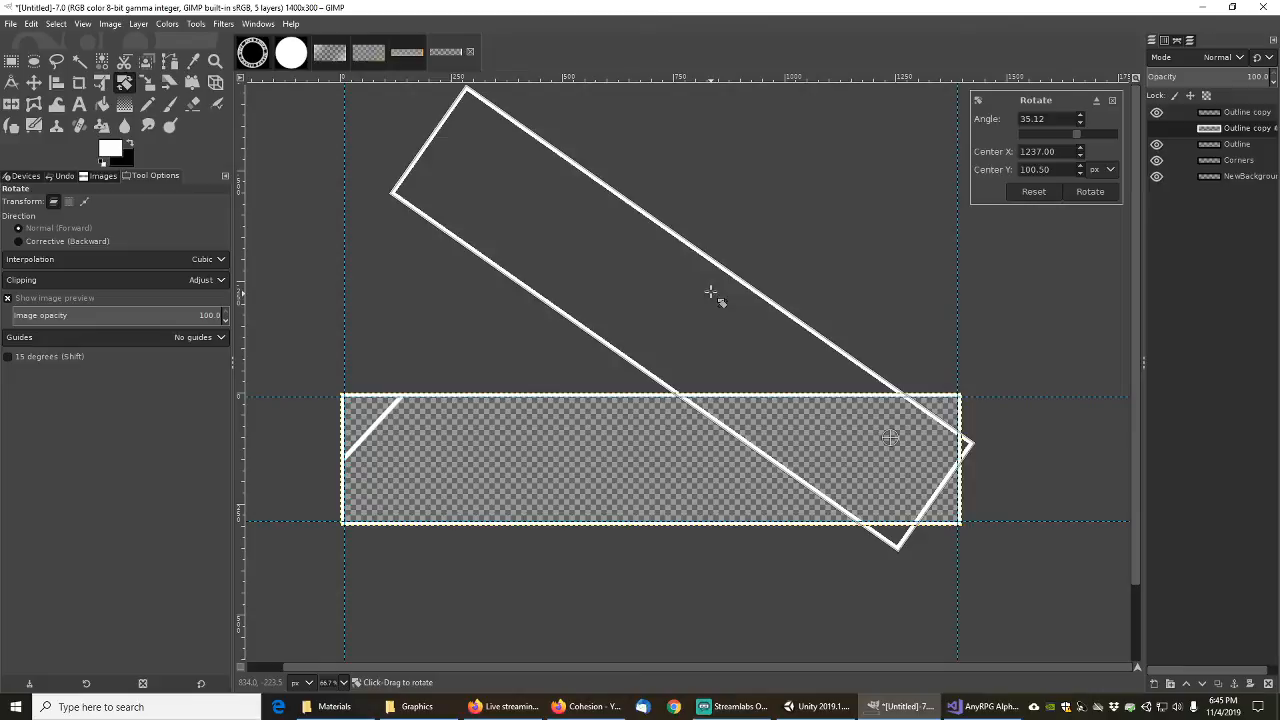
click(193, 104)
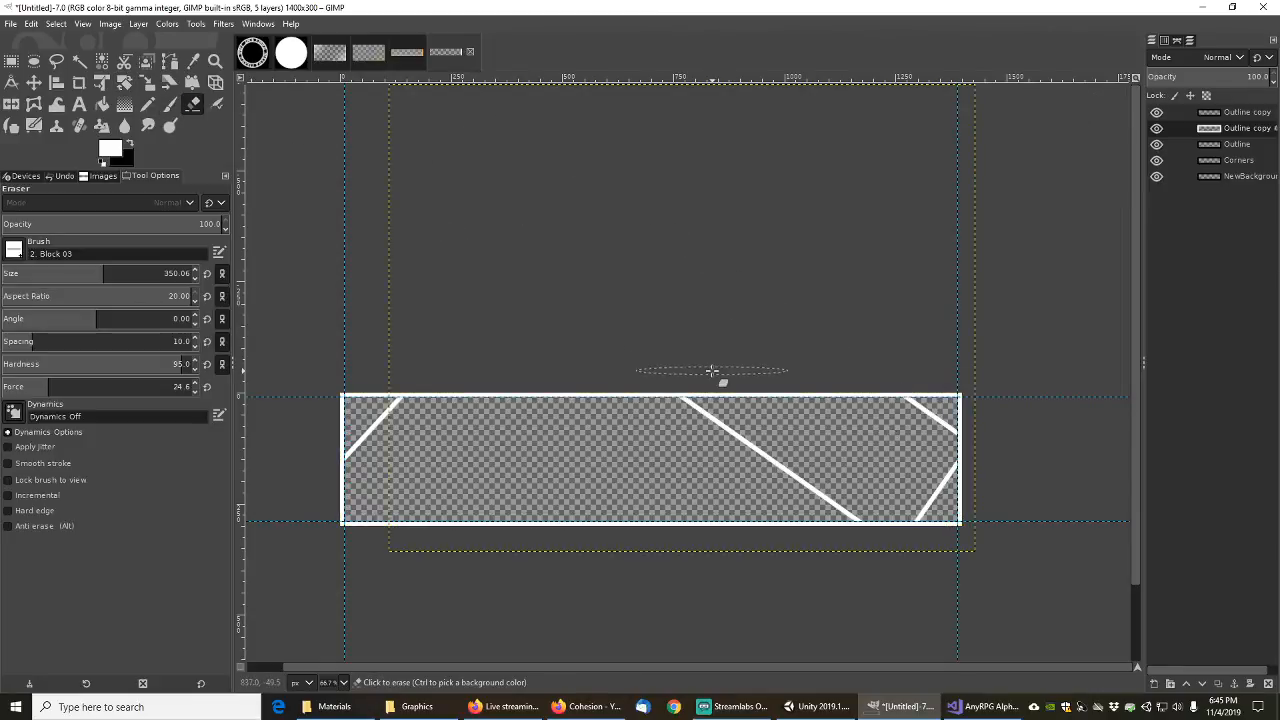
mouse_move(720, 386)
mouse_down()
mouse_move(731, 434)
mouse_move(808, 531)
mouse_move(826, 517)
mouse_move(865, 388)
mouse_move(943, 425)
mouse_move(929, 434)
mouse_move(900, 405)
mouse_up()
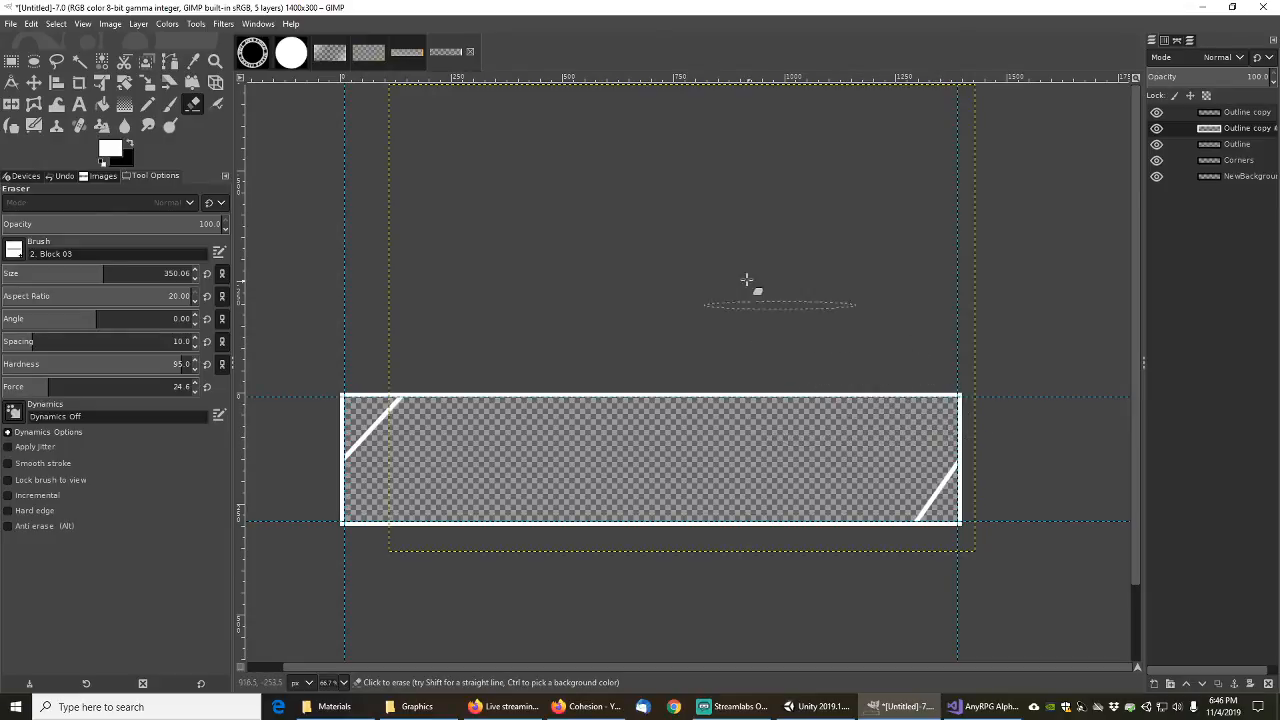
Step: Merge the two rotated outline copies into one layer and rename it Corners
click(1240, 114)
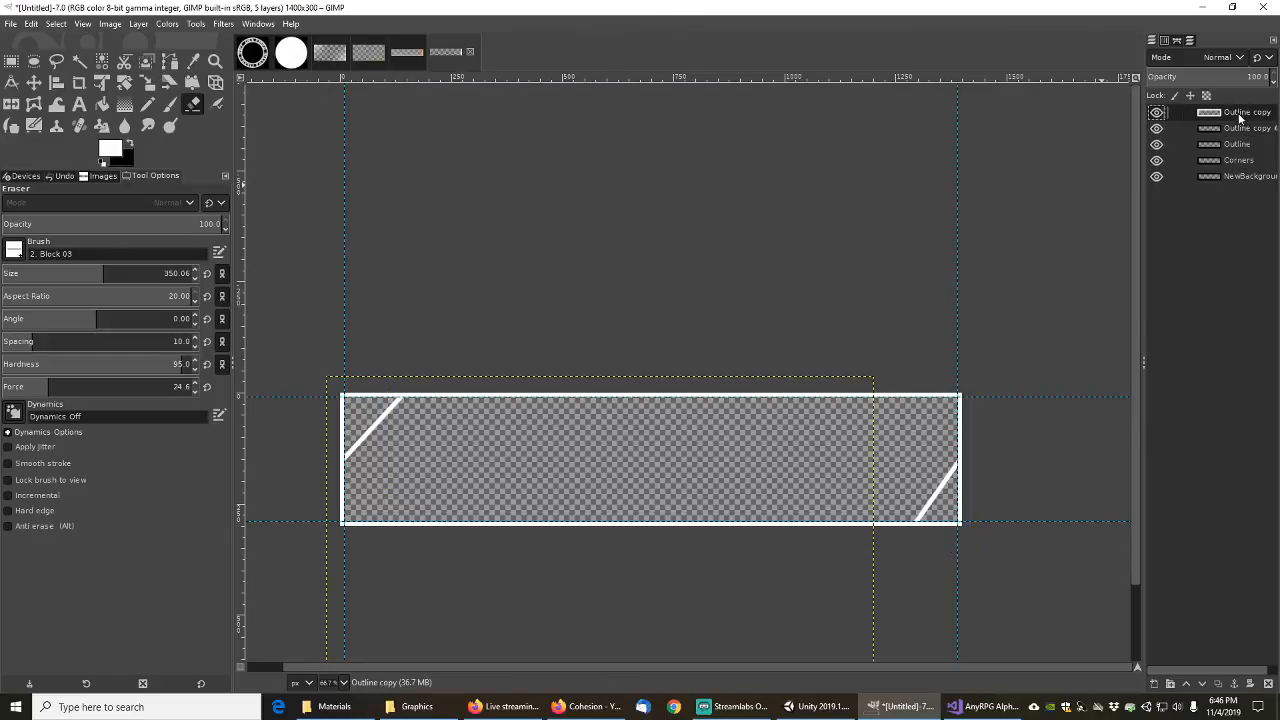
right_click(1240, 116)
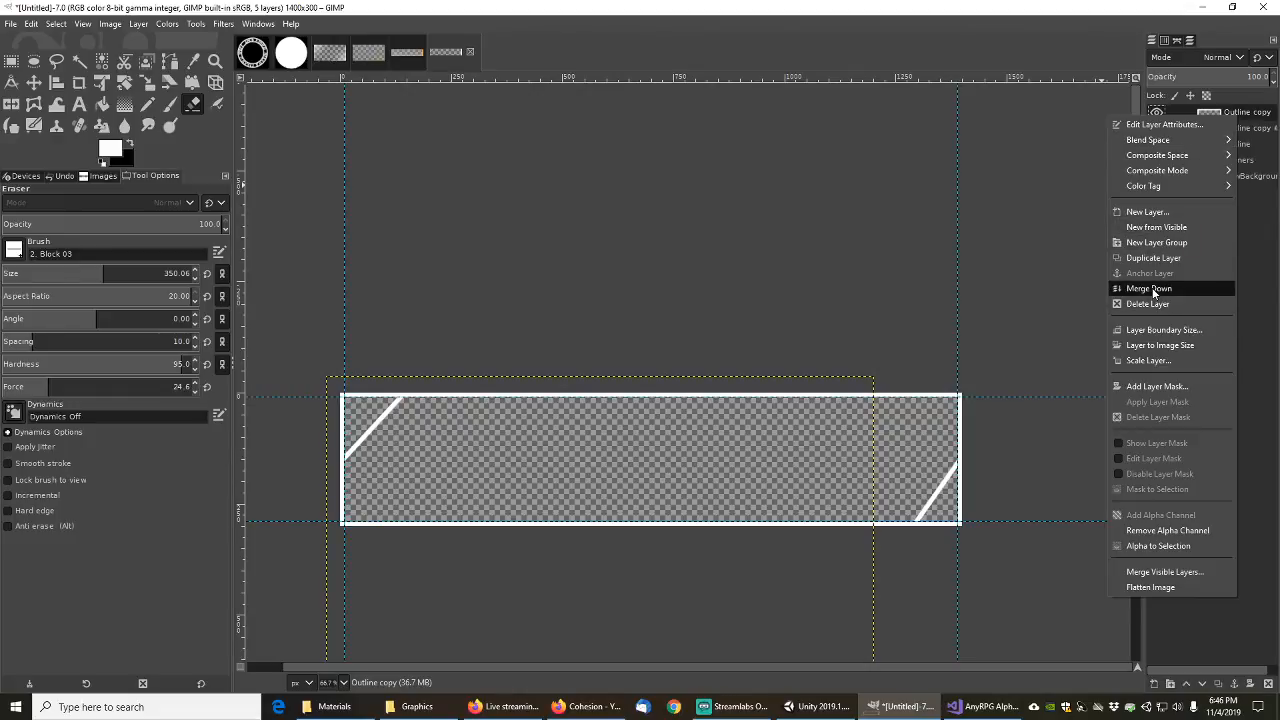
click(1150, 288)
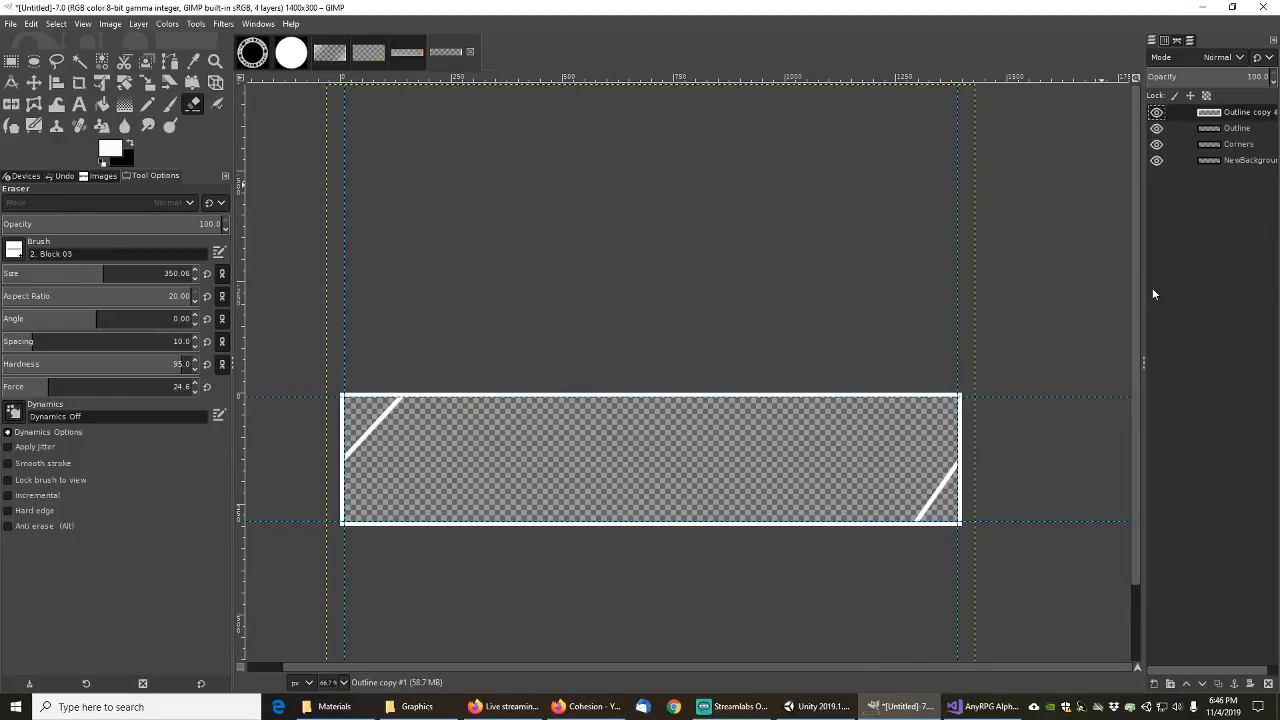
right_click(1243, 119)
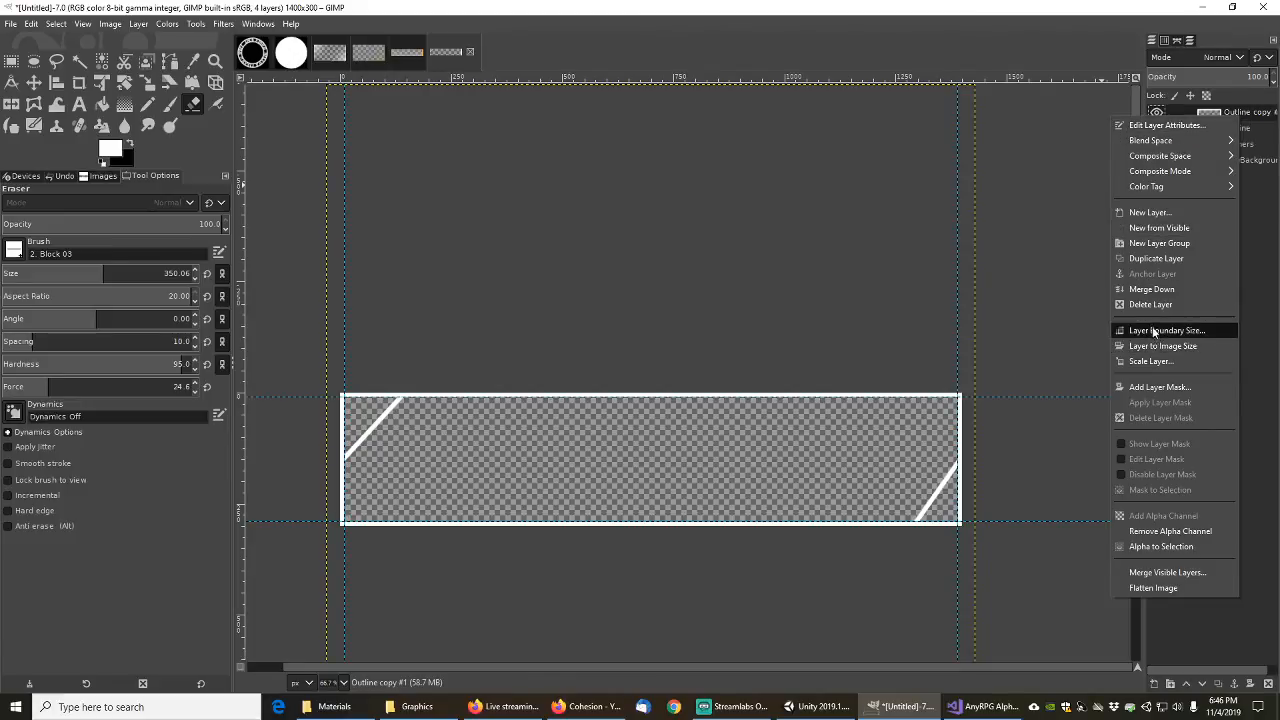
click(1157, 129)
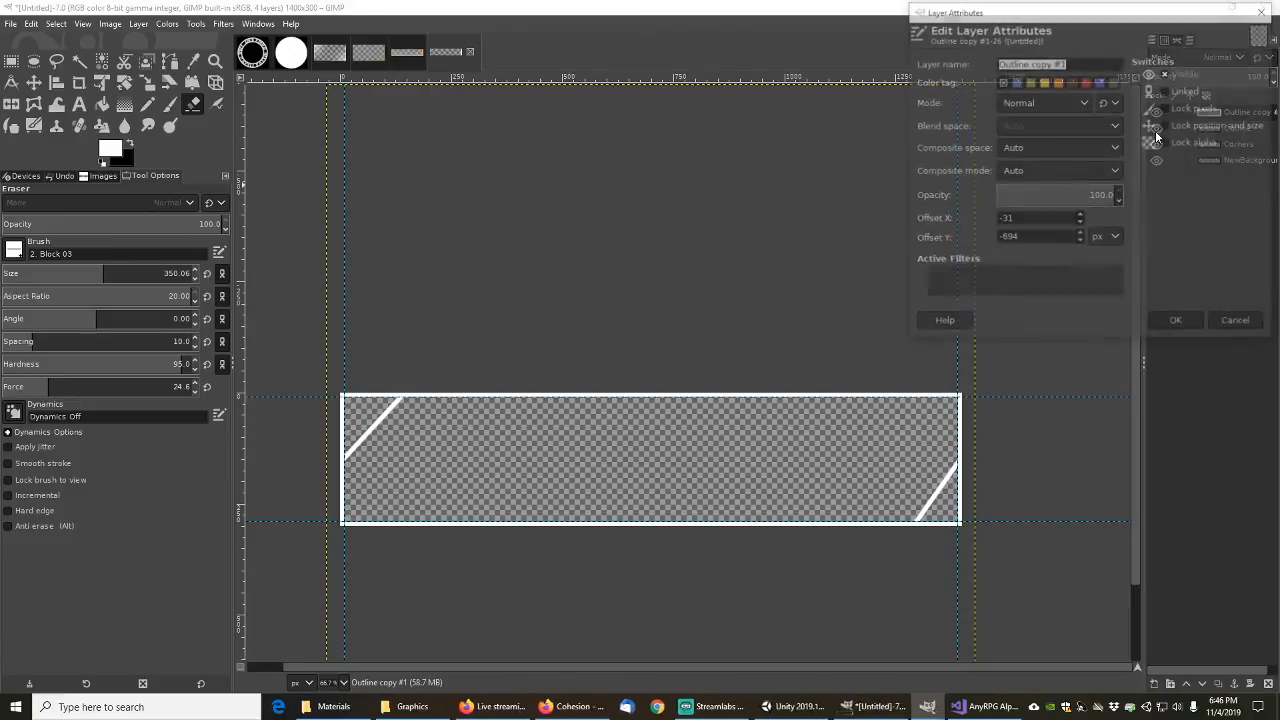
text(Corners)
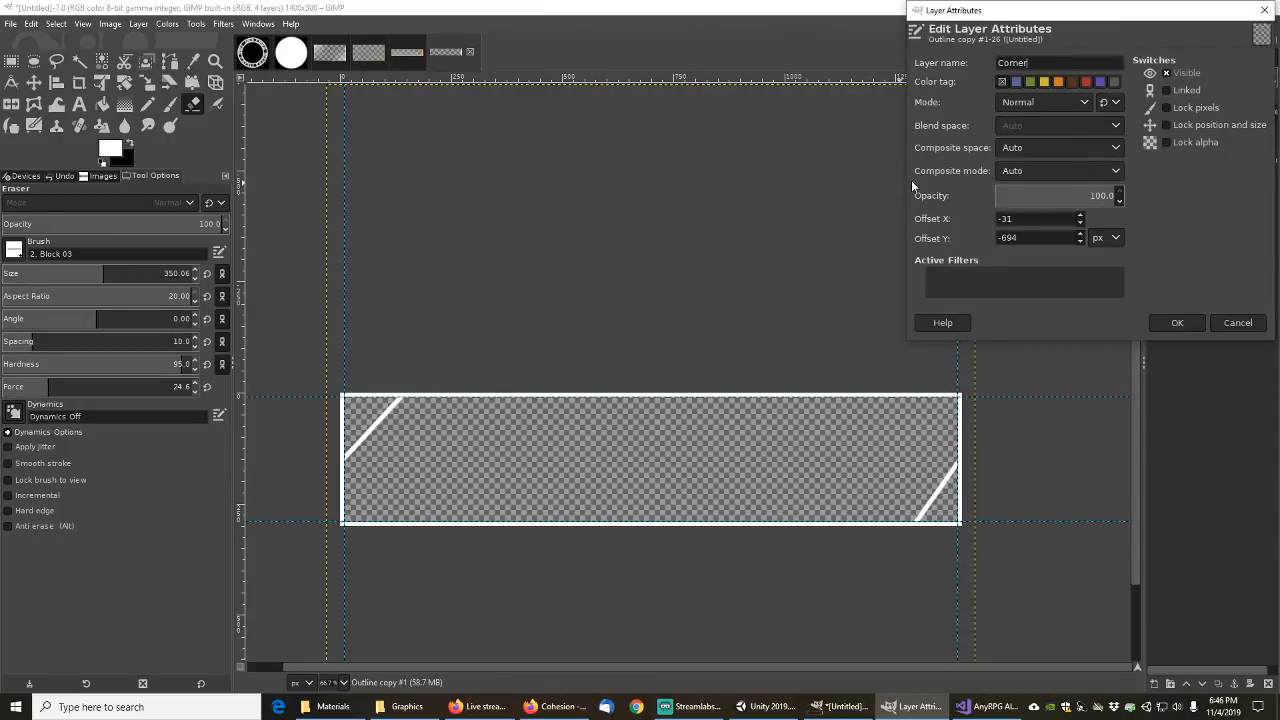
key(Return)
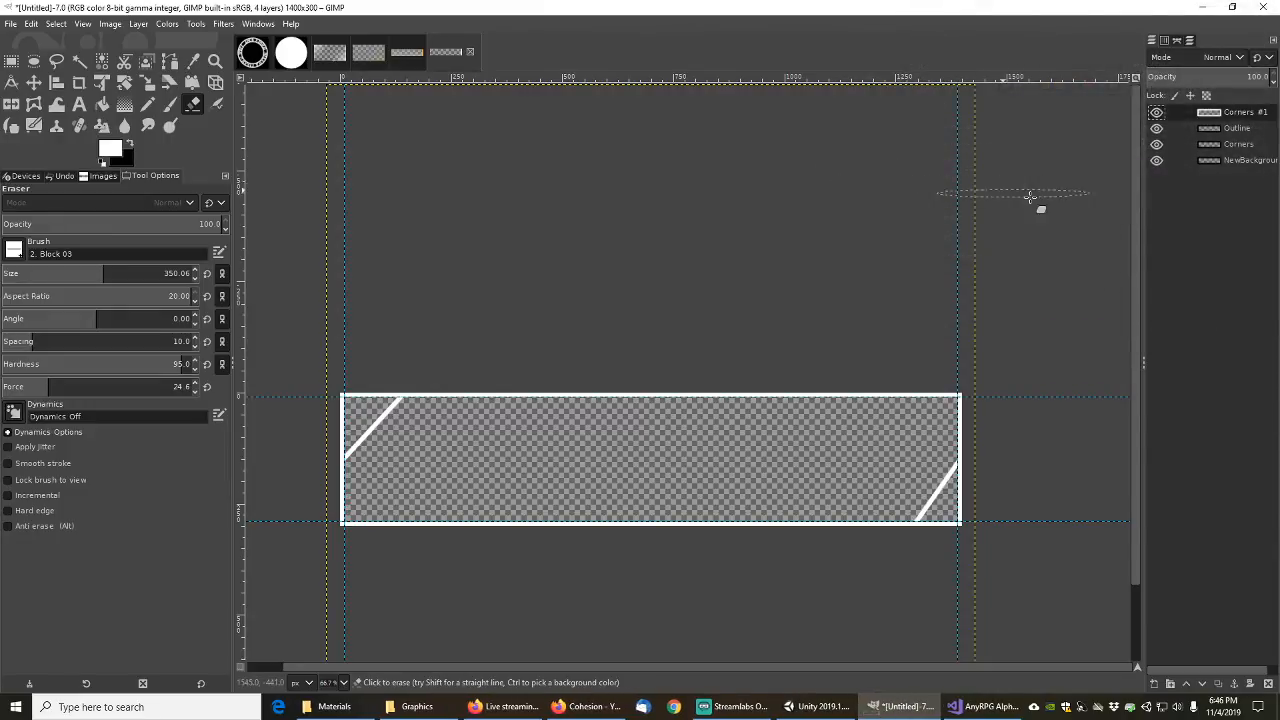
Step: Delete the old empty Corners layer and place the merged corners layer between Outline and NewBackground
click(1236, 146)
right_click(1238, 147)
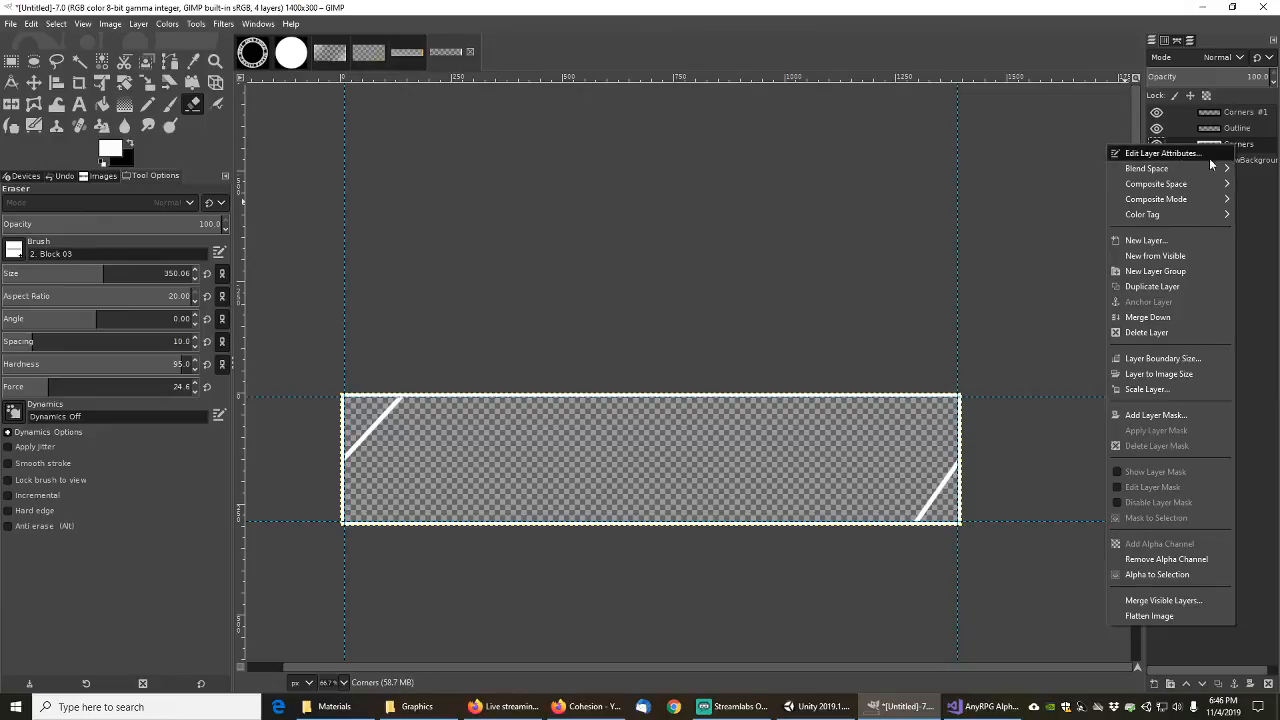
click(1147, 332)
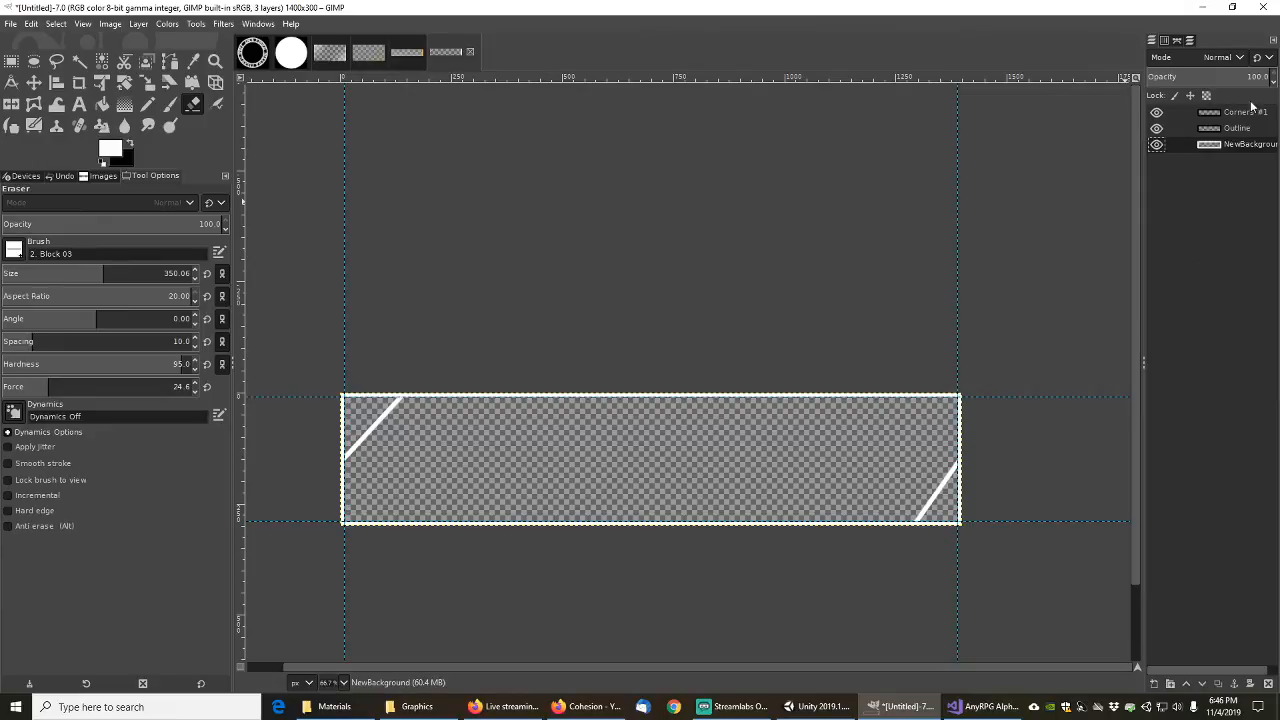
drag(1236, 113, 1236, 143)
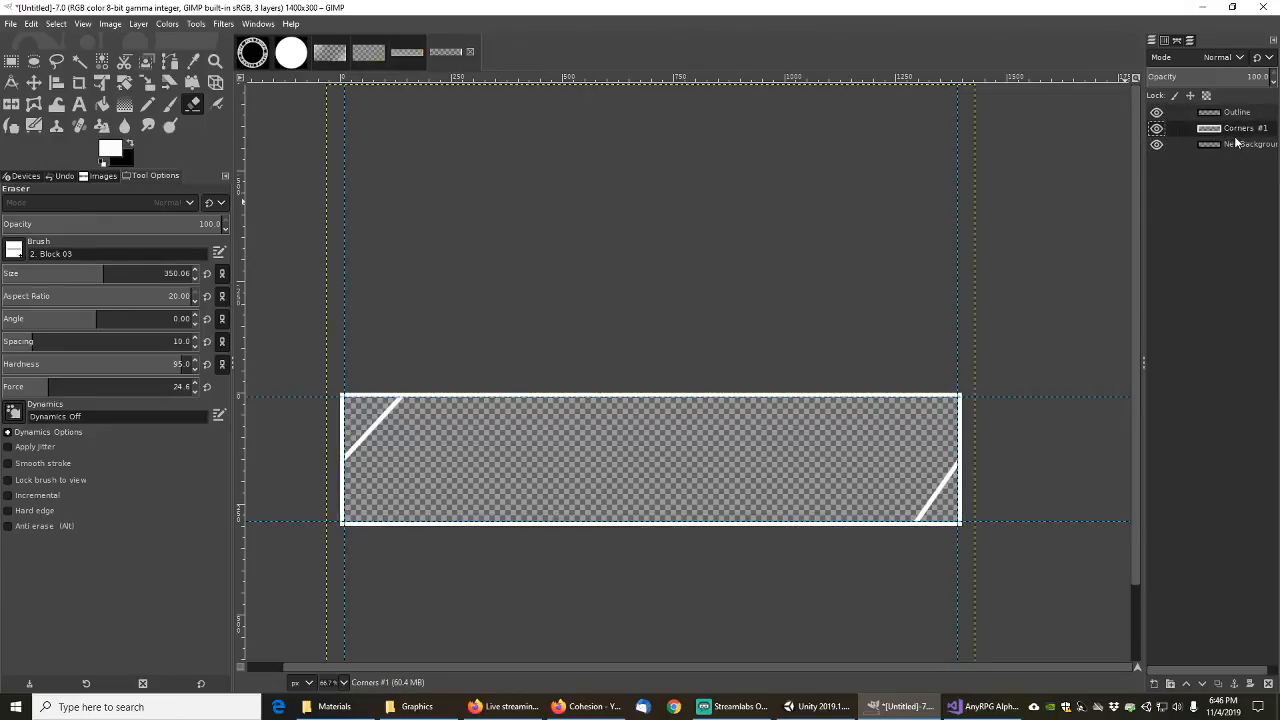
Step: Rename the layer holding the merged diagonal lines to Corners
right_click(1240, 132)
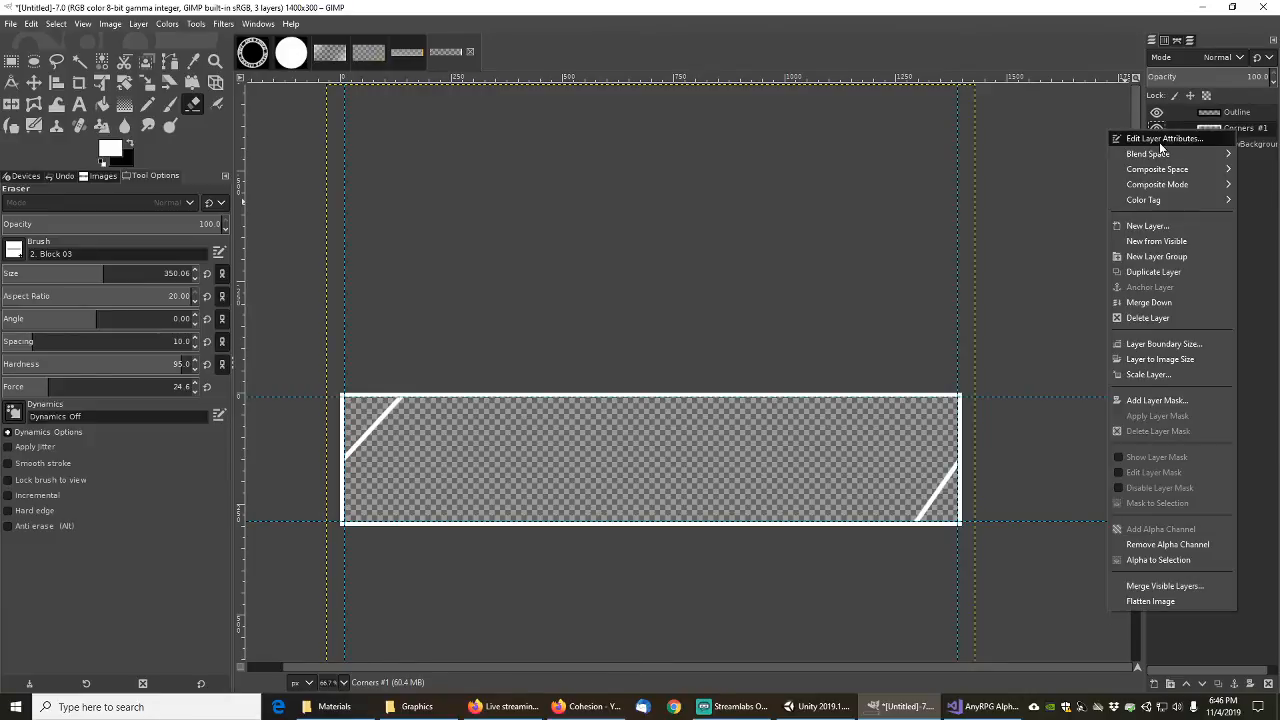
click(1188, 140)
click(1090, 58)
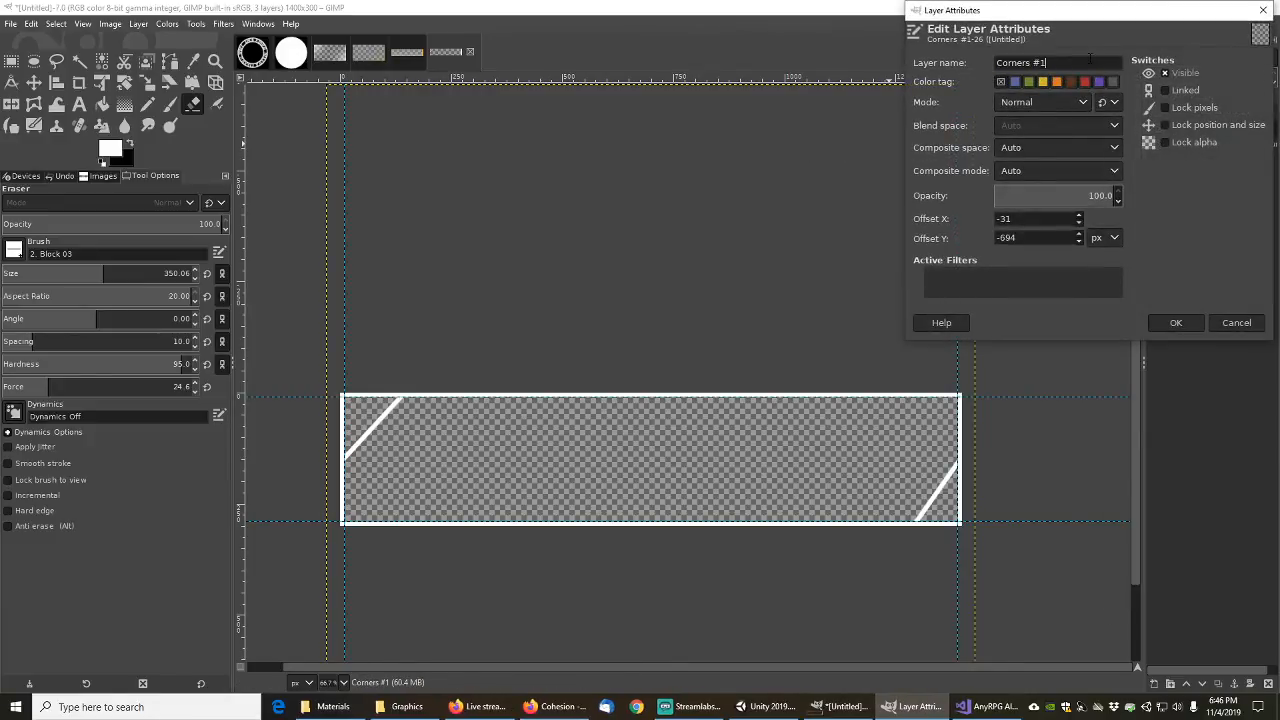
click(1190, 318)
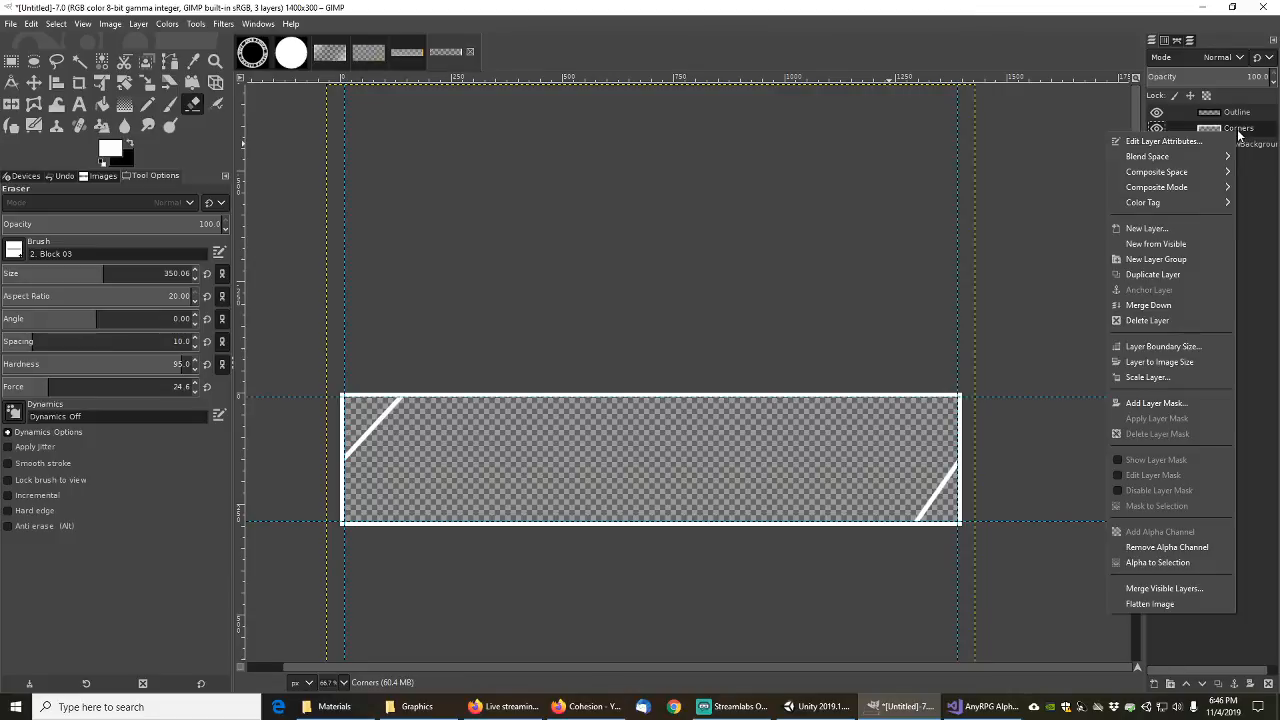
Step: Lower the Corners layer's opacity to about 12.2
click(1192, 141)
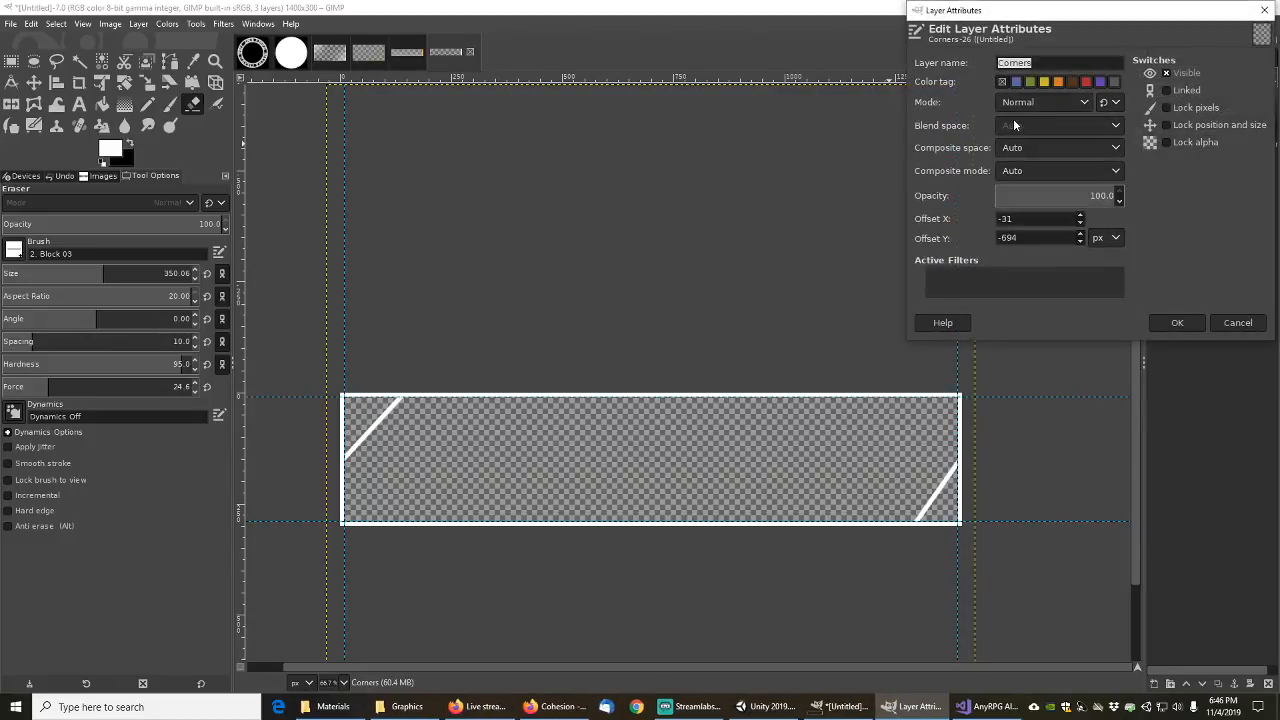
drag(1108, 195, 1010, 199)
click(1177, 322)
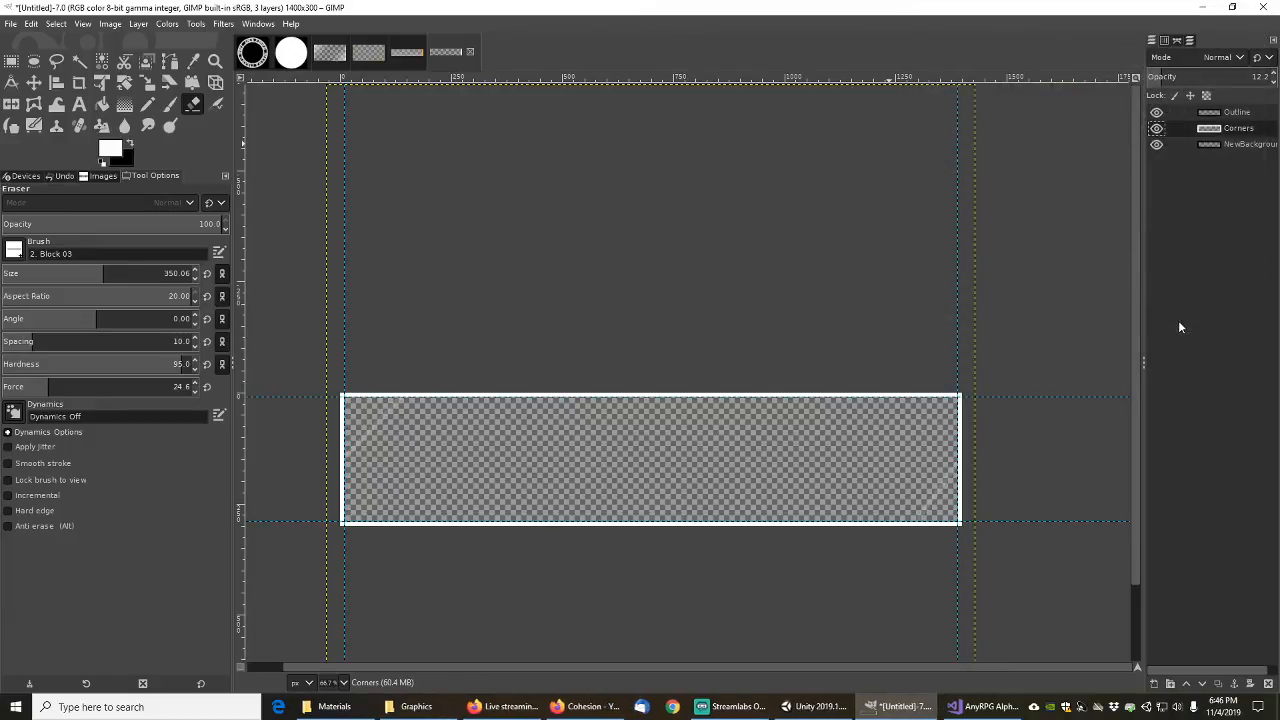
Step: Set the Corners layer's opacity to 20
right_click(1212, 127)
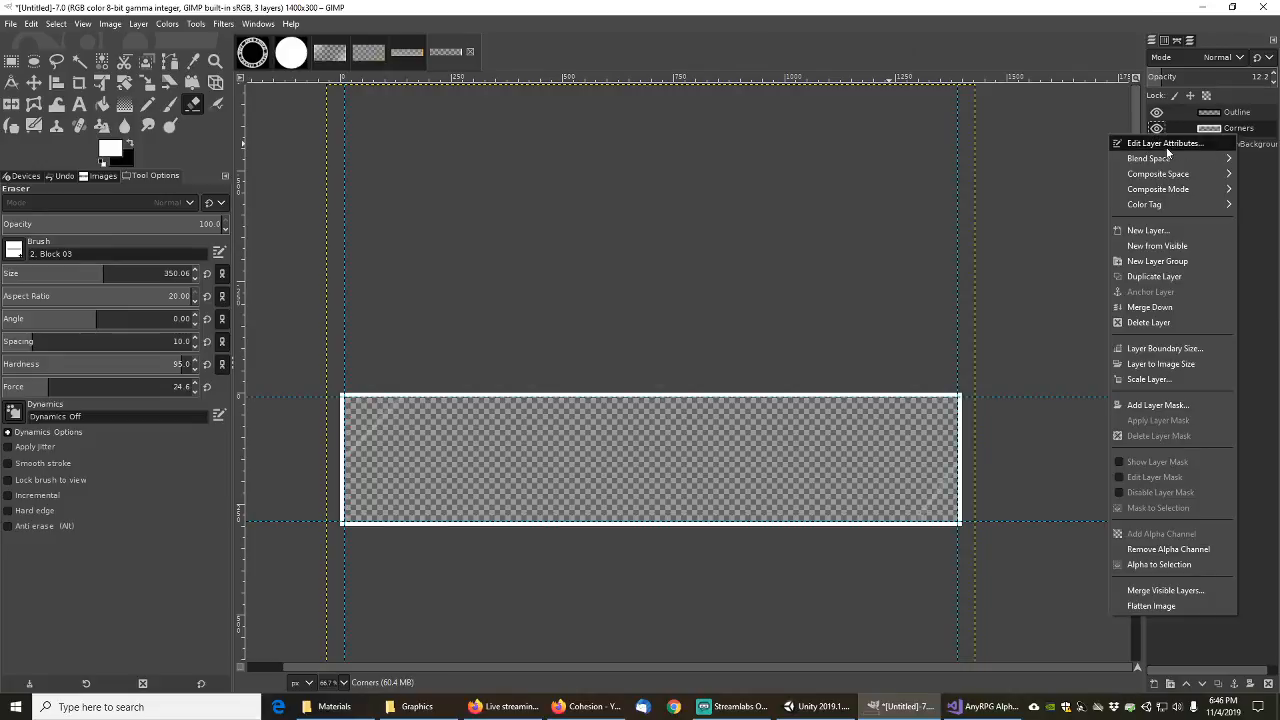
click(1166, 147)
click(1024, 198)
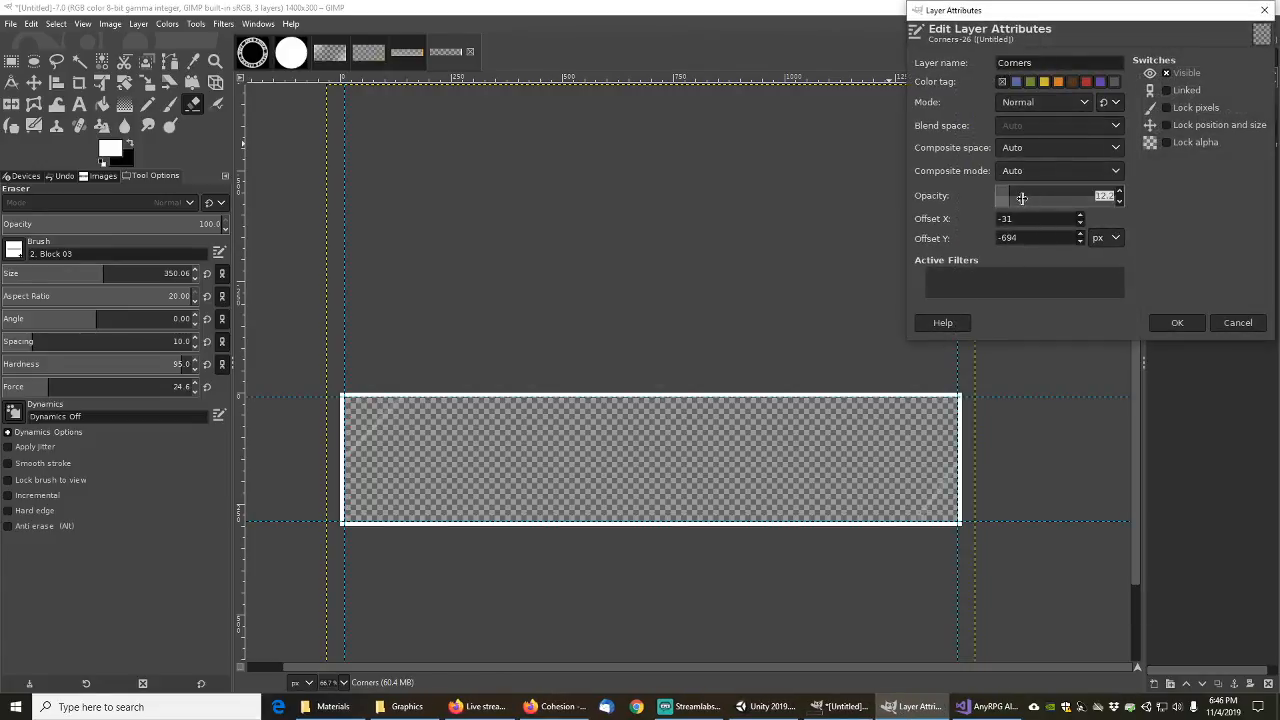
text(20)
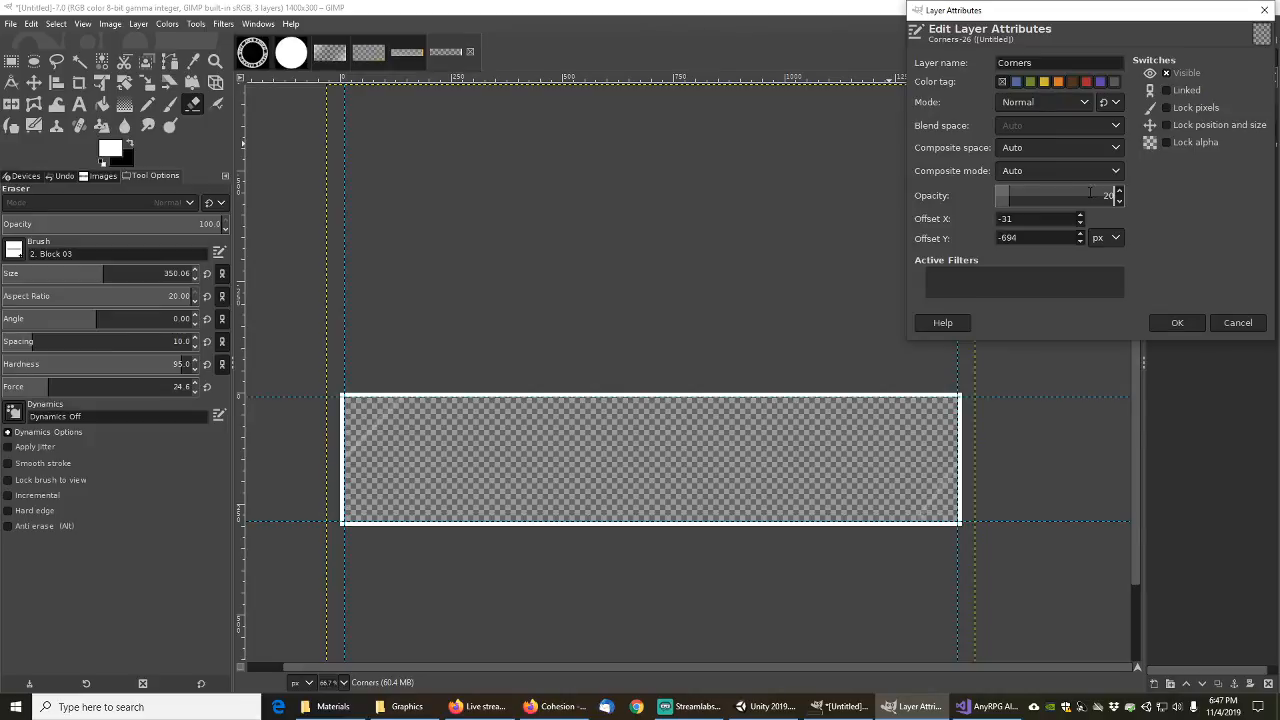
key(Tab)
click(1180, 322)
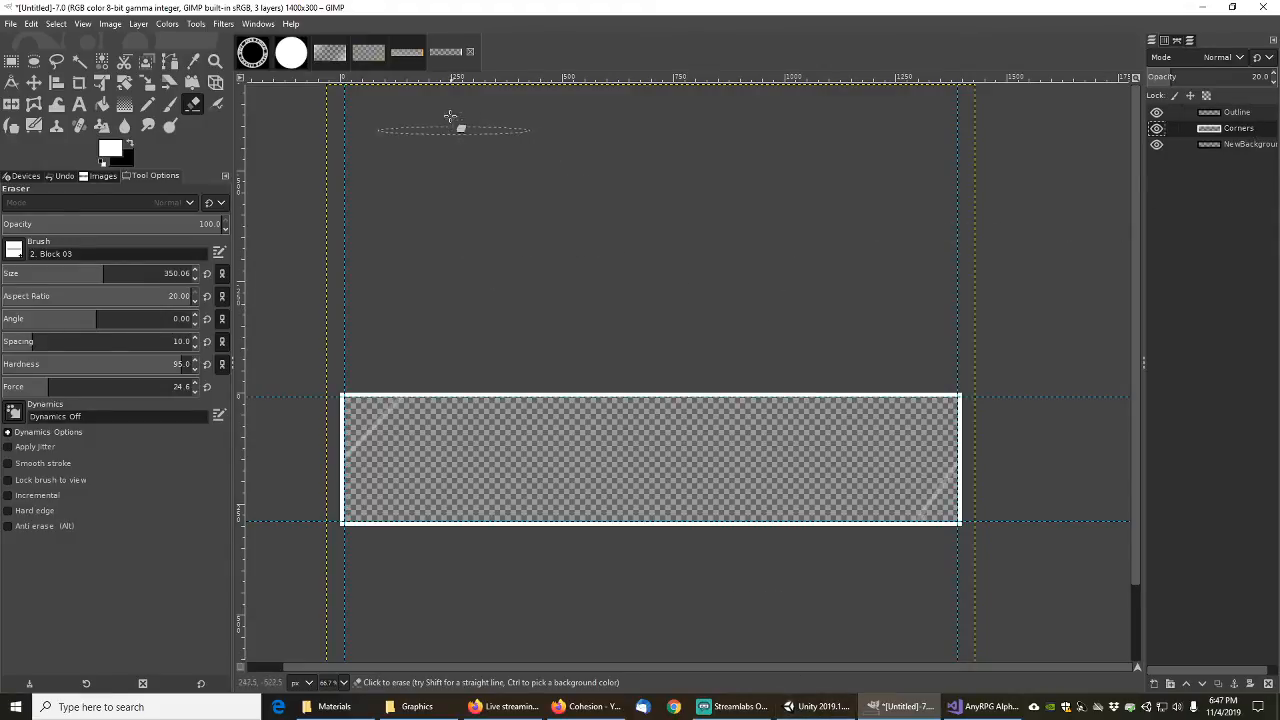
Step: Compare the new frame with the original Button Frame WIDE image, and save the new one as ButtonFrameWide.xcf in the RawImages folder
click(409, 52)
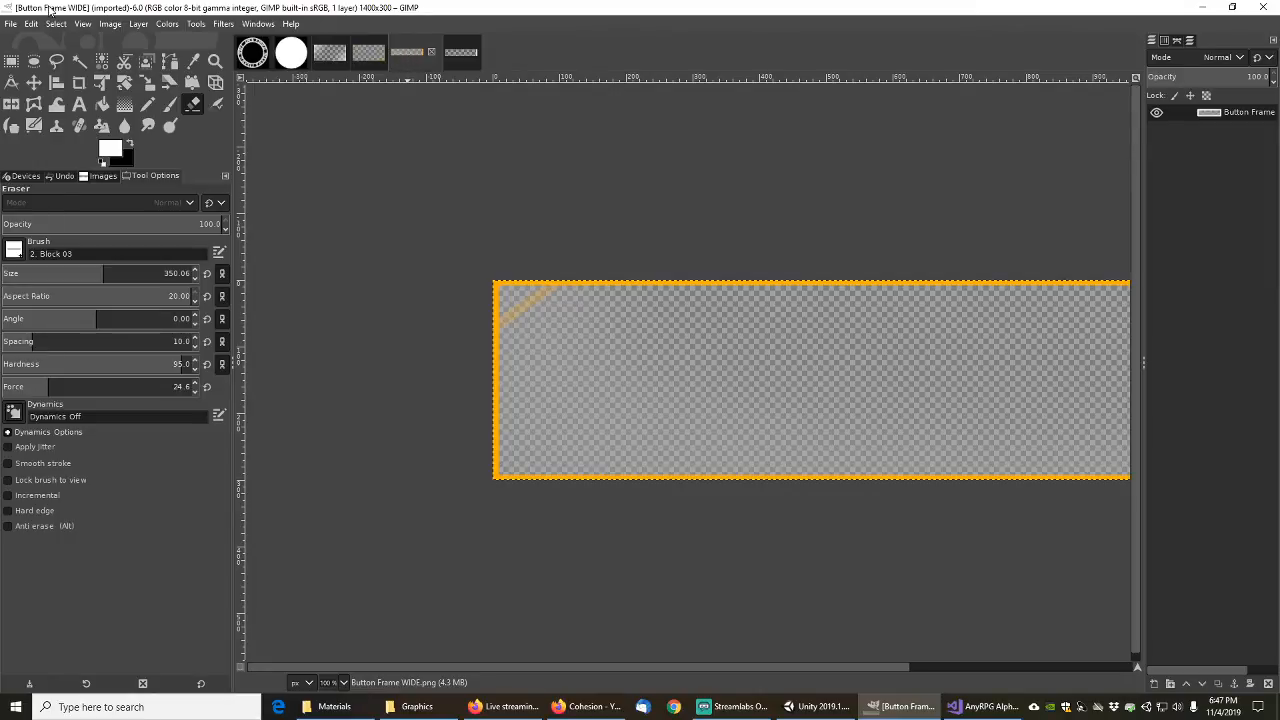
click(463, 55)
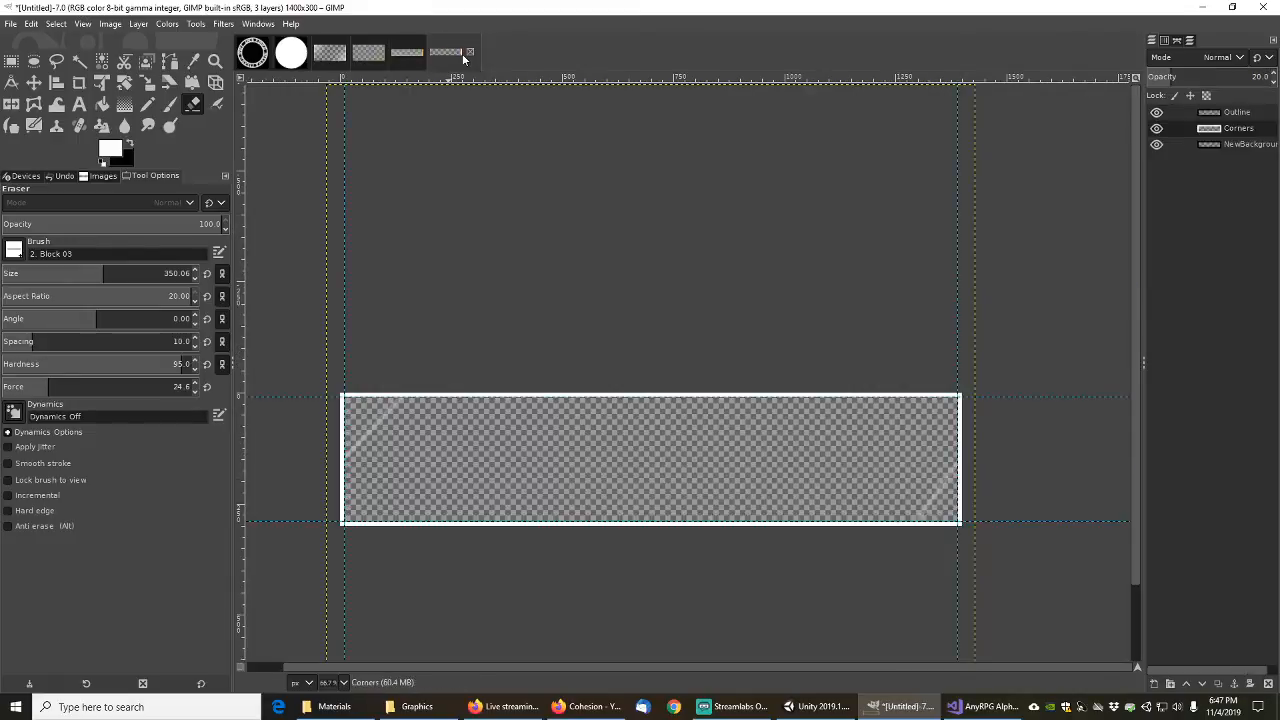
click(12, 23)
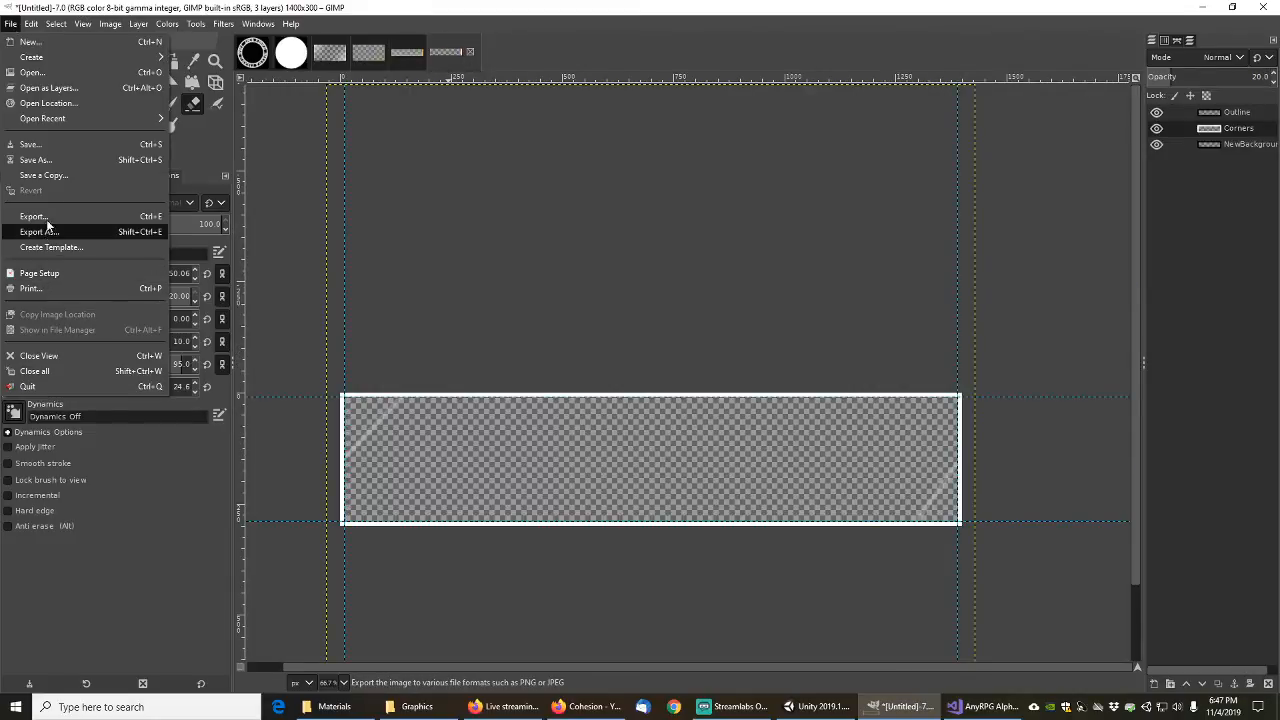
click(45, 160)
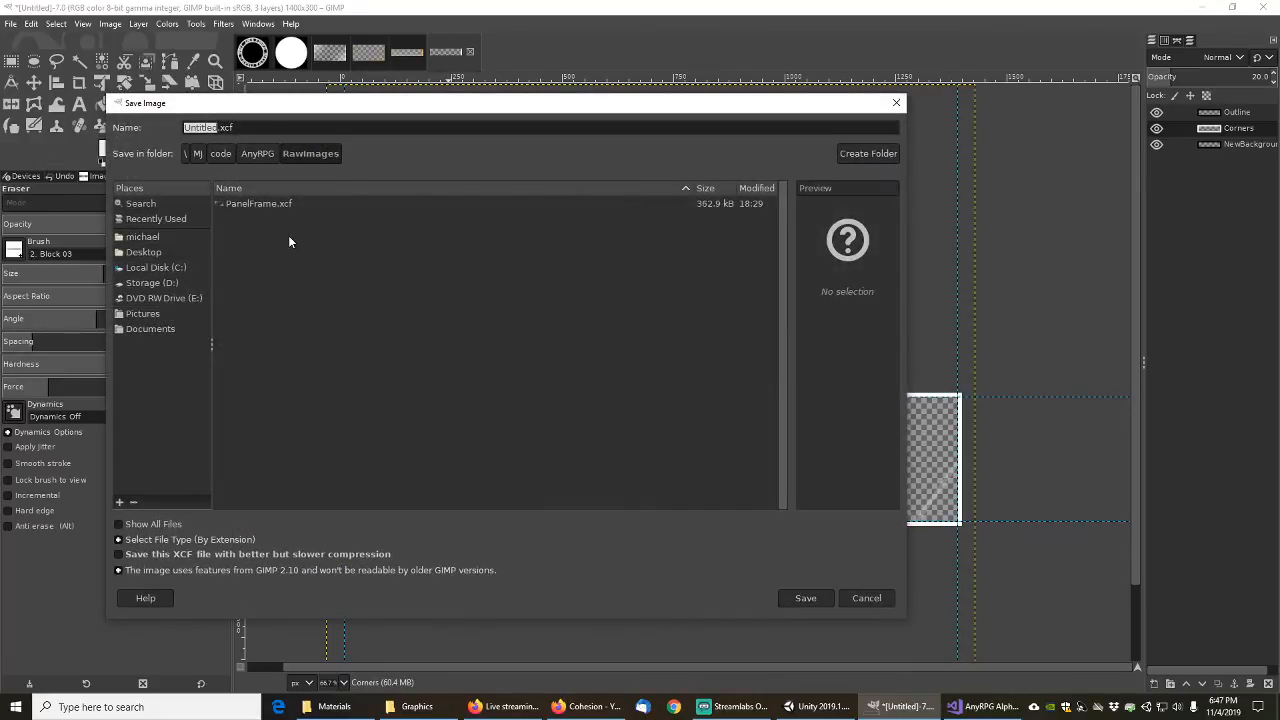
key(End)
key(Left)
key(Left)
key(Left)
key(Left)
key(shift+Home)
text(ButtonFrameWided)
key(BackSpace)
click(798, 597)
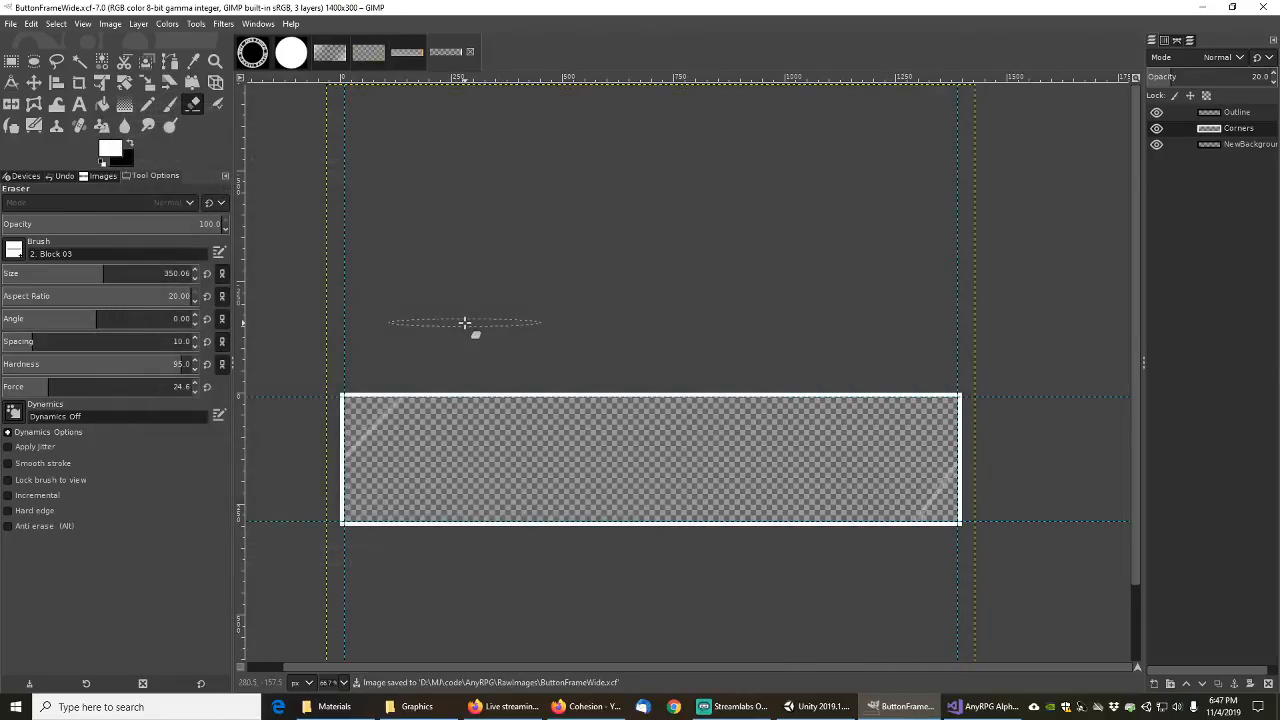
Step: Export the wide button frame as AnyRPGButtonFrameWide.png into the UIImages folder with the existing PNG options
click(11, 24)
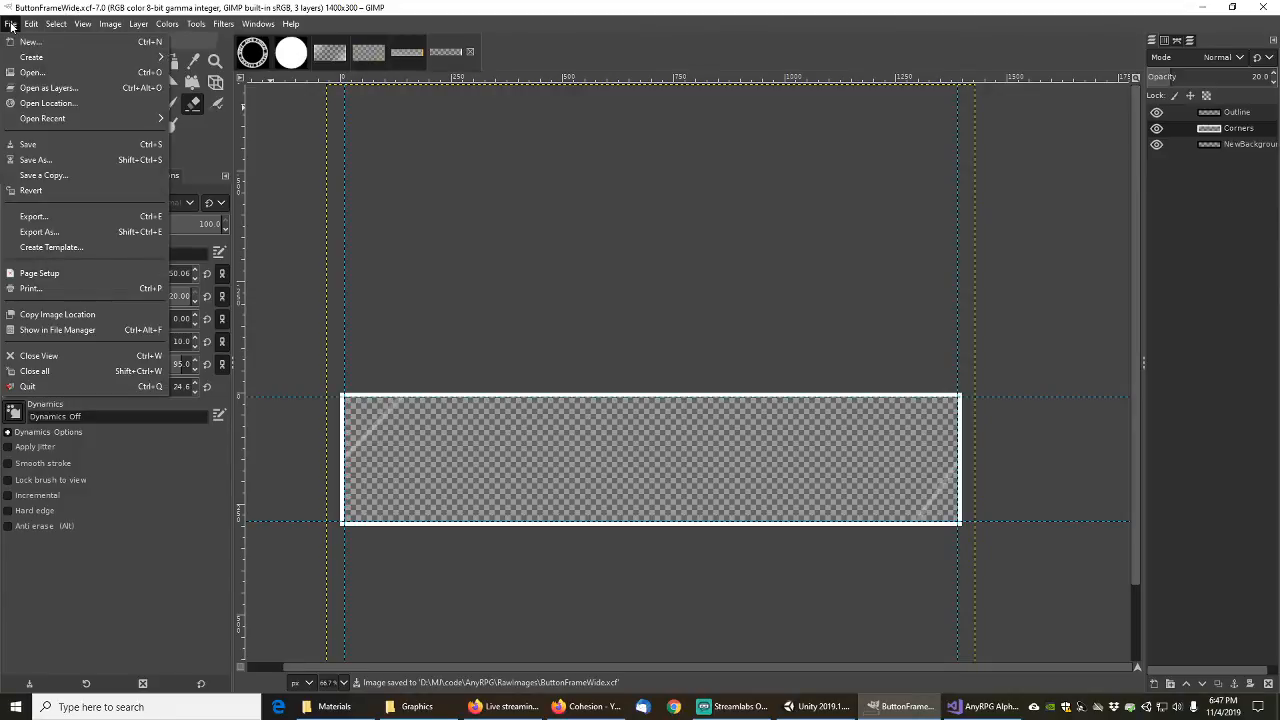
click(34, 216)
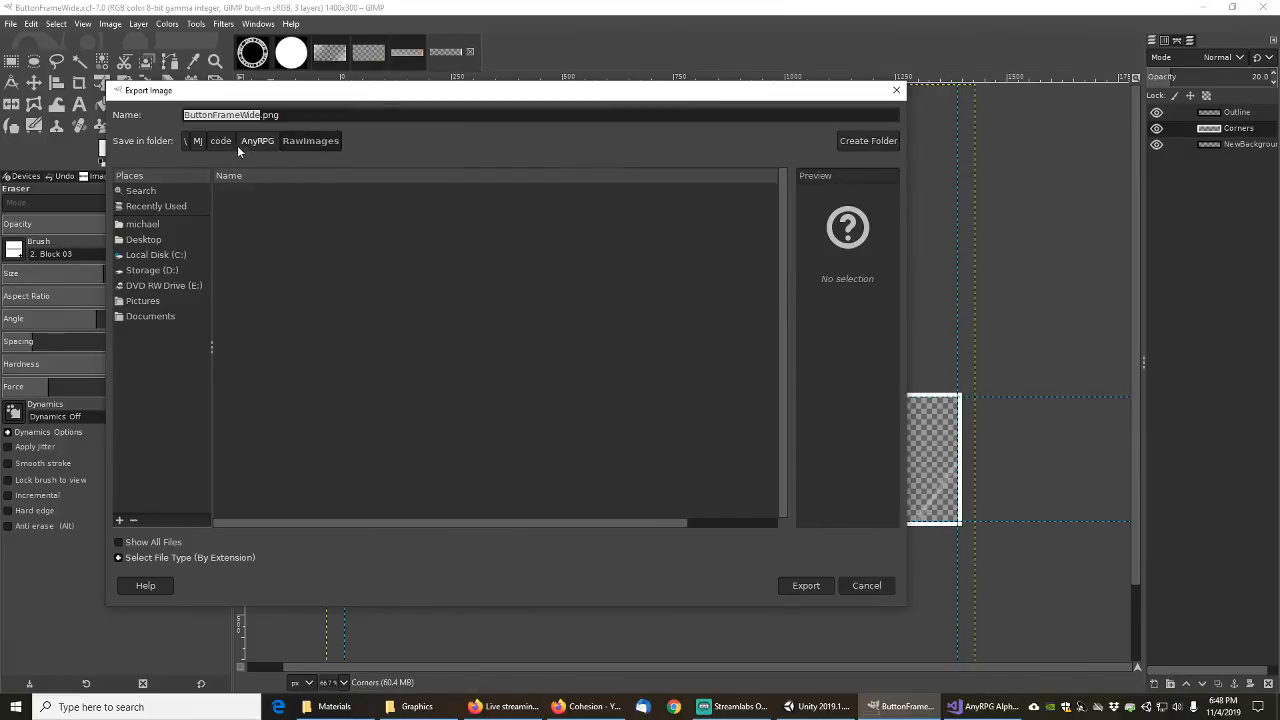
click(268, 141)
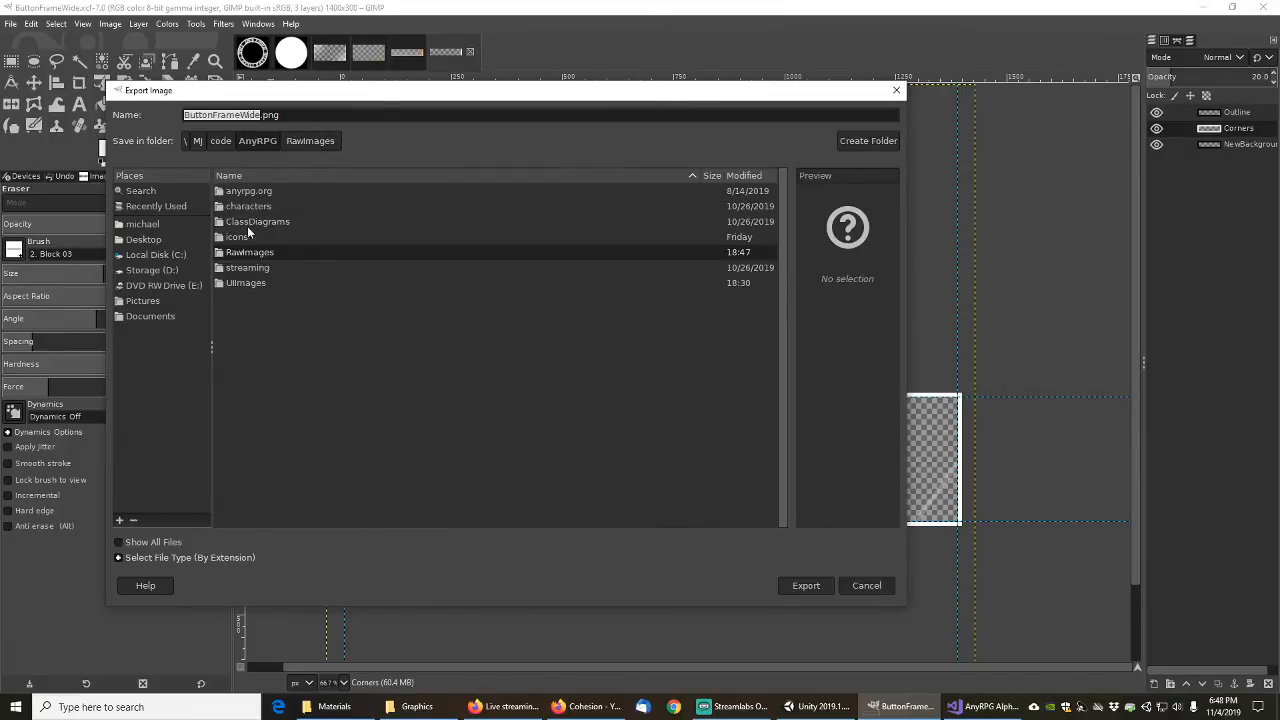
double_click(247, 283)
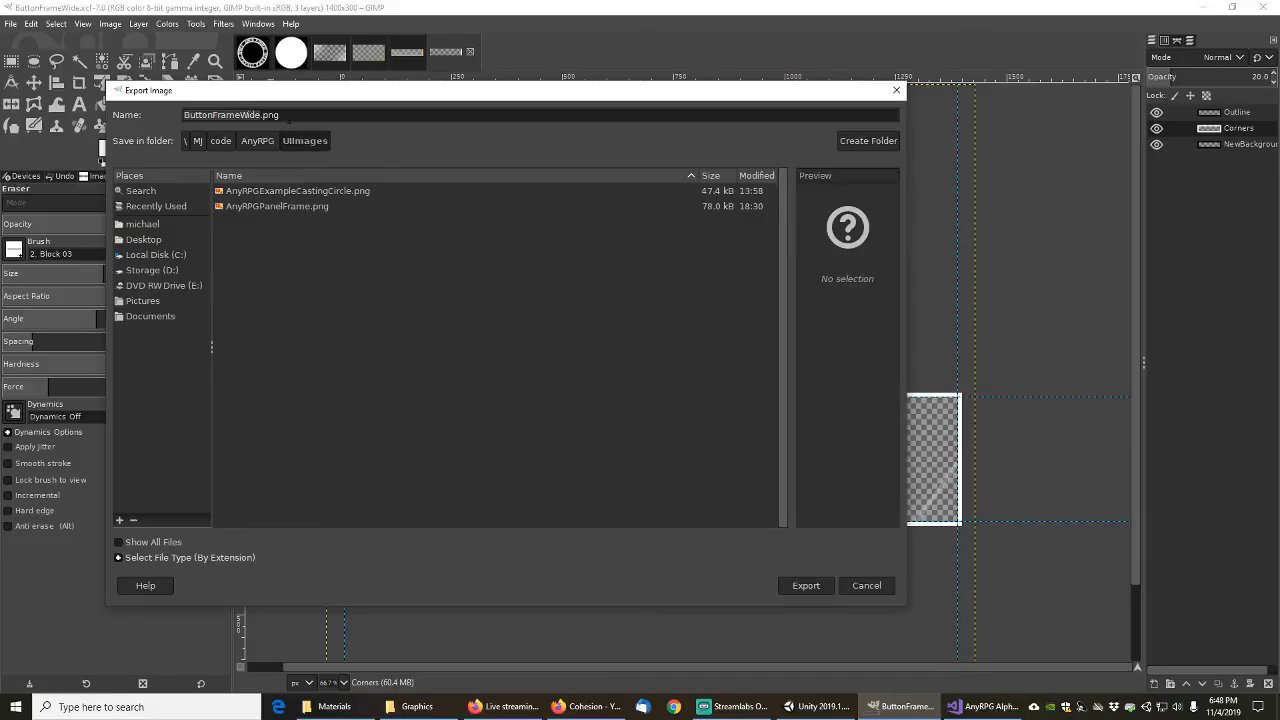
click(298, 115)
text(AnyRPG)
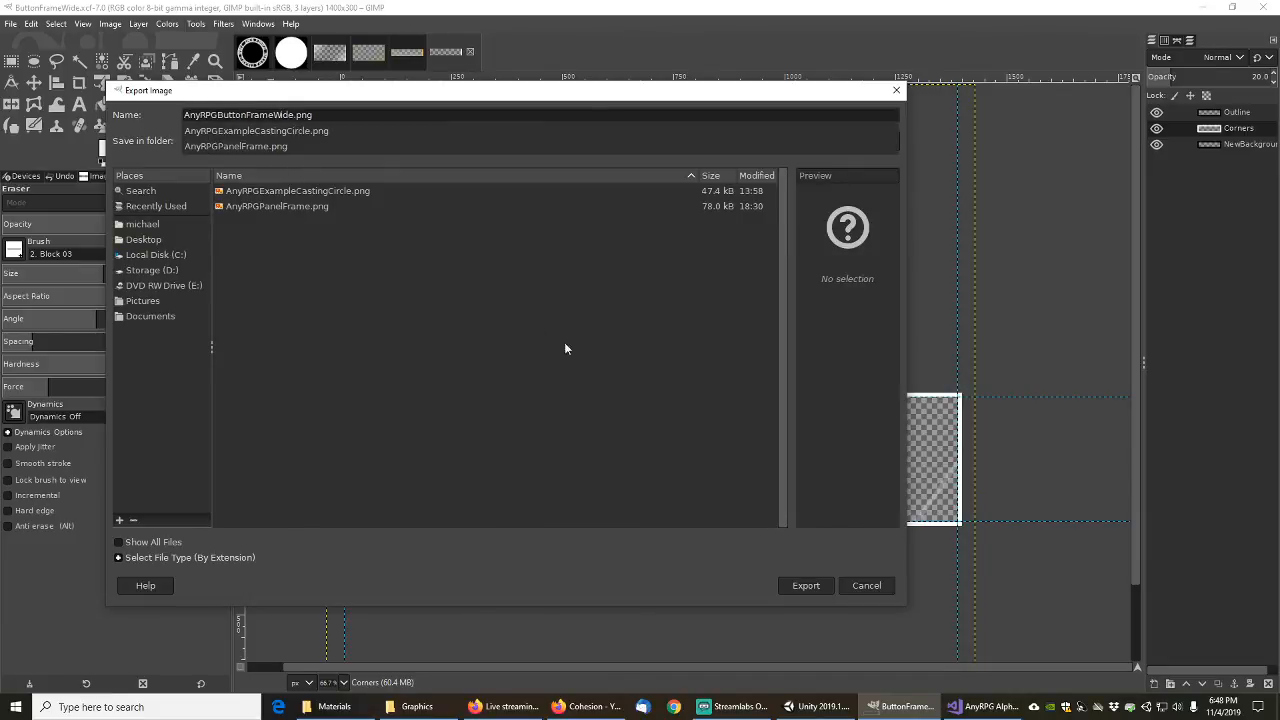
click(805, 585)
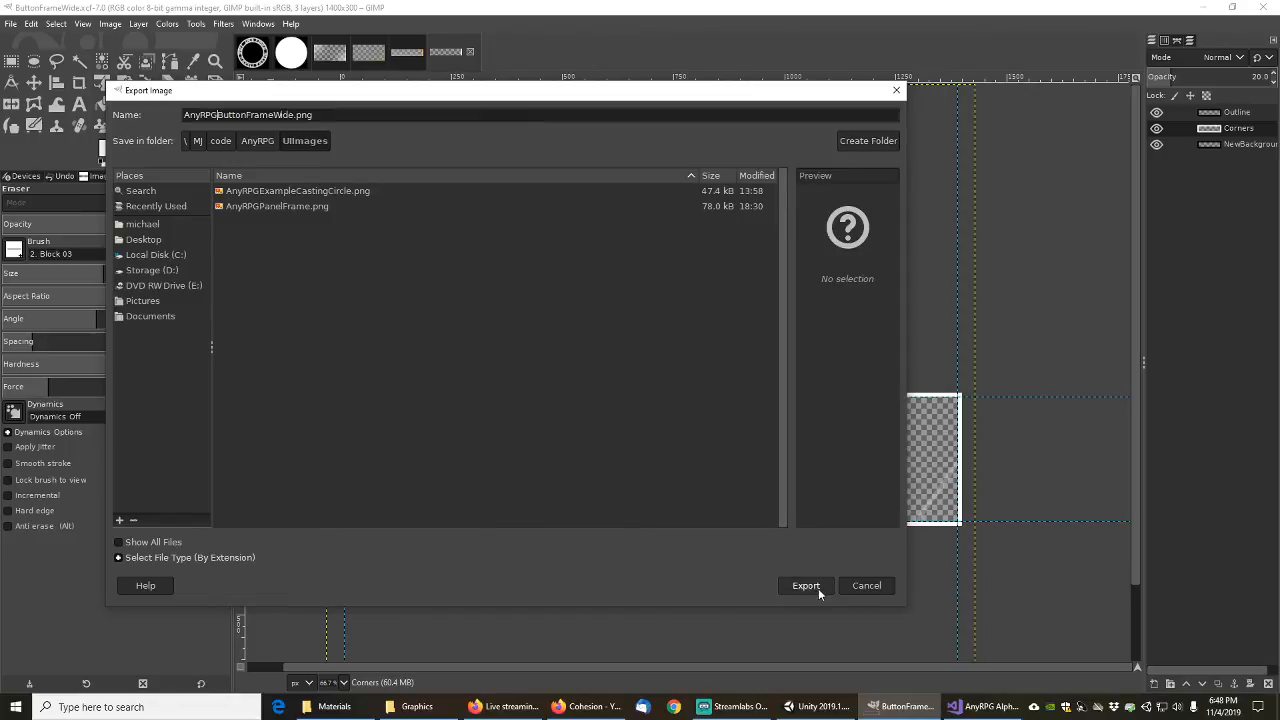
click(815, 587)
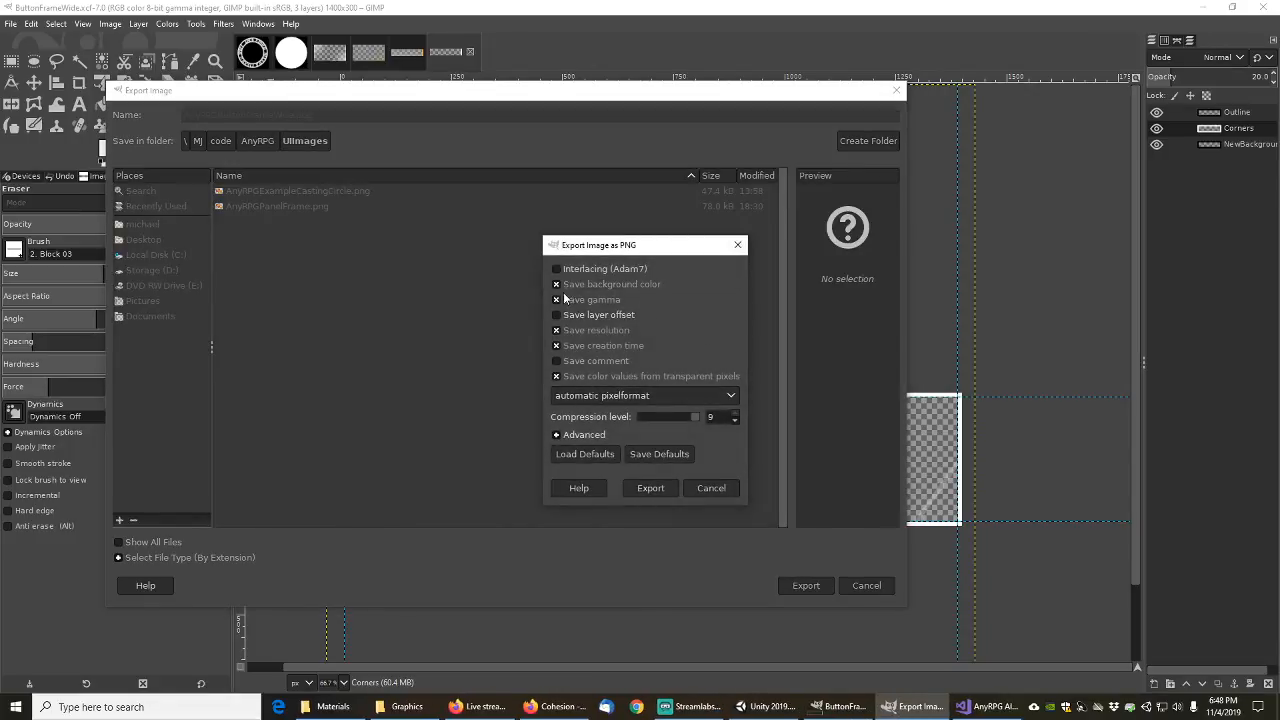
click(652, 491)
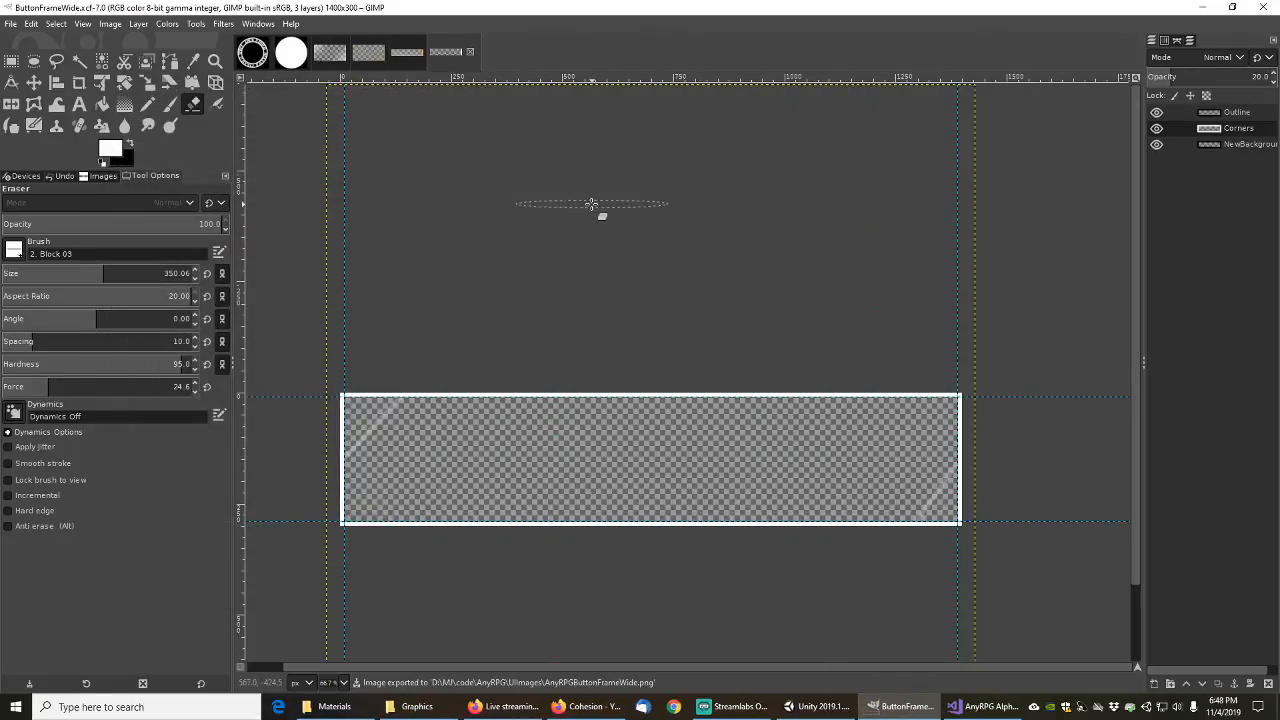
Step: Switch to Unity and inspect the source images of the Button and HIGHLIGHT objects in the HighlightButton353x88 prefab
click(1207, 8)
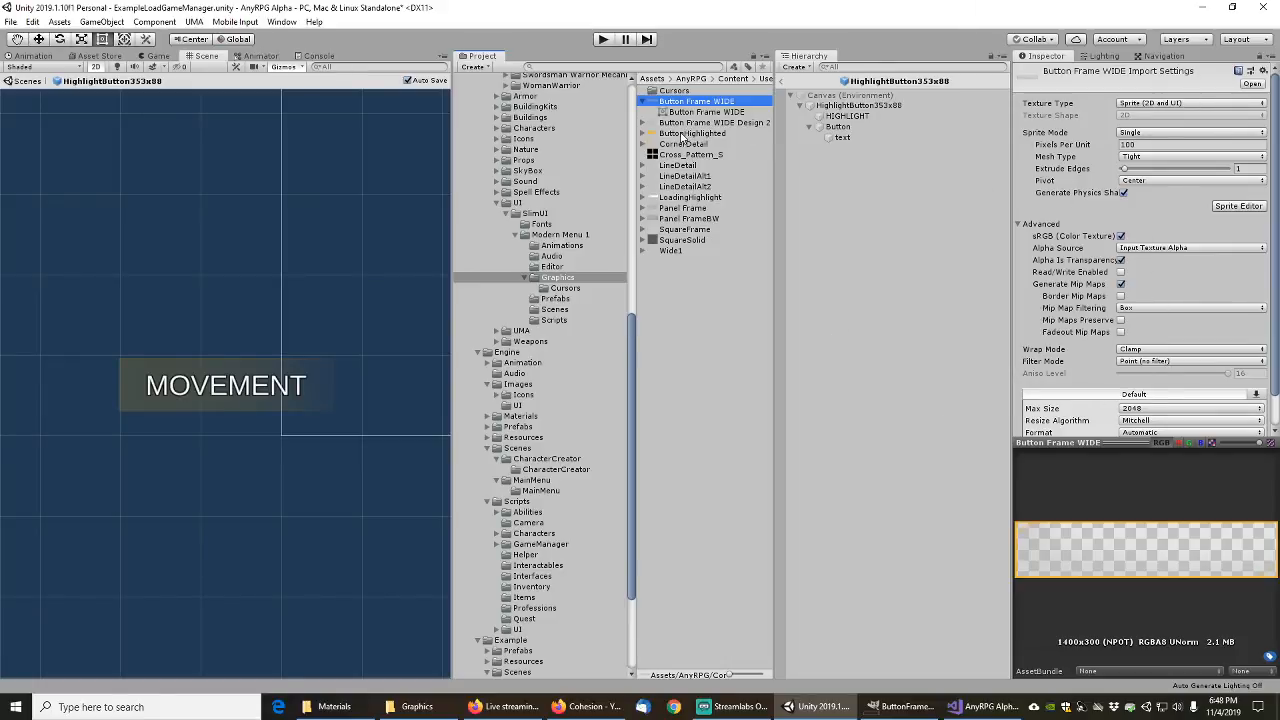
click(230, 370)
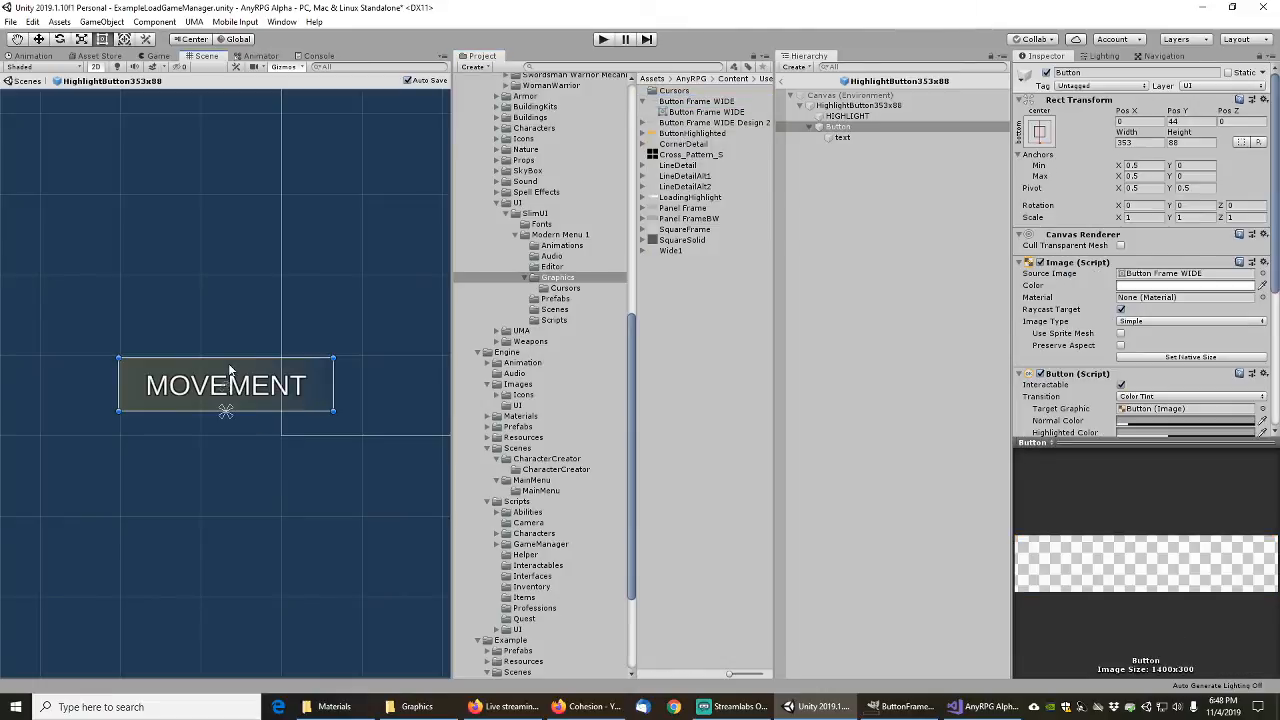
click(843, 117)
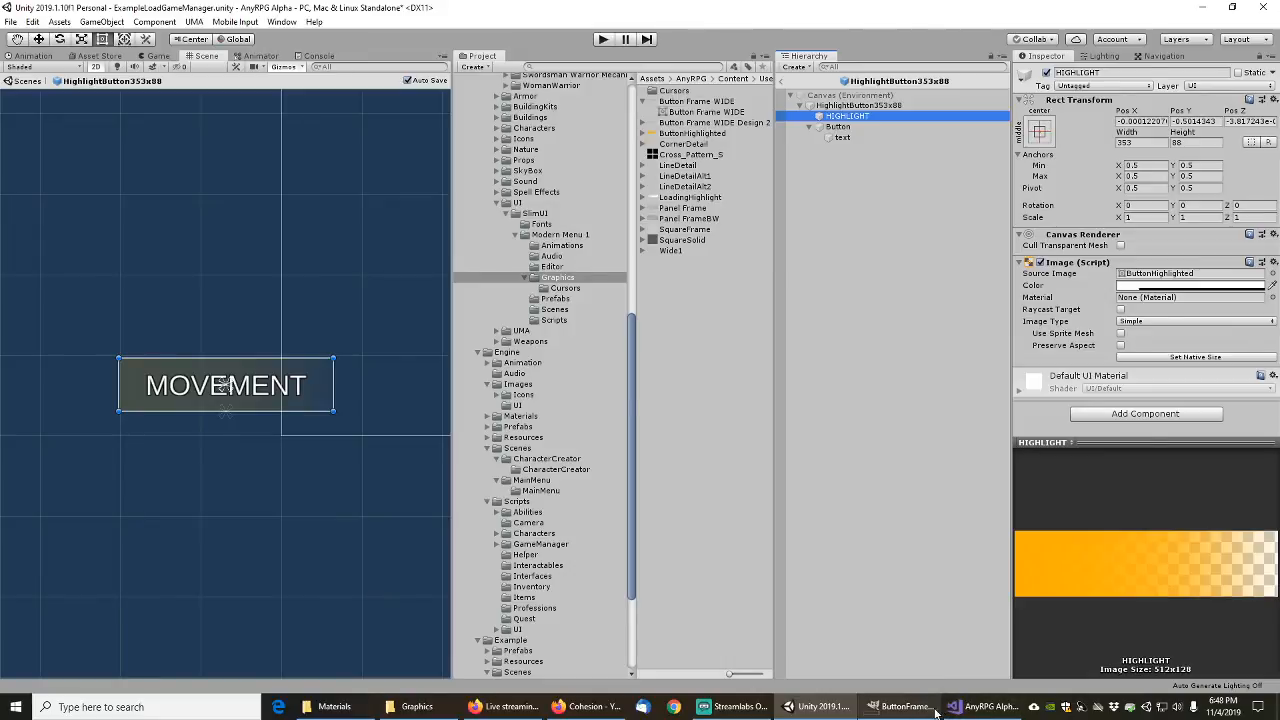
Step: Switch back to GIMP and set up a new image 512 px wide and 128 px high, with the advanced options expanded
click(891, 714)
click(891, 715)
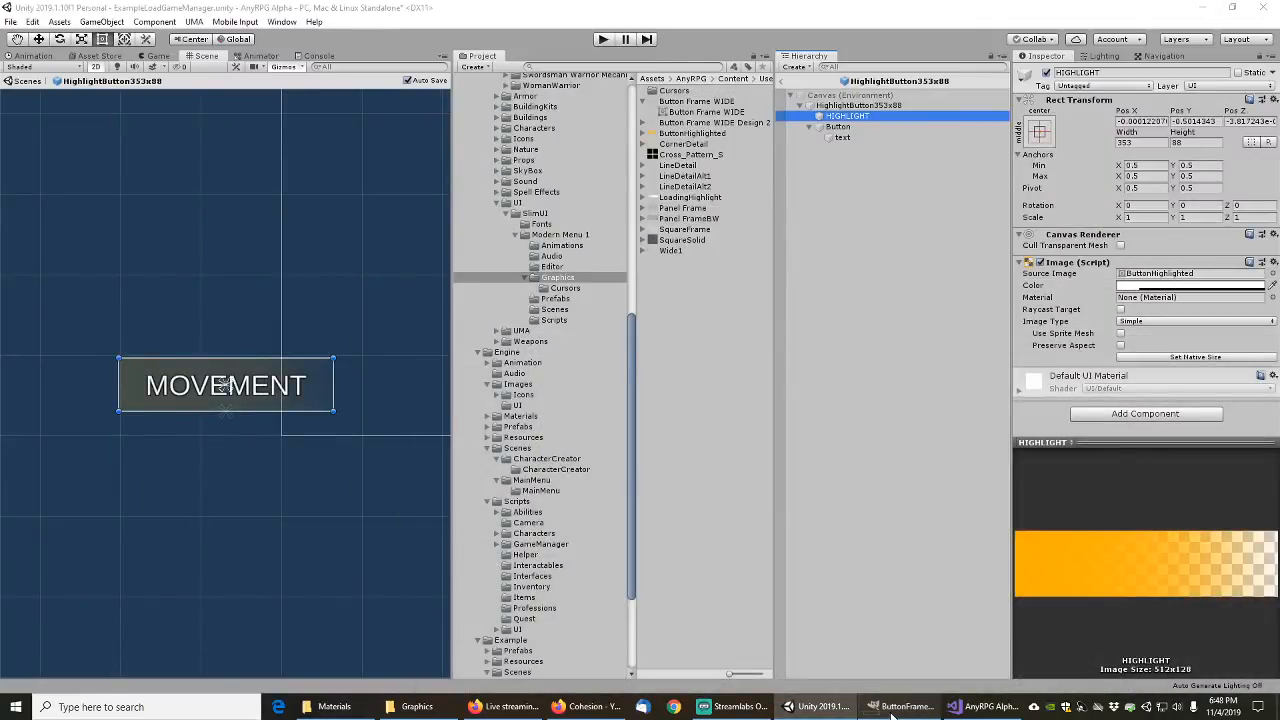
click(891, 714)
click(10, 24)
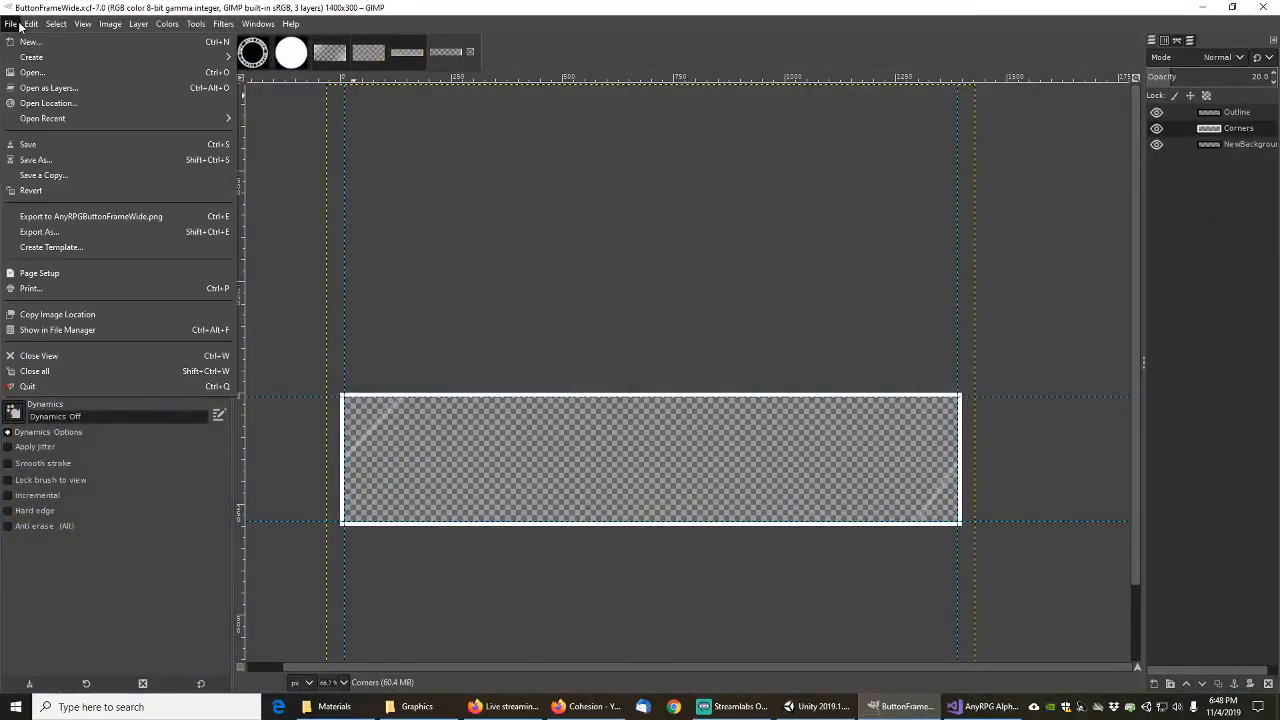
click(28, 42)
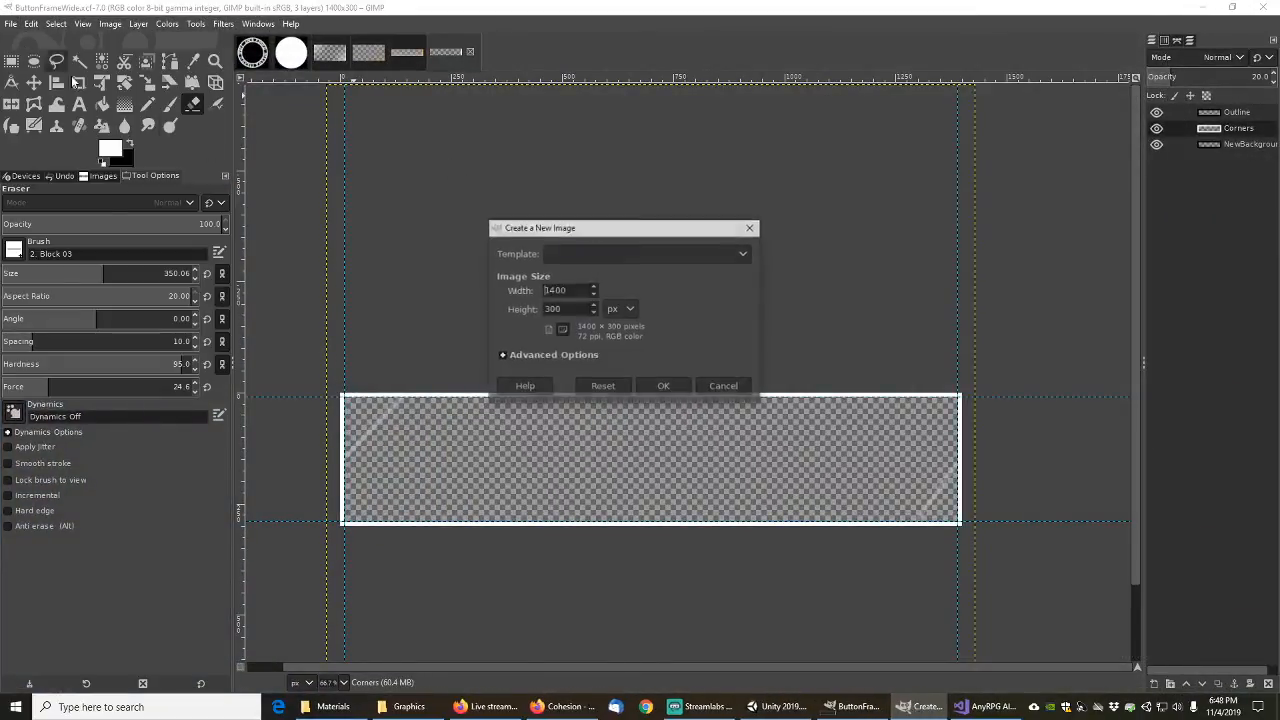
click(778, 712)
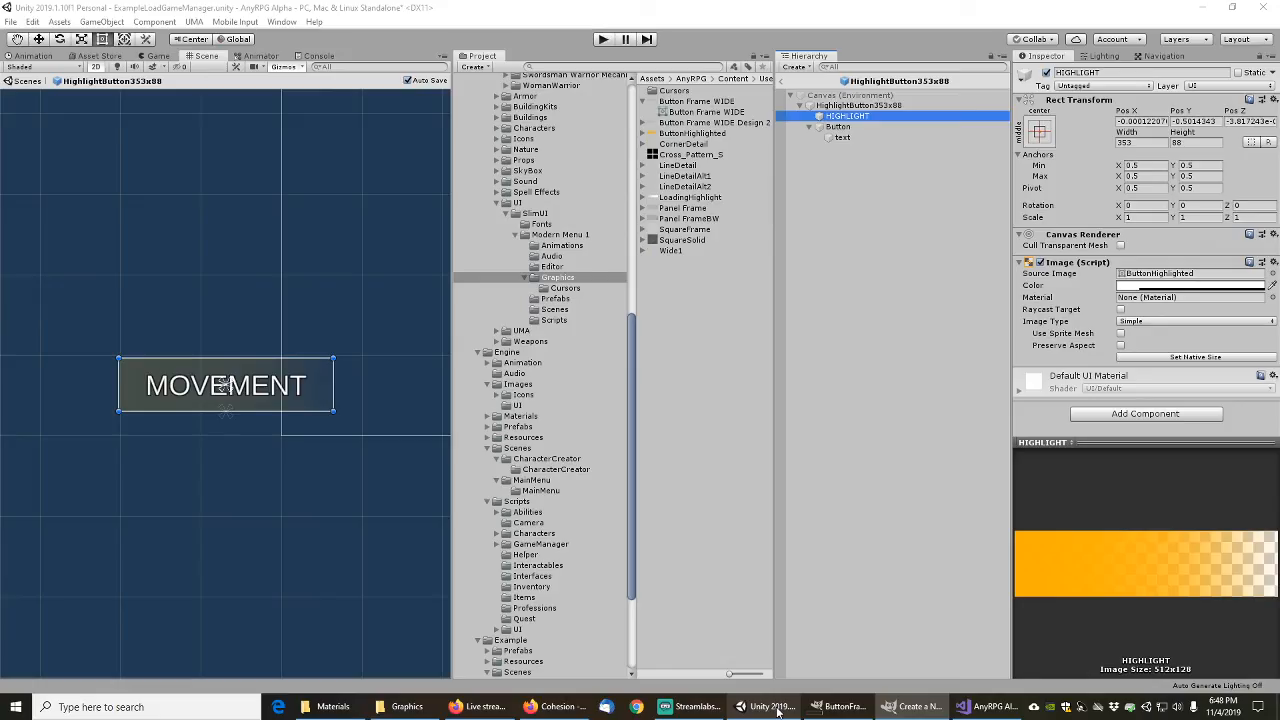
click(772, 708)
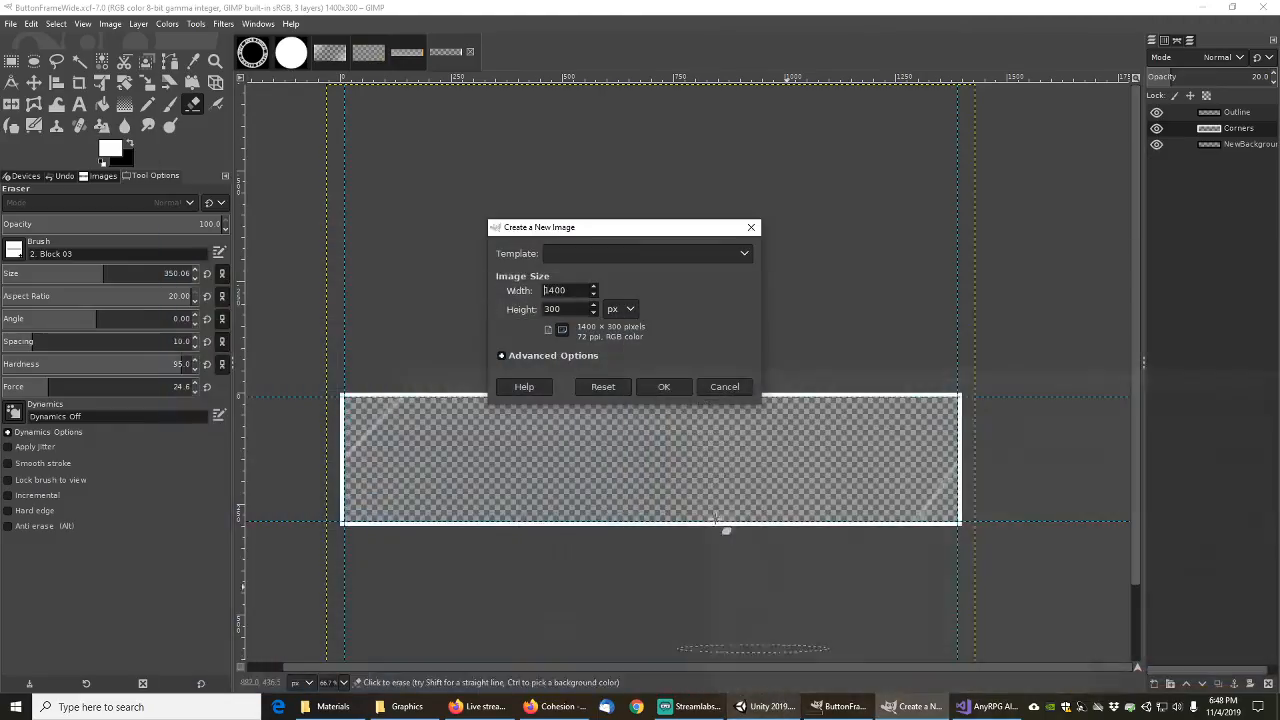
click(574, 250)
click(567, 254)
key(ctrl+a)
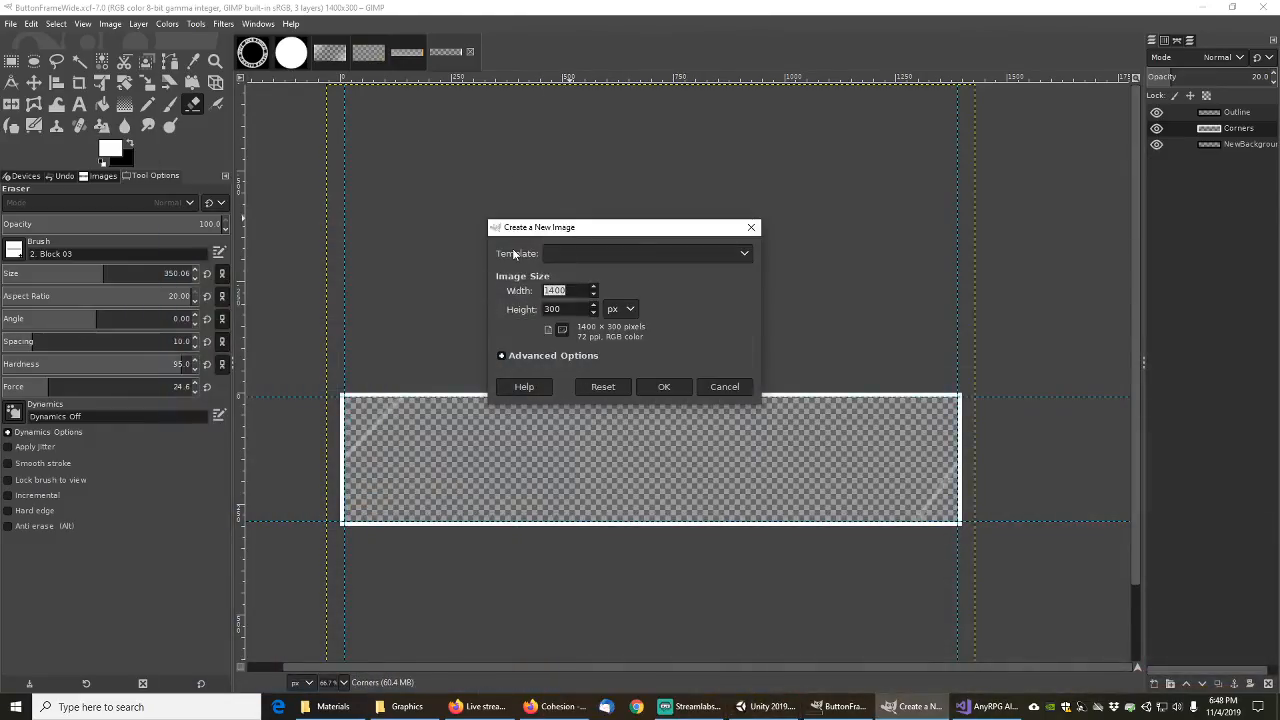
text(512)
key(Tab)
text(128)
click(501, 355)
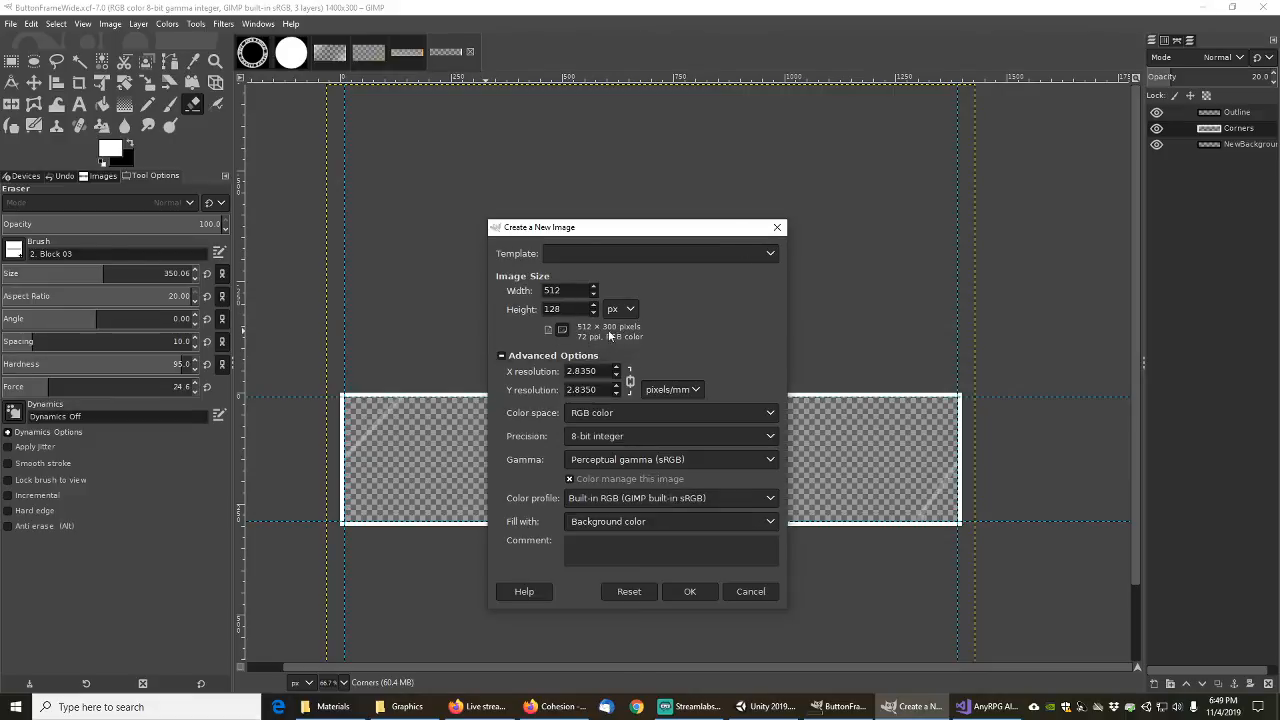
Step: Create a 512 × 128 px image filled with transparency and draw a white-to-black linear gradient from its left edge to about X 411, Y 65
click(628, 522)
click(625, 557)
click(690, 591)
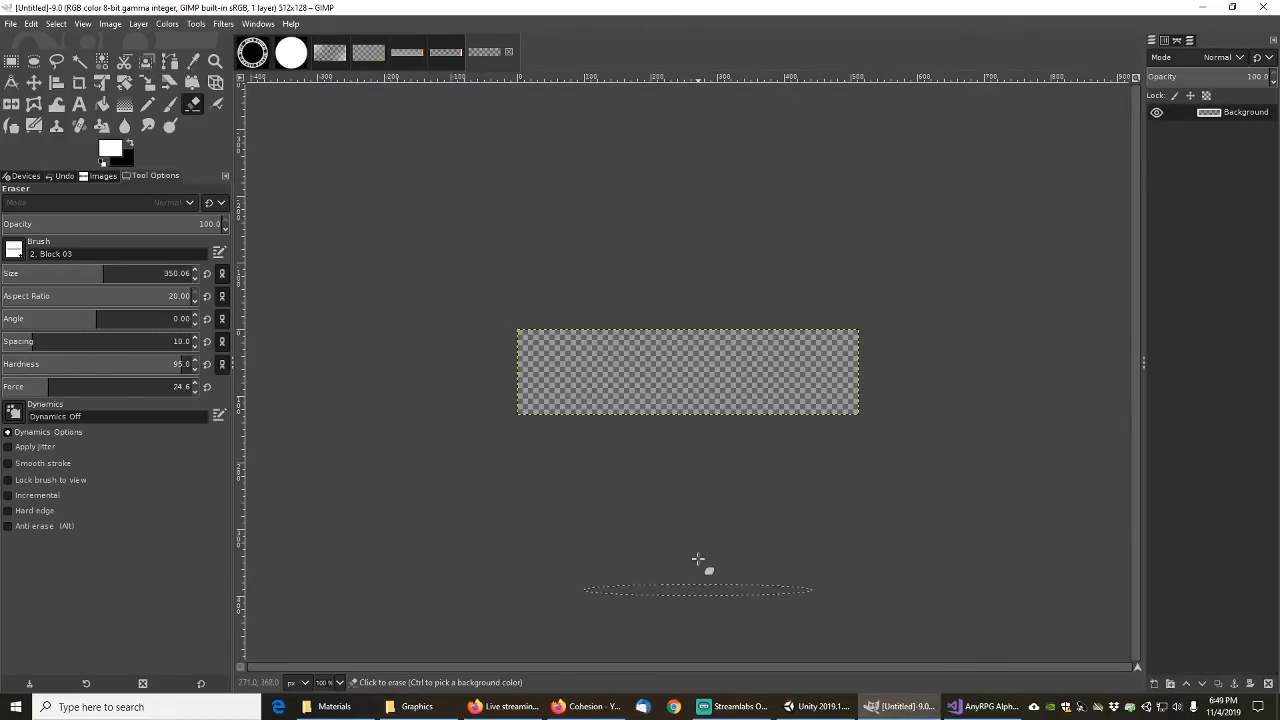
click(125, 106)
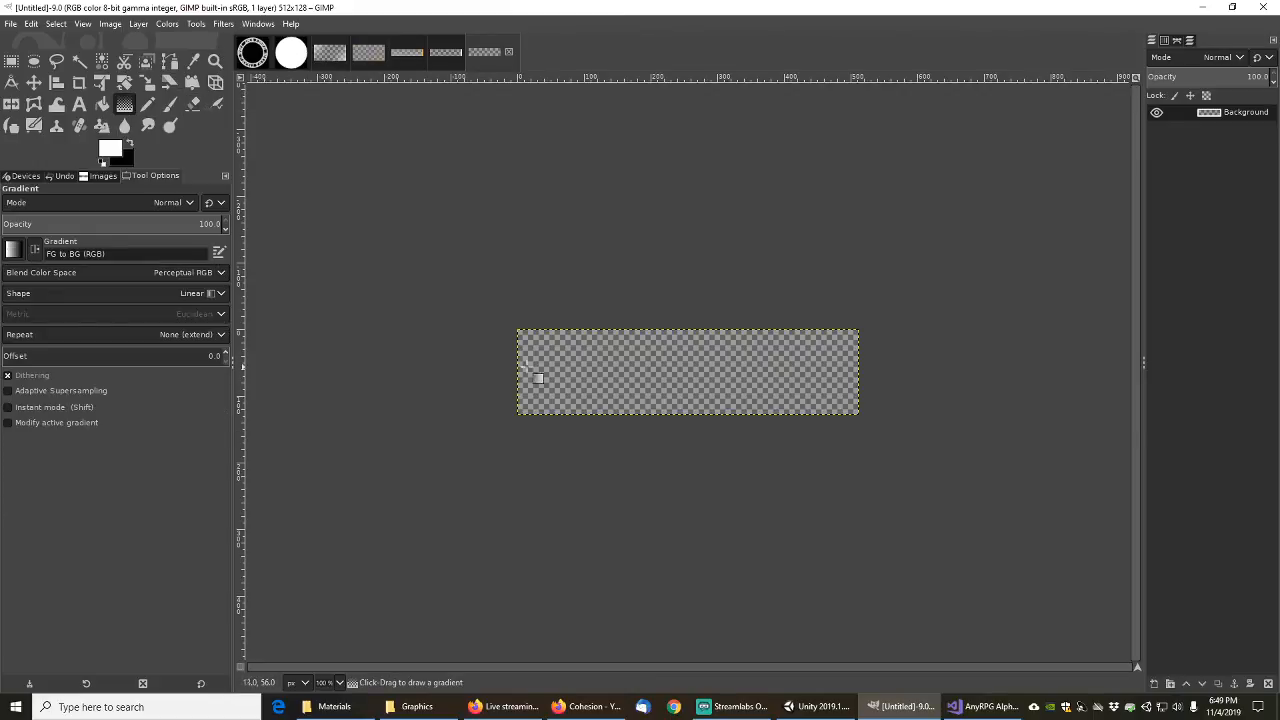
drag(516, 368, 792, 372)
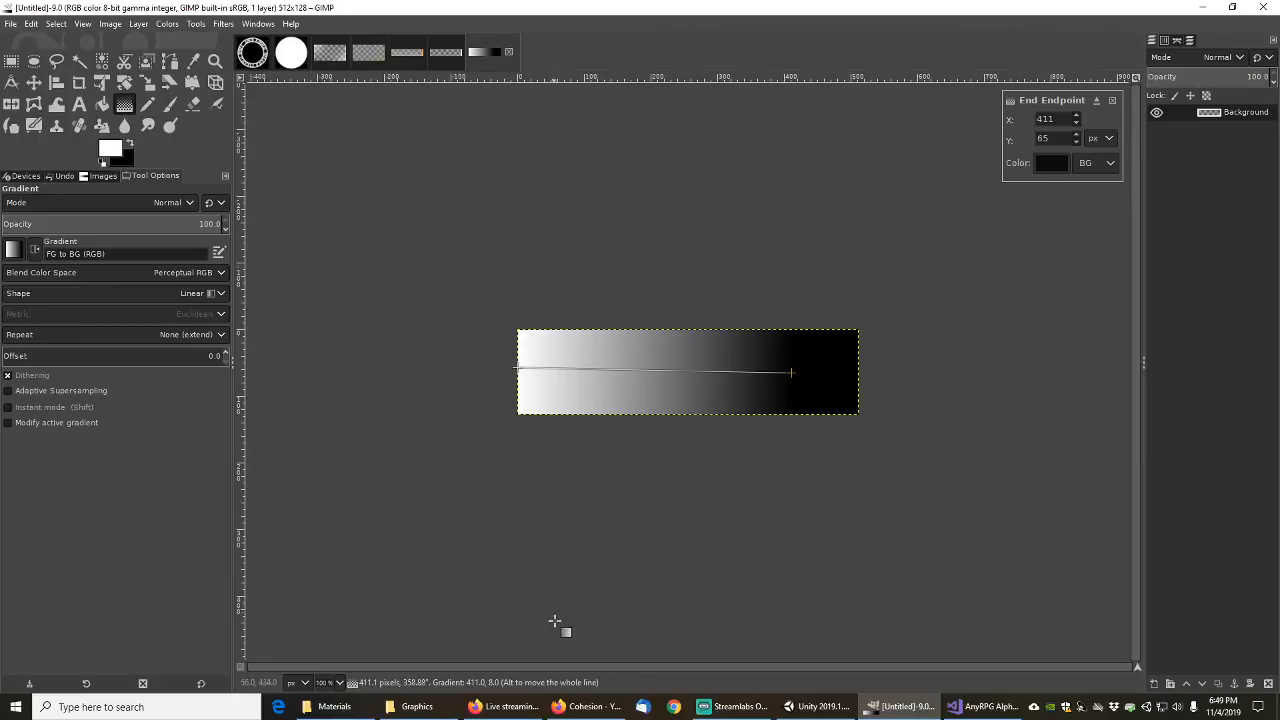
Step: Switch to Unity, locate the HIGHLIGHT object's source image in the project, and show the ButtonHighlighted asset in its Explorer folder
key(alt+Tab)
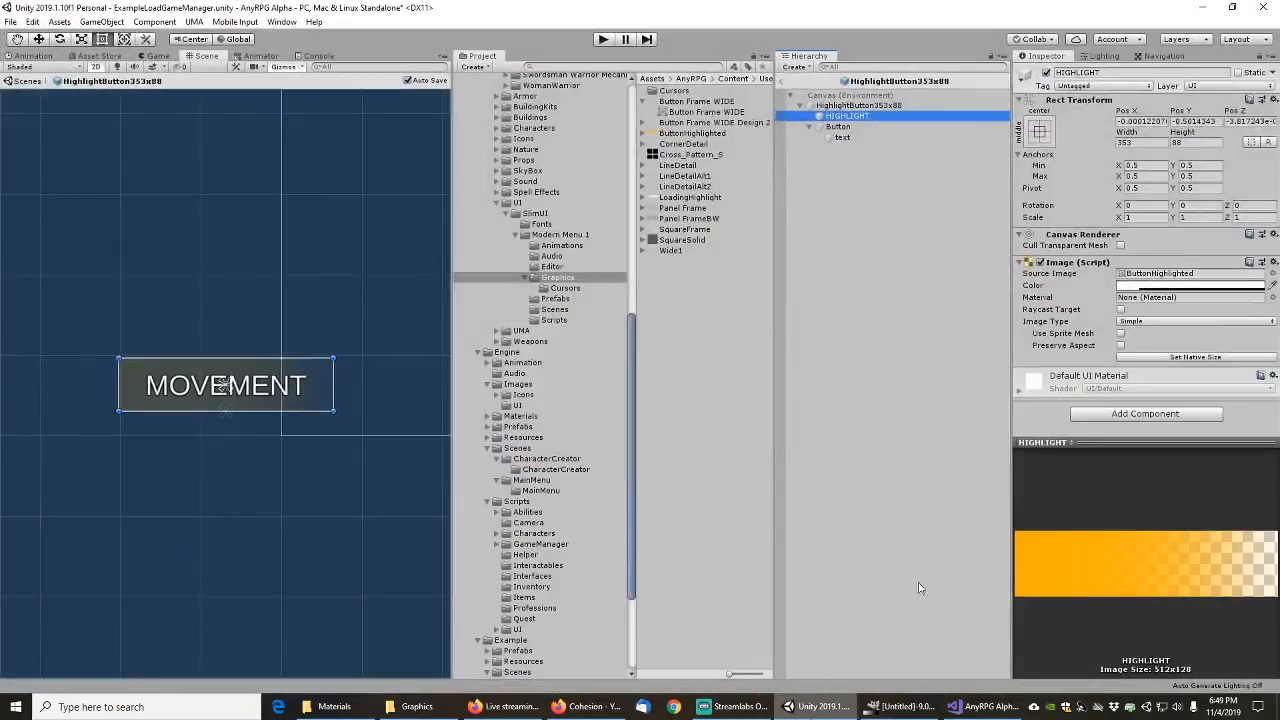
right_click(850, 117)
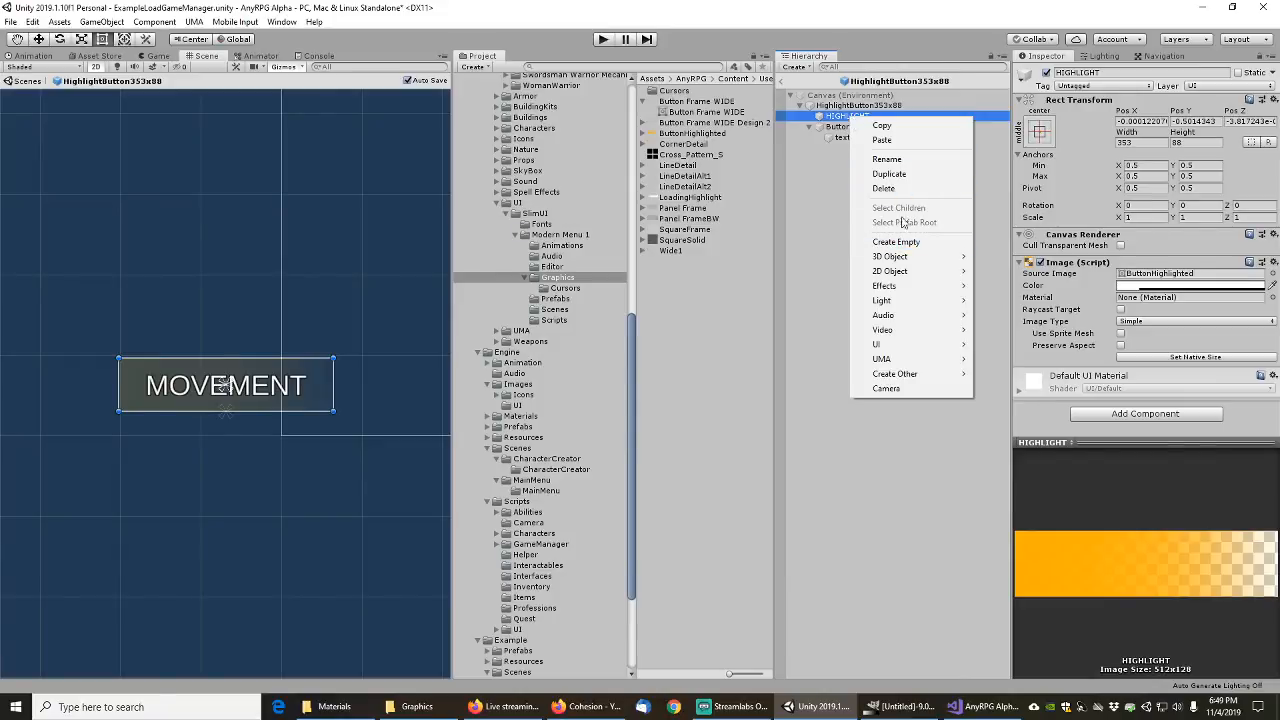
click(1010, 431)
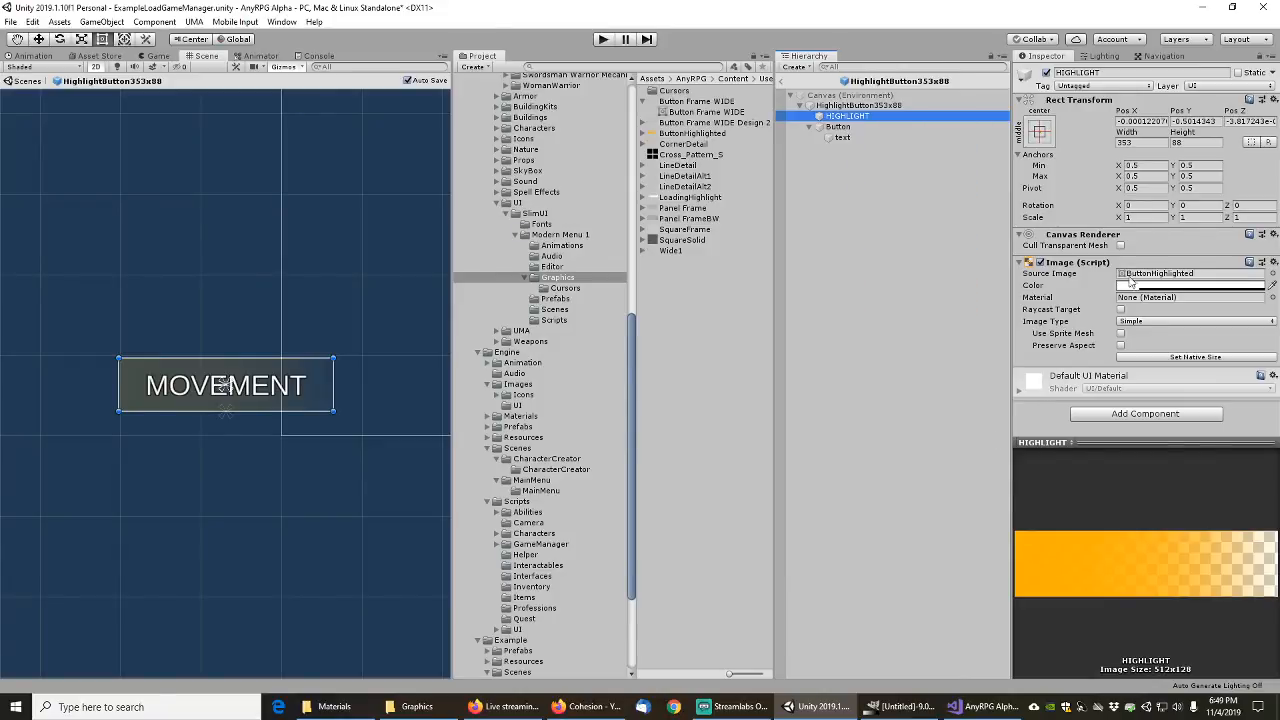
click(1146, 277)
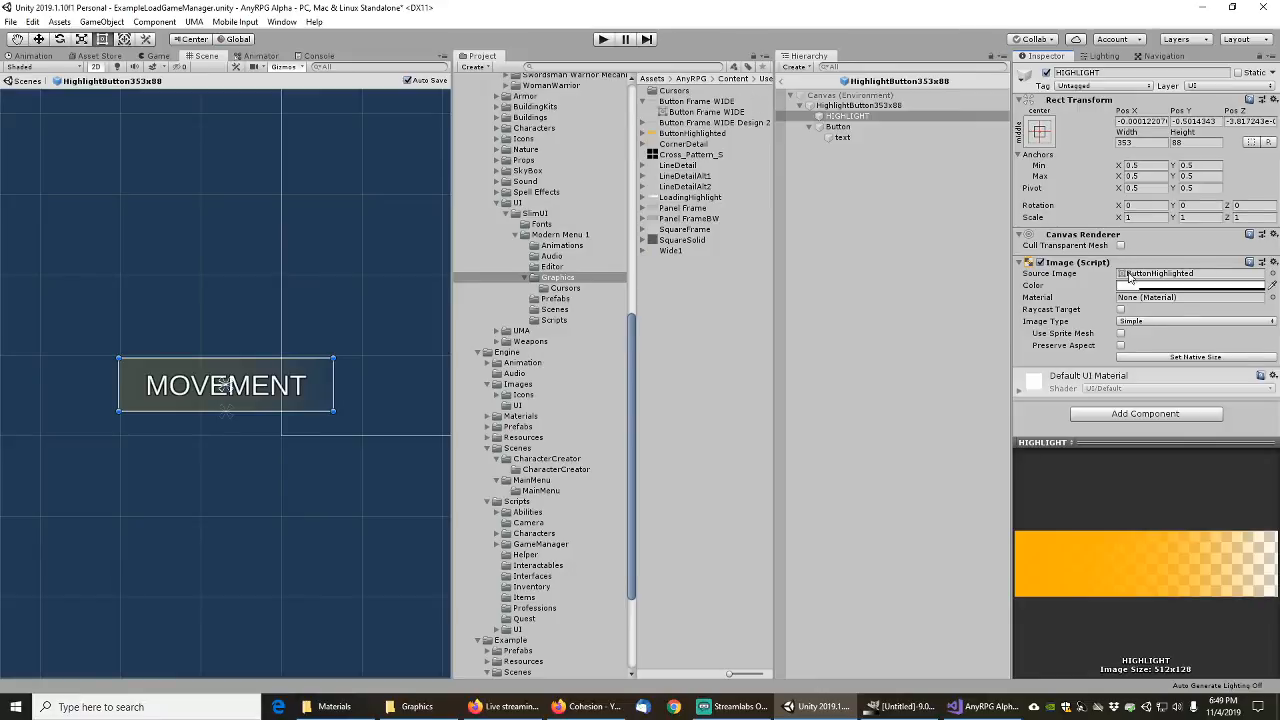
click(1150, 273)
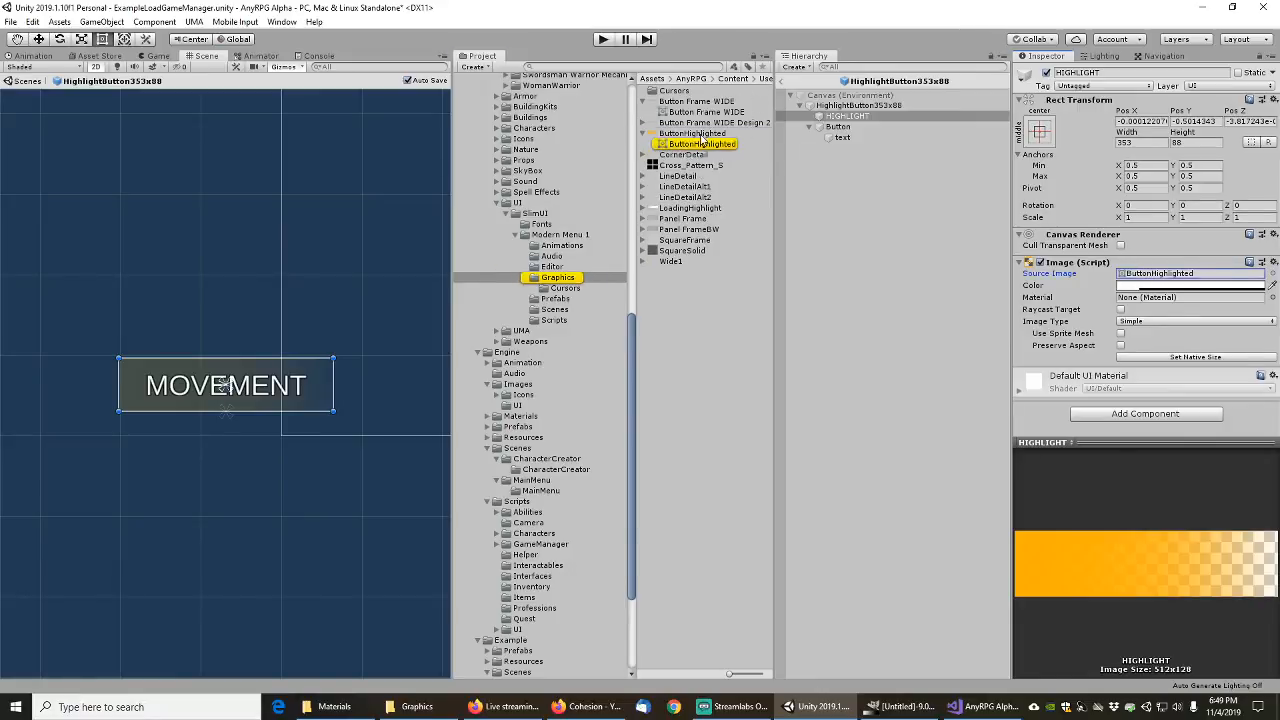
click(702, 134)
right_click(702, 134)
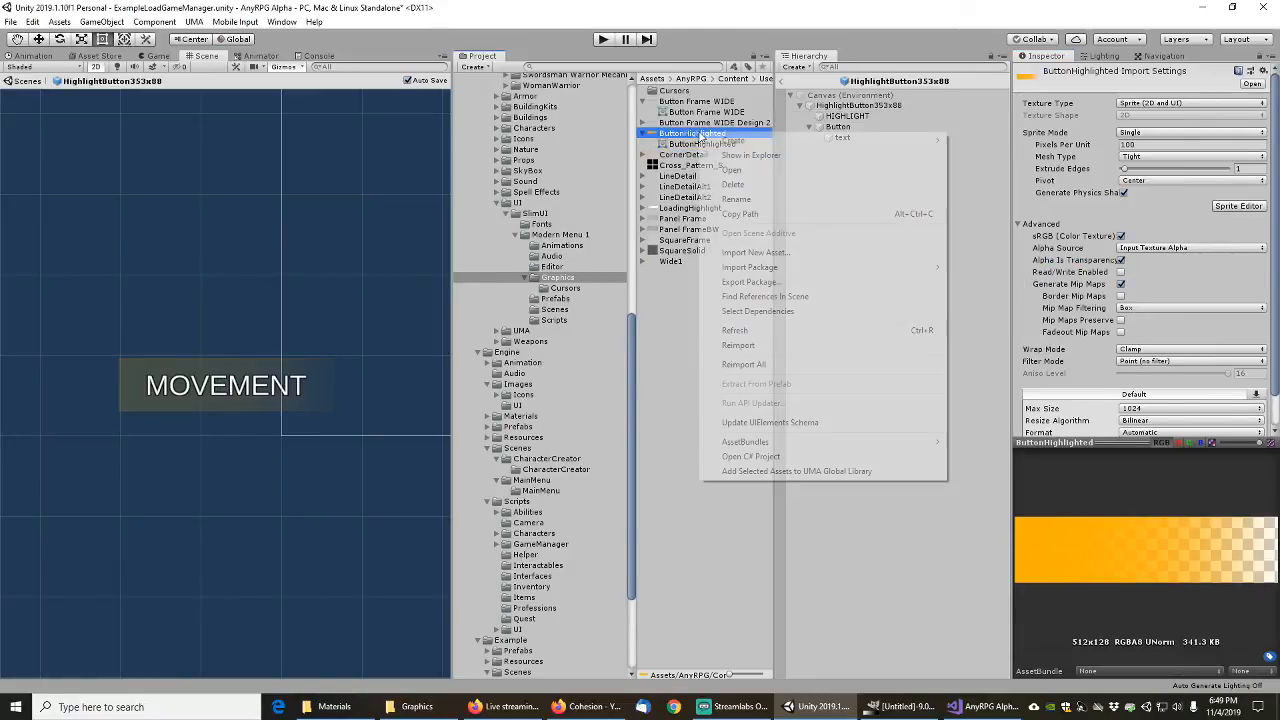
click(742, 158)
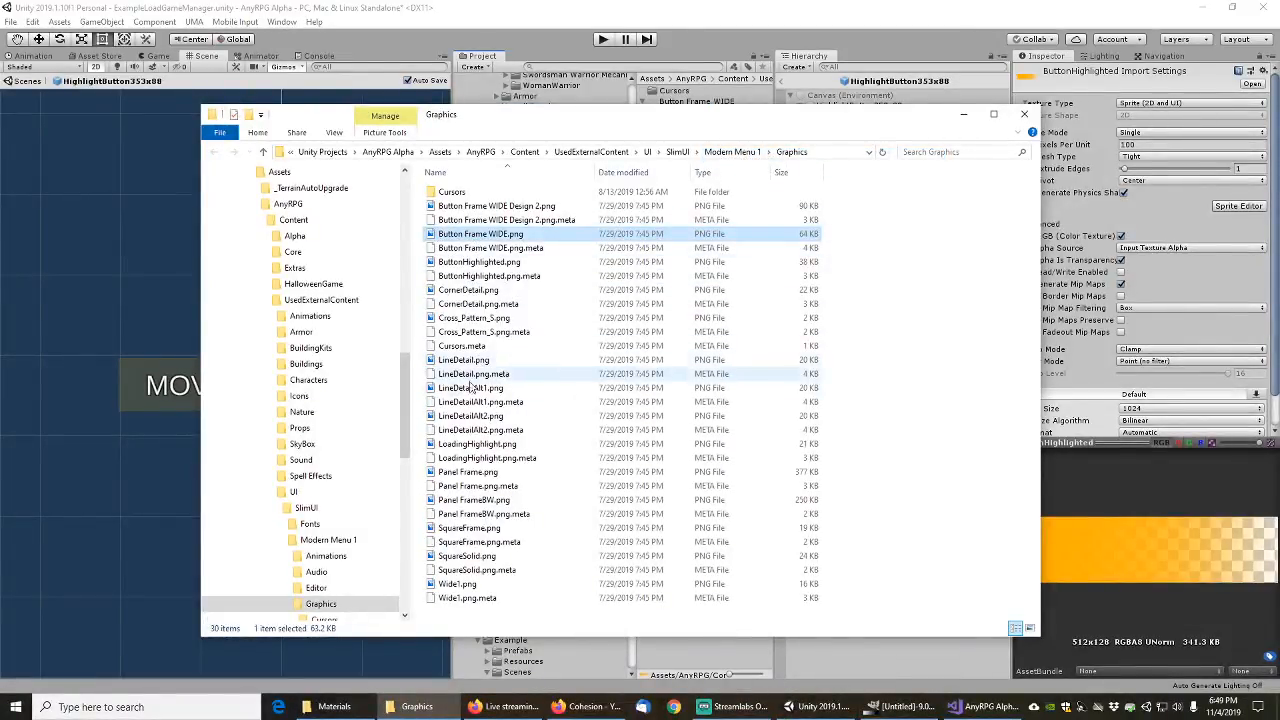
Step: Open ButtonHighlighted.png from the Graphics folder in GIMP
click(479, 264)
right_click(479, 266)
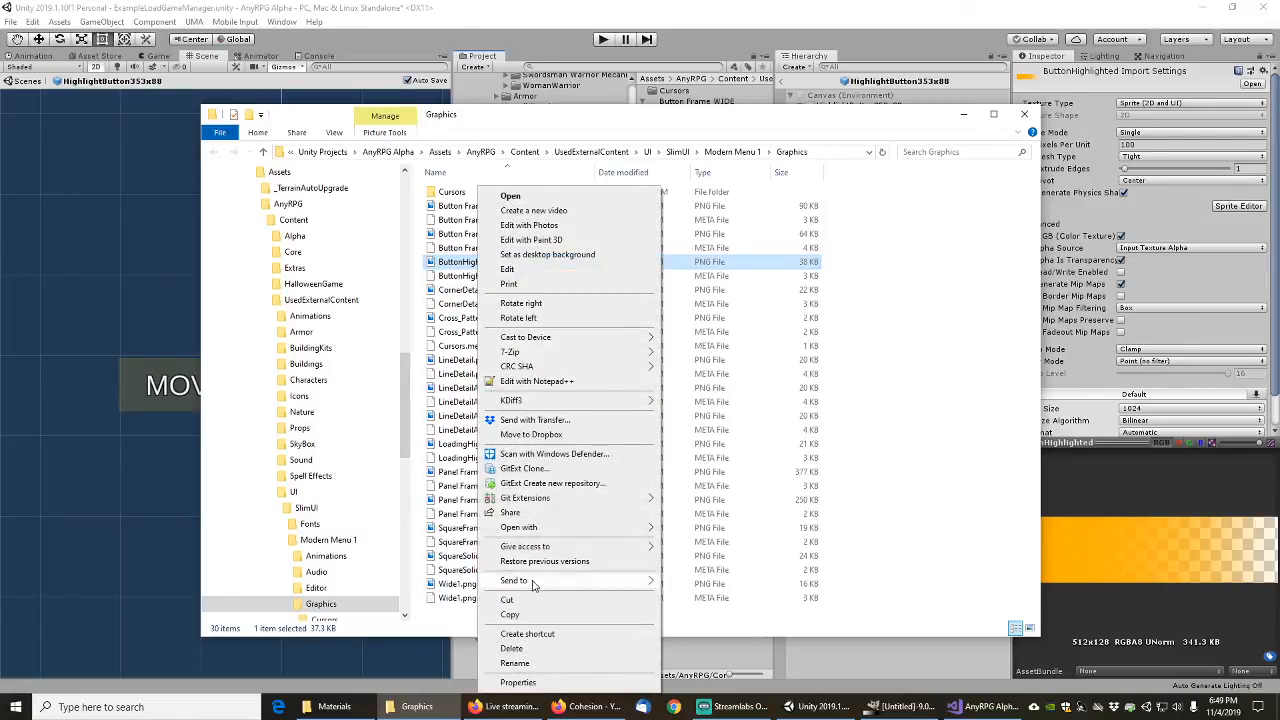
mouse_move(540, 527)
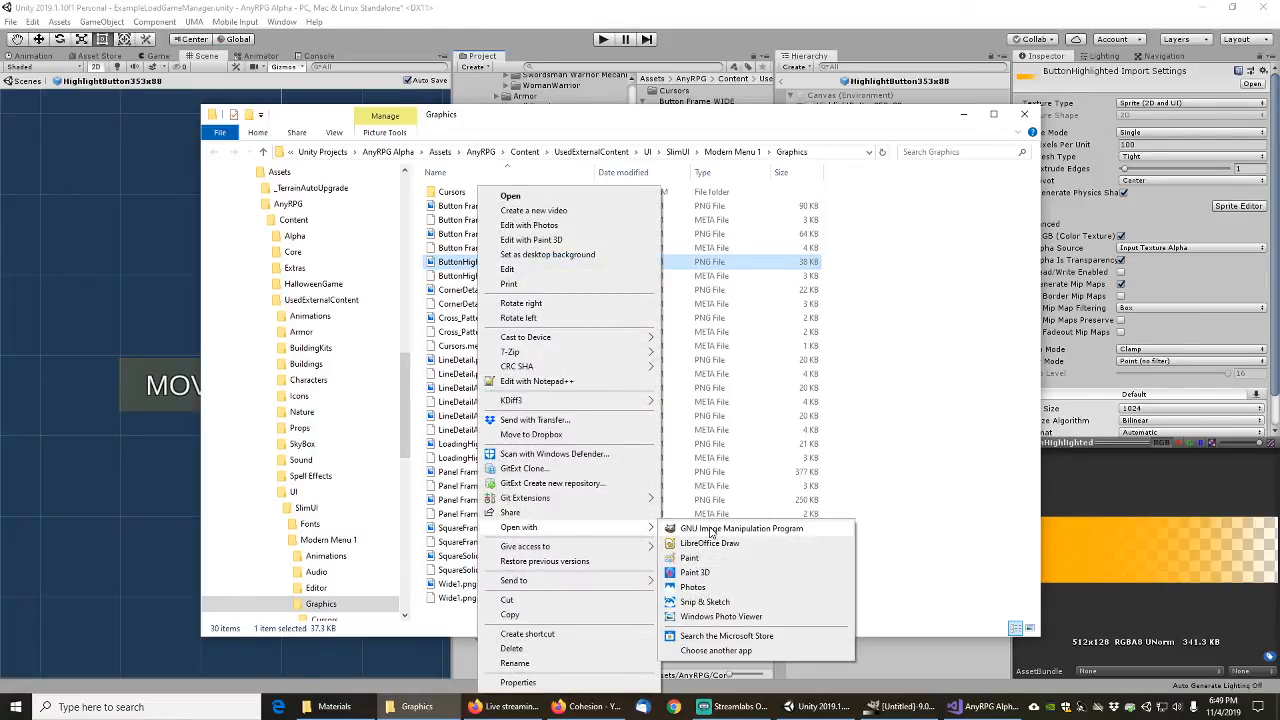
click(711, 530)
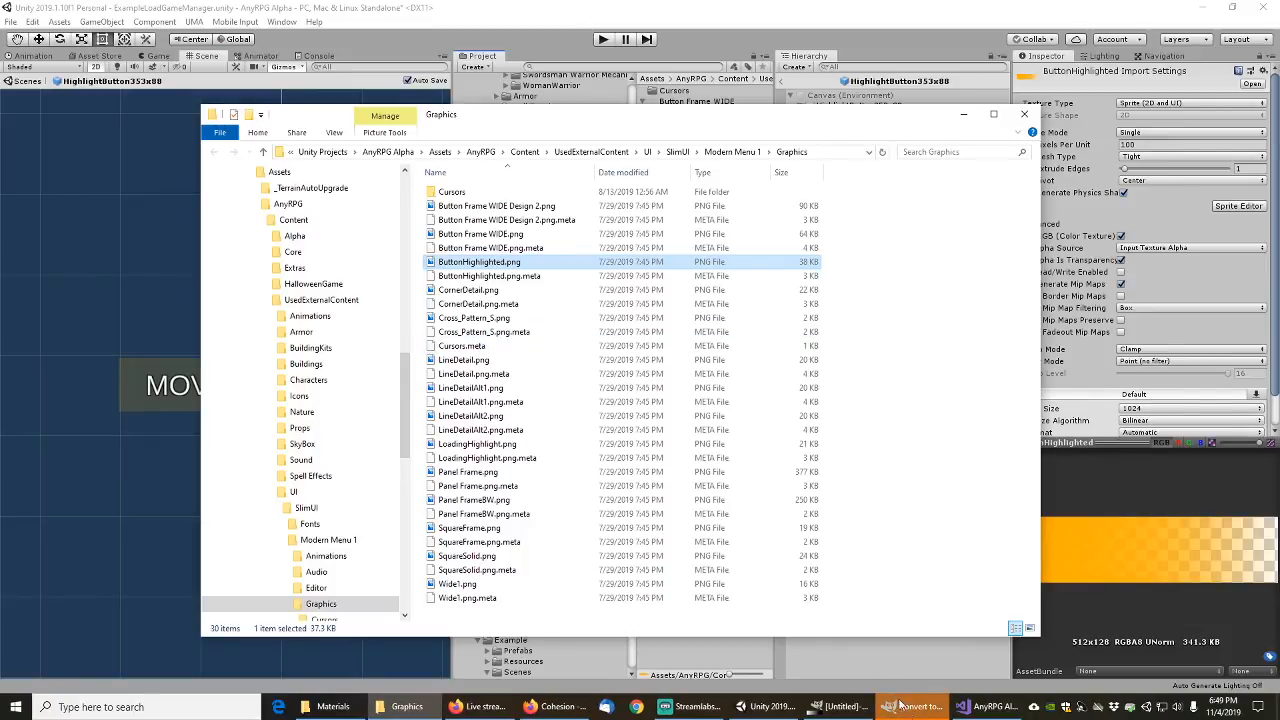
click(346, 280)
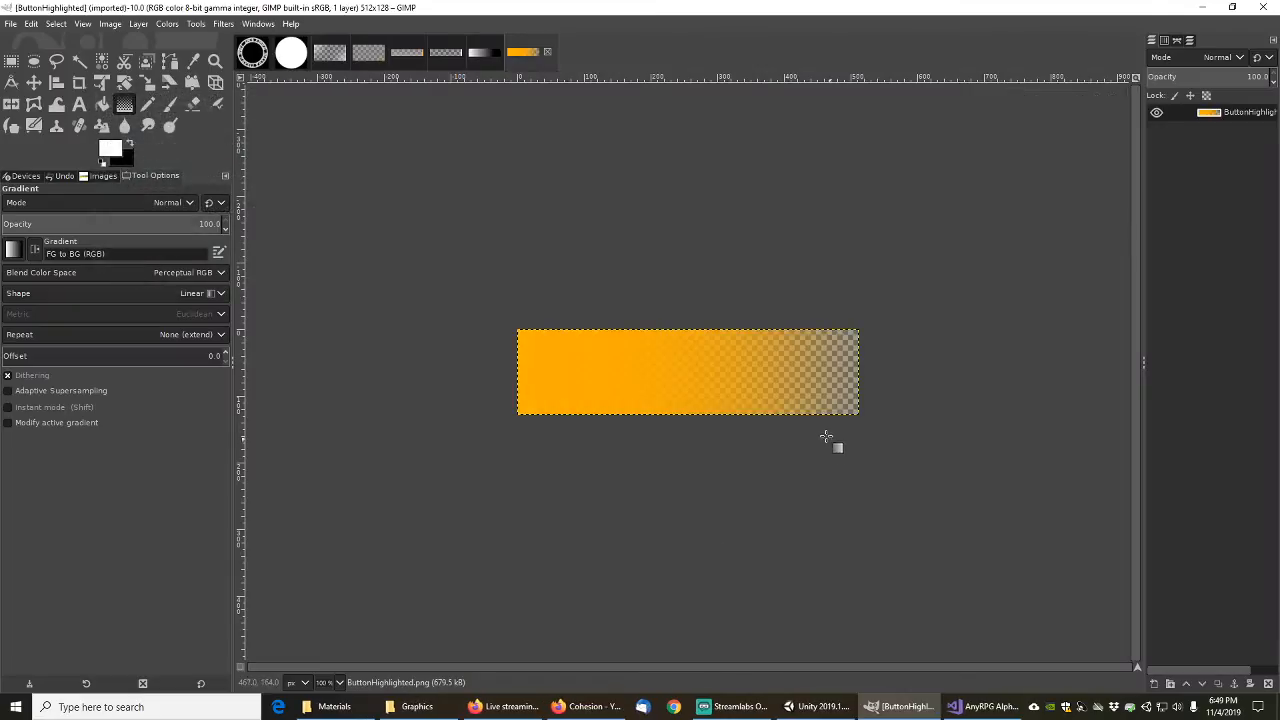
Step: Compare the new gradient with the ButtonHighlighted image and extend its end point to the right edge, about X 508, Y 63
click(478, 55)
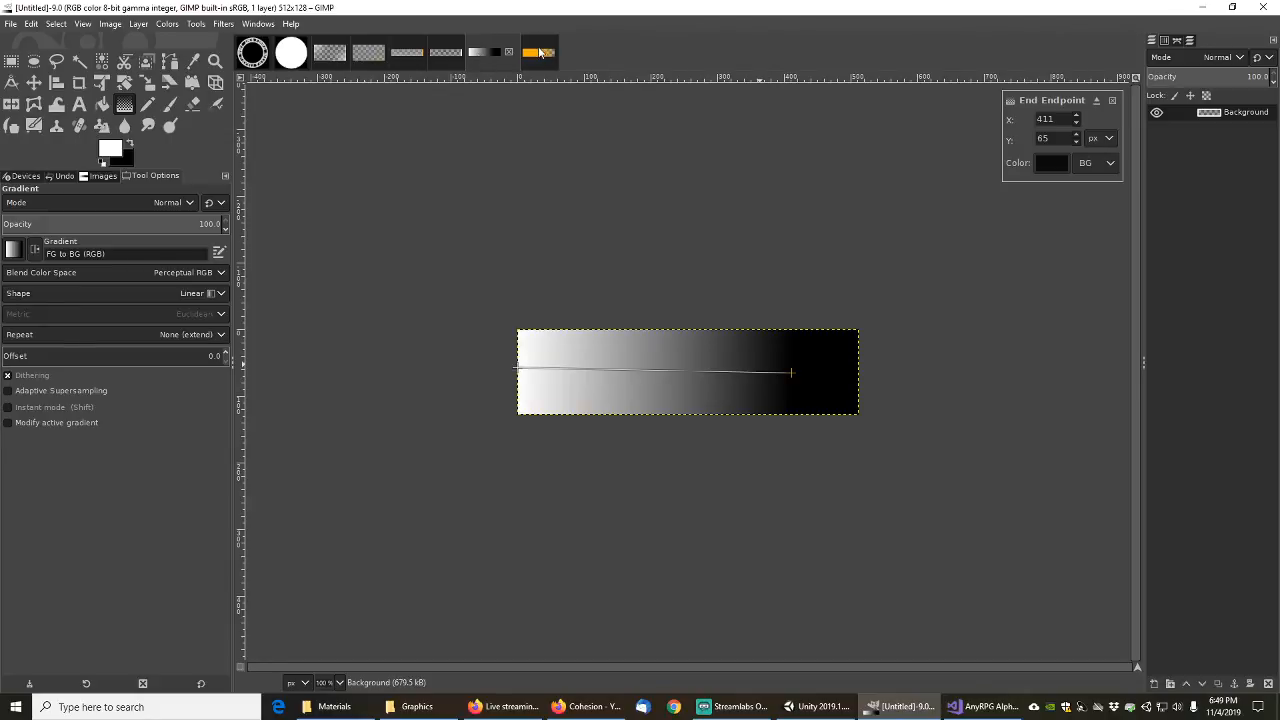
click(537, 53)
click(485, 56)
click(537, 55)
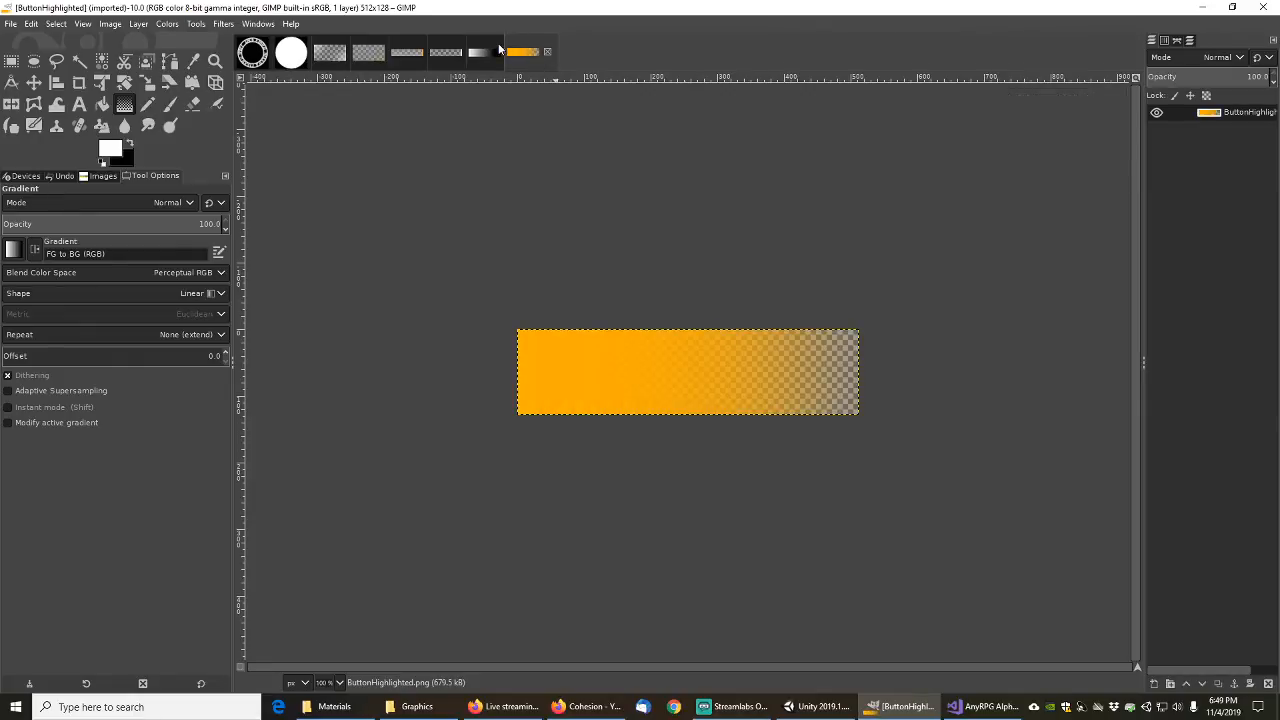
click(490, 52)
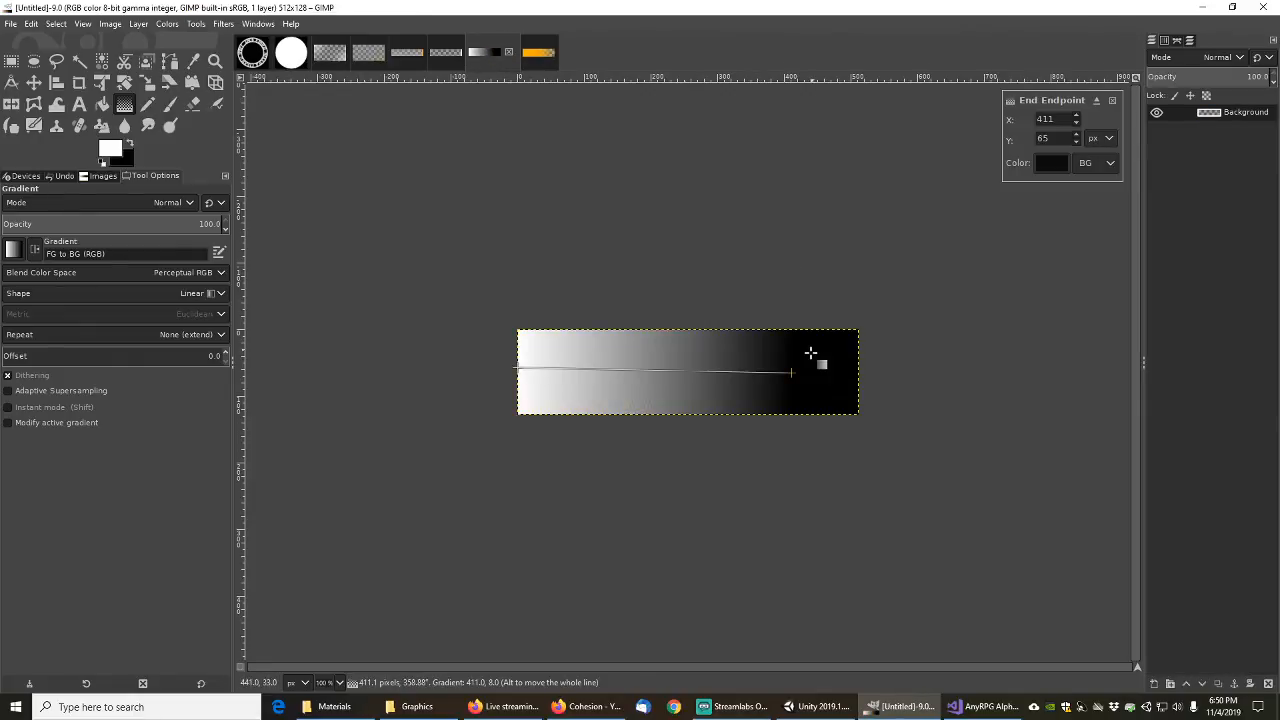
drag(798, 373, 857, 370)
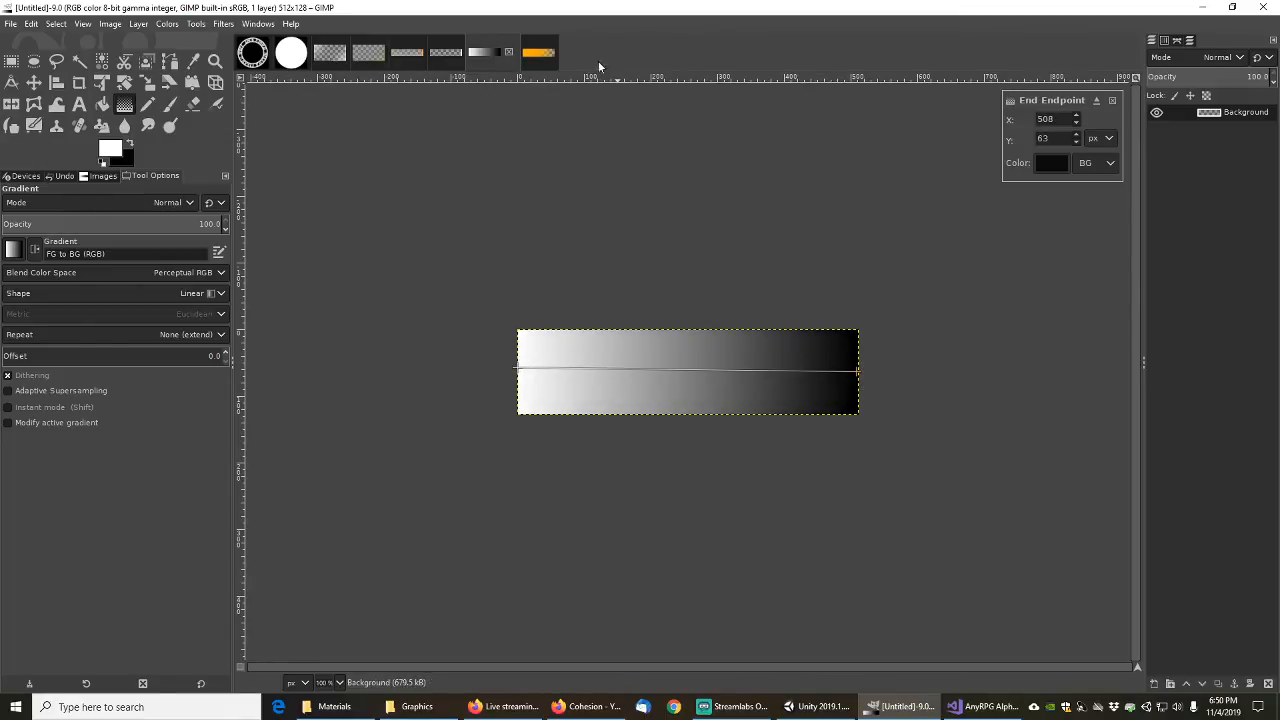
click(540, 55)
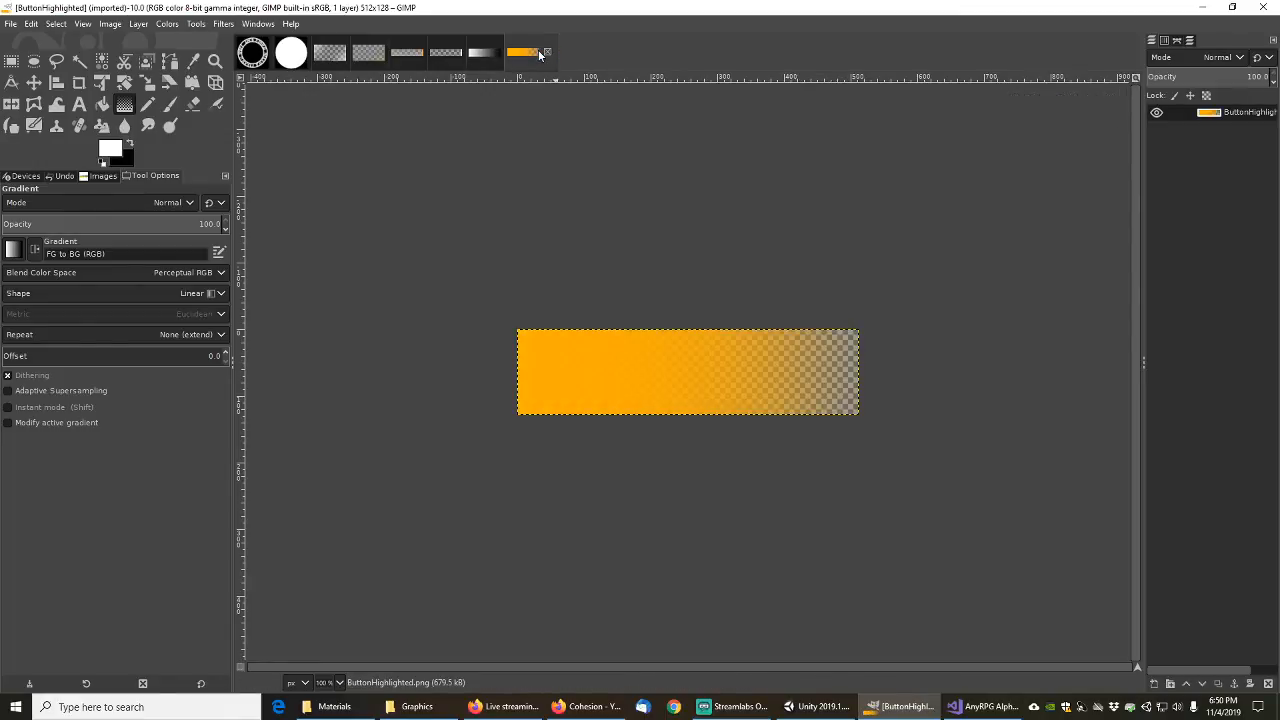
click(479, 54)
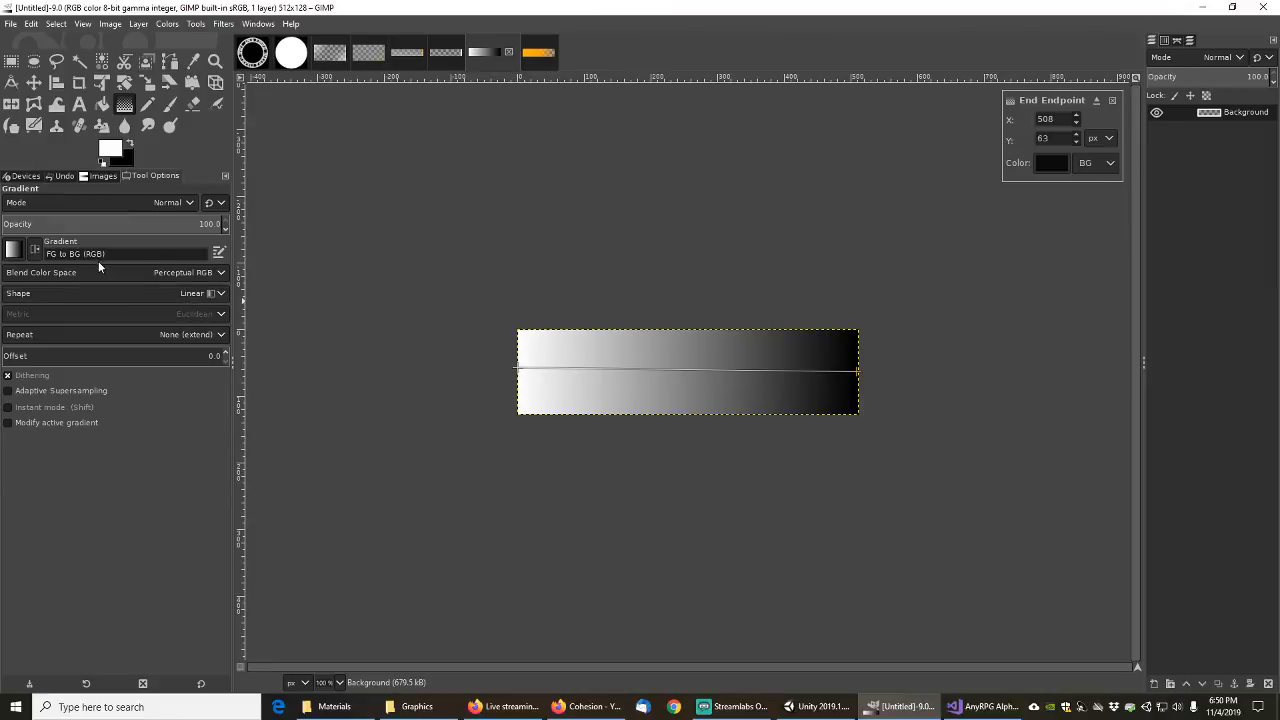
click(215, 296)
click(224, 296)
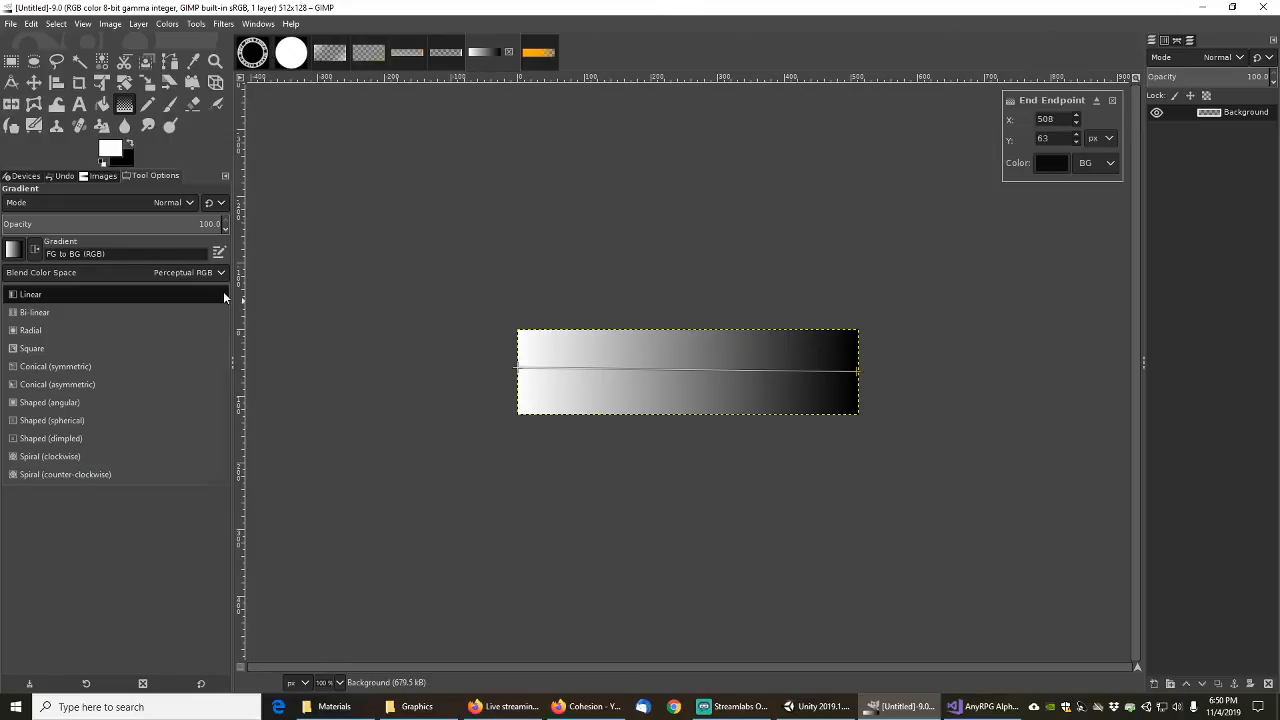
click(225, 296)
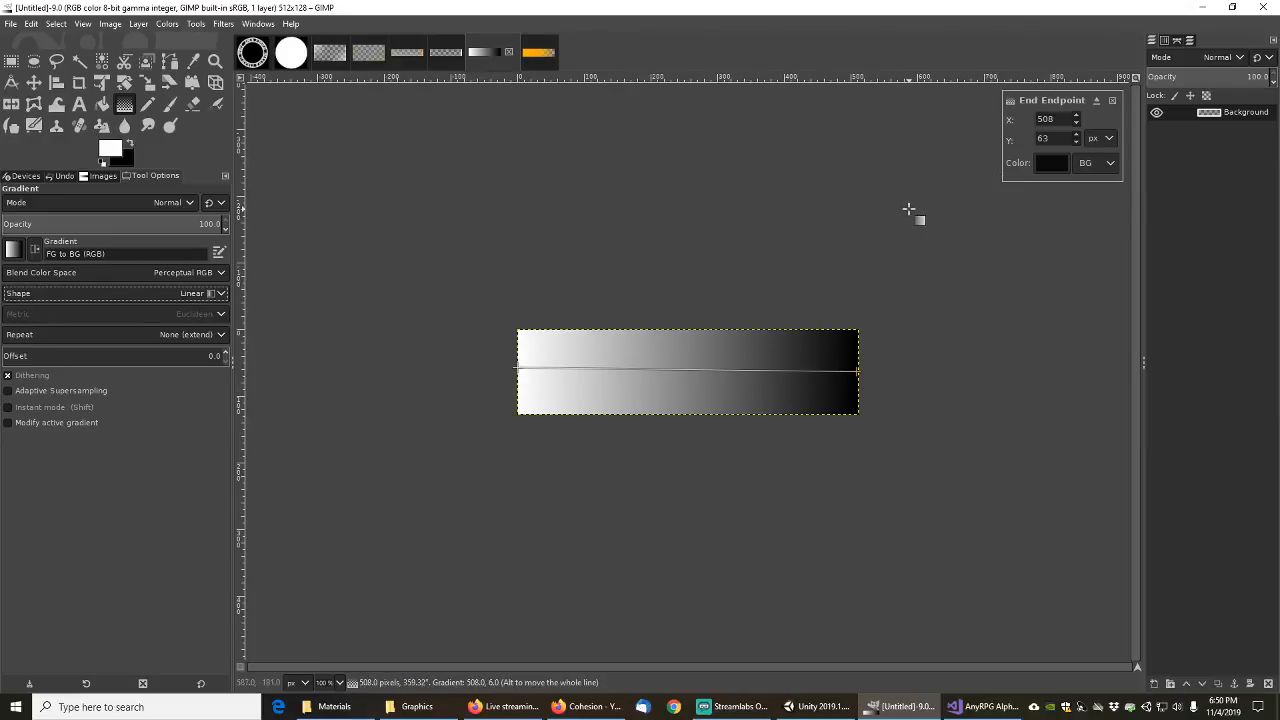
Step: Make the gradient's end color fully transparent by setting its alpha to 0
click(1052, 163)
drag(1091, 203, 1066, 205)
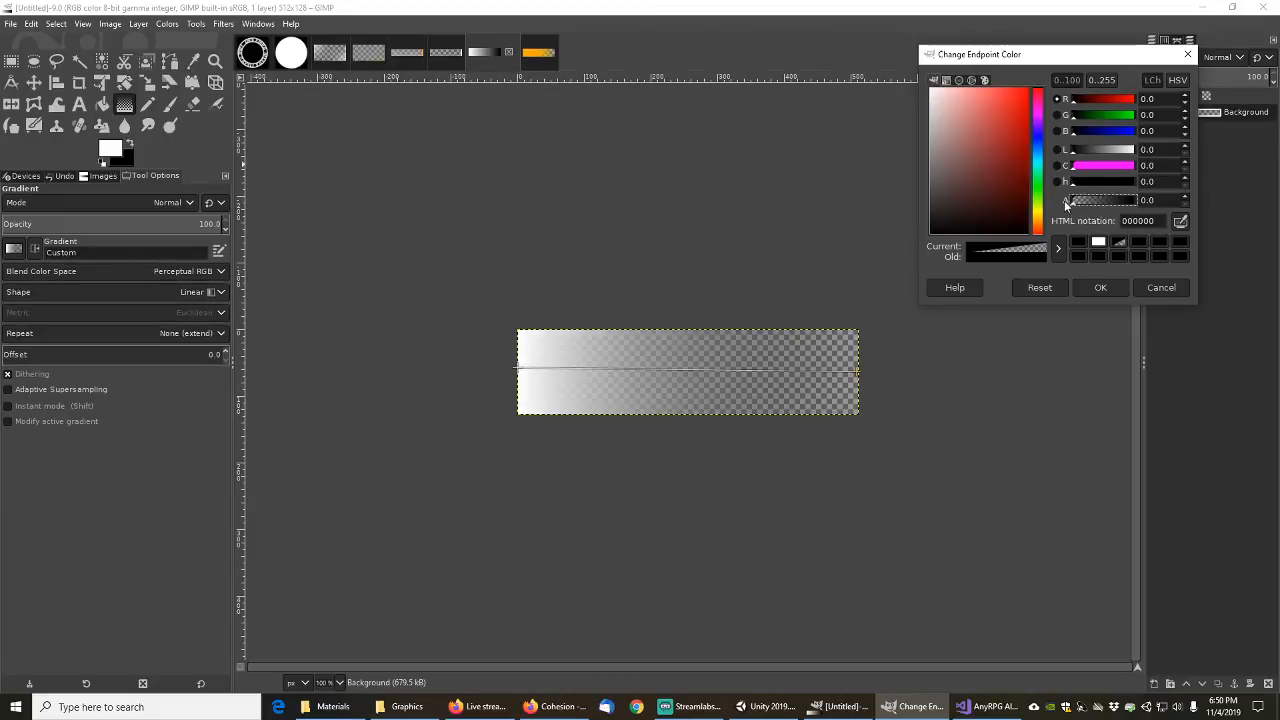
click(1100, 288)
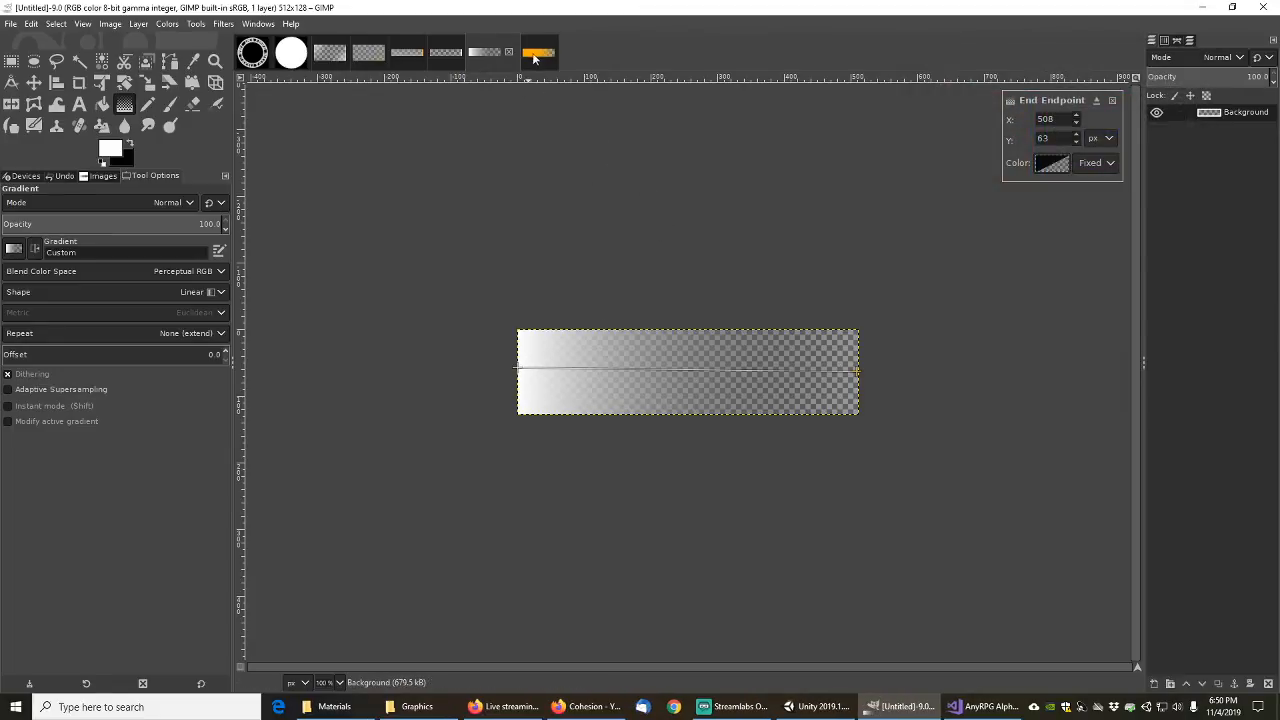
Step: Try extending the gradient's end point past the canvas to about X 840, Y 63, comparing the fade with the ButtonHighlighted image
click(535, 56)
click(484, 52)
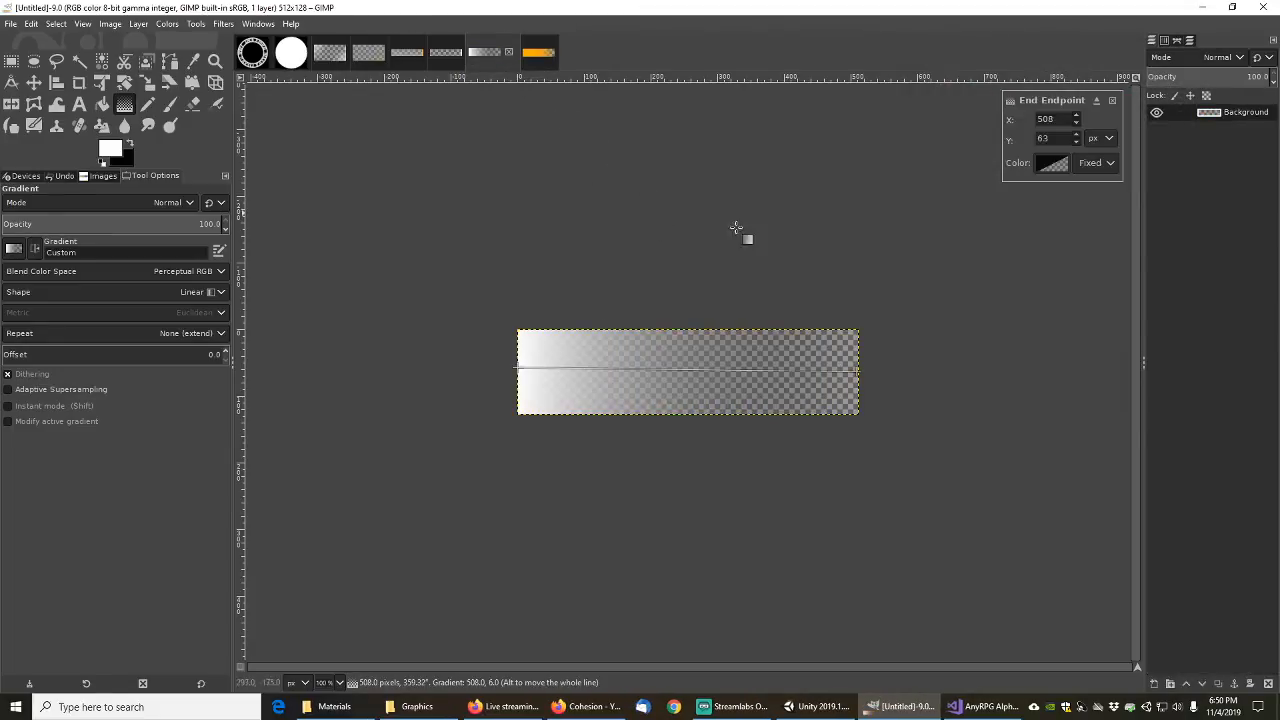
drag(866, 371, 1077, 371)
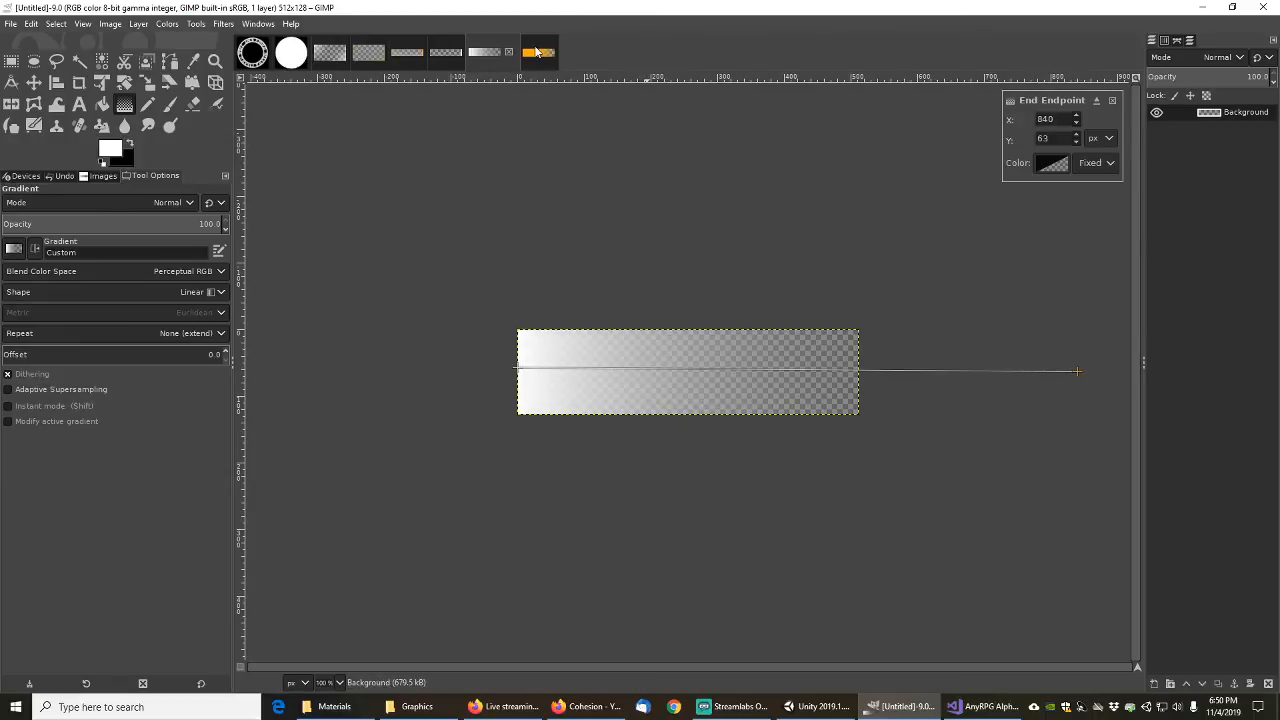
click(536, 52)
click(482, 56)
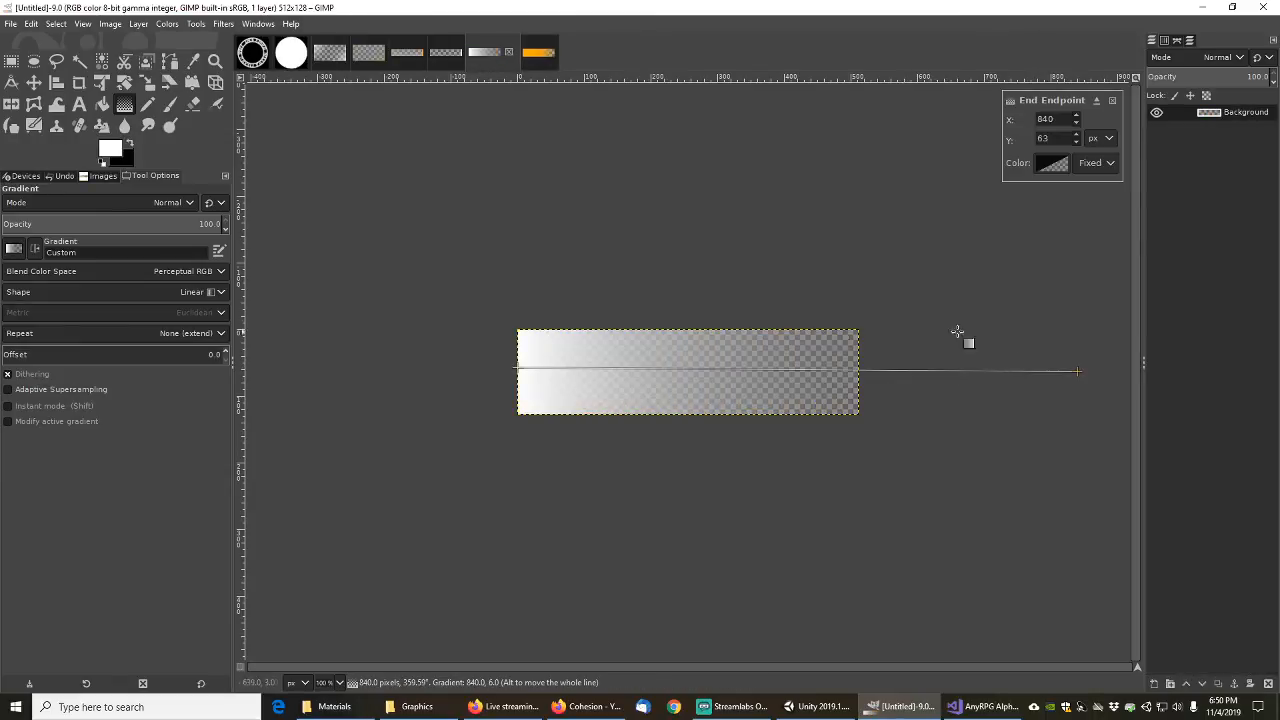
Step: Try the gradient's end point at about X 1102, Y 59, compare with ButtonHighlighted, and pull it back to about X 958, Y 64
drag(1079, 371, 1254, 375)
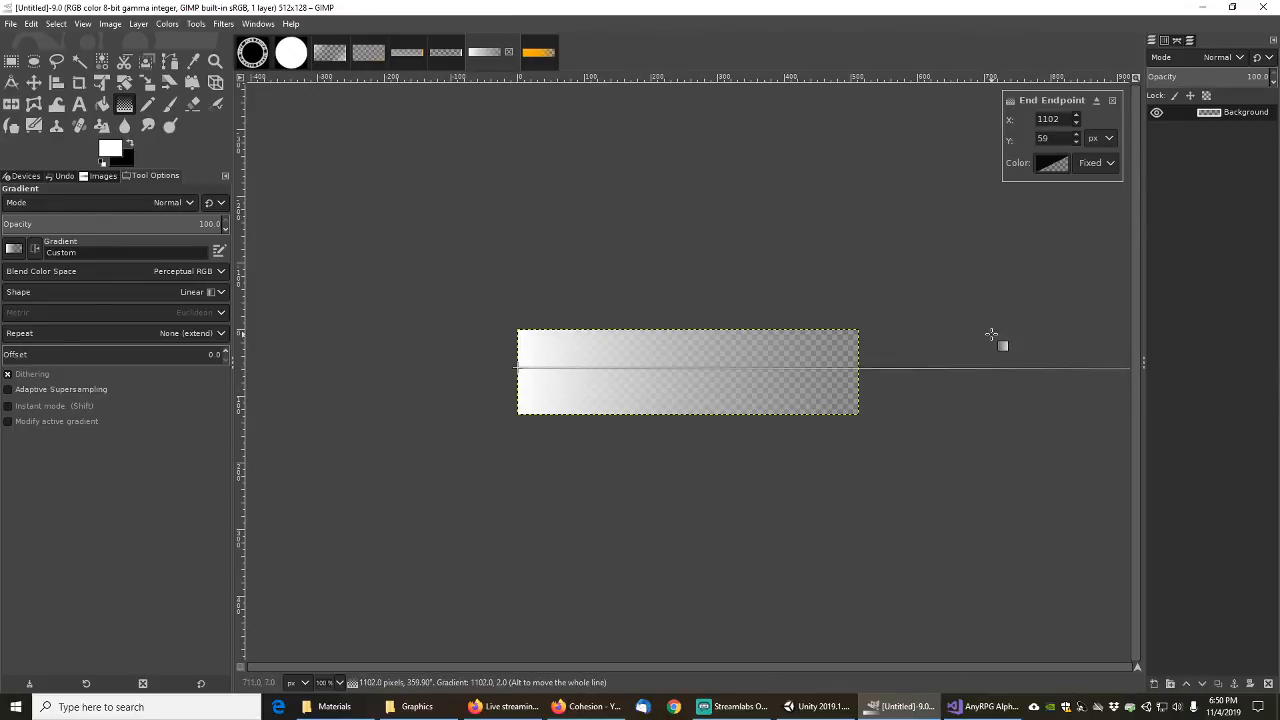
ctrl+scroll(992, 346, down, 2)
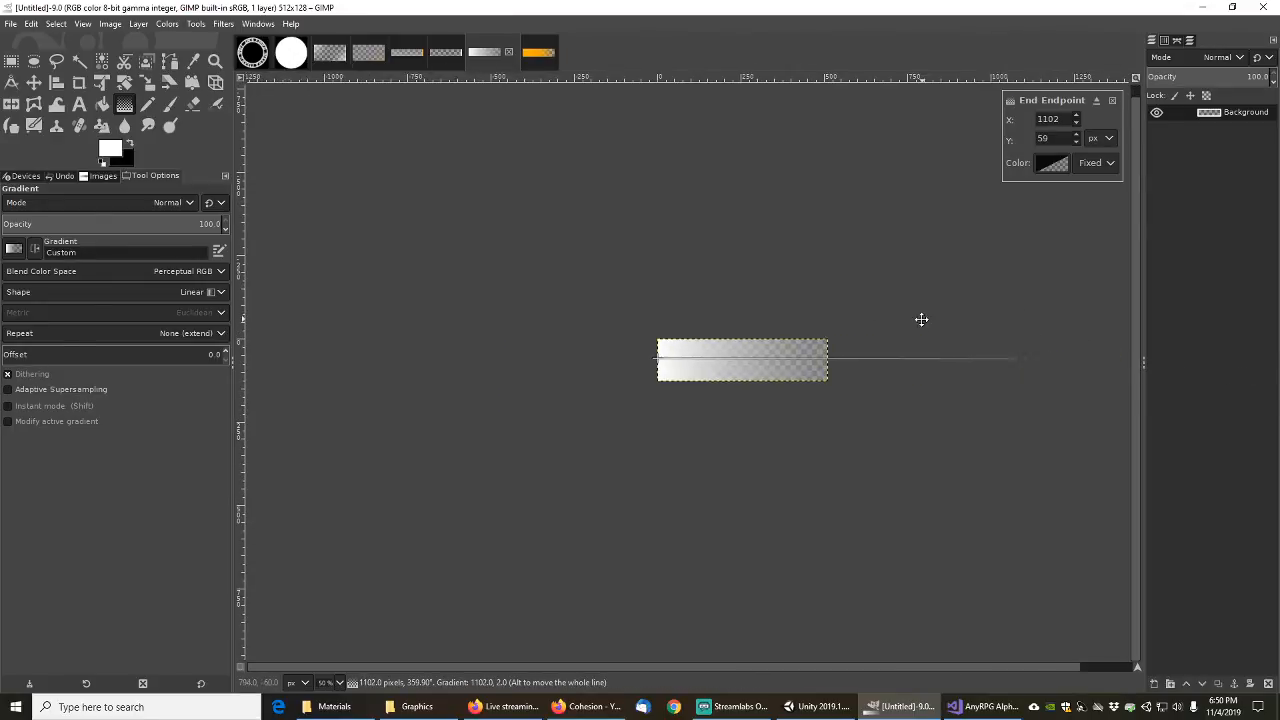
click(545, 60)
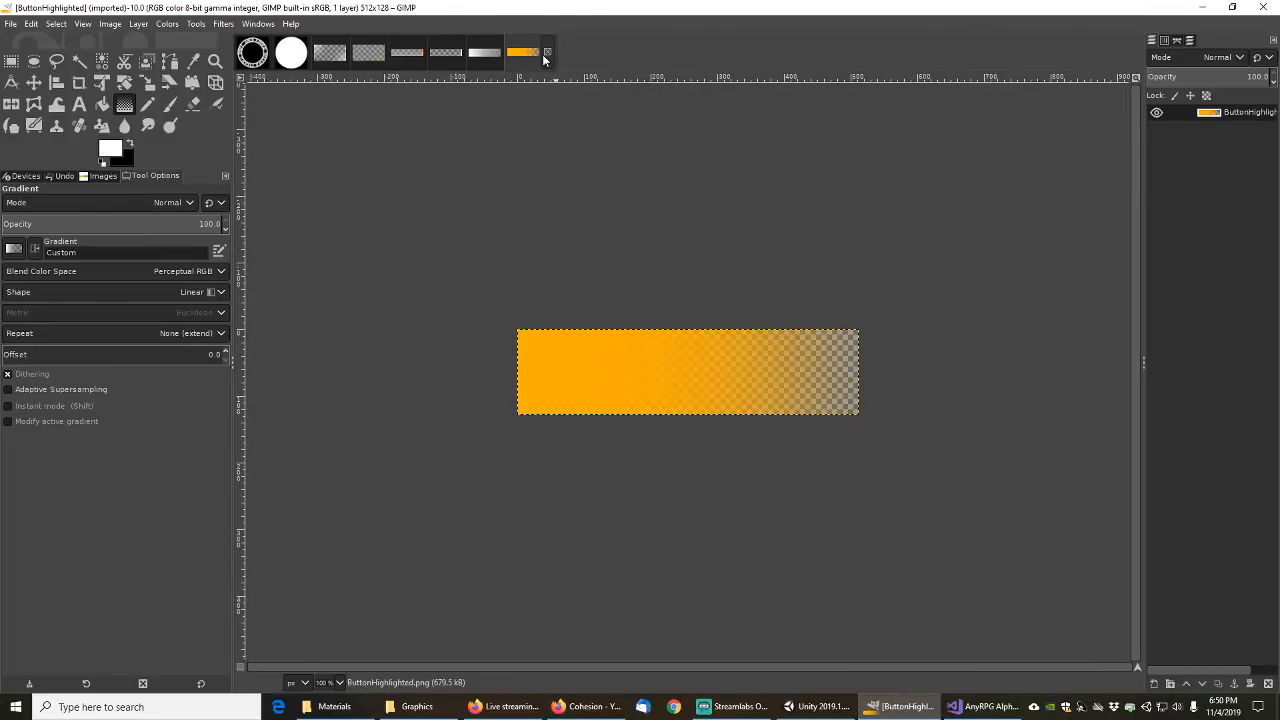
click(488, 57)
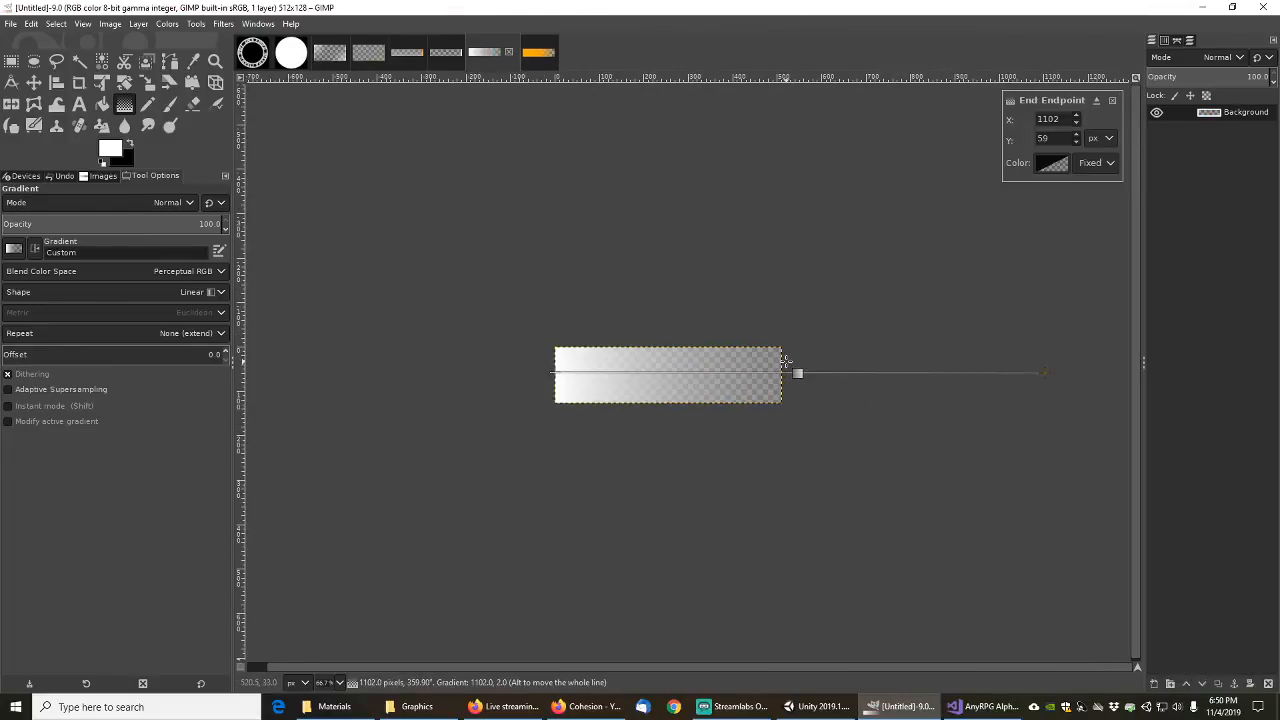
drag(1045, 372, 979, 375)
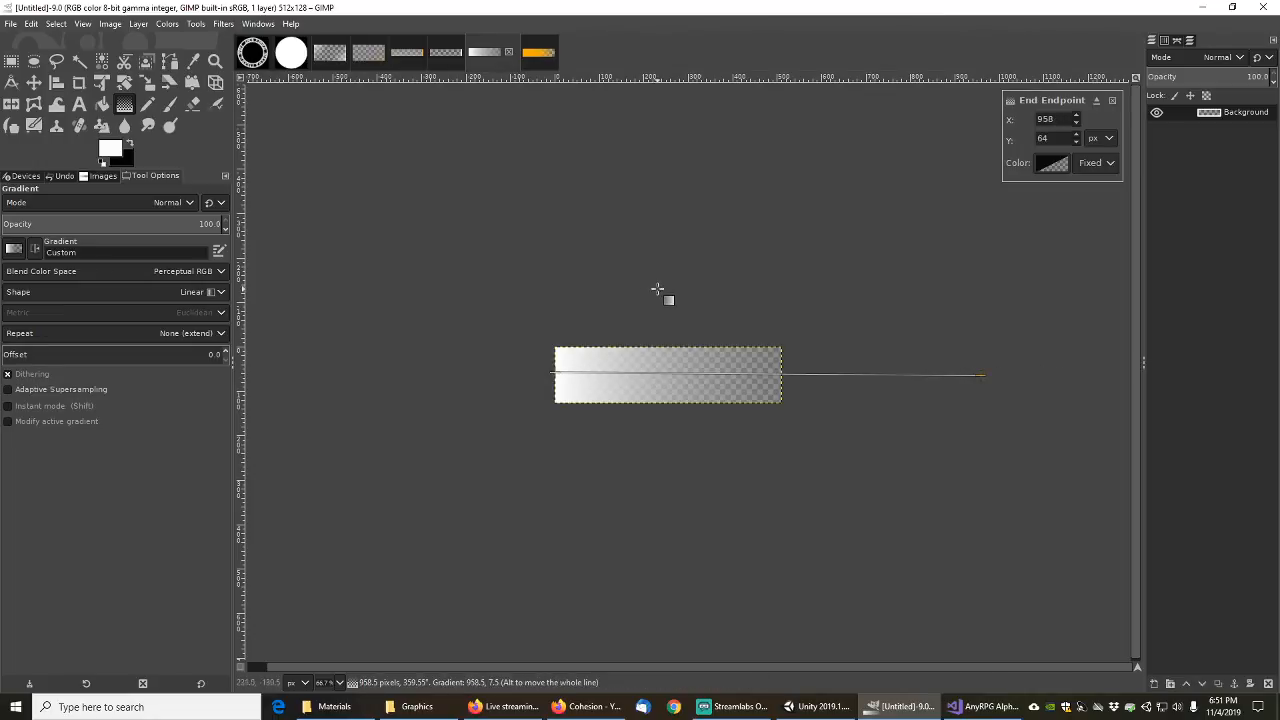
Step: Compare the fade with ButtonHighlighted once more and move the gradient's end point to the canvas's right edge at about X 512, Y 57
click(536, 52)
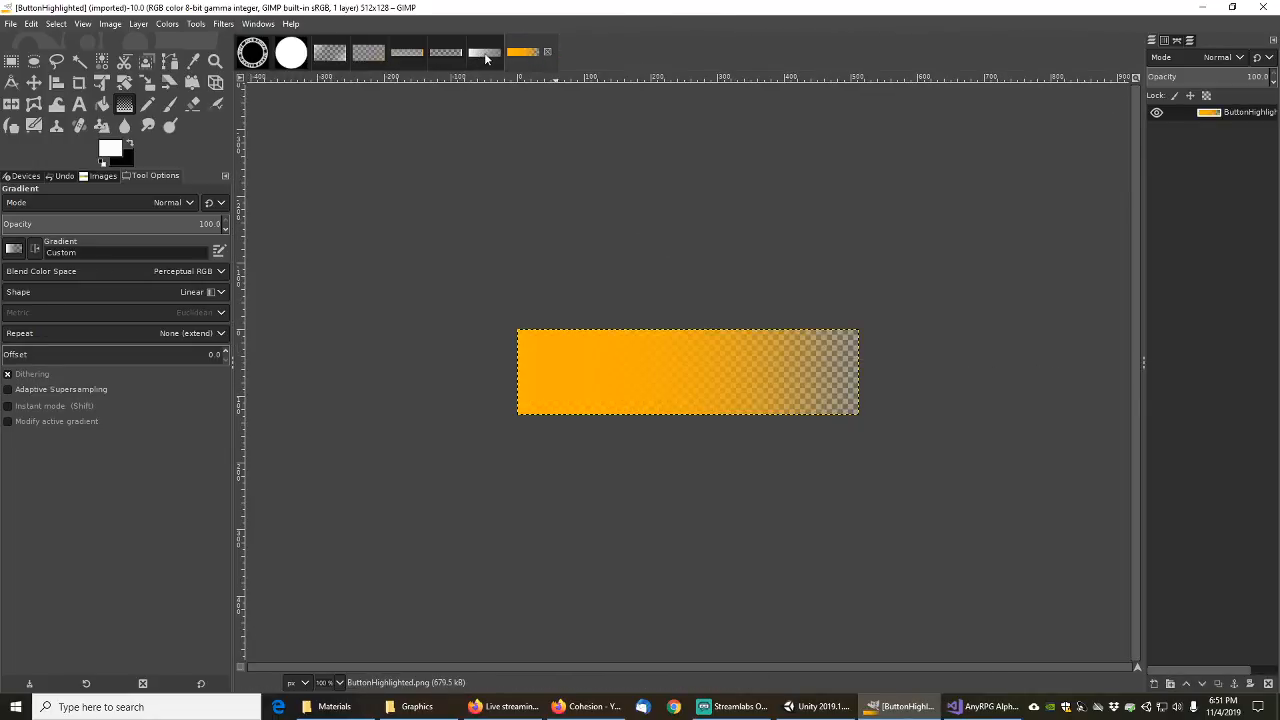
click(485, 55)
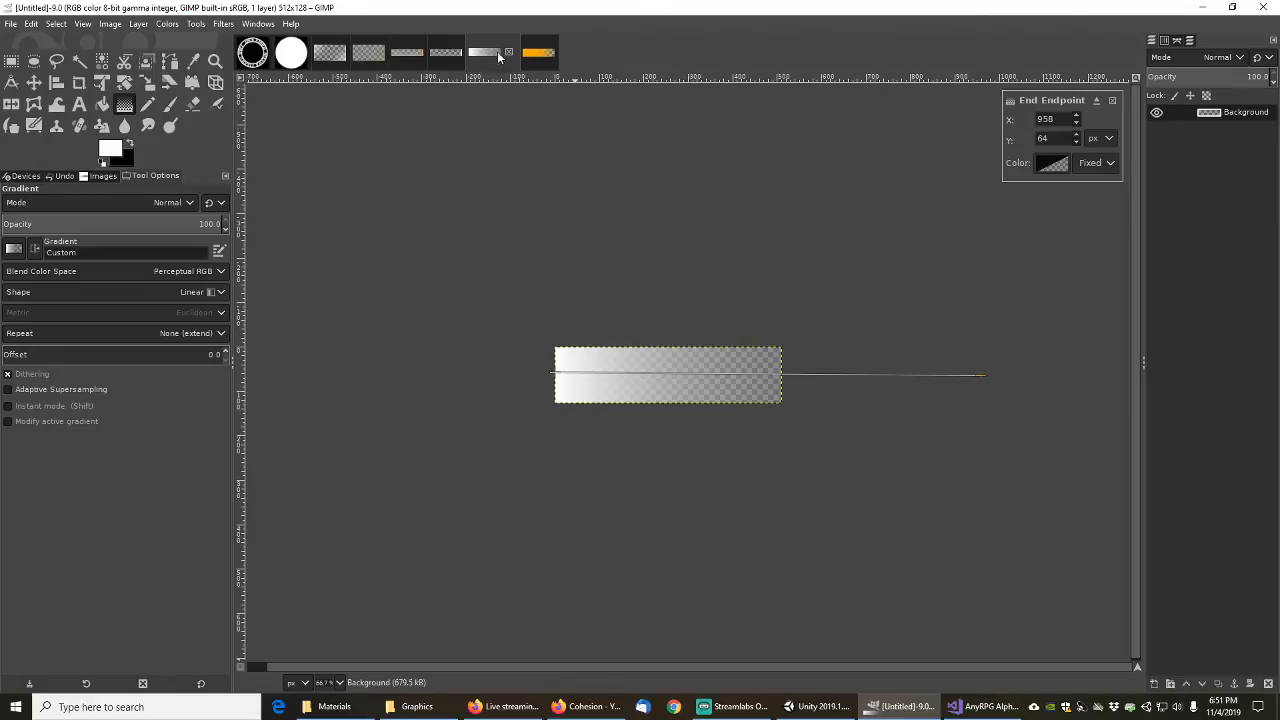
drag(980, 375, 795, 371)
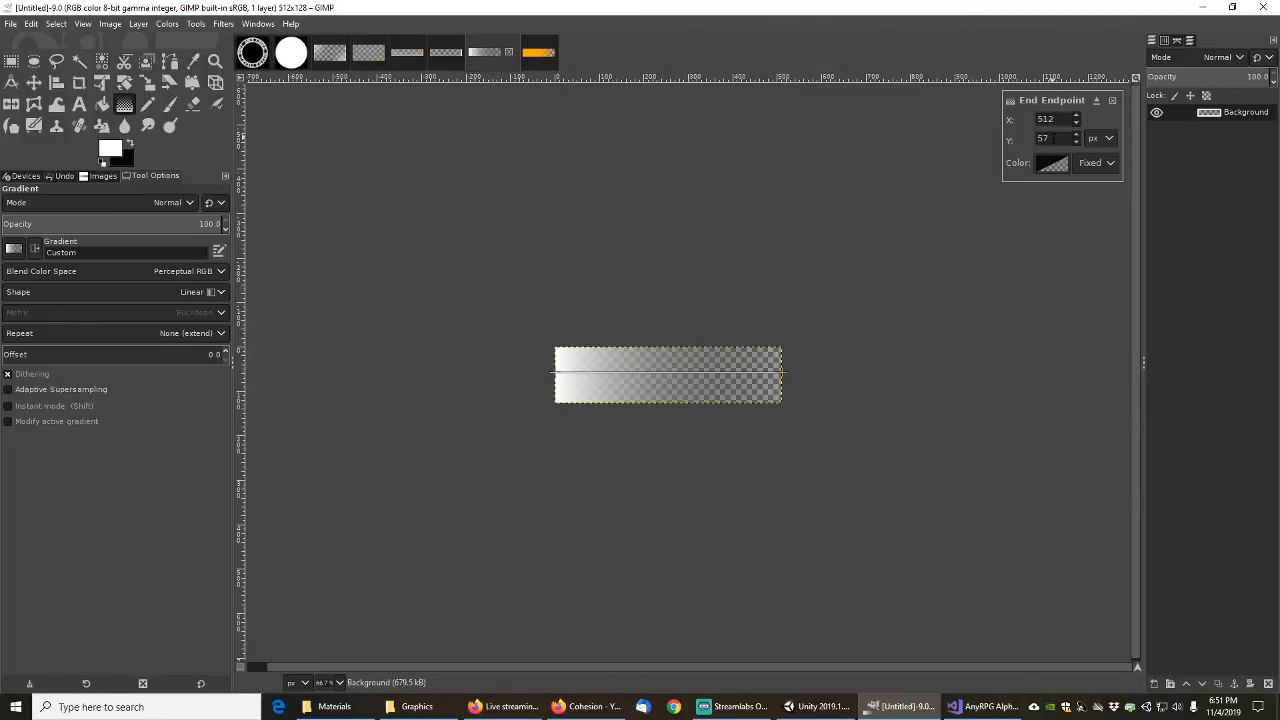
click(1105, 172)
click(1105, 170)
drag(224, 353, 226, 350)
drag(135, 359, 70, 337)
Step: Switch the gradient to the FG to Transparent preset and compare the fade with the ButtonHighlighted image
click(14, 250)
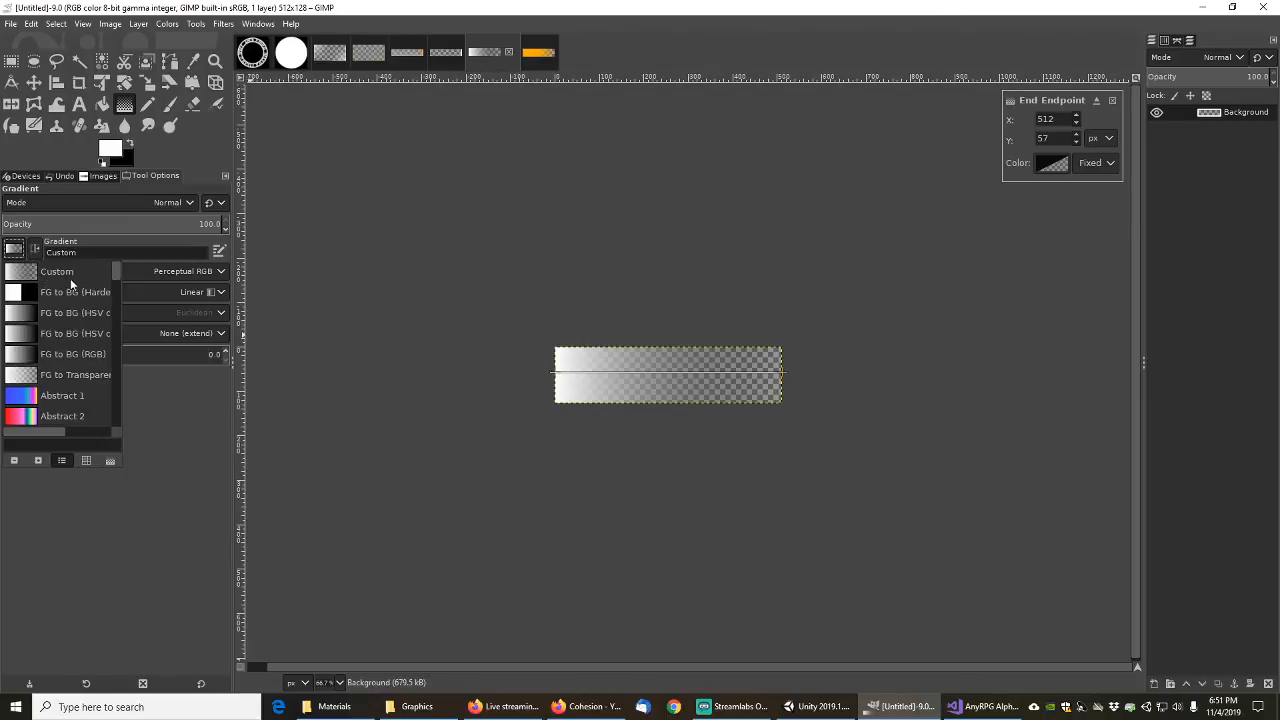
click(23, 377)
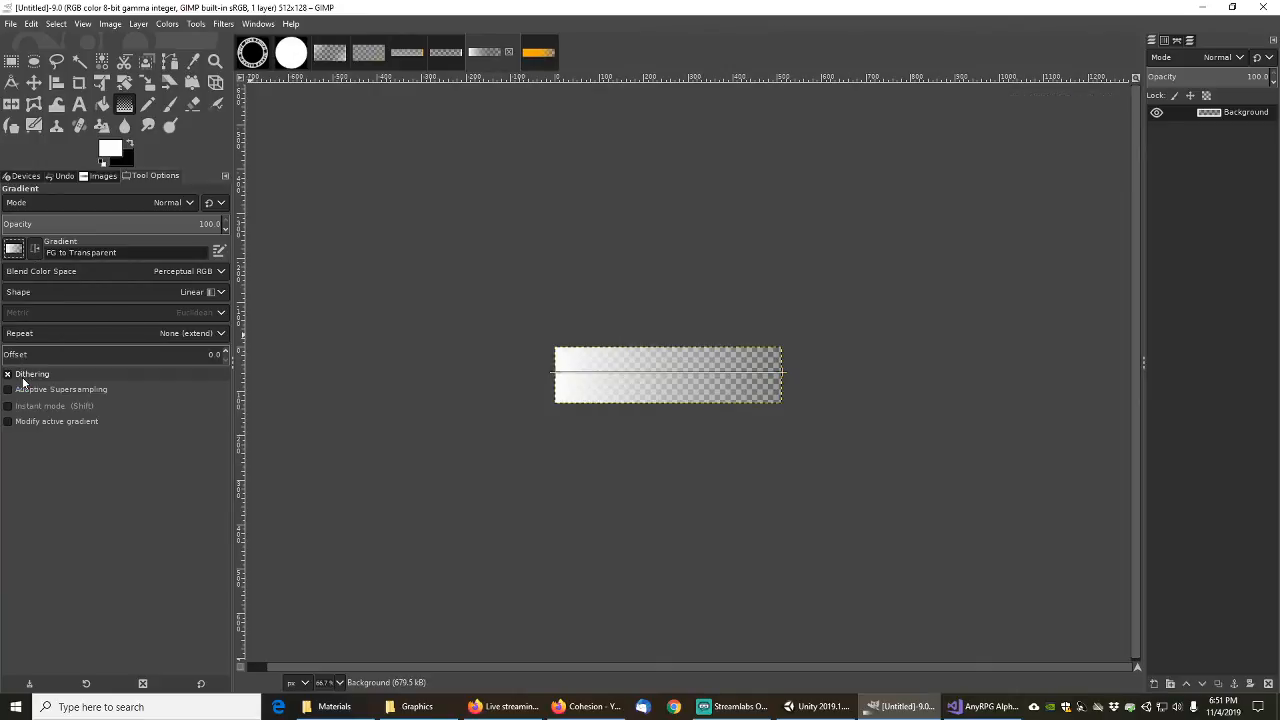
click(540, 55)
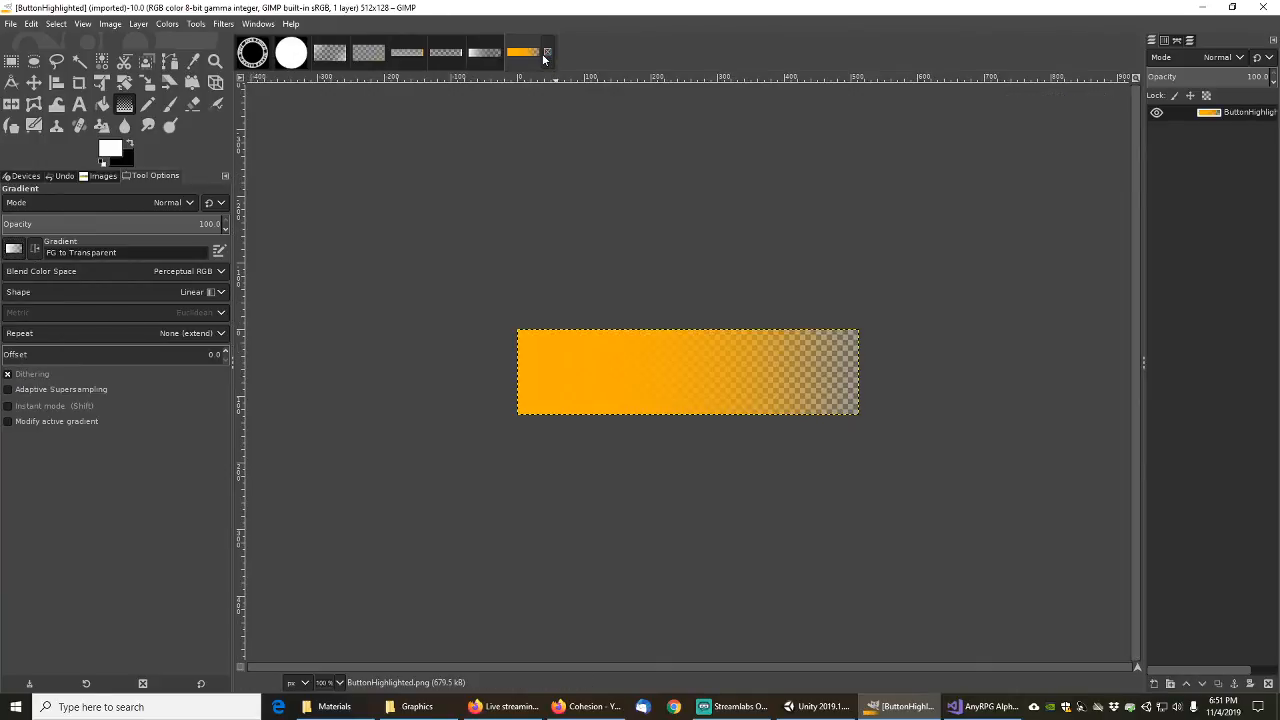
click(485, 55)
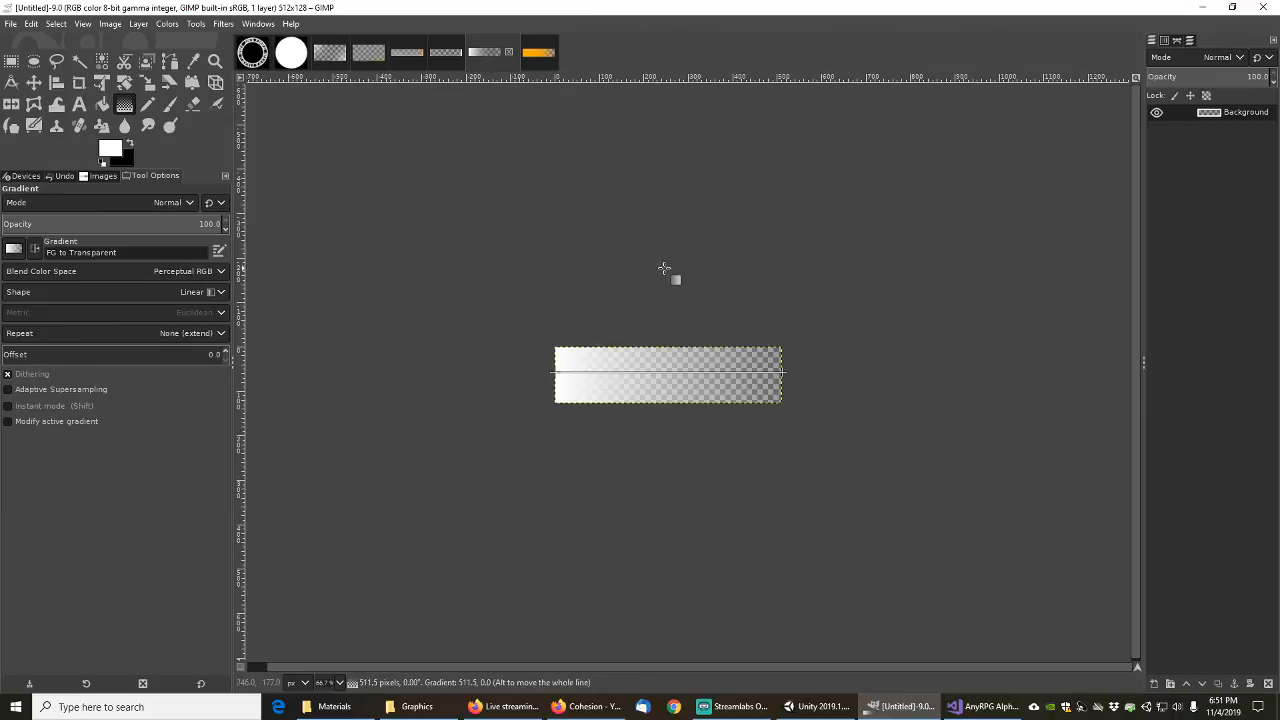
Step: Try the gradient's end point just past the canvas at about X 525, Y 58, and compare with ButtonHighlighted
click(785, 374)
mouse_move(801, 372)
mouse_down()
mouse_move(829, 371)
mouse_move(788, 372)
mouse_up()
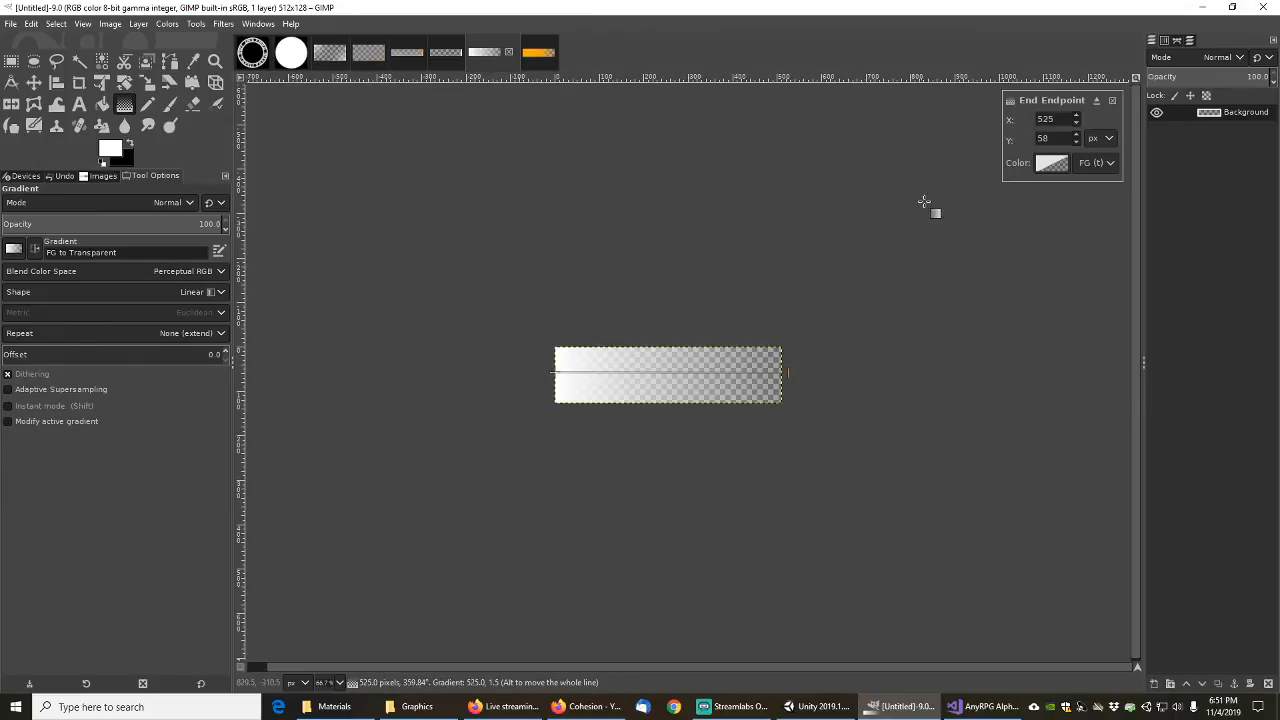
click(538, 52)
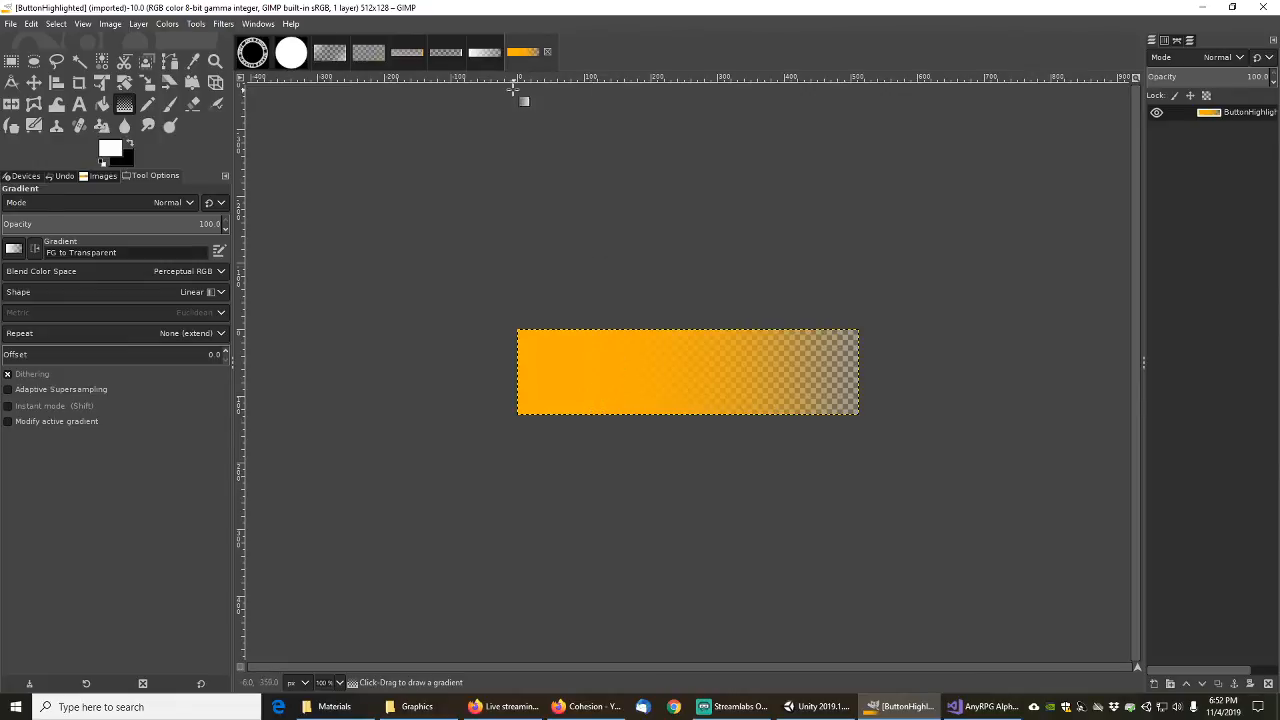
click(486, 54)
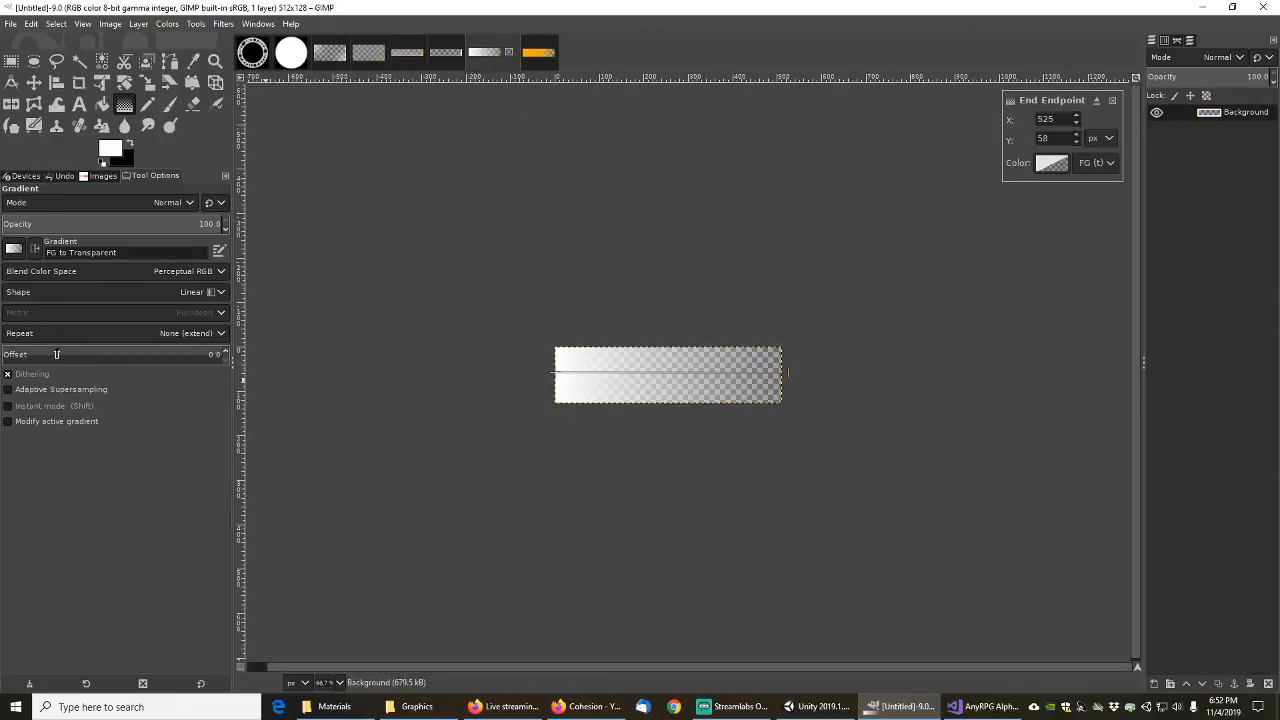
Step: Try a gradient offset of about 7.3 and compare the fade with the ButtonHighlighted image
click(12, 354)
drag(16, 354, 18, 354)
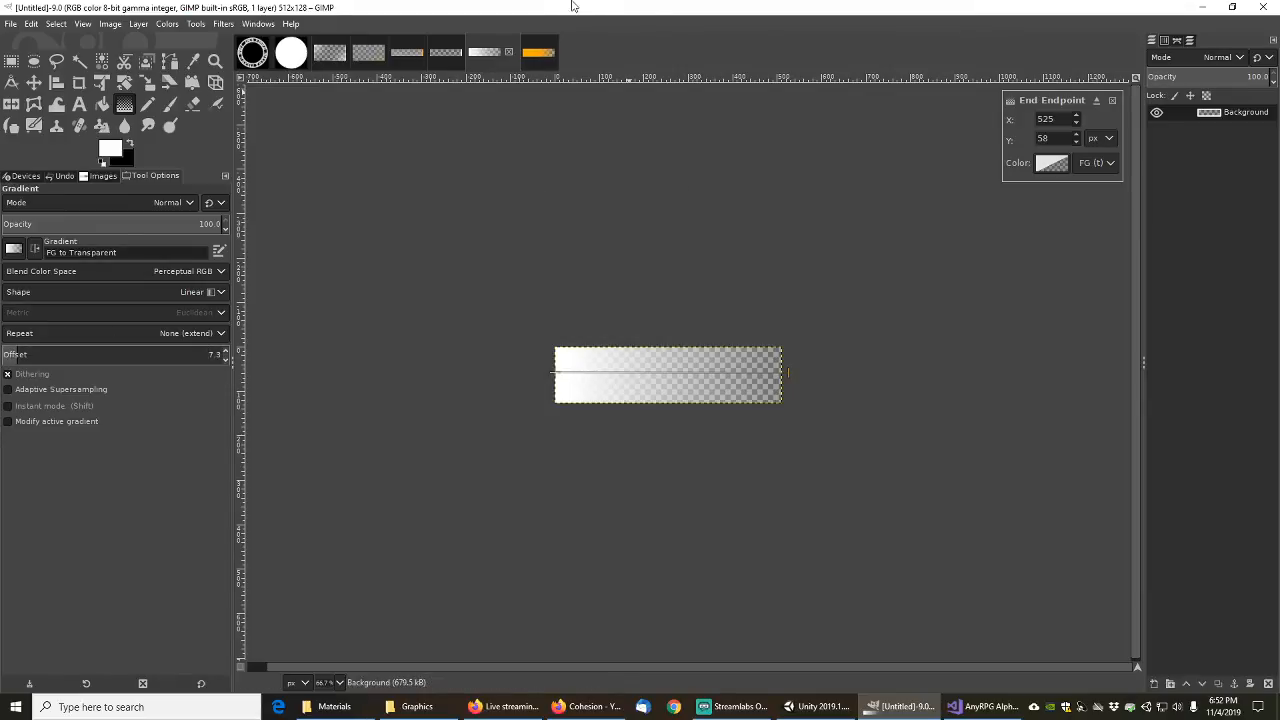
click(535, 53)
click(486, 57)
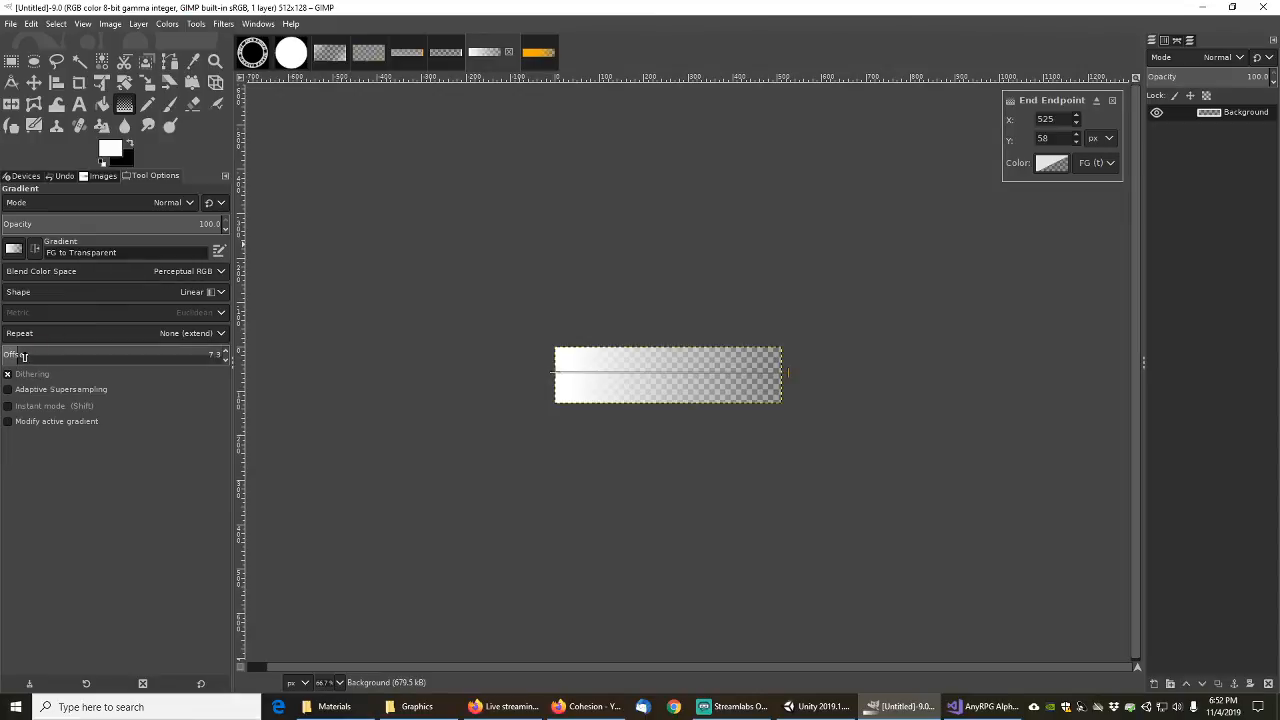
Step: Raise the gradient's offset to about 10.3, checking the fade against the ButtonHighlighted image
click(24, 356)
click(536, 53)
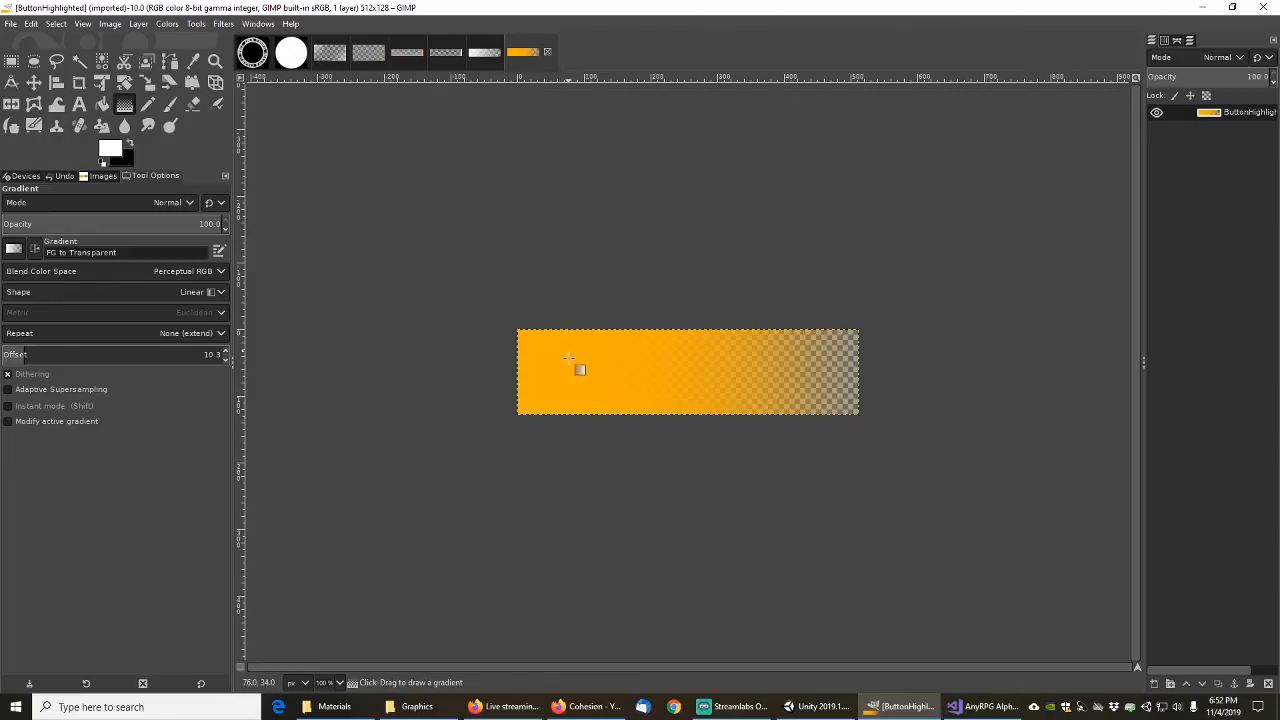
click(484, 52)
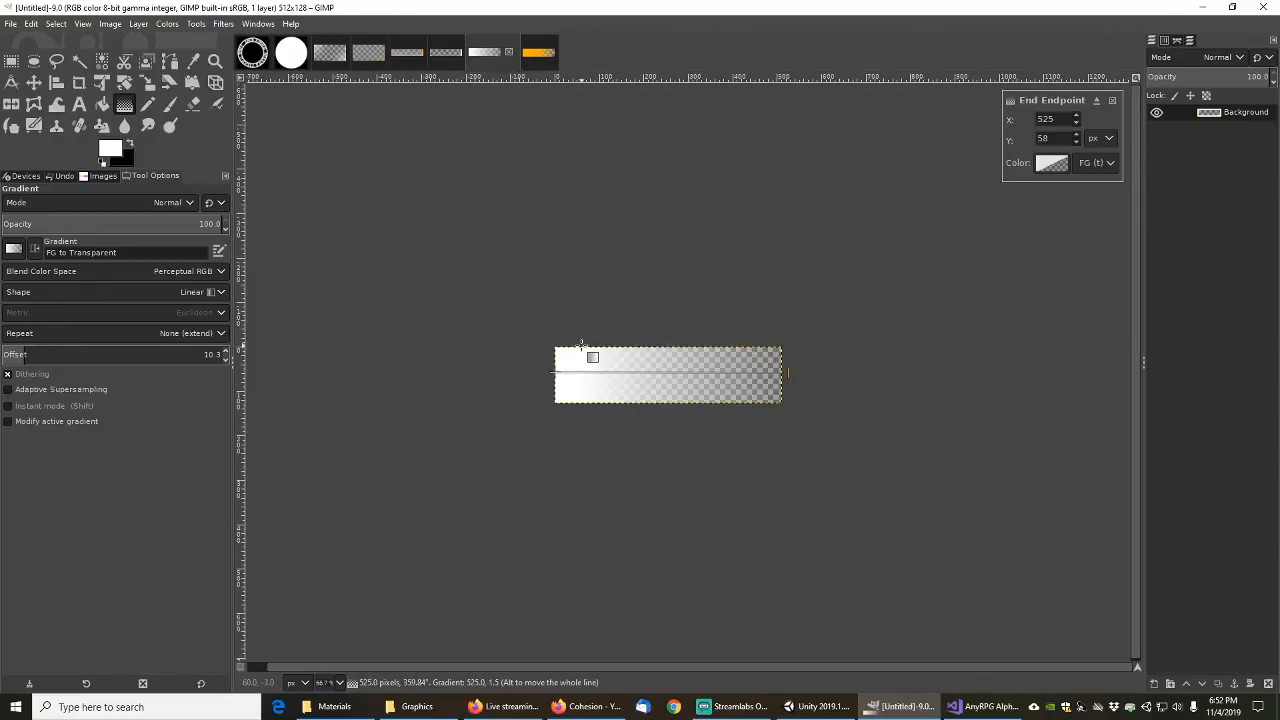
click(538, 54)
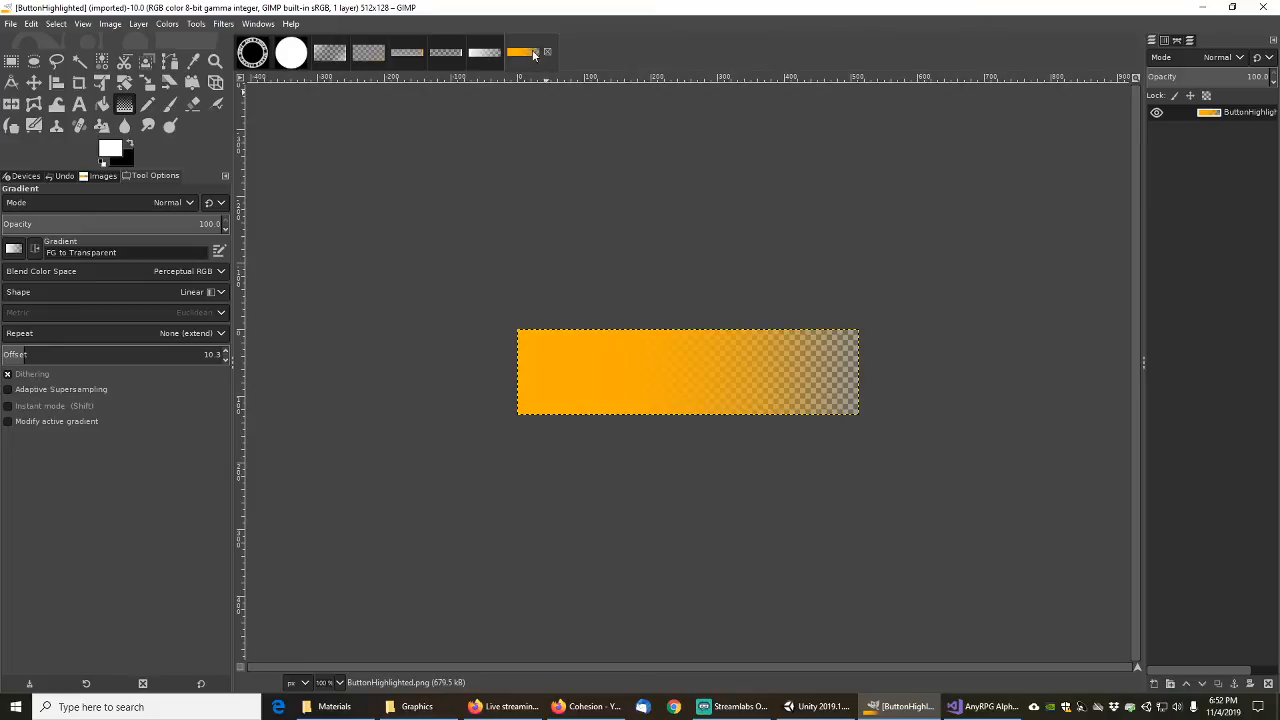
click(484, 52)
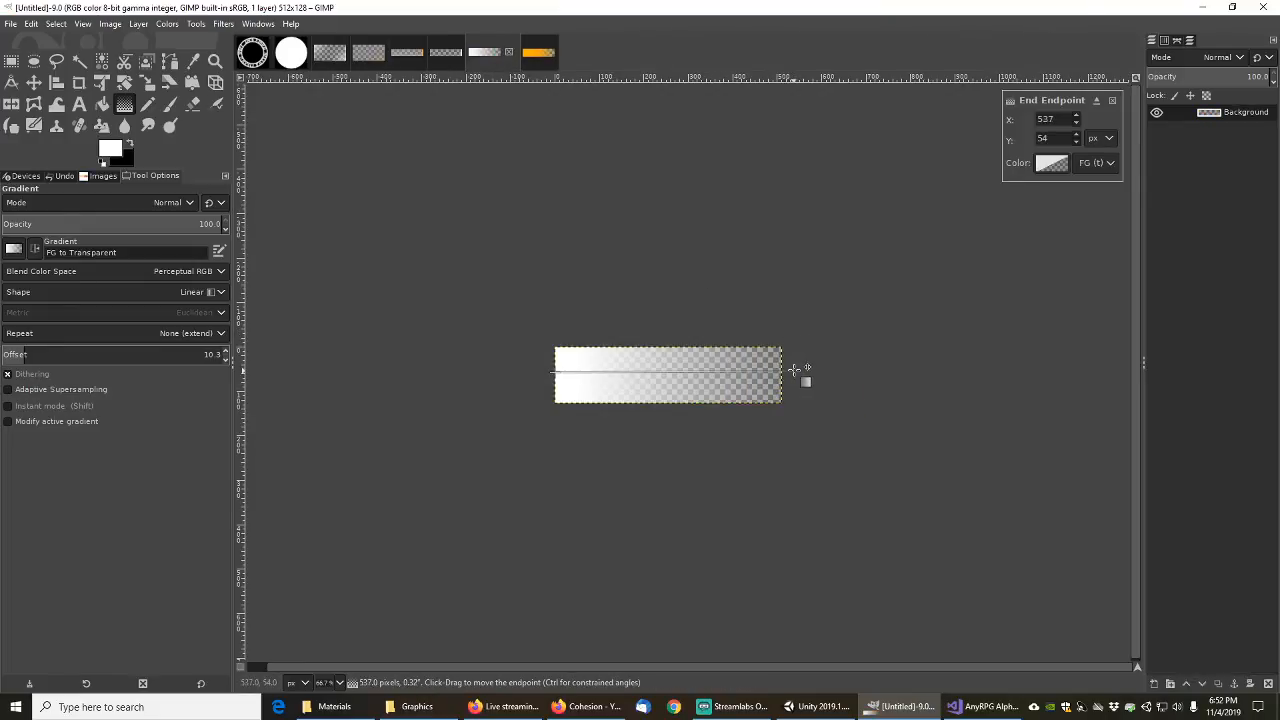
Step: Try the gradient's end point at about X 588, Y 56, and compare the fade with ButtonHighlighted
mouse_move(819, 369)
mouse_down()
mouse_move(846, 366)
mouse_move(816, 372)
mouse_up()
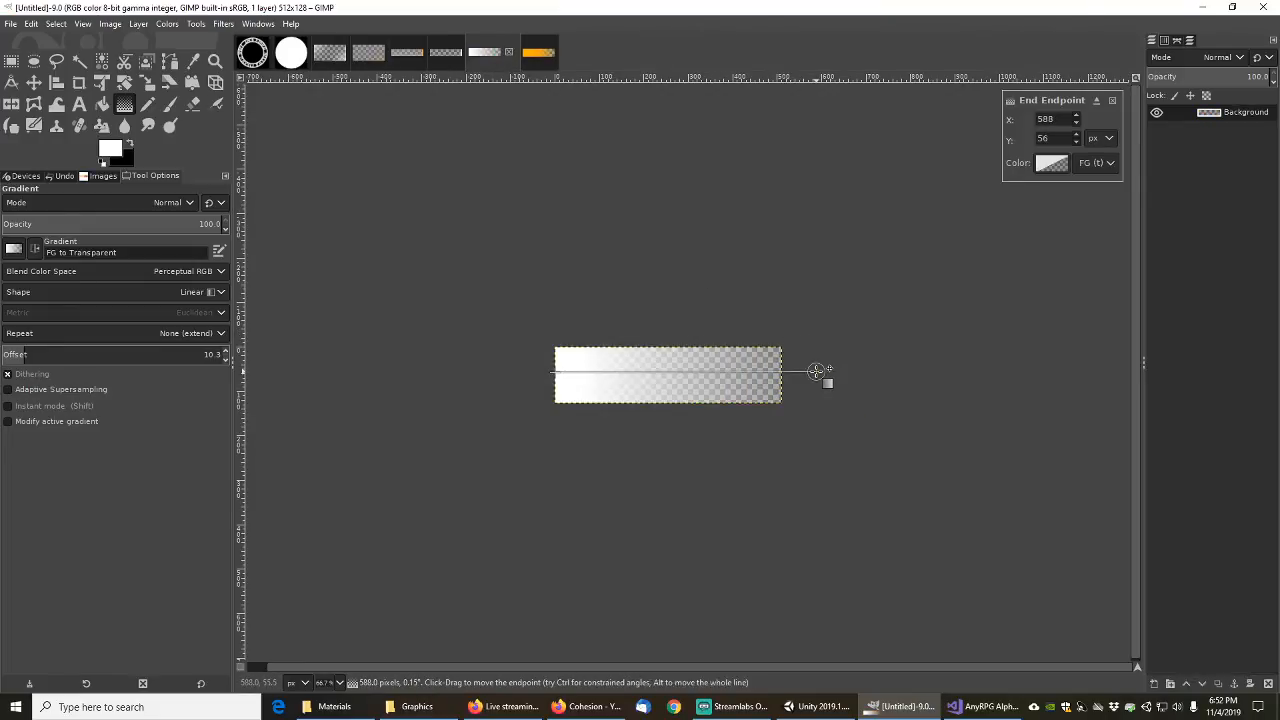
click(537, 54)
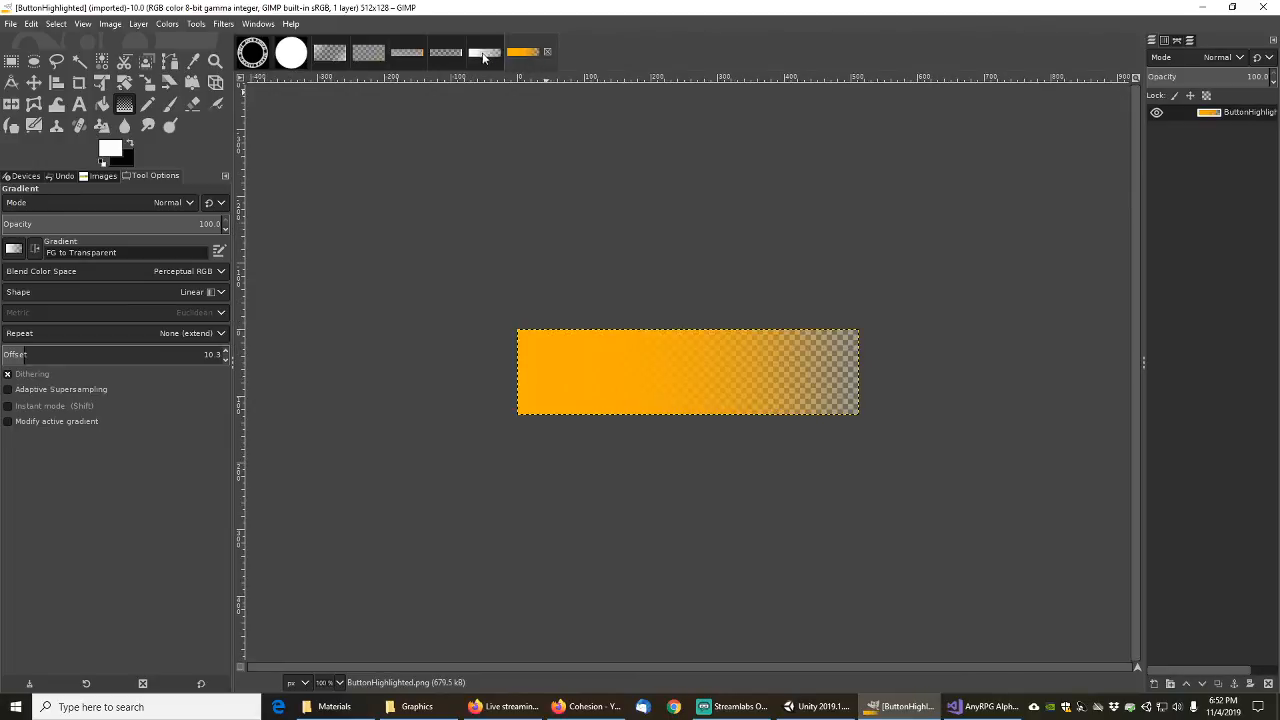
click(482, 56)
click(537, 54)
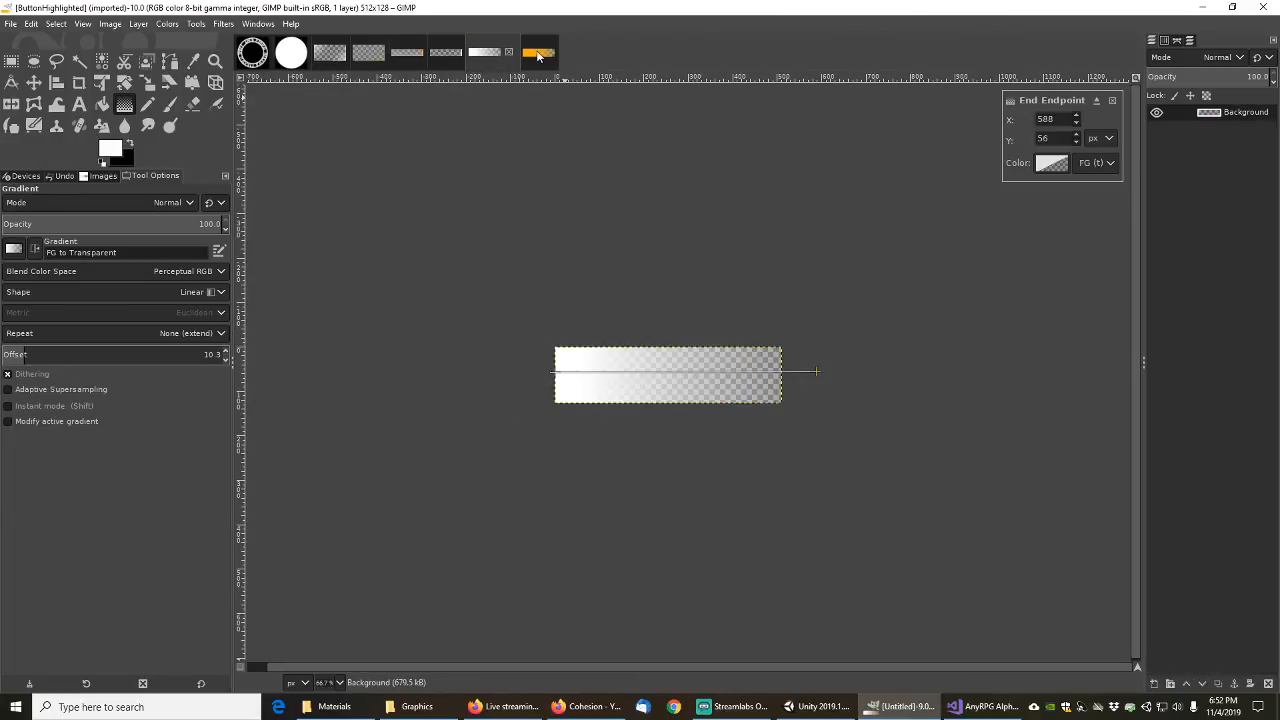
click(486, 53)
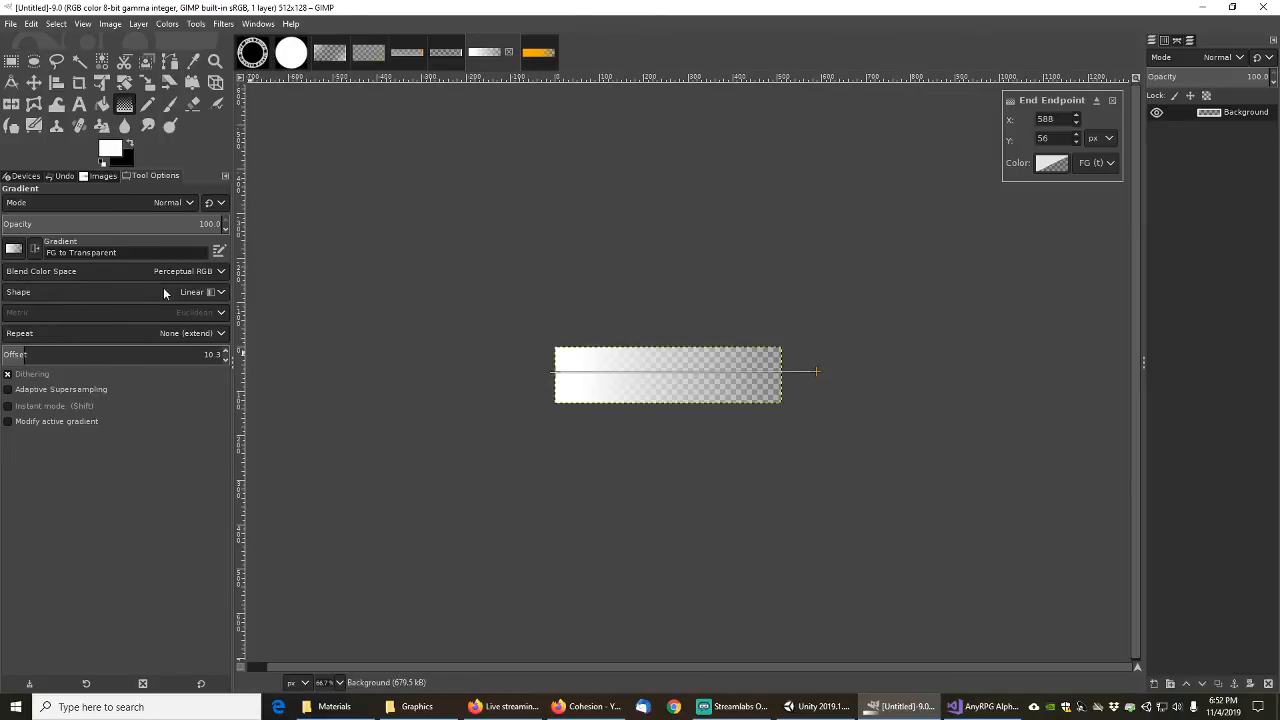
Step: Try a gradient opacity of about 91.5 with the end point at about X 686, Y 60, and compare with ButtonHighlighted
click(215, 292)
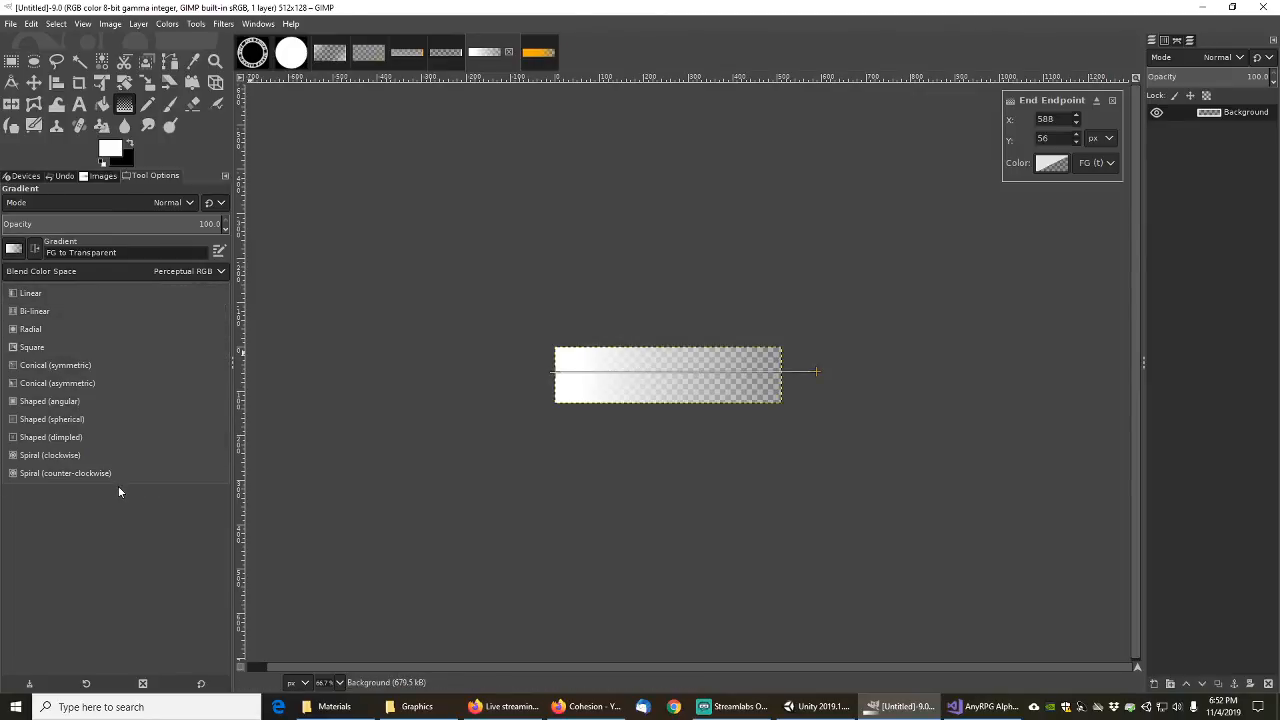
click(213, 160)
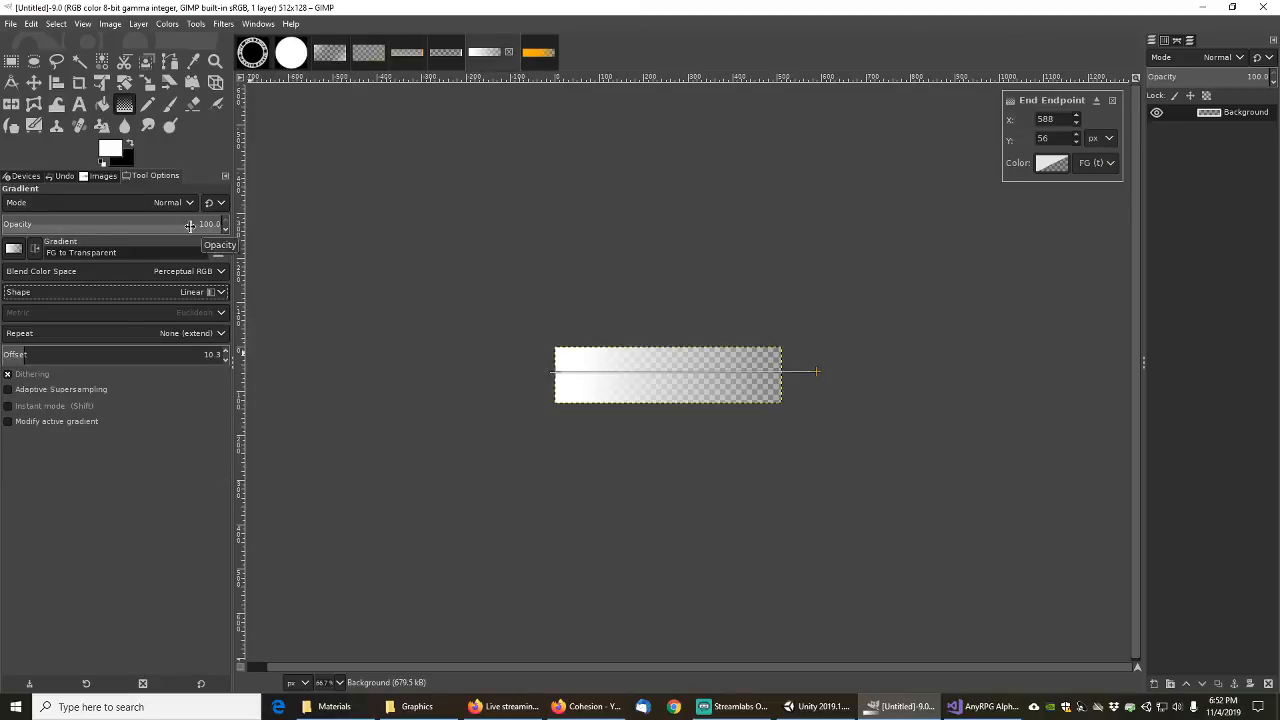
drag(190, 226, 8, 232)
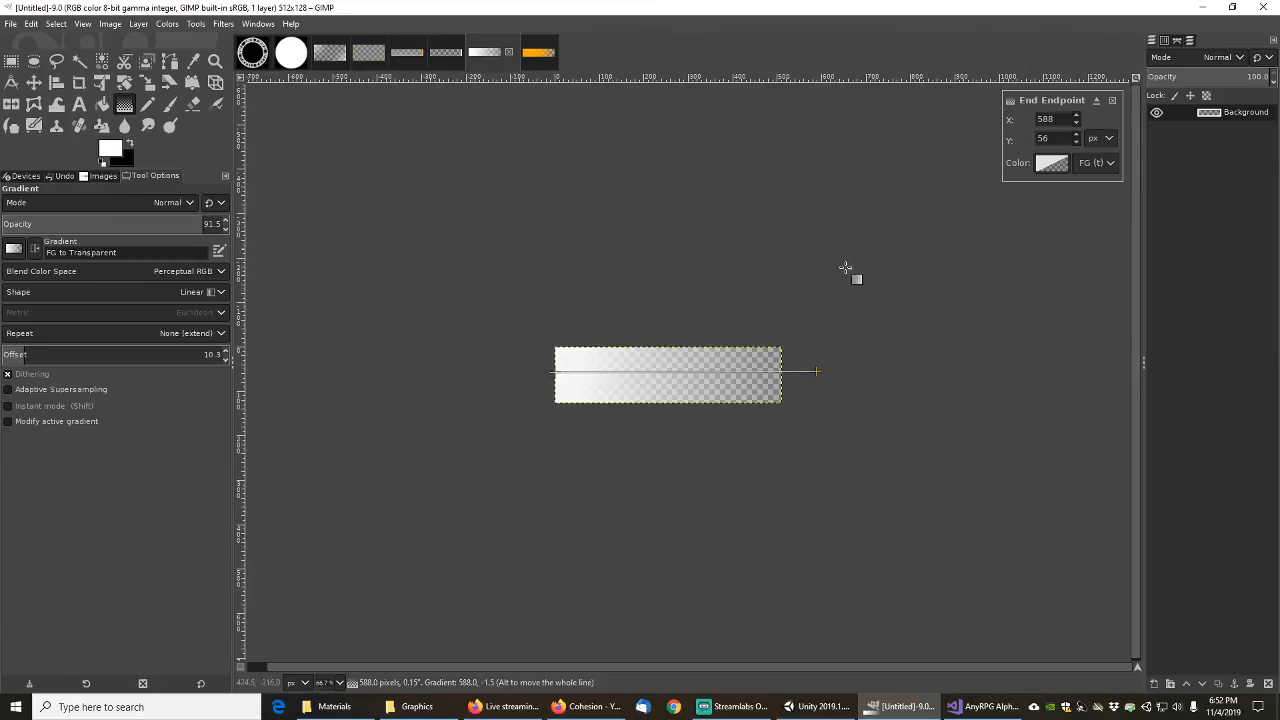
drag(814, 371, 859, 373)
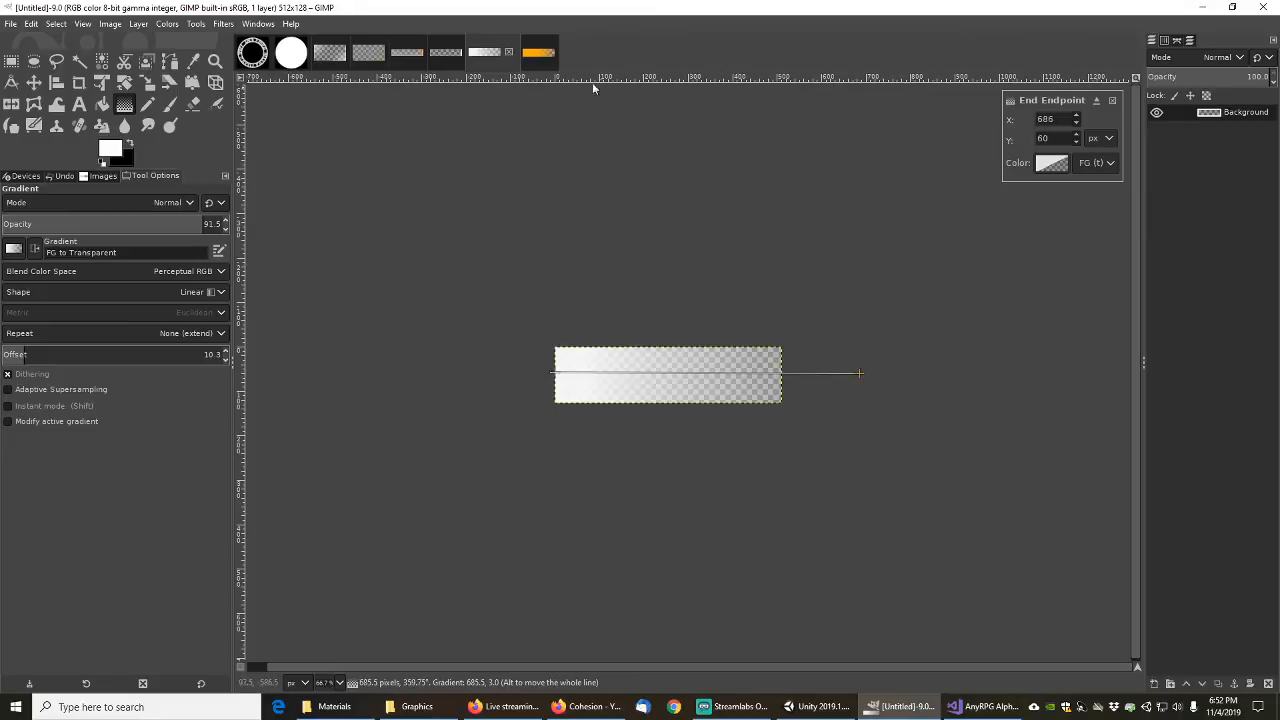
click(539, 59)
click(484, 53)
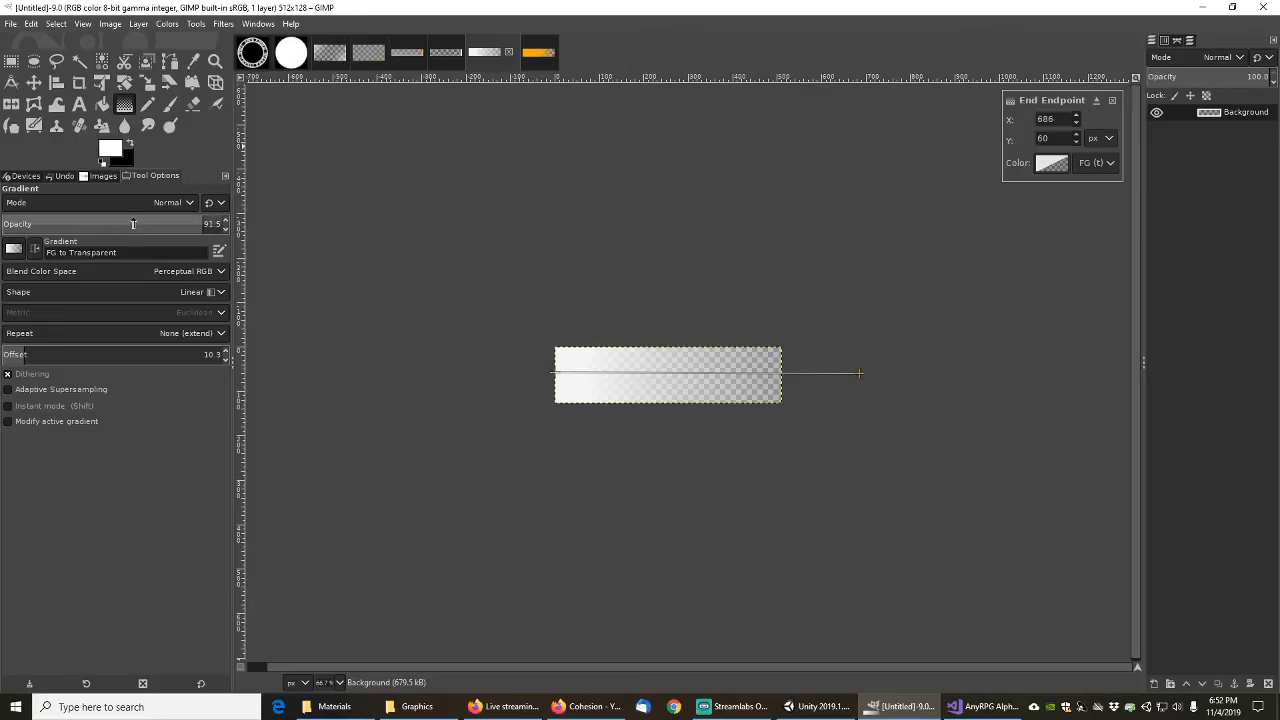
Step: Restore the gradient's opacity to 100 and pull its end point back to about X 580, Y 54
click(195, 224)
drag(195, 224, 277, 214)
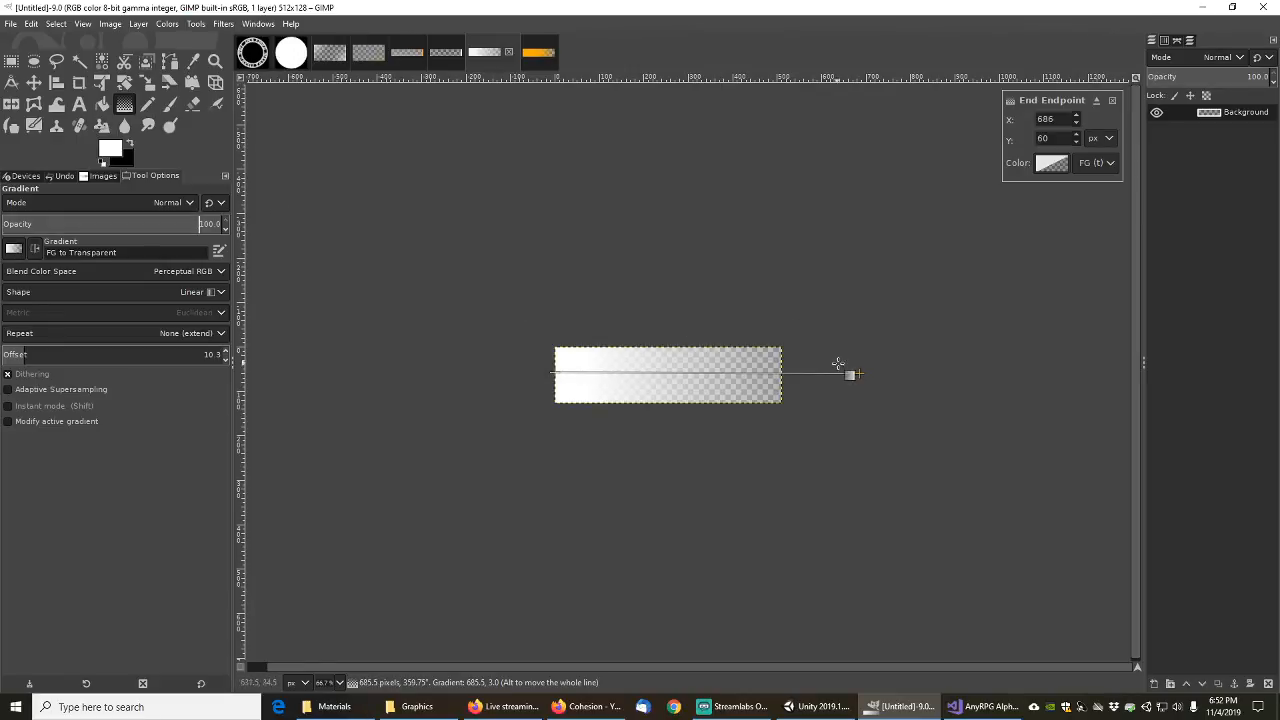
drag(859, 372, 811, 371)
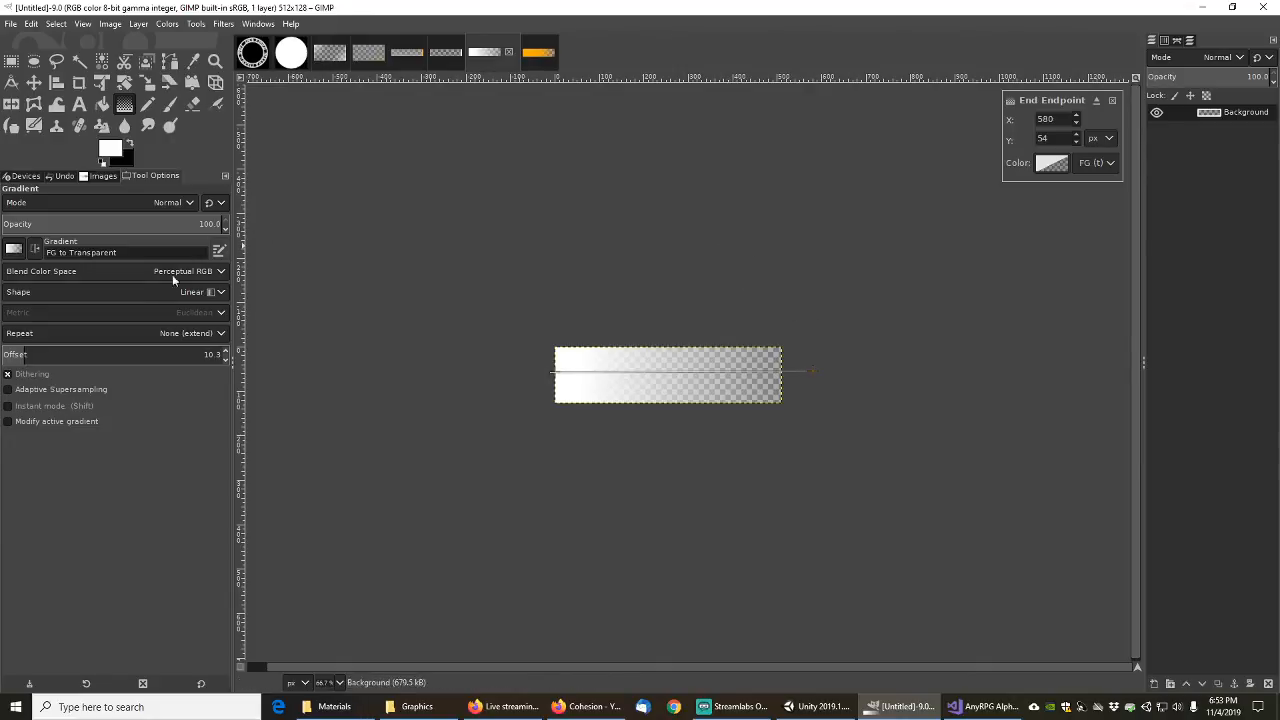
click(221, 334)
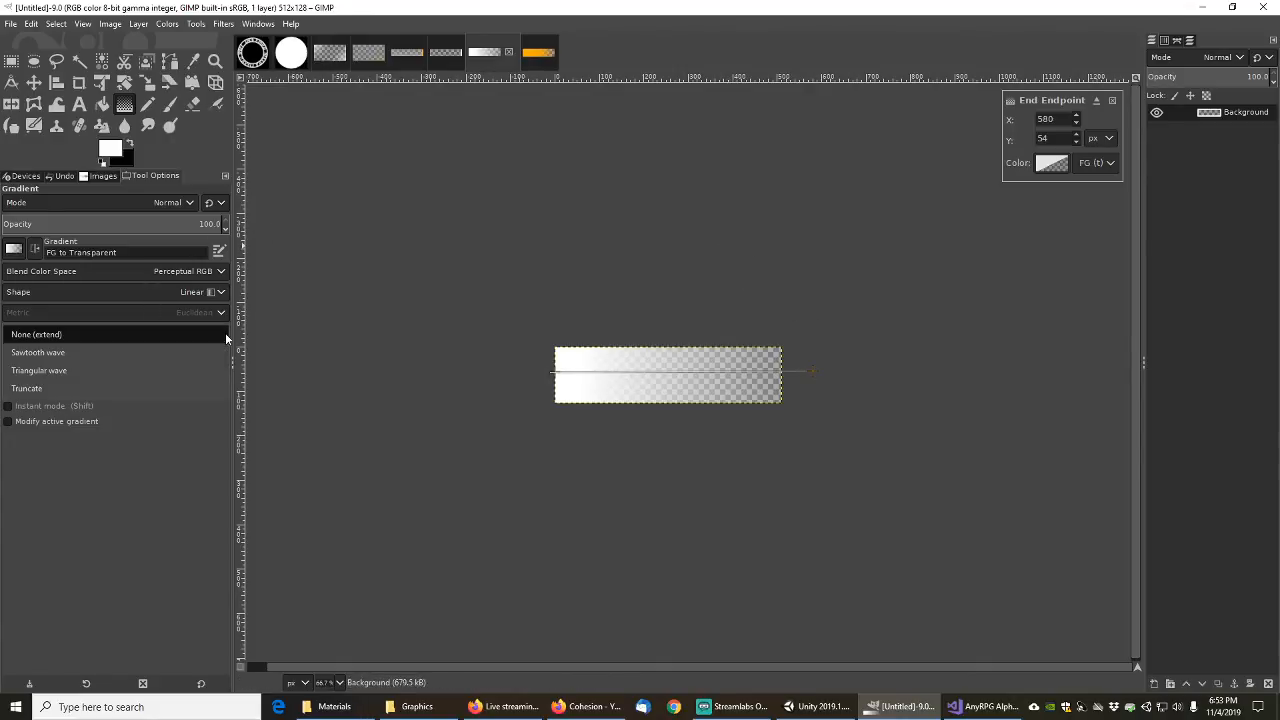
click(225, 335)
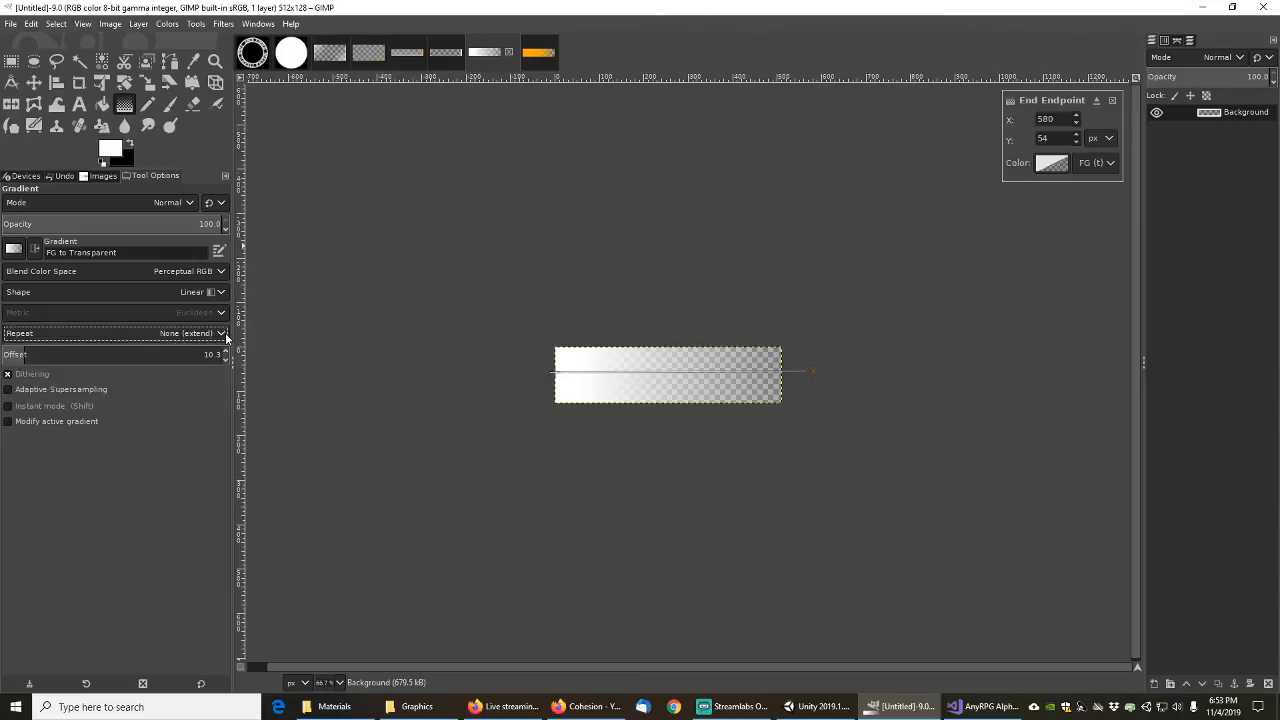
click(205, 272)
click(214, 271)
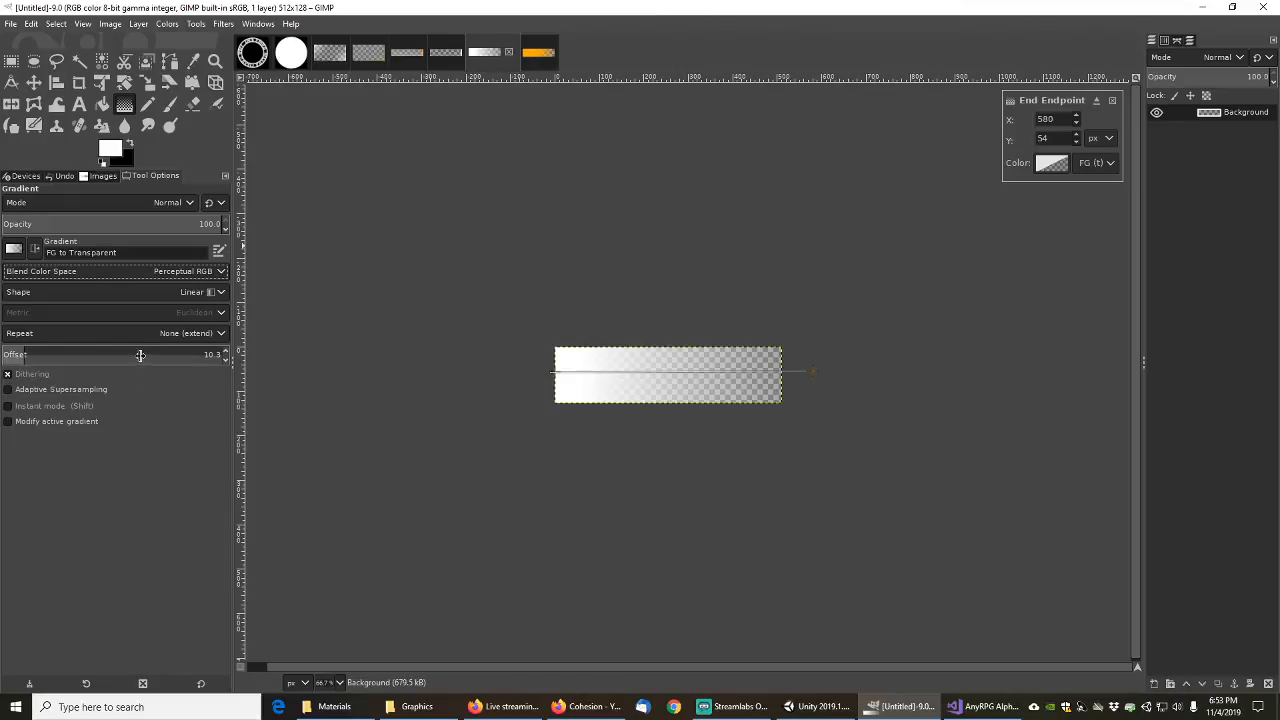
click(203, 253)
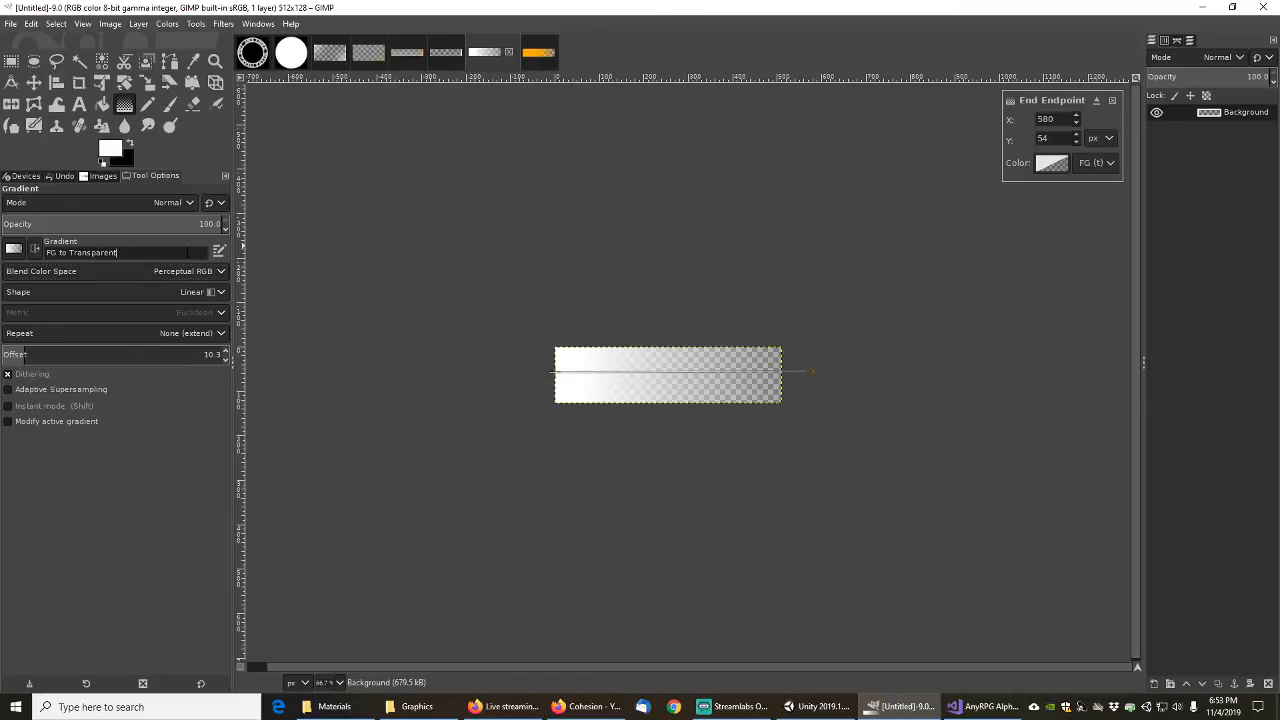
Step: Open the FG to Transparent gradient in the gradient editor and try to adjust its midpoint
click(219, 252)
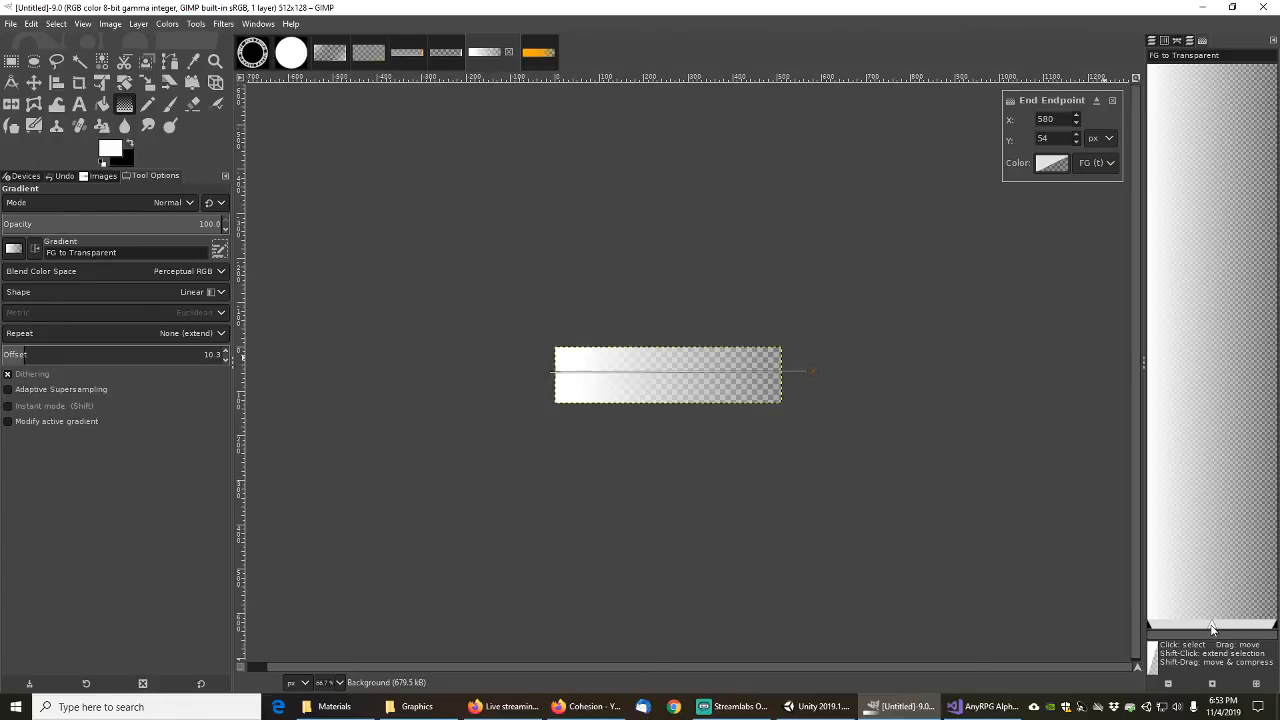
click(1211, 535)
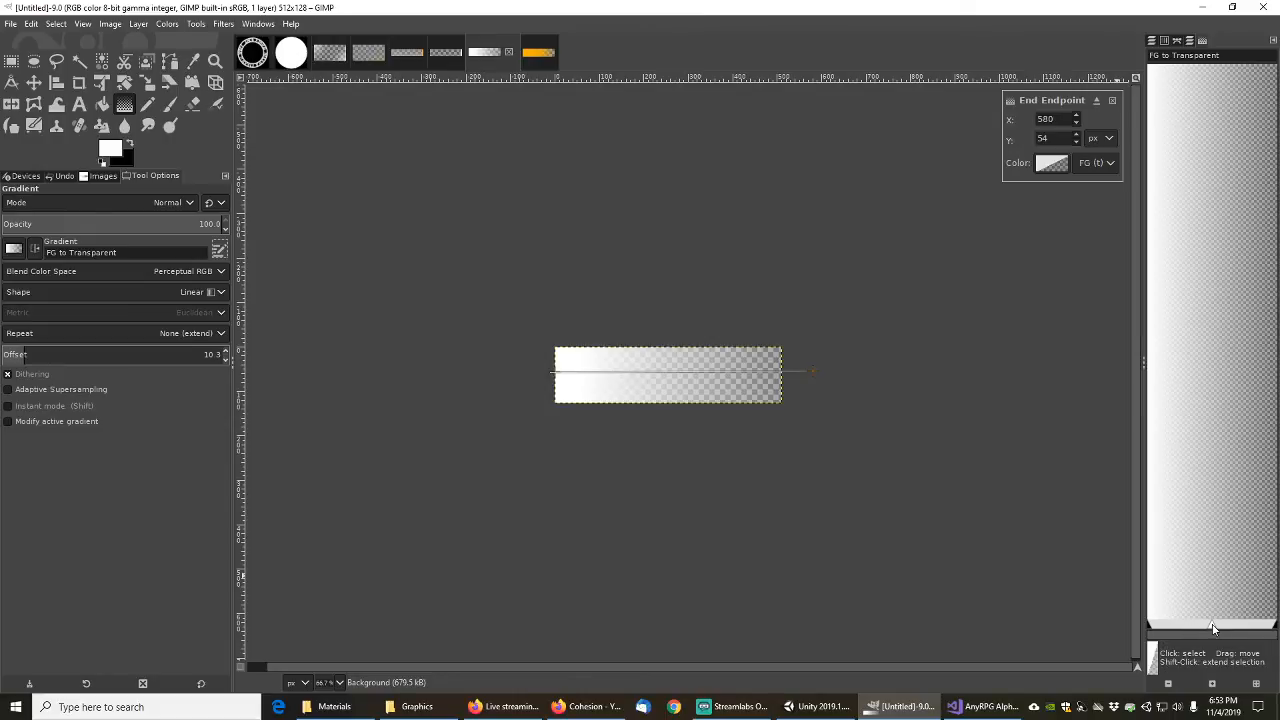
right_click(1226, 632)
click(1226, 632)
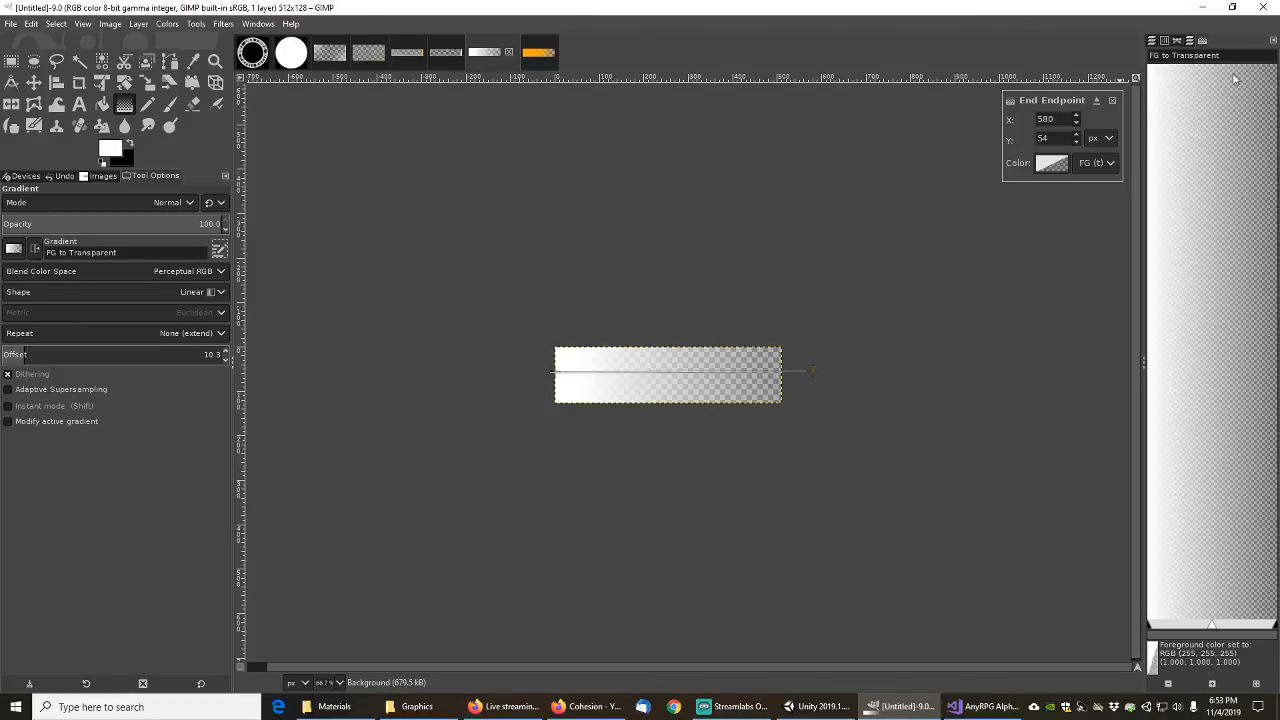
Step: Keep the end color as Foreground color (transparent), move the end point to about X 674, Y 57, and compare with ButtonHighlighted
click(1108, 164)
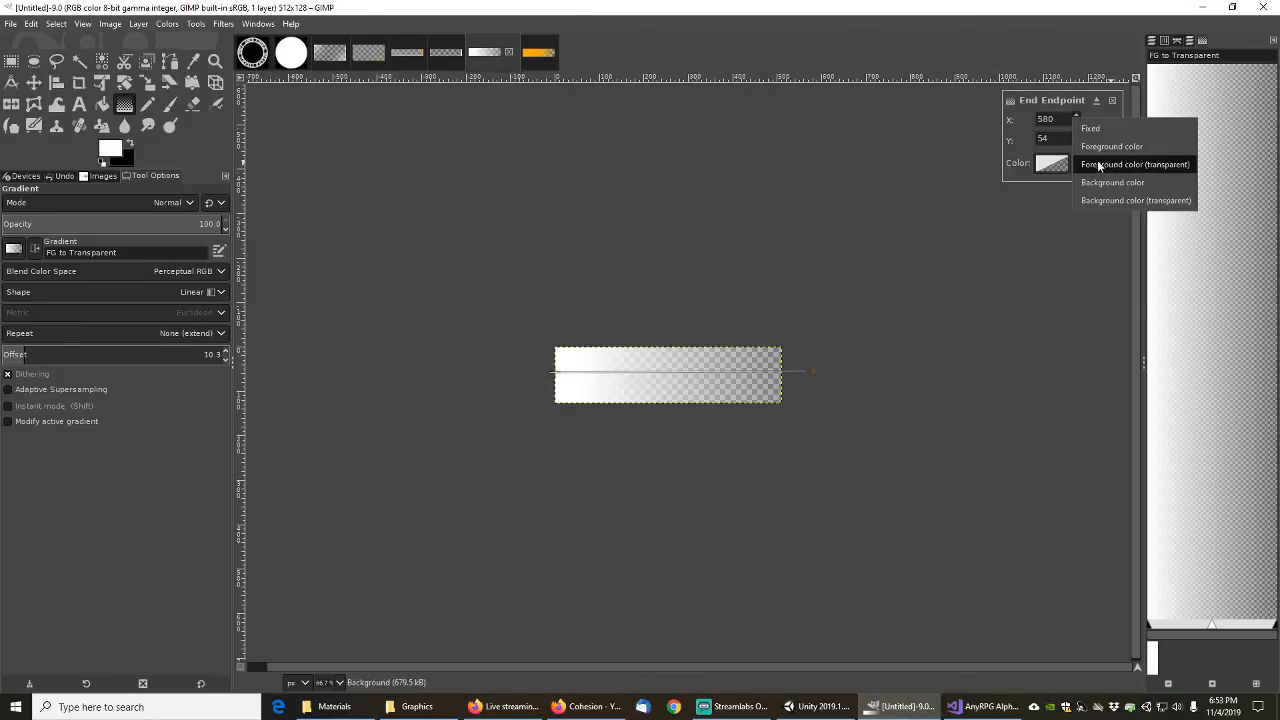
click(1112, 166)
drag(813, 371, 855, 372)
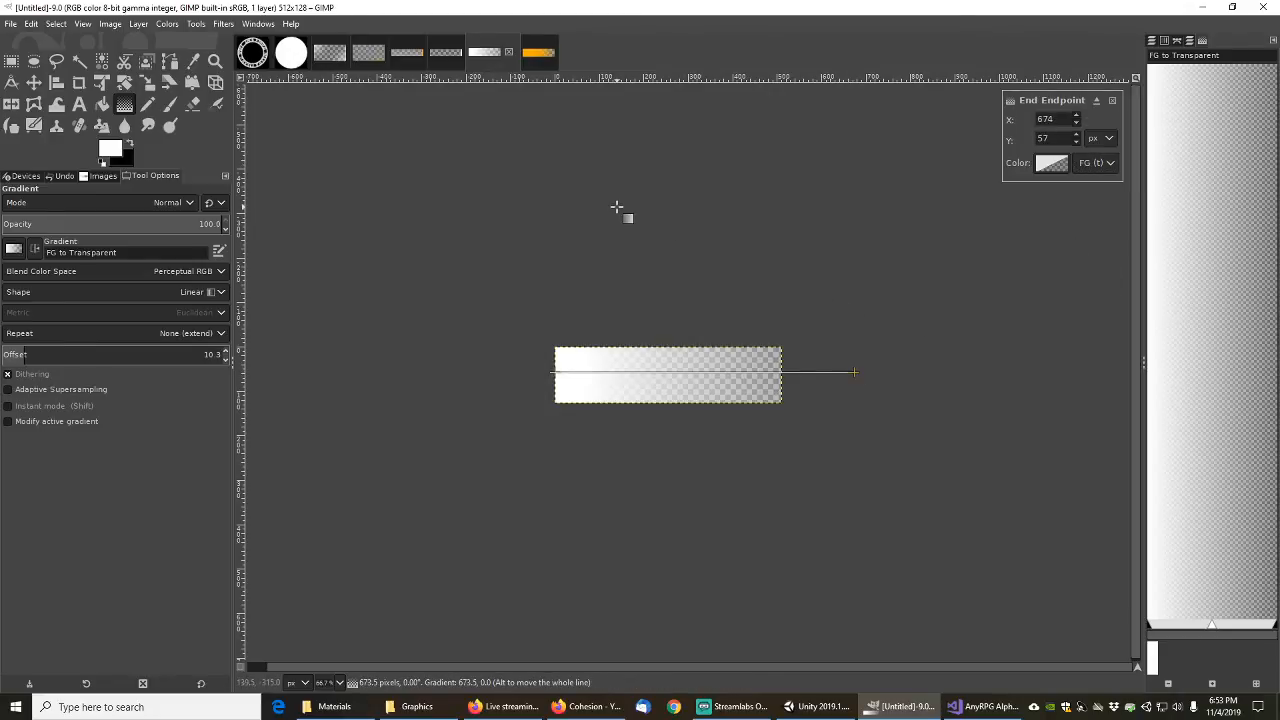
click(537, 54)
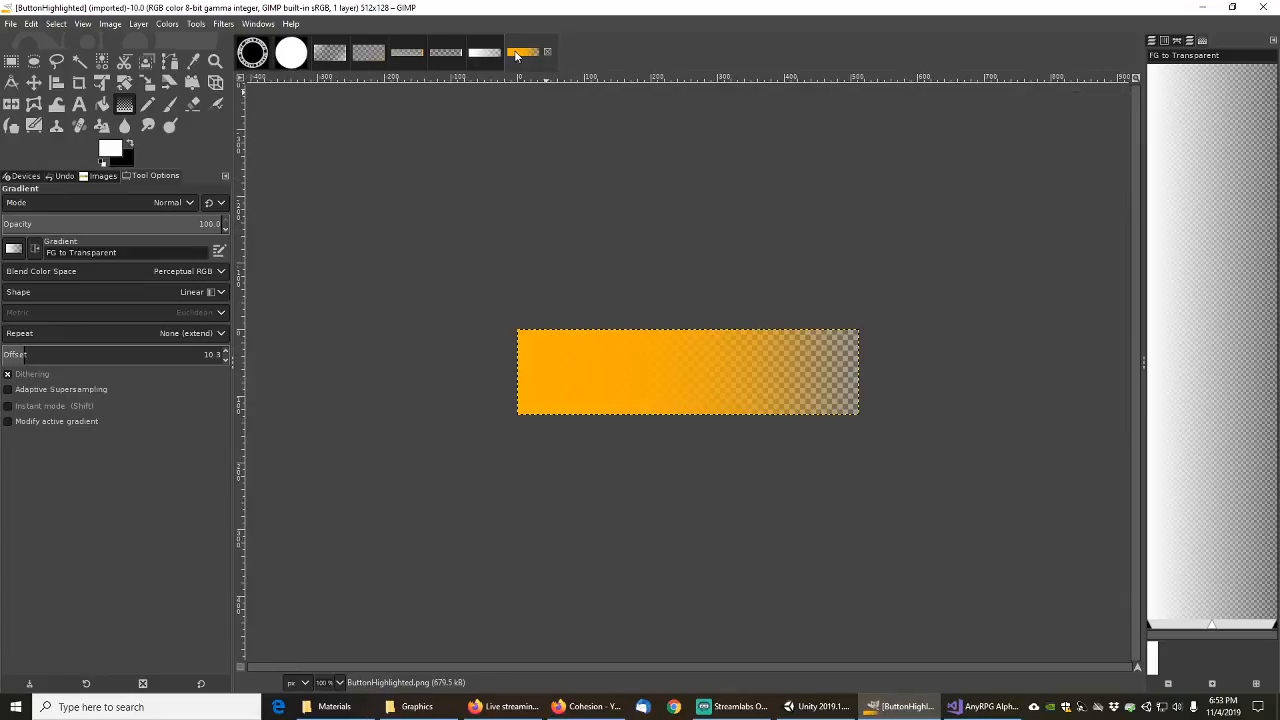
click(486, 52)
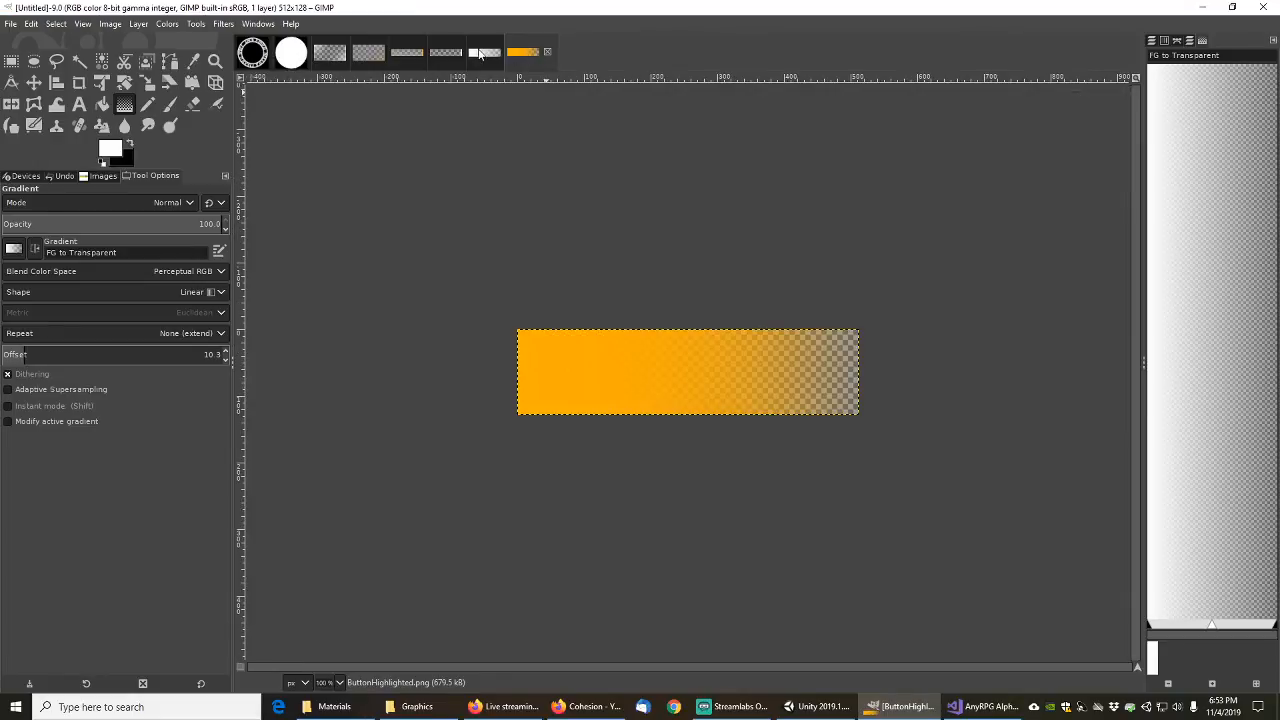
Step: Save the gradient image as ButtonHighLighted.xcf in the RawImages folder, checking the original graphic's name in Unity
click(11, 26)
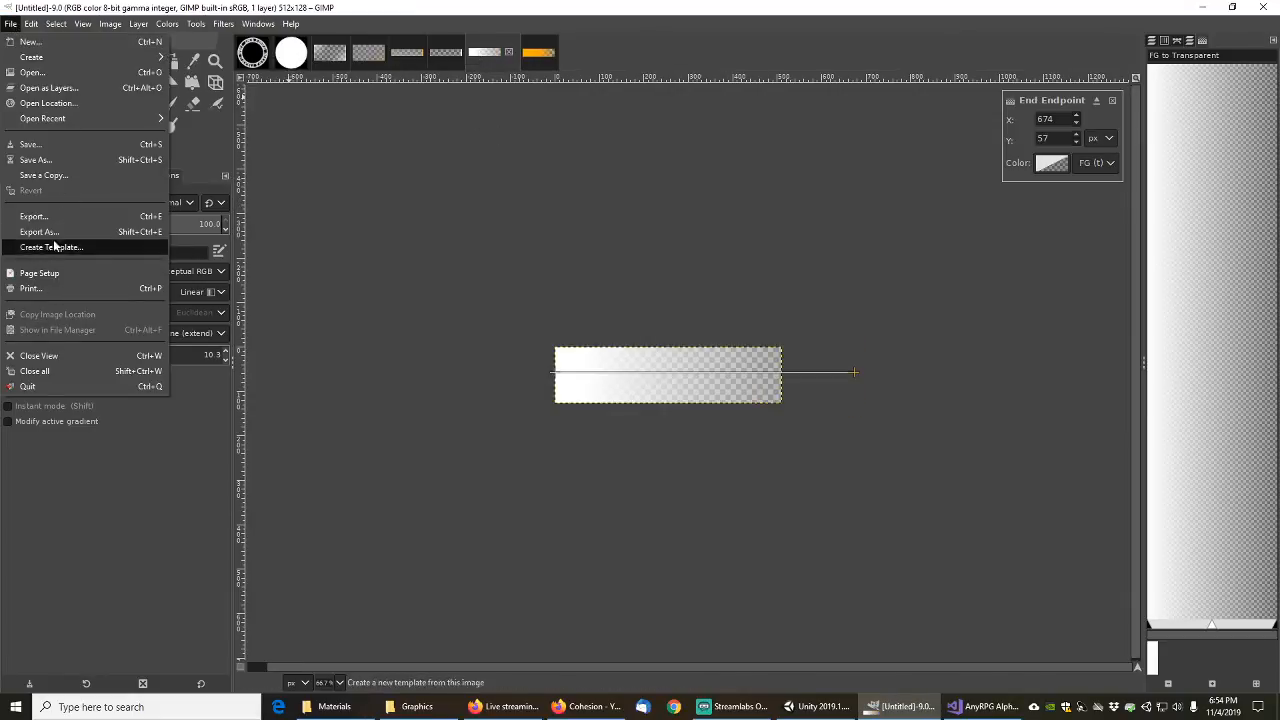
click(40, 160)
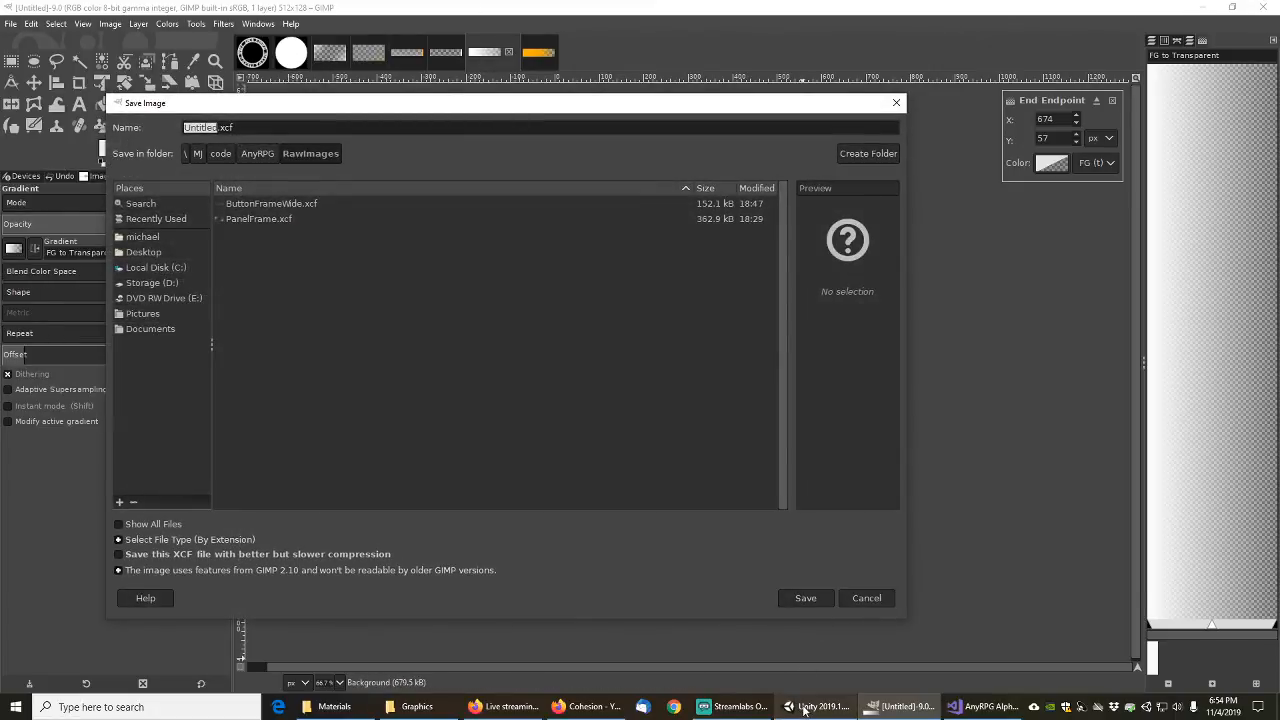
click(812, 707)
mouse_move(905, 712)
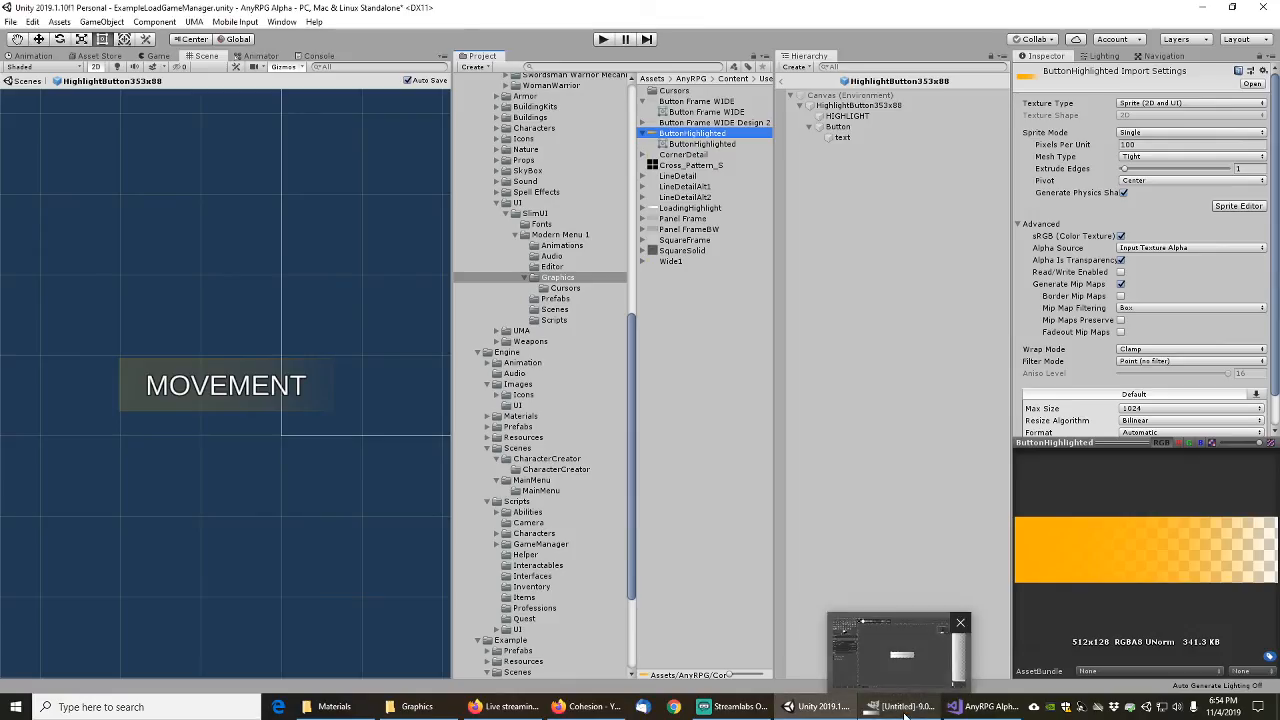
click(905, 712)
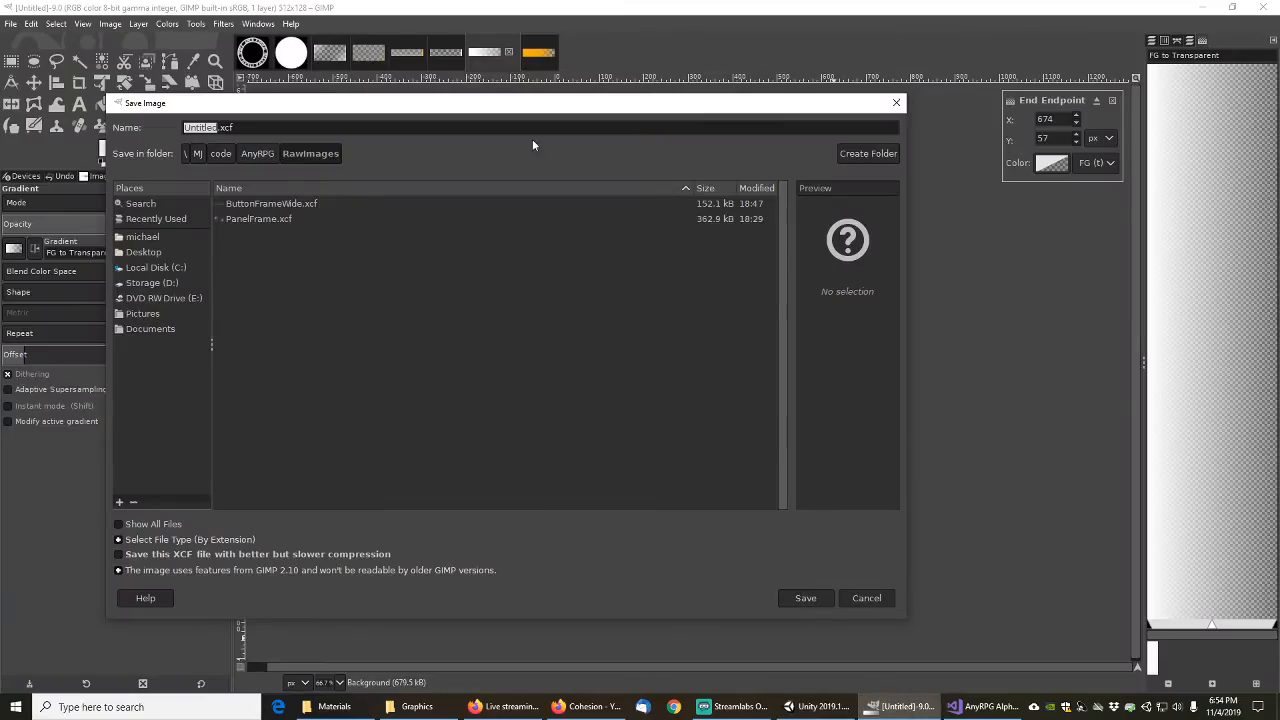
click(317, 129)
key(Left)
key(Left)
key(shift+Home)
text(ButtonHigh)
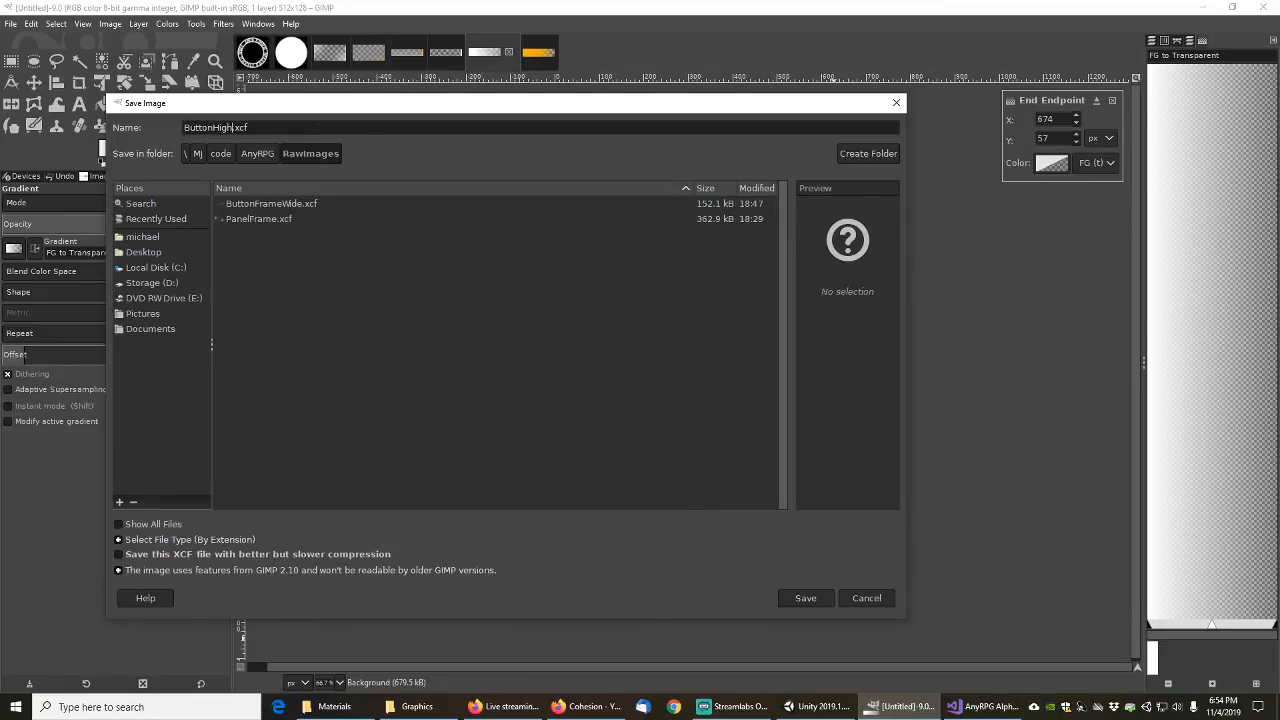
text(Lighted)
click(805, 598)
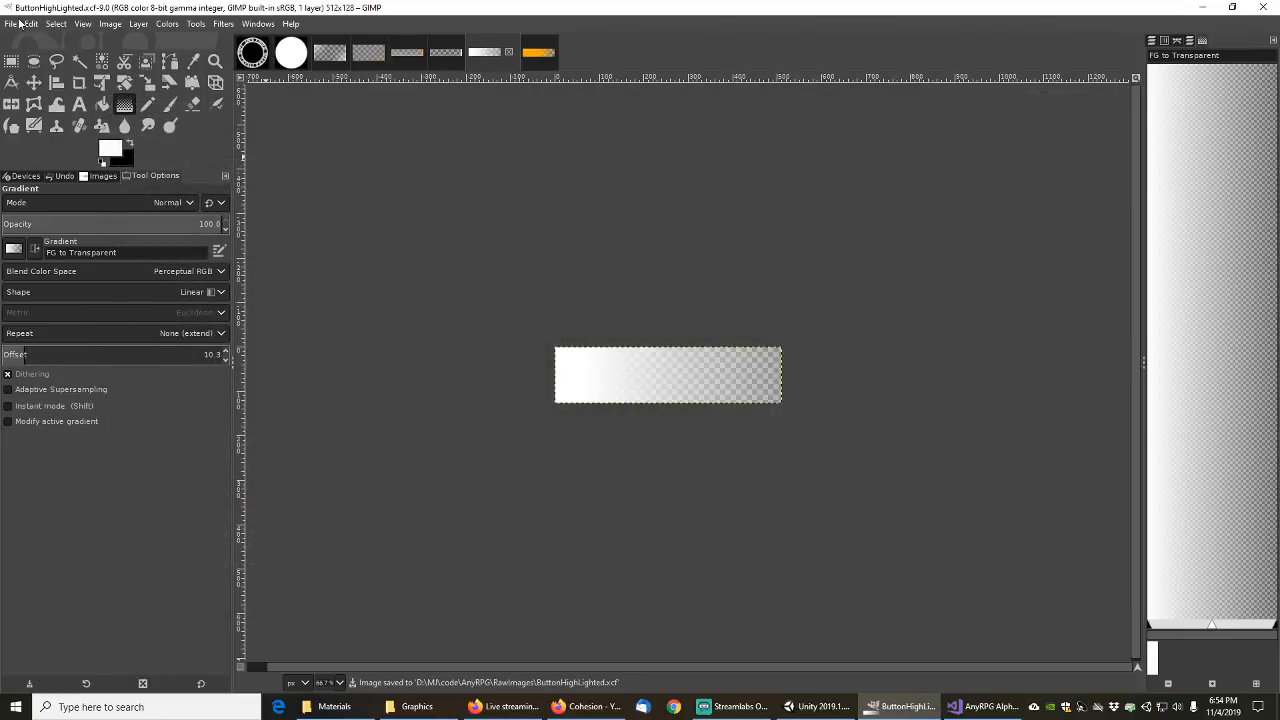
Step: Export the image as AnyRPGButtonHighLighted.png into the AnyRPG UIImages folder with the current PNG options
click(12, 23)
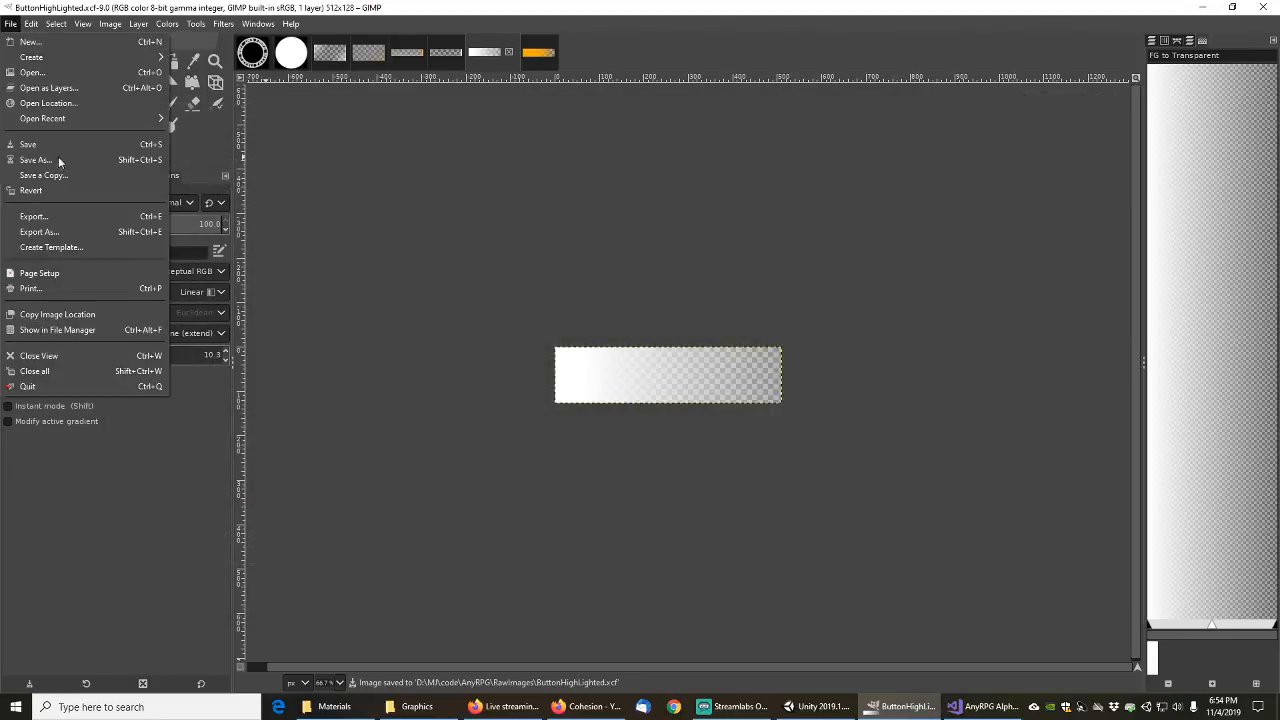
click(45, 232)
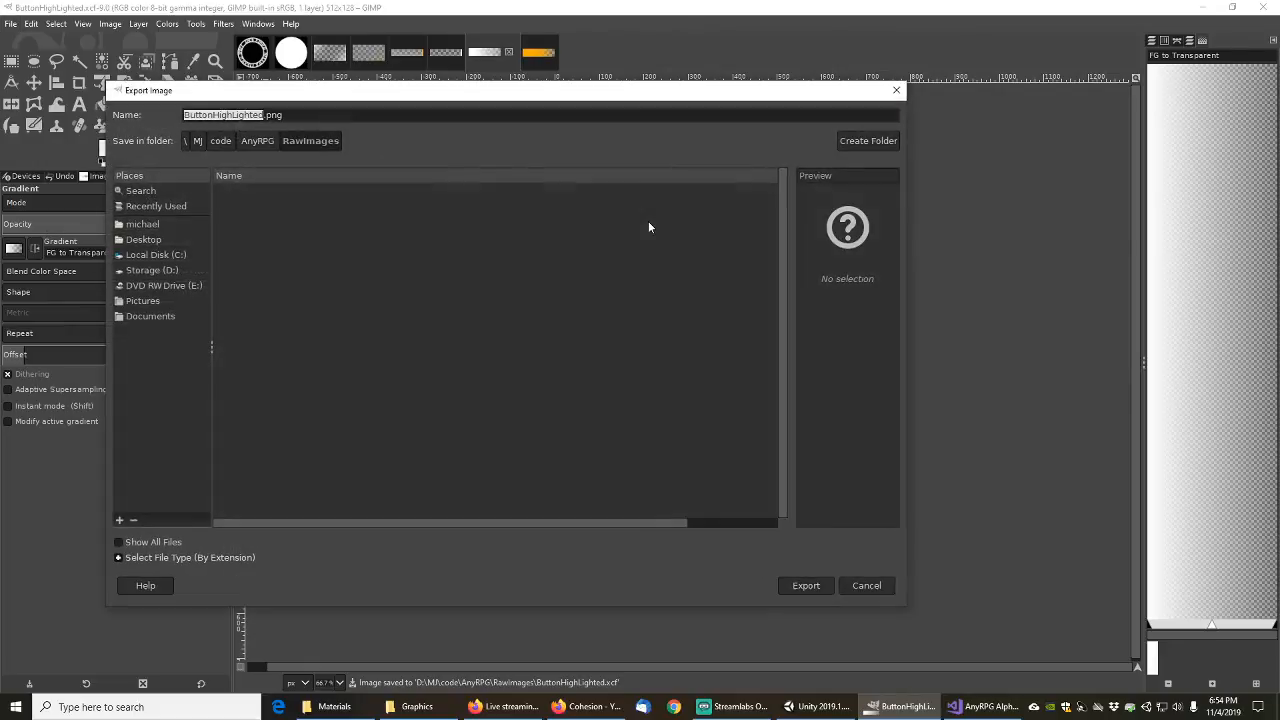
click(158, 270)
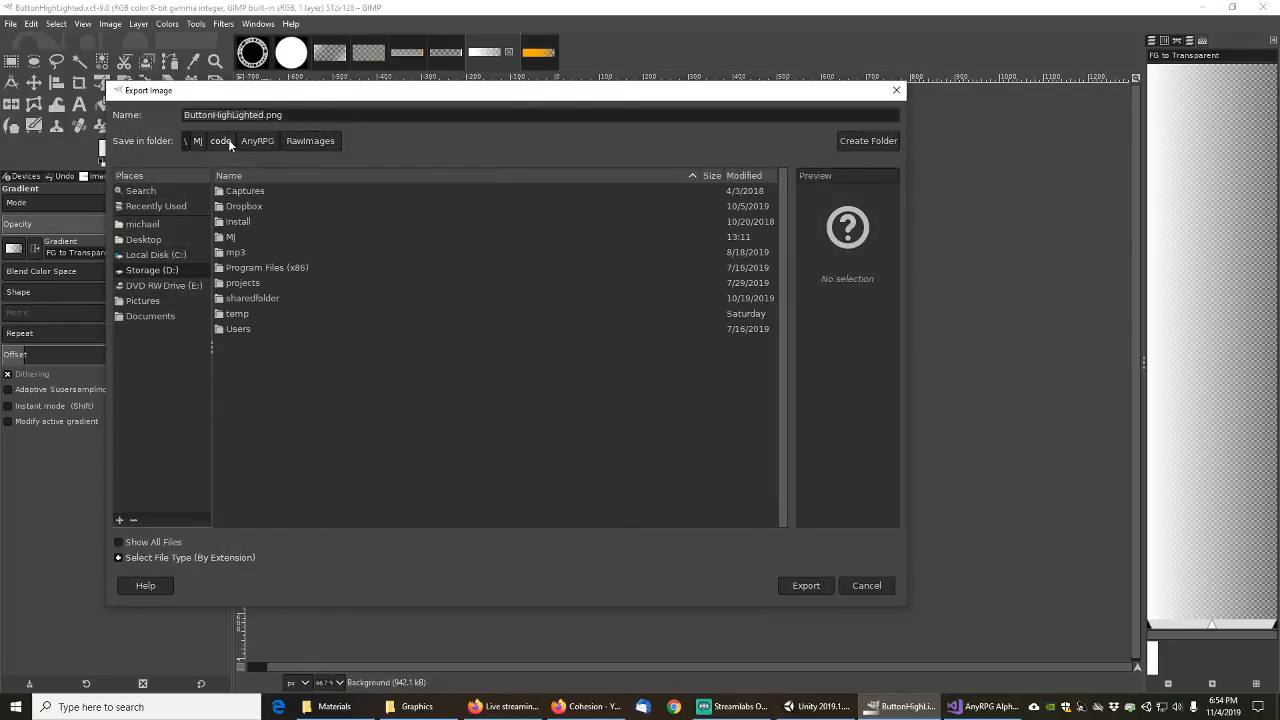
click(257, 141)
double_click(250, 284)
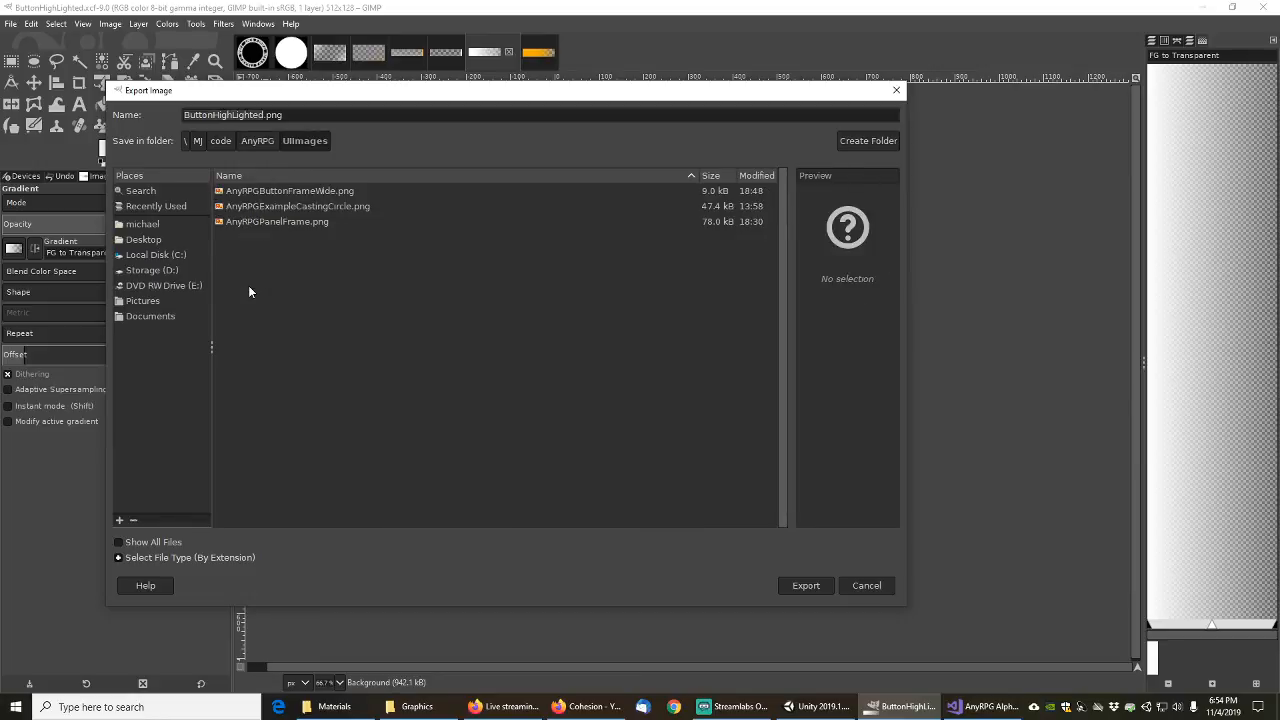
click(296, 115)
text(AnyRPG)
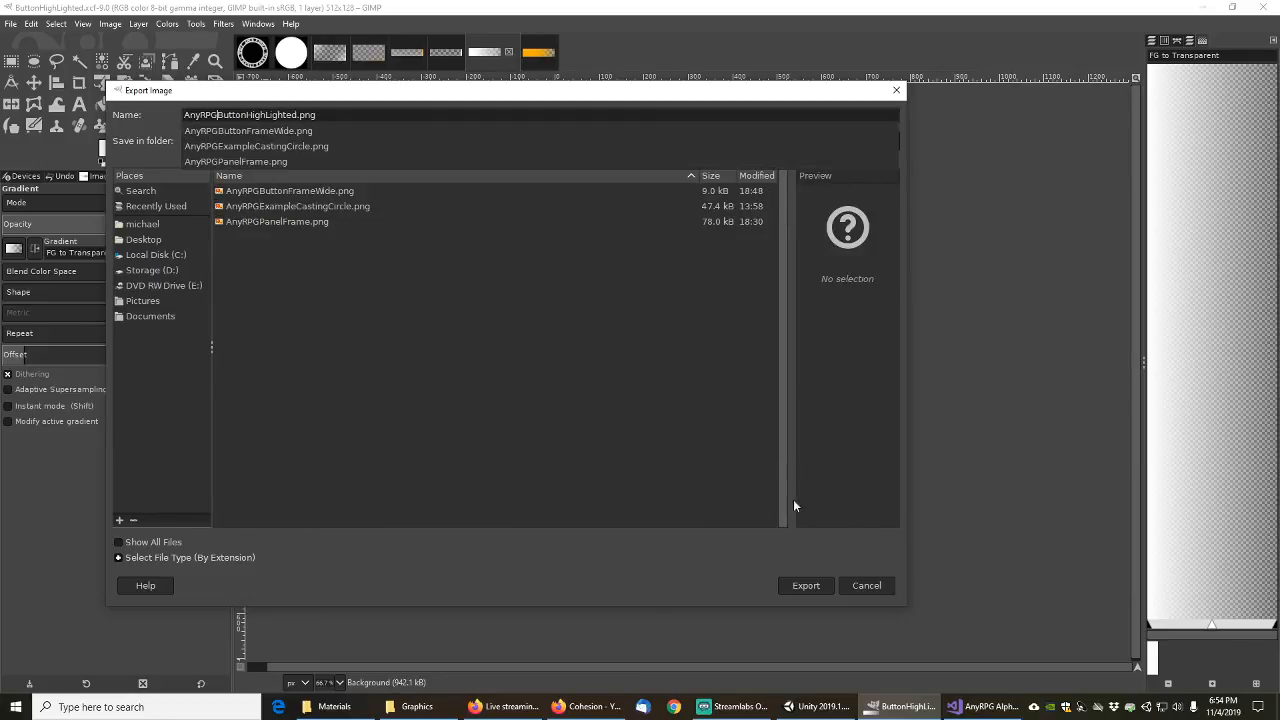
click(811, 586)
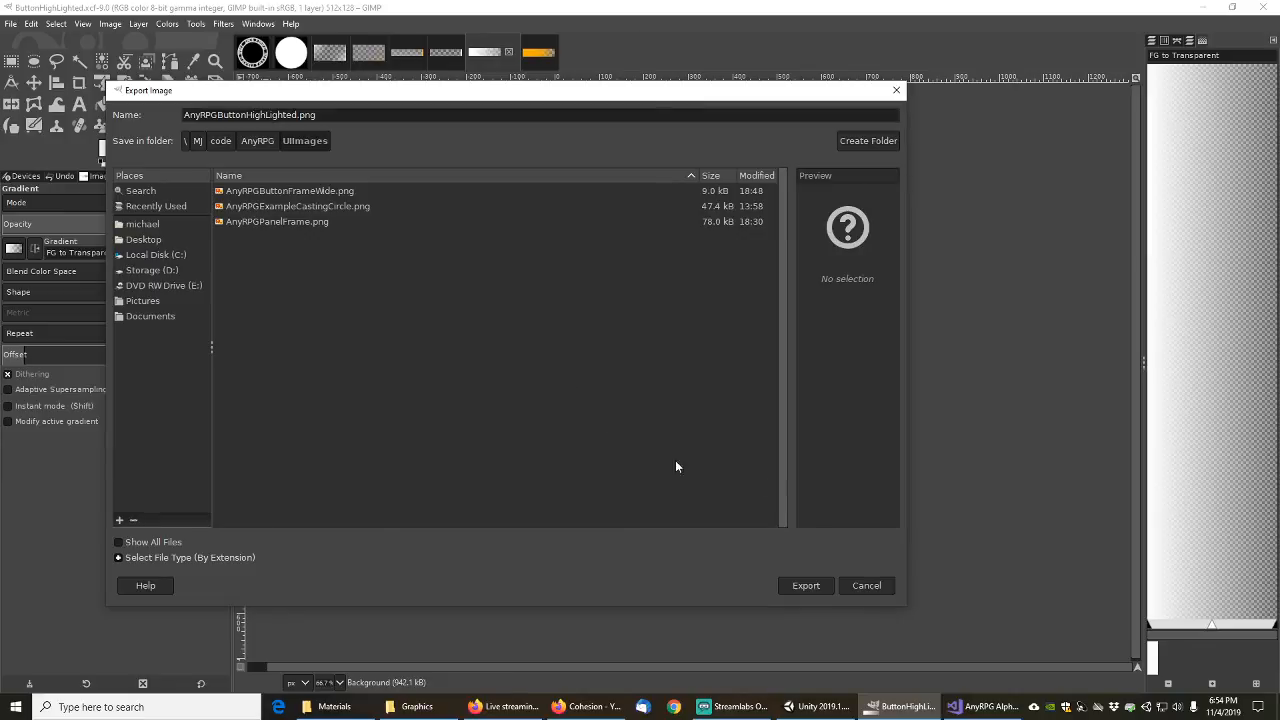
click(814, 586)
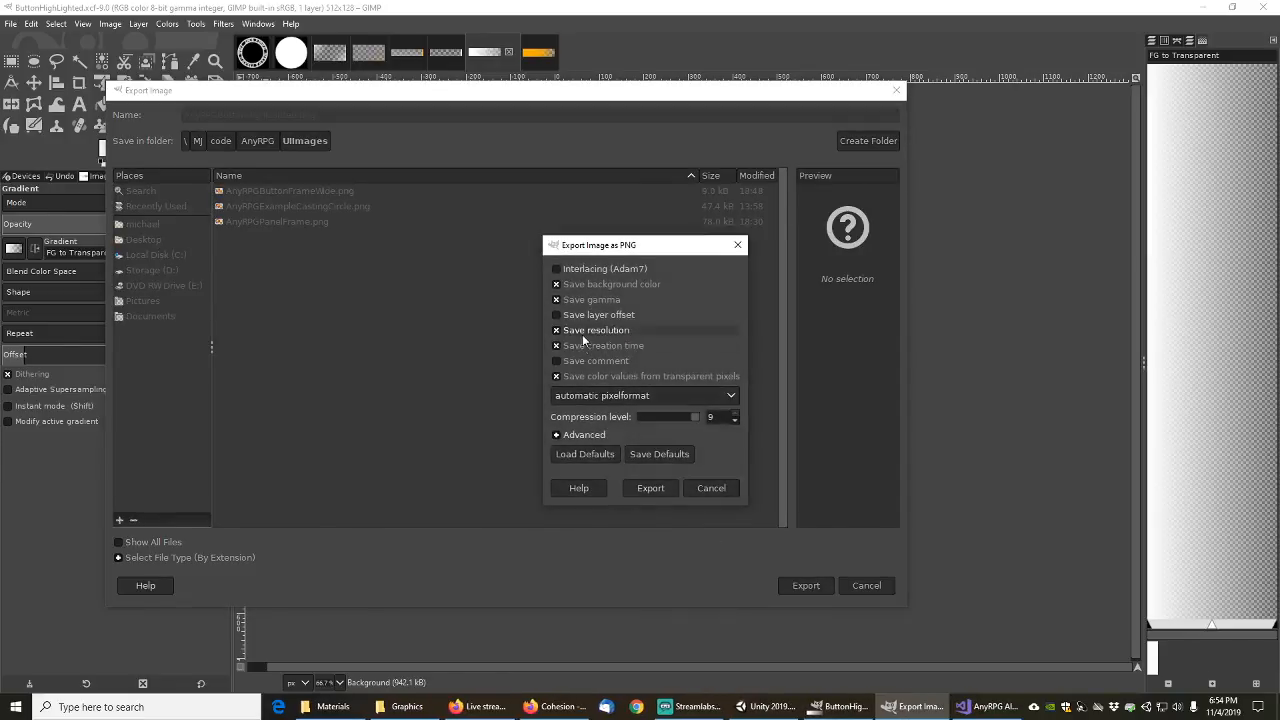
click(650, 488)
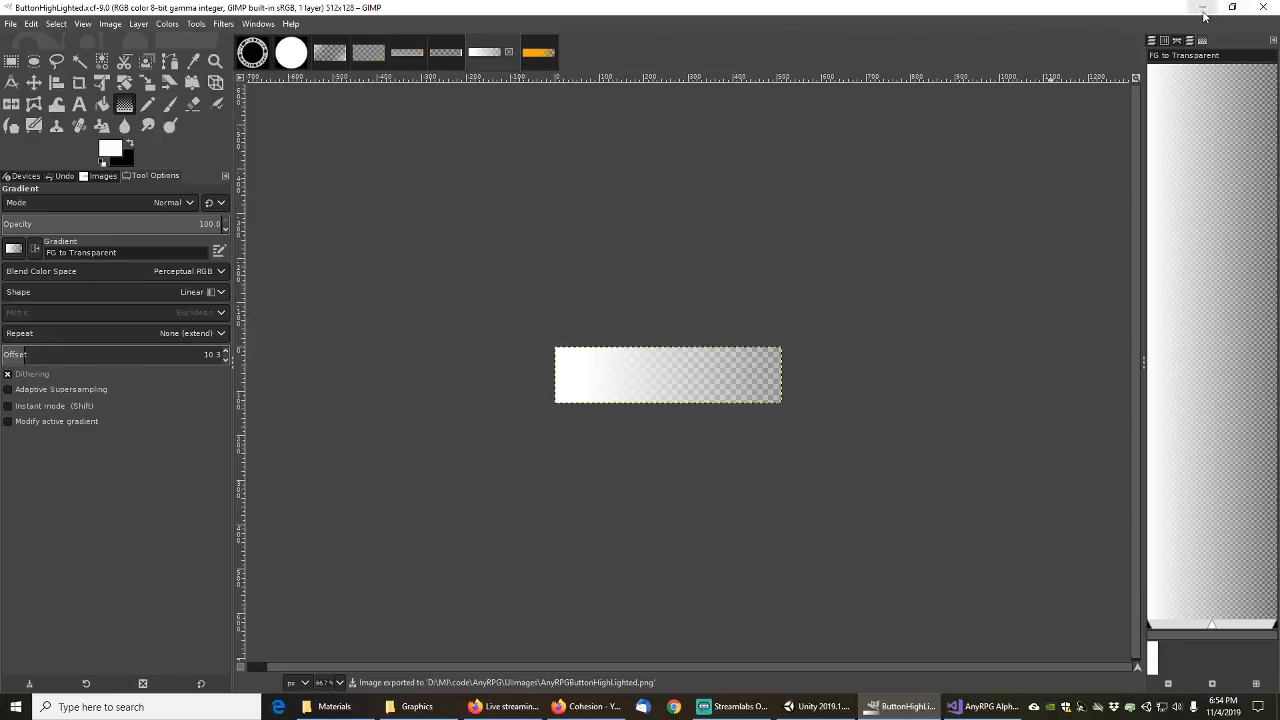
Step: Switch to Unity and inspect the HighlightButton353x88 prefab's Highlight Image reference and its HIGHLIGHT child object
click(1201, 7)
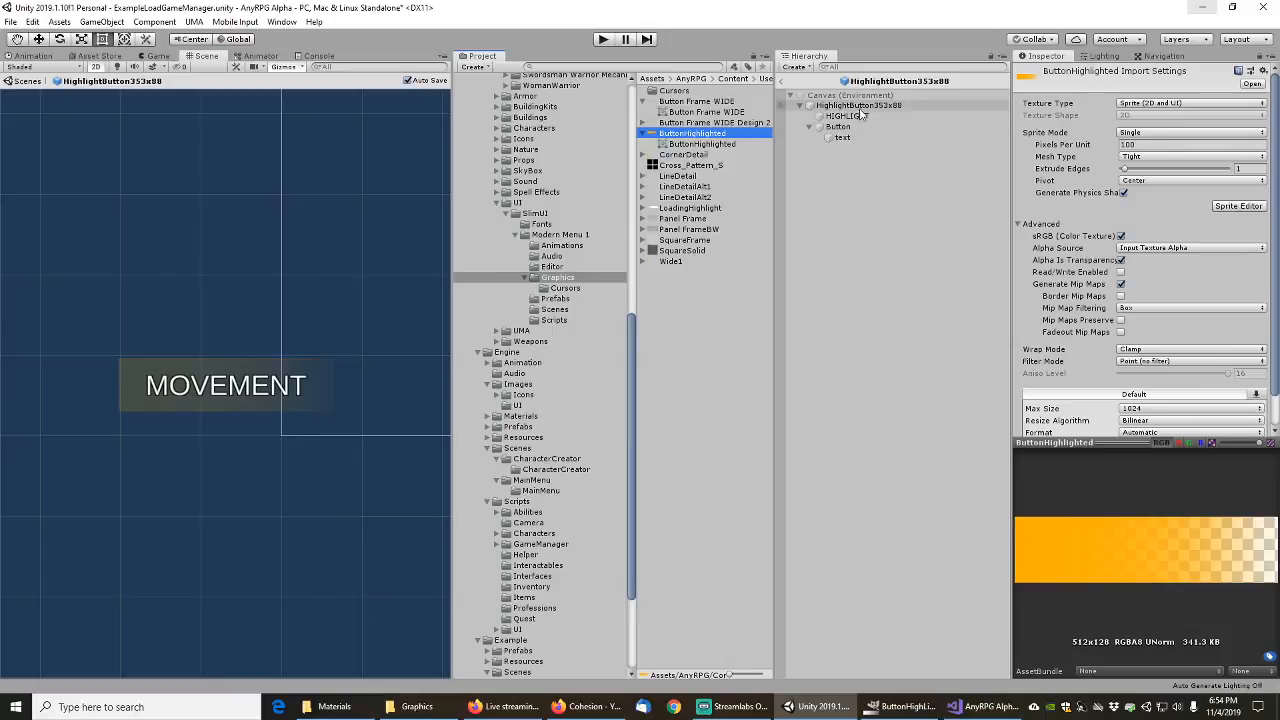
click(860, 105)
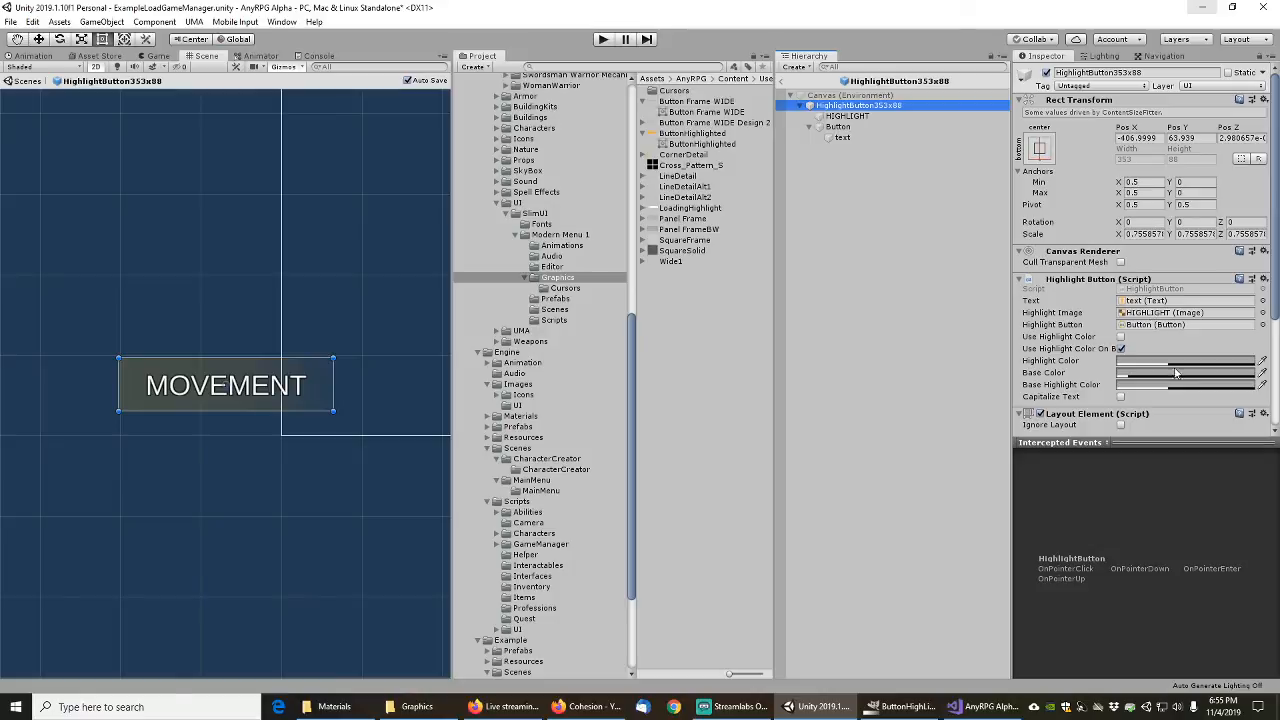
click(1168, 313)
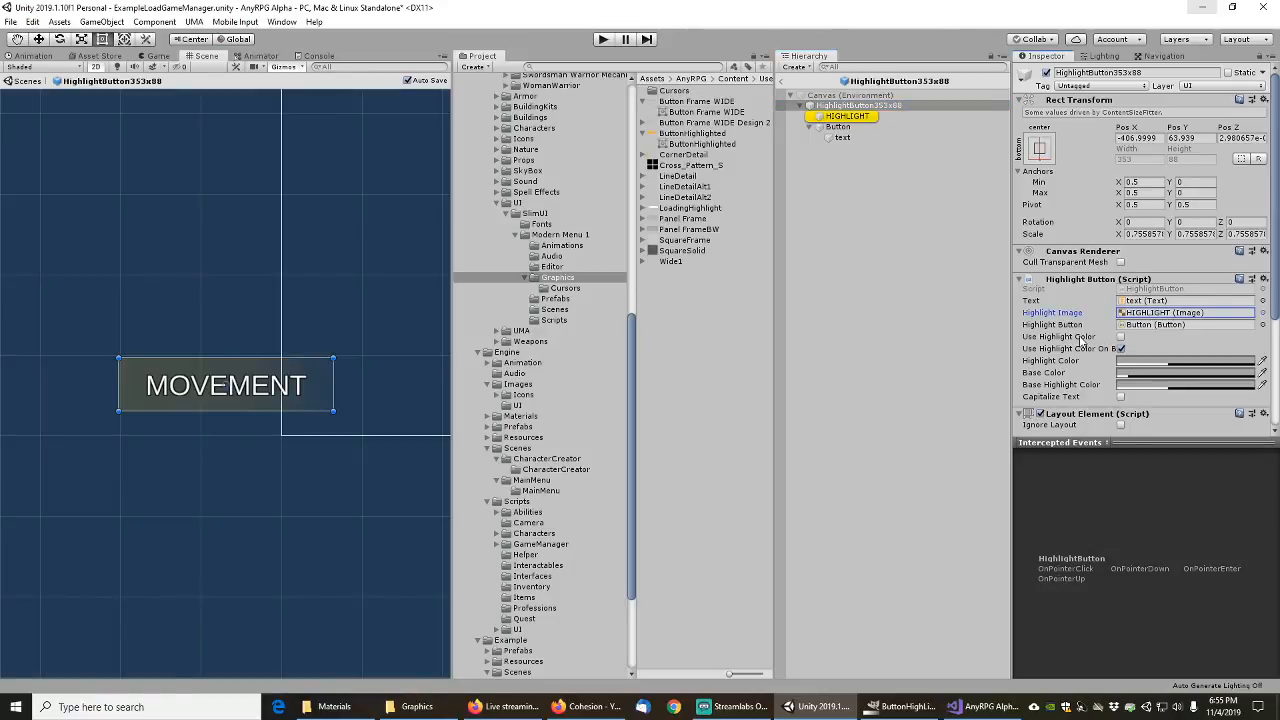
scroll(1085, 343, down, 5)
scroll(1085, 343, up, 5)
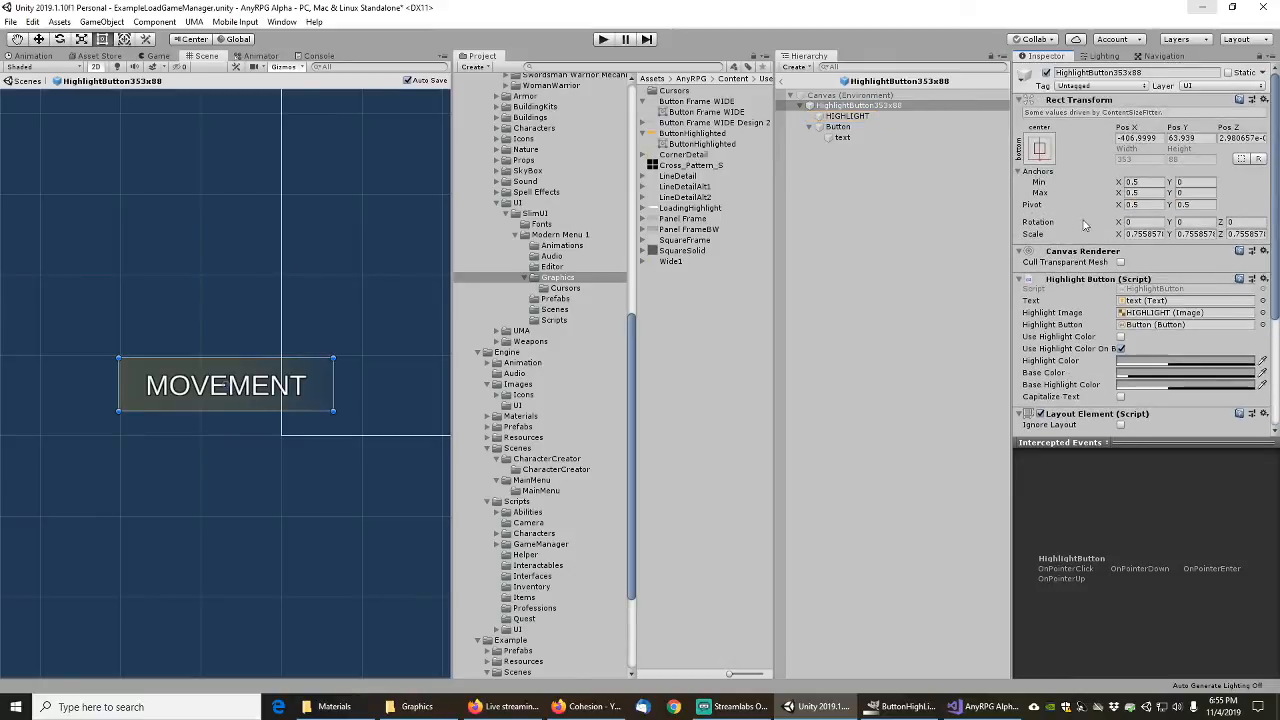
click(848, 117)
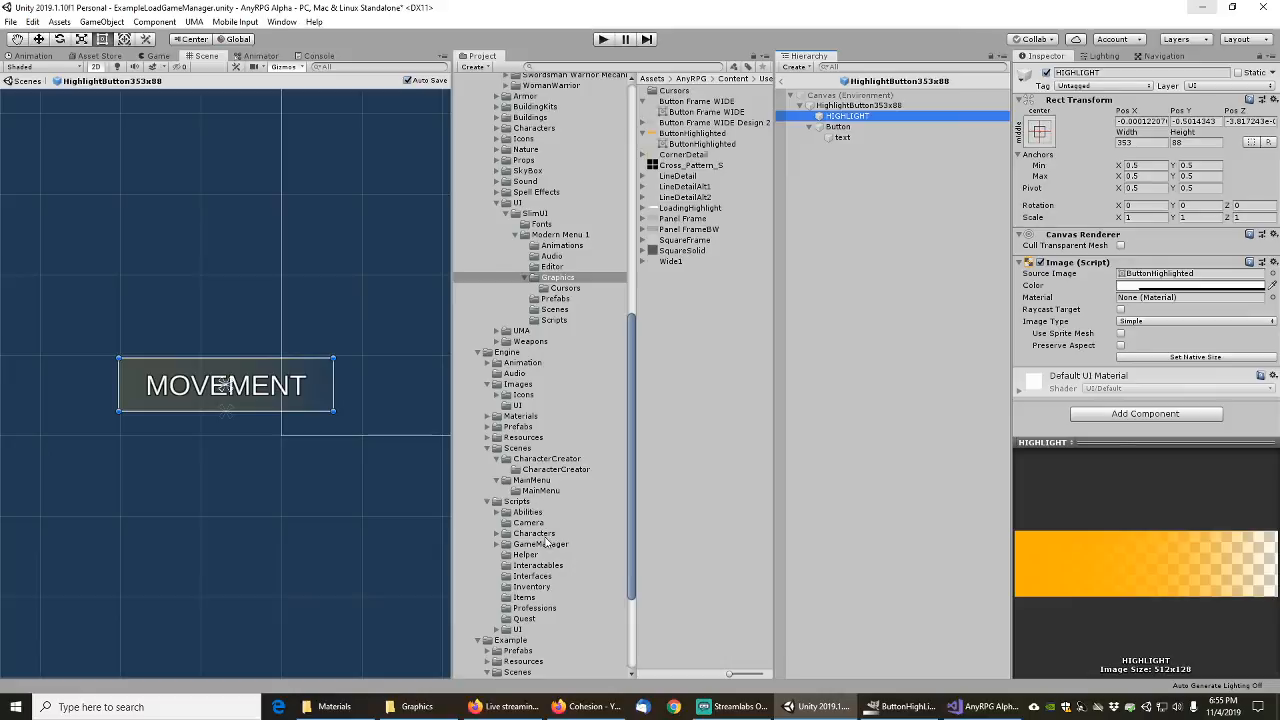
Step: Import AnyRPGButtonFrameWide.png and AnyRPGButtonHighLighted.png from UIImages into the Engine/Images/UI project folder
click(518, 405)
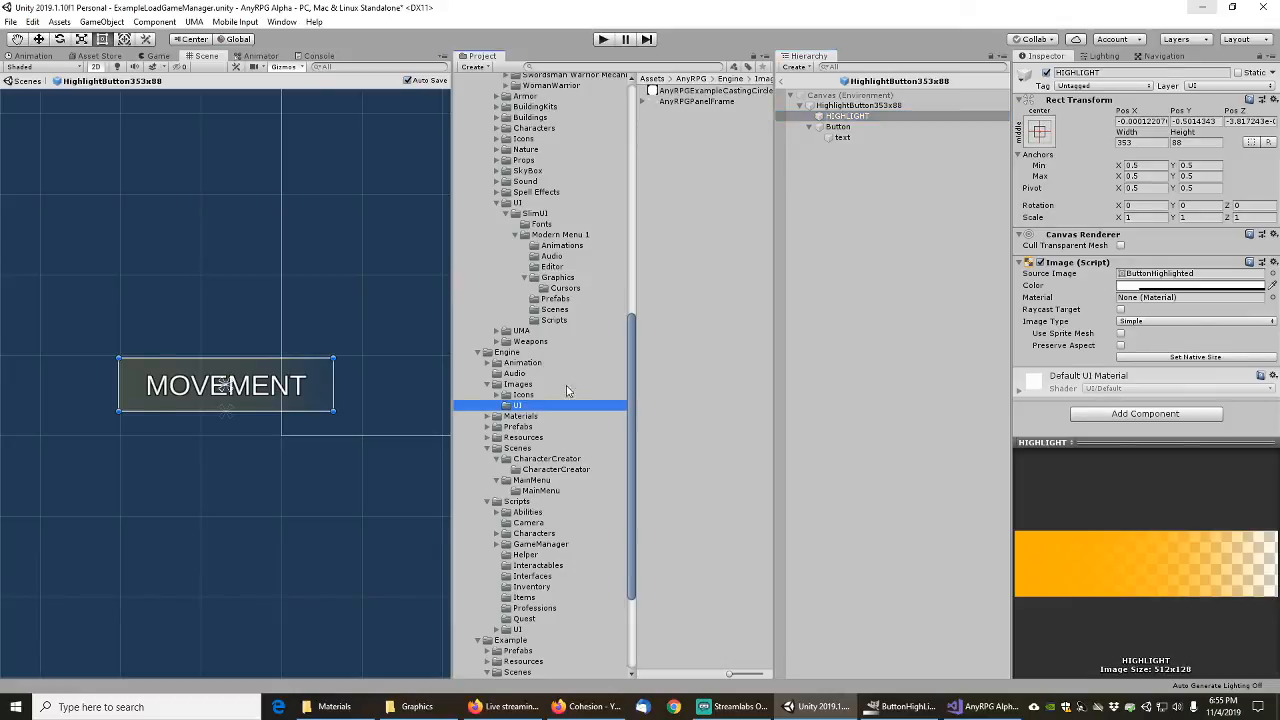
right_click(668, 143)
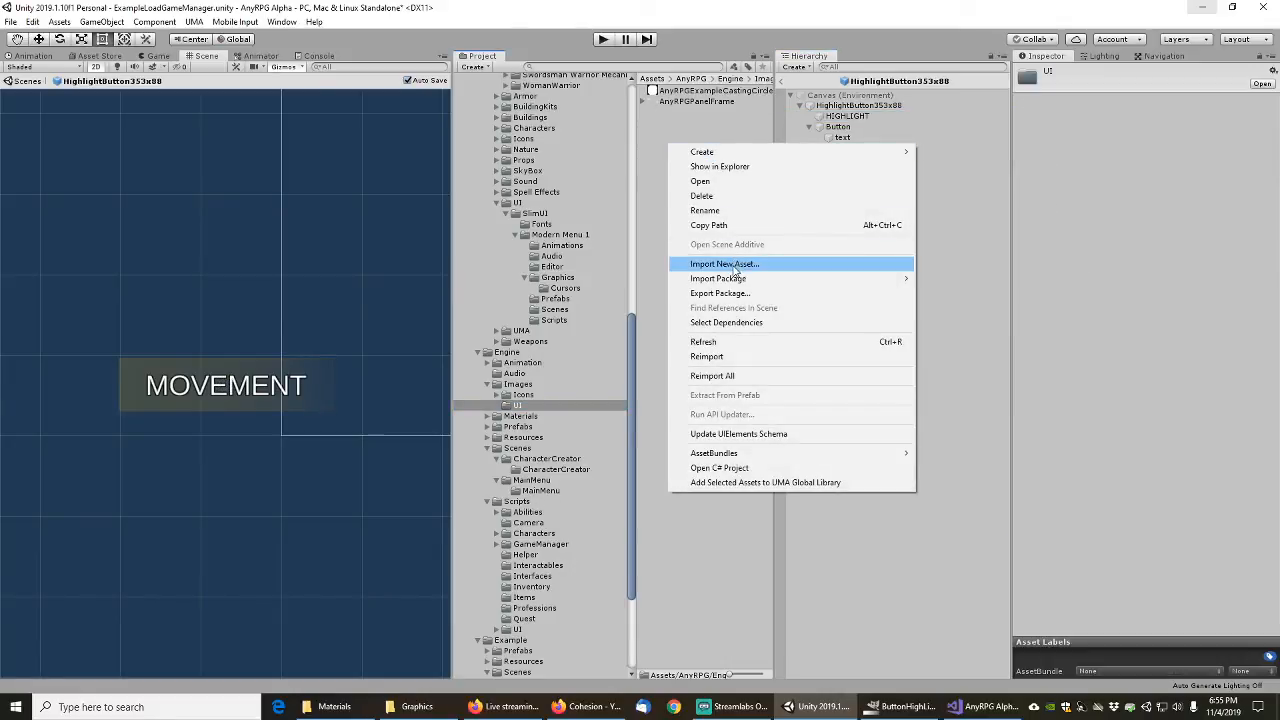
click(735, 265)
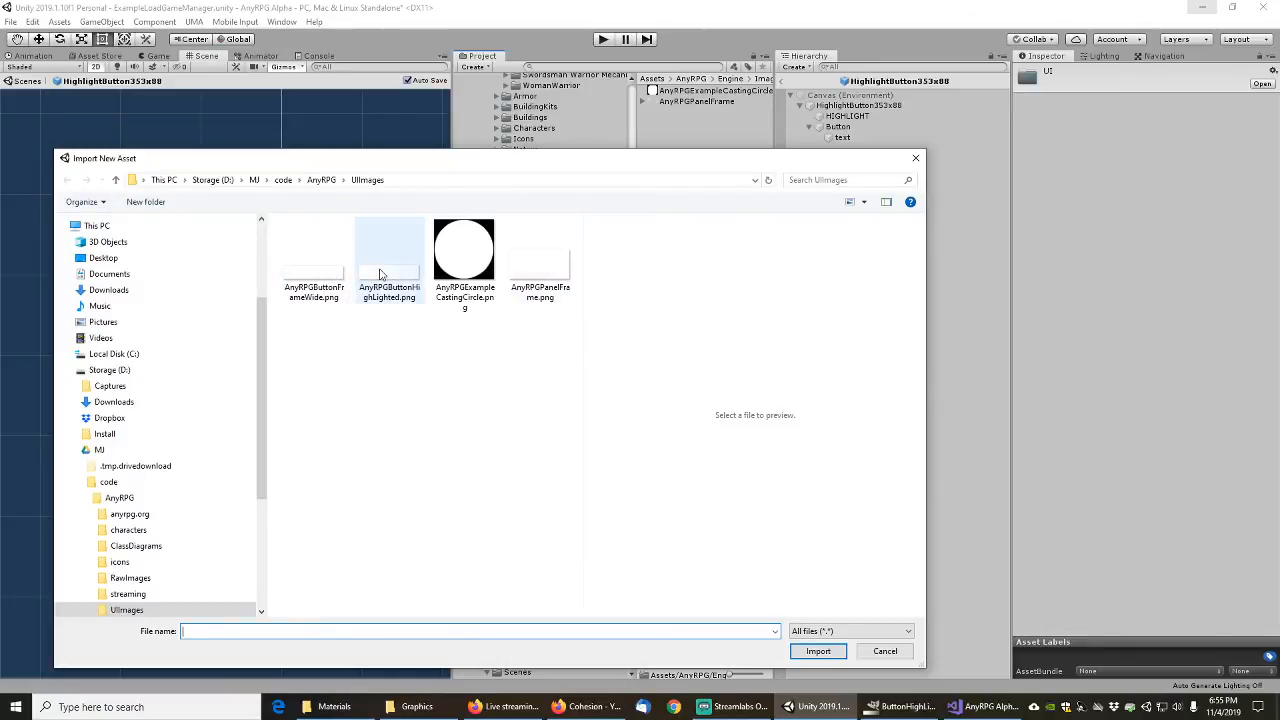
click(380, 274)
ctrl+click(301, 279)
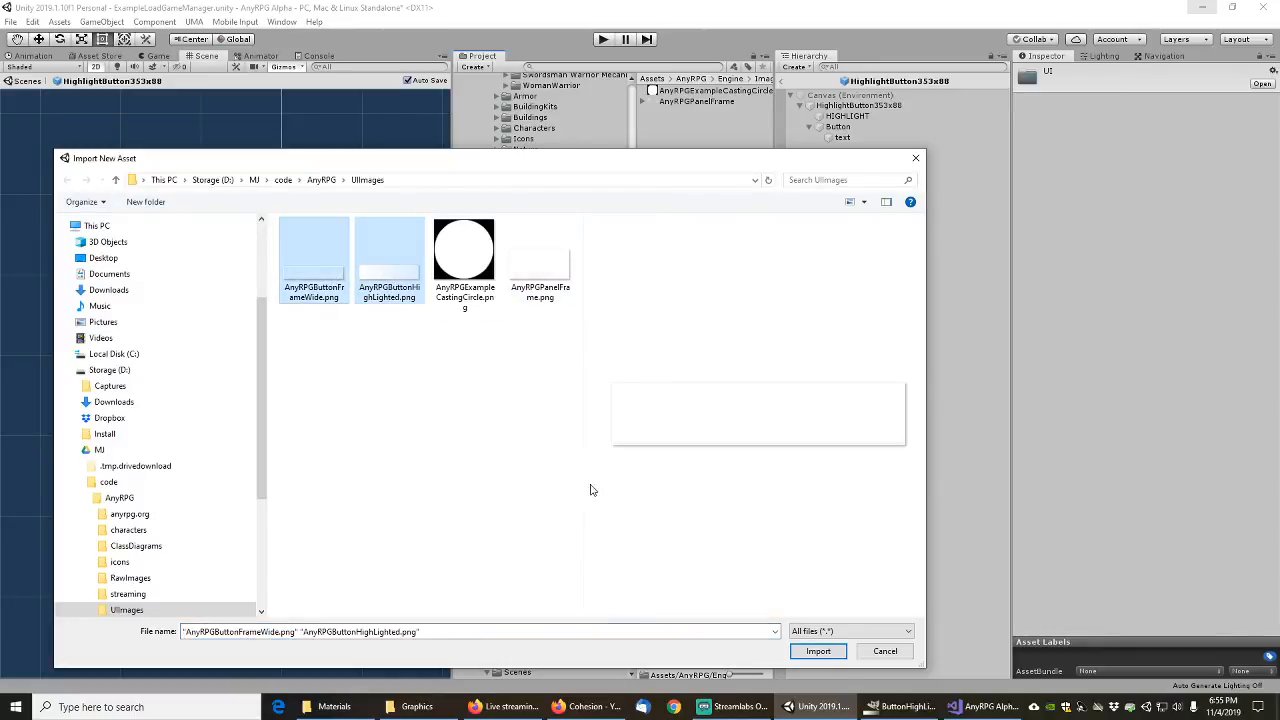
click(818, 651)
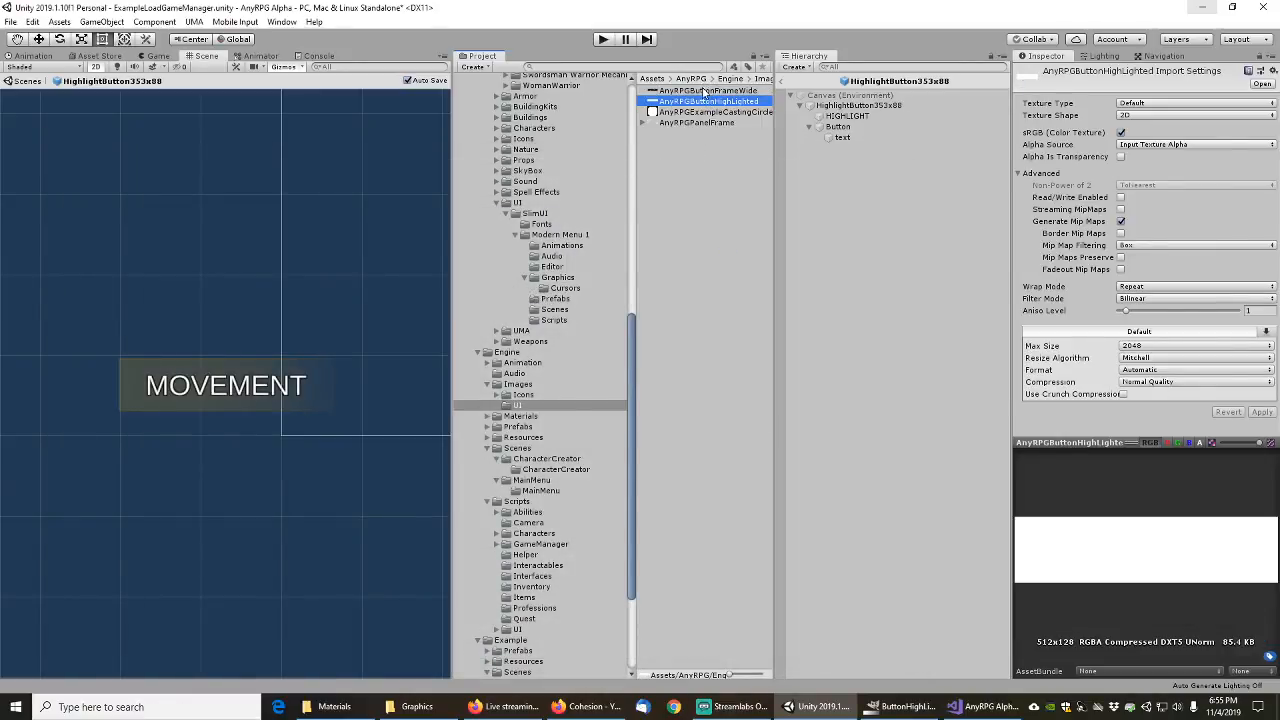
Step: Enable Alpha Is Transparency for both AnyRPGButtonFrameWide and AnyRPGButtonHighLighted and apply the import settings
click(705, 91)
ctrl+click(710, 101)
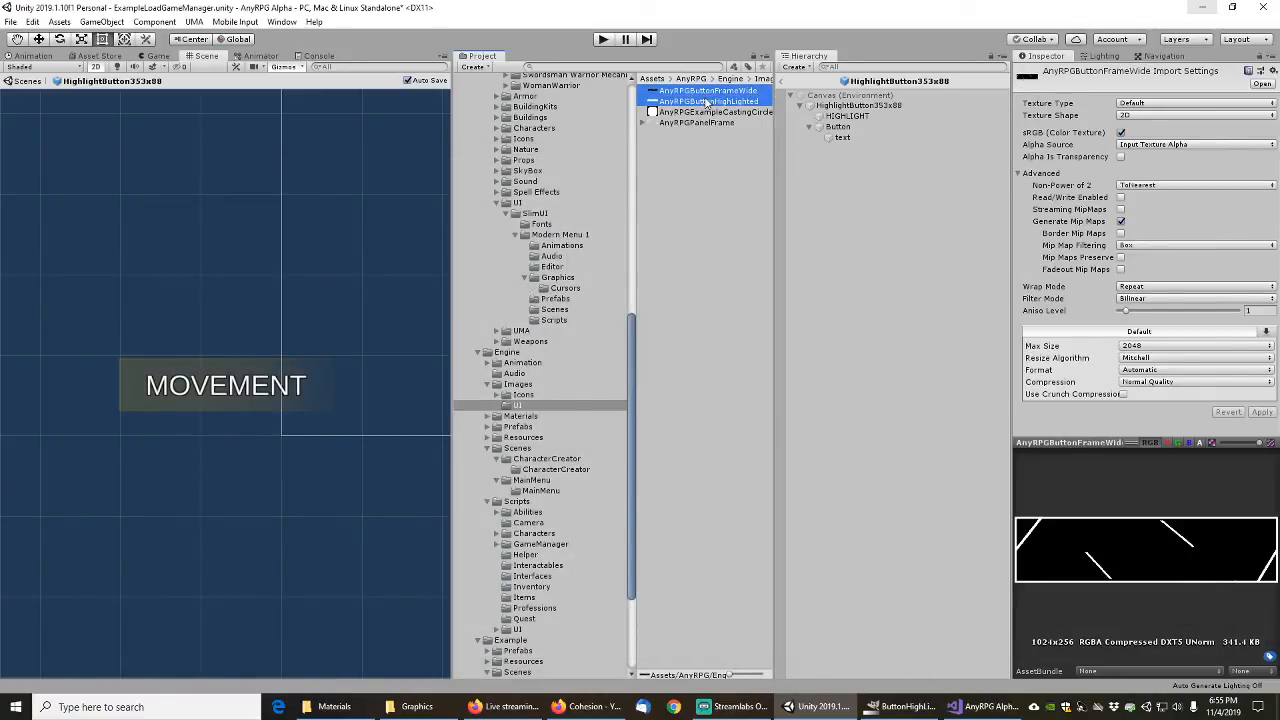
click(1121, 157)
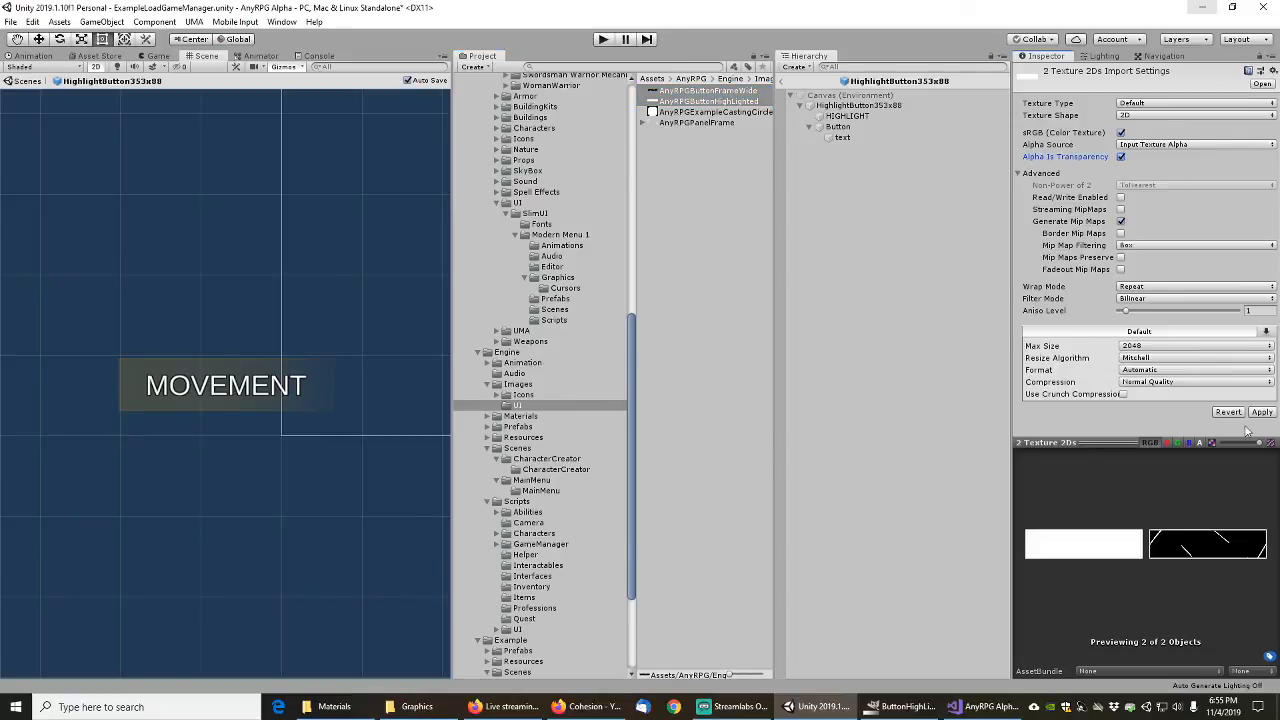
click(1263, 412)
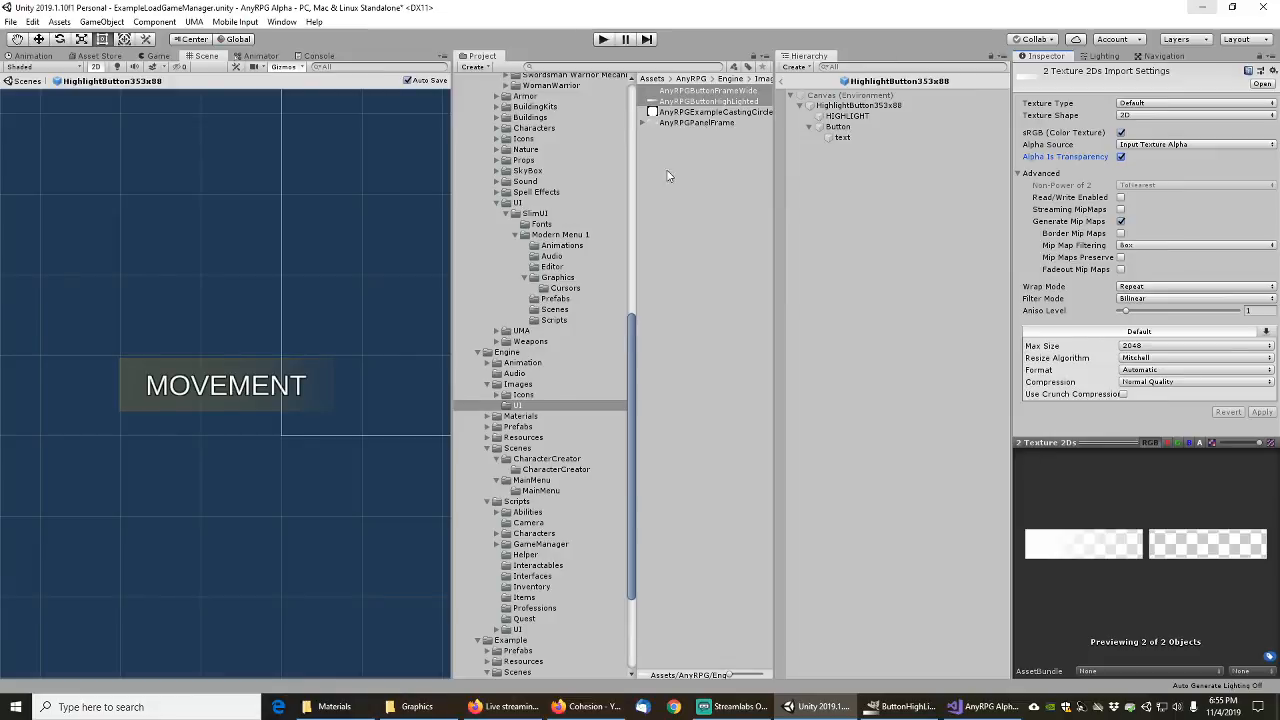
Step: Set the texture type of AnyRPGButtonFrameWide to Sprite (2D and UI) and apply it
click(685, 175)
click(703, 91)
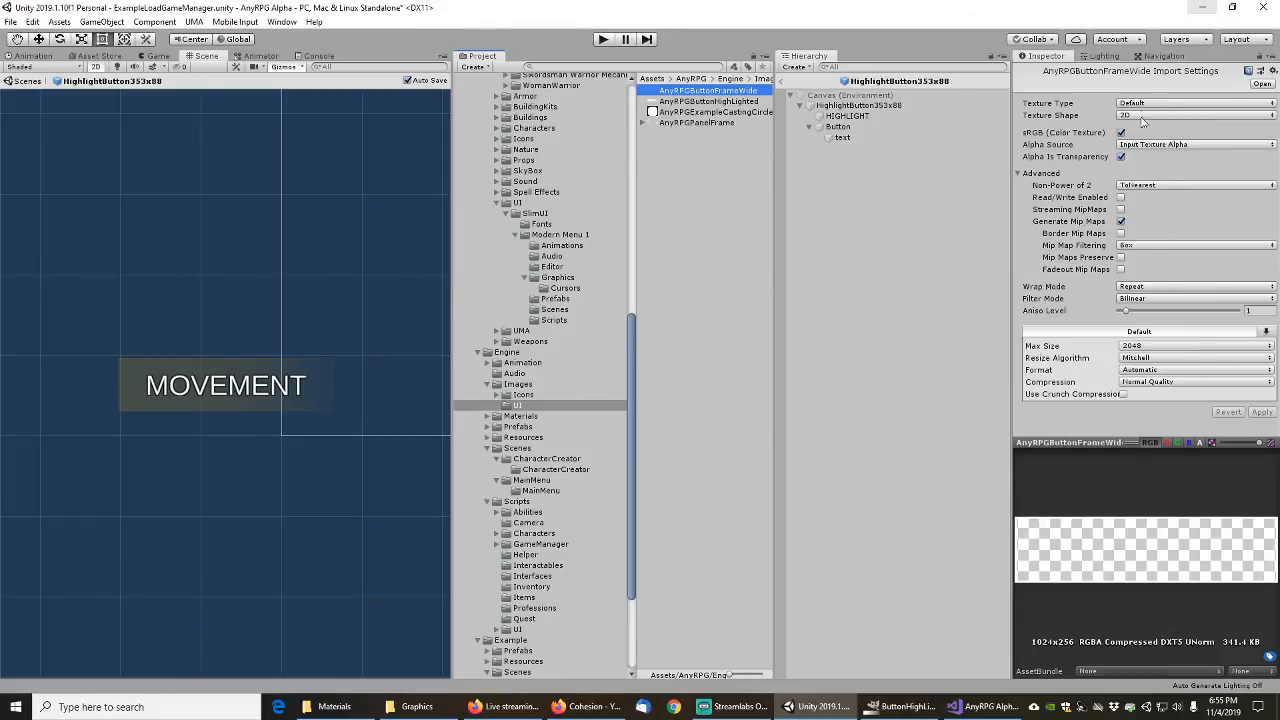
click(1145, 104)
click(1172, 162)
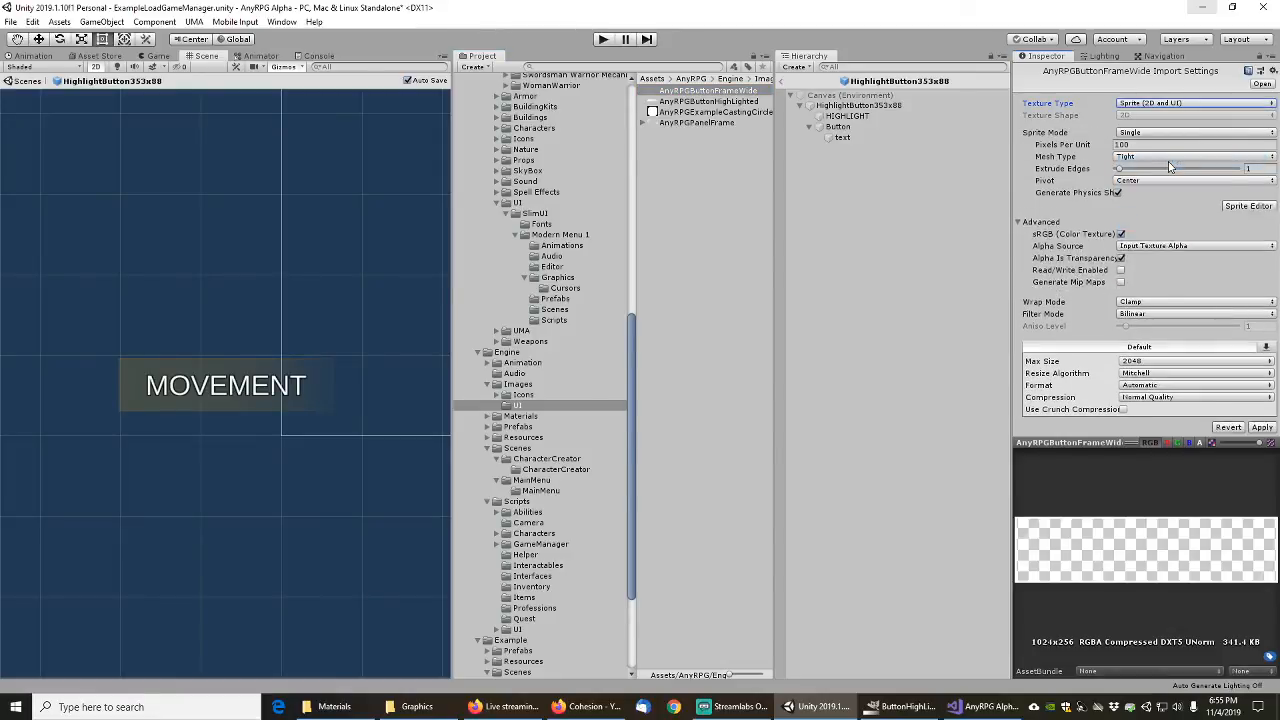
click(1262, 427)
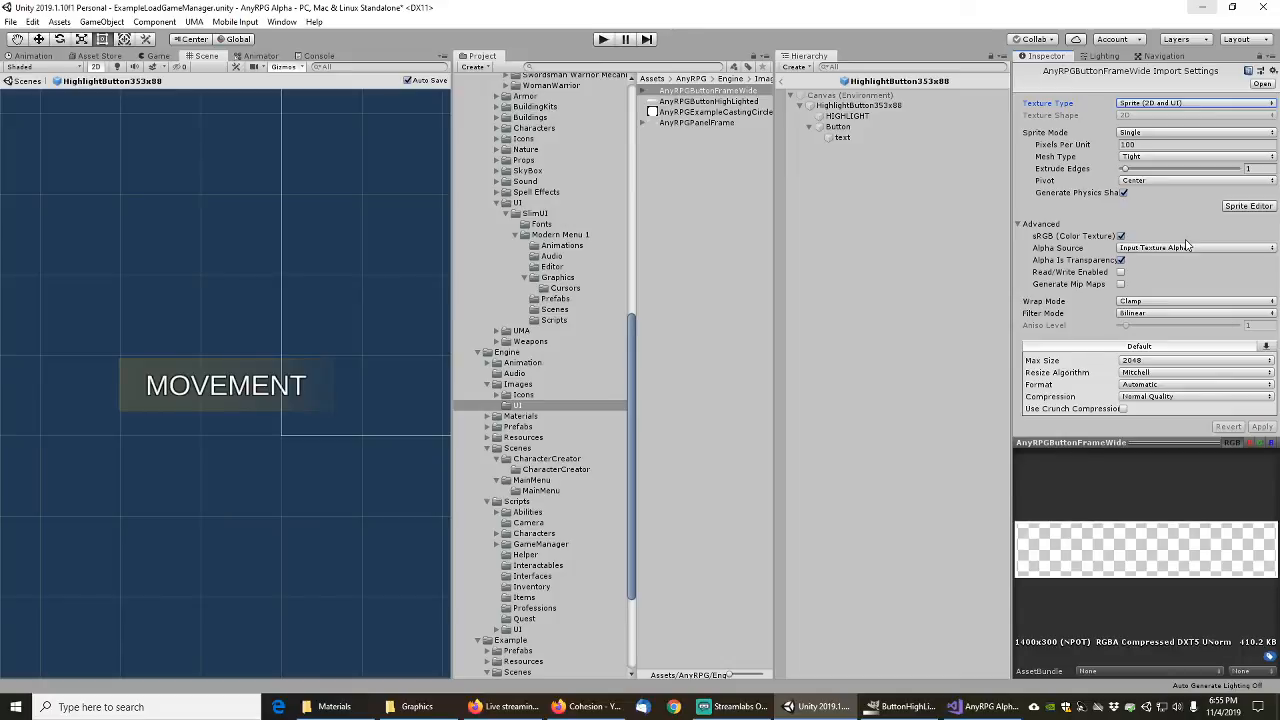
Step: Set the texture type of AnyRPGButtonHighLighted to Sprite (2D and UI) and apply it
click(722, 102)
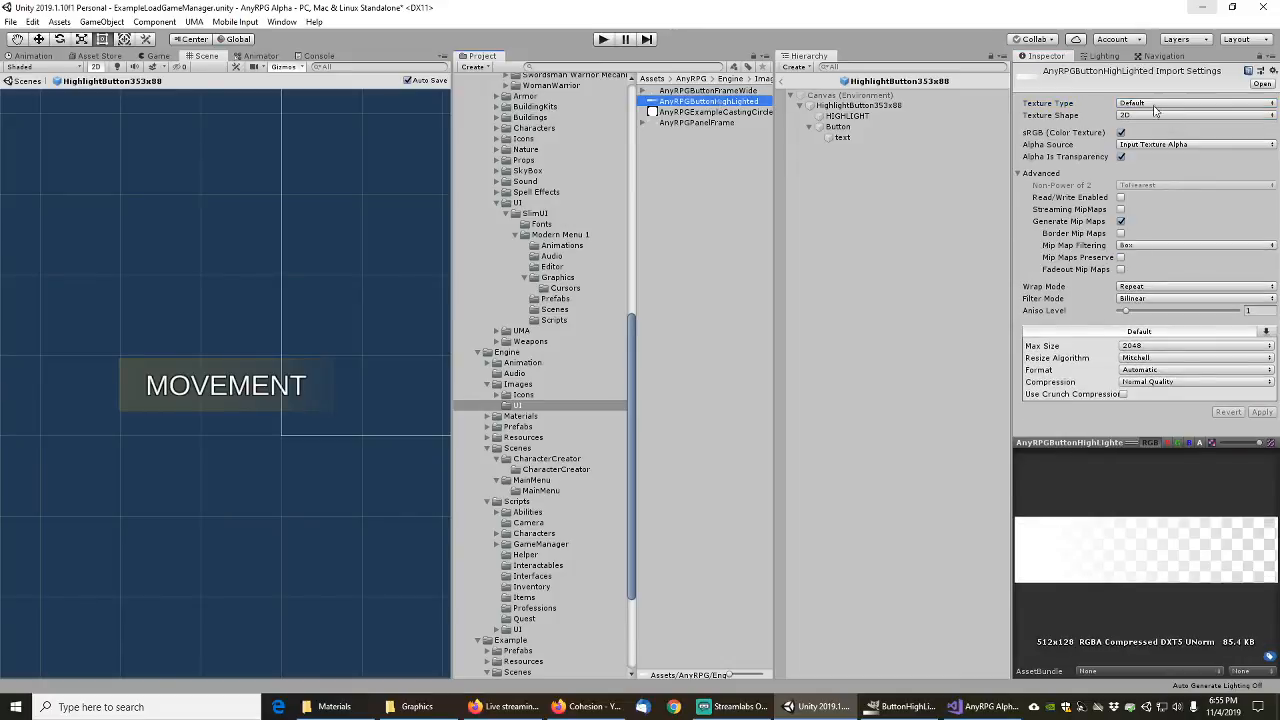
click(1155, 106)
click(1172, 162)
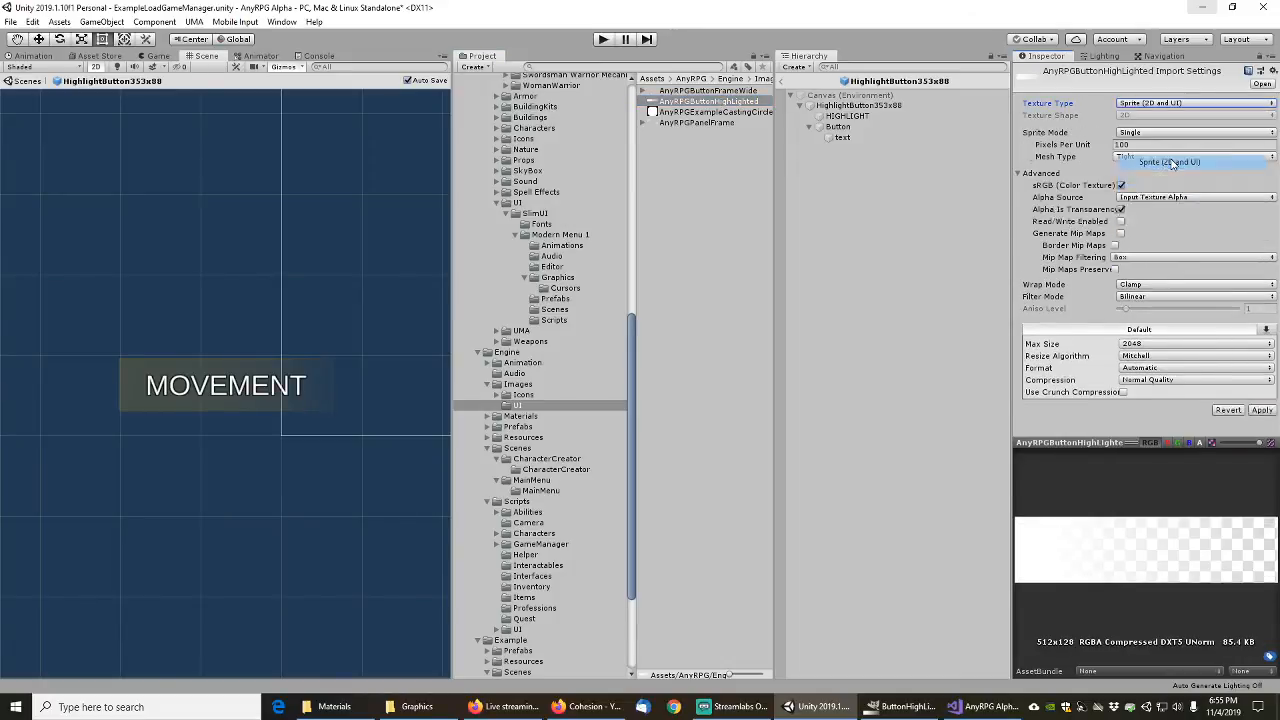
click(1261, 427)
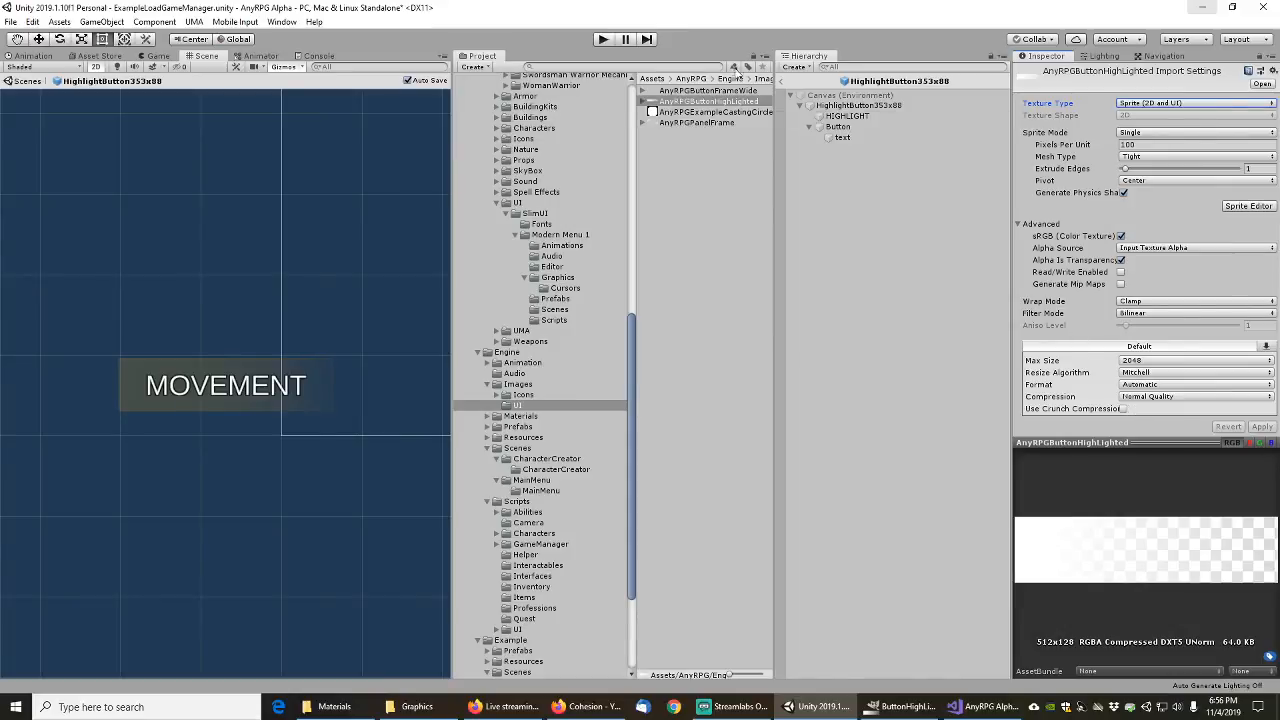
Step: Set the left, top, right and bottom sprite borders of AnyRPGButtonFrameWide to 10 in the Sprite Editor and apply them
click(701, 91)
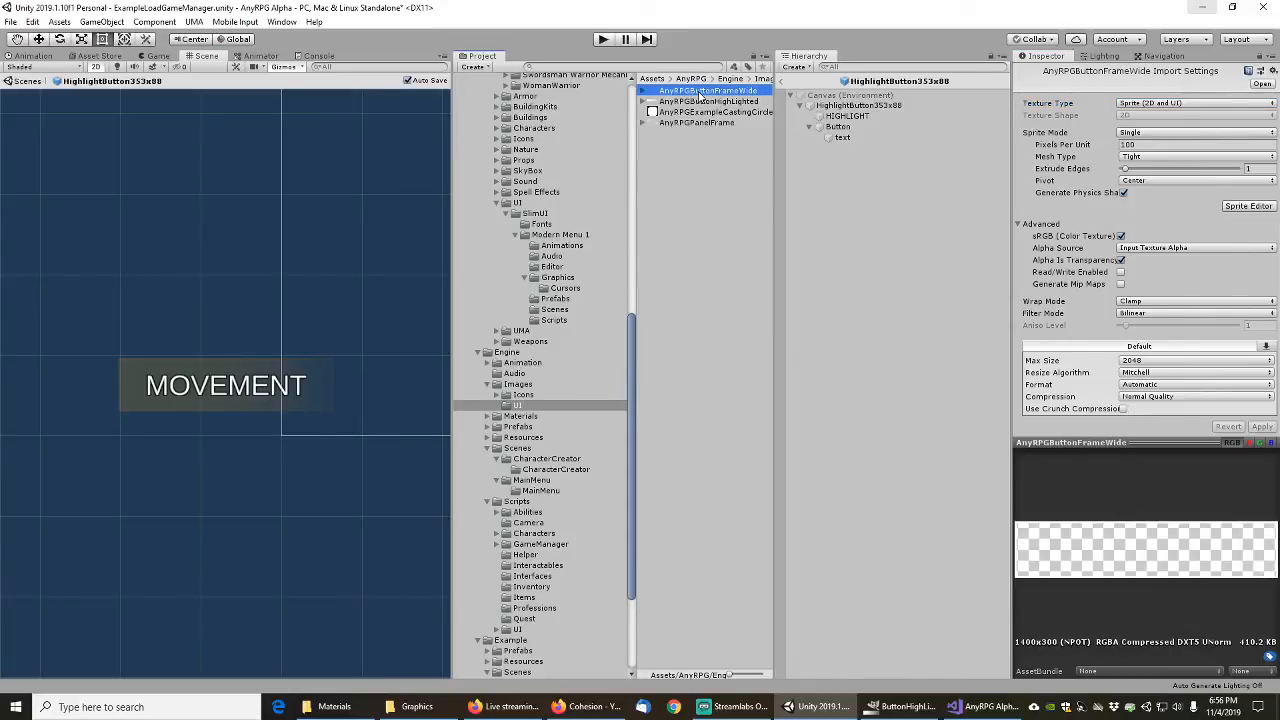
click(1248, 206)
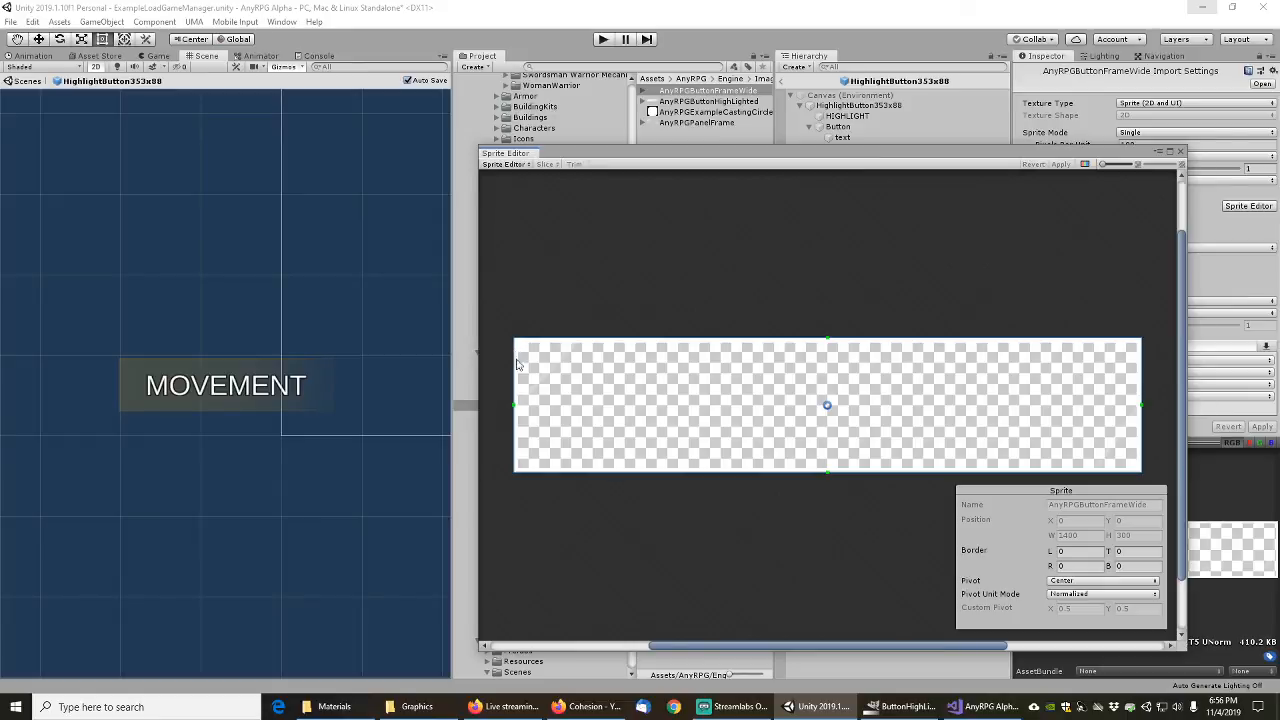
click(1078, 554)
text(10)
key(Tab)
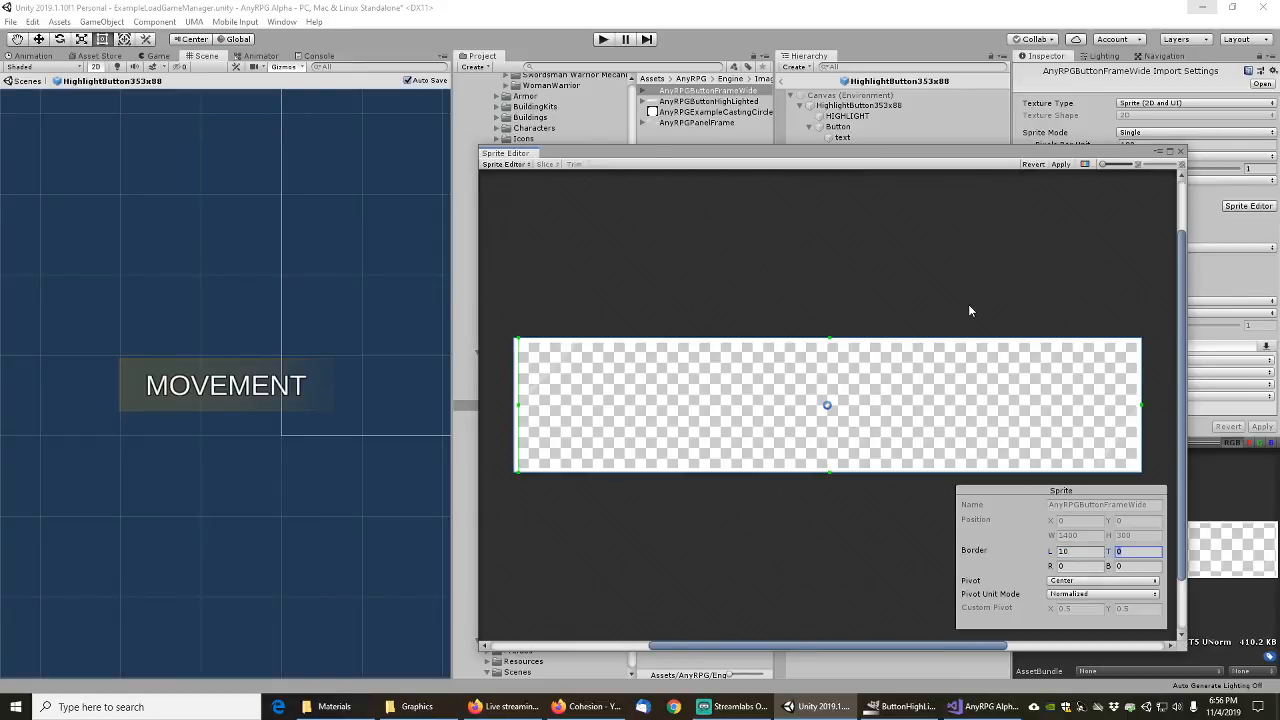
text(10)
key(Tab)
text(10)
key(Tab)
text(10)
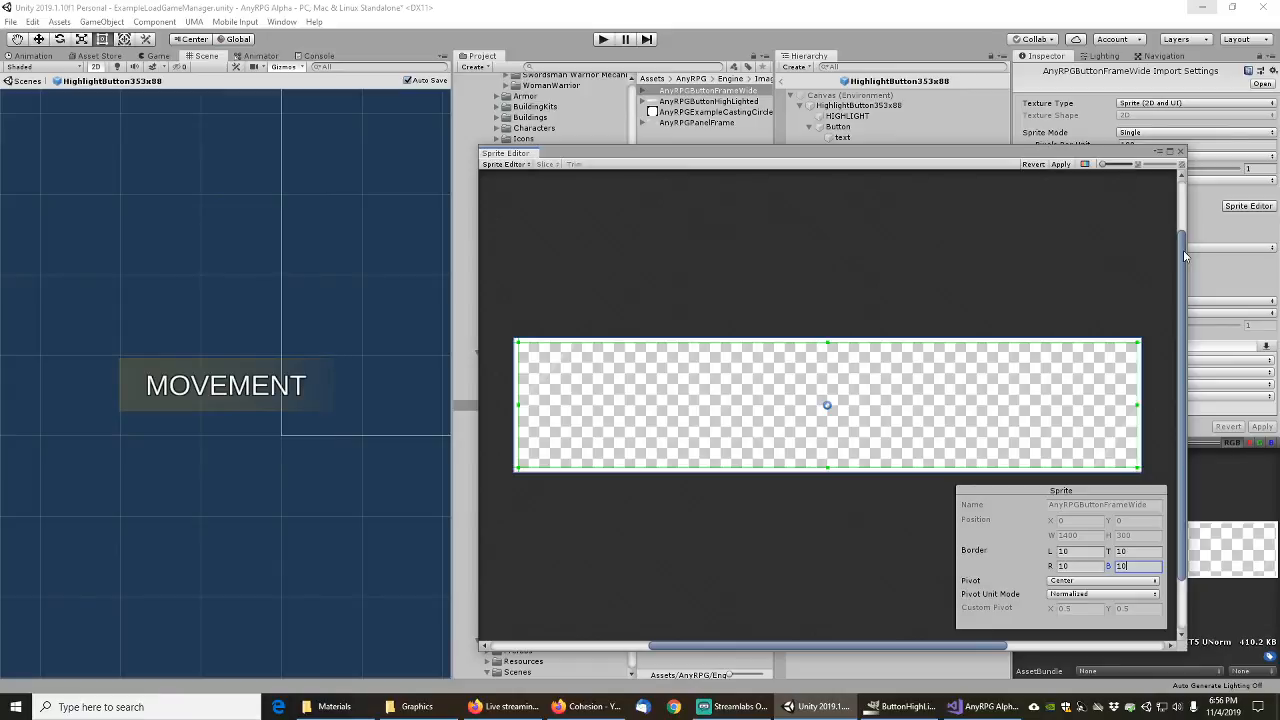
click(1062, 165)
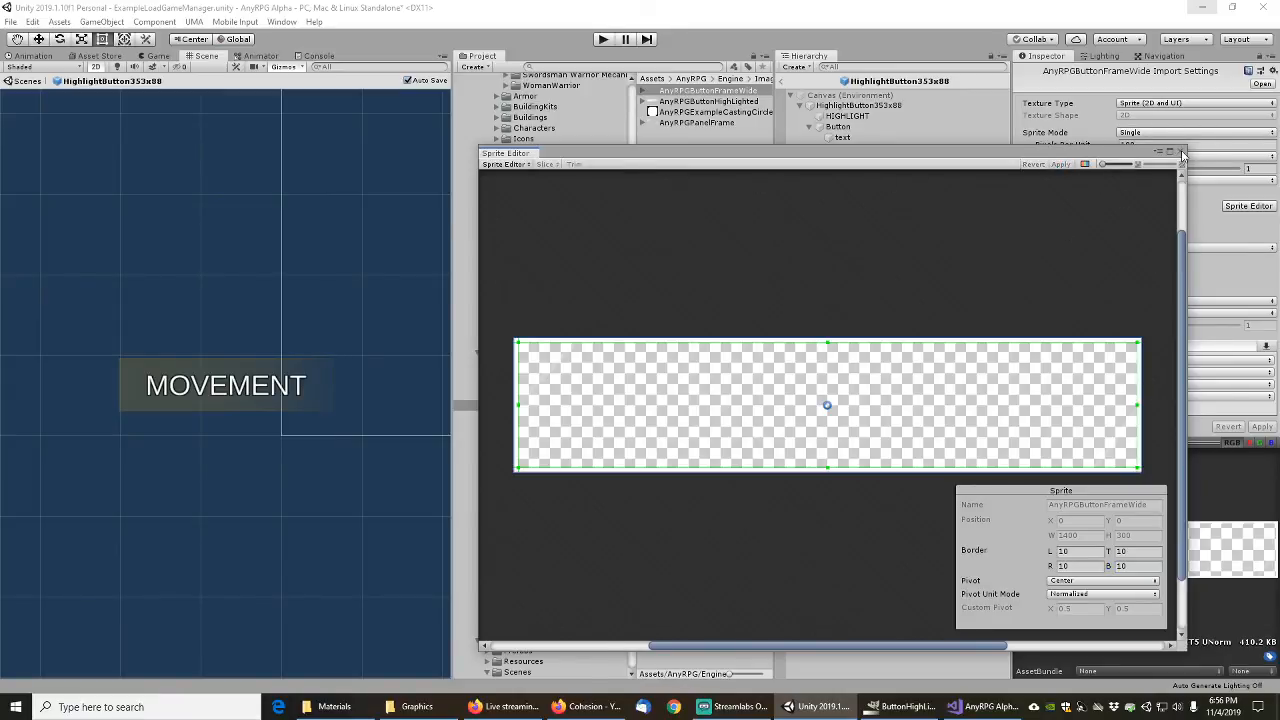
click(1181, 153)
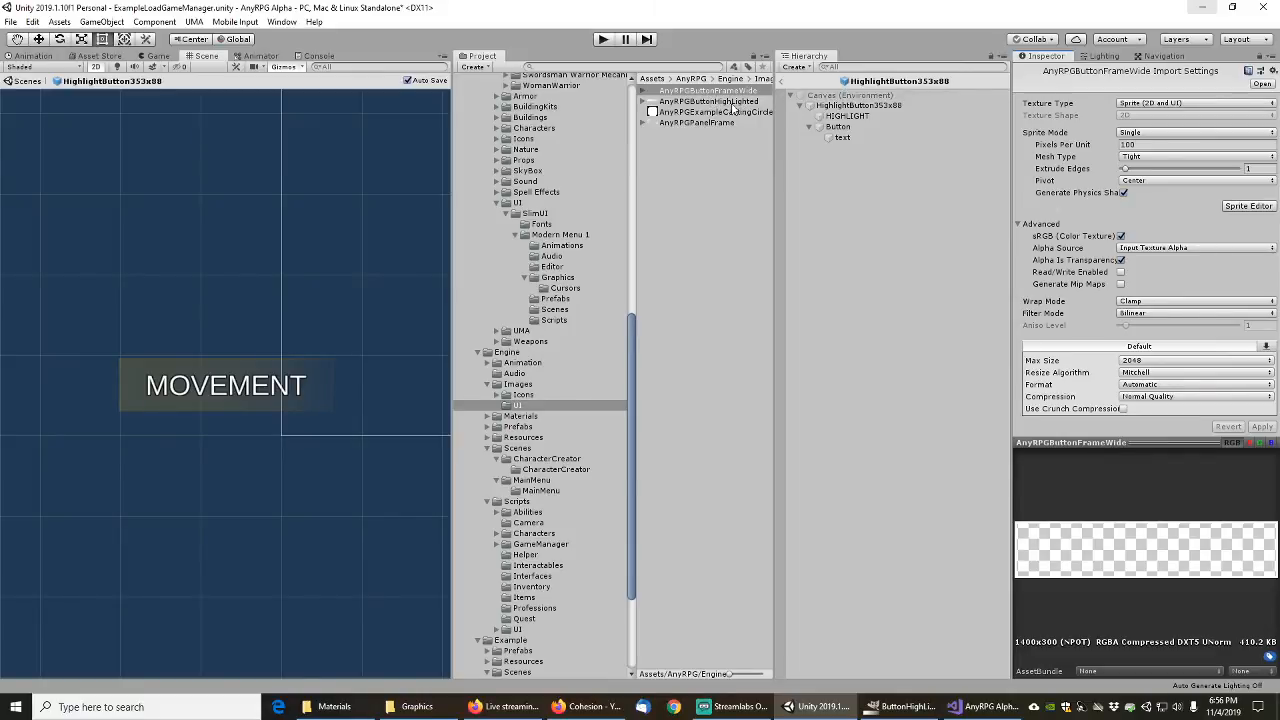
Step: Locate the HIGHLIGHT object's current source image, ButtonHighlighted, in the project and examine its import settings
click(848, 106)
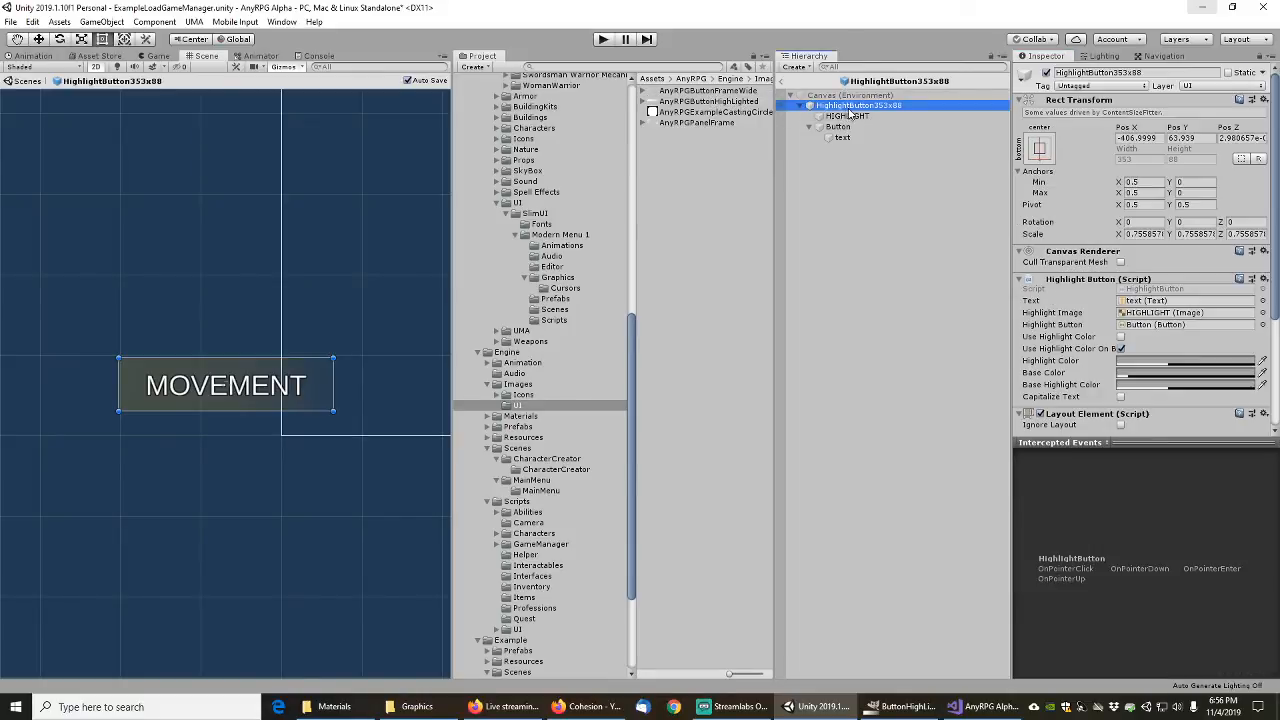
click(848, 116)
click(1193, 276)
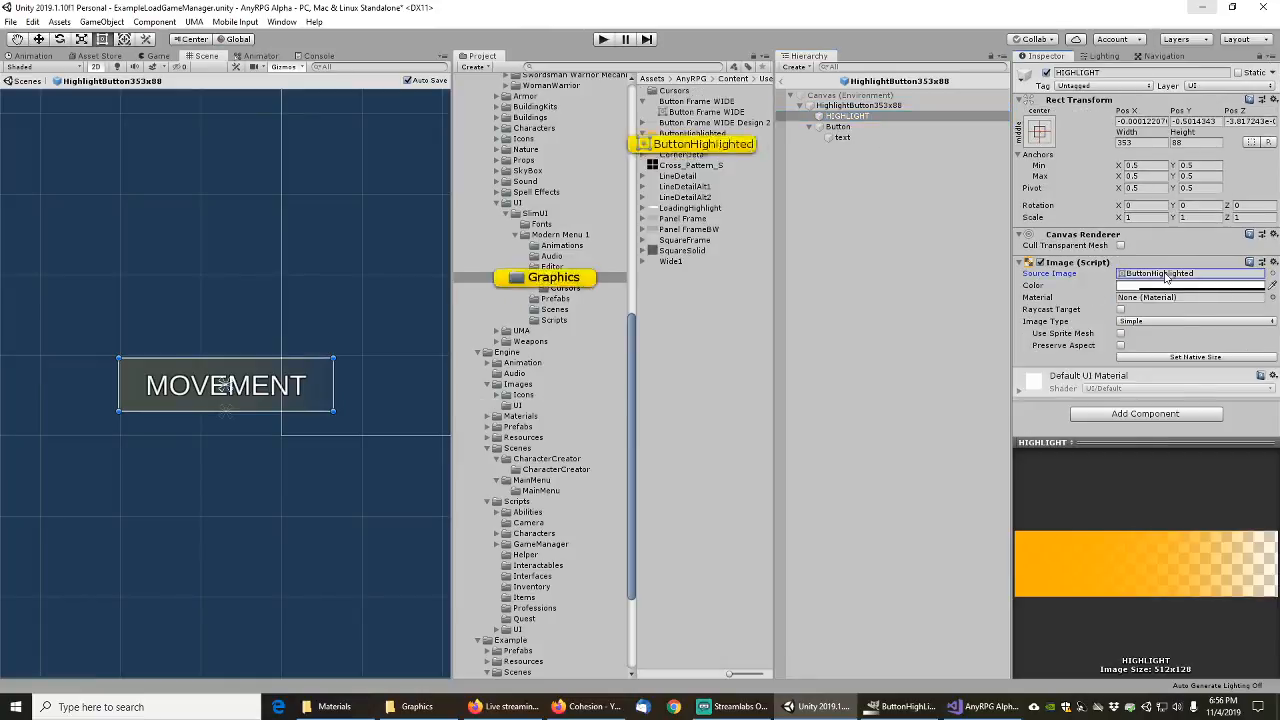
click(690, 133)
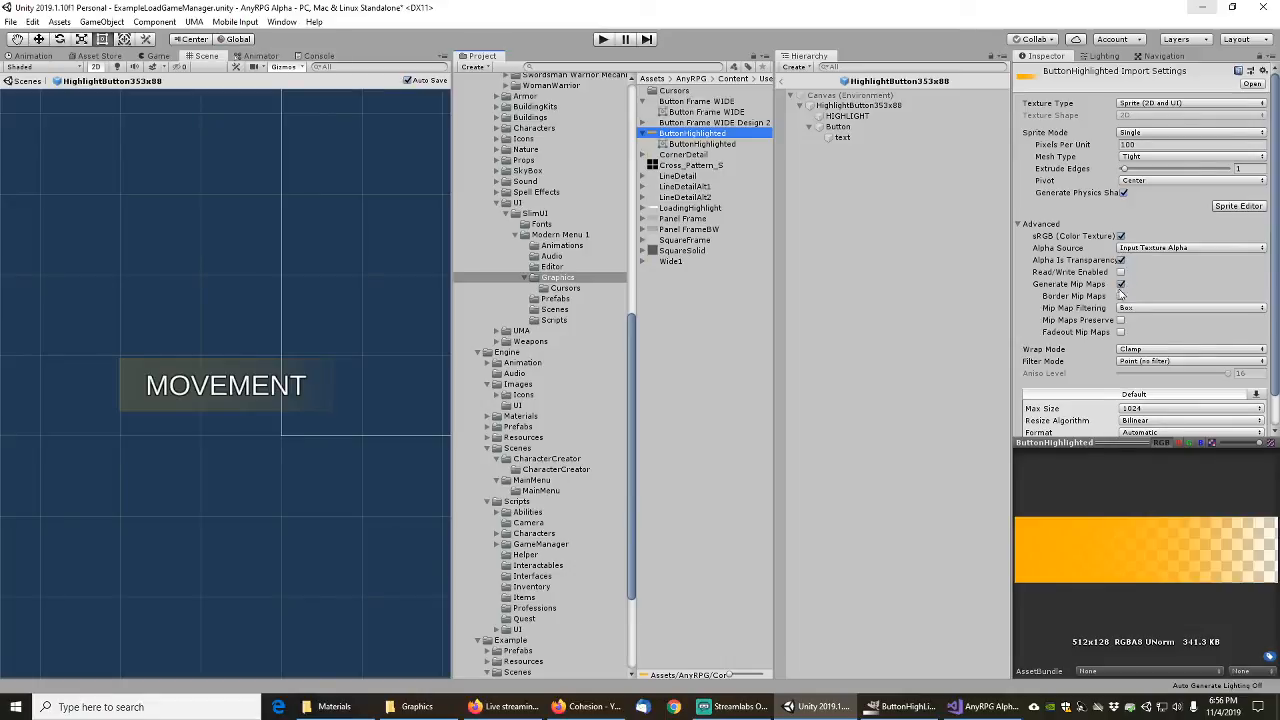
scroll(1097, 352, down, 1)
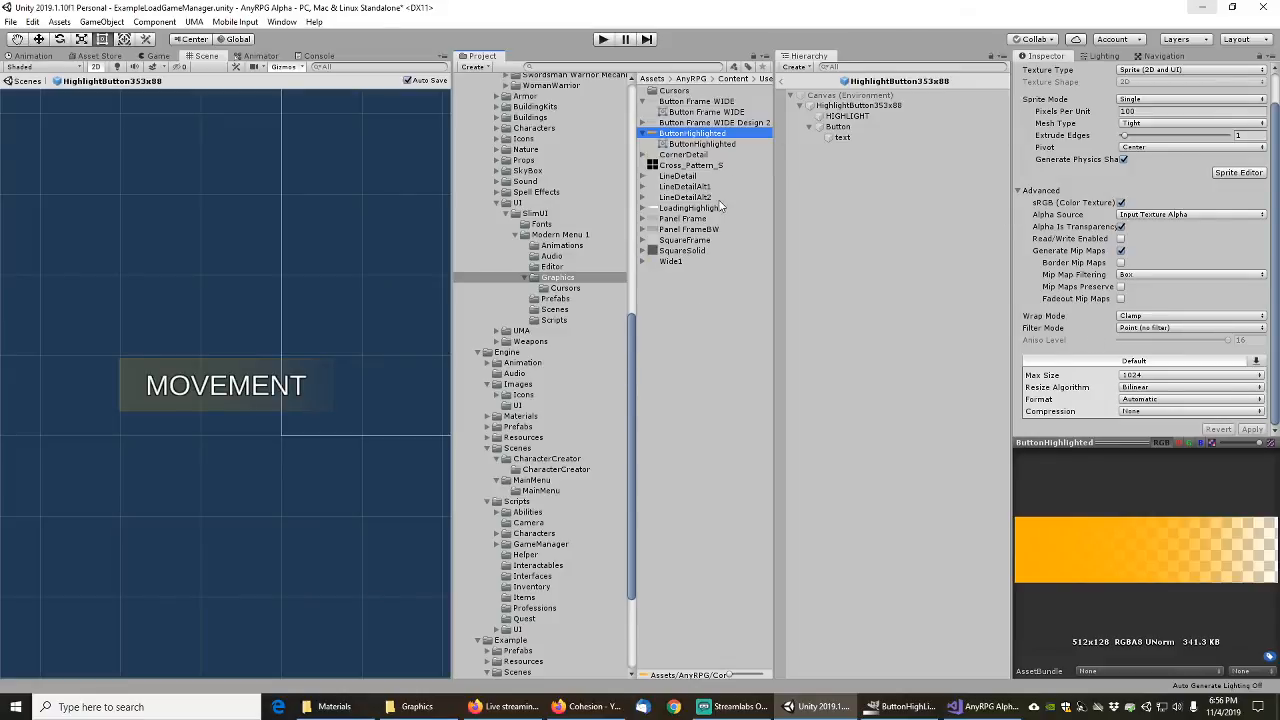
Step: Set the HIGHLIGHT image's color to the orange FEAE02 by sampling it from the ButtonHighlighted preview
click(847, 117)
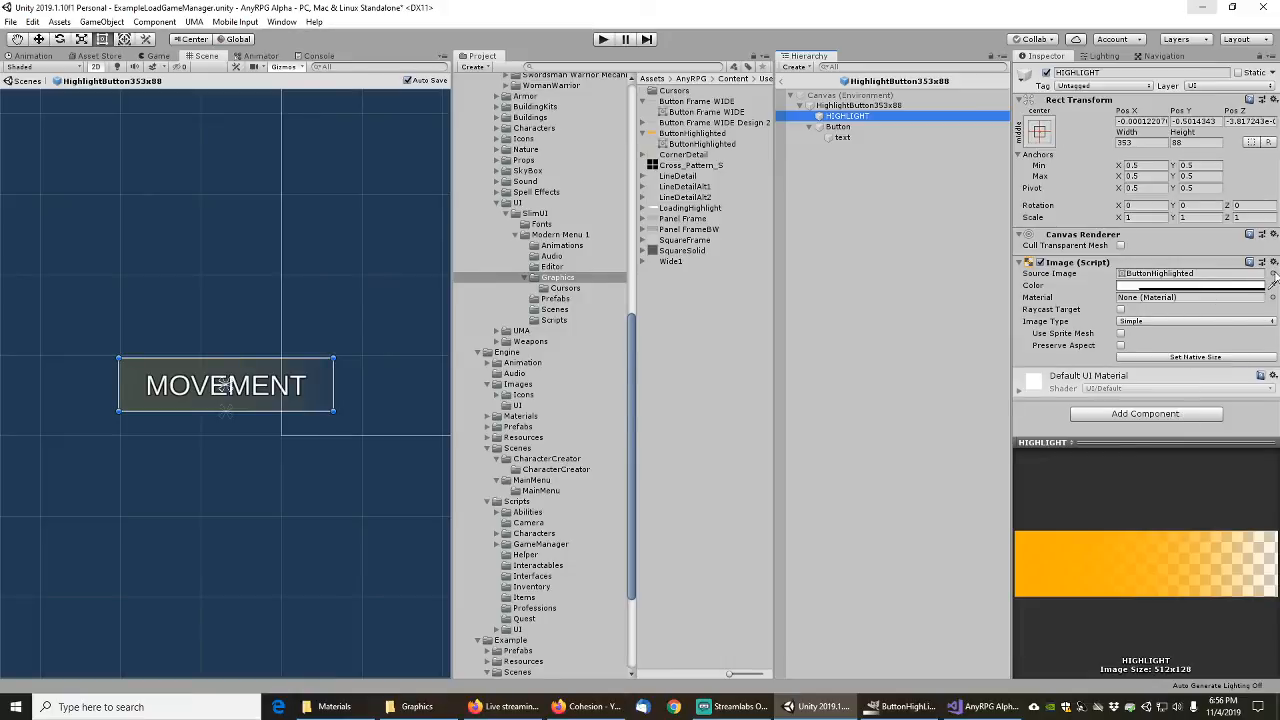
click(1272, 274)
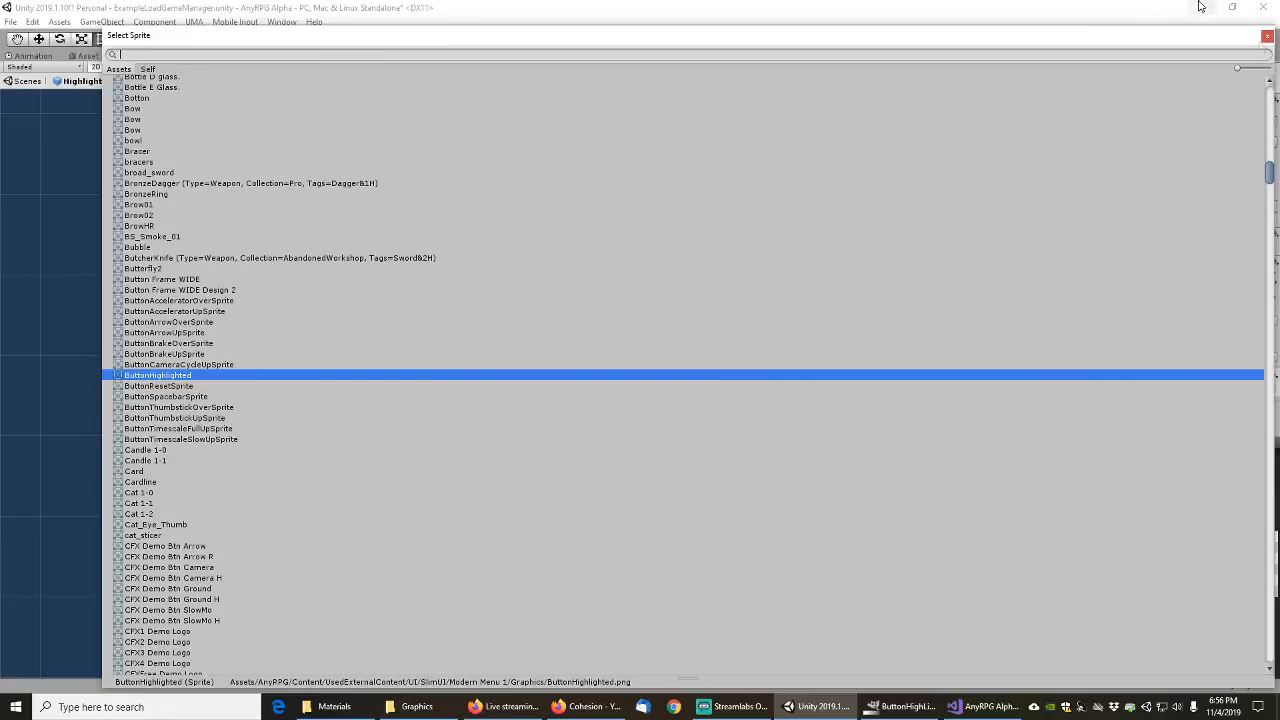
click(1267, 37)
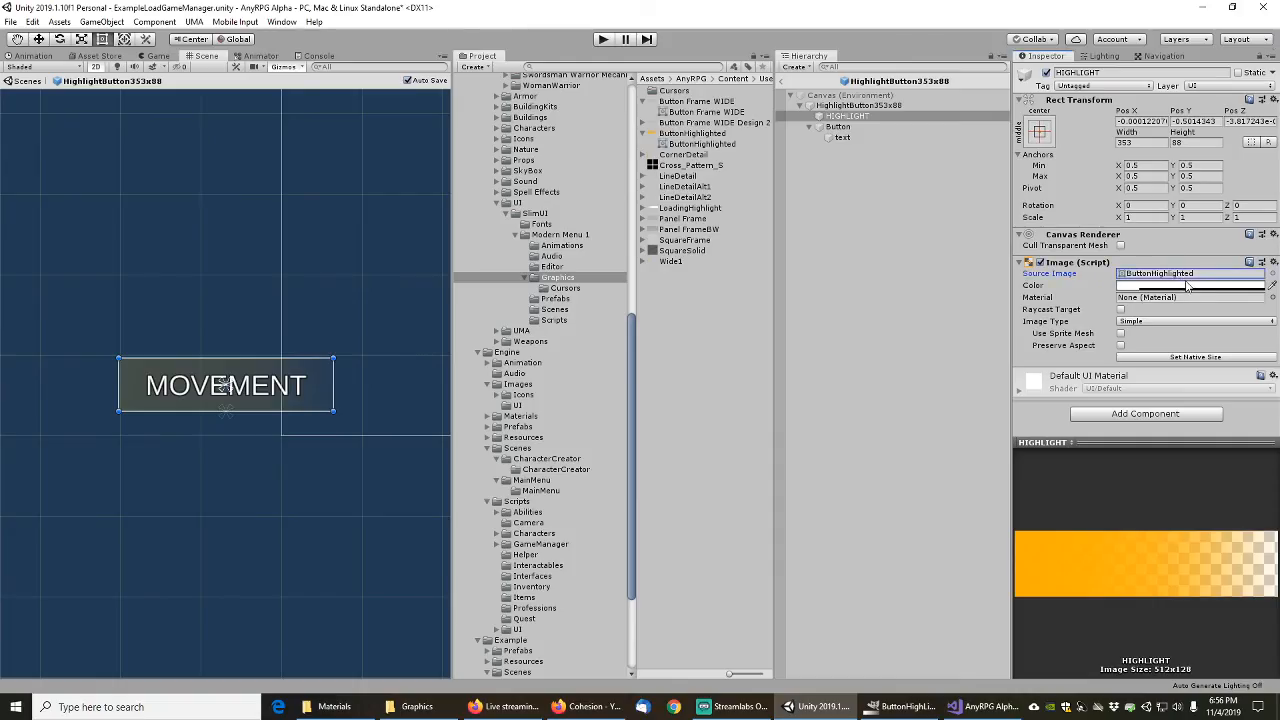
click(1273, 286)
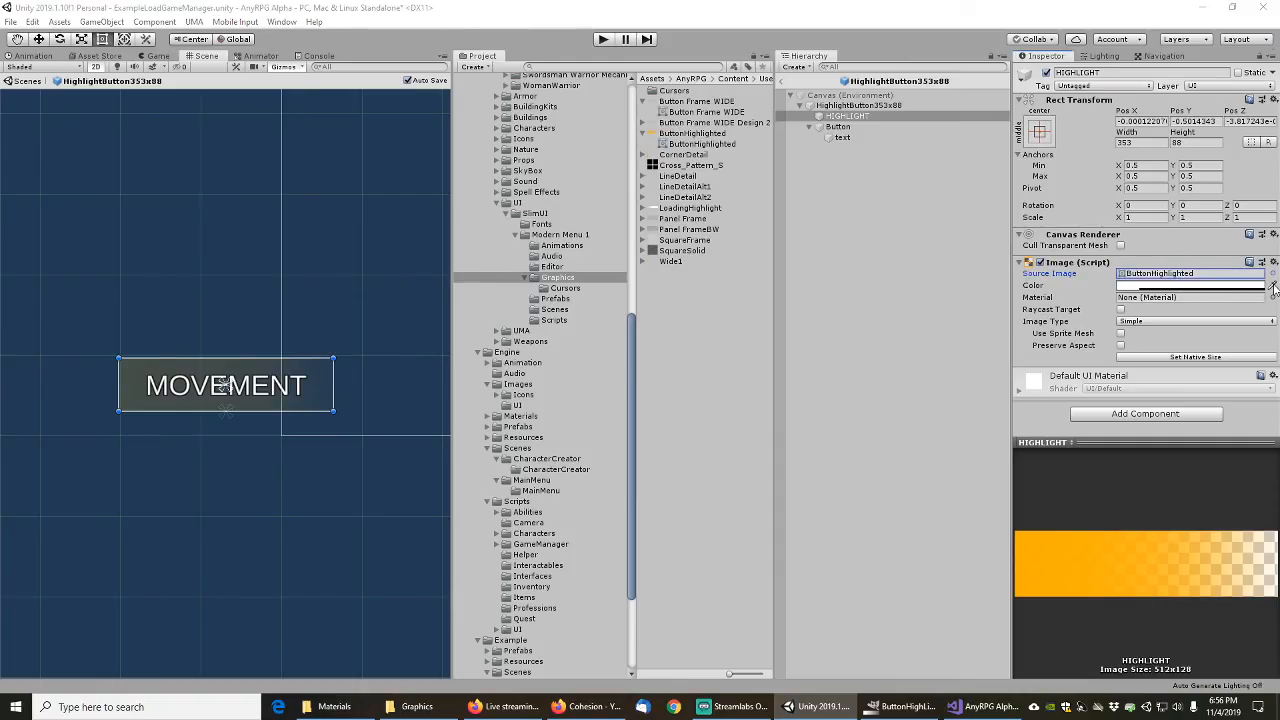
click(1026, 571)
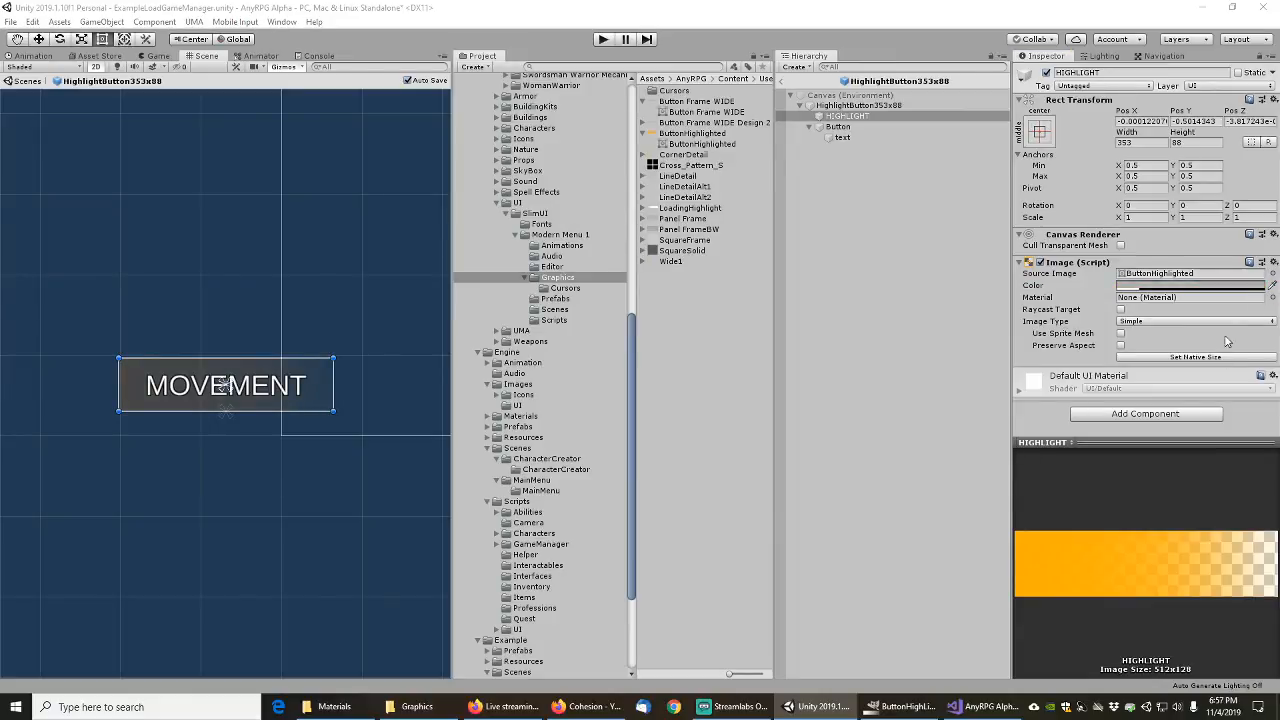
click(1029, 565)
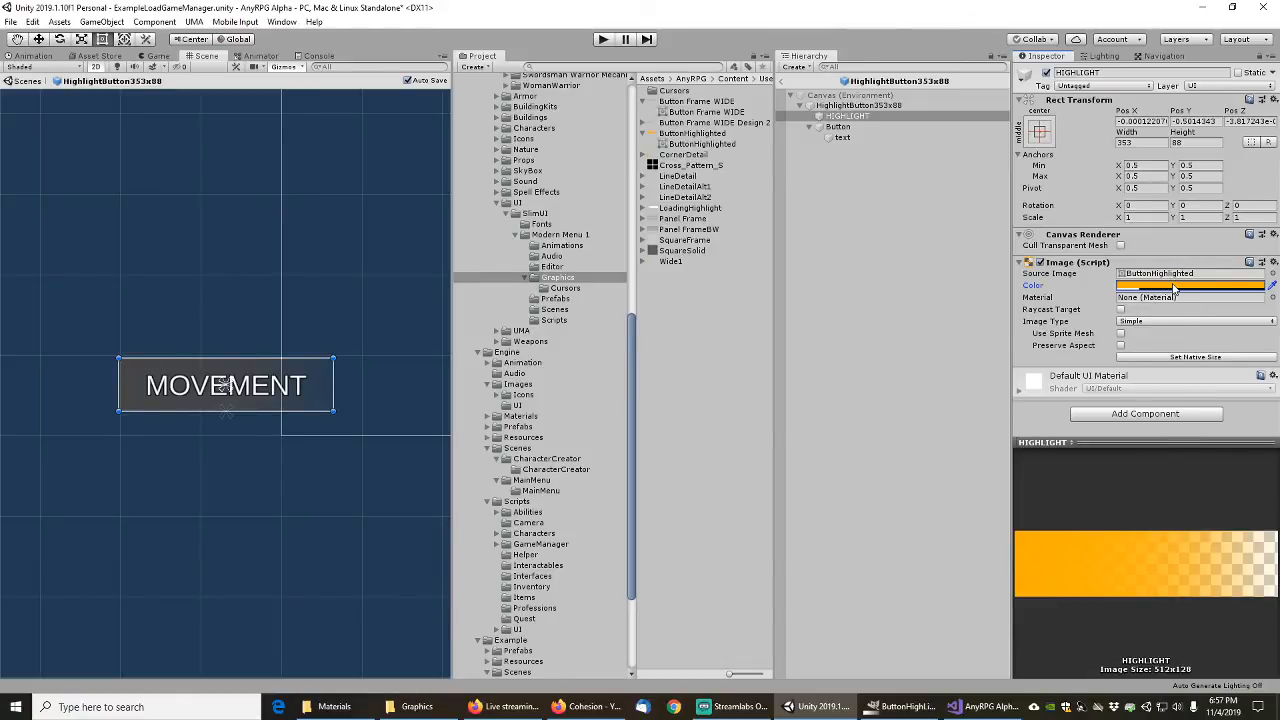
click(1166, 289)
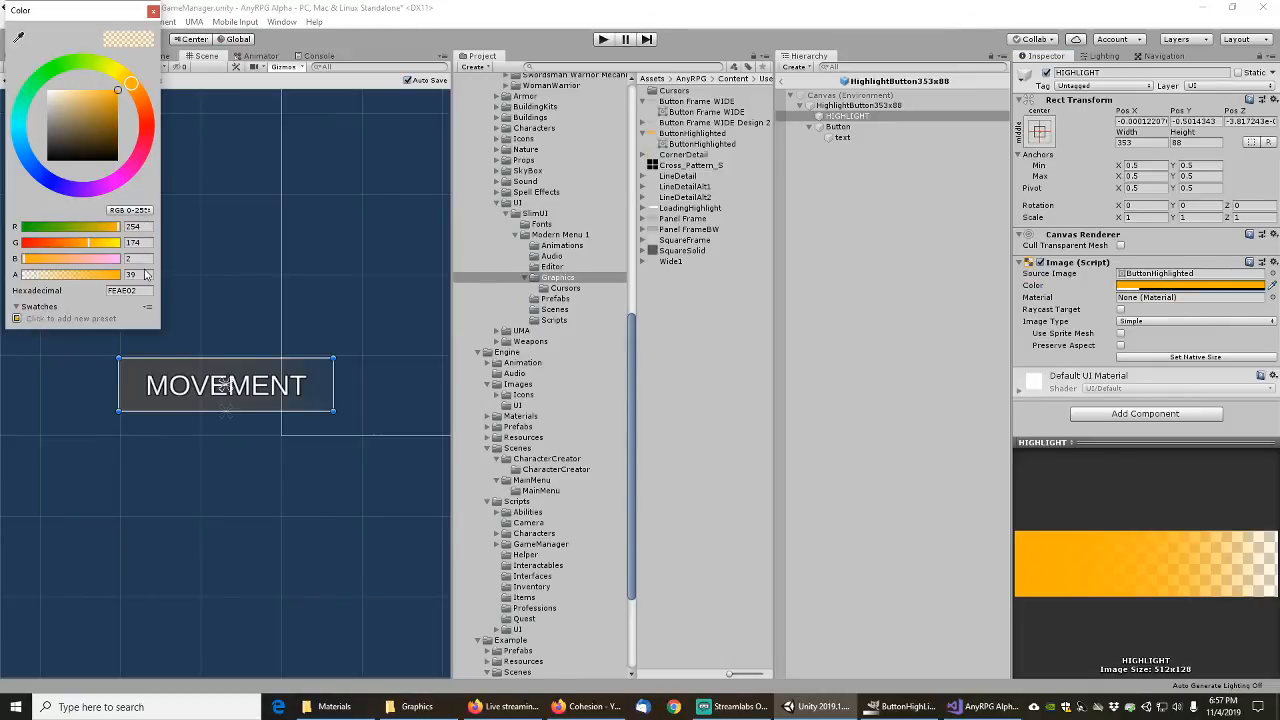
click(153, 12)
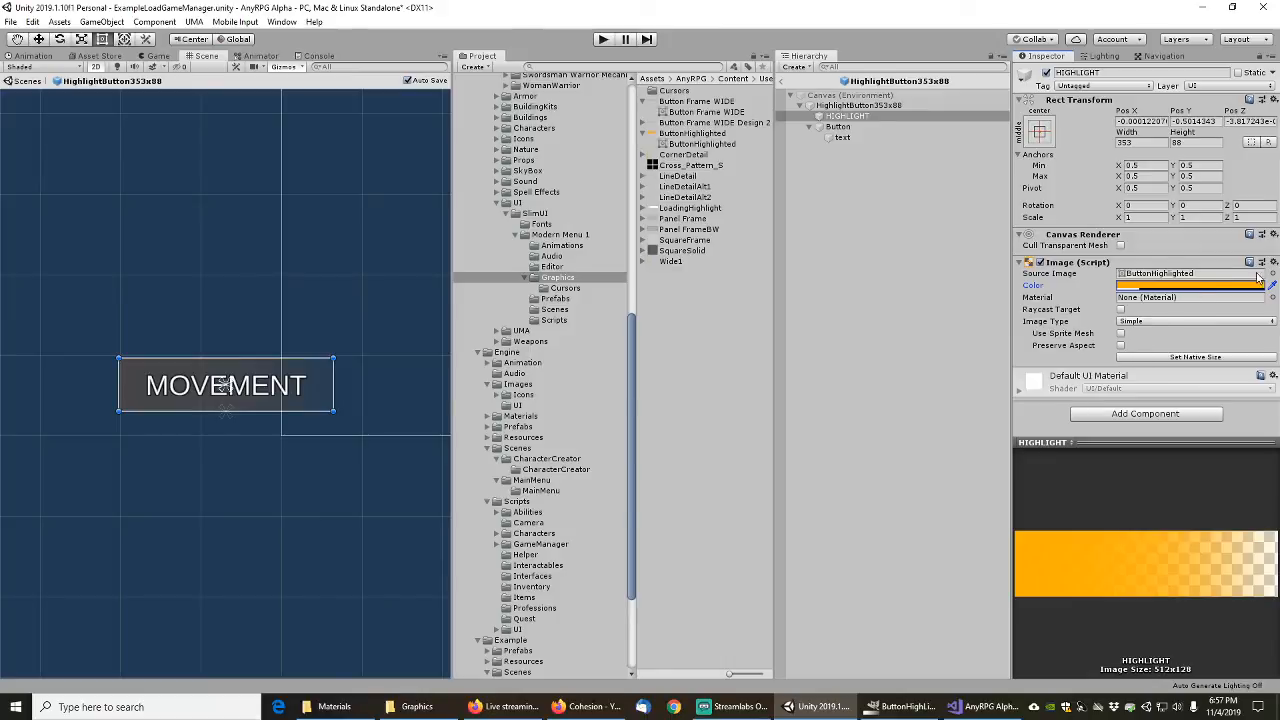
Step: Replace the HIGHLIGHT object's source image with the AnyRPGButtonHighLighted sprite
click(1272, 274)
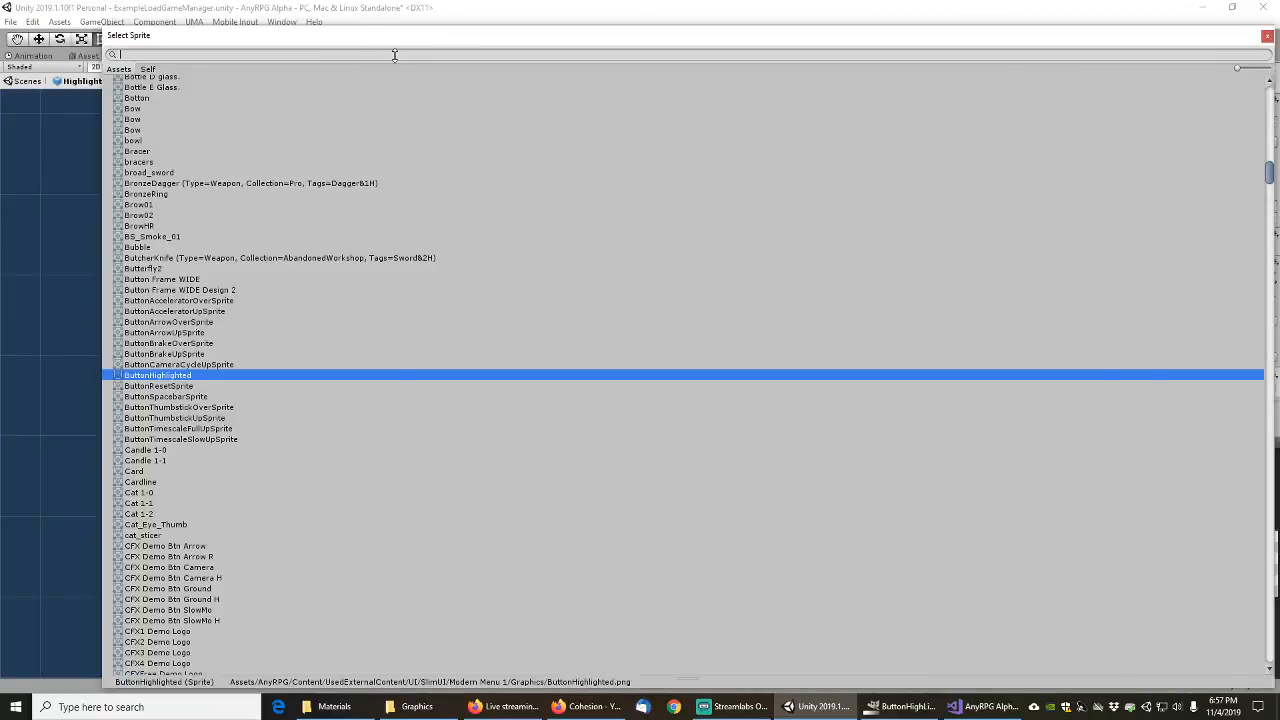
text(BUTTONHIGH)
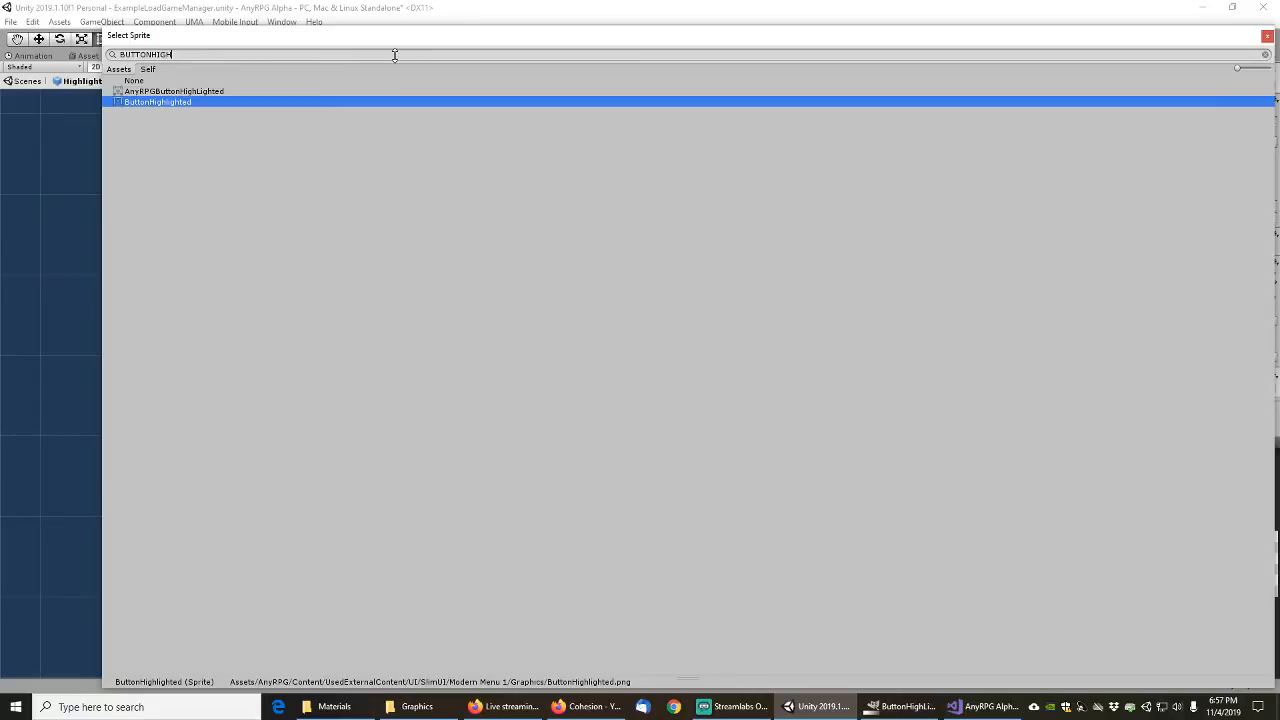
click(180, 91)
double_click(181, 91)
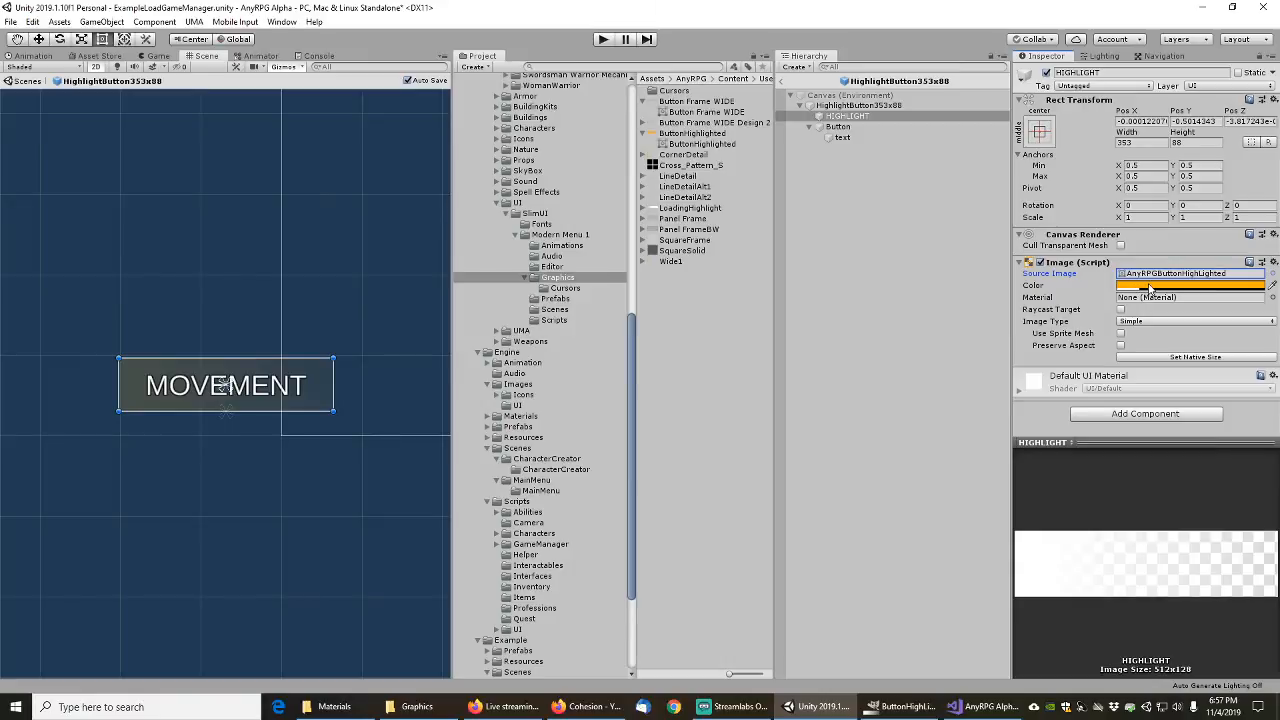
Step: Replace the Button object's source image with the AnyRPGButtonFrameWide sprite and check the frame in the scene
click(838, 127)
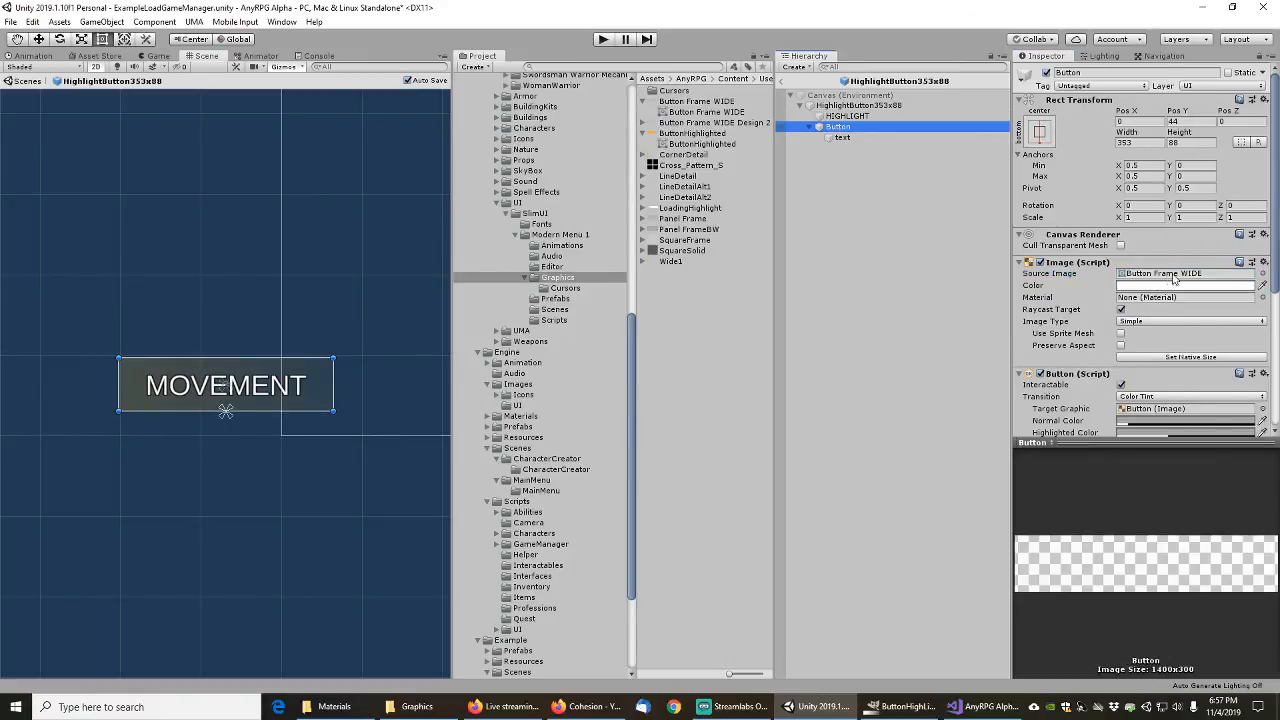
click(1262, 274)
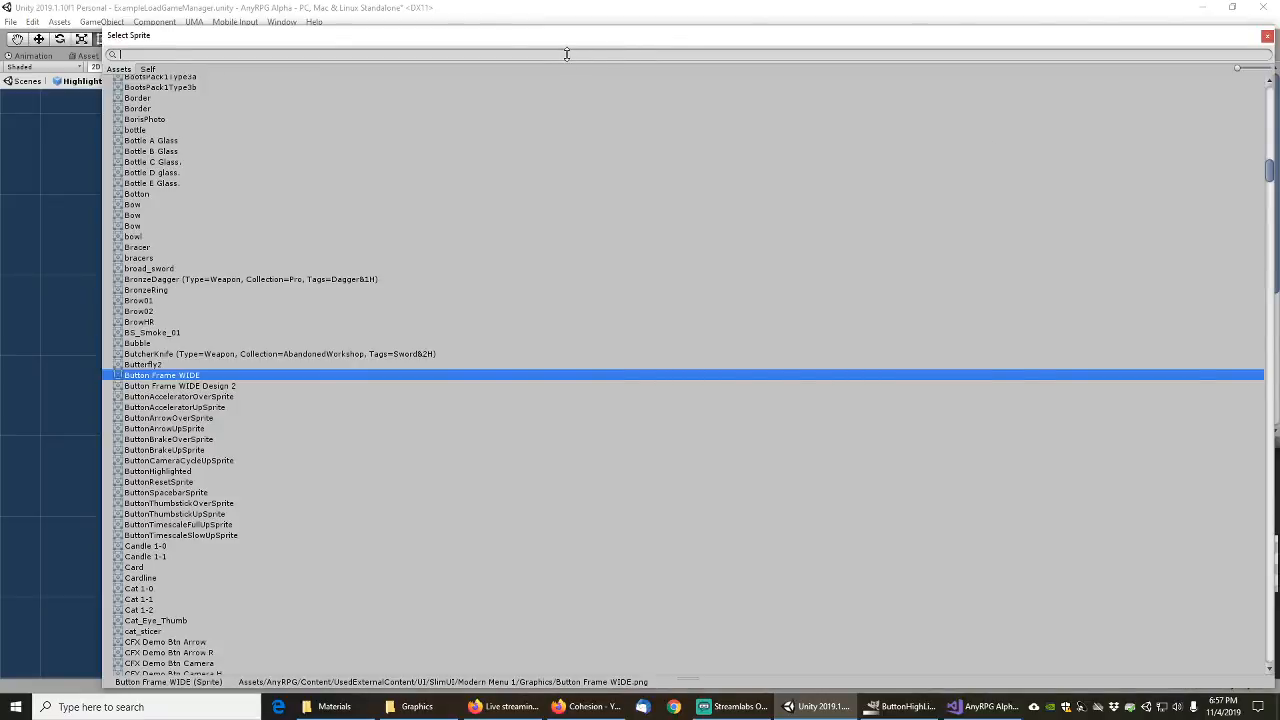
text(BUTTONFRAME)
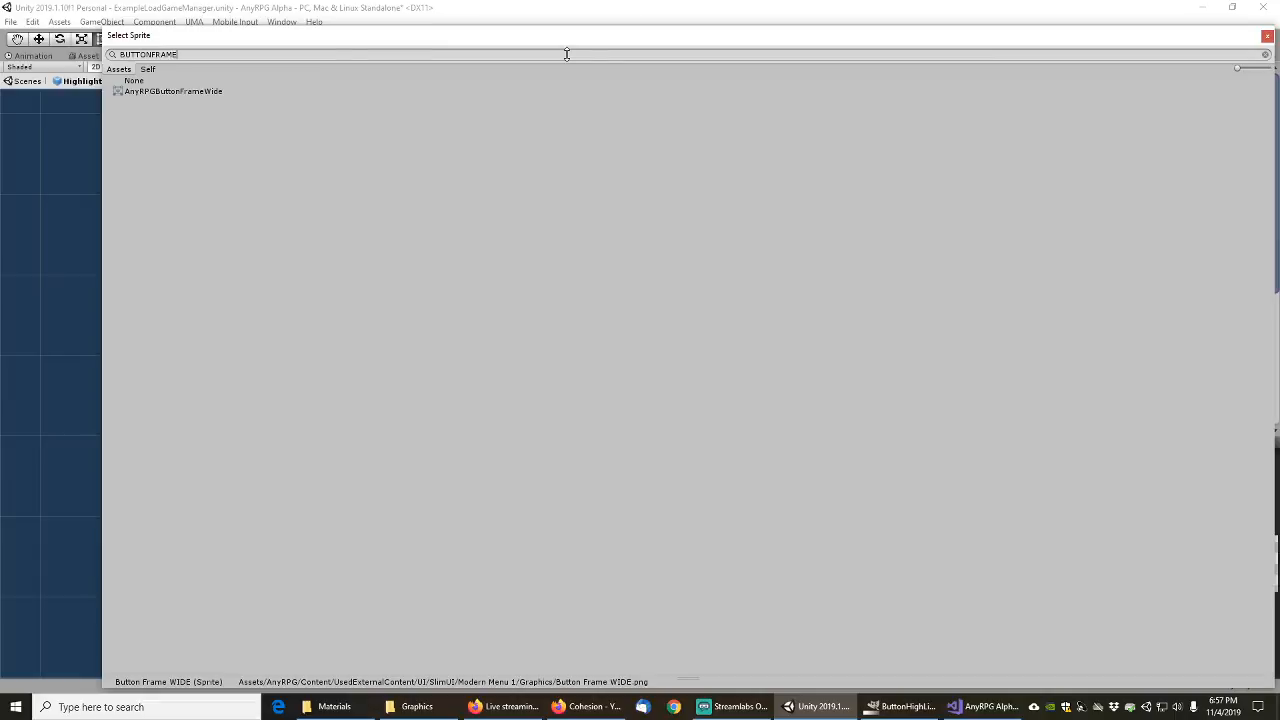
double_click(184, 93)
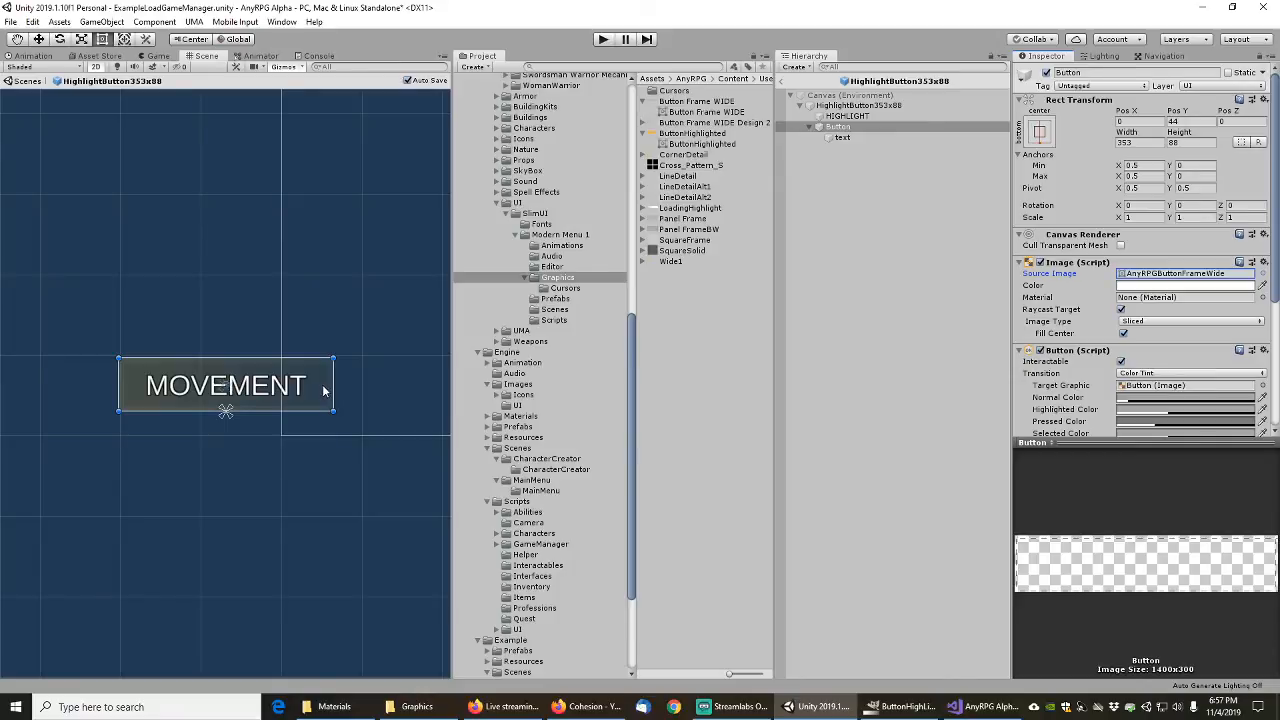
scroll(323, 390, up, 5)
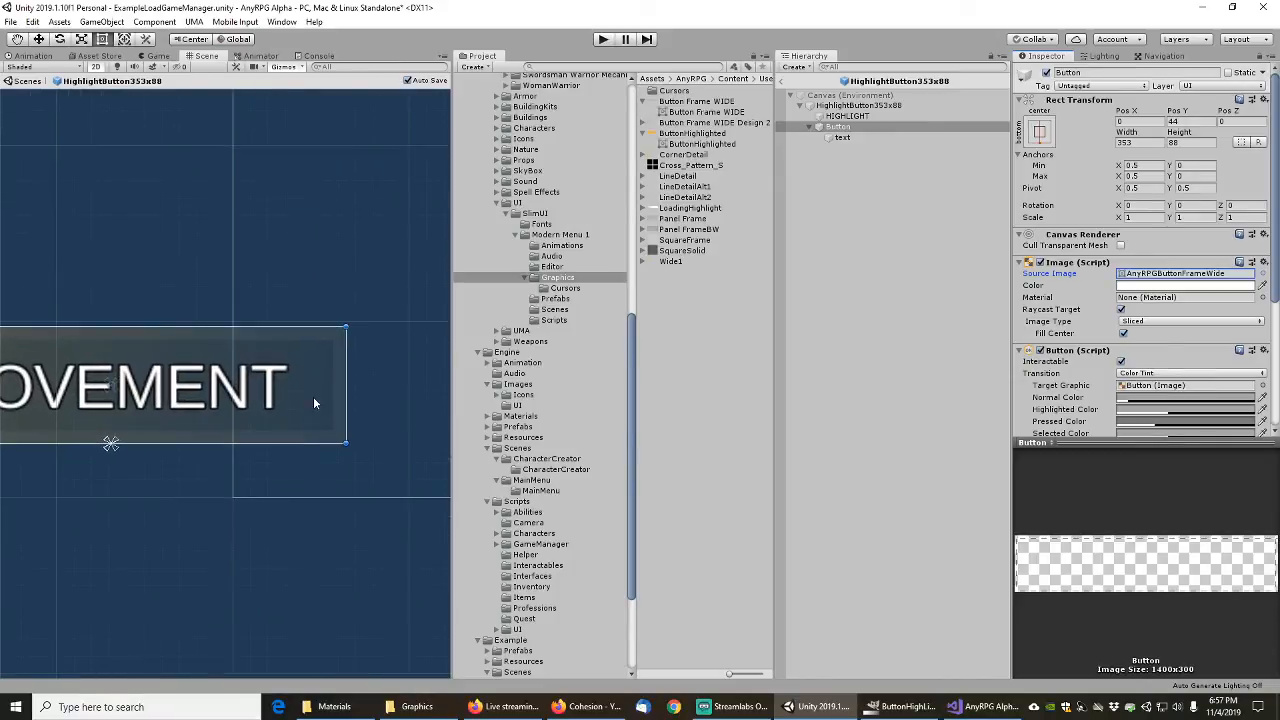
scroll(314, 397, down, 4)
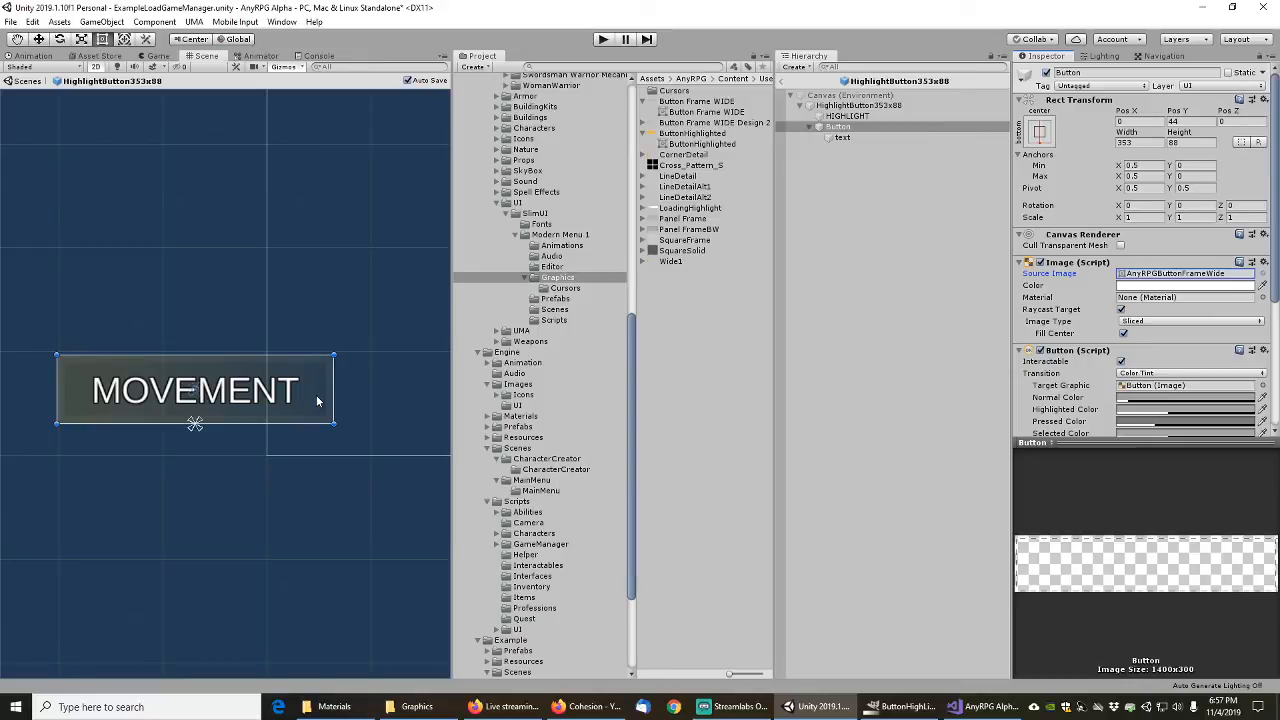
scroll(316, 396, down, 1)
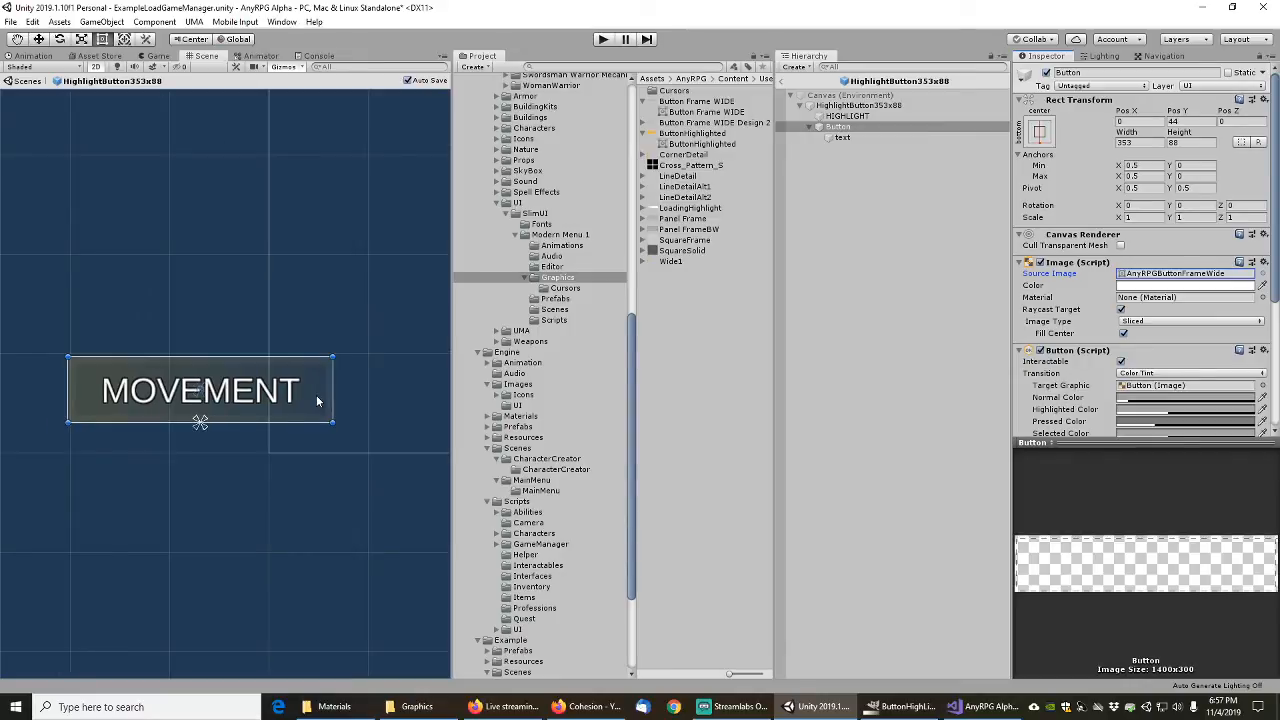
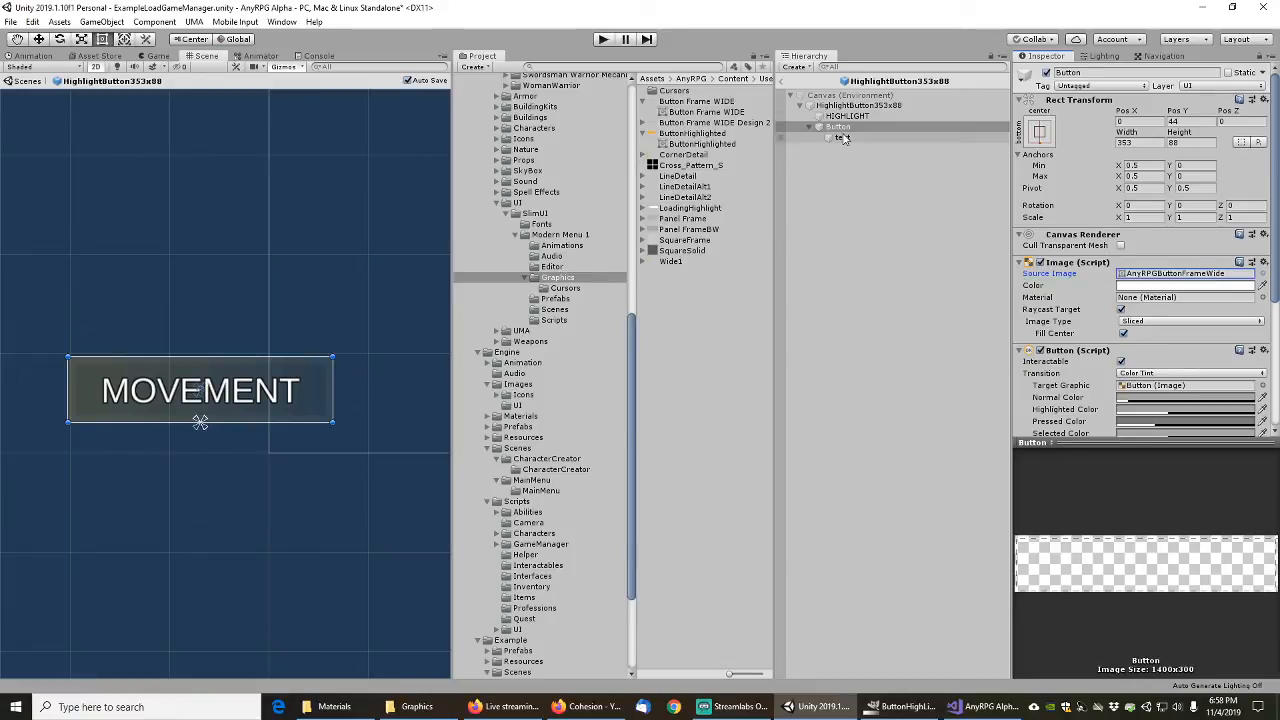
Step: Examine the component settings of the Button's text object, including its Text and Outline scripts
click(842, 138)
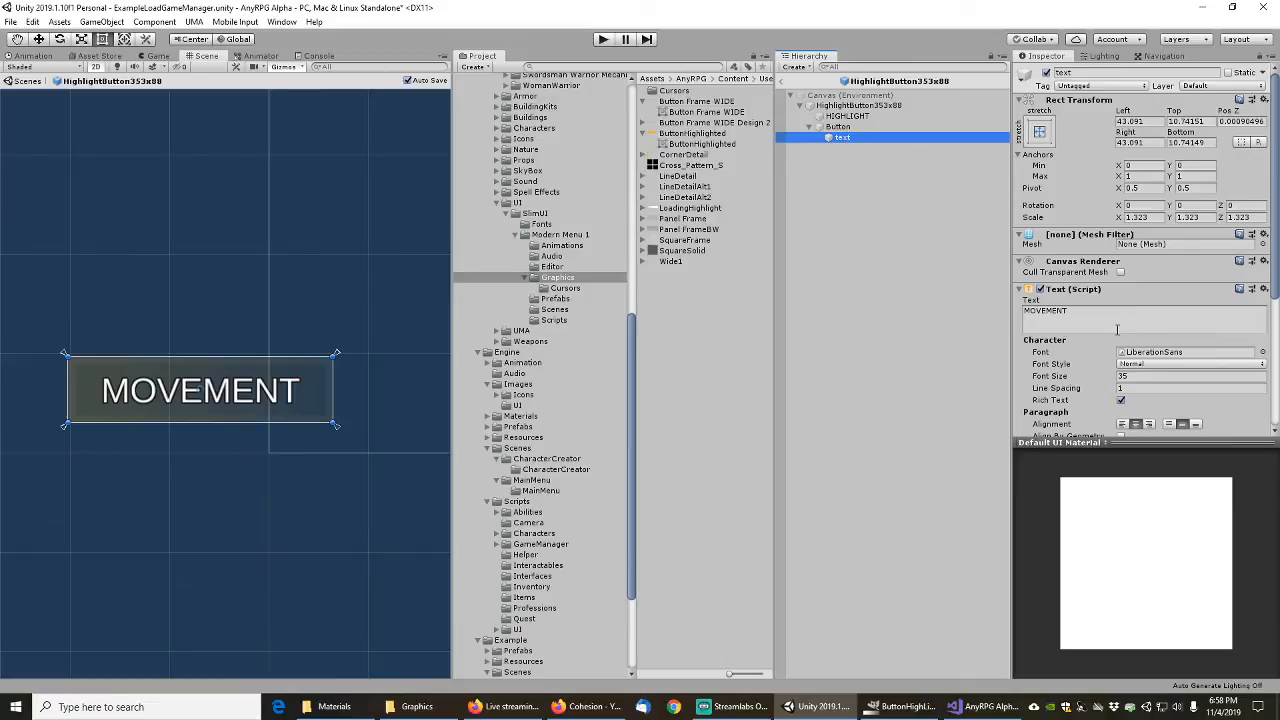
scroll(1090, 270, down, 3)
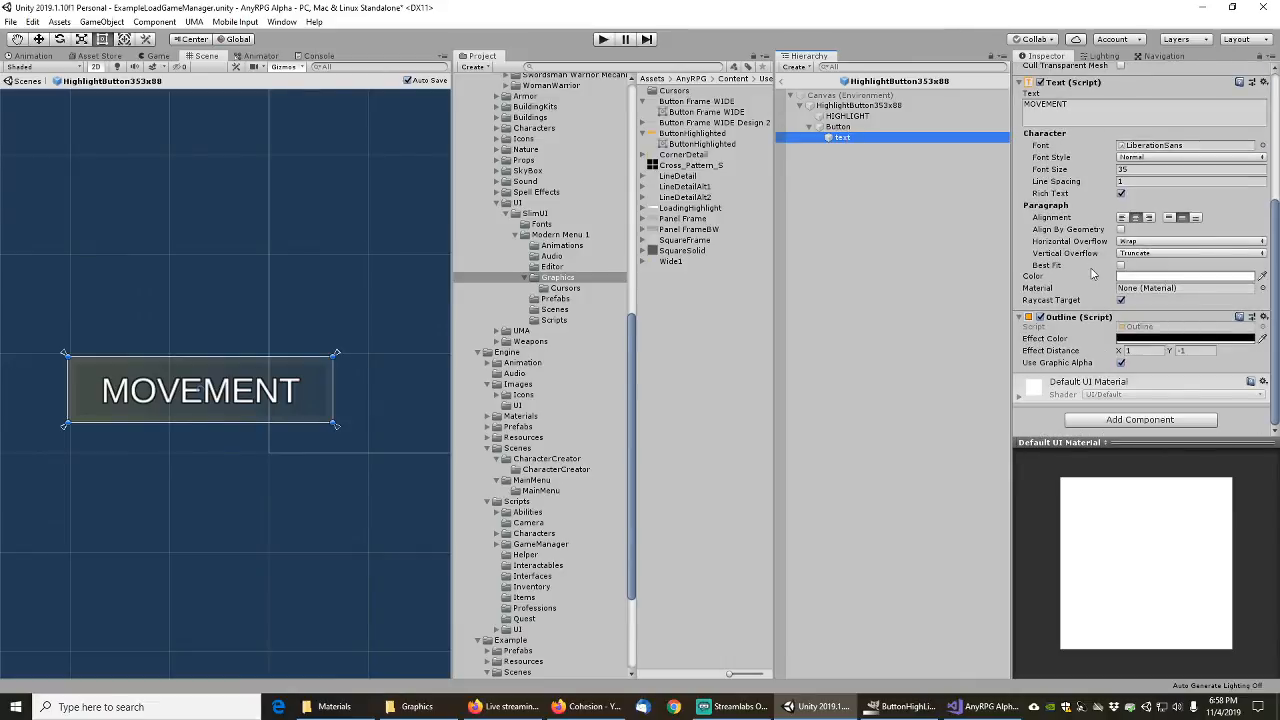
scroll(1093, 273, up, 3)
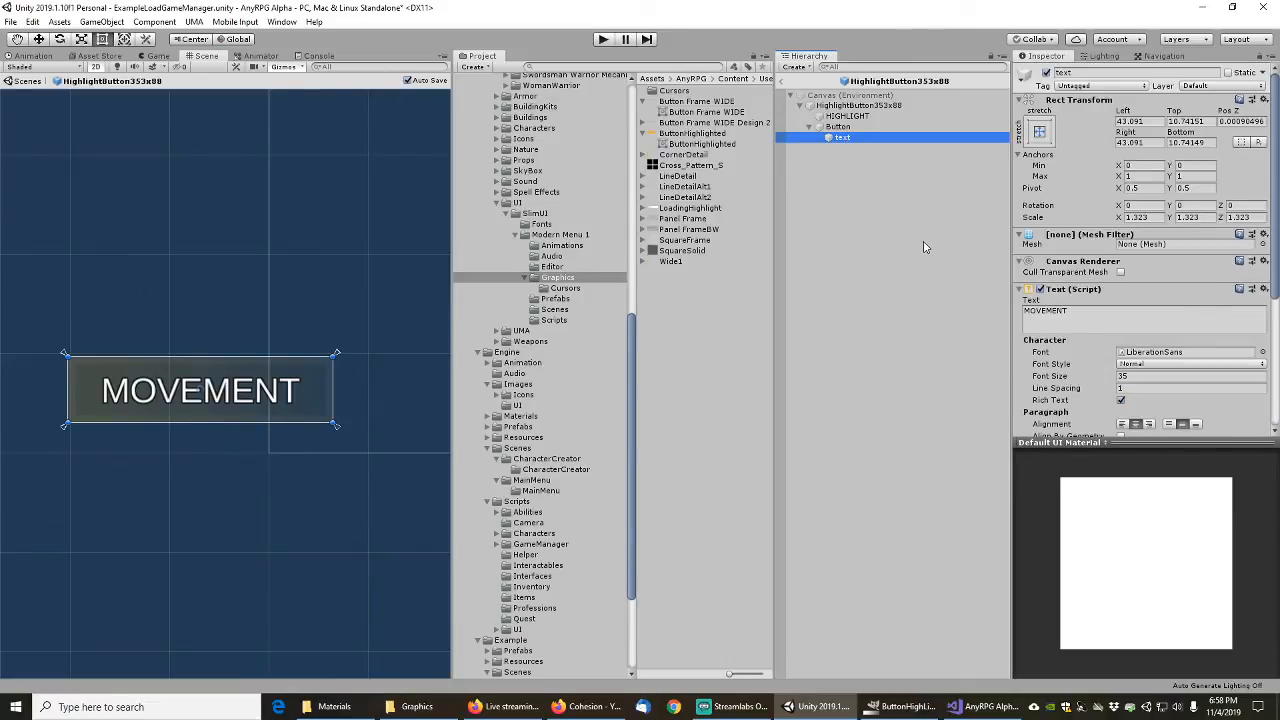
Step: Leave the prefab, expand the Engine Prefabs folder in the project tree and collapse the Example folder and the Engine Scenes and Scripts folders
click(784, 84)
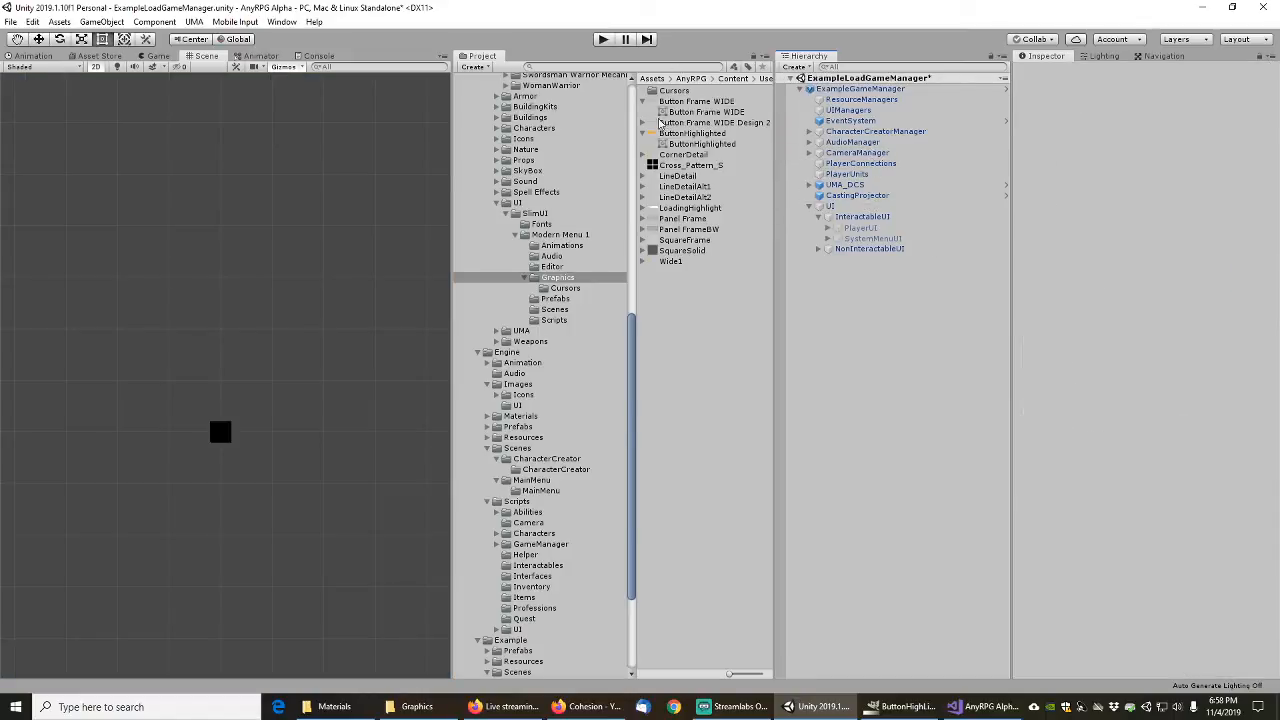
drag(630, 378, 668, 172)
click(495, 206)
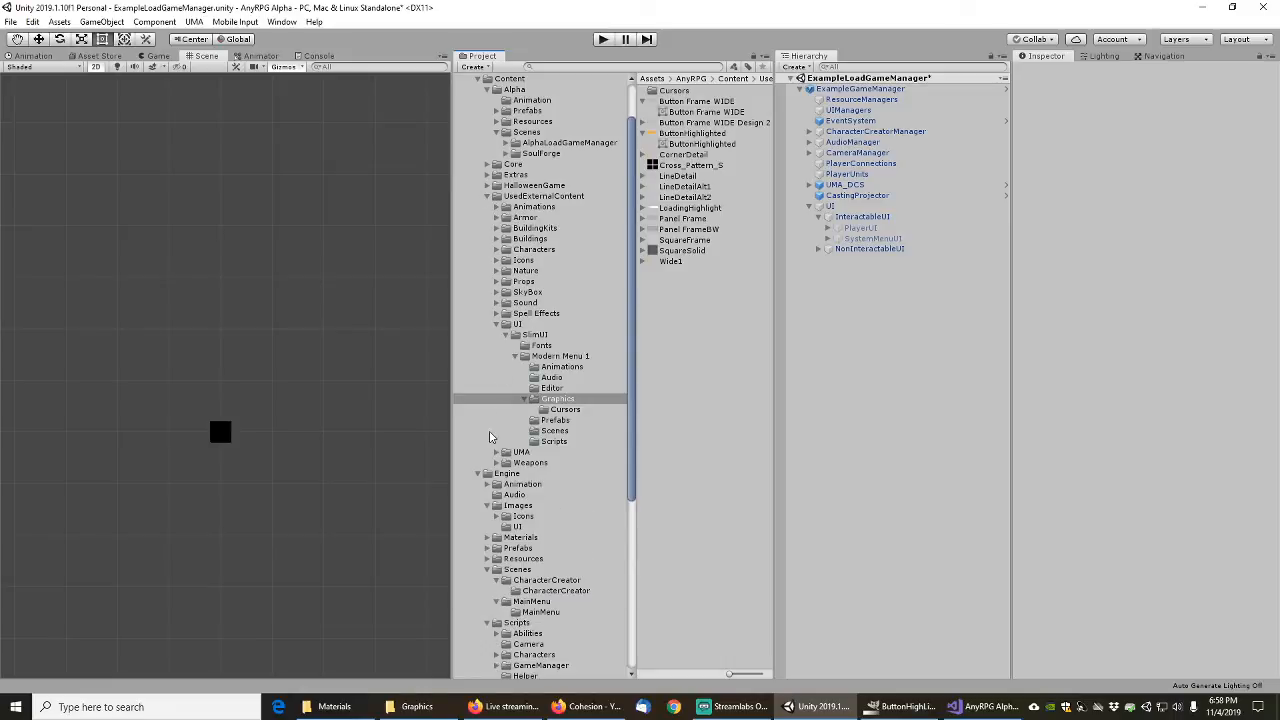
scroll(493, 438, down, 4)
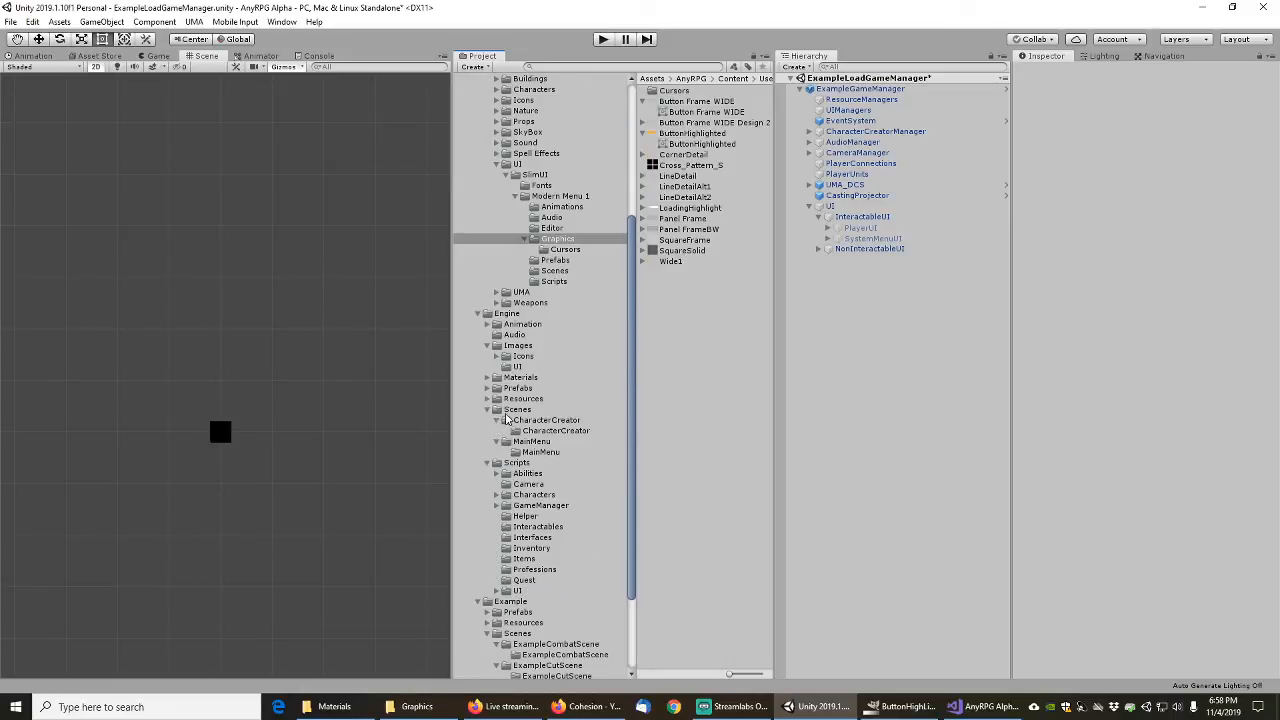
scroll(523, 333, up, 1)
scroll(525, 314, up, 2)
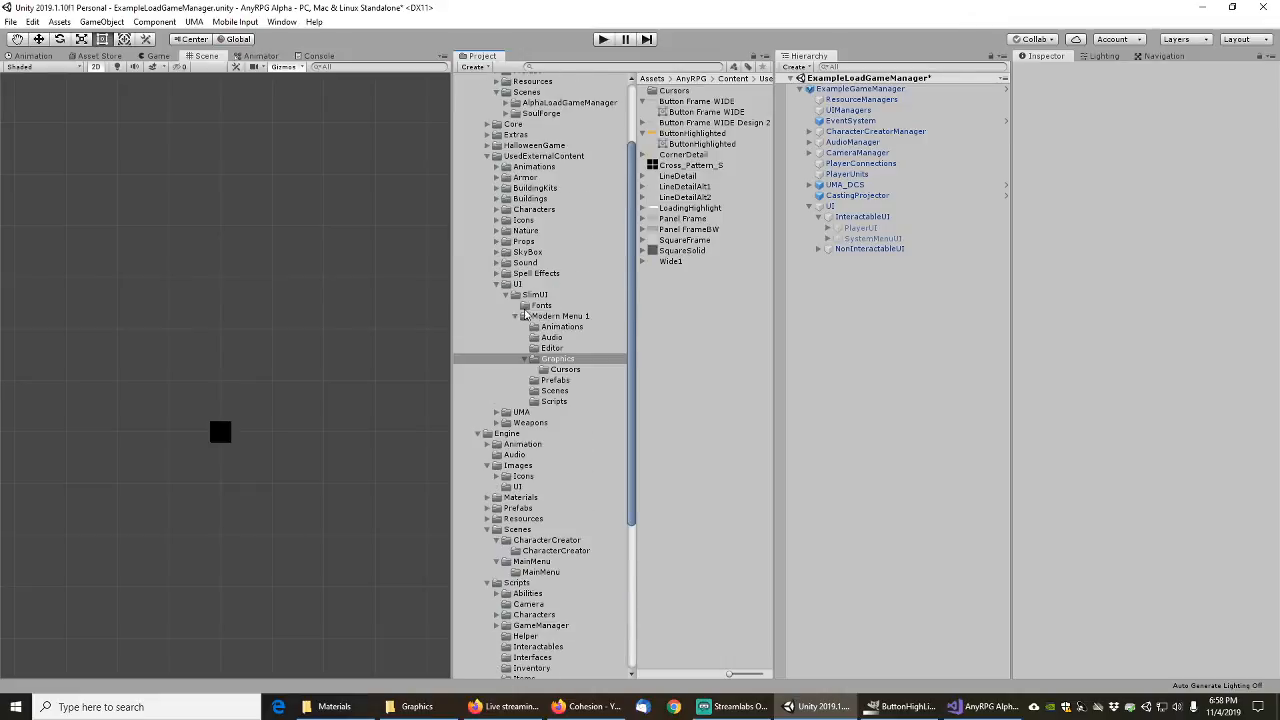
scroll(495, 454, down, 3)
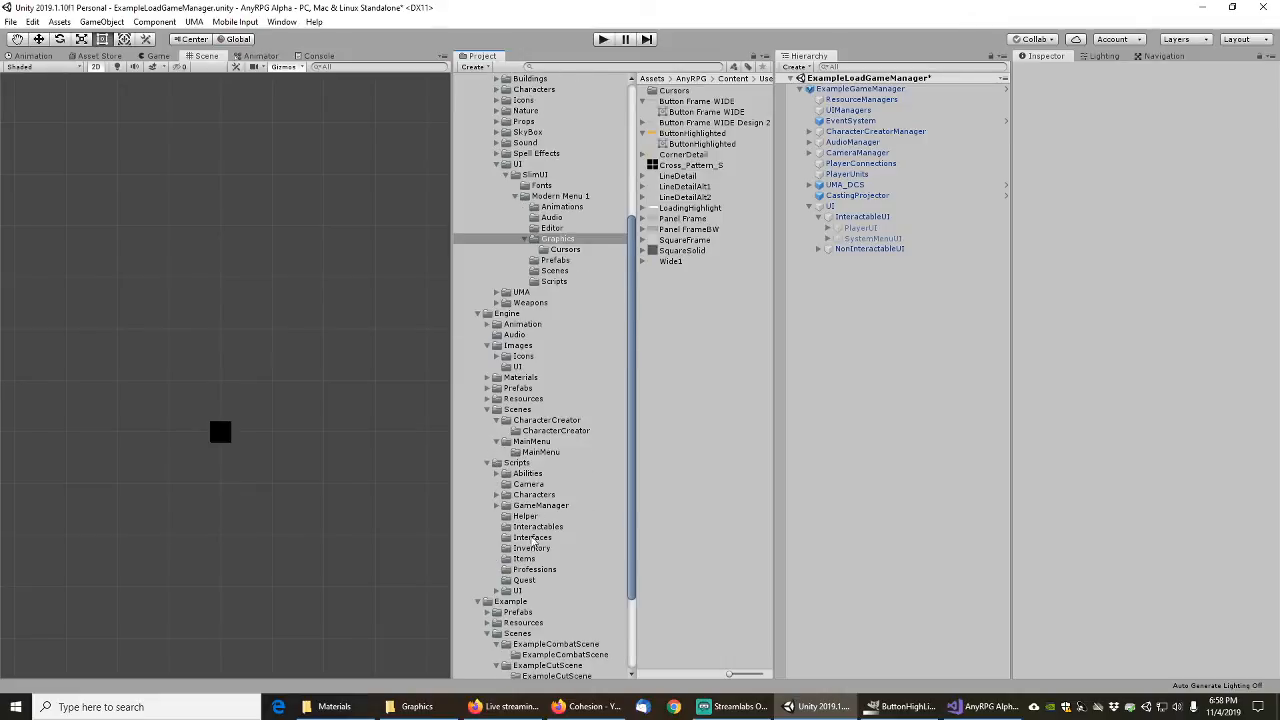
scroll(525, 533, down, 1)
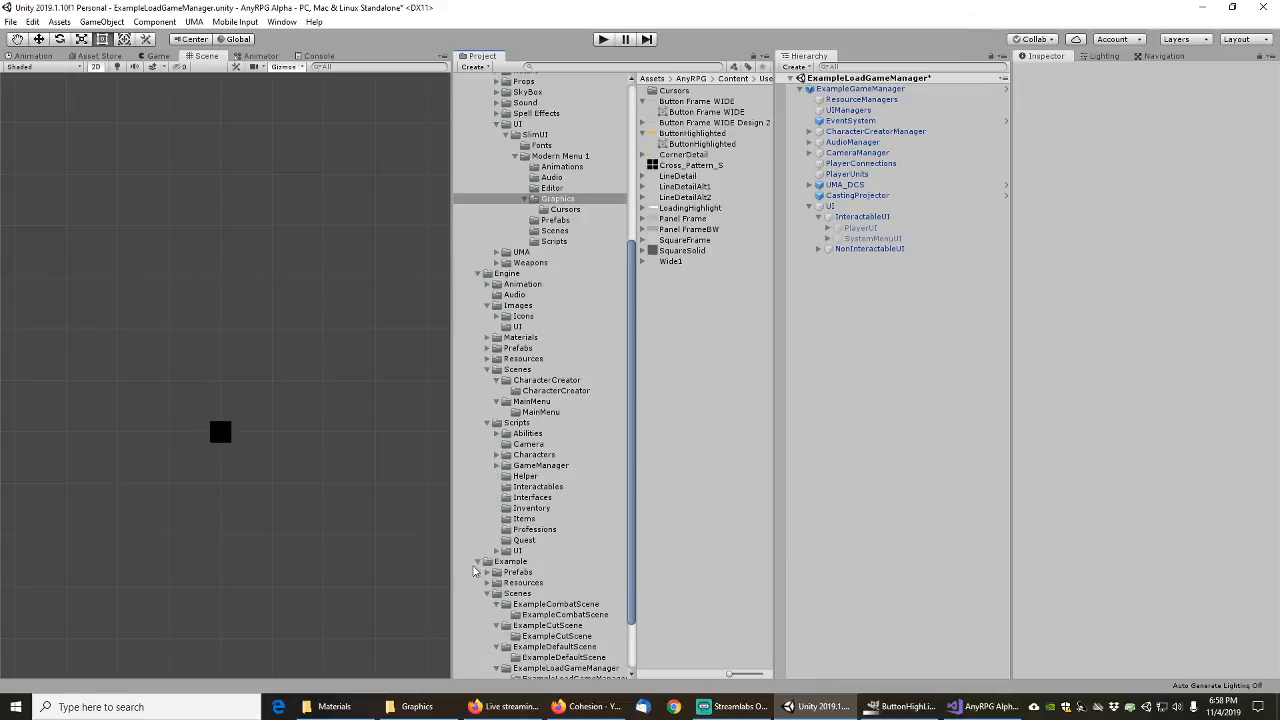
click(484, 562)
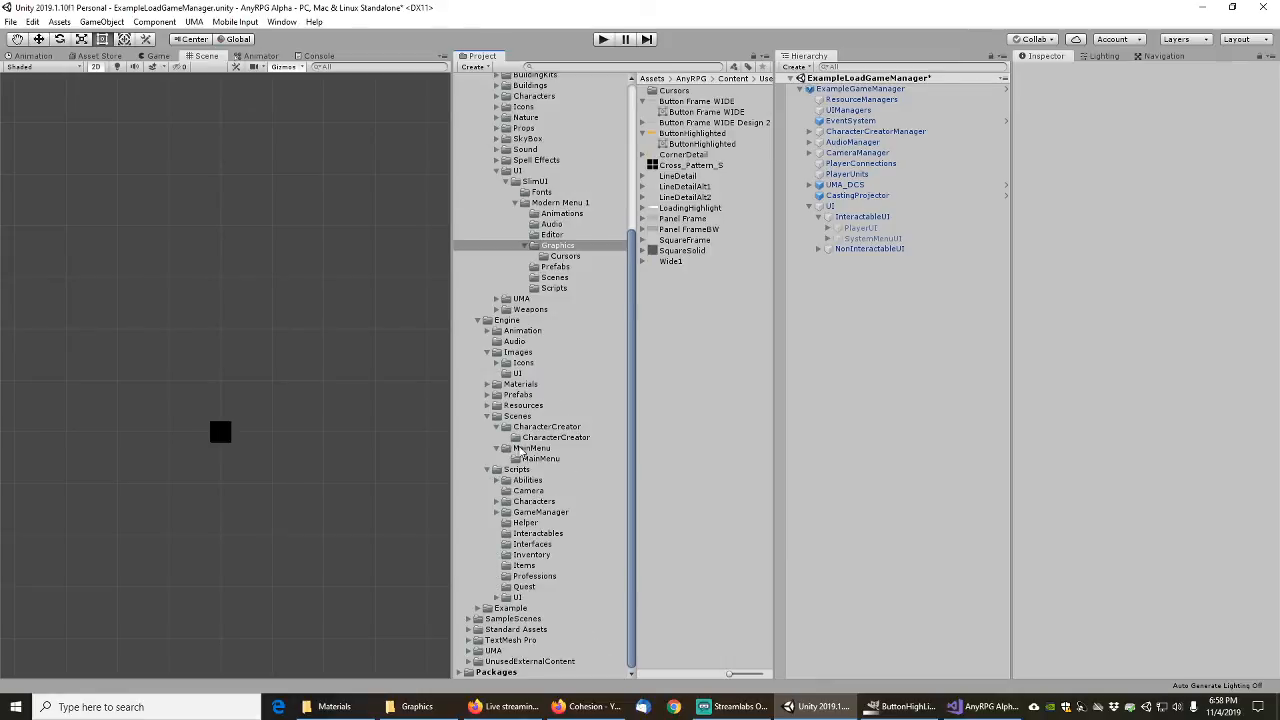
click(488, 395)
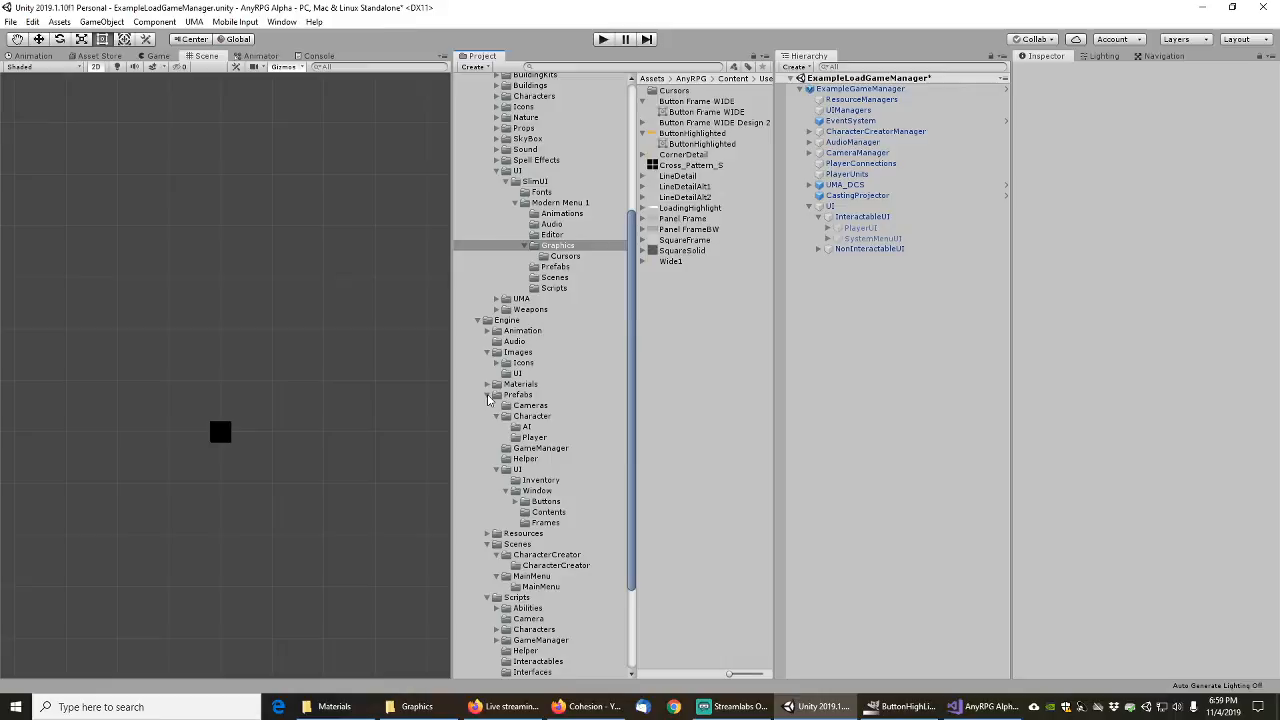
click(488, 545)
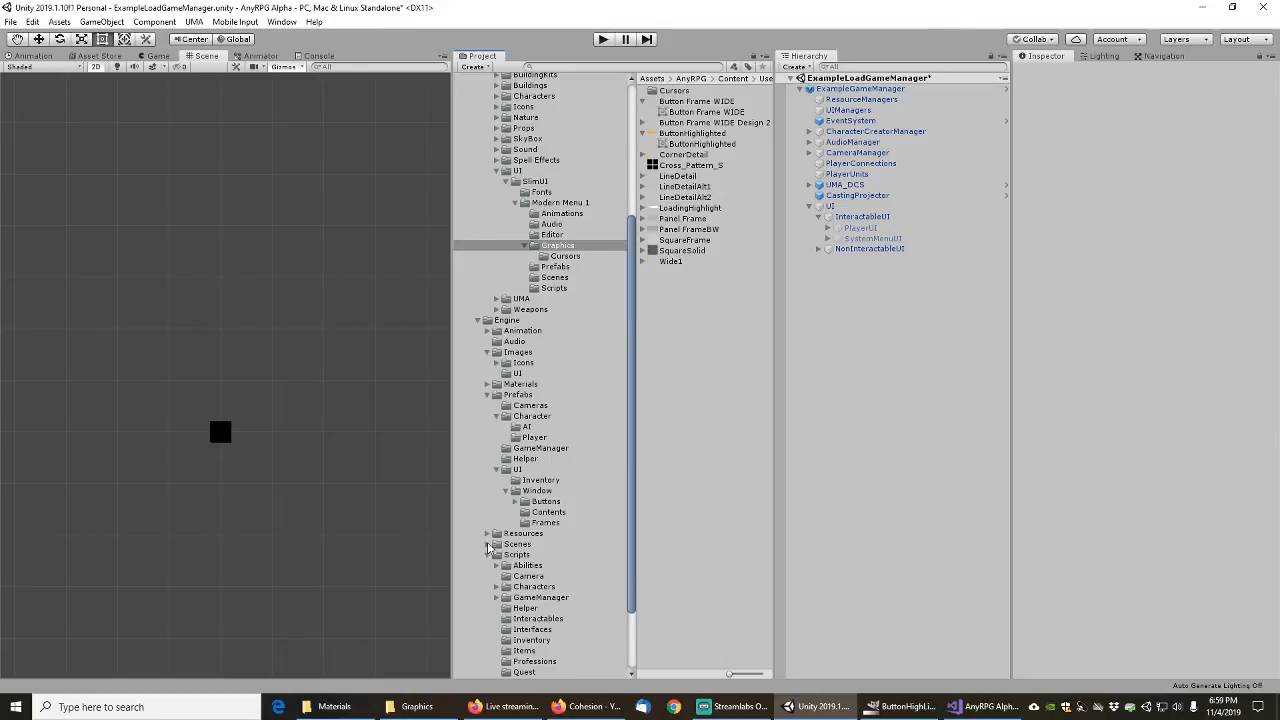
click(488, 556)
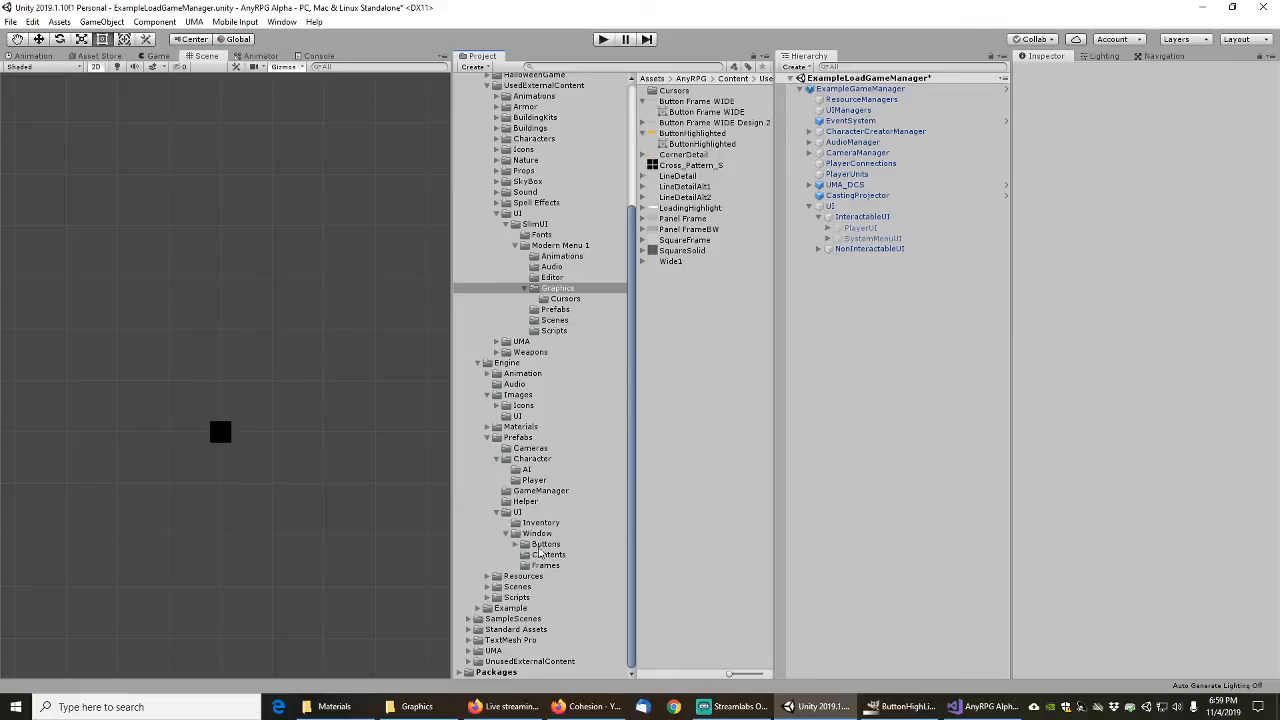
Step: List the prefabs in Engine/Prefabs/UI/Window/Buttons, expand that folder and widen the asset list to fit the full names
click(517, 438)
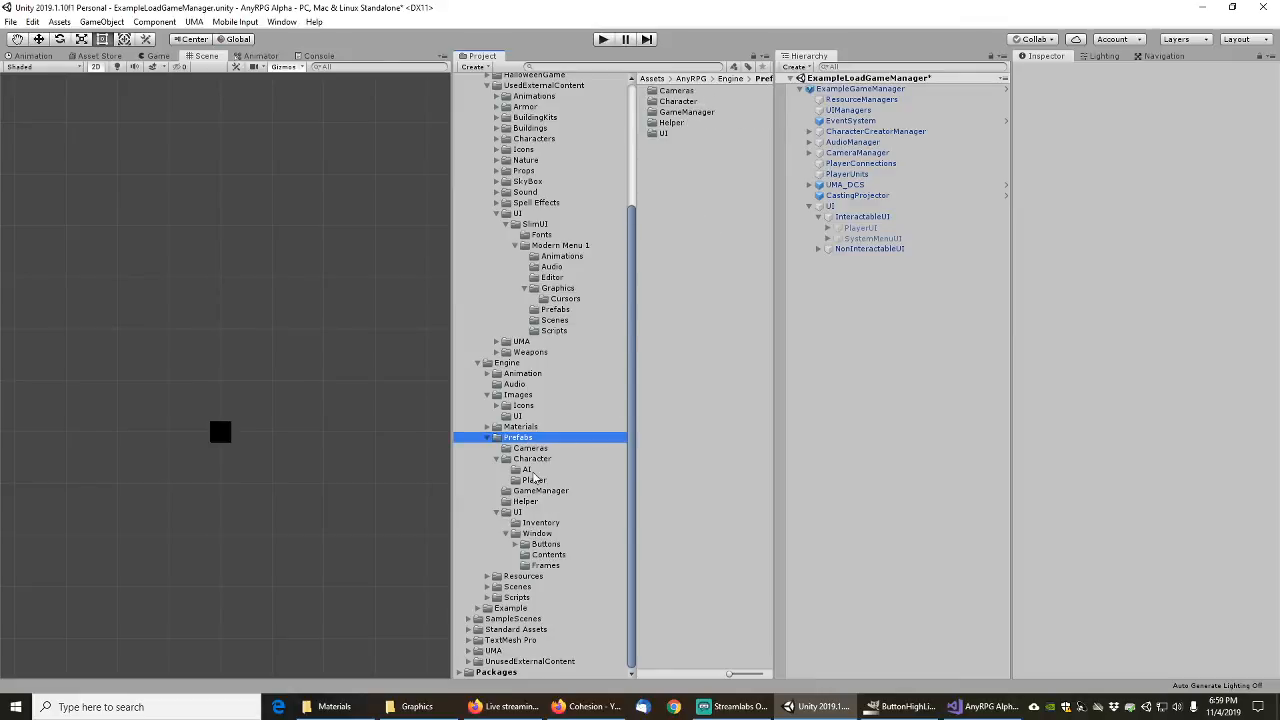
click(545, 545)
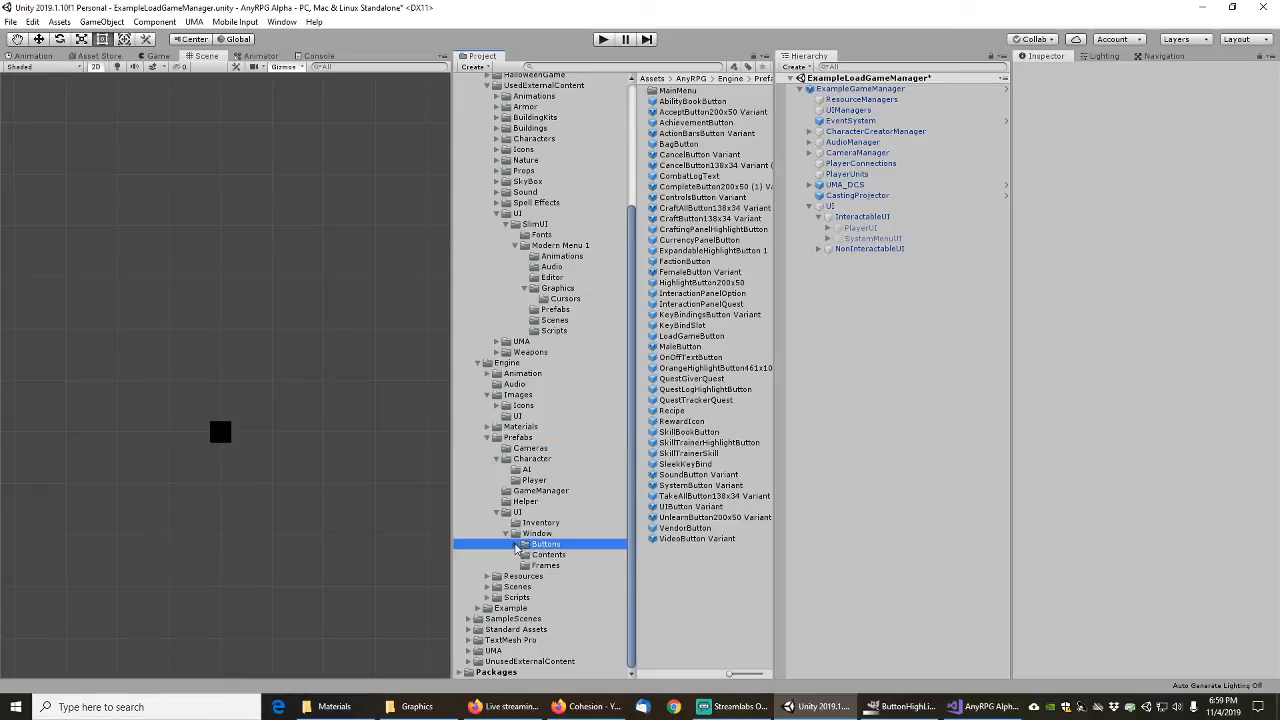
click(517, 544)
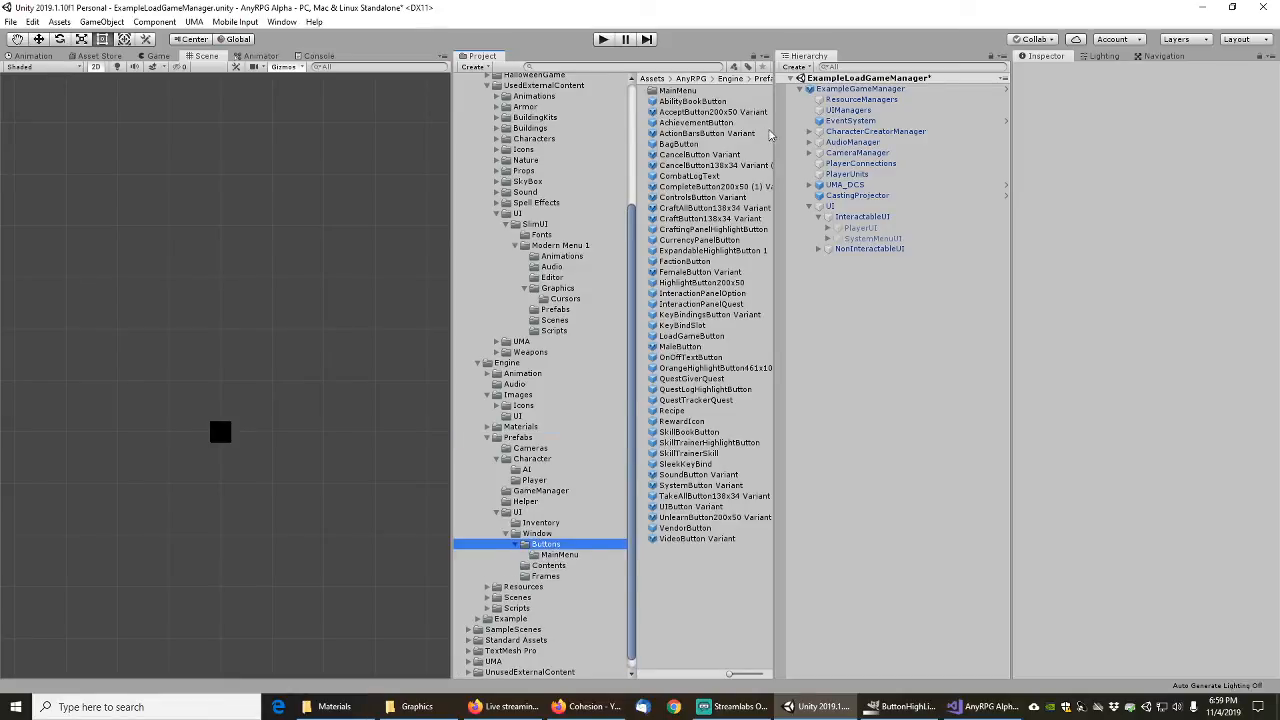
drag(777, 135, 820, 135)
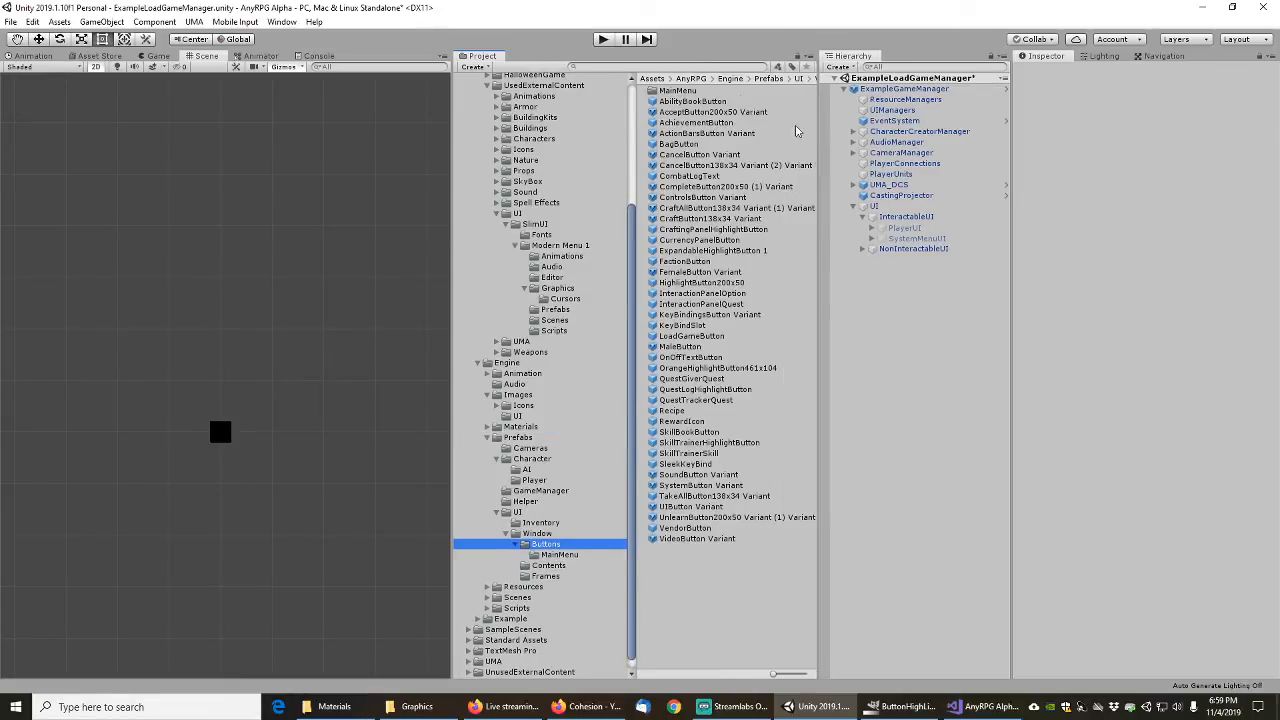
Step: Examine the AbilityBookButton prefab's root, Button and DescriptionBackground objects for images that need replacing, and leave the prefab
click(704, 105)
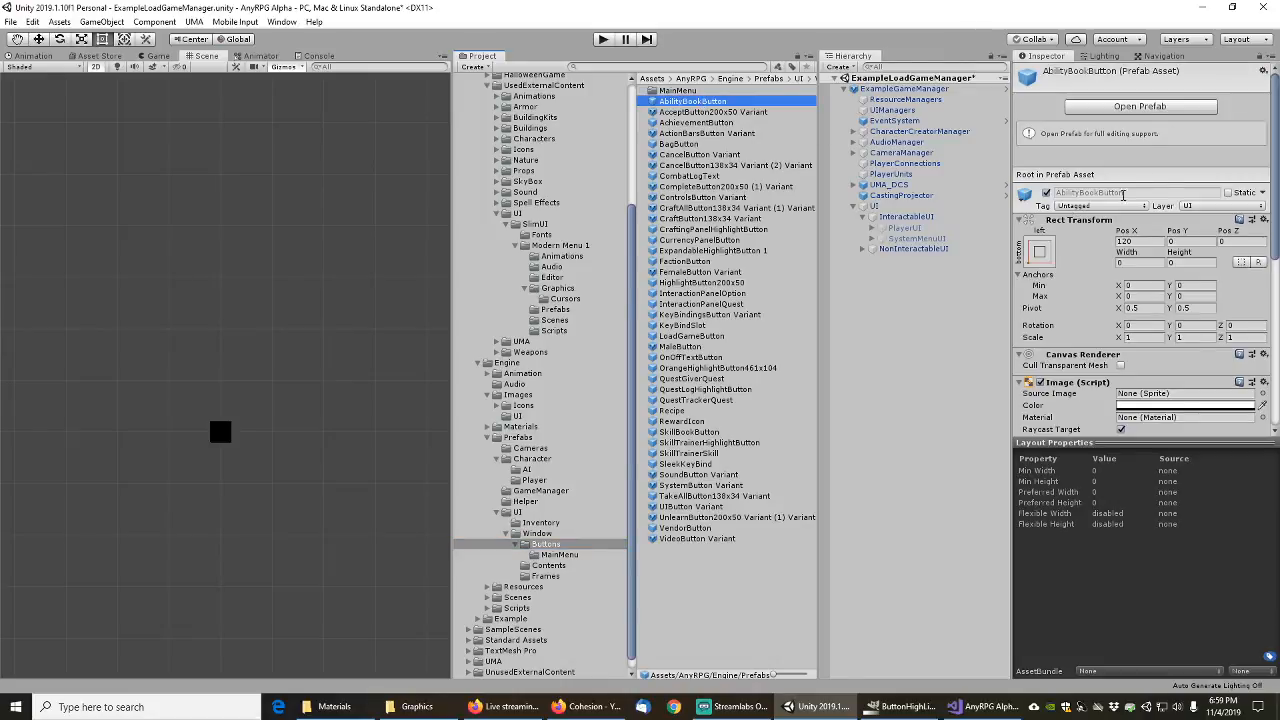
click(1140, 108)
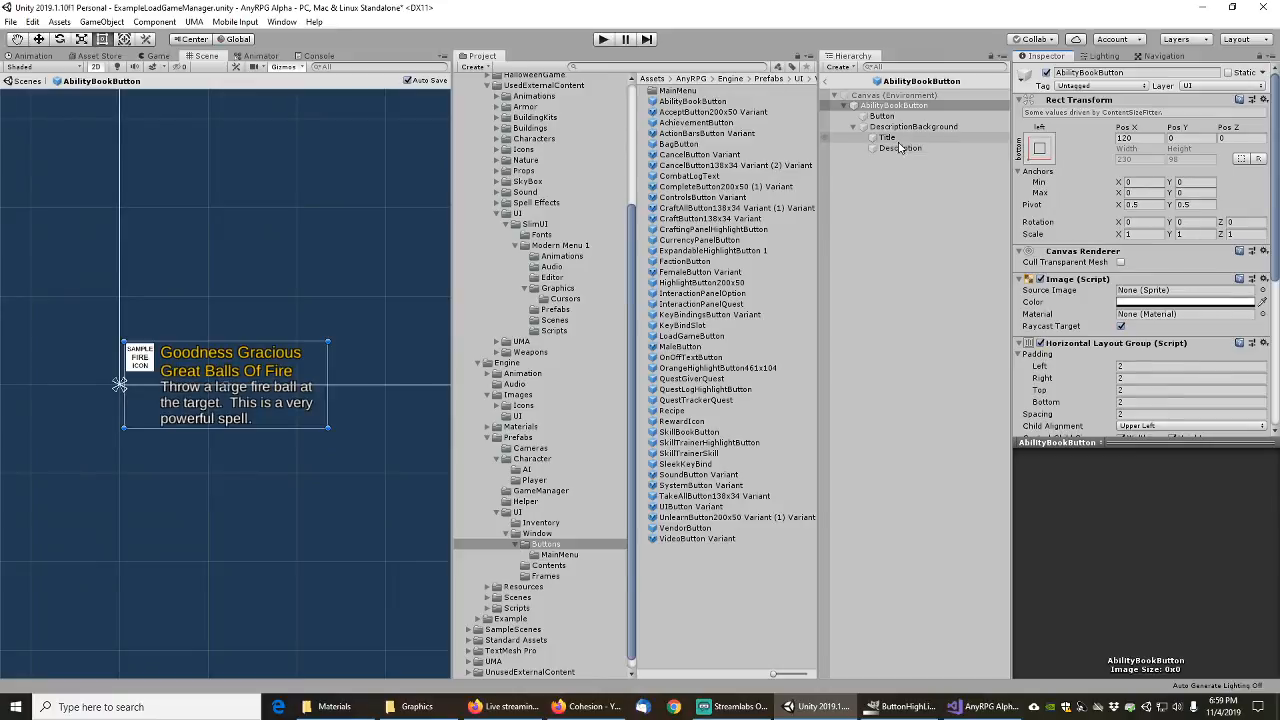
click(881, 116)
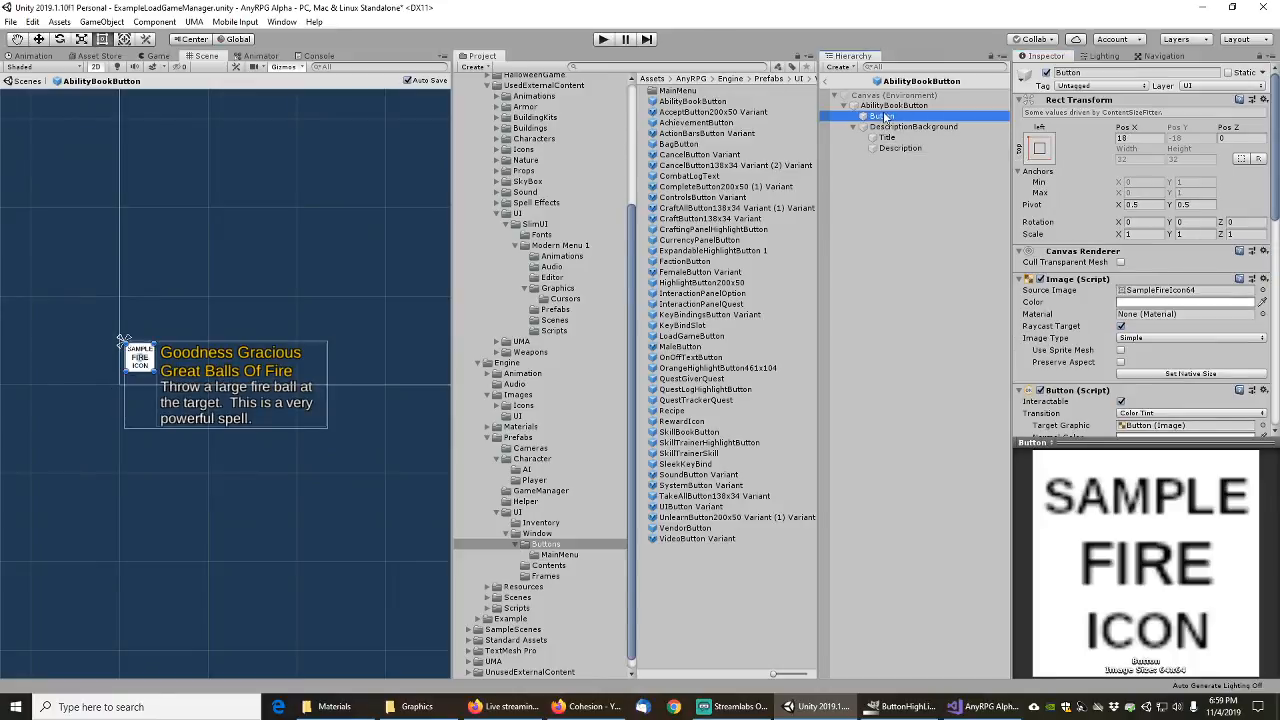
click(894, 127)
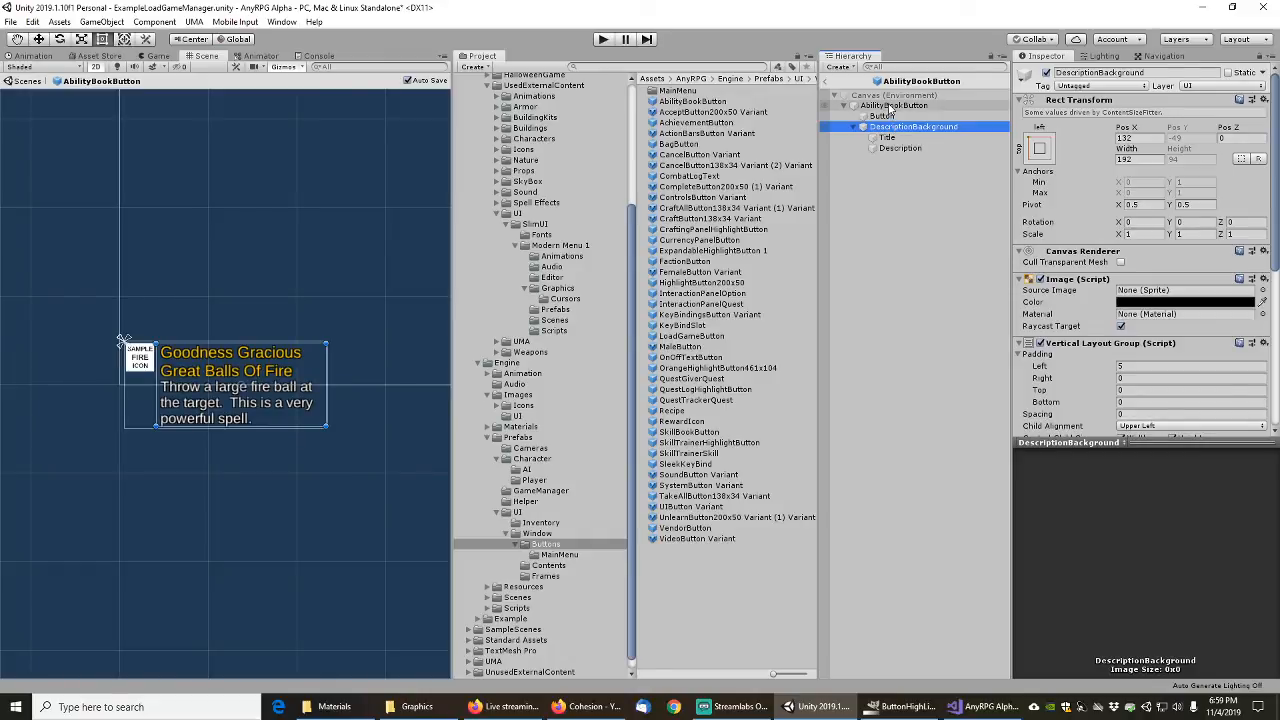
click(900, 106)
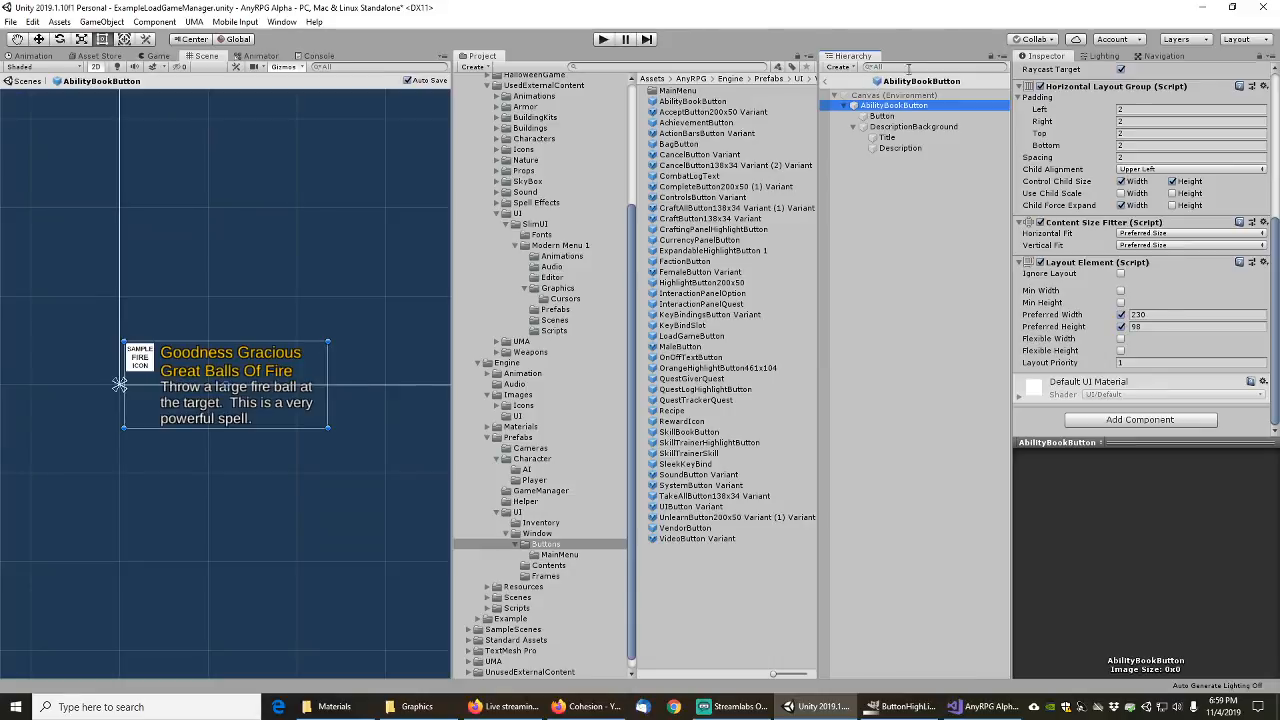
click(829, 82)
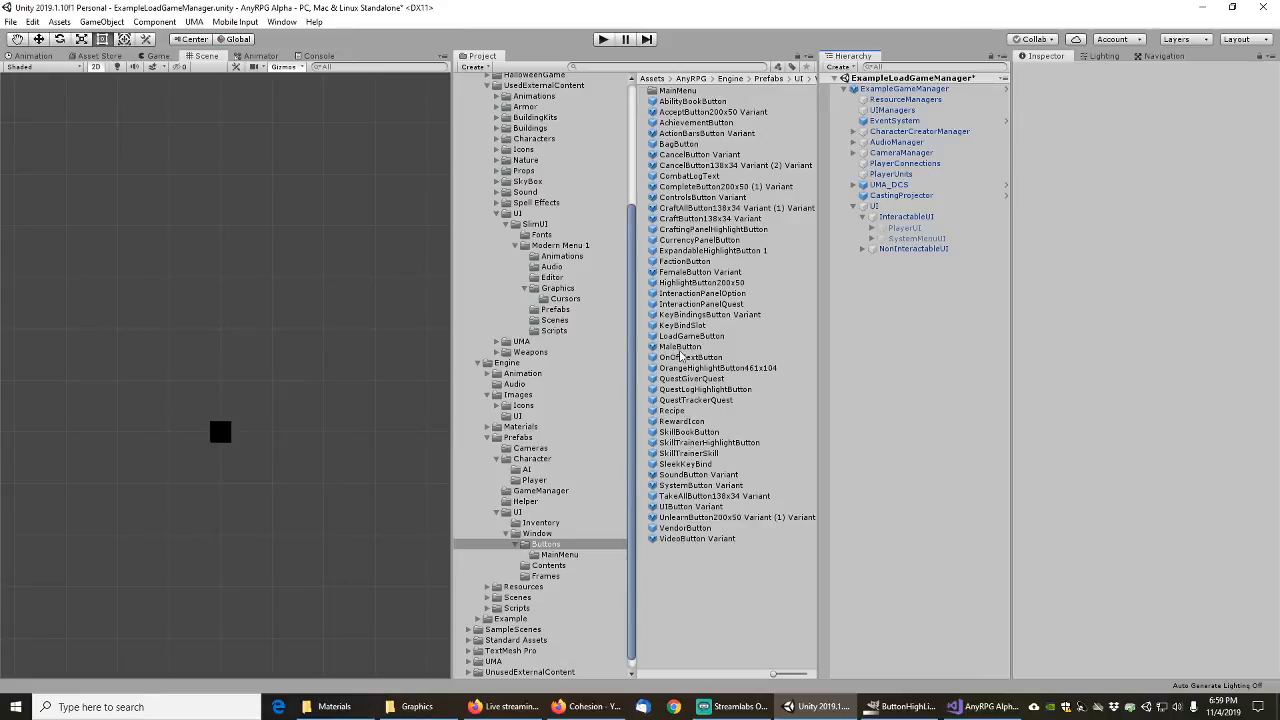
Step: Open the HighlightButton200x50 prefab and replace its HIGHLIGHT object's source image with the AnyRPGButtonHighLighted sprite
click(701, 283)
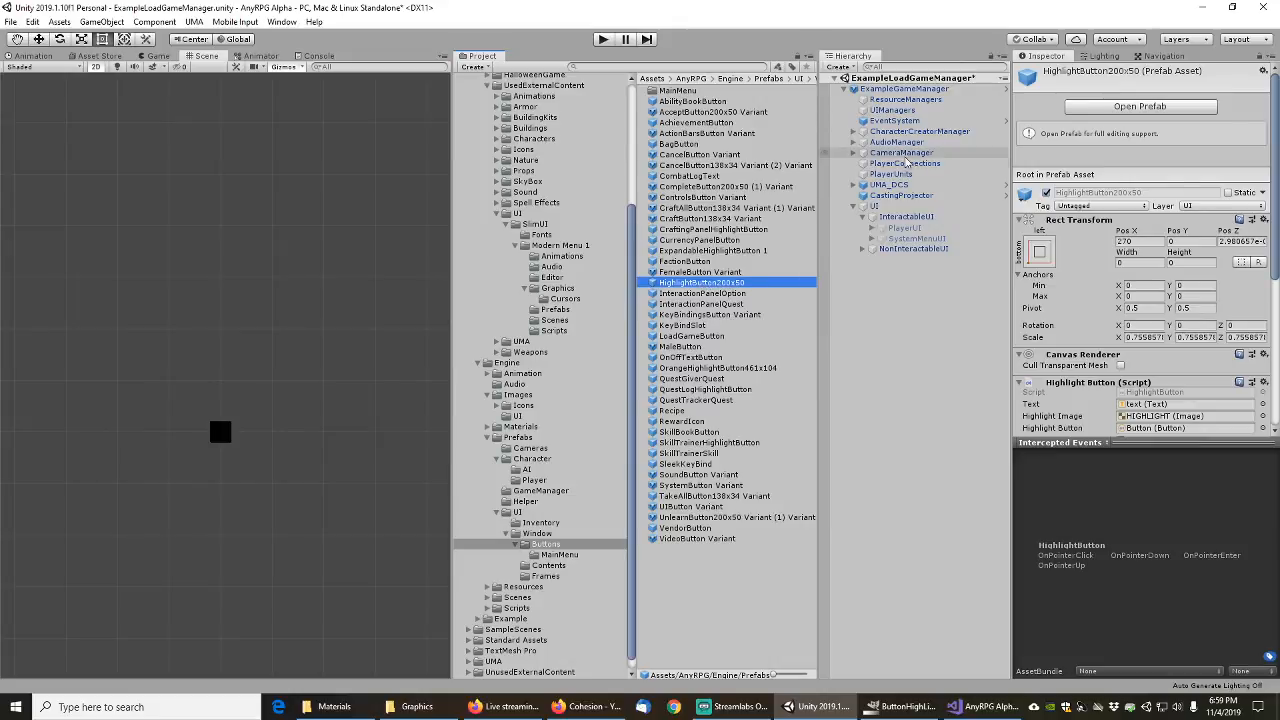
click(1140, 106)
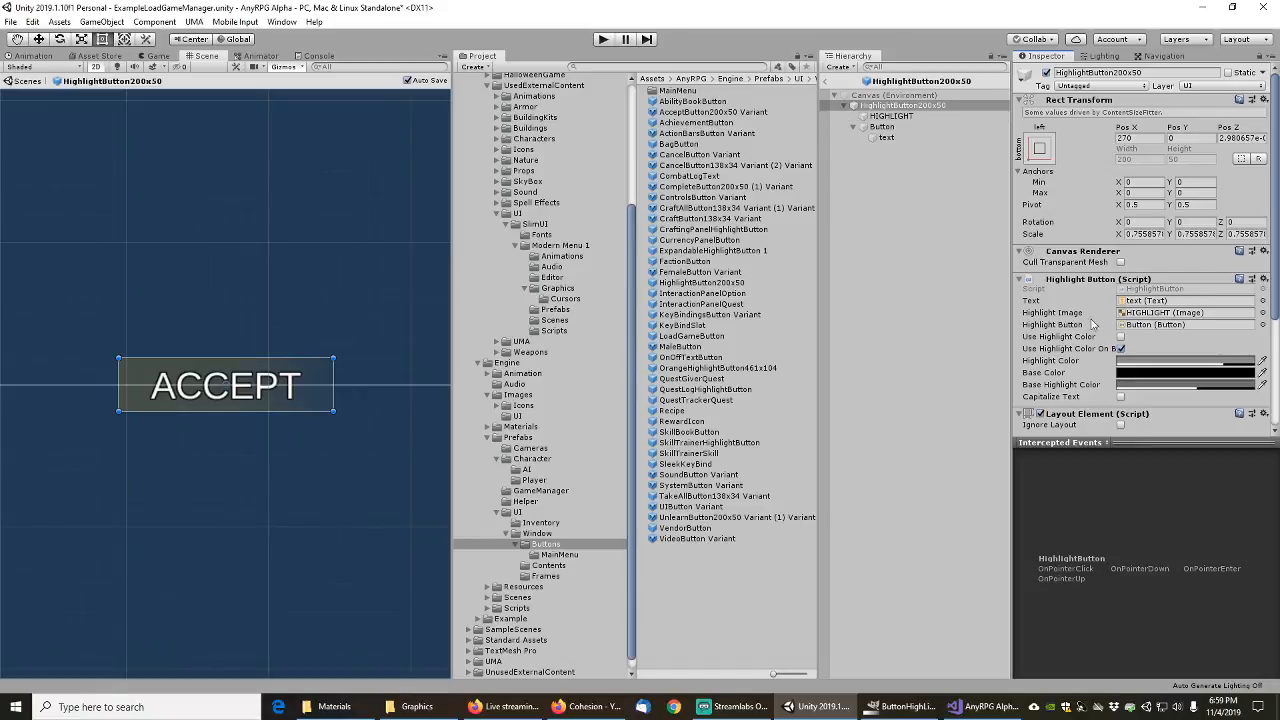
scroll(1083, 309, down, 3)
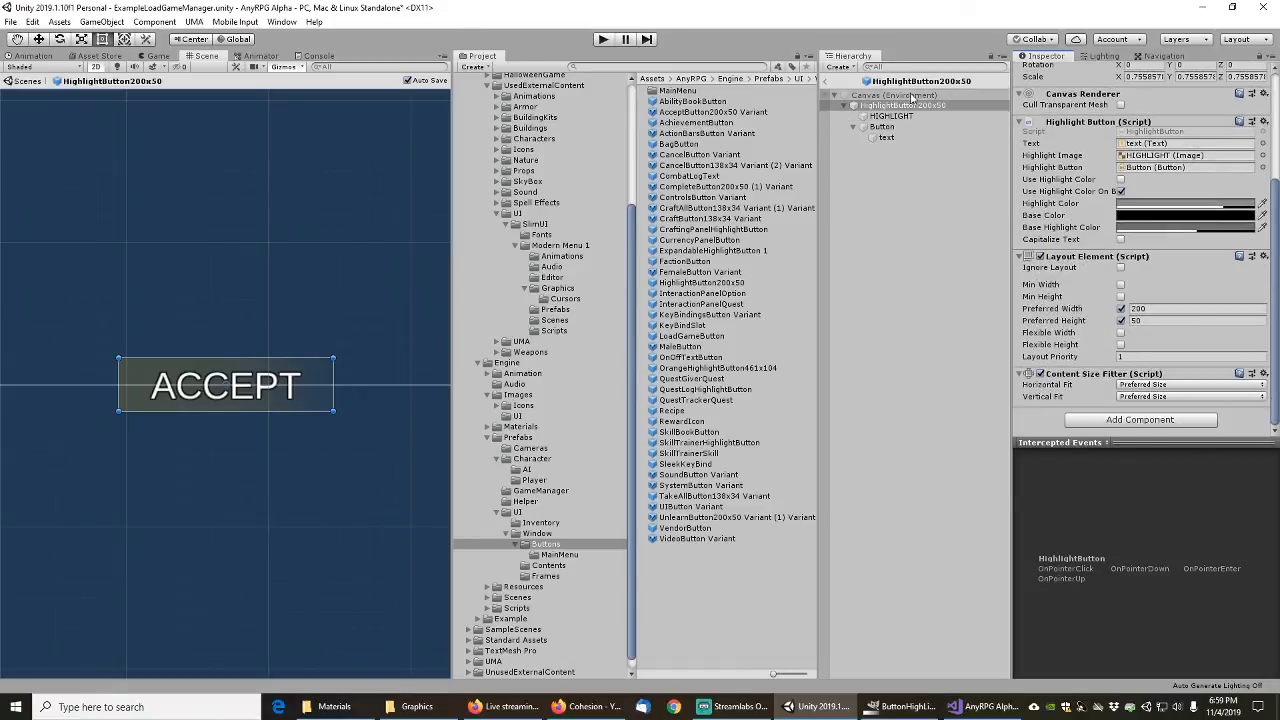
click(891, 116)
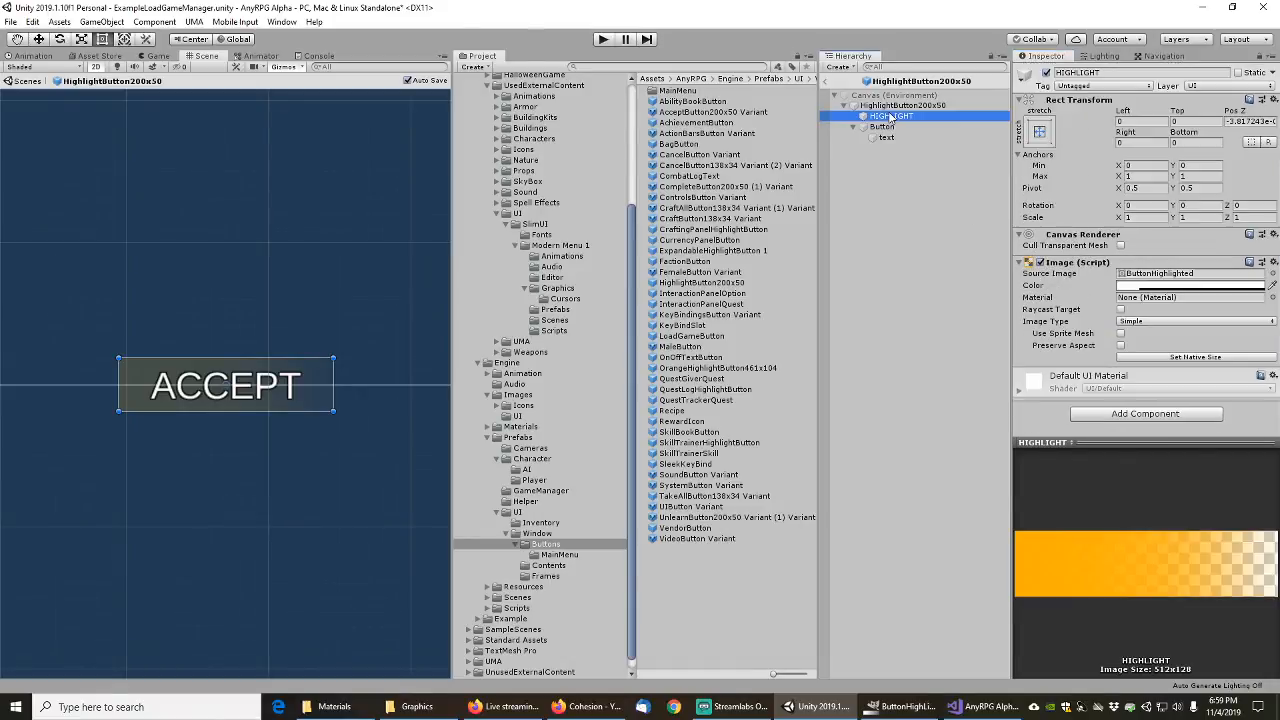
click(1273, 274)
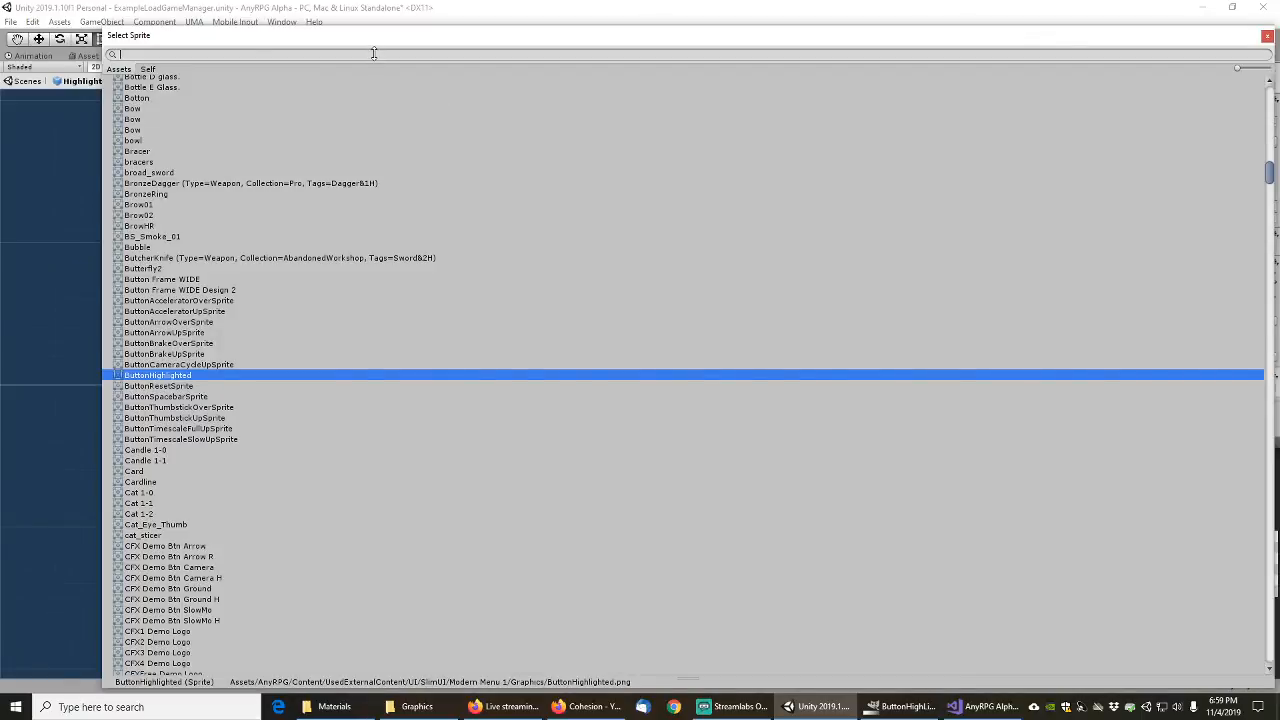
text(BUTTONHIGH)
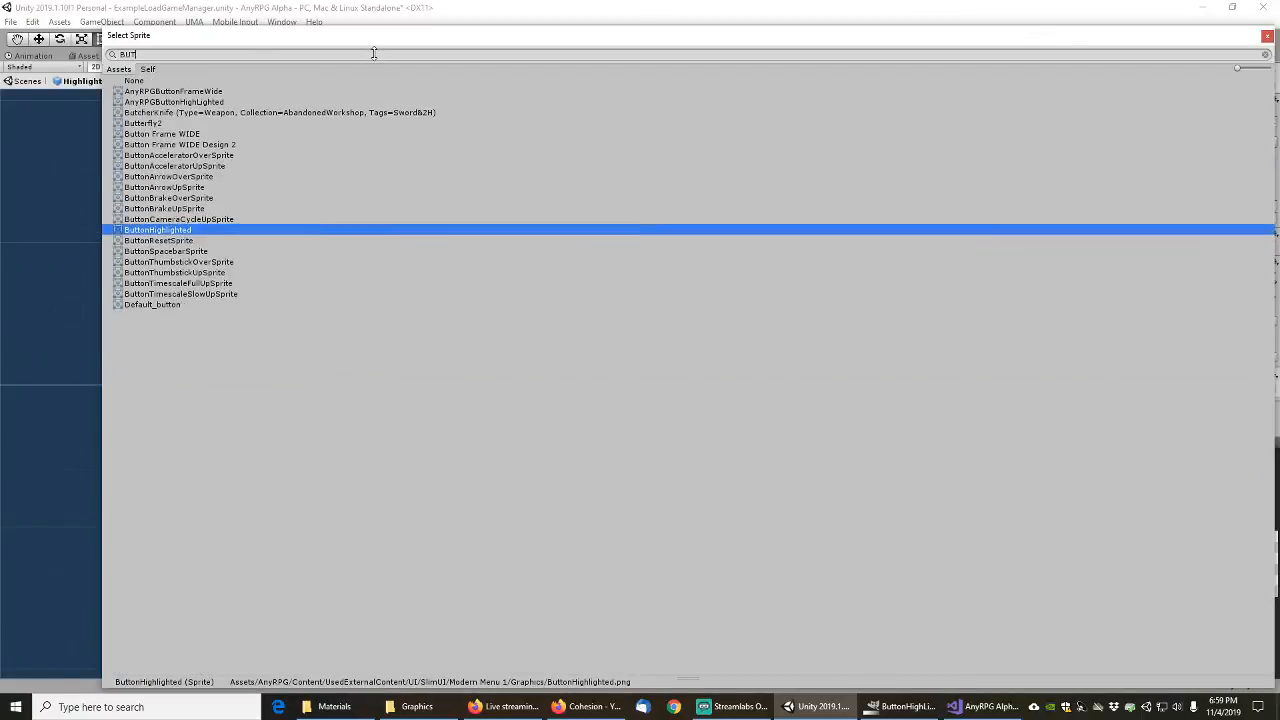
click(217, 91)
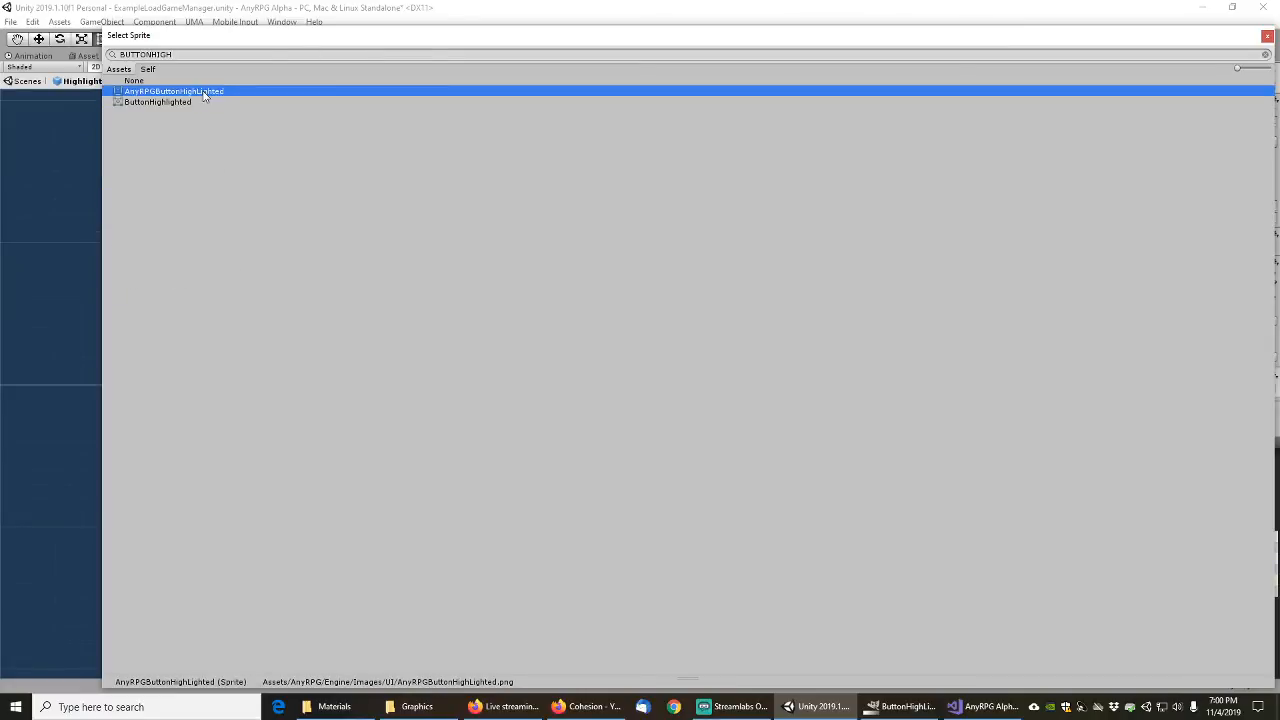
double_click(200, 92)
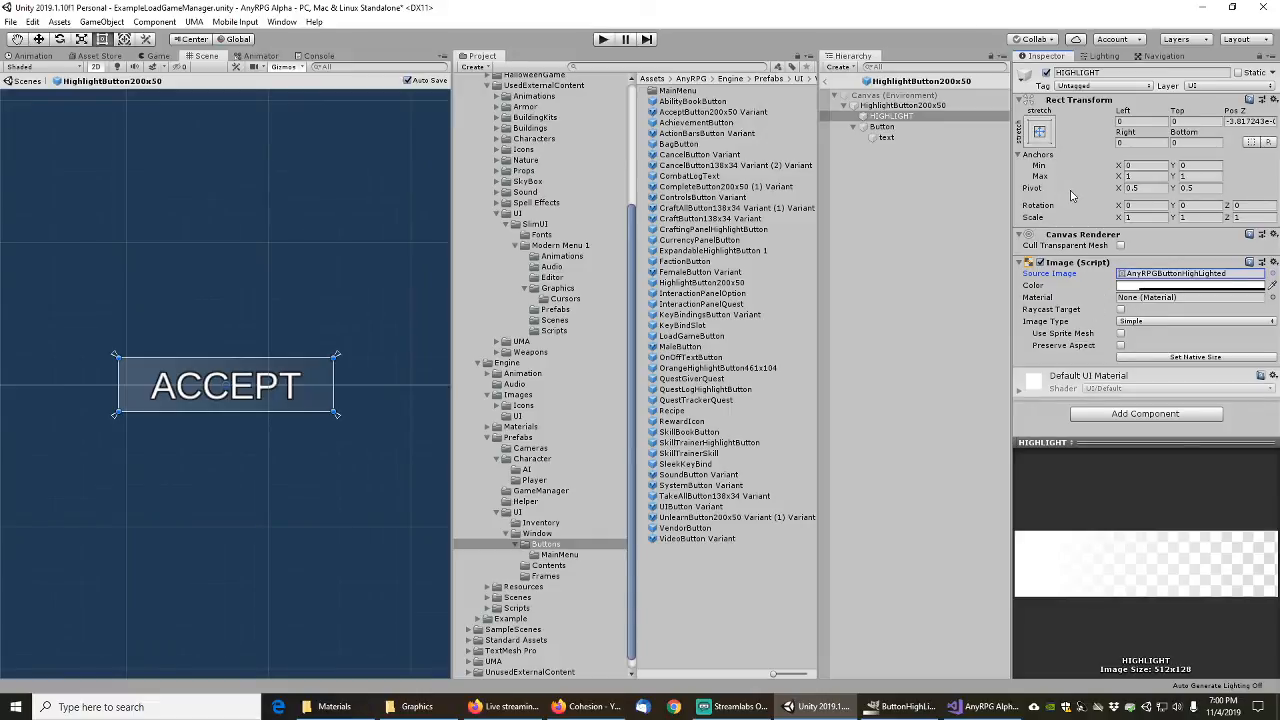
click(905, 106)
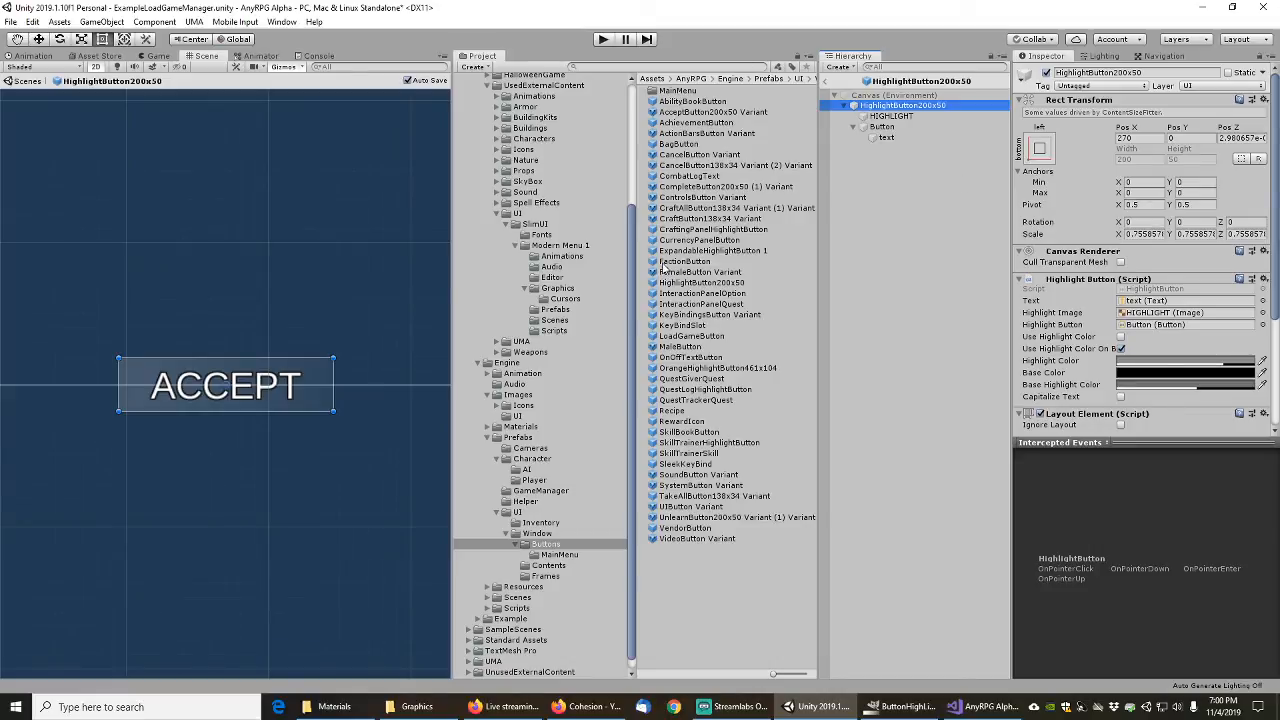
Step: Search the project for HIGHLIGHT, open the HighlightButton353x88 prefab and copy its HIGHLIGHT image's orange color
click(628, 68)
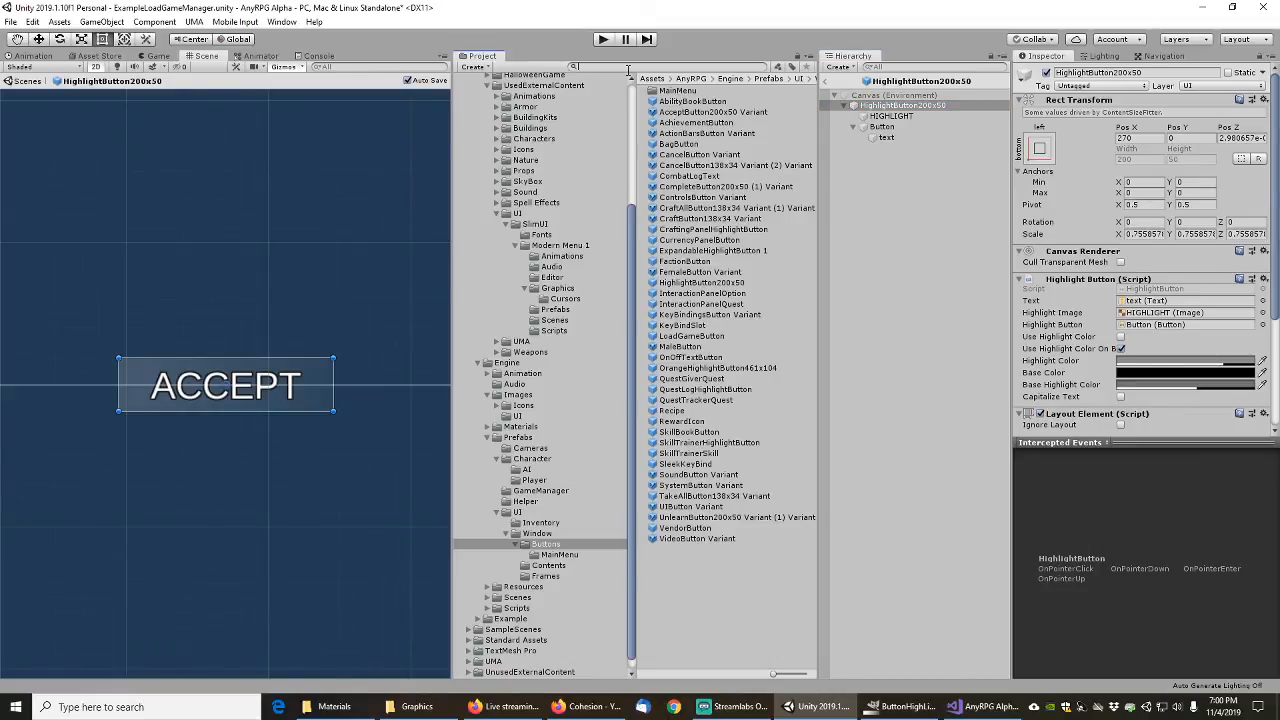
text(HIGHLIGHT)
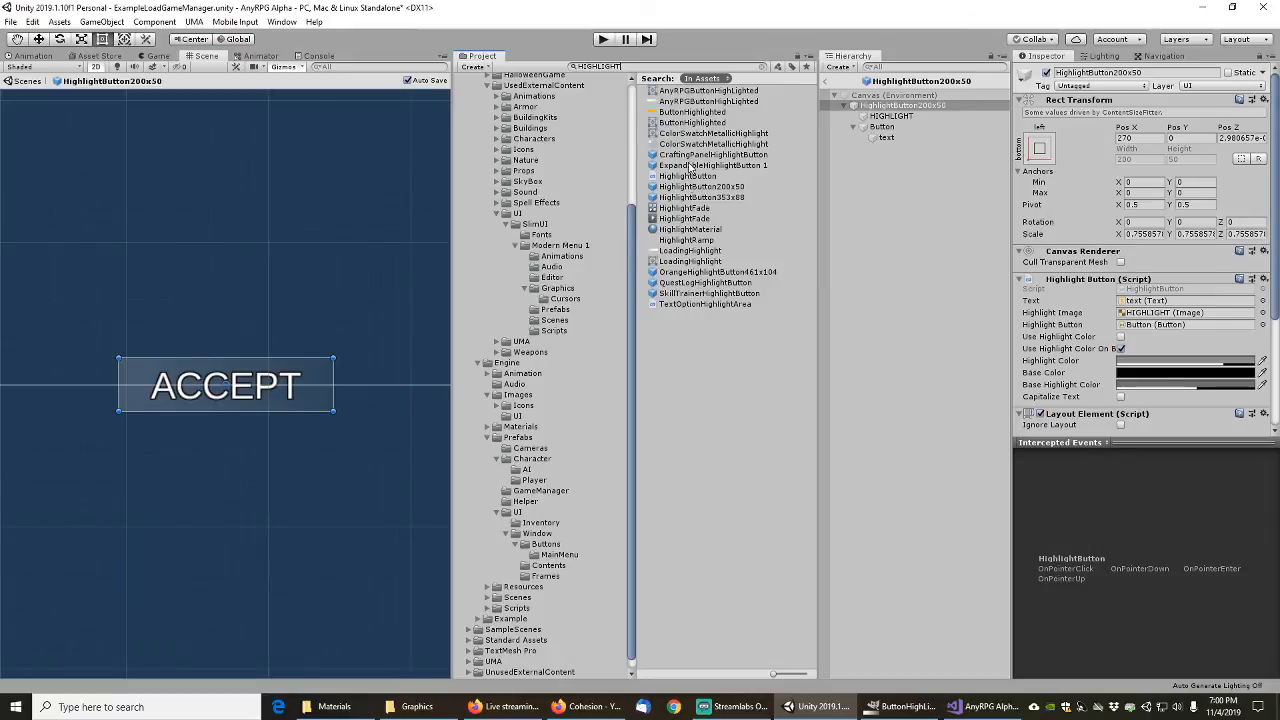
click(700, 197)
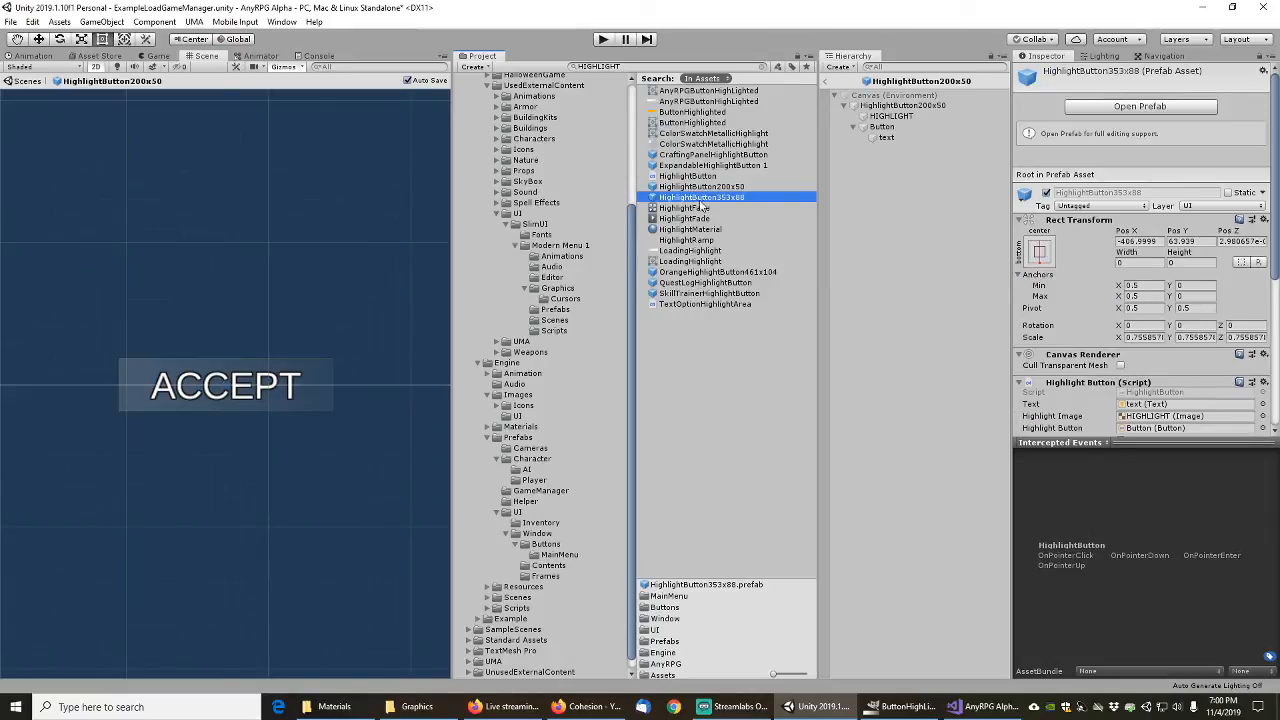
click(1104, 110)
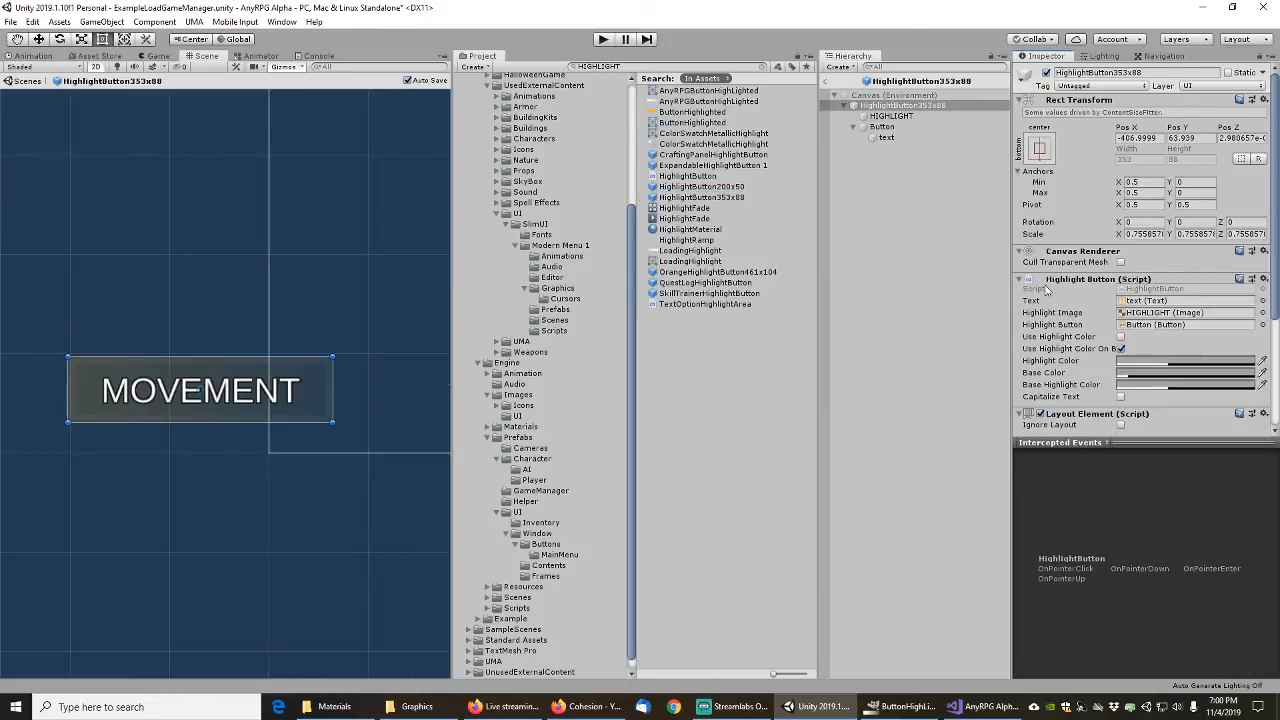
click(882, 117)
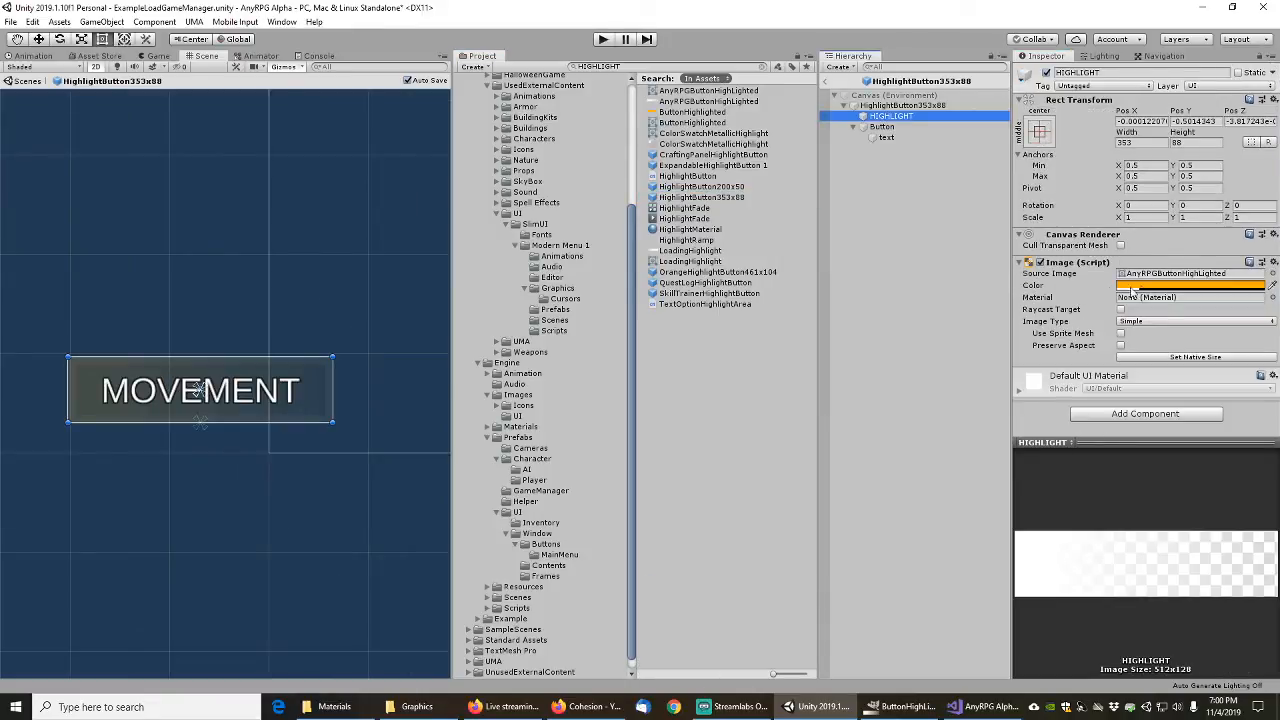
right_click(1220, 288)
click(1150, 300)
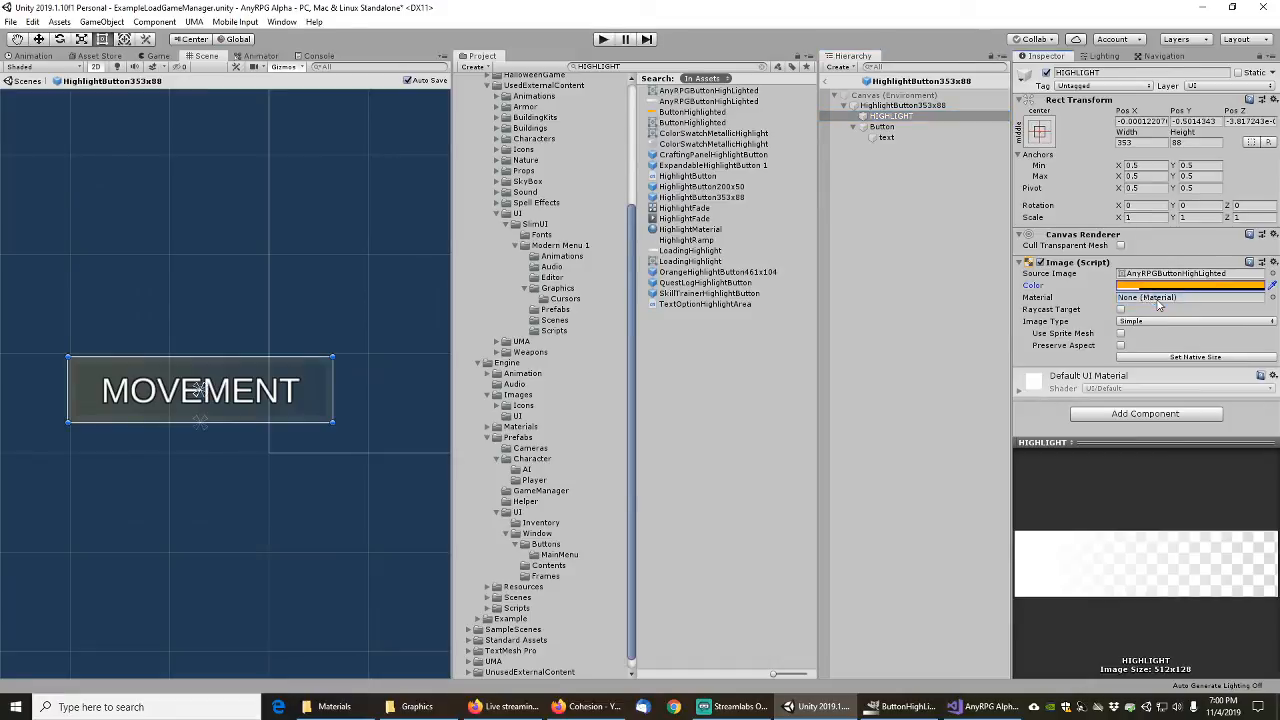
Step: Leave the prefab, paste the copied orange into ExampleGameManager's Default UI Color and apply that change to the GameManager prefab
click(824, 81)
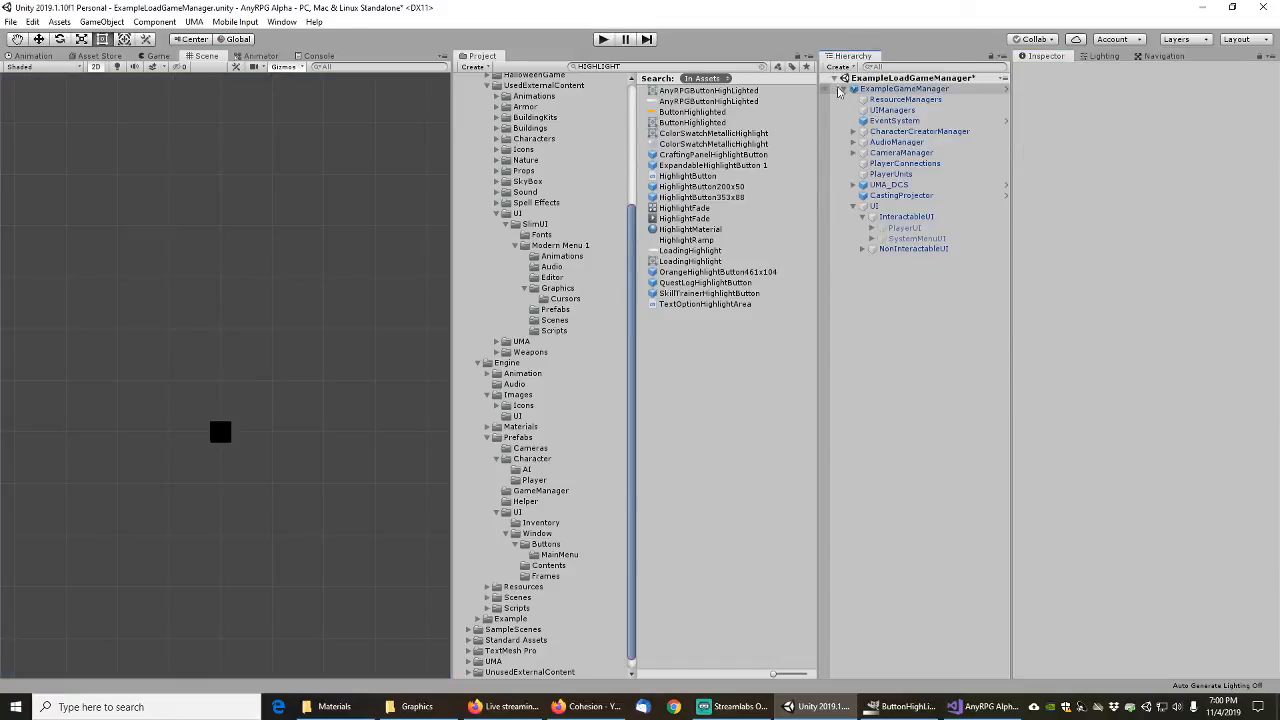
click(903, 88)
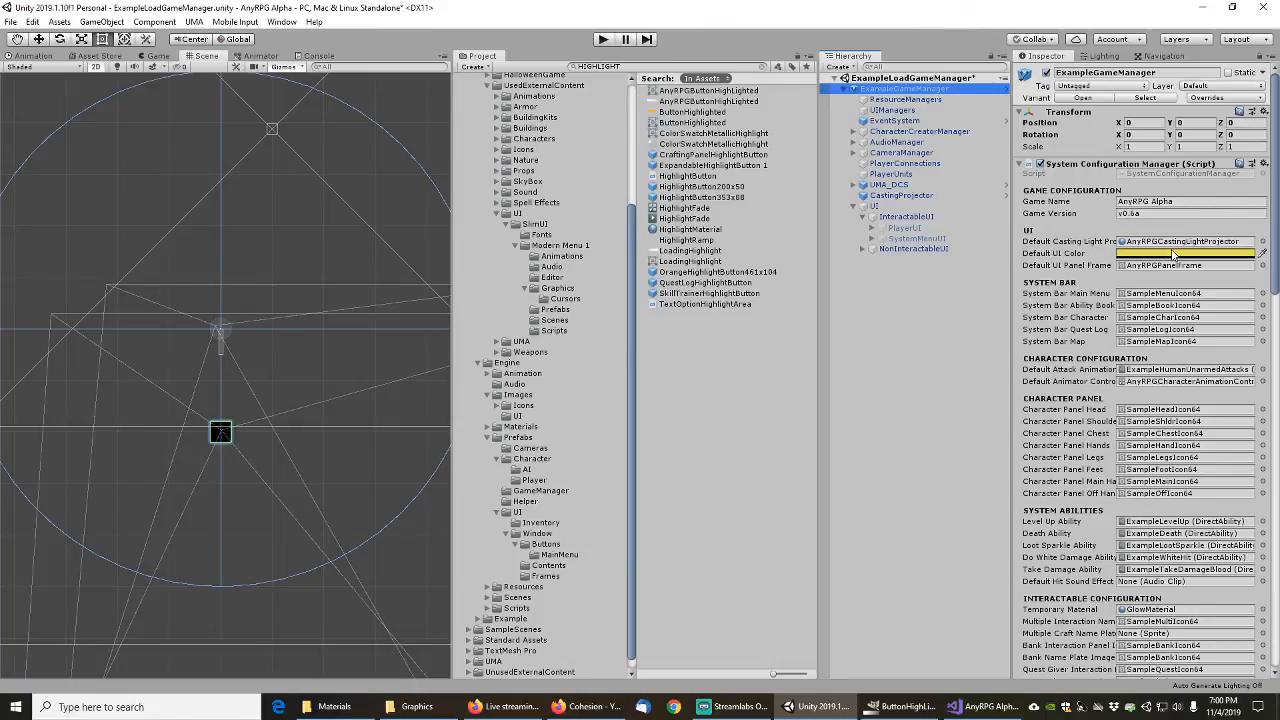
right_click(1180, 258)
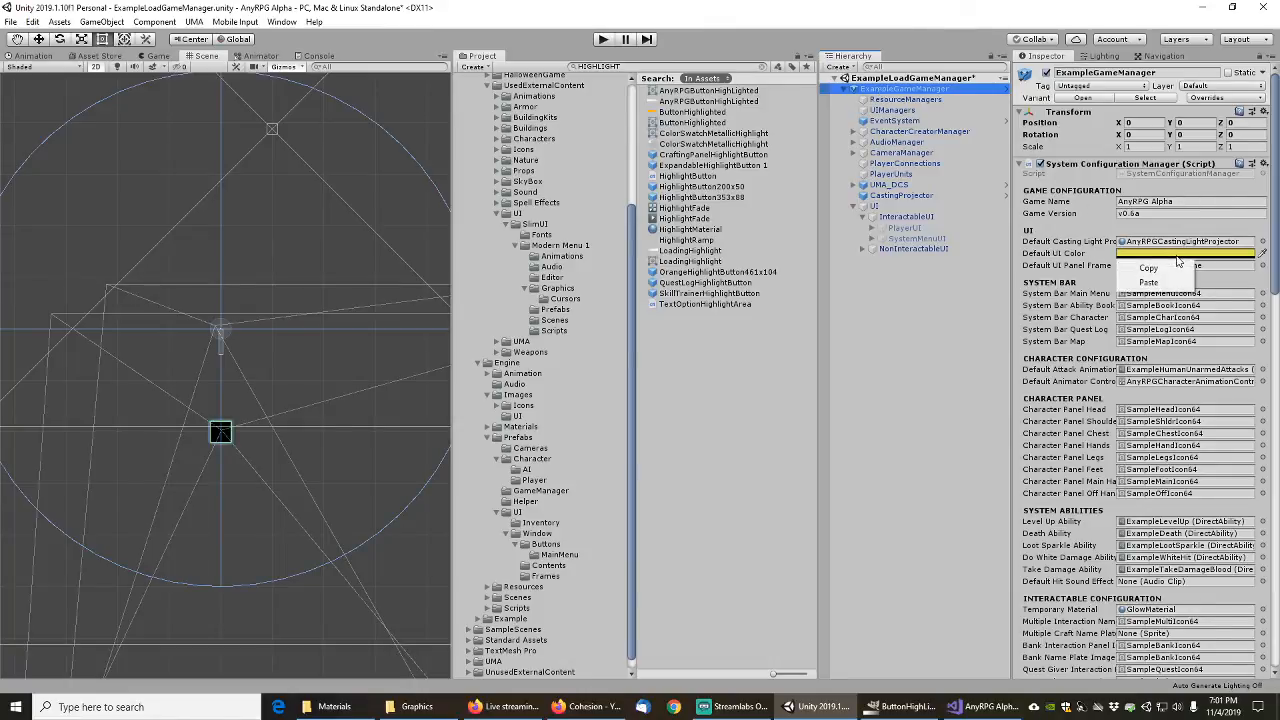
click(1160, 281)
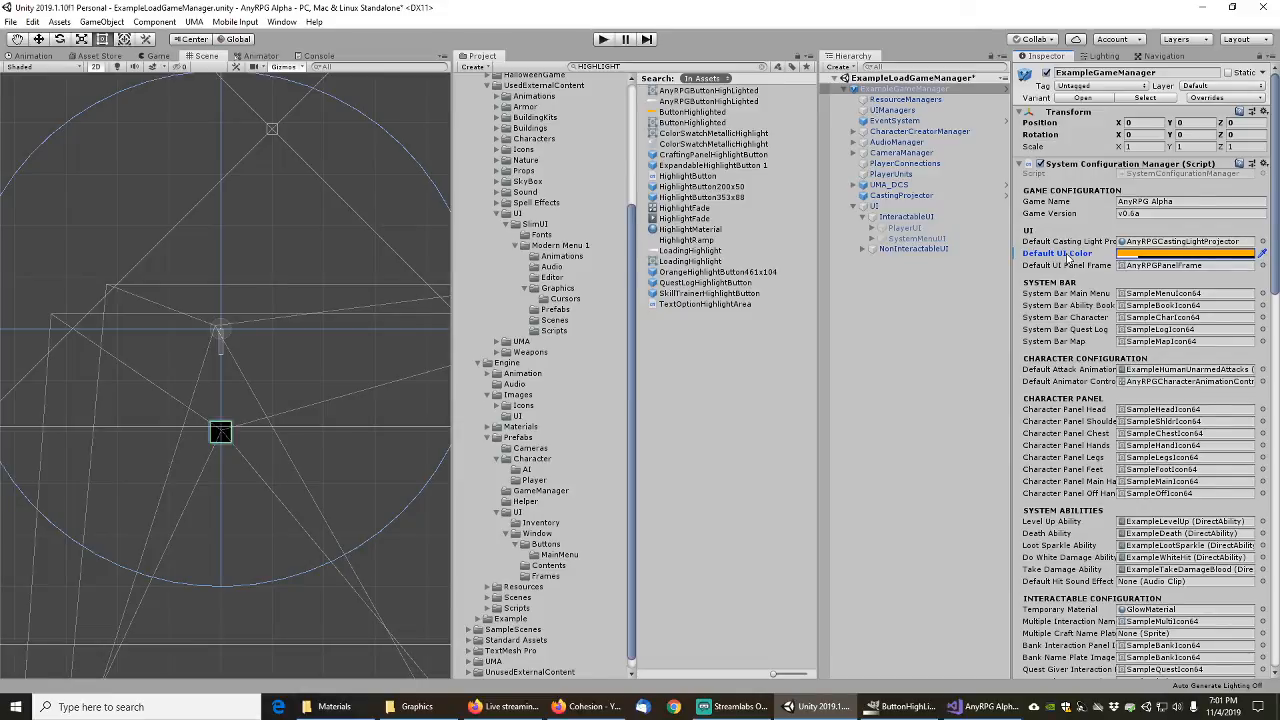
right_click(1068, 258)
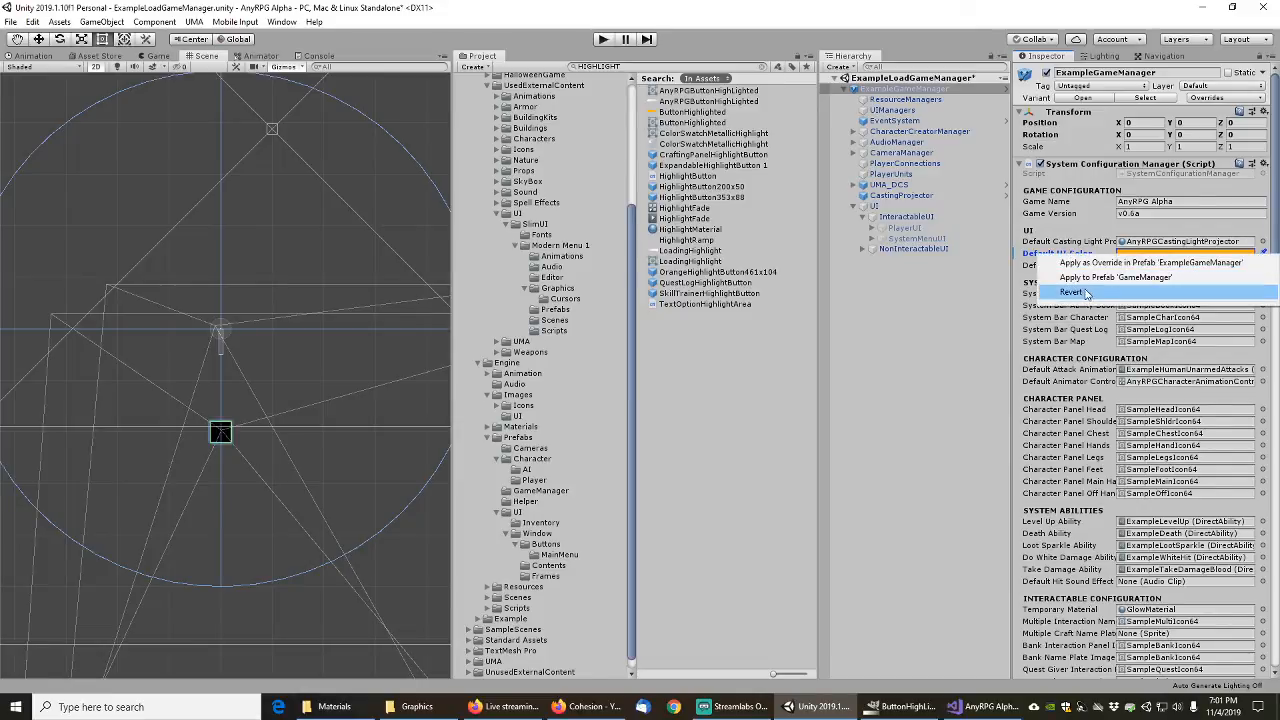
click(1100, 278)
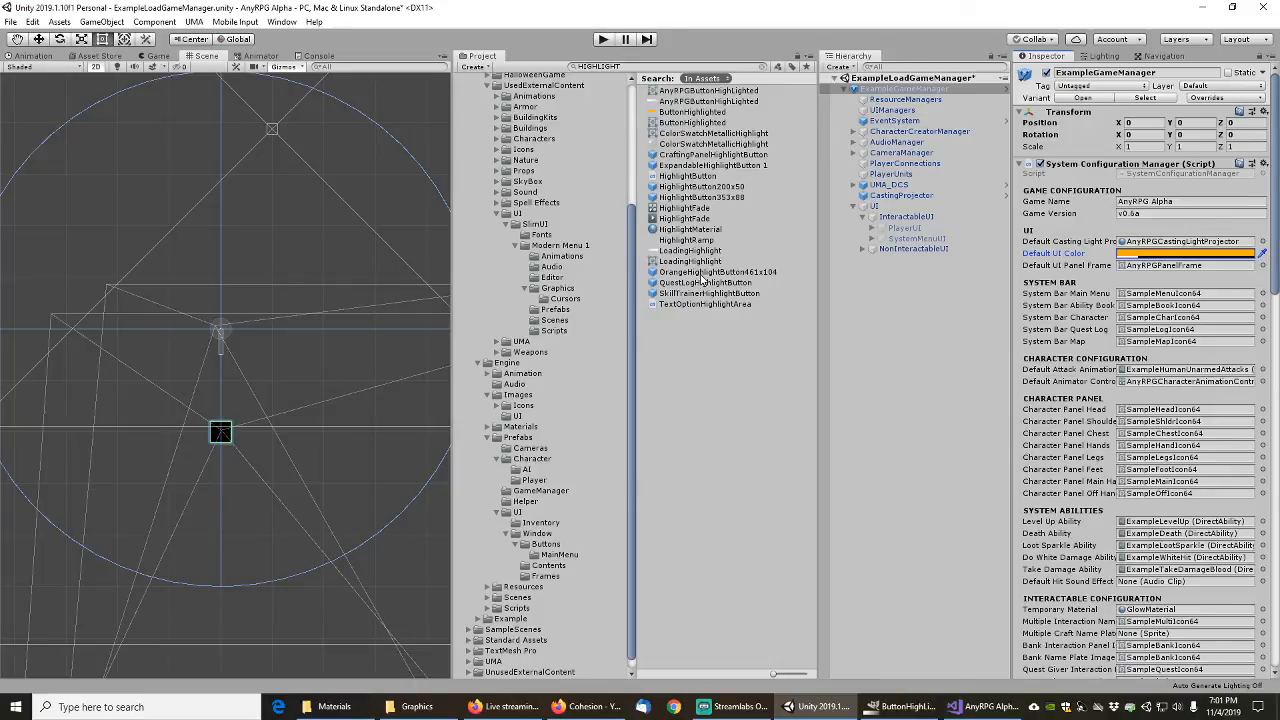
Step: Reopen the HighlightButton353x88 prefab and open its HighlightButton script in Visual Studio
click(692, 197)
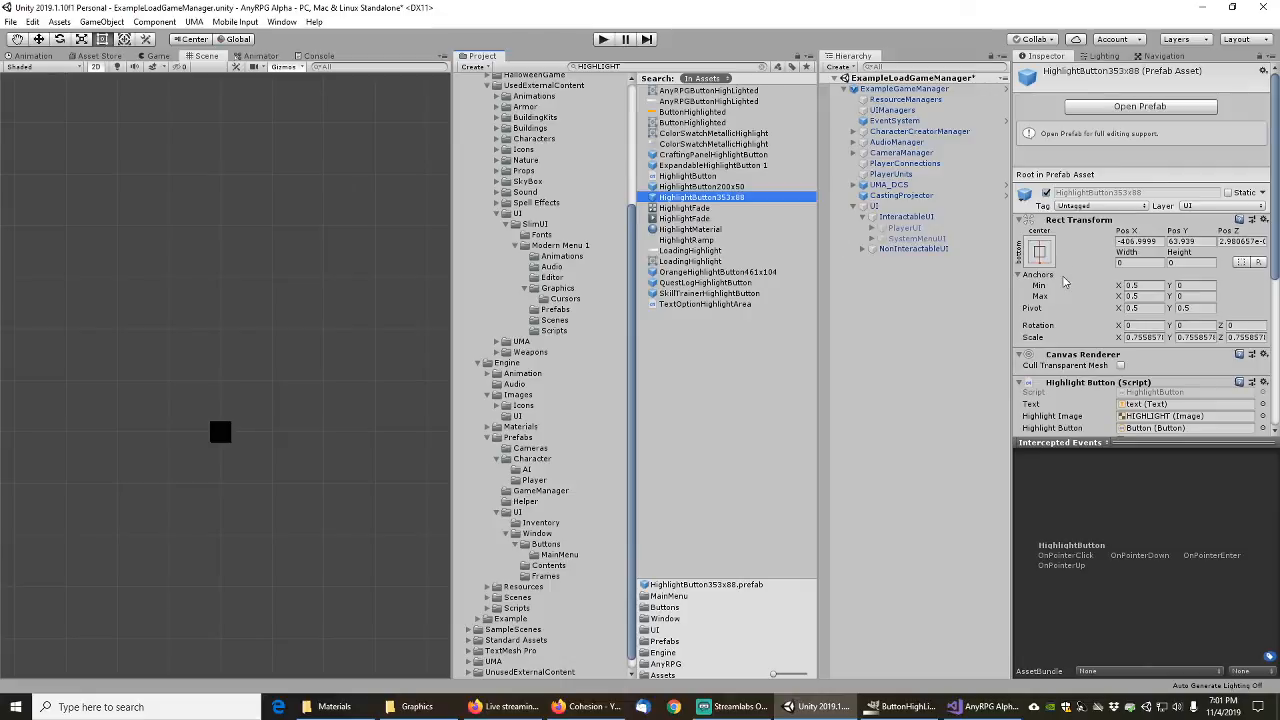
click(1127, 107)
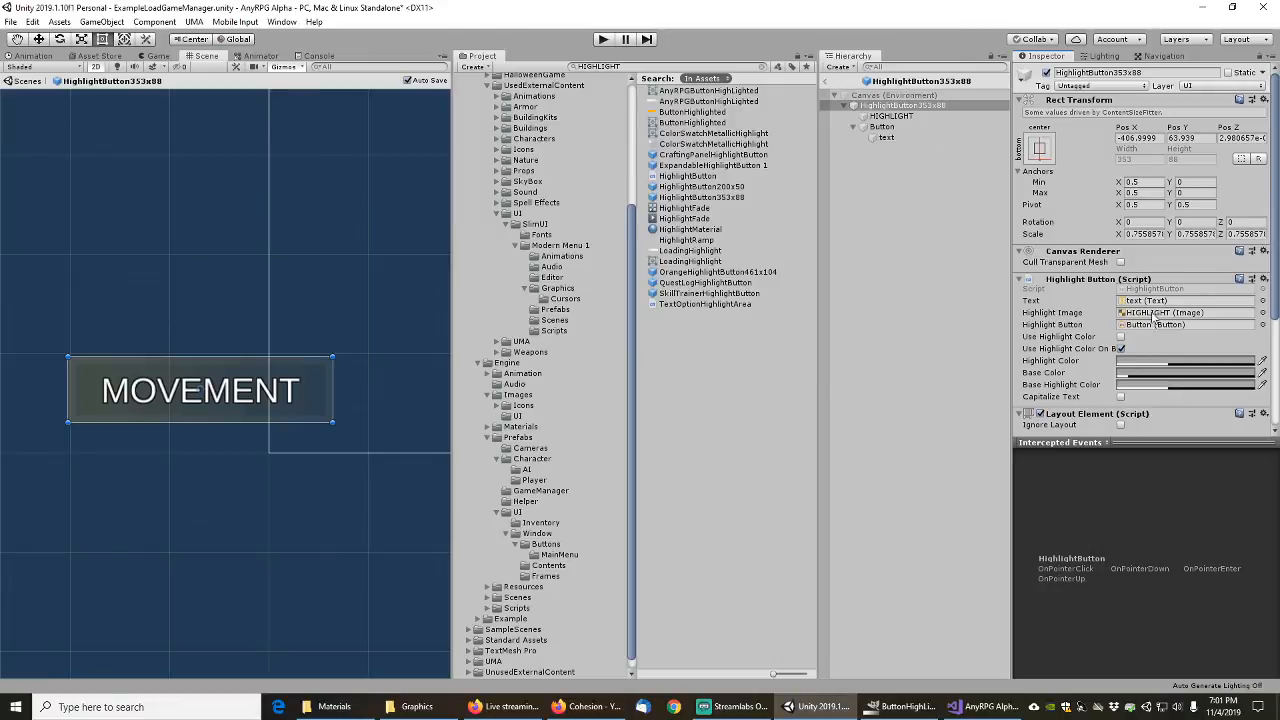
click(1172, 290)
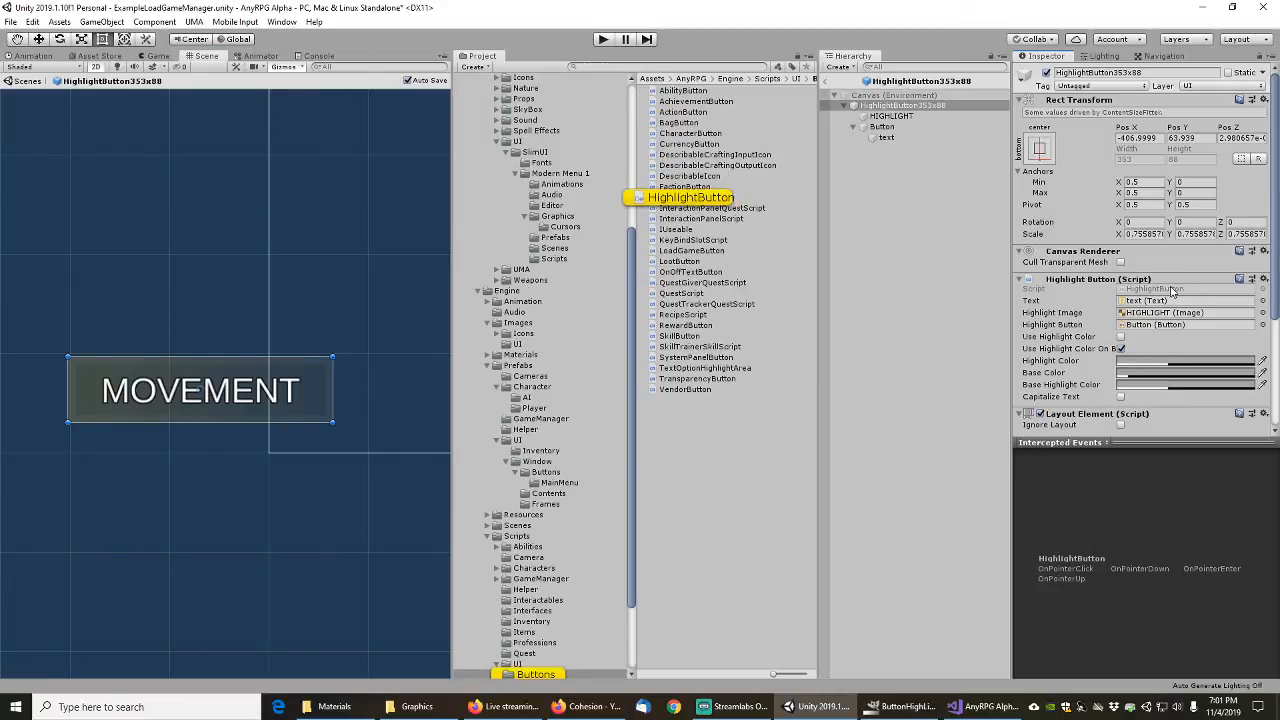
double_click(1172, 290)
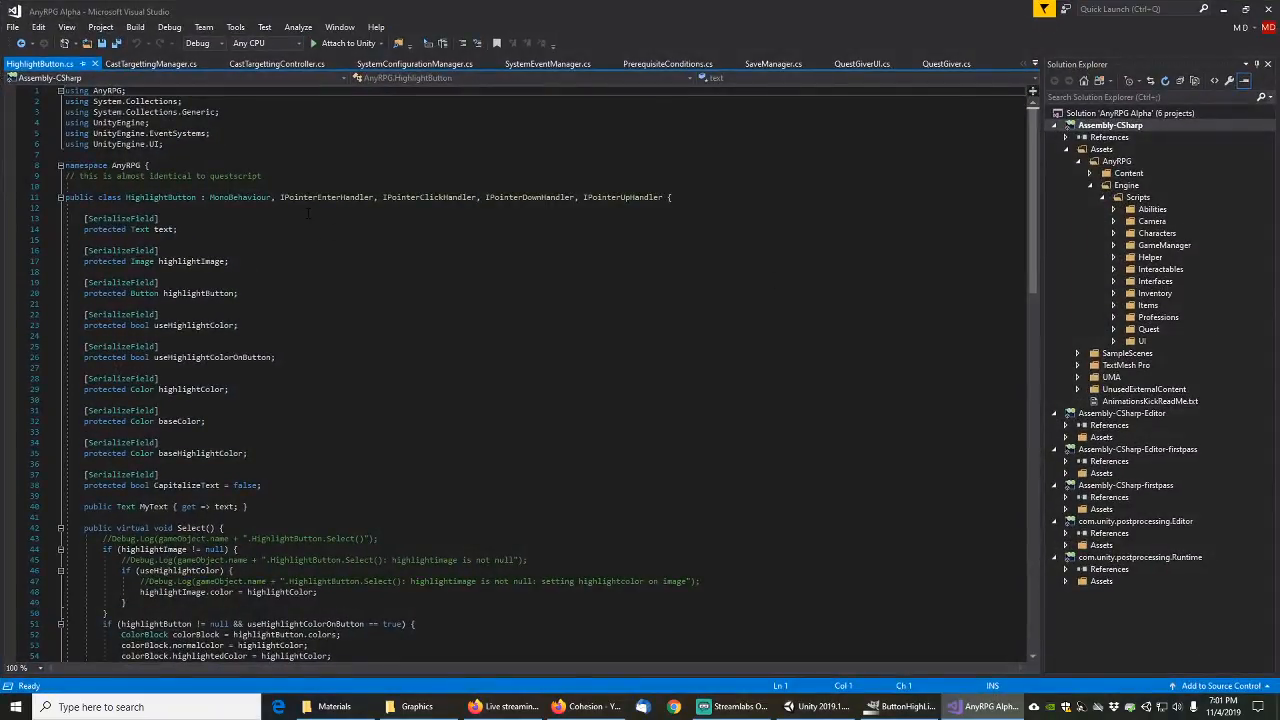
Step: Indent the HighlightButton class code one level inside the AnyRPG namespace
click(345, 245)
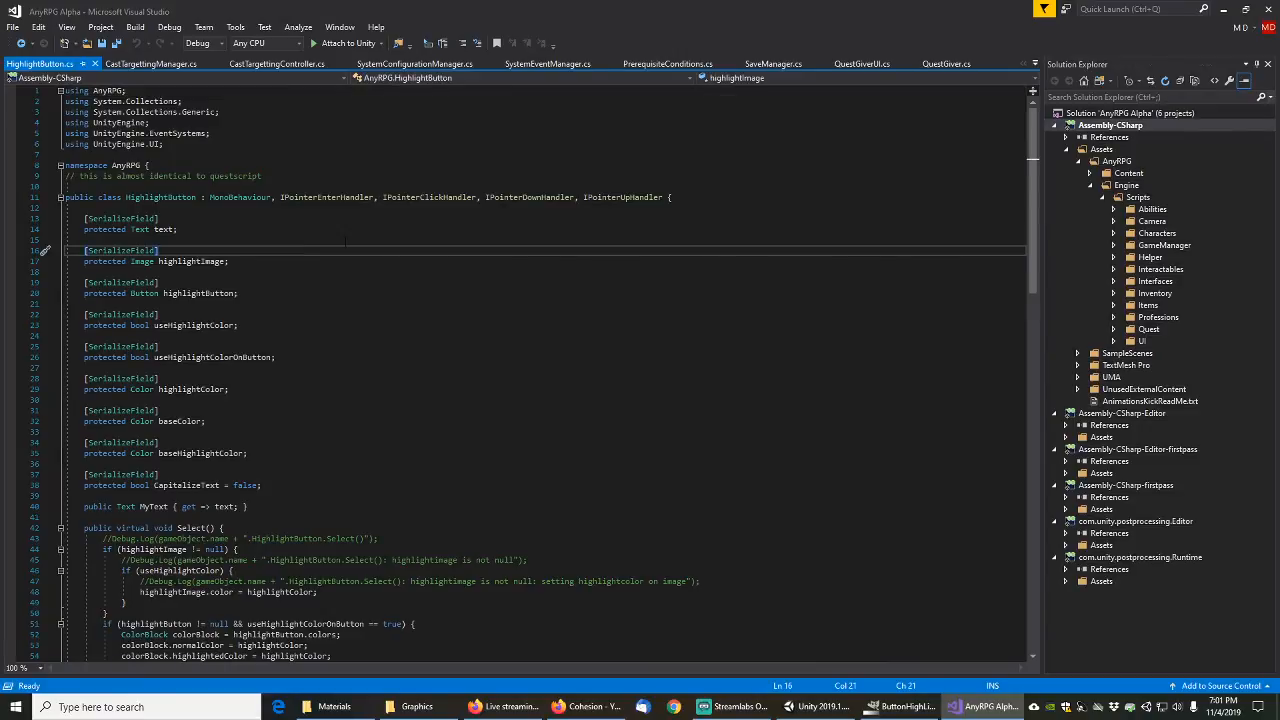
key(ctrl+shift+End)
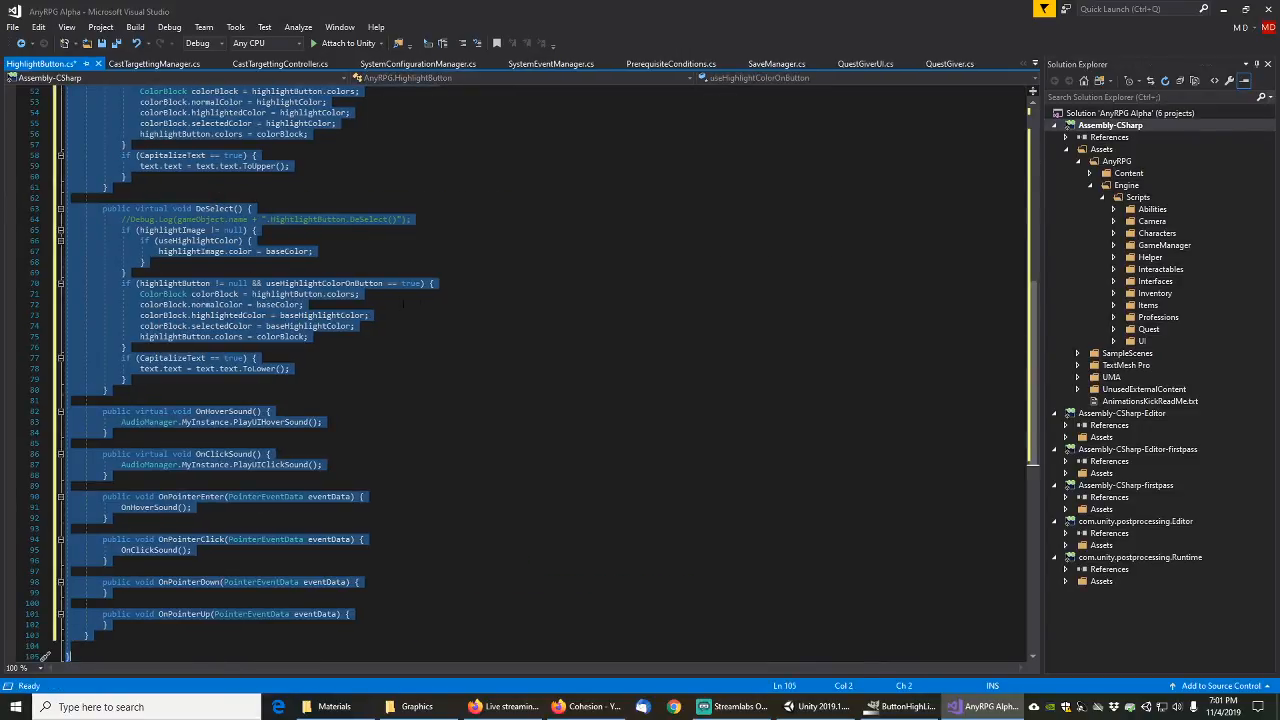
click(143, 262)
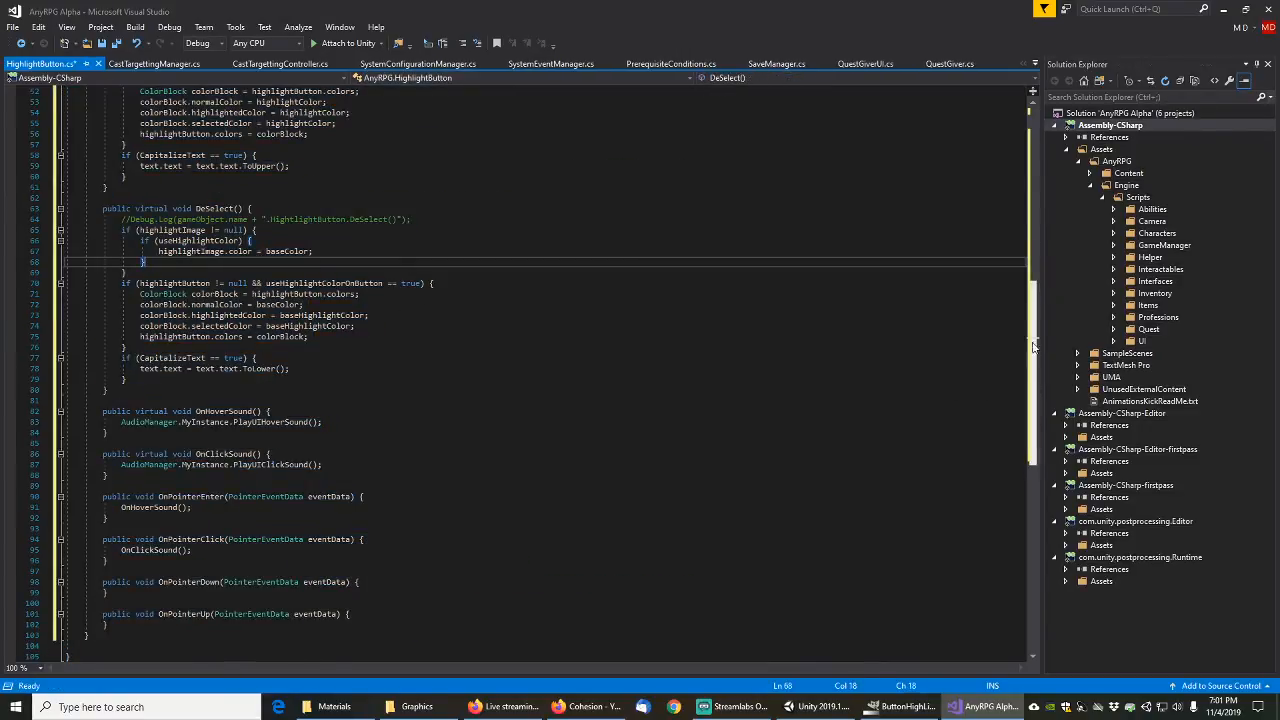
Step: Add an empty public void Start() method between the MyText property and the Select() method
drag(1031, 385, 987, 181)
scroll(534, 373, down, 6)
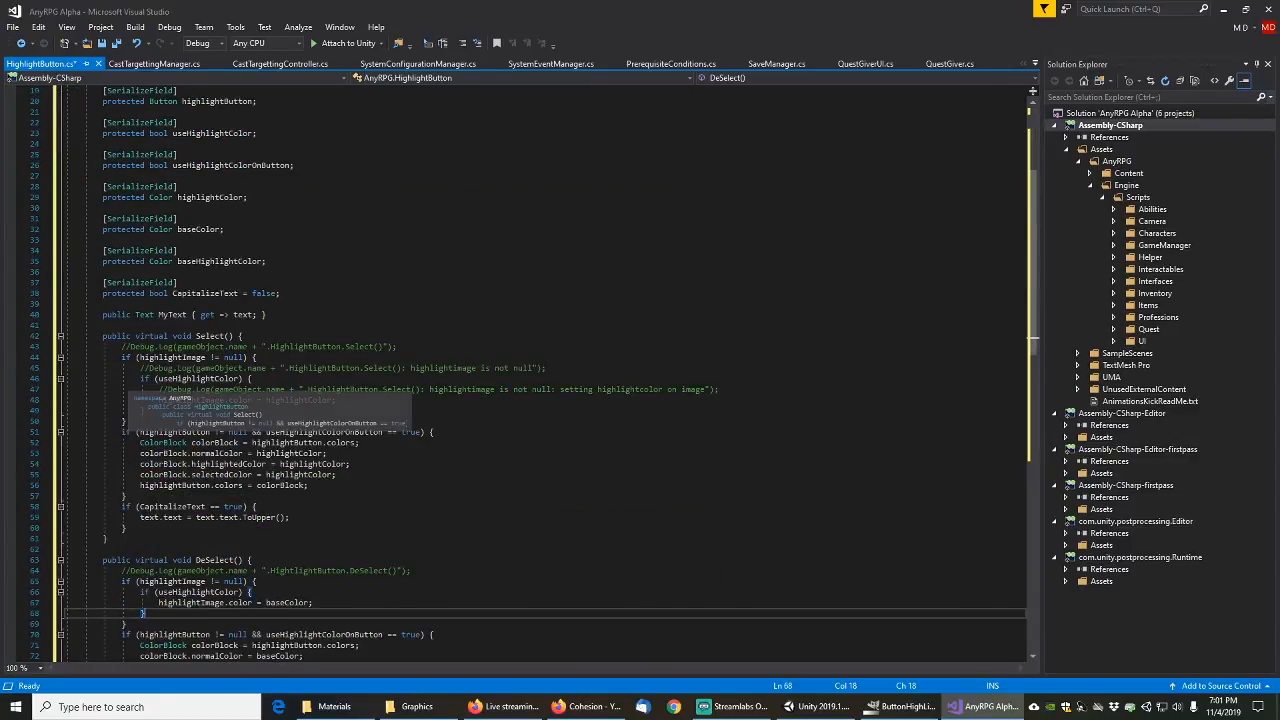
scroll(104, 430, down, 6)
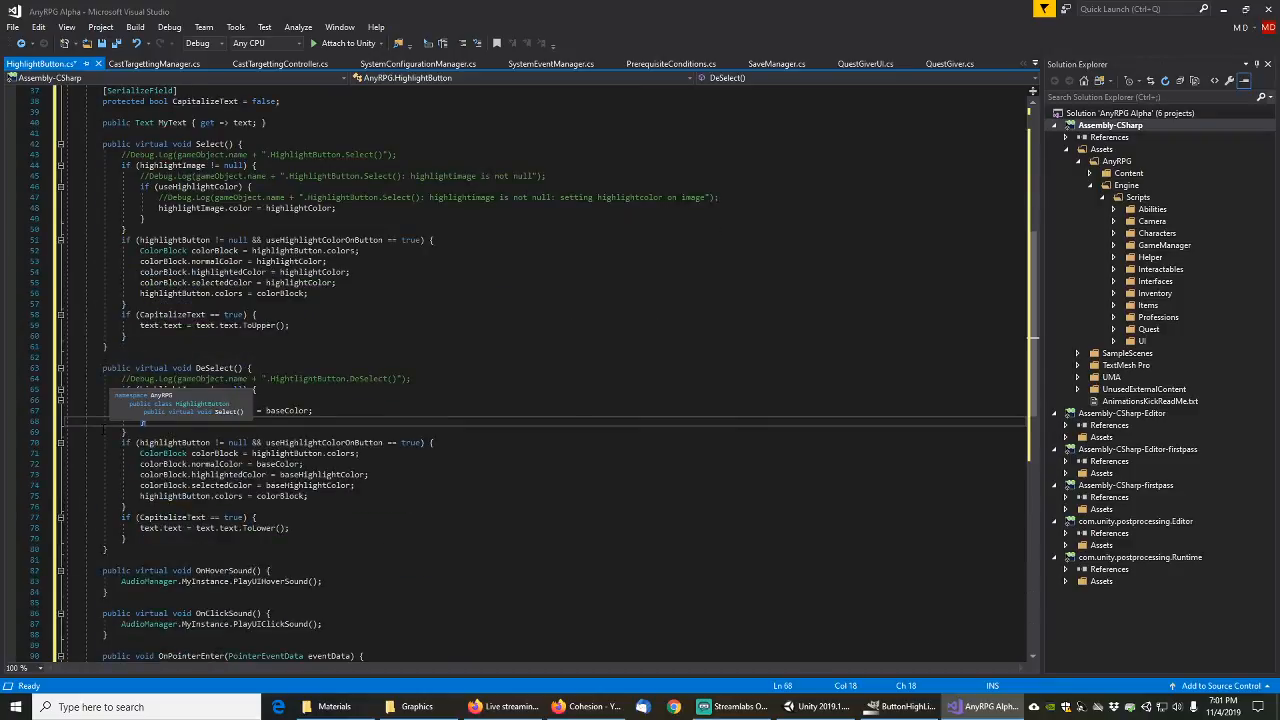
scroll(104, 430, up, 5)
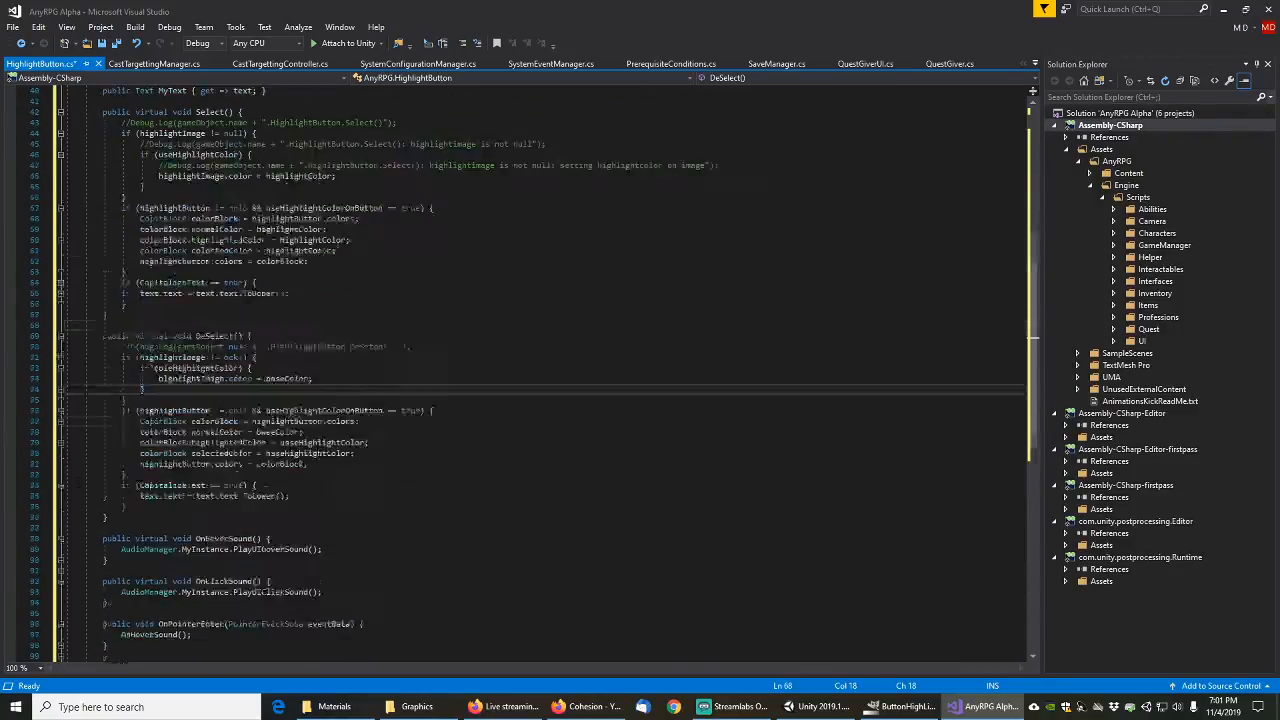
scroll(142, 581, up, 4)
click(146, 410)
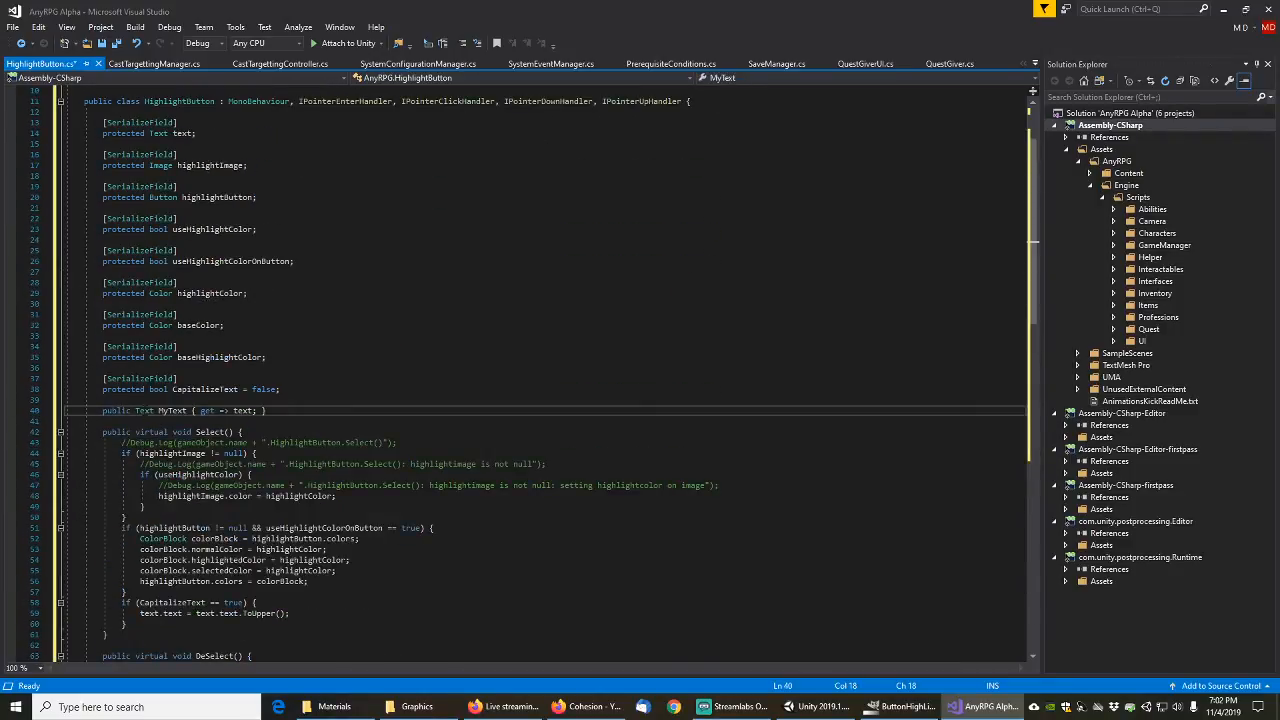
key(End)
key(Return)
key(Return)
text(public )
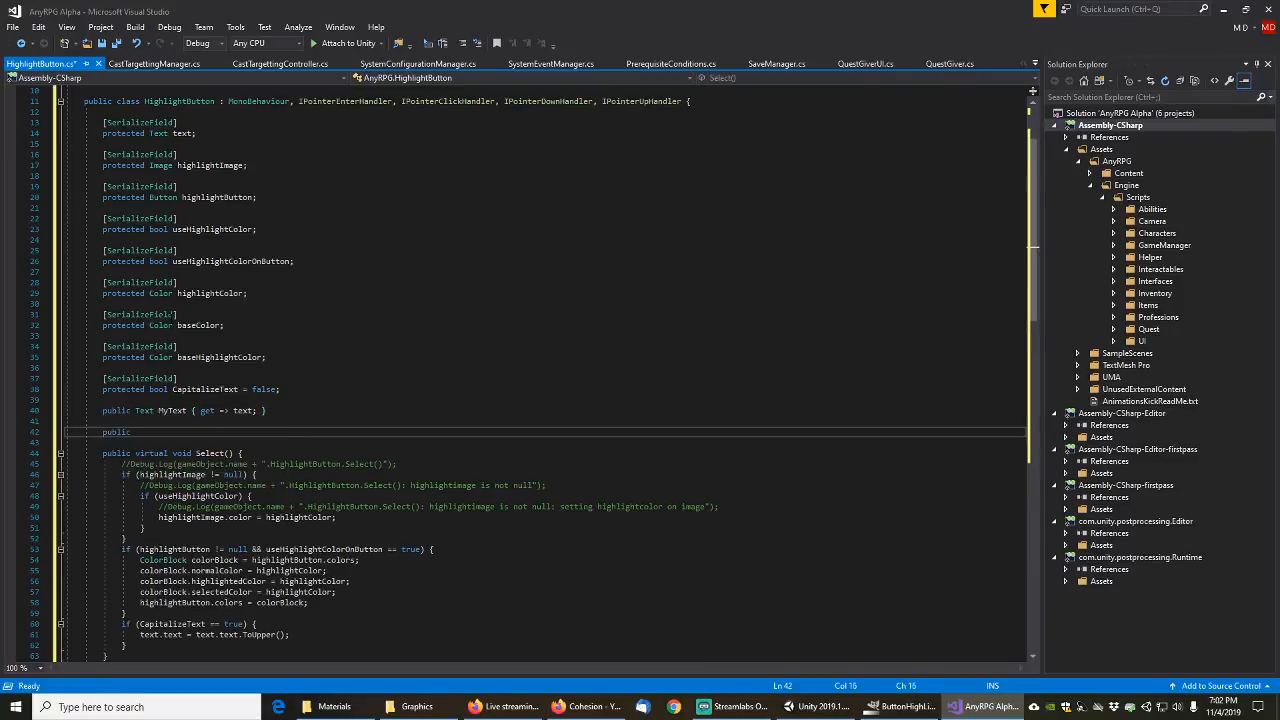
text(void Start() {)
key(Return)
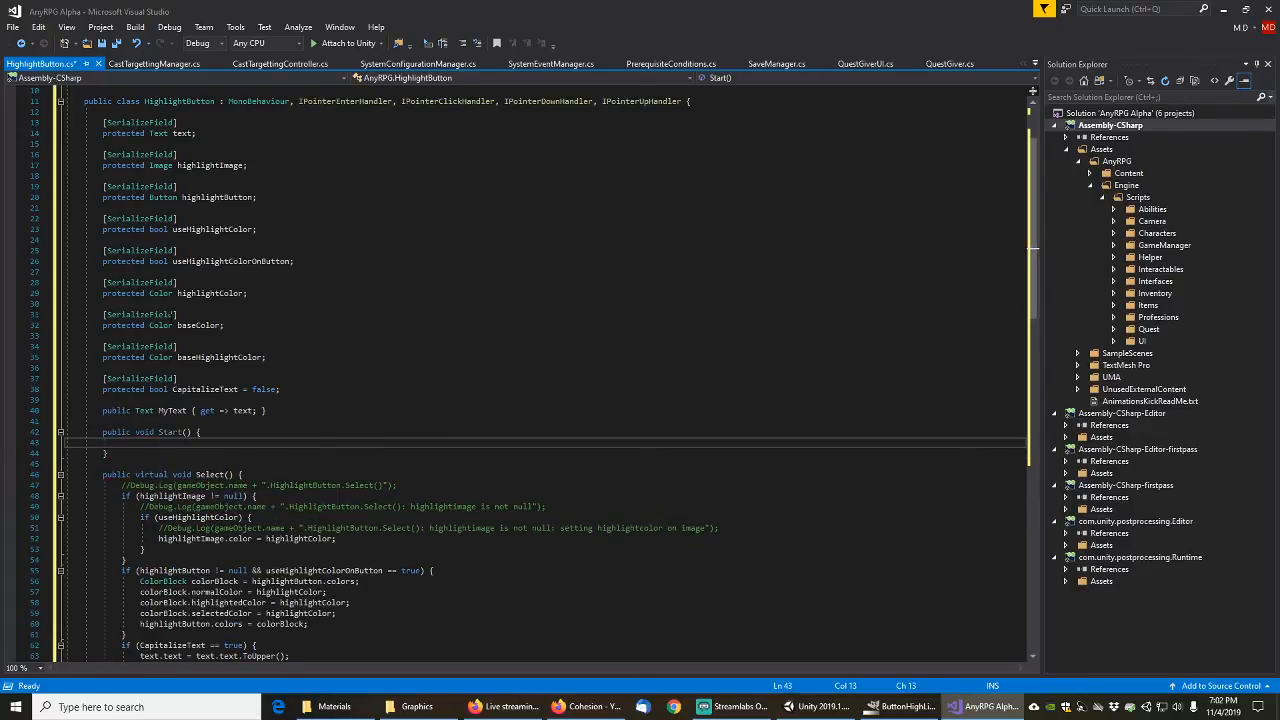
Step: Inside Start(), add an if block checking that SystemConfigurationManager.MyInstance != null
text(if)
key(Tab)
key(Tab)
text(systemcon)
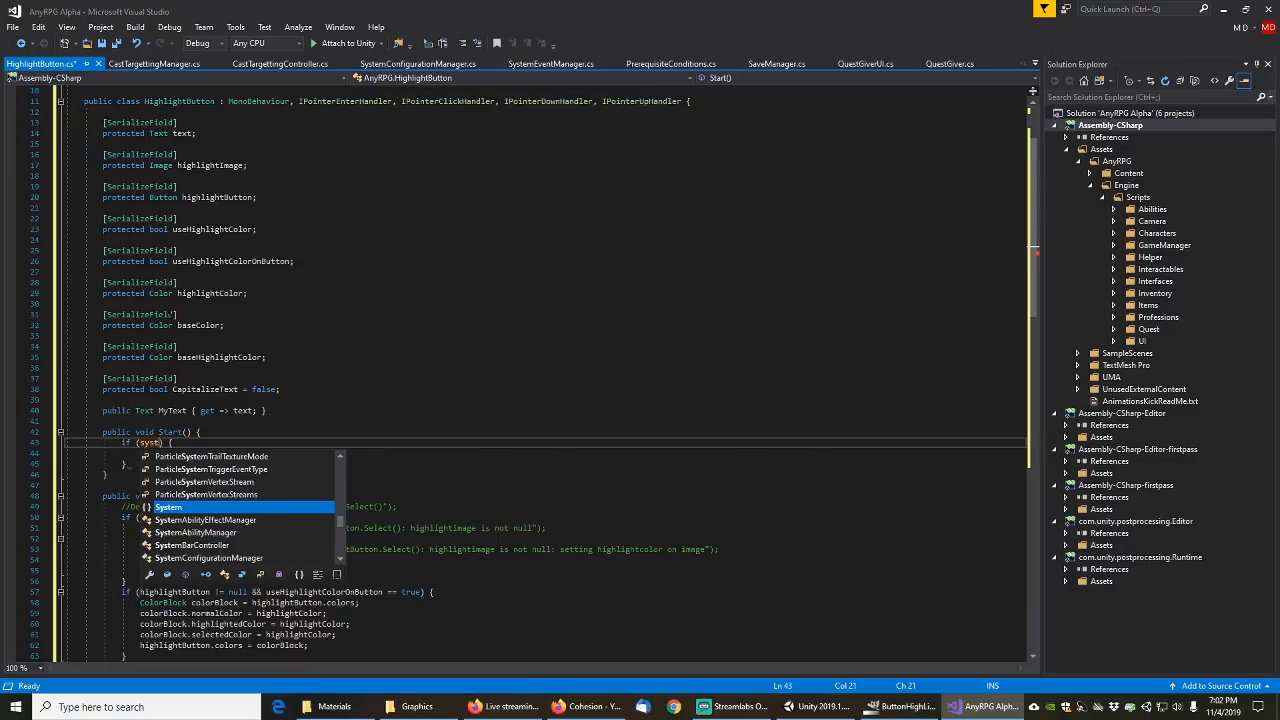
key(Tab)
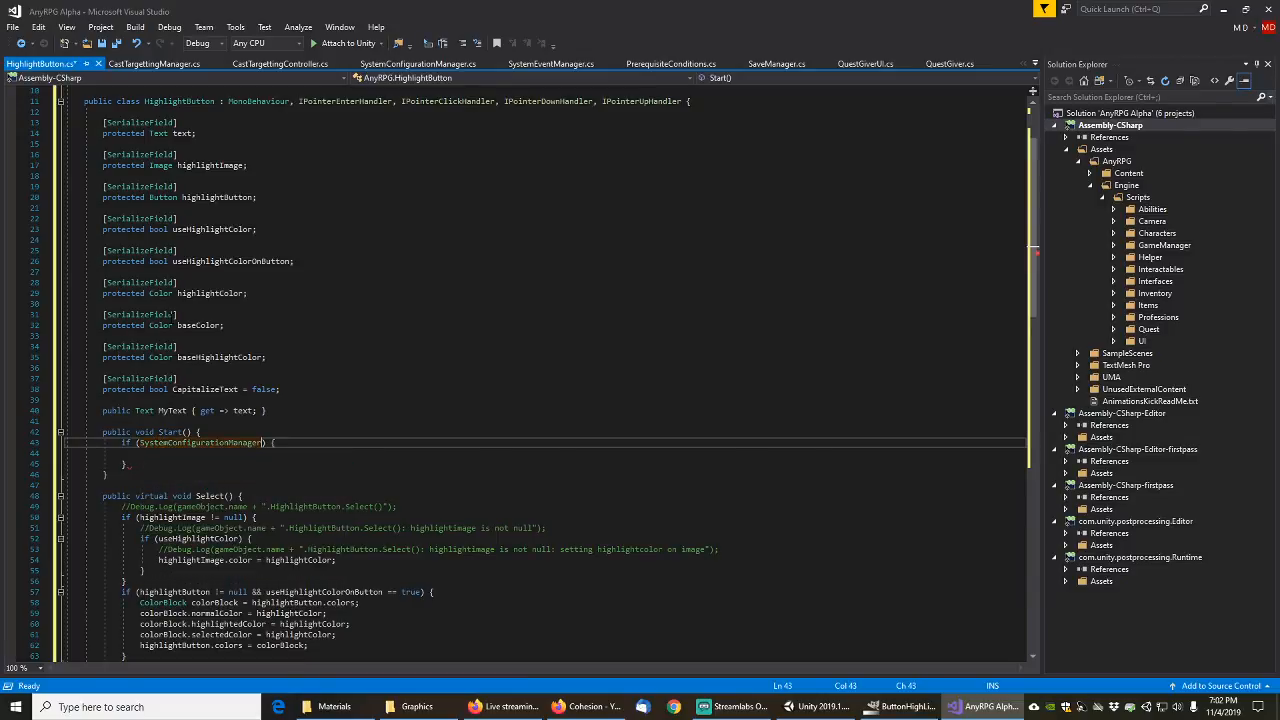
text(.myInstance != null)
key(Return)
key(Return)
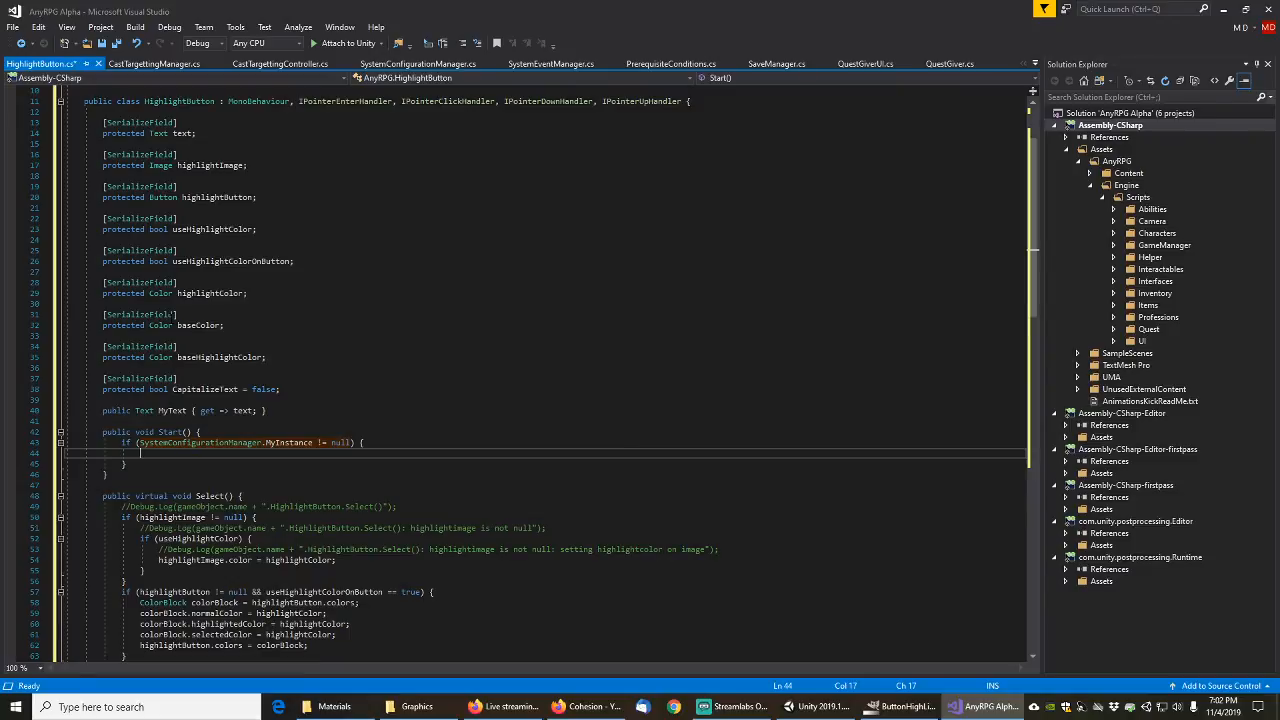
Step: Nest a second if block inside it that checks highlightImage != null
text(if)
key(Tab)
key(Tab)
text(highli)
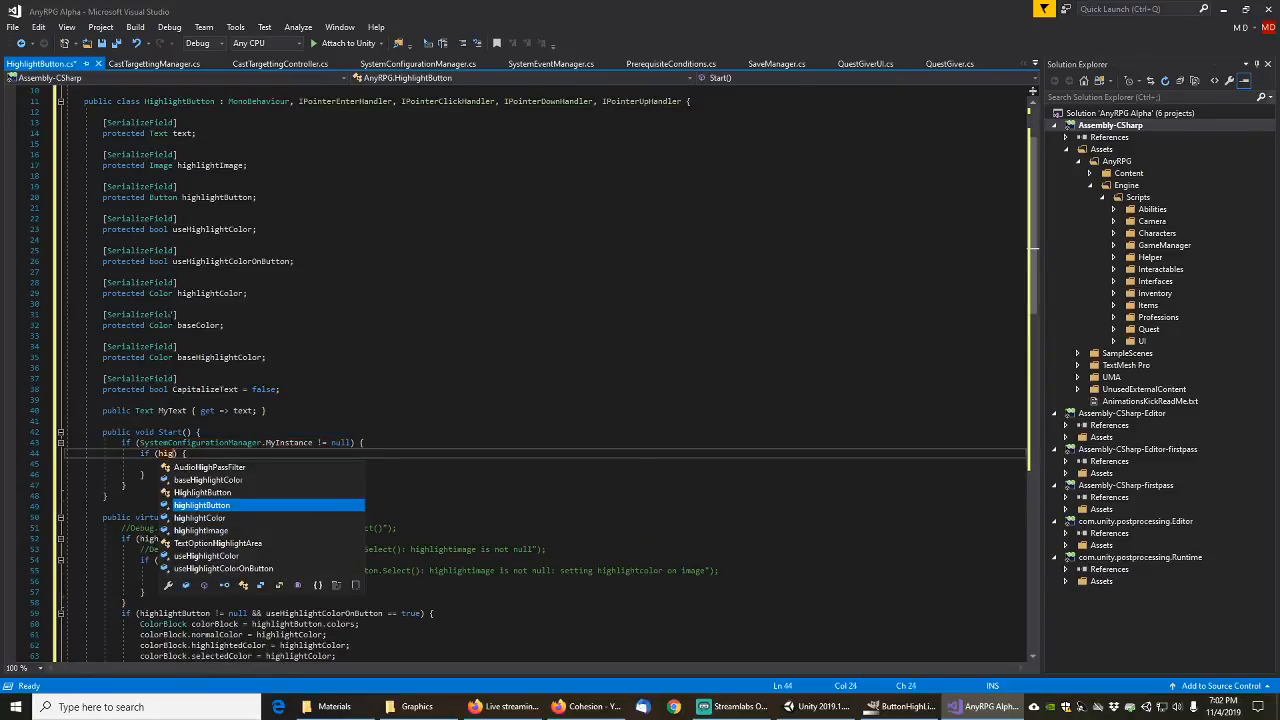
text(ghtImage )
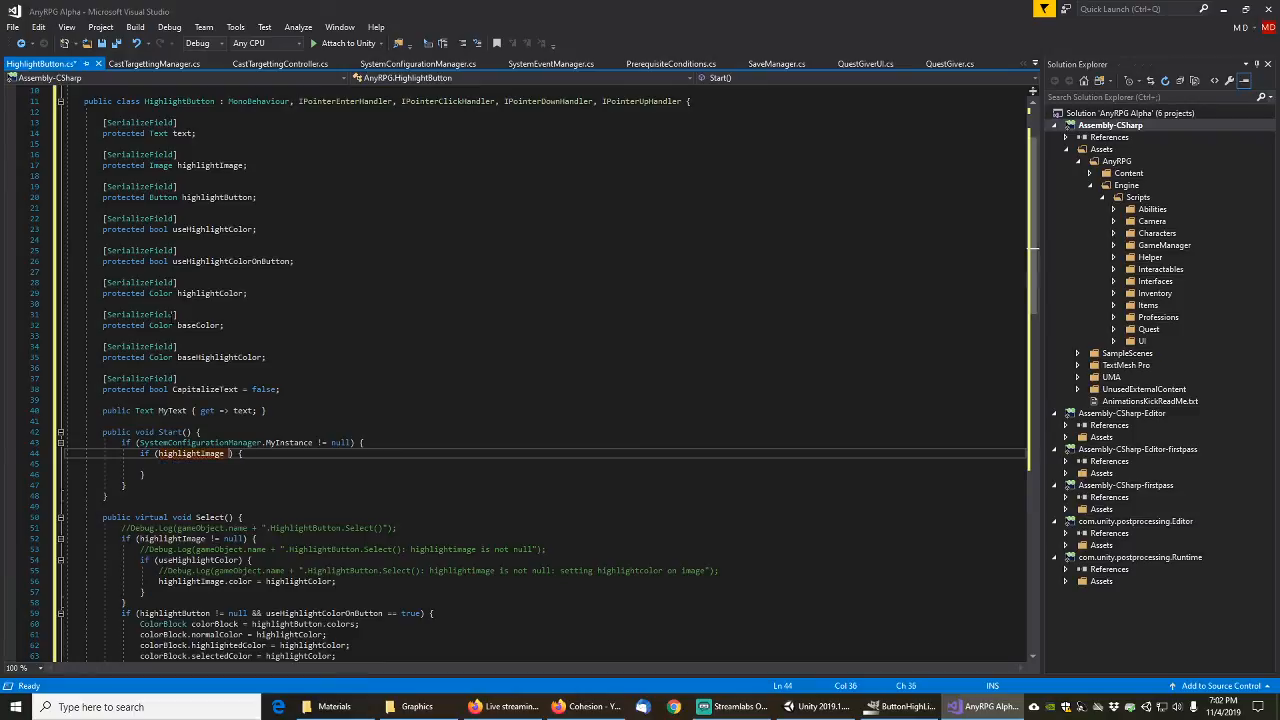
text(!= null)
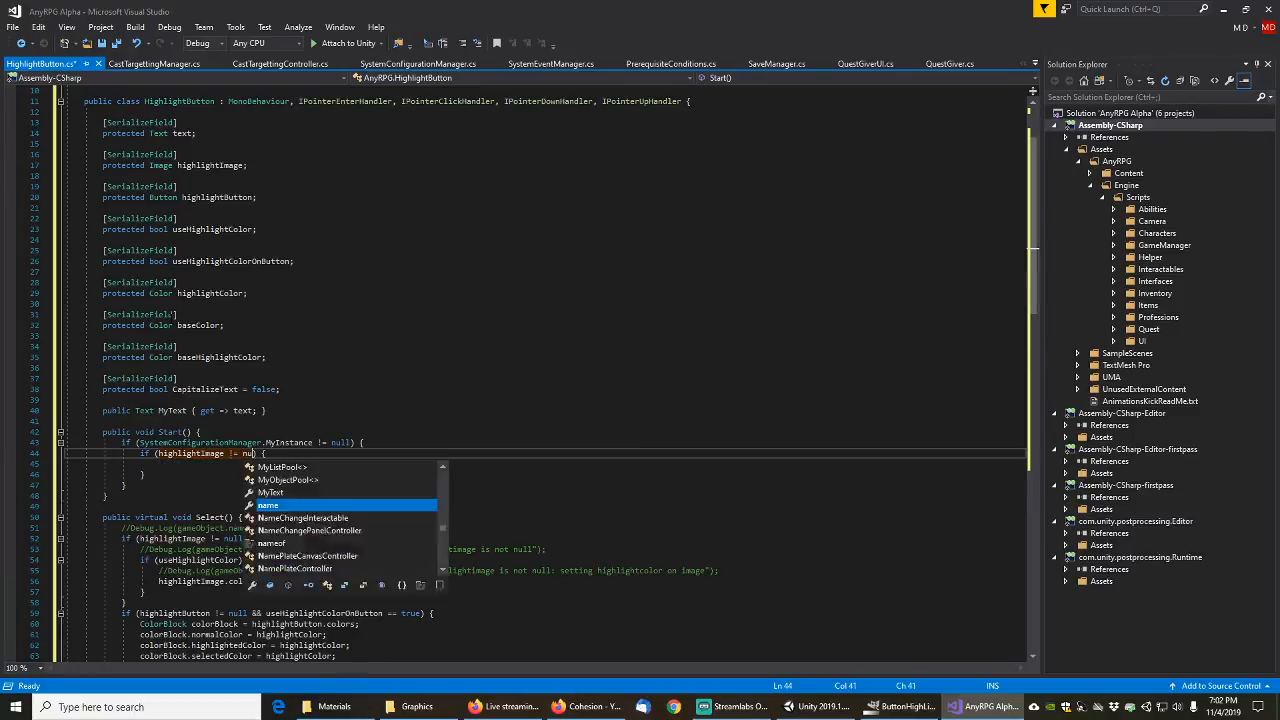
key(Return)
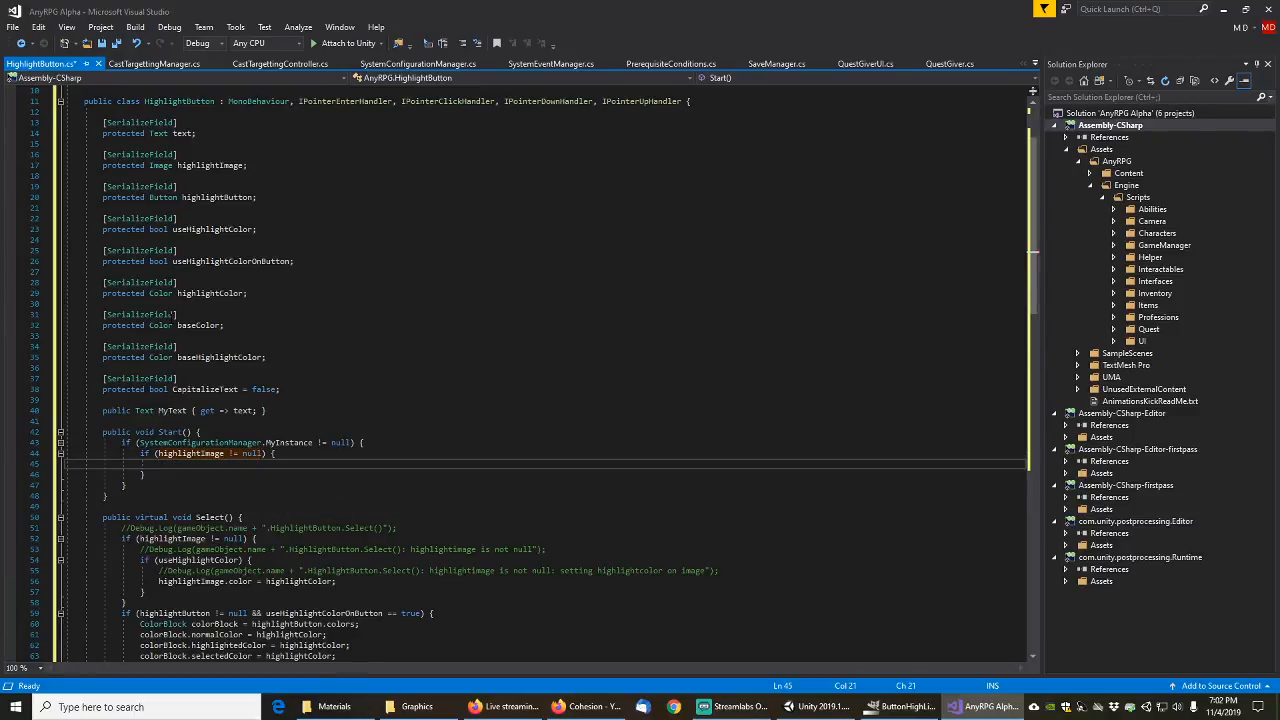
Step: Begin the inner block's statement assigning highlightImage.color from a member of SystemConfigurationManager.MyInstance
text(highli)
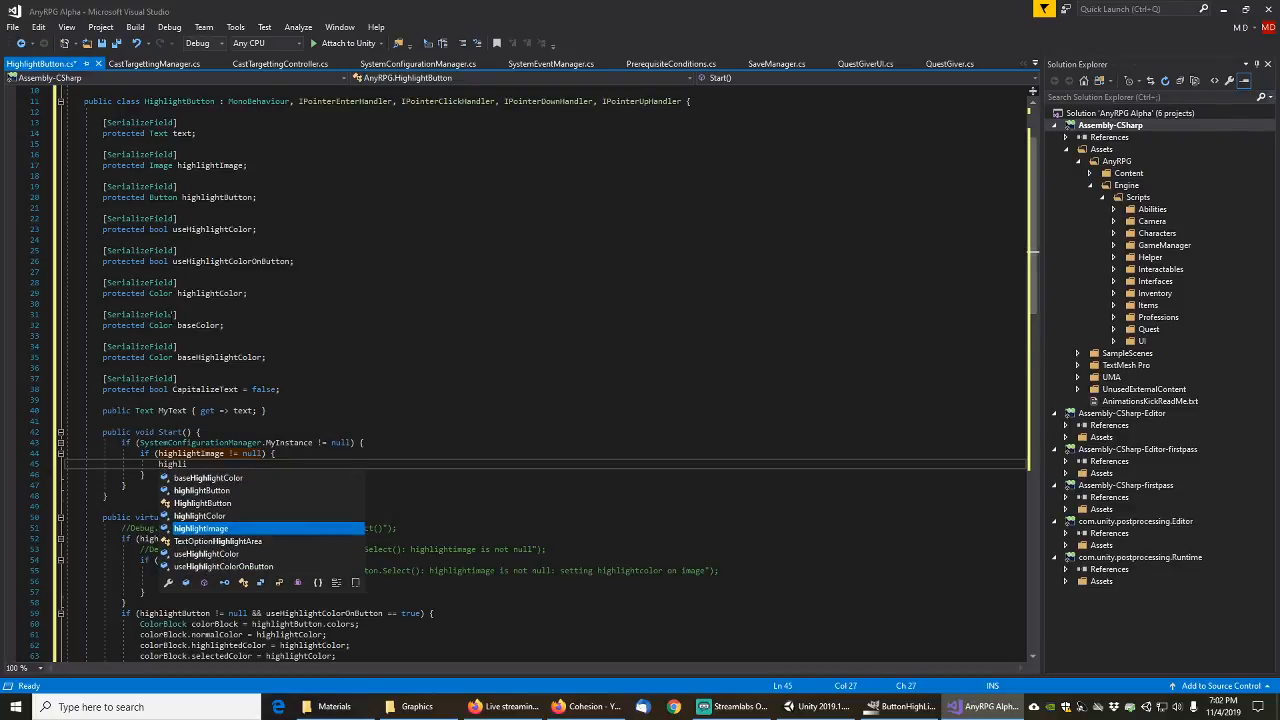
text(ghtimage.col)
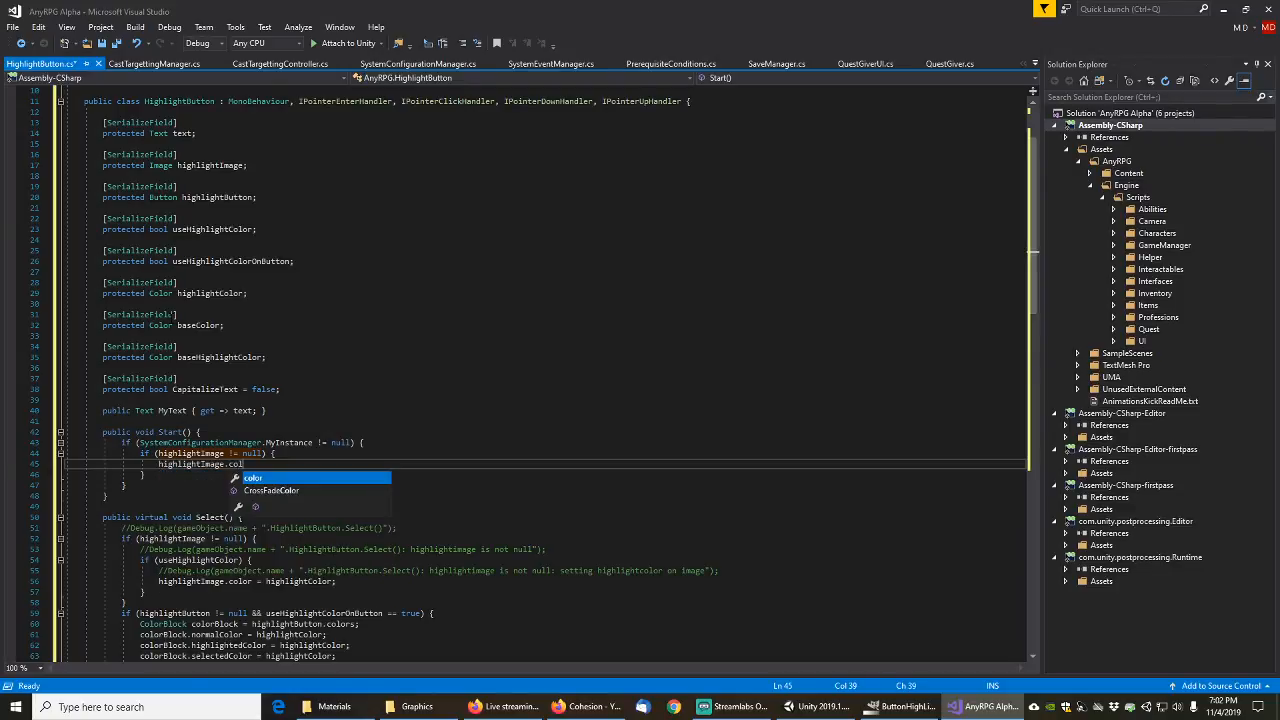
text(or = systemc)
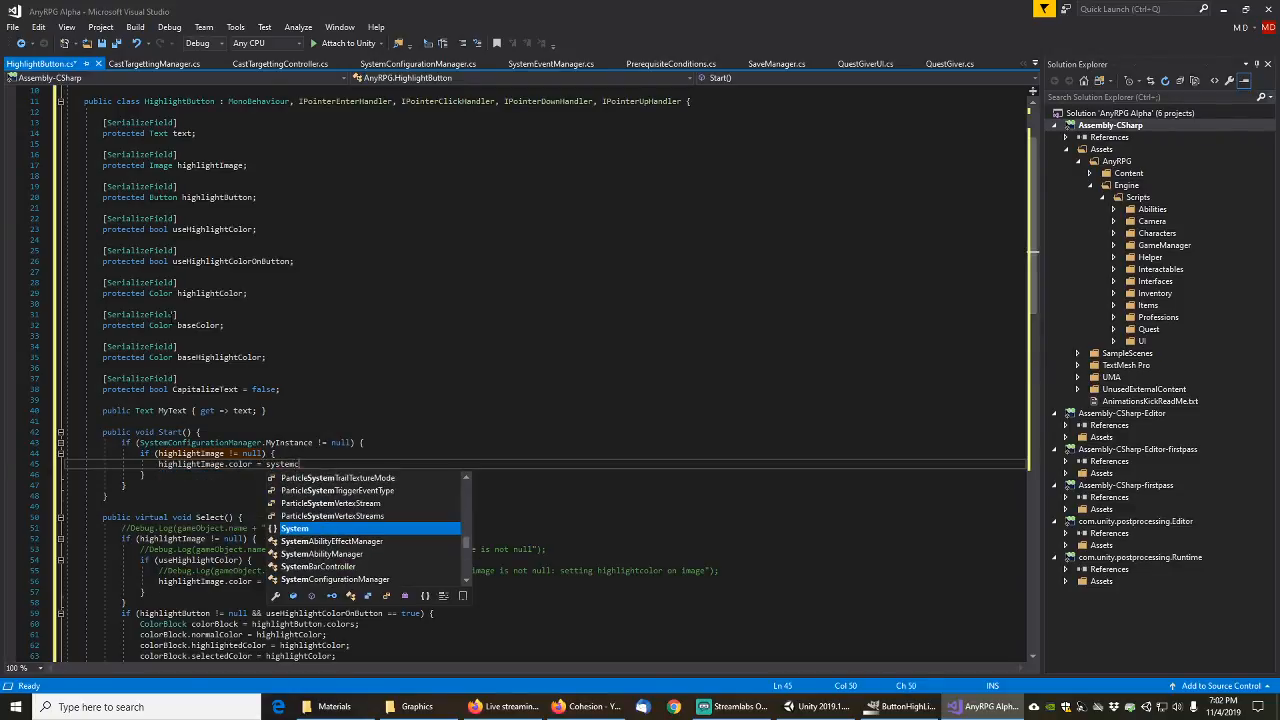
text(onfigurationManager.MyInstance)
key(Tab)
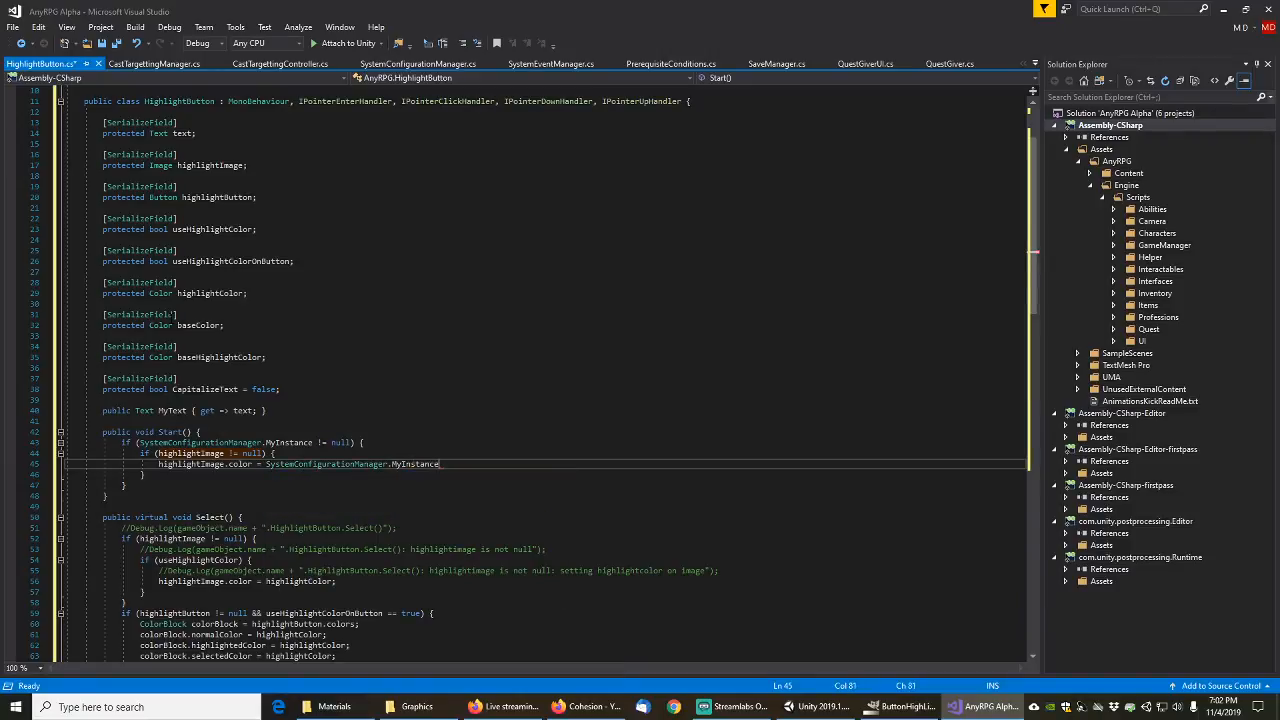
text(.)
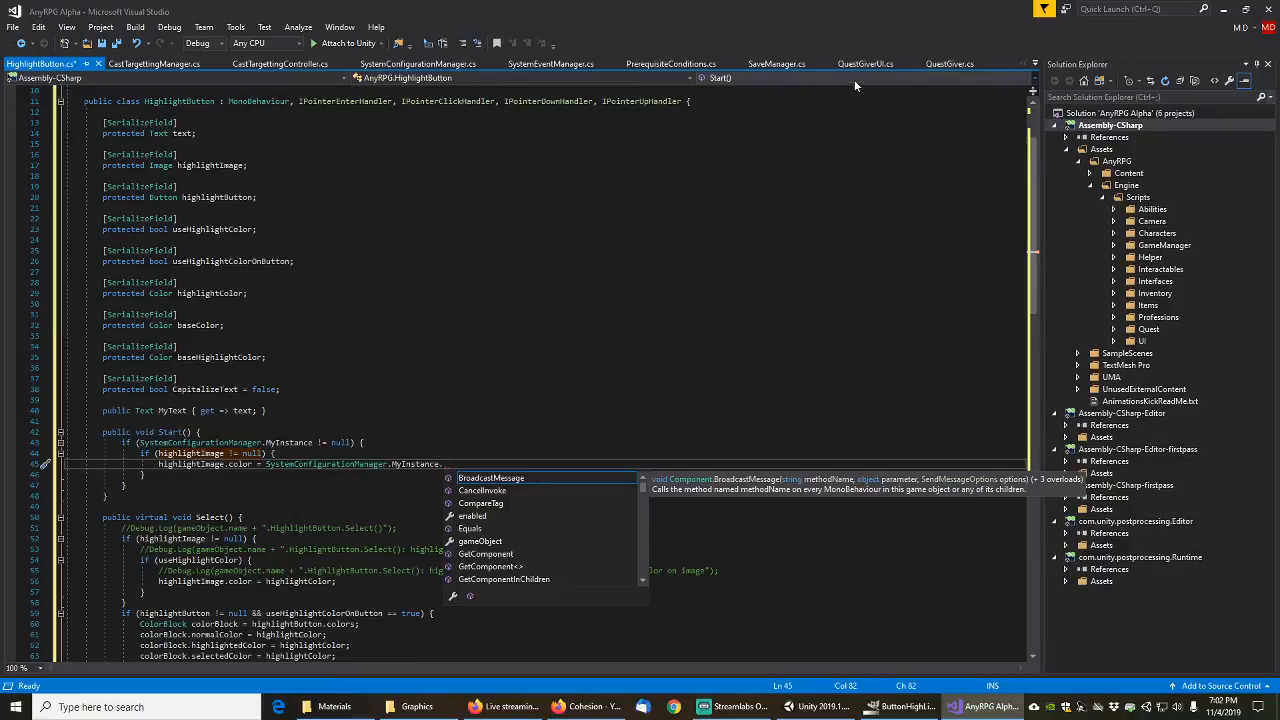
Step: In SystemConfigurationManager.cs, encapsulate the defaultUIColor field as a public property while still using the field
click(405, 66)
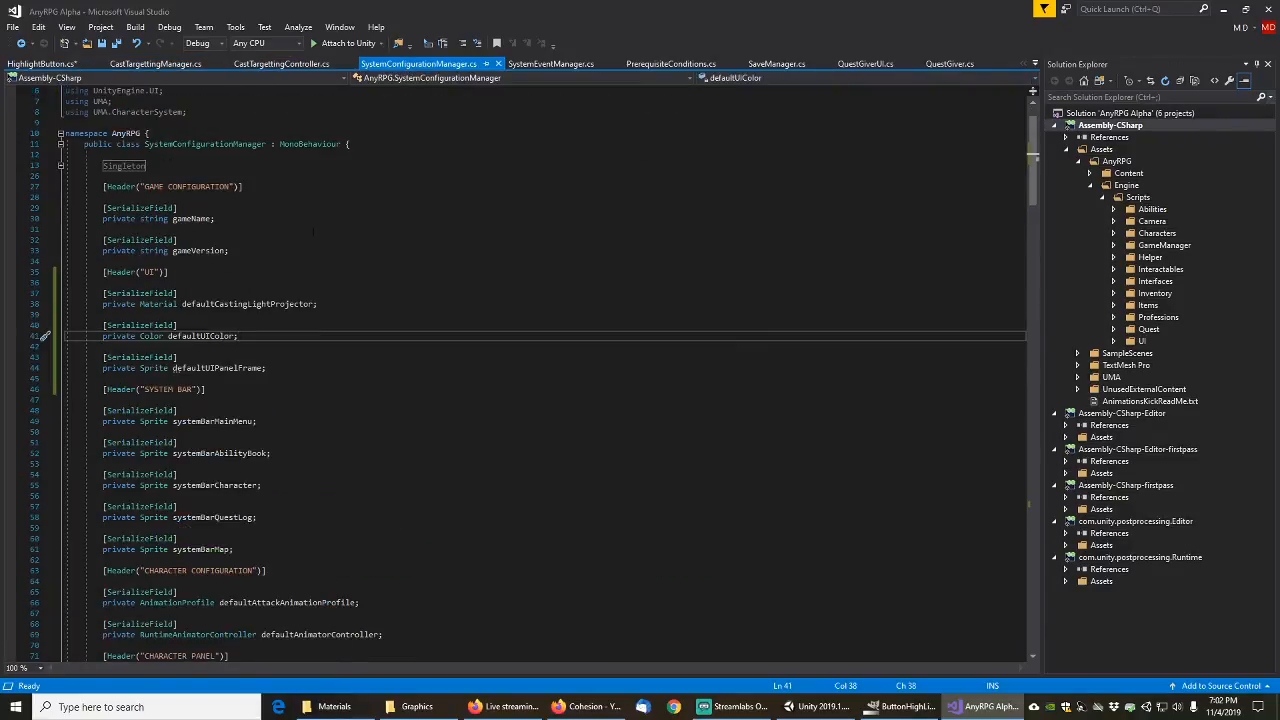
right_click(207, 341)
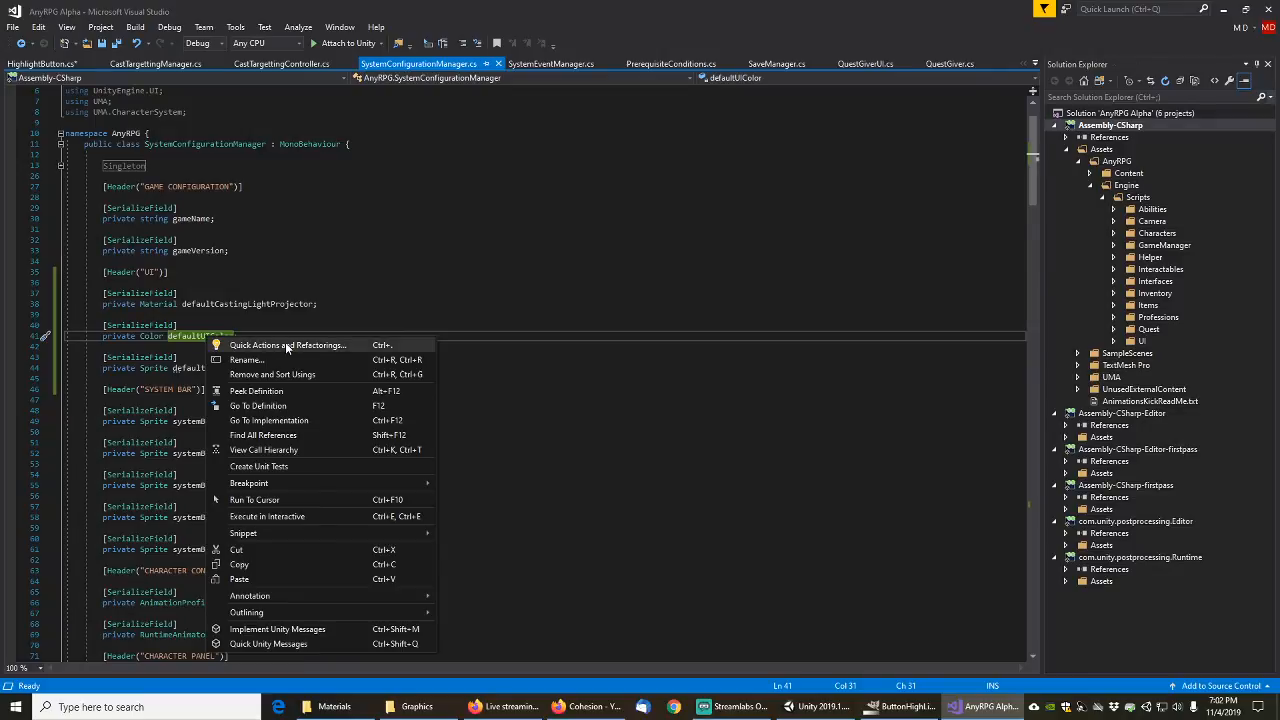
click(279, 344)
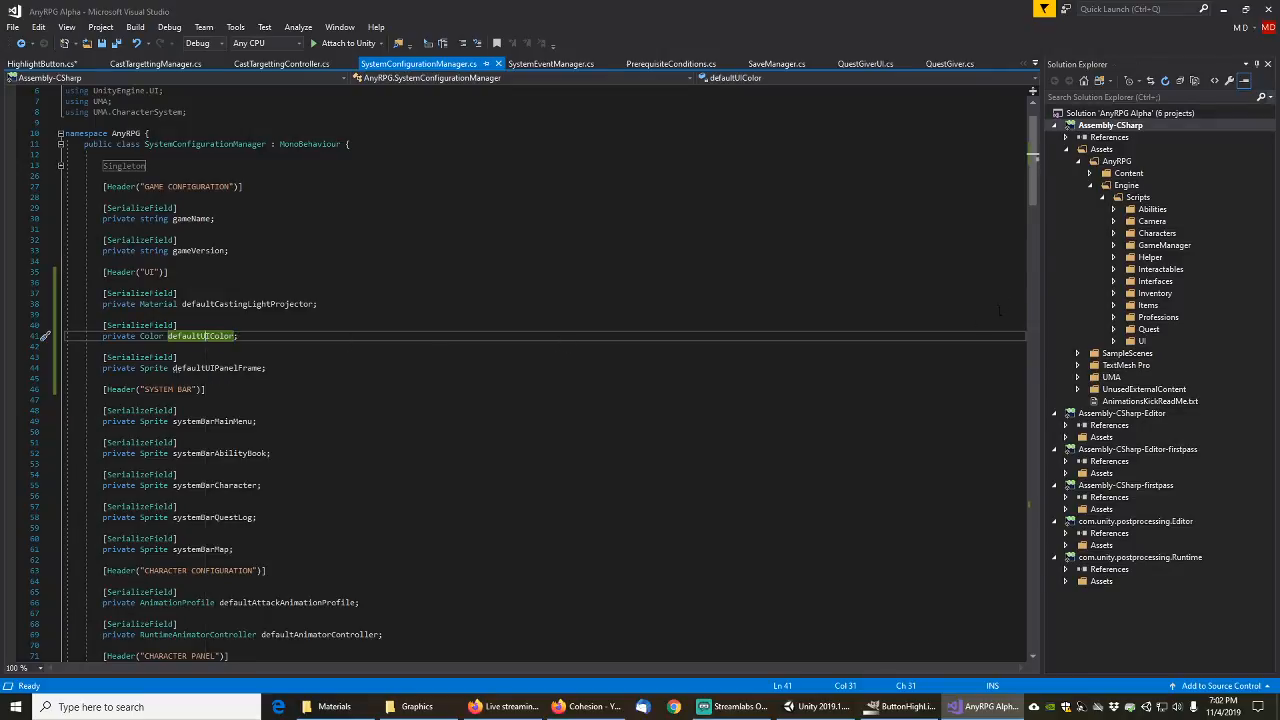
drag(1036, 171, 1053, 204)
click(307, 357)
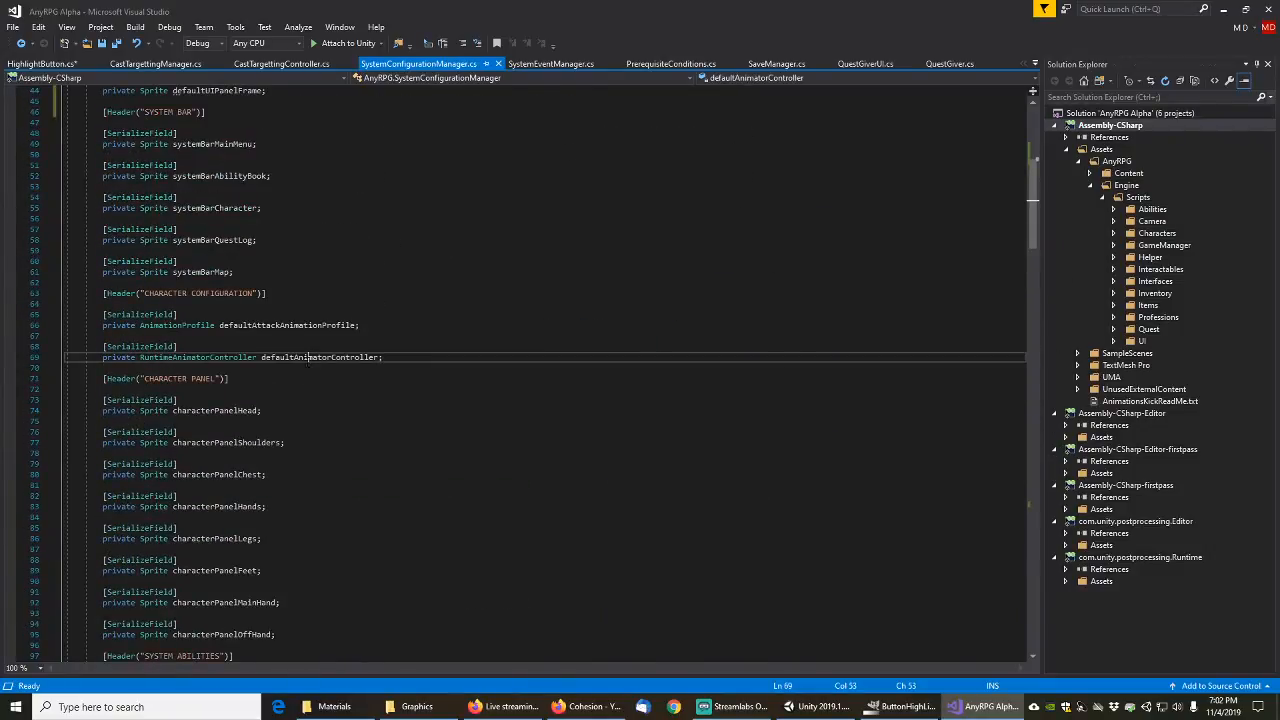
scroll(297, 308, up, 7)
scroll(297, 308, up, 1)
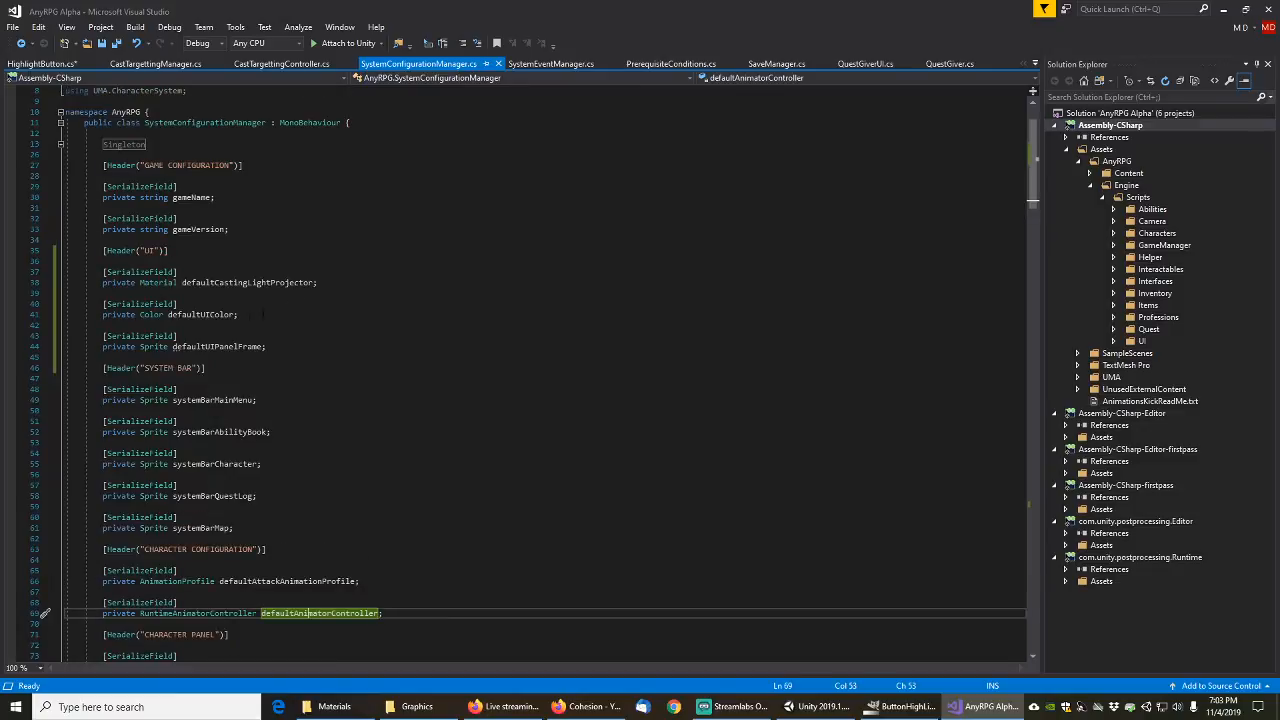
right_click(197, 315)
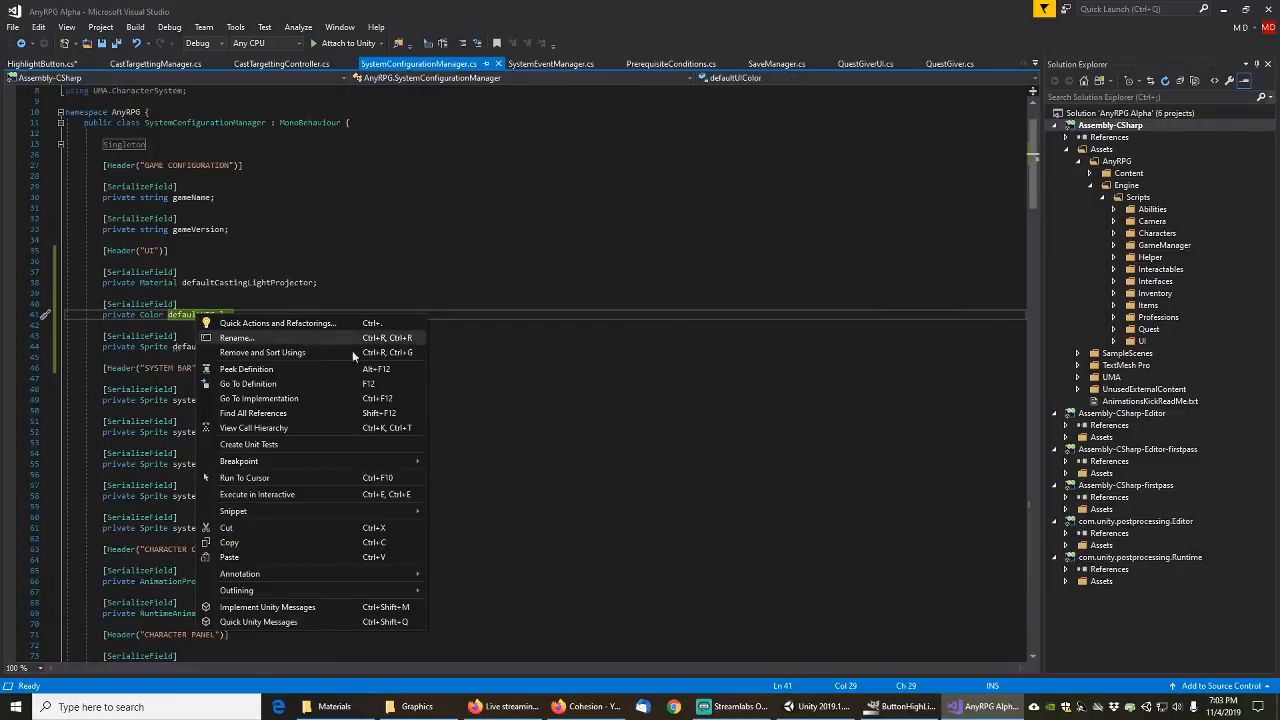
click(262, 326)
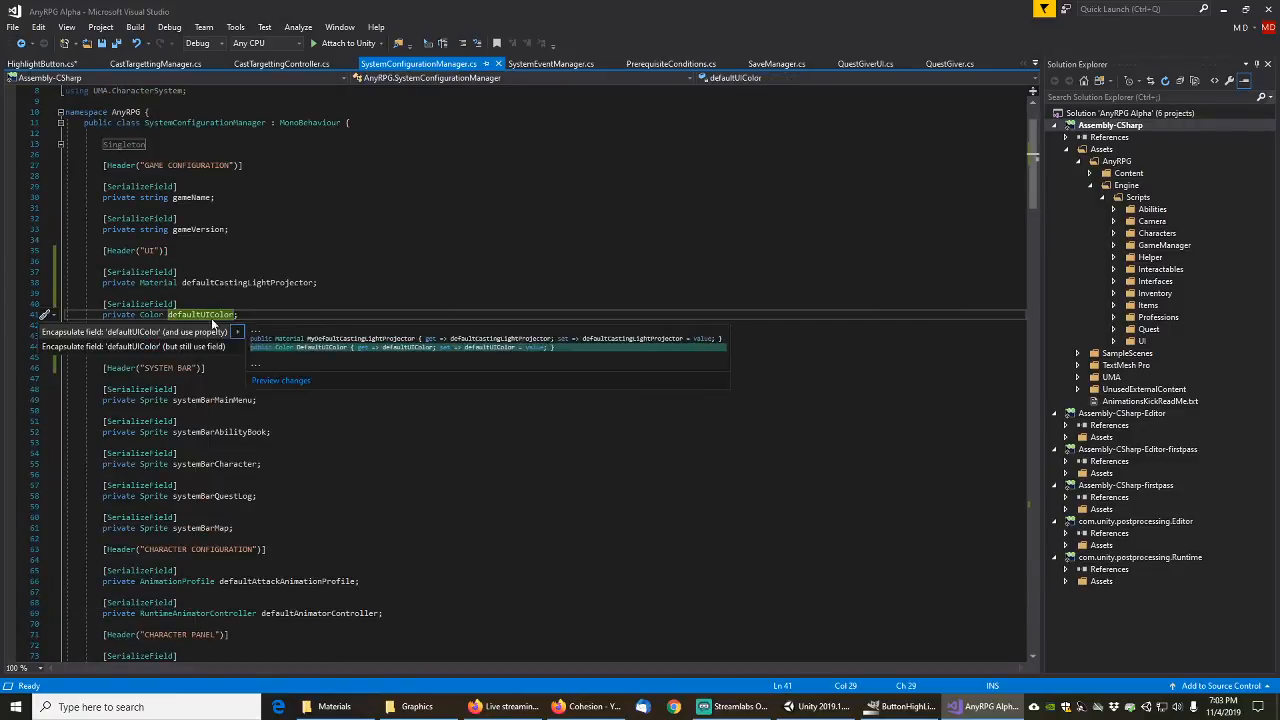
click(158, 345)
Step: Rename the generated DefaultUIColor property to MyDefaultUIColor and save SystemConfigurationManager.cs
drag(1033, 167, 1049, 495)
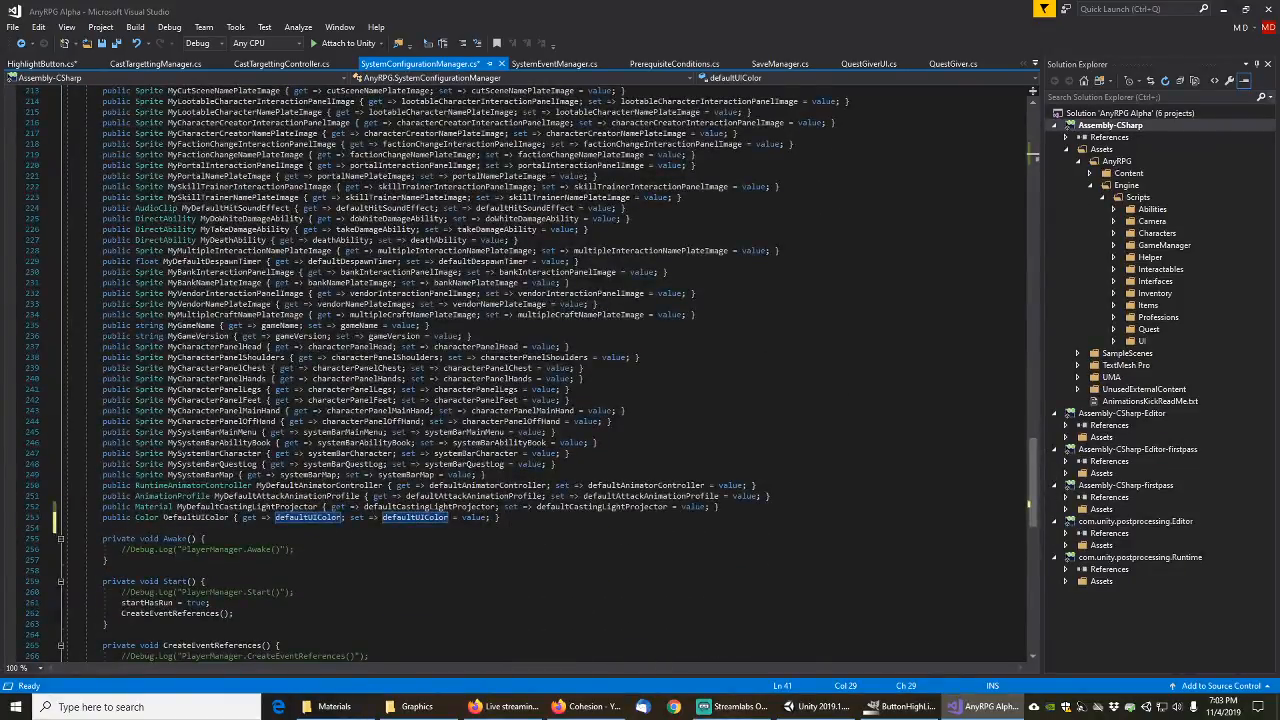
click(163, 517)
text(My)
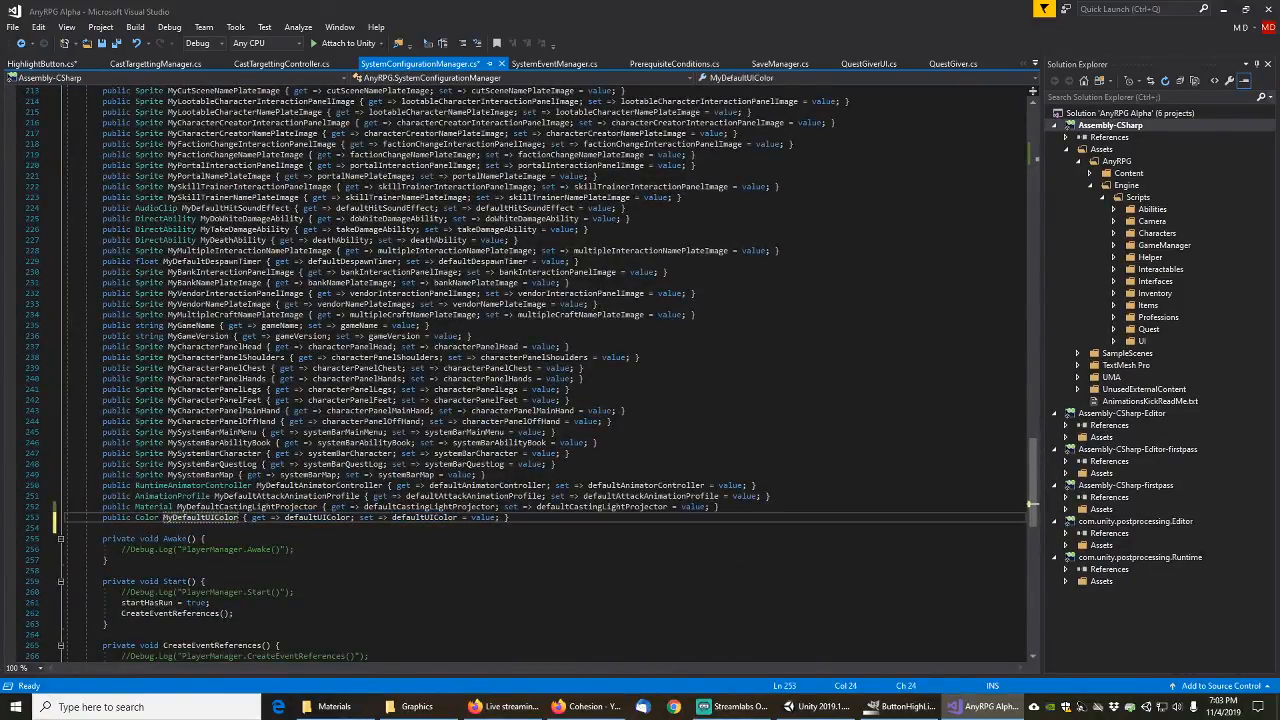
key(ctrl+s)
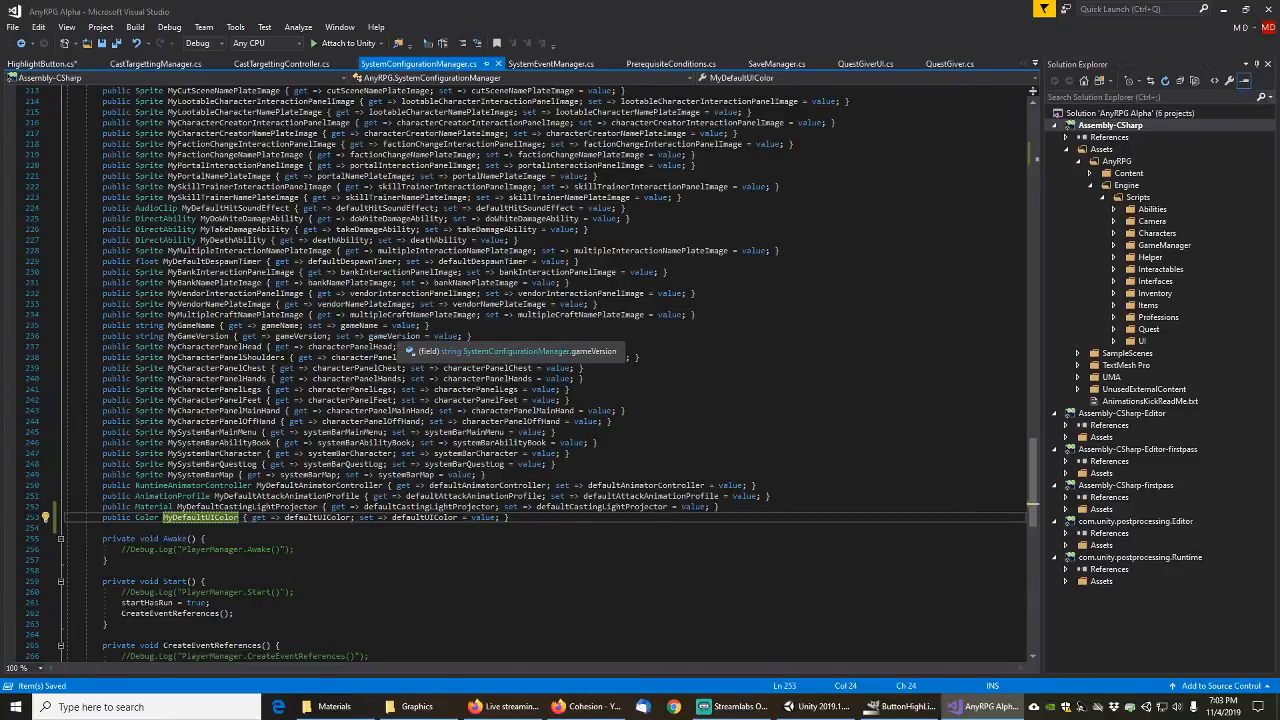
Step: Complete the highlightImage.color assignment in HighlightButton.cs with MyDefaultUIColor; and save the script
click(1221, 9)
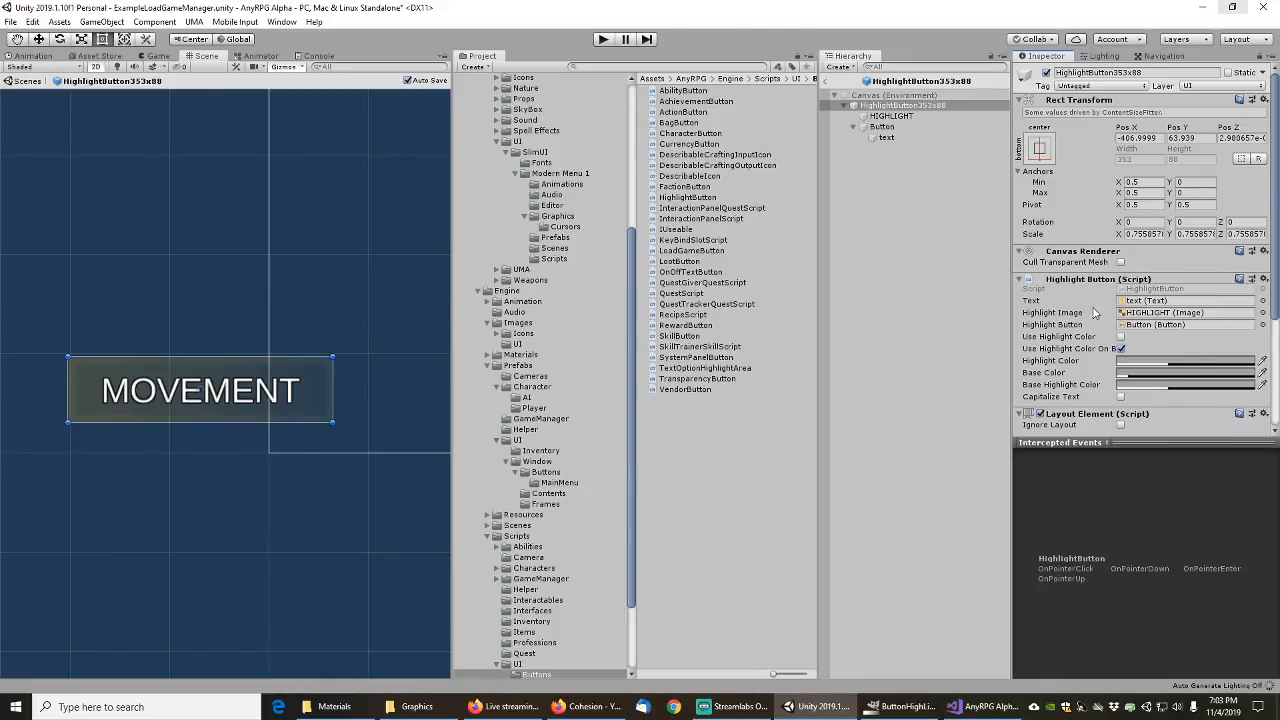
click(926, 712)
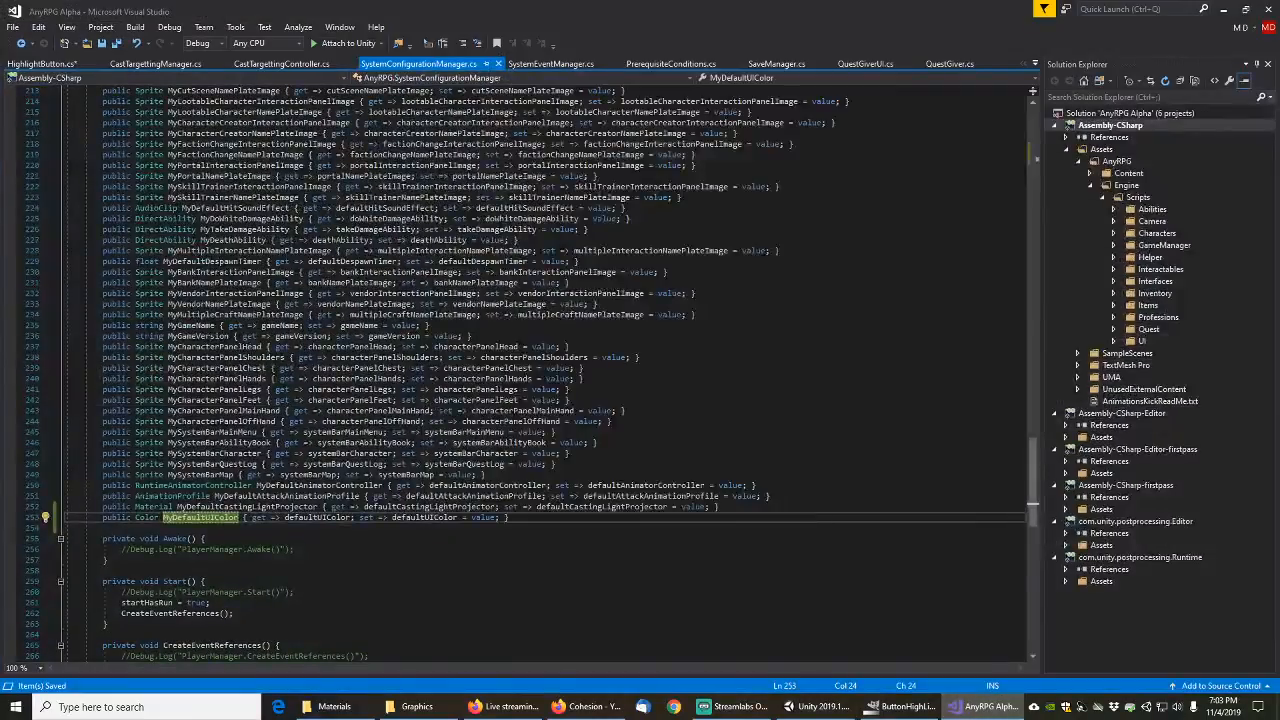
click(66, 65)
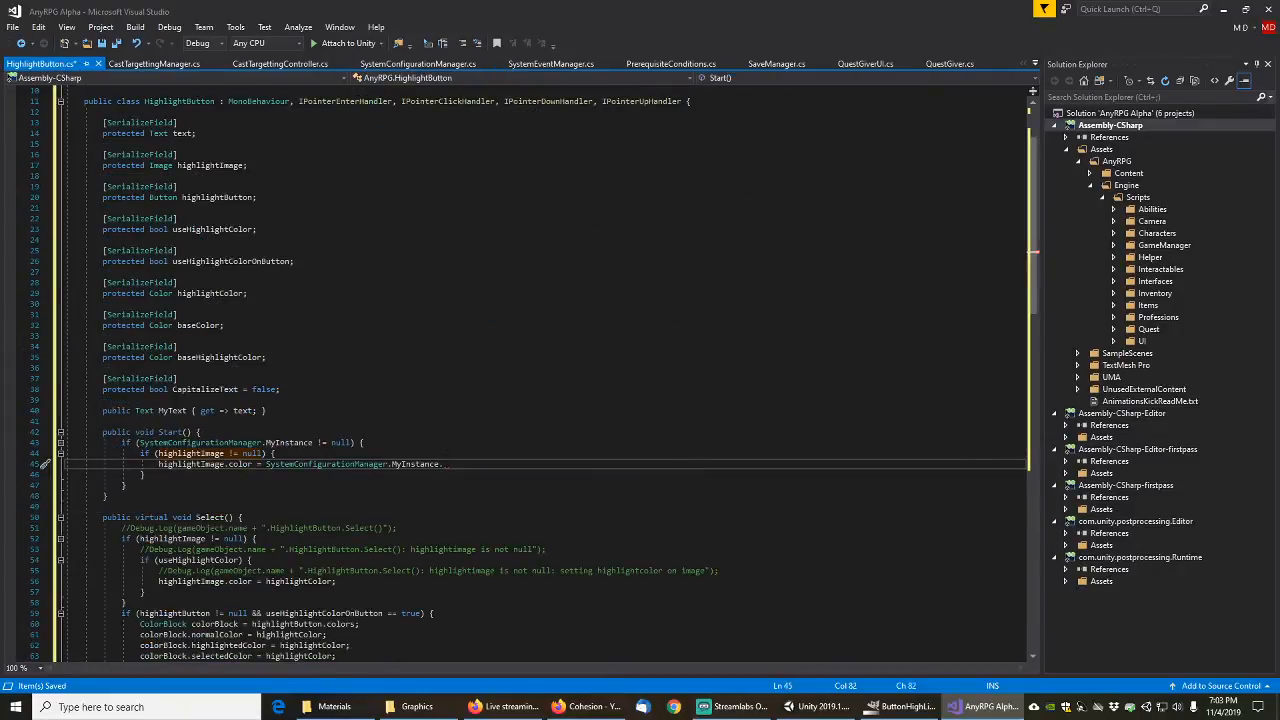
text(yDefaultUIColor;)
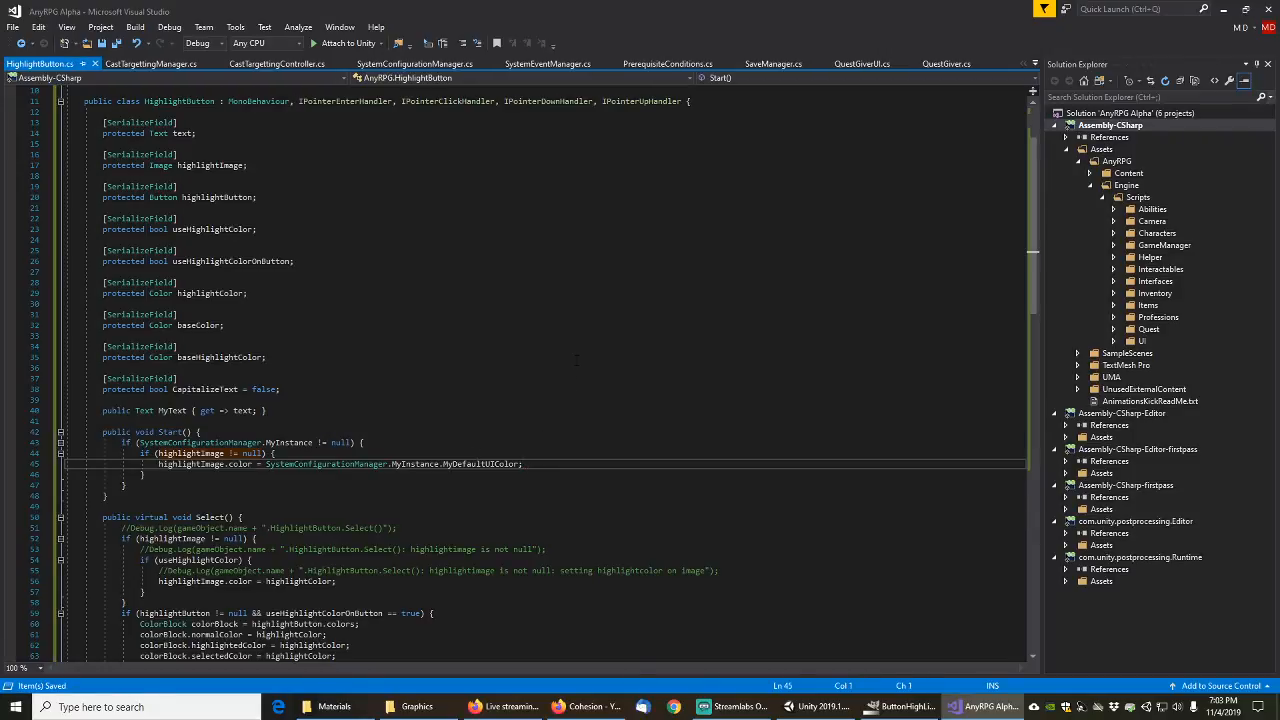
Step: Switch to Unity, search the project assets for "highlightbutt" and open the ExpandableHighlightButton 1 prefab for editing
click(1227, 12)
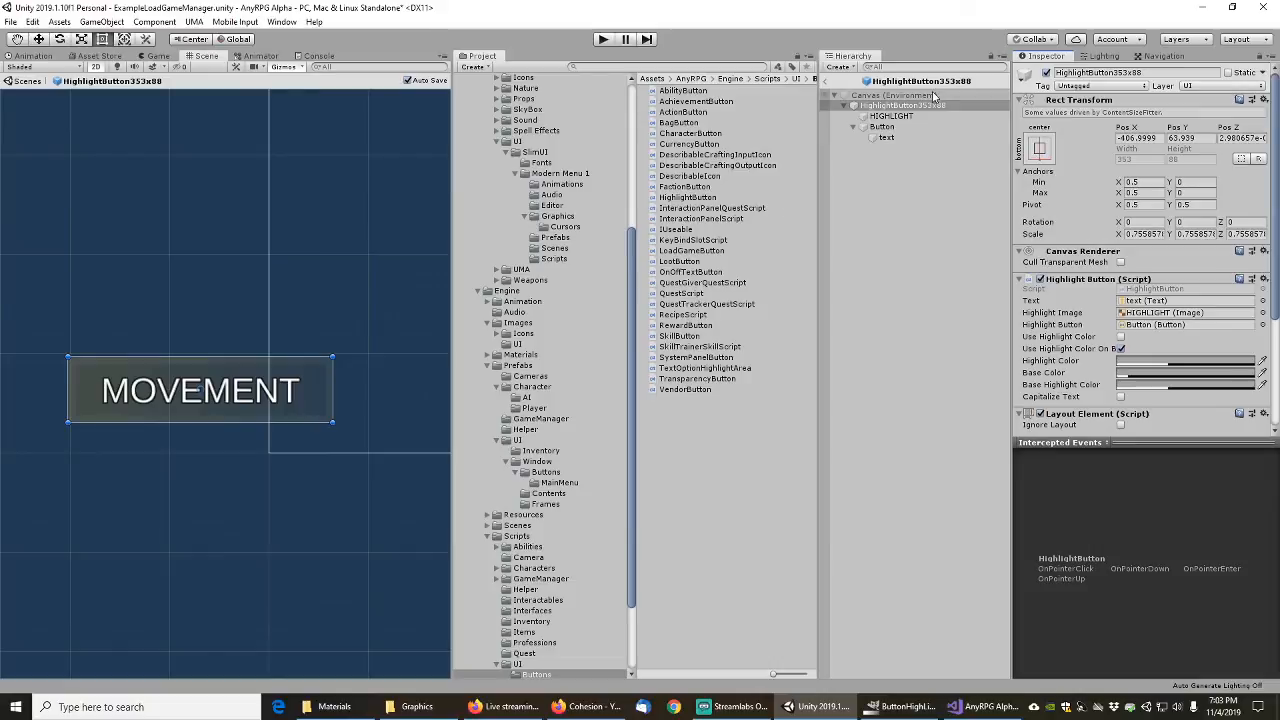
click(700, 75)
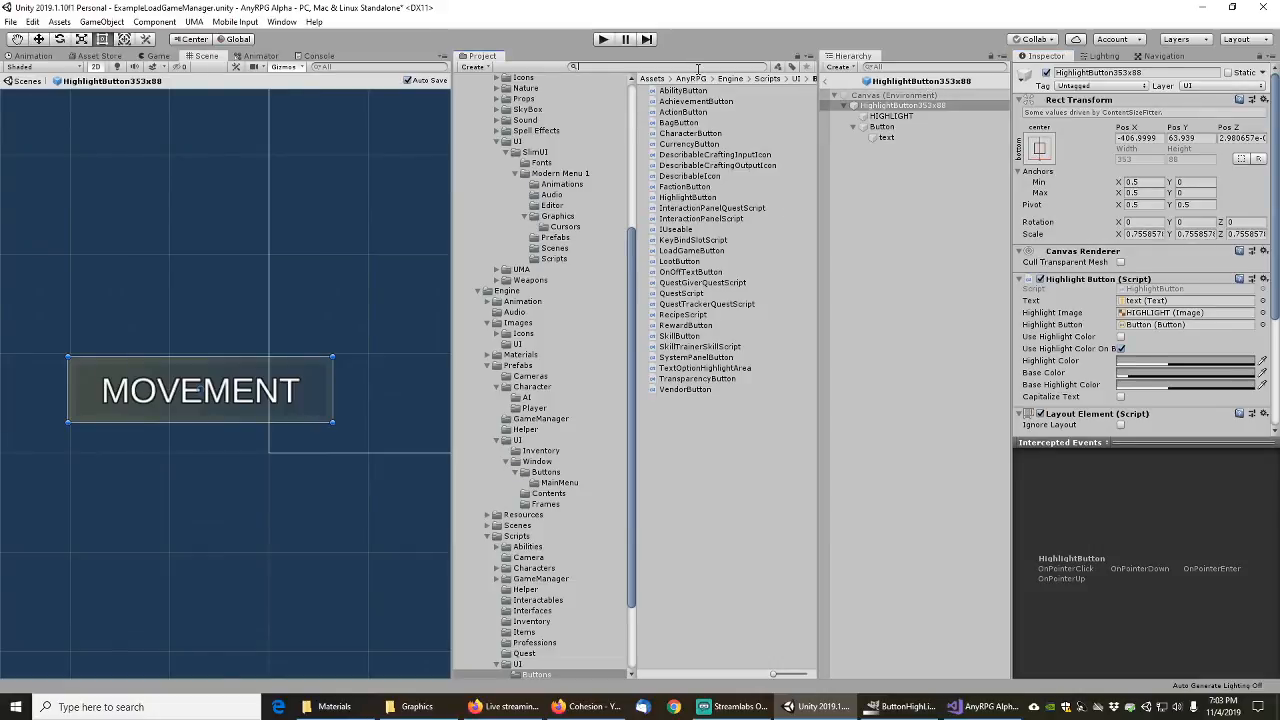
text(highlightbutton)
click(714, 101)
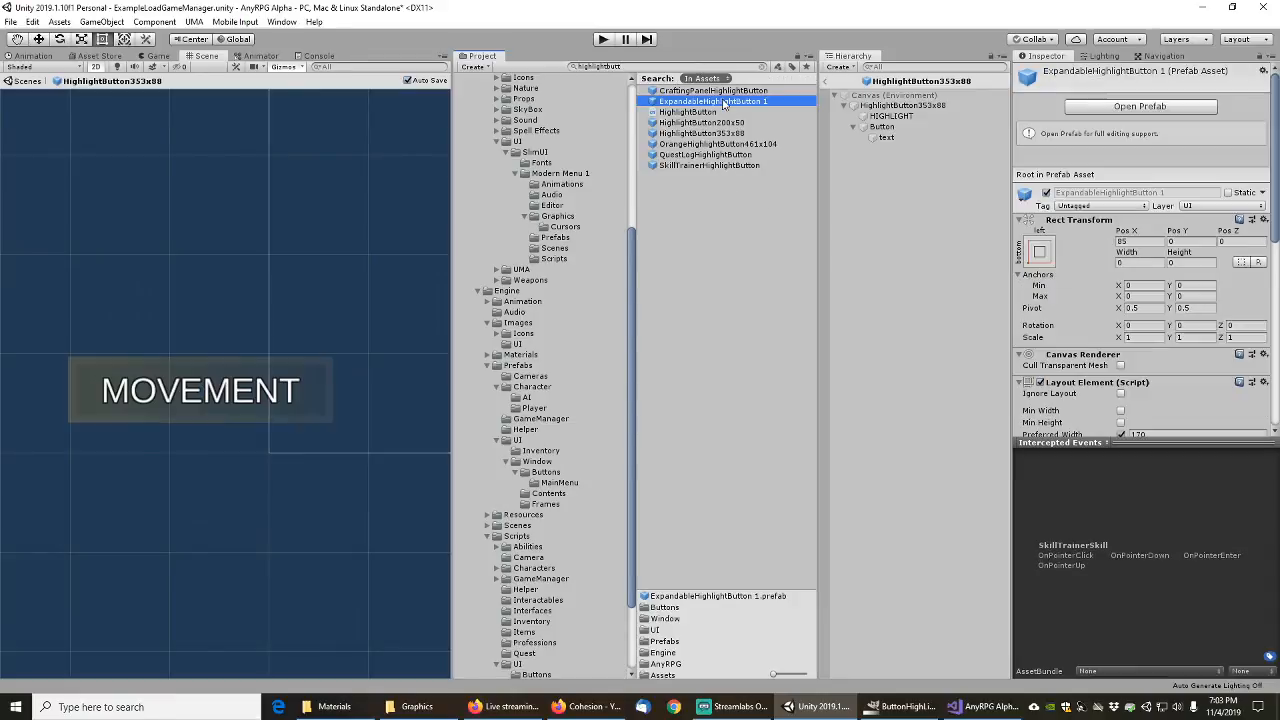
click(1108, 110)
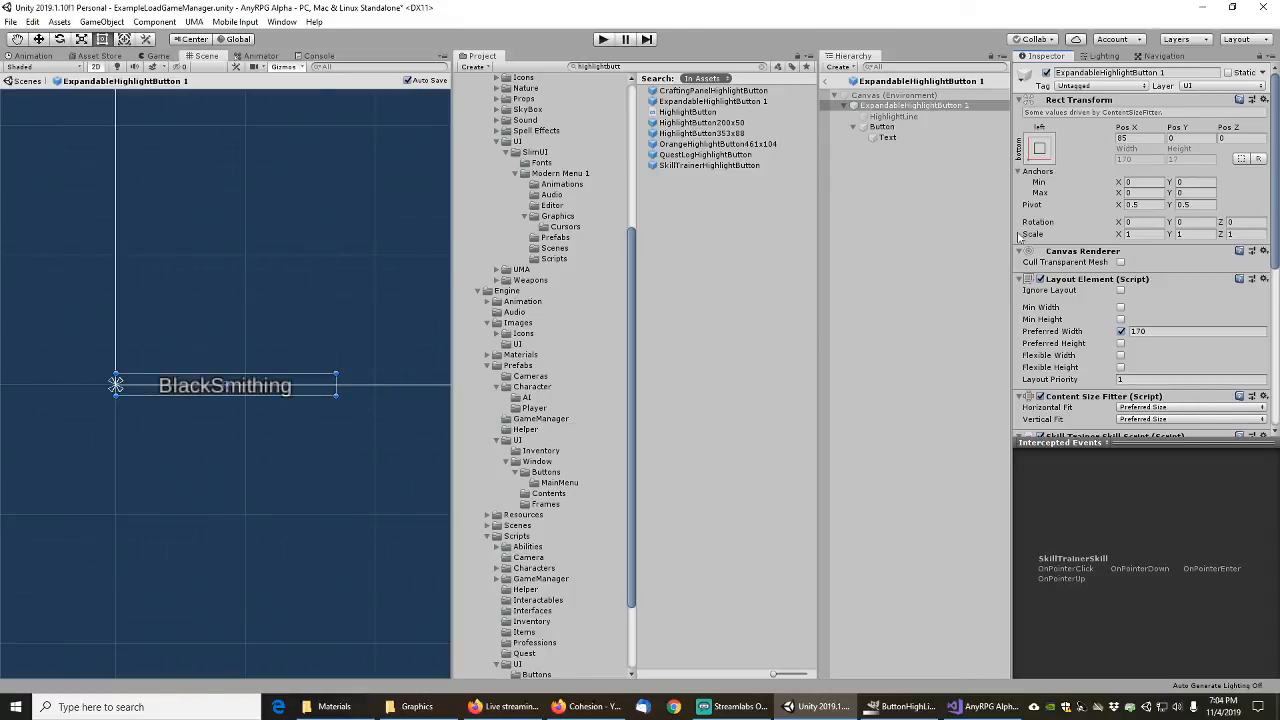
Step: Remove the Animator component from the HighlightLine image referenced by the prefab's Skill Trainer Skill Script
click(900, 117)
click(888, 106)
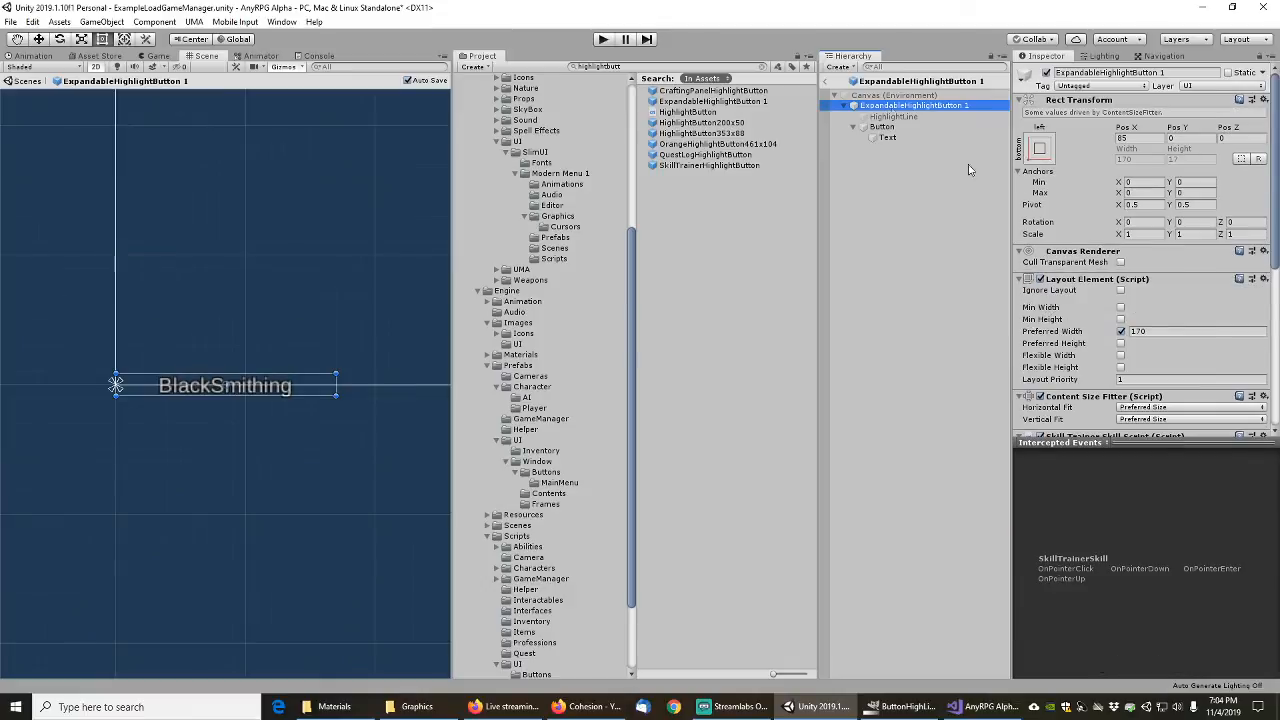
scroll(1092, 355, down, 5)
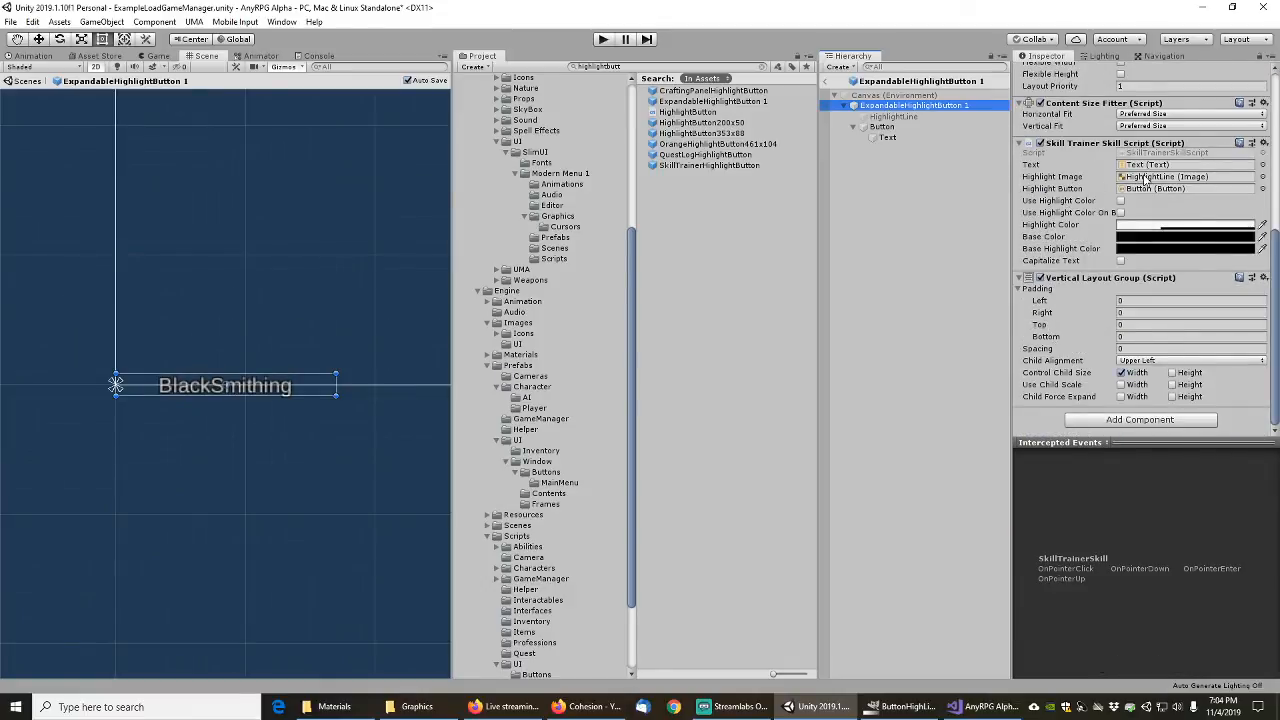
click(895, 117)
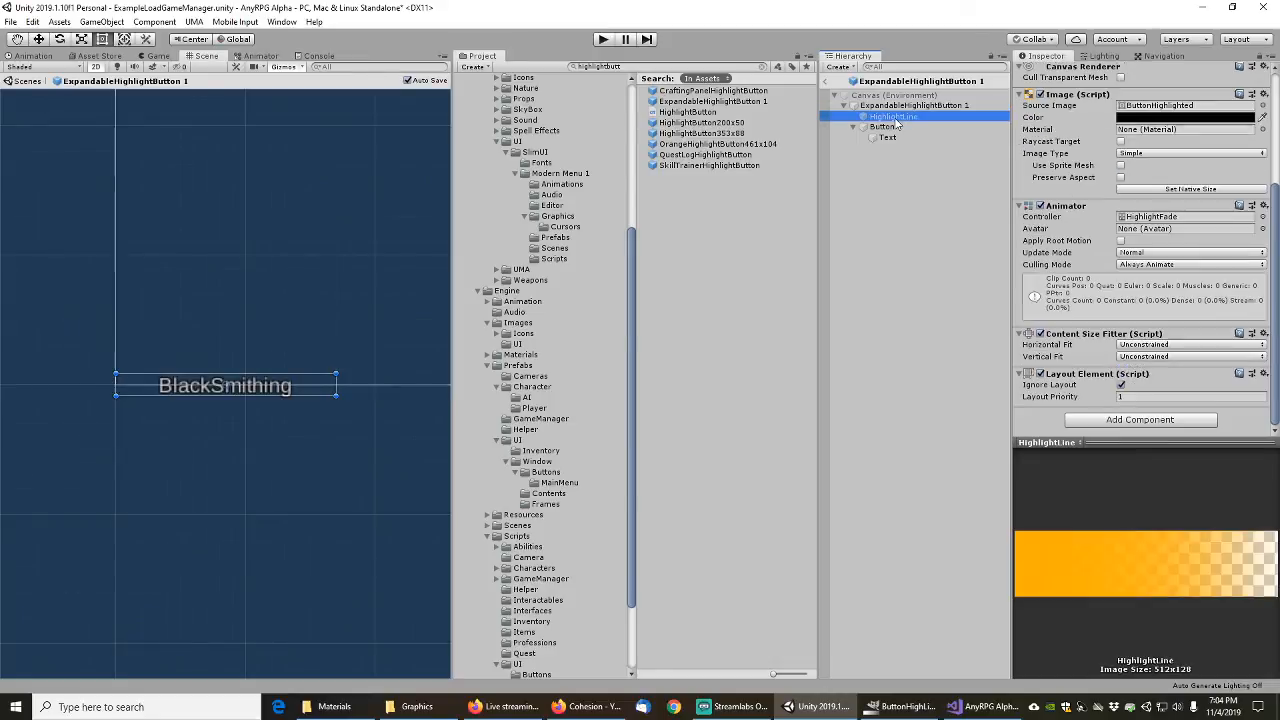
right_click(1069, 208)
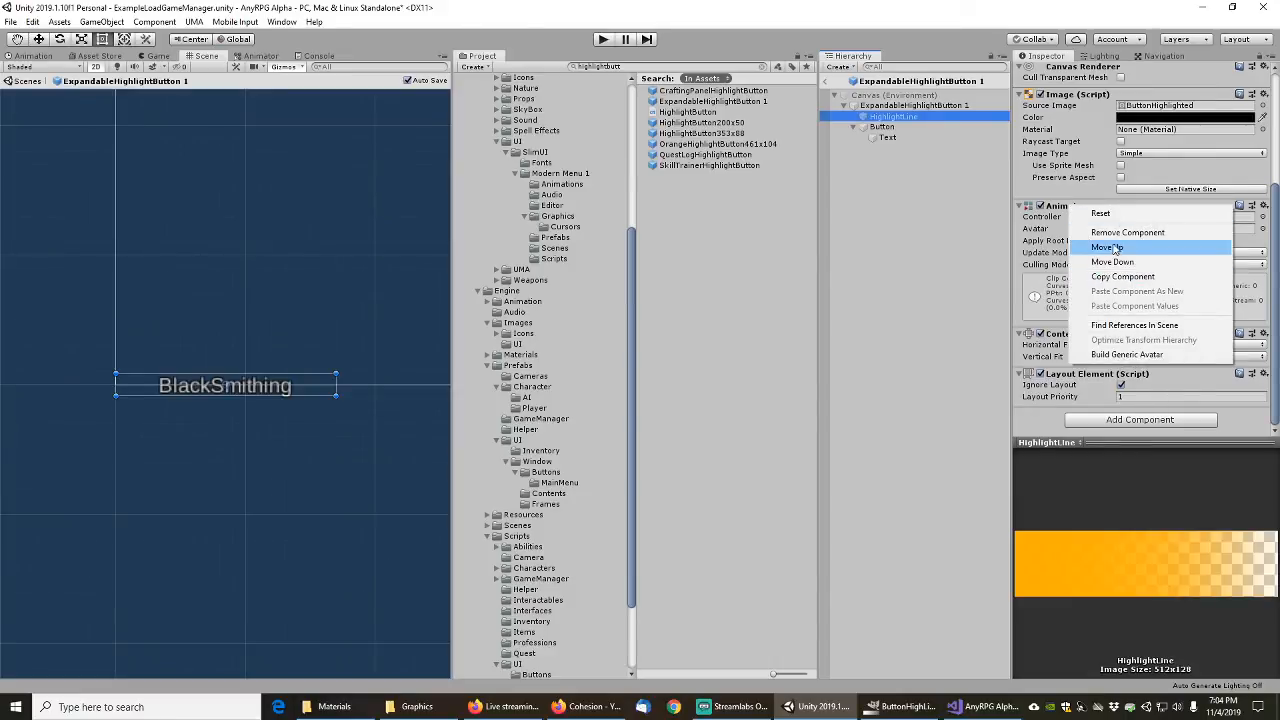
click(1114, 234)
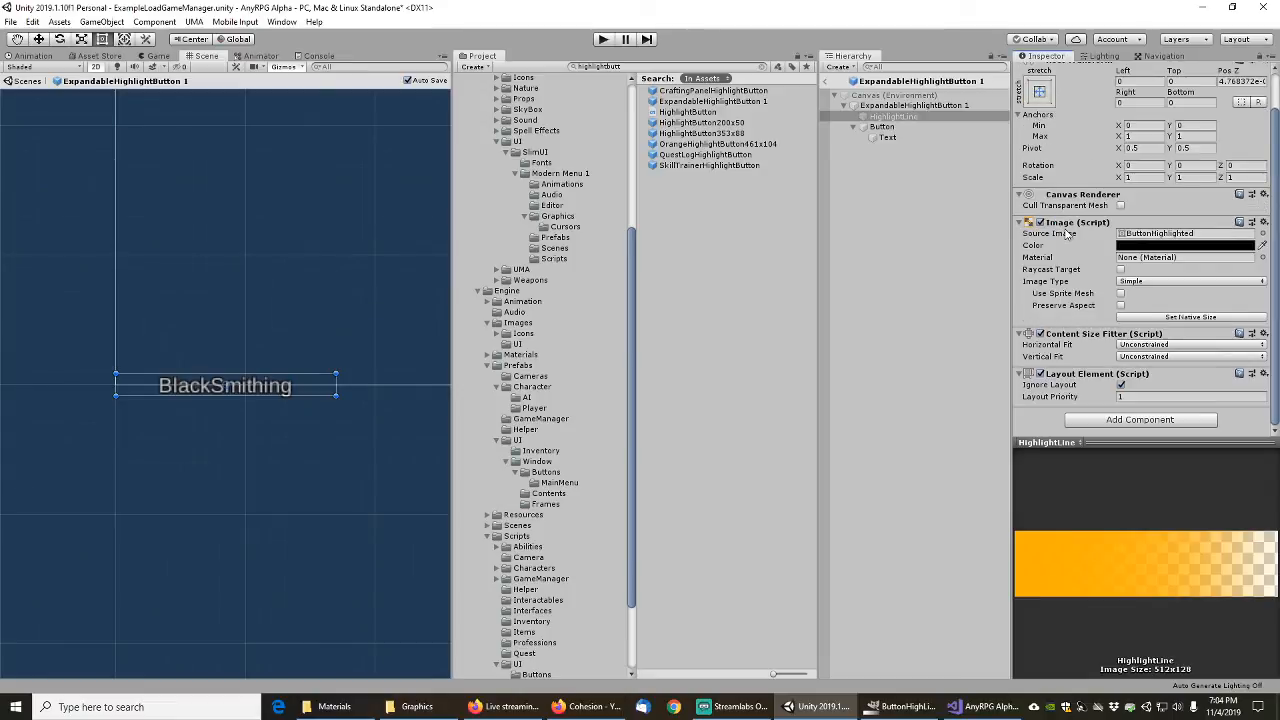
Step: Set the HighlightLine image's source sprite to AnyRPGButtonHighLighted
click(1262, 234)
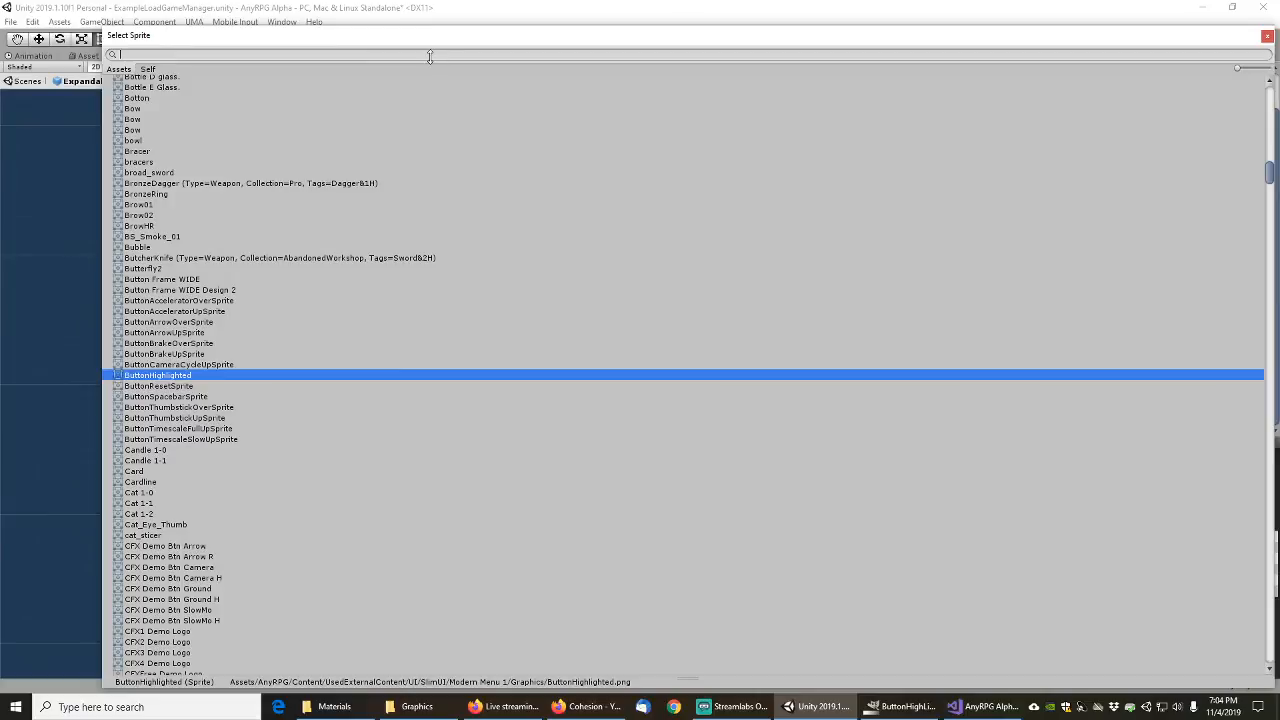
text(buttonhigh)
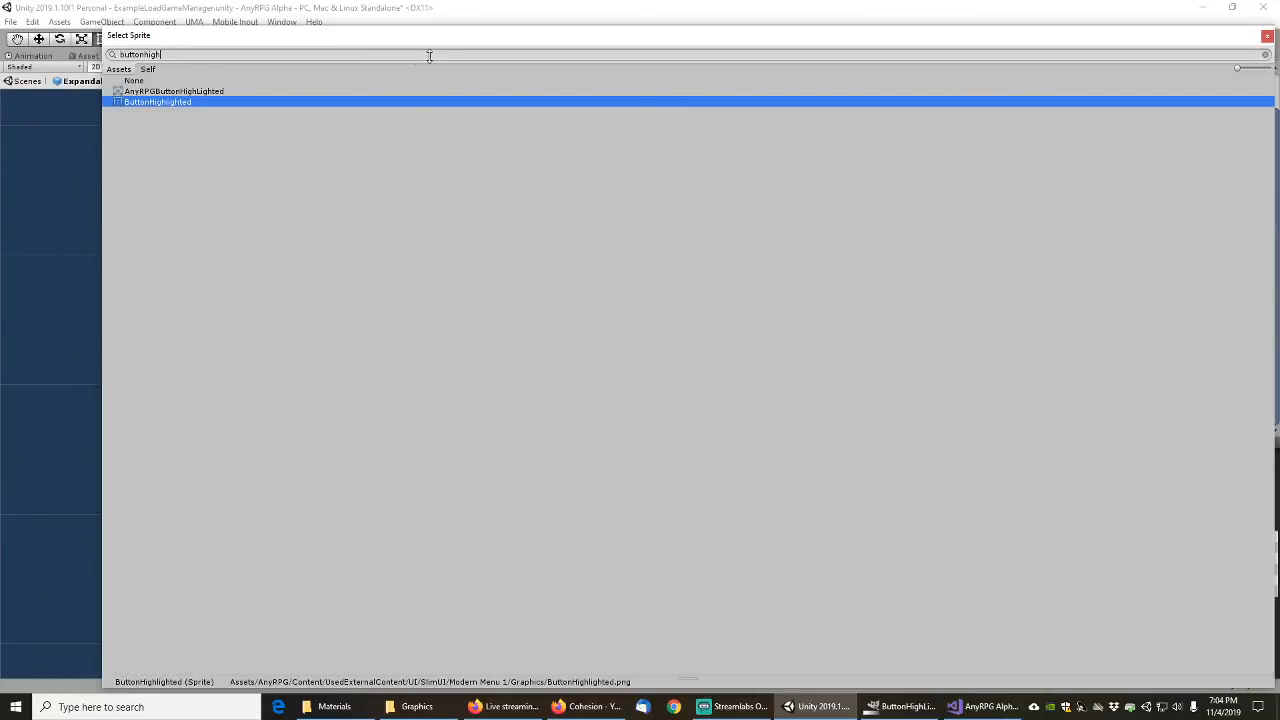
click(196, 91)
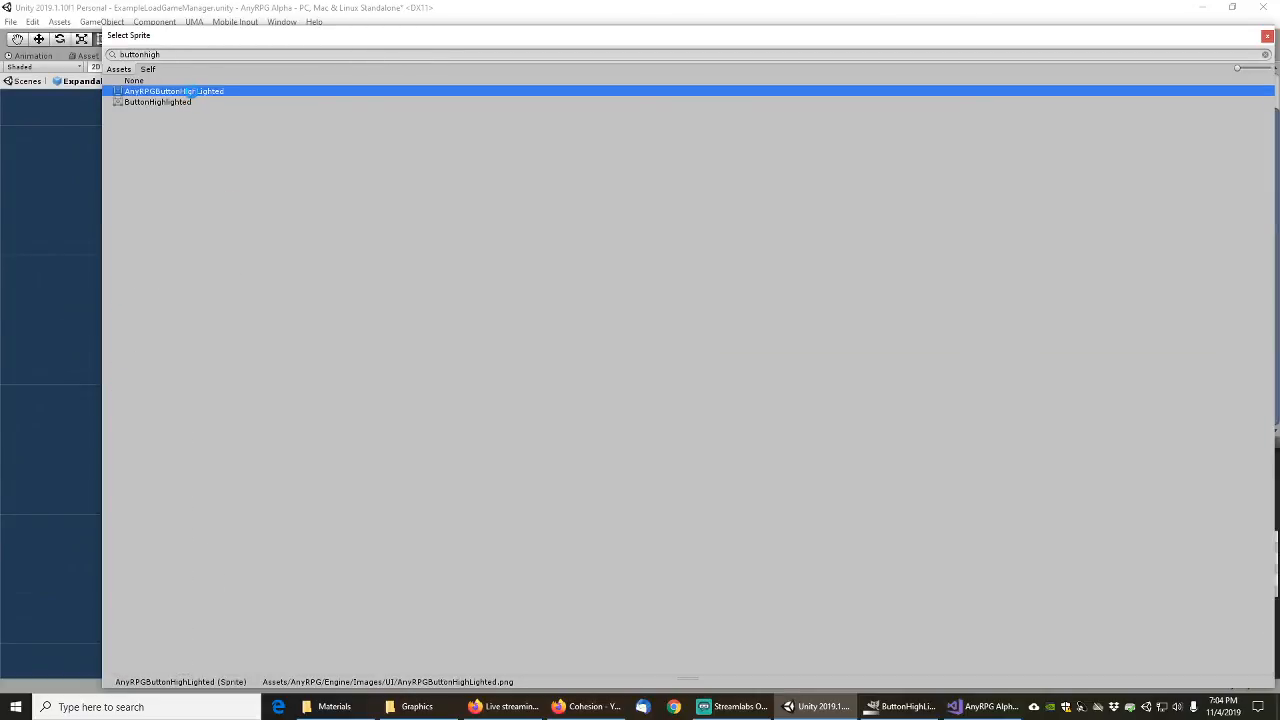
double_click(192, 92)
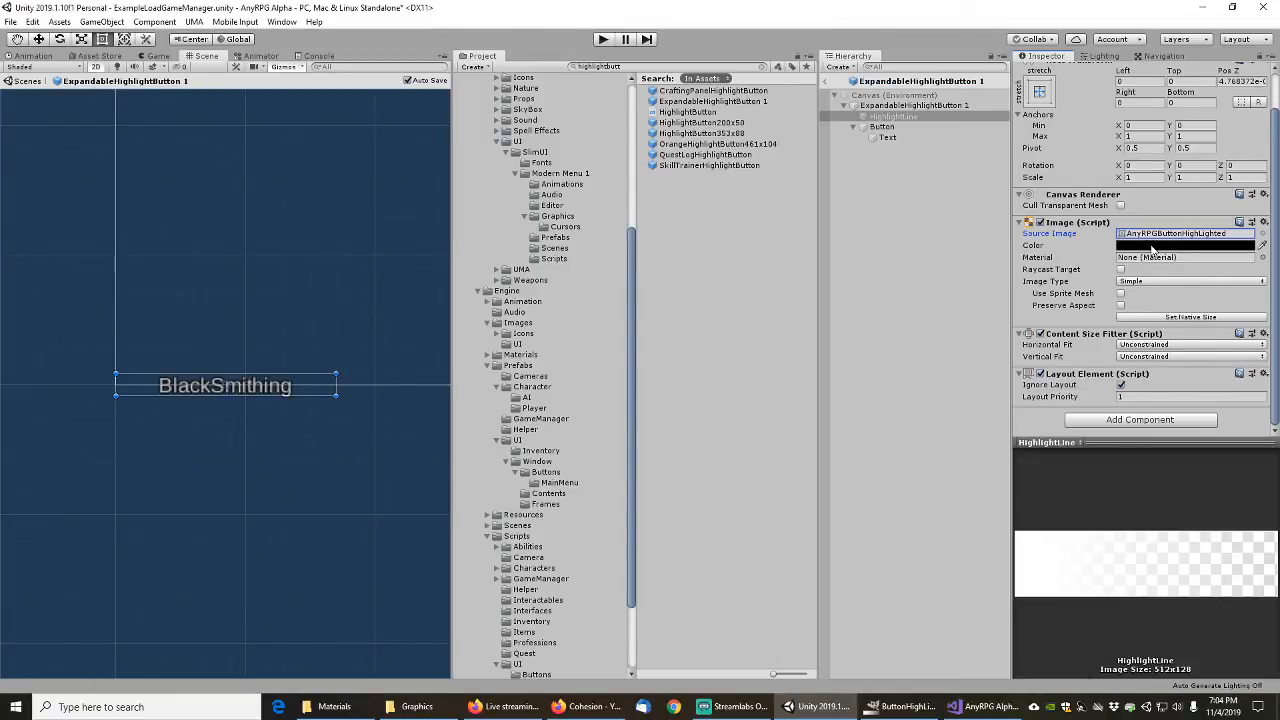
Step: Try to give the HighlightLine image's color a yellow hue and adjust its alpha
click(1153, 247)
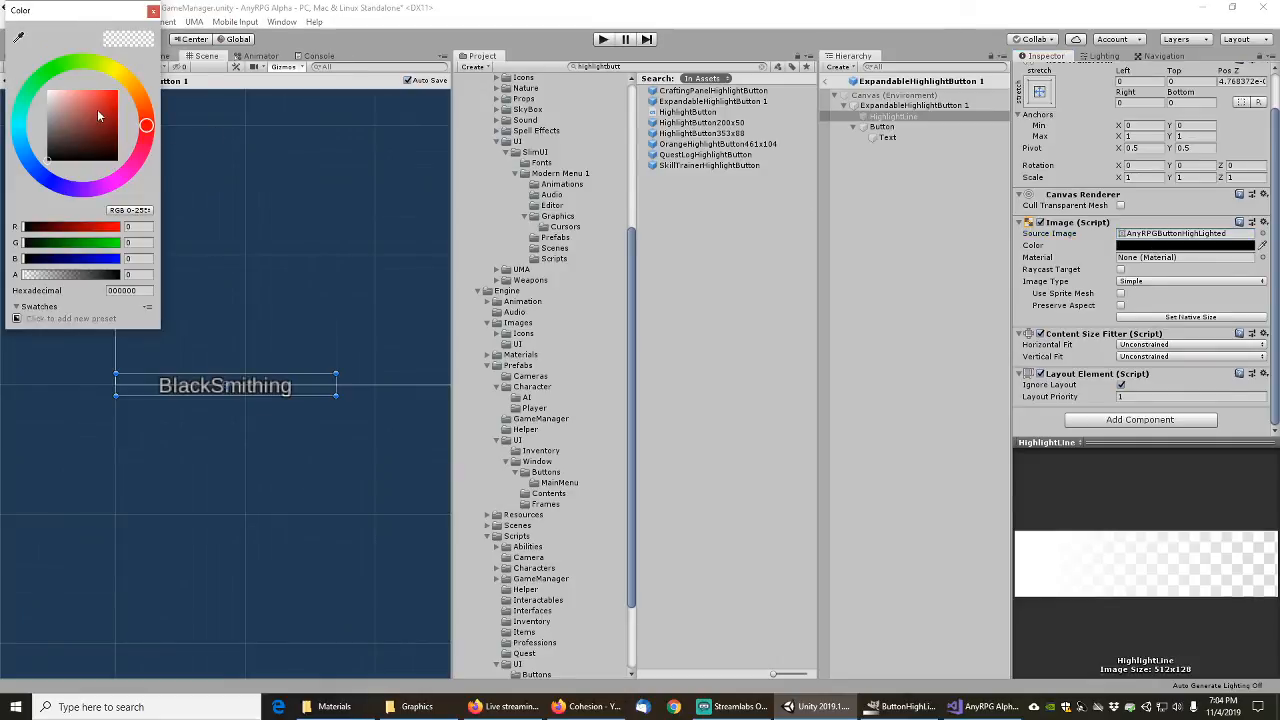
click(113, 72)
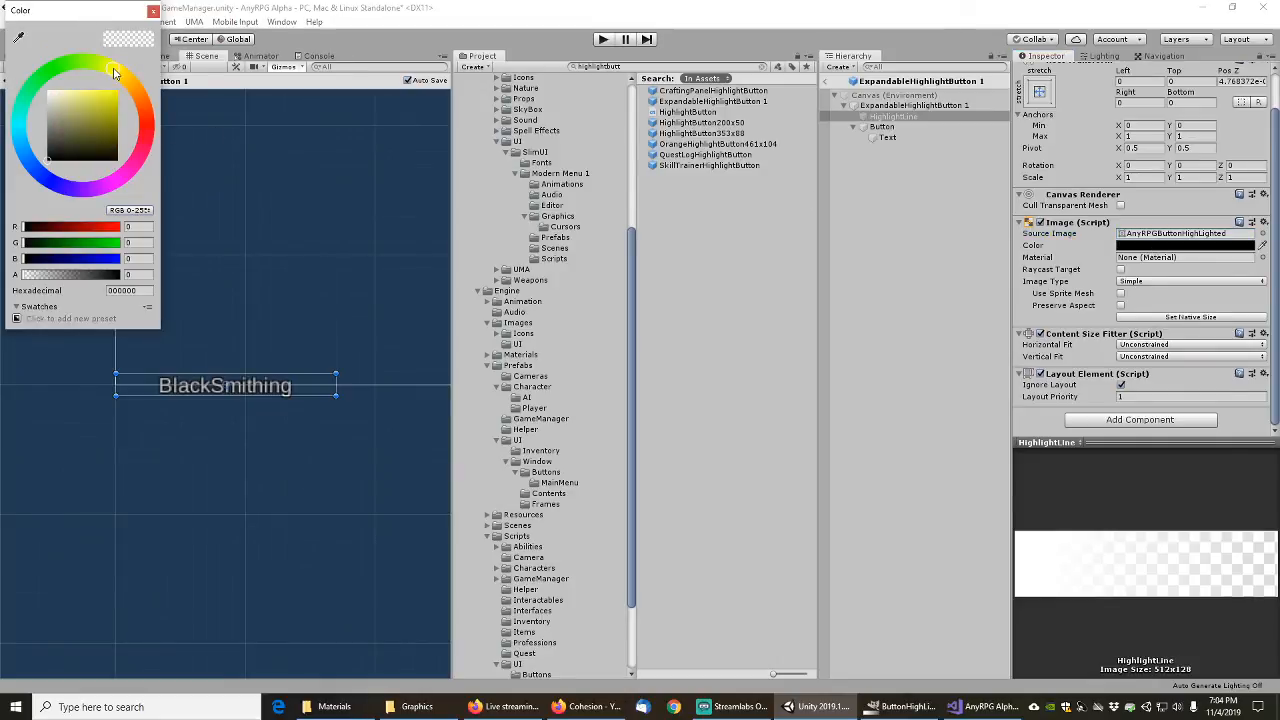
click(152, 12)
click(1160, 246)
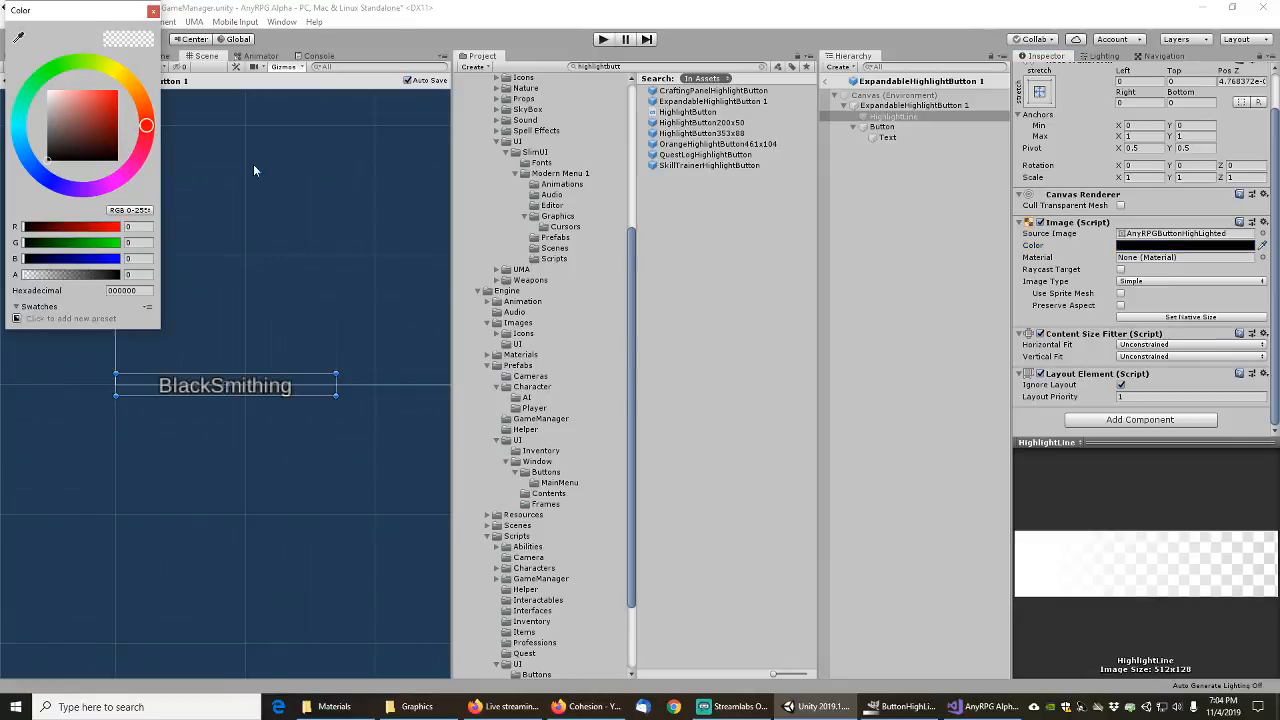
drag(92, 275, 24, 279)
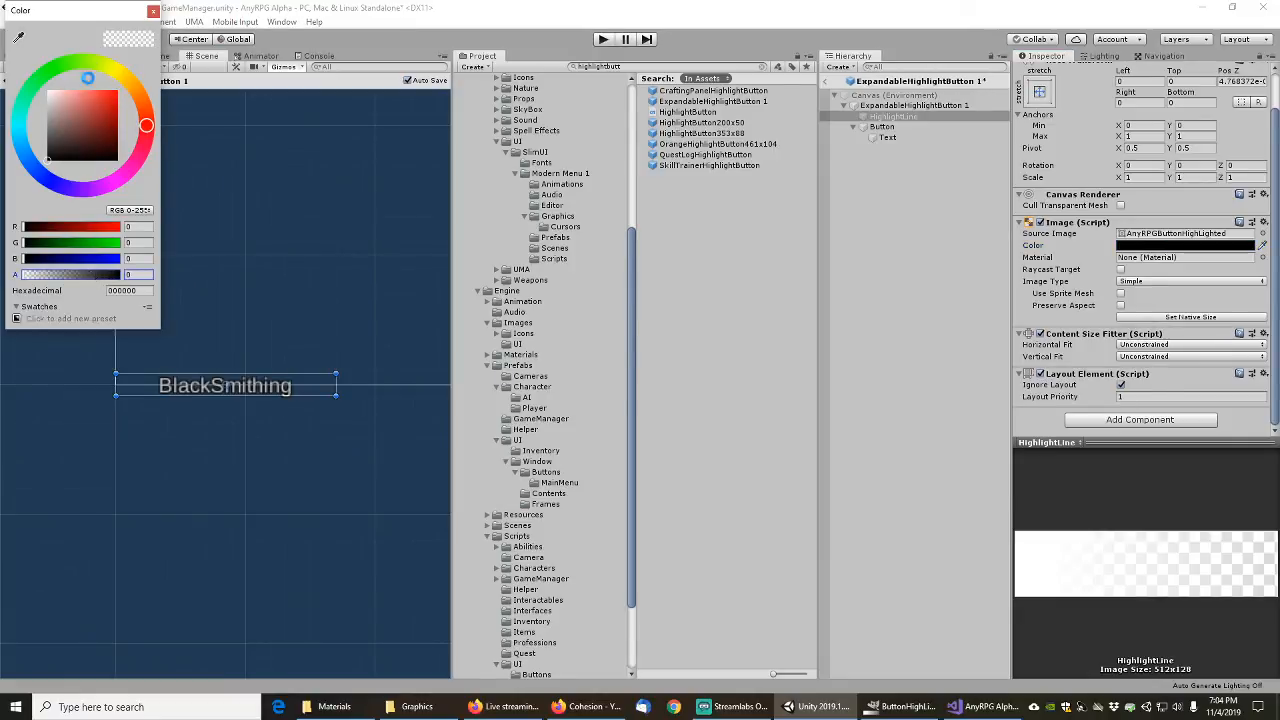
click(114, 68)
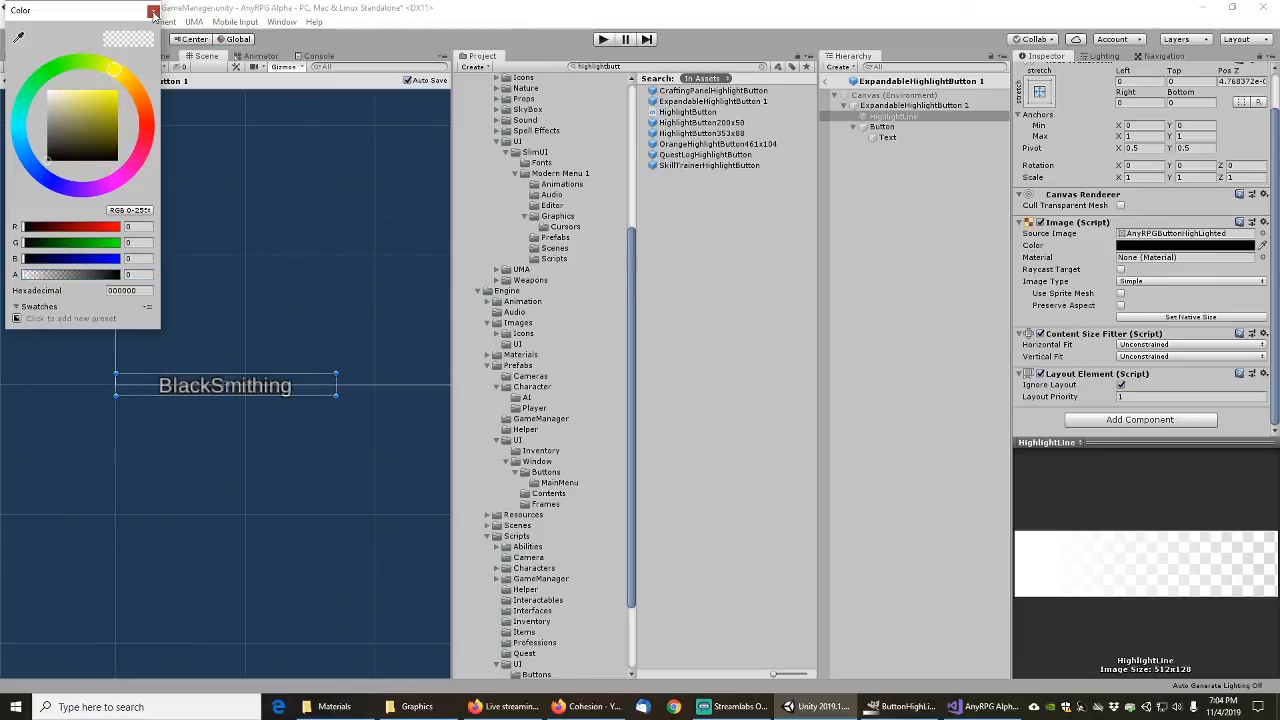
click(153, 12)
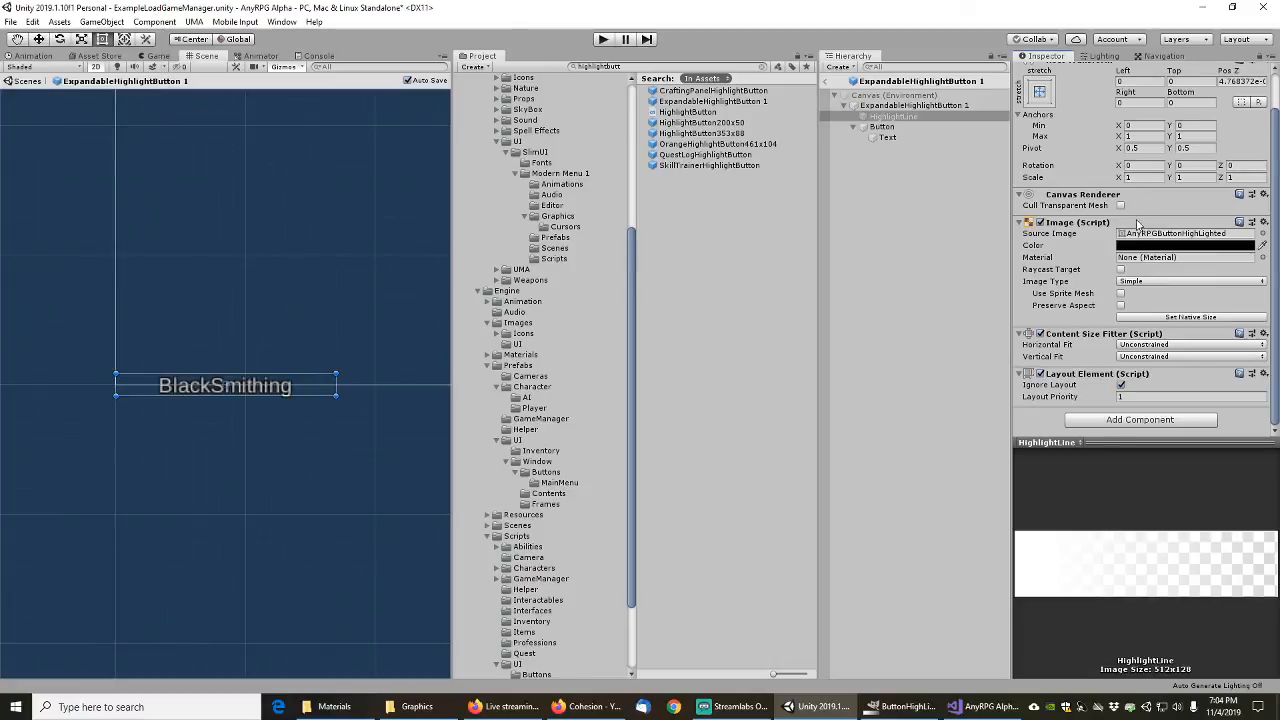
Step: Locate the source sprite of the prefab's Button object in the project and inspect the Button Frame WIDE Design 2 and Button Frame WIDE textures
click(884, 128)
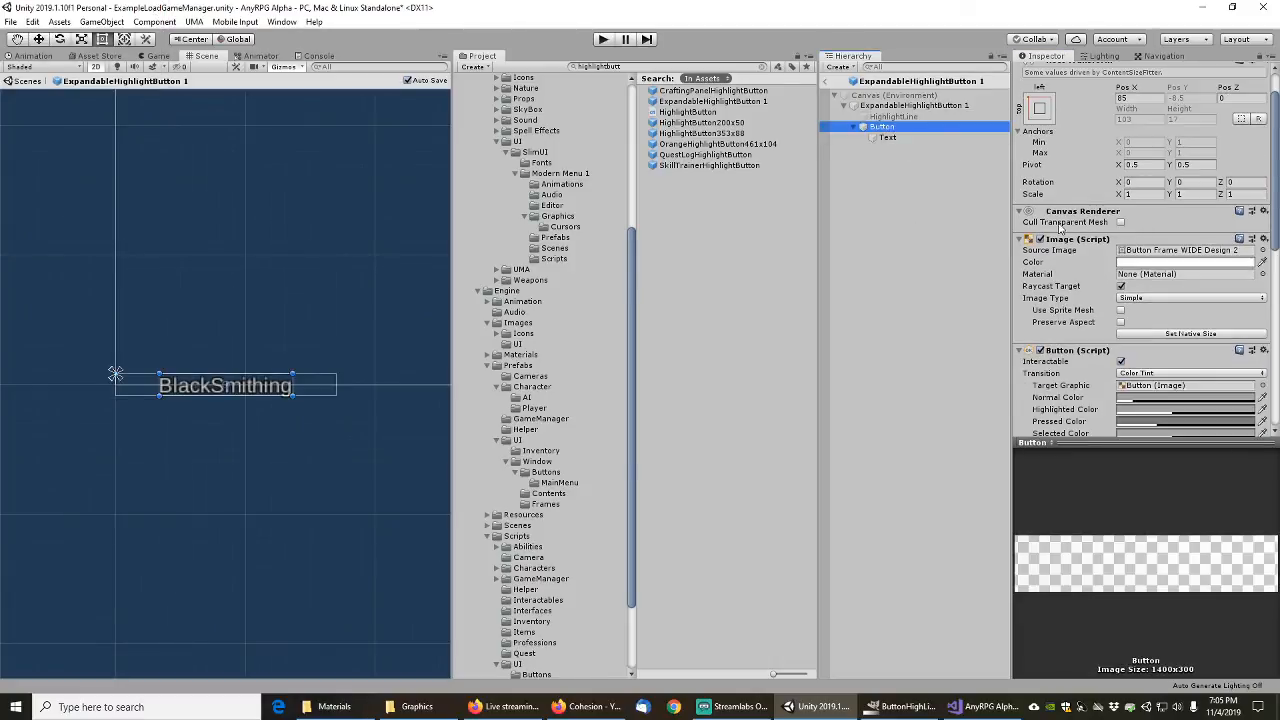
click(1193, 252)
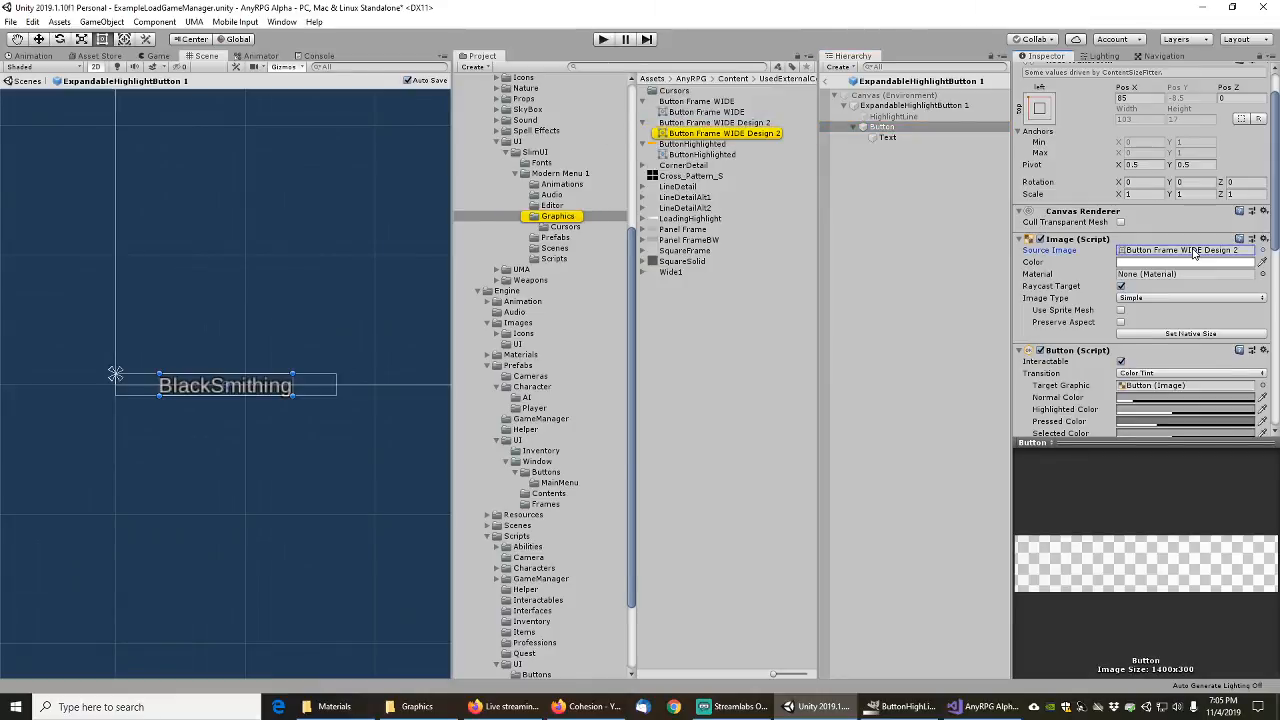
click(711, 124)
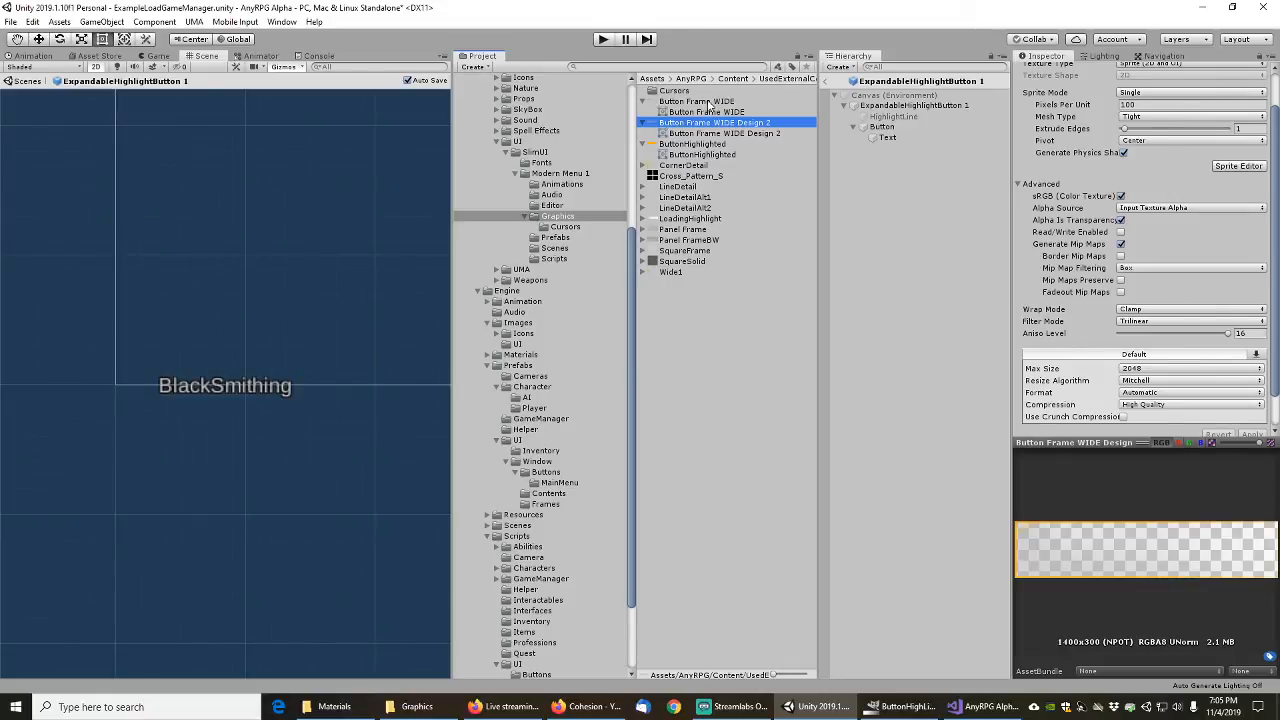
click(710, 102)
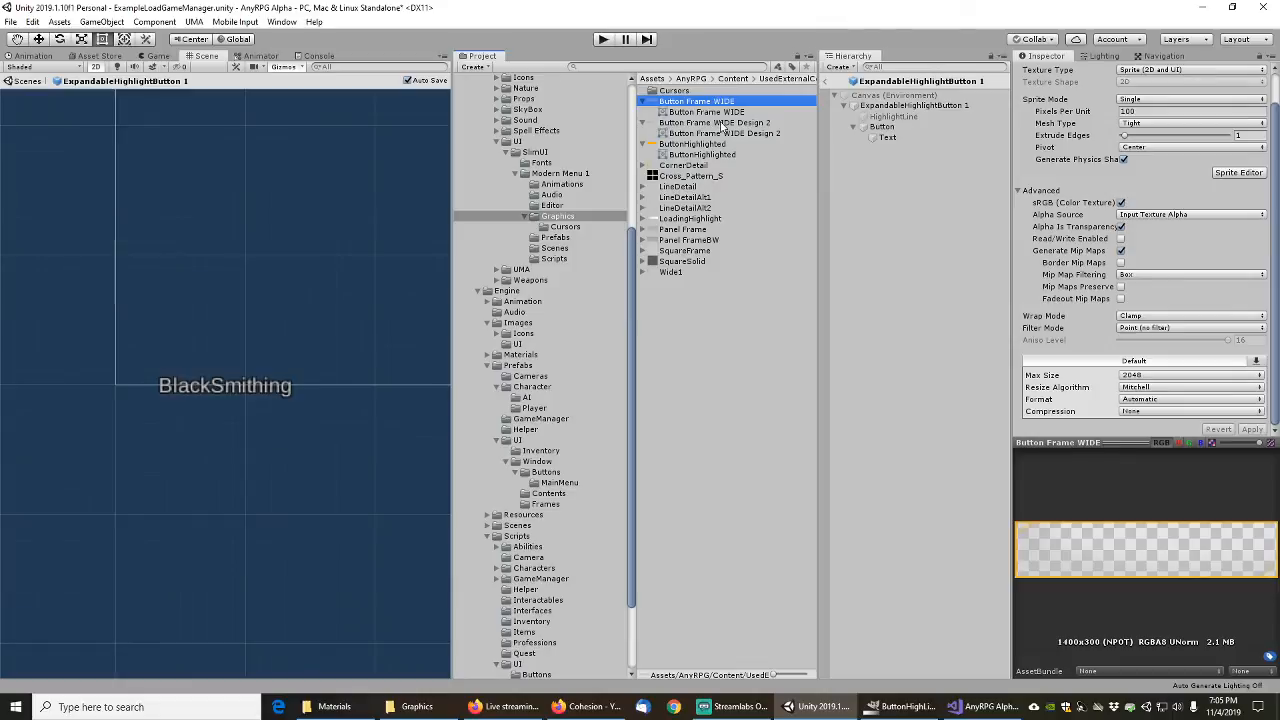
Step: Show Button Frame WIDE Design 2 in its file folder, open the PNG in GIMP and convert it to the RGB working space
click(720, 123)
right_click(720, 123)
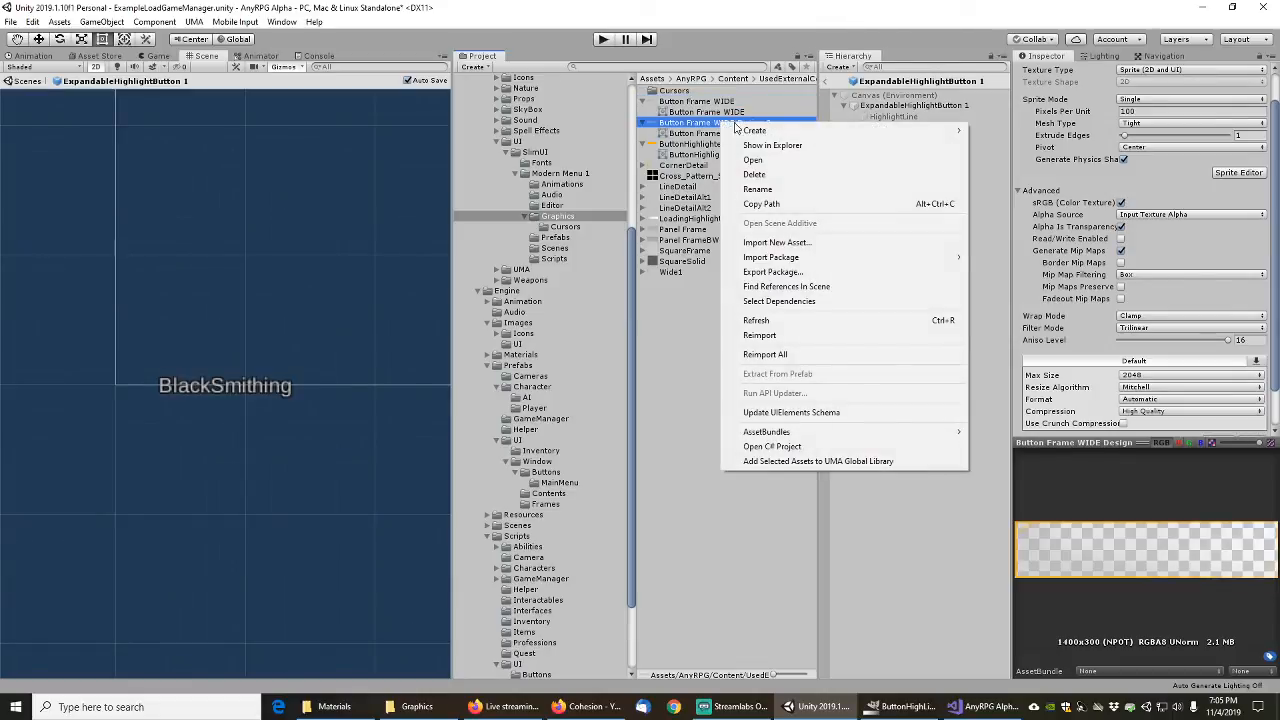
click(772, 146)
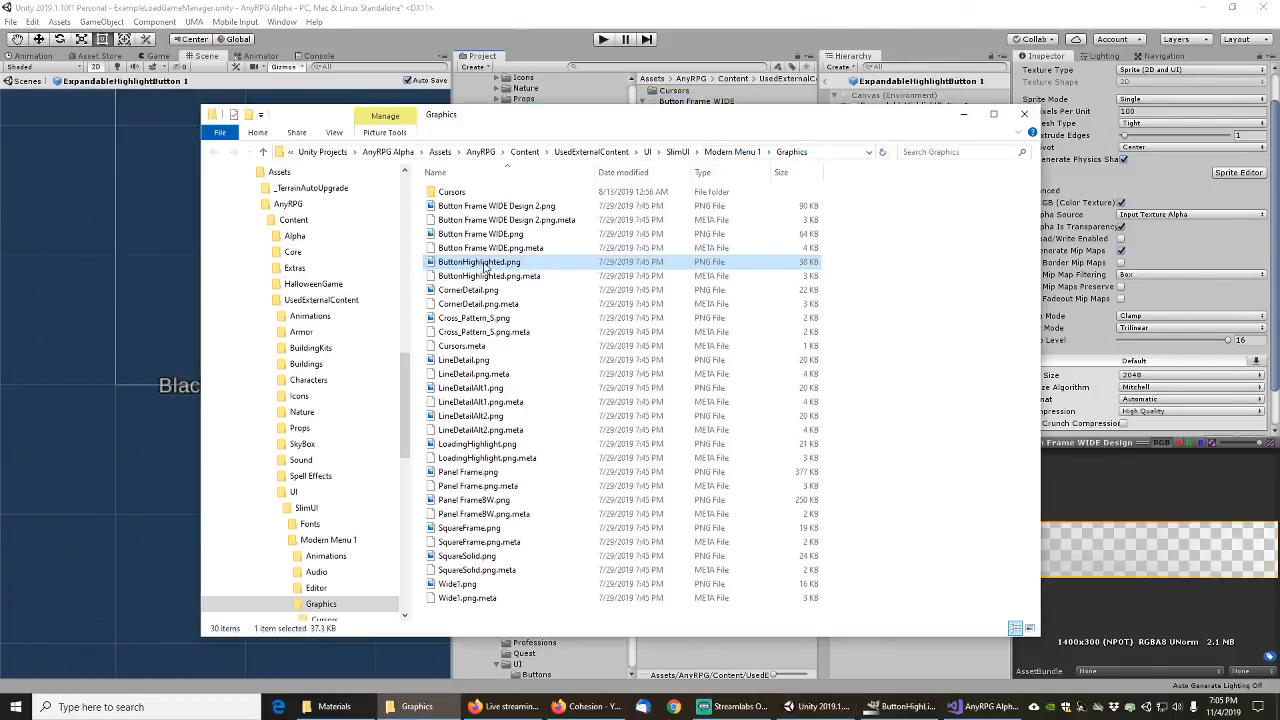
click(499, 207)
right_click(499, 206)
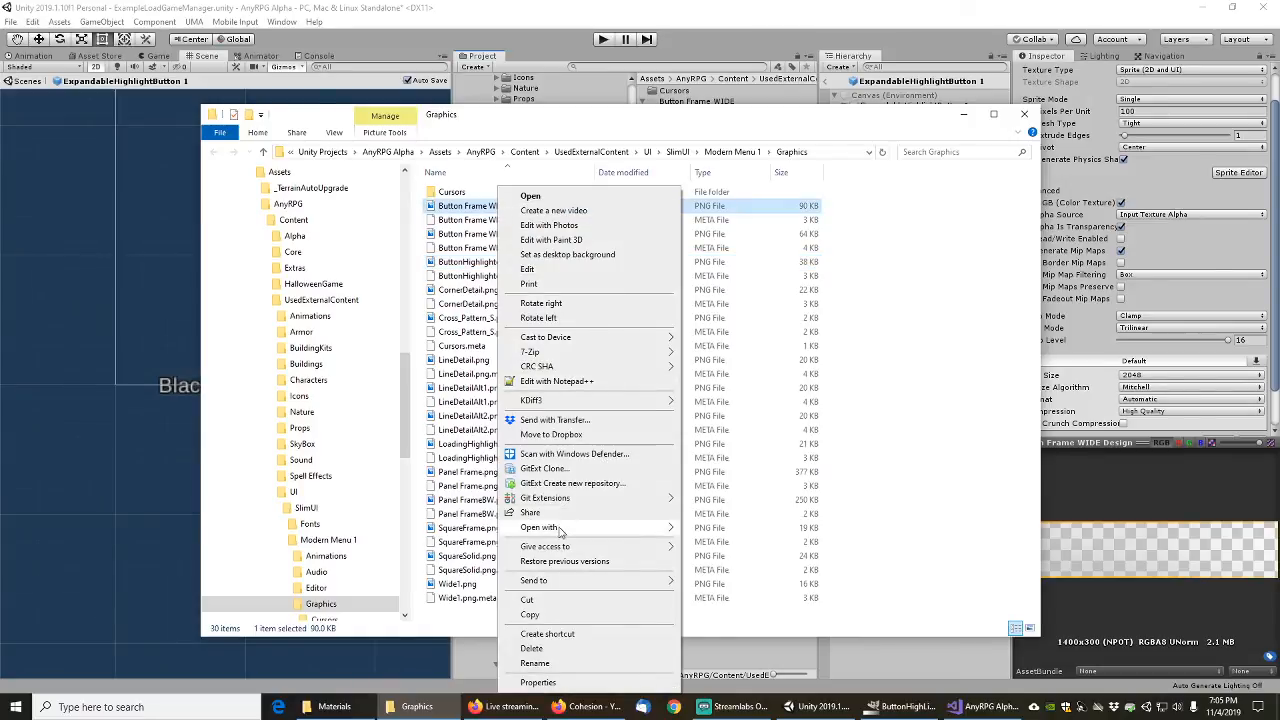
mouse_move(560, 527)
click(728, 529)
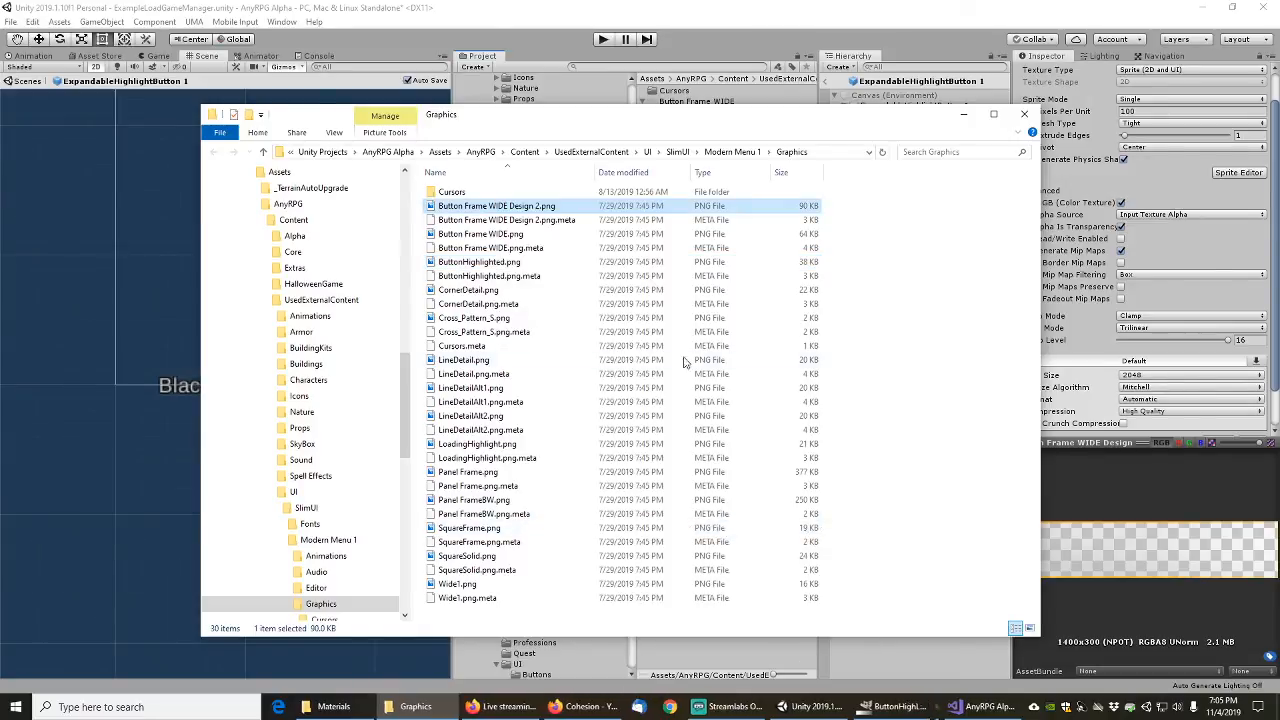
click(933, 708)
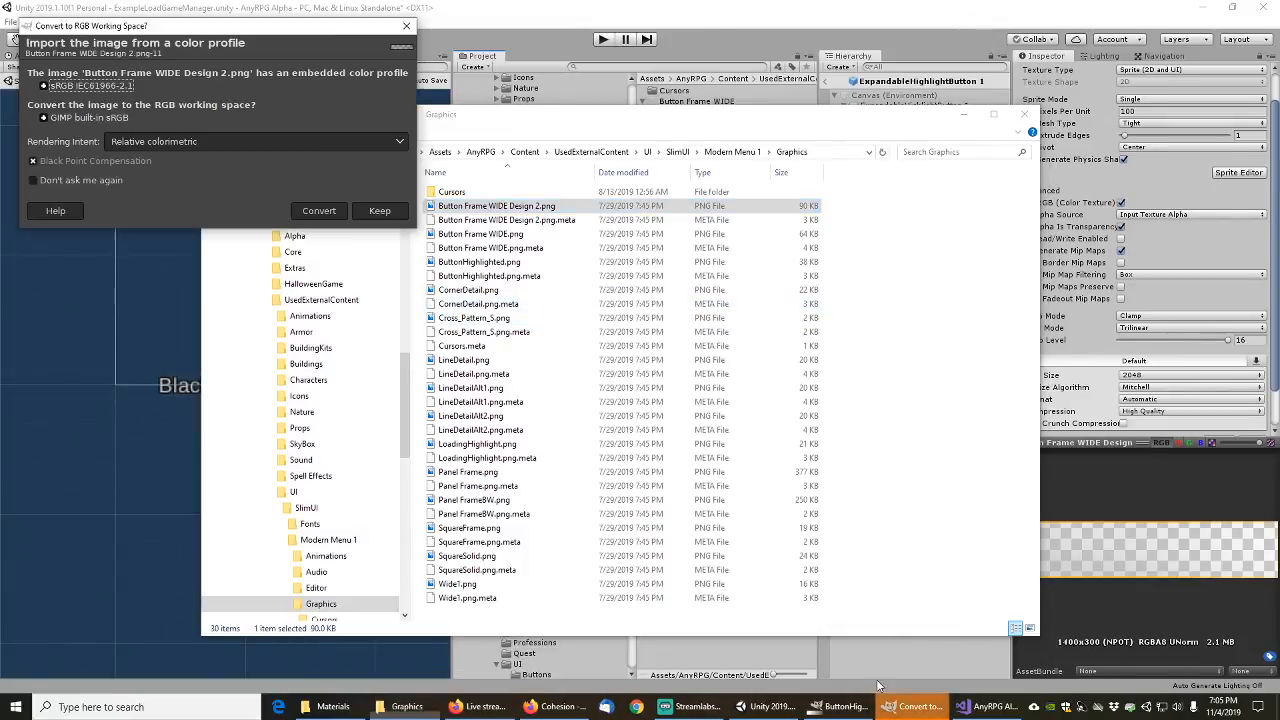
click(329, 212)
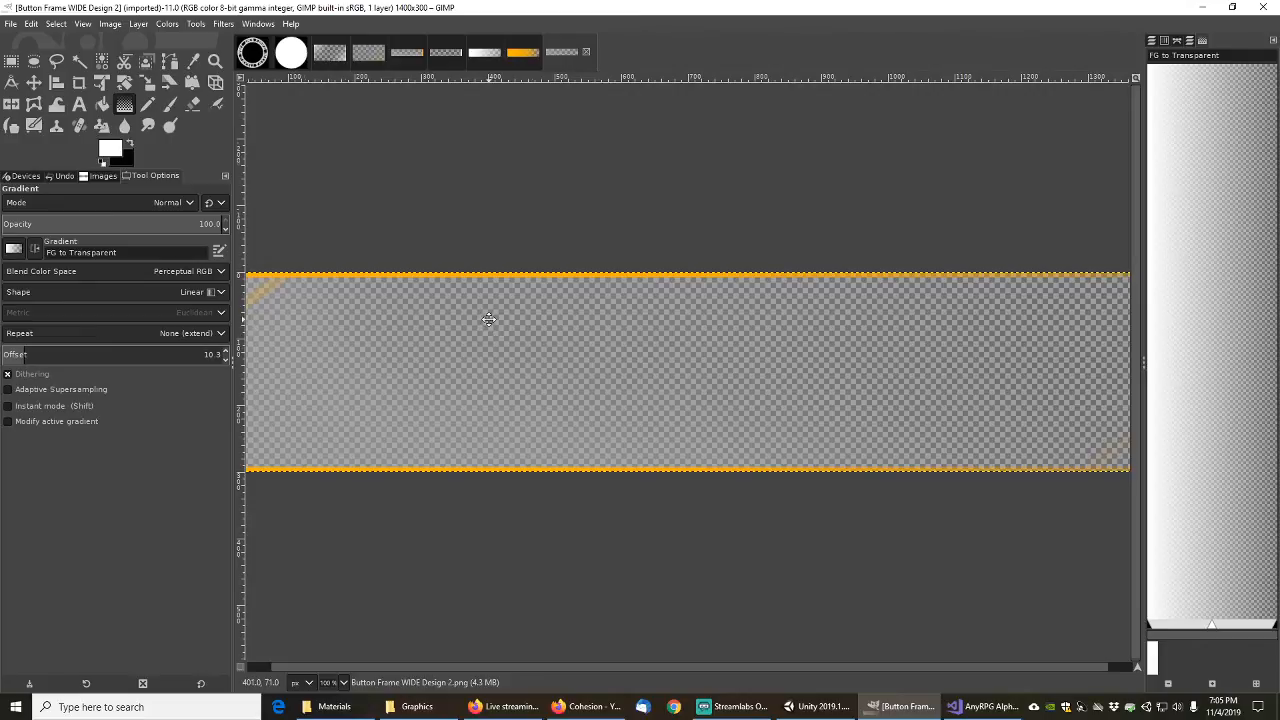
Step: Compare the borders and corner details of the Button Frame WIDE Design 2 and Button Frame WIDE images
middle_drag(486, 320, 662, 362)
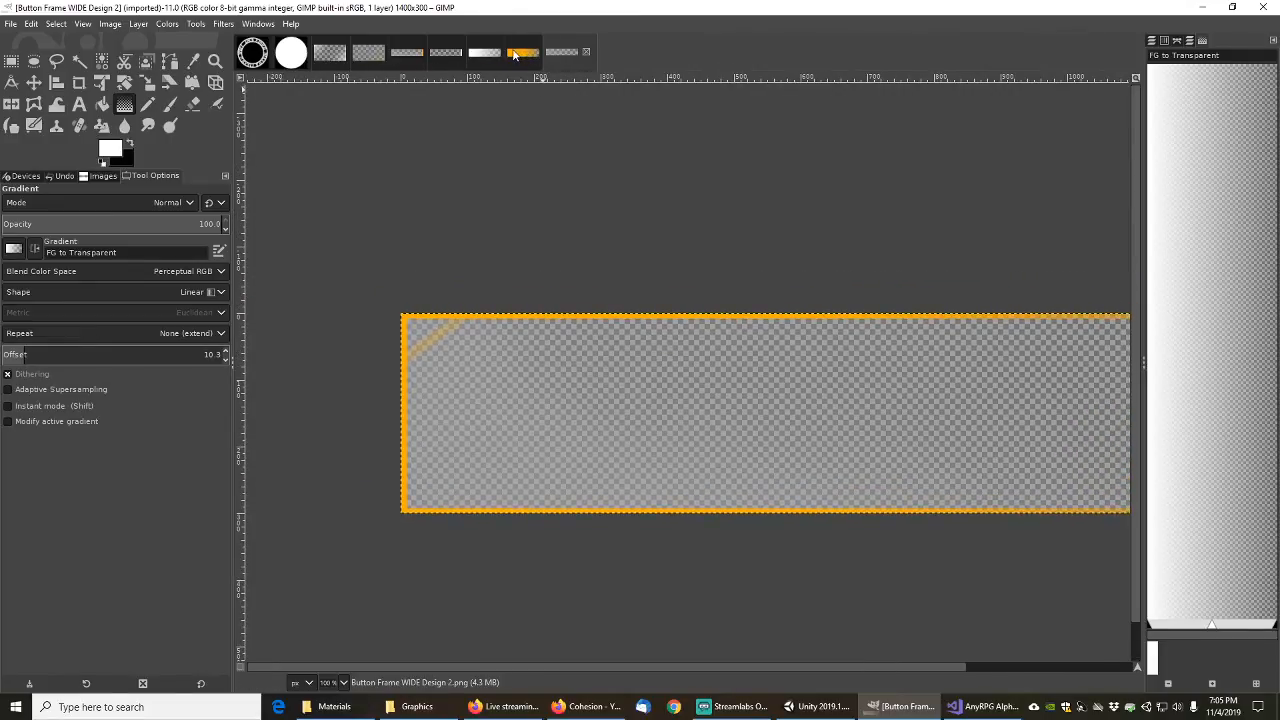
click(412, 55)
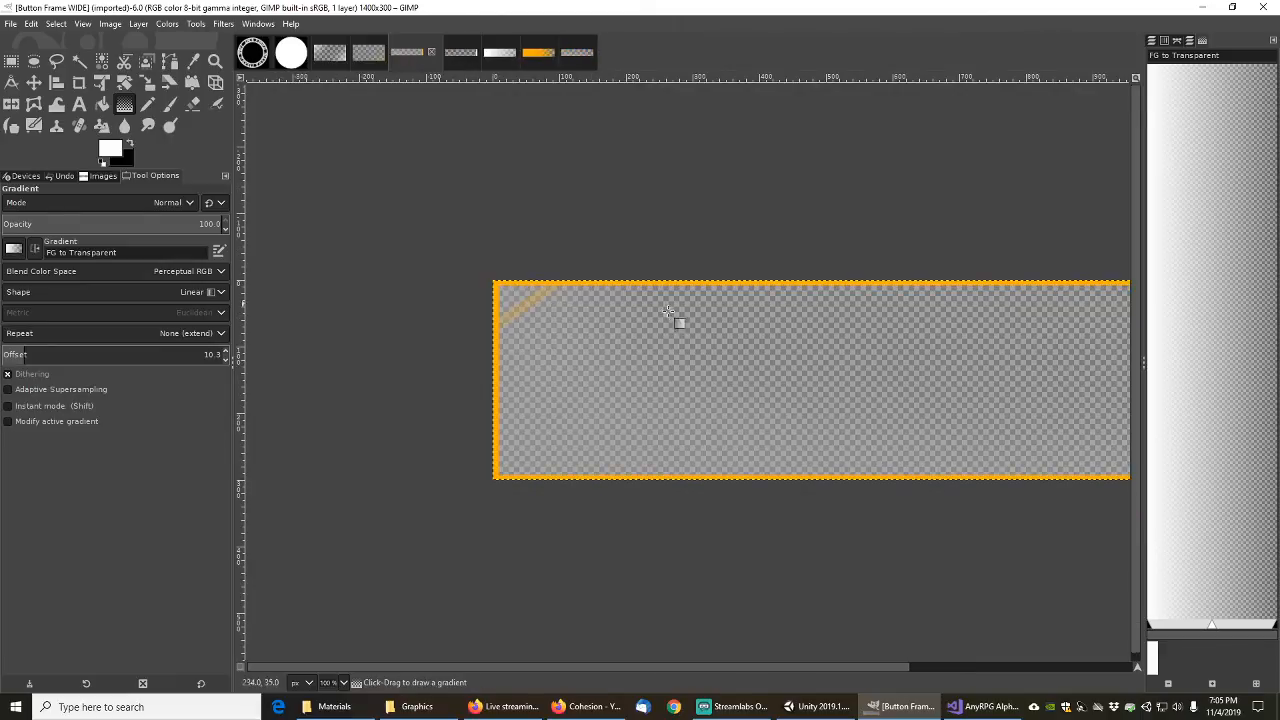
middle_drag(788, 337, 724, 375)
click(575, 54)
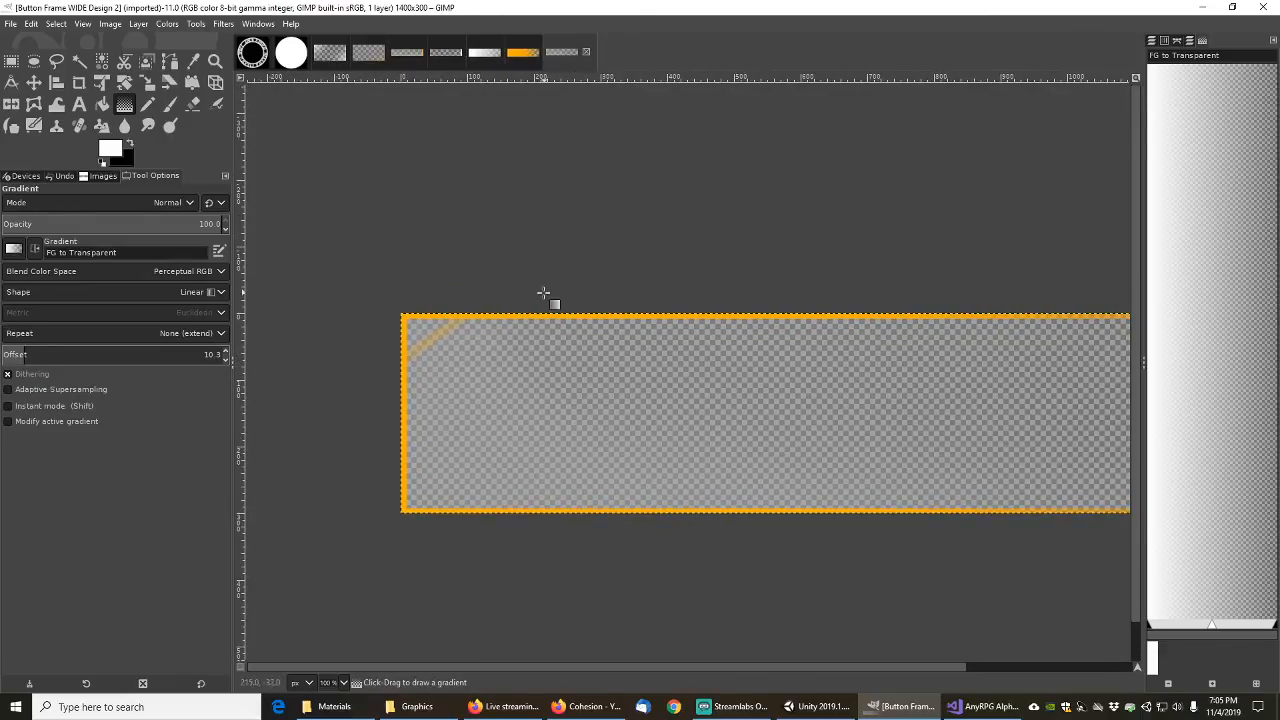
middle_drag(819, 285, 729, 283)
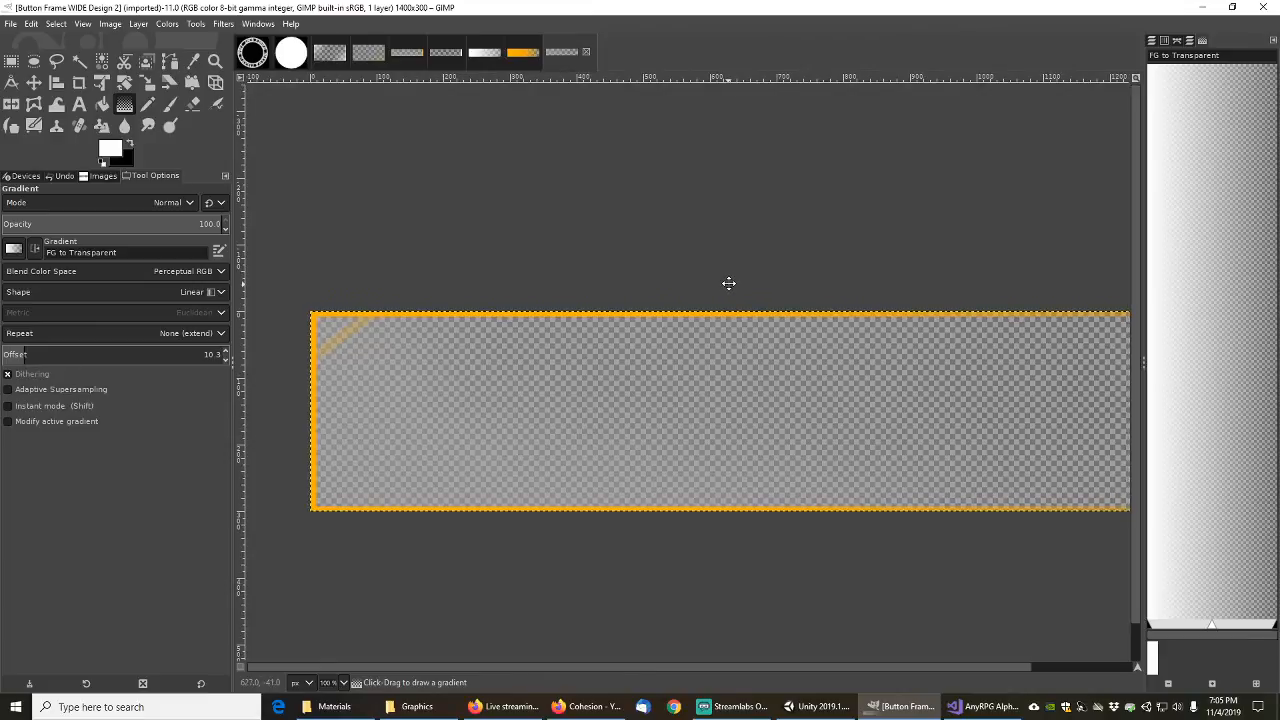
scroll(738, 355, down, 1)
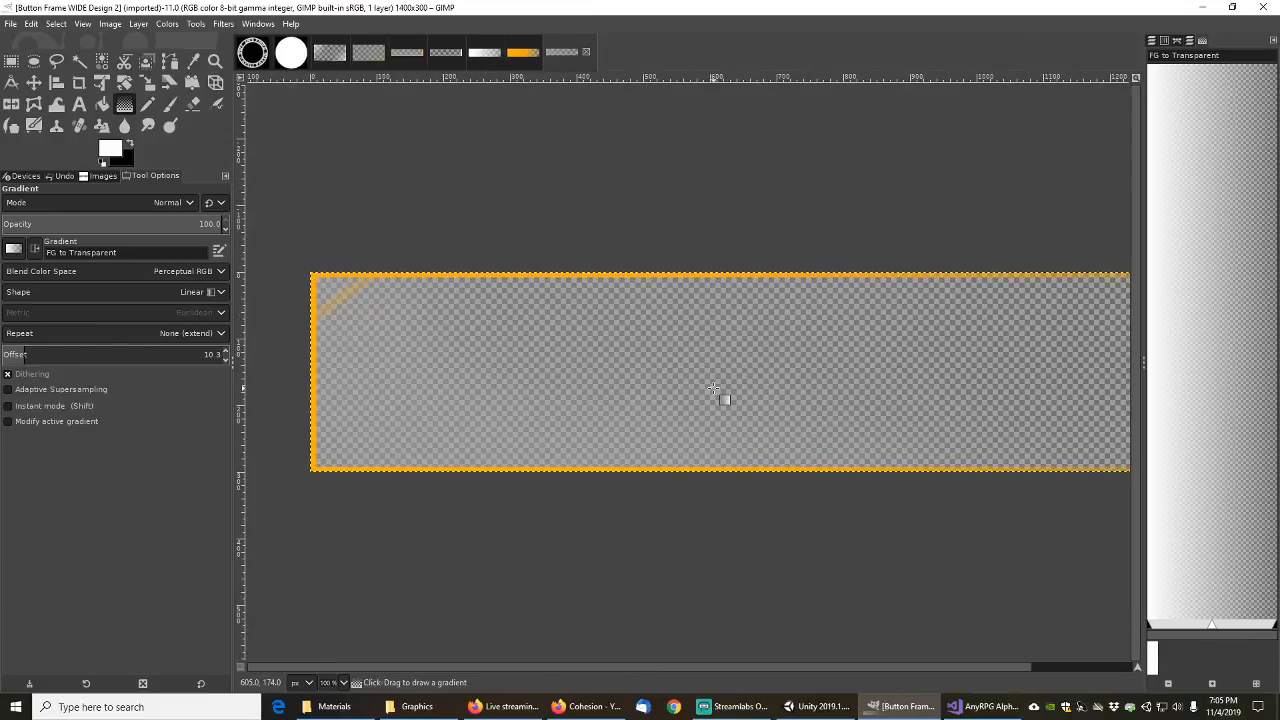
ctrl+scroll(716, 388, down, 1)
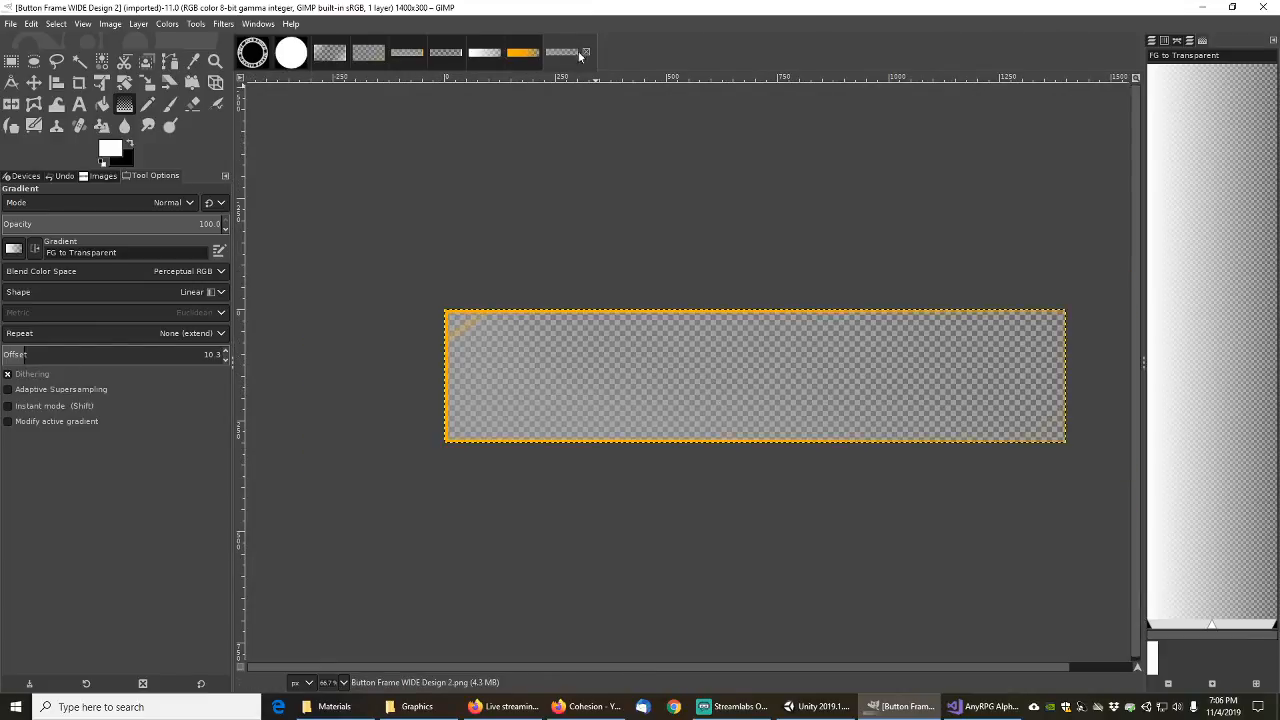
click(410, 54)
ctrl+scroll(749, 429, down, 2)
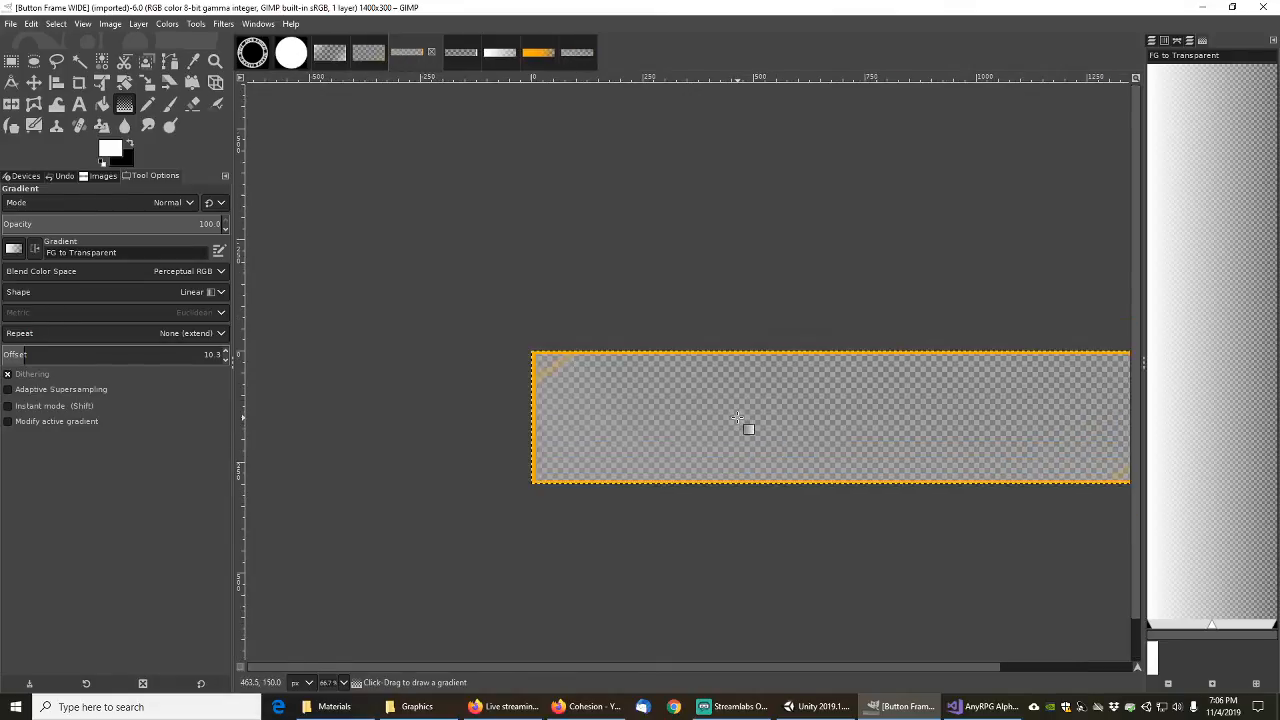
middle_drag(737, 416, 687, 371)
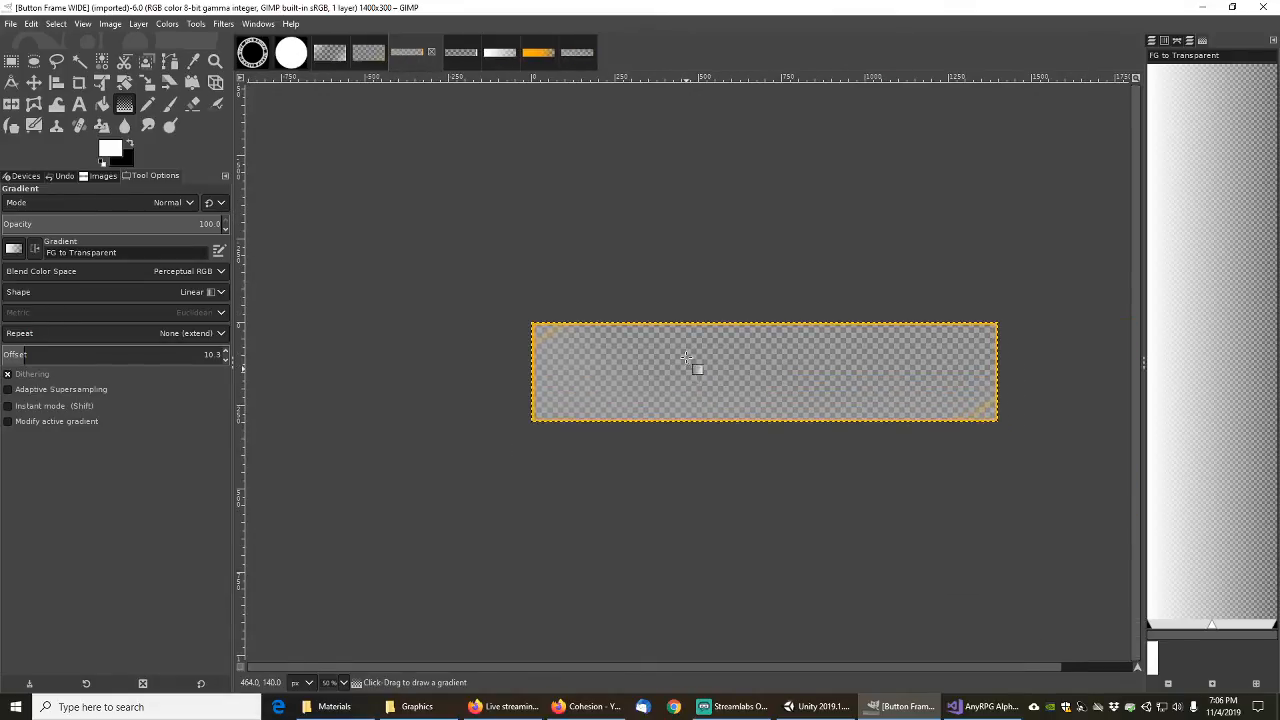
click(580, 57)
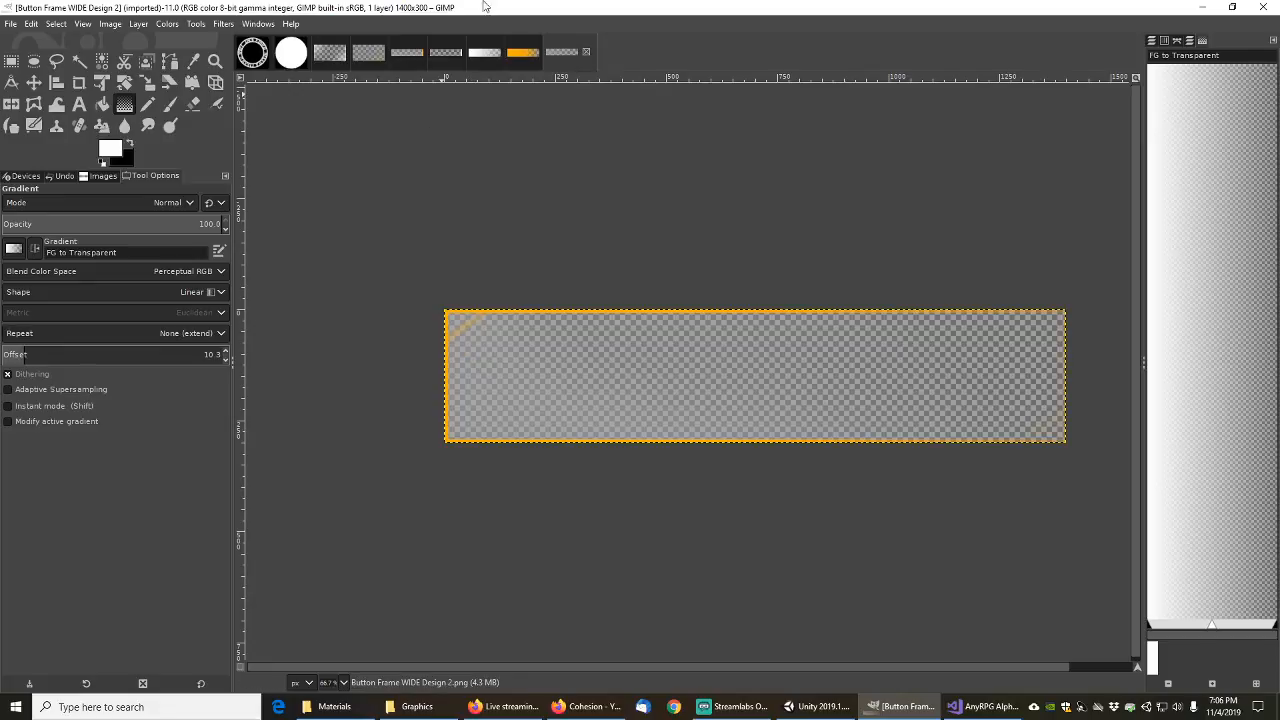
click(407, 53)
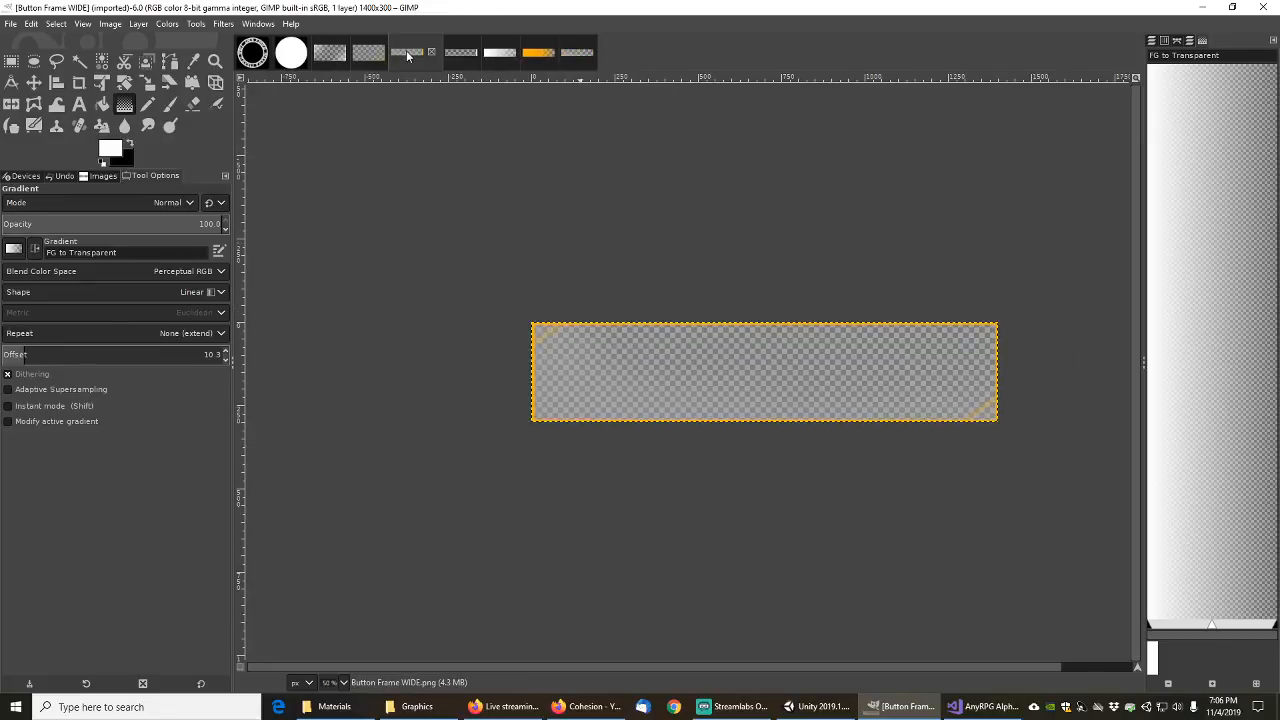
click(577, 54)
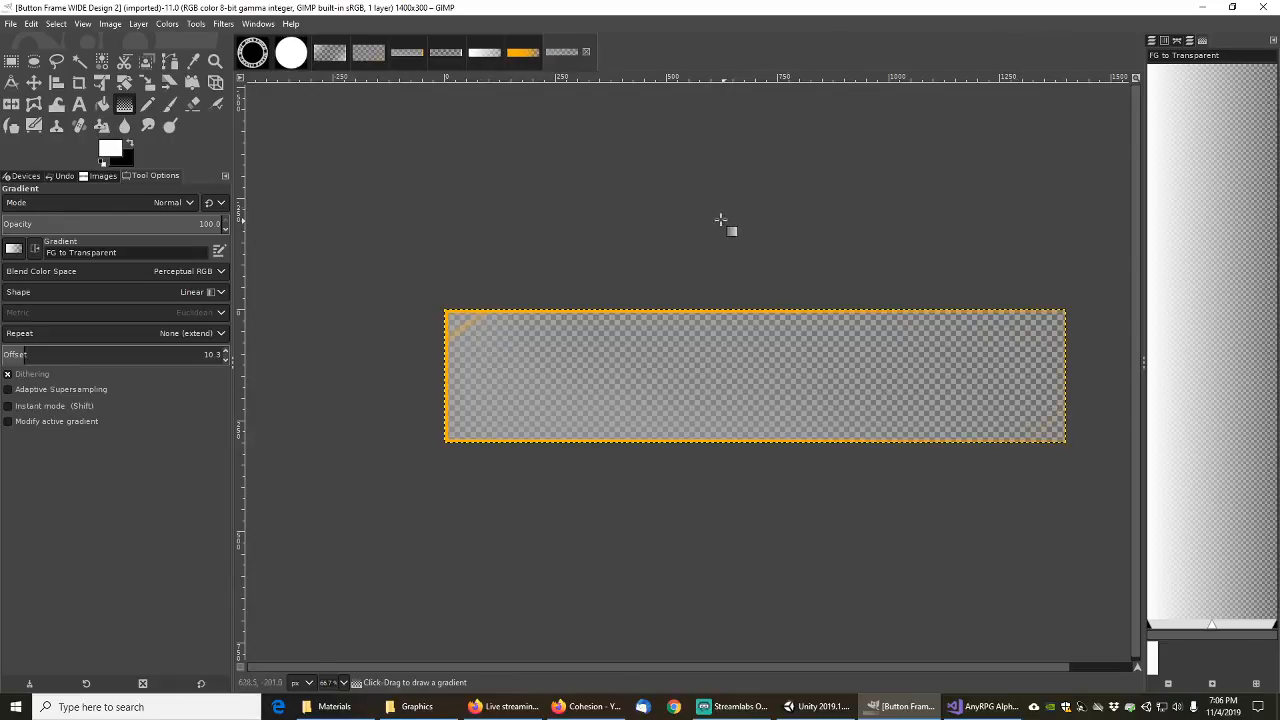
click(408, 53)
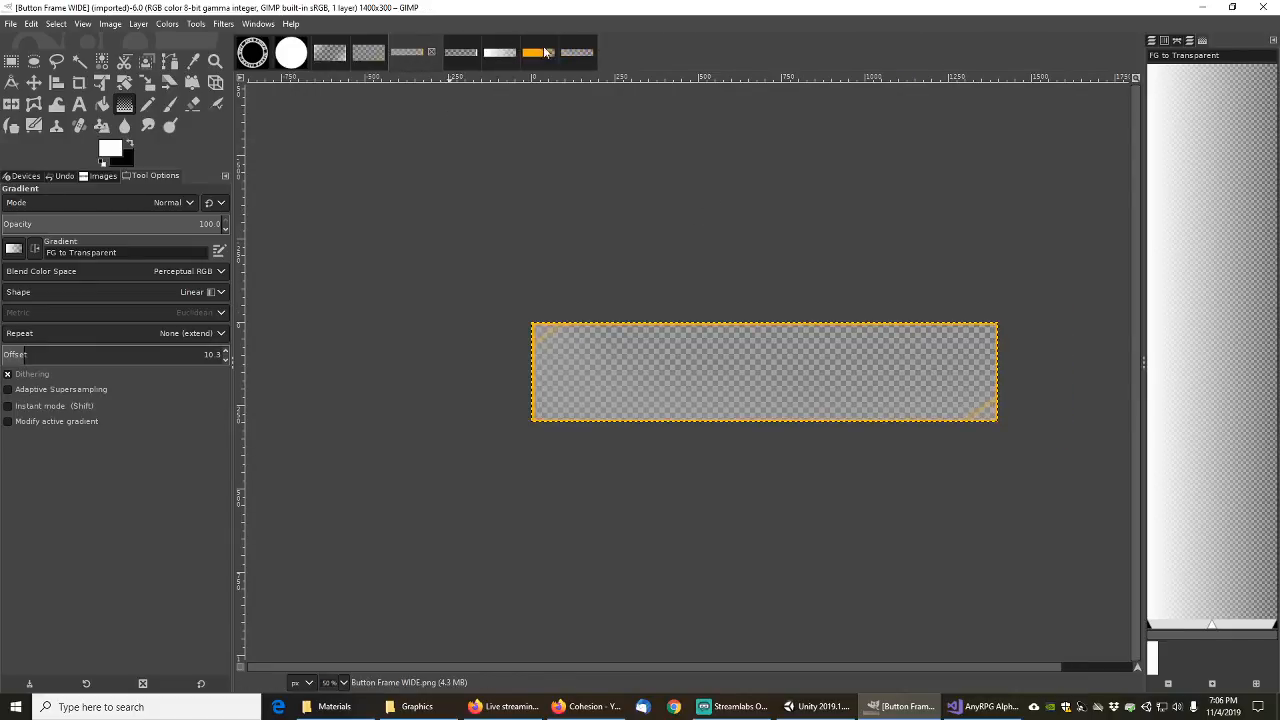
click(576, 56)
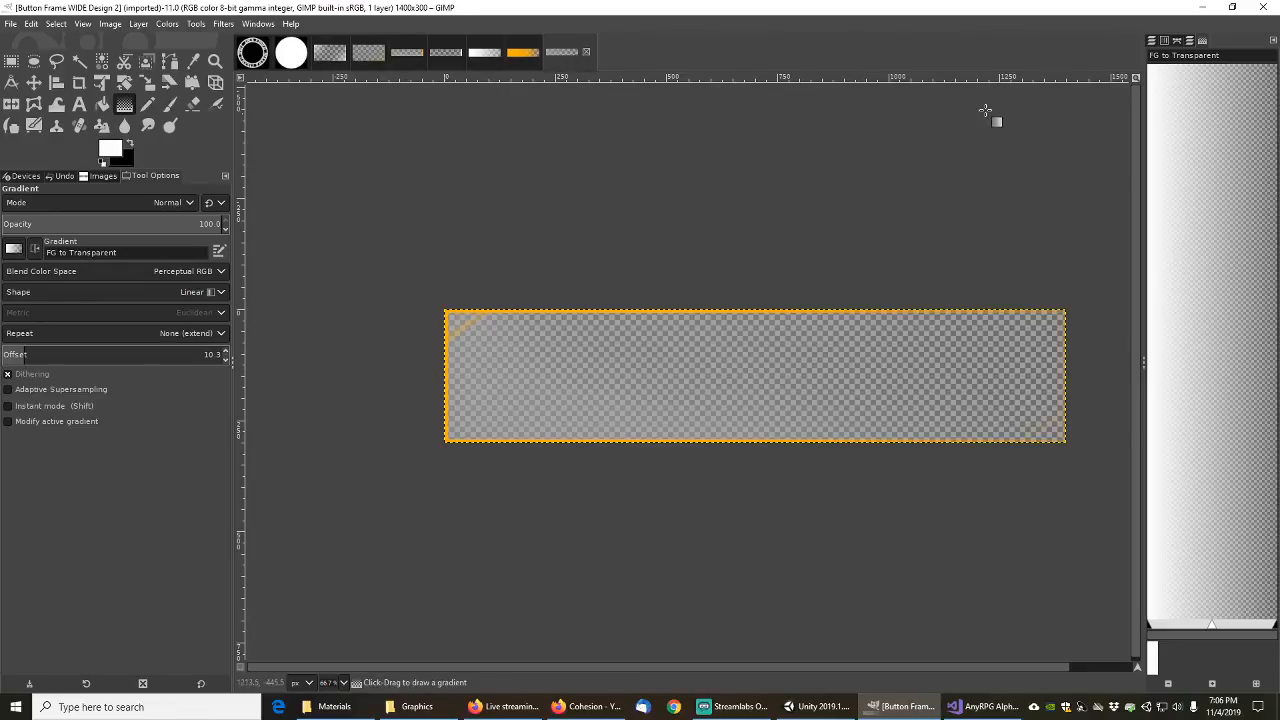
Step: Return to Unity and set the source sprite of the prefab's Button image to AnyRPGButtonFrameWide
click(1203, 9)
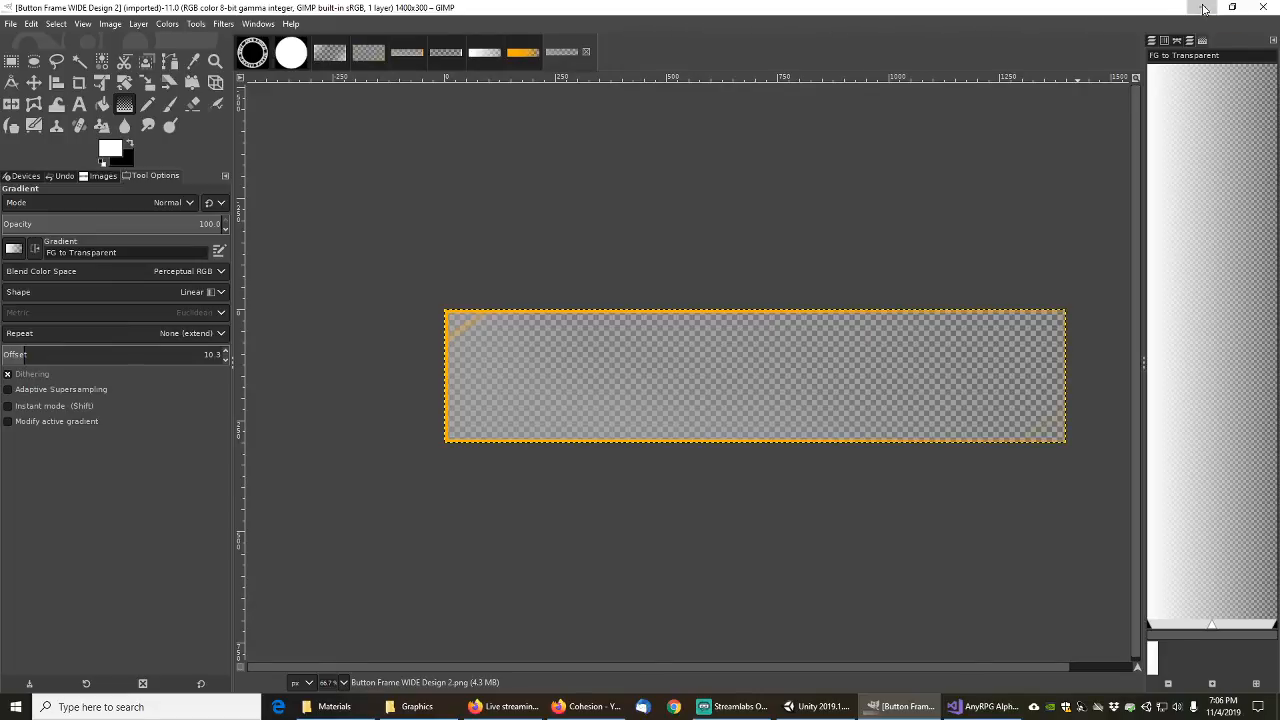
click(963, 114)
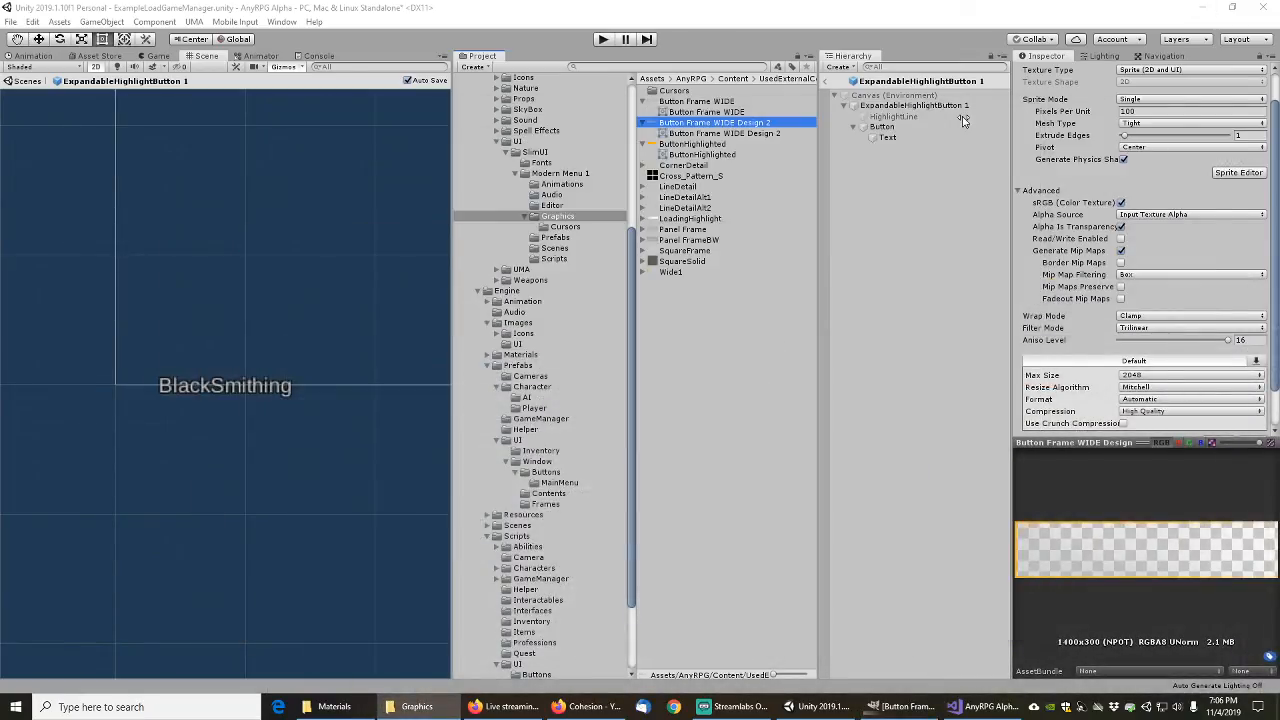
scroll(1080, 336, up, 2)
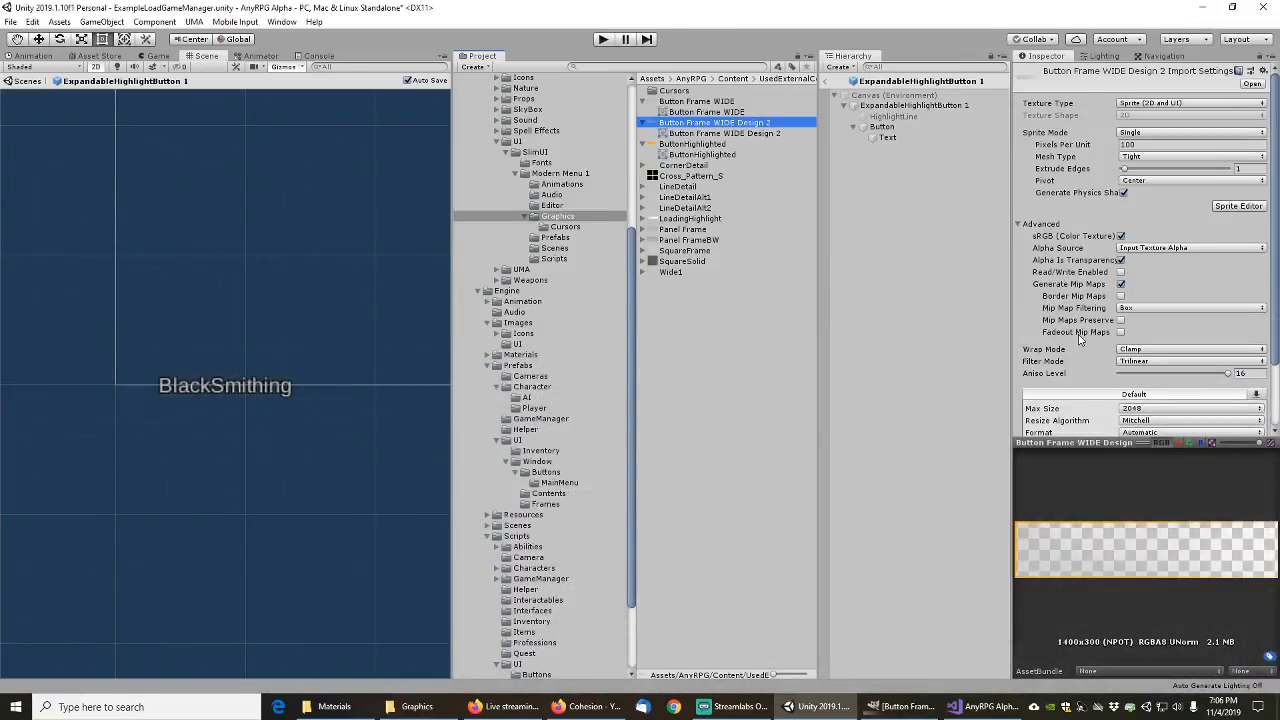
click(909, 107)
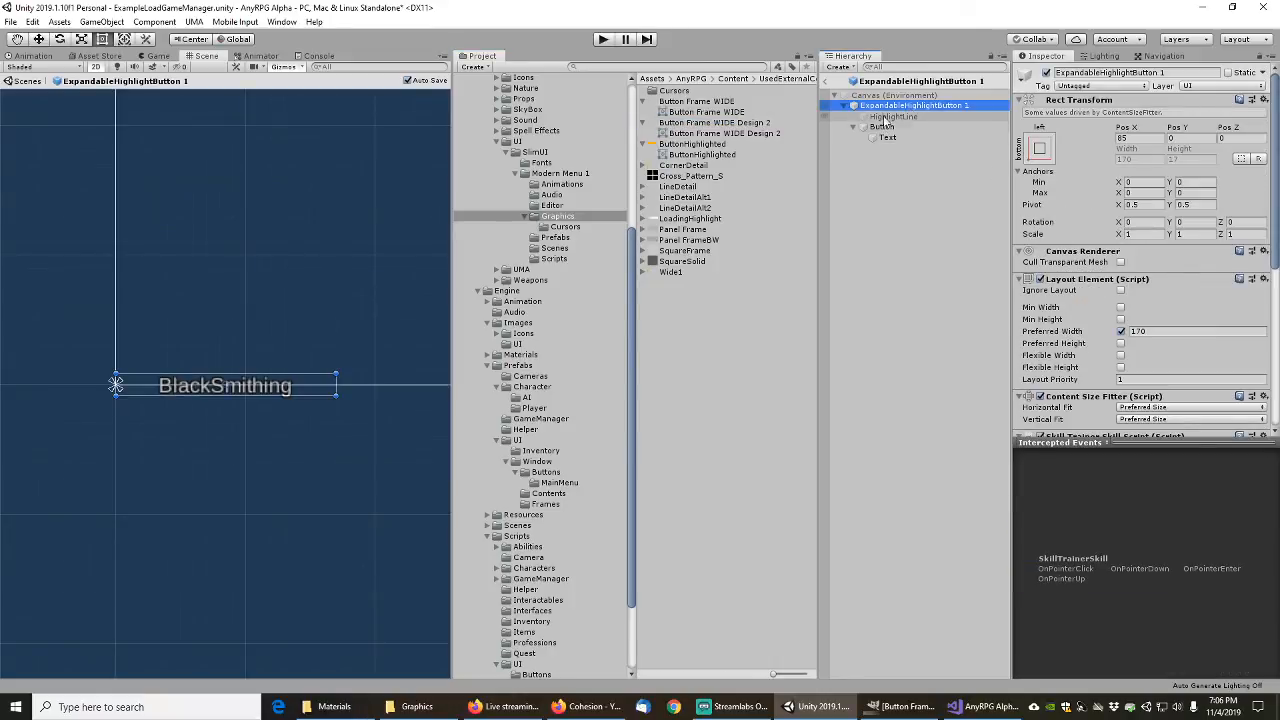
click(882, 127)
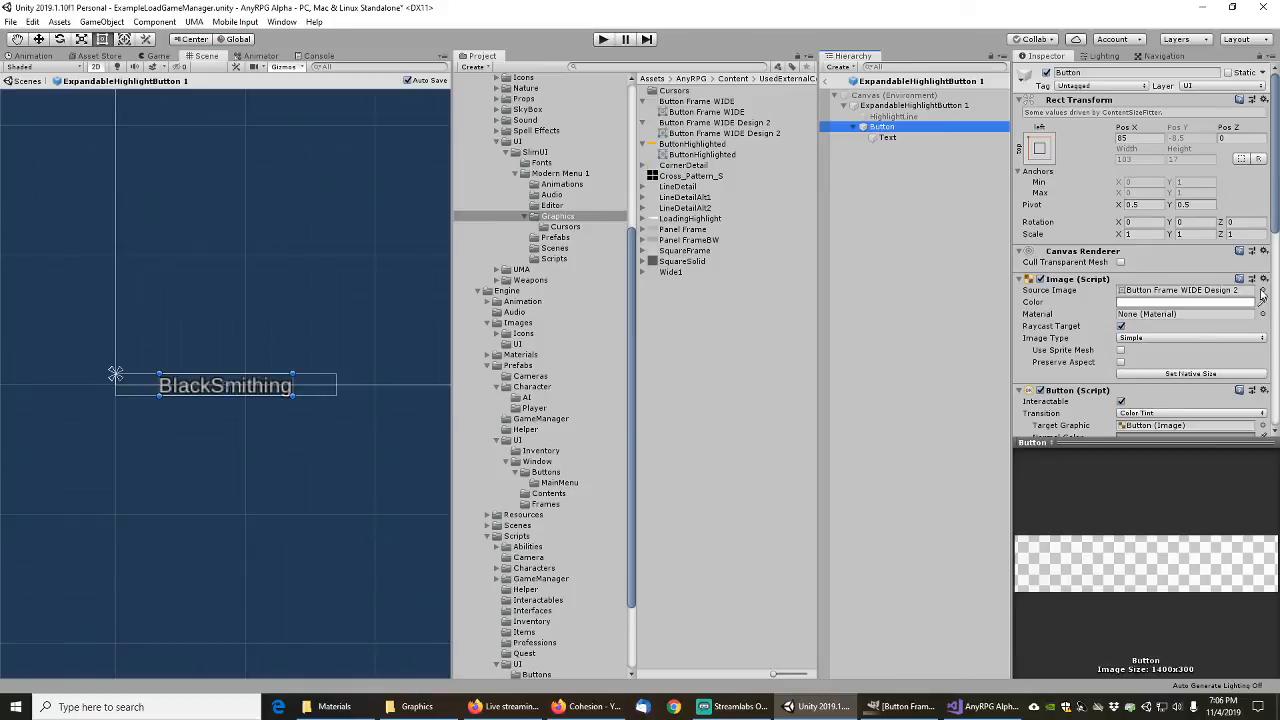
click(1263, 290)
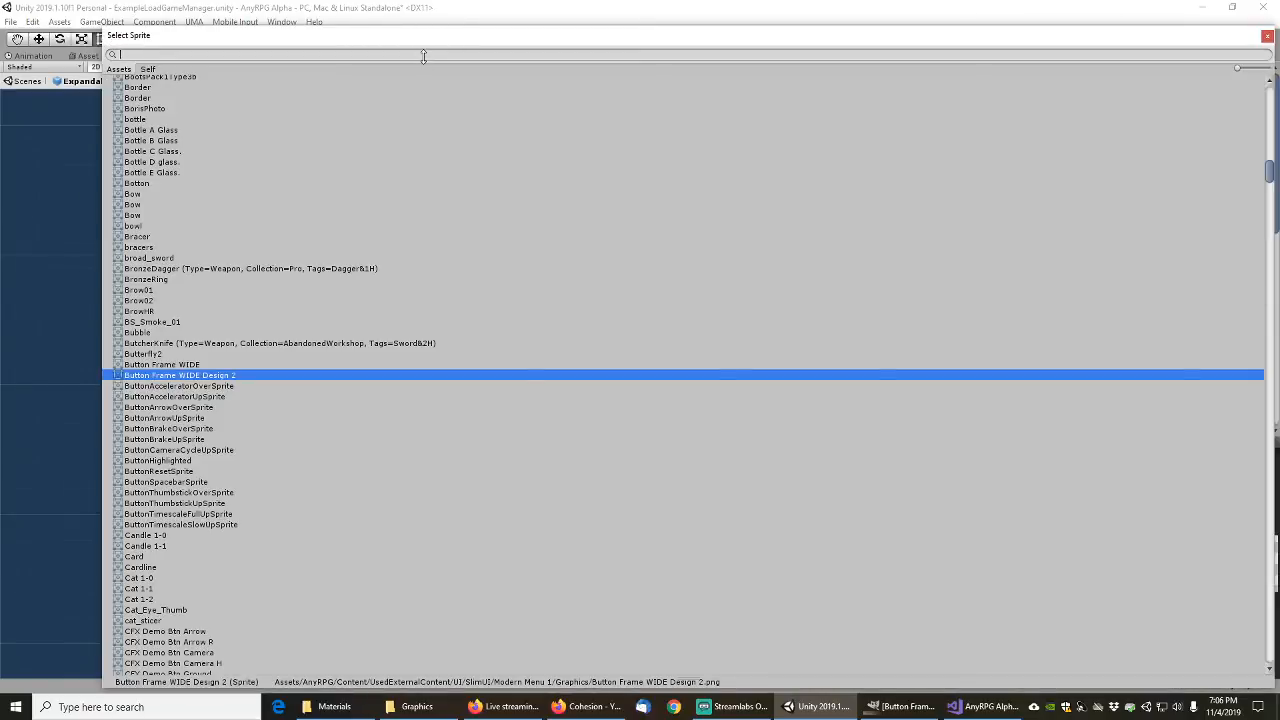
text(buttonfram)
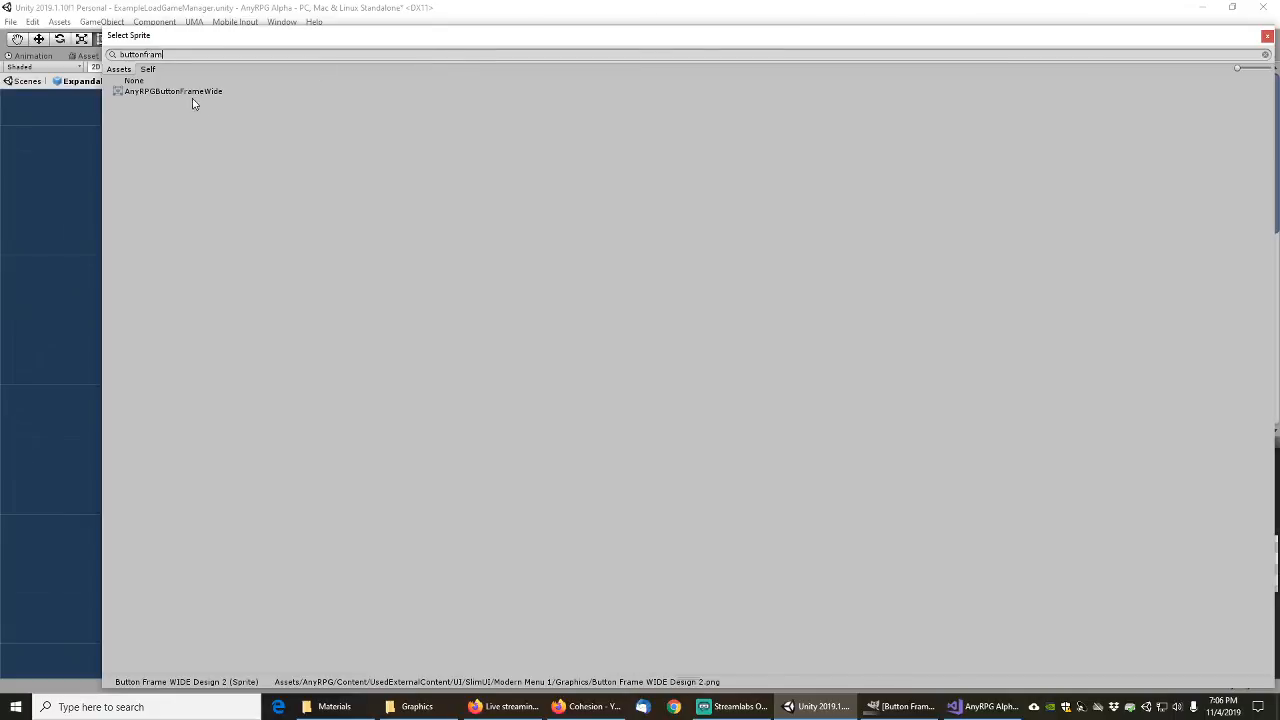
double_click(186, 93)
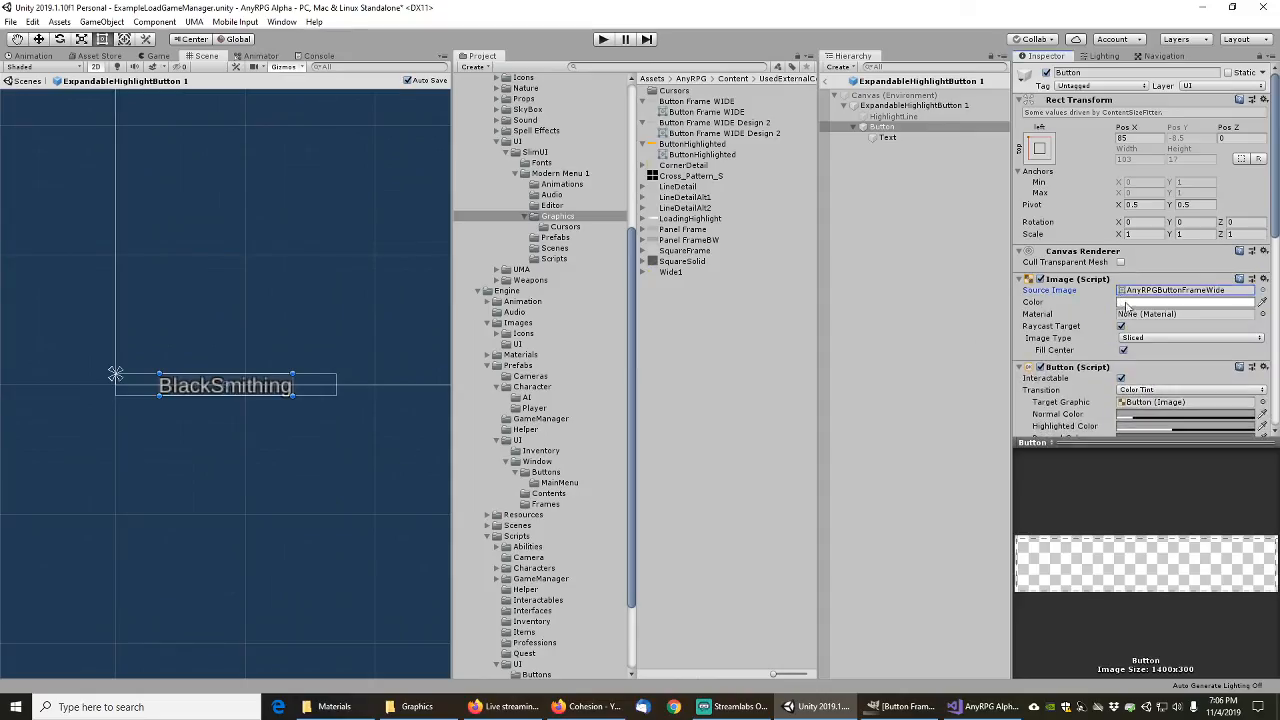
Step: Search the project for highlightbutton and open the CraftingPanelHighlightButton prefab for editing
click(680, 68)
text(high)
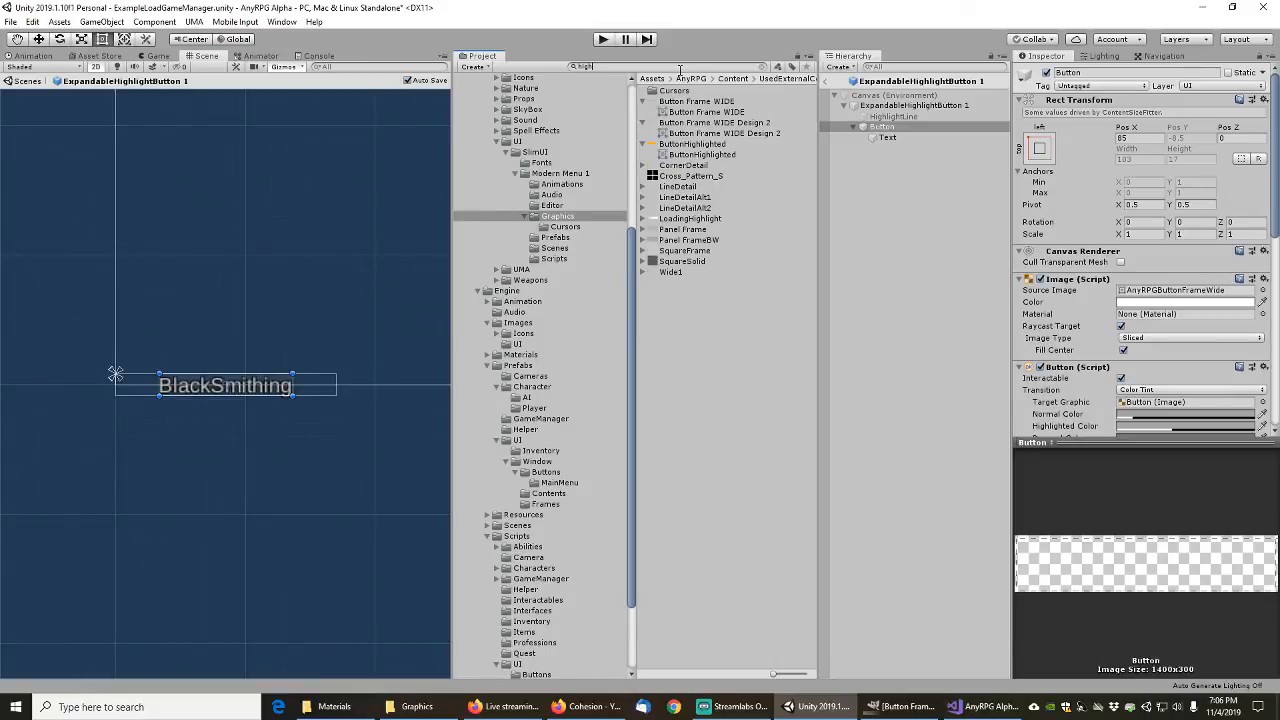
text(lightbutton)
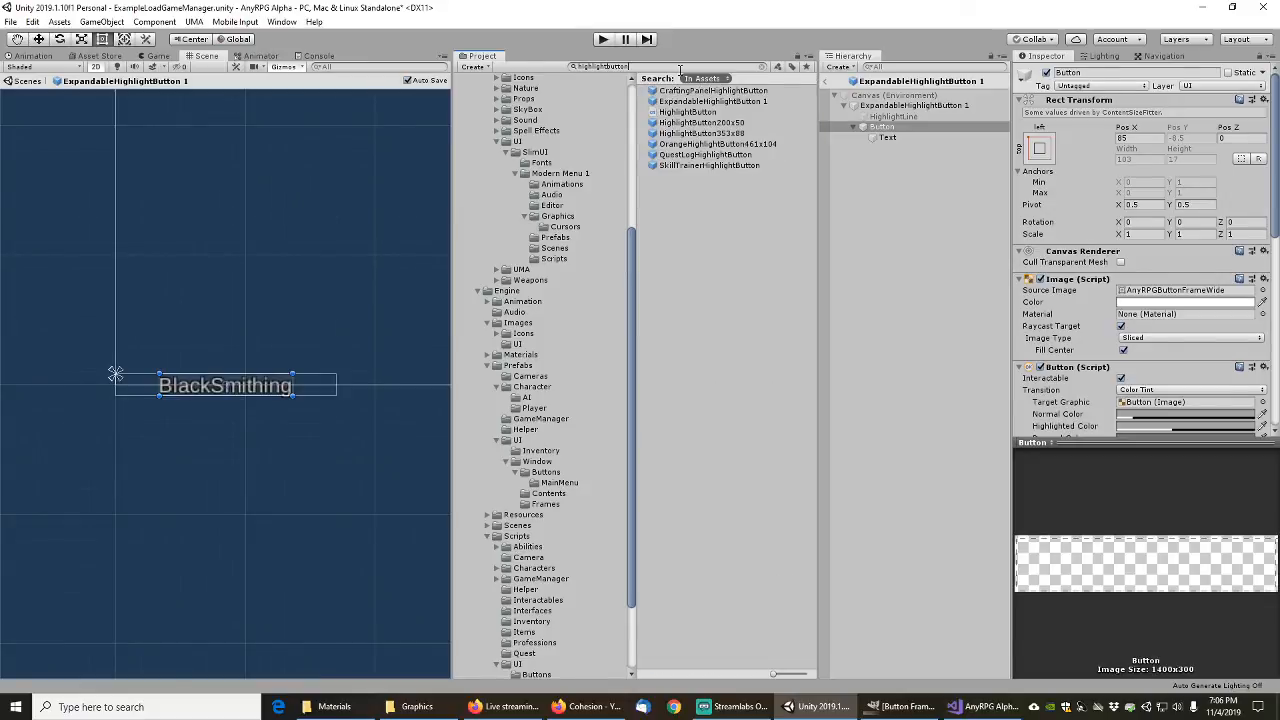
click(715, 123)
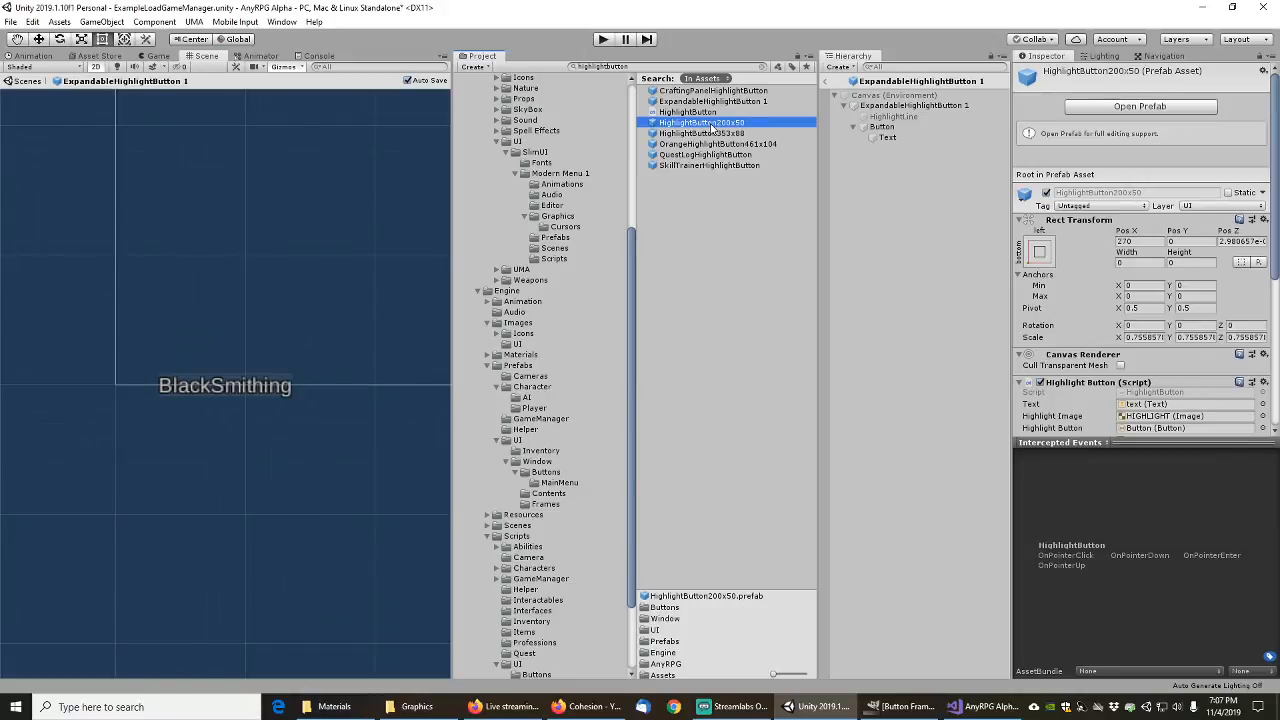
click(737, 91)
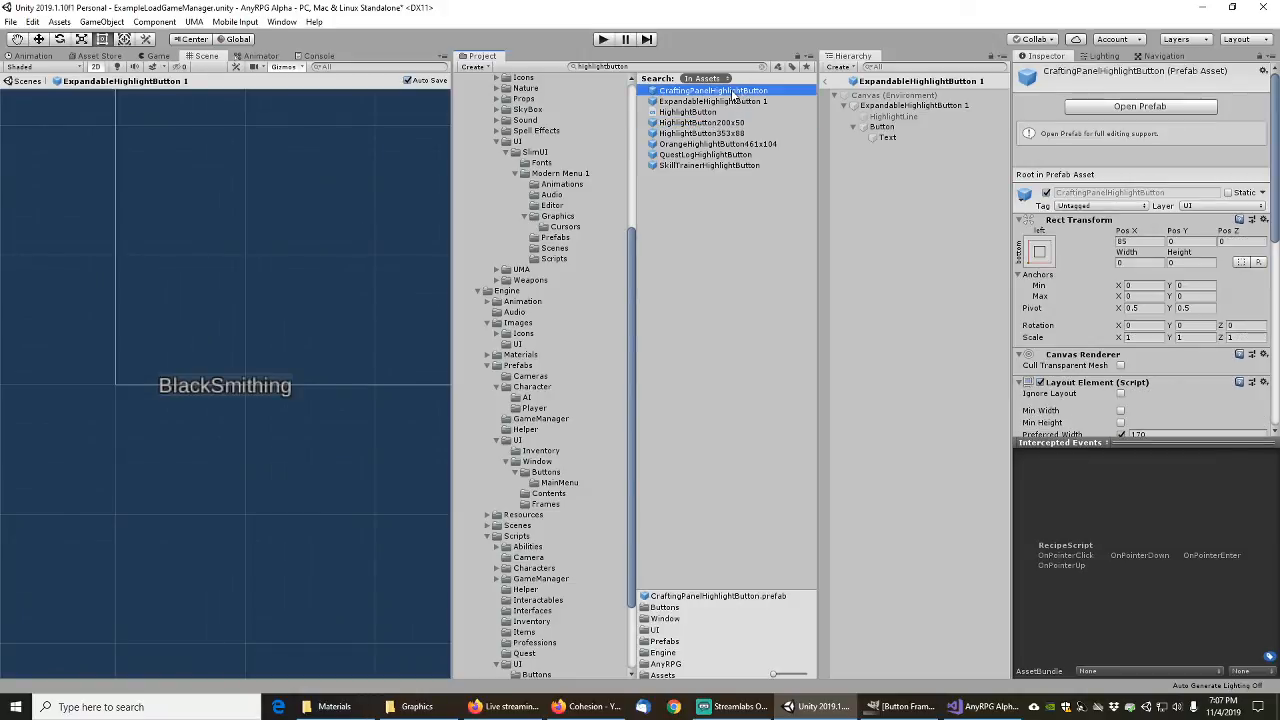
click(1125, 106)
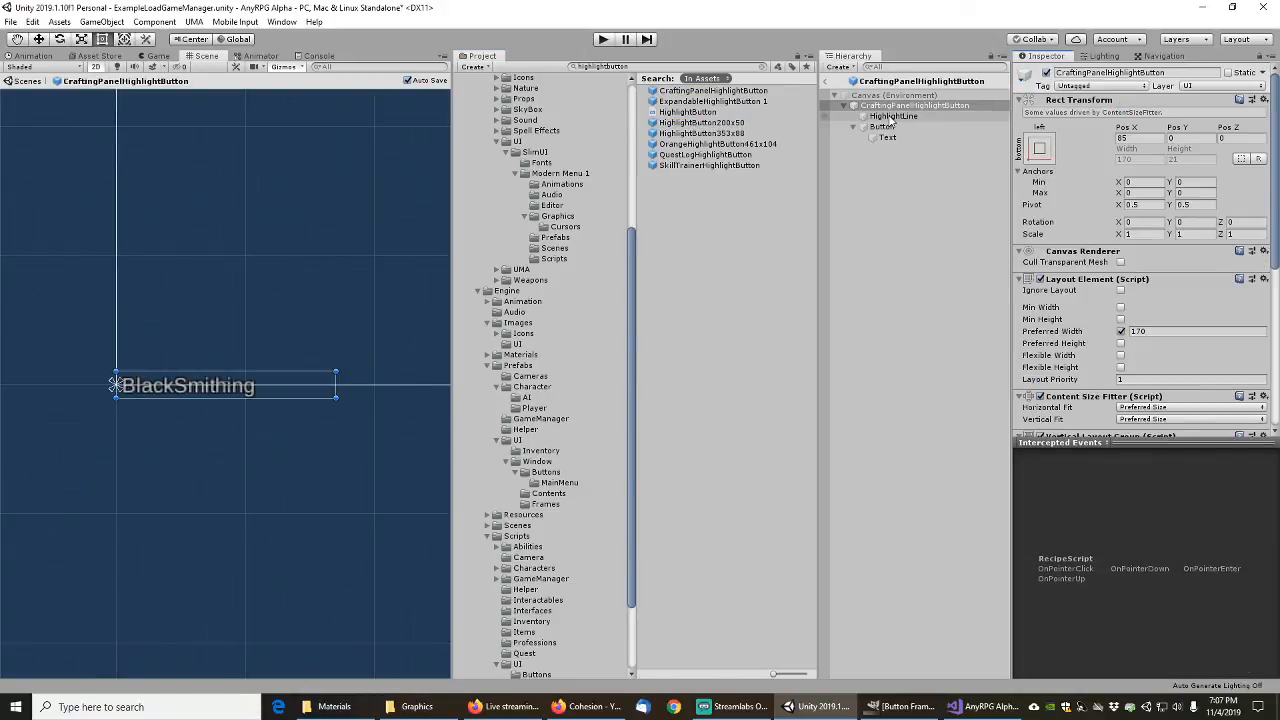
Step: Set the source sprite of the crafting panel prefab's HighlightLine image to AnyRPGButtonHighLighted
click(891, 117)
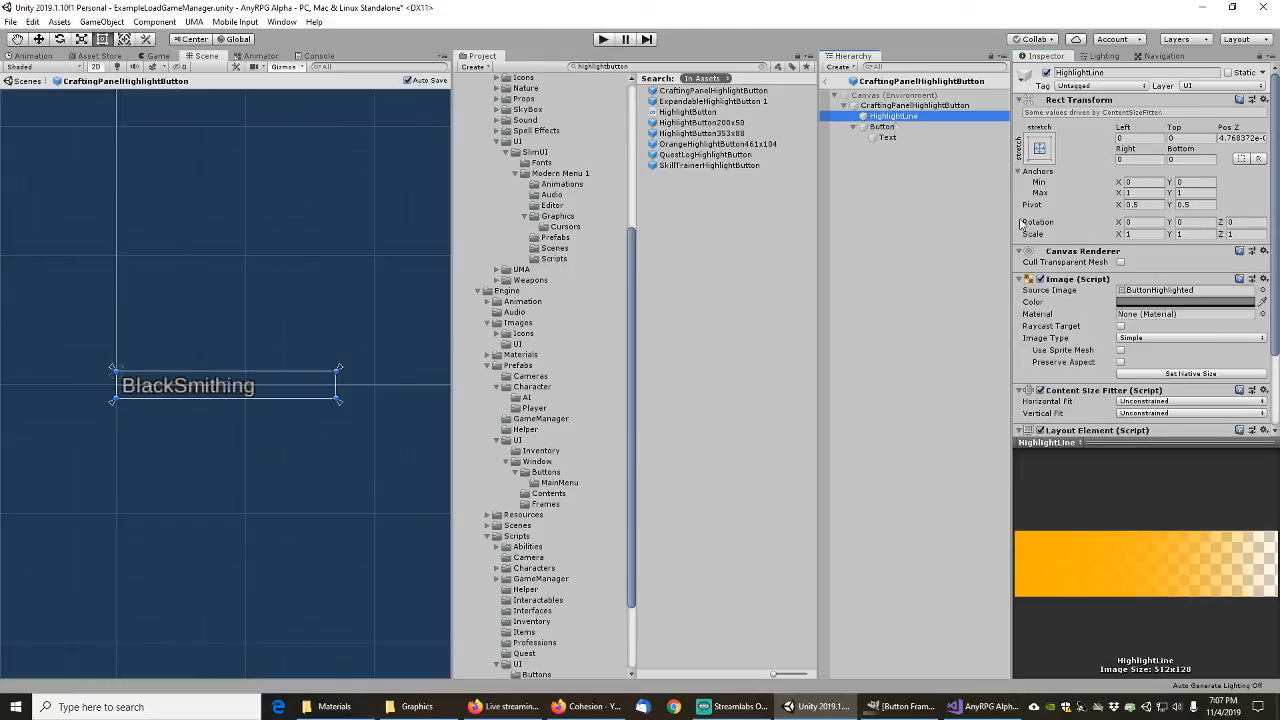
click(1262, 290)
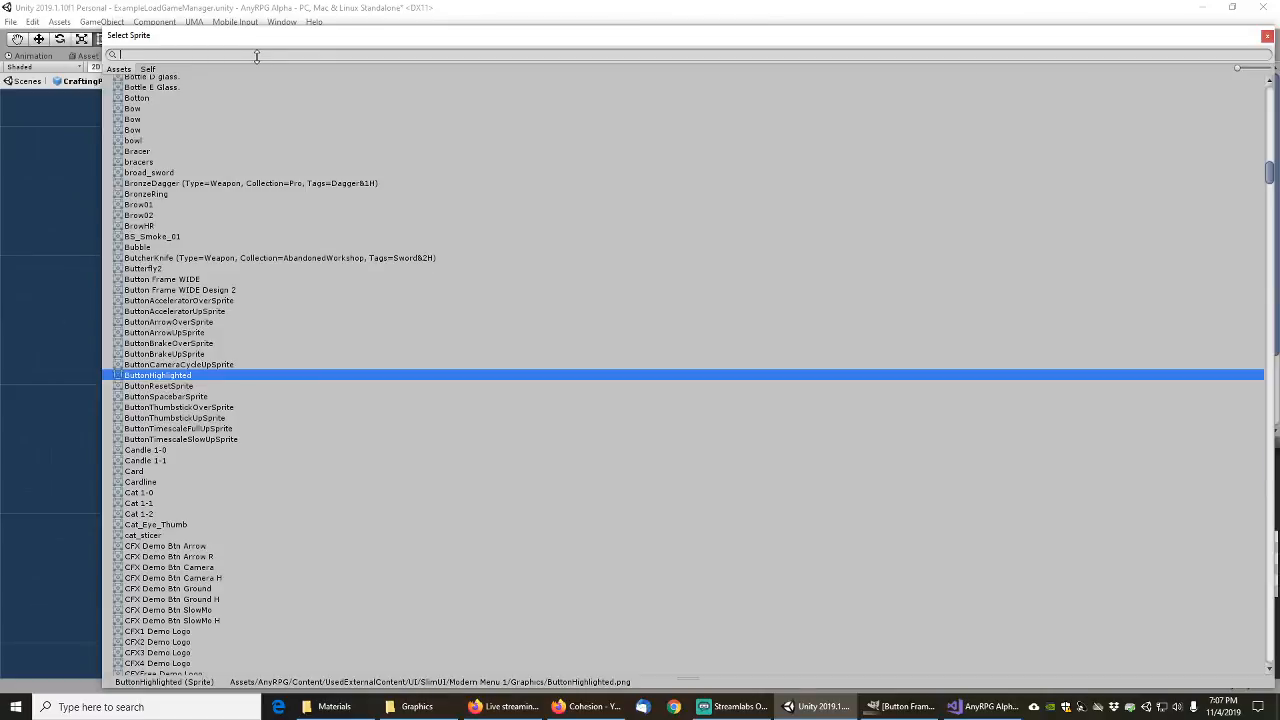
text(buttonhig)
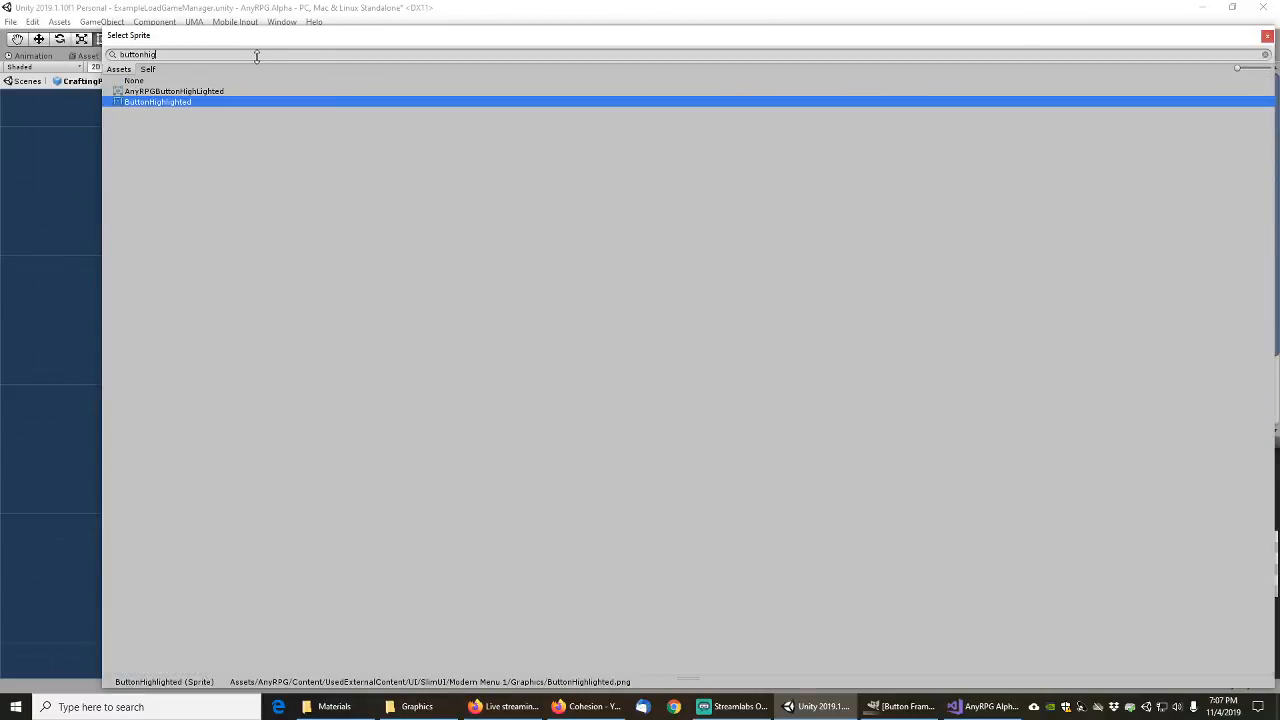
double_click(167, 92)
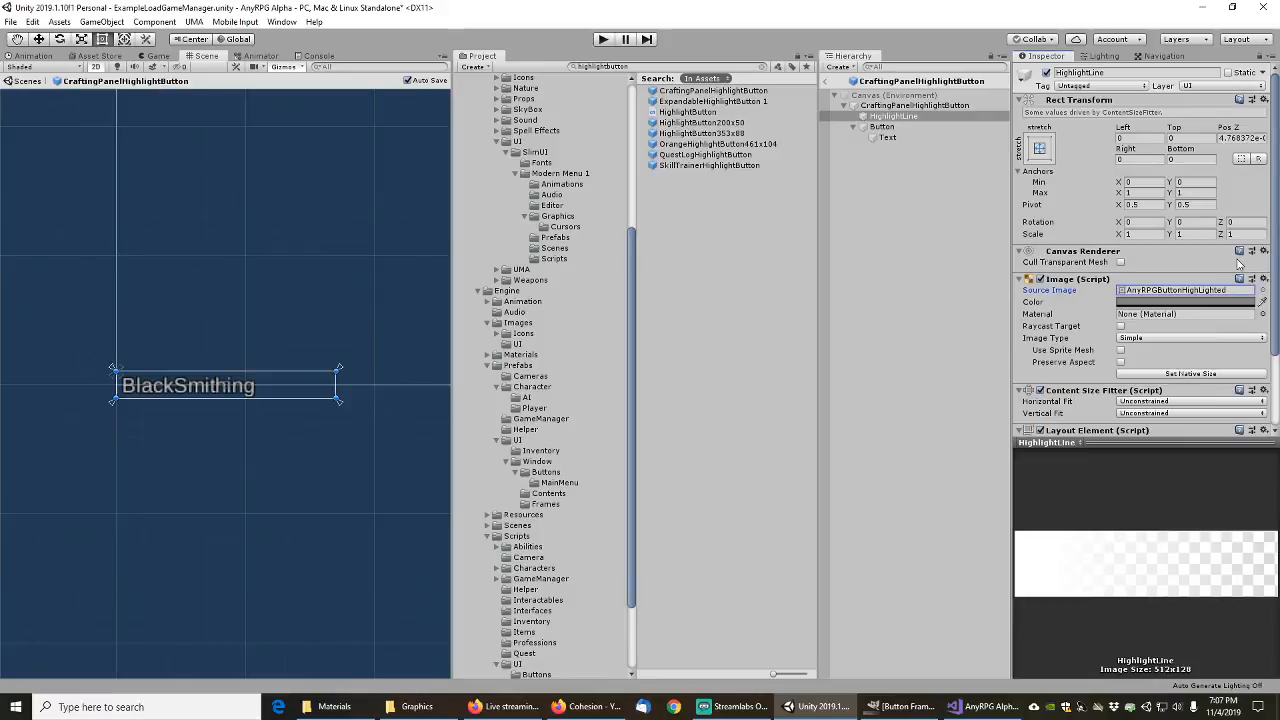
Step: Set the source sprite of the crafting panel prefab's Button image to AnyRPGButtonFrameWide
click(897, 127)
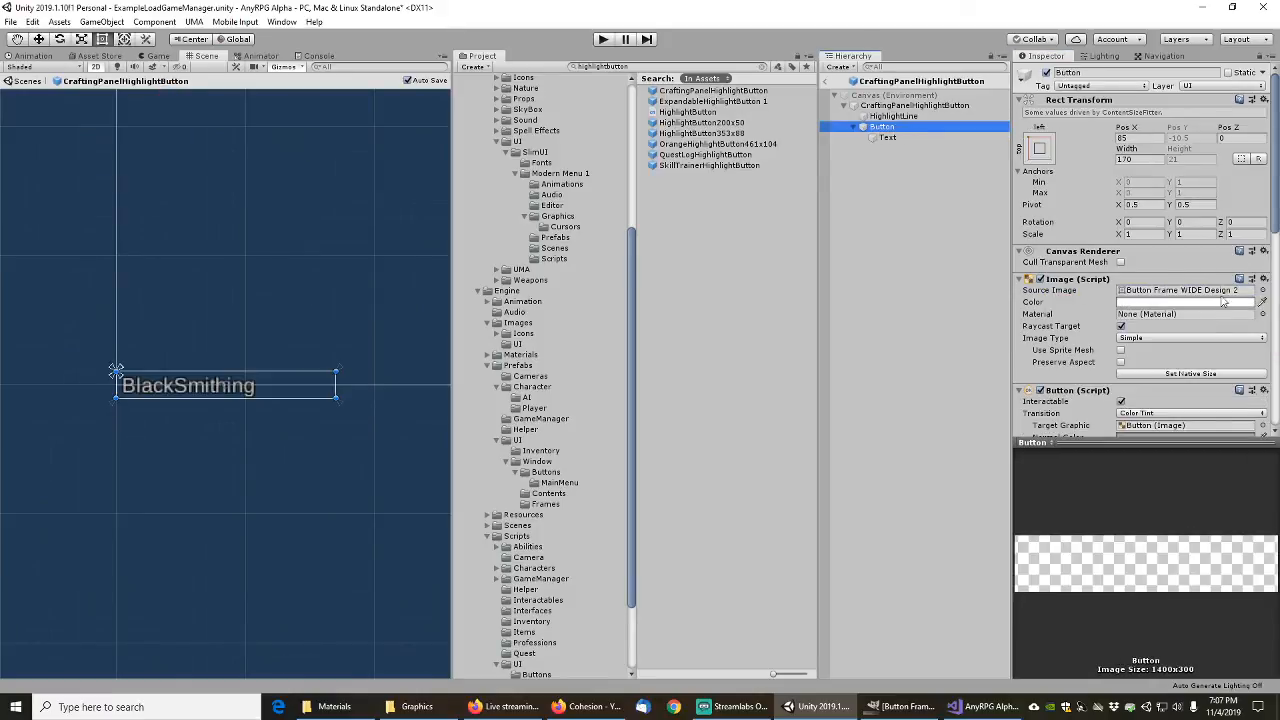
click(1263, 290)
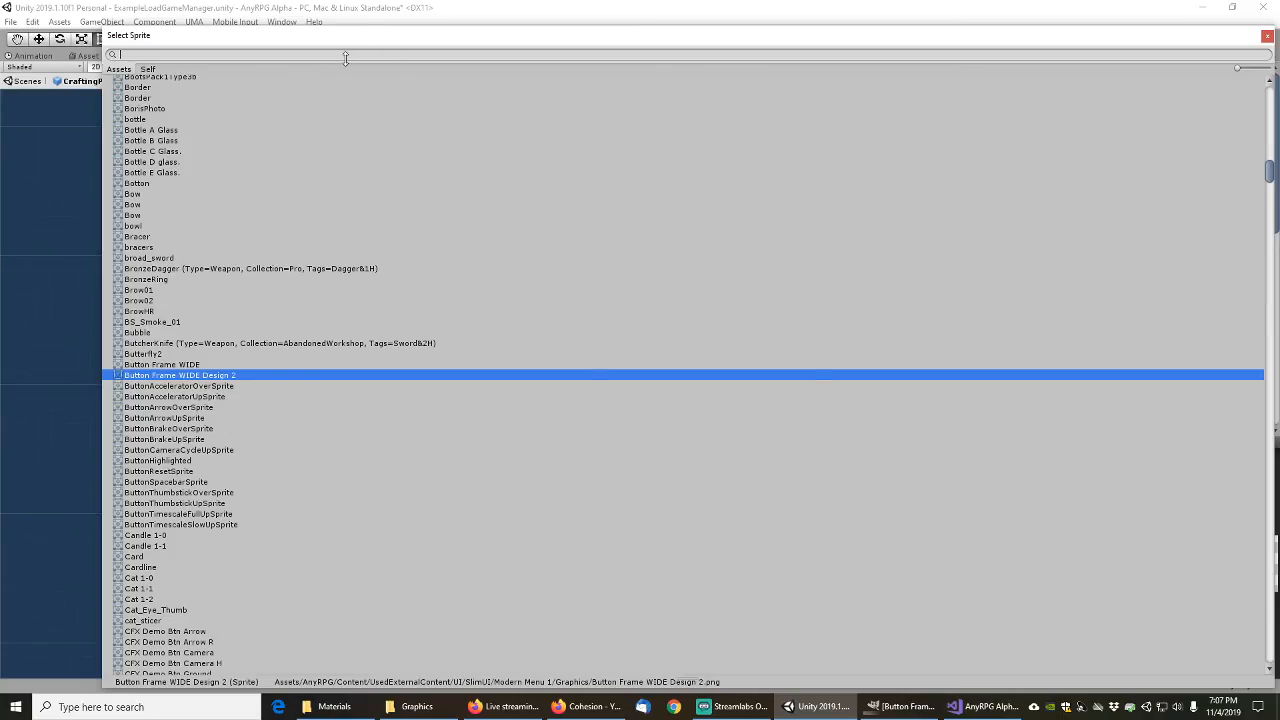
text(buttonwi)
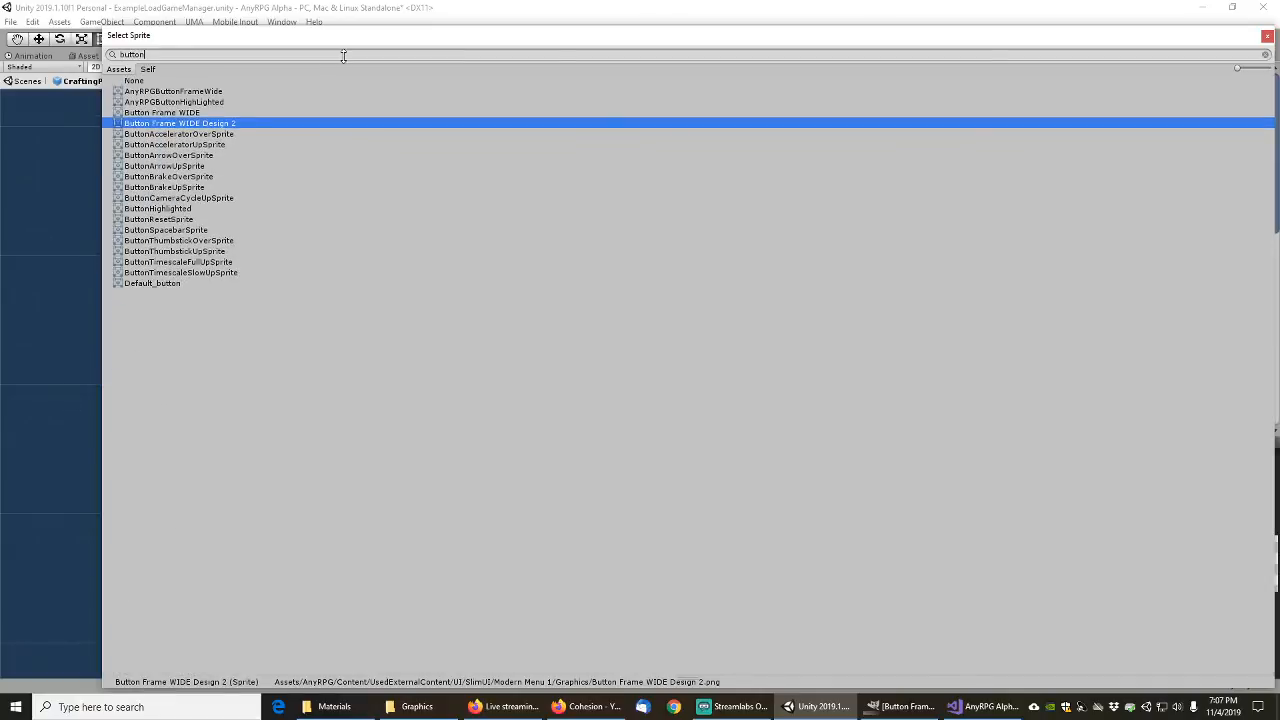
key(BackSpace)
key(BackSpace)
text(fr)
double_click(165, 92)
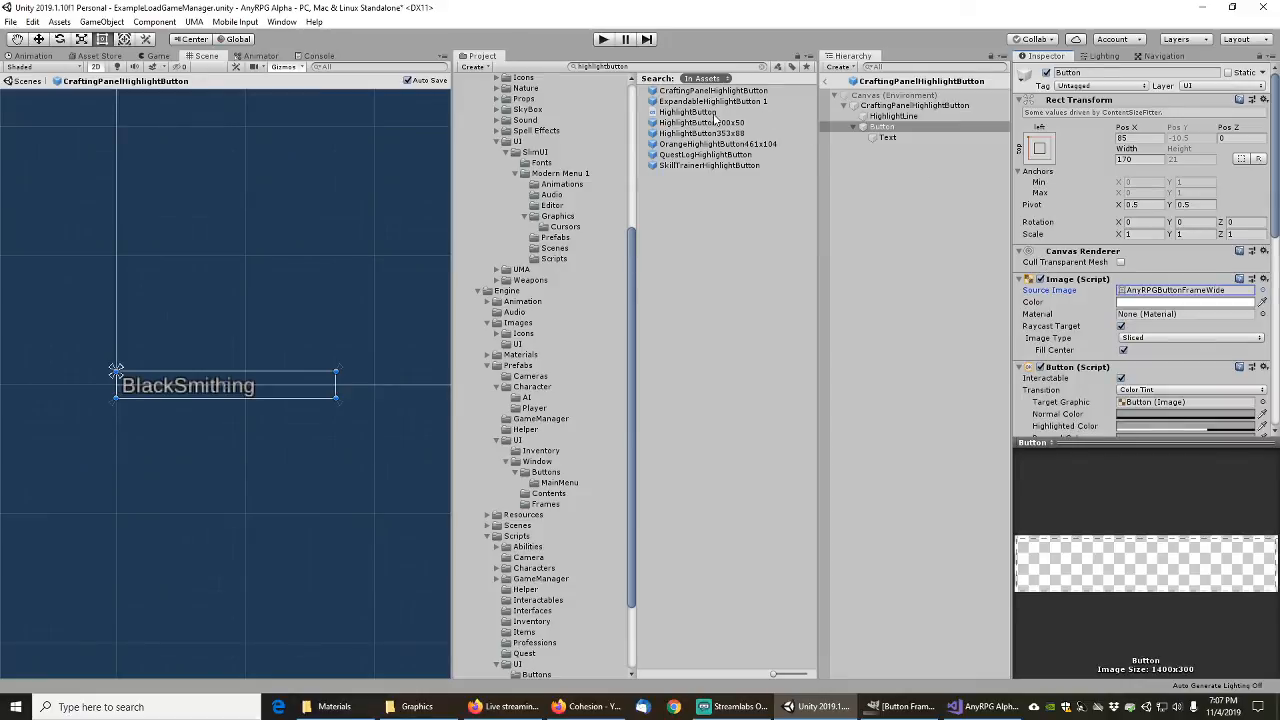
Step: Open the HighlightButton200x50 prefab and set its Button image's source sprite to AnyRPGButtonFrameWide
double_click(703, 123)
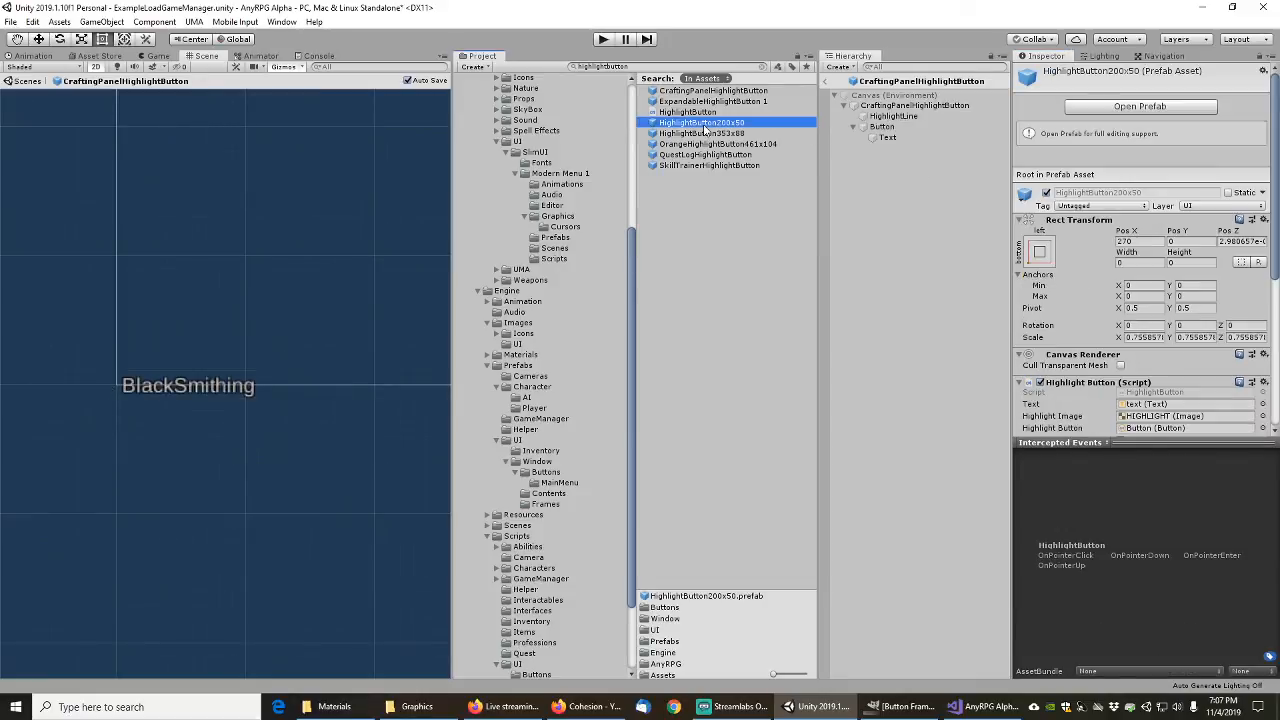
click(890, 118)
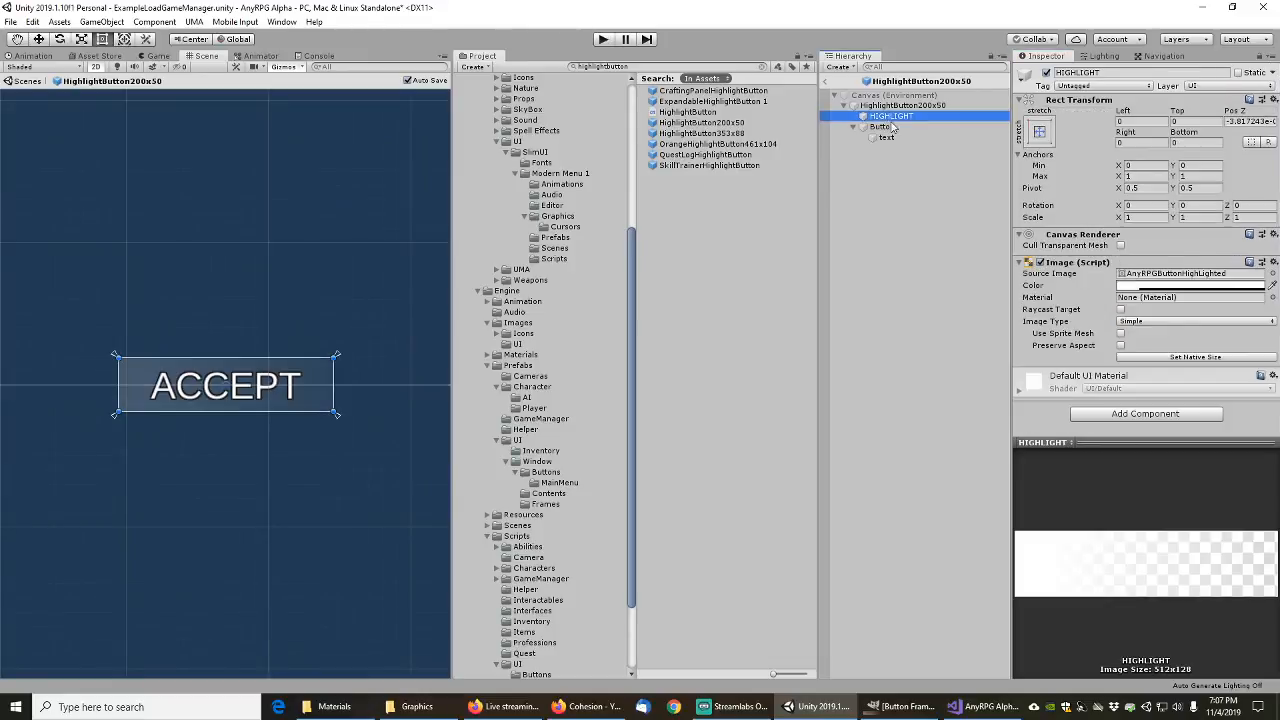
click(884, 128)
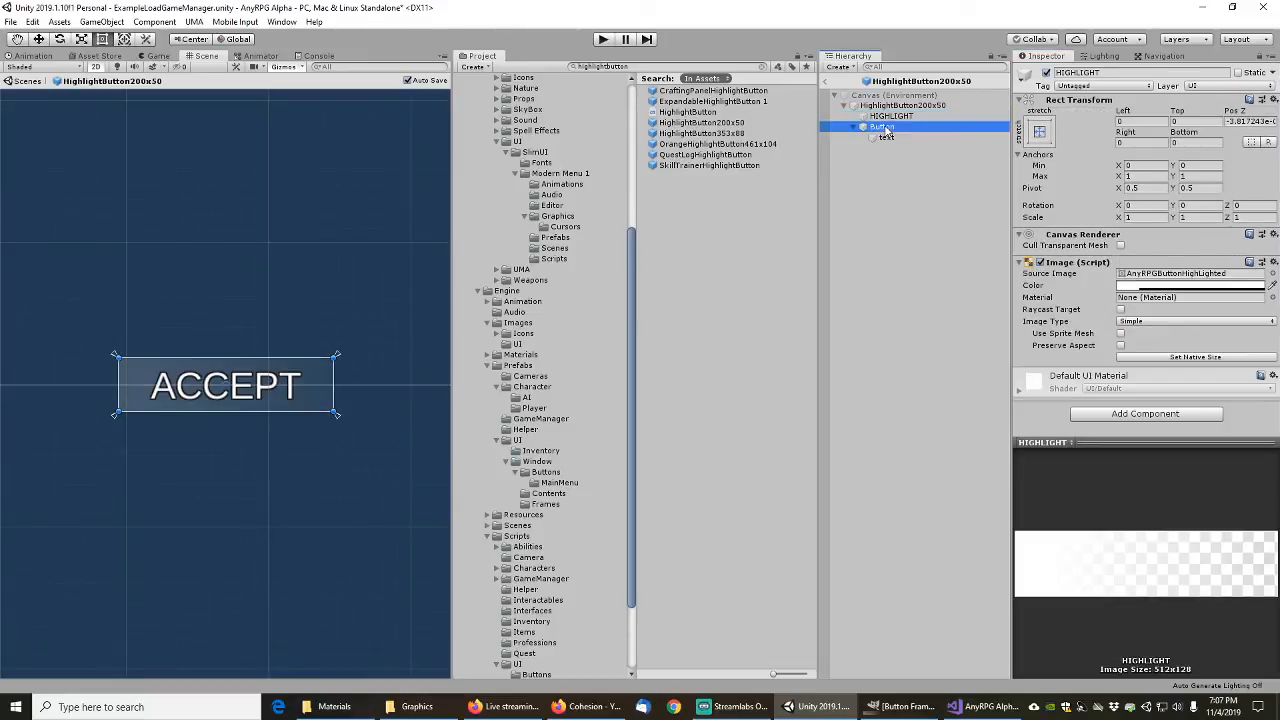
click(1262, 273)
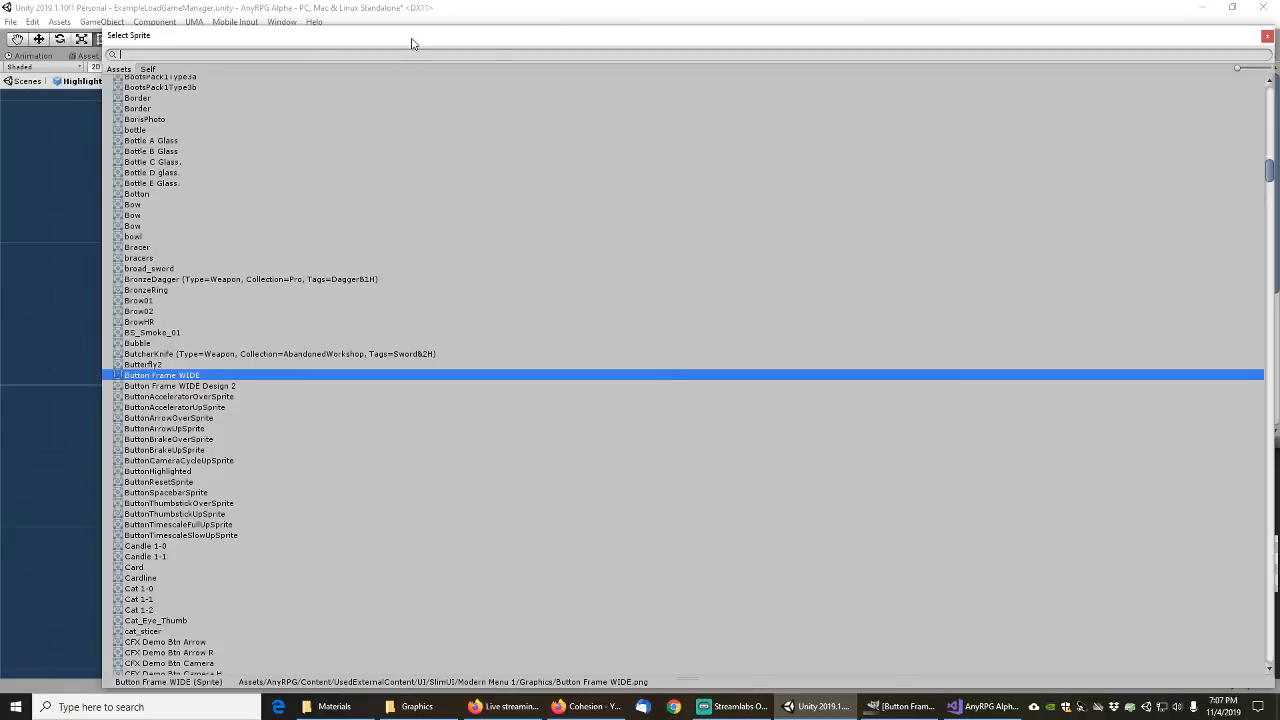
text(buttonfram)
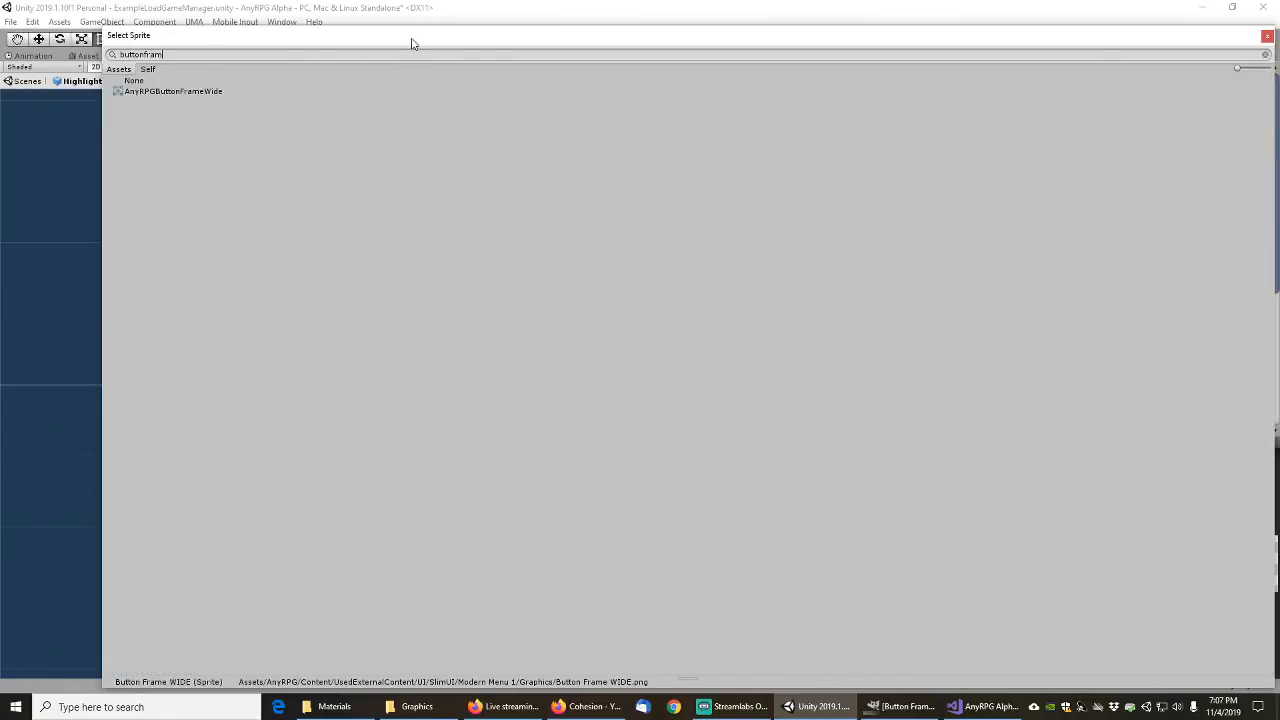
double_click(192, 91)
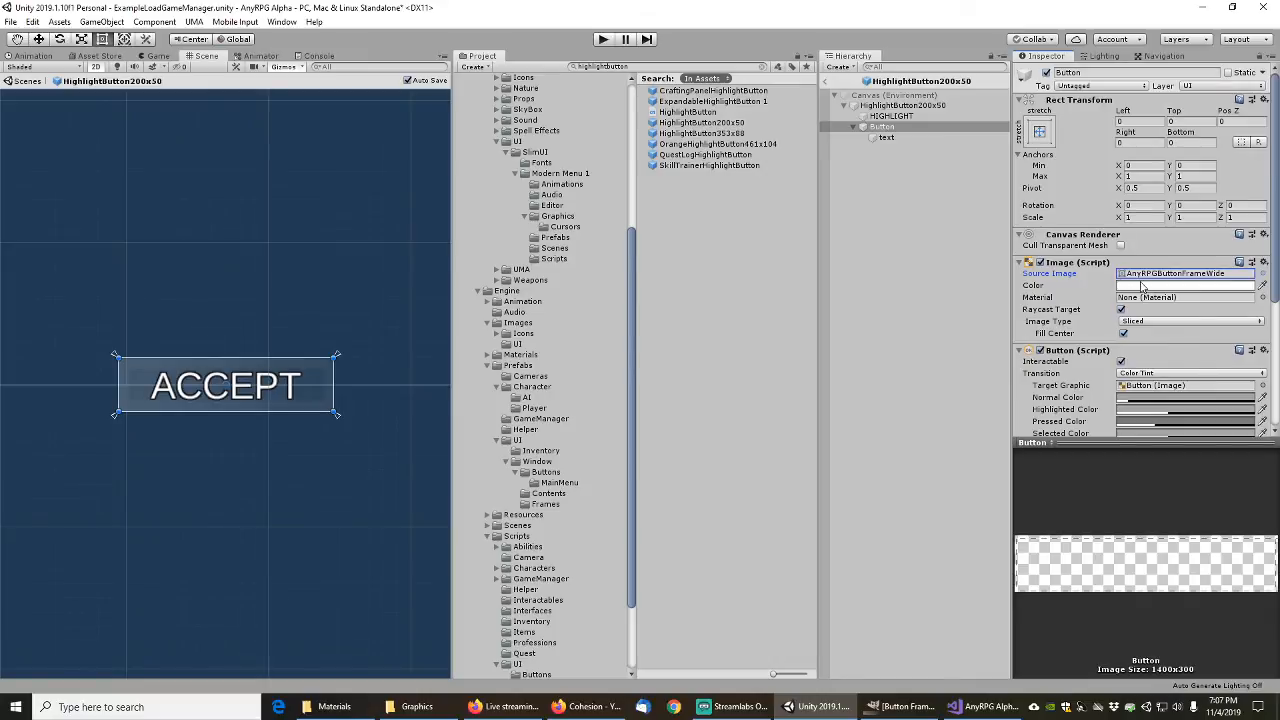
Step: Reopen the CraftingPanelHighlightButton prefab and set its HighlightLine image color to white (FFFFFF)
click(738, 91)
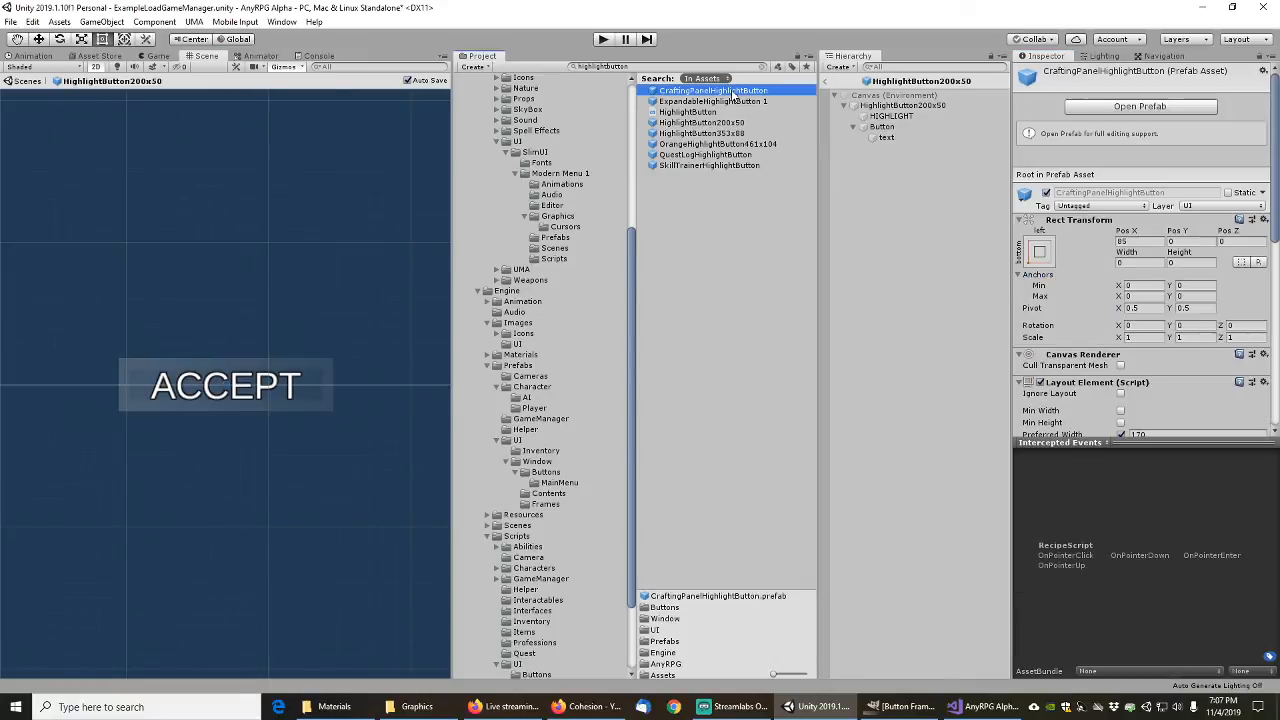
click(1113, 106)
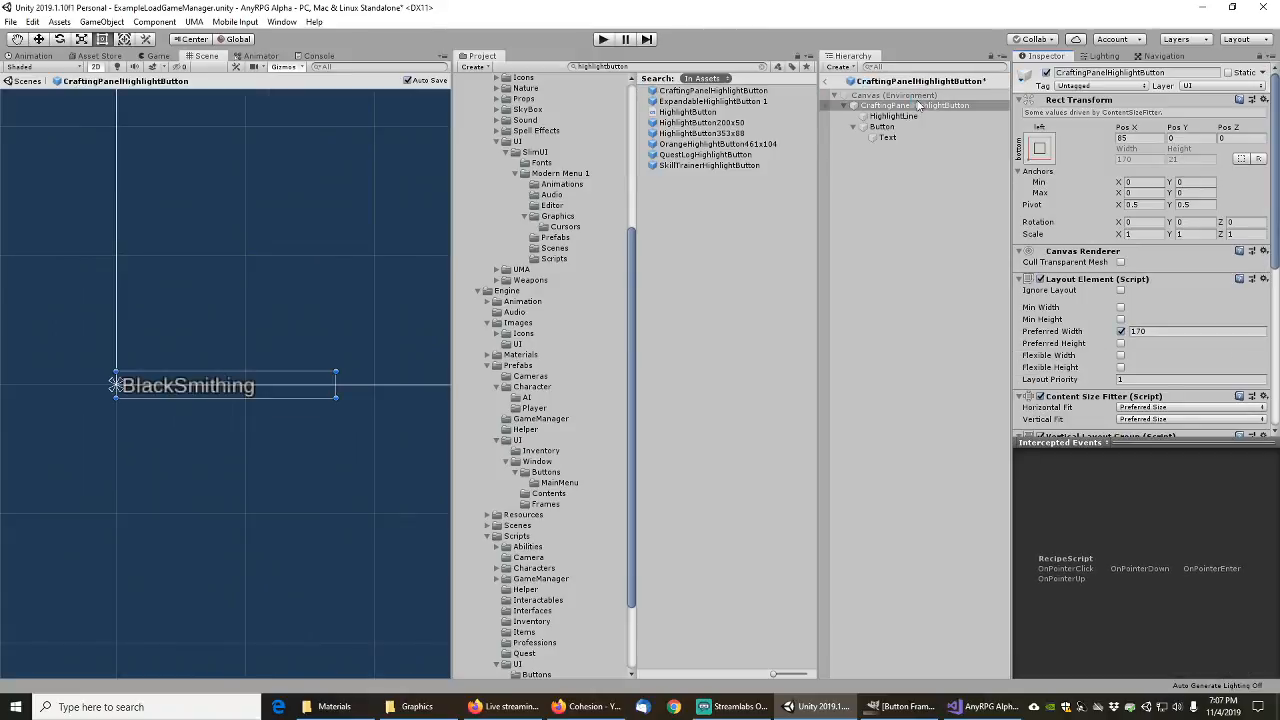
click(893, 116)
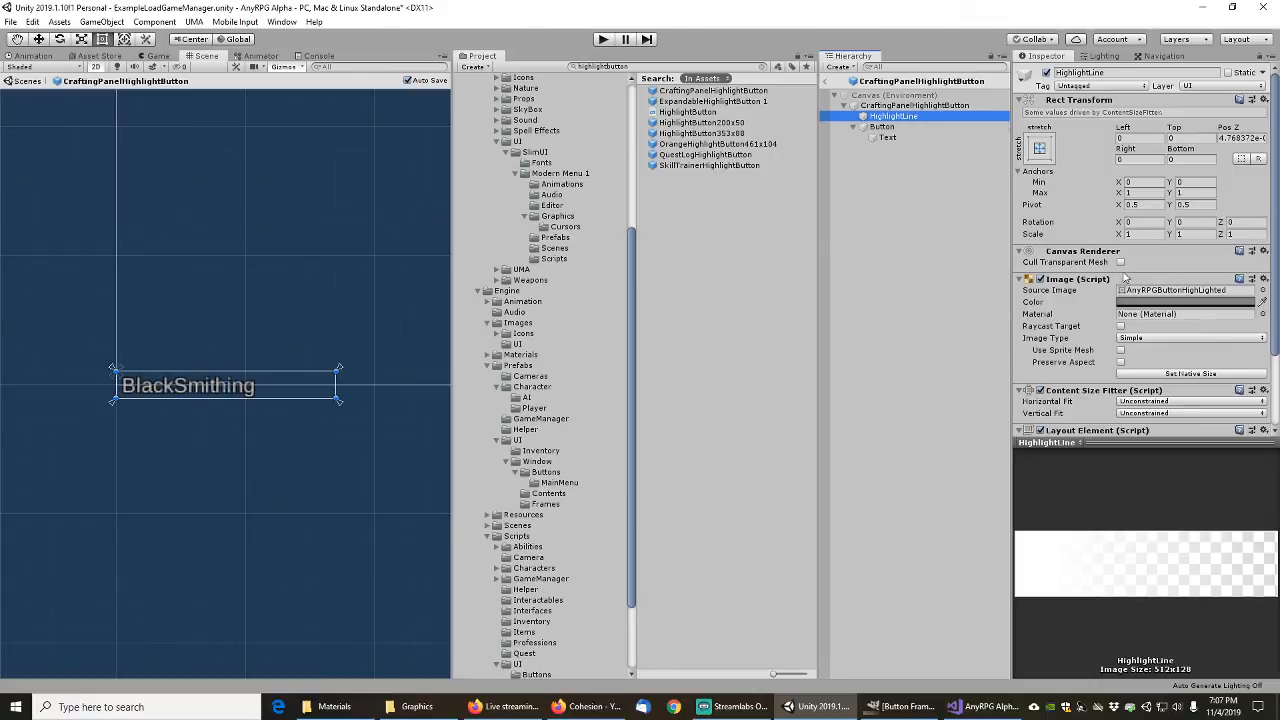
click(1194, 306)
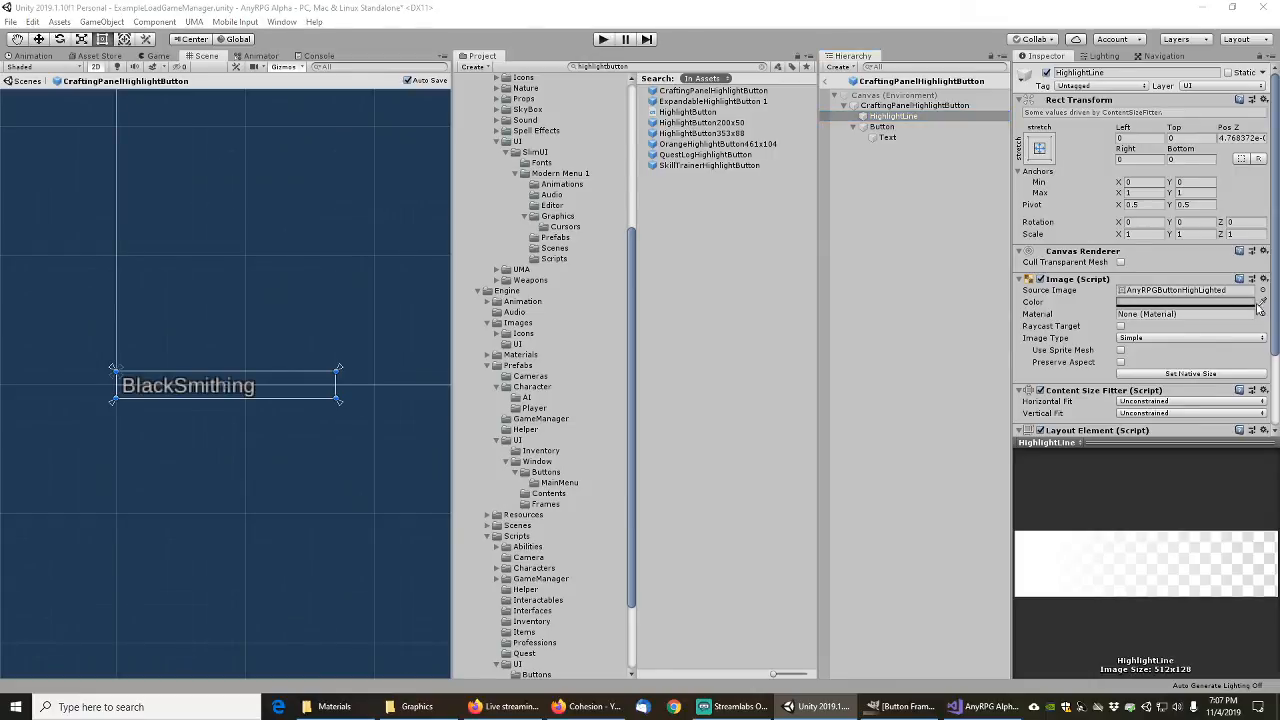
click(1206, 307)
drag(73, 125, 40, 88)
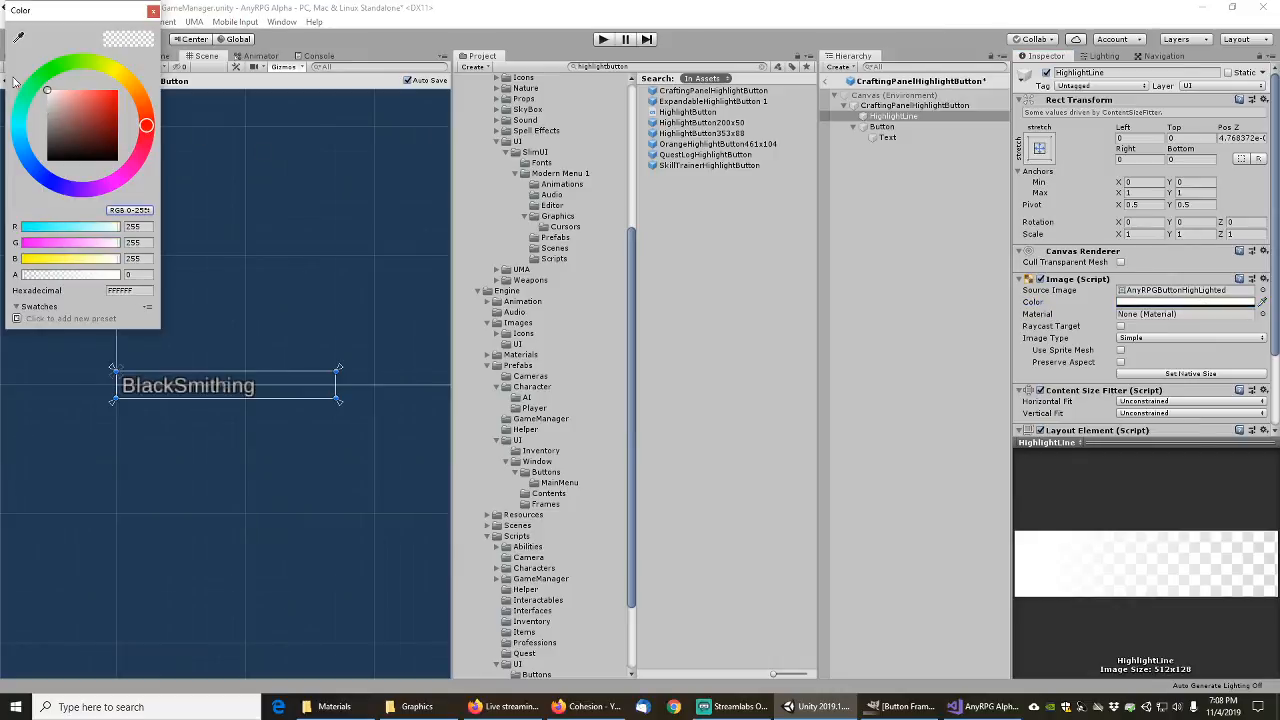
click(153, 11)
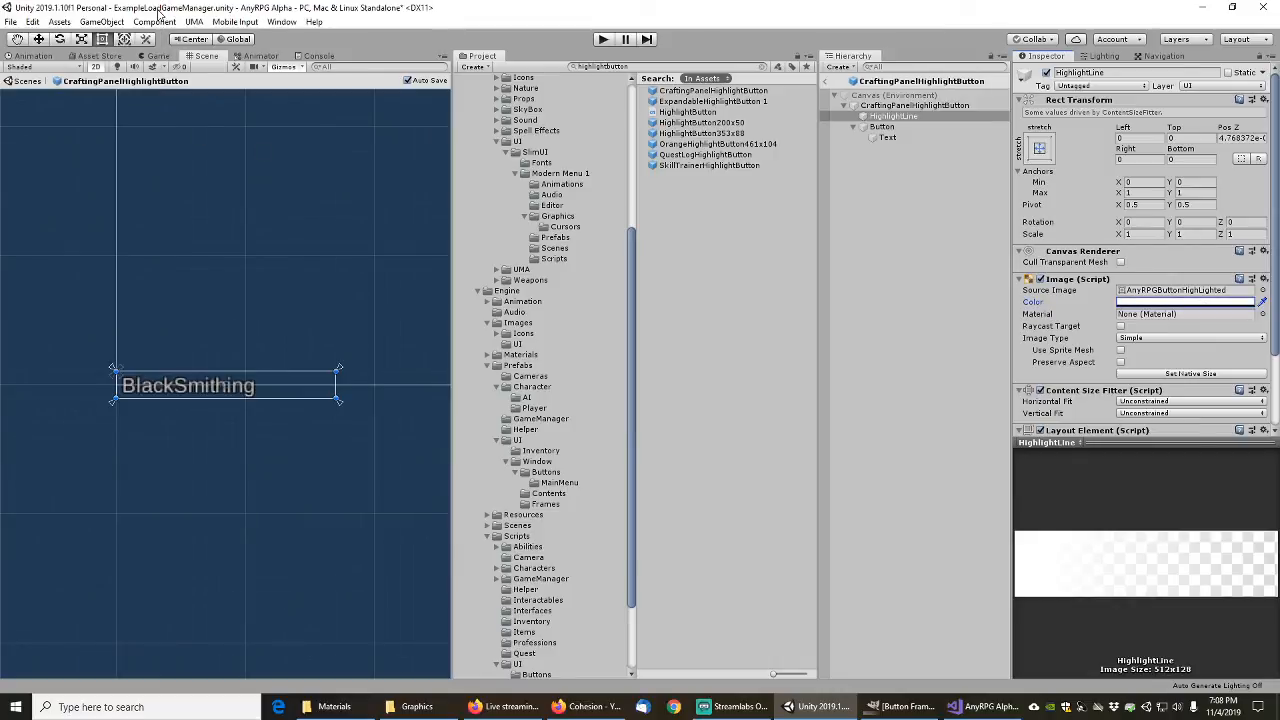
Step: Check the Button object in the CraftingPanelHighlightButton prefab and in the HighlightButton200x50 prefab
click(884, 128)
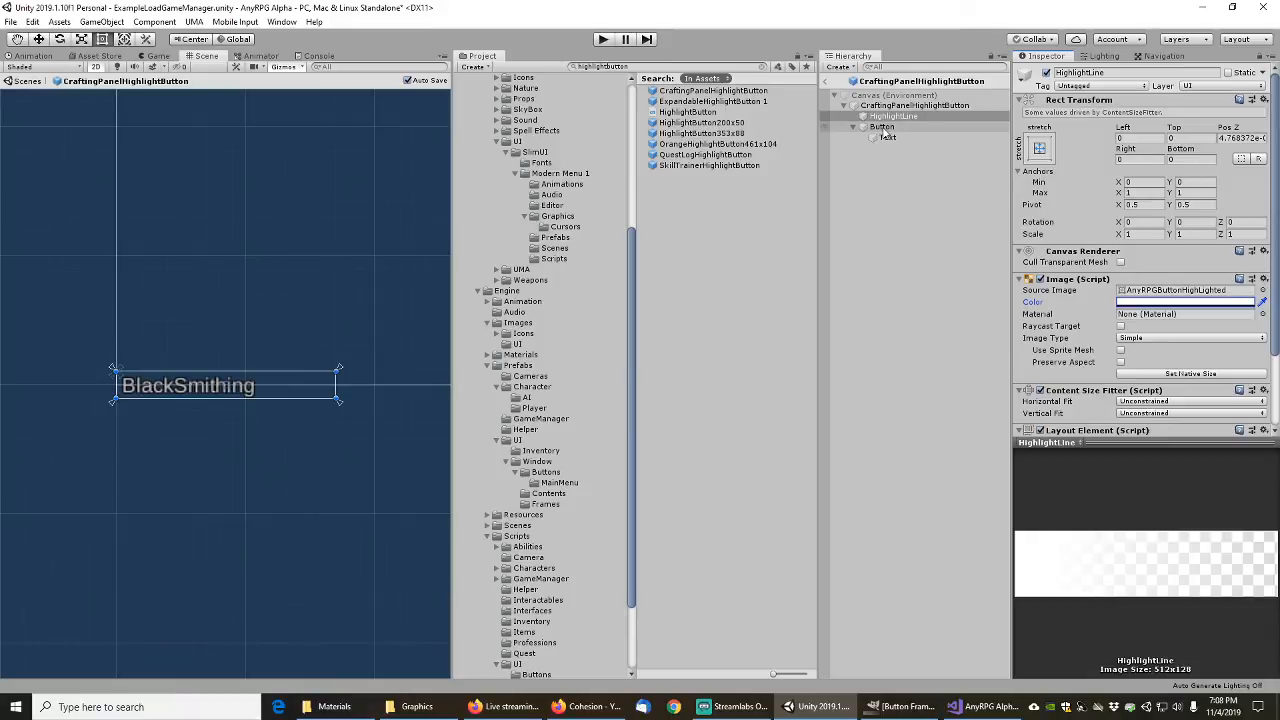
click(706, 123)
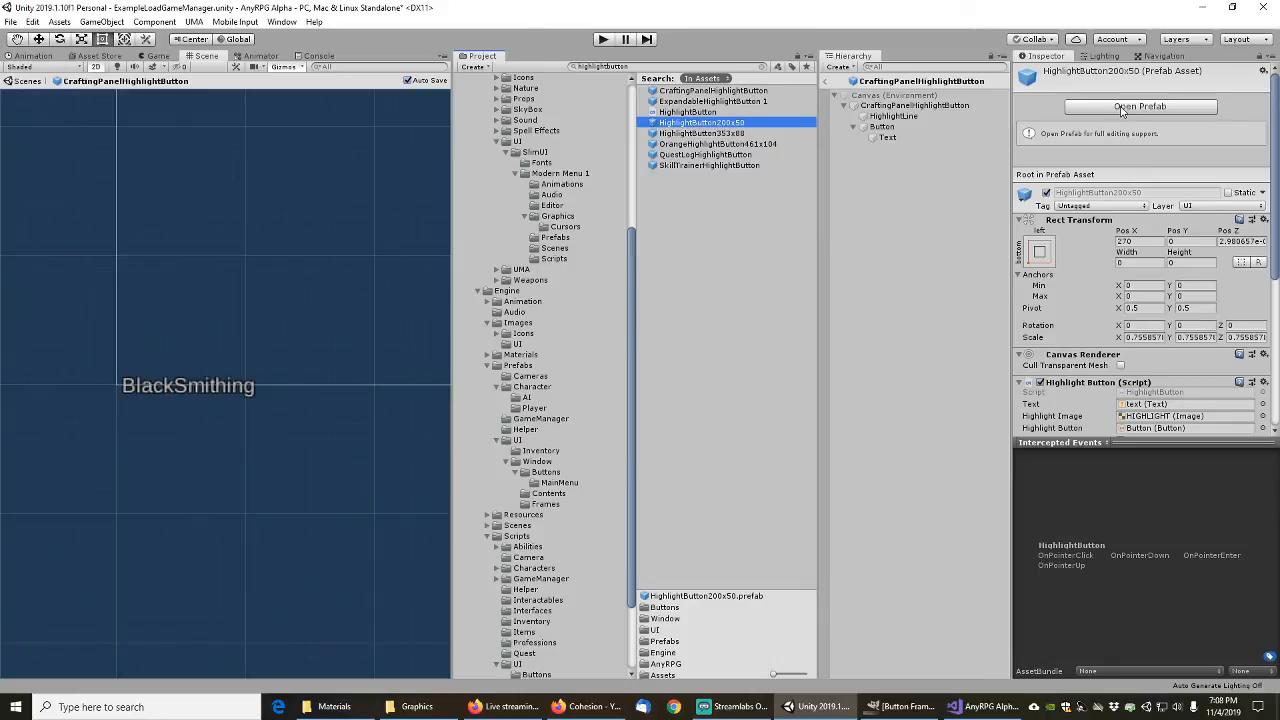
click(1121, 107)
click(884, 128)
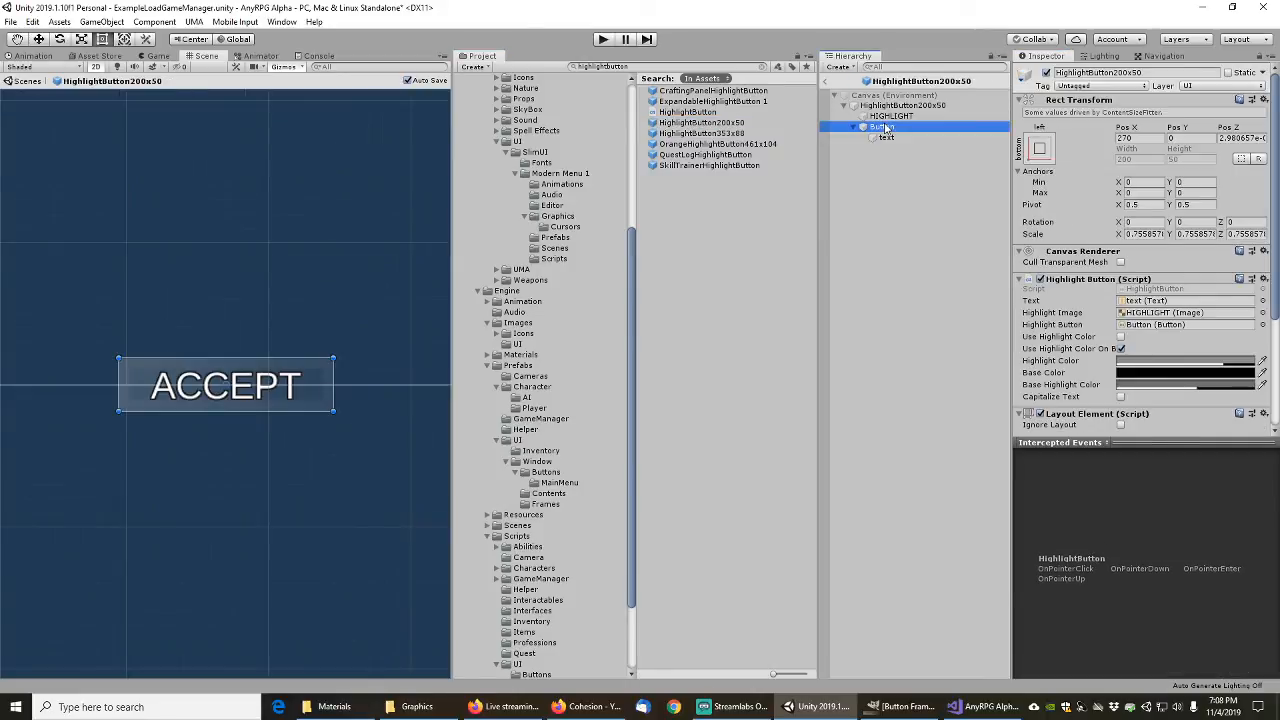
Step: Open the OrangeHighlightButton461x104 prefab and set its HighlightLine image's source sprite to AnyRPGButtonHighLighted
click(700, 145)
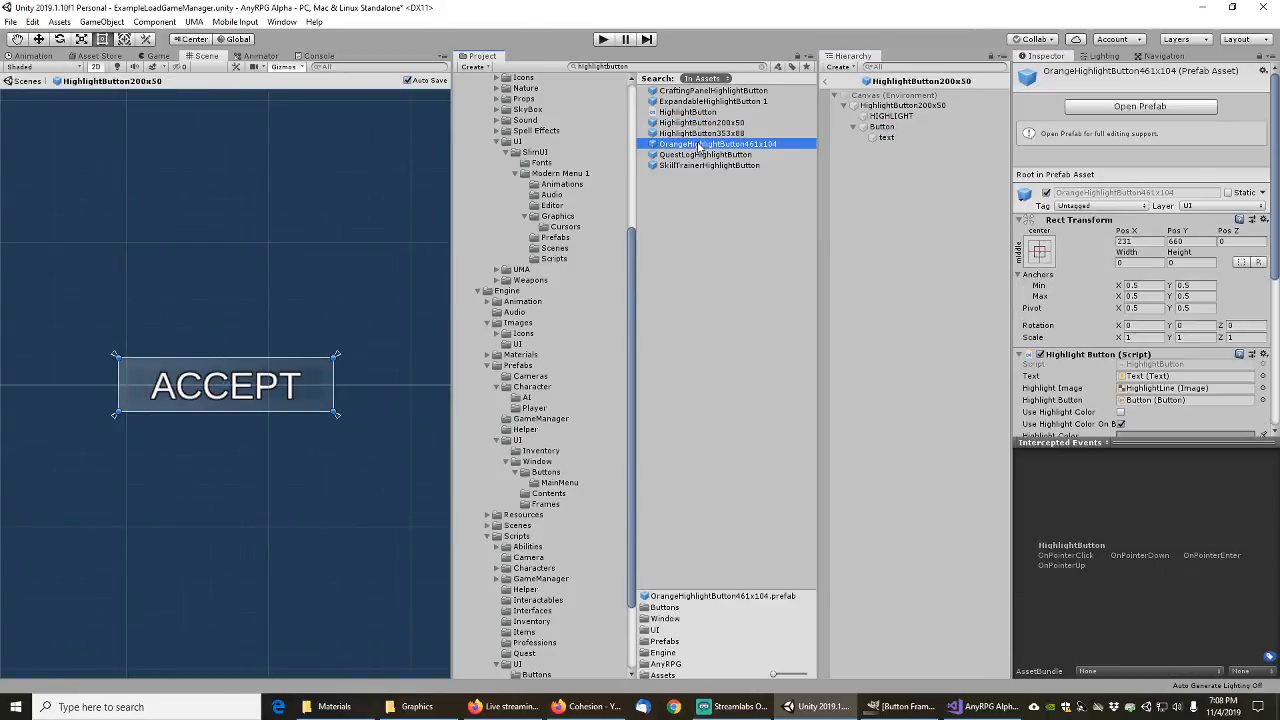
click(1160, 108)
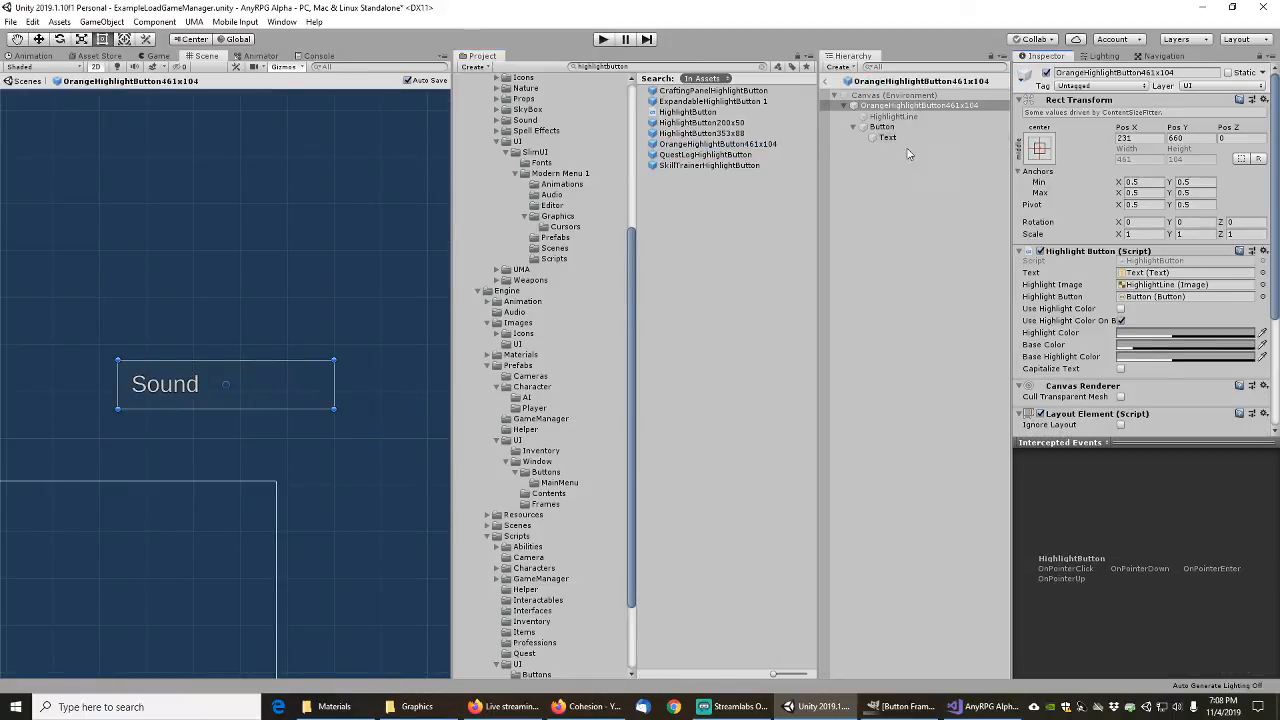
click(893, 117)
click(1271, 273)
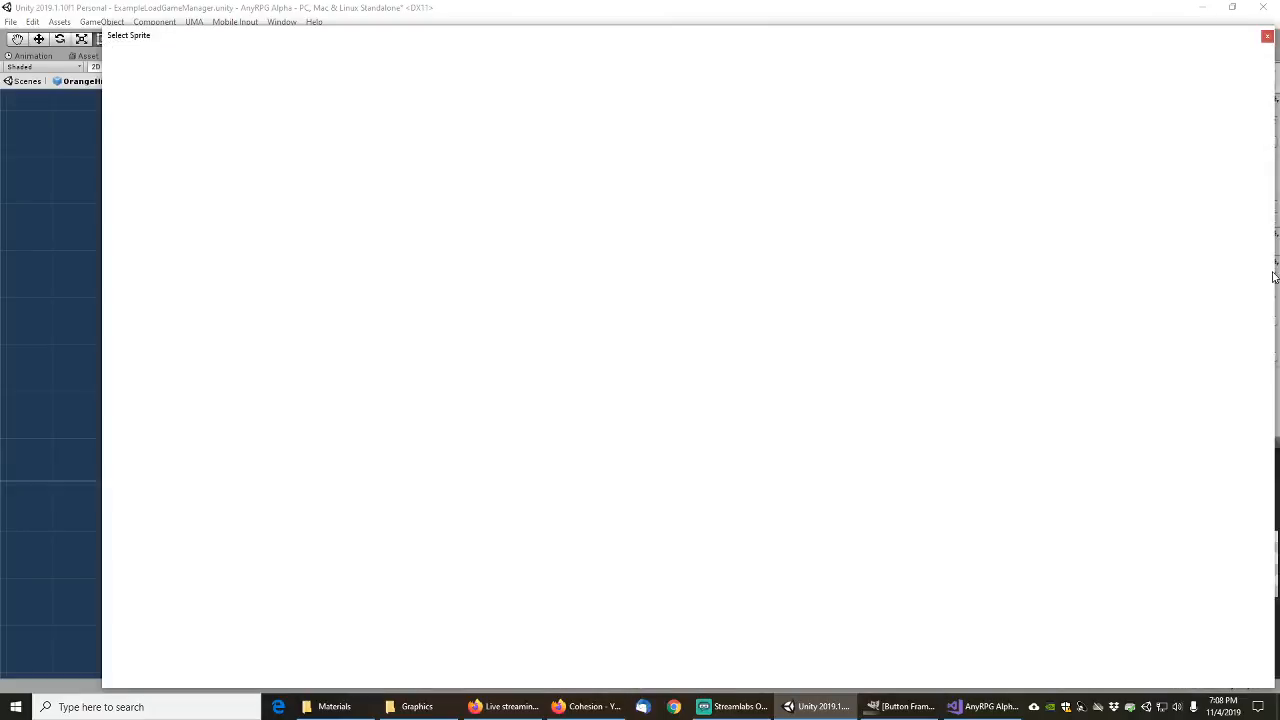
text(buttonhigh)
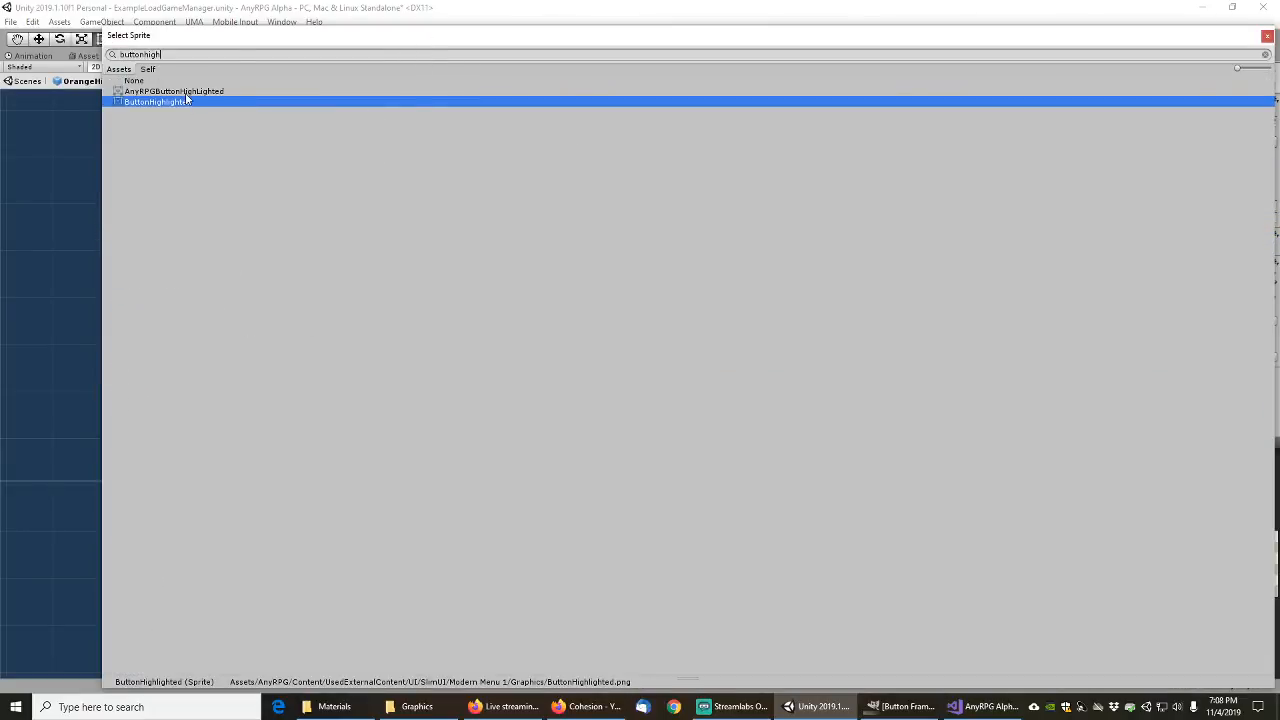
click(186, 93)
double_click(186, 93)
Step: Set the Button image's source sprite in the OrangeHighlightButton461x104 prefab to AnyRPGButtonFrameWide
click(881, 126)
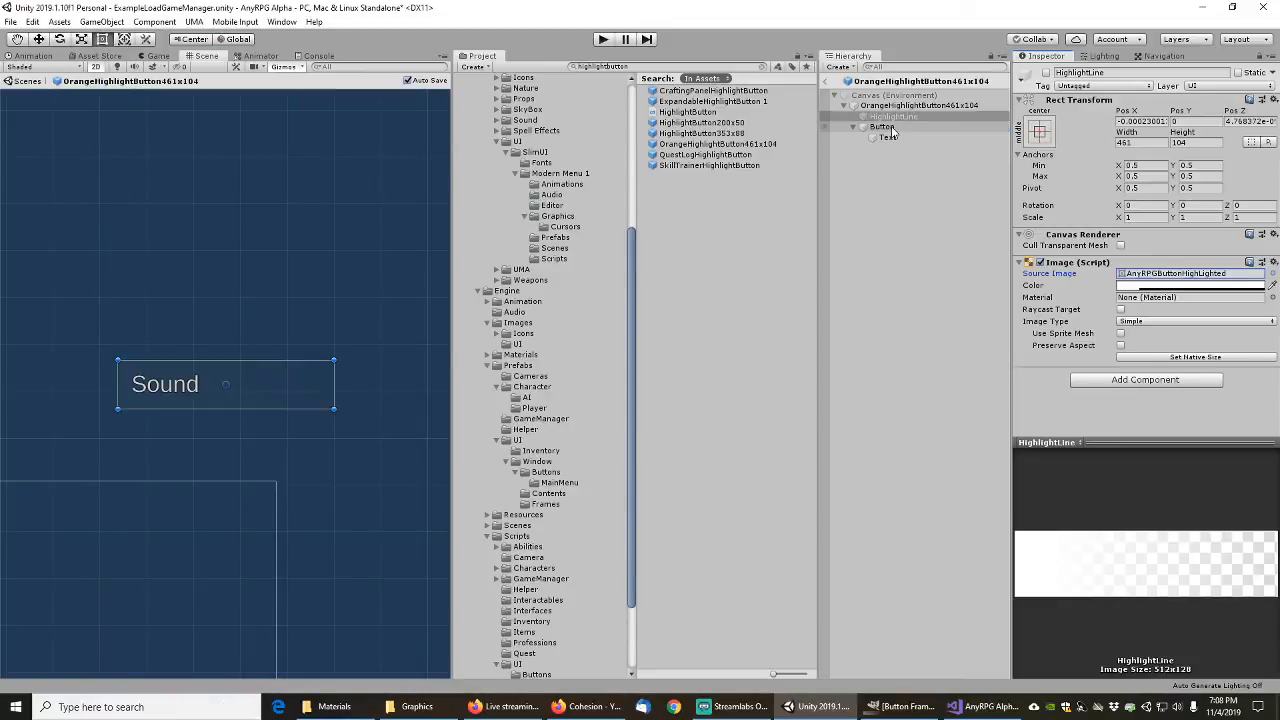
click(1263, 274)
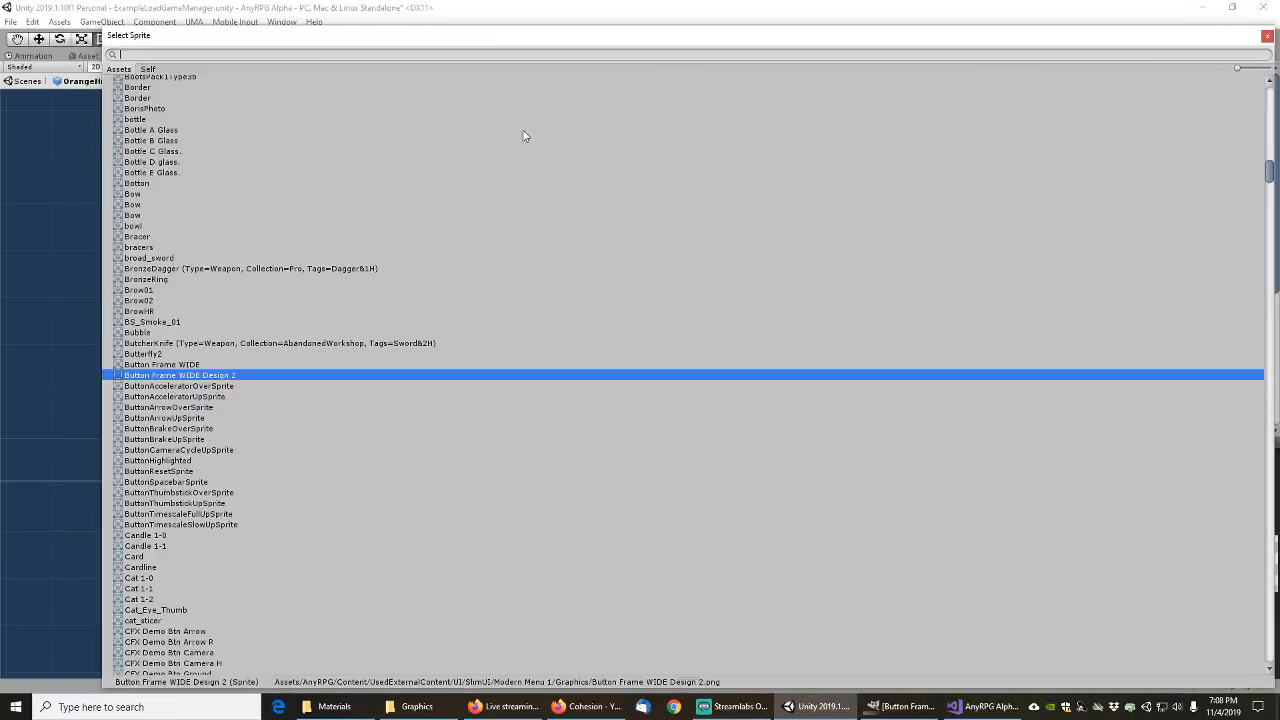
text(buttonframew)
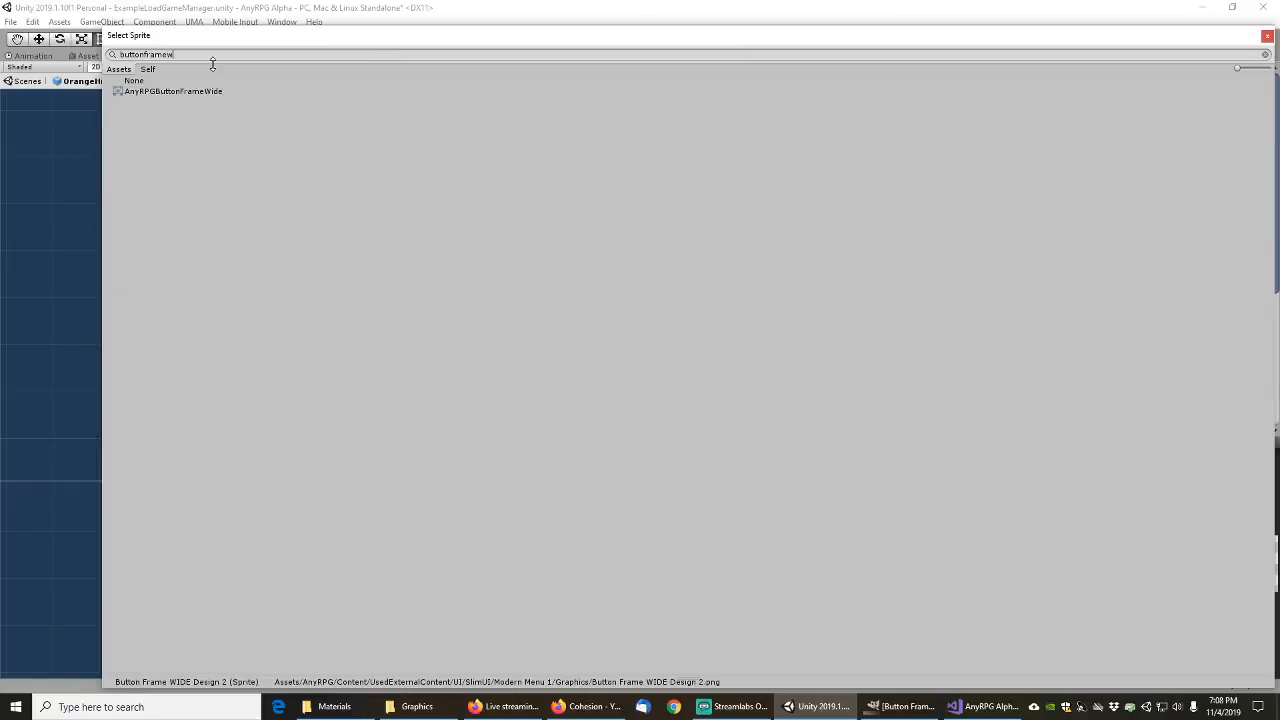
click(191, 92)
double_click(191, 92)
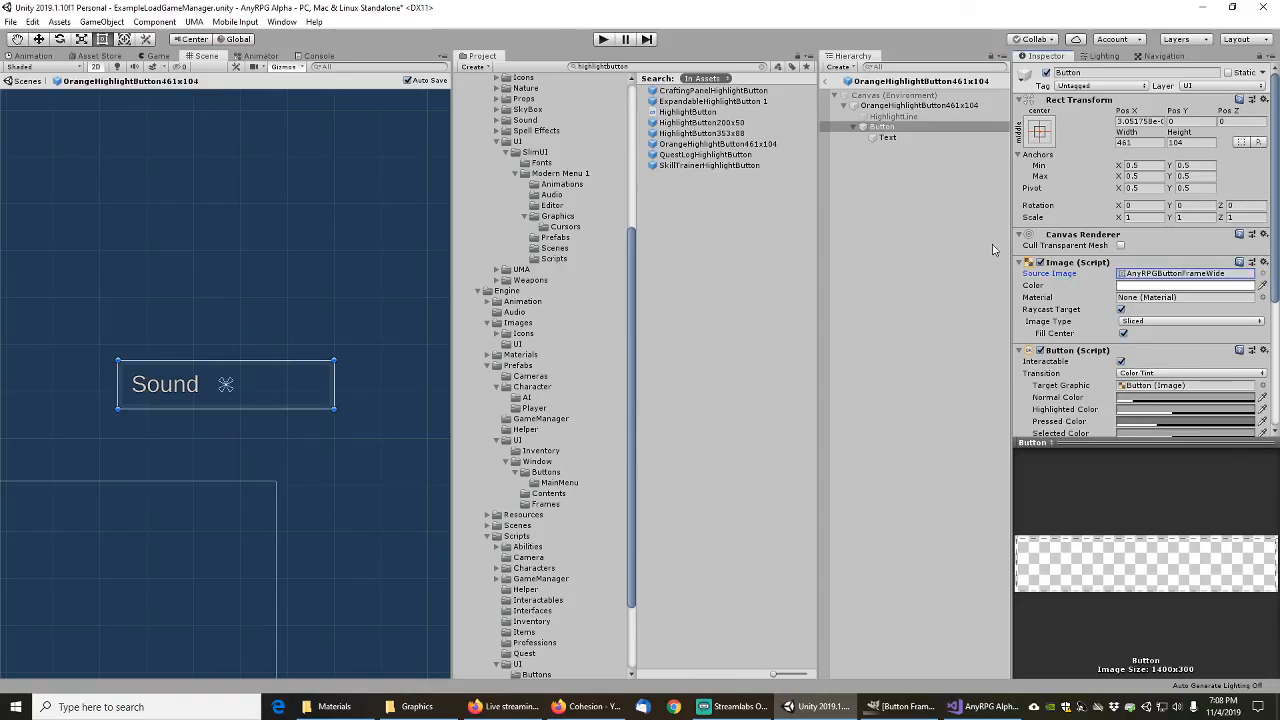
Step: Open the QuestLogHighlightButton prefab and set its HighlightLine image's source sprite to ButtonHighlighted
click(718, 156)
click(1124, 113)
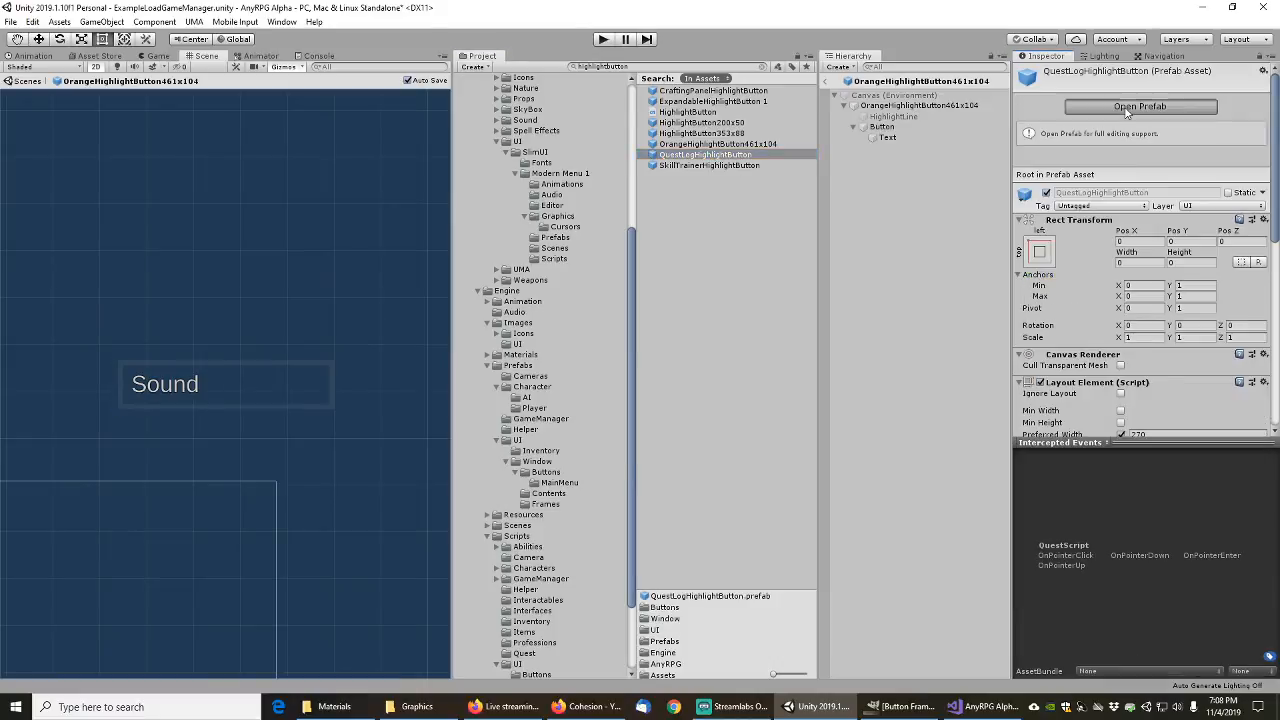
click(895, 116)
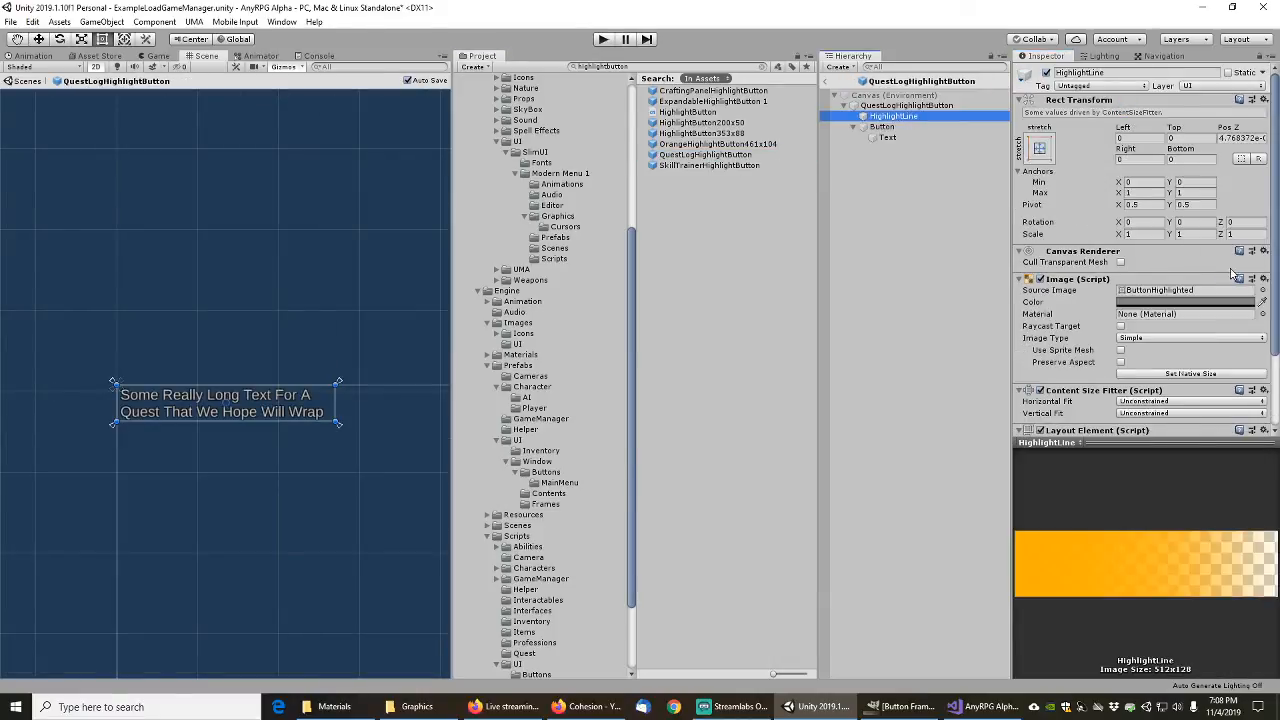
click(1262, 290)
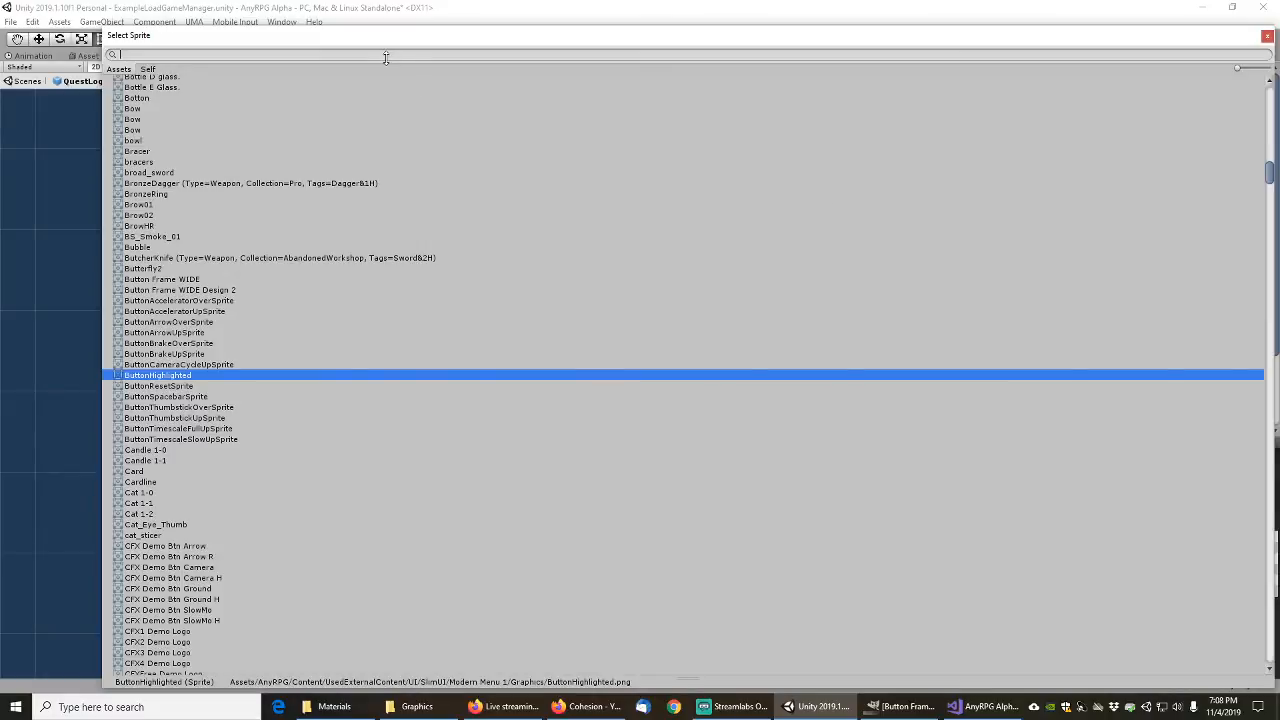
text(buttonhigh)
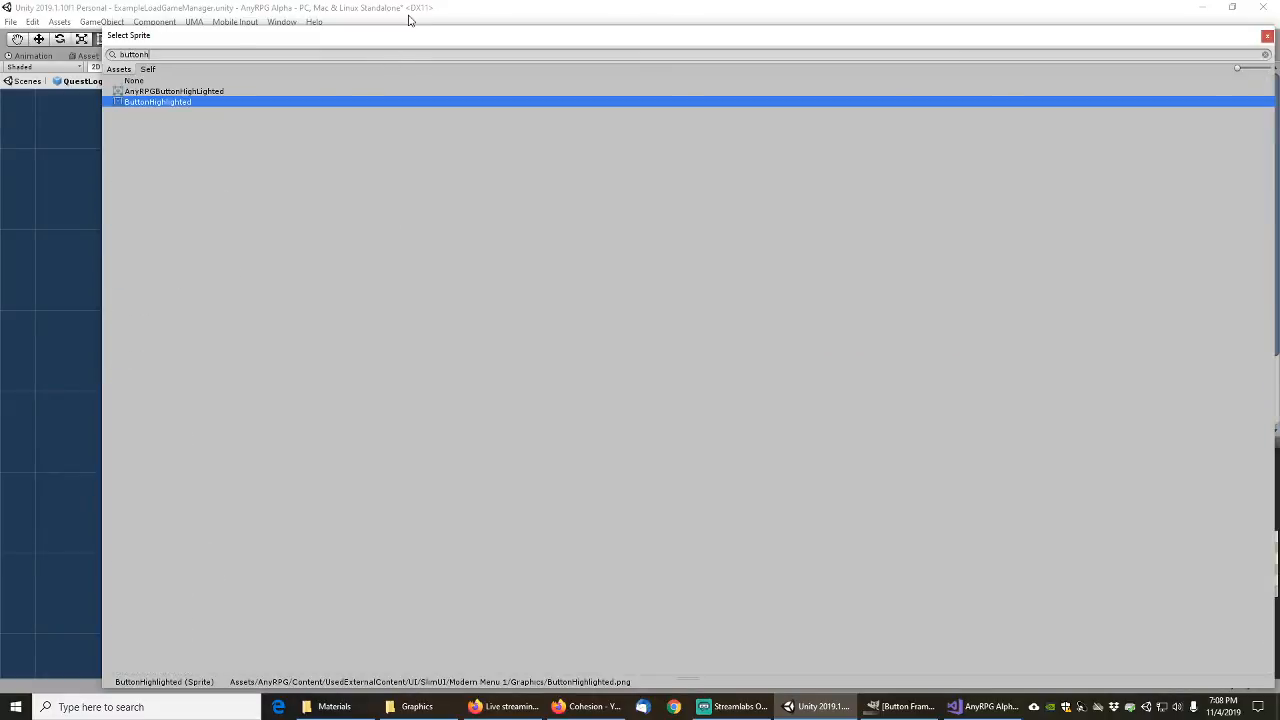
double_click(171, 104)
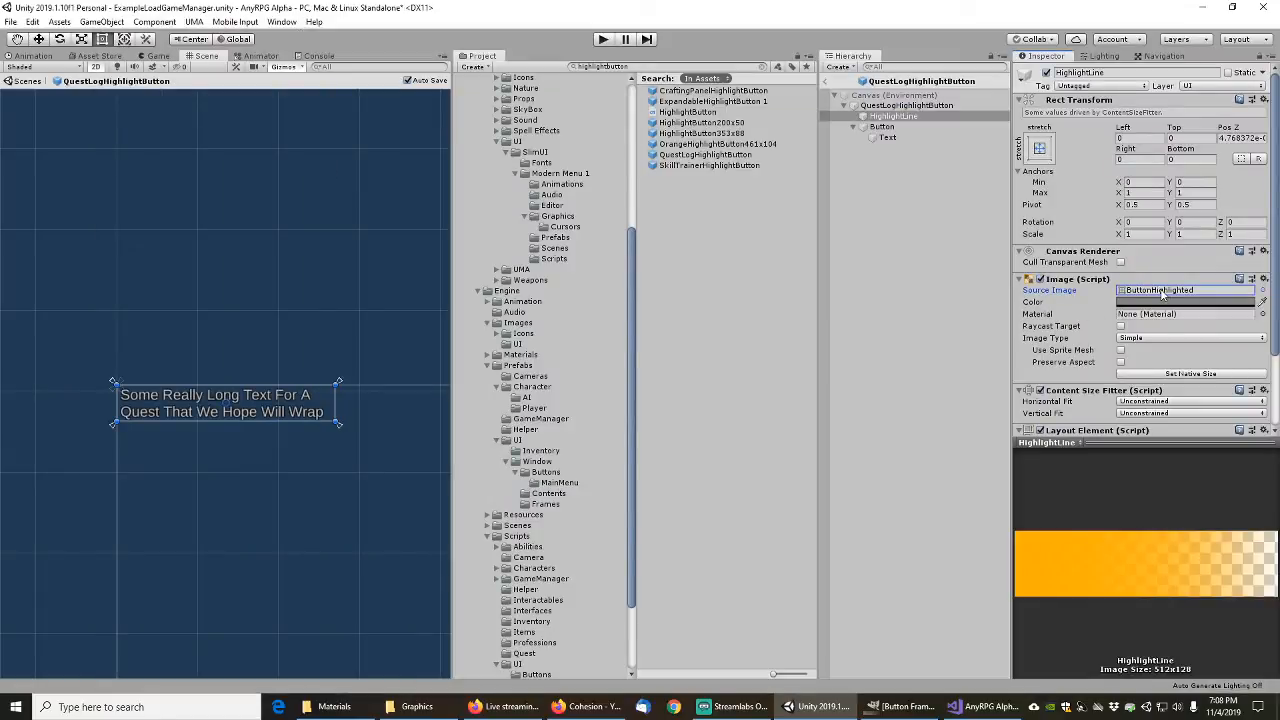
Step: Locate the HighlightLine image's ButtonHighlighted texture in the project and view its import settings
click(1162, 290)
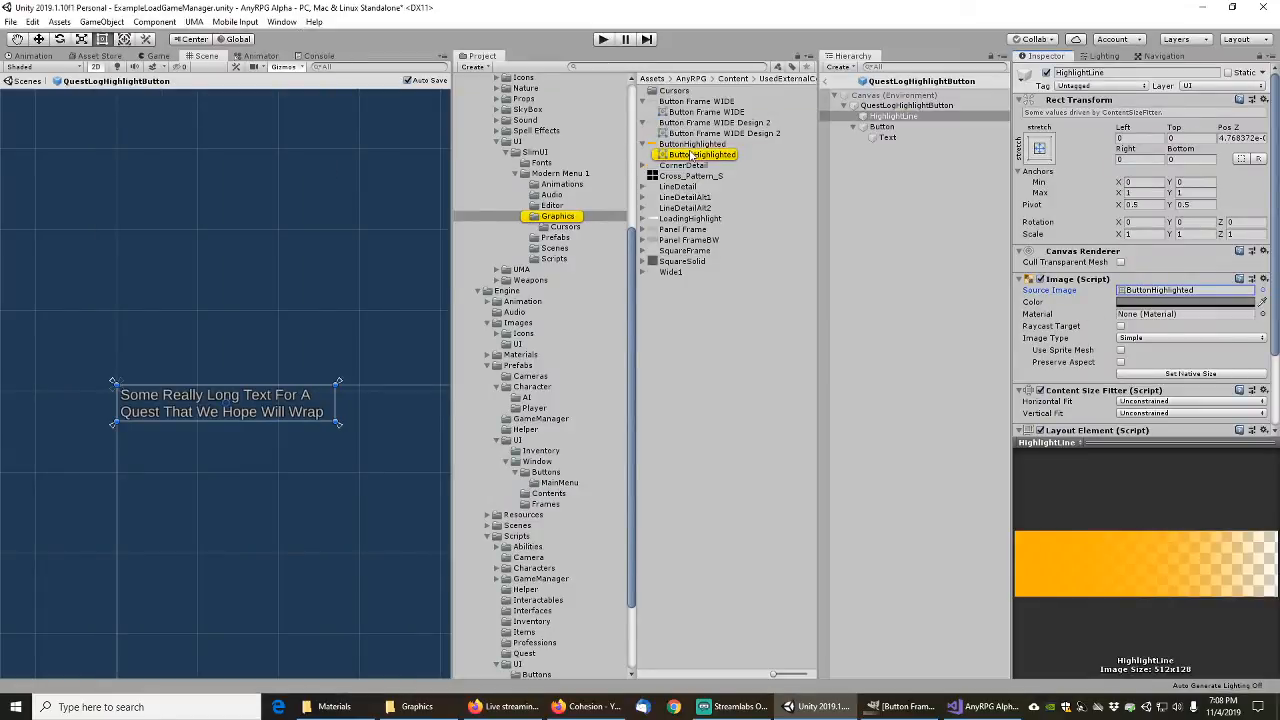
click(690, 145)
right_click(690, 147)
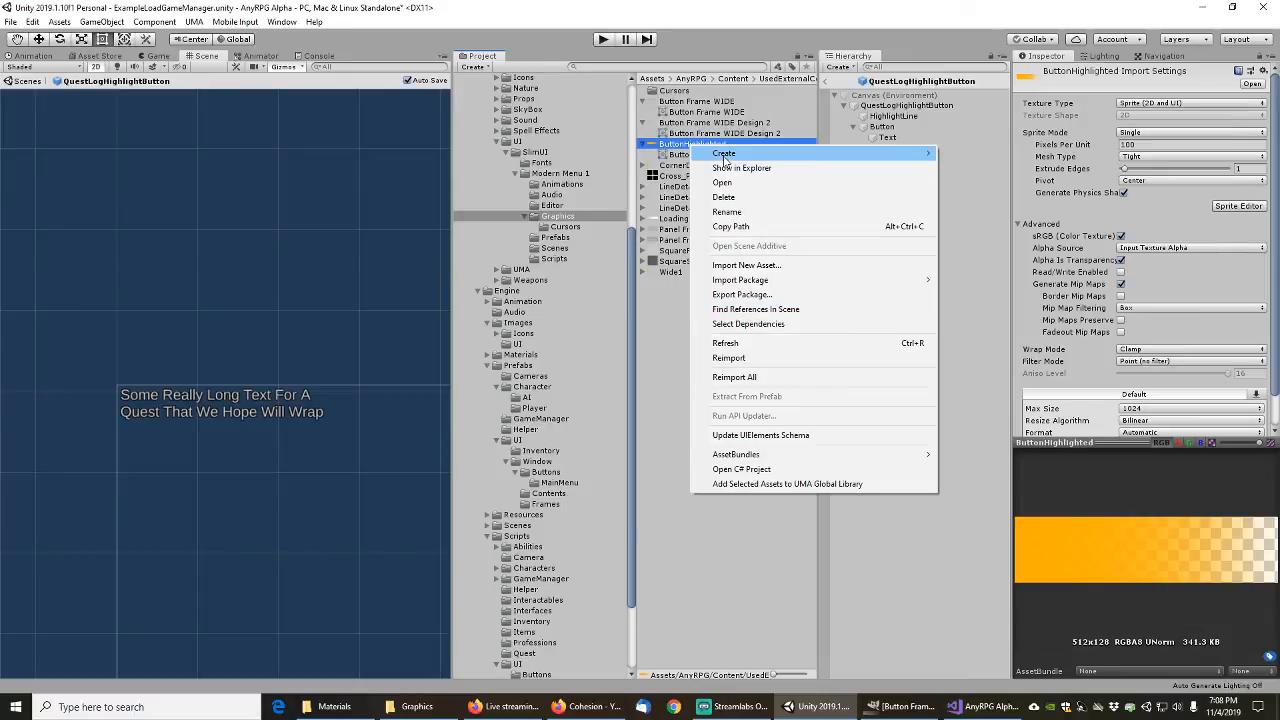
click(706, 6)
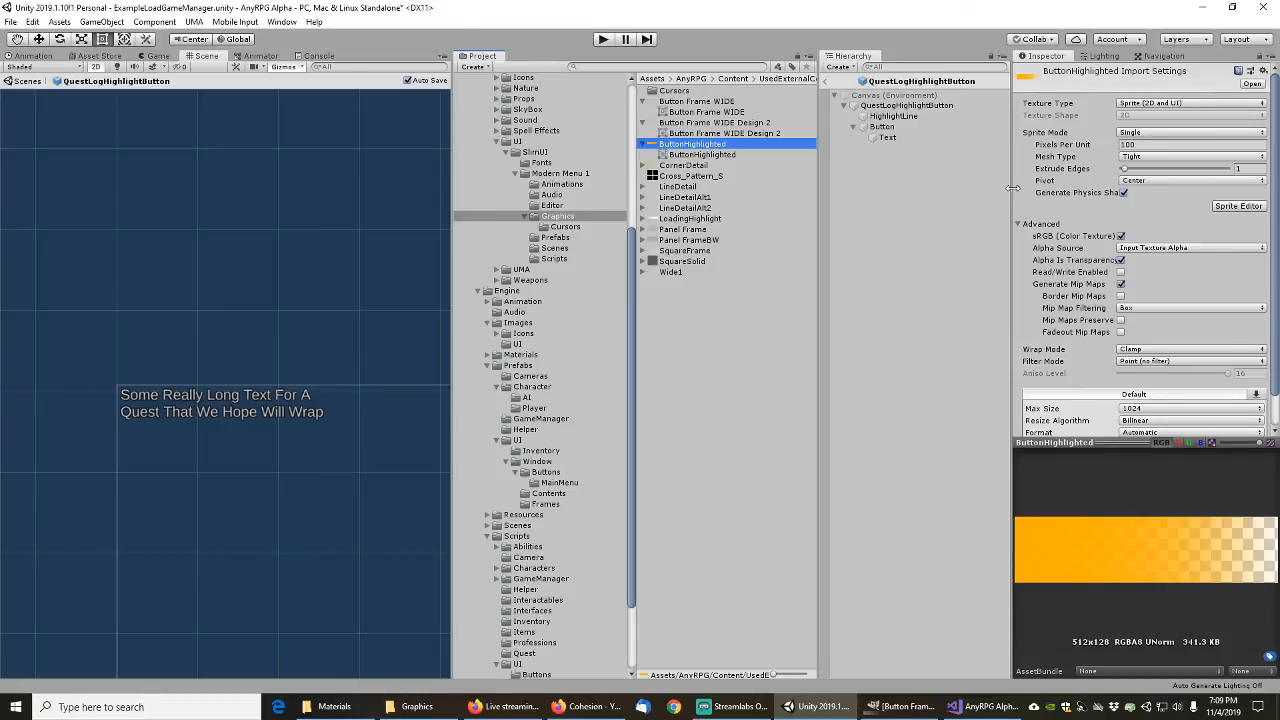
Step: Search the project for highlightbutton, reopen the QuestLogHighlightButton prefab and set its HighlightLine image's source sprite to AnyRPGButtonHighLighted
click(657, 67)
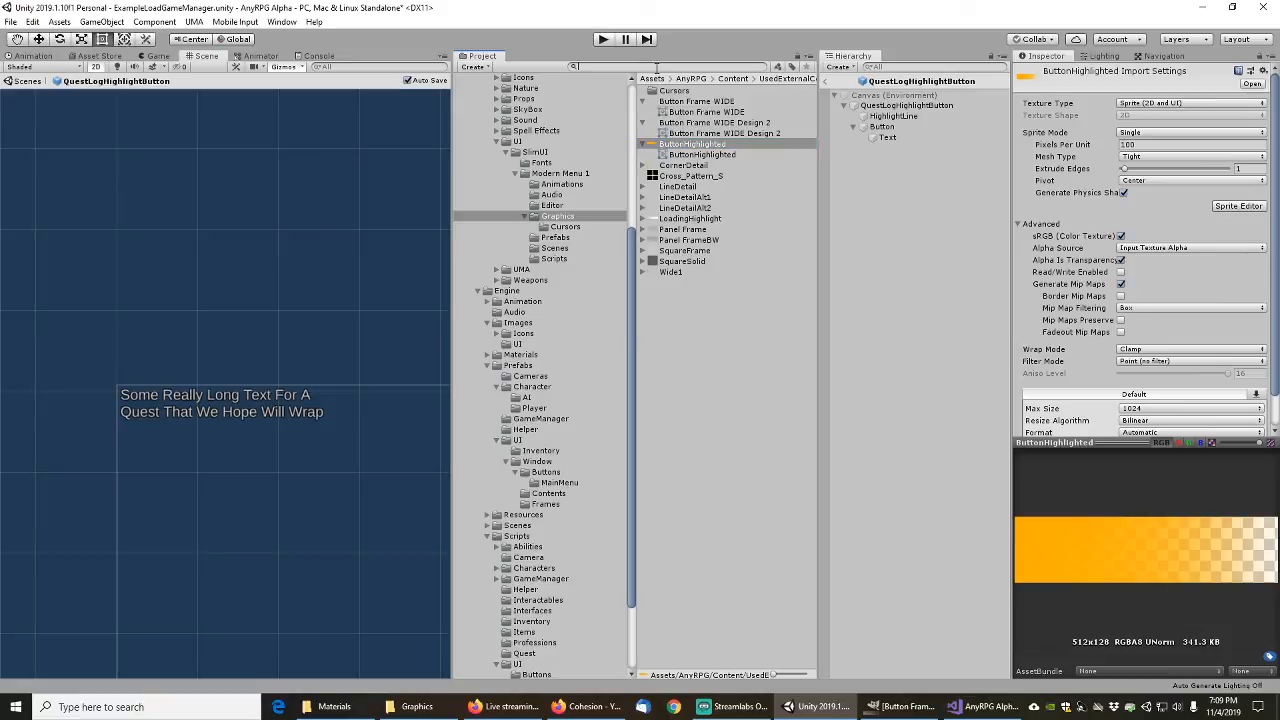
text(highlightbutton)
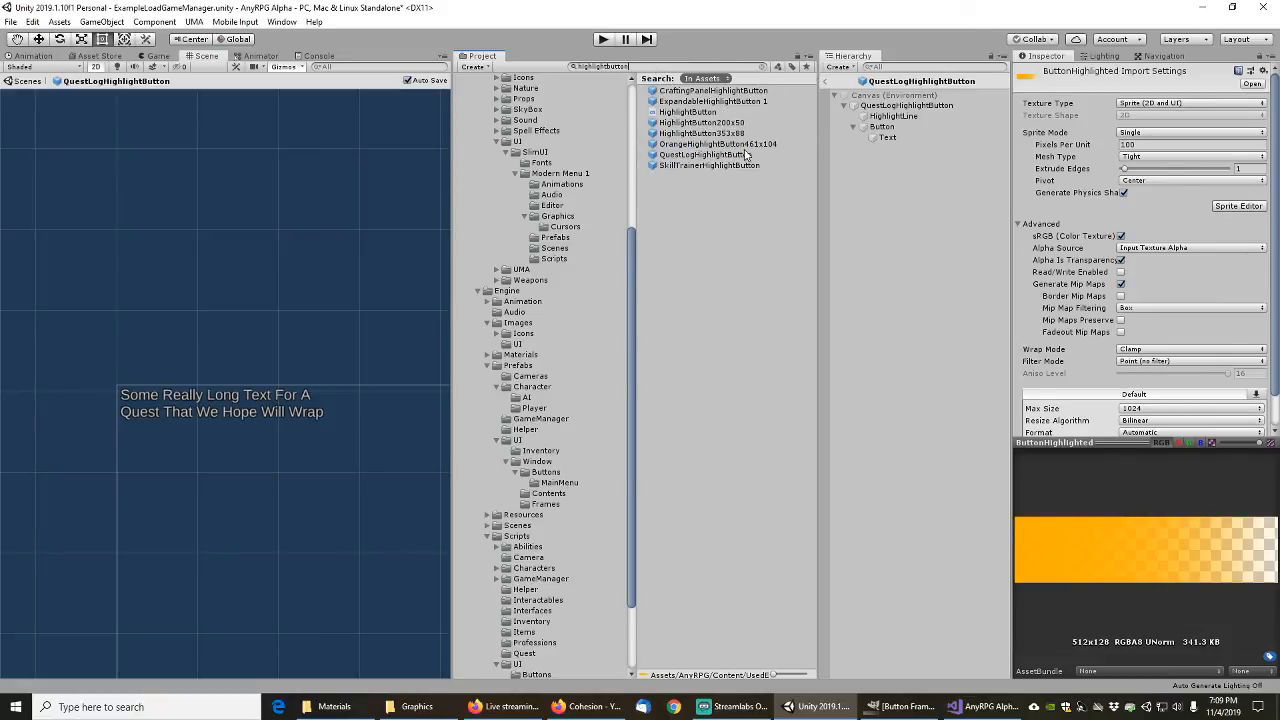
click(721, 158)
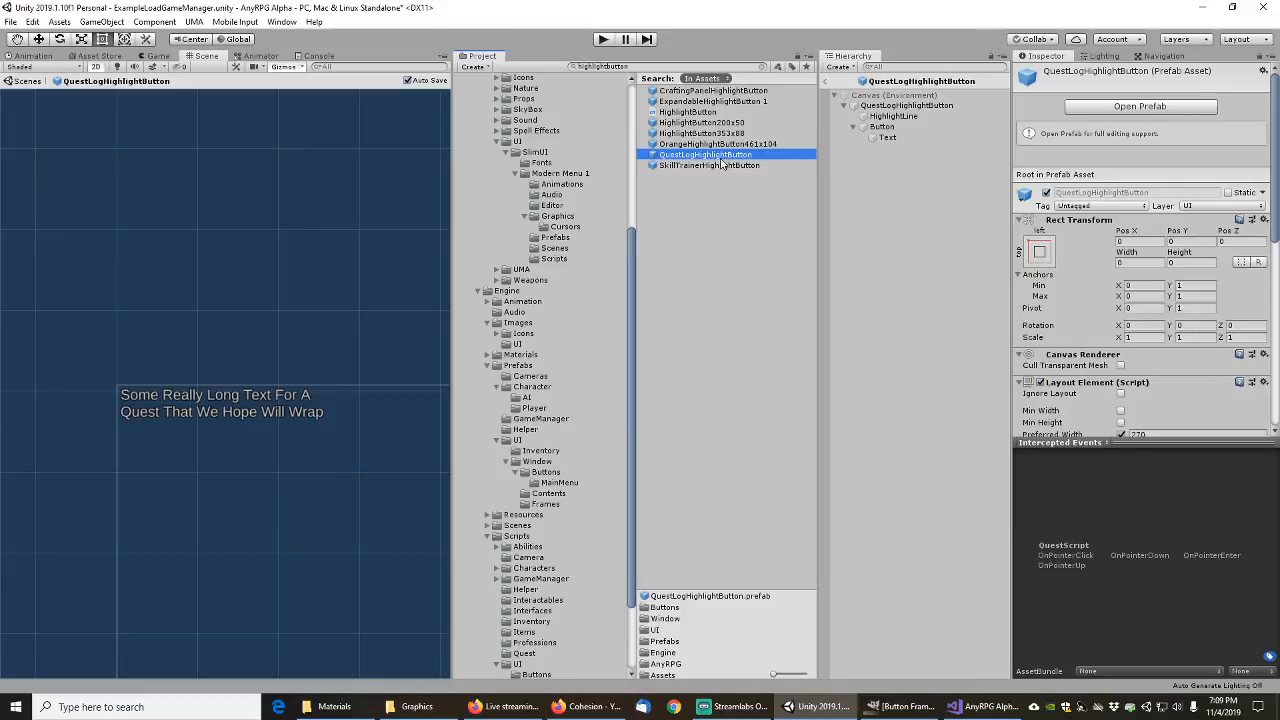
click(1172, 107)
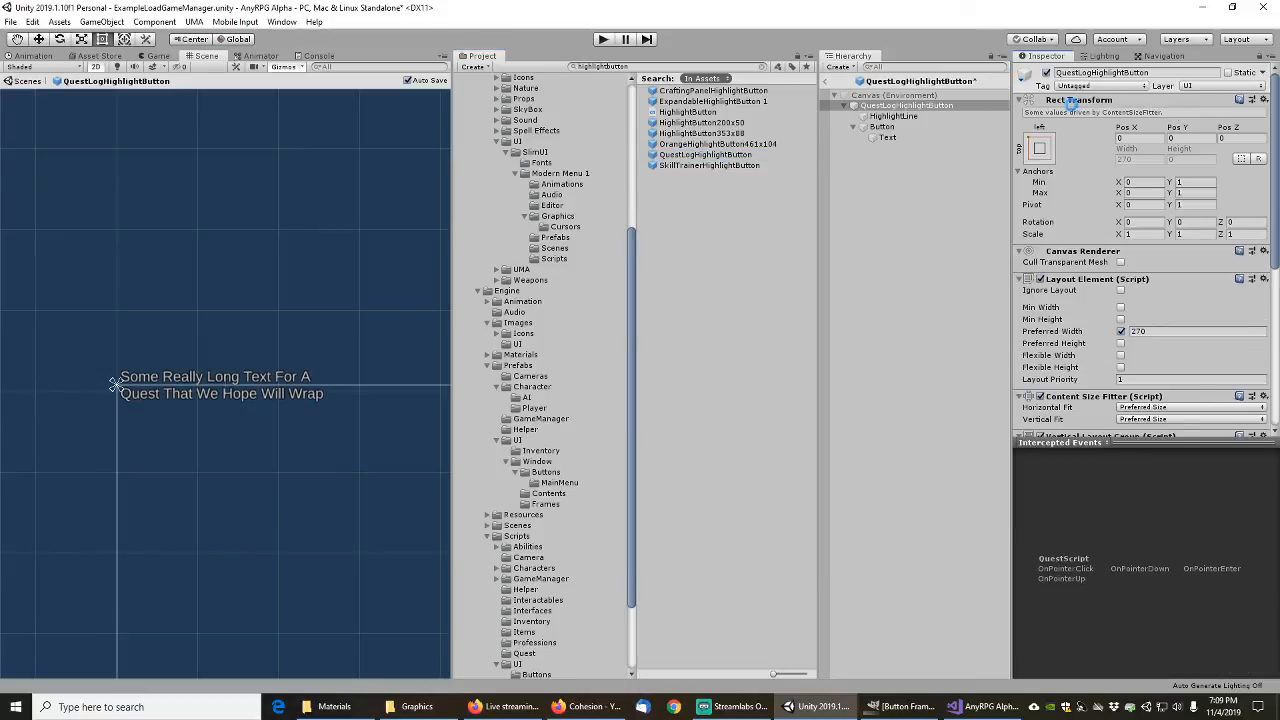
click(890, 116)
click(1263, 290)
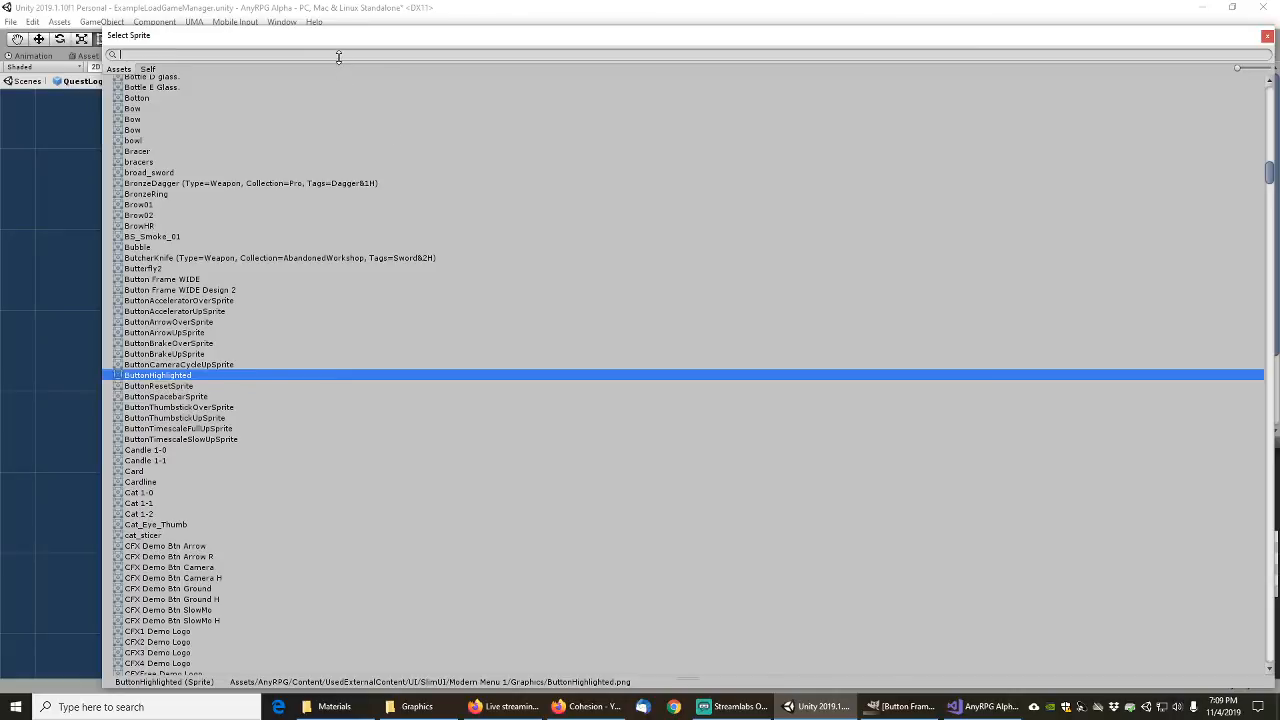
text(anyrpgbutton)
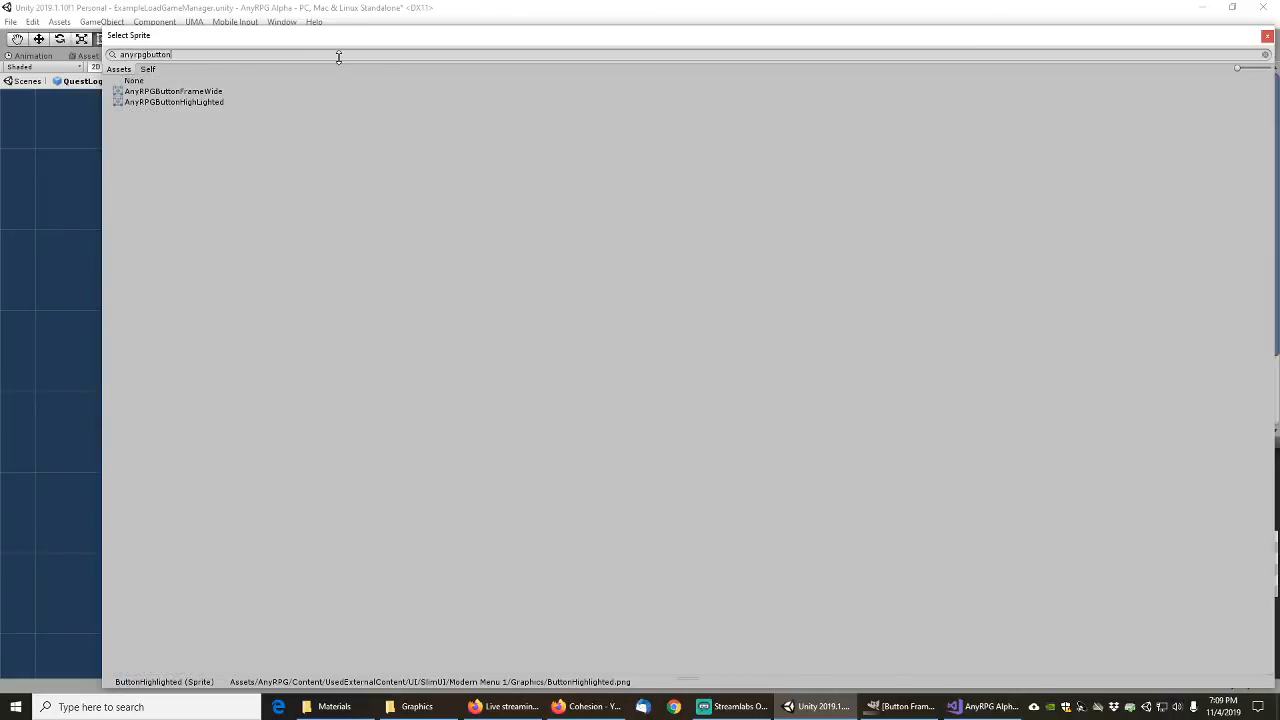
click(190, 104)
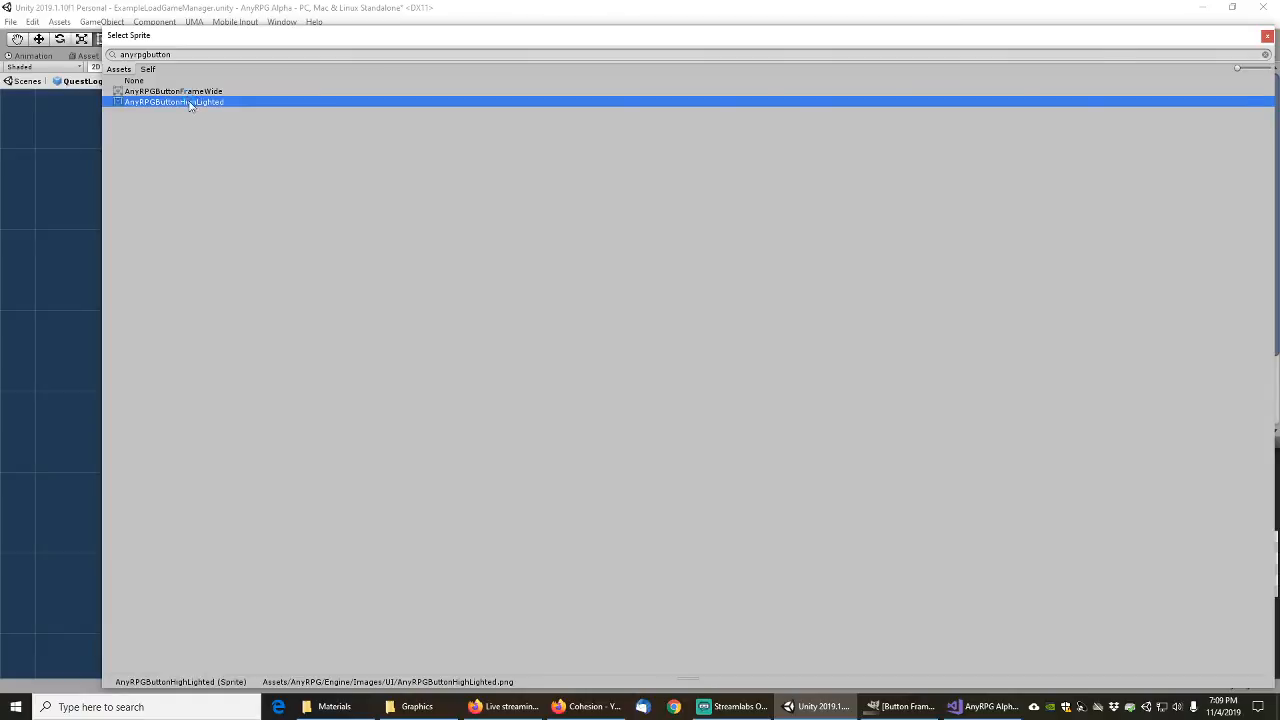
double_click(190, 104)
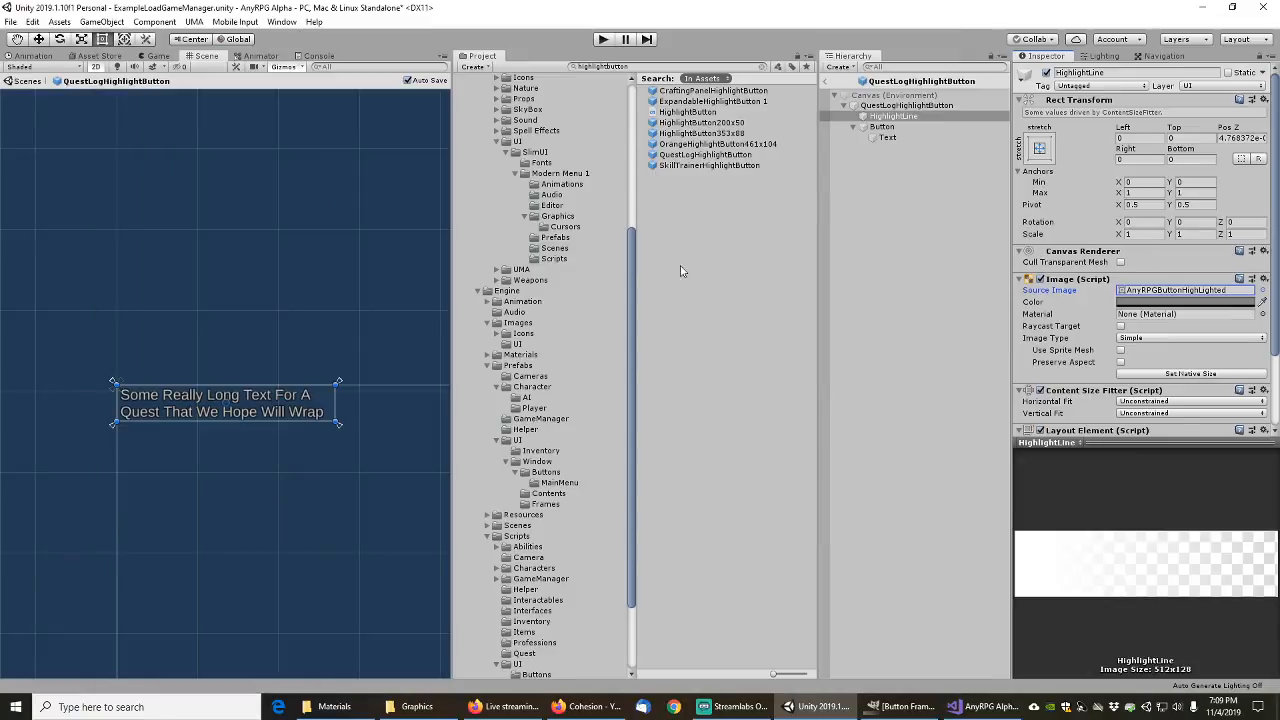
Step: Set the Button image's source sprite in the QuestLogHighlightButton prefab to AnyRPGButtonFrameWide
click(882, 127)
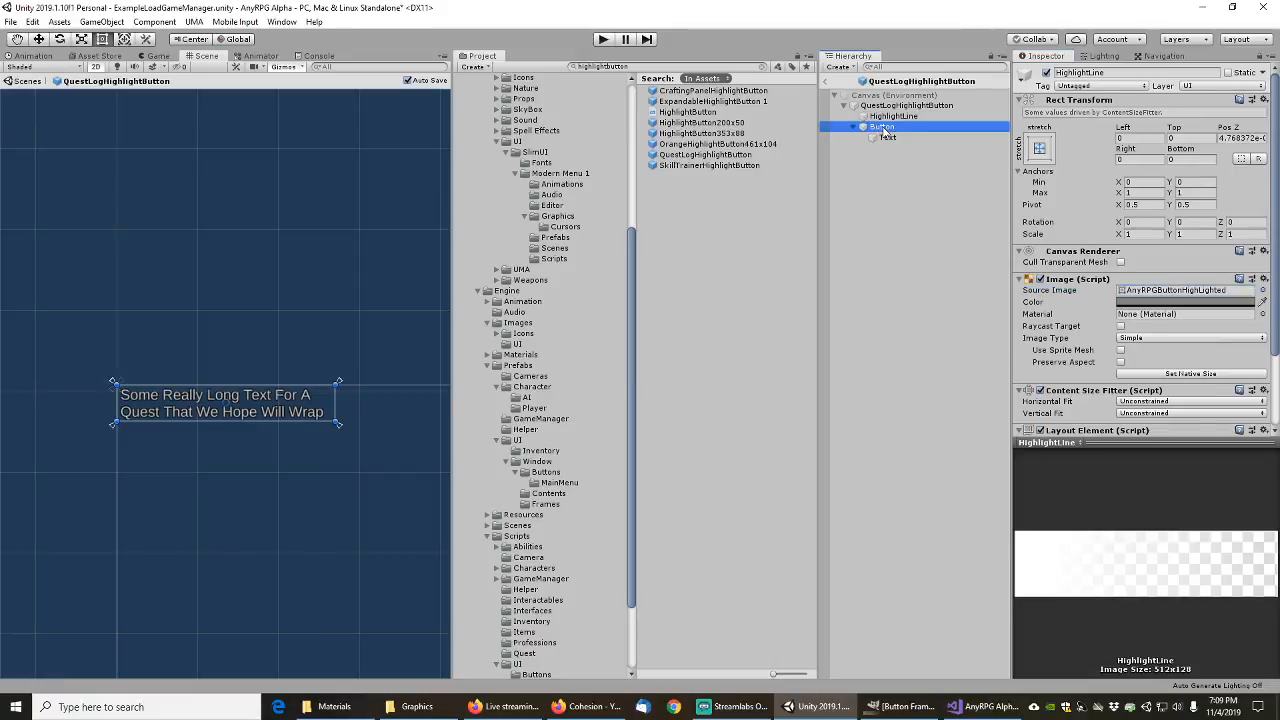
click(1263, 290)
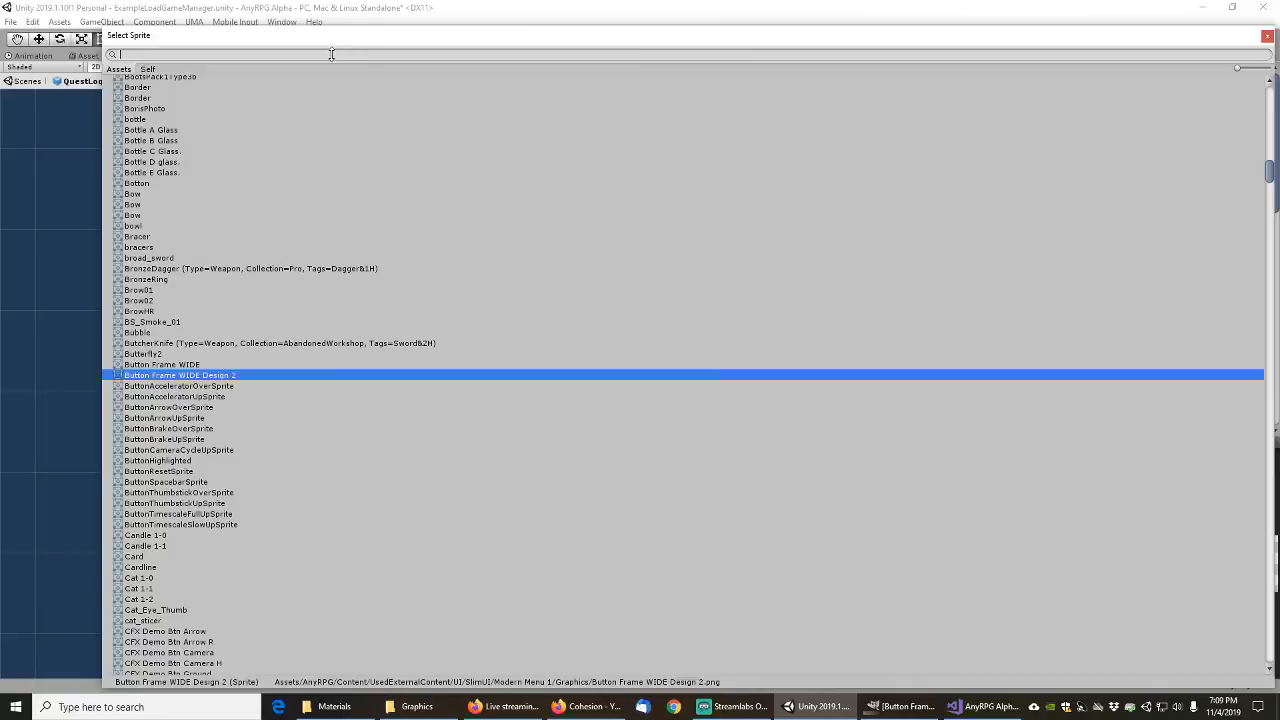
text(buttonwide)
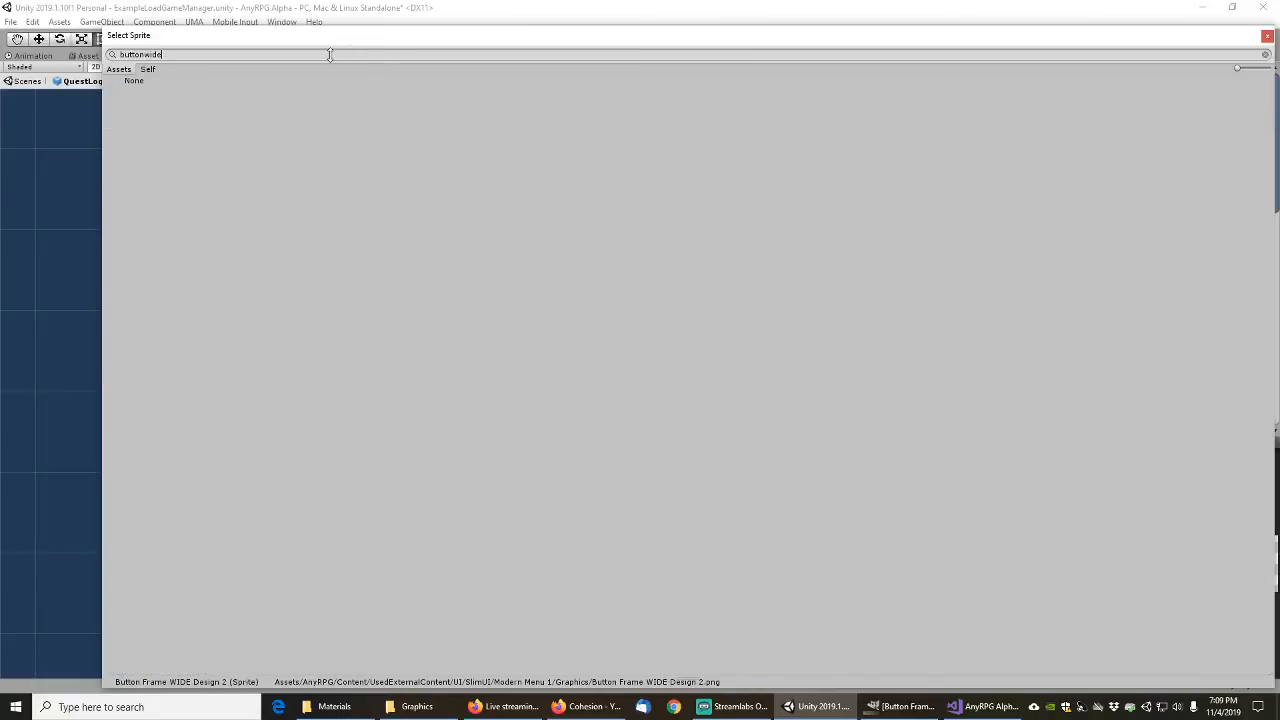
key(ctrl+a)
key(BackSpace)
text(butt)
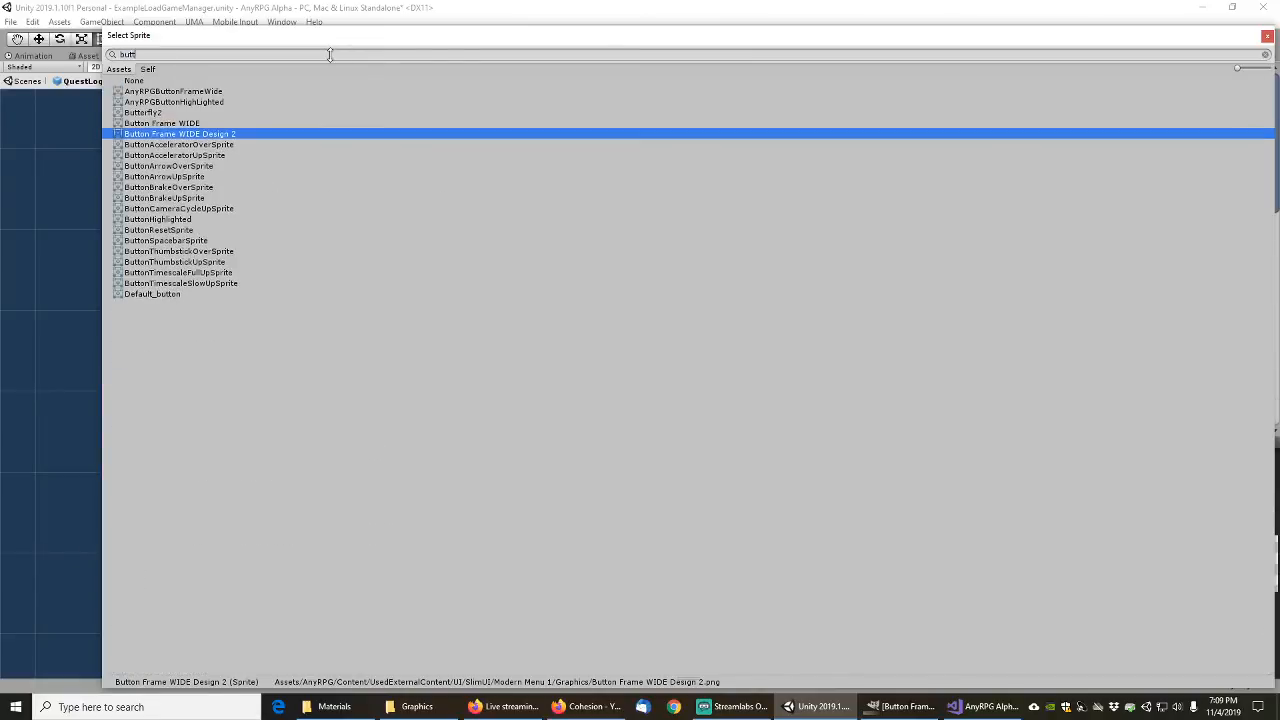
text(onframe)
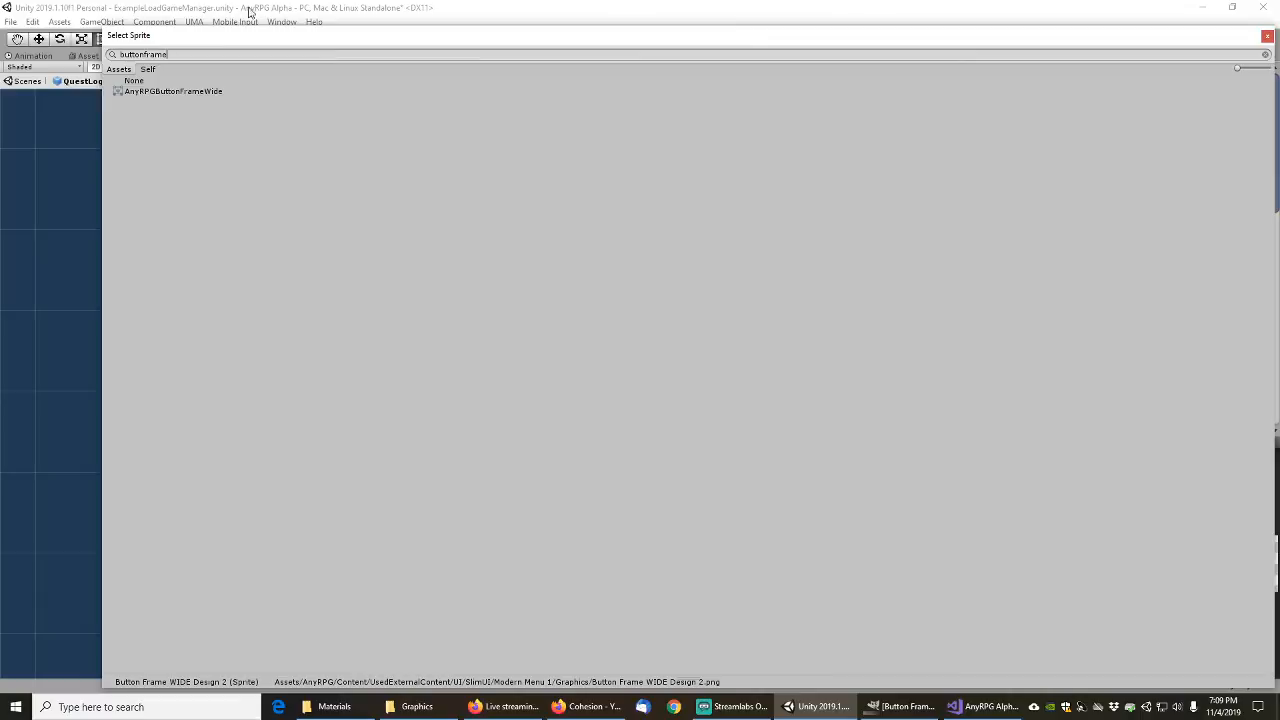
double_click(175, 91)
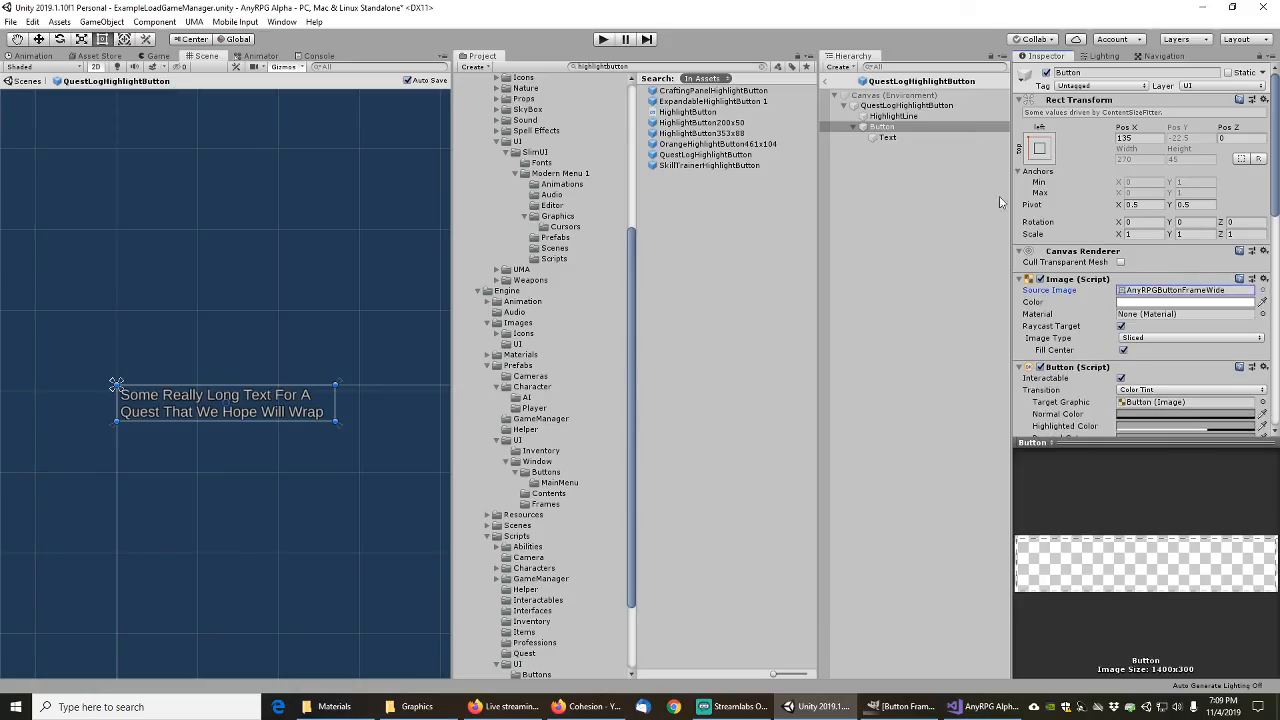
Step: Open the SkillTrainerHighlightButton prefab and choose a highlighted-button sprite as its HighlightLine image's source
click(708, 166)
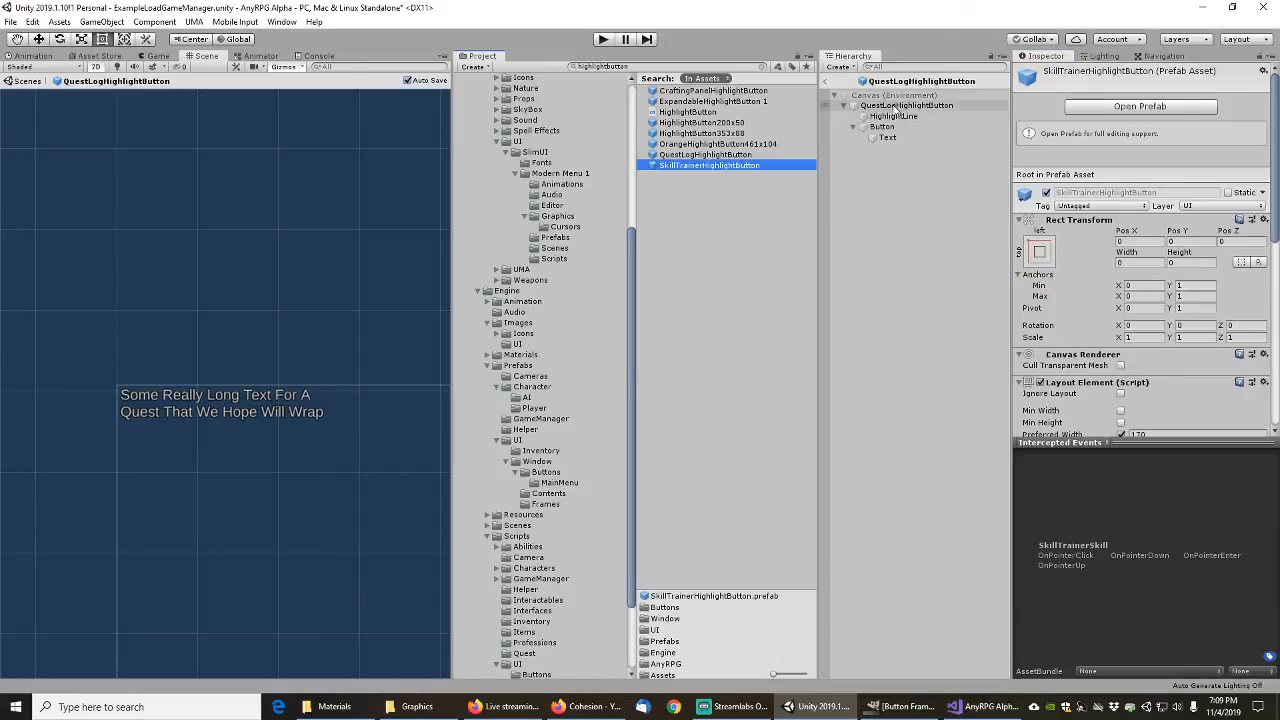
double_click(706, 166)
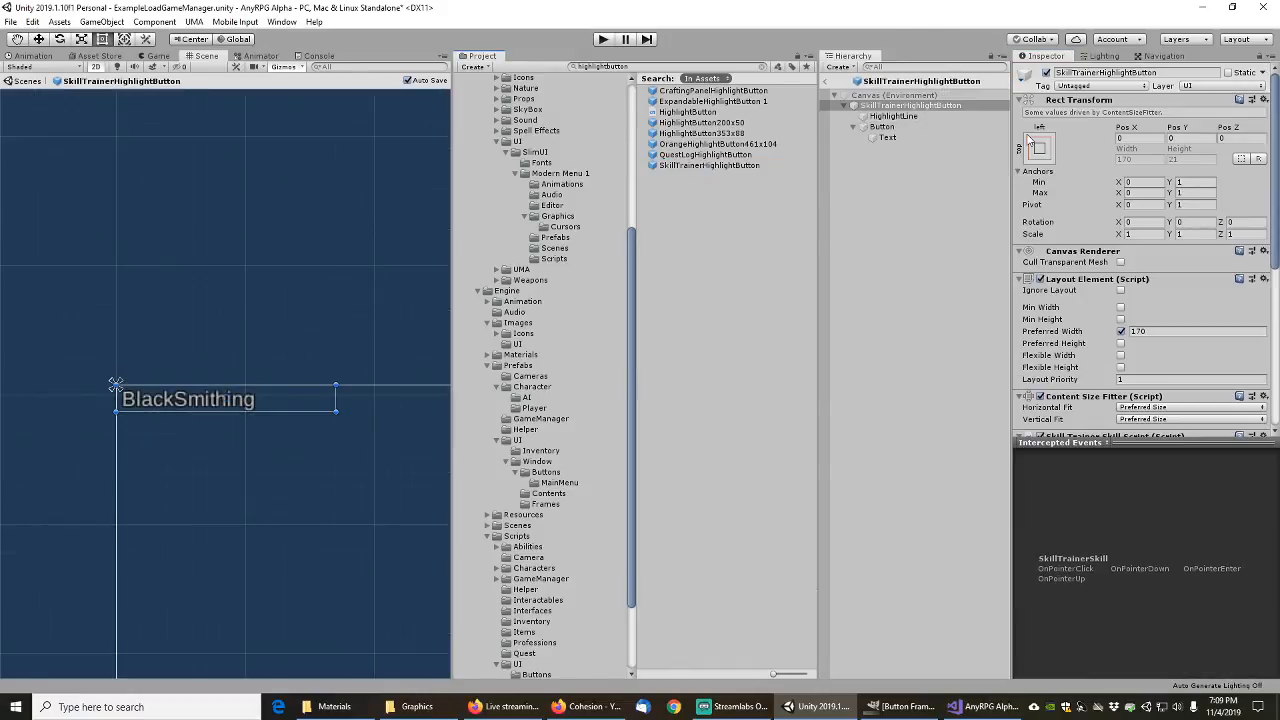
click(882, 117)
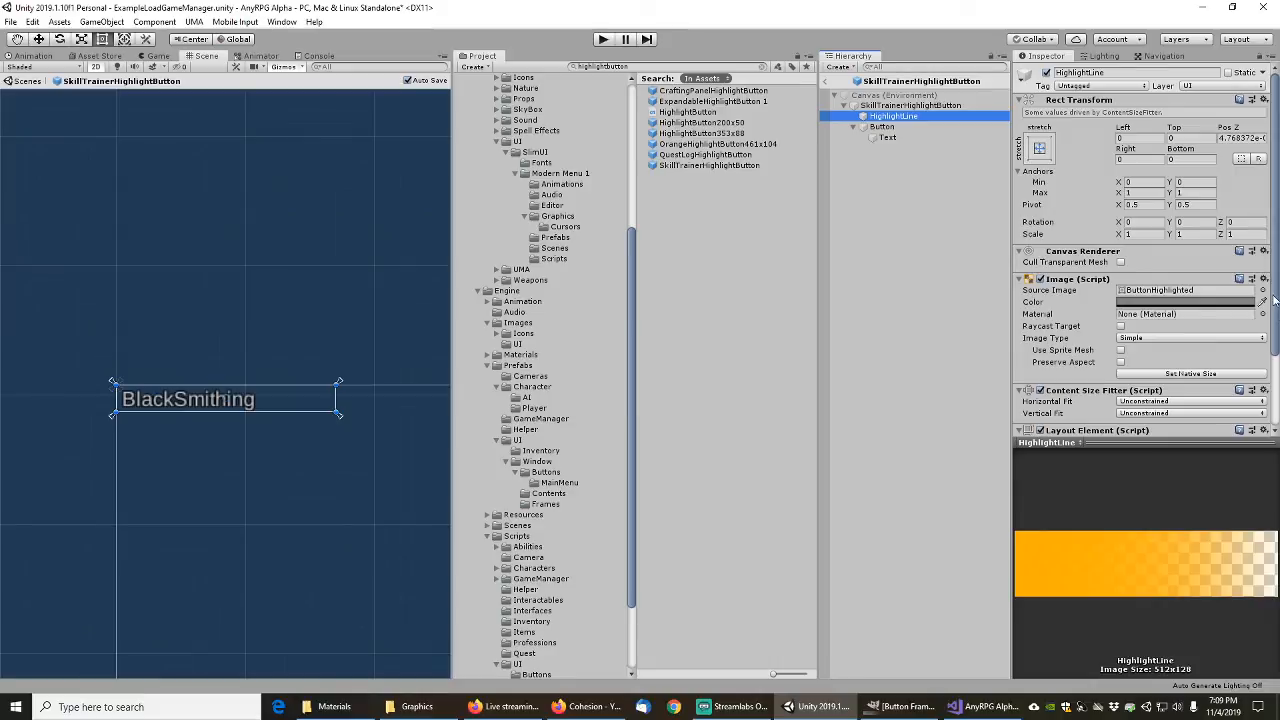
click(1263, 290)
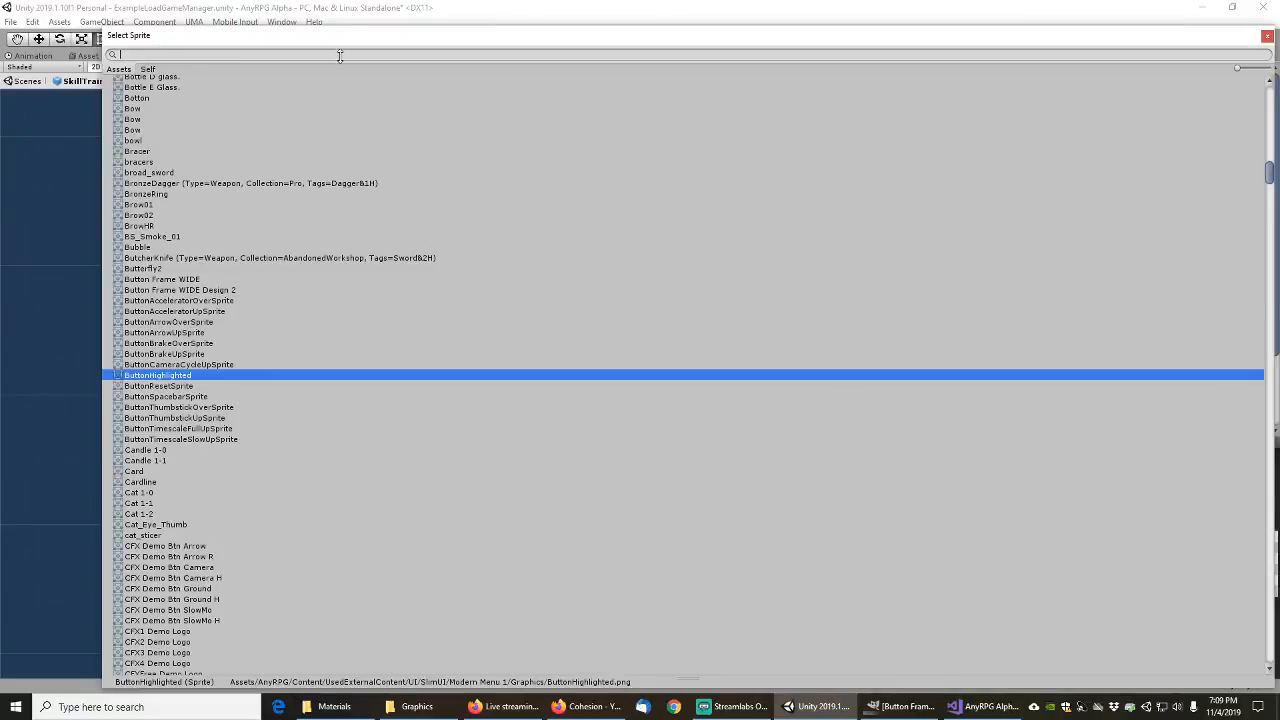
text(buttonhigh)
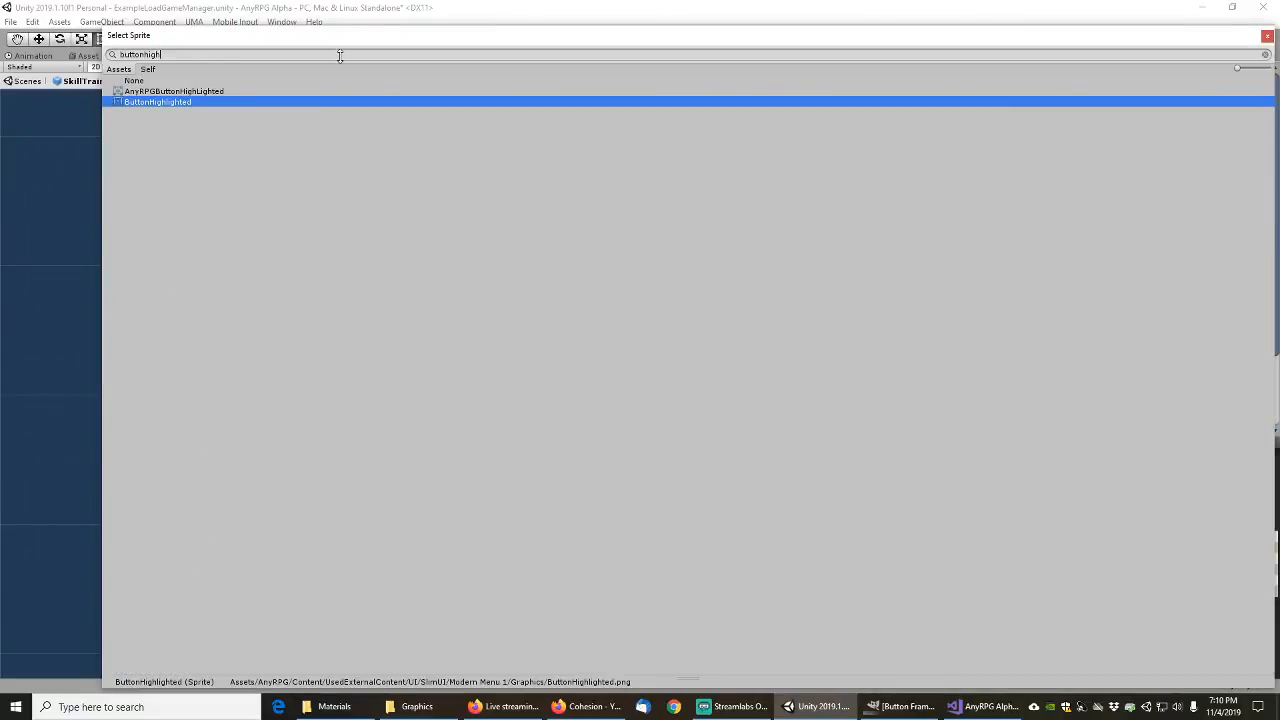
double_click(157, 102)
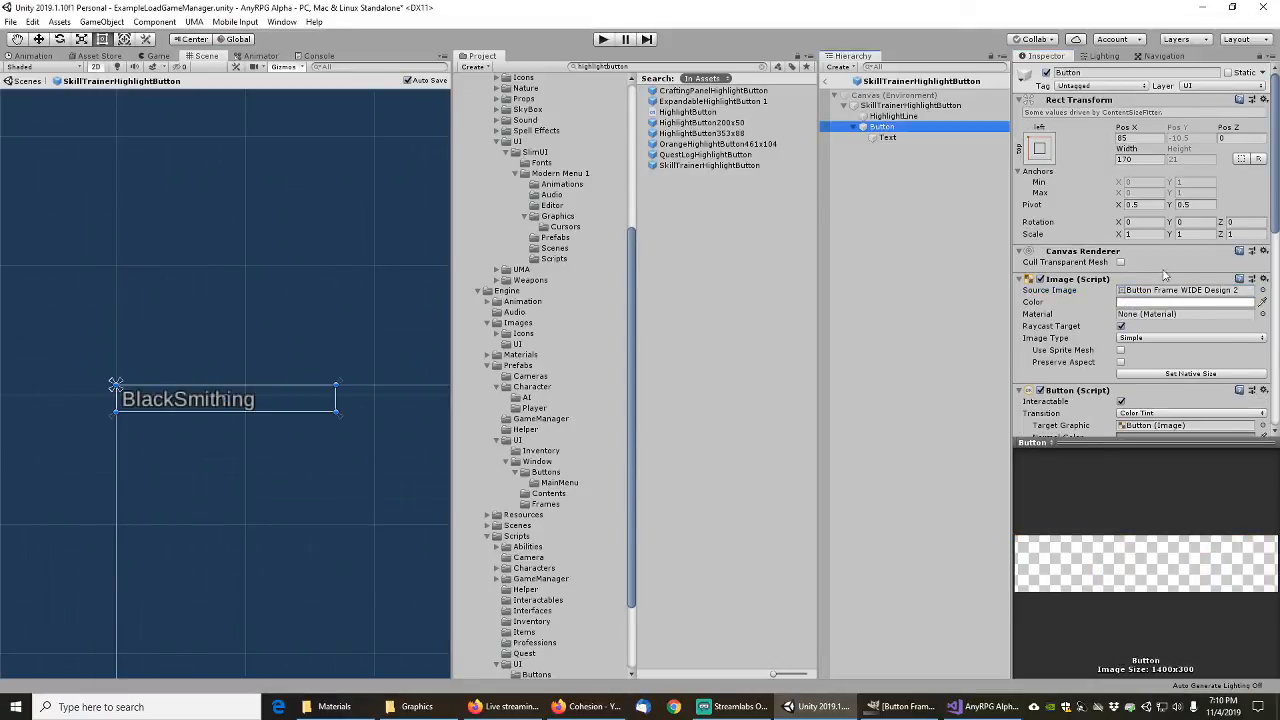
Step: Set the Button image's source sprite in the SkillTrainerHighlightButton prefab to AnyRPGButtonFrameWide
click(1263, 290)
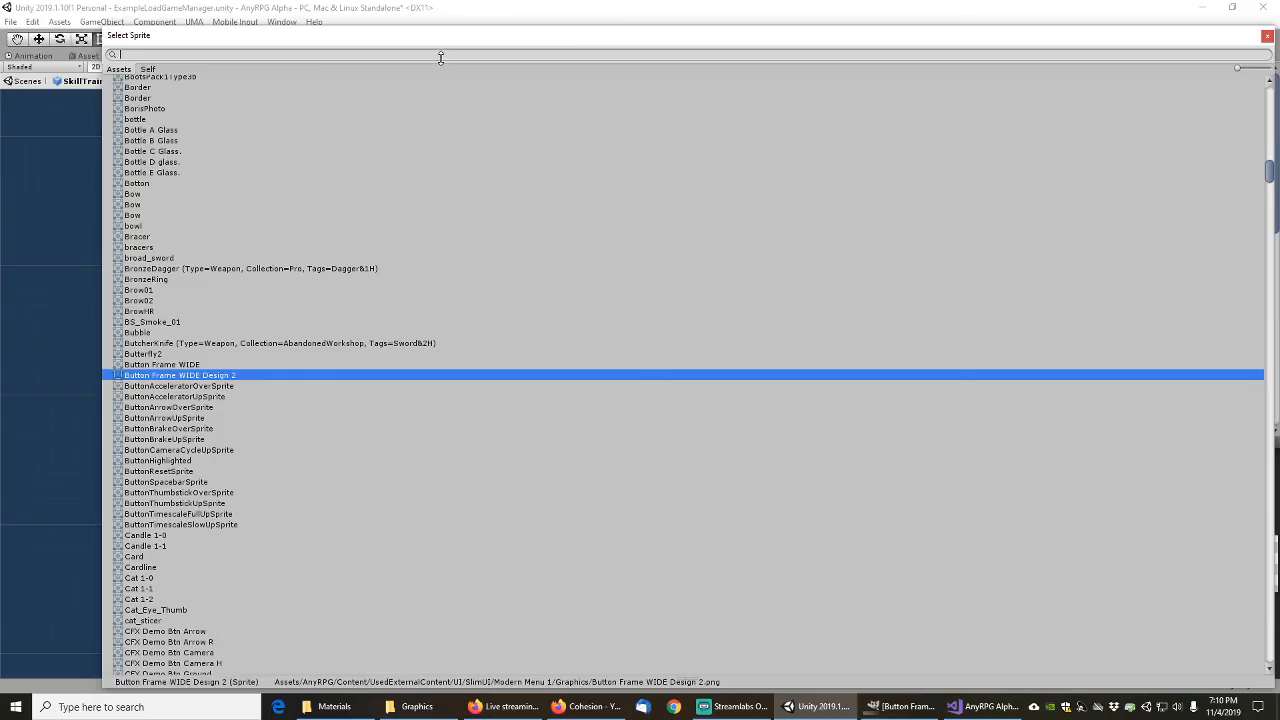
text(butt)
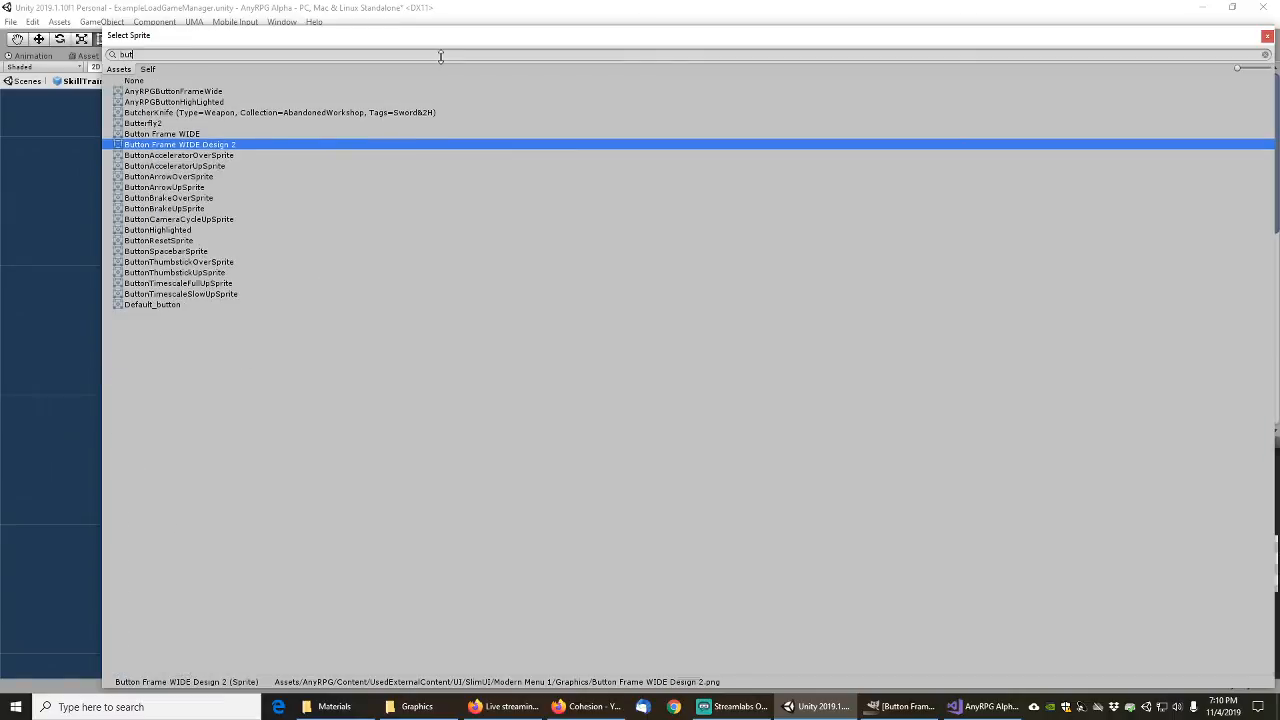
text(onf)
key(BackSpace)
key(BackSpace)
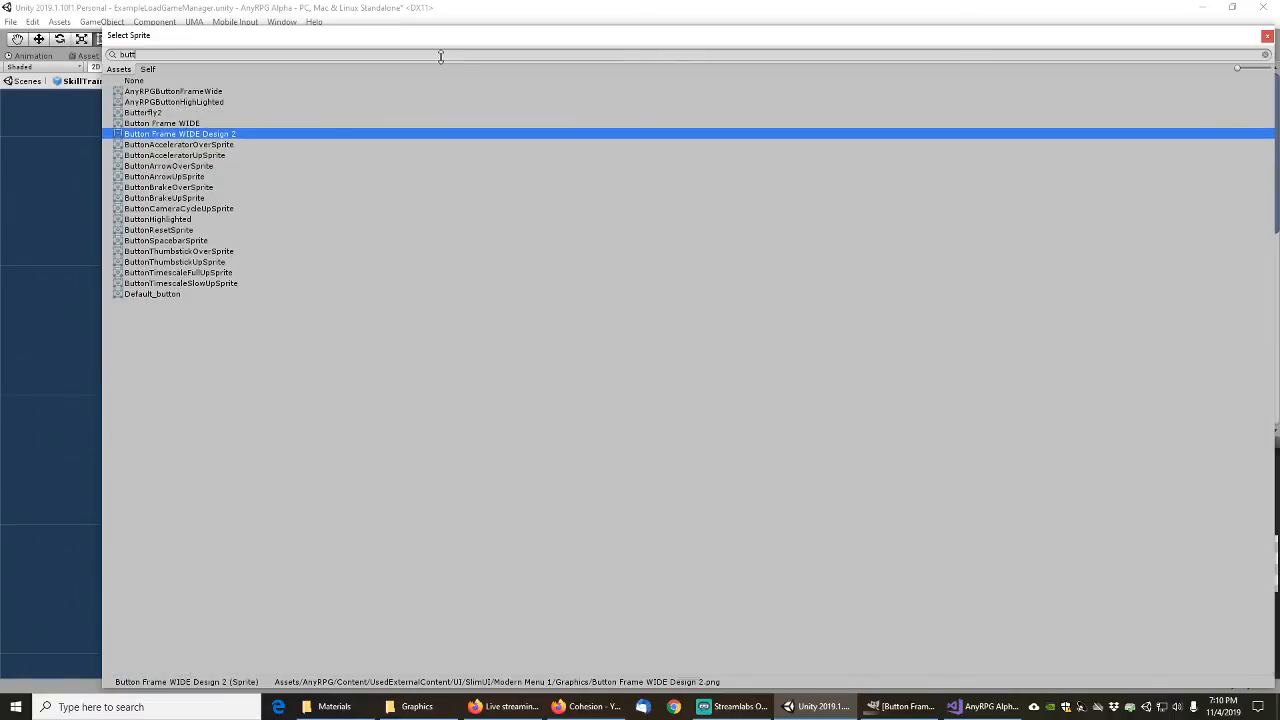
text(onfra)
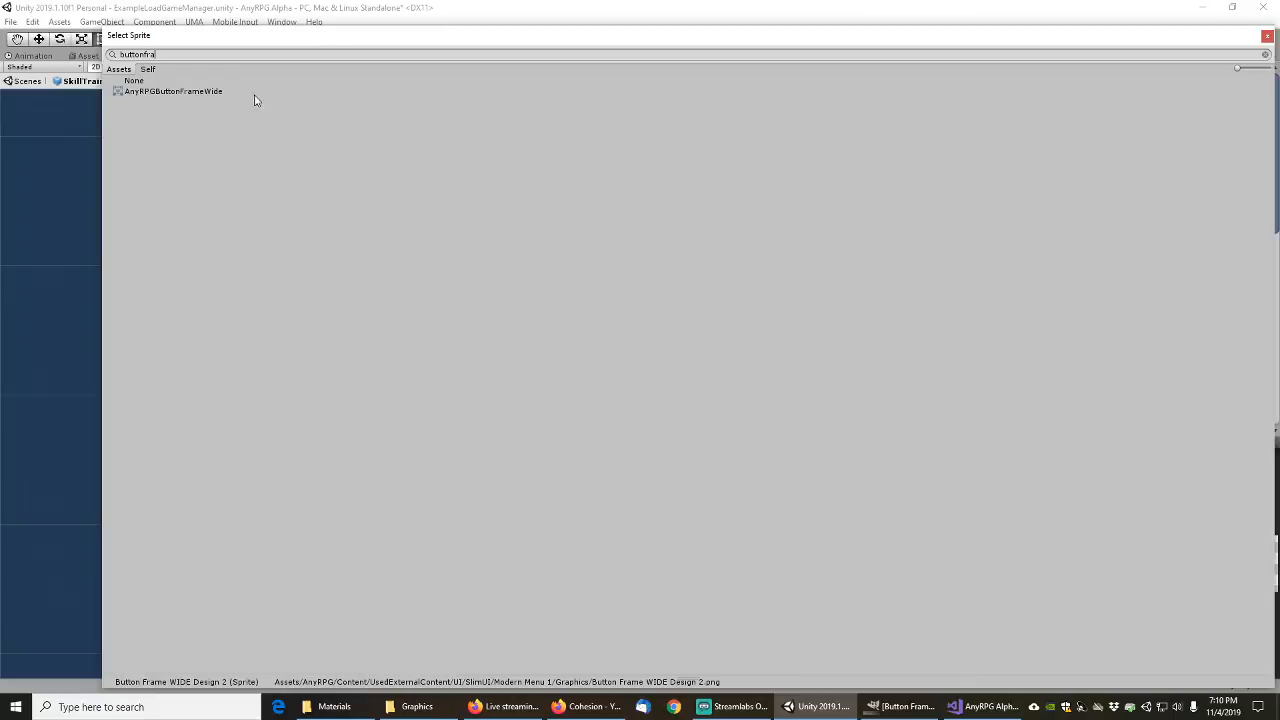
double_click(198, 92)
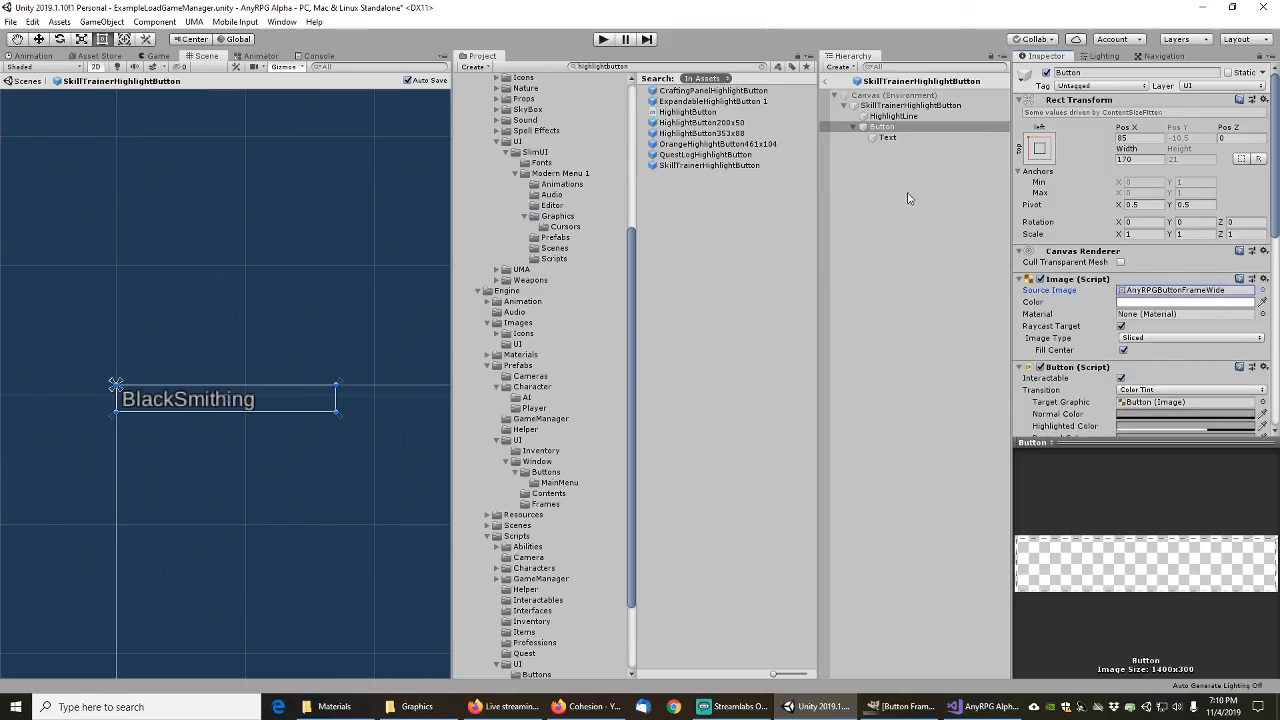
Step: Clear the project search and open the MainMenu button folder under Engine/Prefabs/UI/Window/Buttons
click(760, 68)
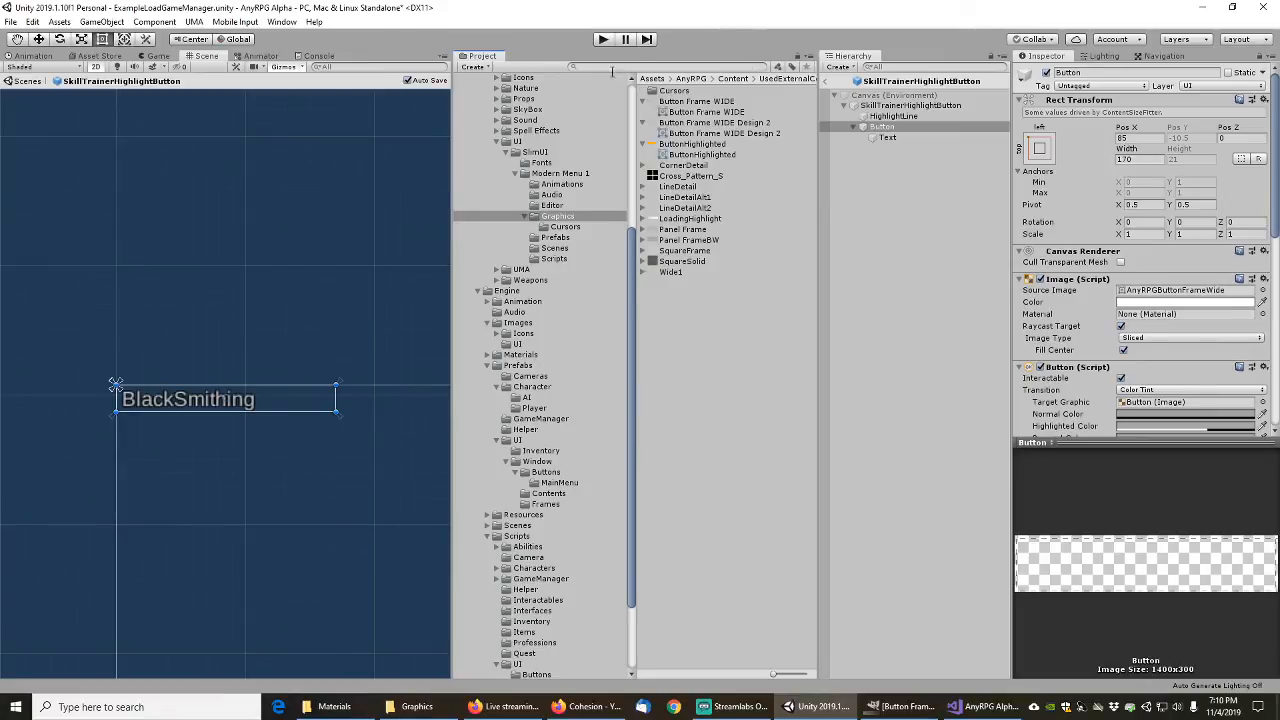
scroll(626, 415, down, 5)
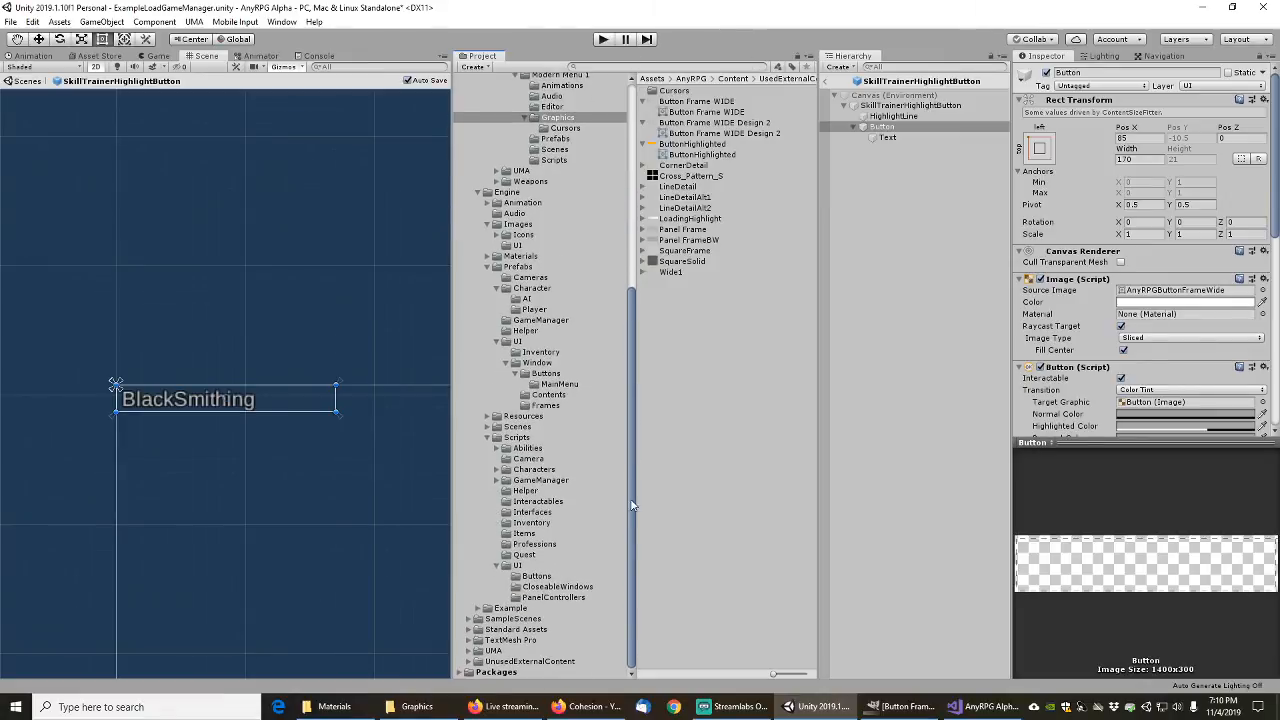
click(537, 577)
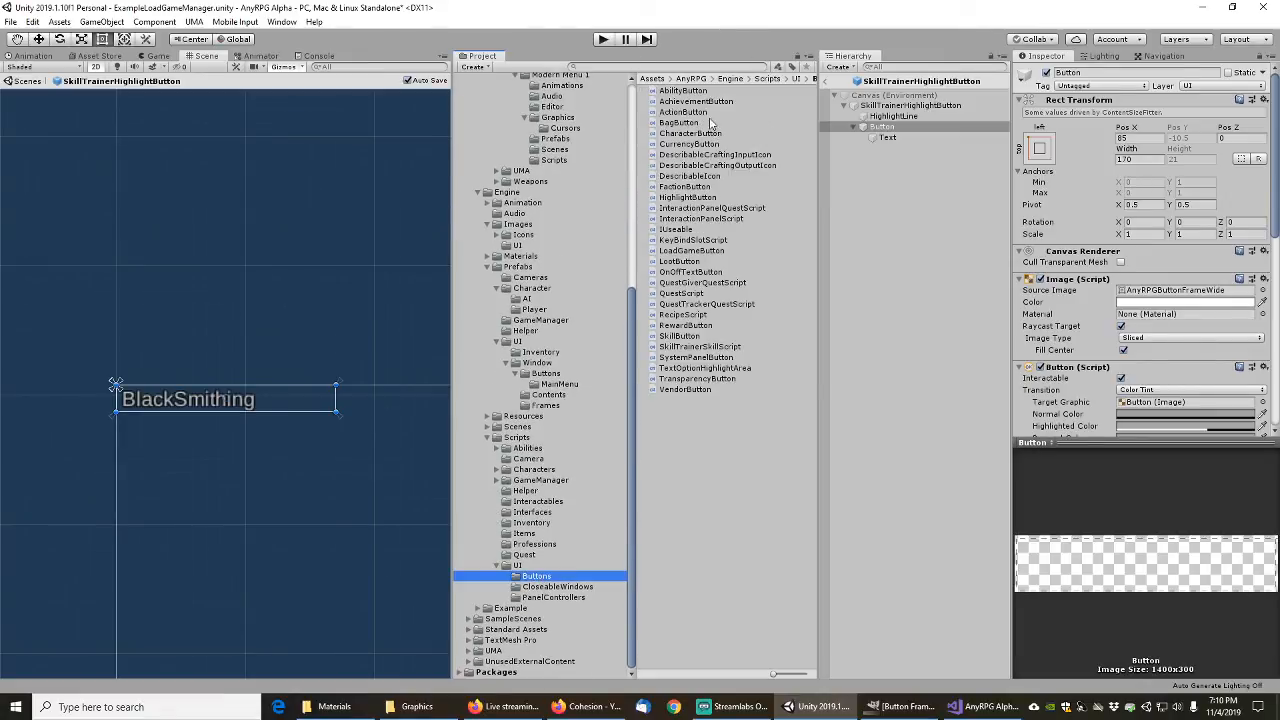
click(489, 438)
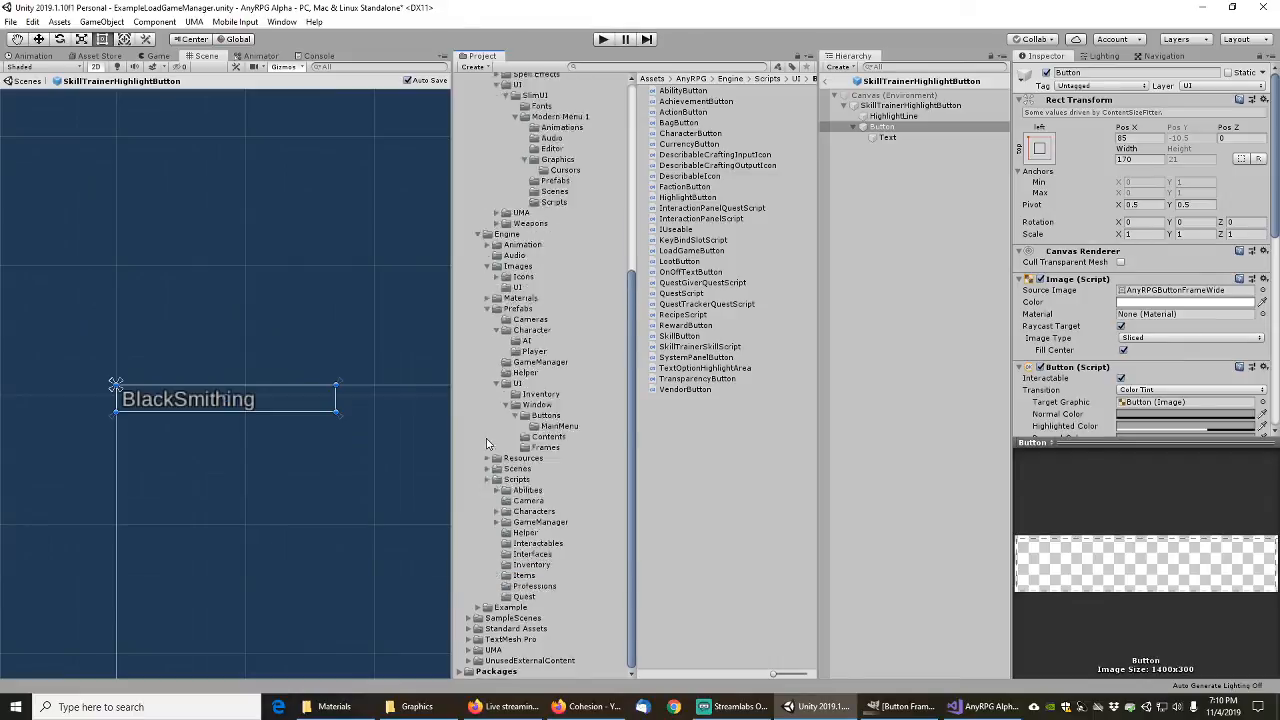
click(519, 427)
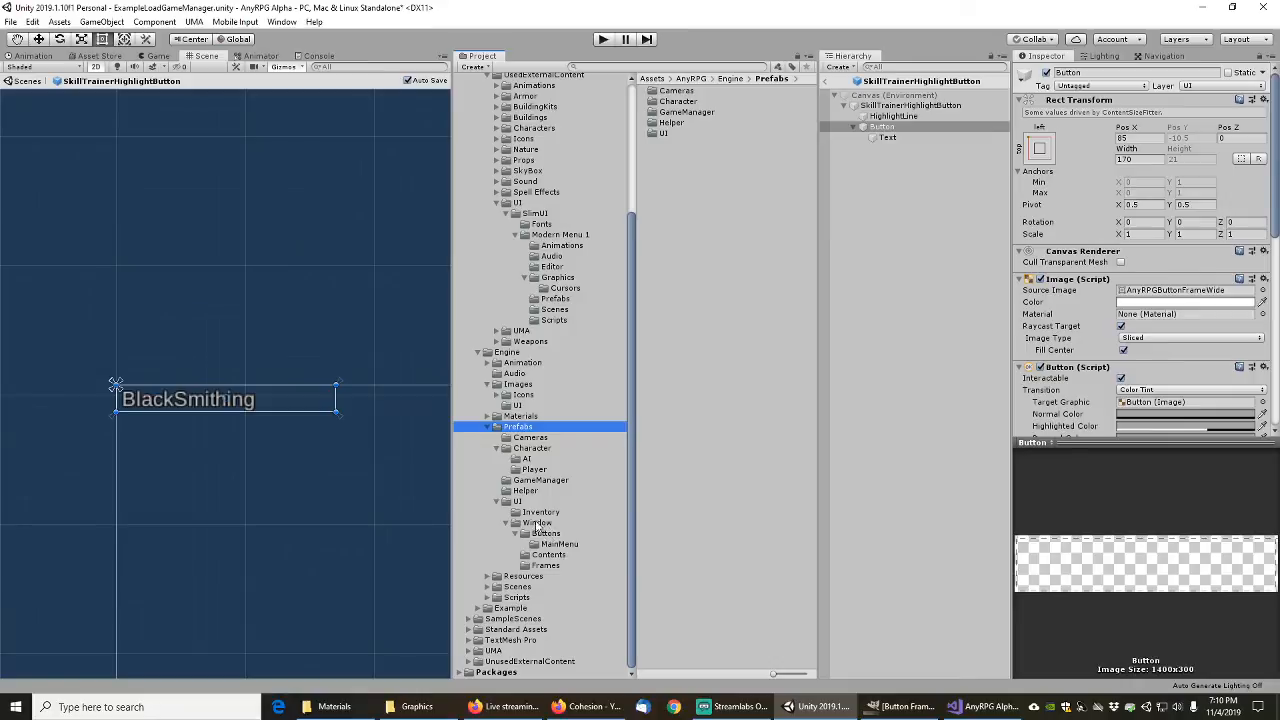
click(546, 534)
click(552, 543)
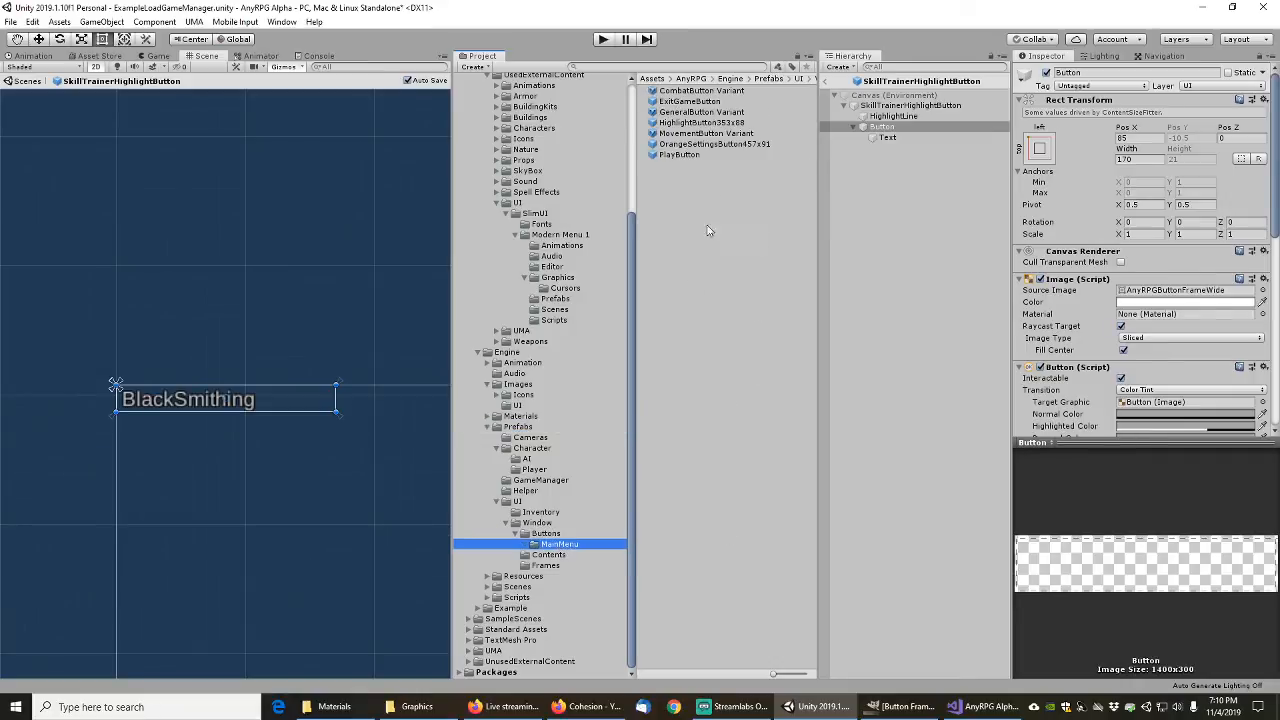
Step: Open the PlayButton prefab and set its image's source sprite to AnyRPGButtonFrameWide
click(677, 157)
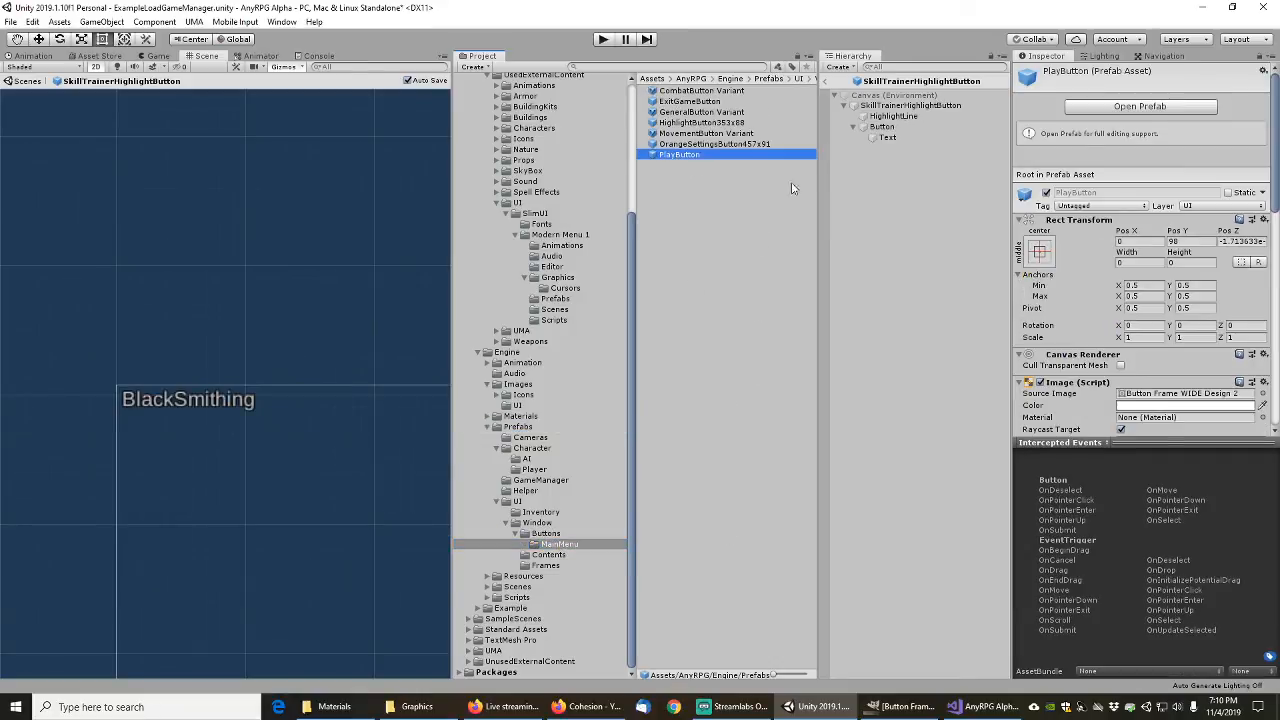
click(1145, 111)
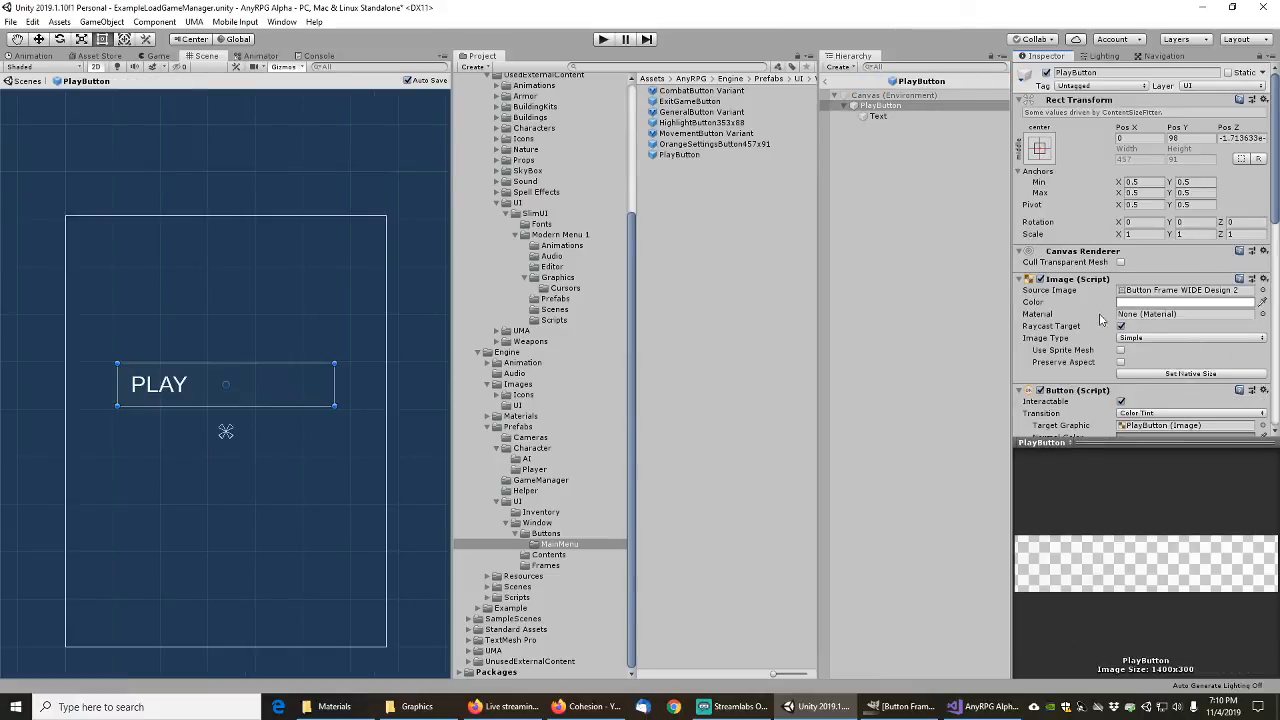
click(1263, 290)
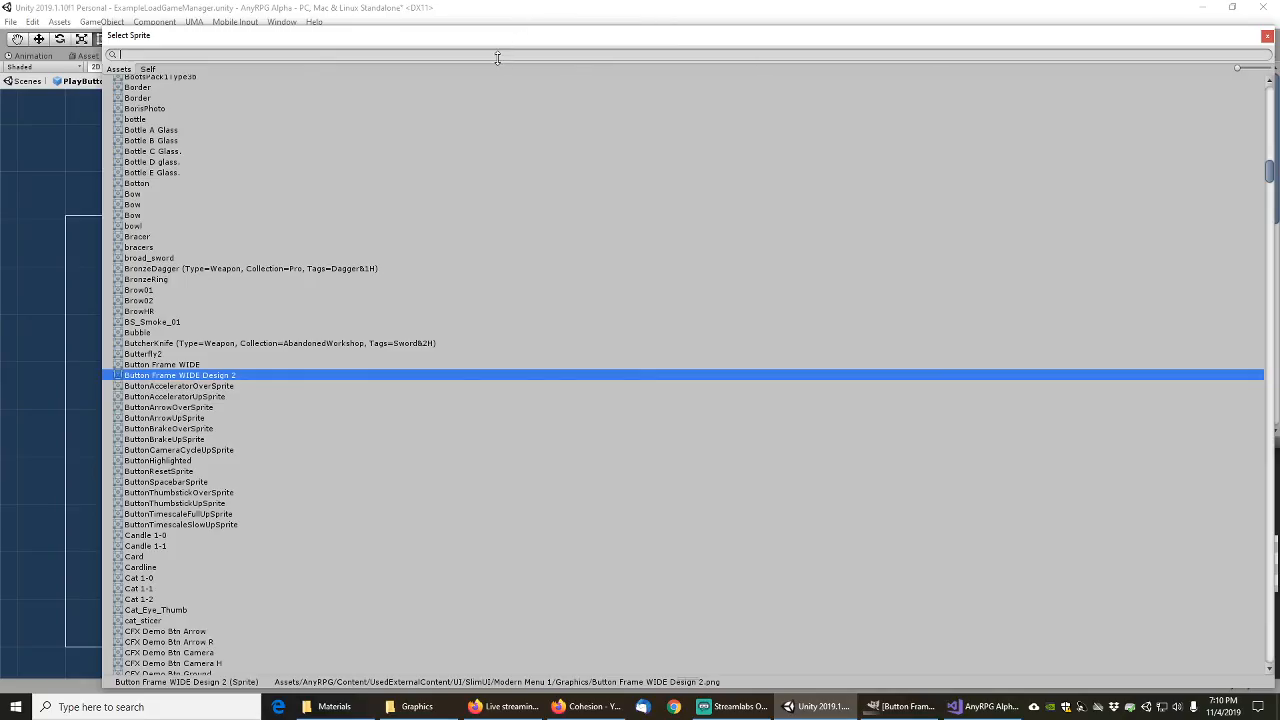
text(buttonfram)
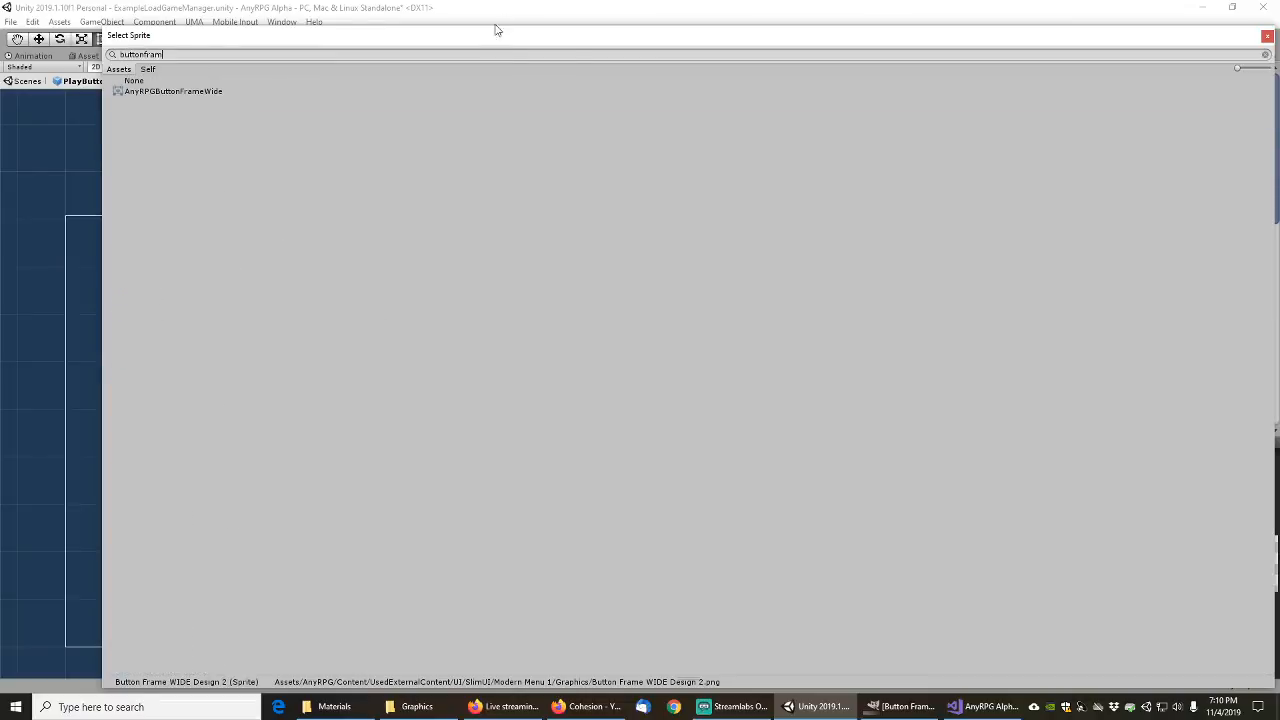
click(168, 91)
double_click(168, 91)
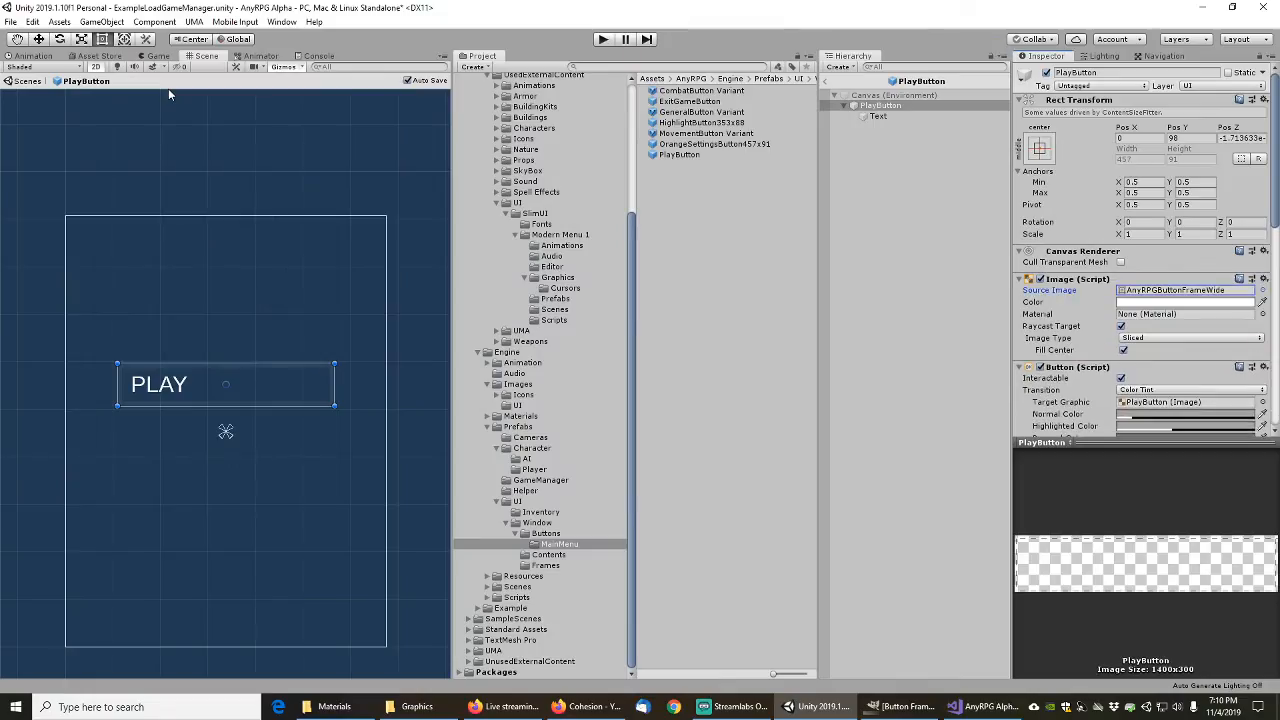
scroll(1090, 349, down, 6)
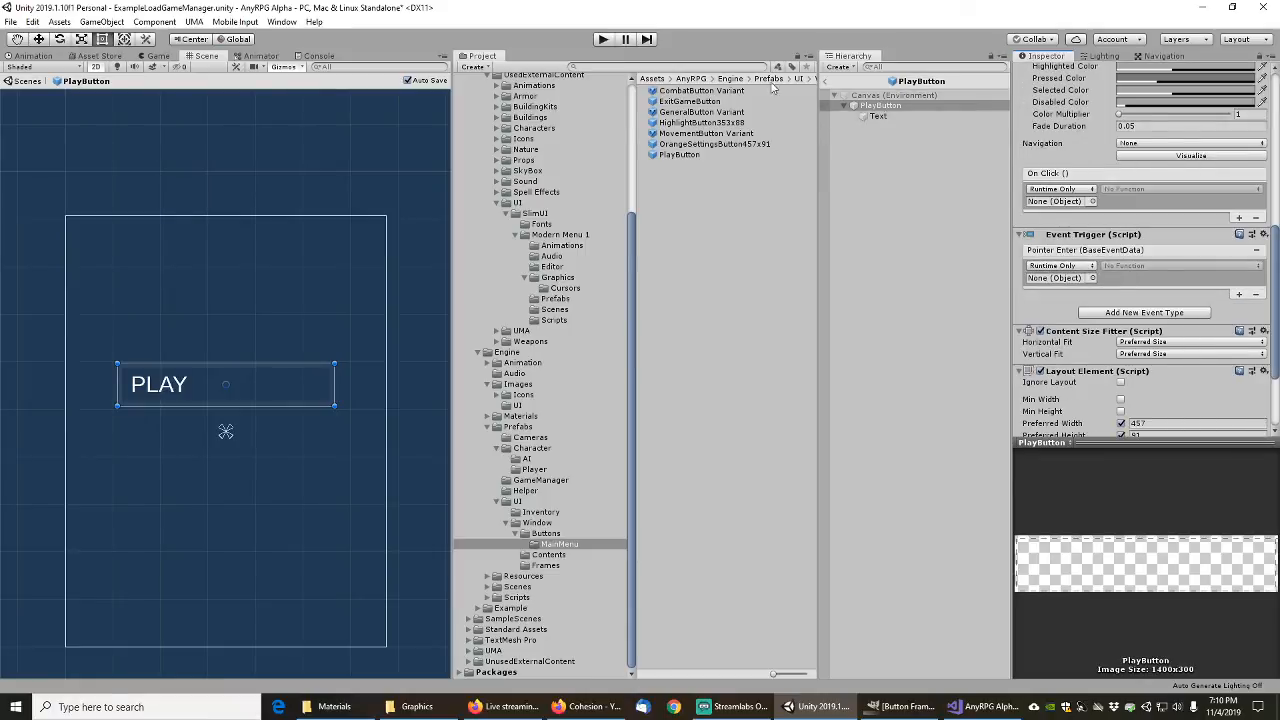
Step: Open the OrangeSettingsButton457x91 prefab and set its image's source sprite to AnyRPGButtonFrameWide
click(699, 146)
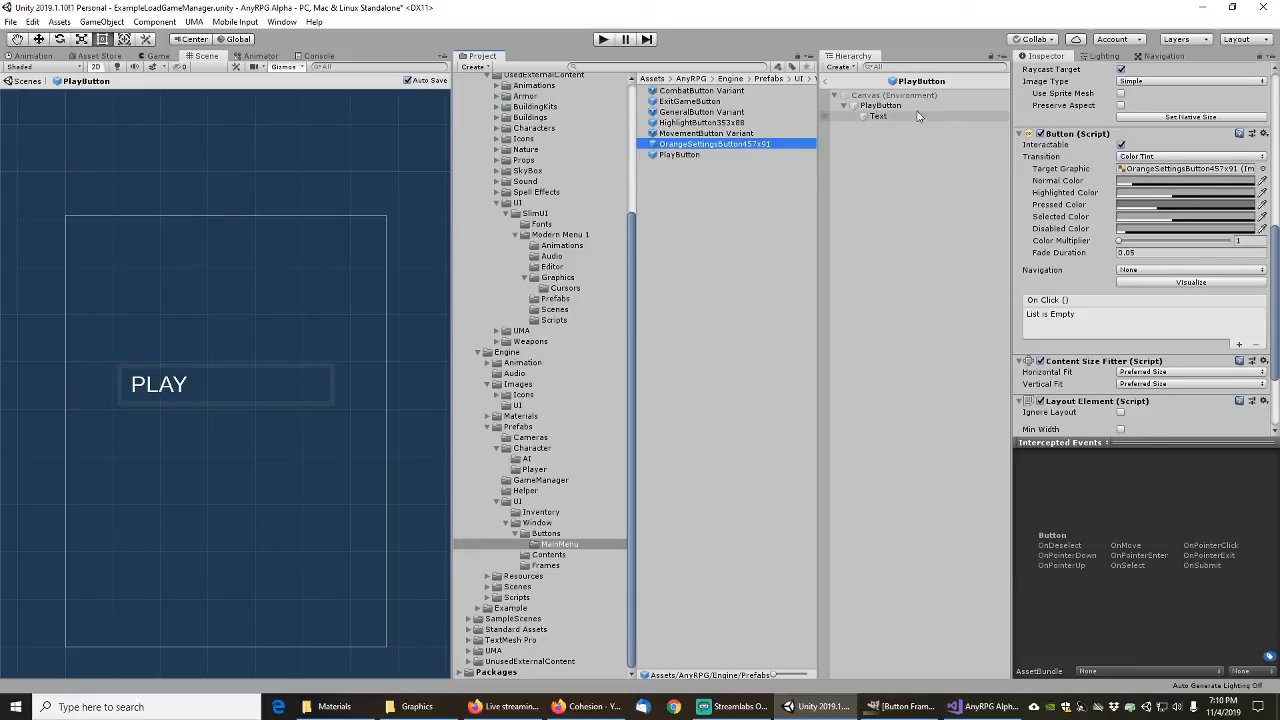
scroll(1163, 273, up, 5)
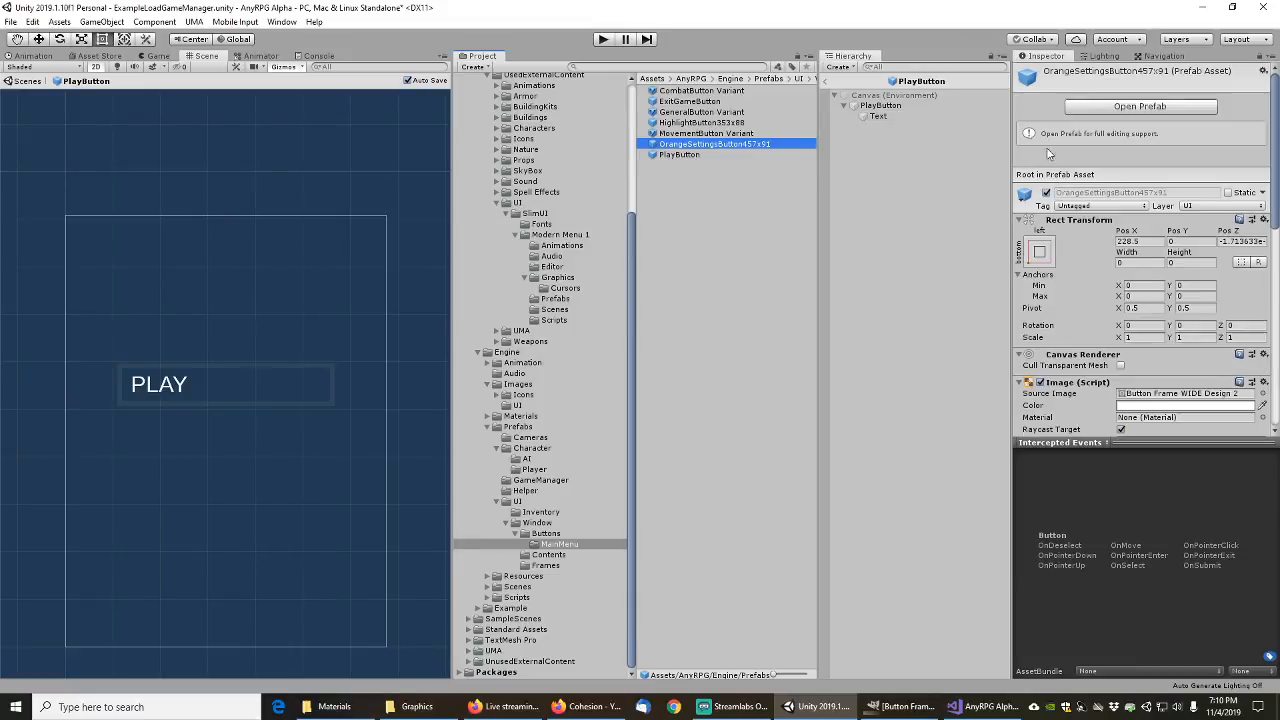
click(1106, 106)
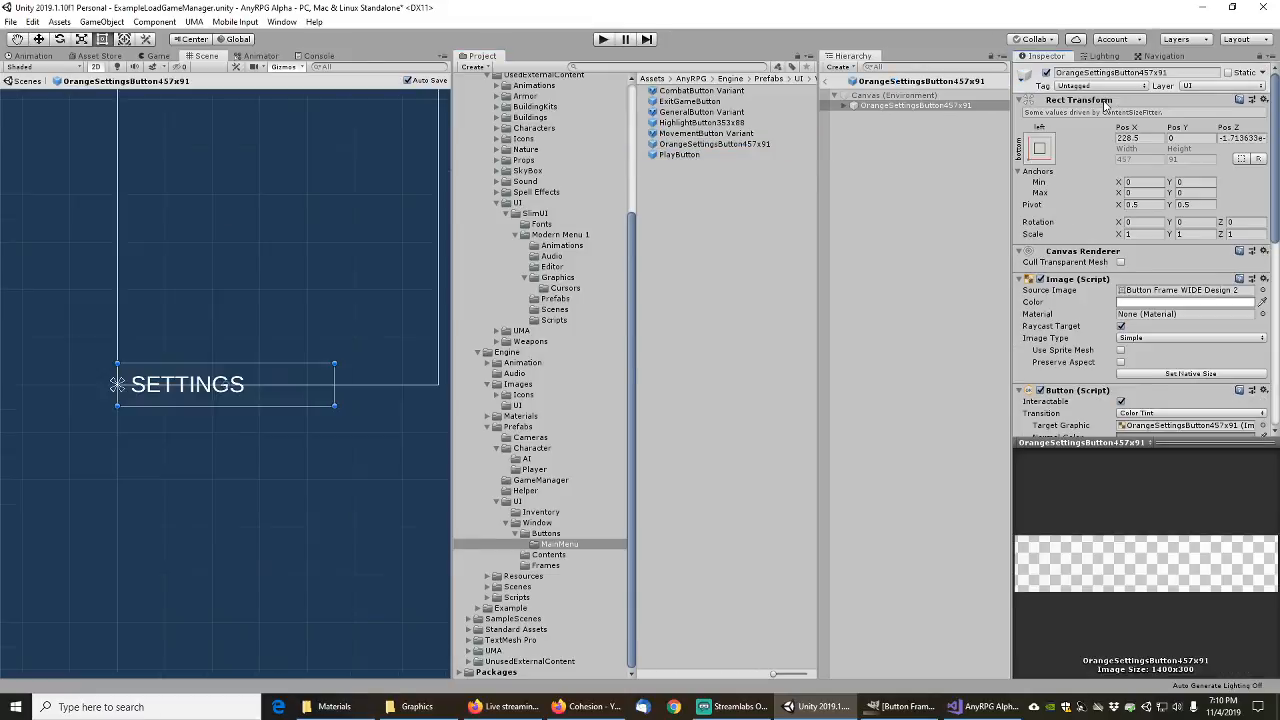
click(844, 106)
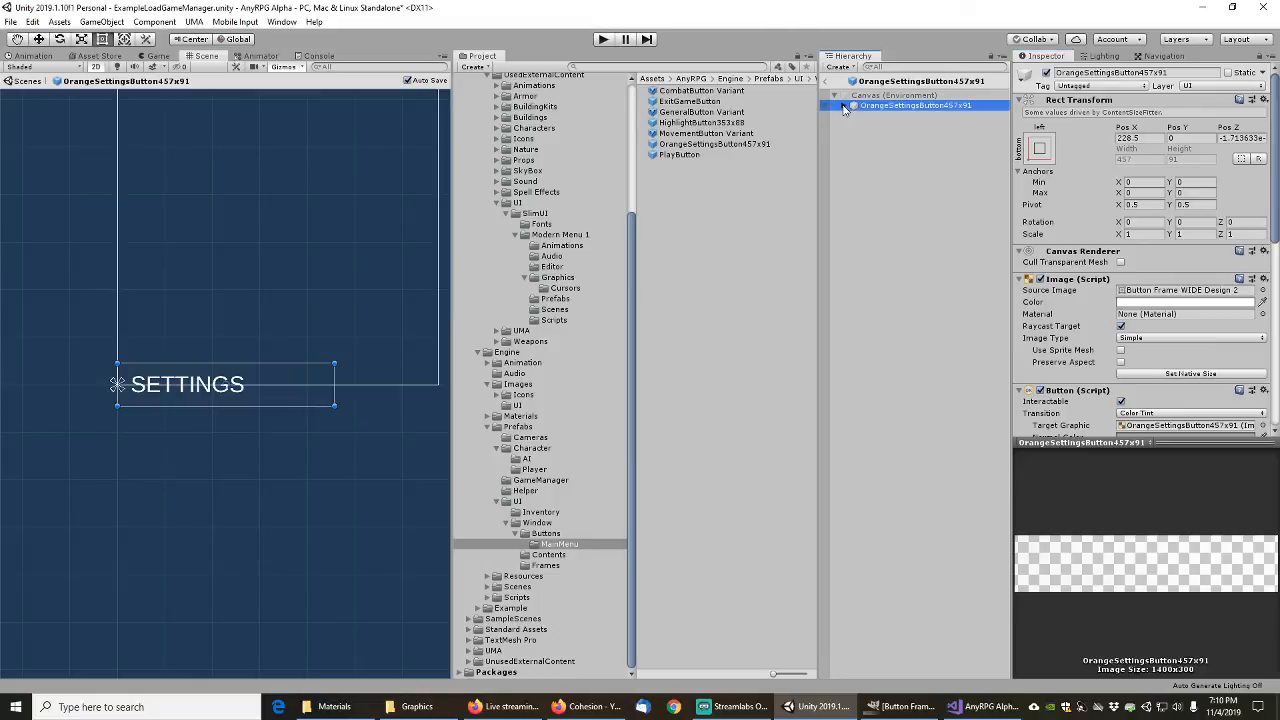
click(1262, 290)
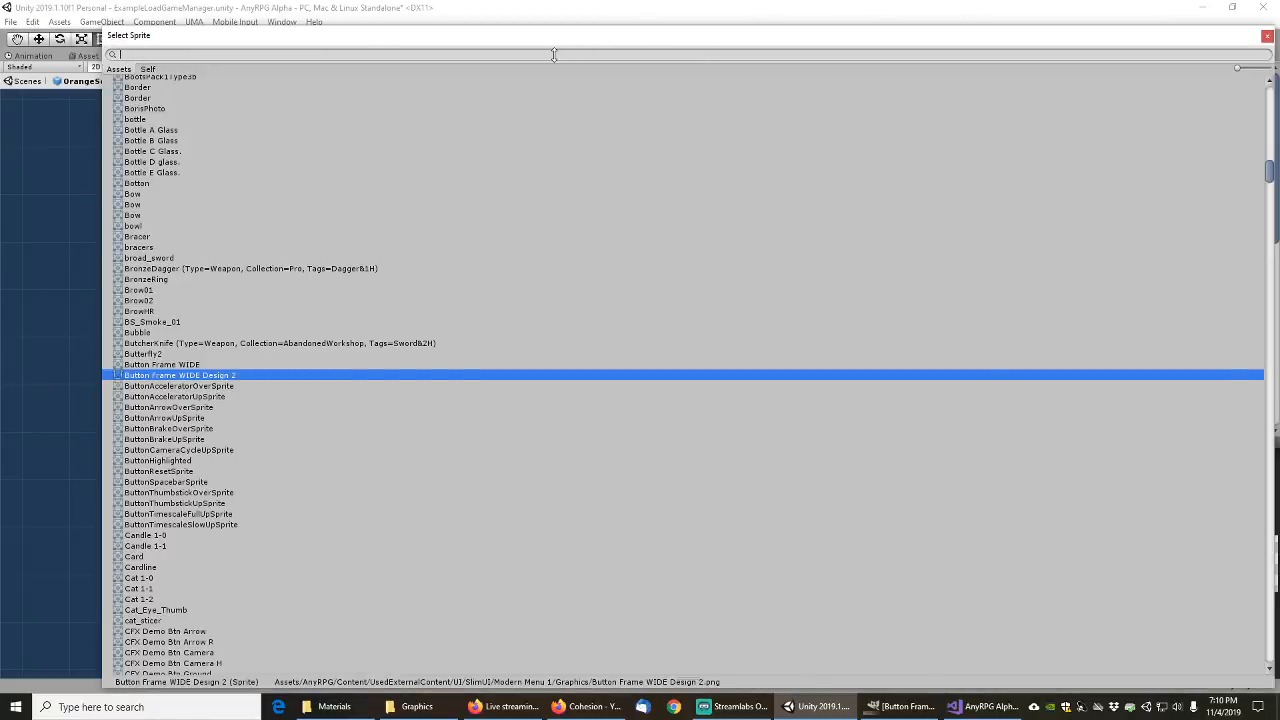
text(buttonfram)
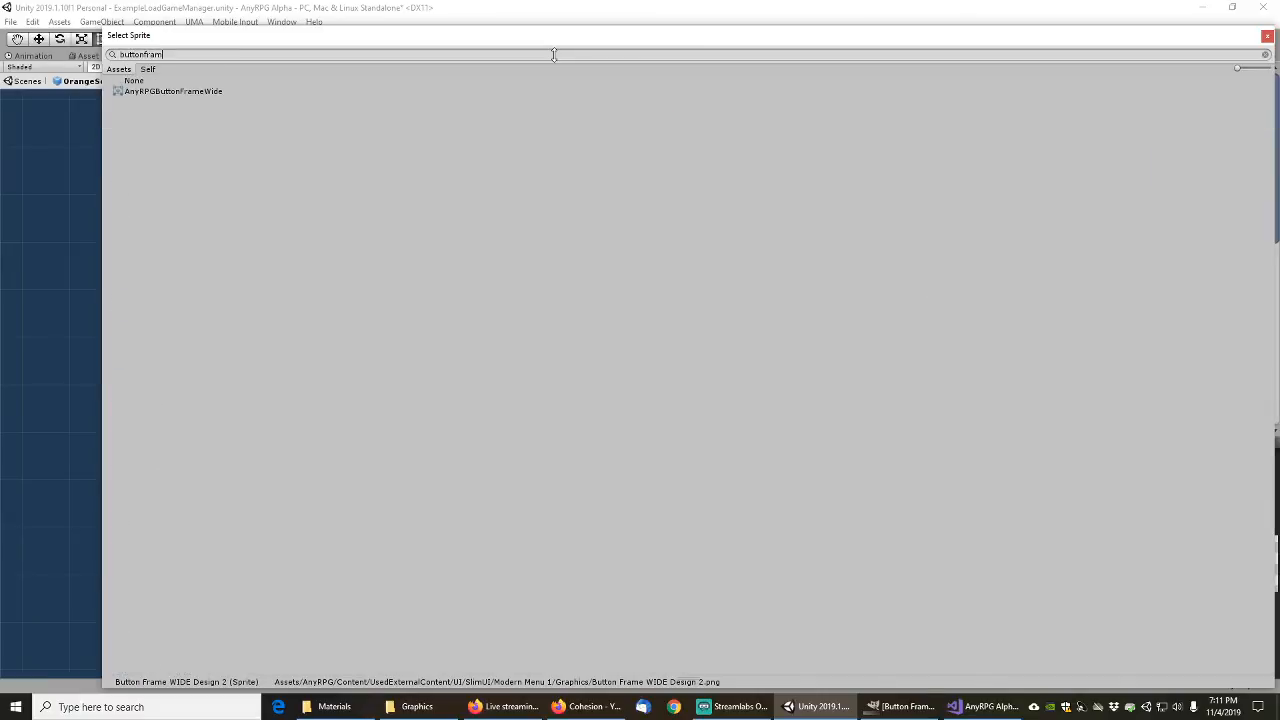
double_click(553, 54)
double_click(176, 91)
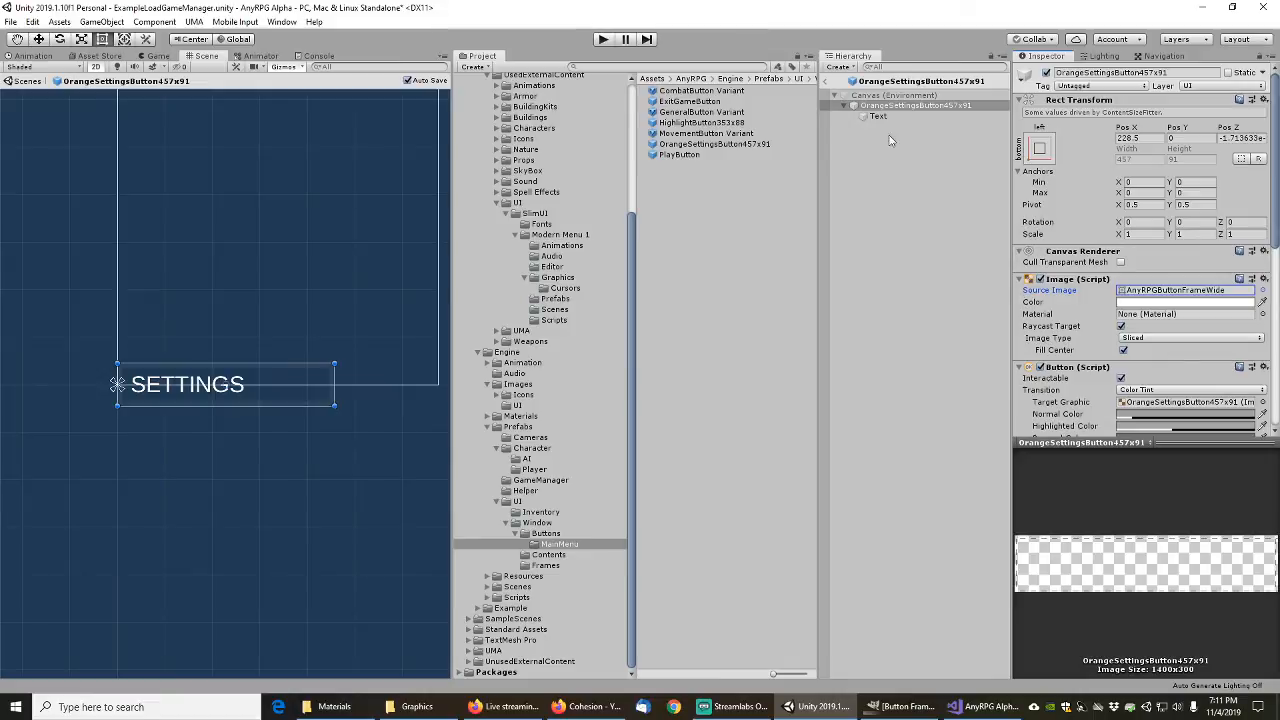
Step: Examine the MovementButton Variant, its base HighlightButton353x88, and the GeneralButton Variant's HIGHLIGHT and Button images for the sprites they use
click(695, 133)
click(1112, 108)
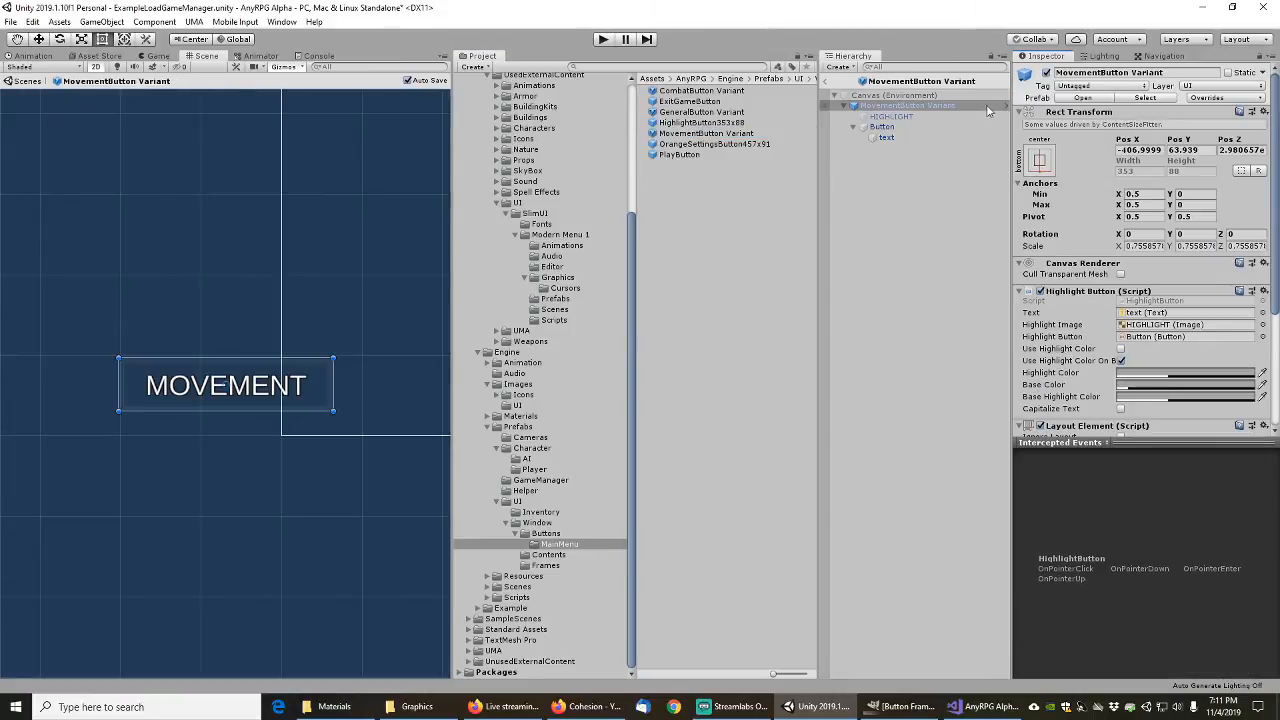
click(1095, 99)
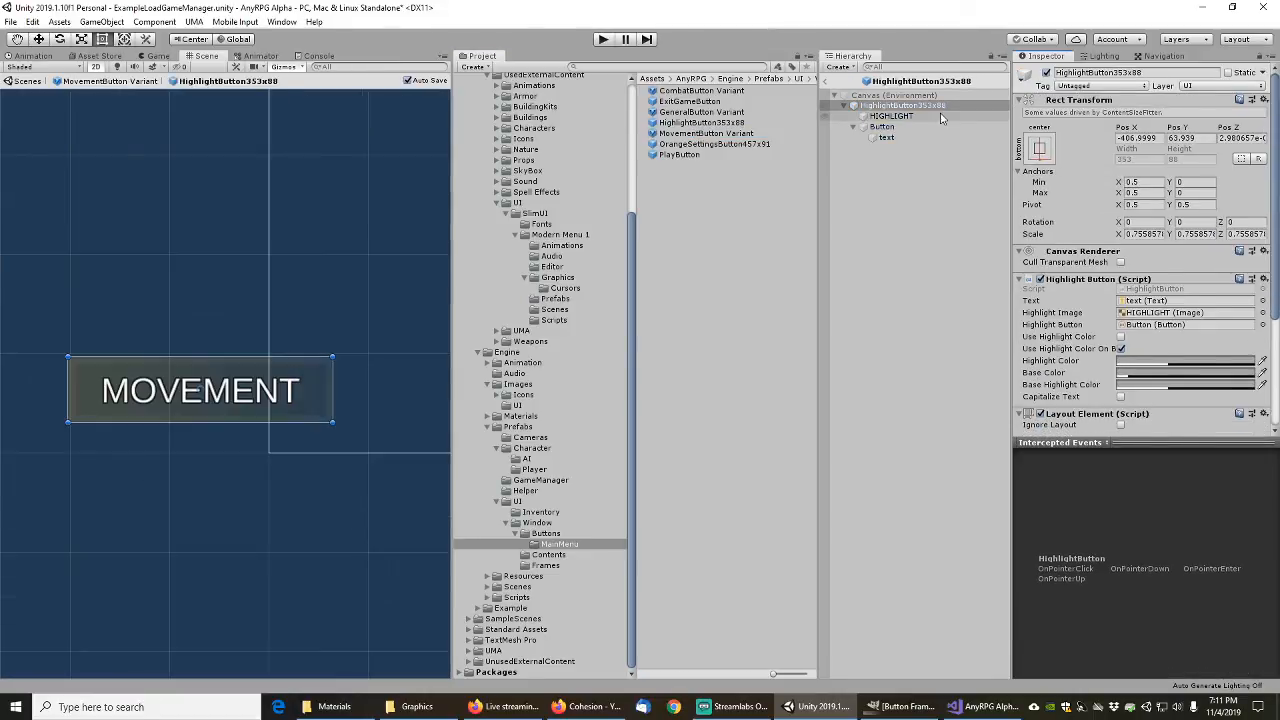
click(689, 123)
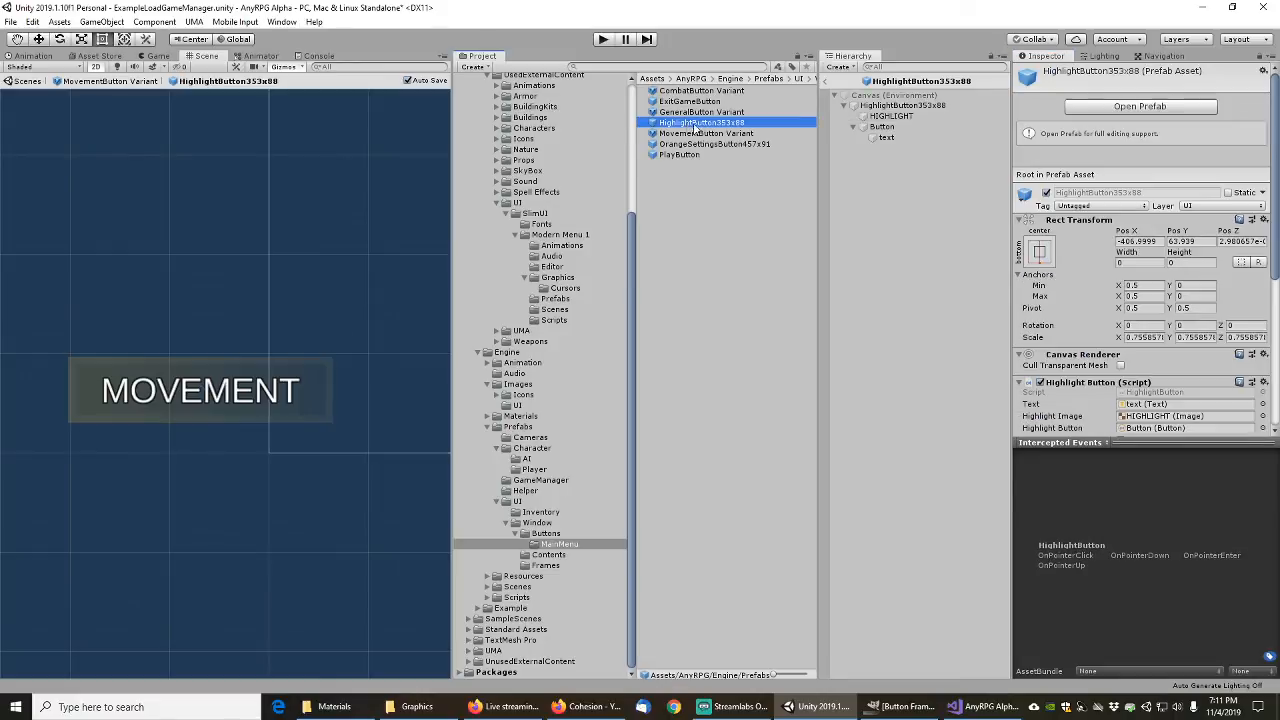
click(690, 112)
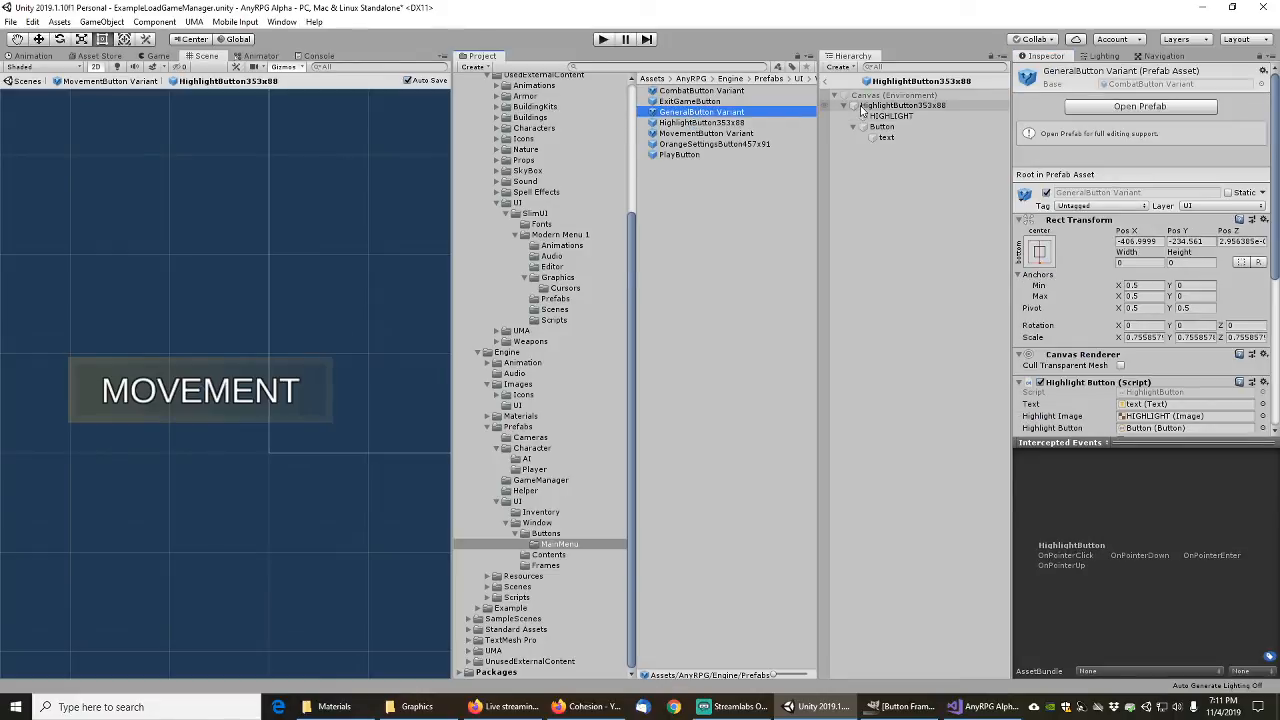
click(1088, 105)
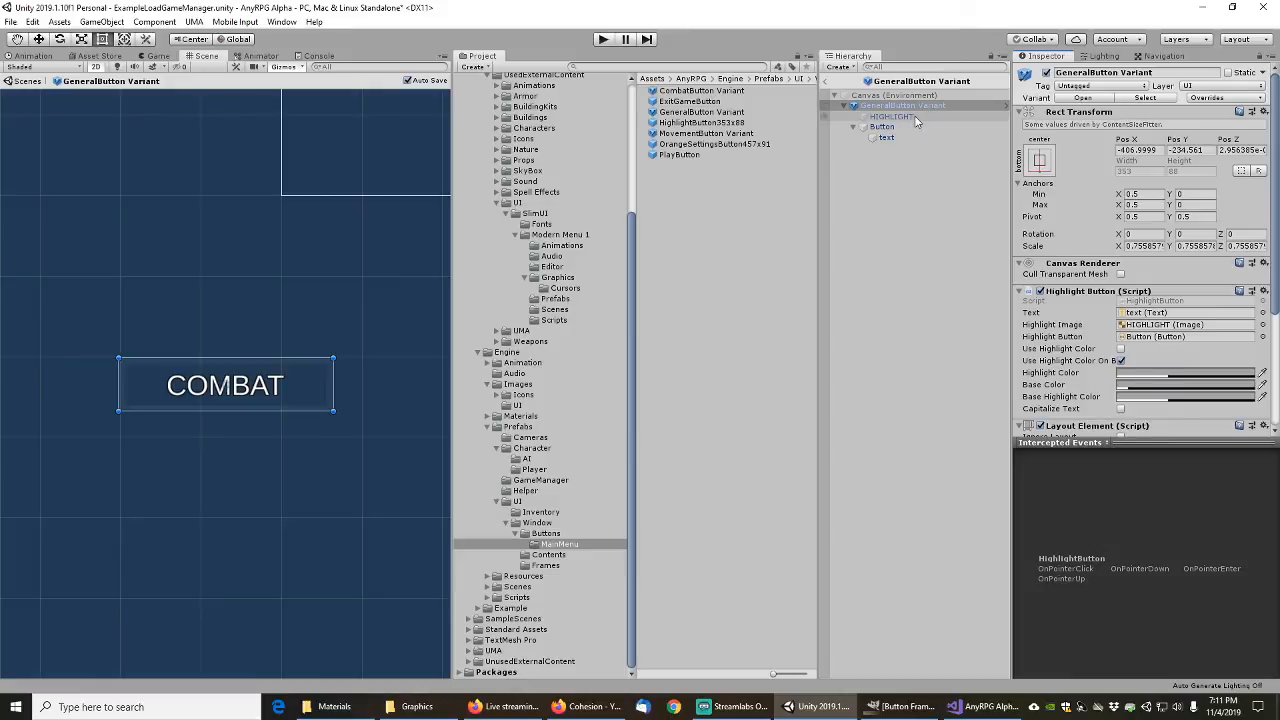
click(896, 117)
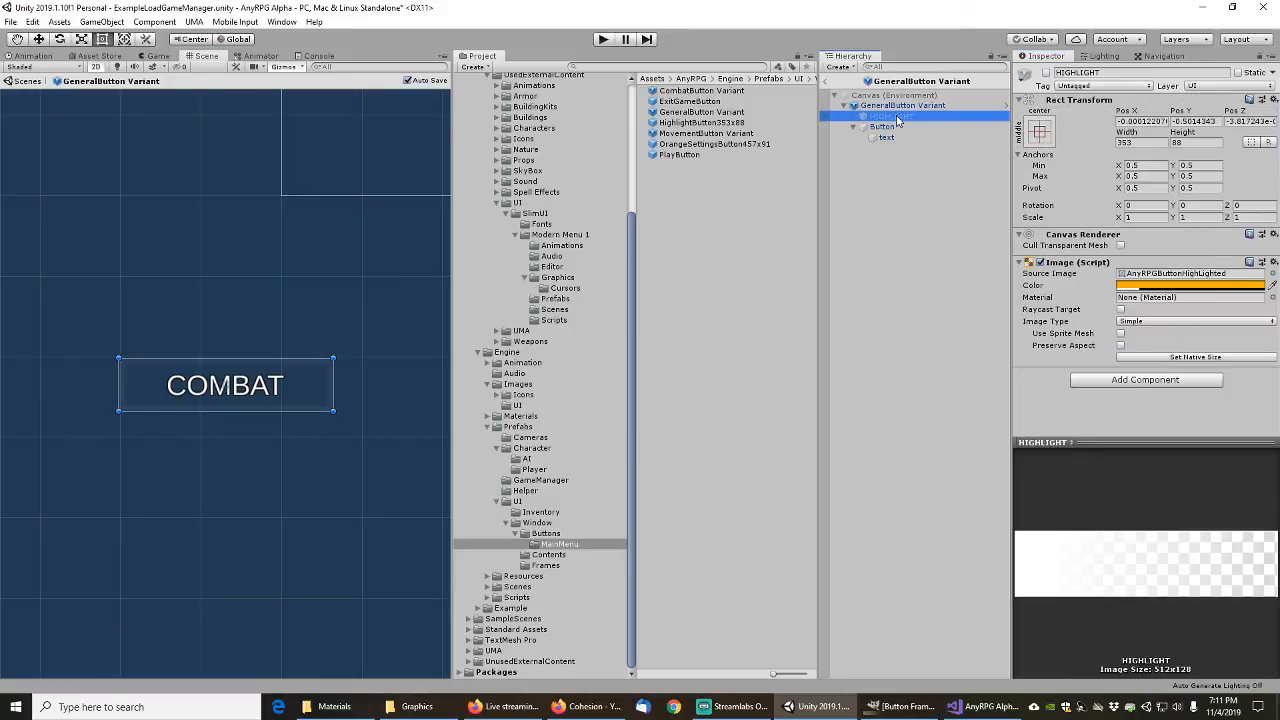
click(882, 127)
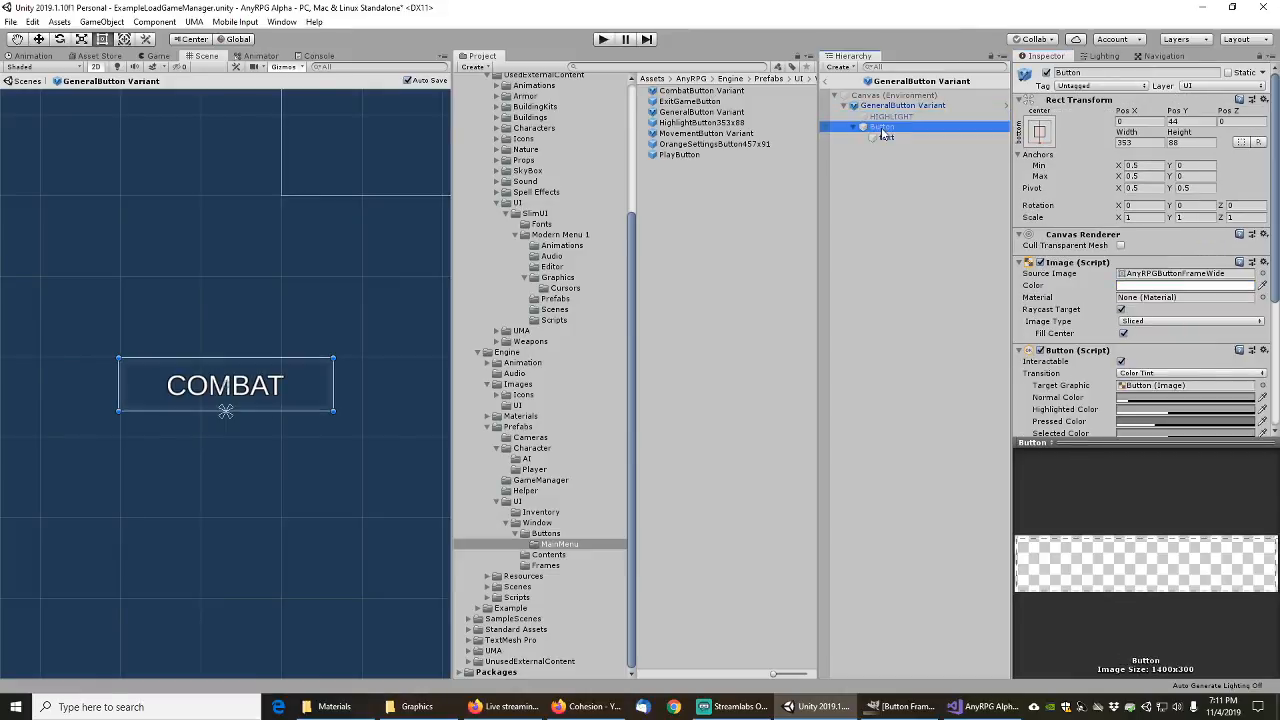
Step: Open the ExitGameButton prefab and set its image's source sprite to AnyRPGButtonFrameWide
click(688, 102)
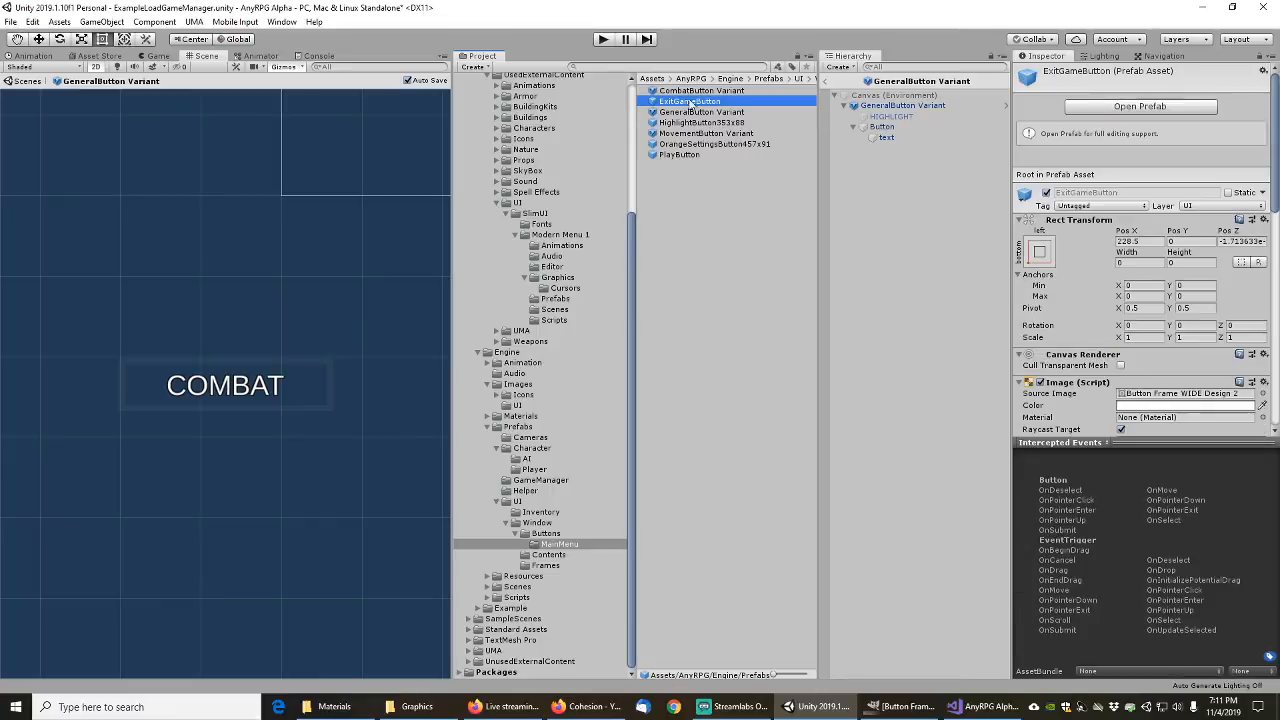
click(1116, 107)
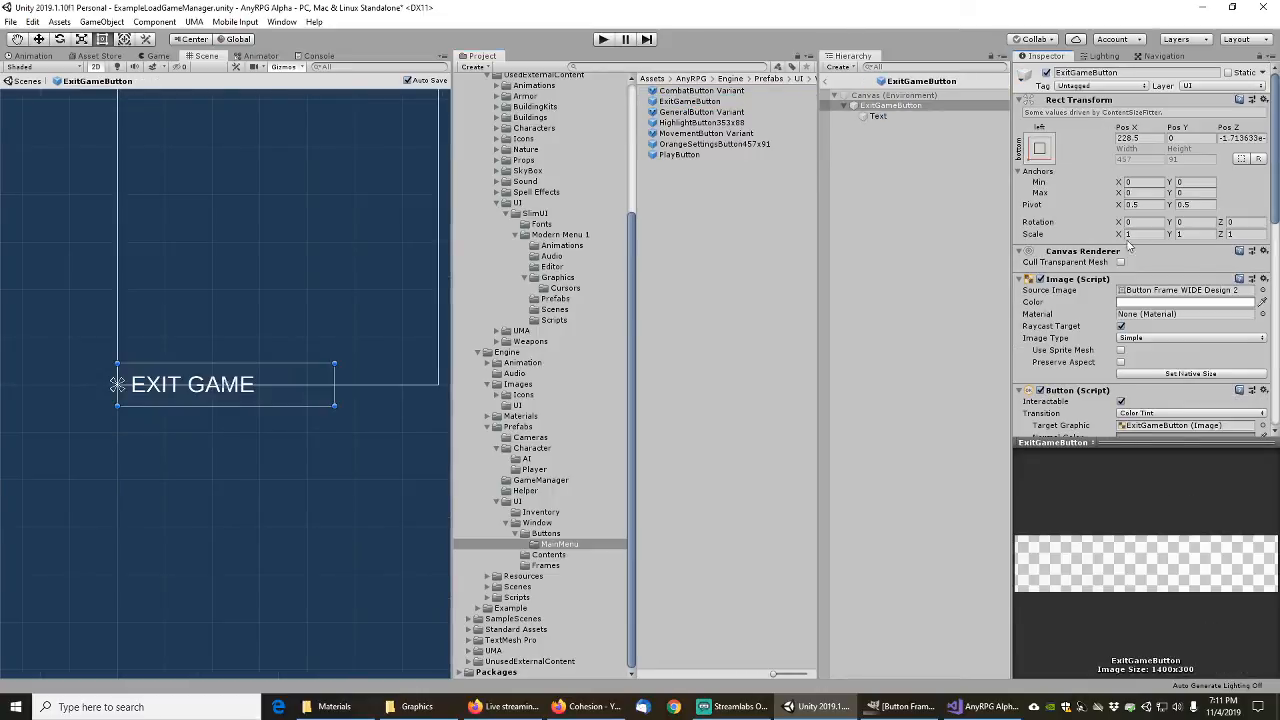
click(1262, 290)
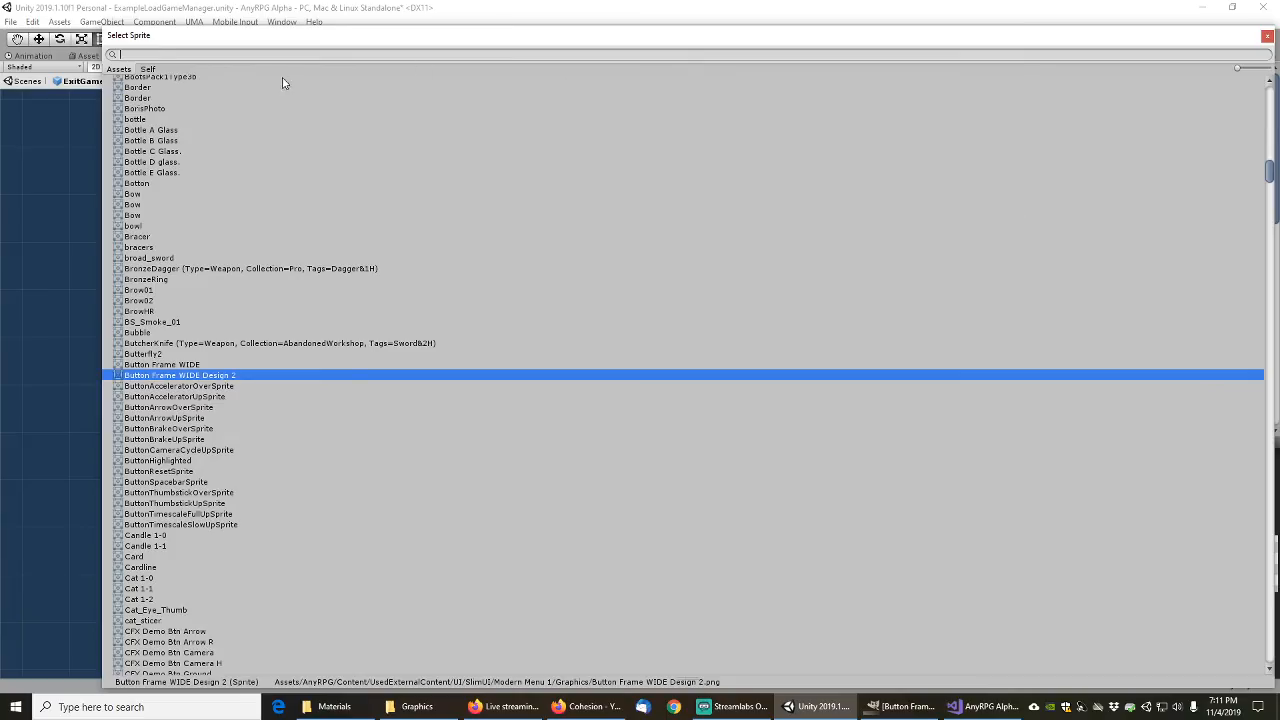
text(buttonfram)
click(200, 92)
double_click(200, 92)
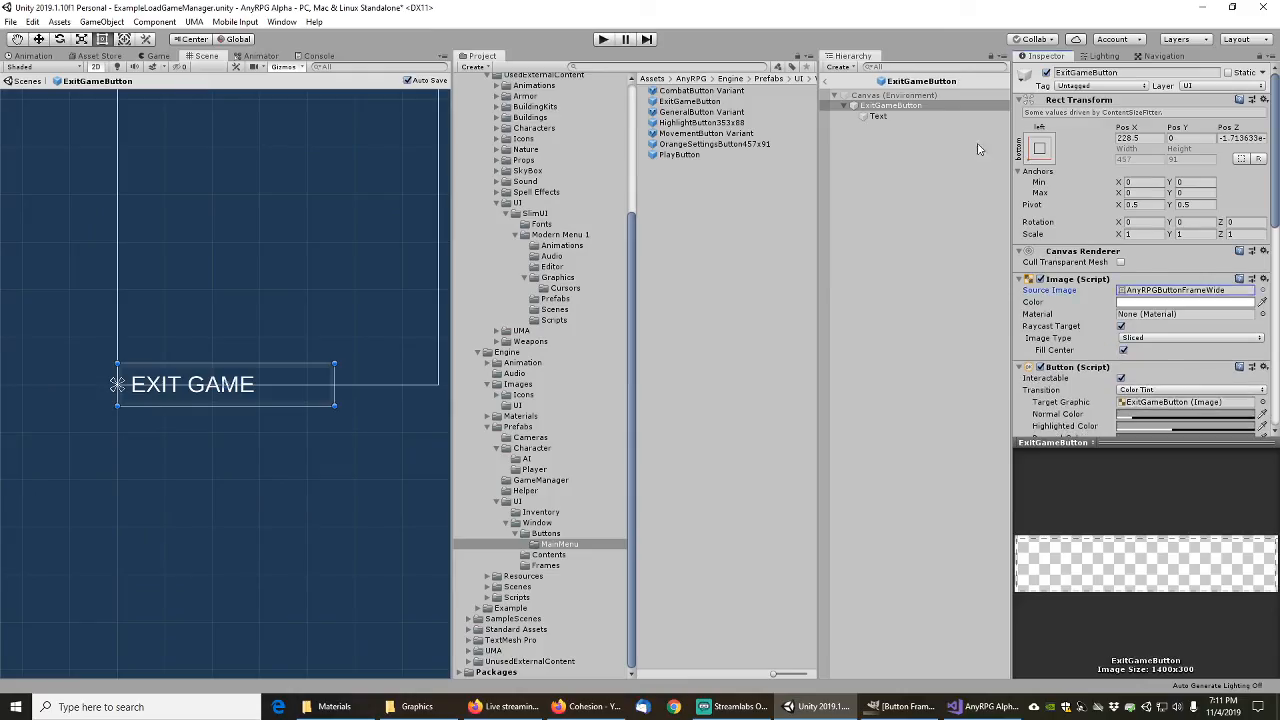
Step: Check the HIGHLIGHT image of the CombatButton Variant prefab, then list the prefabs in the parent Buttons folder
double_click(698, 91)
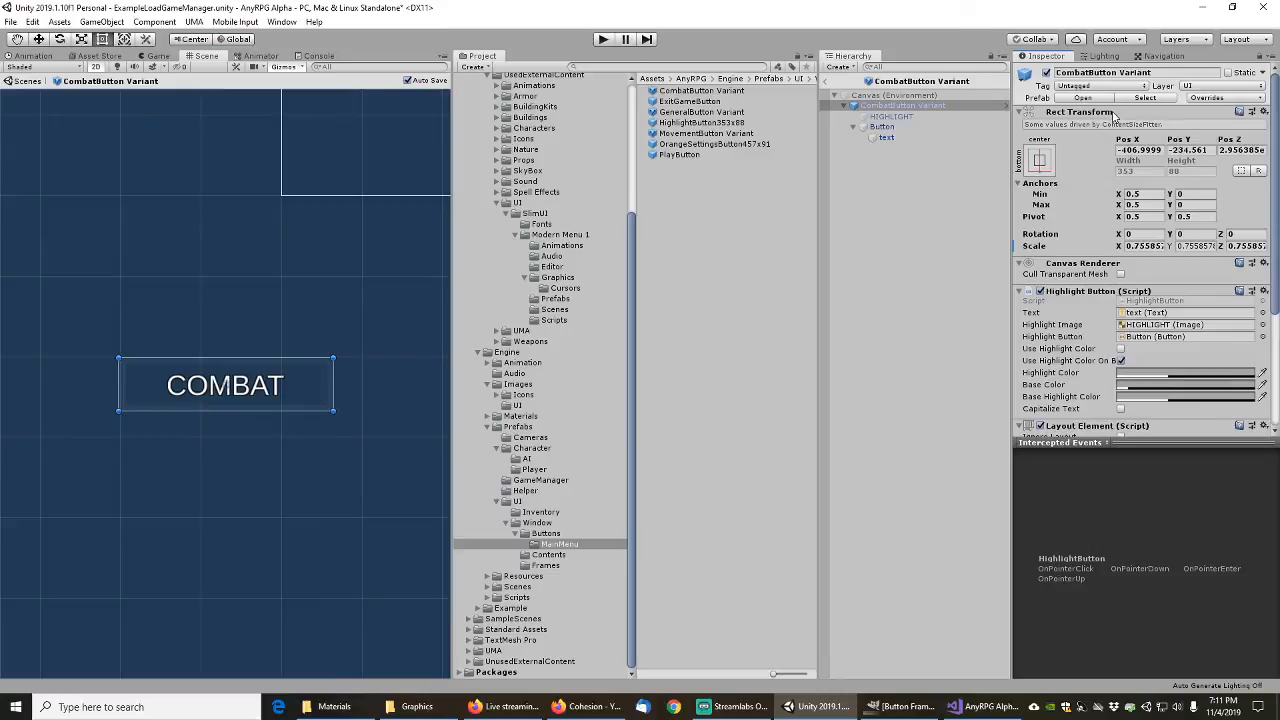
click(888, 118)
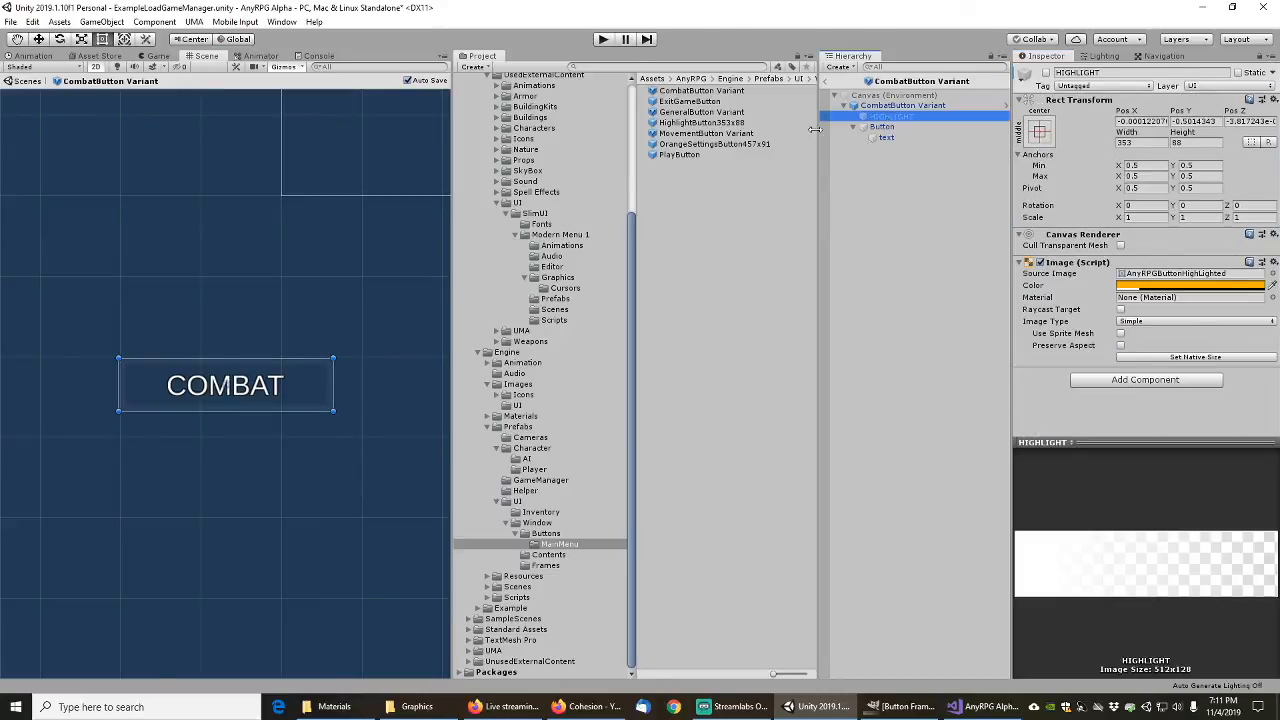
click(549, 535)
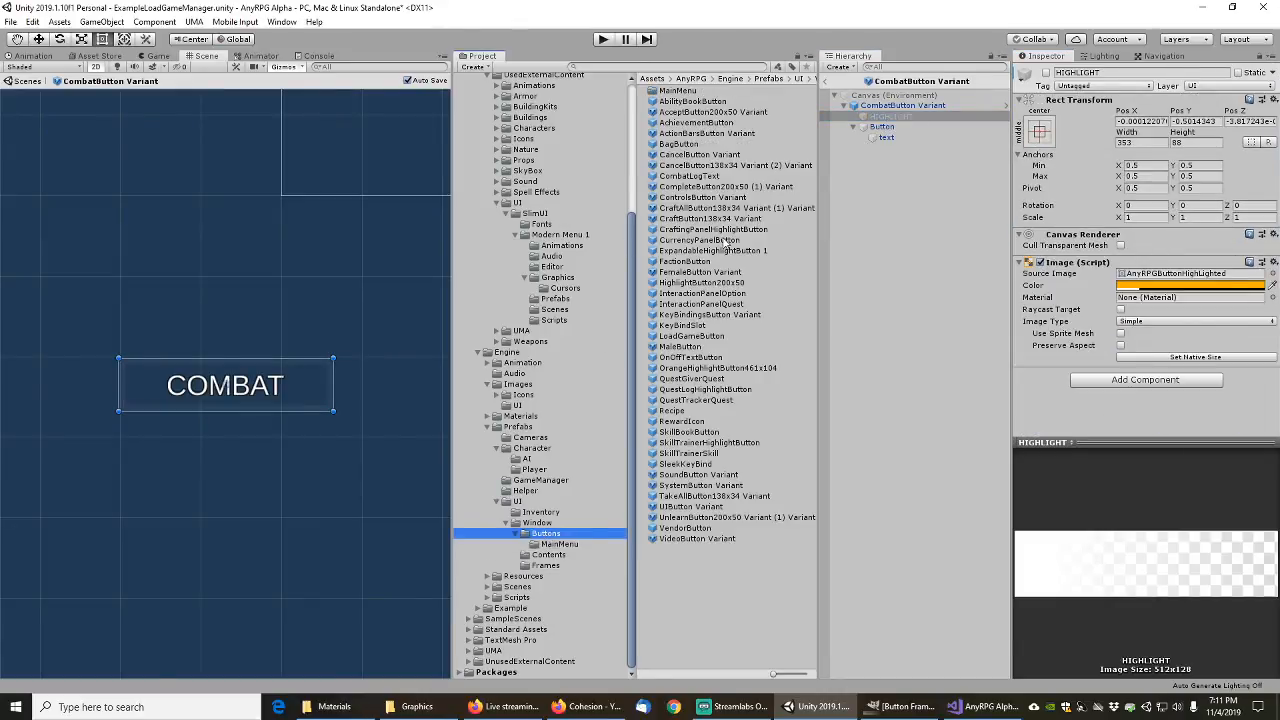
Step: Inspect the VideoButton Variant, VendorButton and UnlearnButton200x50 Variant (1) Variant prefabs, checking the source images of their icon background and highlight objects
click(690, 540)
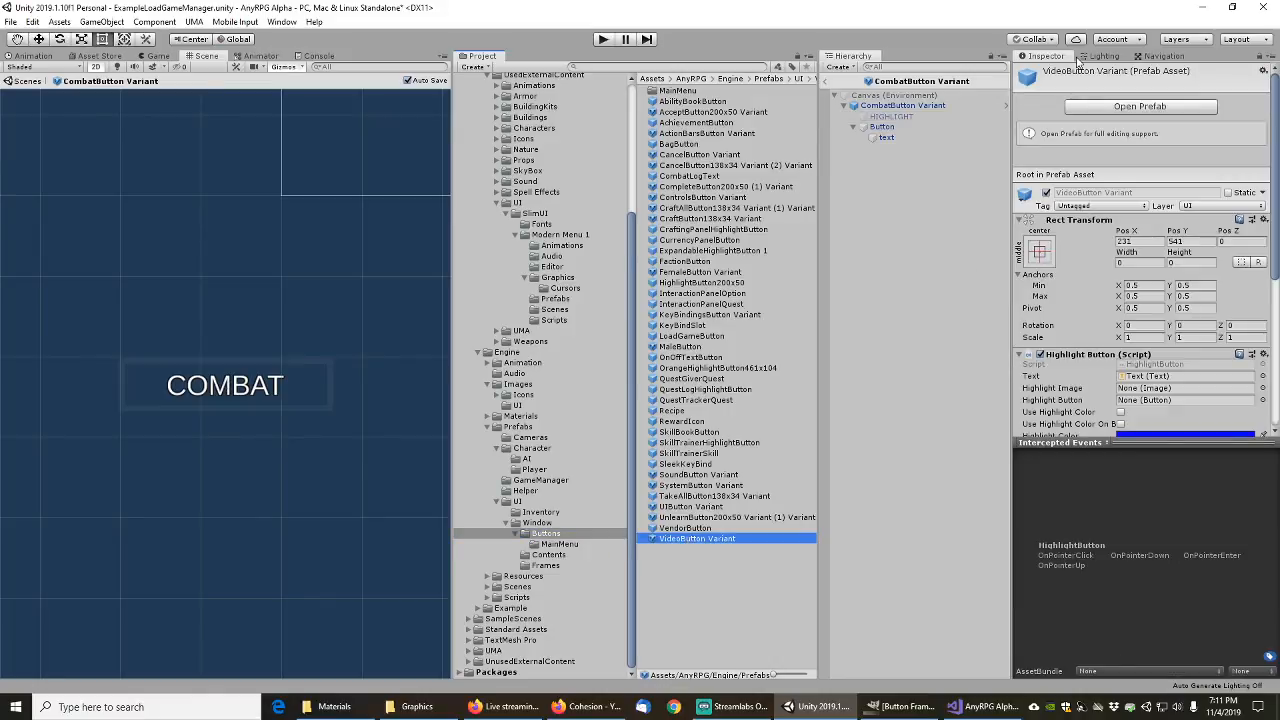
click(1097, 107)
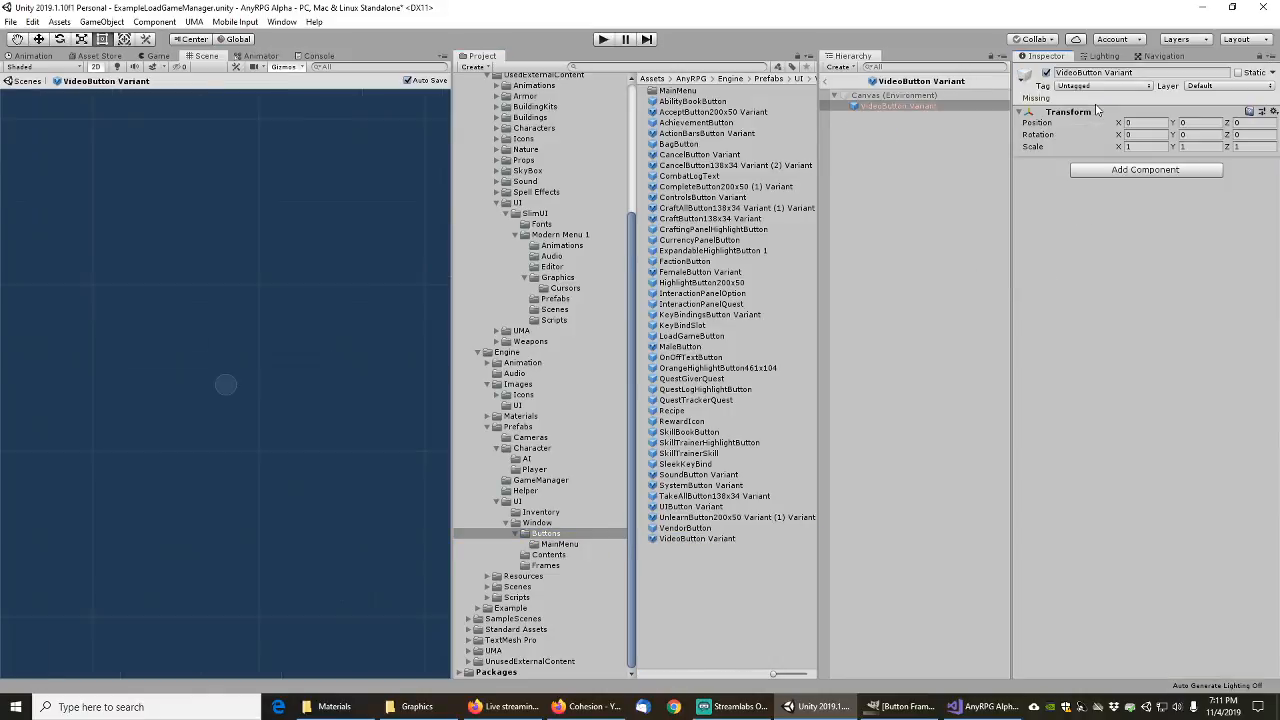
click(686, 529)
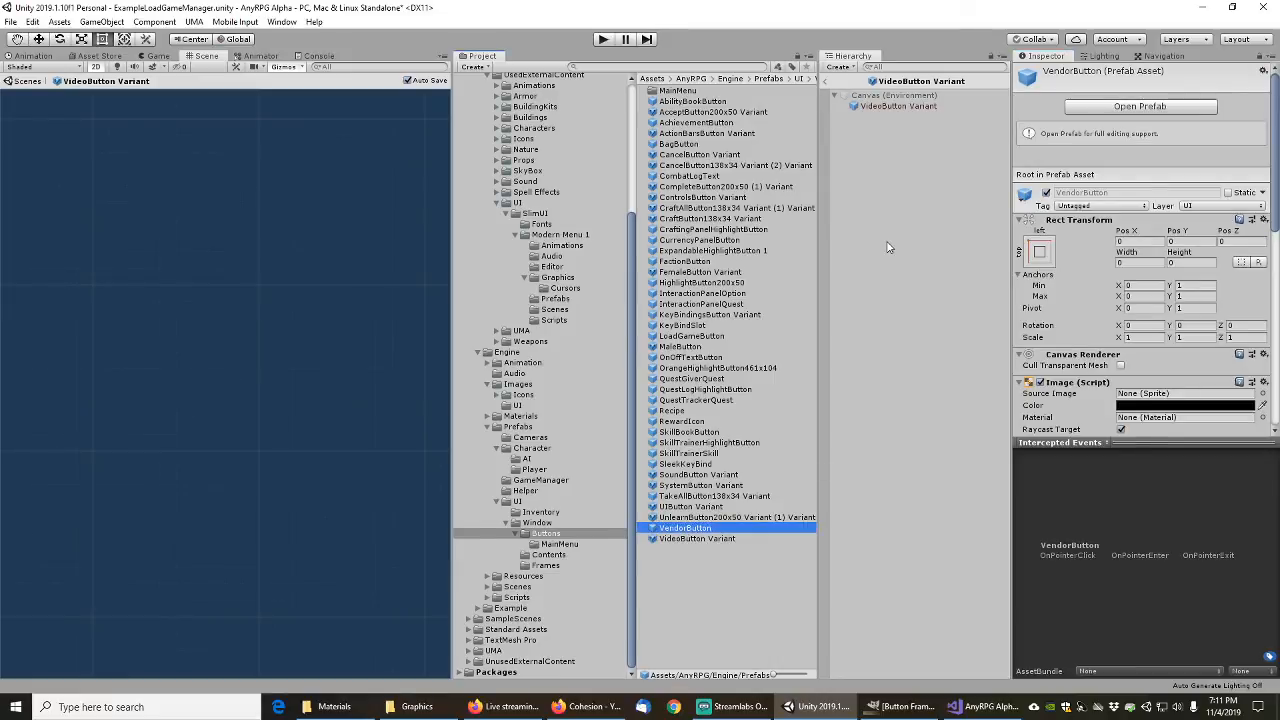
click(1091, 112)
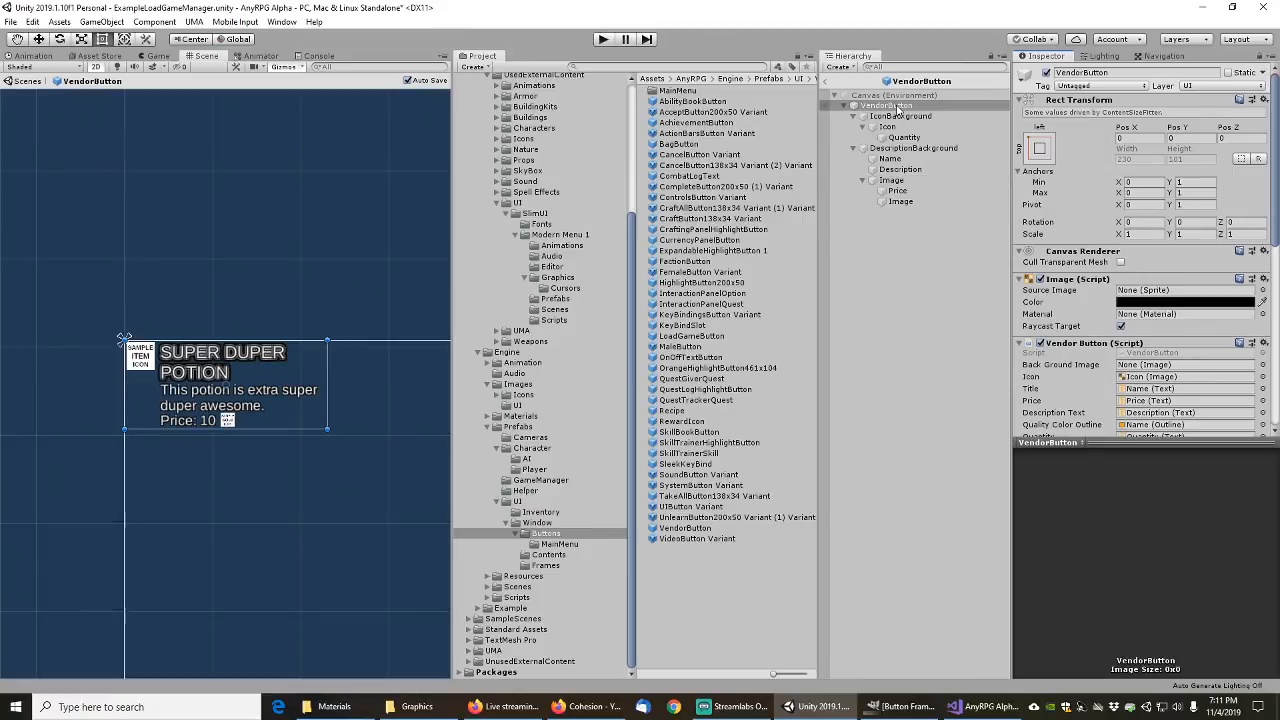
click(899, 116)
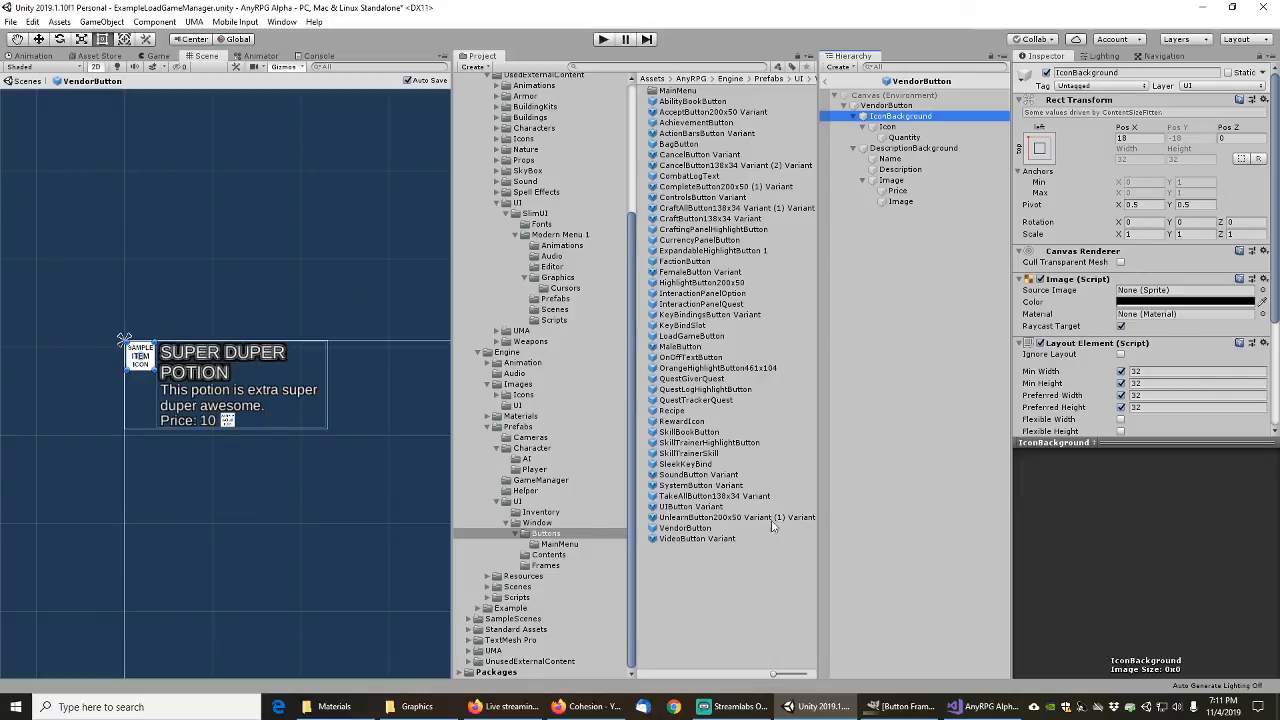
click(688, 518)
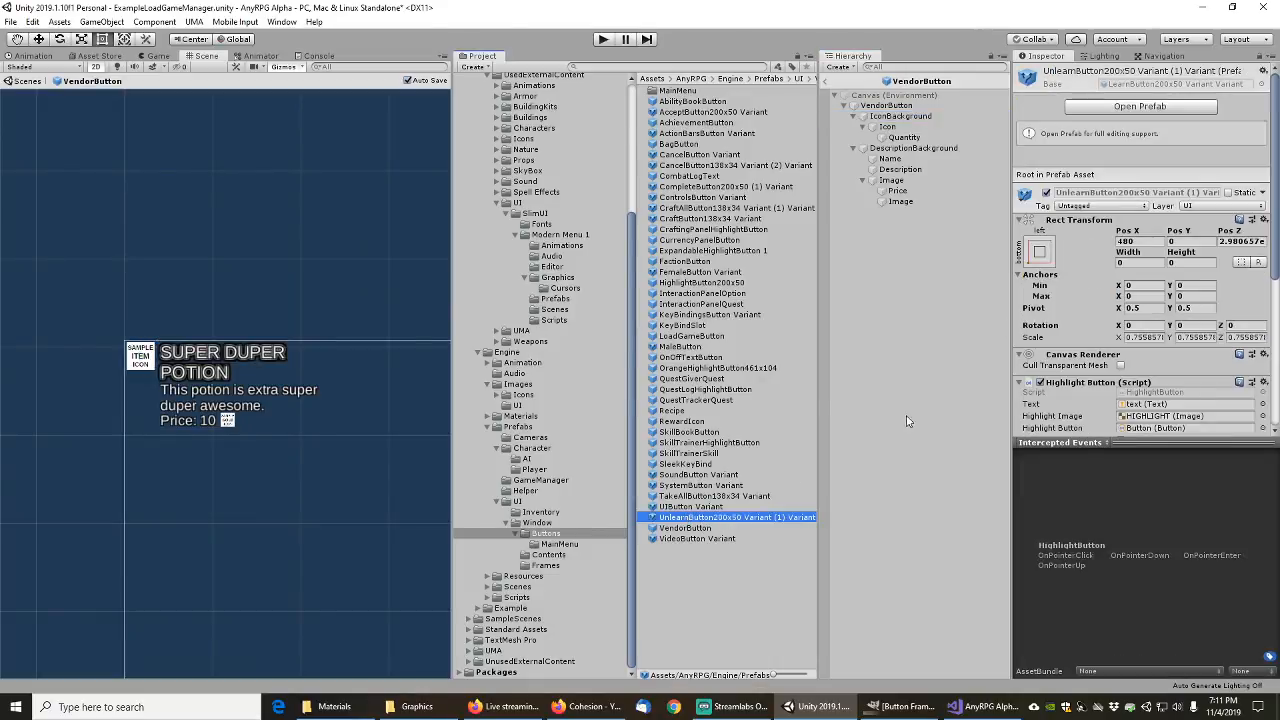
click(1103, 108)
click(898, 117)
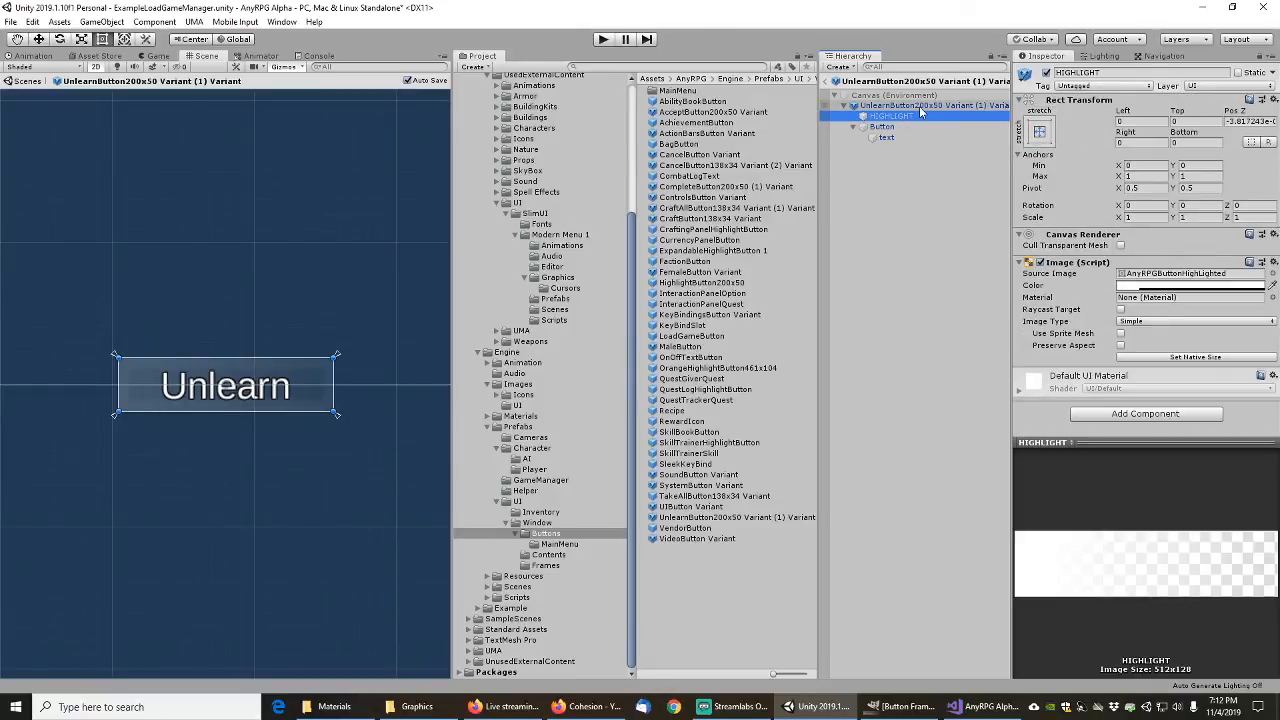
Step: In the TakeAllButton138x34 Variant prefab, set the Button object's source image to AnyRPGButtonFrameWide
click(700, 496)
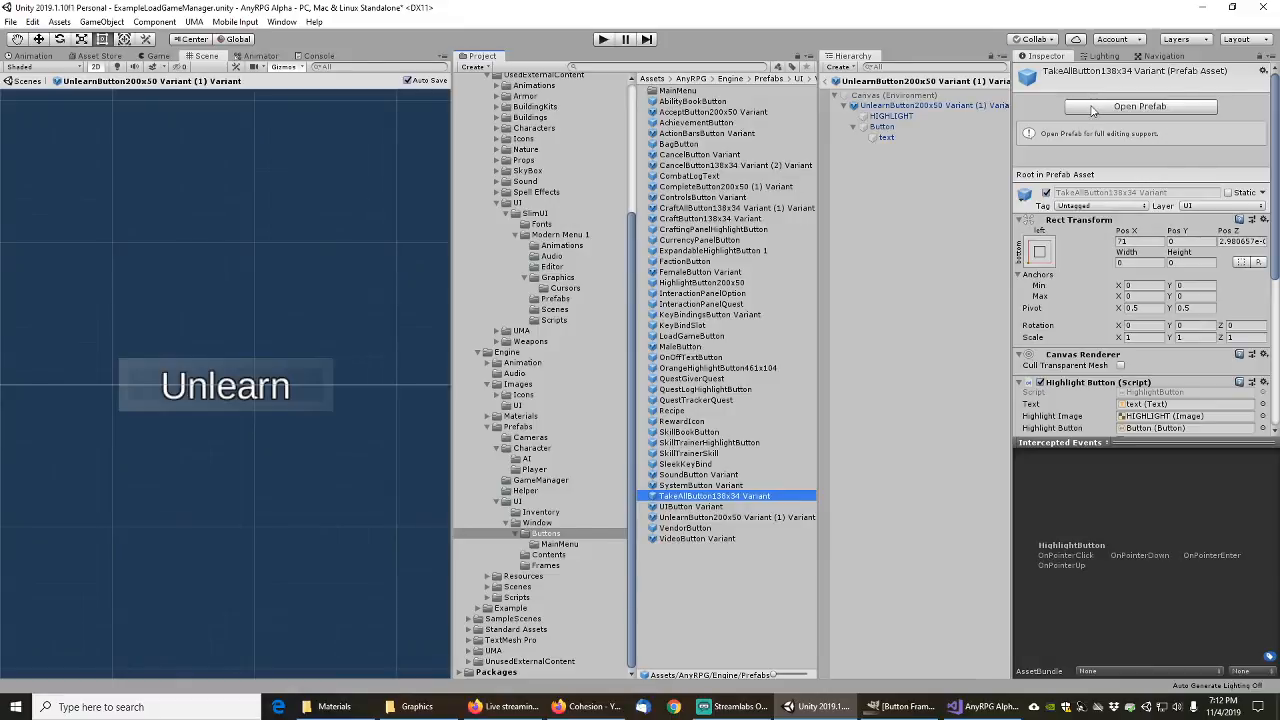
click(1140, 70)
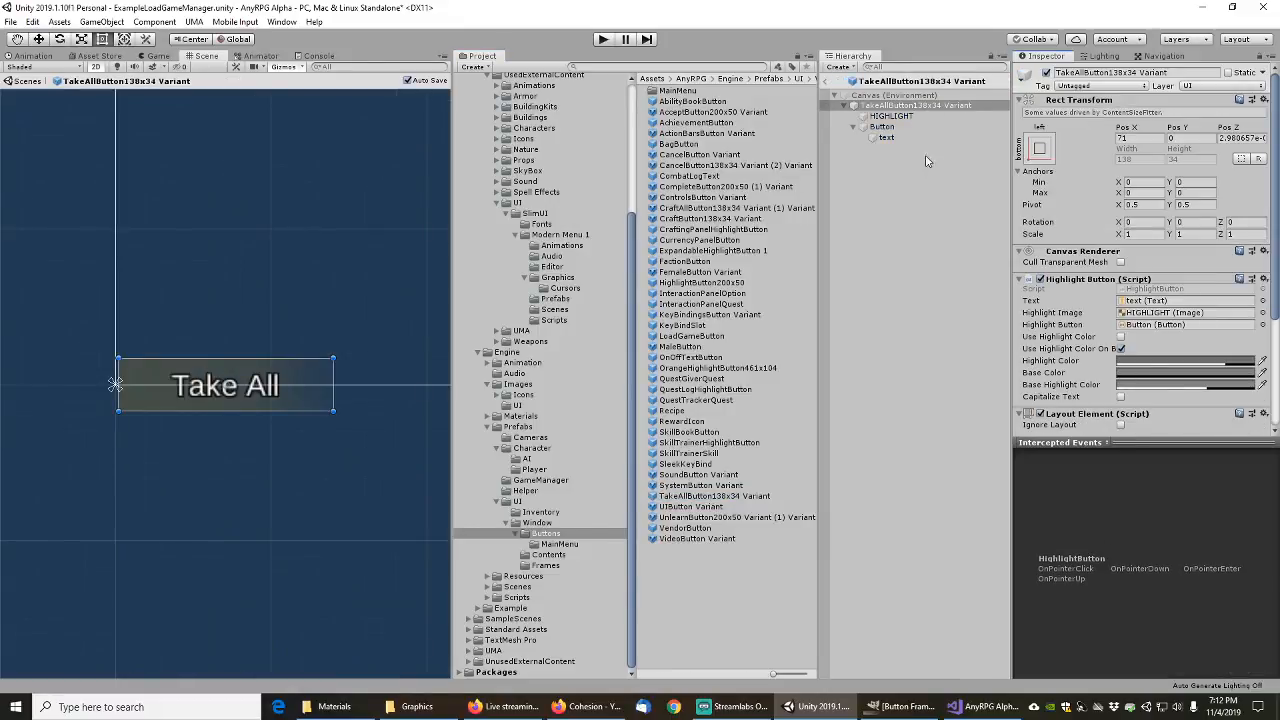
click(887, 117)
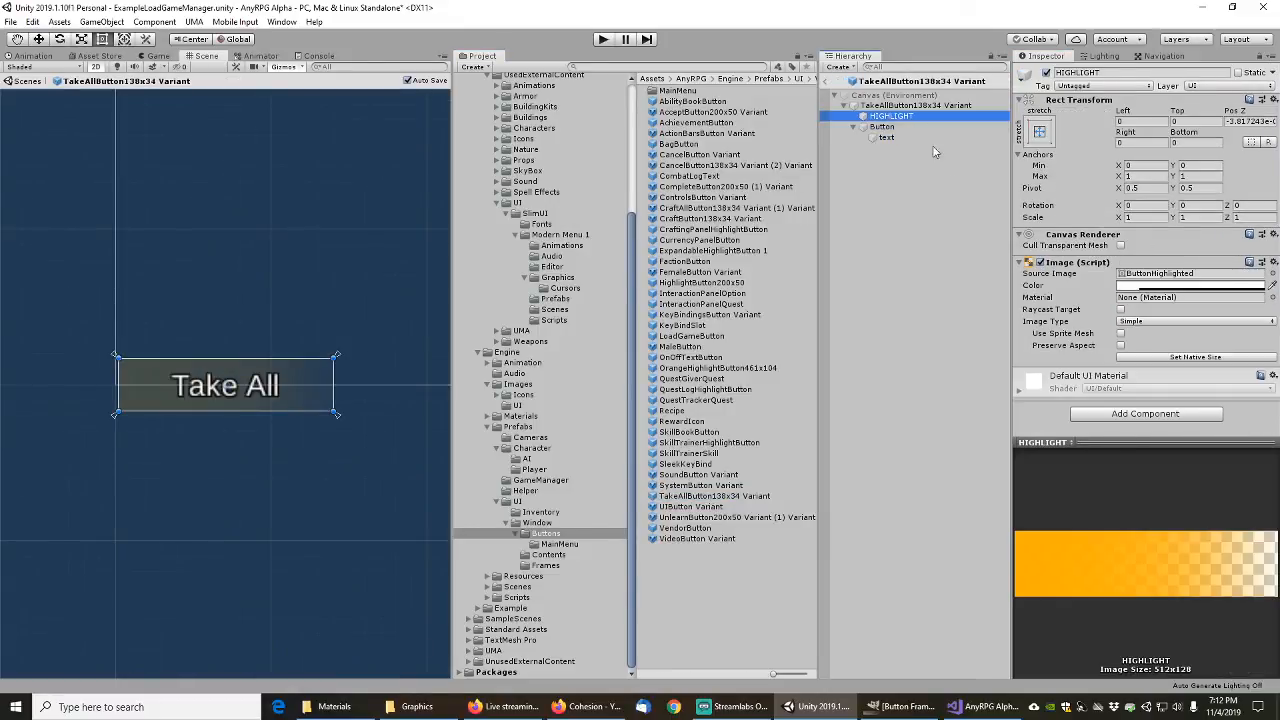
click(882, 127)
click(1263, 274)
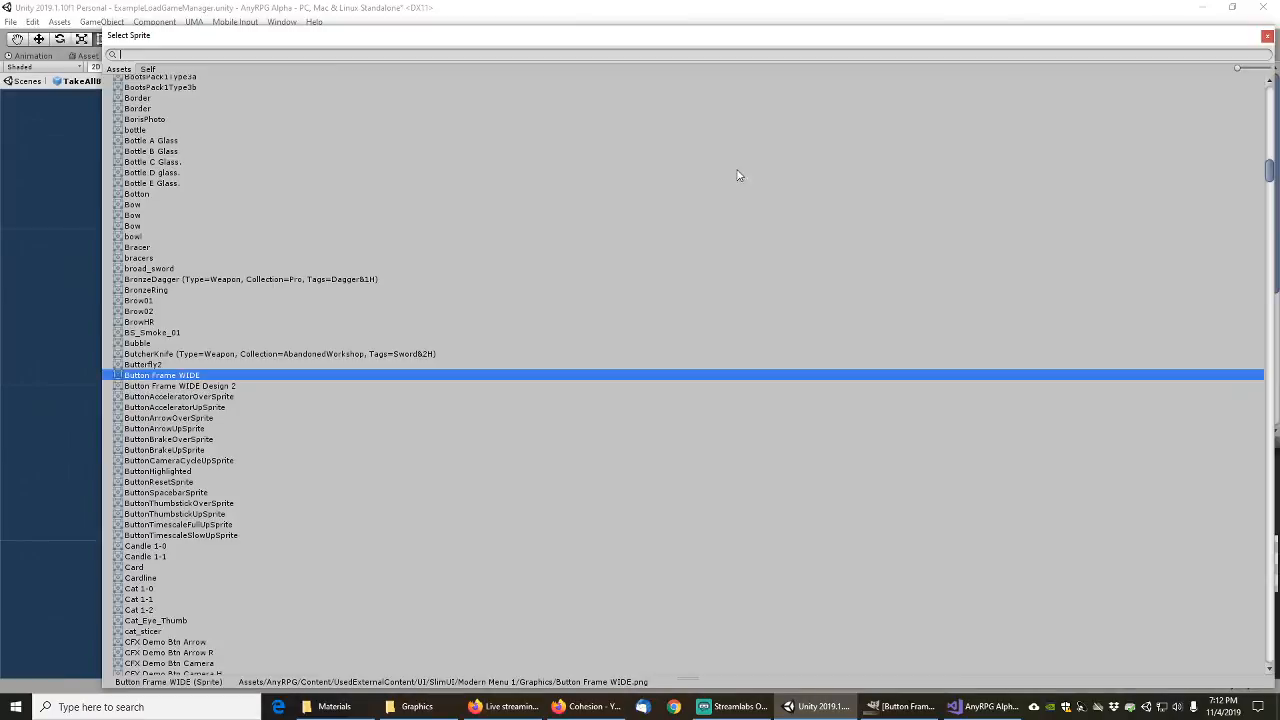
text(buttonfram)
double_click(173, 91)
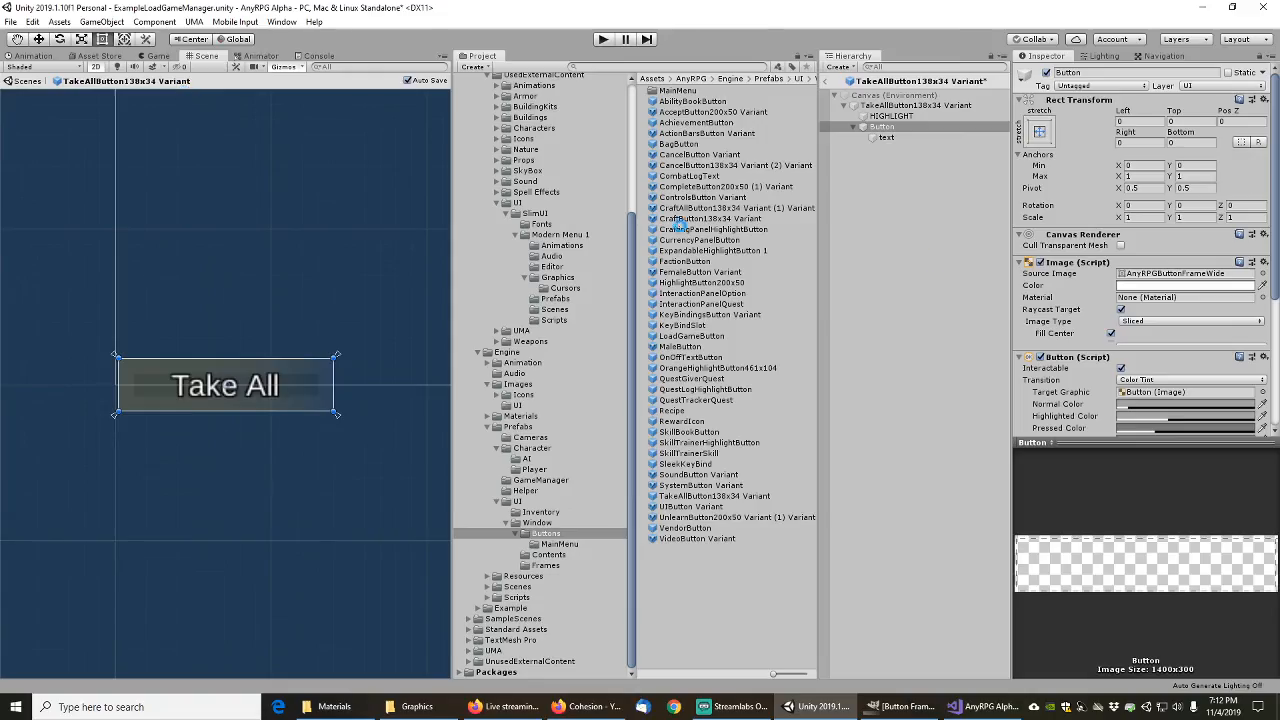
Step: Set the source image of the Take All prefab's HIGHLIGHT object to AnyRPGButtonHighLighted
click(886, 117)
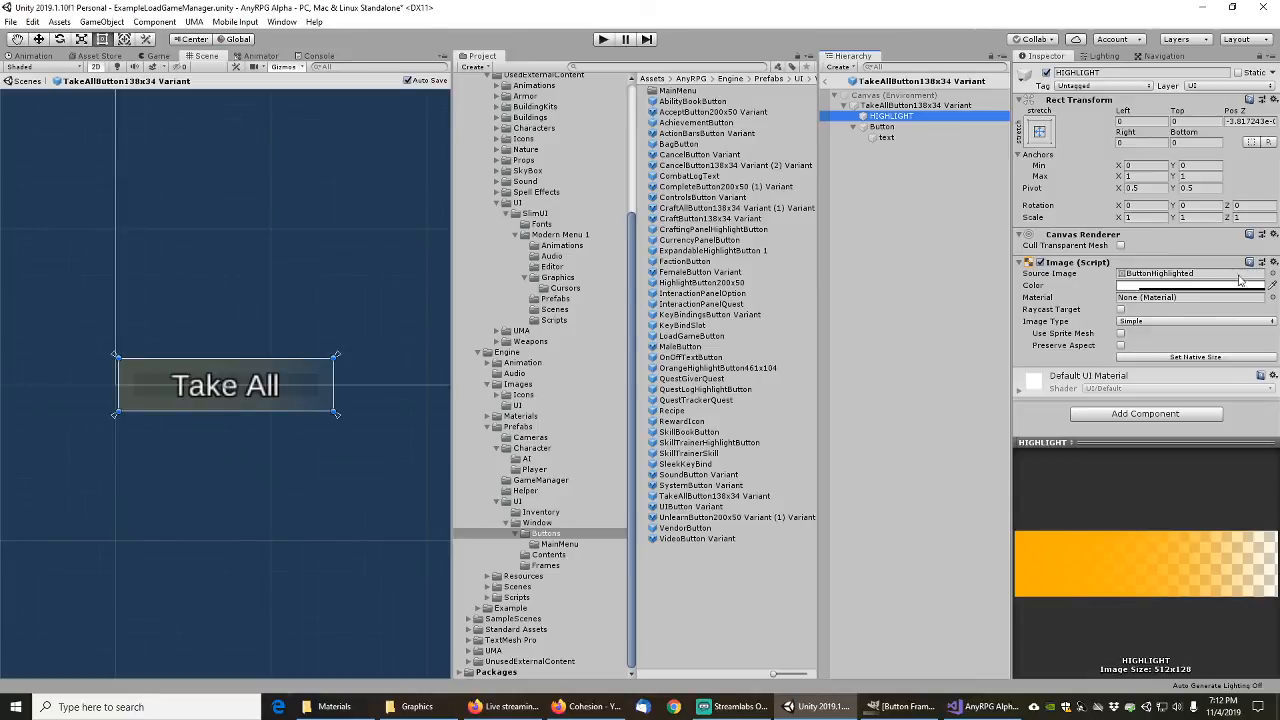
click(1268, 274)
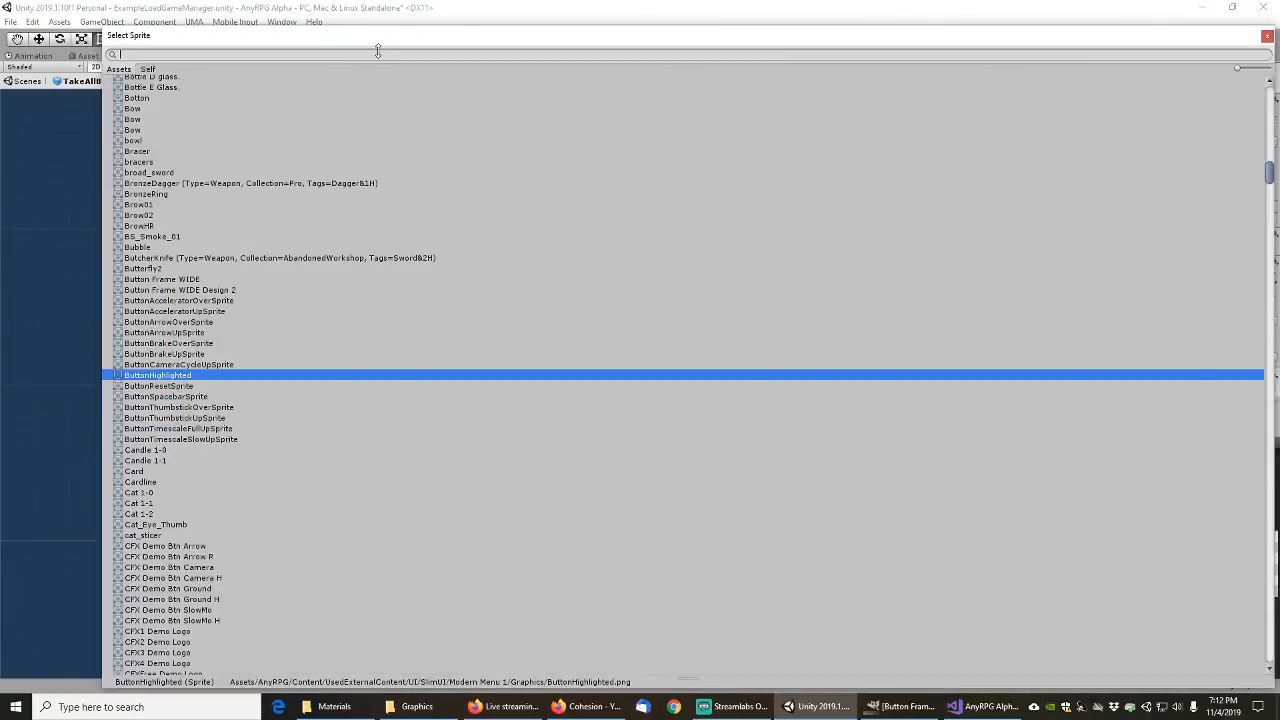
text(button)
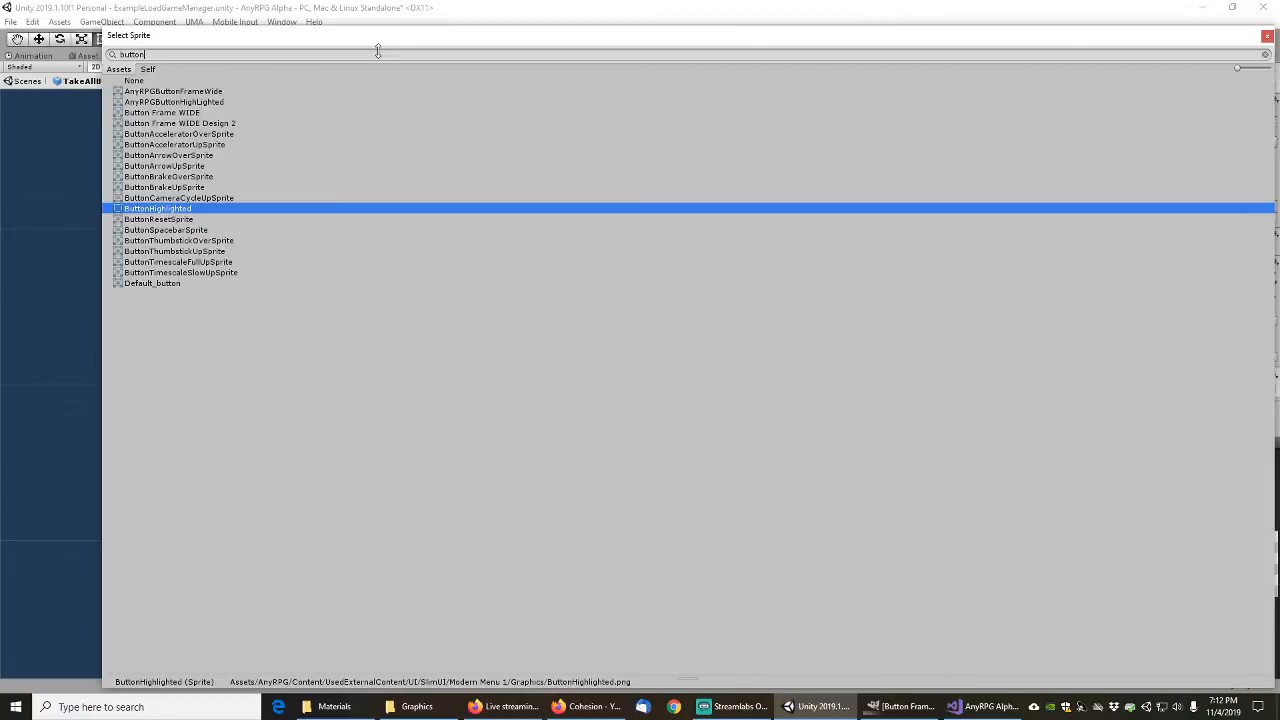
text(h)
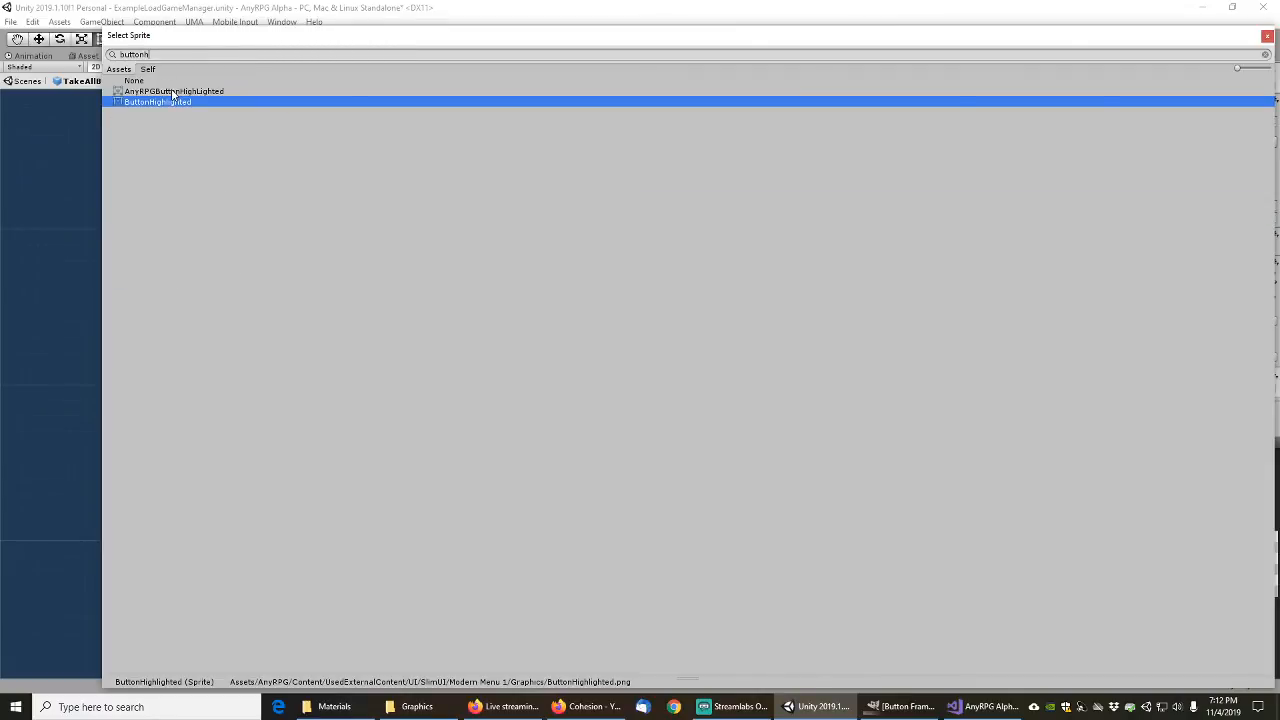
key(ctrl+a)
text(AnyRPGbu)
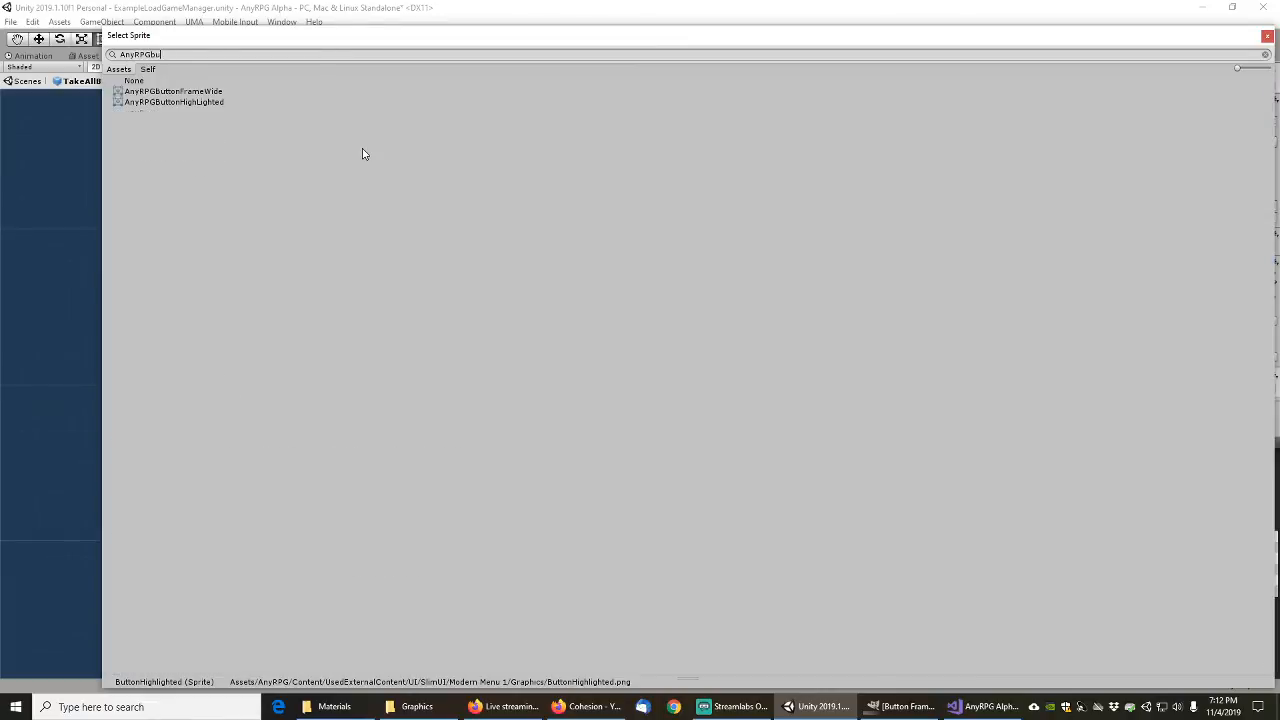
text(tton)
key(ctrl+a)
click(176, 103)
double_click(177, 106)
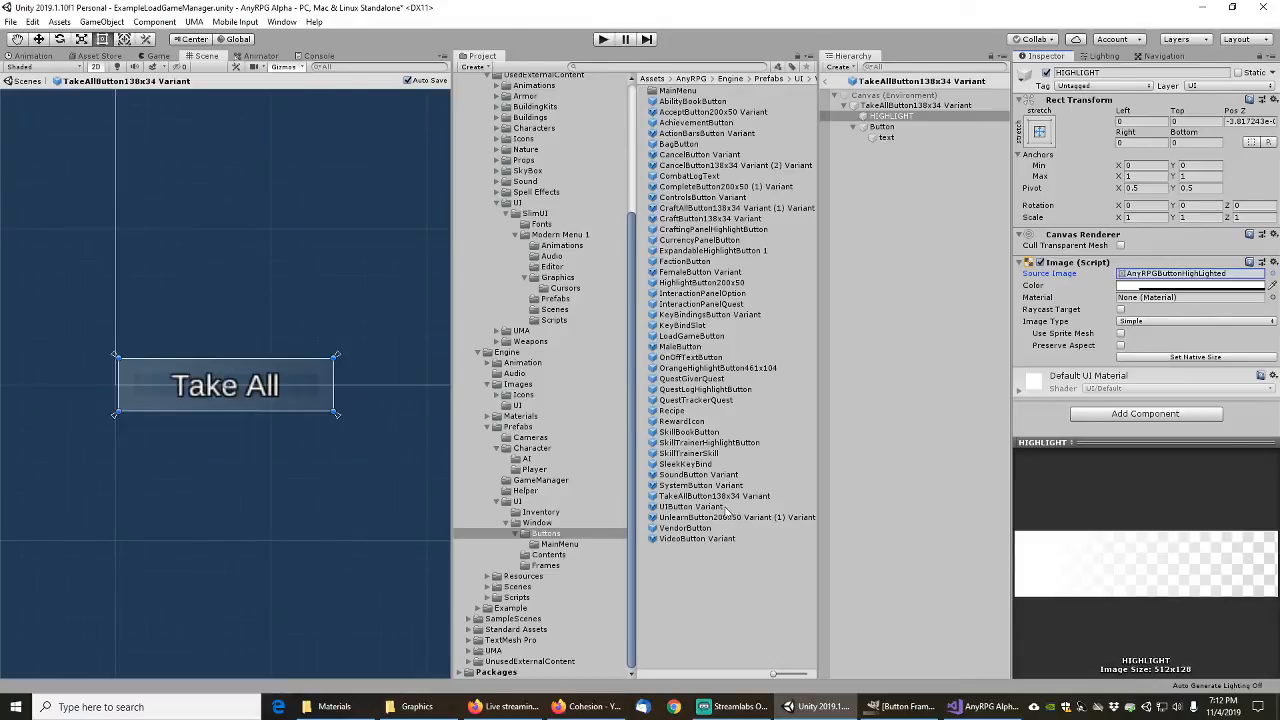
Step: In the SleekKeyBind prefab, set the source image of Btn_Assign under OptionsArea to AnyRPGButtonFrameWide
click(686, 465)
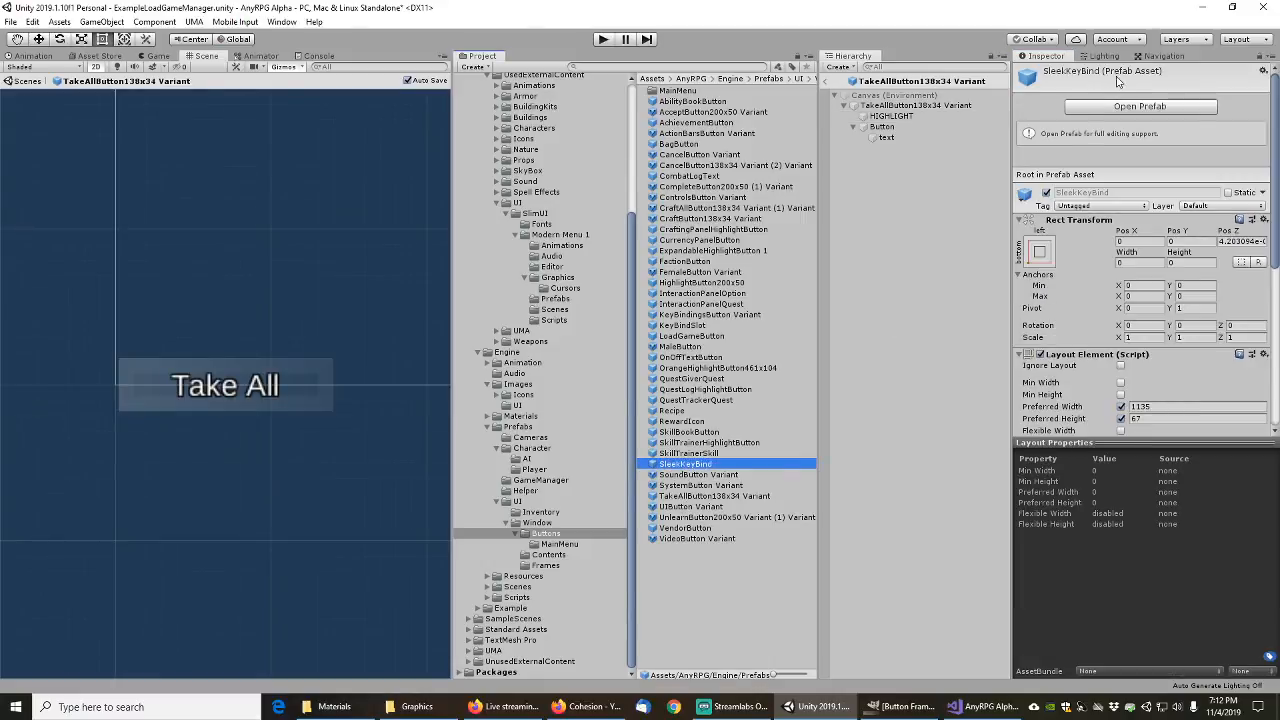
click(1120, 106)
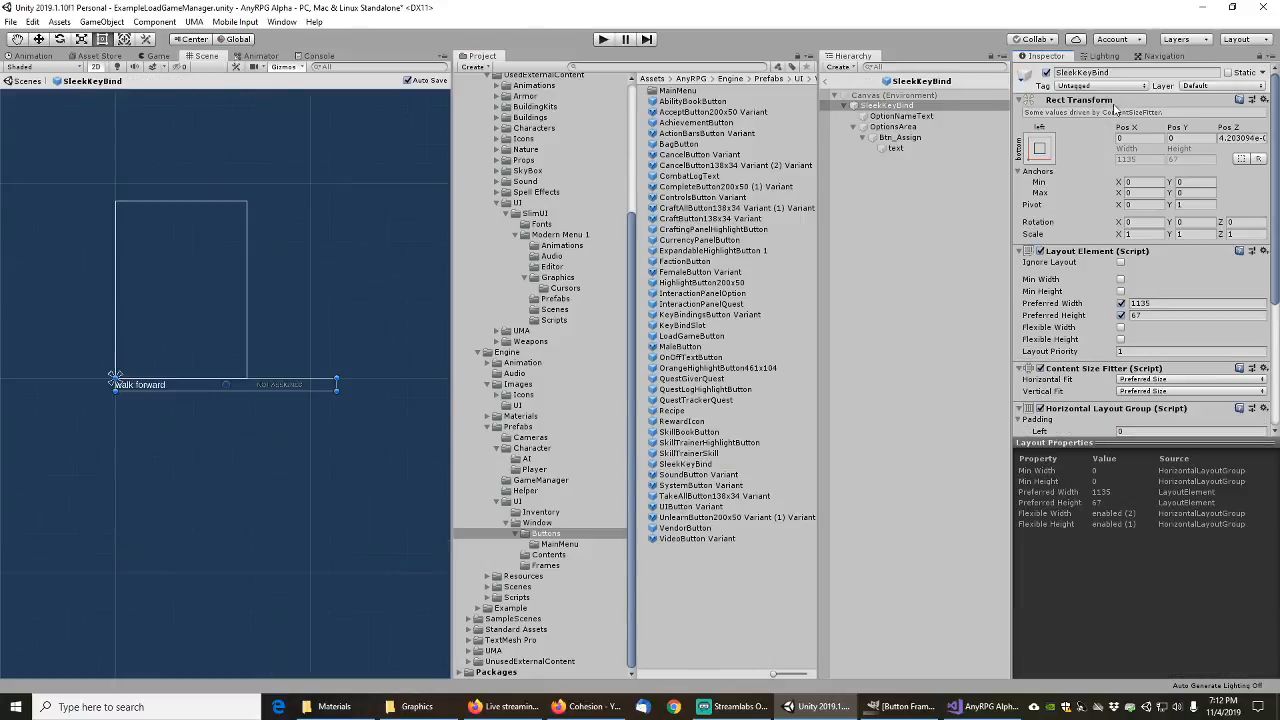
click(898, 117)
click(893, 127)
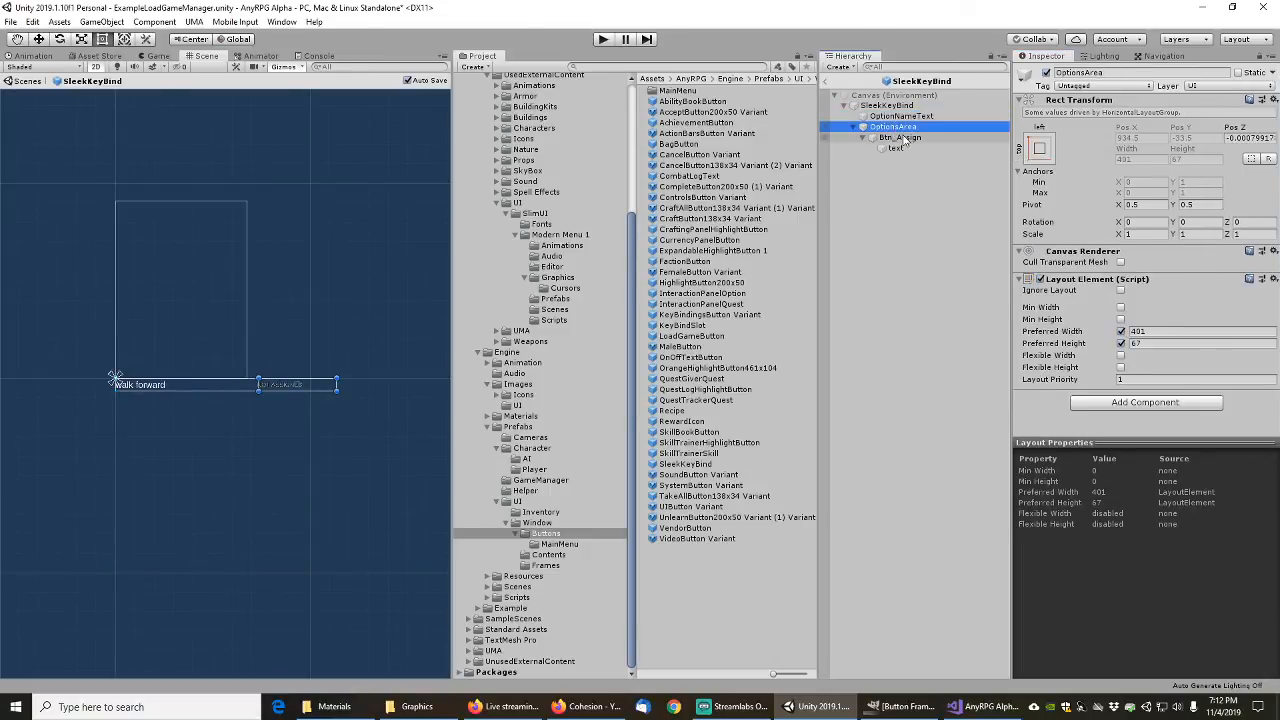
click(896, 137)
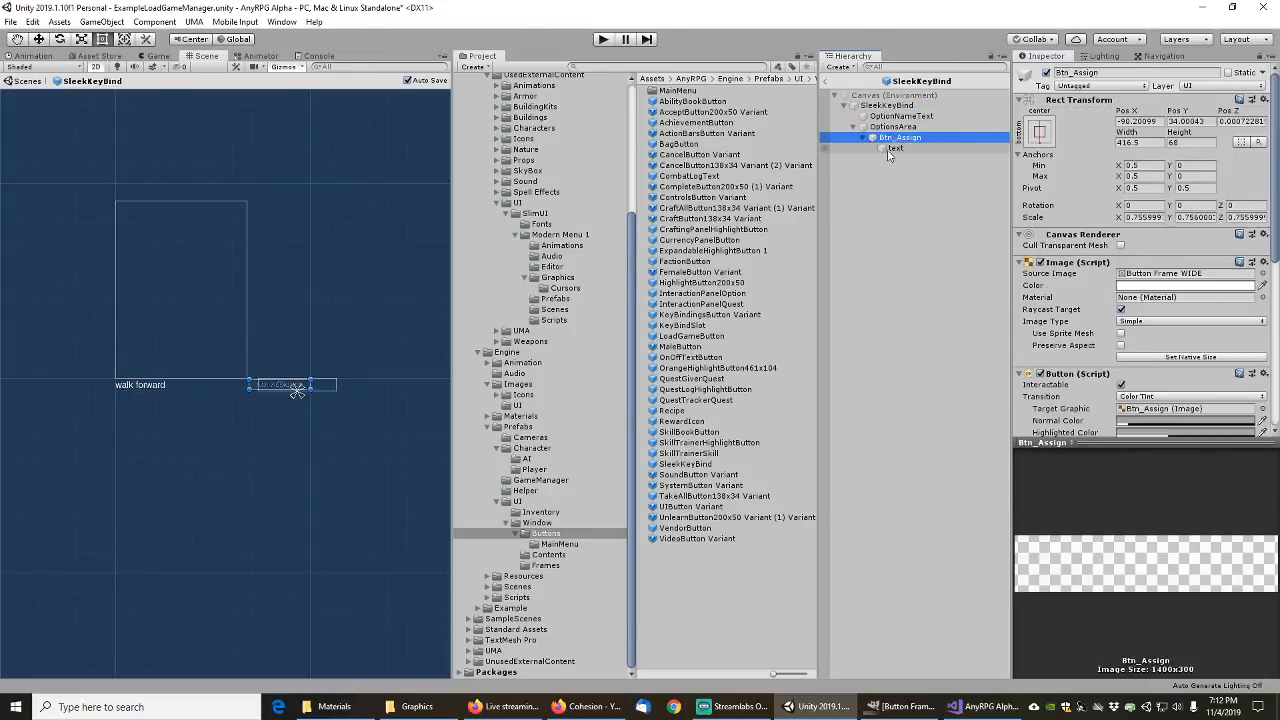
click(1261, 273)
text(anyrpgbutton)
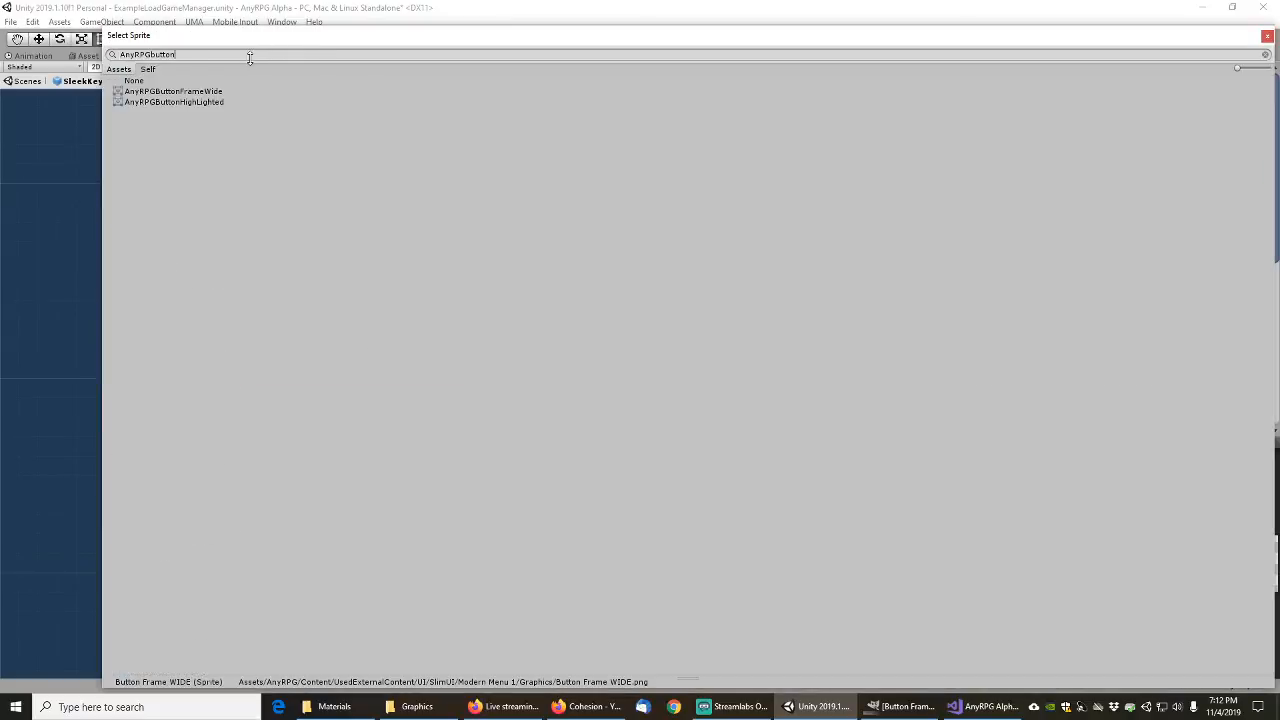
double_click(198, 91)
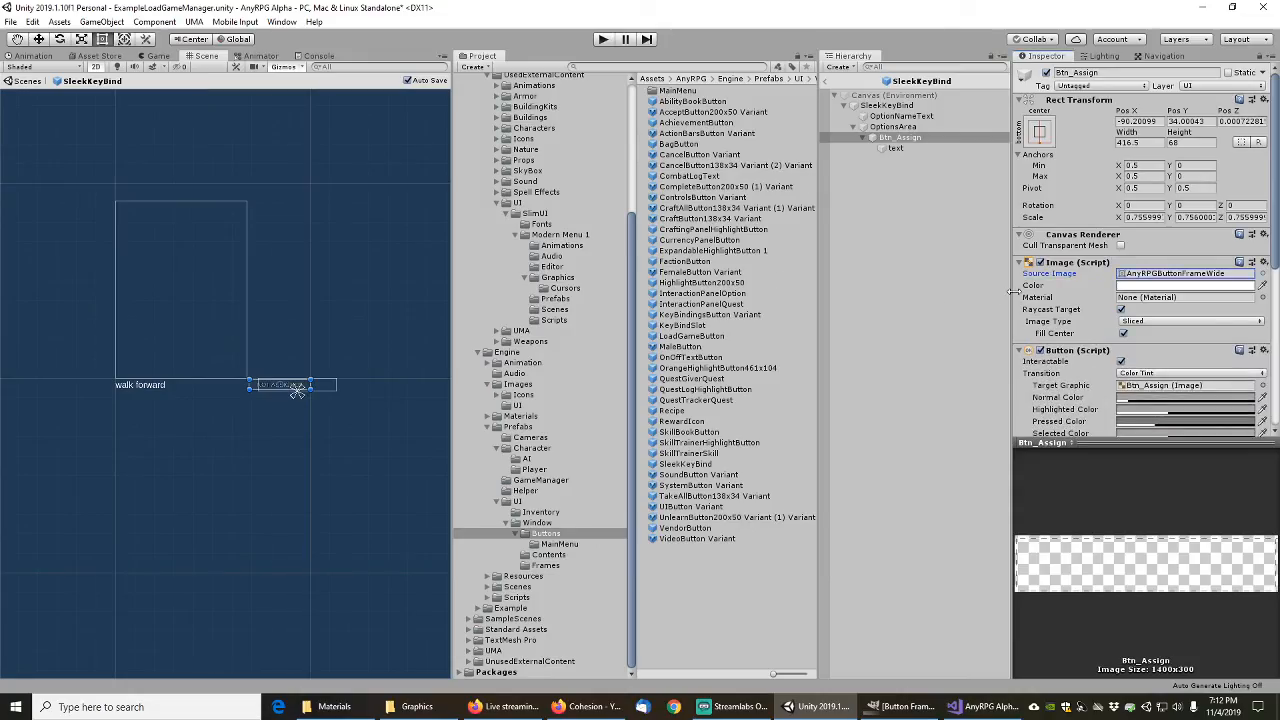
Step: Open the SkillTrainerSkill prefab and examine its Button object's components for any old button sprite
click(688, 453)
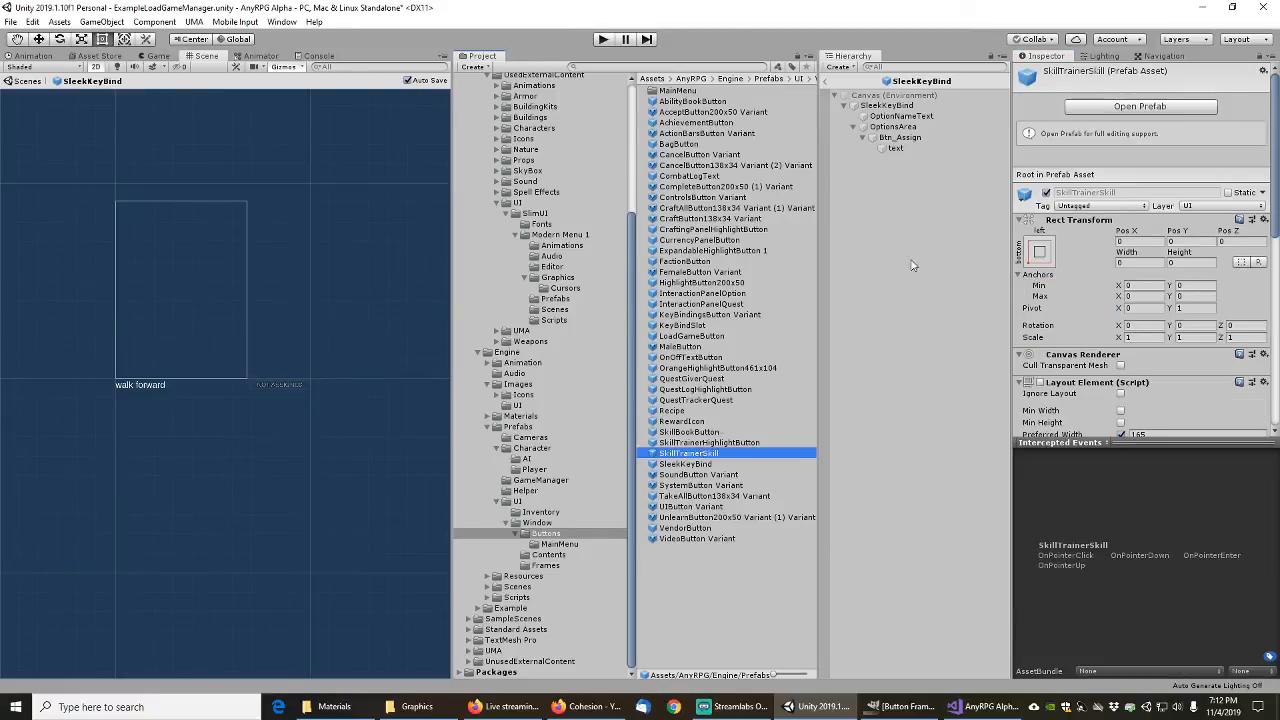
click(1113, 108)
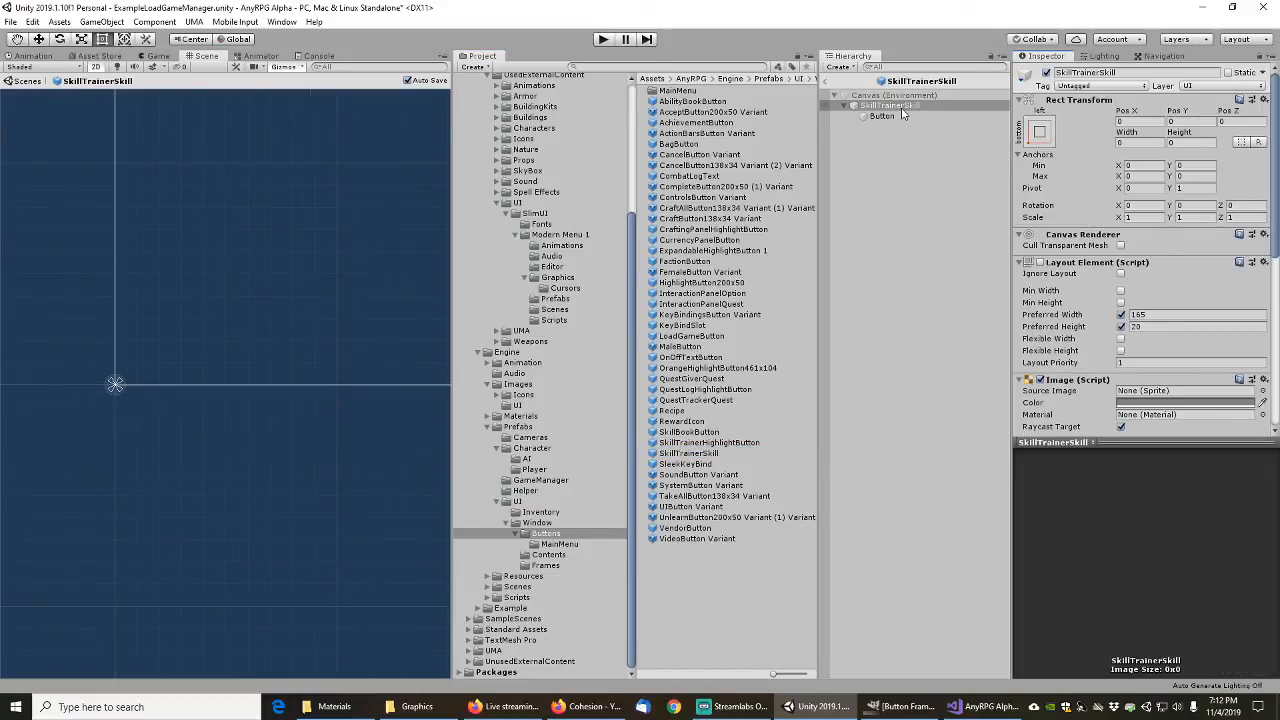
click(882, 118)
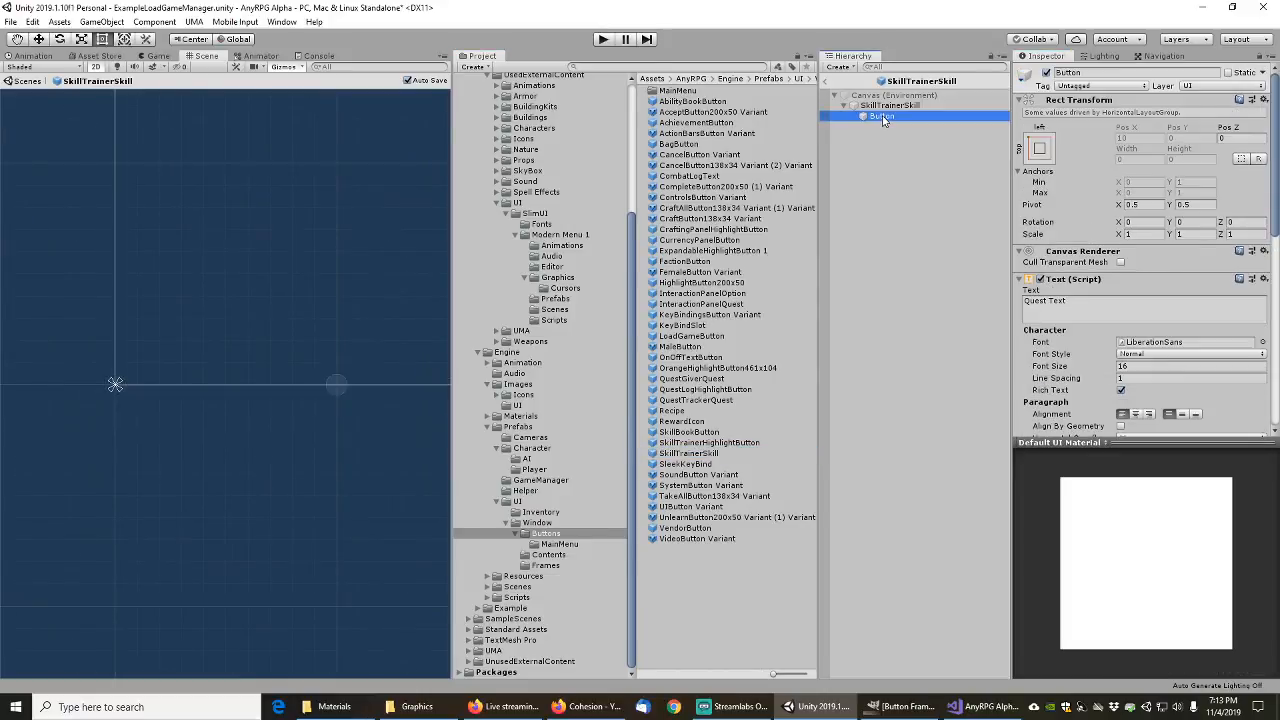
scroll(1085, 288, down, 6)
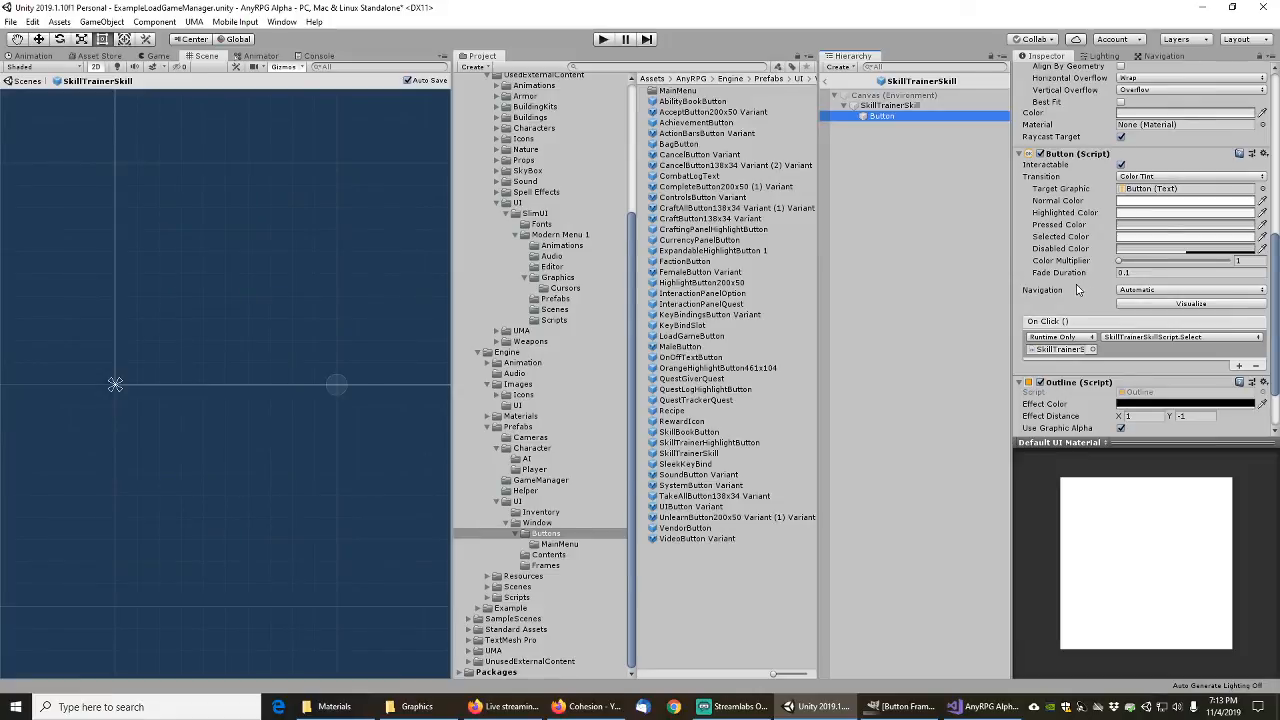
scroll(1077, 289, up, 3)
scroll(1077, 287, up, 6)
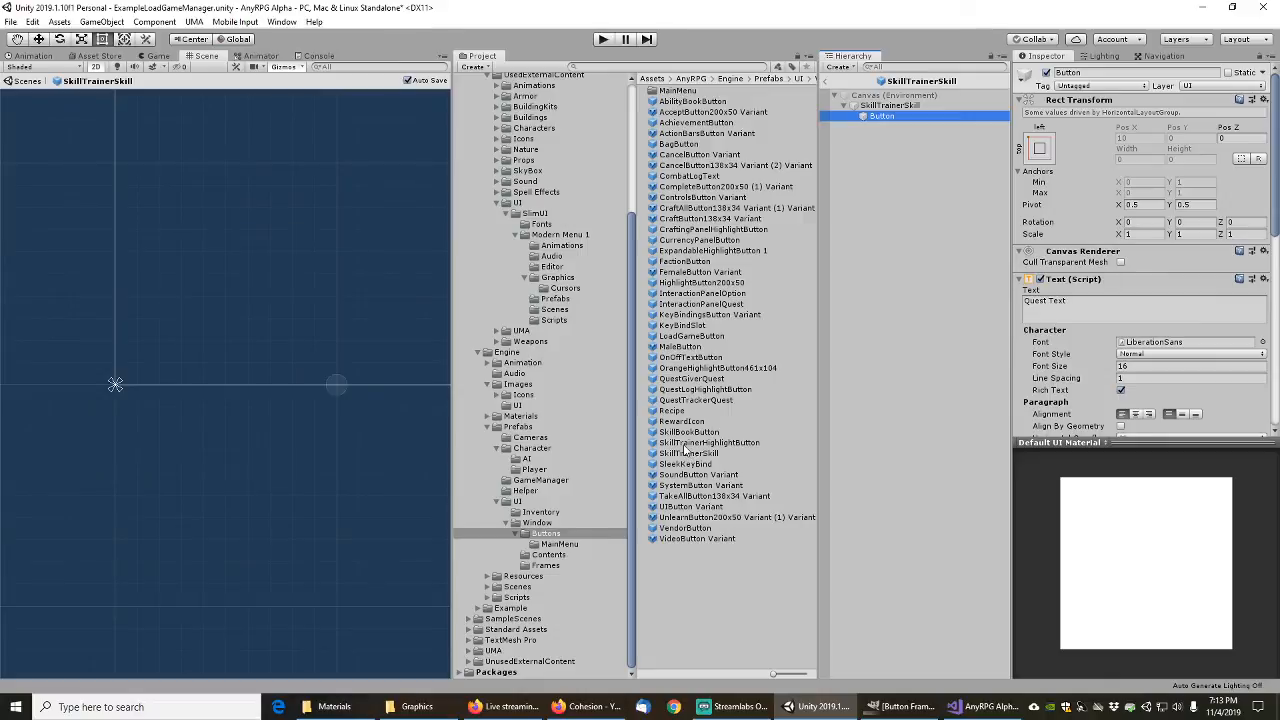
Step: In the SkillTrainerHighlightButton prefab, set HighlightLine's source image to AnyRPGButtonHighLighted and check the Button object's source image
click(688, 443)
click(1115, 110)
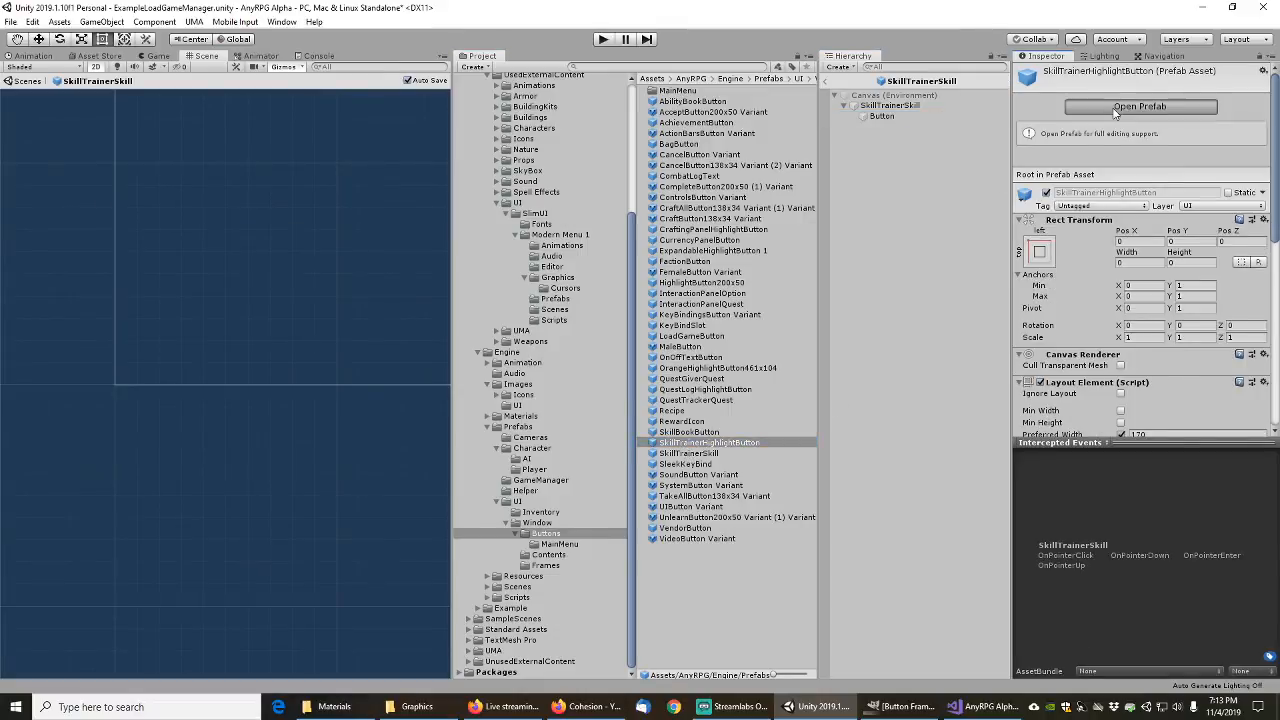
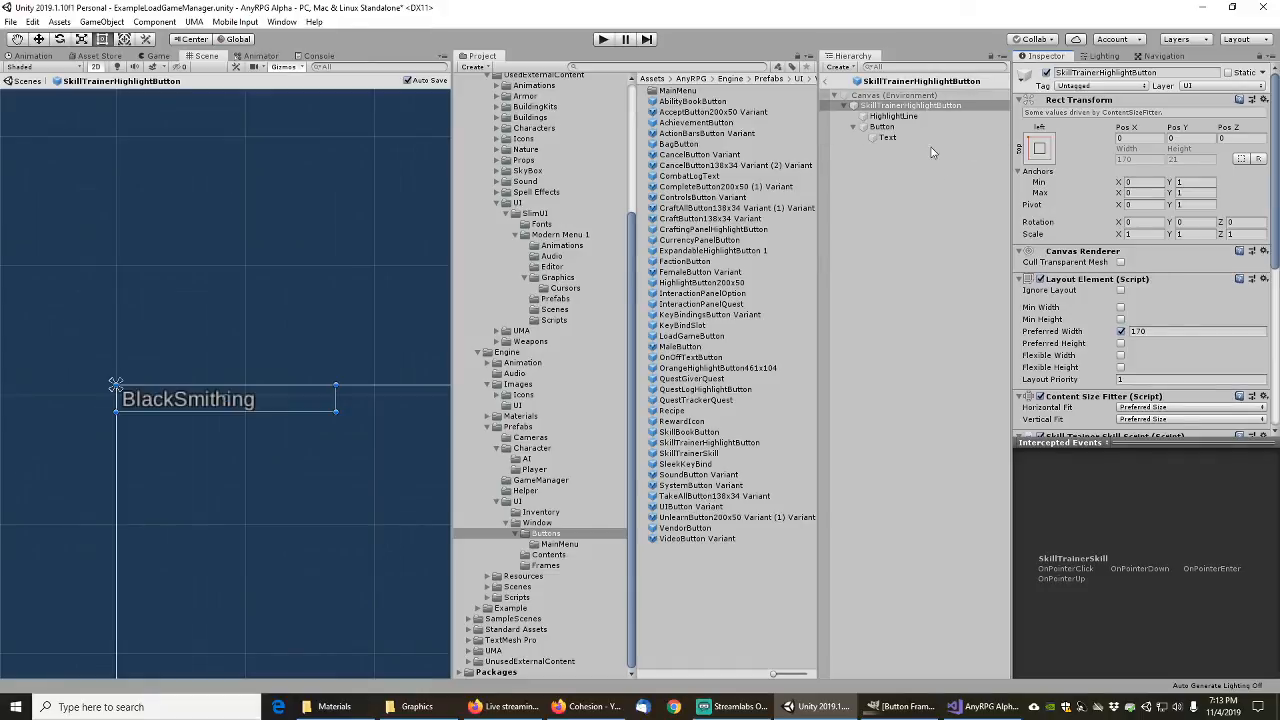
click(893, 116)
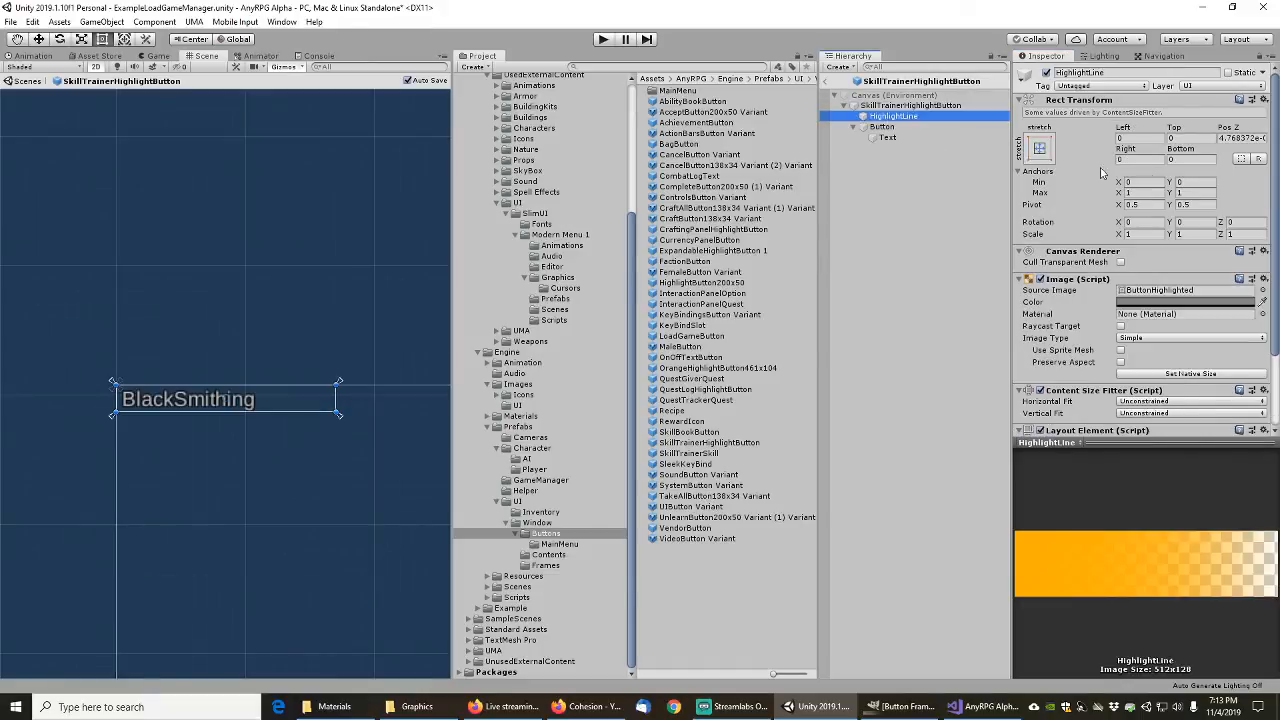
click(1262, 290)
text(AnyRPGButton)
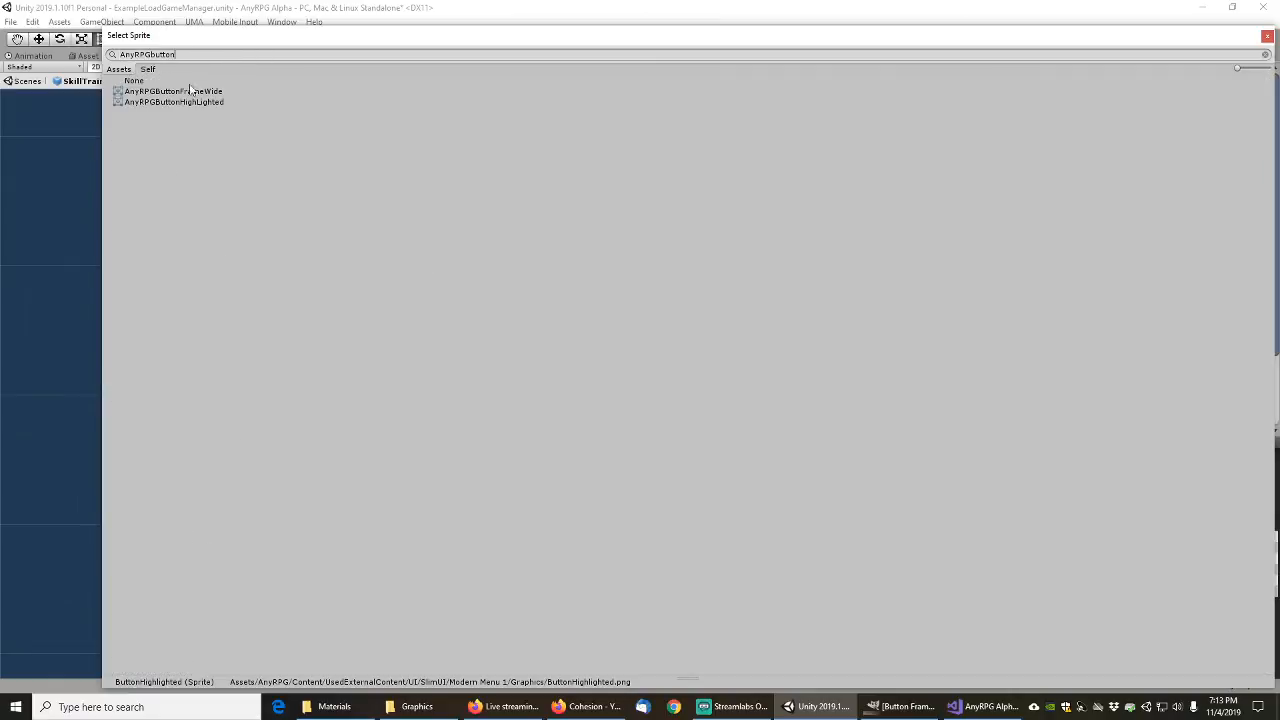
double_click(192, 100)
click(950, 127)
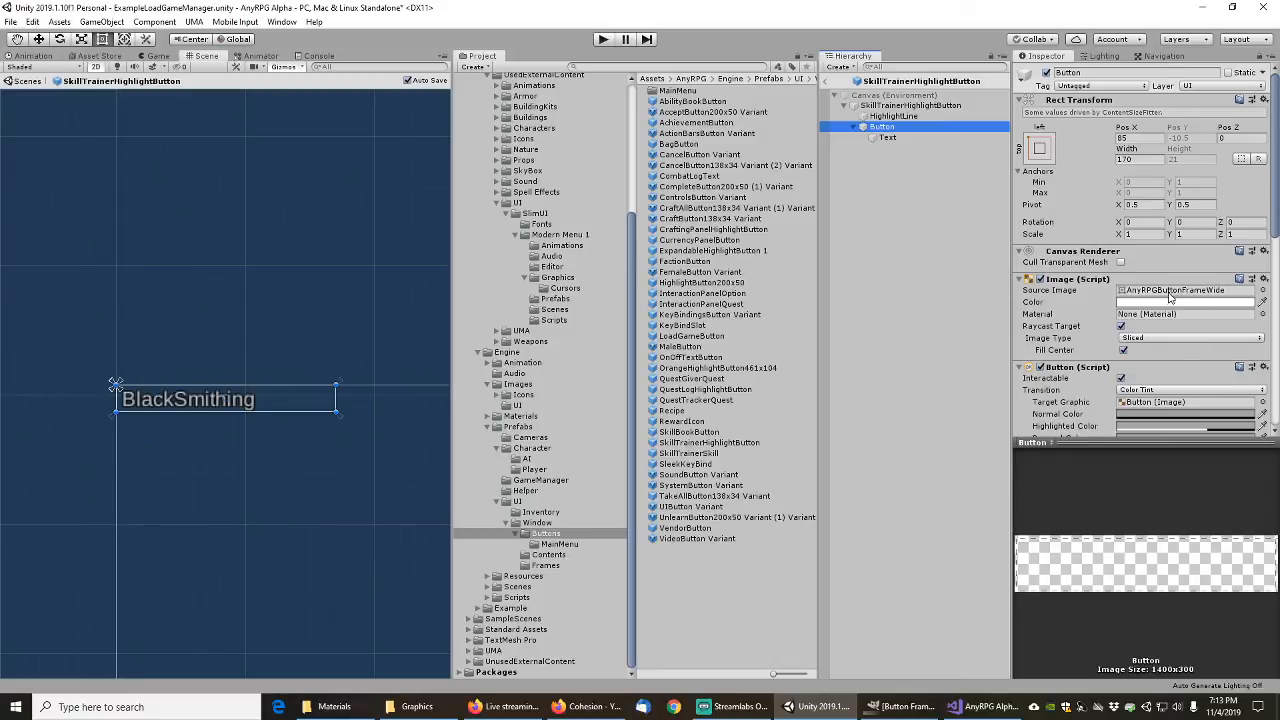
Step: Open the SkillBookButton prefab and check its Button and DescriptionBackground objects for old button sprites
double_click(683, 432)
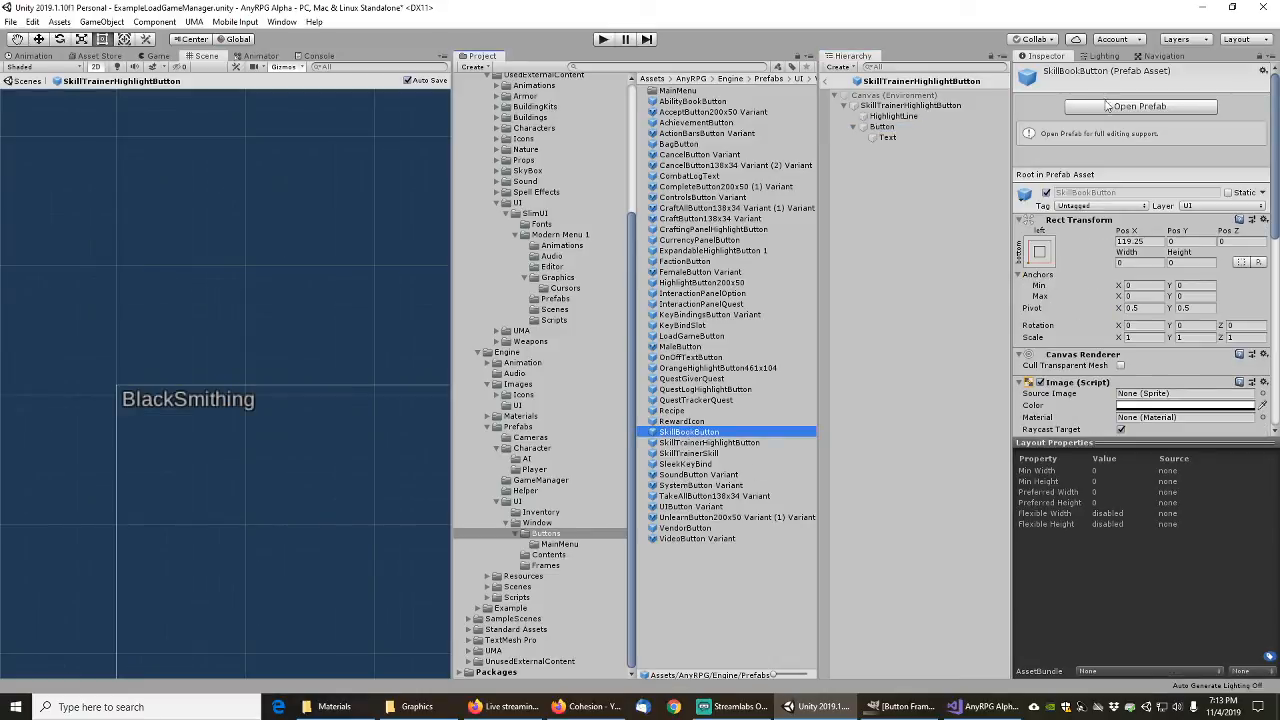
click(862, 127)
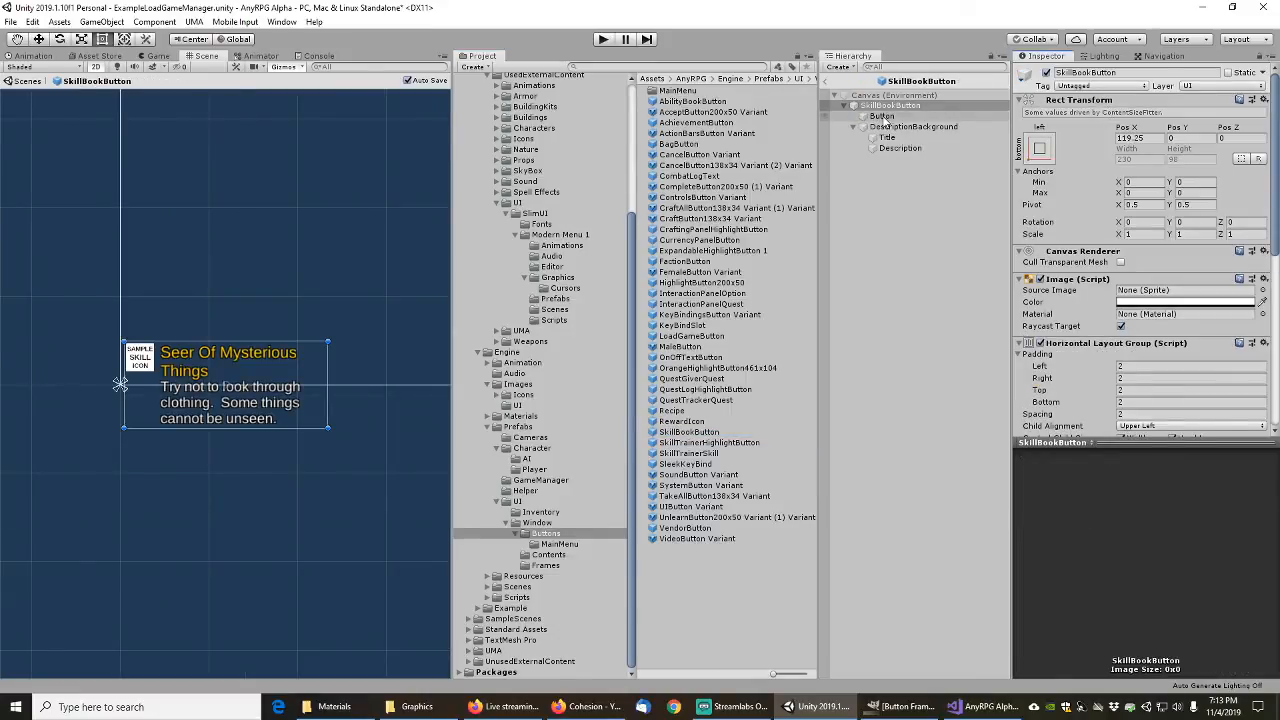
click(880, 117)
click(895, 129)
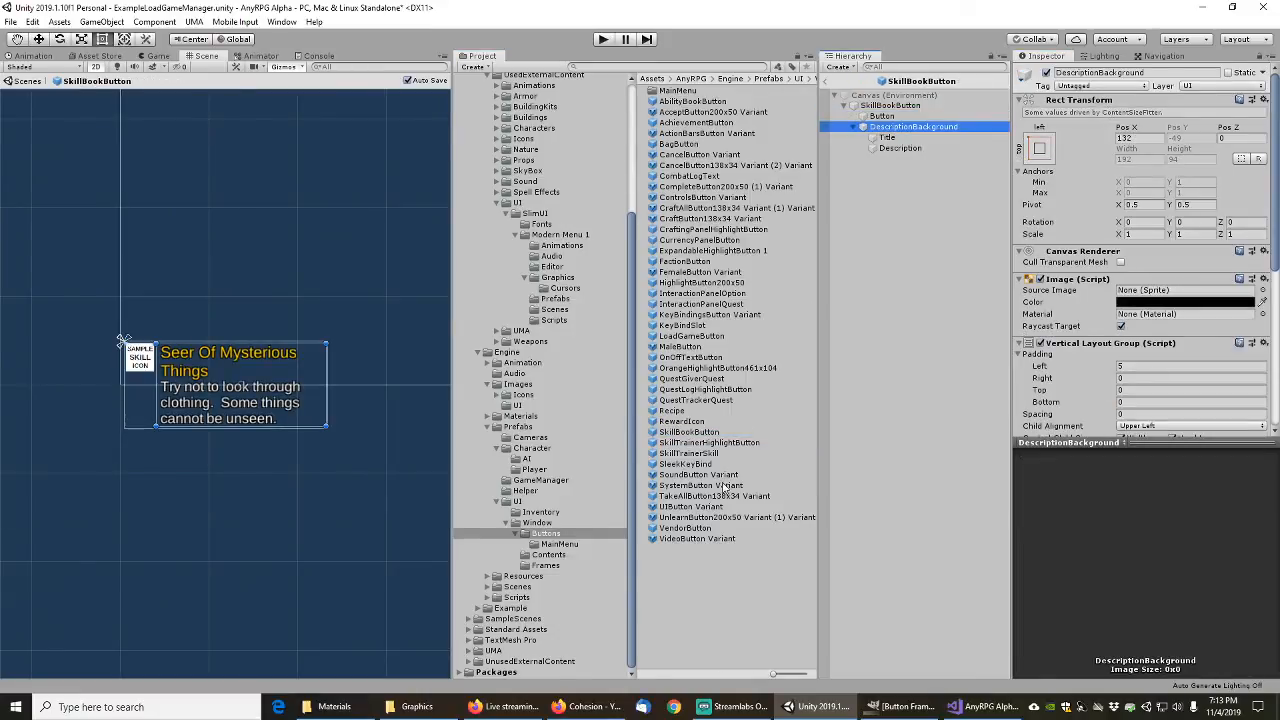
Step: Open the RewardIcon prefab and after it the Recipe prefab, checking their root images and object lists for old button sprites
click(683, 421)
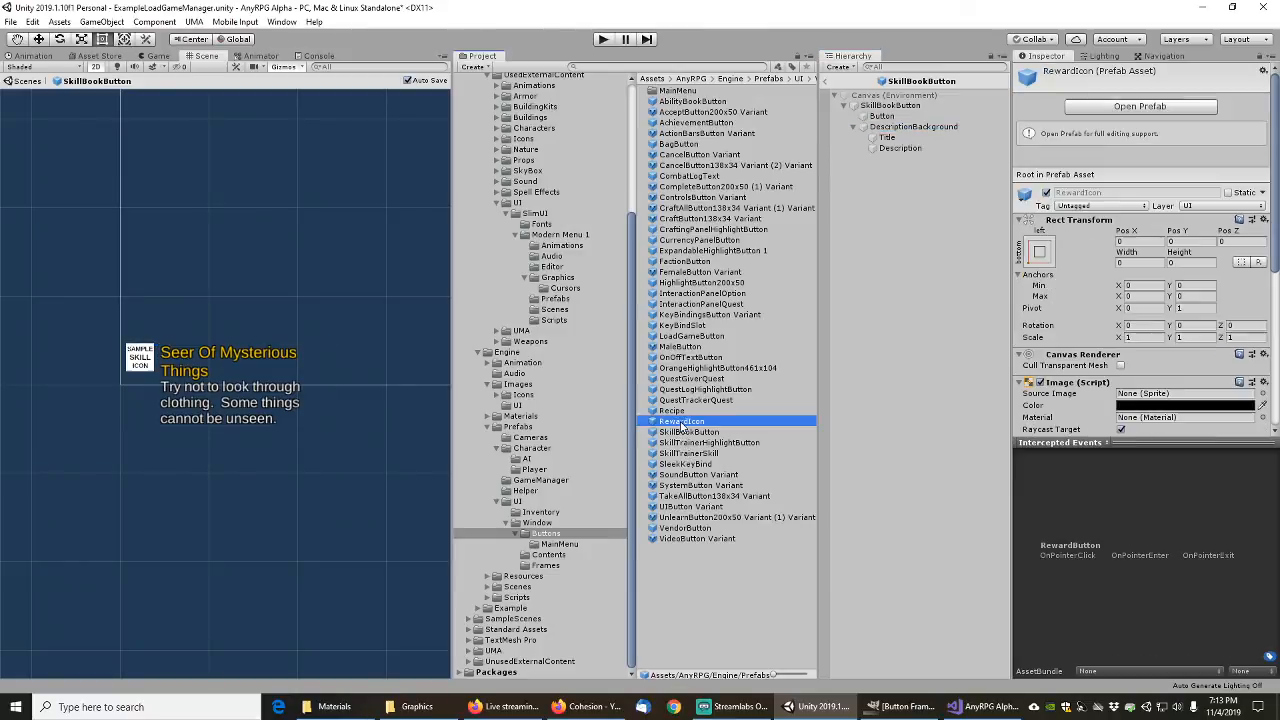
click(1100, 113)
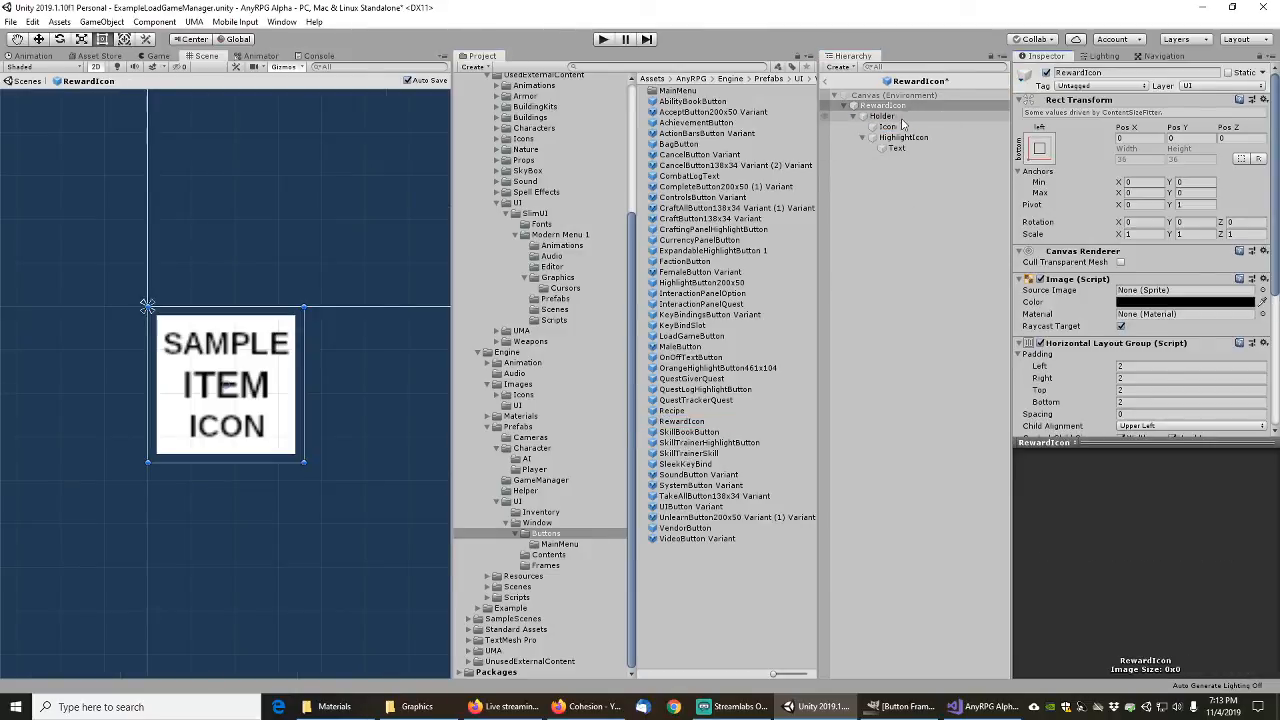
click(672, 411)
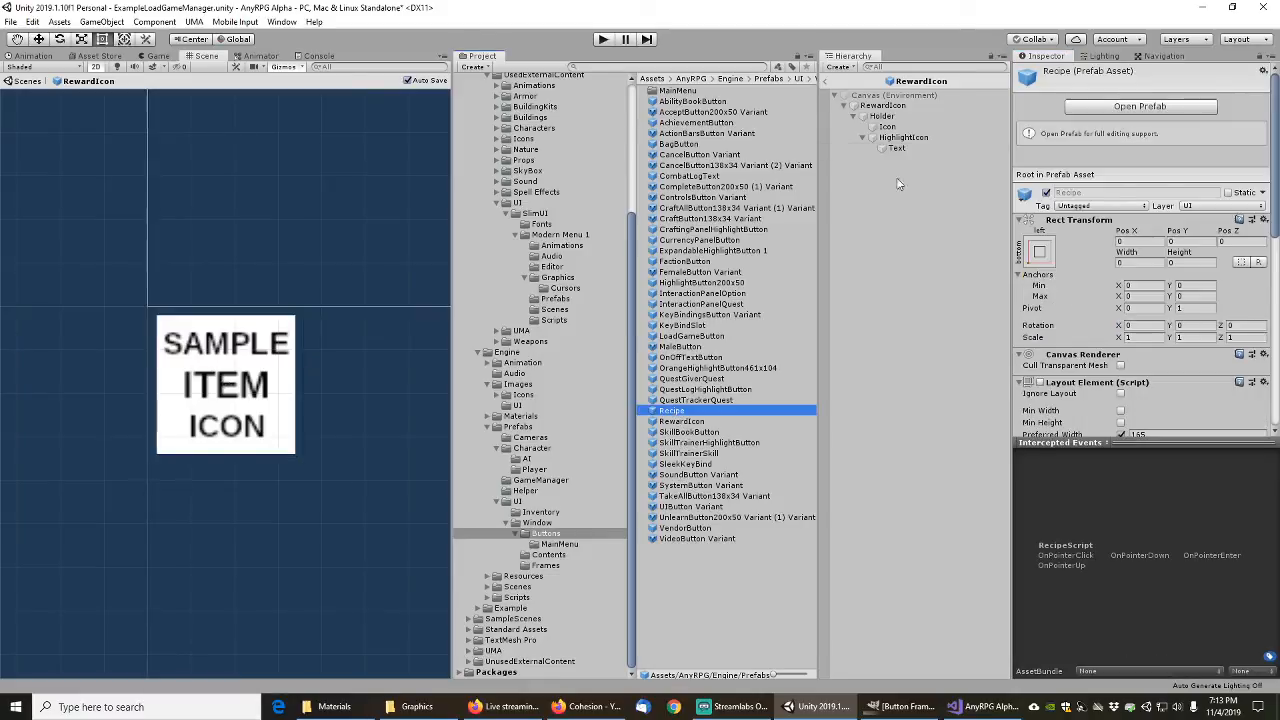
click(1112, 108)
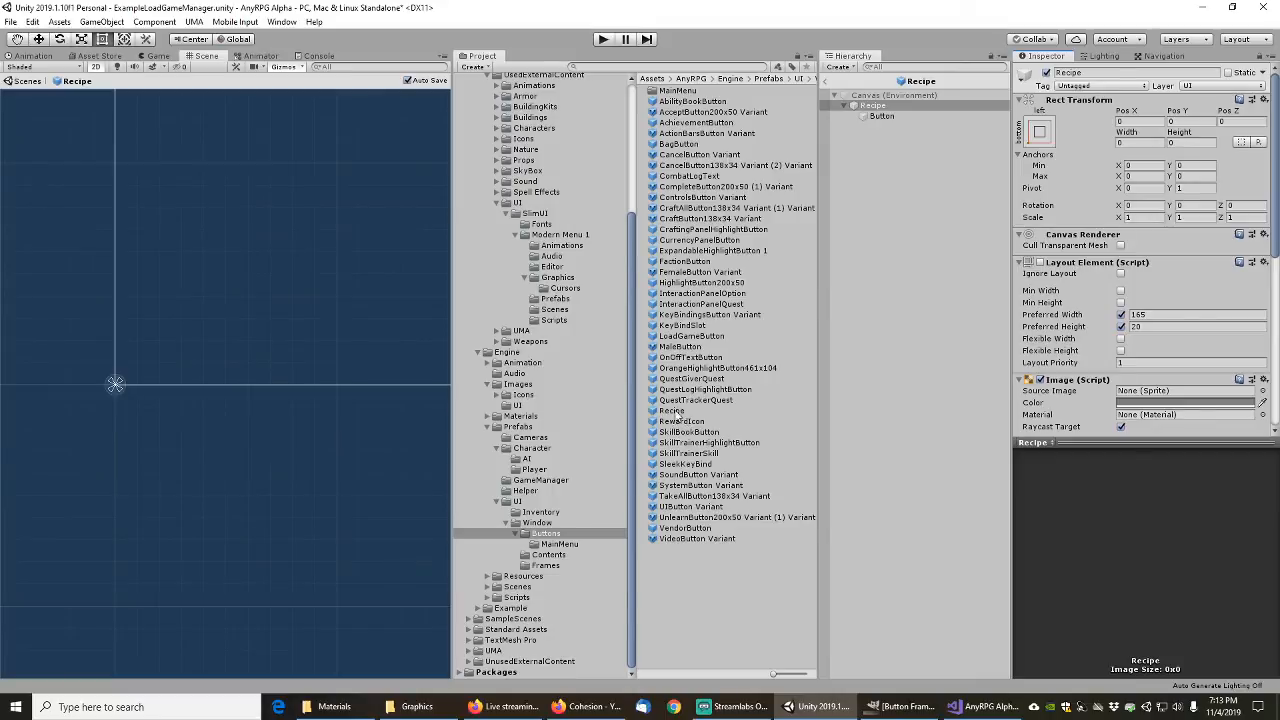
Step: Open the QuestTrackerQuest prefab and inspect its root and Button objects for an old button sprite
click(692, 401)
click(1090, 109)
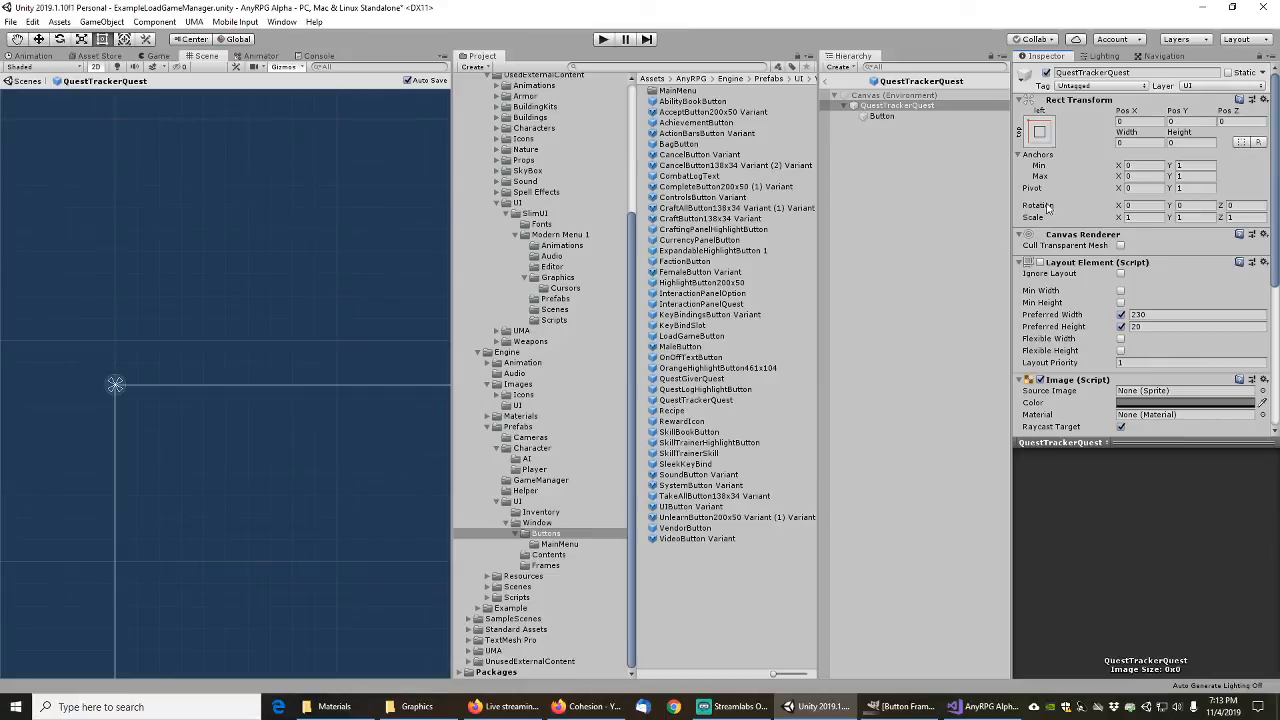
click(881, 117)
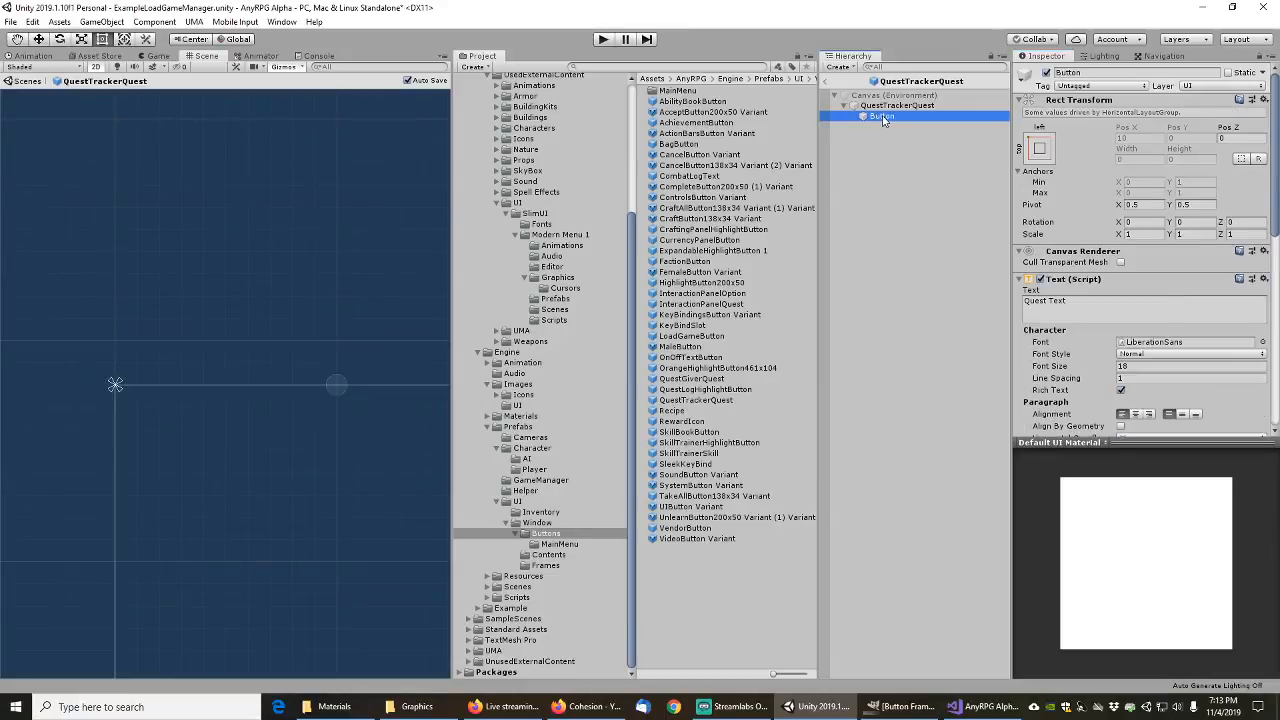
Step: Open the QuestLogHighlightButton prefab and check the source images of its HighlightLine and Button objects
click(703, 390)
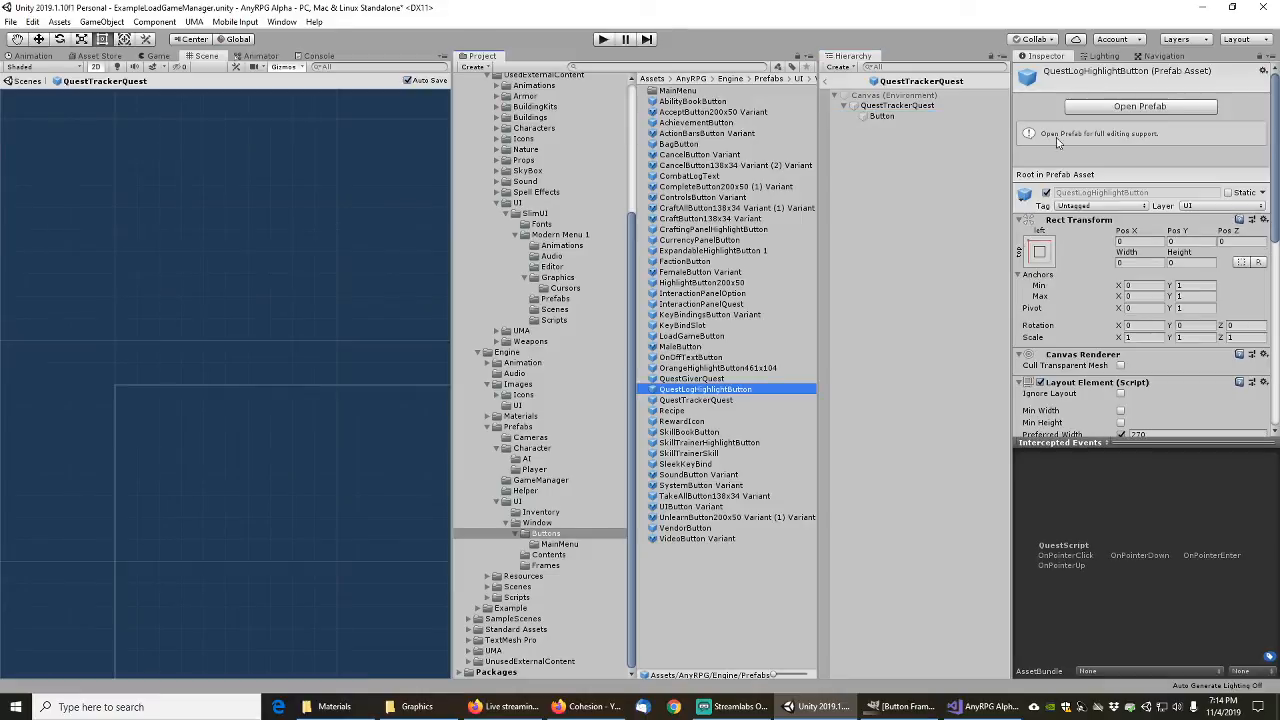
click(1112, 110)
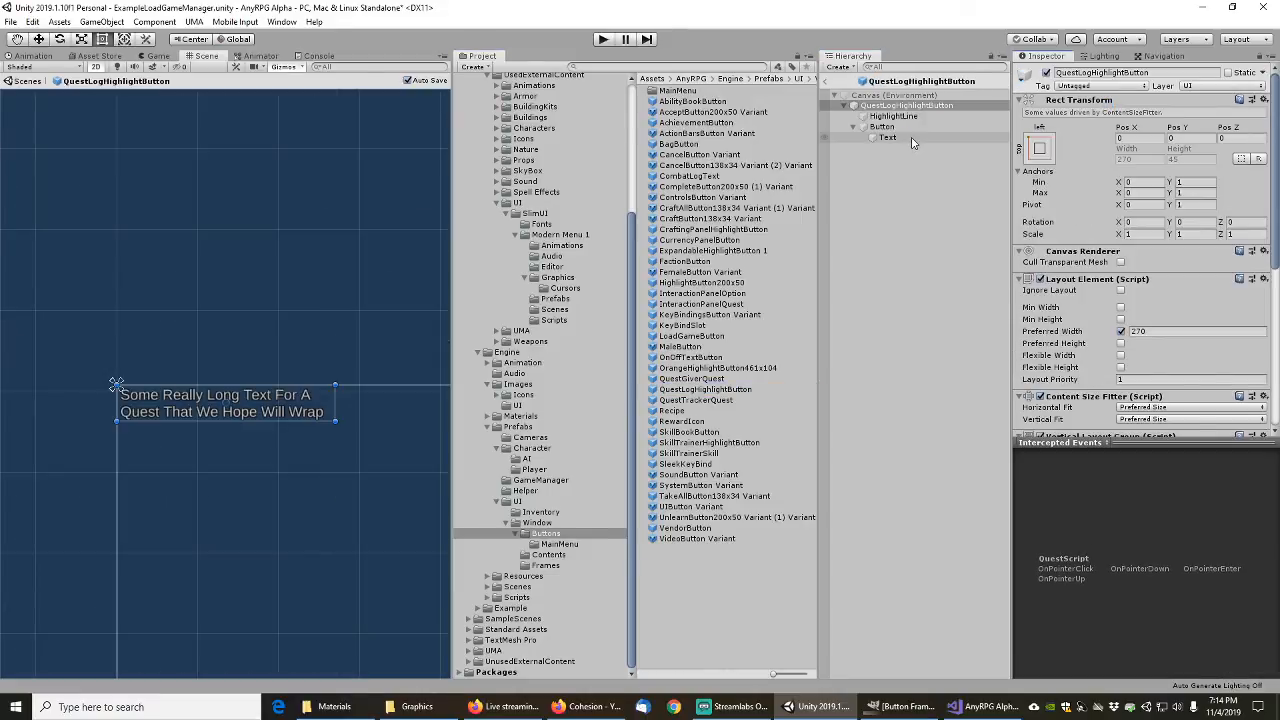
click(889, 118)
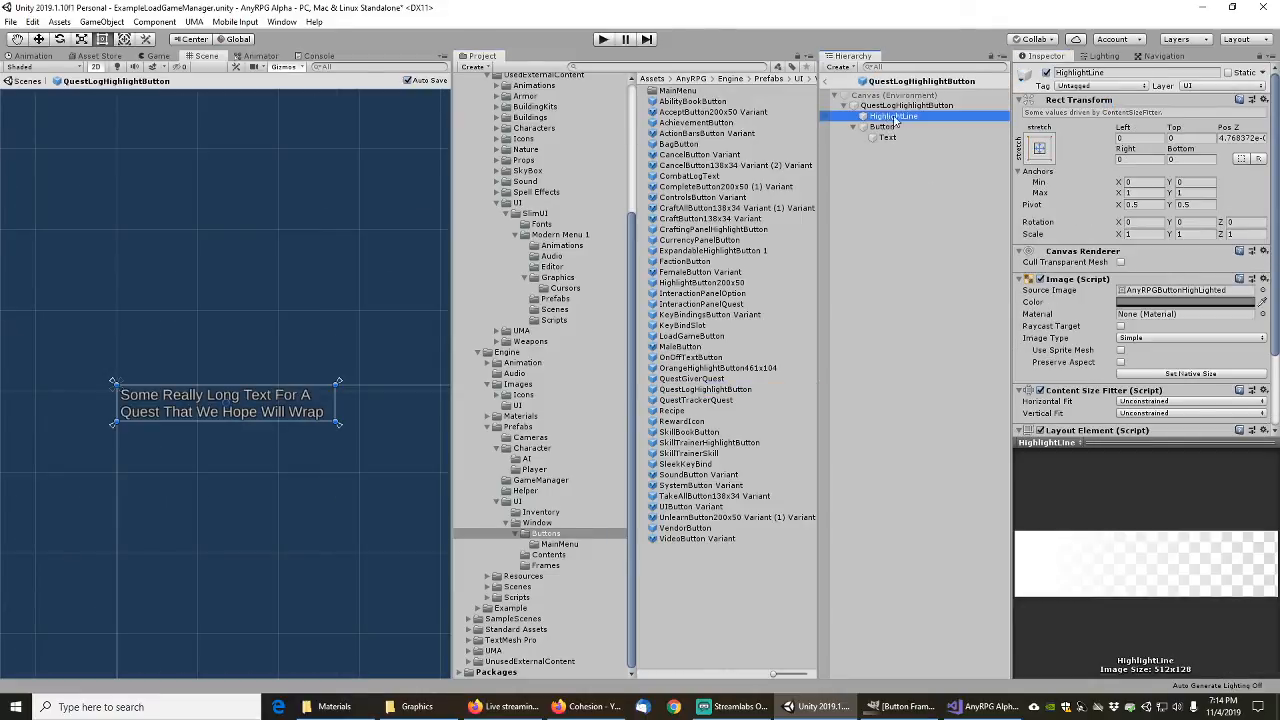
click(884, 127)
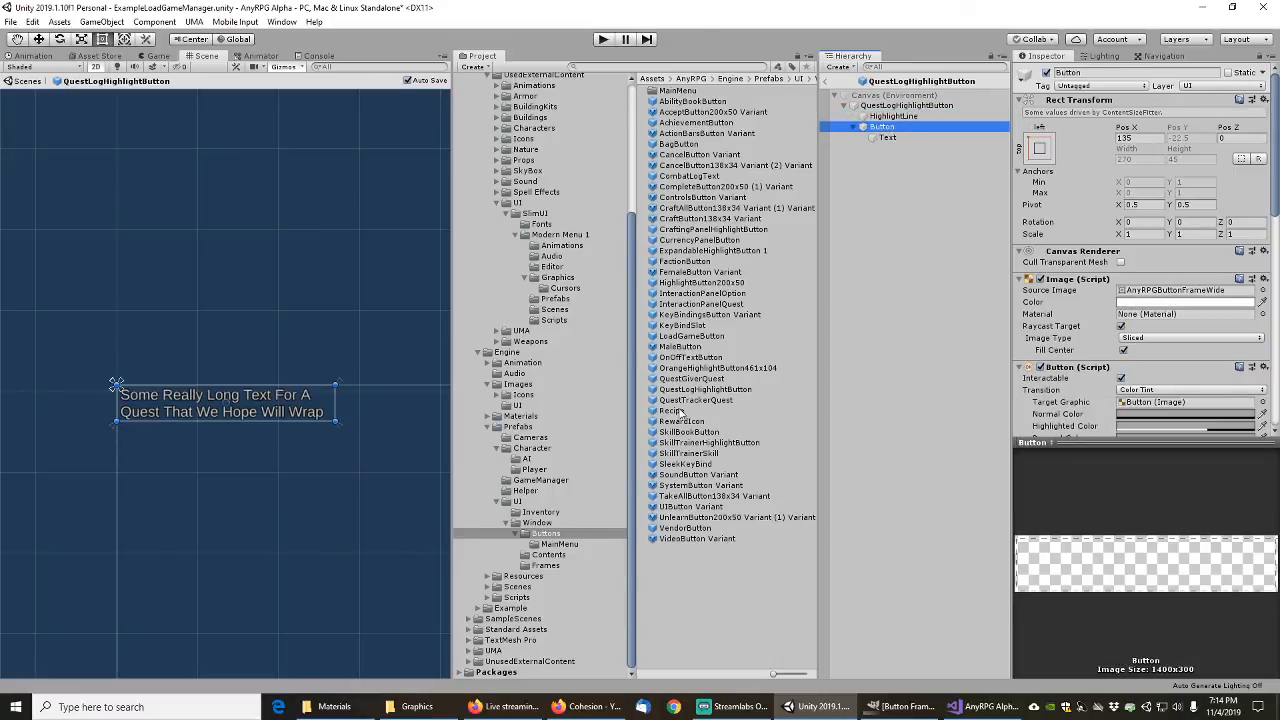
Step: Open the OnOffTextButton prefab and inspect its root image and OnOffText object for old button sprites
click(690, 358)
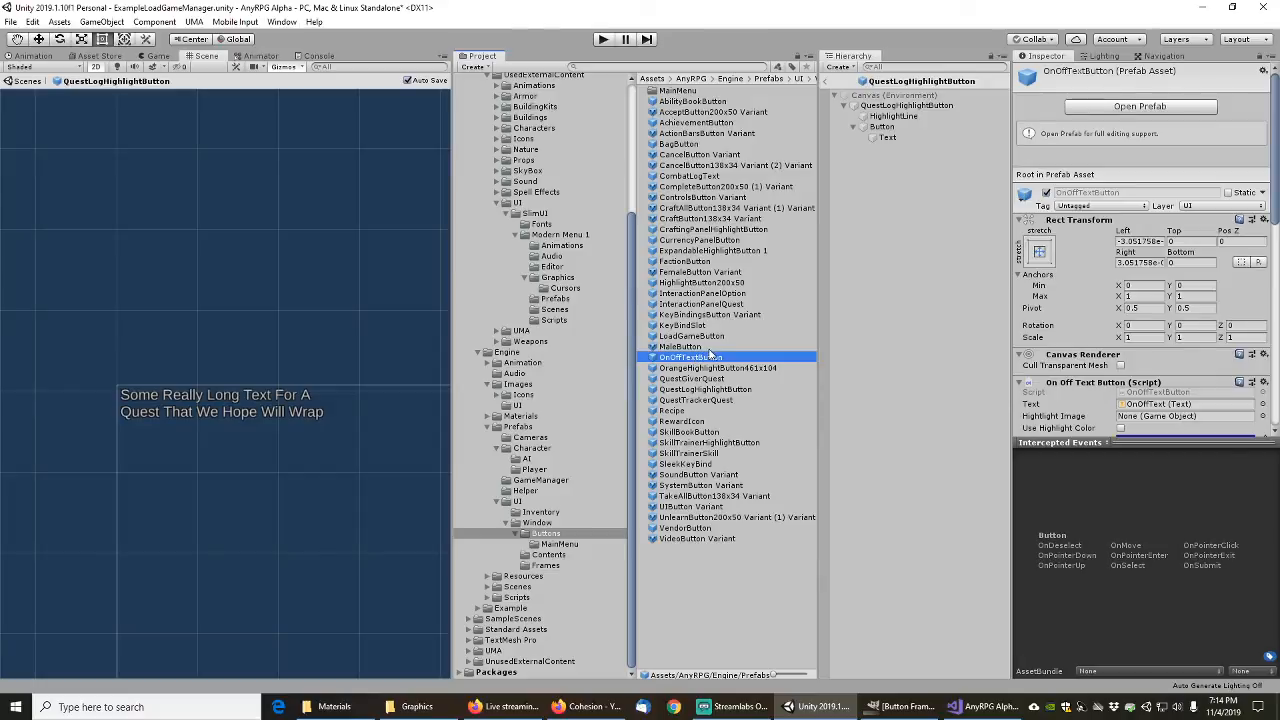
click(1127, 107)
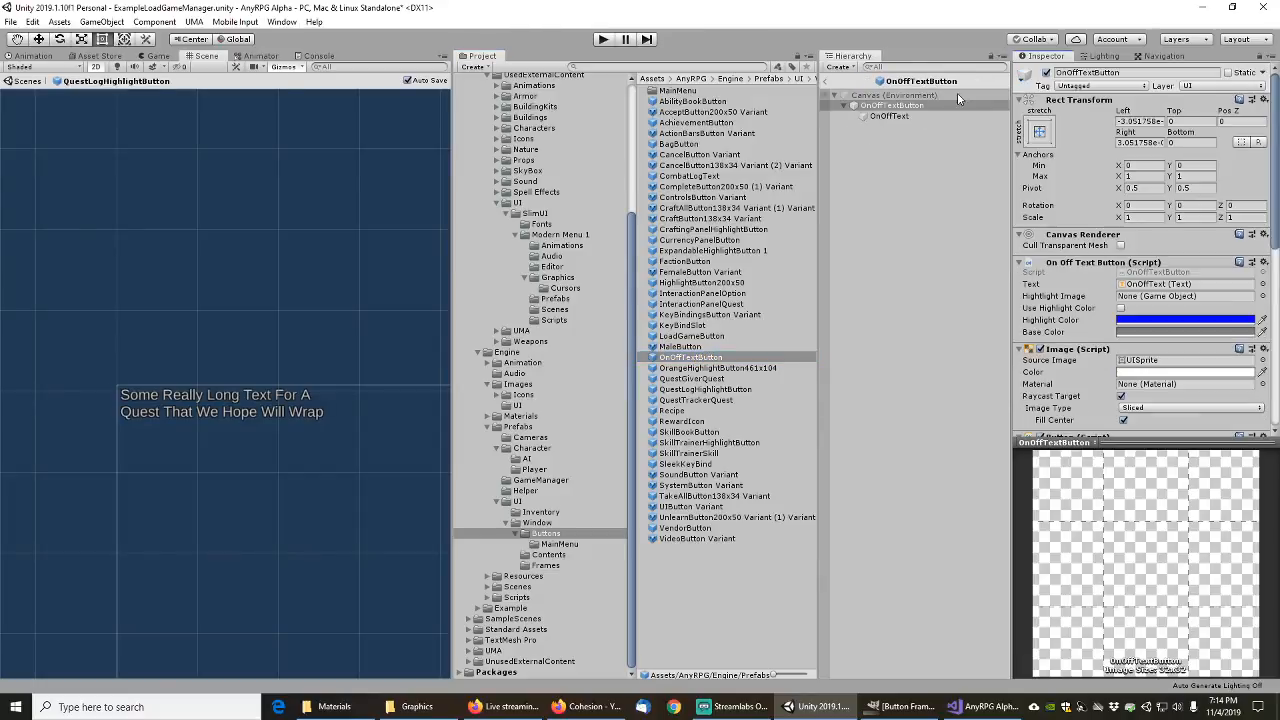
click(893, 117)
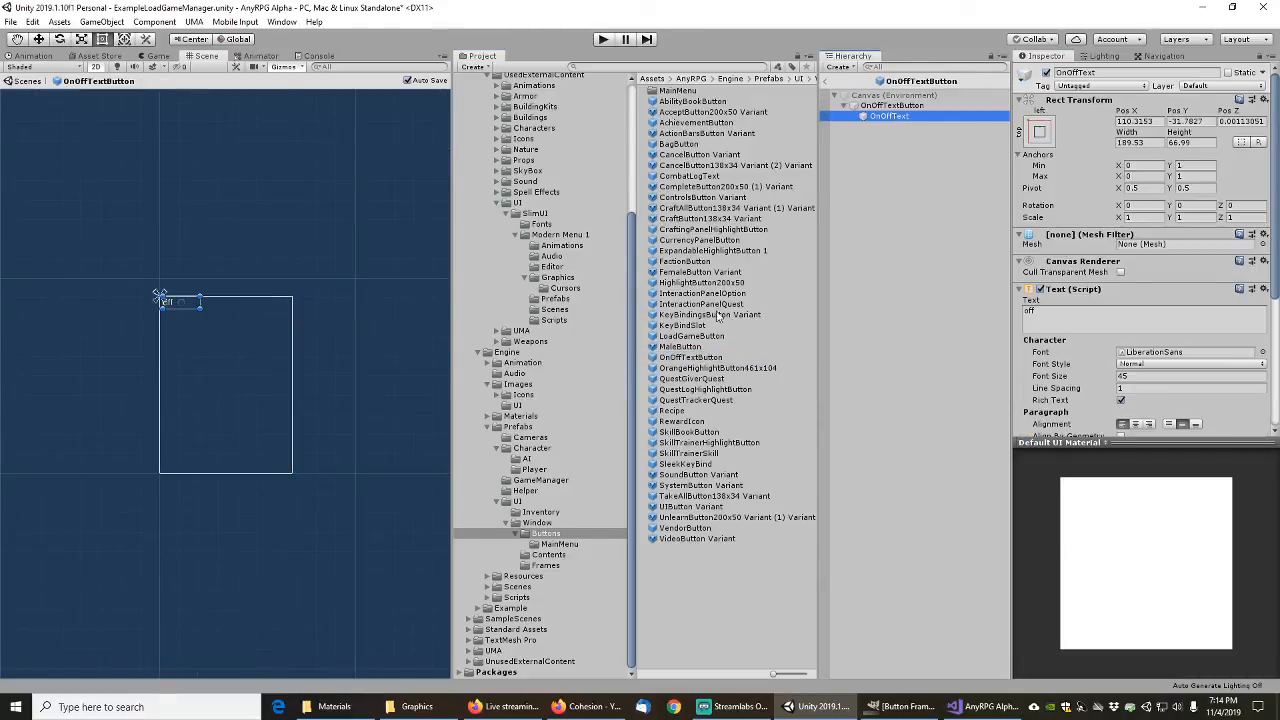
Step: Open the MaleButton prefab and check the source images of its HIGHLIGHT and Button objects
click(680, 347)
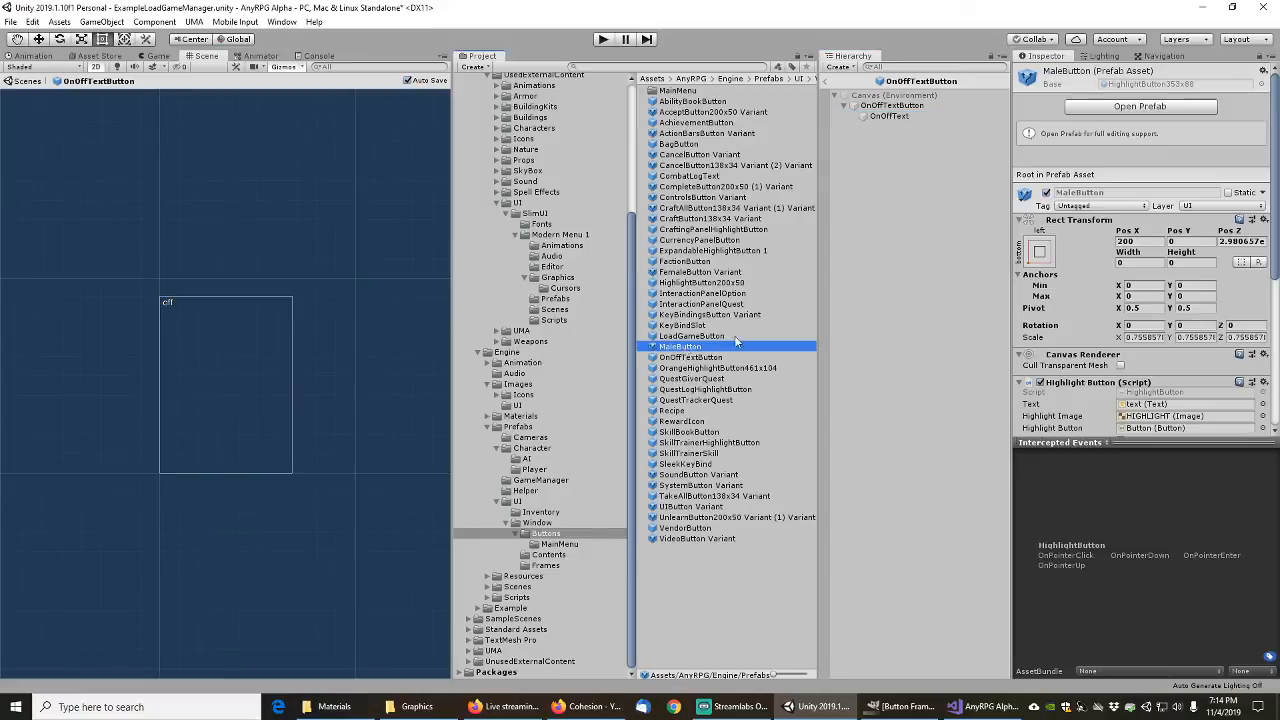
click(1098, 104)
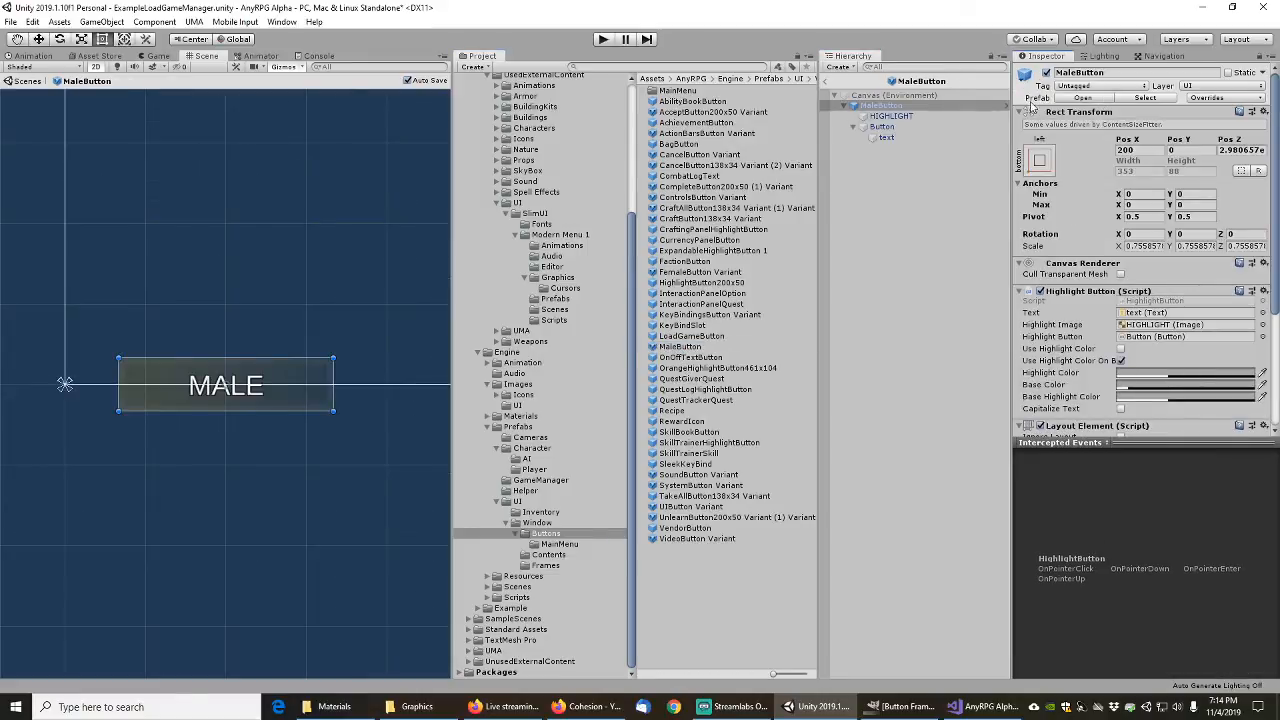
click(891, 116)
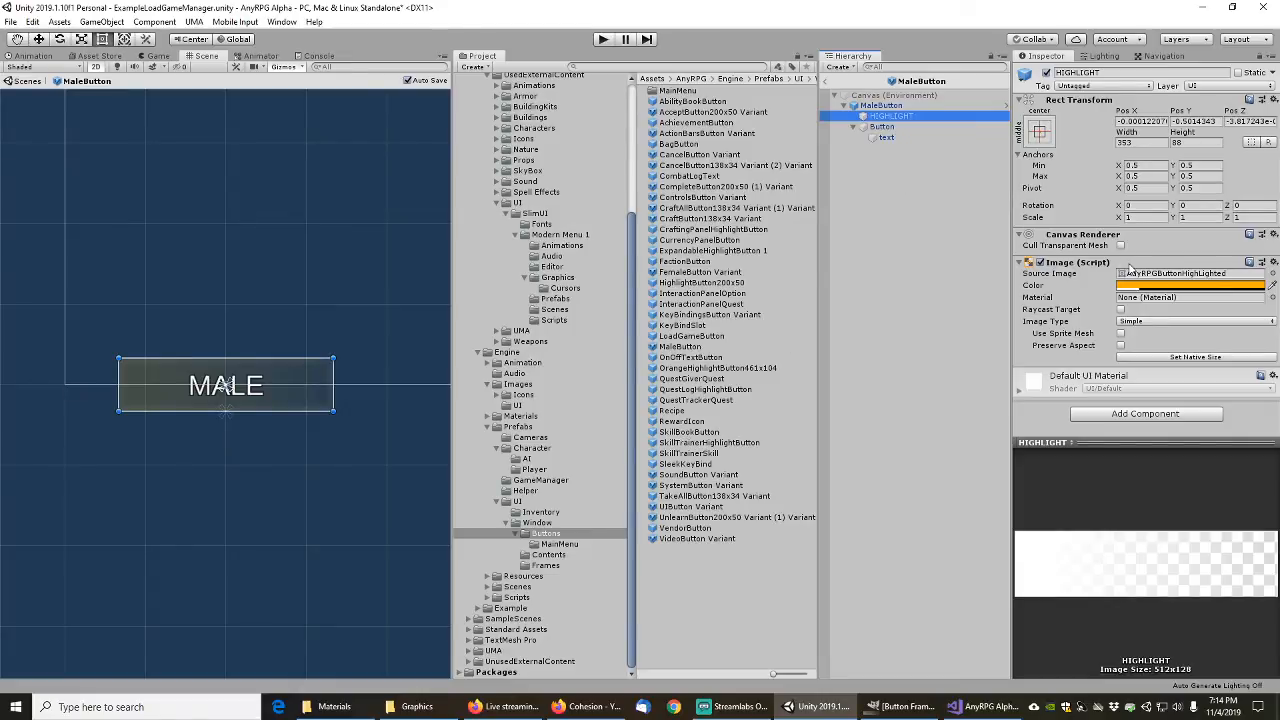
click(881, 126)
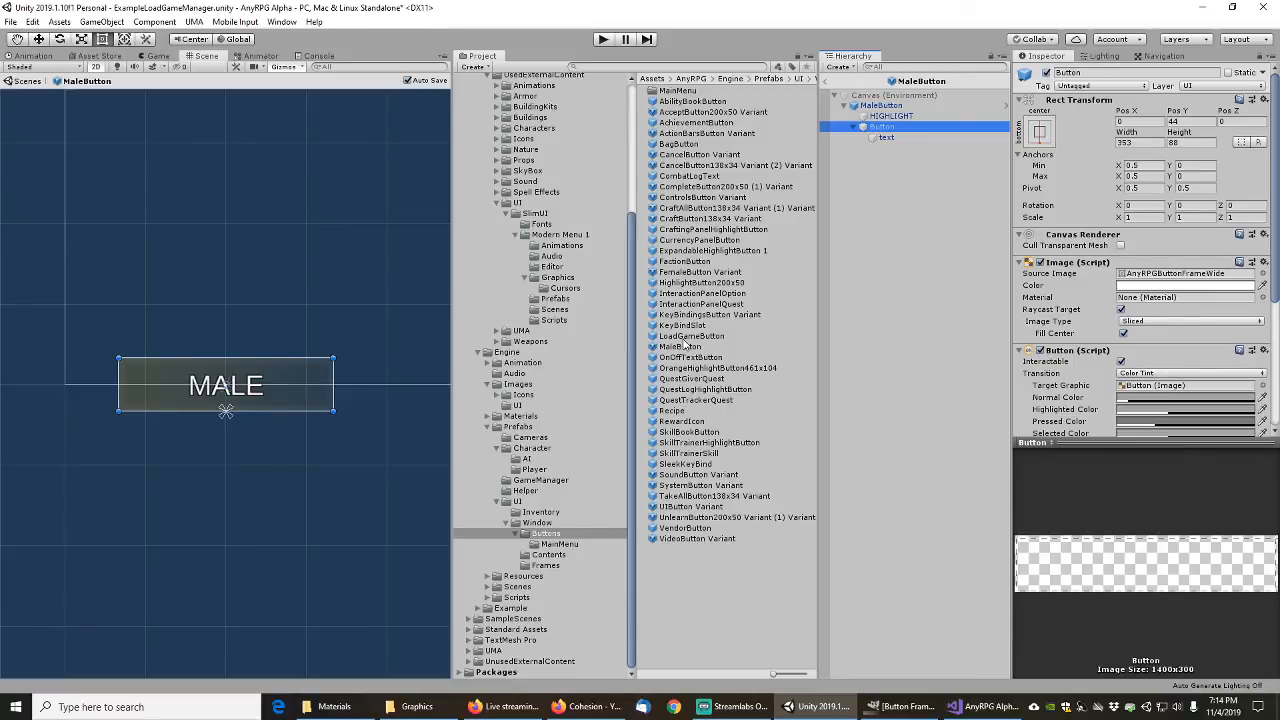
Step: In the LoadGameButton prefab, set HighlightLine's source image to AnyRPGButtonHighLighted and check ButtonHolder, Icon and DescriptionBackground for old sprites
click(688, 337)
click(1109, 107)
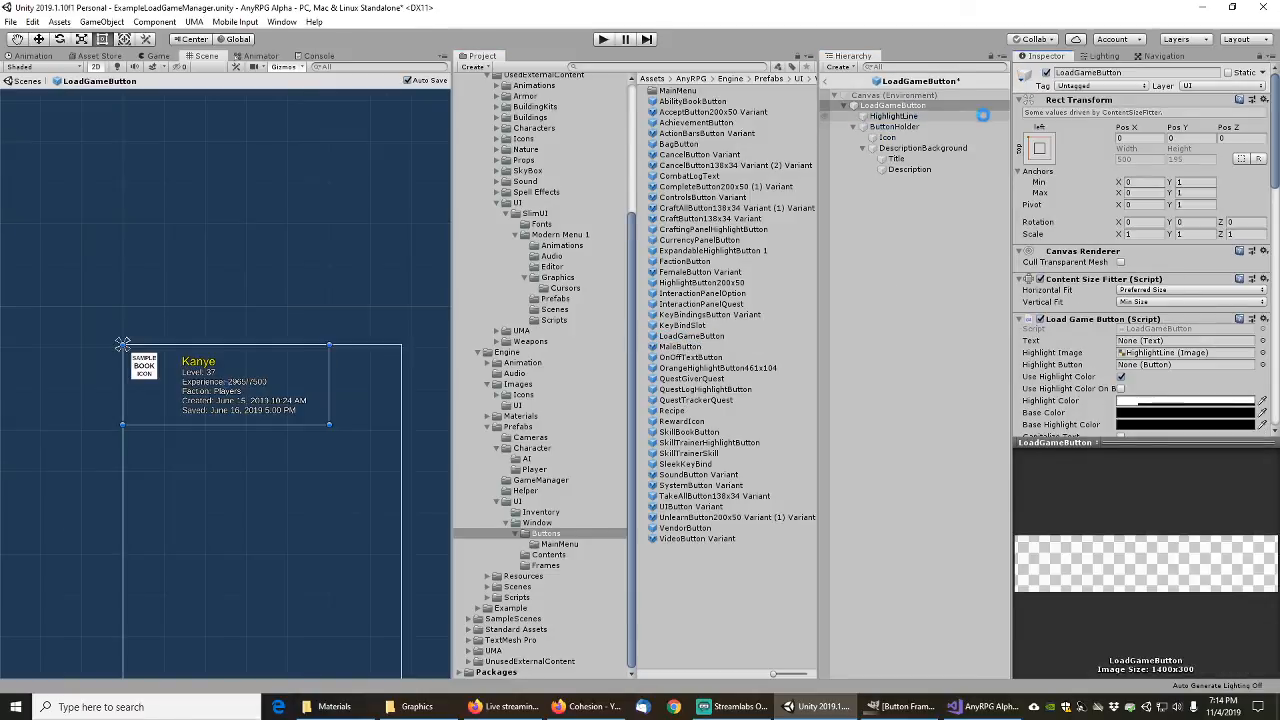
click(898, 117)
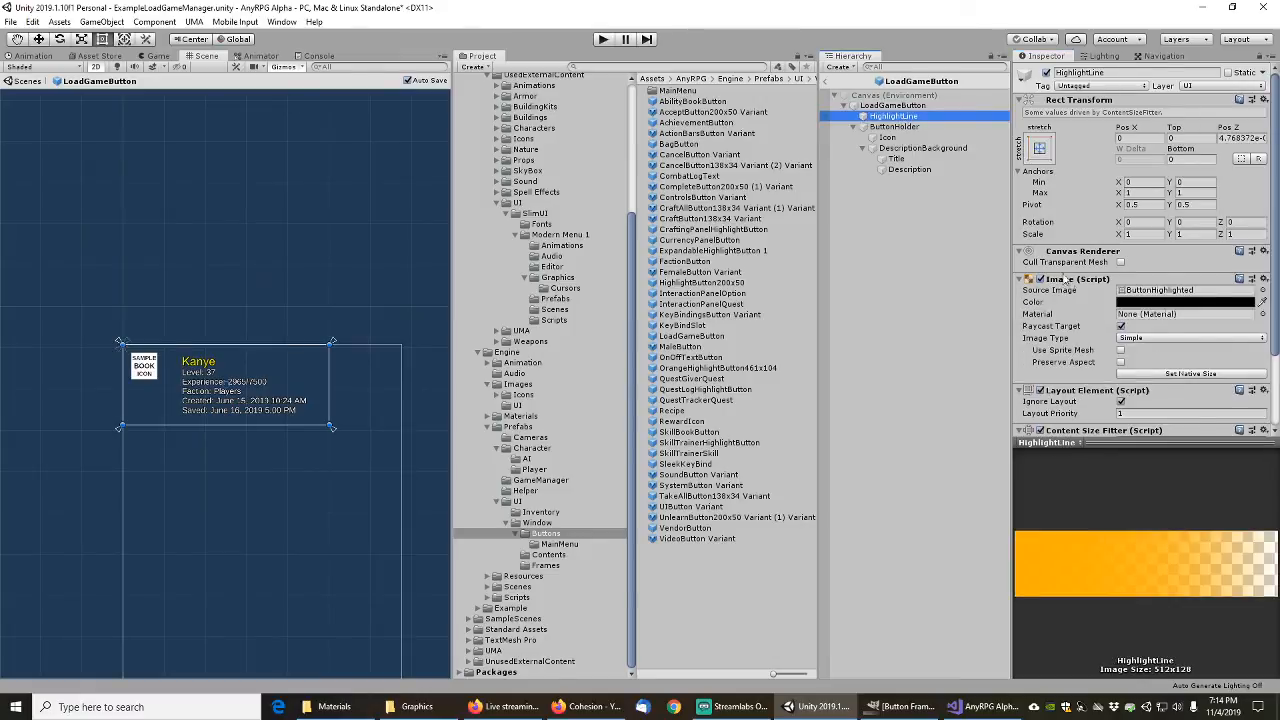
click(1263, 290)
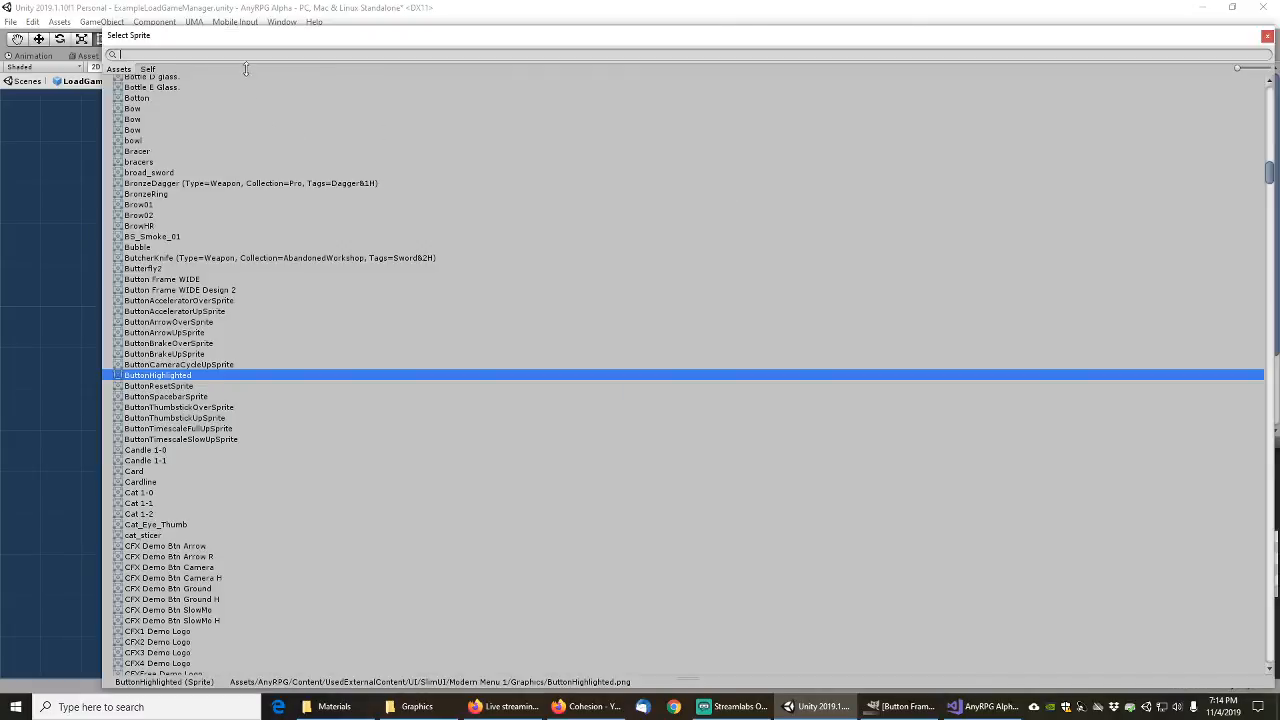
text(anyrpgbutton)
double_click(183, 103)
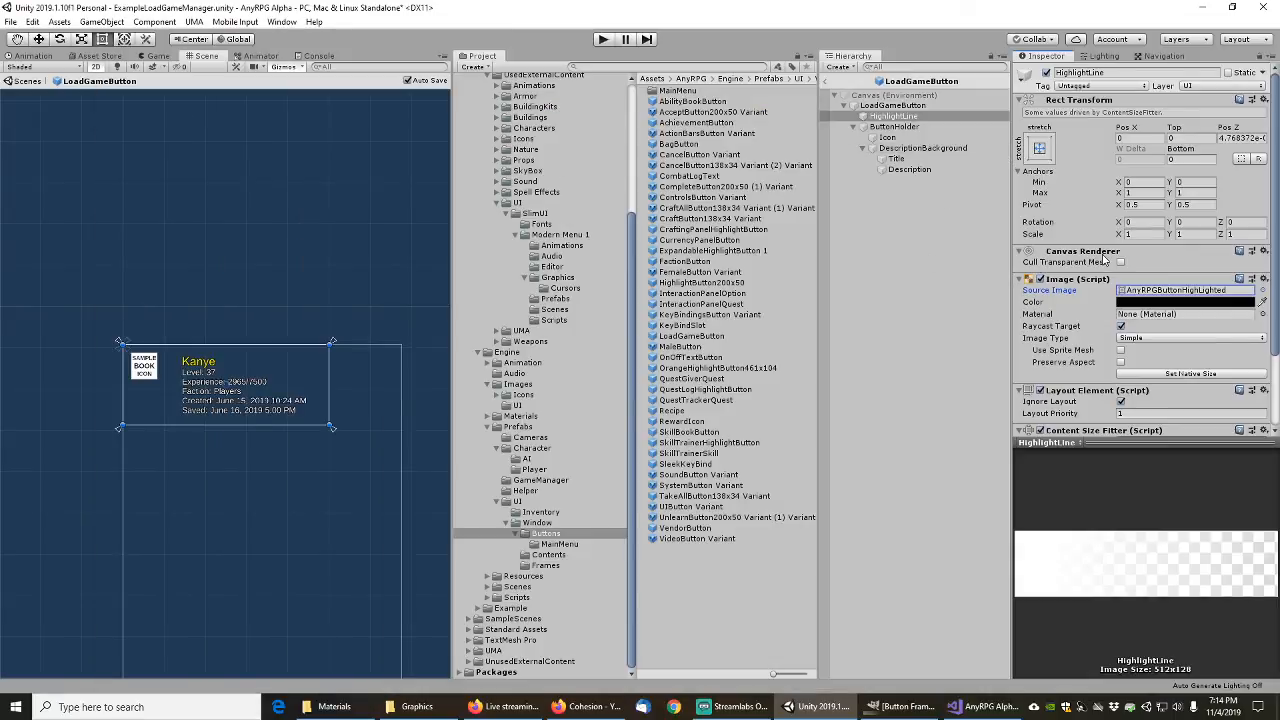
click(892, 127)
click(886, 138)
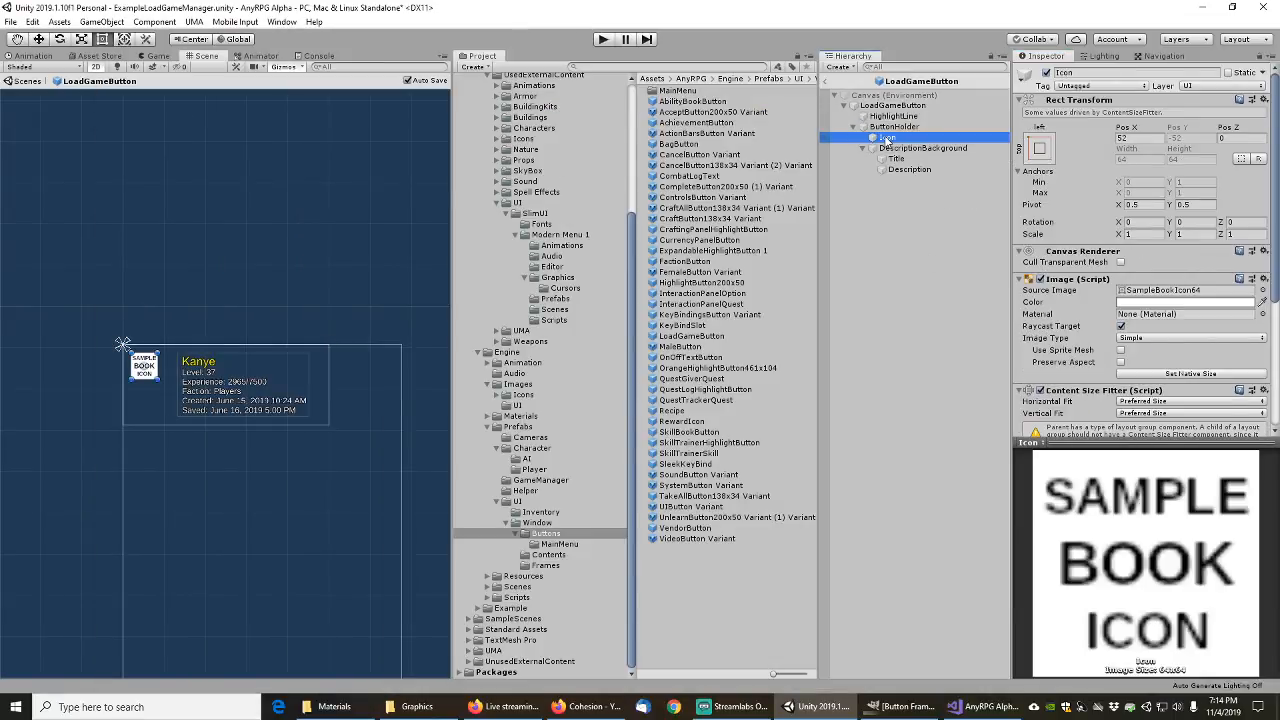
click(910, 148)
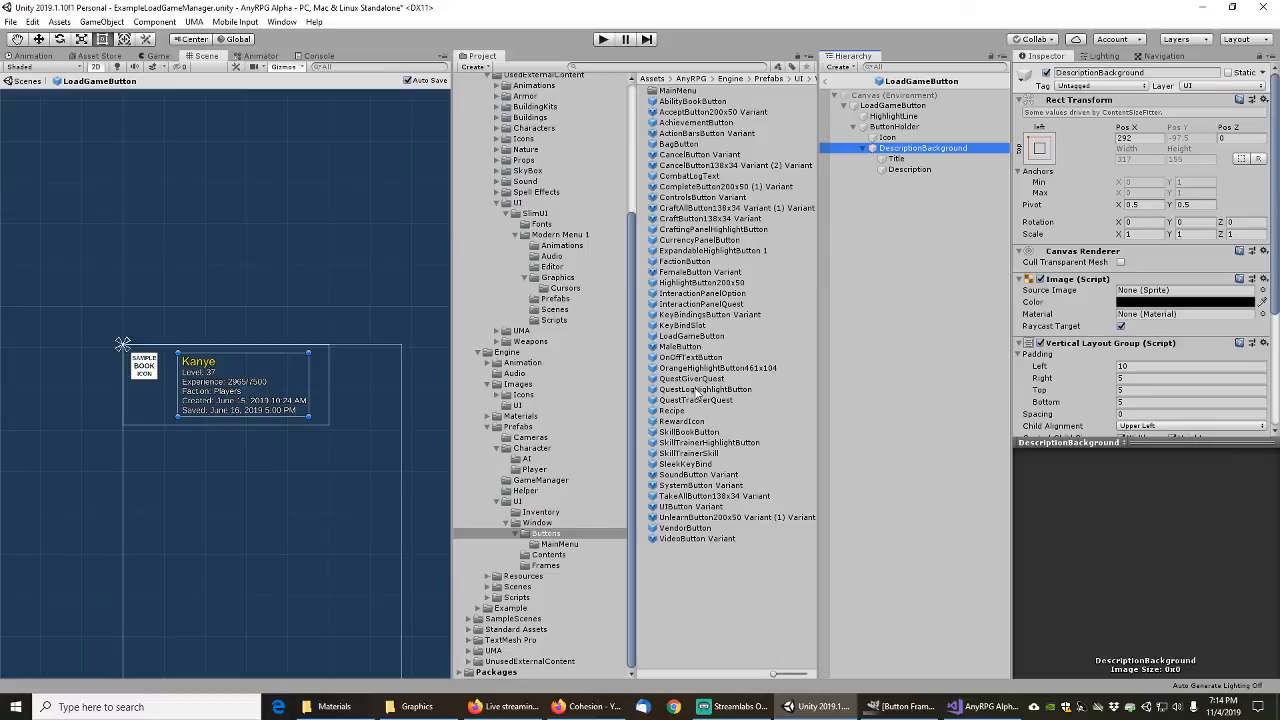
Step: Open the KeyBindSlot prefab and inspect its Title and Button objects for old button sprites
click(680, 327)
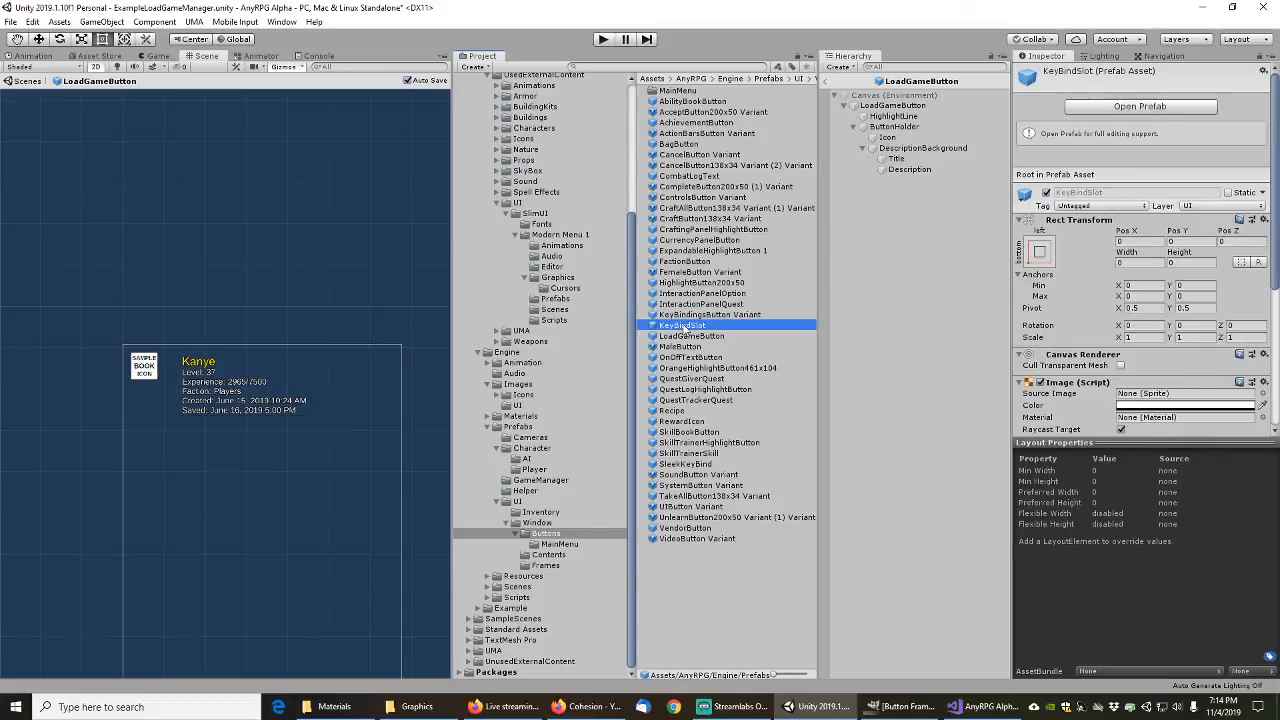
click(1140, 107)
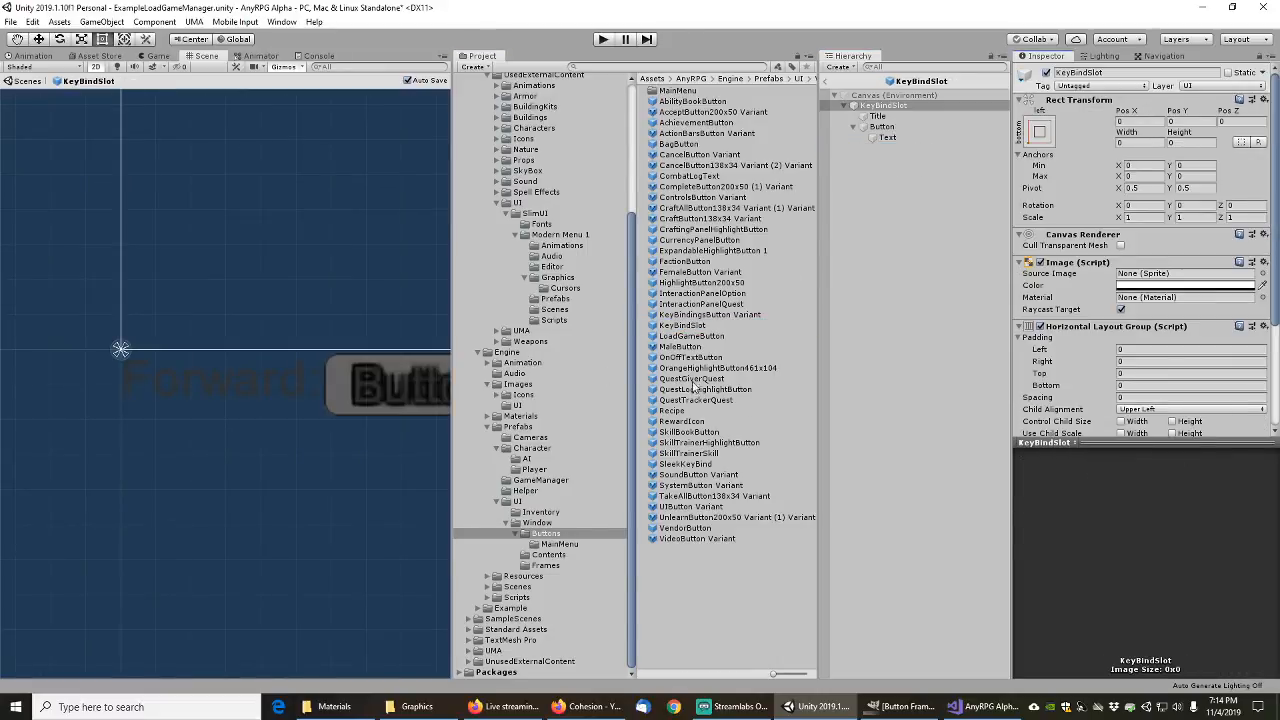
click(877, 116)
click(882, 127)
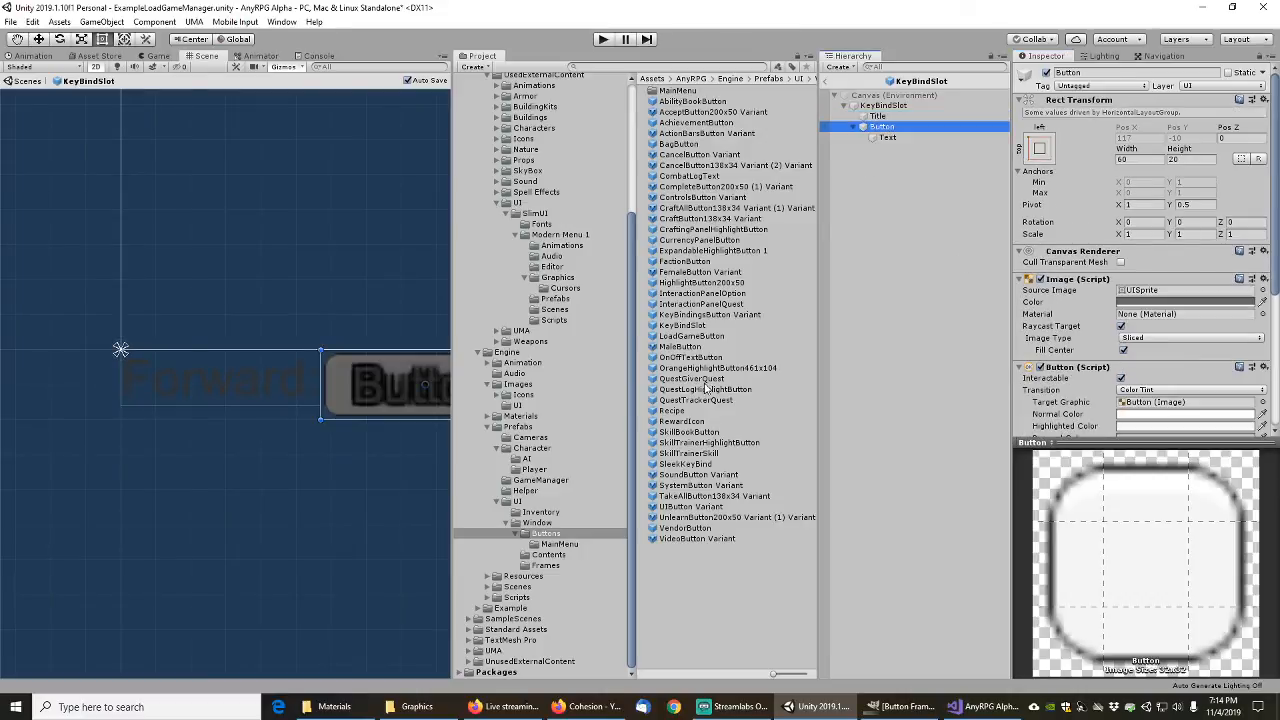
Step: In the KeyBindingsButton Variant prefab, set HighlightLine's source image to AnyRPGButtonHighLighted and select the Button object for inspection
click(703, 316)
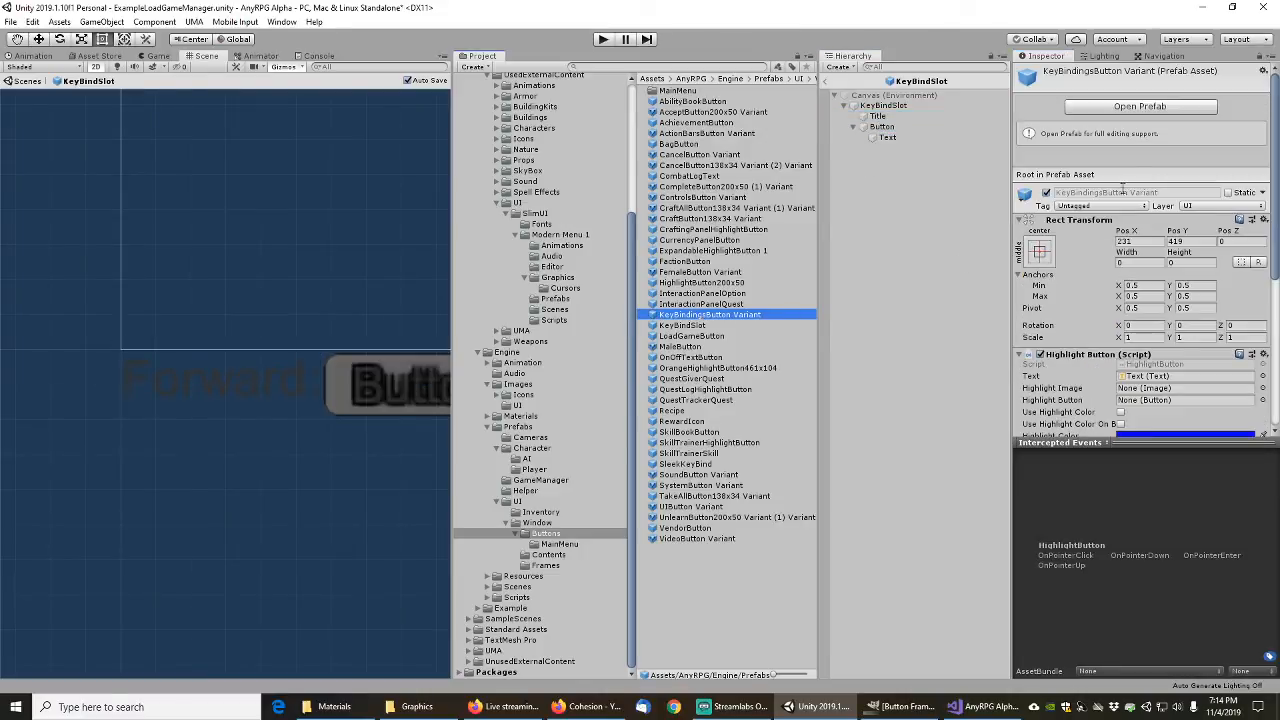
double_click(703, 316)
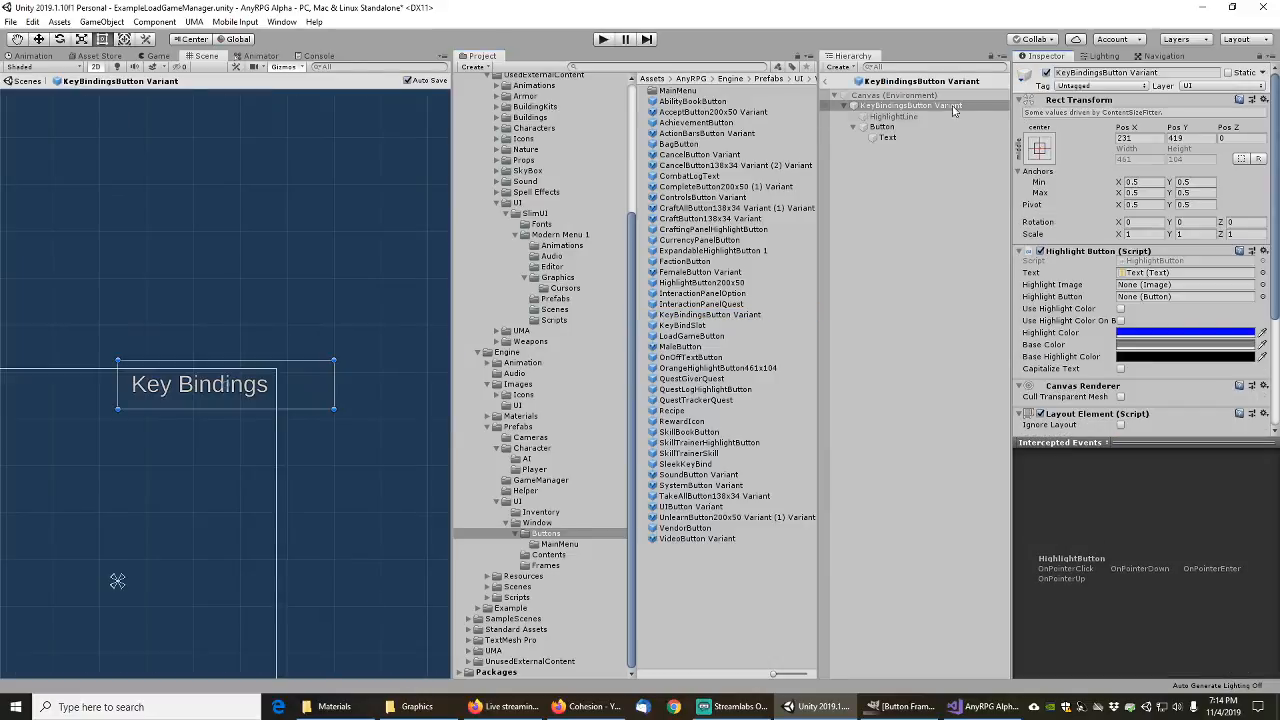
click(895, 117)
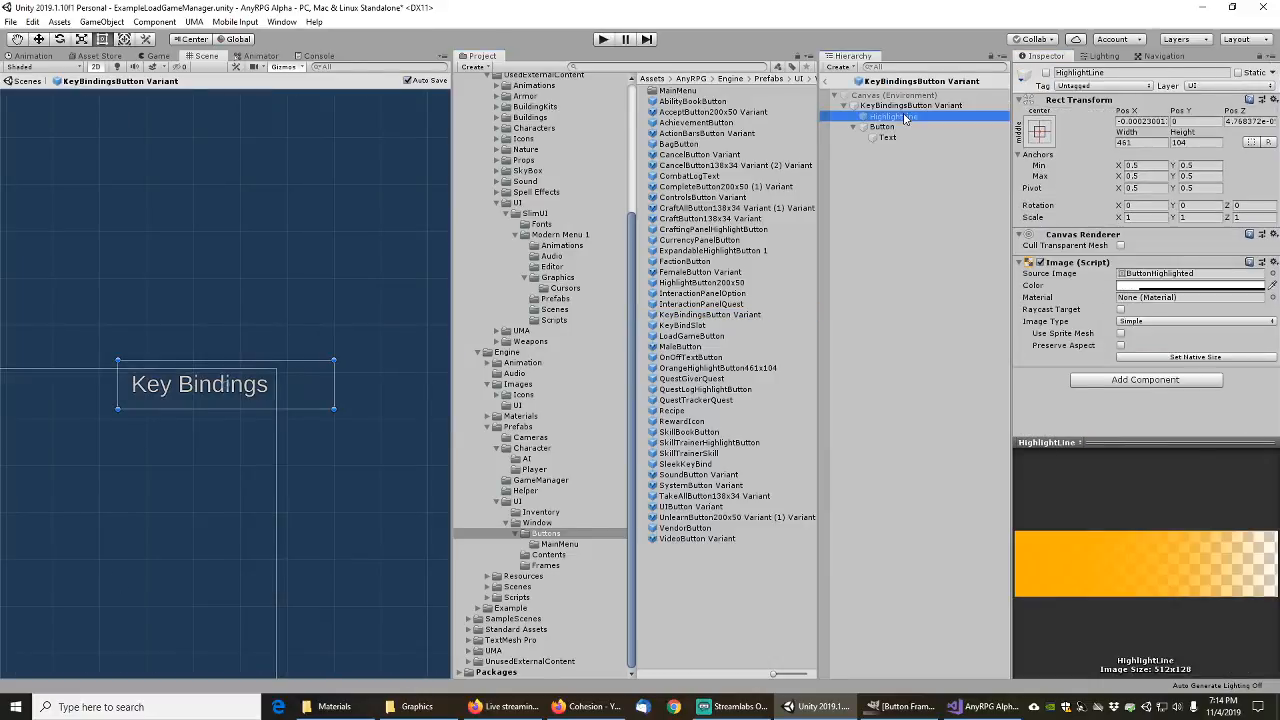
click(1273, 274)
text(AnyRPGButton)
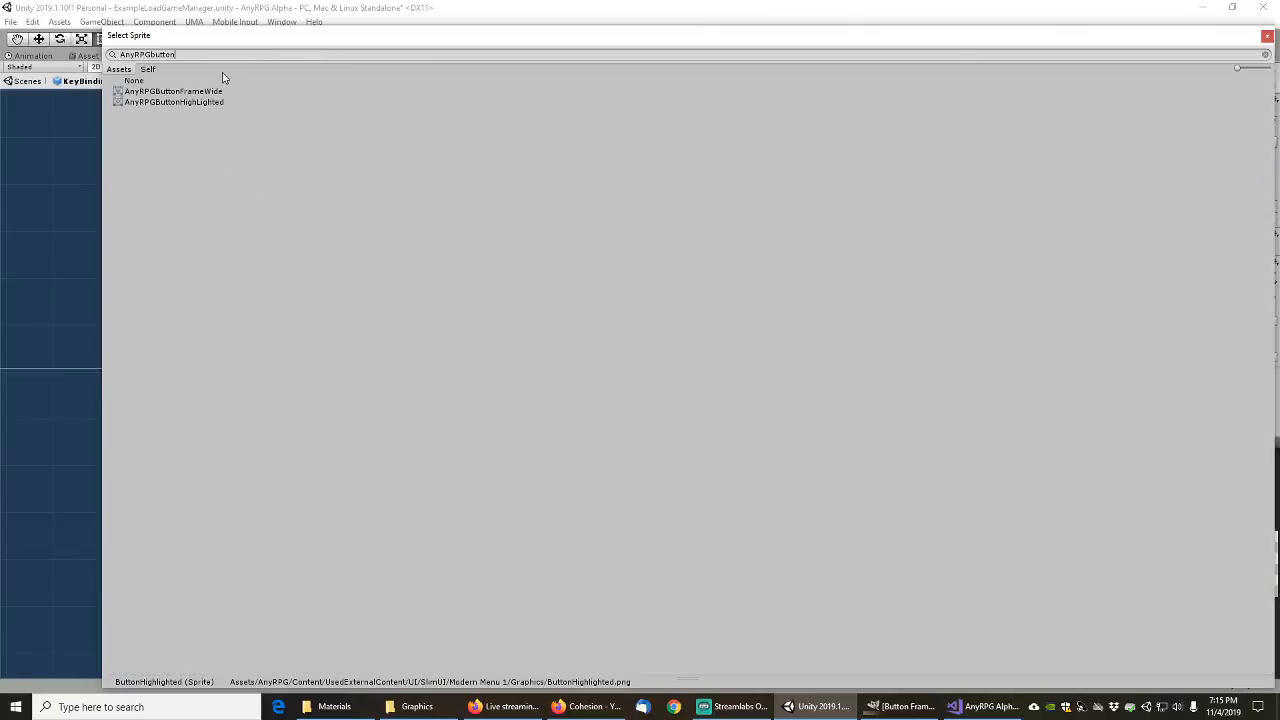
double_click(195, 102)
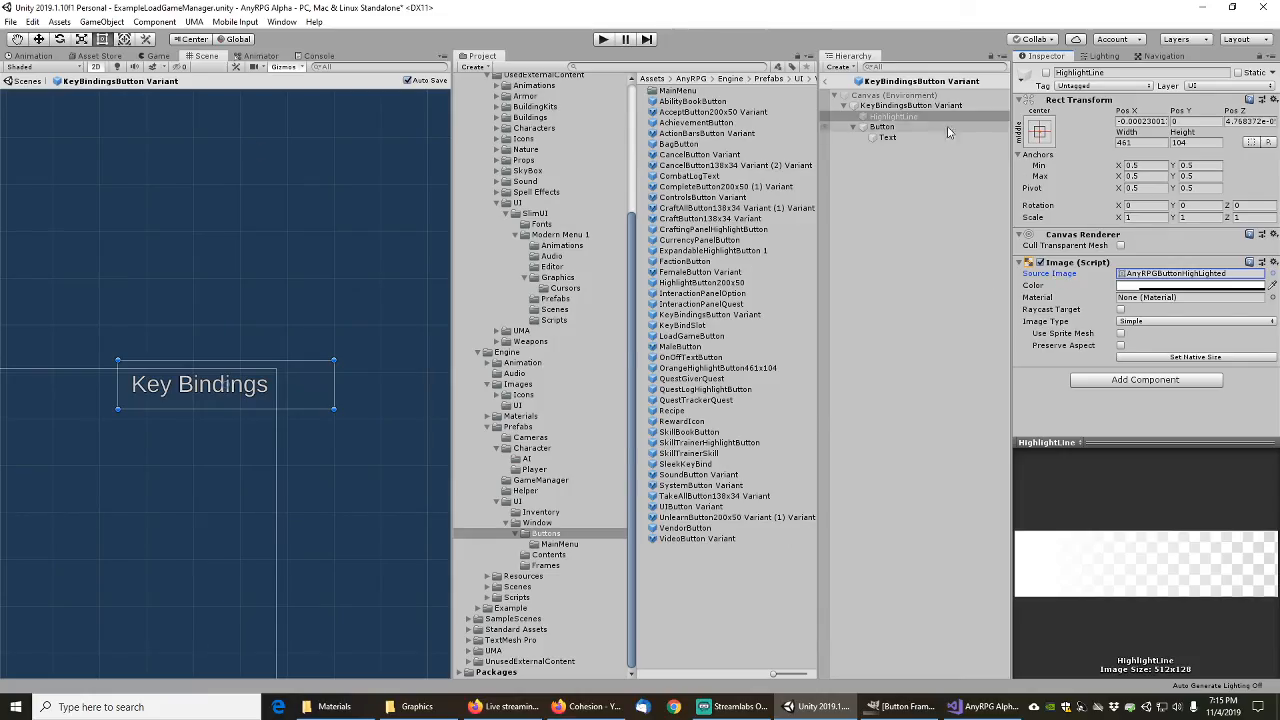
click(881, 127)
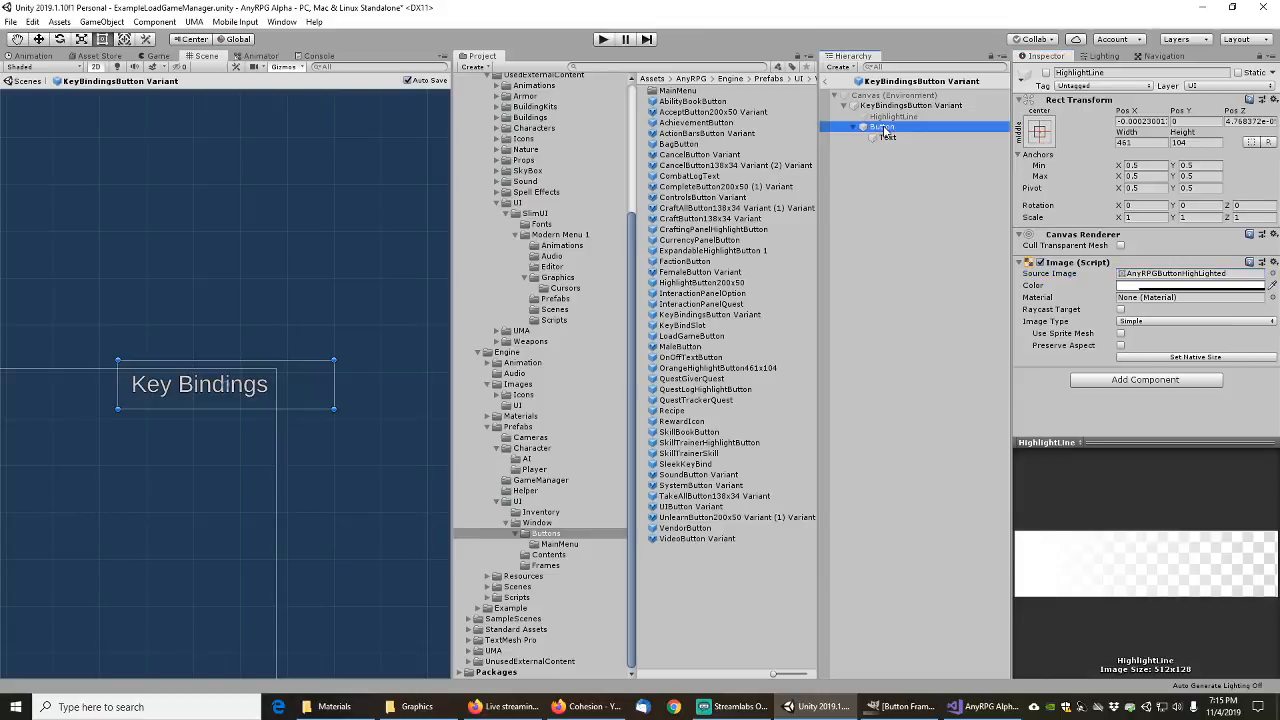
Step: In the KeyBindingsButton Variant prefab, set the Button object's source image to AnyRPGButtonFrameWide
click(1263, 274)
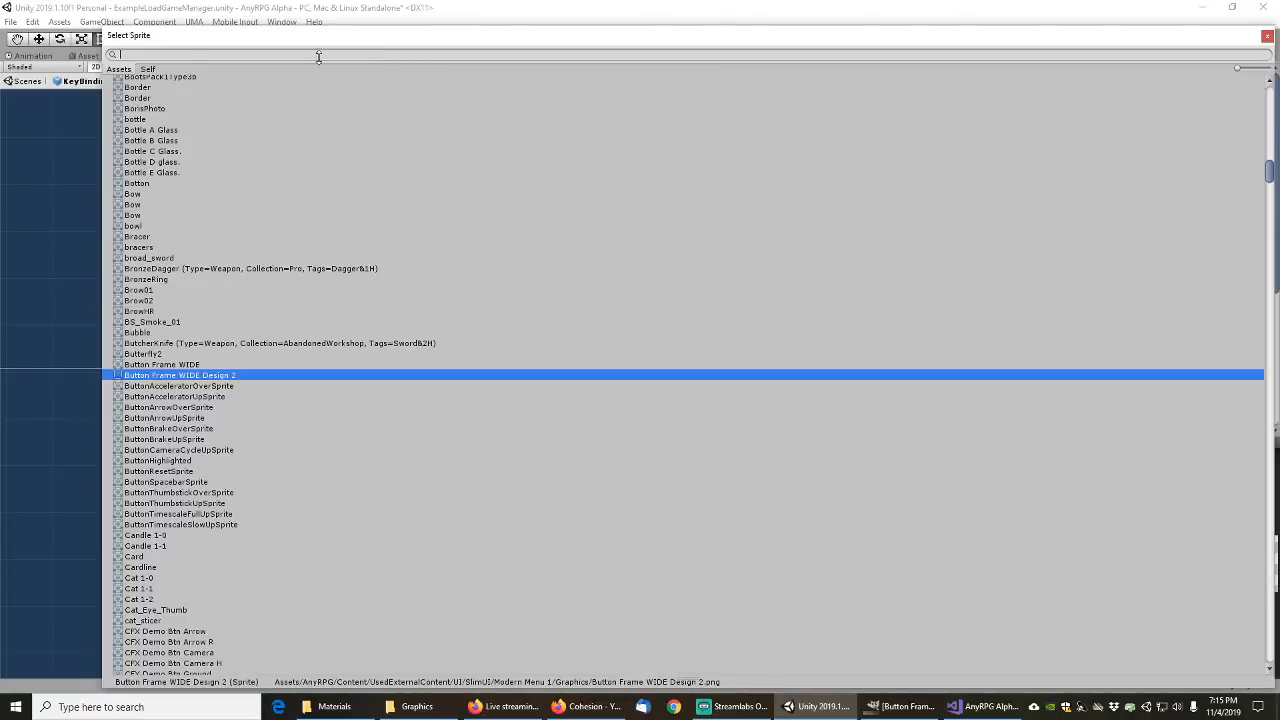
text(AnyRPGButtonFrame)
double_click(171, 89)
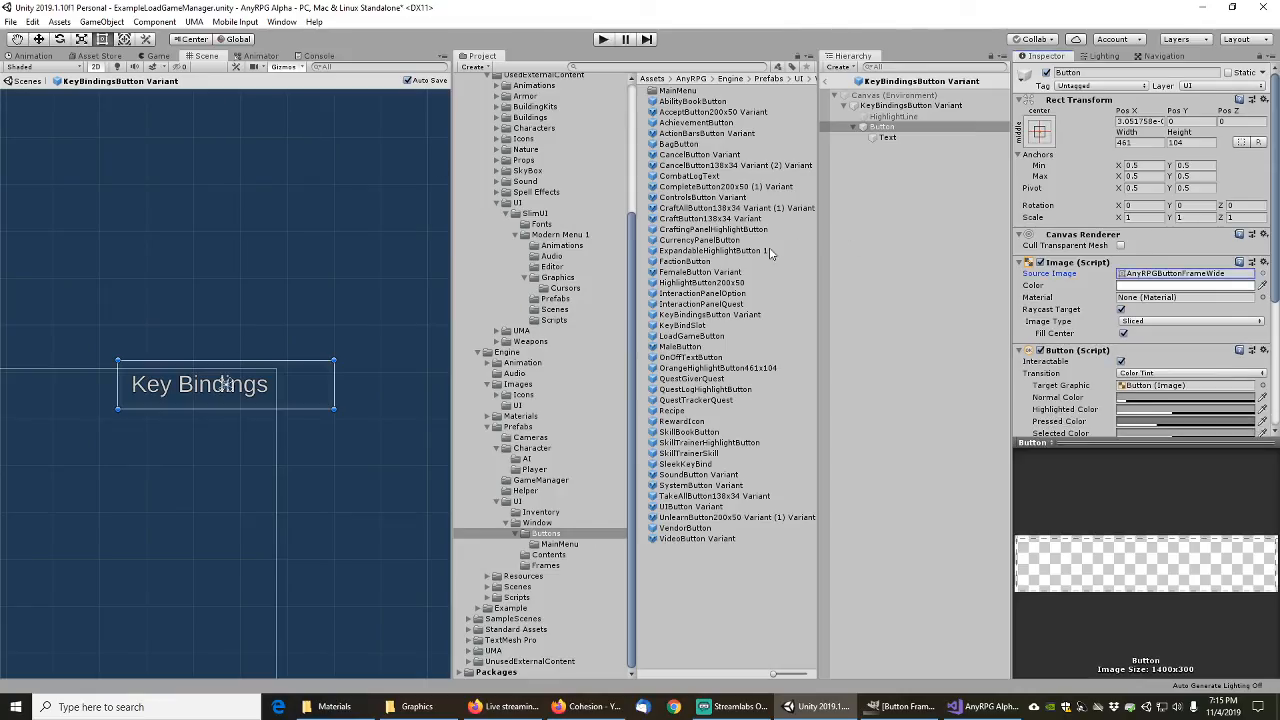
Step: Open the InteractionPanelQuest and InteractionPanelOption prefabs in turn to check them for old button sprites
click(700, 303)
click(1130, 107)
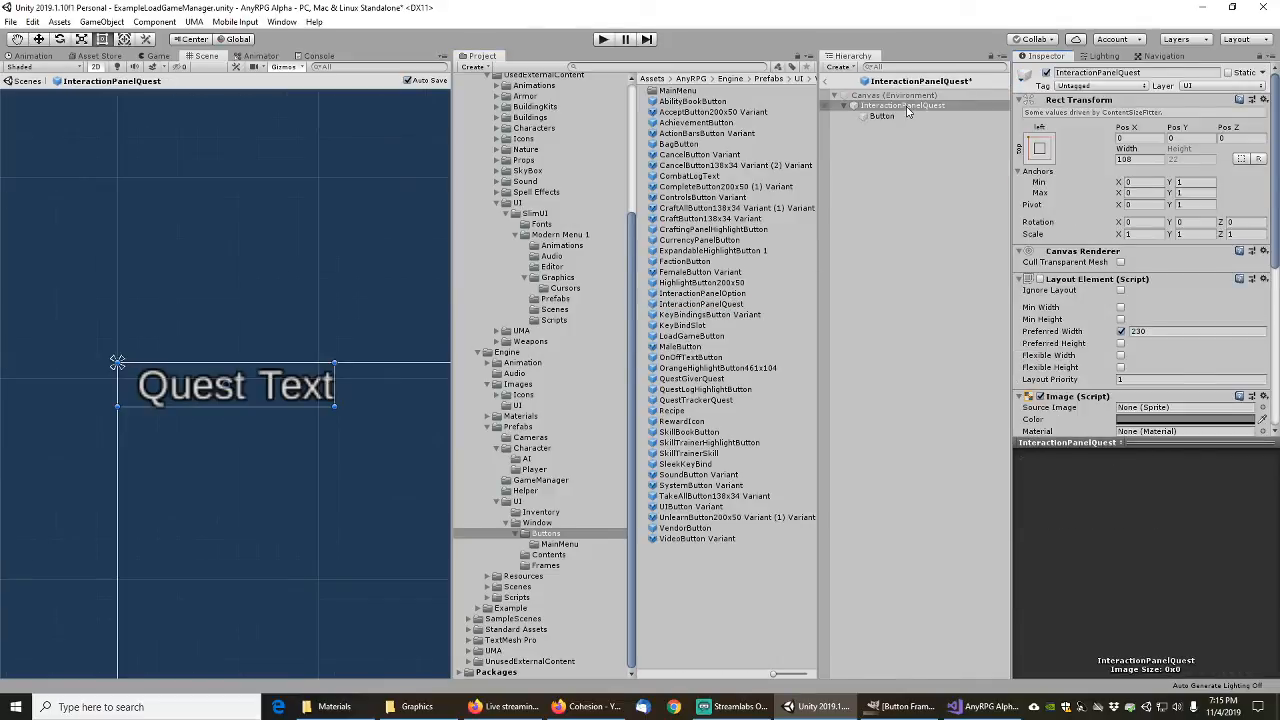
click(882, 117)
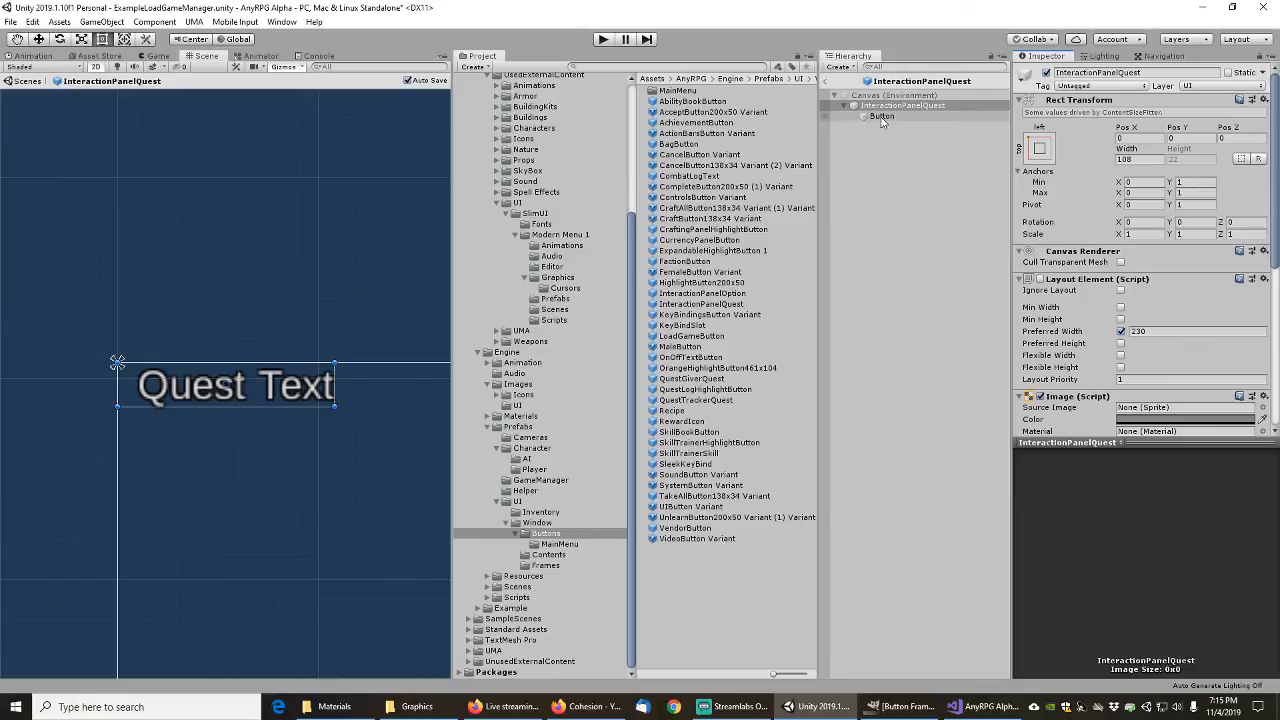
click(695, 294)
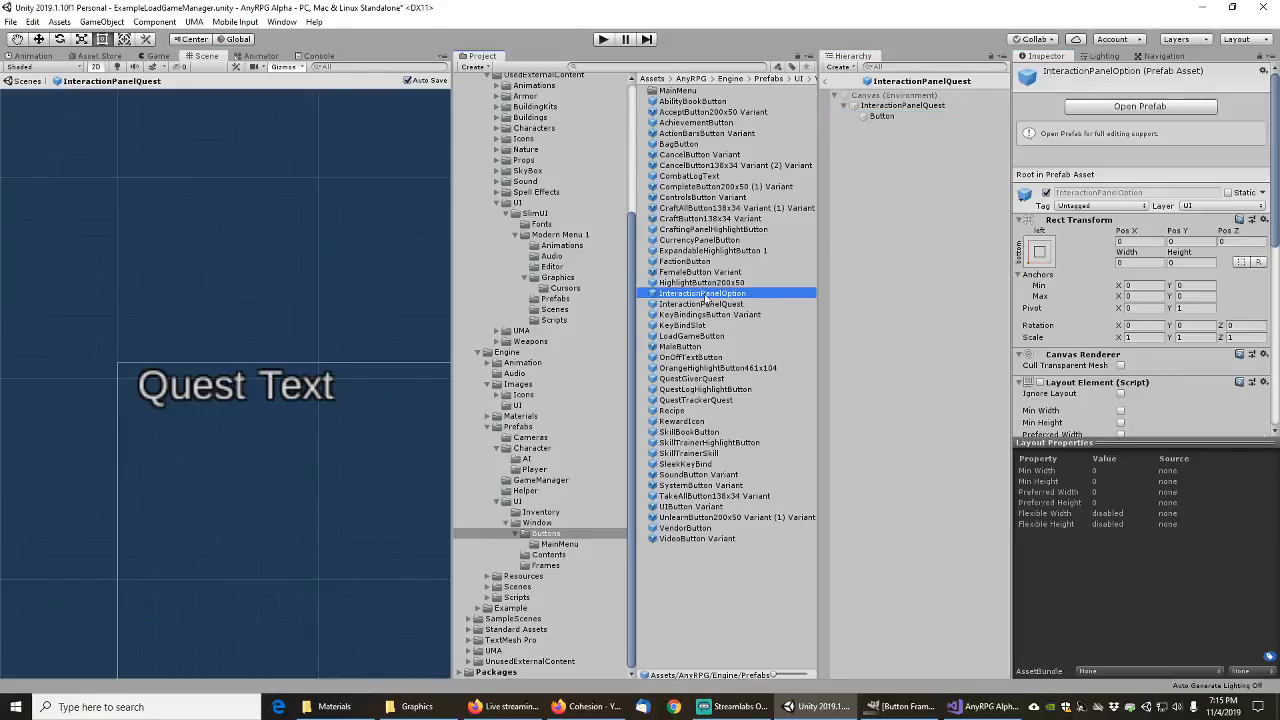
click(1107, 107)
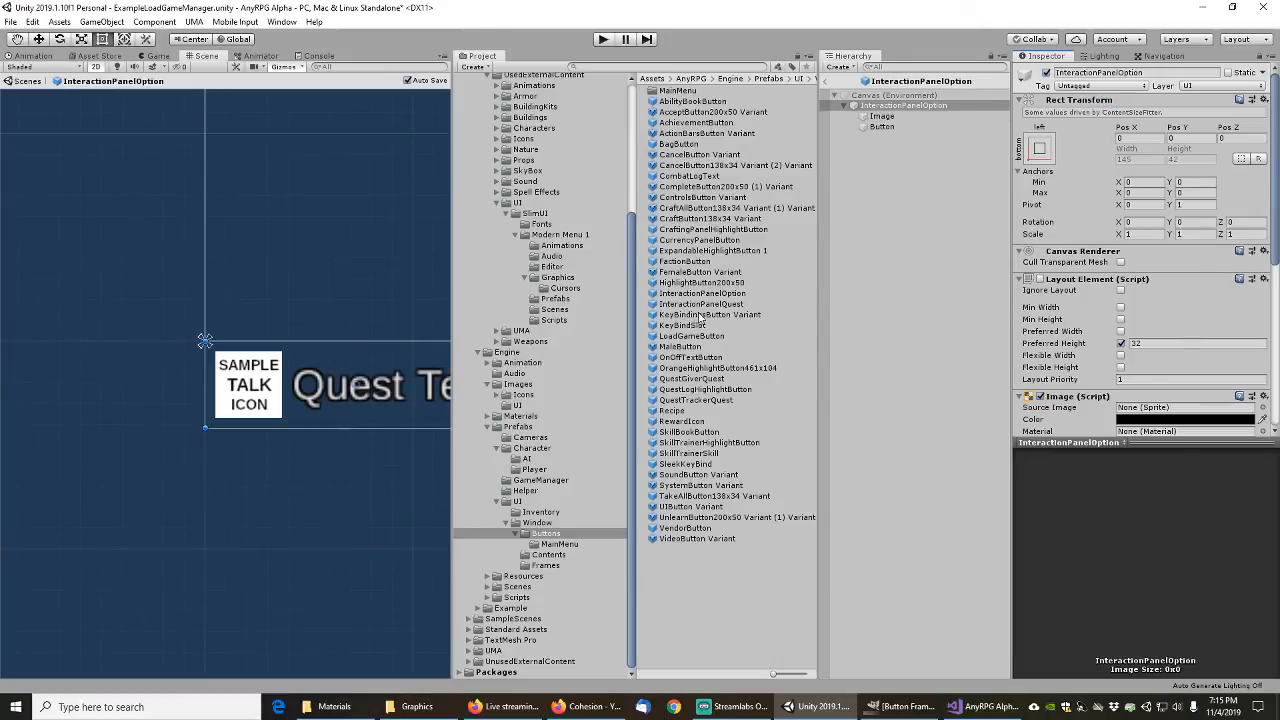
Step: Open the FactionButton prefab and inspect its Button, DescriptionBackground and Title objects for old sprites
click(684, 262)
click(1107, 107)
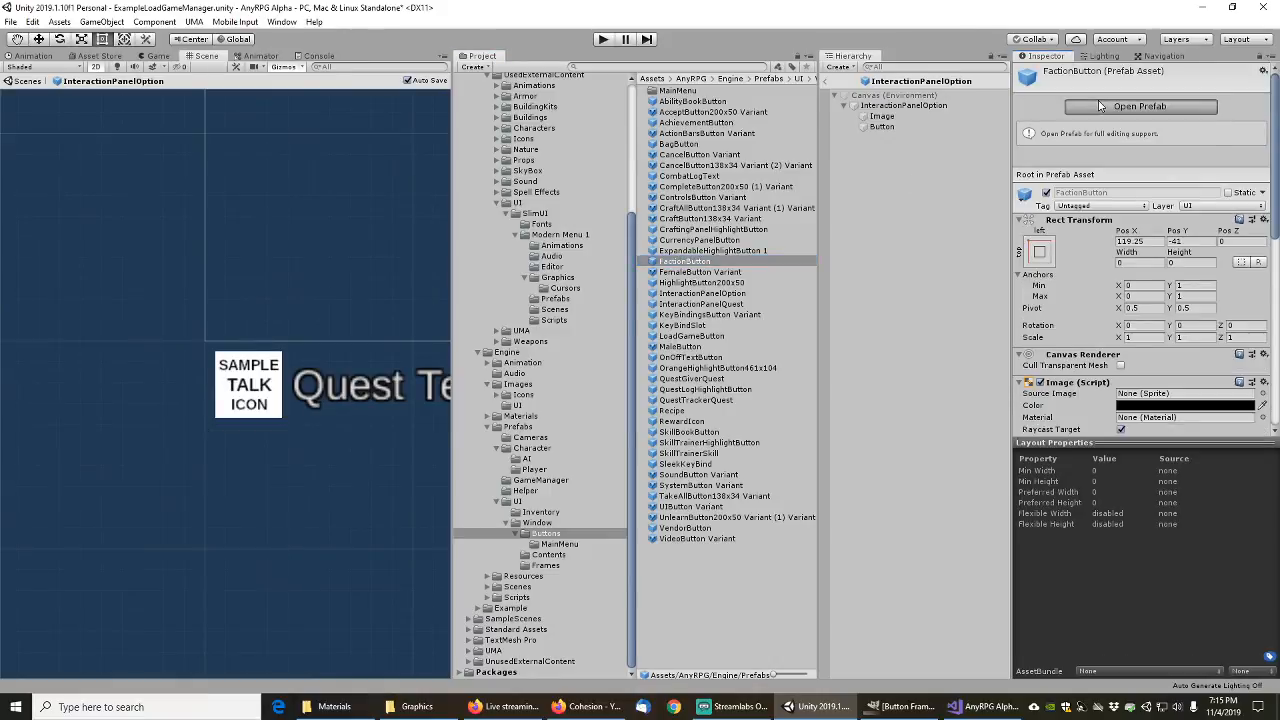
click(882, 116)
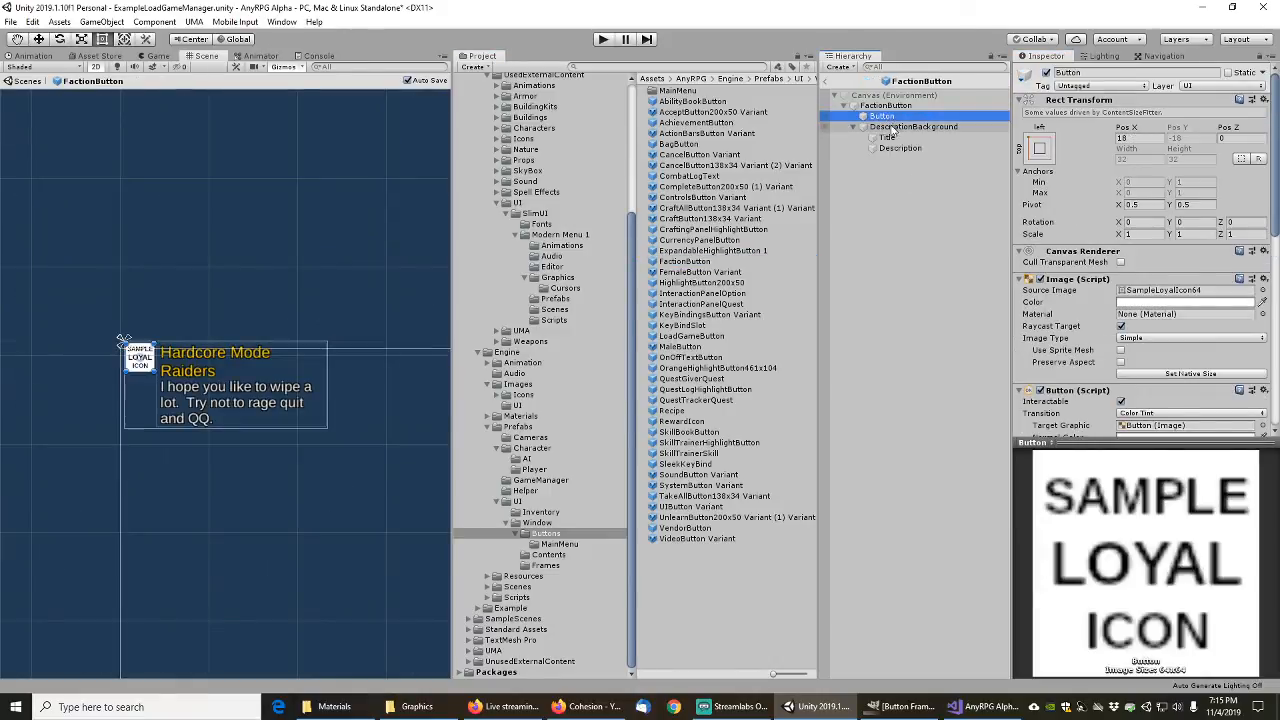
click(893, 127)
click(887, 137)
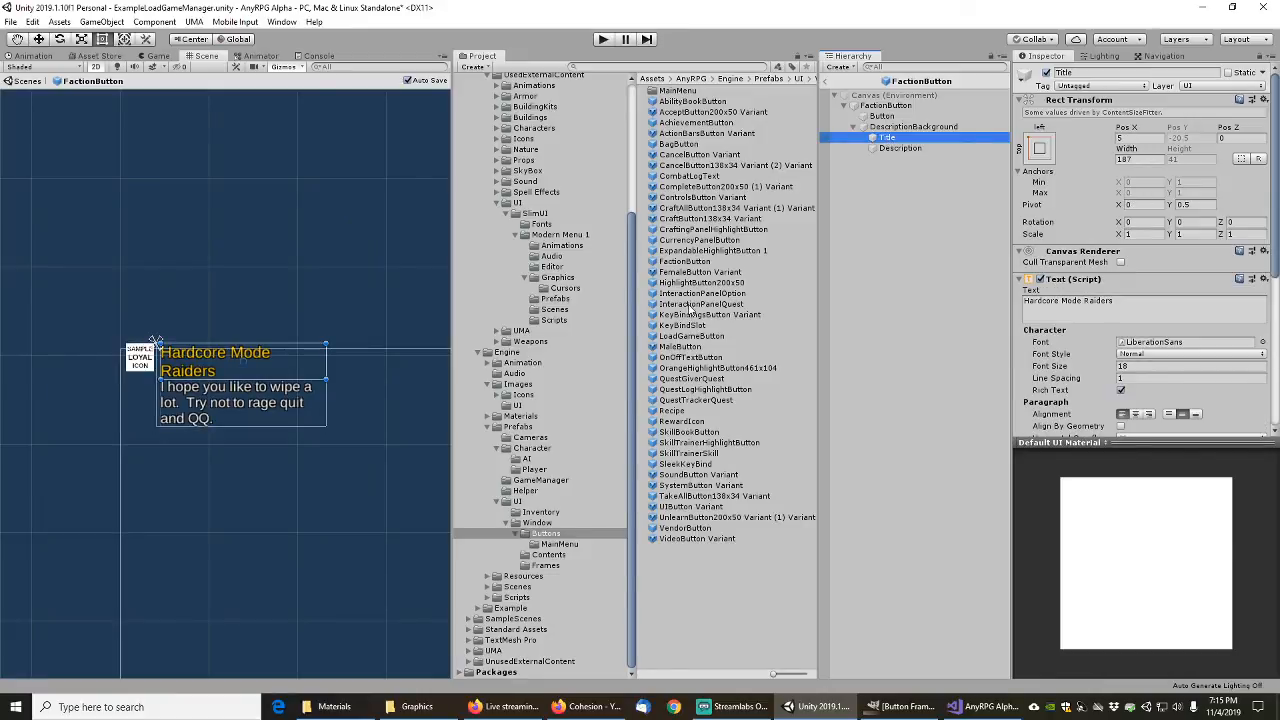
Step: Open the CurrencyPanelButton prefab and check the source image of its Button object
click(697, 242)
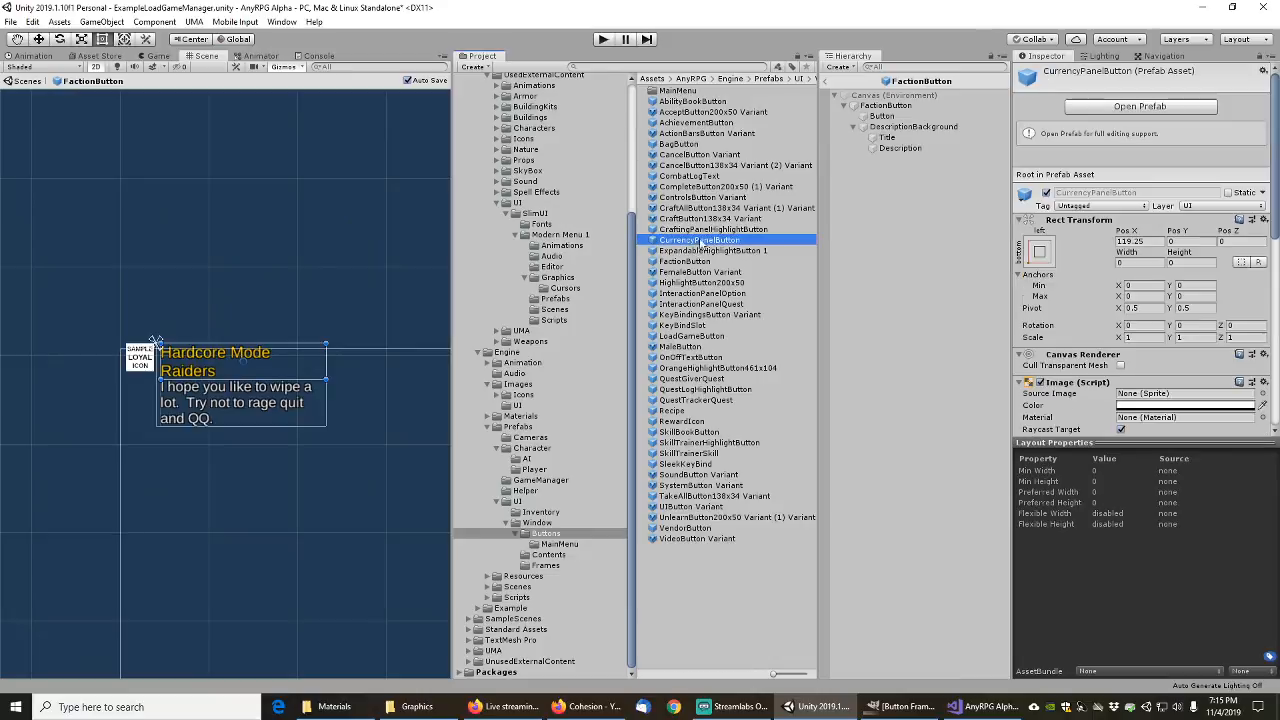
click(1119, 107)
click(882, 117)
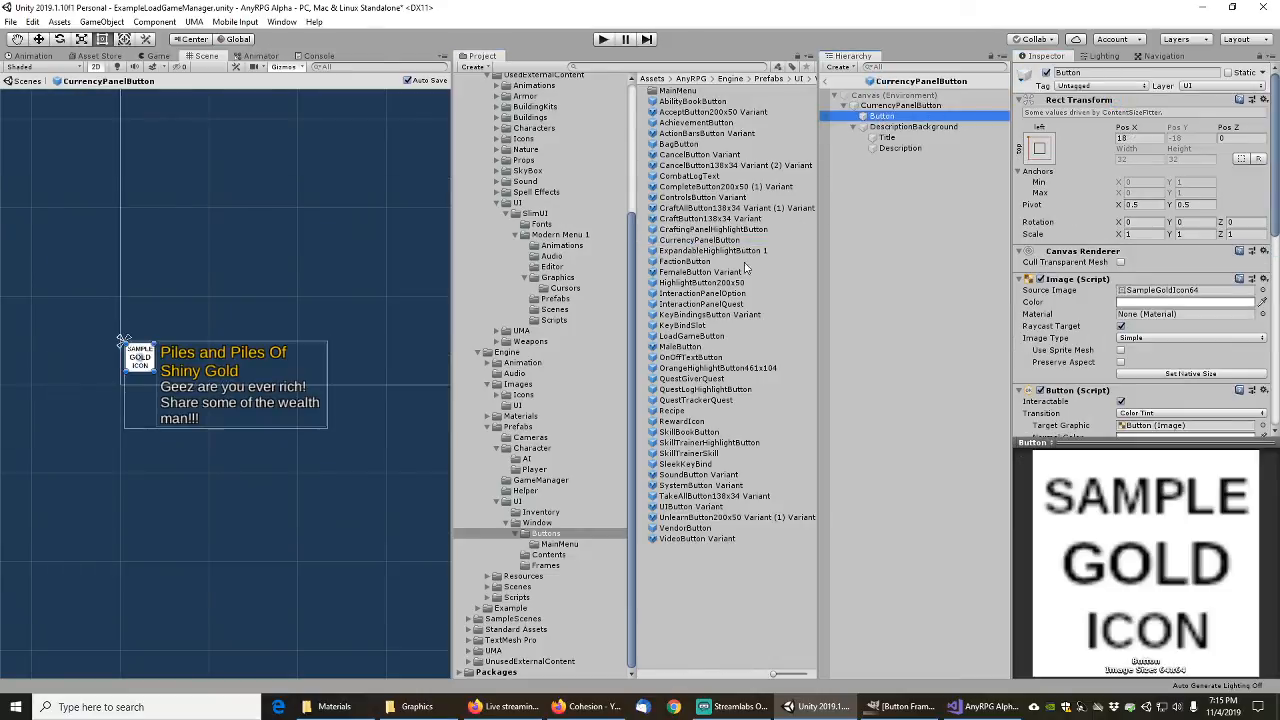
Step: Check HighlightLine's source image in the CraftingPanelHighlightButton prefab, and open the AbilityBookButton prefab for inspection
click(693, 230)
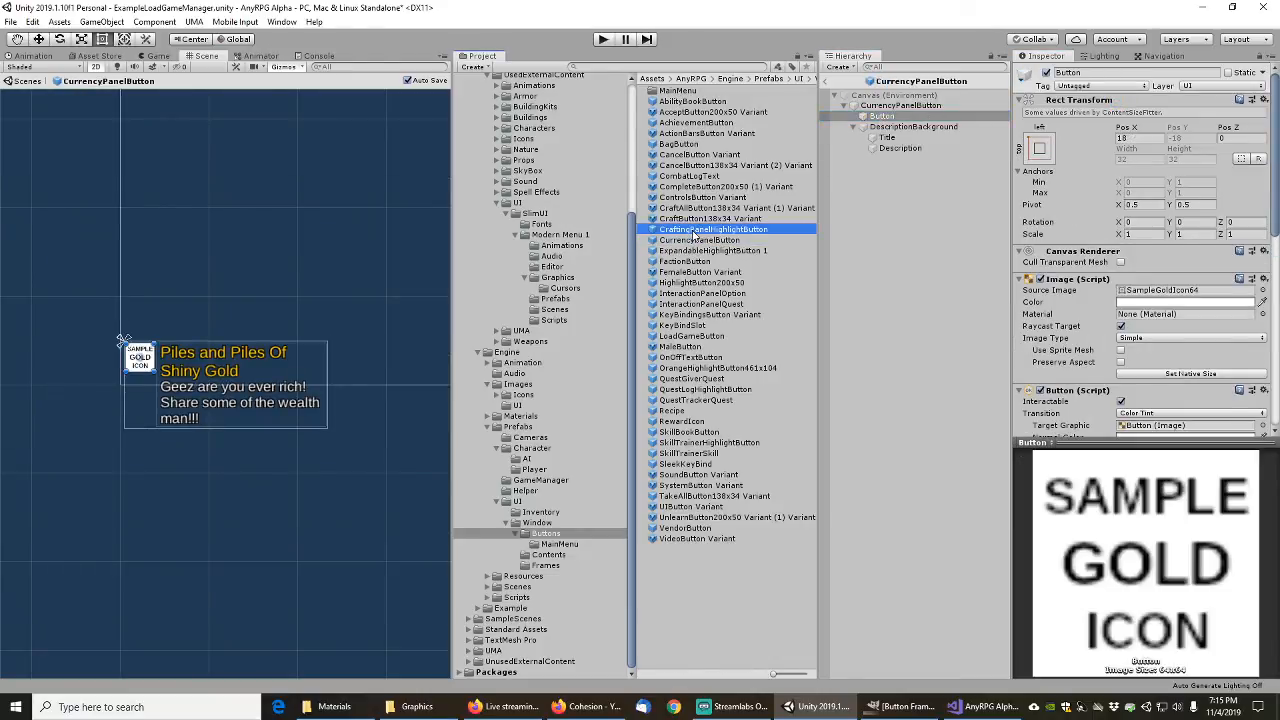
click(1097, 105)
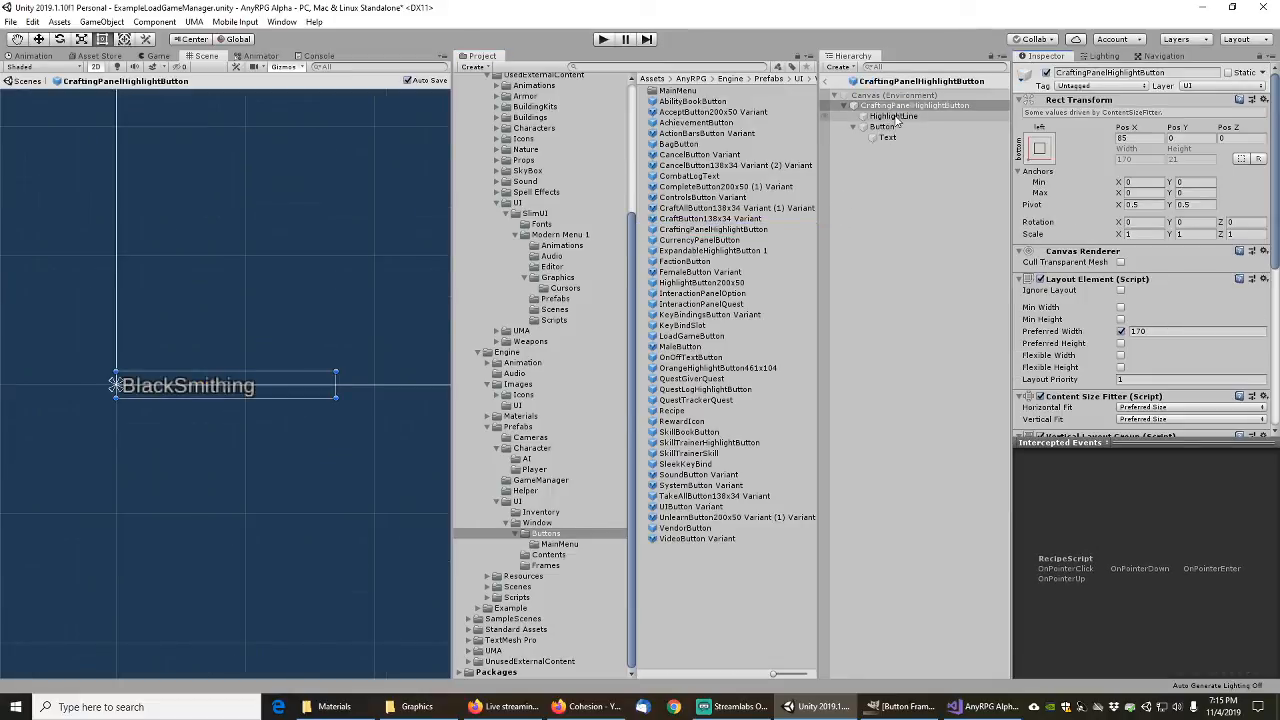
click(895, 117)
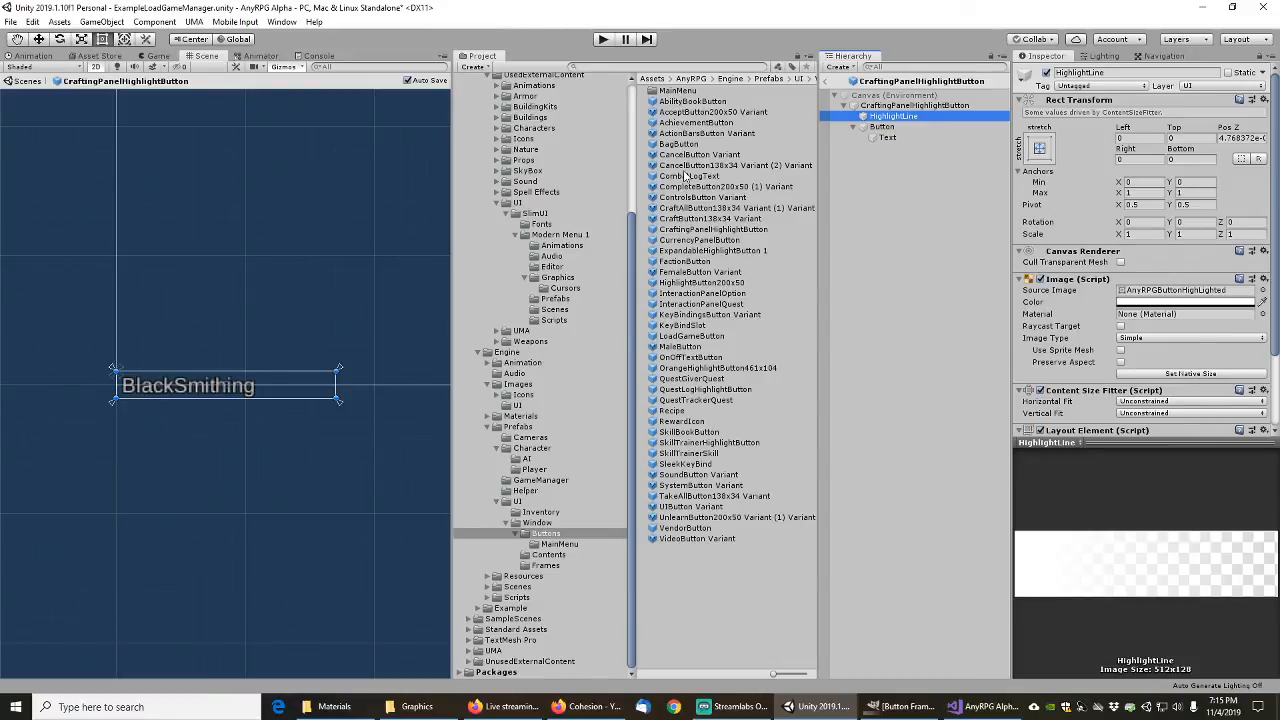
double_click(684, 102)
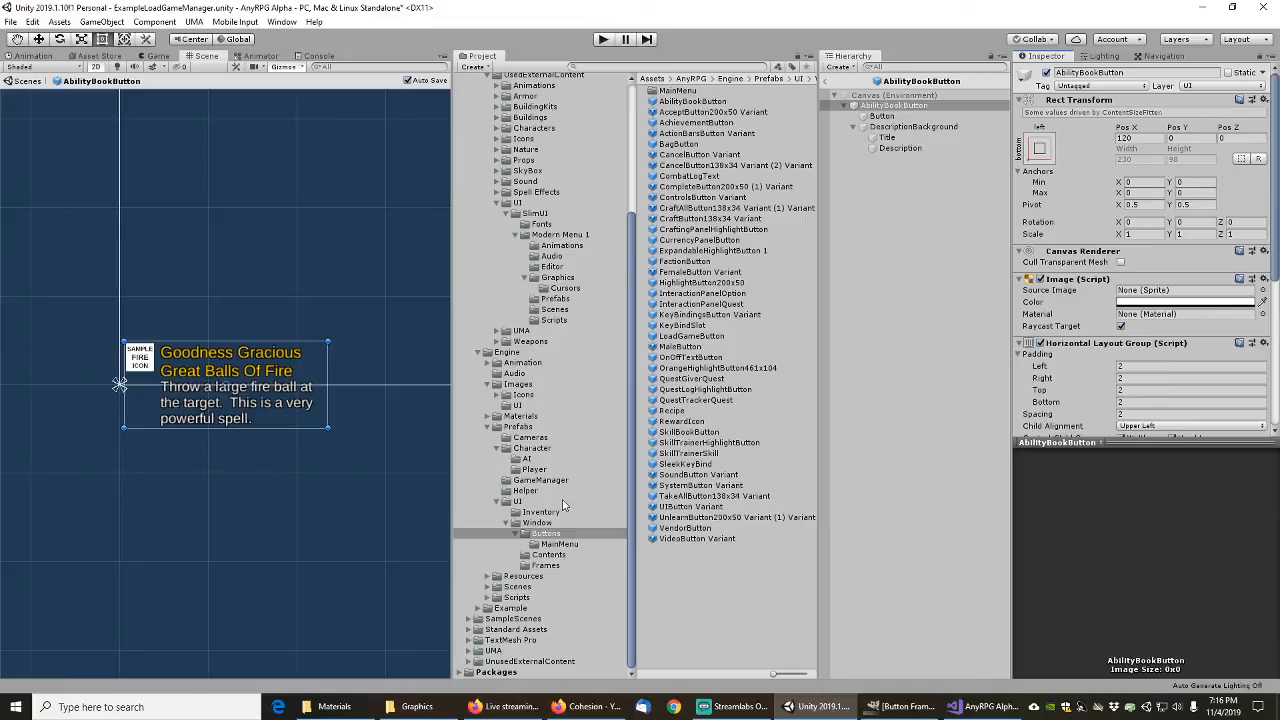
Step: Leave prefab editing and save the ExampleLoadGameManager scene
click(827, 82)
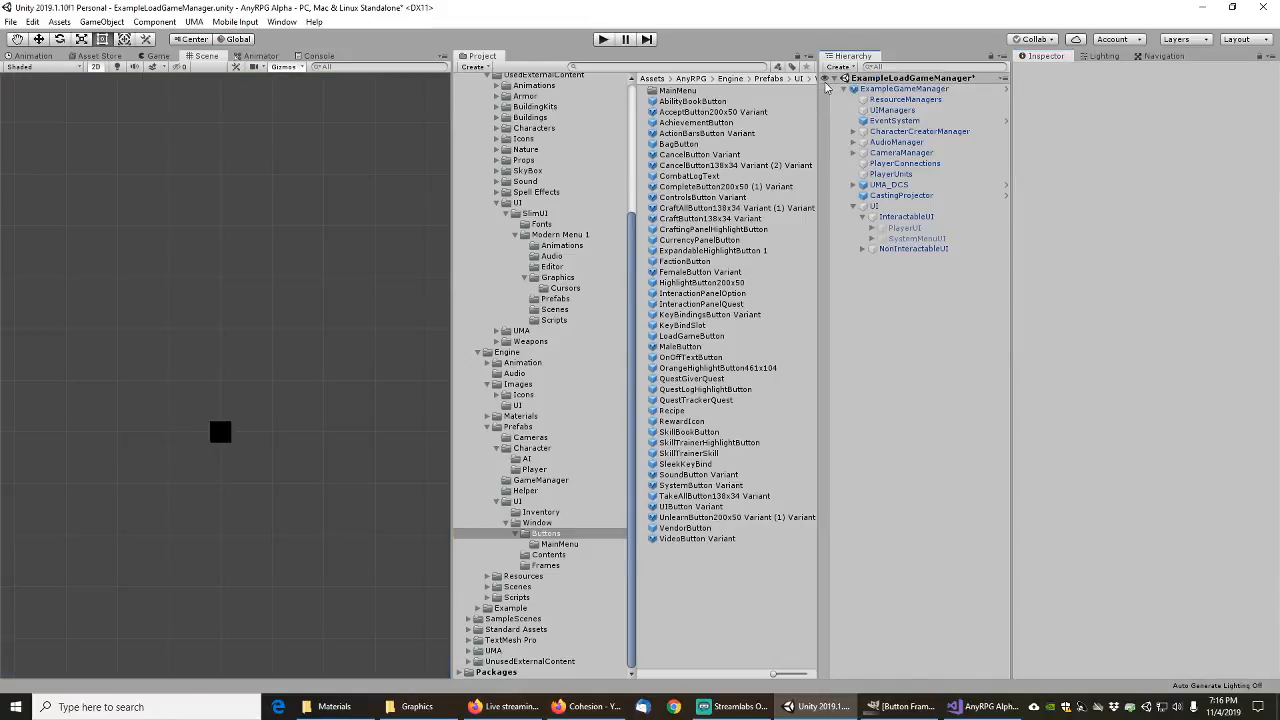
click(10, 21)
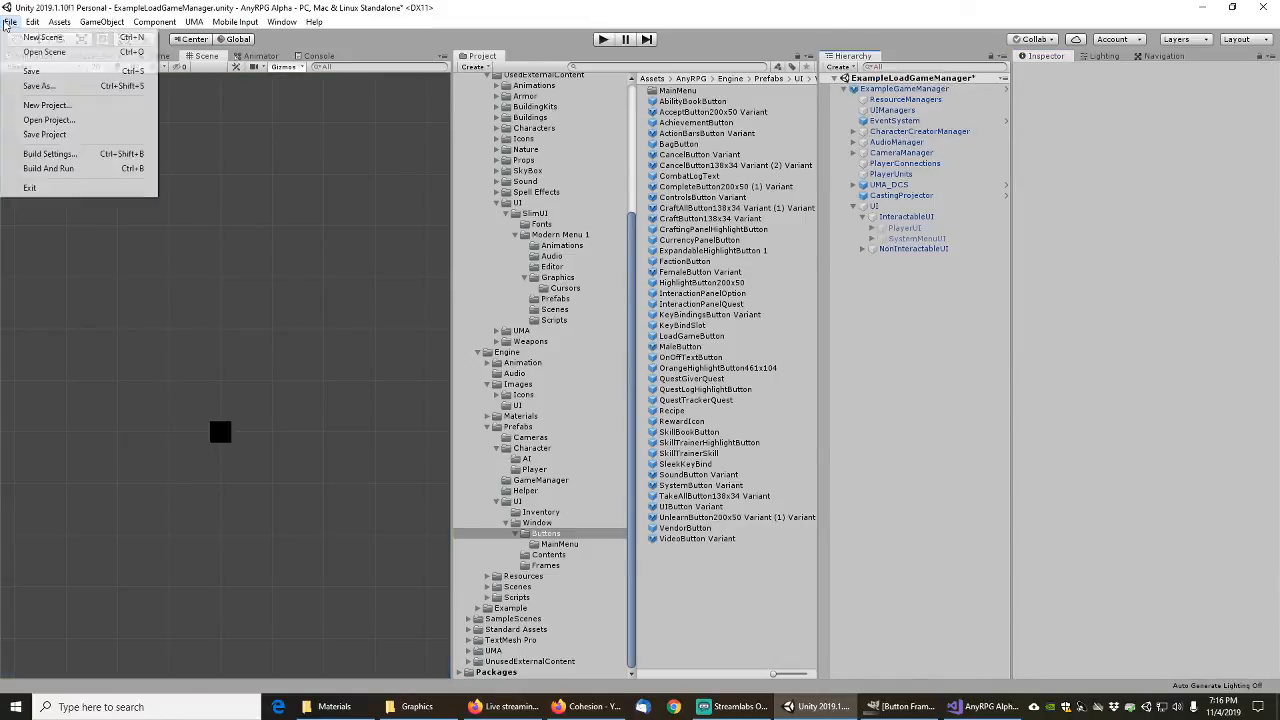
click(40, 76)
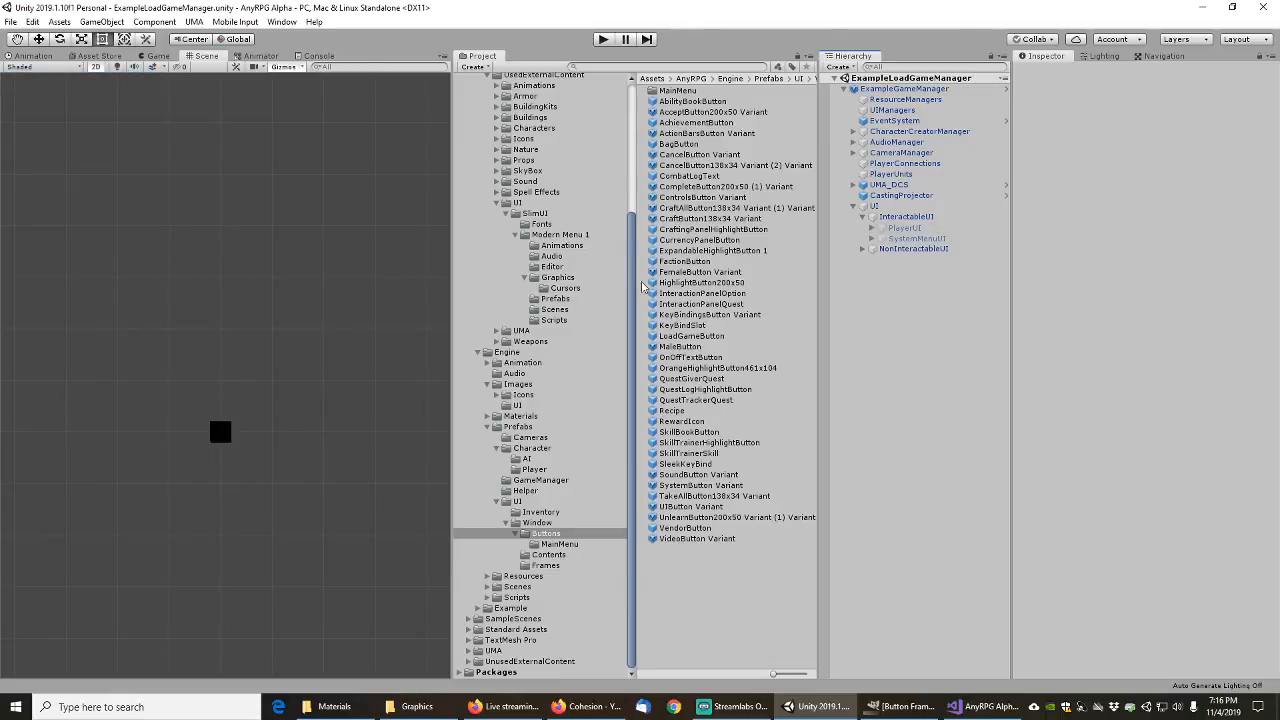
Step: Show the contents of the Modern Menu 1 Graphics folder under UsedExternalContent/UI/SlimUI
click(497, 207)
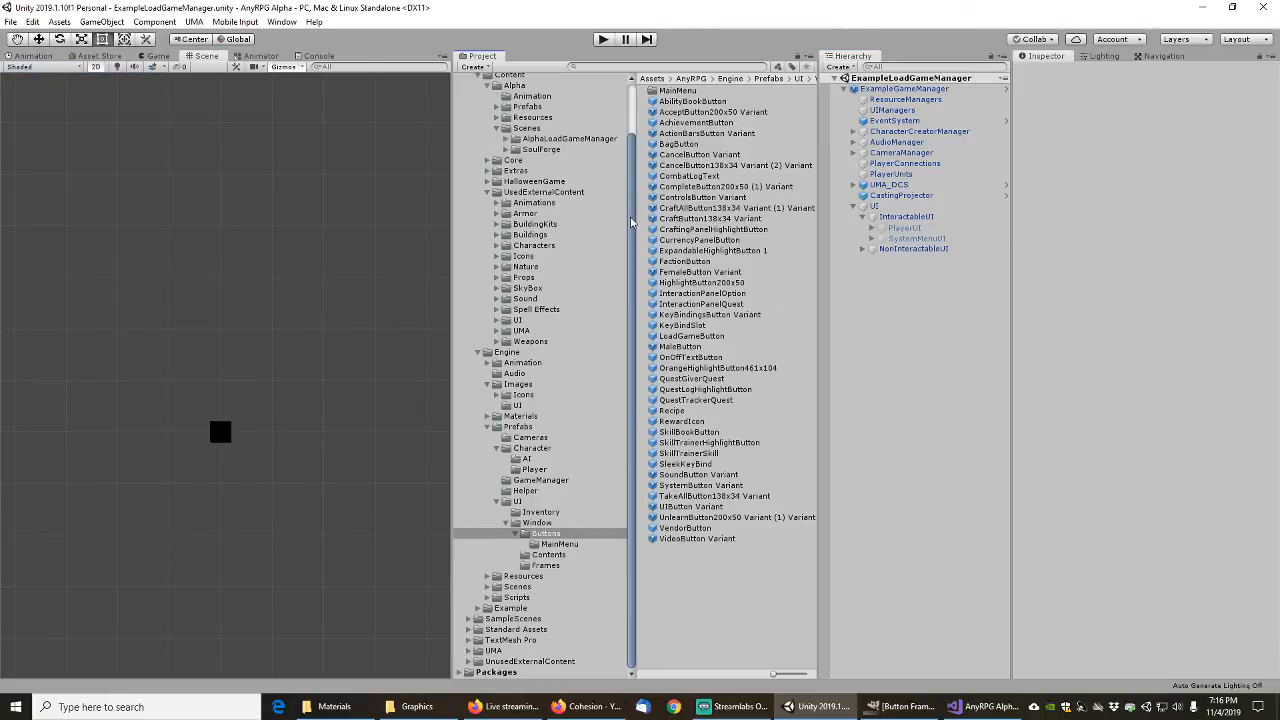
scroll(631, 222, up, 3)
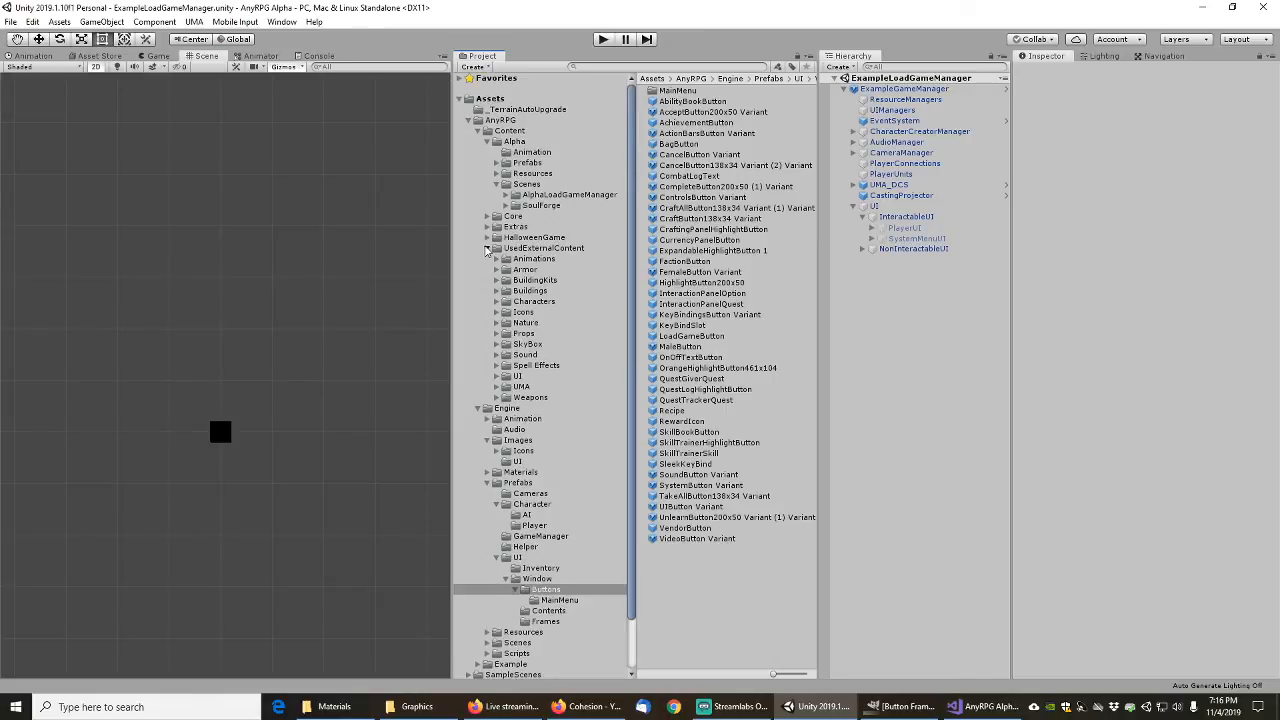
click(487, 249)
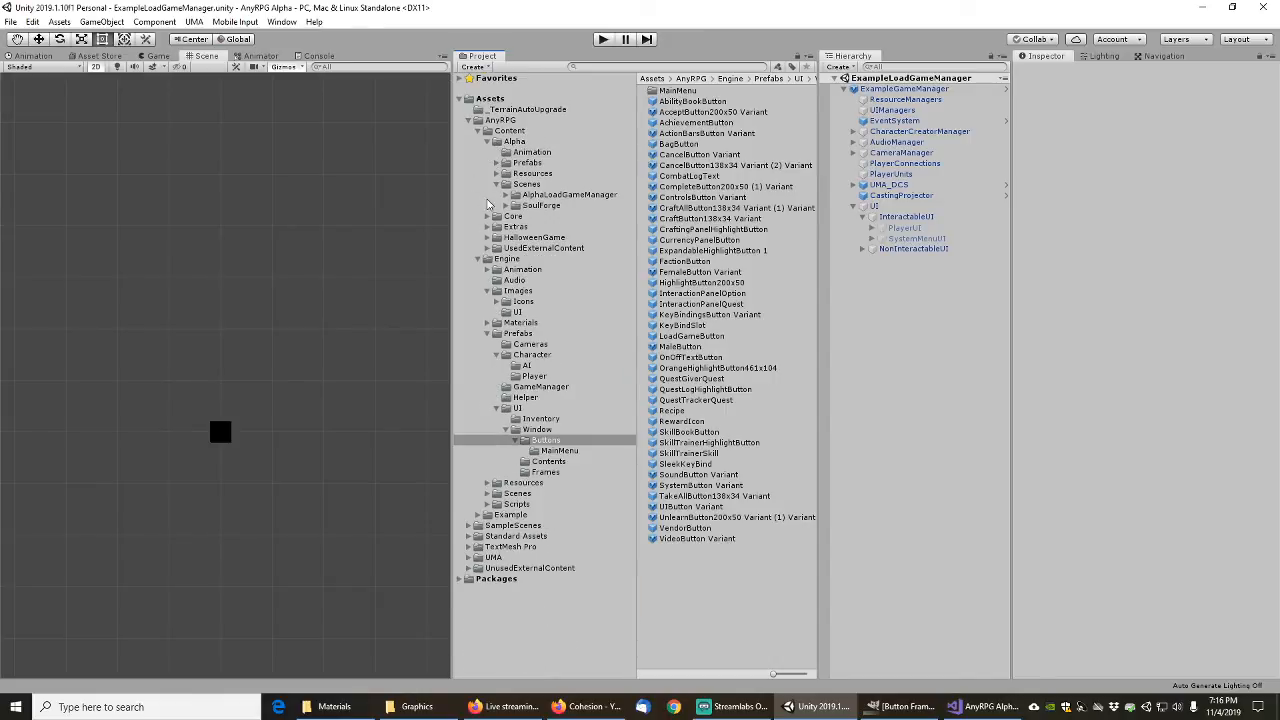
click(487, 249)
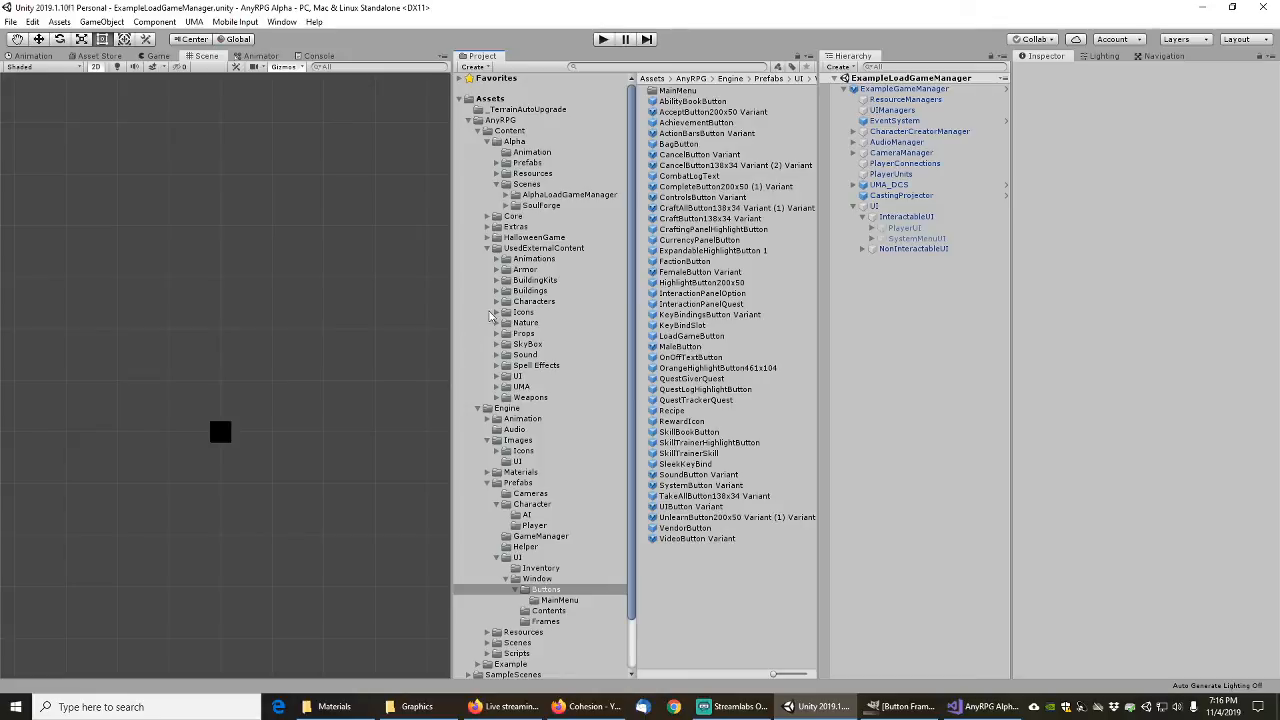
click(496, 377)
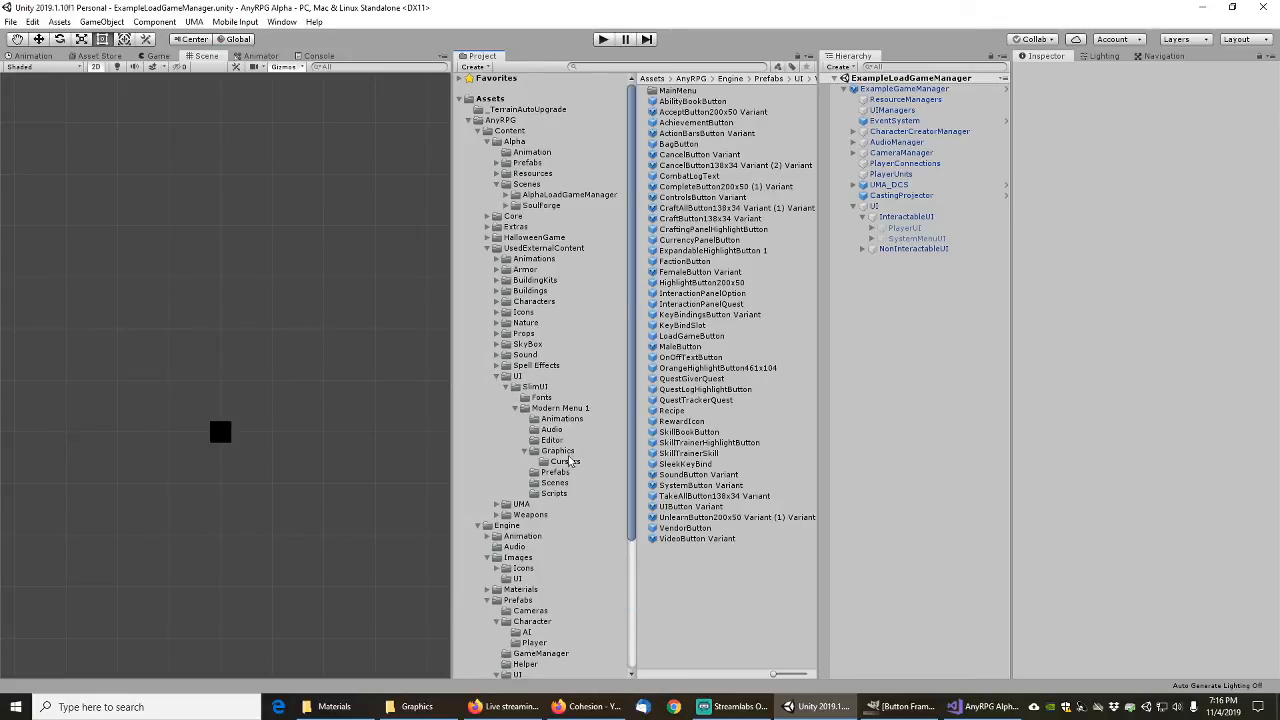
click(565, 462)
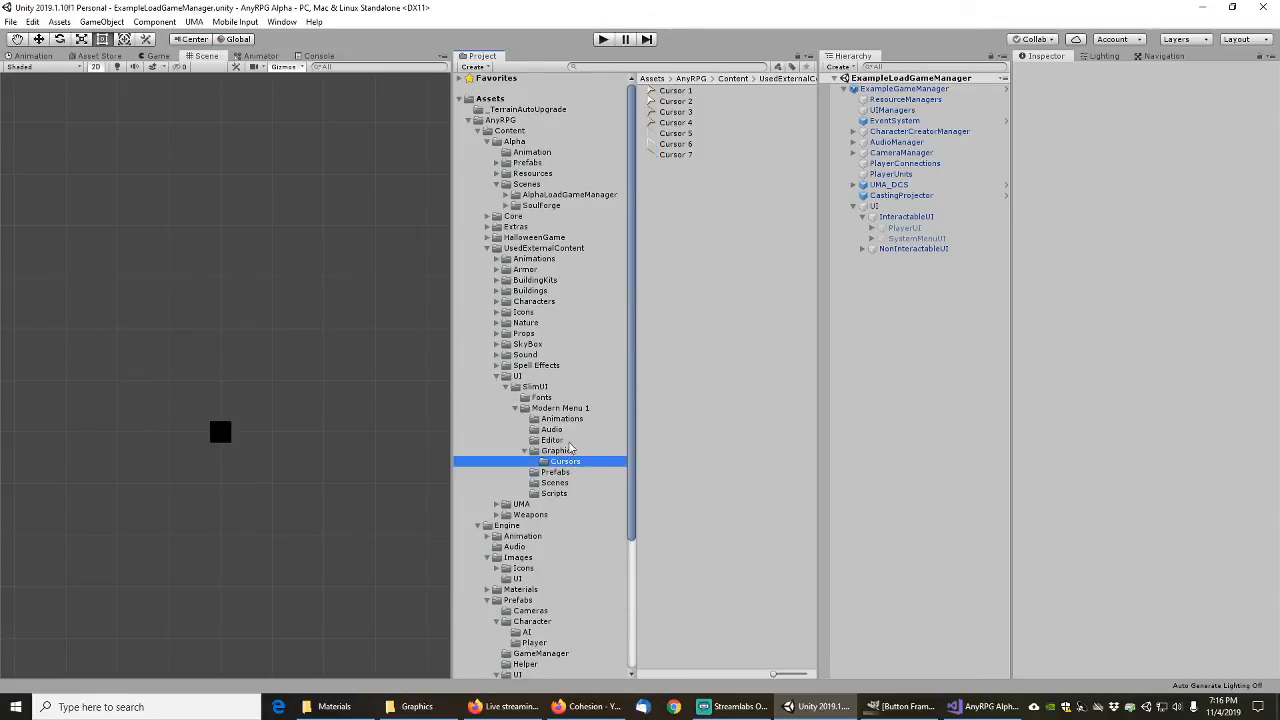
click(563, 451)
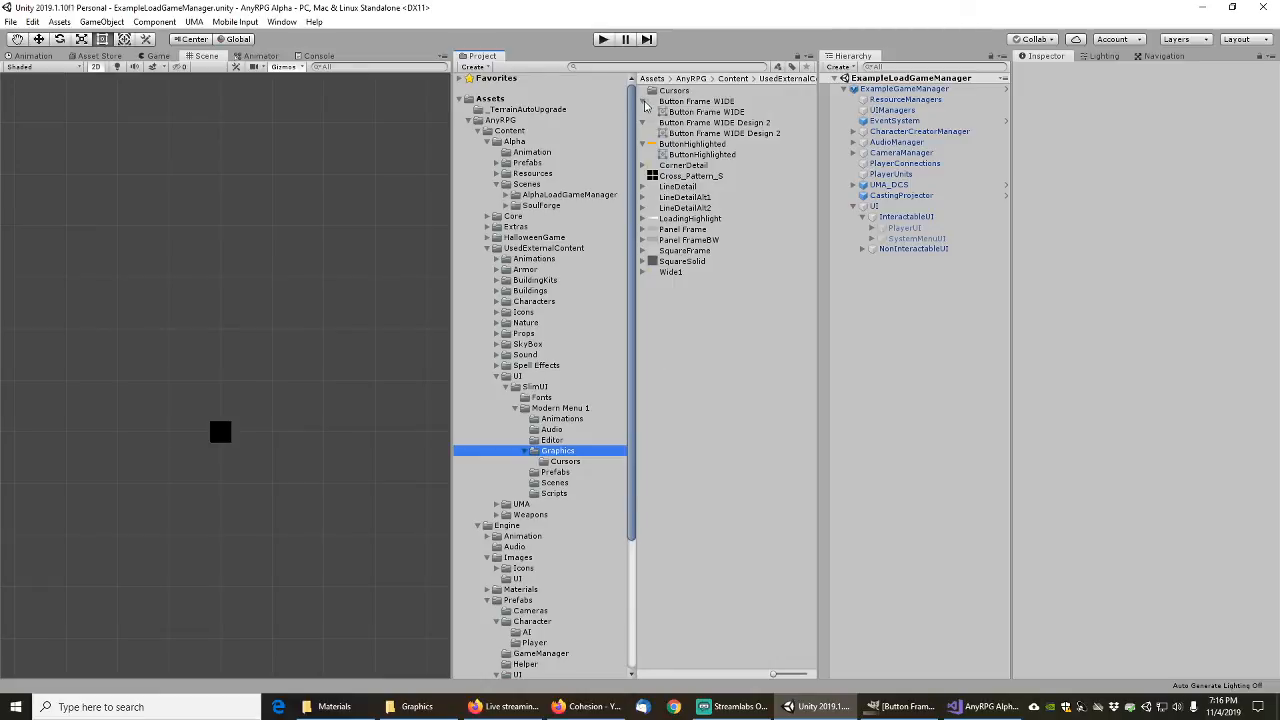
Step: Collapse the expanded textures in the Graphics folder and select the dependencies of all textures from Button Frame WIDE through Wide1
click(643, 102)
click(643, 112)
click(643, 122)
click(643, 133)
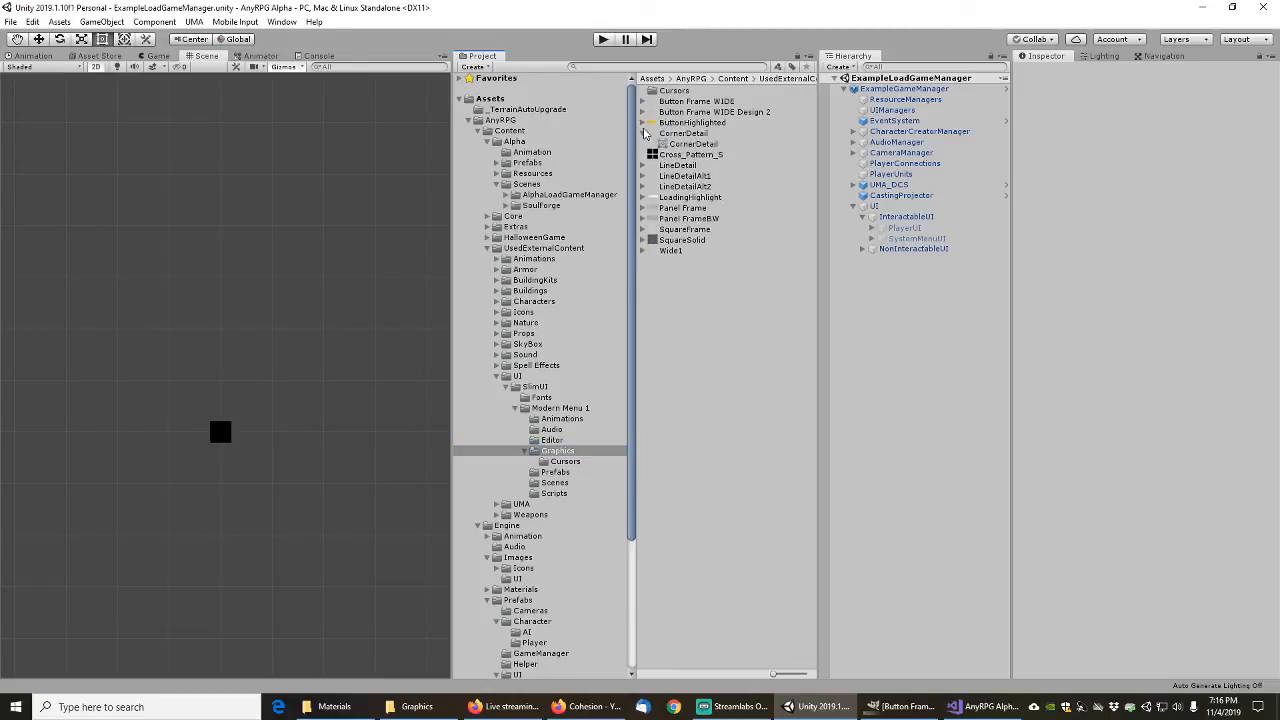
click(643, 133)
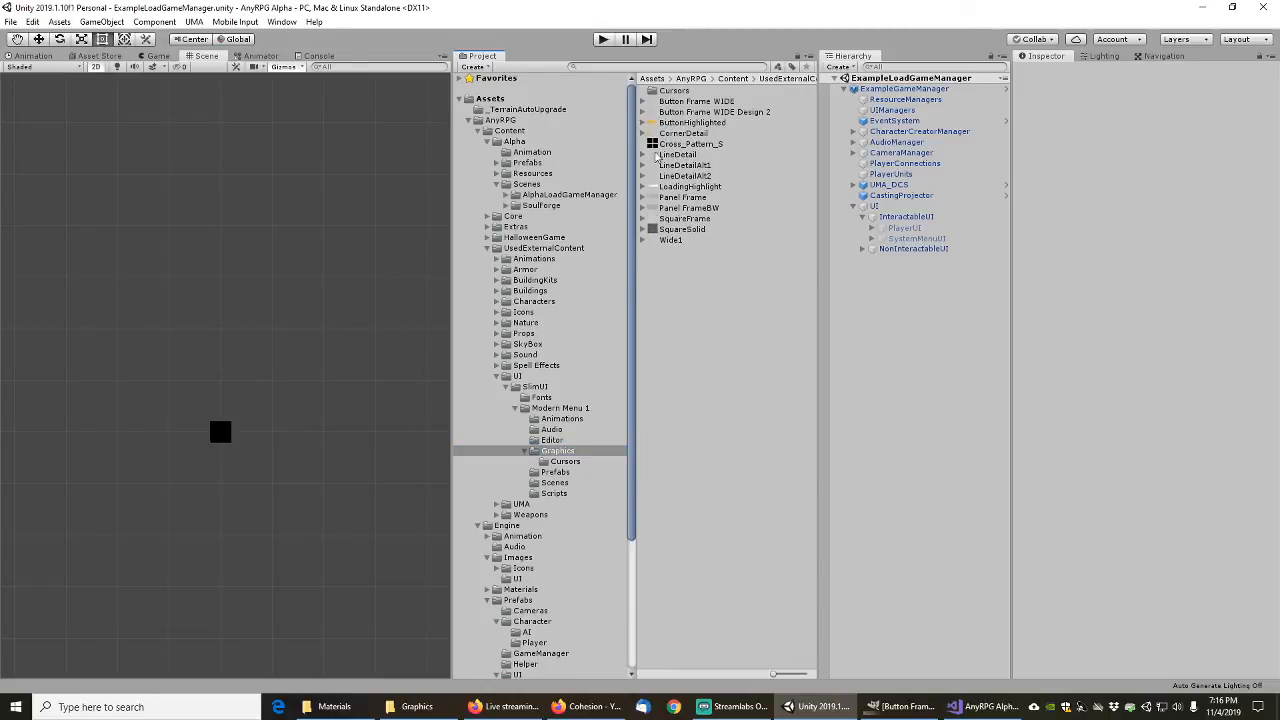
click(671, 241)
shift+click(694, 104)
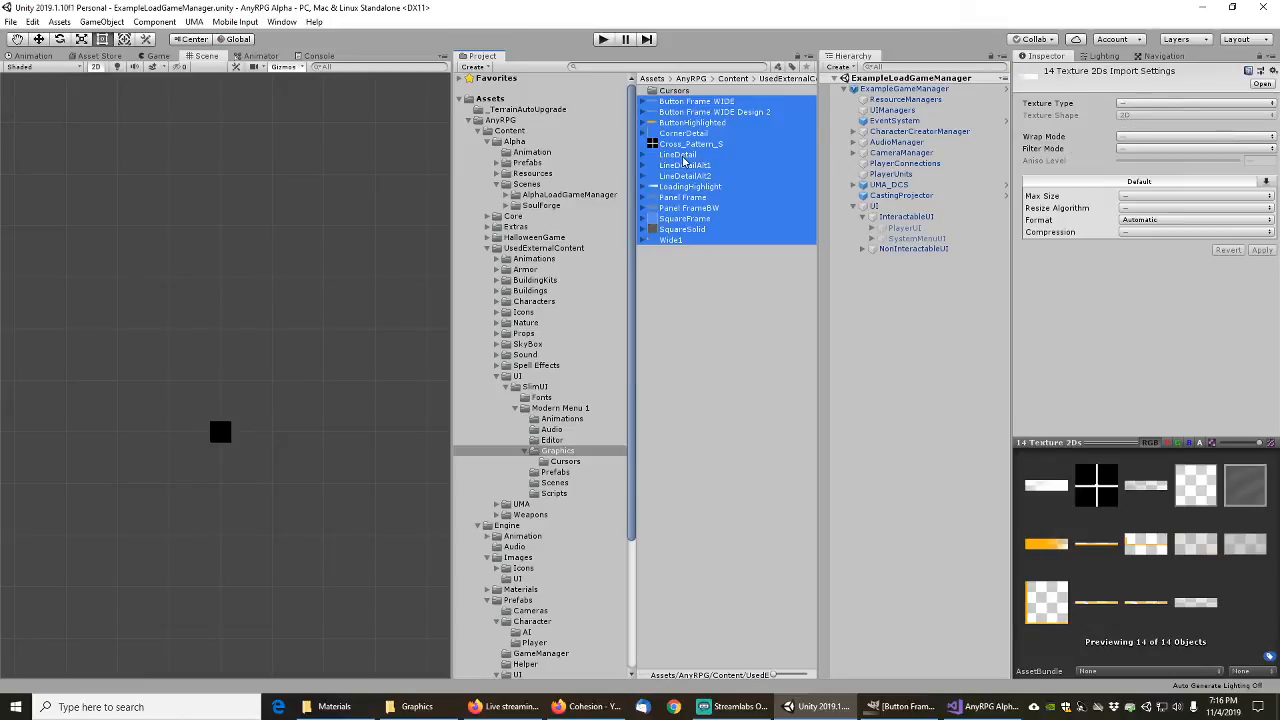
right_click(684, 160)
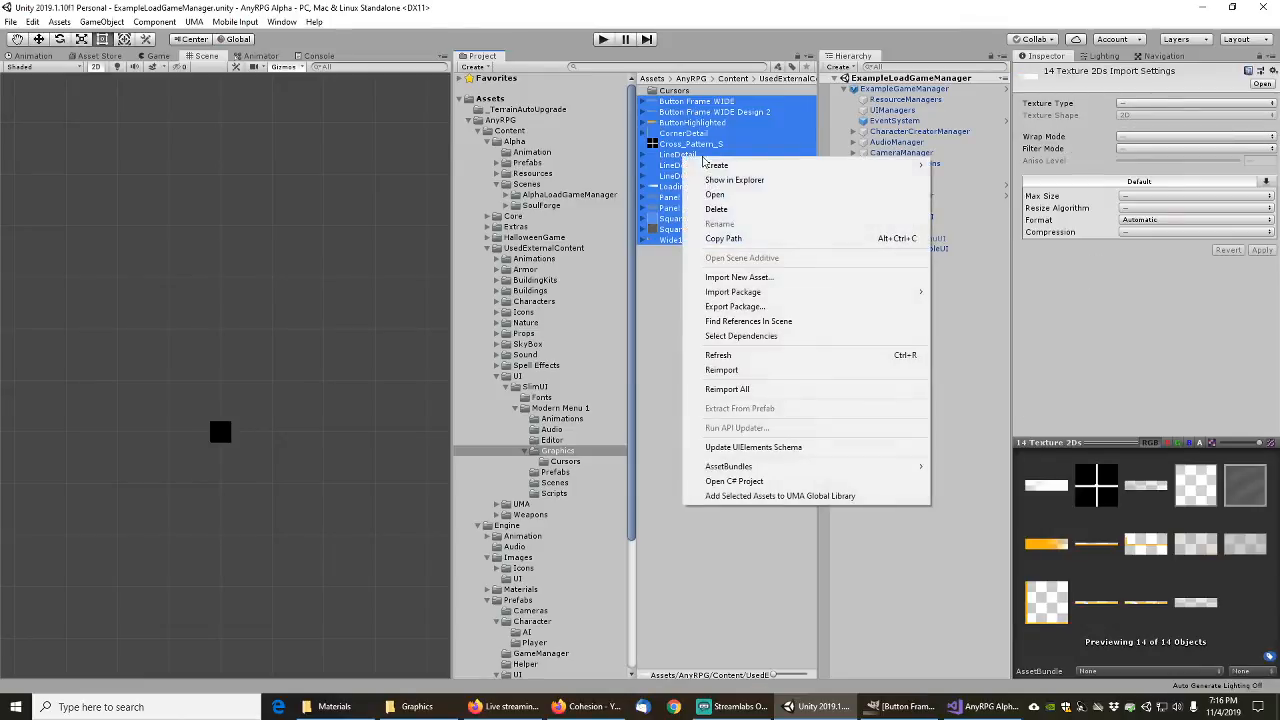
click(757, 344)
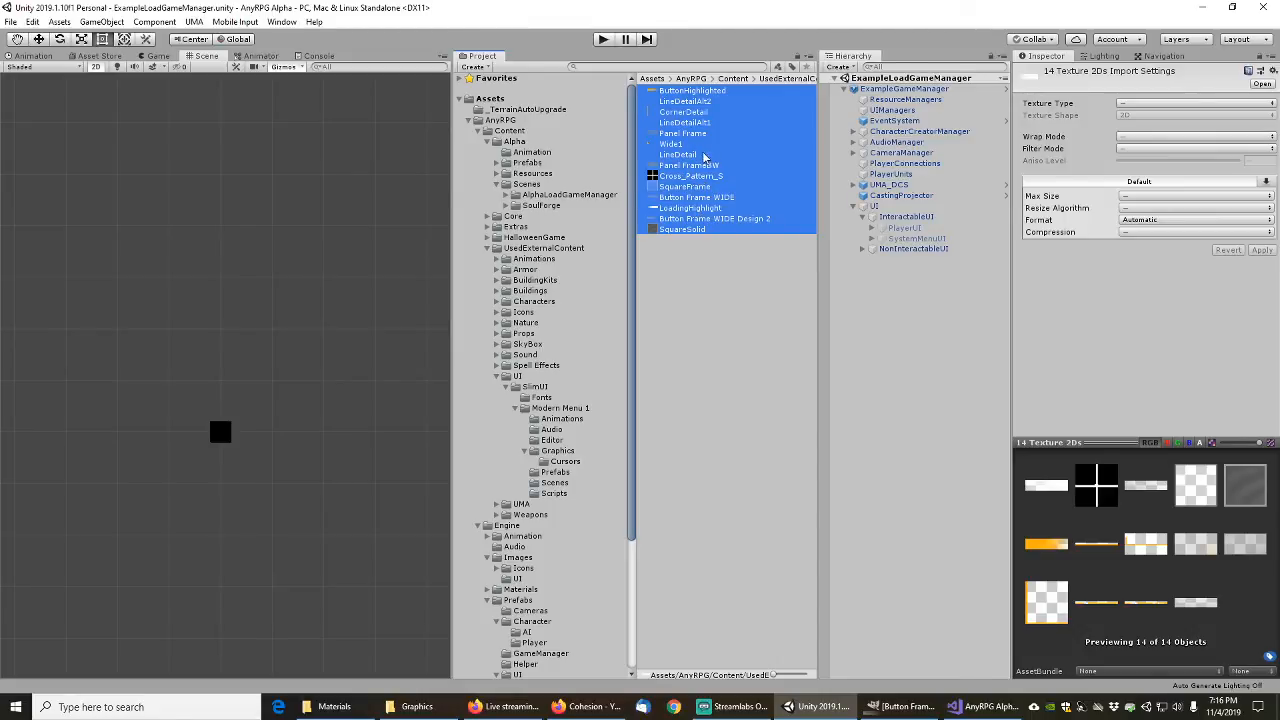
Step: Clear the multiple selection and examine the LoadingHighlight and LineDetailAlt2 textures individually
click(901, 109)
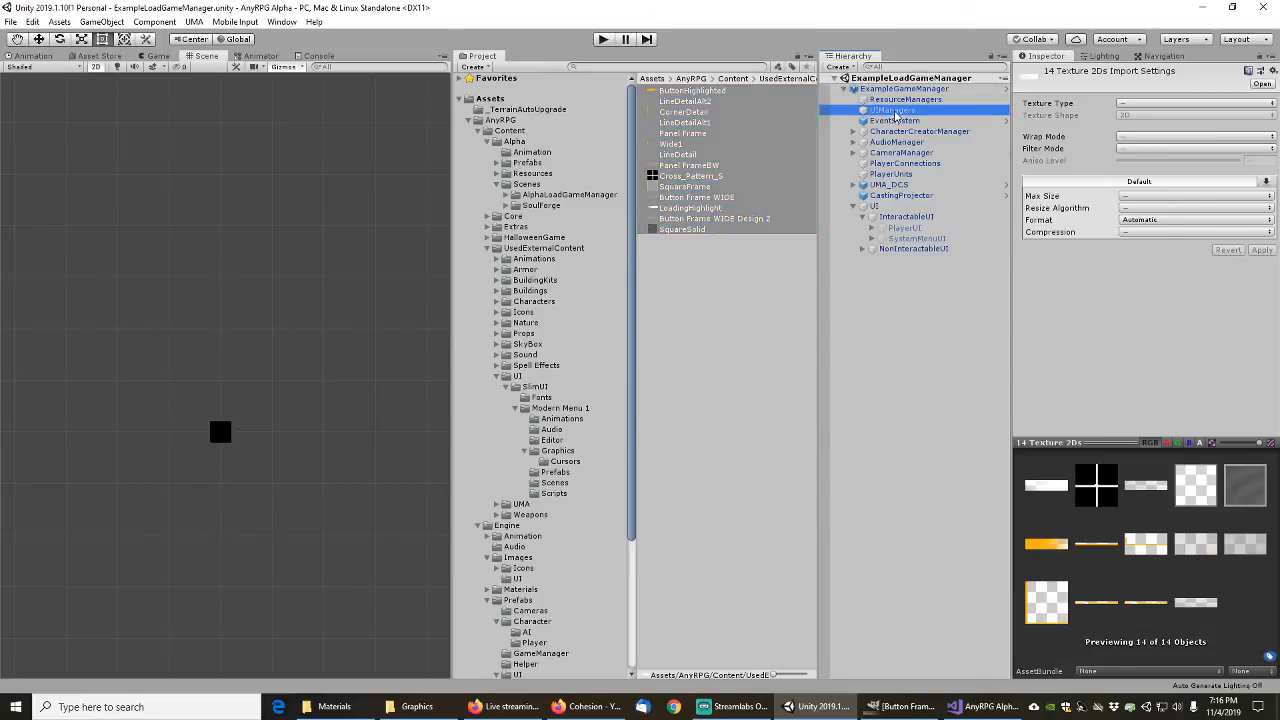
click(694, 249)
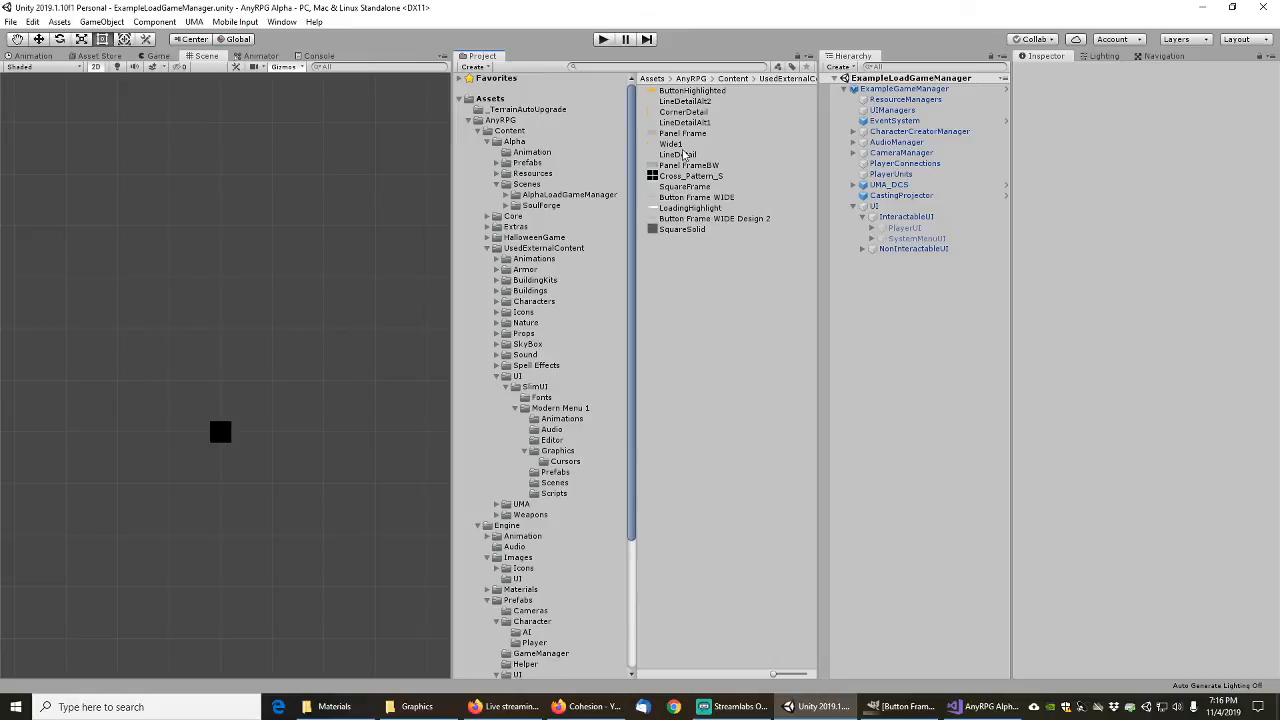
click(686, 209)
right_click(686, 209)
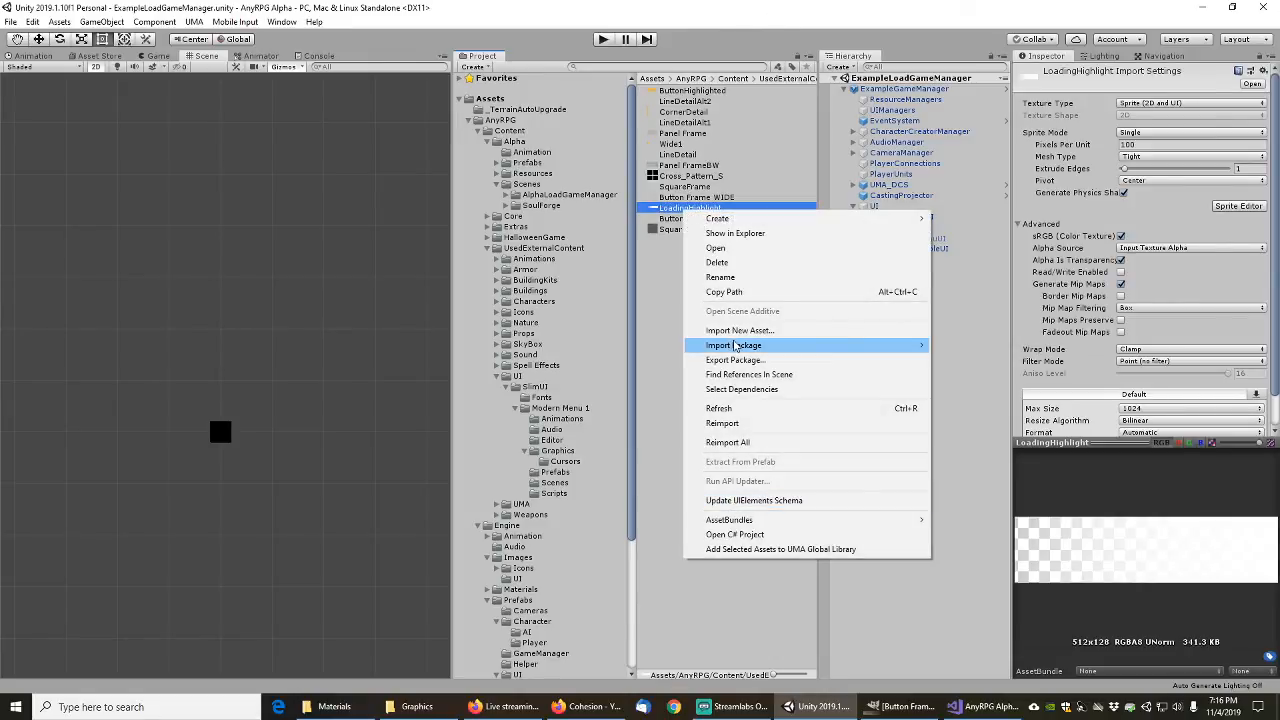
click(865, 3)
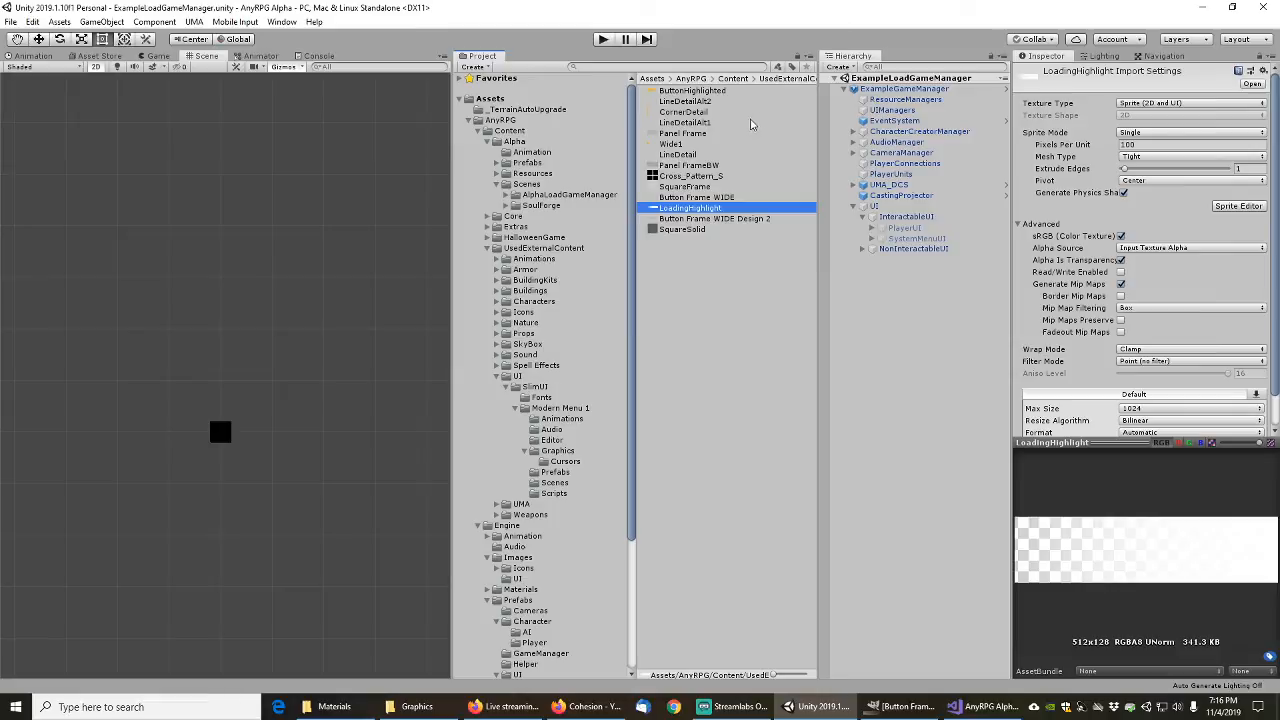
click(698, 92)
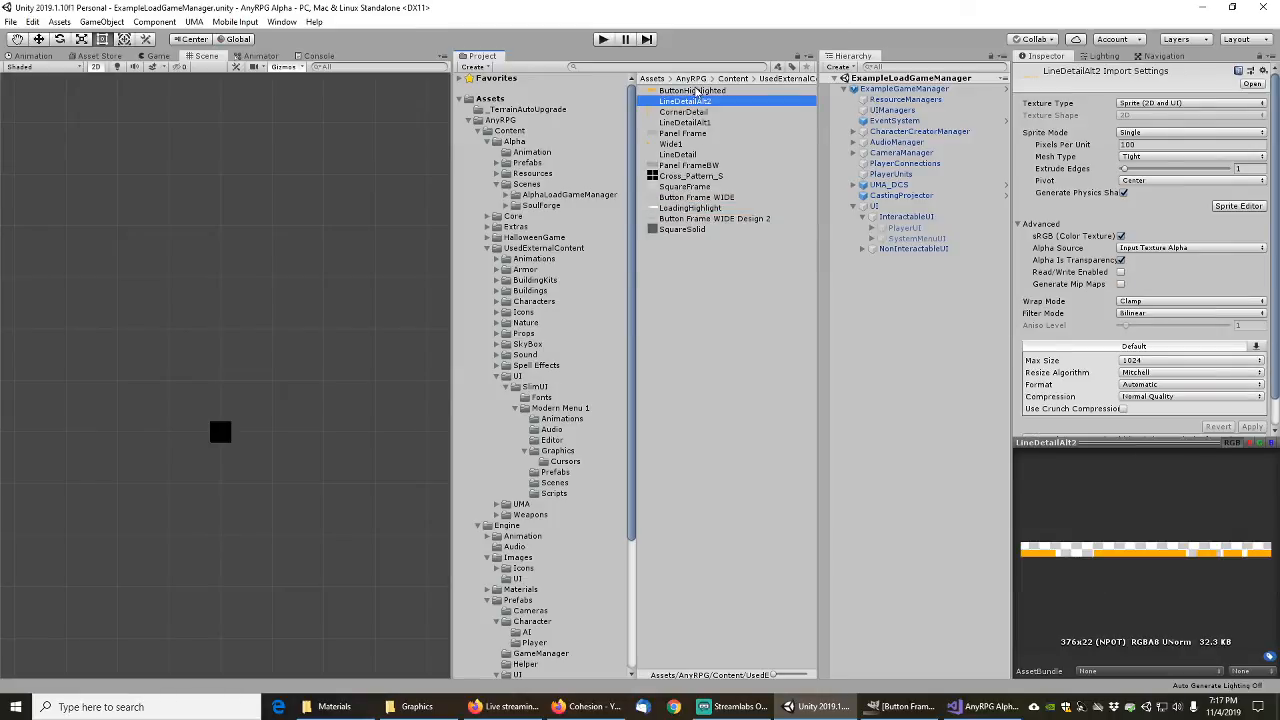
Step: Find the scene references of the ButtonHighlighted texture, then open the referencing MainSettingsMenuWindow prefab and locate its content prefab
right_click(697, 92)
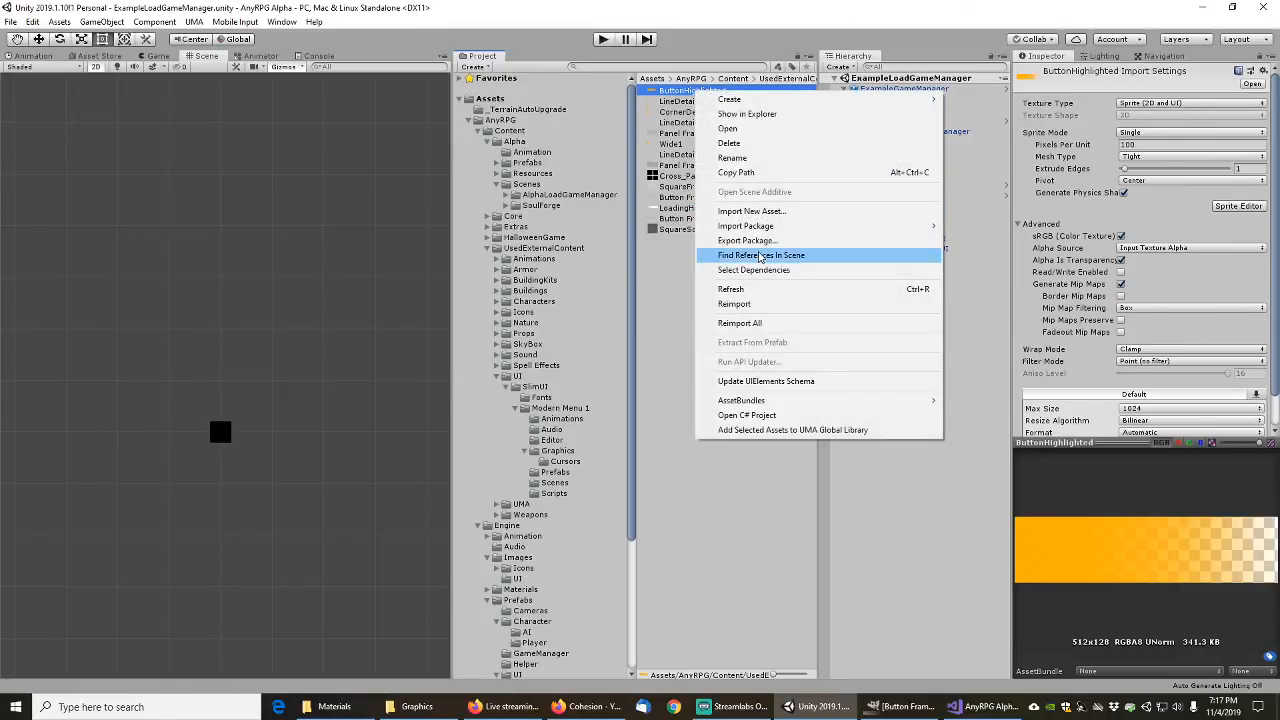
click(762, 255)
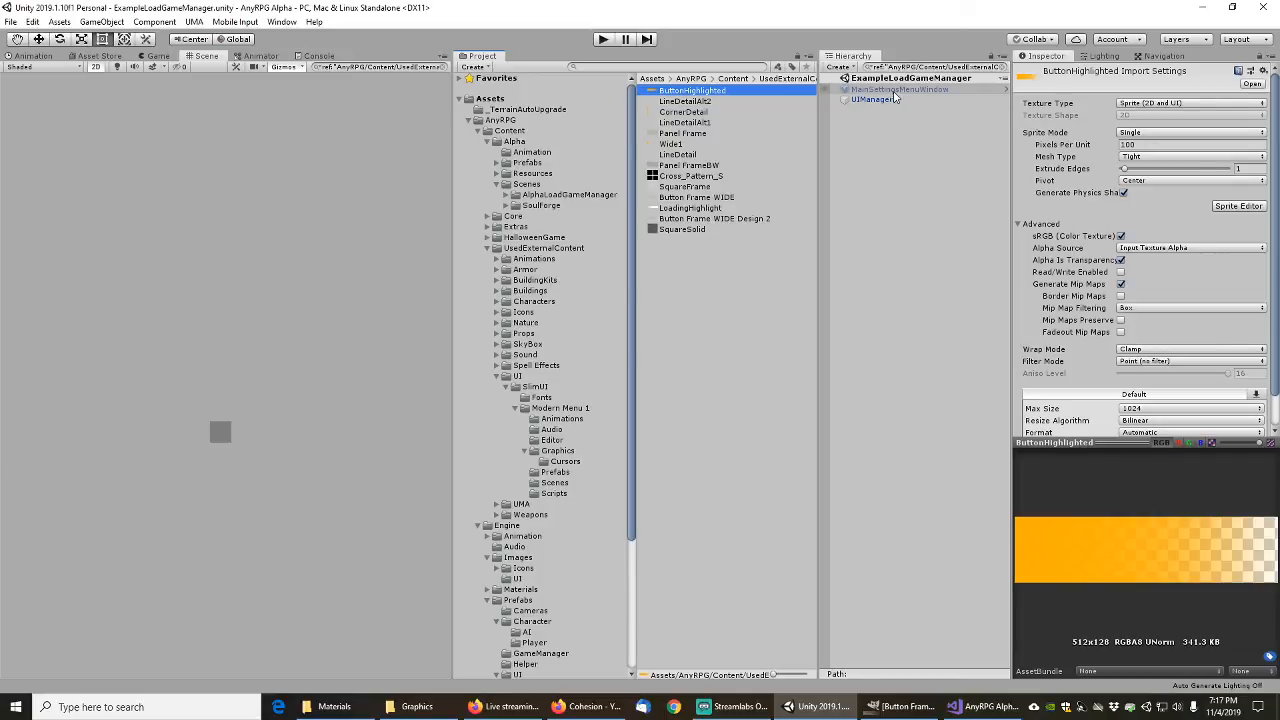
click(887, 92)
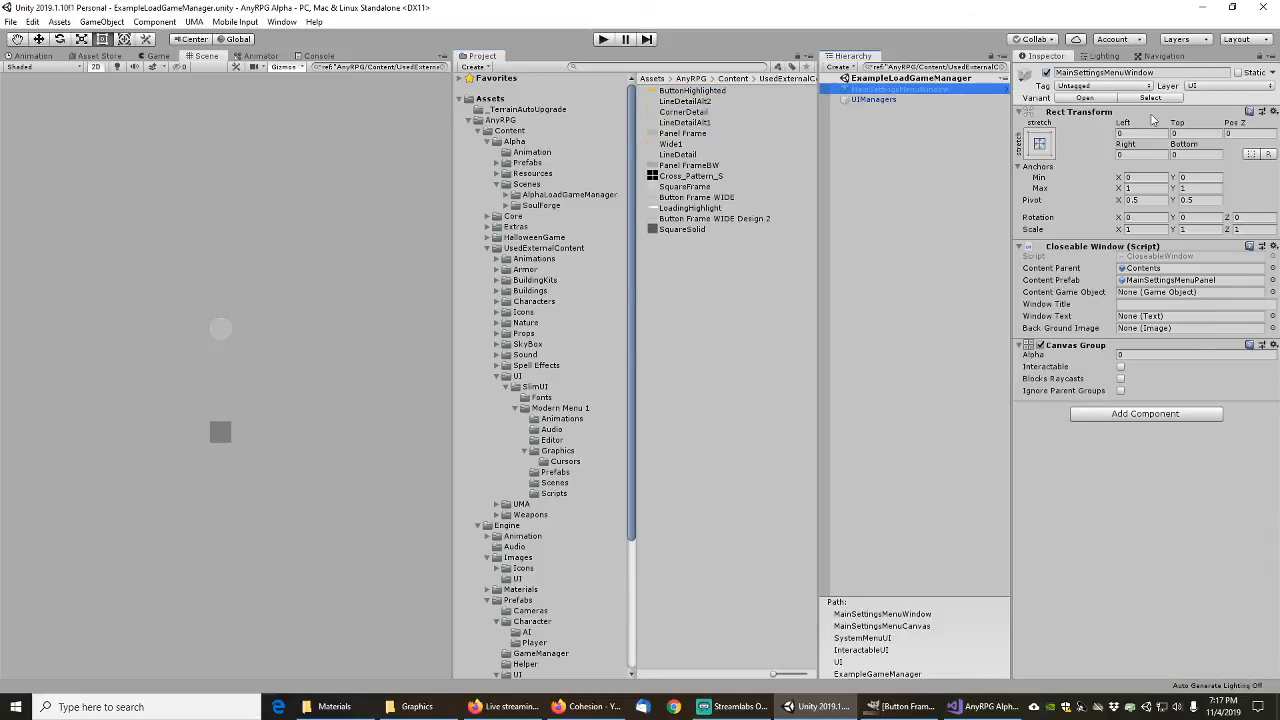
click(1100, 99)
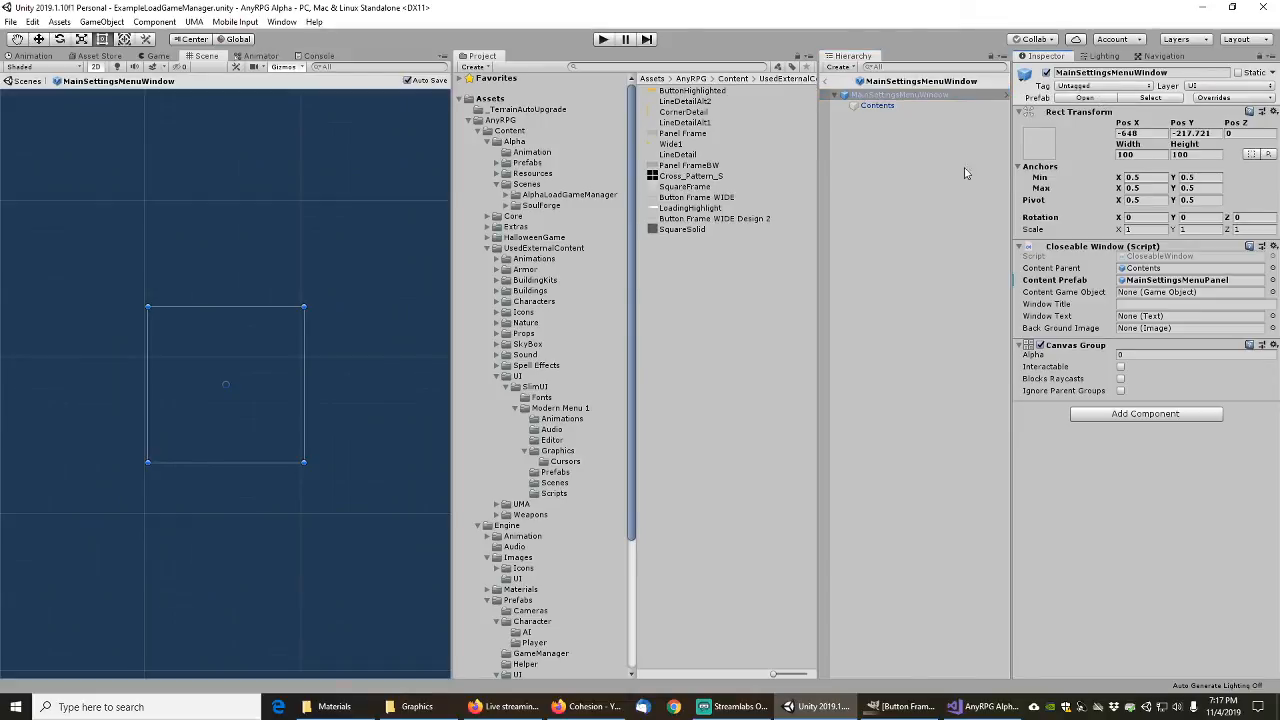
click(1178, 281)
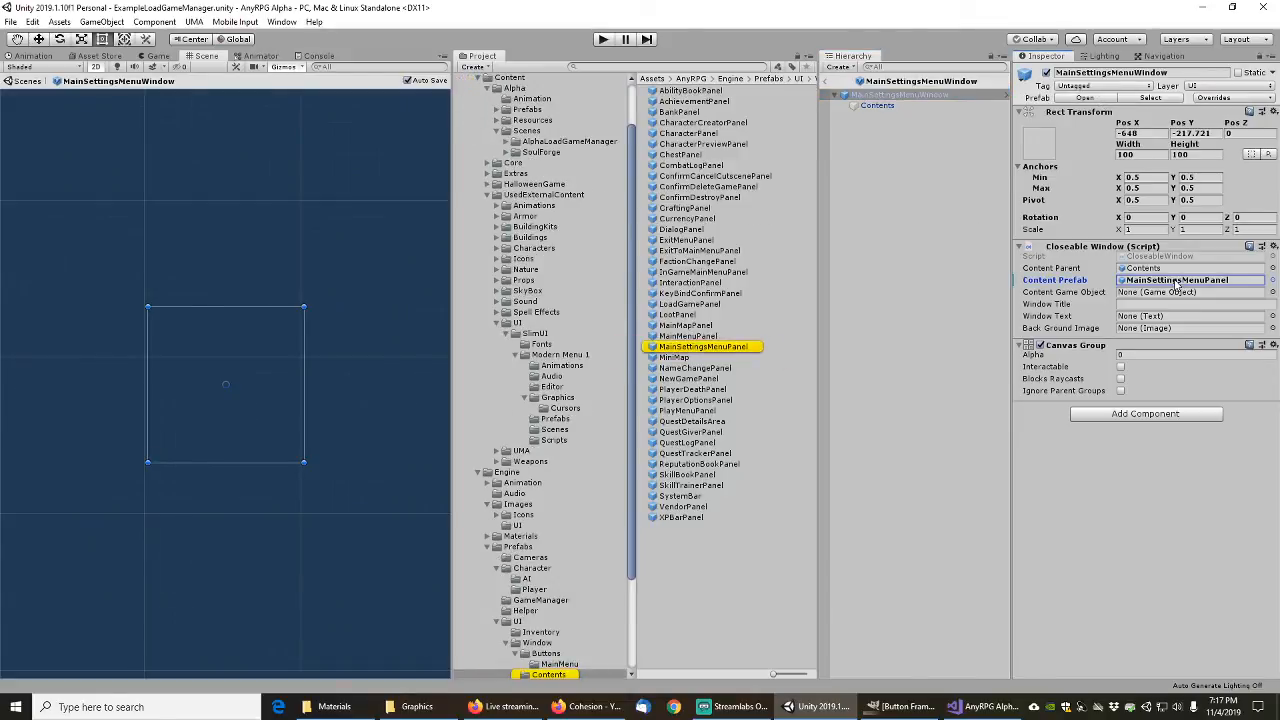
click(1083, 98)
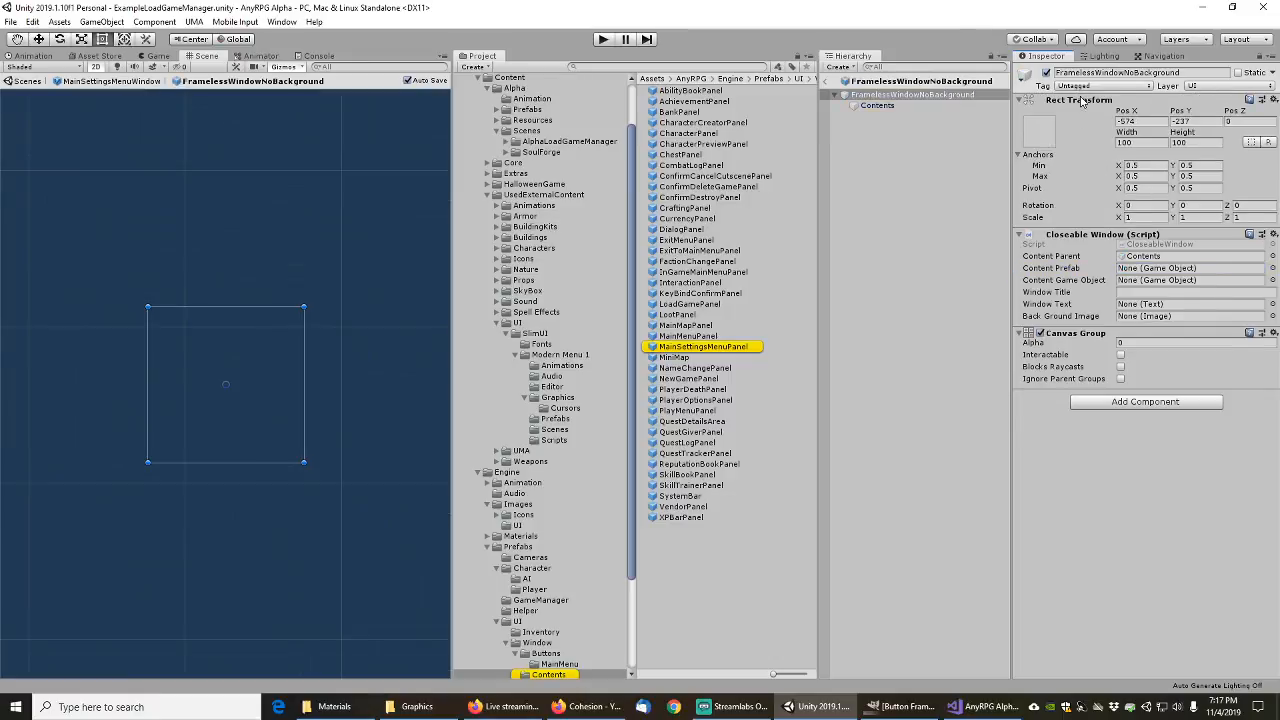
click(877, 106)
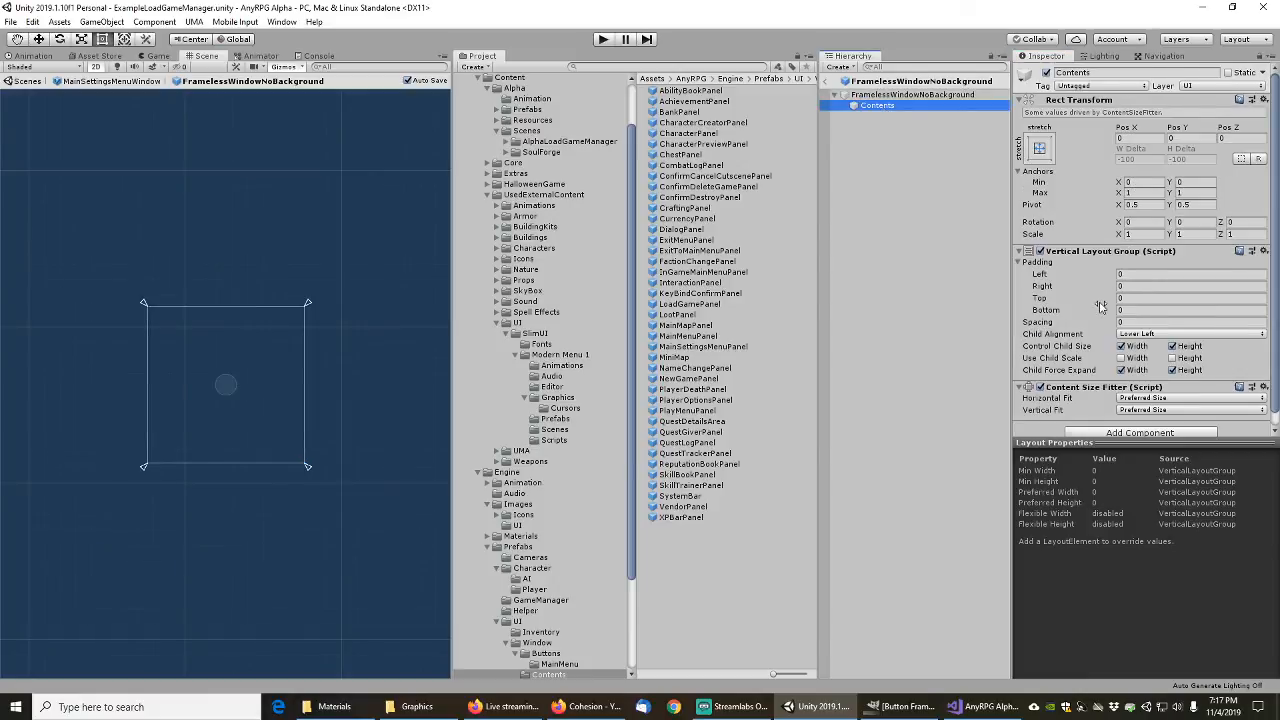
scroll(1100, 306, down, 1)
click(830, 82)
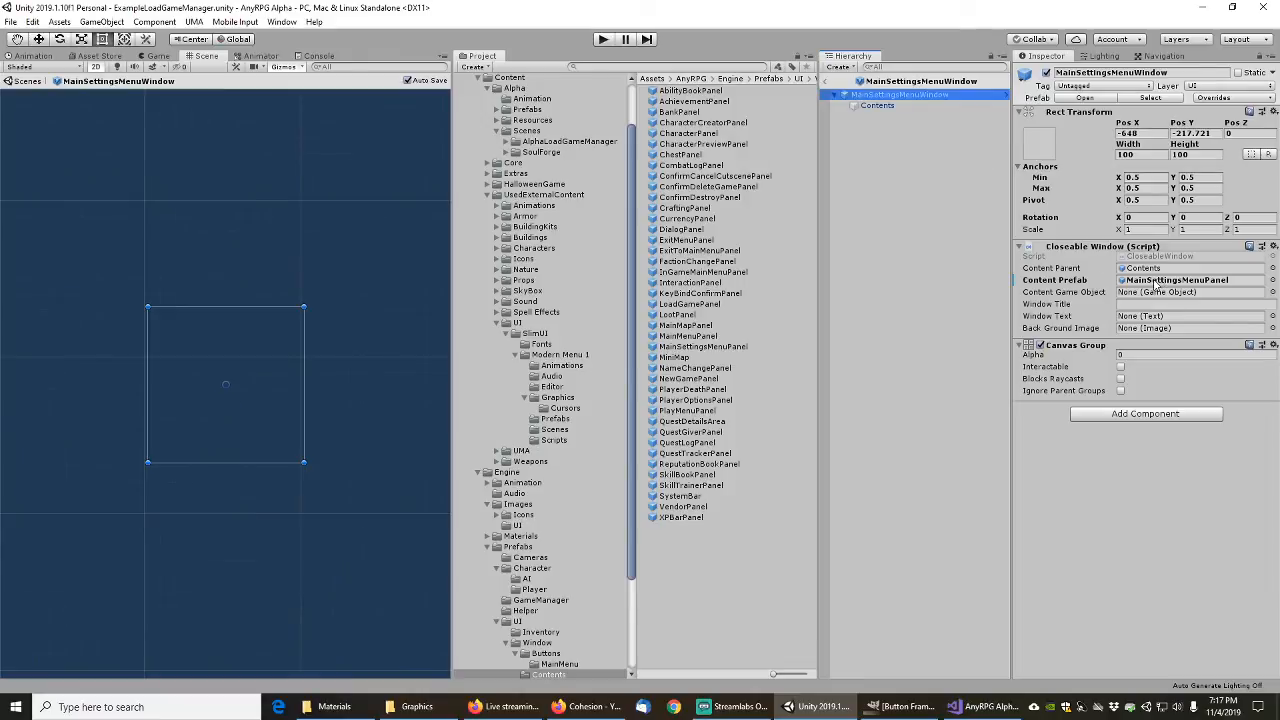
Step: Open the MainSettingsMenuPanel content prefab for editing and expand its root object
double_click(1155, 283)
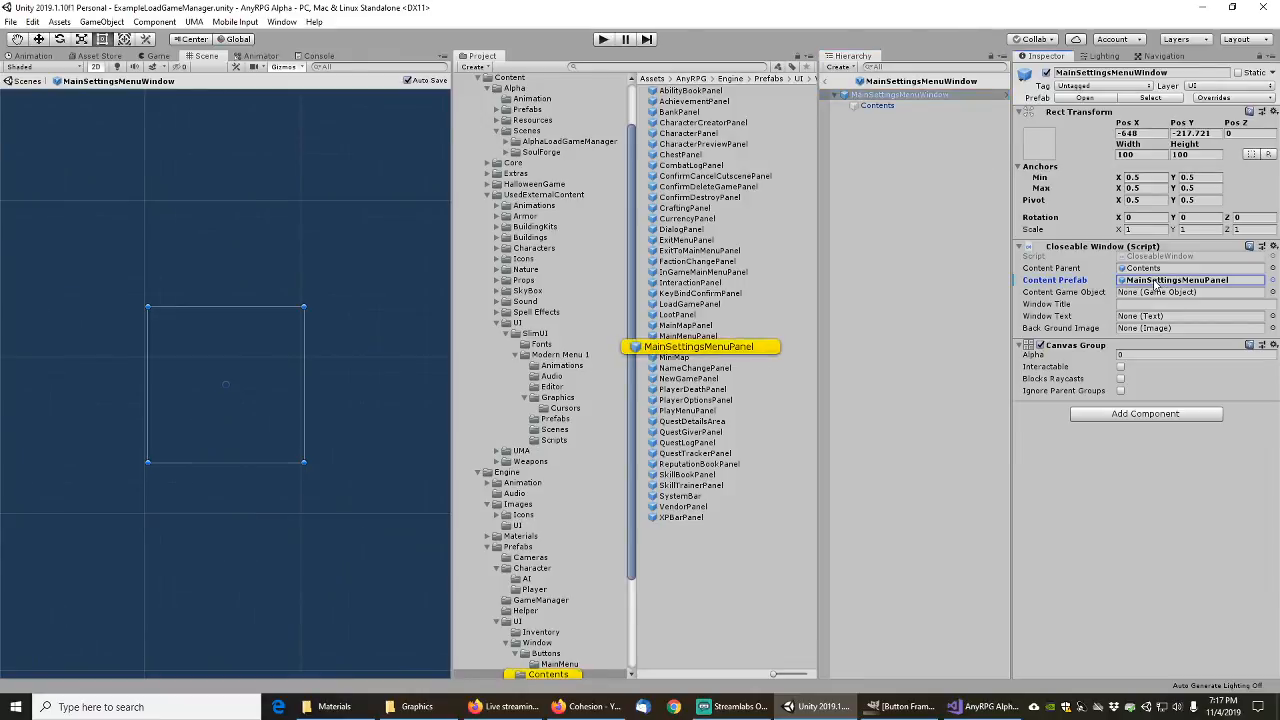
click(711, 347)
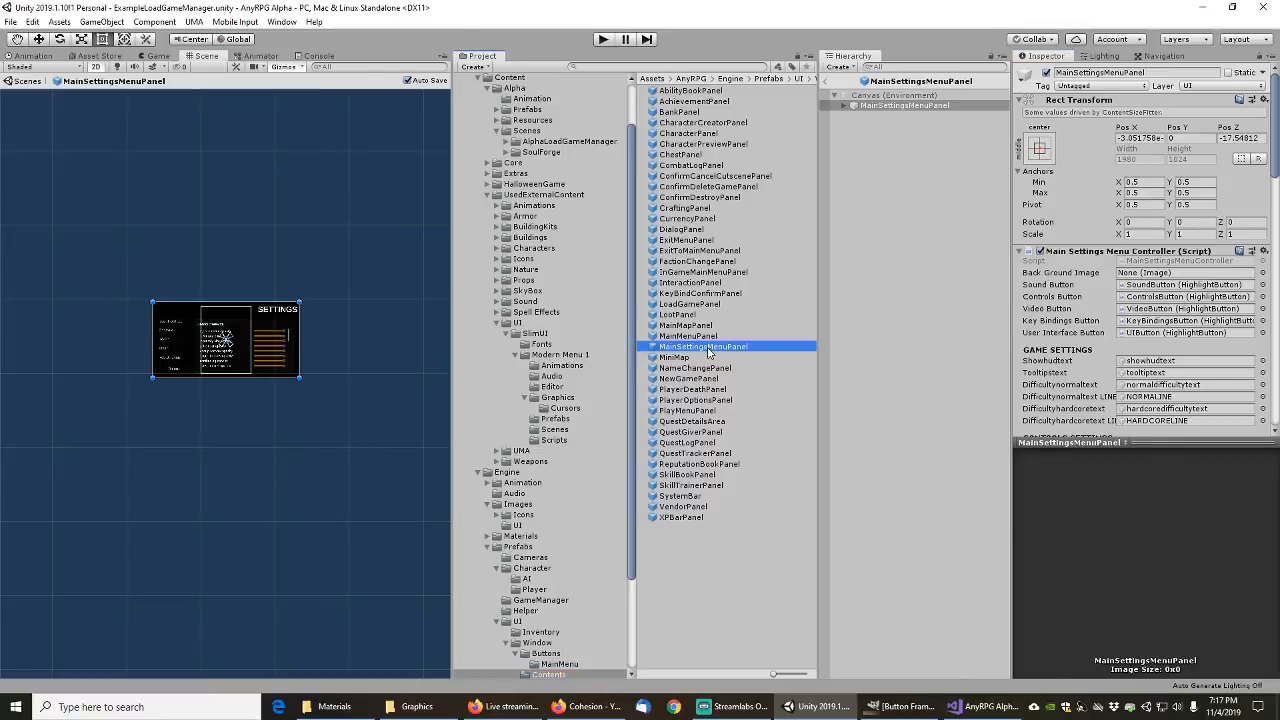
click(1122, 108)
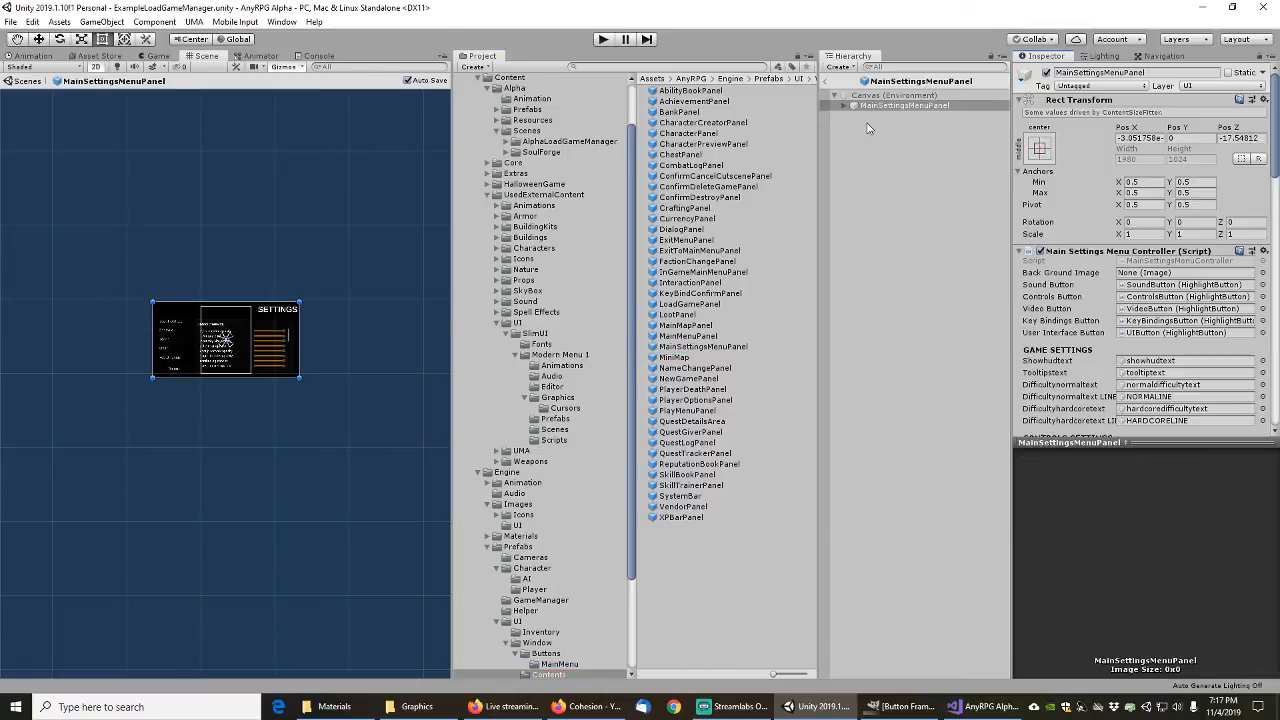
click(846, 107)
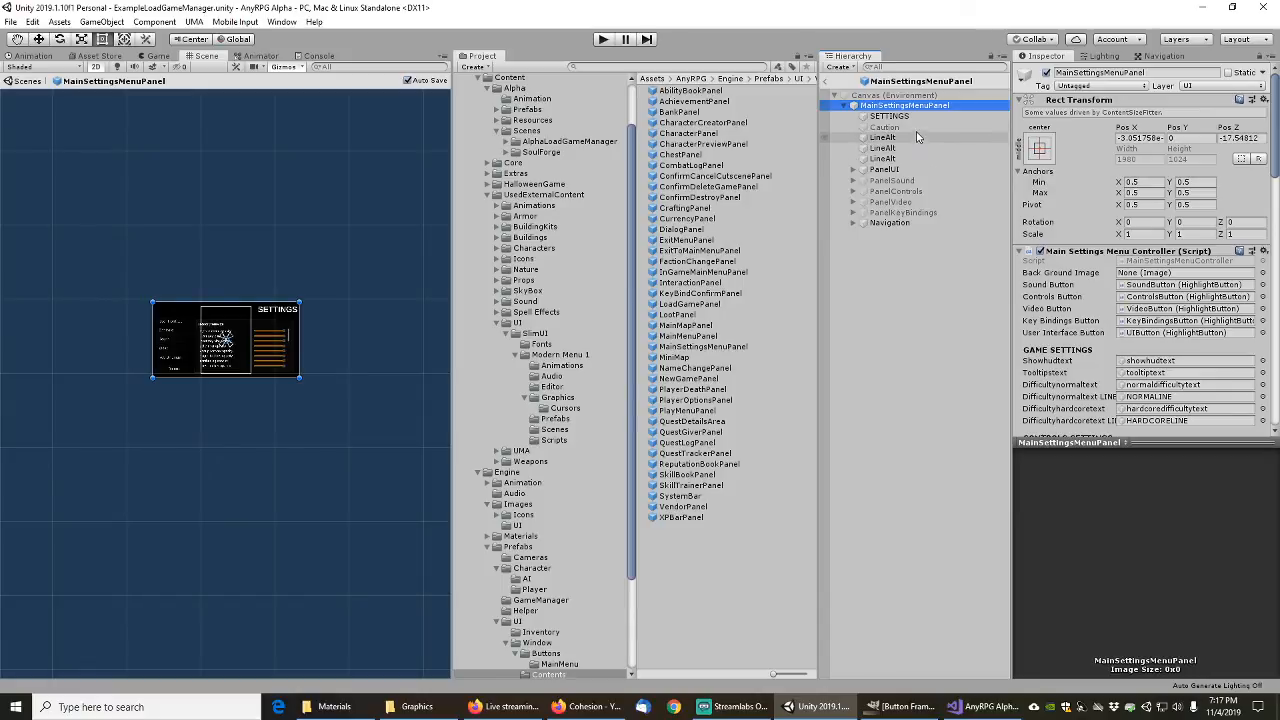
Step: Filter the MainSettingsMenuPanel prefab's hierarchy by type for "image" components
click(895, 67)
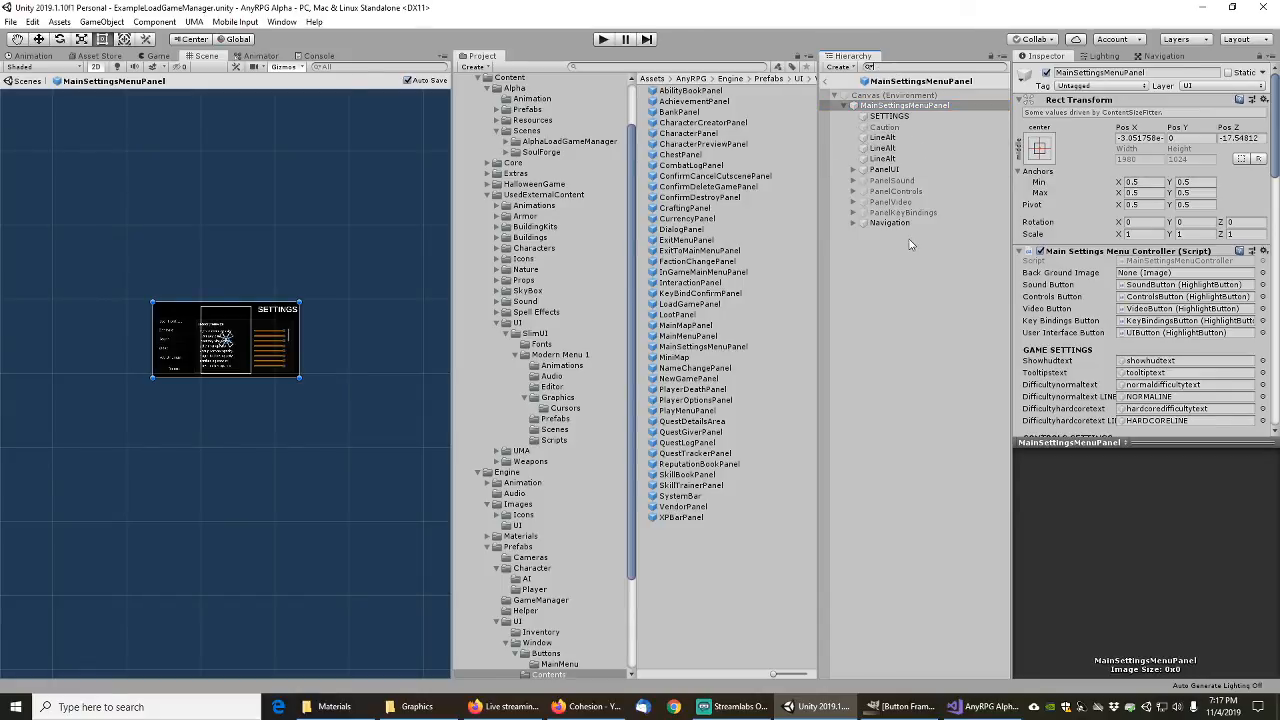
text(t:Image)
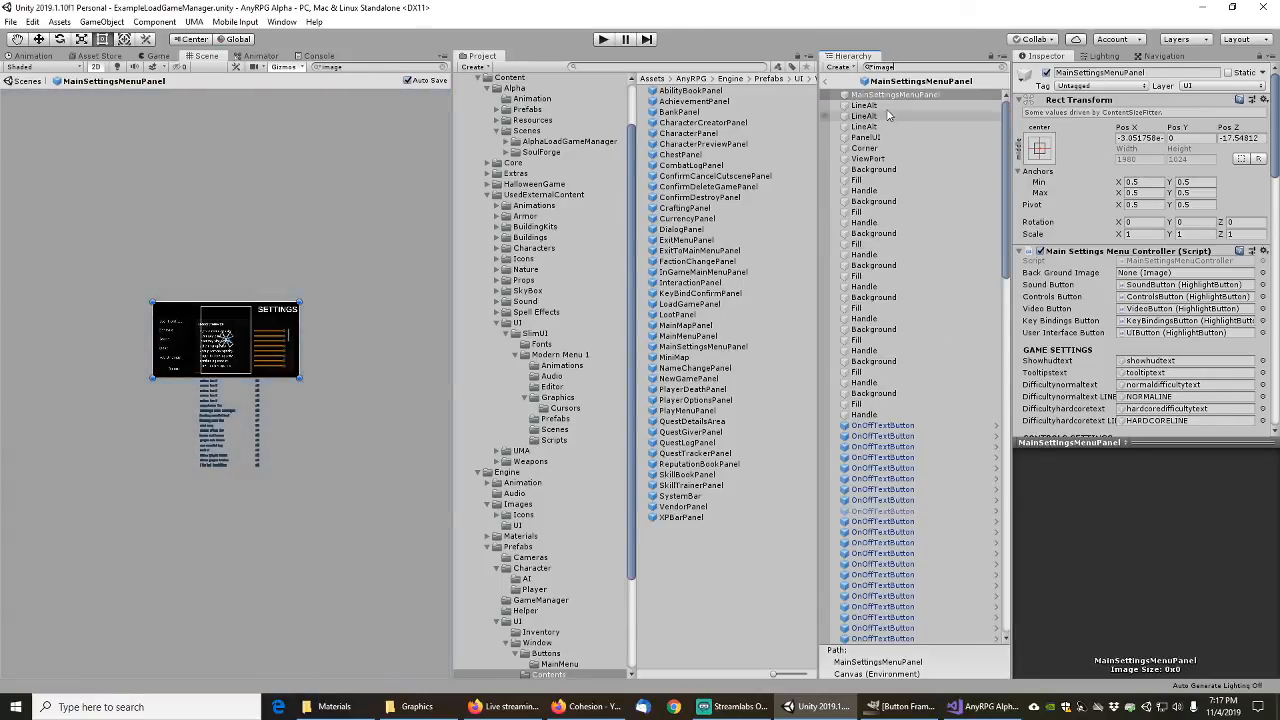
click(866, 67)
click(872, 97)
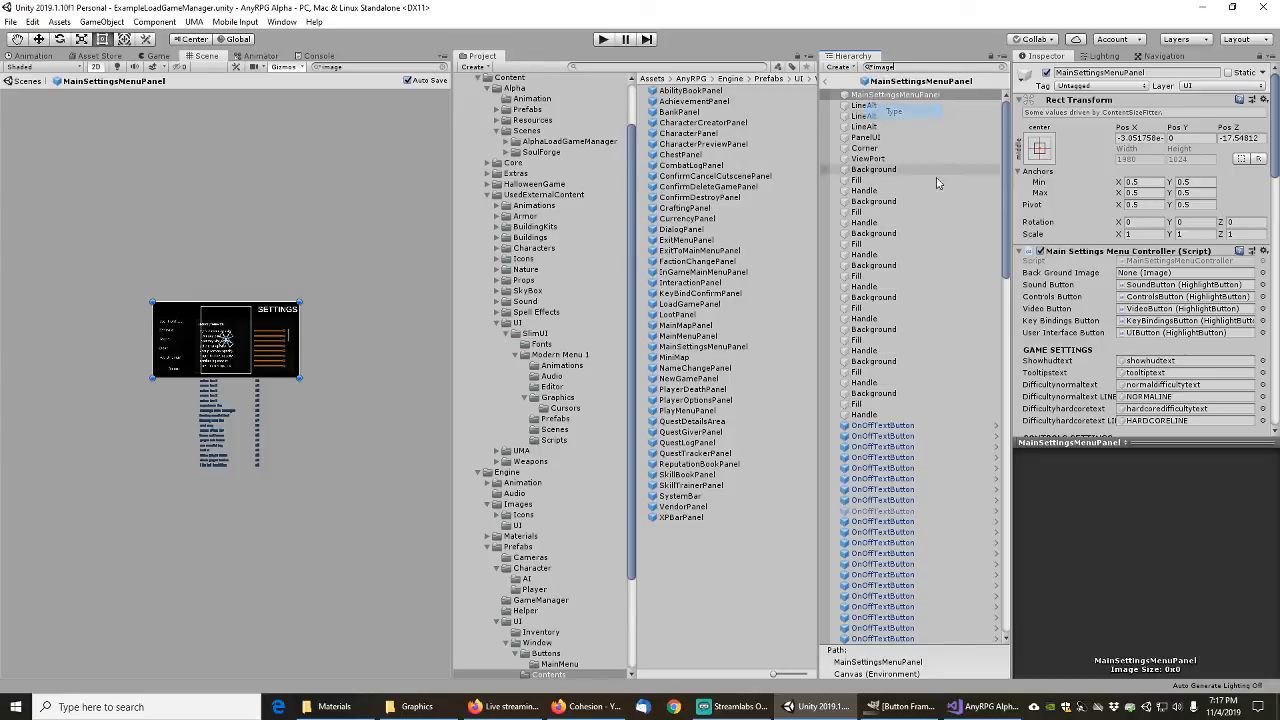
Step: Examine the MainSettingsMenuPanel root and the source images of its three LineAlt objects
click(875, 106)
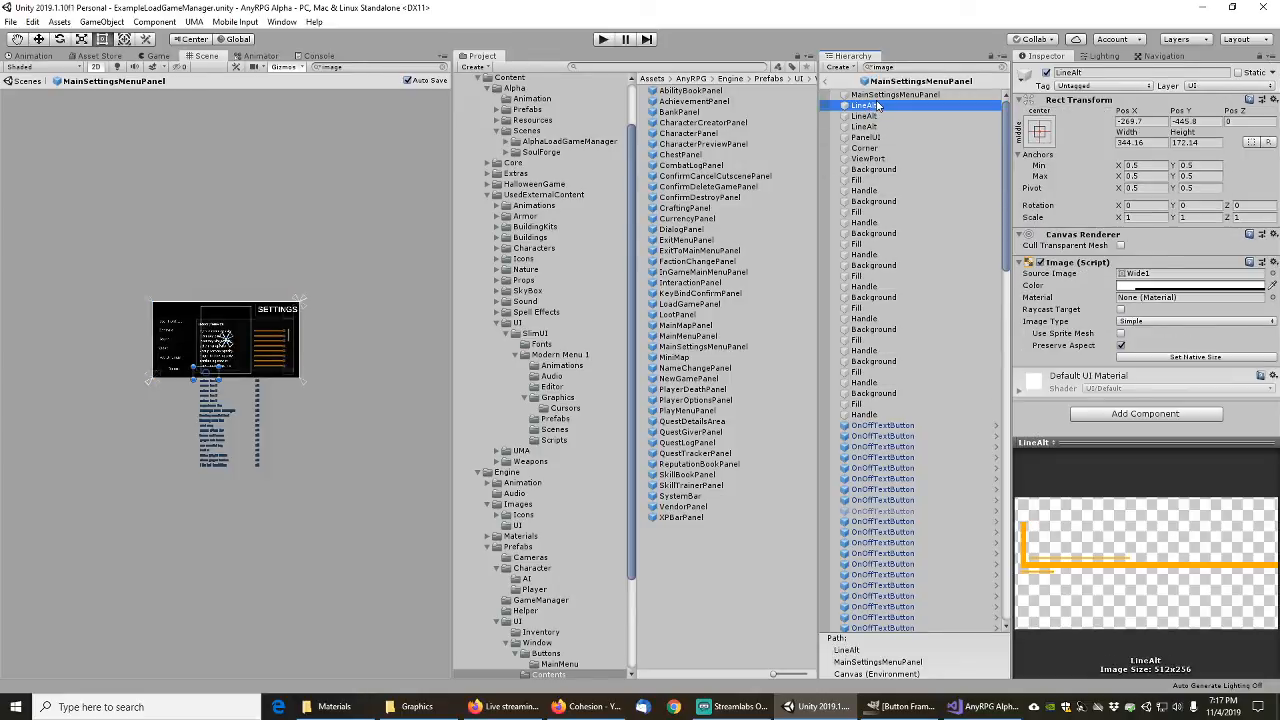
click(880, 95)
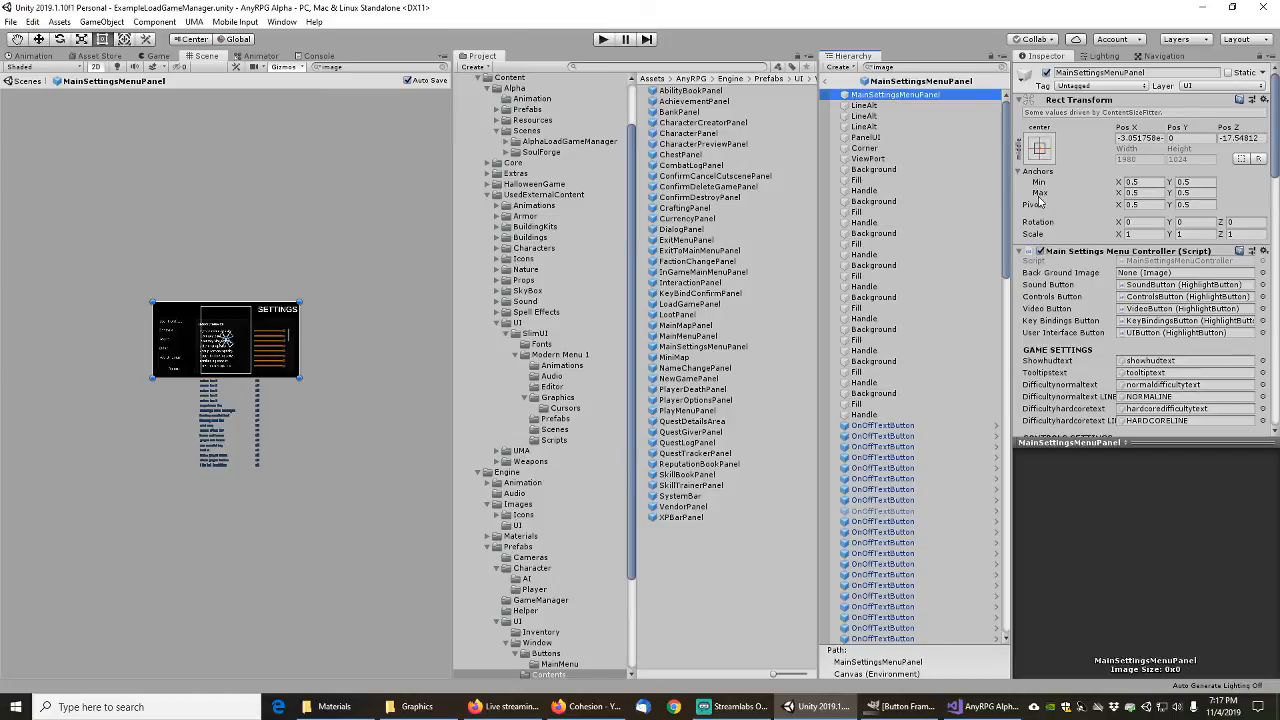
click(875, 106)
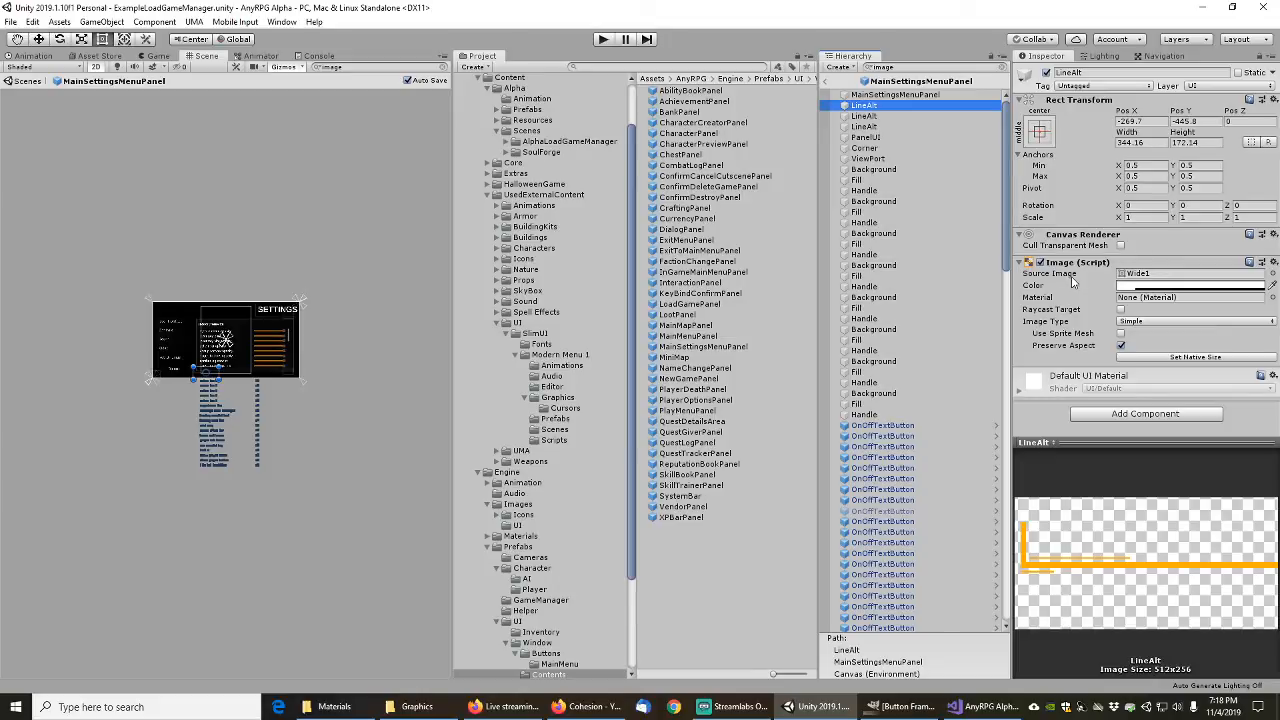
click(868, 117)
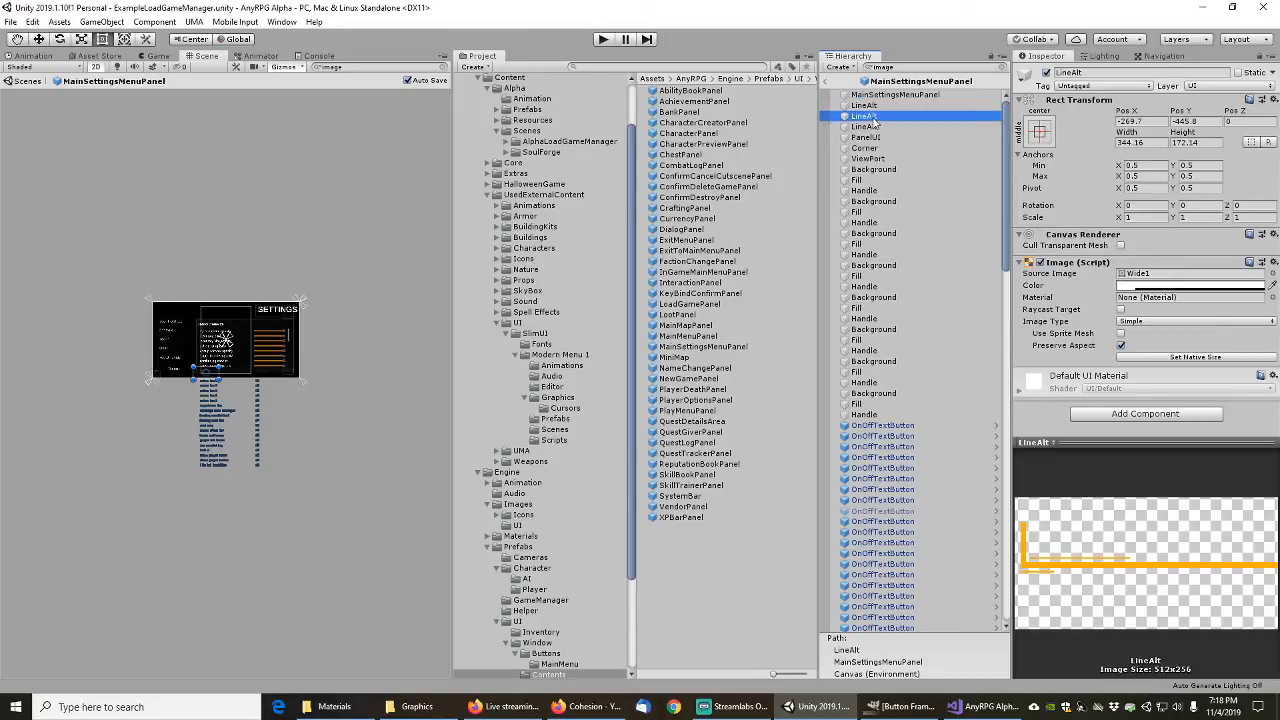
click(873, 122)
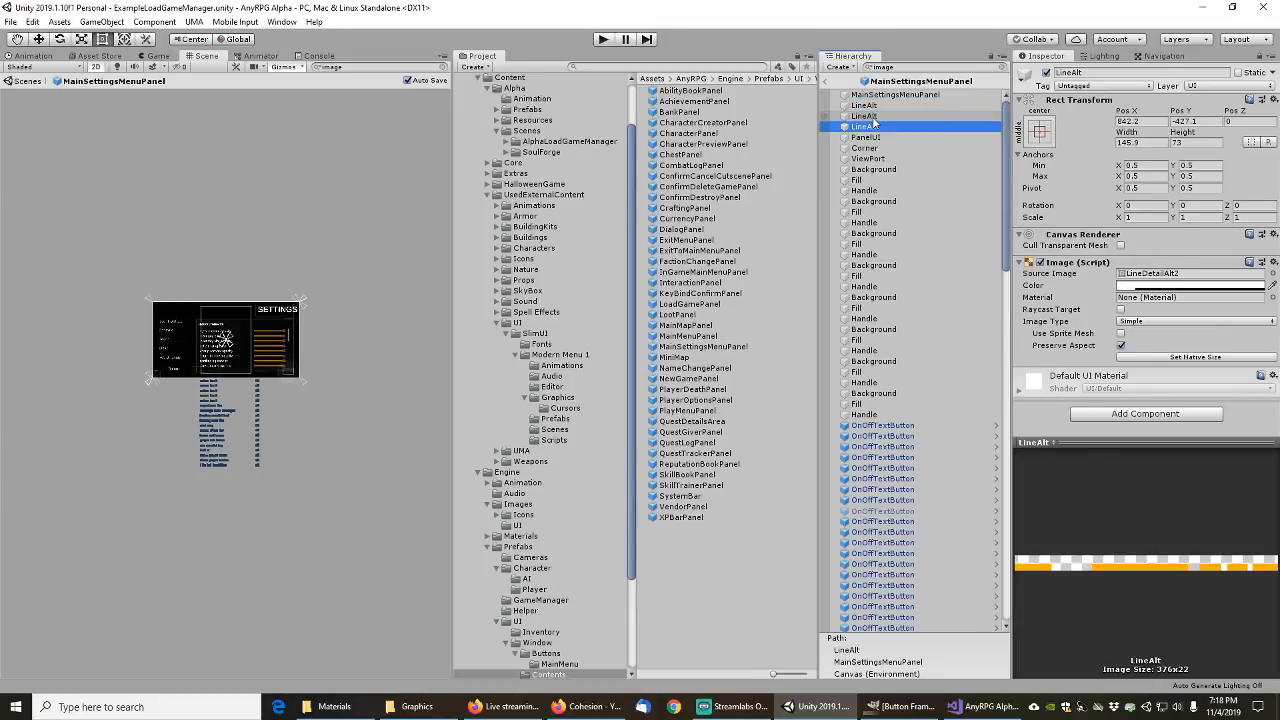
Step: Set the source image of the PanelUI object to the AnyRPGPanelFrame sprite
key(Down)
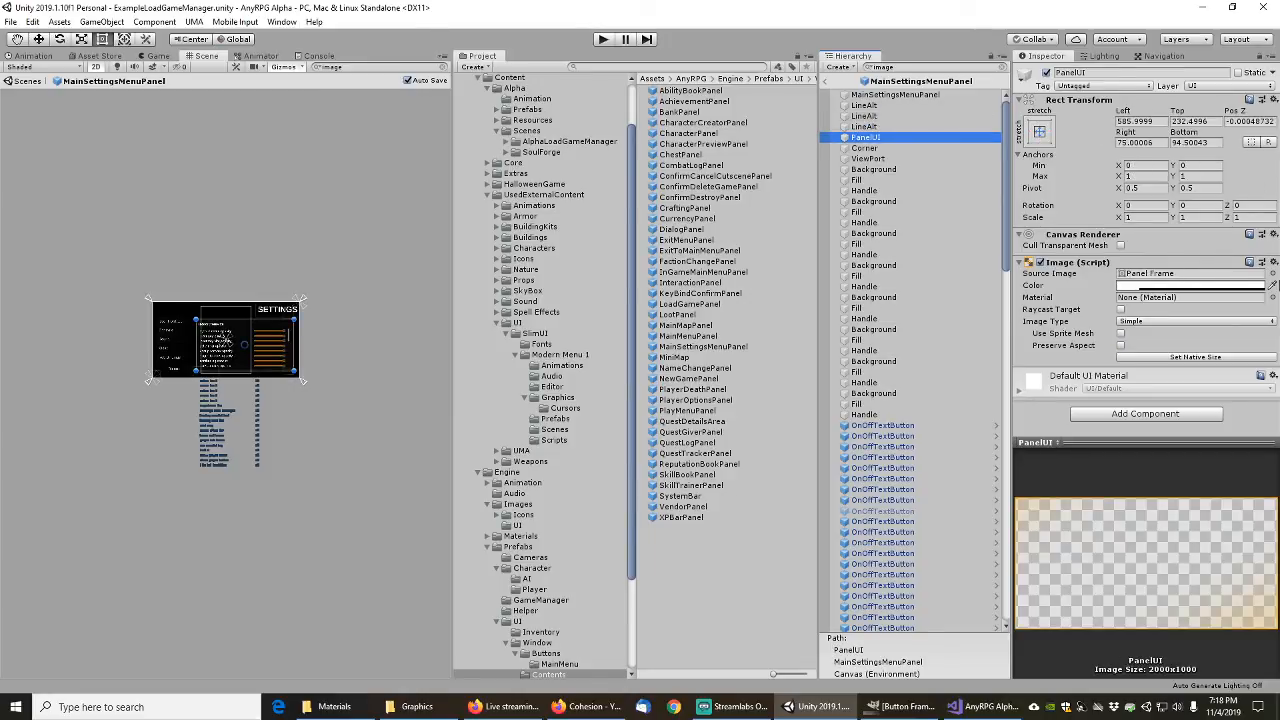
click(1273, 274)
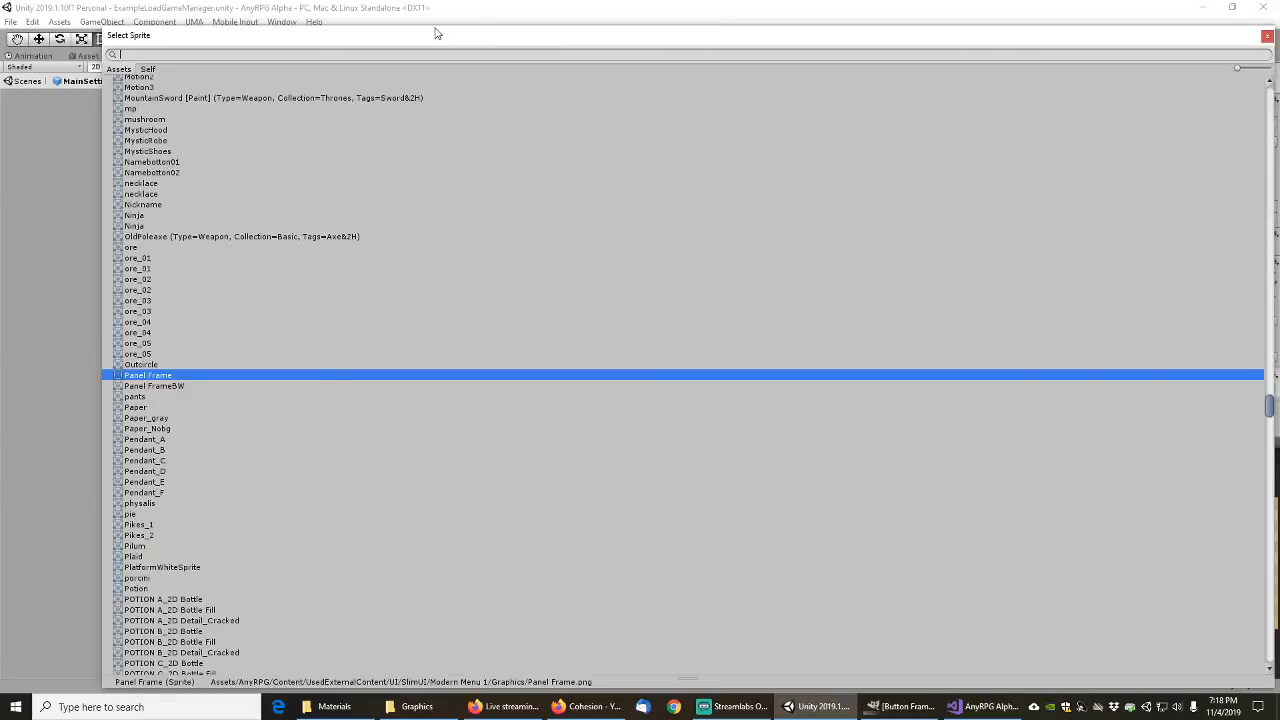
text(any)
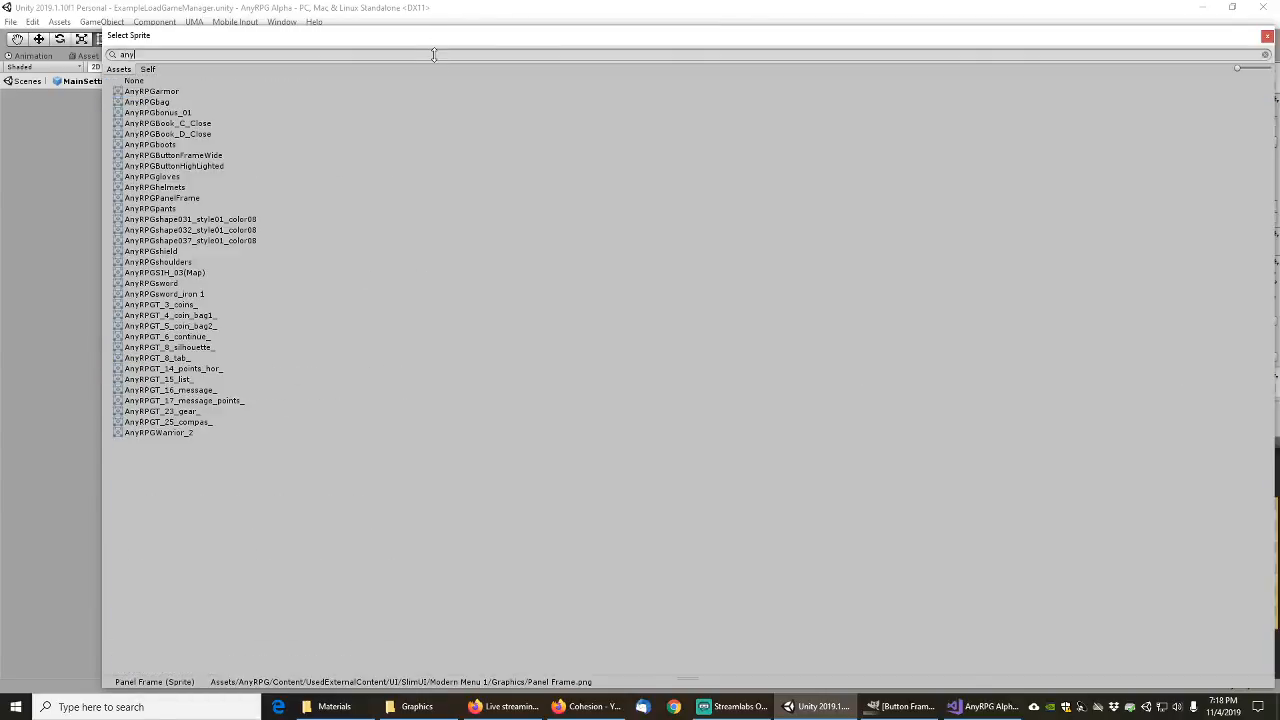
text(rpgpan)
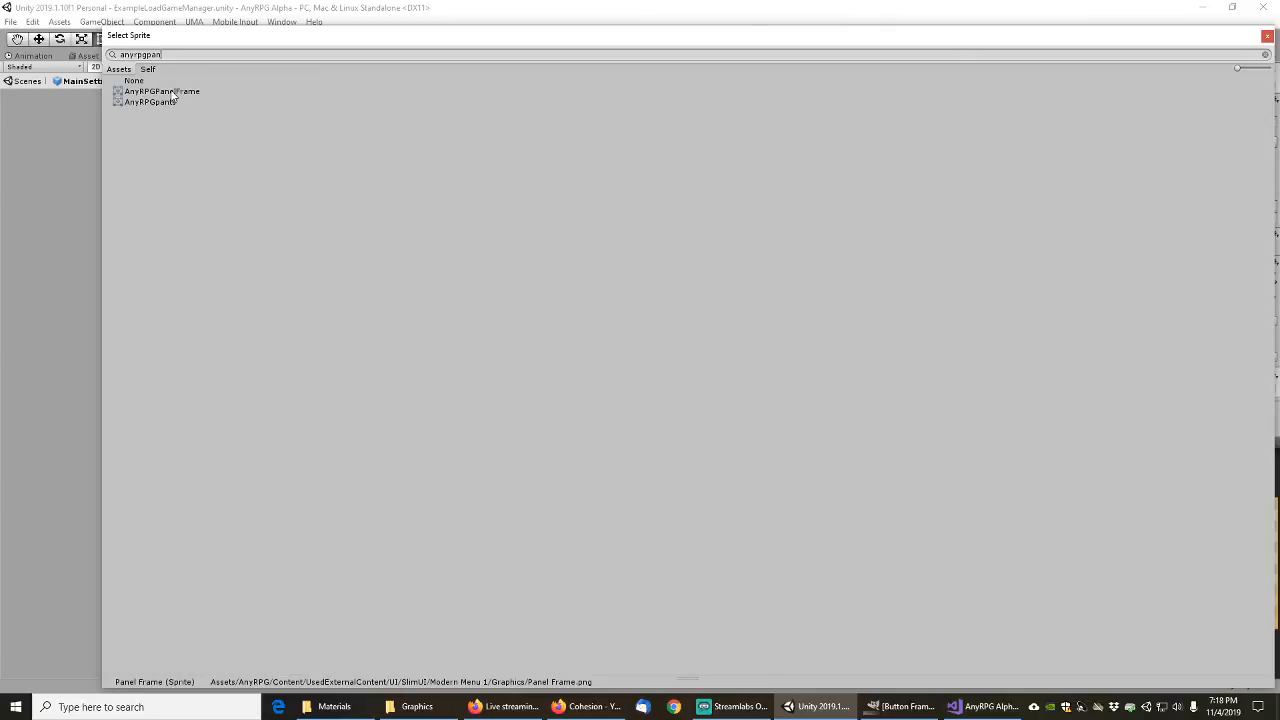
key(BackSpace)
key(BackSpace)
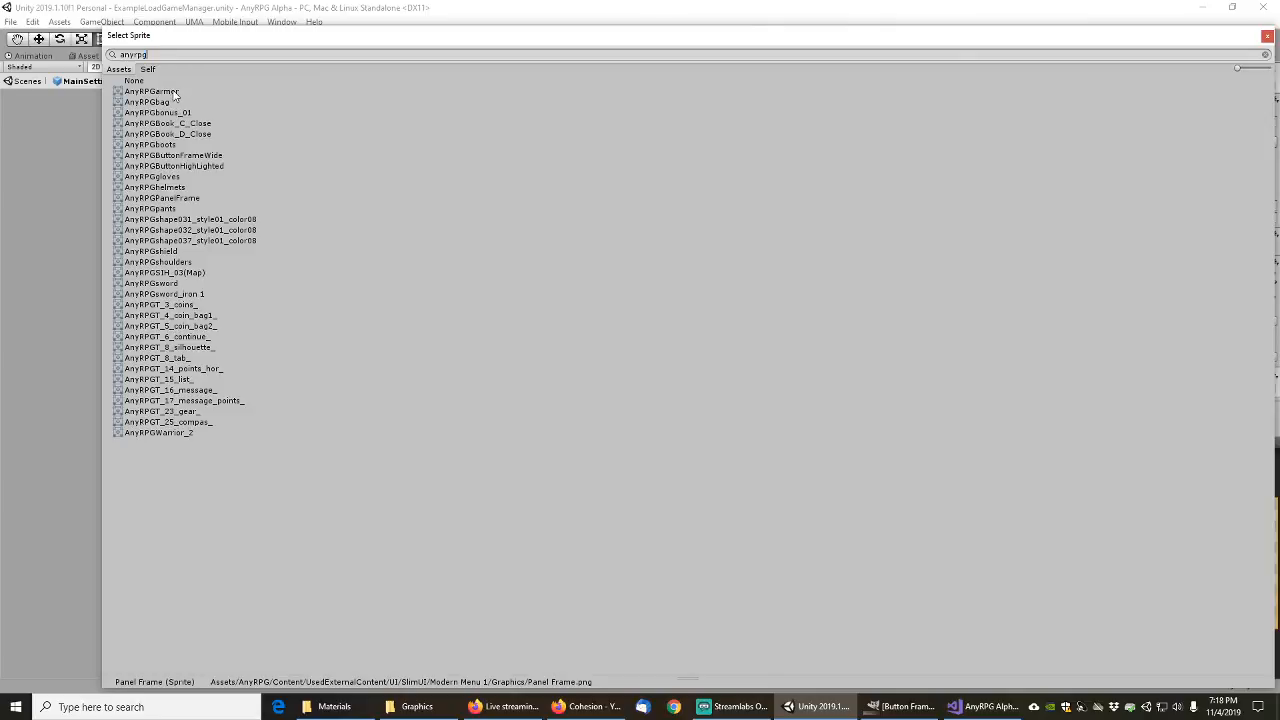
key(ctrl+a)
click(162, 198)
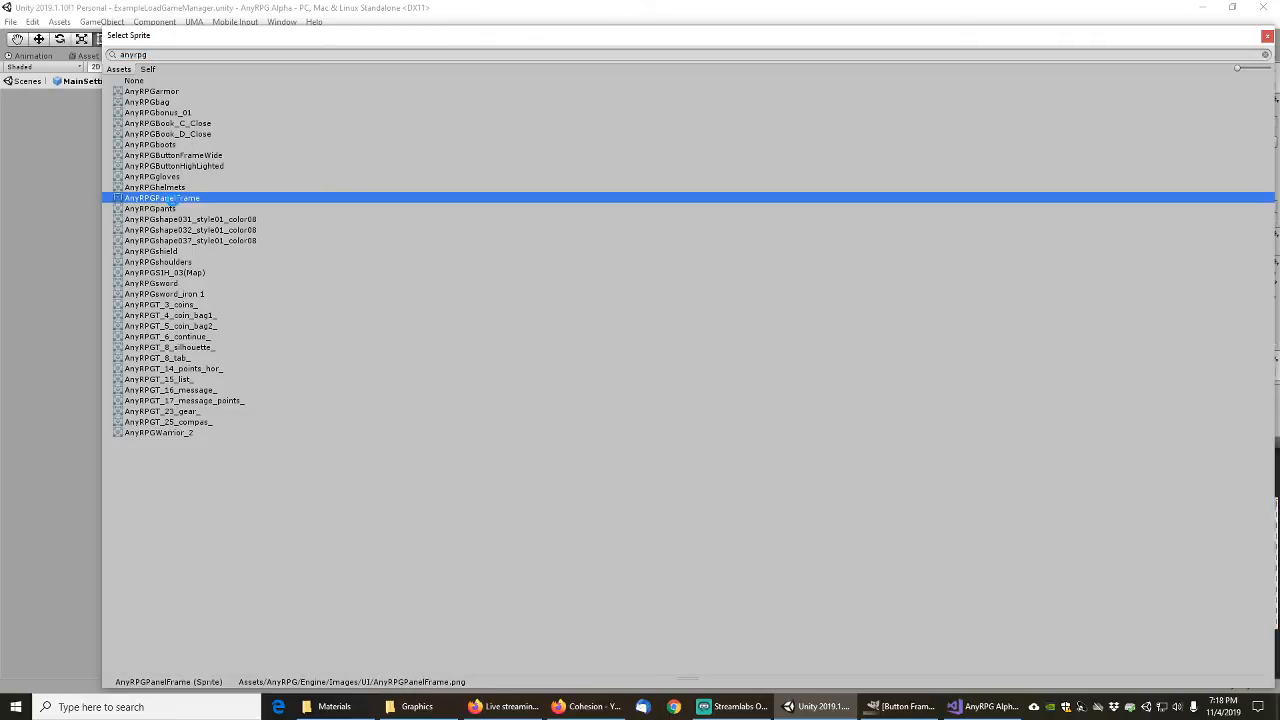
double_click(170, 199)
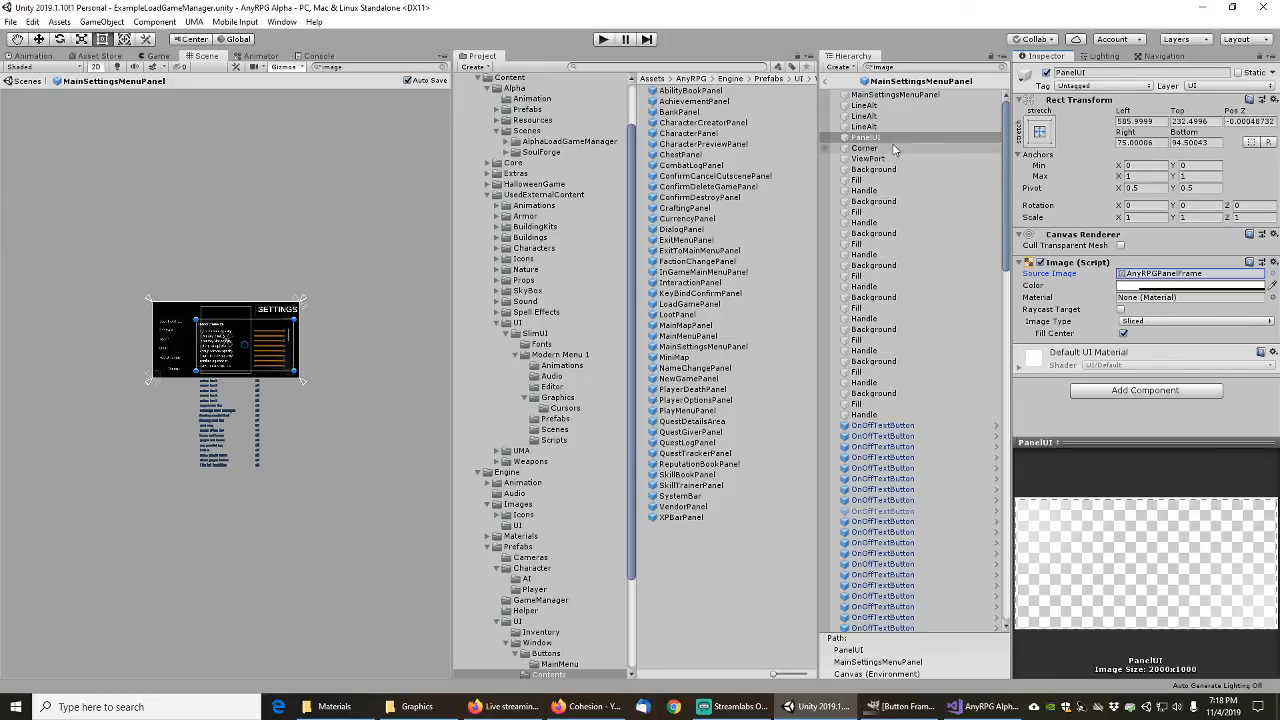
Step: Examine the source images of PanelUI's Corner, ViewPort and the Background, Fill and Handle parts of its opacity sliders
click(863, 148)
click(867, 159)
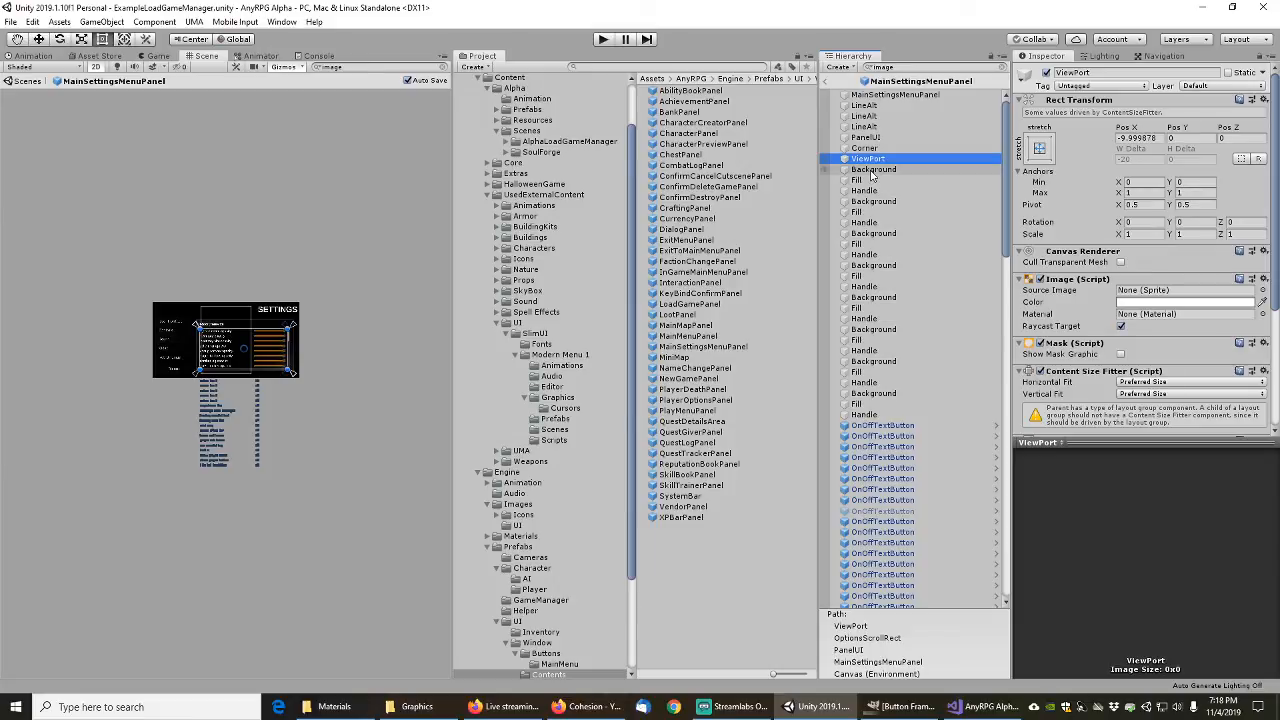
click(871, 172)
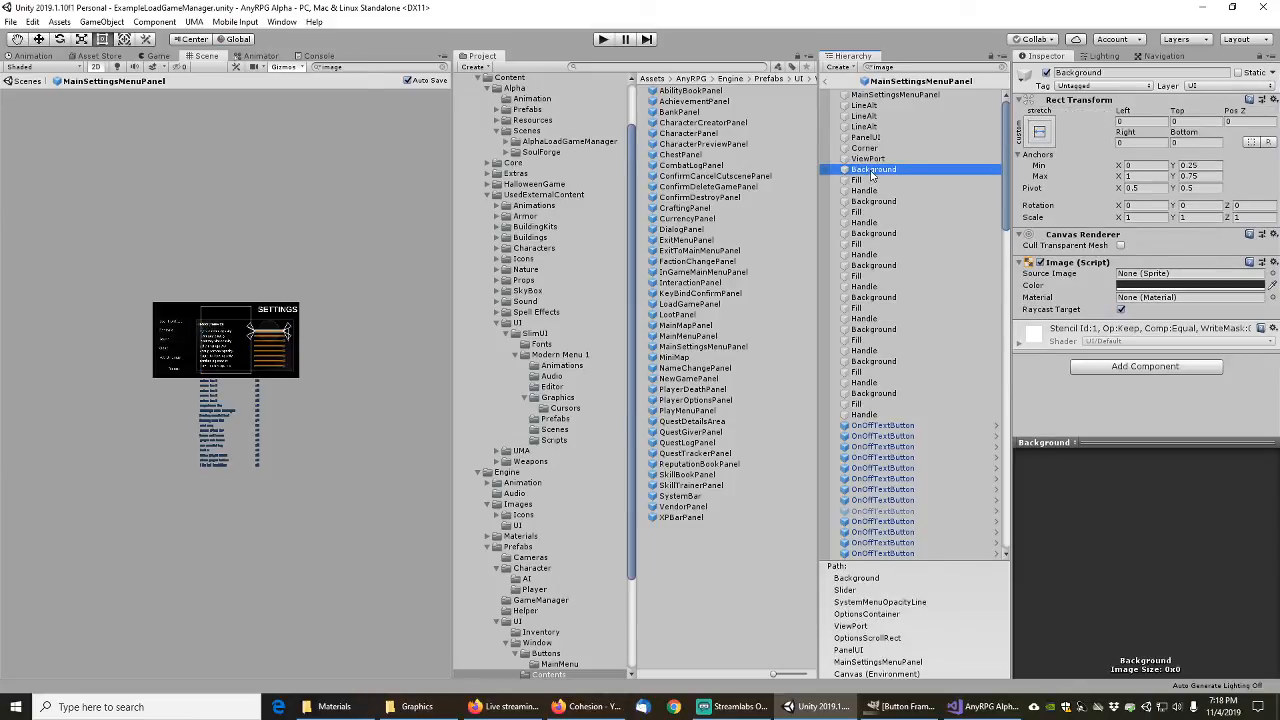
key(Down)
key(Down)
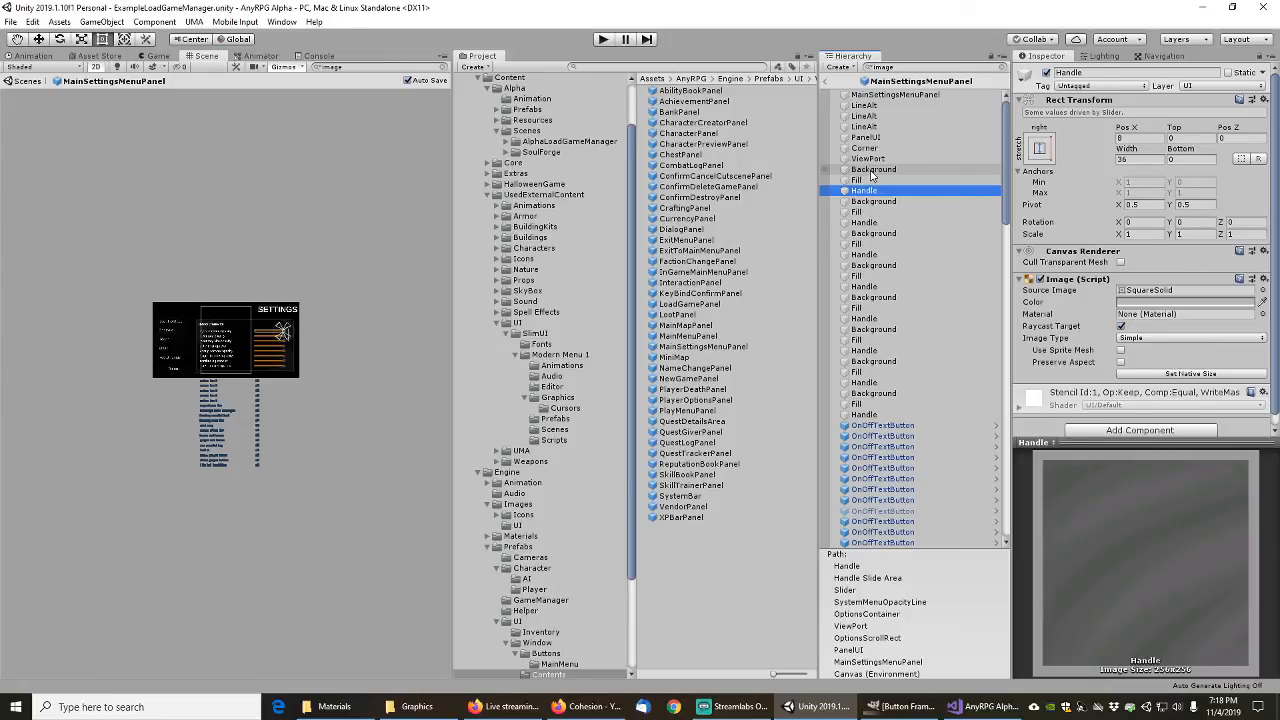
key(Down)
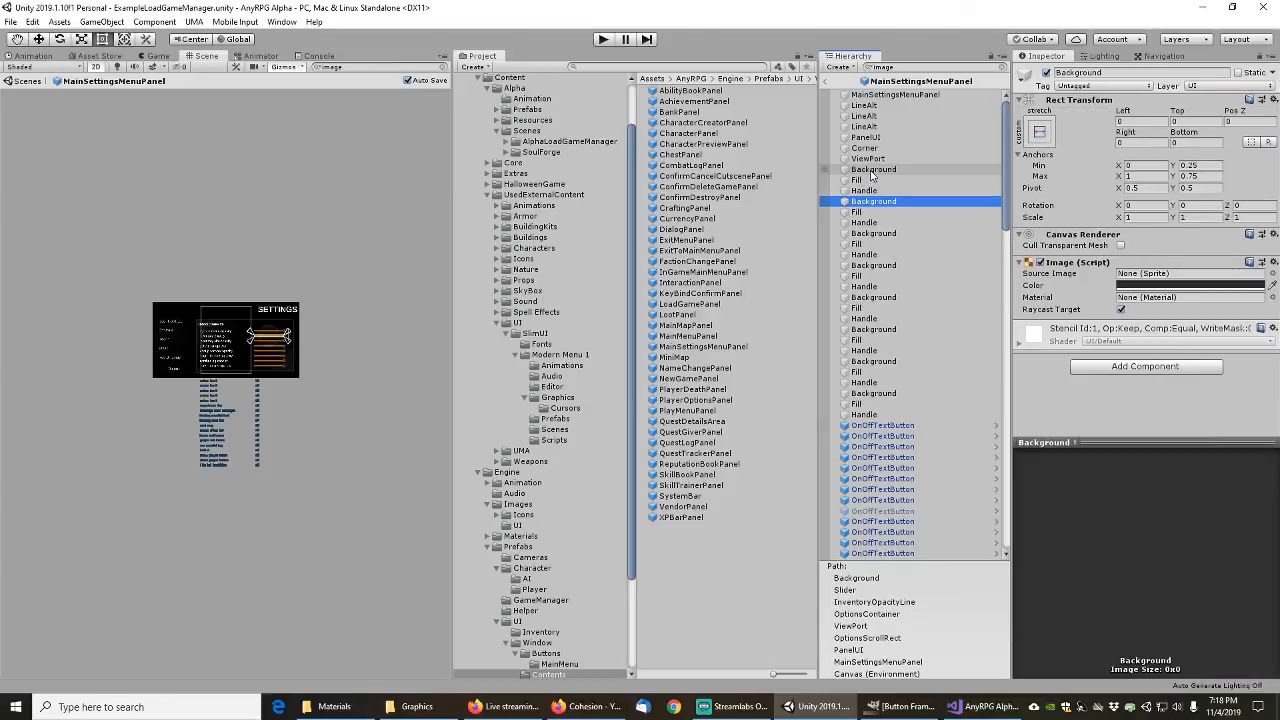
key(Down)
key(Down)
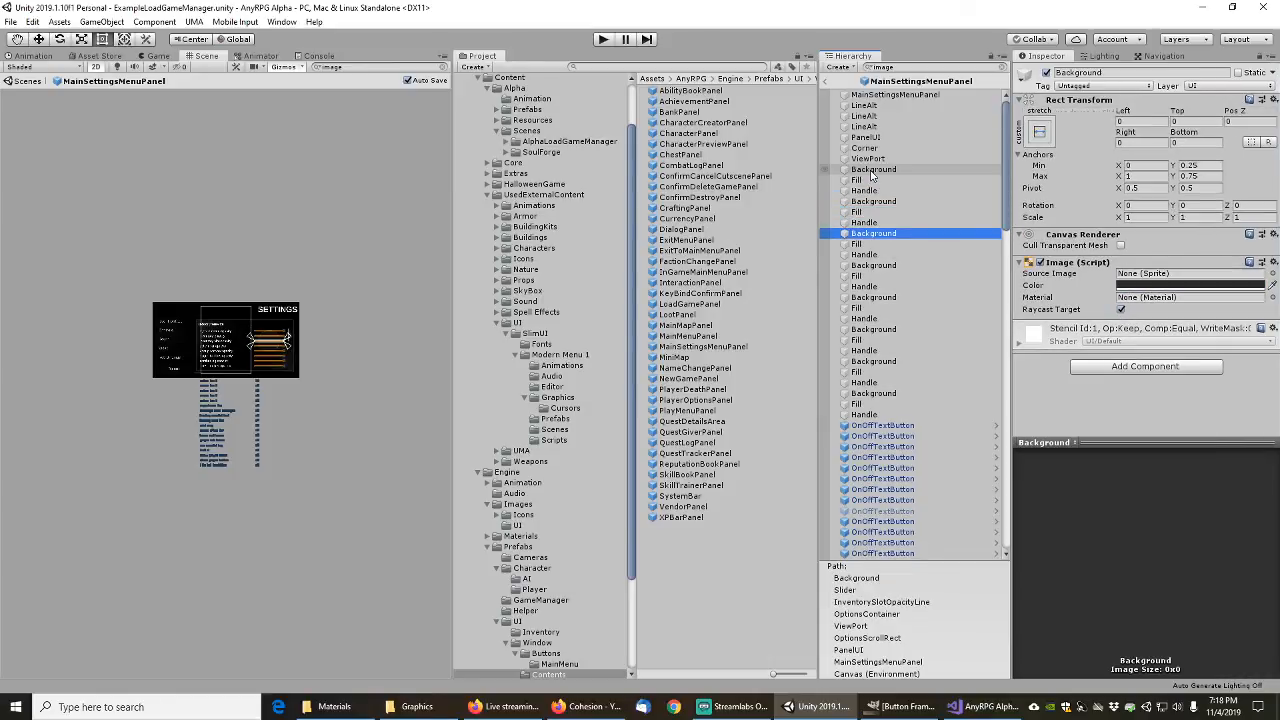
key(Down)
key(Down)
key(Down)
key(Down)
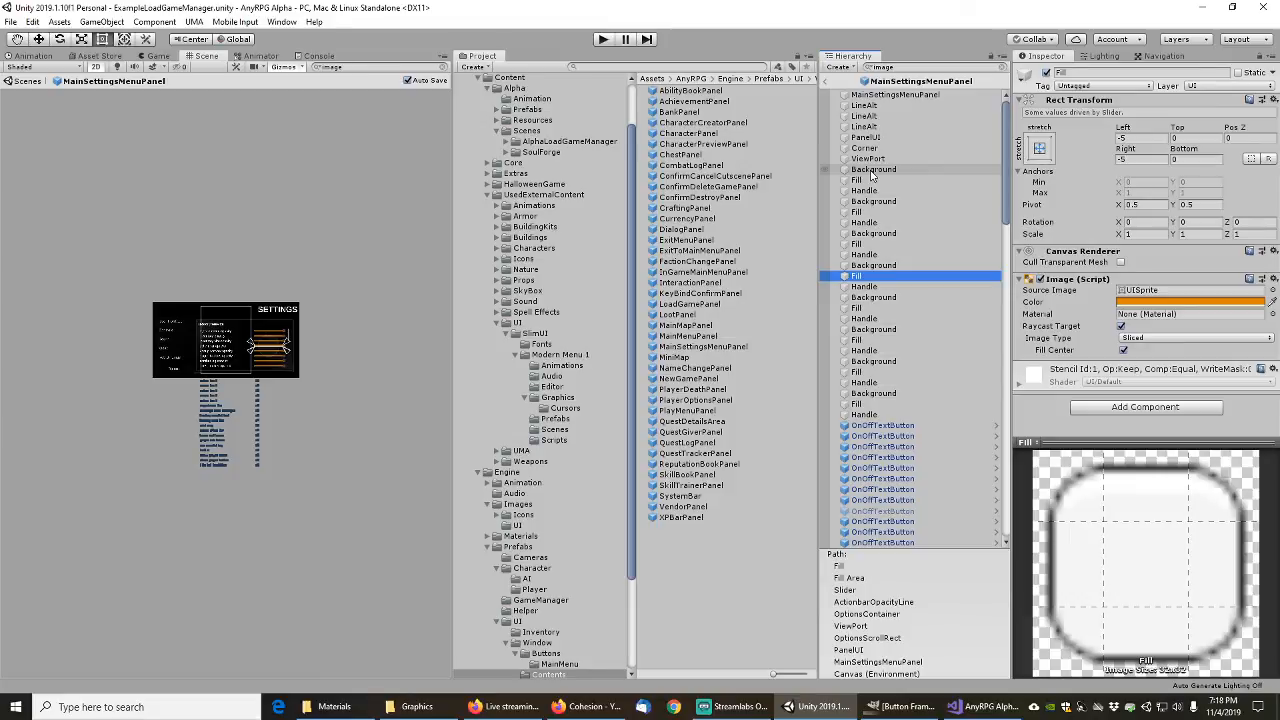
key(Down)
key(Down)
key(Down)
key(Down)
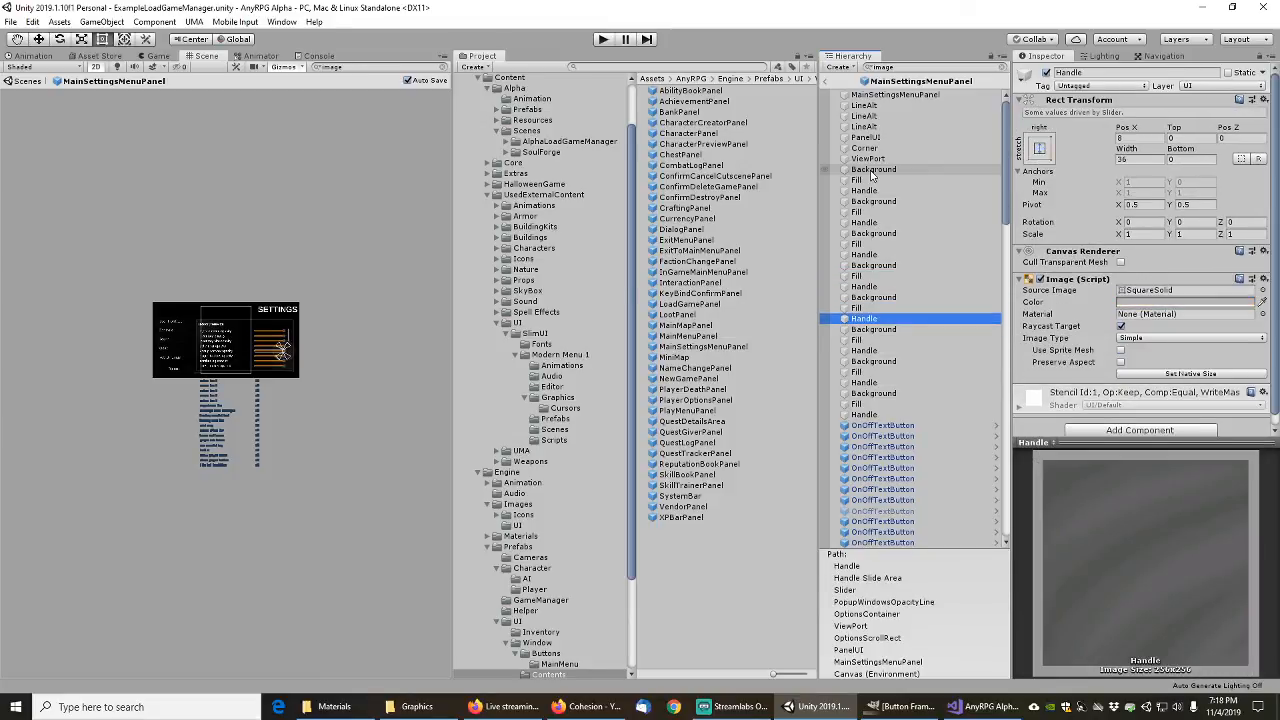
key(Down)
key(Down)
key(Down)
key(Down)
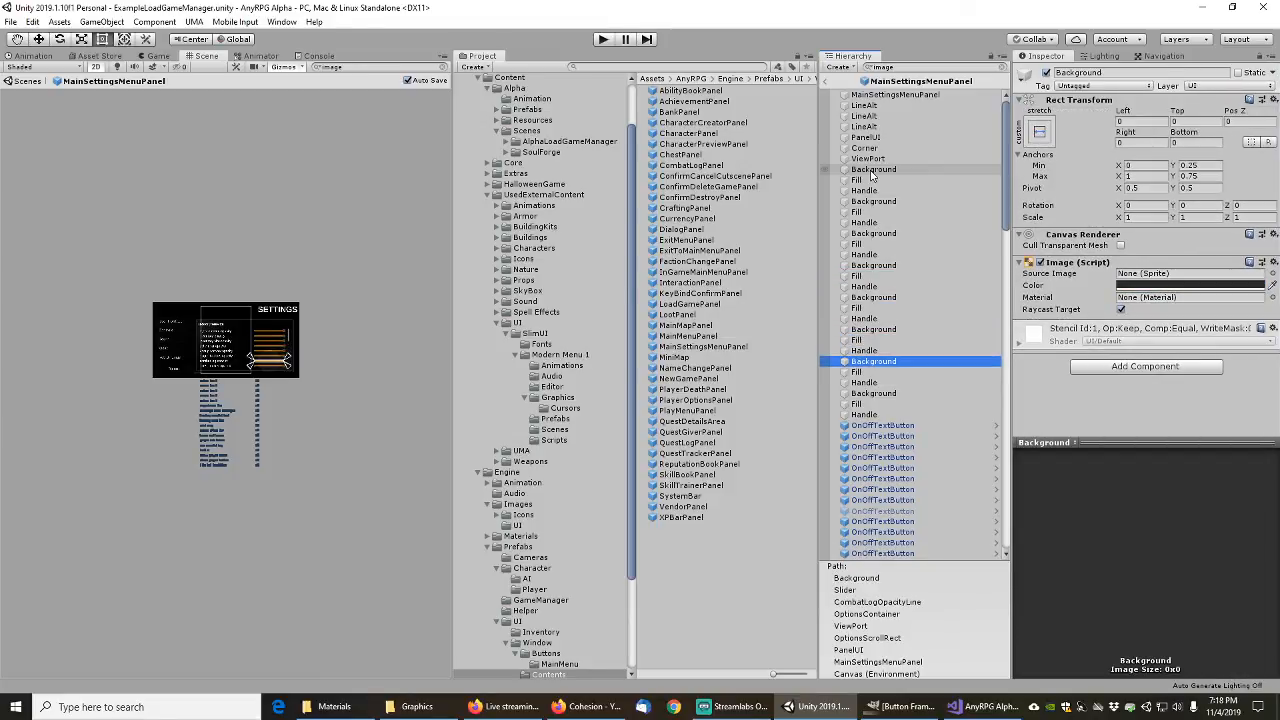
key(Down)
key(Down)
key(Down)
key(Down)
key(Down)
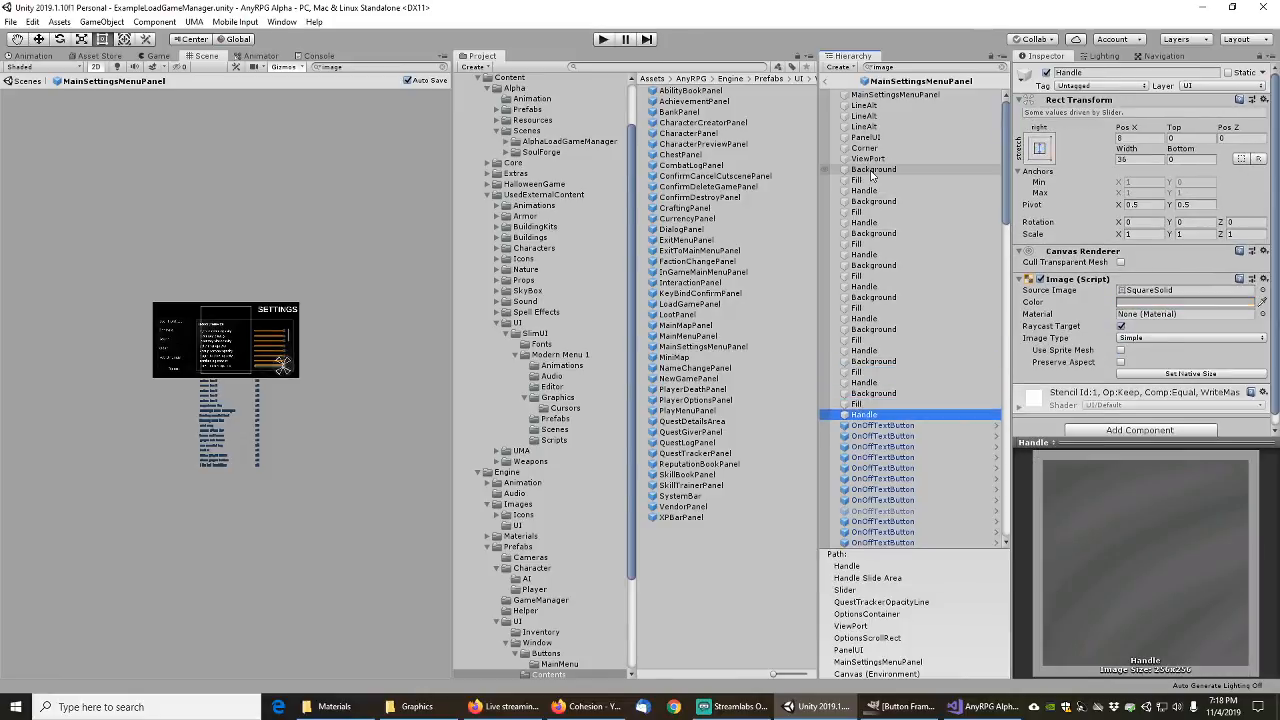
Step: Examine the source images of the OnOffTextButton objects under PanelUI and continue through its scrollbar to the PanelSound objects
key(Down)
key(Down)
key(Down)
key(Down)
key(Down)
key(Down)
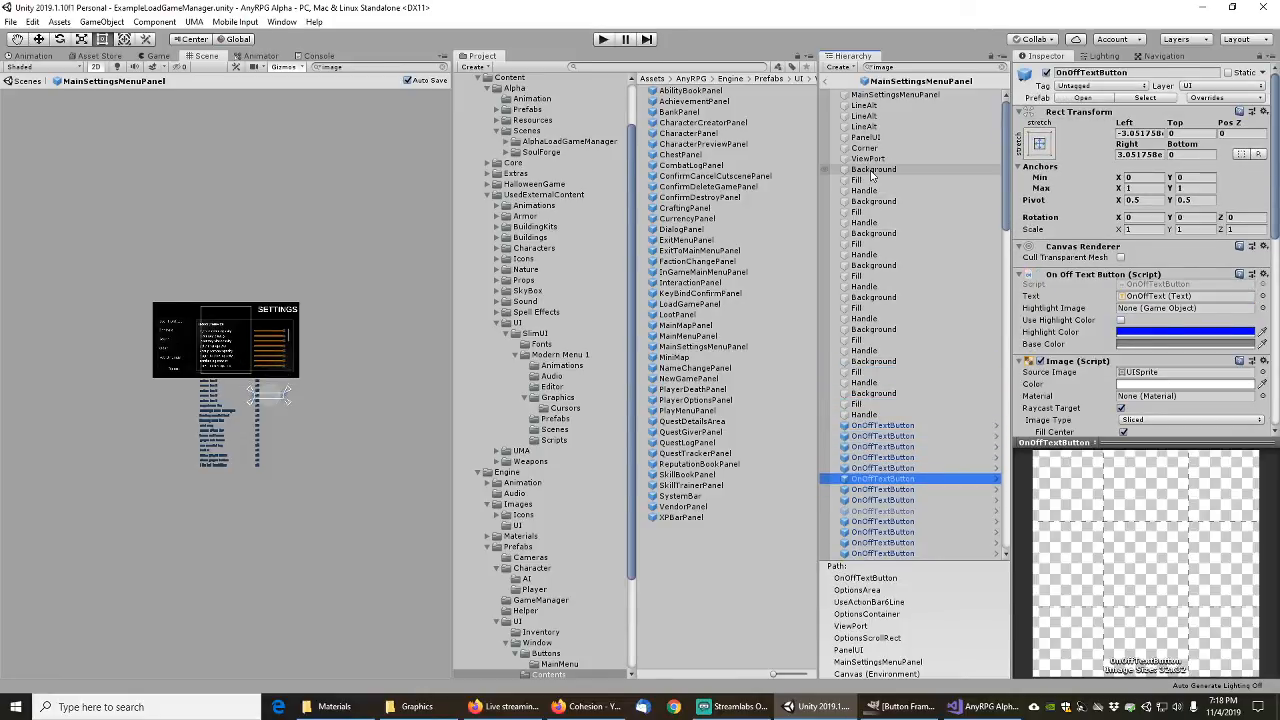
key(Down)
key(Down)
key(Down)
key(Down)
key(Down)
key(Down)
key(Down)
key(Down)
key(Down)
key(Down)
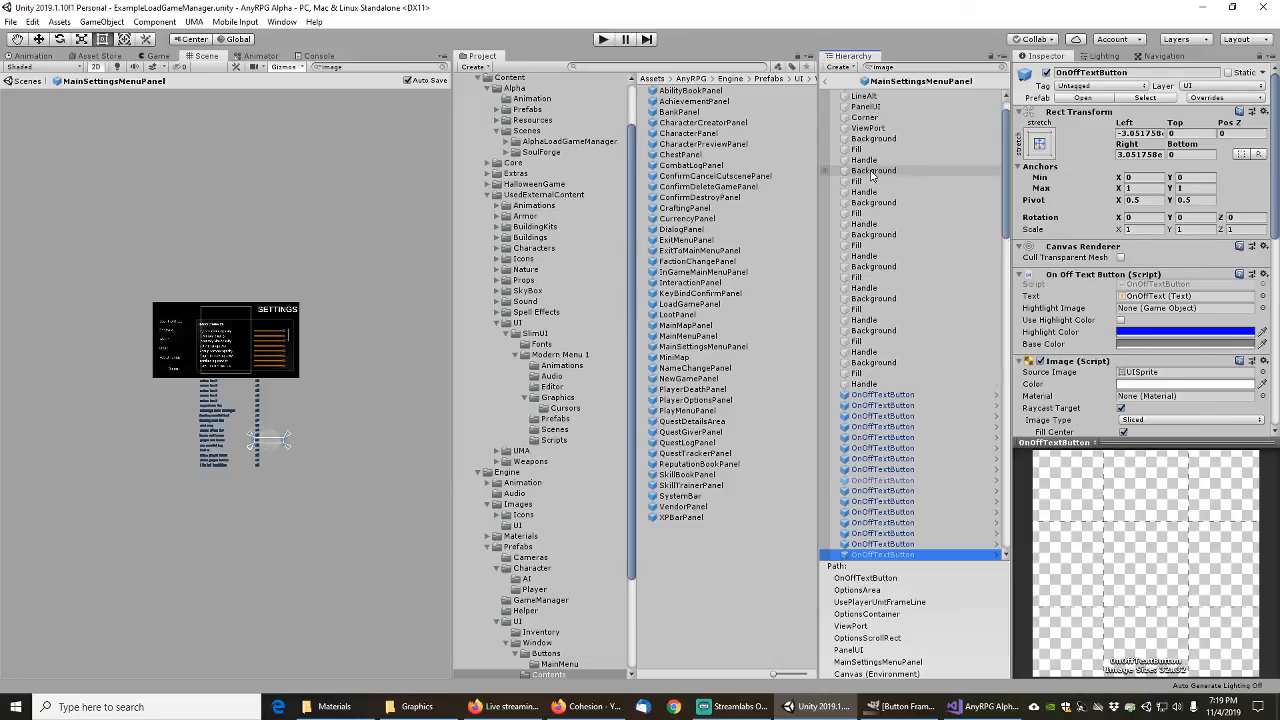
key(Down)
key(Down)
key(Down)
key(Down)
key(Down)
key(Down)
key(Down)
key(Down)
key(Down)
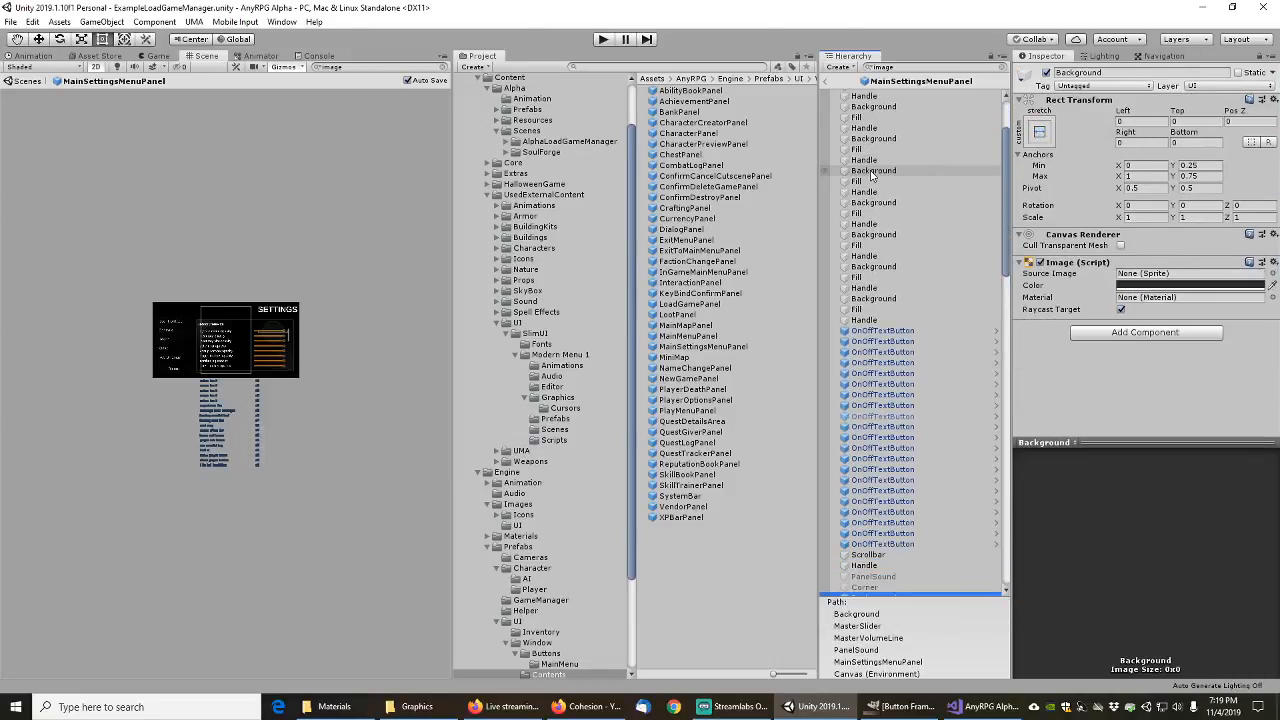
Step: Set the source image of the PanelSound object to the AnyRPGPanelFrame sprite
key(Up)
key(Up)
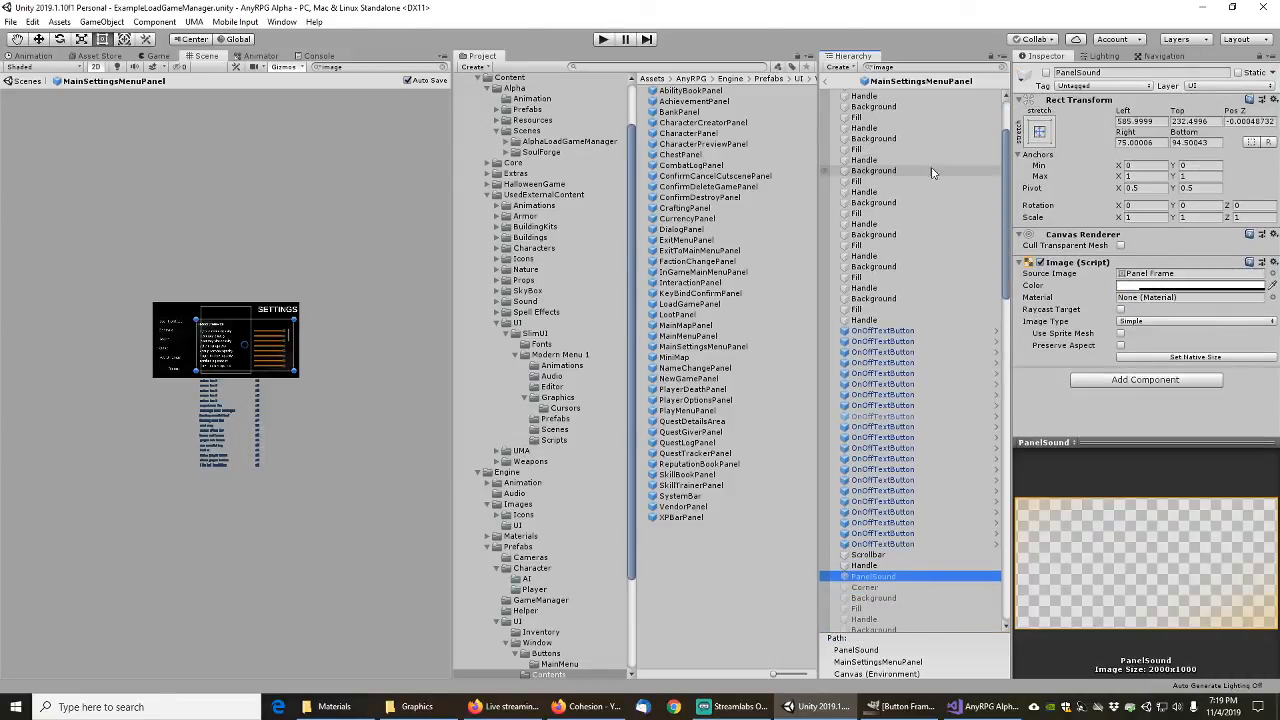
click(1273, 273)
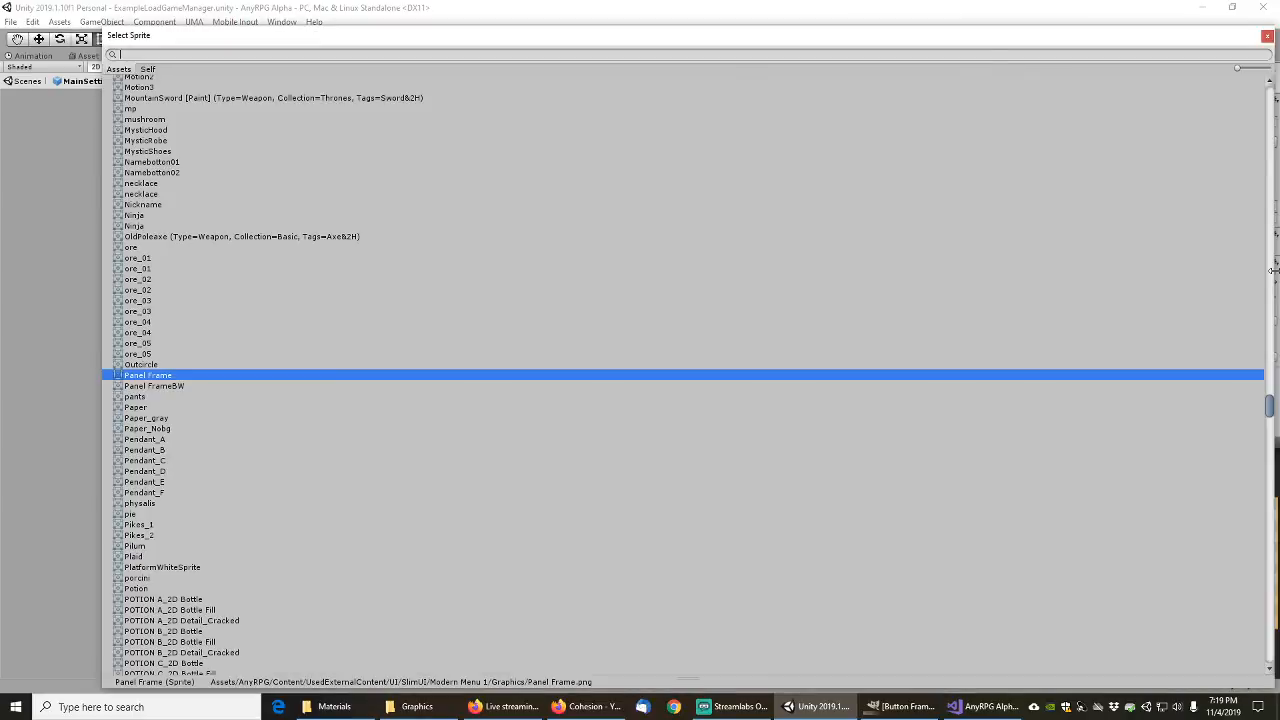
text(anyrpg)
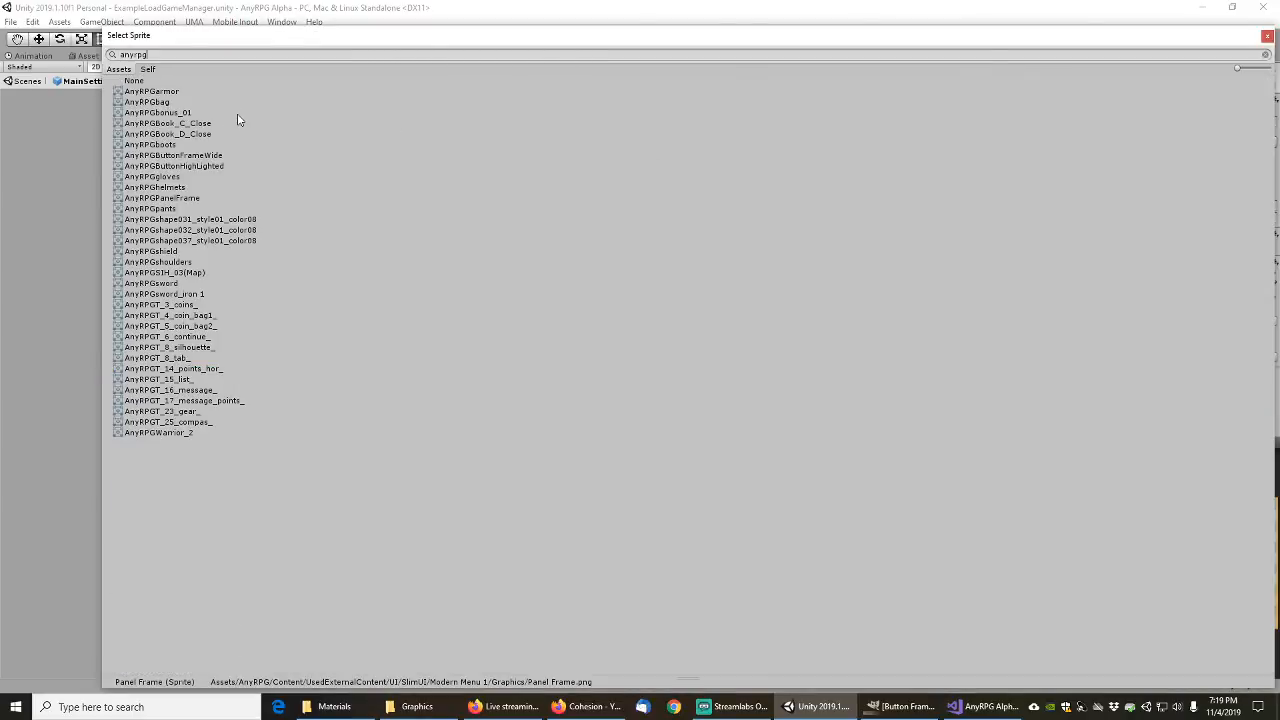
click(179, 199)
double_click(181, 199)
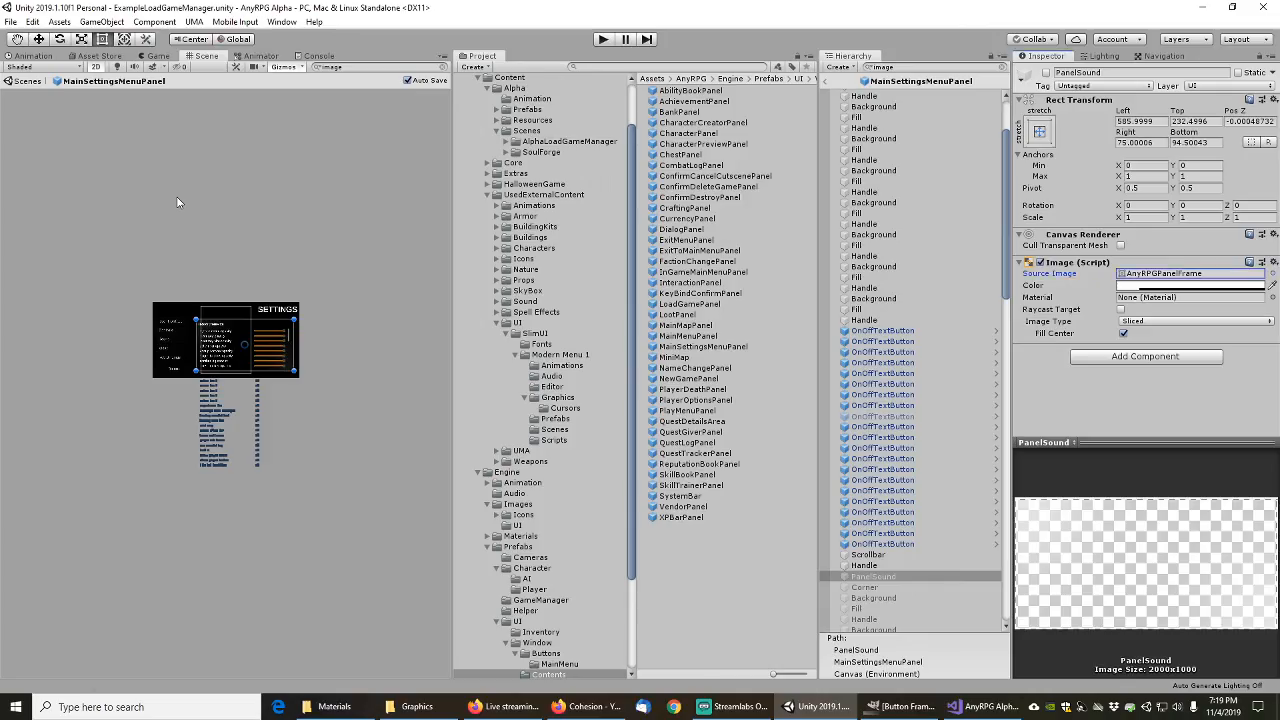
Step: Examine the source images of PanelSound's Corner, its volume slider parts, and its difficulty buttons and lines
click(885, 578)
scroll(880, 560, down, 5)
click(862, 387)
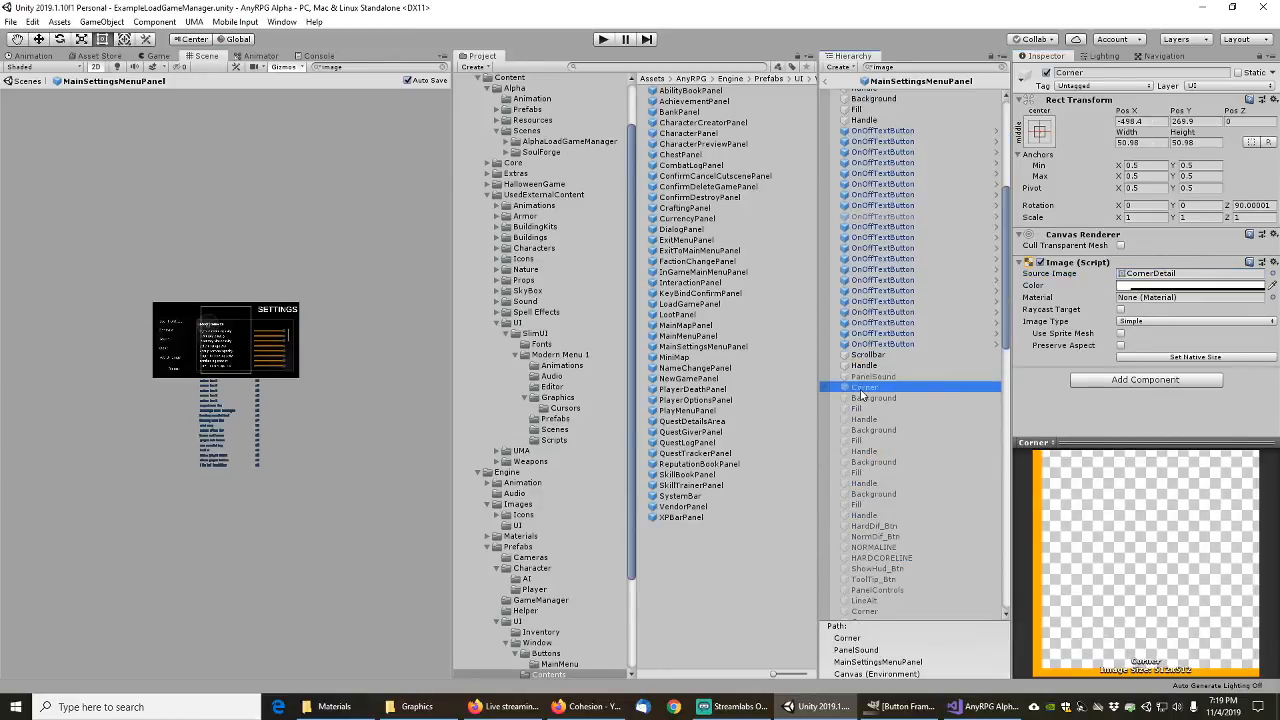
key(Down)
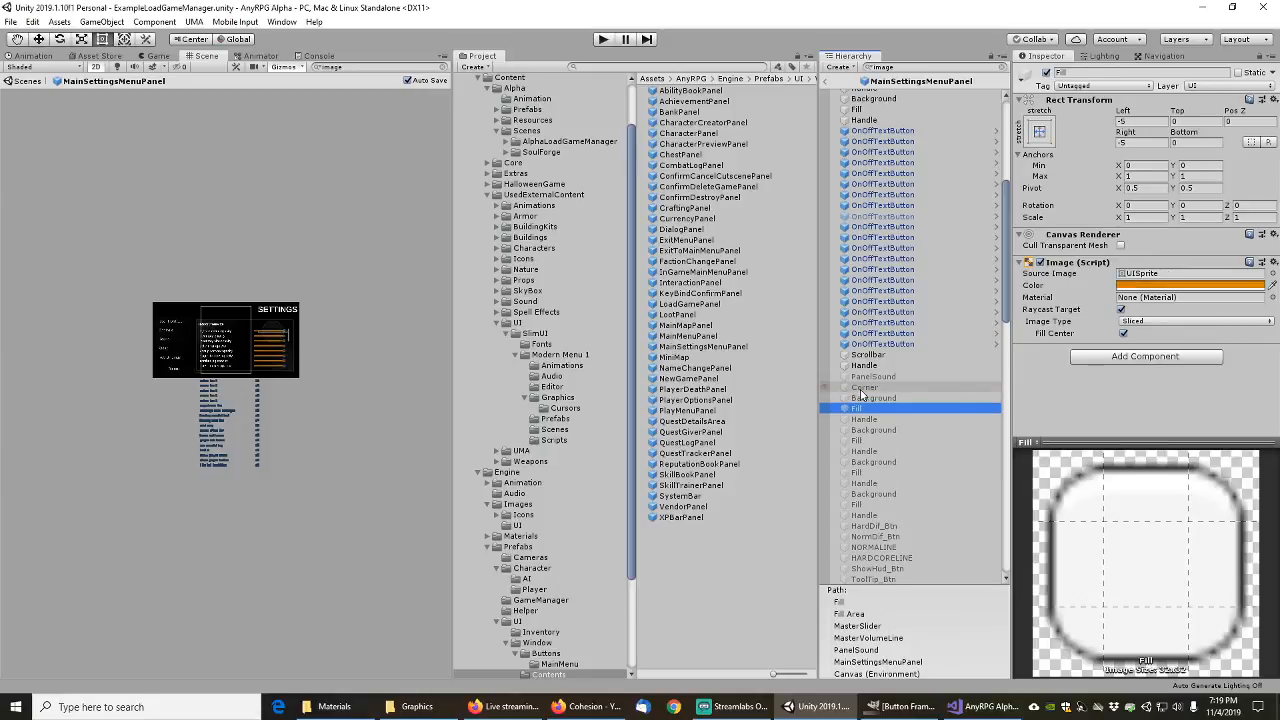
key(Down)
key(Down)
key(Down)
key(Down)
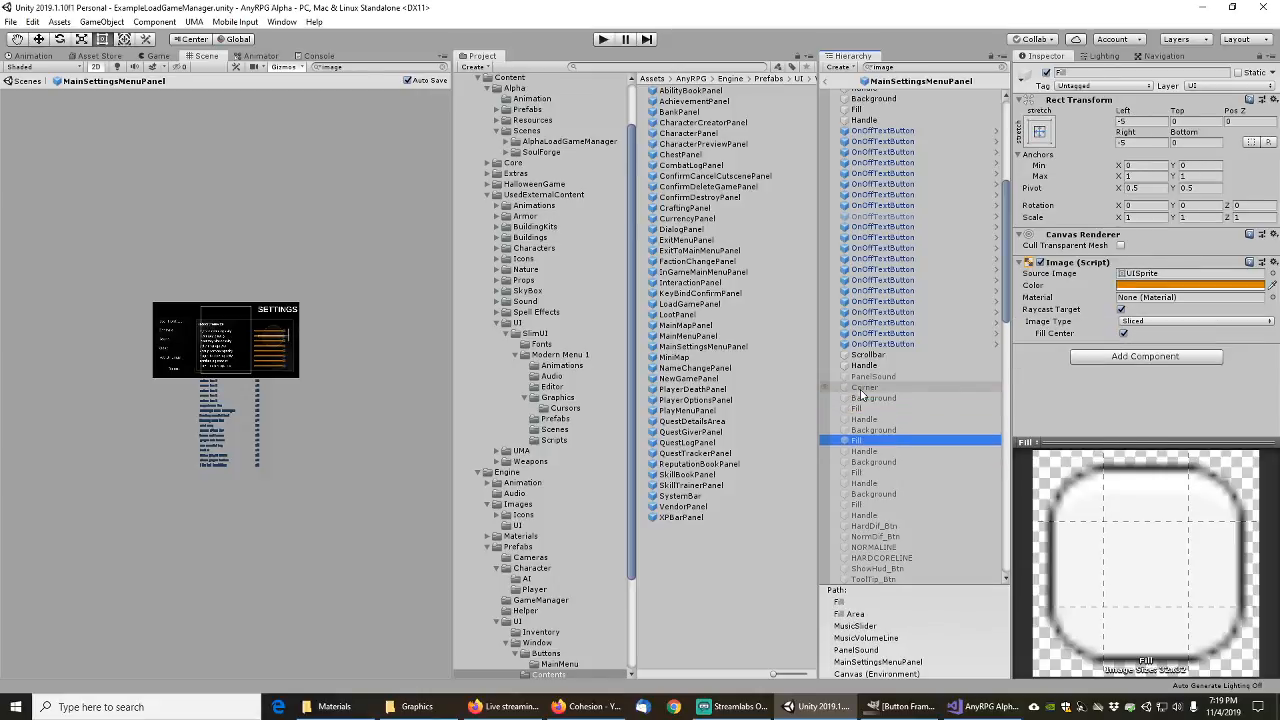
key(Down)
key(Down)
key(Down)
key(Down)
key(Down)
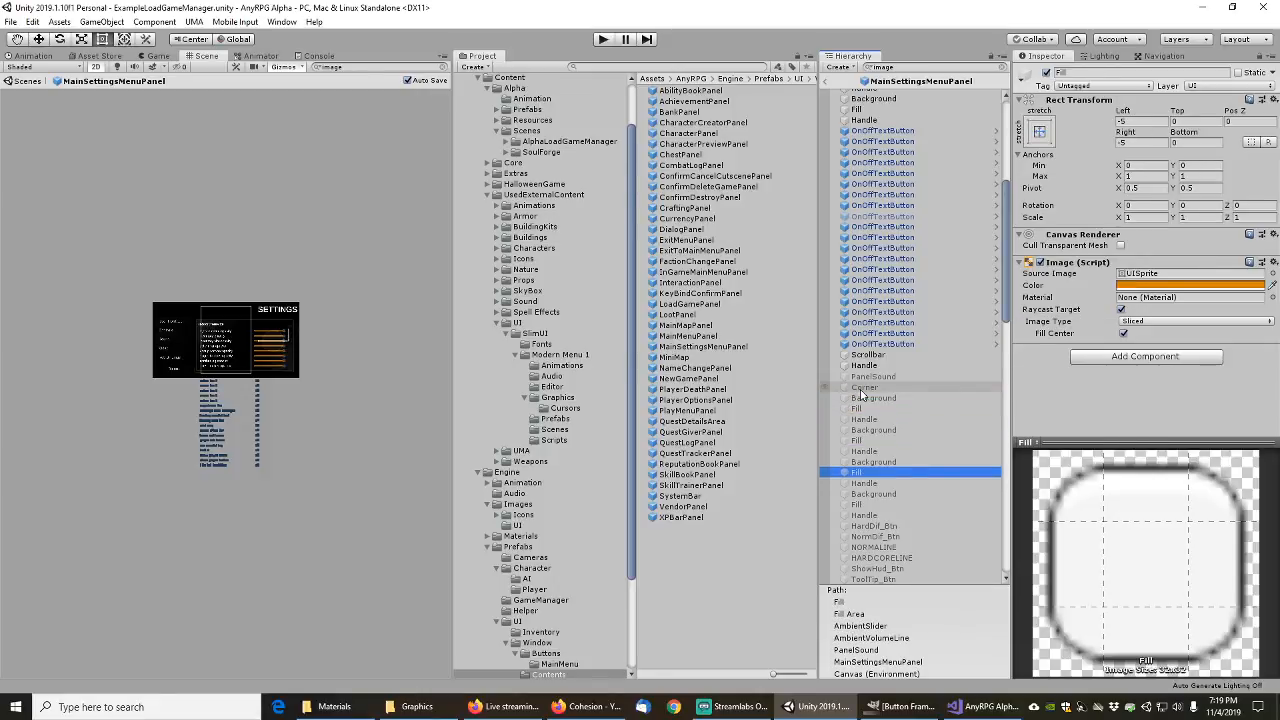
key(Down)
key(Down)
key(Down)
key(Down)
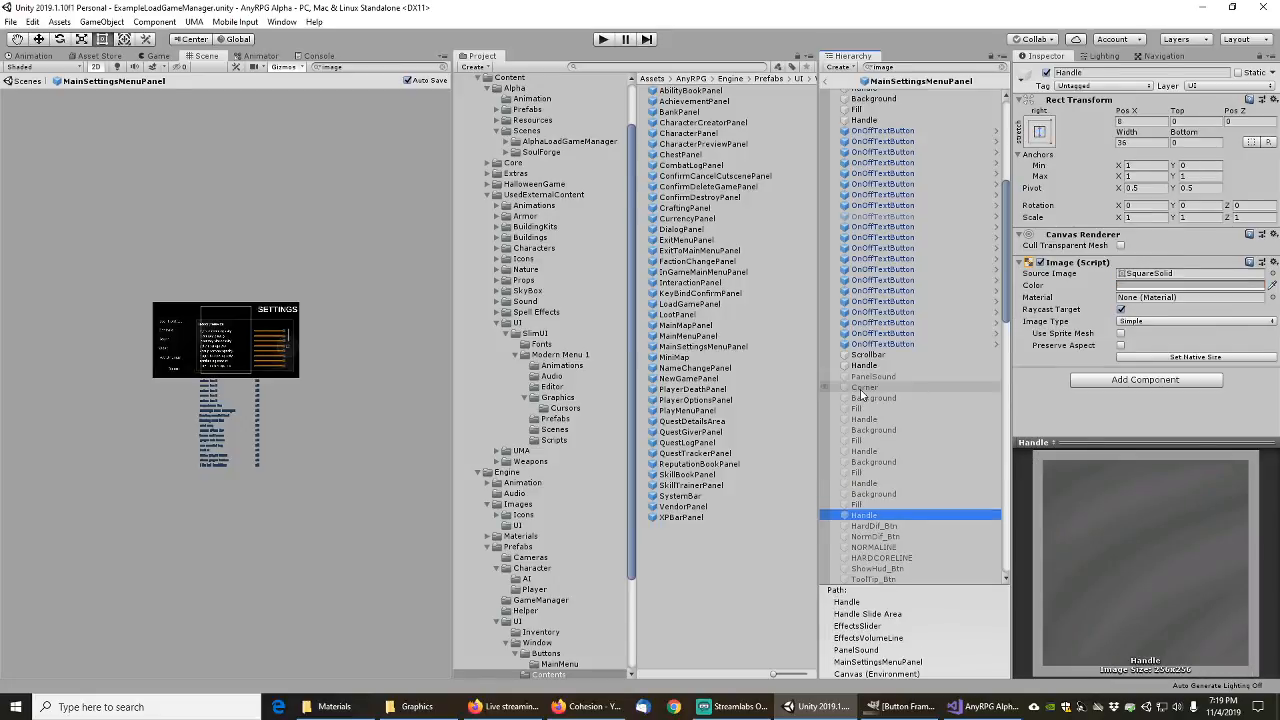
key(Down)
key(Down)
key(Down)
key(Down)
key(Down)
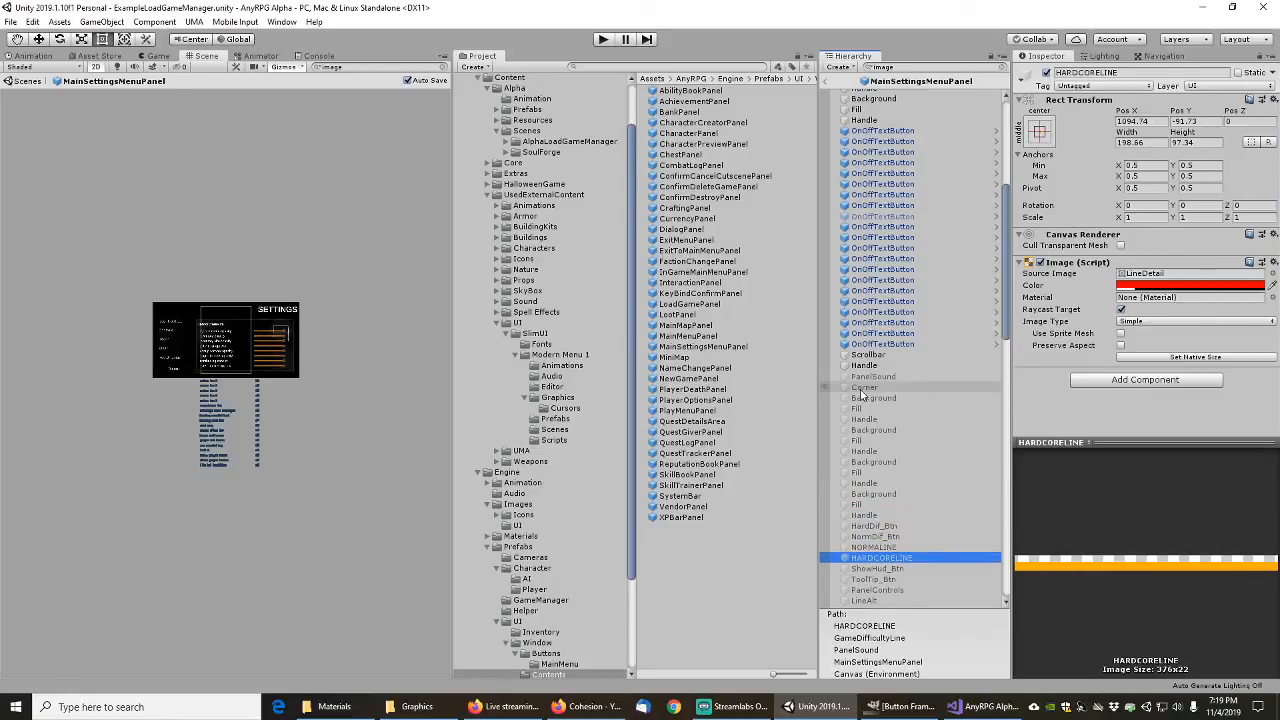
Step: Set the source image of the PanelControls object to the AnyRPGPanelFrame sprite
key(Up)
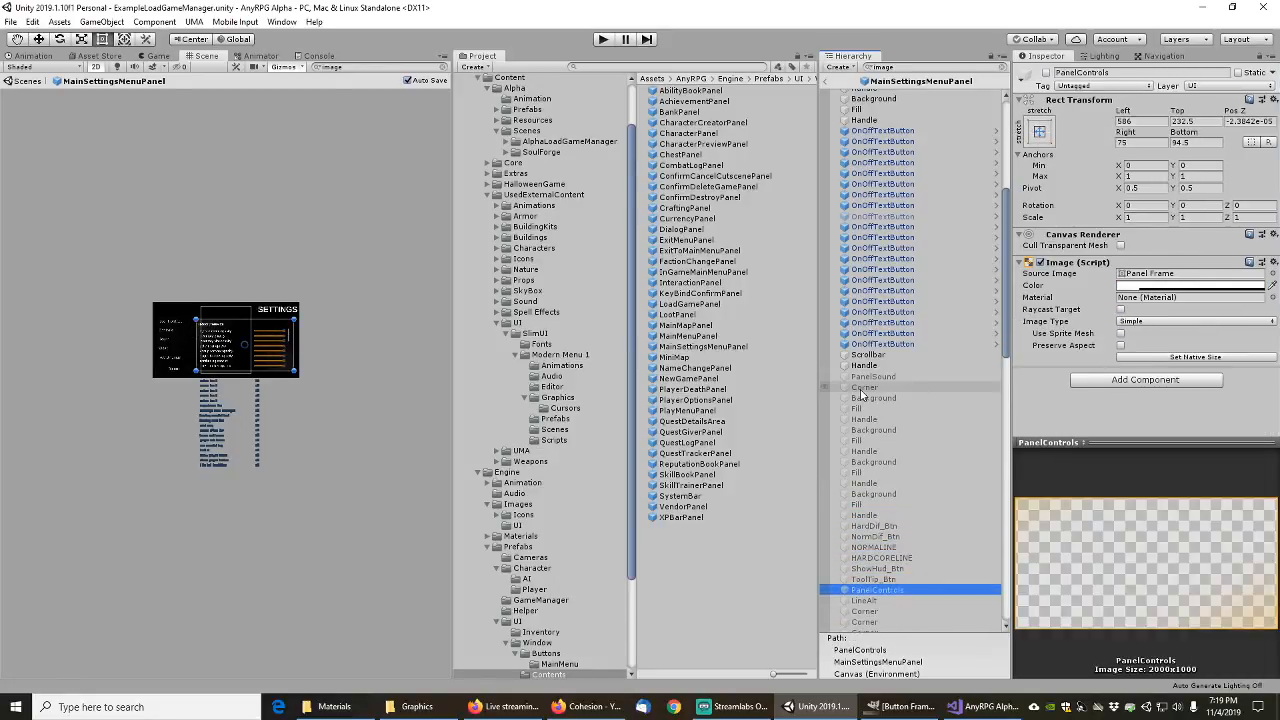
click(1272, 273)
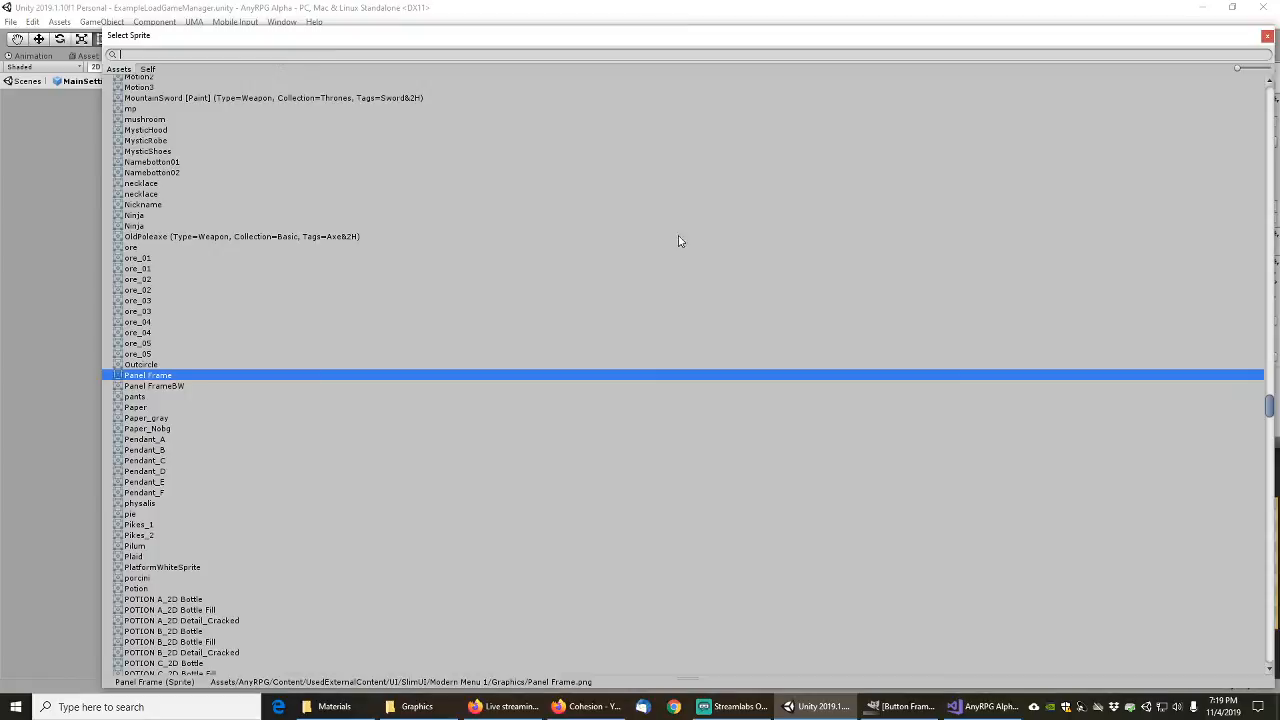
text(anyrpg)
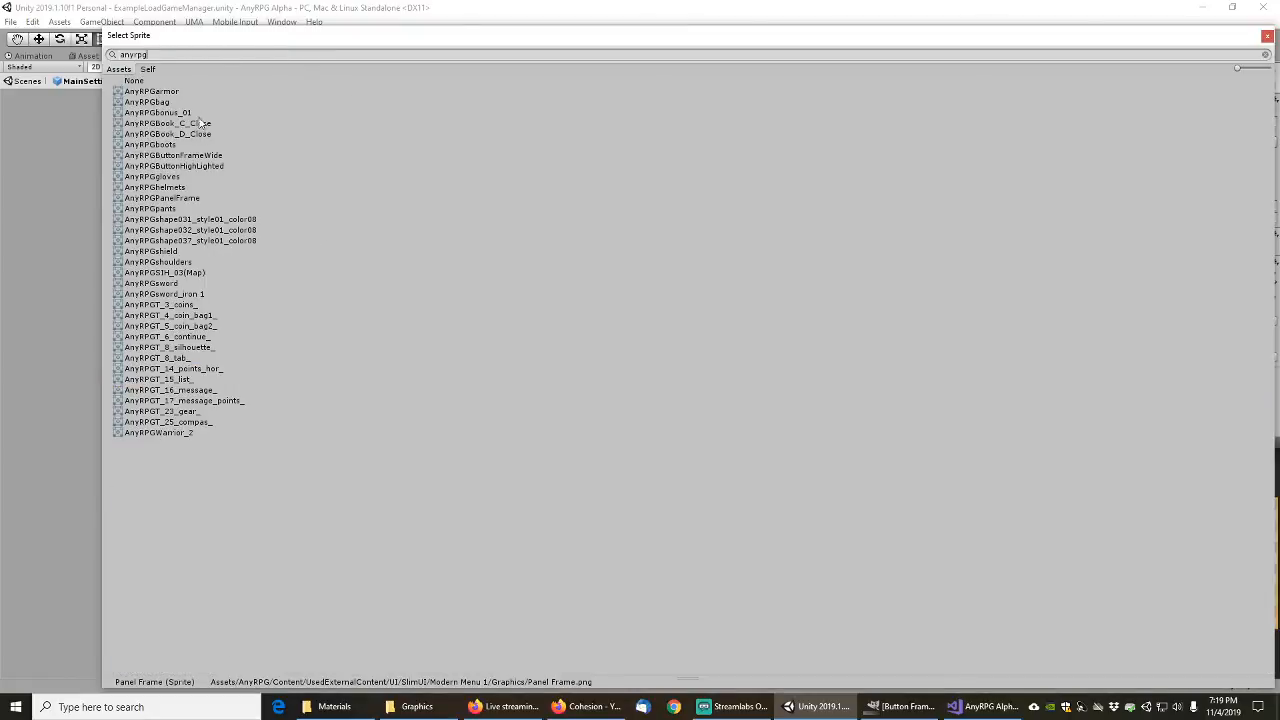
click(177, 199)
double_click(176, 200)
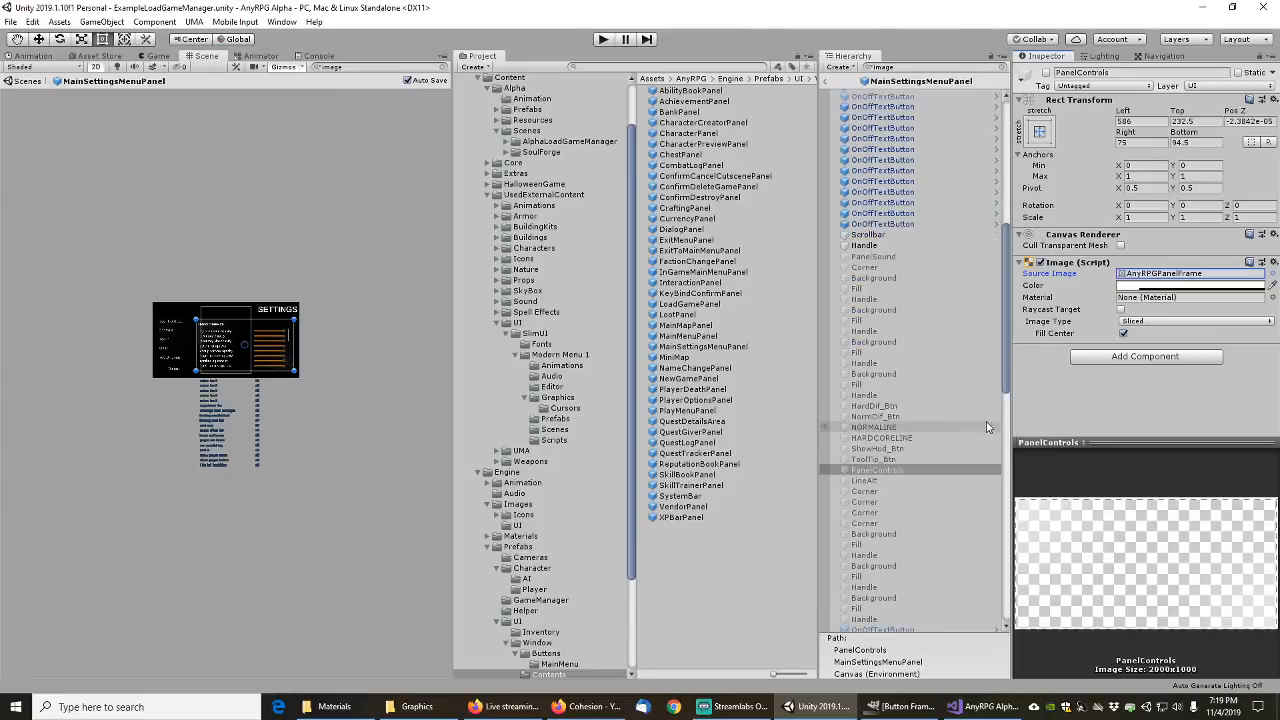
Step: Examine the source images of PanelControls' LineAlt, Corner objects and mouse speed slider parts
click(848, 281)
key(Down)
key(Down)
key(Down)
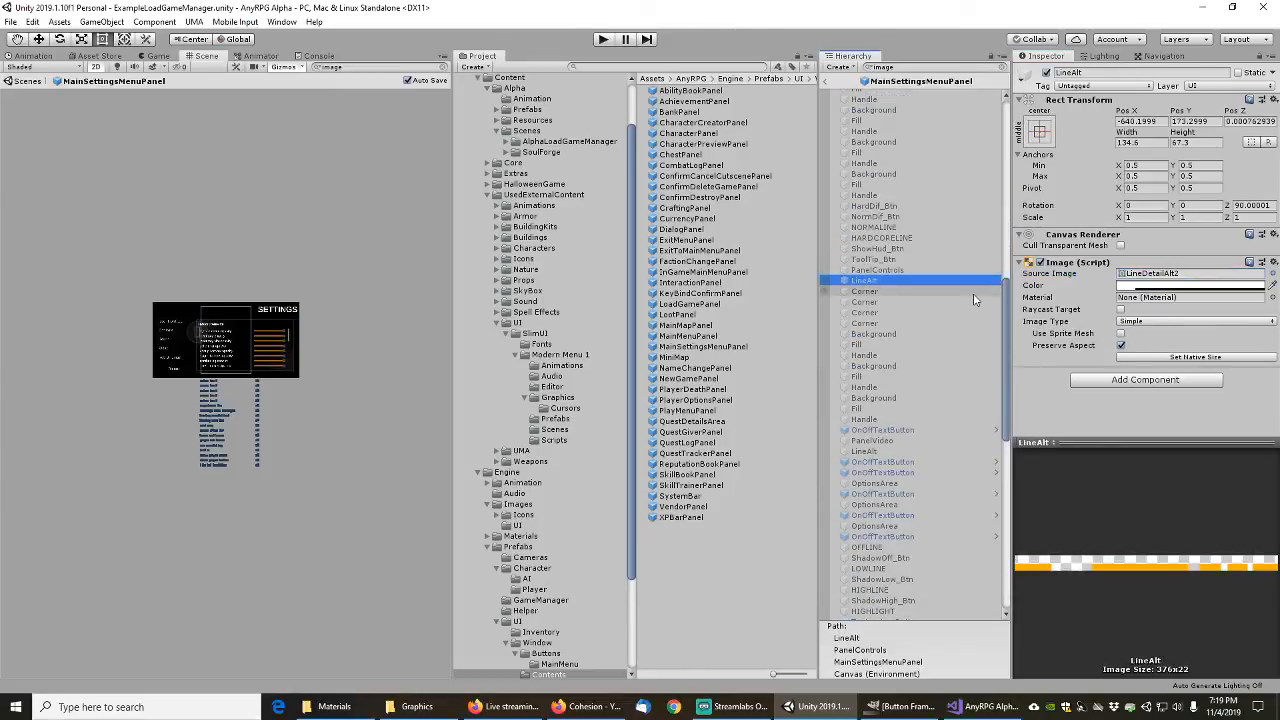
key(Down)
key(Down)
key(Down)
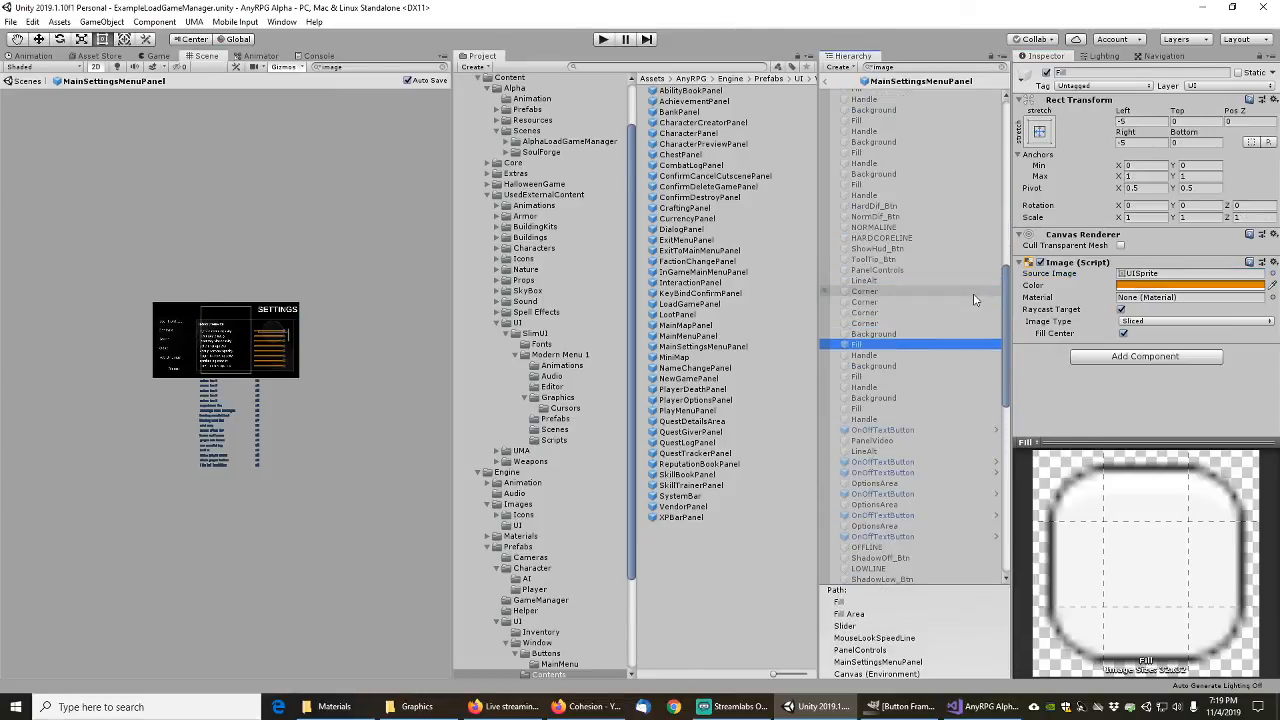
key(Down)
key(Down)
key(Down)
key(Down)
key(Down)
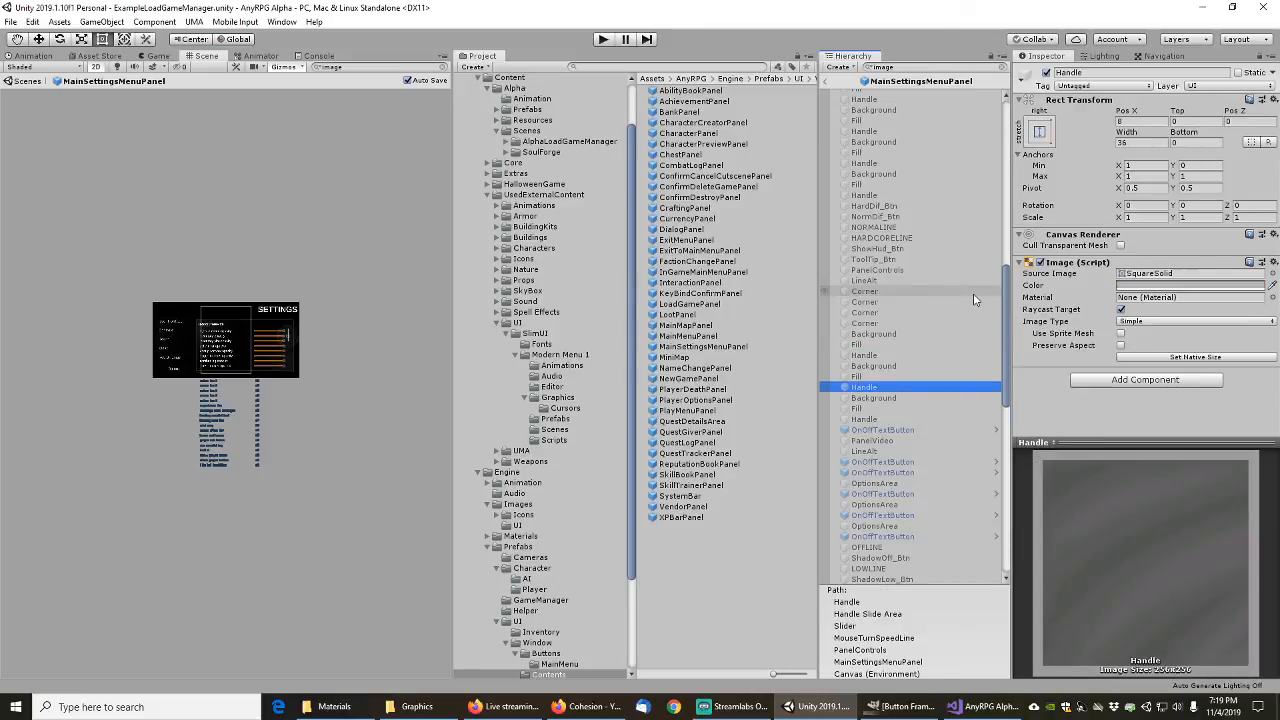
key(Down)
key(Down)
key(Down)
Step: Set the source image of the PanelVideo object to the AnyRPGPanelFrame sprite
key(Down)
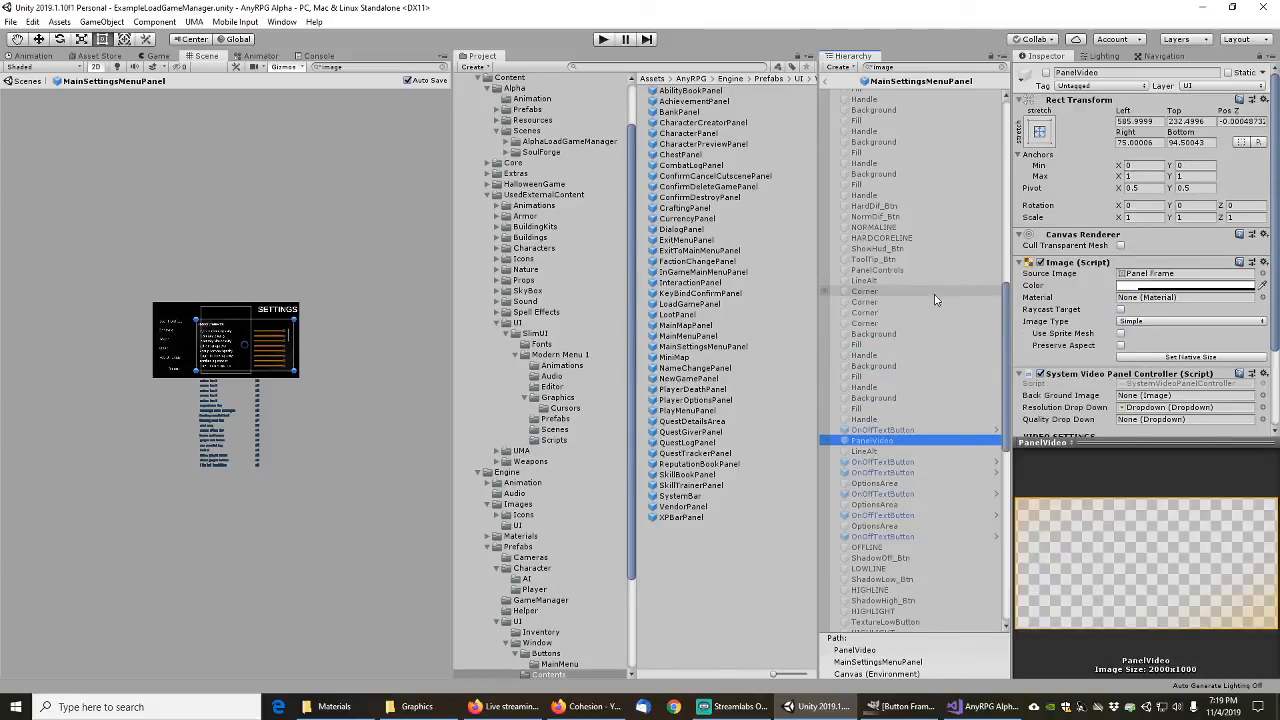
click(1263, 274)
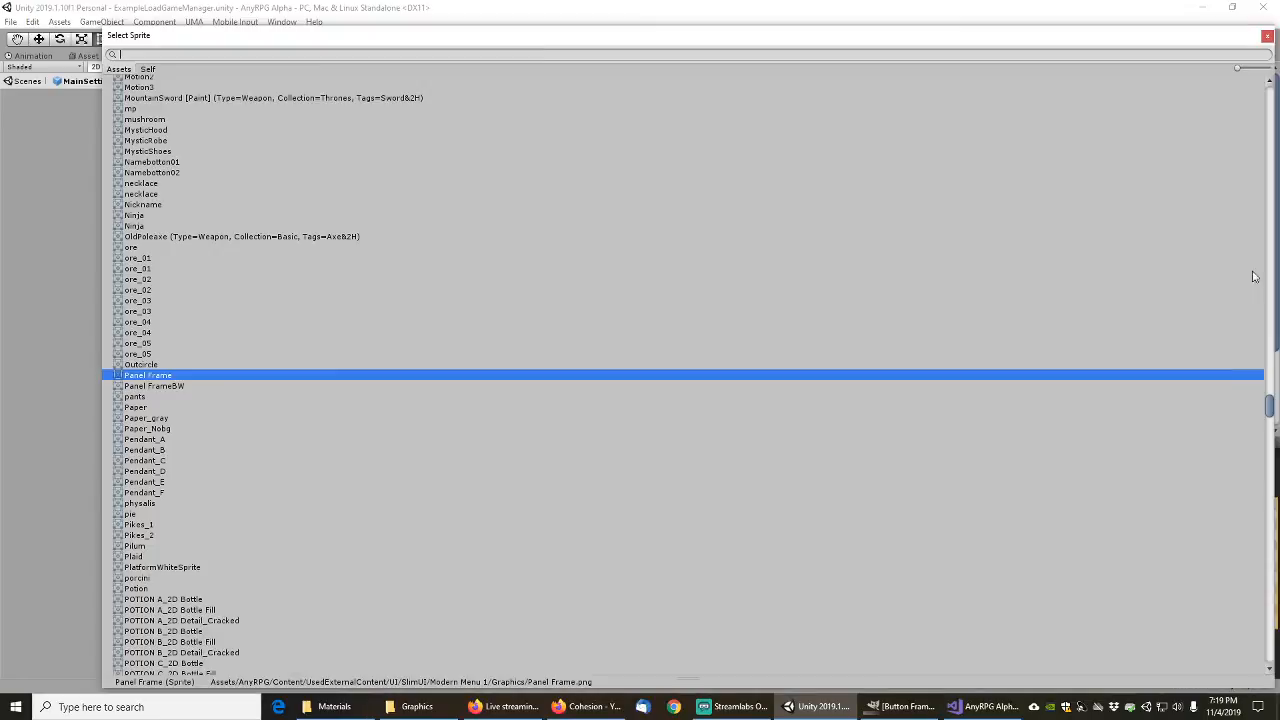
text(anyrpg)
click(181, 198)
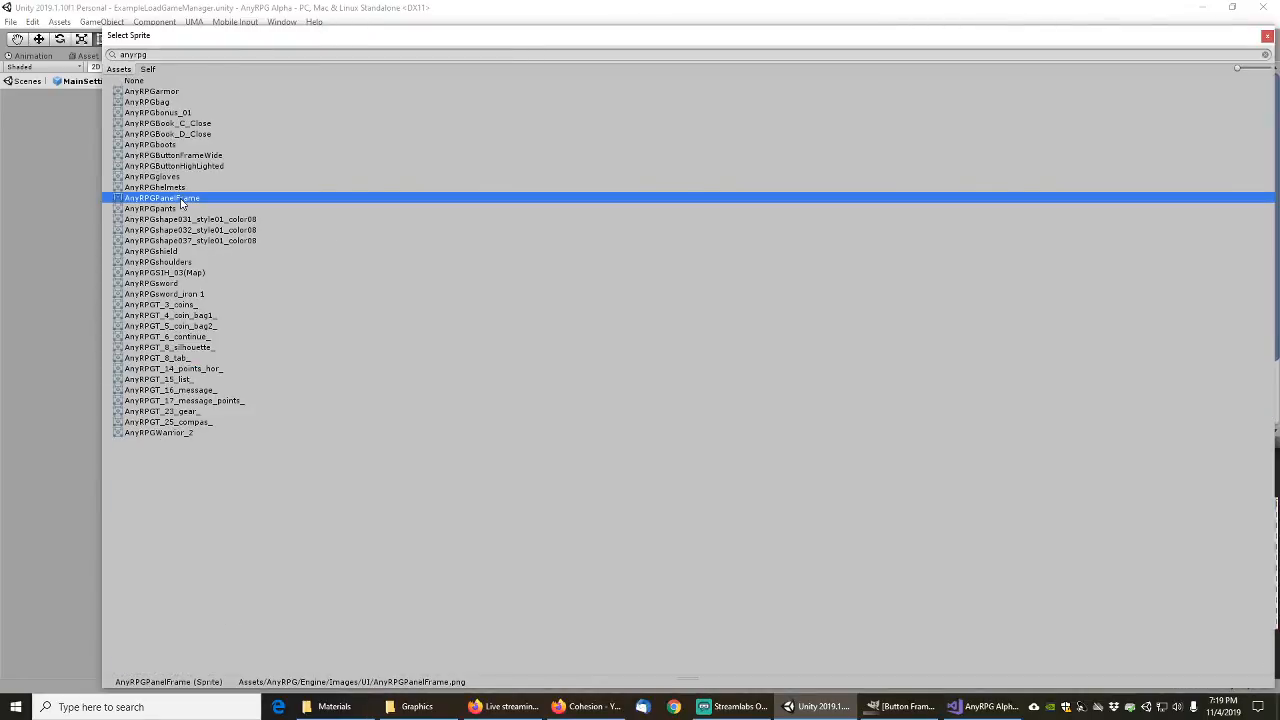
double_click(181, 198)
Step: Examine the source images of PanelVideo's LineAlt, OnOffTextButton and OptionsArea objects
scroll(876, 300, down, 2)
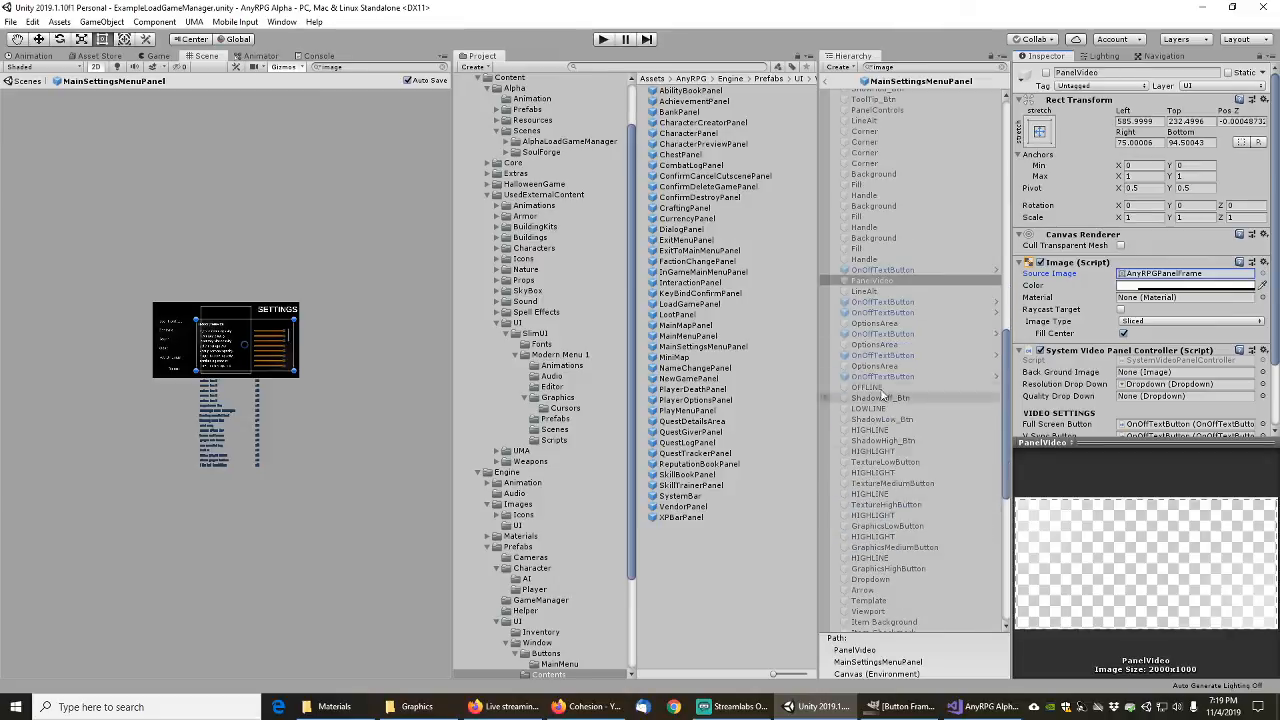
click(866, 291)
key(Down)
key(Down)
key(Down)
key(Down)
key(Down)
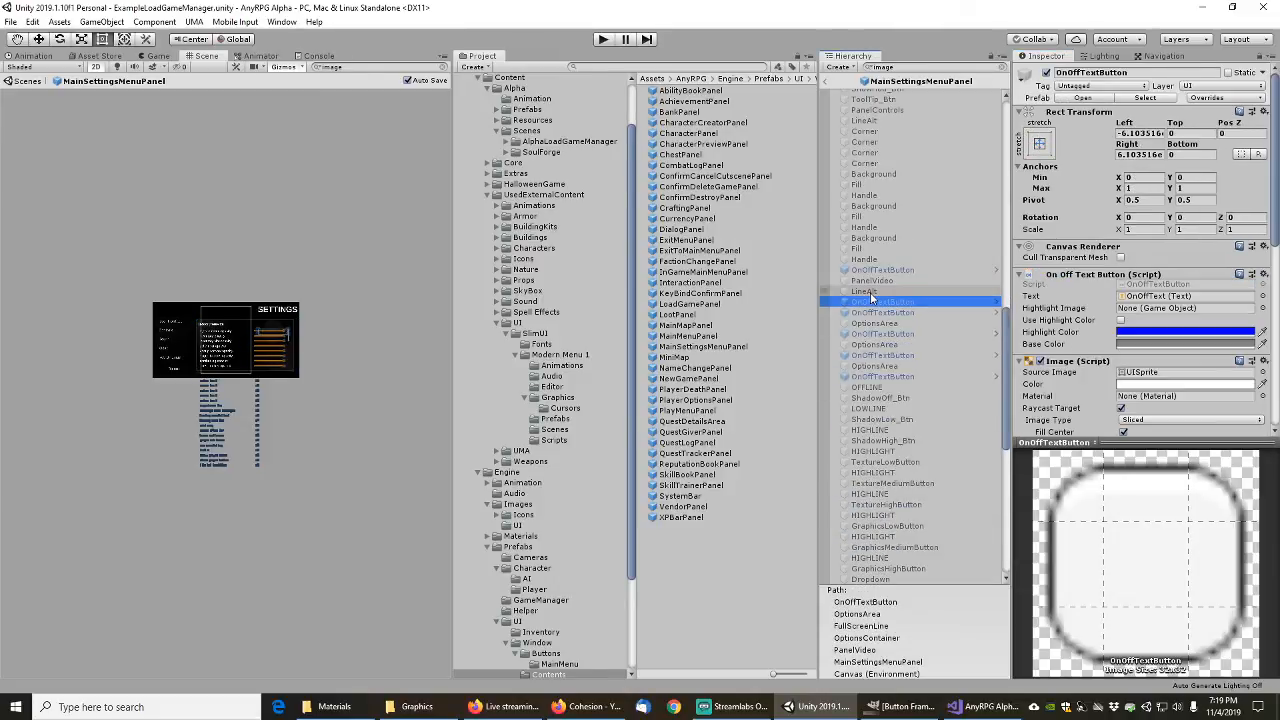
key(Down)
key(Down)
key(Down)
key(Down)
key(Down)
key(Down)
key(Down)
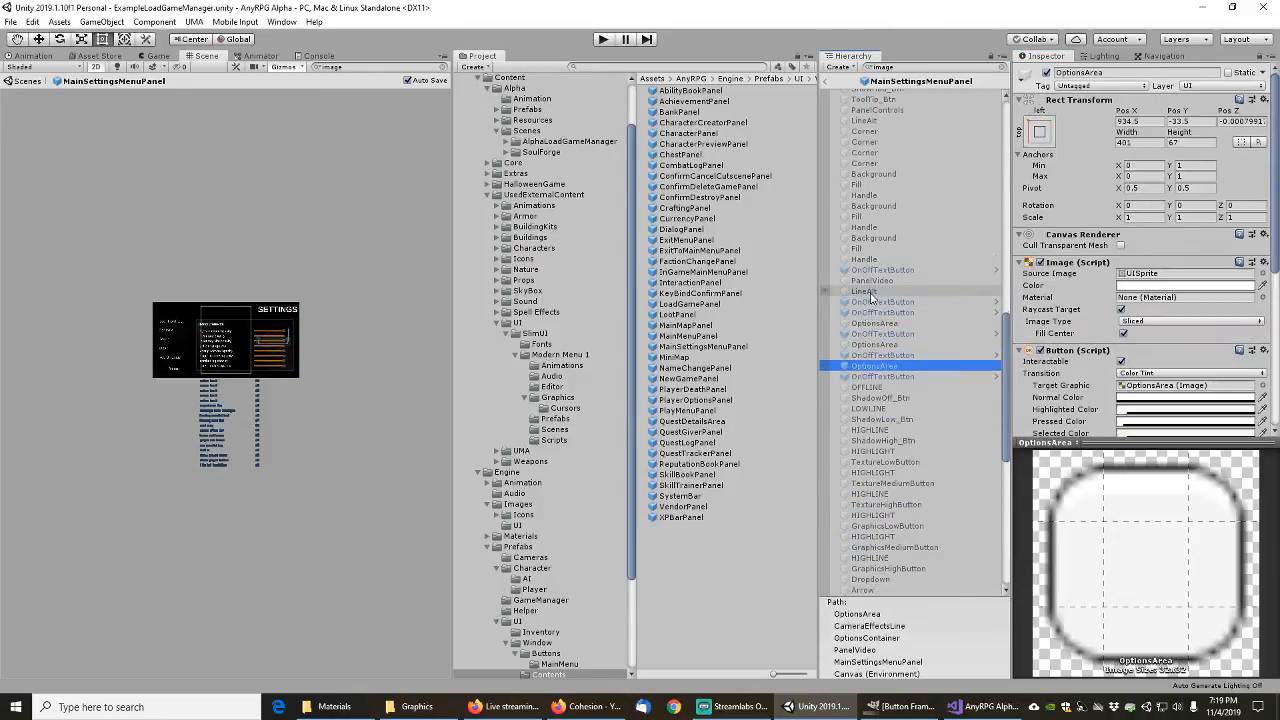
Step: Examine the source images of PanelVideo's shadow, texture and graphics quality buttons and their highlight lines
key(Down)
key(Down)
key(Down)
key(Down)
key(Down)
key(Down)
key(Down)
key(Down)
key(Down)
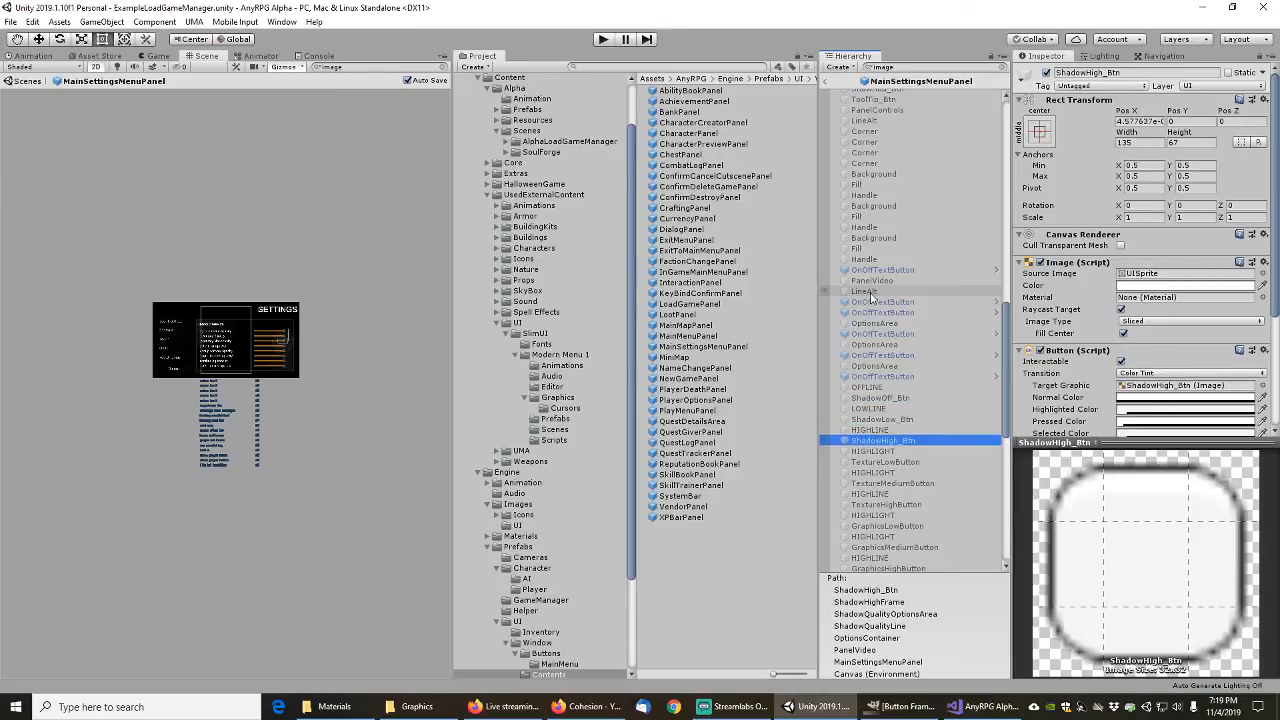
key(Down)
key(Down)
key(Down)
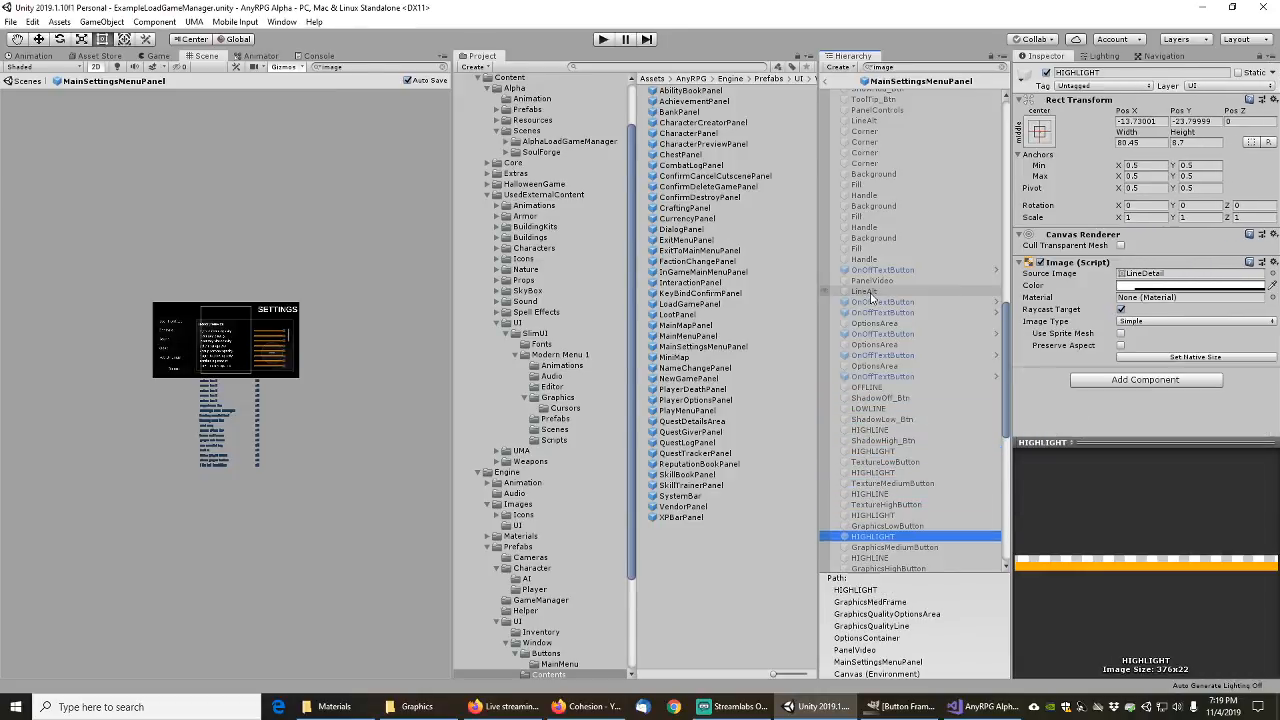
scroll(900, 372, down, 4)
scroll(900, 372, down, 6)
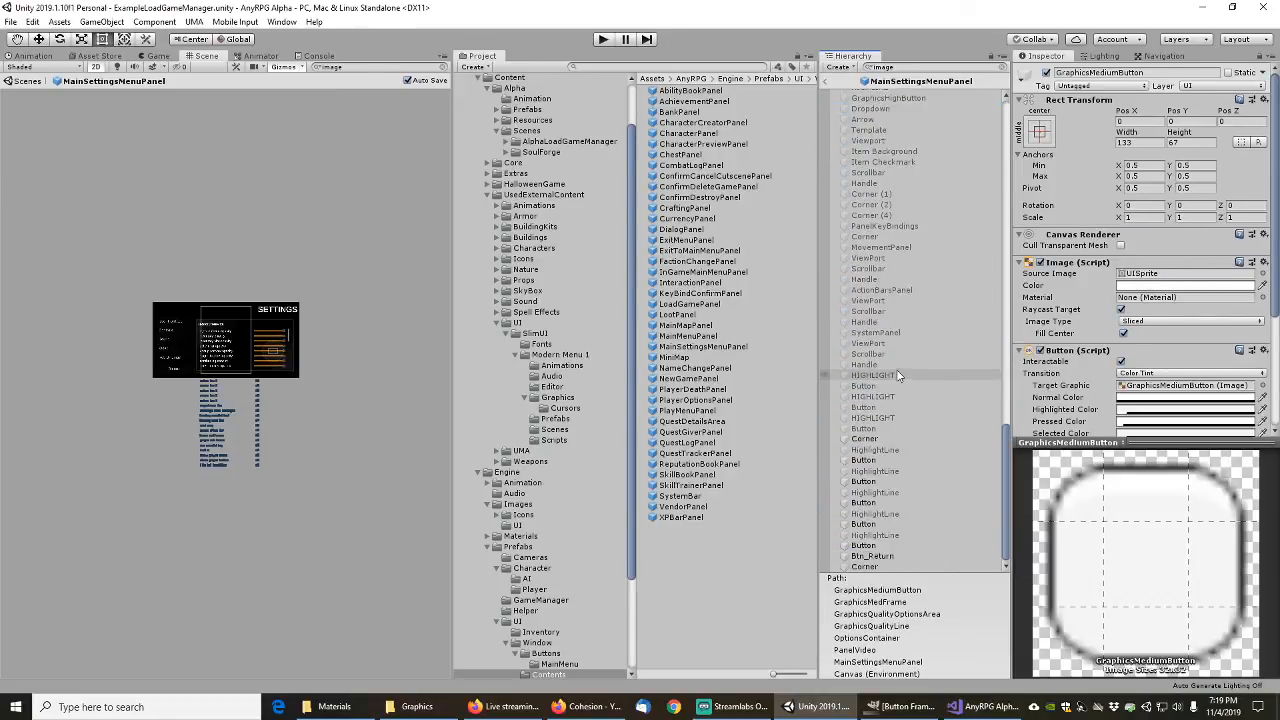
Step: Examine the source images of PanelVideo's resolution dropdown parts, including its arrow, viewport, item checkmark and scrollbar, and the Corner objects
key(Down)
key(Down)
key(Down)
key(Down)
key(Down)
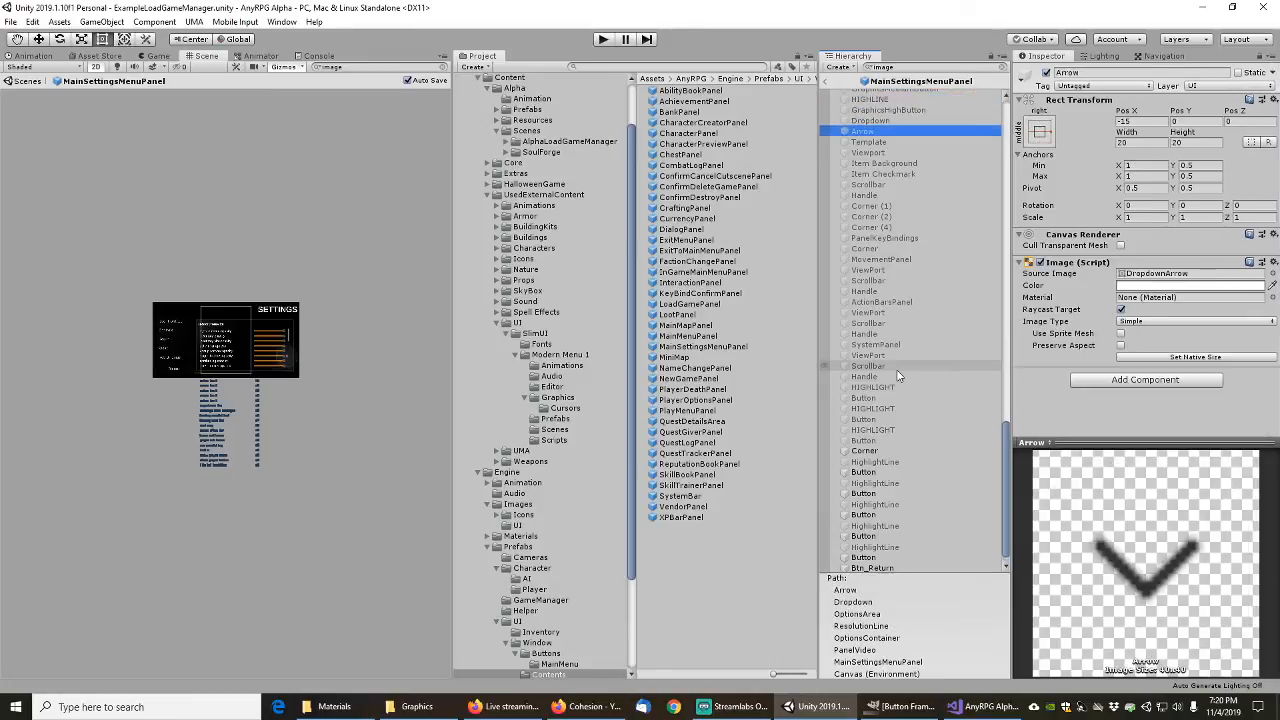
key(Up)
key(Down)
key(Down)
key(Down)
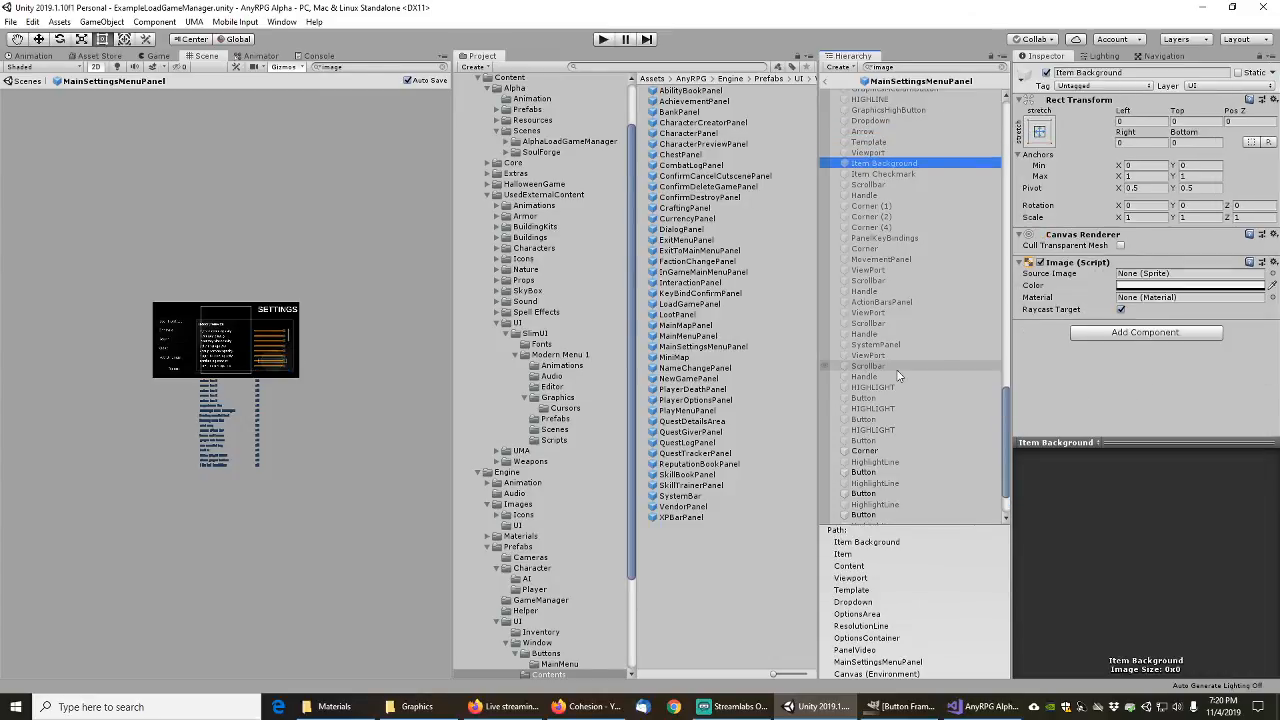
key(Up)
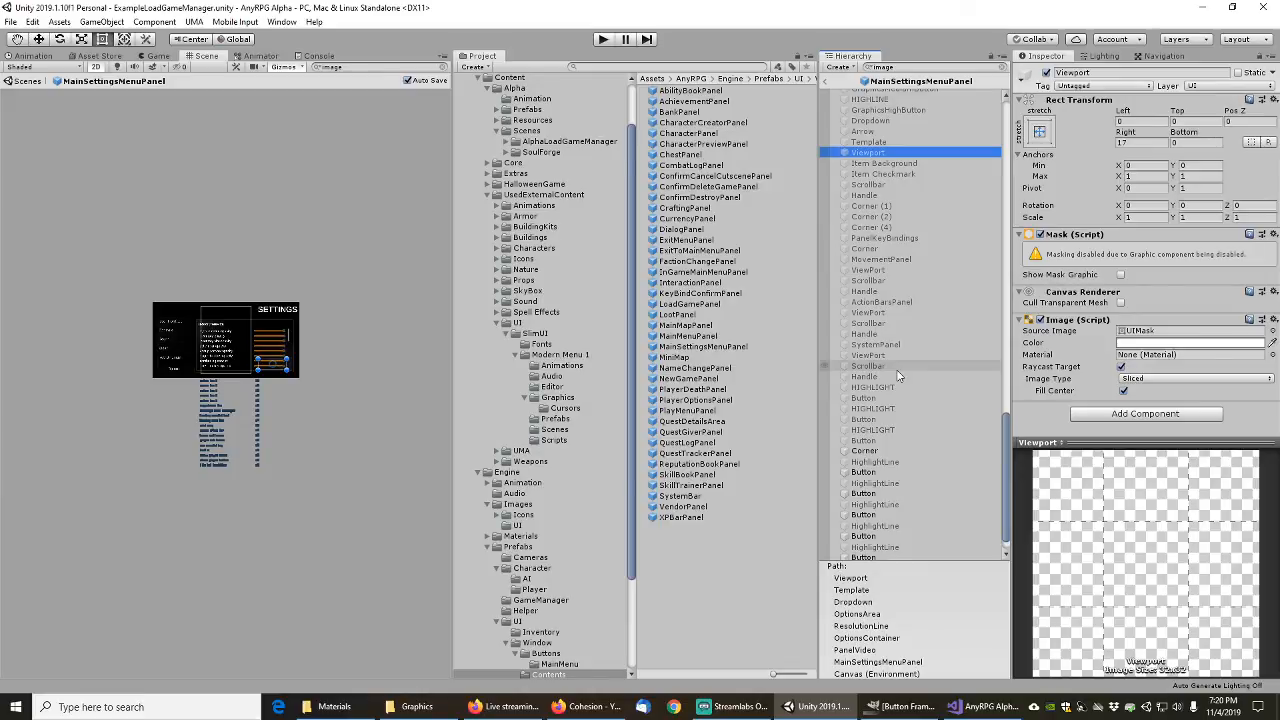
key(Down)
key(Down)
key(Down)
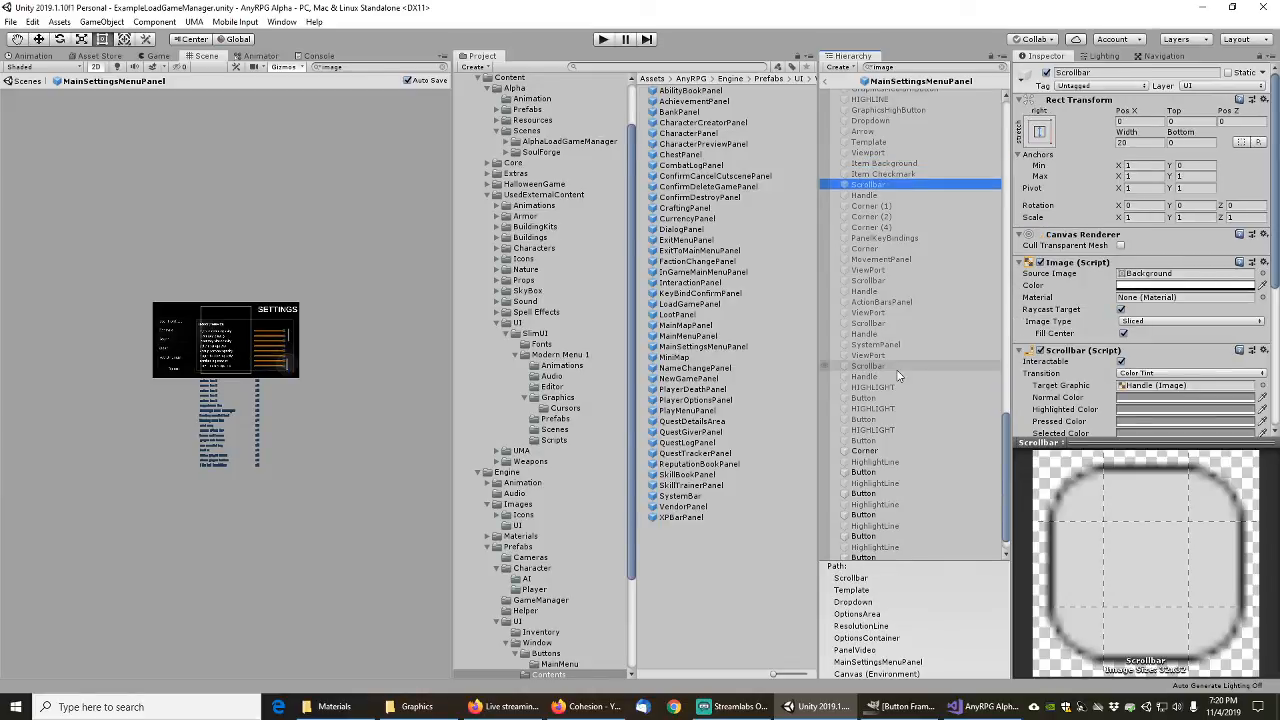
key(Up)
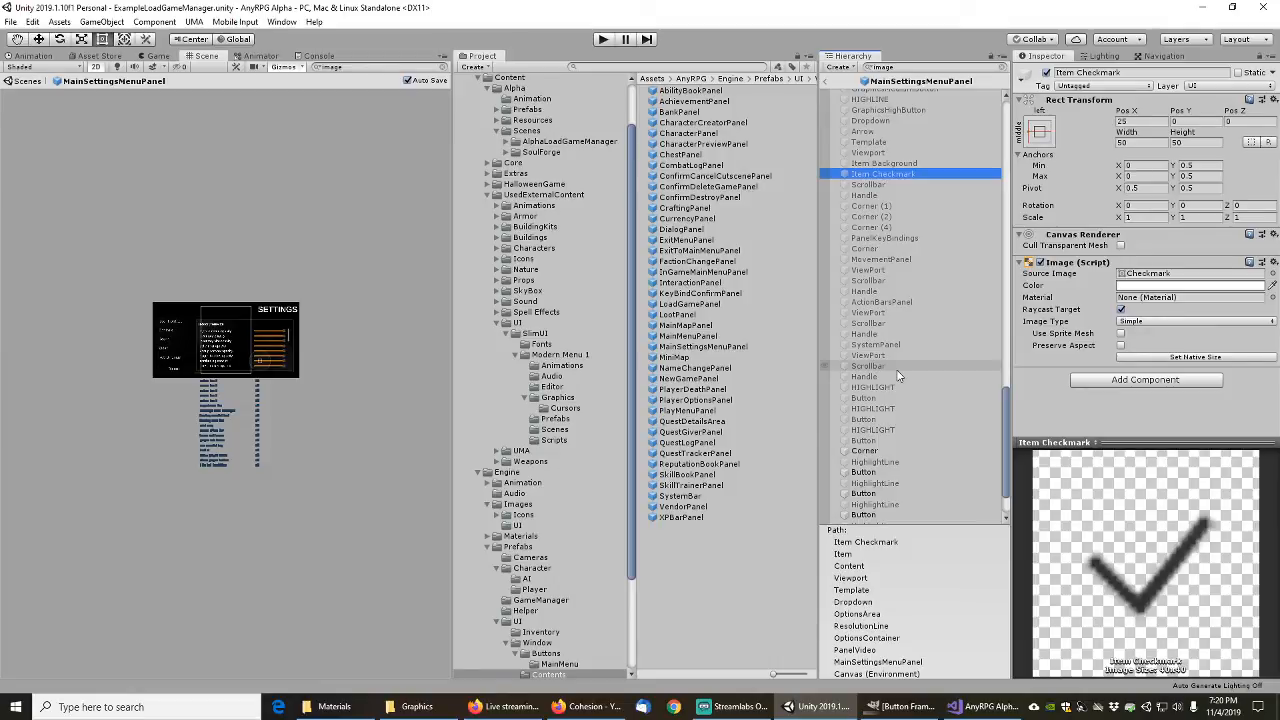
key(Down)
key(Down)
key(Down)
key(Down)
key(Down)
Step: Set the source image of the PanelKeyBindings object to the AnyRPGPanelFrame sprite
key(Down)
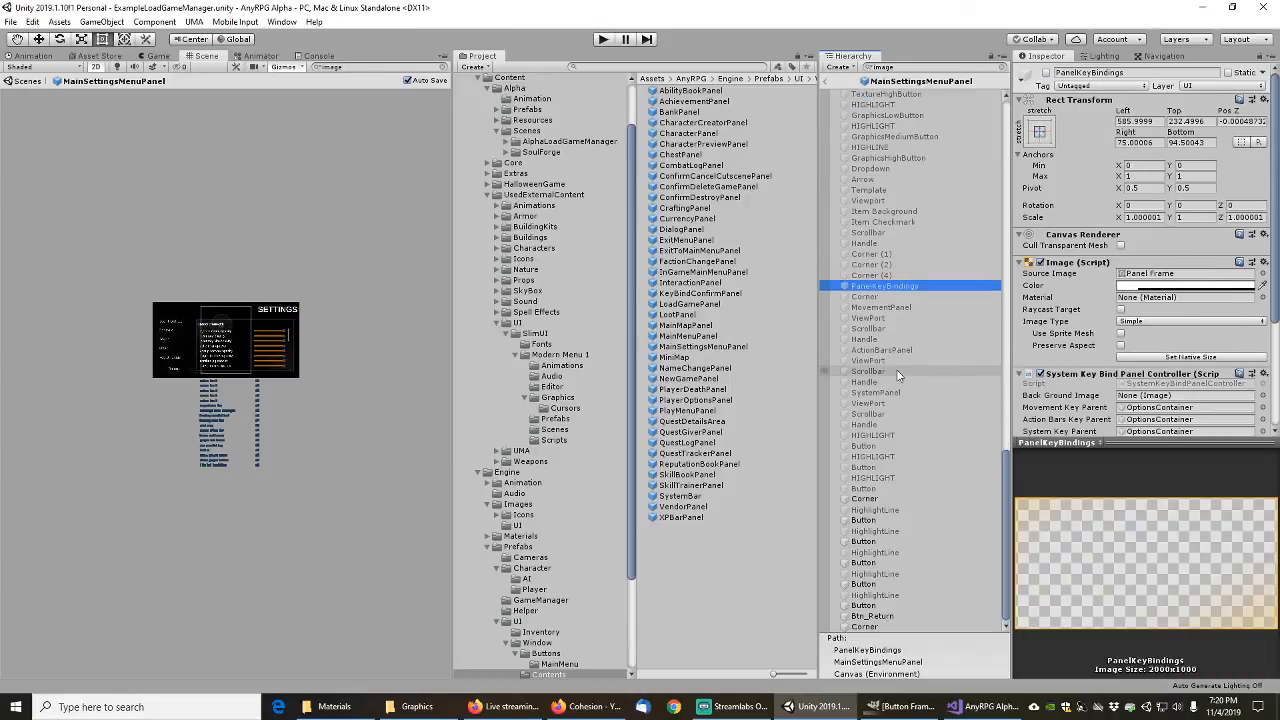
click(1262, 274)
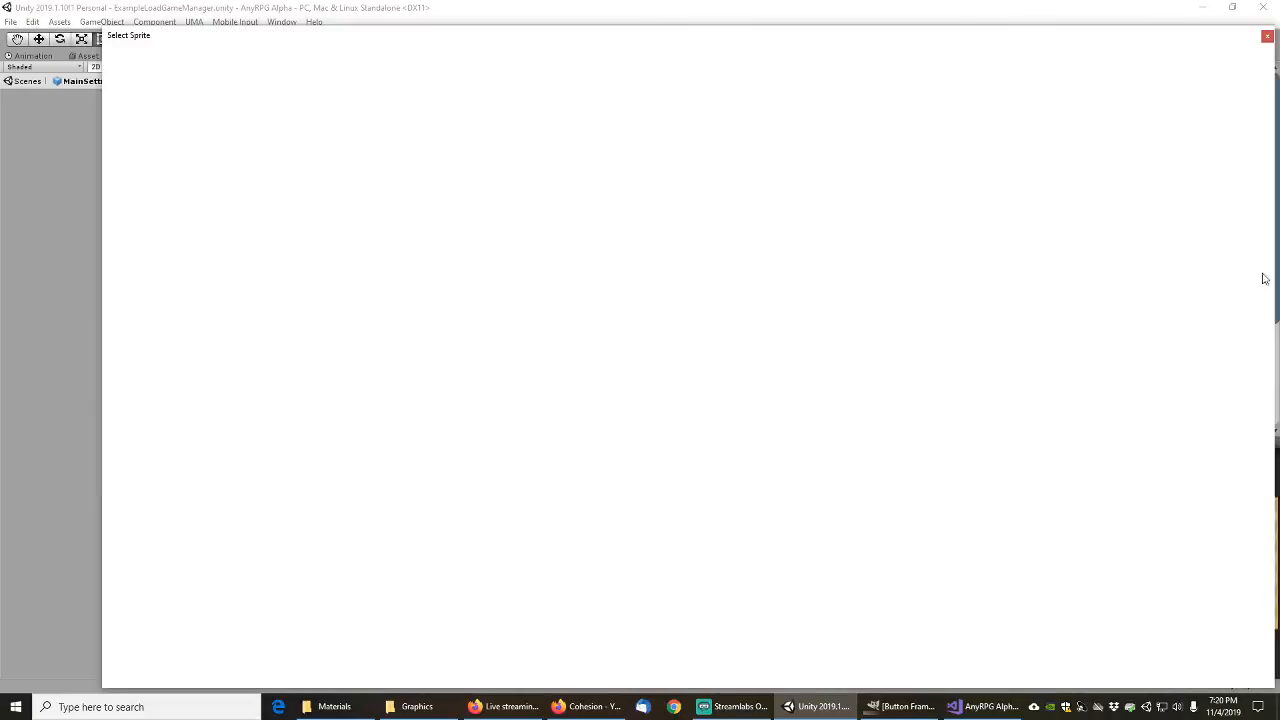
text(anyrpg)
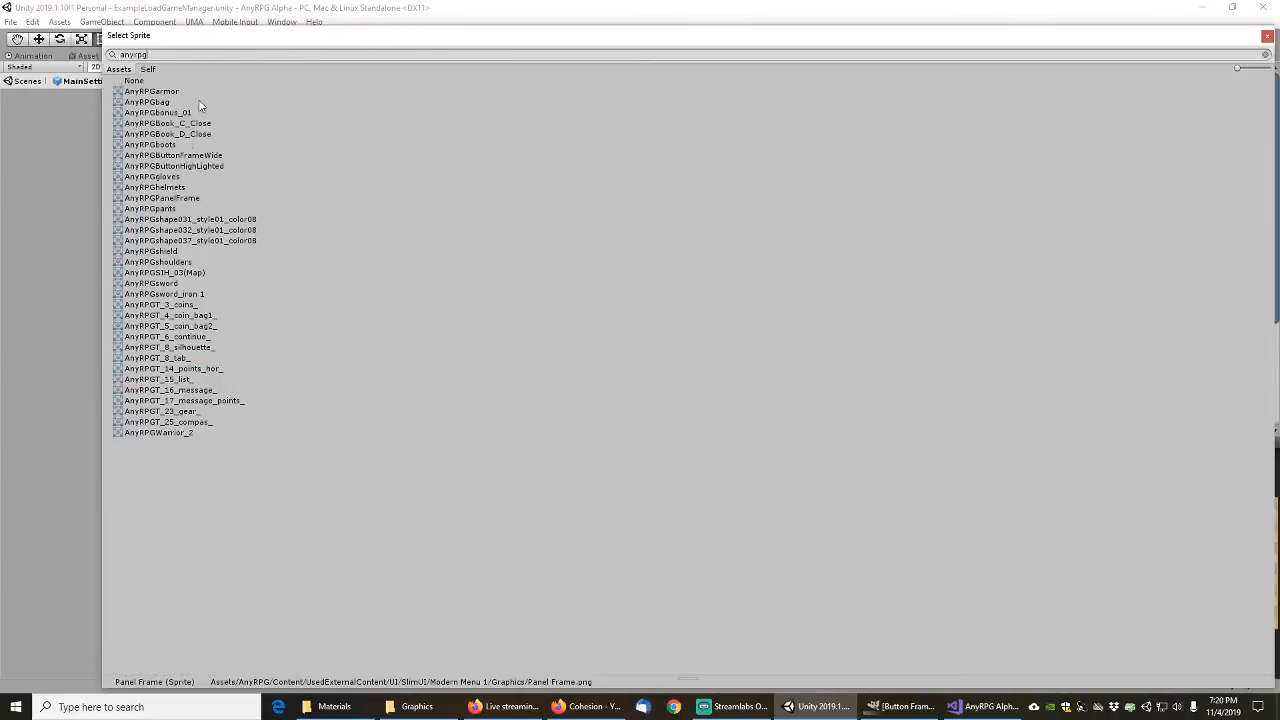
click(183, 199)
double_click(182, 197)
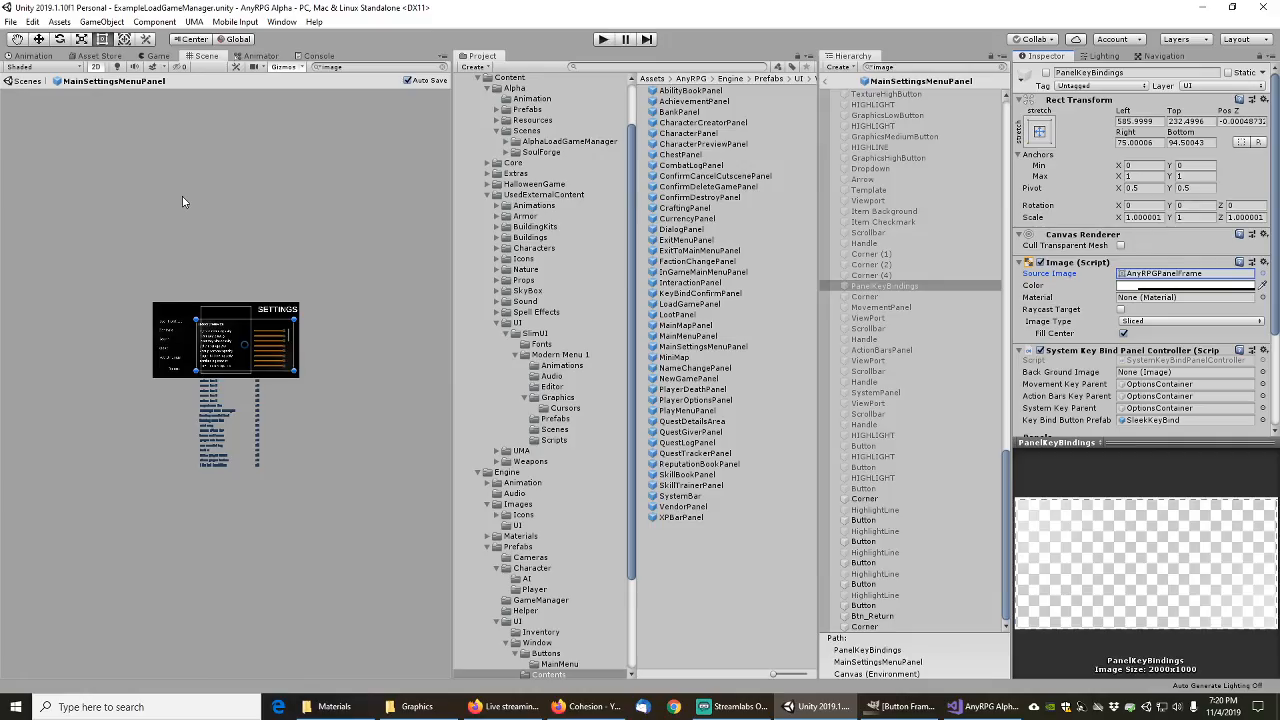
Step: Examine the source images of PanelKeyBindings' Corner and the viewports, scrollbars and handles of MovementPanel, ActionBarsPanel and SystemPanel
click(864, 307)
click(866, 297)
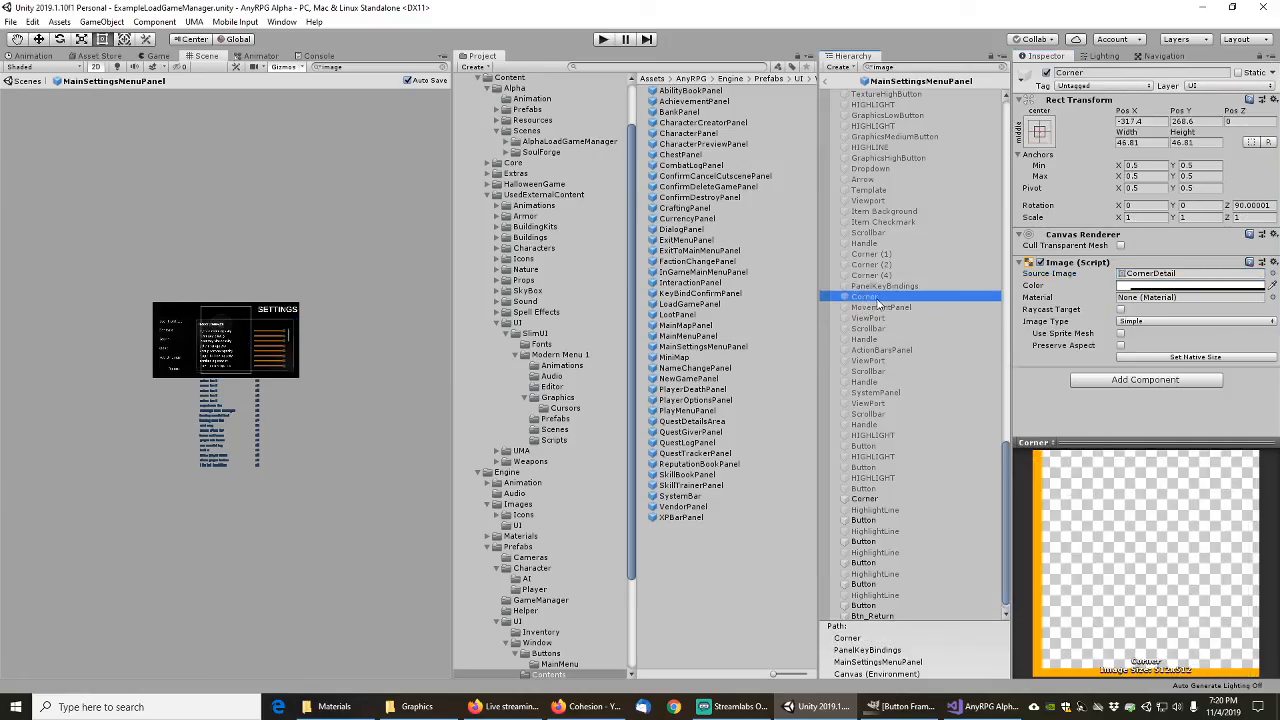
key(Down)
key(Down)
key(Down)
key(Down)
key(Down)
key(Down)
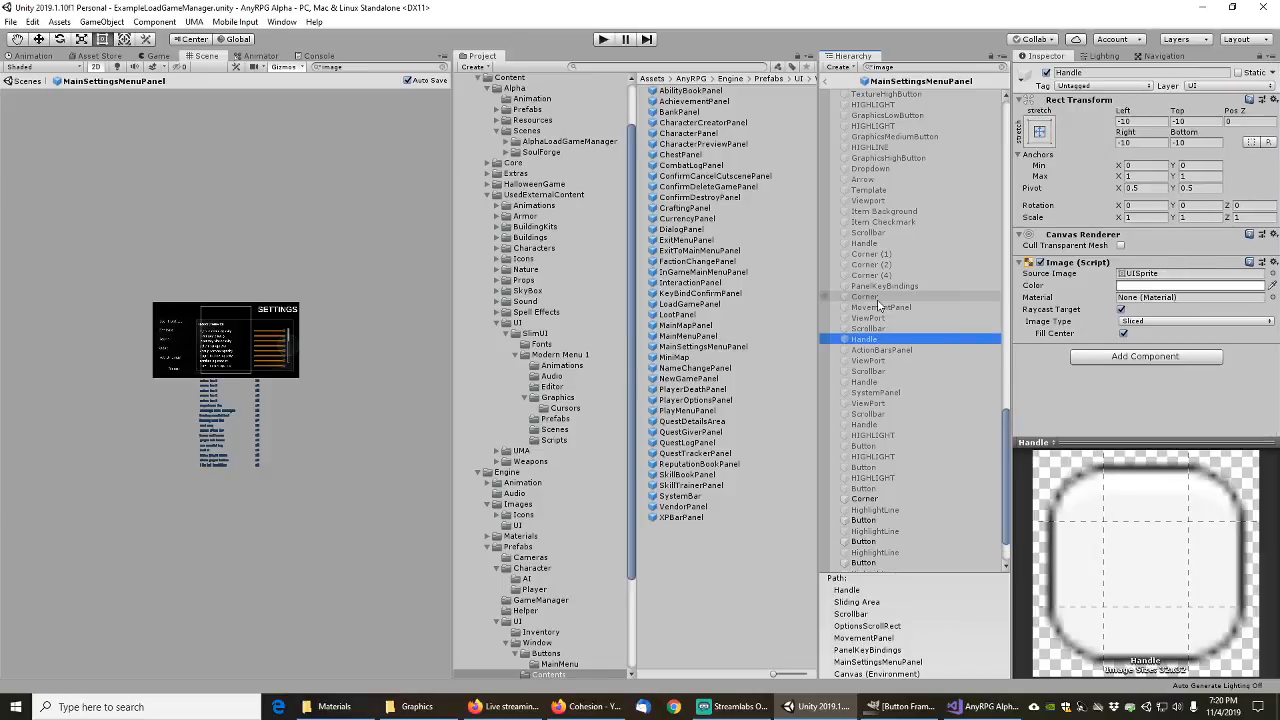
key(Down)
key(Down)
key(Down)
key(Down)
key(Down)
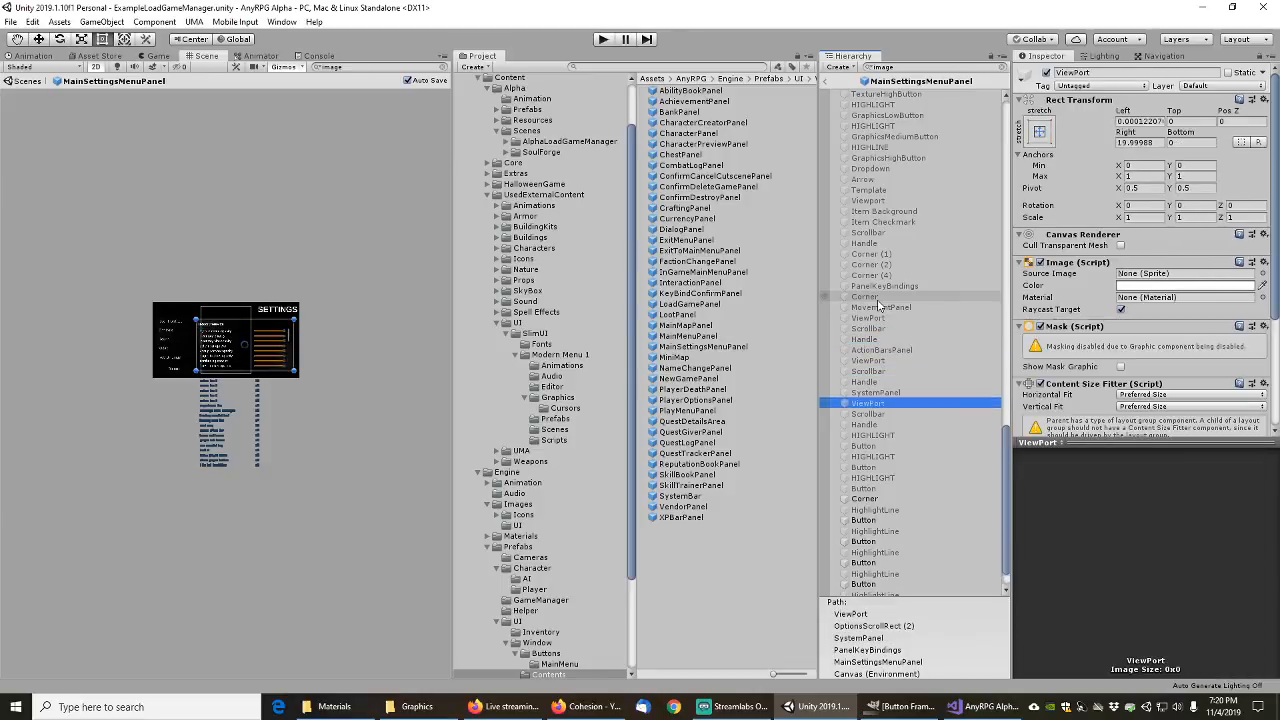
key(Down)
Step: Set the source image of MovementButton's HIGHLIGHT object to the AnyRPGButtonHighLighted sprite
key(Down)
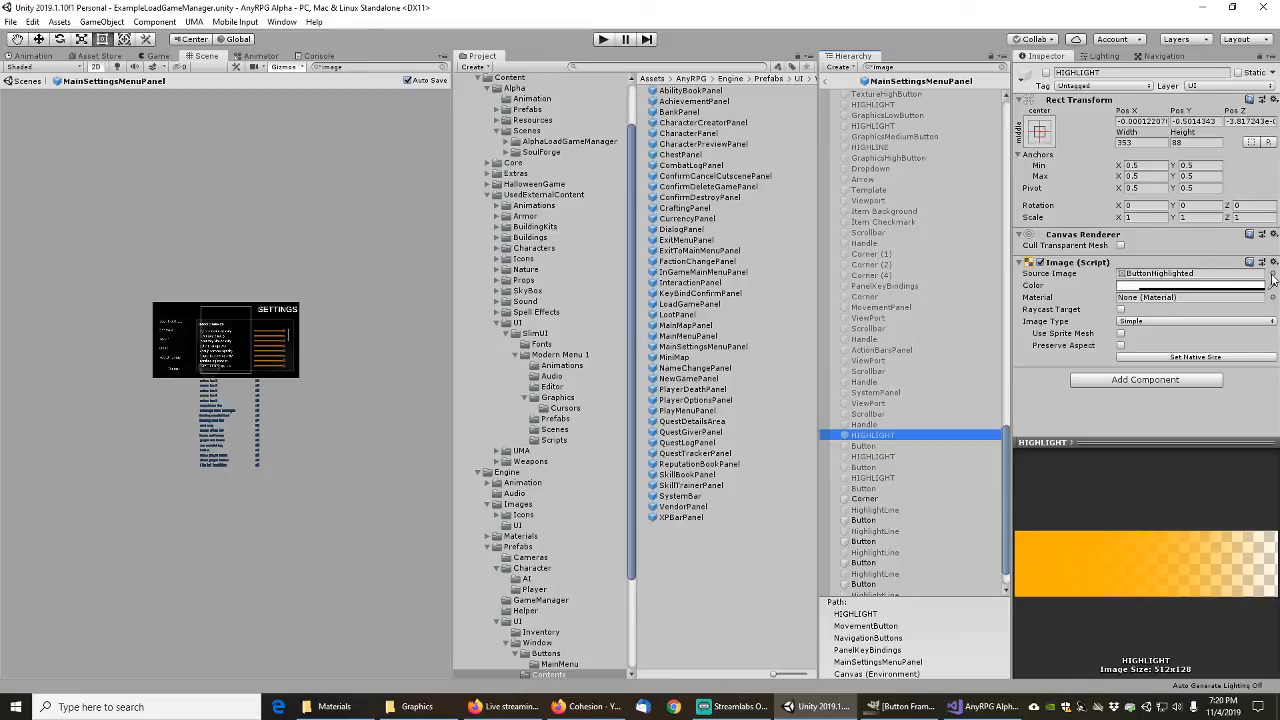
click(1273, 274)
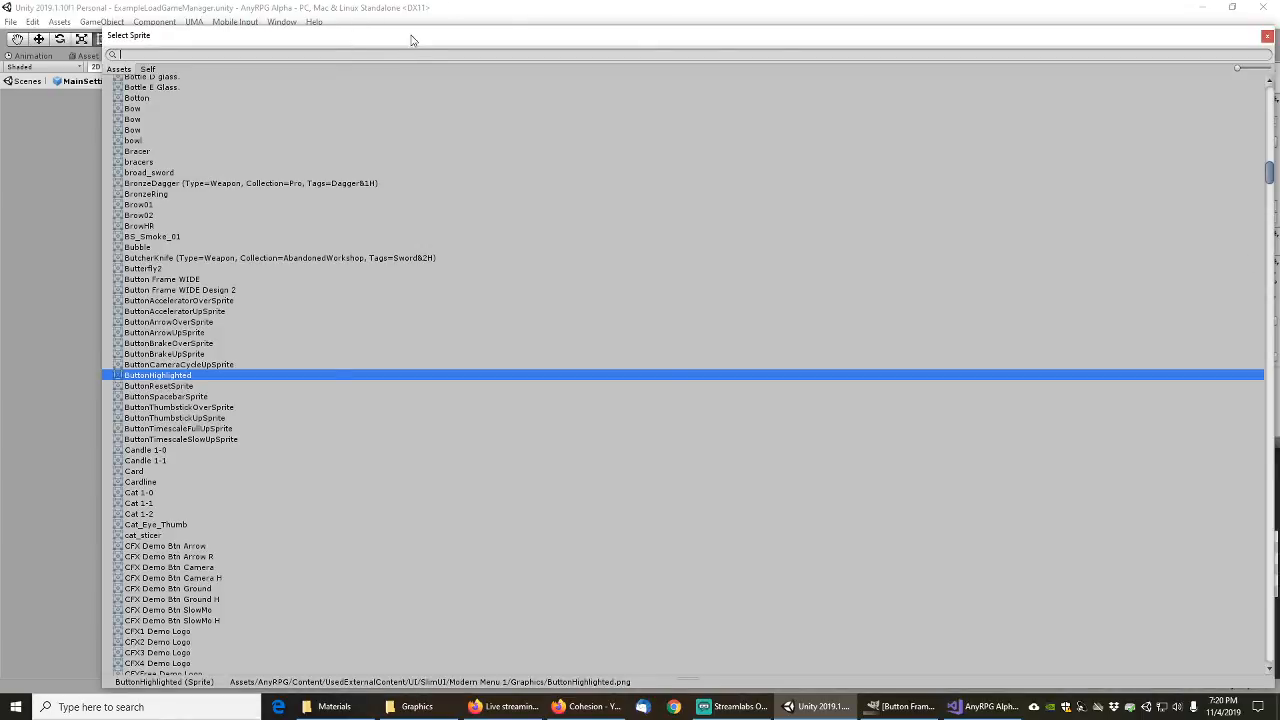
drag(410, 40, 434, 106)
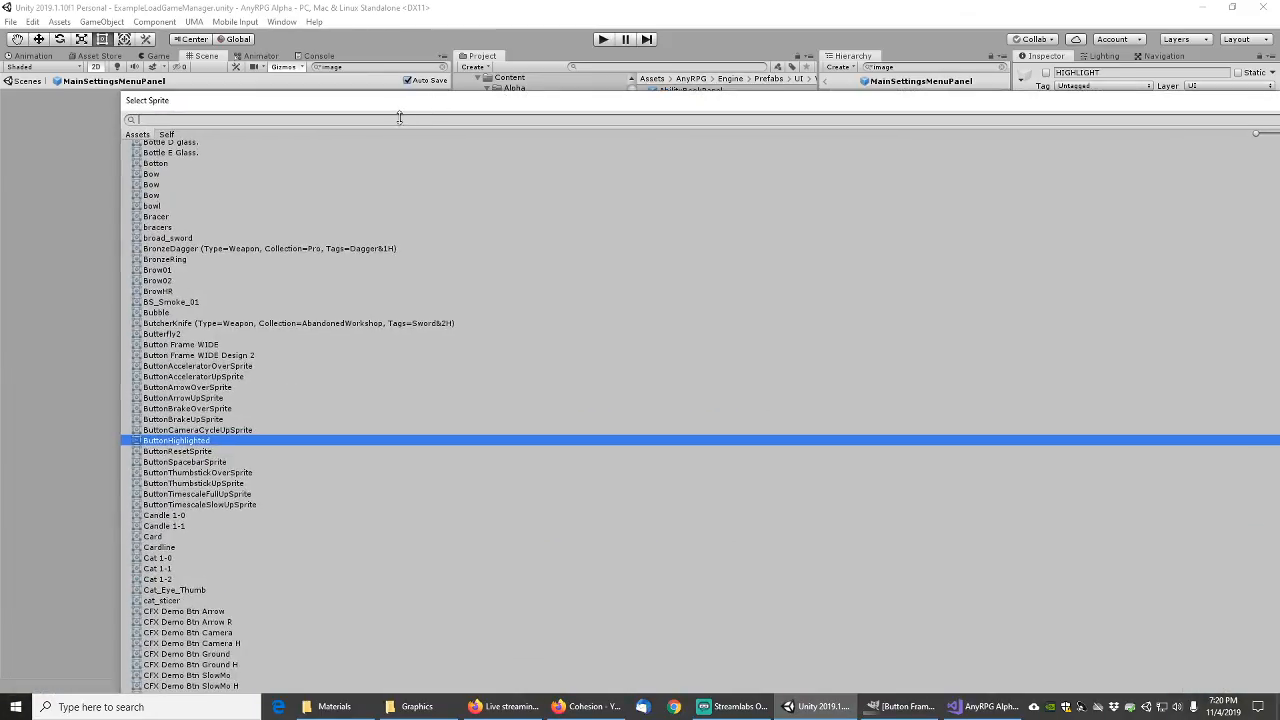
text(anyrpg)
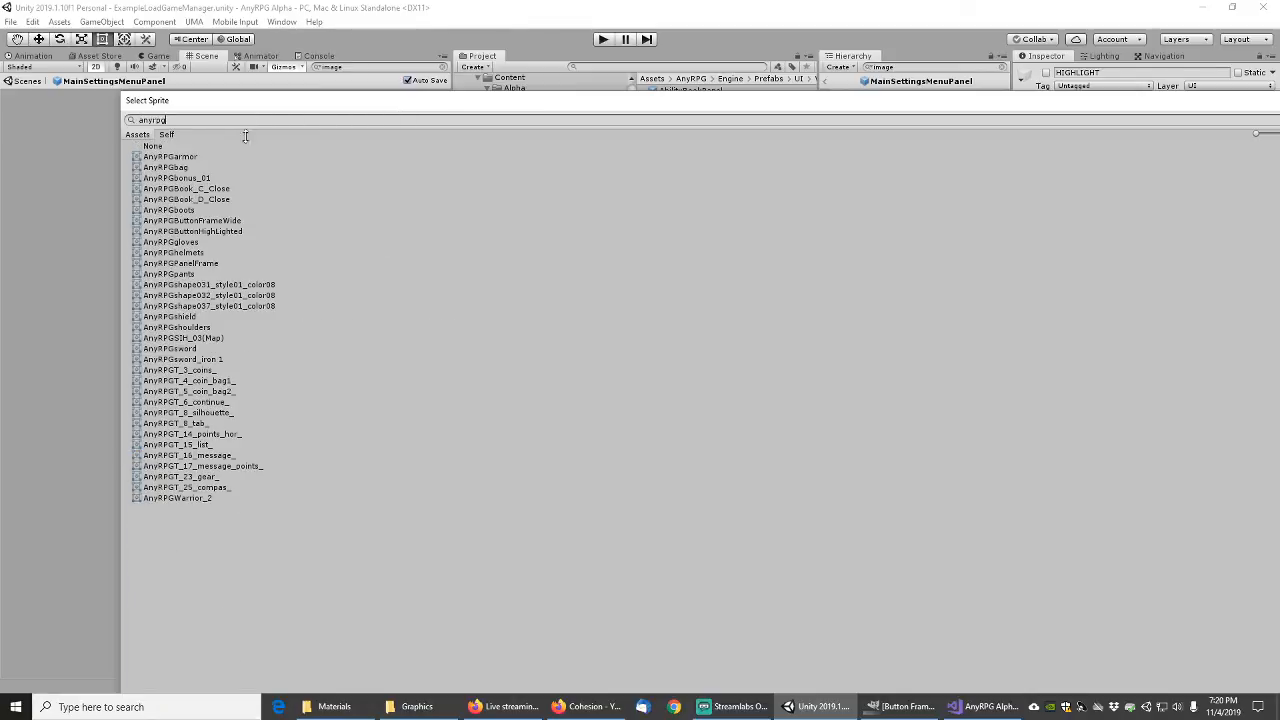
double_click(213, 231)
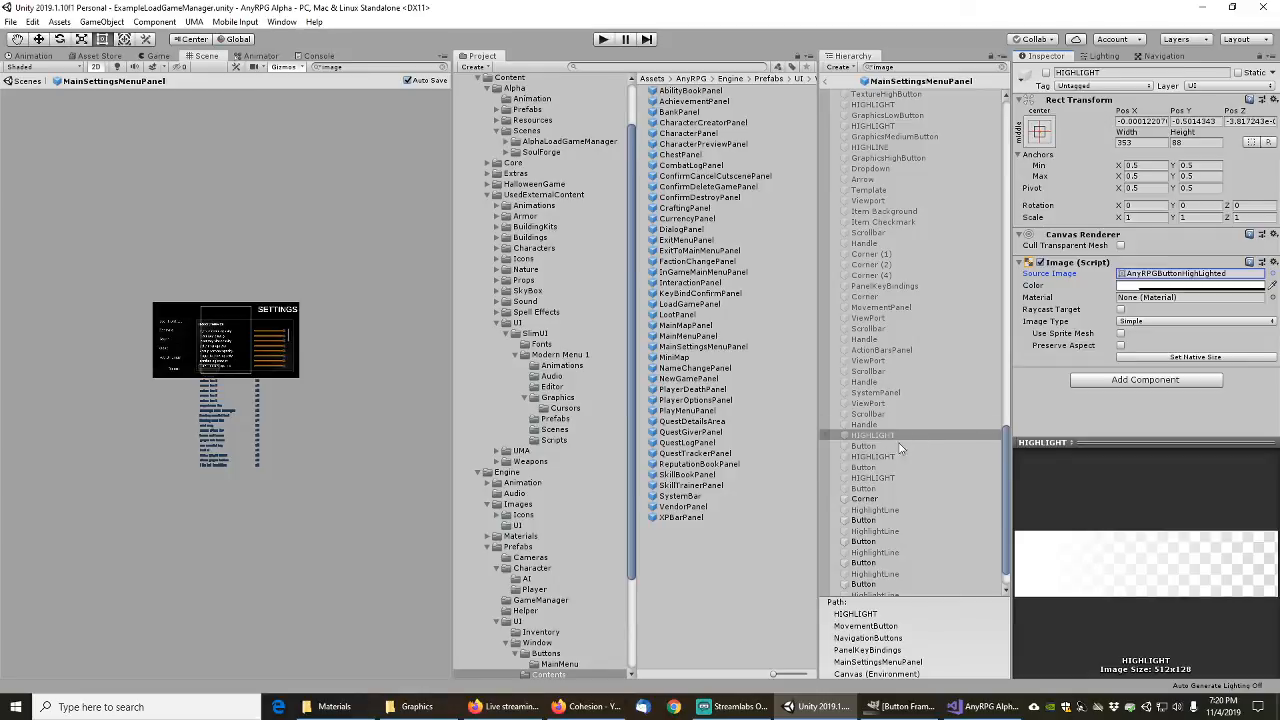
Step: Replace the Button Frame WIDE source image on MovementButton's Button object with an AnyRPG button sprite
scroll(900, 447, down, 1)
click(870, 412)
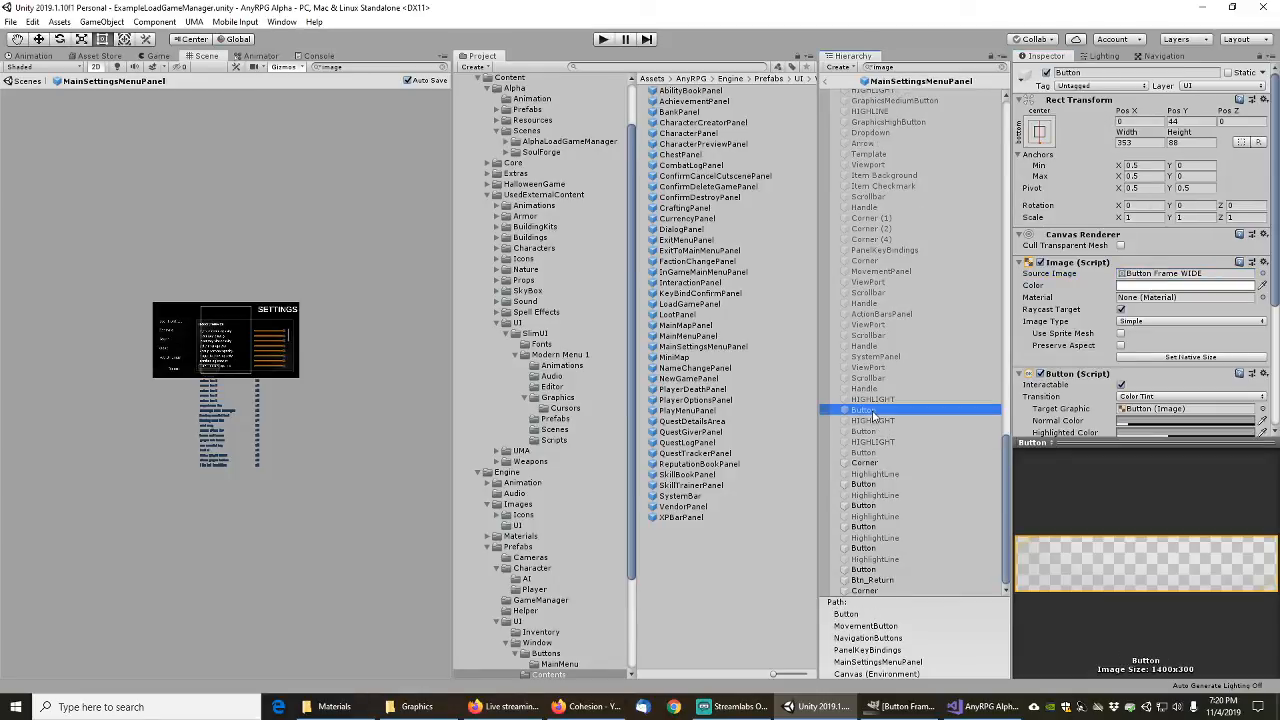
click(1262, 274)
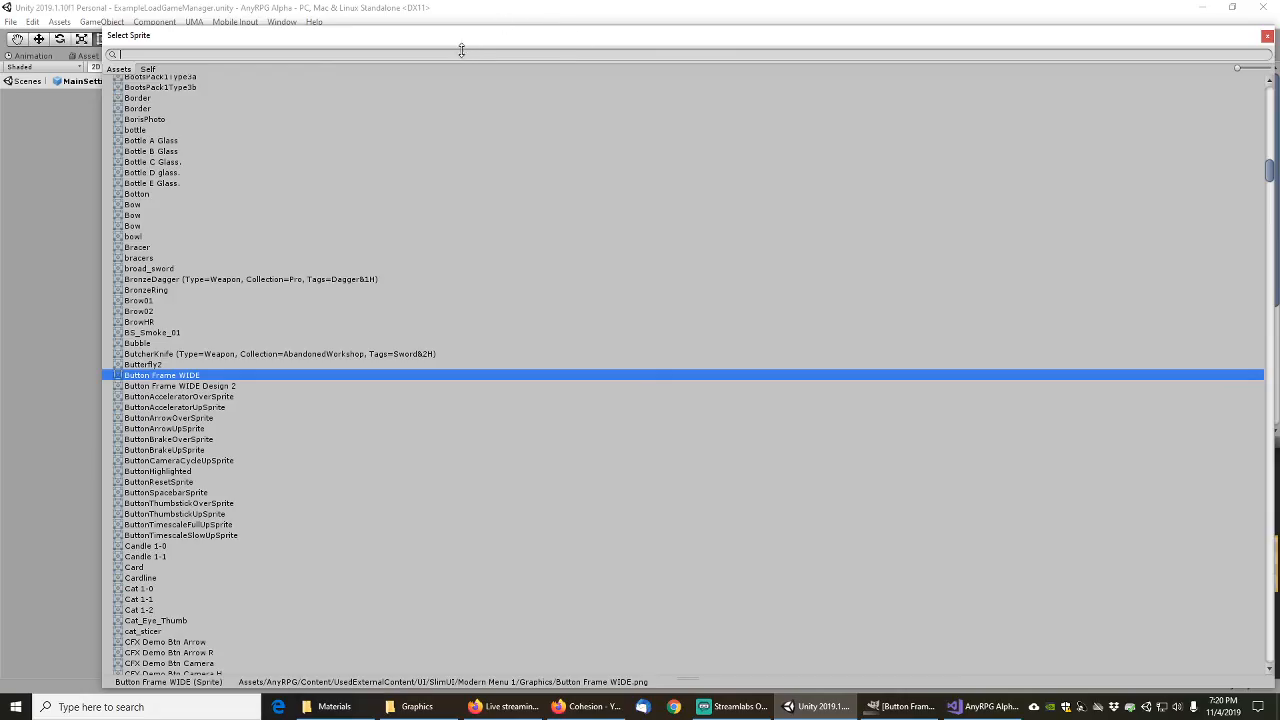
text(anyrpg)
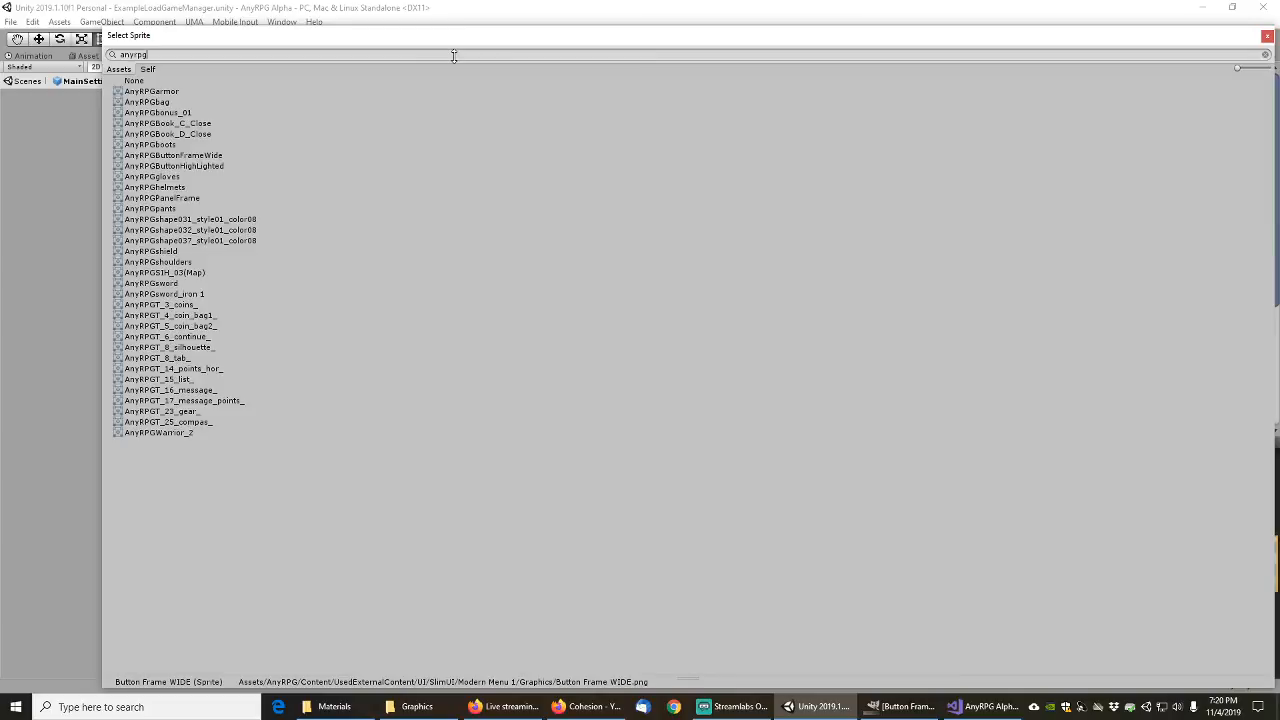
double_click(199, 165)
Step: Set the source image of the HIGHLIGHT object in ActionBarsButton Variant to the AnyRPGButtonHighLighted sprite
click(903, 424)
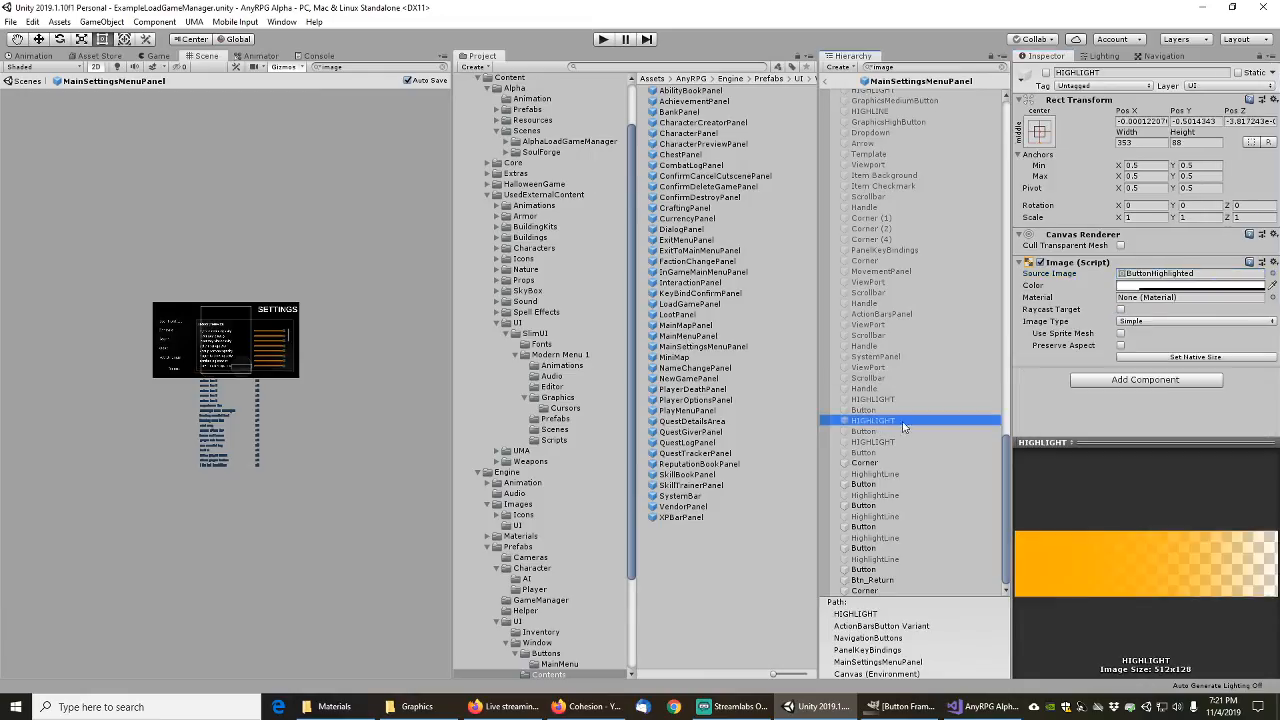
click(1273, 274)
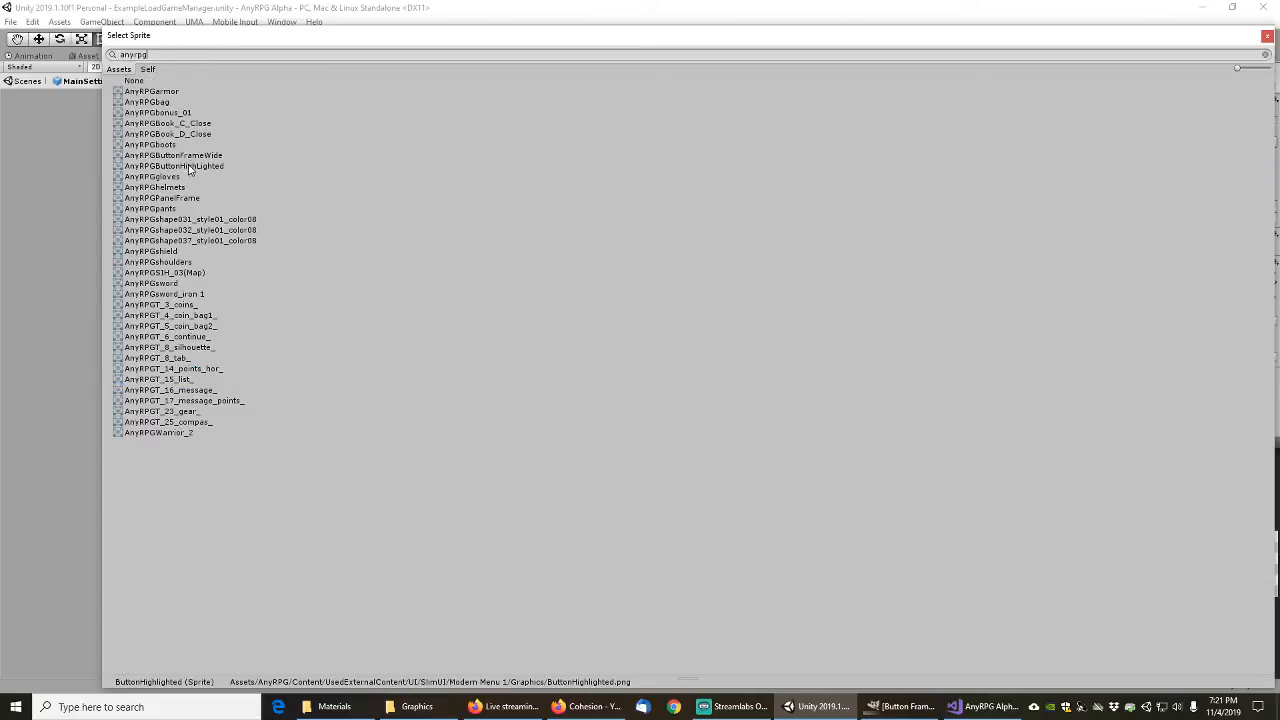
click(190, 166)
double_click(190, 170)
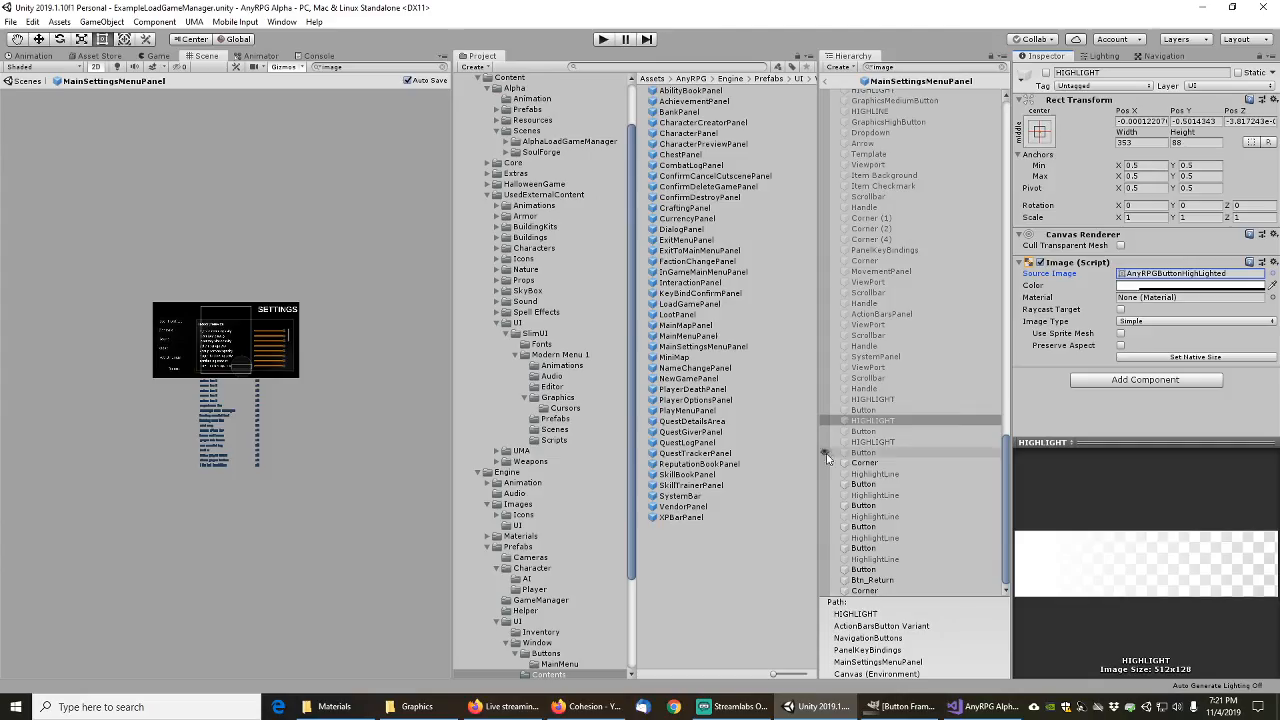
Step: Set the source image of the Button object in ActionBarsButton Variant to the AnyRPGButtonFrameWide sprite
click(883, 433)
click(1264, 273)
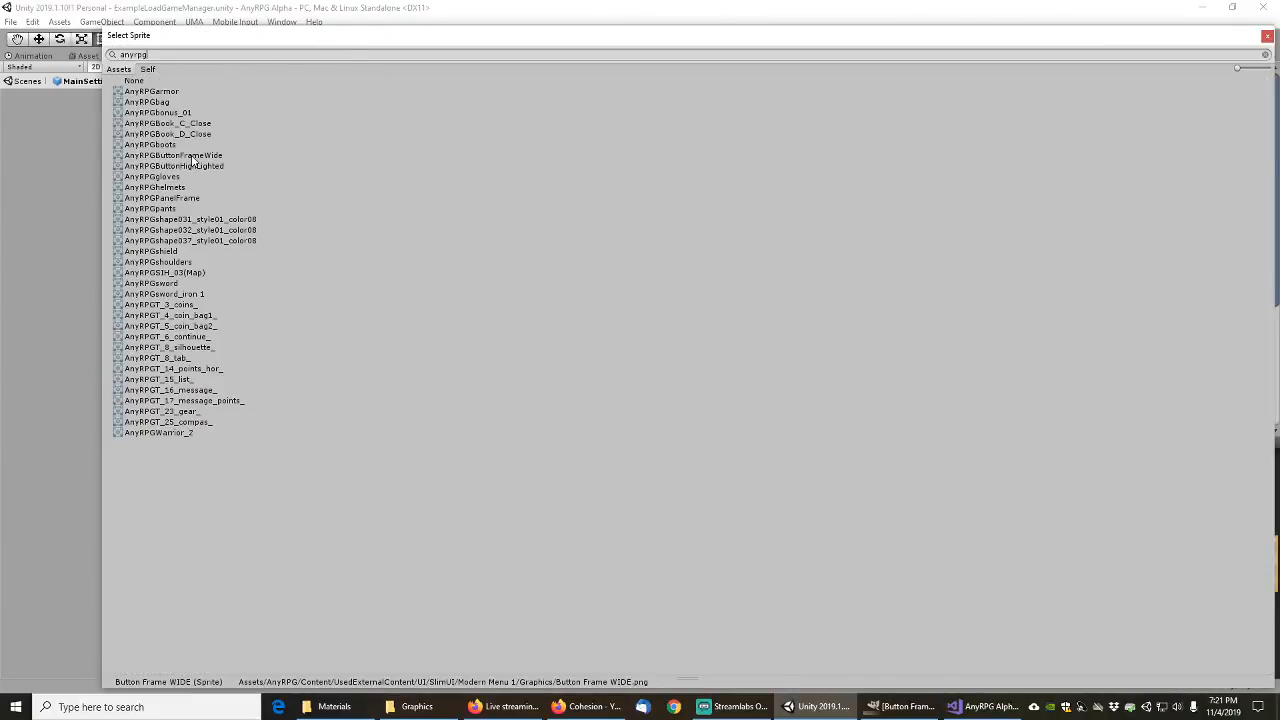
click(190, 155)
double_click(192, 157)
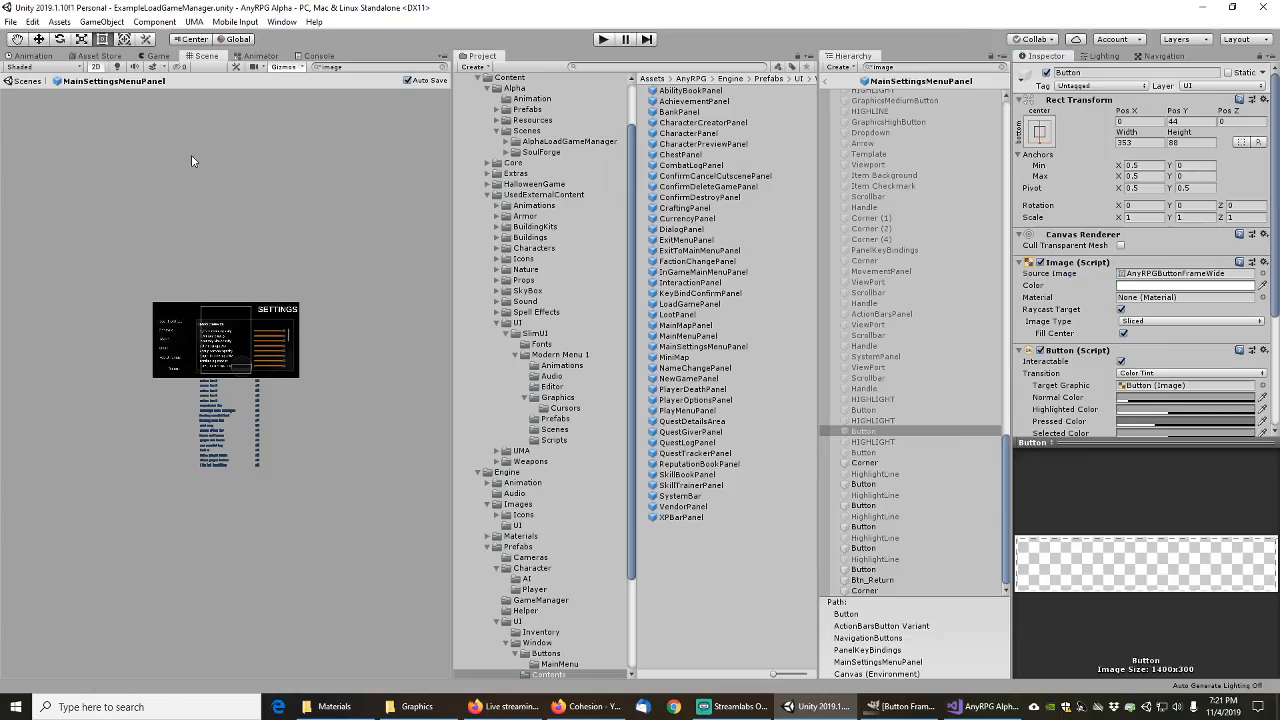
Step: Set the source image of the HIGHLIGHT object in SystemButton Variant to the AnyRPGButtonHighLighted sprite
click(872, 441)
click(1272, 273)
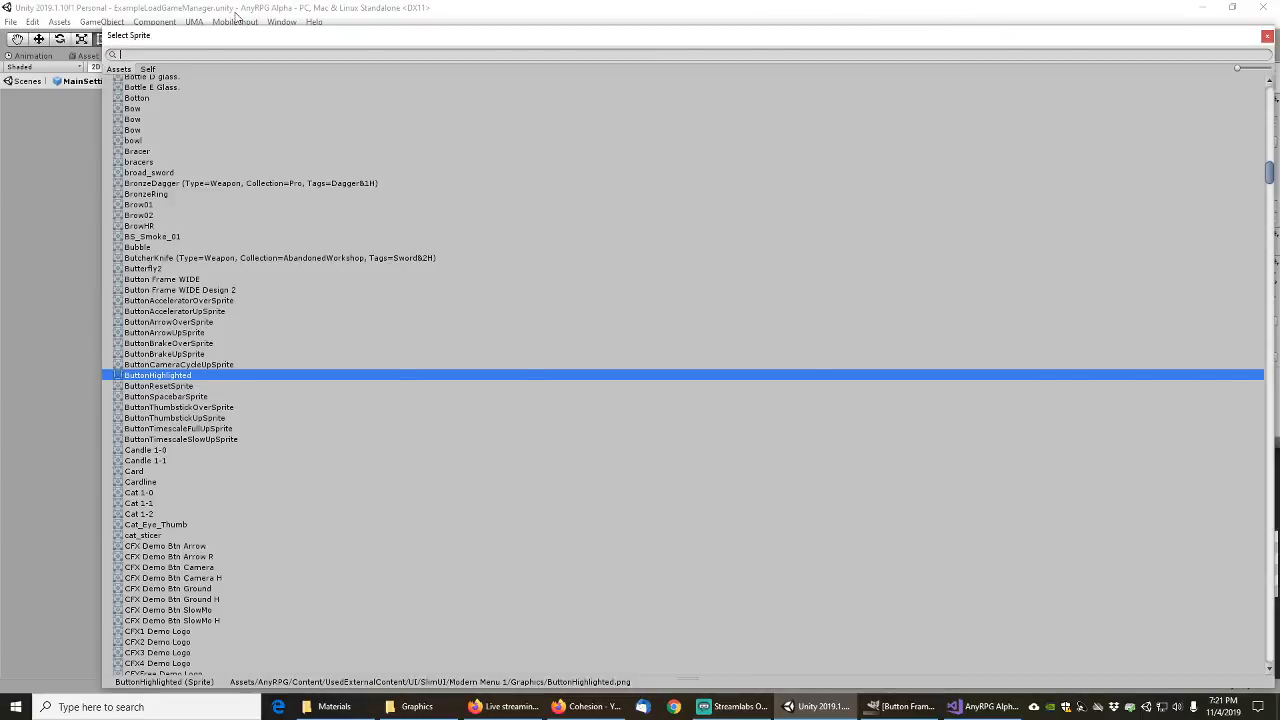
text(anyrpg)
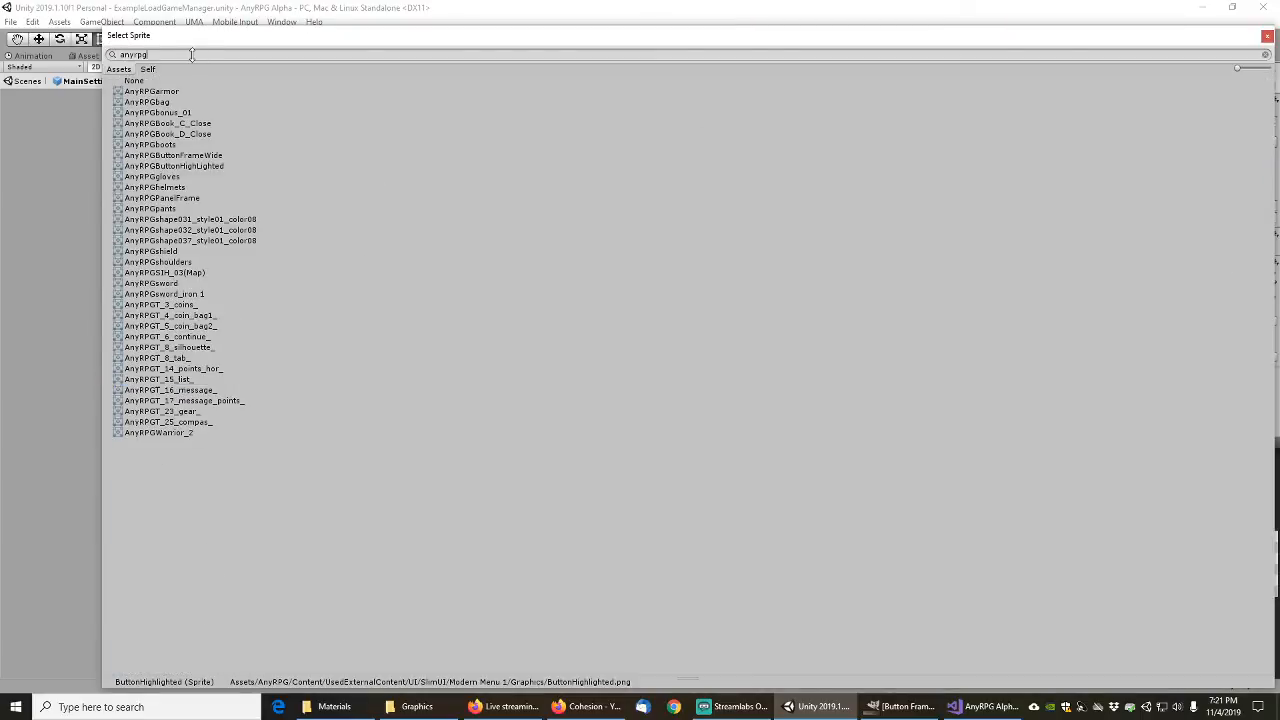
click(190, 165)
double_click(190, 165)
Step: Set the source image of the Button object in SystemButton Variant to the AnyRPGButtonFrameWide sprite
click(880, 455)
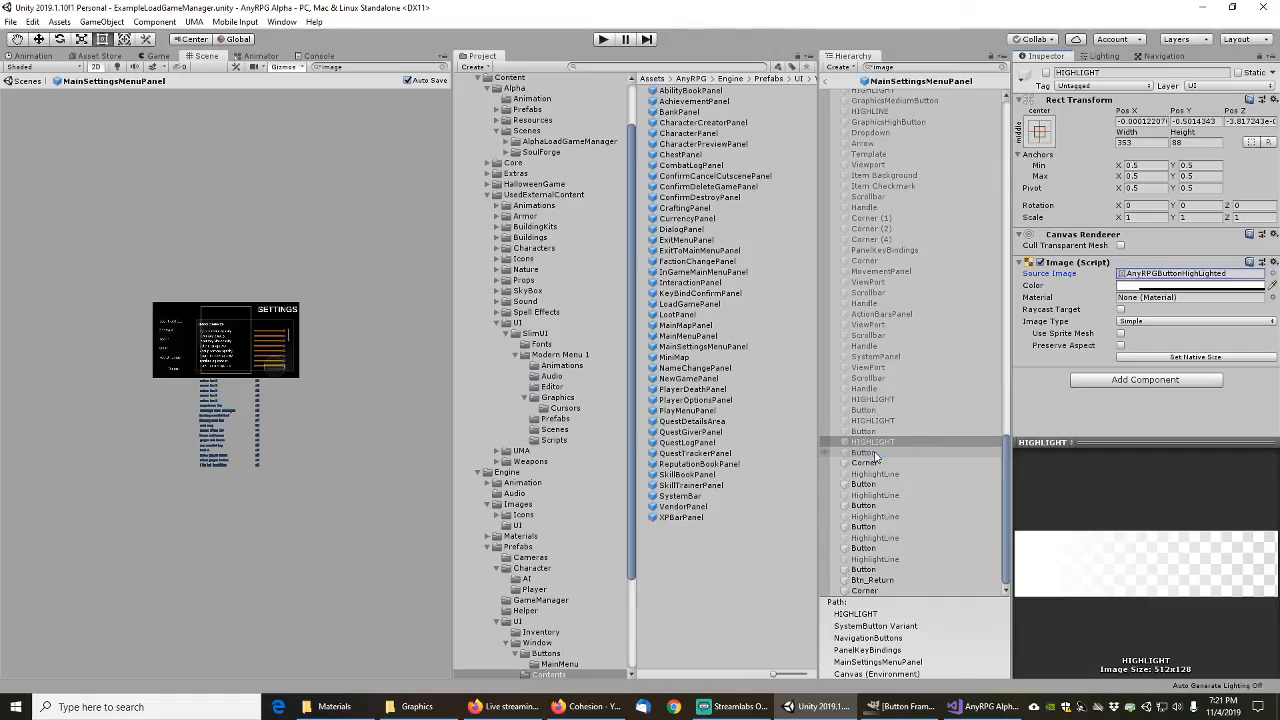
click(1262, 273)
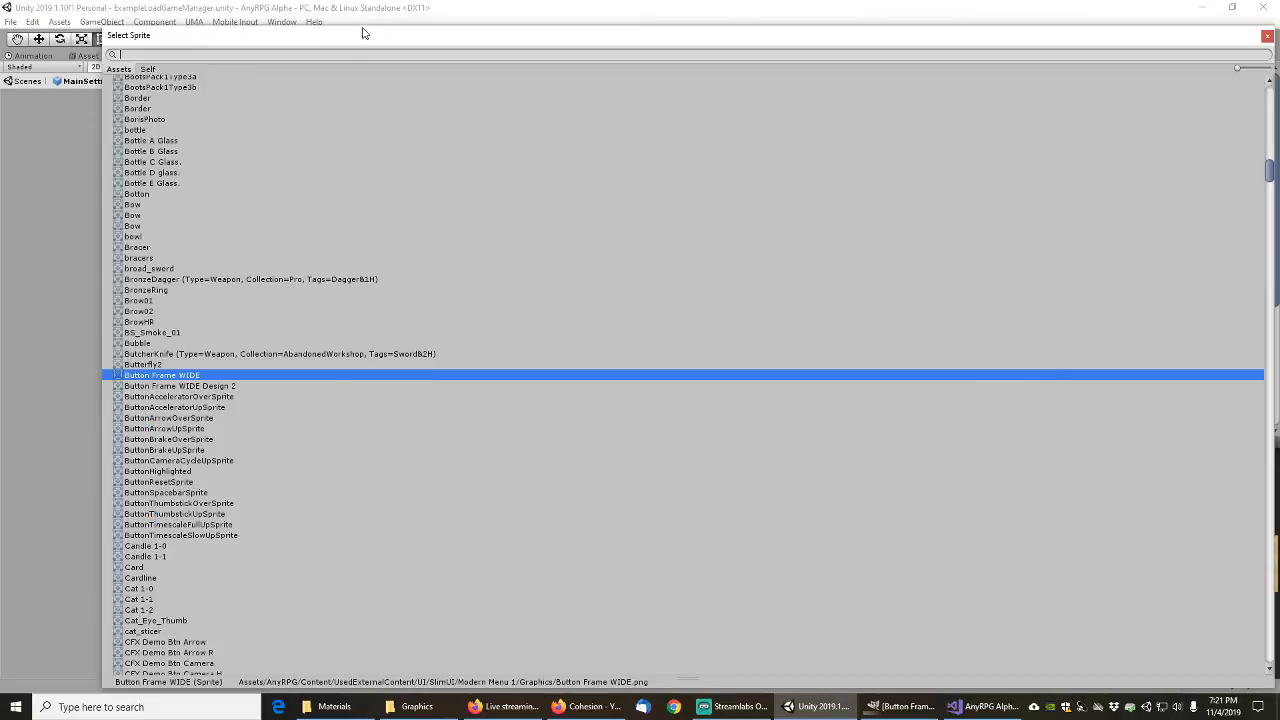
text(anyrpg)
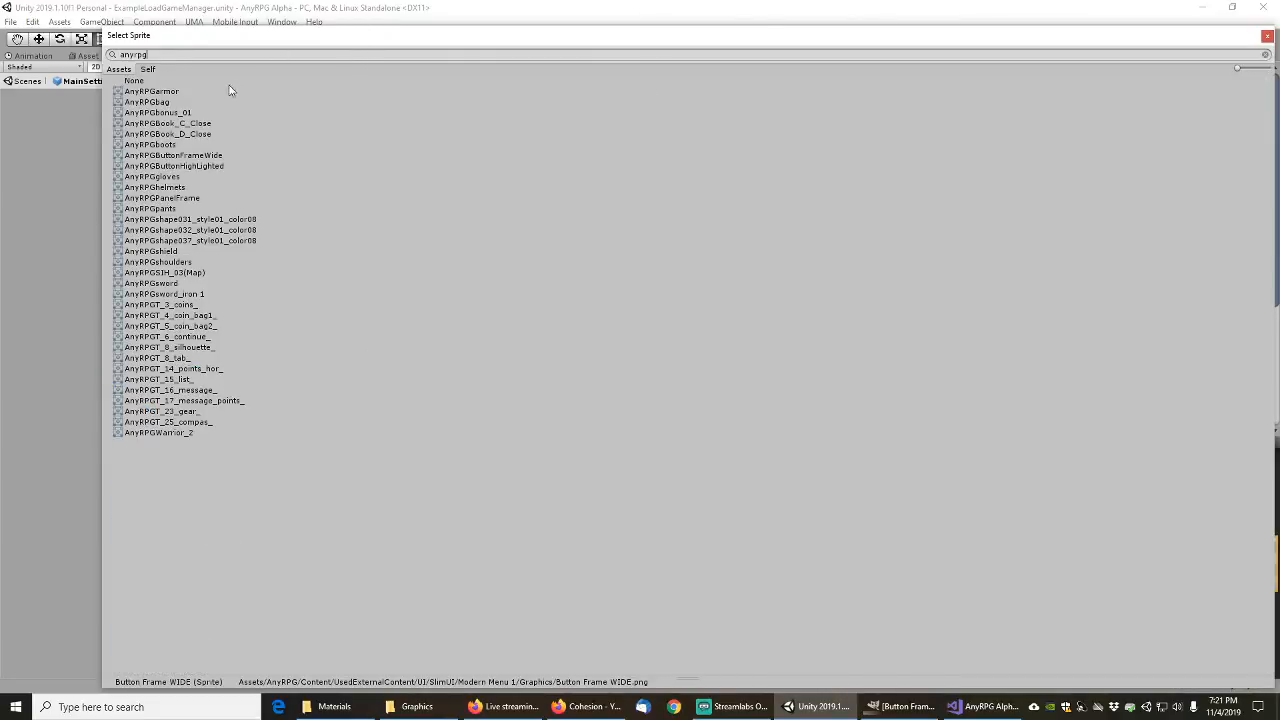
double_click(188, 157)
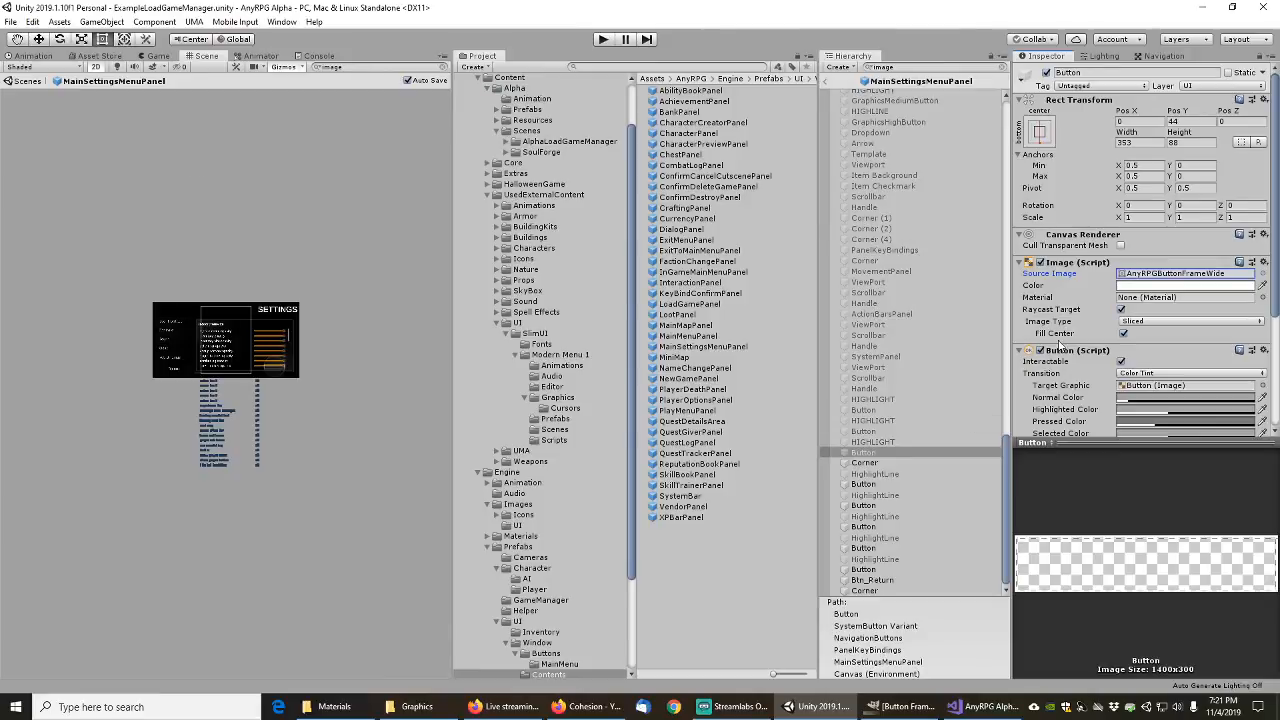
Step: Under SoundButton, set the source image of HighlightLine to AnyRPGButtonHighLighted and of Button to AnyRPGButtonFrameWide
click(868, 474)
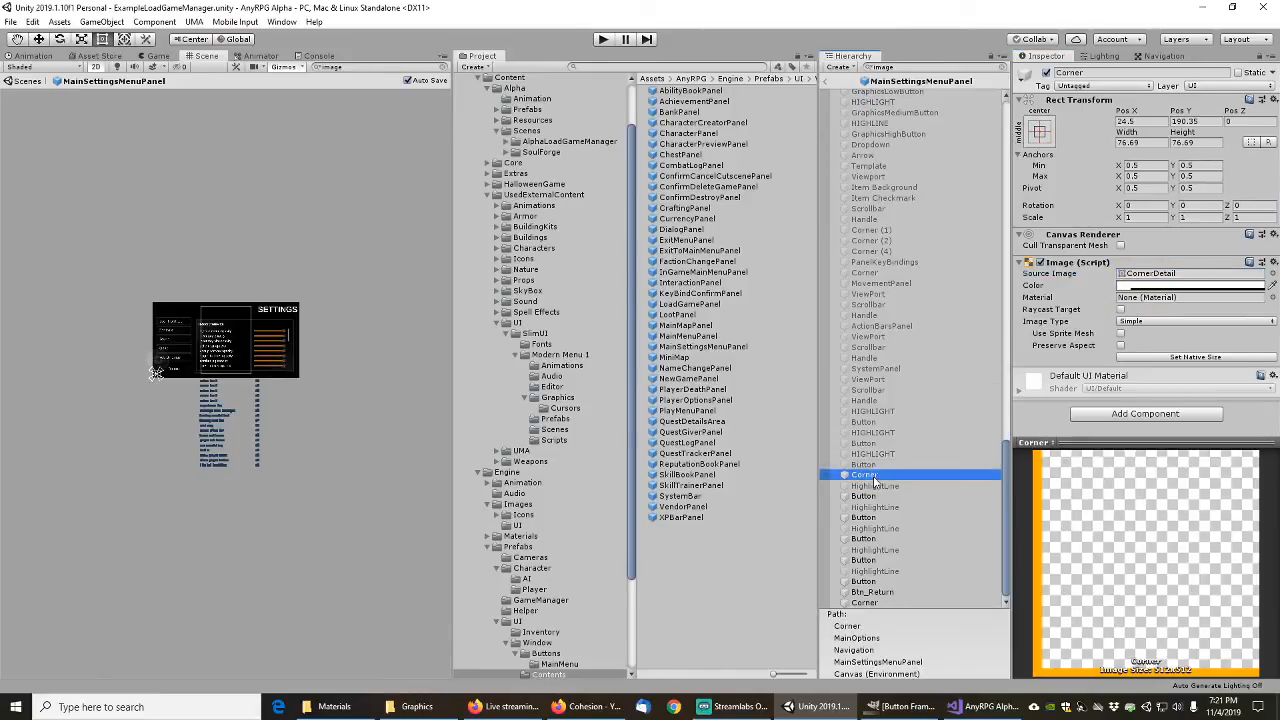
click(1273, 275)
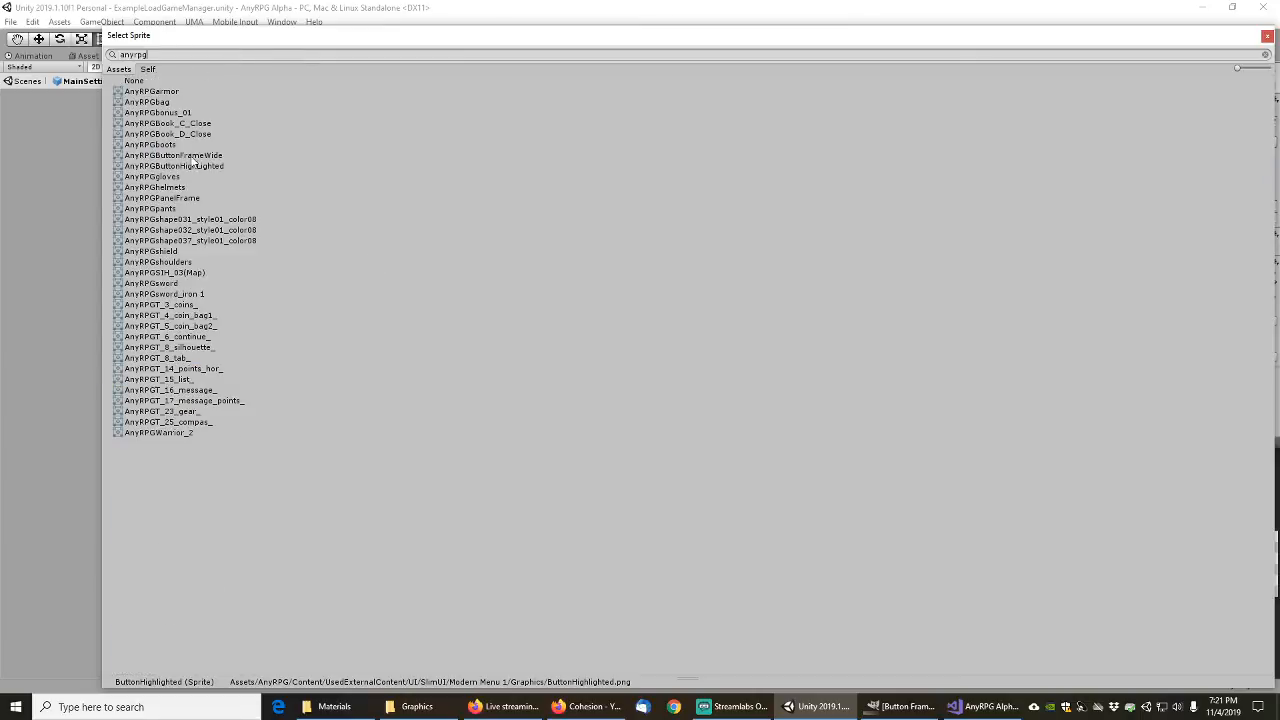
click(195, 167)
double_click(195, 167)
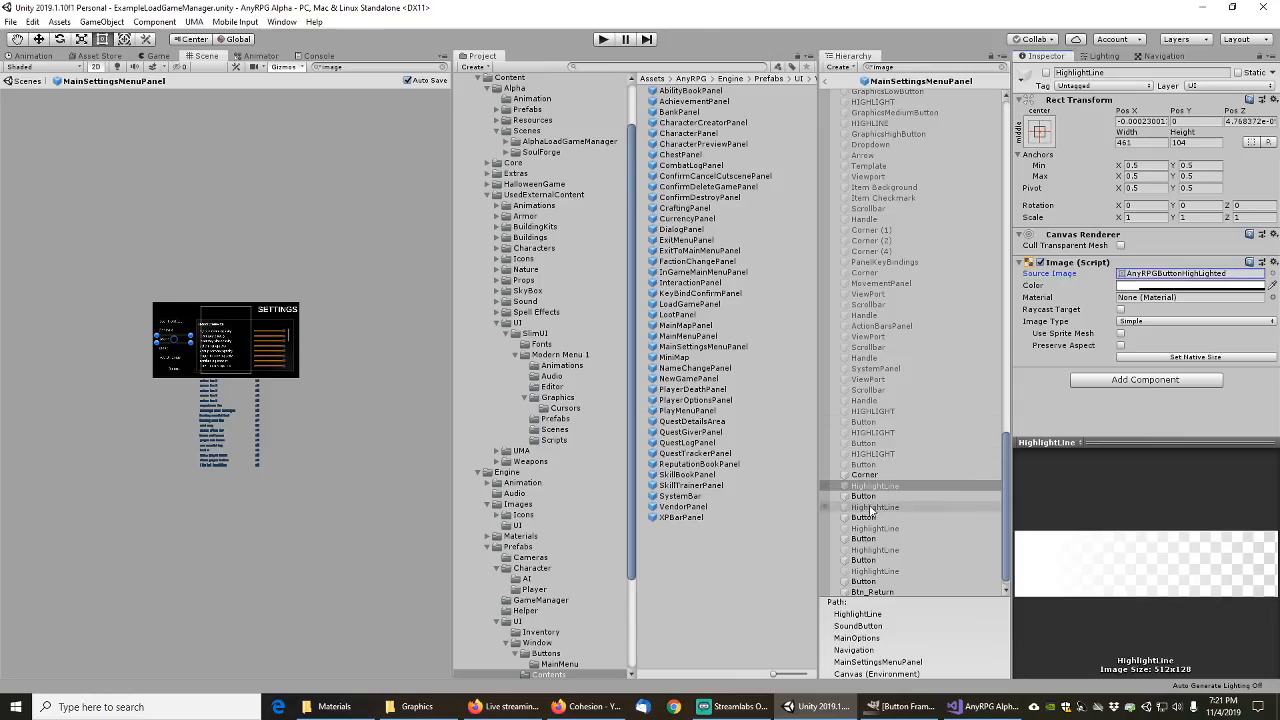
click(1262, 273)
text(anyrpg)
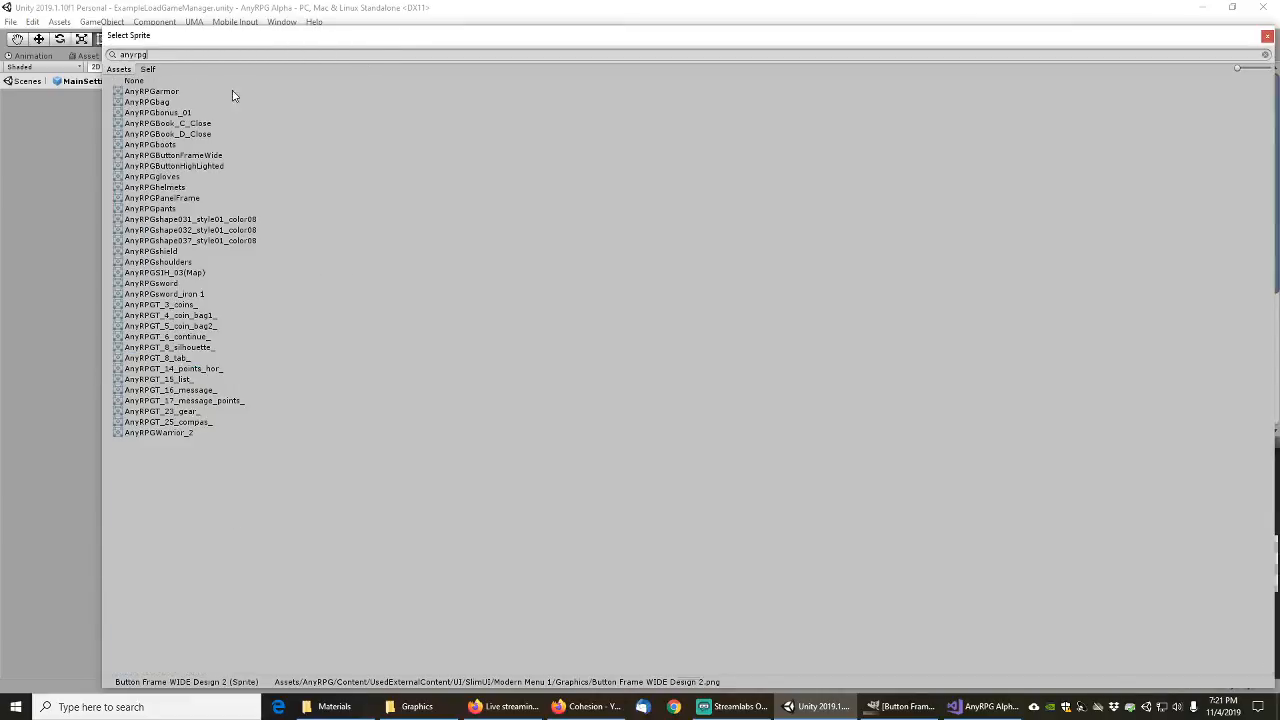
click(197, 155)
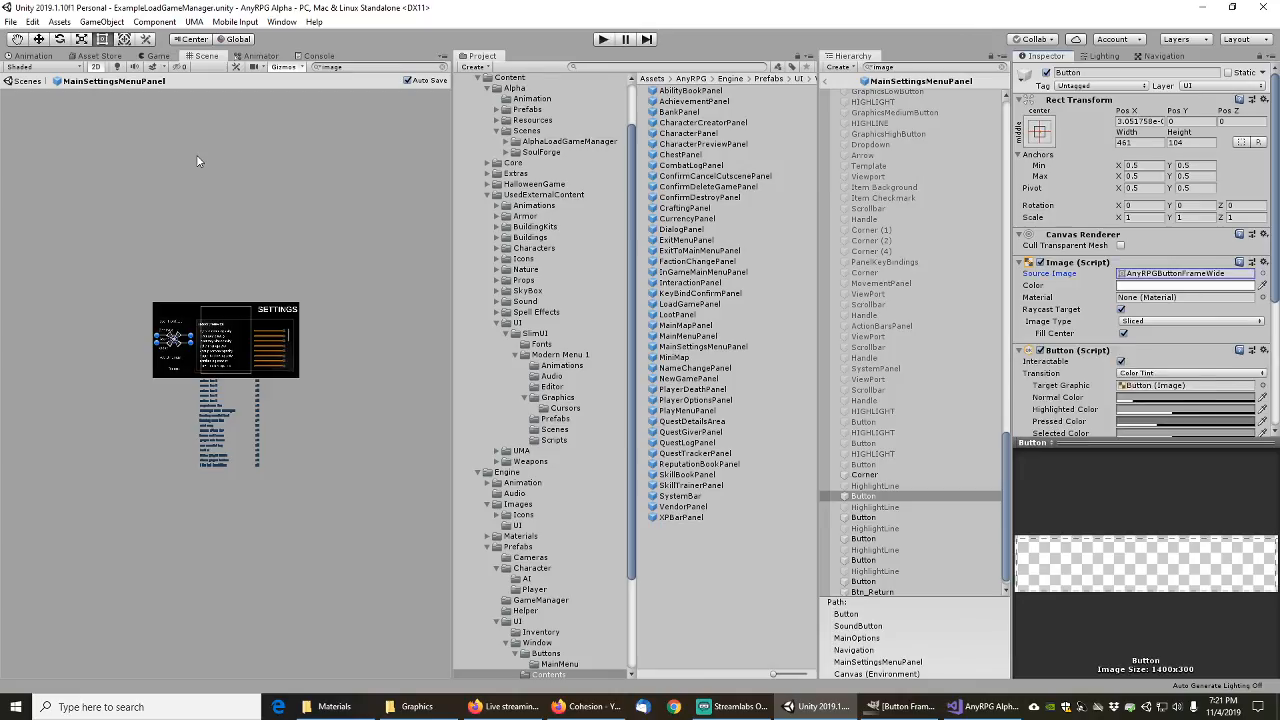
double_click(197, 156)
Step: Under ControlsButton, set the source image of HighlightLine to AnyRPGButtonHighLighted and of Button to AnyRPGButtonFrameWide
click(885, 509)
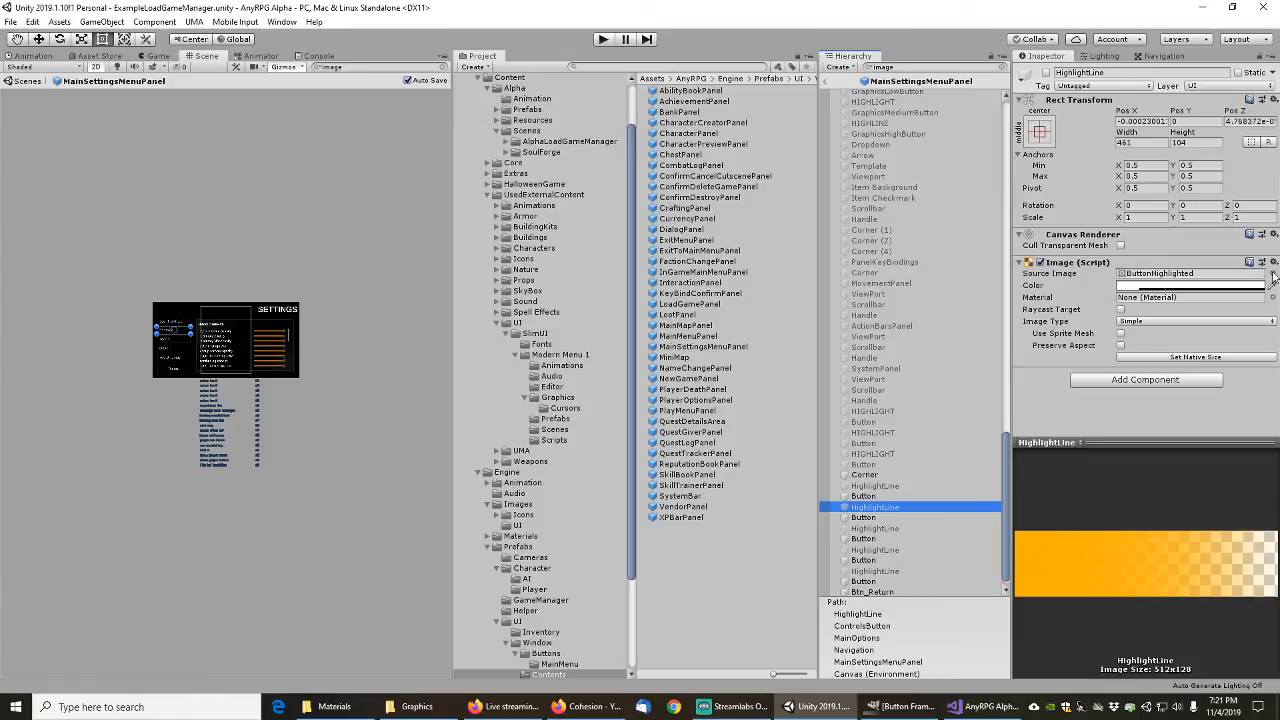
click(1262, 273)
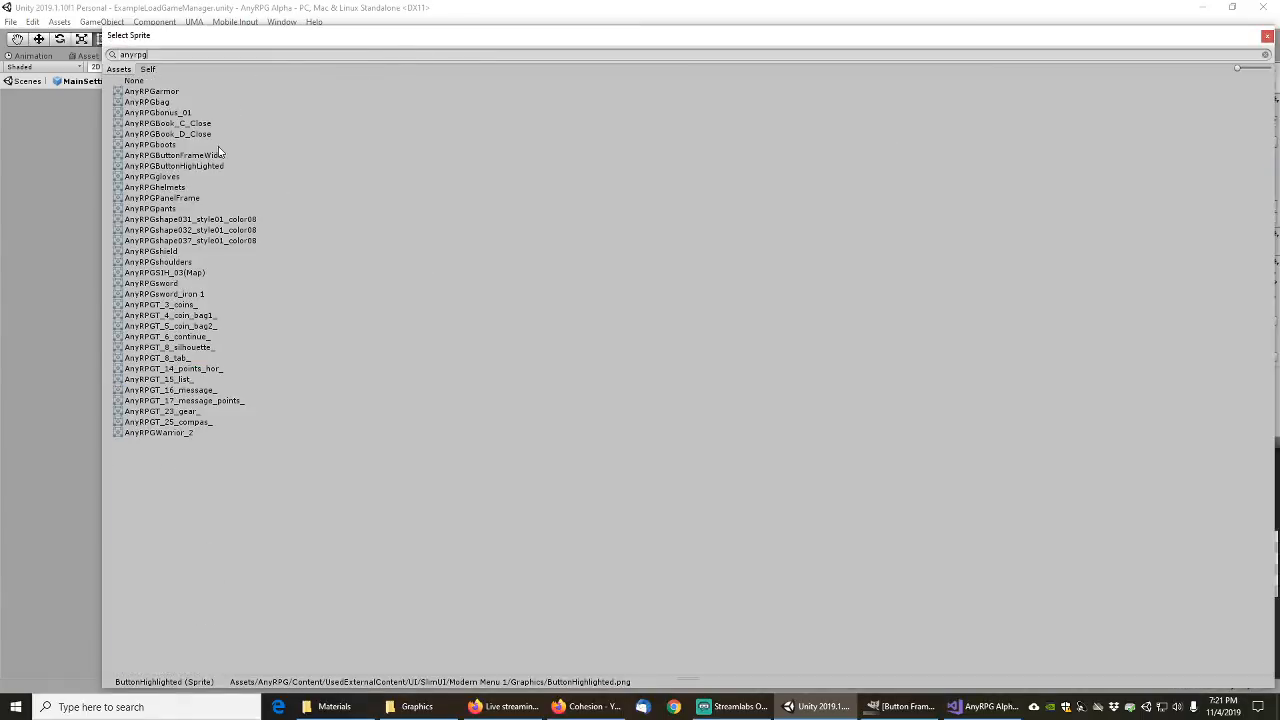
double_click(200, 166)
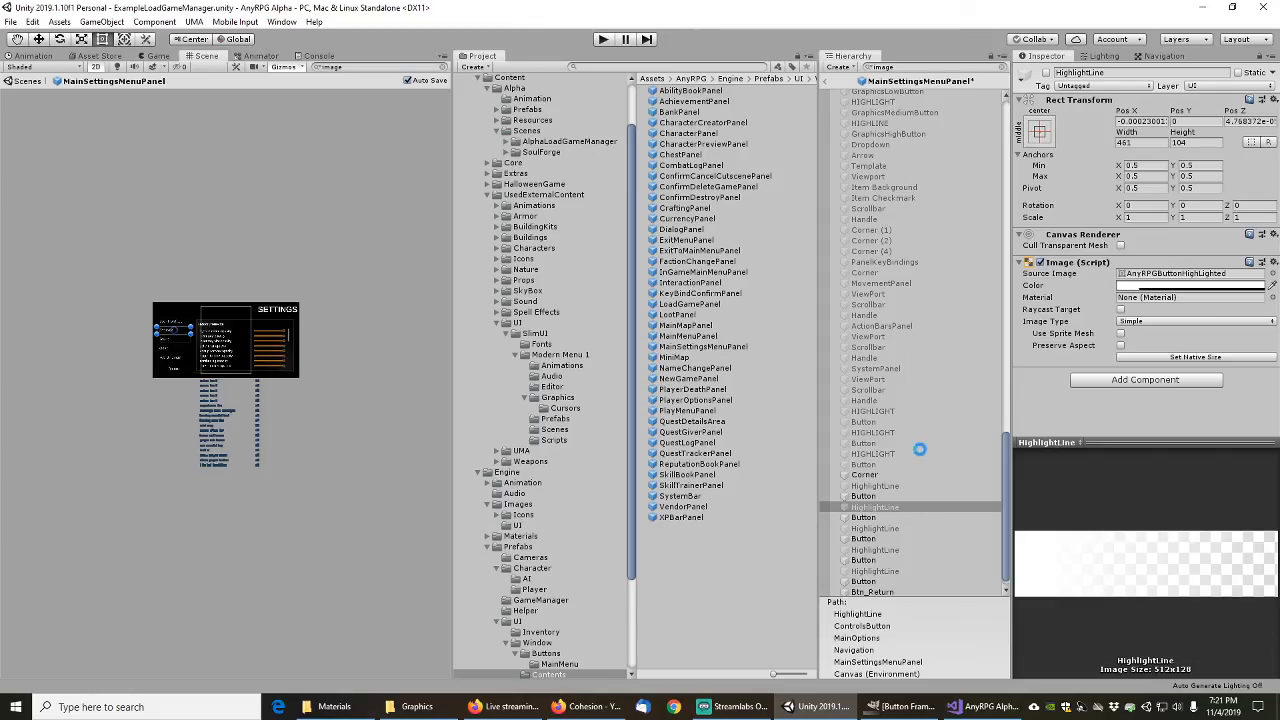
click(866, 517)
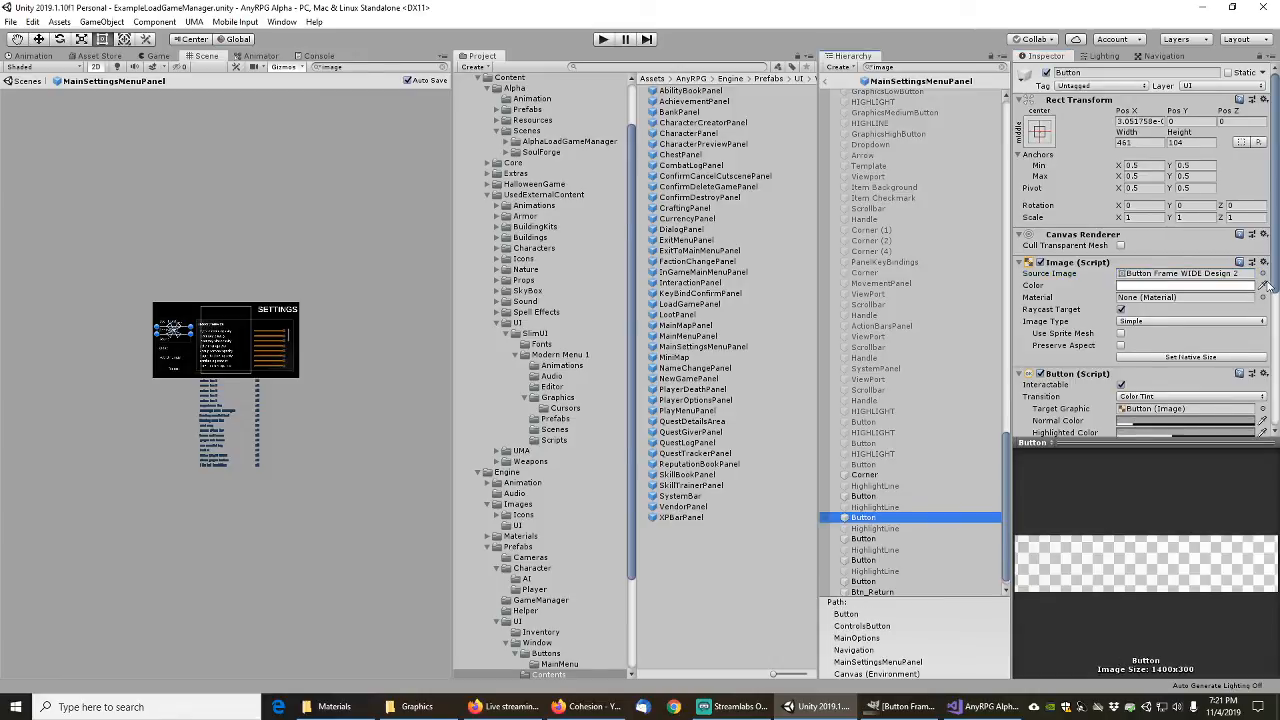
click(1262, 274)
text(anyrpg)
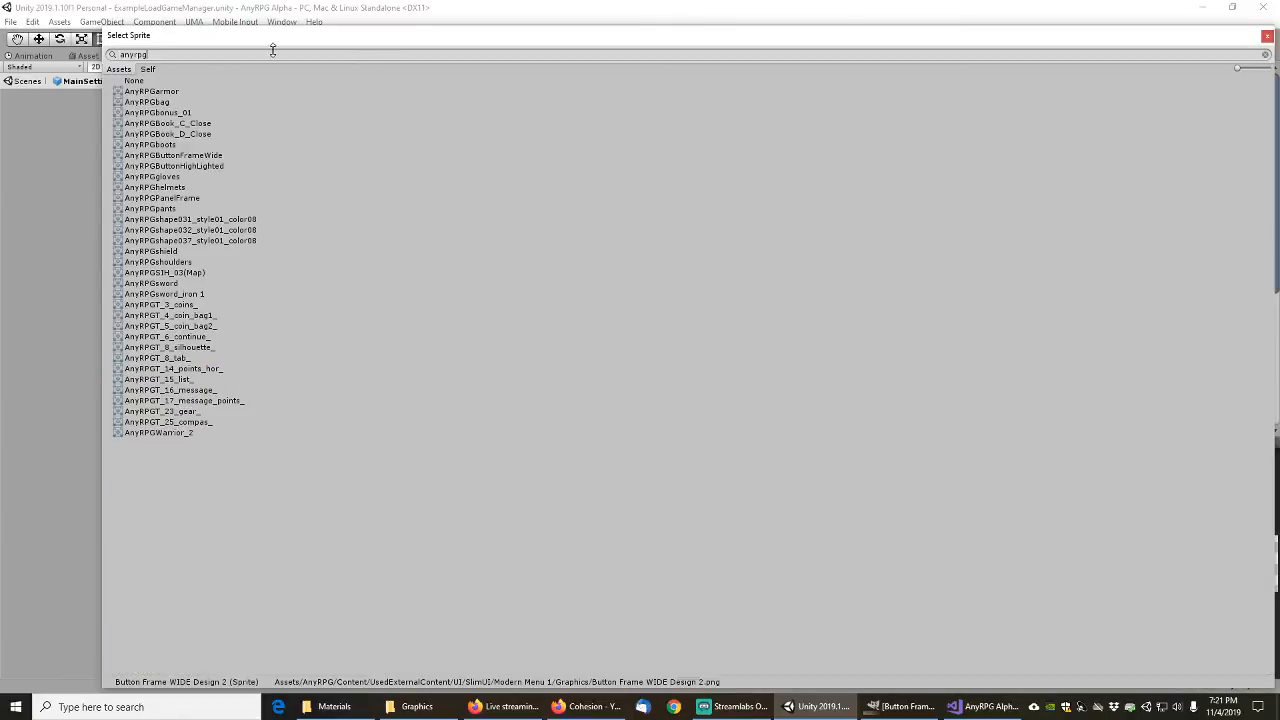
click(190, 155)
double_click(196, 156)
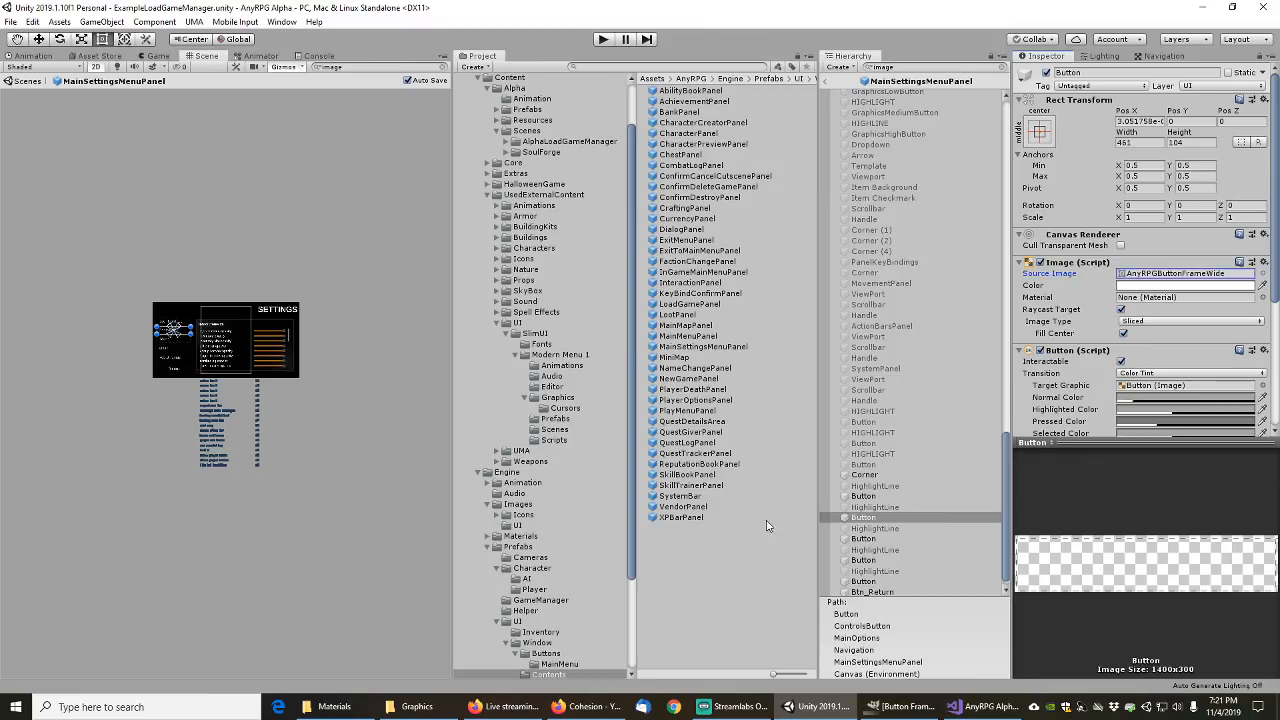
Step: Under VideoButton, set the source image of HighlightLine to AnyRPGButtonHighLighted and of Button to AnyRPGButtonFrameWide
click(872, 528)
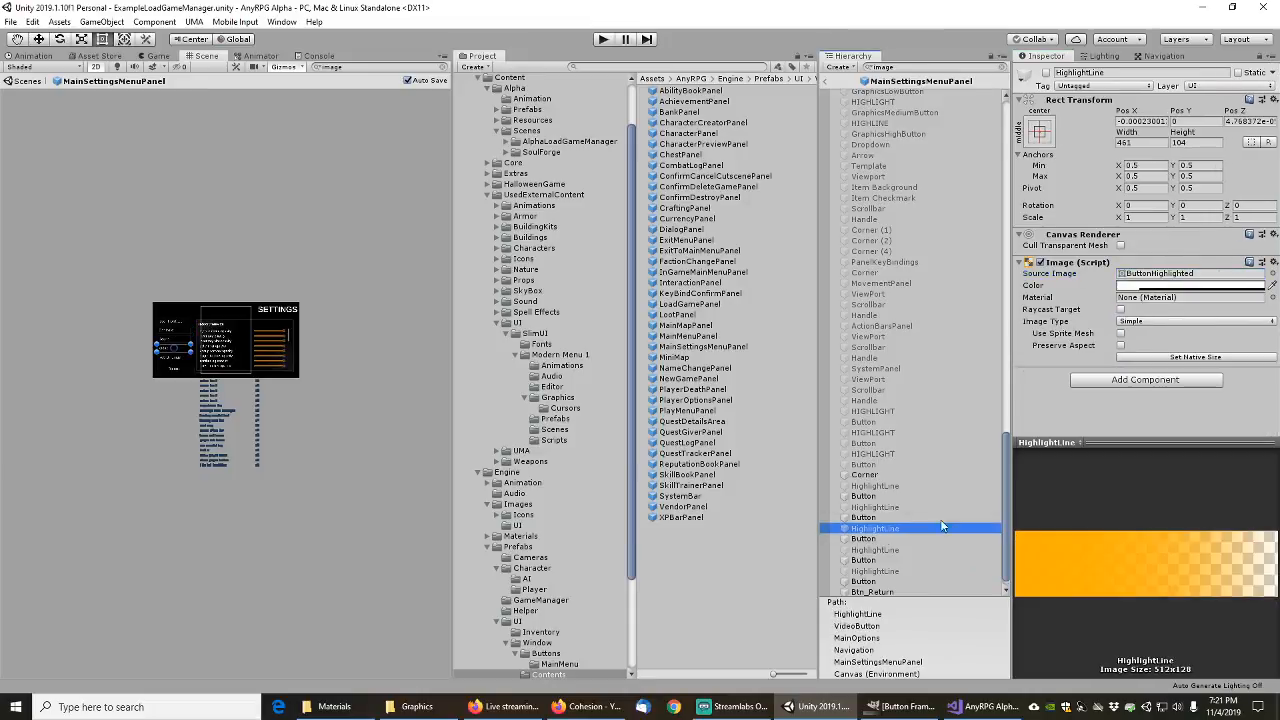
click(1273, 274)
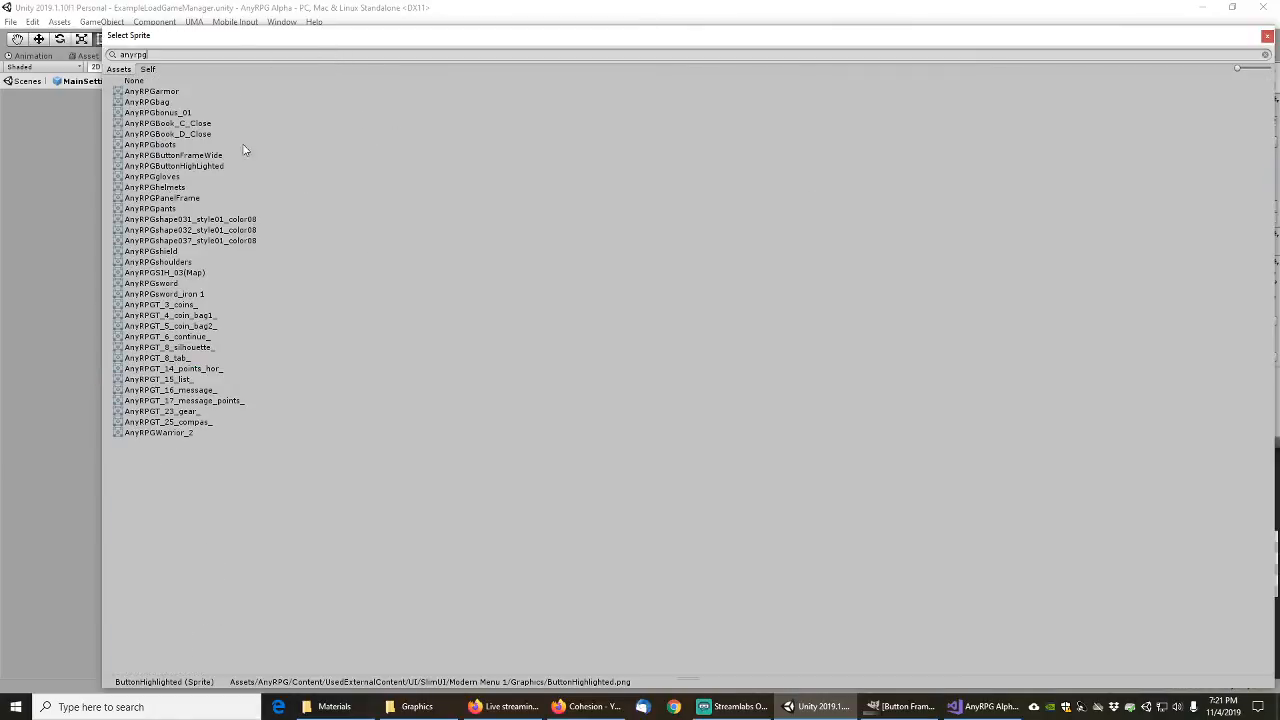
click(193, 167)
double_click(193, 167)
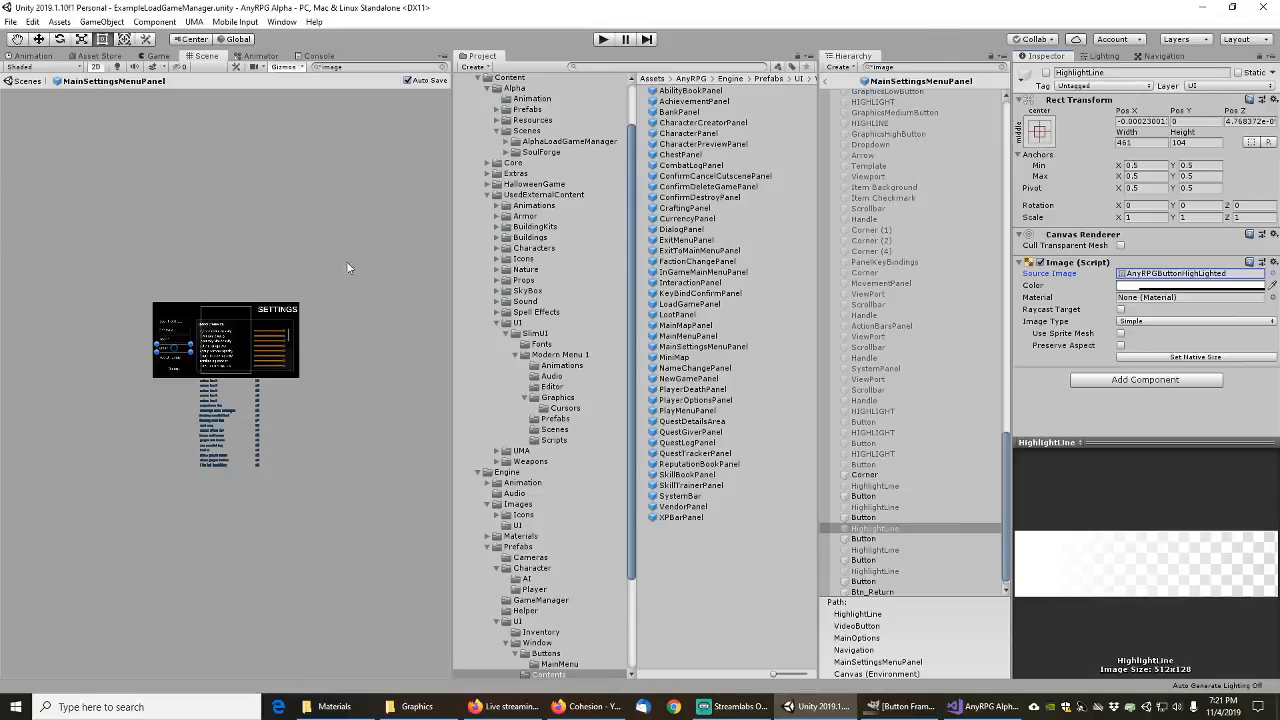
click(862, 538)
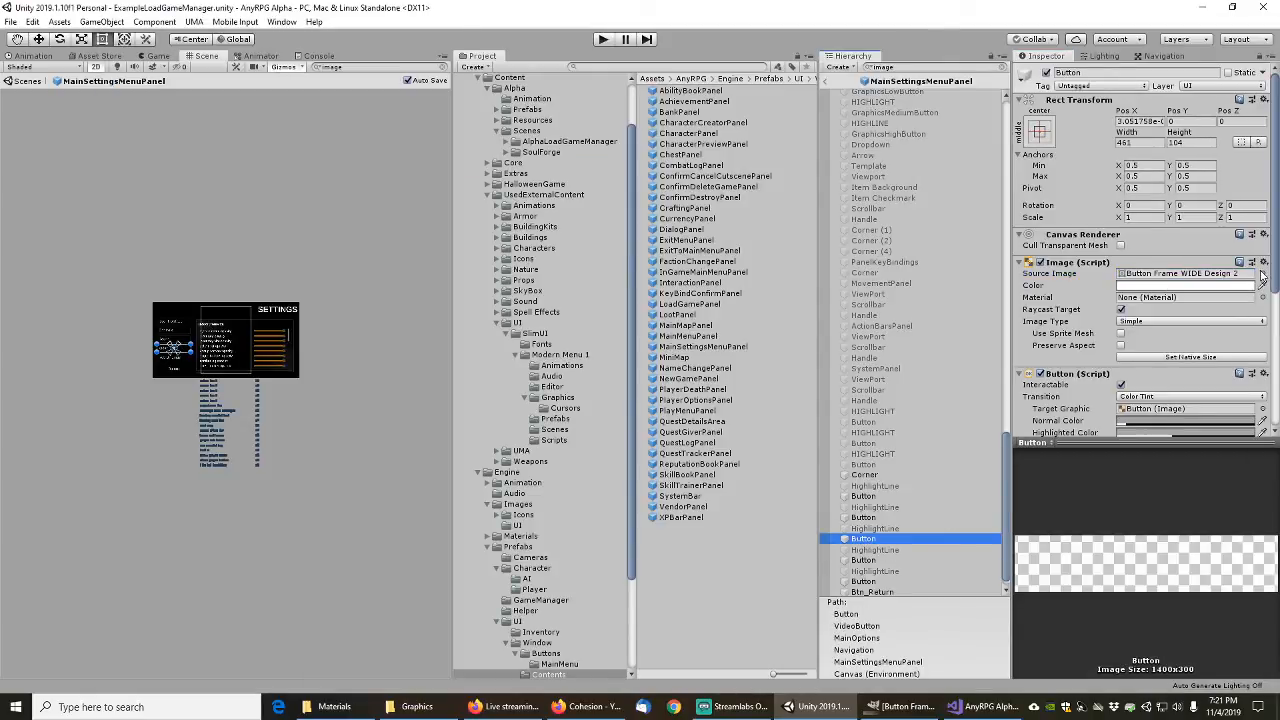
click(1262, 274)
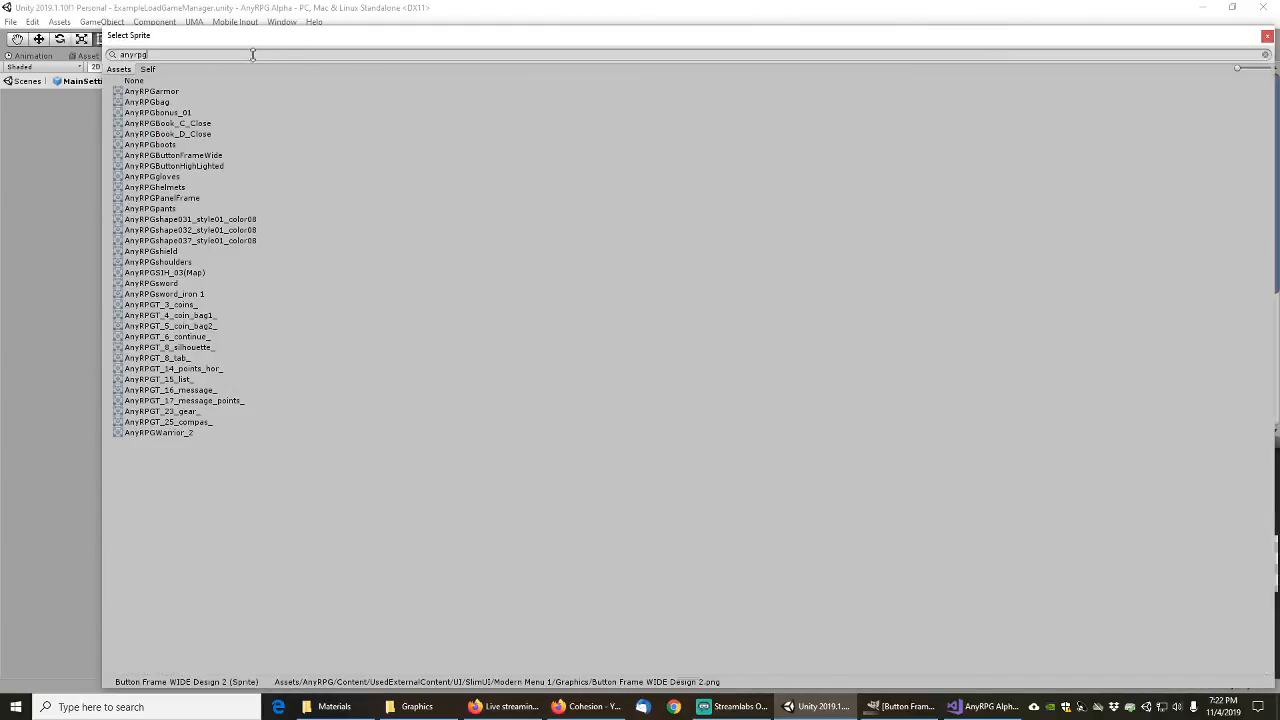
click(212, 155)
double_click(204, 156)
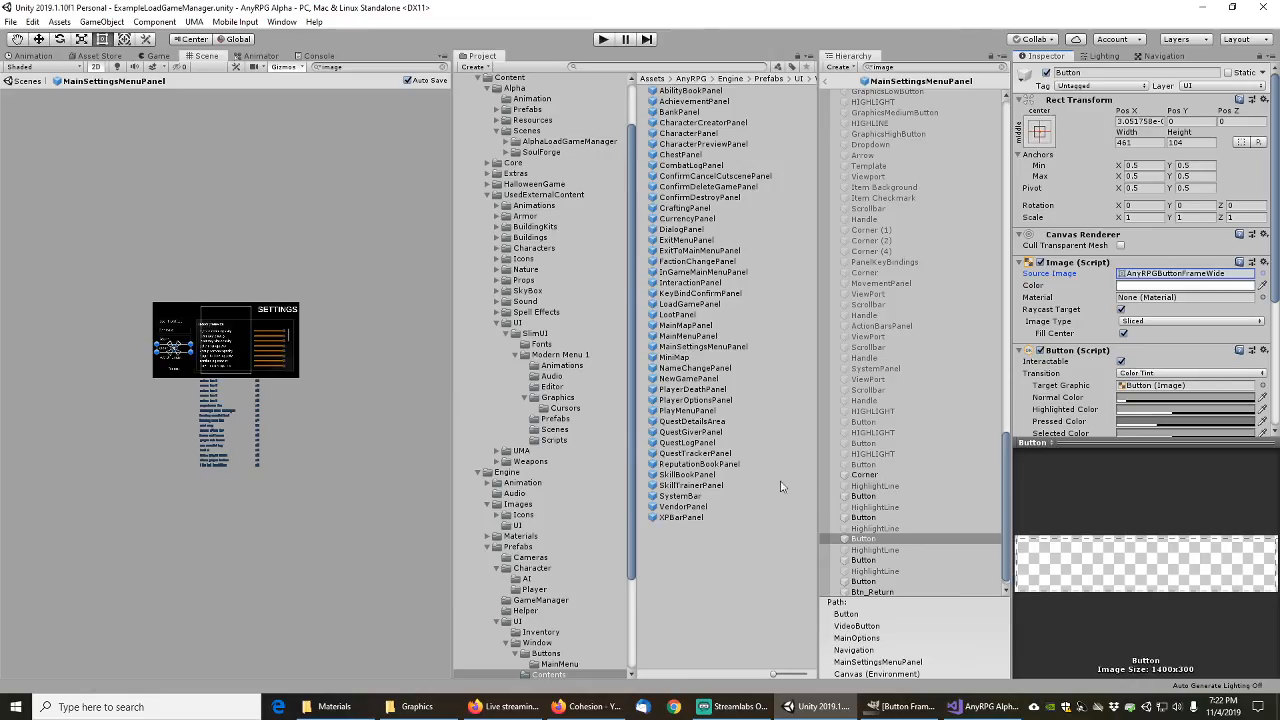
Step: Under KeyBindingsButton, set the source image of HighlightLine to AnyRPGButtonHighLighted and of Button to AnyRPGButtonFrameWide
click(877, 551)
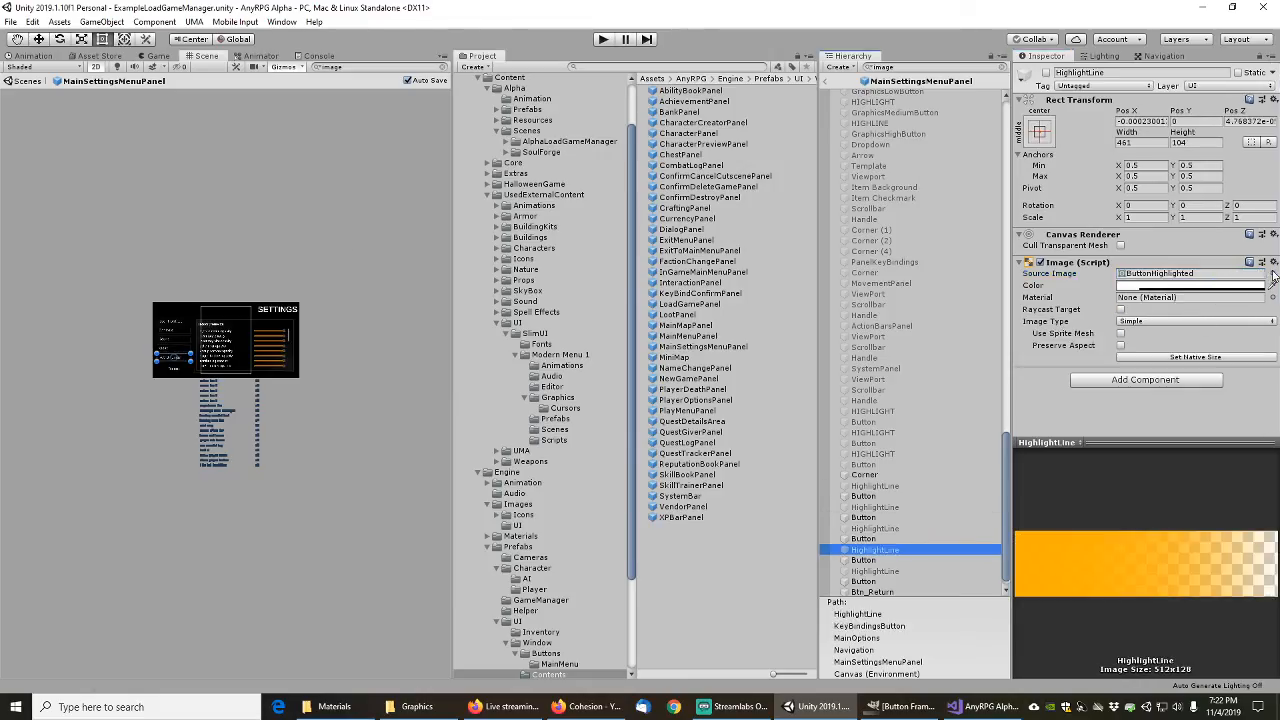
click(1273, 274)
text(anyrpg)
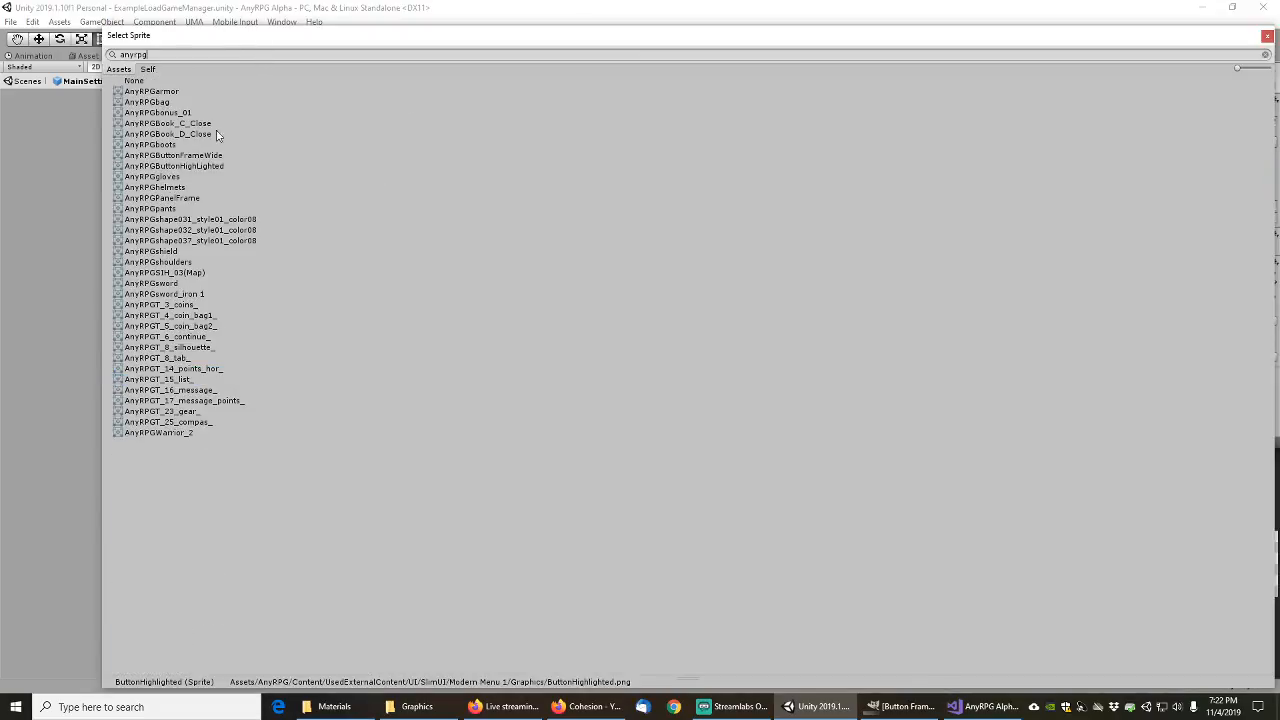
click(199, 170)
double_click(199, 167)
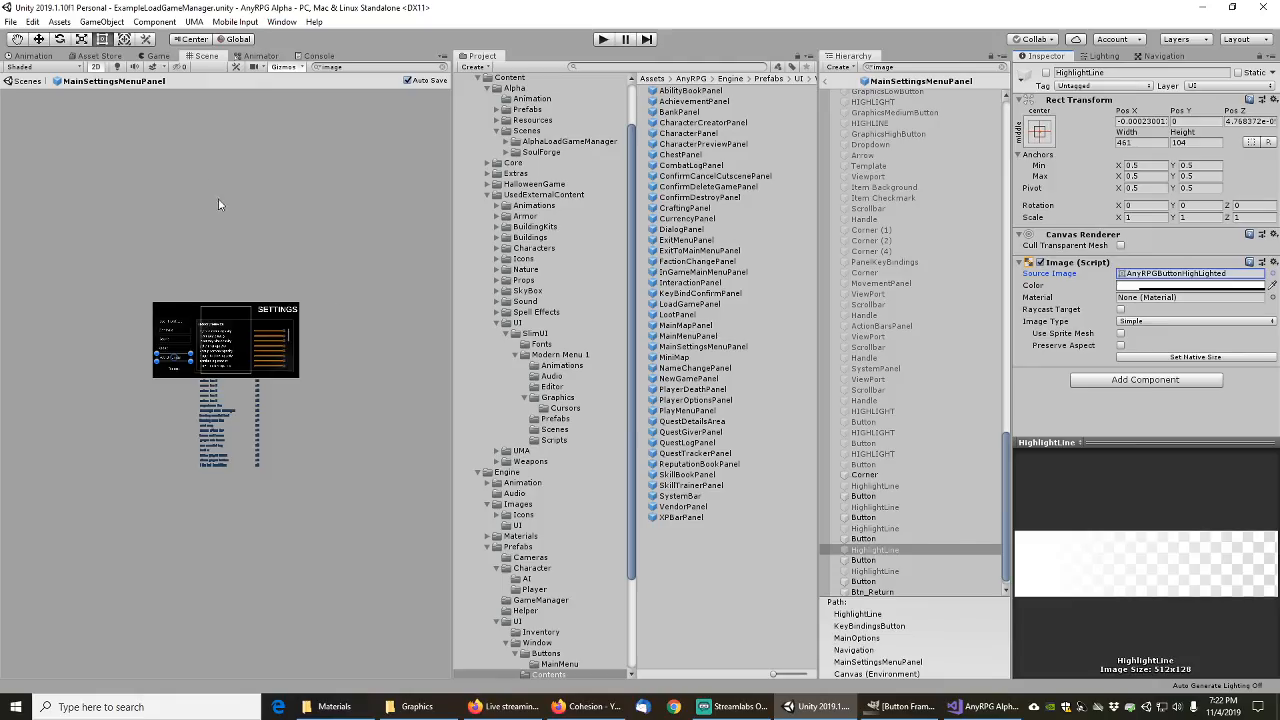
click(860, 560)
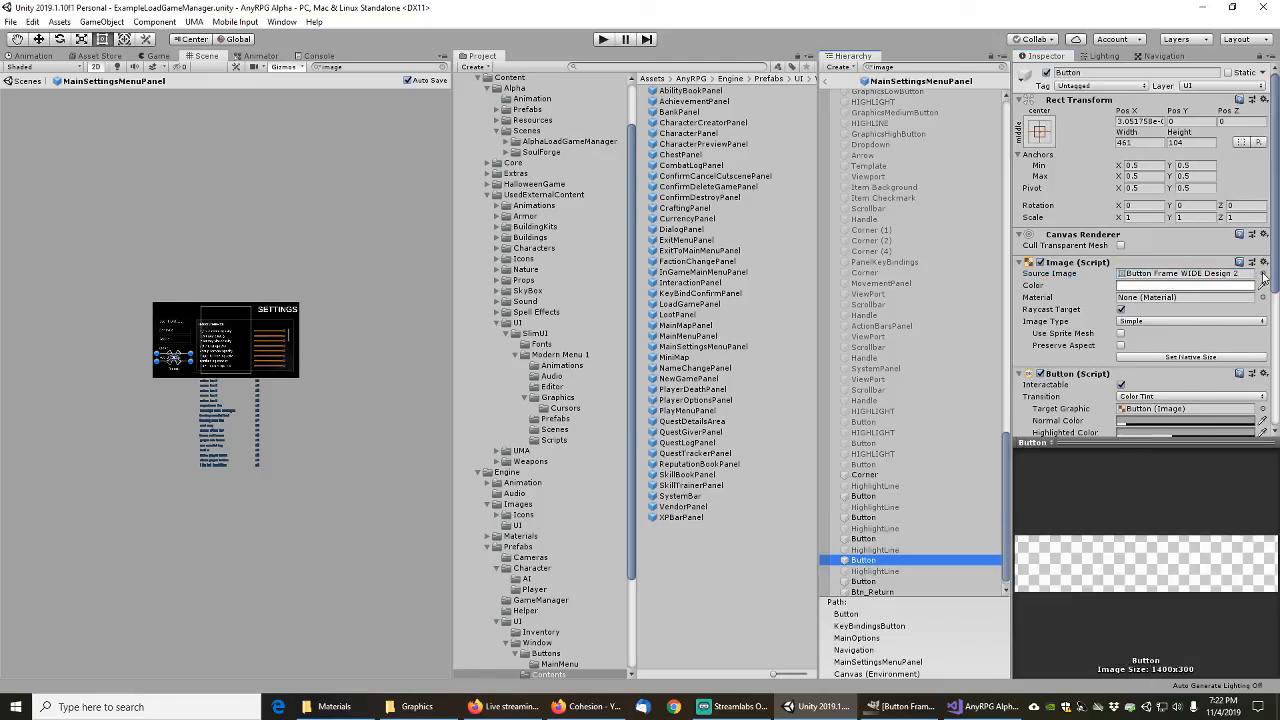
click(1262, 274)
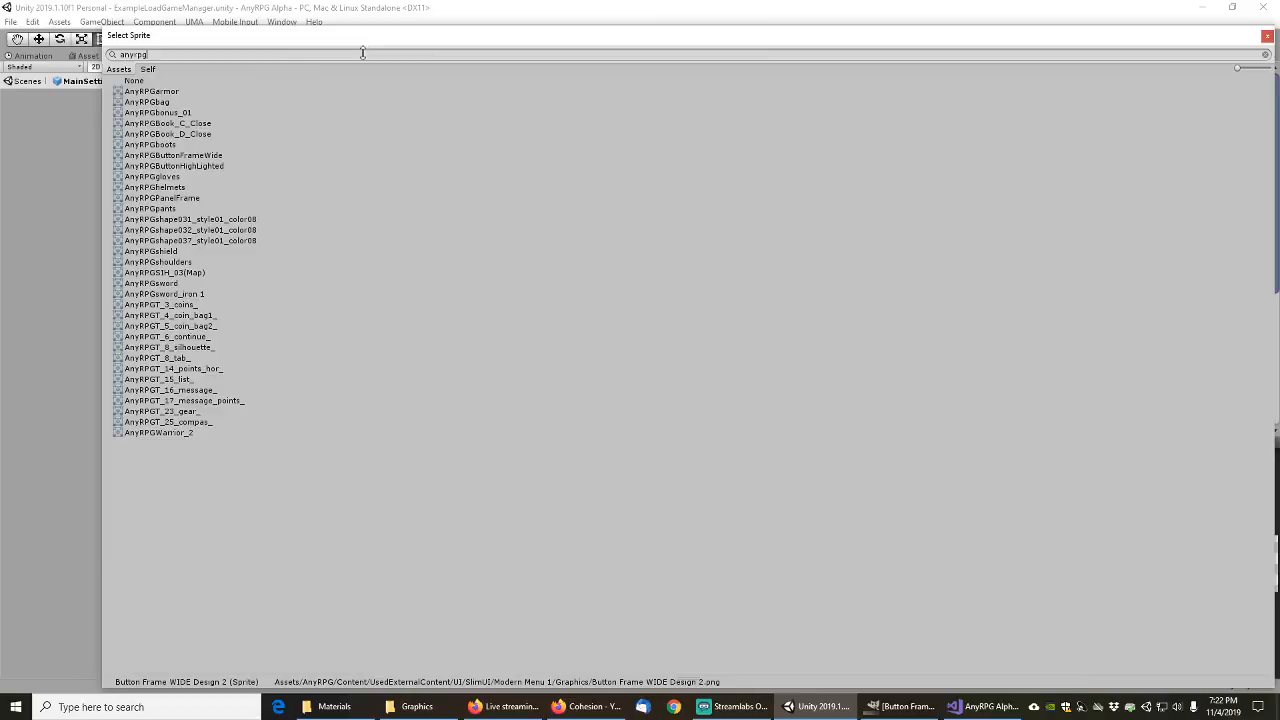
click(201, 157)
double_click(197, 155)
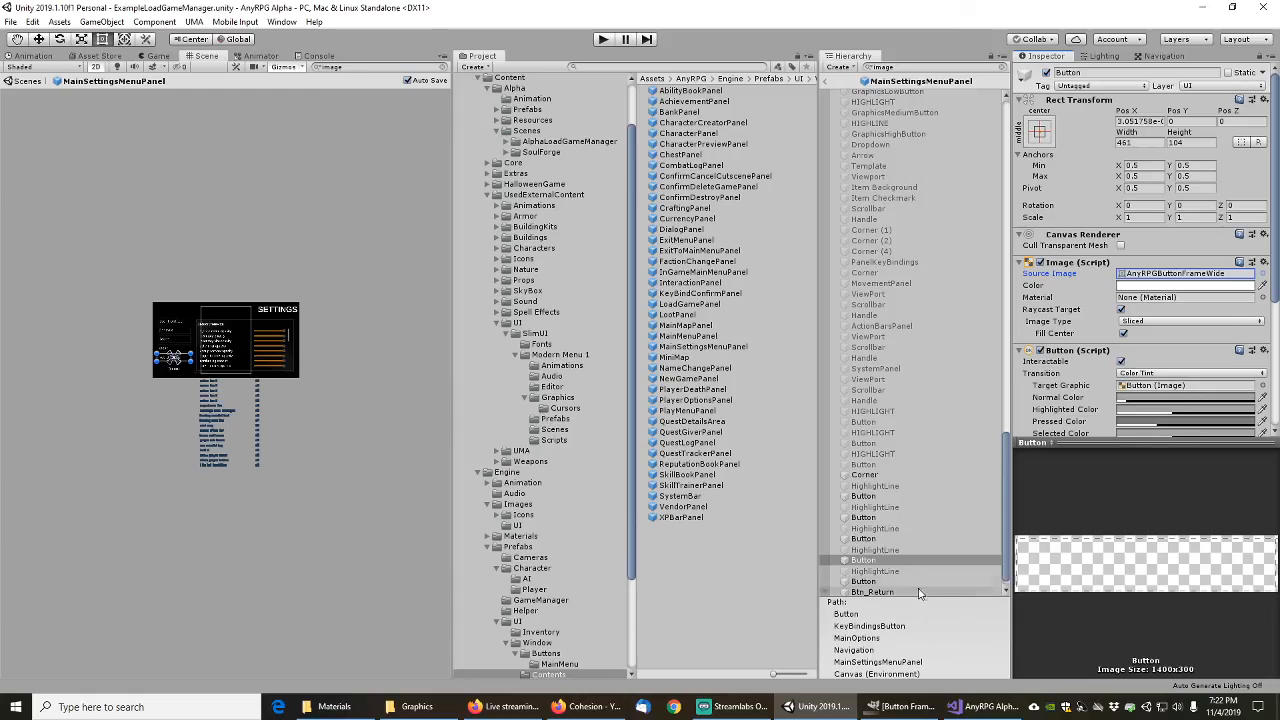
Step: Under UIButton, set the source image of HighlightLine to AnyRPGButtonHighLighted and of Button to AnyRPGButtonFrameWide
click(875, 571)
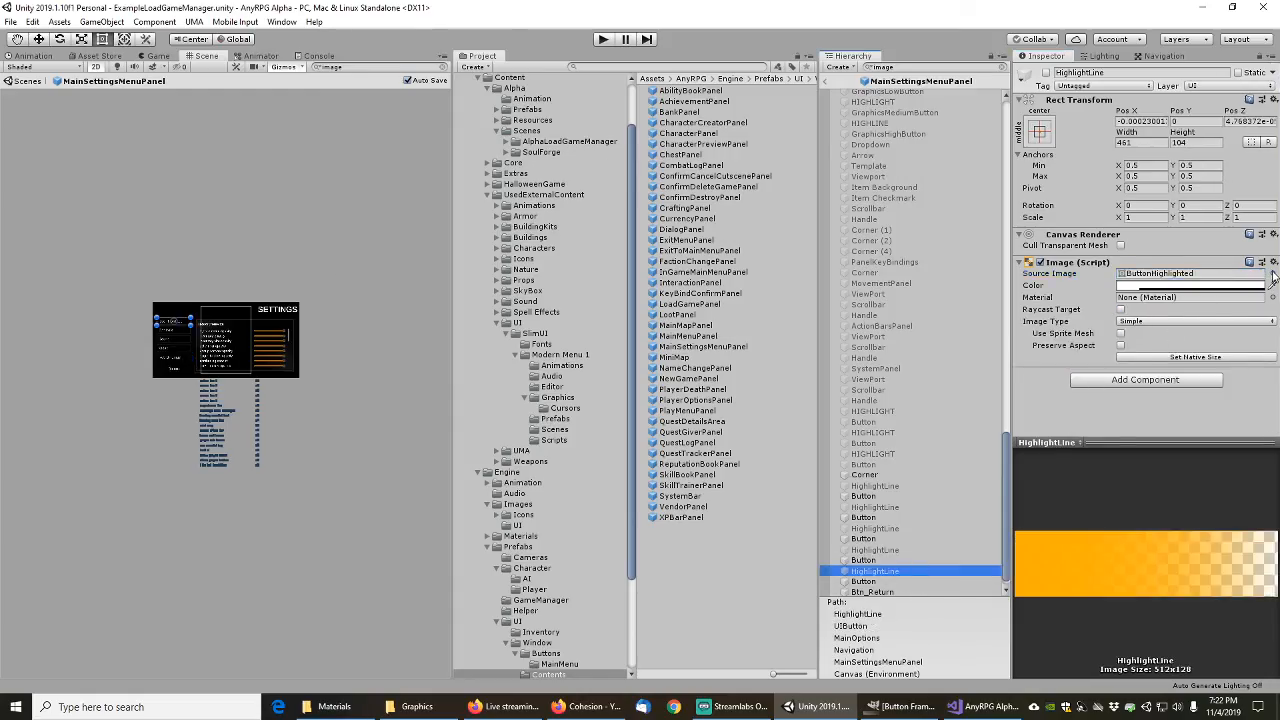
click(1272, 274)
text(anyrpg)
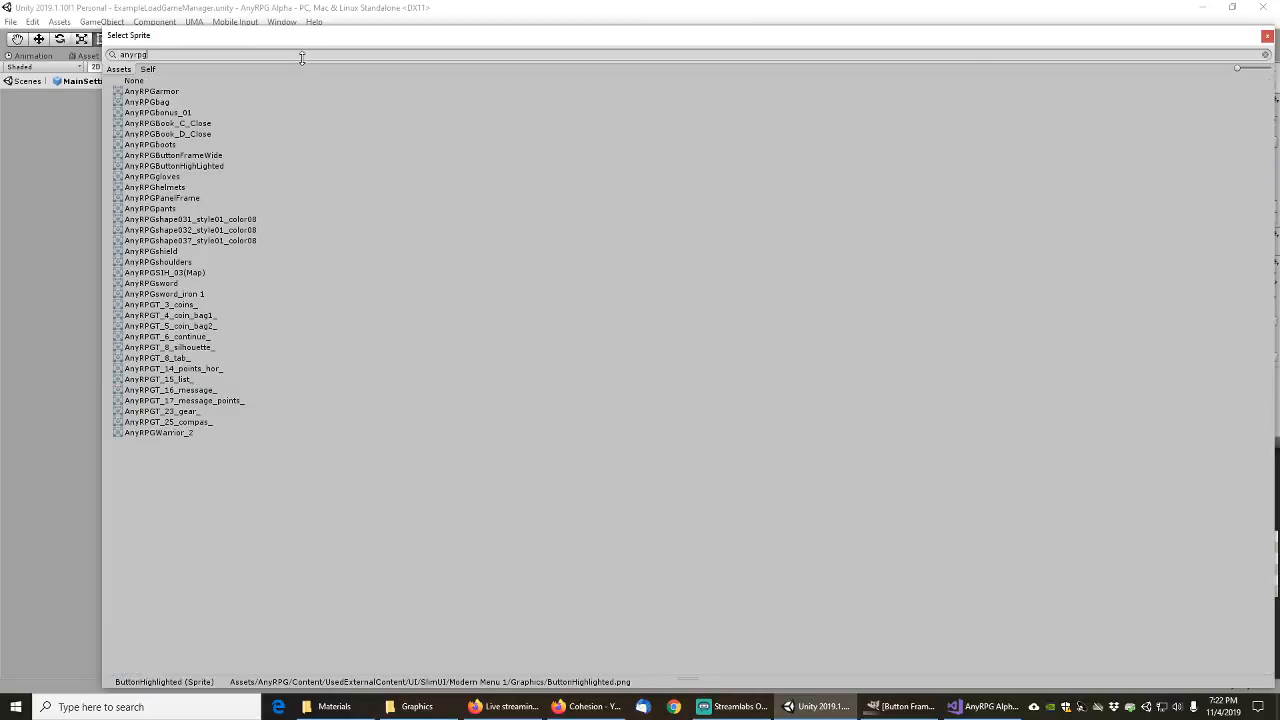
click(193, 166)
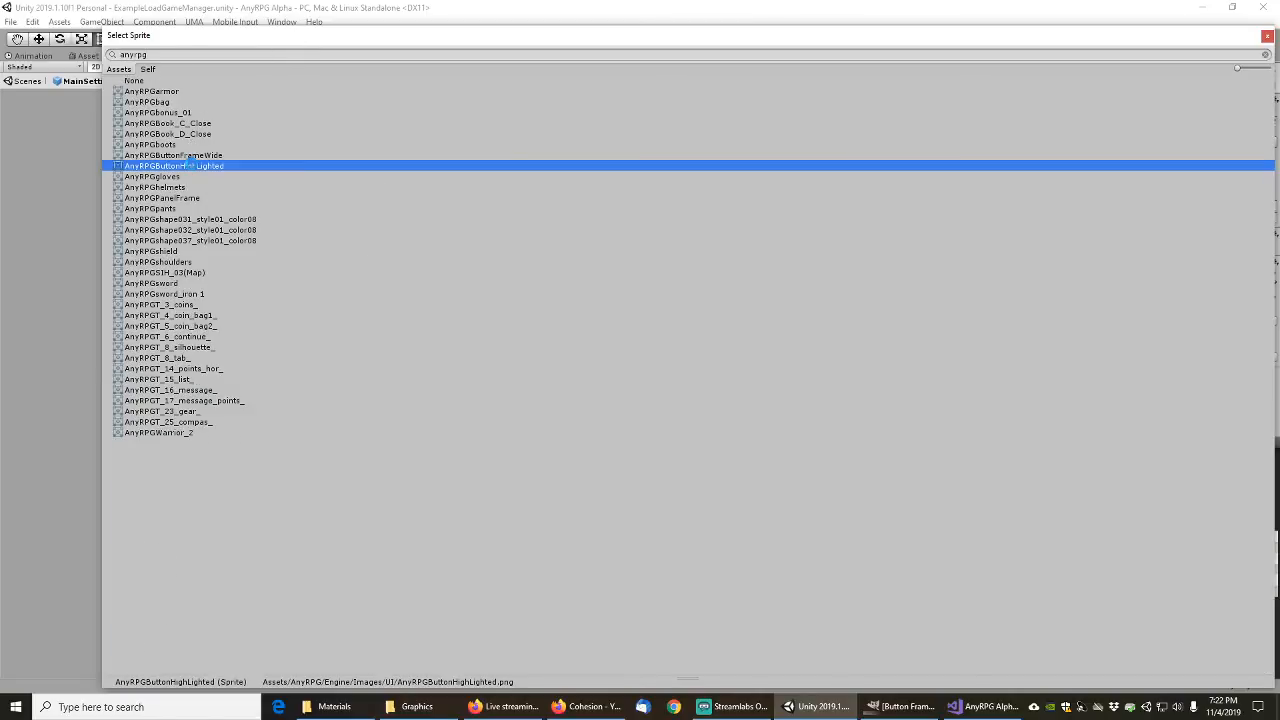
double_click(190, 165)
click(864, 581)
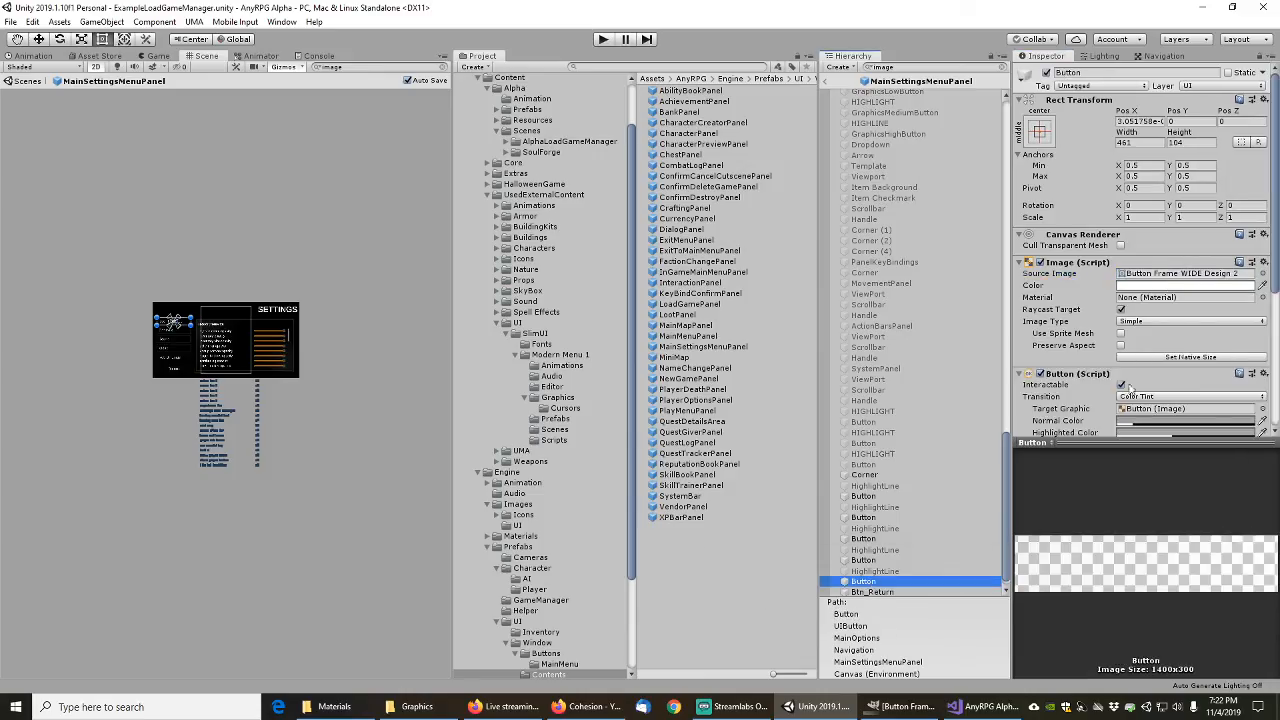
click(1263, 274)
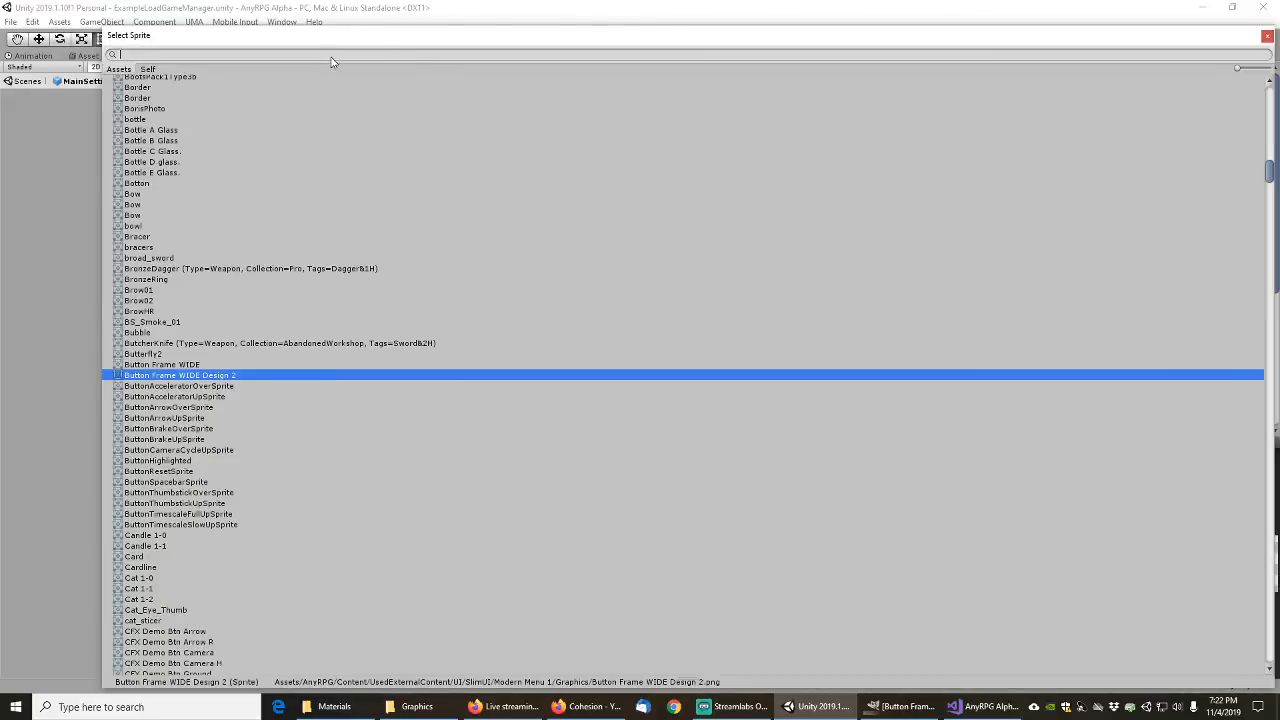
text(anyrpg)
click(190, 156)
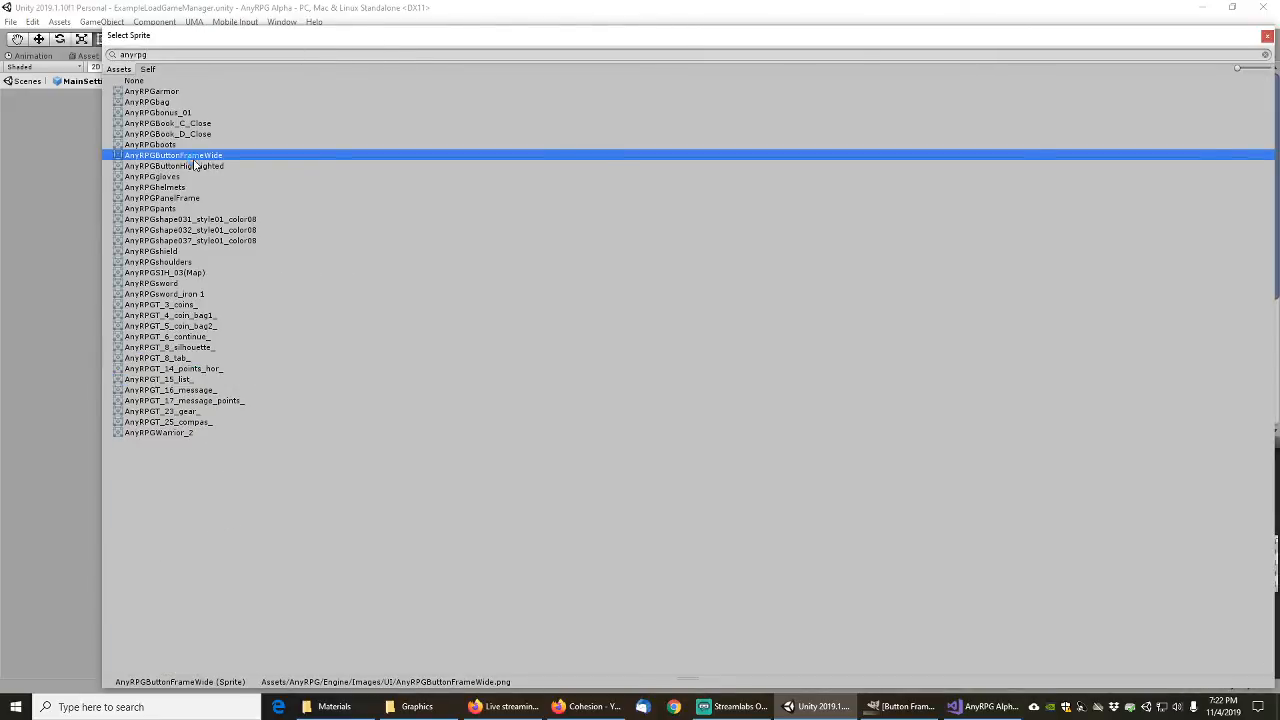
double_click(194, 158)
Step: Set the source image of Btn_Return under ReturnOption to AnyRPGButtonFrameWide
scroll(905, 495, down, 1)
click(881, 581)
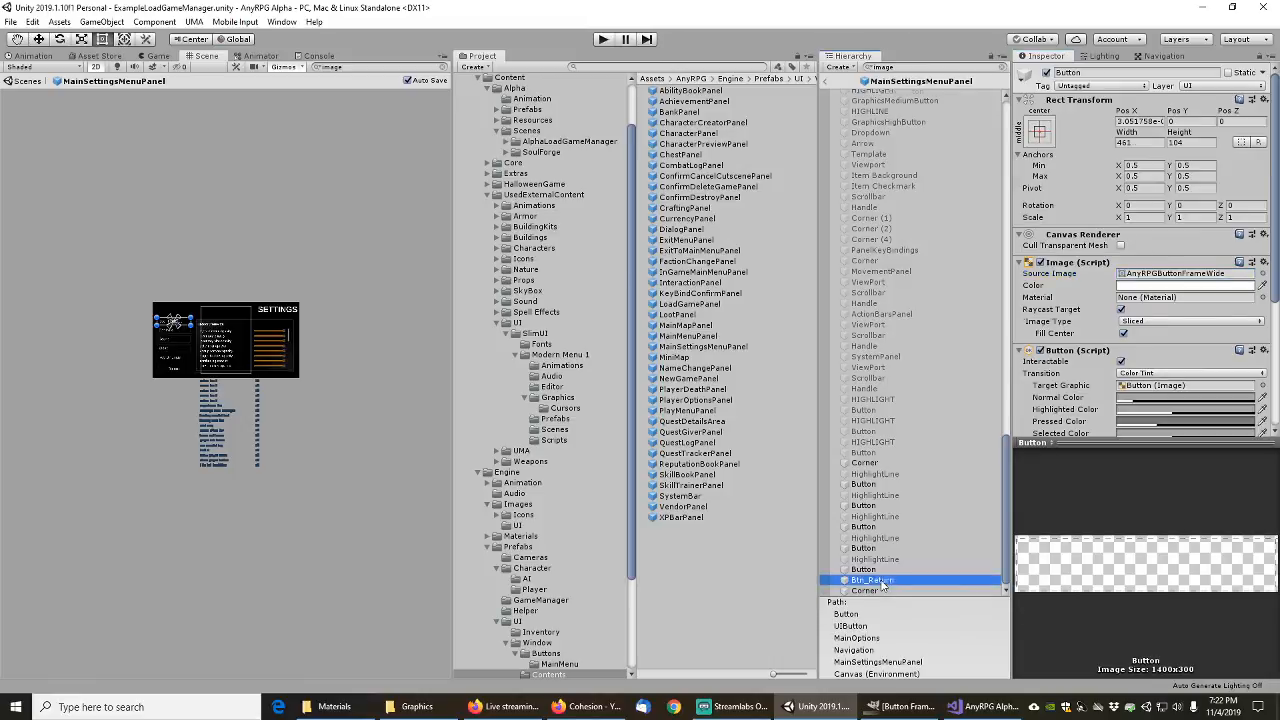
click(1263, 276)
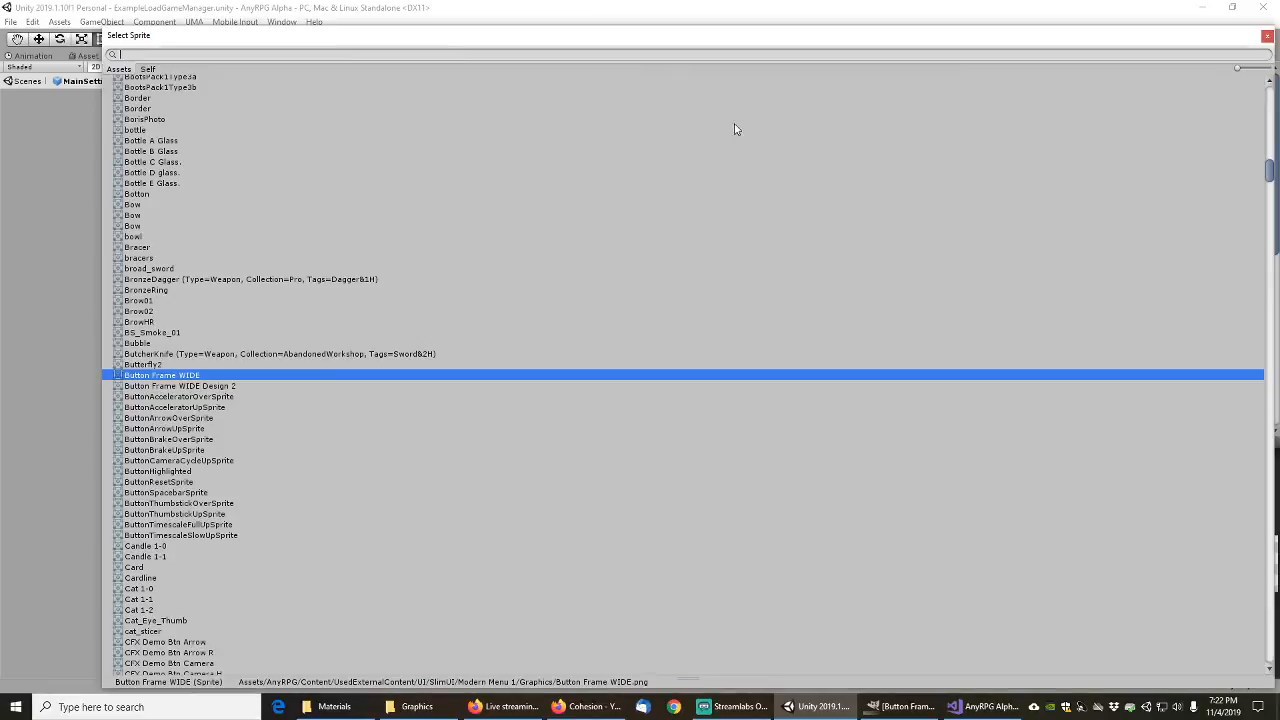
text(anyrpg)
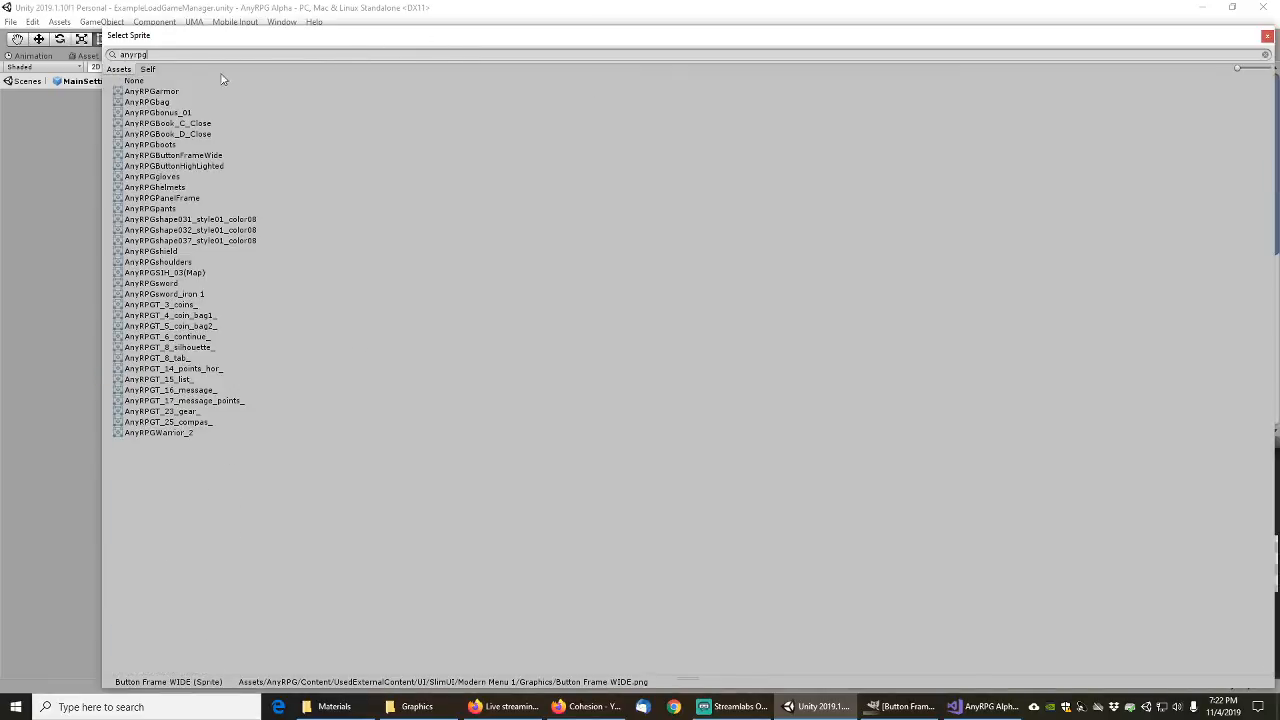
click(201, 156)
double_click(201, 156)
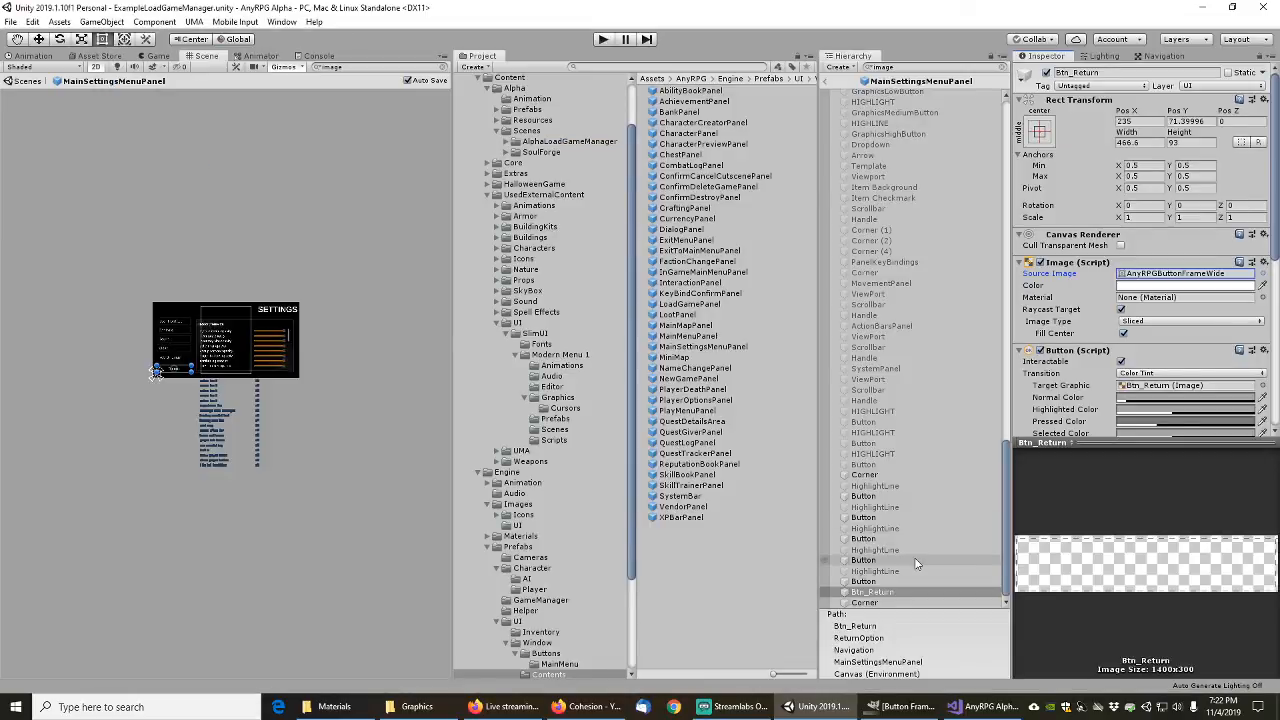
Step: Check the source image of ReturnOption's Corner, exit the MainSettingsMenuPanel prefab, and save the scene
click(882, 604)
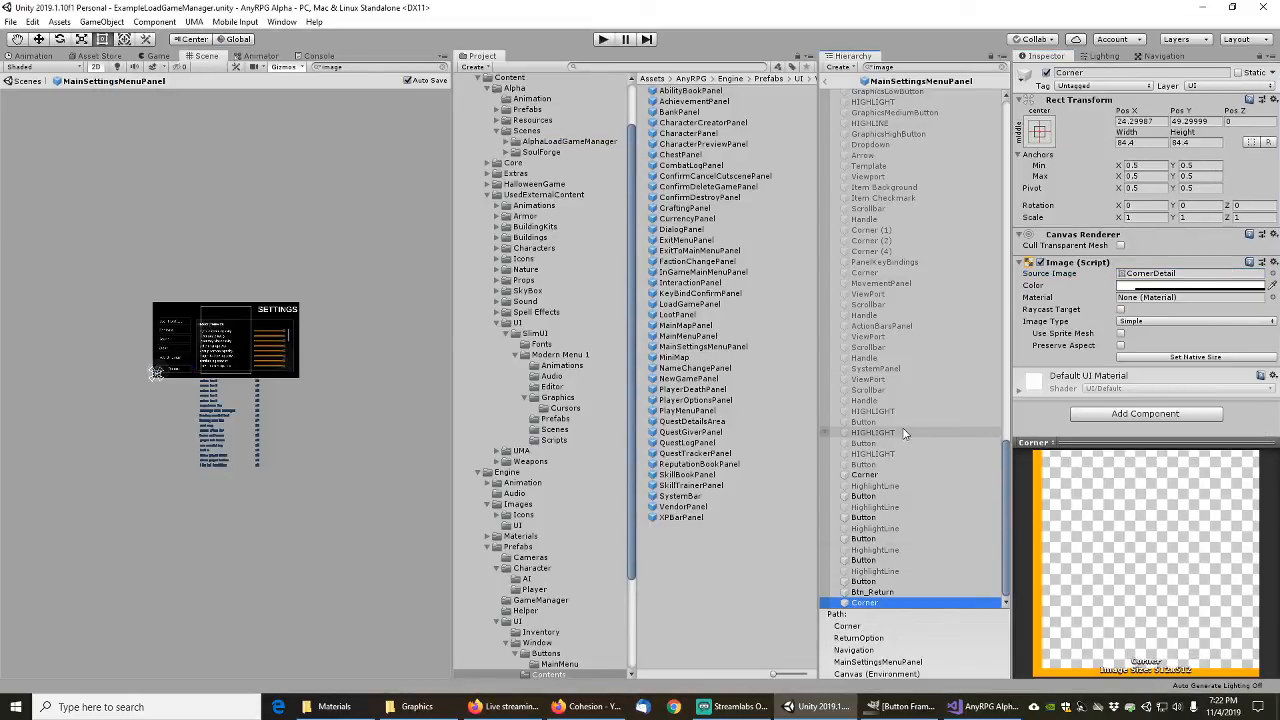
drag(1006, 472, 947, 147)
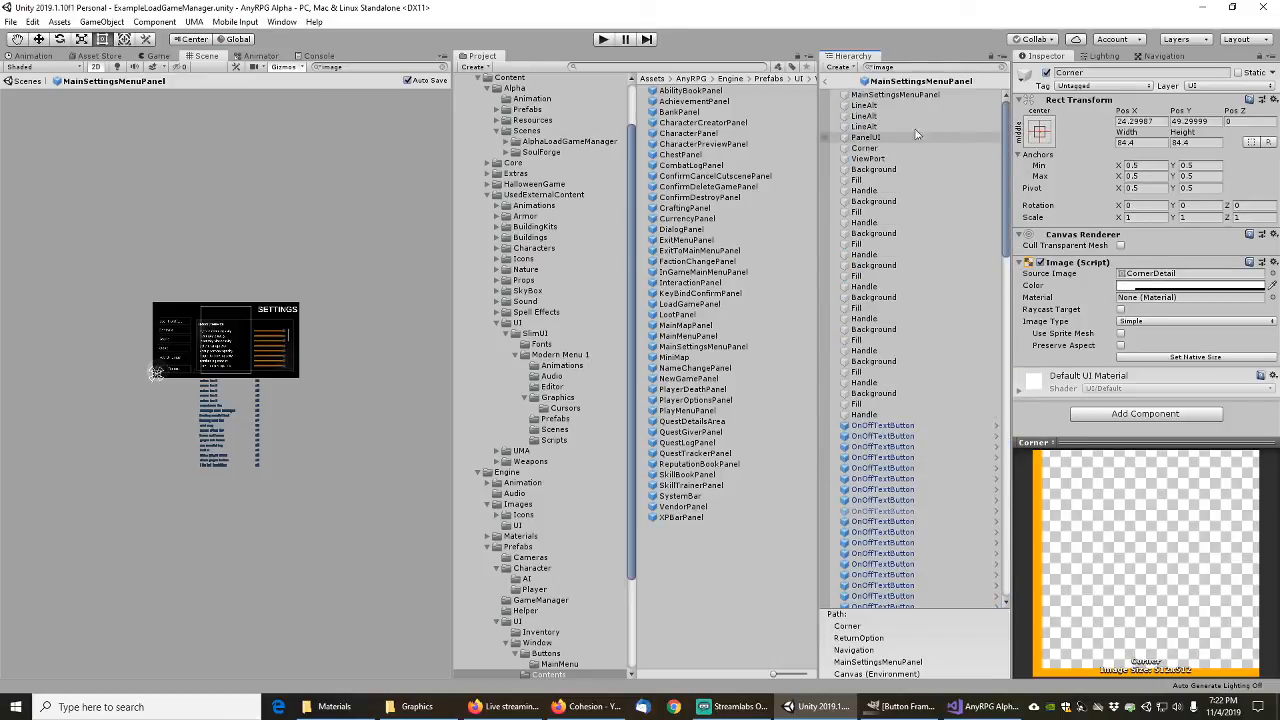
click(826, 84)
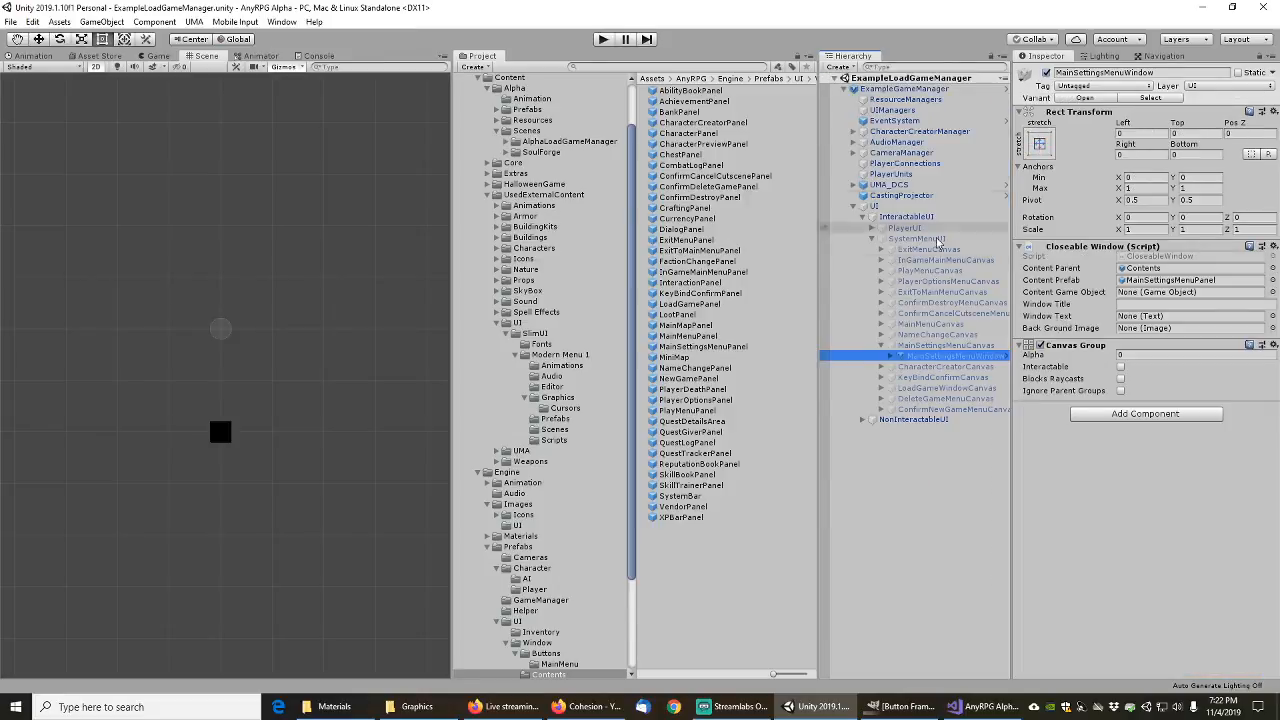
click(883, 345)
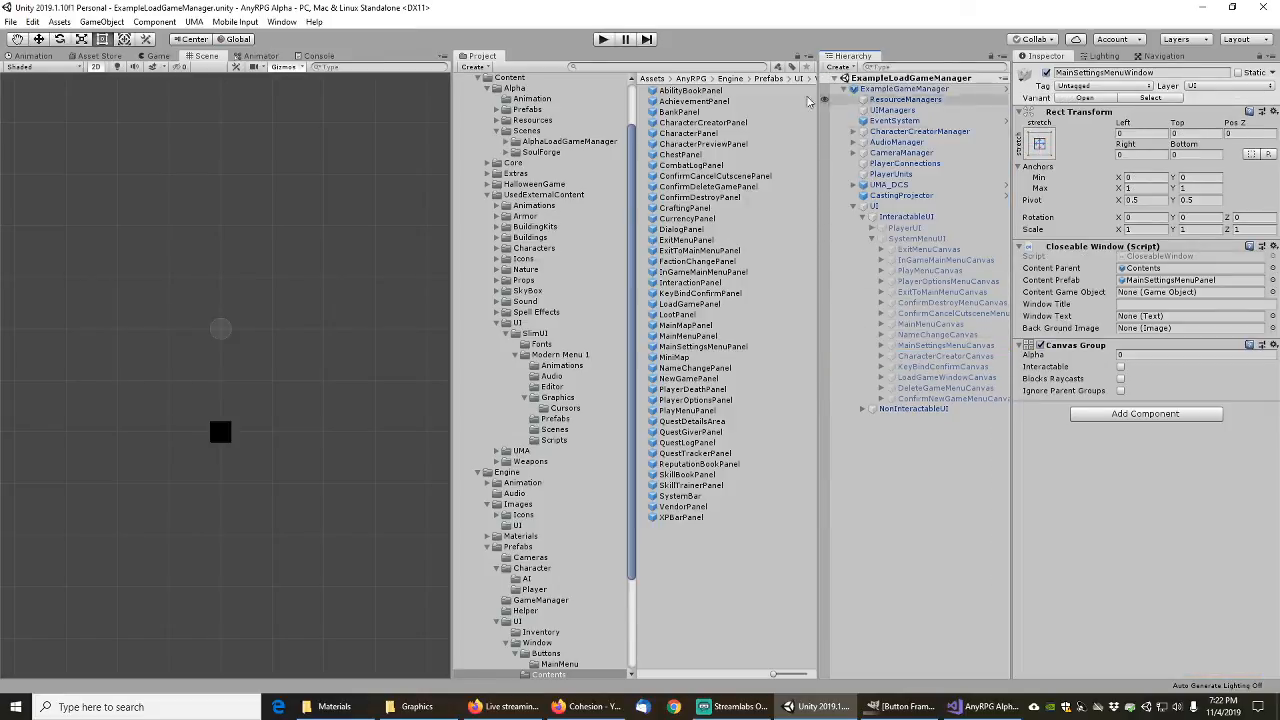
click(10, 21)
click(24, 71)
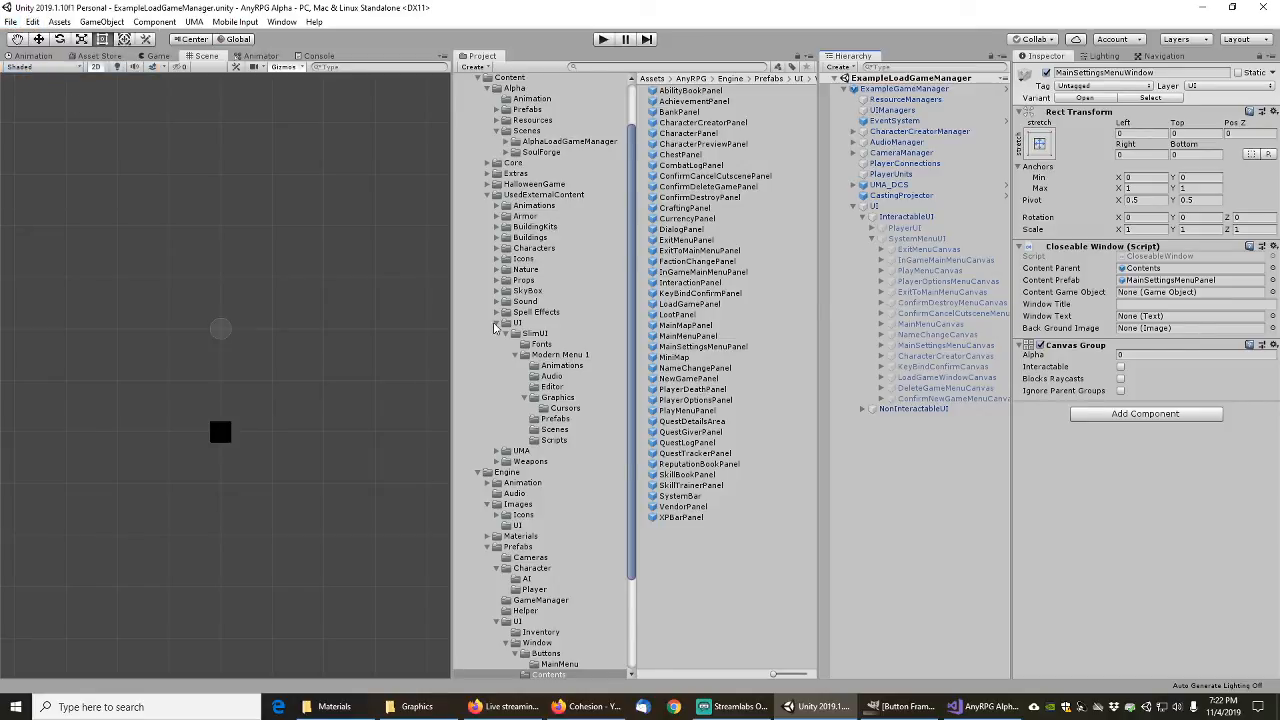
Step: Collapse the UsedExternalContent and Alpha folders in the project tree and expand the Example folder down to its scenes
click(495, 328)
click(487, 195)
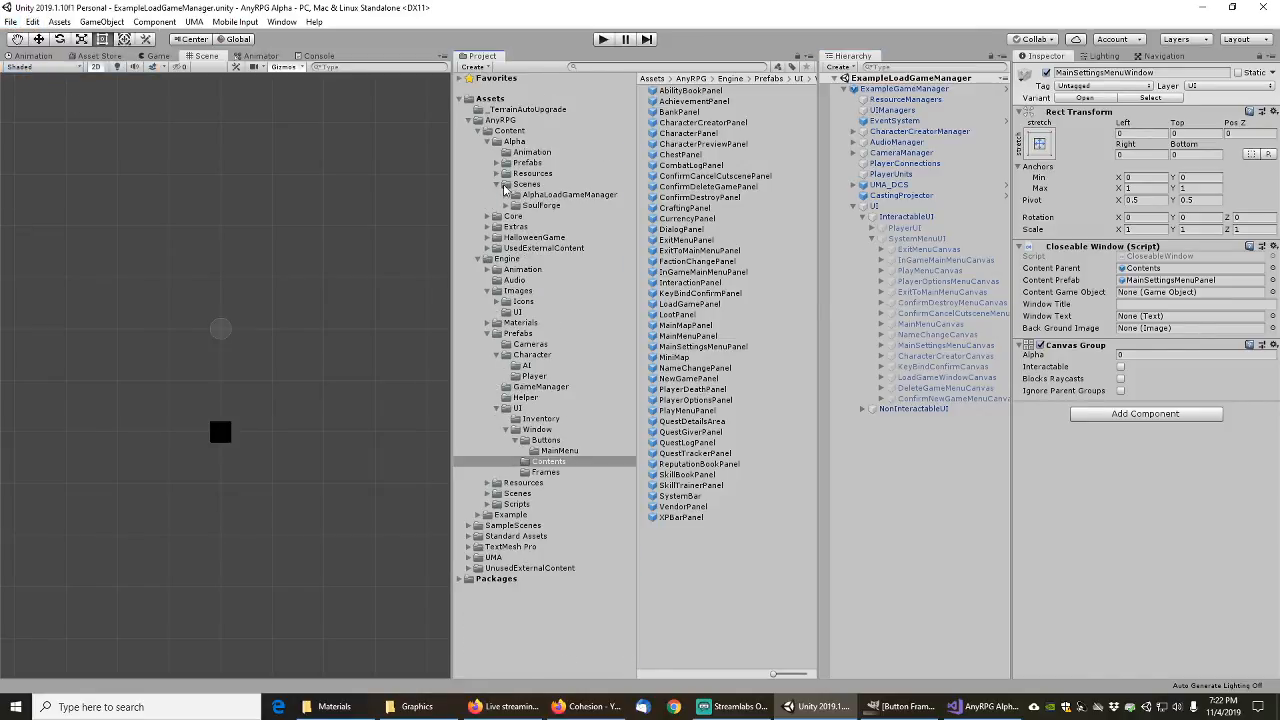
click(496, 186)
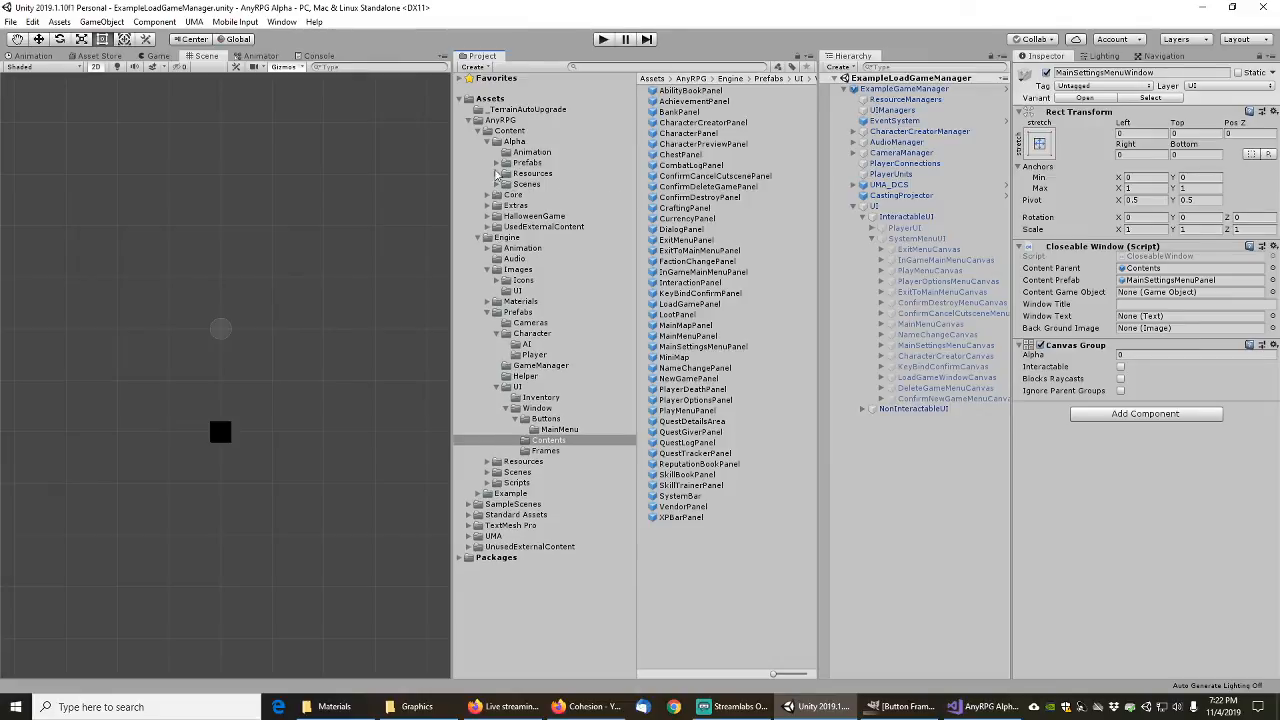
click(490, 146)
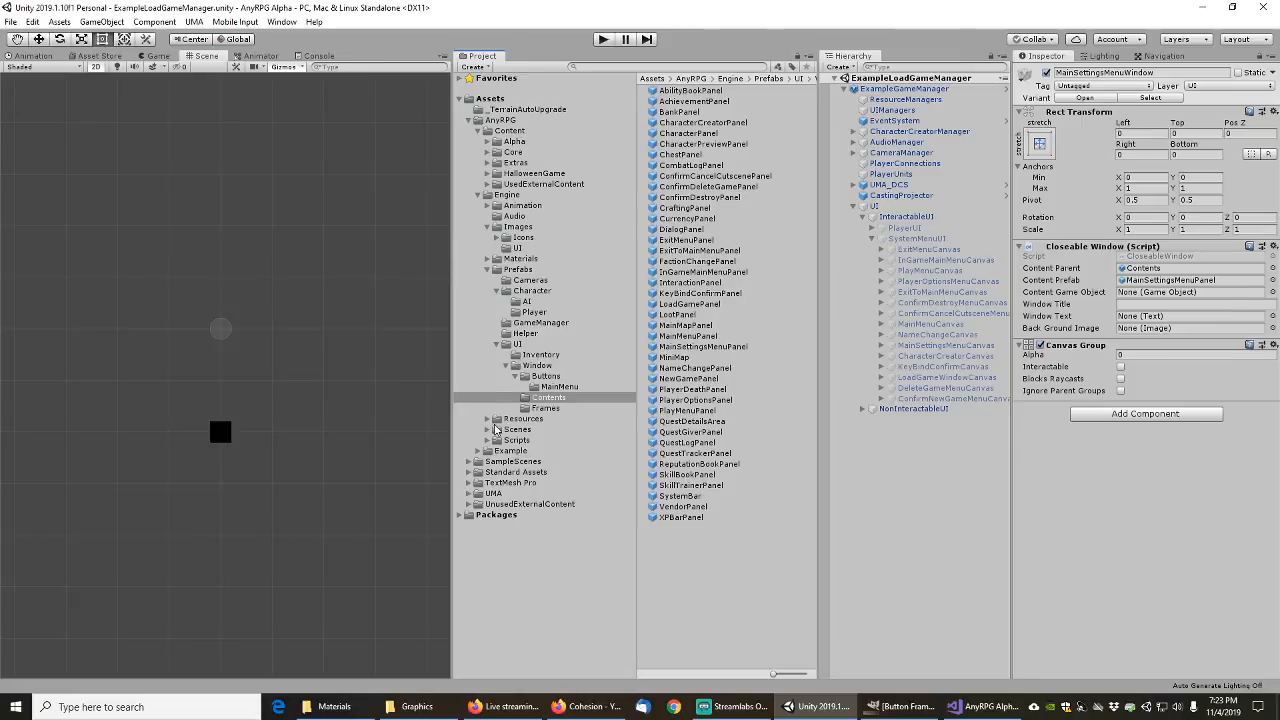
click(482, 451)
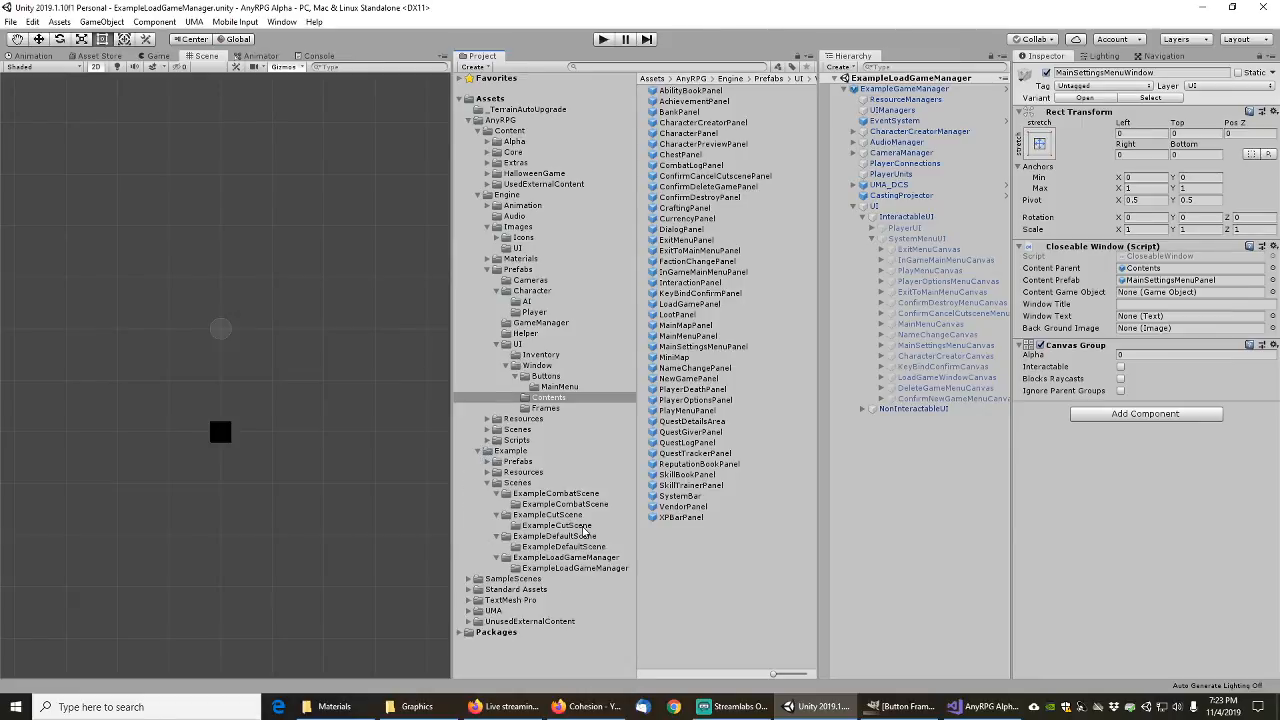
Step: Select the ExampleLoadGameManager, ExampleDefaultScene, ExampleCutScene and ExampleCombatScene scene assets together
click(565, 557)
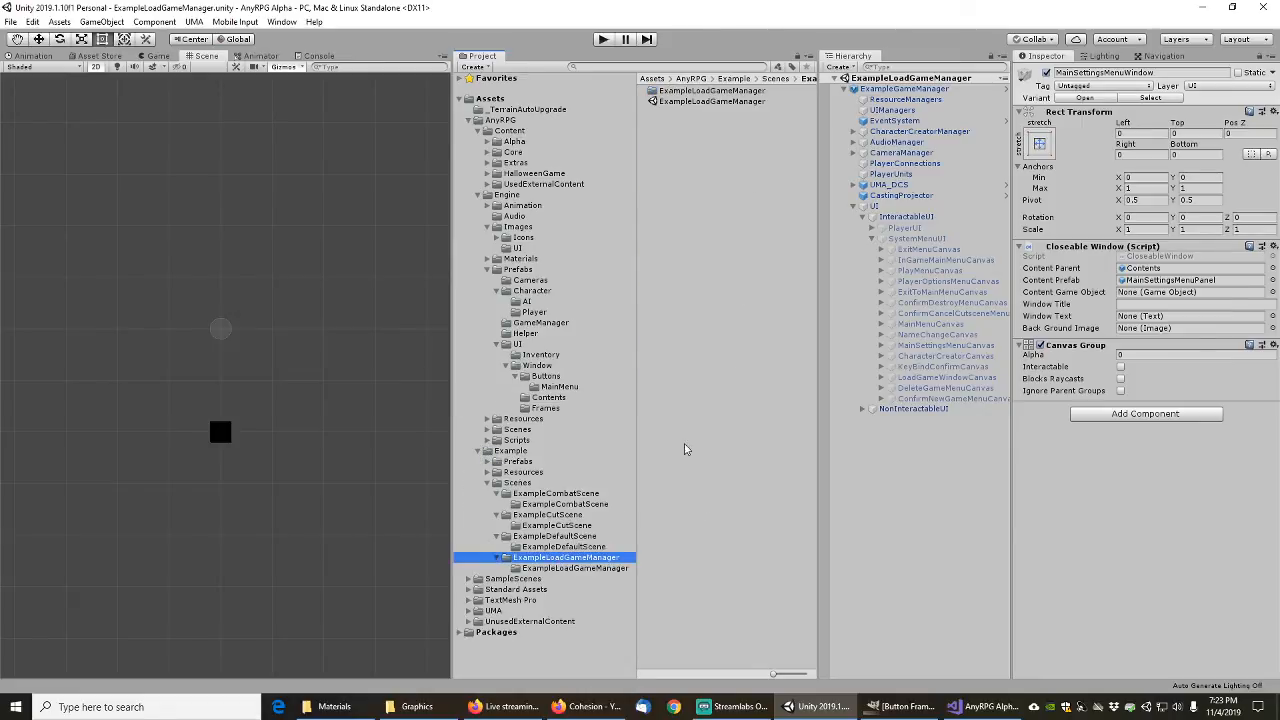
click(700, 101)
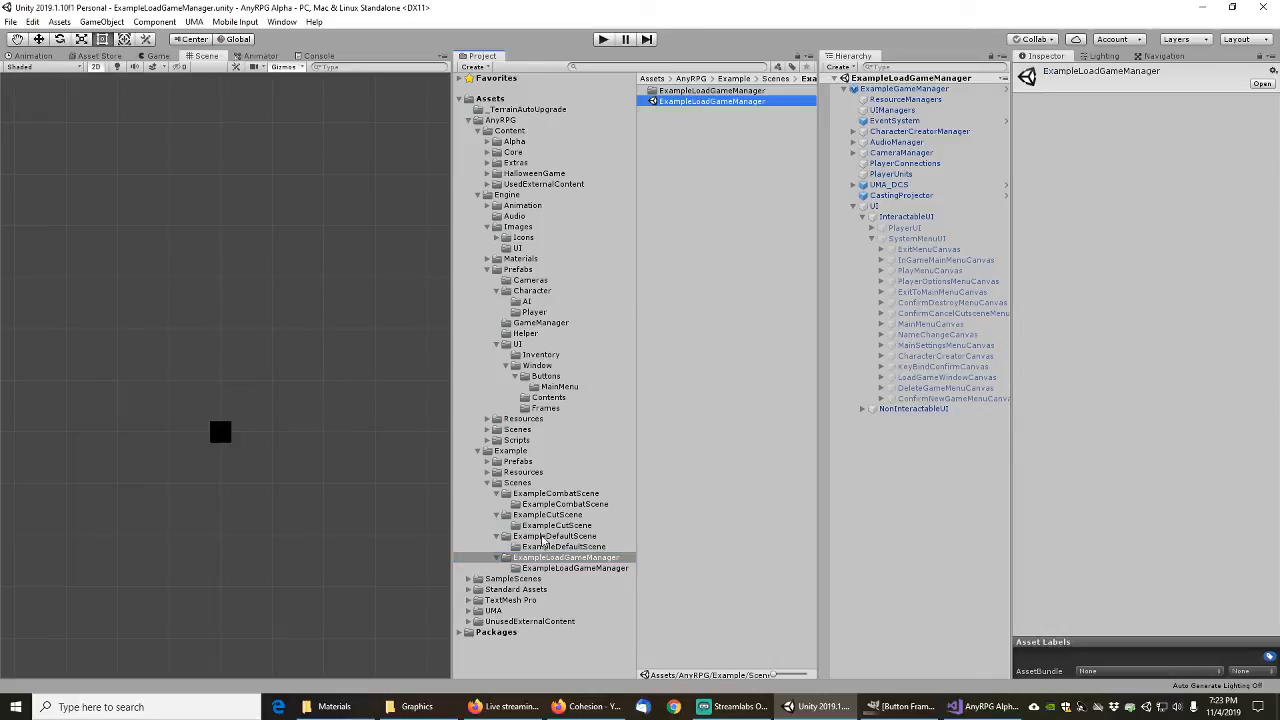
click(548, 537)
click(693, 101)
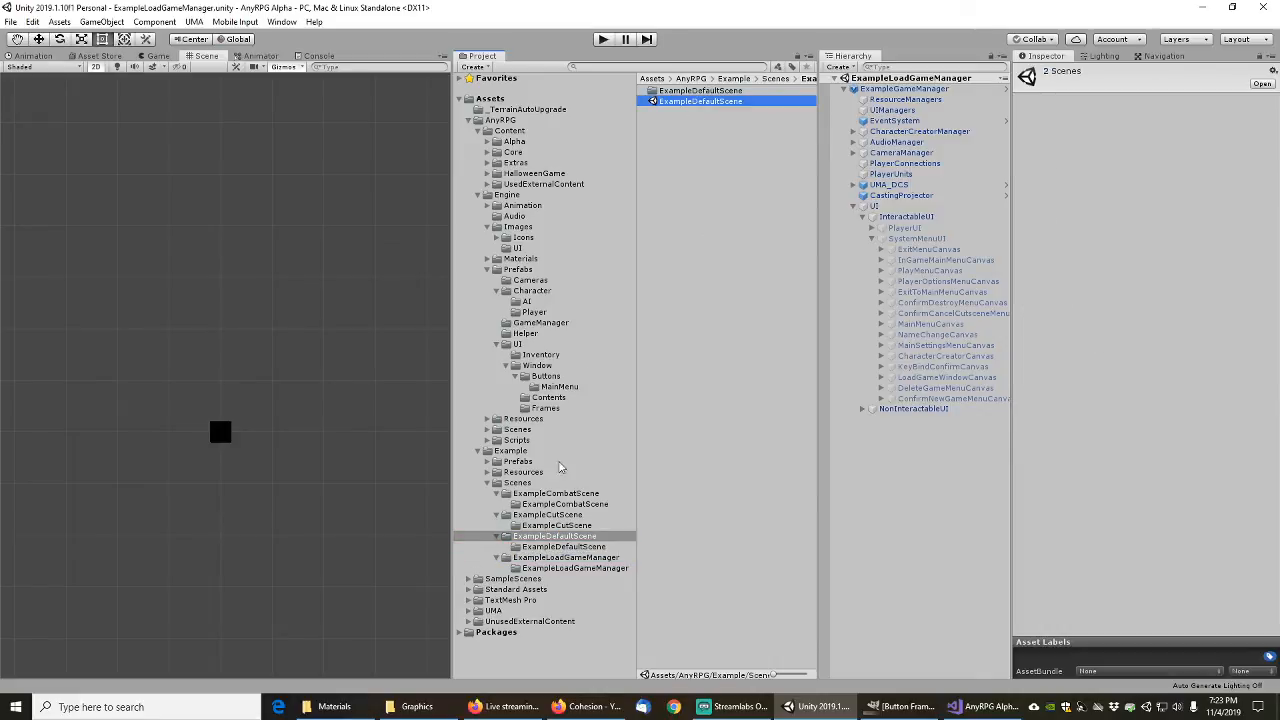
click(541, 515)
click(683, 112)
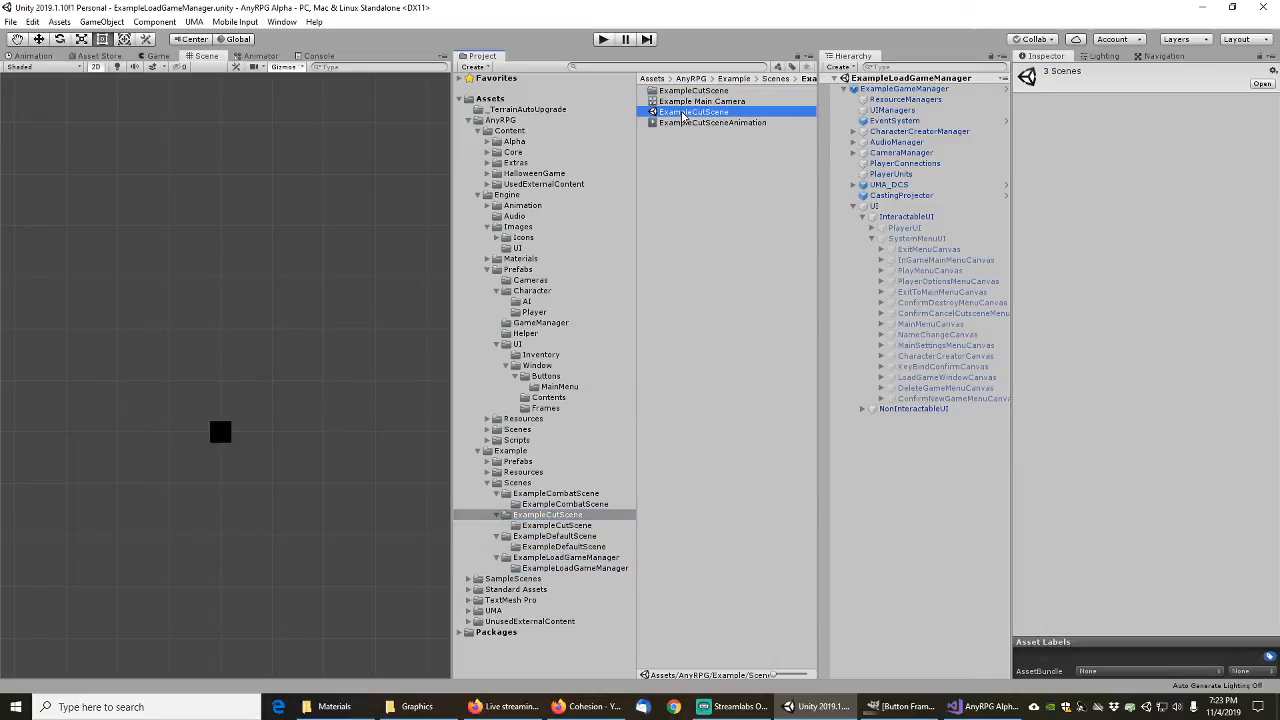
click(557, 493)
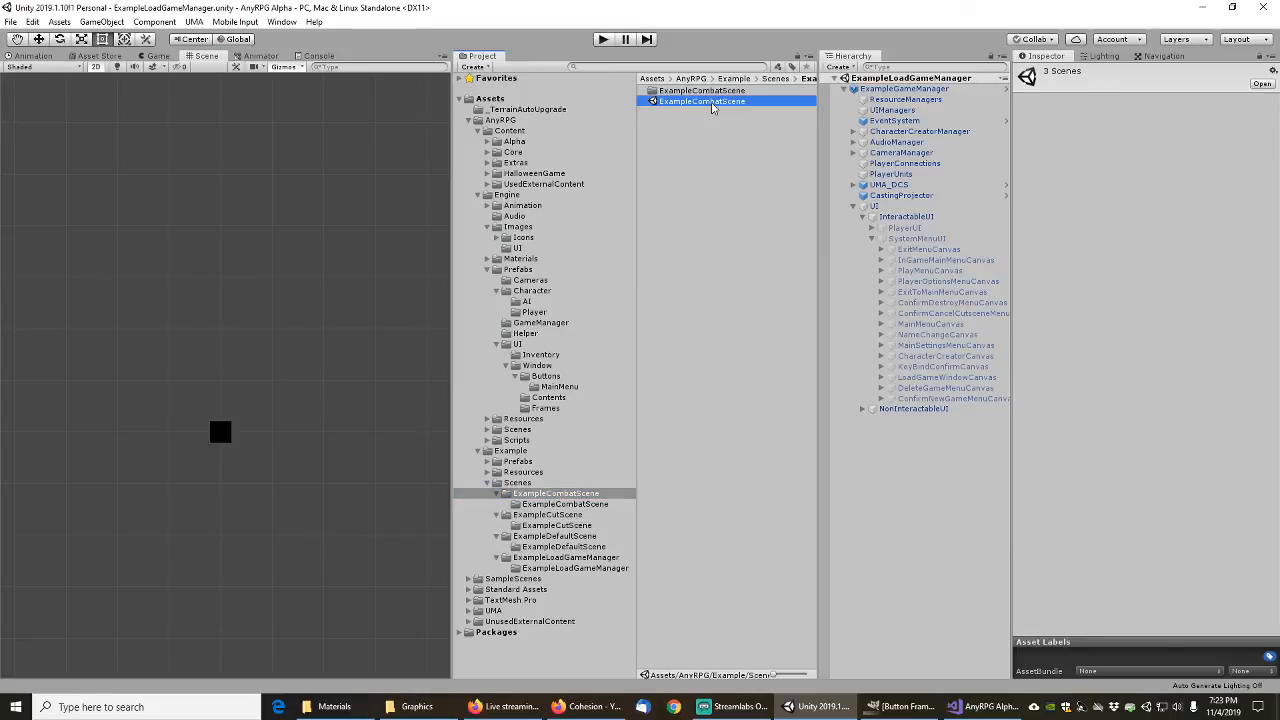
click(720, 101)
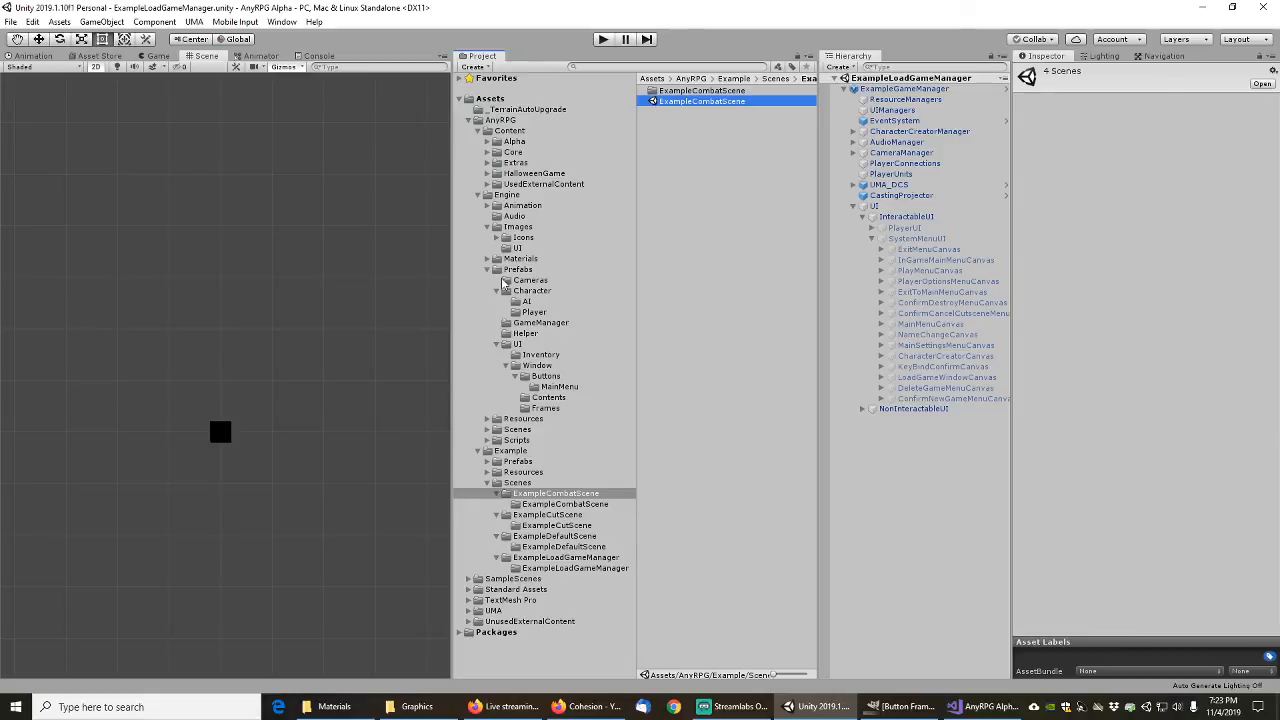
Step: Add the MainMenu and CharacterCreator scene assets from Engine/Scenes to the current selection
click(488, 270)
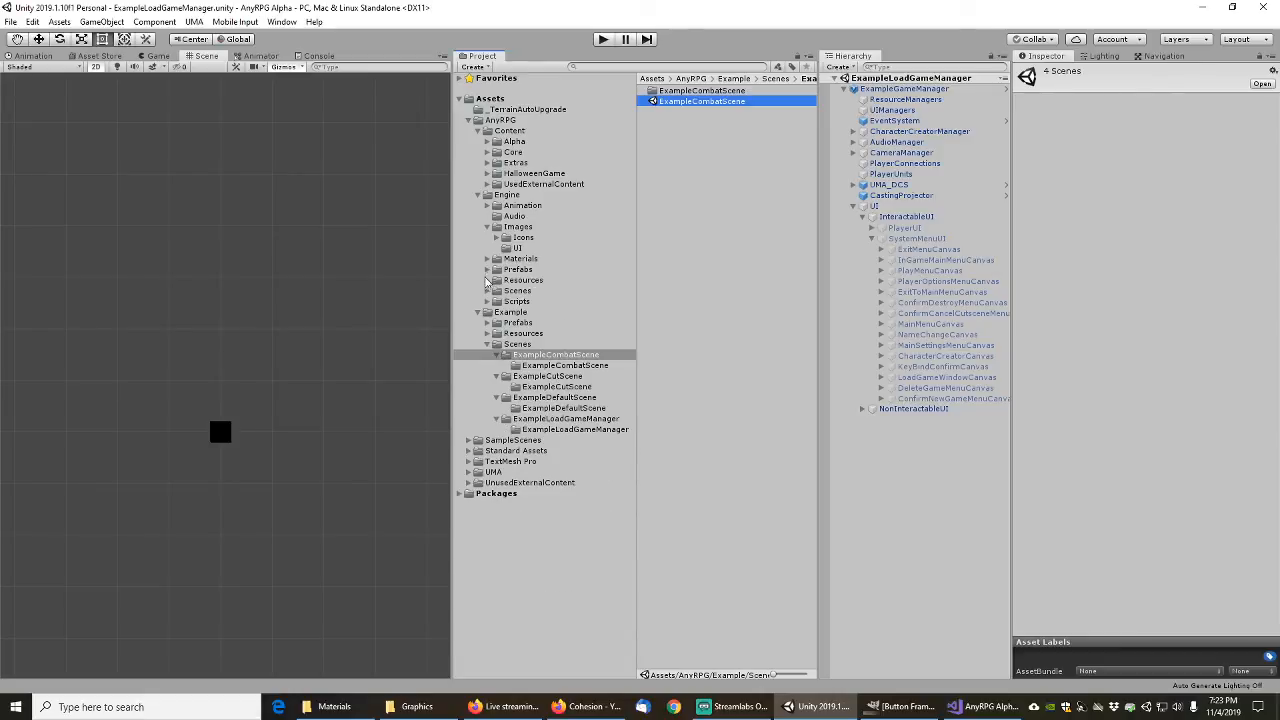
click(487, 292)
click(532, 322)
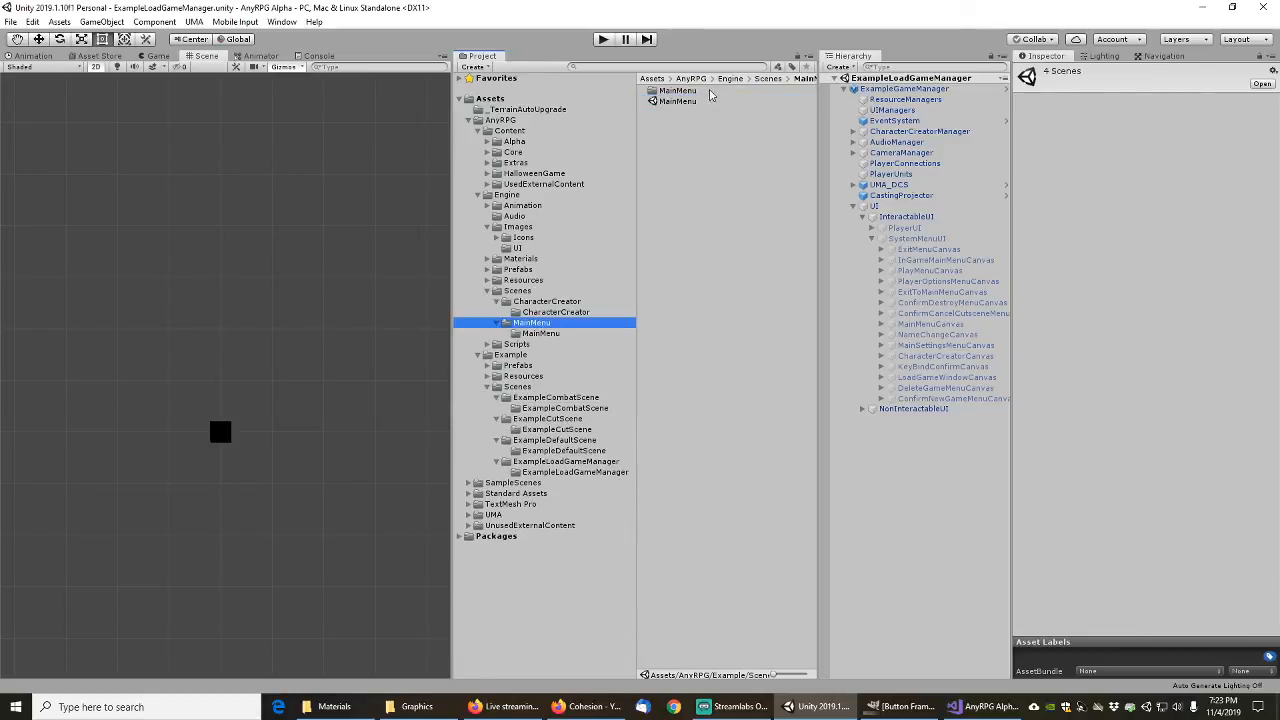
click(673, 102)
click(548, 301)
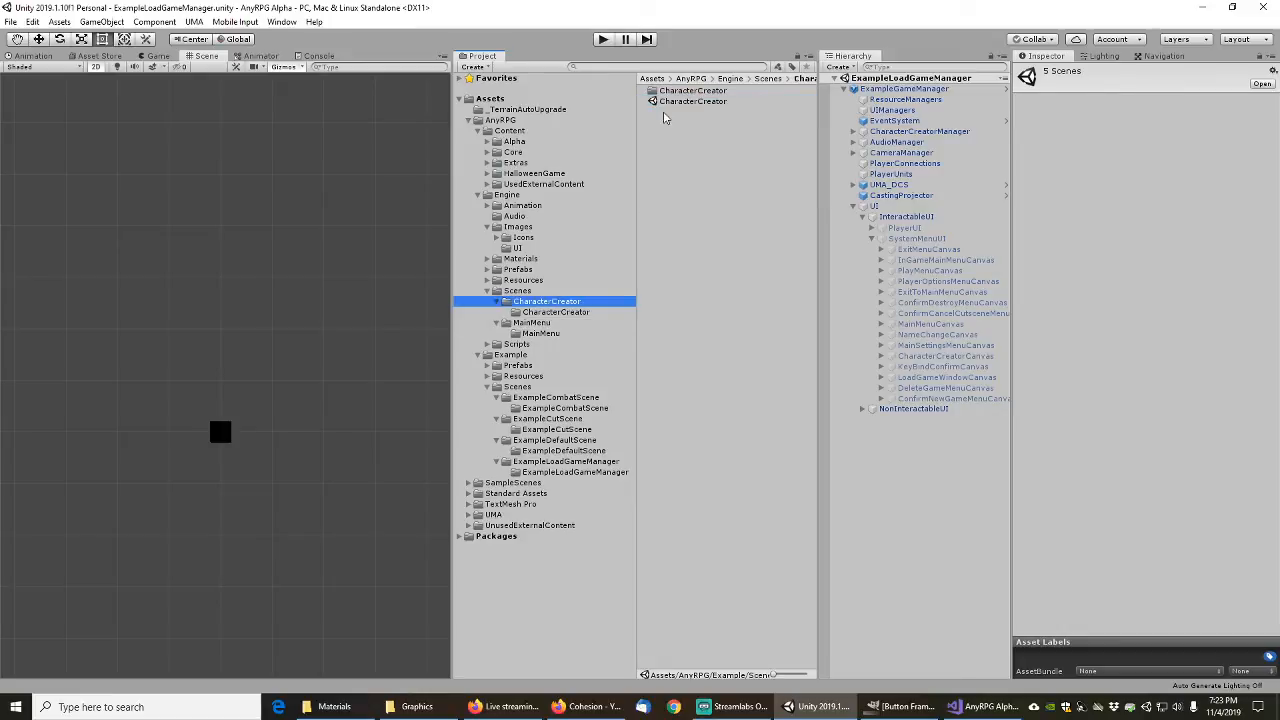
click(675, 102)
Step: Expand the selection of scene assets to all of their dependencies
right_click(687, 104)
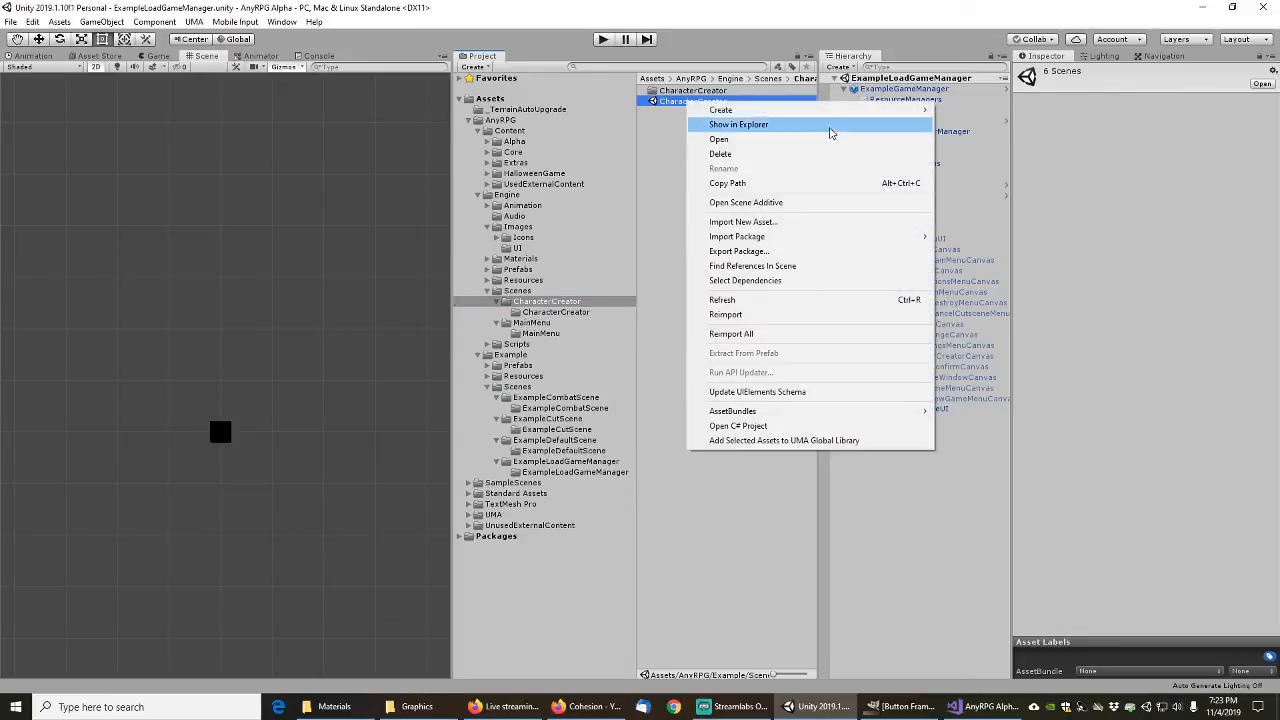
click(751, 282)
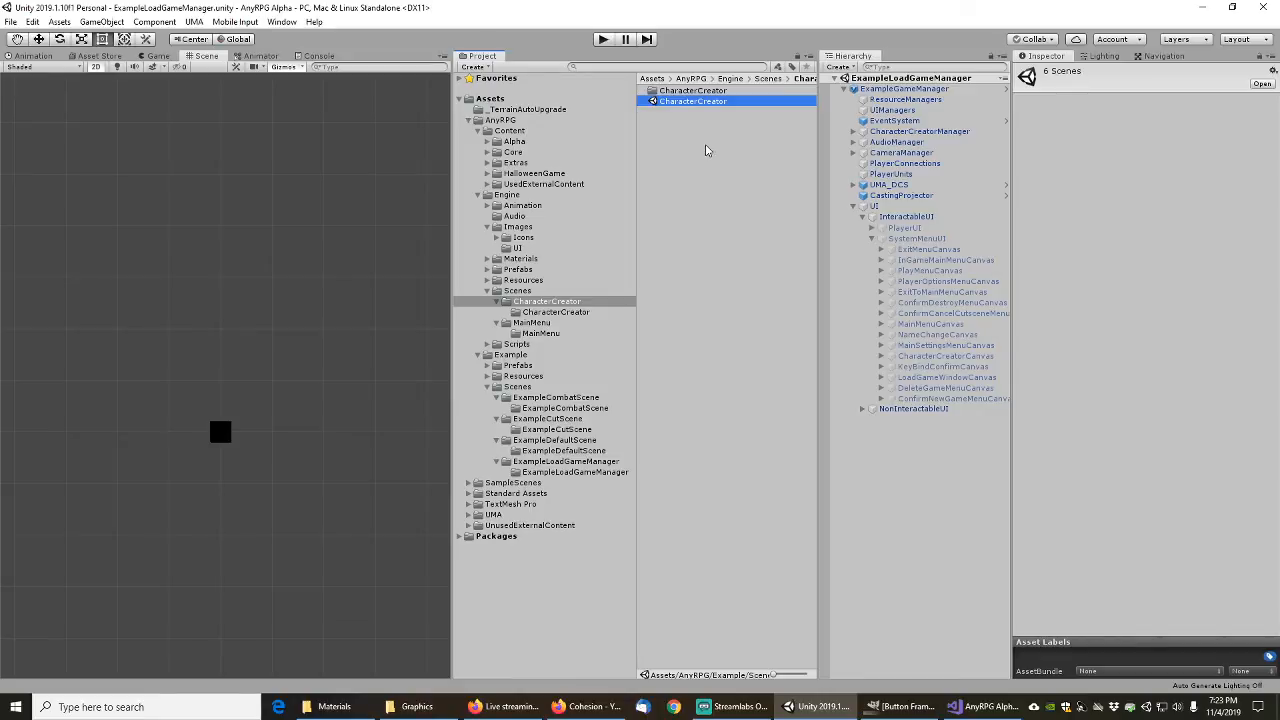
key(ctrl+a)
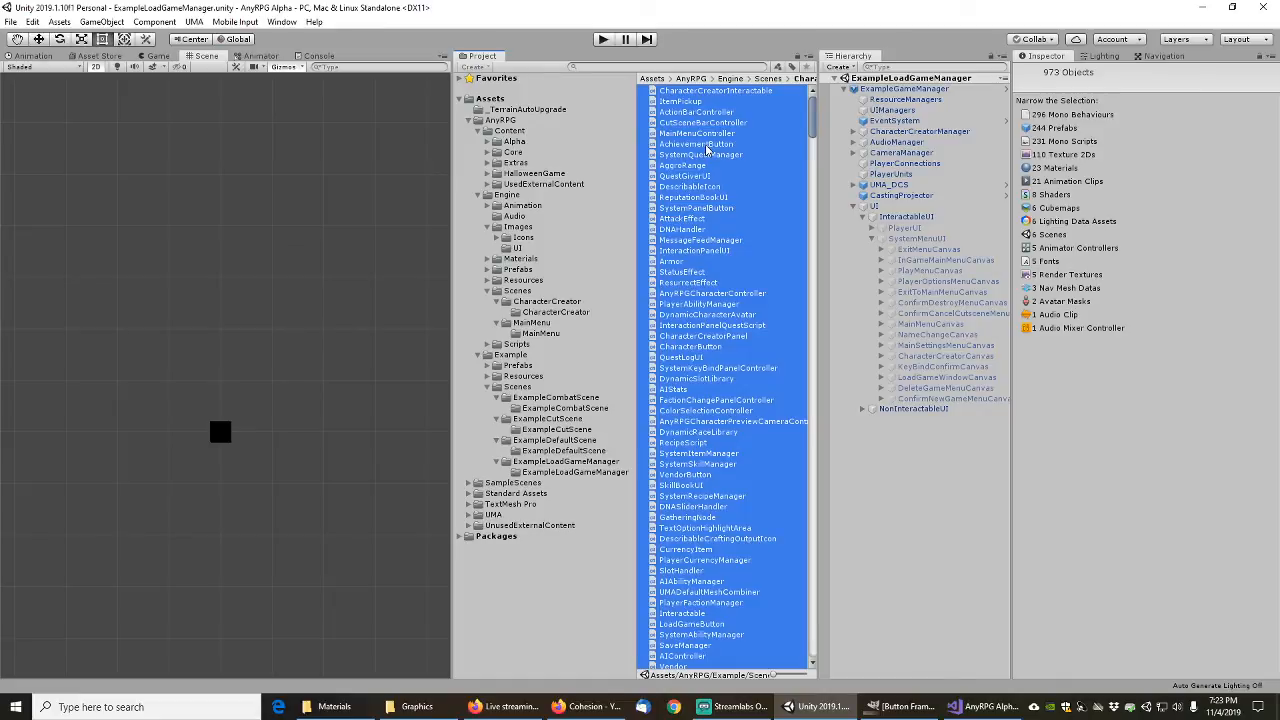
Step: Preview a package export of the selection with Include dependencies turned off, check the listed SlimUI graphics, and close it without exporting
right_click(690, 268)
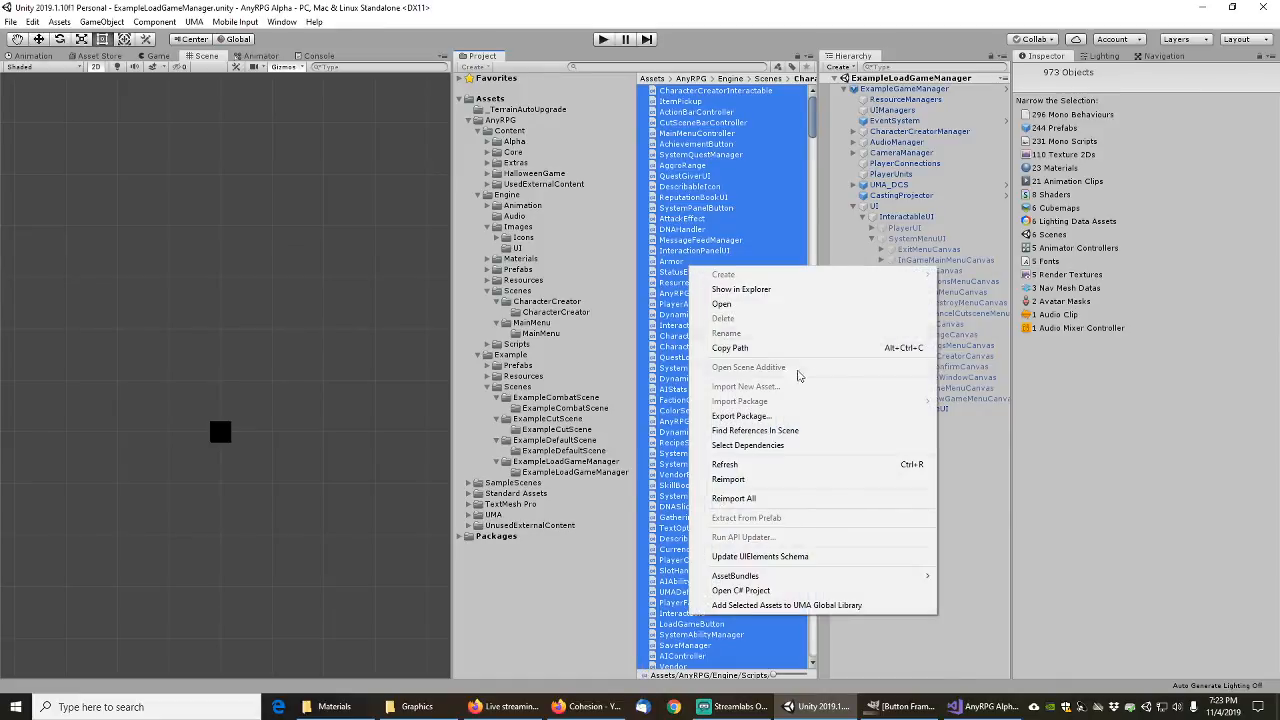
click(740, 416)
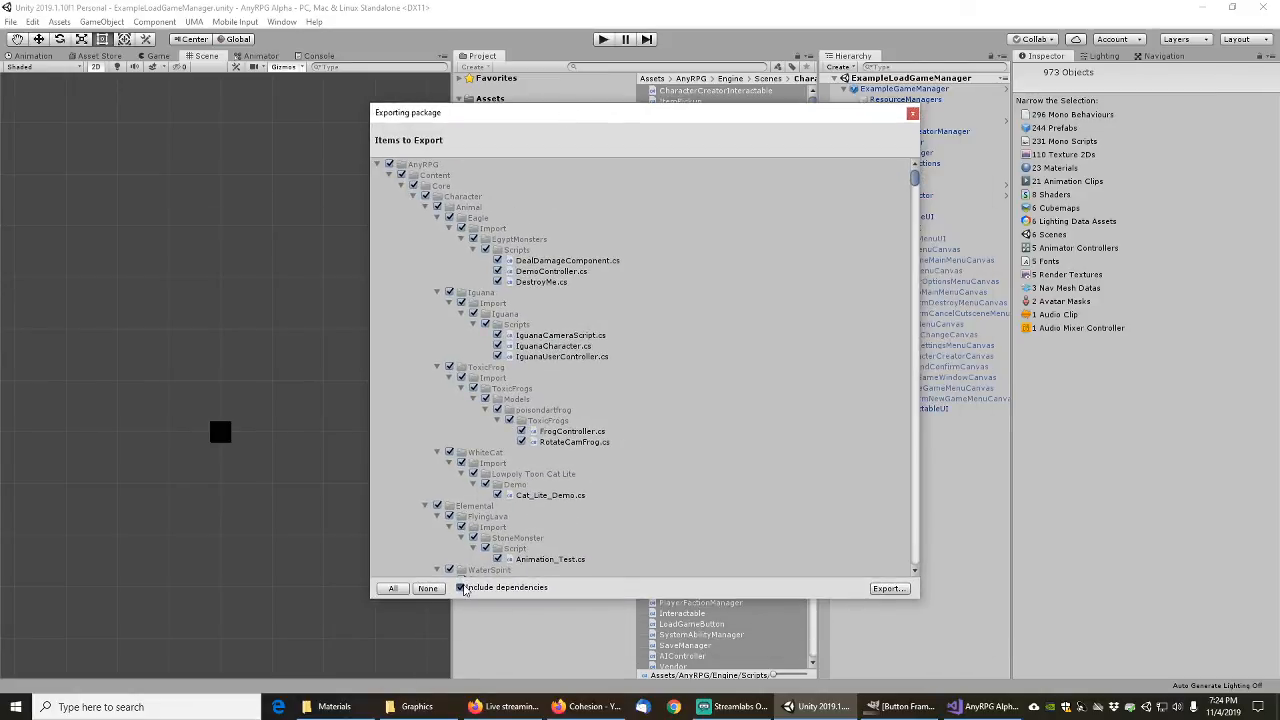
click(460, 588)
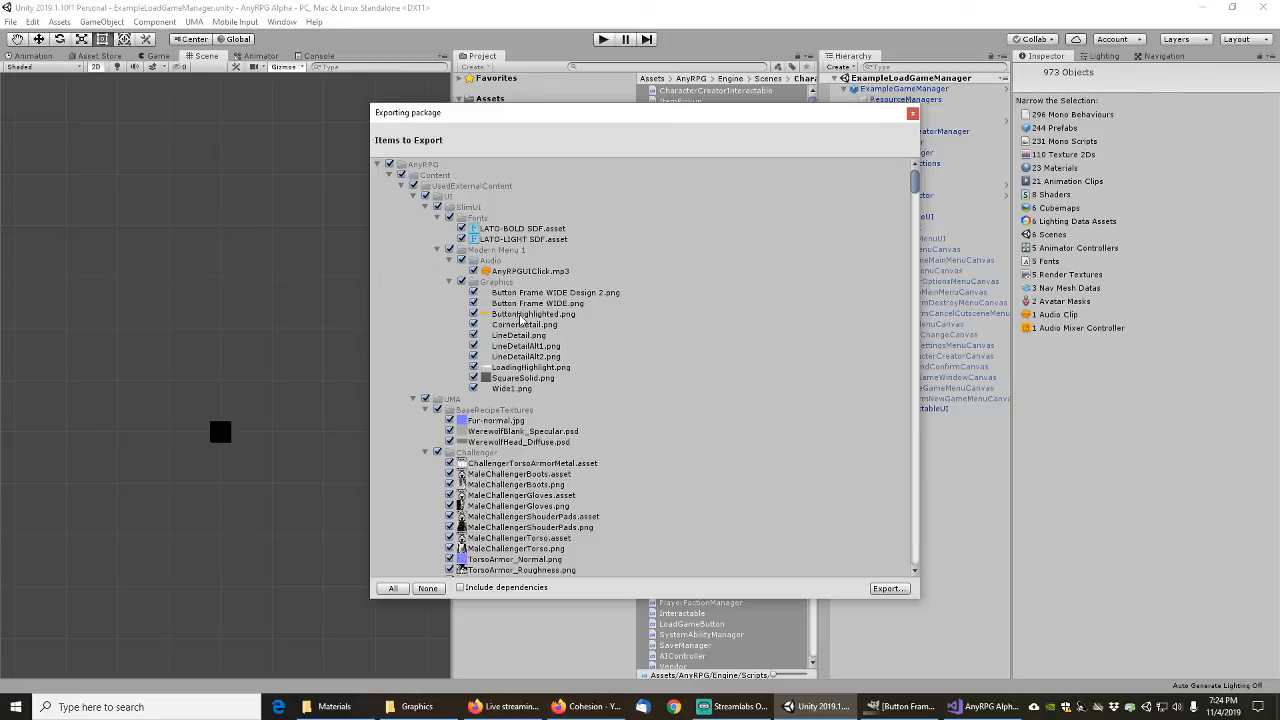
click(912, 113)
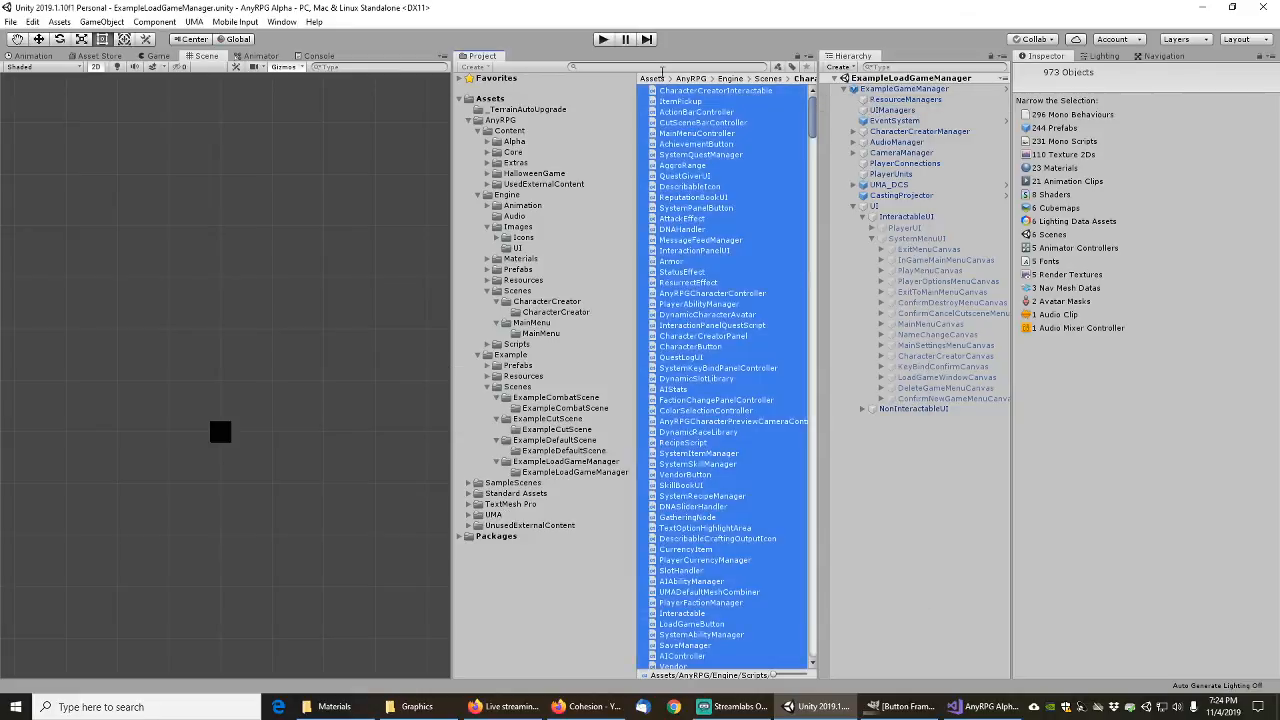
Step: Search the project for "buttonhigh" and find references in the scene to the SlimUI ButtonHighlighted texture
click(655, 67)
text(Button)
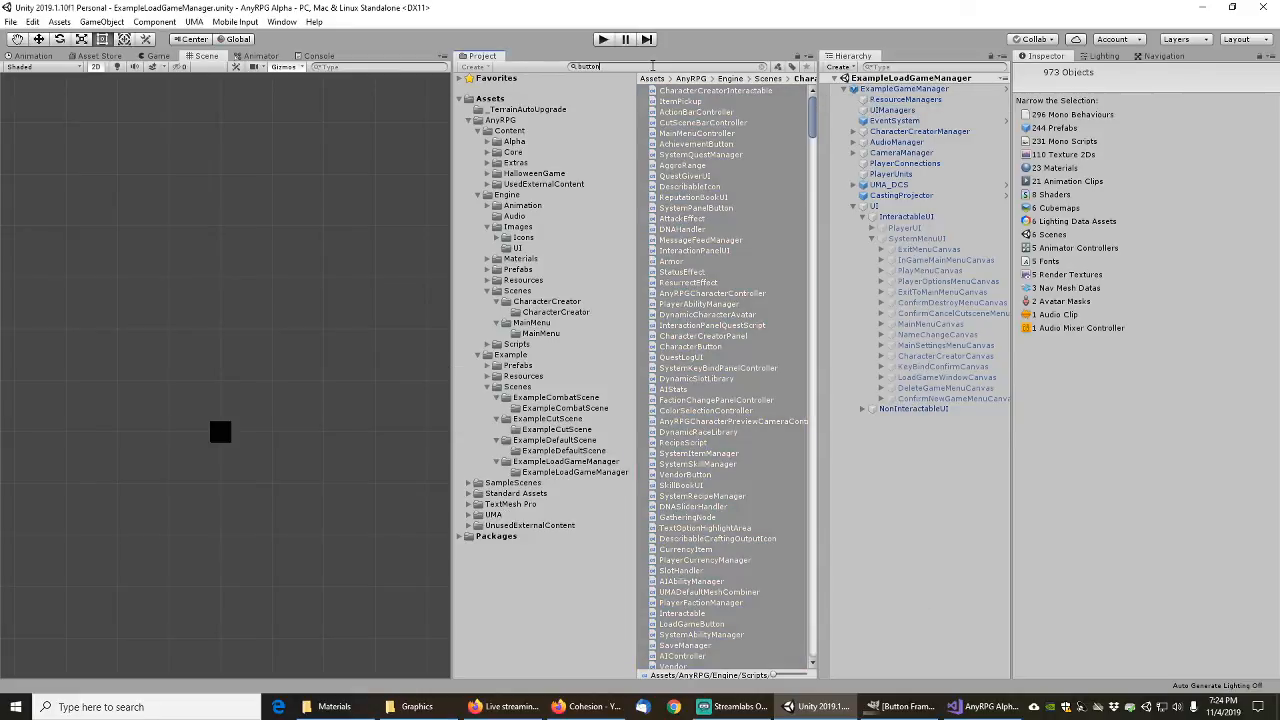
text(high)
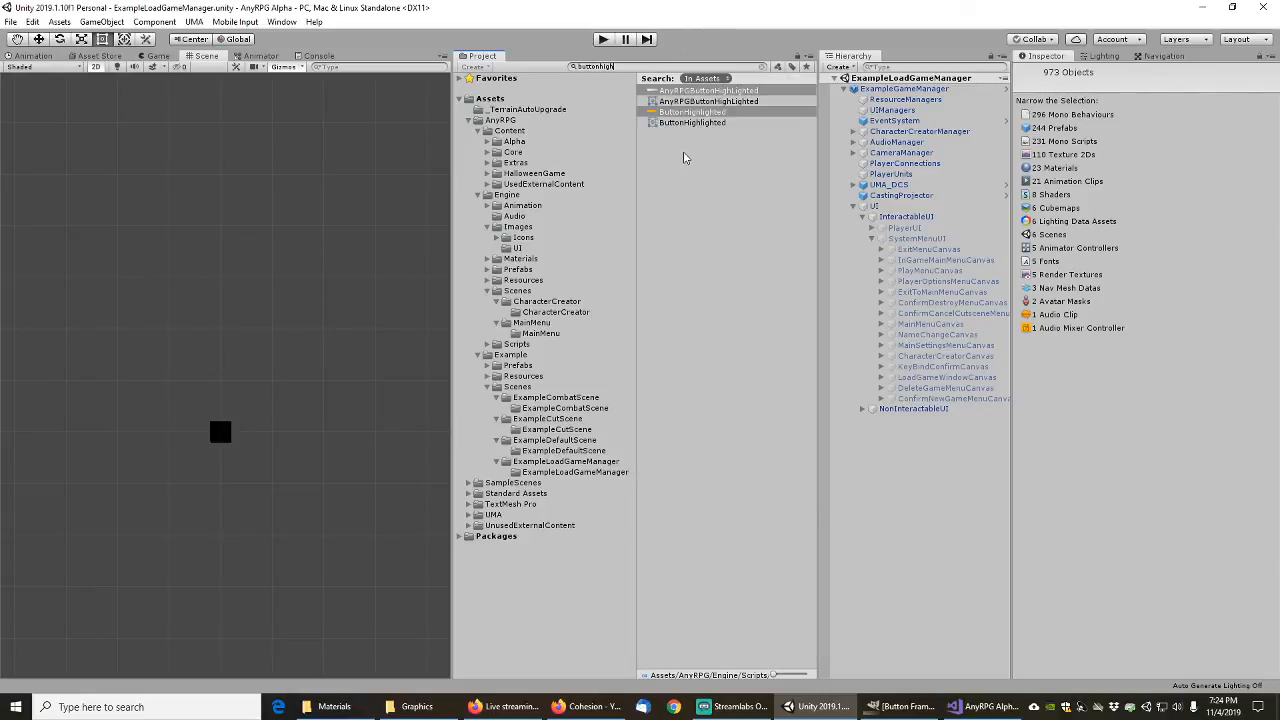
click(692, 112)
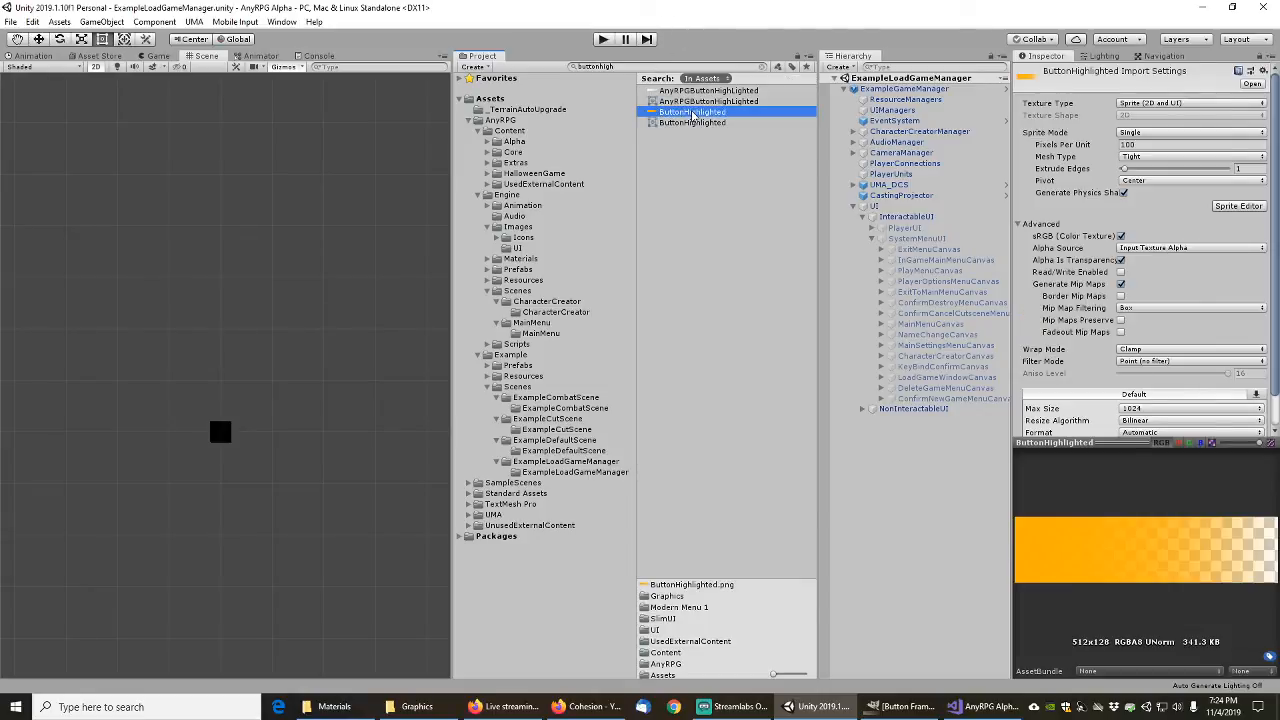
right_click(692, 114)
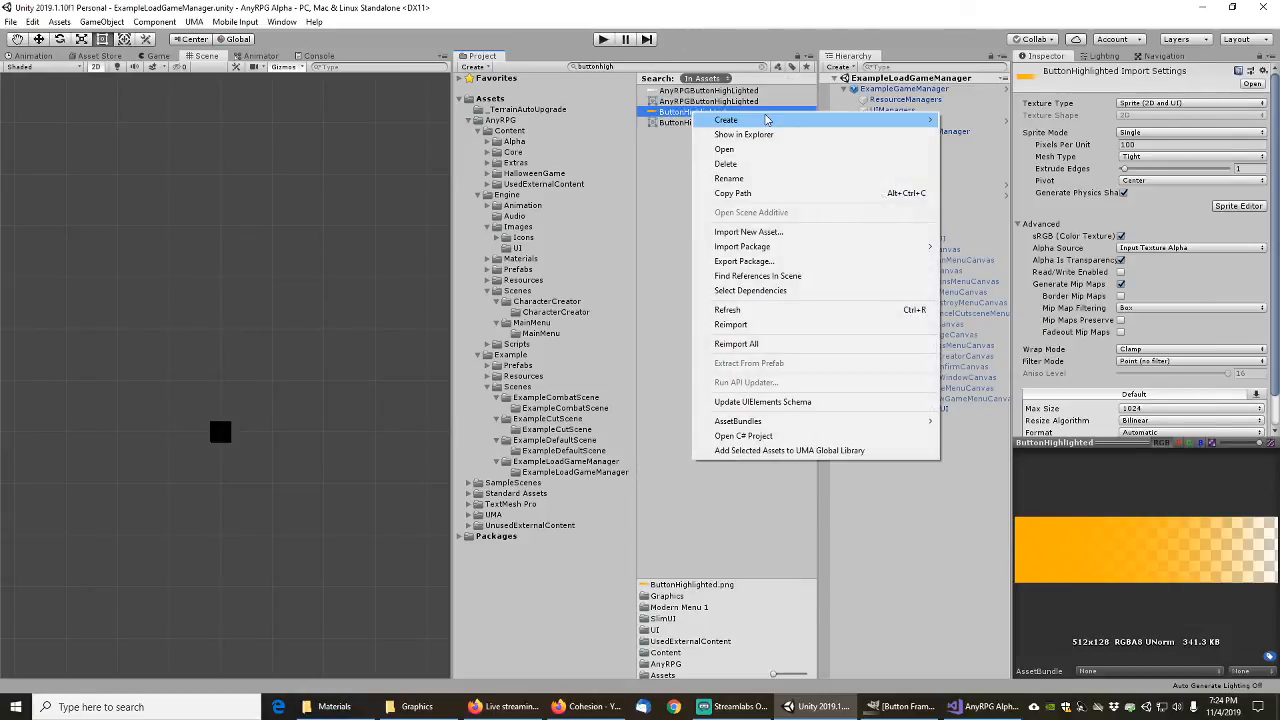
click(763, 277)
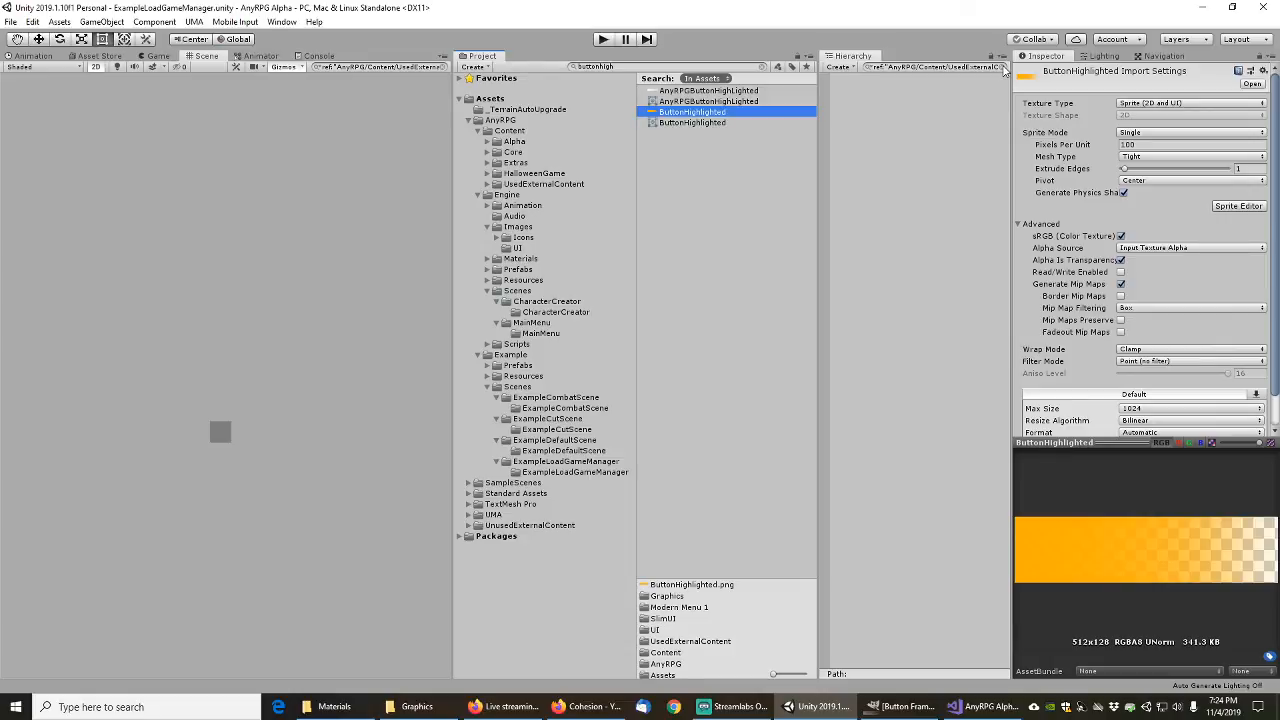
Step: Save the scene and clear the reference filter from the scene hierarchy
click(12, 21)
click(36, 71)
click(1003, 67)
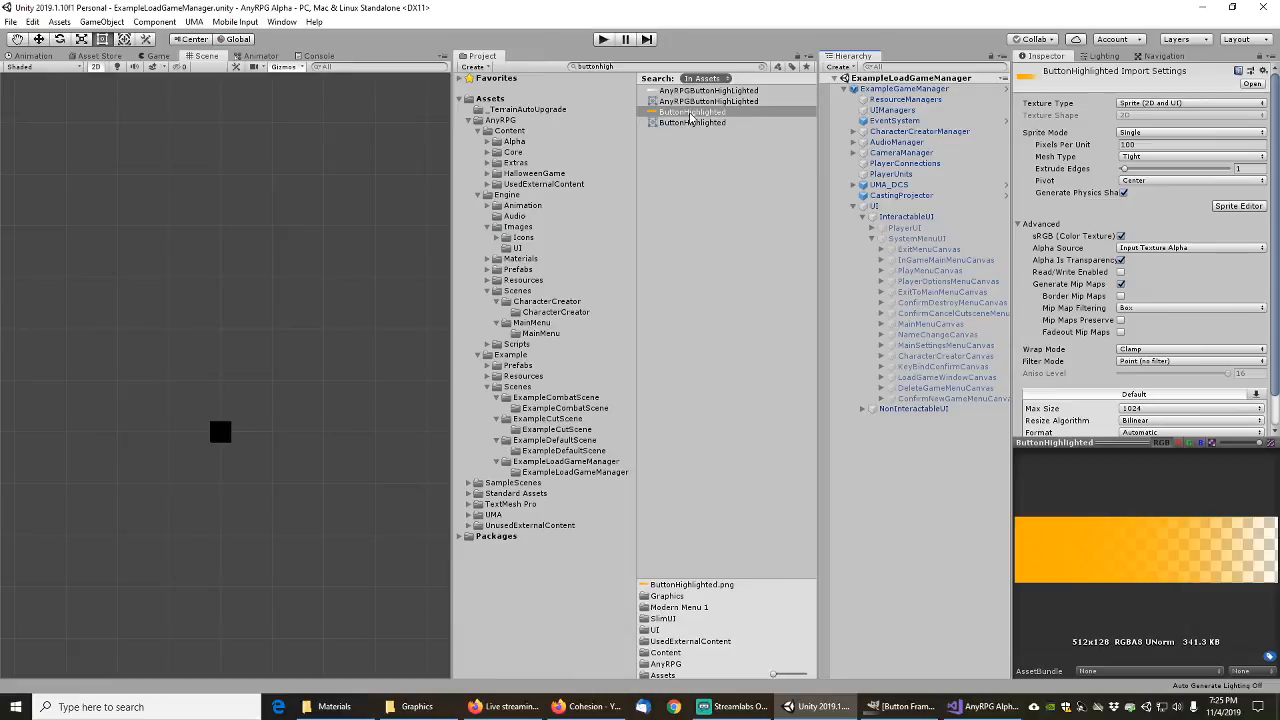
Step: Select the dependencies of the SlimUI ButtonHighlighted texture
right_click(689, 117)
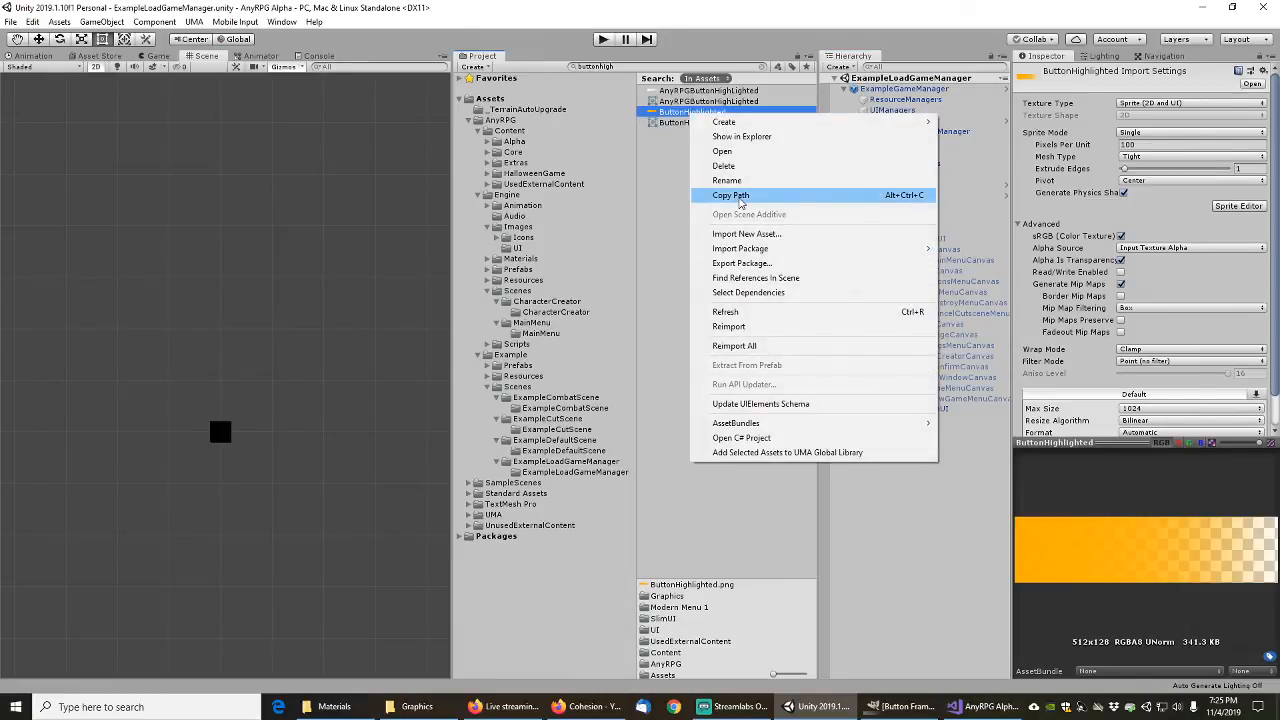
mouse_move(737, 125)
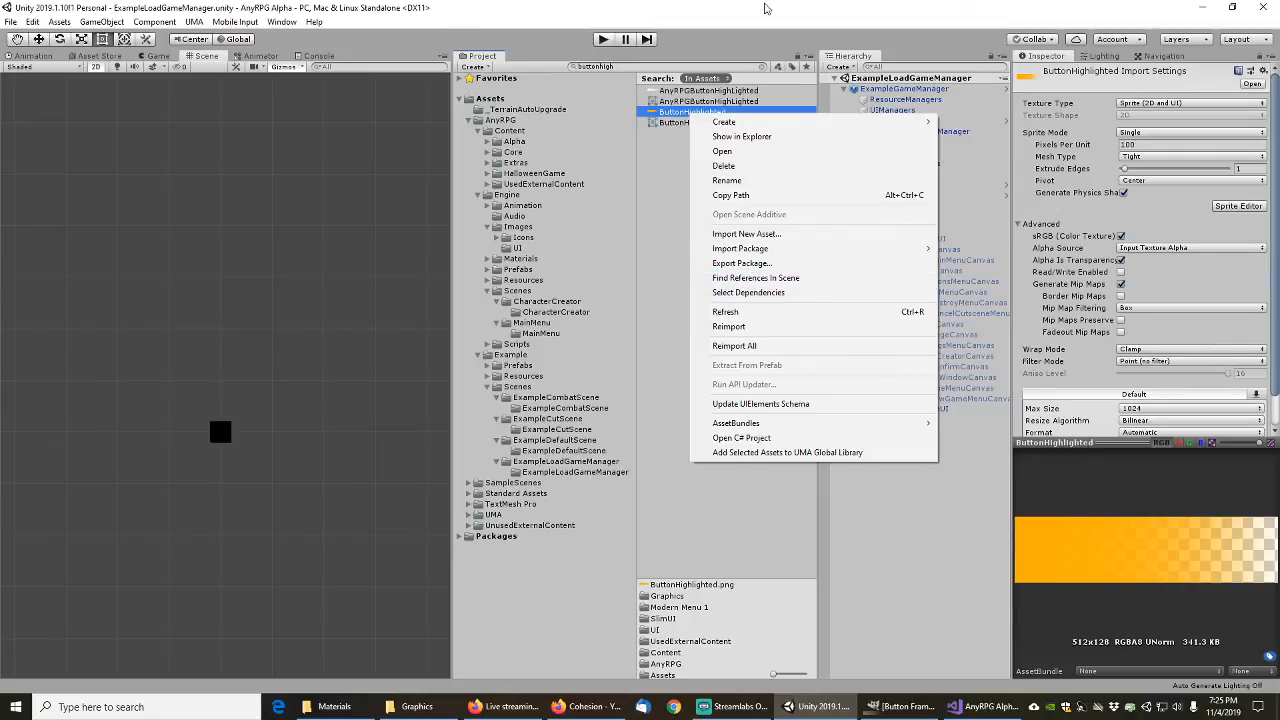
click(748, 292)
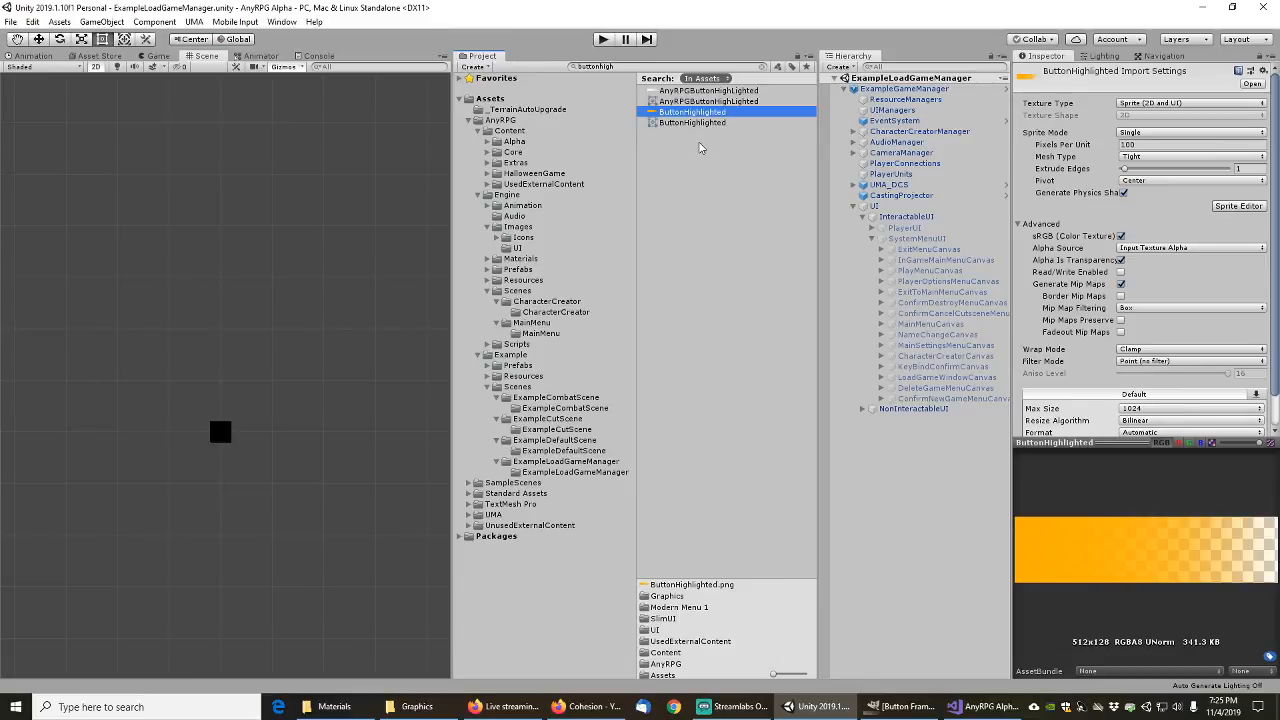
Step: Search the project assets for "button"
click(600, 67)
text(butt)
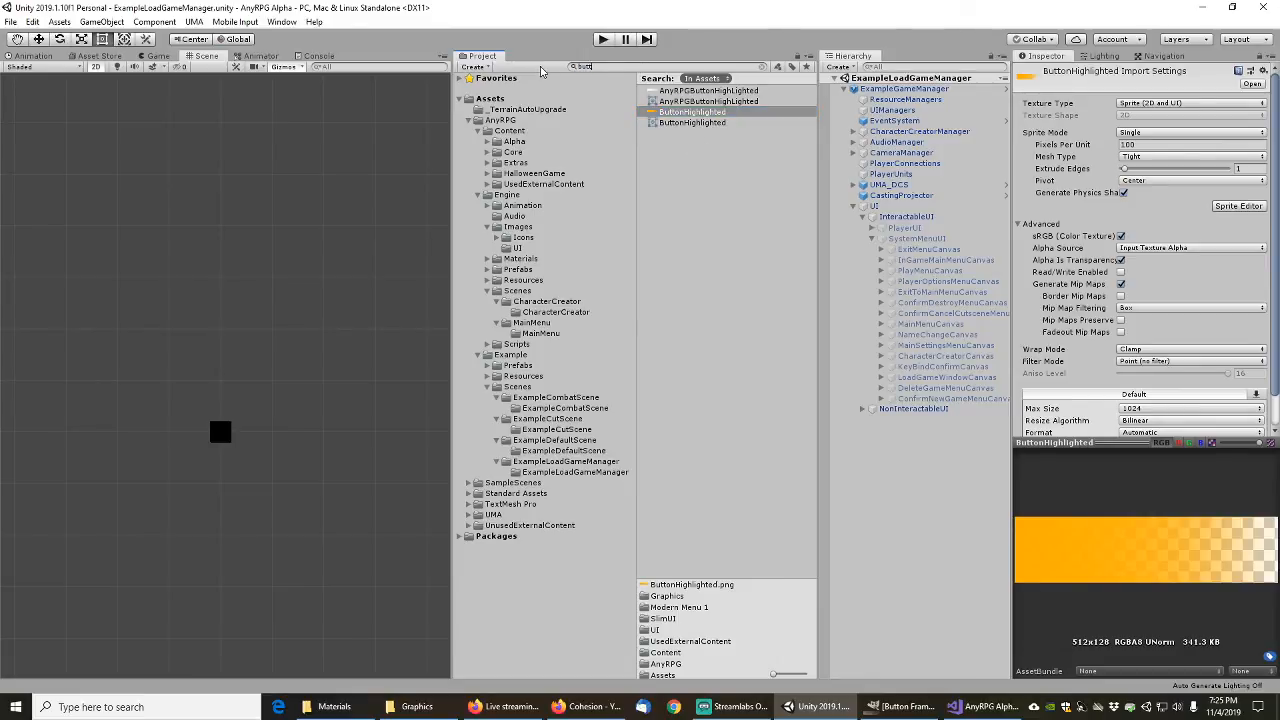
text(onfra)
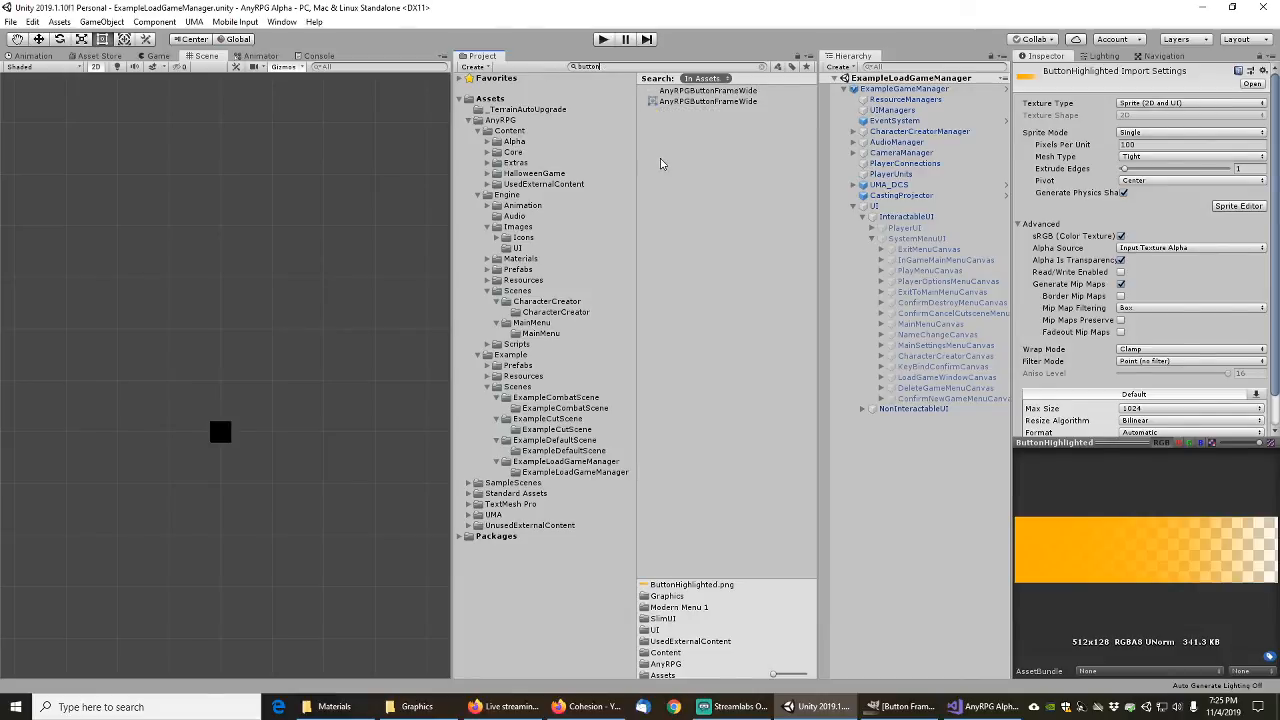
key(BackSpace)
key(BackSpace)
key(BackSpace)
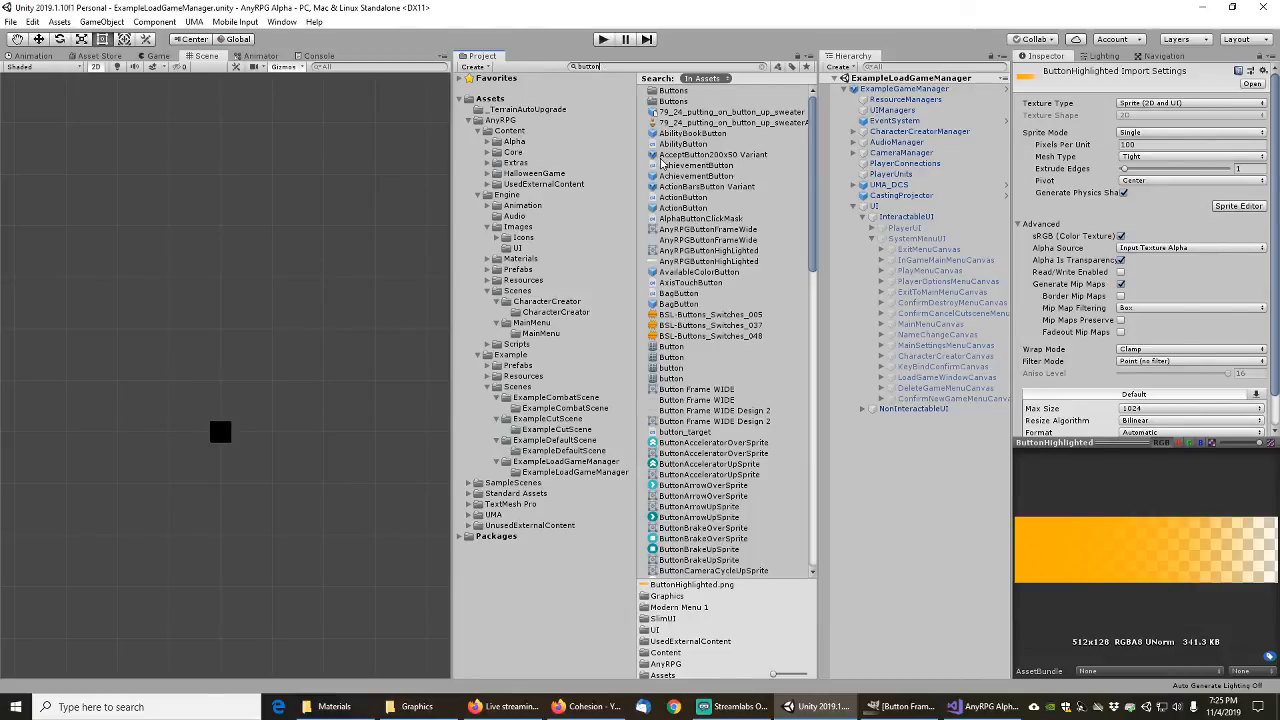
Step: Find references in the scene to the SlimUI Button Frame WIDE and Button Frame WIDE Design 2 textures
click(703, 401)
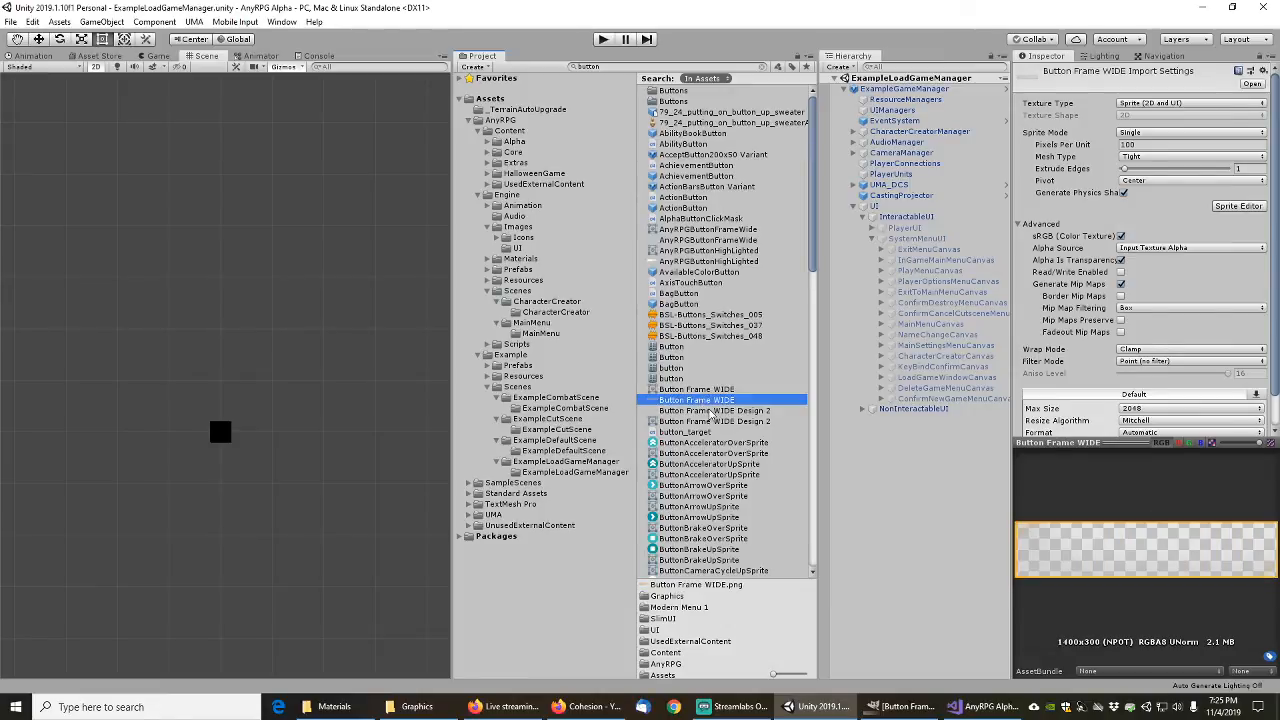
ctrl+click(707, 411)
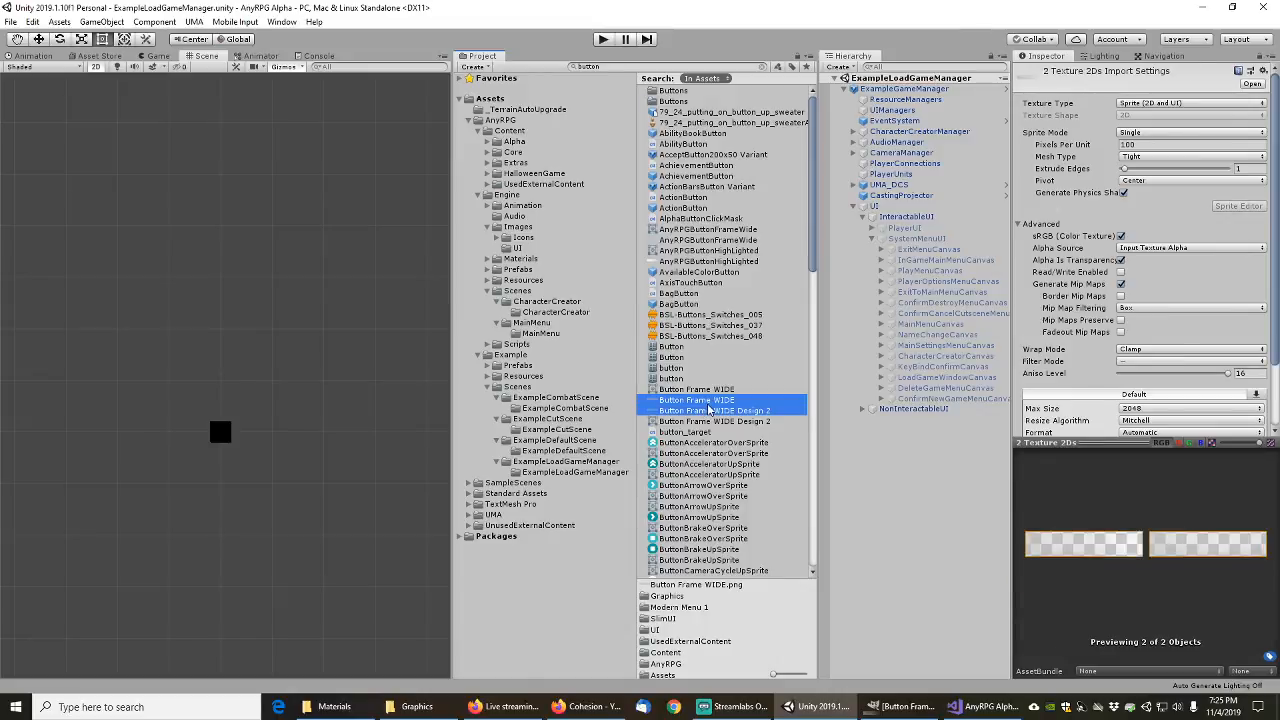
right_click(707, 405)
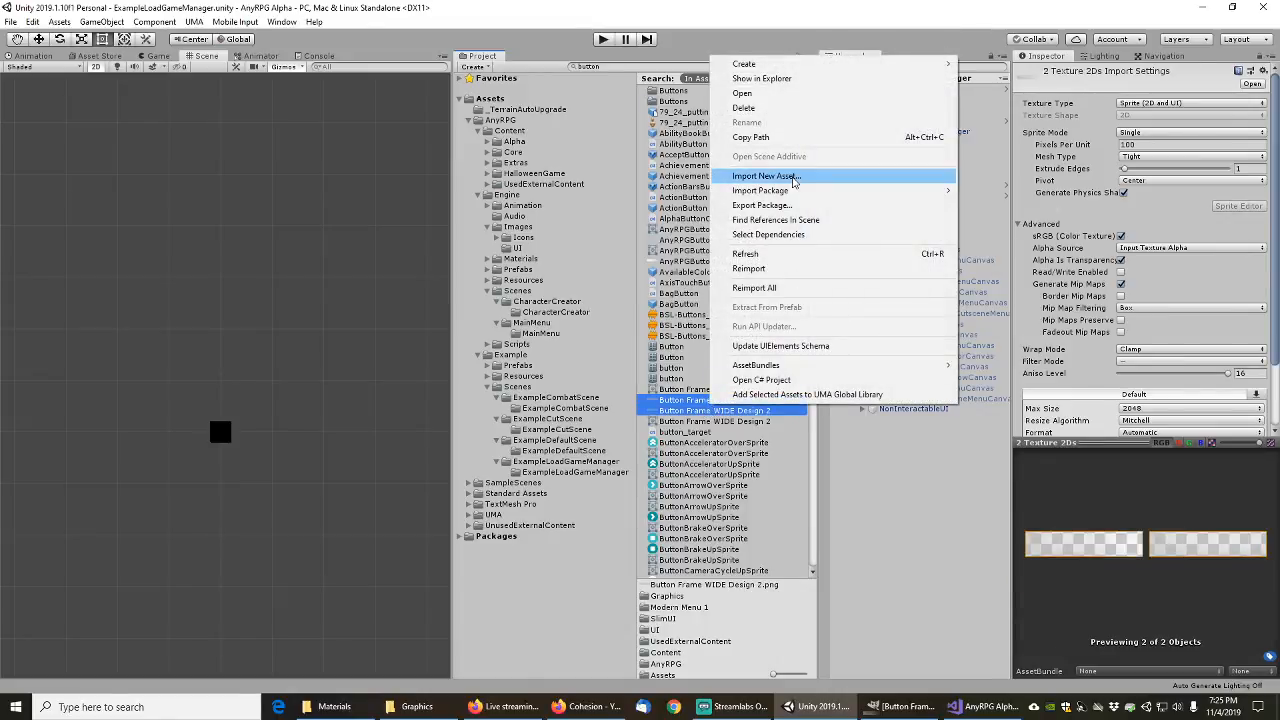
click(770, 221)
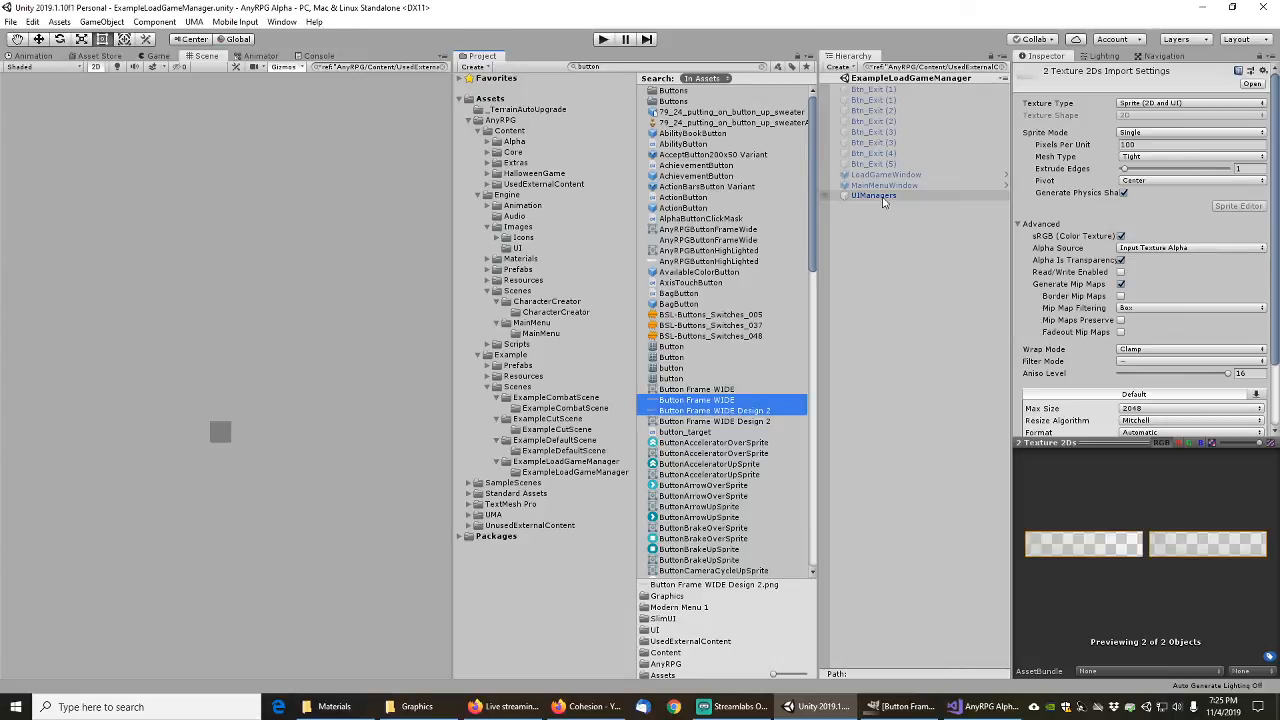
Step: Set the source image of all listed Btn_Exit buttons, (1) through (5), to the AnyRPGButtonFrameWide sprite
click(875, 91)
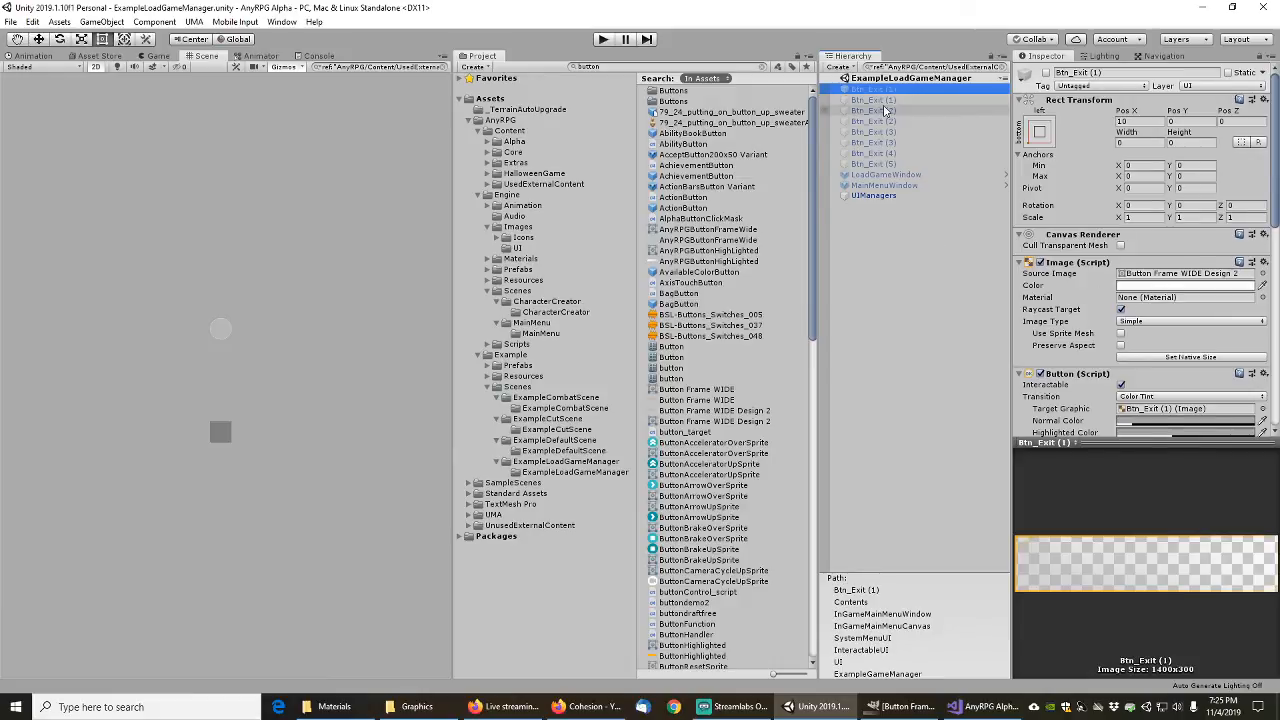
shift+click(876, 164)
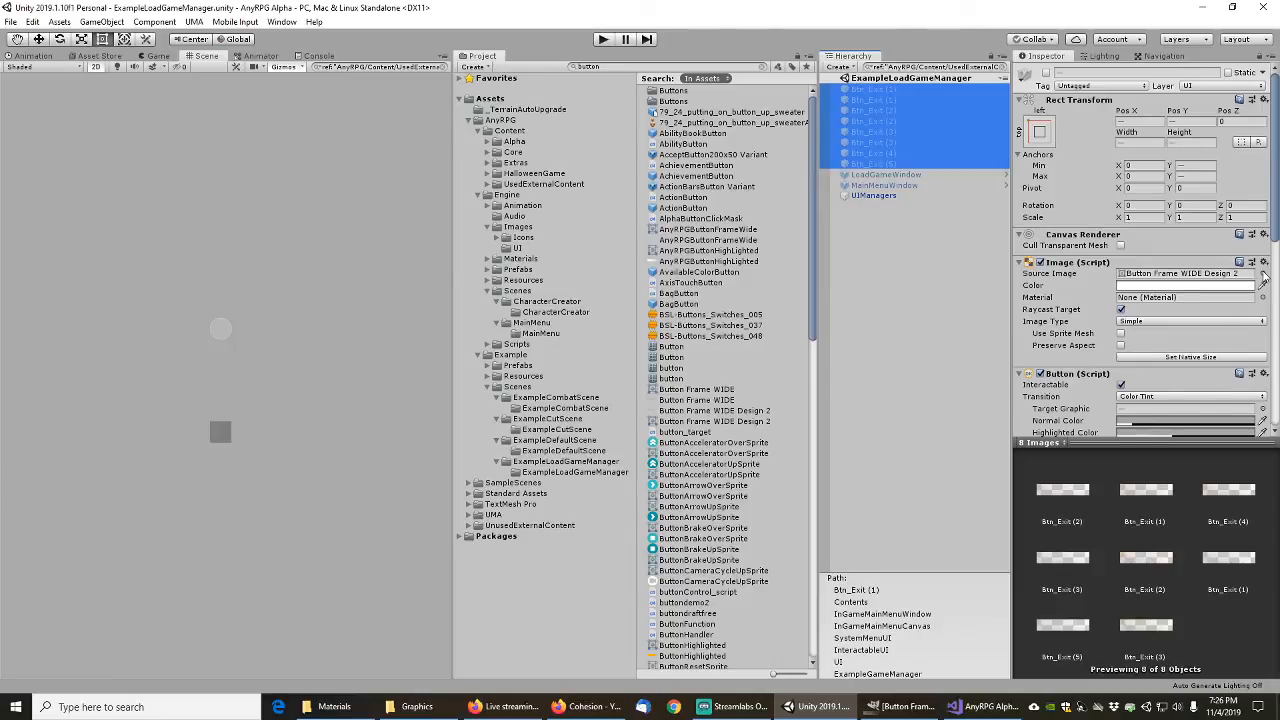
click(1263, 278)
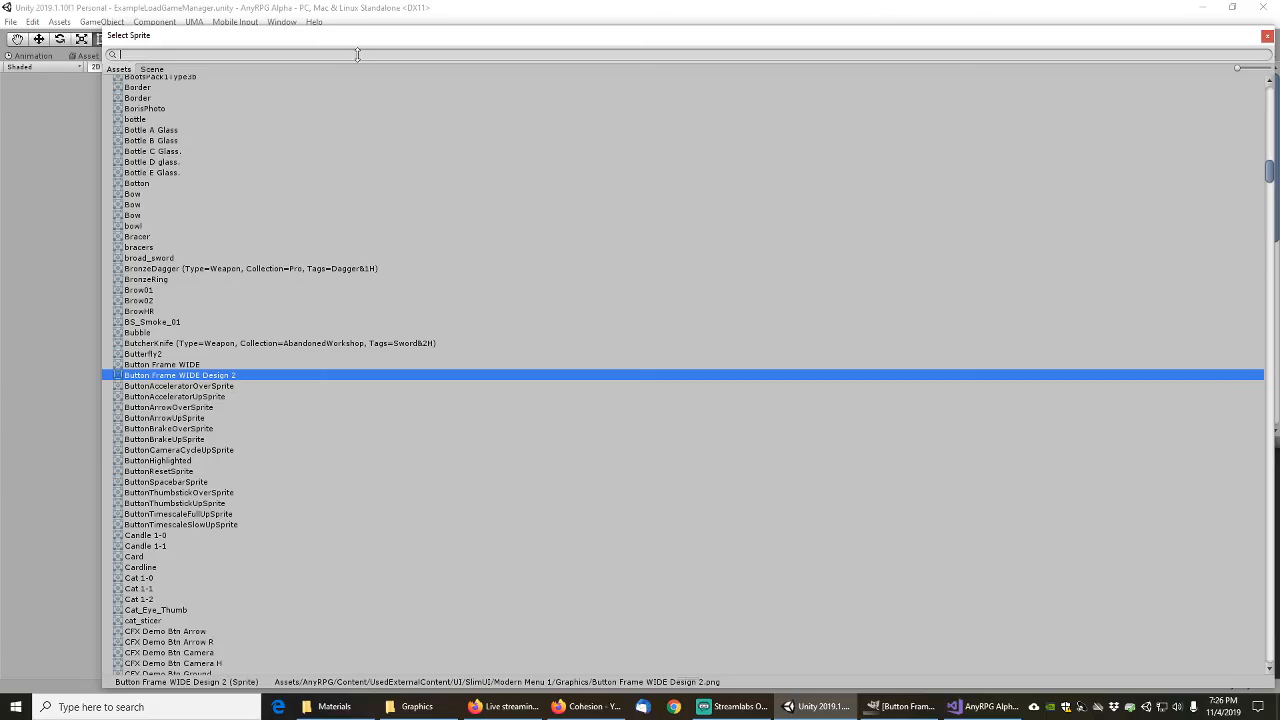
text(anyrpg)
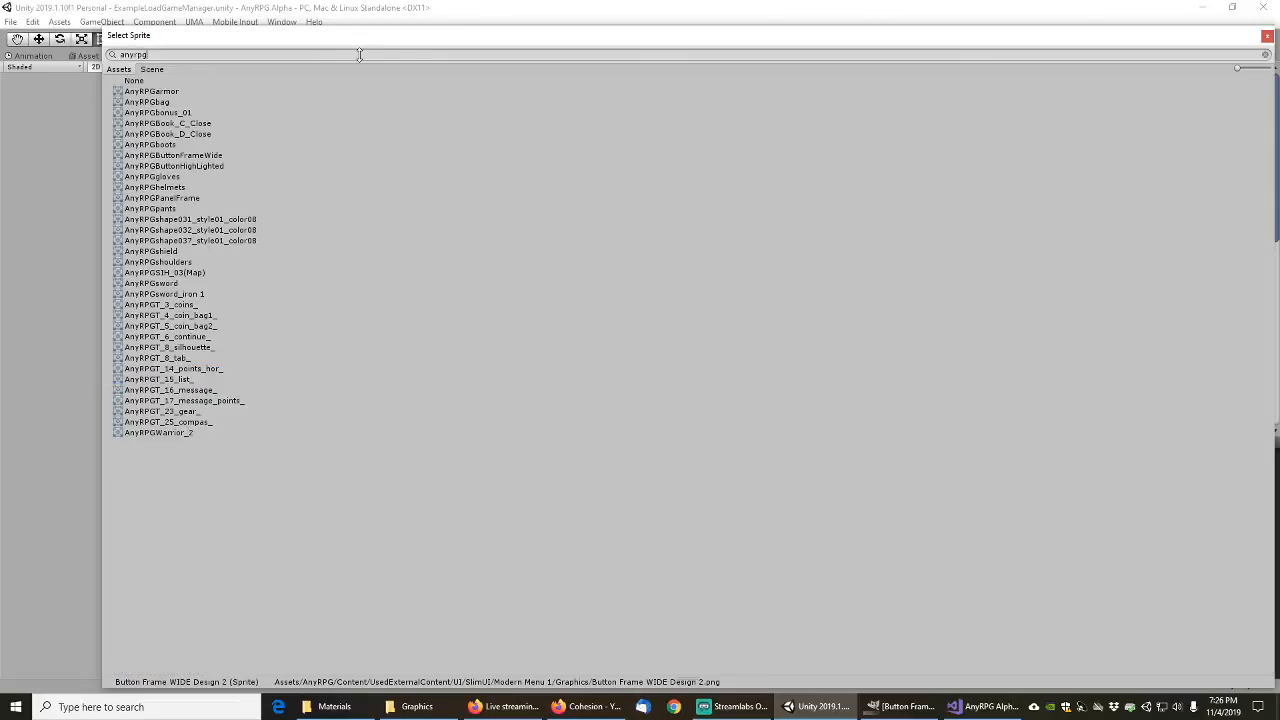
click(205, 156)
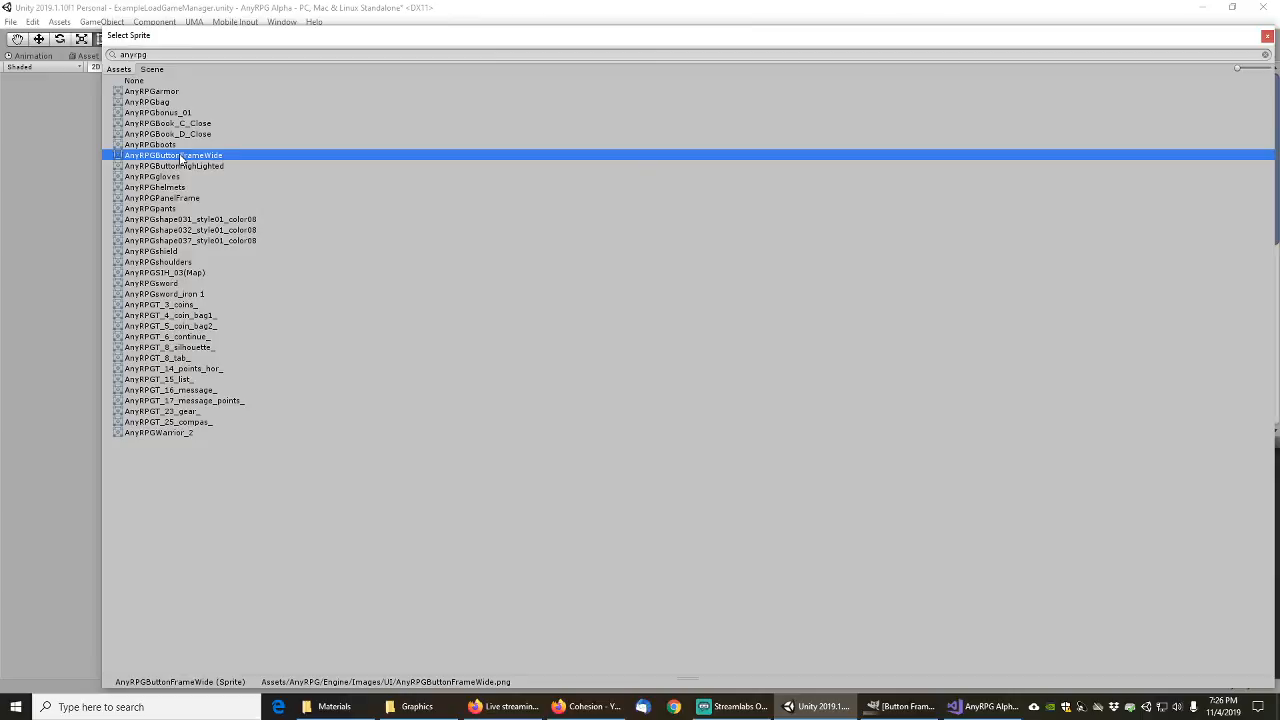
double_click(179, 155)
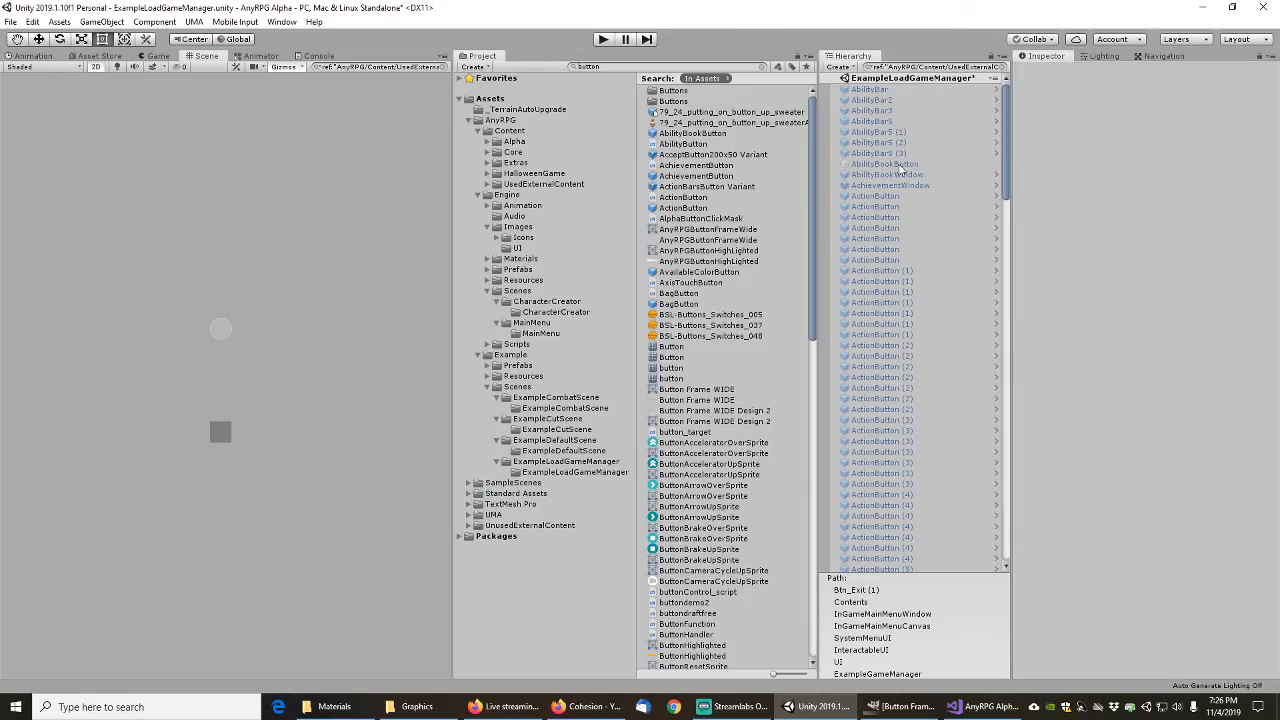
Step: Clear the hierarchy filter and repeat the scene reference search for the Button Frame WIDE and Button Frame WIDE Design 2 textures
click(1002, 67)
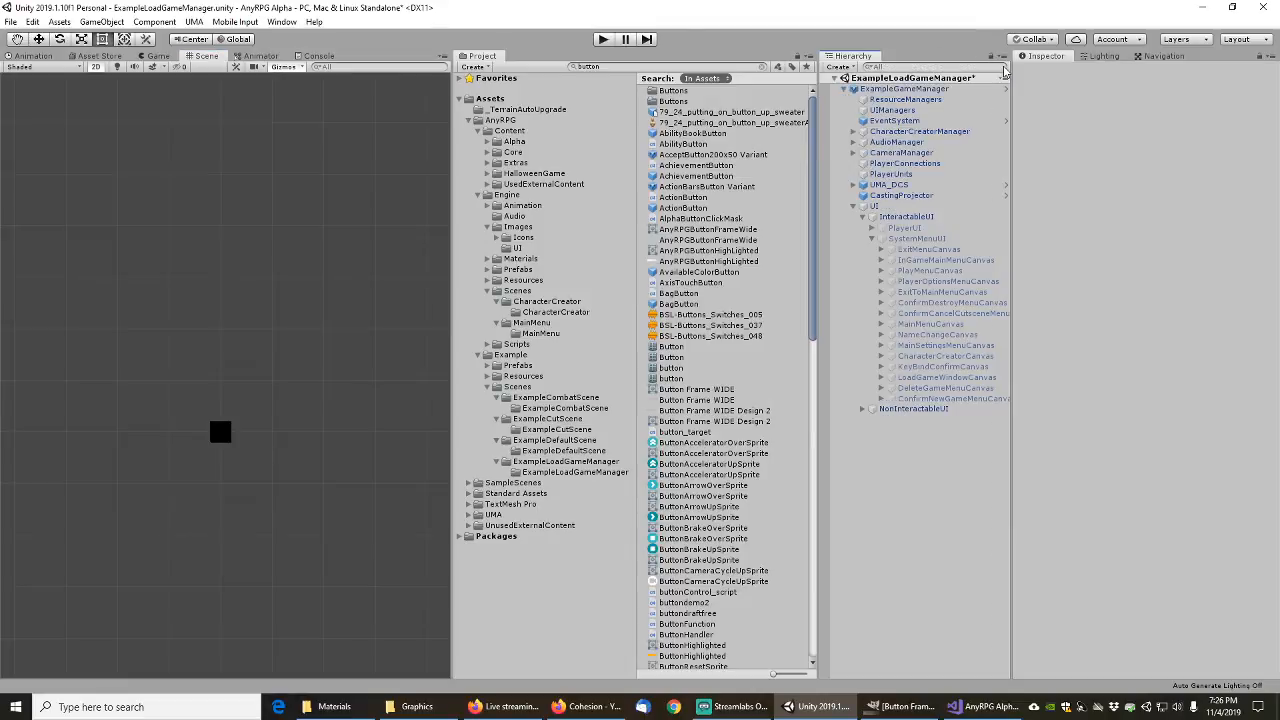
click(708, 400)
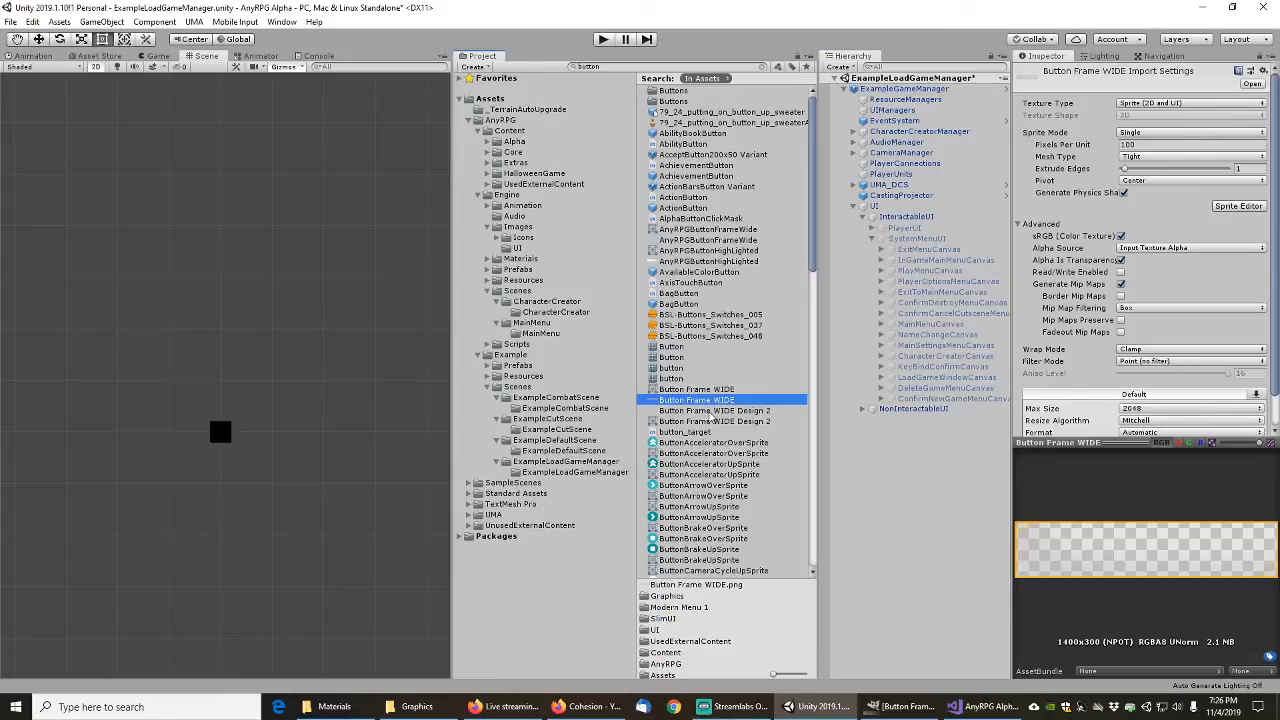
shift+click(710, 411)
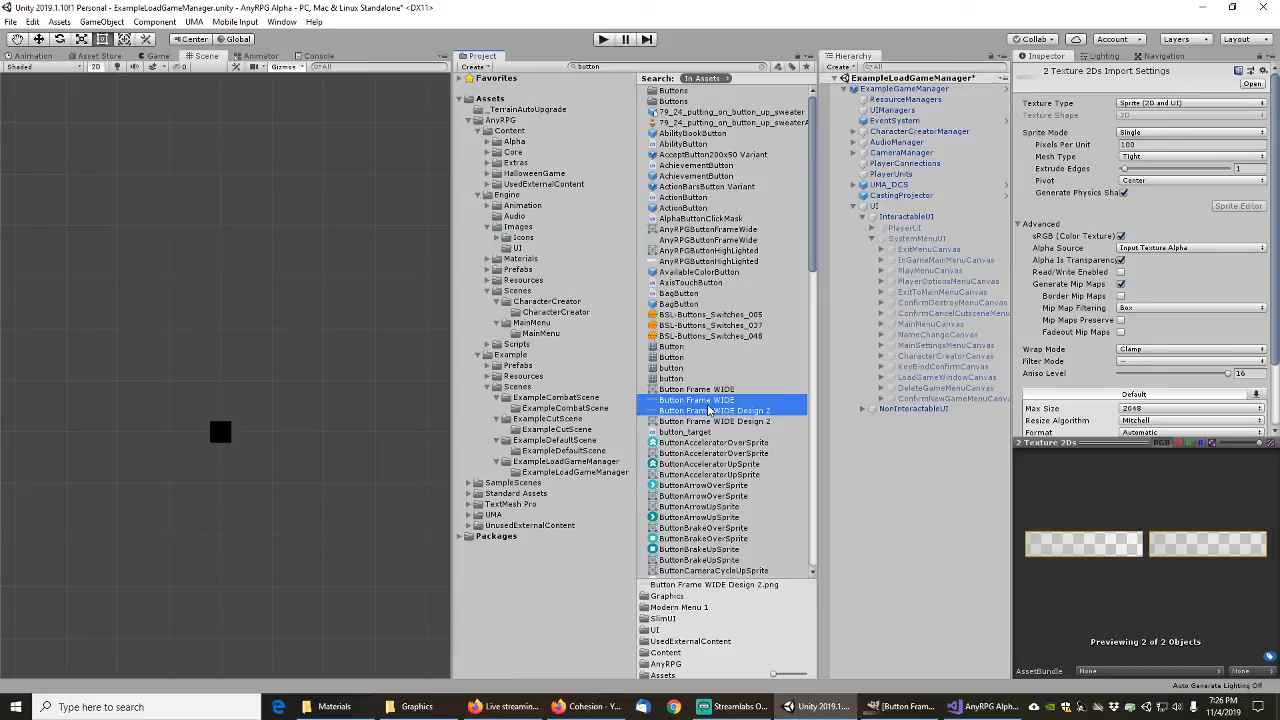
right_click(708, 410)
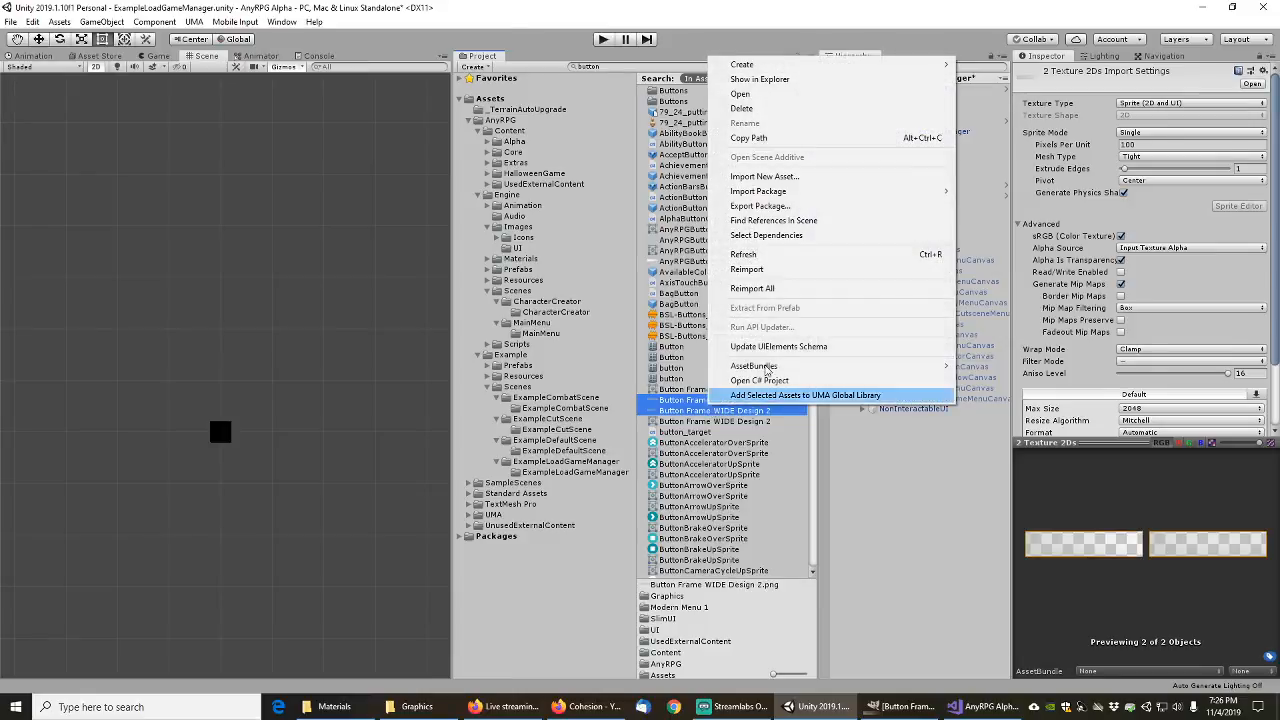
click(772, 221)
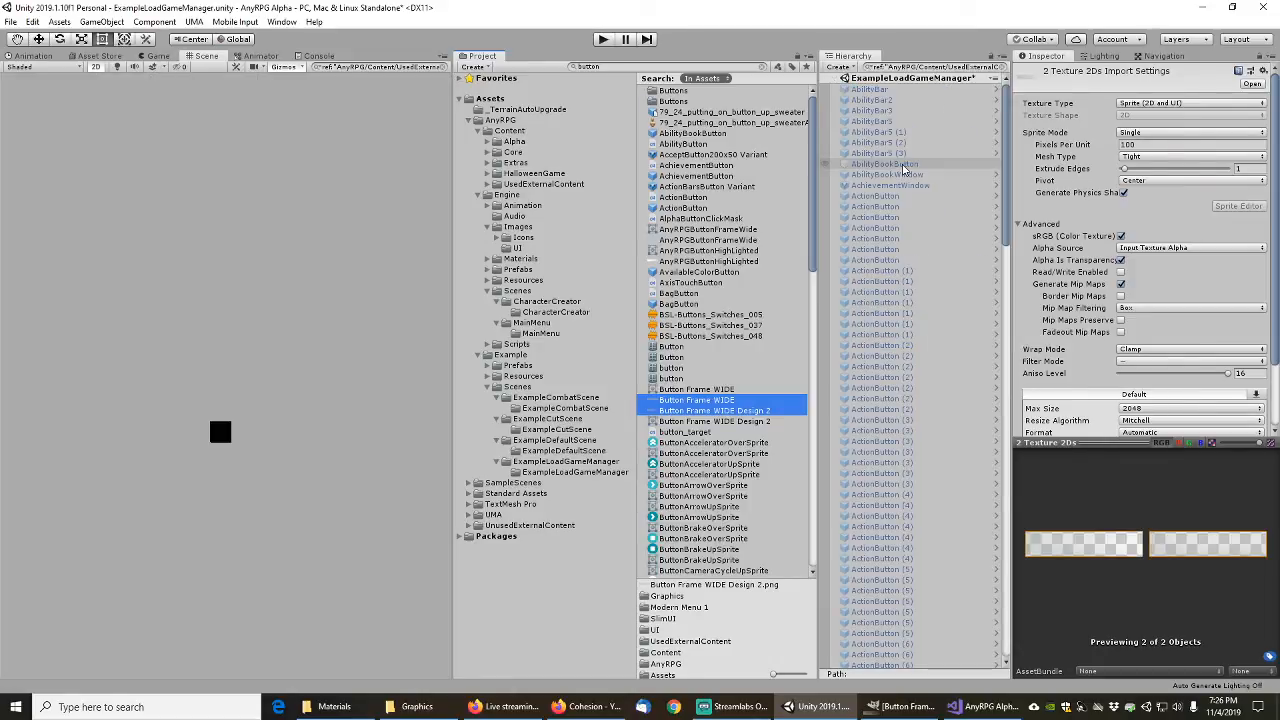
Step: Inspect the Next, SystemBar and VendorWindow objects near the end of the reference results for SlimUI sprites
click(1003, 121)
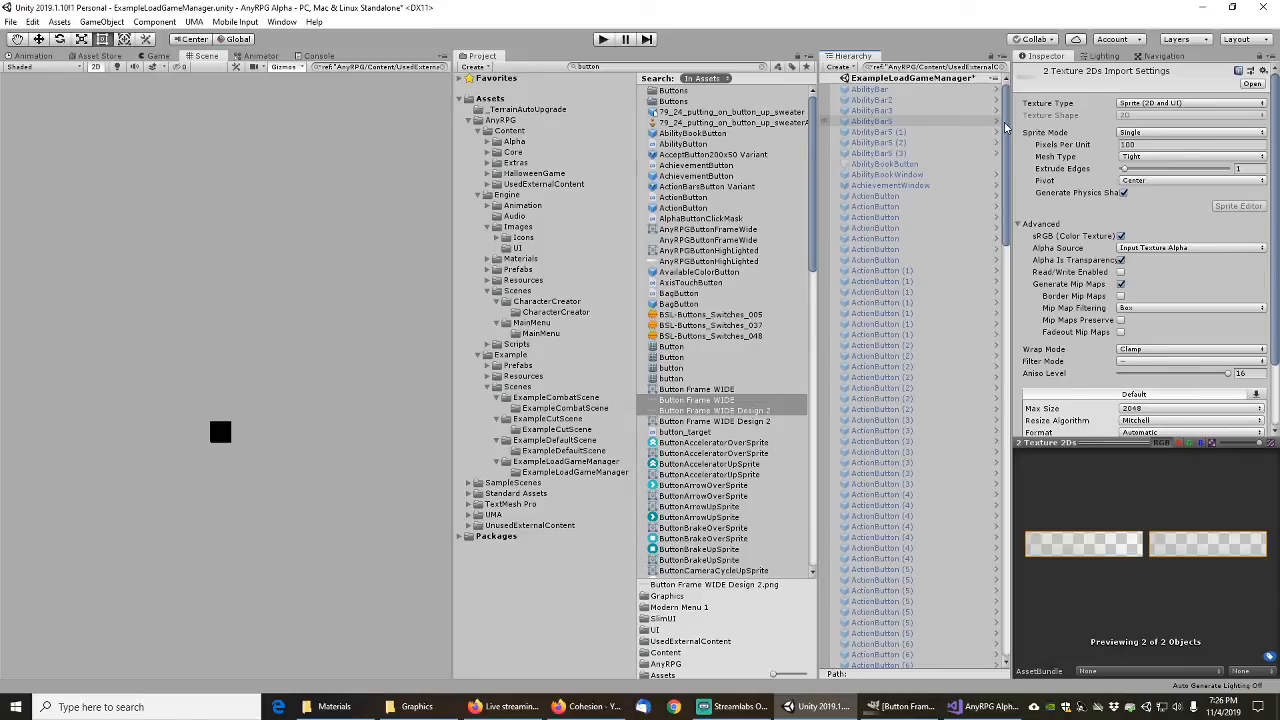
drag(1004, 122, 1038, 553)
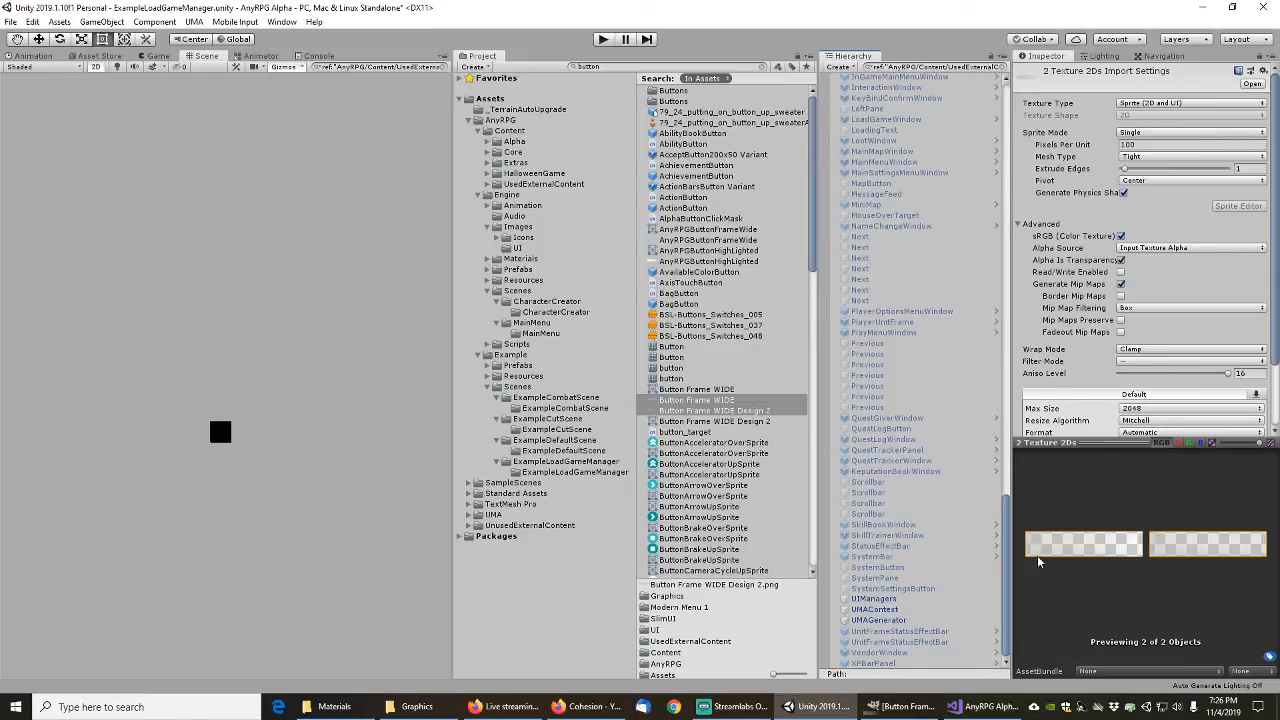
click(867, 238)
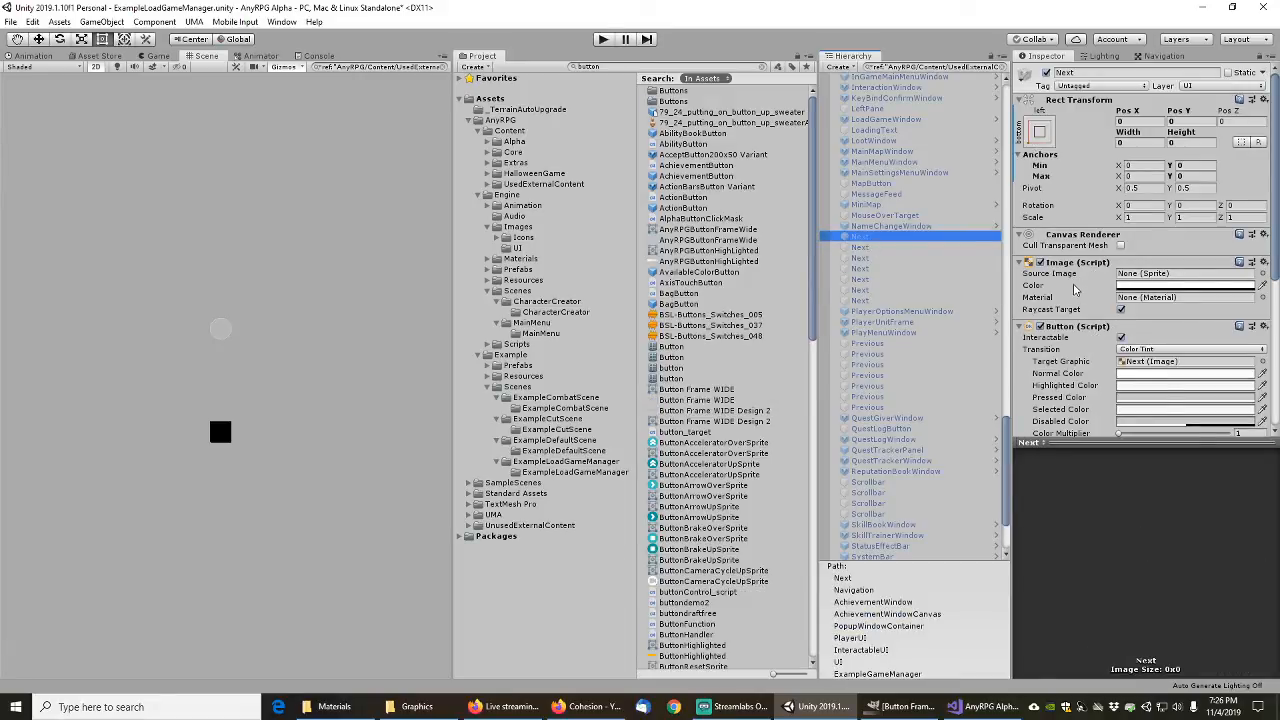
scroll(1076, 330, down, 5)
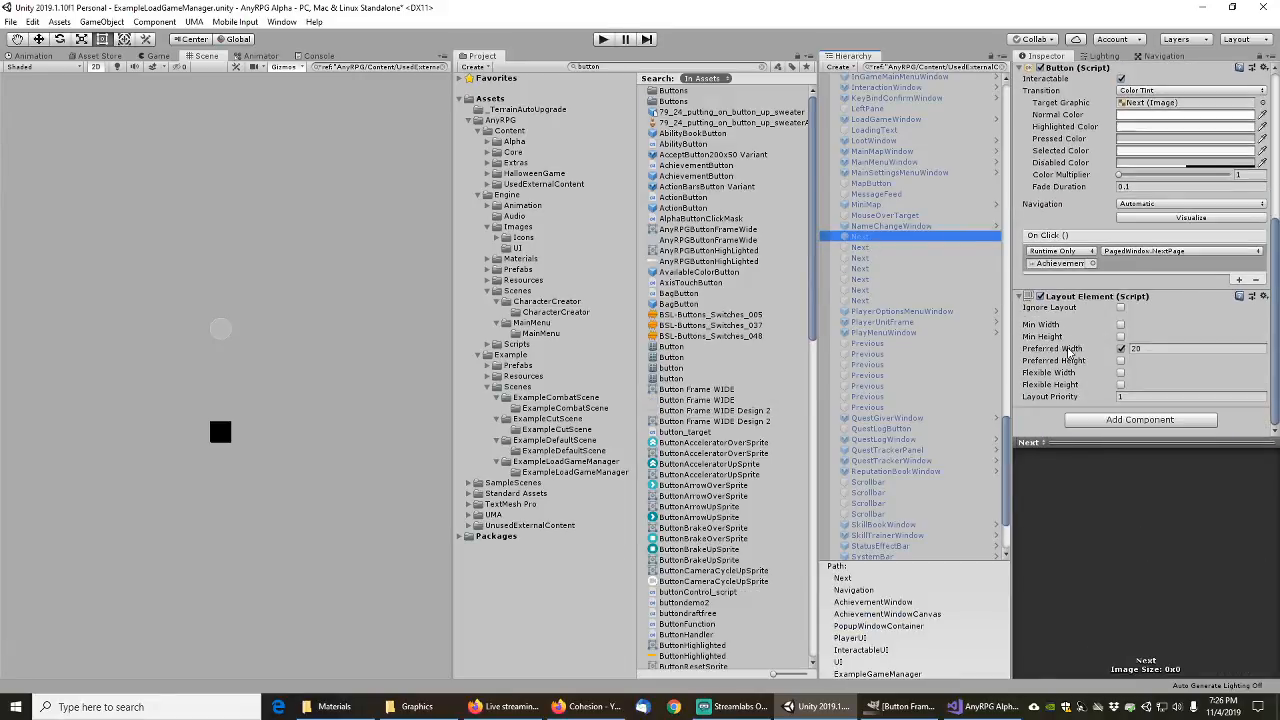
click(894, 556)
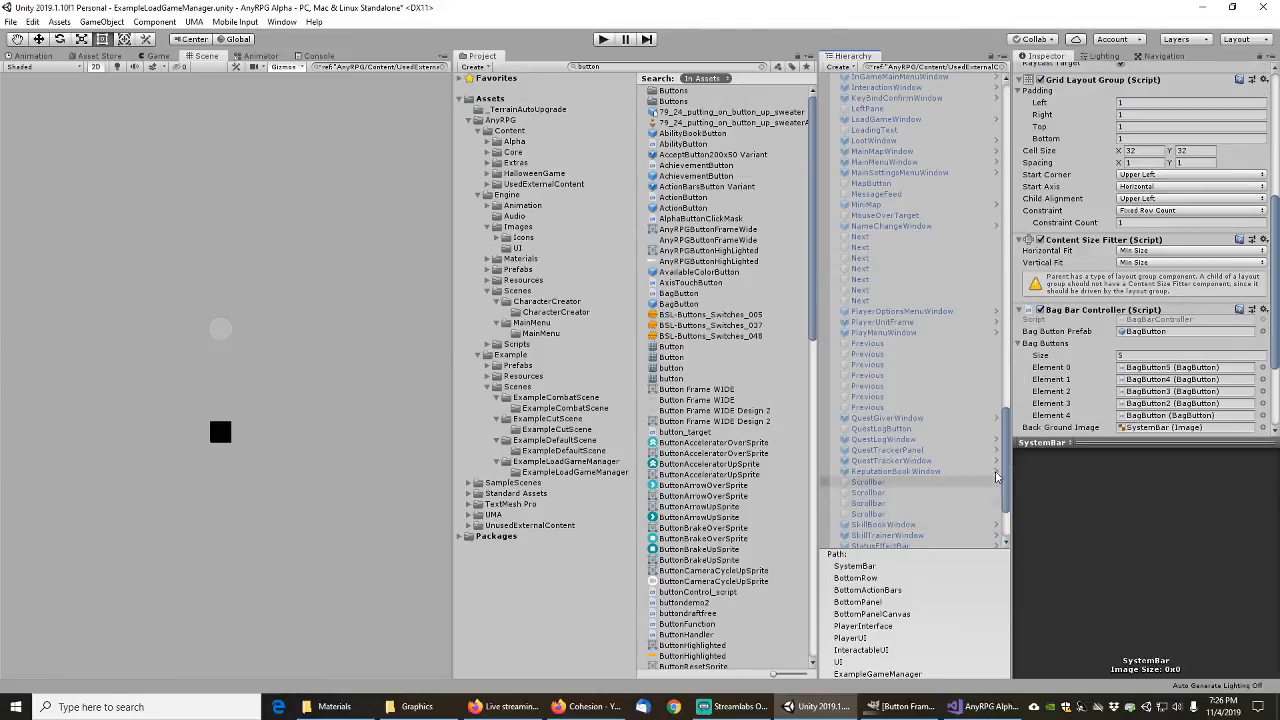
drag(1003, 464, 1002, 499)
click(873, 544)
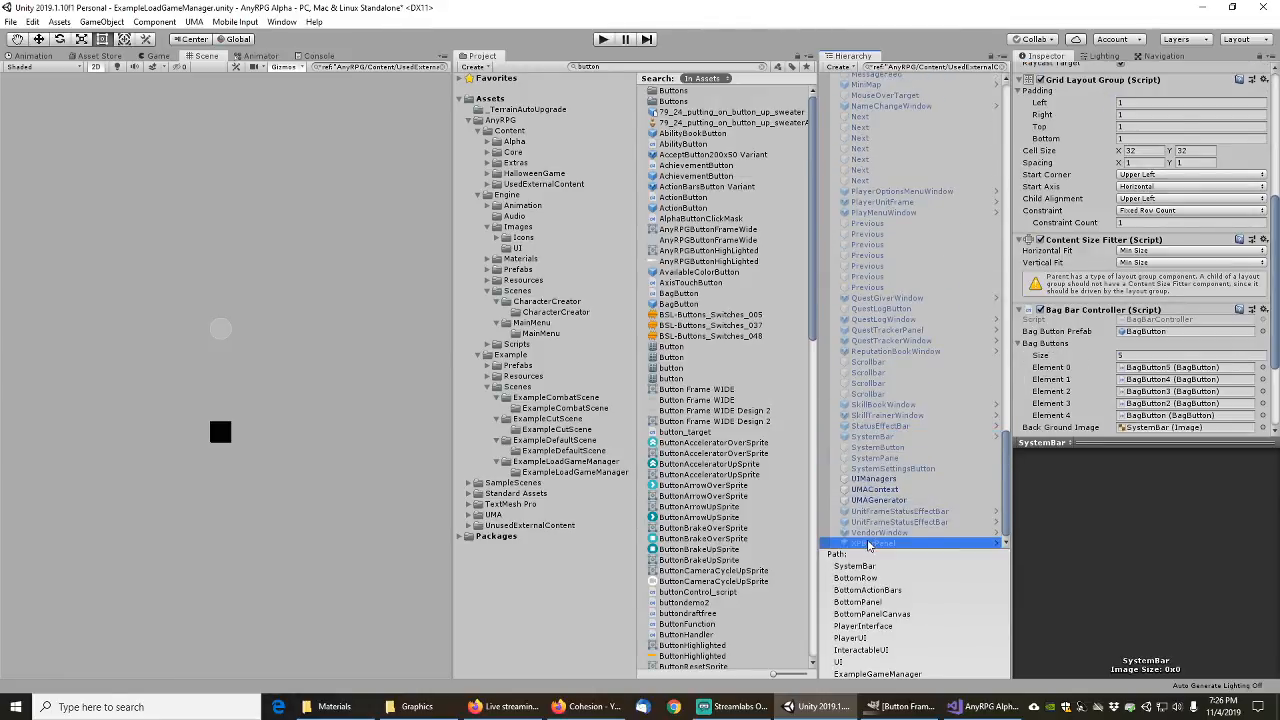
click(873, 557)
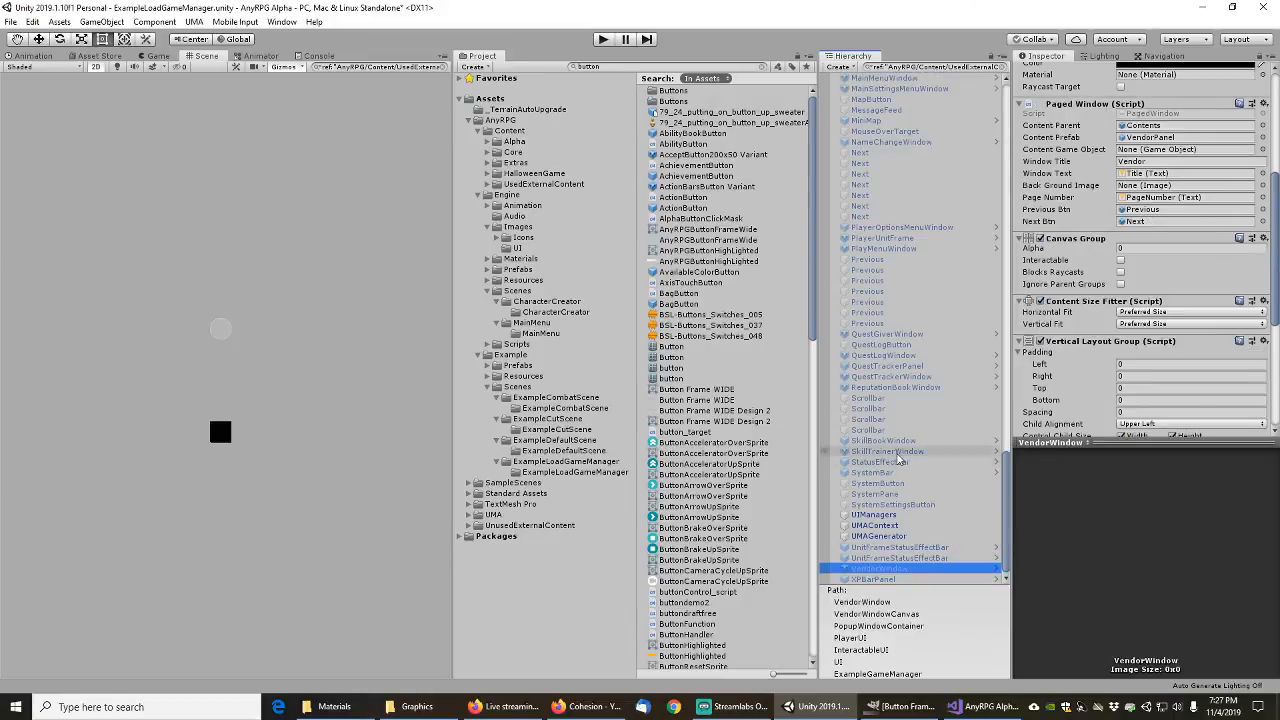
Step: Examine the reference results one by one, from VendorWindow back up to the Btn_Exit objects, for remaining SlimUI sprites
key(Up)
key(Up)
key(Up)
key(Up)
key(Up)
key(Up)
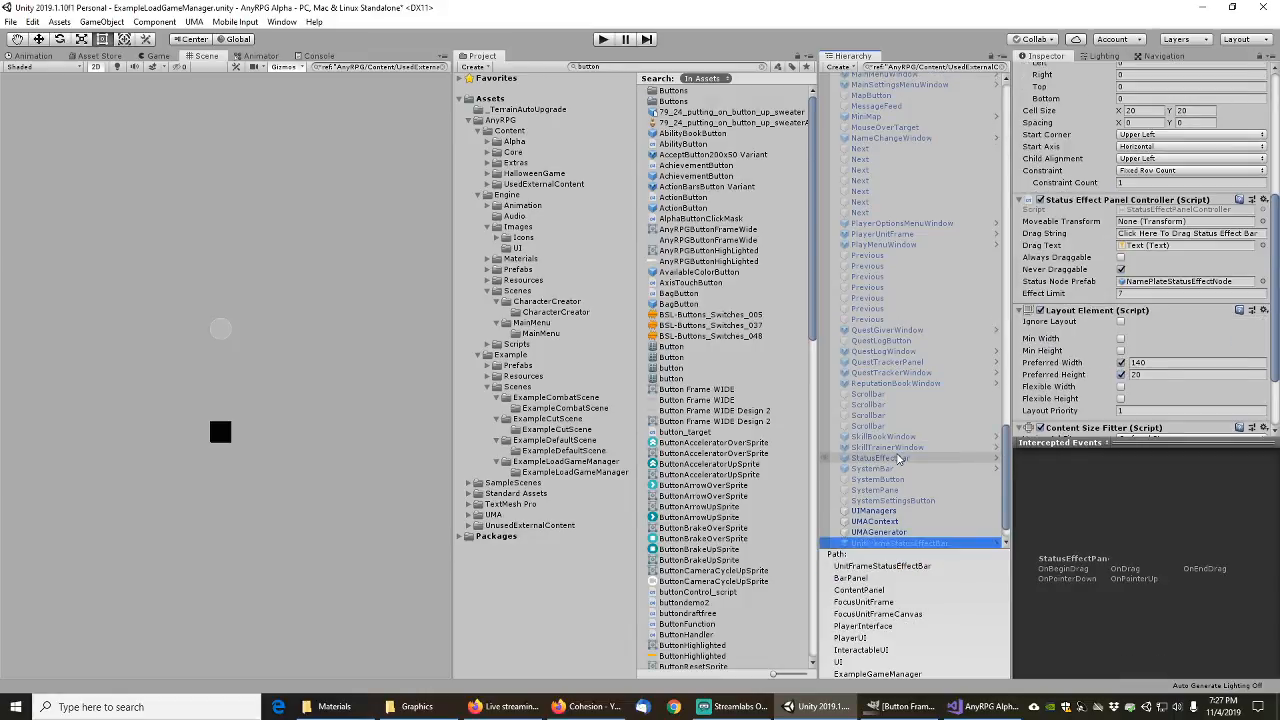
key(Up)
key(Up)
key(Up)
key(Up)
key(Up)
key(Up)
key(Up)
key(Up)
key(Up)
key(Up)
key(Up)
key(Up)
key(Up)
key(Up)
key(Up)
key(Up)
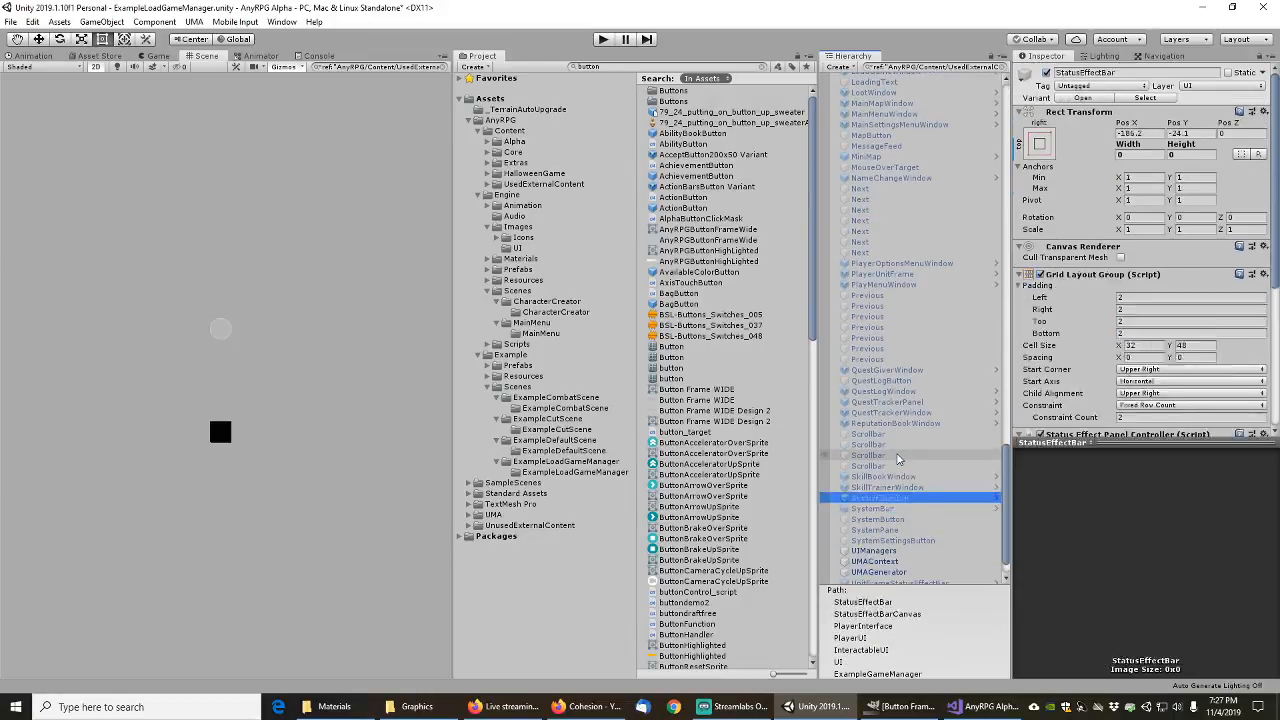
key(Up)
key(Up)
key(Up)
key(Up)
key(Up)
key(Up)
key(Up)
key(Up)
key(Up)
key(Up)
key(Up)
key(Up)
key(Up)
key(Up)
key(Up)
key(Up)
key(Up)
key(Up)
key(Up)
key(Up)
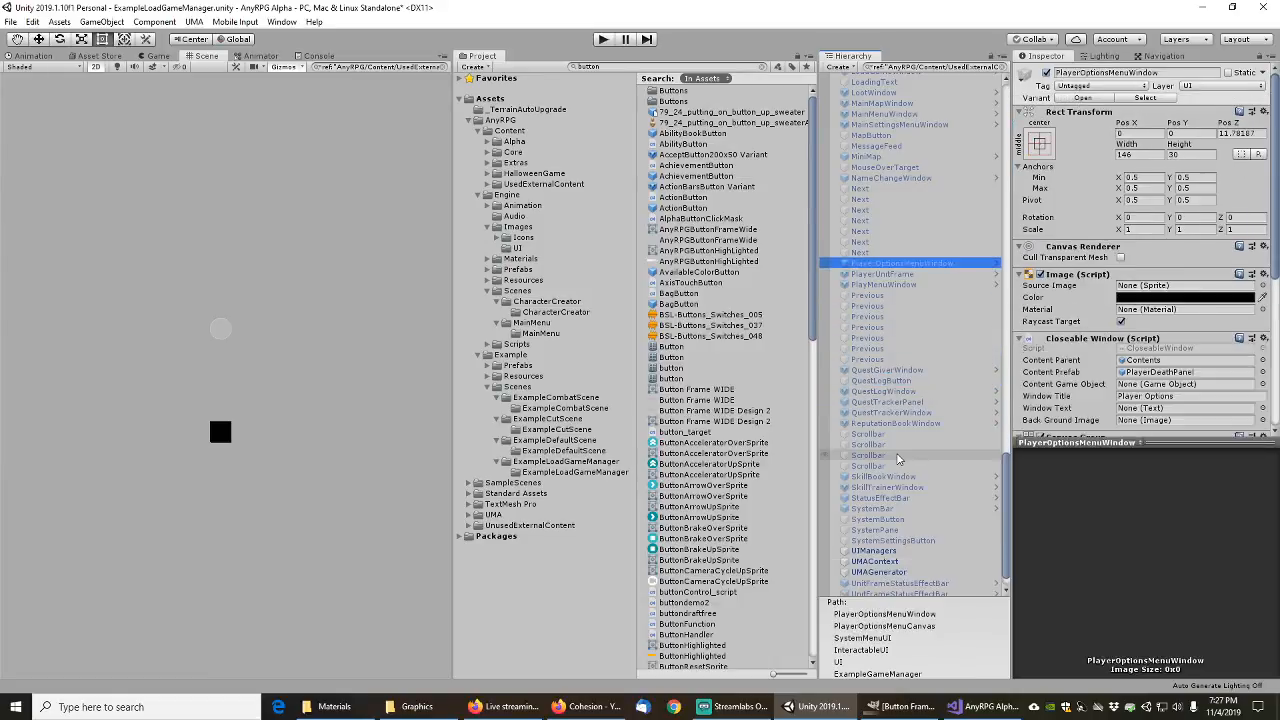
key(Up)
key(Up)
key(Up)
key(Up)
key(Up)
key(Up)
key(Up)
key(Up)
key(Up)
key(Up)
key(Up)
key(Up)
key(Up)
key(Up)
key(Up)
key(Up)
key(Up)
key(Up)
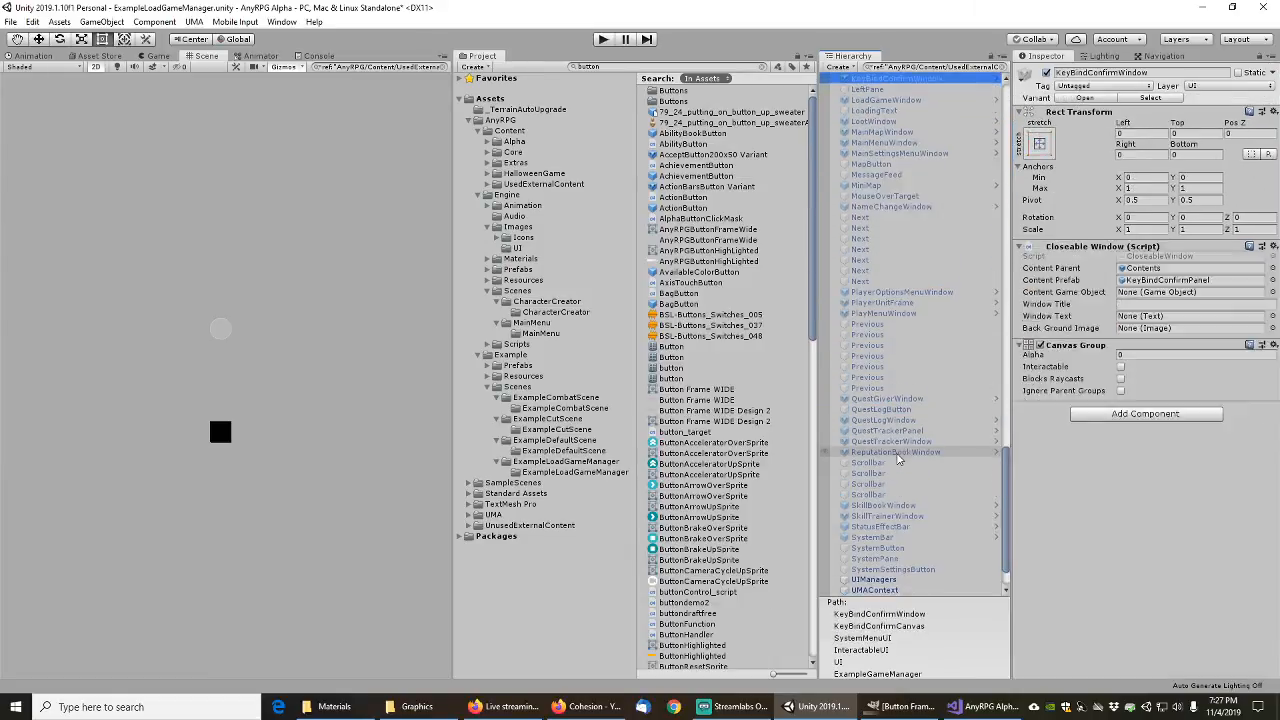
key(Up)
key(Up)
key(Up)
key(Up)
key(Up)
key(Up)
key(Up)
key(Up)
key(Up)
key(Up)
key(Up)
key(Up)
key(Up)
key(Up)
key(Up)
key(Up)
key(Up)
key(Up)
key(Up)
key(Up)
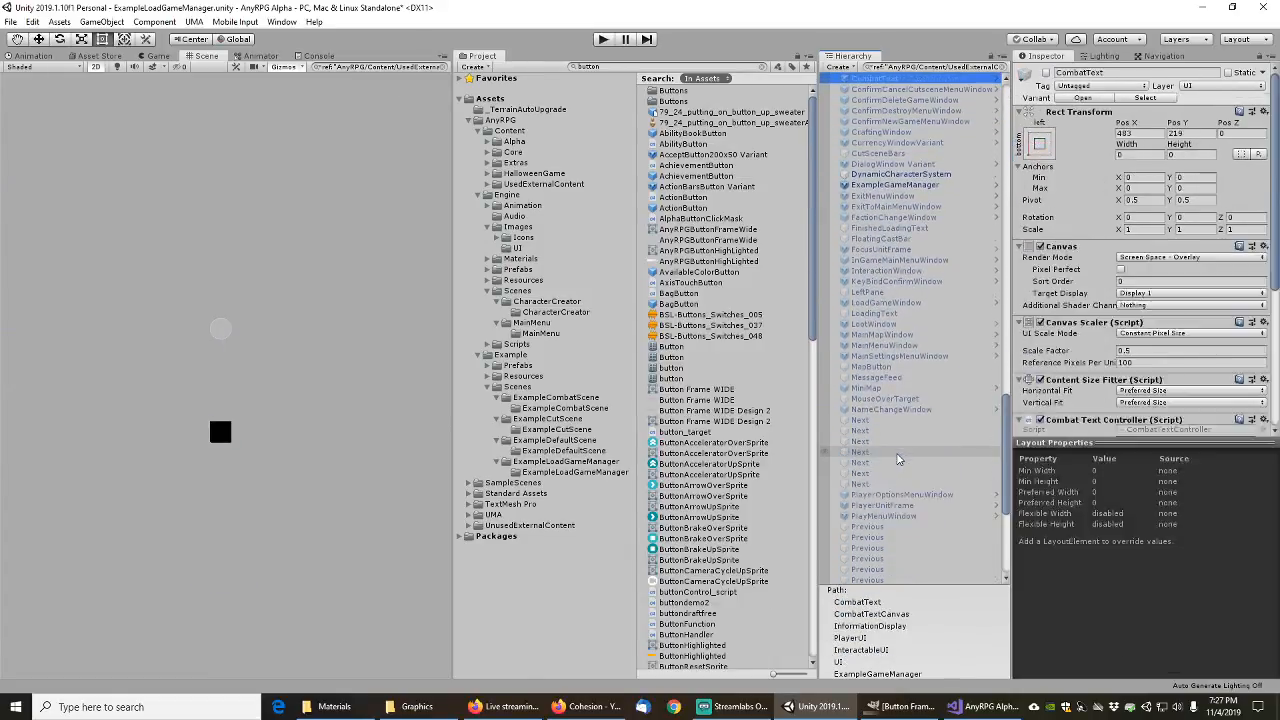
key(Up)
key(Up)
key(Up)
key(Up)
key(Up)
key(Up)
key(Up)
key(Up)
key(Up)
key(Up)
key(Up)
key(Up)
key(Up)
key(Up)
key(Up)
key(Up)
key(Up)
key(Up)
key(Up)
key(Up)
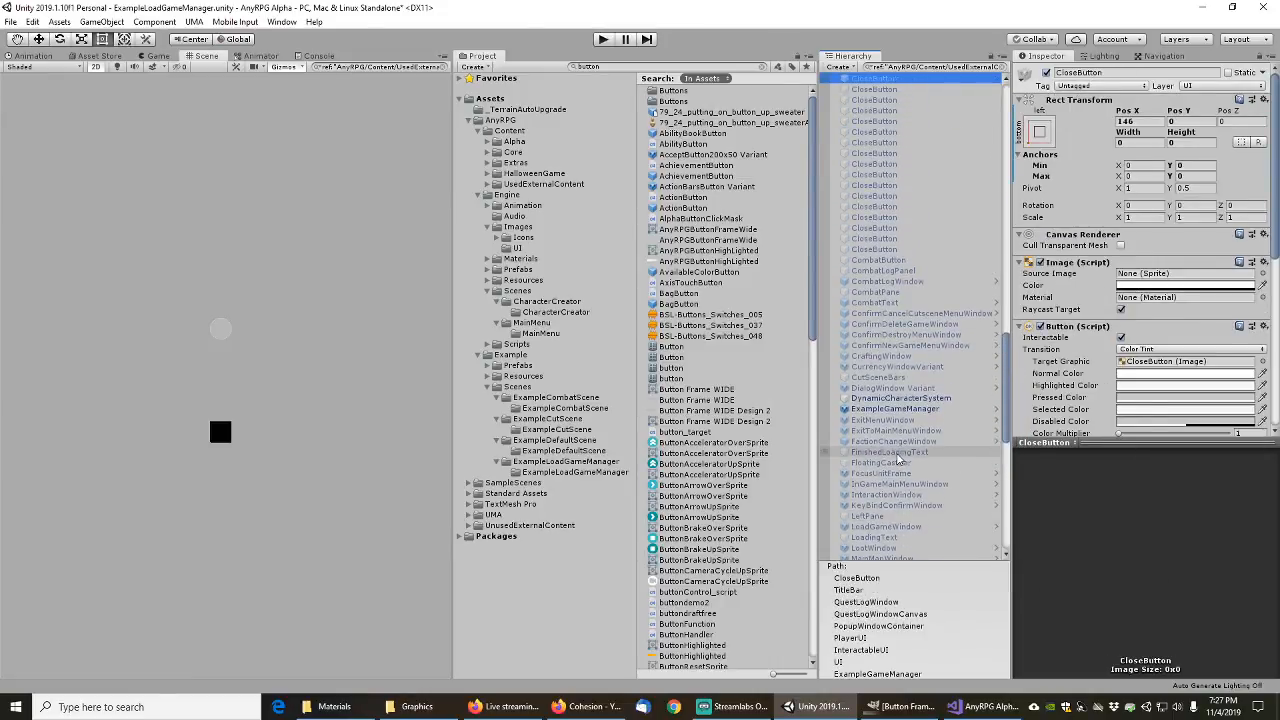
key(Up)
key(Up)
key(Up)
key(Up)
key(Up)
key(Up)
key(Up)
key(Up)
key(Up)
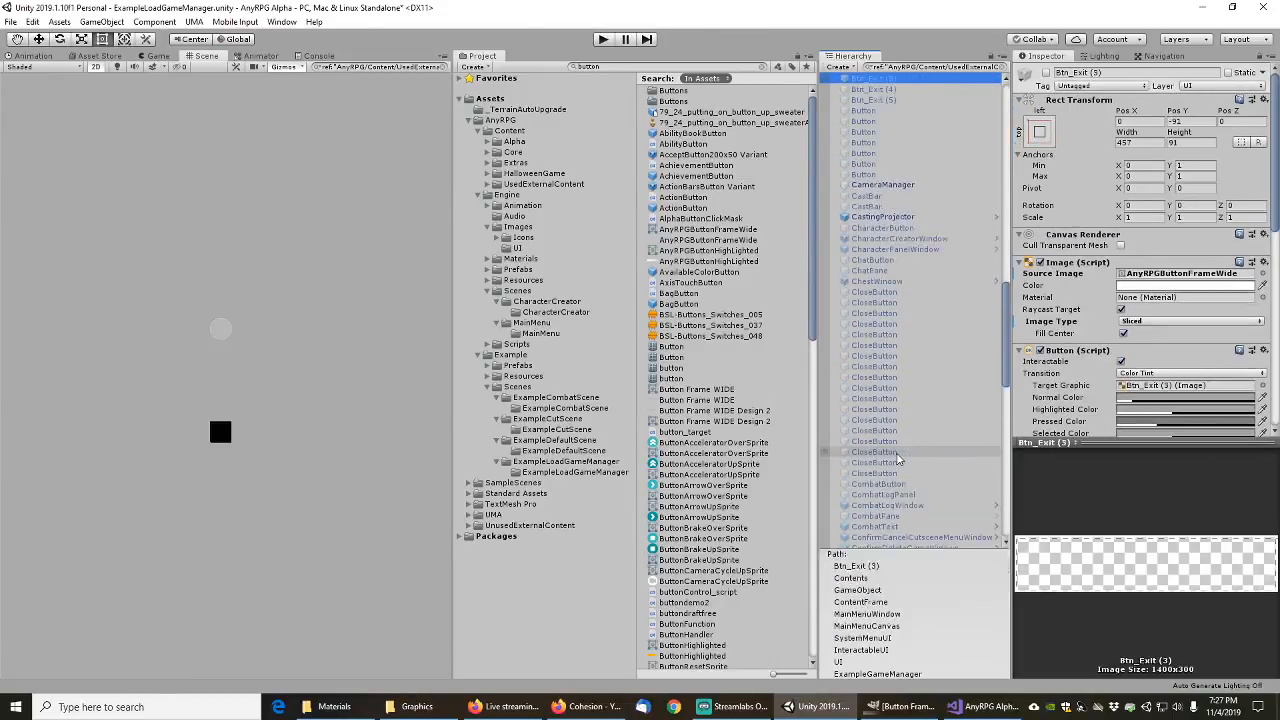
Step: Set the source image of the Button under CombatButton in the combat log to the AnyRPGButtonFrameWide sprite
key(Down)
key(Down)
key(Down)
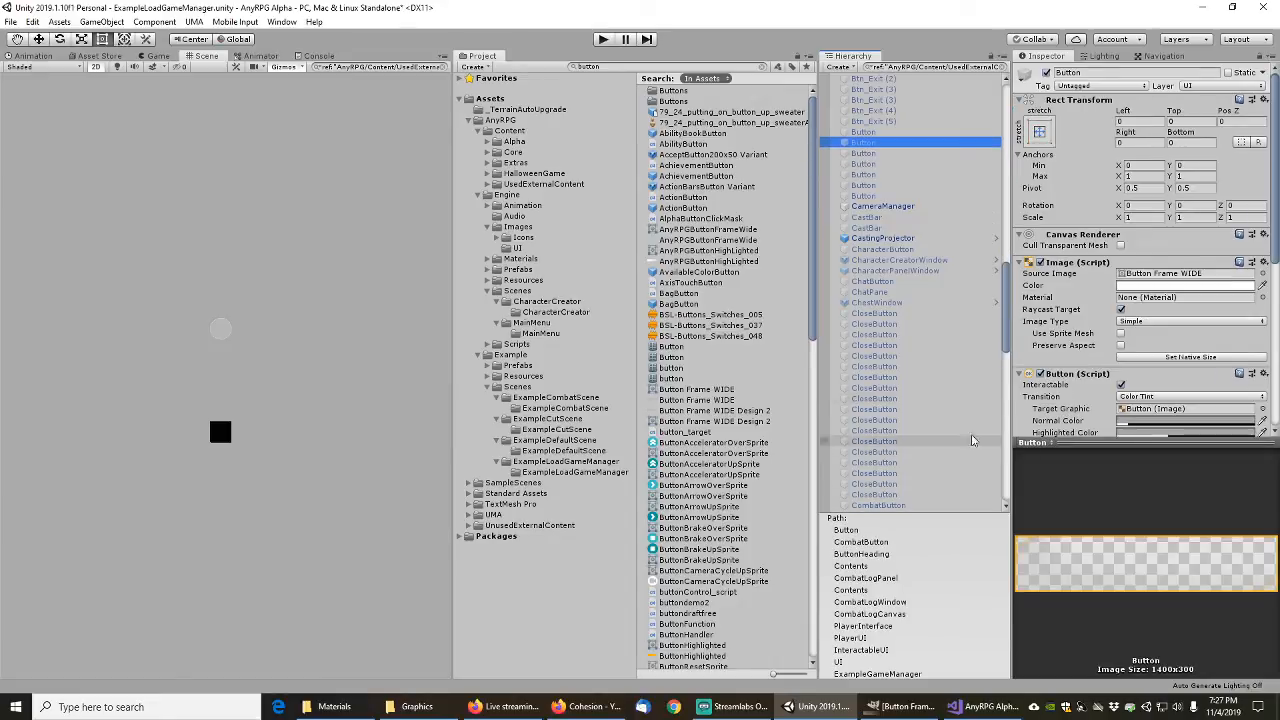
click(1262, 275)
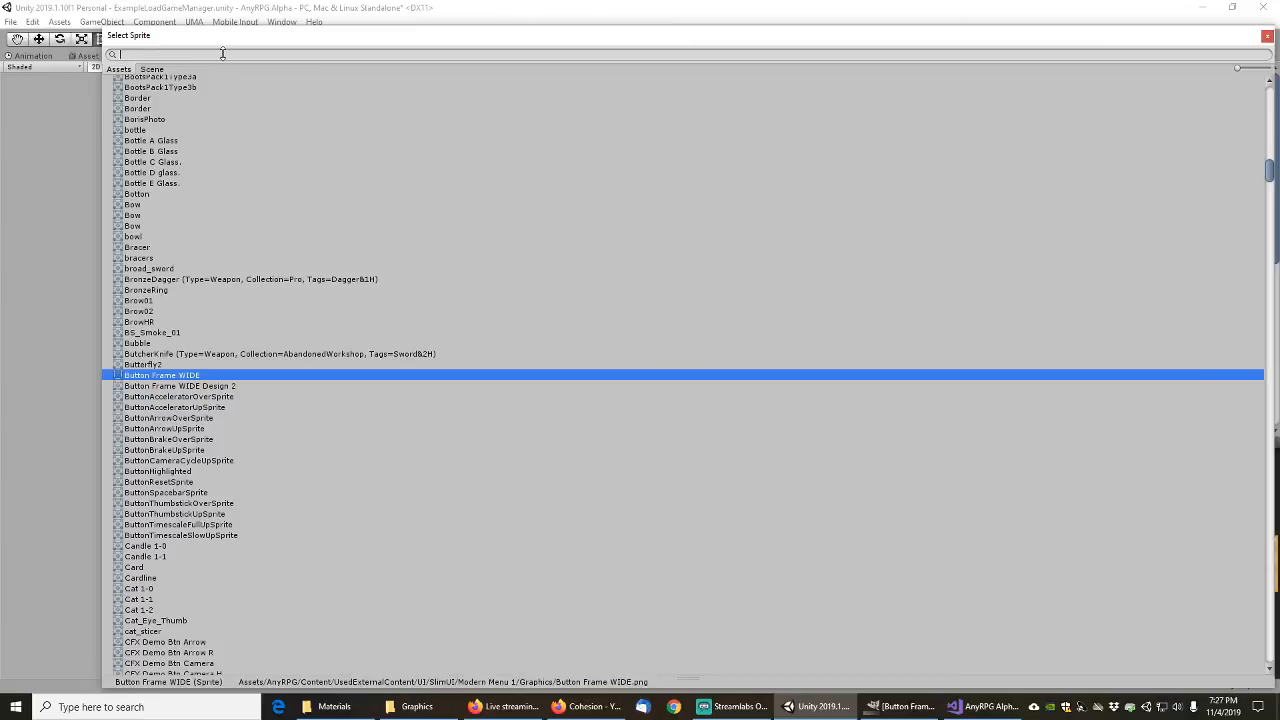
text(anyrpg)
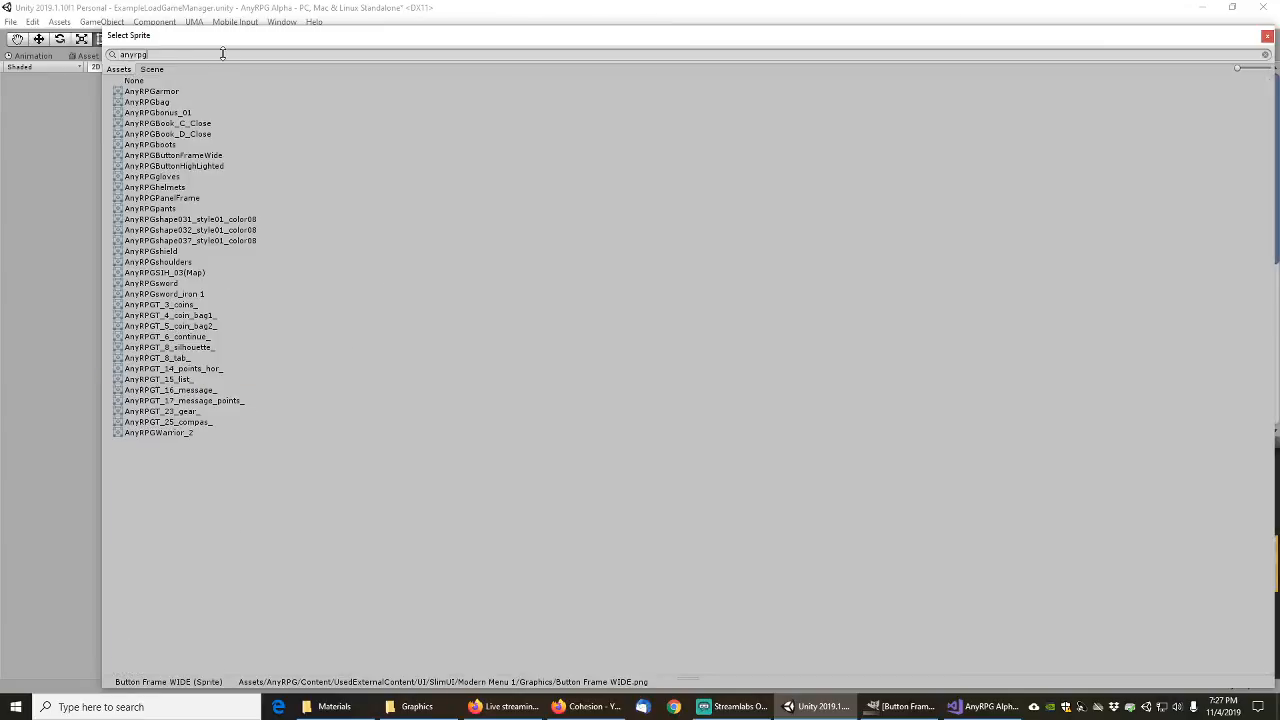
double_click(199, 159)
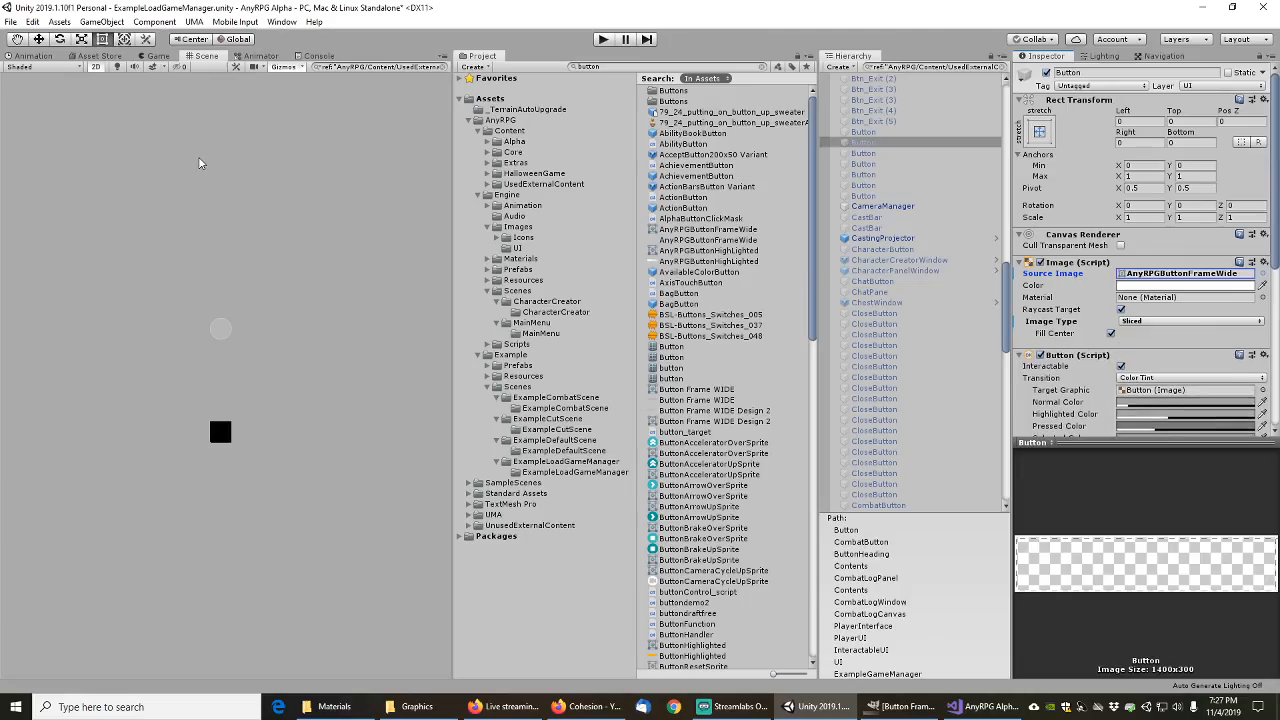
Step: Set the source image of the Button under ChatButton to AnyRPGButtonFrameWide and apply it to the CombatLogWindow prefab
click(870, 133)
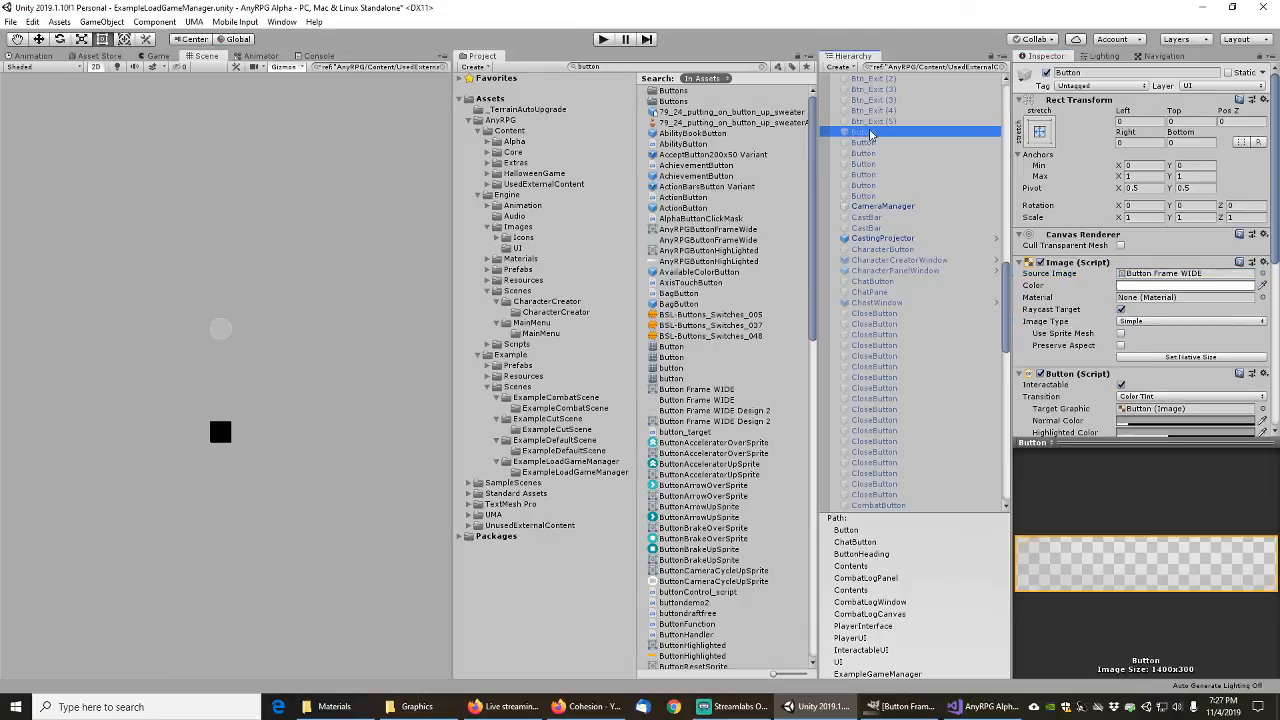
click(1262, 274)
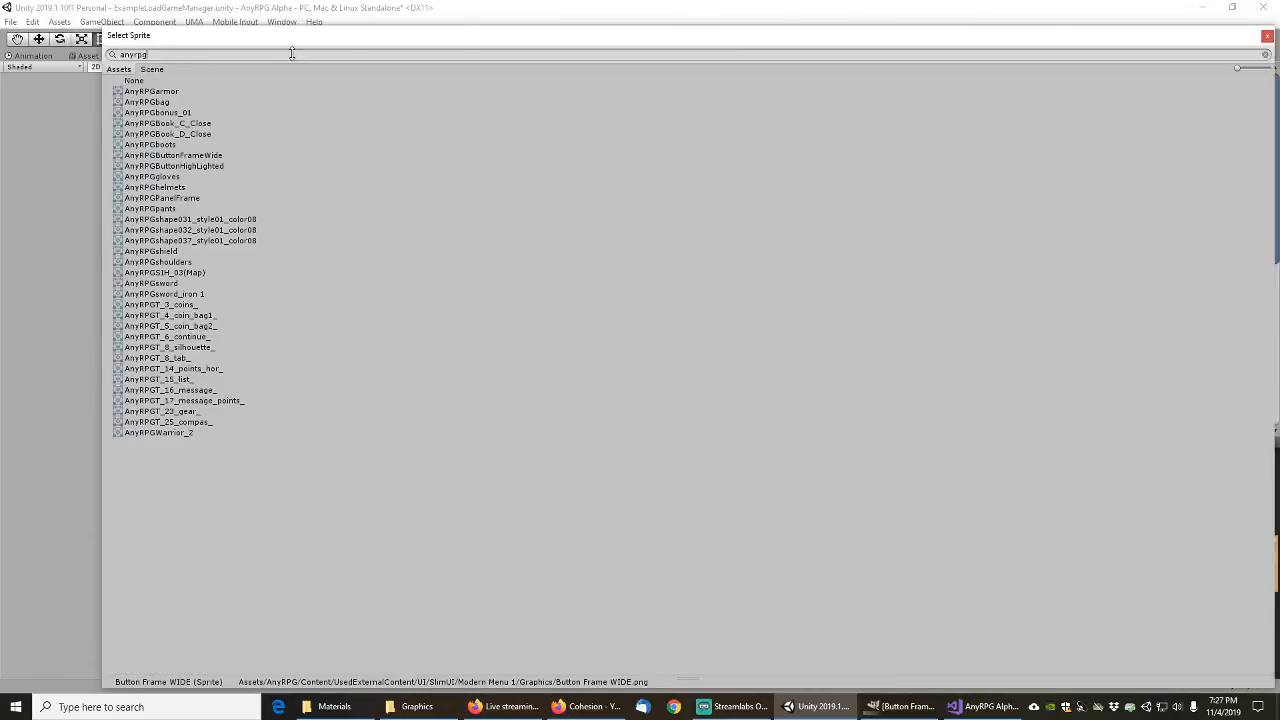
double_click(200, 157)
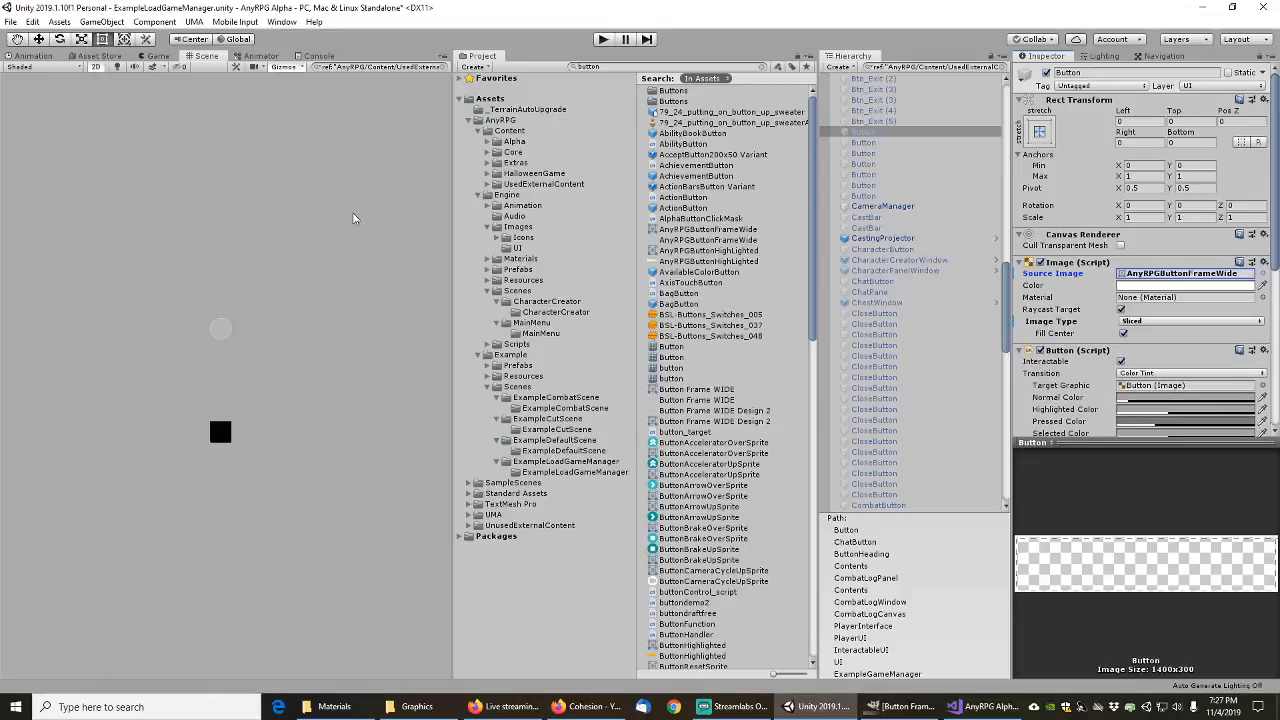
right_click(1068, 280)
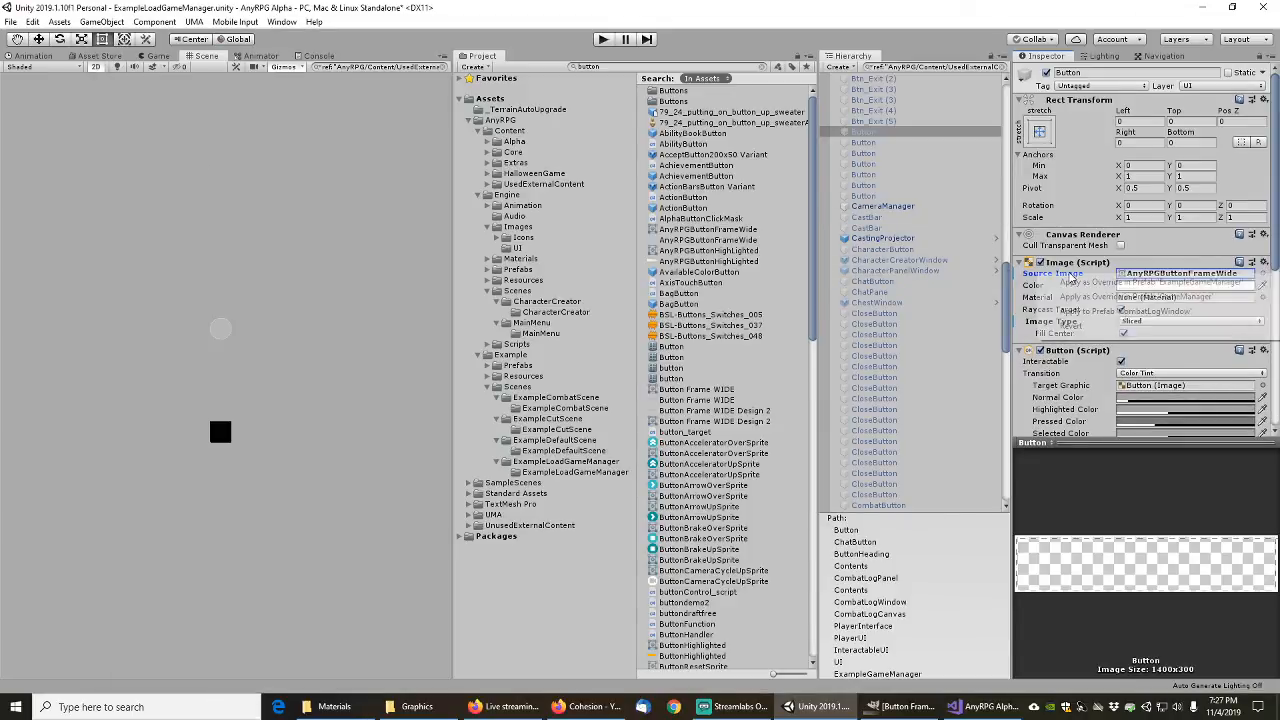
click(1095, 313)
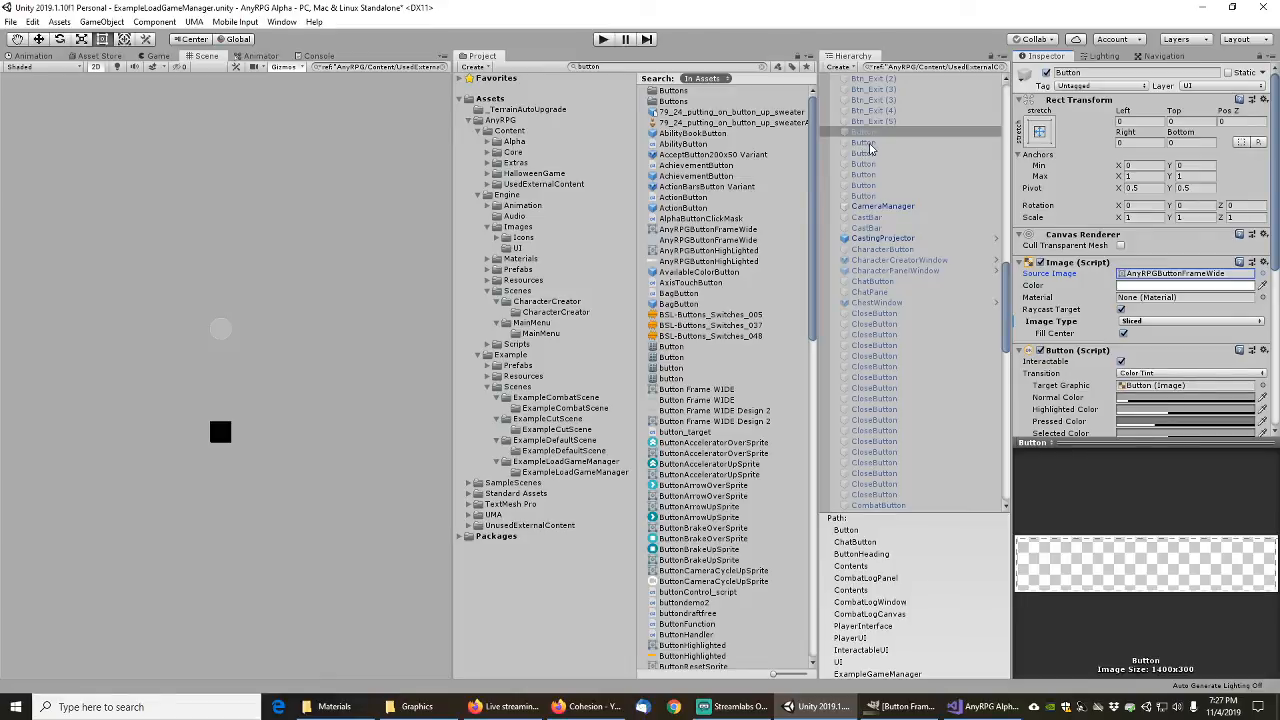
Step: Apply the source image override of the Button under CombatButton to the CombatLogWindow prefab
click(868, 146)
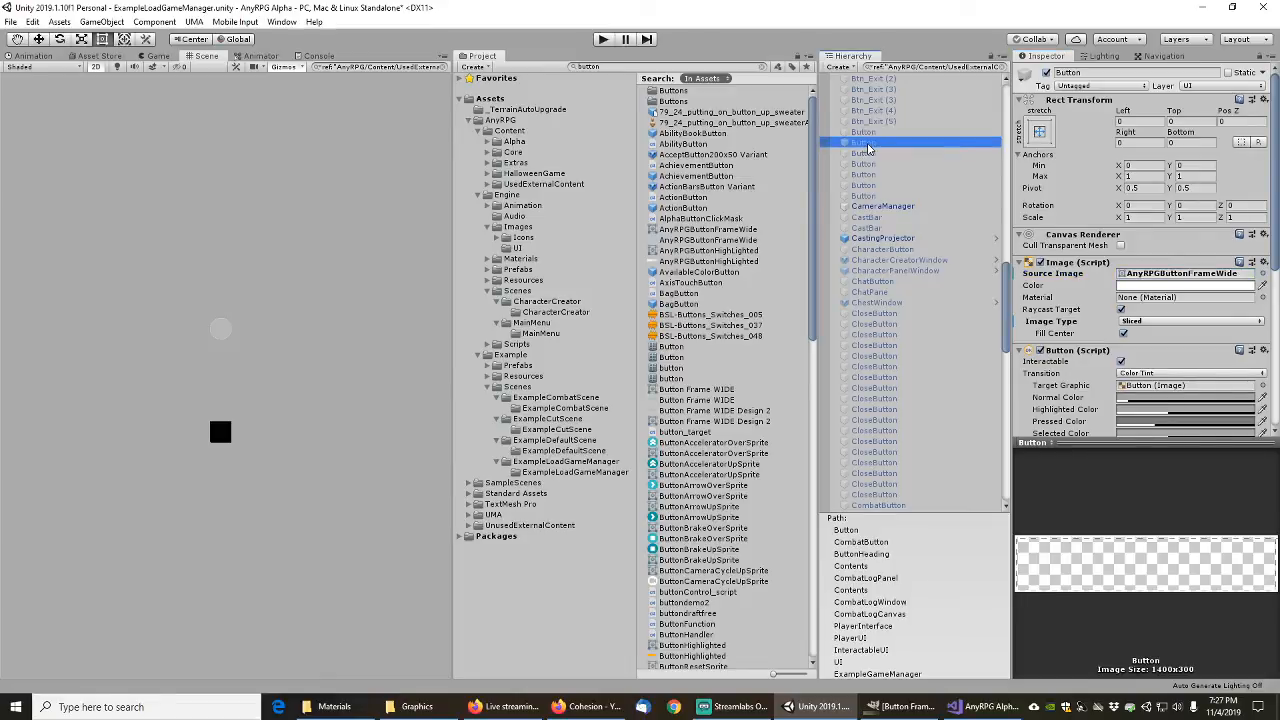
right_click(1058, 277)
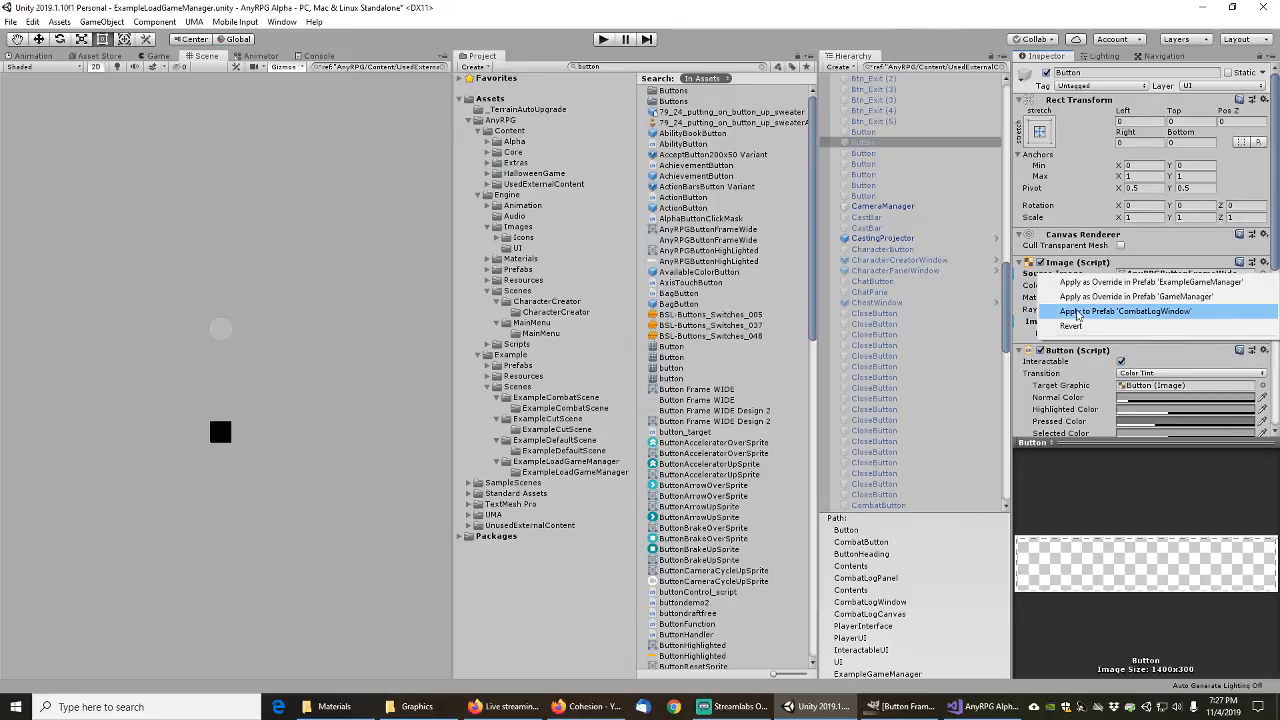
click(1076, 315)
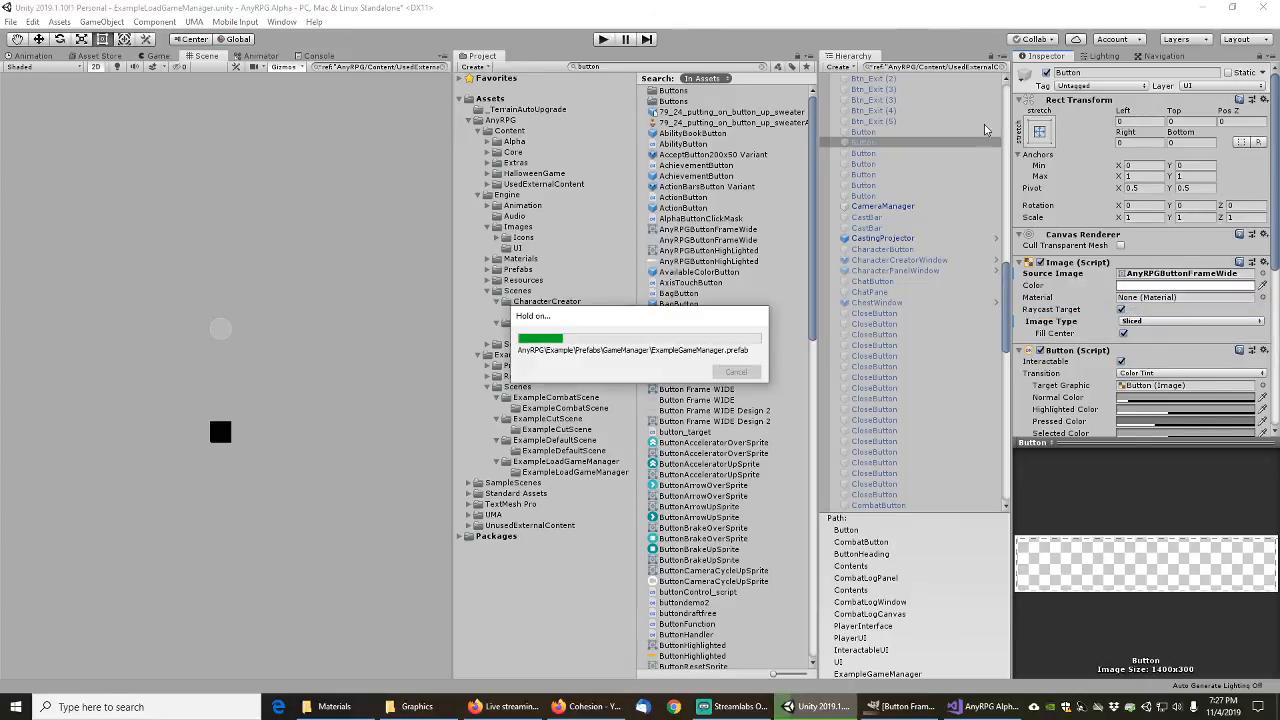
Step: Inspect the components of the quest tracker's InProgressHeading and AvailableHeading Button objects for SlimUI sprites
click(862, 153)
click(868, 155)
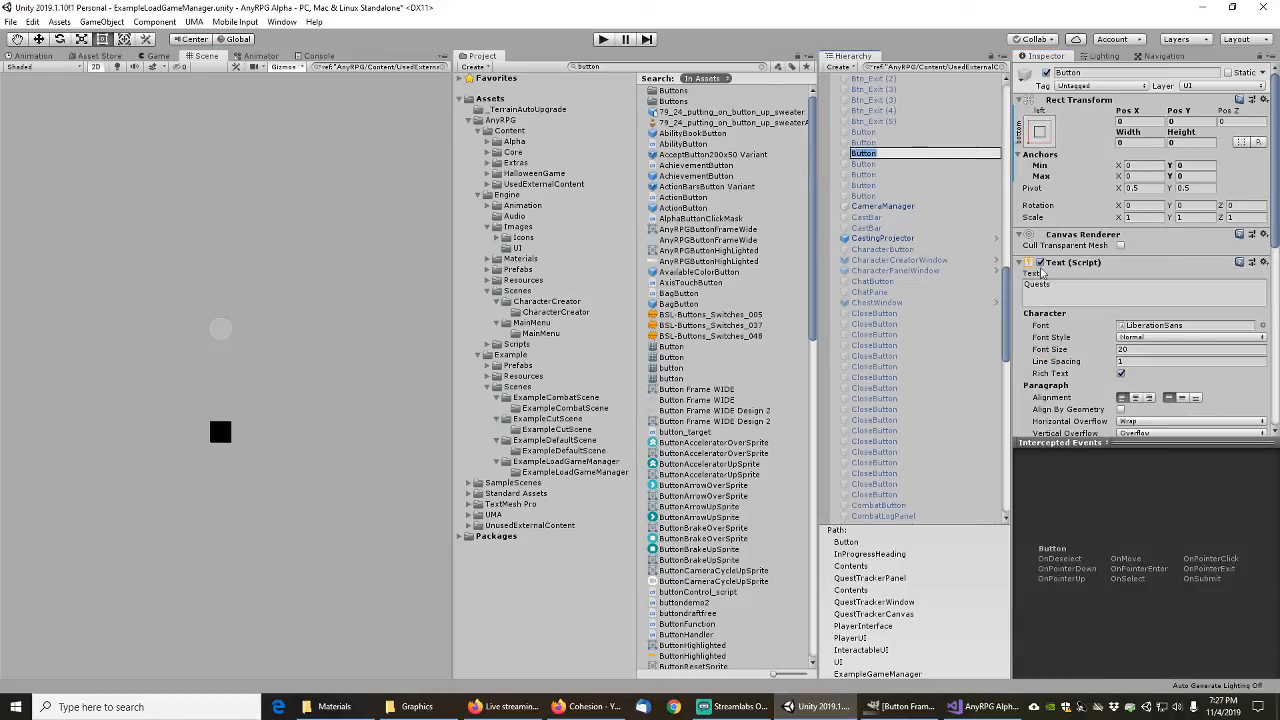
scroll(1045, 270, down, 5)
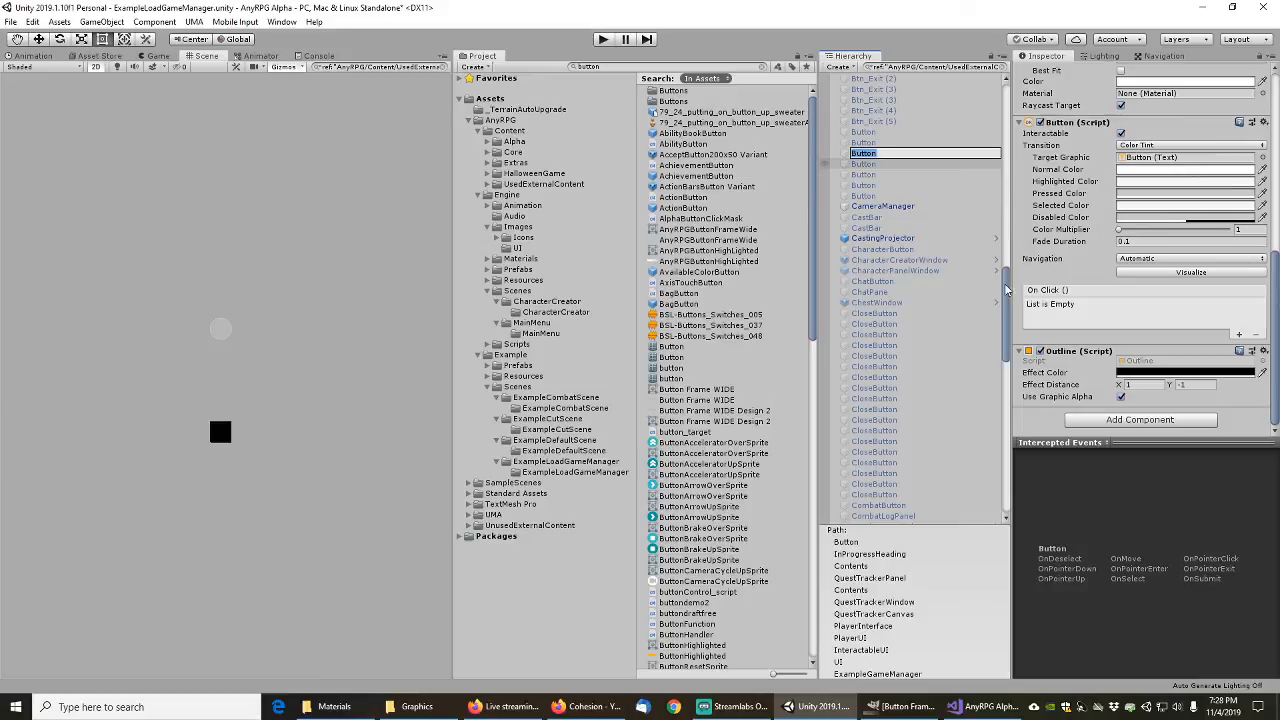
click(862, 164)
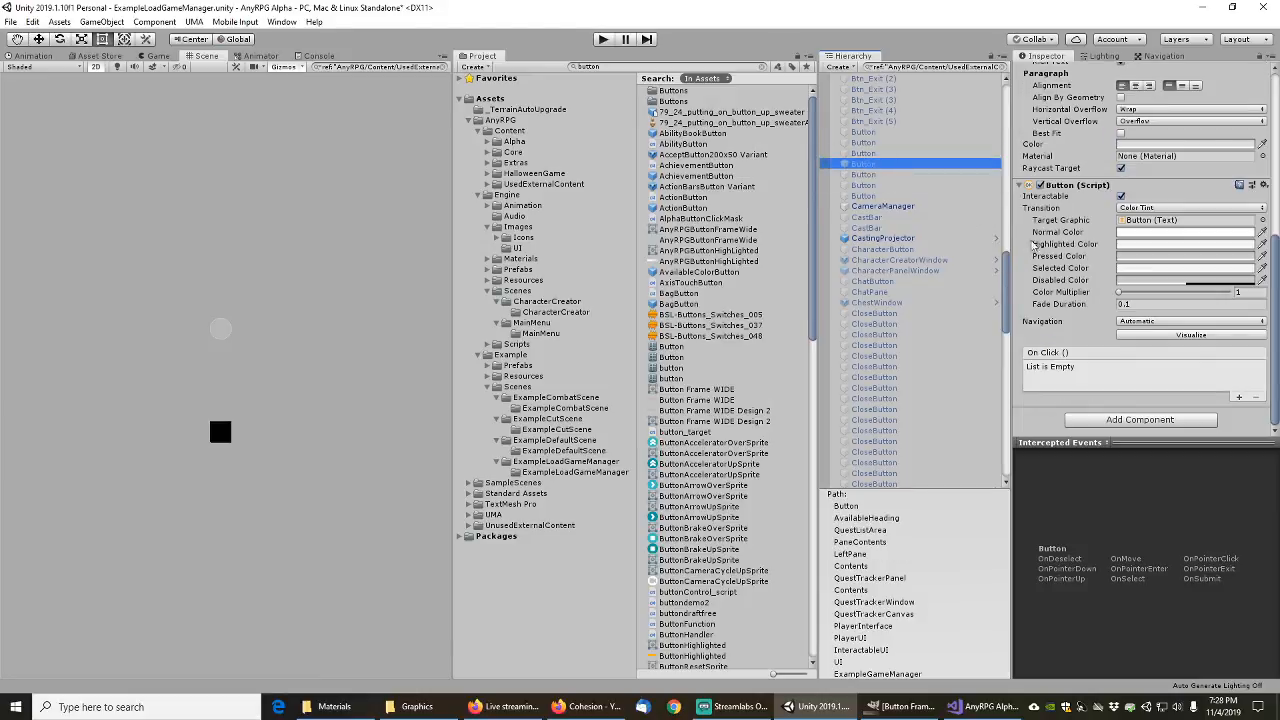
scroll(1053, 270, up, 5)
scroll(1053, 270, down, 5)
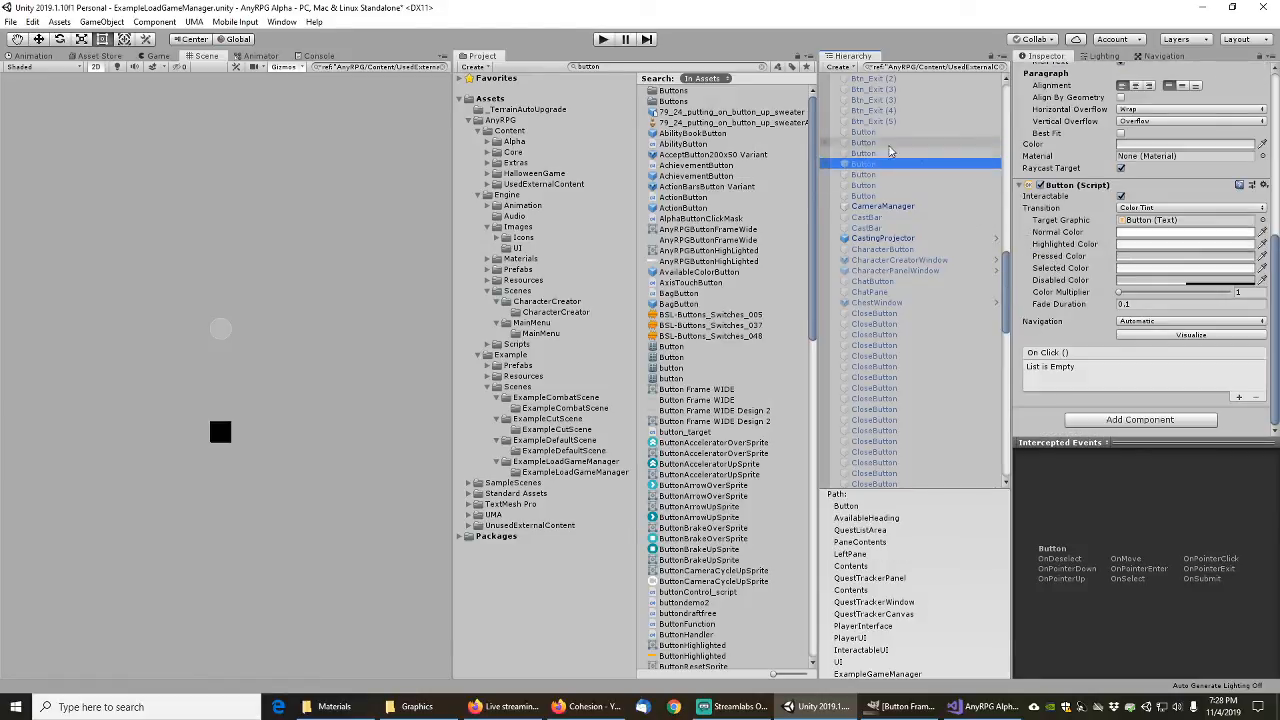
Step: Set the source image of the Button under SystemButton to AnyRPGButtonFrameWide and apply it as an override in the GameManager prefab
click(866, 176)
scroll(1053, 250, up, 4)
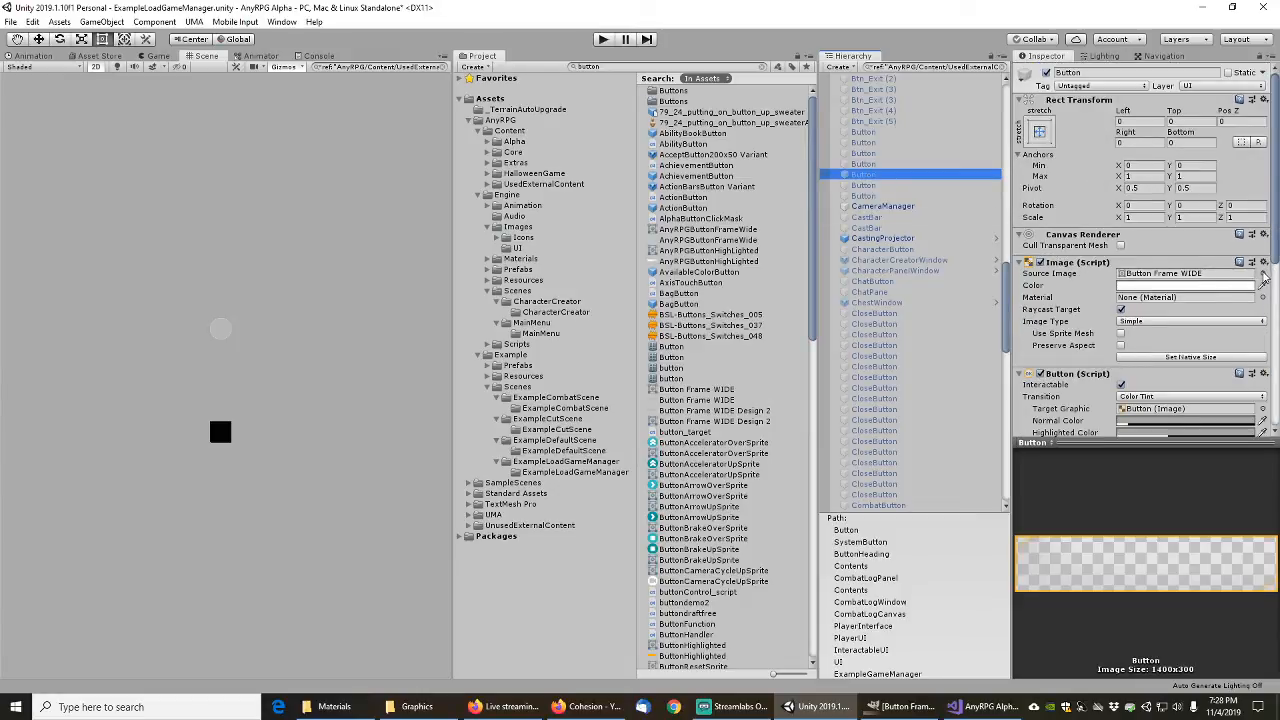
click(1262, 274)
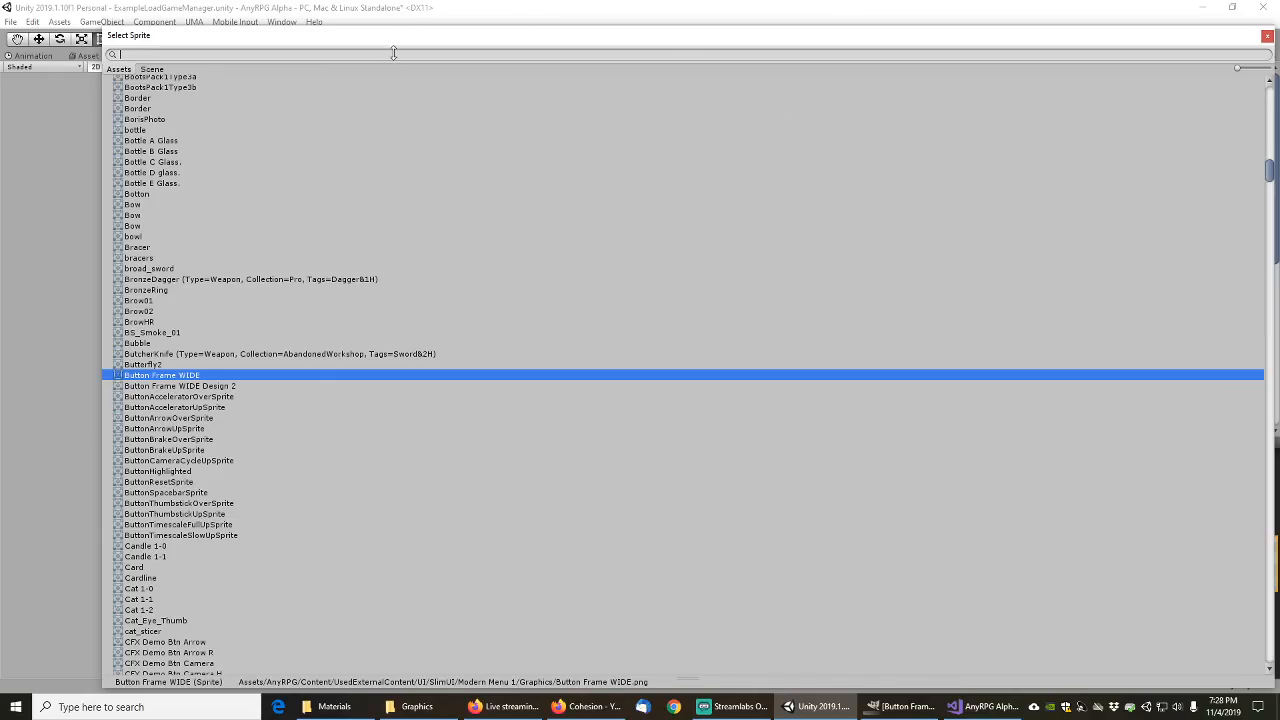
text(anyrpg)
double_click(200, 155)
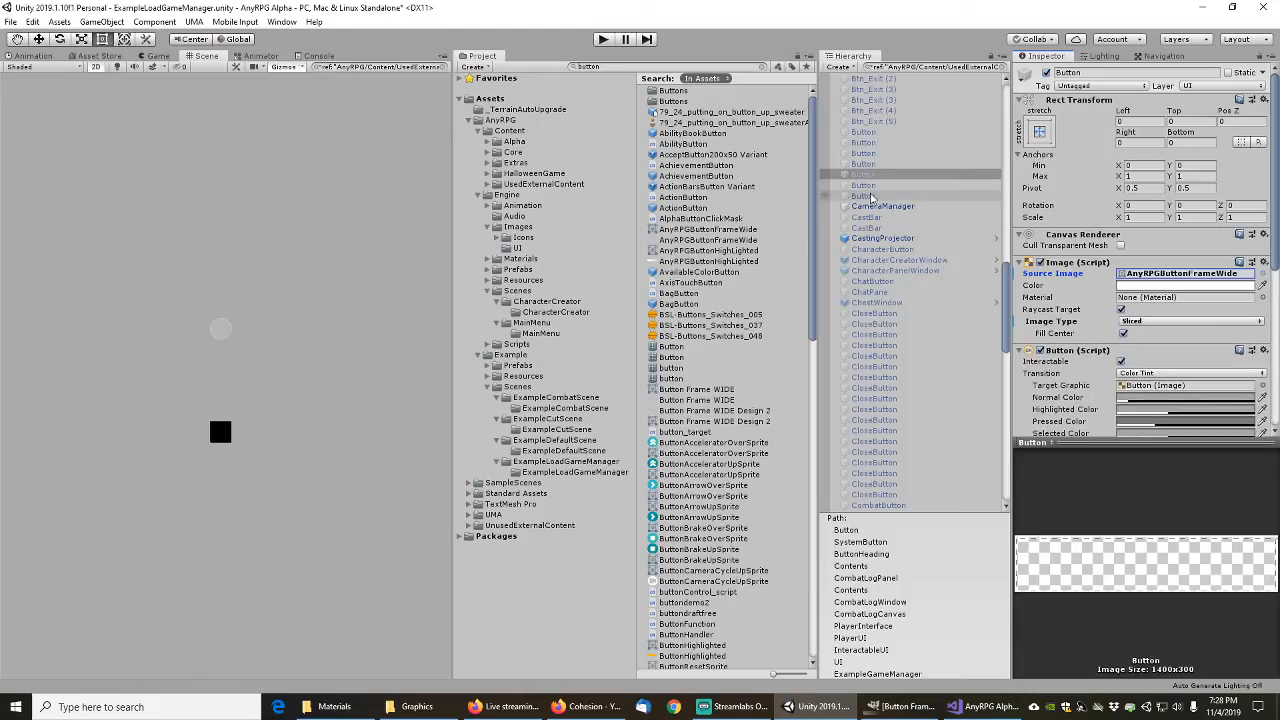
right_click(1055, 276)
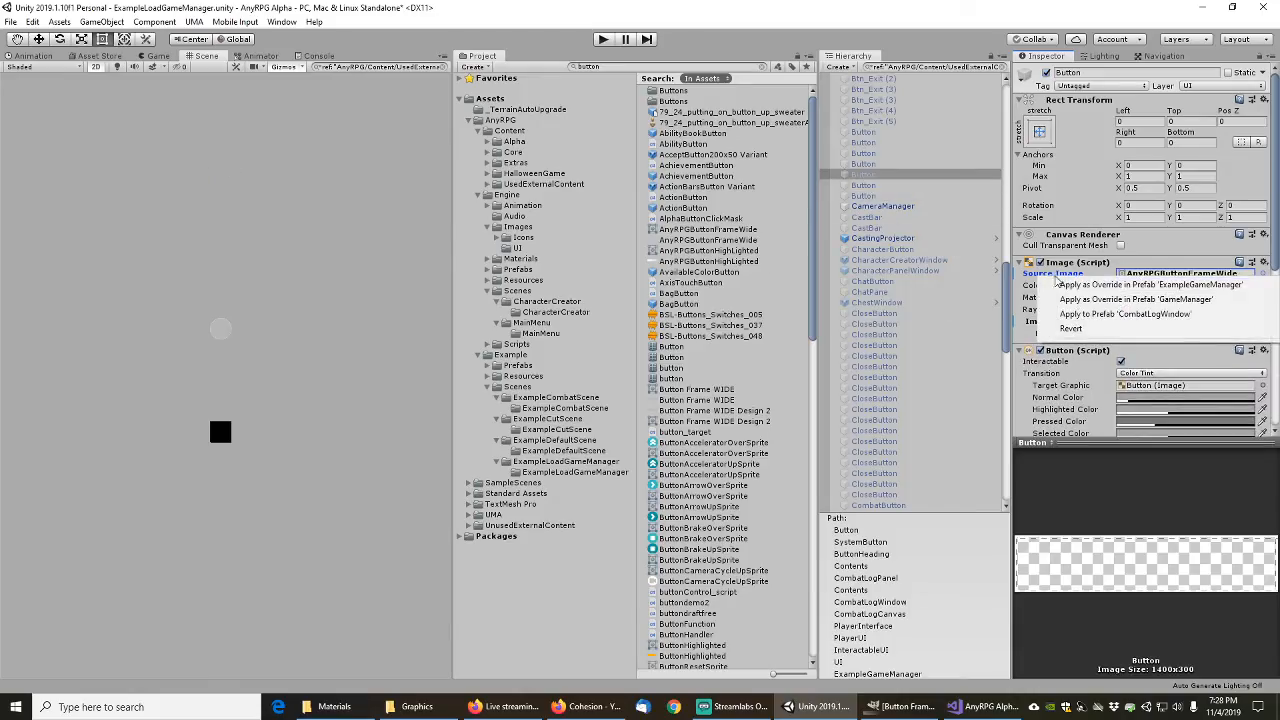
click(1135, 299)
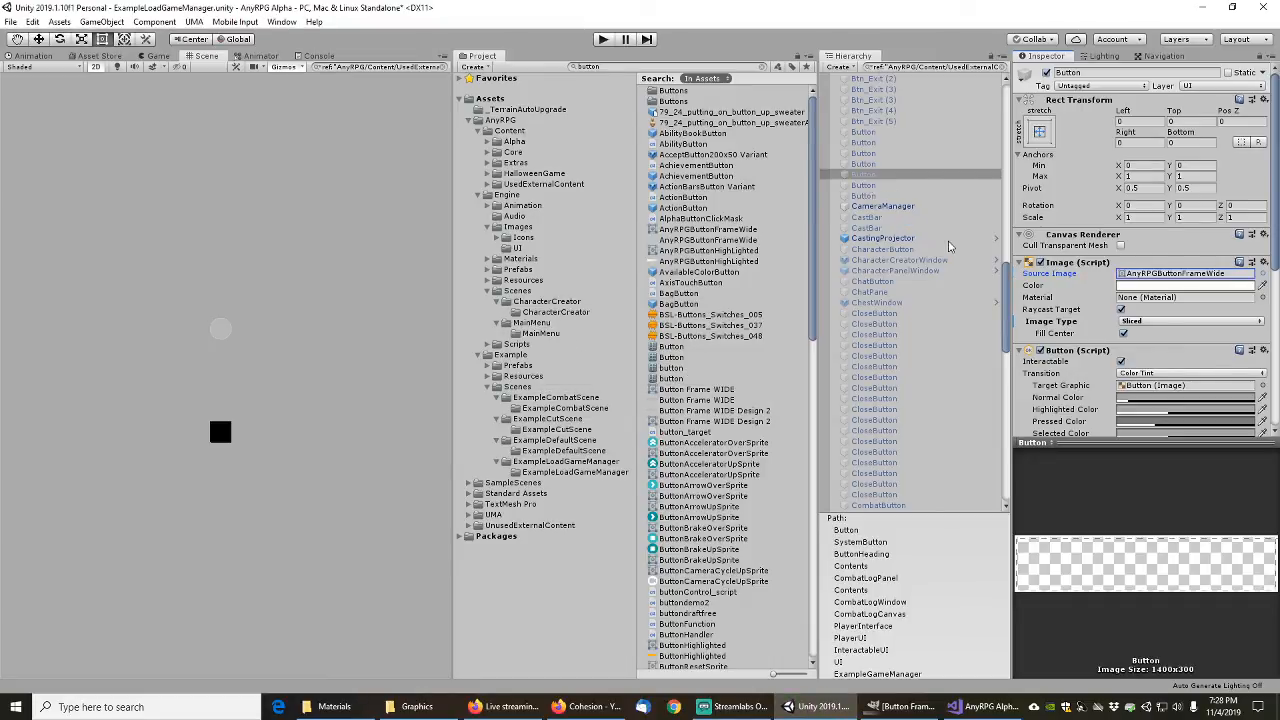
Step: Inspect the remaining quest tracker Button objects, CameraManager and the first CastBar for SlimUI sprites
click(866, 196)
click(865, 186)
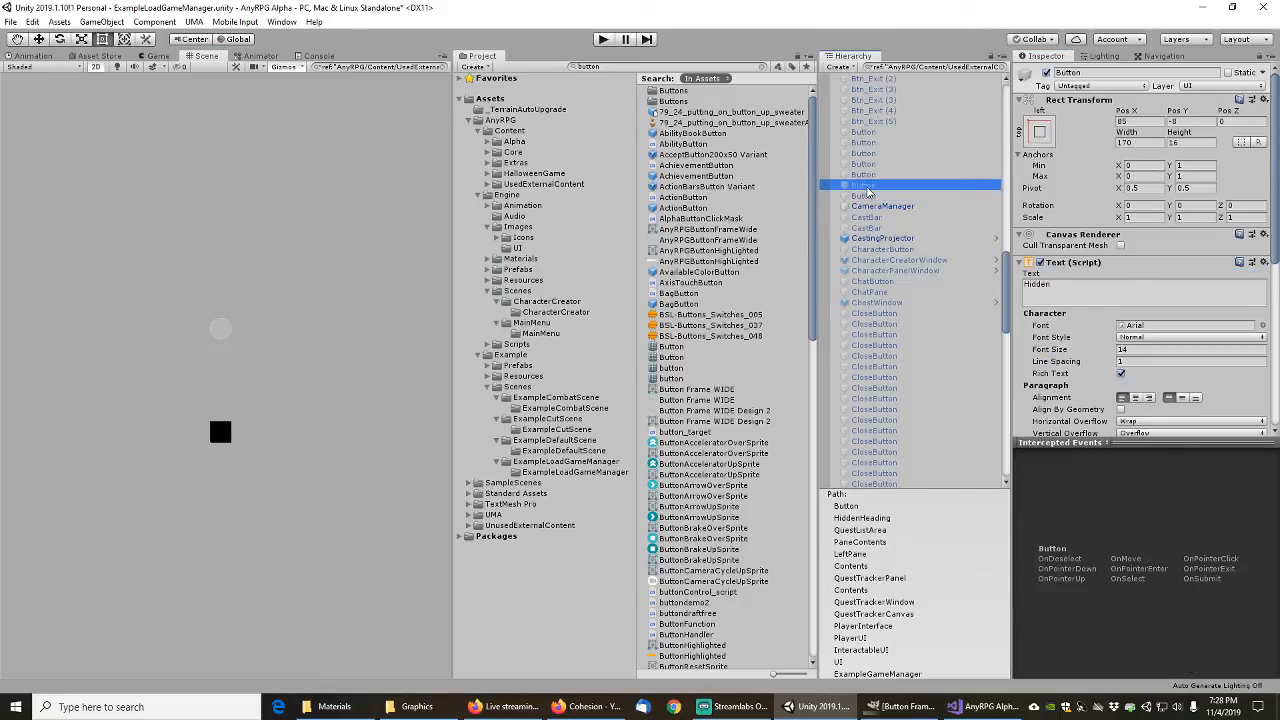
scroll(1030, 210, down, 5)
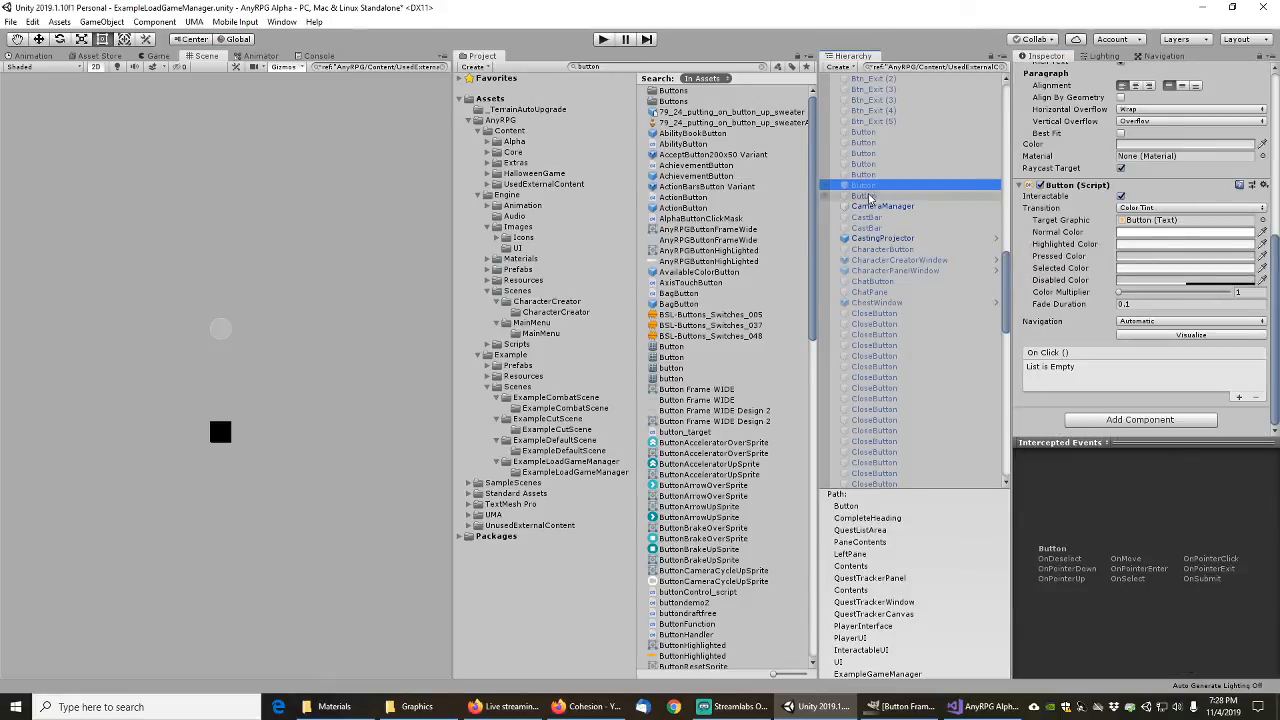
key(Down)
scroll(1083, 243, up, 5)
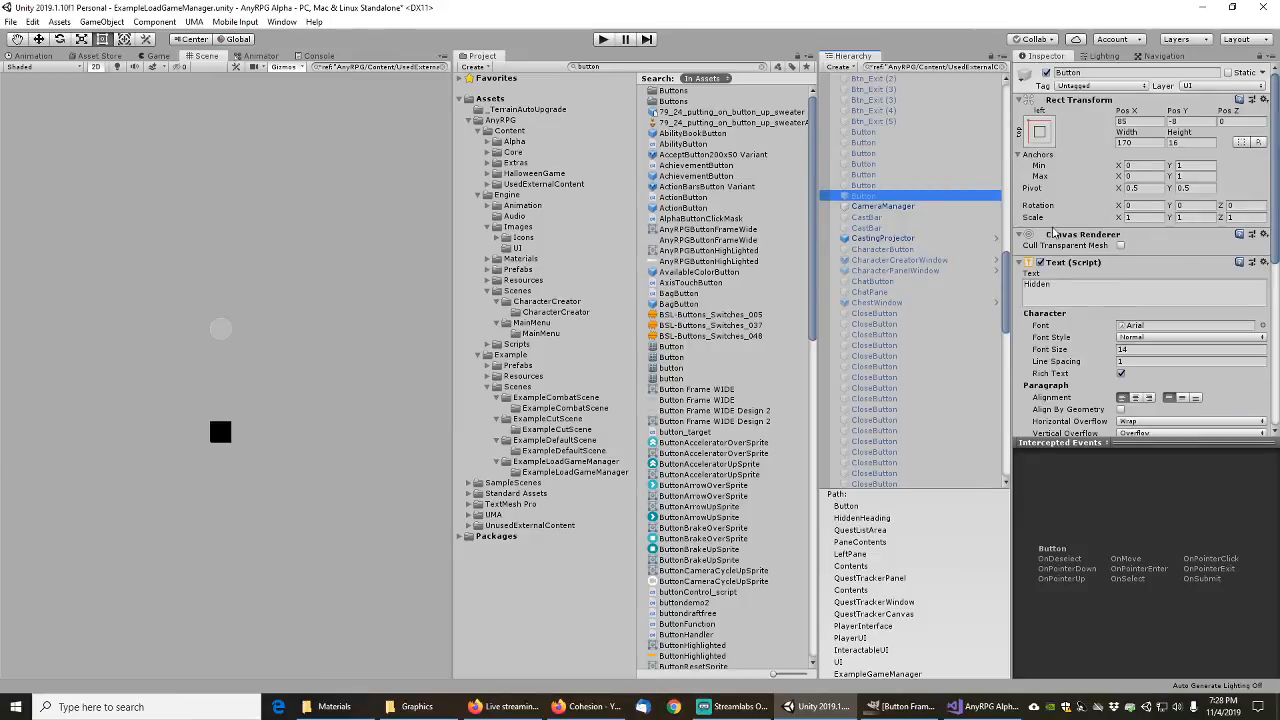
click(880, 209)
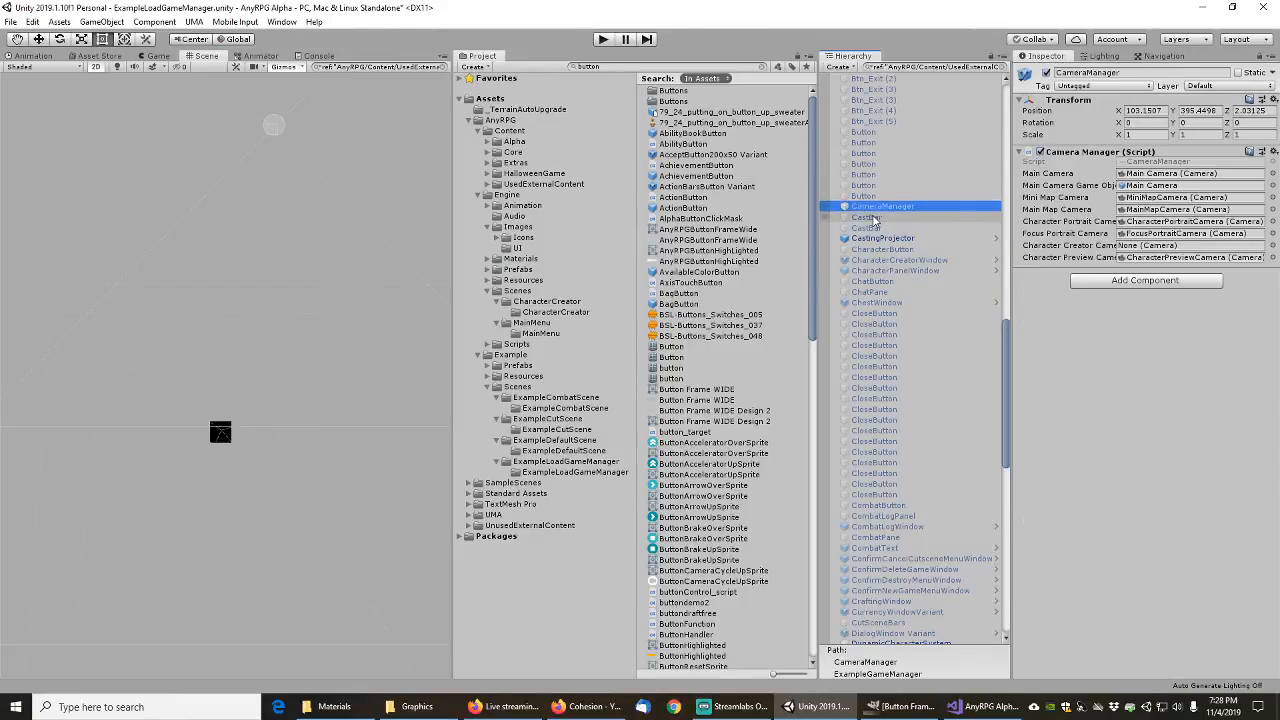
click(874, 218)
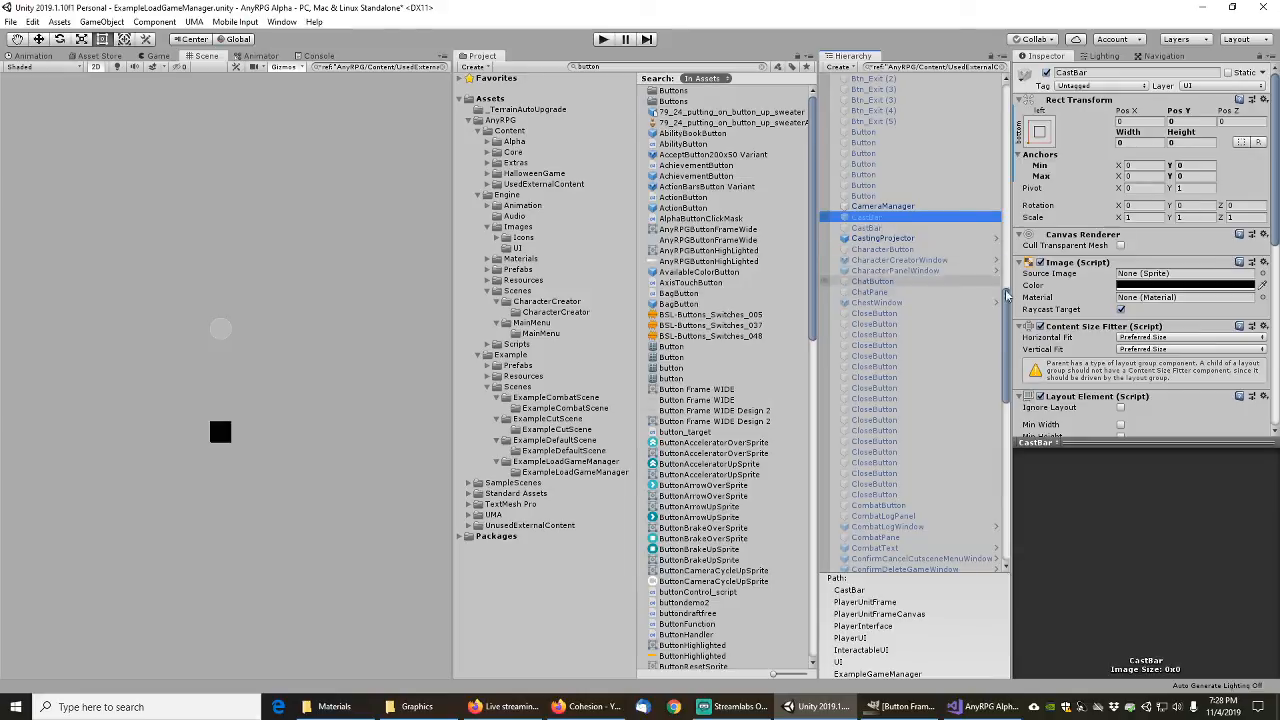
Step: Apply the source image override of Btn_Exit (5) under InGameMainMenuWindow to the NoTitleAutoResizeWindow prefab
click(870, 122)
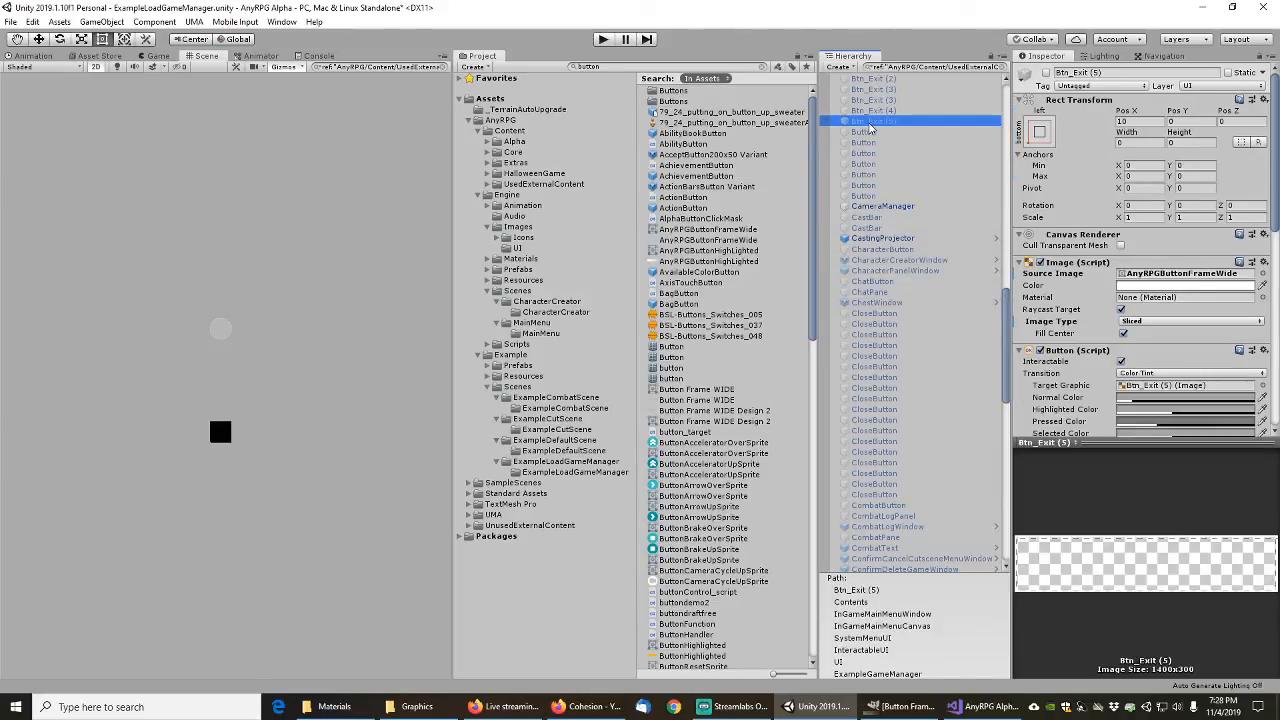
scroll(900, 210, up, 3)
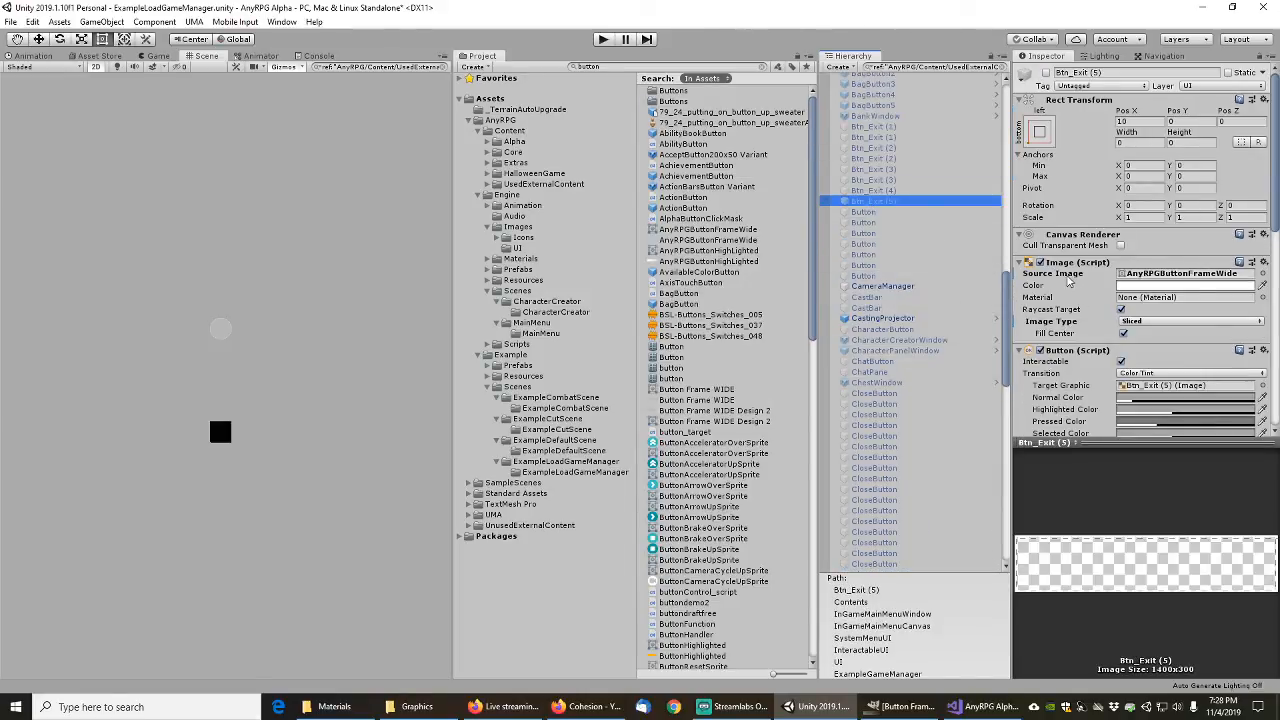
right_click(1068, 280)
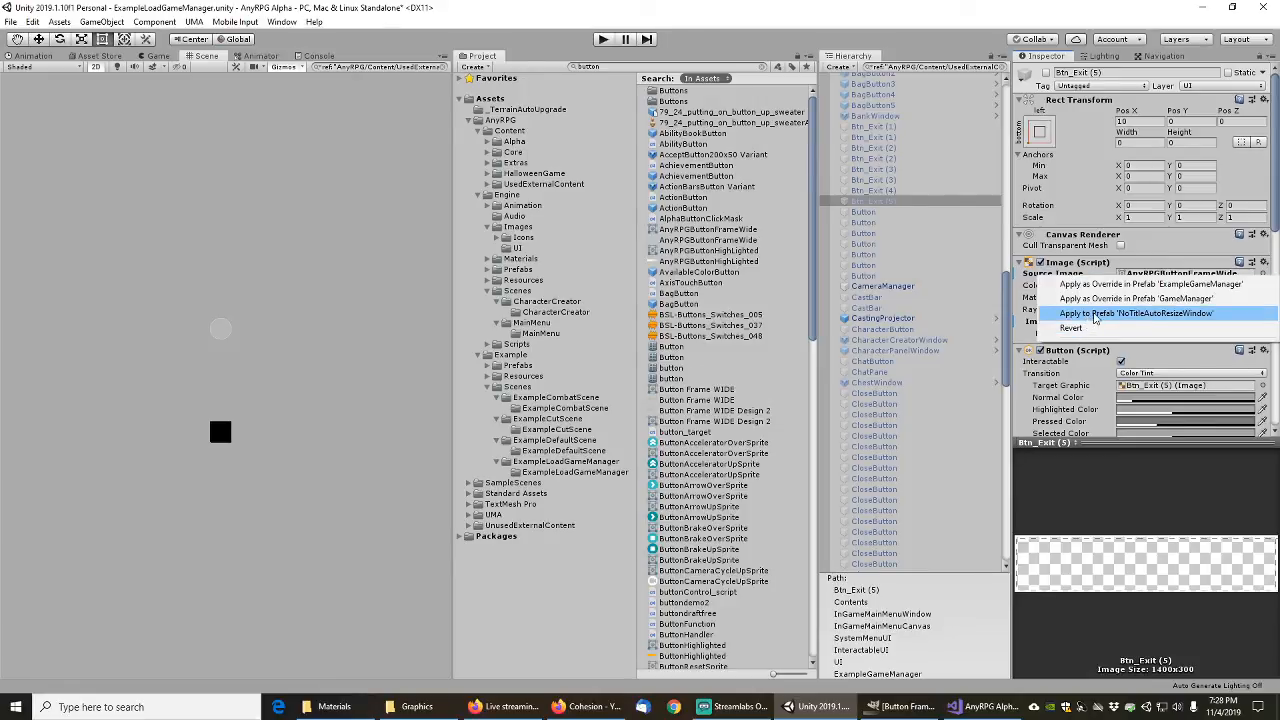
click(1095, 314)
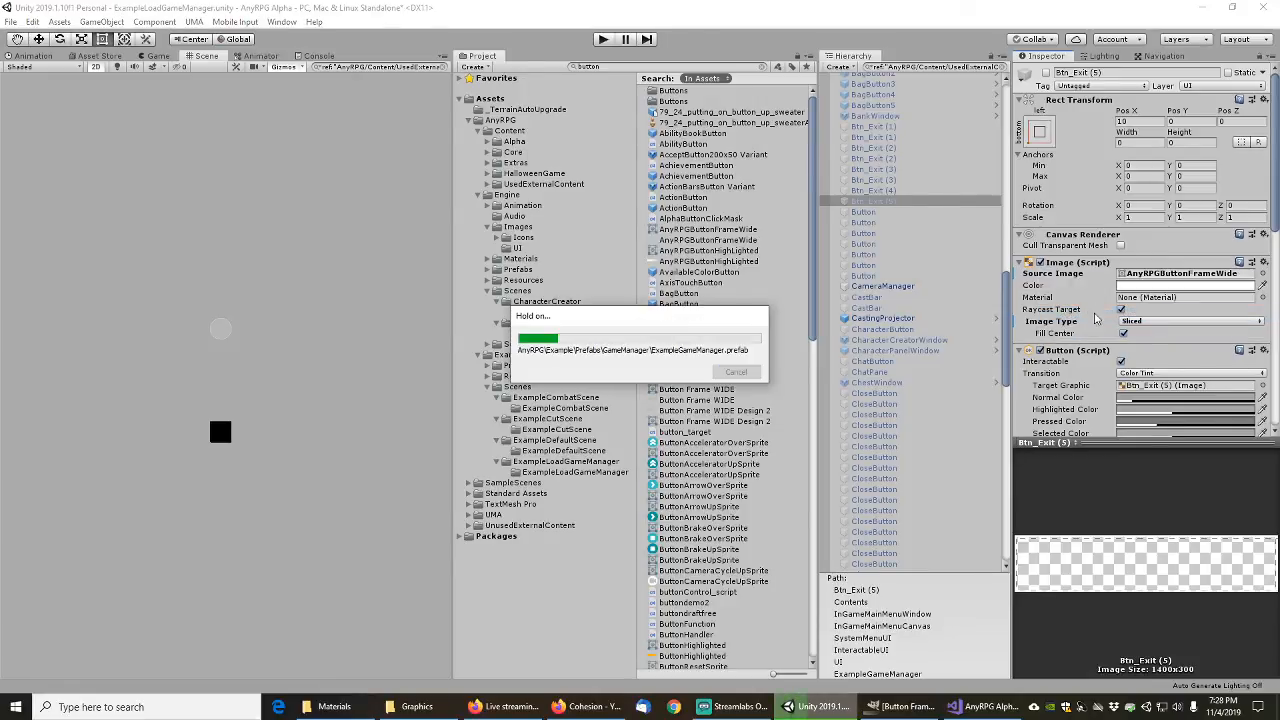
Step: Revert the source image override of Btn_Exit (4) under InGameMainMenuWindow
click(881, 181)
click(881, 182)
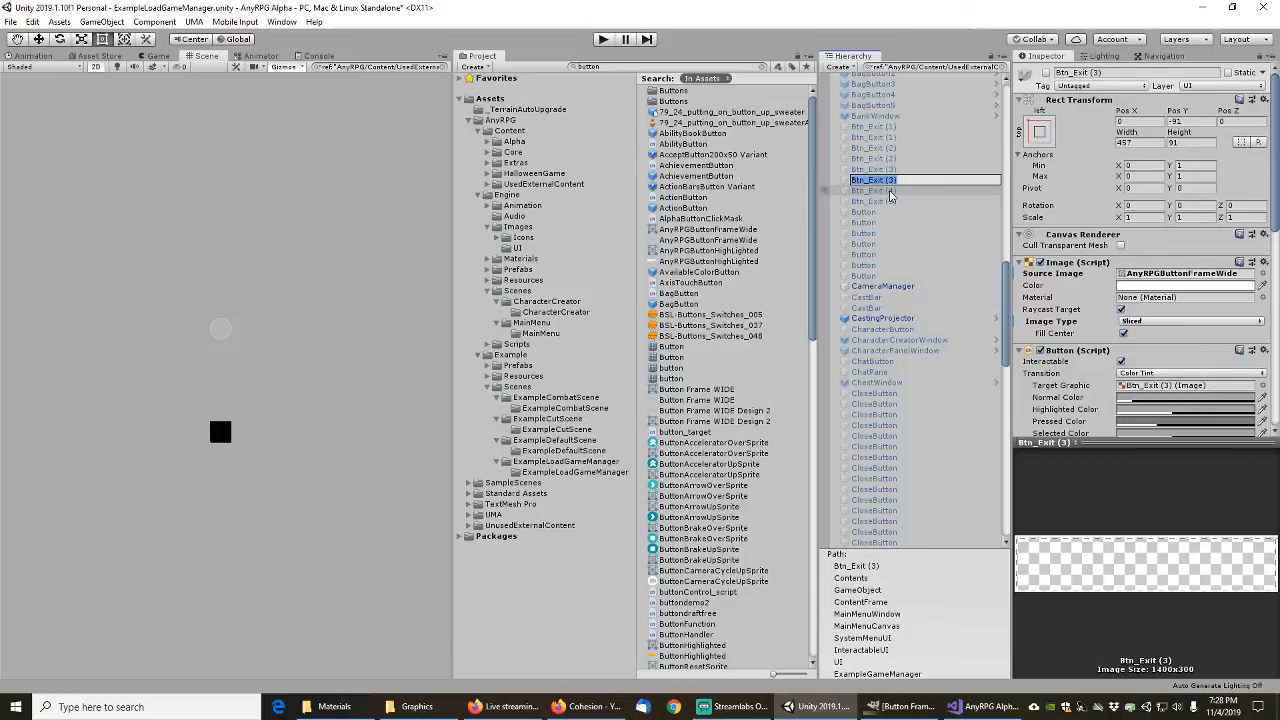
click(890, 192)
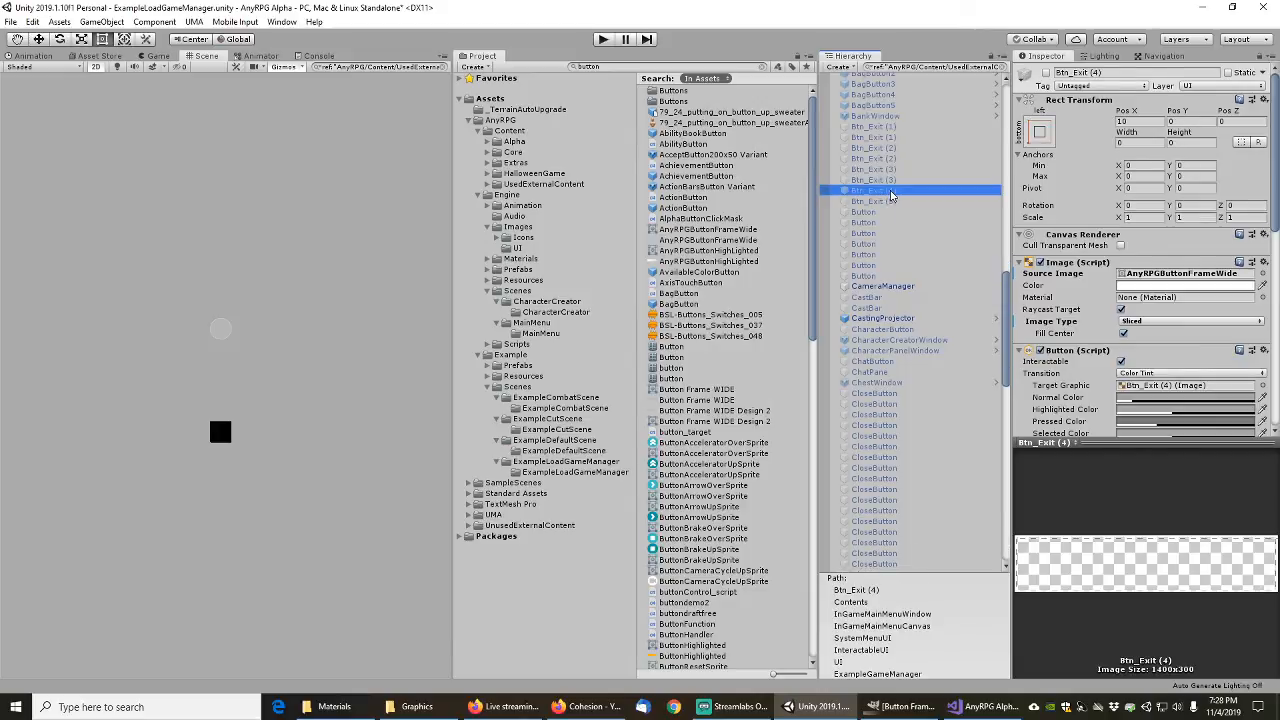
right_click(1063, 278)
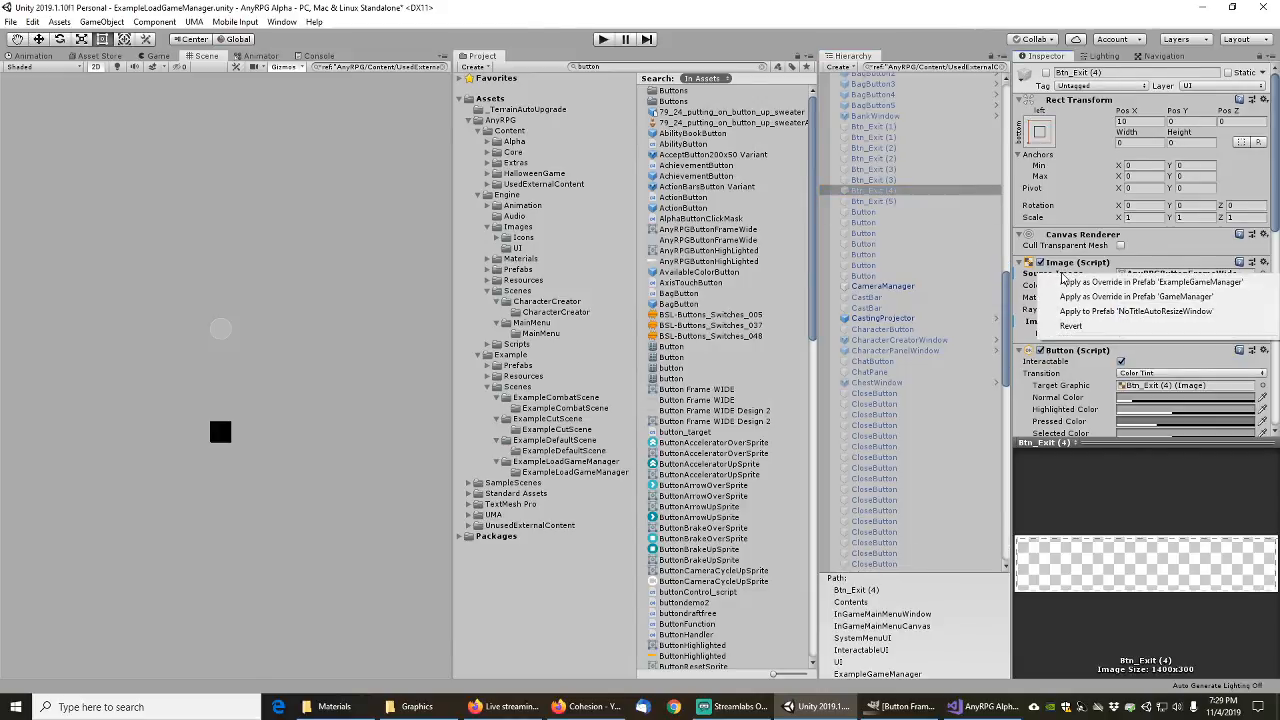
click(1071, 327)
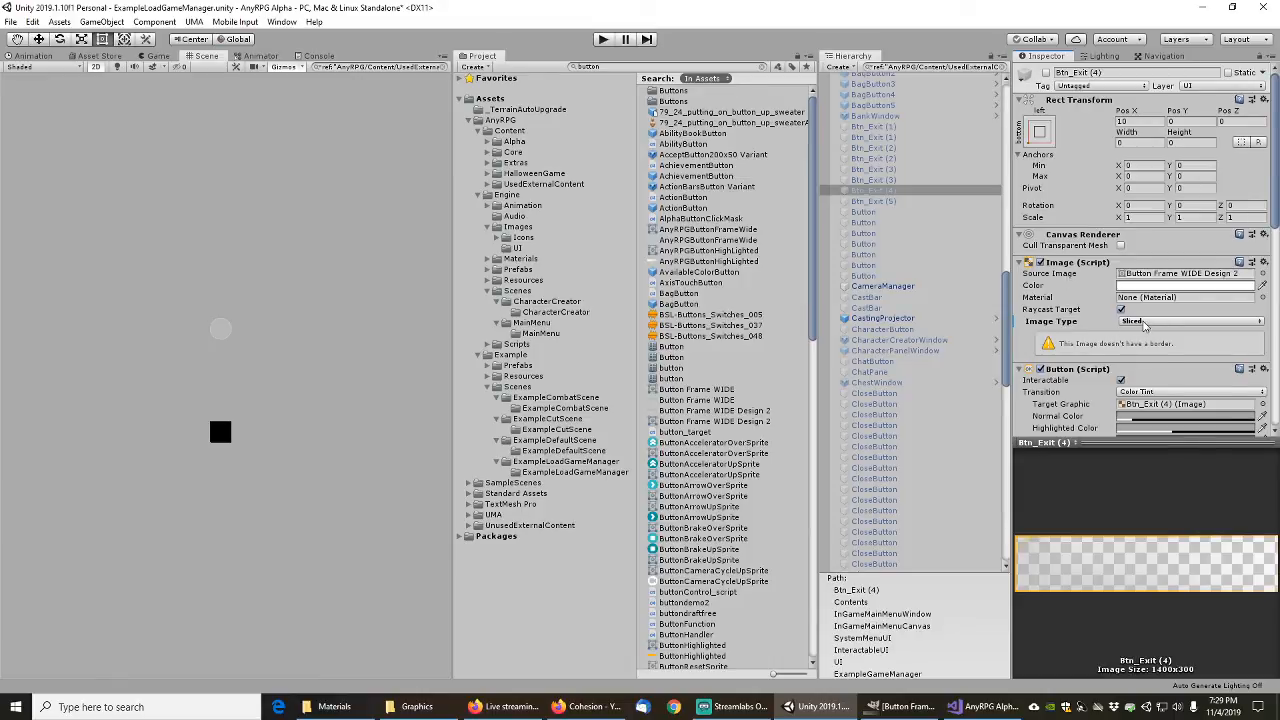
Step: Set the source image of InGameMainMenuWindow's Btn_Exit (4) to AnyRPGButtonFrameWide and apply it to the NoTitleAutoResizeWindow prefab
click(1262, 274)
text(anyrpg)
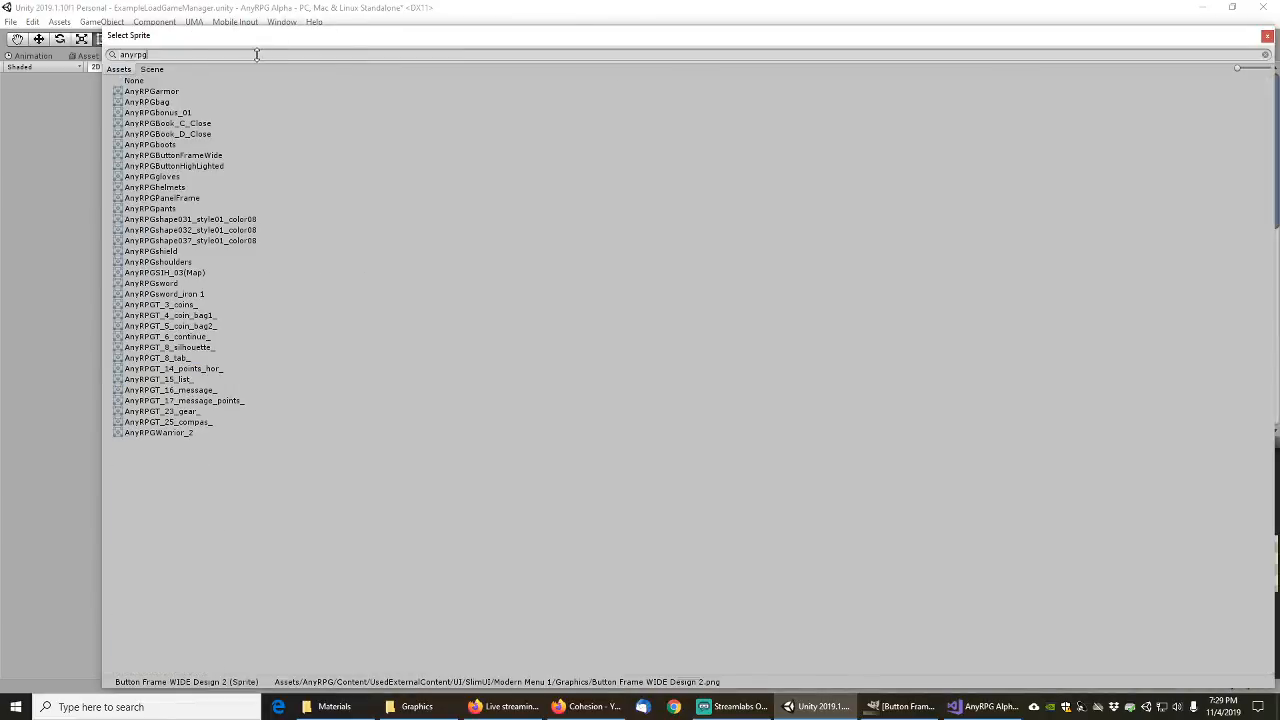
double_click(197, 155)
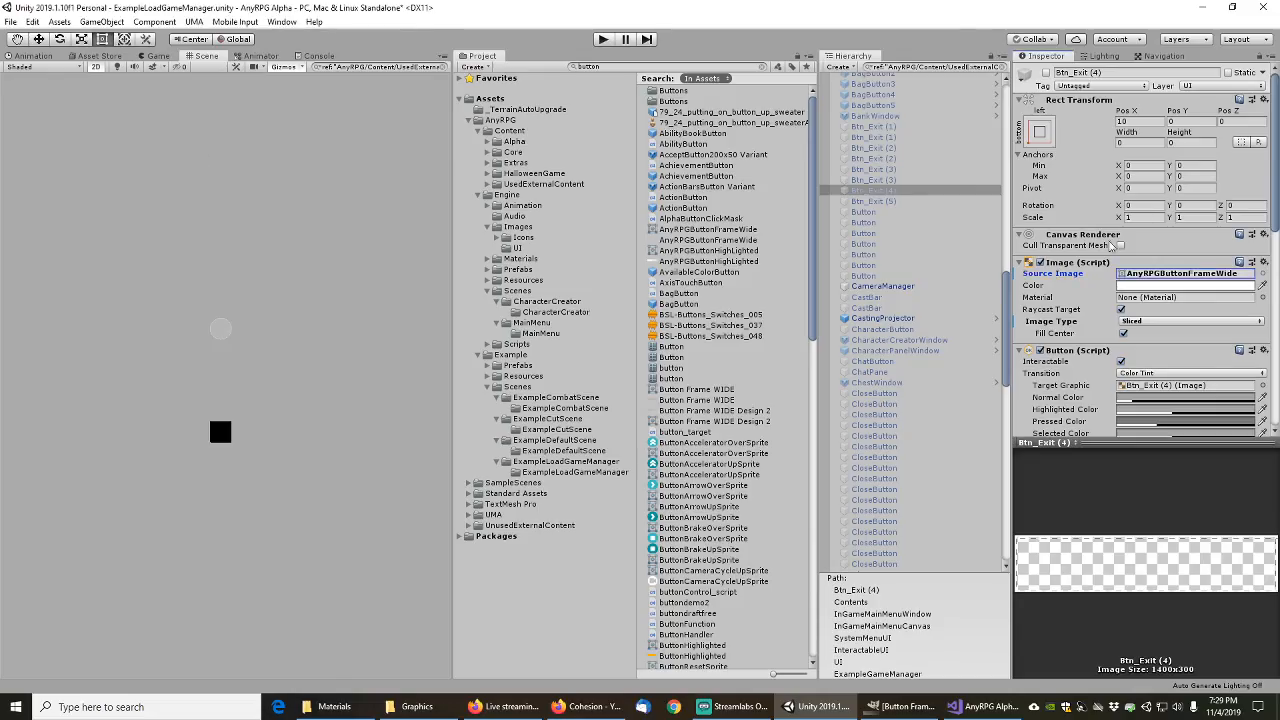
right_click(1064, 274)
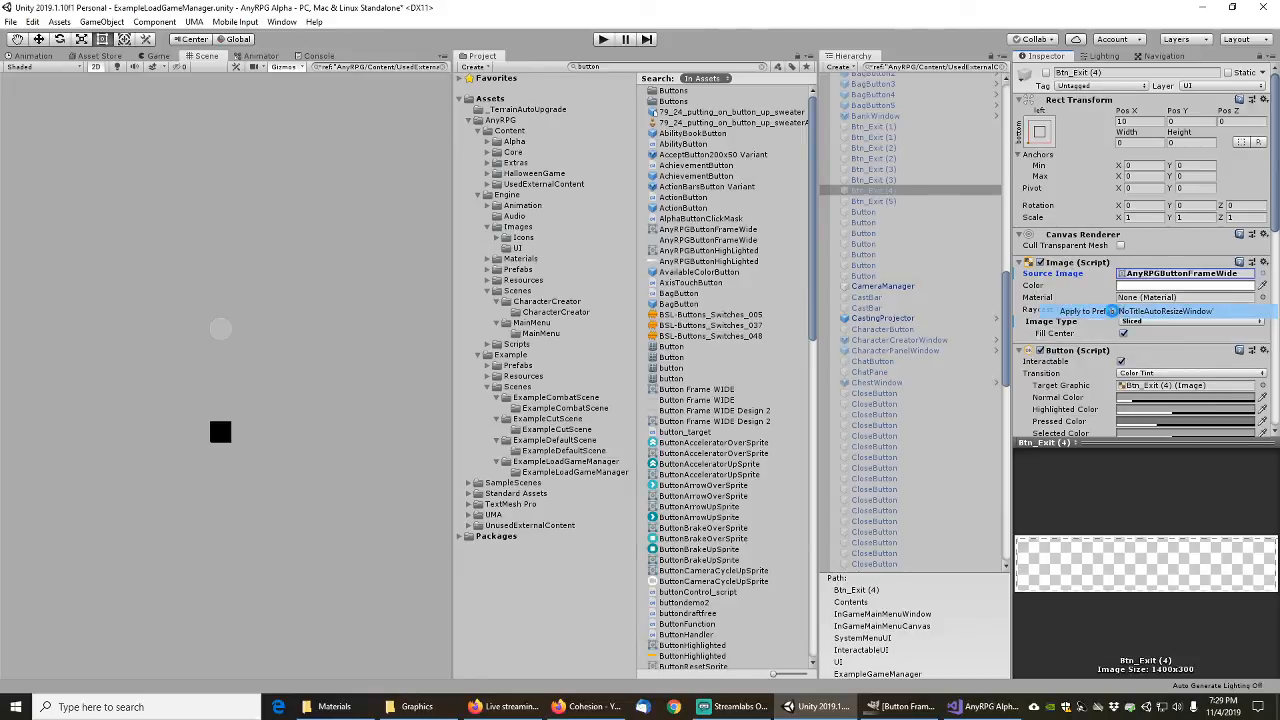
click(1066, 282)
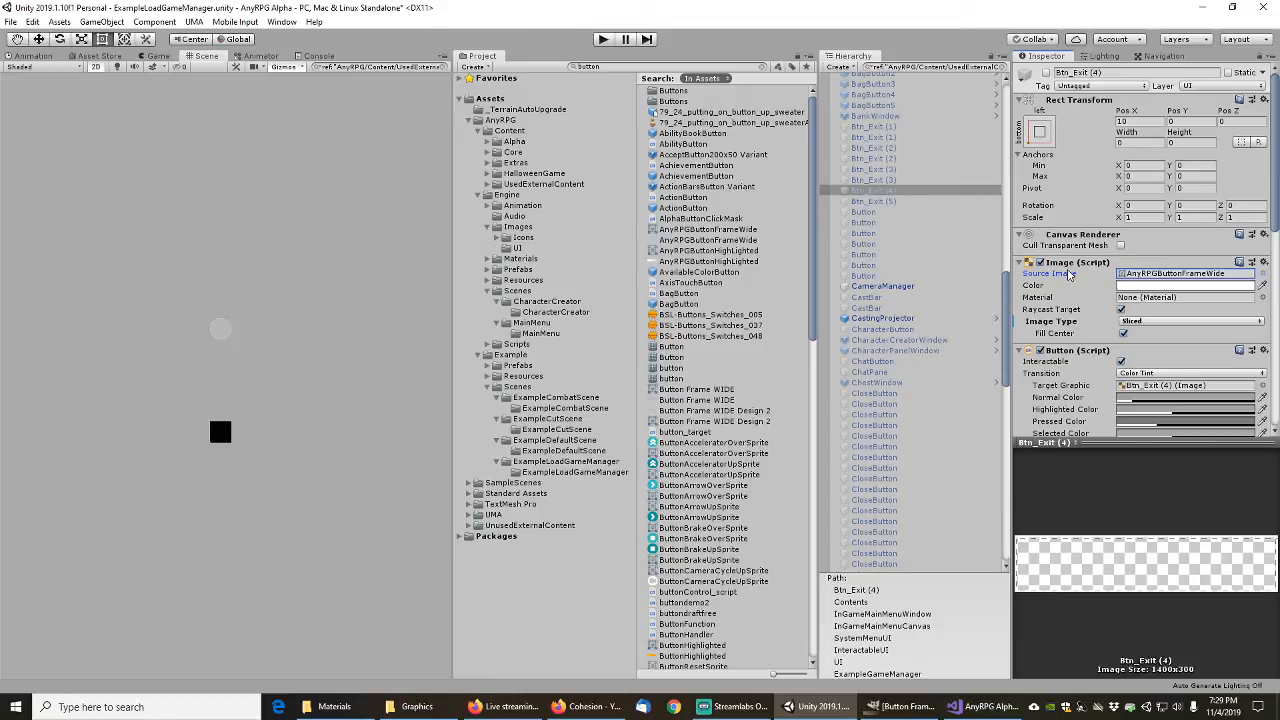
Step: Apply the source image override of Btn_Exit (3) under MainMenuWindow to the NoTitleBottomLeftFrame prefab
click(883, 181)
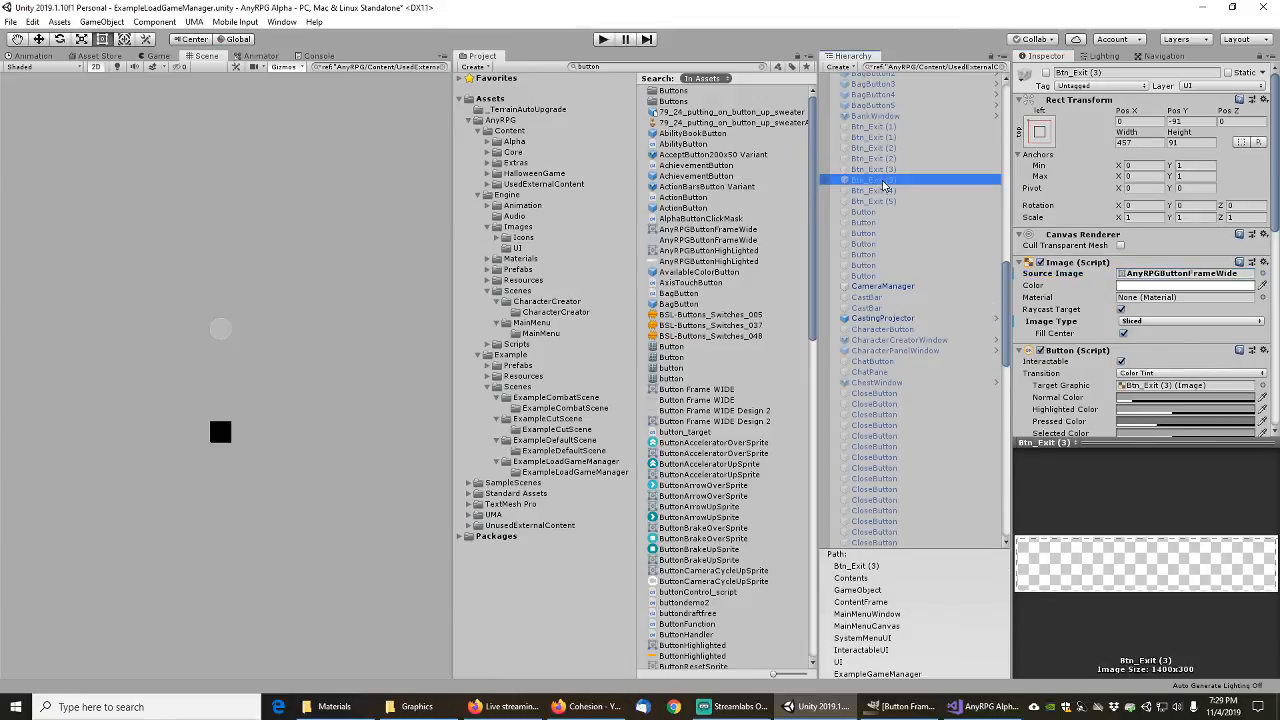
right_click(1066, 277)
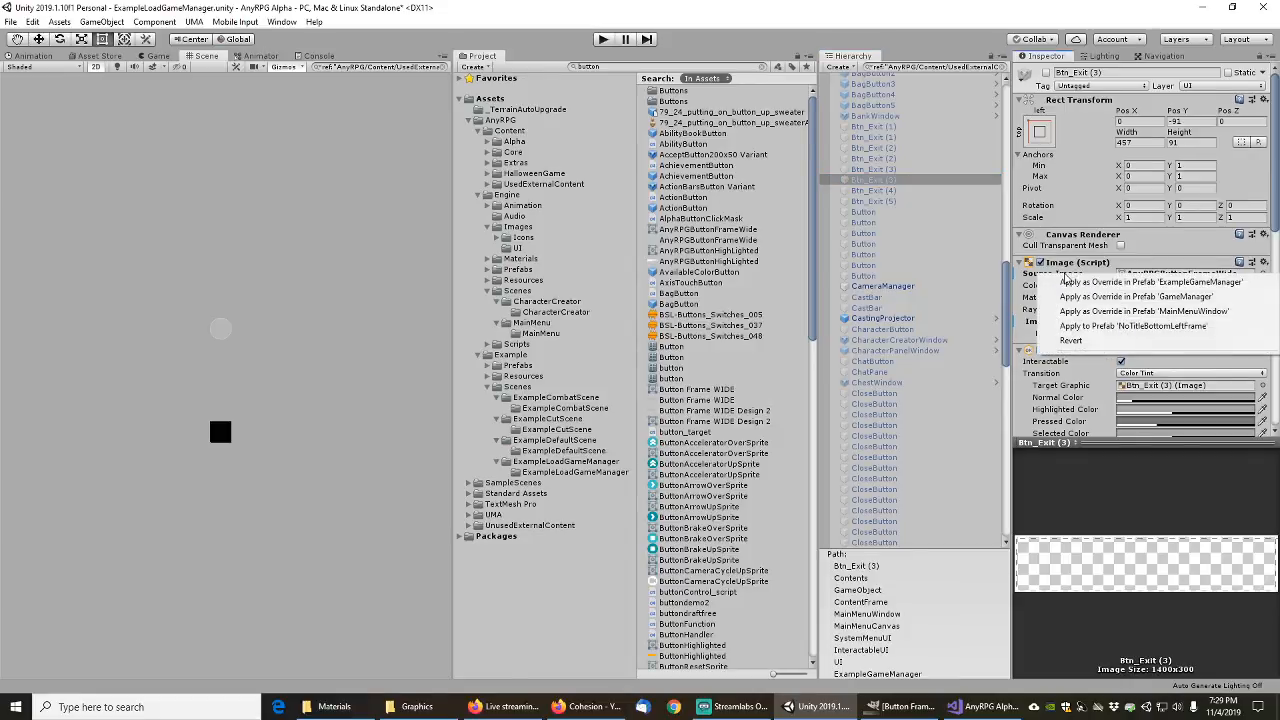
click(1103, 327)
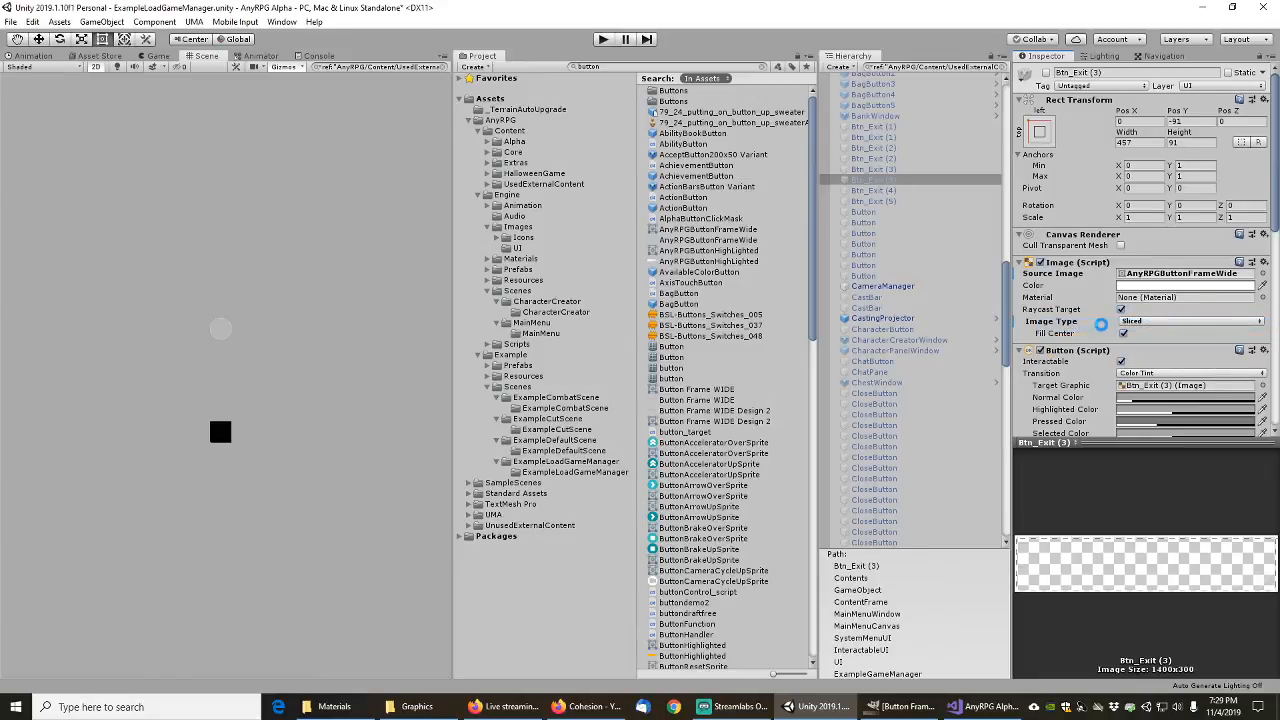
Step: Revert the source image override of Btn_Exit (3) under InGameMainMenuWindow
click(880, 170)
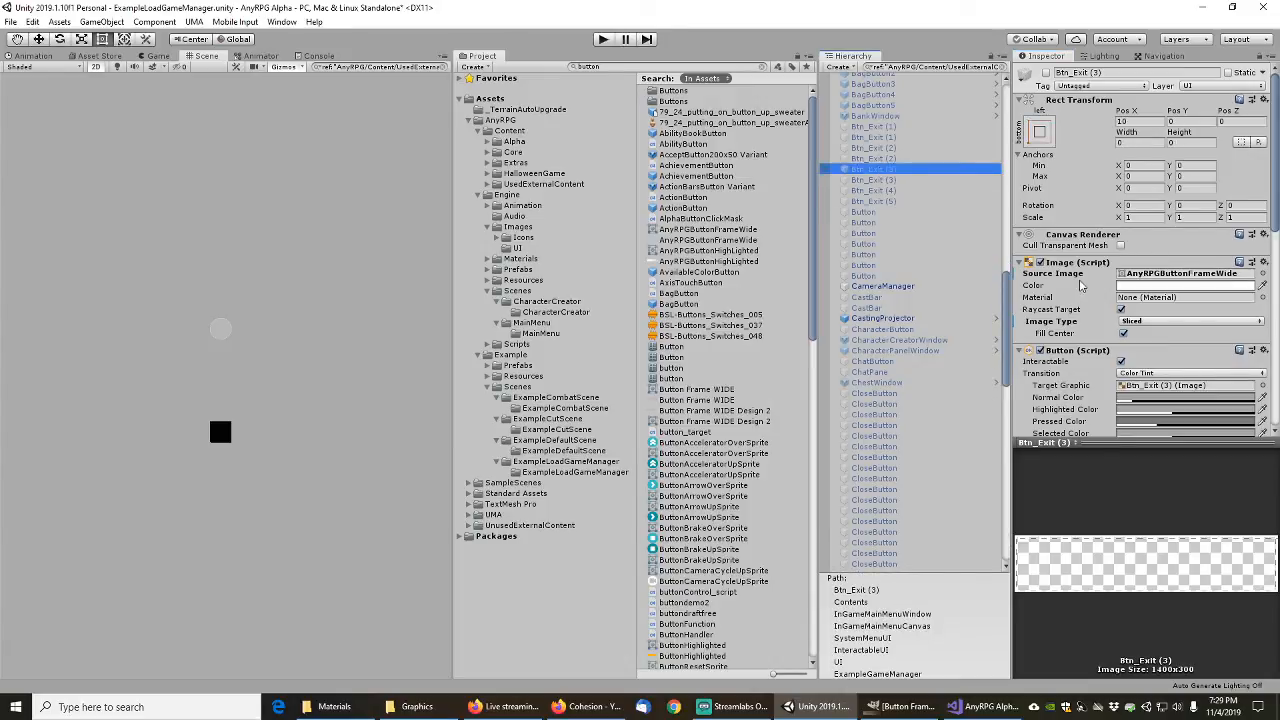
right_click(1077, 278)
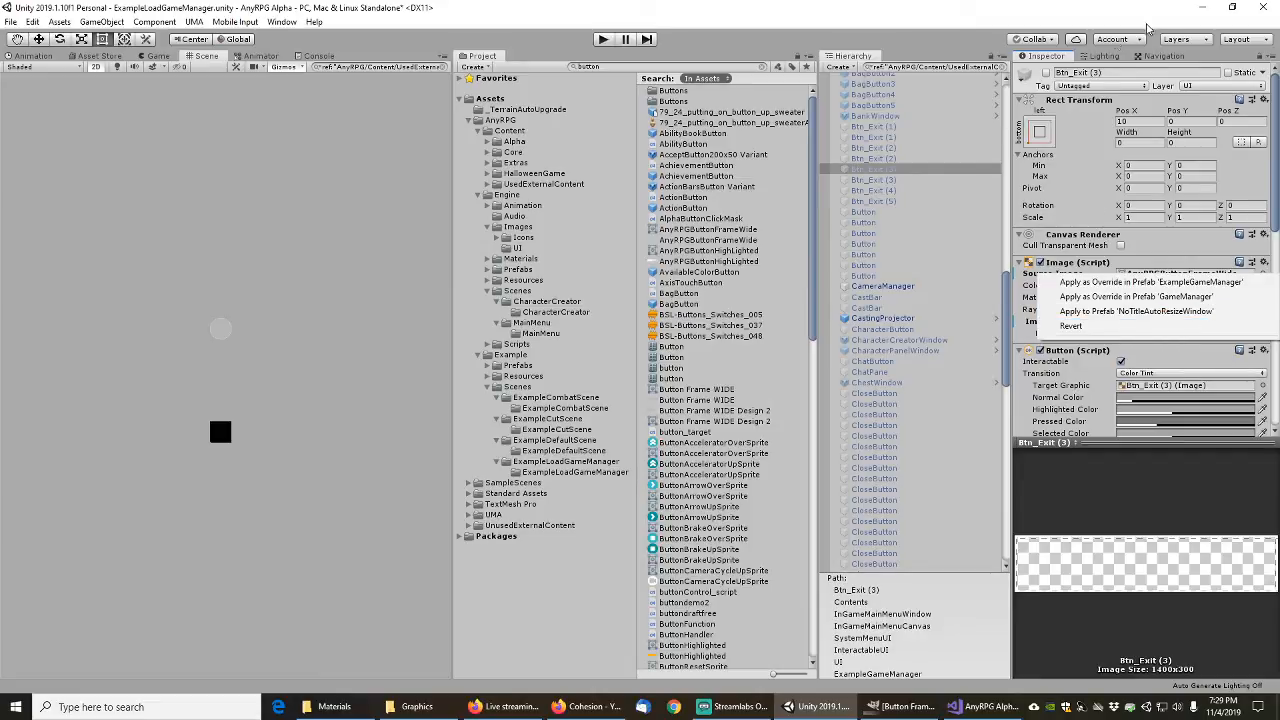
click(1118, 203)
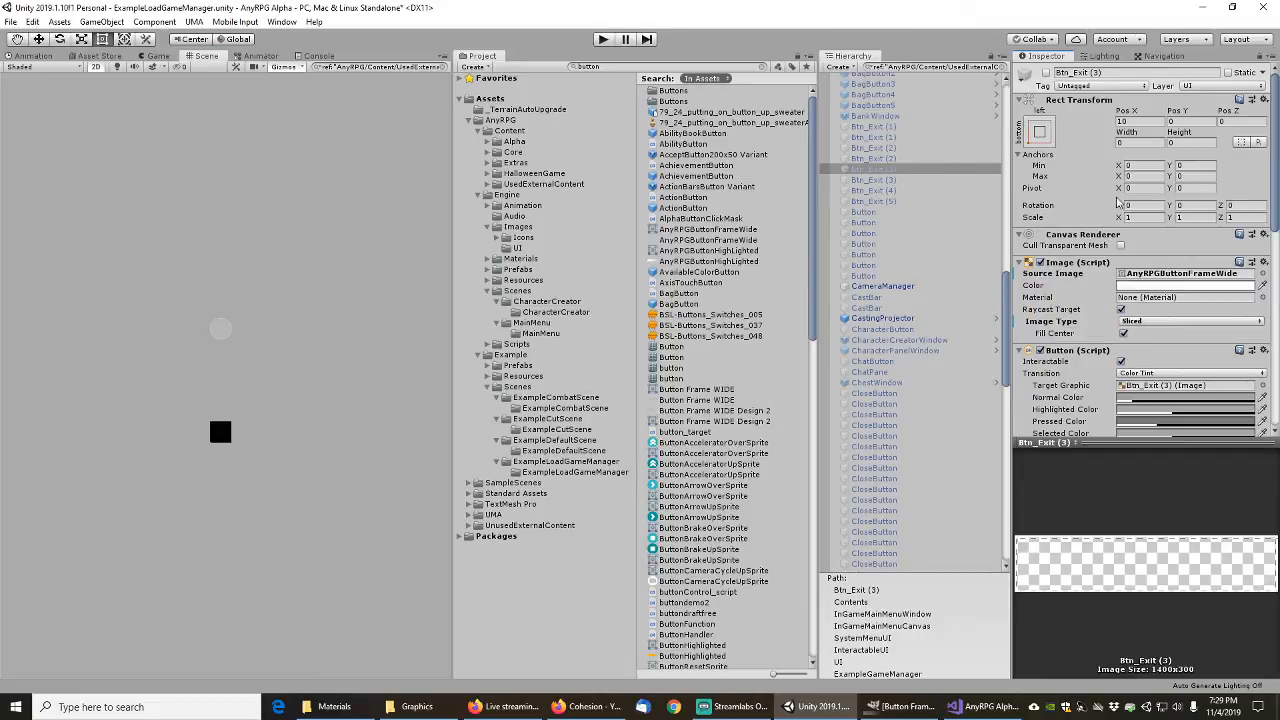
right_click(1068, 279)
click(1078, 322)
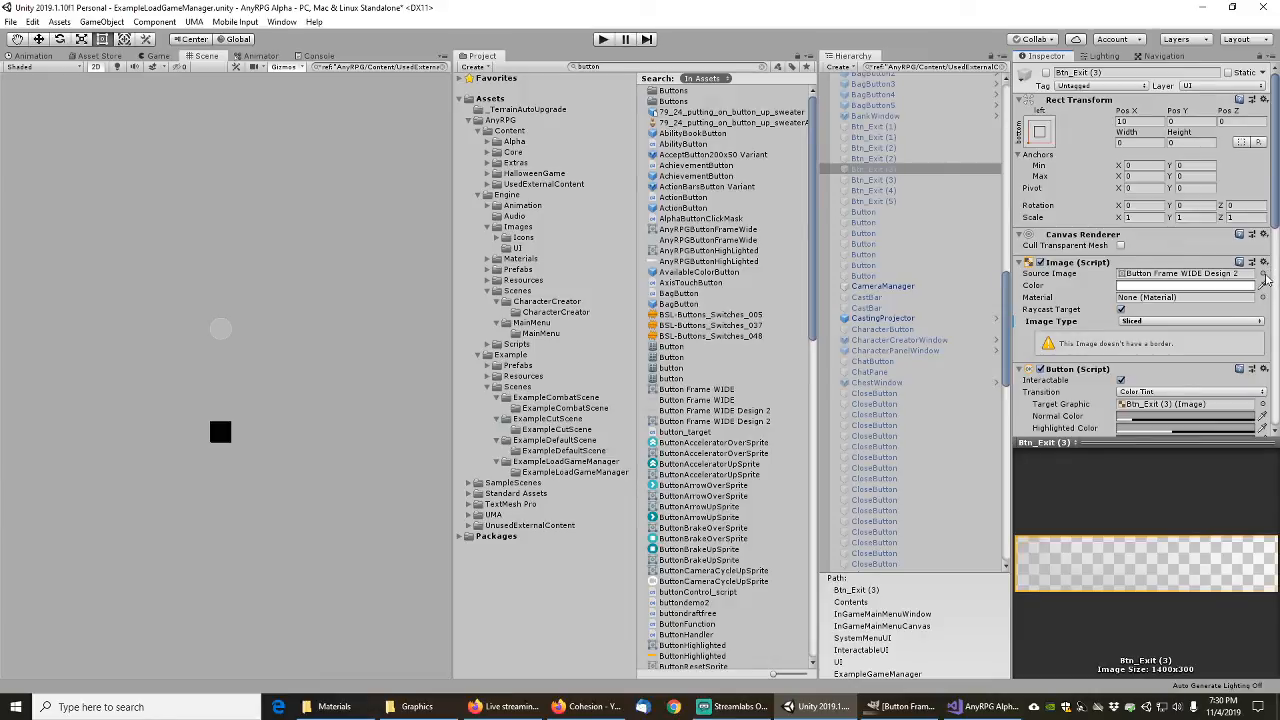
Step: Set the source image of InGameMainMenuWindow's Btn_Exit (3) to AnyRPGButtonFrameWide and apply it to the NoTitleAutoResizeWindow prefab
click(1262, 274)
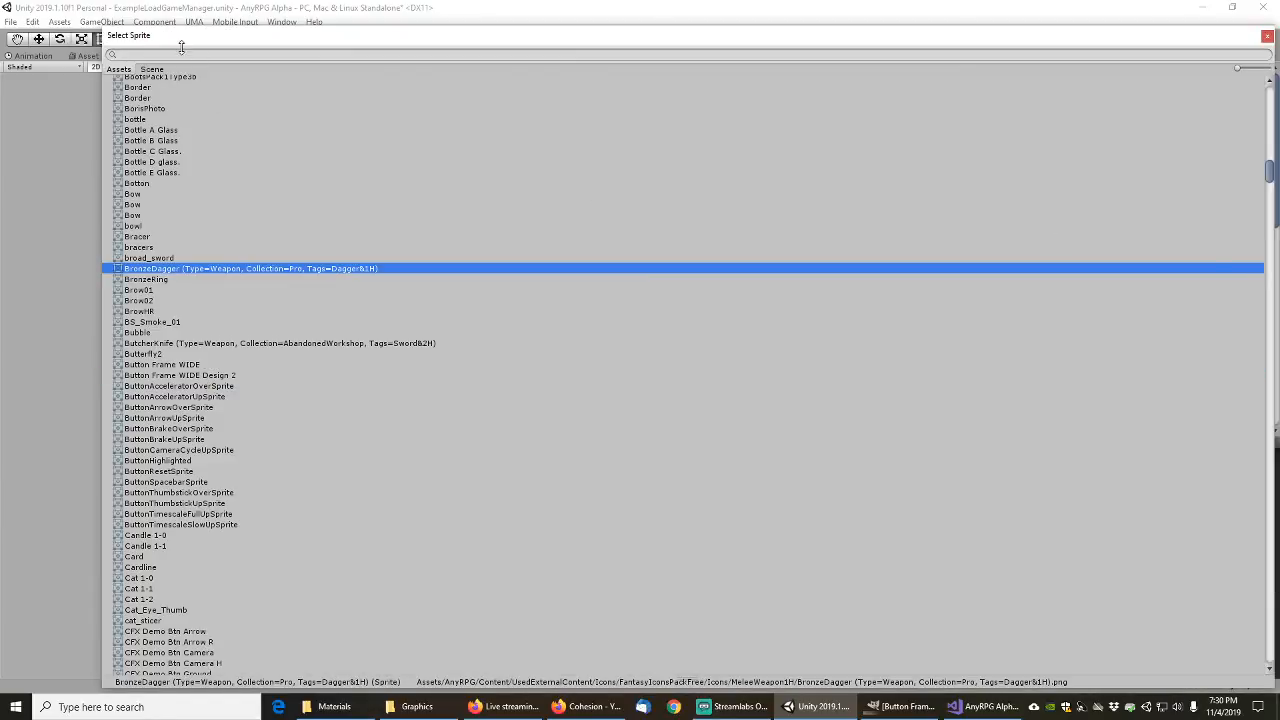
text(anyrpg)
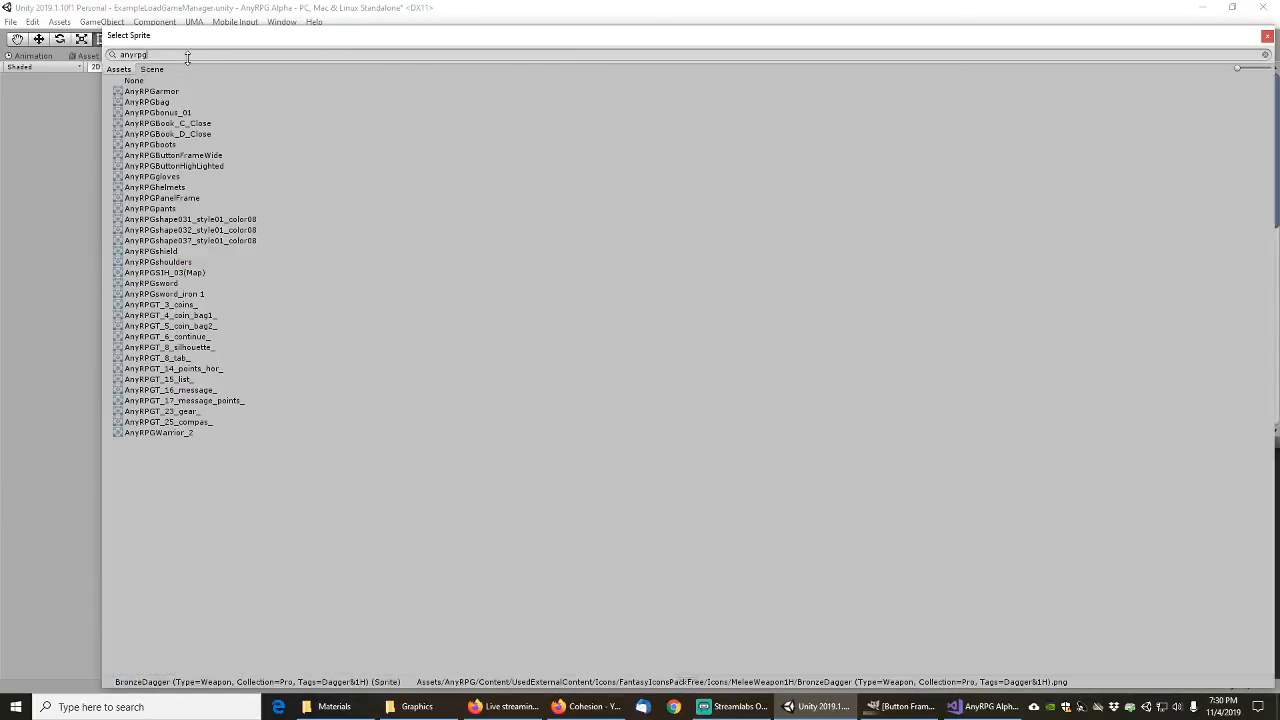
double_click(195, 157)
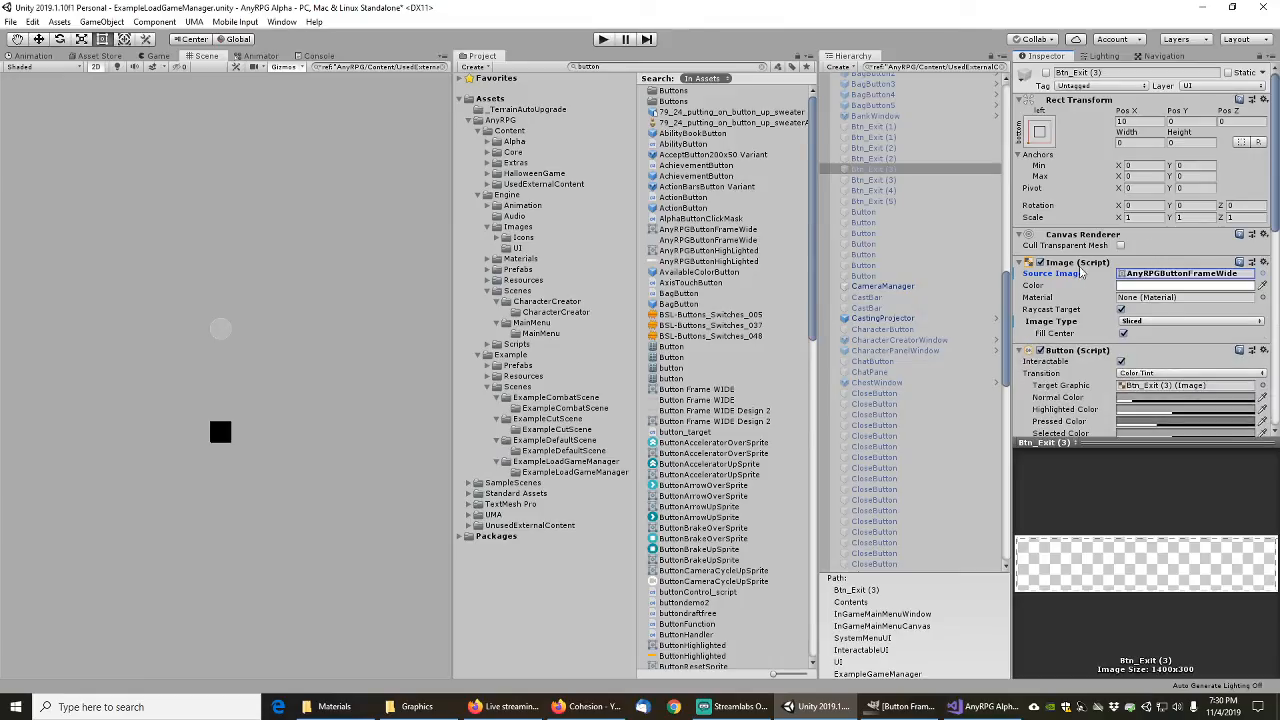
right_click(1071, 276)
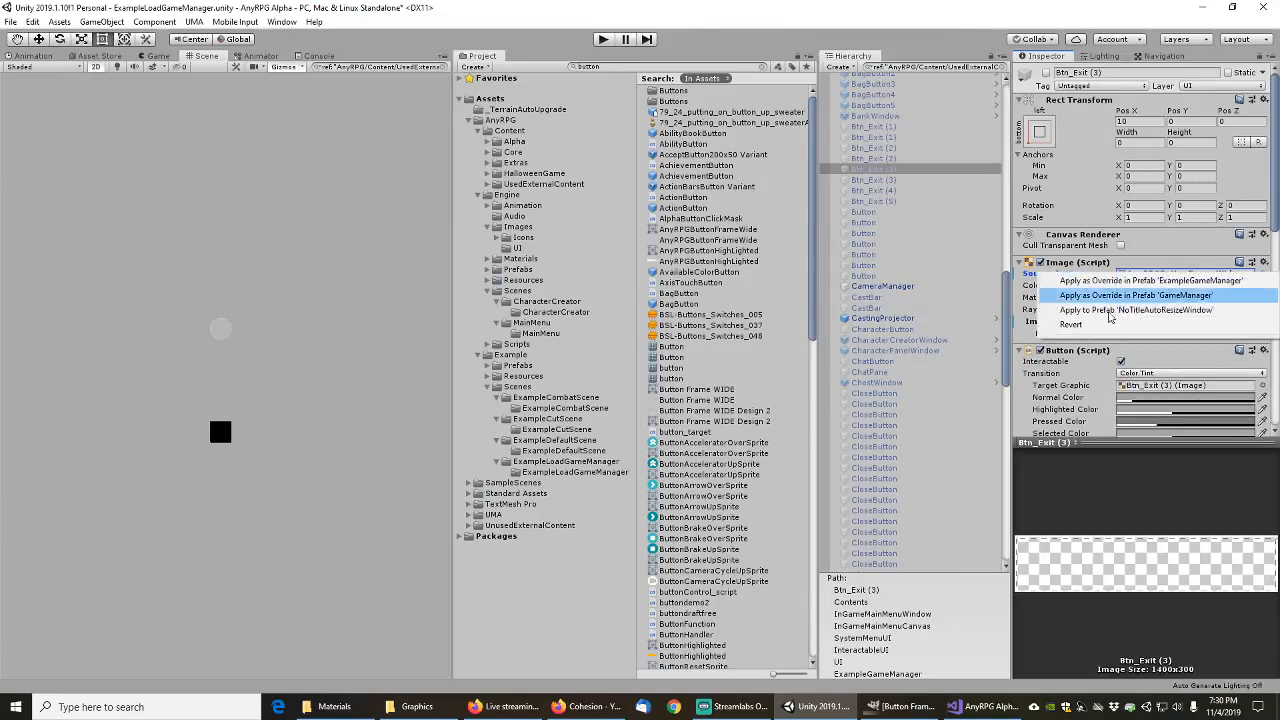
click(1100, 311)
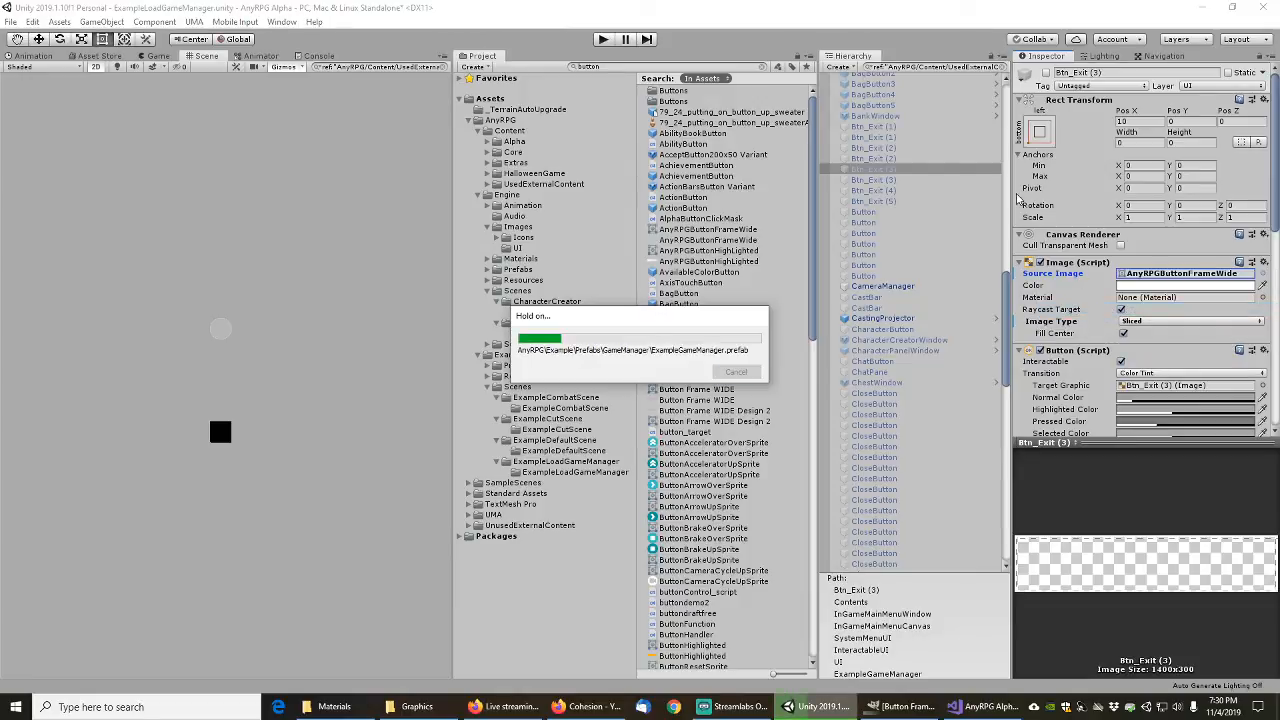
Step: Apply the image type and source image overrides of Btn_Exit (2) under MainMenuWindow to the NoTitleBottomLeftFrame prefab
click(877, 157)
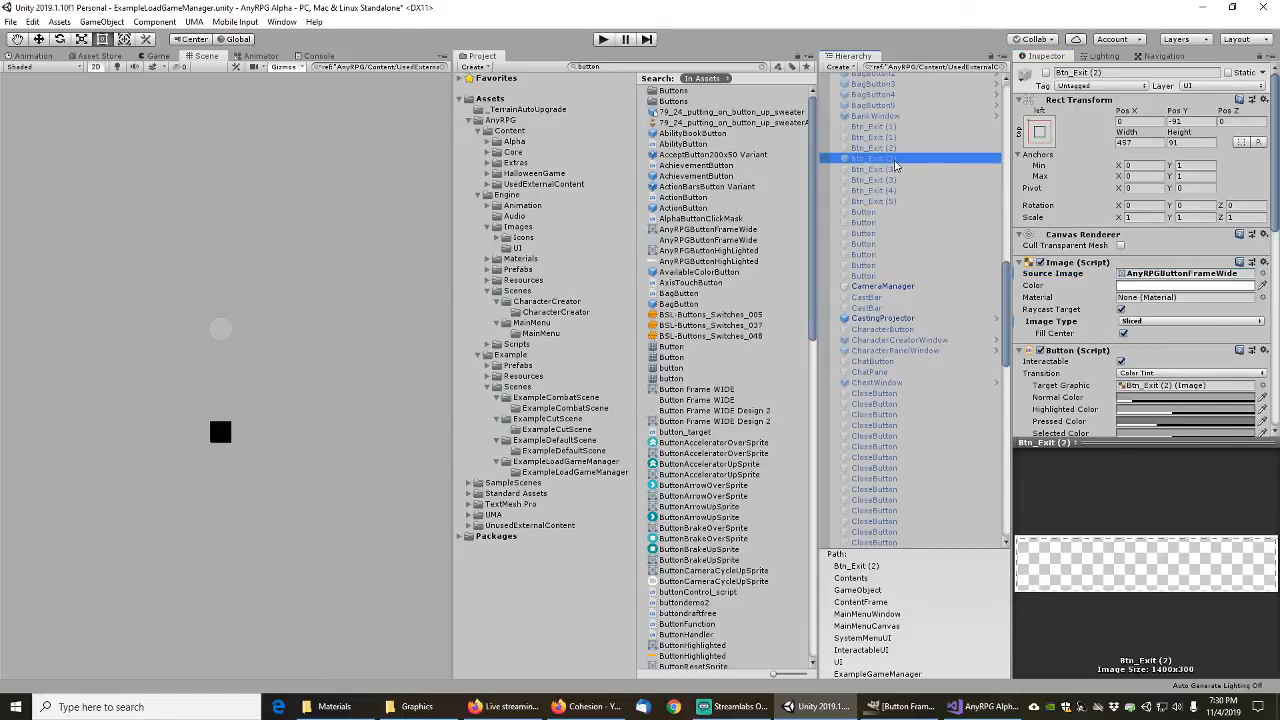
right_click(1058, 320)
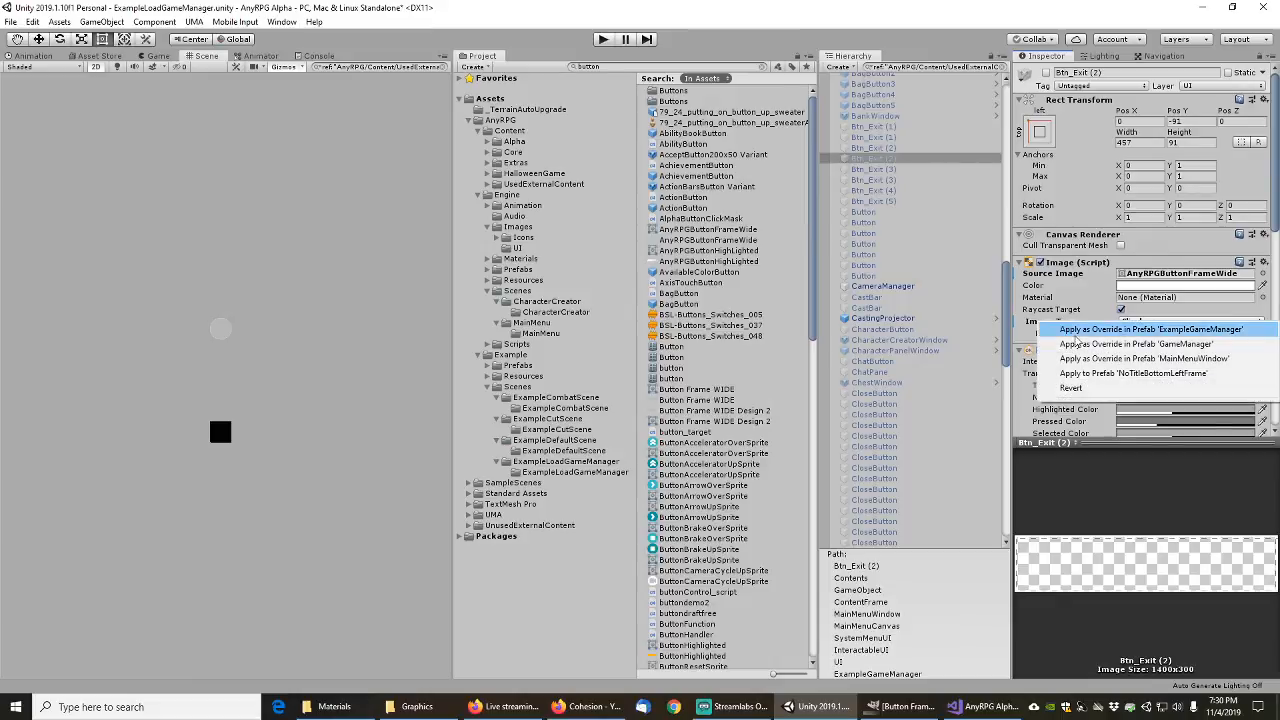
click(1081, 375)
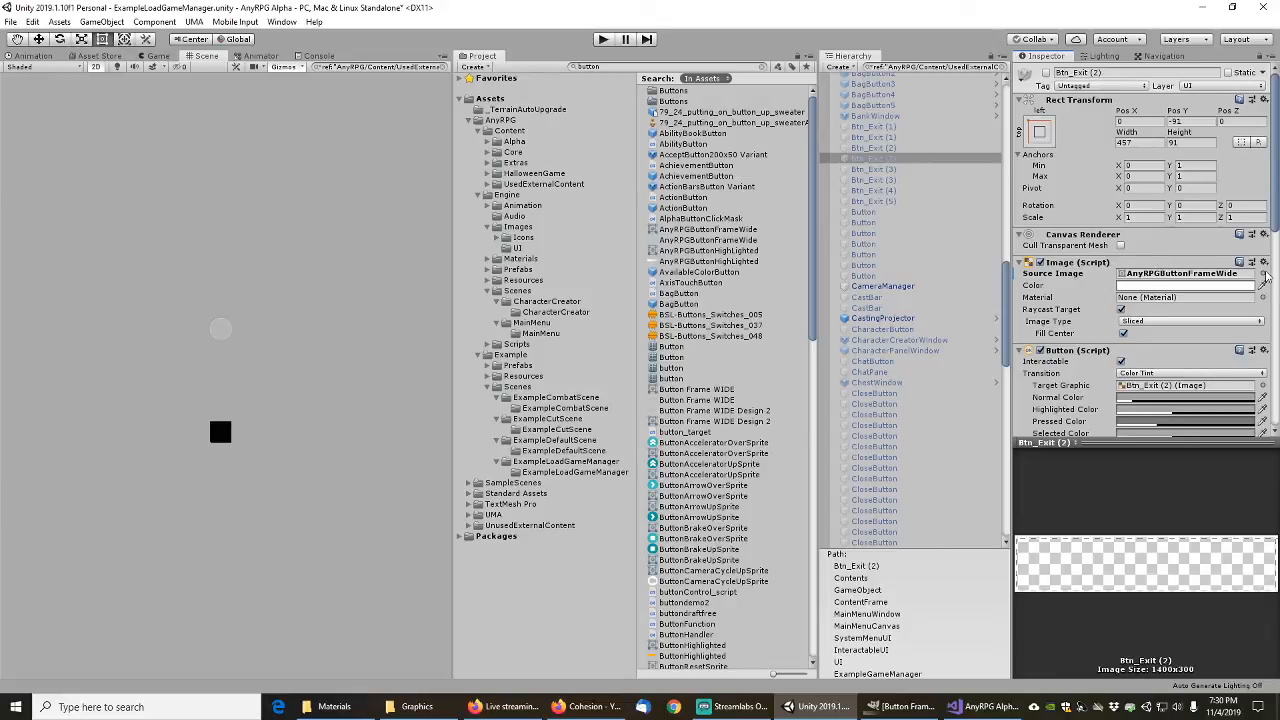
right_click(1068, 275)
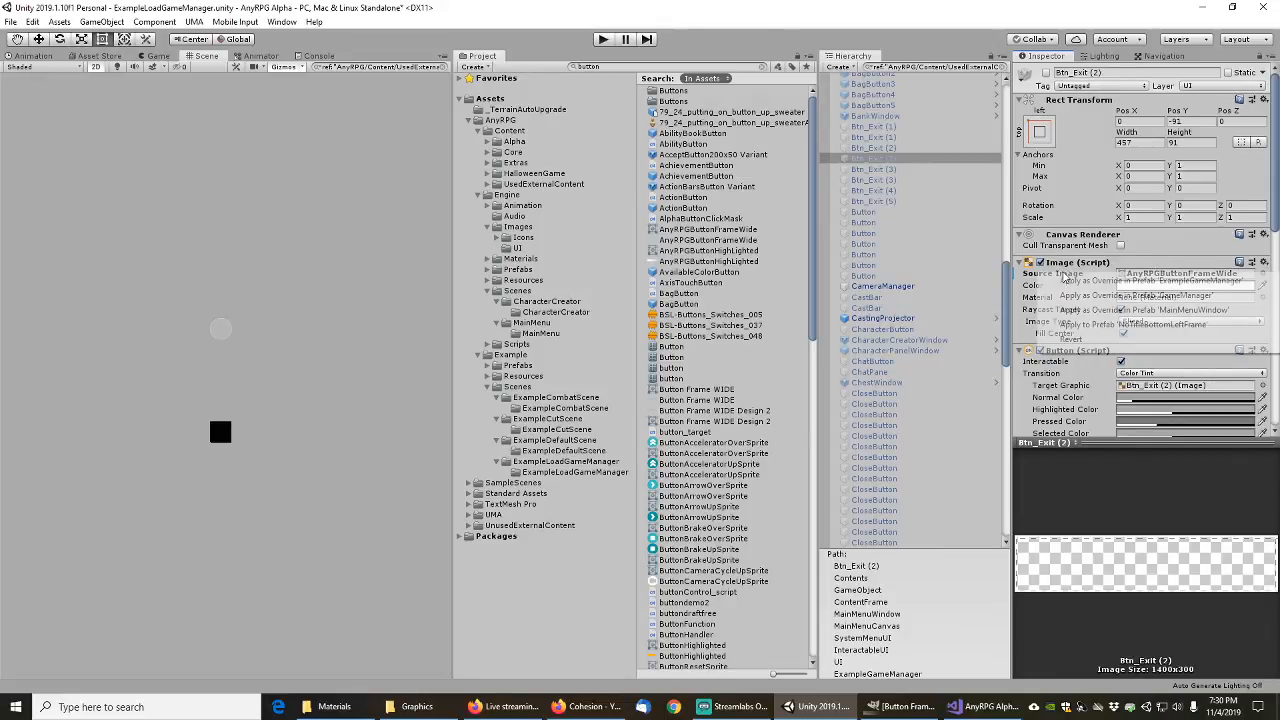
click(1084, 327)
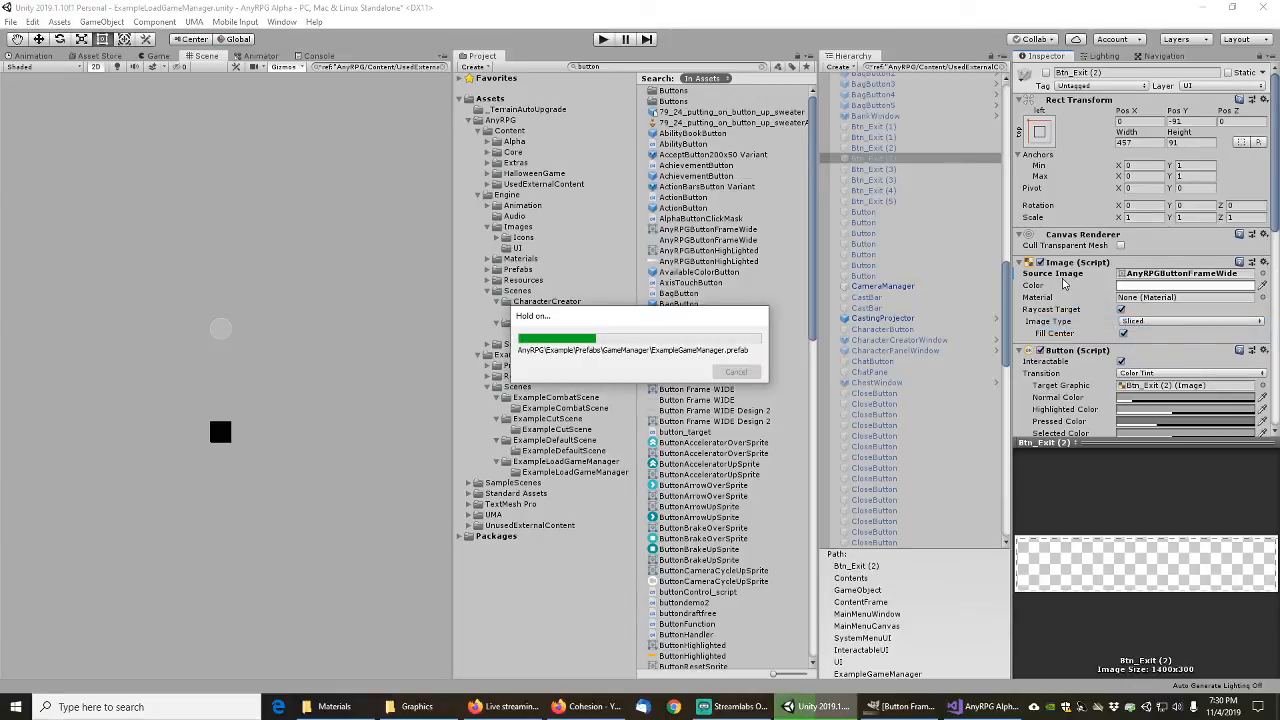
Step: Apply the source image and image type overrides of Btn_Exit (1) under MainMenuWindow to the NoTitleBottomLeftFrame prefab
click(880, 128)
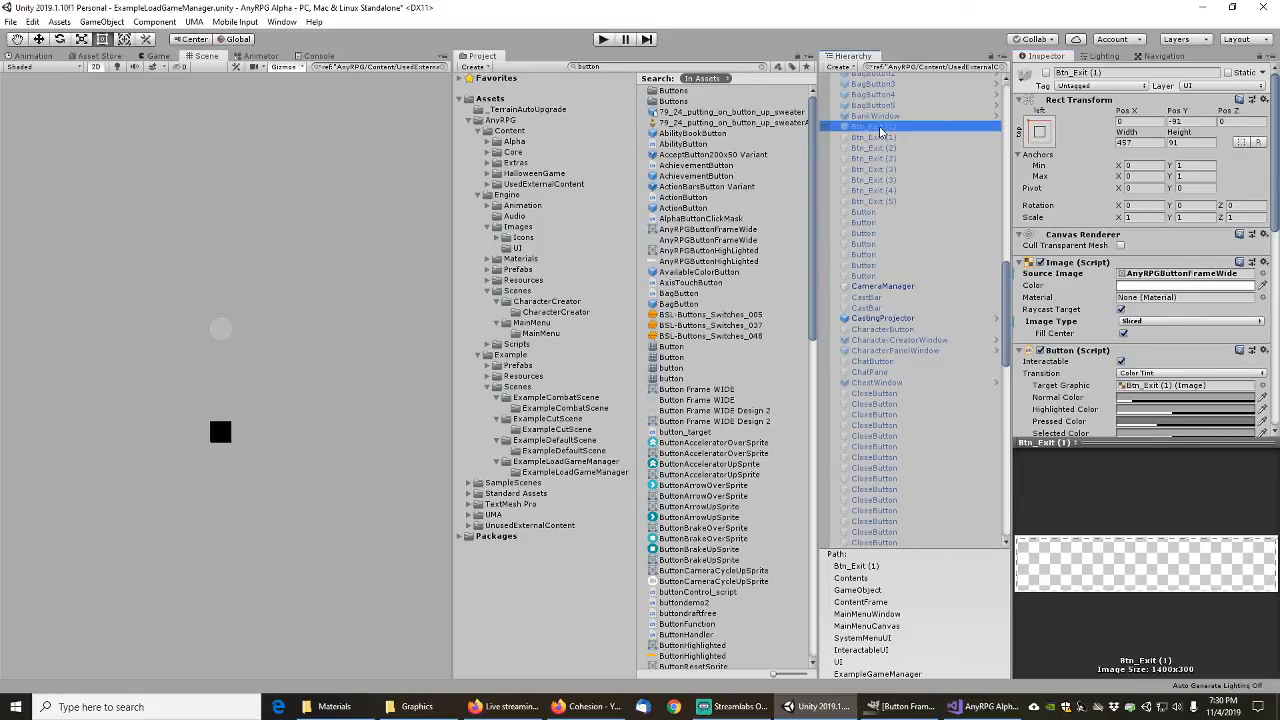
right_click(1068, 278)
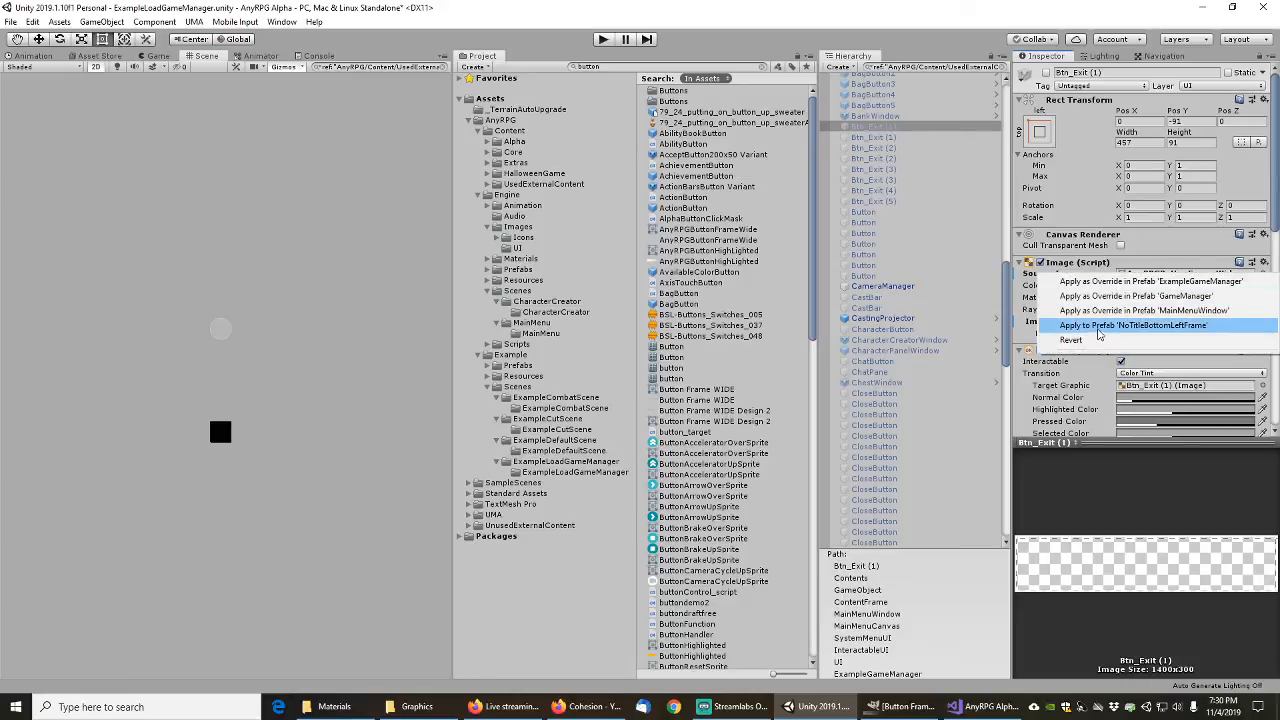
click(1098, 327)
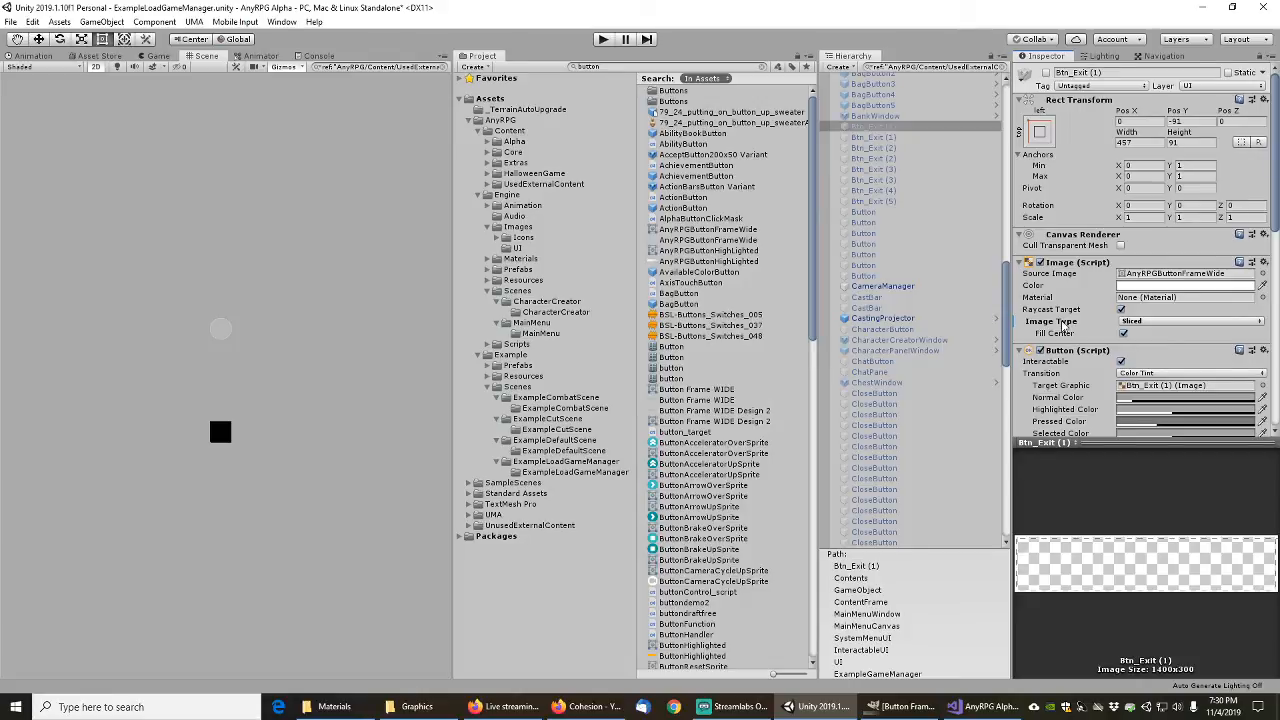
right_click(1069, 323)
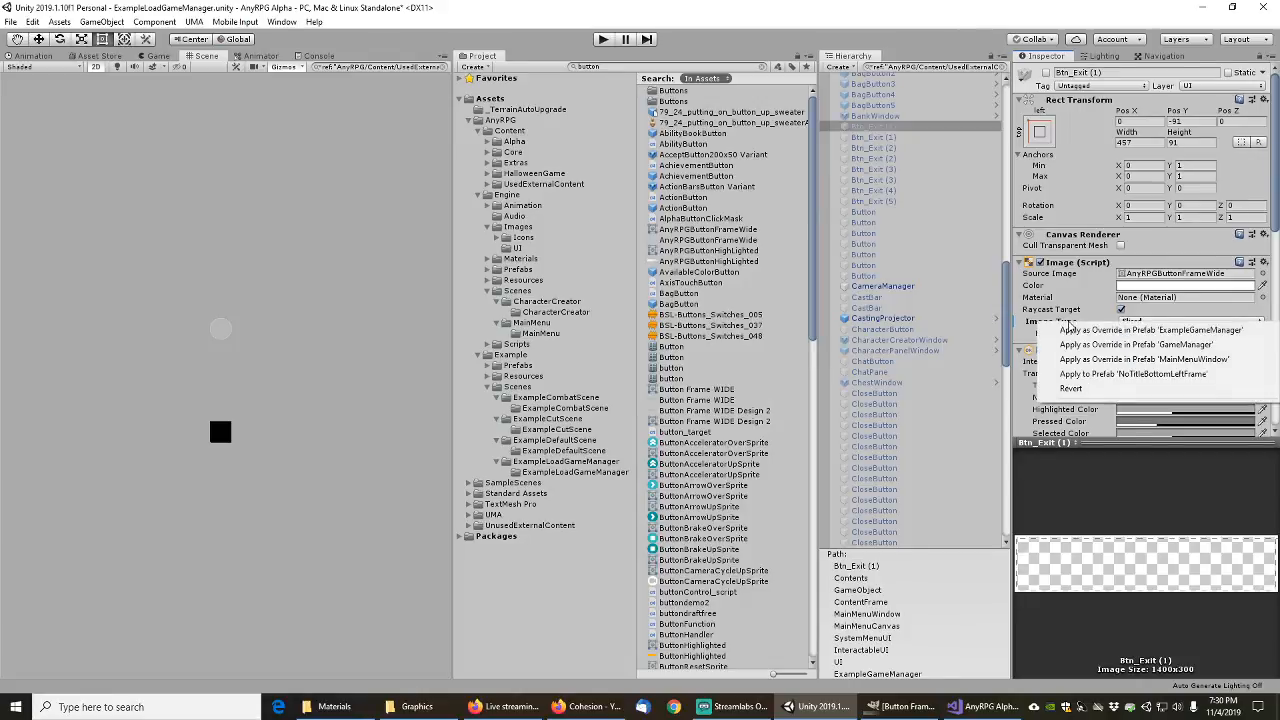
click(1092, 375)
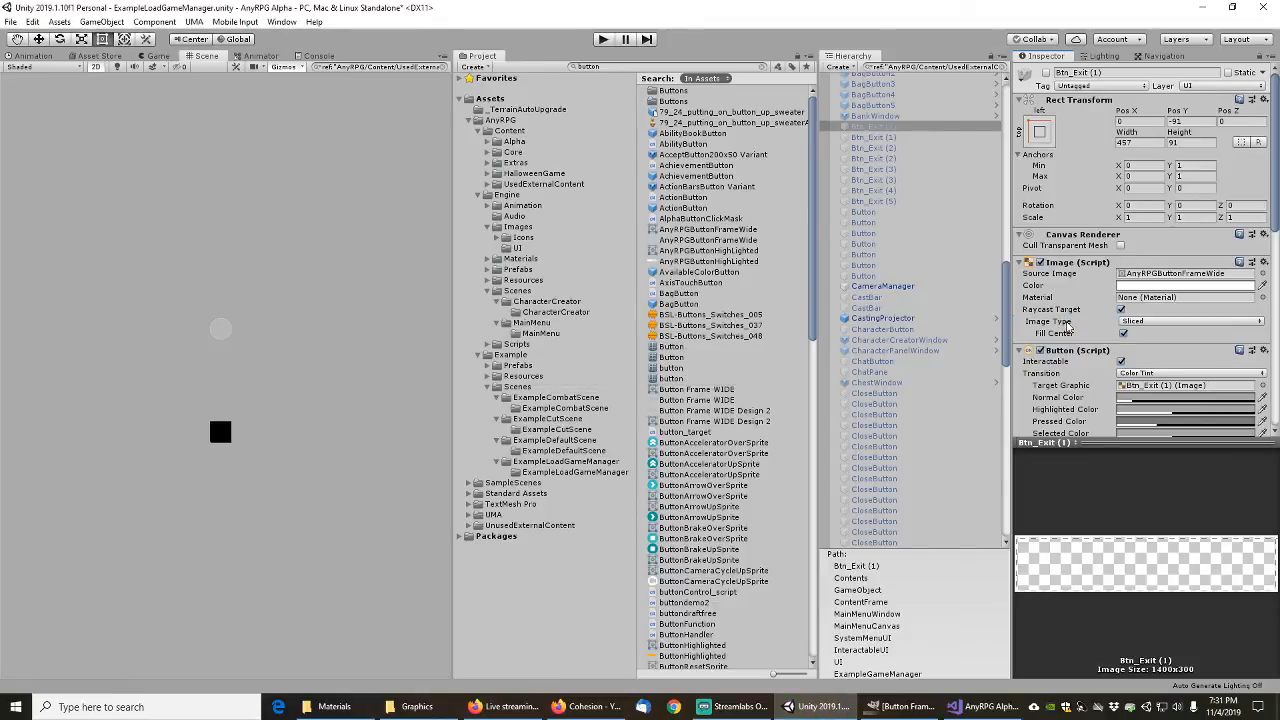
Step: Apply the source image and image type overrides of Btn_Exit (1) under InGameMainMenuWindow to the NoTitleAutoResizeWindow prefab
click(884, 139)
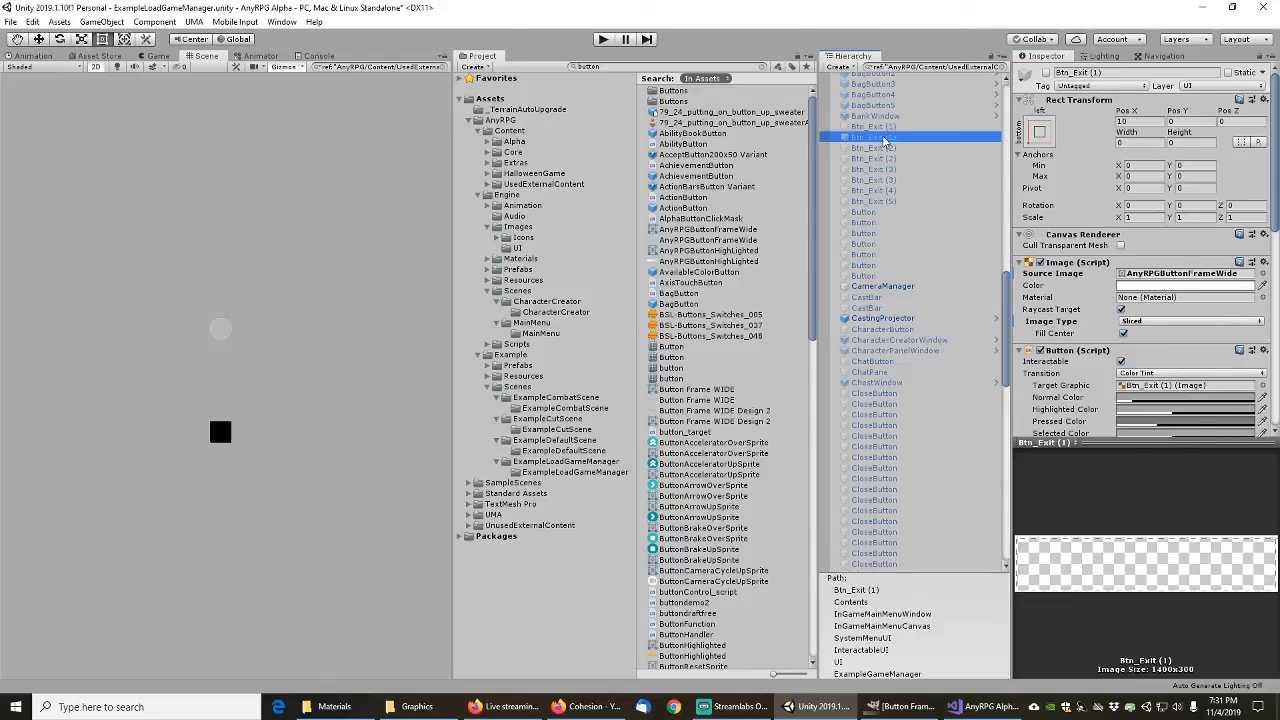
right_click(1068, 279)
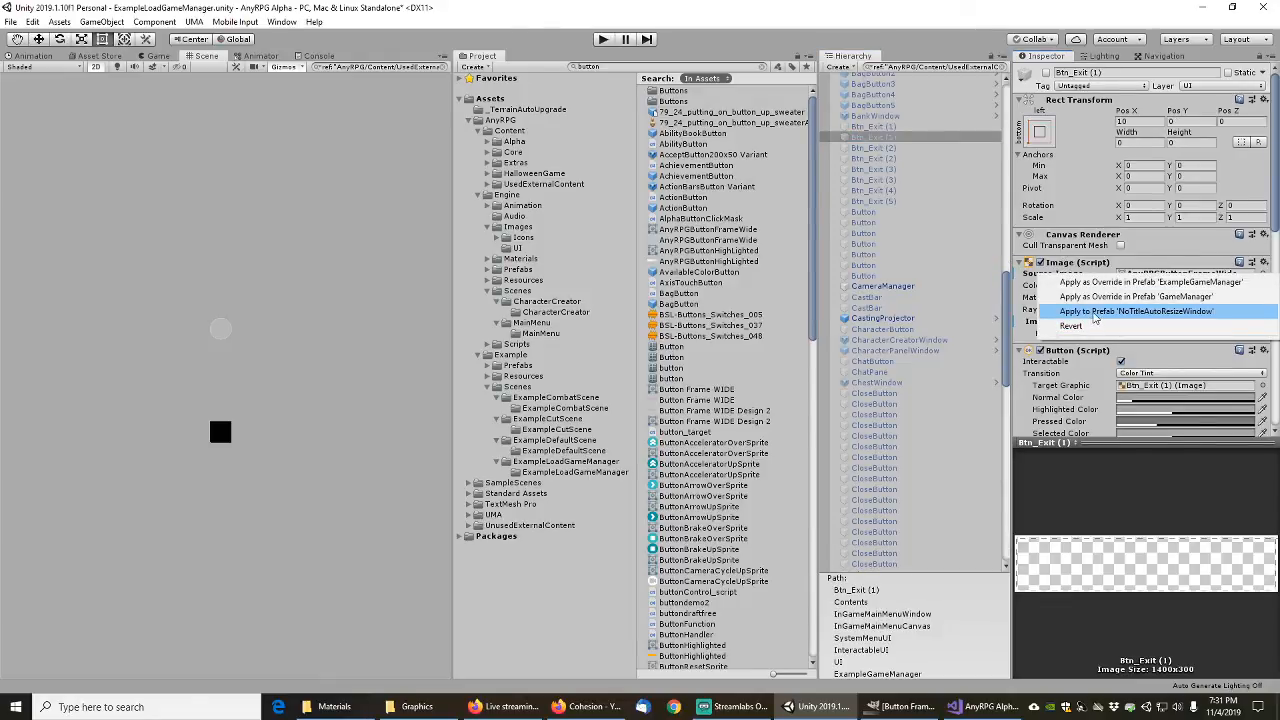
click(1092, 312)
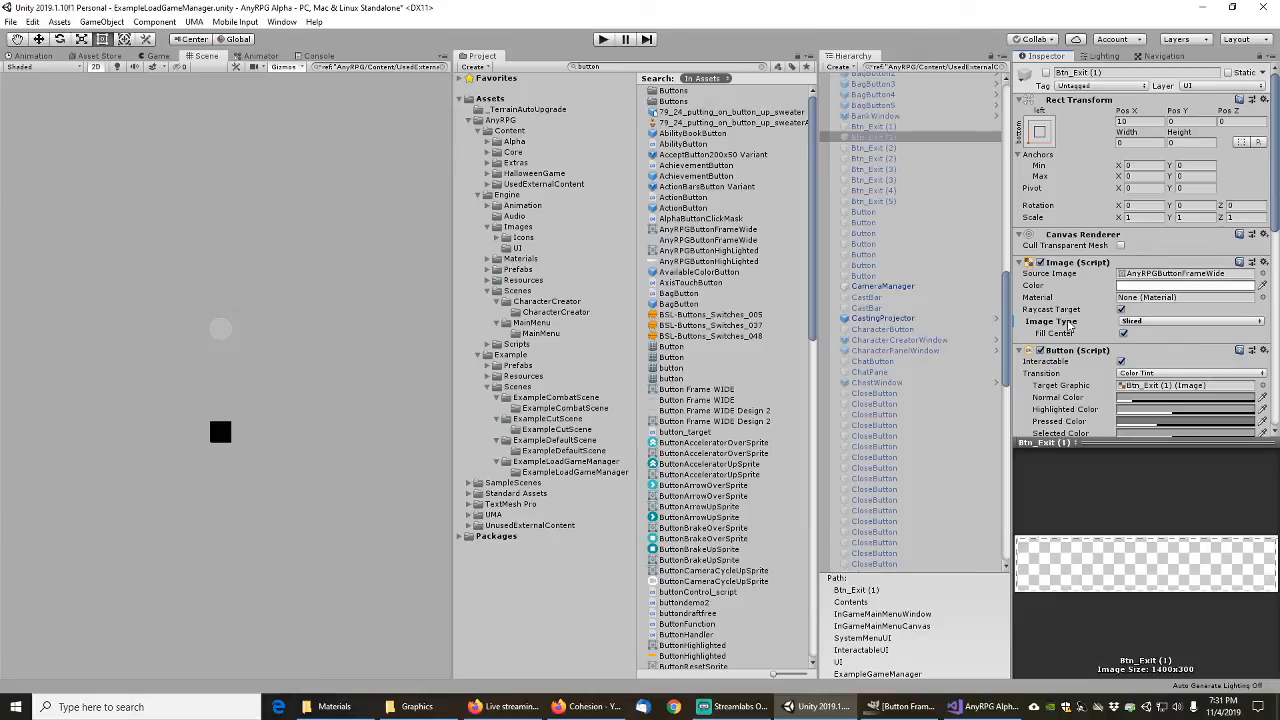
right_click(1068, 326)
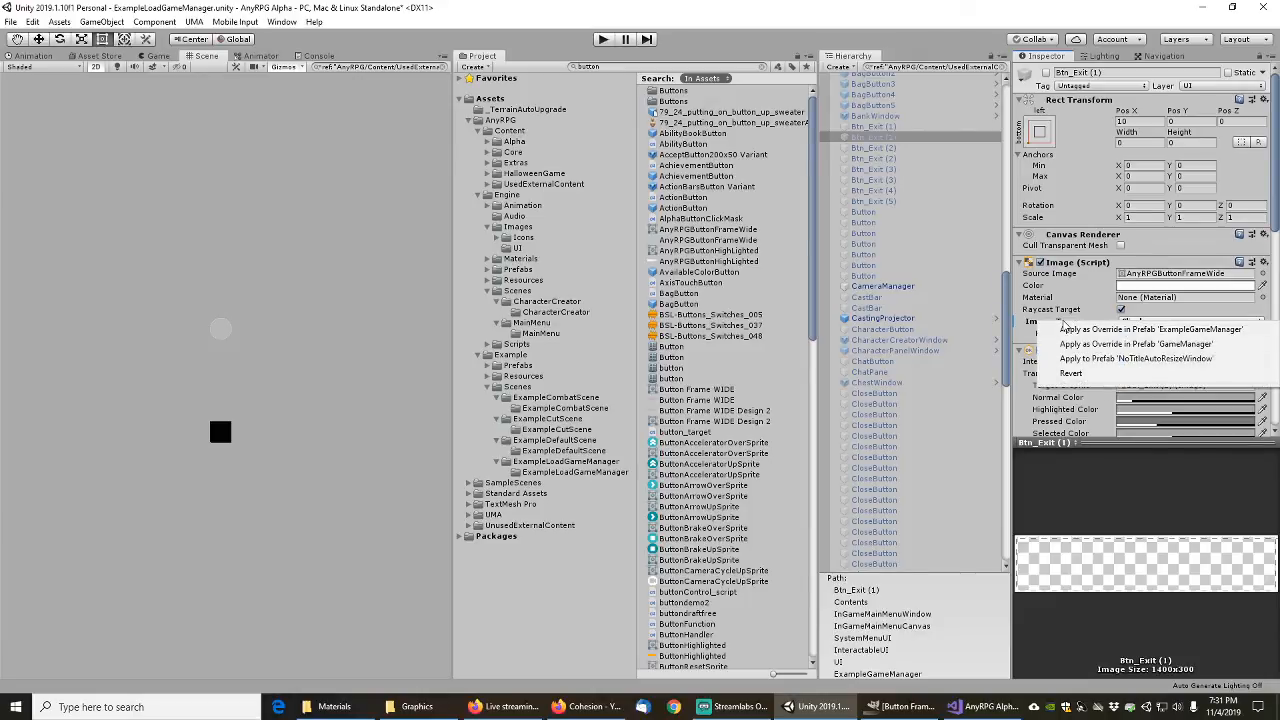
click(1090, 357)
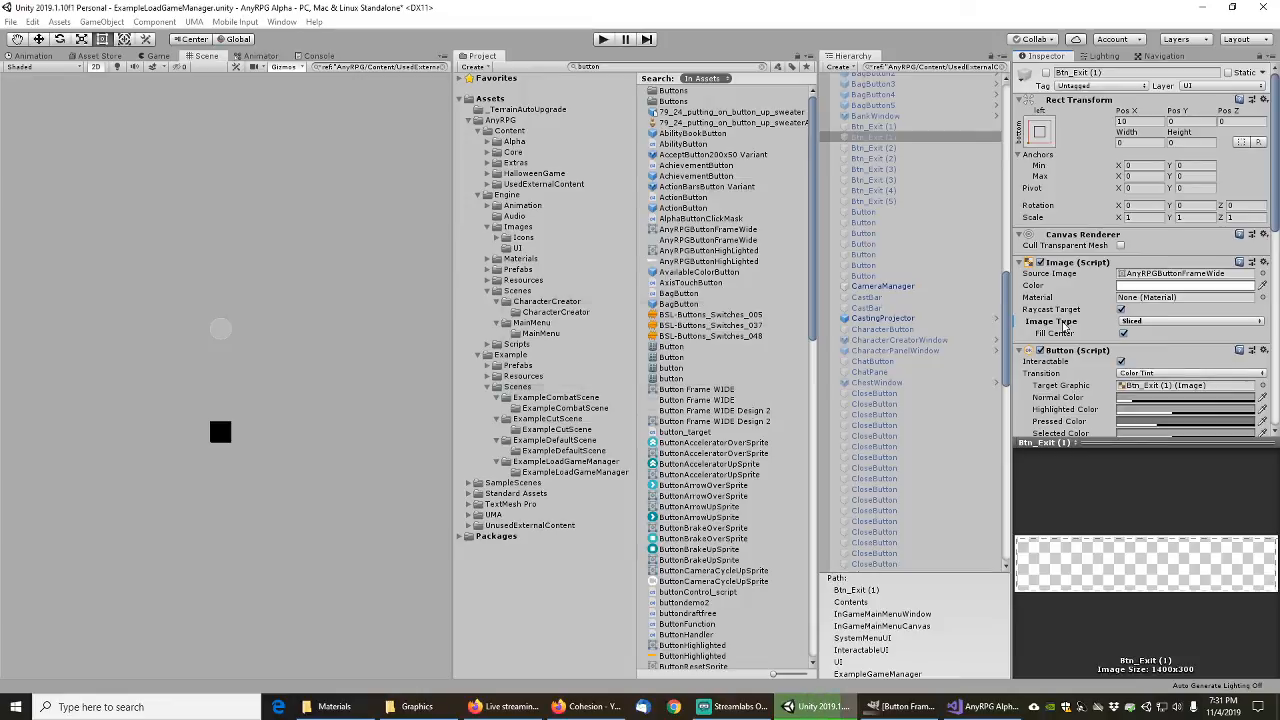
Step: Examine the image settings of MainMenuWindow's Btn_Exit (1), BankWindow and BagButton5 for remaining third-party sprite references
click(875, 127)
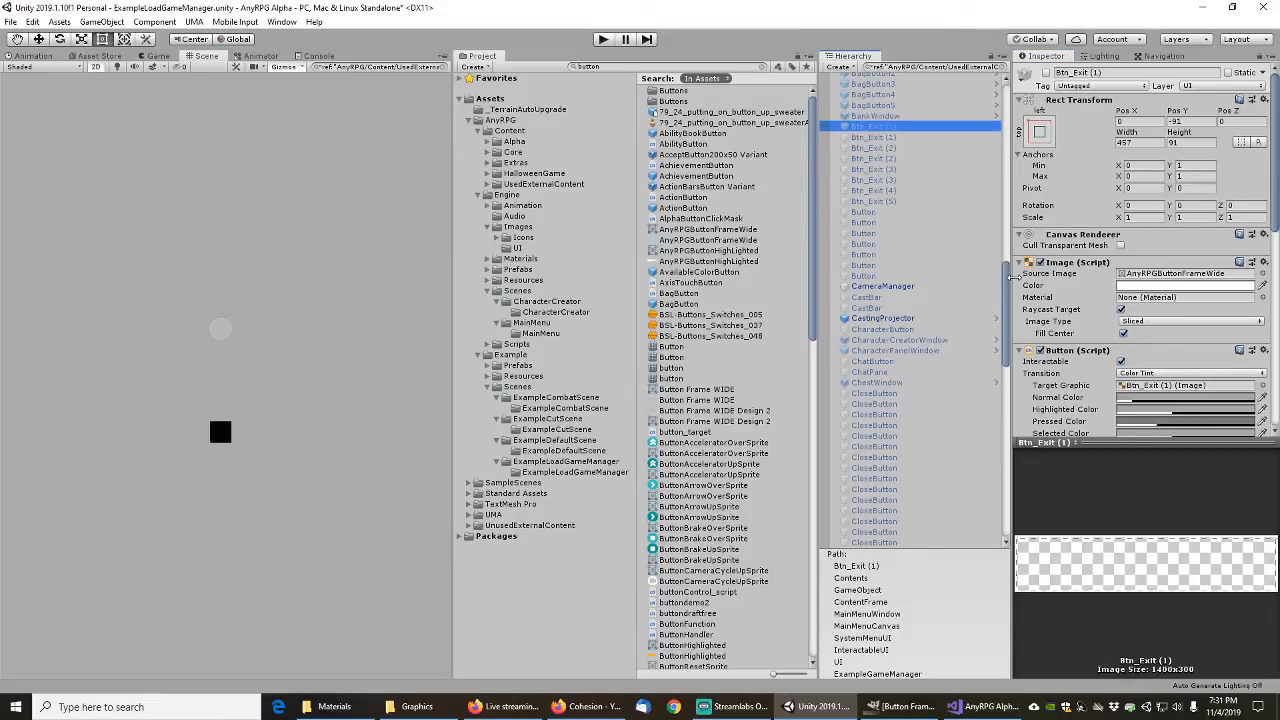
scroll(900, 260, up, 5)
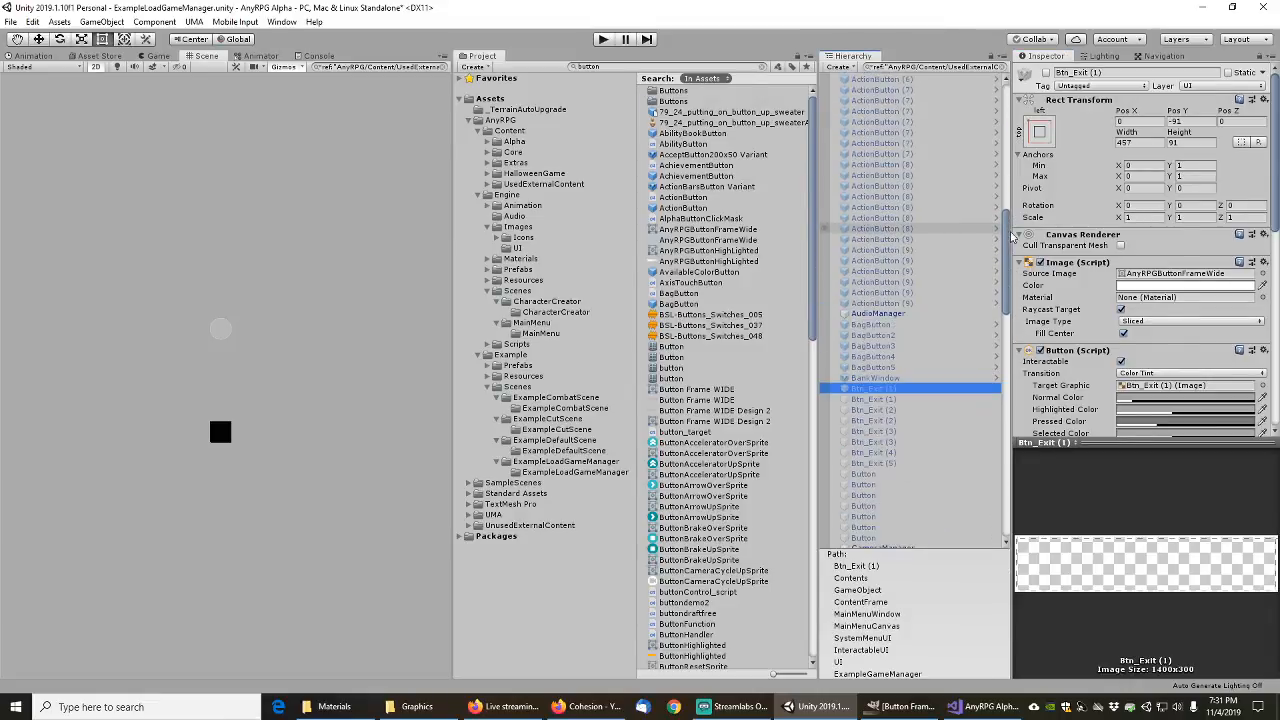
click(879, 377)
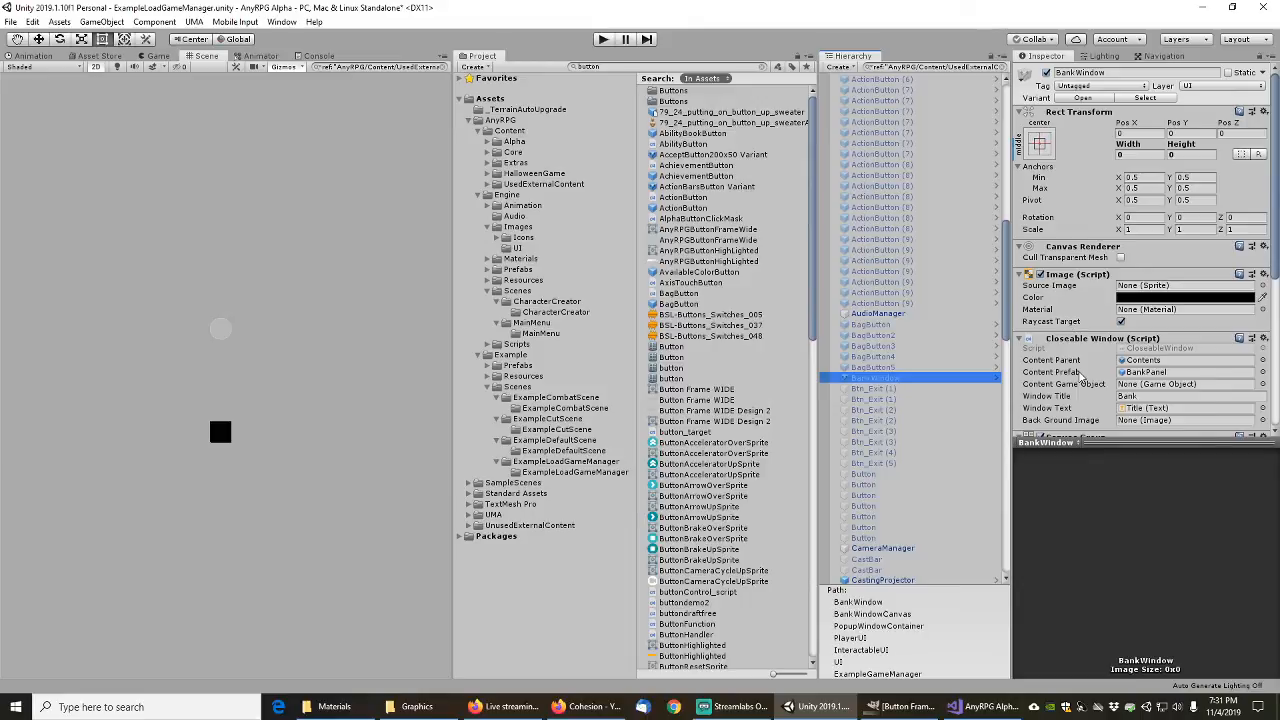
scroll(1078, 372, down, 5)
click(900, 367)
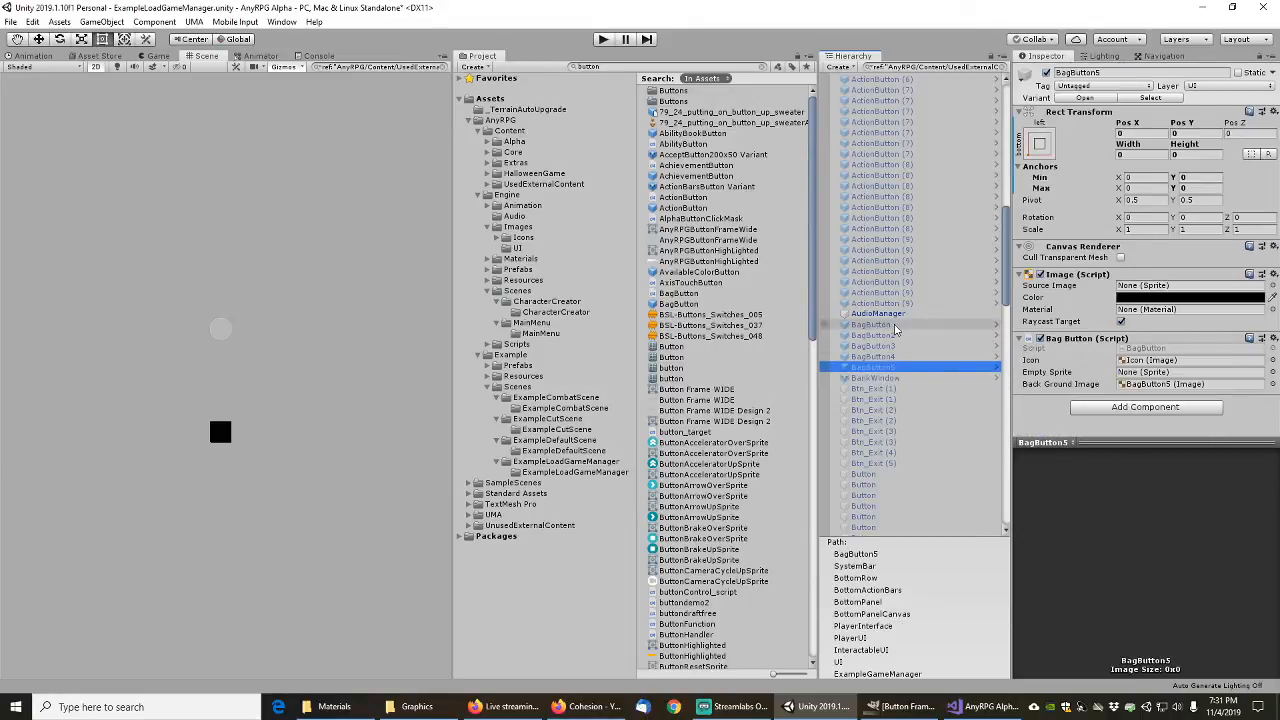
Step: Examine the filtered hierarchy objects one by one, from BagButton4 up through the ActionButton entries to the scene root
click(878, 356)
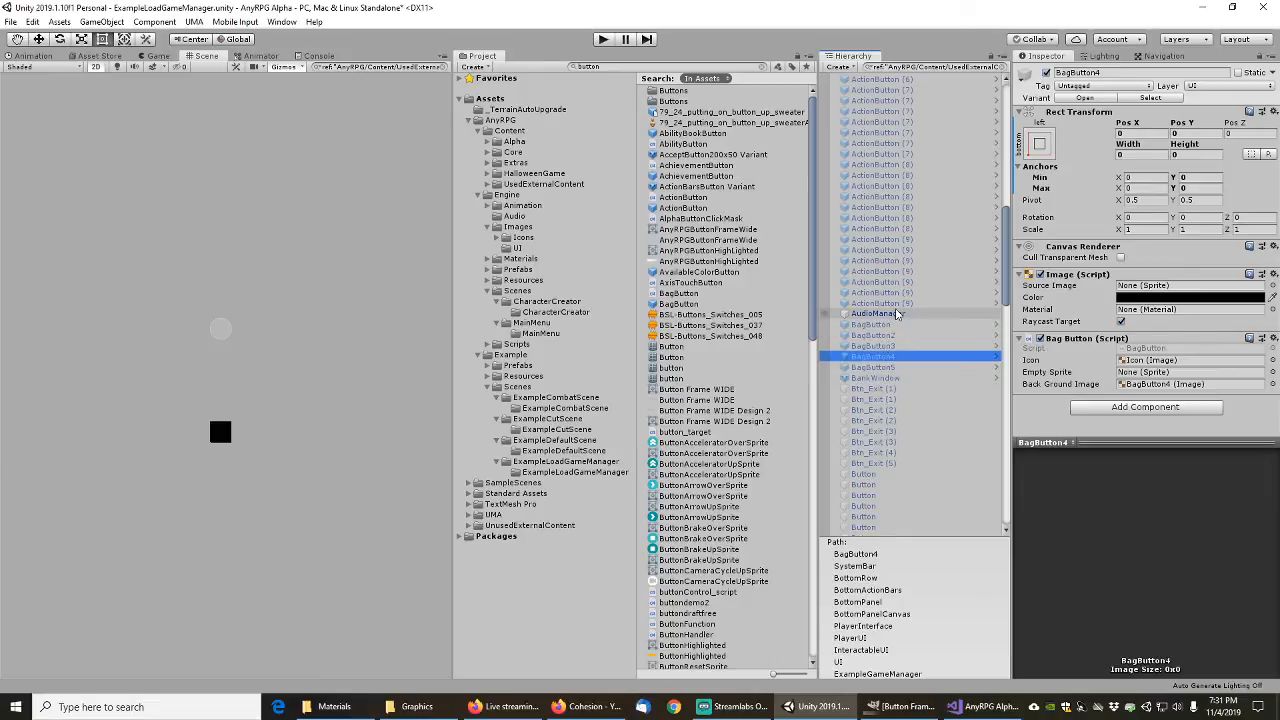
key(Up)
key(Up)
key(Up)
key(Up)
key(Up)
key(Up)
key(Up)
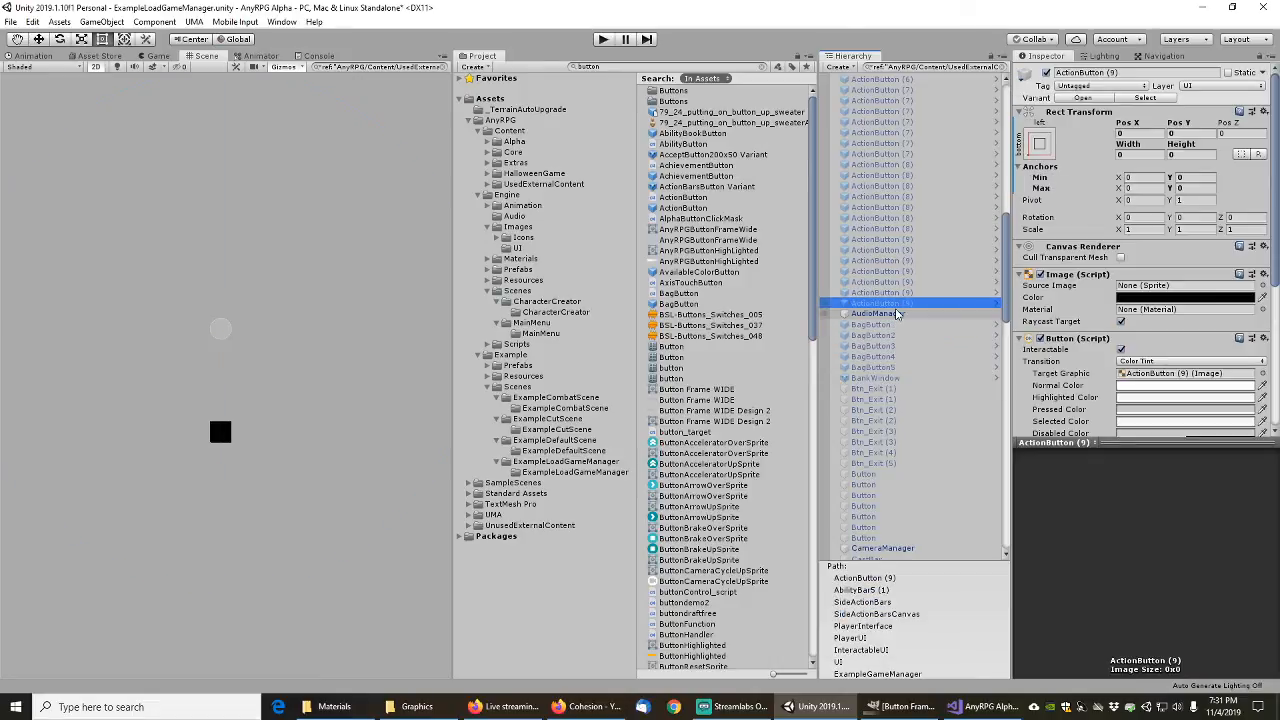
key(Up)
key(Up)
key(Up)
key(Up)
key(Up)
key(Up)
key(Up)
key(Up)
key(Up)
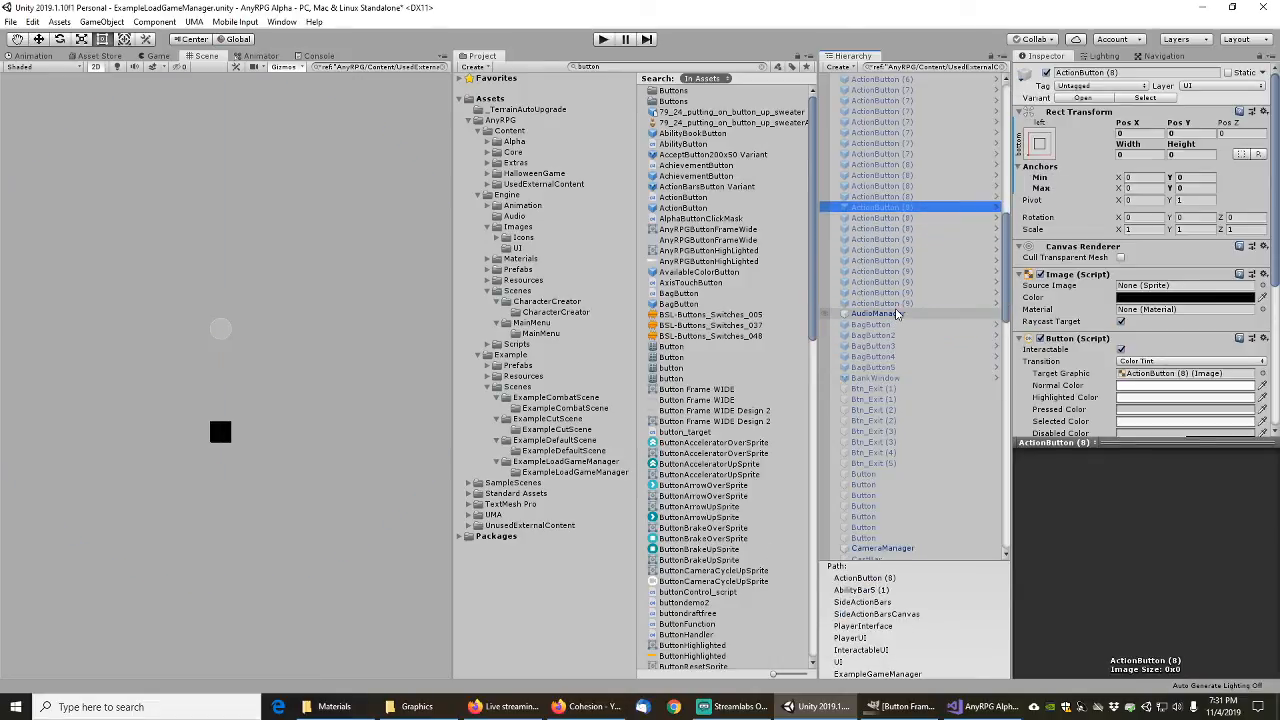
key(Up)
key(Up)
key(Up)
key(Up)
key(Up)
key(Up)
key(Up)
key(Up)
key(Up)
key(Up)
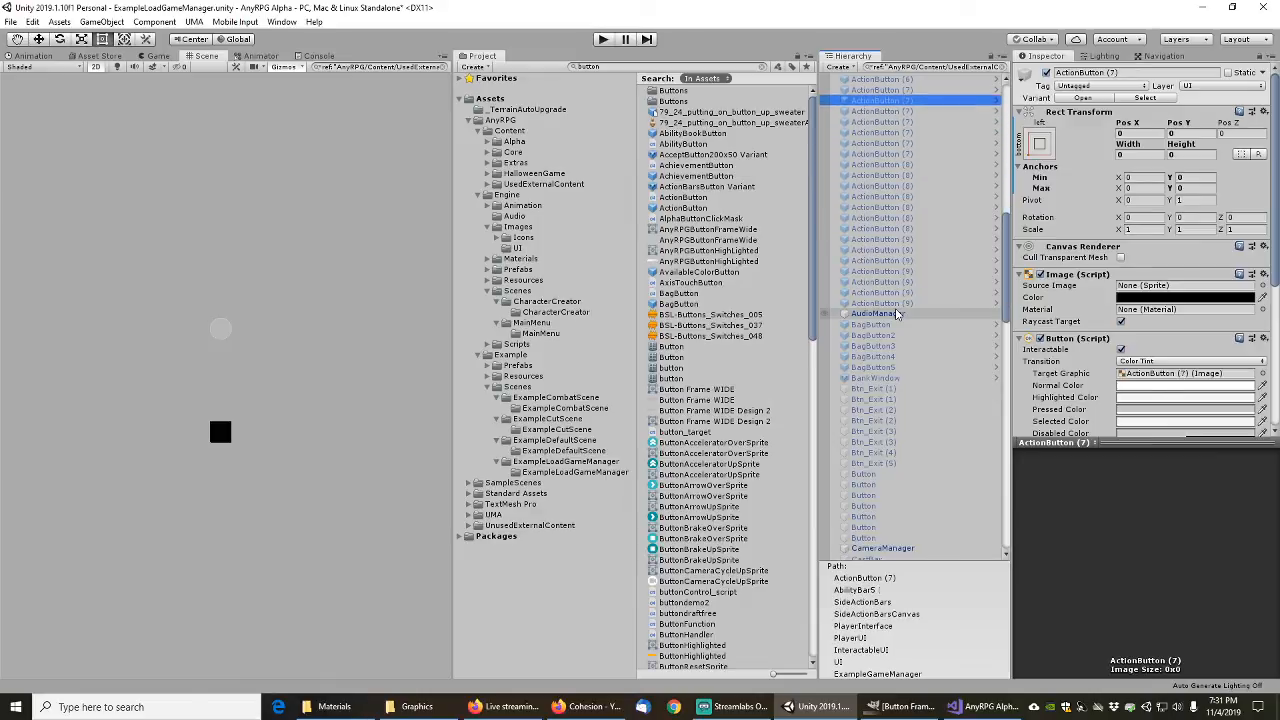
key(Up)
key(Up)
key(Up)
key(Up)
key(Up)
key(Up)
key(Up)
key(Up)
key(Up)
key(Up)
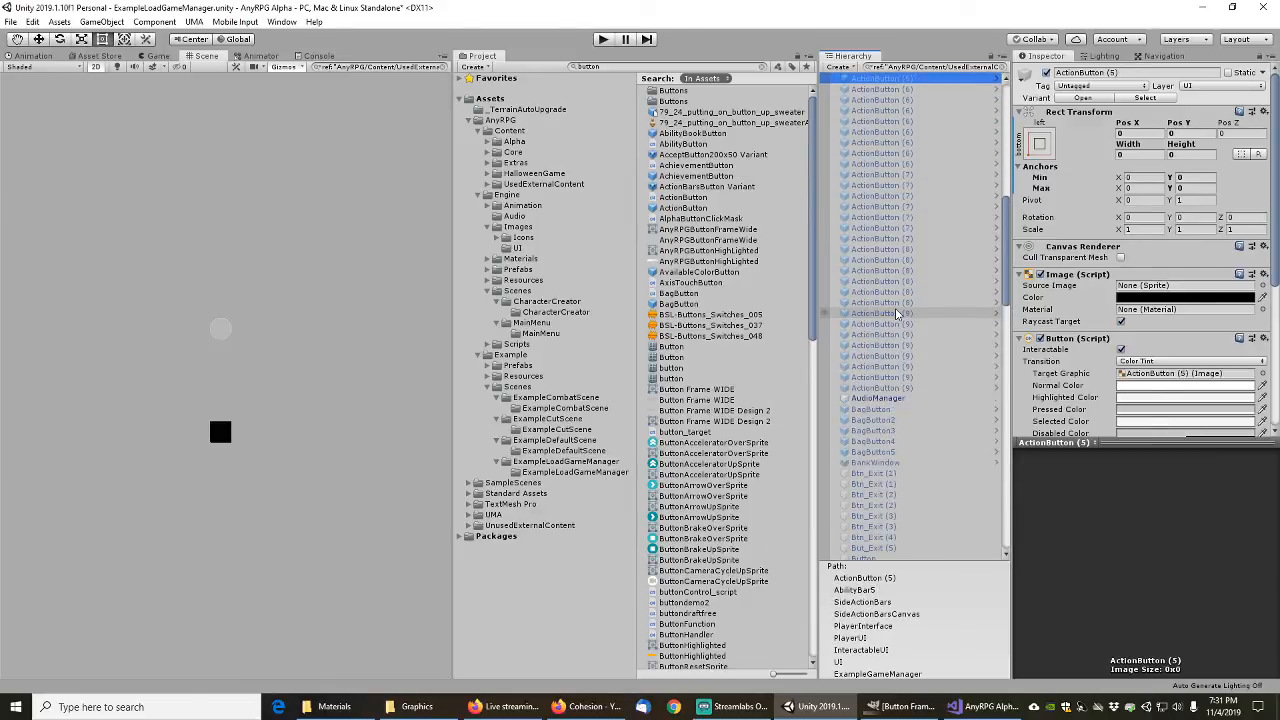
key(Up)
key(Up)
key(Up)
key(Up)
key(Up)
key(Up)
key(Up)
key(Up)
key(Up)
key(Up)
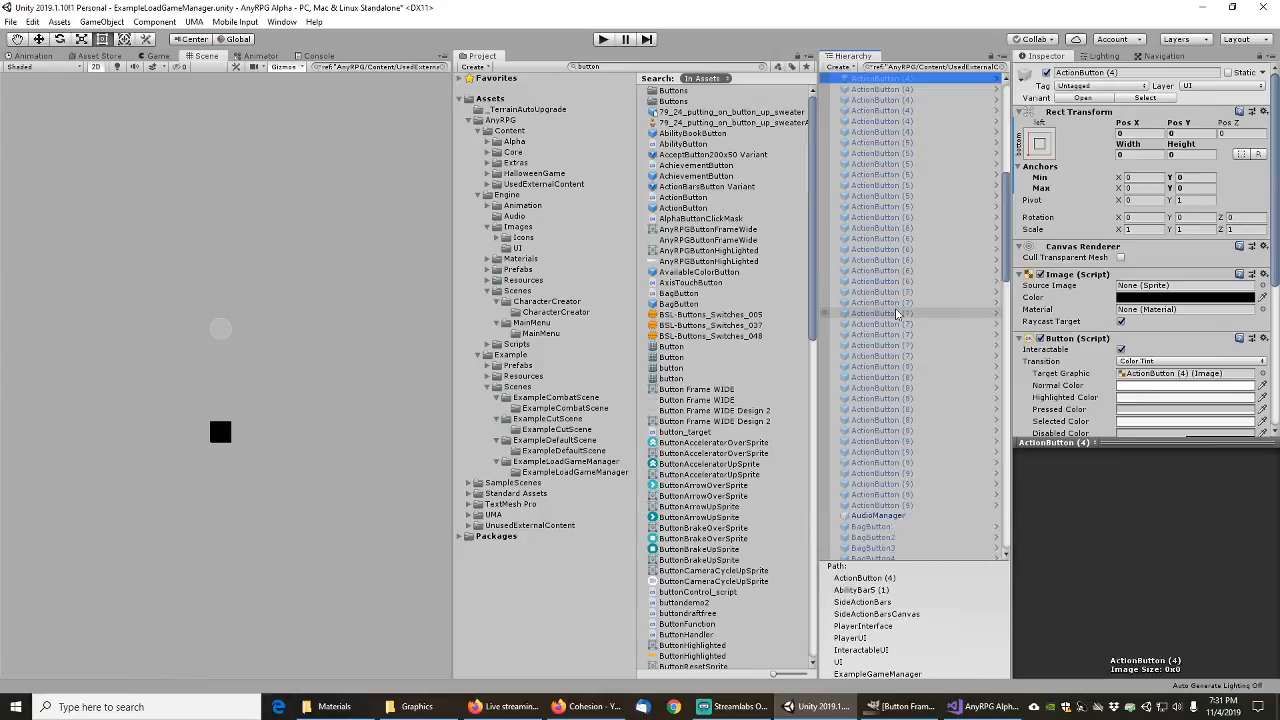
key(Up)
key(Up)
key(Up)
key(Up)
key(Up)
key(Up)
key(Up)
key(Up)
key(Up)
key(Up)
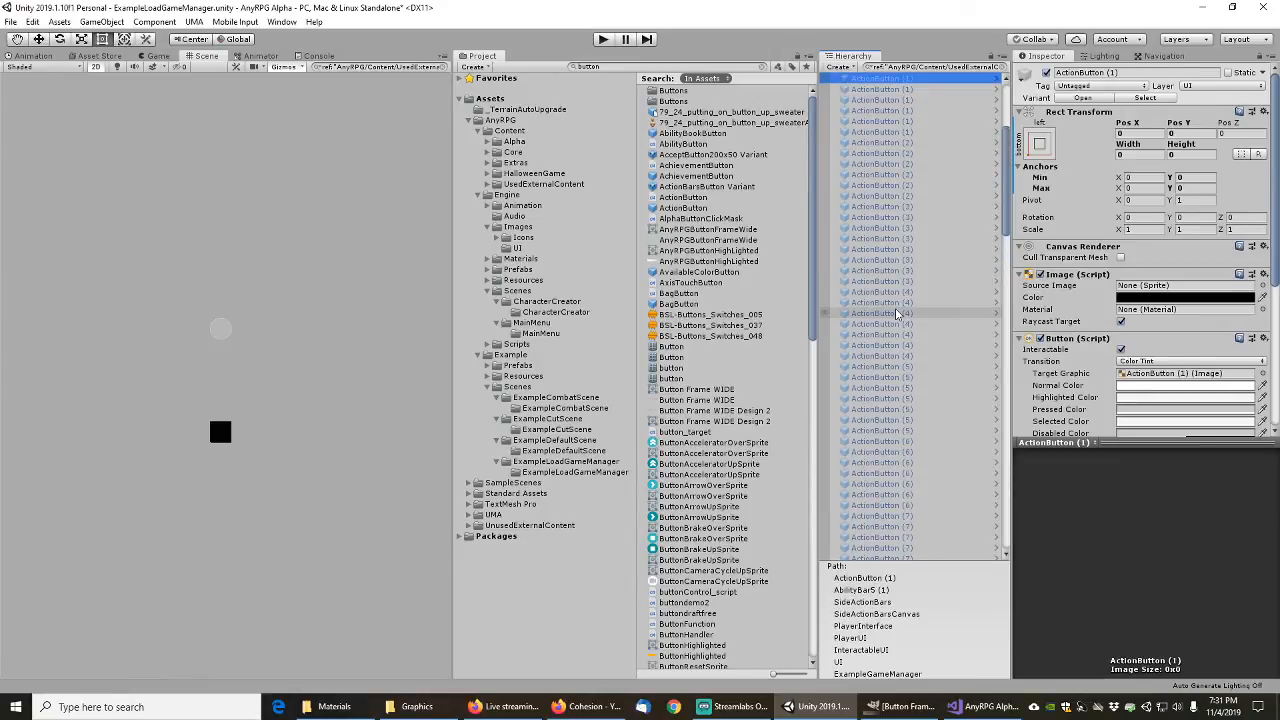
key(Up)
key(Up)
key(Up)
key(Up)
key(Up)
key(Up)
key(Up)
key(Up)
key(Up)
key(Up)
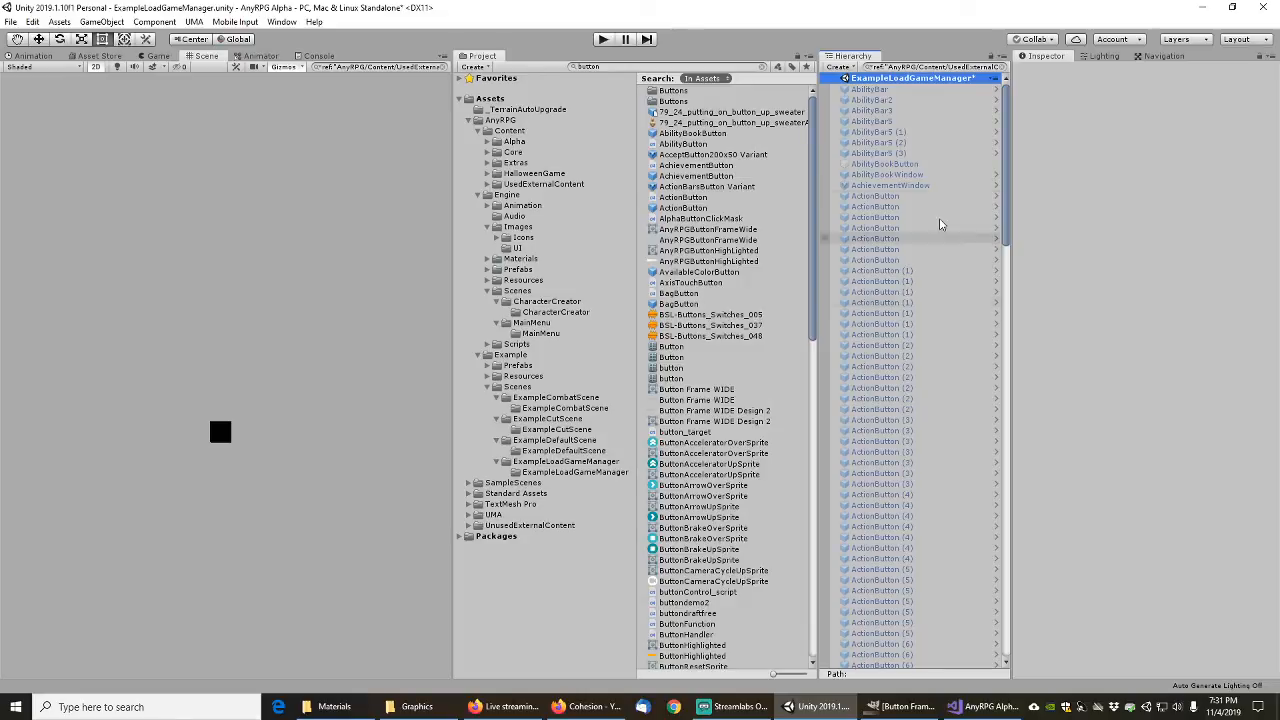
Step: Save the ExampleLoadGameManager scene, and clear the hierarchy's reference filter with AbilityBar selected
click(9, 24)
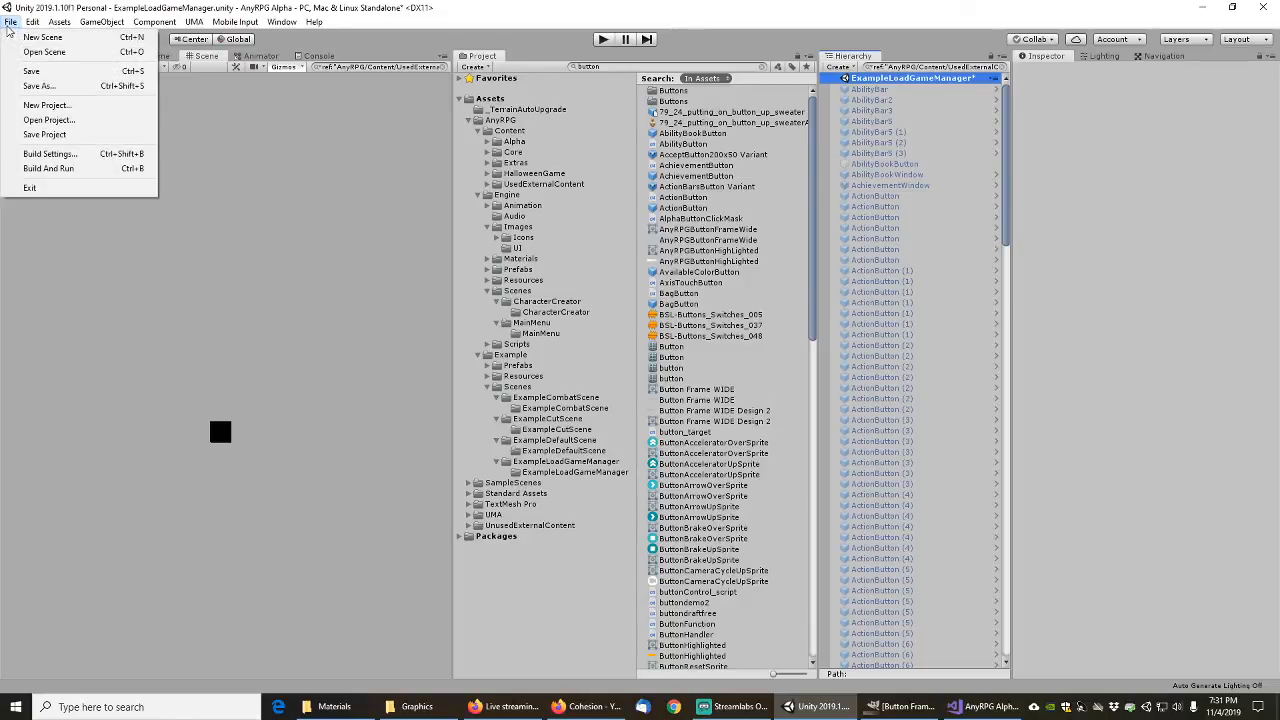
click(32, 71)
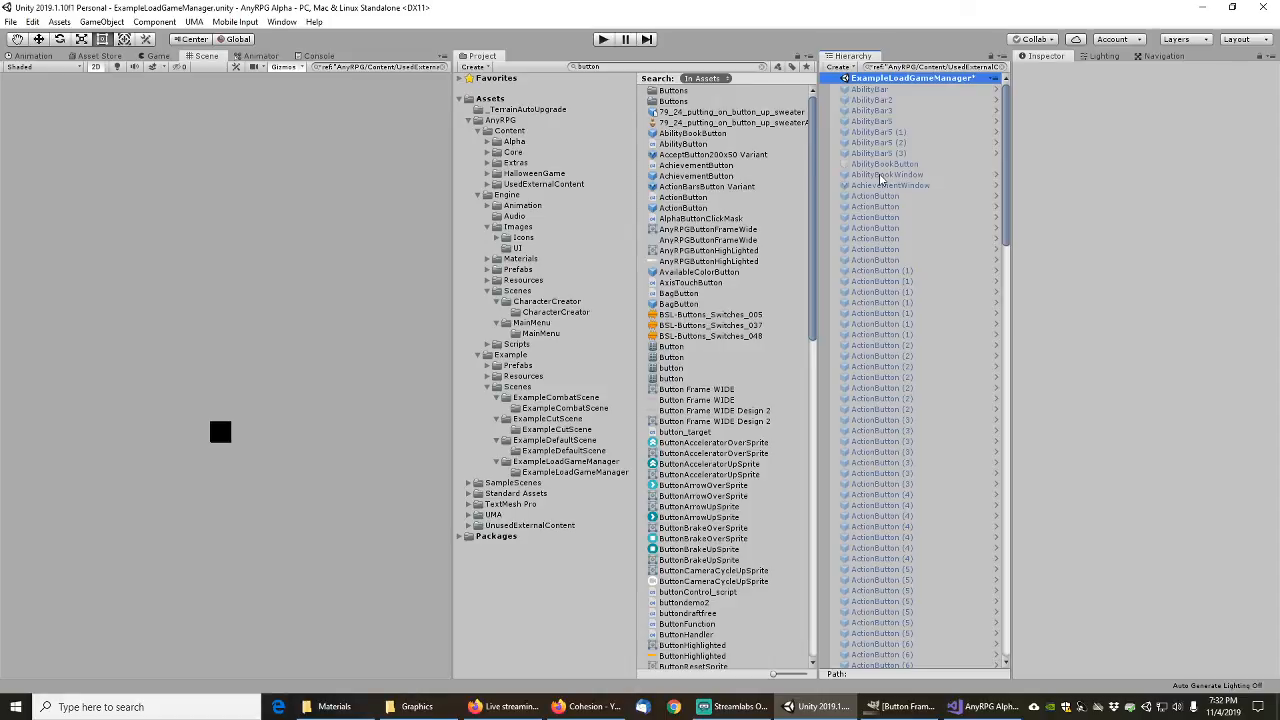
click(958, 90)
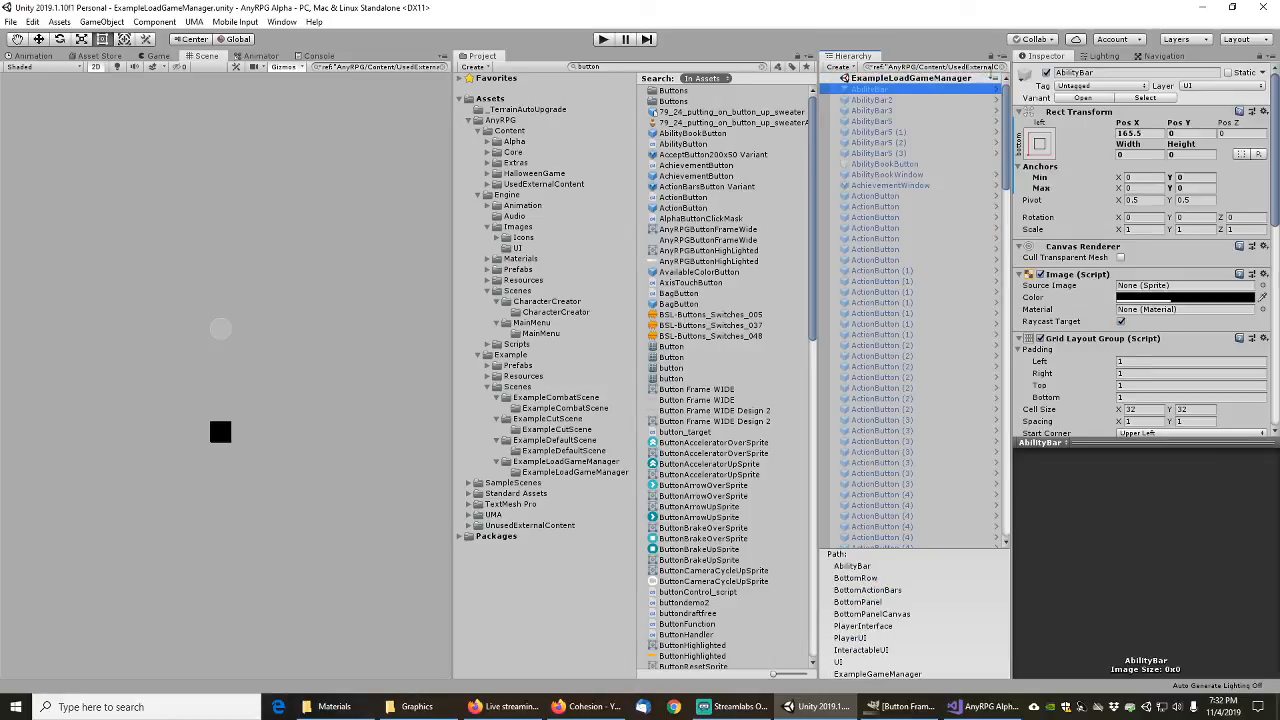
click(1003, 67)
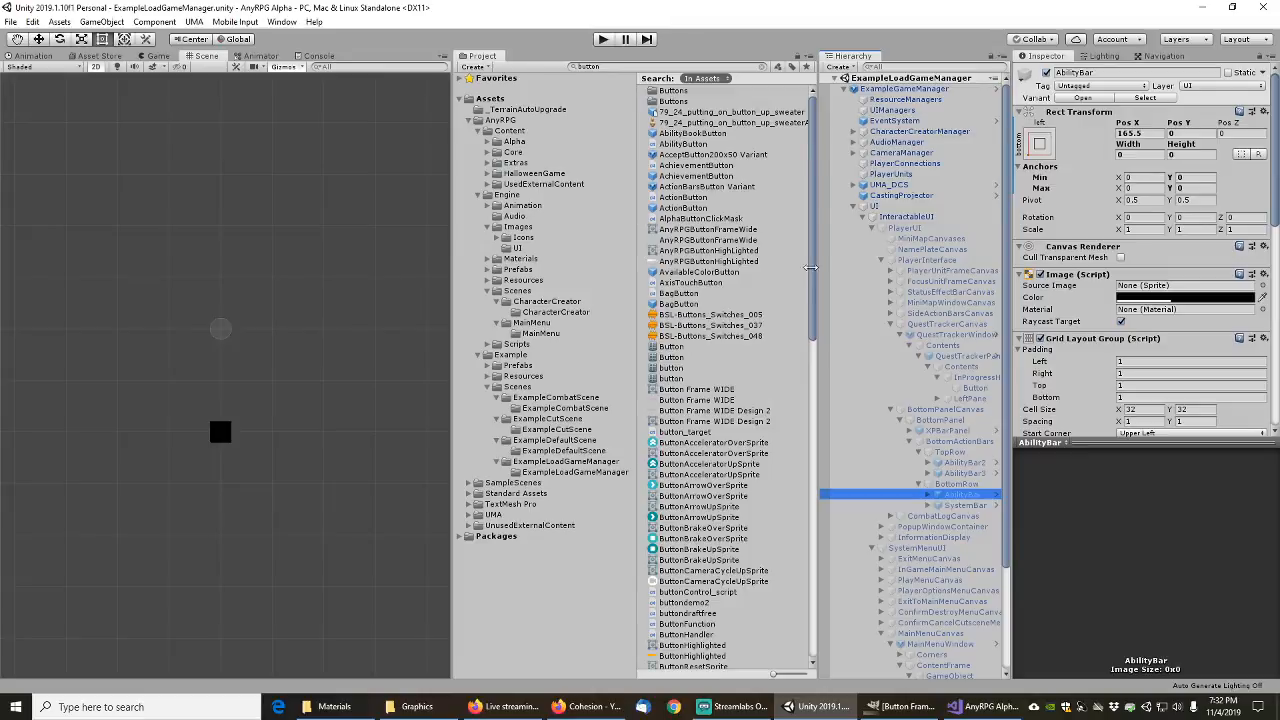
Step: Find the scene references to the Button Frame WIDE texture and look through the filtered hierarchy
click(697, 400)
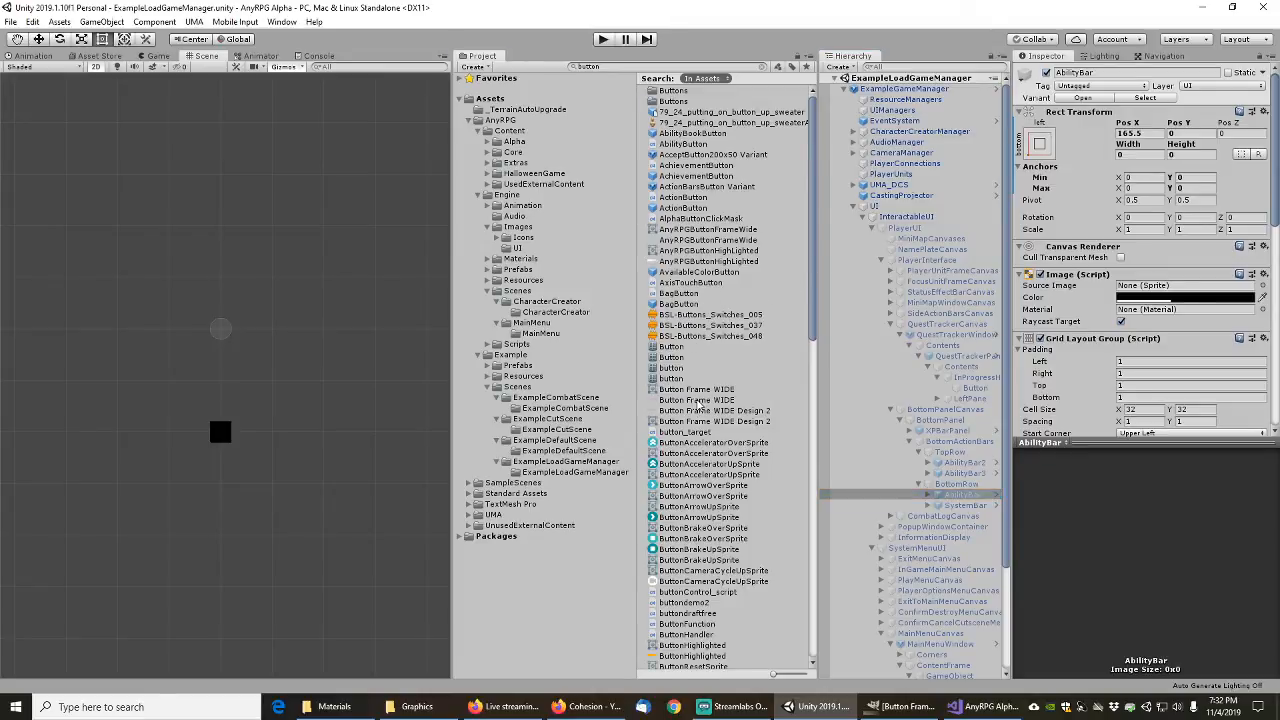
ctrl+click(703, 411)
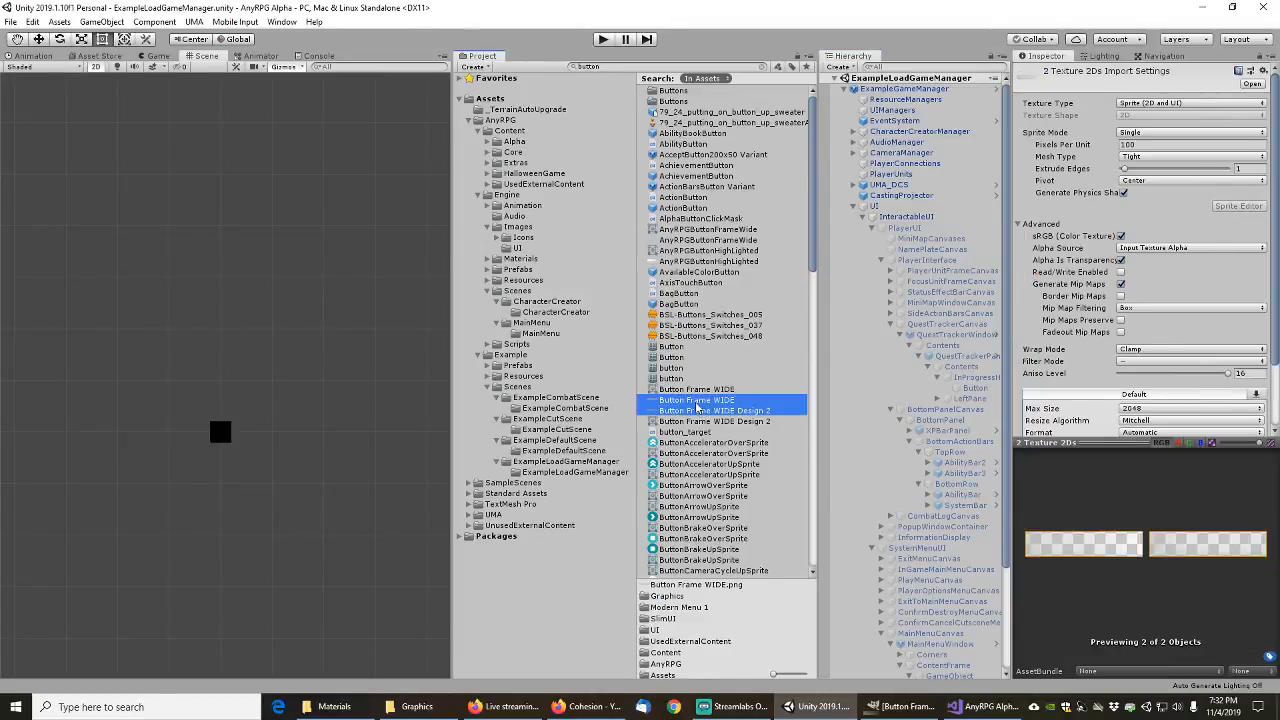
ctrl+click(703, 409)
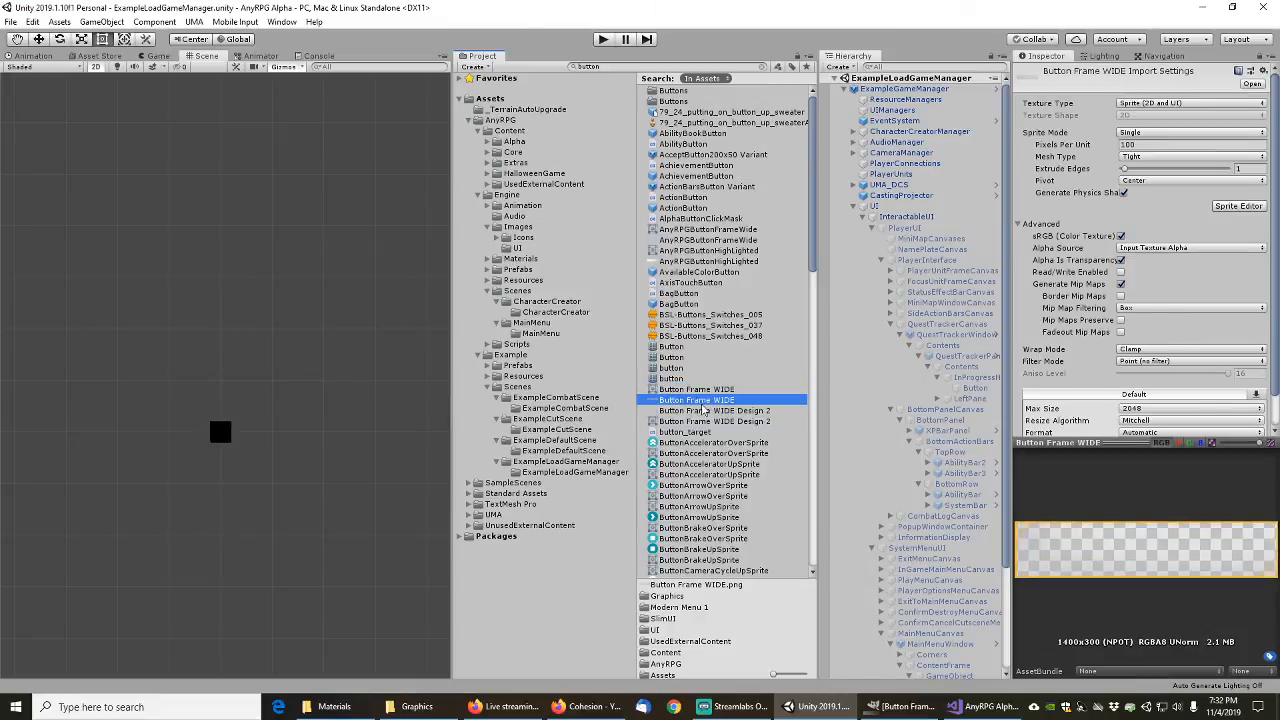
right_click(705, 403)
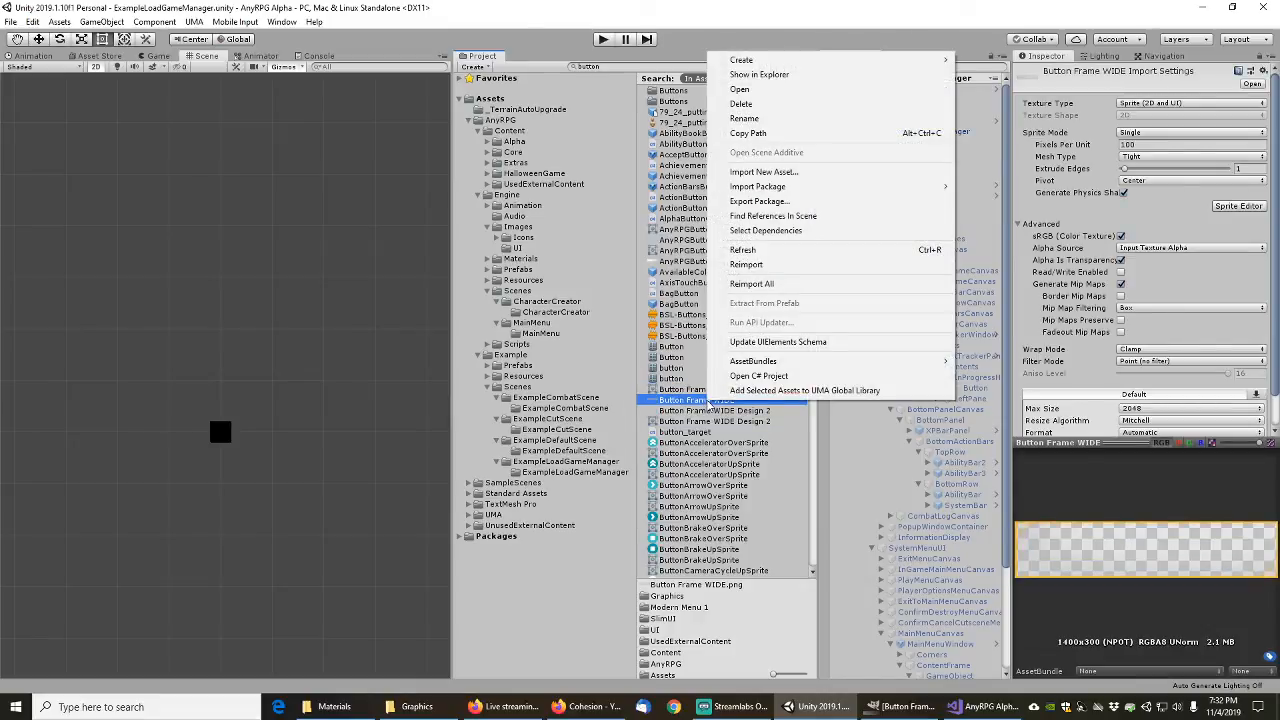
click(771, 217)
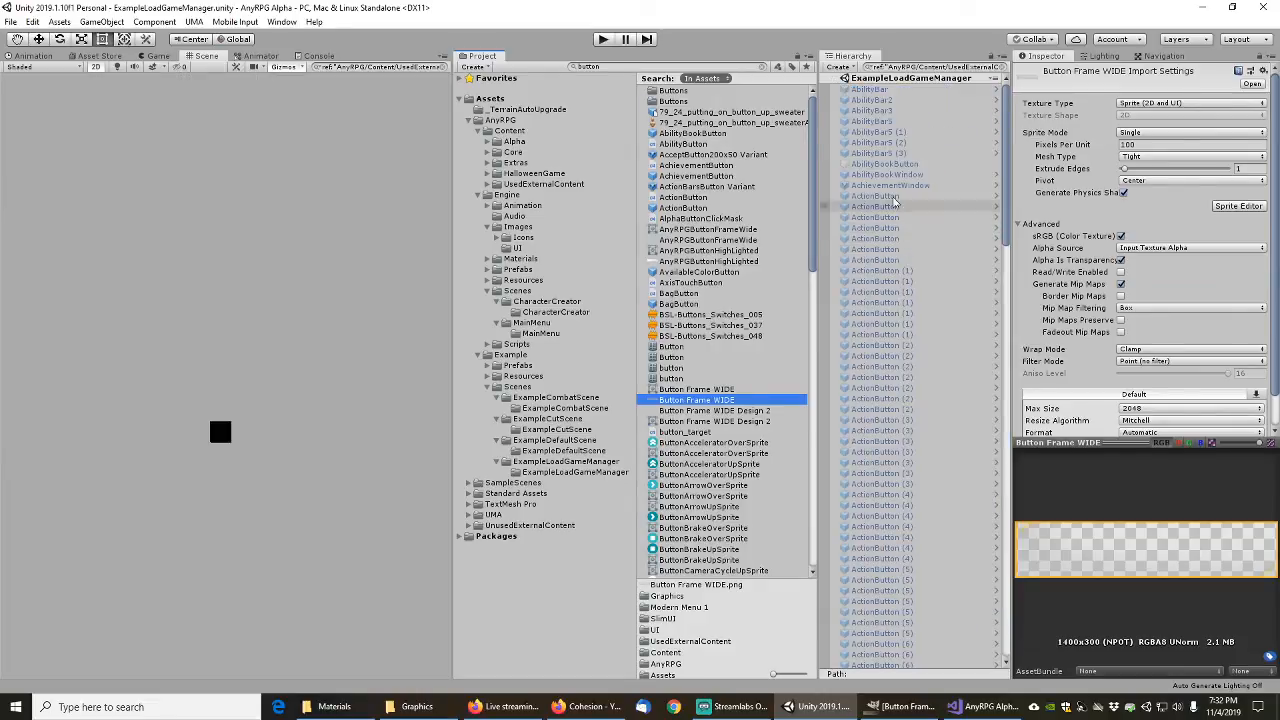
drag(1005, 154, 1010, 598)
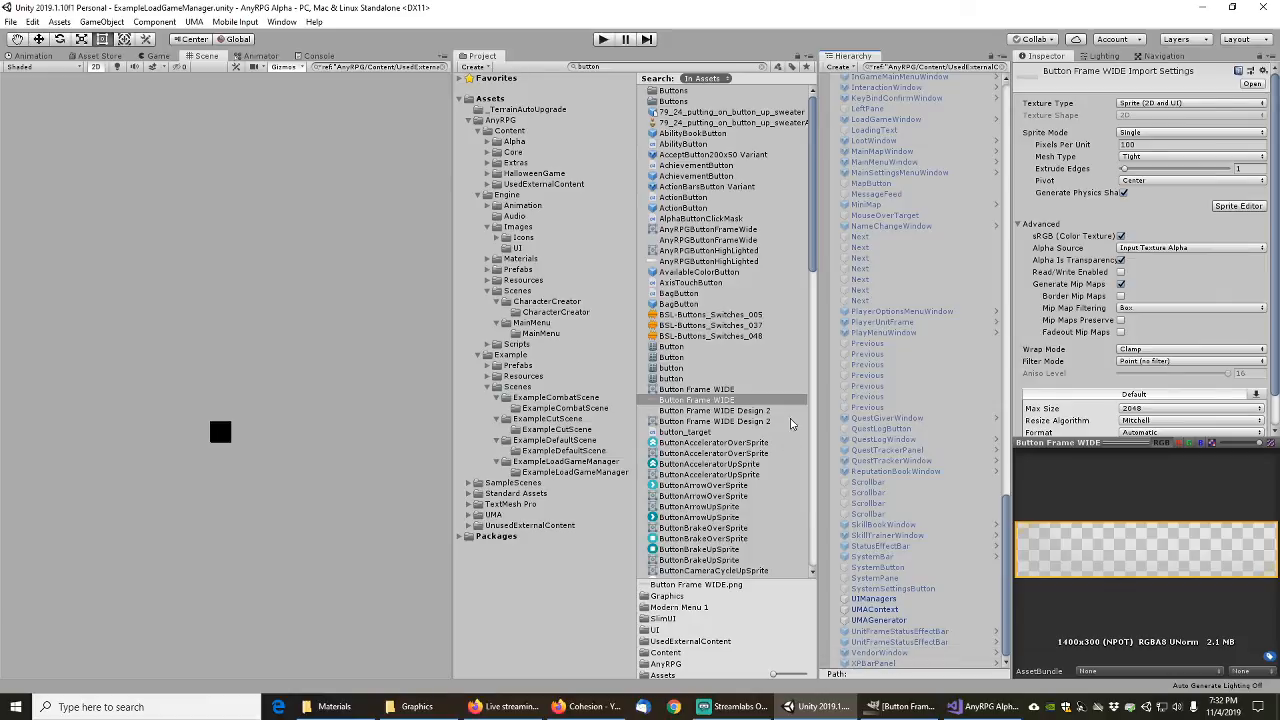
Step: Find the scene references to the Button Frame WIDE Design 2 texture
click(735, 412)
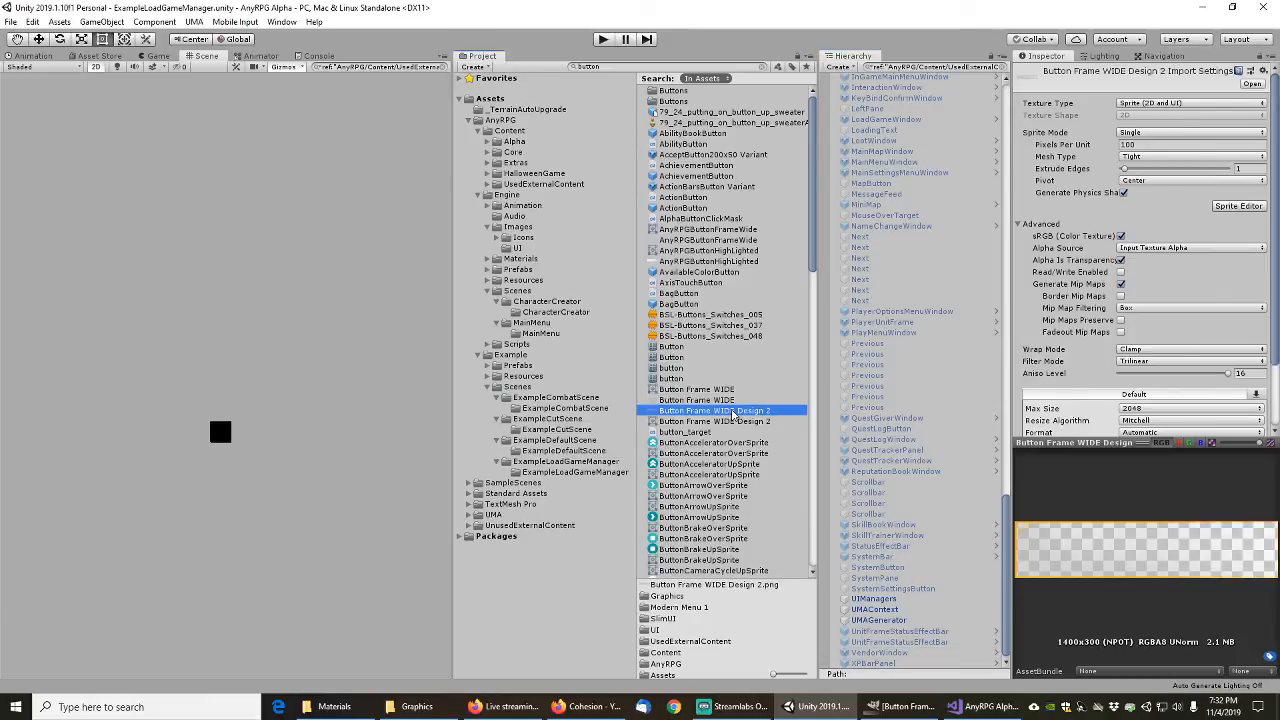
right_click(735, 412)
click(783, 226)
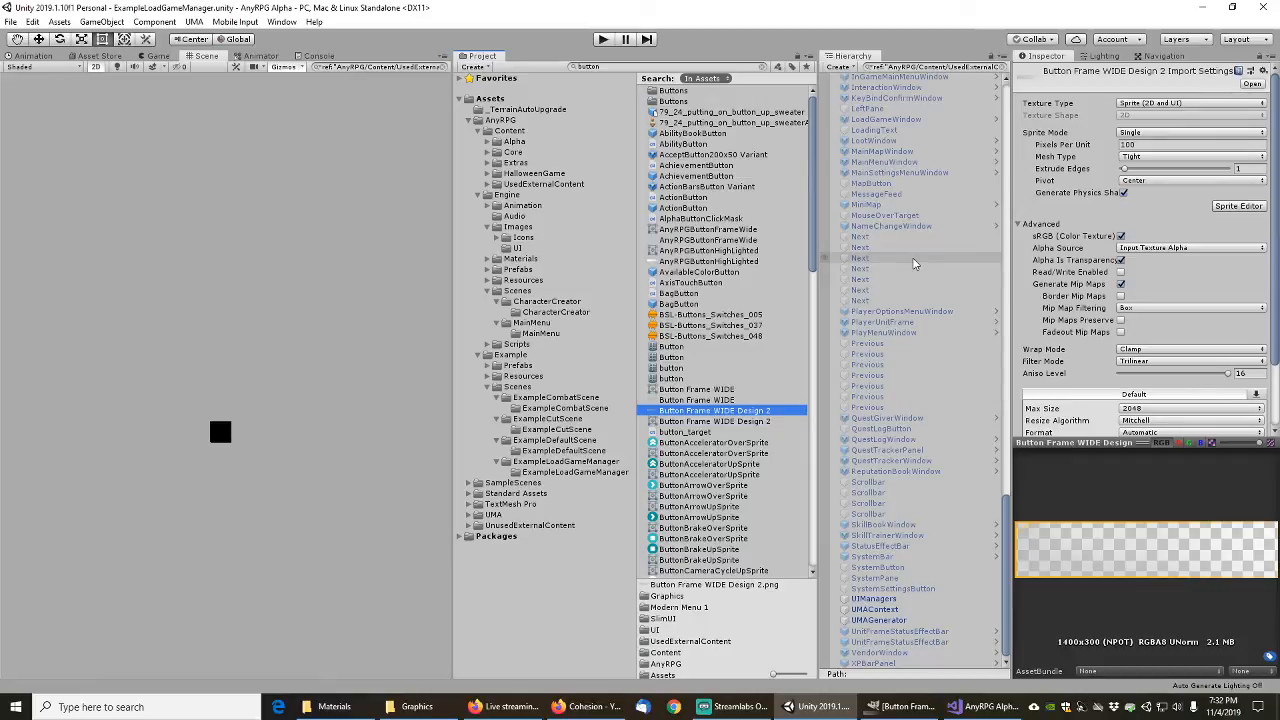
Step: Inspect QuestTrackerPanel and the components of XPBarPanel for sprites they use
click(886, 452)
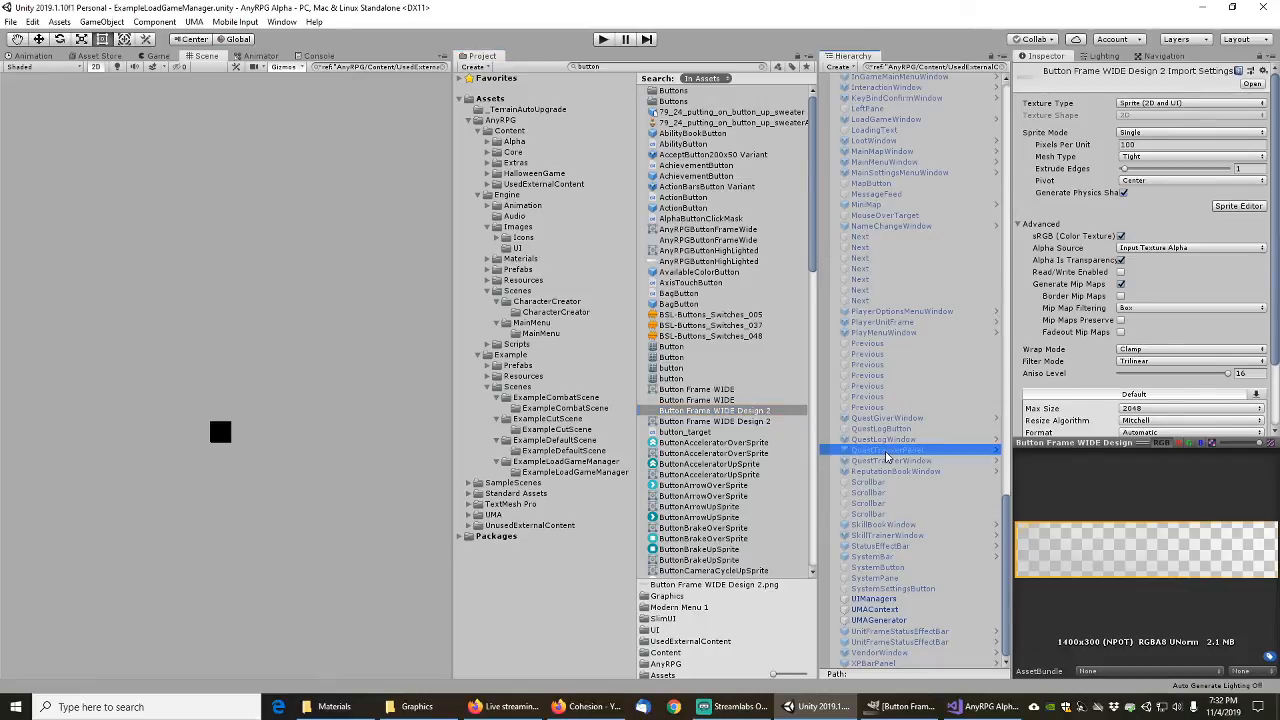
drag(1006, 460, 1009, 533)
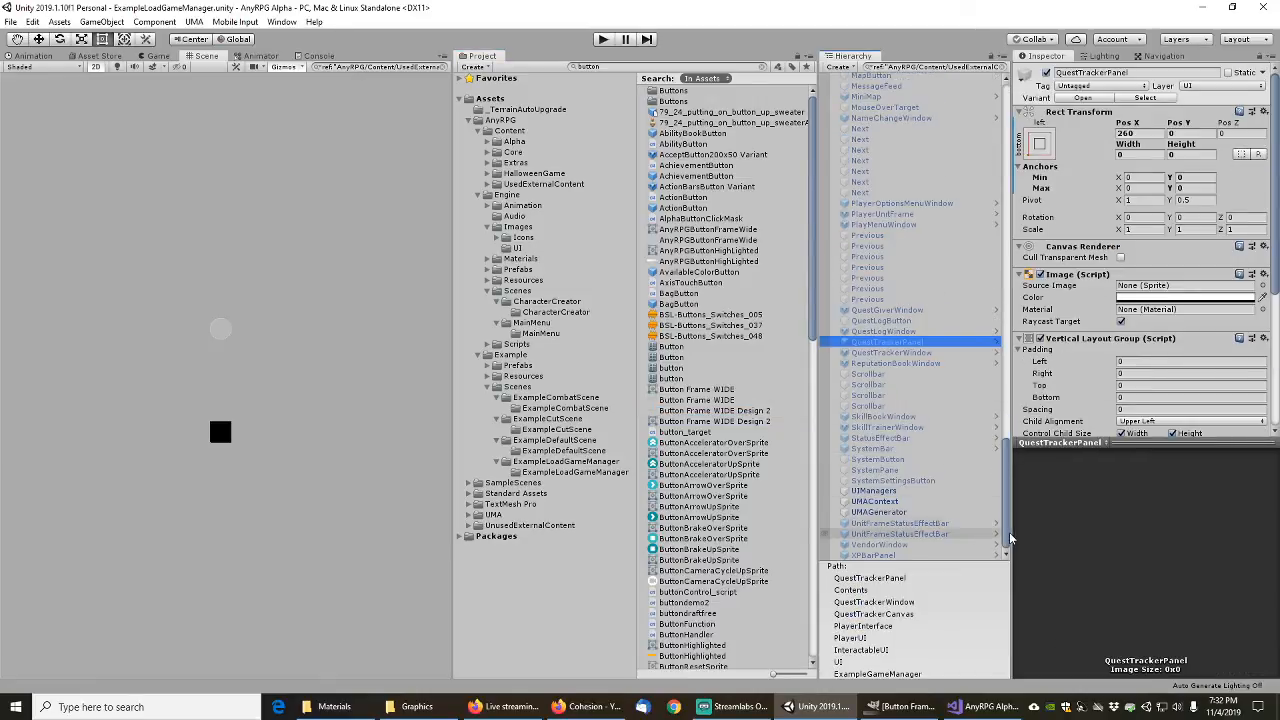
click(875, 555)
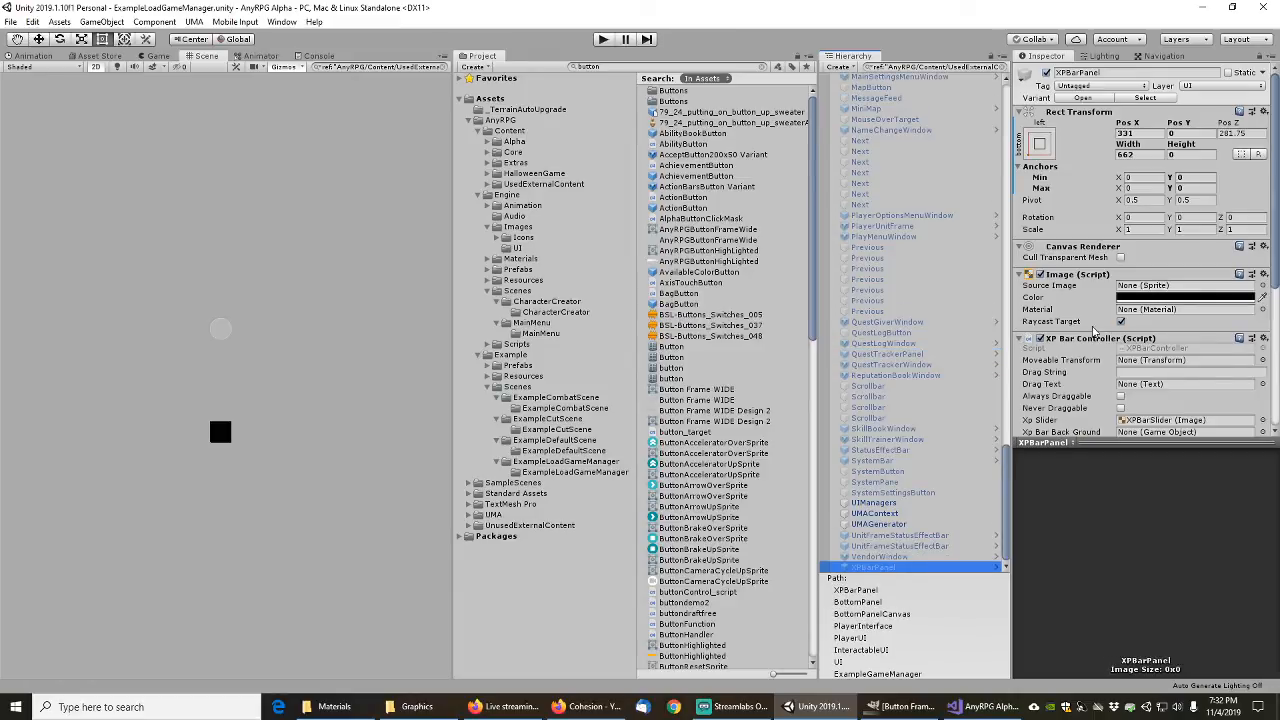
scroll(1076, 330, down, 5)
scroll(1076, 330, up, 5)
scroll(1066, 322, down, 5)
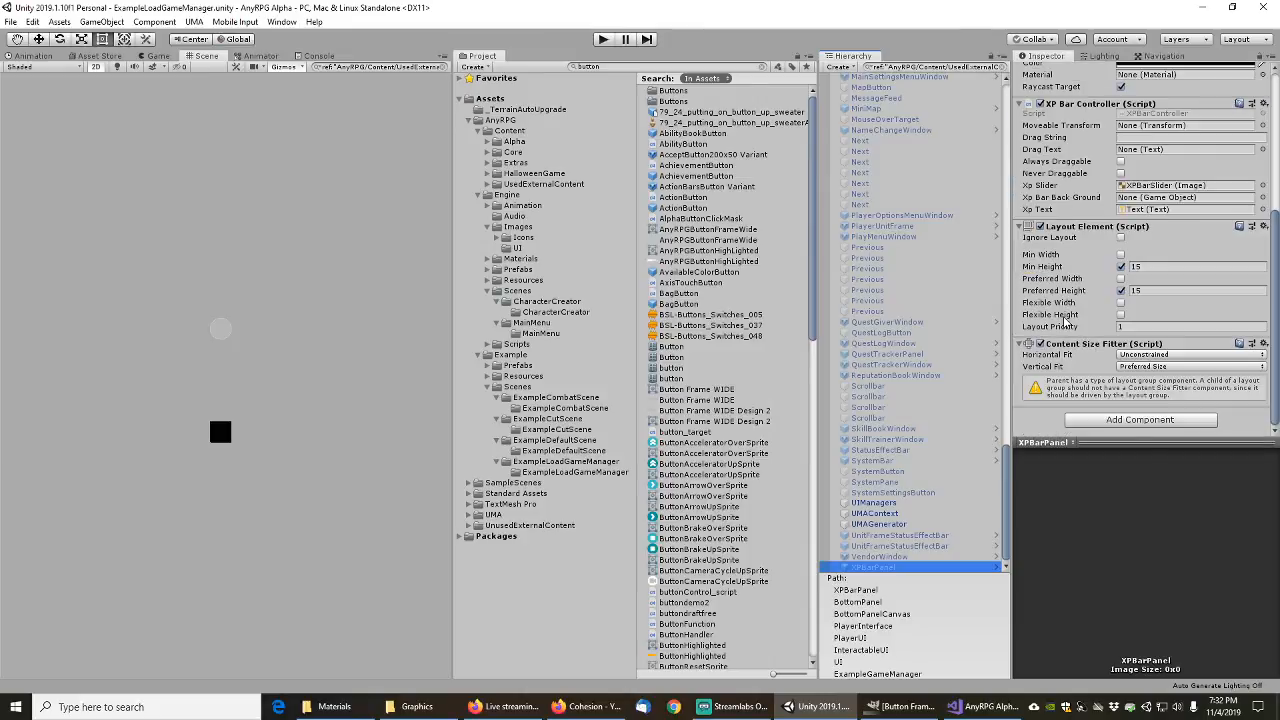
scroll(1079, 135, up, 5)
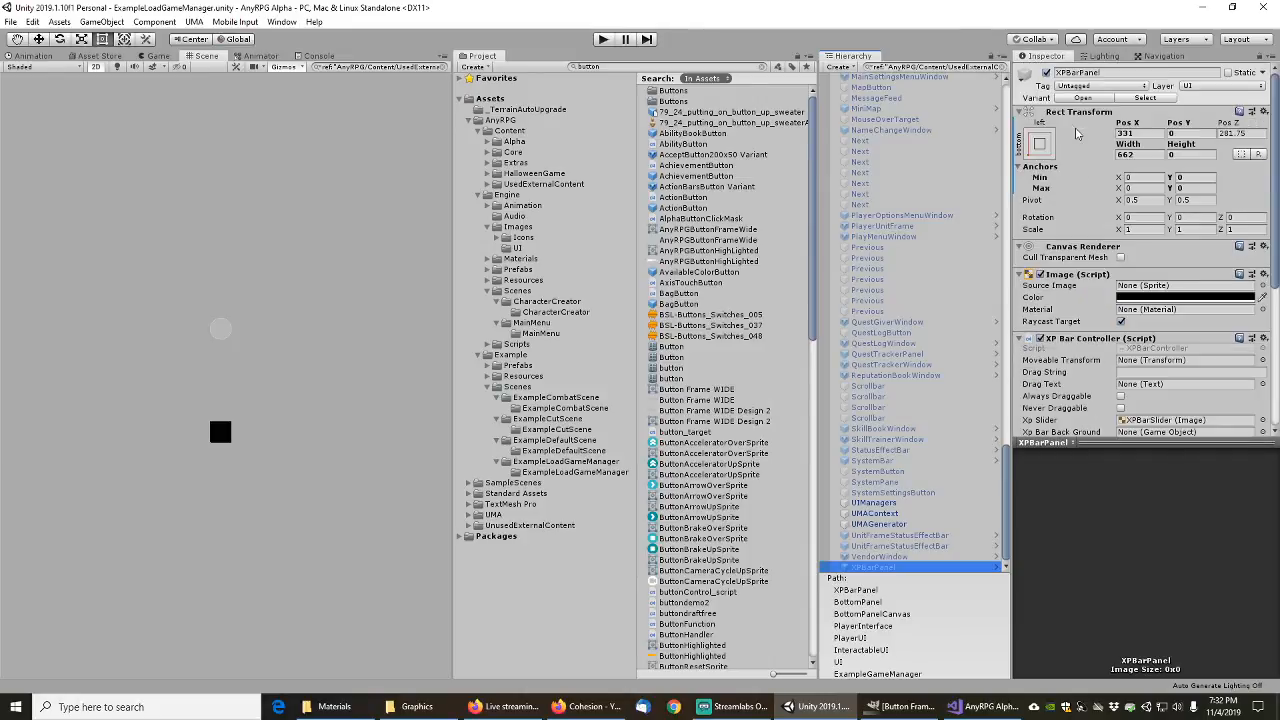
Step: Inspect the UnitFrameStatusEffectBar objects and the components of SystemSettingsButton
click(873, 556)
scroll(873, 553, up, 1)
click(873, 557)
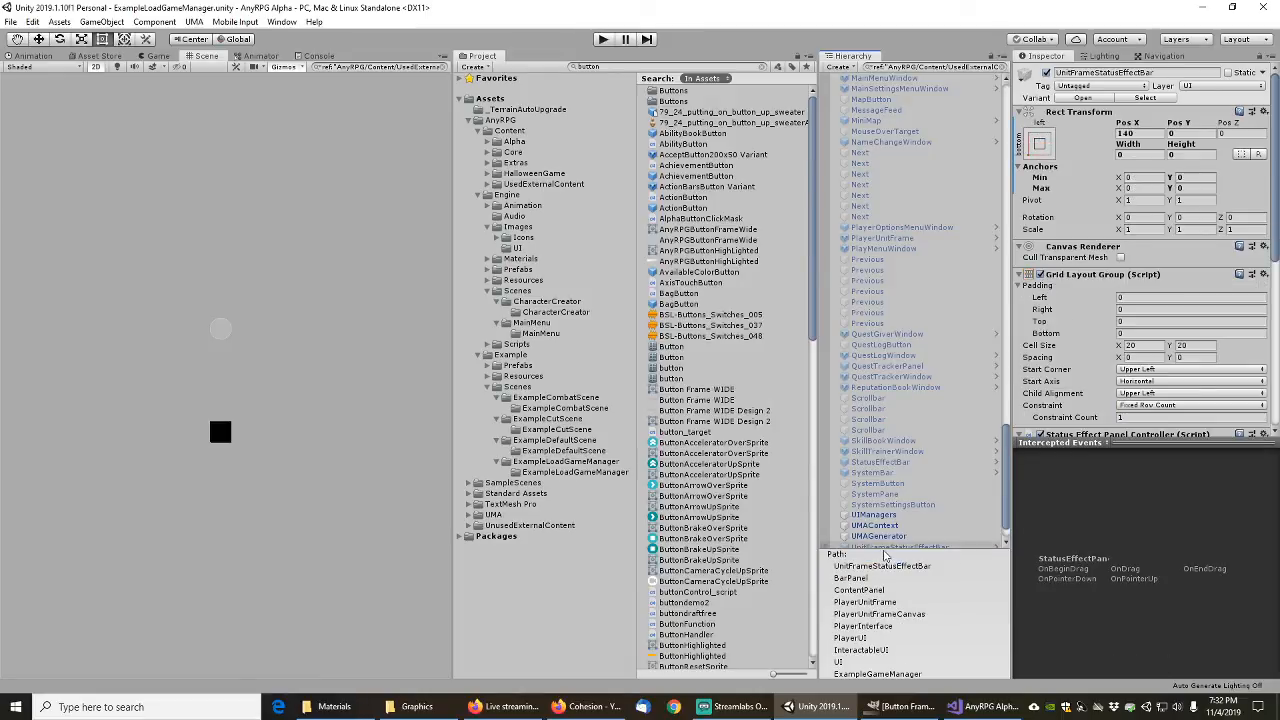
scroll(885, 535, down, 1)
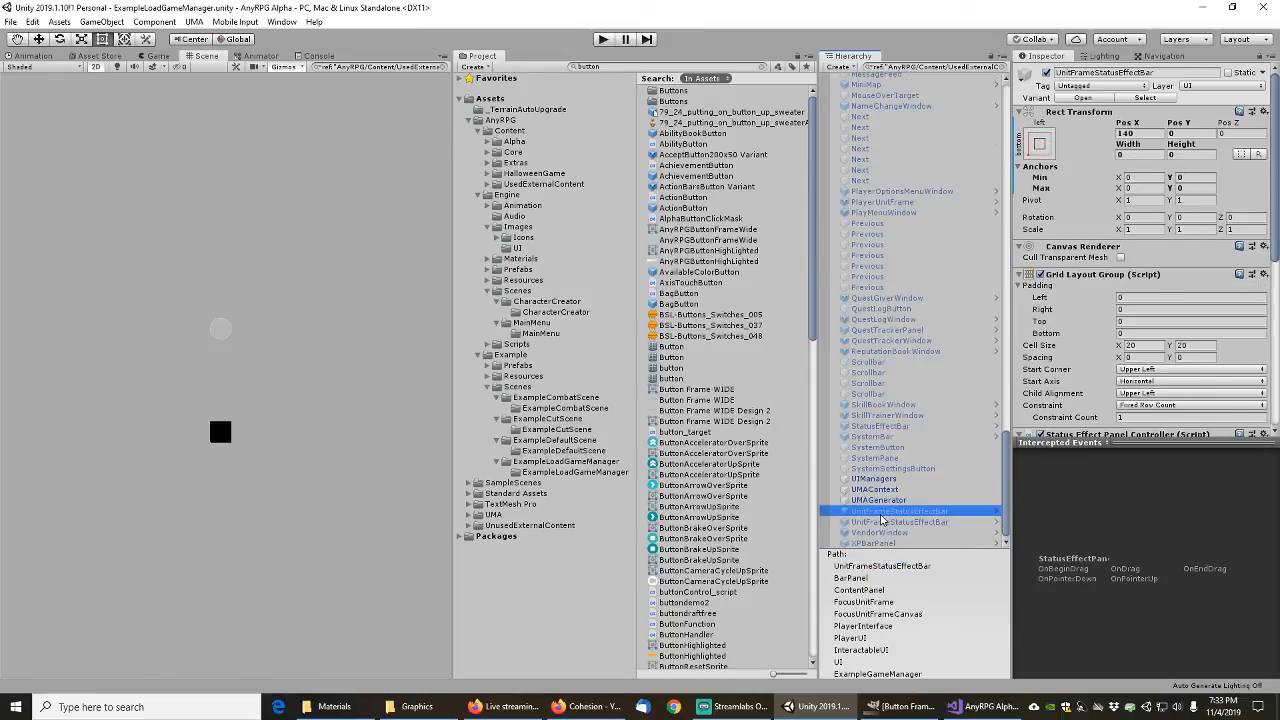
click(892, 468)
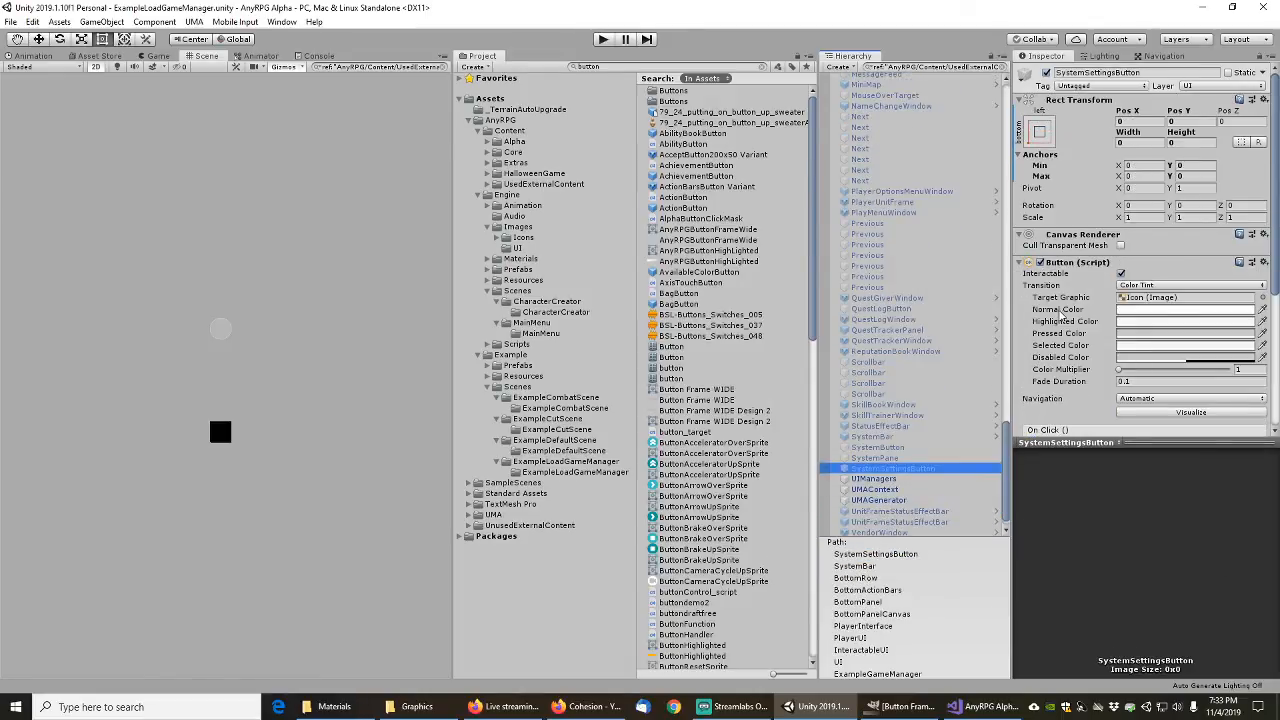
scroll(1066, 316, down, 5)
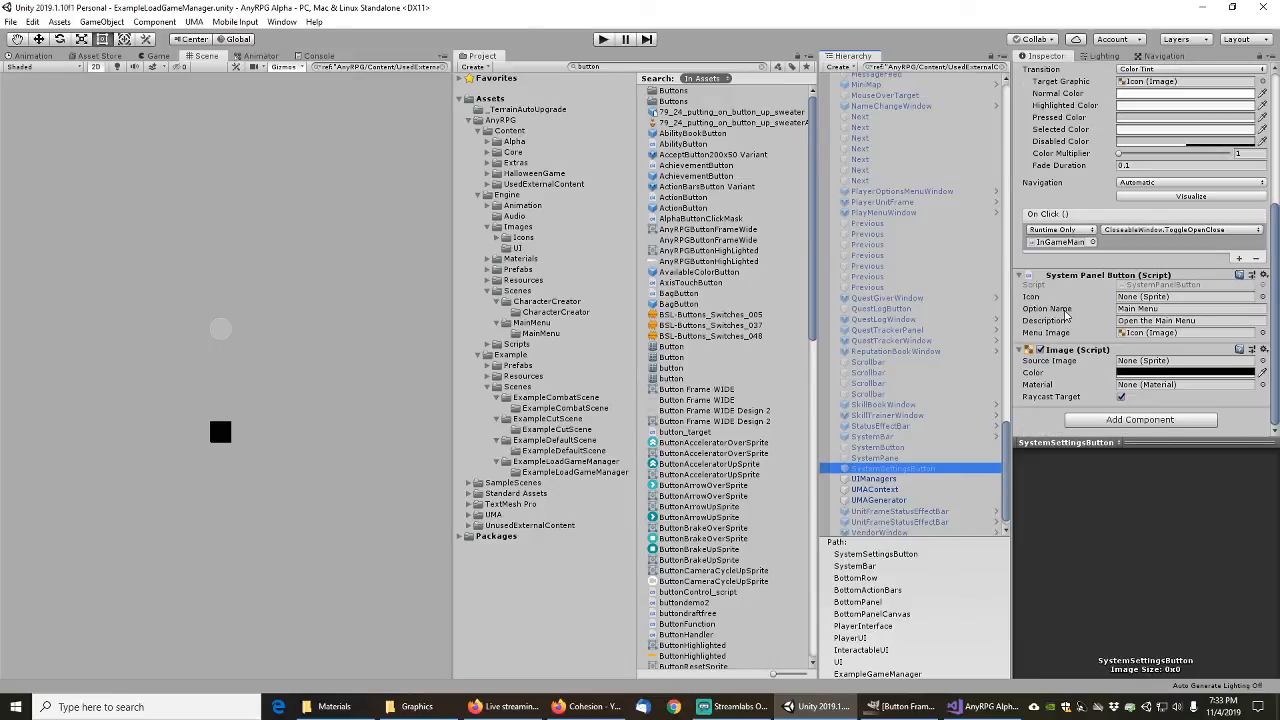
scroll(1065, 190, up, 5)
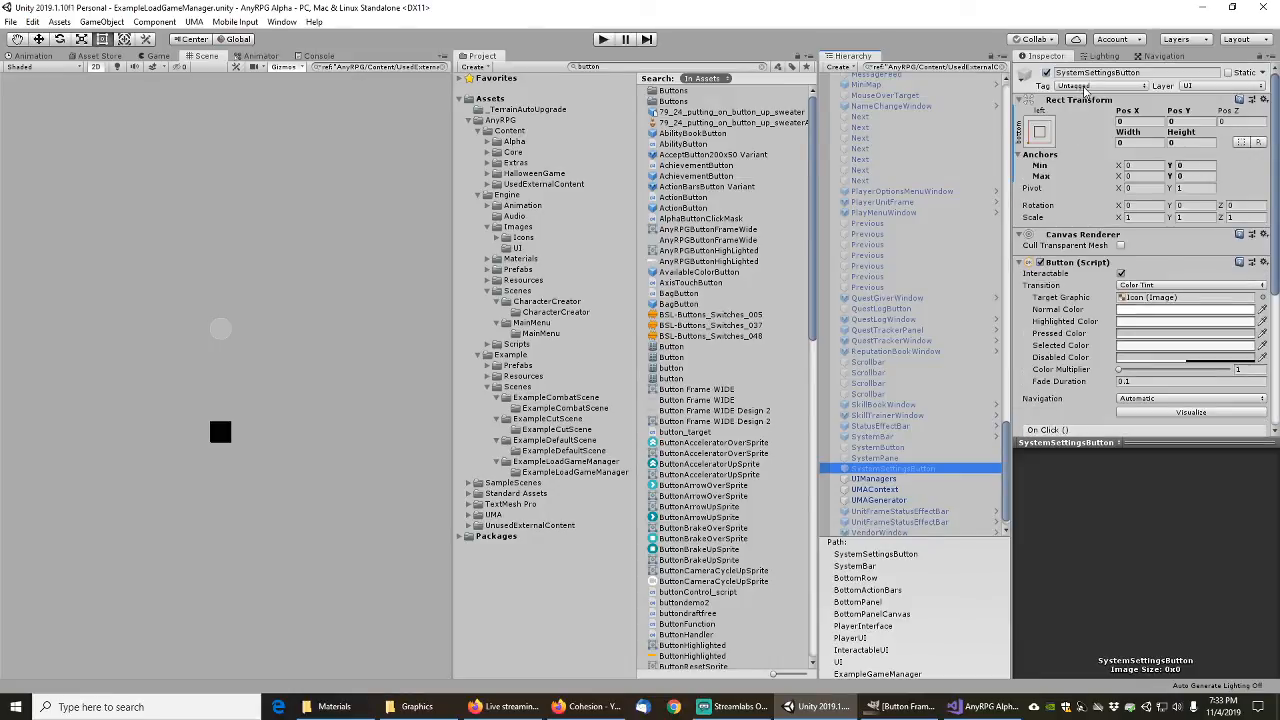
Step: Clear the reference filter to show SystemSettingsButton in the full hierarchy, and widen the hierarchy area
click(1003, 67)
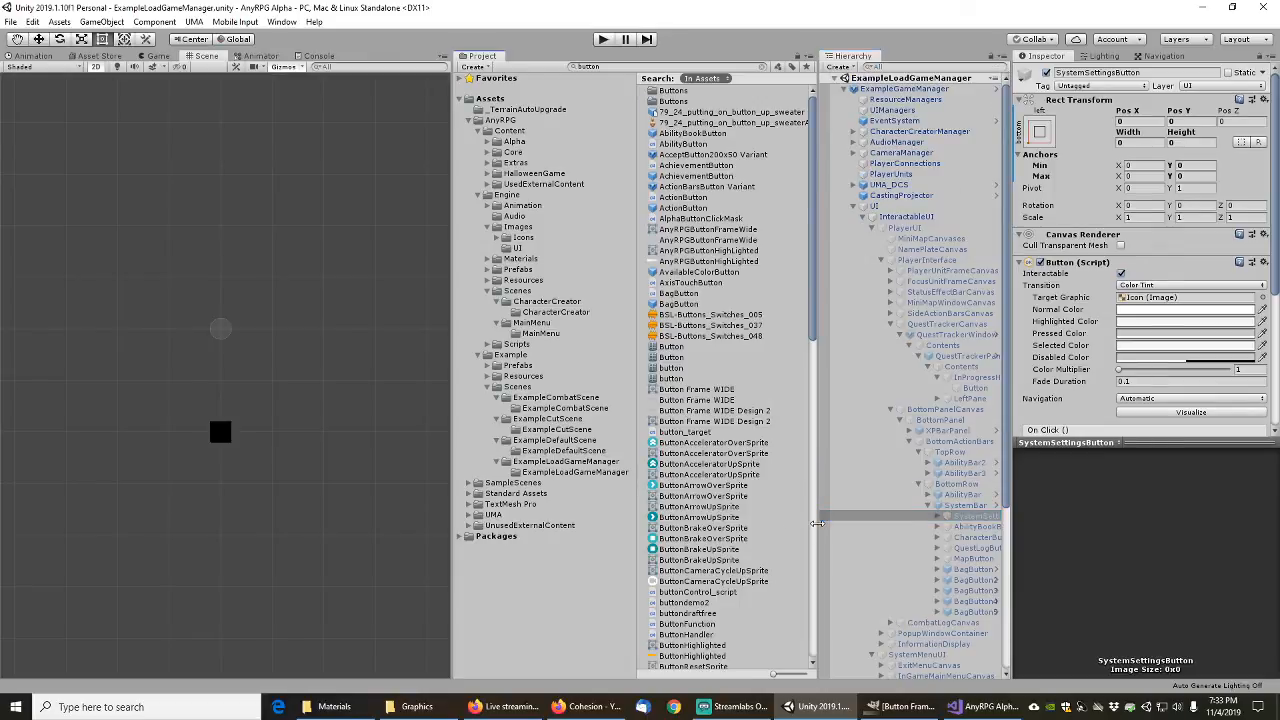
drag(817, 522, 698, 522)
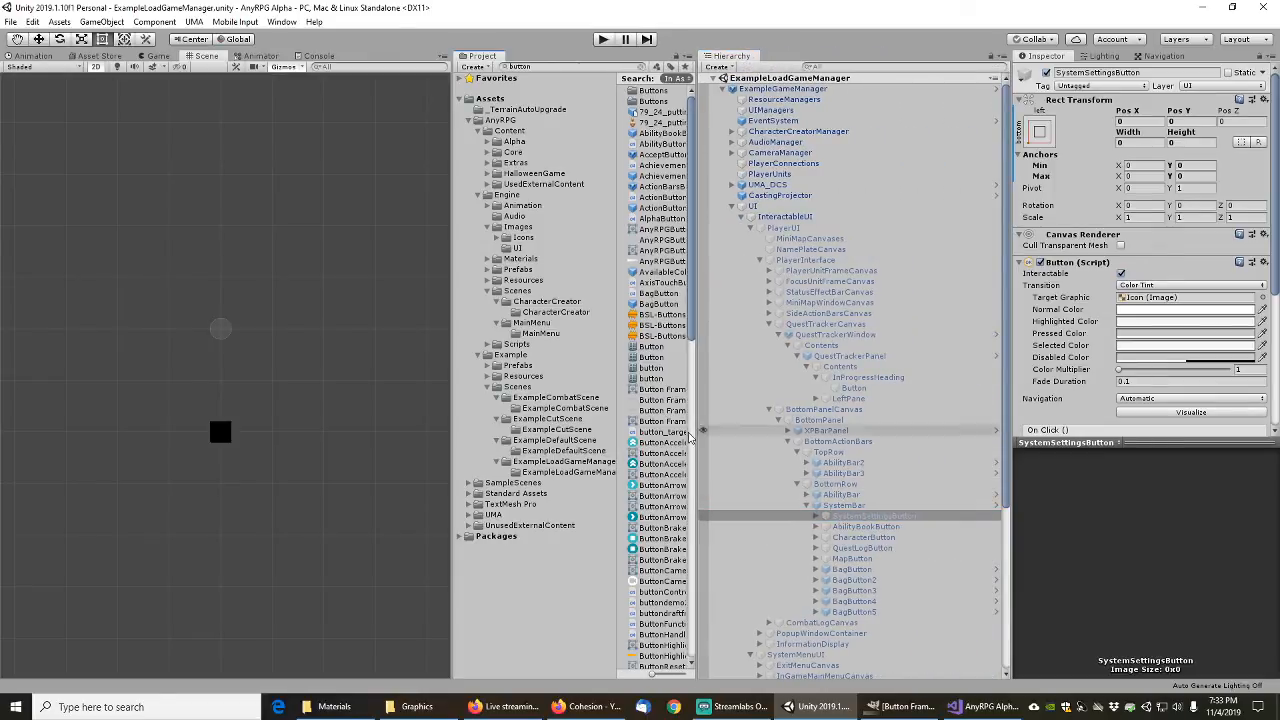
drag(695, 443, 762, 443)
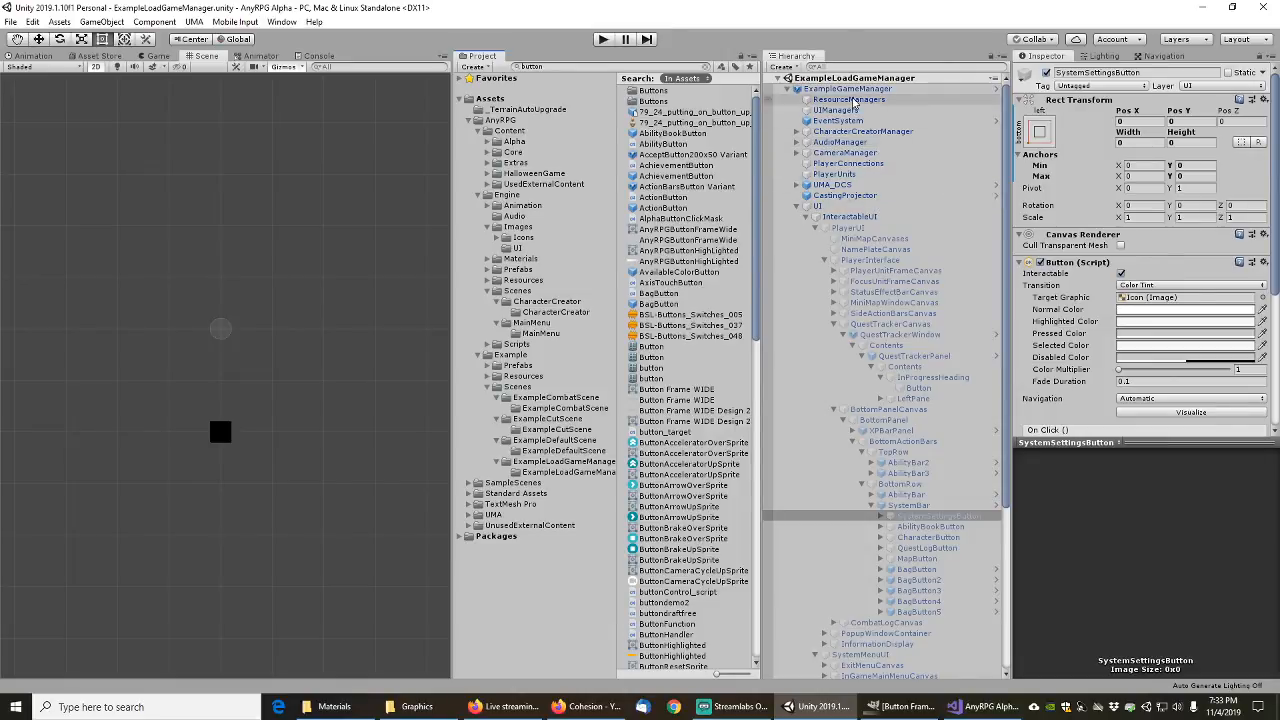
Step: Filter the scene hierarchy again by references to the Button Frame WIDE texture
click(684, 400)
right_click(680, 401)
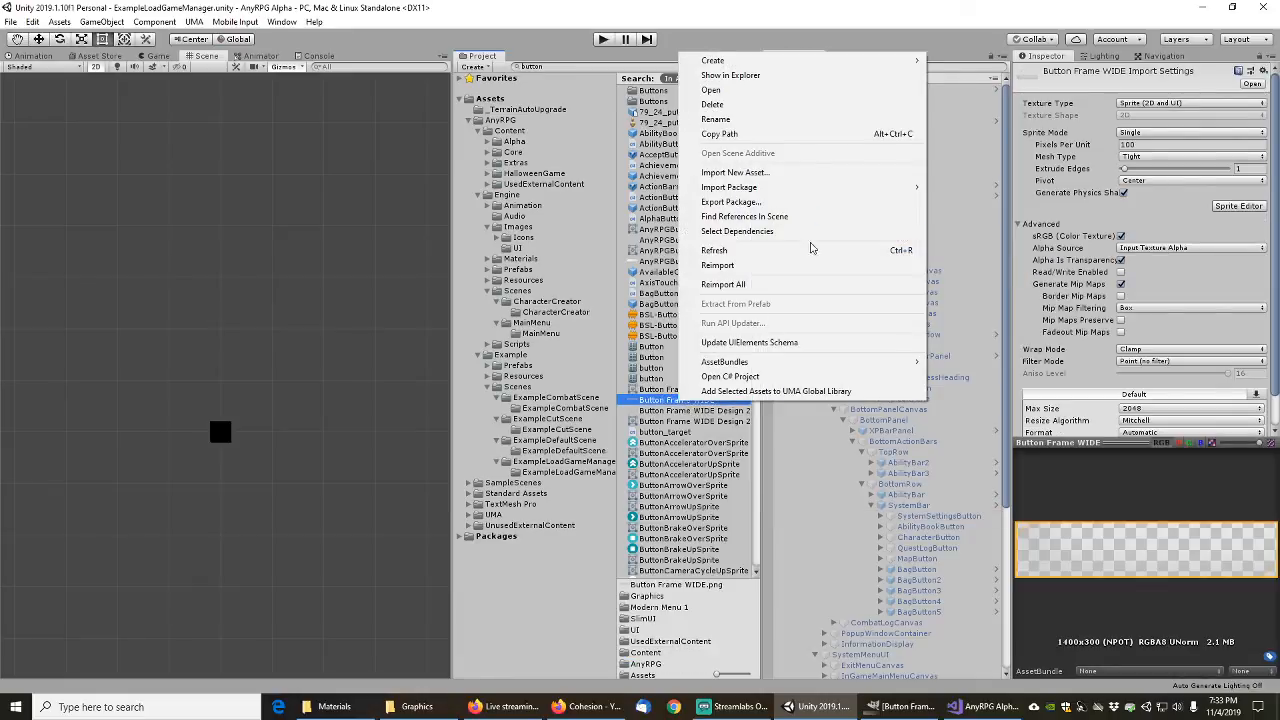
click(744, 217)
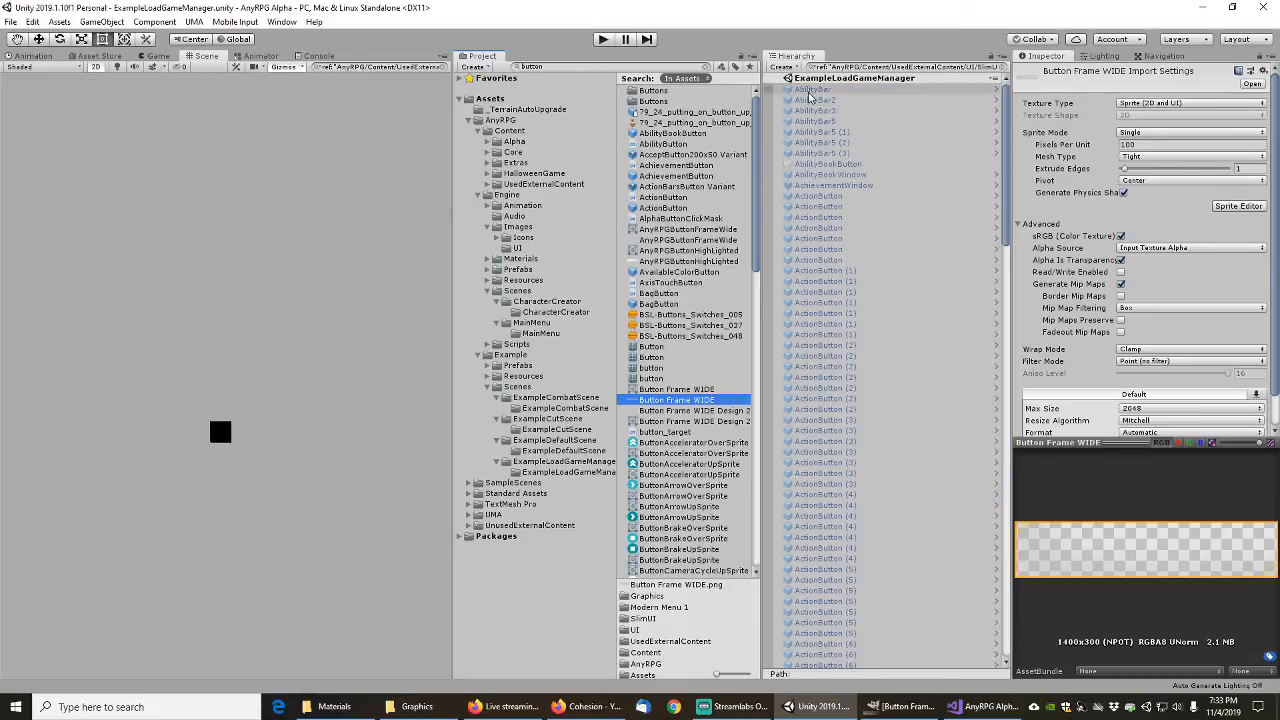
Step: Inspect the components of the first AbilityBar object for sprites they use
click(816, 91)
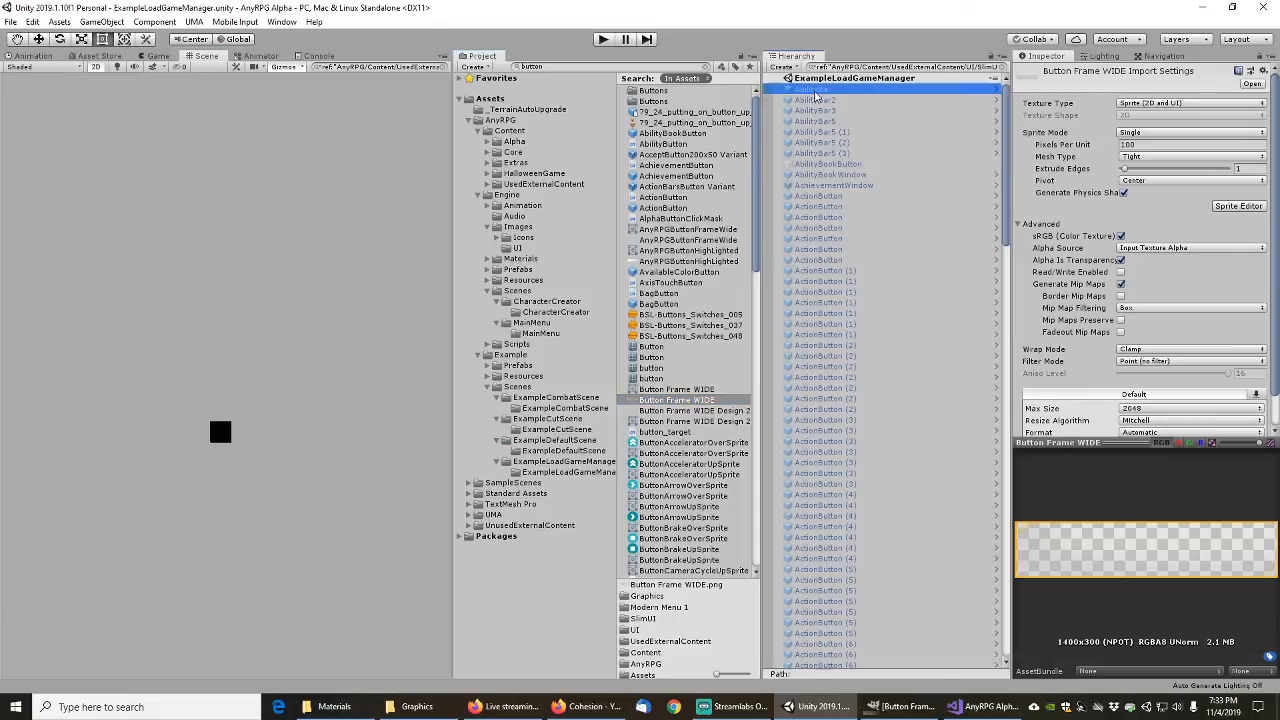
scroll(1064, 284, down, 5)
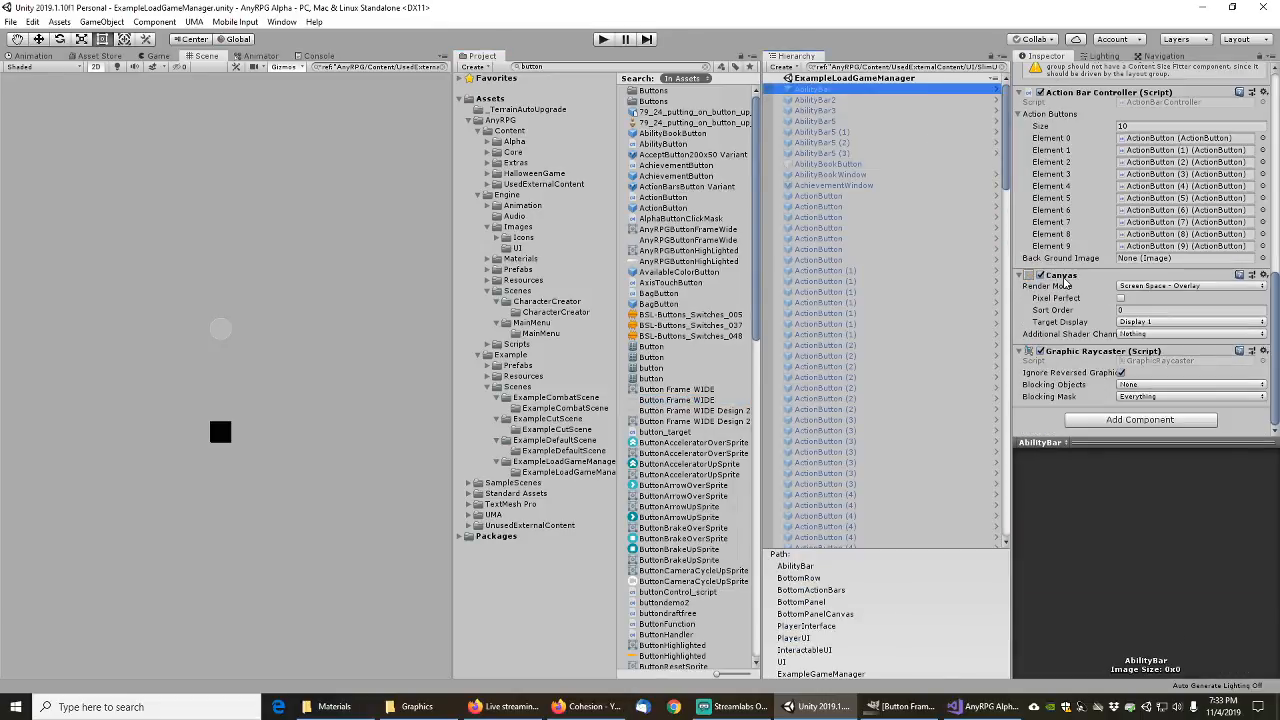
scroll(1062, 275, up, 5)
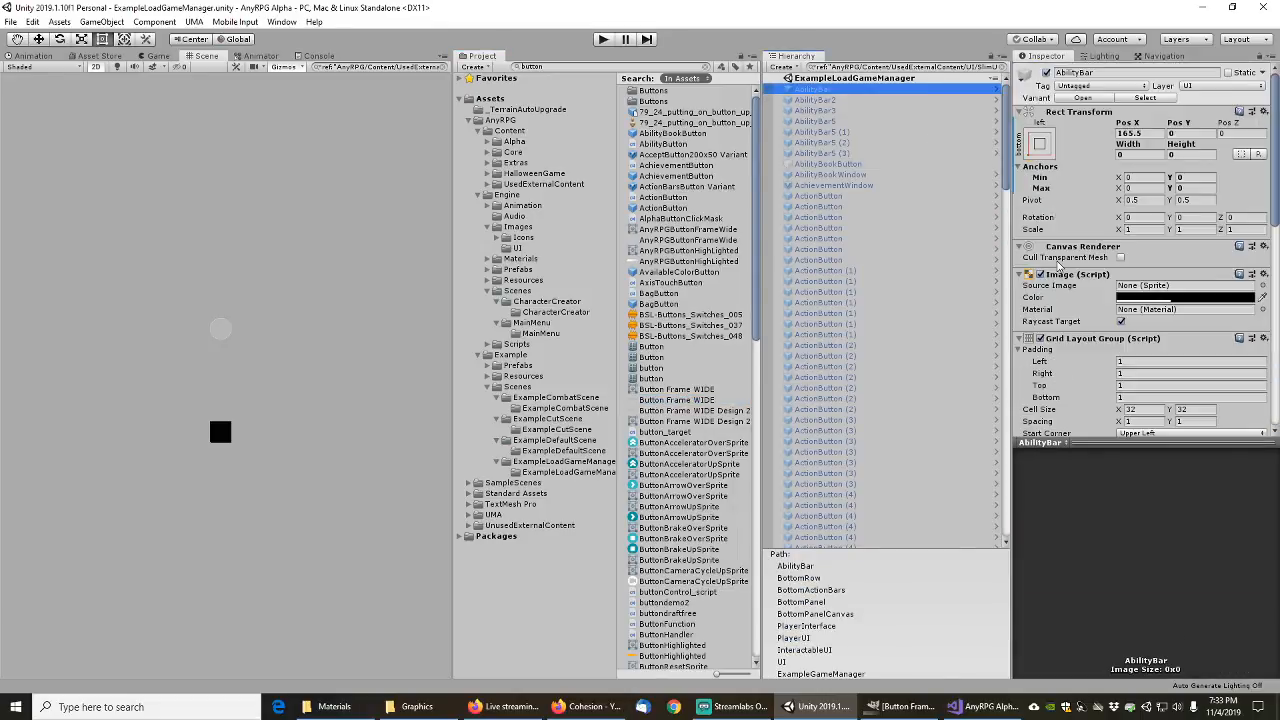
Step: Inspect the components of AbilityBookWindow, including its image and Paged Window references
click(826, 175)
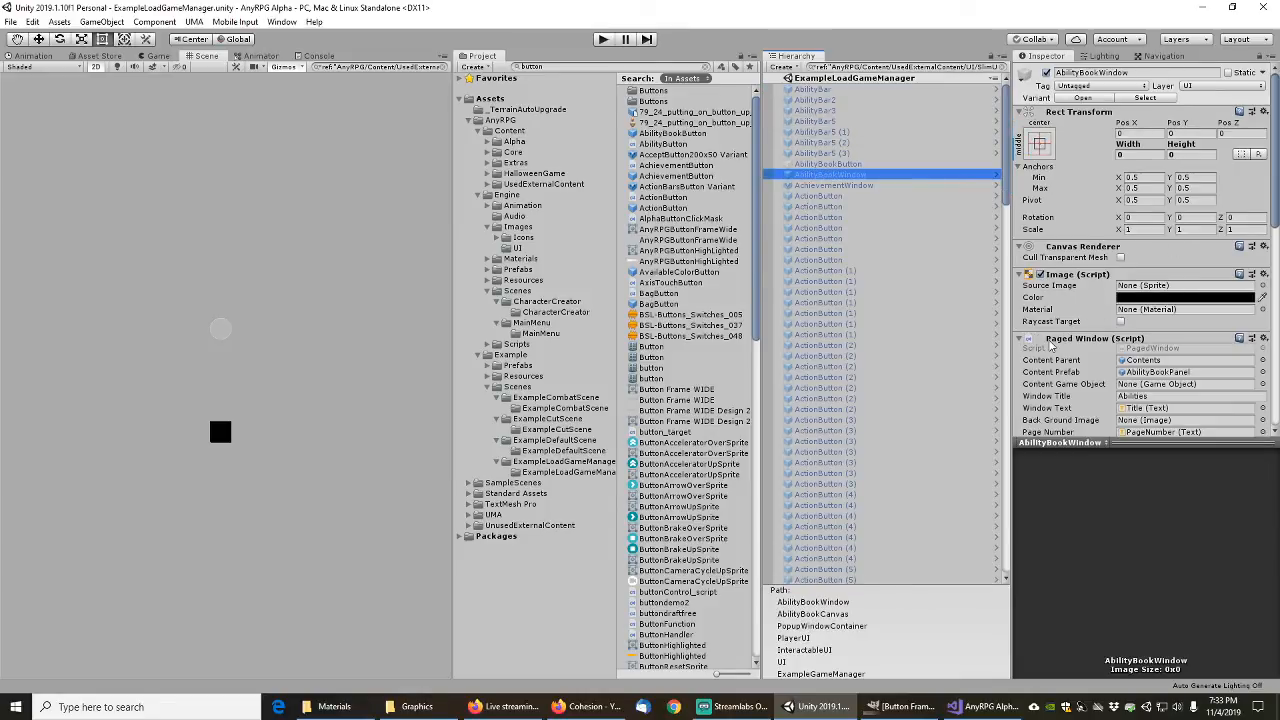
scroll(1050, 345, down, 3)
scroll(1080, 325, down, 3)
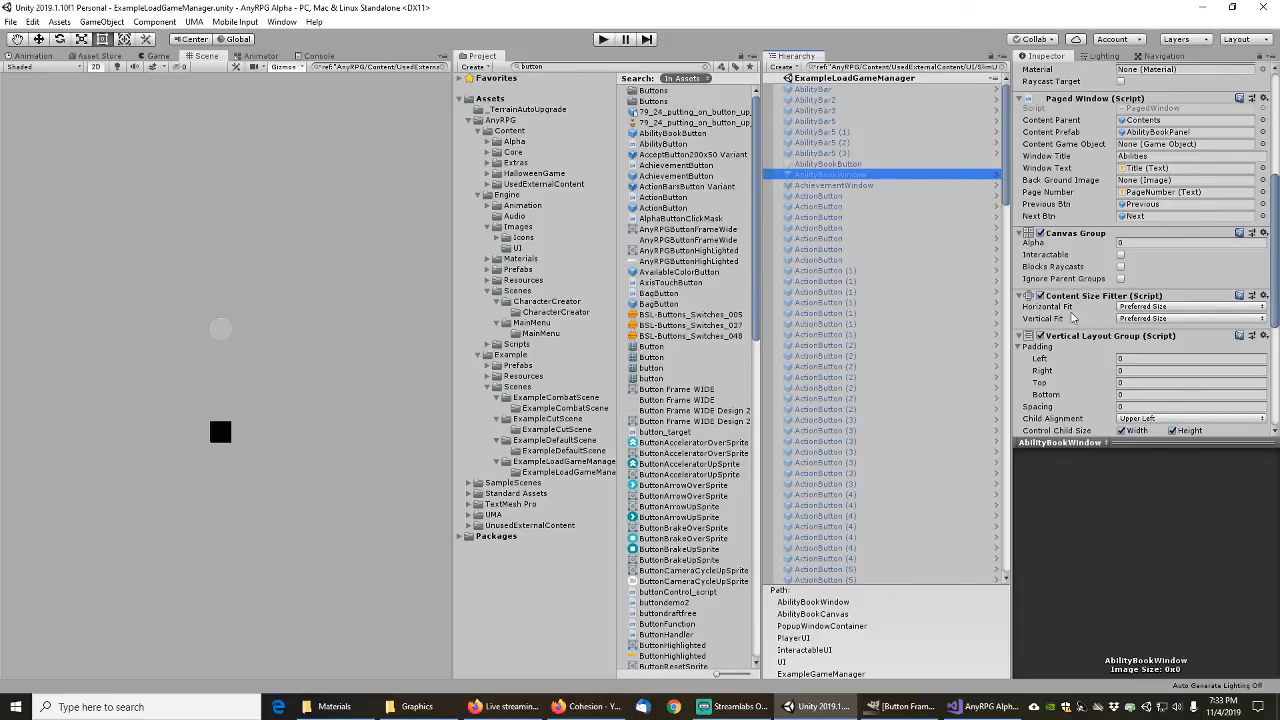
scroll(1076, 300, down, 3)
scroll(1072, 319, down, 3)
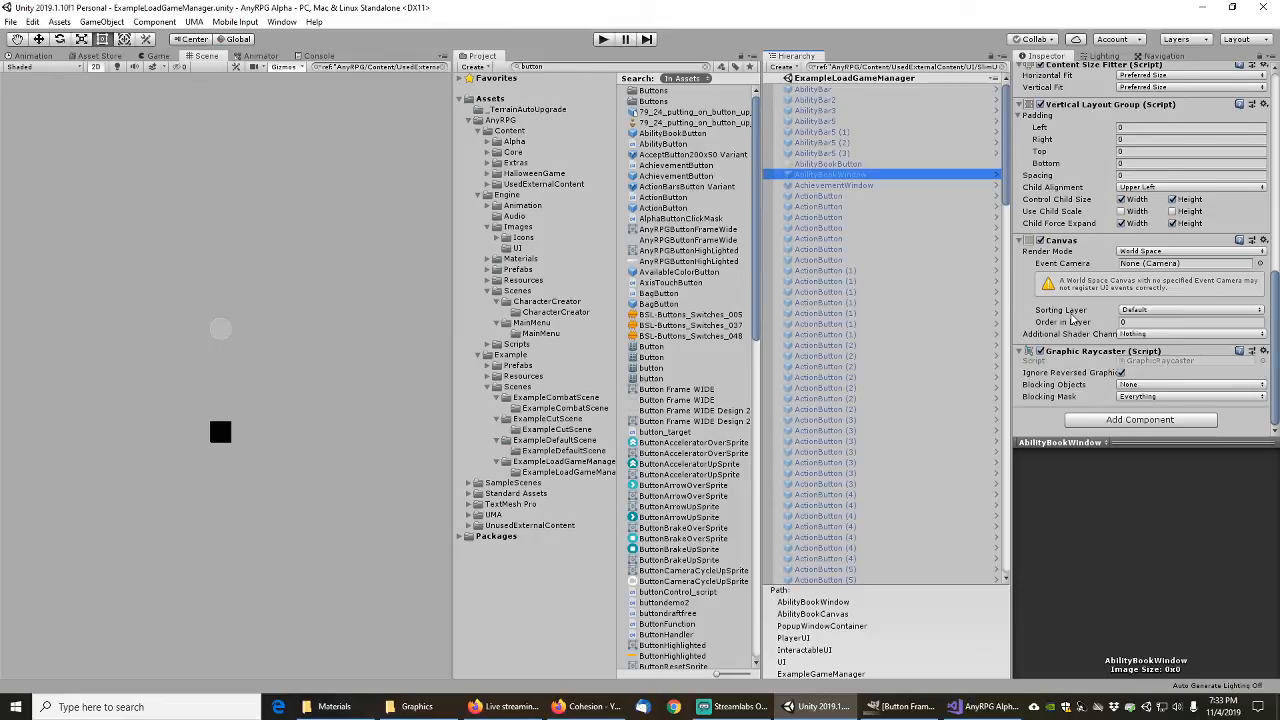
scroll(1072, 319, up, 10)
scroll(1078, 328, down, 3)
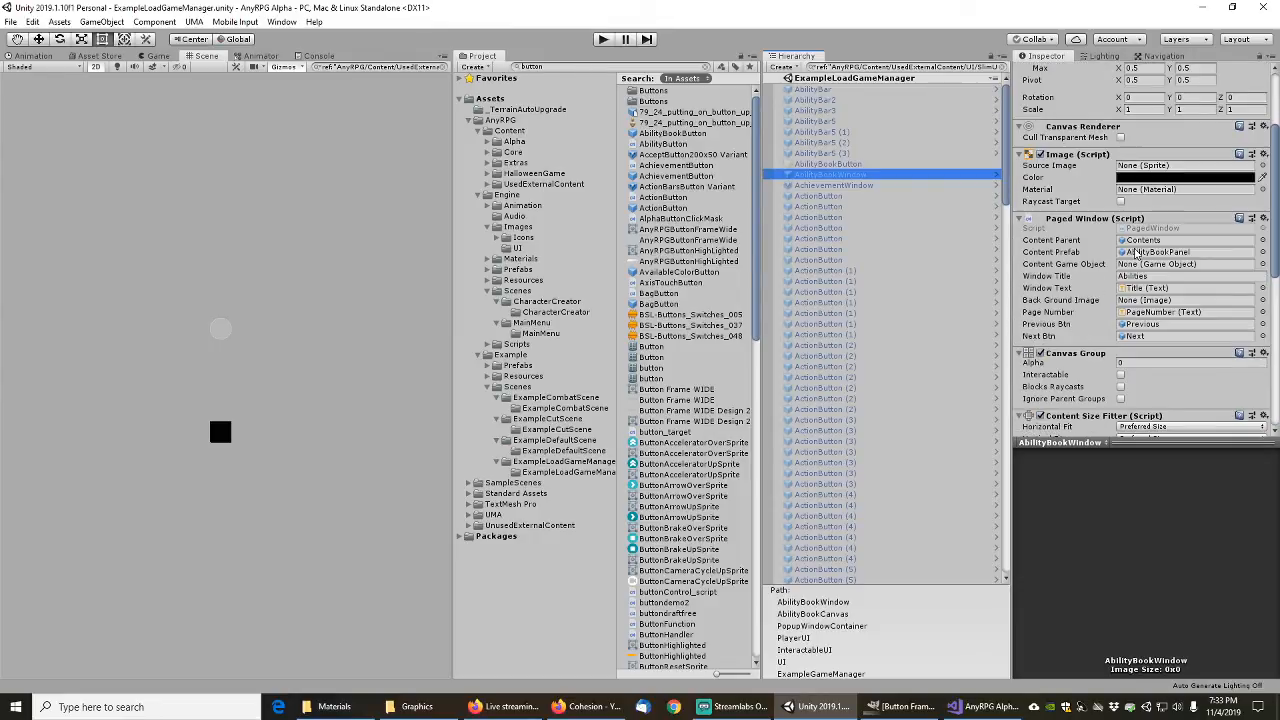
Step: Locate the AbilityBookPanel prefab through the Content Prefab reference of AbilityBookWindow and open it for editing
click(1160, 253)
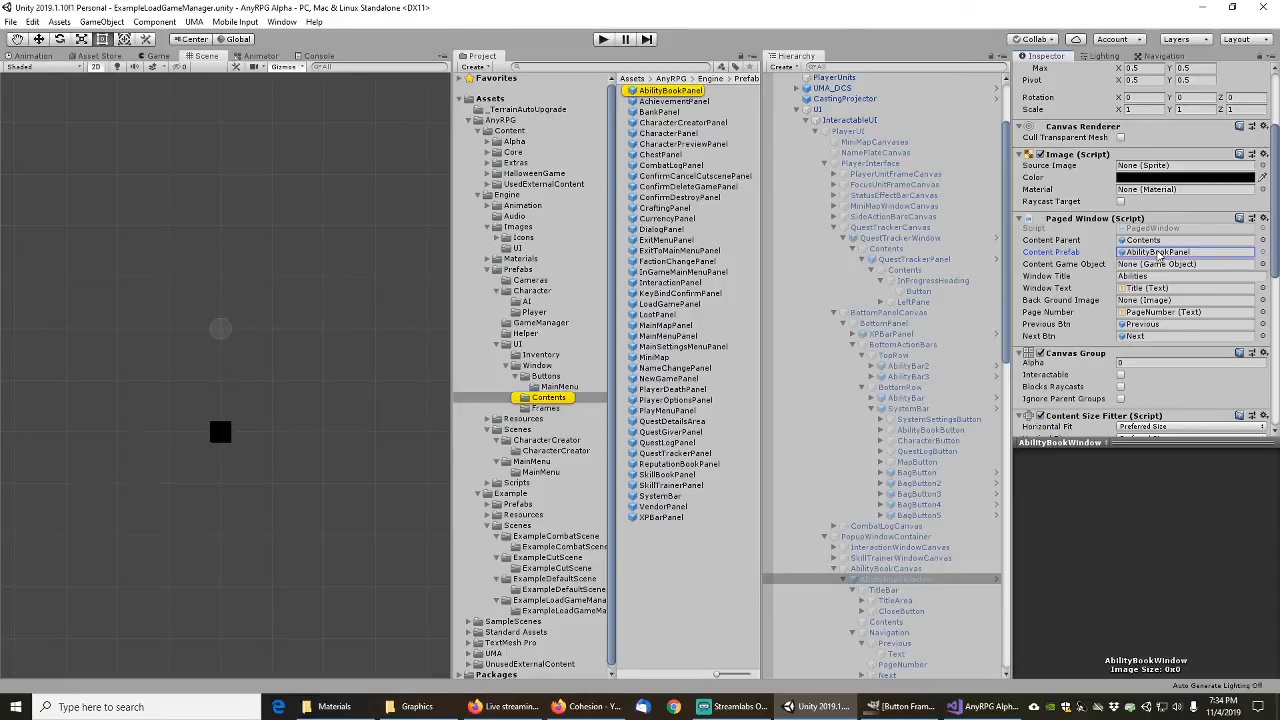
click(672, 91)
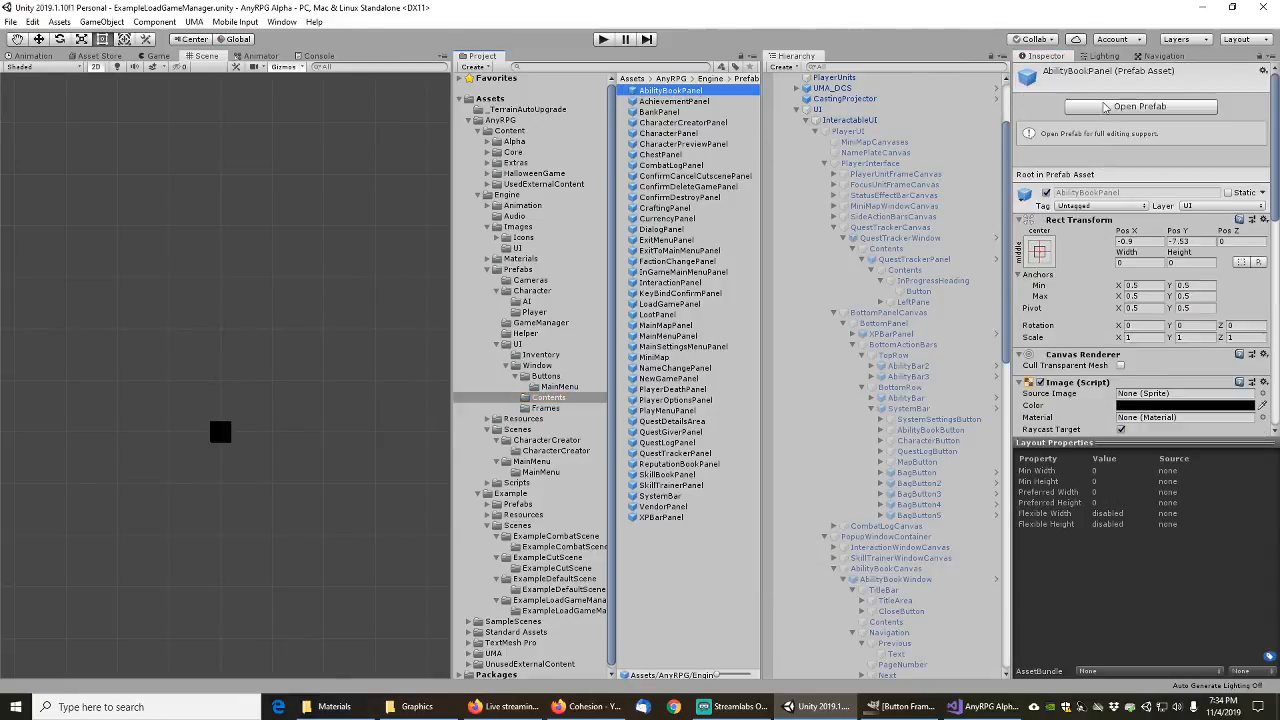
click(1108, 110)
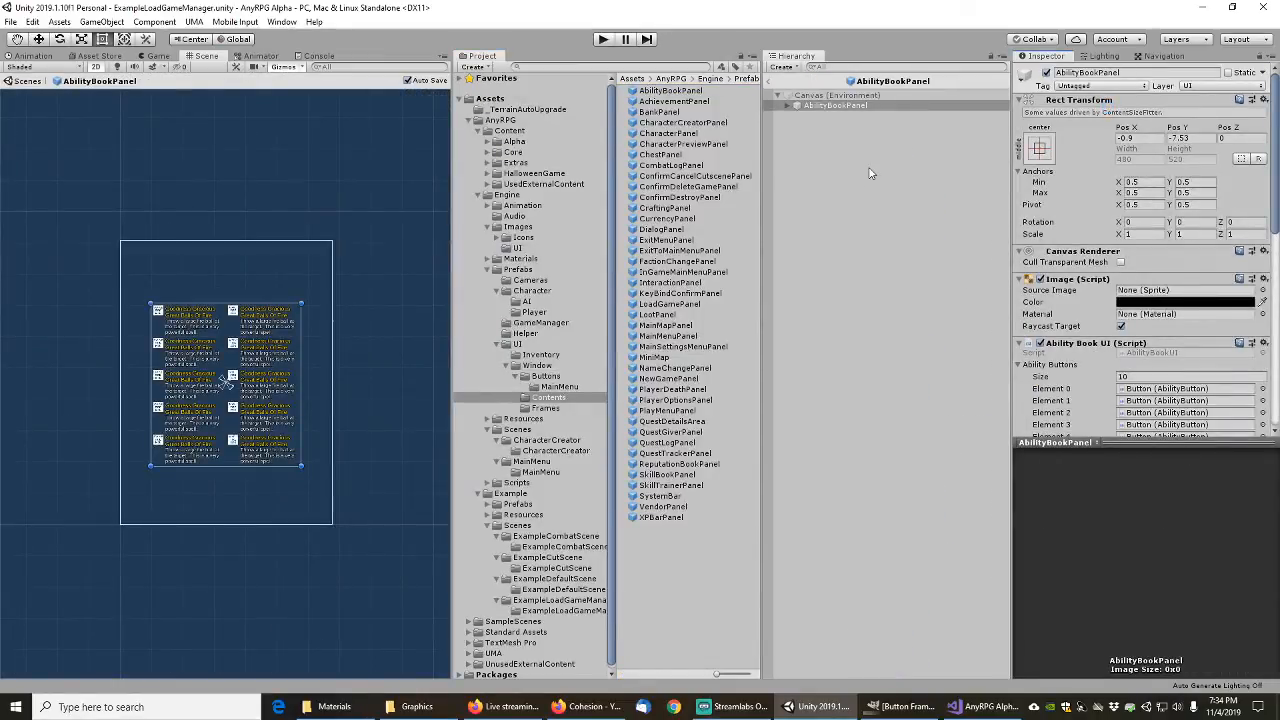
Step: Expand AbilityBookPanel and its LeftPanel, and open the prefab of the first AbilityBookButton
click(800, 106)
click(787, 105)
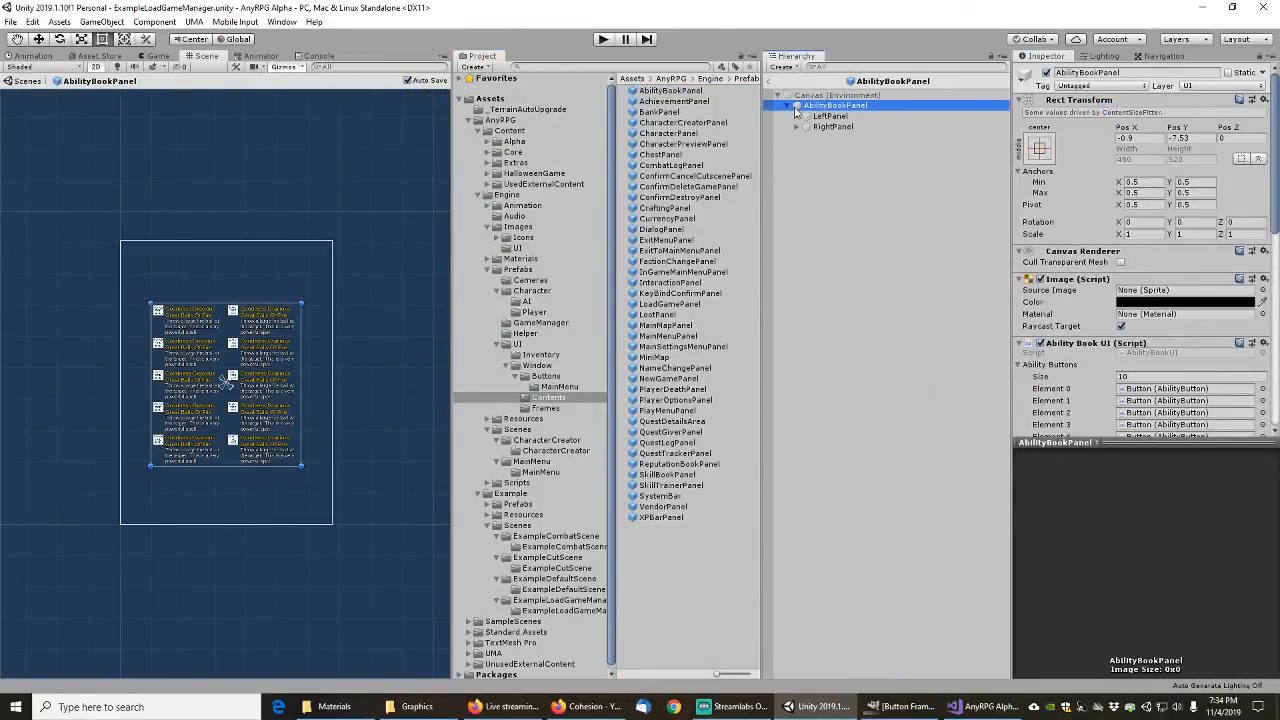
click(796, 116)
click(806, 131)
click(847, 128)
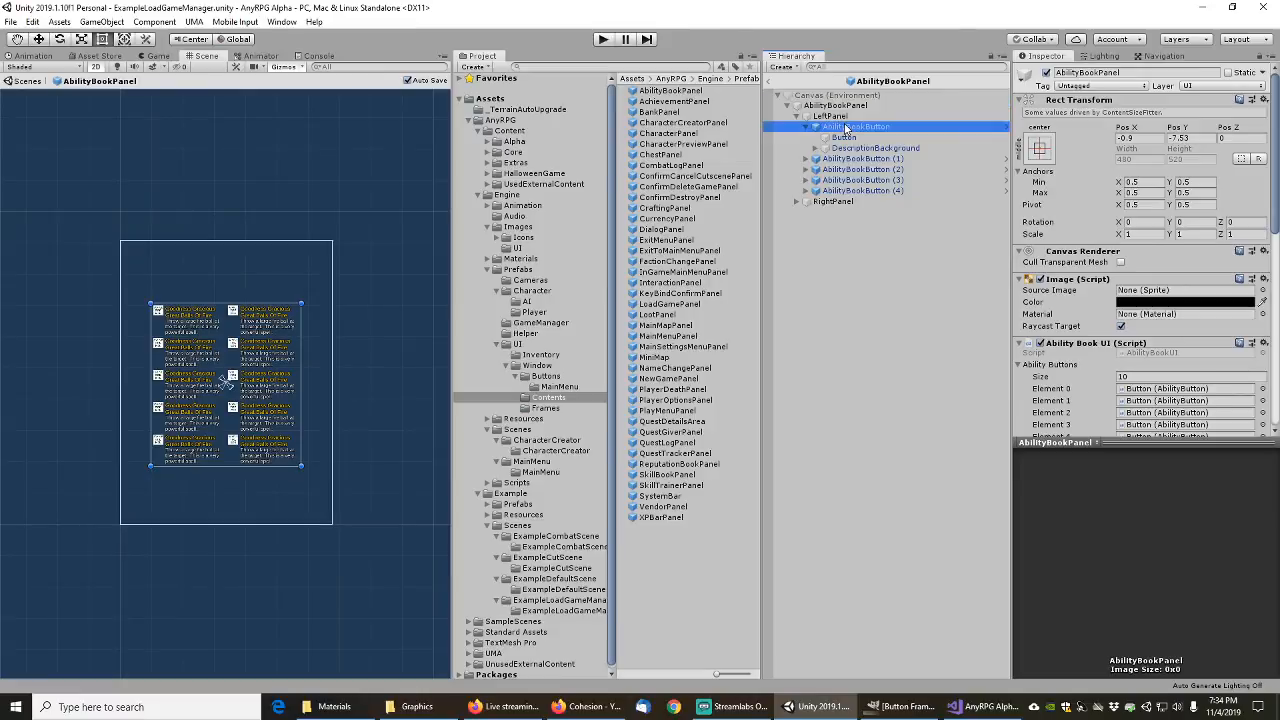
click(1088, 99)
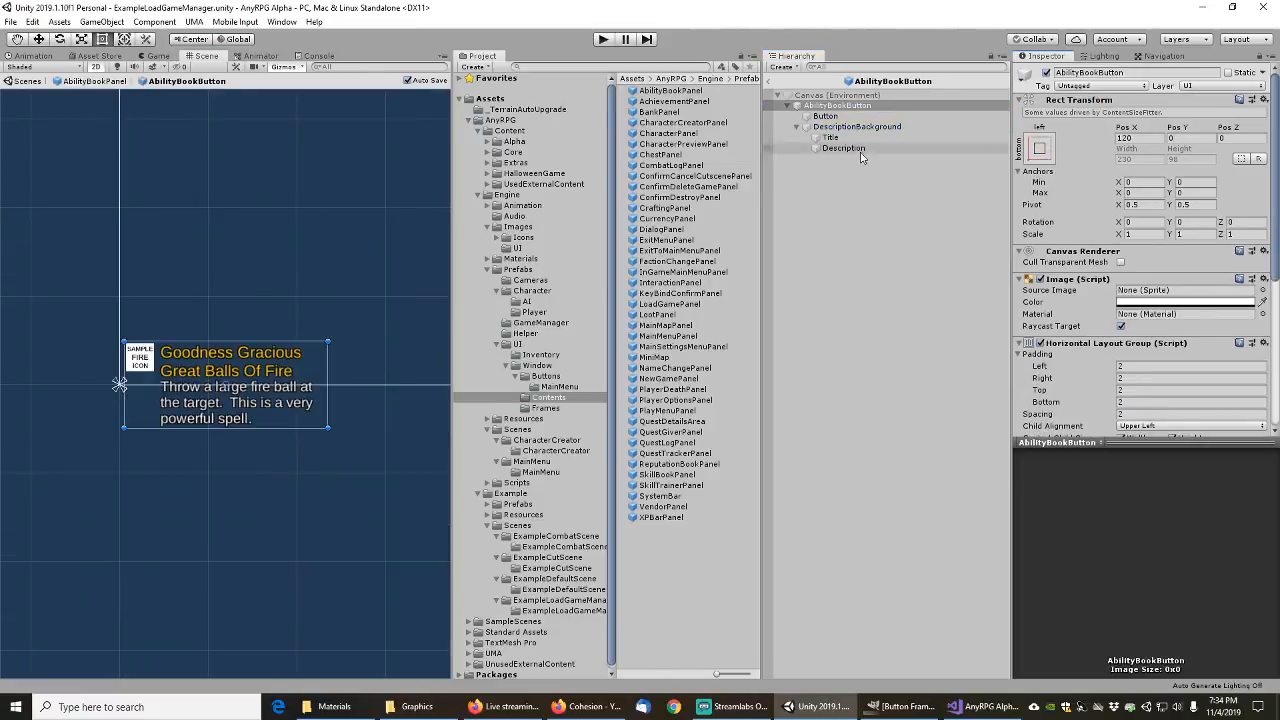
Step: Inspect the components of the AbilityBookButton root and its Button child for sprites they use
scroll(1077, 305, down, 3)
scroll(1077, 305, down, 1)
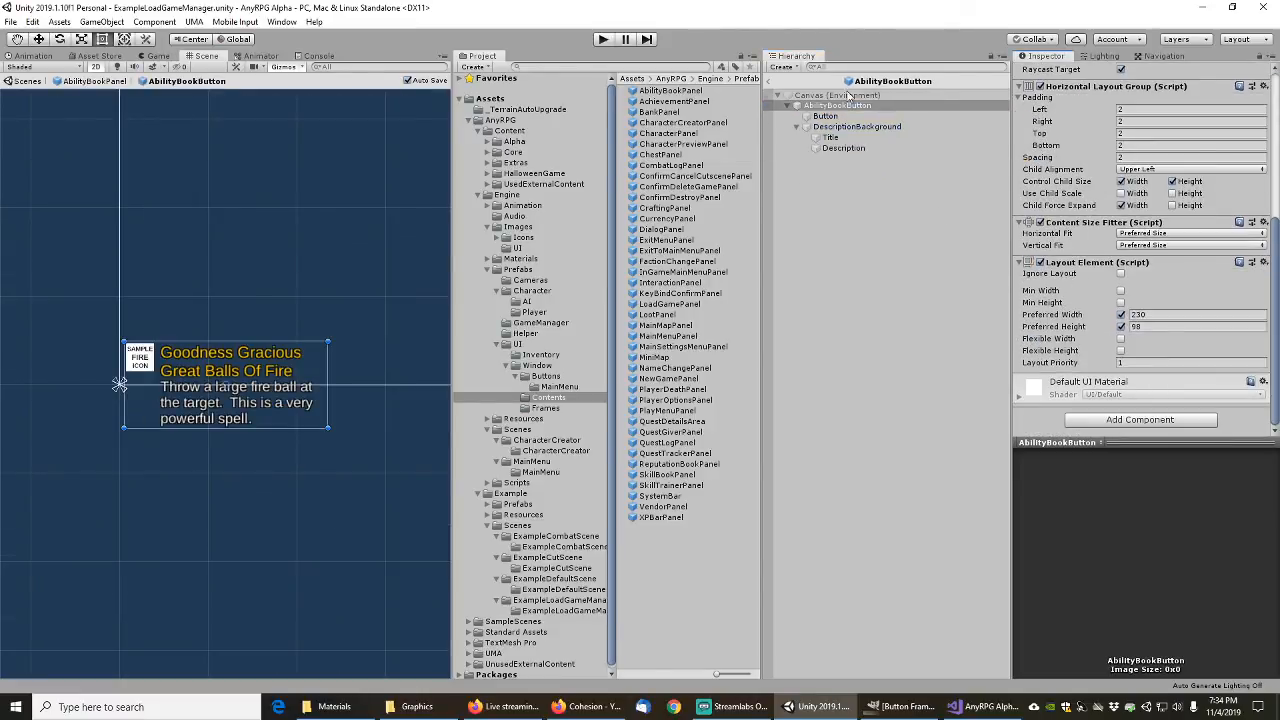
click(825, 116)
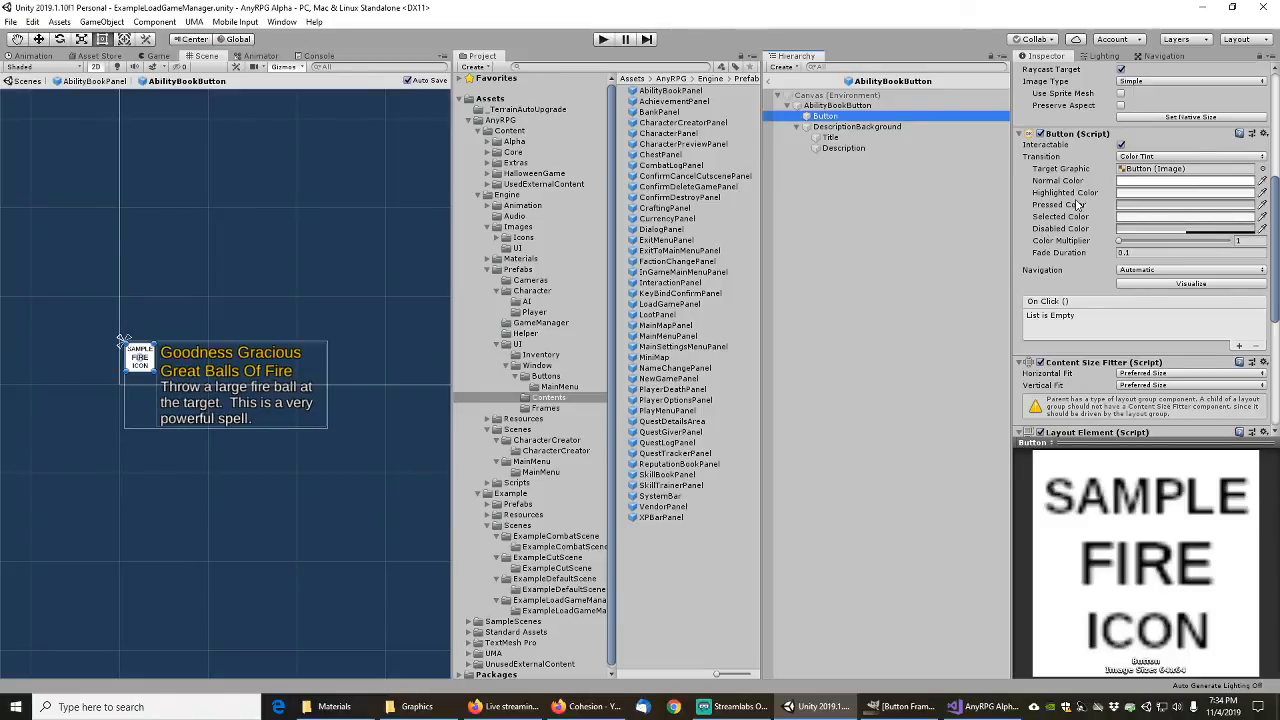
scroll(1077, 222, up, 5)
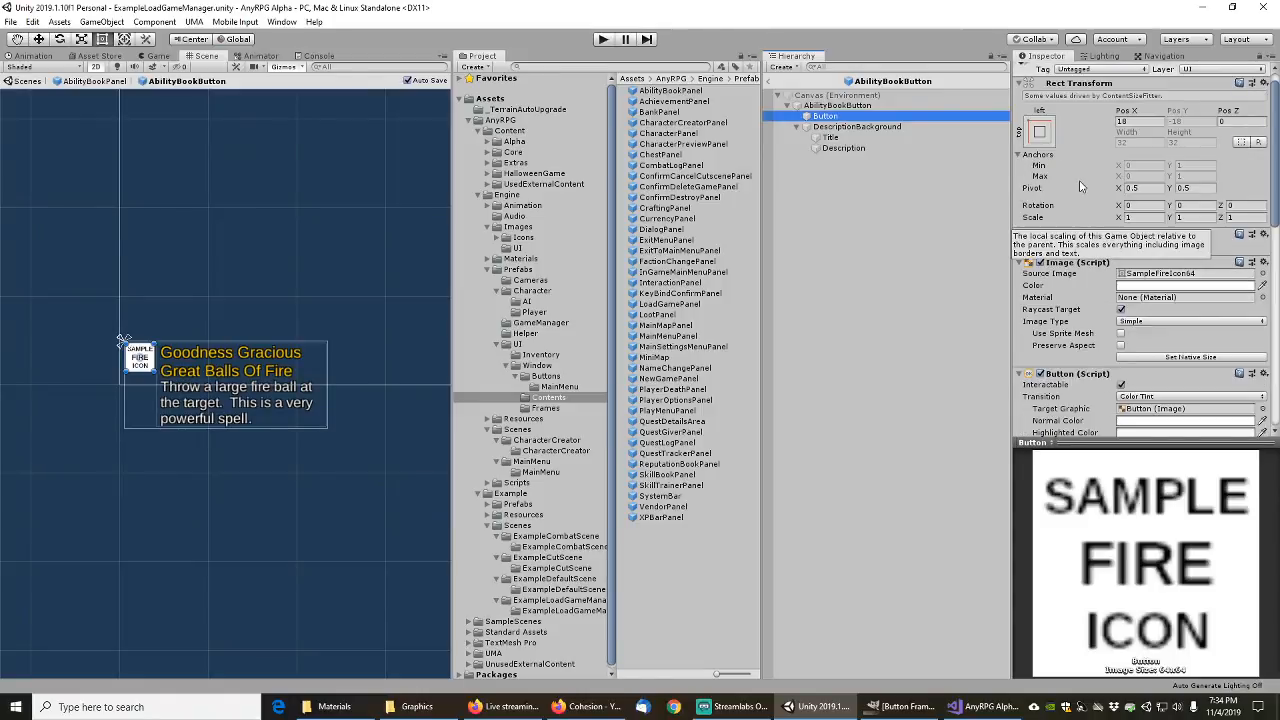
scroll(1066, 292, down, 8)
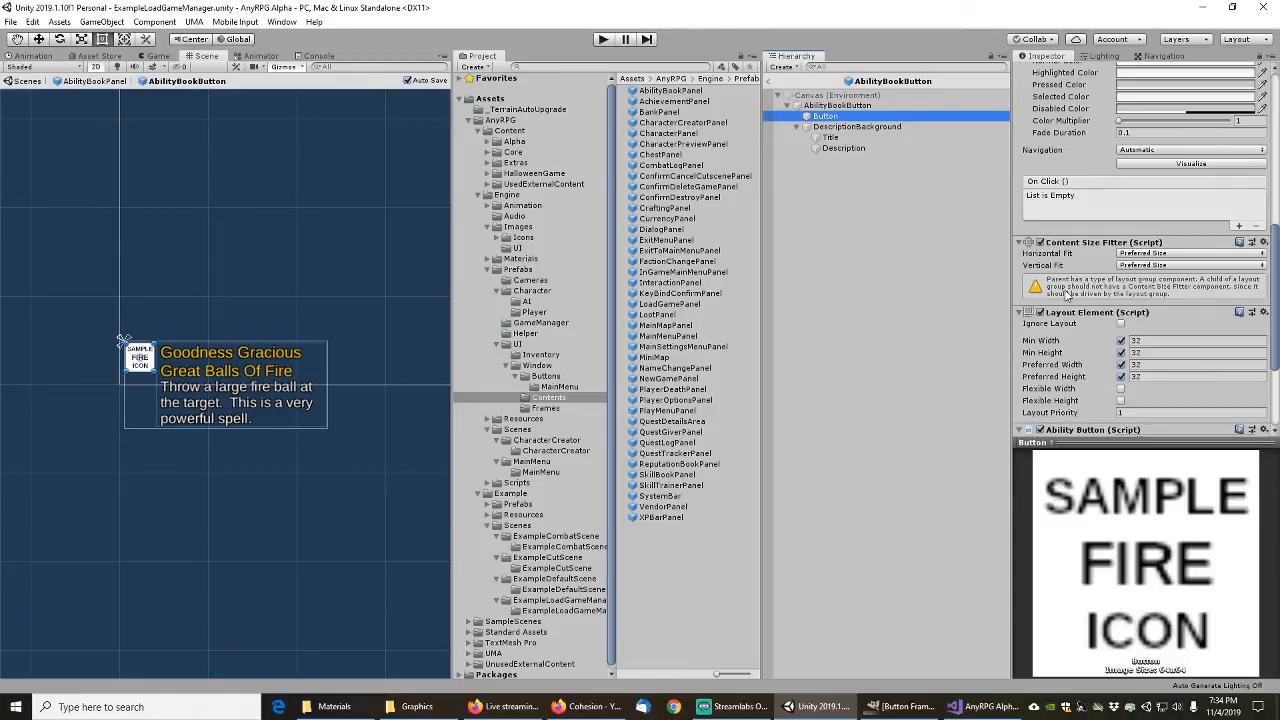
scroll(1067, 294, down, 3)
scroll(1067, 294, down, 1)
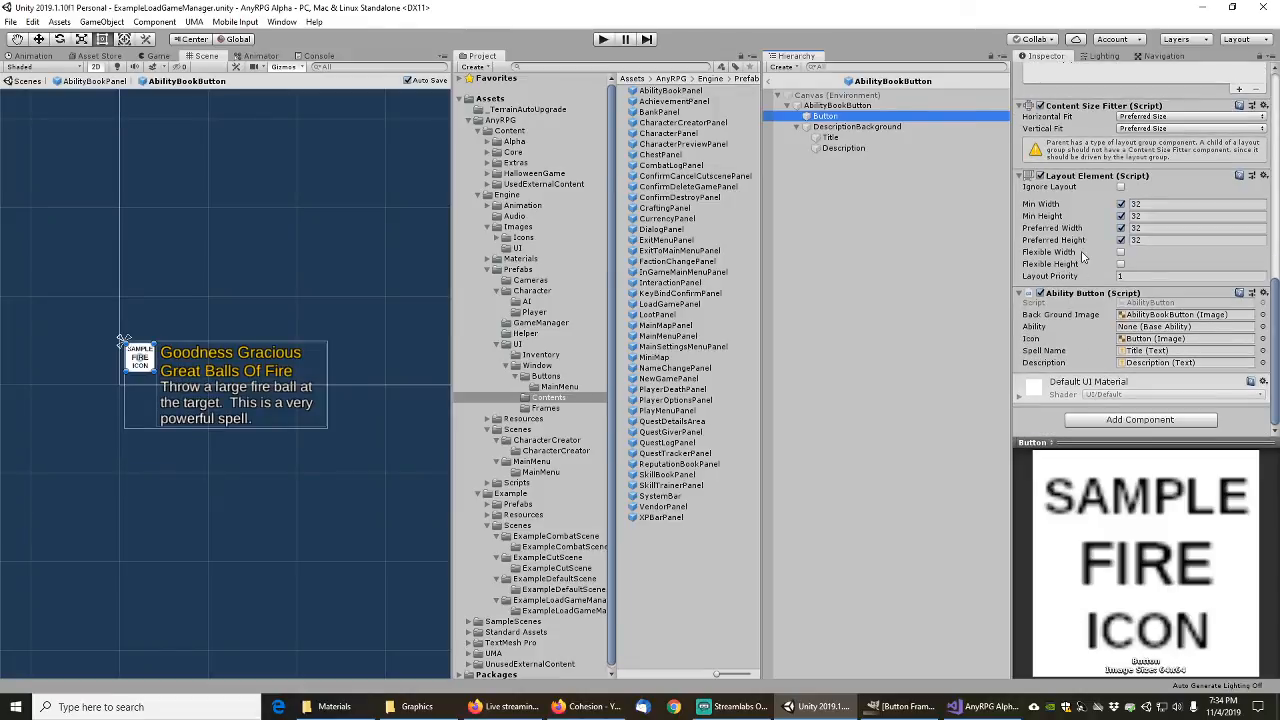
Step: Inspect the components of DescriptionBackground and its Title and Description children for image references
click(890, 127)
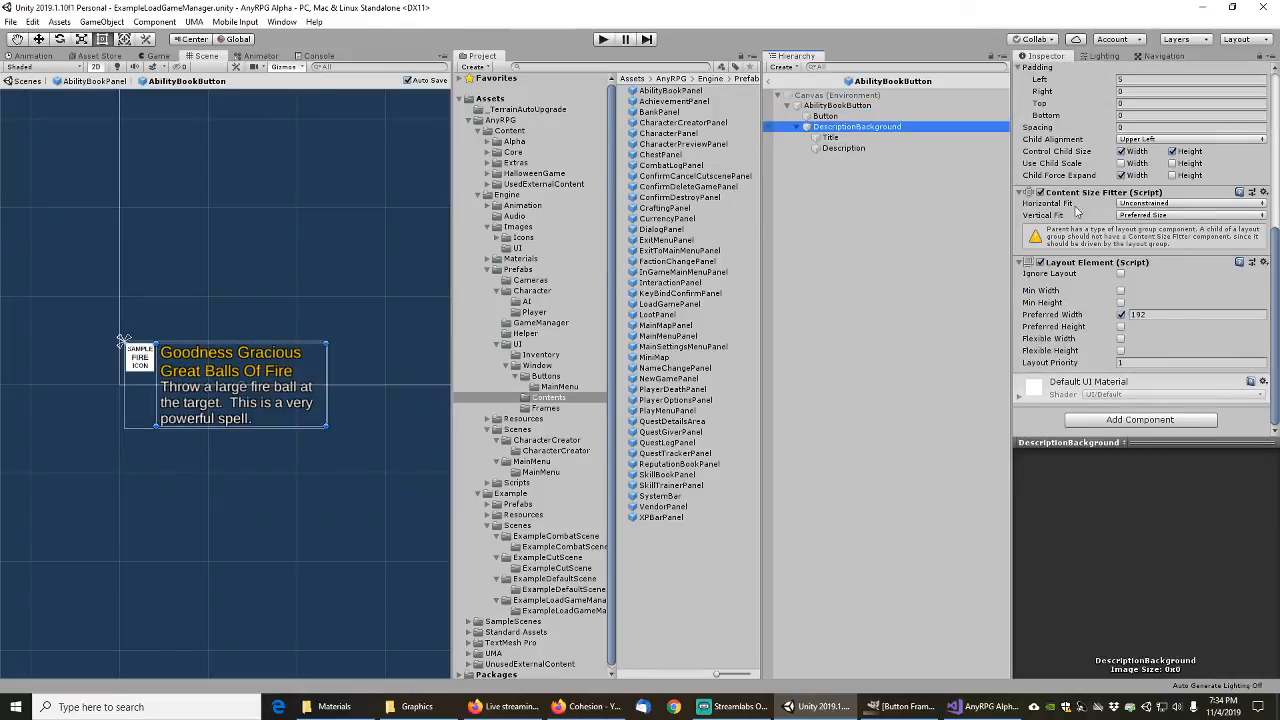
scroll(1075, 217, up, 5)
scroll(1075, 217, down, 5)
click(829, 138)
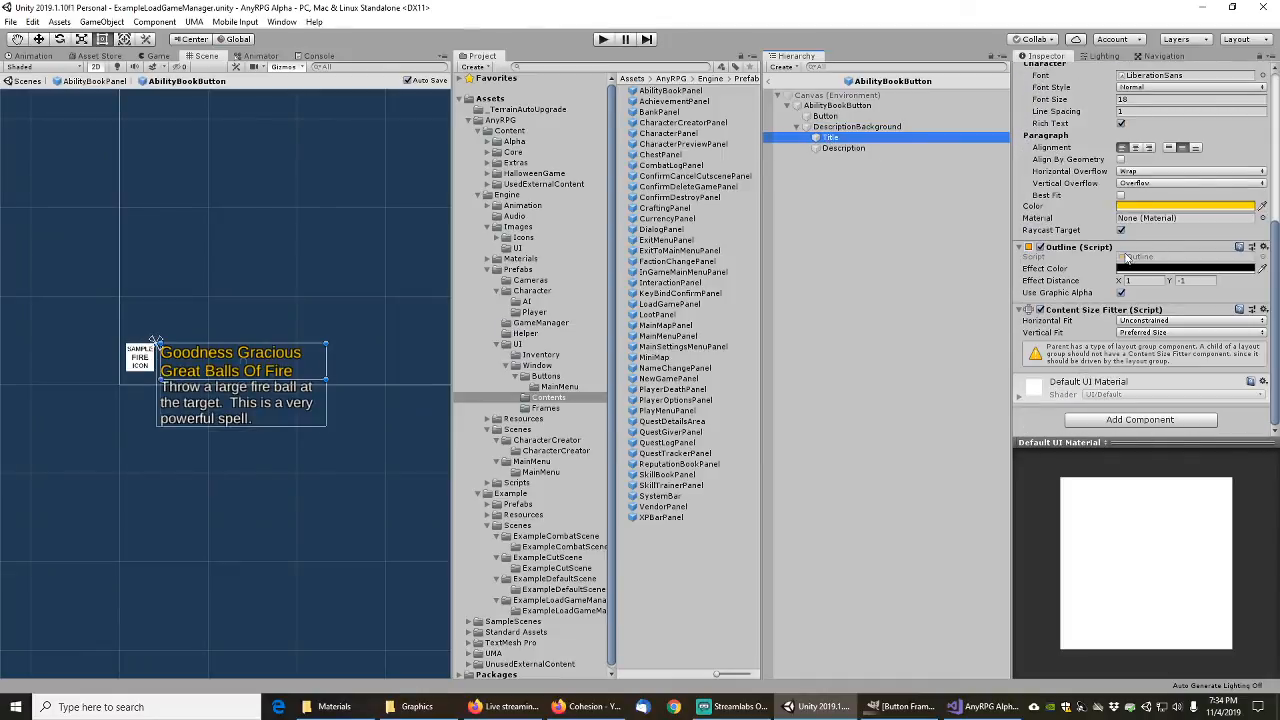
scroll(1090, 207, up, 5)
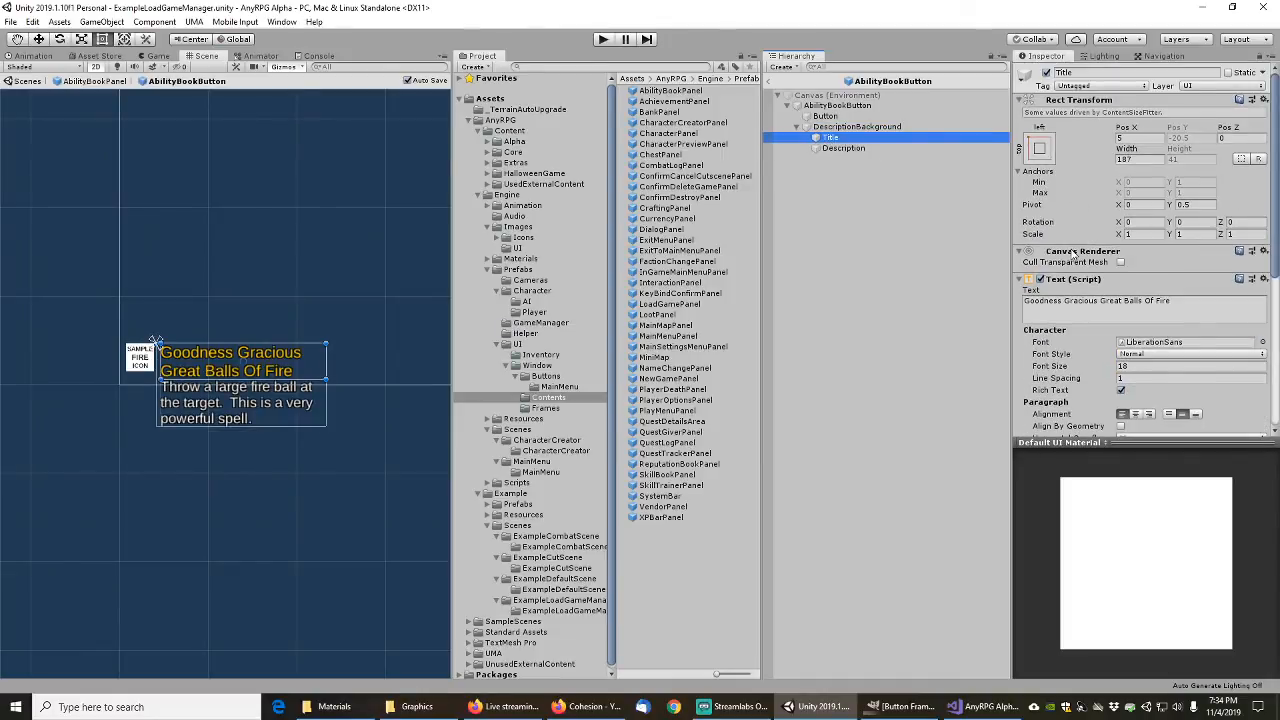
scroll(1075, 272, down, 5)
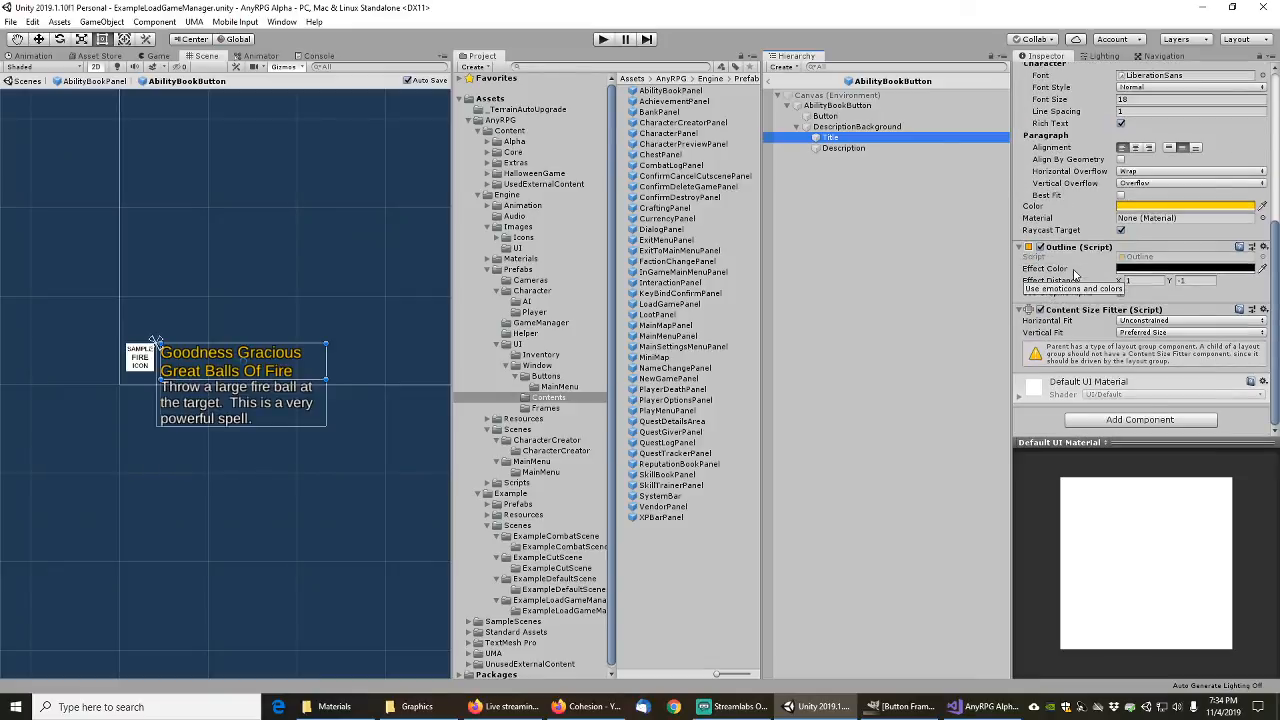
click(880, 148)
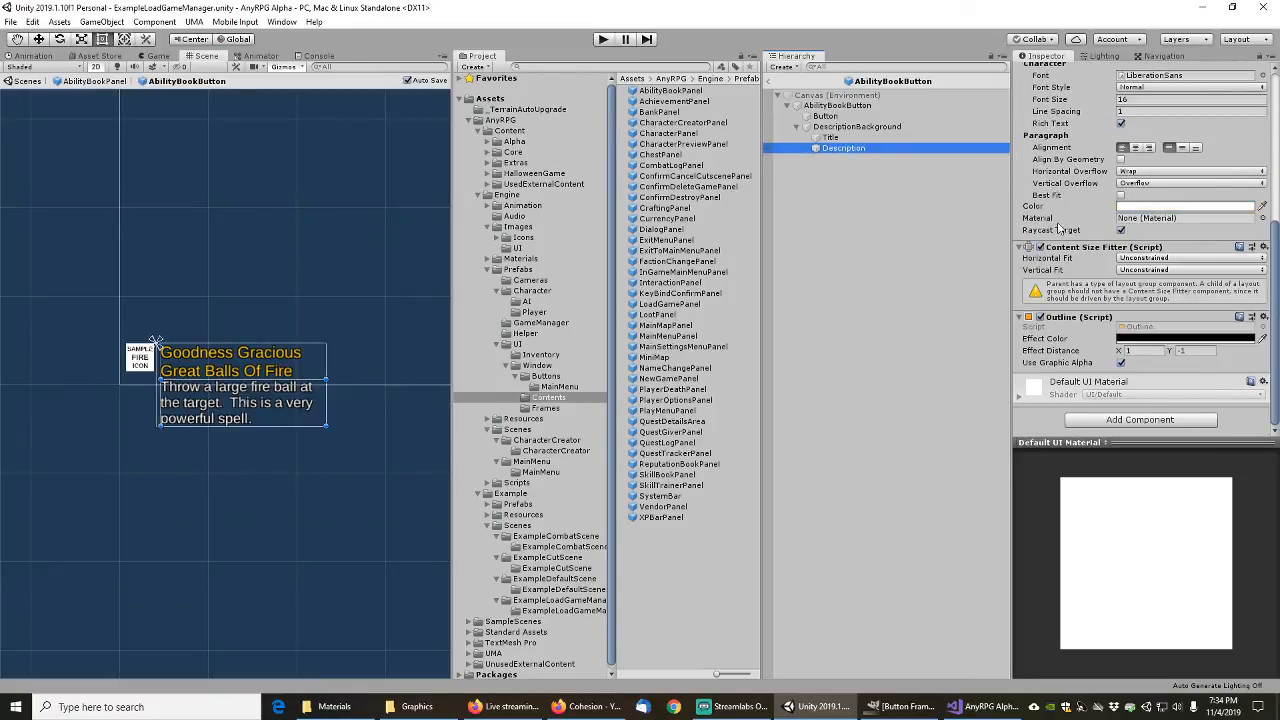
scroll(1055, 308, up, 5)
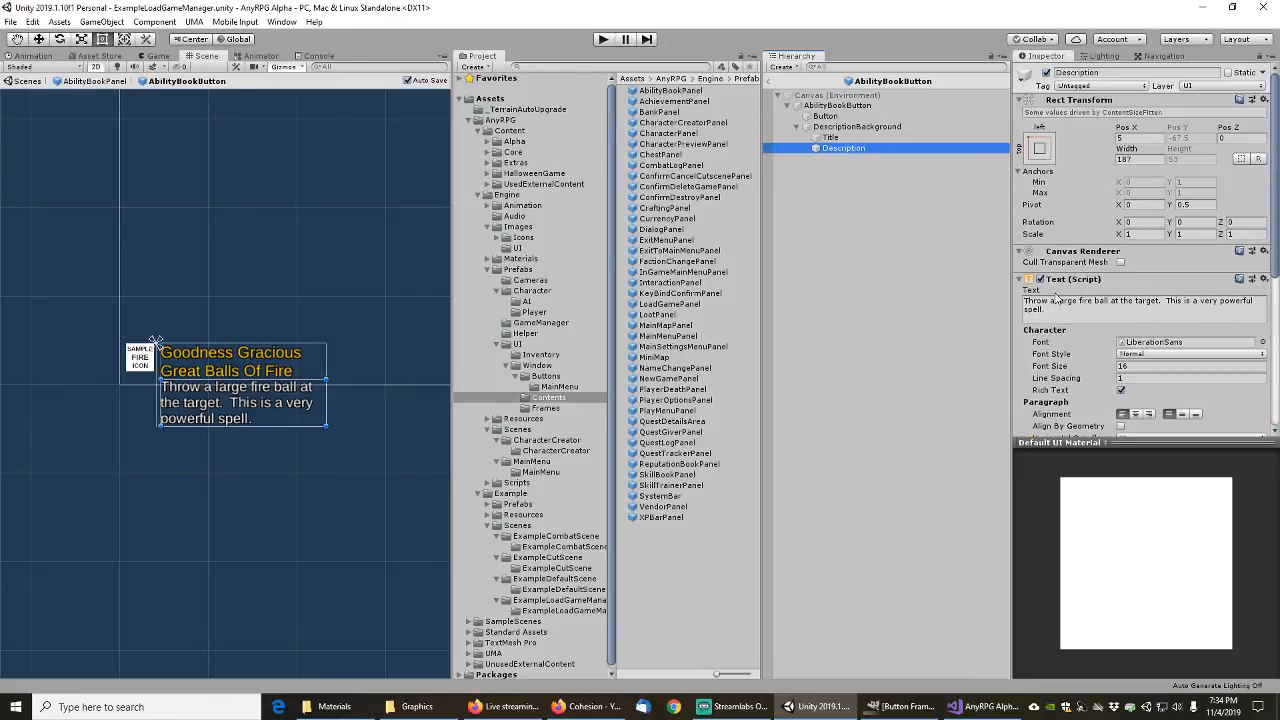
Step: Go back to AbilityBookPanel, expand the first button's DescriptionBackground, and return to the main scene
click(774, 83)
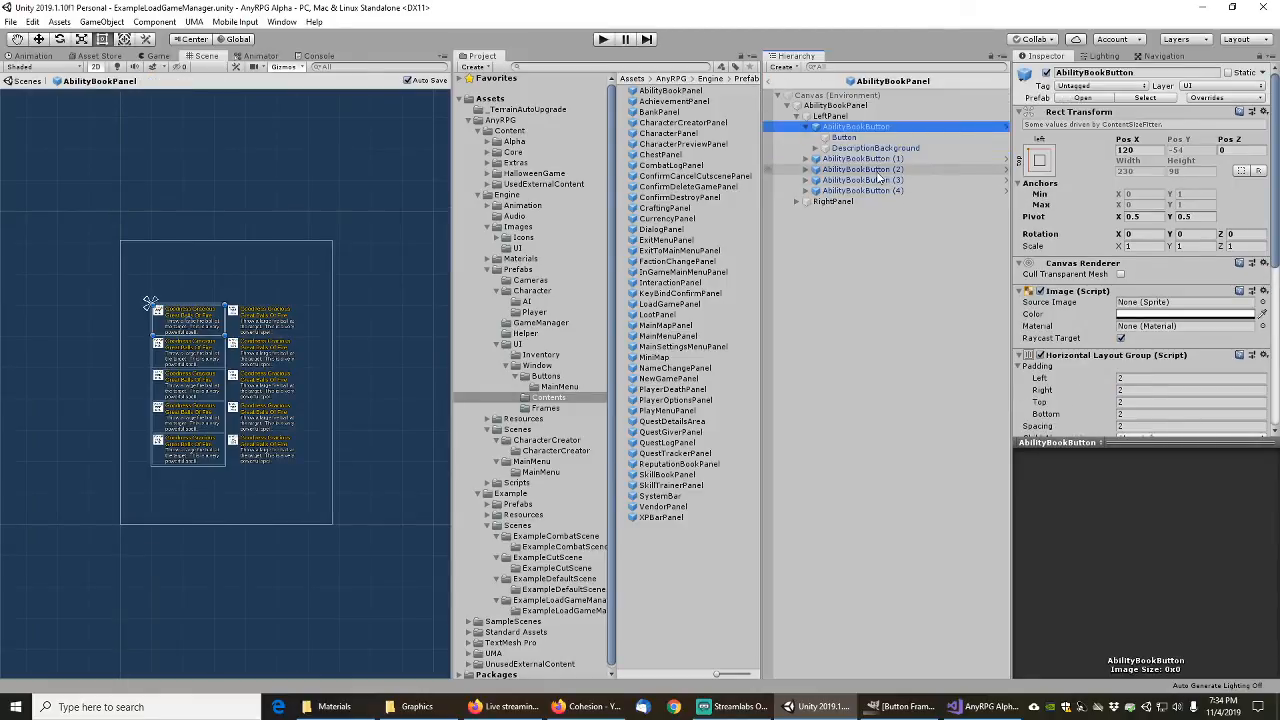
click(817, 148)
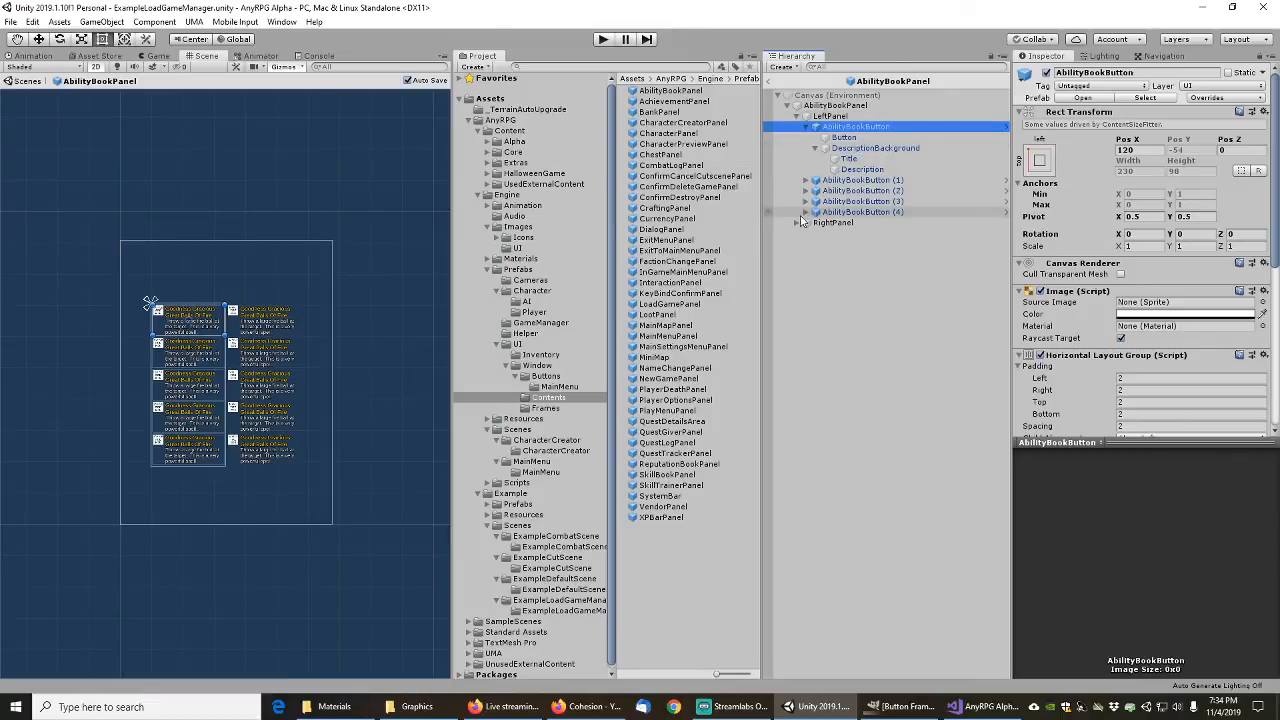
click(770, 84)
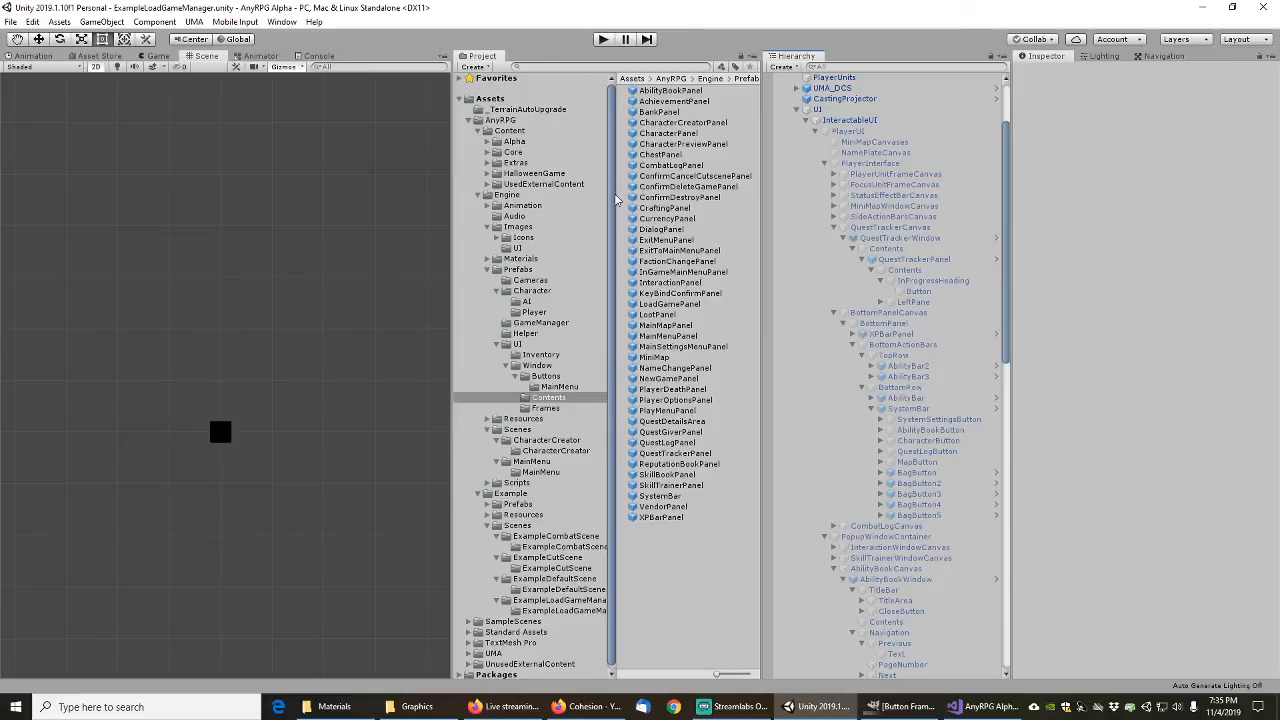
Step: Open the CharacterPreviewPanel prefab, inspect its nested CharacterPreviewGraphic, and return to the main scene
click(668, 133)
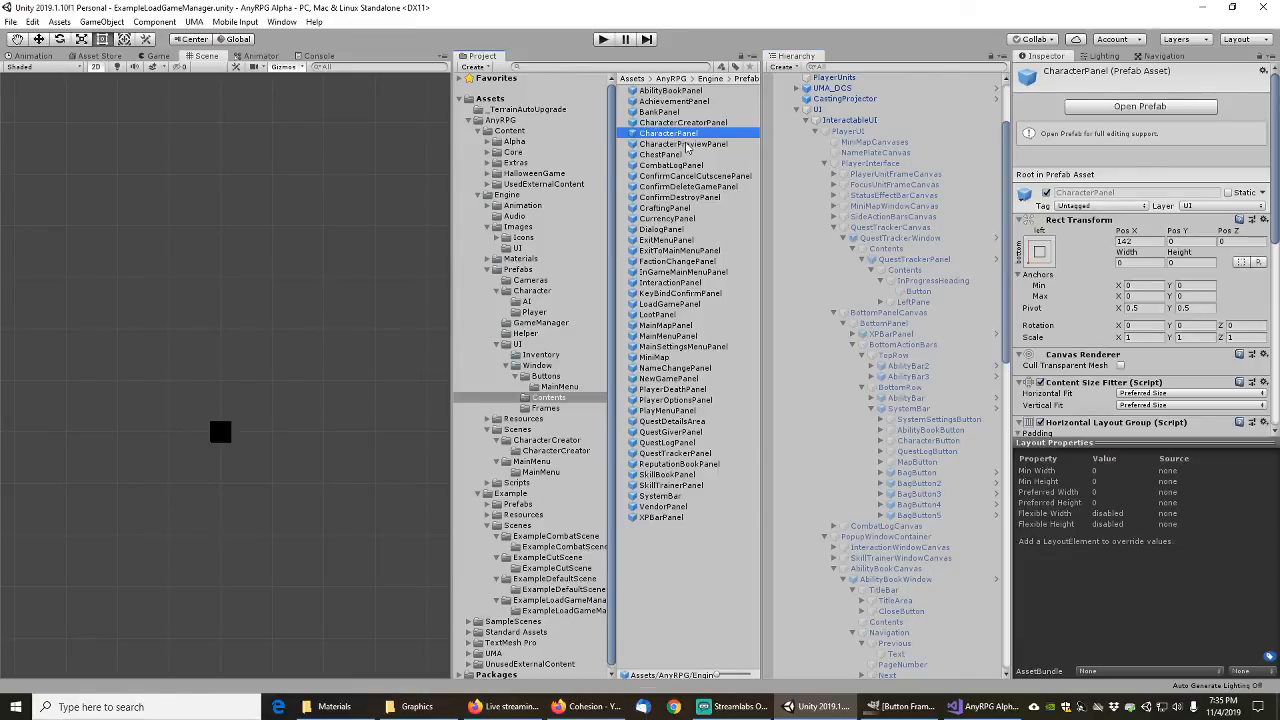
double_click(687, 144)
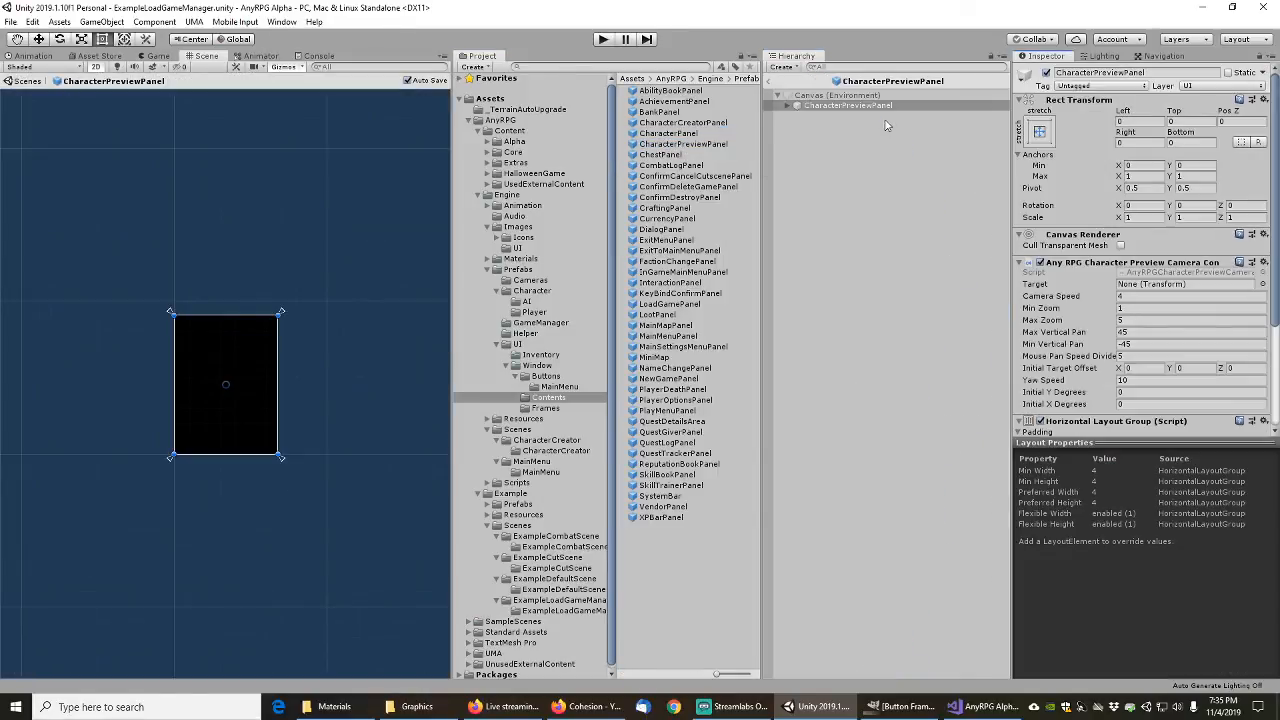
click(787, 106)
click(796, 117)
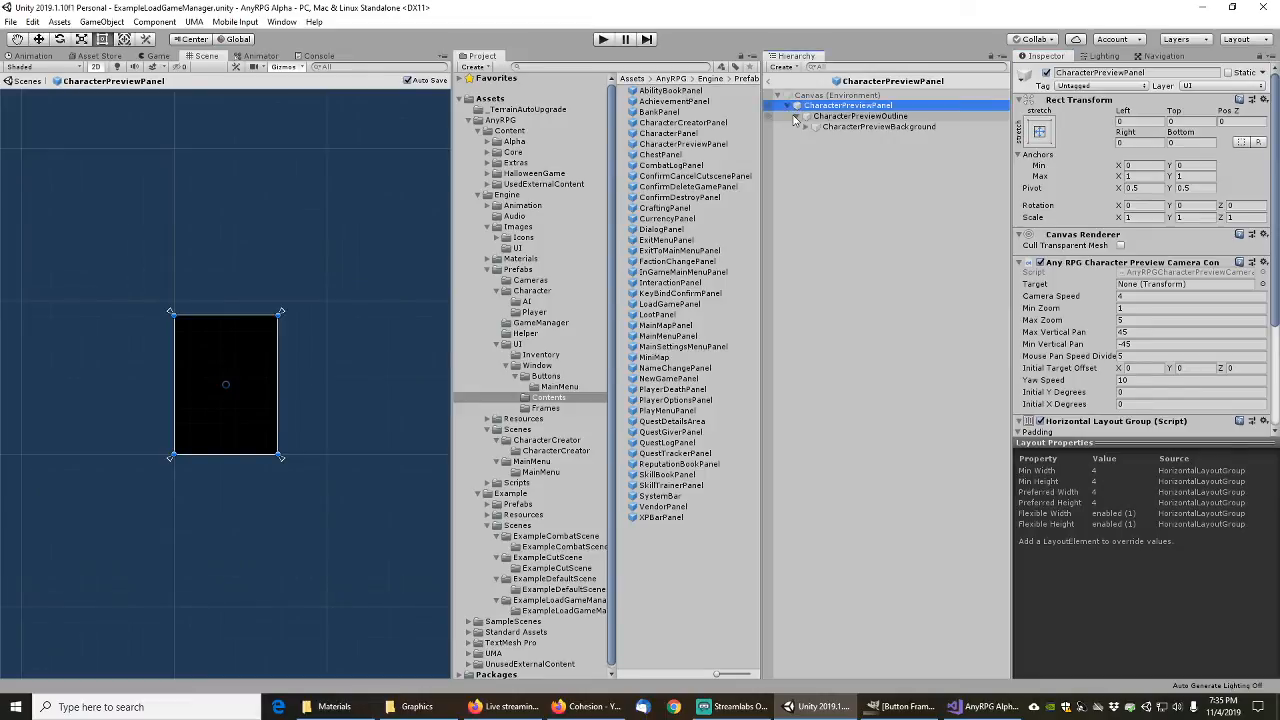
click(815, 127)
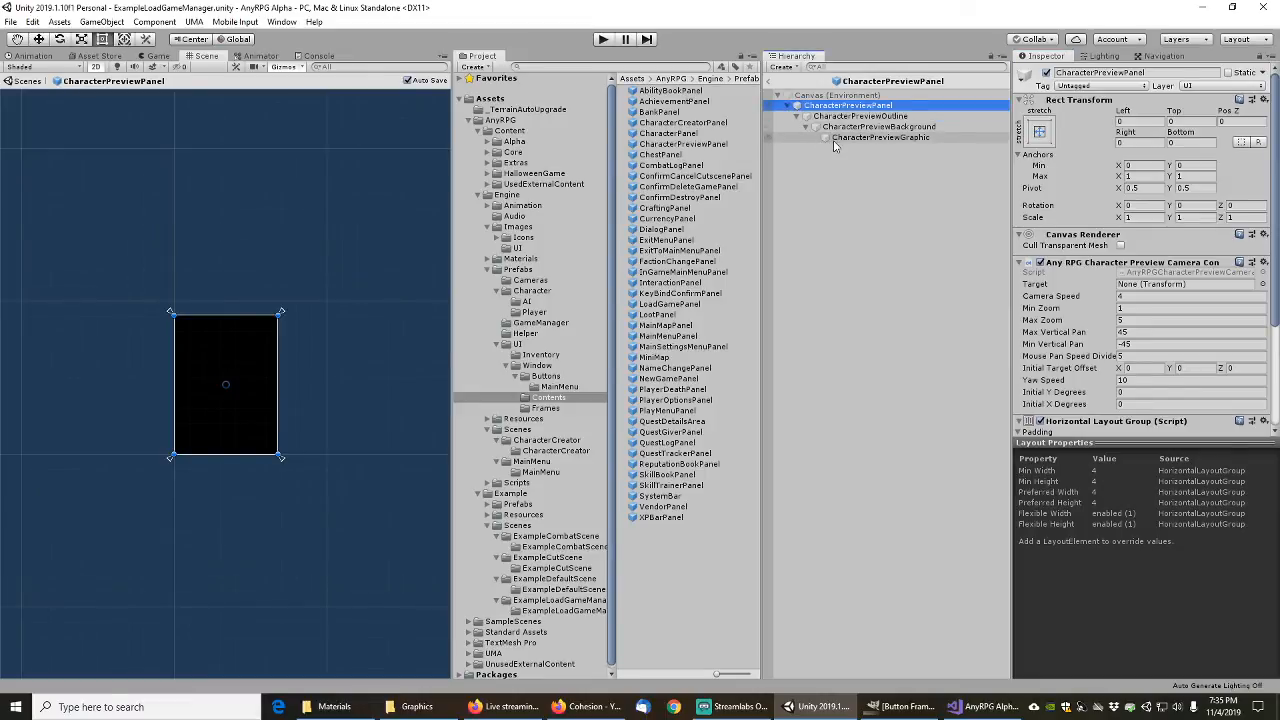
click(834, 141)
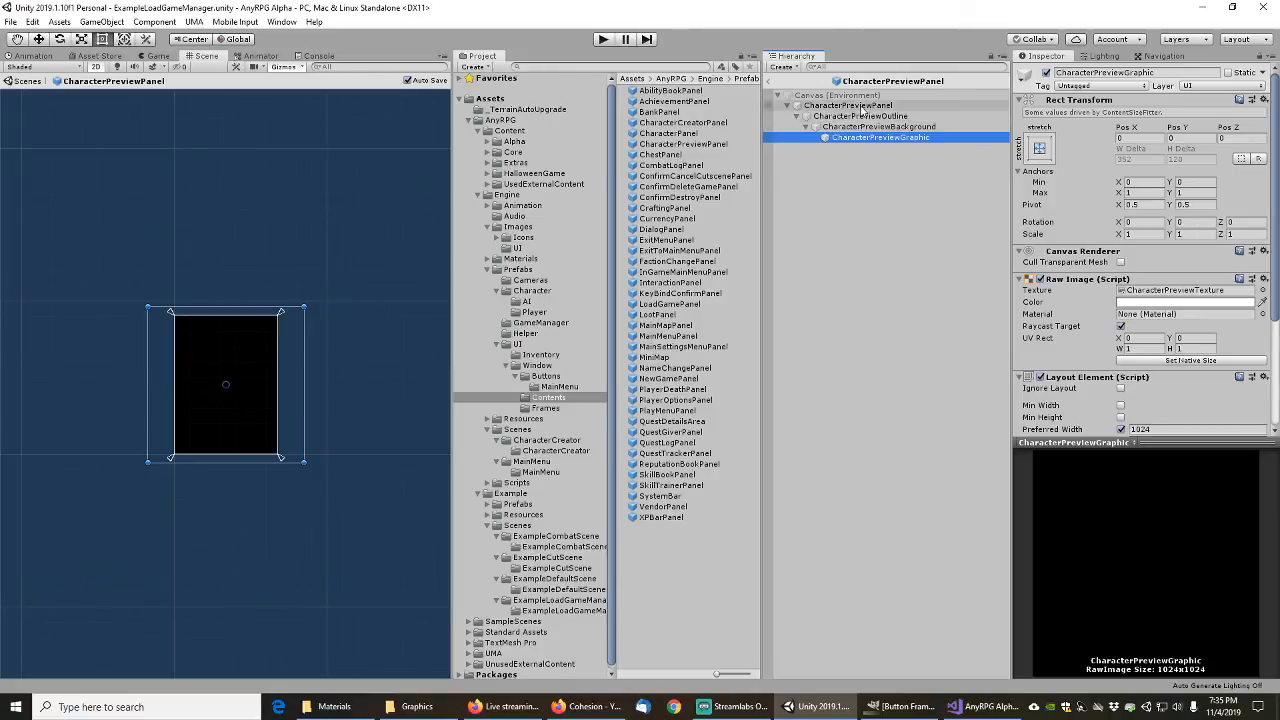
click(771, 83)
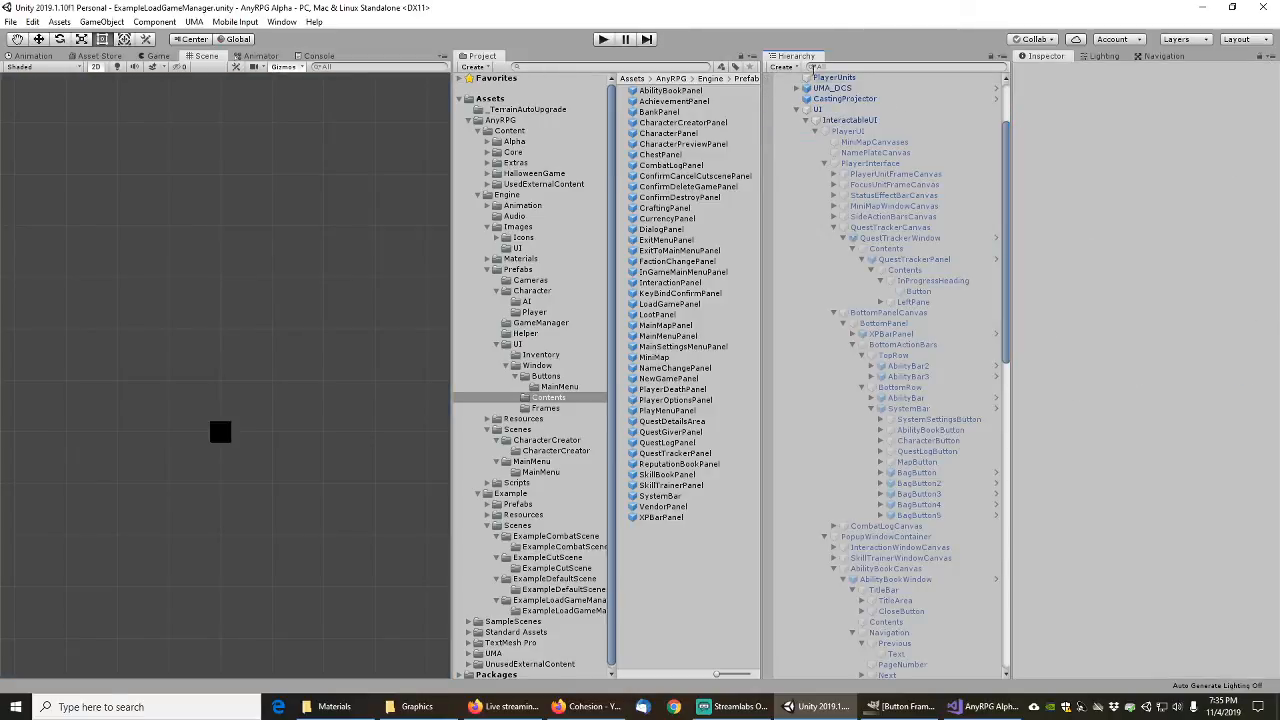
Step: Collapse the QuestTrackerCanvas, BottomPanelCanvas, AbilityBookCanvas and SkillBookCanvas branches in the scene hierarchy
click(833, 227)
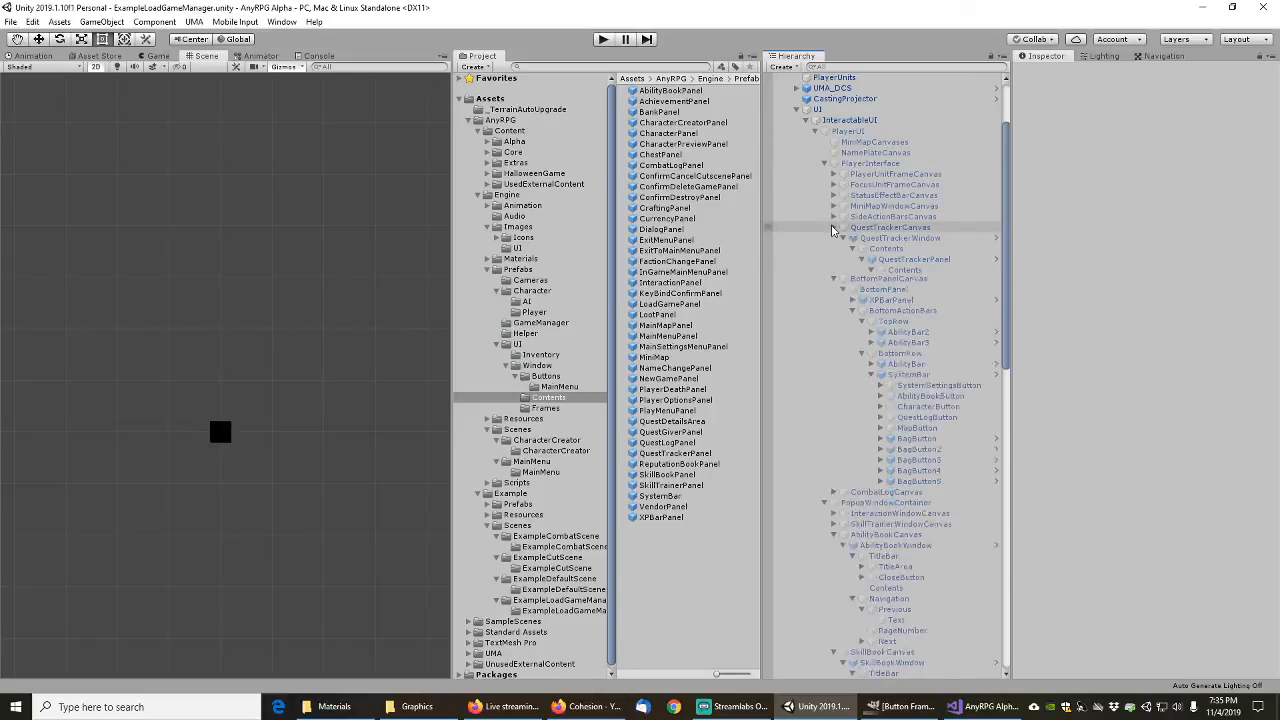
click(833, 238)
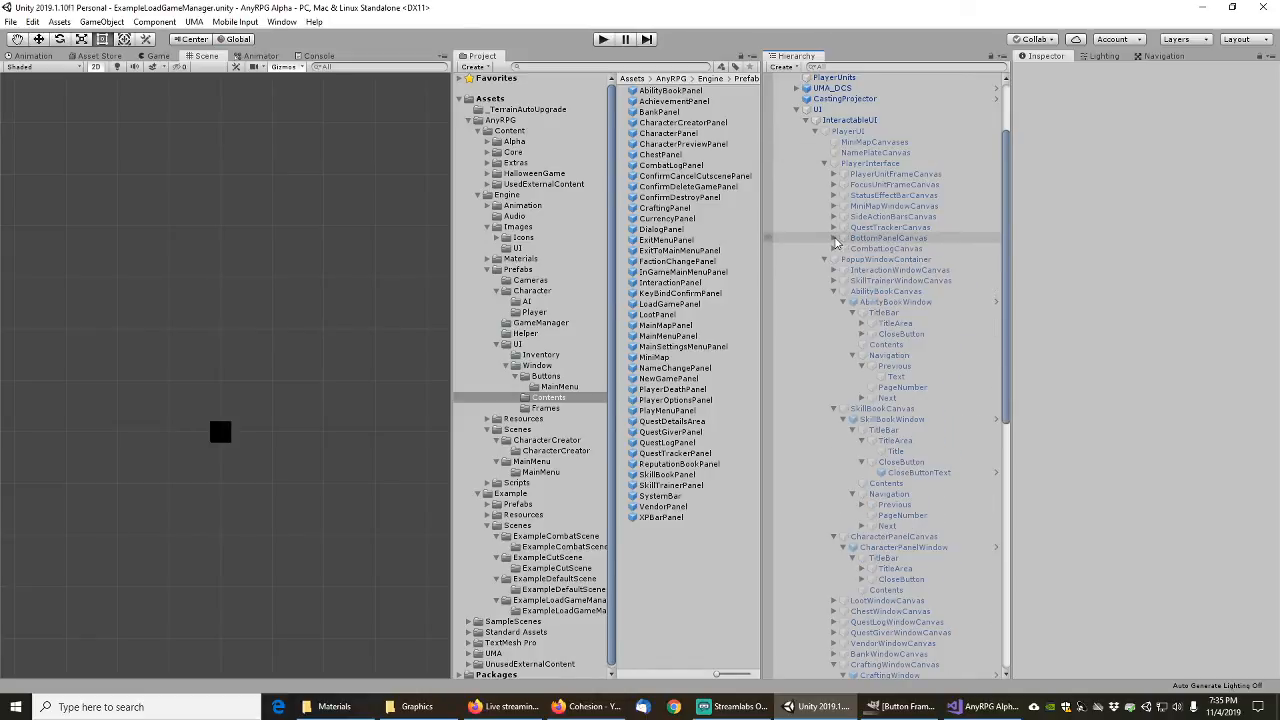
click(836, 292)
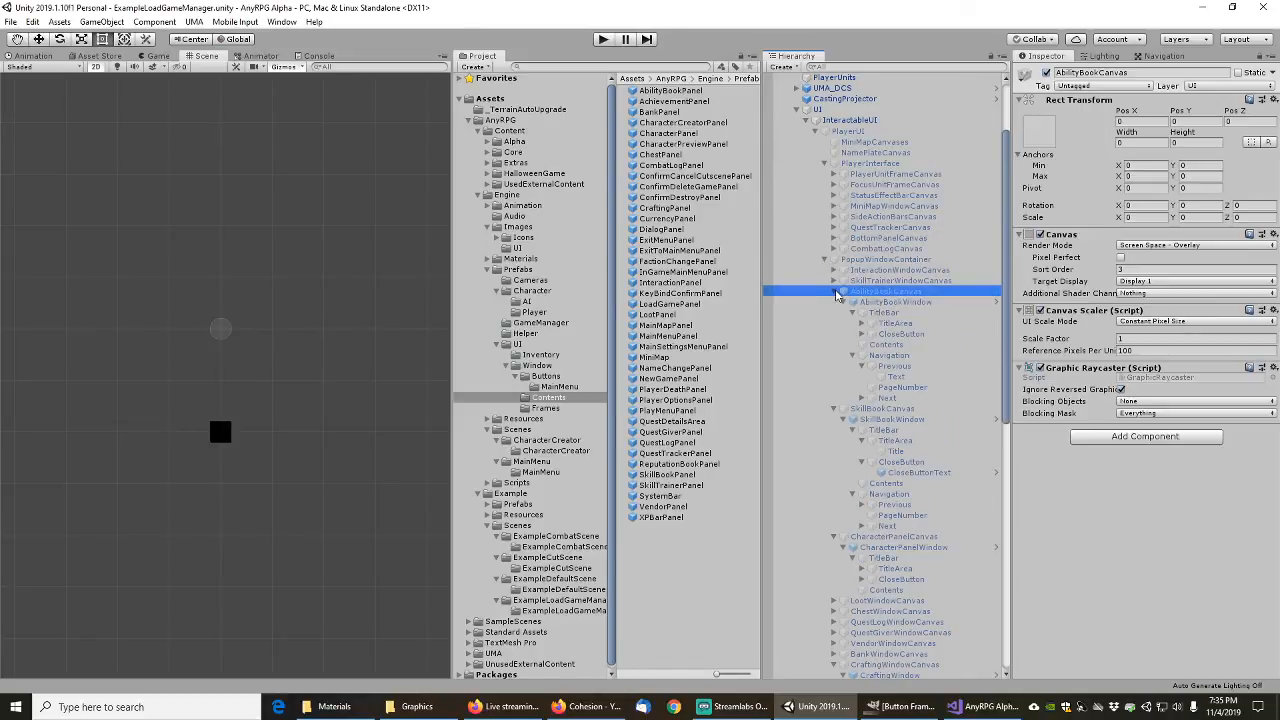
click(834, 292)
click(833, 302)
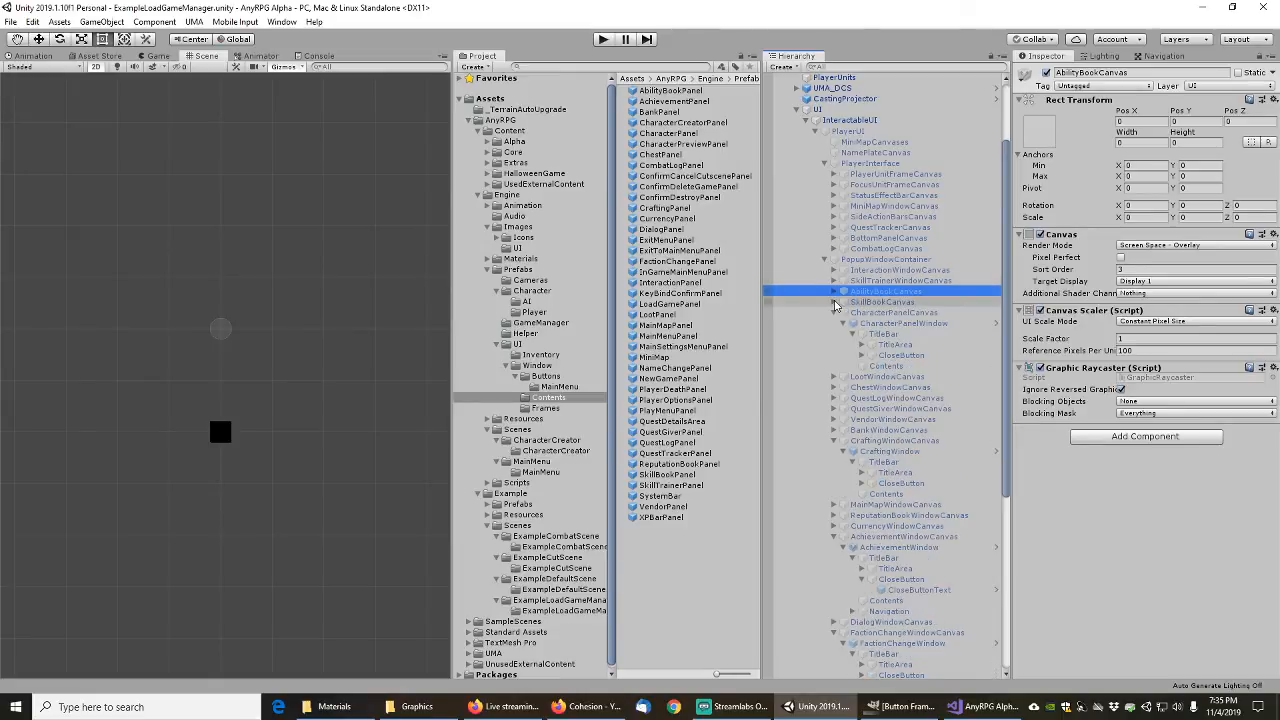
Step: Inspect CharacterPanelCanvas, its CharacterPanelWindow and Contents, and locate the window's content prefab in the project
click(898, 314)
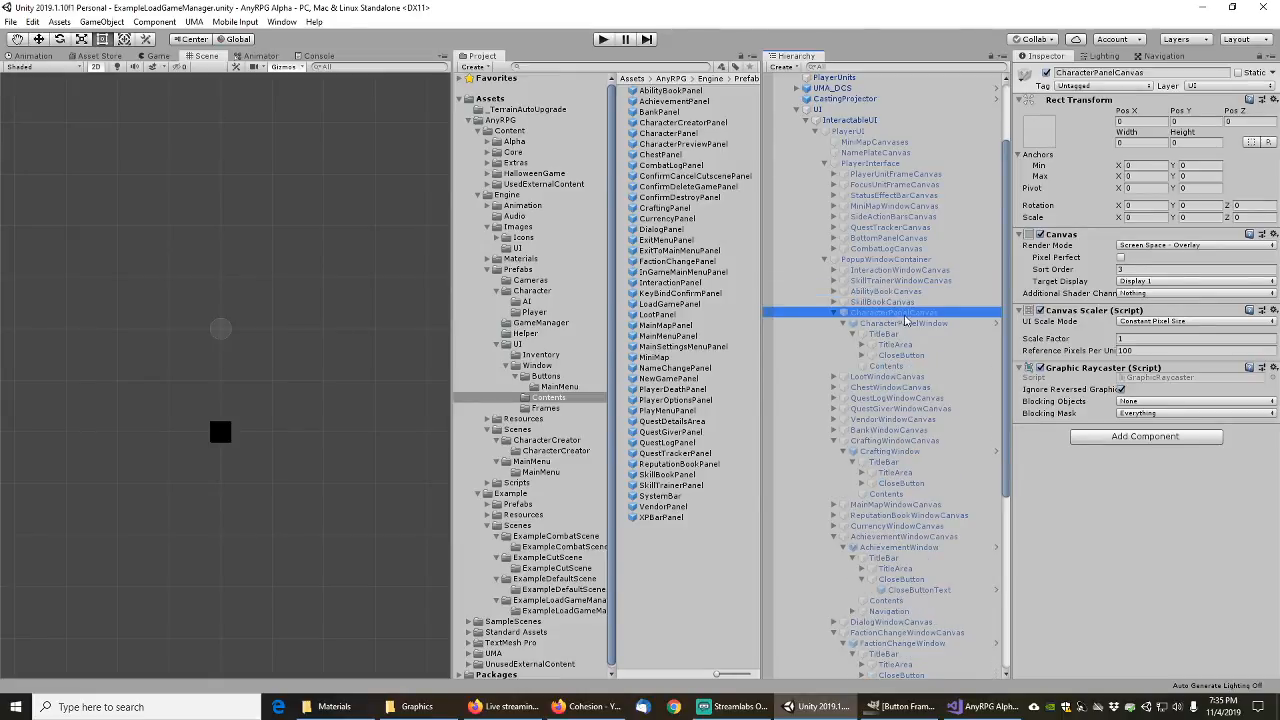
click(844, 323)
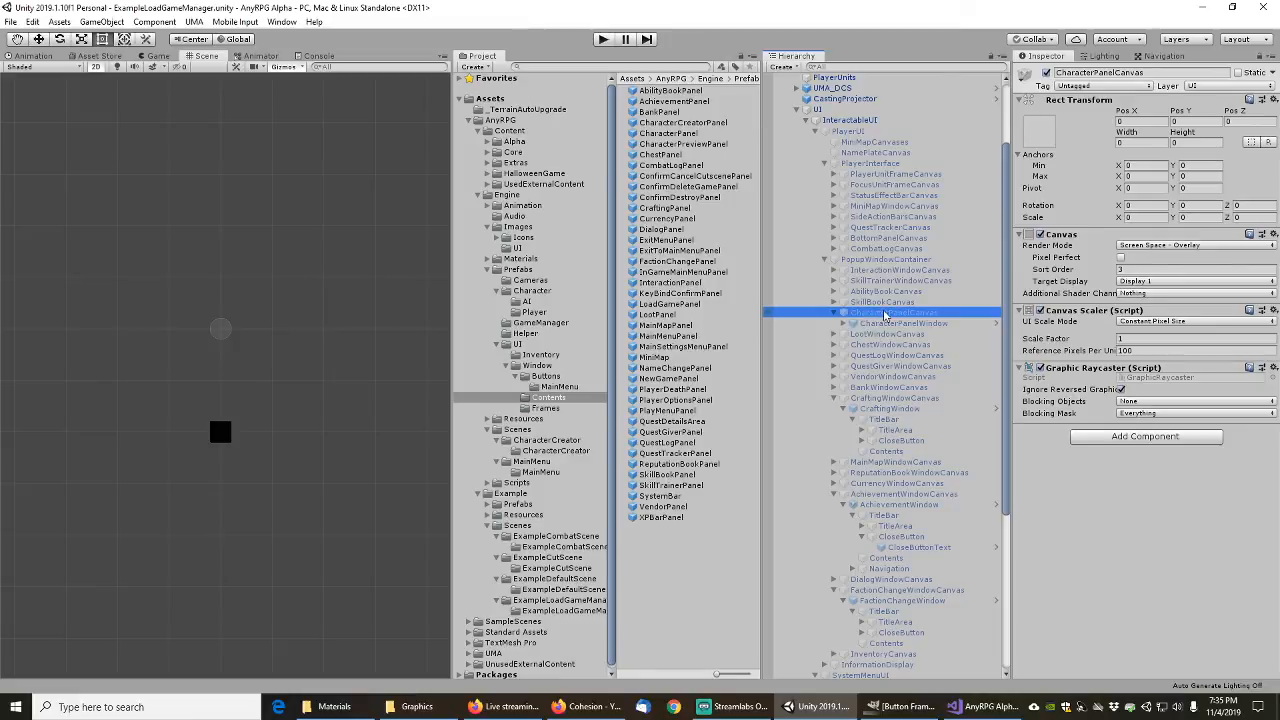
click(888, 323)
click(843, 324)
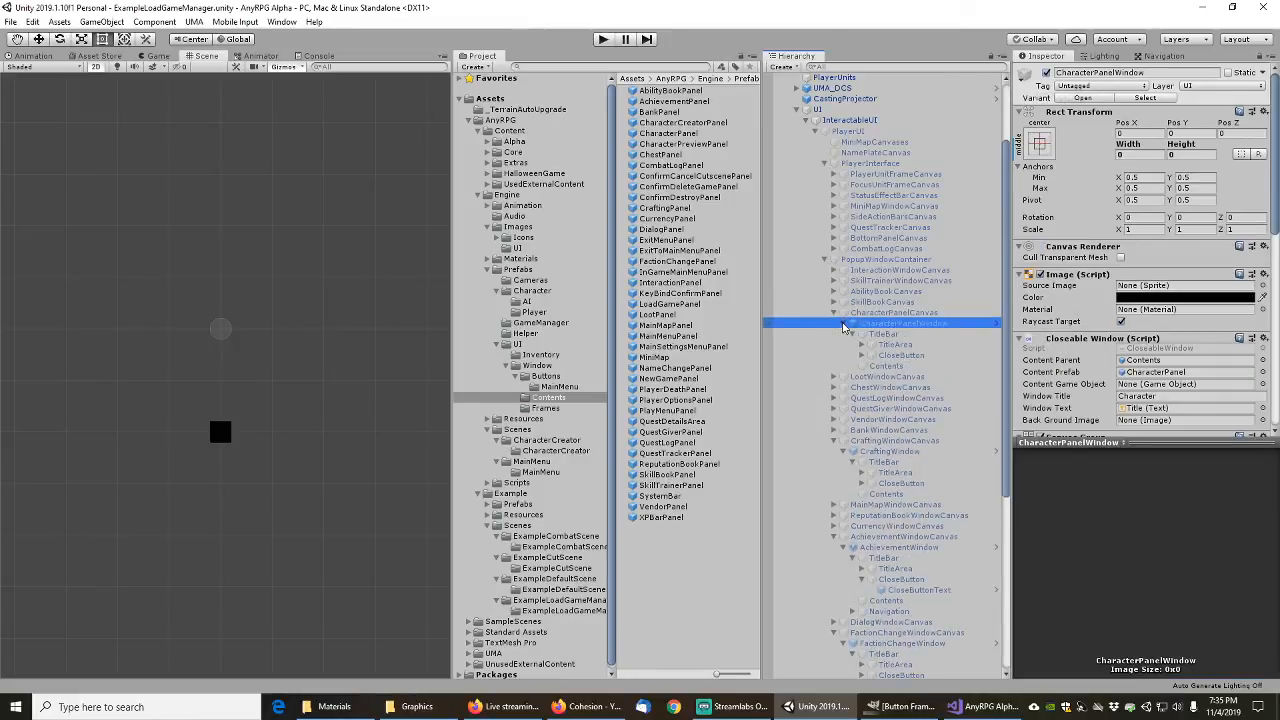
click(875, 366)
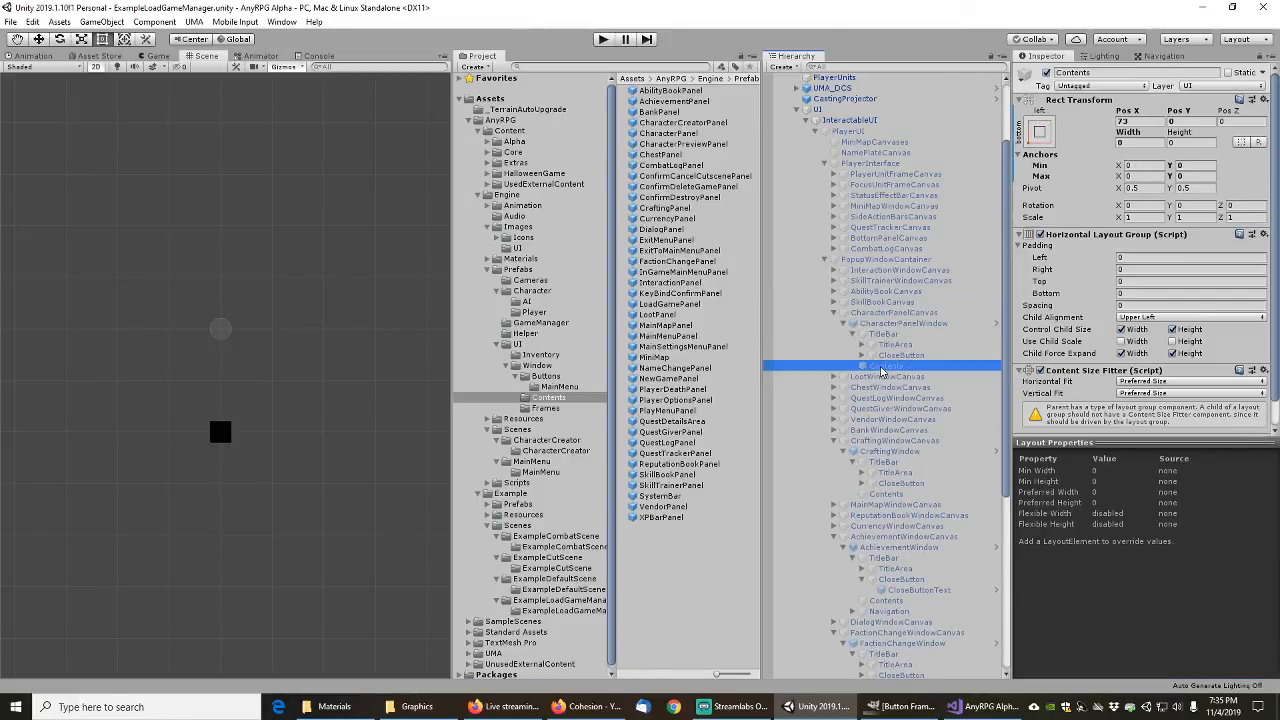
click(888, 323)
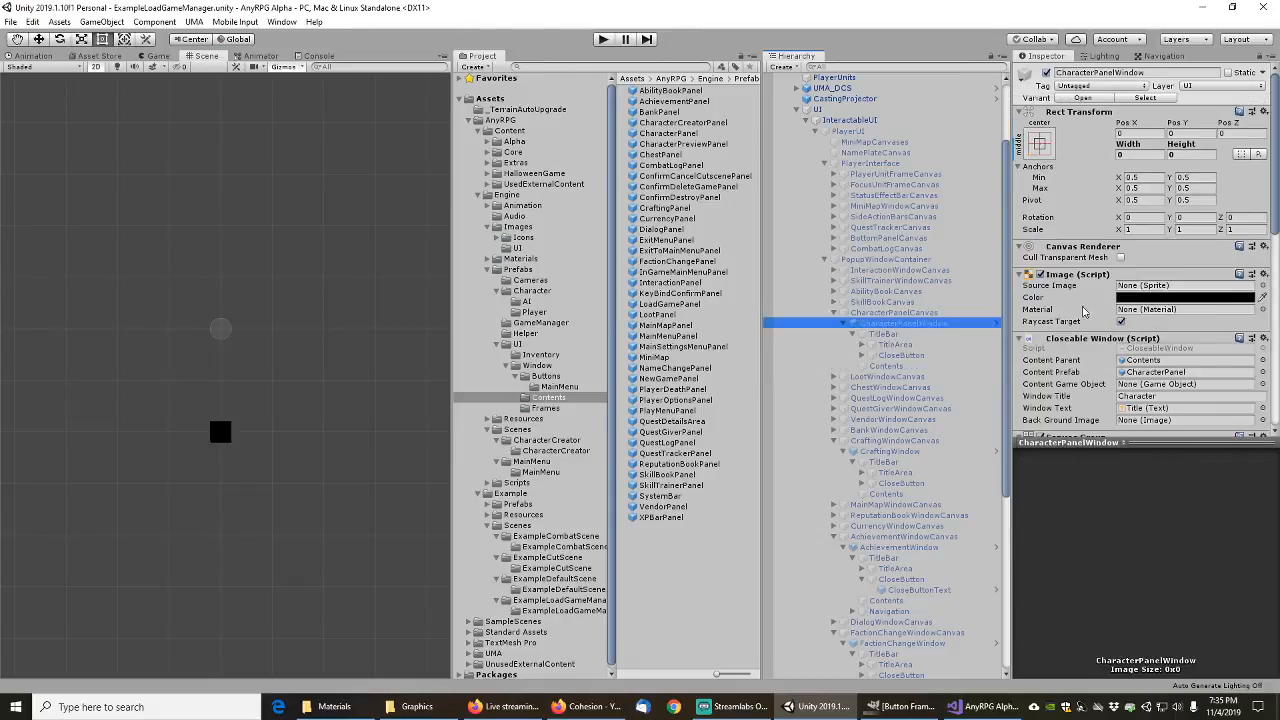
click(1157, 372)
Step: Open the CharacterPanel prefab and expand Right, ButtonArea and both button bars to reveal the four buttons
click(670, 134)
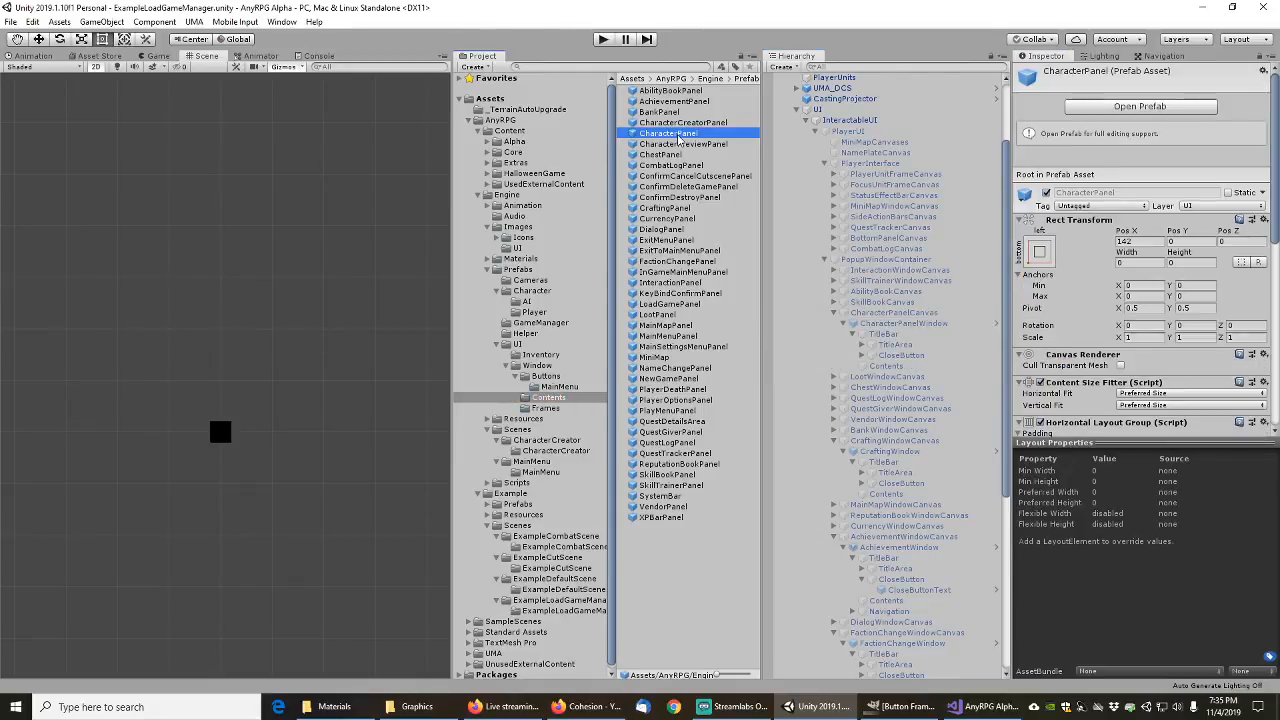
double_click(670, 134)
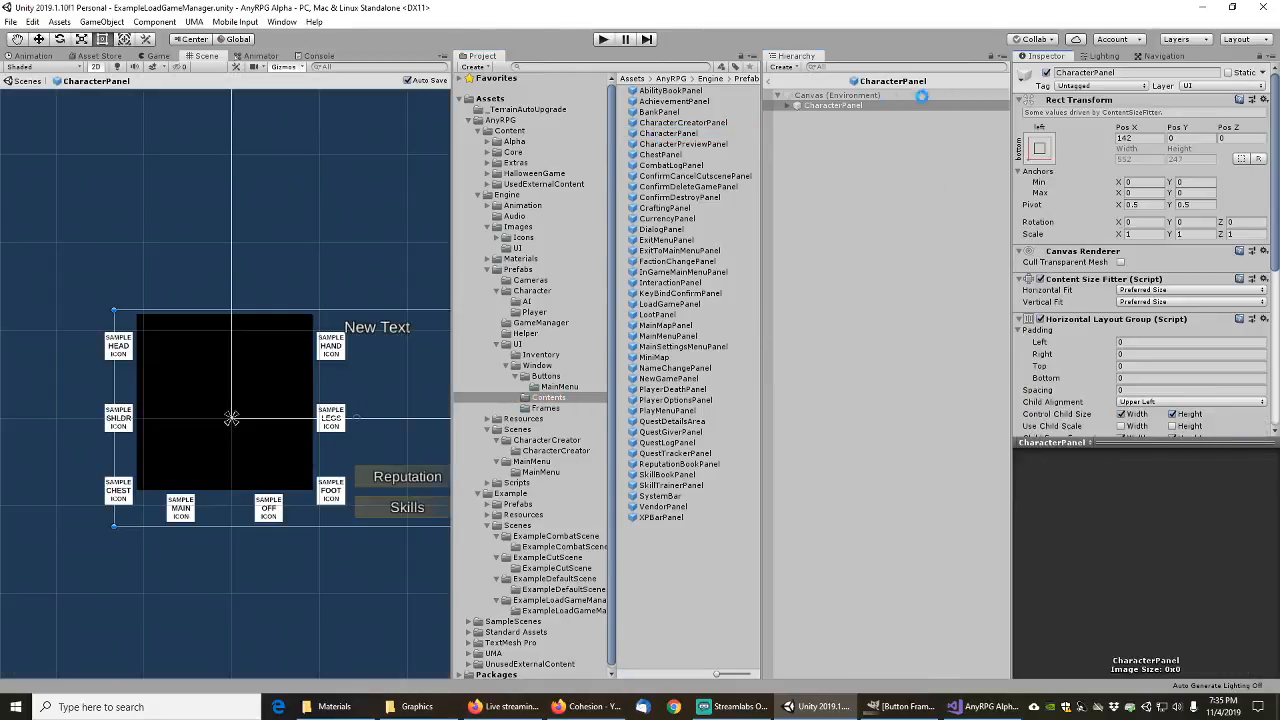
middle_drag(396, 282, 229, 259)
click(800, 106)
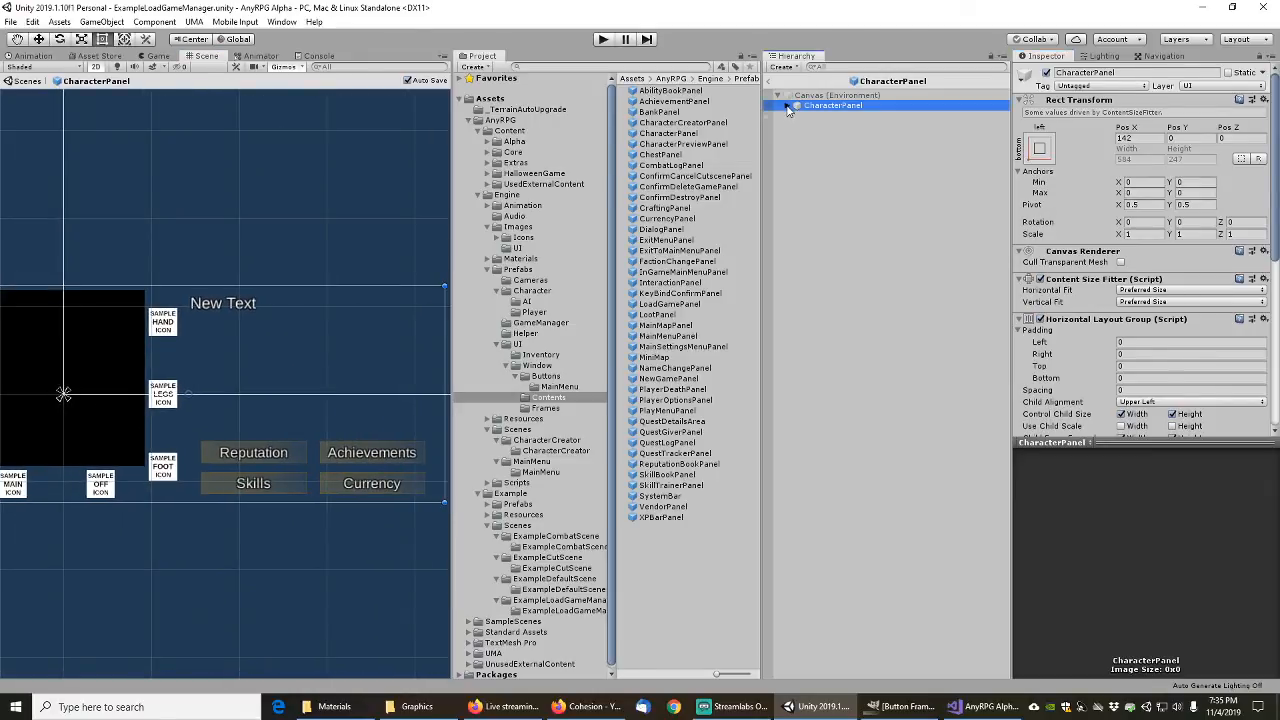
click(787, 106)
click(797, 127)
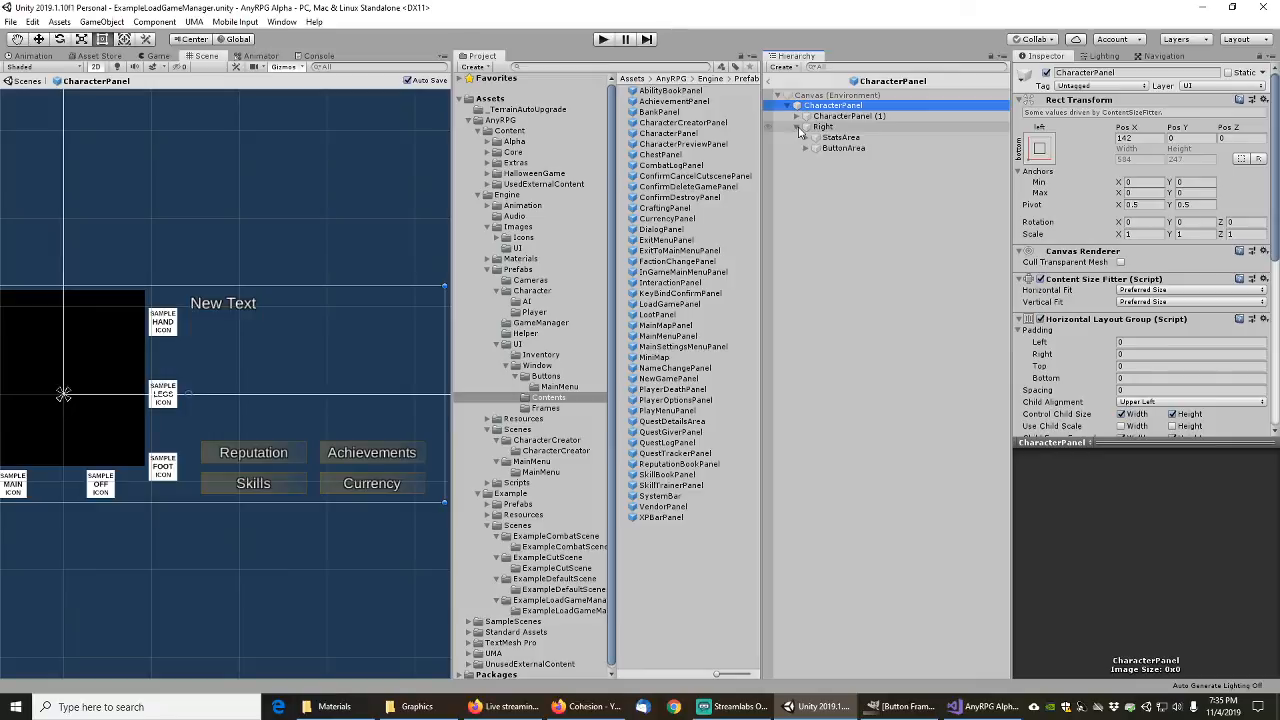
click(806, 148)
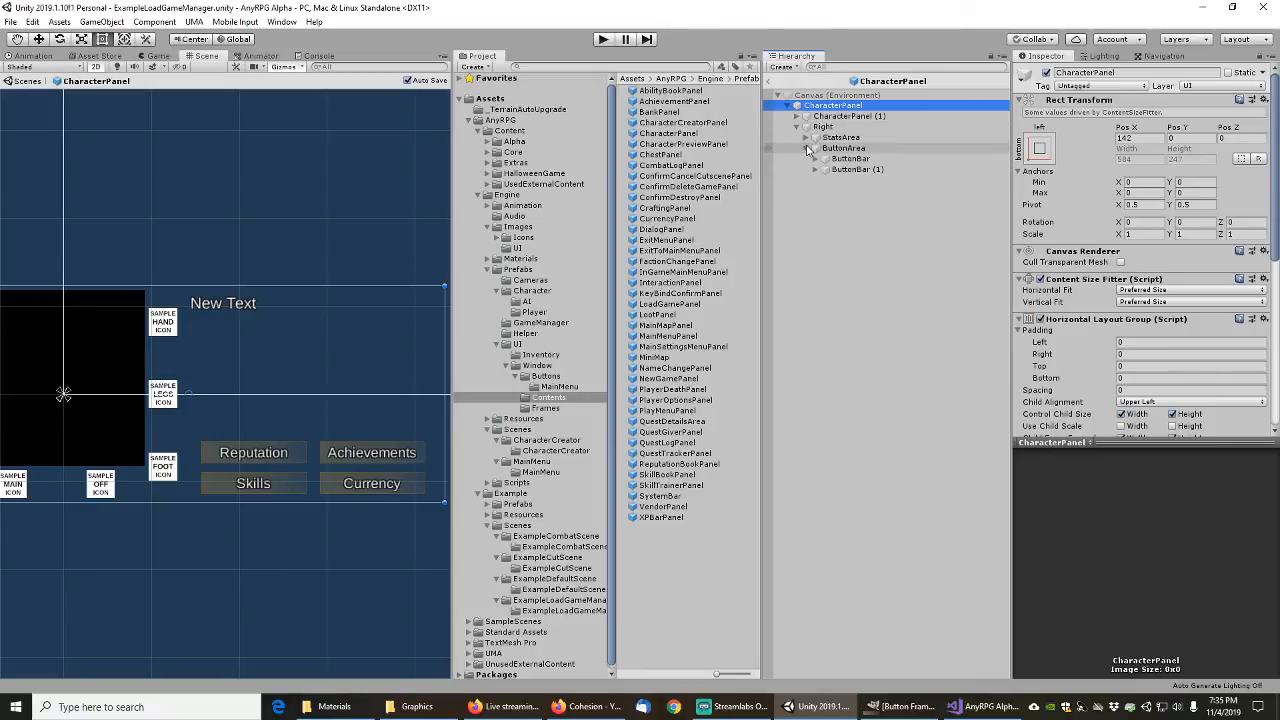
click(815, 159)
click(815, 190)
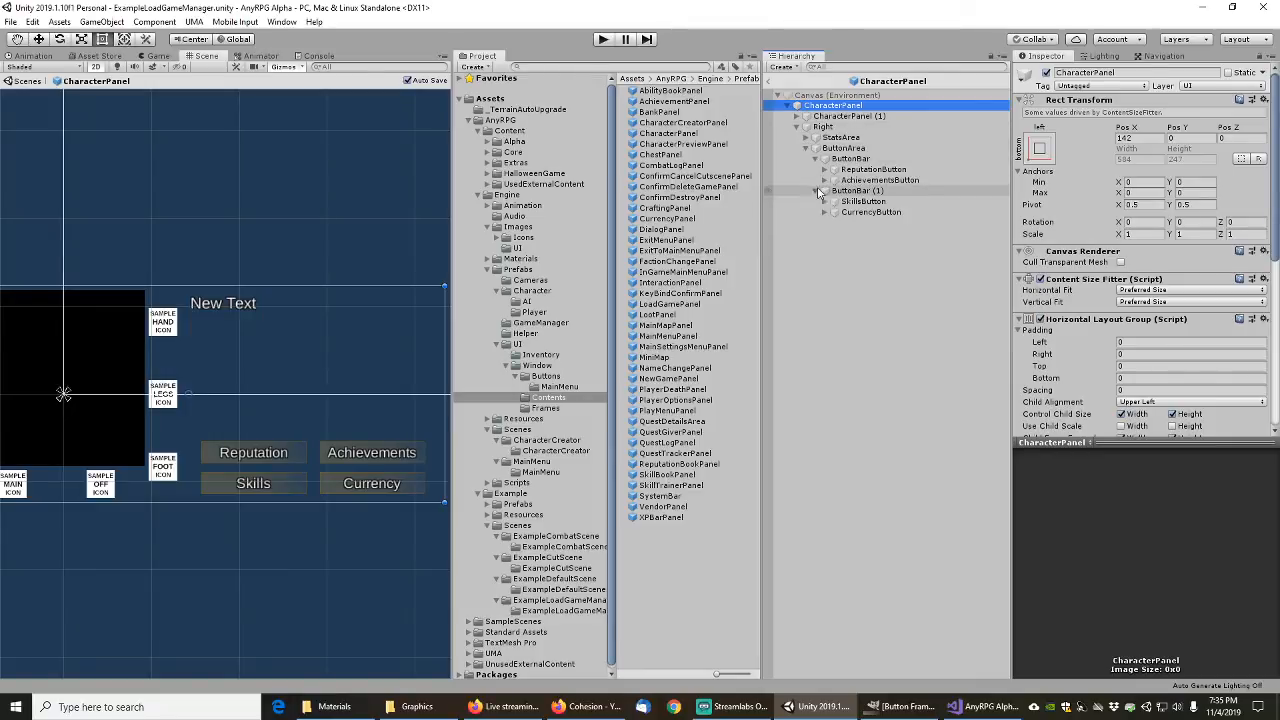
Step: Set the source image of ReputationButton's HIGHLIGHT child to the AnyRPGButtonHighLighted sprite
click(825, 170)
click(872, 169)
click(870, 180)
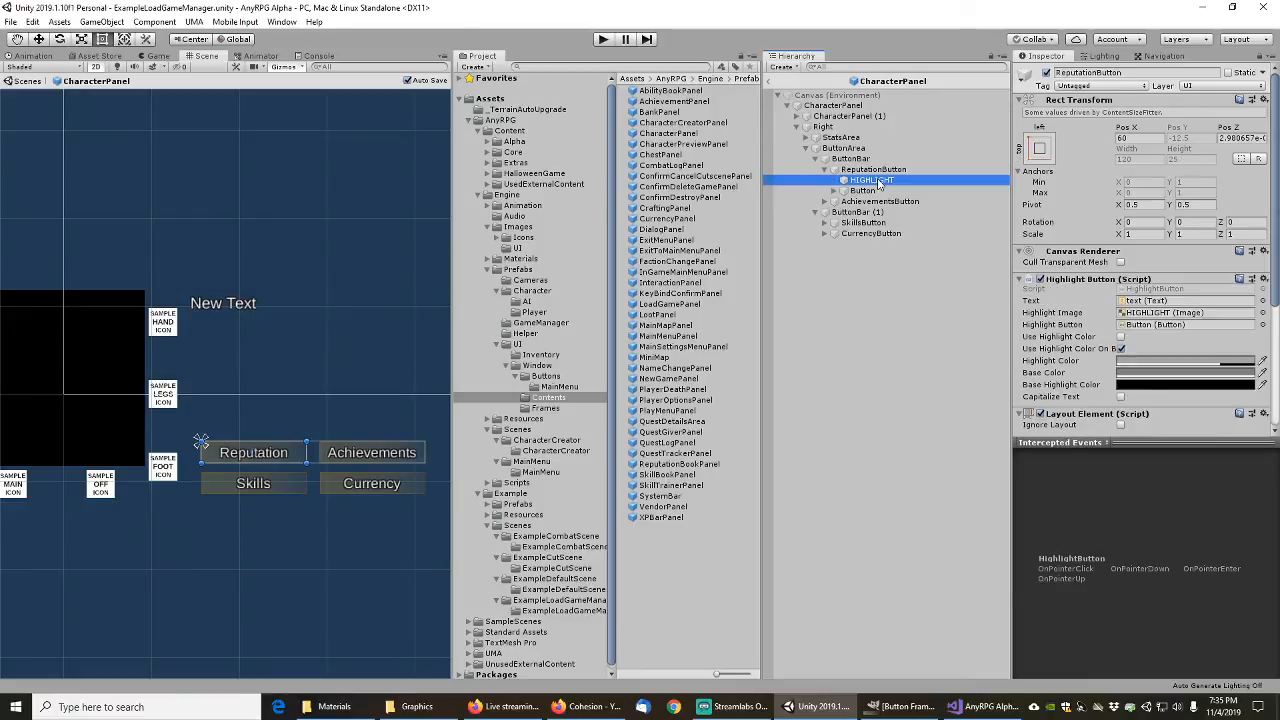
click(1263, 290)
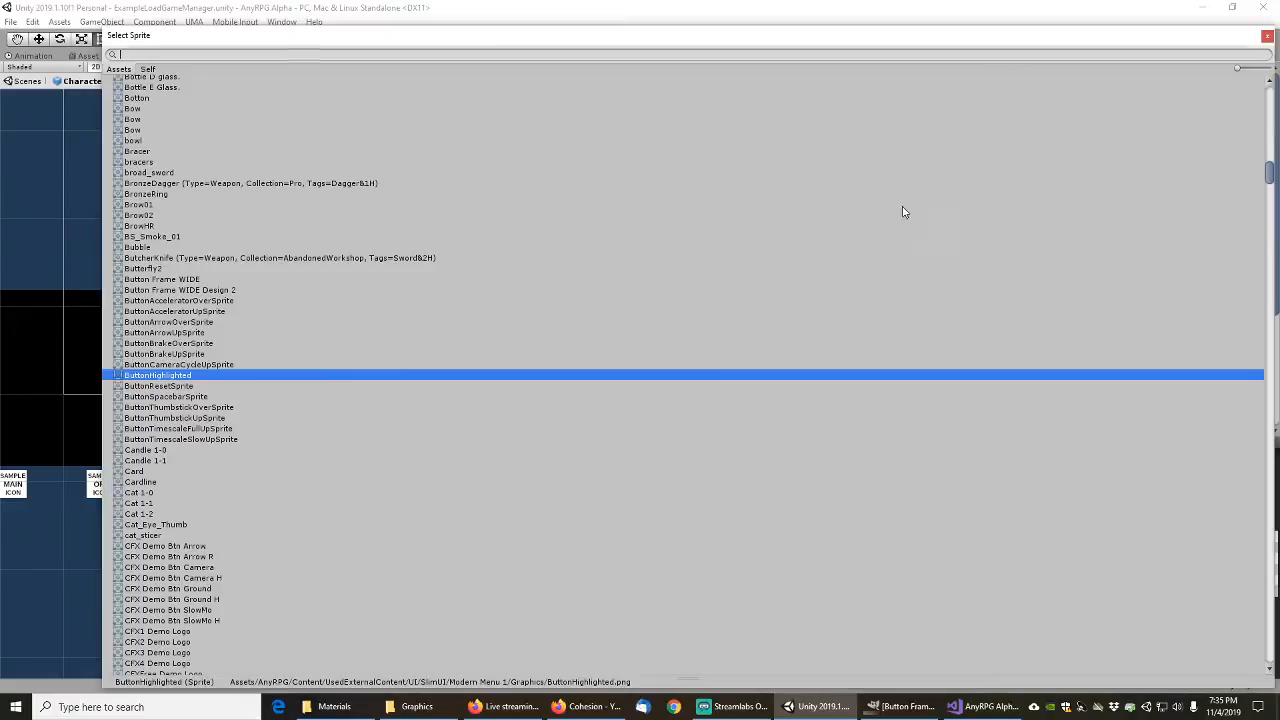
text(anyrpg)
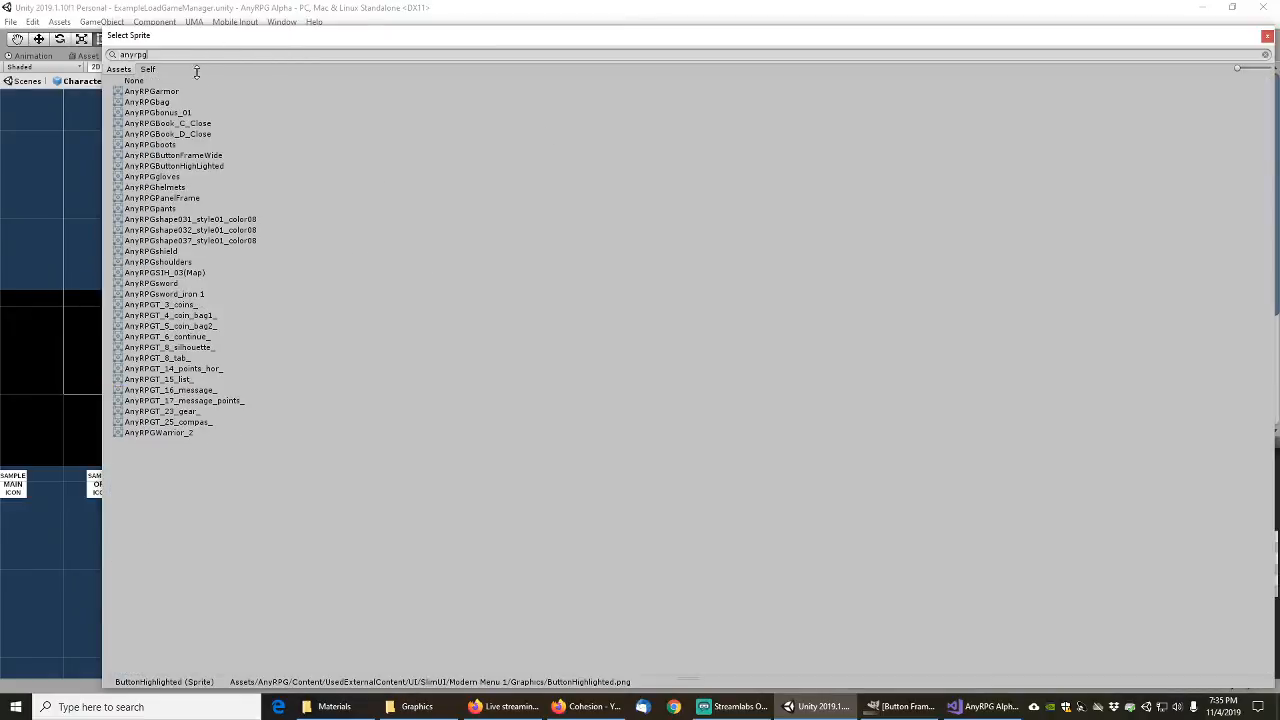
click(199, 166)
double_click(199, 166)
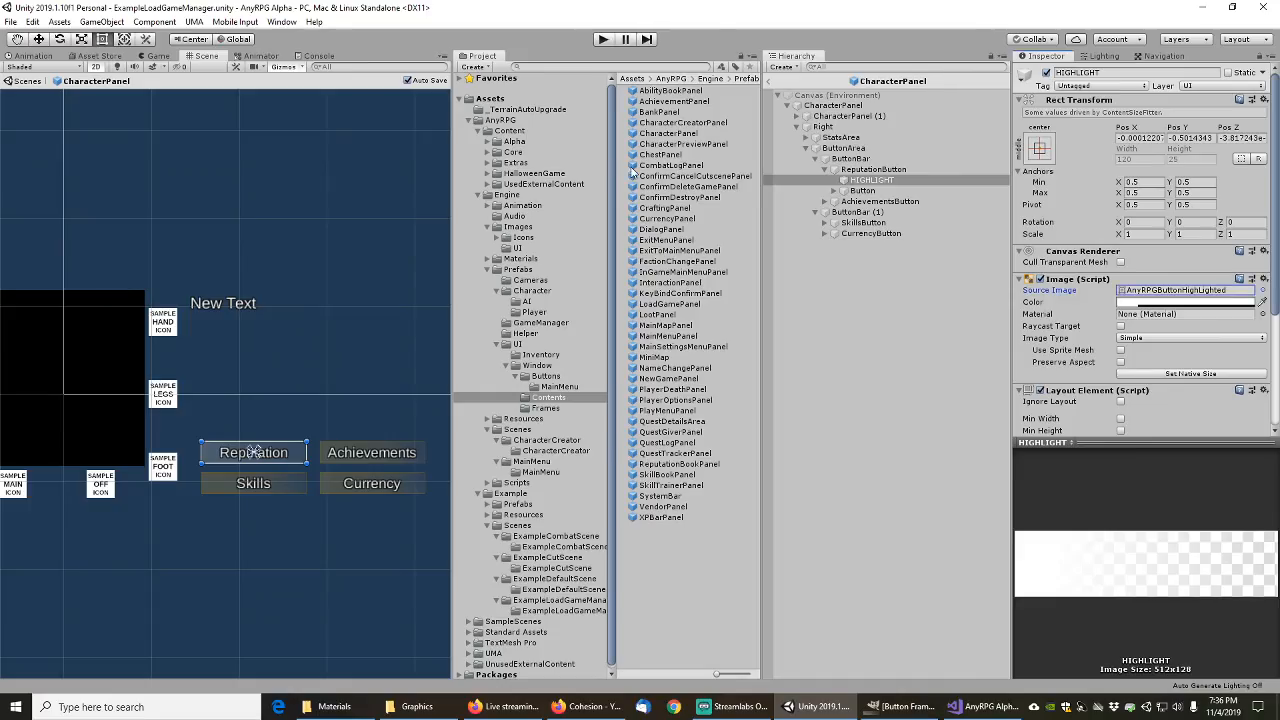
Step: Set the source image of ReputationButton's Button child to the AnyRPGButtonFrameWide sprite
click(837, 191)
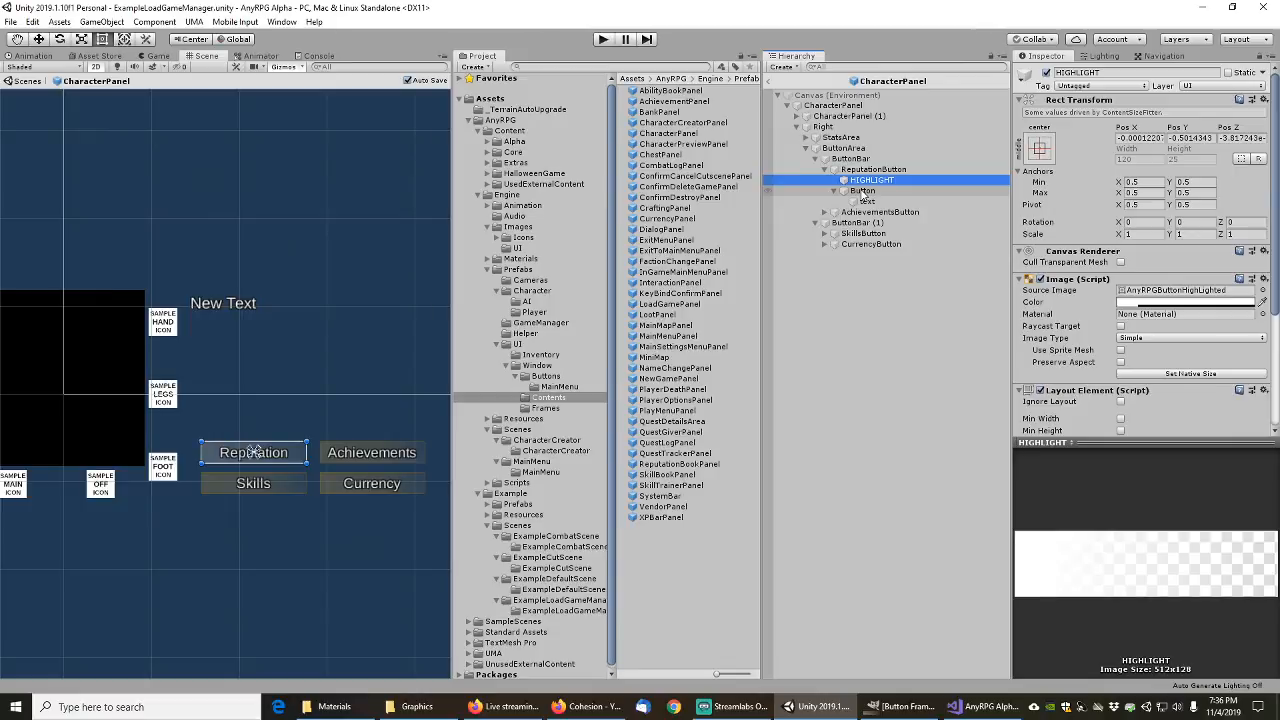
click(863, 191)
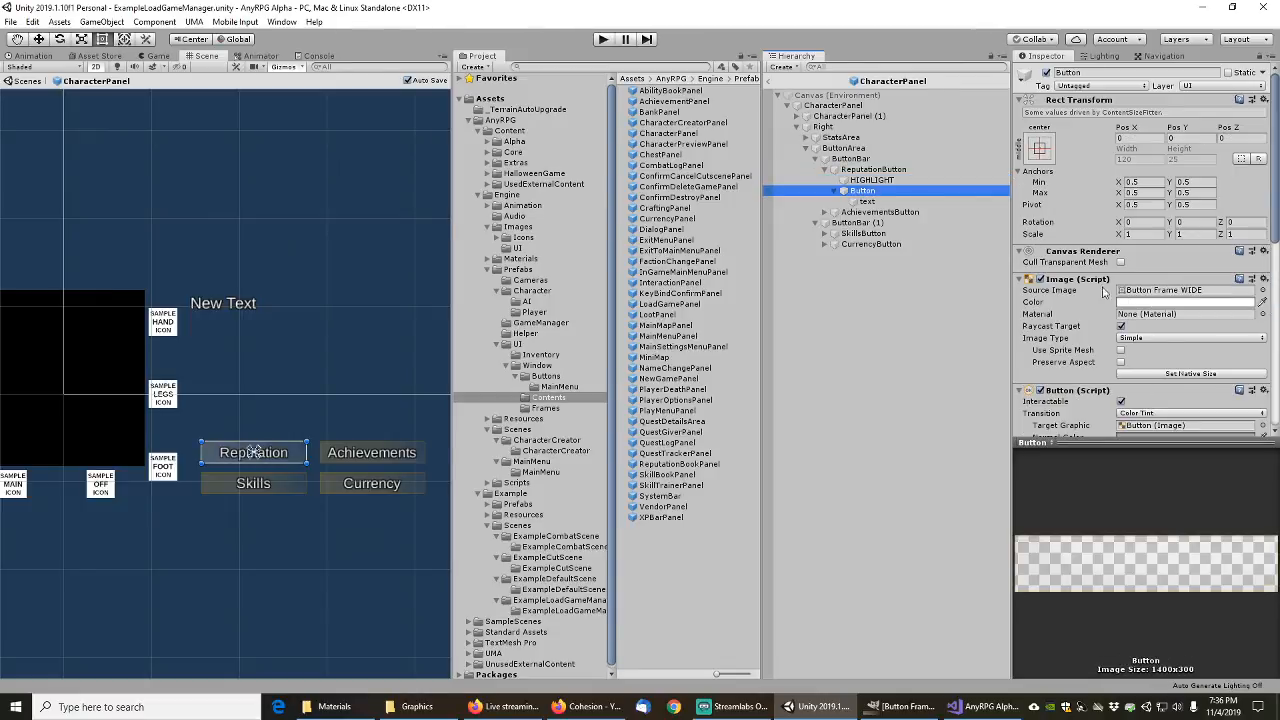
click(1263, 290)
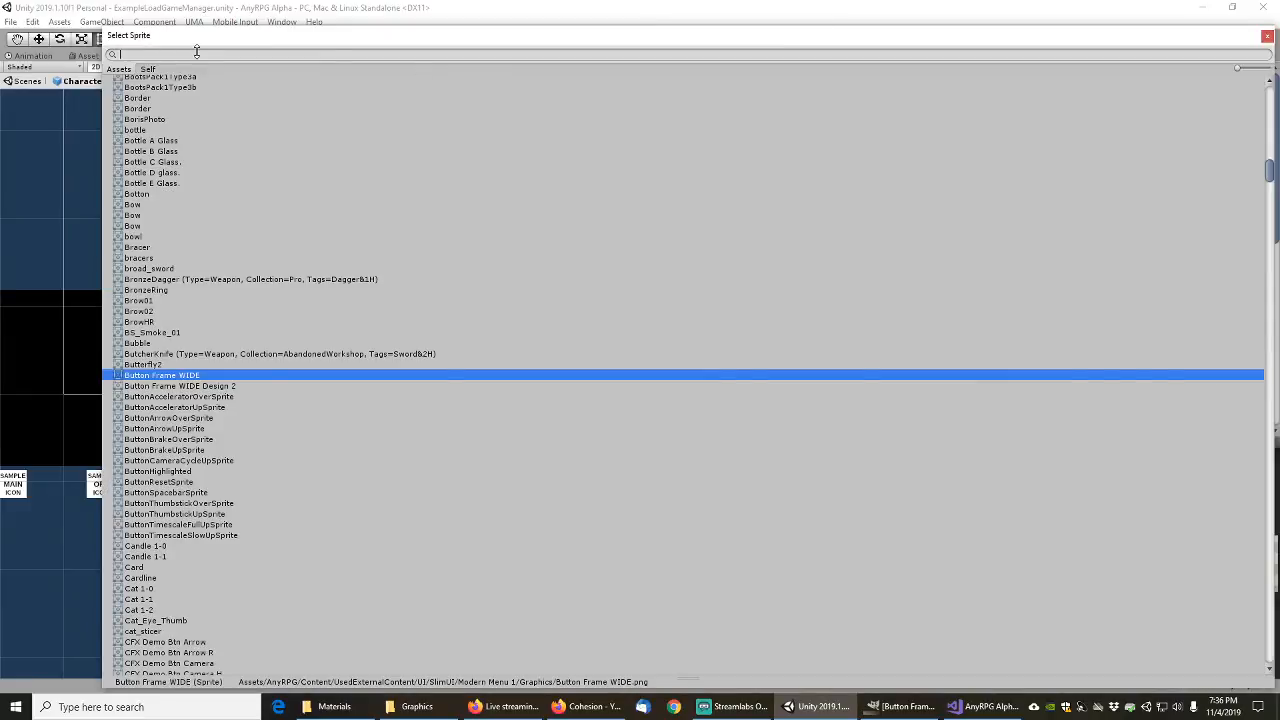
text(anyrpg)
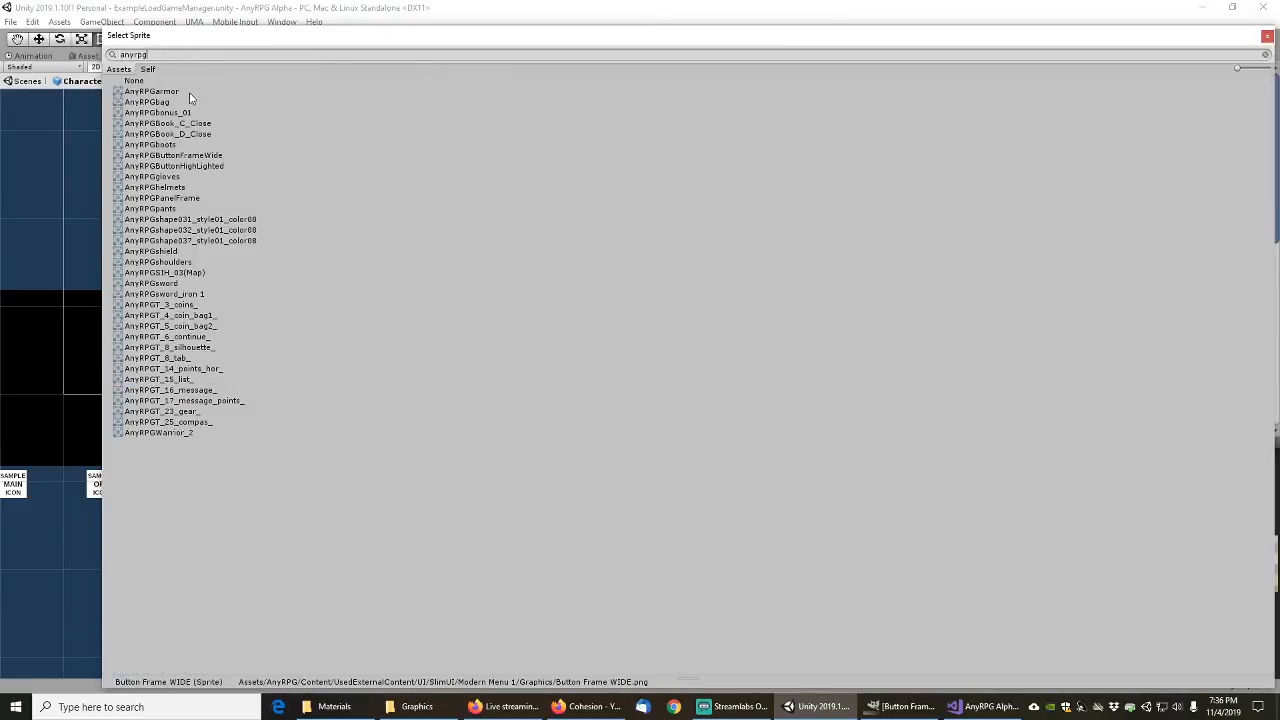
click(193, 155)
double_click(193, 155)
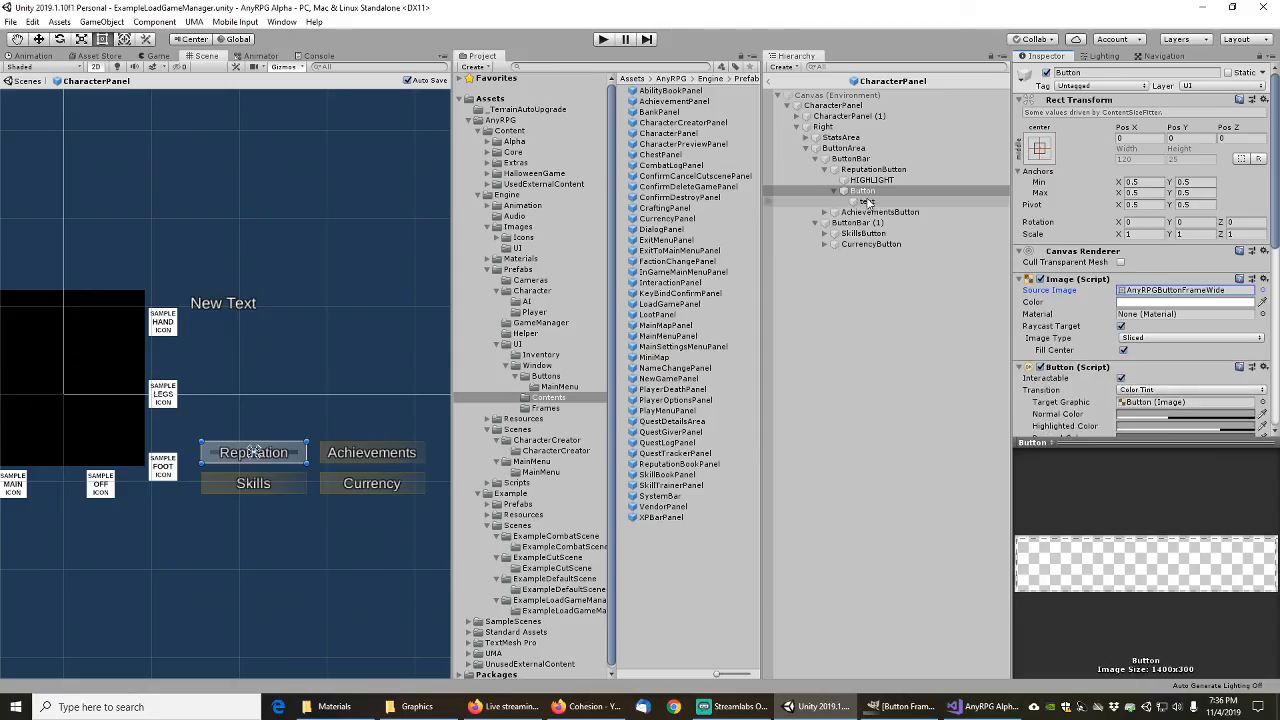
Step: Rename ReputationButton to CharacterPanelReputationButton and save it as a prefab in the Window/Buttons folder
click(823, 213)
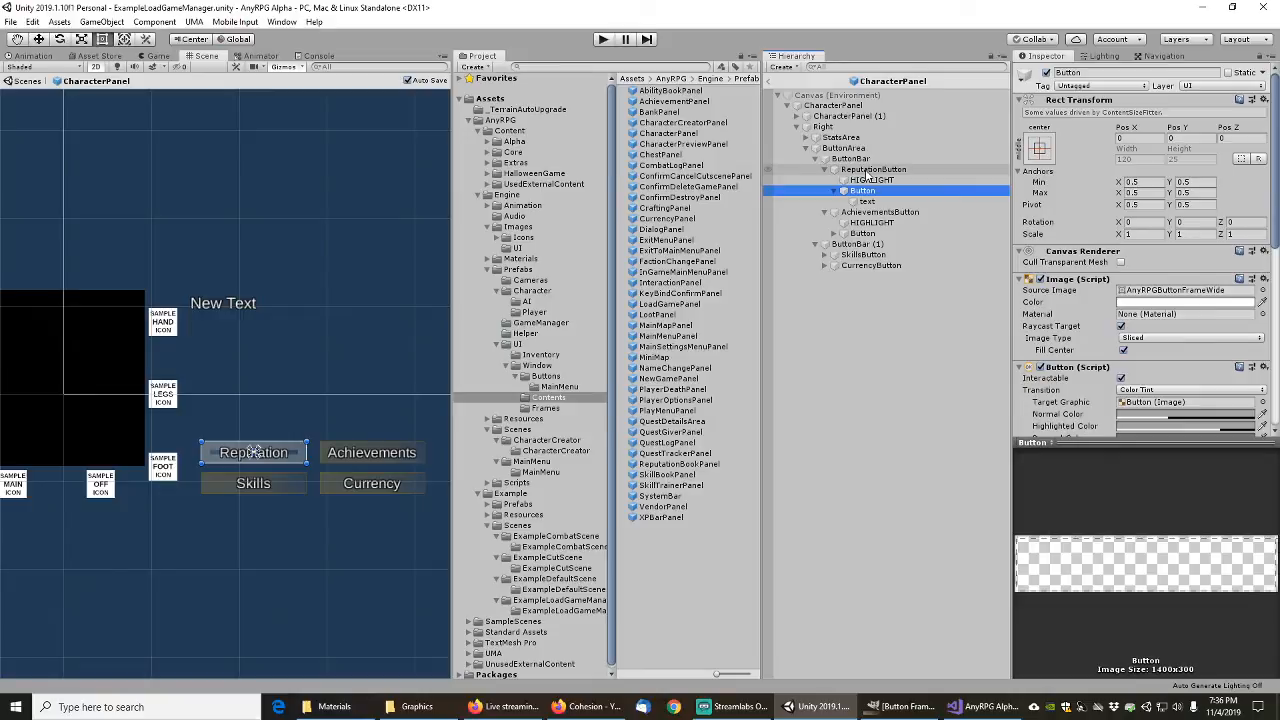
click(869, 171)
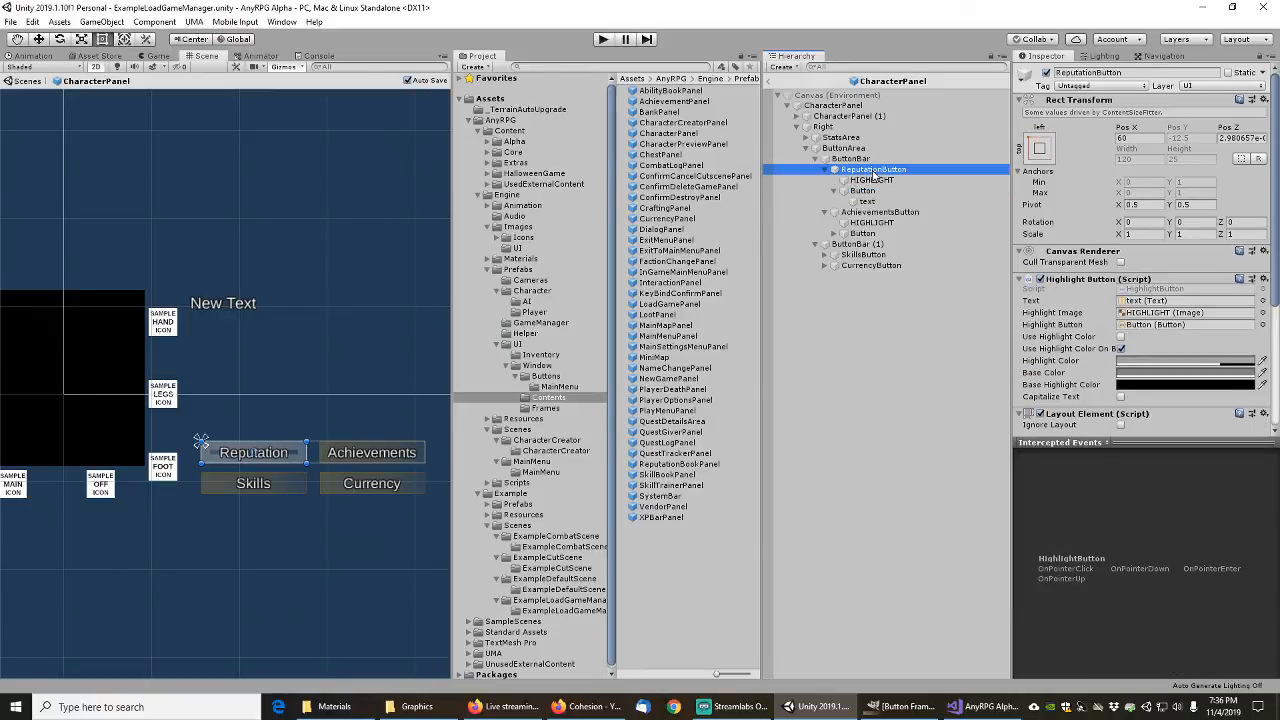
key(F2)
key(Home)
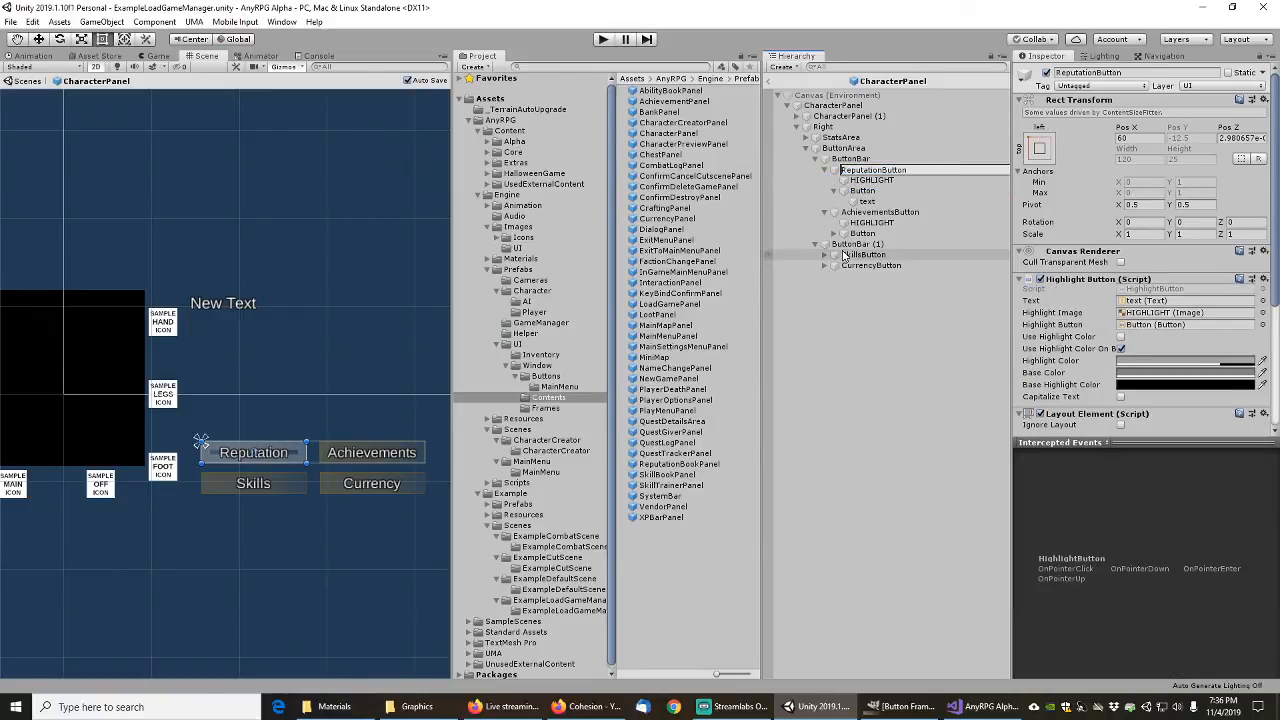
text(CharacterPanel)
key(Return)
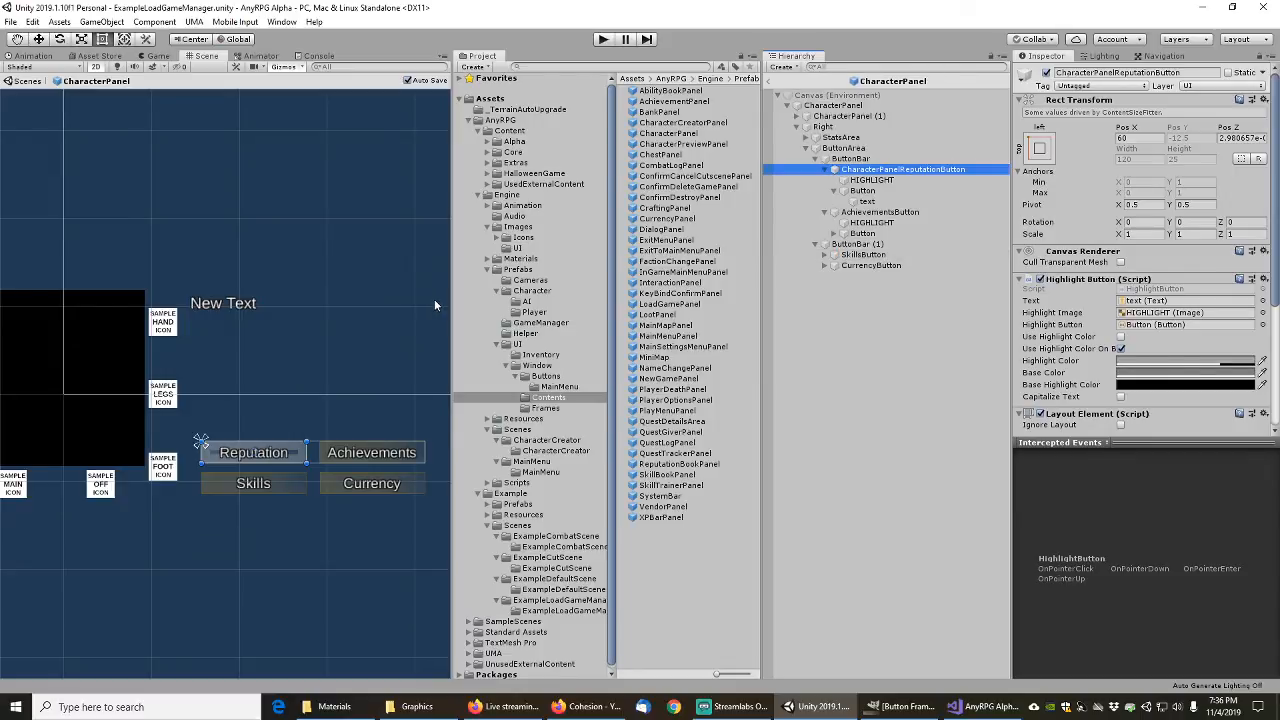
click(620, 312)
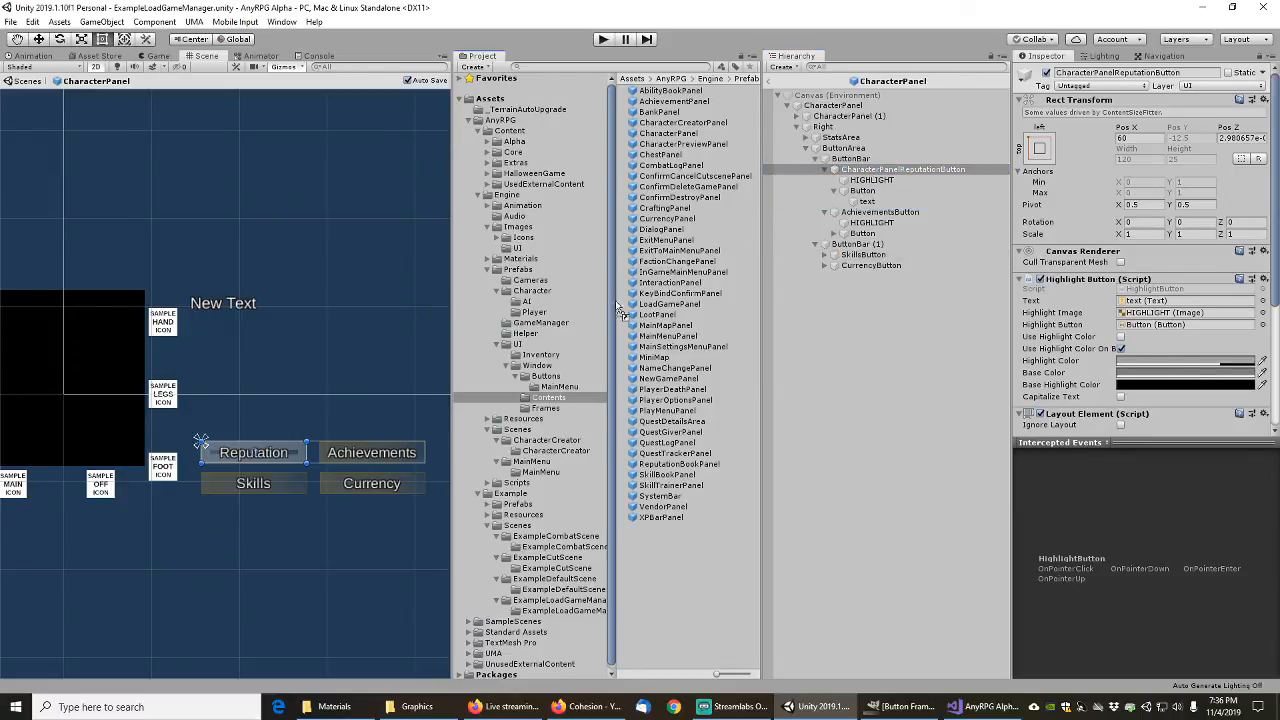
drag(616, 303, 555, 376)
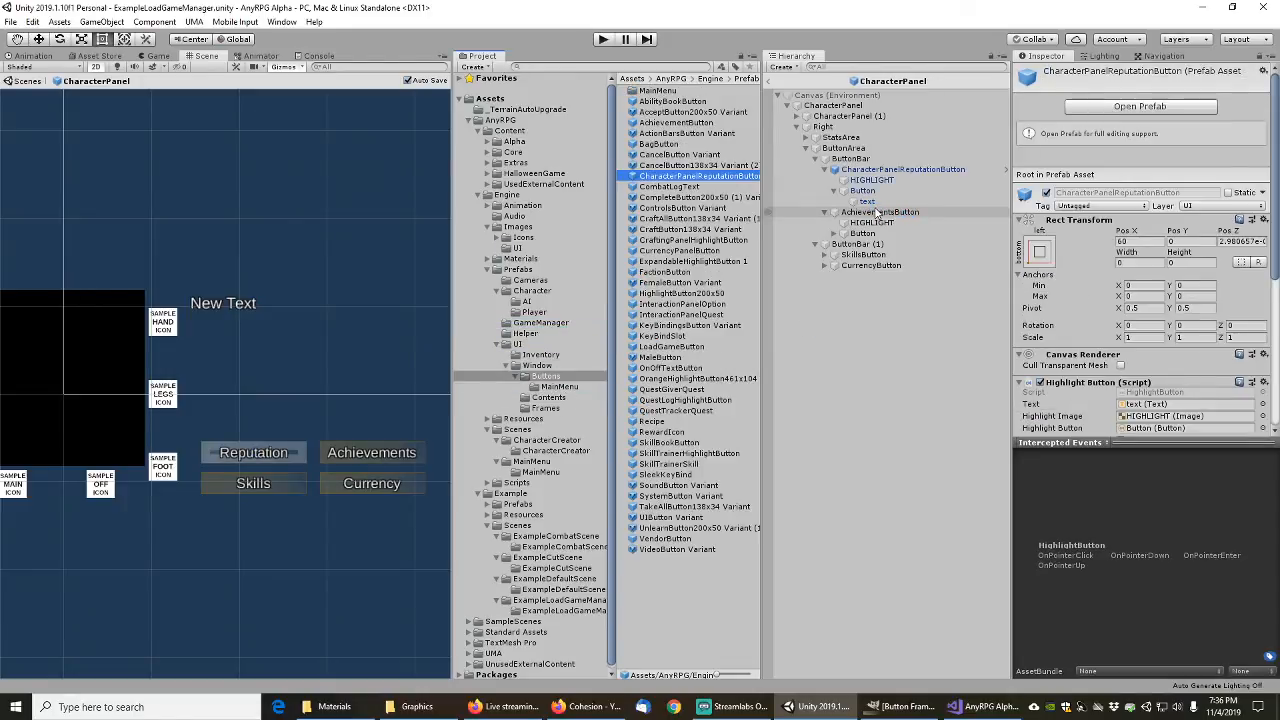
Step: Set the source image of AchievementsButton's HIGHLIGHT child to the AnyRPGButtonHighLighted sprite
click(876, 212)
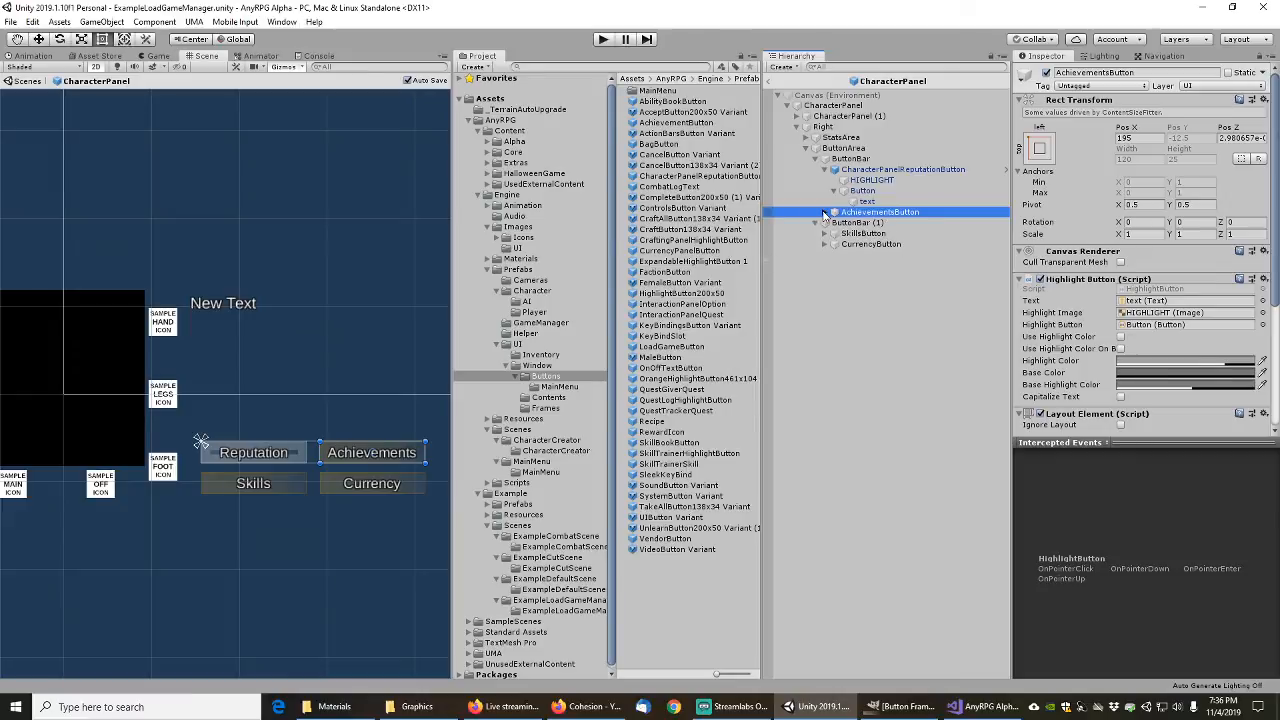
click(823, 212)
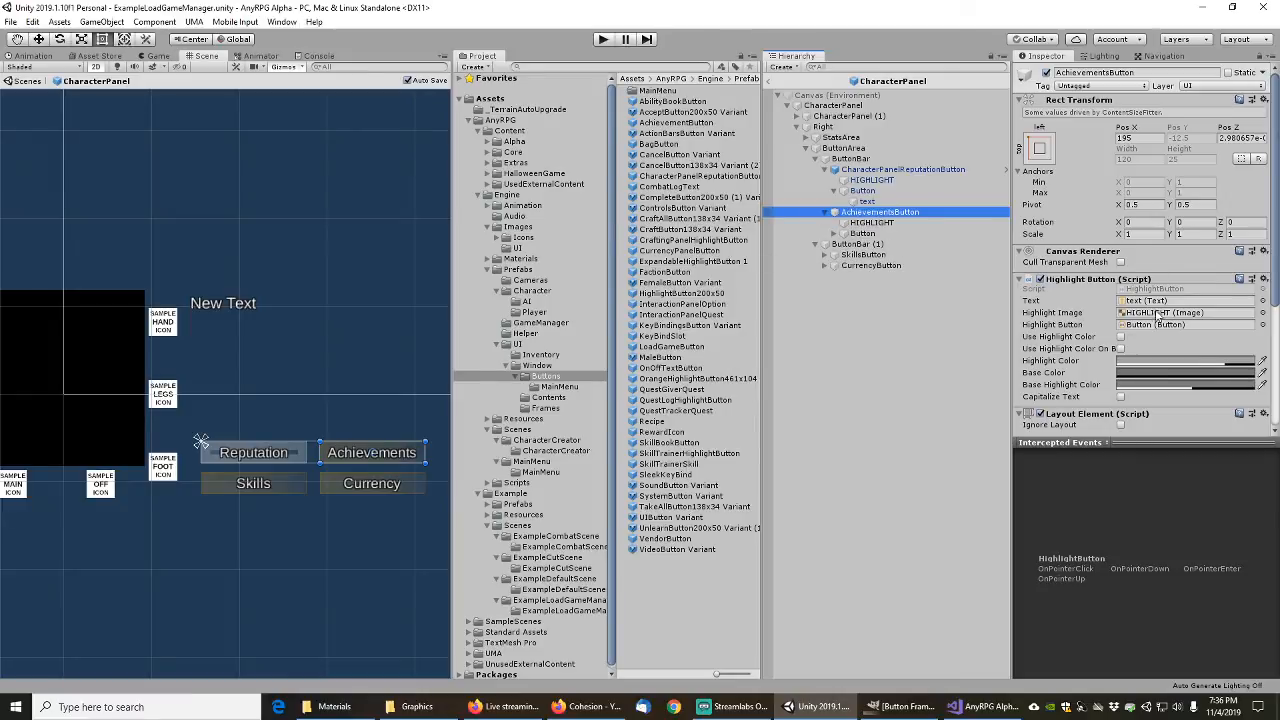
scroll(1098, 291, down, 3)
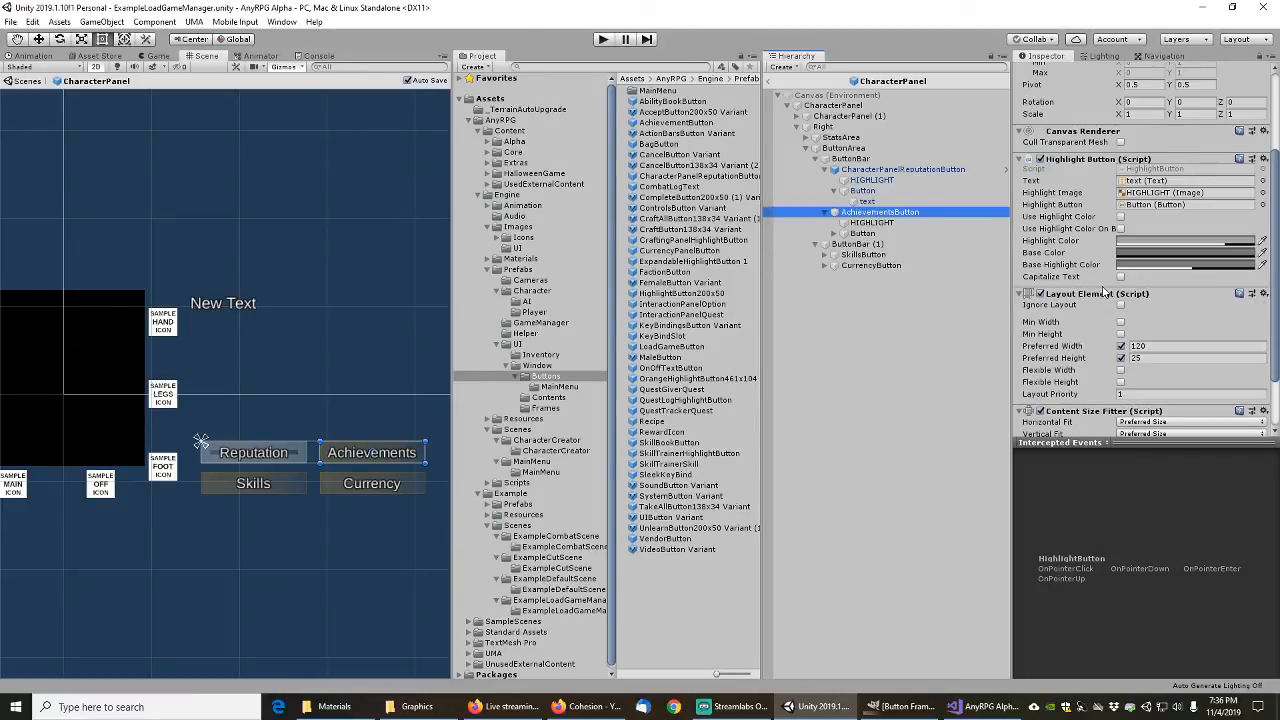
click(872, 222)
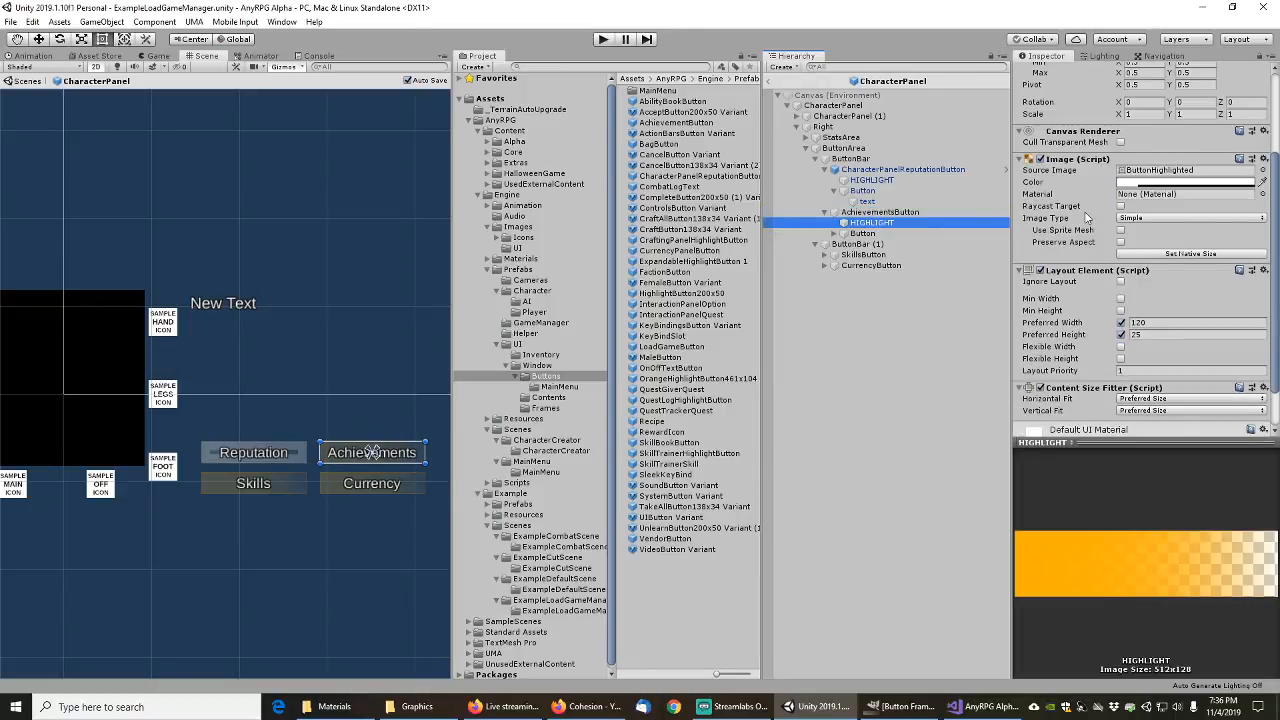
click(1262, 171)
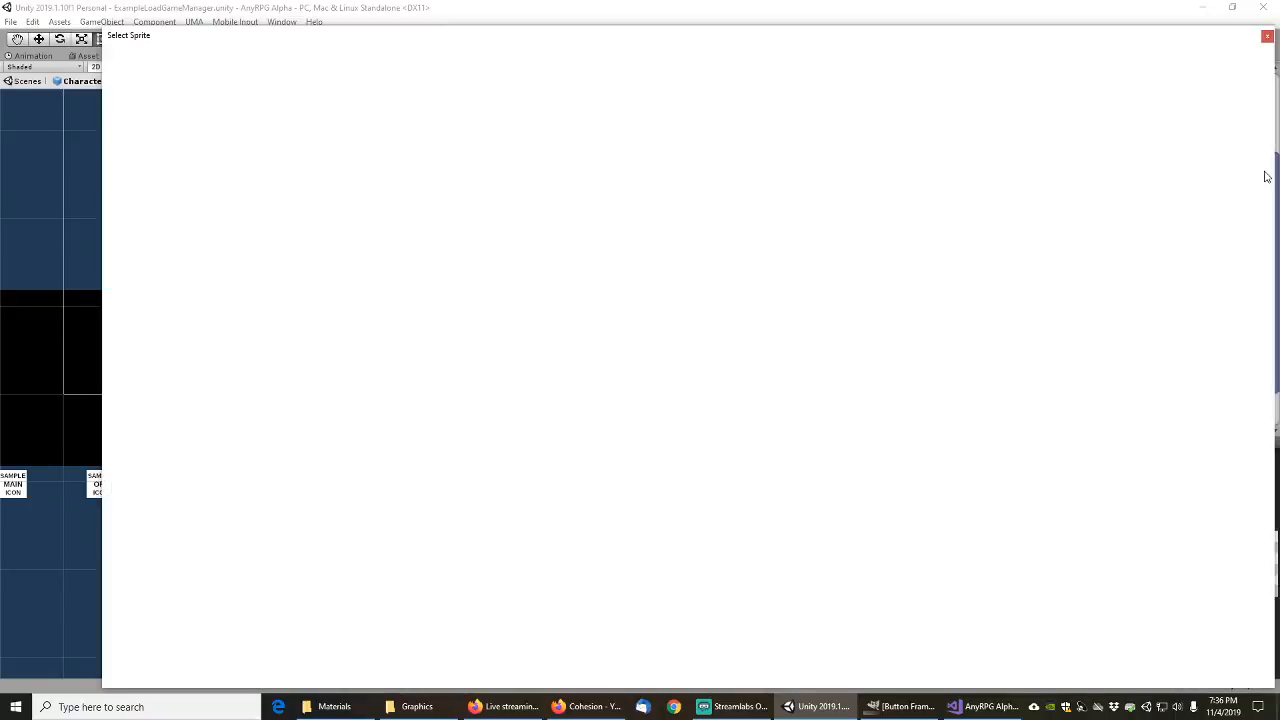
text(anyrpg)
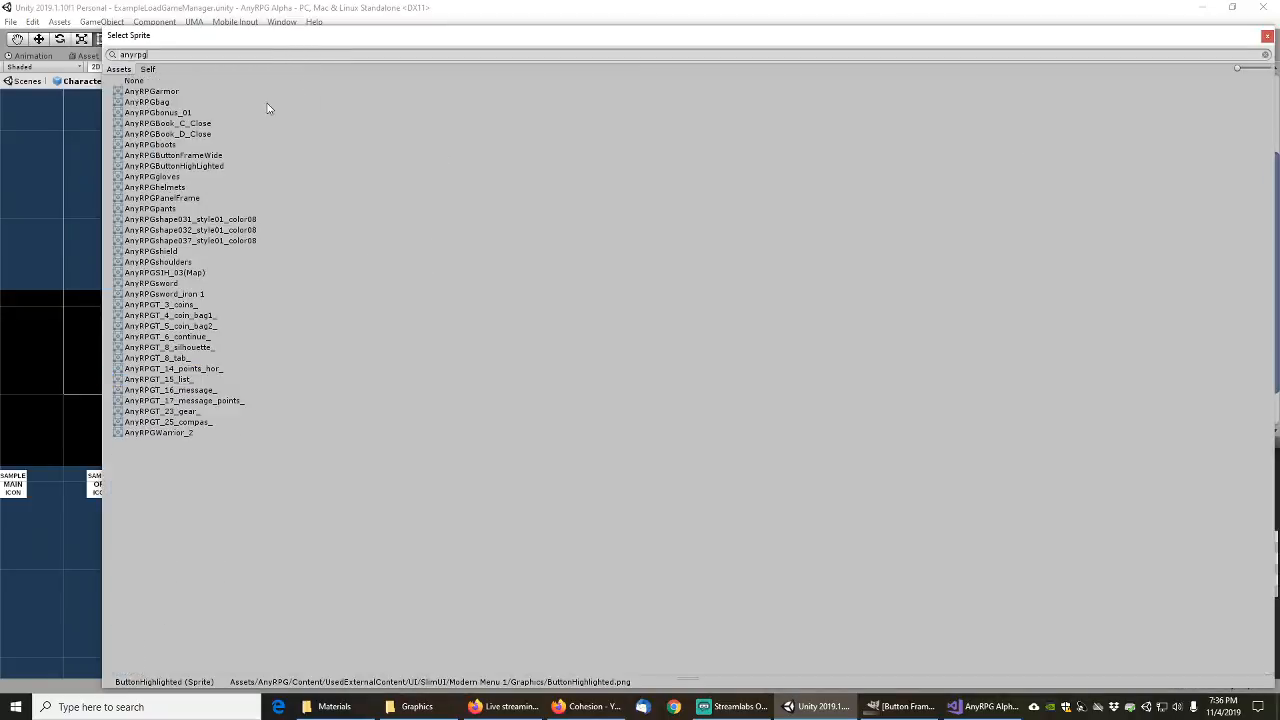
double_click(200, 167)
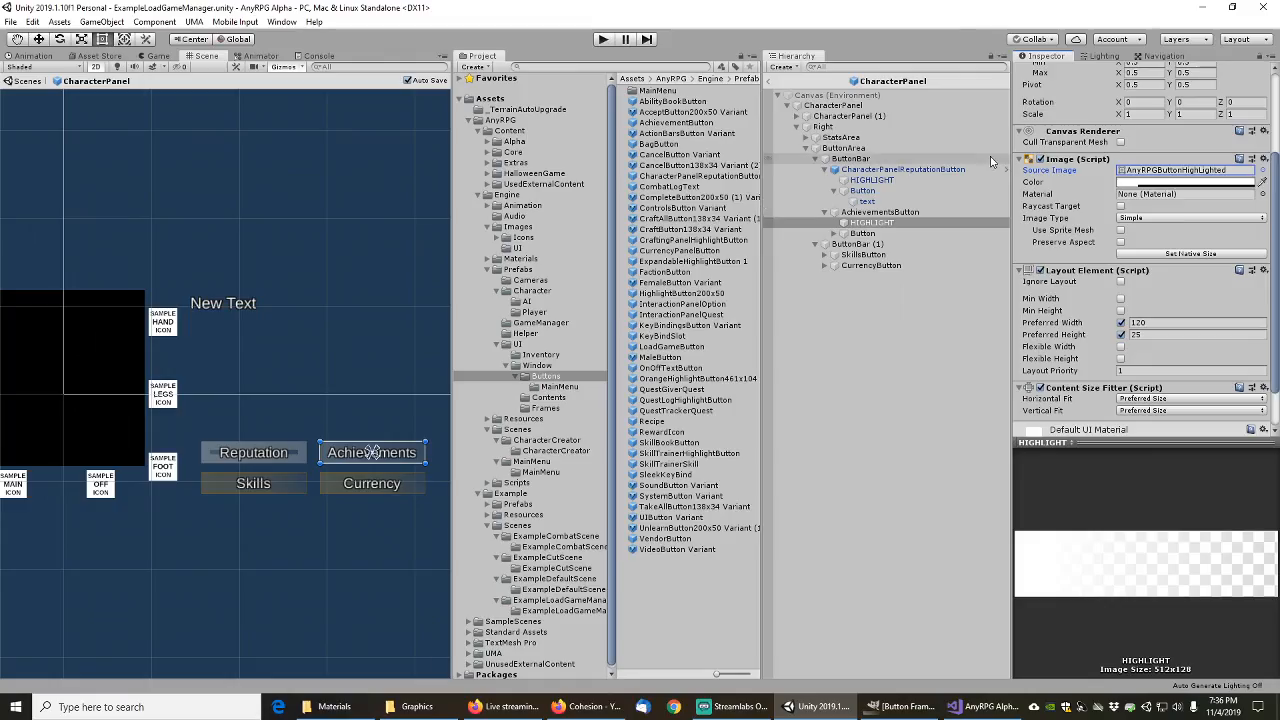
Step: Set the source image of AchievementsButton's Button child to the AnyRPGButtonFrameWide sprite
click(862, 233)
click(834, 233)
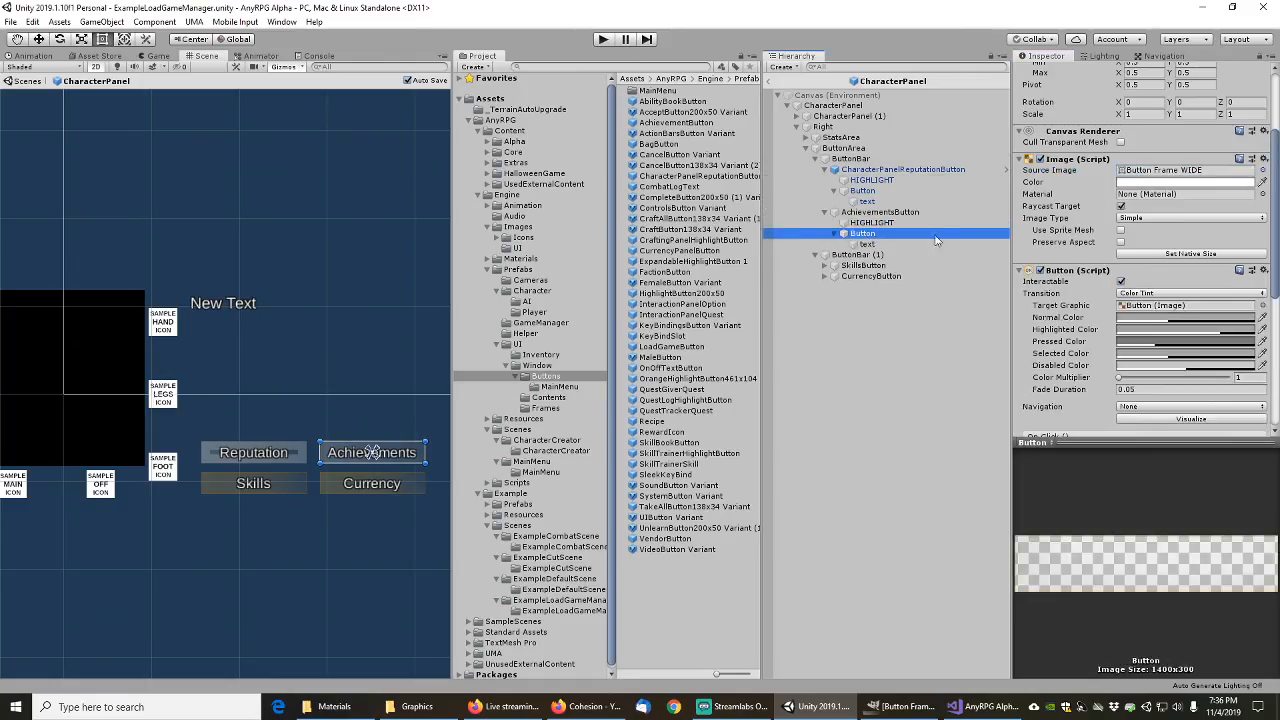
click(1265, 172)
click(325, 54)
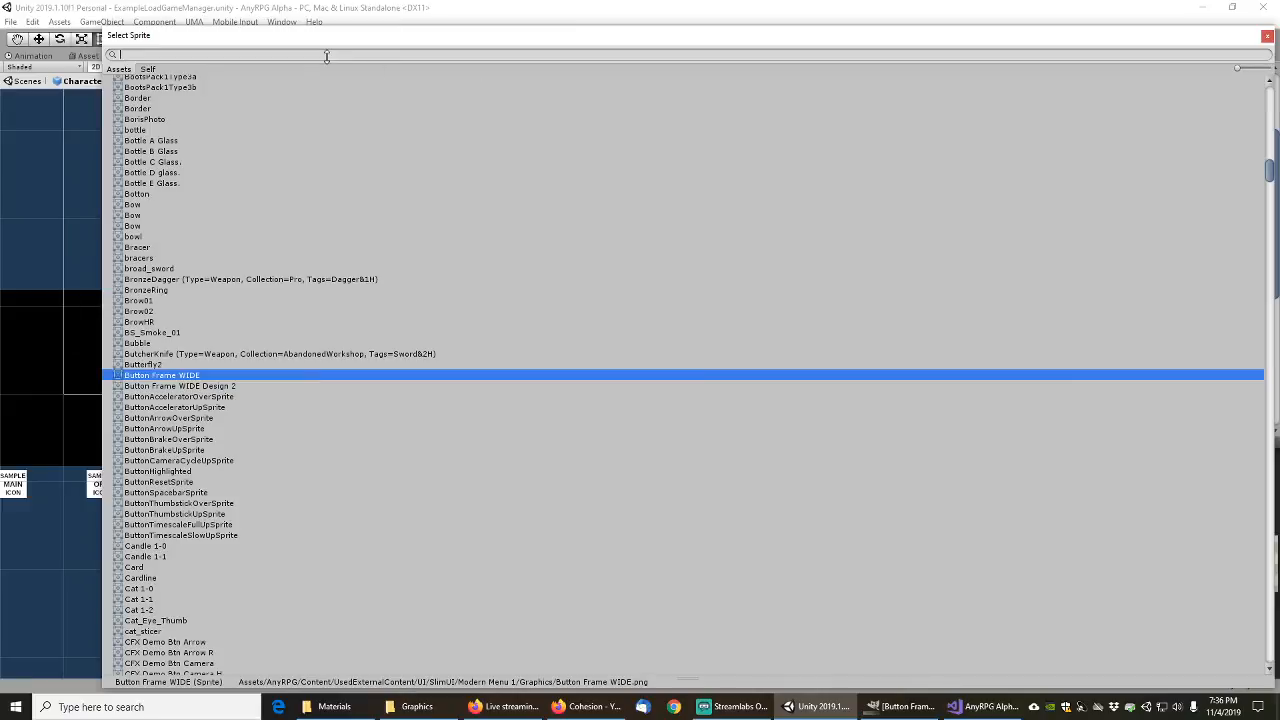
text(anyrpg)
double_click(200, 156)
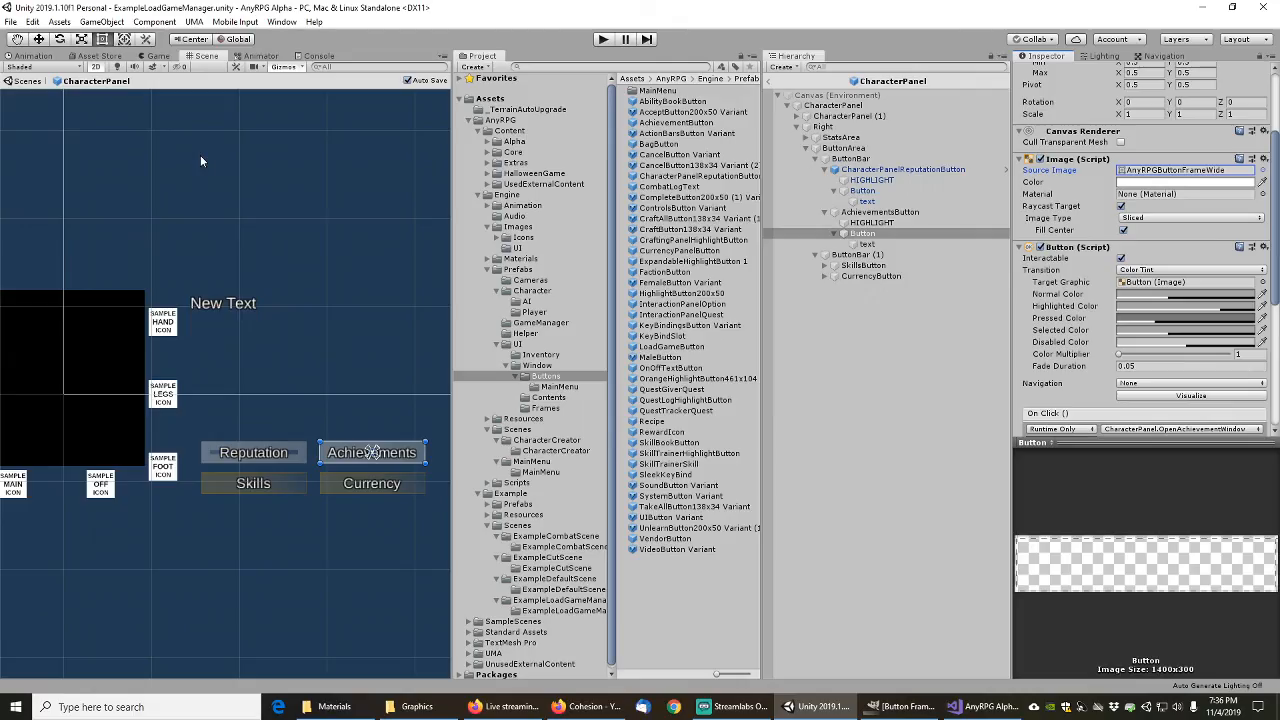
scroll(1076, 305, down, 5)
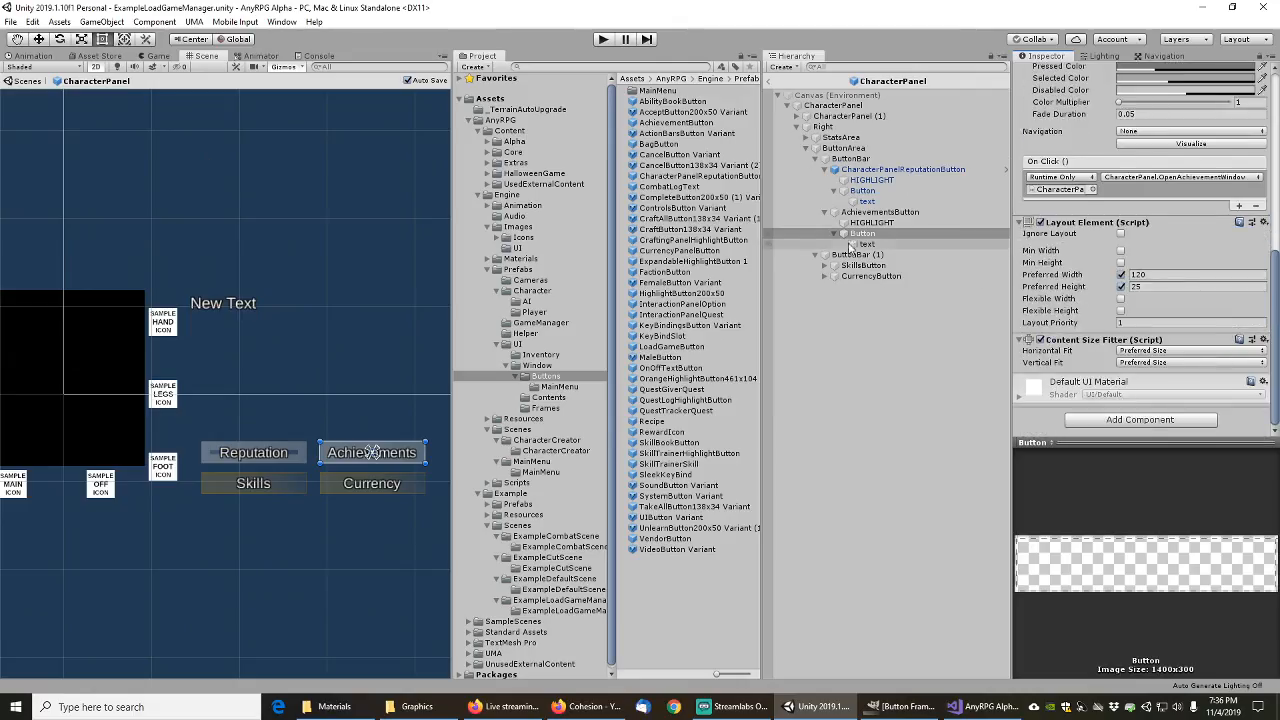
Step: Rename AchievementsButton to CharacterPanelAchievementsButton and save it as a prefab in the Window/Buttons folder
click(880, 212)
key(F2)
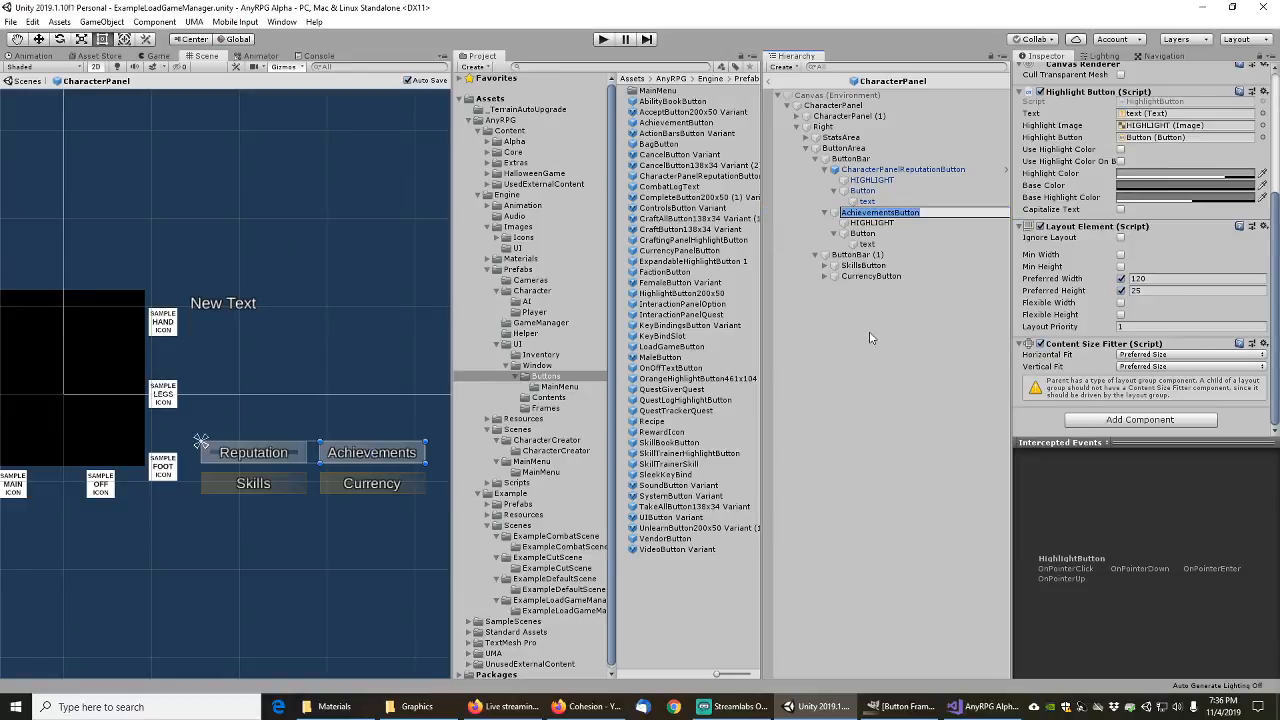
text(Character)
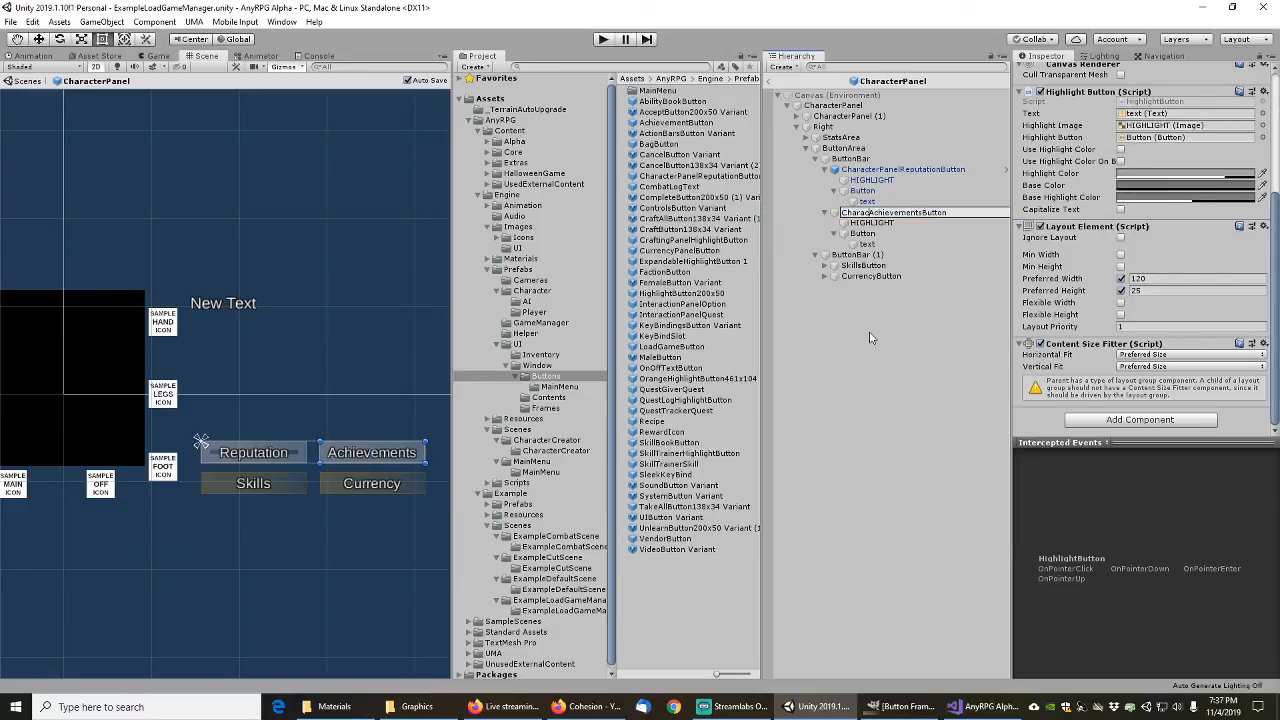
text(Panel)
key(Return)
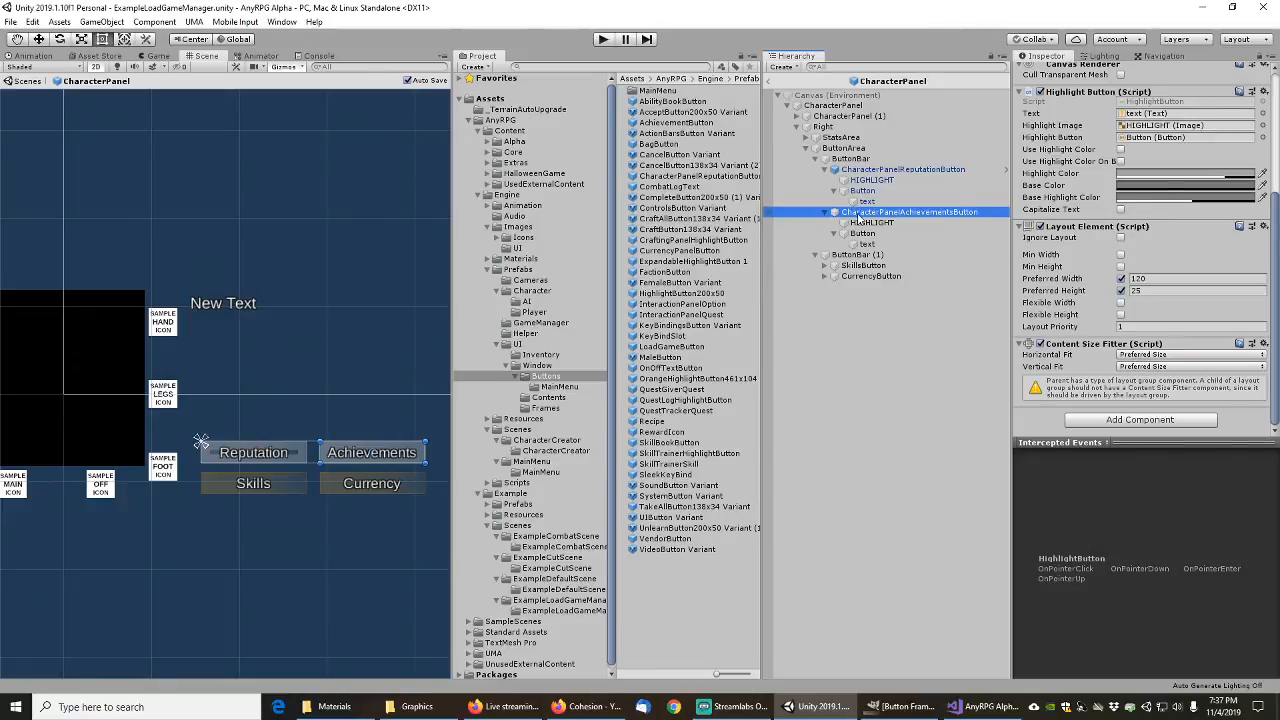
drag(860, 213, 548, 380)
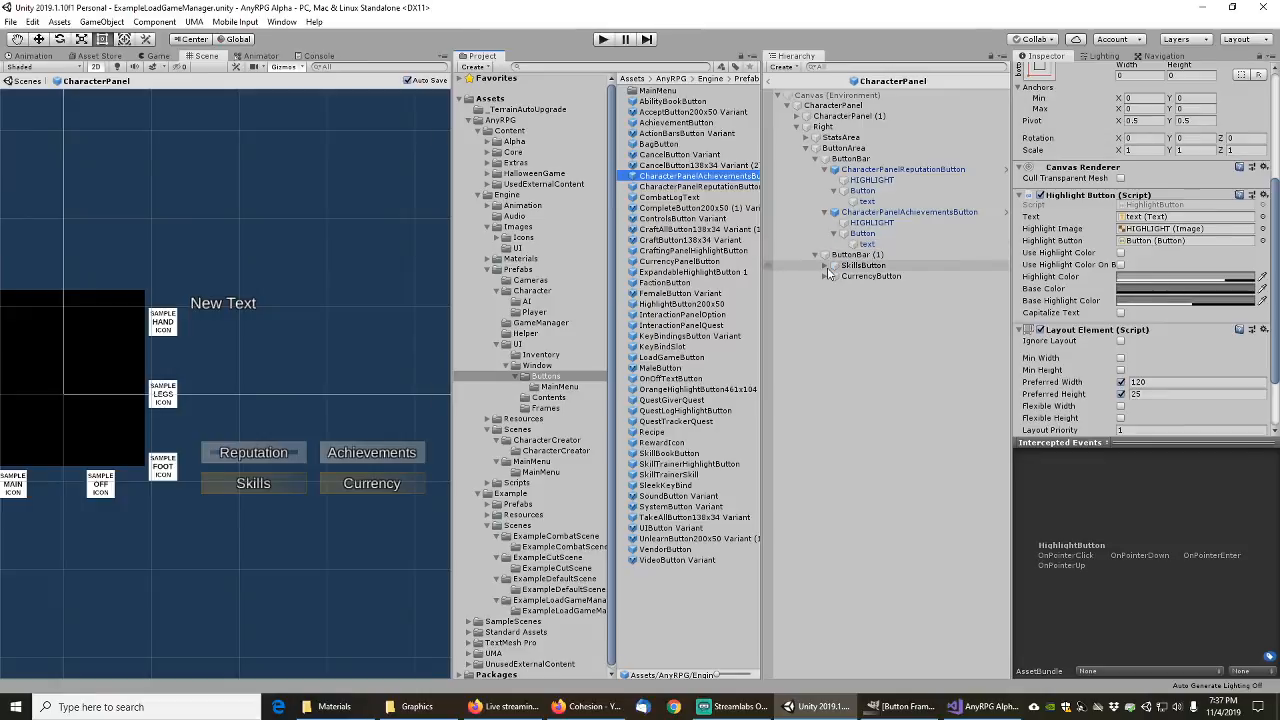
Step: Expand SkillsButton and CurrencyButton, and set the source image of SkillsButton's HIGHLIGHT child to the AnyRPGButtonHighLighted sprite
click(830, 268)
click(825, 276)
click(826, 266)
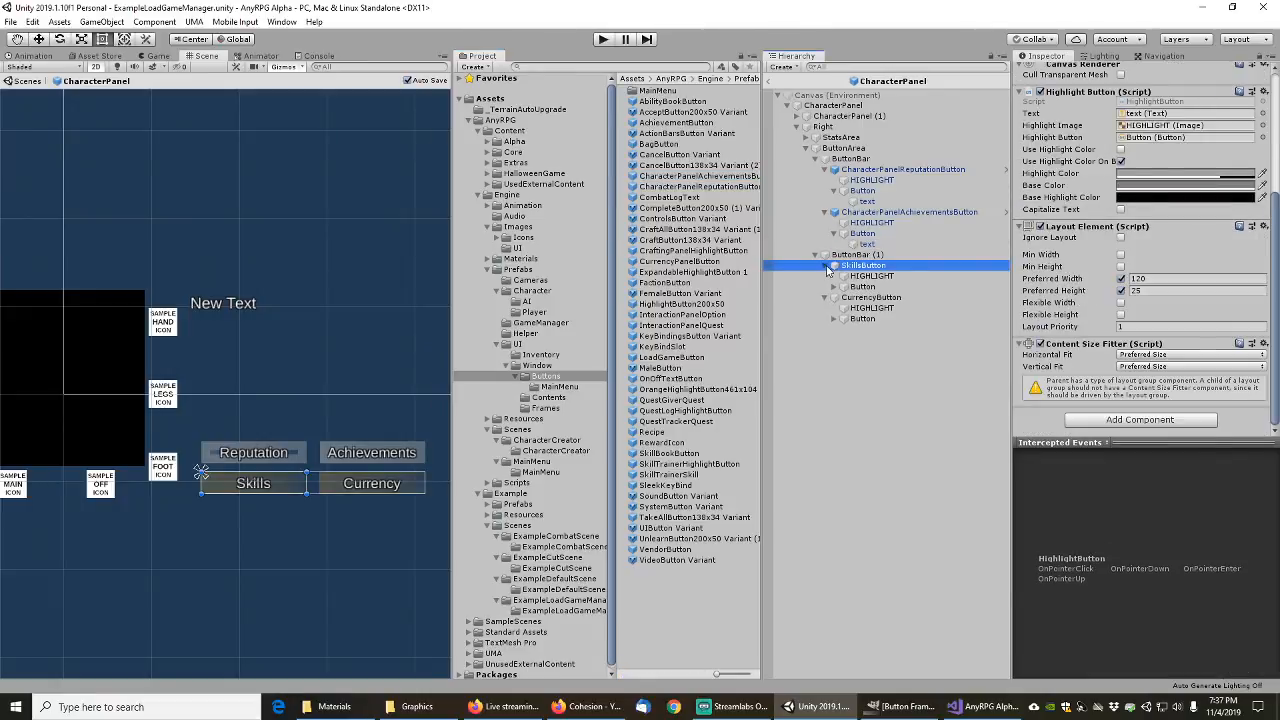
click(852, 277)
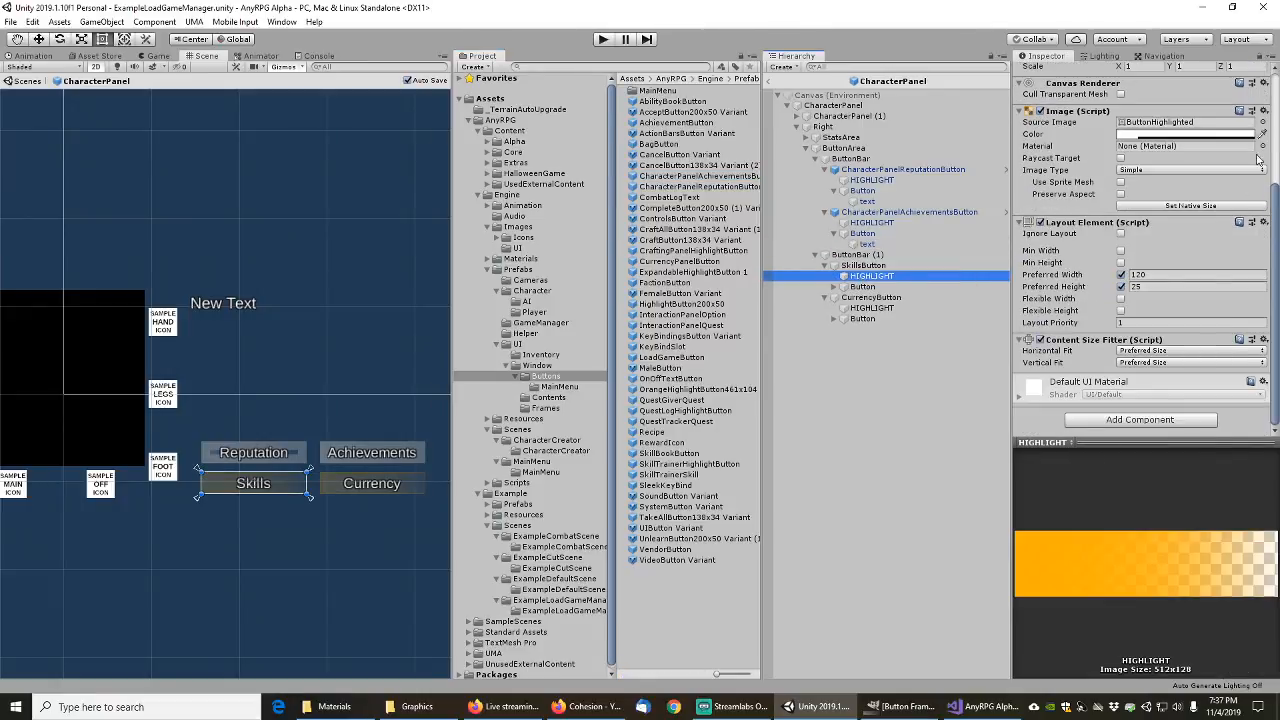
click(1262, 122)
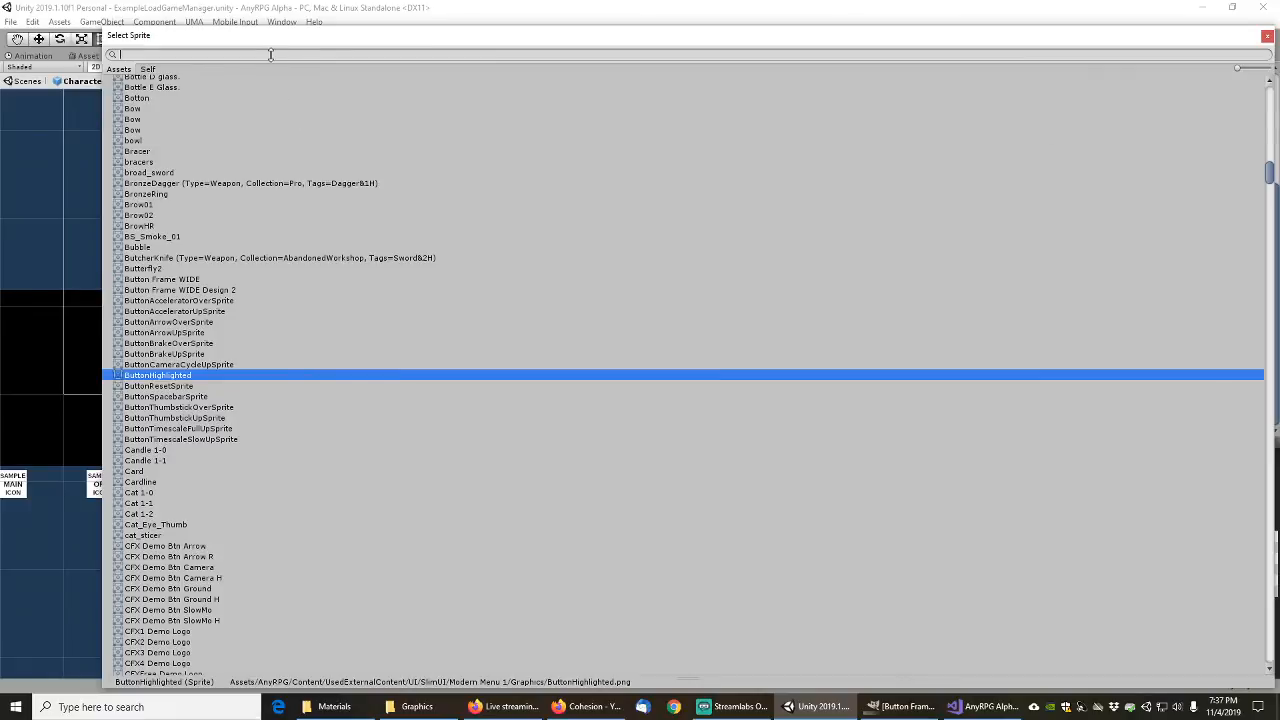
text(anyrpg)
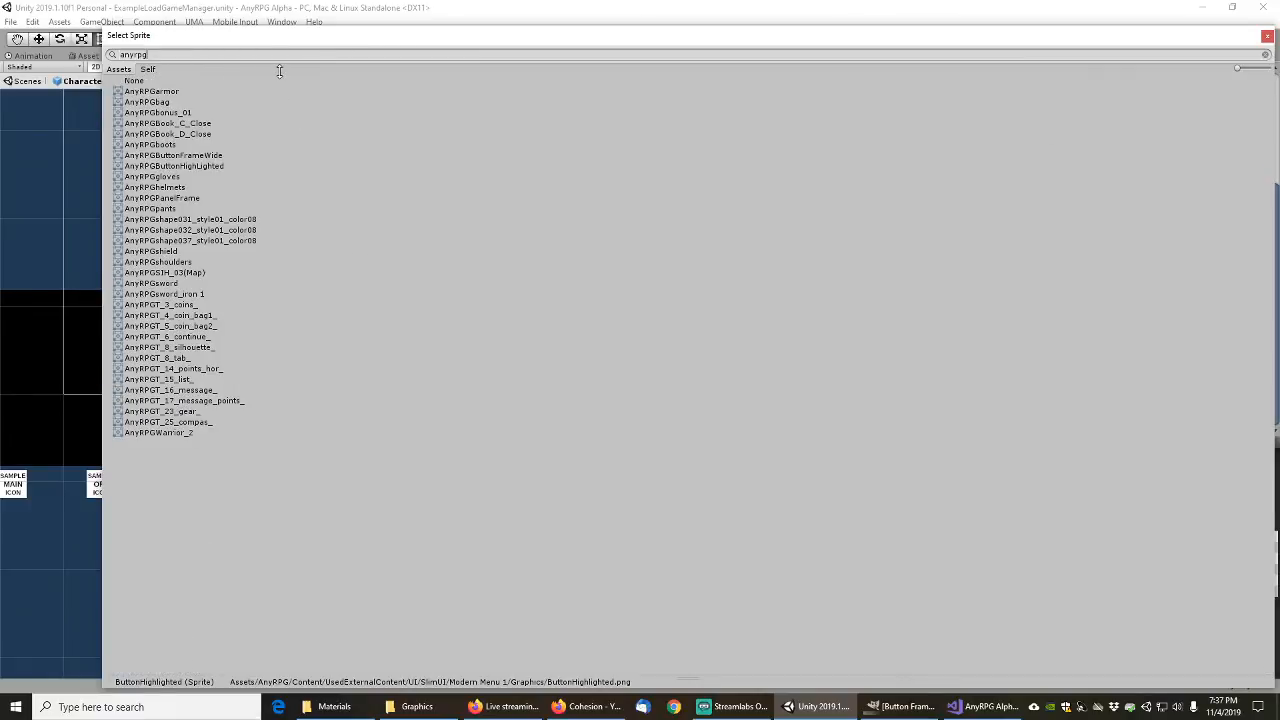
double_click(189, 167)
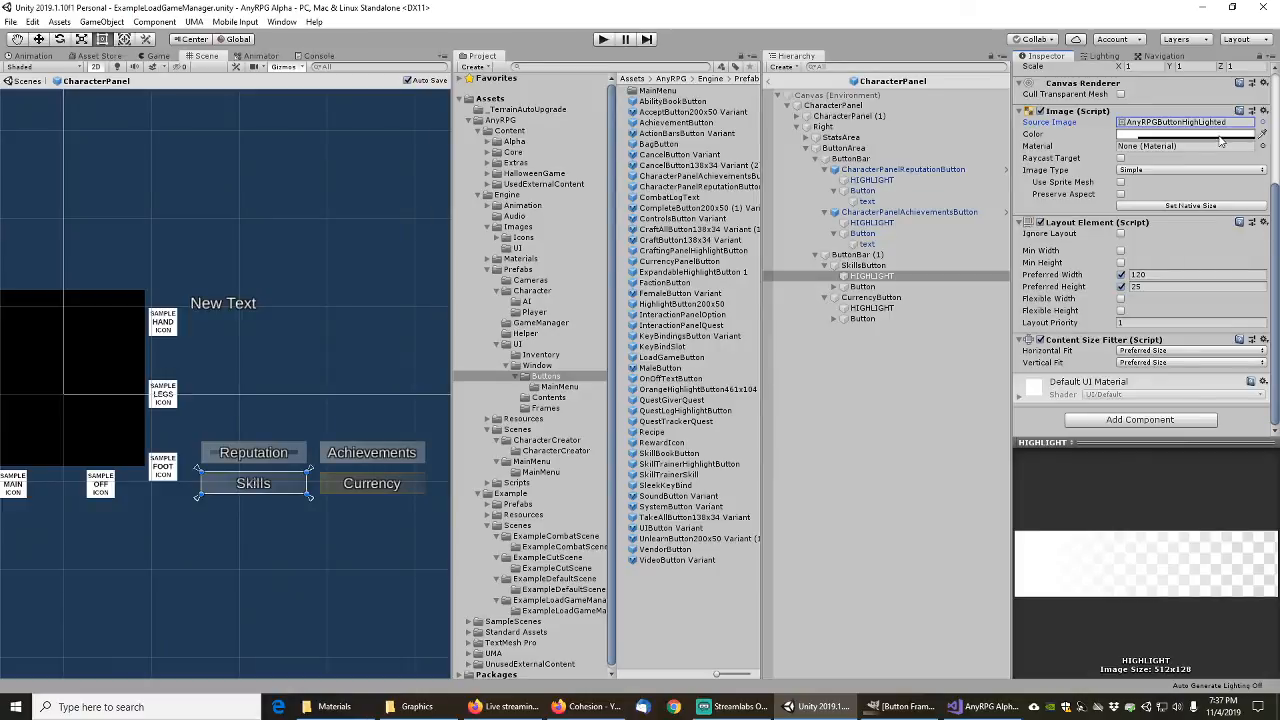
Step: Set the source image of SkillsButton's Button child to the AnyRPGButtonFrameWide sprite
click(855, 287)
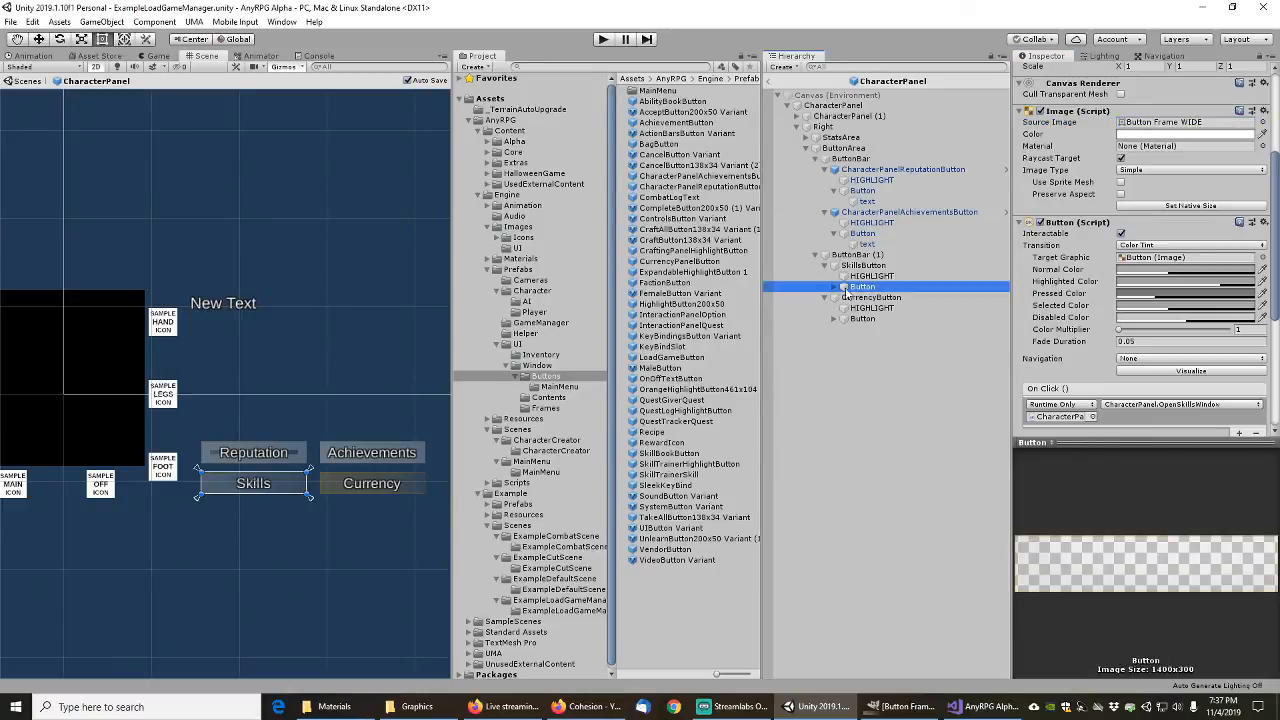
click(1262, 122)
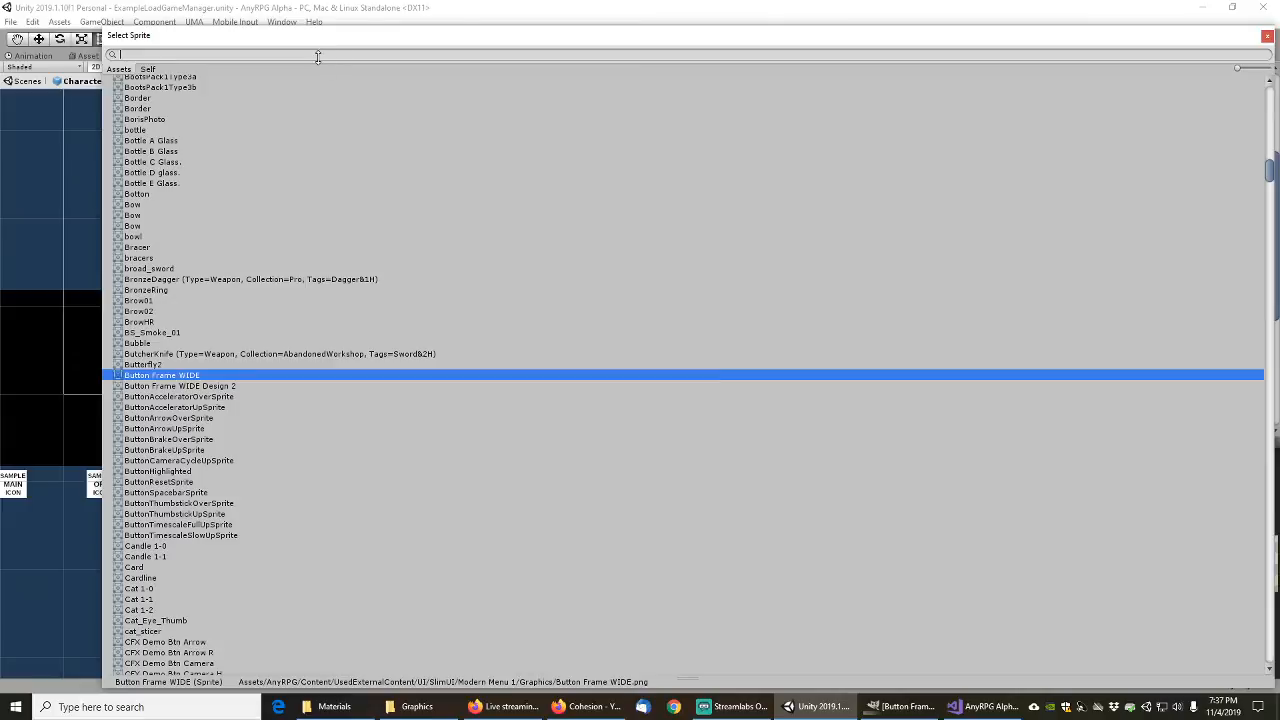
text(anyrpg)
double_click(196, 155)
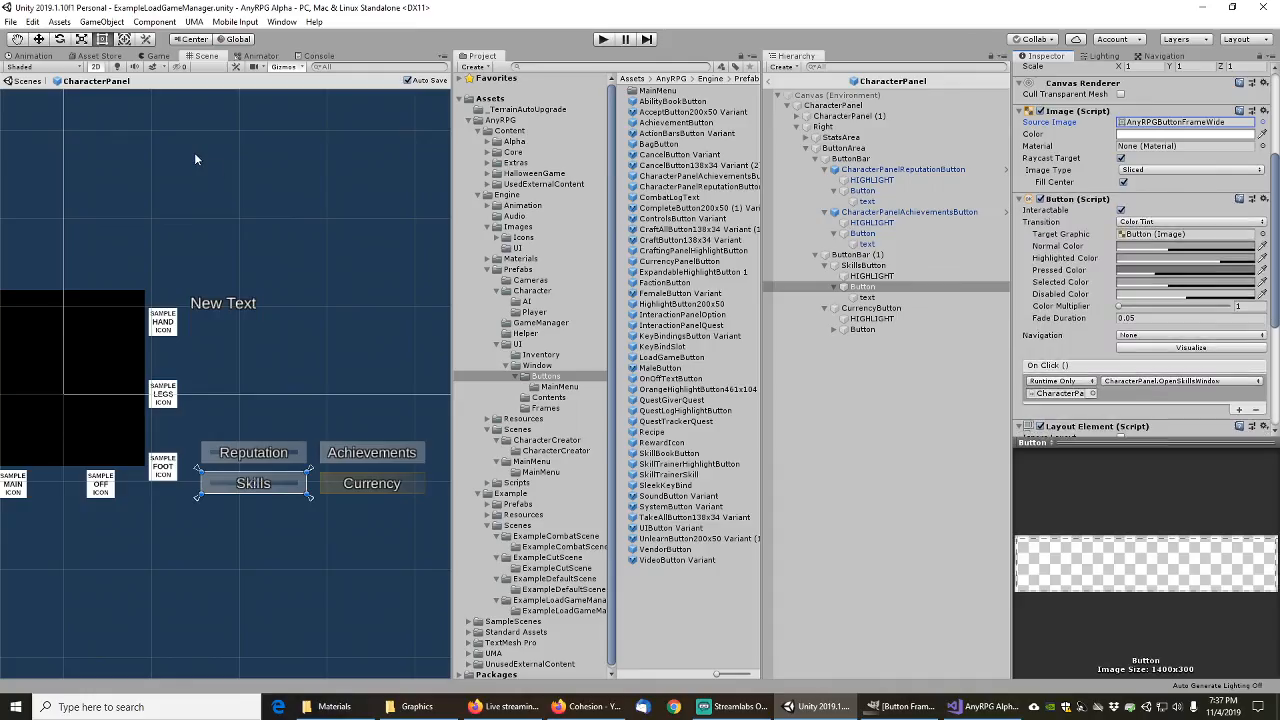
Step: Rename SkillsButton to CharacterPanelSkillsButton and save it as a prefab in the Window/Buttons folder
click(860, 265)
key(F2)
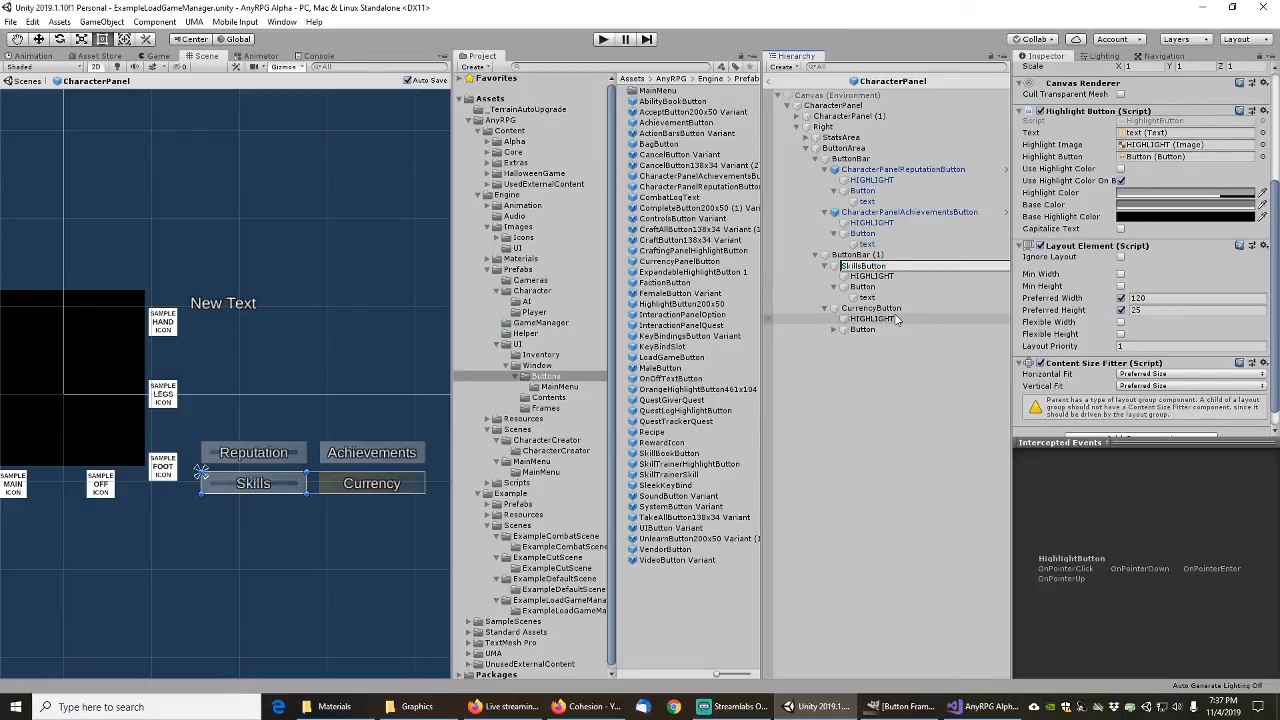
key(Home)
text(CharacterPanel)
key(Return)
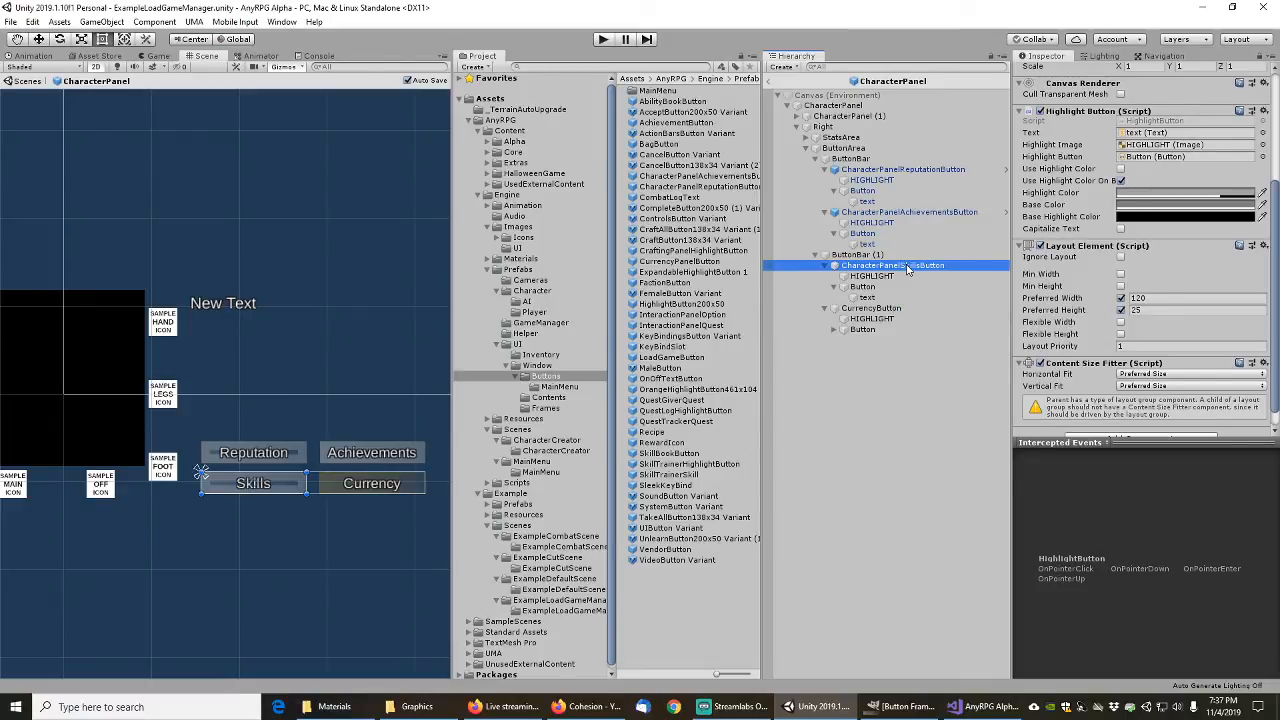
drag(908, 268, 558, 380)
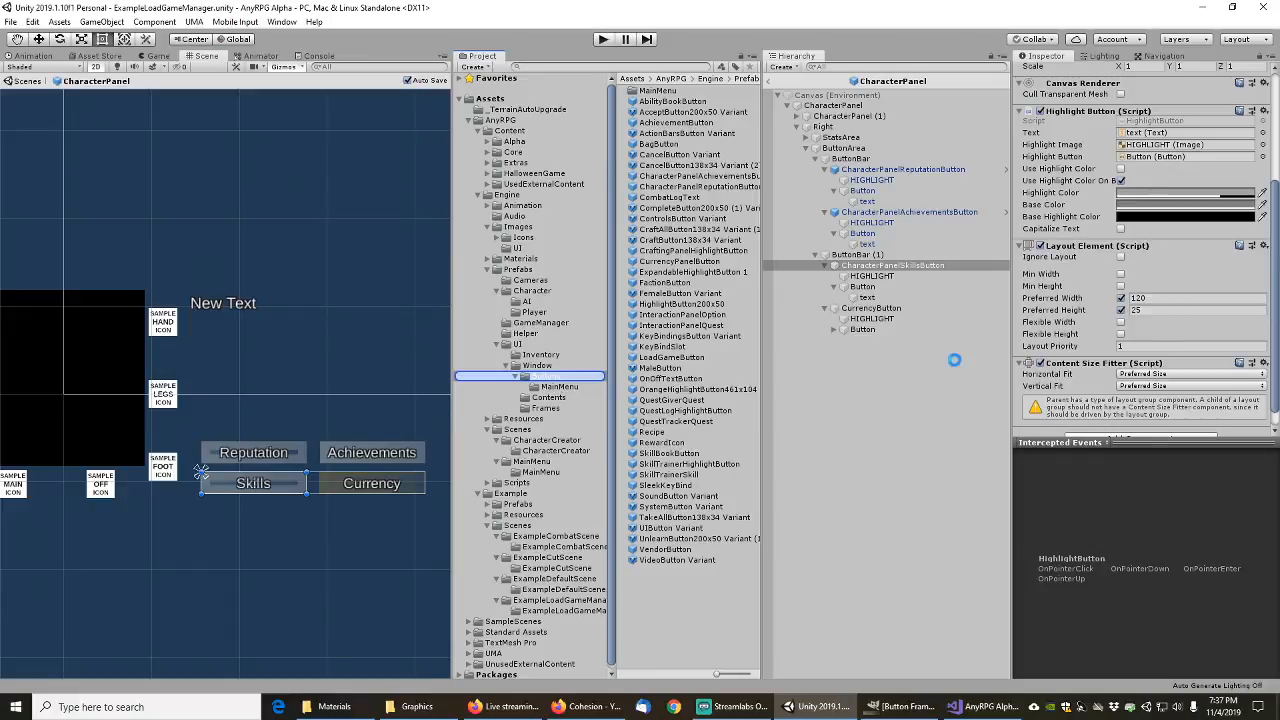
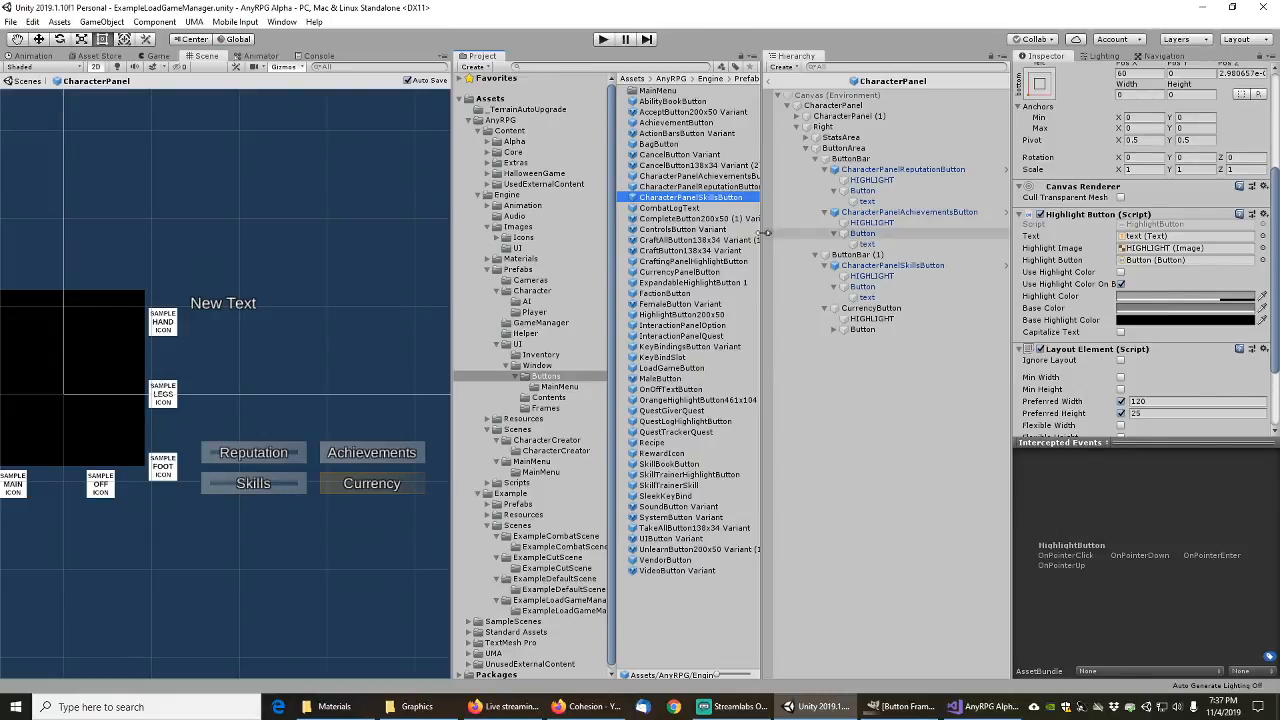
Step: Compare the image and highlight settings of the achievements and skills buttons, and examine their appearance in the scene
click(862, 233)
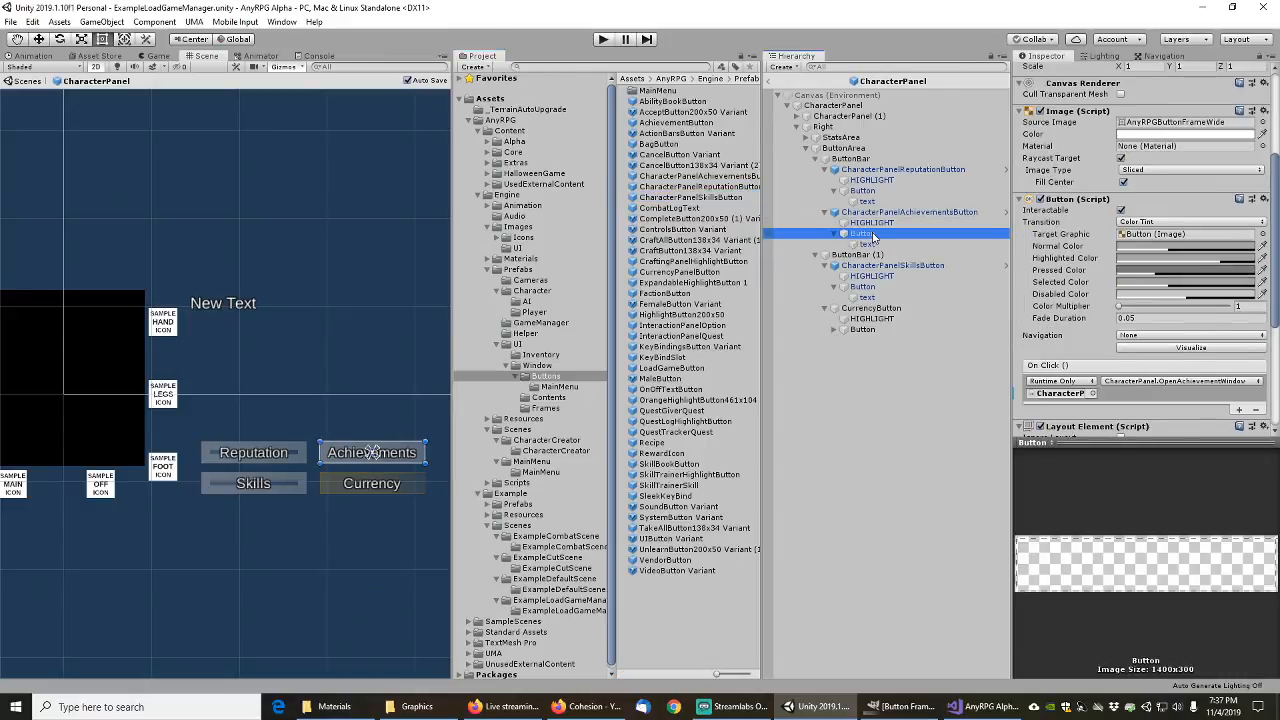
click(869, 223)
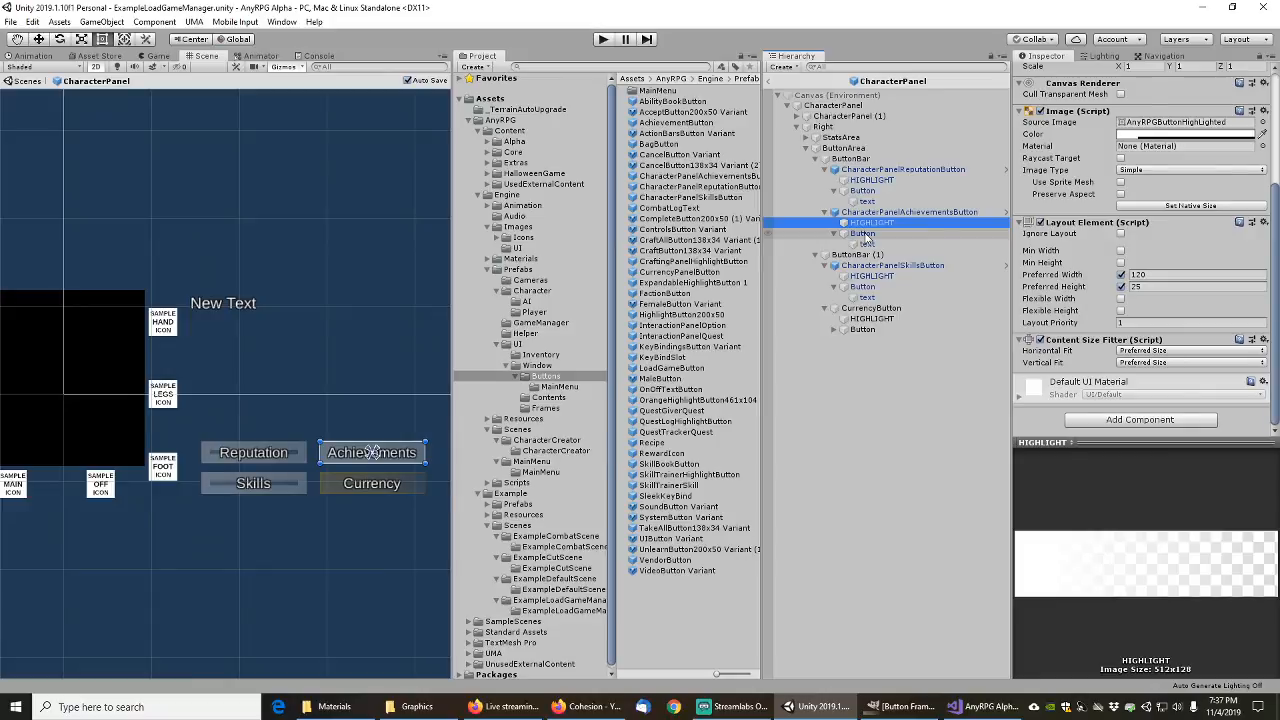
click(862, 233)
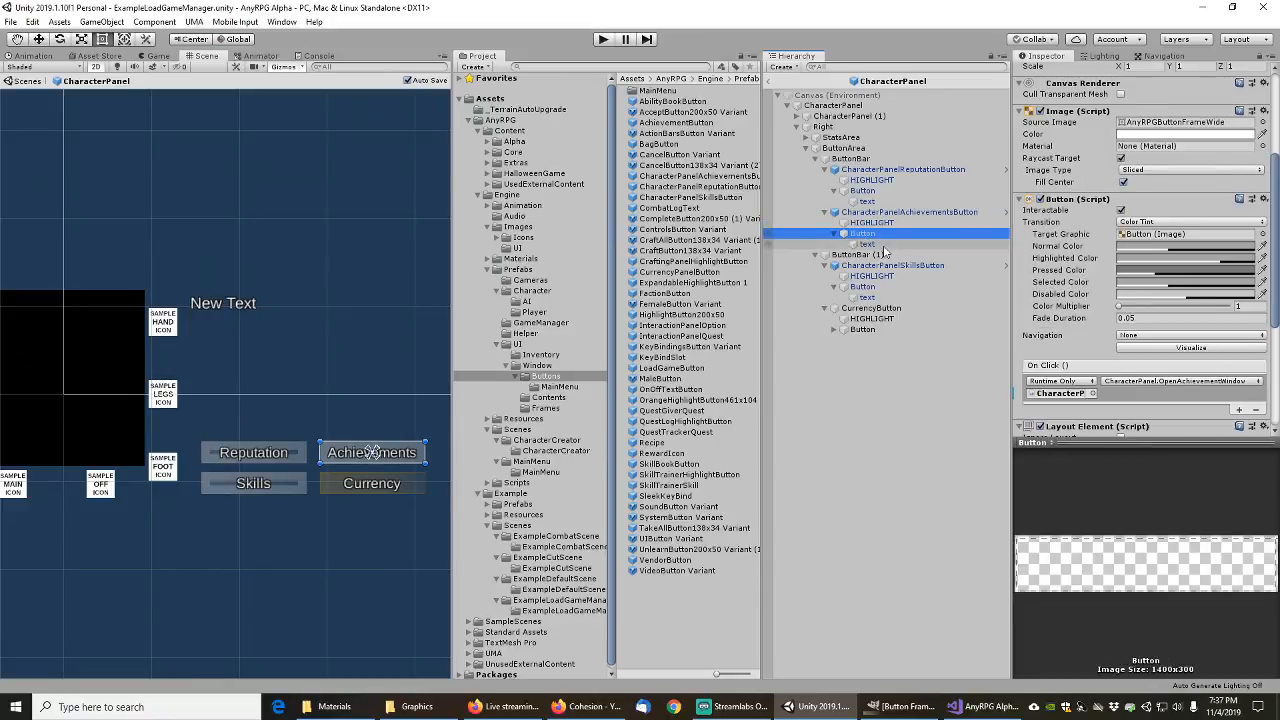
click(877, 266)
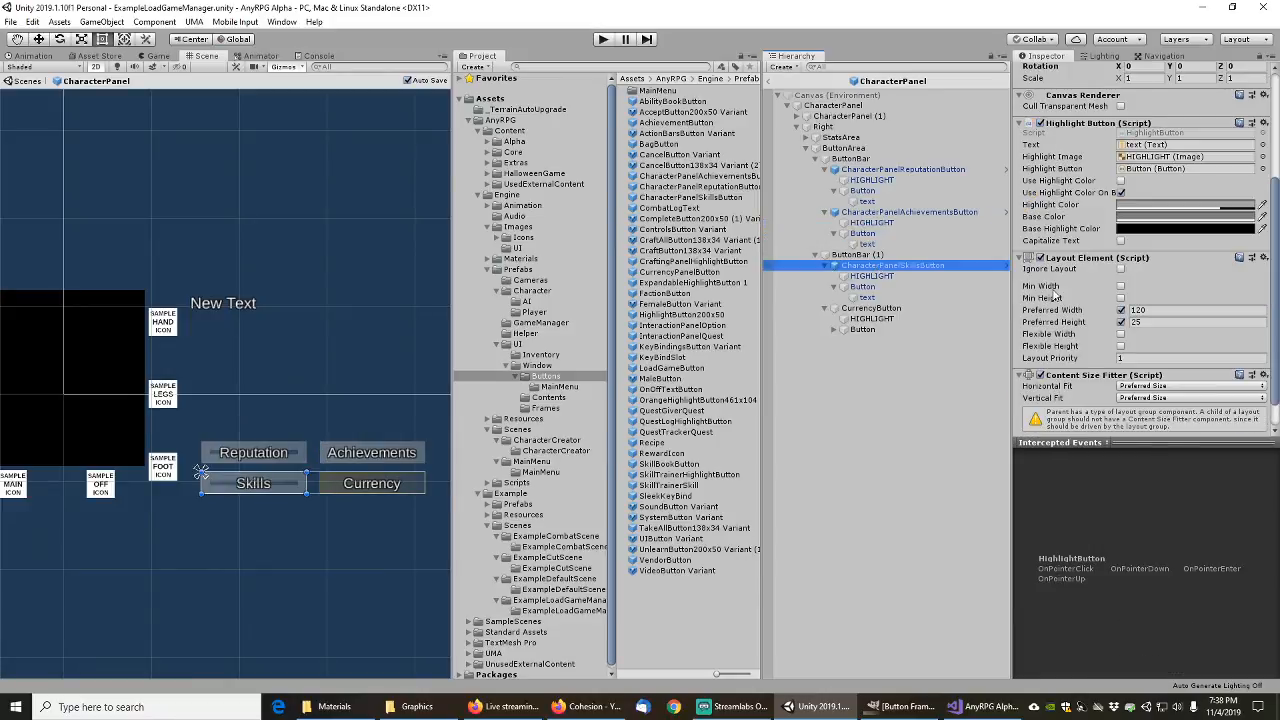
scroll(1098, 255, up, 3)
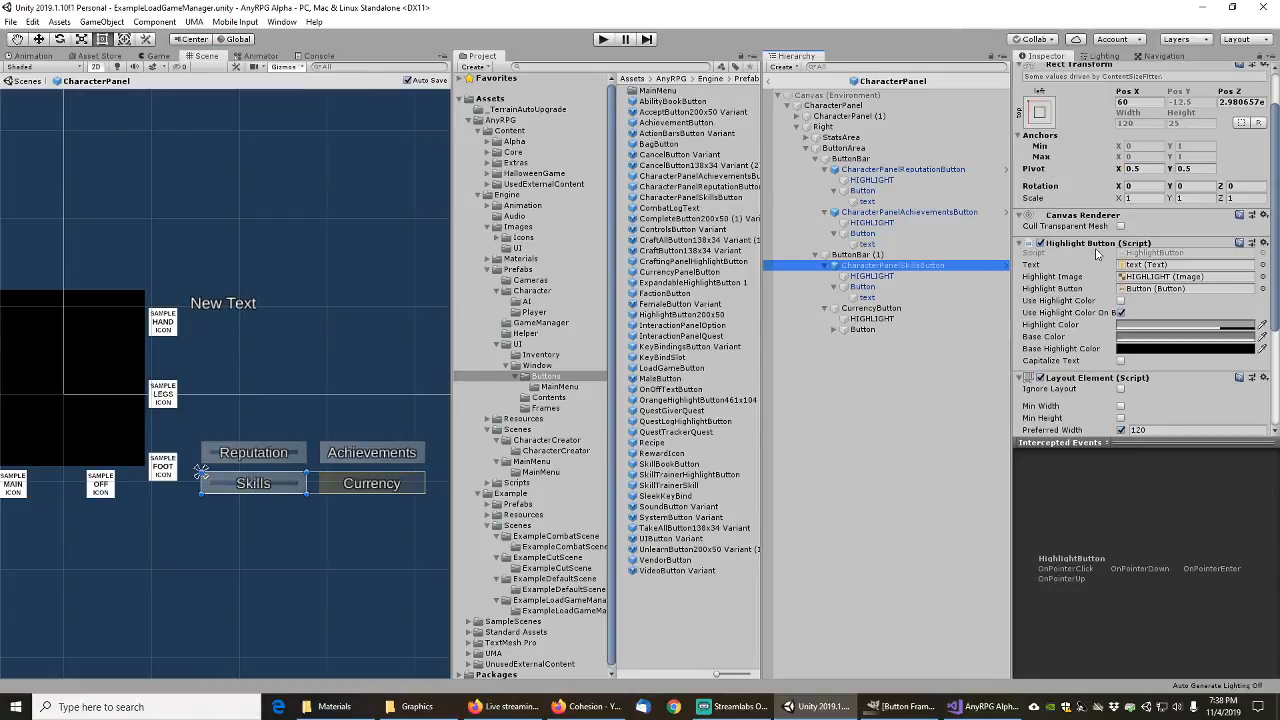
click(930, 276)
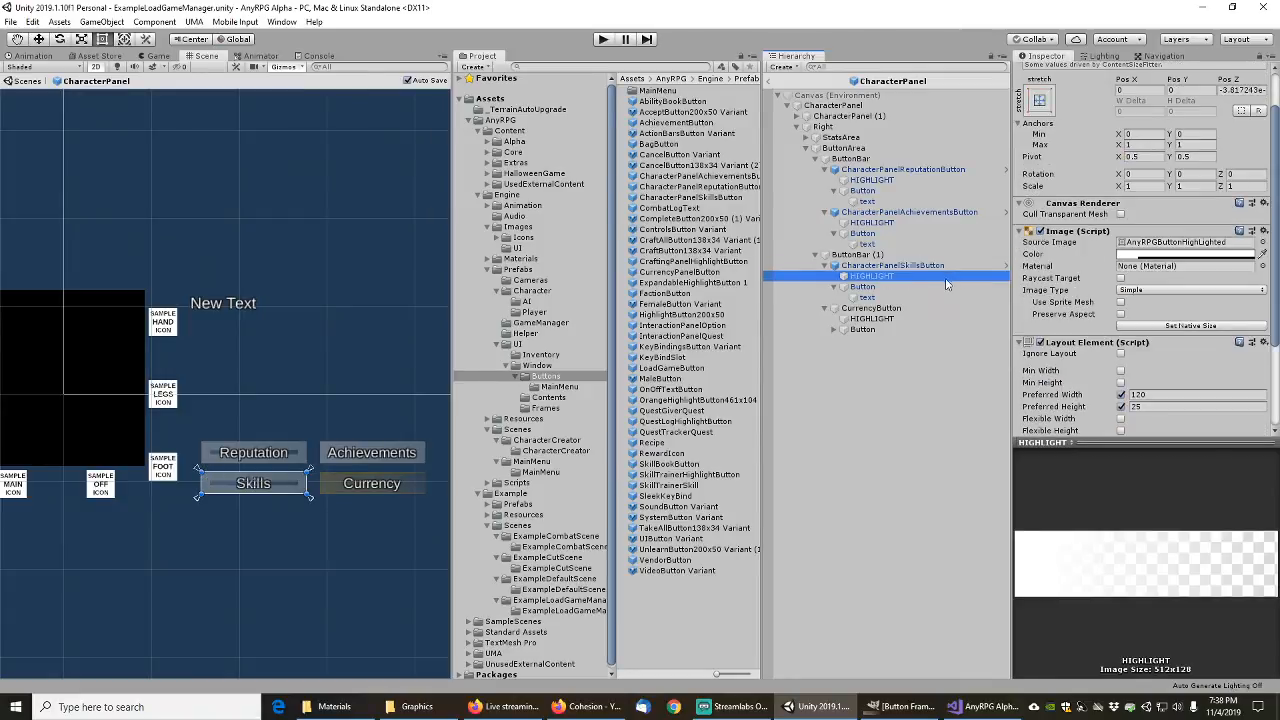
click(862, 287)
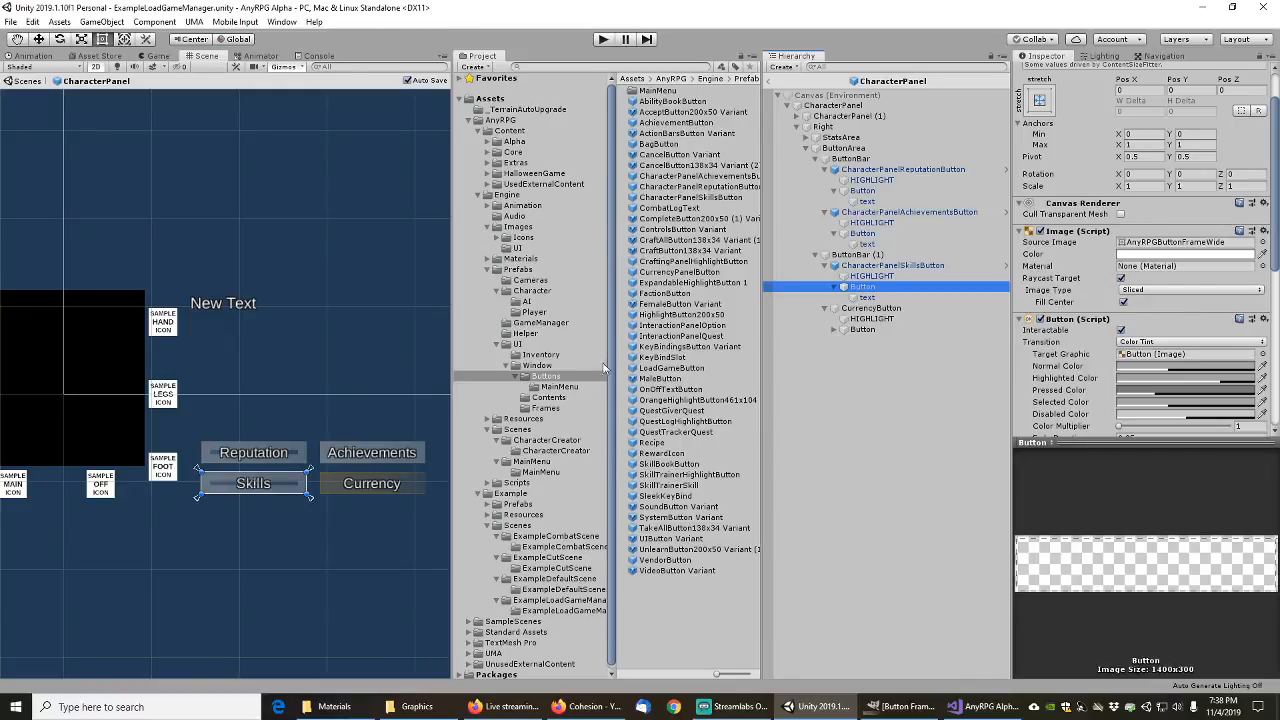
scroll(266, 473, up, 5)
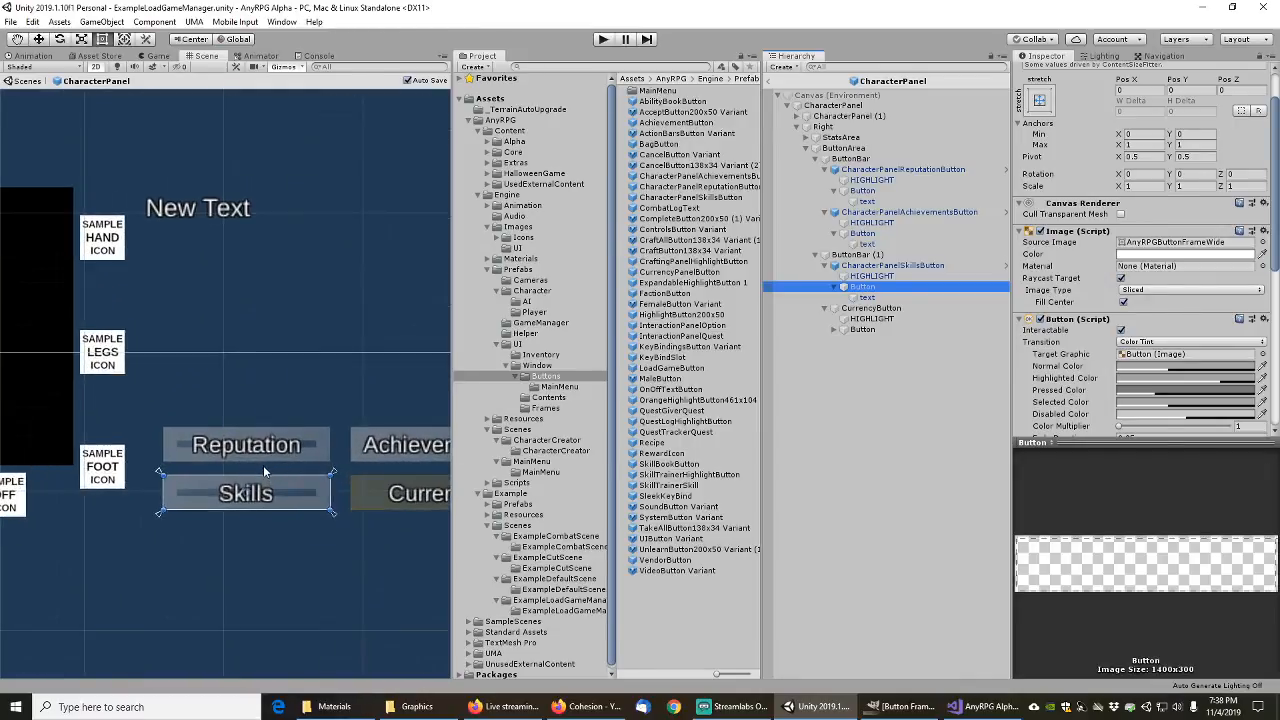
Step: Compare the source images of the HIGHLIGHT and Button children of the achievements and reputation buttons
scroll(263, 468, down, 6)
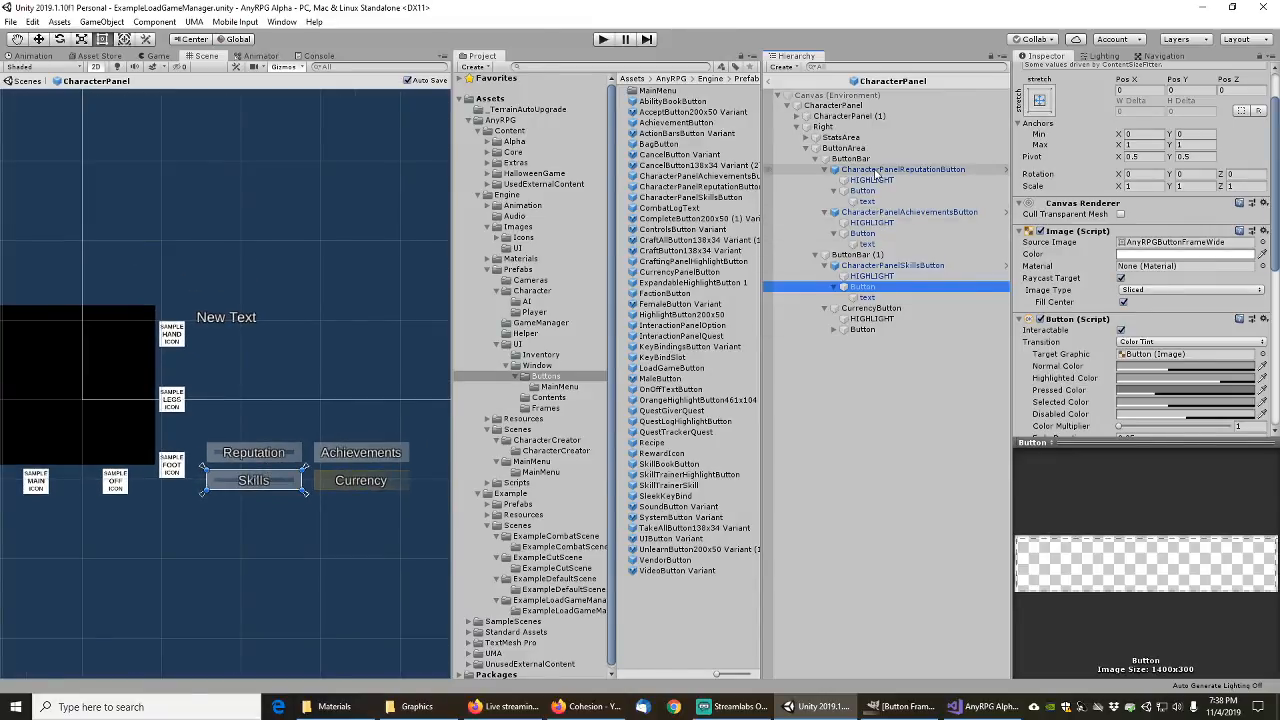
click(866, 222)
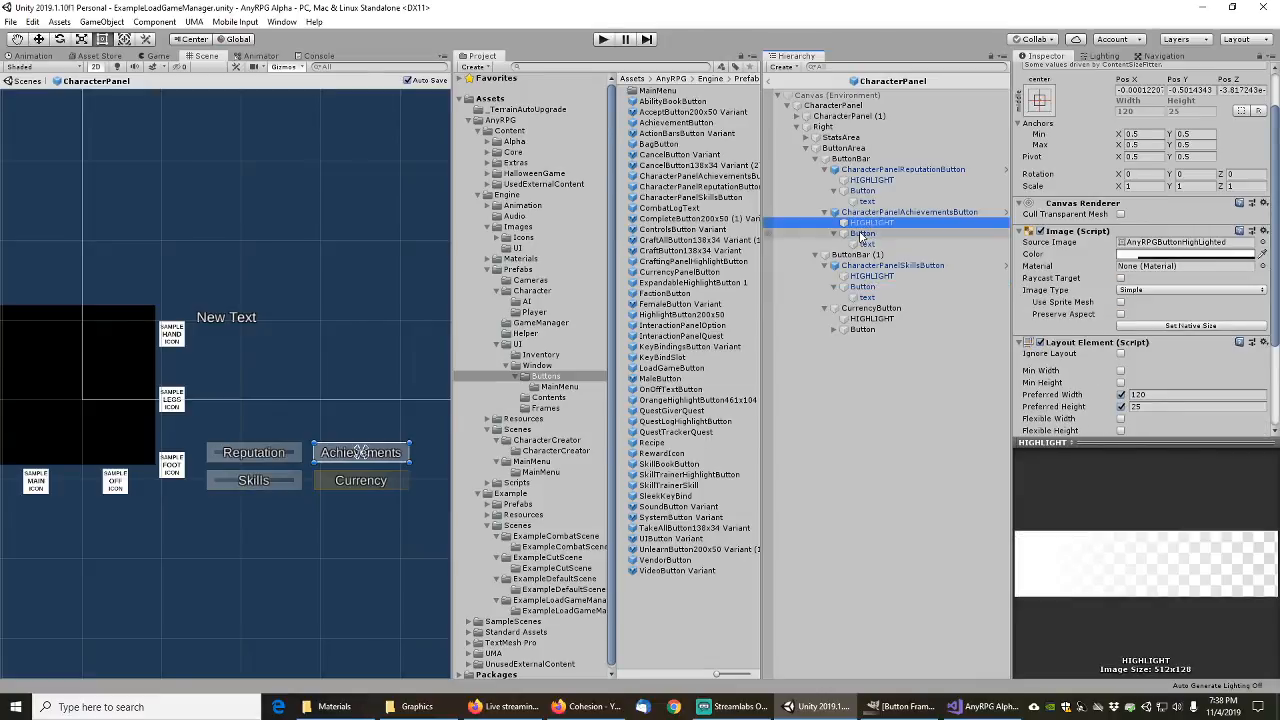
click(861, 234)
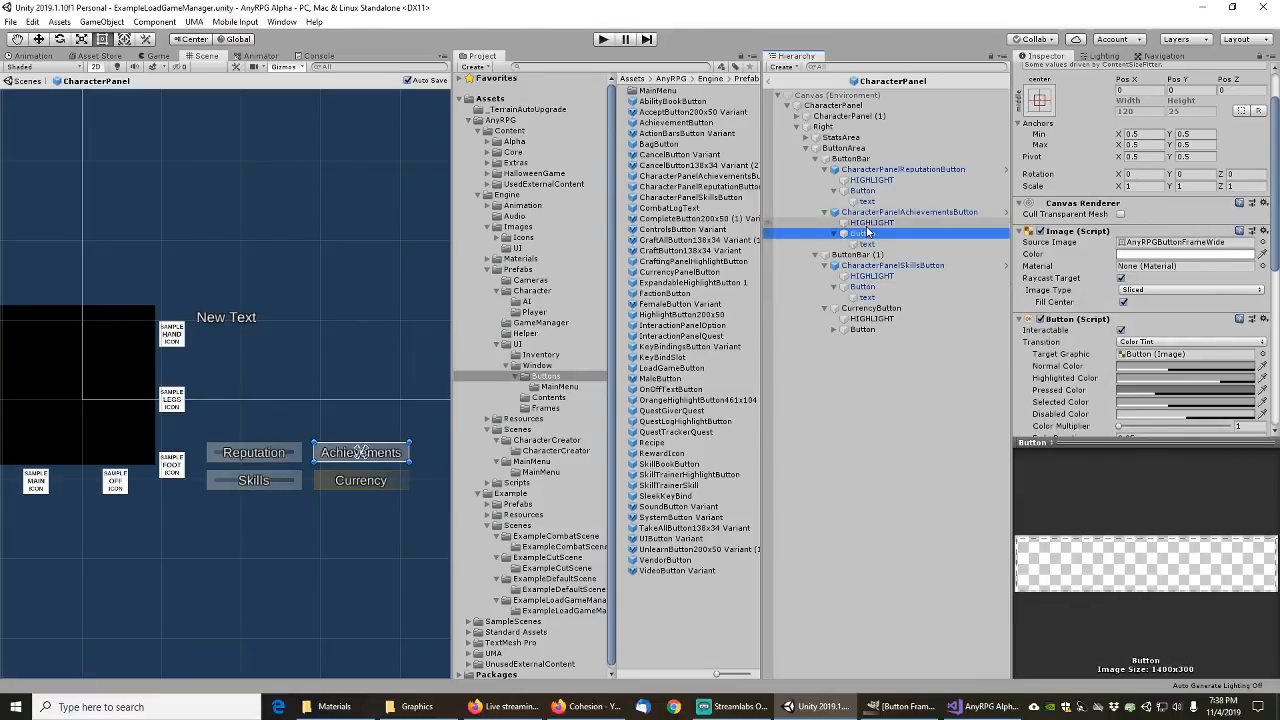
click(867, 222)
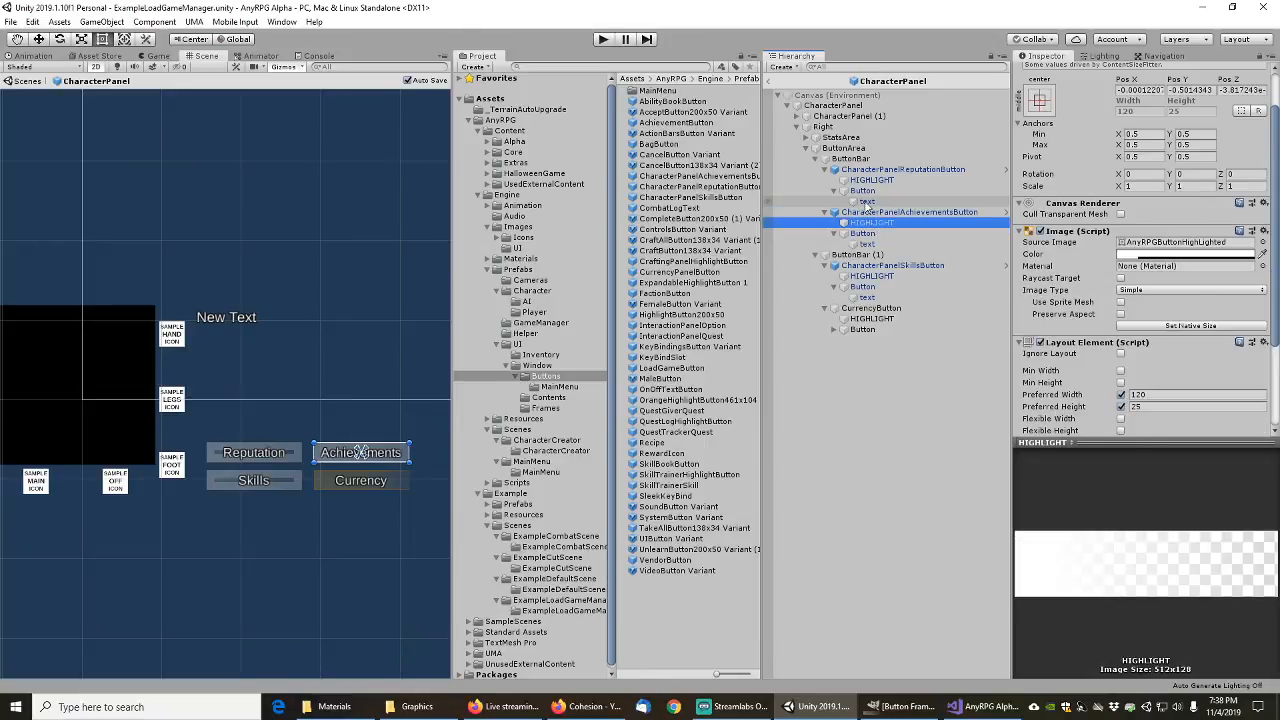
click(866, 190)
click(867, 181)
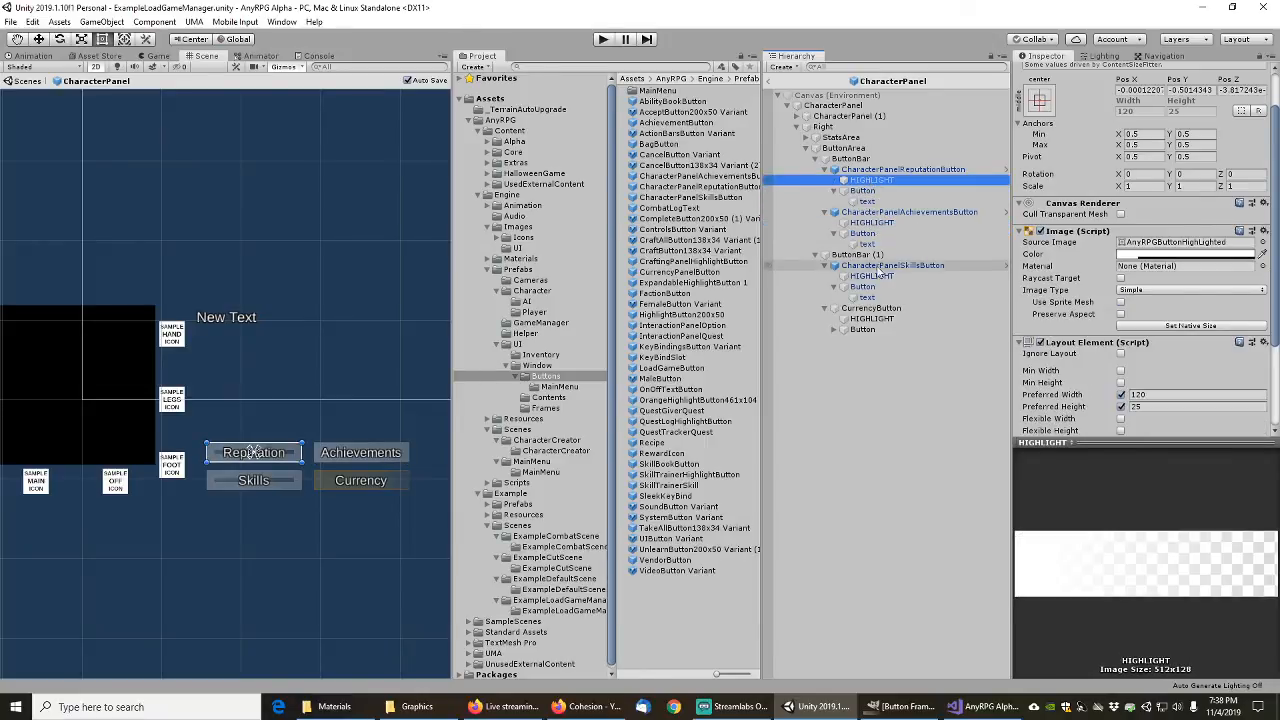
Step: Set the source image of CurrencyButton's HIGHLIGHT child to the AnyRPGButtonHighLighted sprite
click(866, 309)
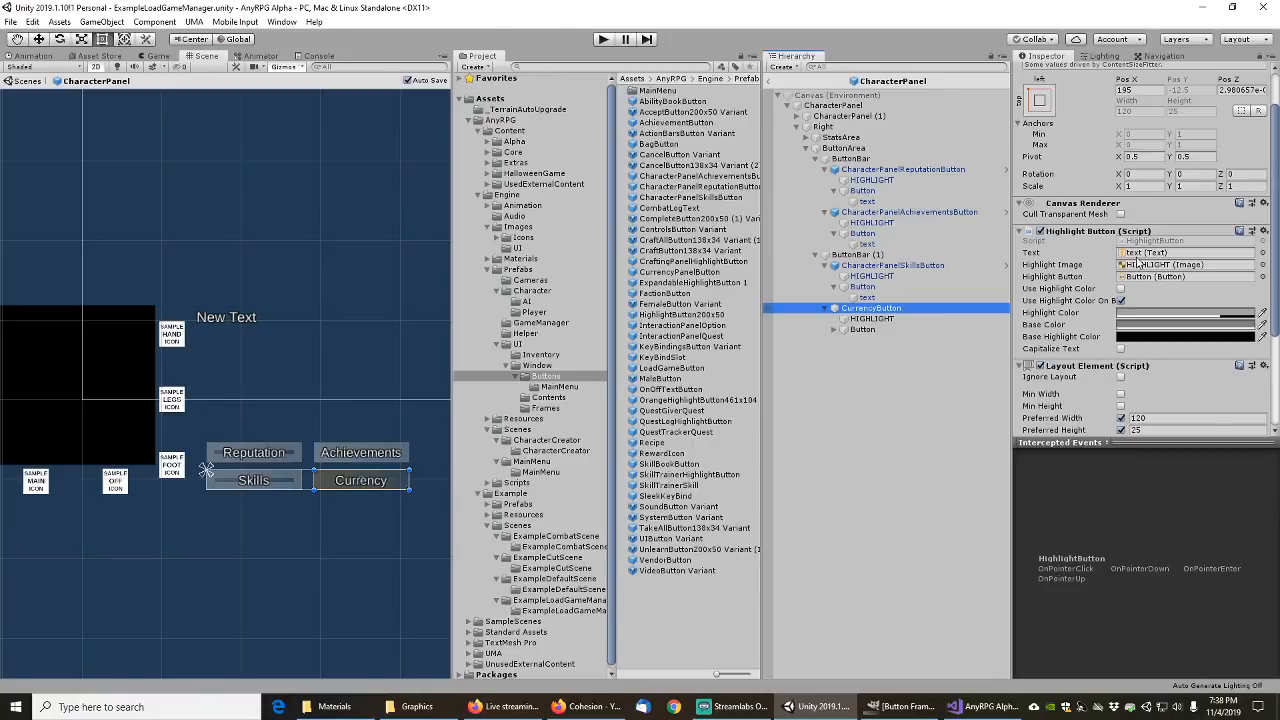
click(868, 318)
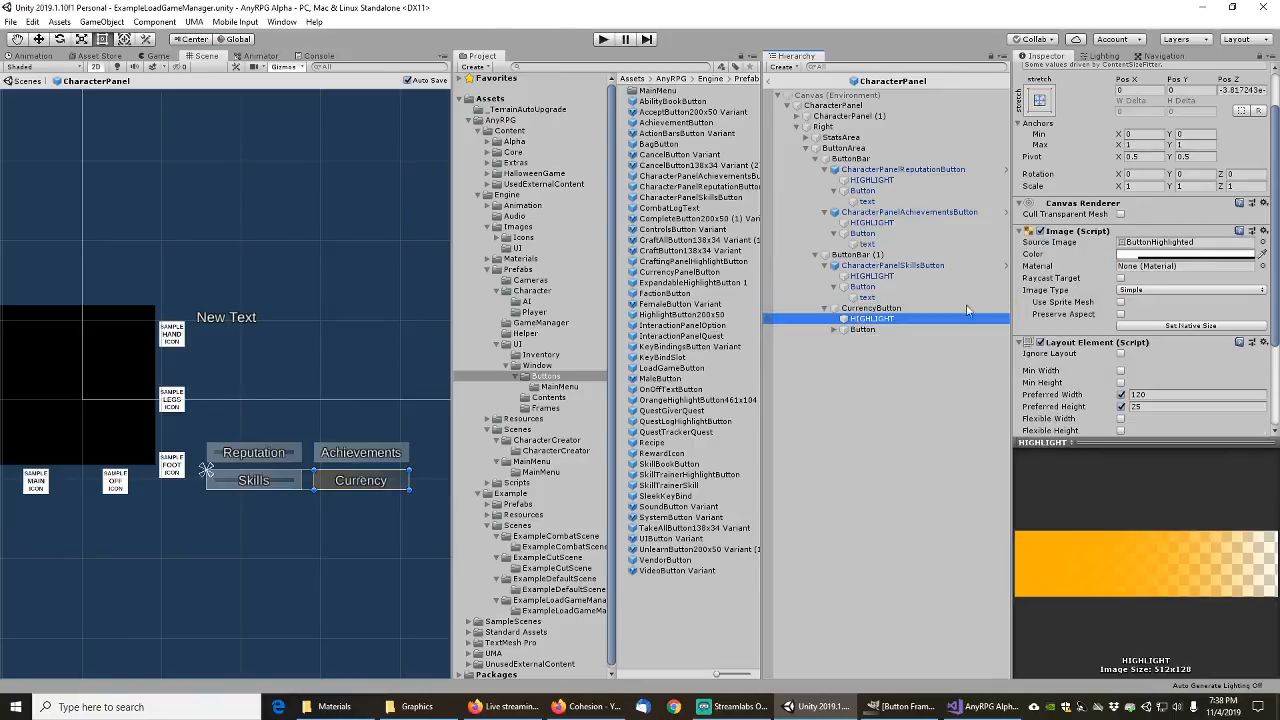
click(1263, 243)
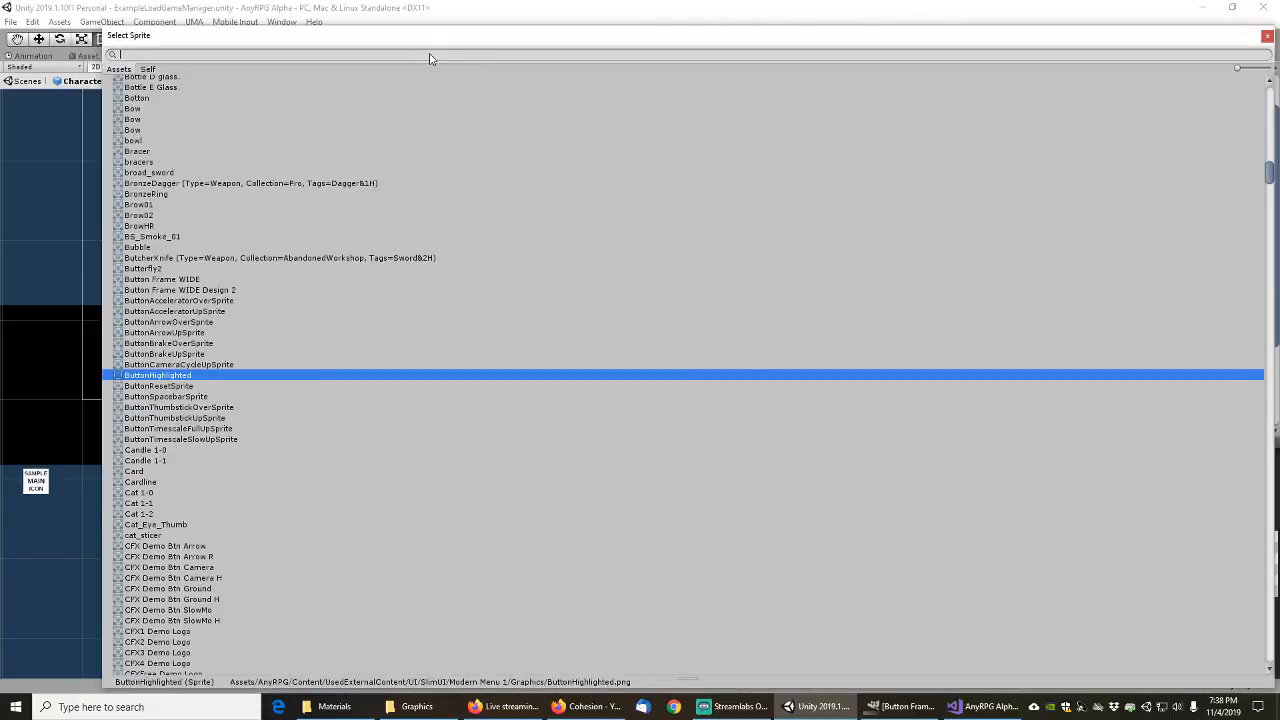
text(anyrpg)
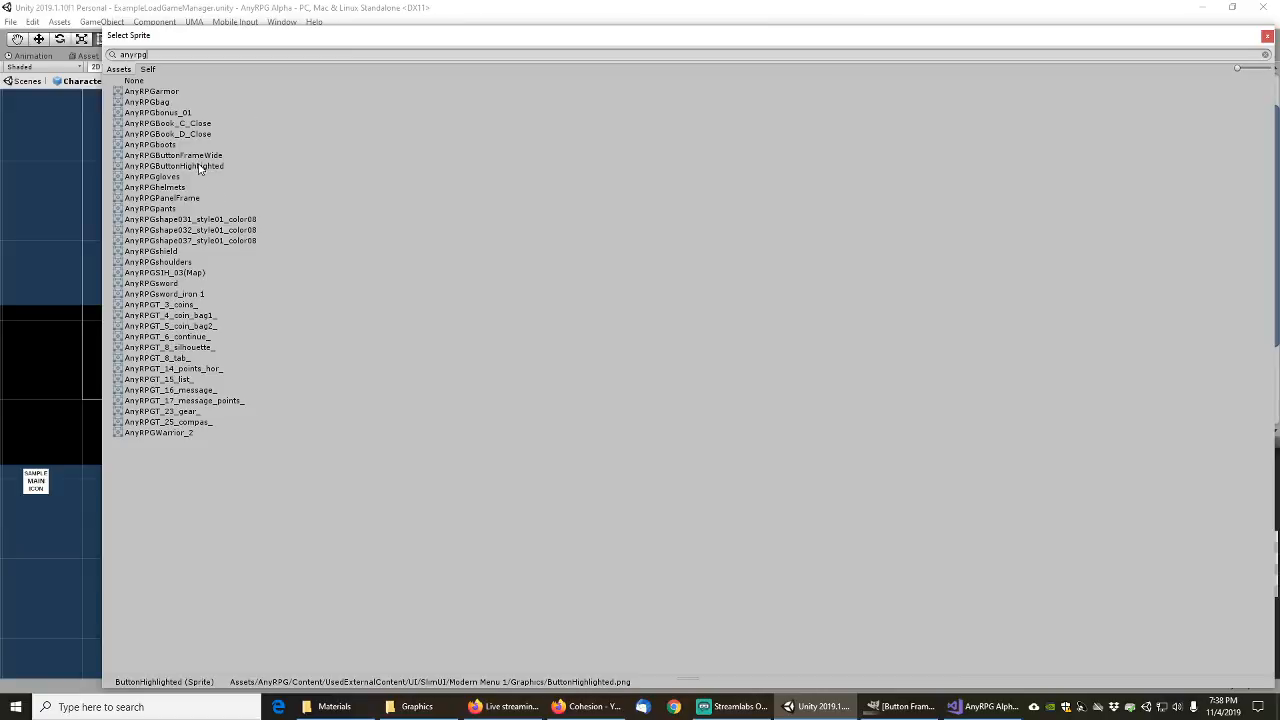
double_click(194, 166)
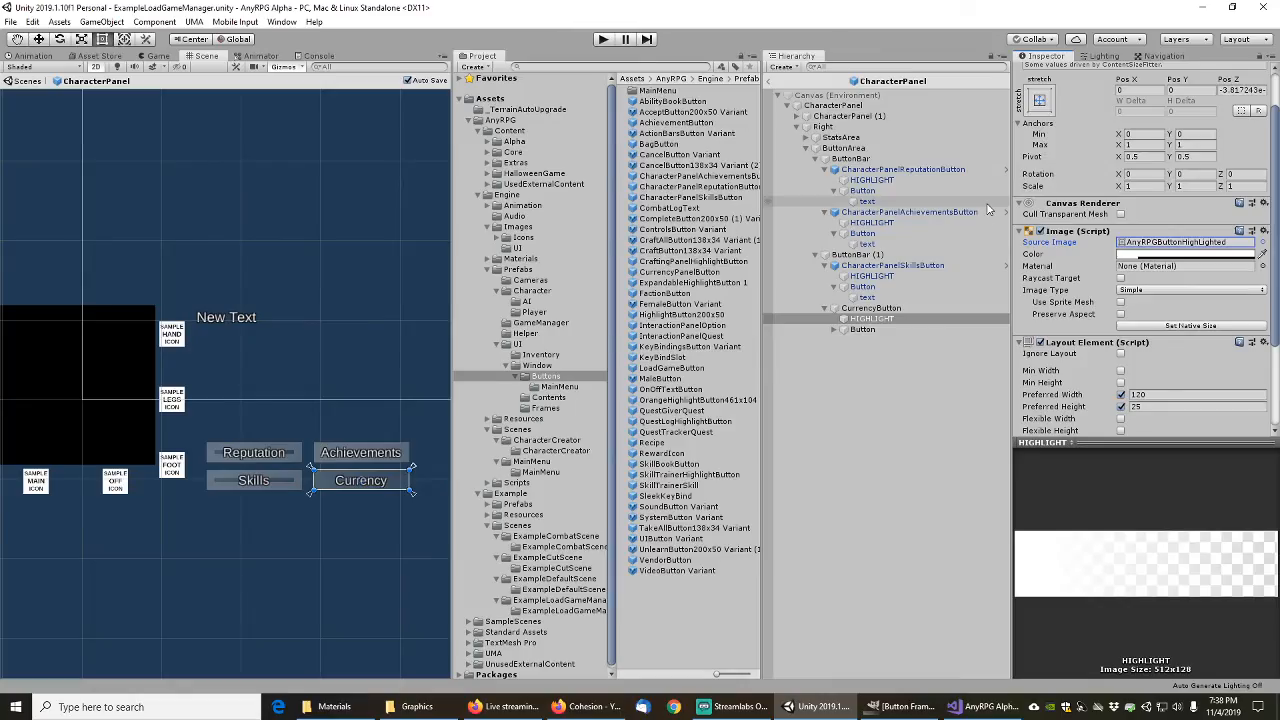
Step: Set the source image of CurrencyButton's Button child to the AnyRPGButtonFrameWide sprite
click(860, 329)
click(833, 329)
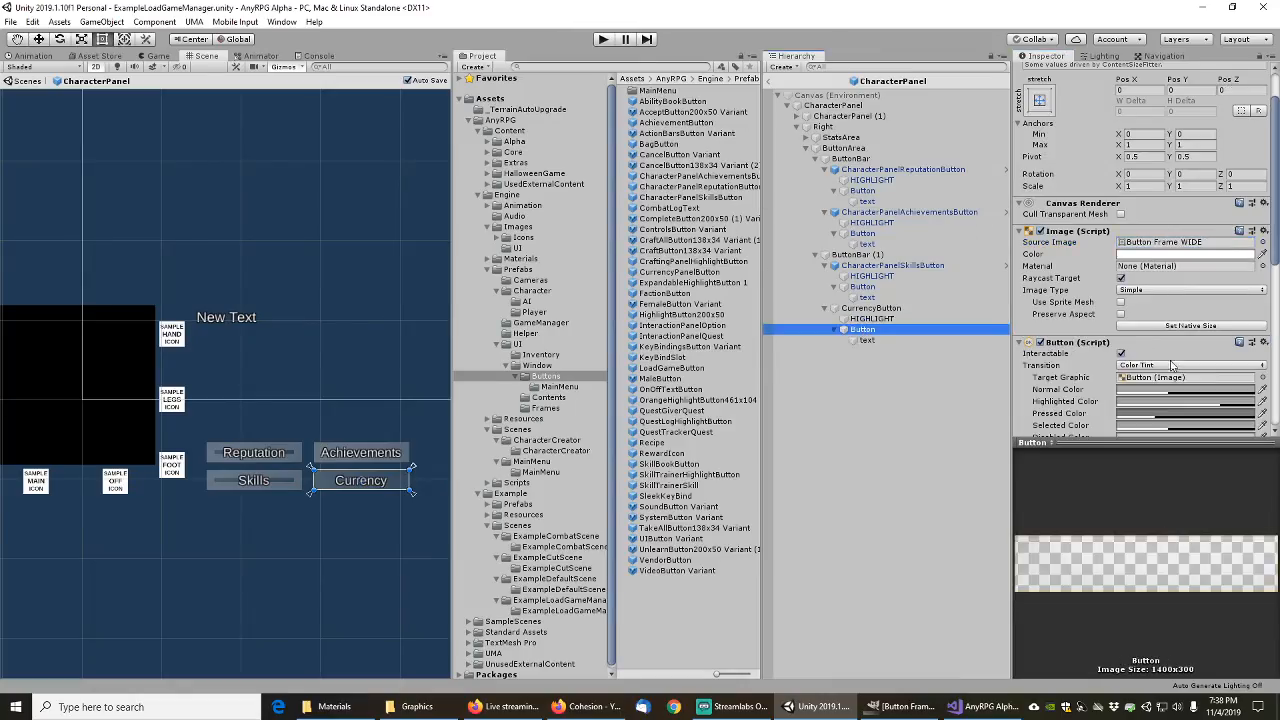
click(1262, 243)
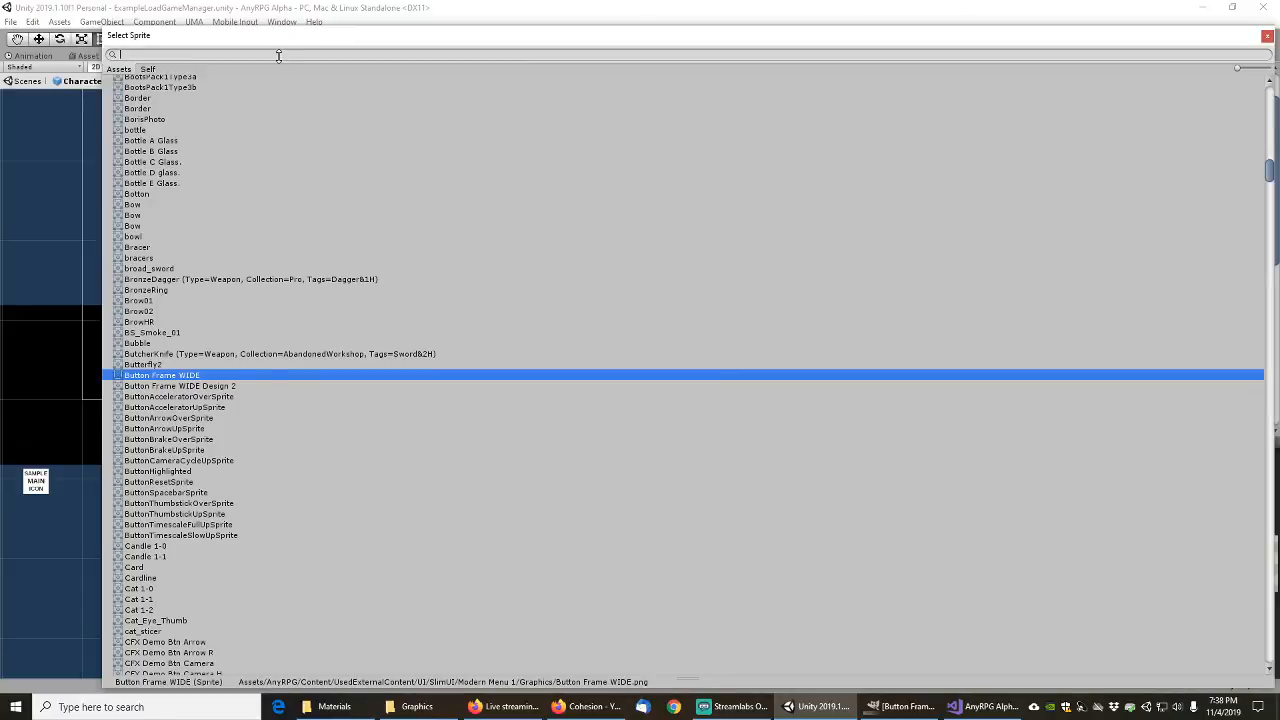
text(anyrpg)
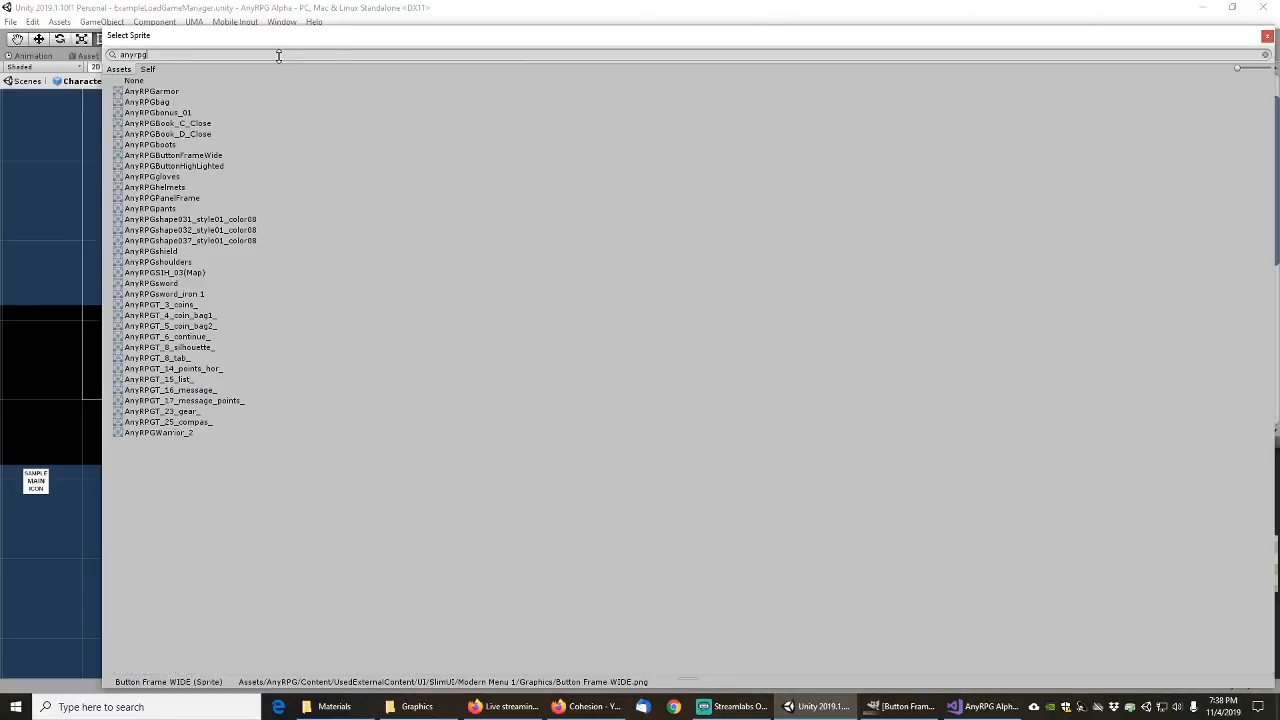
double_click(190, 155)
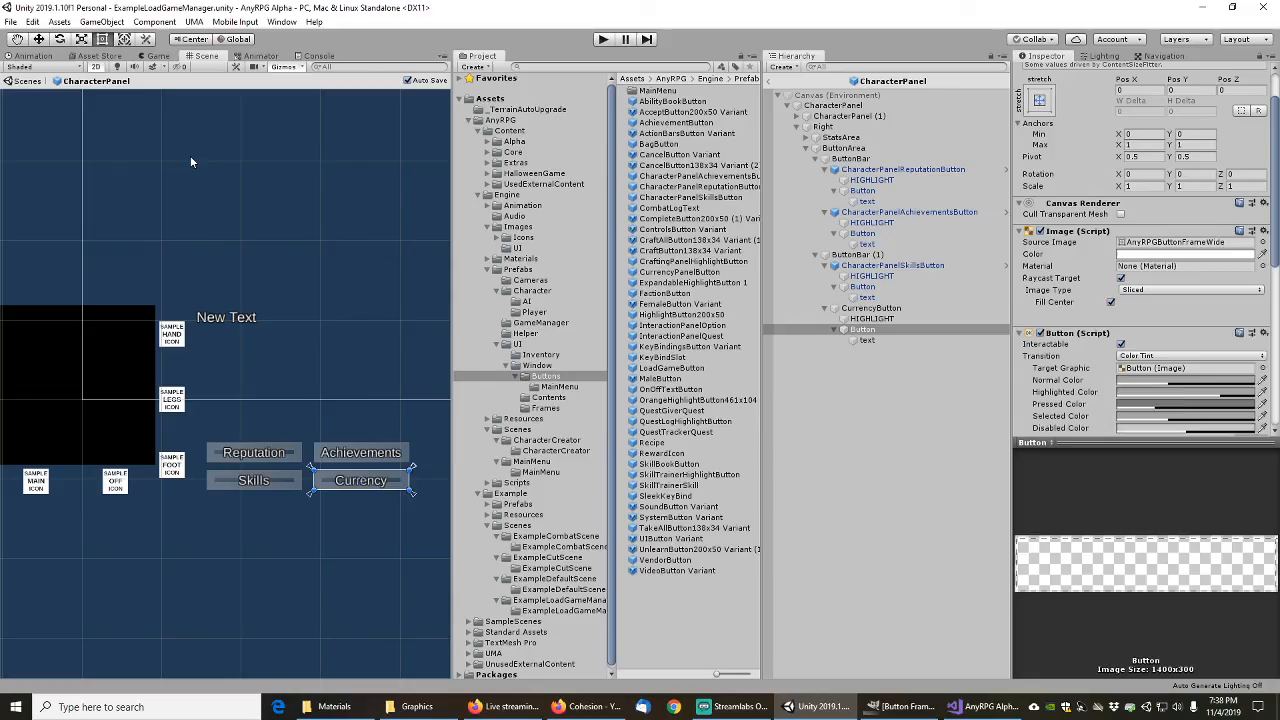
Step: Rename CurrencyButton to CharacterPanelCurrencyButton and save it as a prefab in the Window/Buttons folder
click(865, 308)
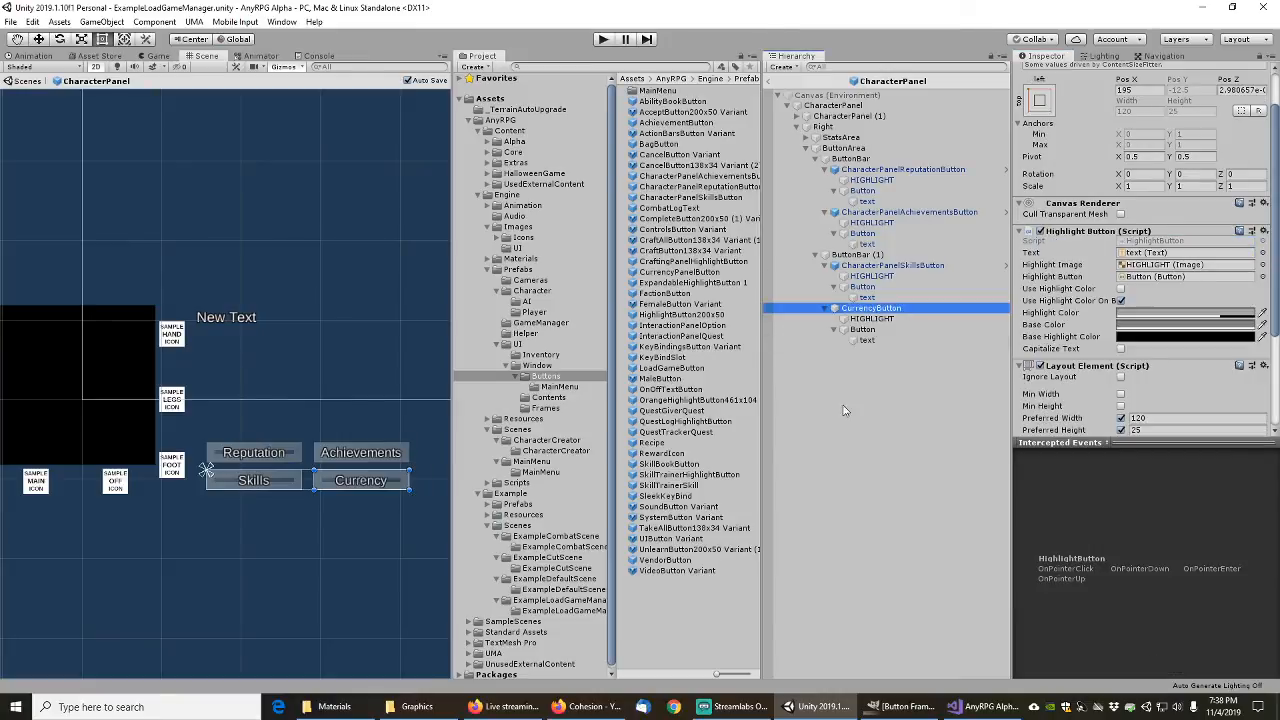
key(F2)
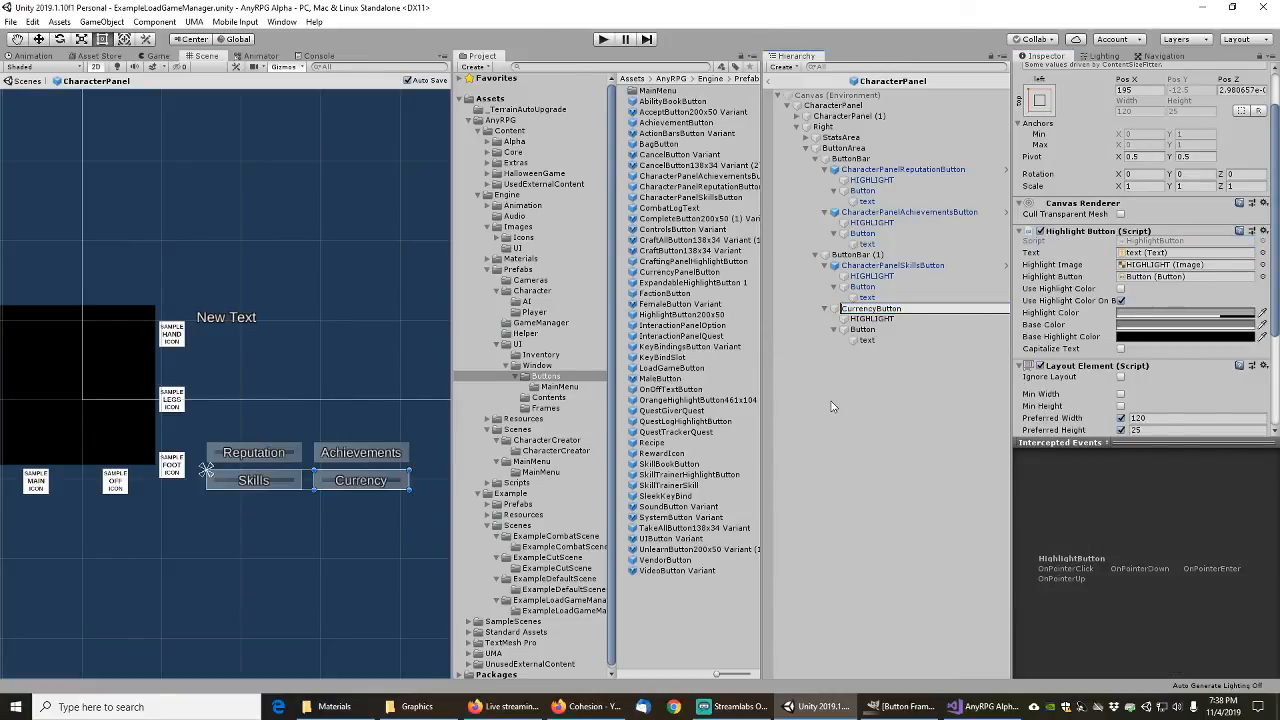
text(Characterpanel)
key(Return)
key(F2)
key(shift+Right)
key(Return)
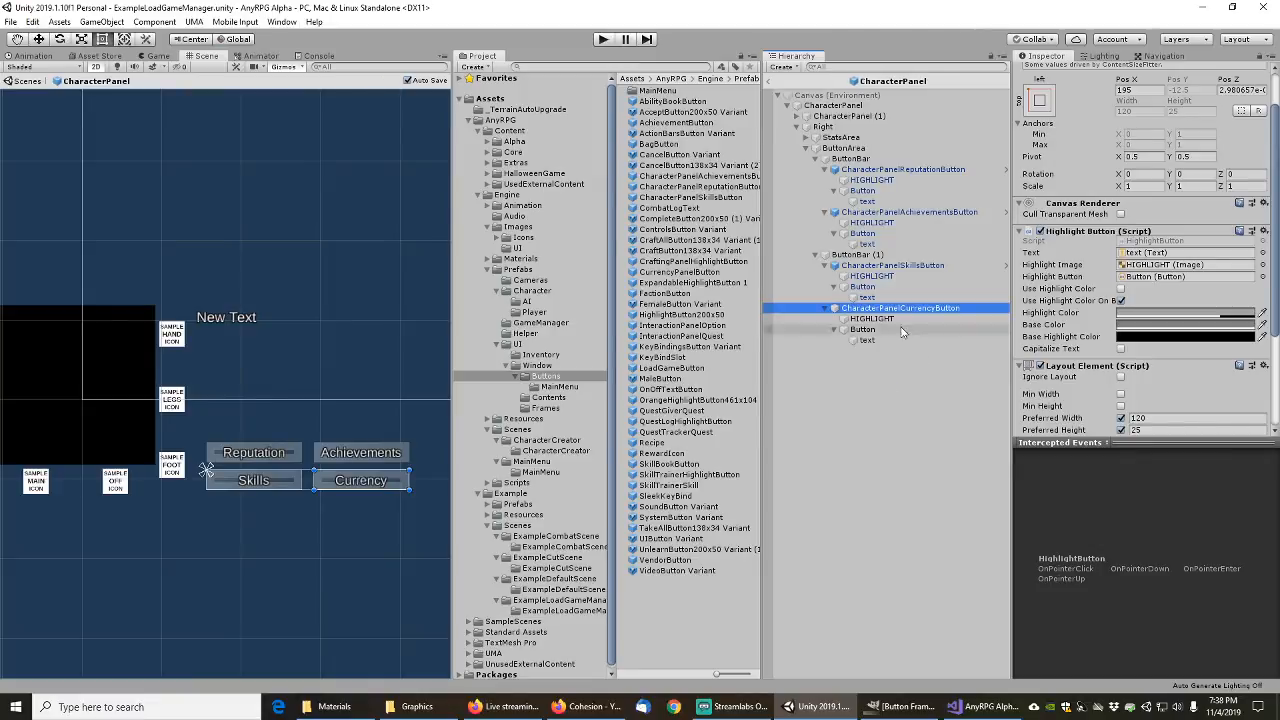
drag(868, 309, 538, 376)
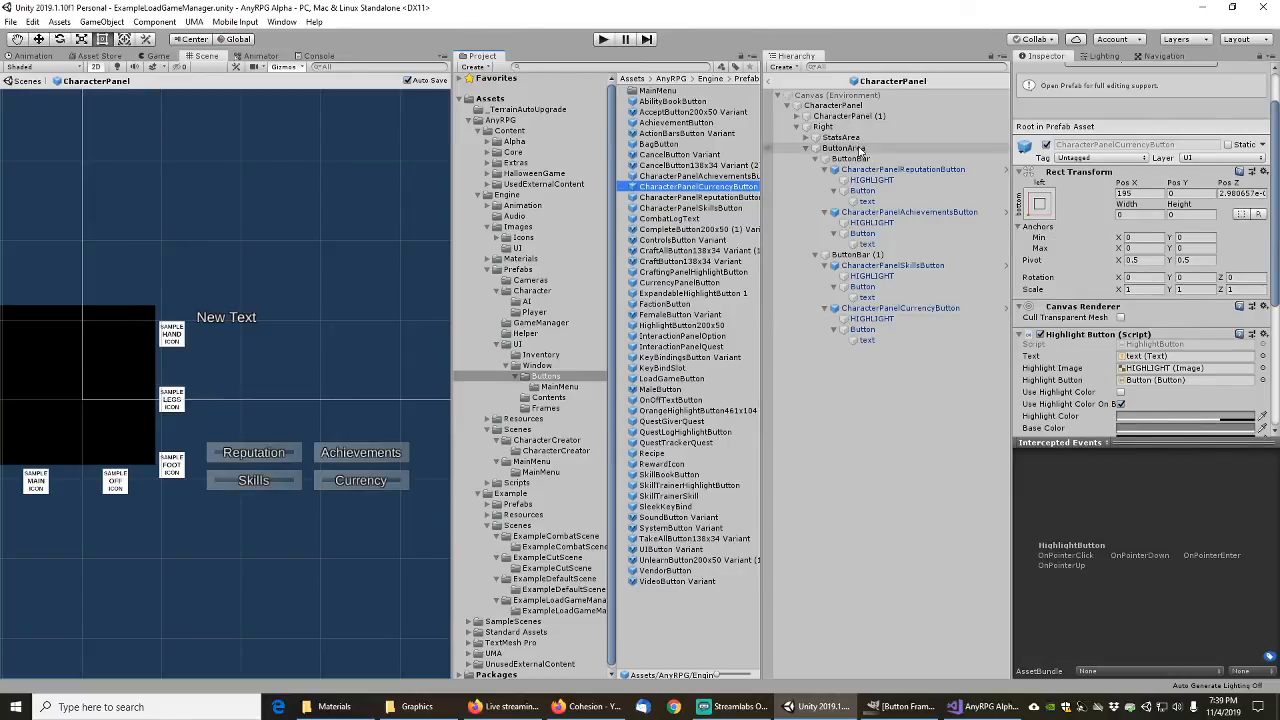
Step: Check the source images of the currency button's children, save the changes and exit the CharacterPanel prefab
click(868, 330)
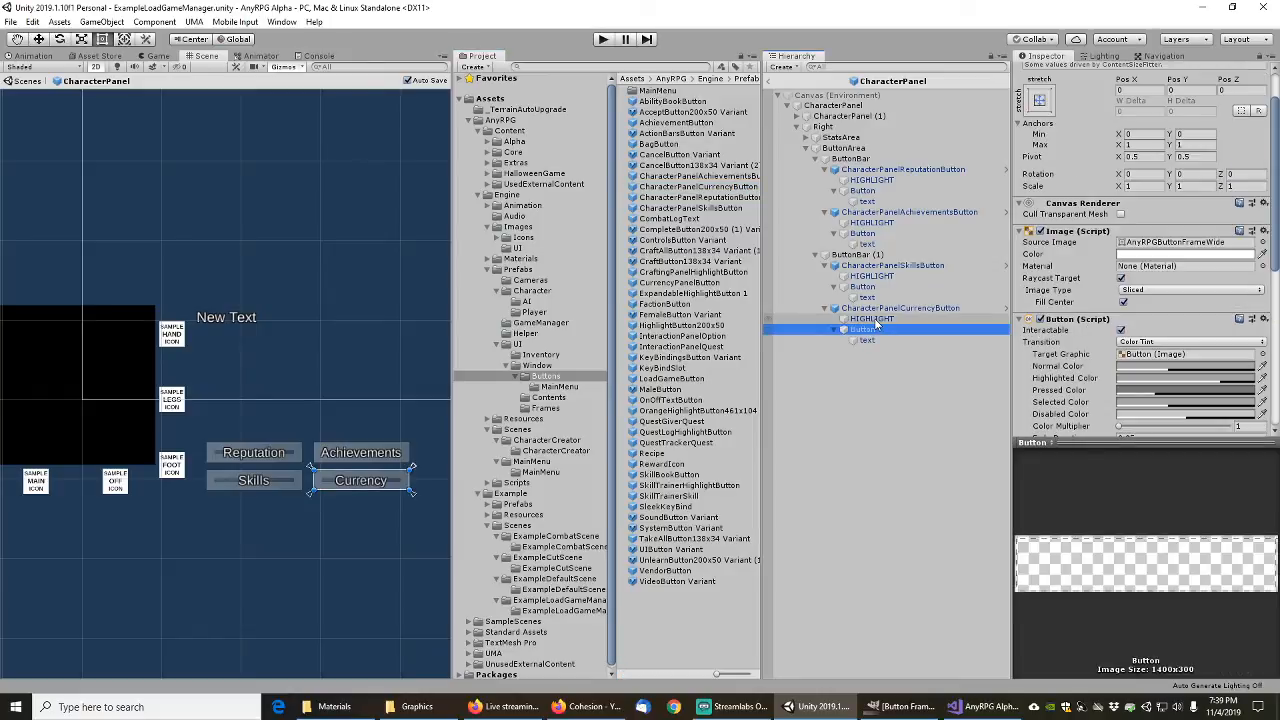
click(872, 319)
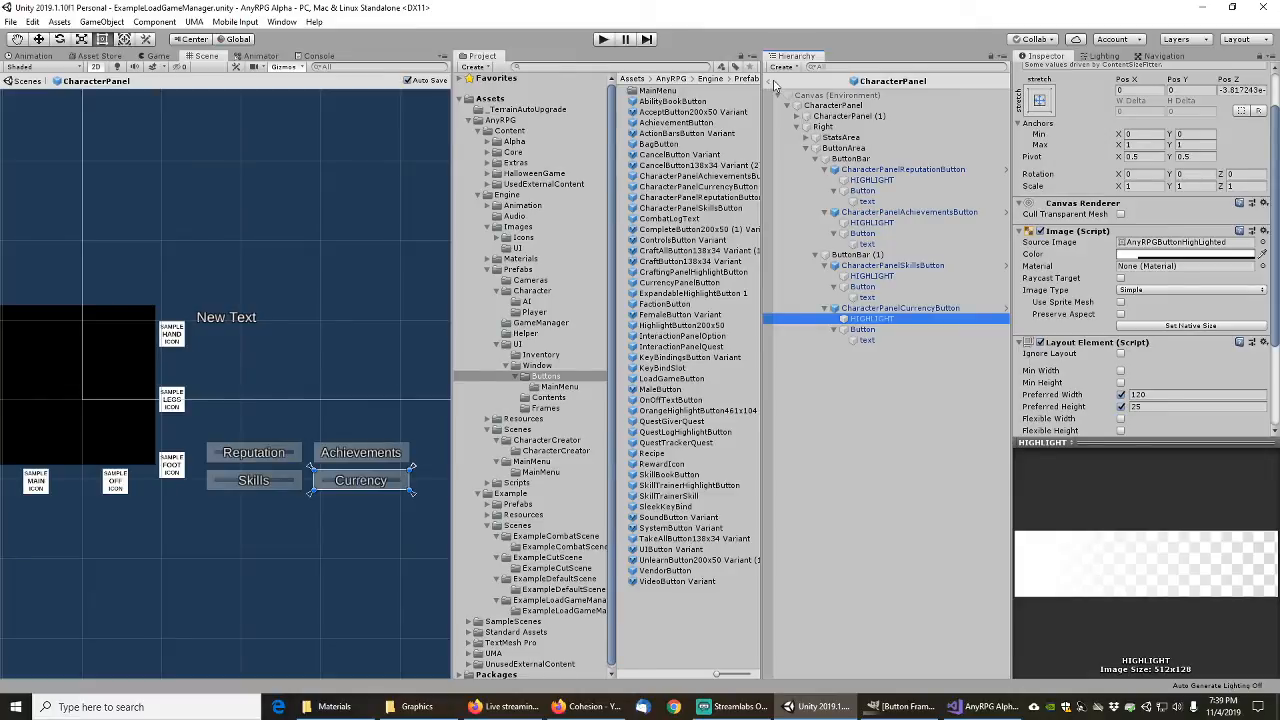
click(12, 22)
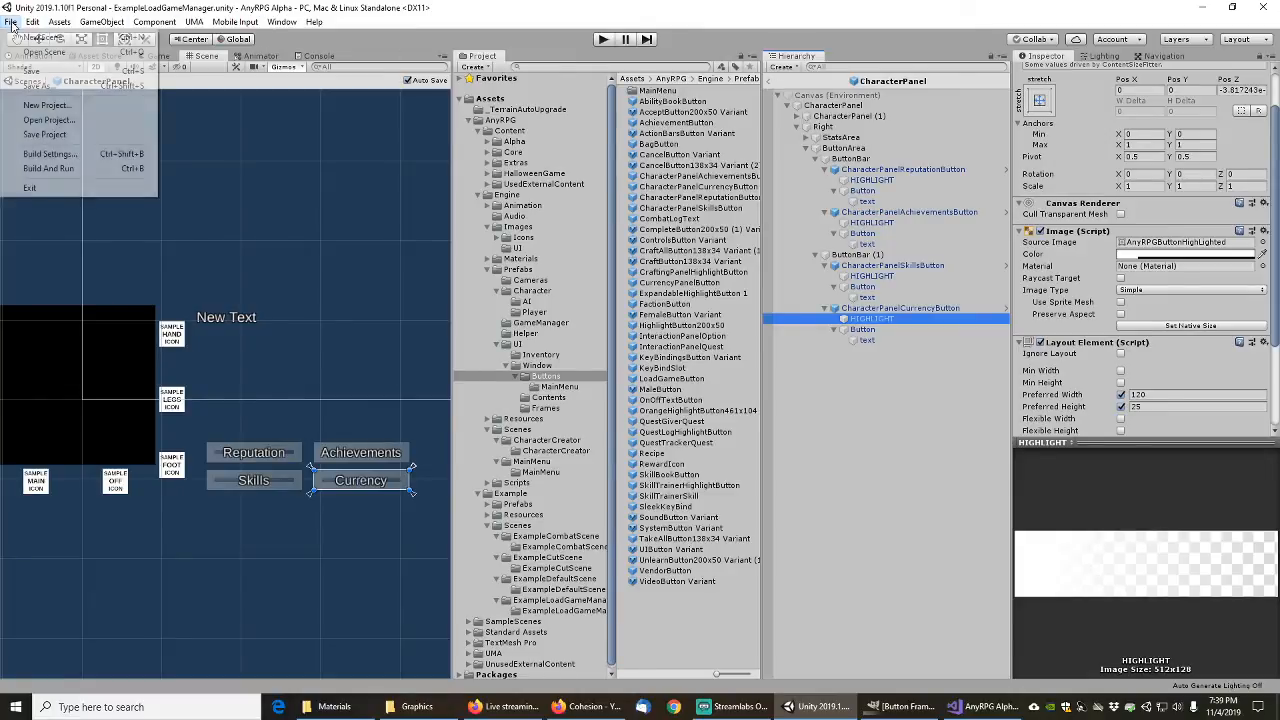
click(32, 72)
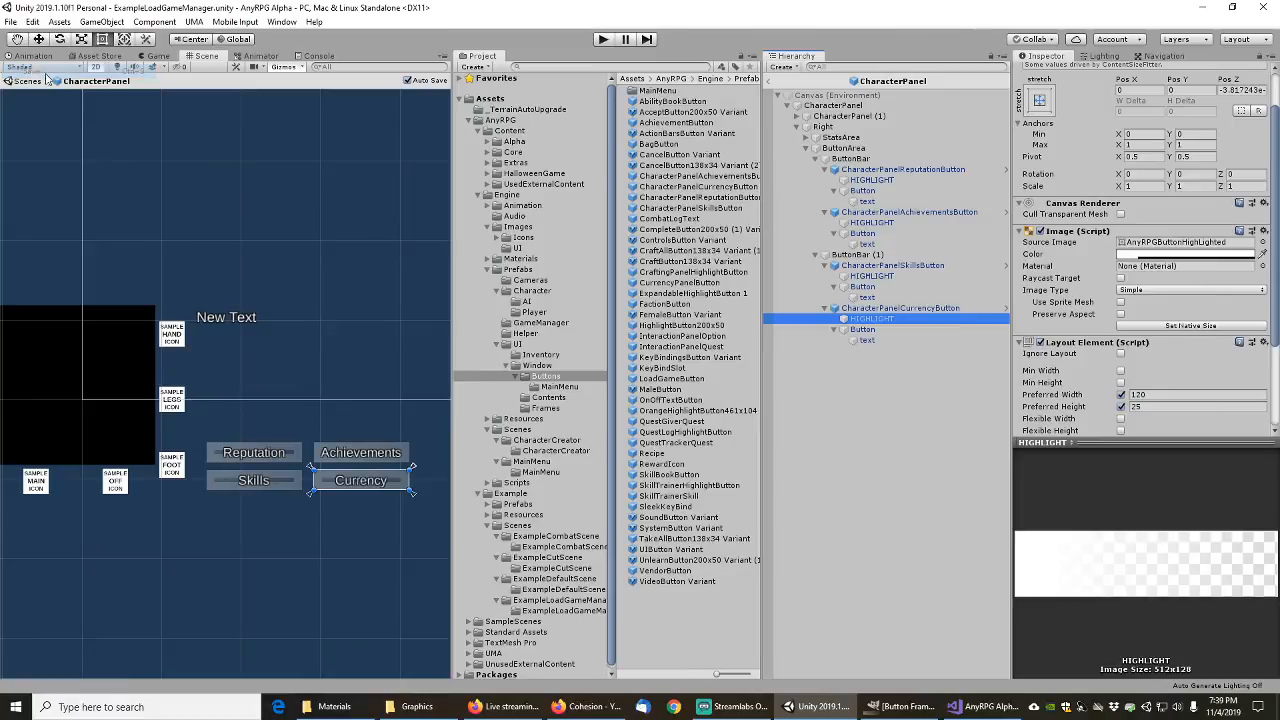
click(771, 84)
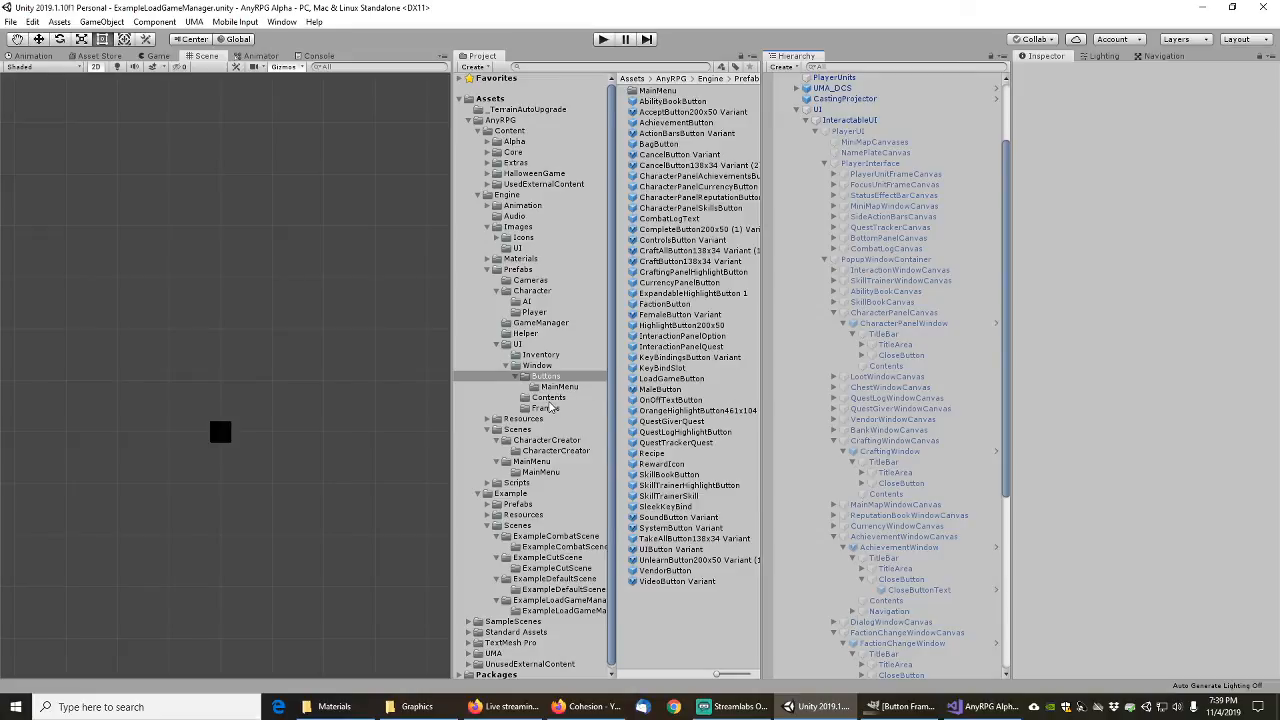
Step: Open the CharacterCreatorPanel prefab from the Window/Contents folder for editing
click(550, 398)
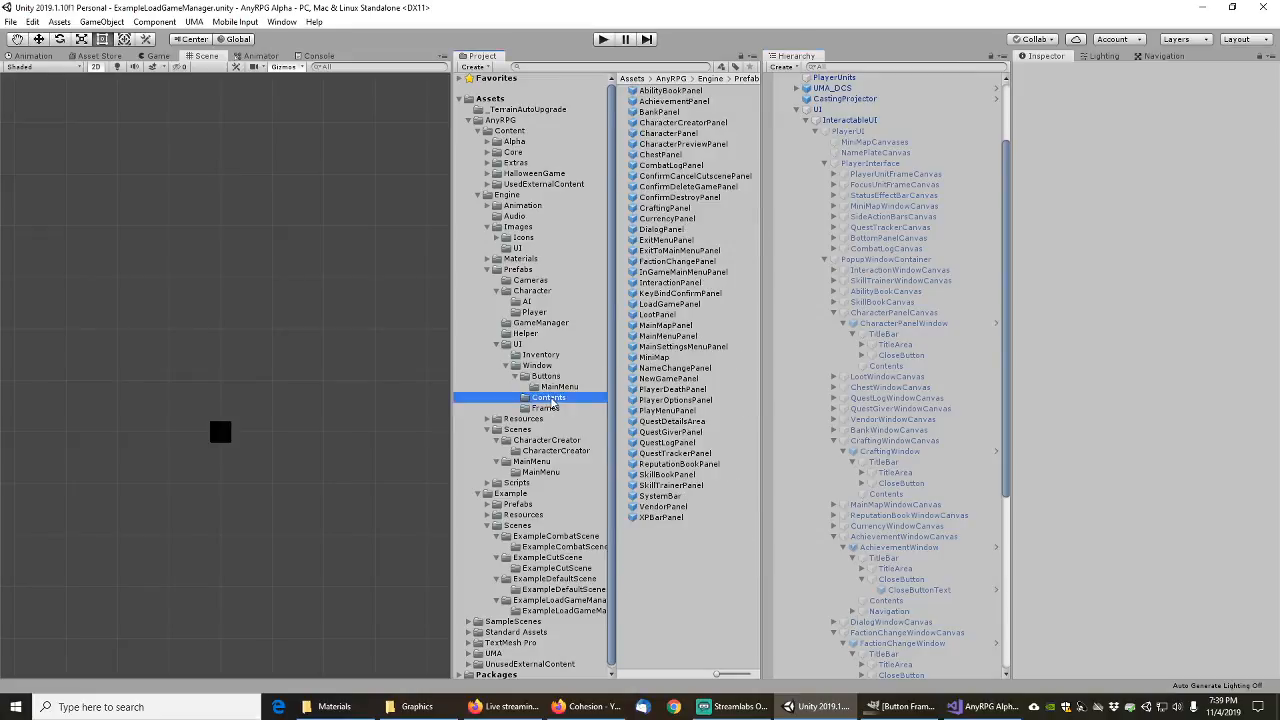
click(682, 122)
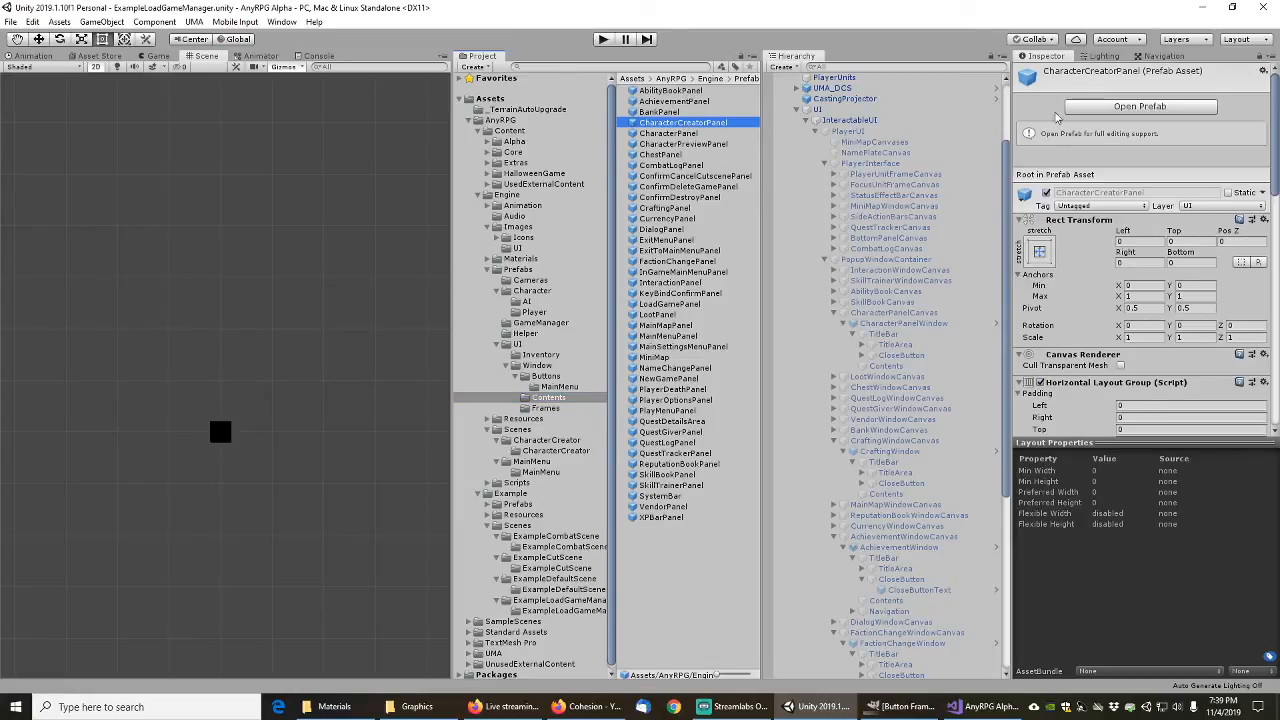
click(1100, 106)
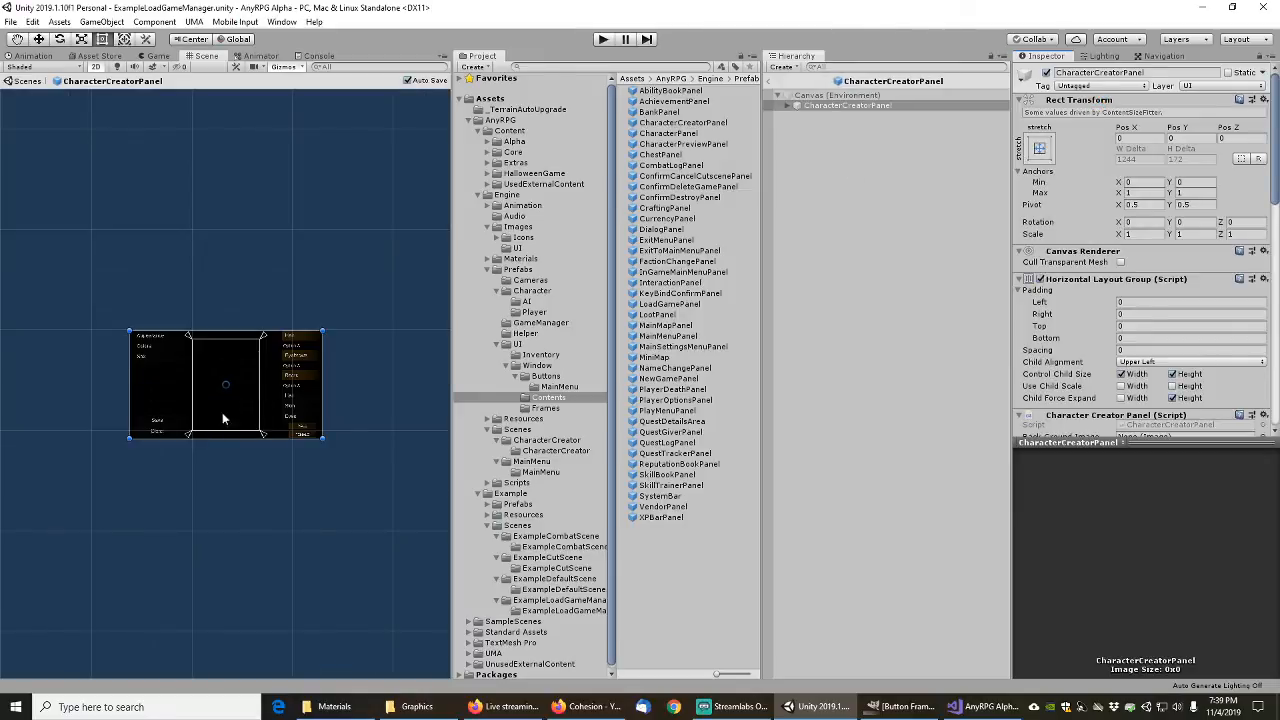
scroll(222, 412, up, 5)
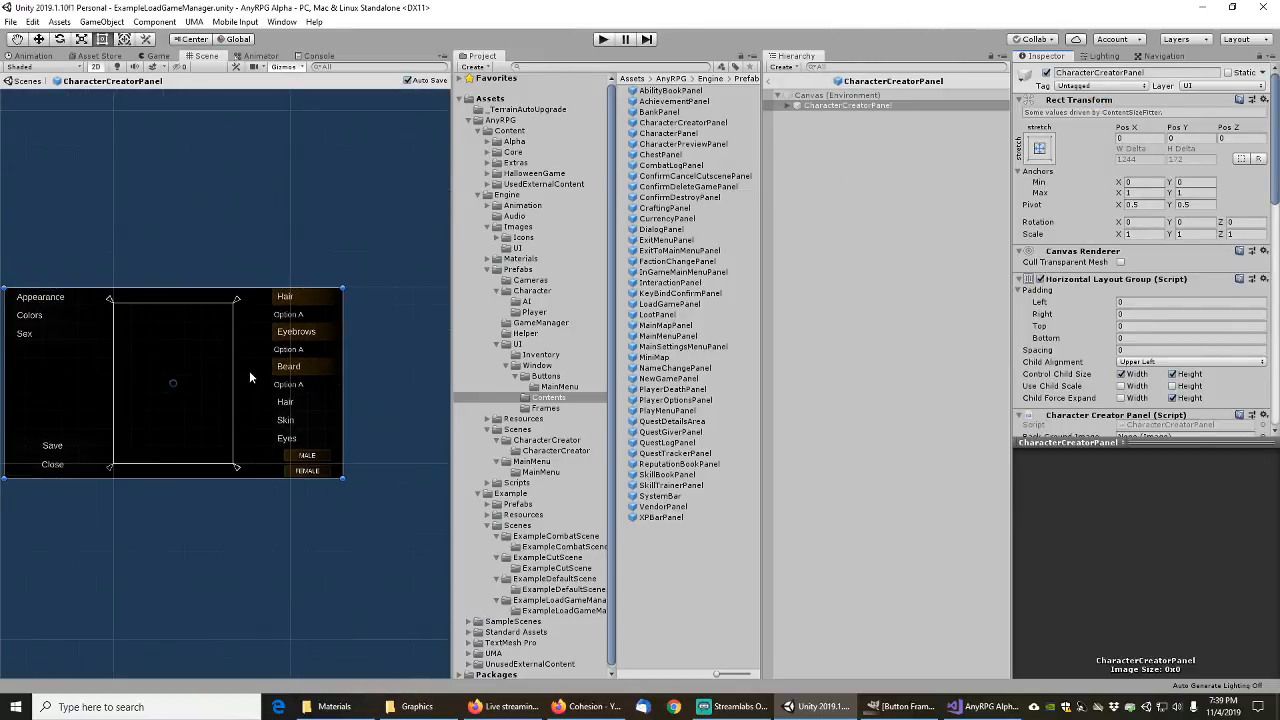
Step: Filter the CharacterCreatorPanel hierarchy by Image components, locate AppearanceButton's HighlightLine child, and examine the settings of both objects
click(789, 106)
click(797, 117)
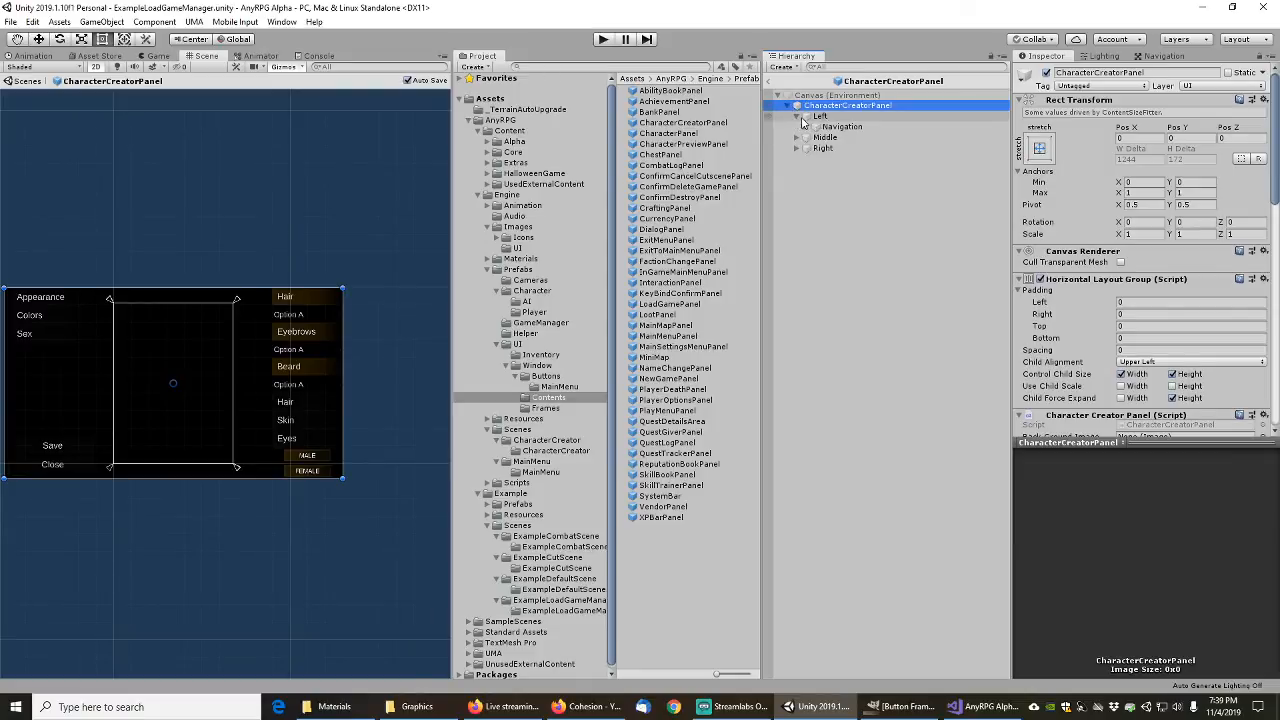
click(835, 67)
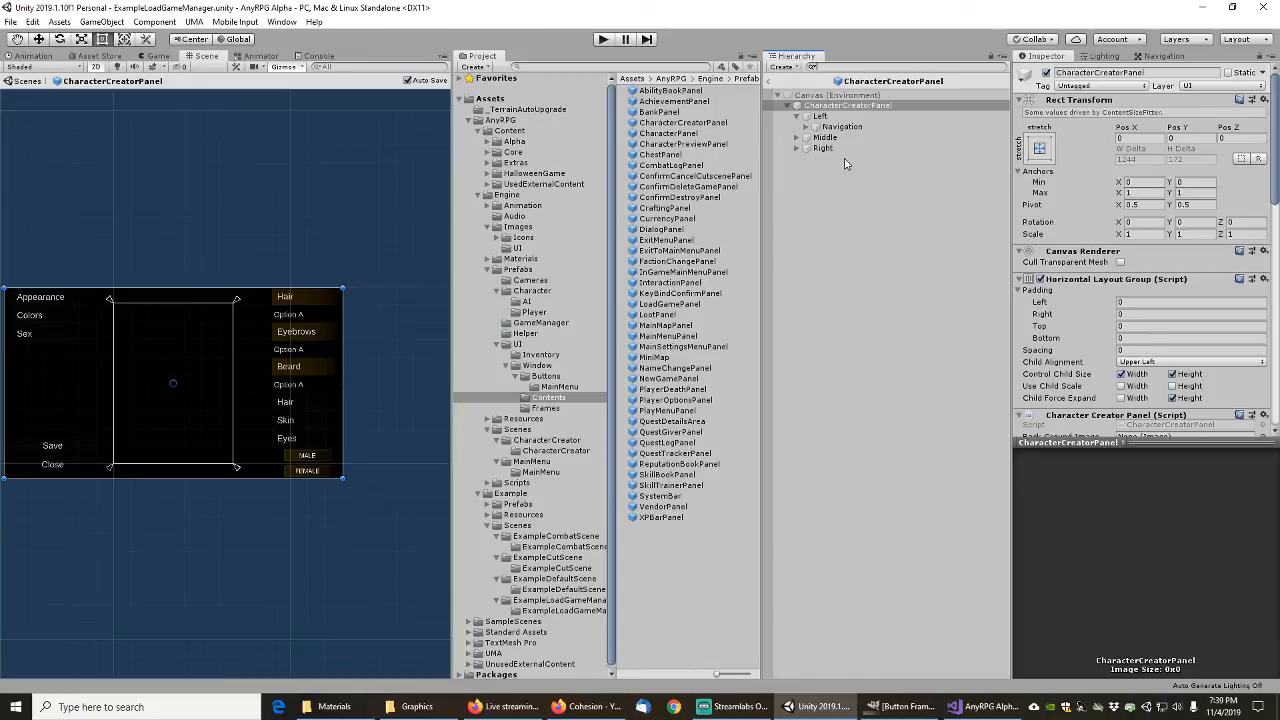
text(t:Image)
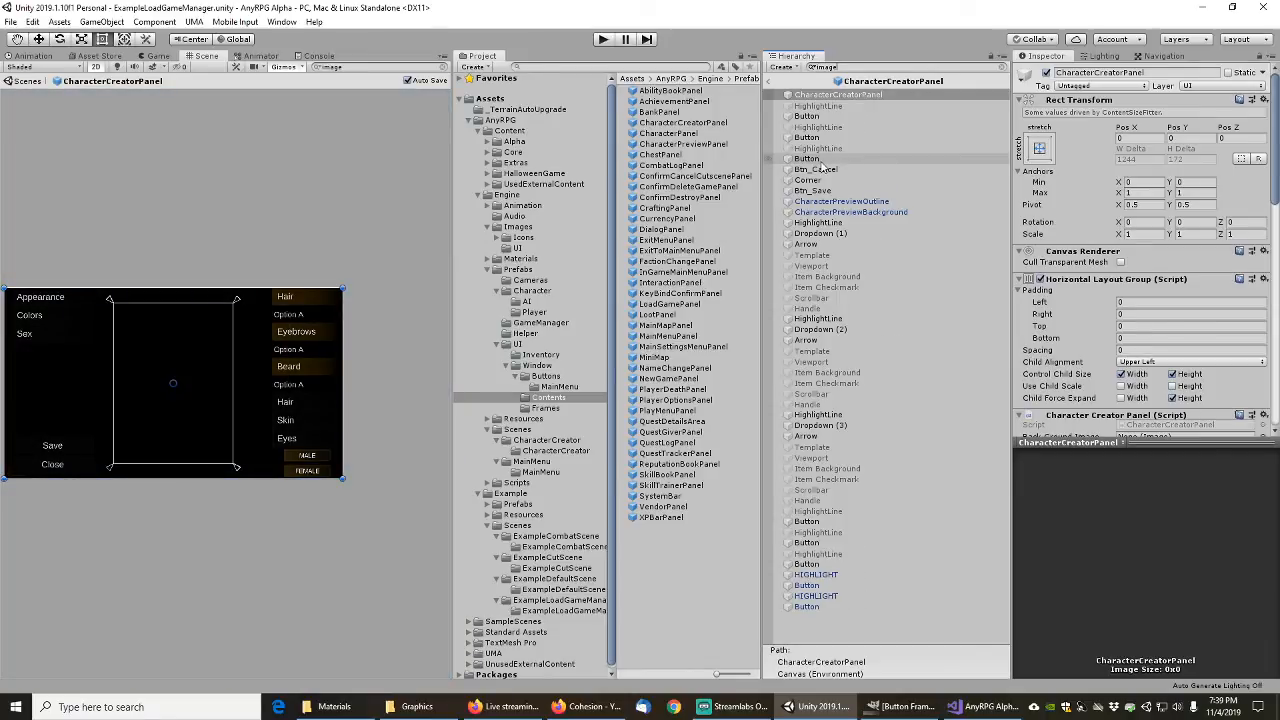
click(812, 66)
click(834, 112)
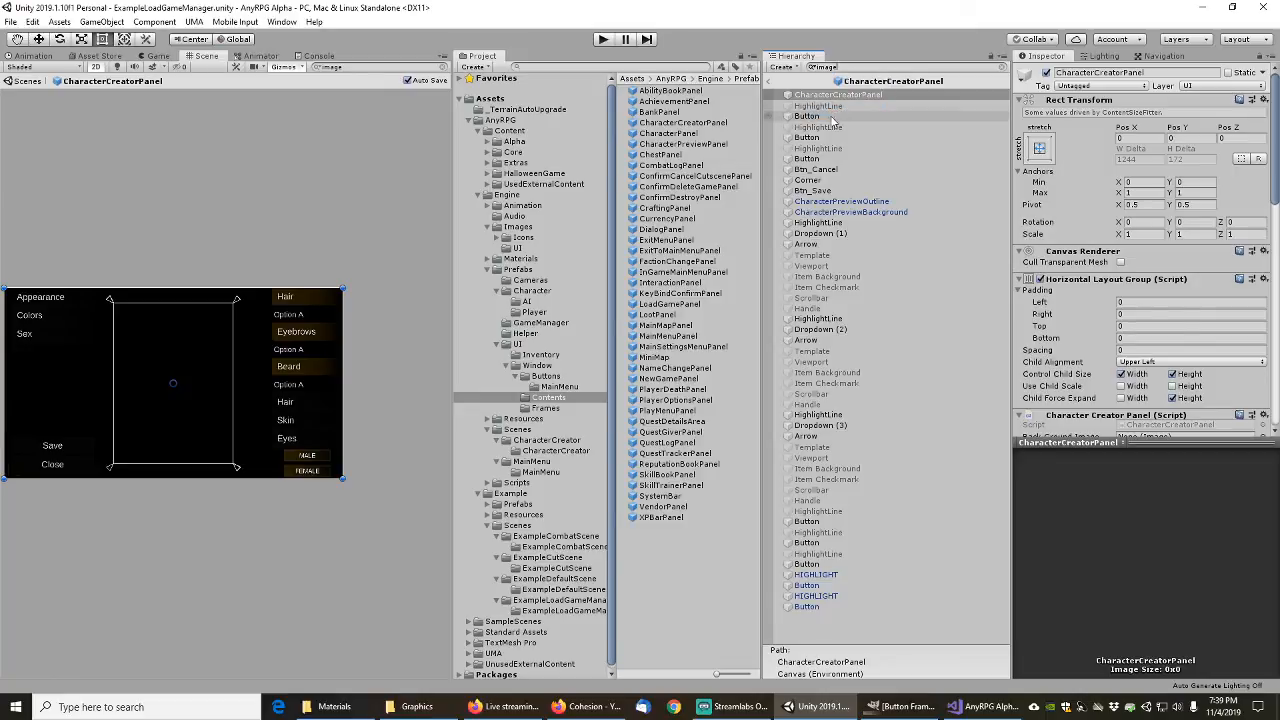
click(822, 106)
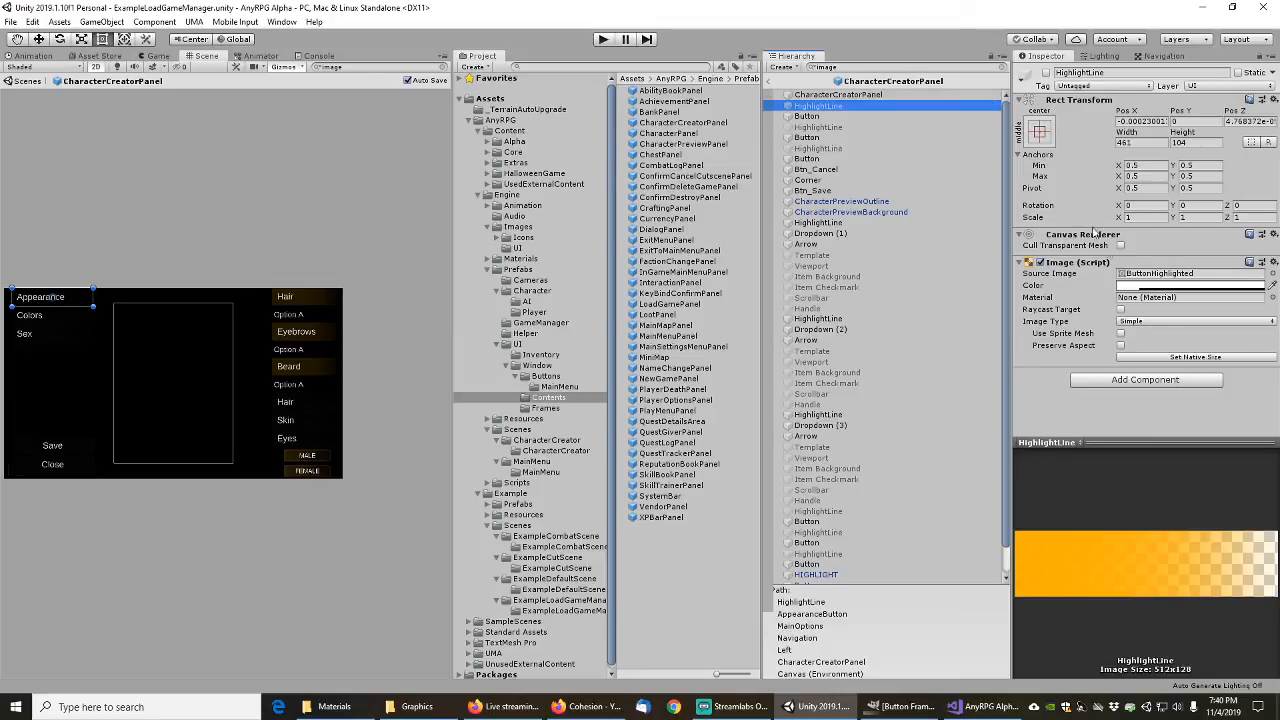
click(1001, 67)
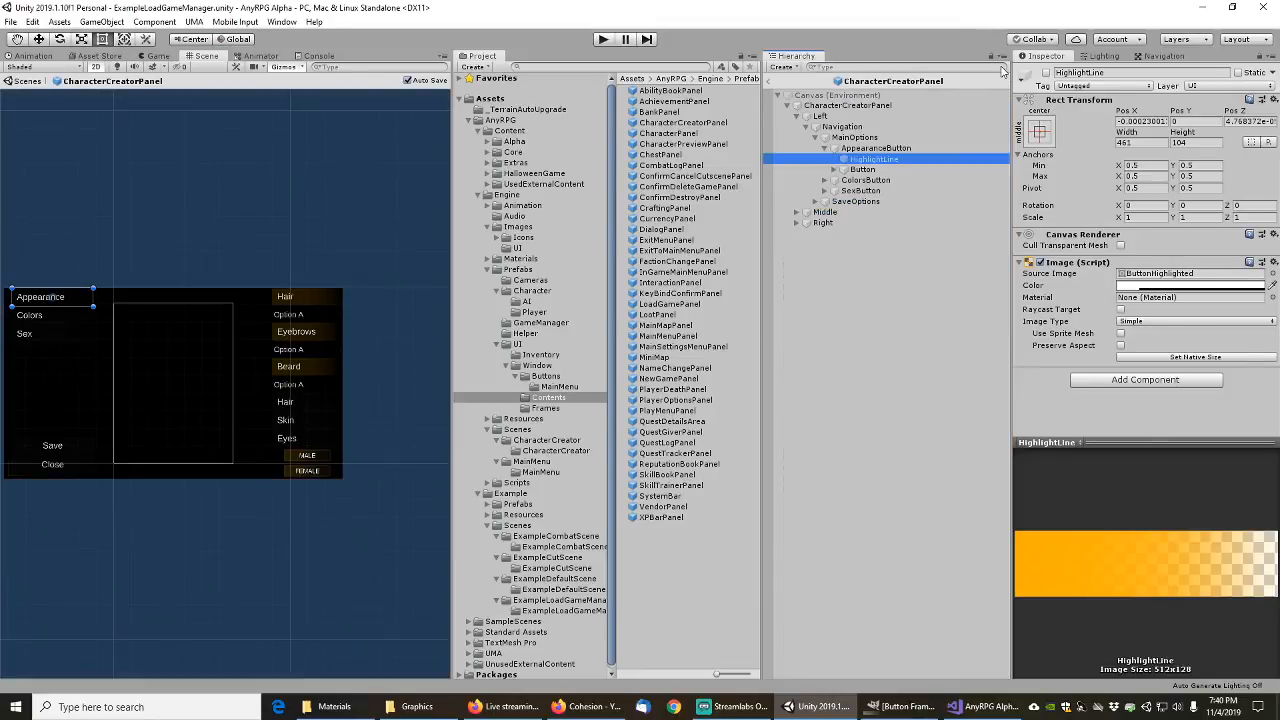
click(866, 149)
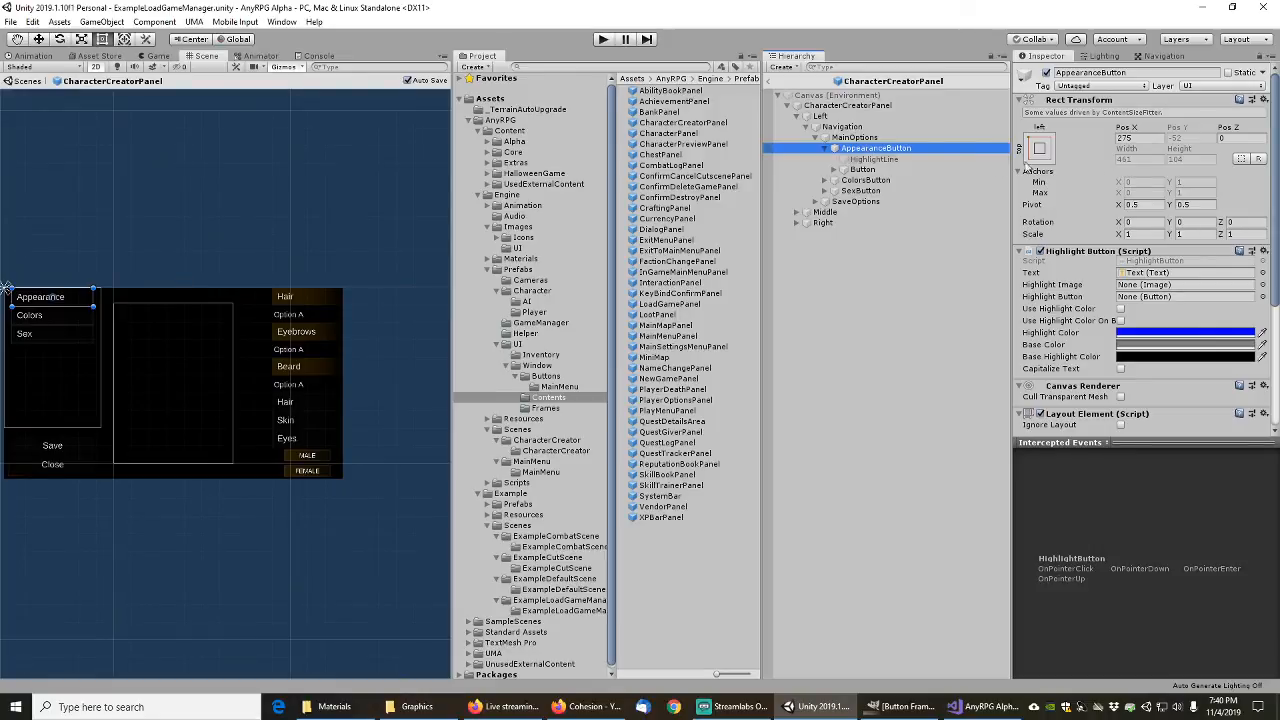
click(858, 160)
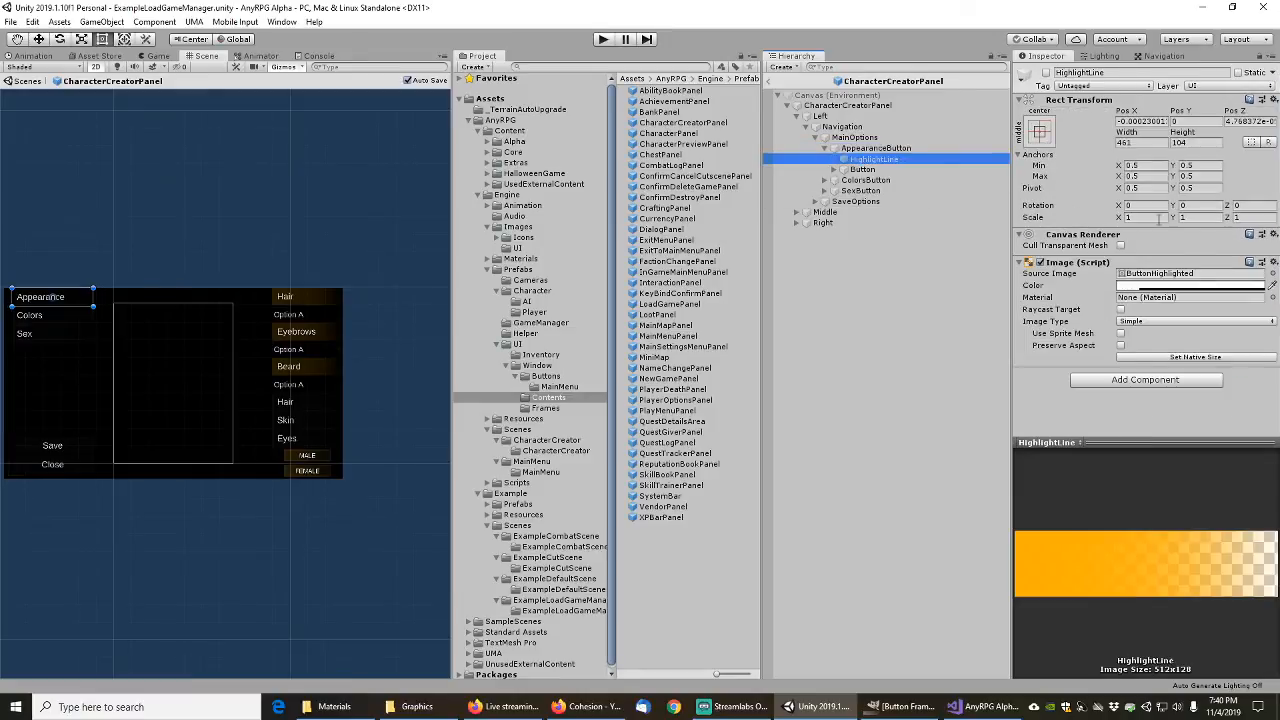
Step: Replace the source image of AppearanceButton's HighlightLine with the AnyRPGButtonHighLighted sprite
click(1273, 278)
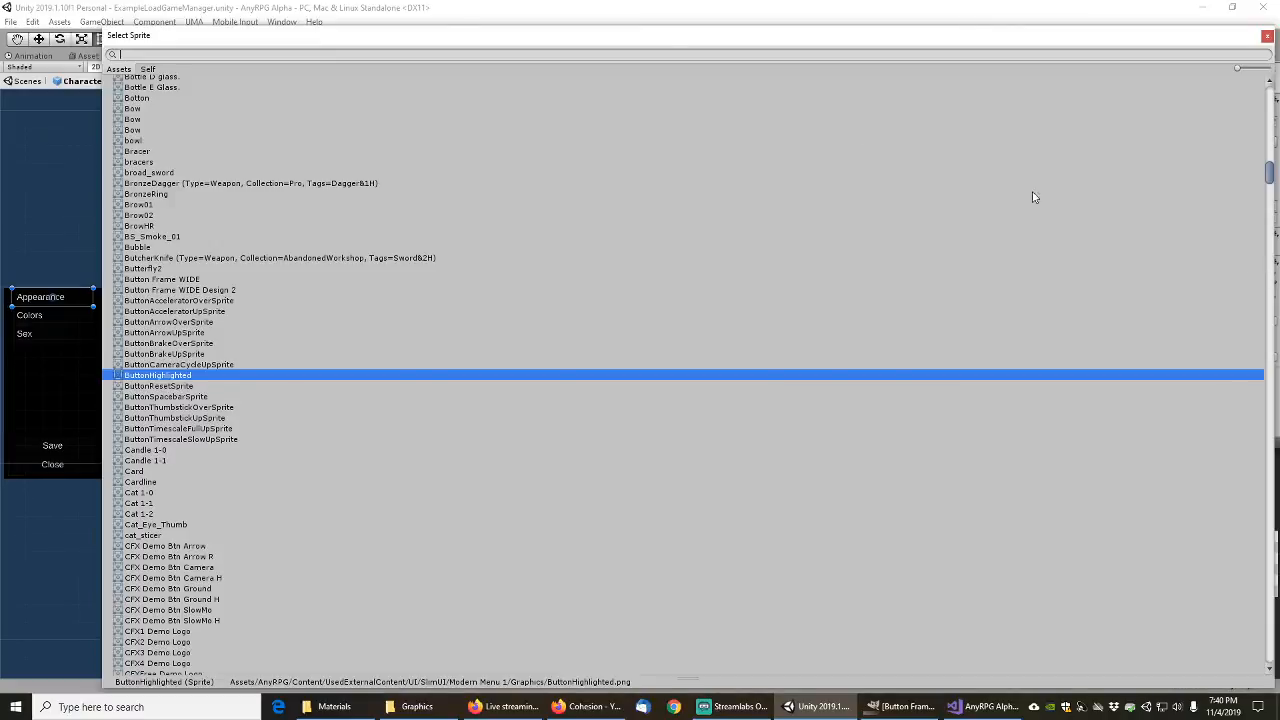
text(anyrpg)
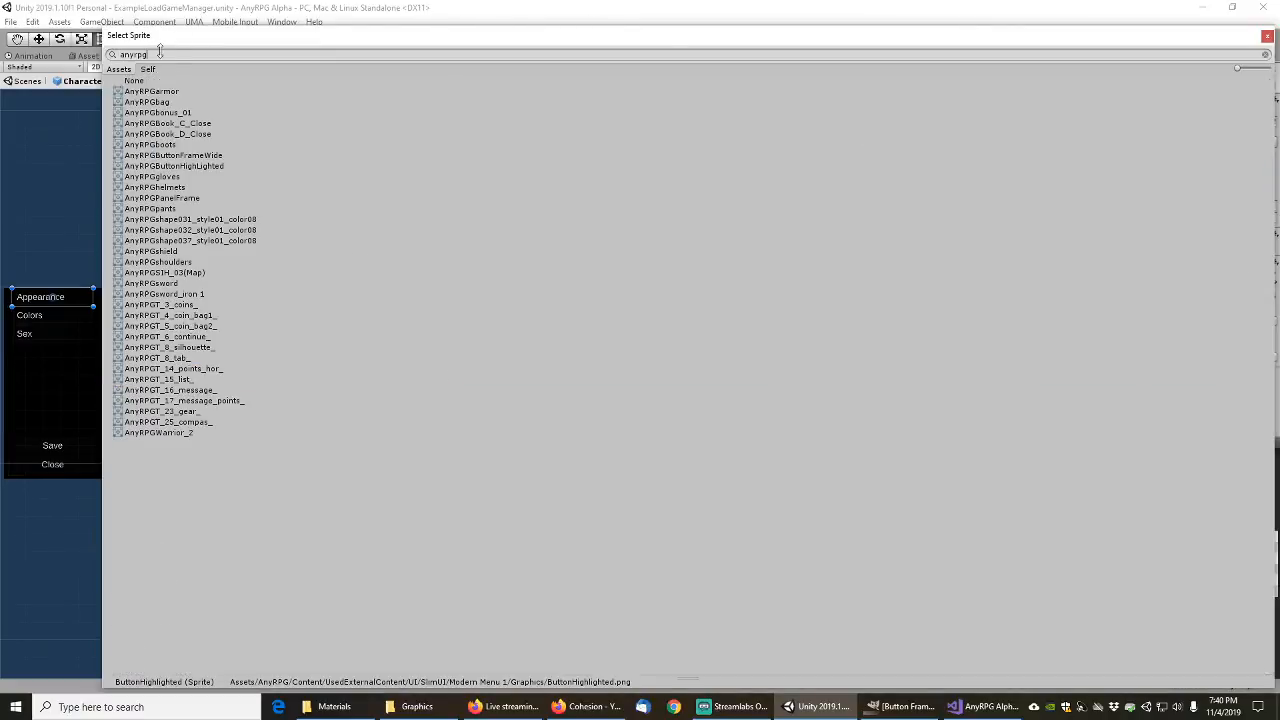
double_click(199, 167)
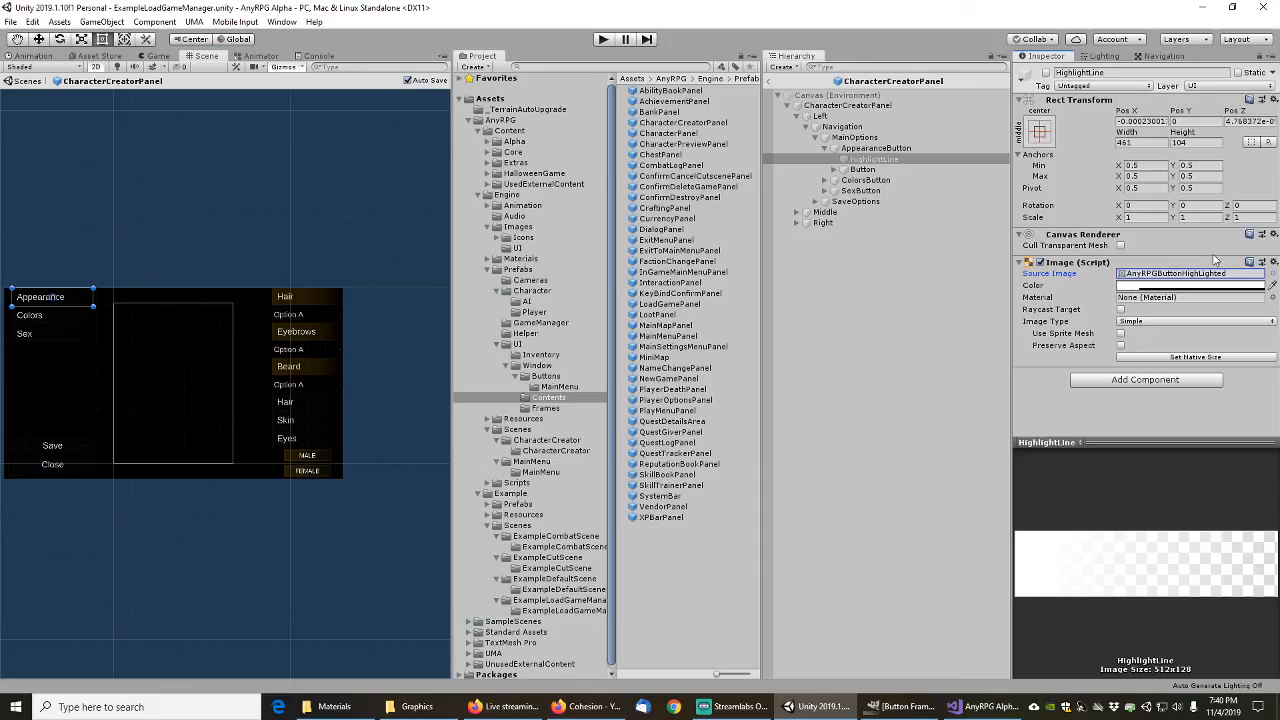
Step: Replace the source image of AppearanceButton's Button child with the AnyRPGButtonFrameWide sprite
click(834, 170)
click(862, 170)
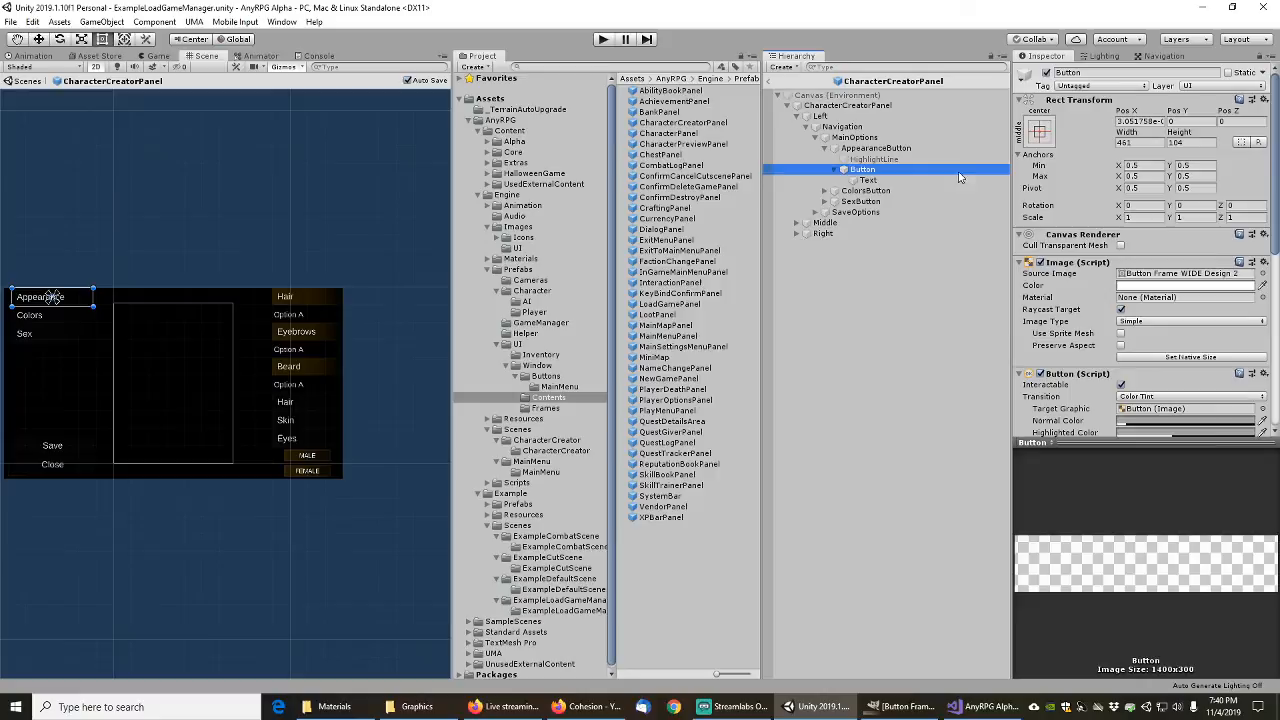
click(1268, 274)
text(anyrpg)
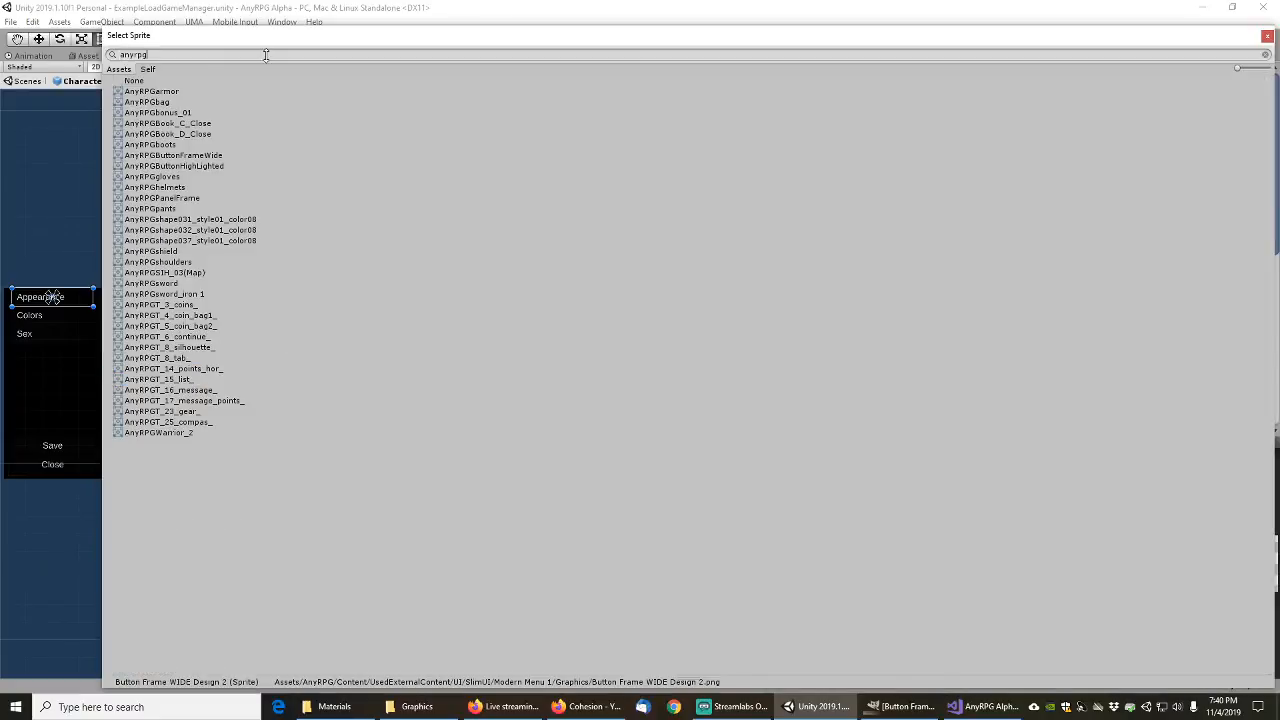
double_click(199, 156)
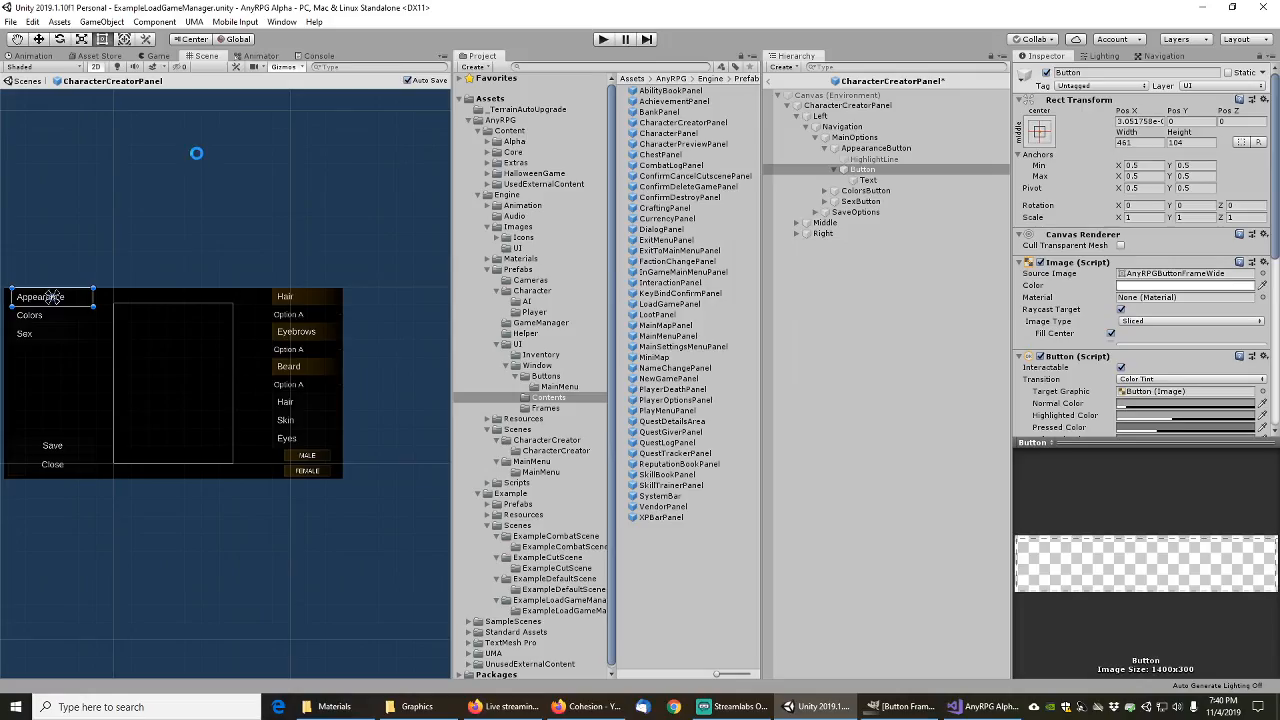
Step: Rename AppearanceButton to CharacterCreatorAppearanceButton and save it as a prefab in the Window/Buttons folder
click(870, 148)
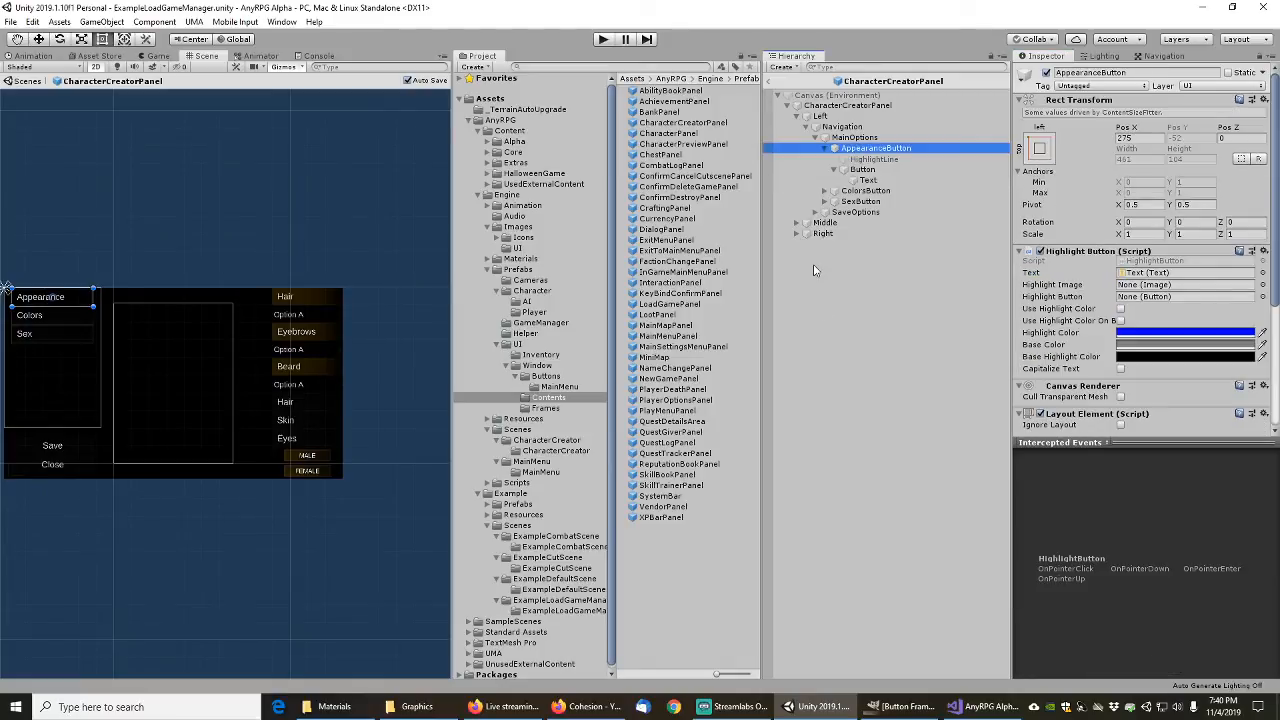
key(F2)
key(Home)
text(Cha)
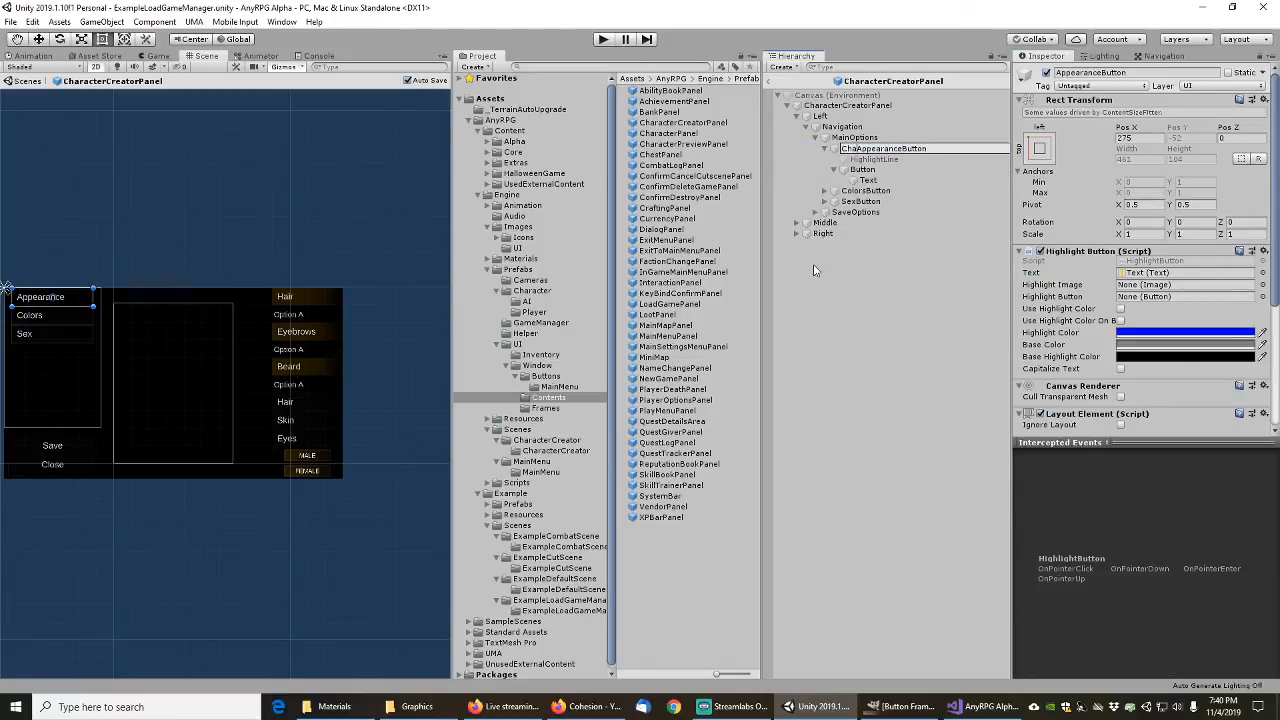
text(racterCreator)
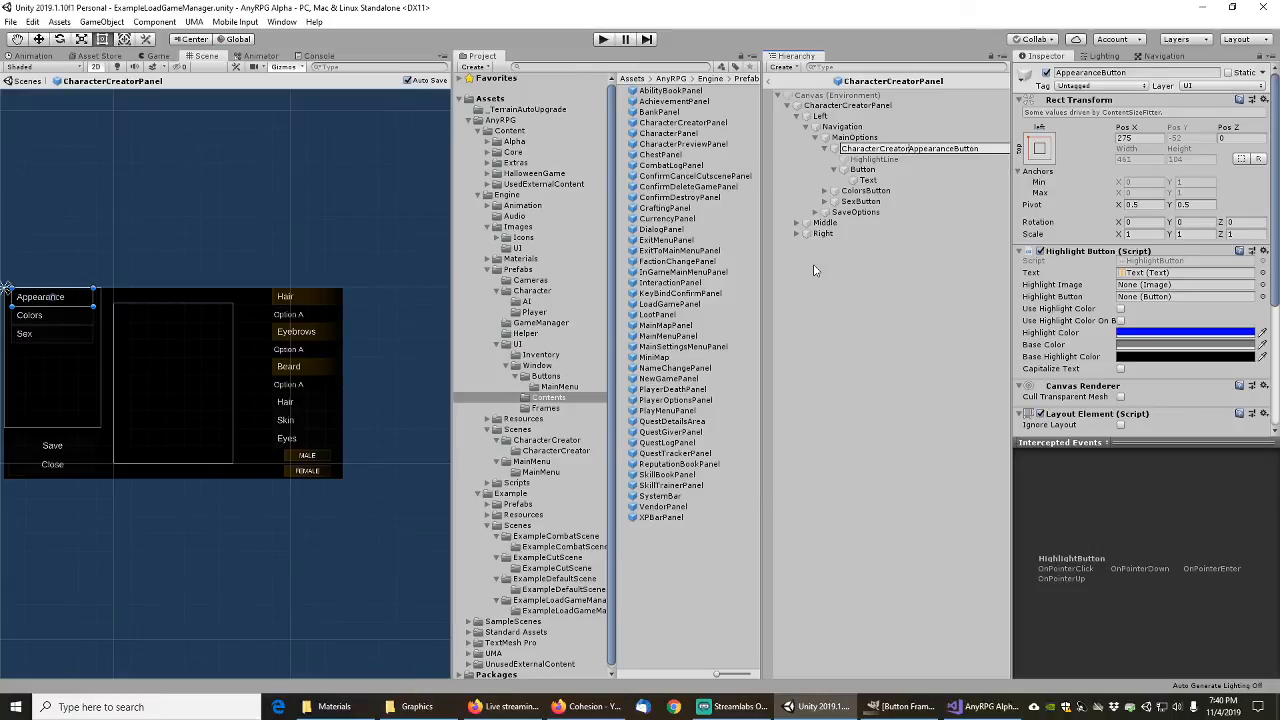
key(Return)
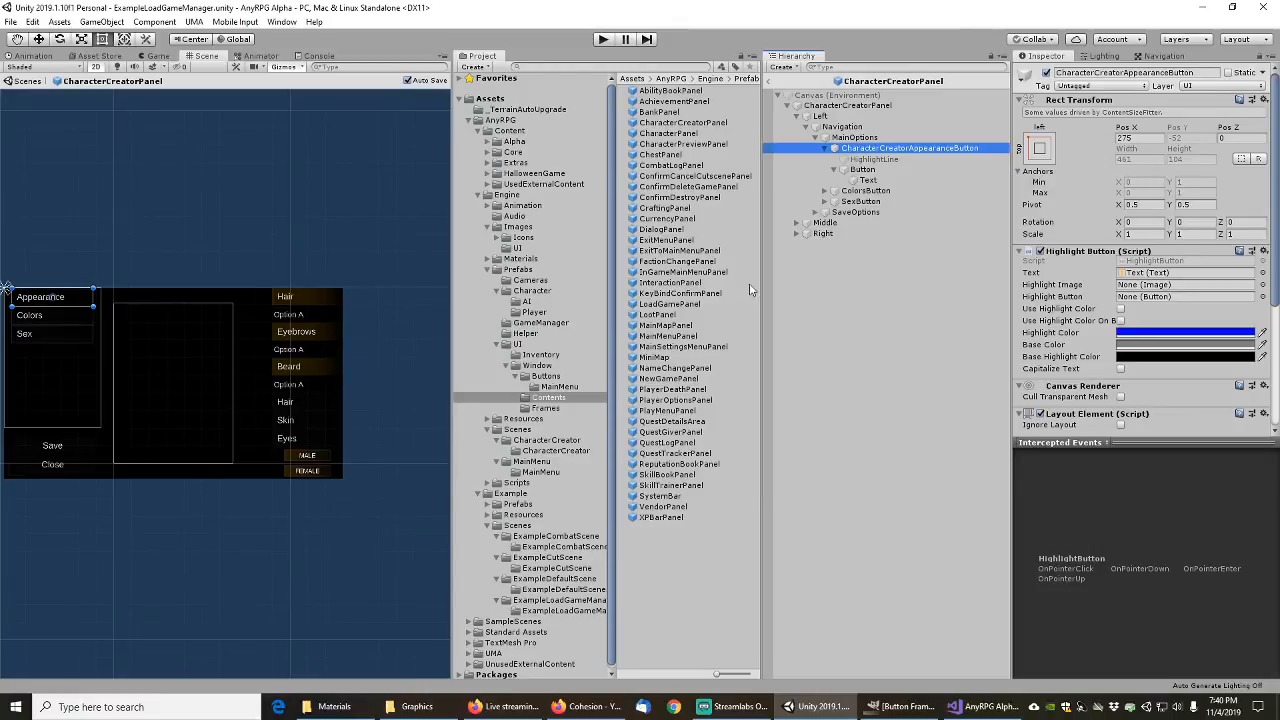
drag(880, 148, 550, 386)
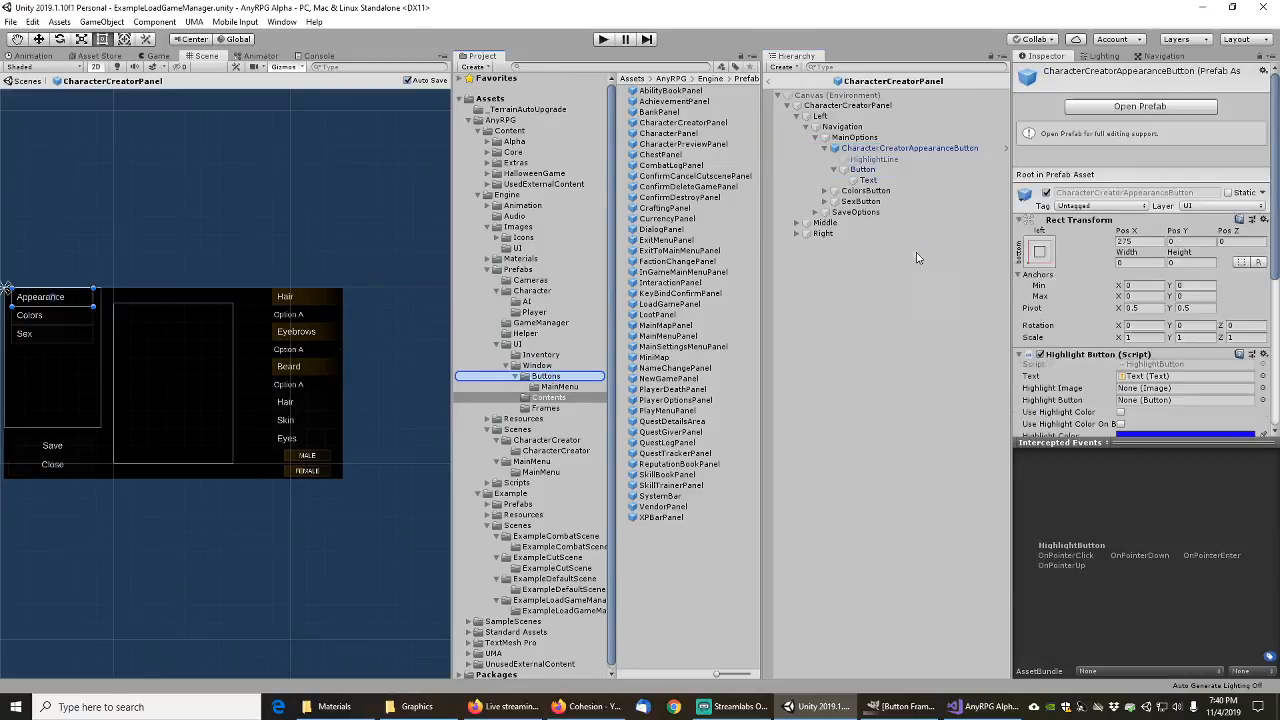
Step: Replace the source image of ColorsButton's HighlightLine with the AnyRPGButtonHighLighted sprite
click(825, 191)
click(858, 191)
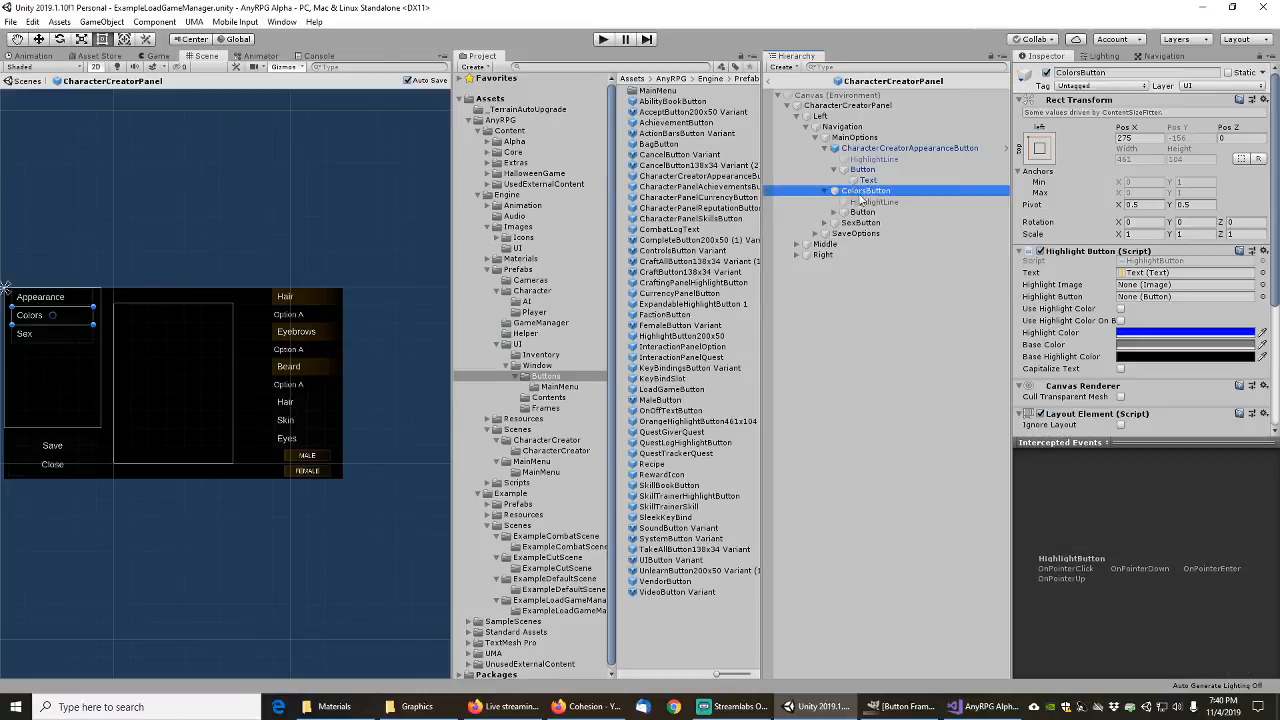
click(862, 202)
click(863, 212)
click(870, 203)
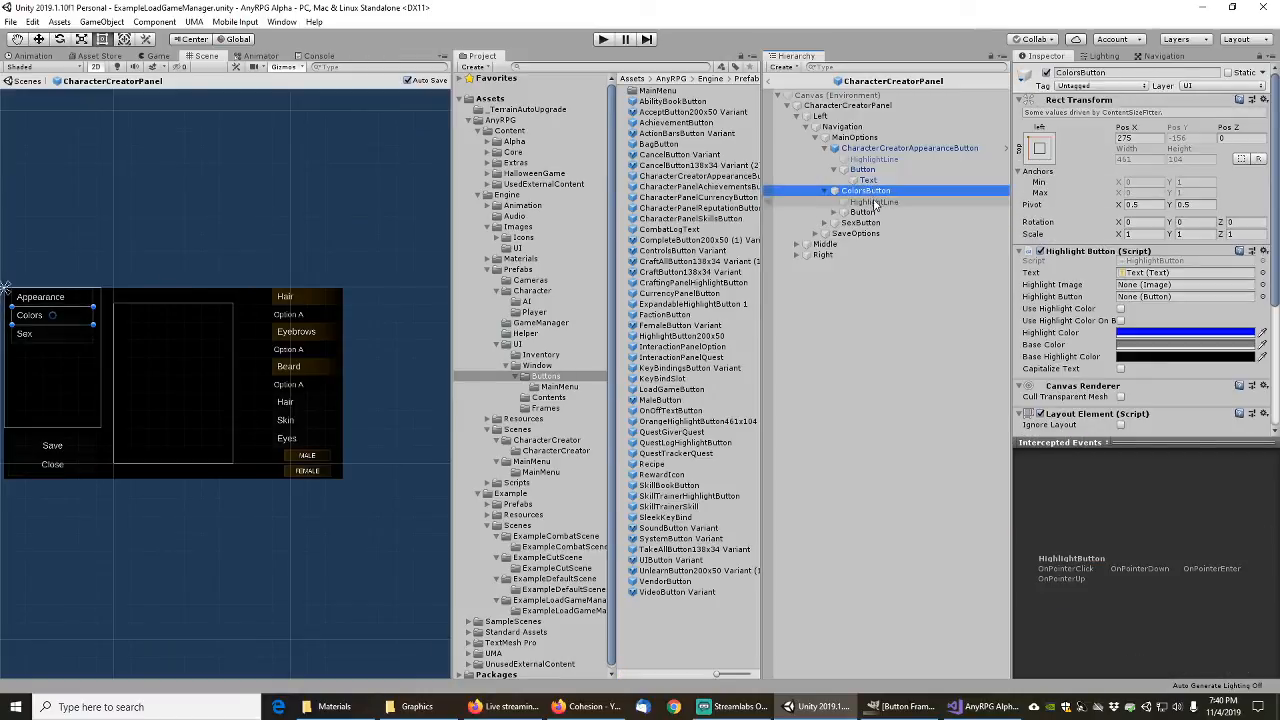
click(1271, 273)
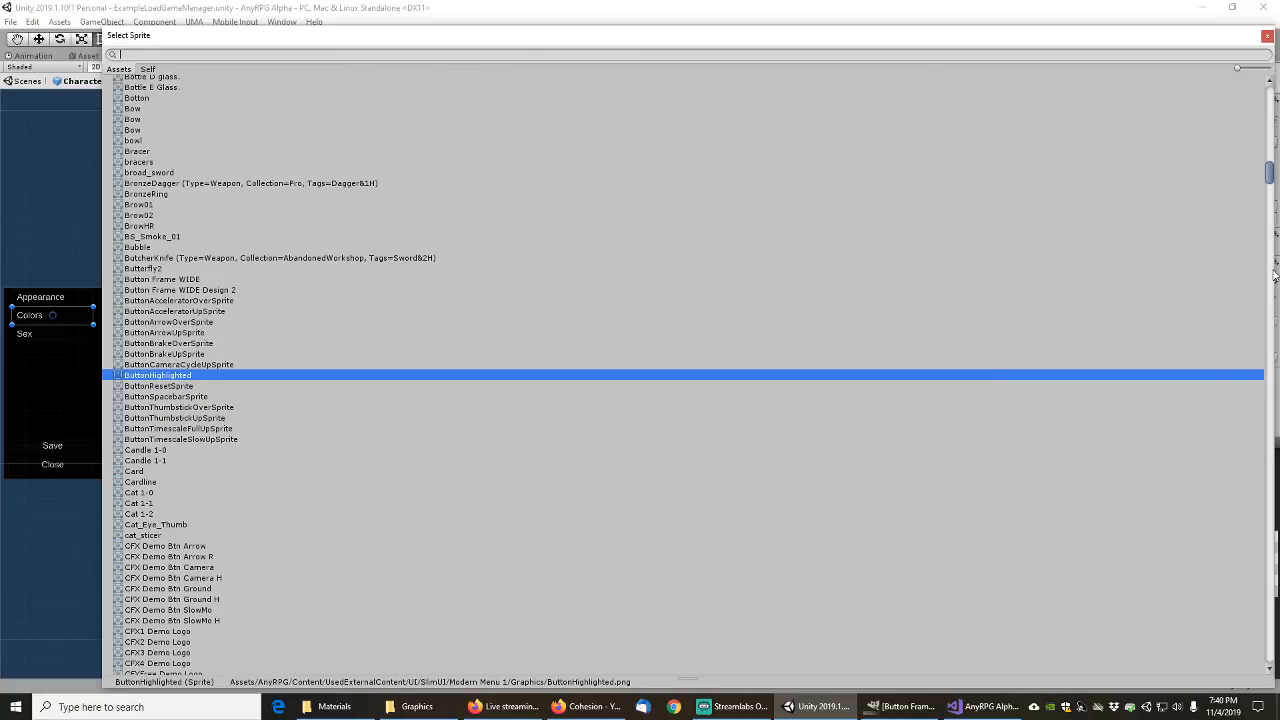
text(anyrpg)
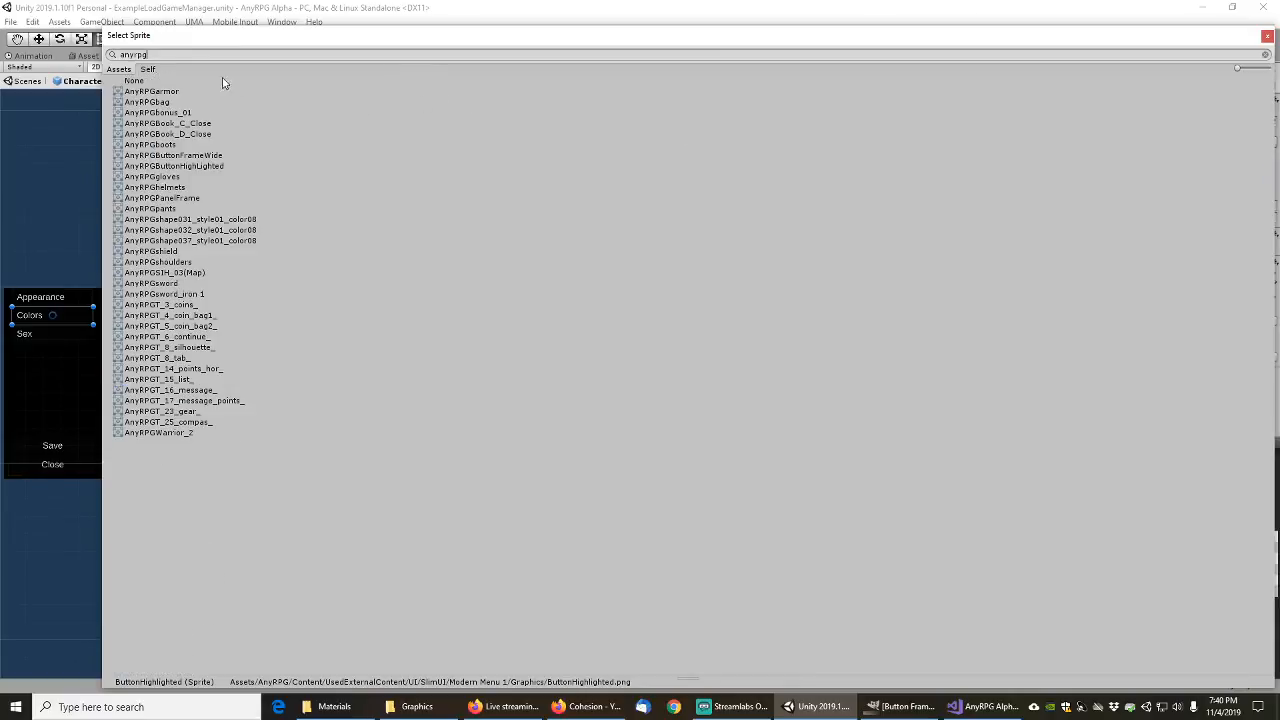
click(192, 166)
double_click(192, 166)
Step: Replace the source image of ColorsButton's Button child with the AnyRPGButtonFrameWide sprite
click(859, 212)
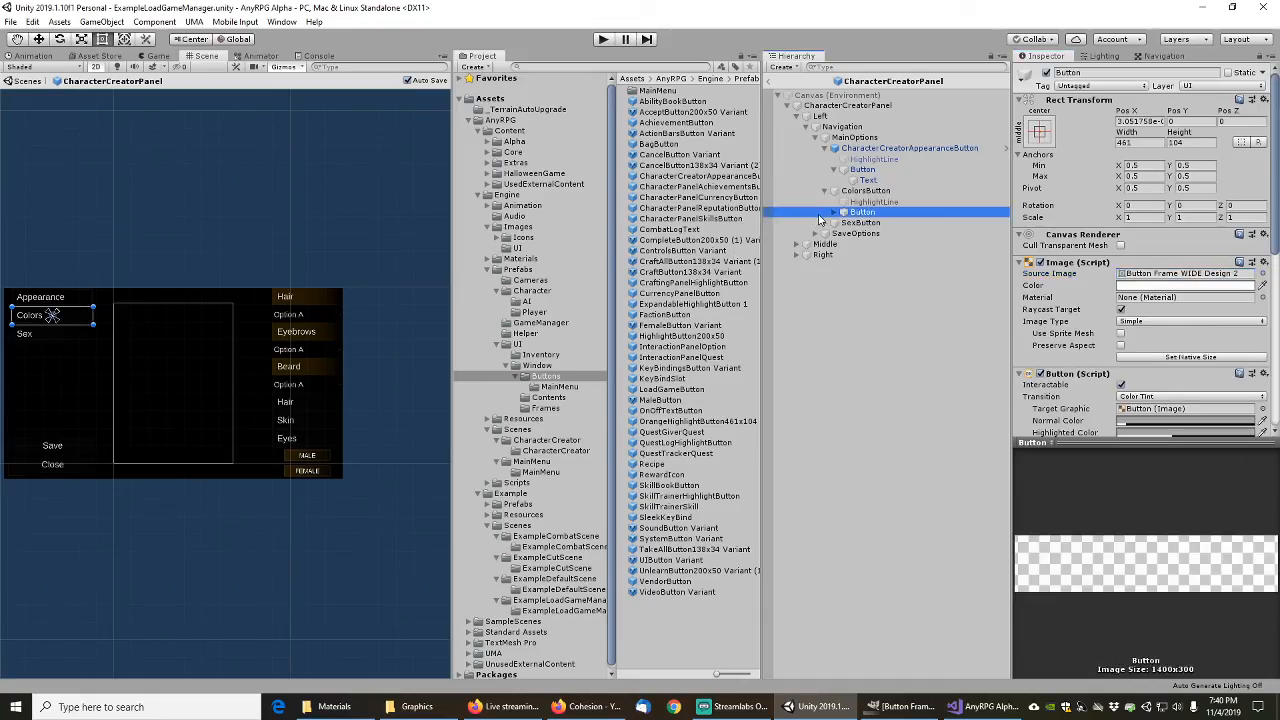
click(834, 212)
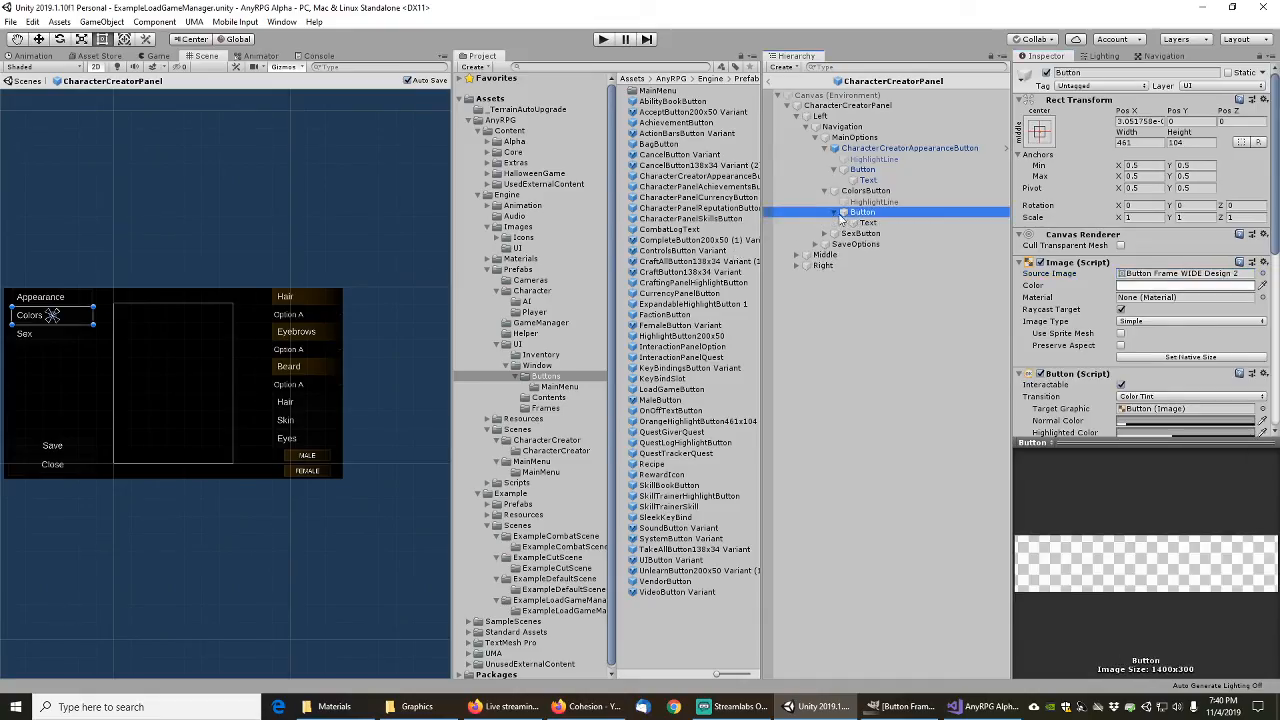
click(1262, 274)
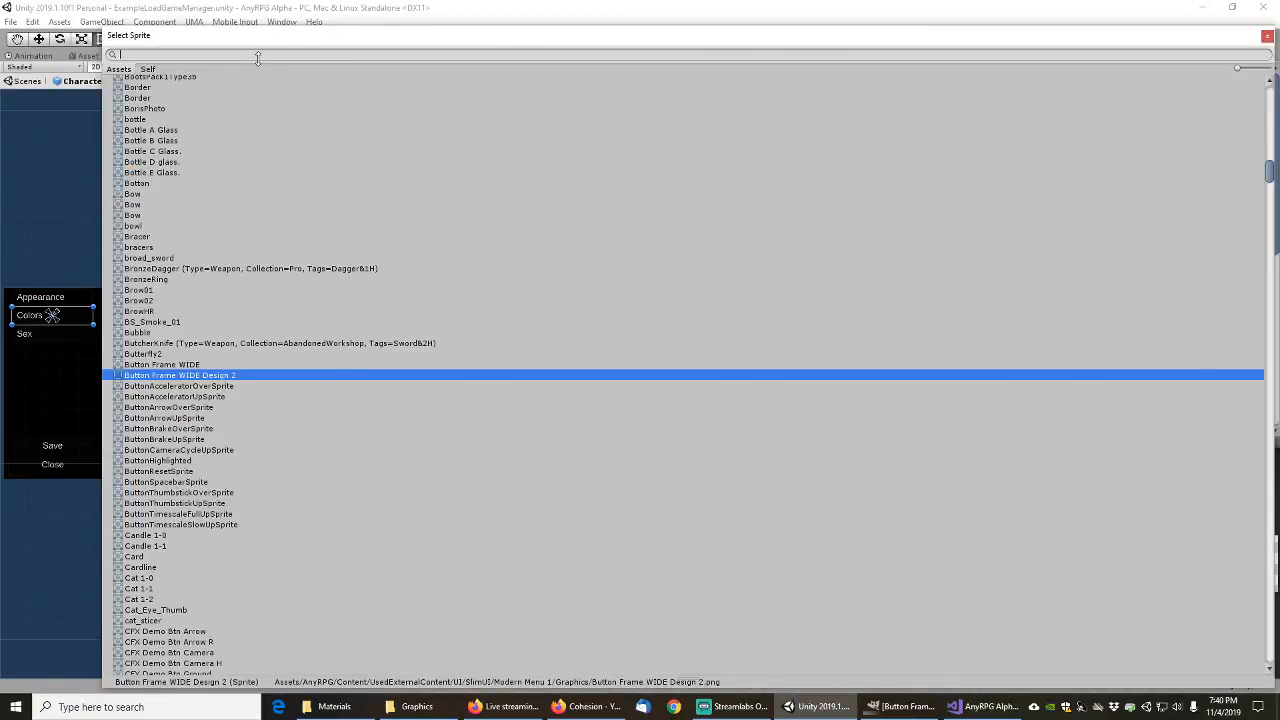
text(anyrpg)
click(205, 157)
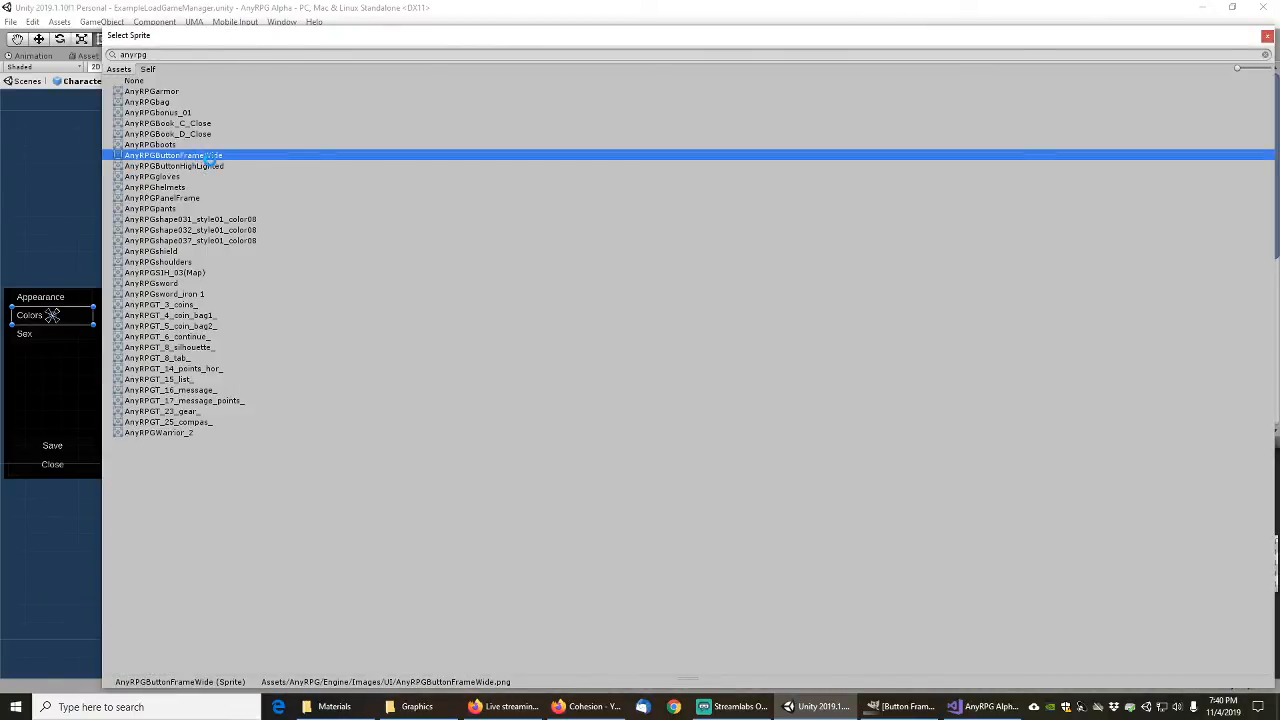
Step: Rename ColorsButton to CharacterCreatorColorsButton and save it as a prefab in the Window/Buttons folder
click(870, 193)
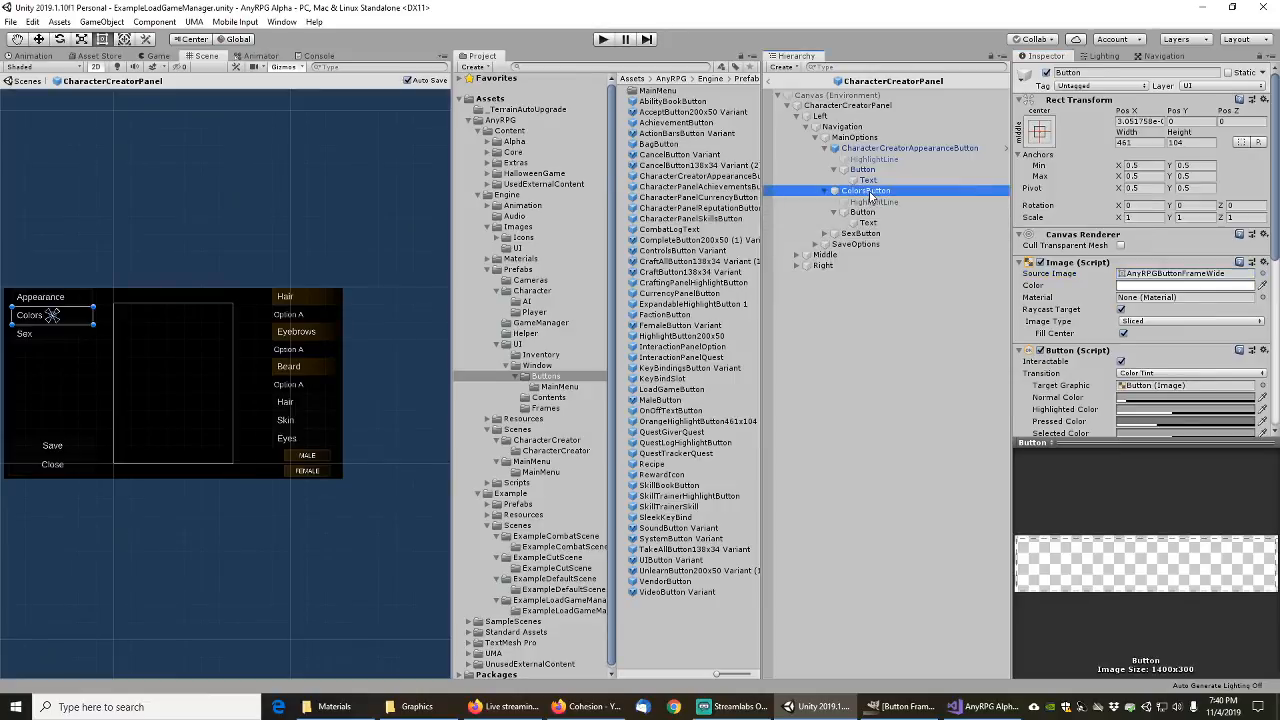
key(F2)
key(Home)
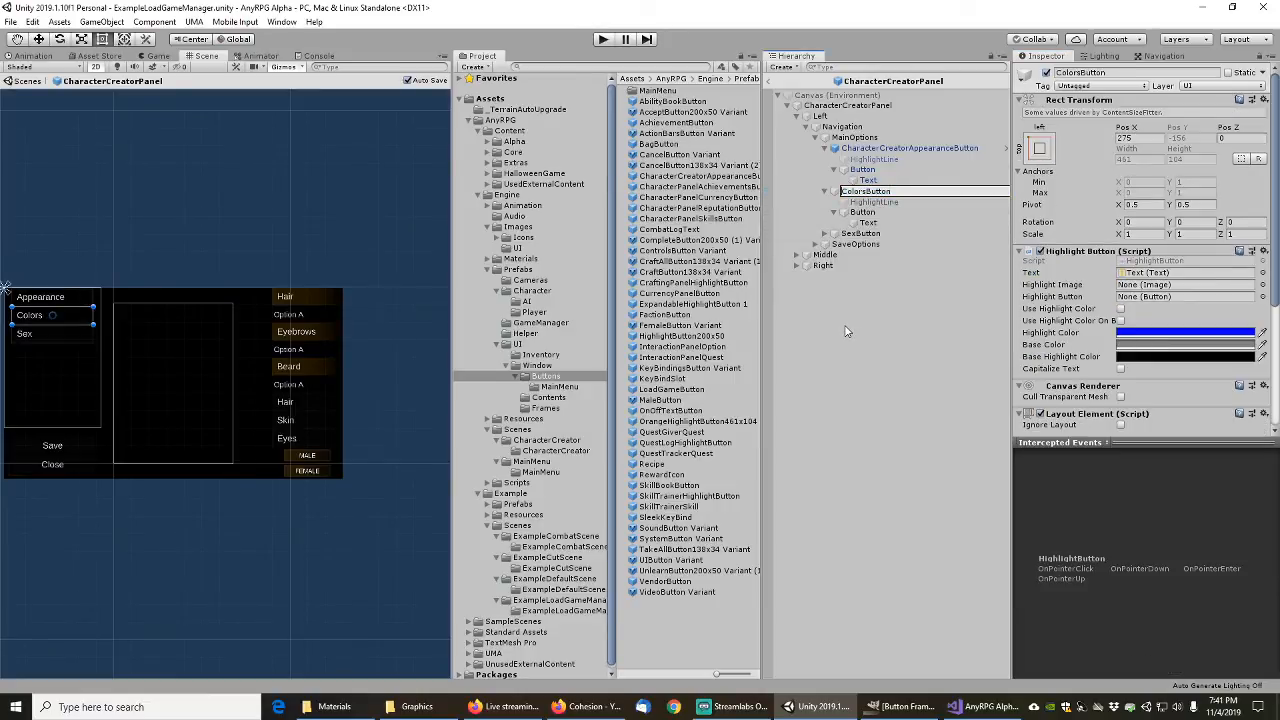
text(CharacterCreato)
text(r)
key(Return)
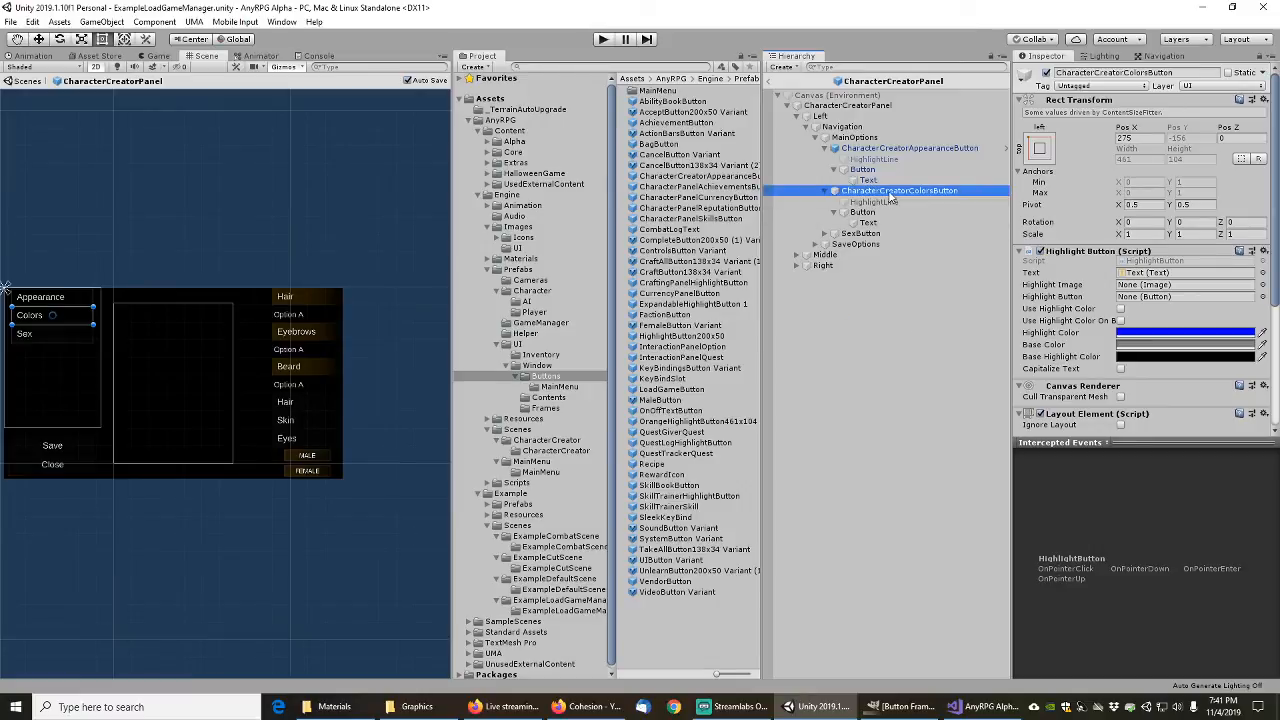
drag(890, 193, 547, 379)
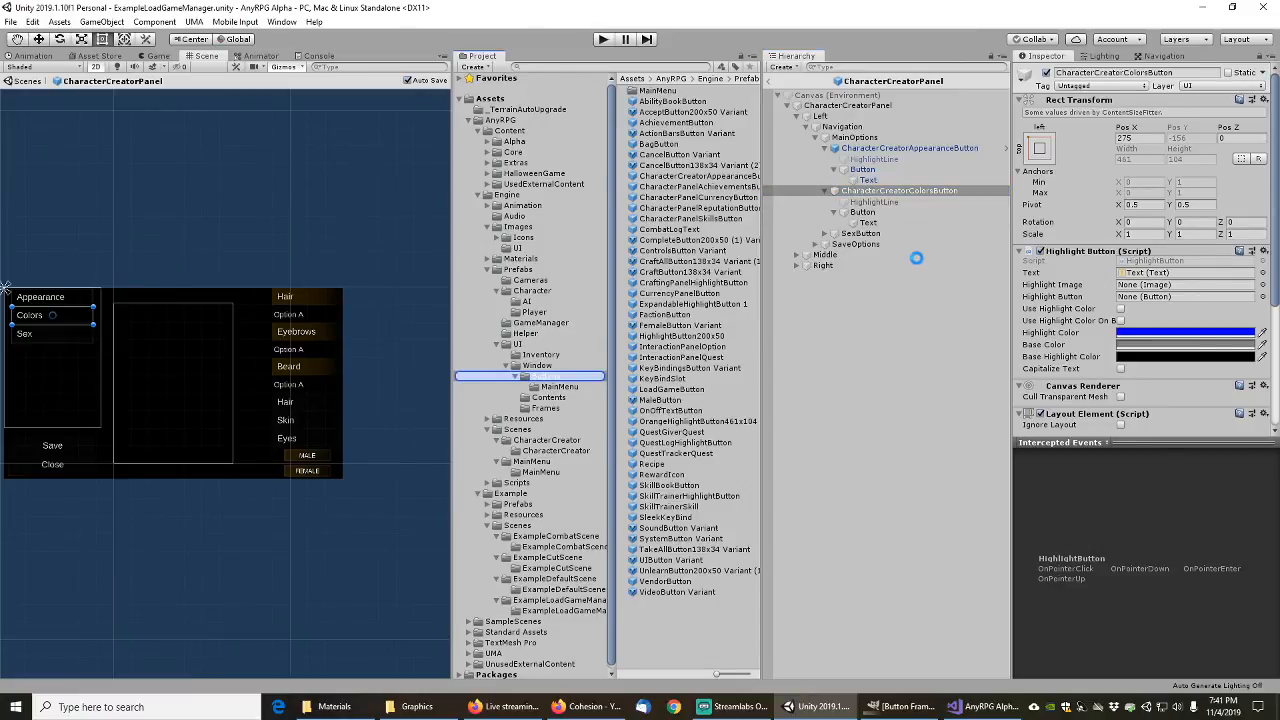
Step: Replace the source image of SexButton's HighlightLine with the AnyRPGButtonHighLighted sprite
click(824, 234)
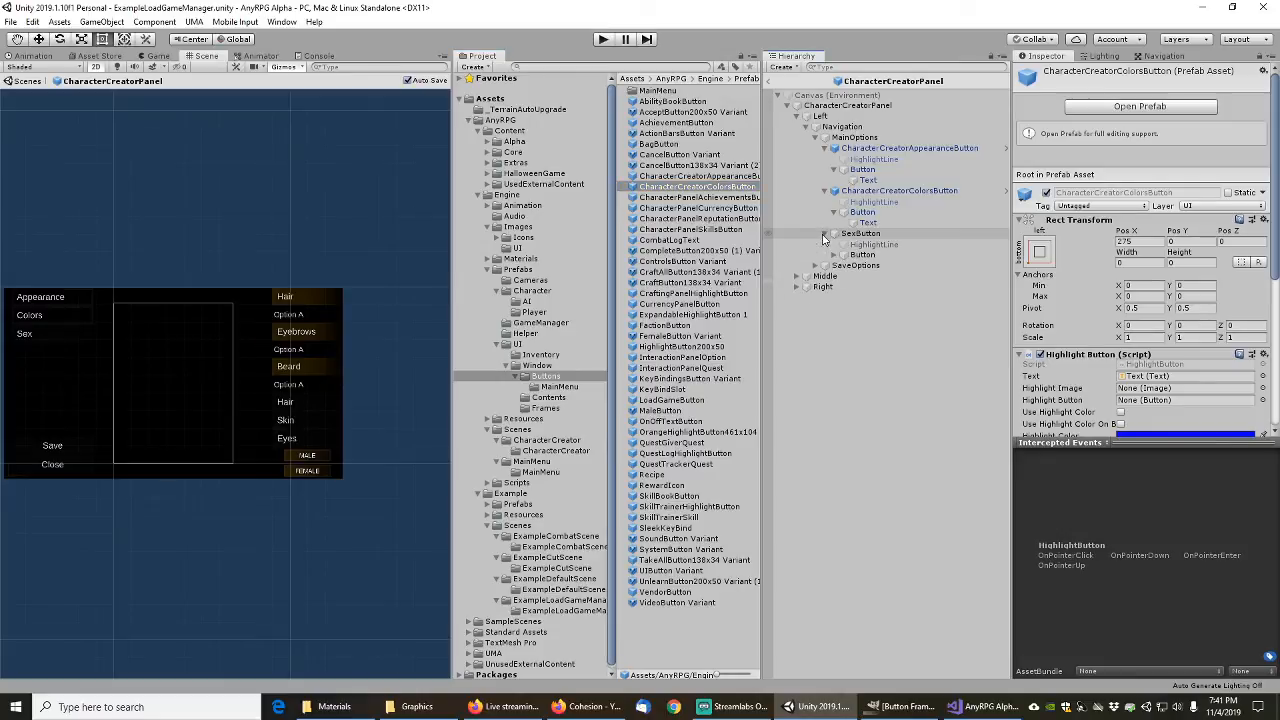
click(858, 233)
click(872, 244)
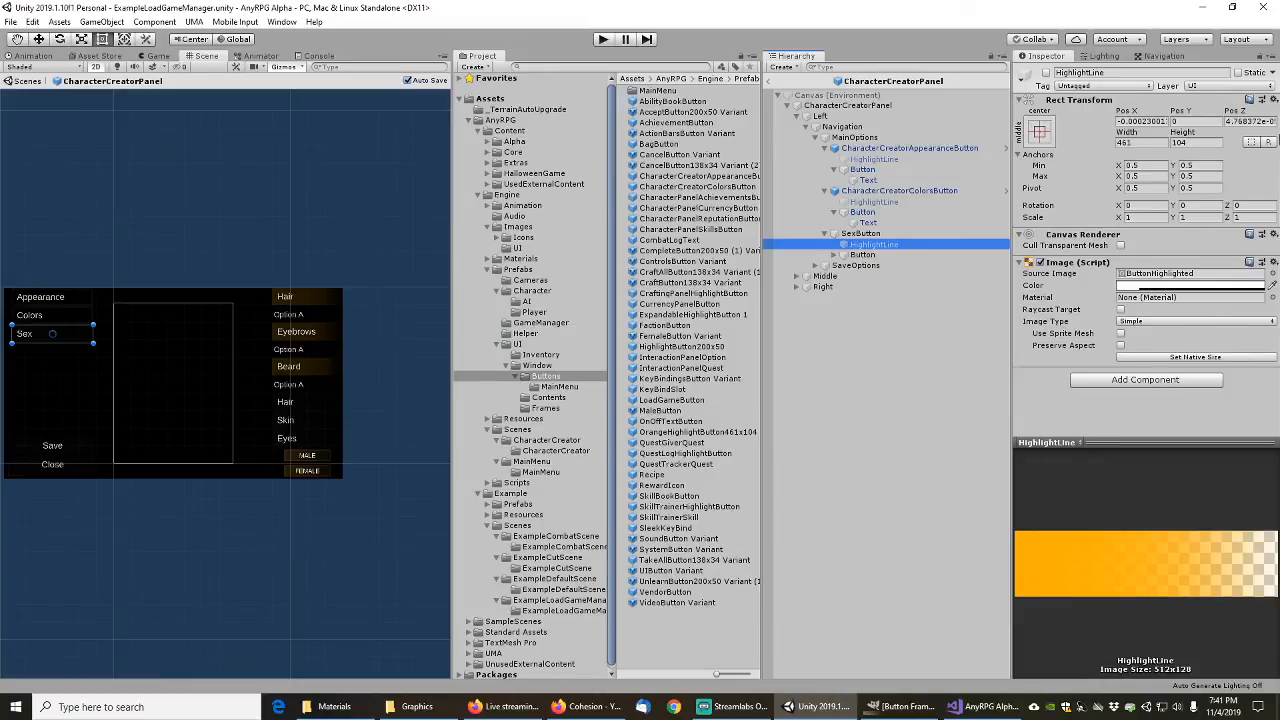
click(1273, 274)
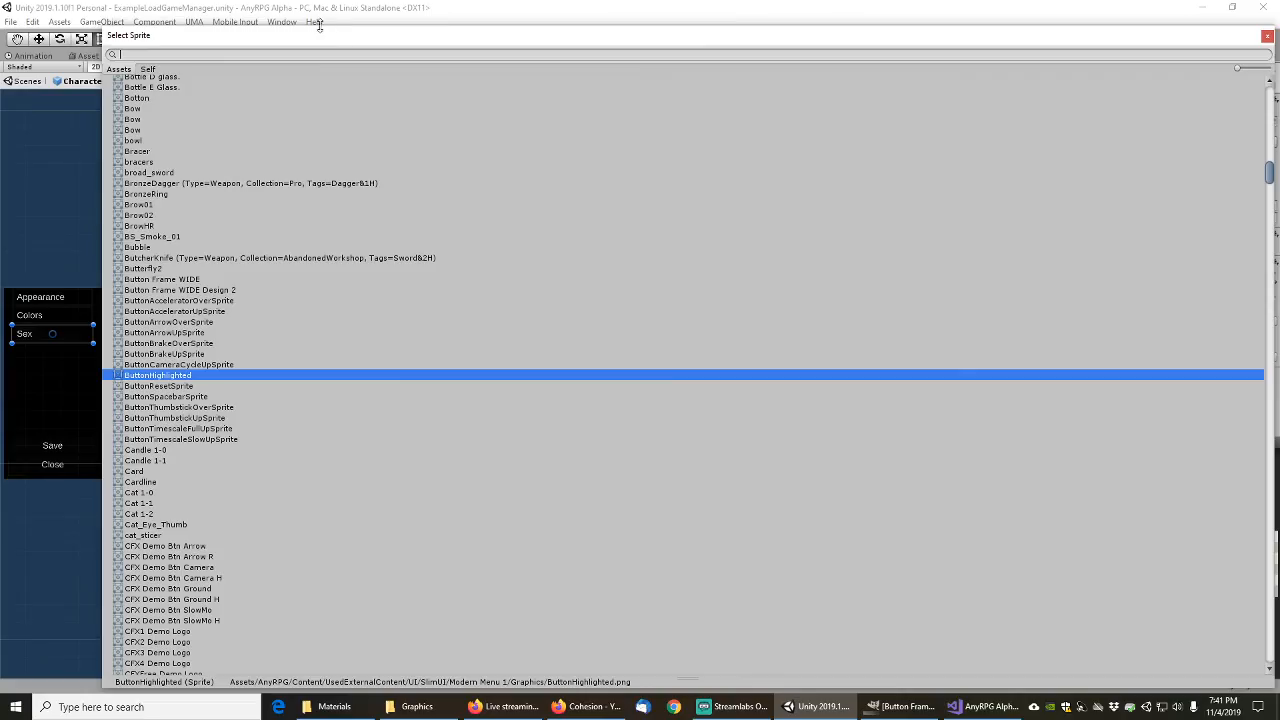
text(anyrpg)
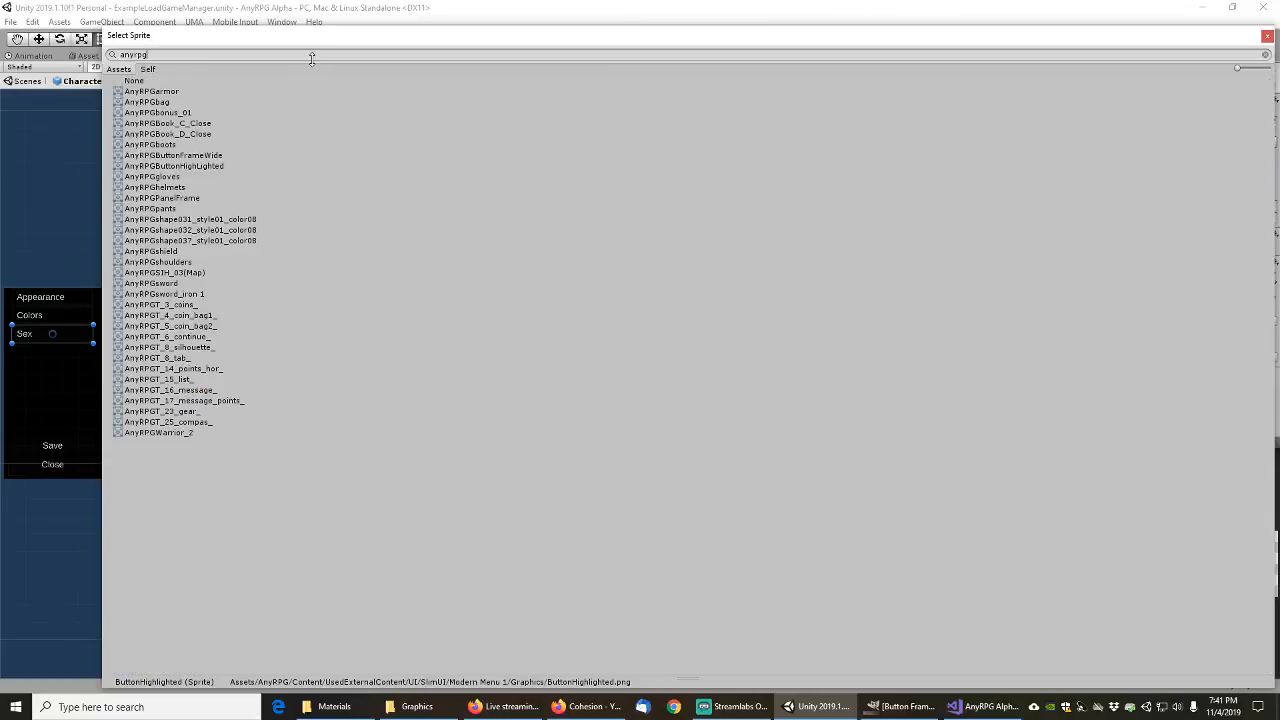
click(193, 166)
double_click(193, 166)
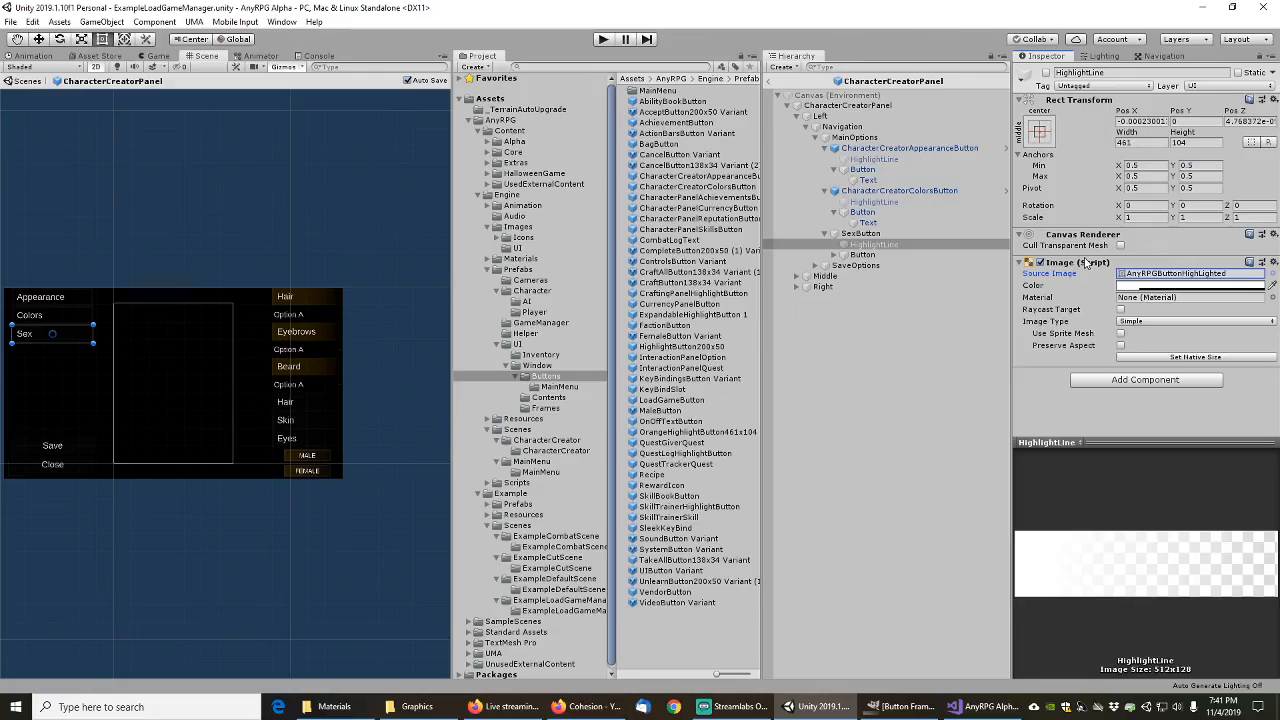
Step: Replace the source image of SexButton's Button child with the AnyRPGButtonFrameWide sprite
click(871, 255)
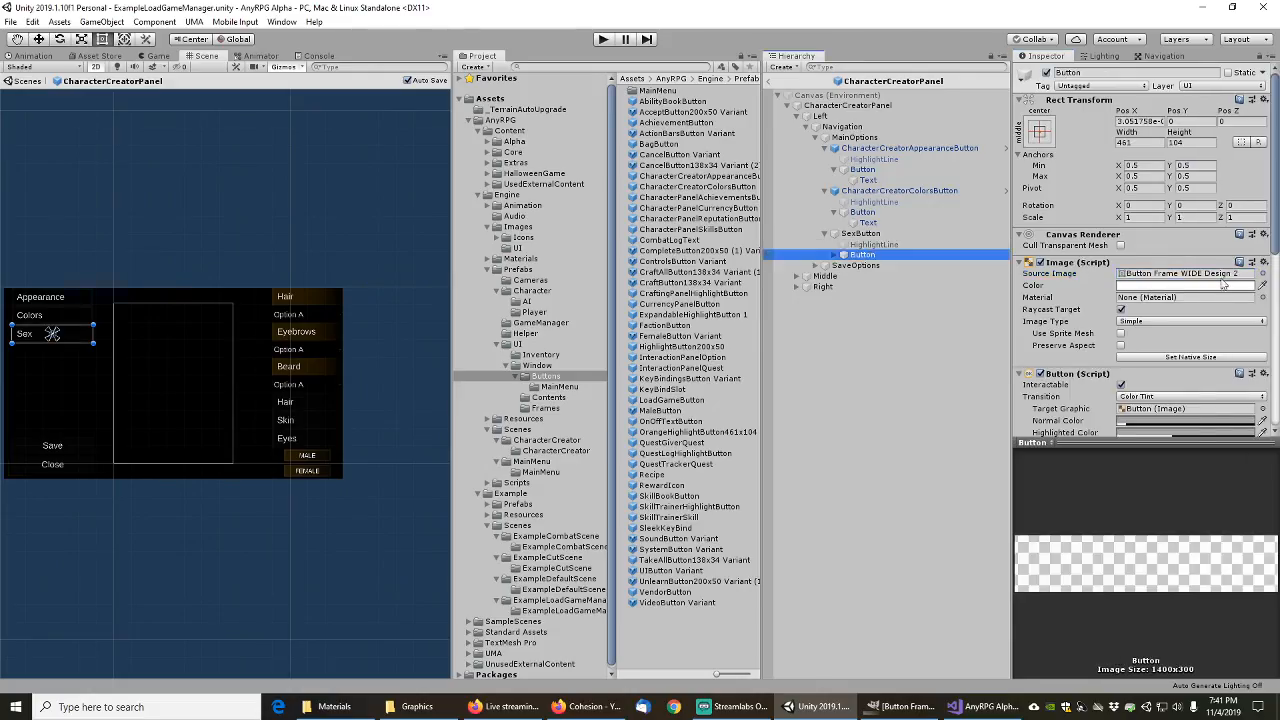
click(1269, 274)
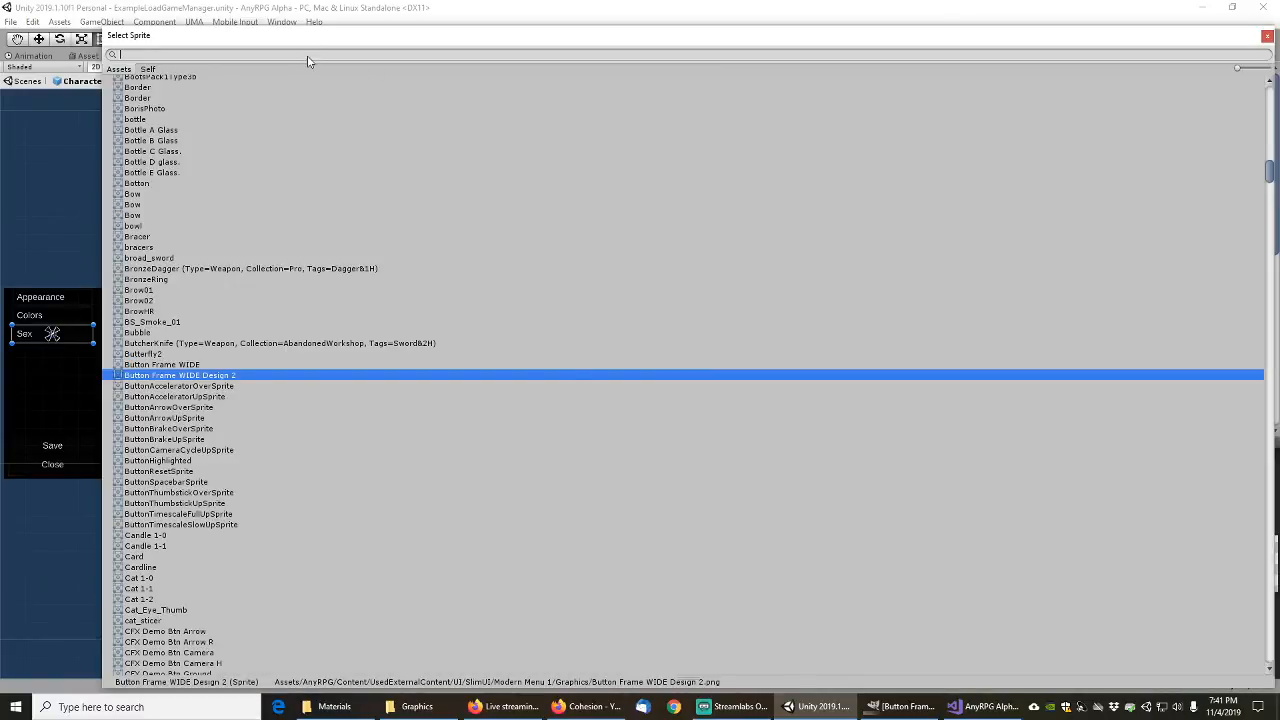
text(anyrpg)
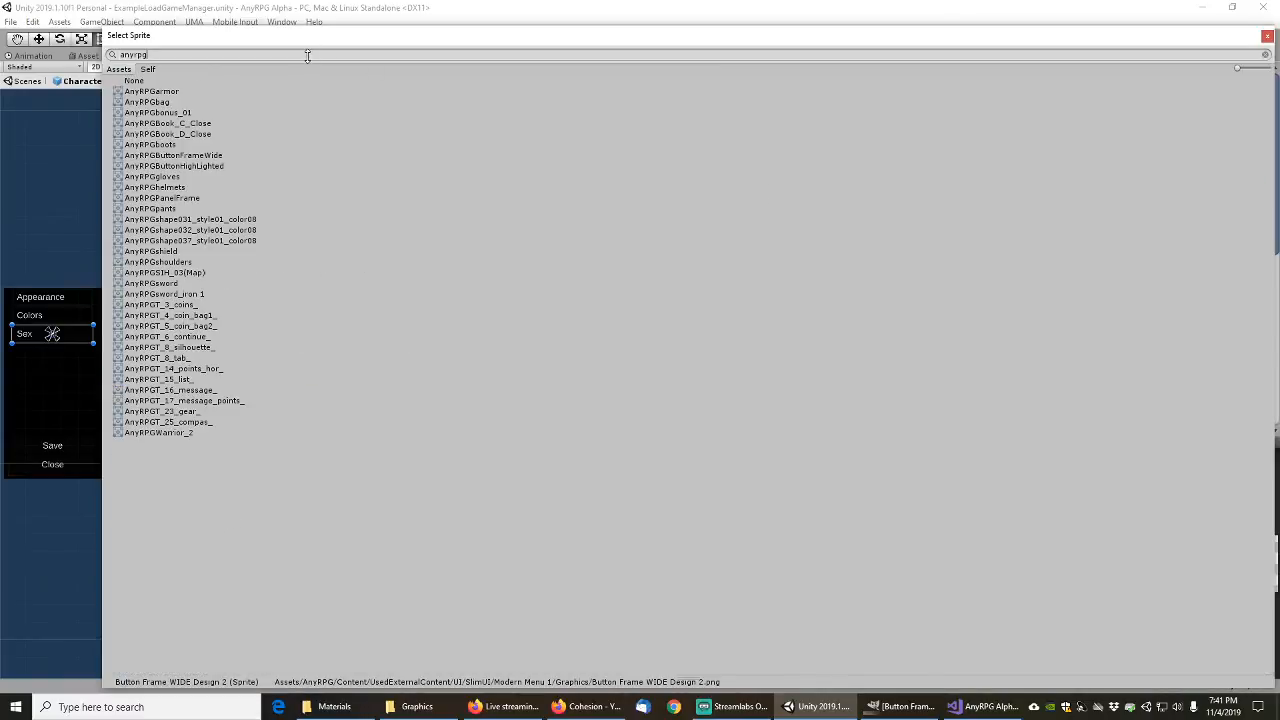
double_click(208, 156)
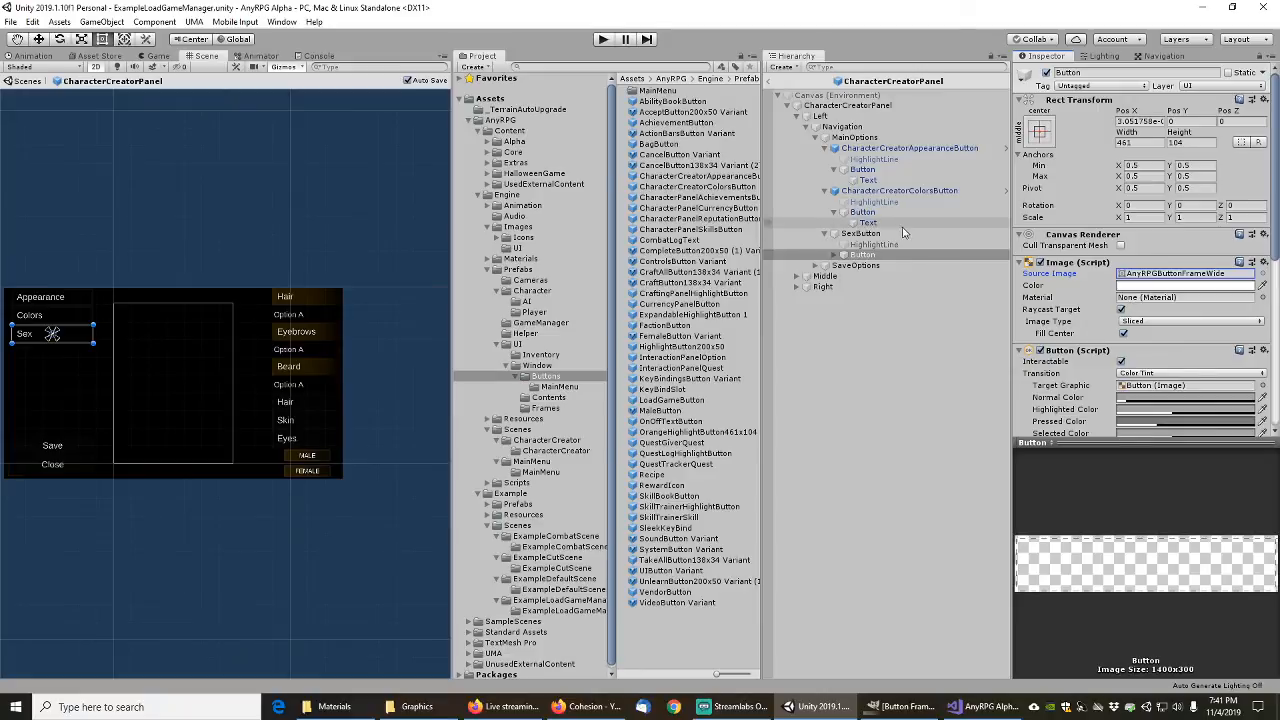
click(834, 255)
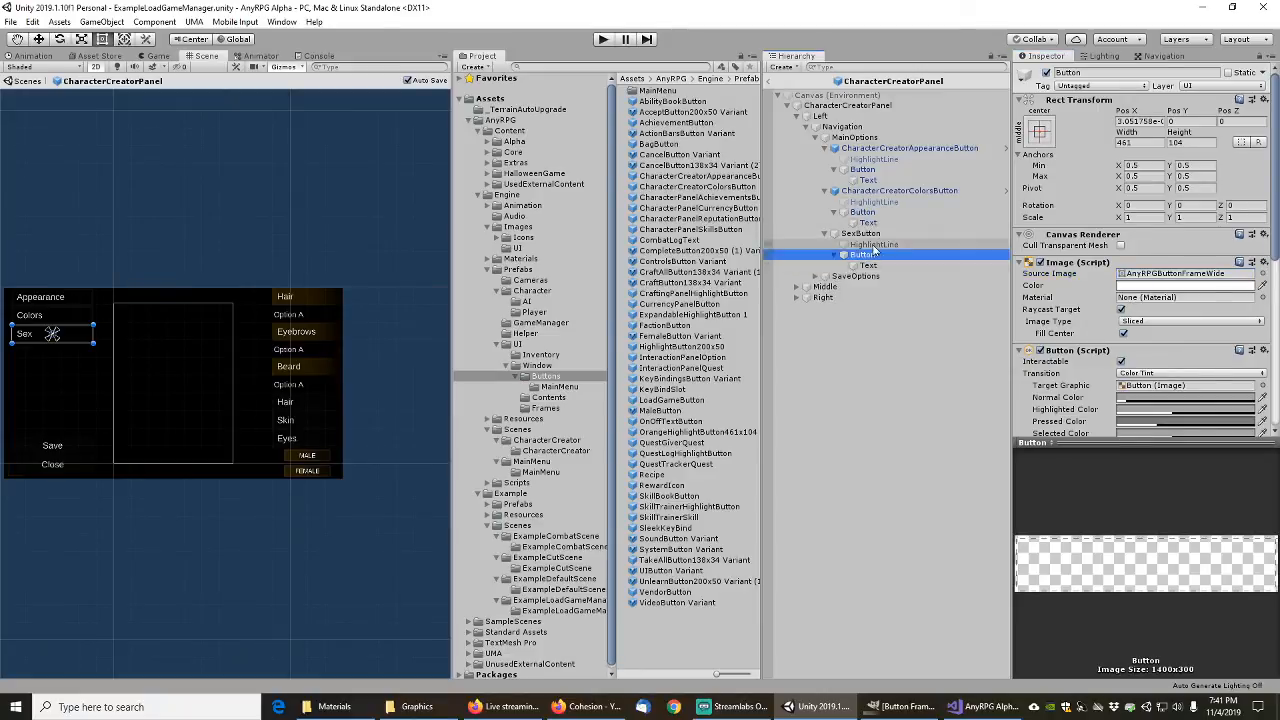
Step: Replace the source image of Btn_Cancel under SaveOptions with the AnyRPGButtonFrameWide sprite
click(822, 276)
click(840, 276)
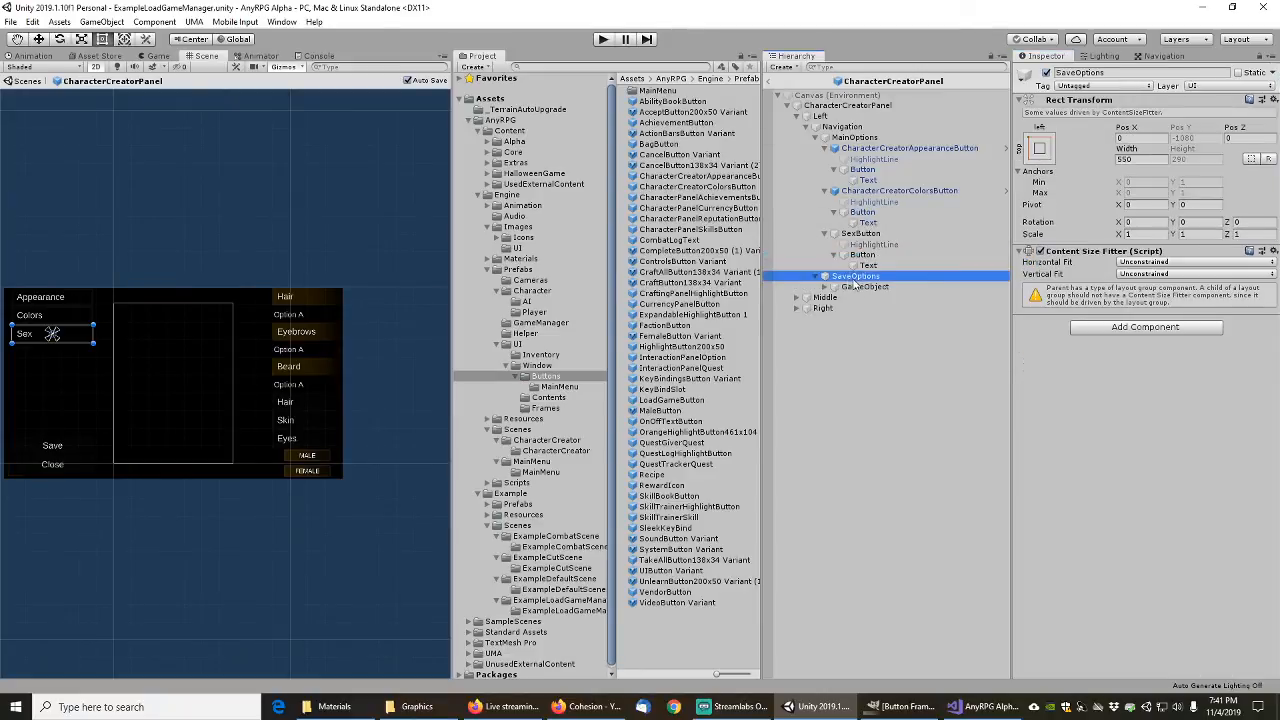
click(825, 287)
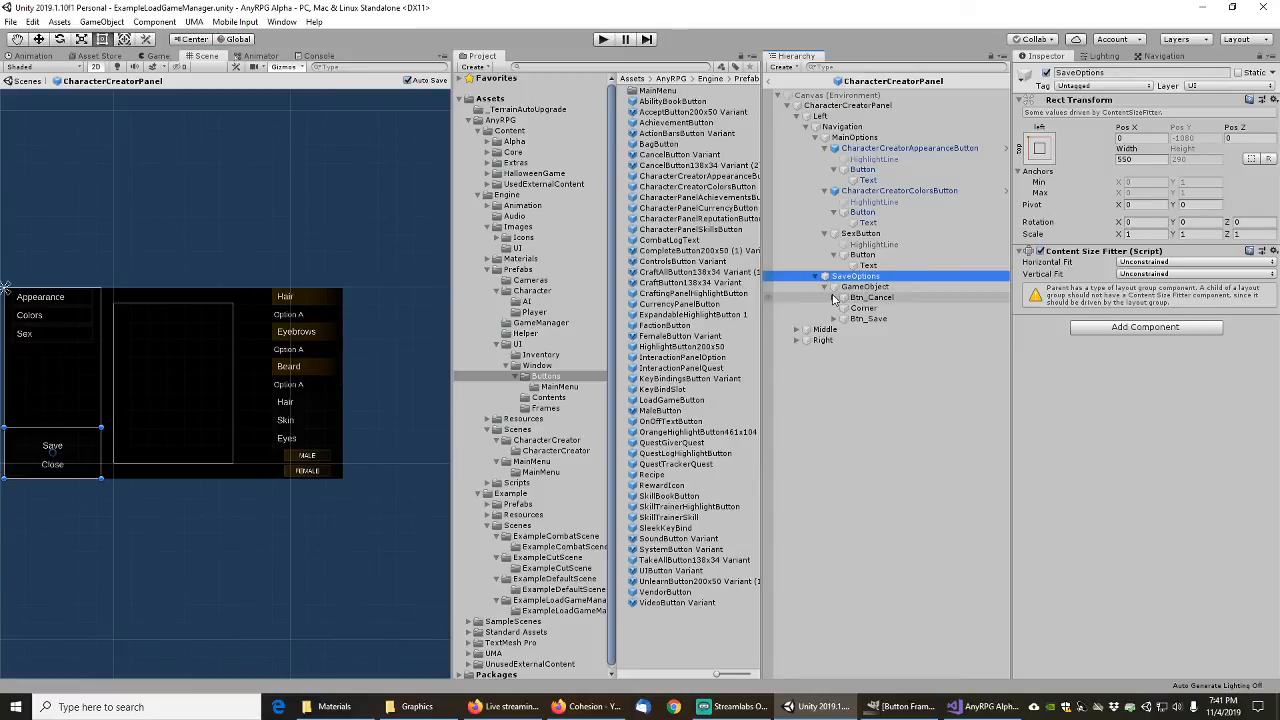
click(834, 297)
click(866, 297)
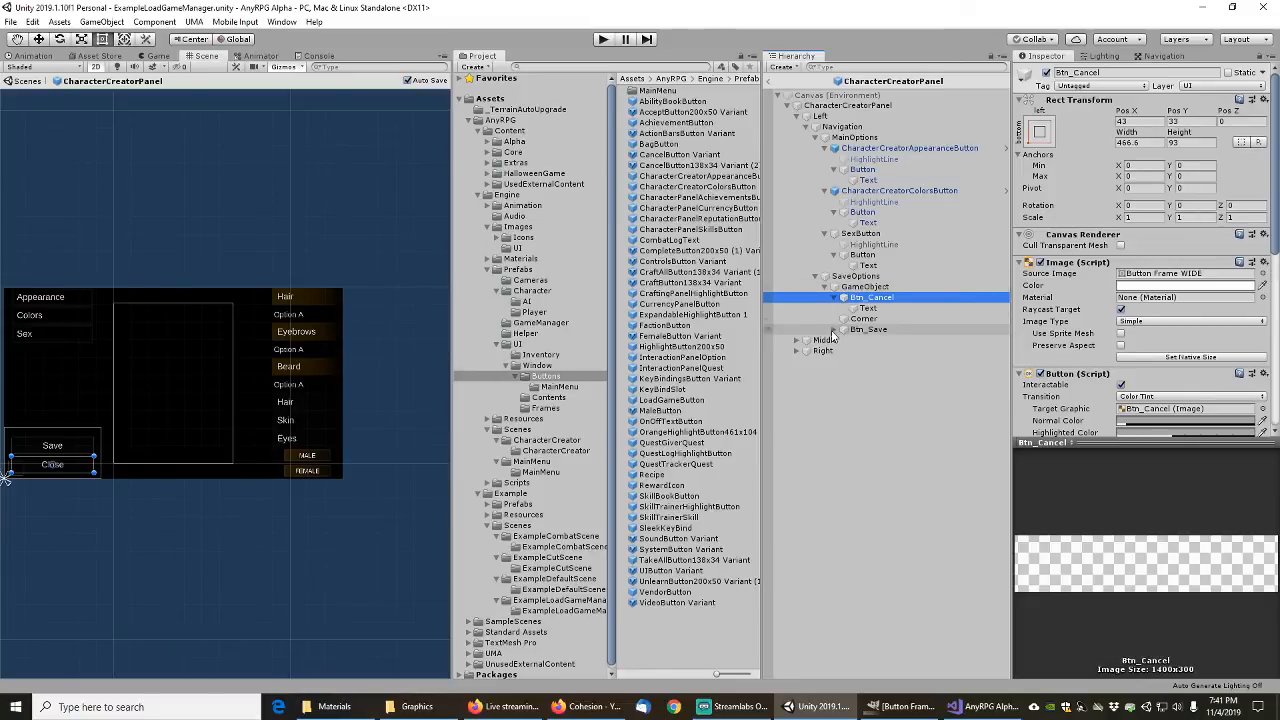
click(834, 329)
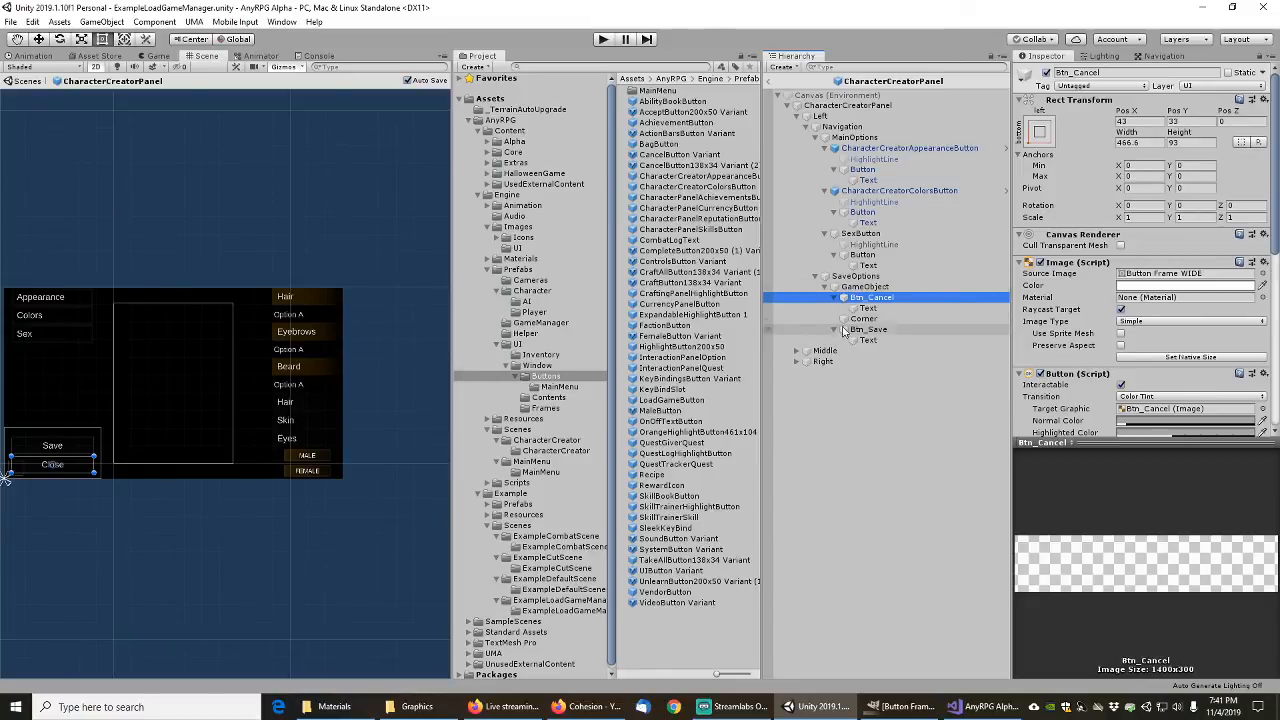
click(1262, 273)
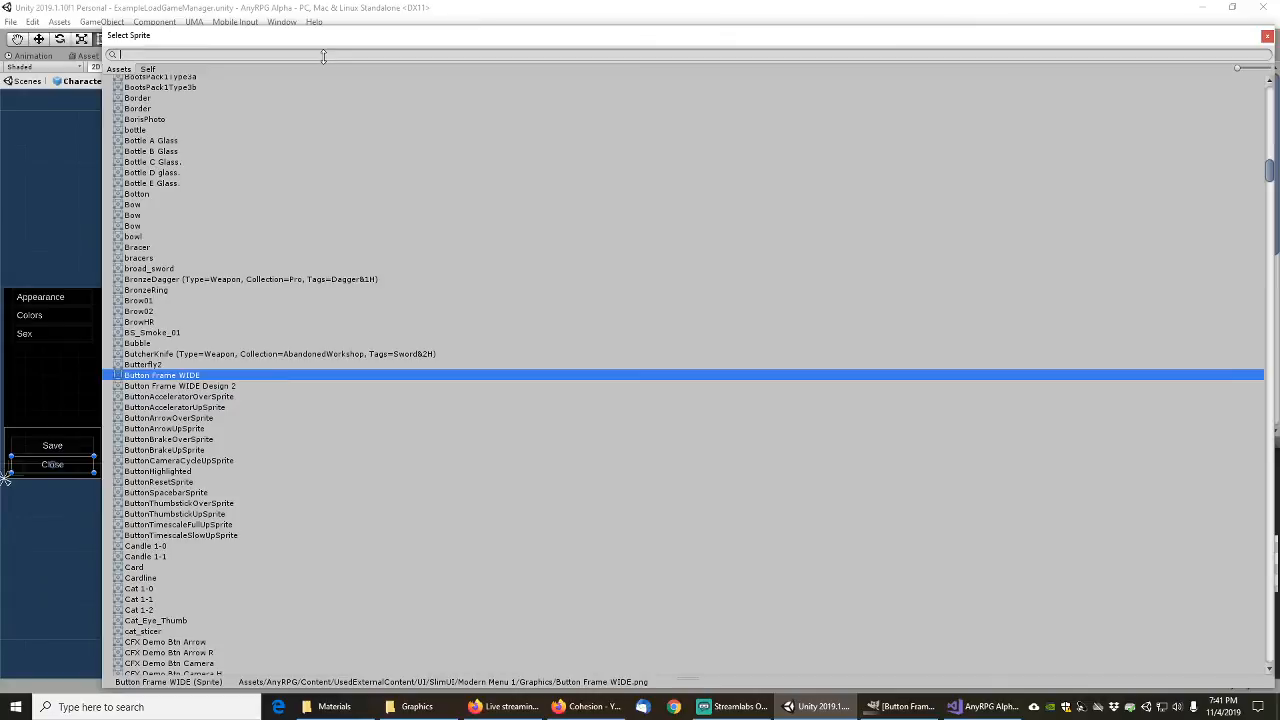
text(anyrpg)
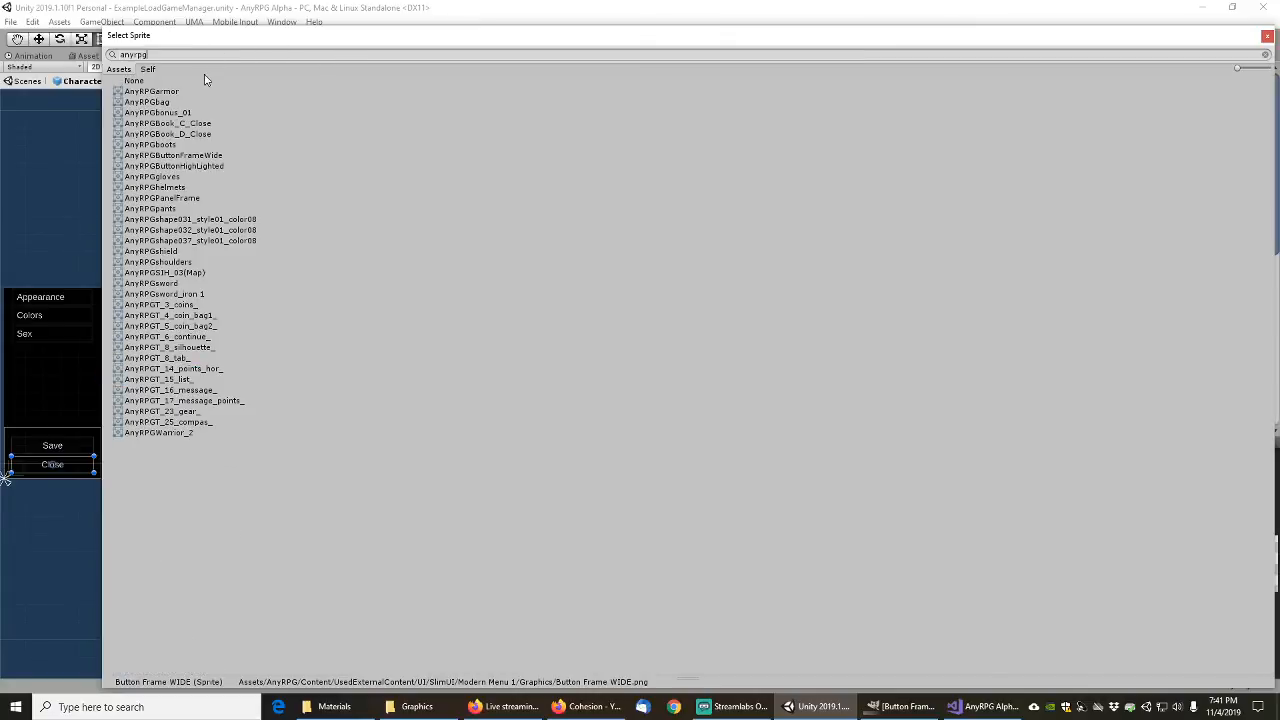
click(188, 156)
double_click(198, 157)
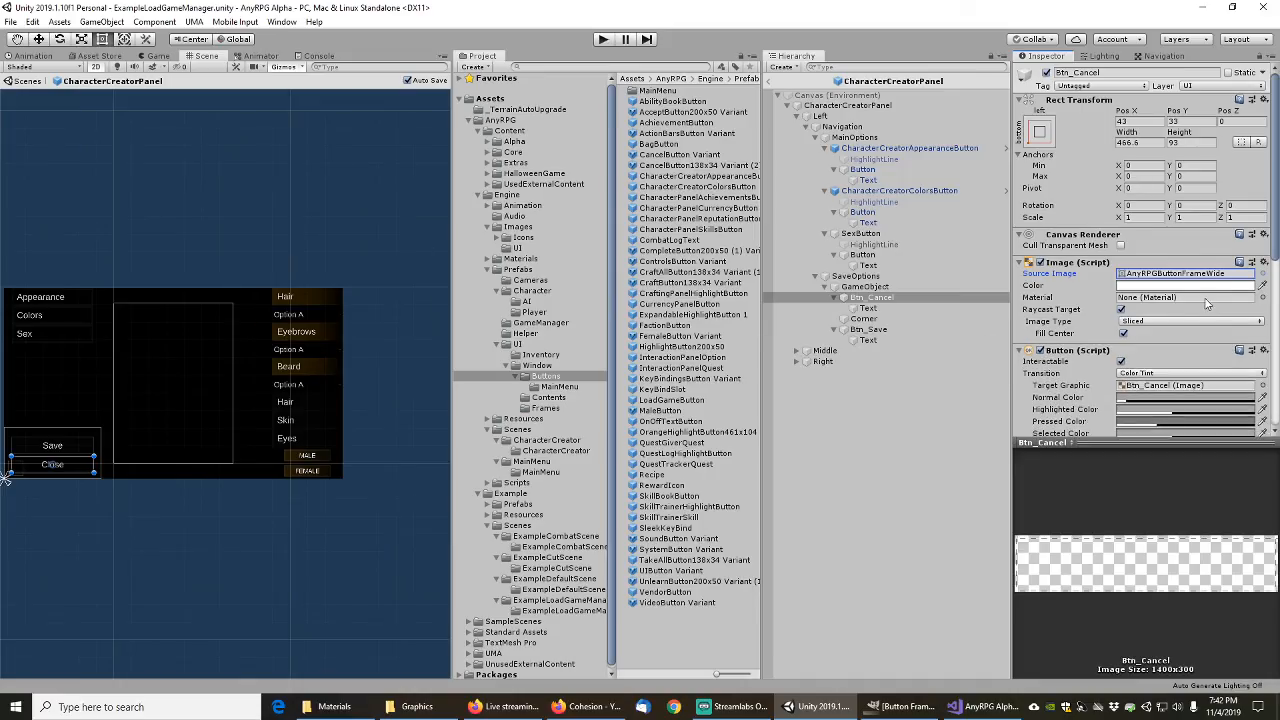
Step: Rename Btn_Cancel to CharacterCreatorBtn_Cancel and save it as a prefab in the Window/Buttons folder
click(866, 298)
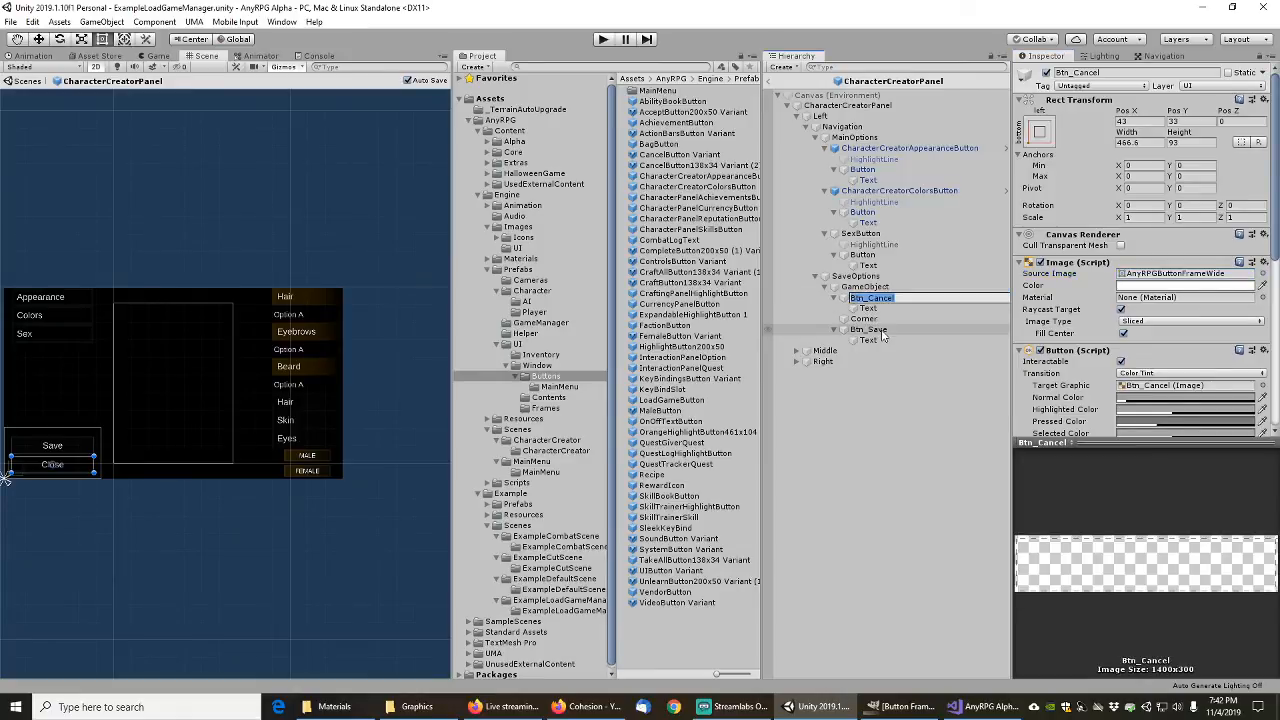
key(Home)
text(CharacterCreator)
key(Return)
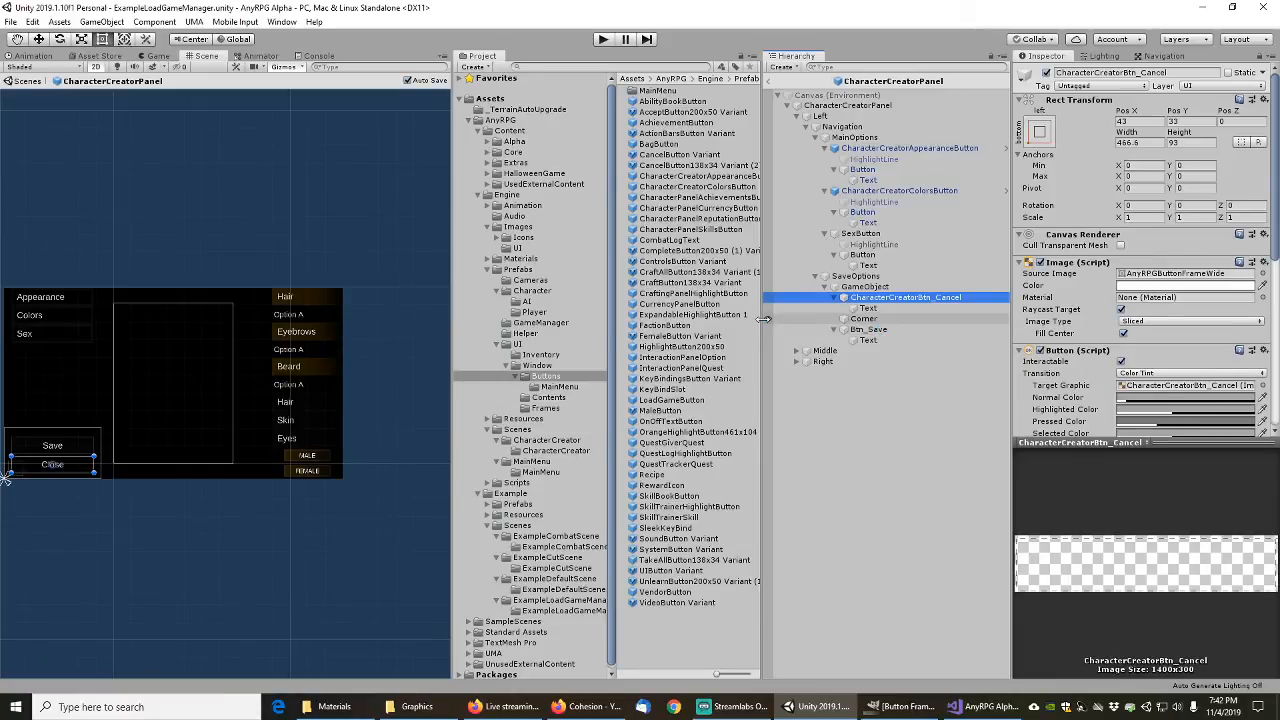
drag(878, 302, 560, 376)
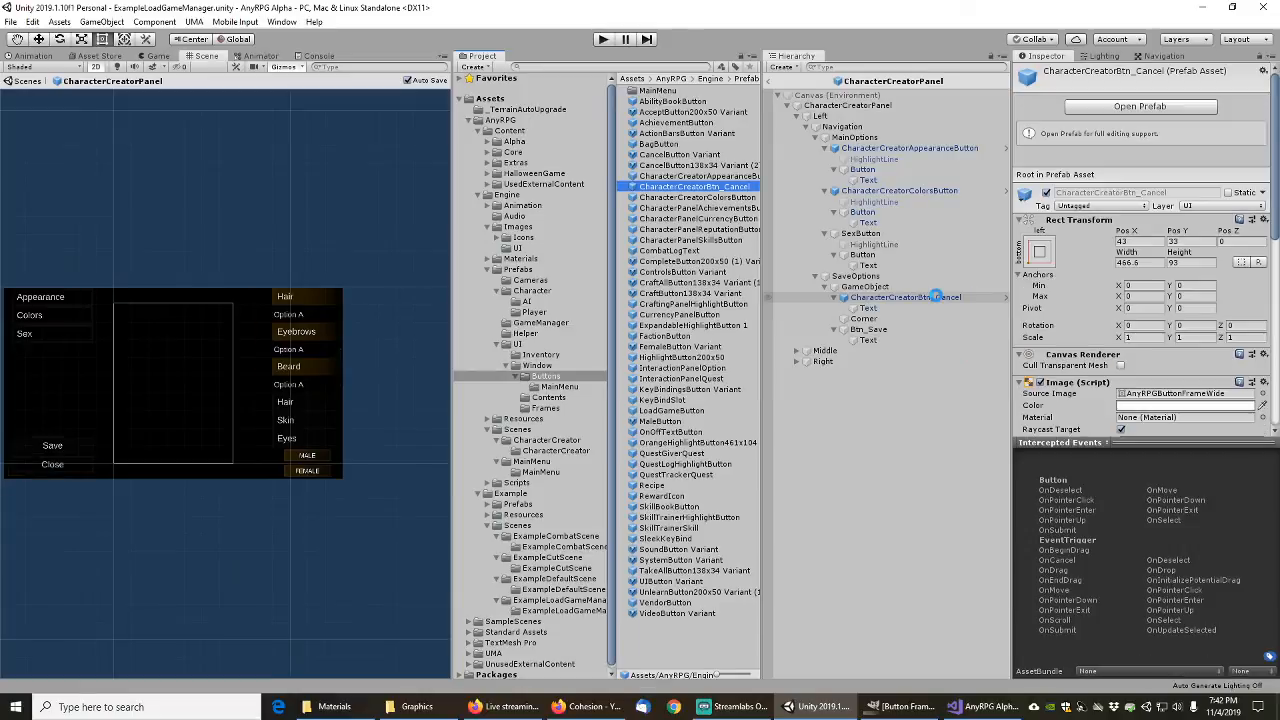
Step: Replace the source image of Btn_Save under SaveOptions with the AnyRPGButtonFrameWide sprite
click(866, 330)
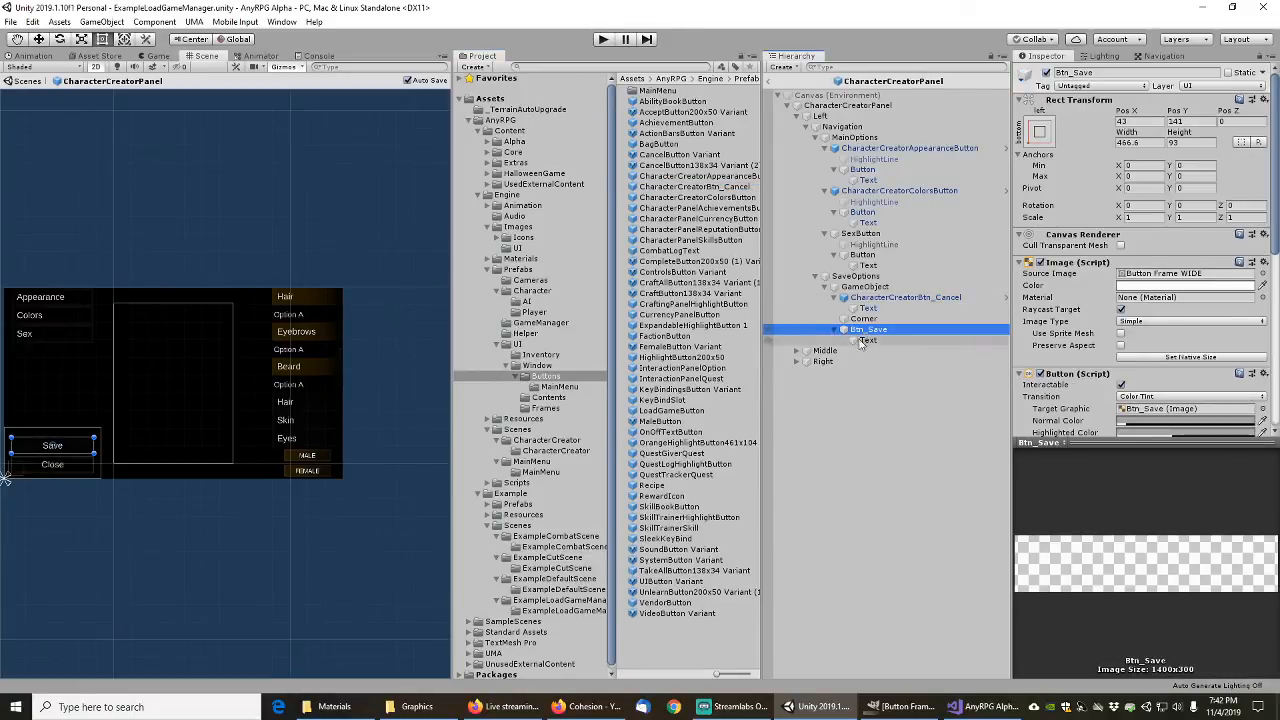
click(1263, 275)
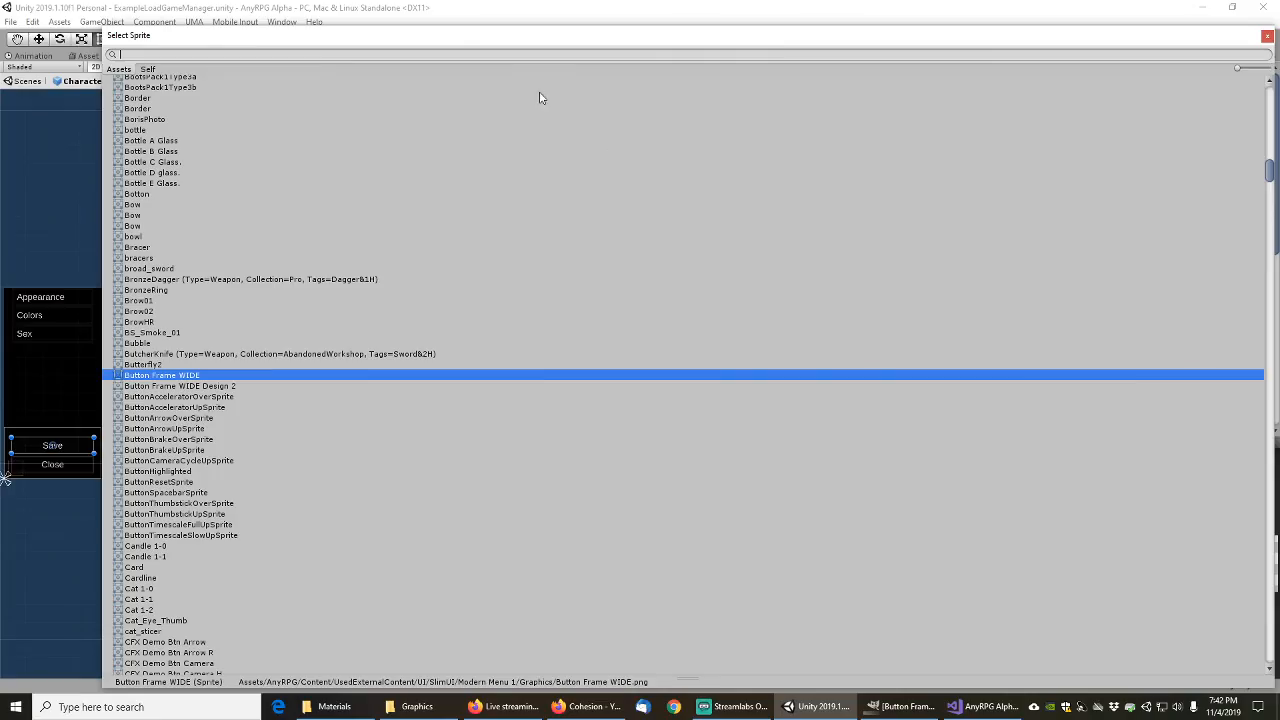
text(anyrpg)
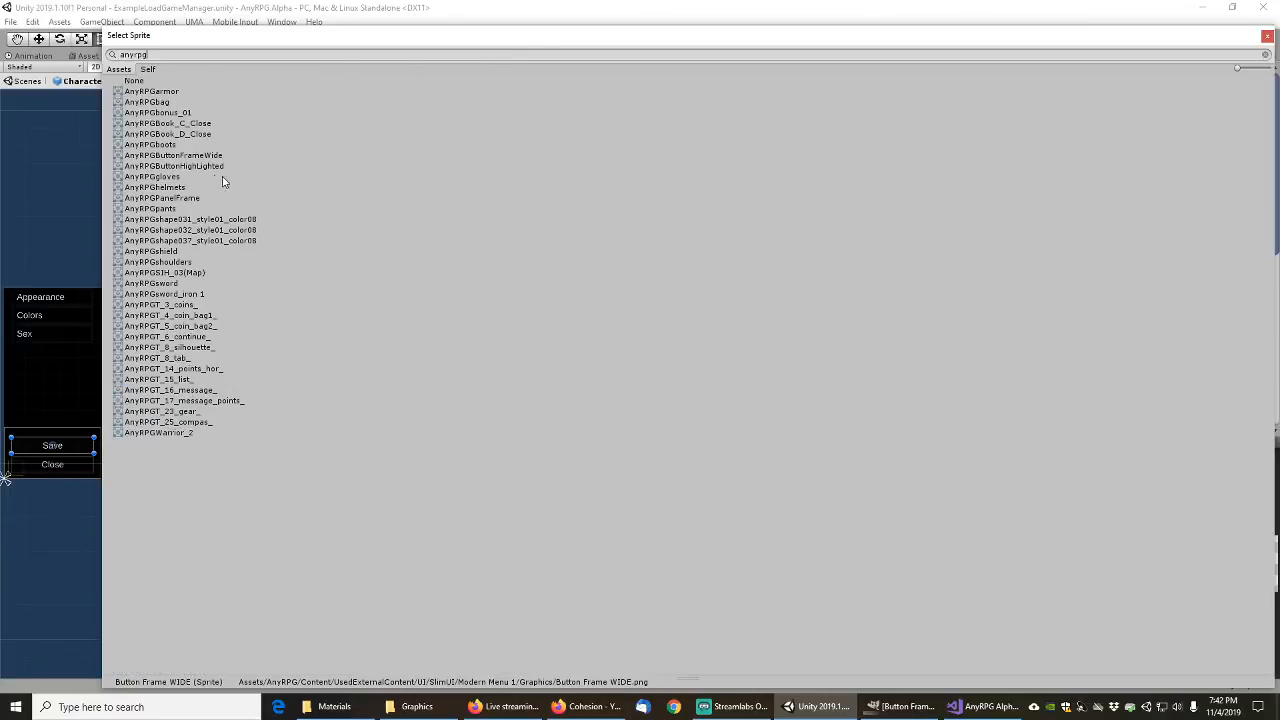
click(192, 157)
double_click(192, 156)
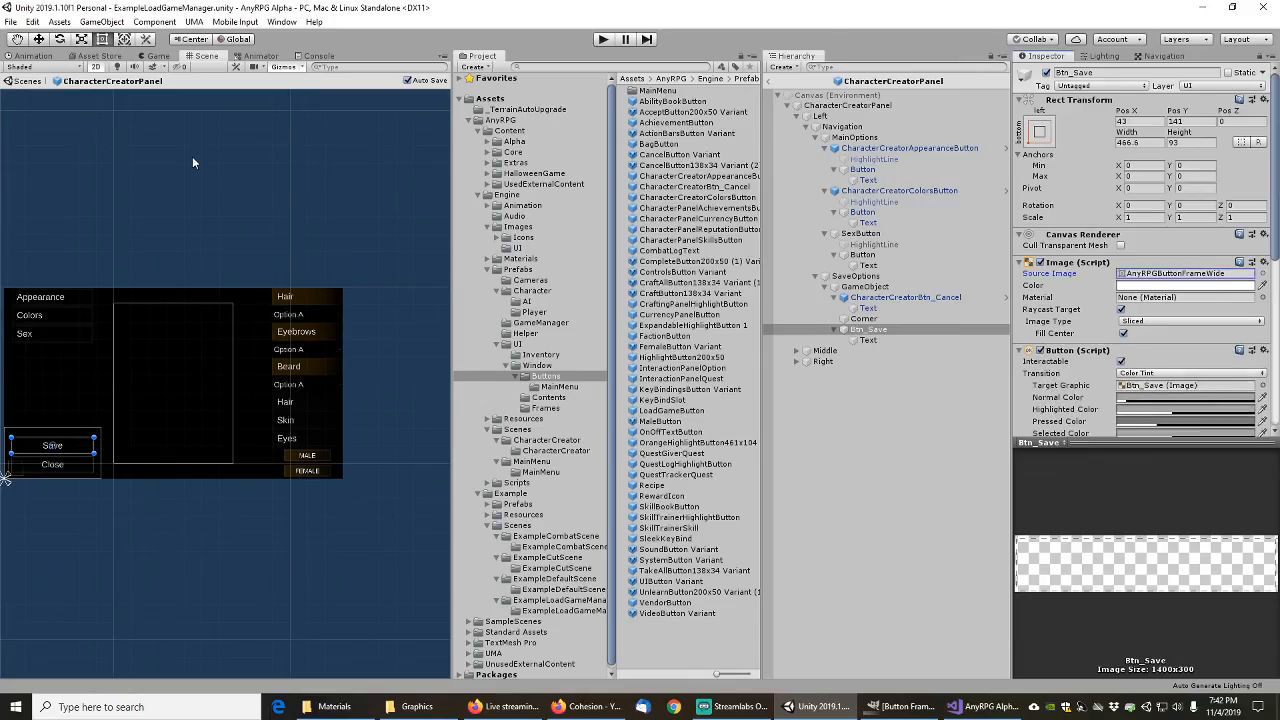
Step: Rename Btn_Save to CharacterCreatorBtn_Save and save it as a prefab in the Window/Buttons folder
click(872, 340)
click(872, 332)
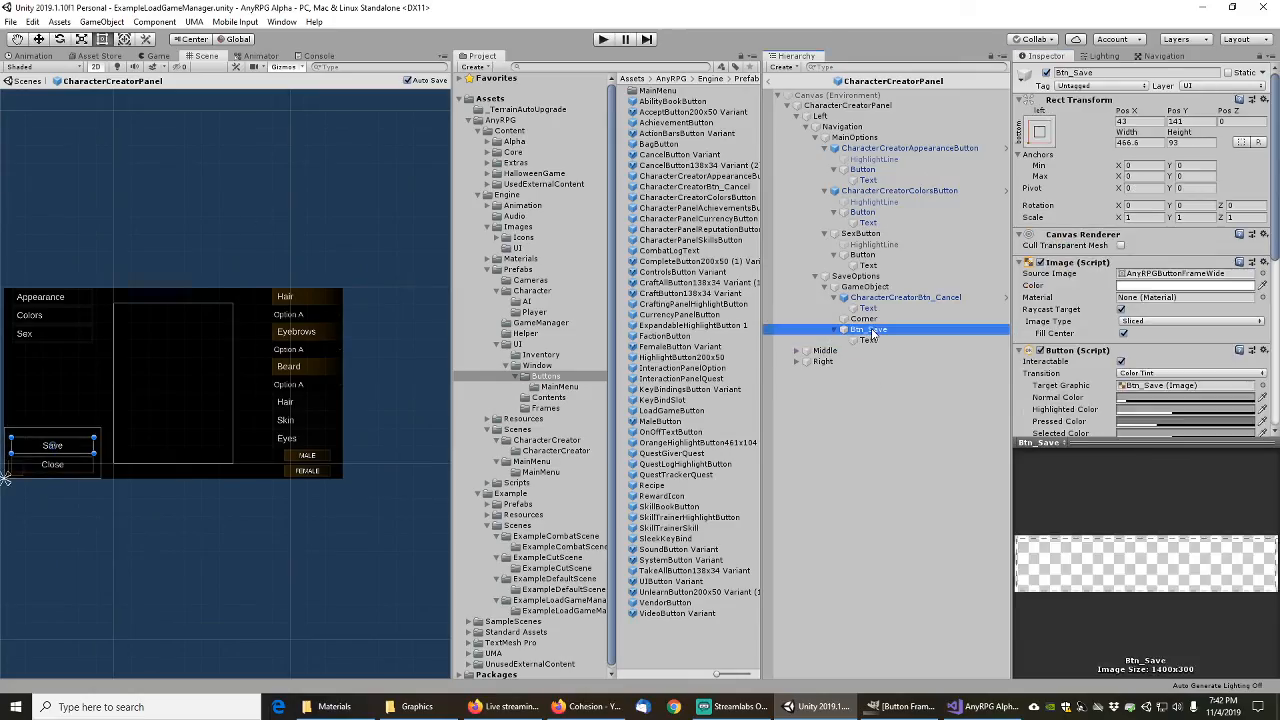
key(F2)
key(Home)
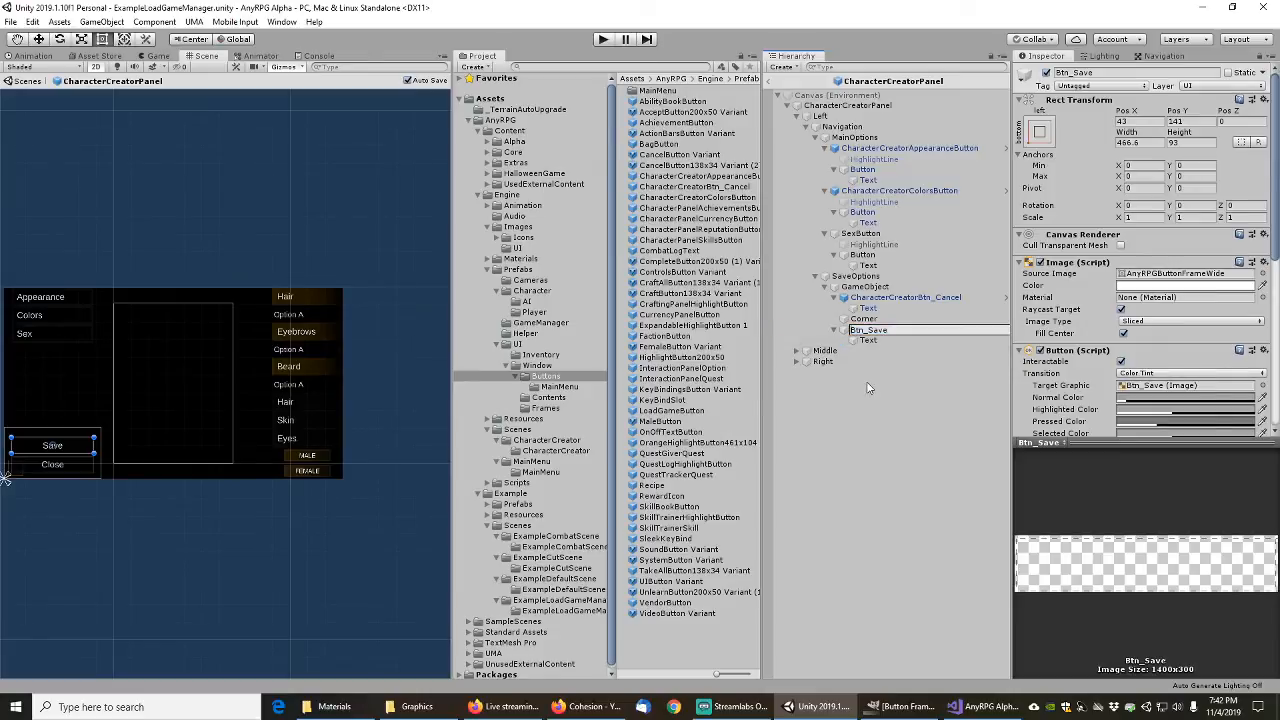
text(CharacterCreator)
key(Return)
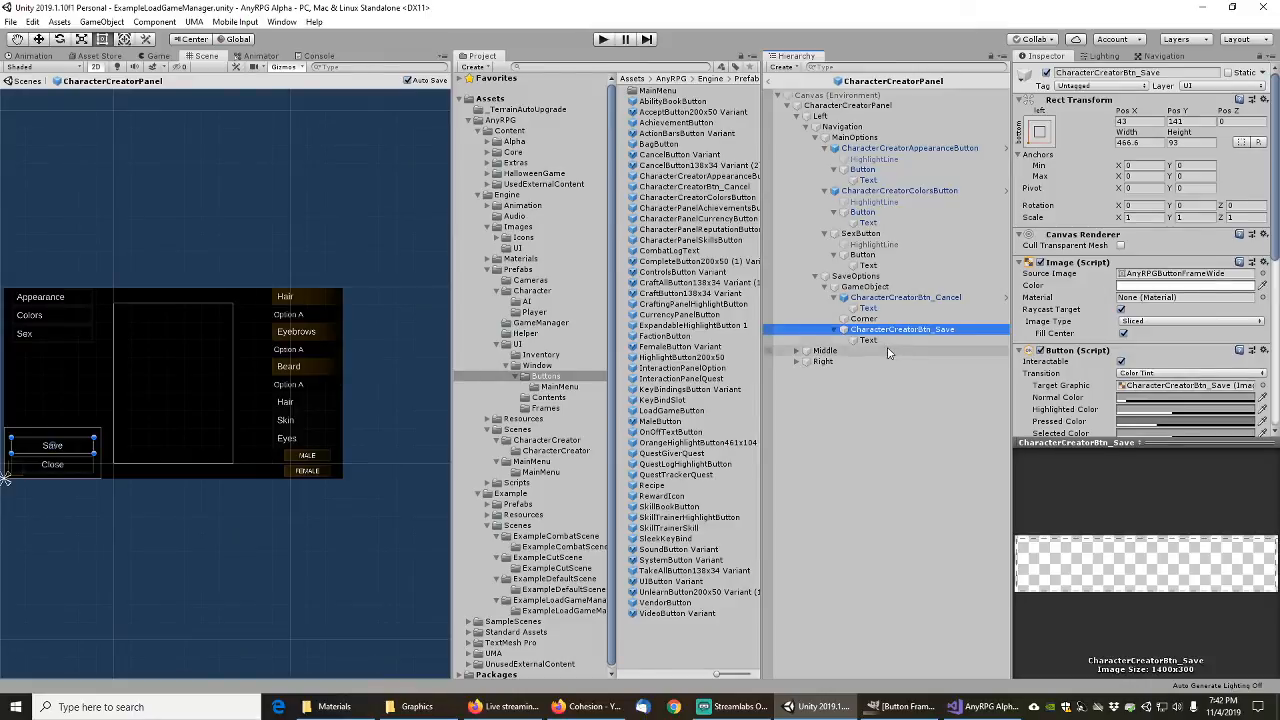
drag(893, 335, 548, 376)
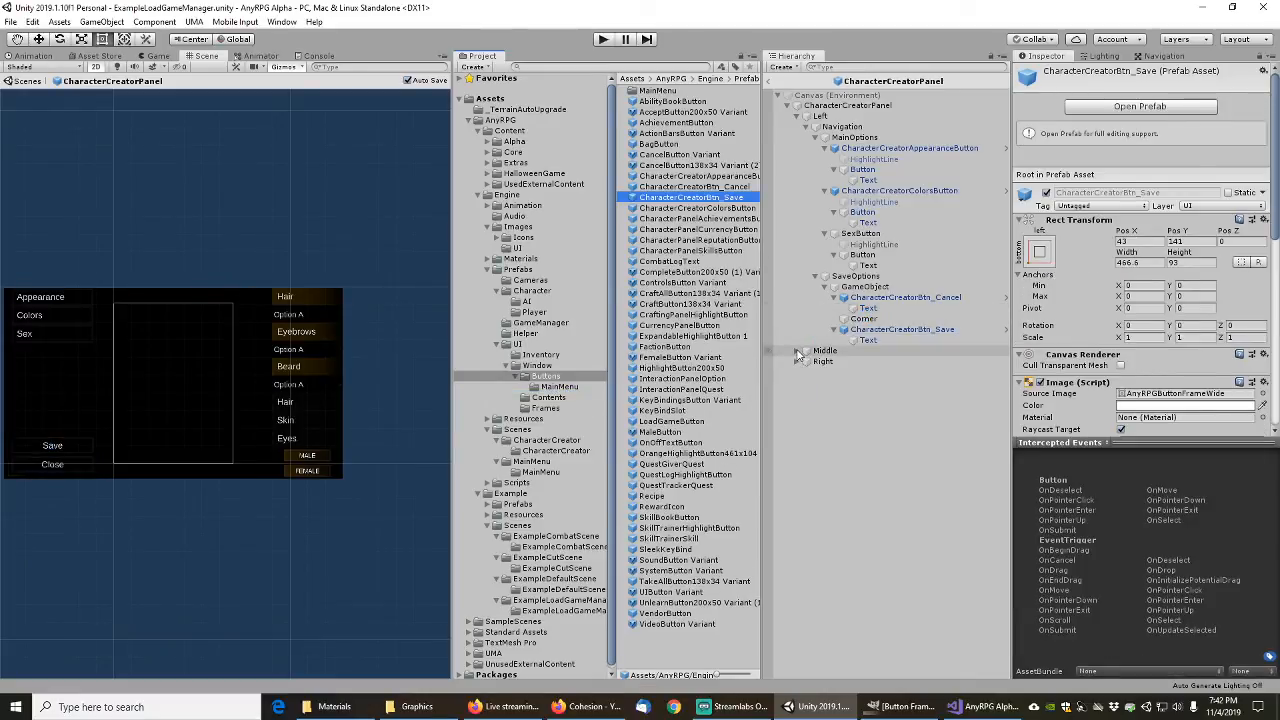
Step: Replace the source image of the HighlightLine under HairAppearanceOptions' HairLabel with the AnyRPGButtonHighLighted sprite
click(797, 350)
click(796, 351)
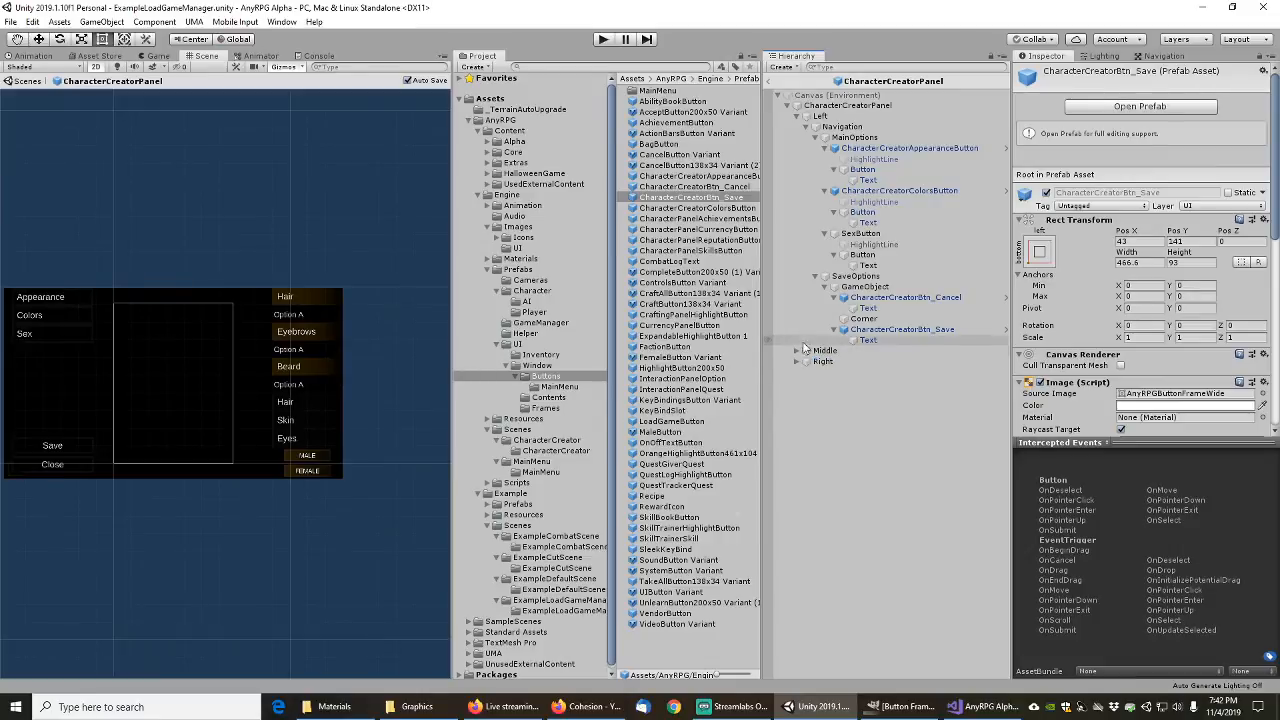
click(797, 361)
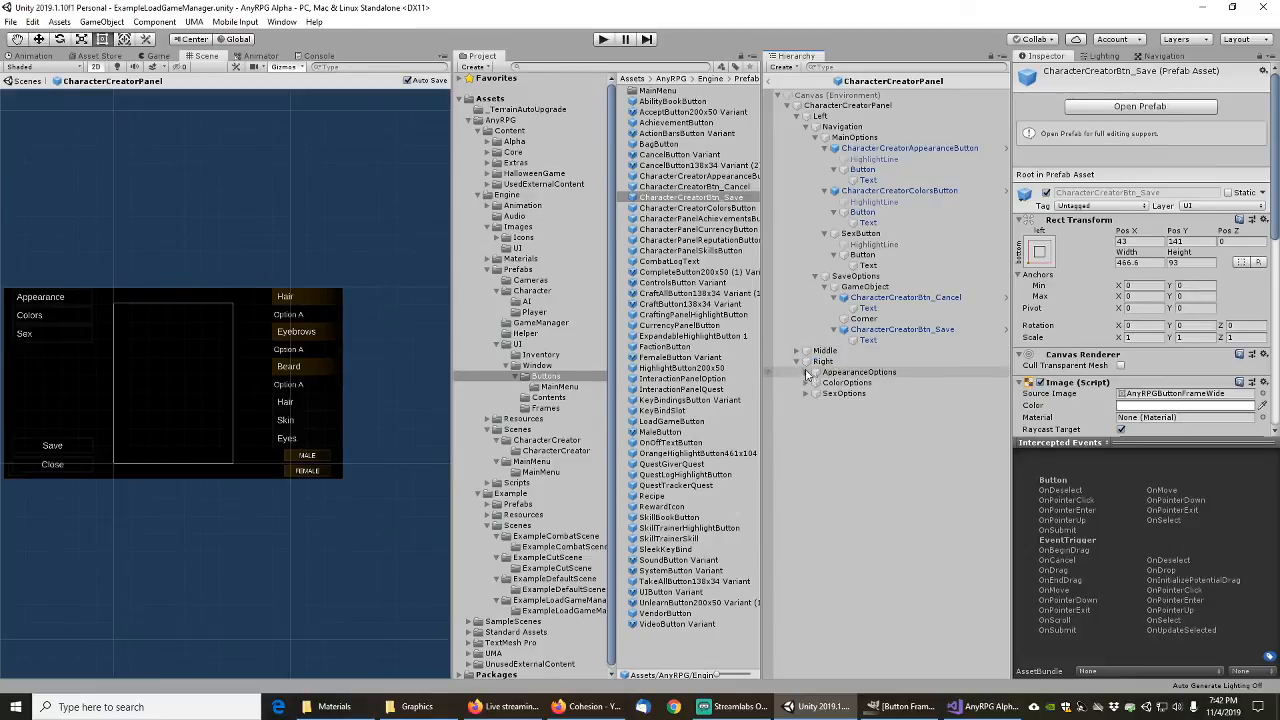
click(809, 372)
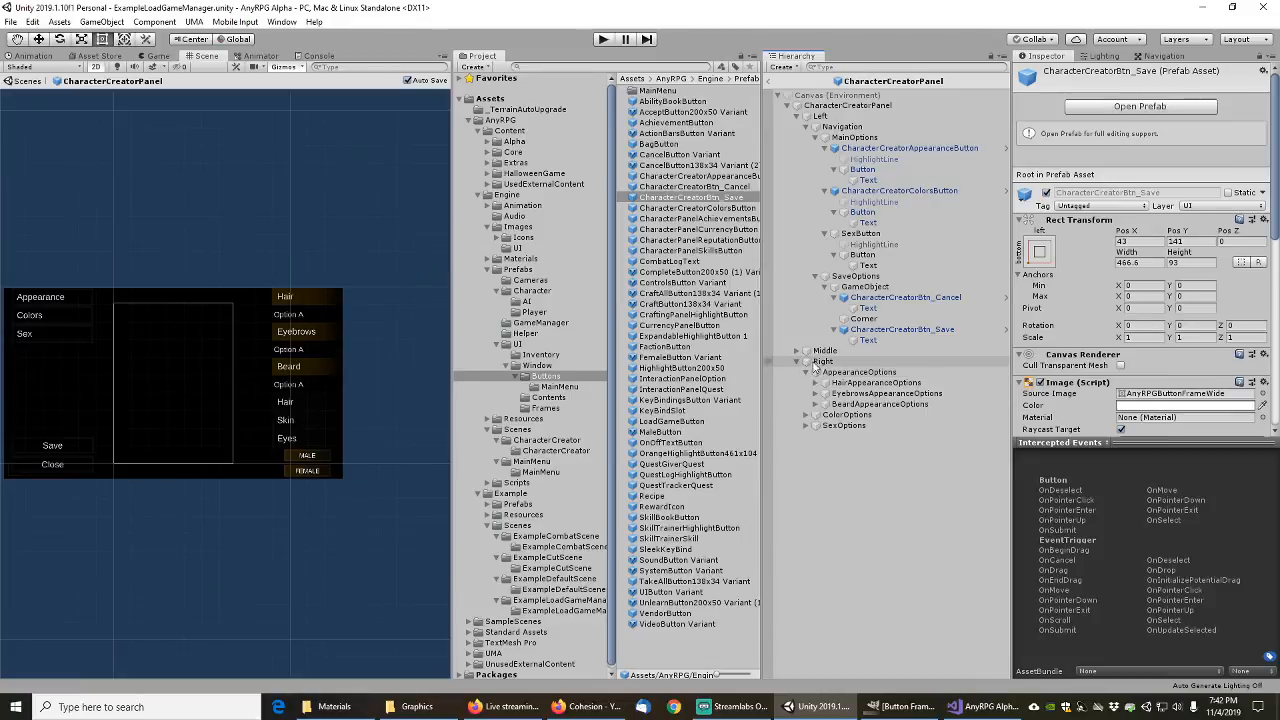
click(816, 382)
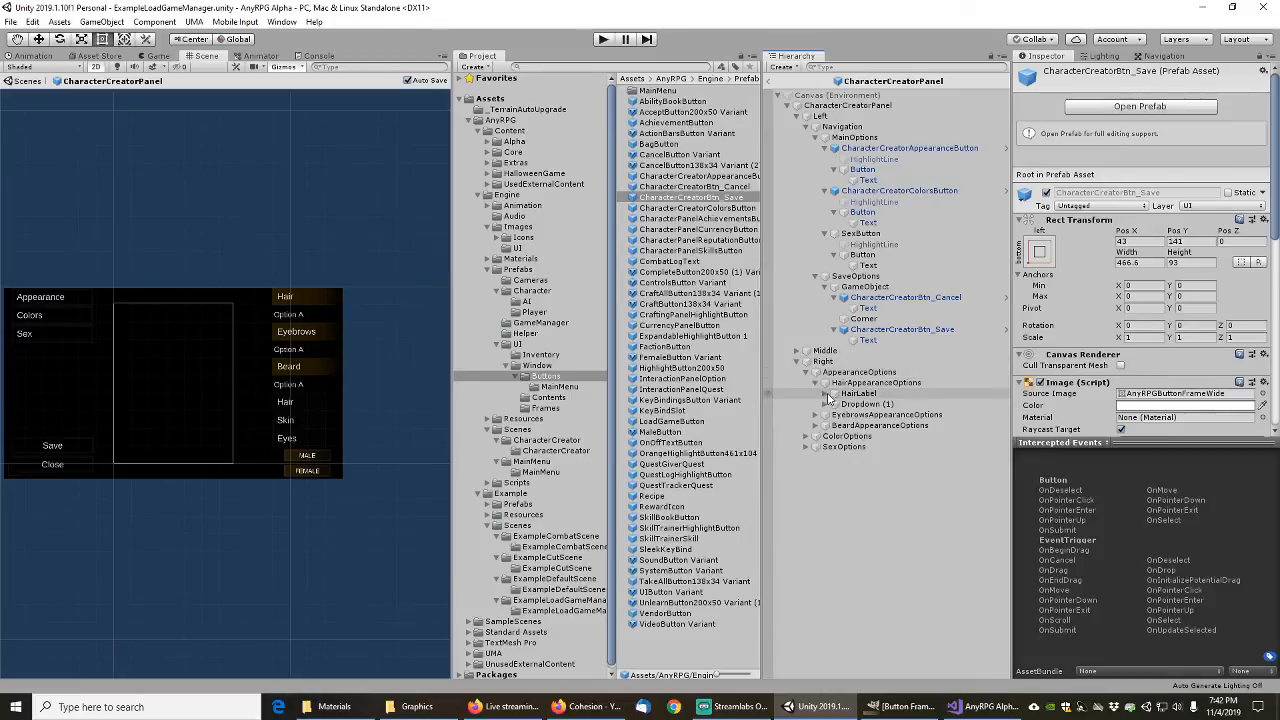
click(826, 395)
click(866, 383)
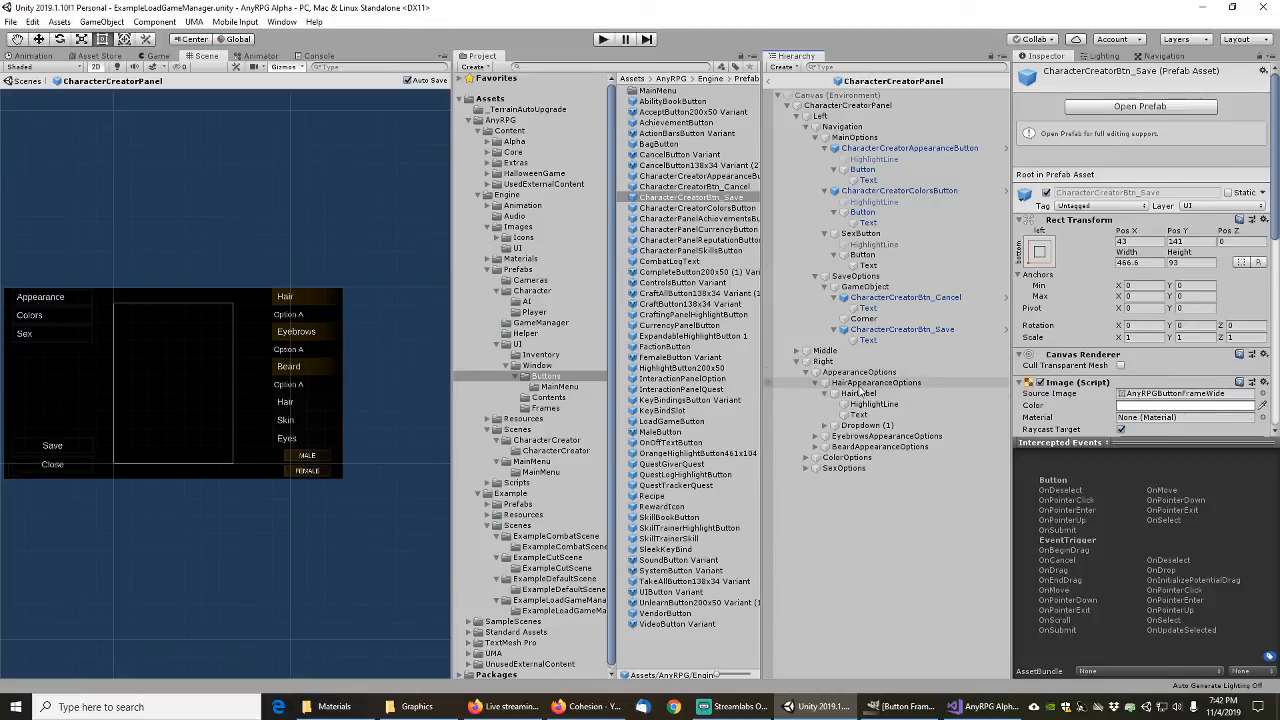
click(862, 394)
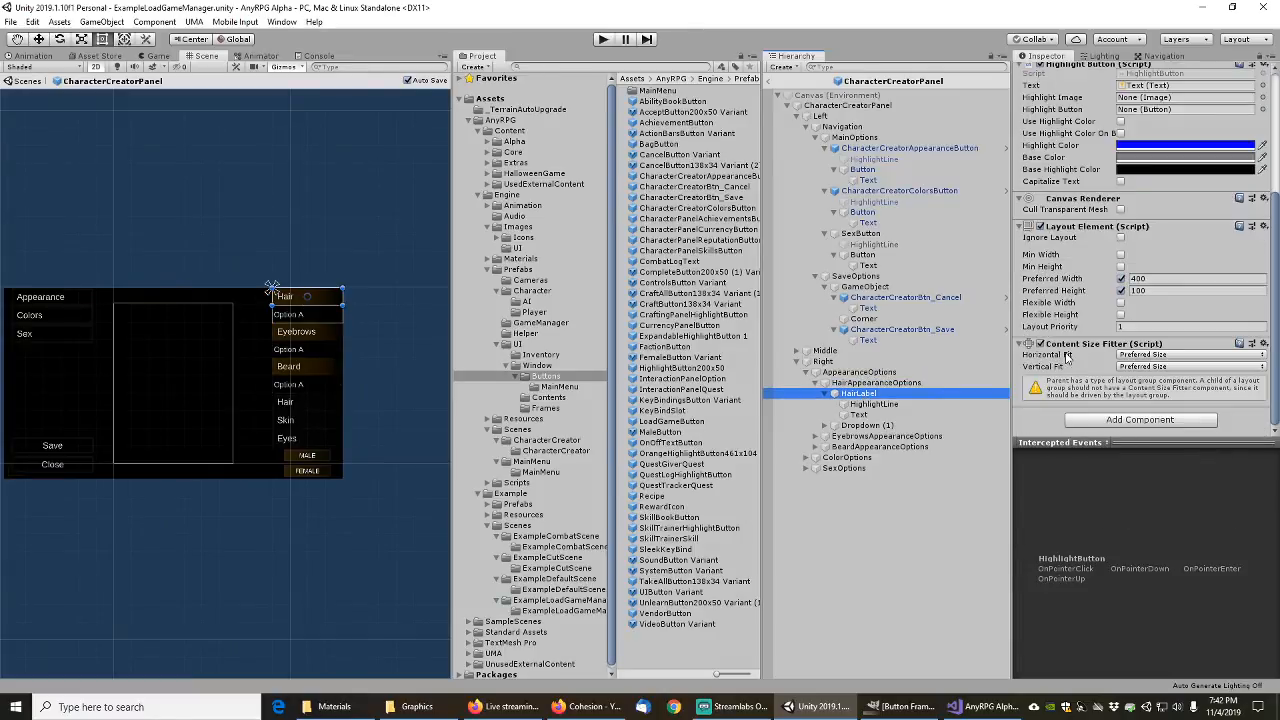
click(875, 404)
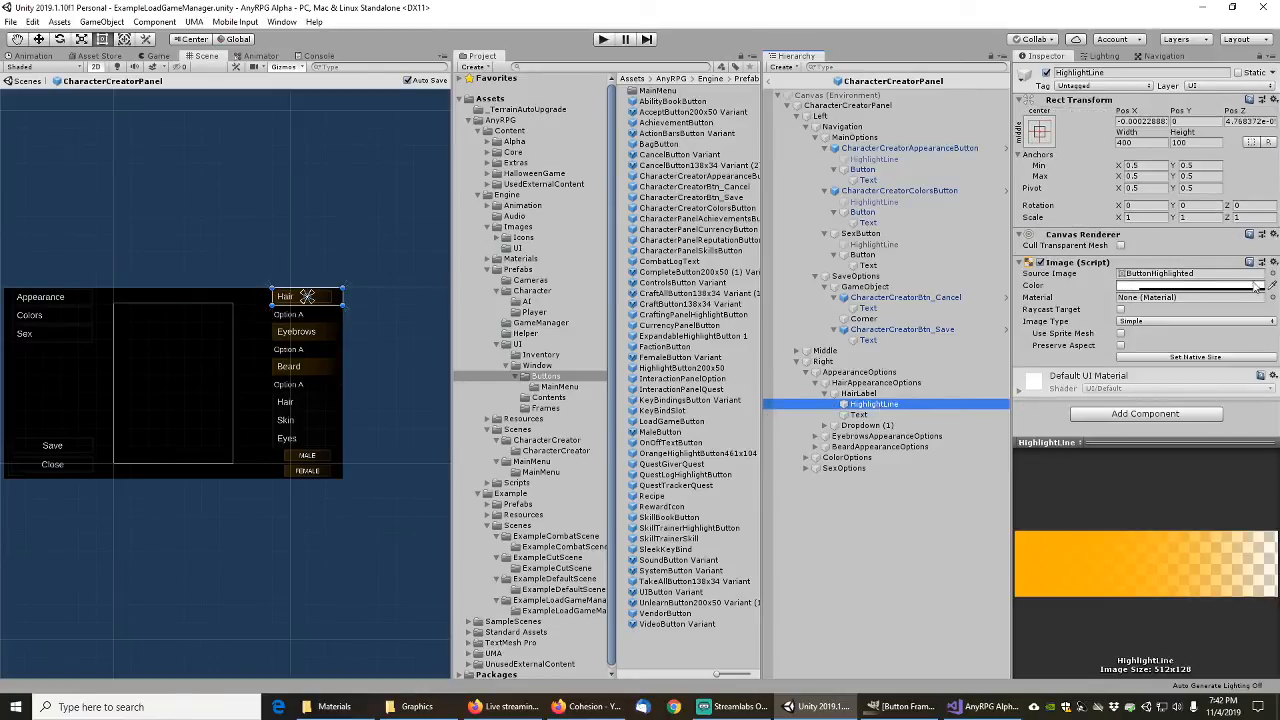
click(1273, 274)
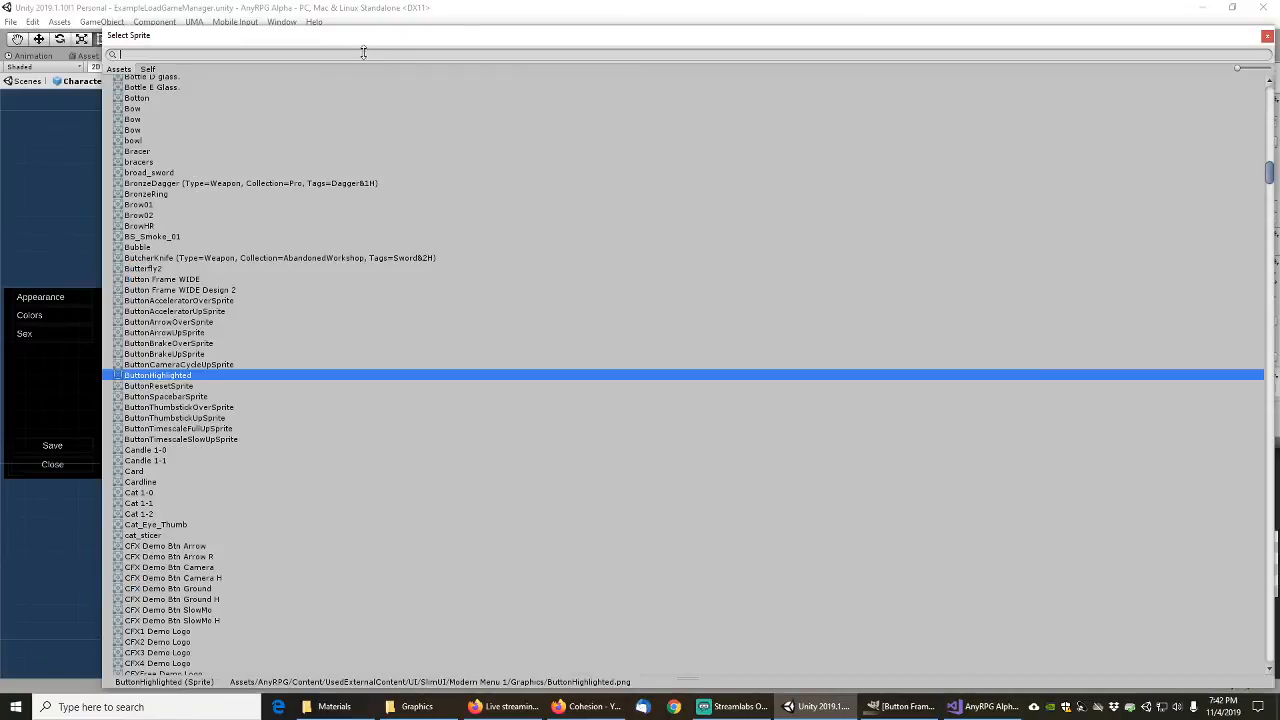
text(anyrpg)
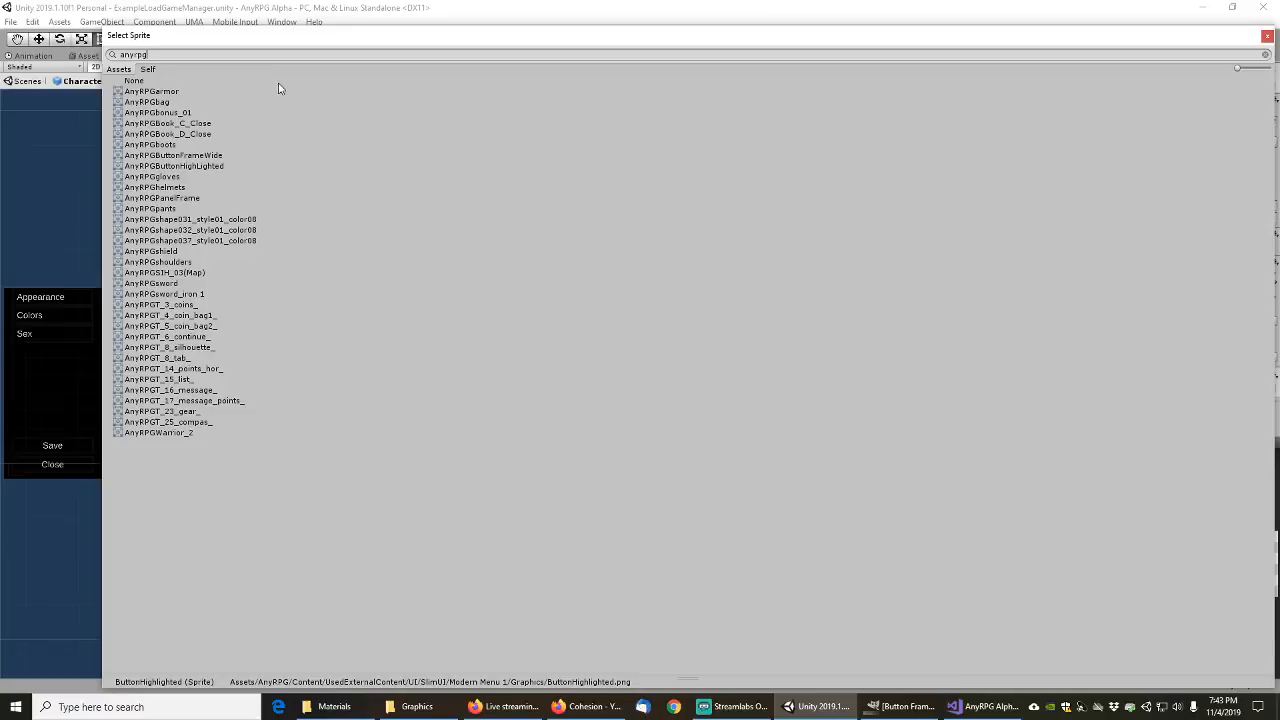
double_click(193, 167)
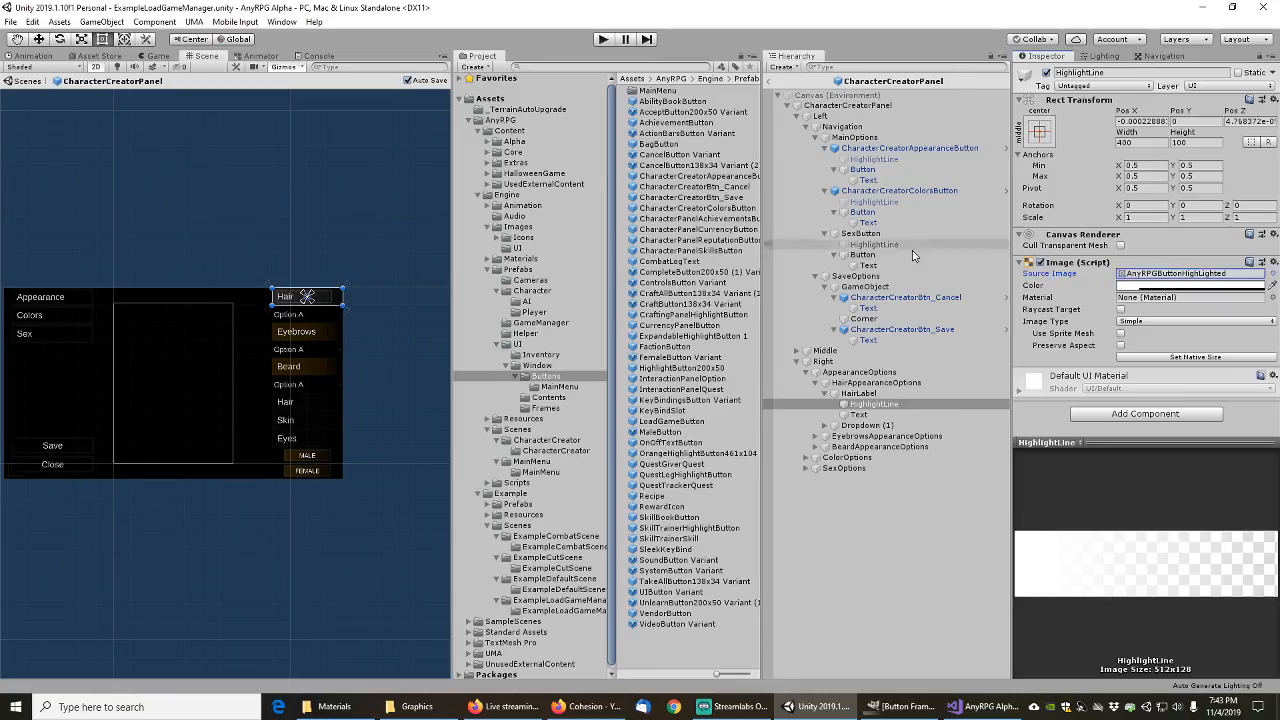
Step: Examine the components of HairLabel and HairAppearanceOptions, and open HairLabel's HighlightButton script in Visual Studio
click(858, 393)
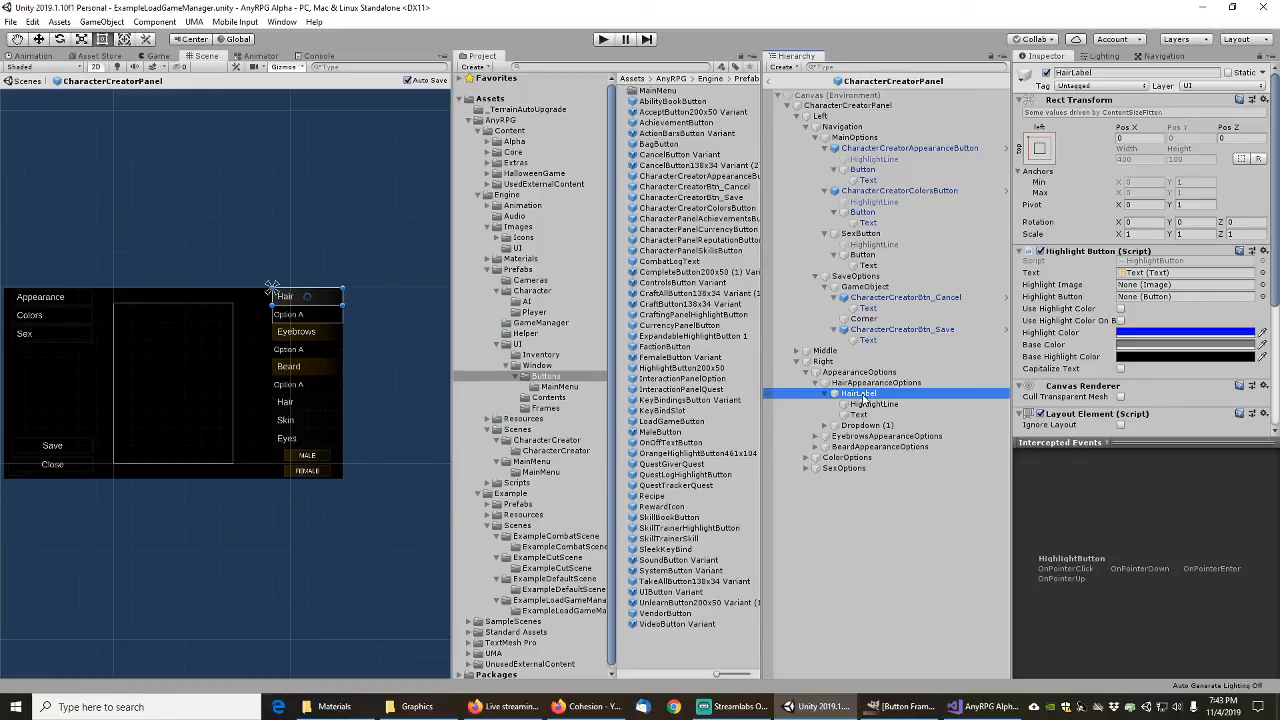
scroll(1073, 328, down, 3)
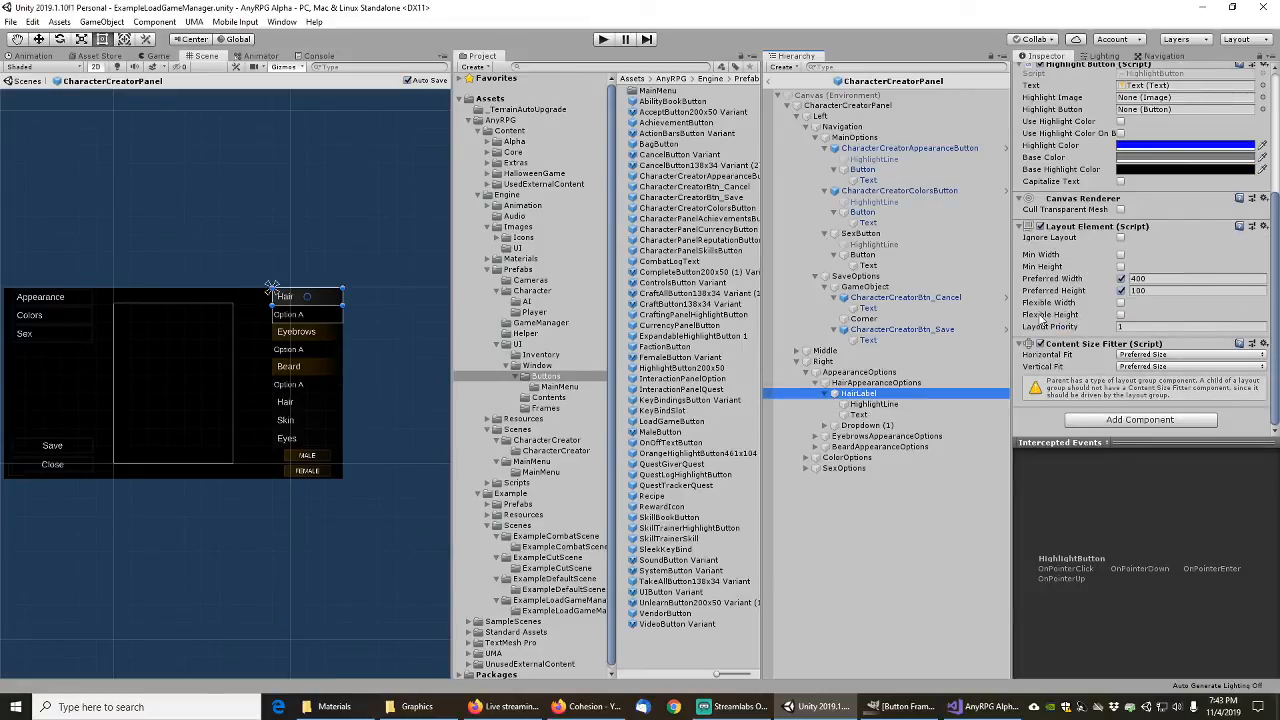
click(878, 384)
scroll(1075, 262, up, 4)
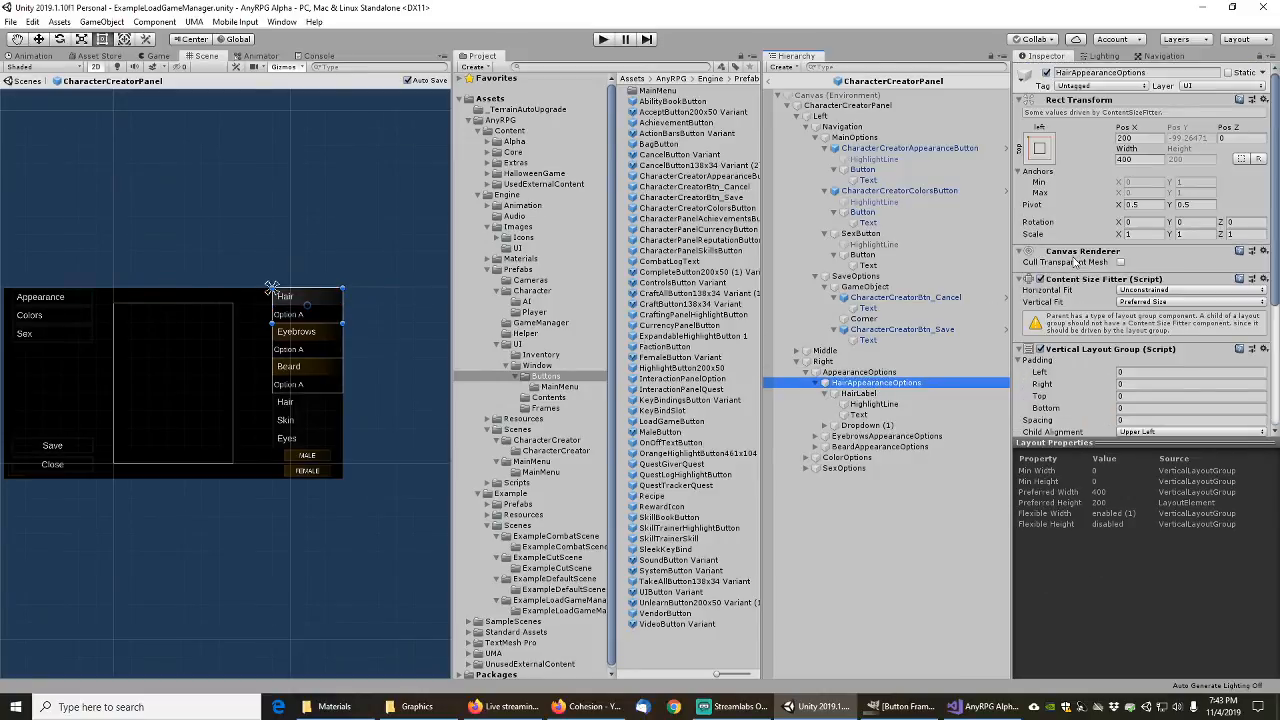
click(858, 394)
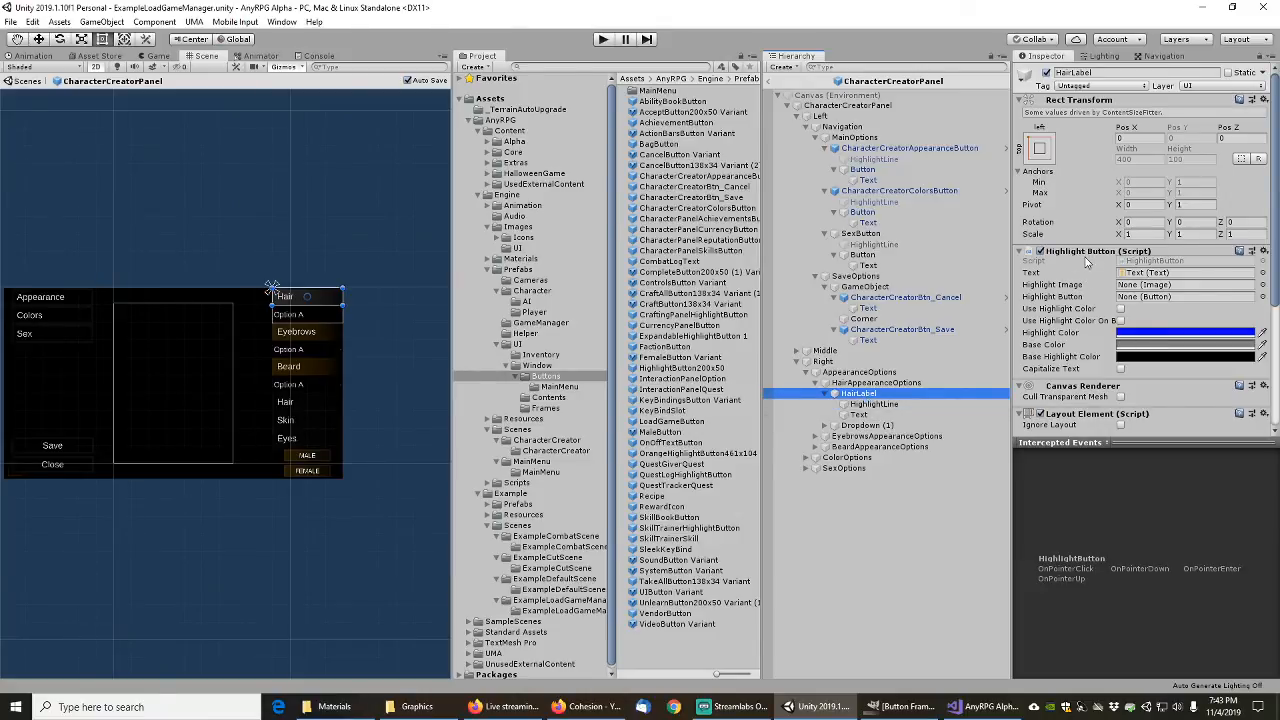
scroll(1078, 318, down, 4)
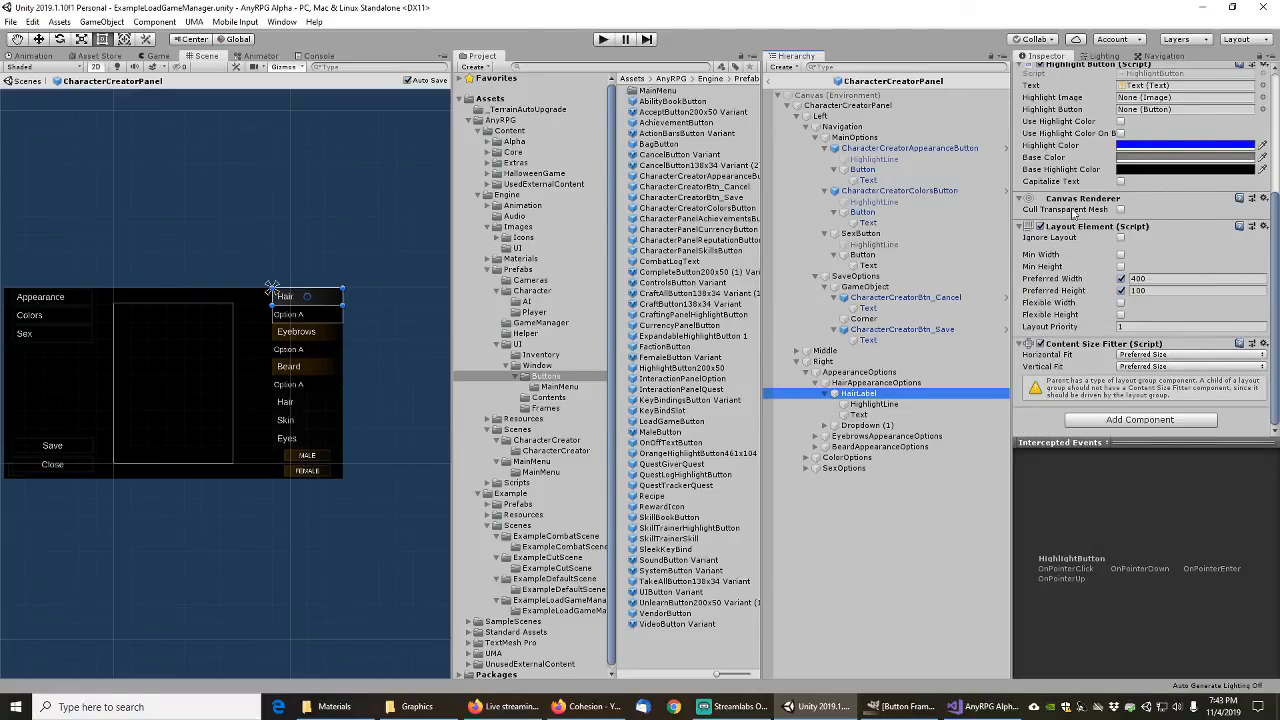
scroll(1073, 213, up, 3)
click(1158, 194)
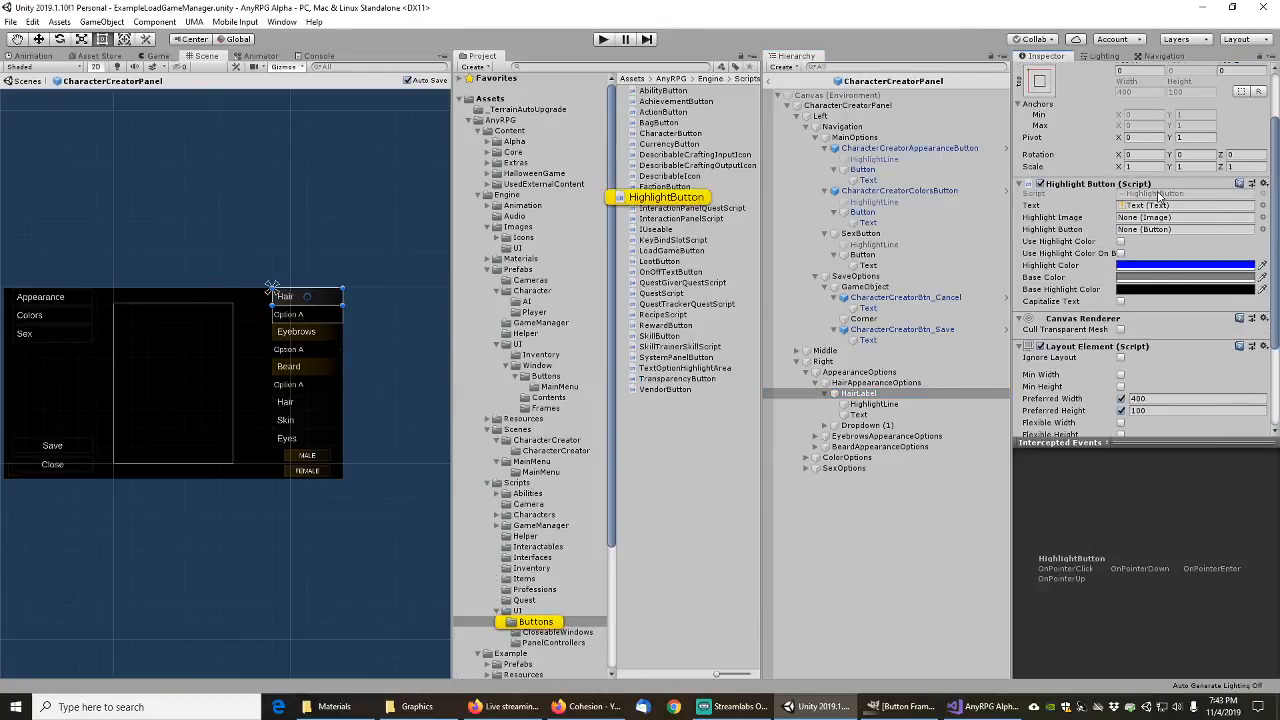
double_click(1158, 194)
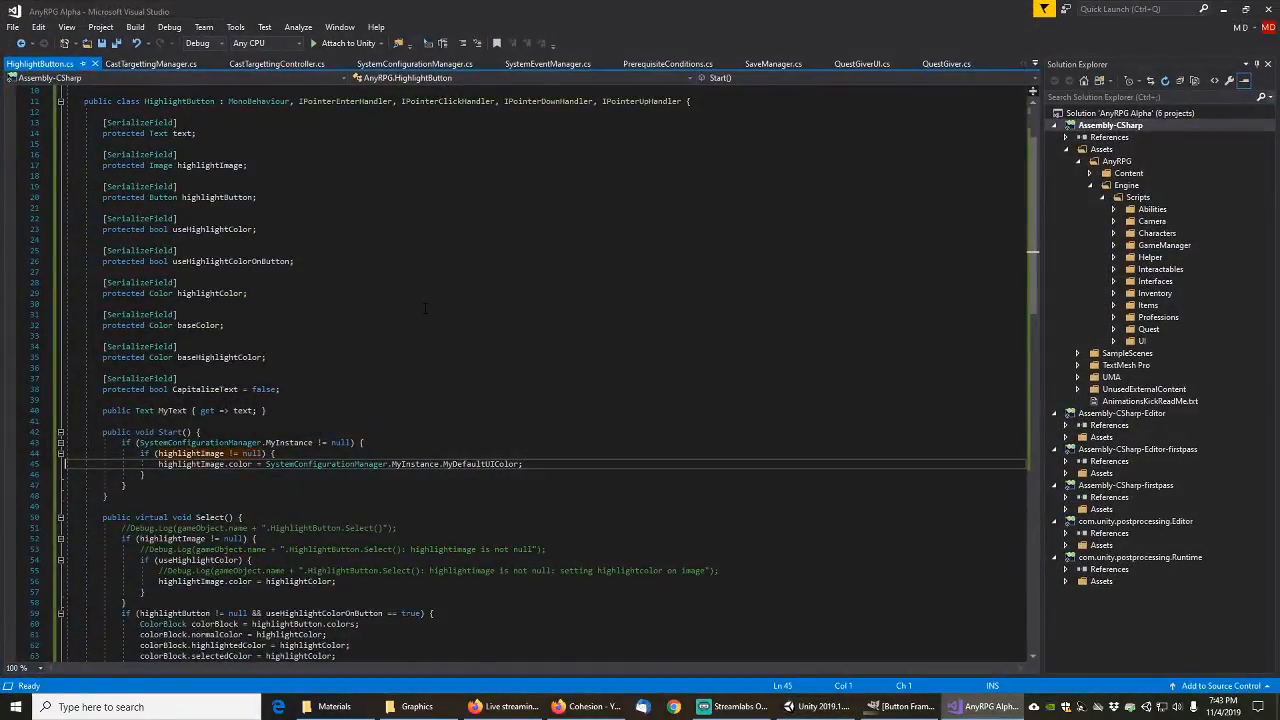
Step: Read the rest of the HighlightButton script, return to Unity and examine HairLabel's HighlightLine and Text components and its neighbouring dropdown
scroll(425, 308, down, 18)
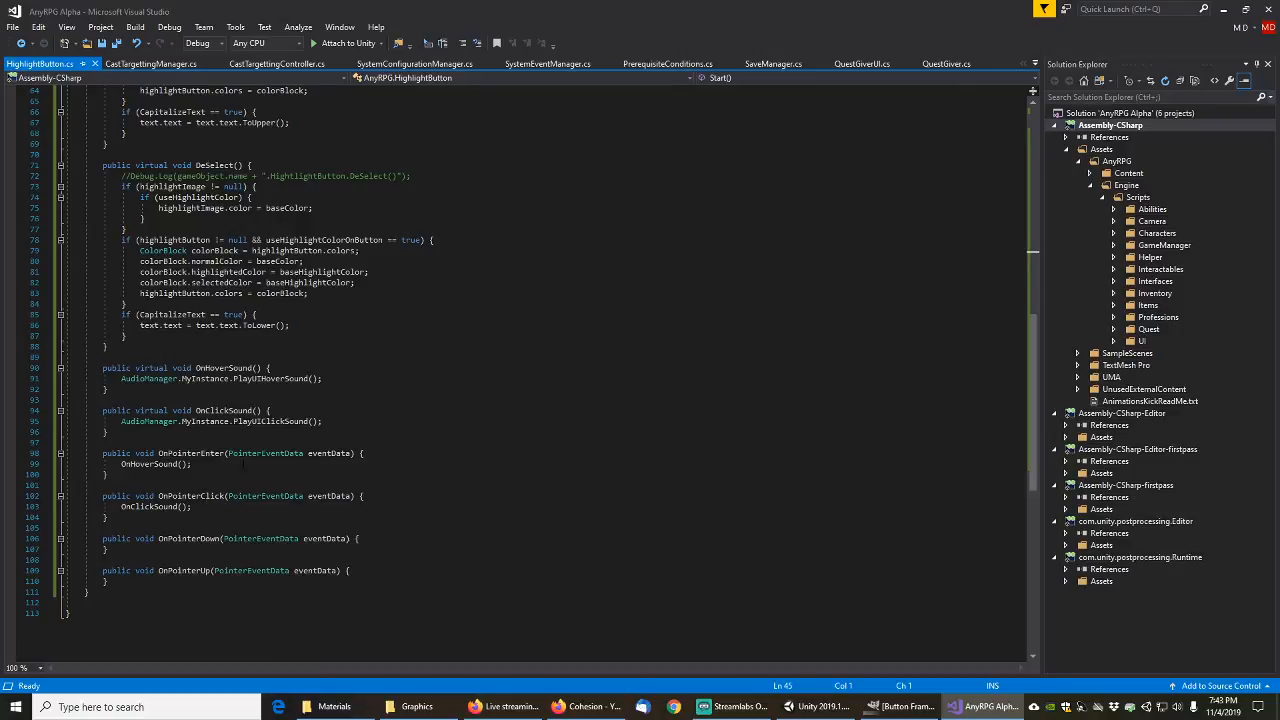
click(1227, 10)
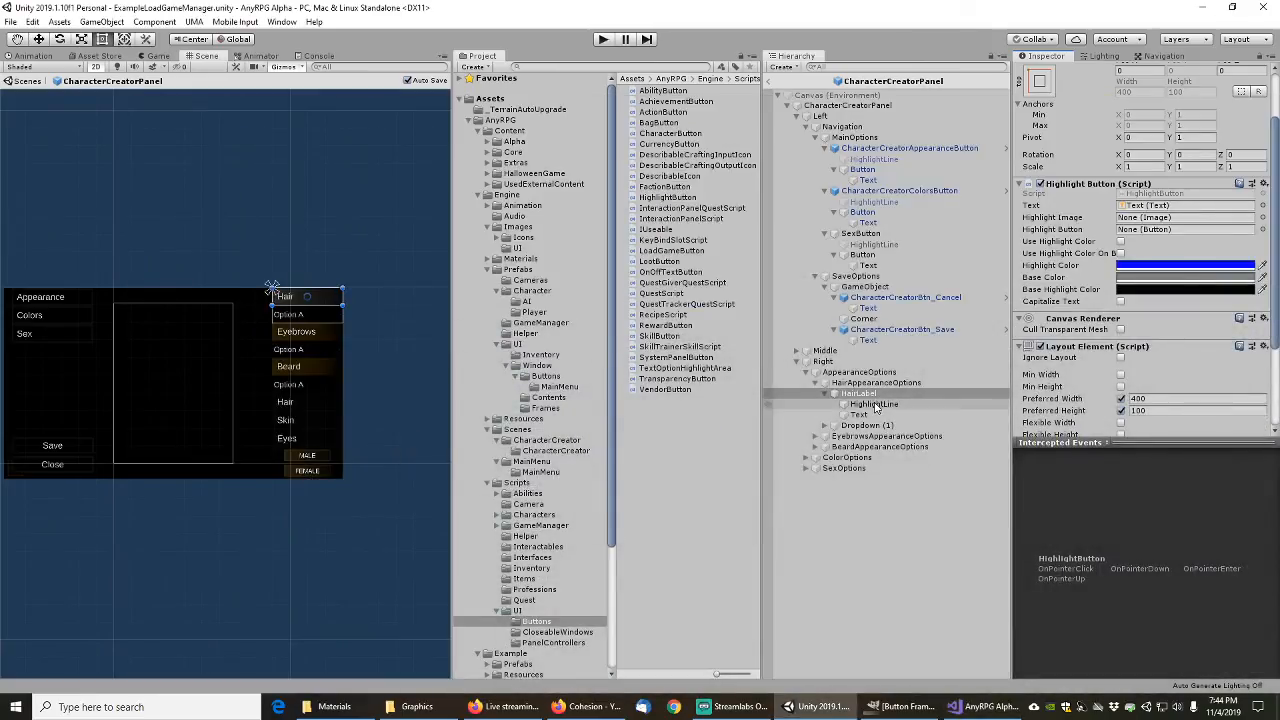
click(875, 404)
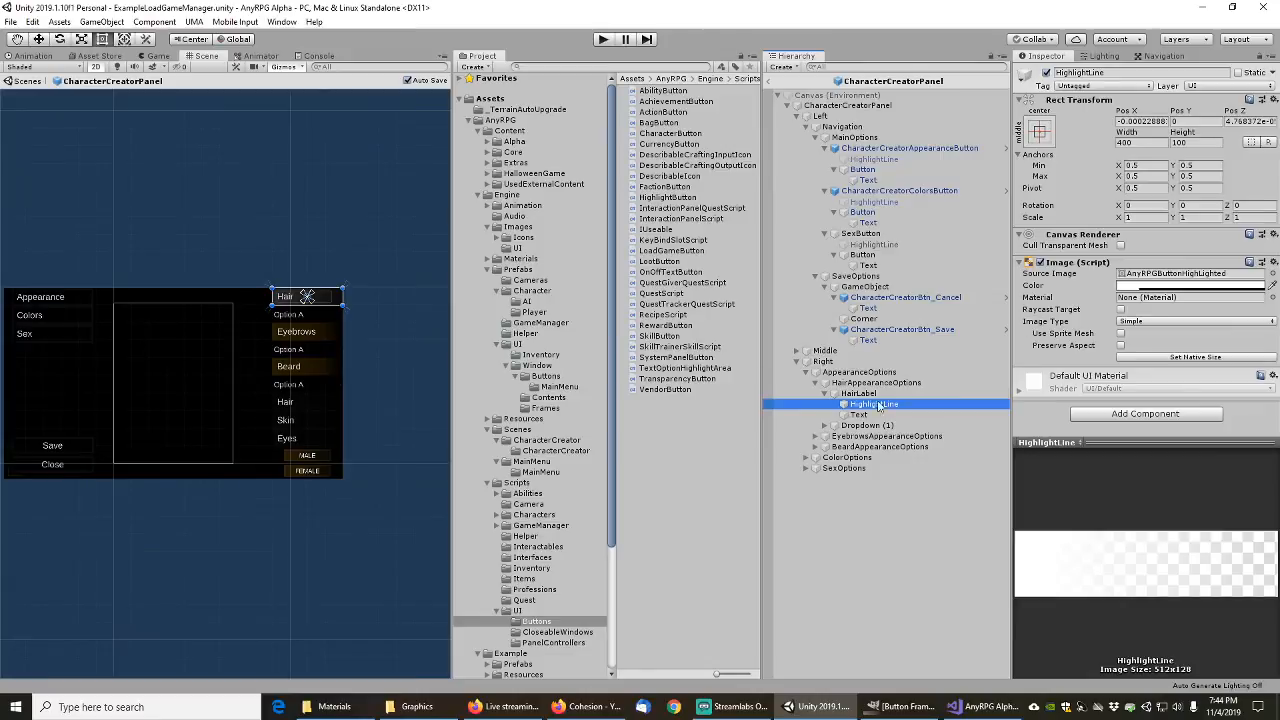
click(857, 415)
scroll(1078, 338, down, 3)
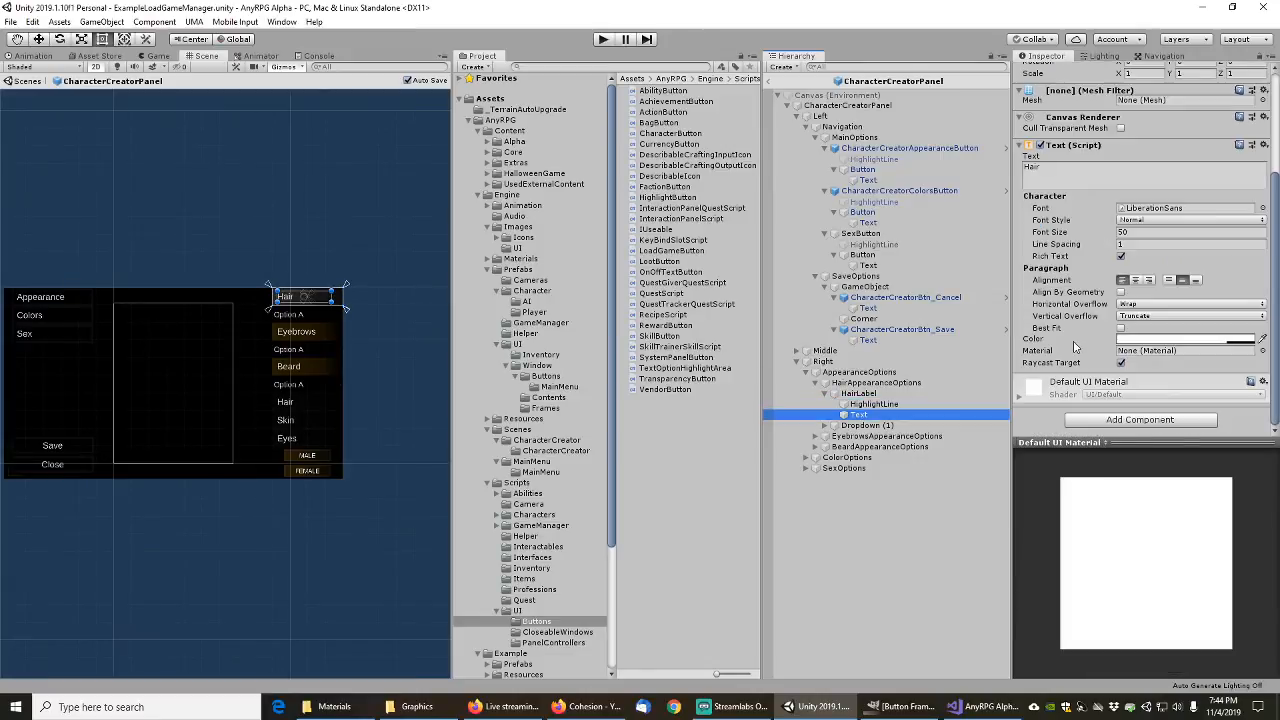
scroll(1075, 345, up, 3)
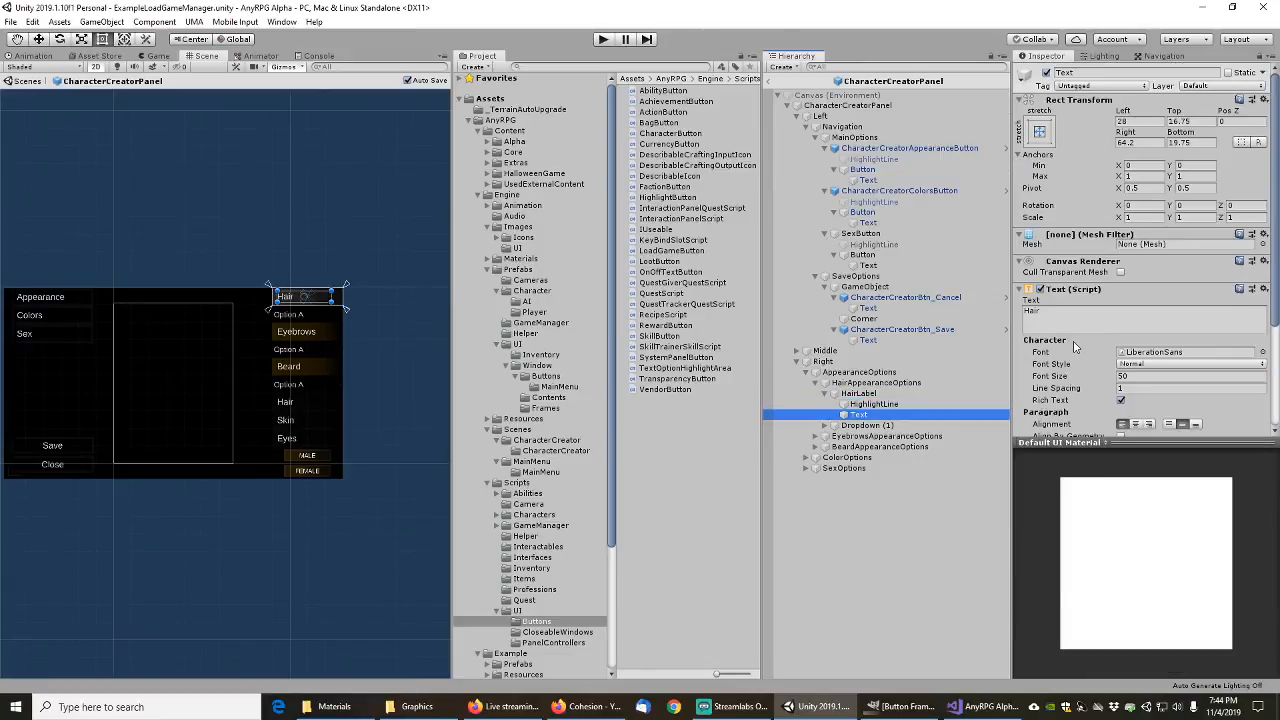
click(826, 426)
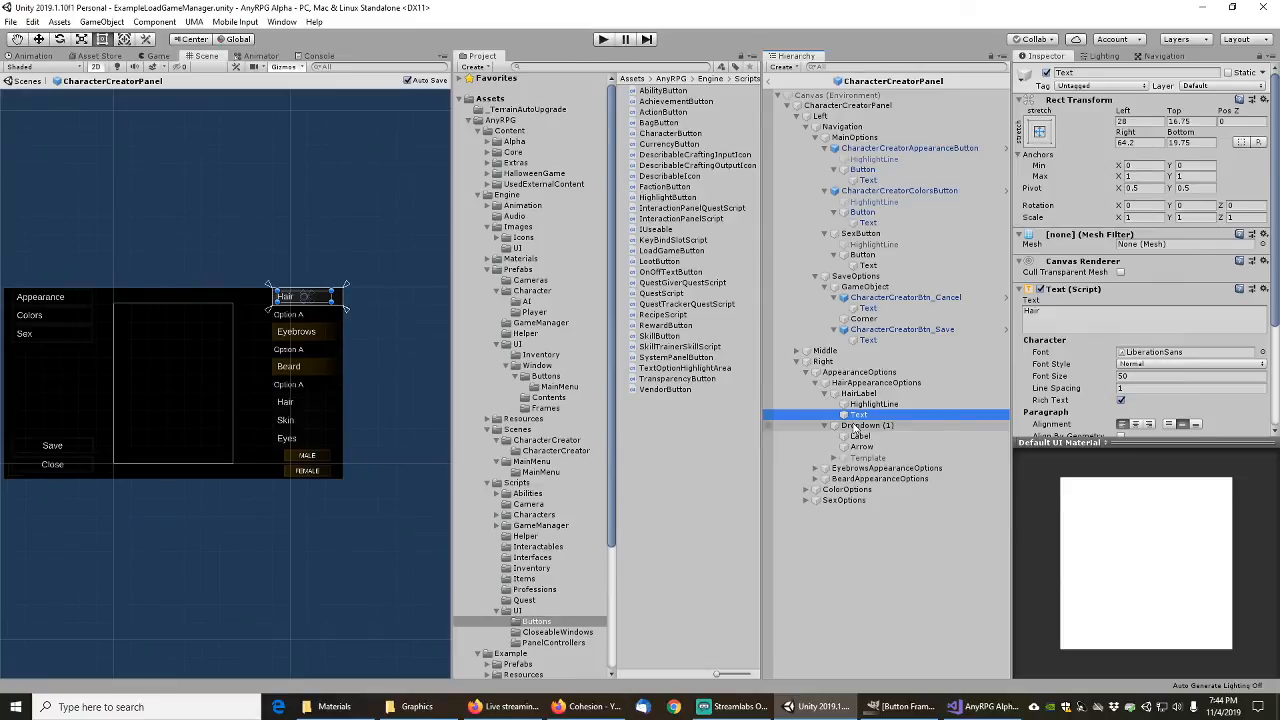
click(860, 404)
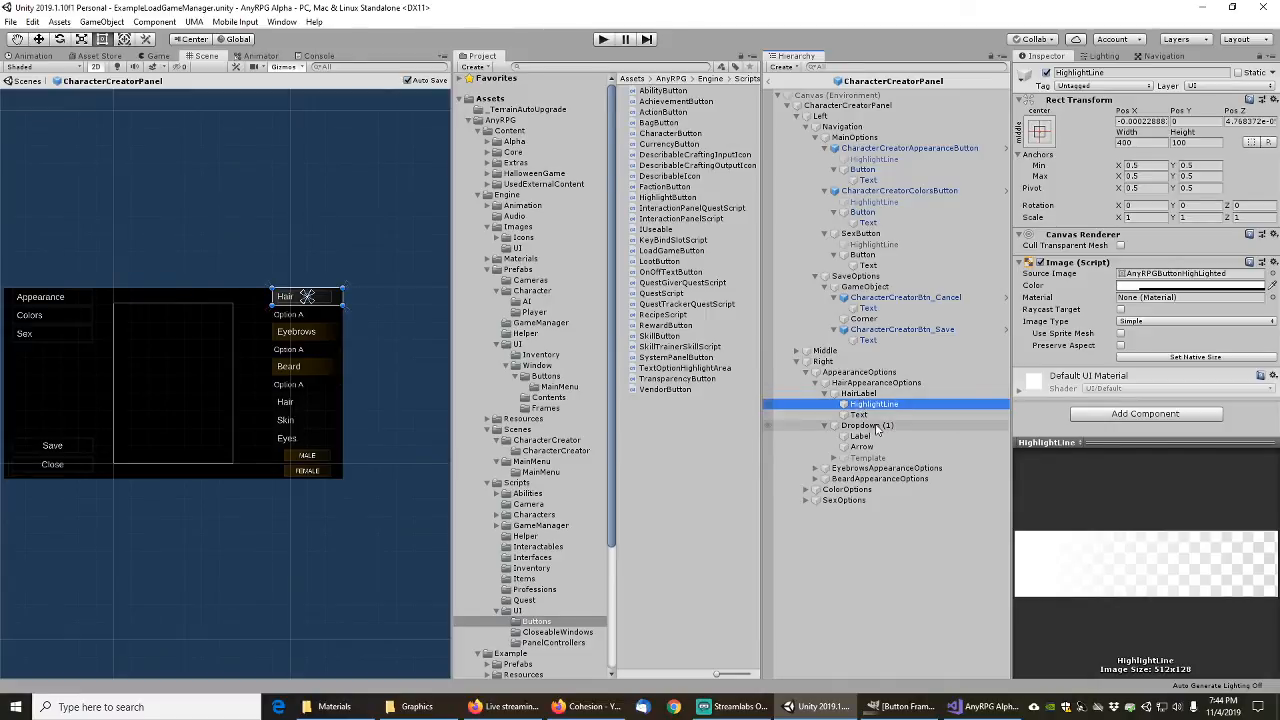
click(824, 425)
Step: Replace the source image of the HighlightLine under EyebrowsAppearanceOptions' EyebrowsLabel with the AnyRPGButtonHighLighted sprite
click(815, 437)
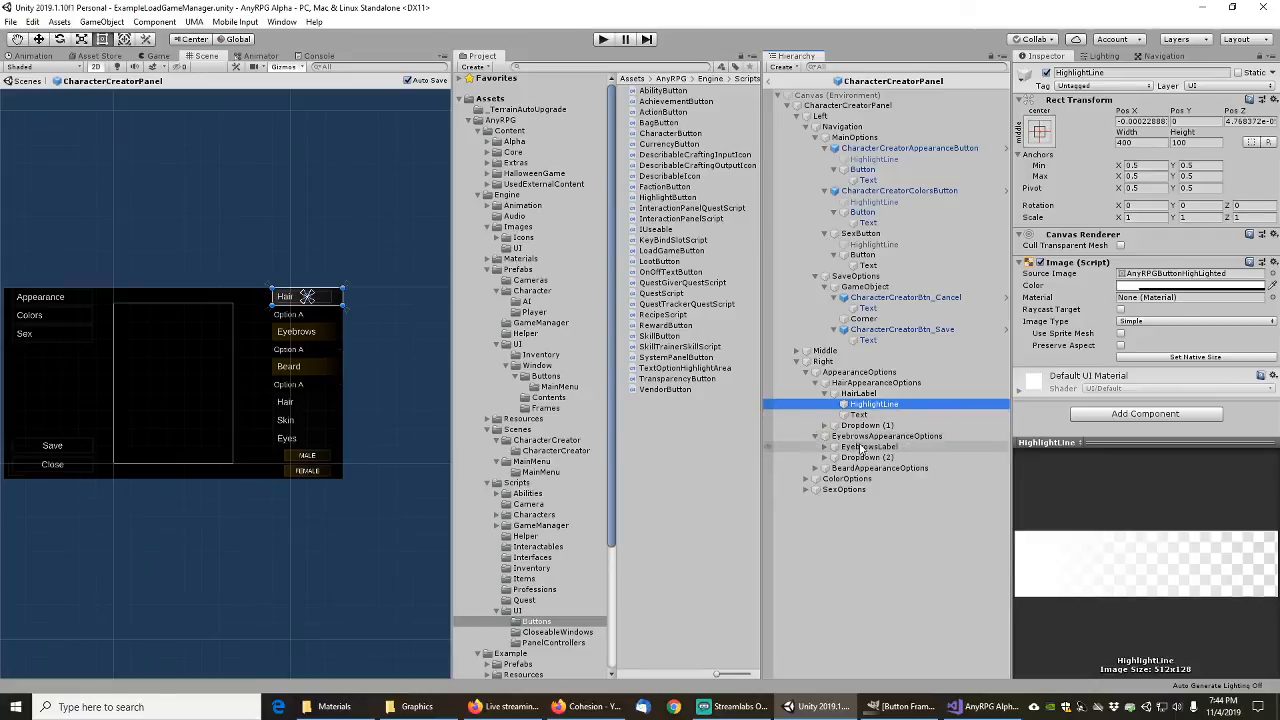
click(833, 447)
click(870, 457)
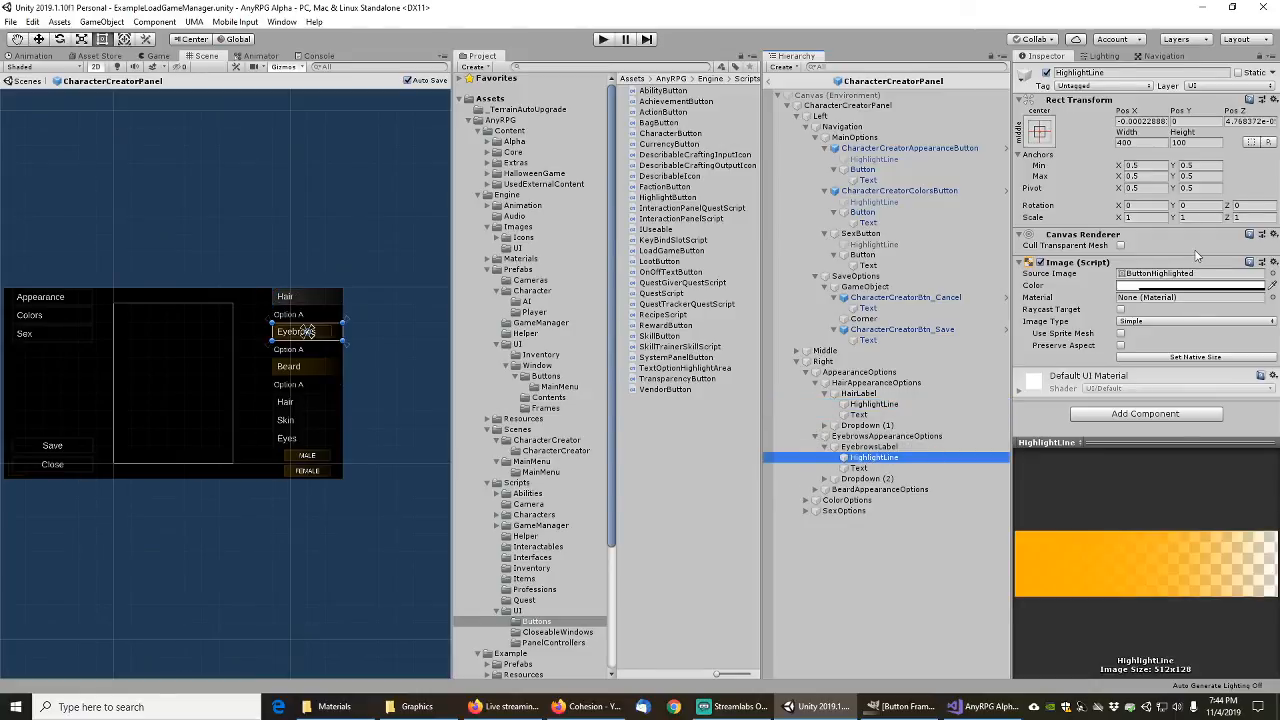
click(1272, 273)
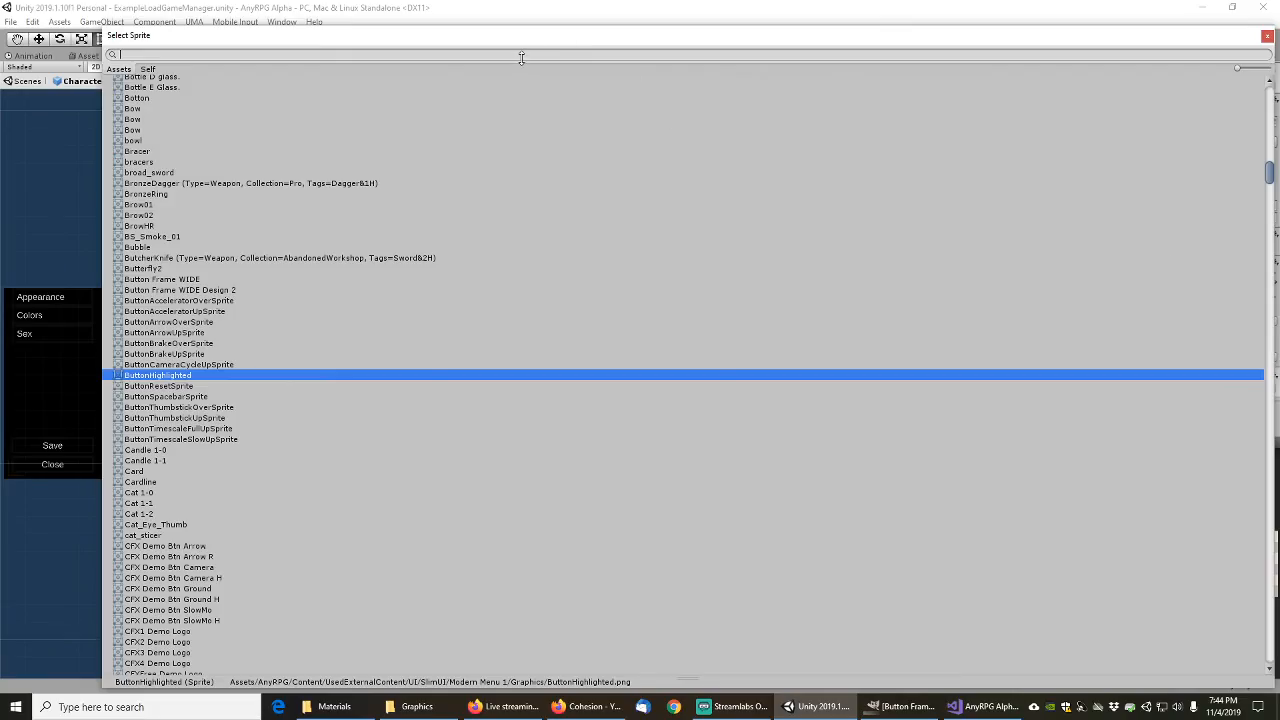
scroll(203, 110, up, 10)
double_click(190, 166)
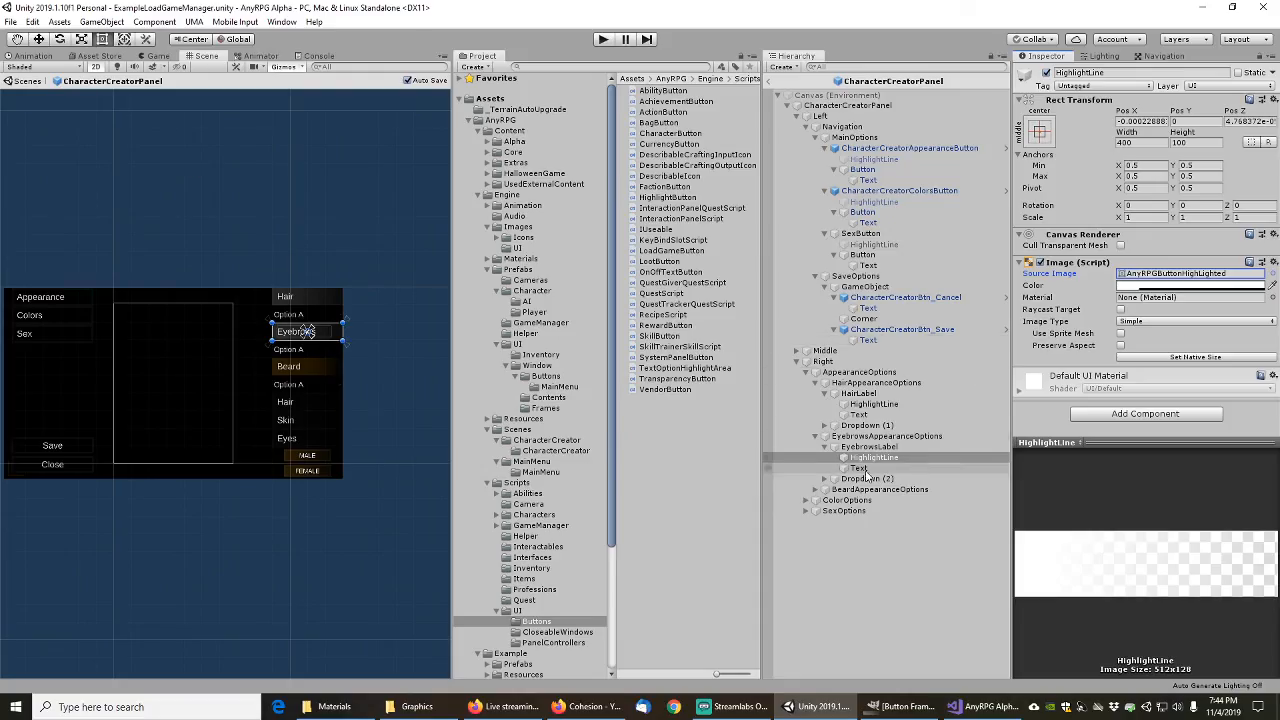
Step: Replace the source image of the HighlightLine under BeardAppearanceOptions' BeardLabel with the AnyRPGButtonHighLighted sprite
click(815, 490)
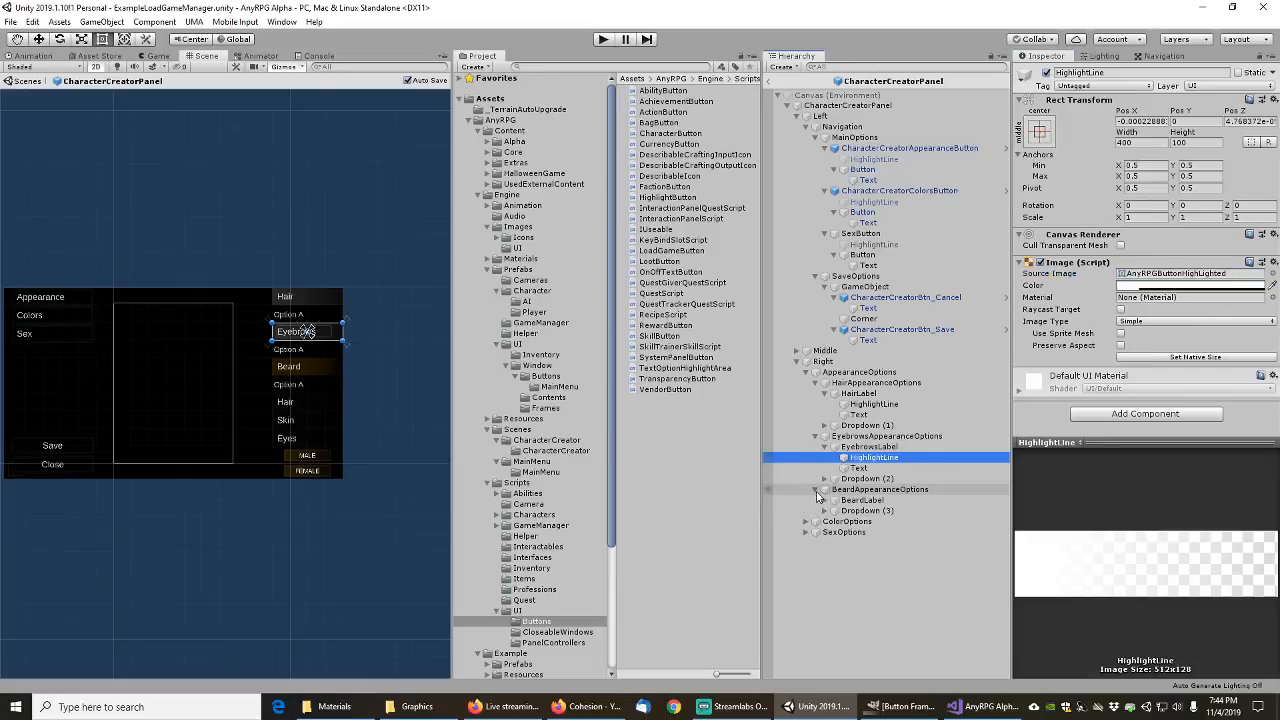
click(825, 500)
click(912, 509)
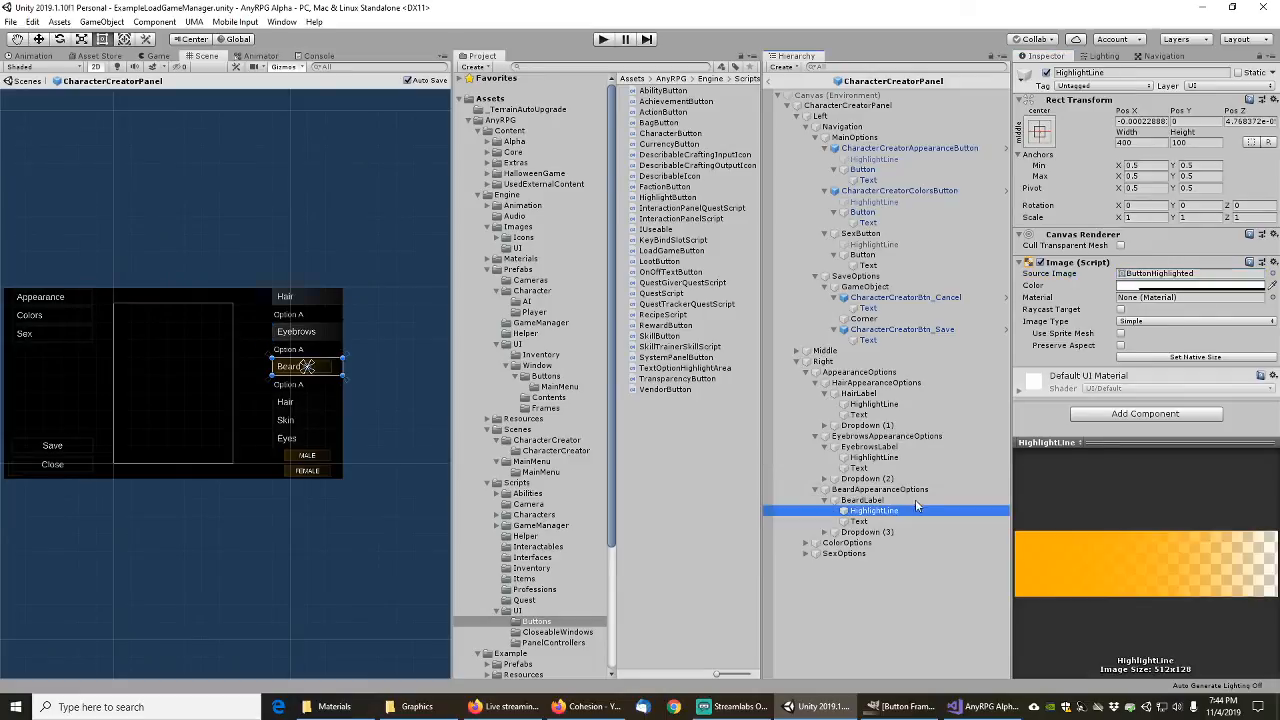
click(1271, 273)
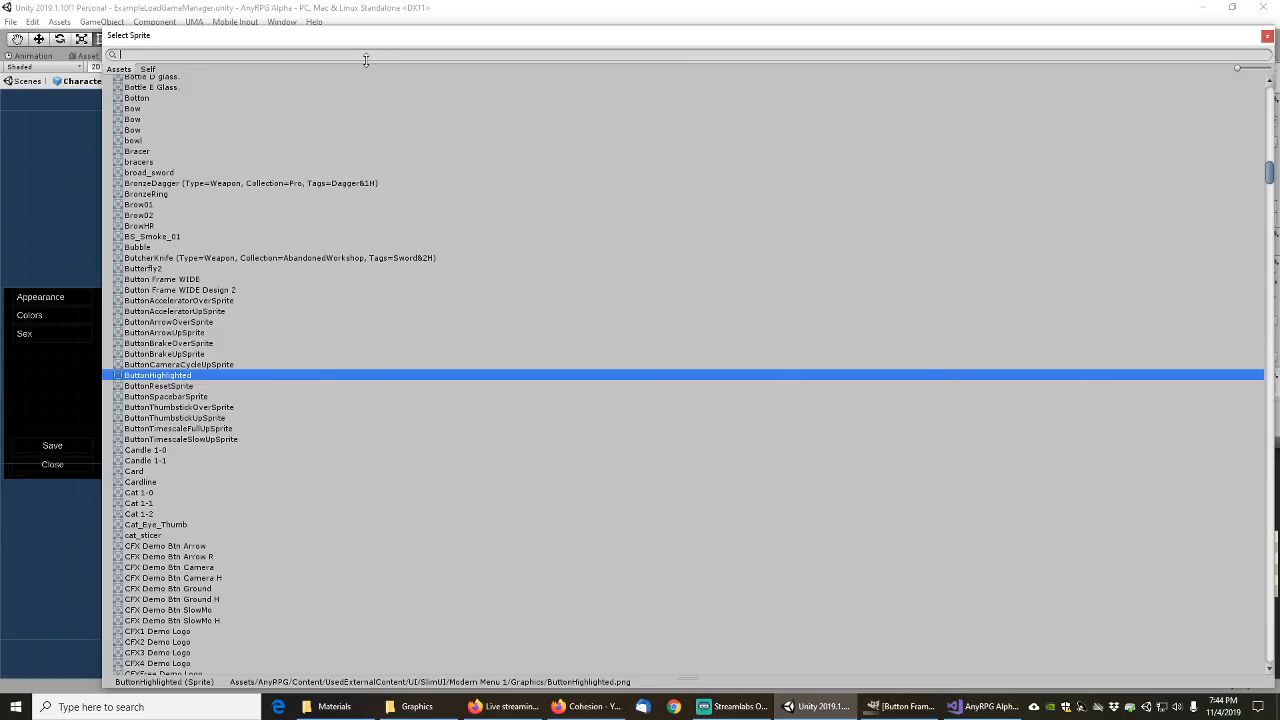
text(anyrpg)
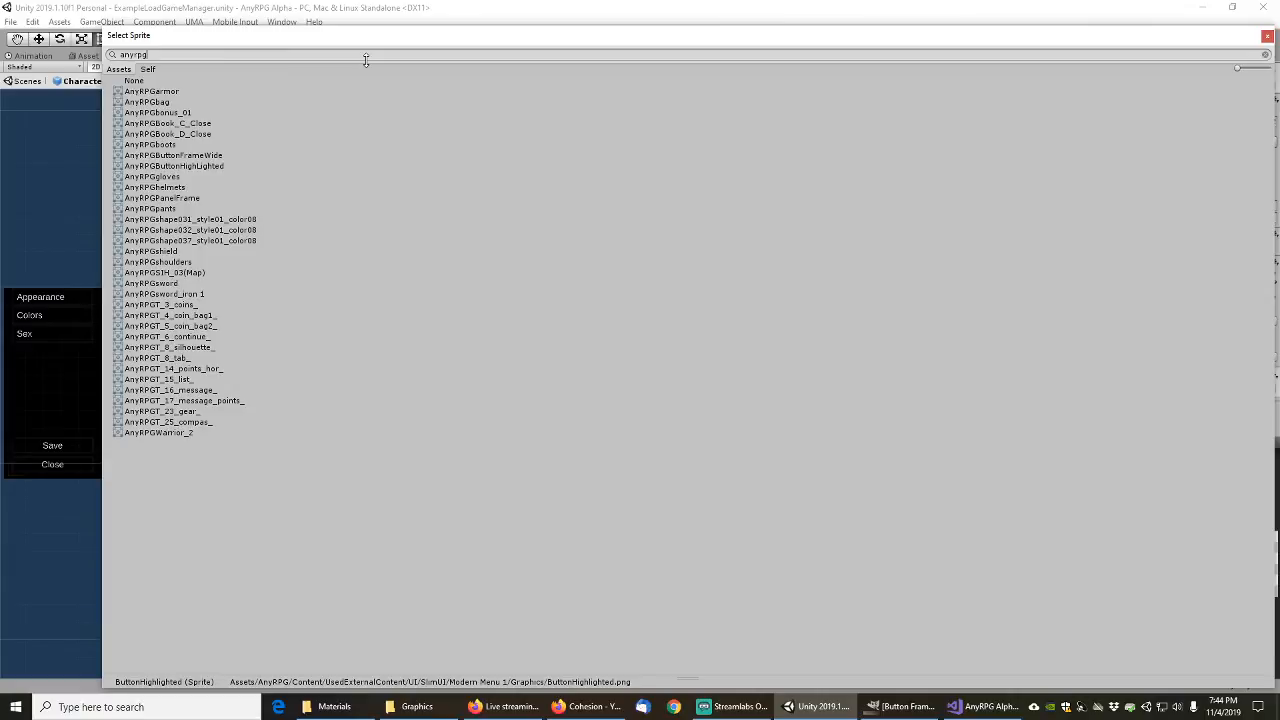
click(192, 166)
double_click(192, 166)
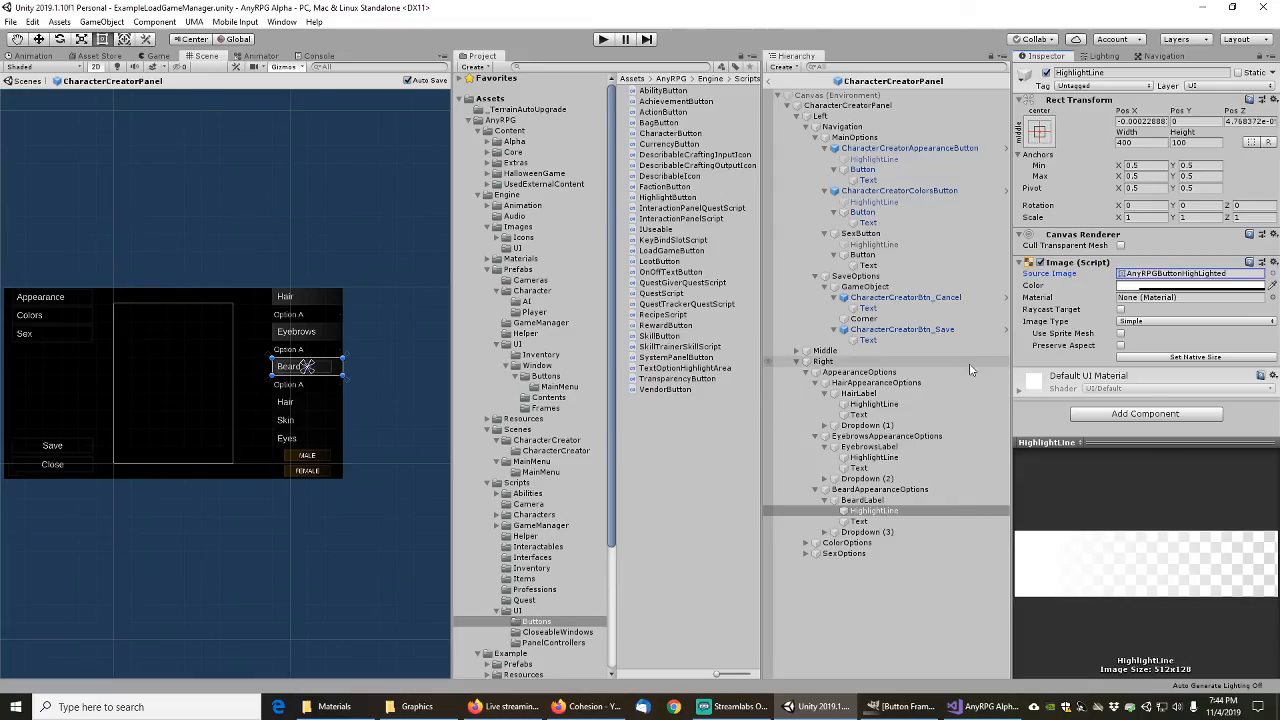
Step: Replace the source image of the HighlightLine under ColorOptions' HairButton with the AnyRPGButtonHighLighted sprite
click(806, 543)
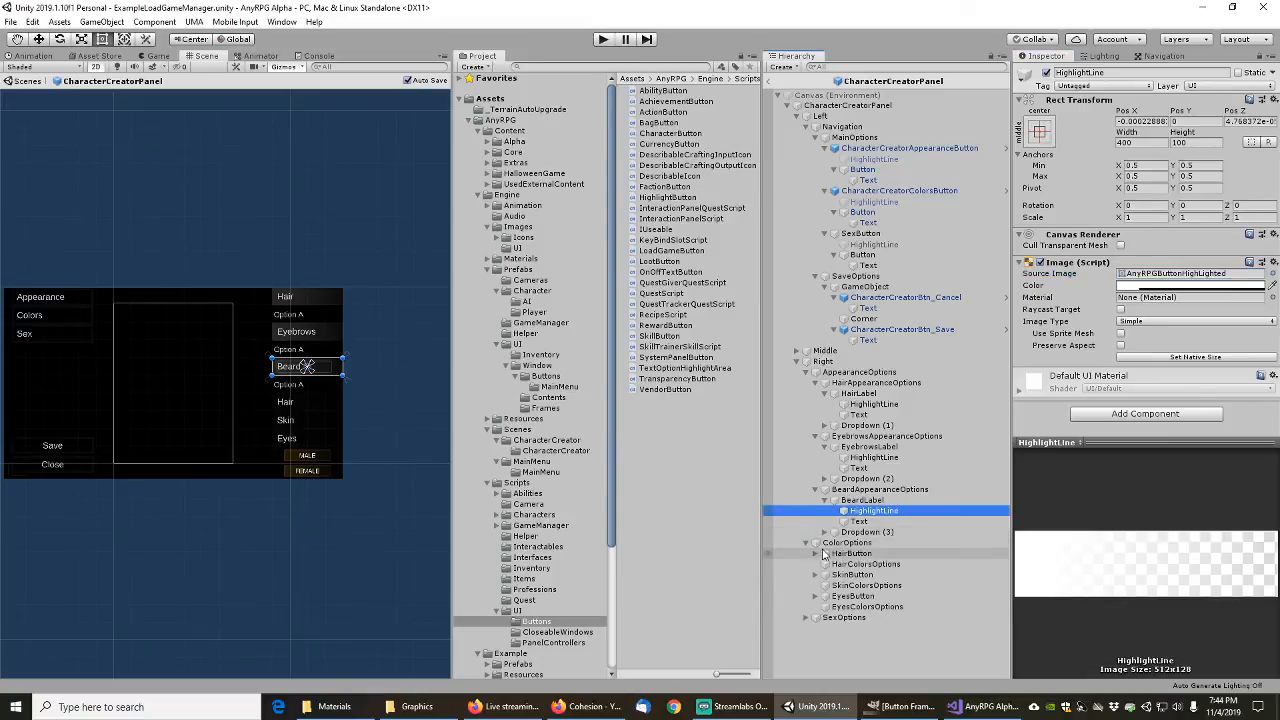
click(816, 554)
click(855, 556)
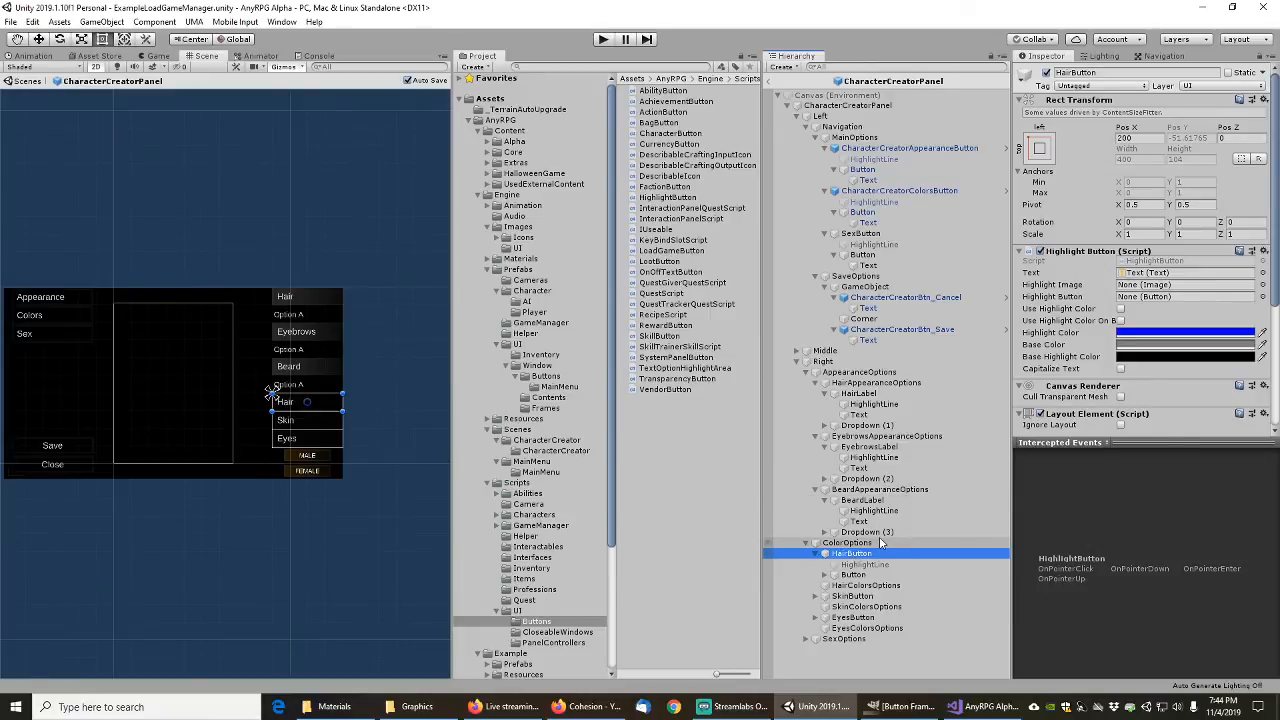
click(824, 576)
click(862, 564)
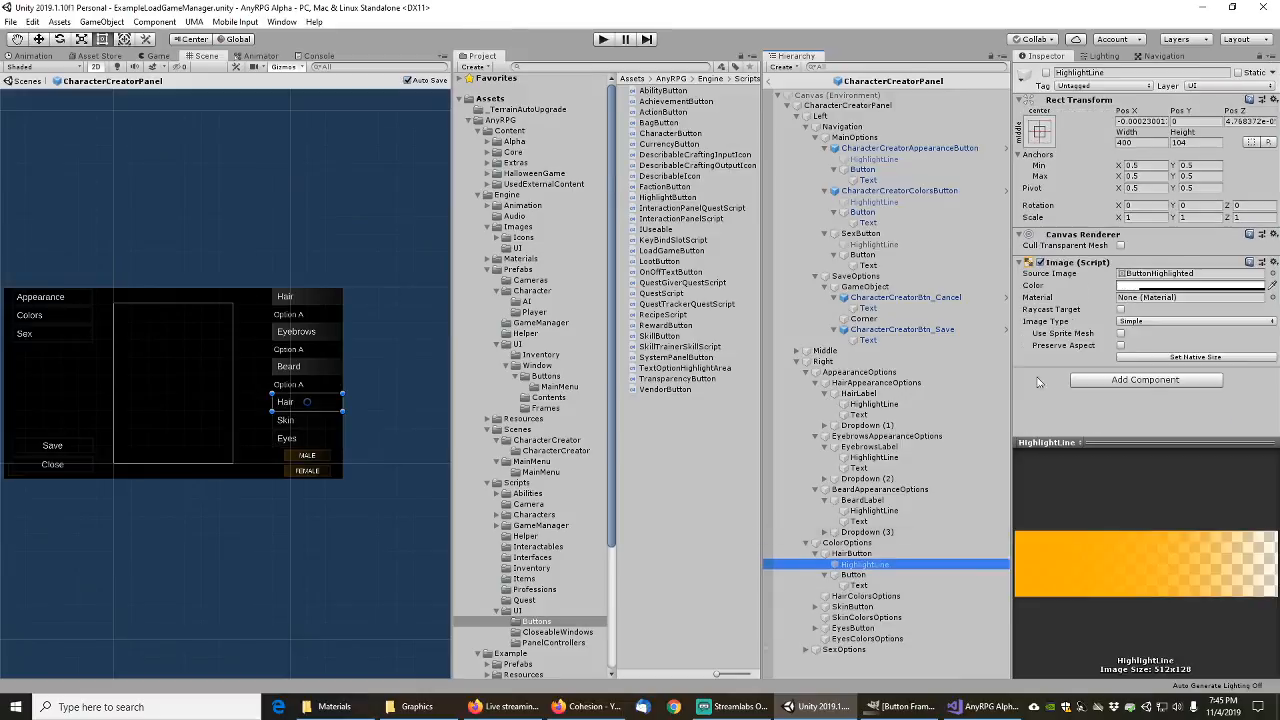
click(1273, 274)
text(anyrpg)
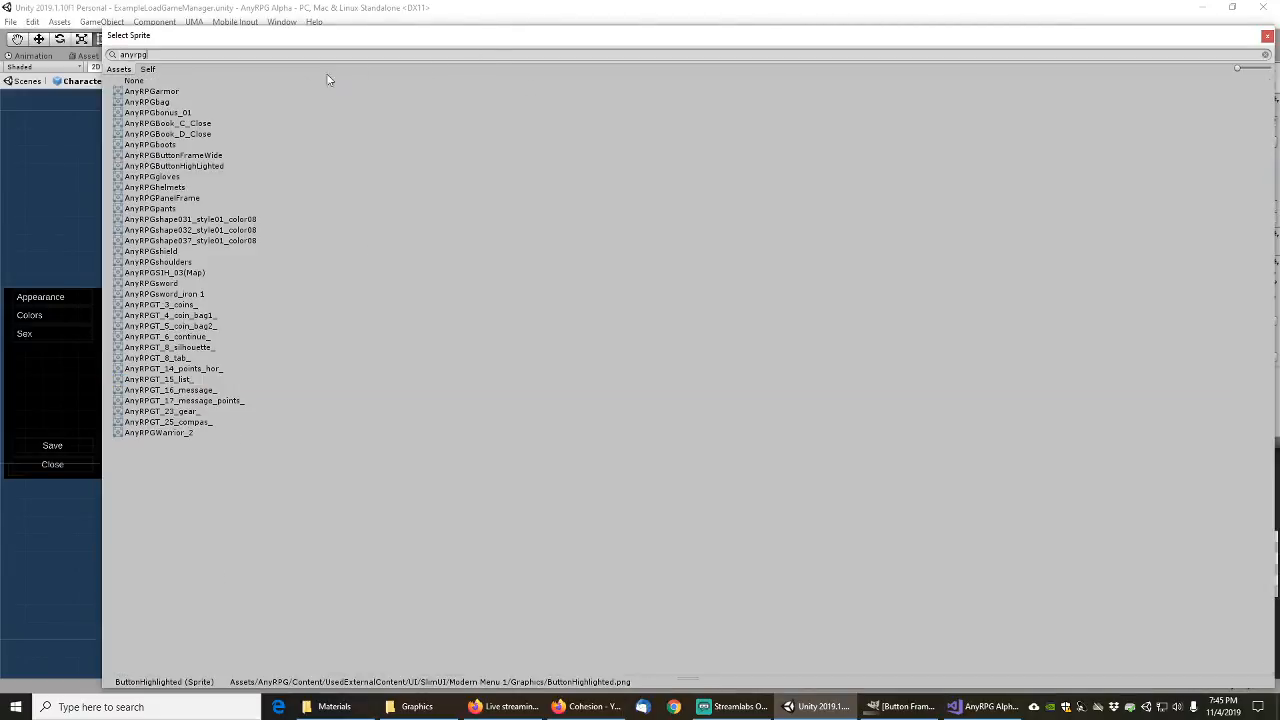
click(190, 166)
double_click(190, 166)
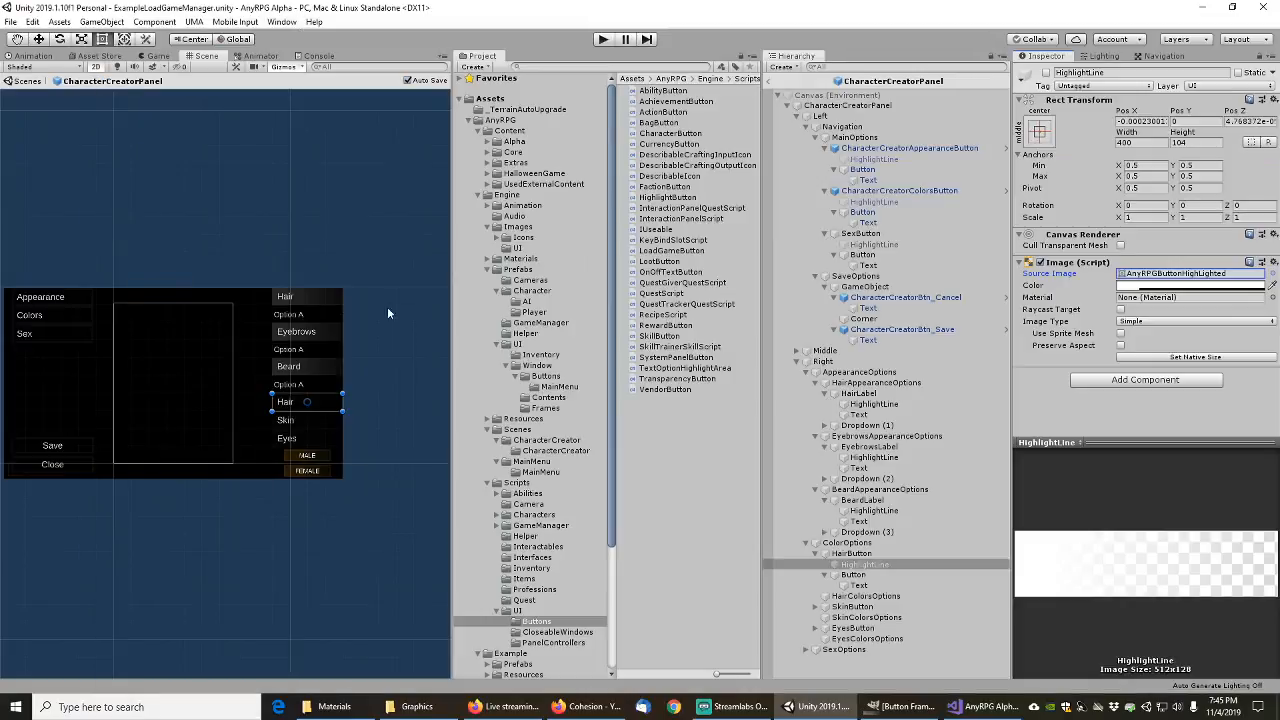
Step: Replace the source image of the Button under HairButton with the AnyRPGButtonFrameWide sprite
click(852, 575)
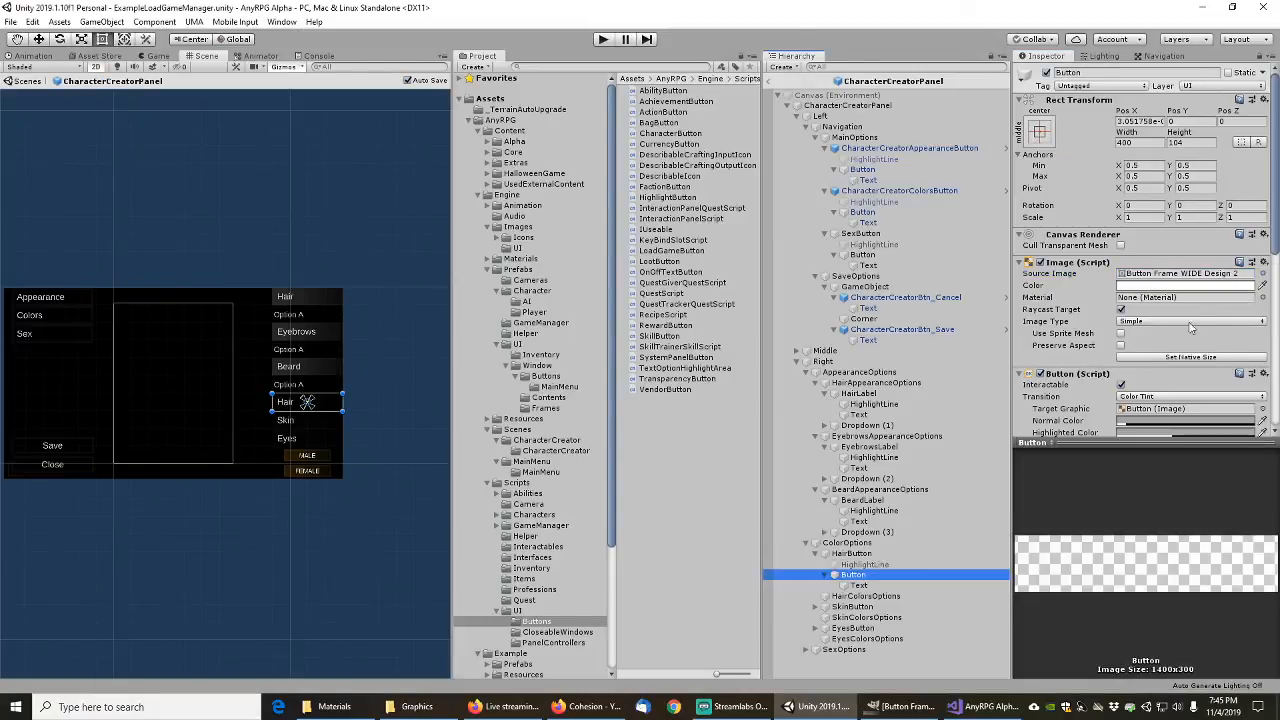
click(1263, 273)
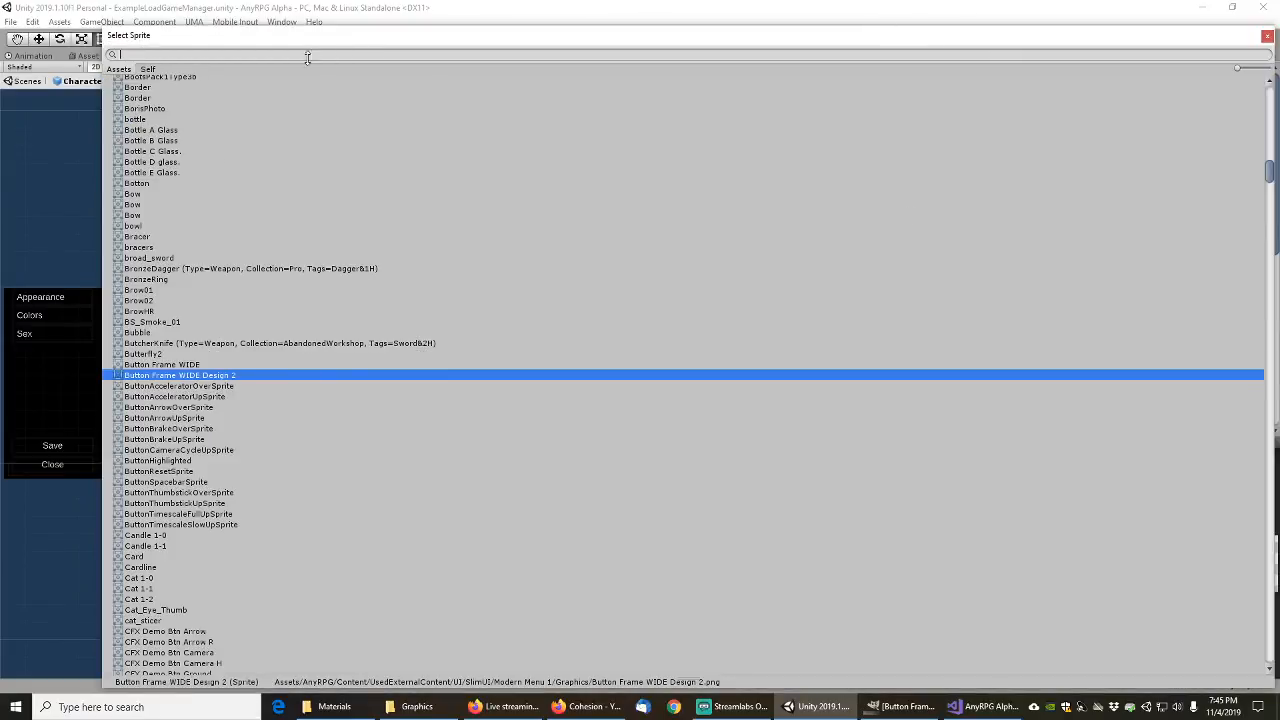
text(anyrpg)
click(196, 156)
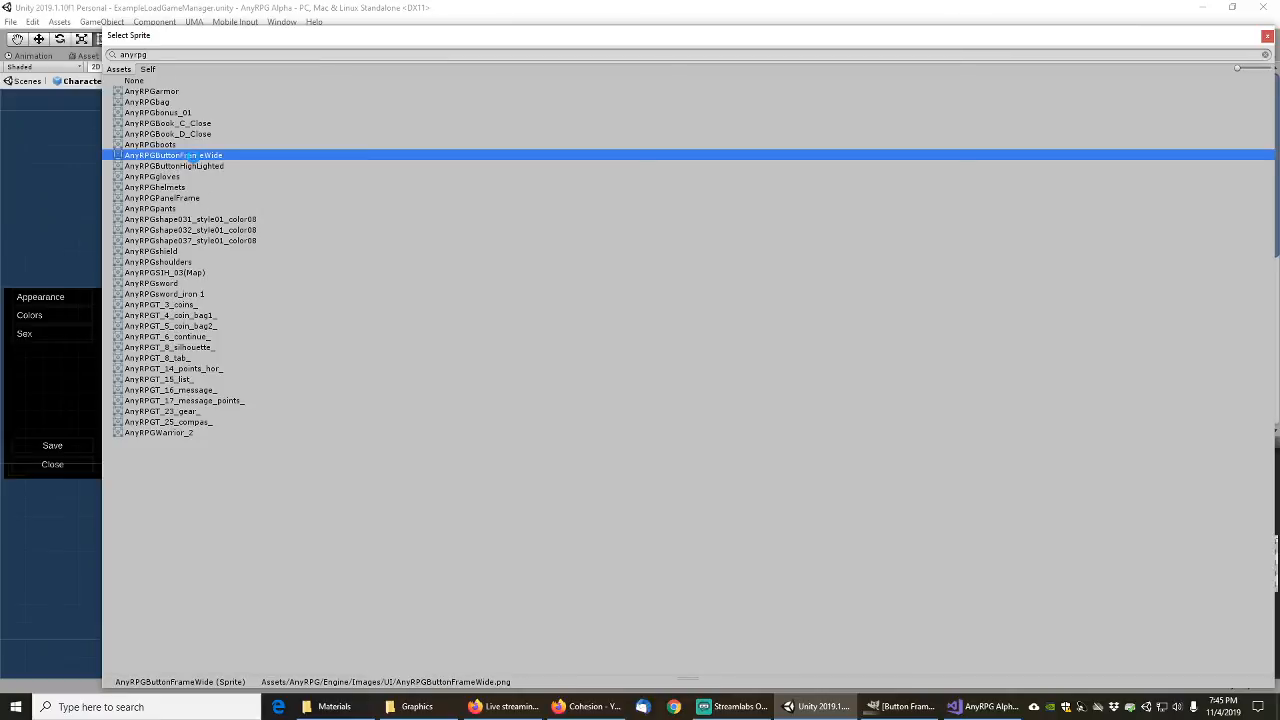
double_click(198, 160)
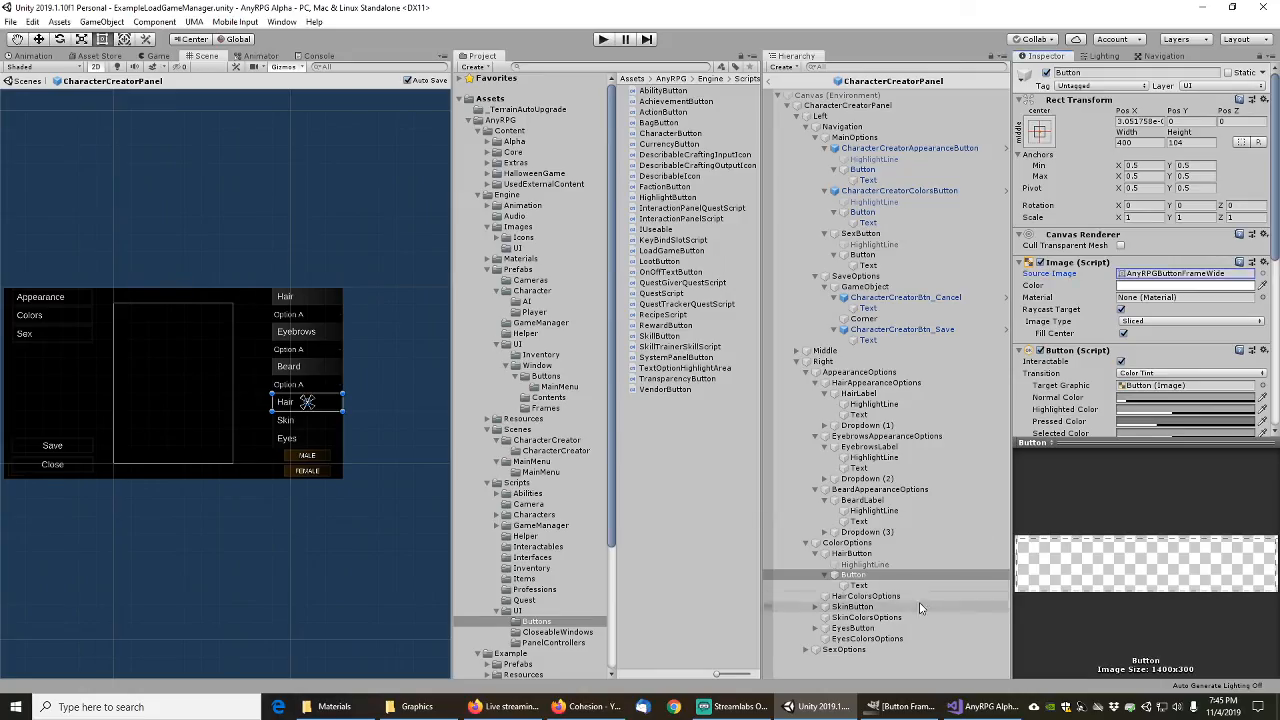
Step: Rename HairButton to CharacterCreatorHairButton and save it as a prefab in the Window/Buttons folder
click(854, 556)
key(F2)
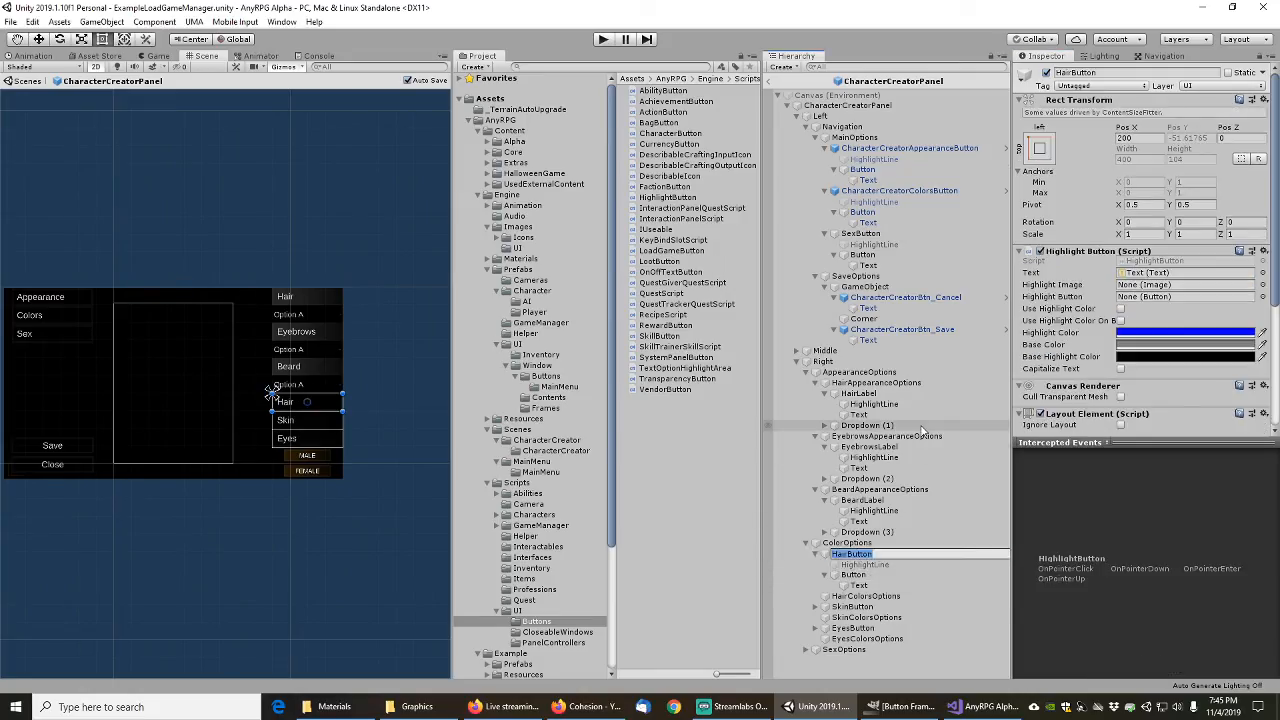
key(Home)
text(CharacterCreator)
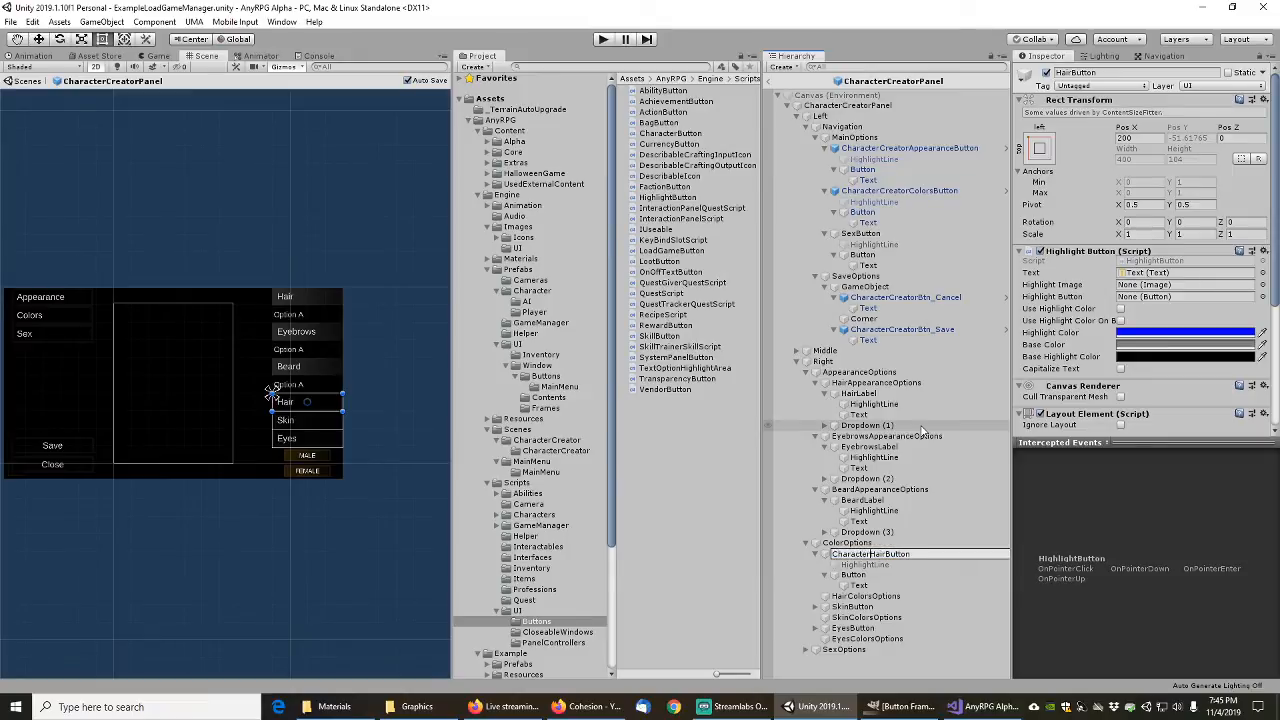
key(Return)
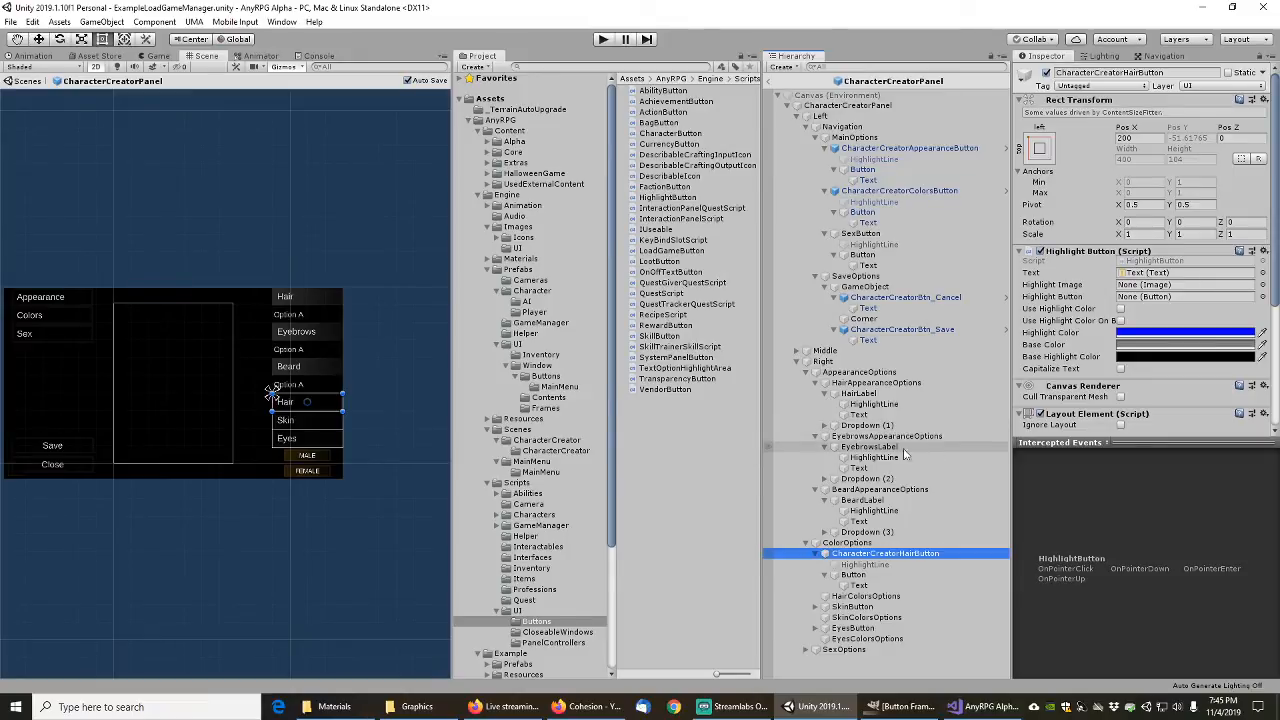
drag(880, 560, 547, 377)
click(487, 483)
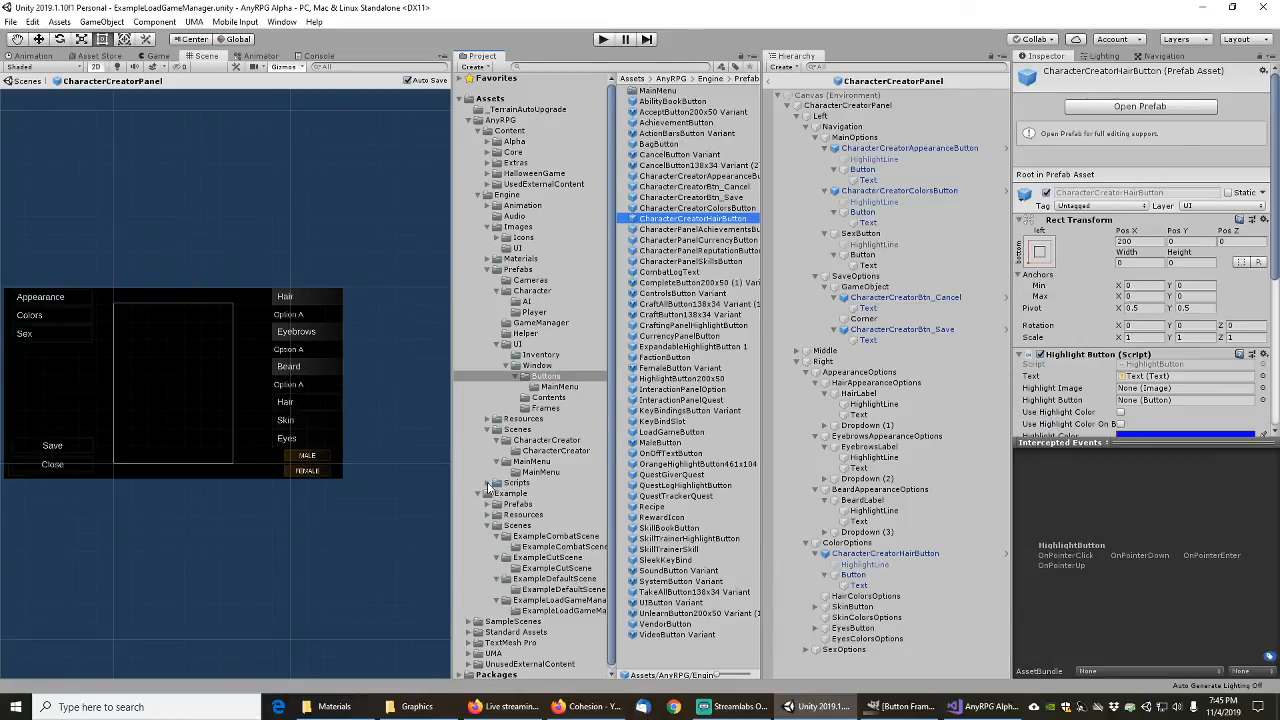
Step: Replace the source image of the HighlightLine under ColorOptions' SkinButton with the AnyRPGButtonHighLighted sprite
click(872, 598)
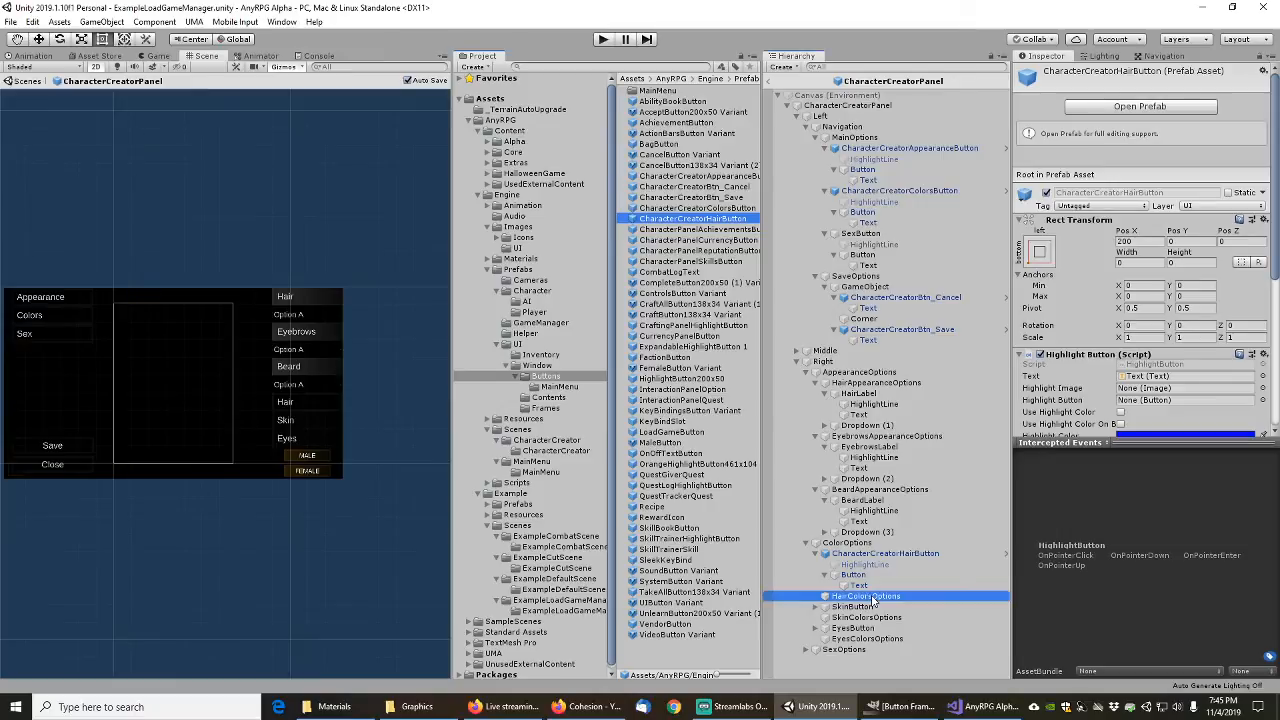
click(823, 607)
click(860, 607)
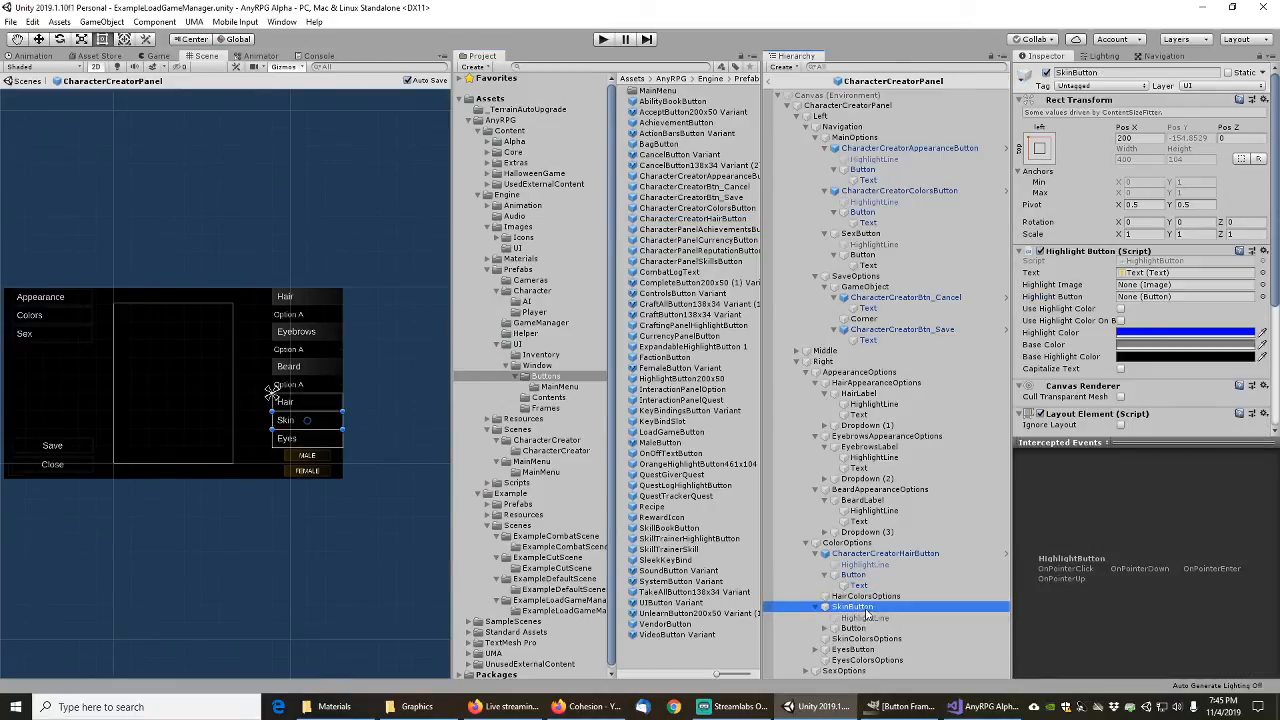
click(866, 618)
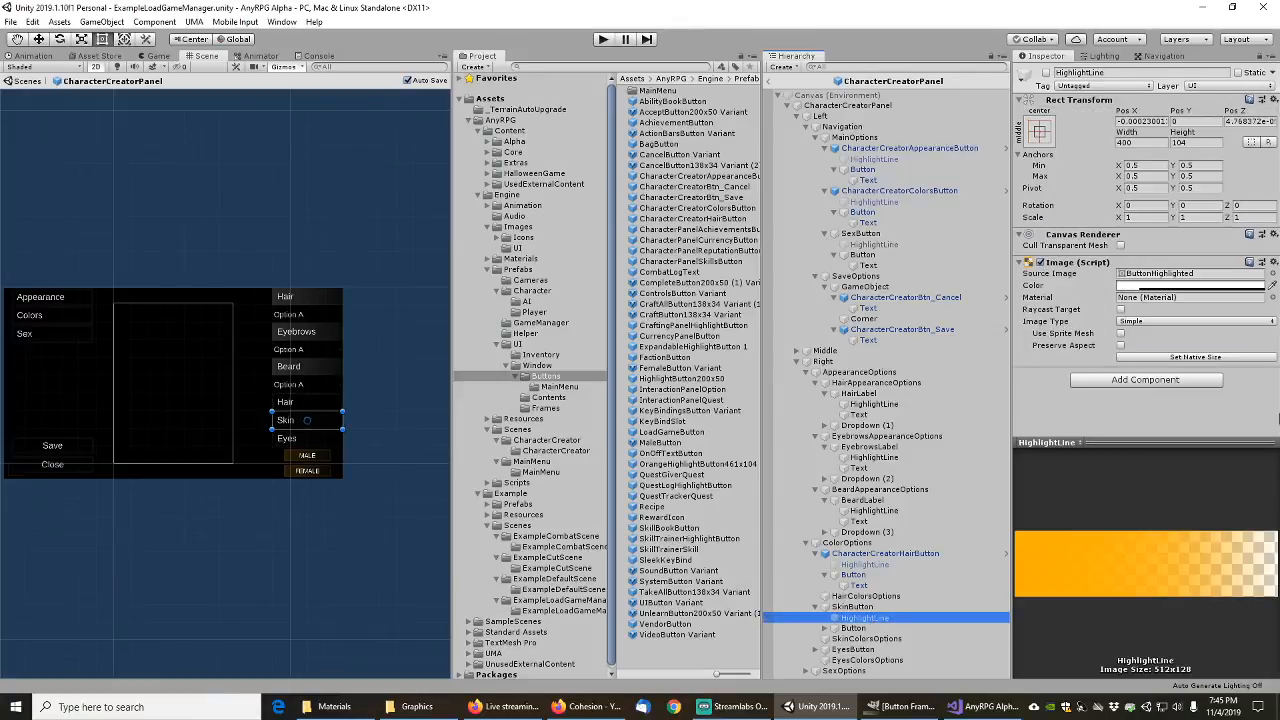
click(1273, 276)
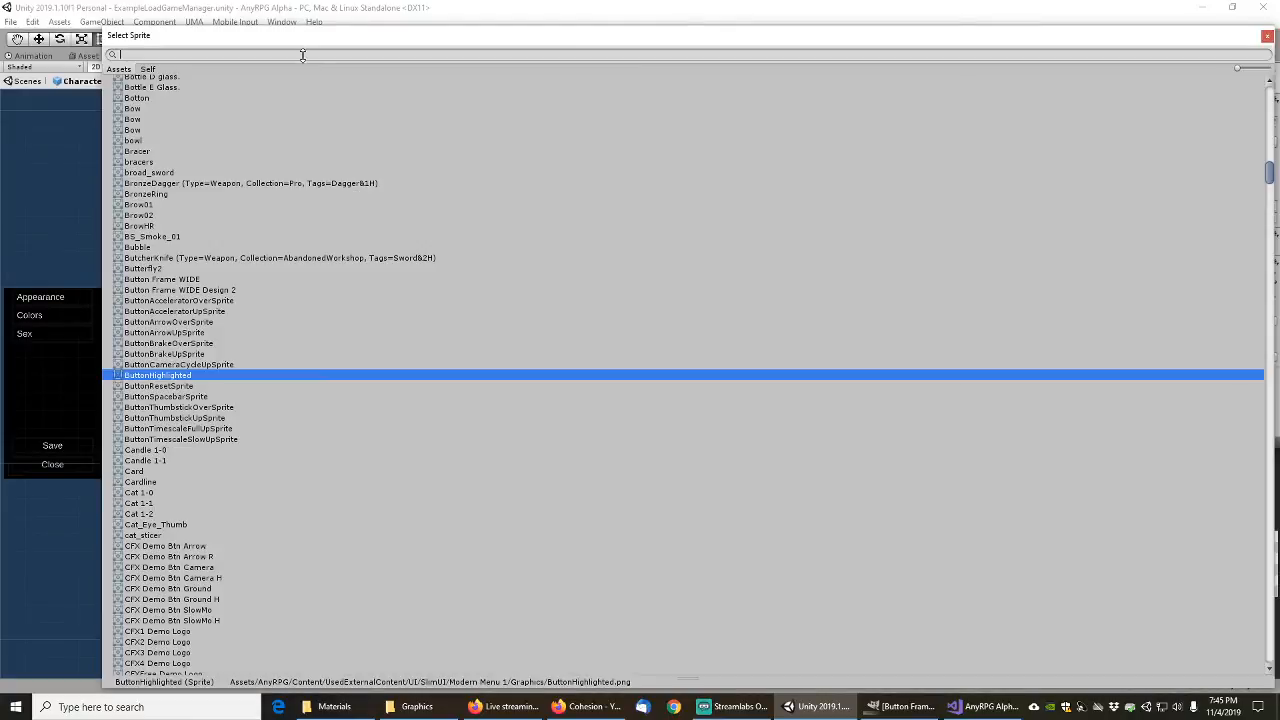
text(anyrpg)
double_click(200, 167)
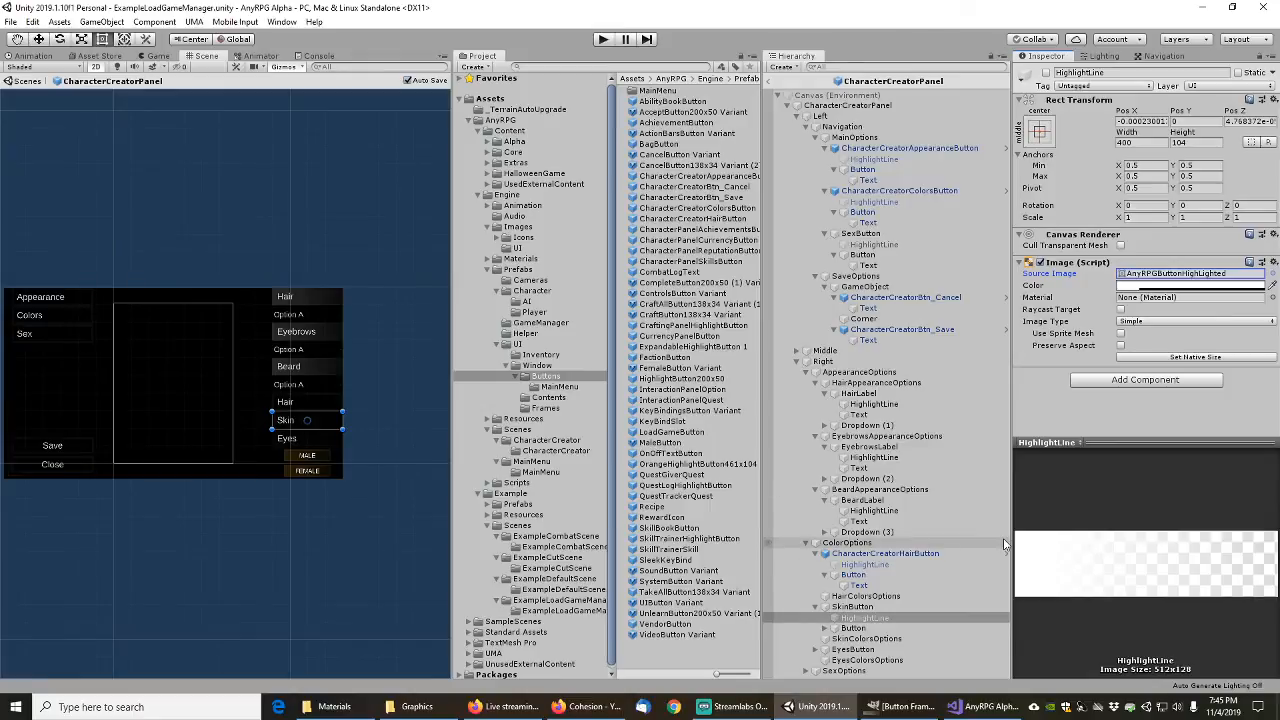
Step: Replace the source image of the Button under SkinButton with the AnyRPGButtonFrameWide sprite
click(848, 628)
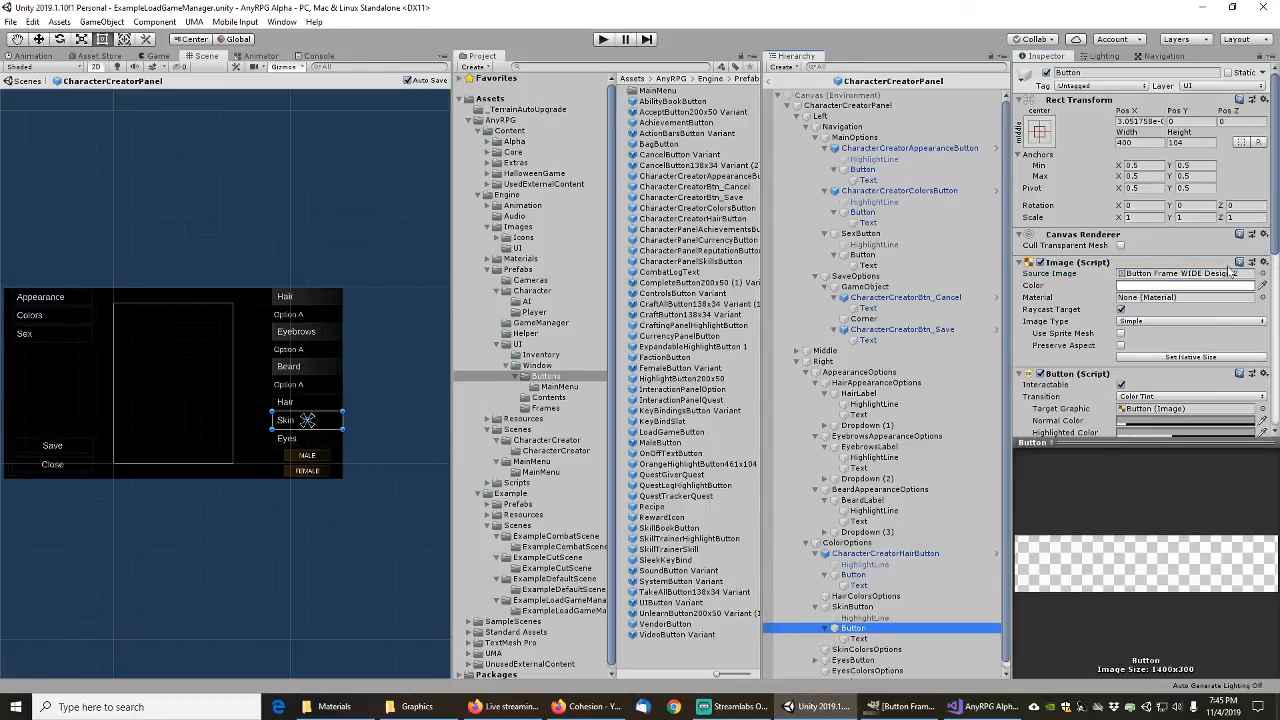
click(1262, 273)
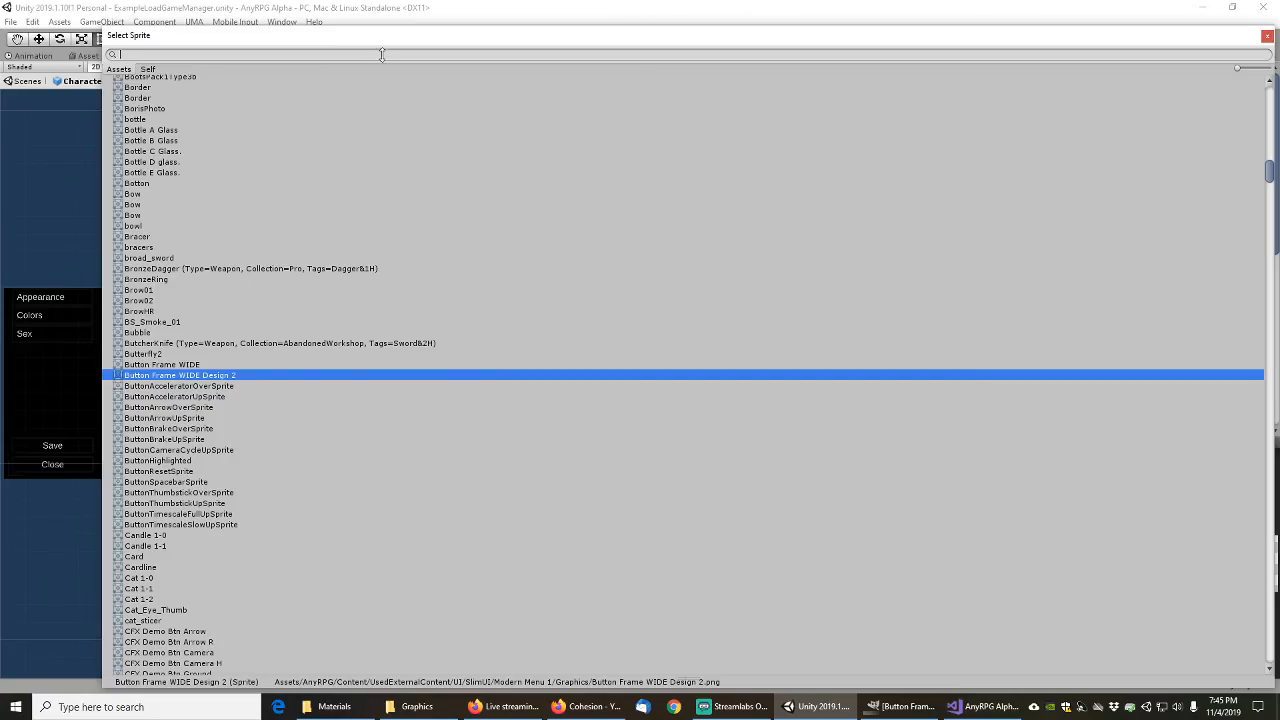
text(anyrpg)
double_click(203, 160)
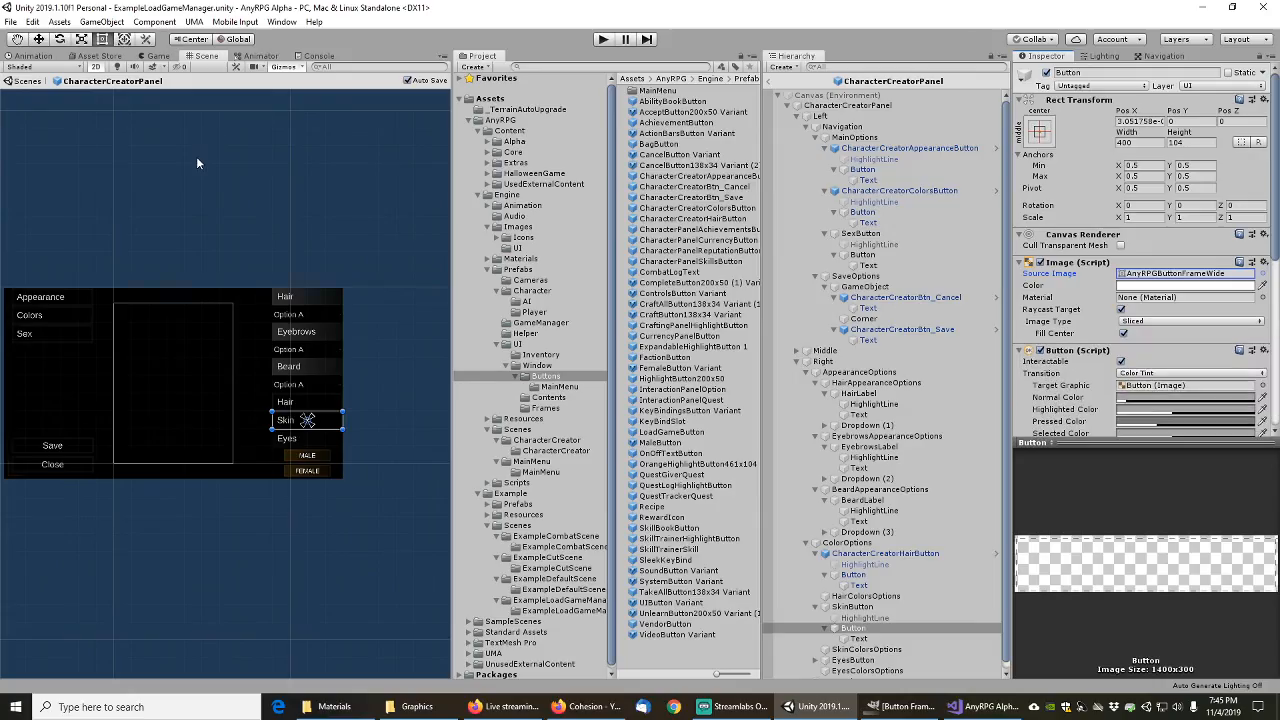
Step: Rename SkinButton to CharacterCreatorSkinButton and save it as a prefab in the Window/Buttons folder
scroll(856, 565, down, 1)
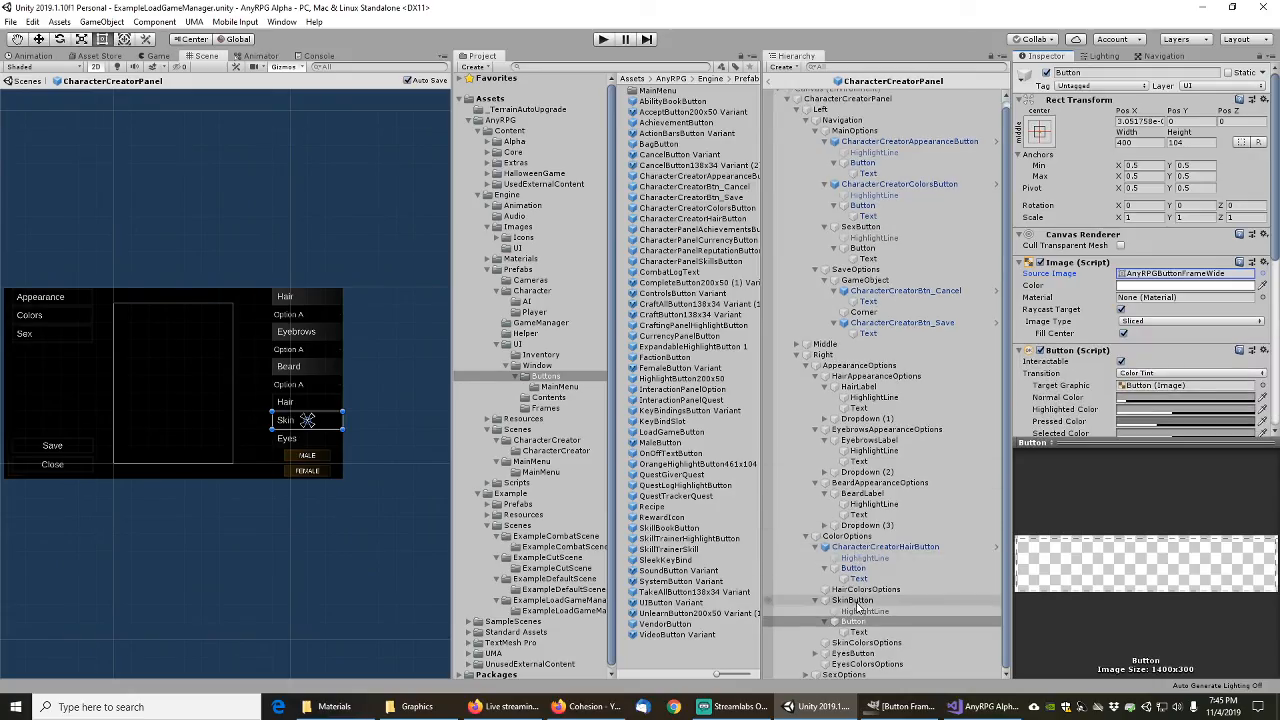
click(856, 601)
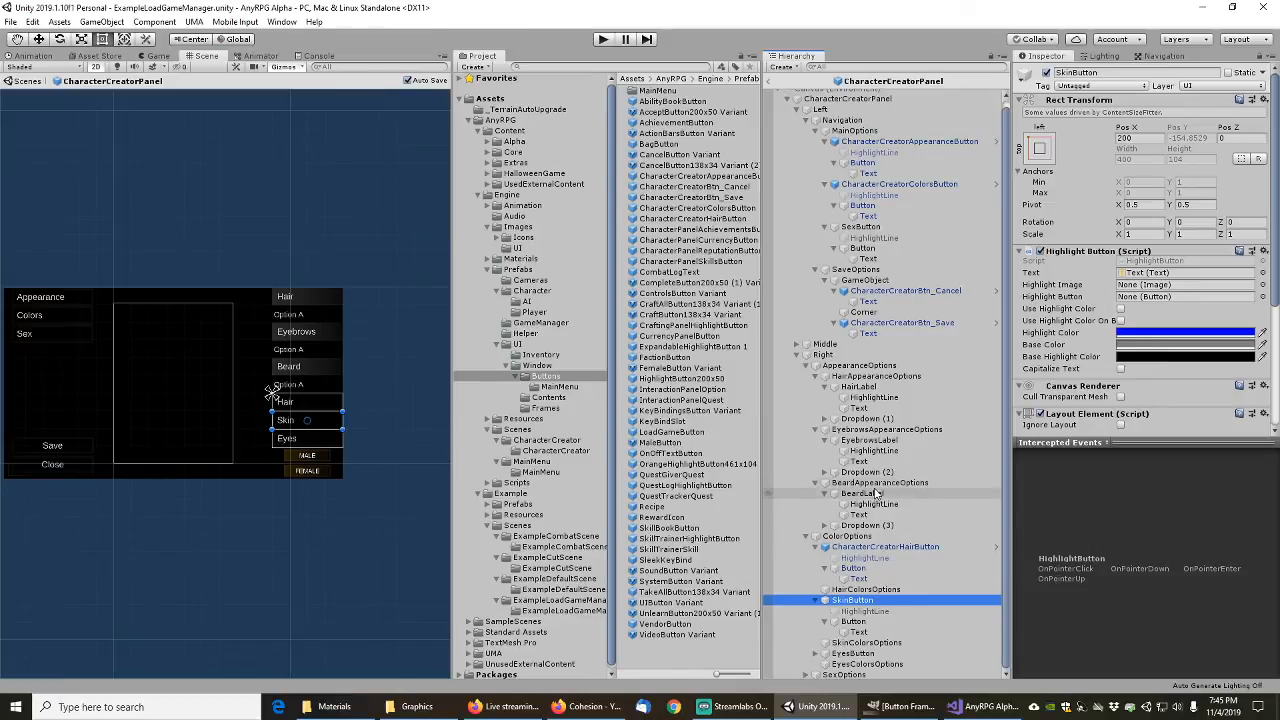
key(F2)
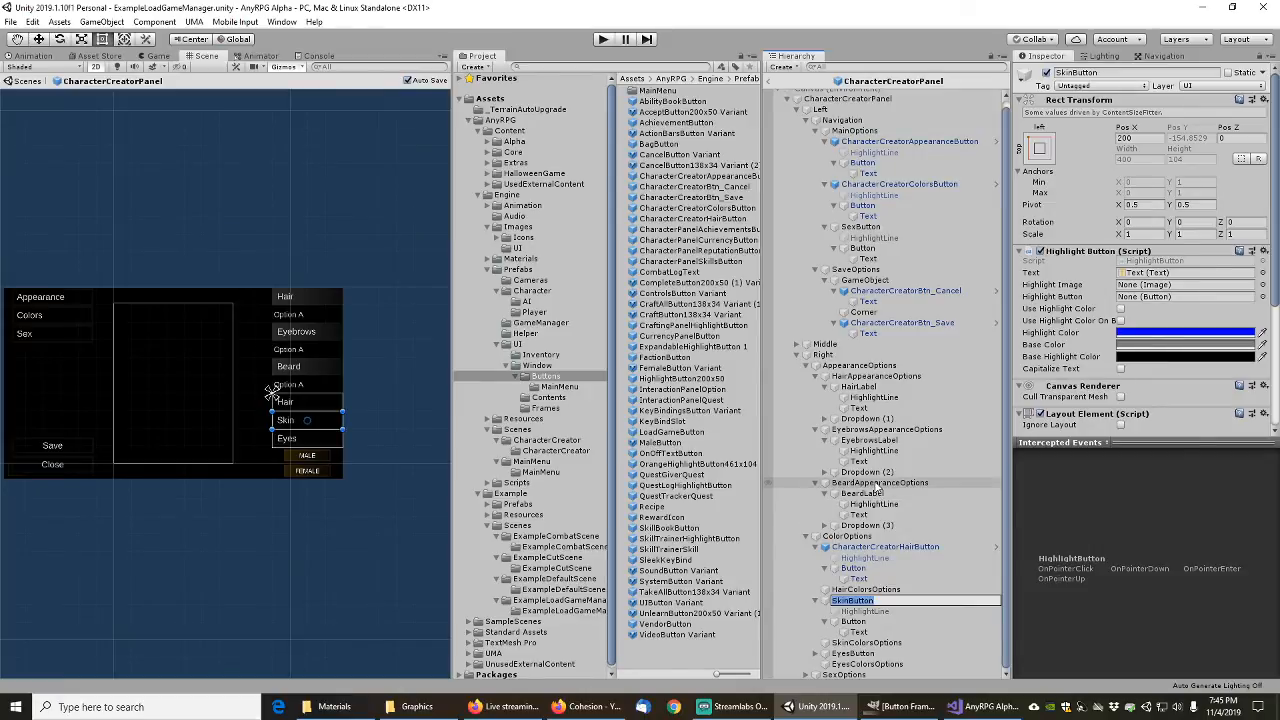
key(Home)
text(CharacterCreator)
key(Return)
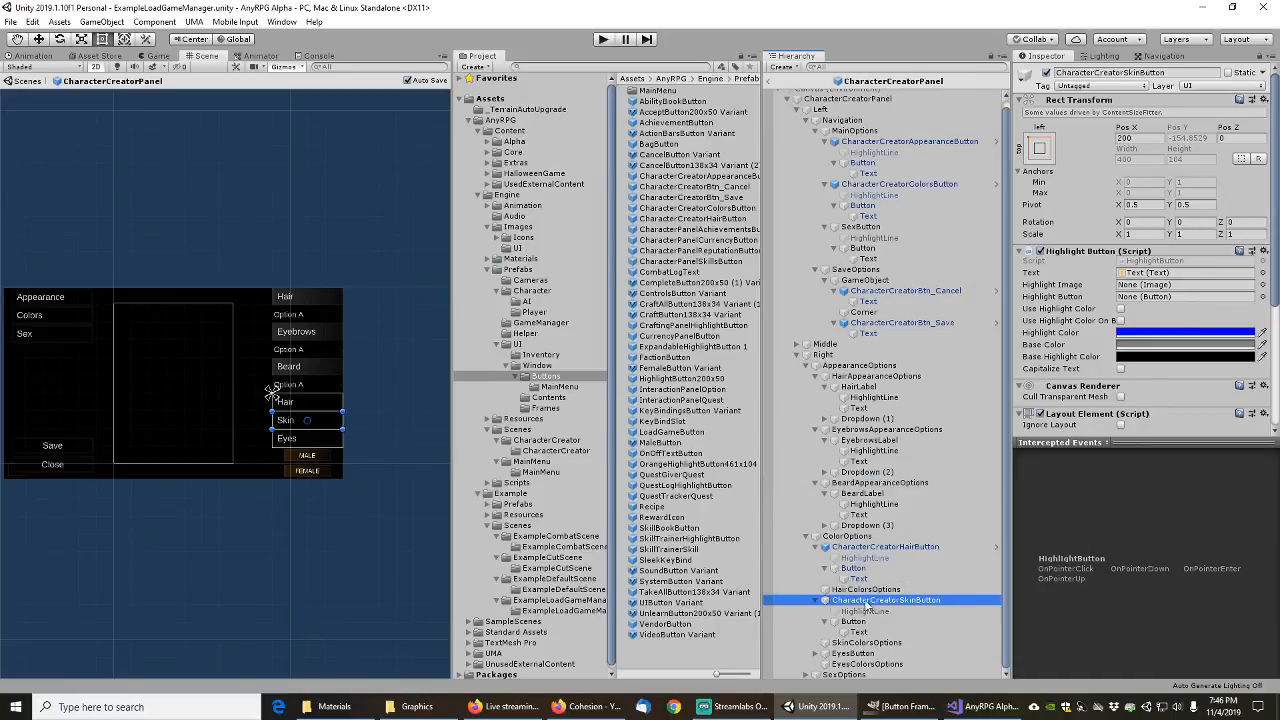
drag(870, 605, 546, 377)
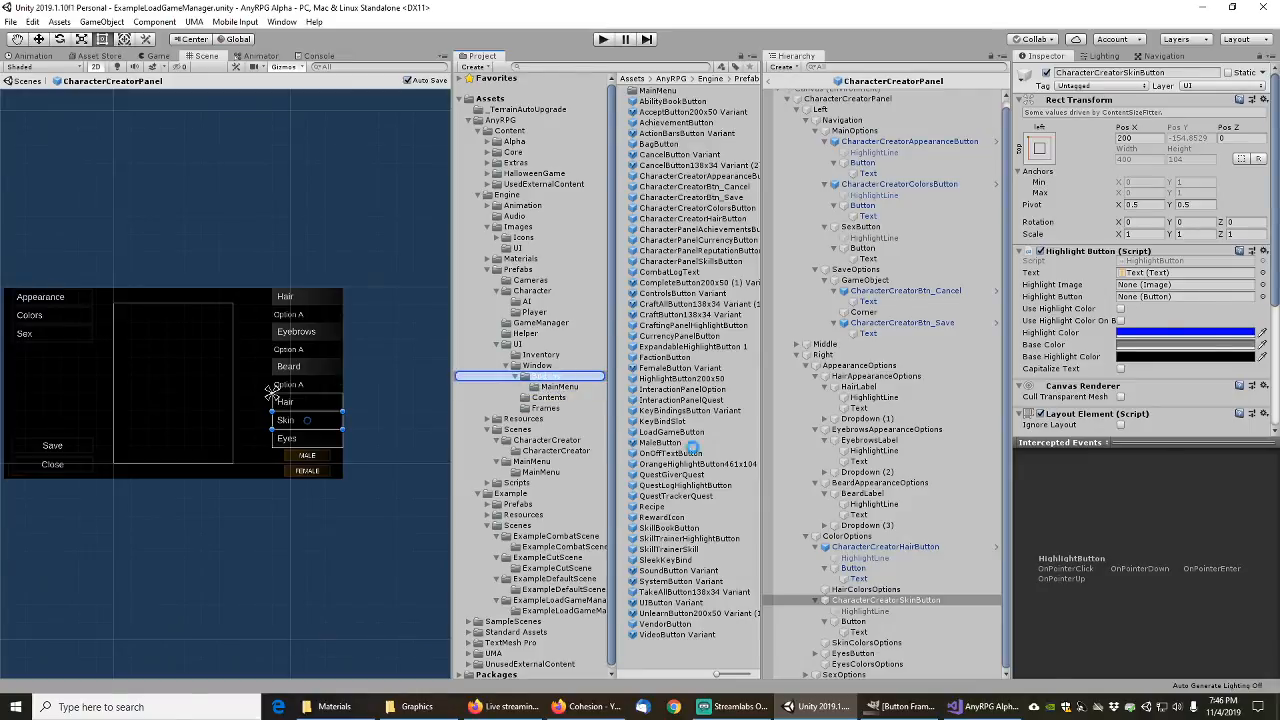
Step: Replace the source image of the HighlightLine under ColorOptions' EyesButton with the AnyRPGButtonHighLighted sprite
click(818, 655)
scroll(850, 640, down, 1)
click(856, 632)
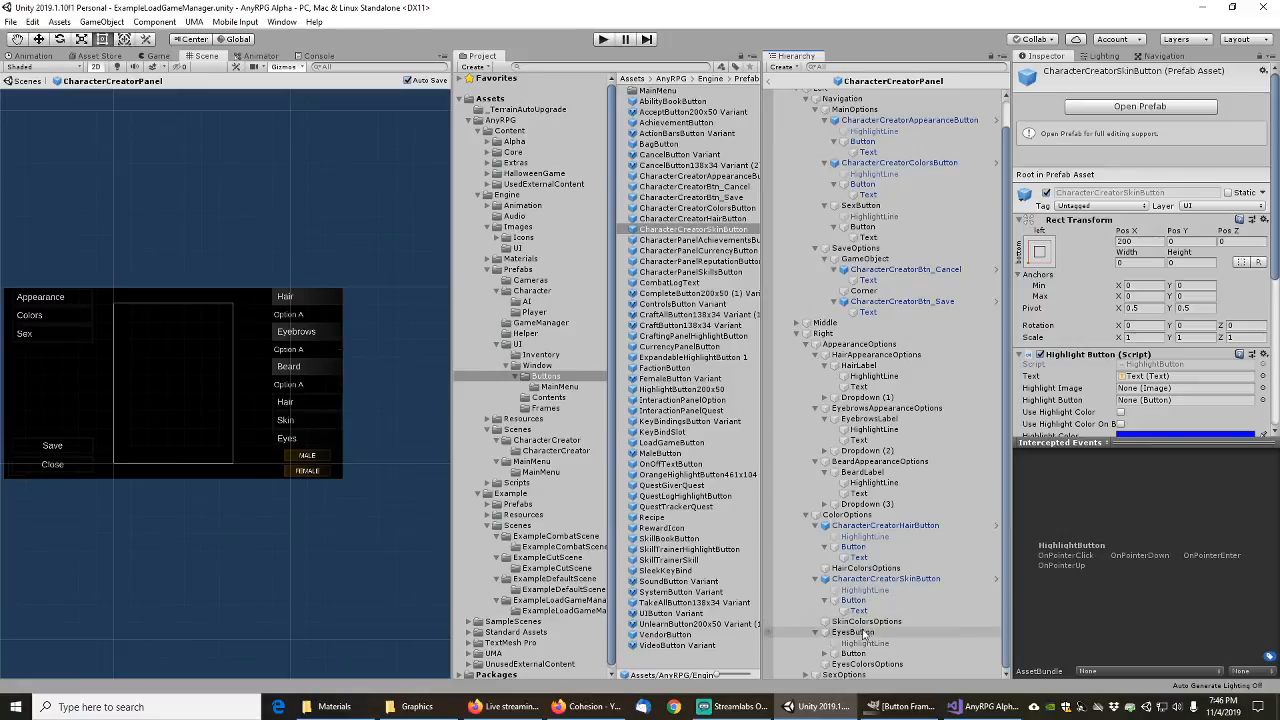
click(860, 643)
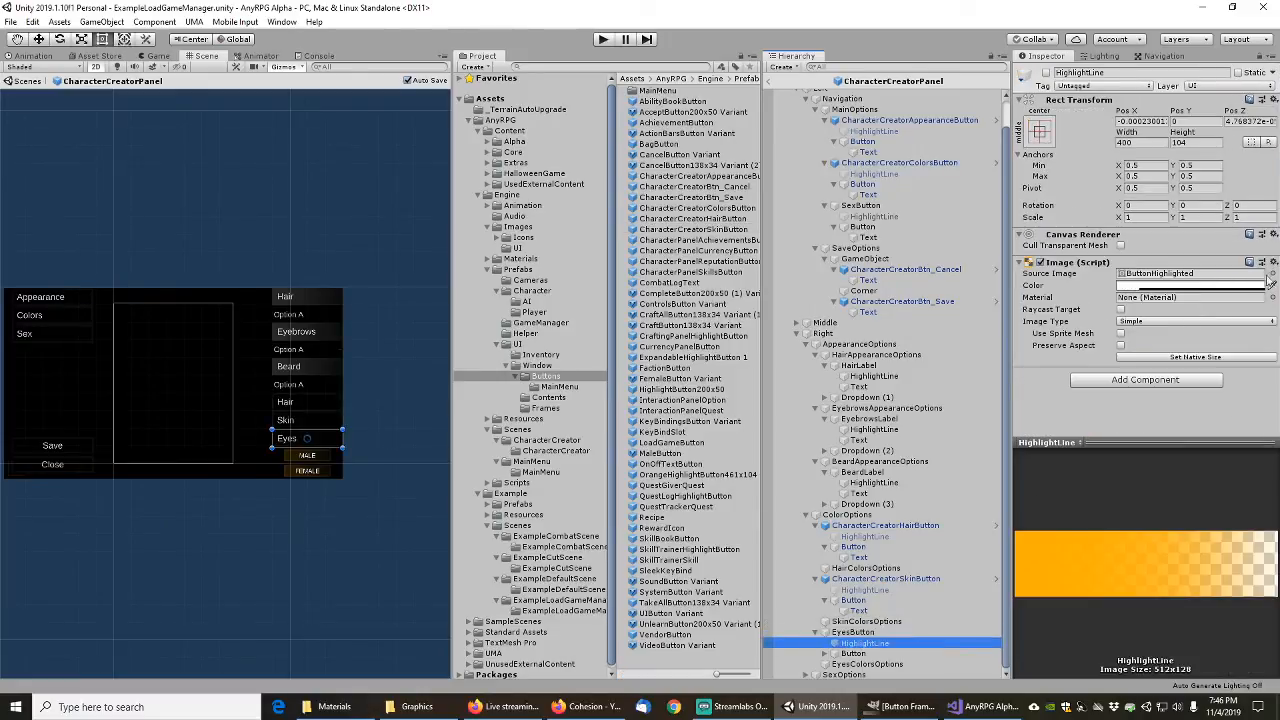
click(1271, 275)
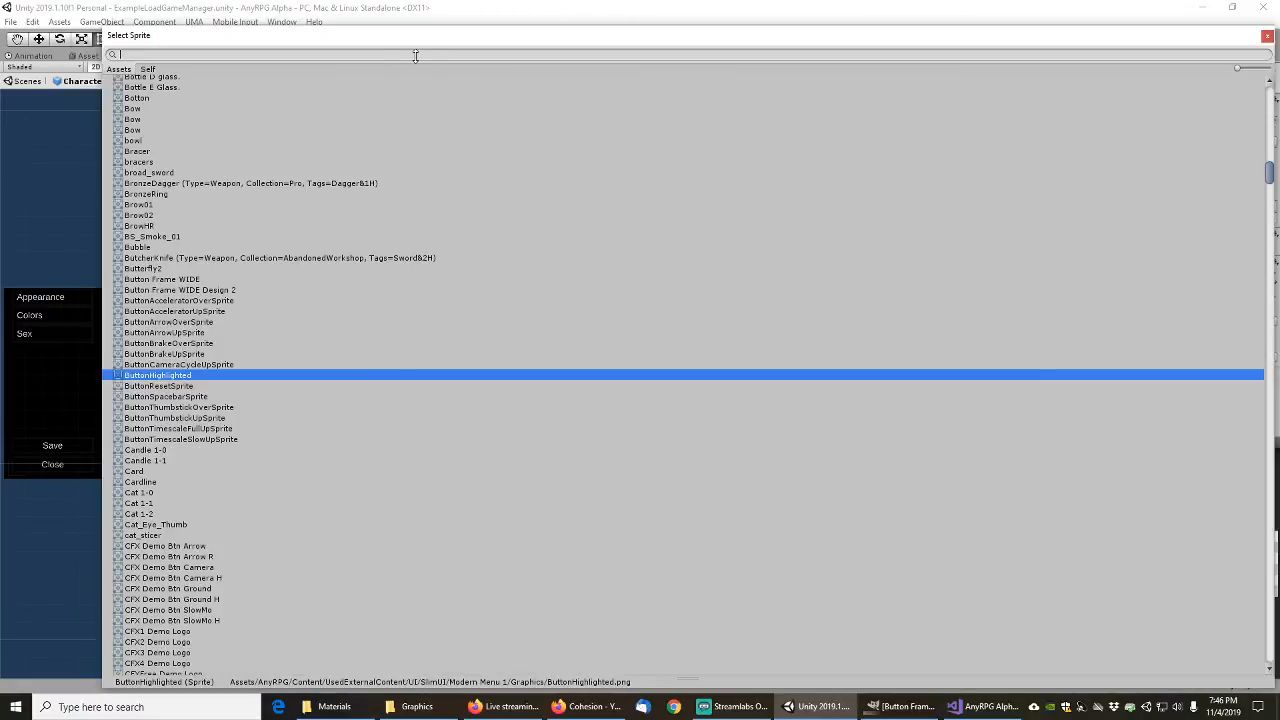
text(anyrpg)
double_click(192, 167)
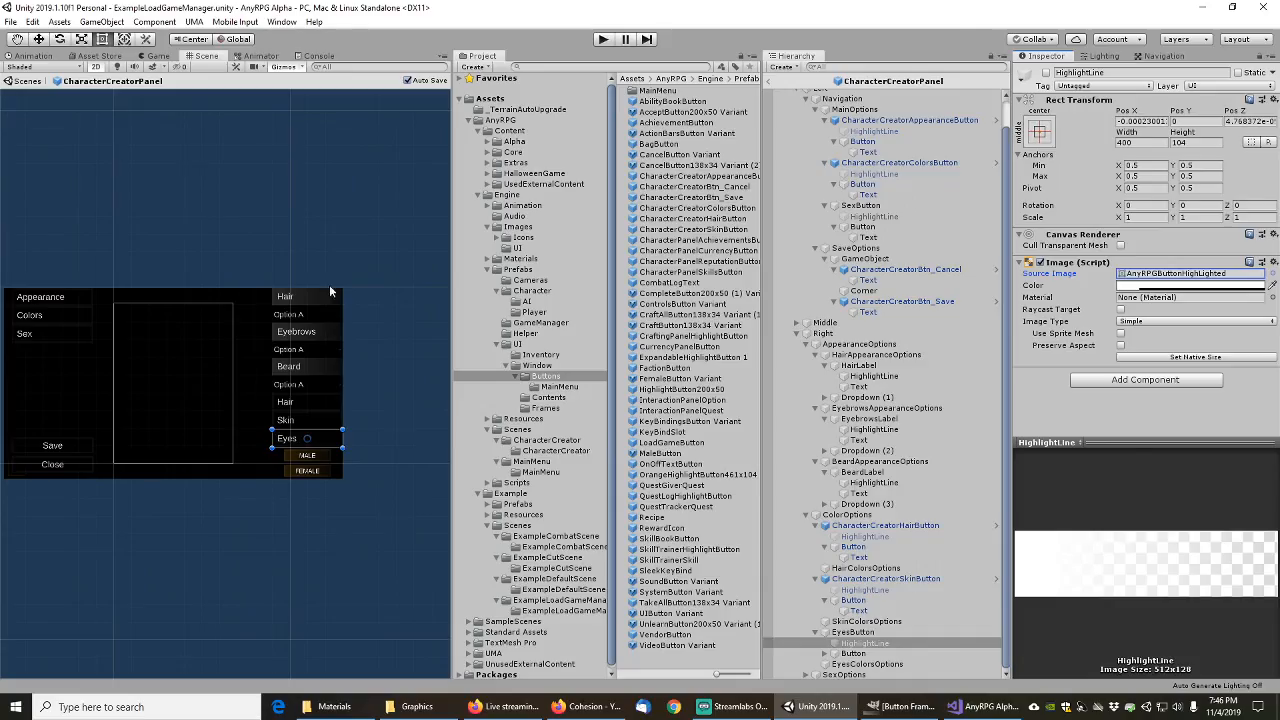
Step: Replace the source image of the Button under EyesButton with the AnyRPGButtonFrameWide sprite
click(850, 653)
click(1262, 275)
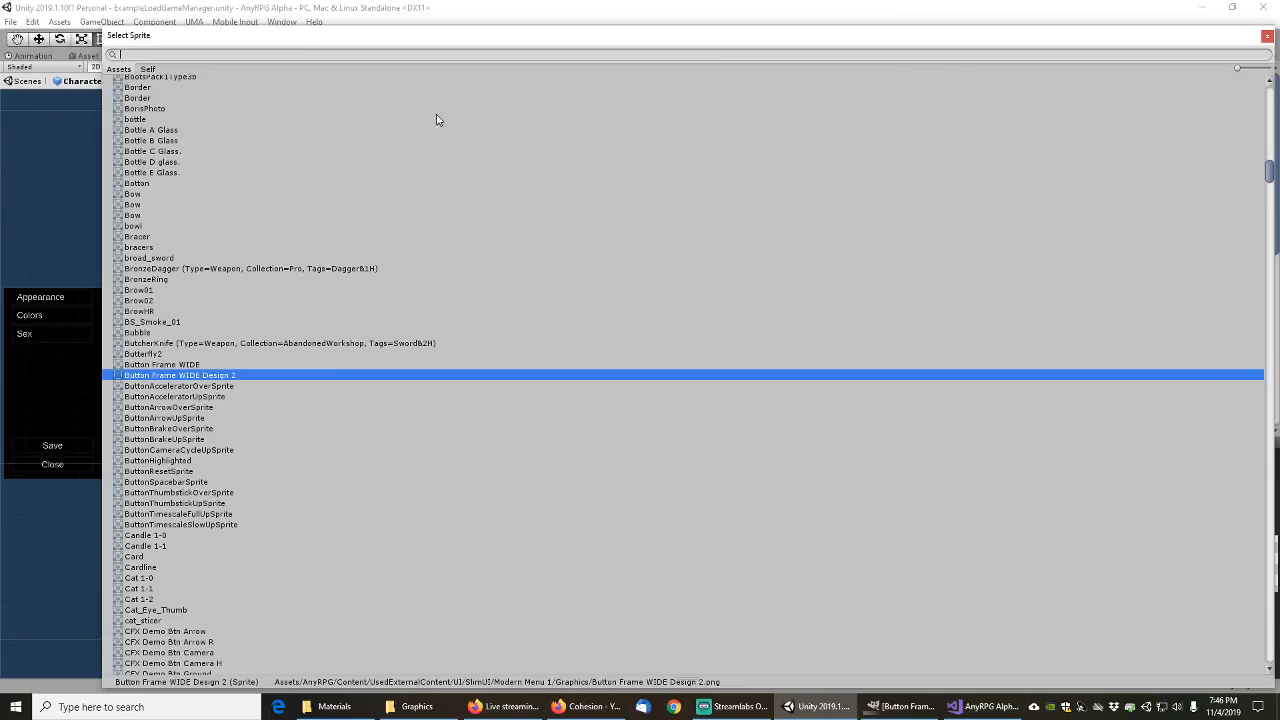
text(anyrpg)
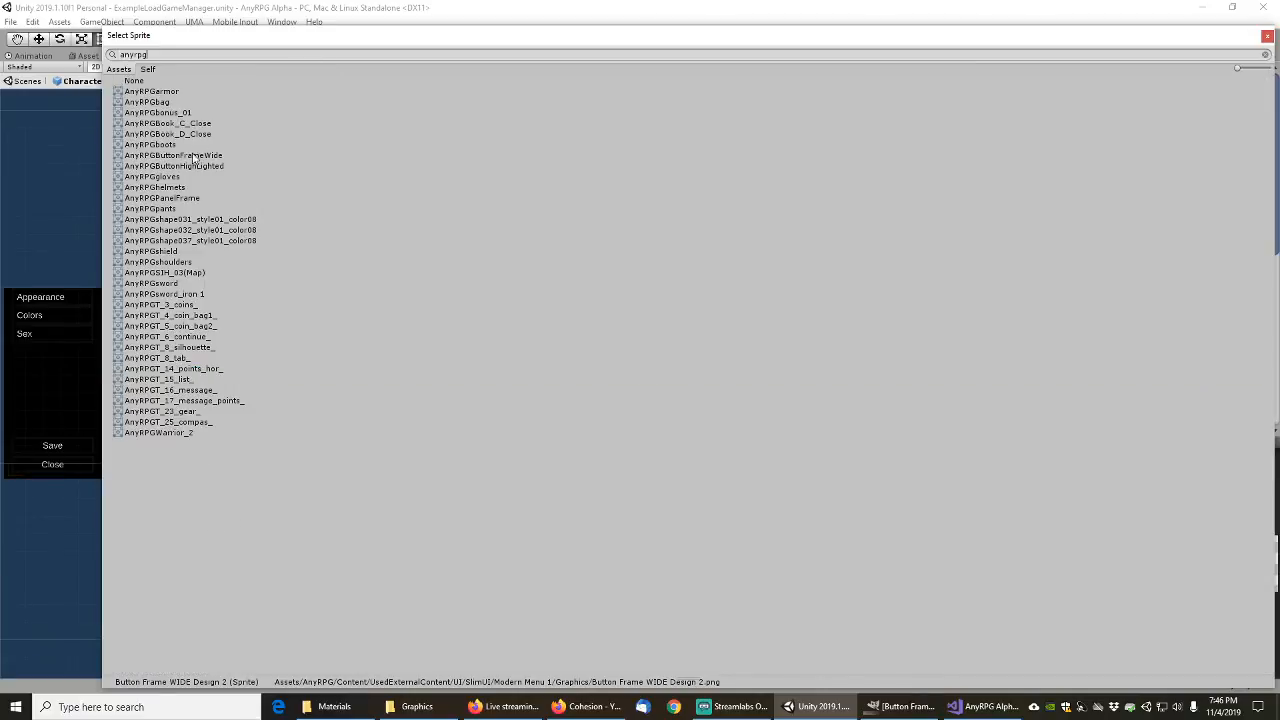
double_click(190, 158)
Step: Rename EyesButton to CharacterCreatorEyesButton and save it as a prefab in the Window/Buttons folder
scroll(878, 648, down, 1)
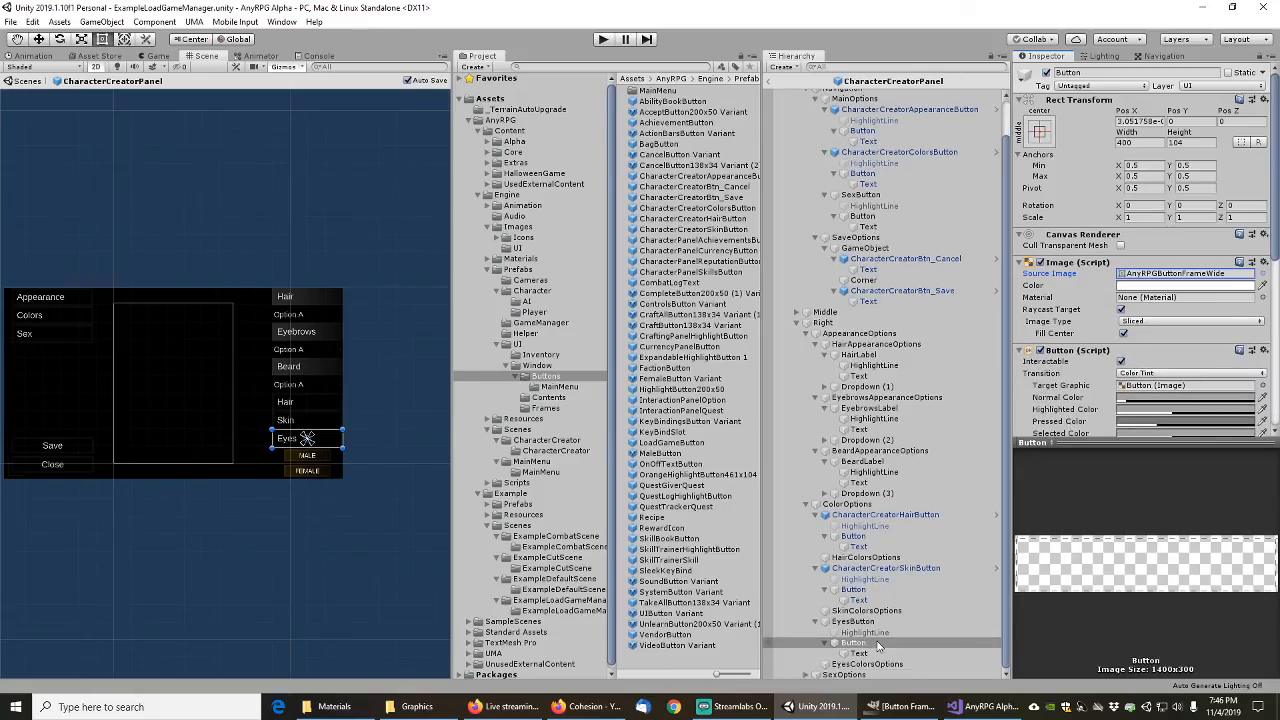
click(852, 621)
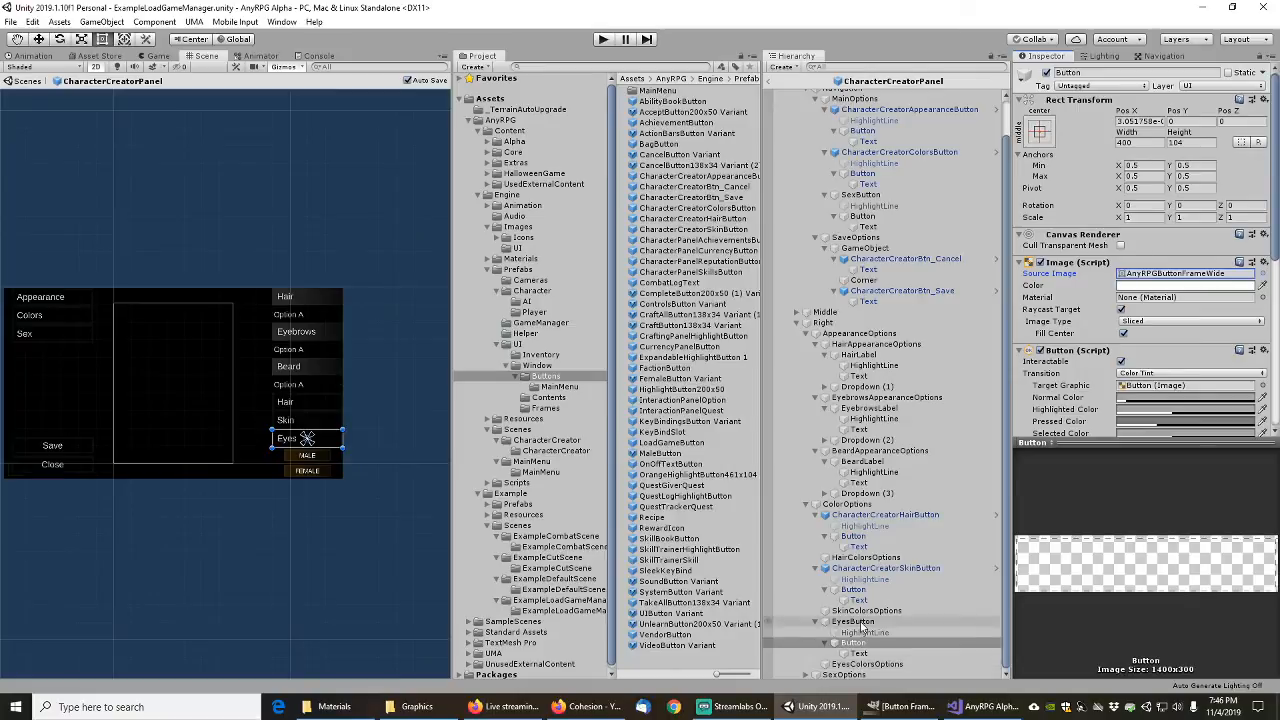
key(F2)
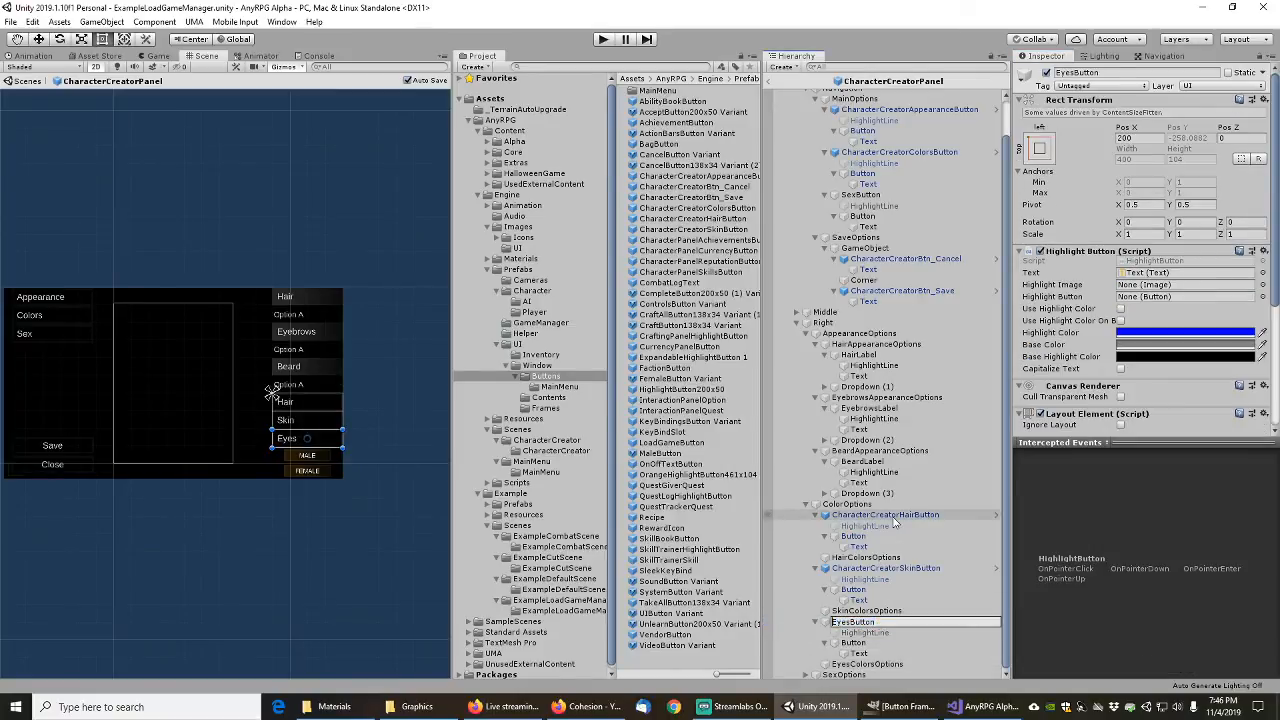
key(Home)
text(CharacterCreator)
key(Return)
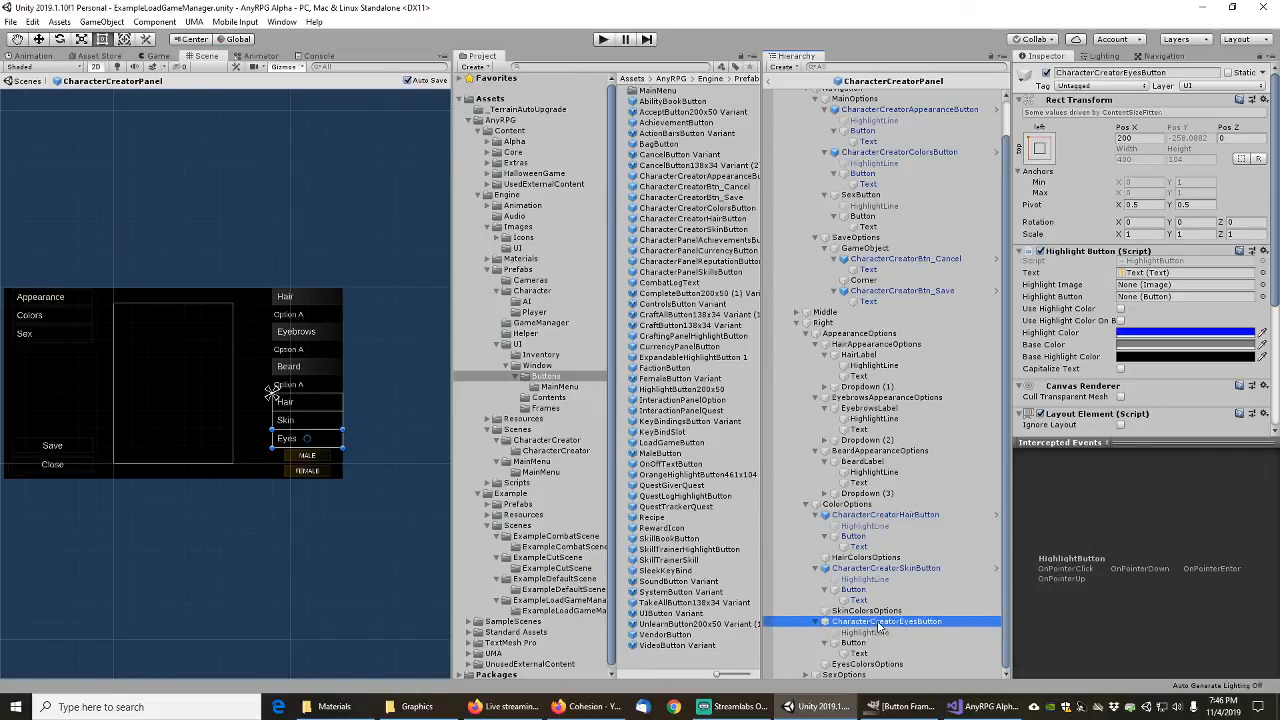
drag(880, 626, 553, 378)
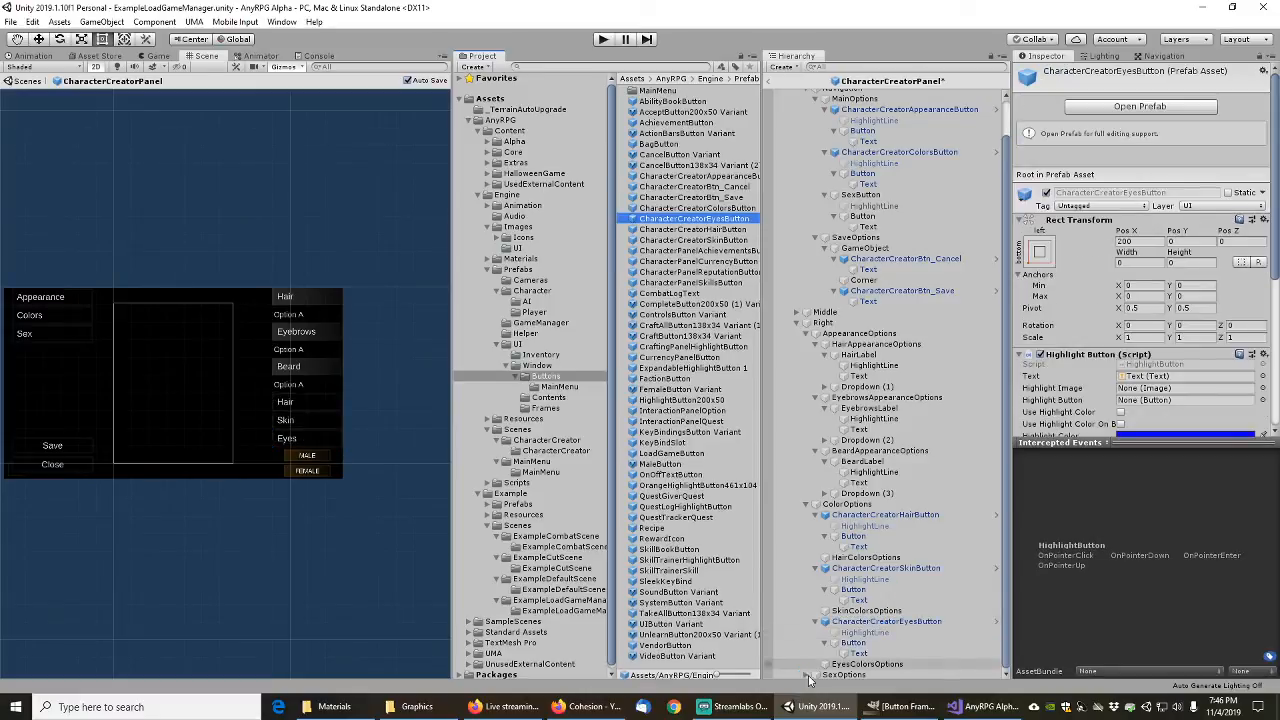
Step: Open the MaleButton prefab under SexOptions and go down to its base prefab, HighlightButton353x88
scroll(806, 678, down, 1)
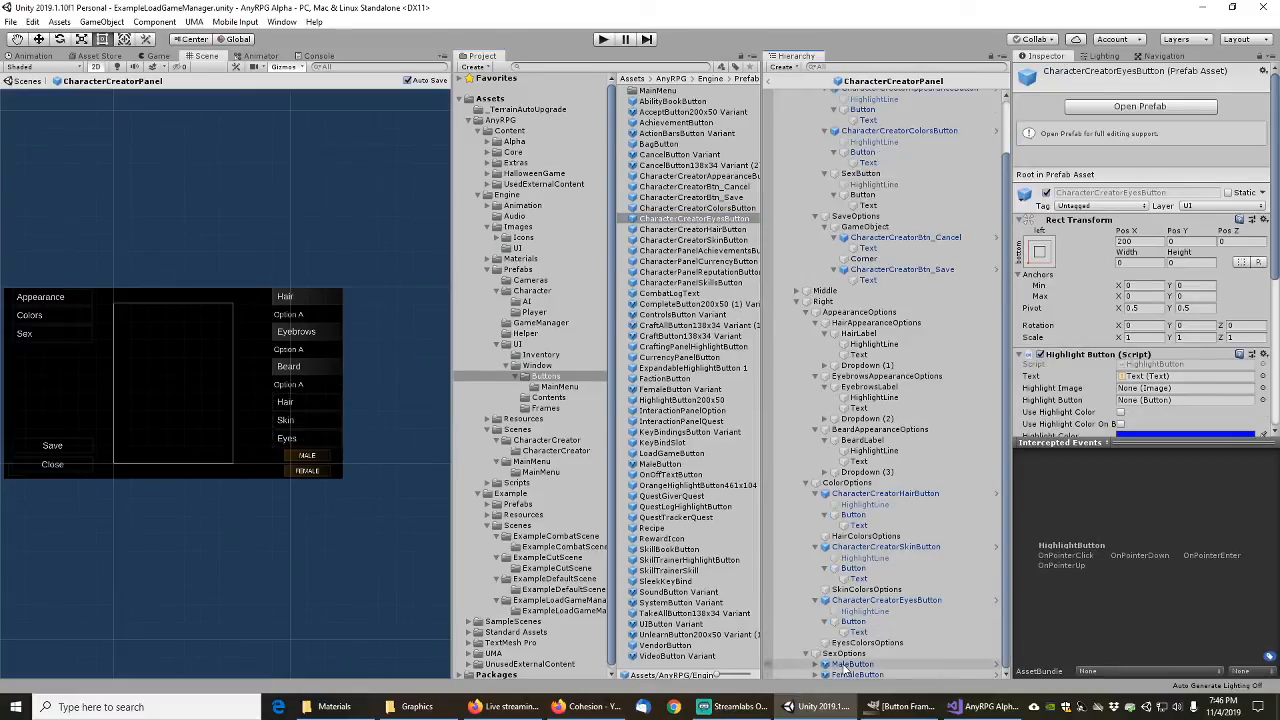
click(850, 664)
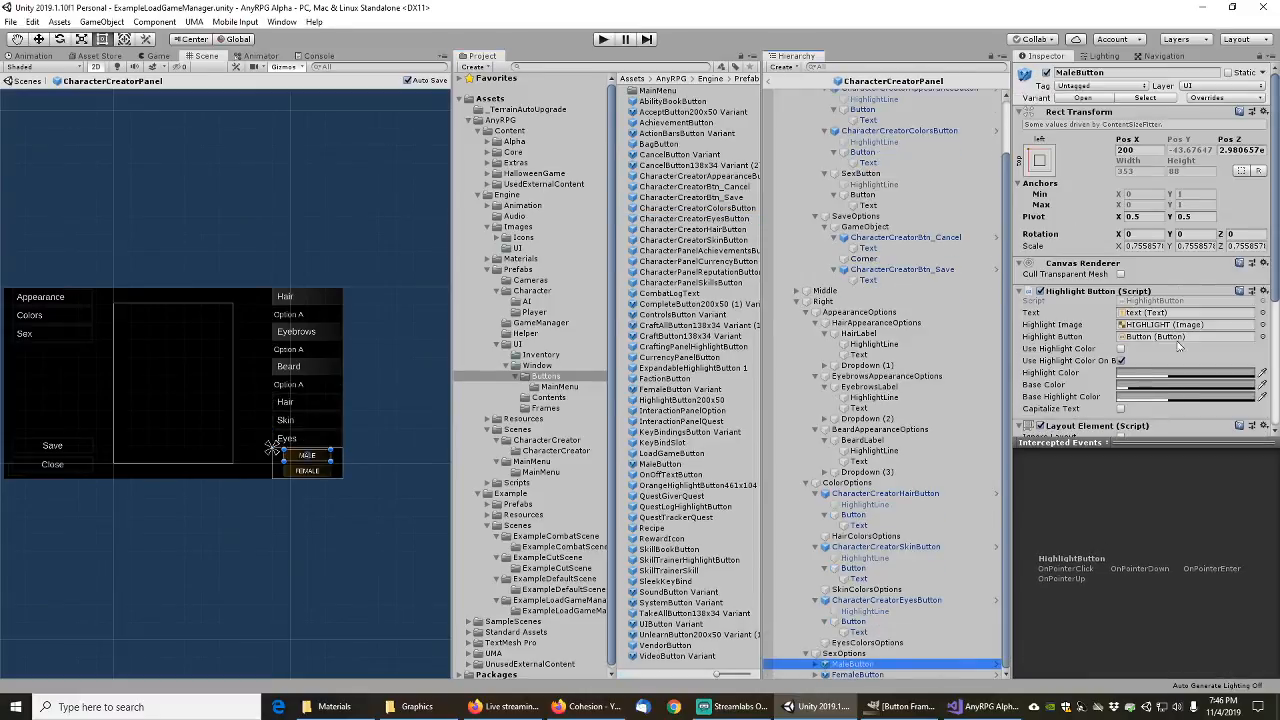
click(1084, 98)
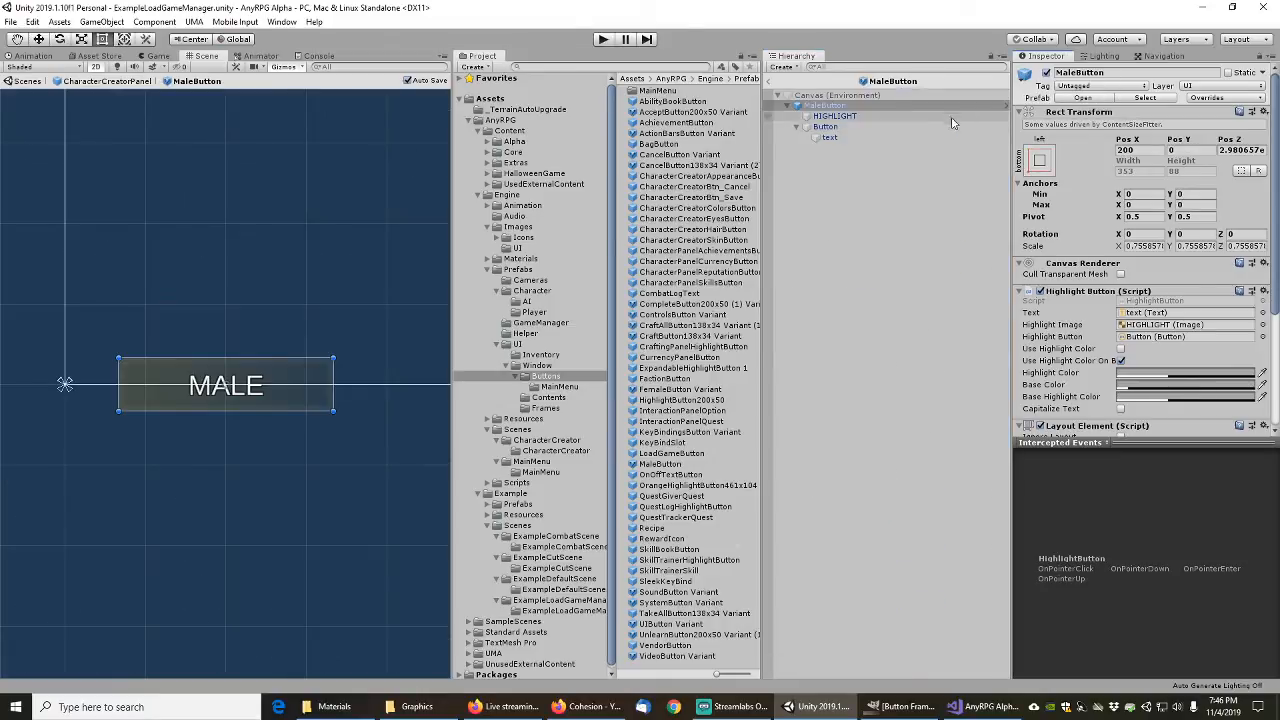
click(1083, 98)
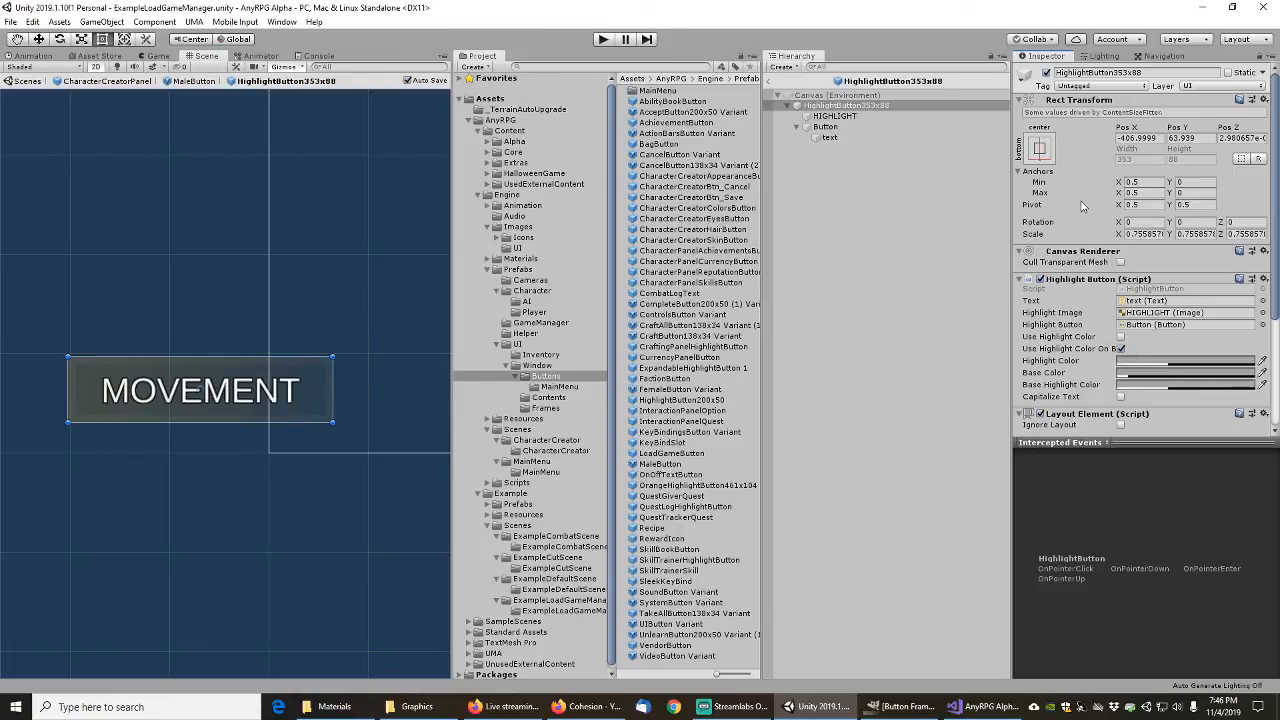
mouse_move(1080, 208)
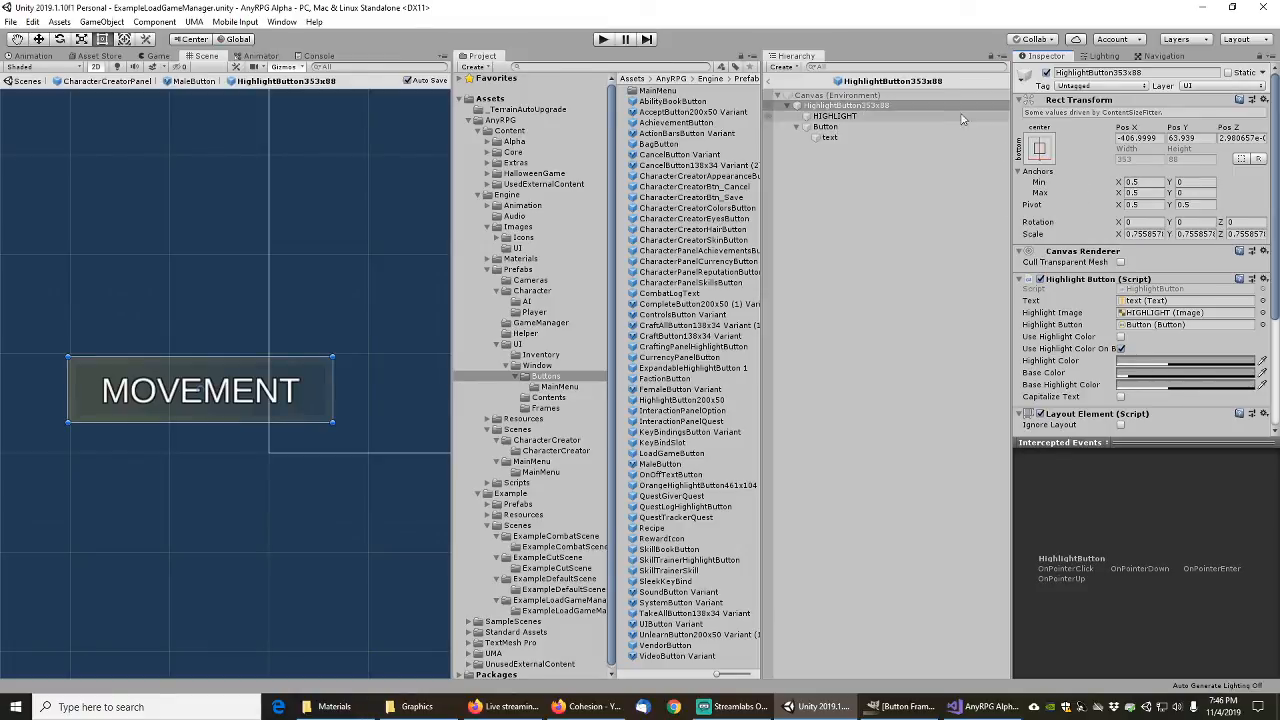
Step: Set the image color of the HIGHLIGHT object in HighlightButton353x88 to white (FFFFFF)
click(834, 116)
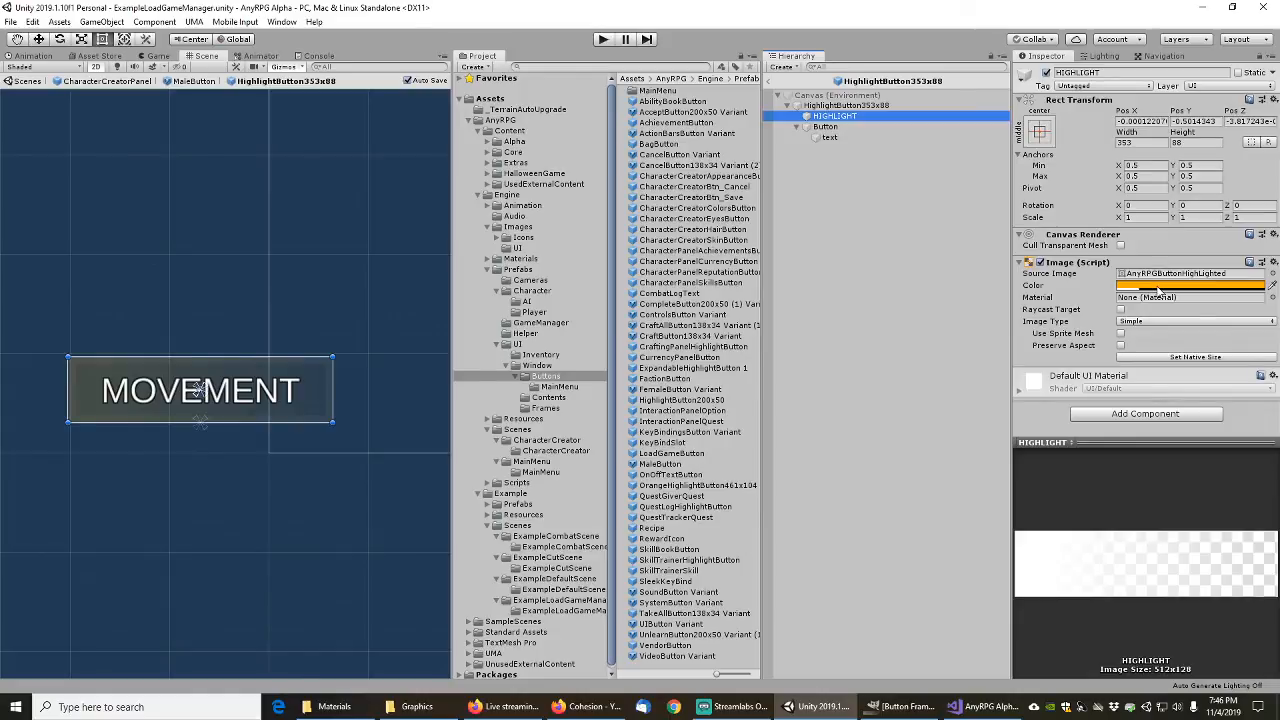
click(1157, 287)
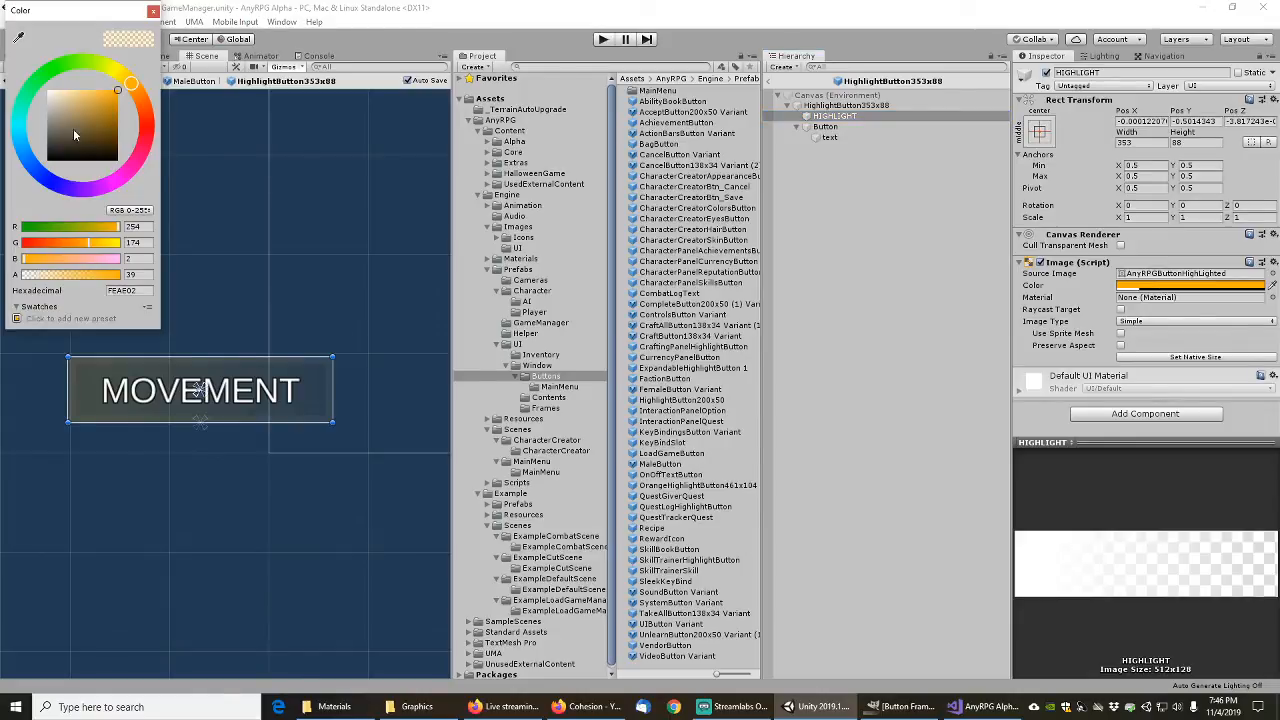
drag(67, 122, 4, 54)
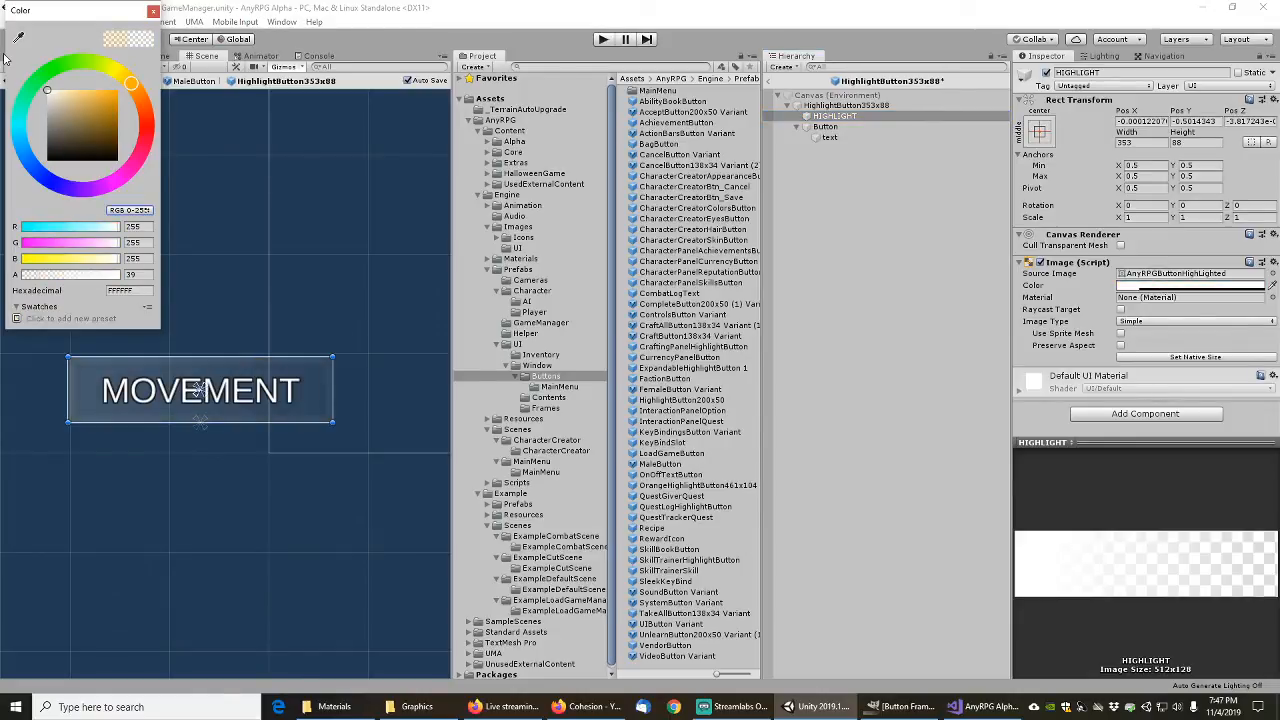
click(153, 11)
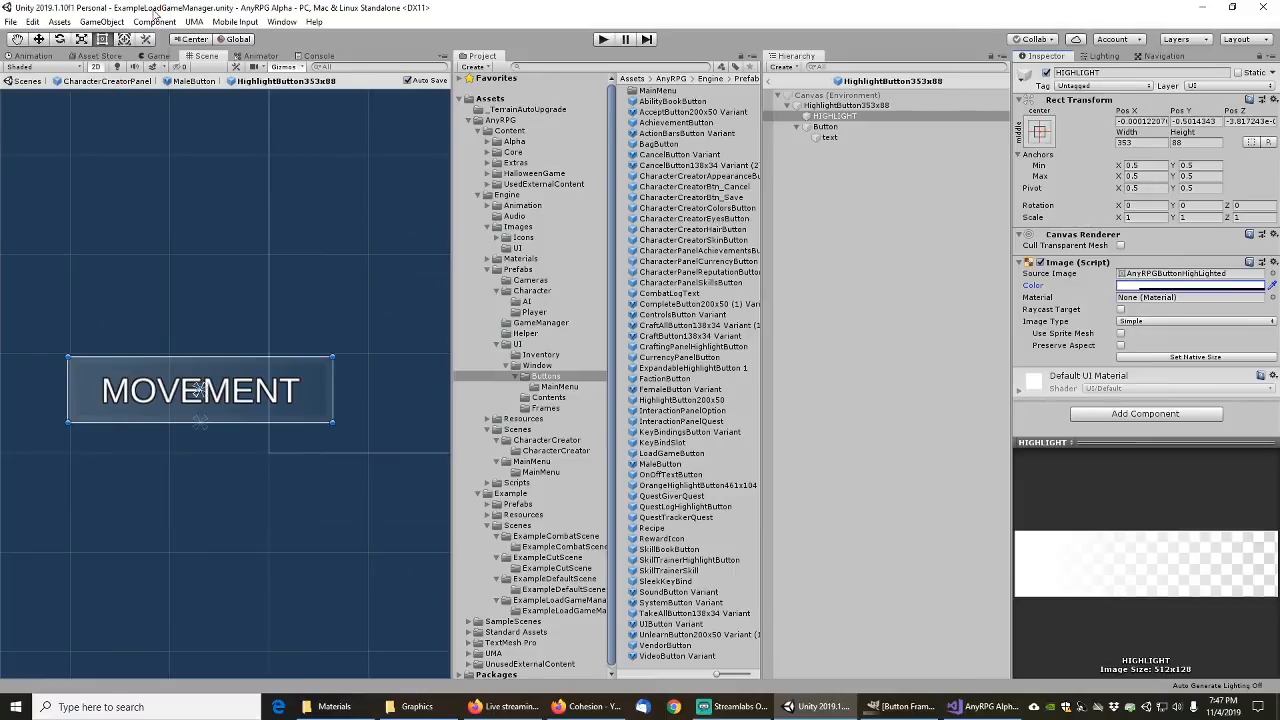
Step: Check the source image of HighlightButton353x88's Button and return to the CharacterCreatorPanel prefab
click(829, 127)
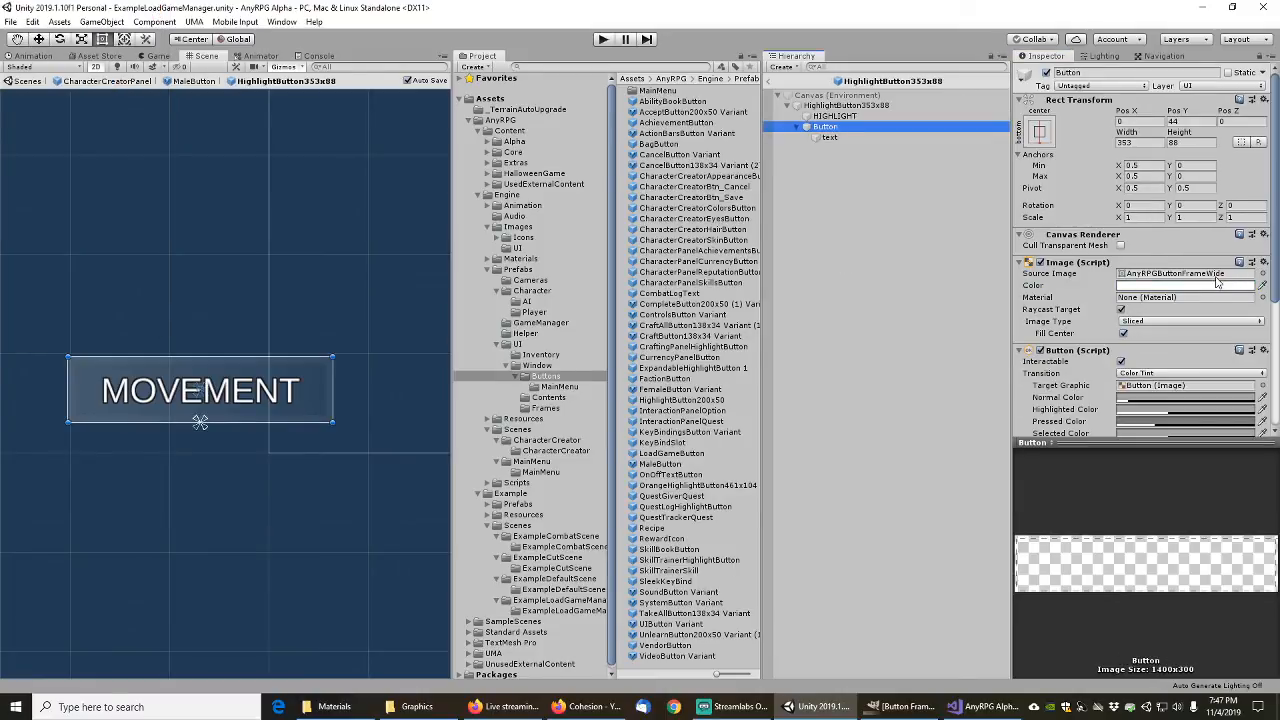
click(771, 83)
click(771, 83)
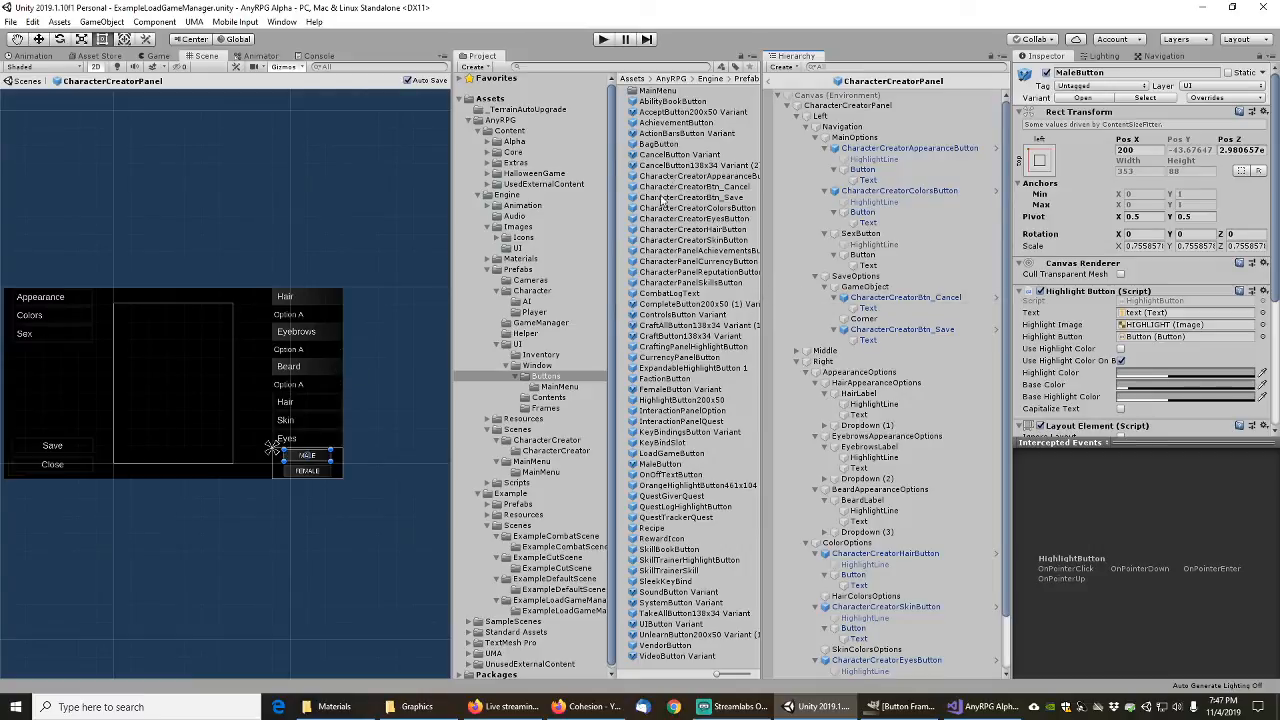
scroll(888, 500, down, 3)
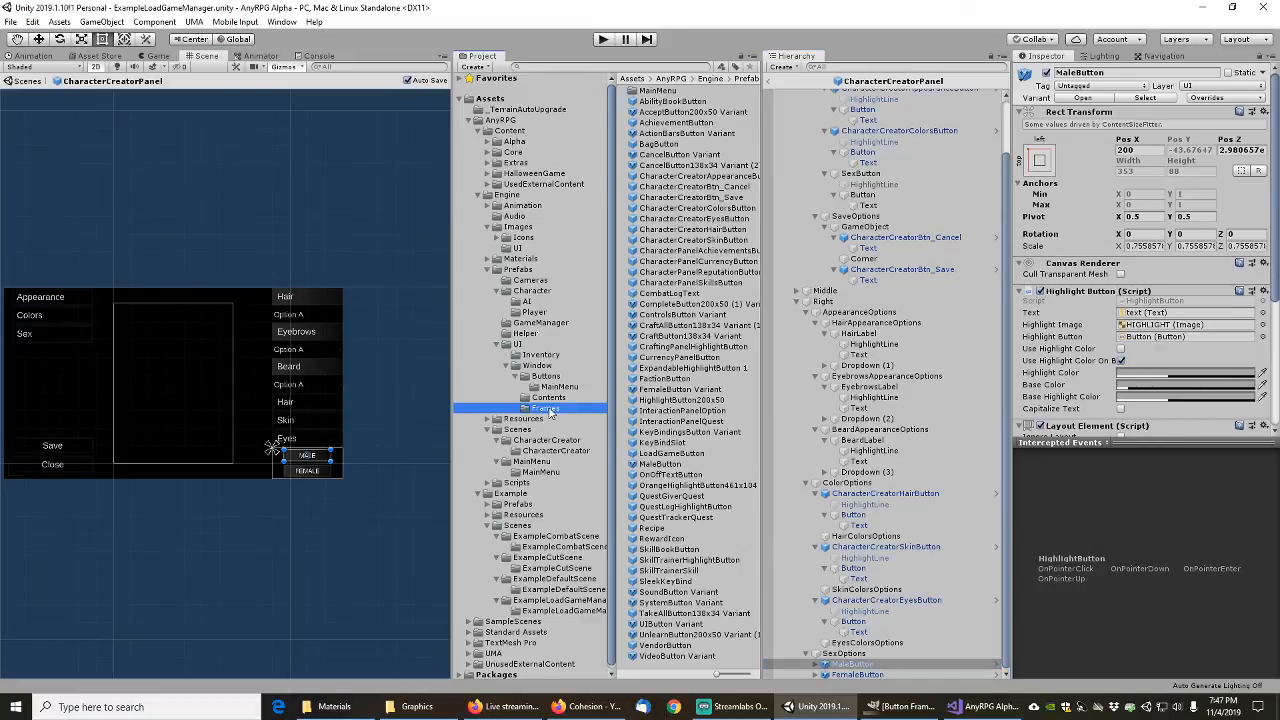
Step: Open the ConfirmCancelCutscenePanel content prefab referenced by ConfirmCancelCutsceneMenuWindow in the Frames folder
click(546, 408)
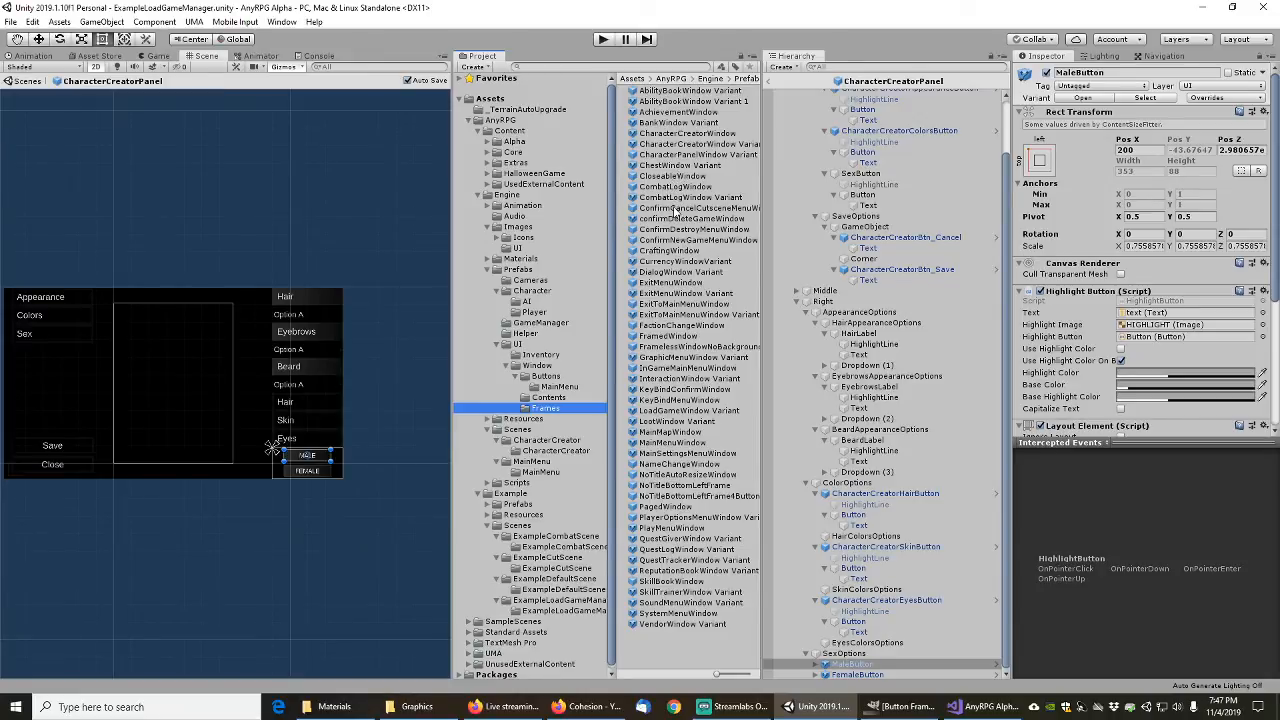
click(675, 208)
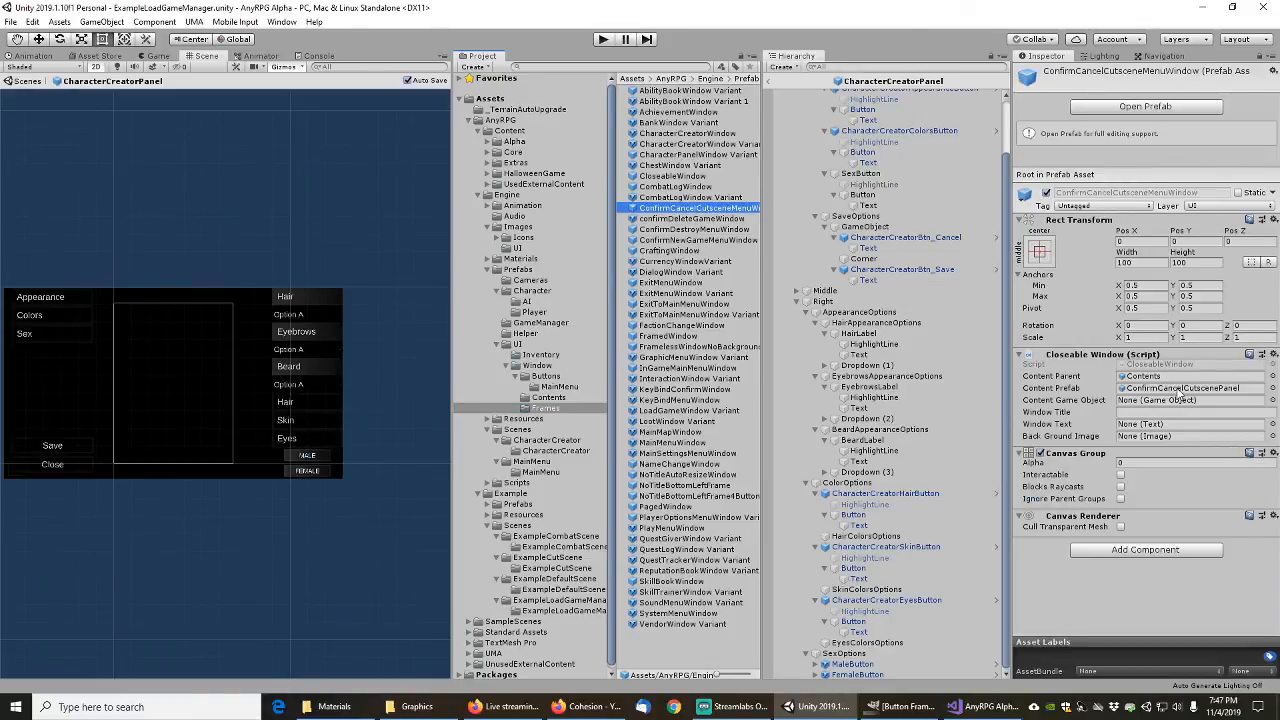
double_click(1180, 390)
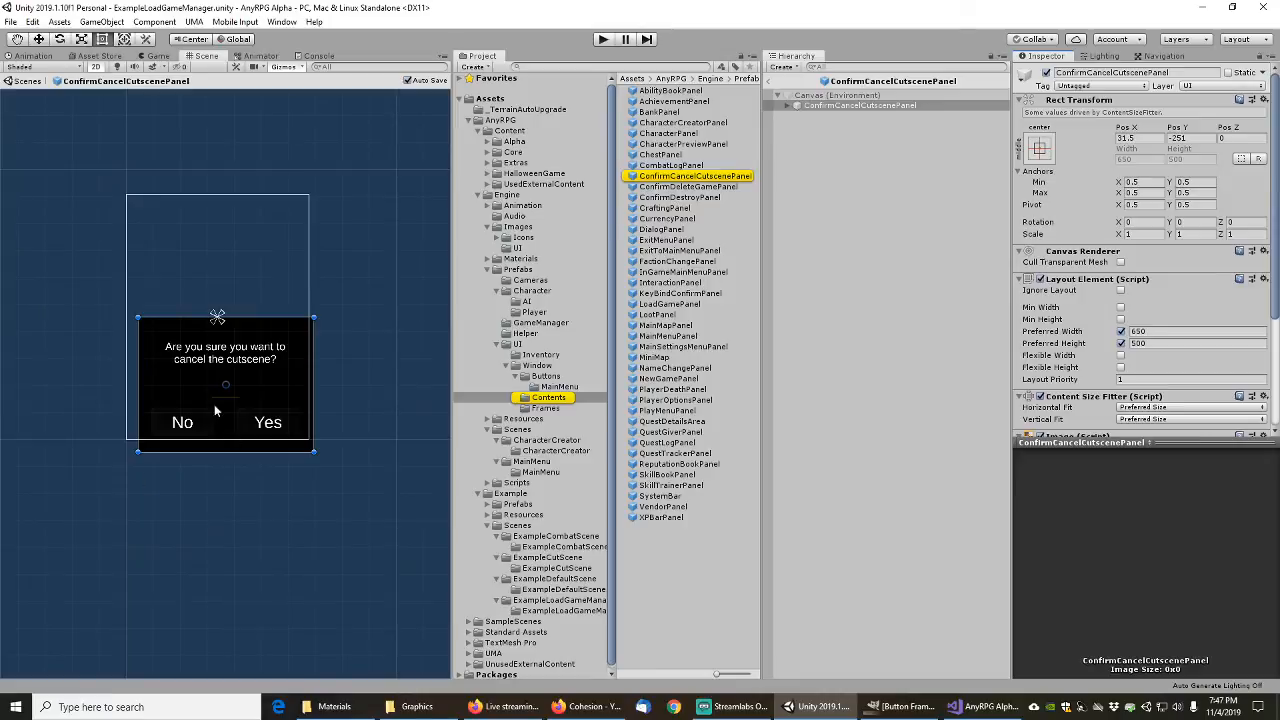
scroll(214, 404, up, 6)
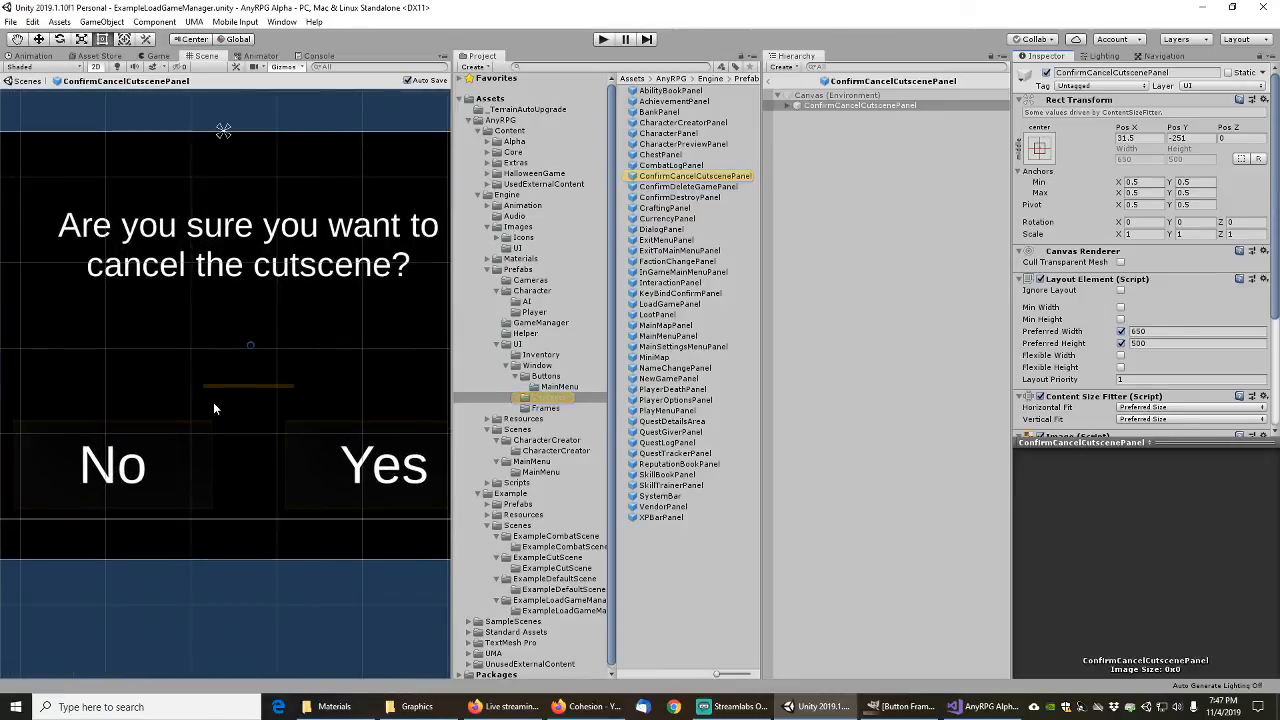
Step: Set the source image of Btn_No in ConfirmCancelCutscenePanel to the AnyRPGButtonFrameWide sprite
scroll(213, 408, down, 2)
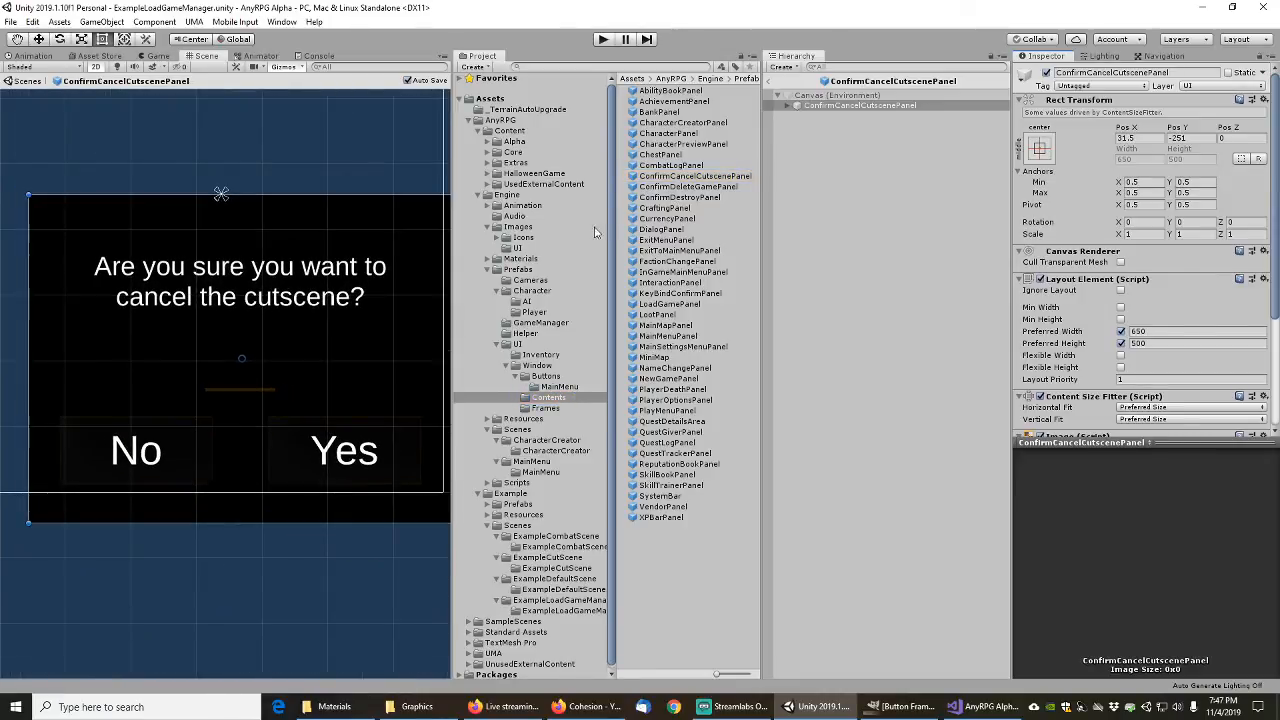
click(827, 105)
click(787, 105)
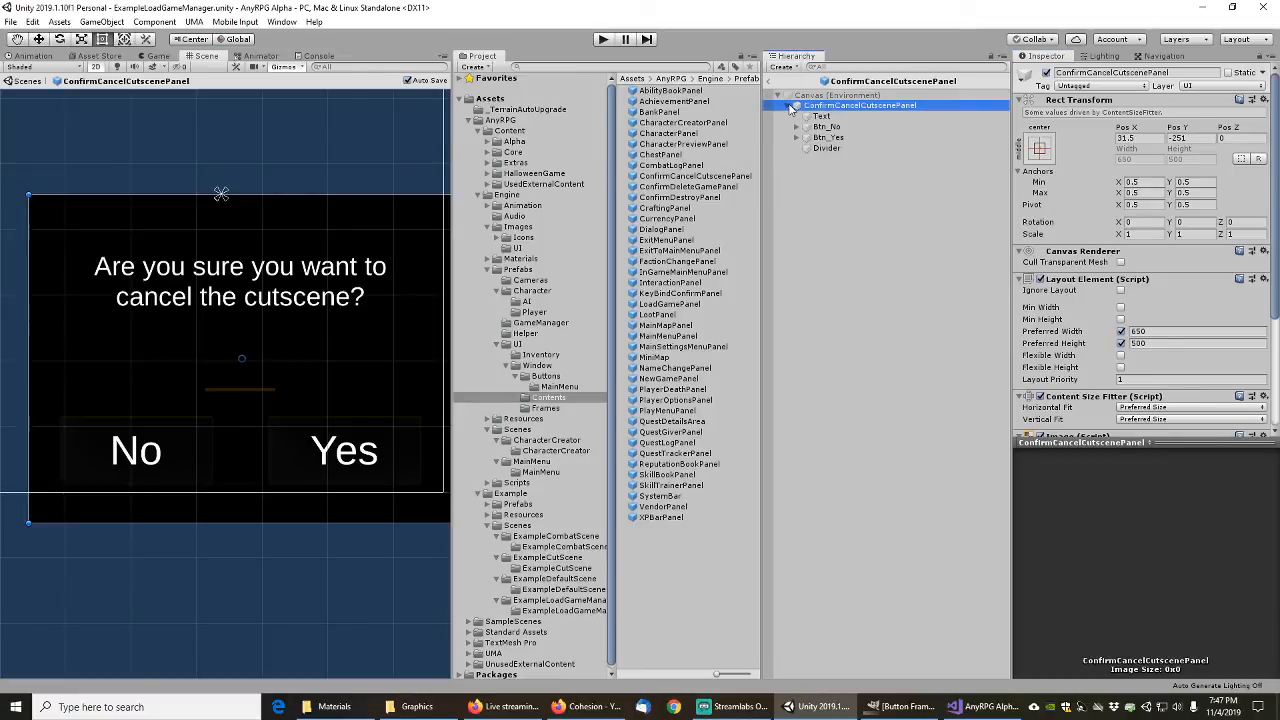
click(797, 127)
click(797, 148)
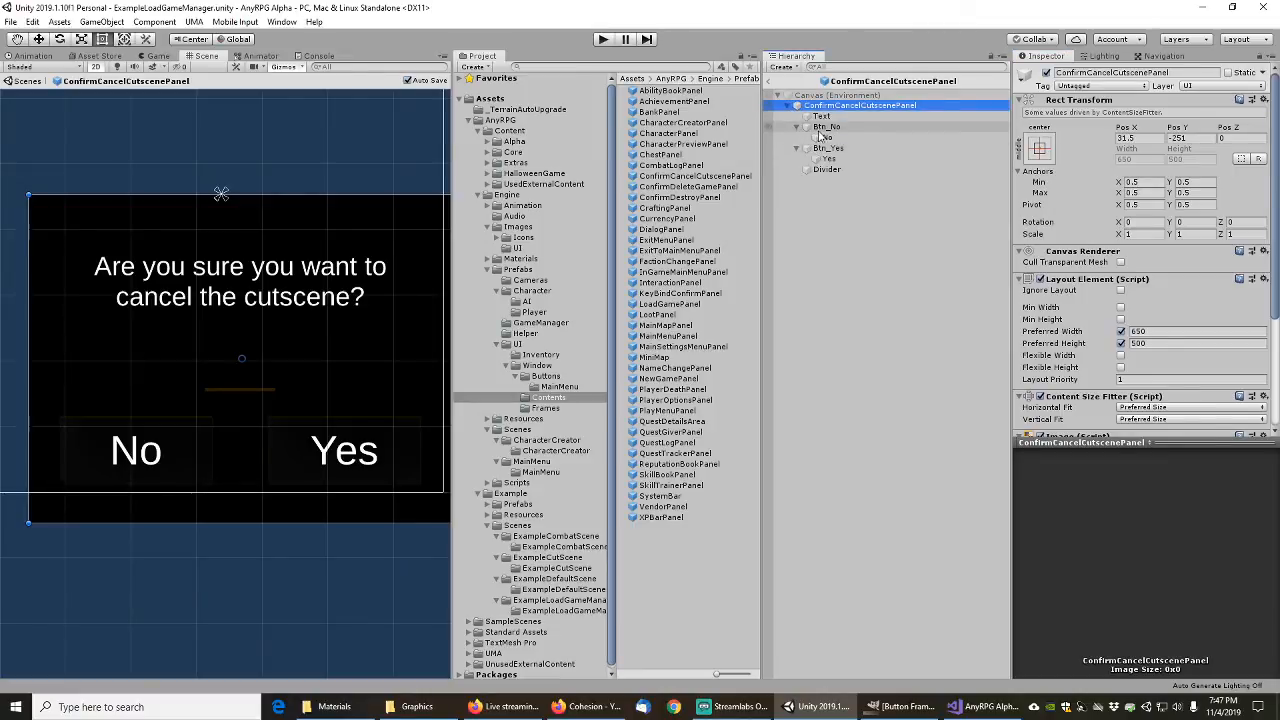
click(826, 127)
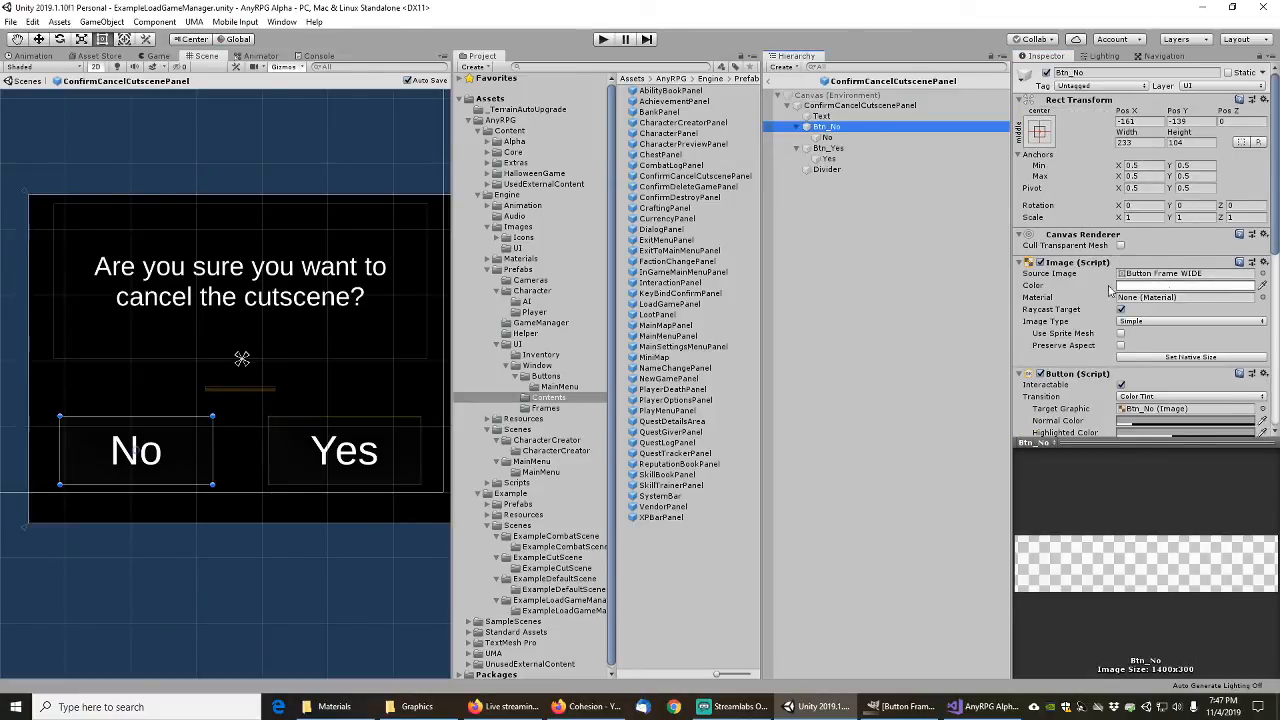
click(1262, 273)
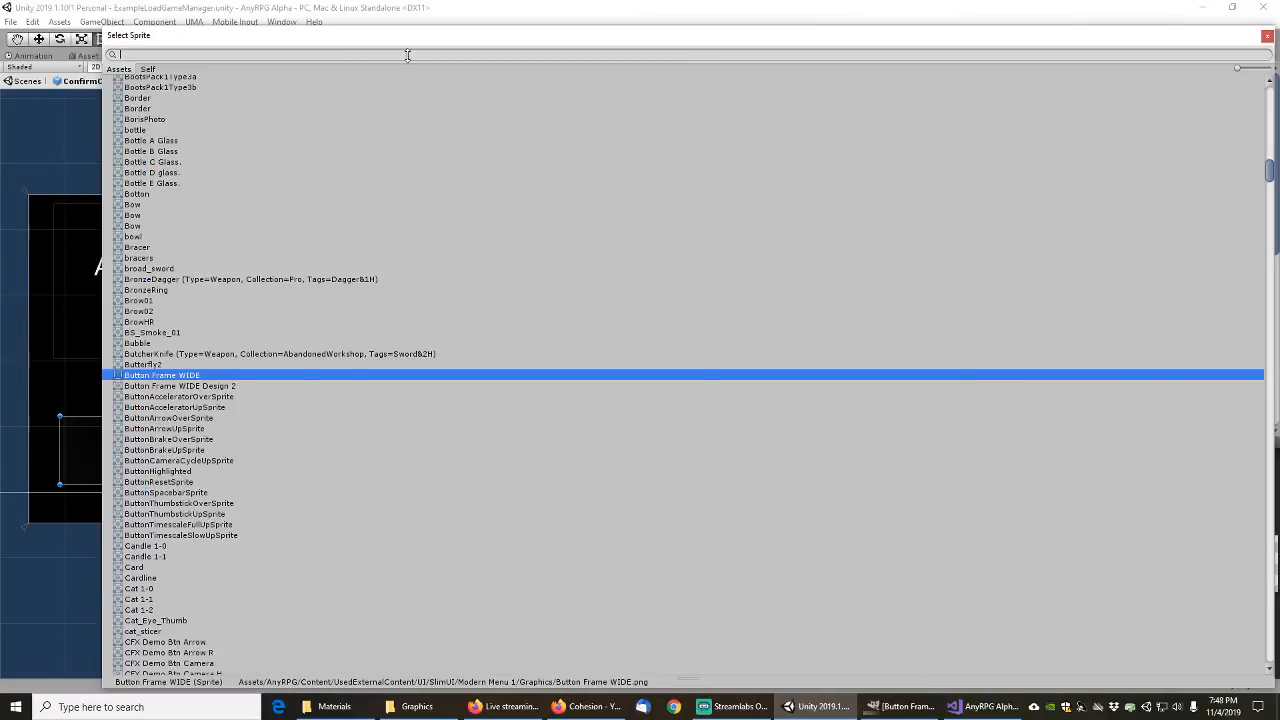
text(anyrpg)
click(202, 156)
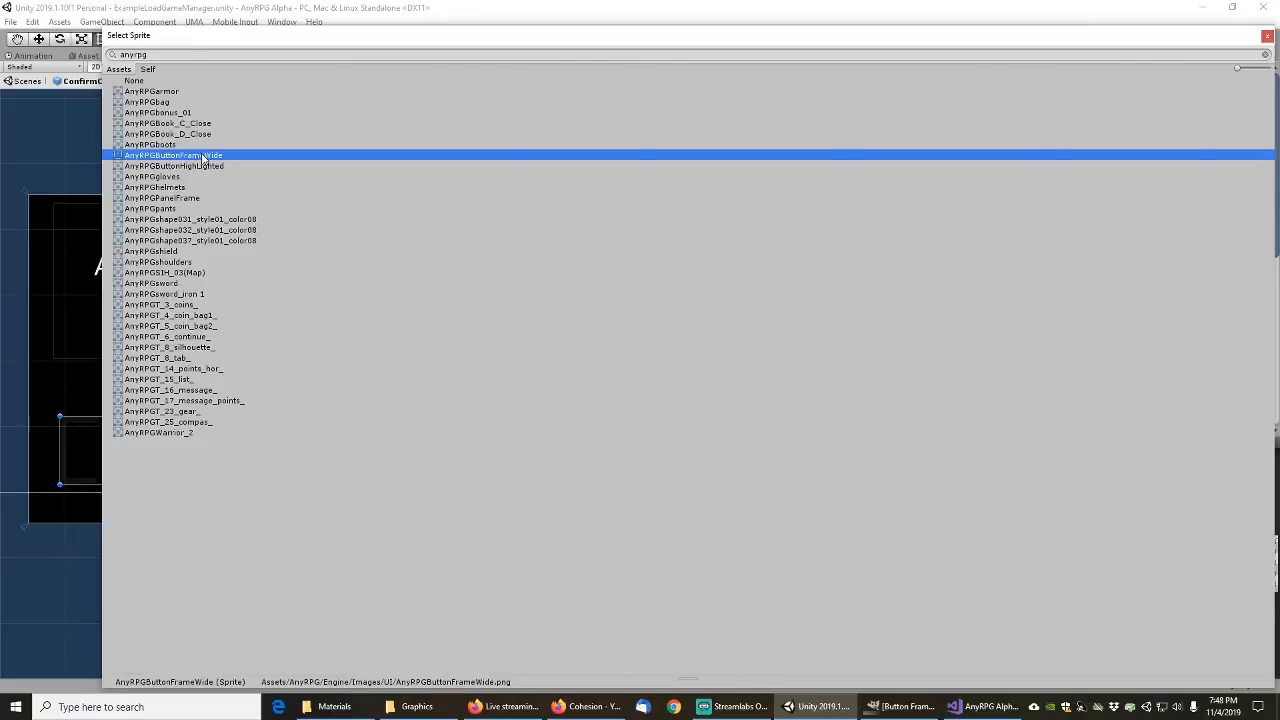
double_click(202, 156)
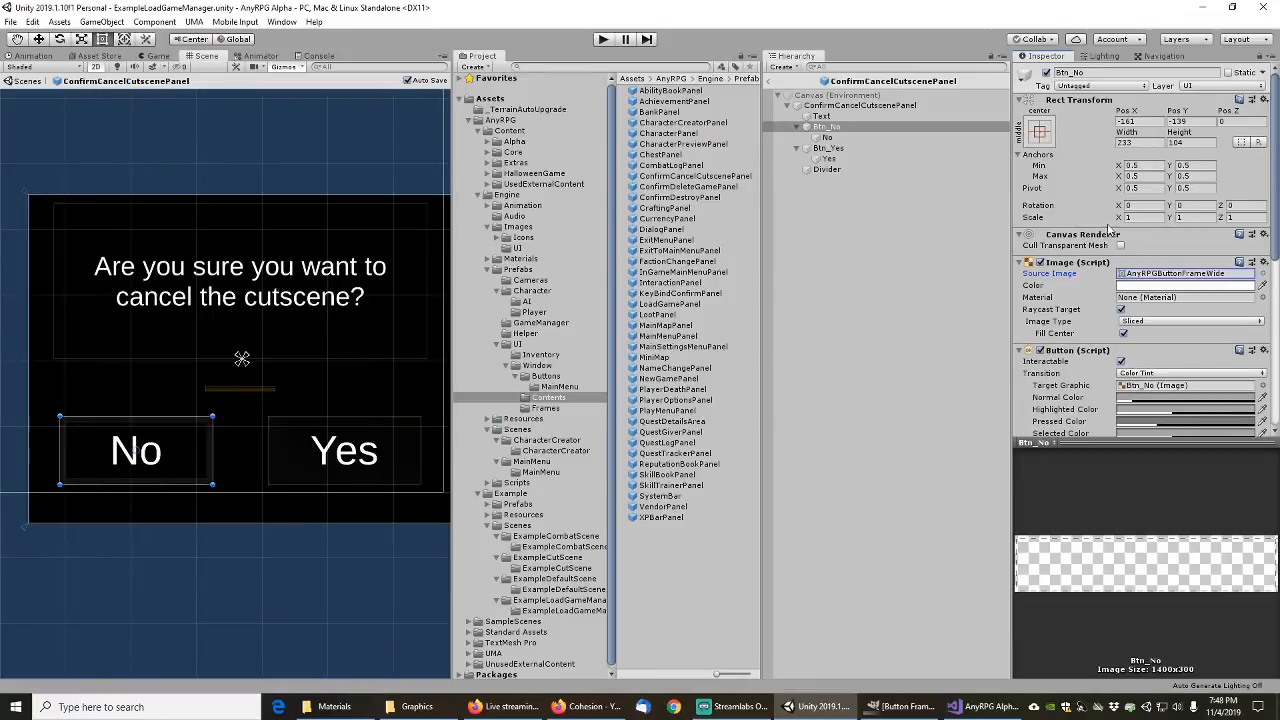
Step: Set the source image of Btn_Yes in ConfirmCancelCutscenePanel to the AnyRPGButtonFrameWide sprite
click(835, 149)
click(831, 137)
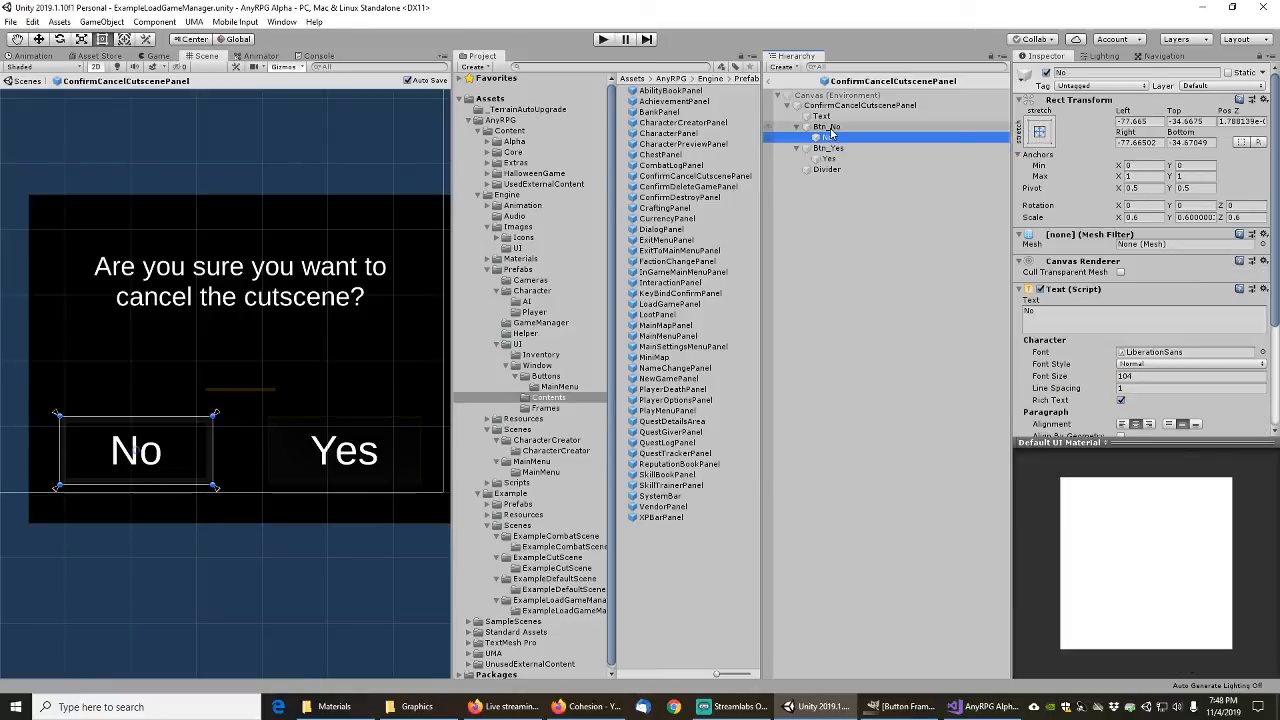
click(826, 127)
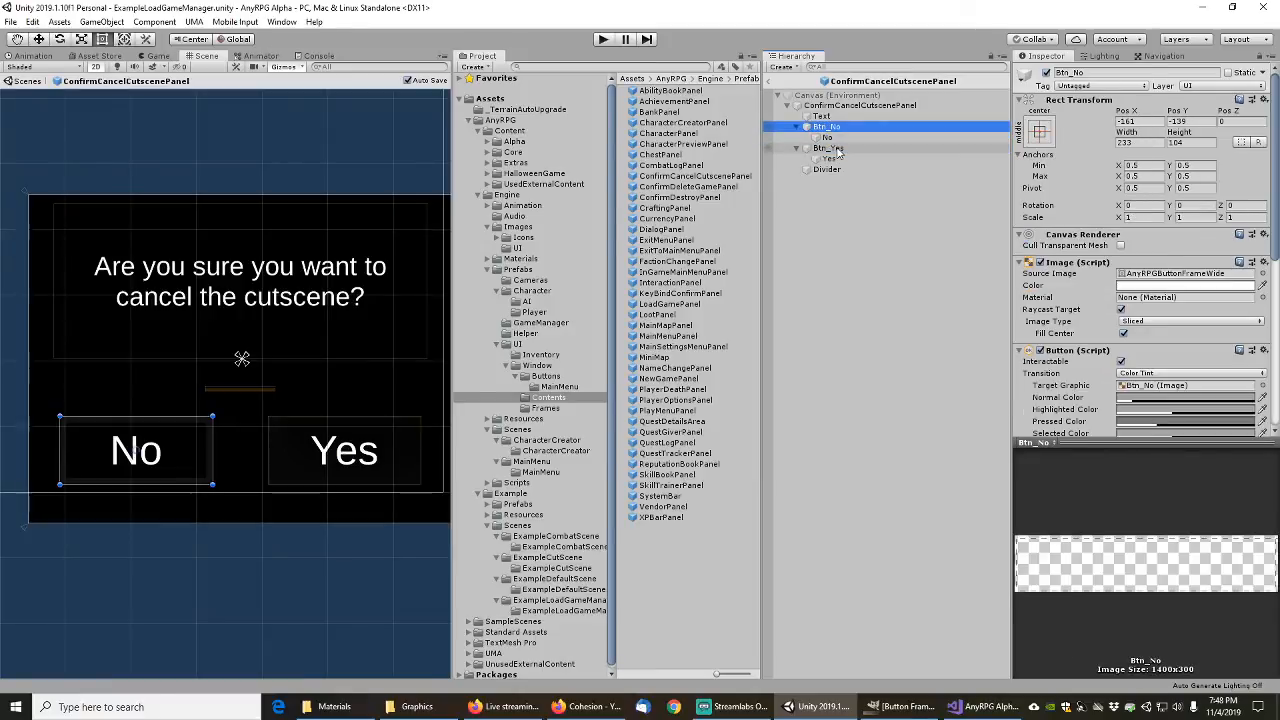
click(837, 150)
click(1262, 273)
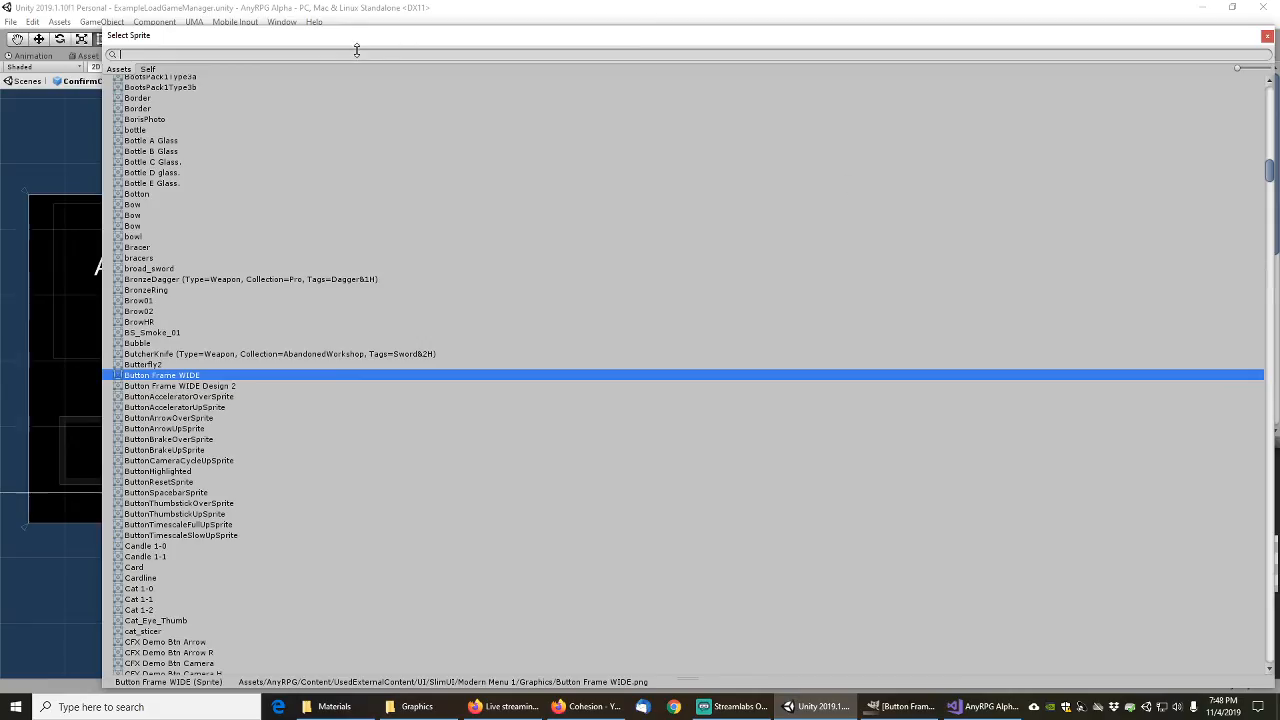
text(anyrpg)
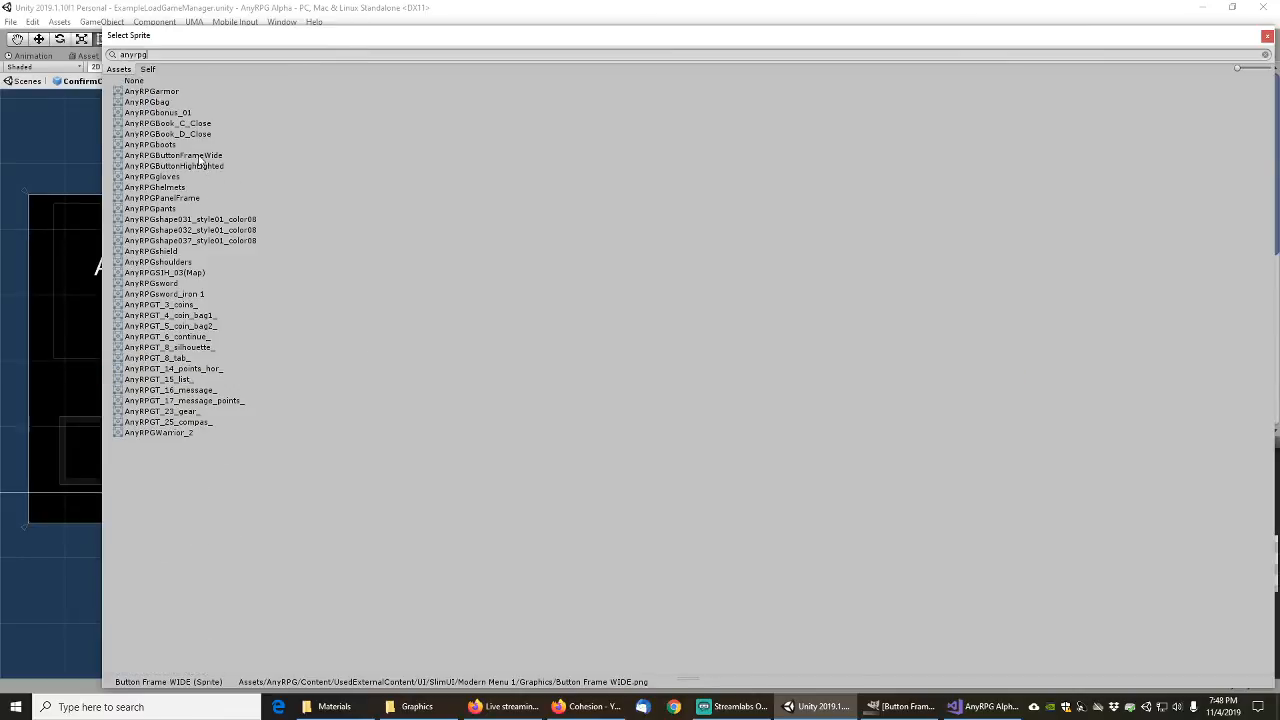
double_click(203, 157)
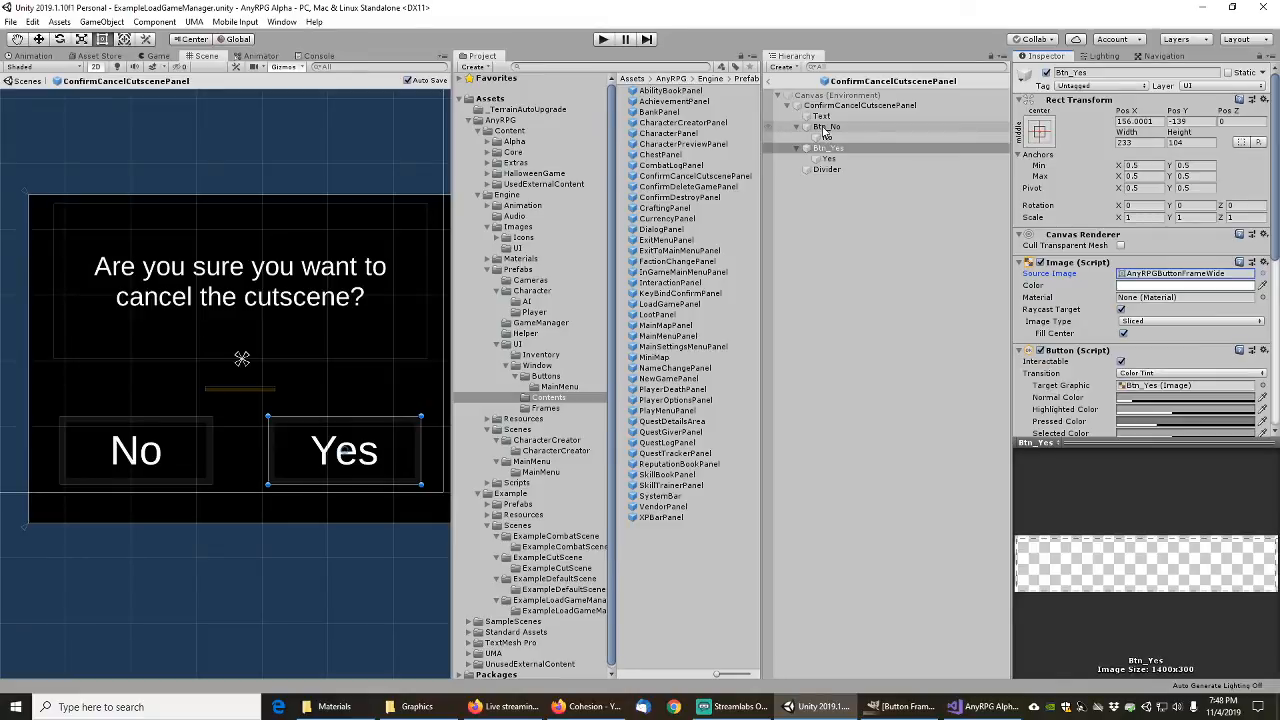
Step: Review Btn_No's component settings and rename the object CancelCutSceneBtn_No
click(825, 128)
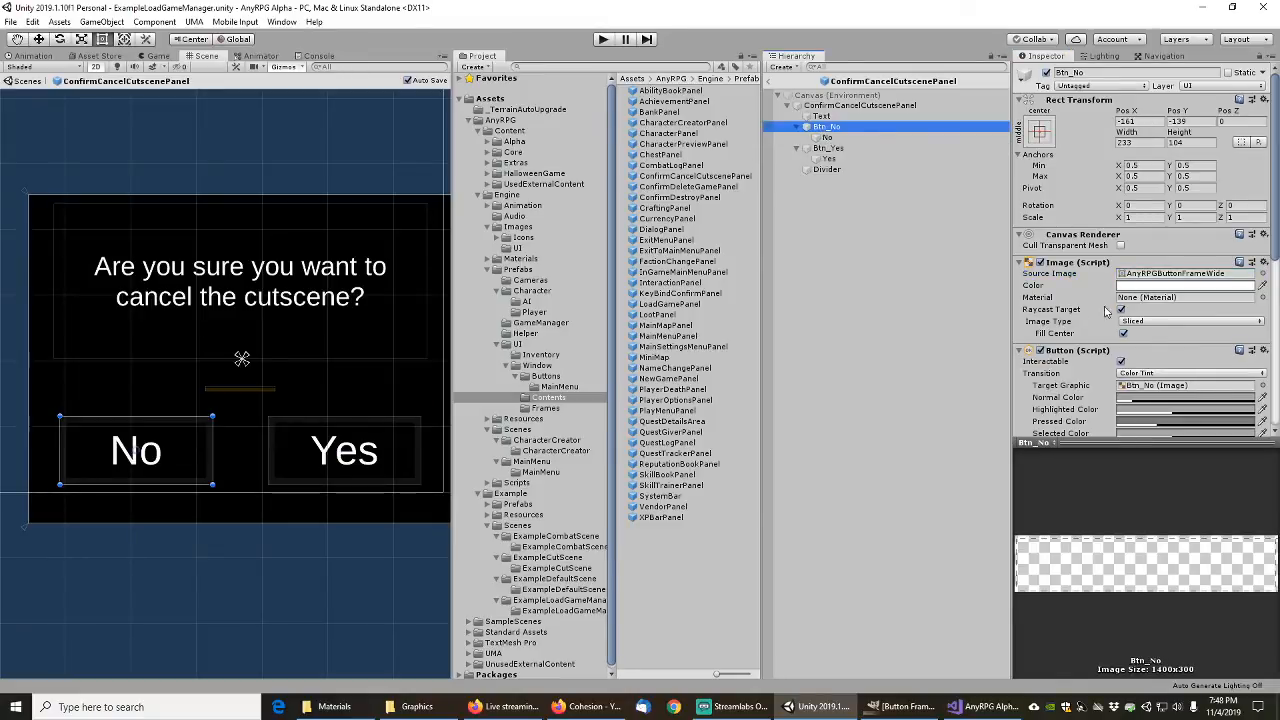
scroll(1090, 314, down, 5)
scroll(1072, 318, up, 6)
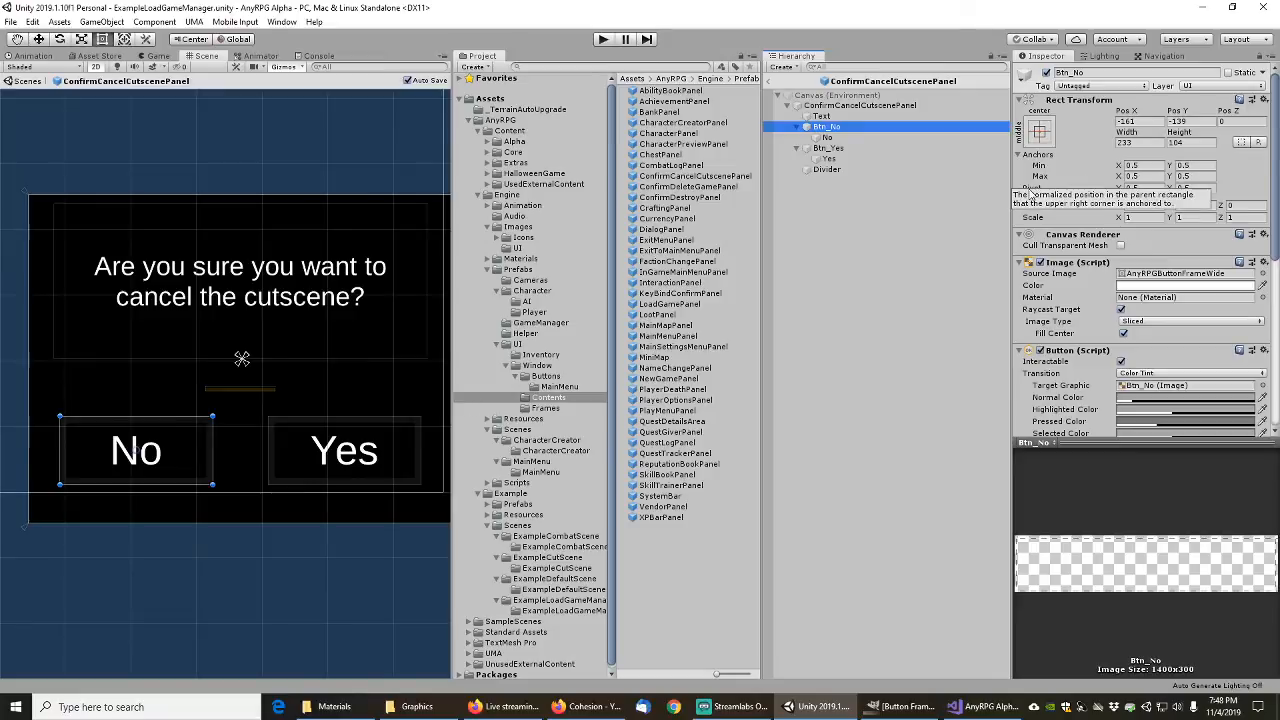
click(830, 137)
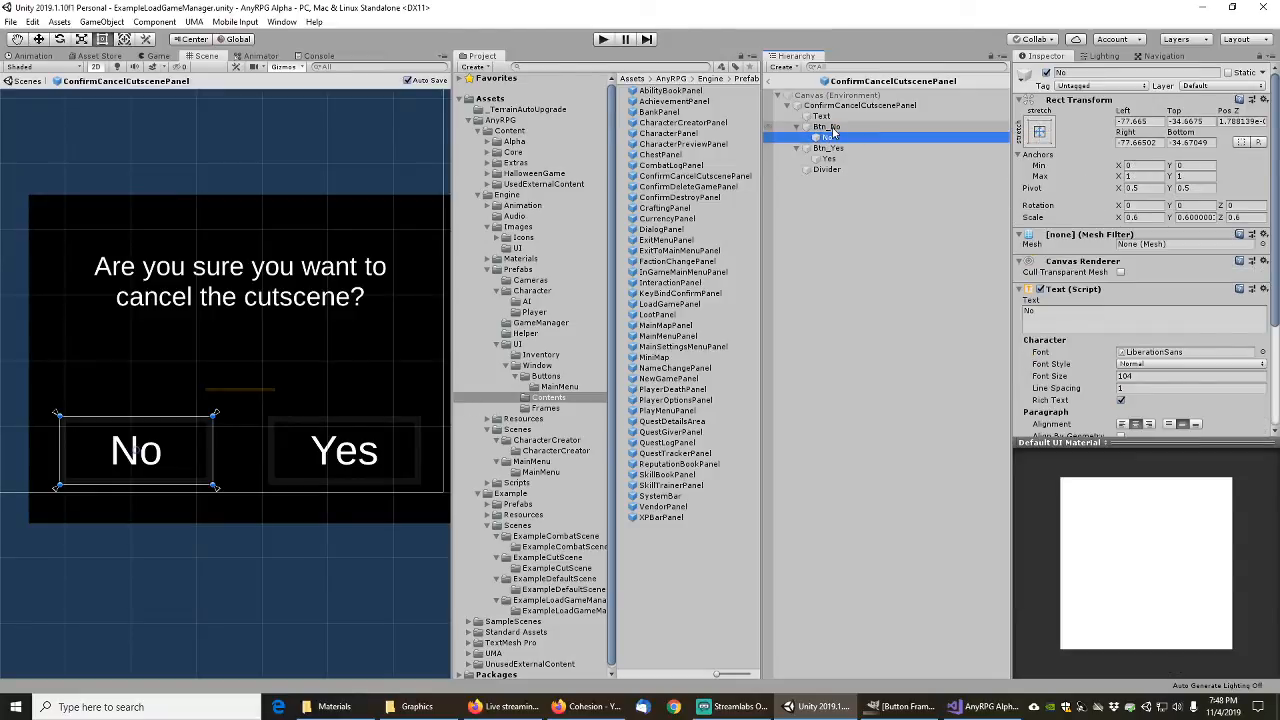
click(828, 127)
key(F2)
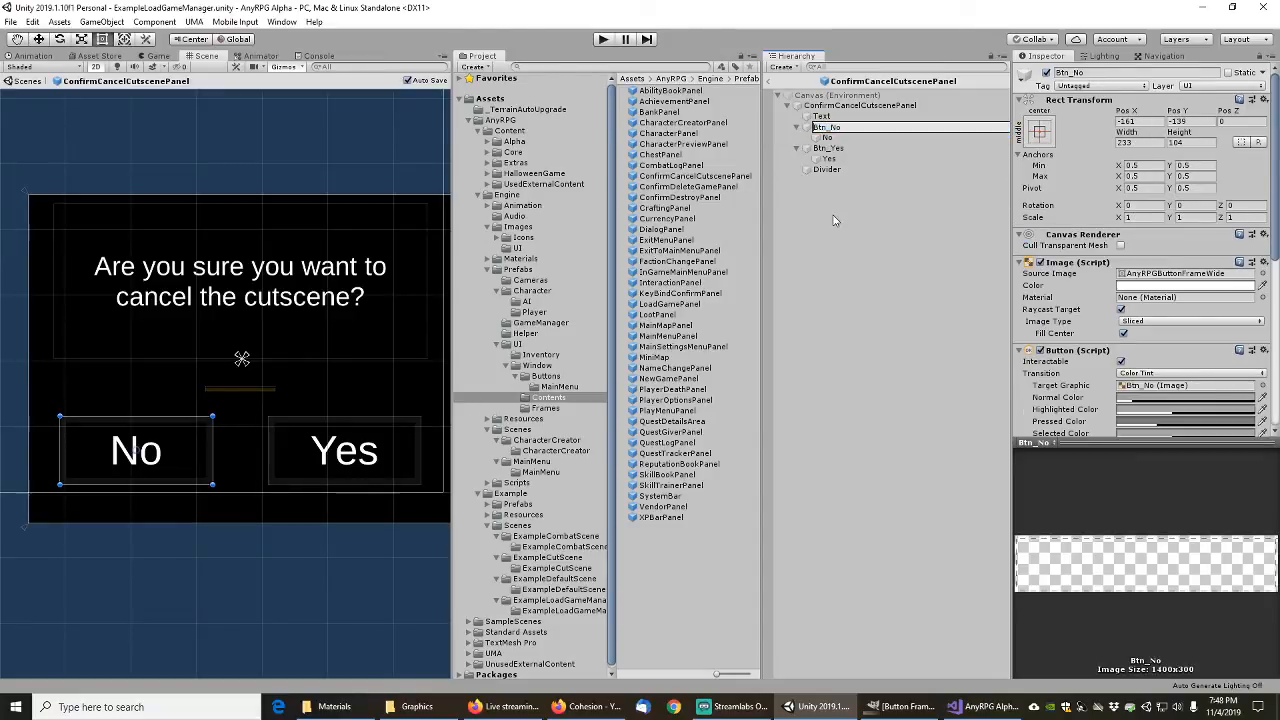
key(Home)
text(CancelCutScene)
key(Return)
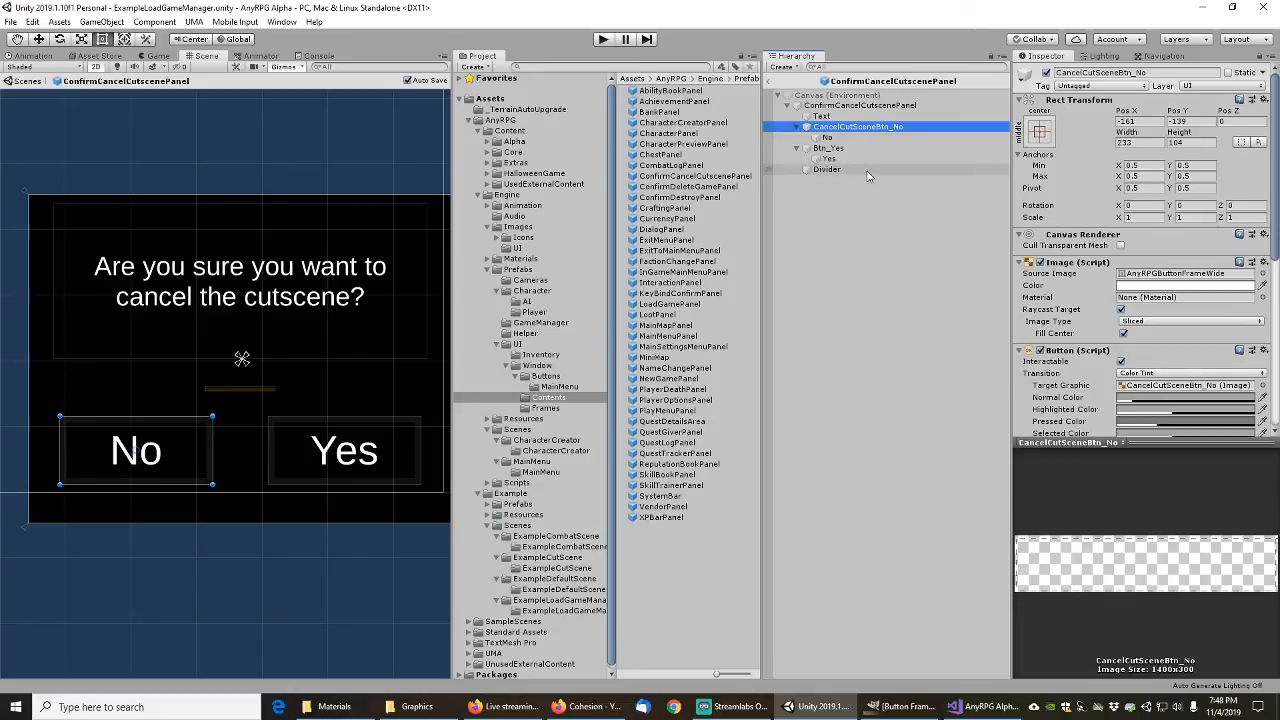
Step: Rename the Btn_Yes object in ConfirmCancelCutscenePanel as CancelCutSceneBtn_Yes
click(850, 149)
key(F2)
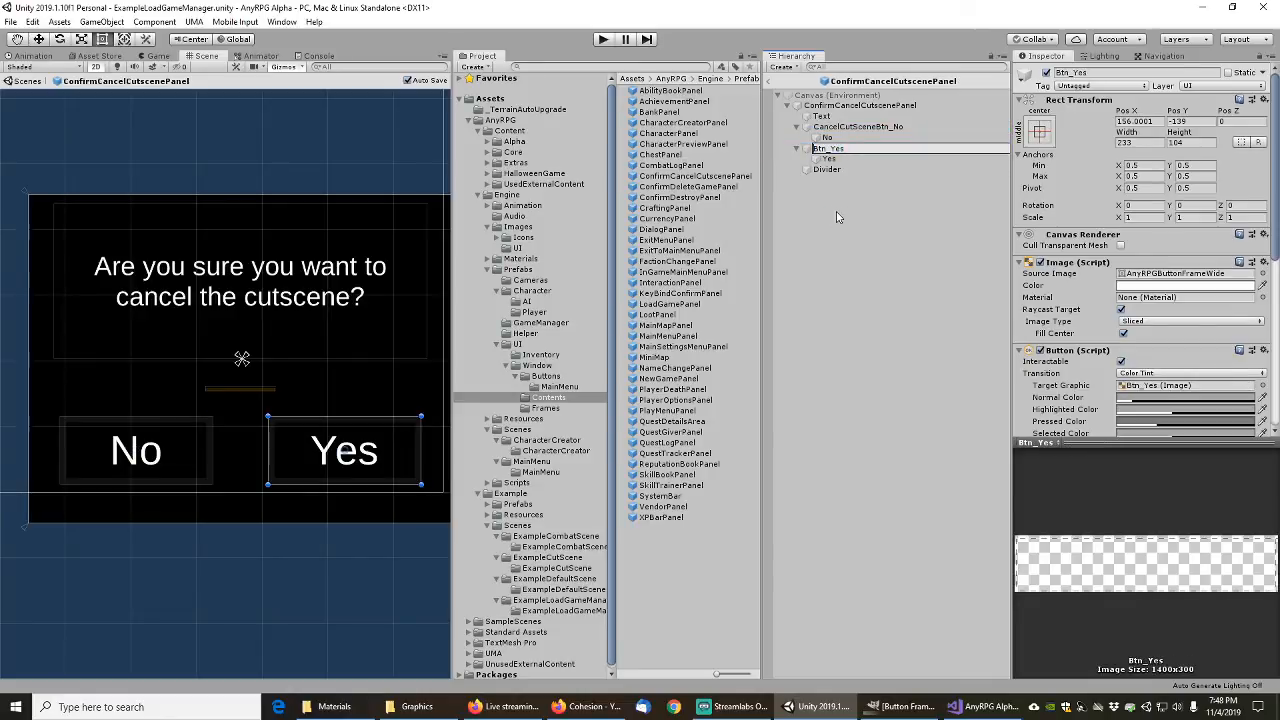
text(CancelCutScene)
key(Return)
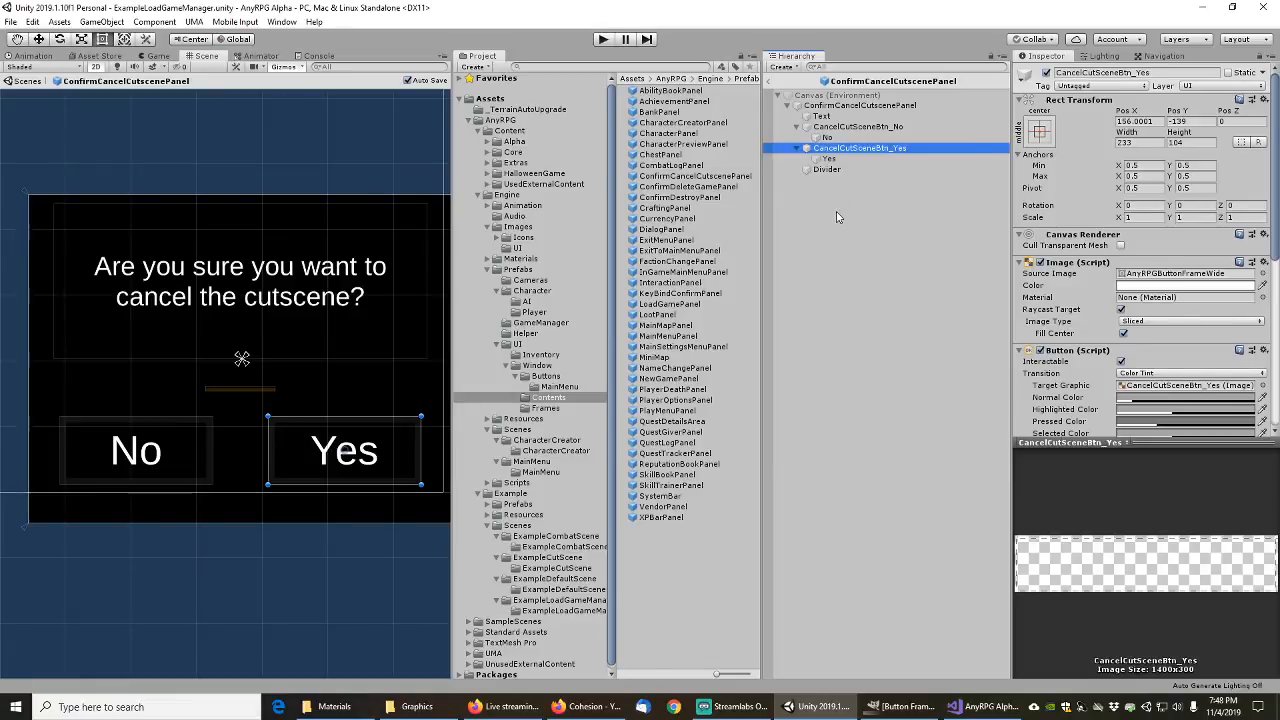
Step: Save CancelCutSceneBtn_No and CancelCutSceneBtn_Yes as prefabs in the Window > Buttons folder
click(840, 128)
drag(848, 128, 556, 376)
click(853, 150)
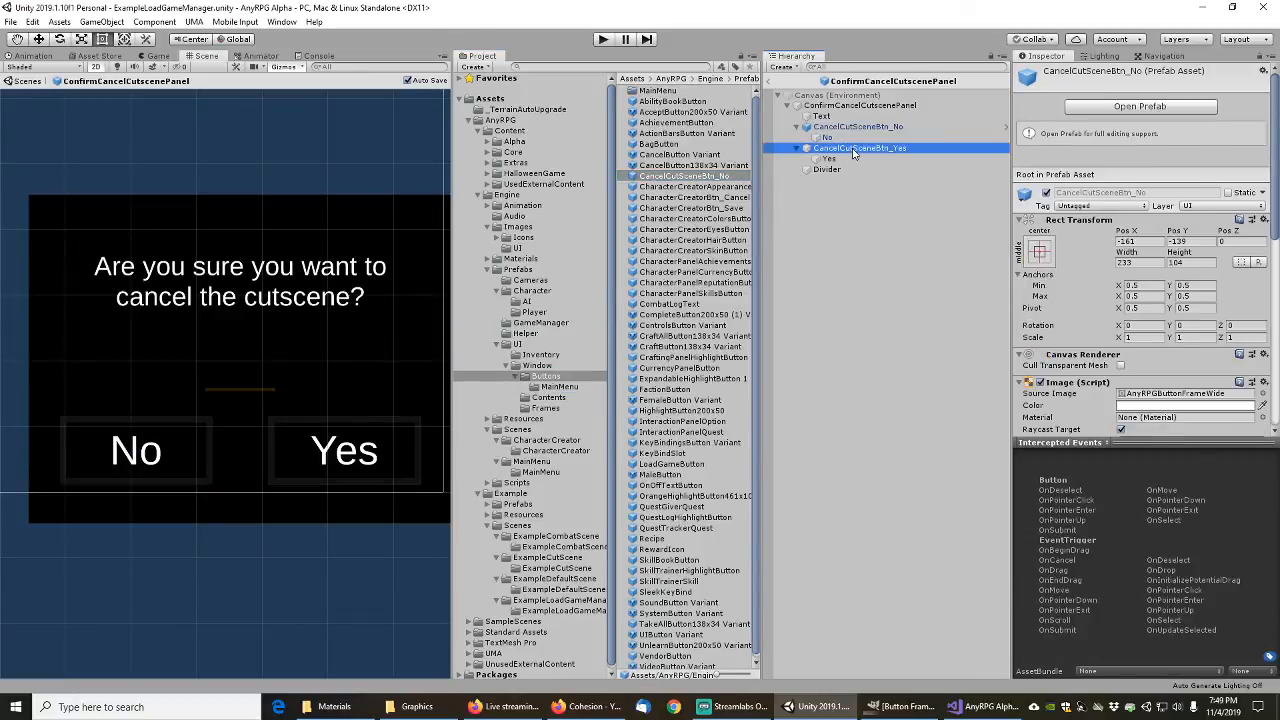
drag(853, 150, 546, 380)
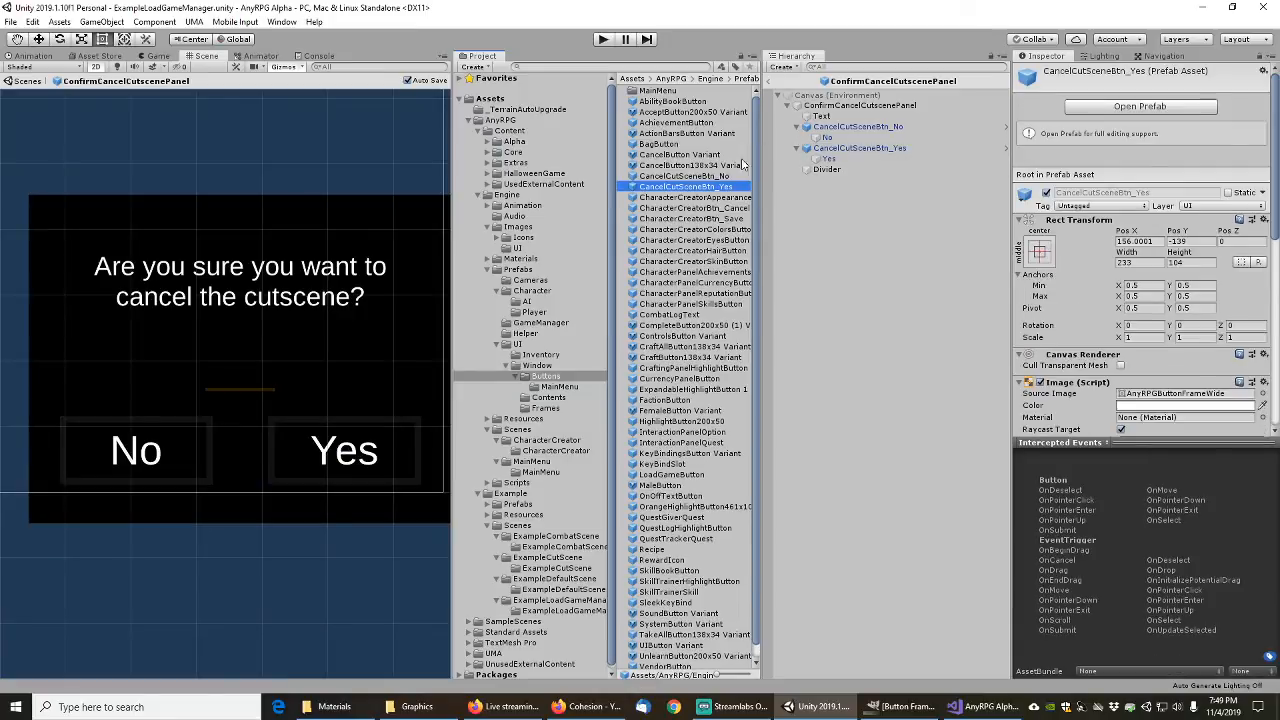
Step: Leave the cutscene panel, open the ConfirmDeleteGamePanel prefab from the Contents folder, and expand its two buttons
click(774, 82)
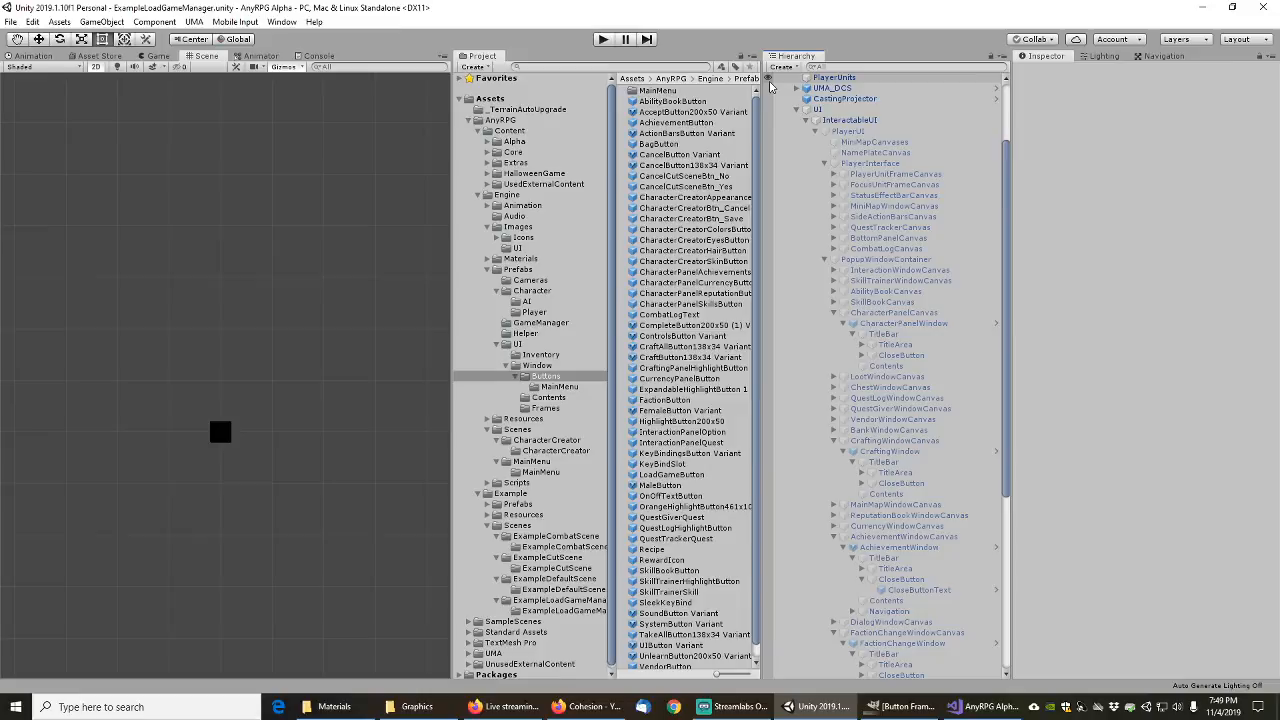
click(549, 398)
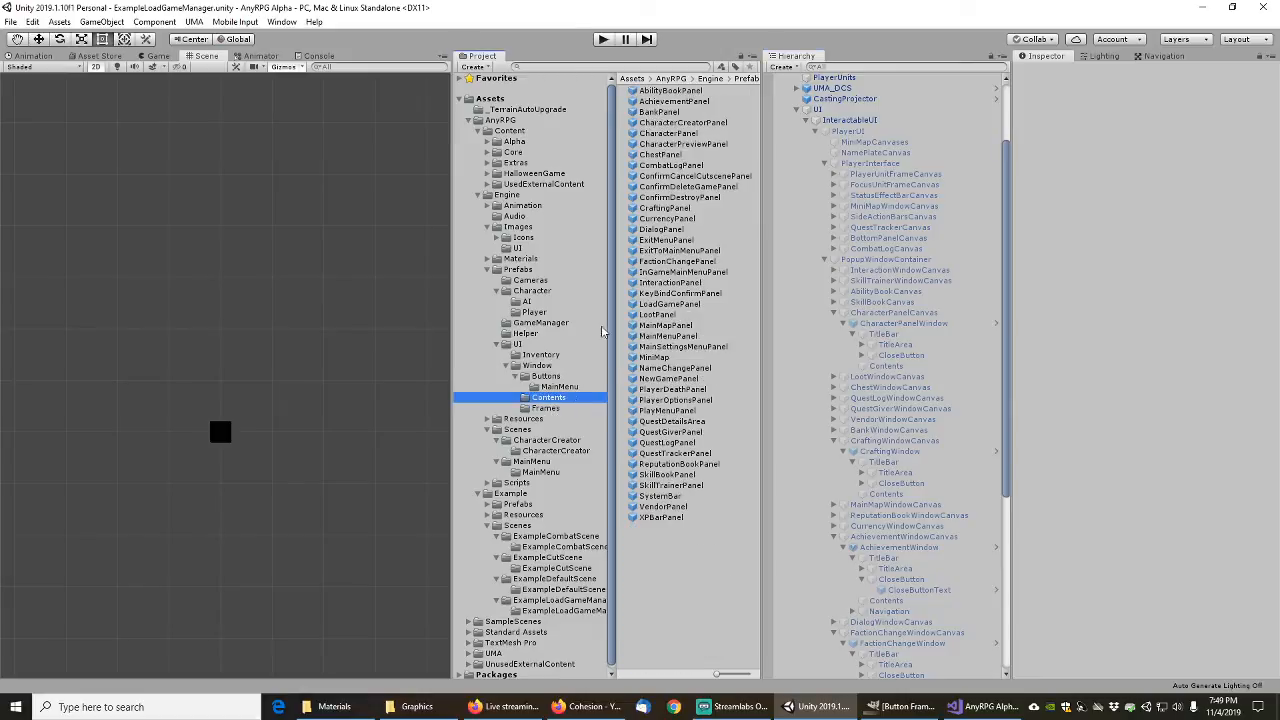
double_click(668, 190)
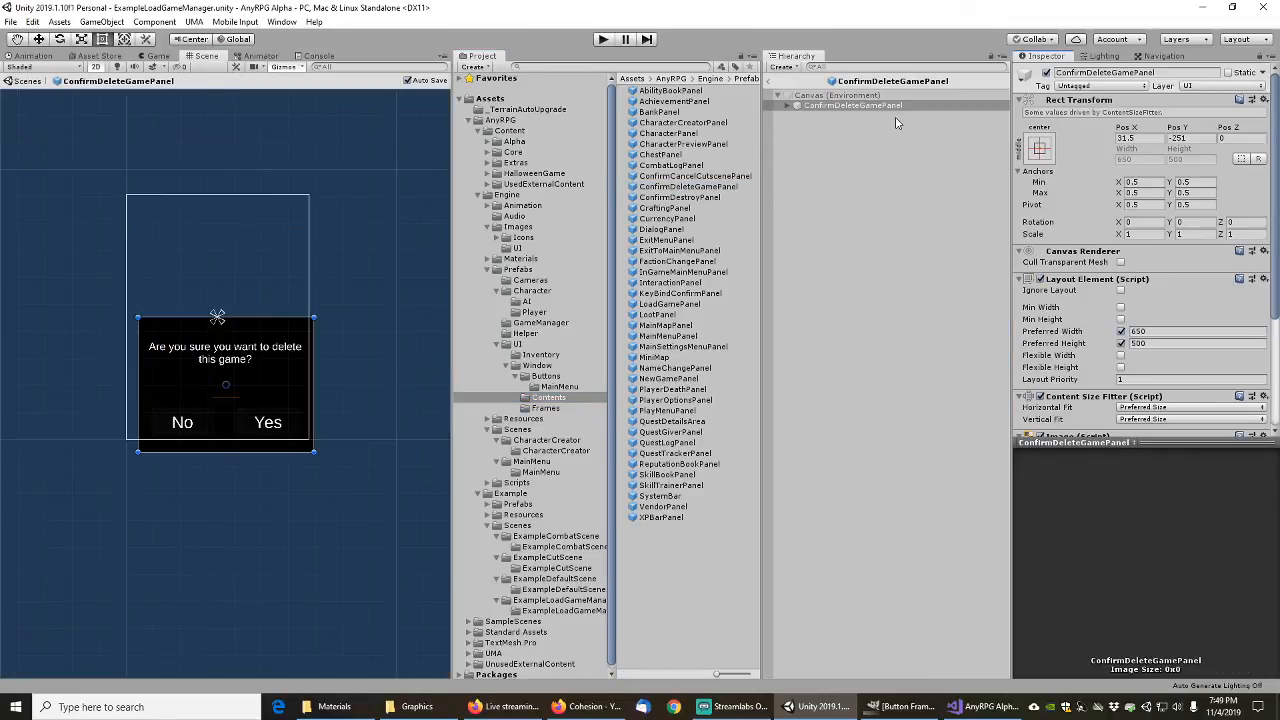
click(787, 105)
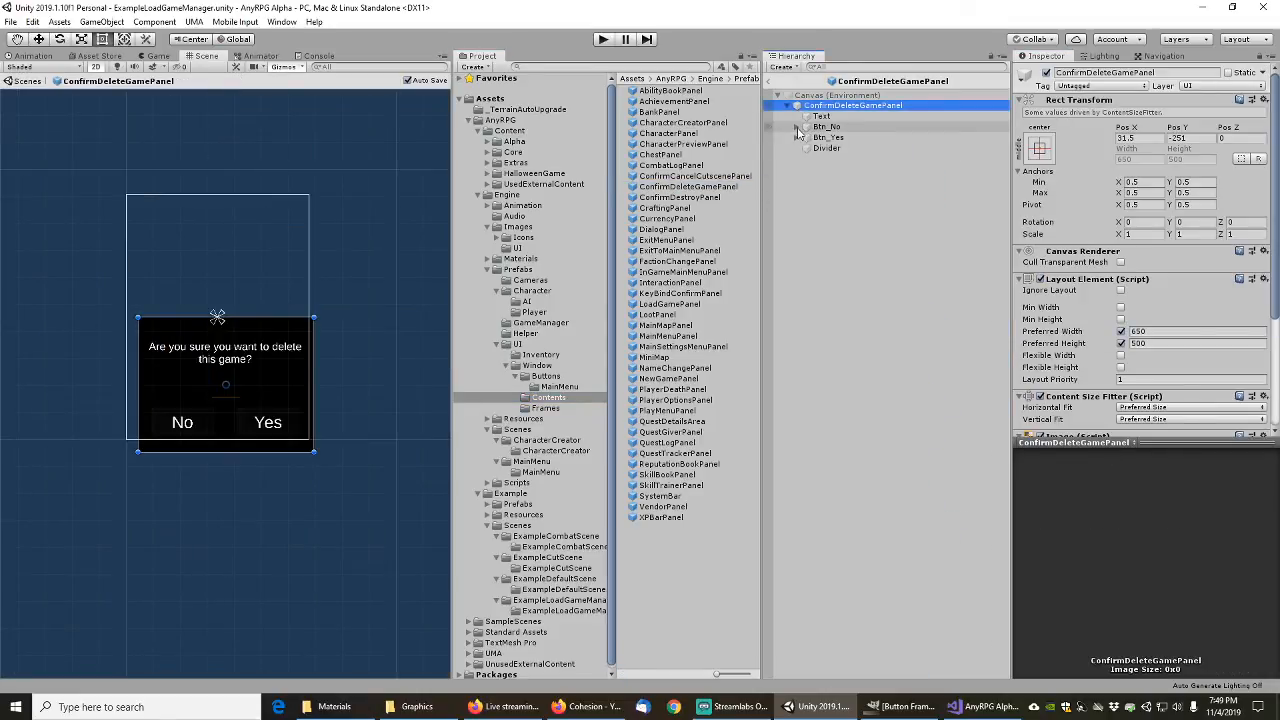
click(796, 127)
click(797, 148)
Step: Set the source image of Btn_No in ConfirmDeleteGamePanel to the AnyRPGButtonFrameWide sprite
click(826, 127)
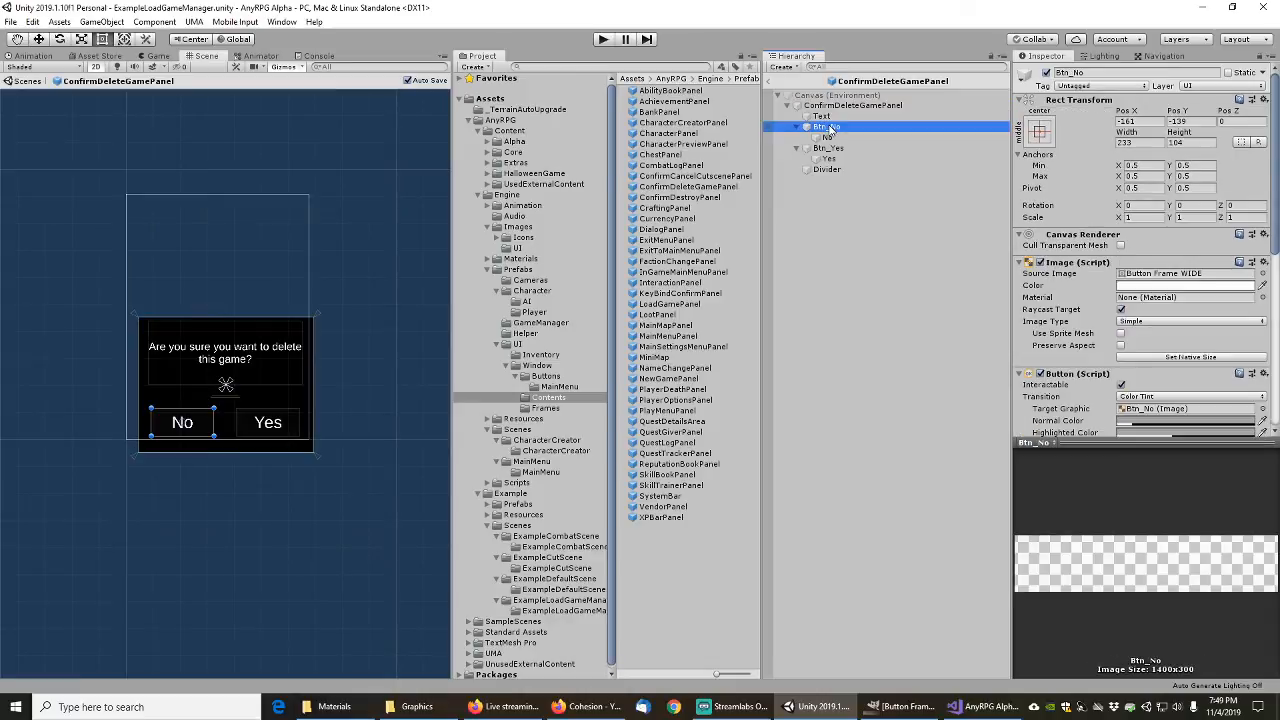
click(1262, 274)
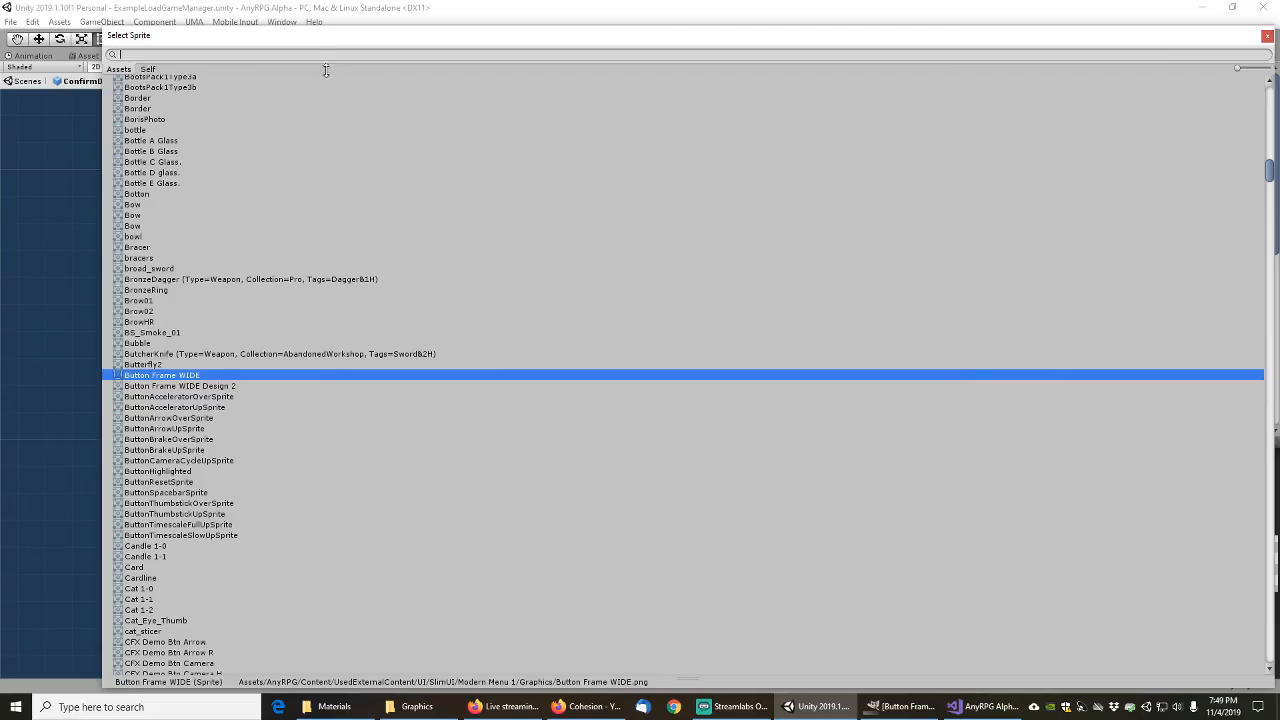
text(anyrpg)
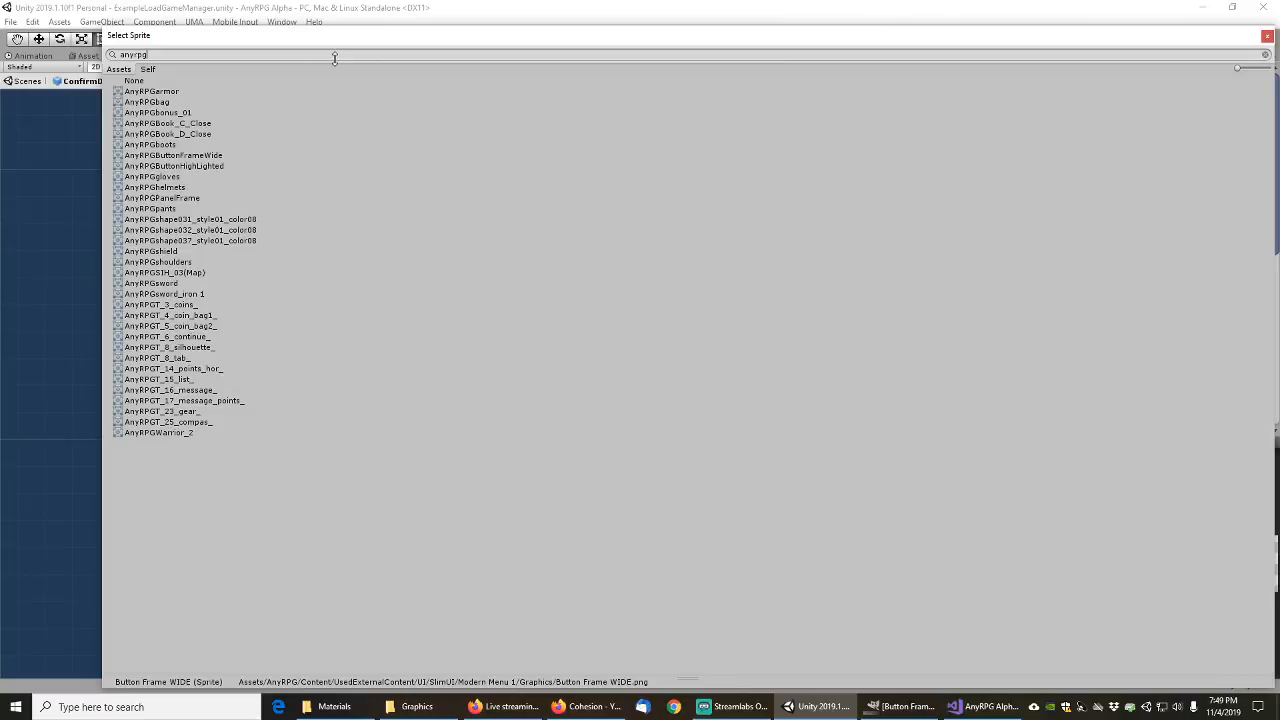
double_click(210, 161)
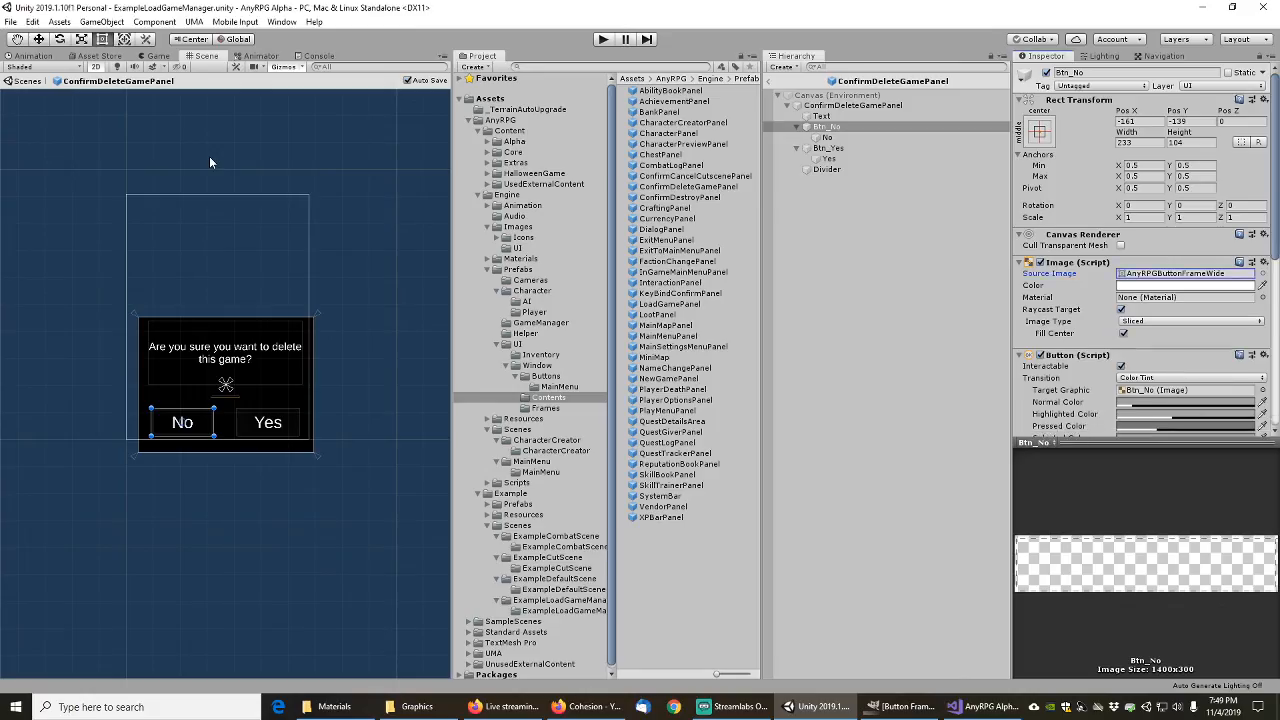
Step: Set the source image of Btn_Yes in ConfirmDeleteGamePanel to the AnyRPGButtonFrameWide sprite
click(828, 148)
click(1263, 274)
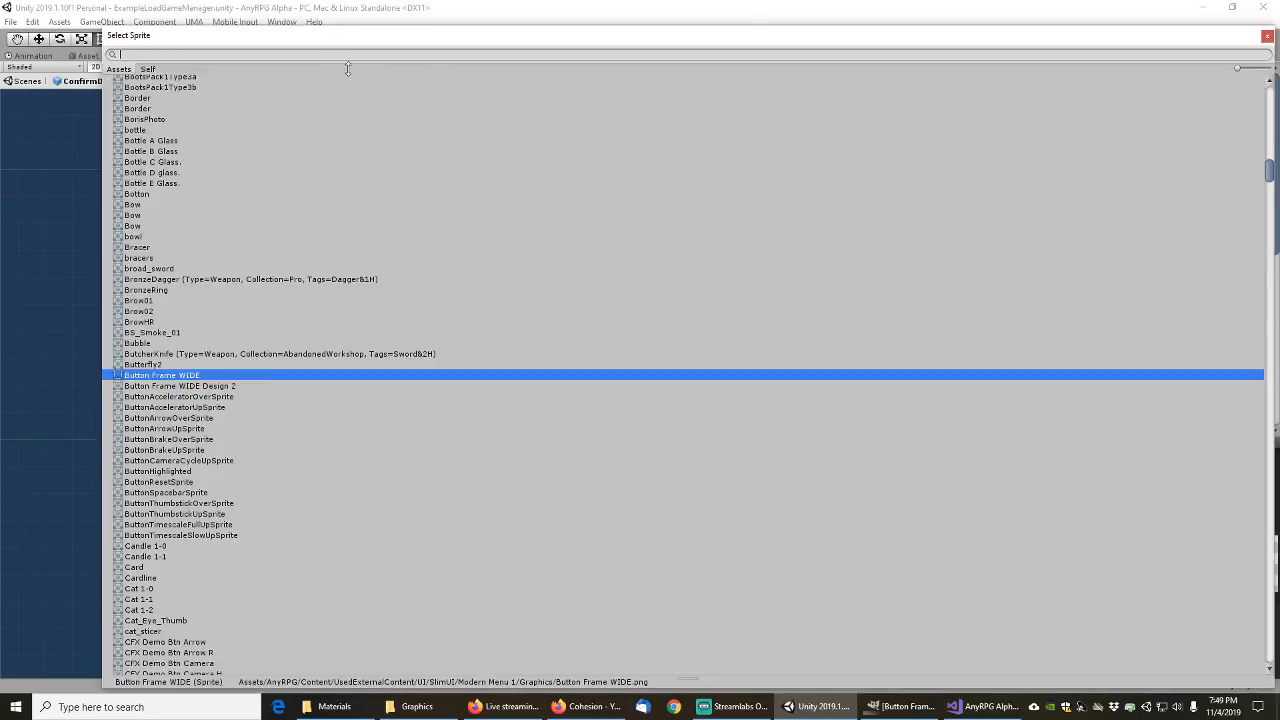
text(anyrpg)
double_click(196, 157)
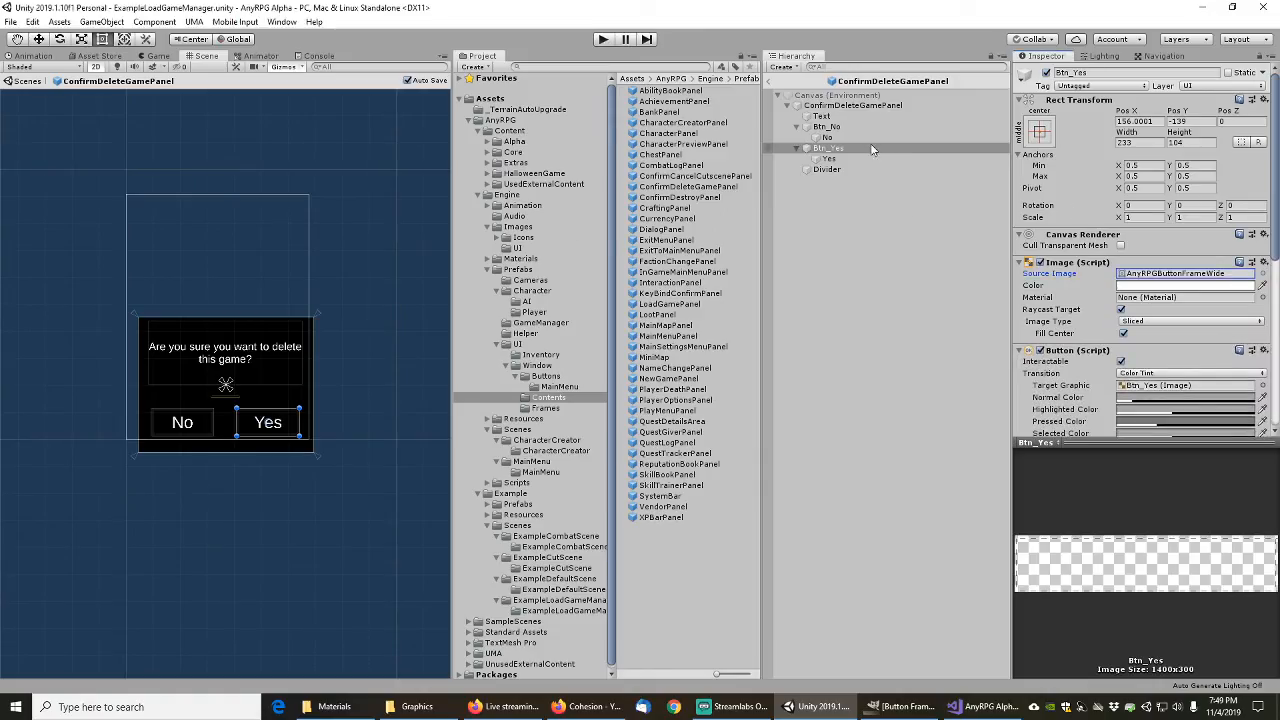
Step: Rename the Btn_No object in ConfirmDeleteGamePanel as ConfirmDeleteGameBtn_No
click(826, 127)
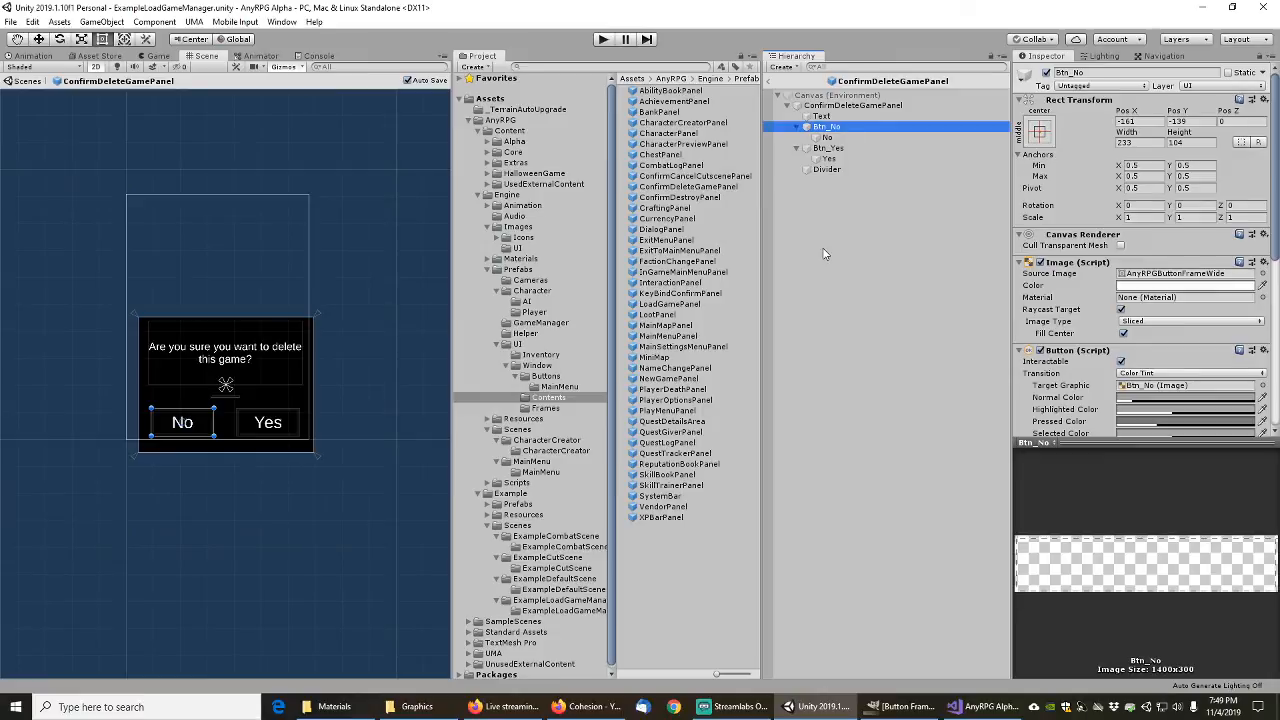
key(F2)
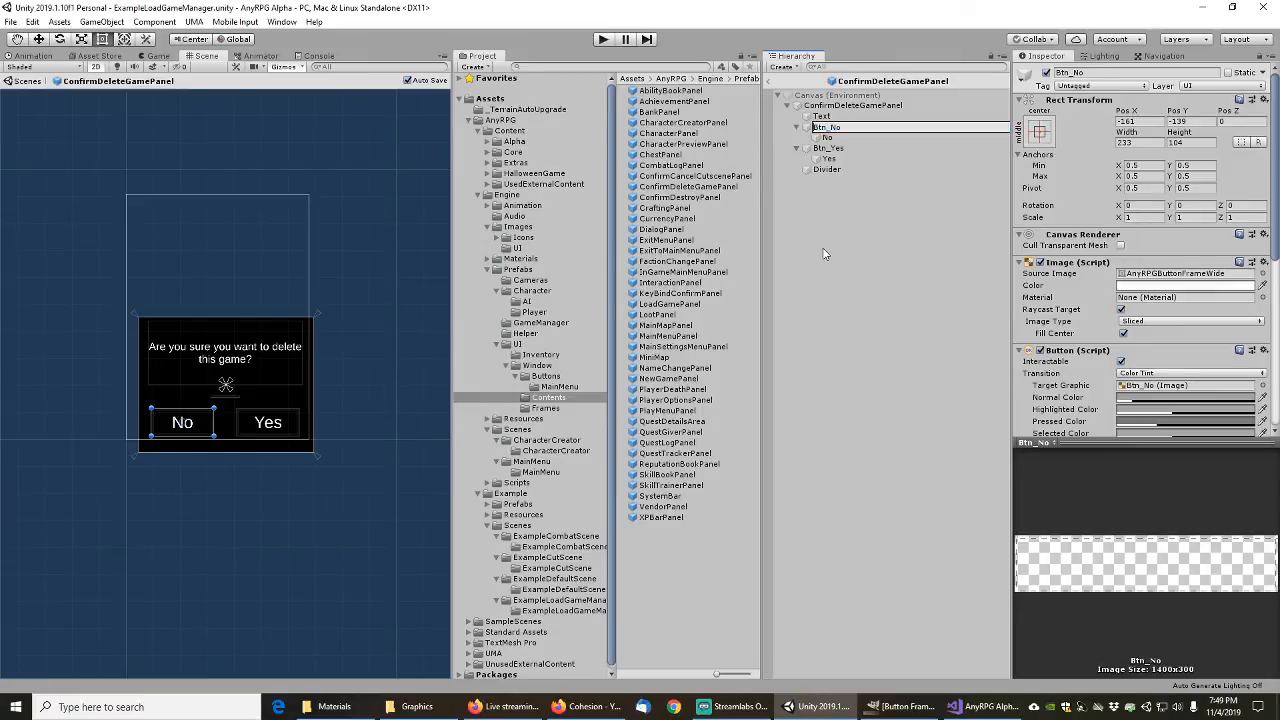
key(Home)
text(ConfirmDeleteGame)
key(Return)
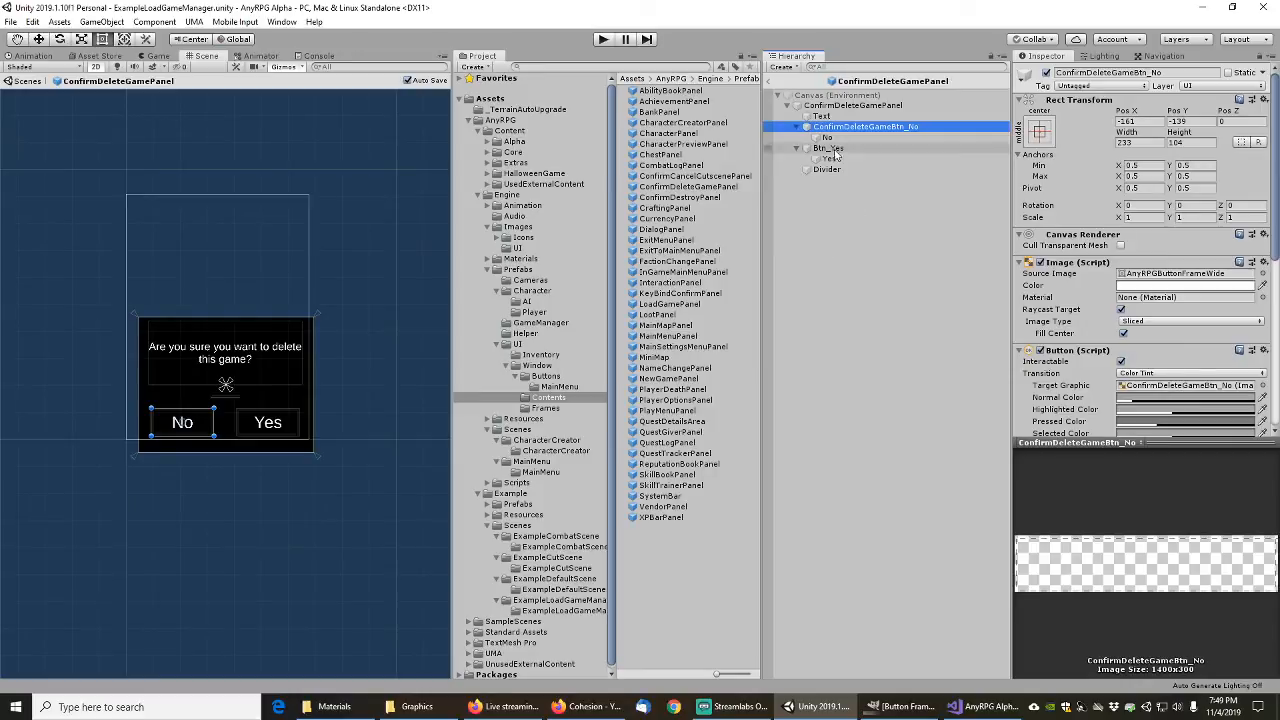
Step: Rename the Btn_Yes object in ConfirmDeleteGamePanel as ConfirmDeleteGameBtn_Yes
click(828, 149)
key(F2)
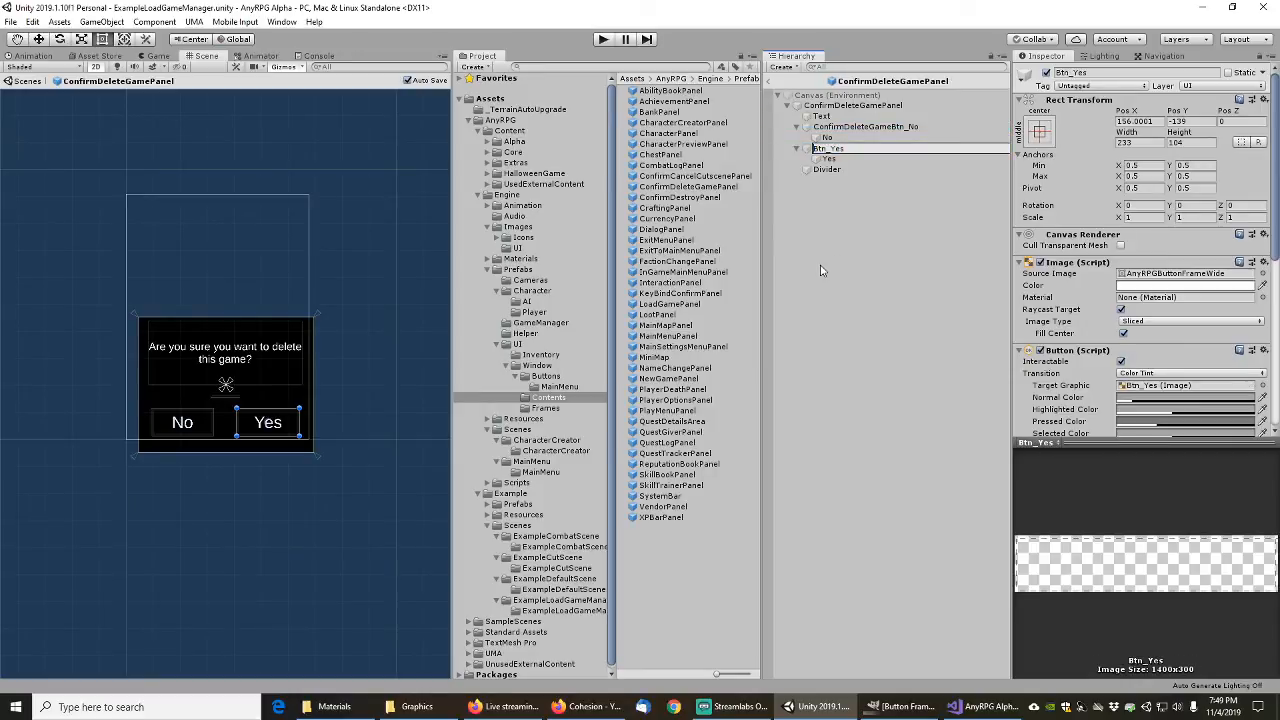
text(ConfirmDeleteGame)
key(Return)
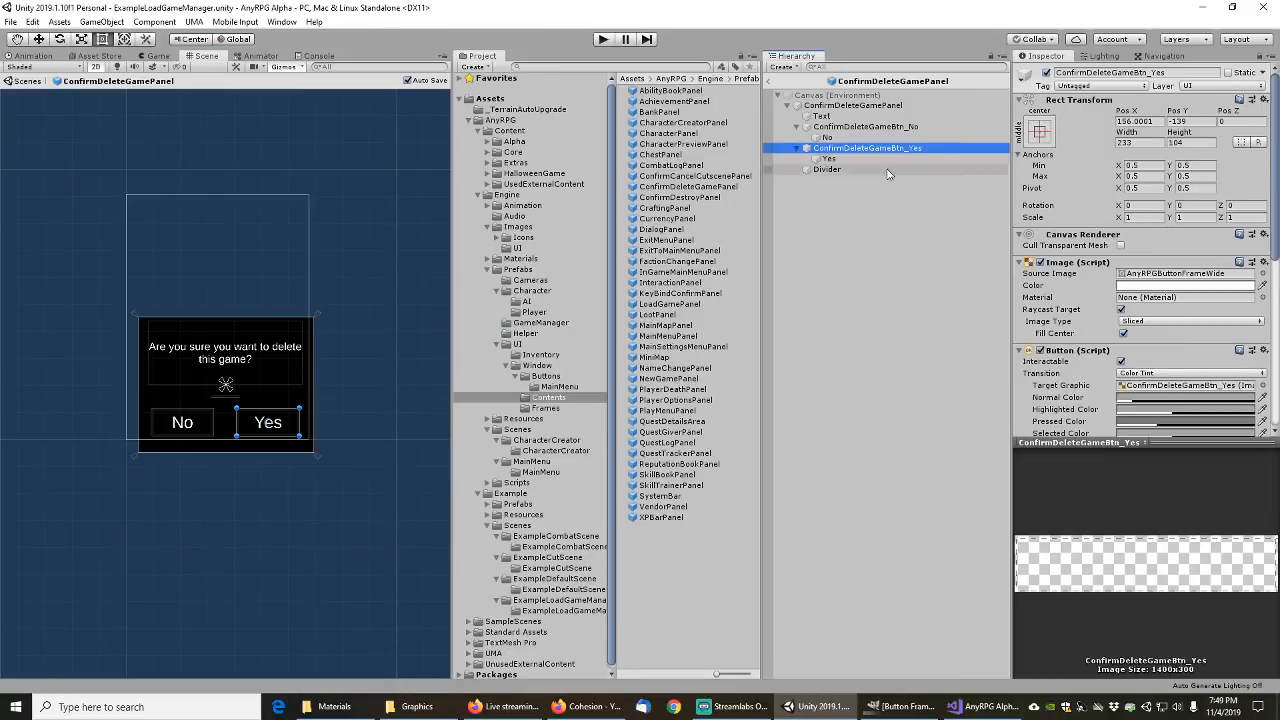
Step: Save ConfirmDeleteGameBtn_No and ConfirmDeleteGameBtn_Yes as prefabs in the Buttons folder, and leave the panel's prefab editing
drag(843, 128, 555, 386)
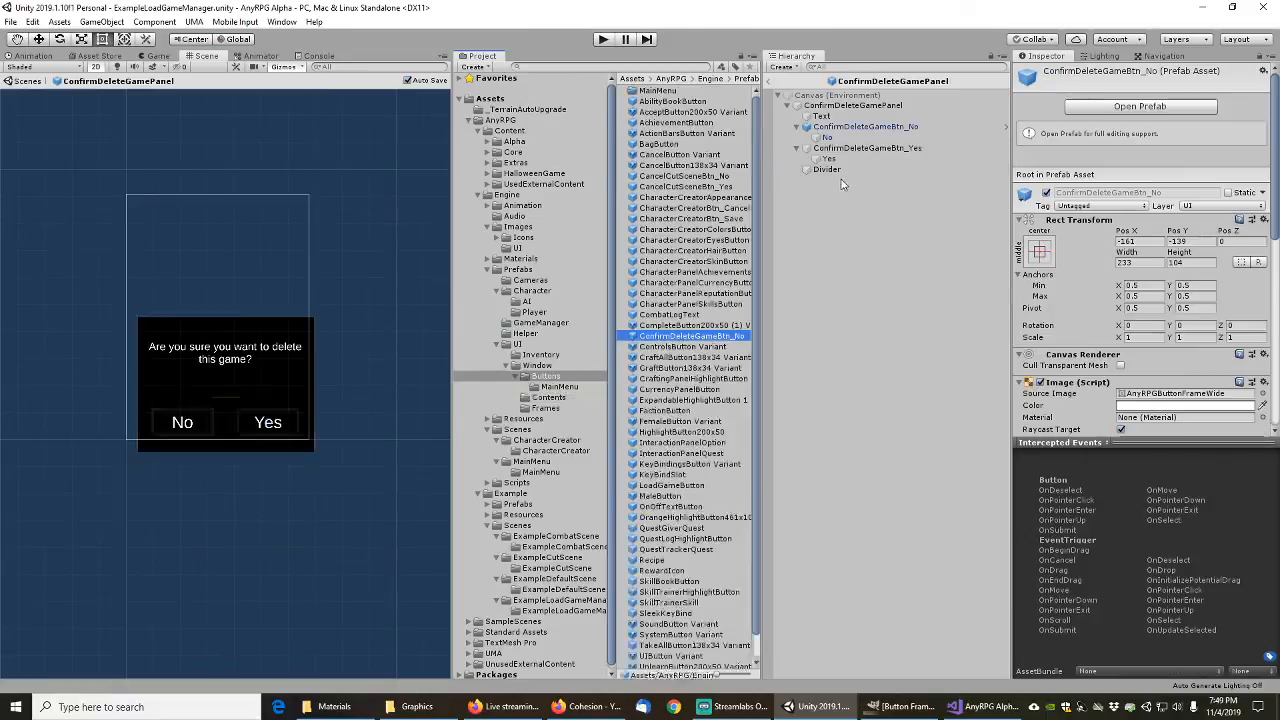
drag(843, 150, 545, 375)
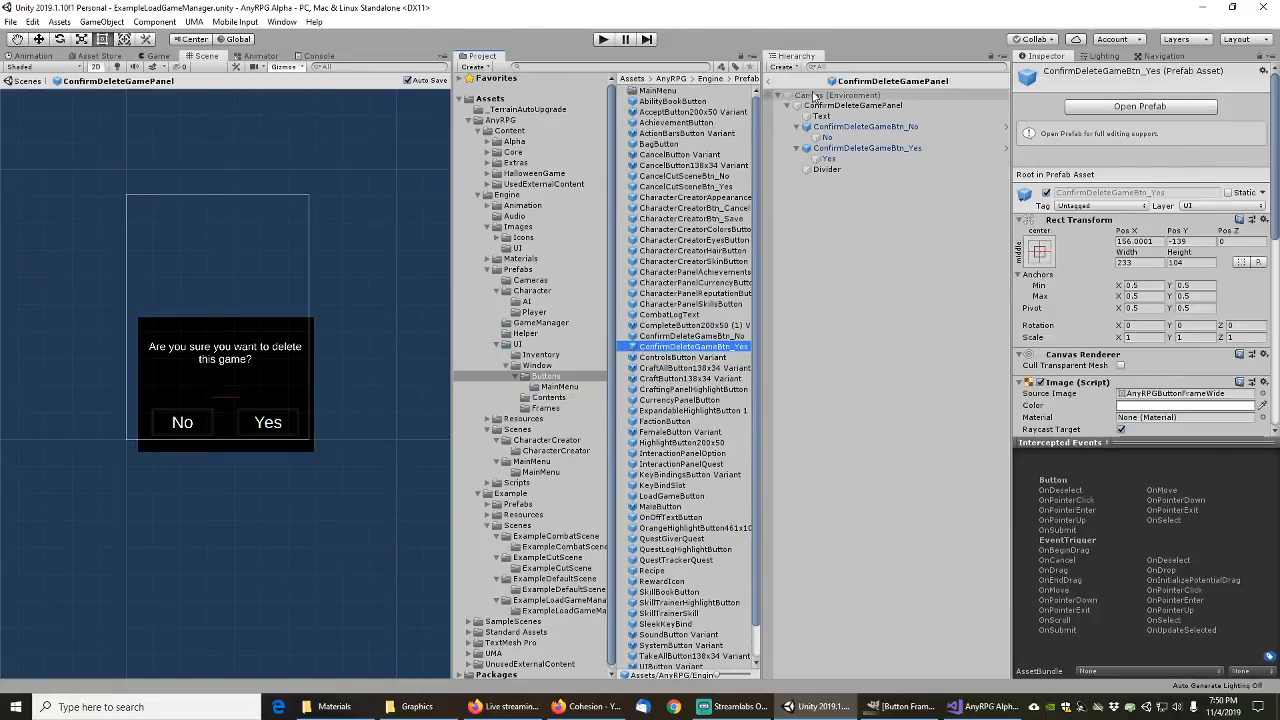
click(772, 86)
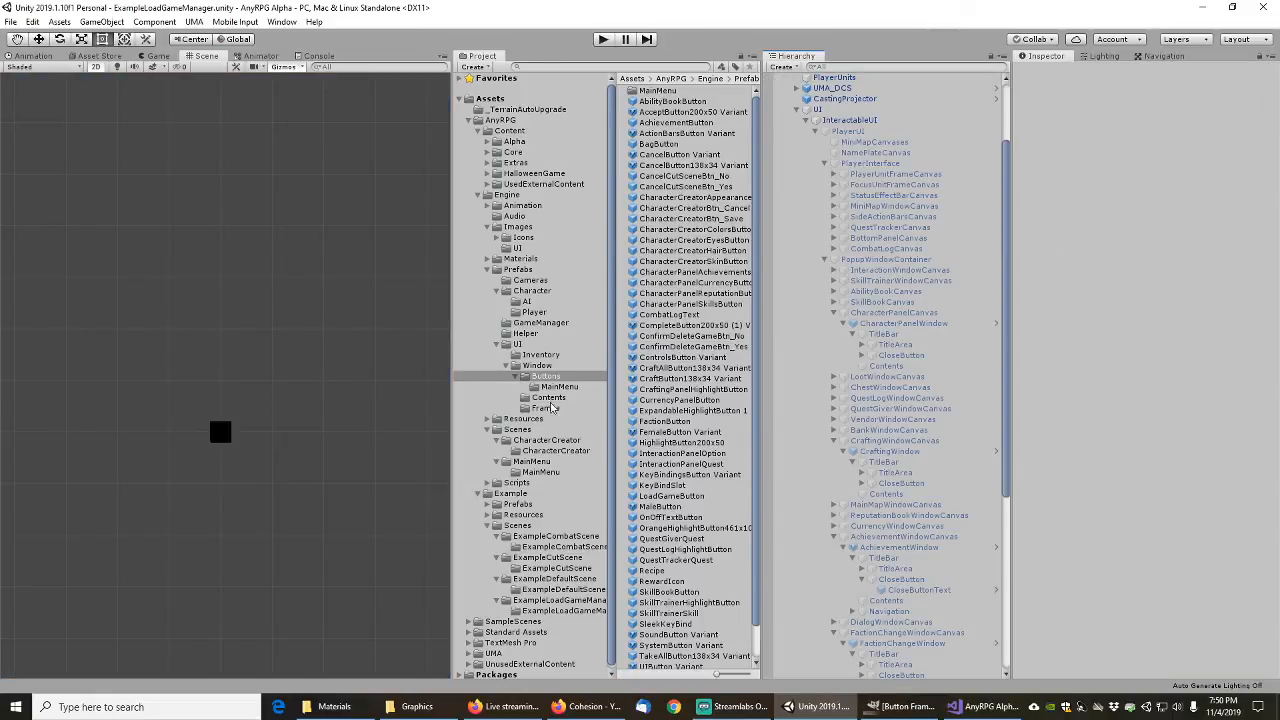
Step: Open the ConfirmDestroyPanel prefab from the Contents folder and expand its two buttons
click(553, 403)
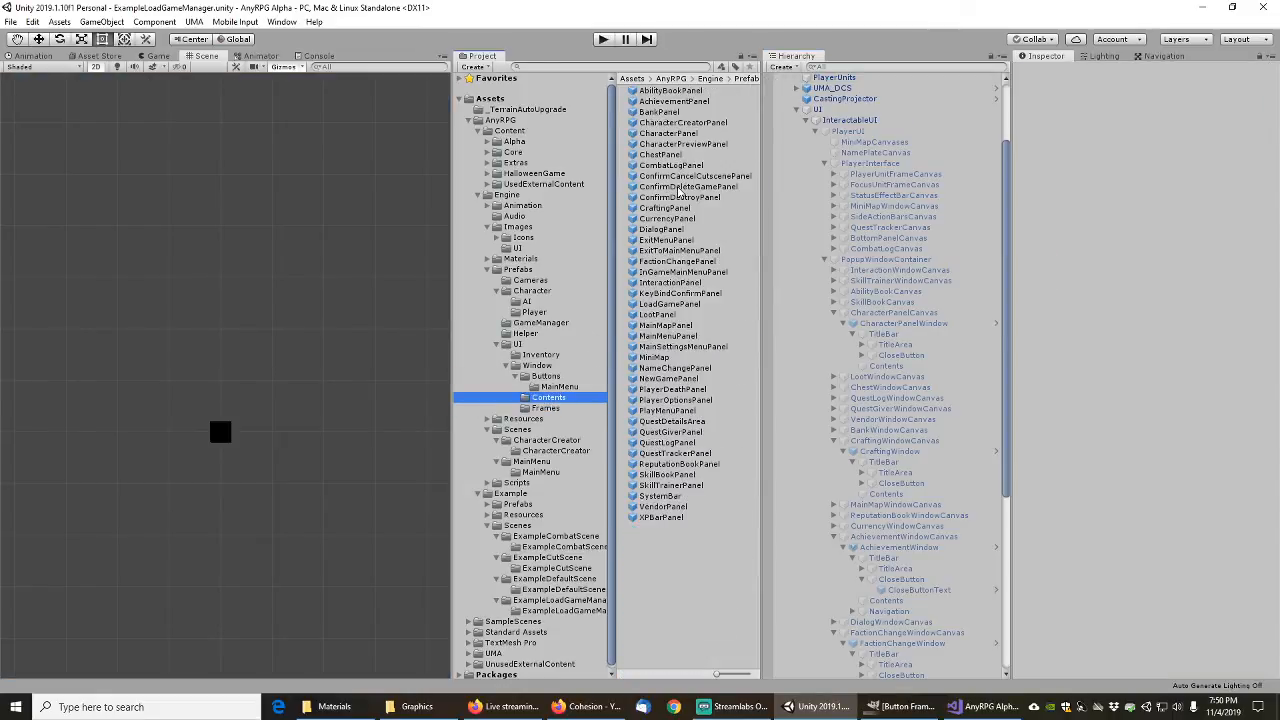
click(677, 197)
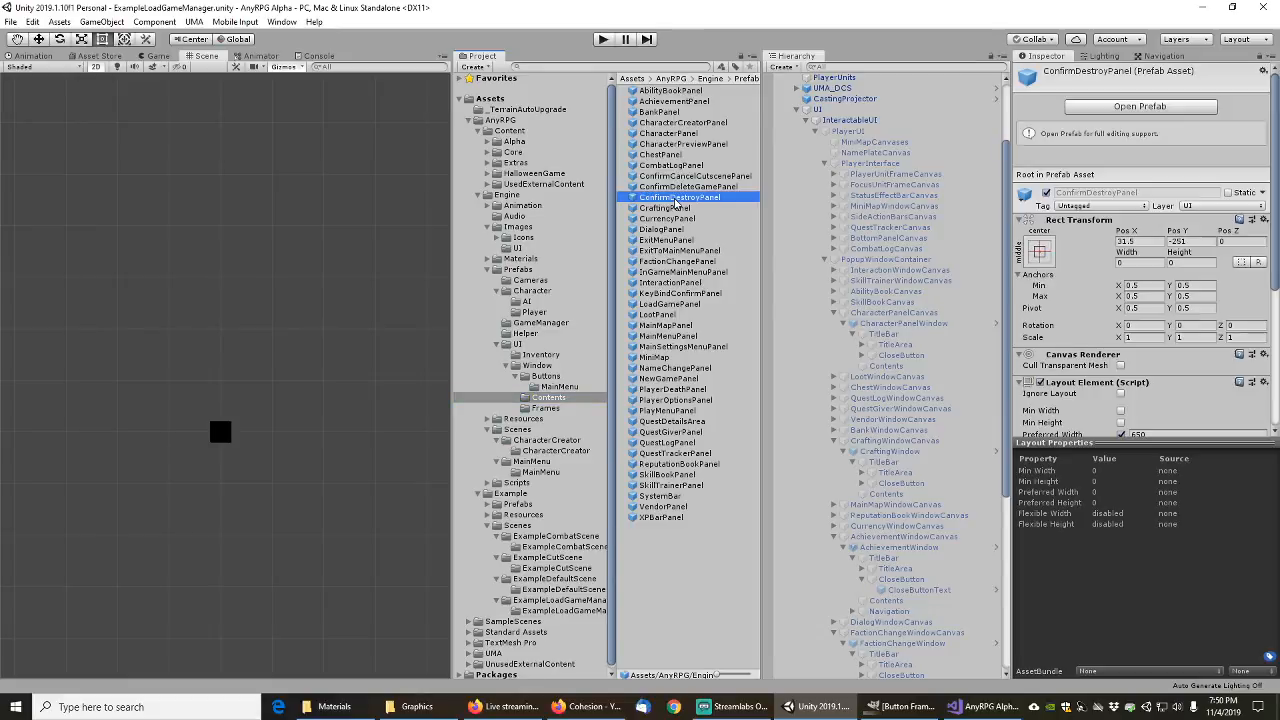
click(1116, 108)
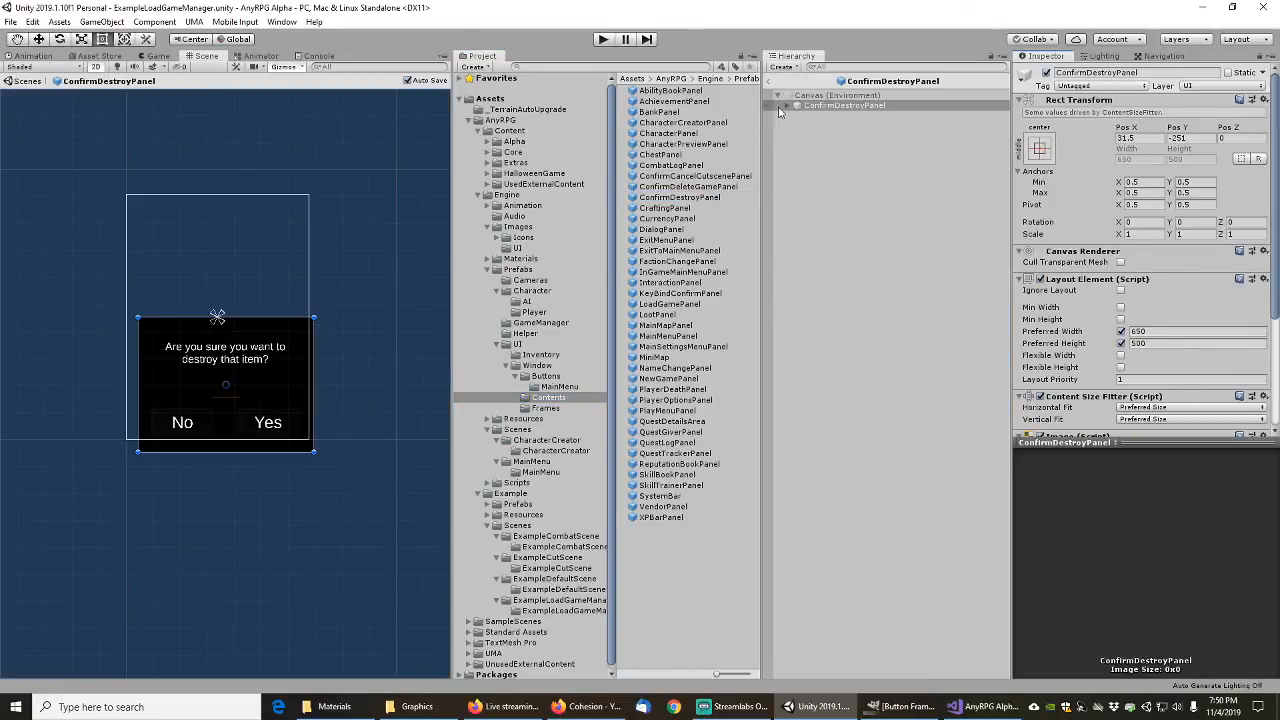
click(782, 106)
click(787, 105)
click(797, 127)
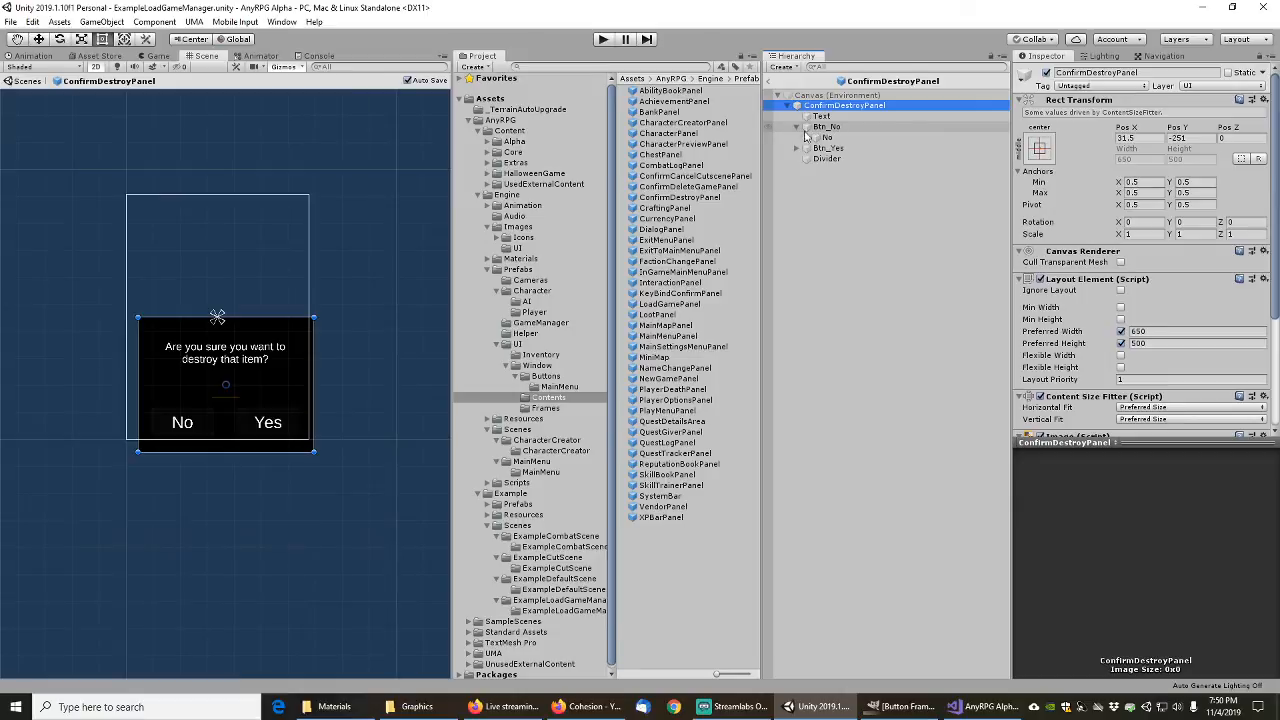
click(796, 148)
Step: Set the source image of both Btn_No and Btn_Yes in ConfirmDestroyPanel to the AnyRPGButtonFrameWide sprite
click(828, 127)
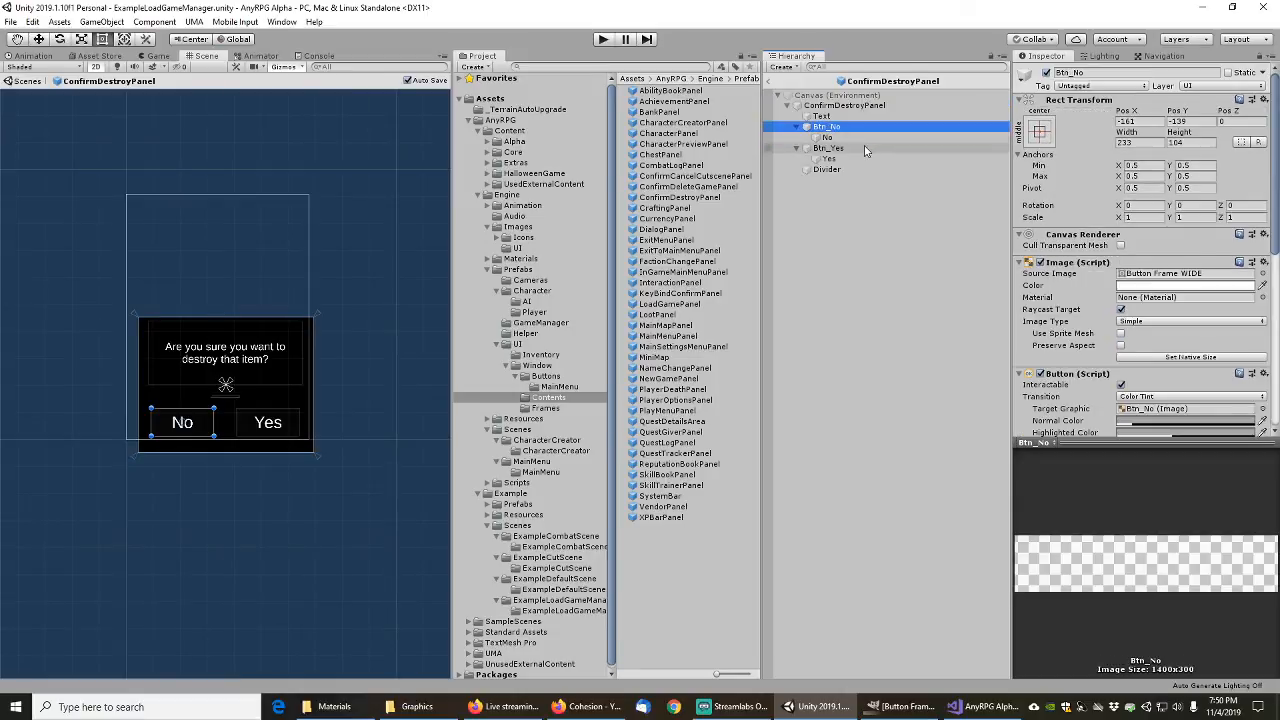
click(835, 149)
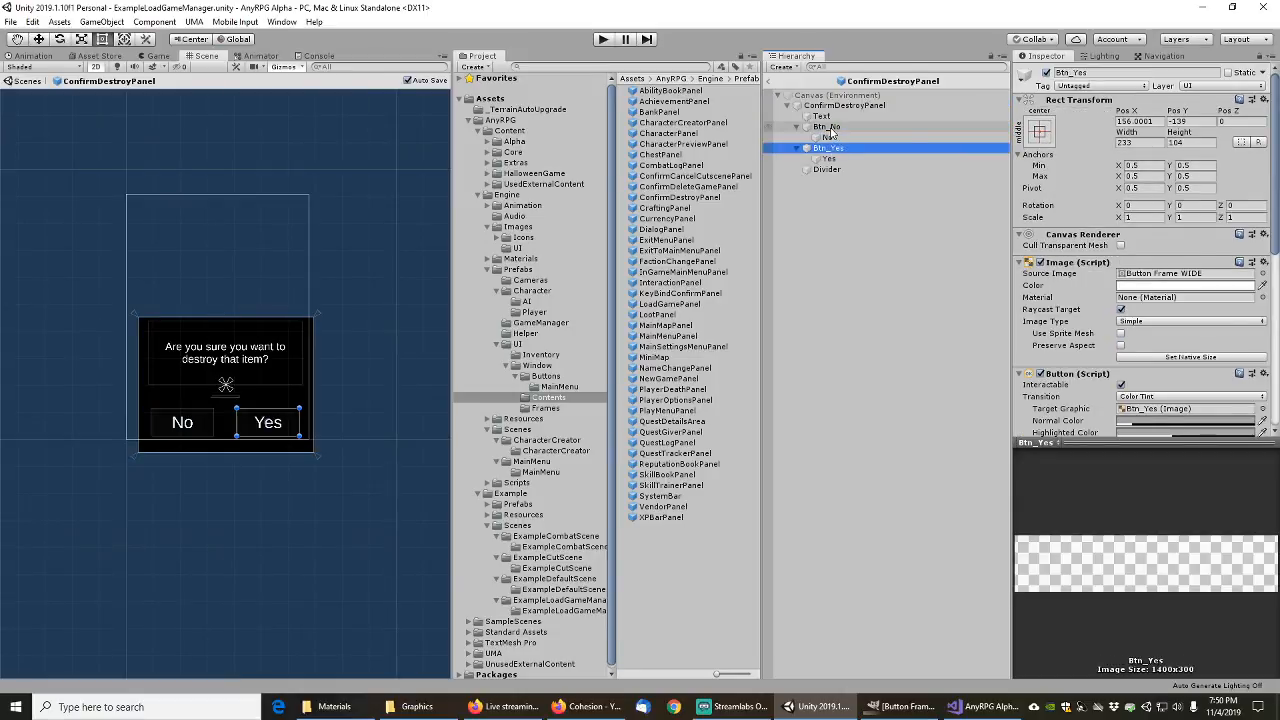
ctrl+click(828, 128)
click(1262, 273)
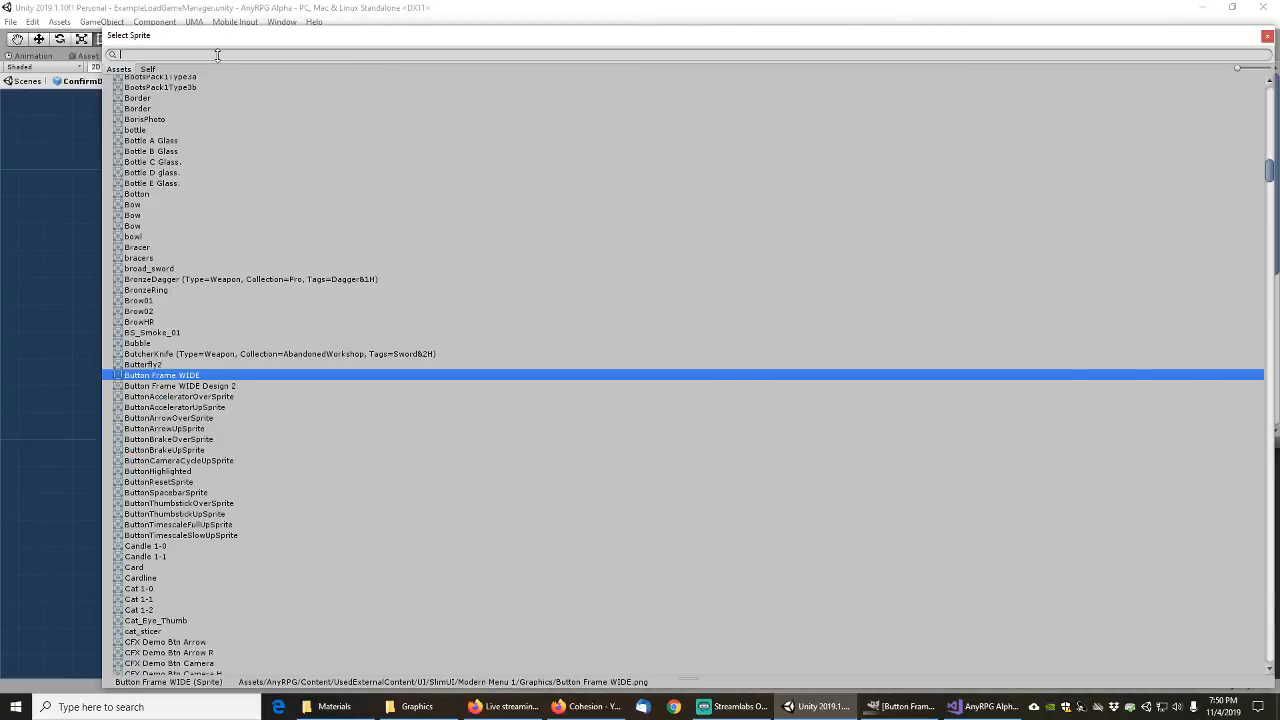
text(anyrpg)
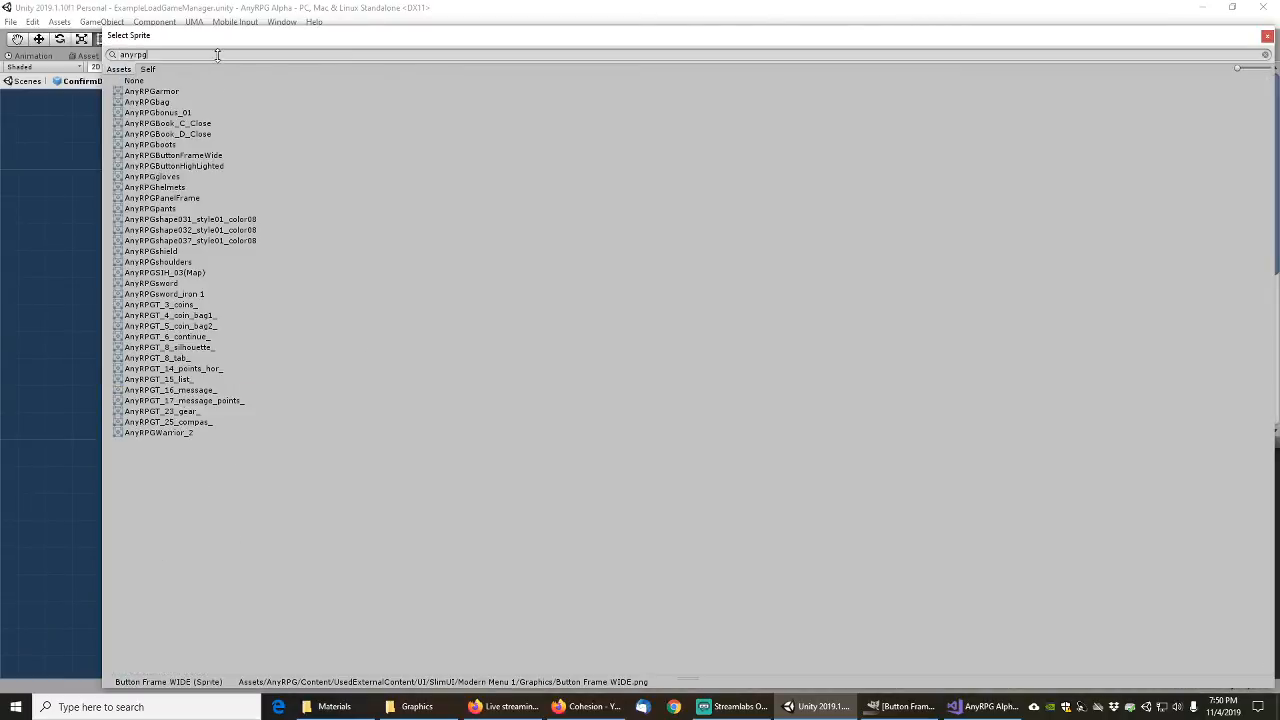
double_click(203, 155)
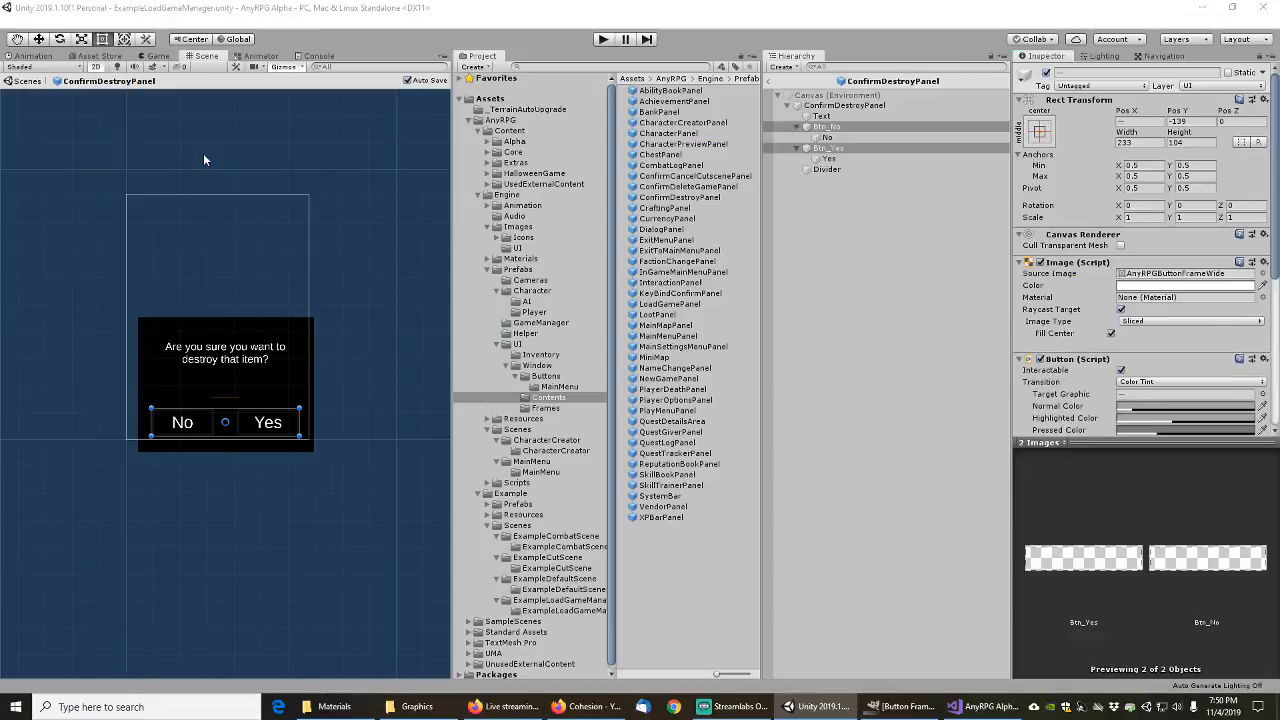
Step: Rename the Btn_No object in ConfirmDestroyPanel as ConfirmDestroyBtn_No
click(826, 127)
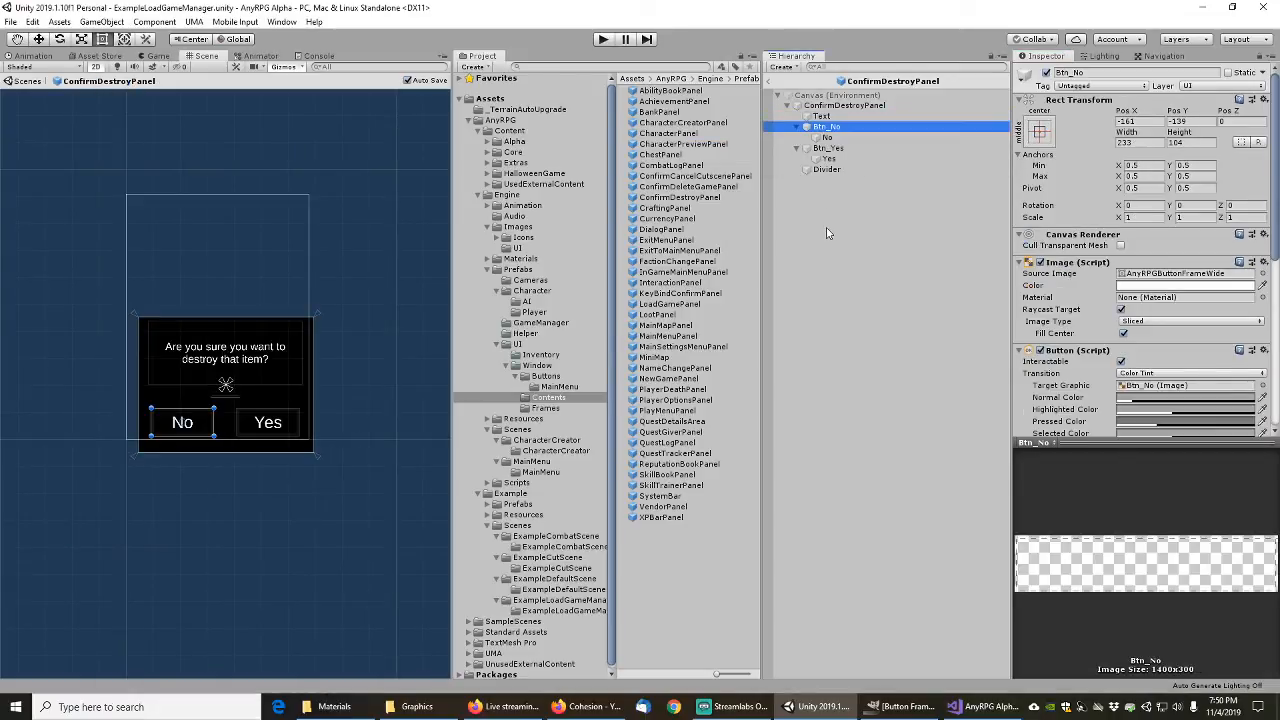
key(F2)
text(ConfirmDestr)
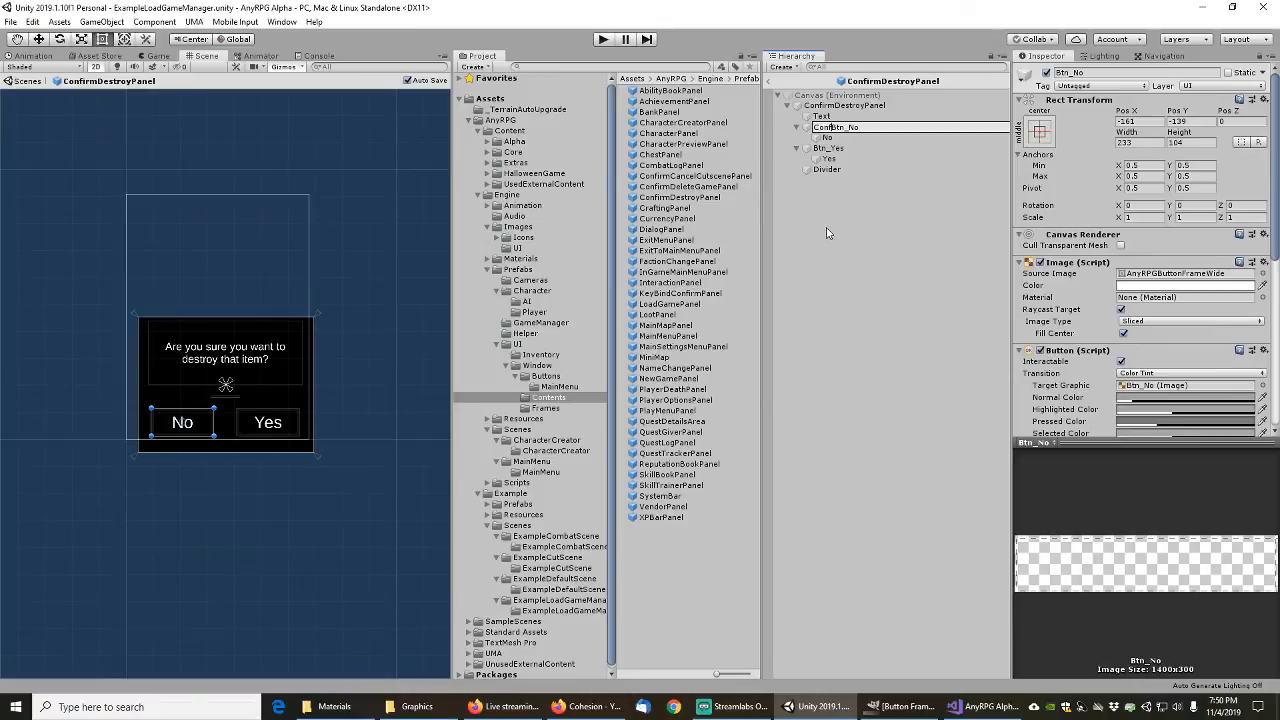
text(oy)
key(Return)
Step: Rename the Btn_Yes object in ConfirmDestroyPanel as ConfirmDestroyBtn_Yes
key(Down)
key(Down)
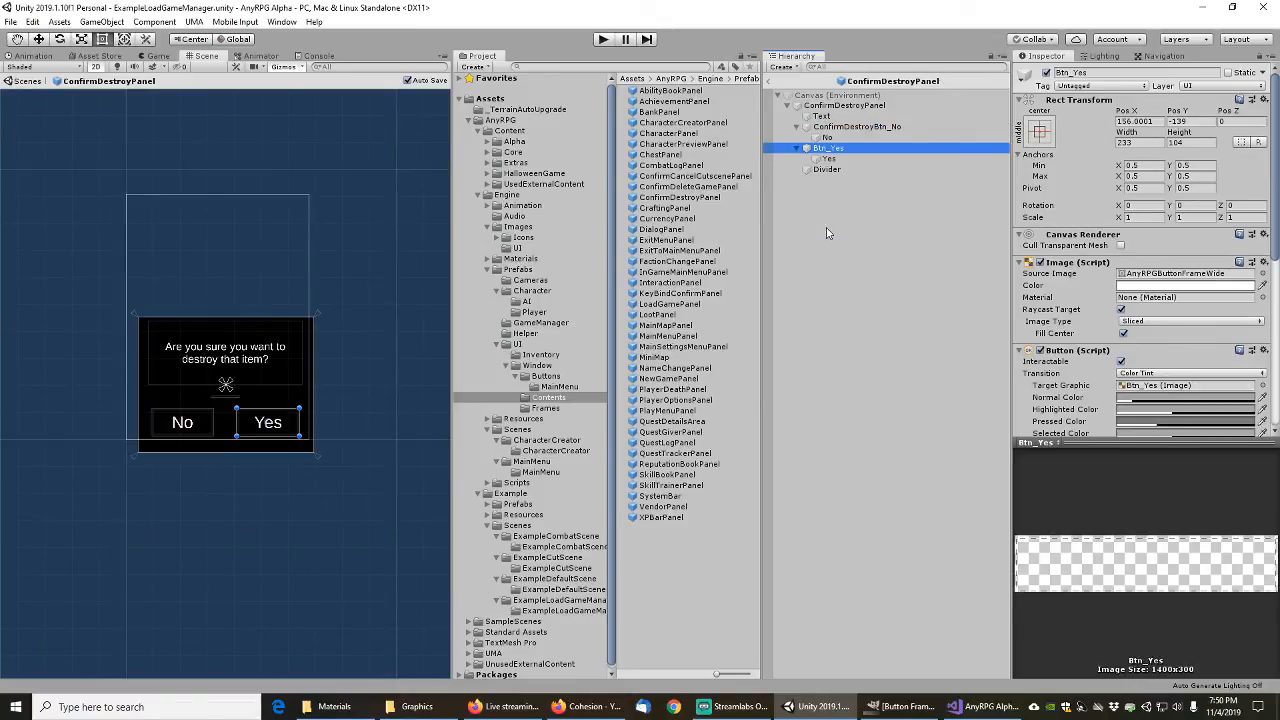
key(F2)
key(Home)
text(ConfirmD)
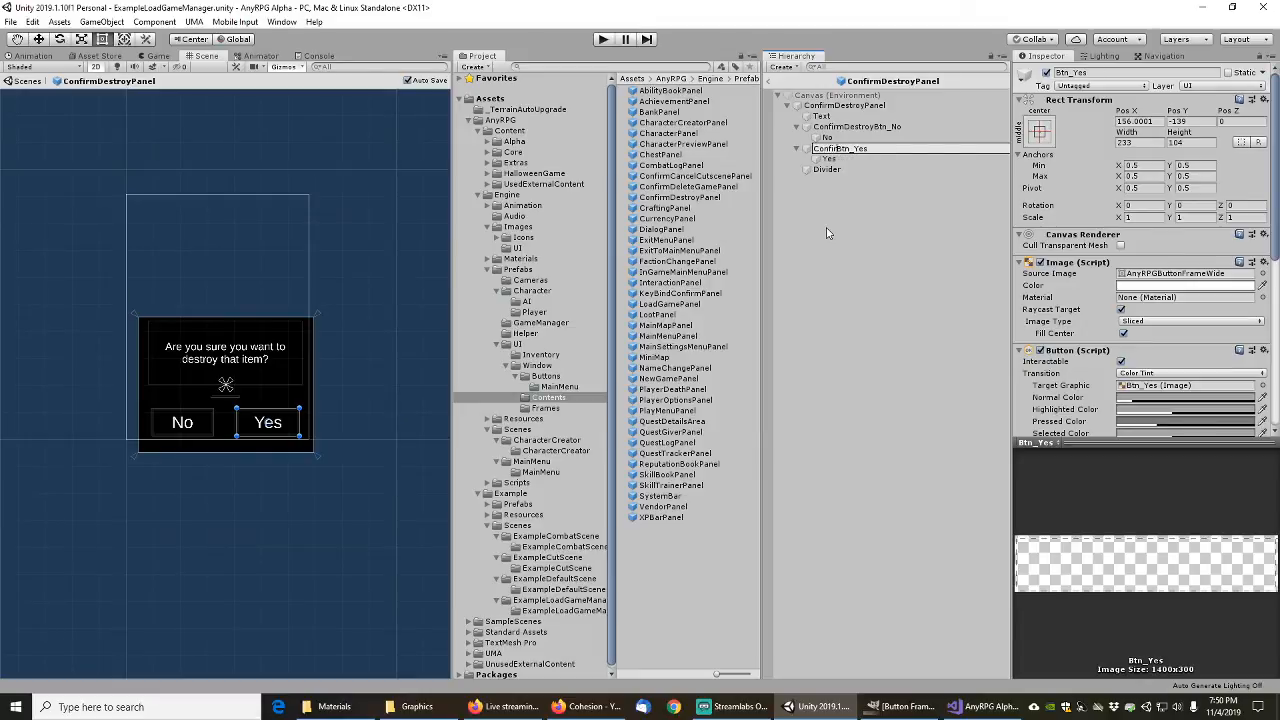
text(estroy)
key(Return)
Step: Save ConfirmDestroyBtn_No and ConfirmDestroyBtn_Yes as prefabs in the Buttons folder
click(858, 127)
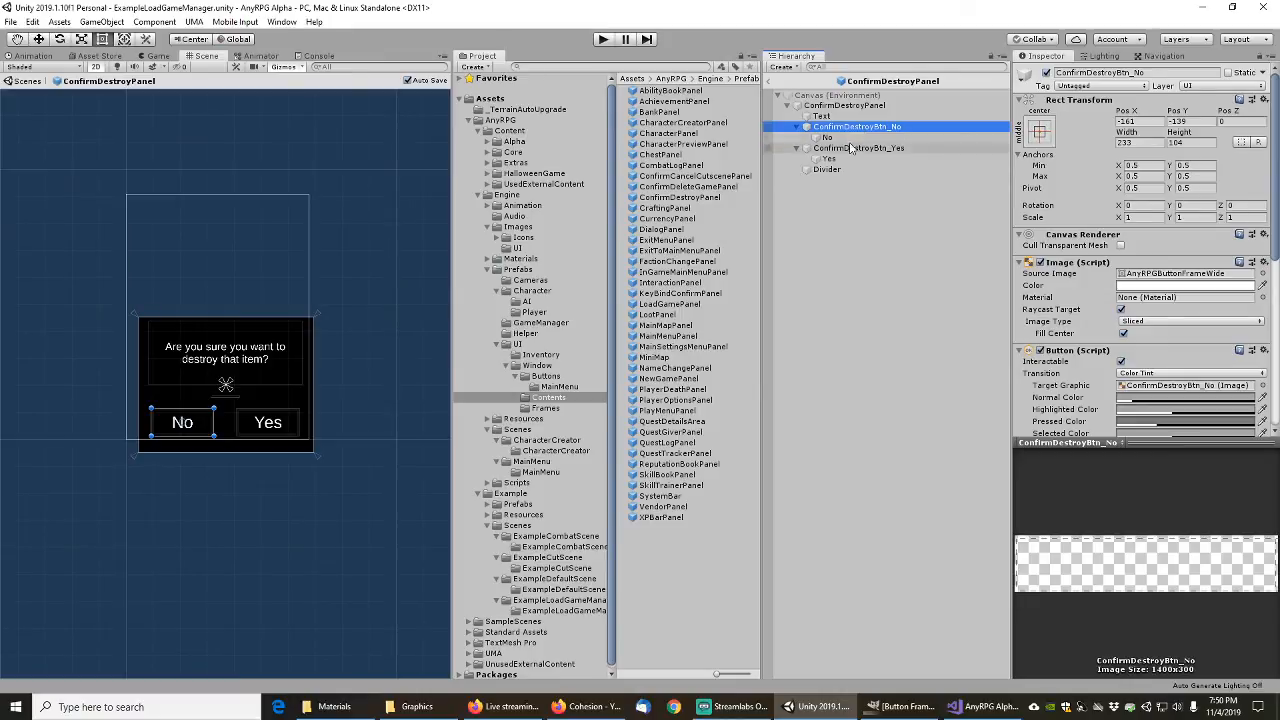
drag(856, 127, 549, 388)
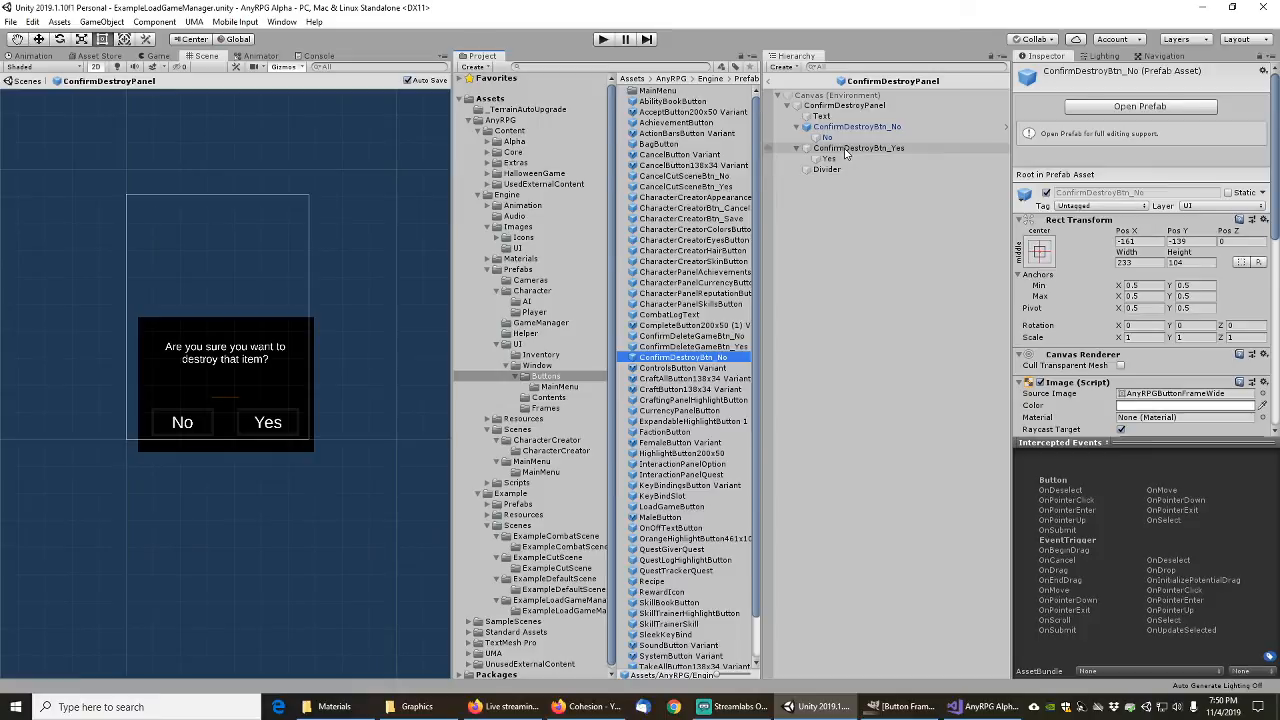
drag(845, 153, 545, 377)
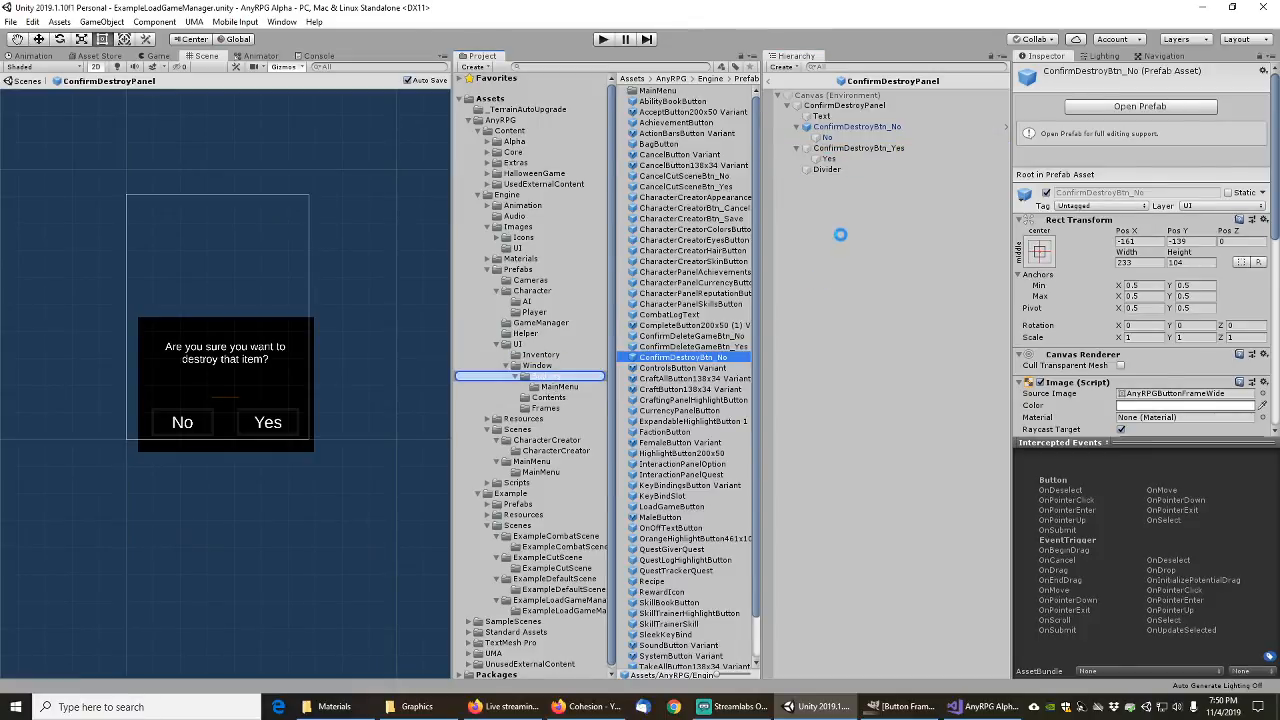
Step: Open the ConfirmDestroyBtn_Yes prefab to check it, and return from ConfirmDestroyPanel to the main scene
click(866, 150)
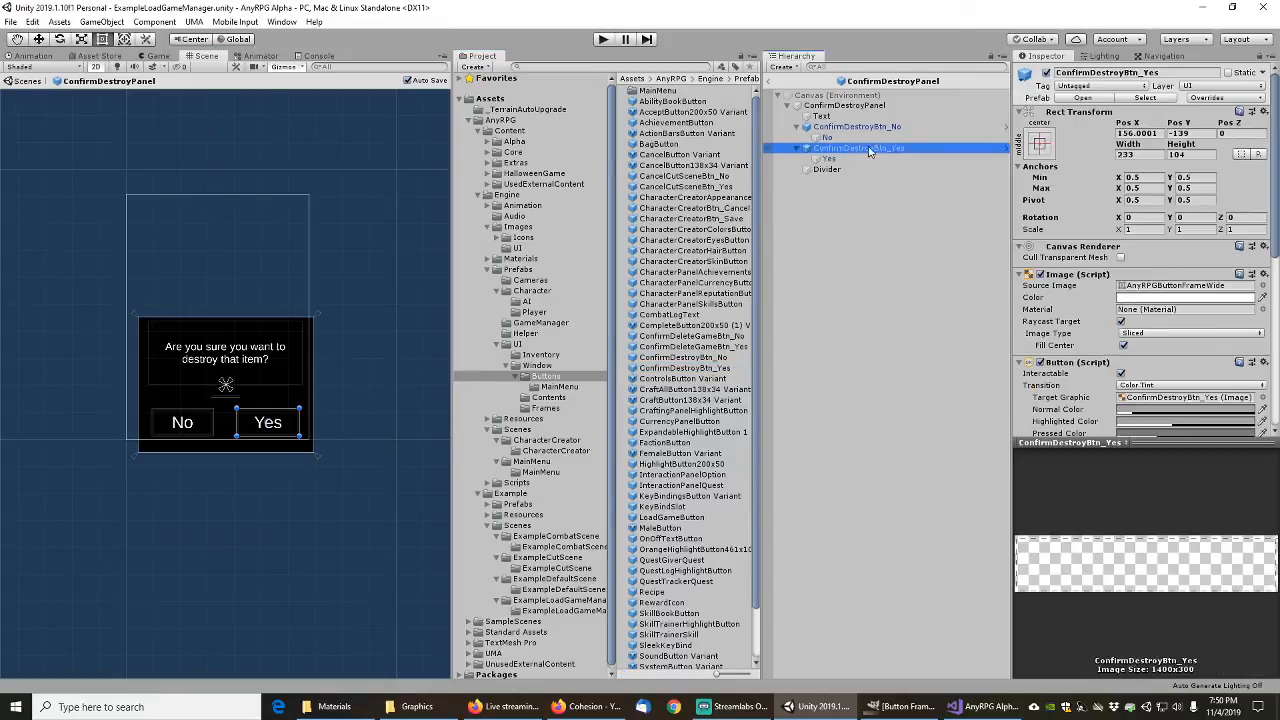
click(1099, 99)
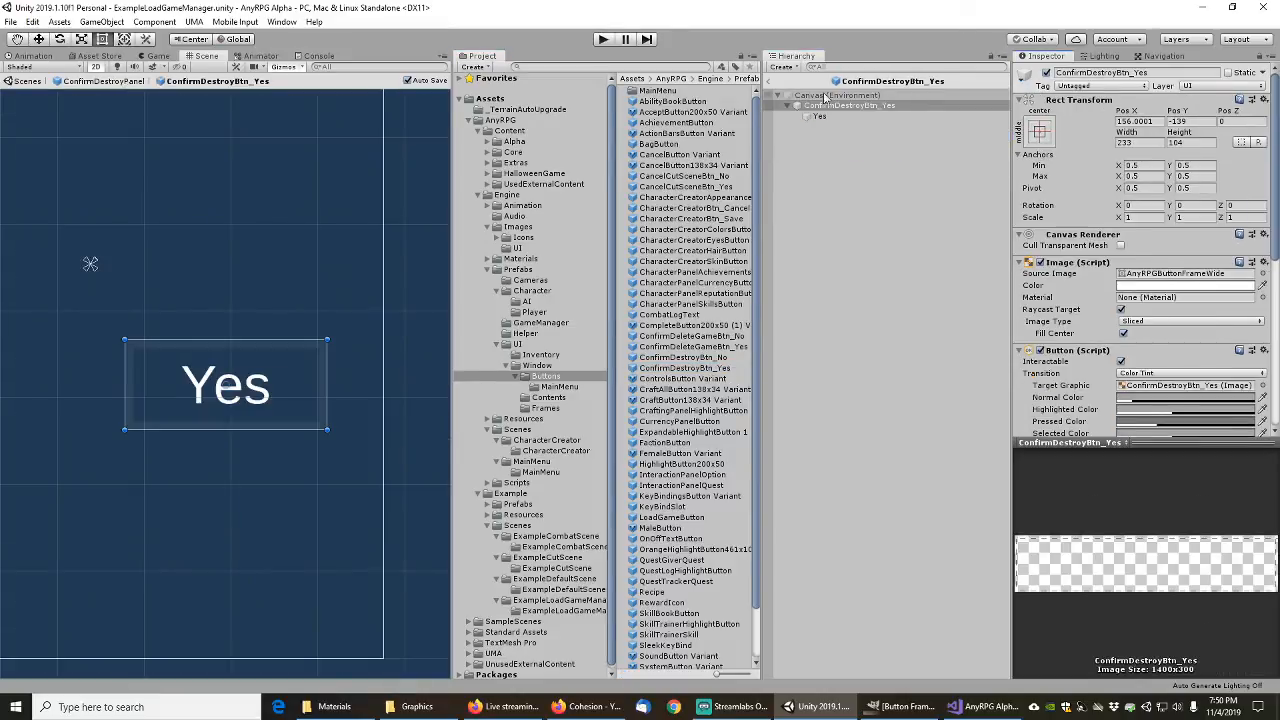
click(772, 82)
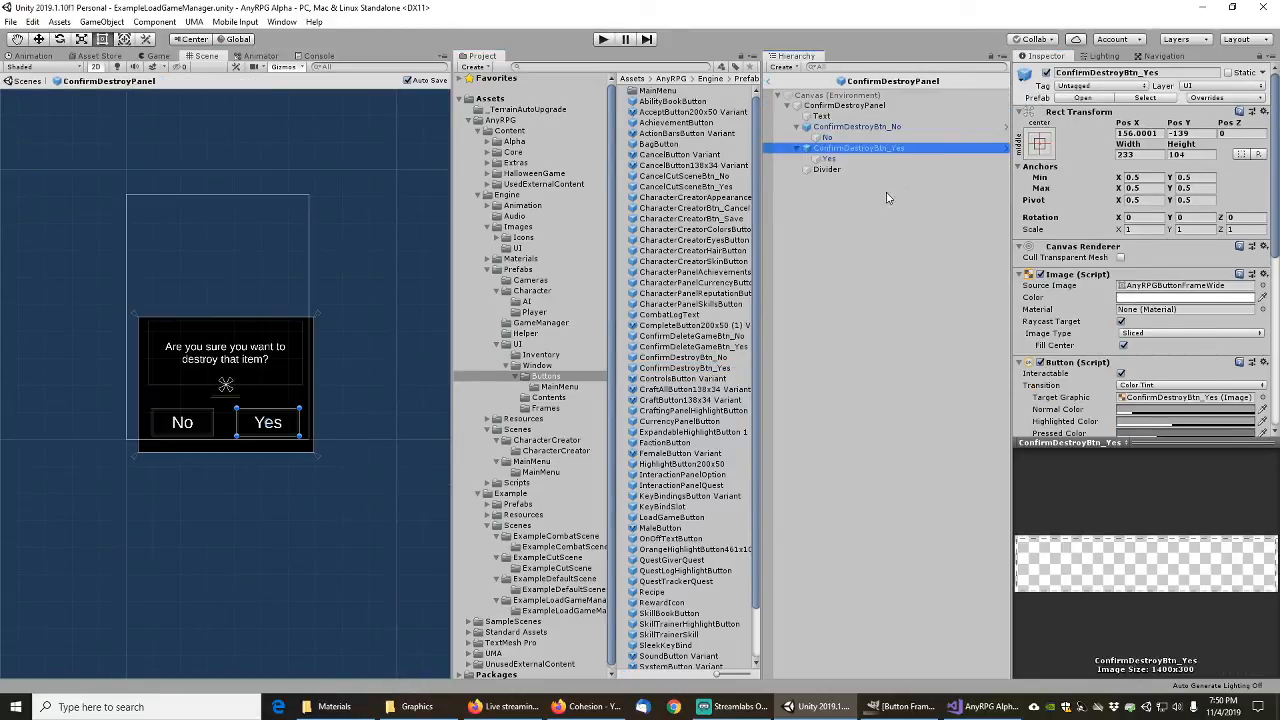
click(772, 83)
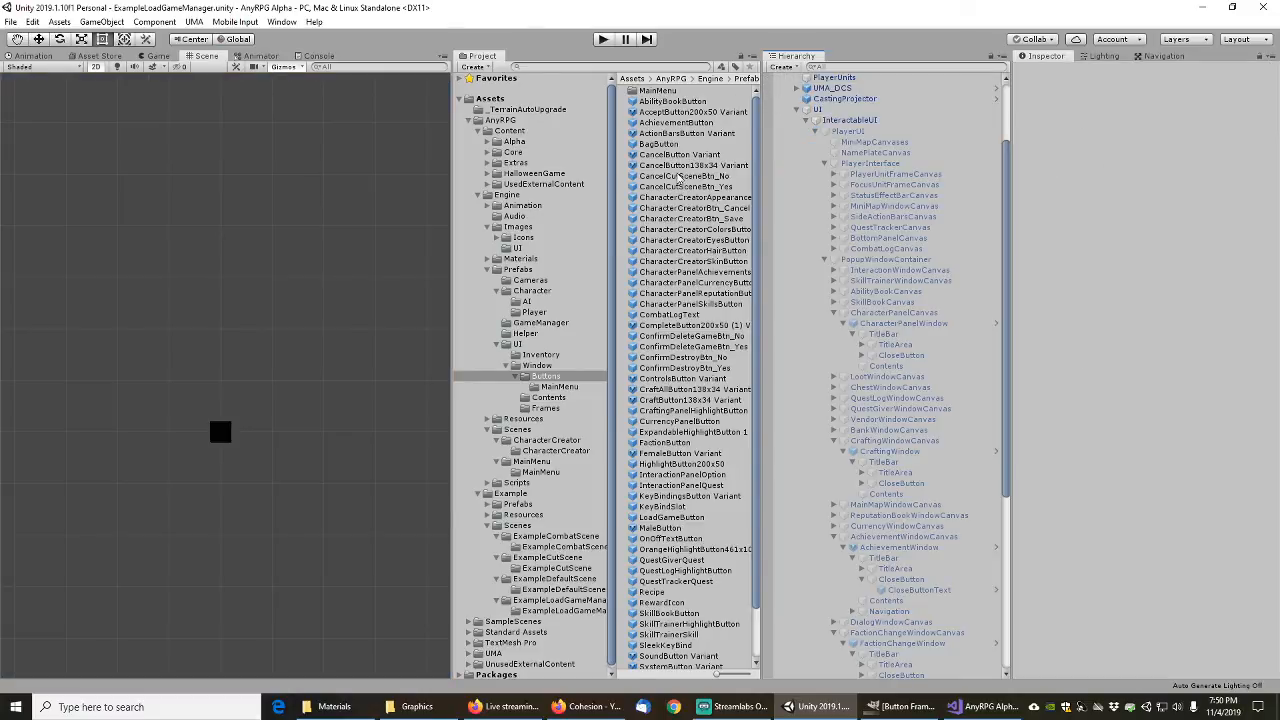
Step: Inspect the ConfirmDestroyMenuWindow and ConfirmNewGameMenuWindow prefabs in the Frames folder to see which content panels they use
click(546, 408)
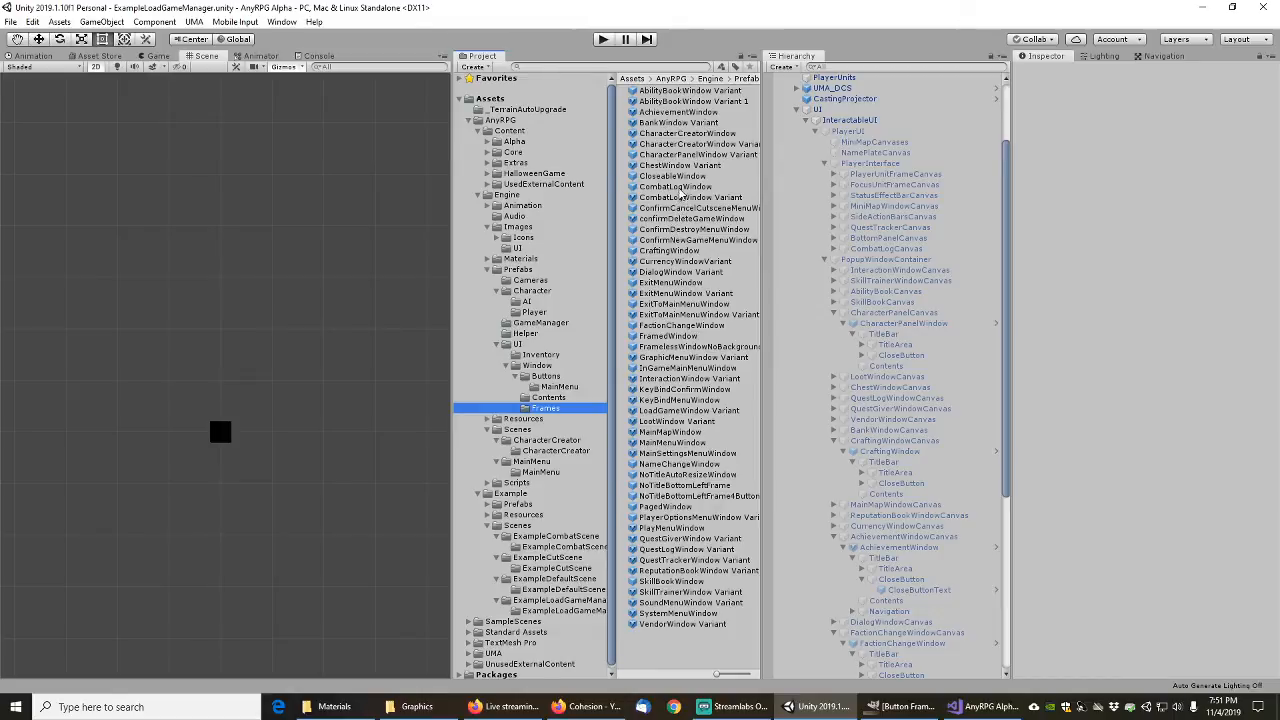
click(682, 230)
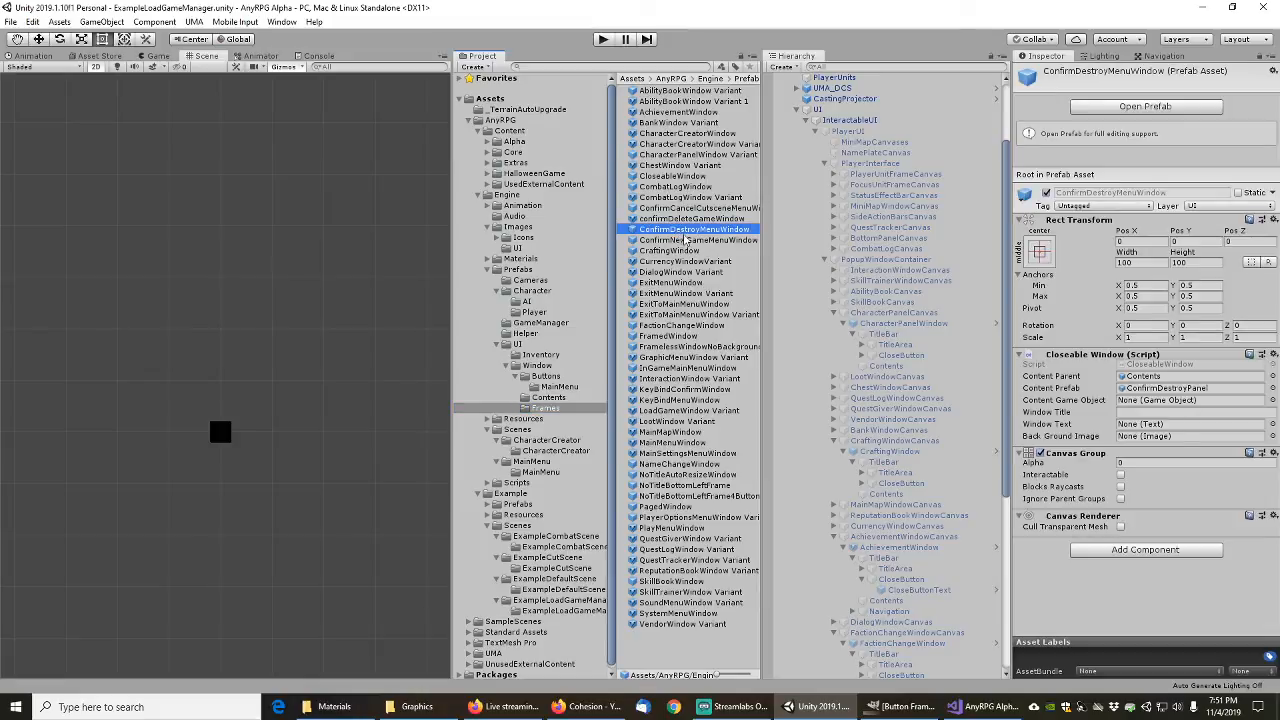
click(684, 241)
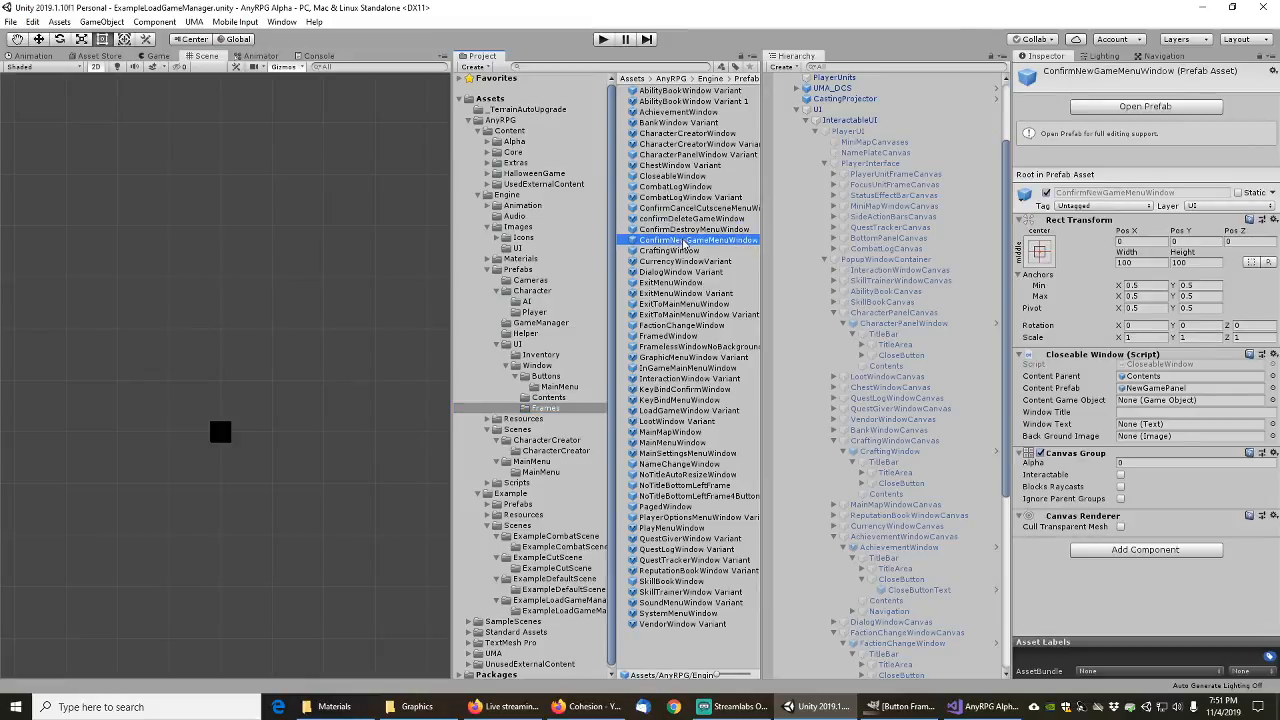
Step: Open the ConfirmNewGameMenuWindow prefab, check its Contents object, and open its content prefab NewGamePanel for editing
click(1150, 106)
click(830, 116)
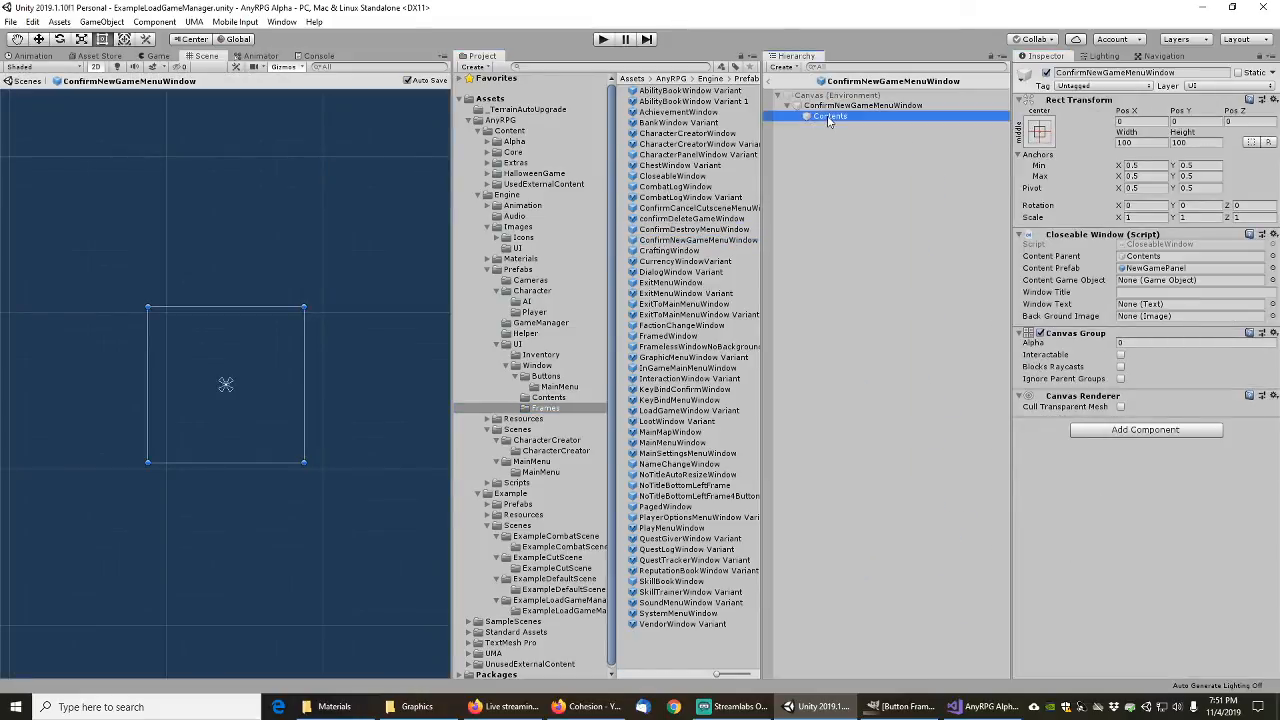
scroll(1101, 337, down, 1)
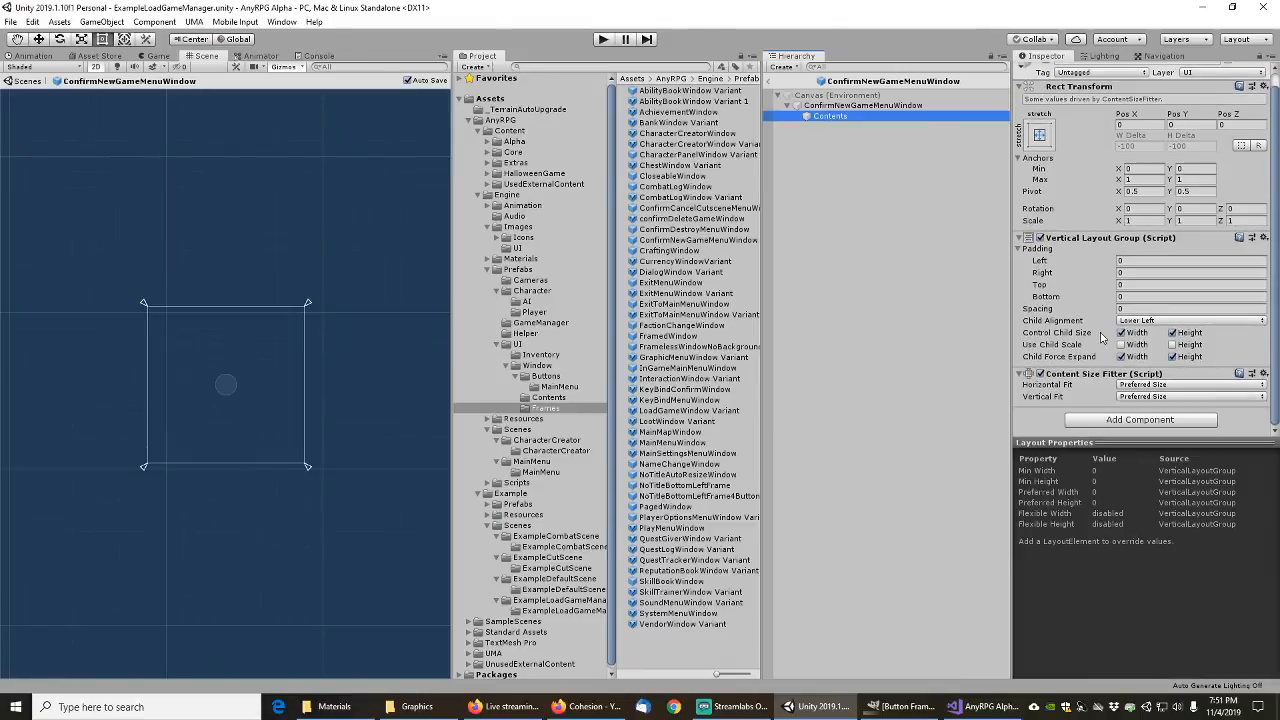
click(874, 106)
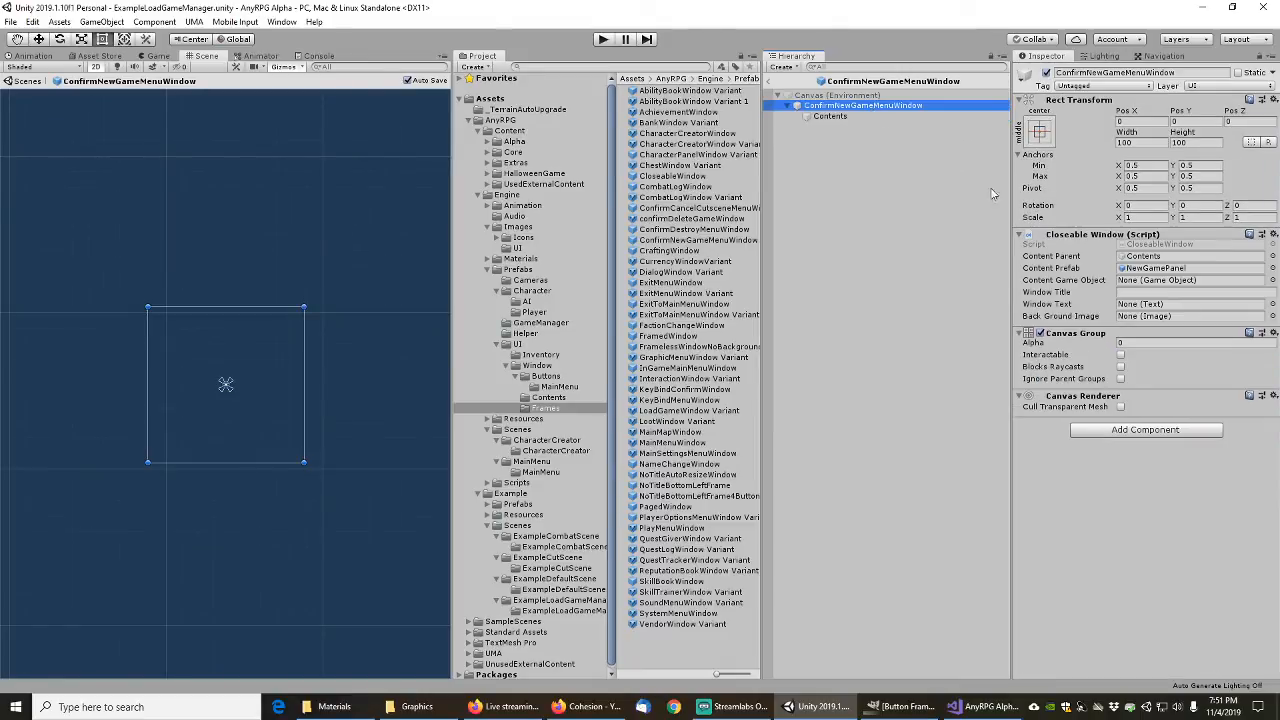
click(1155, 268)
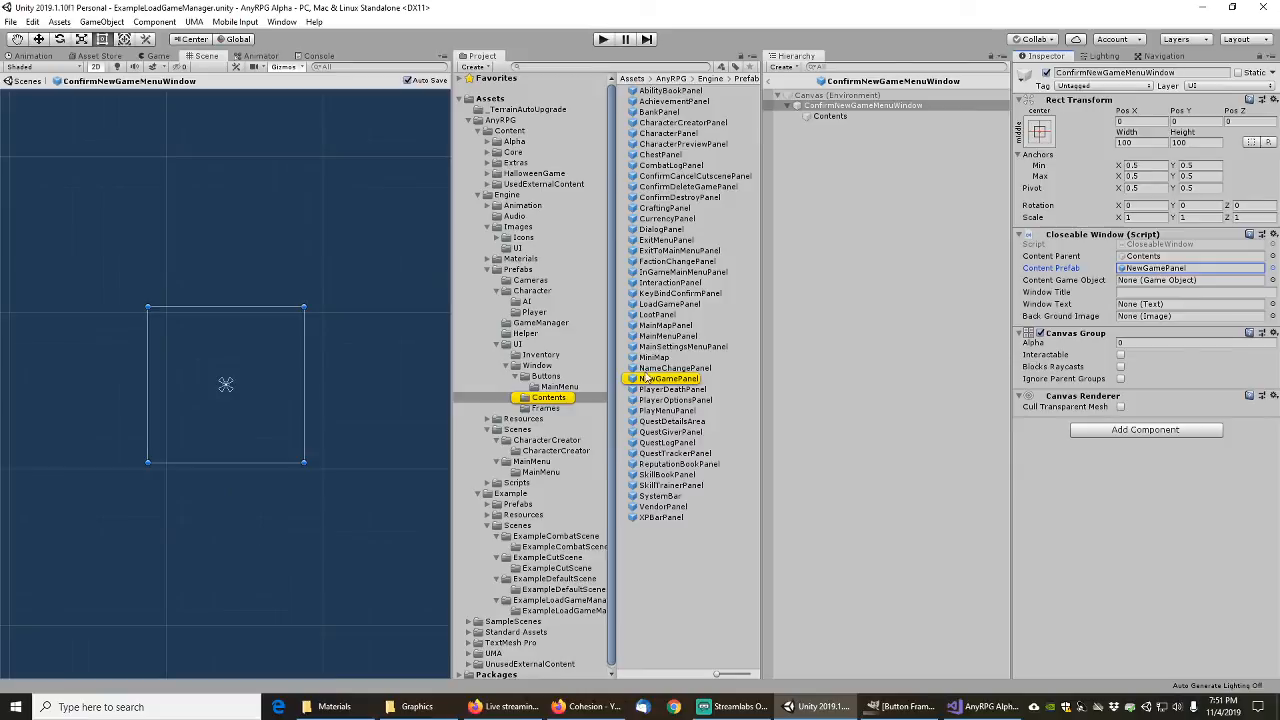
click(667, 380)
double_click(667, 380)
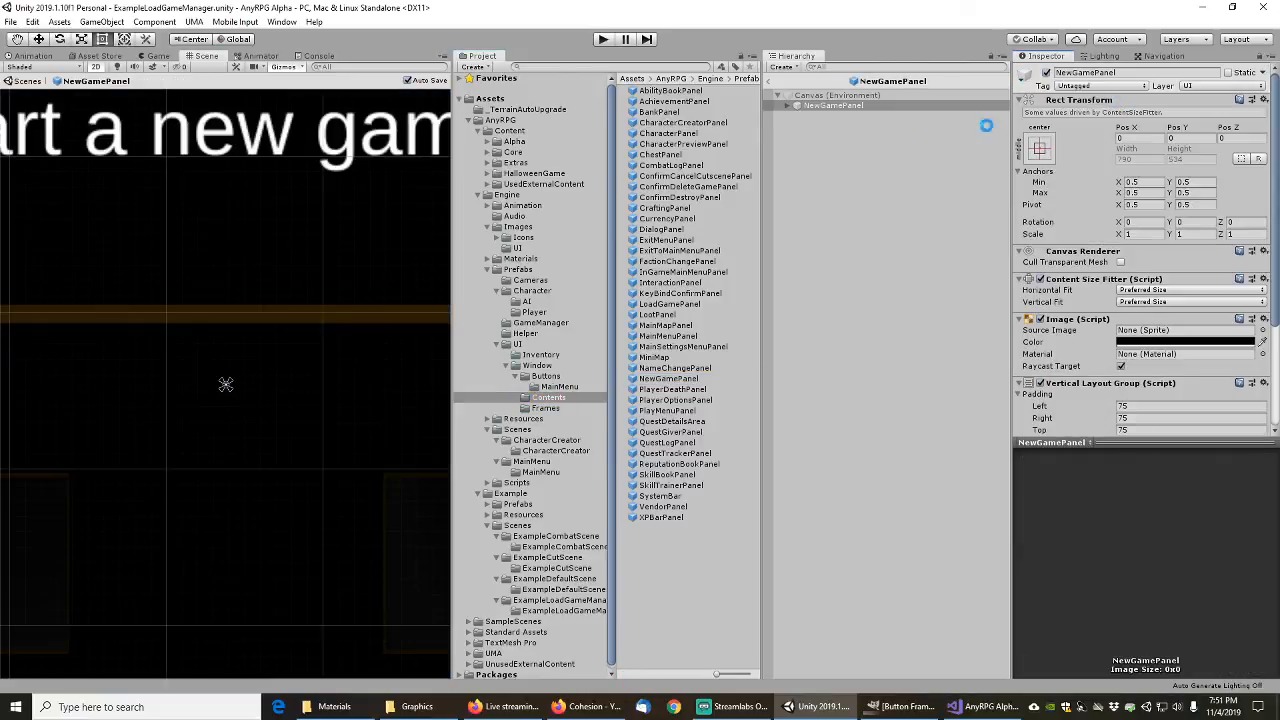
Step: Set the source image of both Btn_No and Btn_Yes in NewGamePanel's BottomRow to AnyRPGButtonFrameWide
click(795, 106)
click(787, 105)
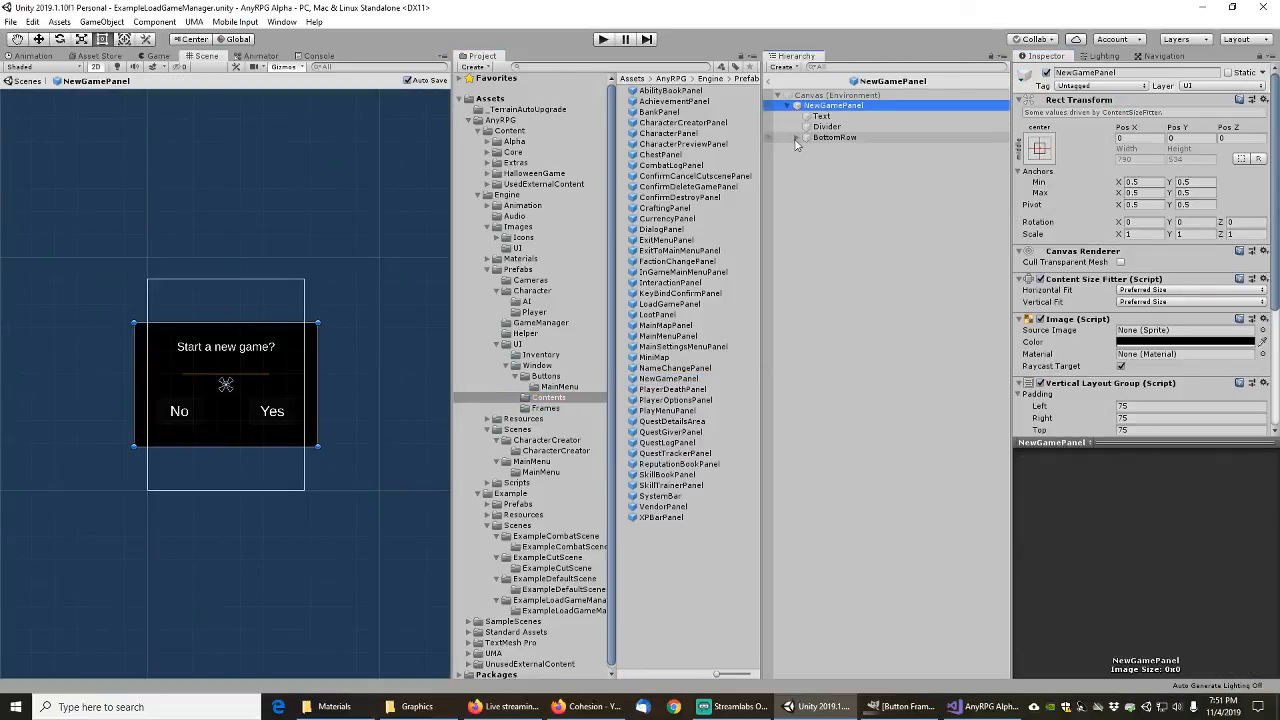
click(795, 137)
click(806, 148)
click(806, 169)
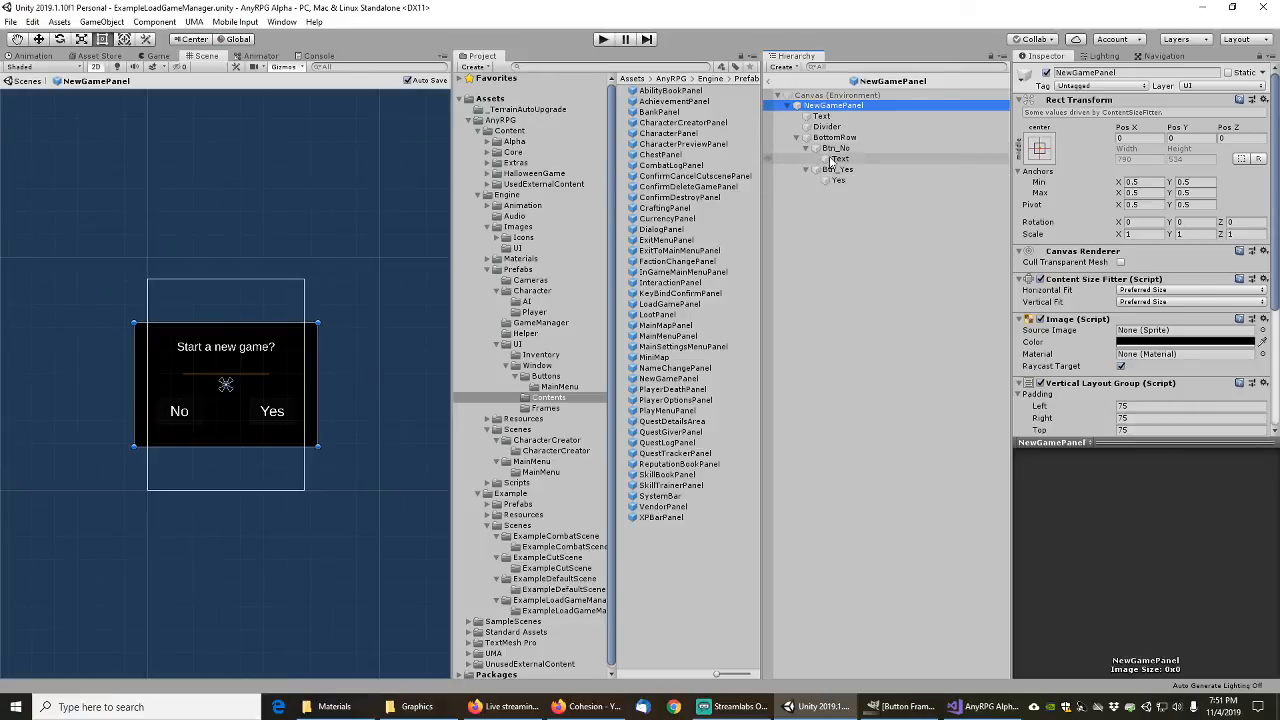
click(840, 149)
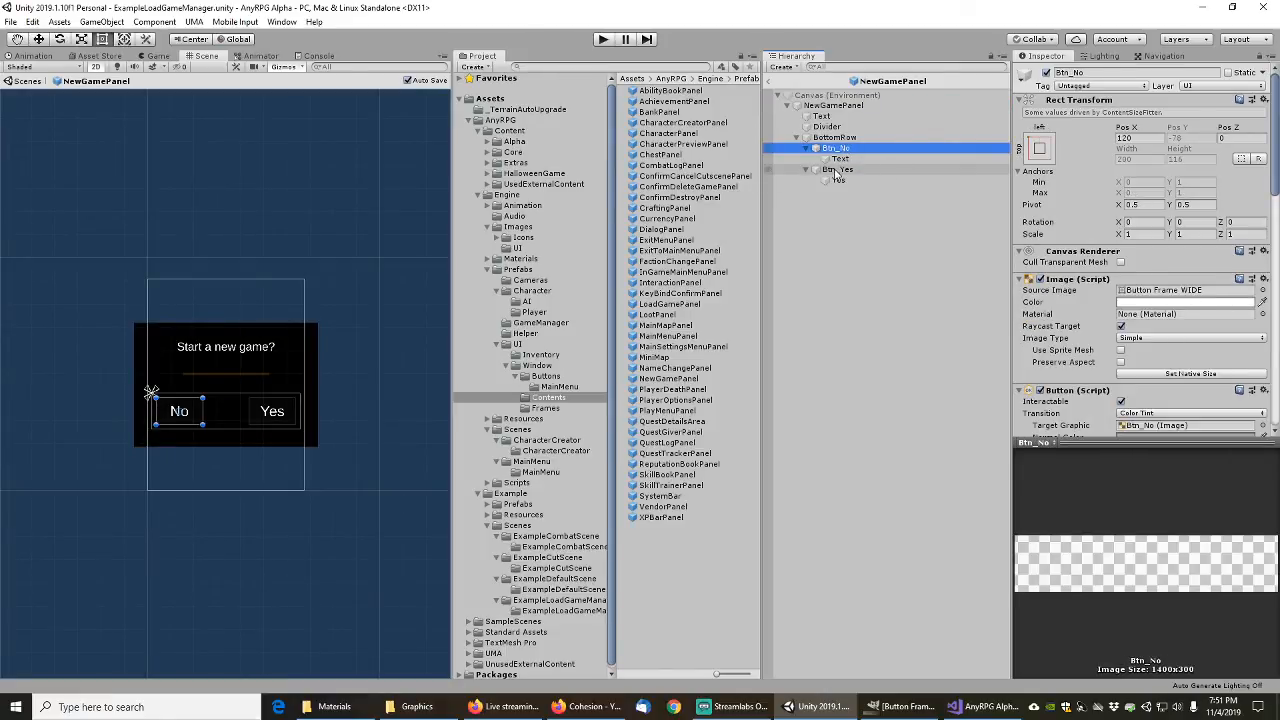
click(1262, 290)
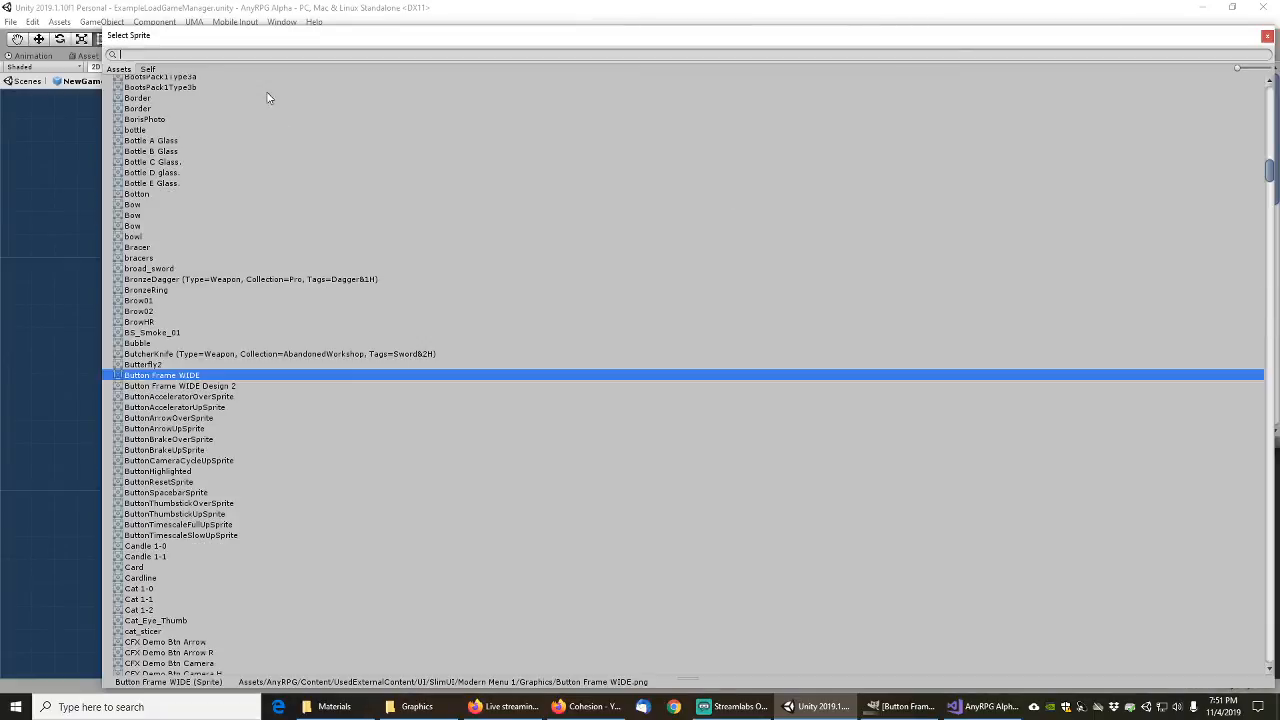
text(anyrpg)
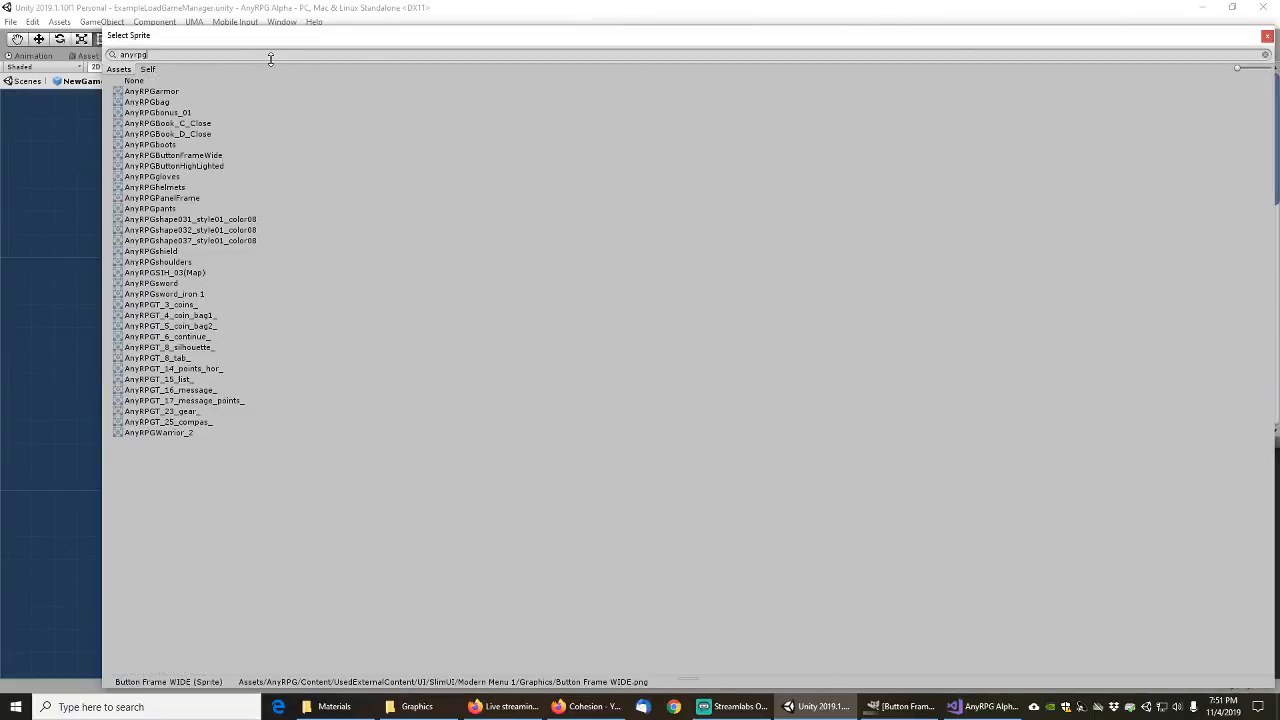
double_click(186, 157)
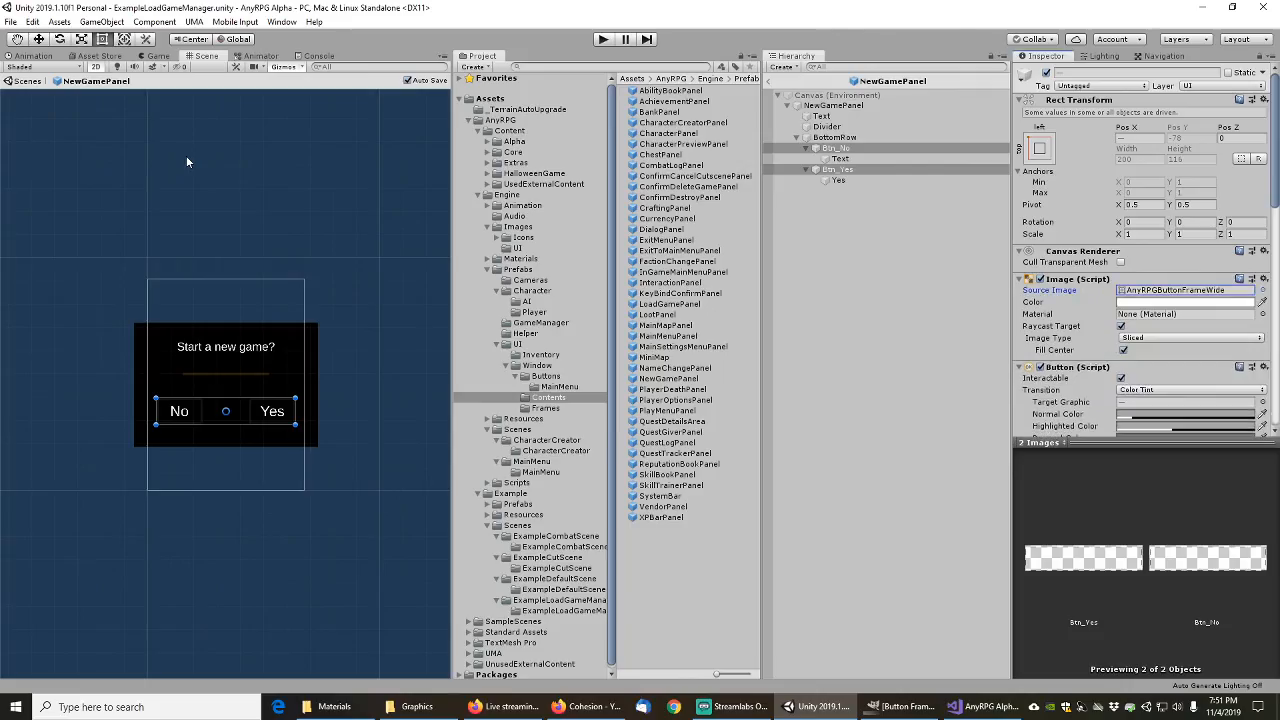
Step: Rename the Btn_No object under BottomRow to ConfirmNewGameBtn_No
click(838, 137)
click(836, 148)
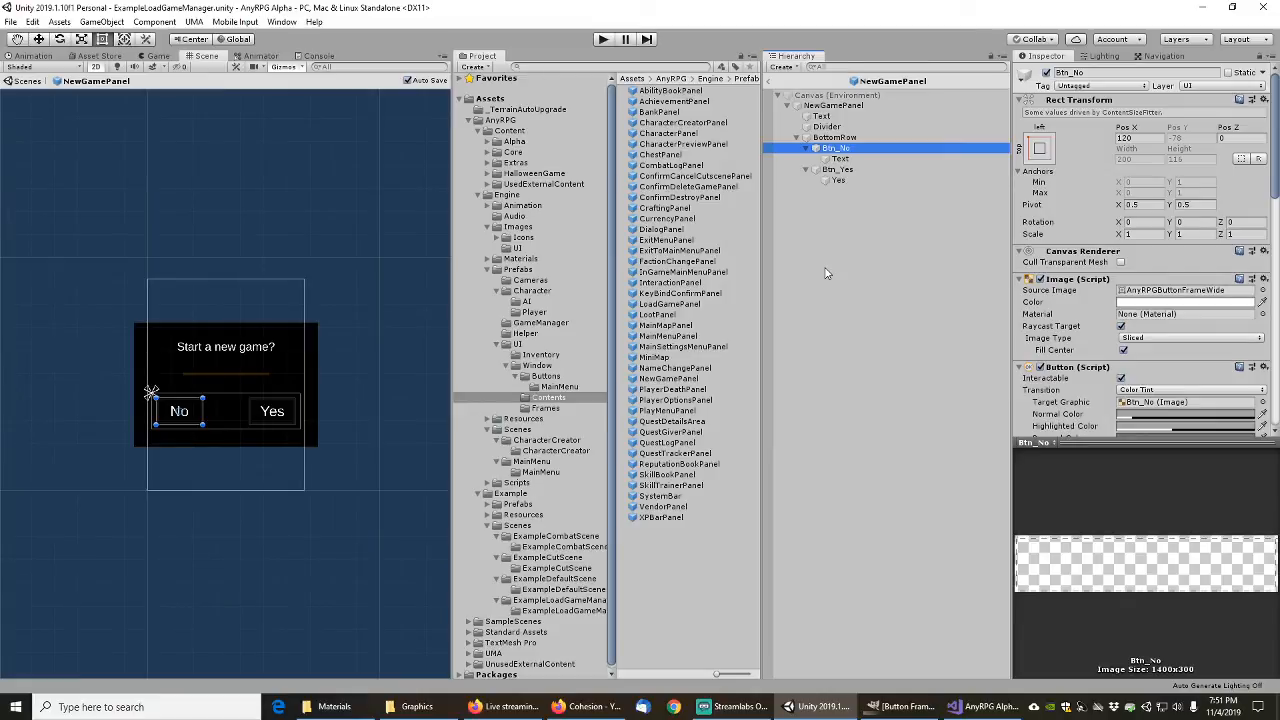
key(F2)
text(ConfirmNew)
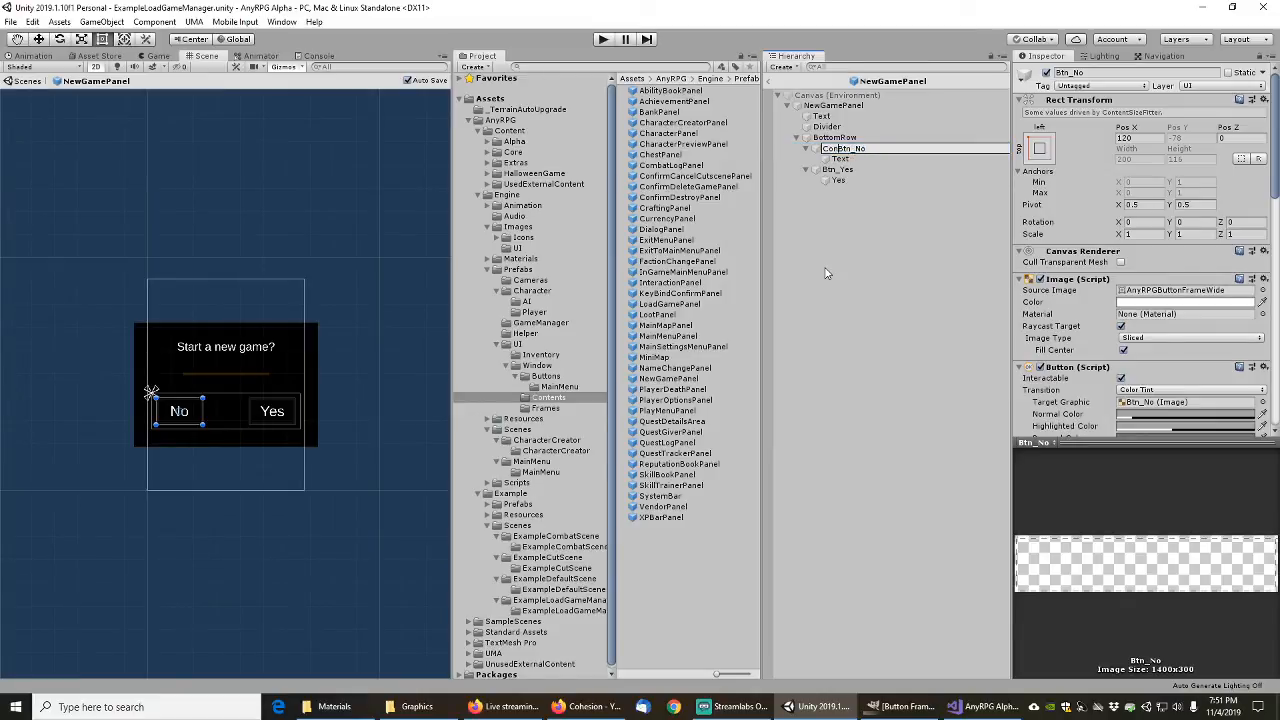
text(Game)
key(Return)
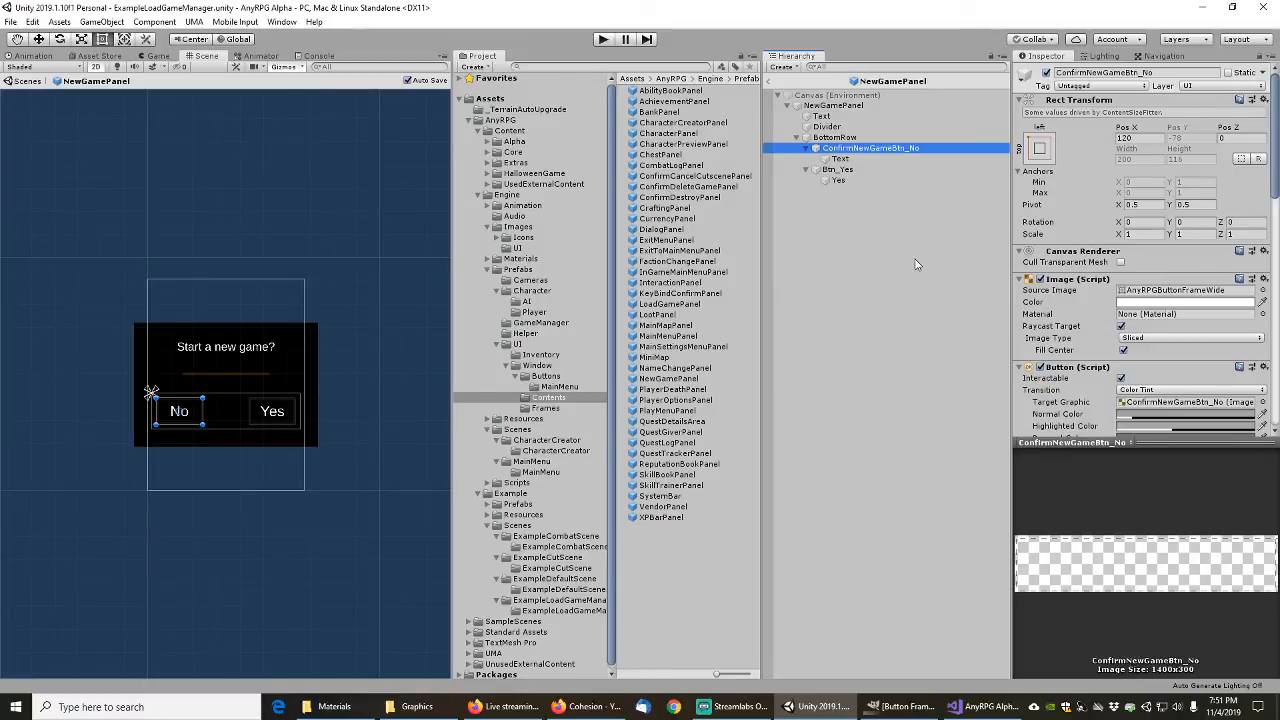
Step: Rename the Btn_Yes object under BottomRow to ConfirmNewGameBtn_Yes
click(840, 171)
click(840, 171)
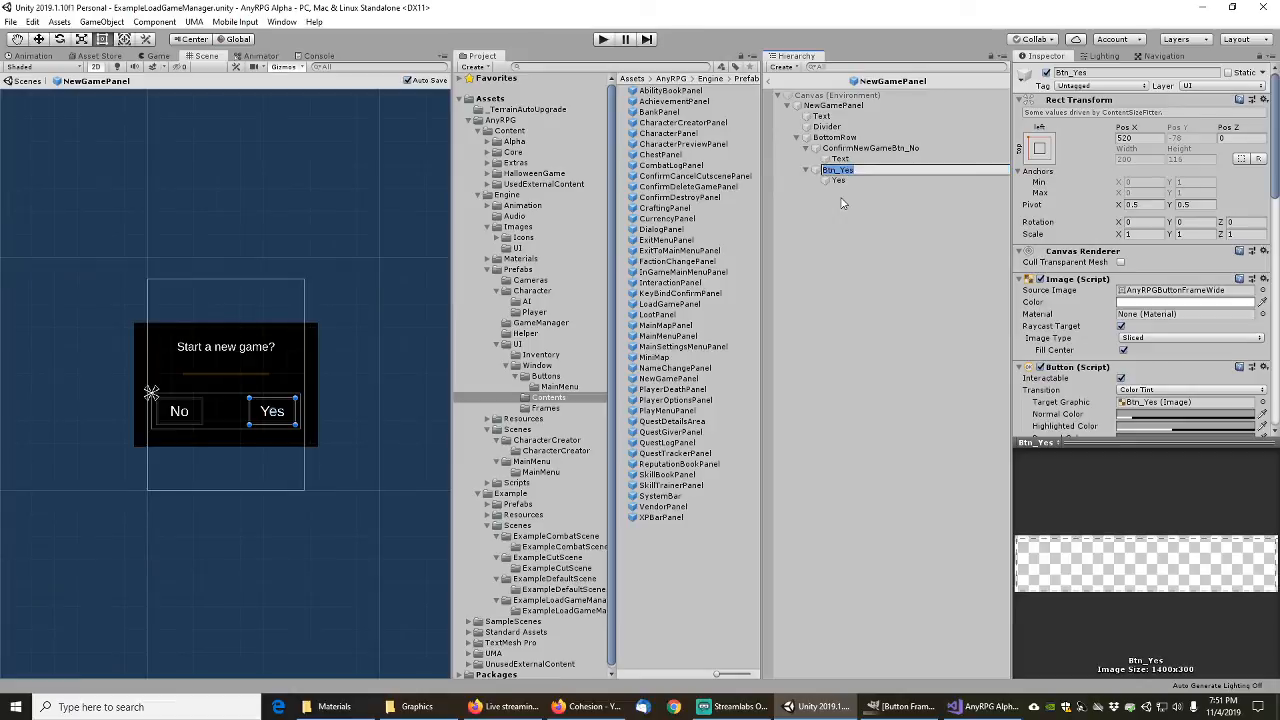
text(ConfirmNewGame)
key(Return)
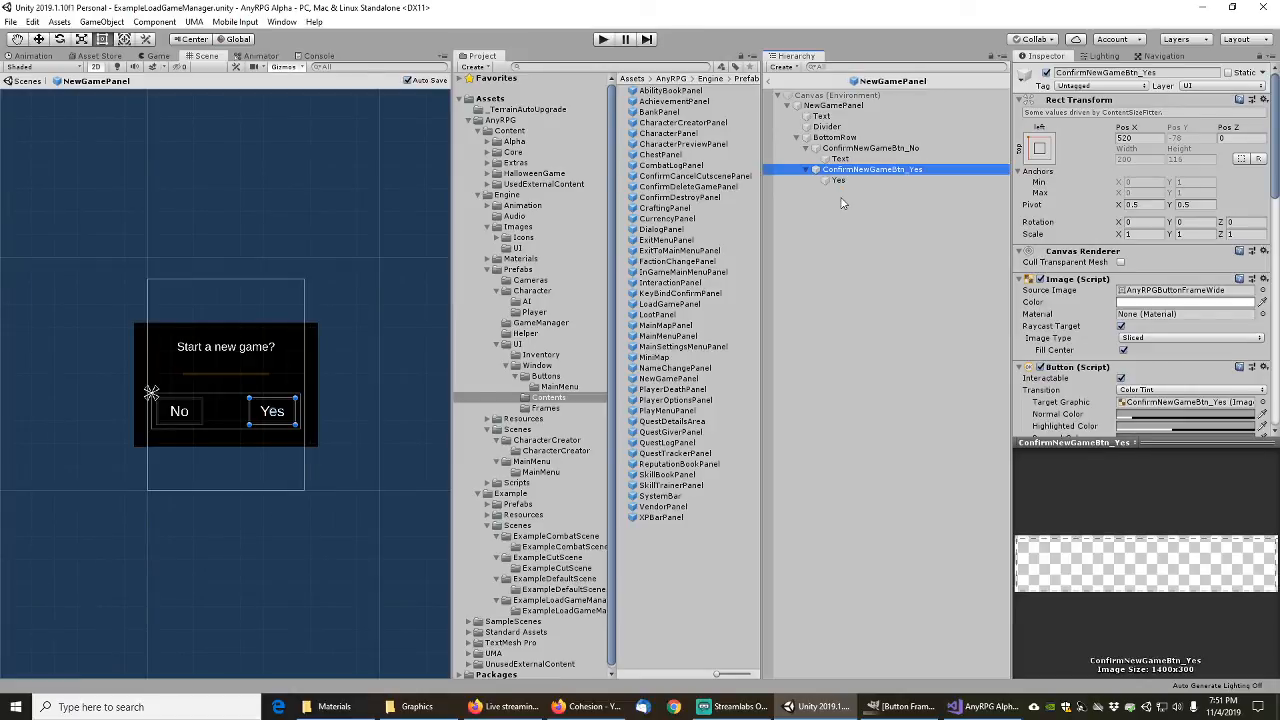
Step: Save ConfirmNewGameBtn_No and ConfirmNewGameBtn_Yes as prefabs in the UI Window Buttons folder
ctrl+click(872, 148)
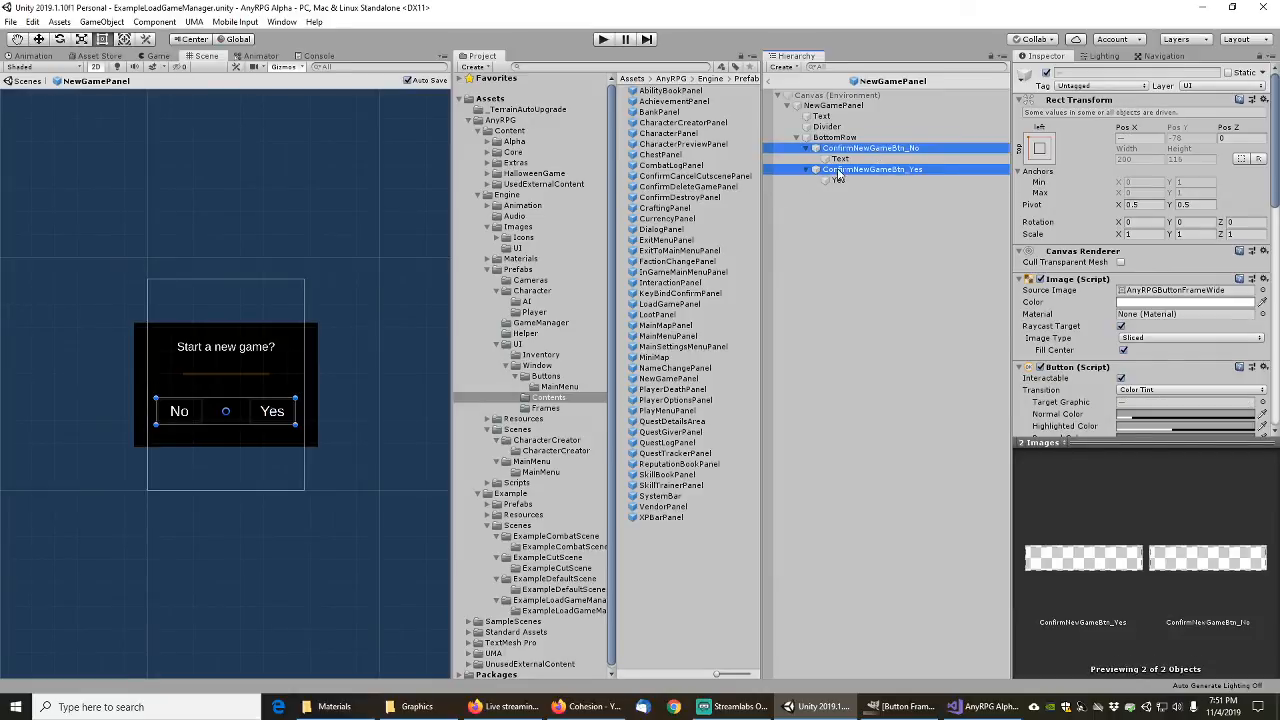
drag(839, 173, 541, 376)
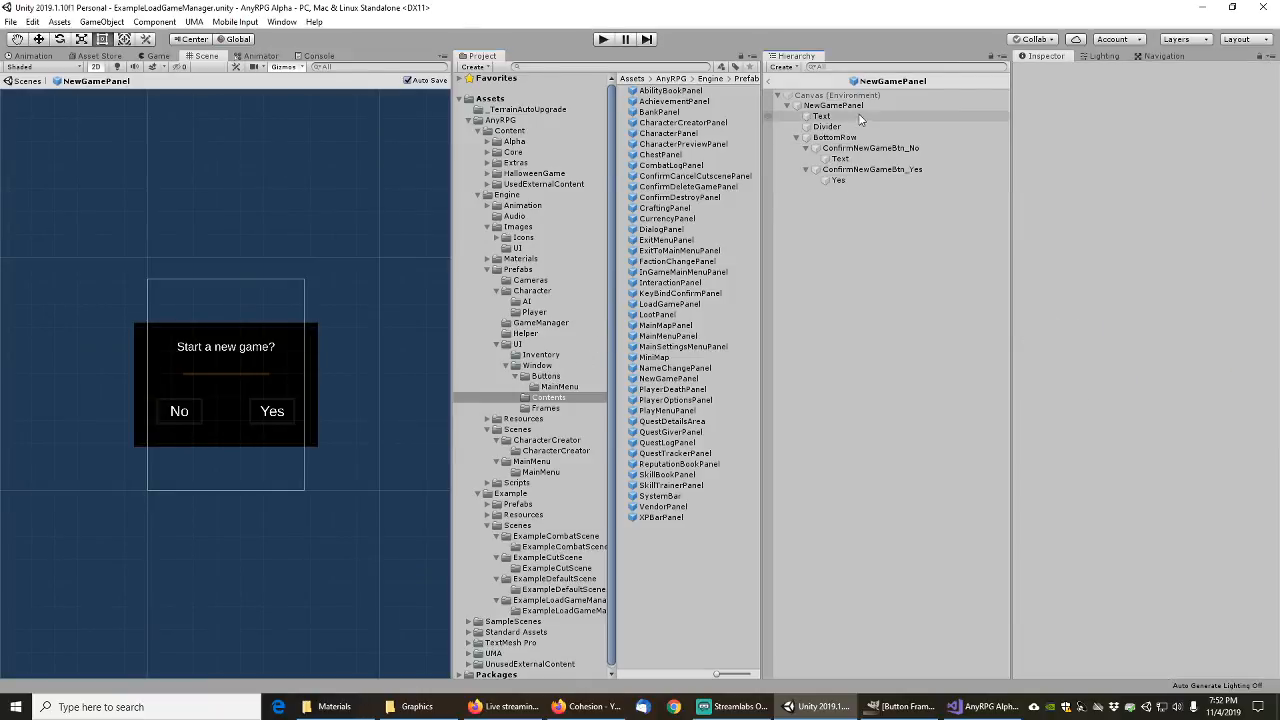
drag(632, 316, 548, 376)
click(867, 171)
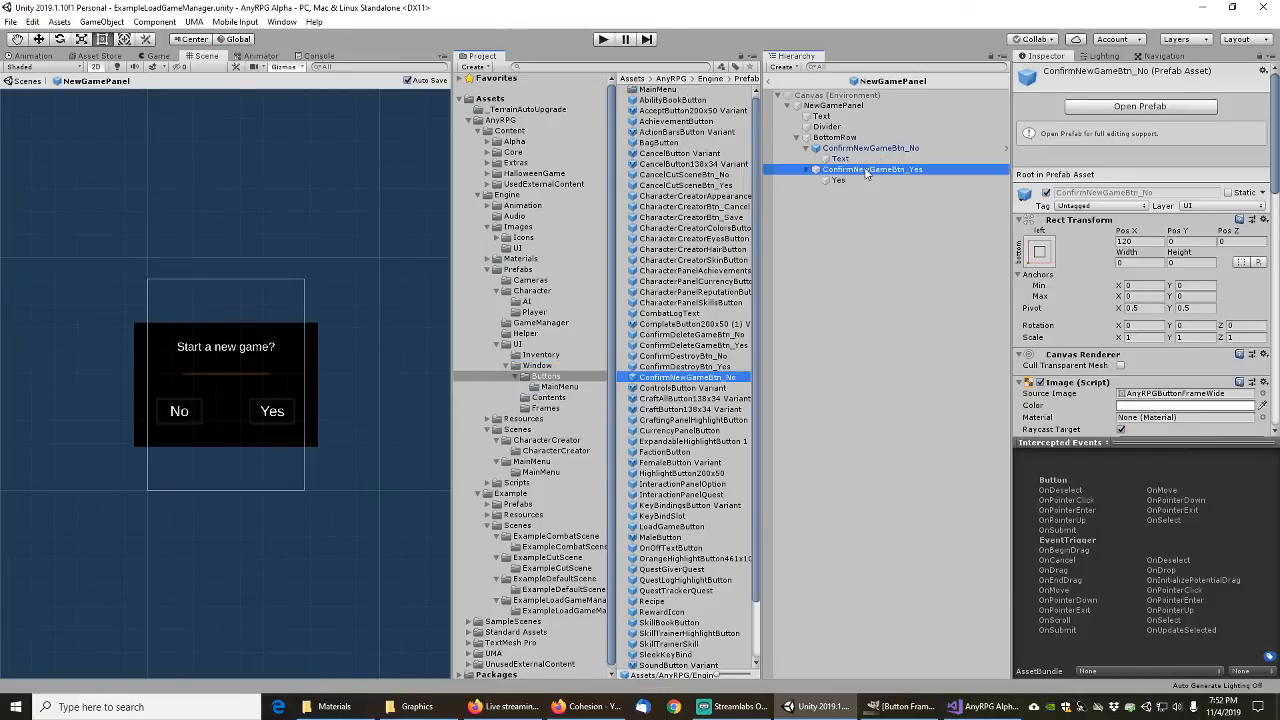
drag(863, 173, 548, 378)
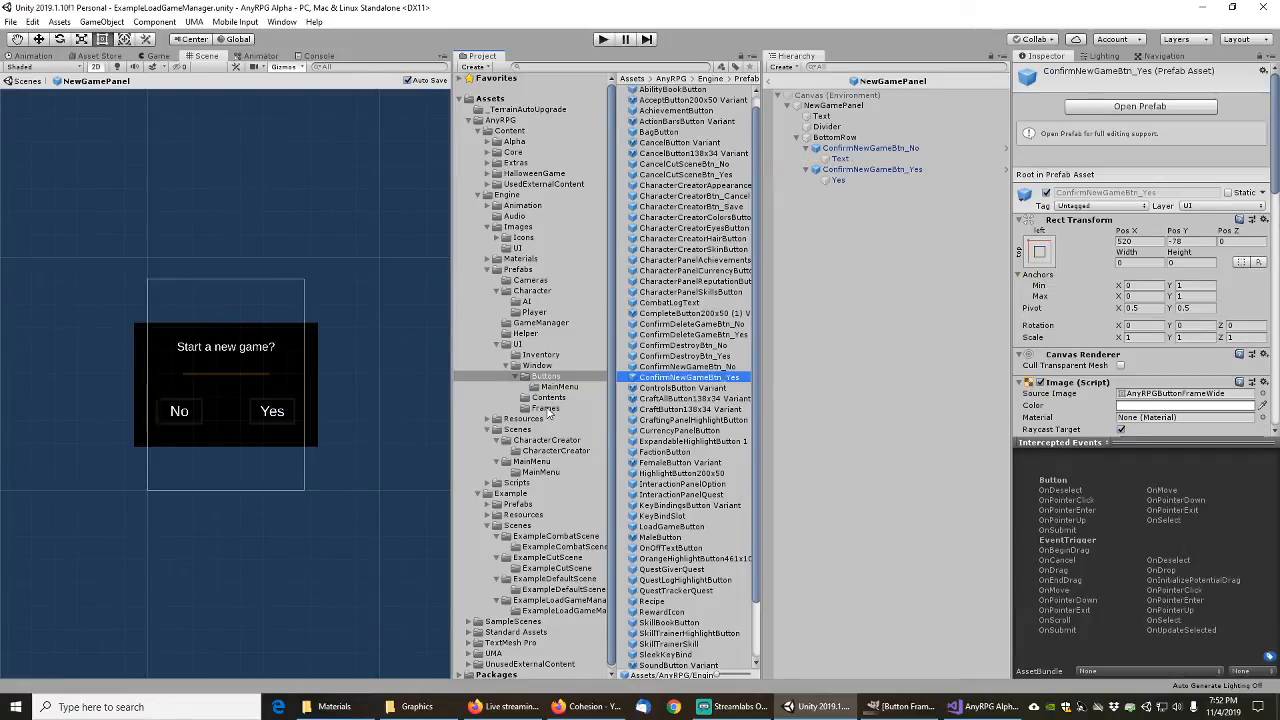
Step: Open the CraftingWindow prefab from the Frames folder, check its Contents object, and open its content prefab CraftingPanel
click(545, 409)
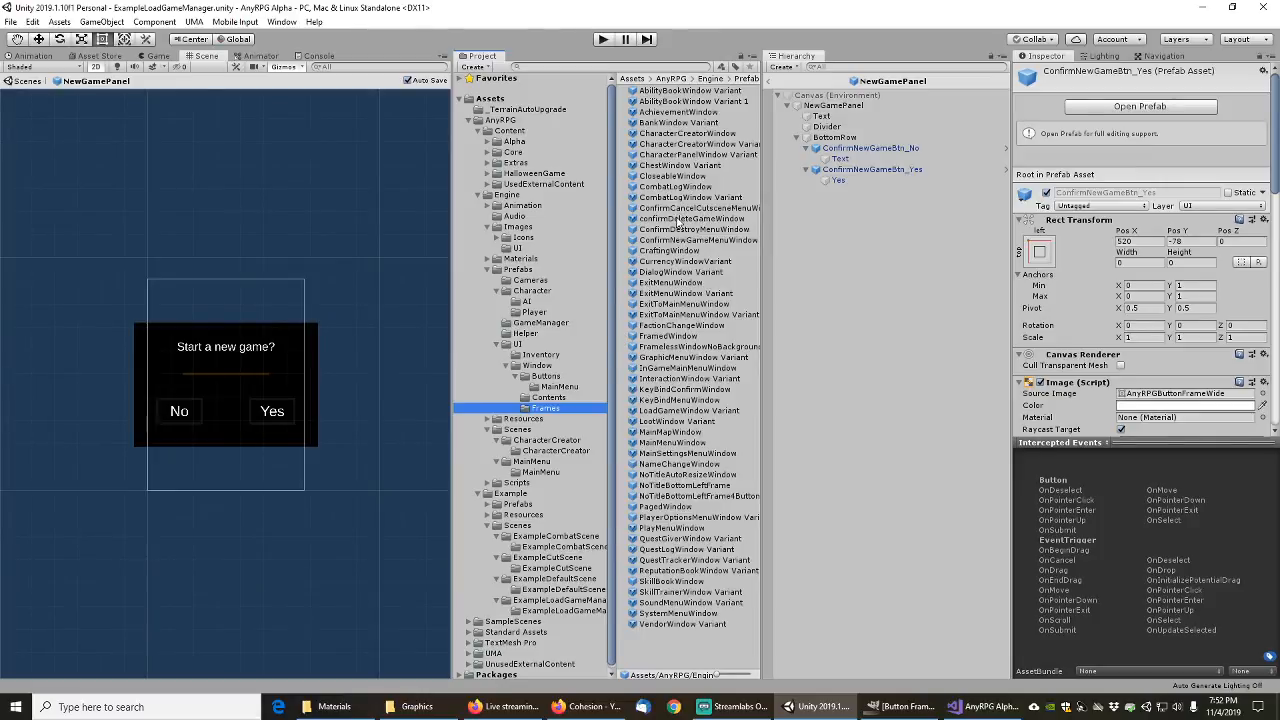
click(672, 251)
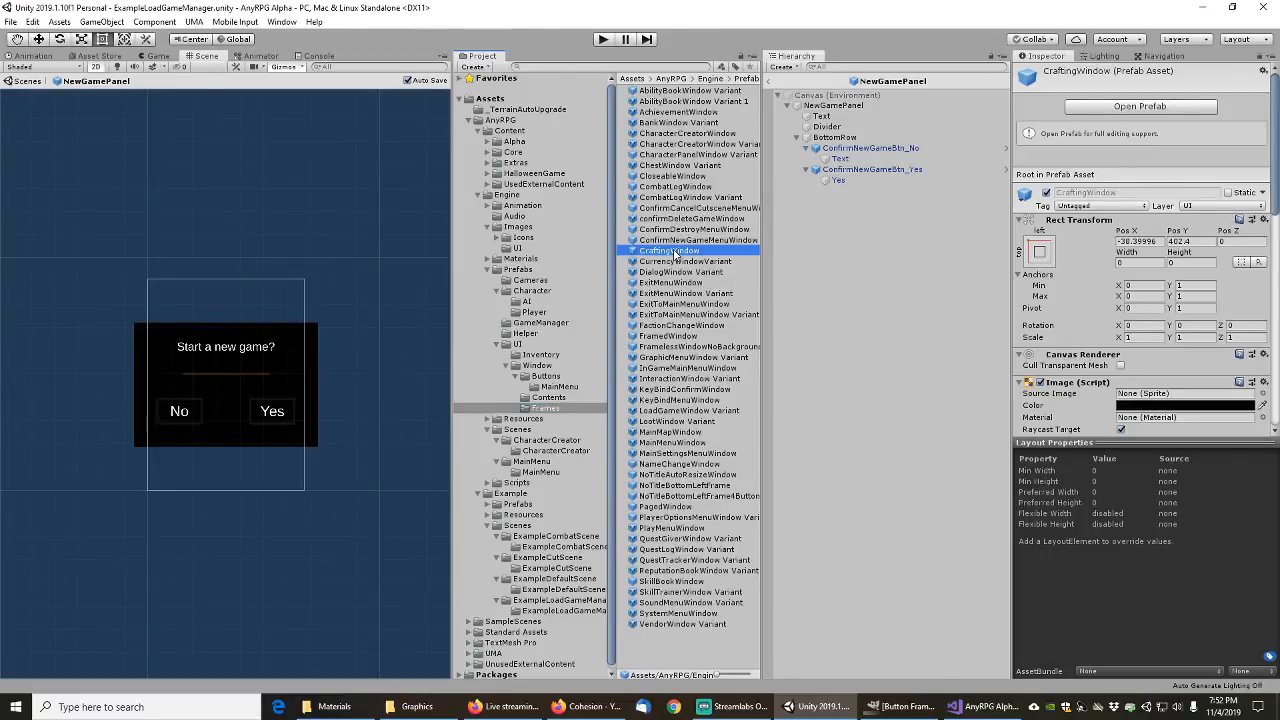
click(1140, 106)
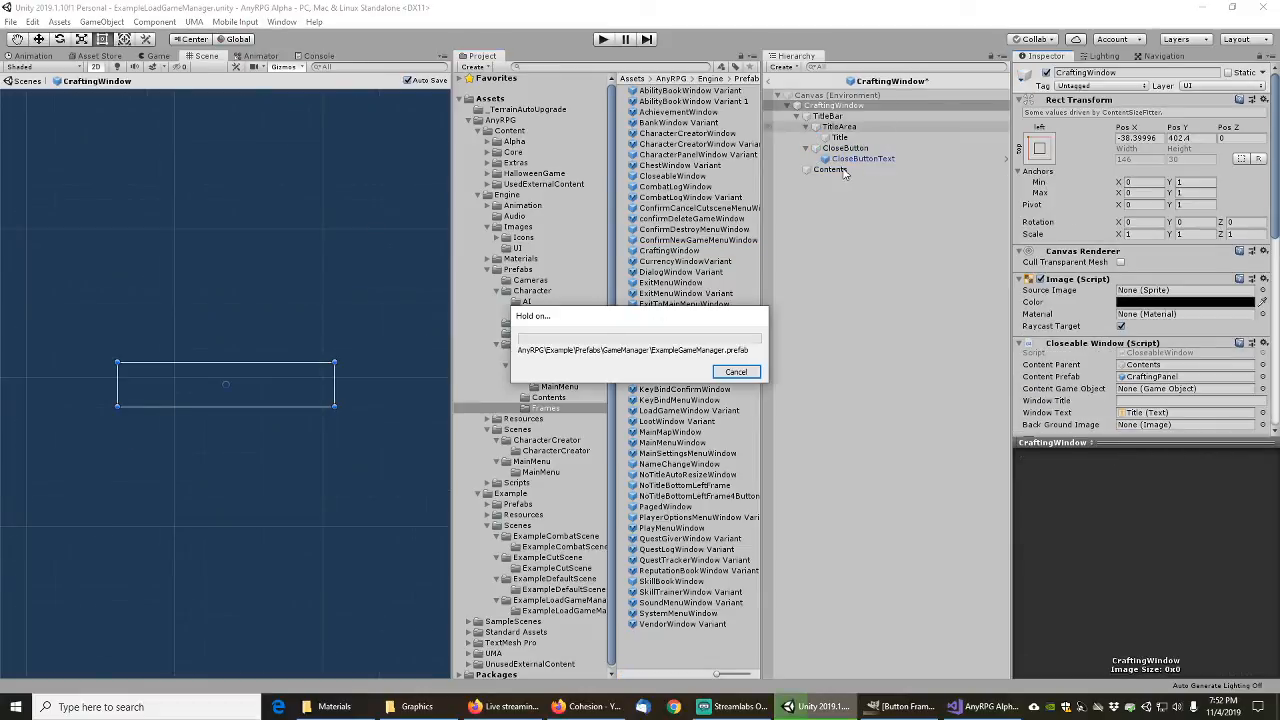
click(846, 170)
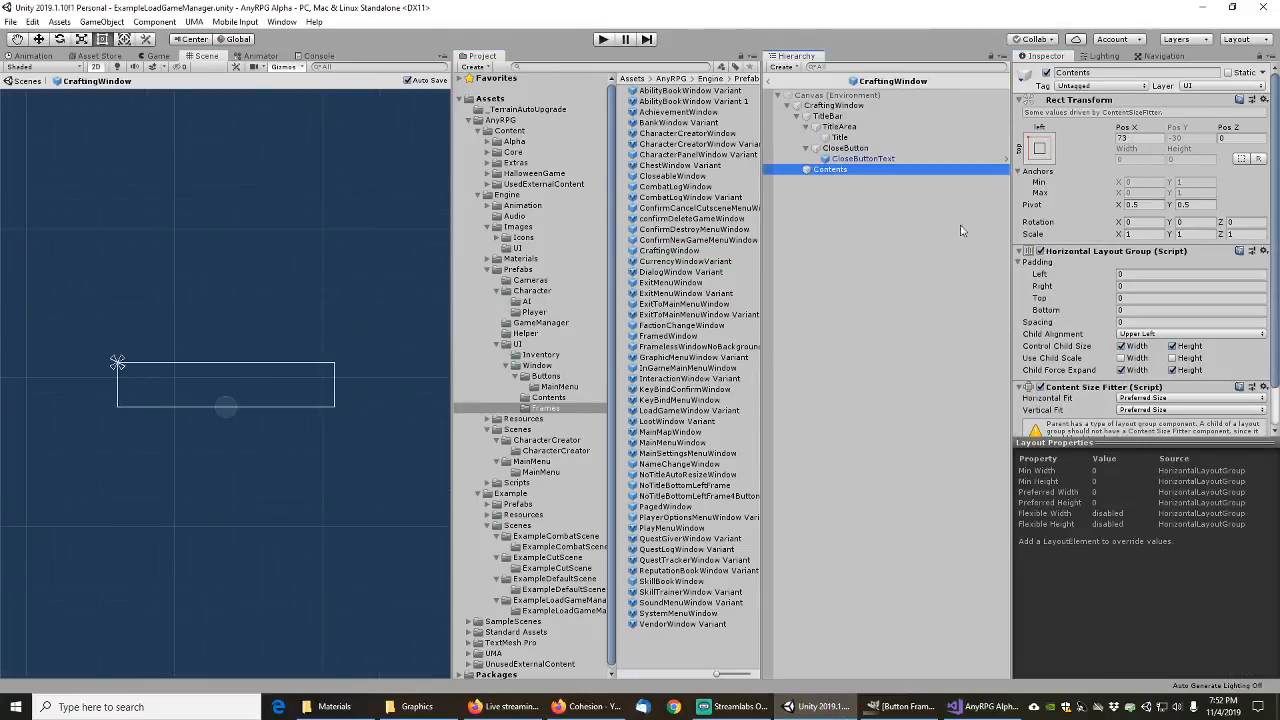
scroll(1140, 362, down, 2)
click(825, 106)
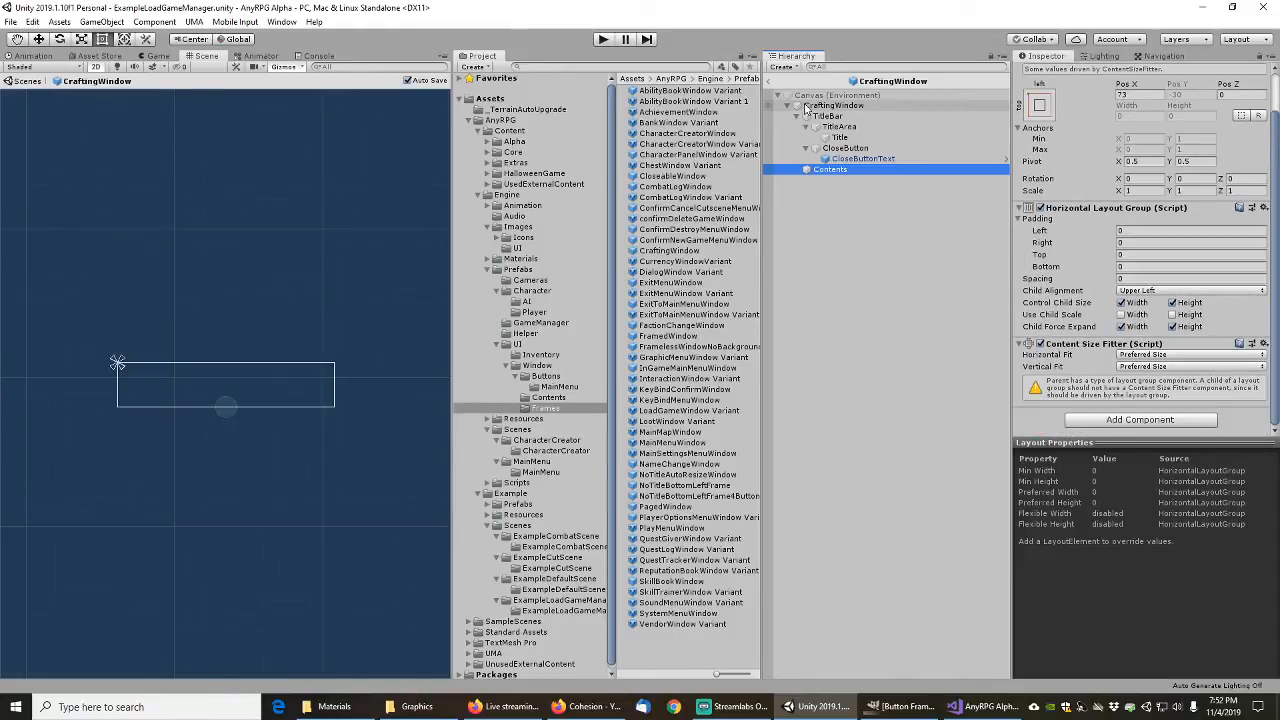
click(1168, 336)
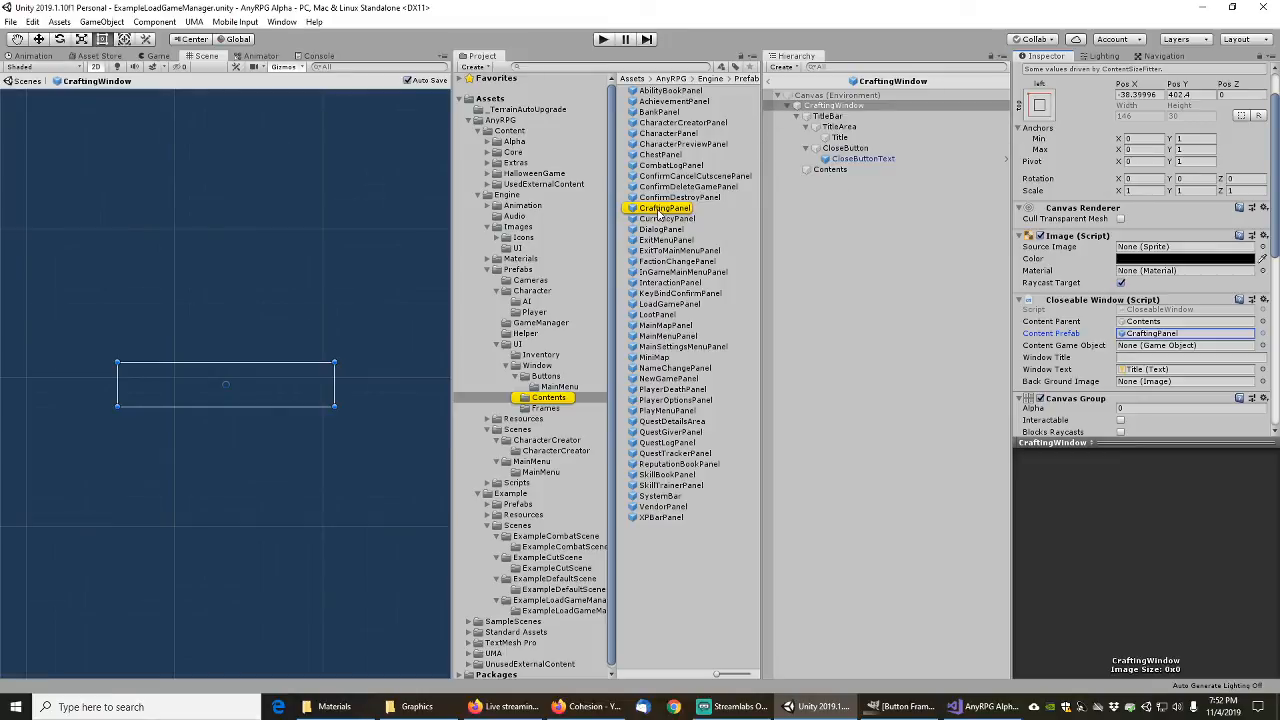
double_click(662, 208)
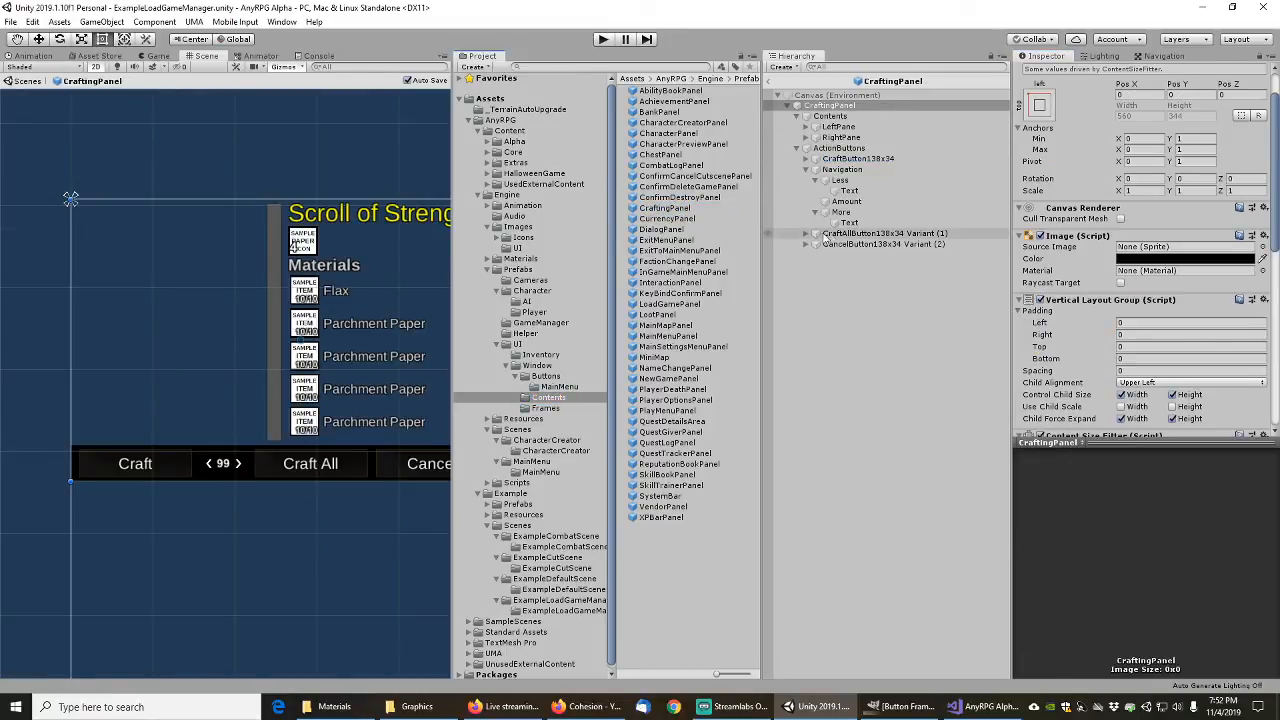
Step: Set the source image of the HIGHLIGHT objects in the Craft, Craft All and Cancel buttons to AnyRPGButtonHighLighted
click(806, 233)
click(815, 265)
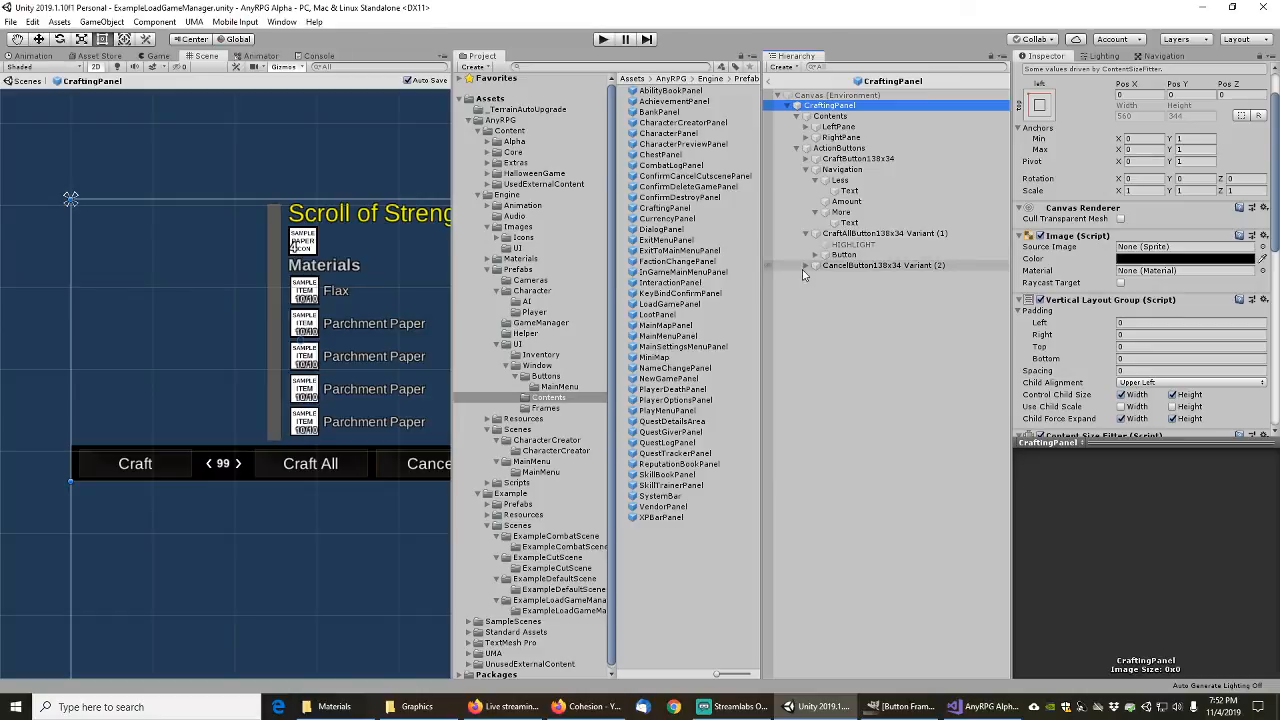
click(816, 159)
click(838, 159)
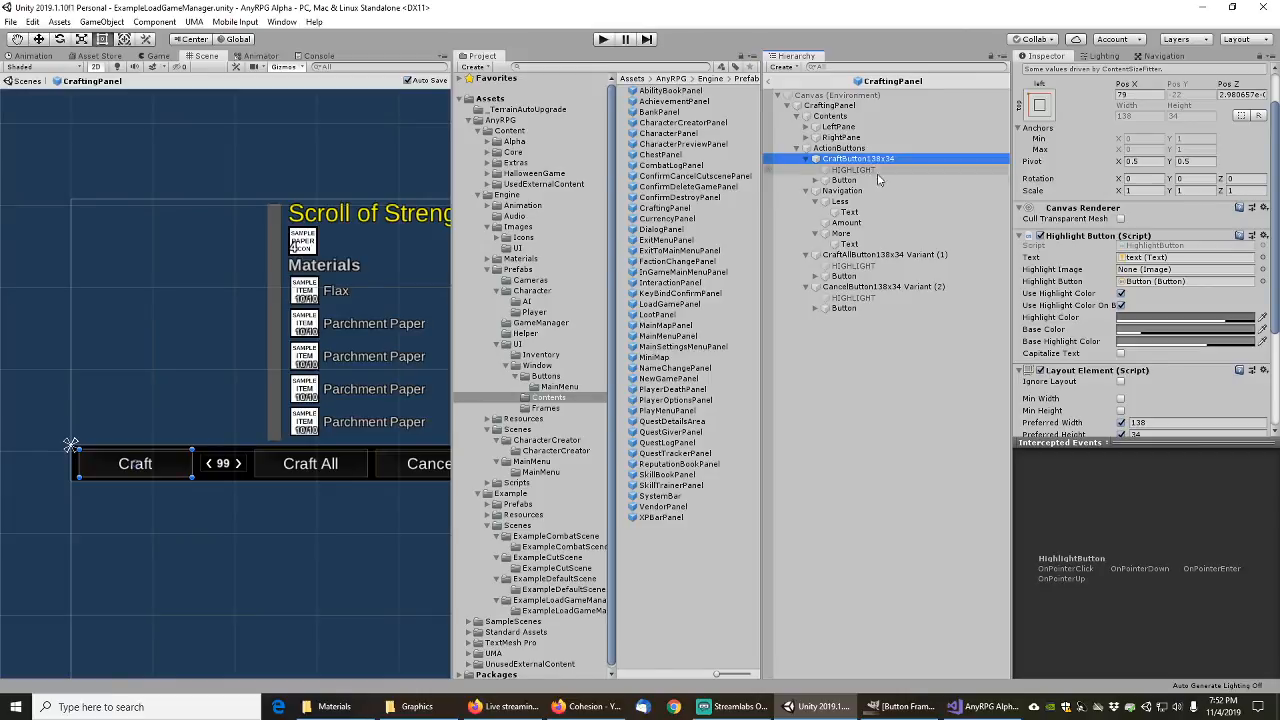
click(873, 171)
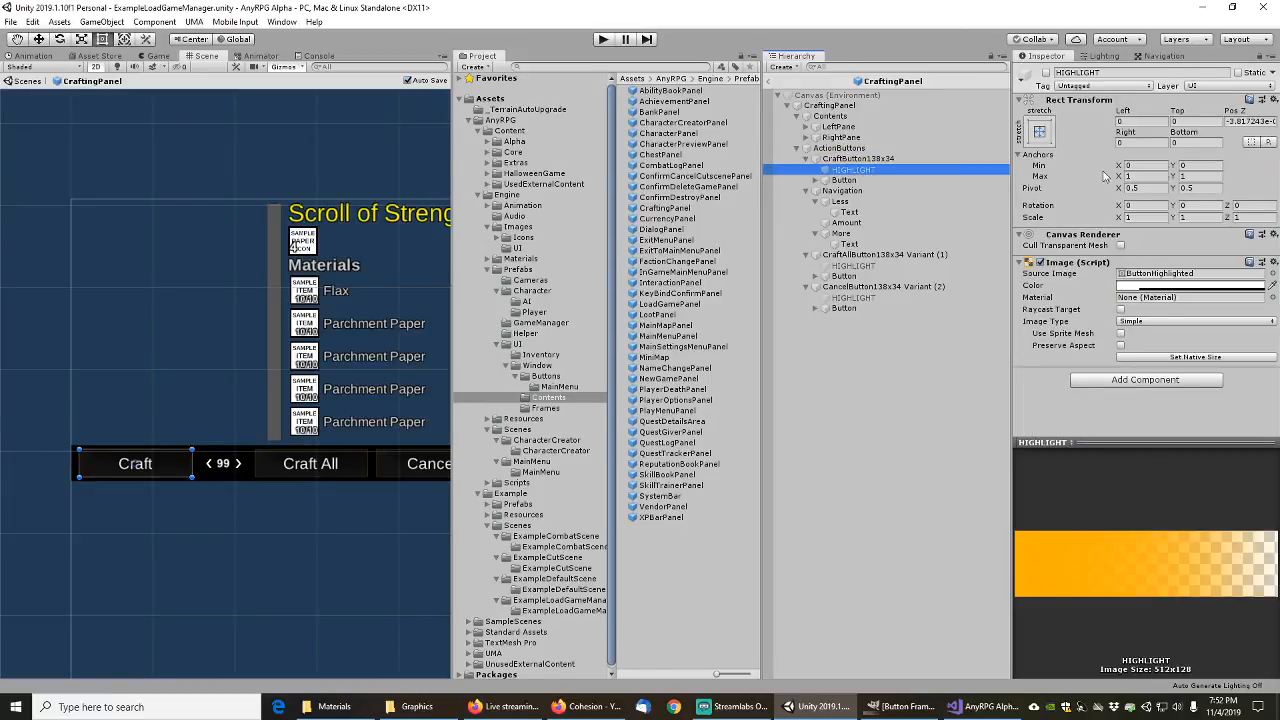
ctrl+click(858, 266)
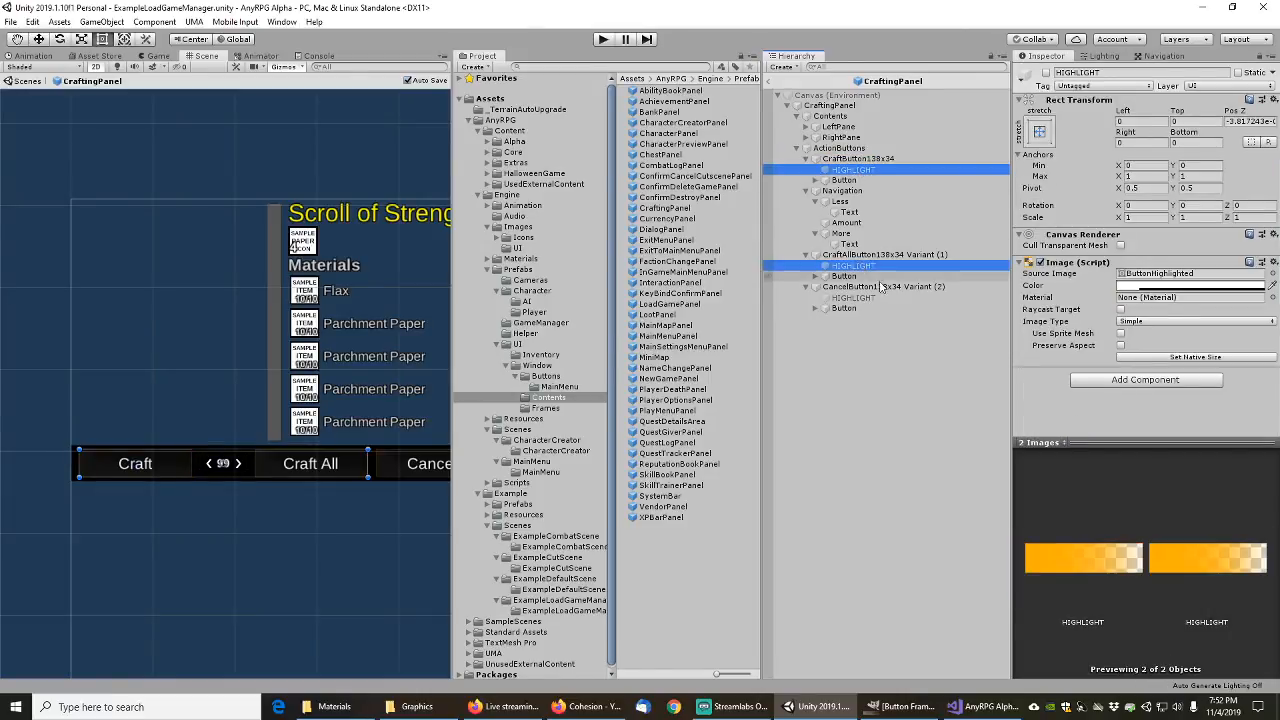
ctrl+click(852, 298)
click(1271, 273)
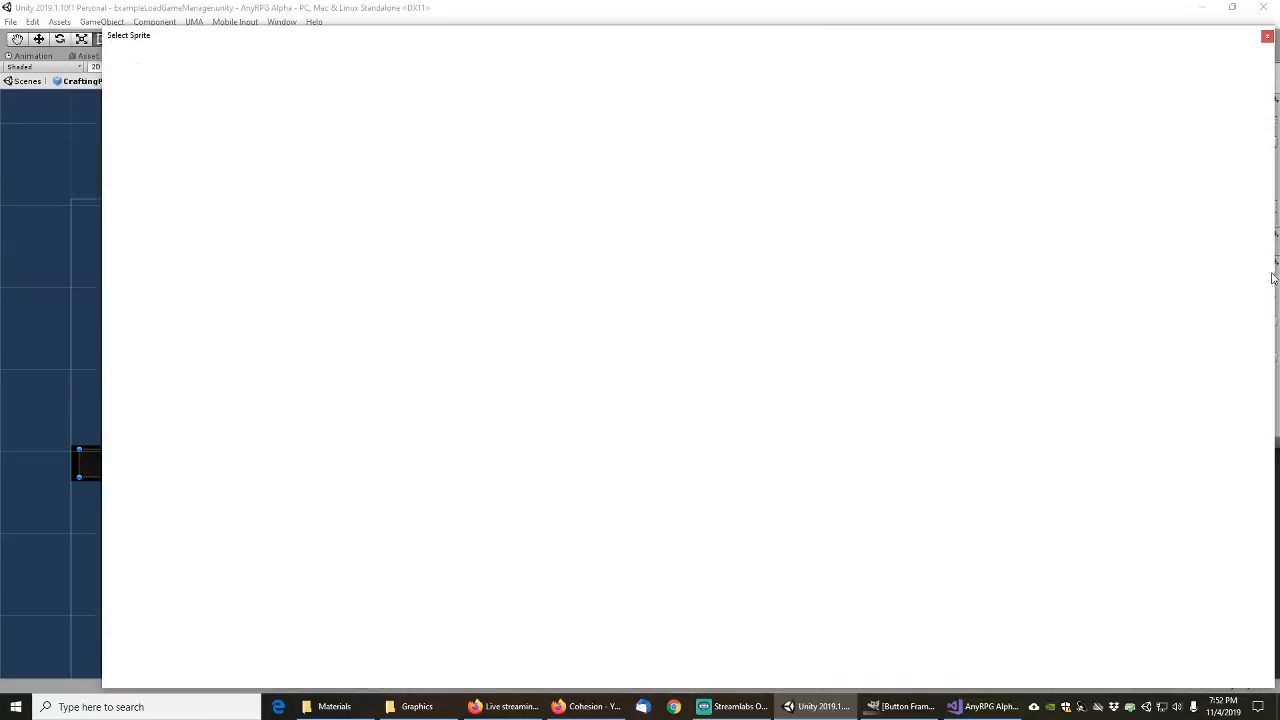
text(anyrpg)
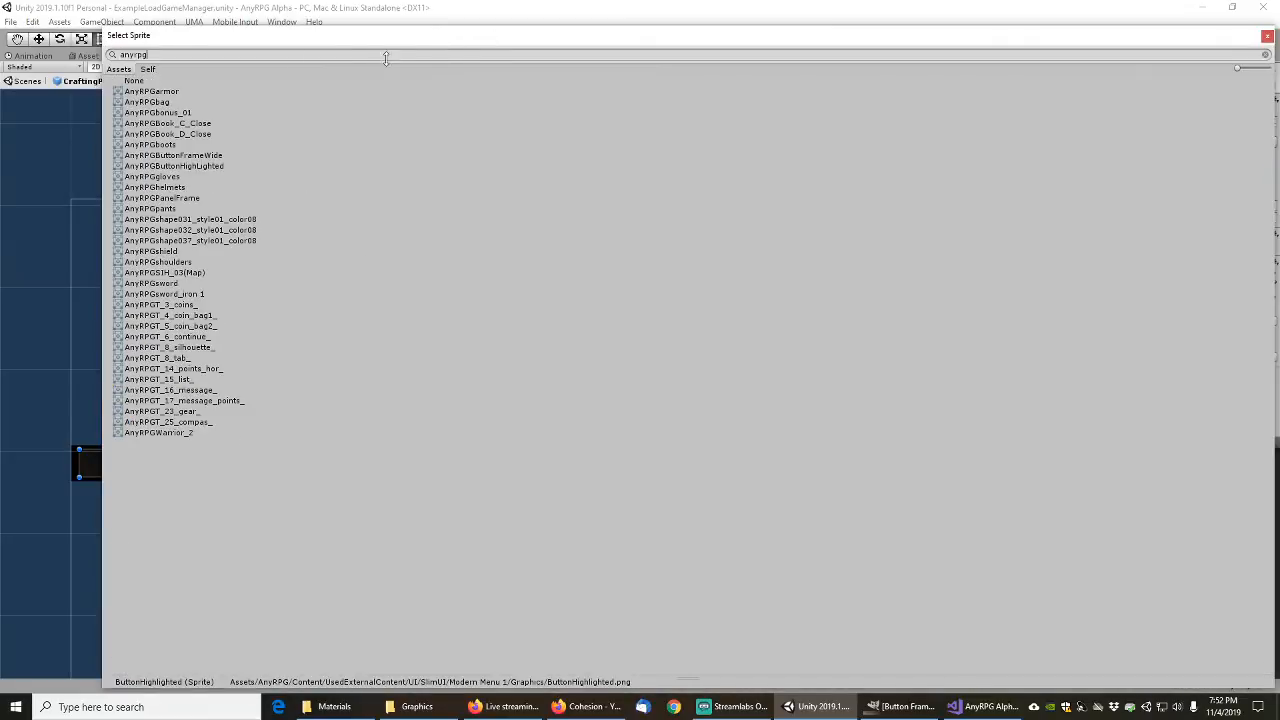
double_click(202, 170)
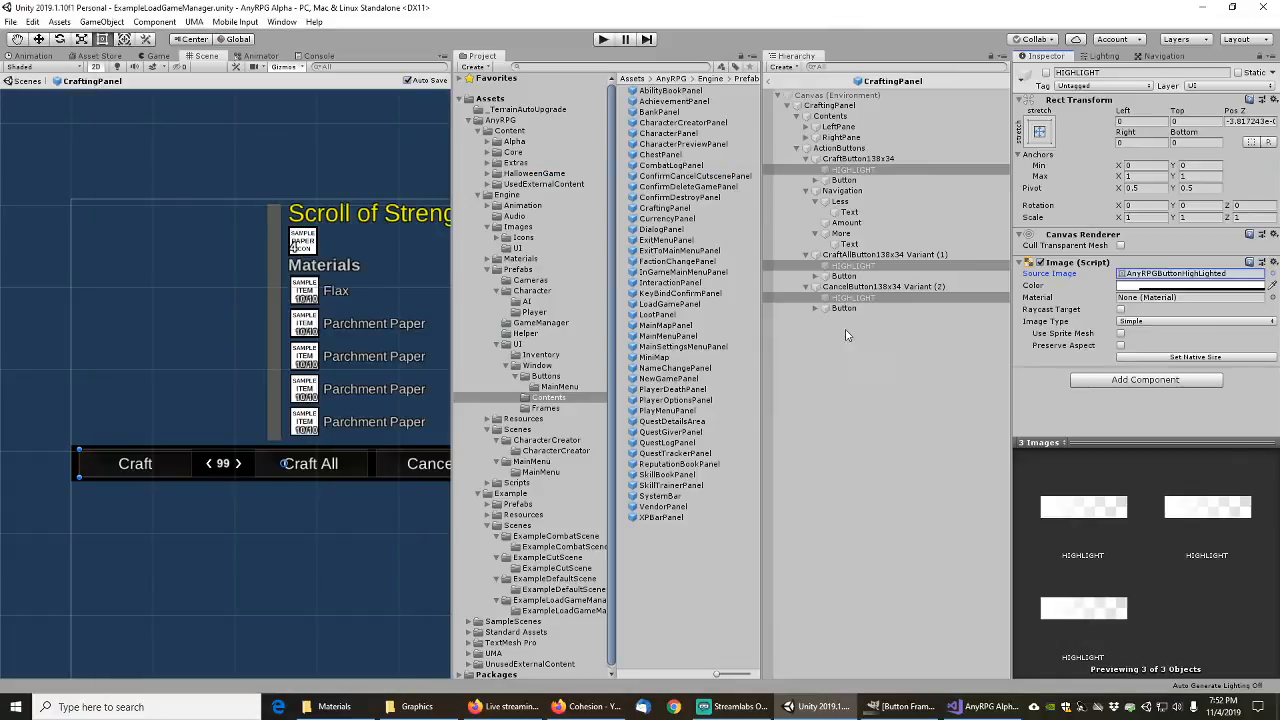
Step: Set the source image of the Button objects in the Craft, Craft All and Cancel buttons to AnyRPGButtonFrameWide
click(845, 180)
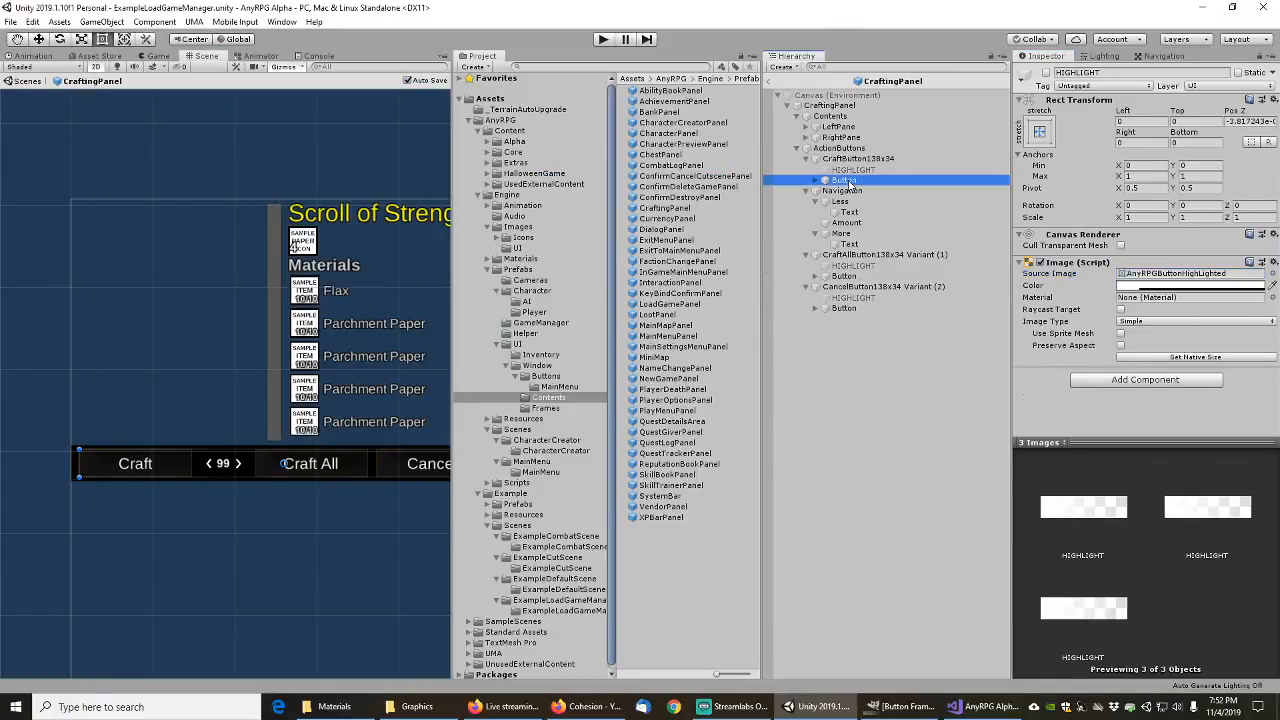
ctrl+click(845, 276)
ctrl+click(845, 308)
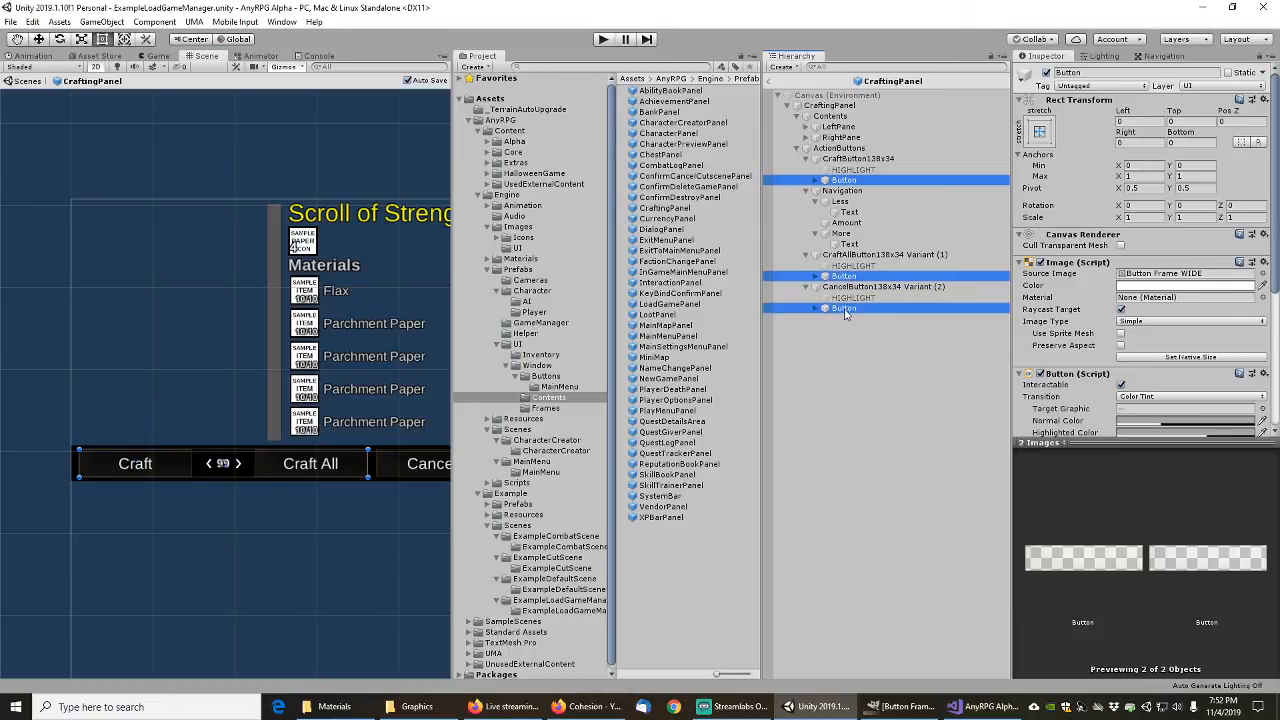
click(1263, 273)
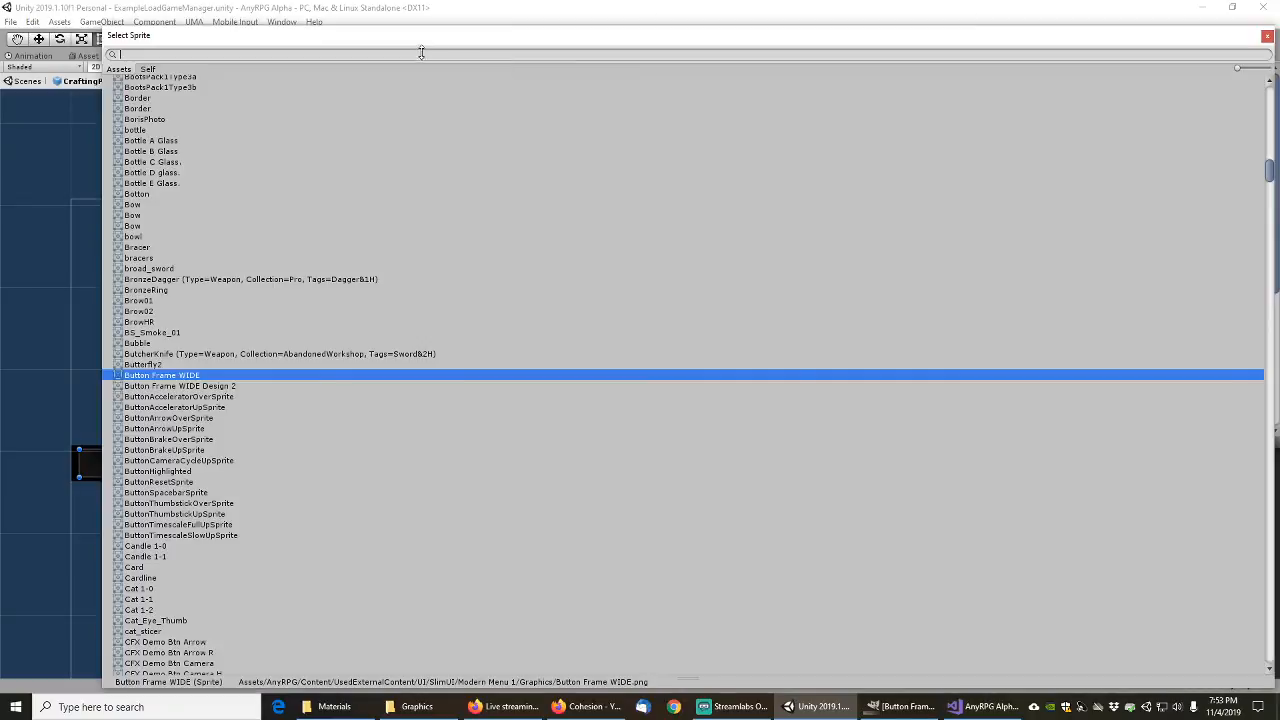
text(anyrpg)
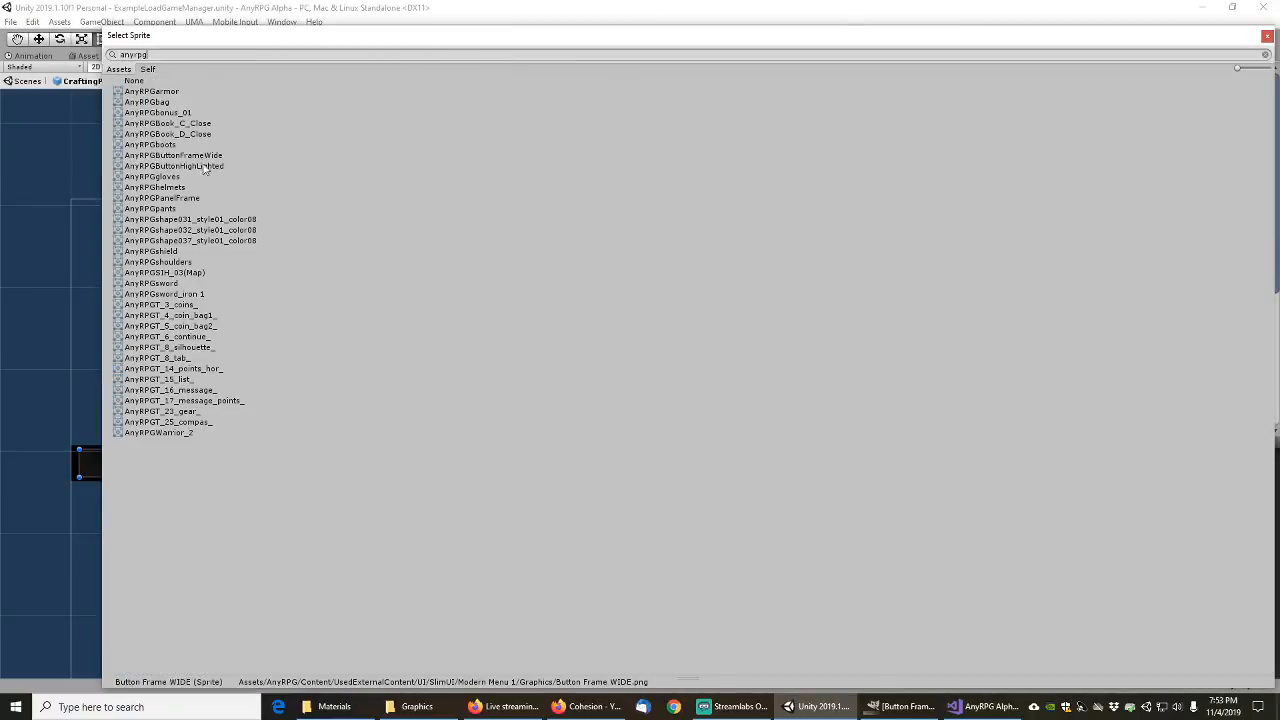
double_click(200, 155)
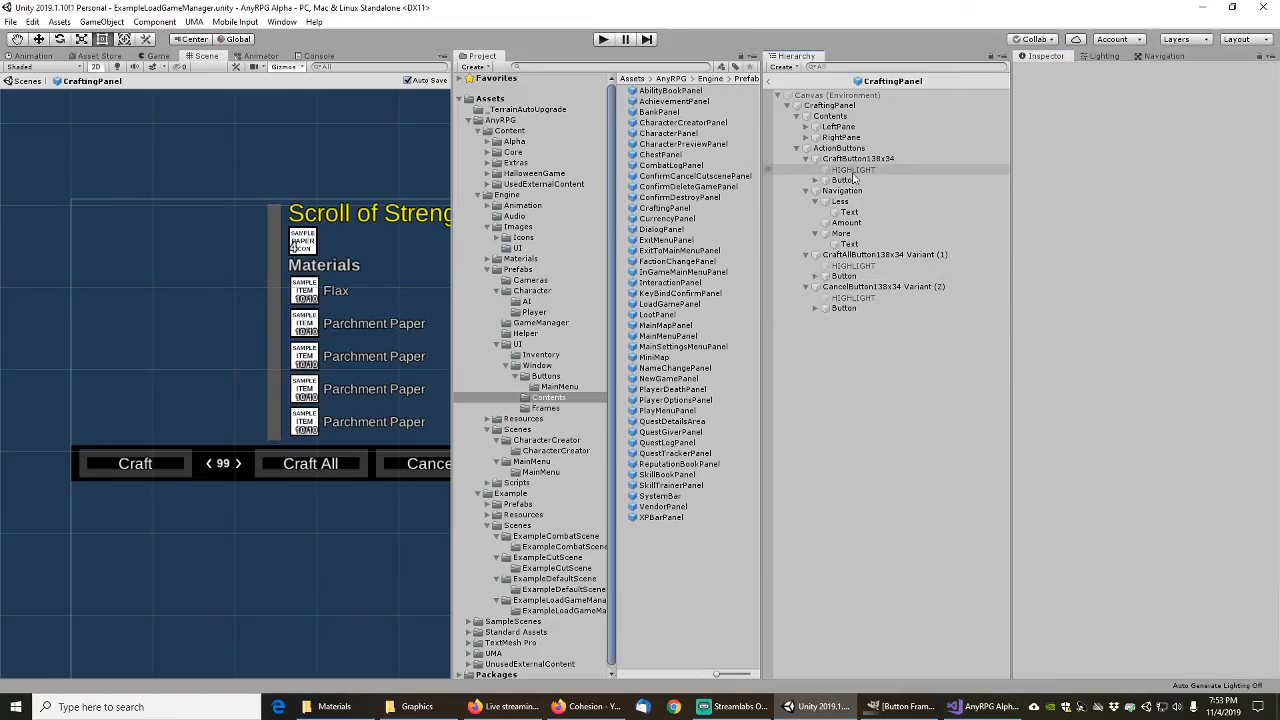
Step: Save CraftButton138x34 as a prefab in the UI Window Buttons folder
click(845, 160)
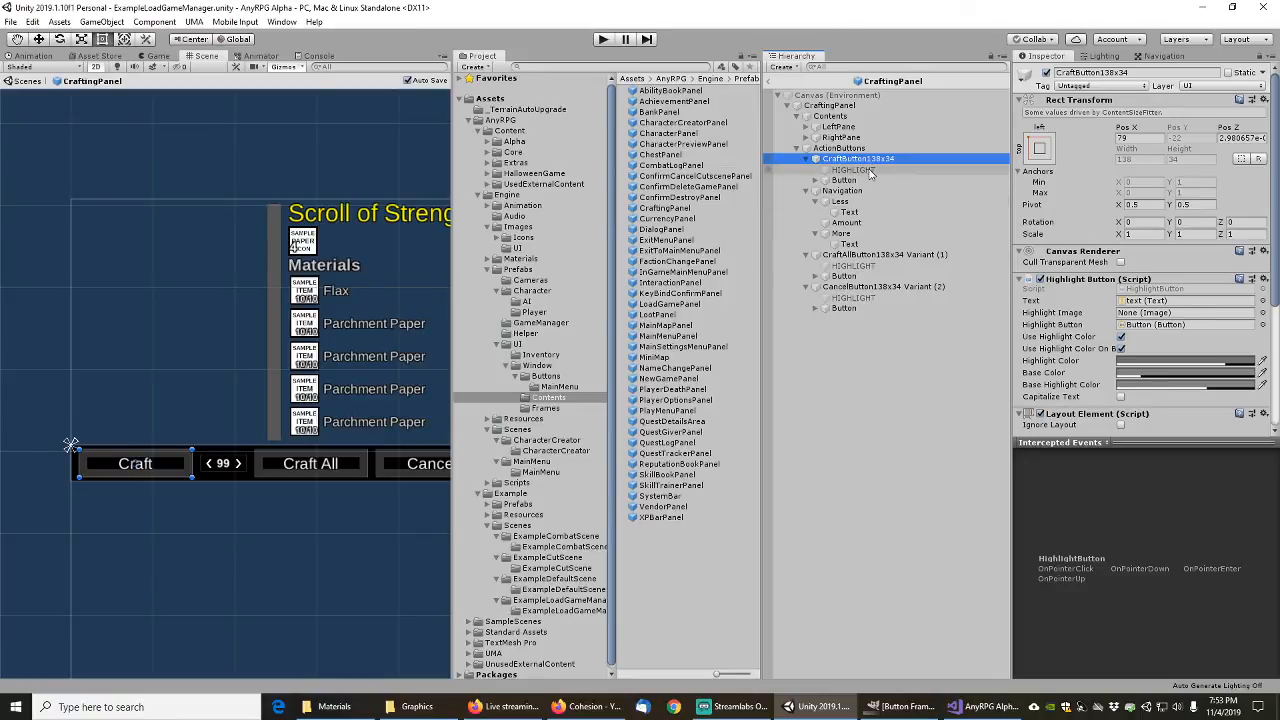
drag(862, 164, 545, 377)
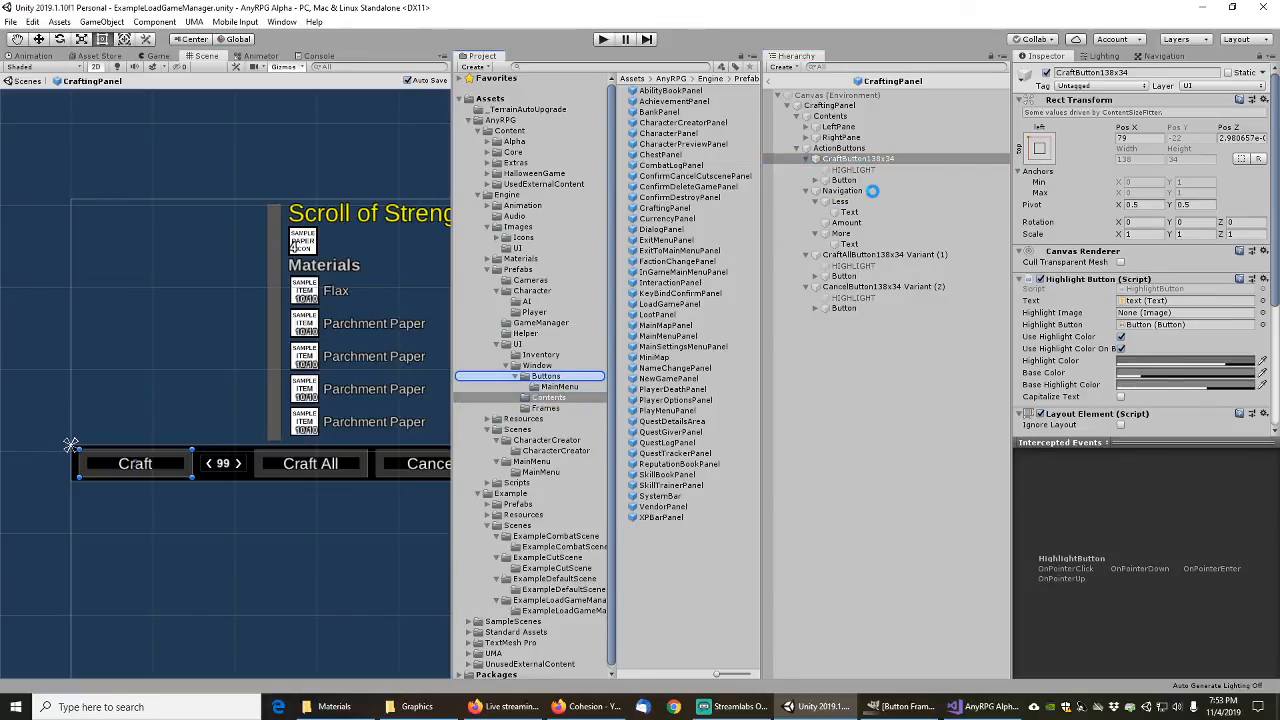
Step: Rename the Craft All button object to CraftAllButton138x34 and save it as a prefab in the Buttons folder
click(857, 258)
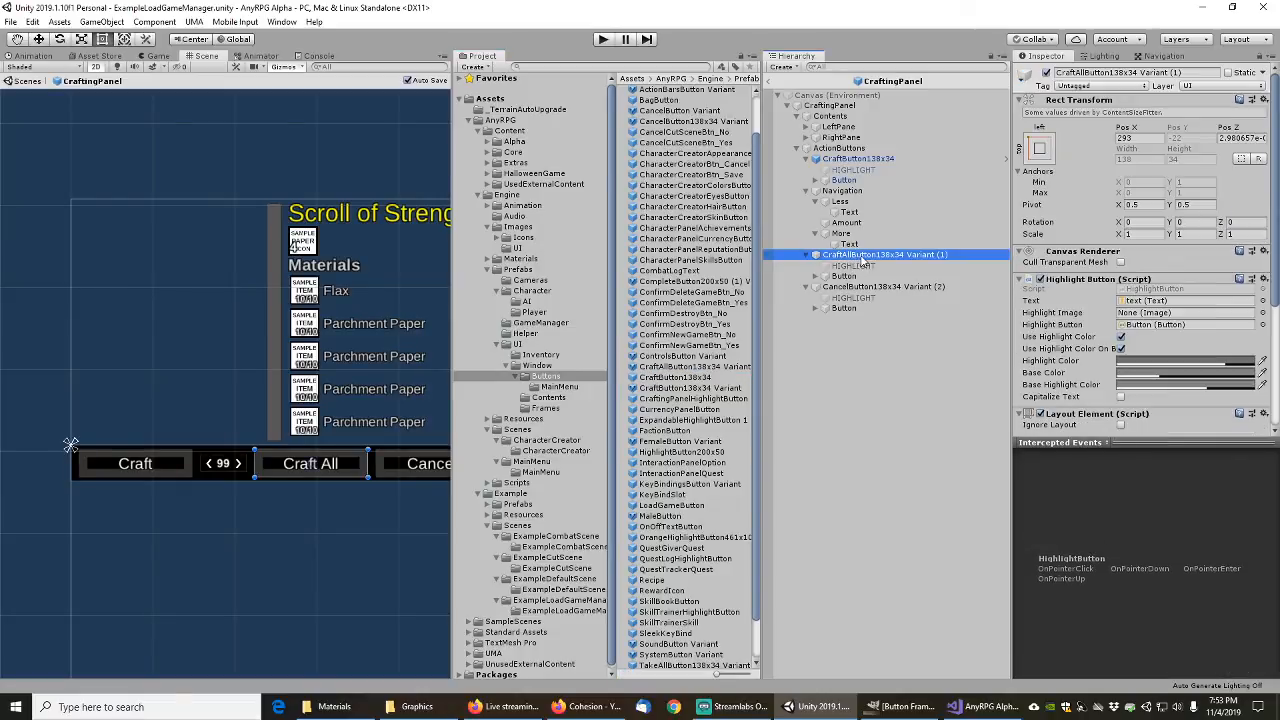
click(866, 259)
key(Right)
key(shift+Left)
key(shift+Left)
key(shift+Left)
key(shift+Left)
key(shift+Left)
key(shift+Left)
key(shift+Left)
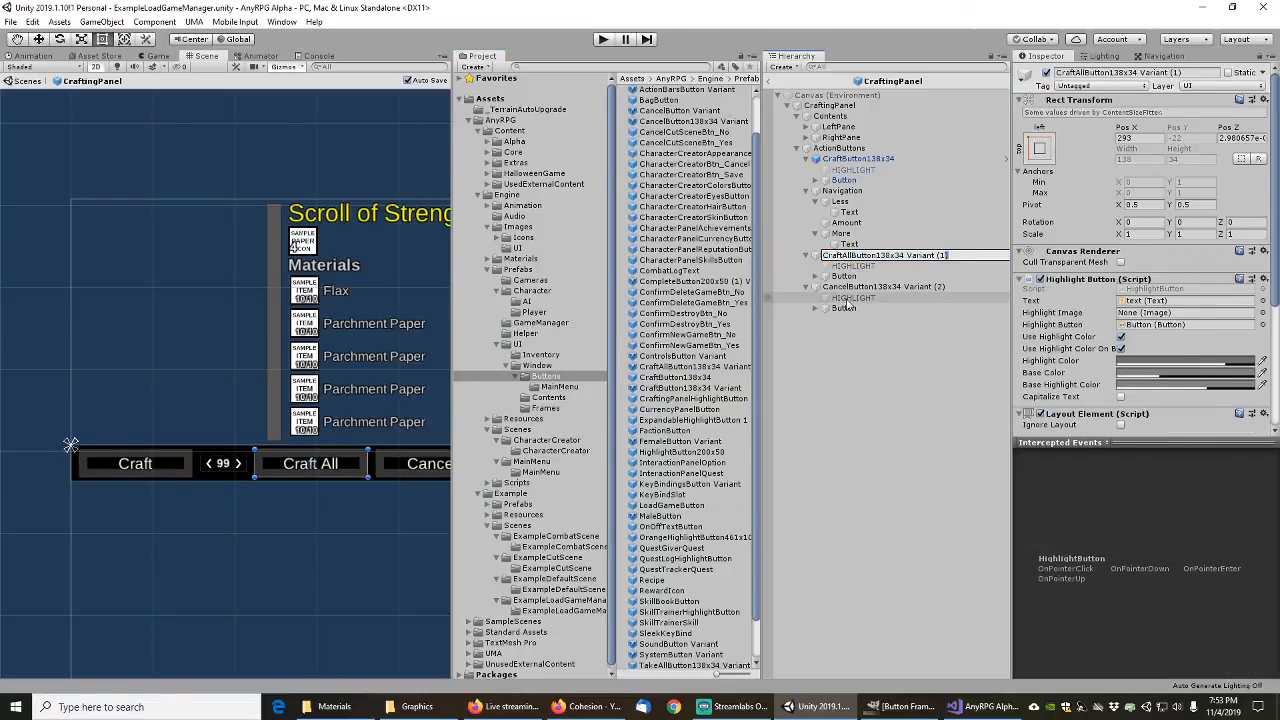
key(Return)
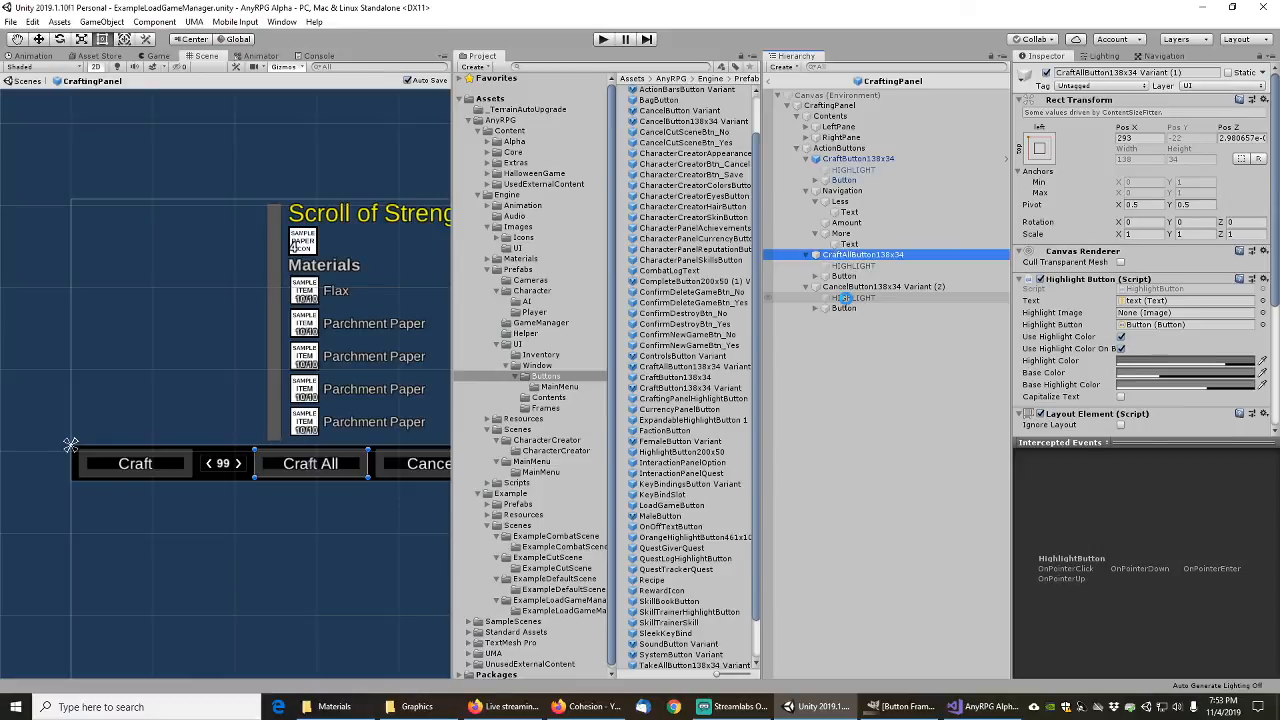
drag(857, 258, 551, 381)
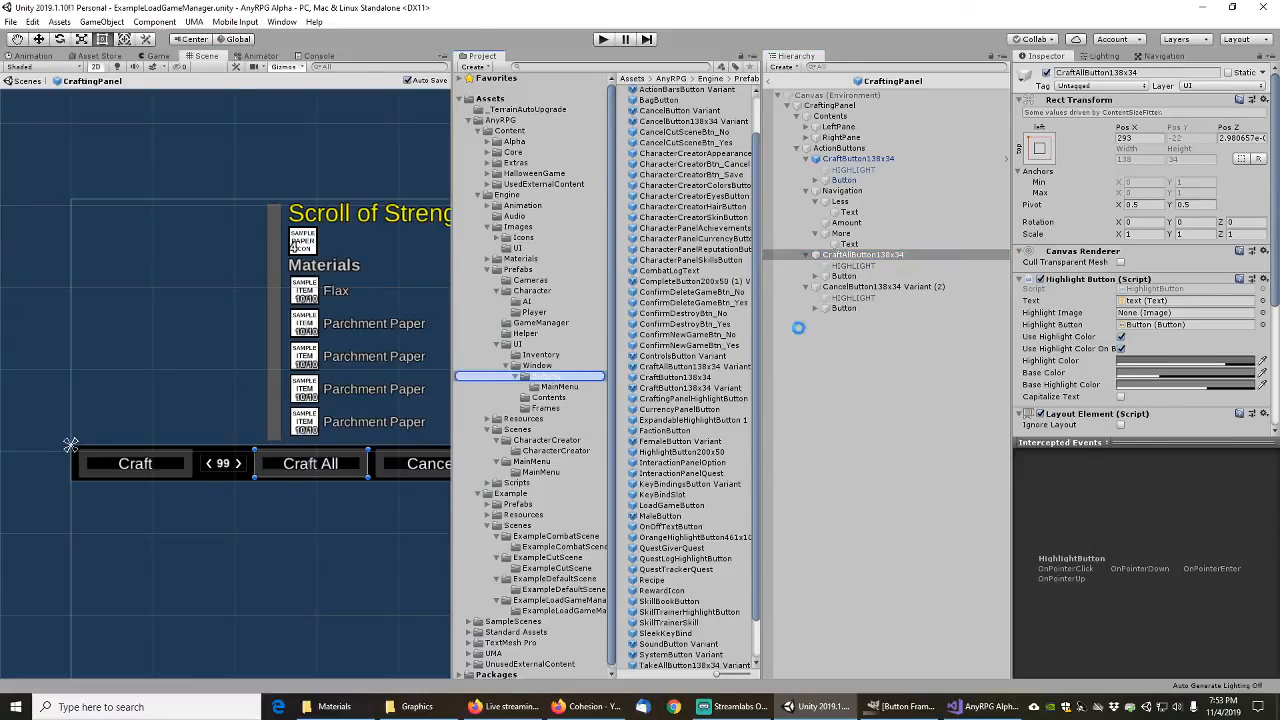
Step: Rename the Cancel button object to CancelButton138x34, save it as a prefab in the Buttons folder, and check its child images
click(866, 288)
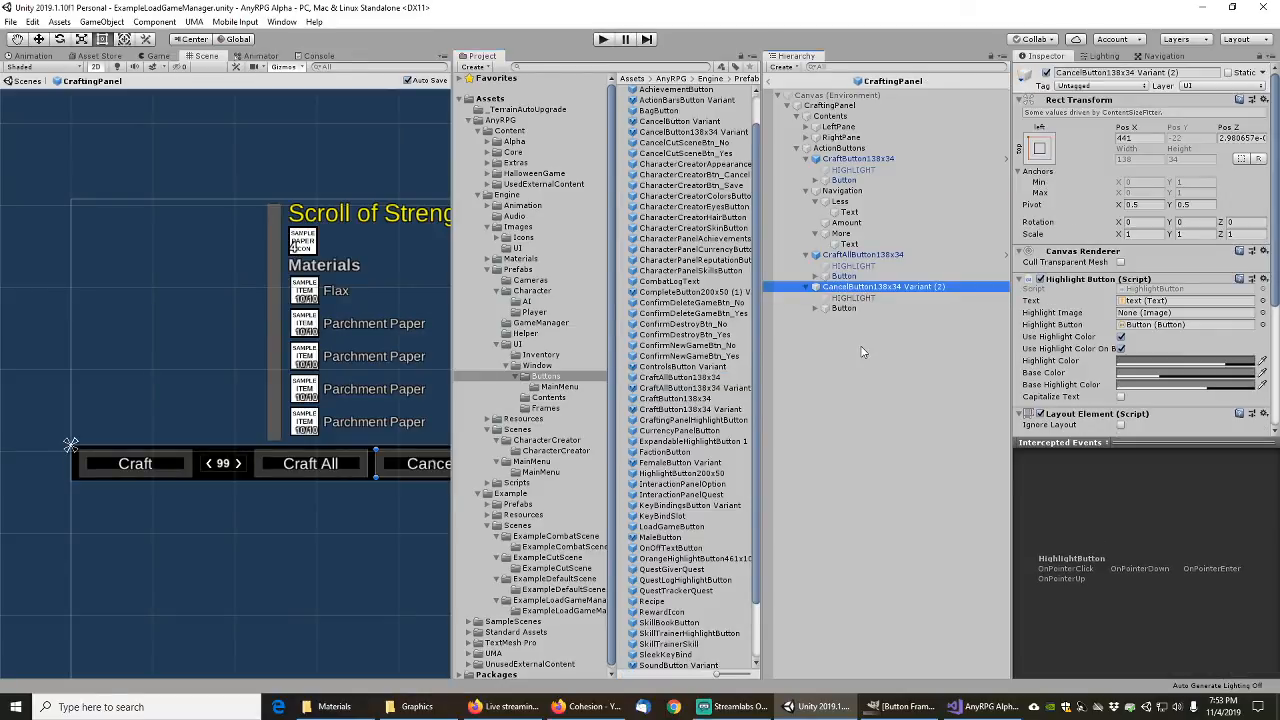
key(F2)
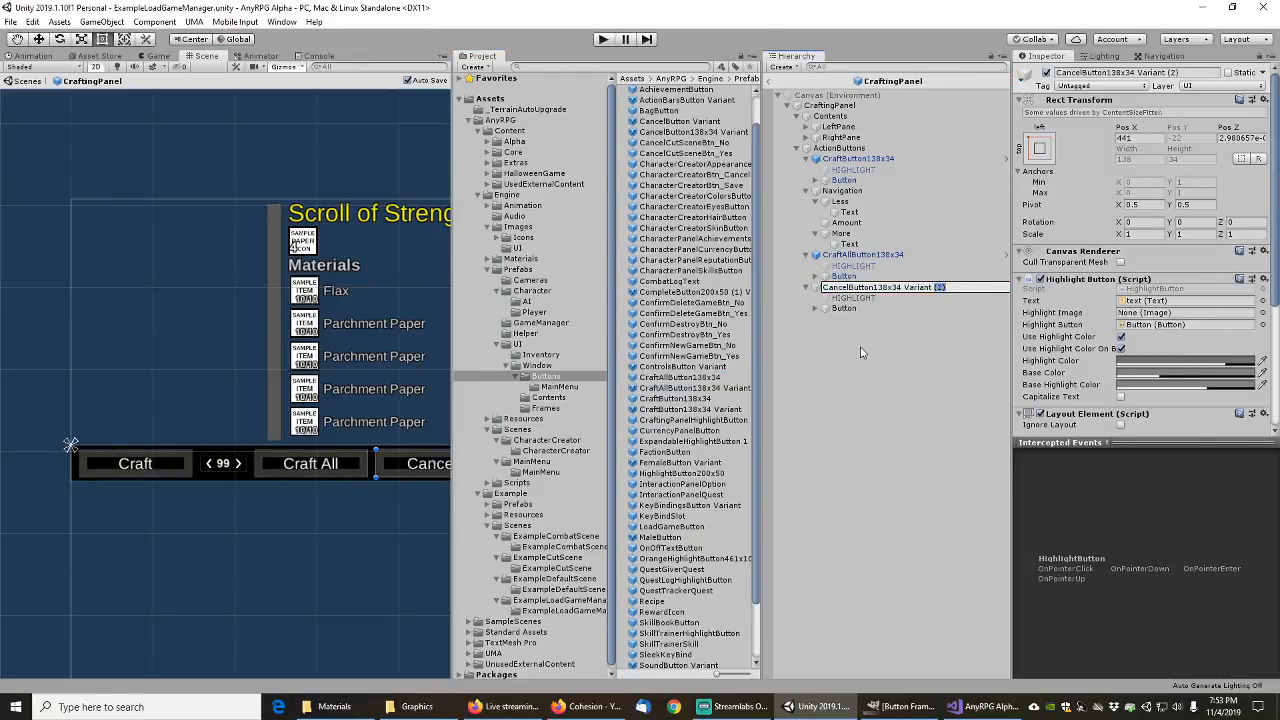
key(shift+Left)
key(shift+Left)
key(shift+Left)
key(shift+Left)
key(shift+Left)
key(shift+Left)
key(shift+Left)
key(shift+Left)
key(shift+Left)
key(BackSpace)
key(Return)
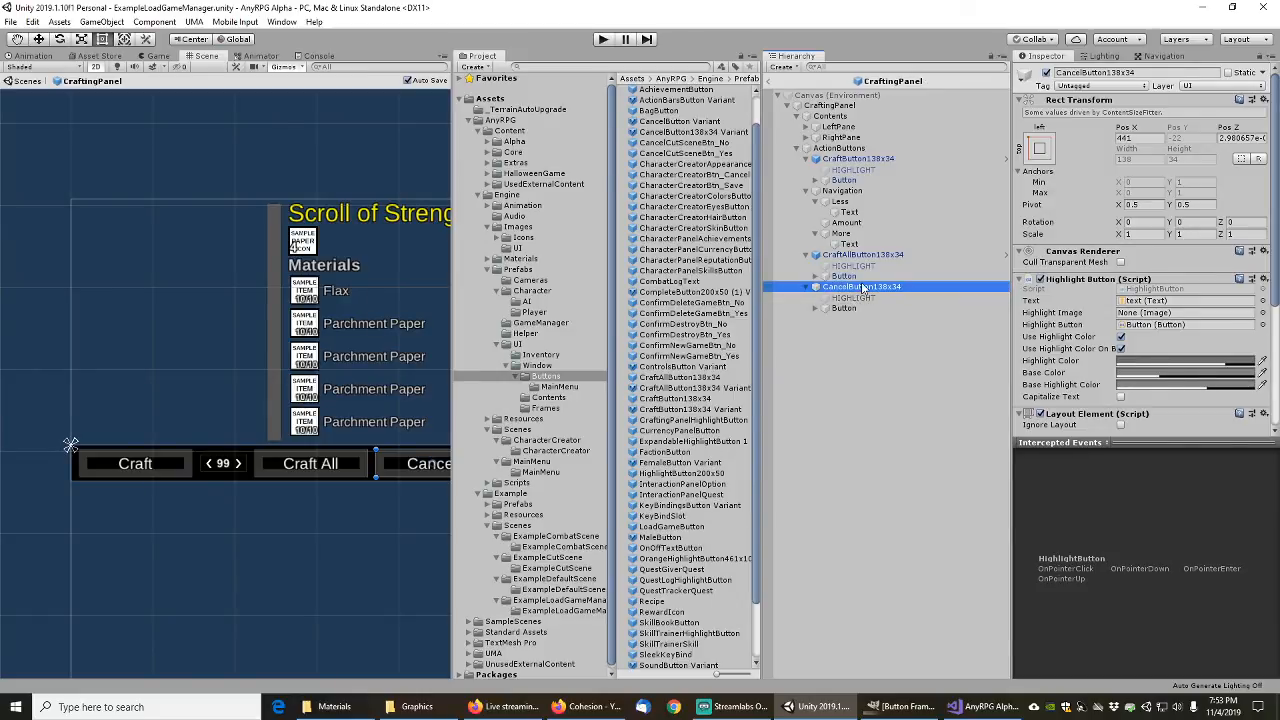
drag(860, 289, 560, 375)
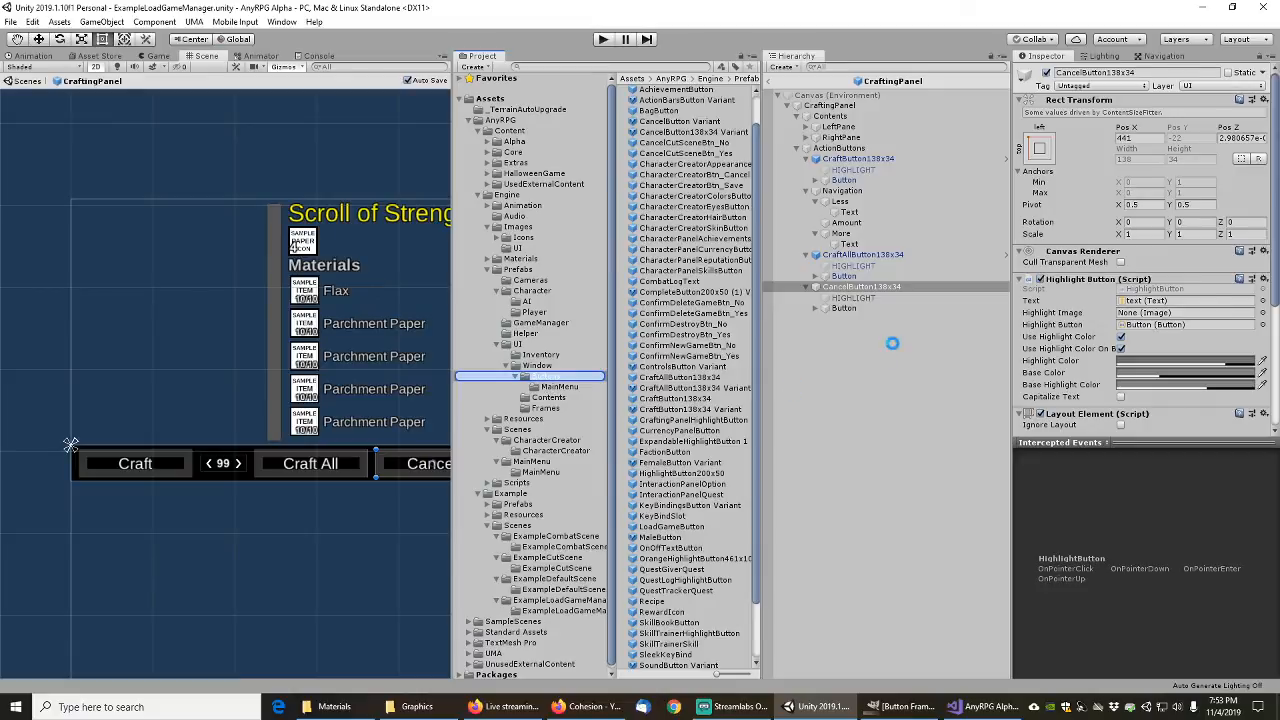
click(850, 298)
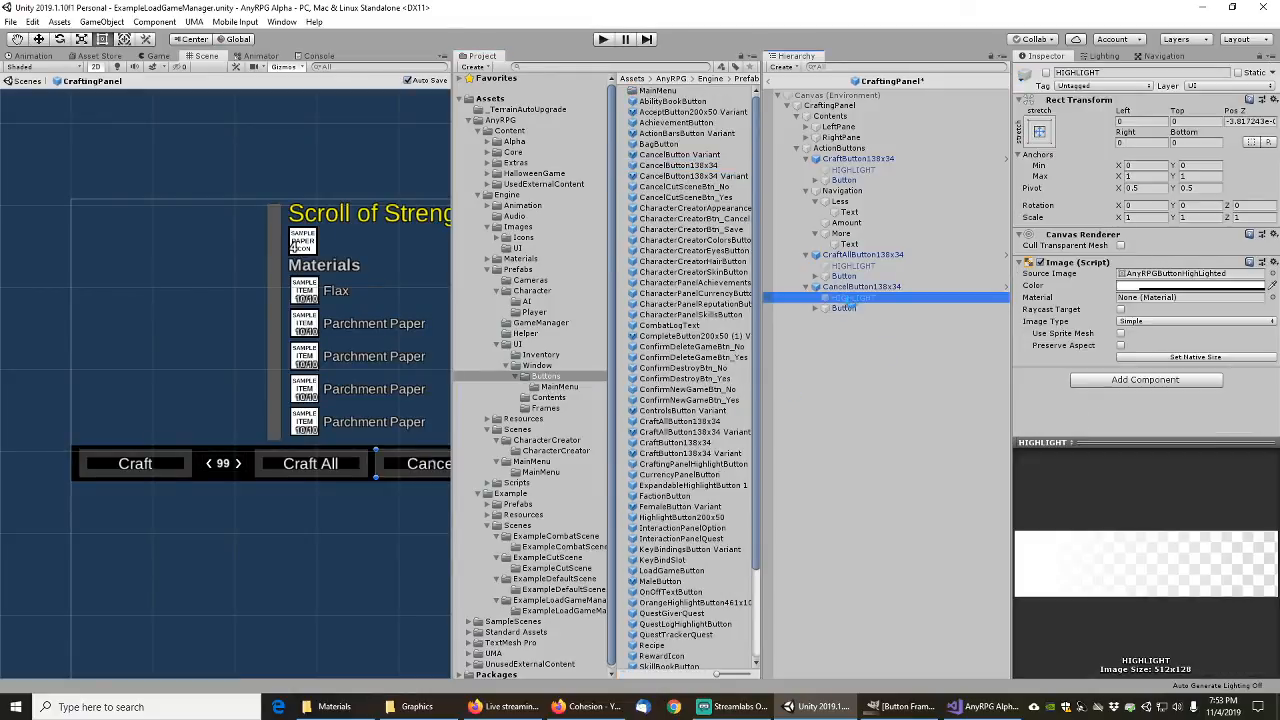
click(845, 310)
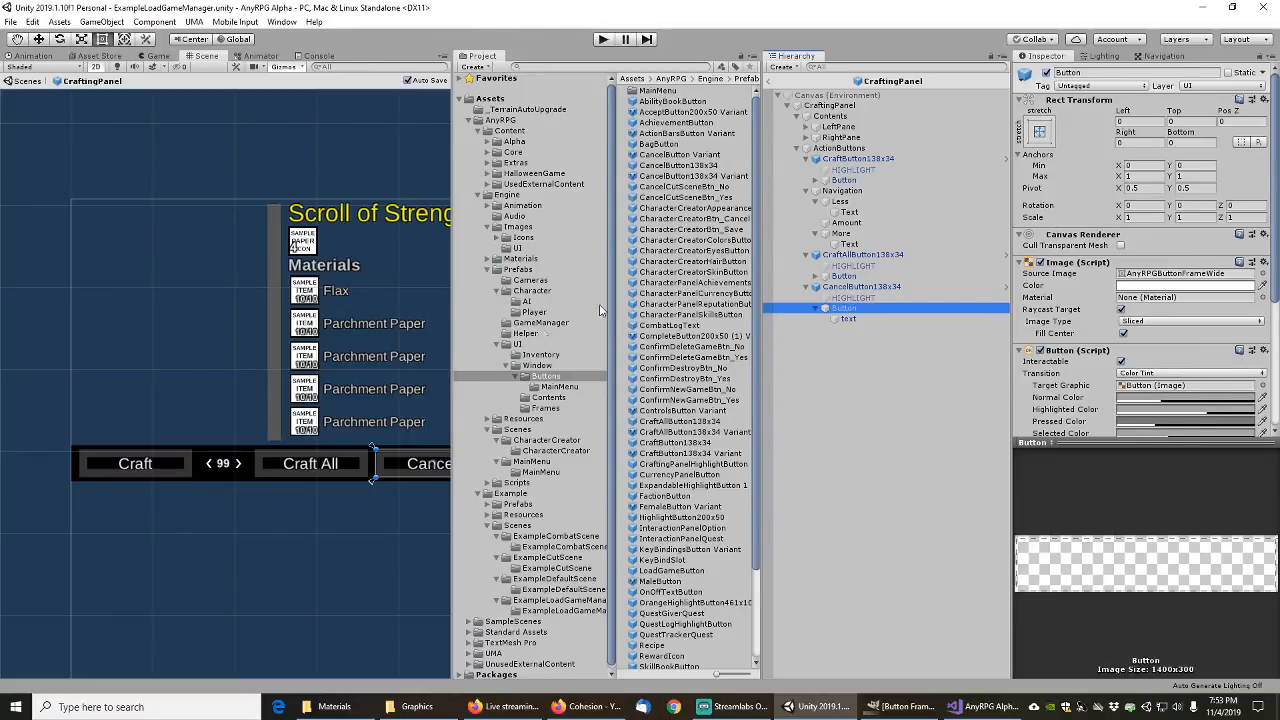
Step: Open the DialogPanel prefab from the Contents folder for editing
click(546, 409)
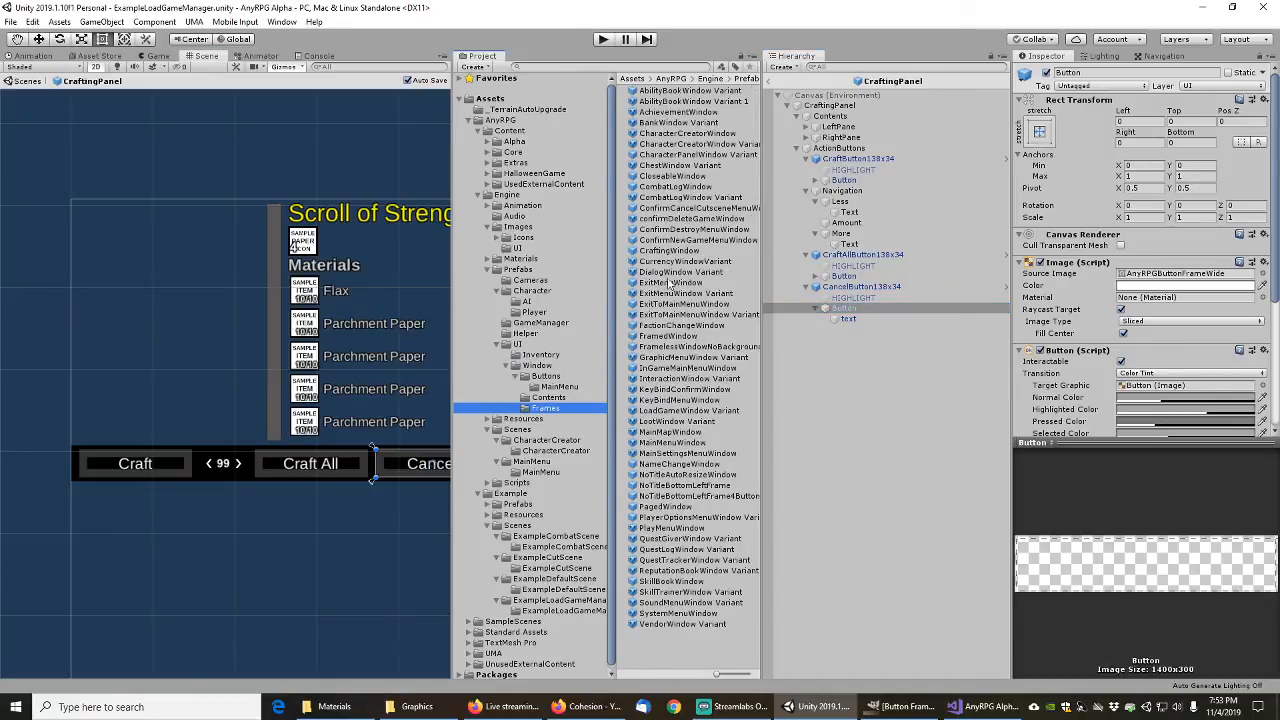
click(548, 397)
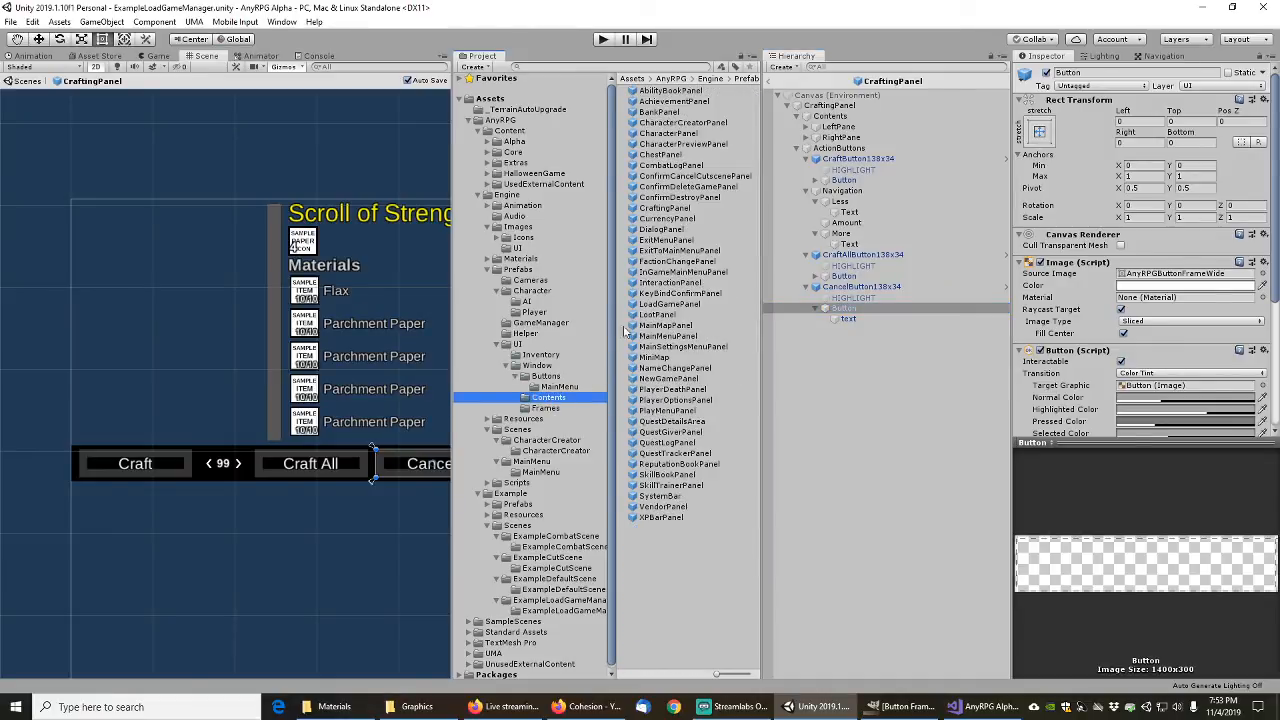
click(666, 219)
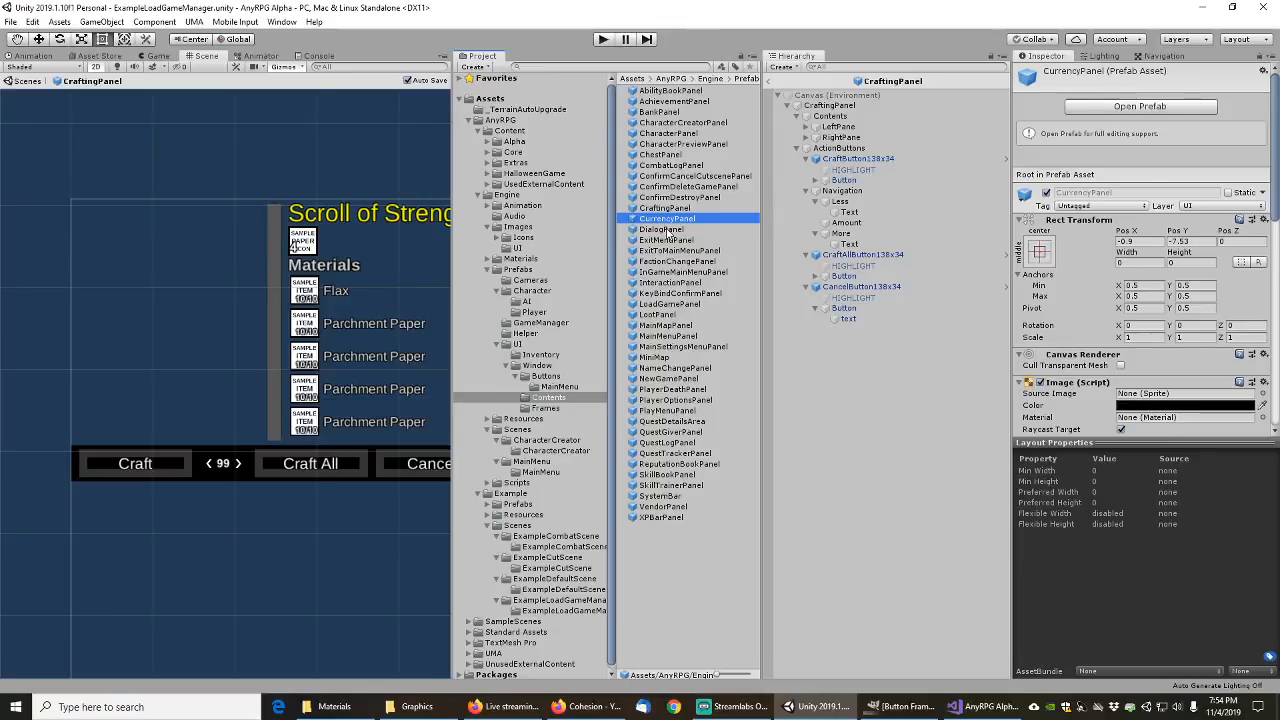
click(668, 229)
click(1108, 107)
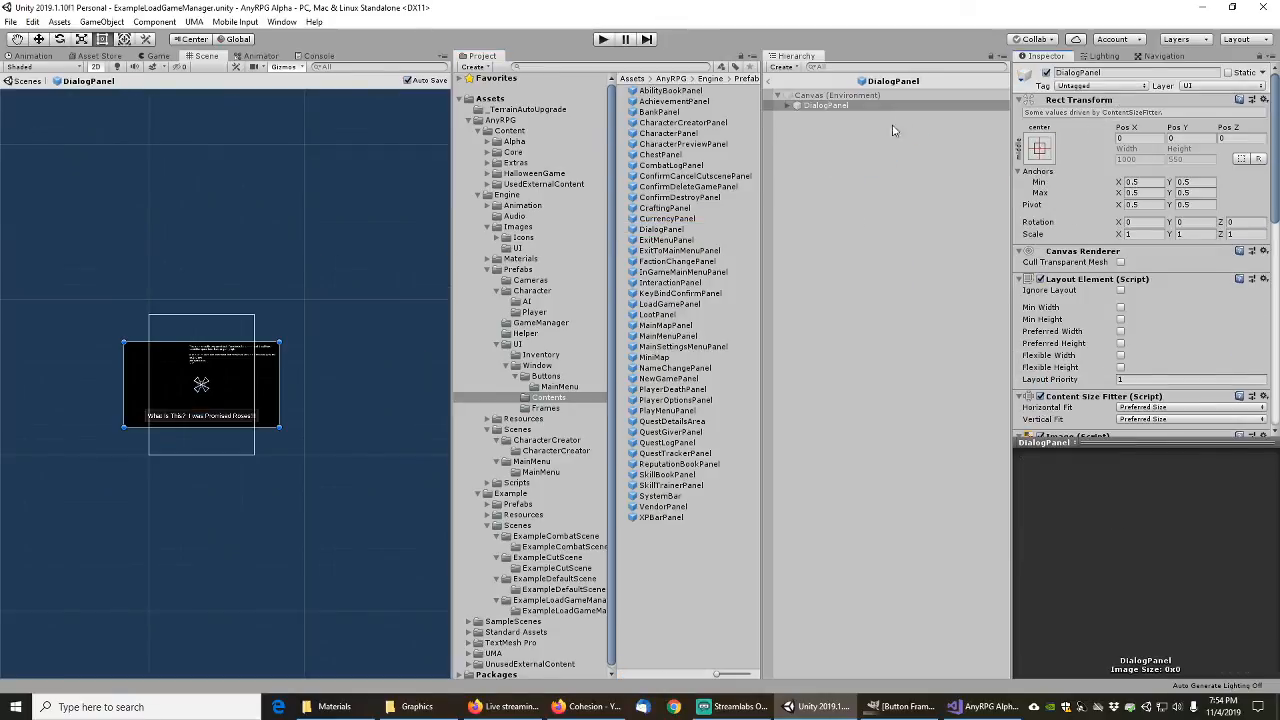
Step: Set the source image of Btn_Continue, Btn_ViewQuest and Btn_AcceptQuest under ButtonContainer to AnyRPGButtonFrameWide
click(789, 107)
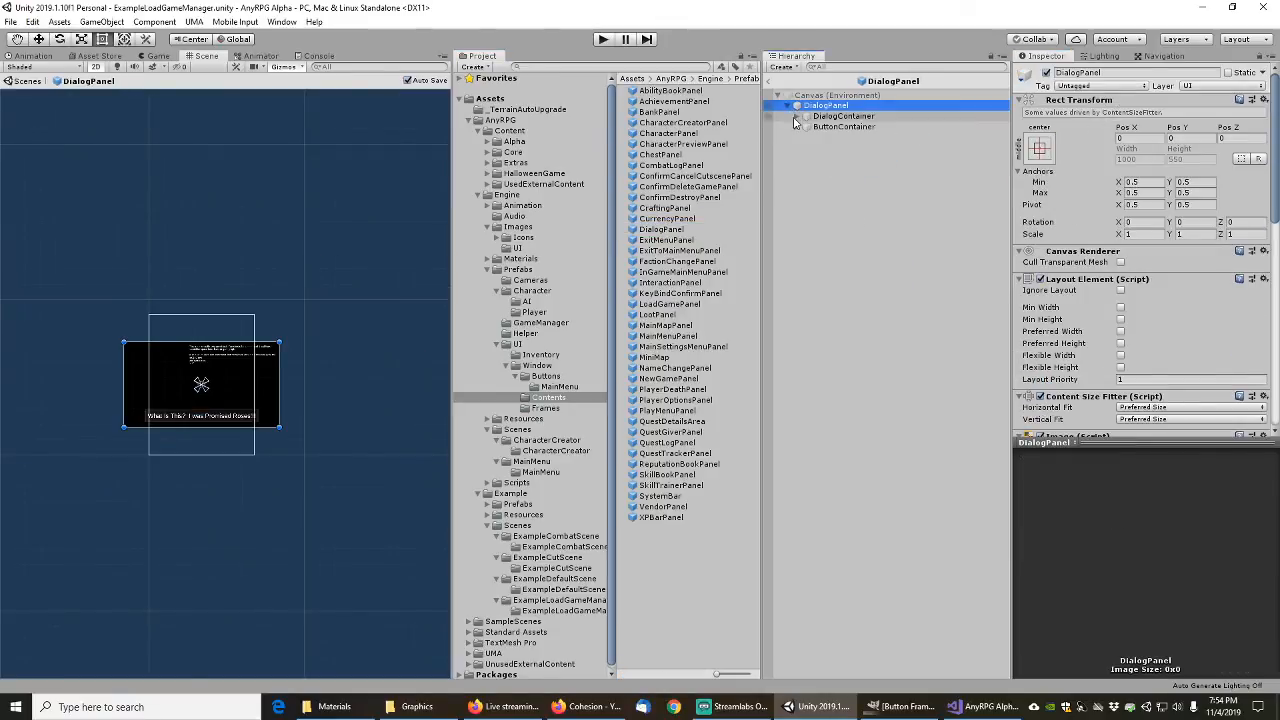
click(796, 127)
click(806, 138)
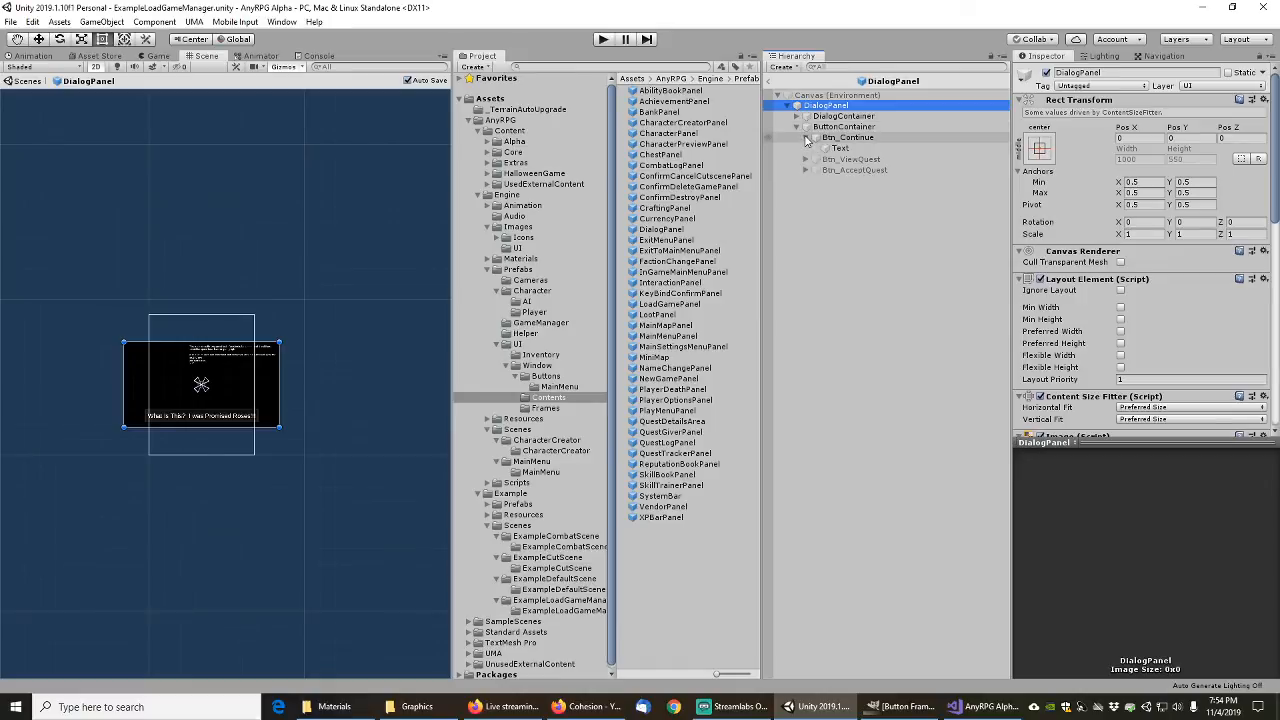
click(806, 159)
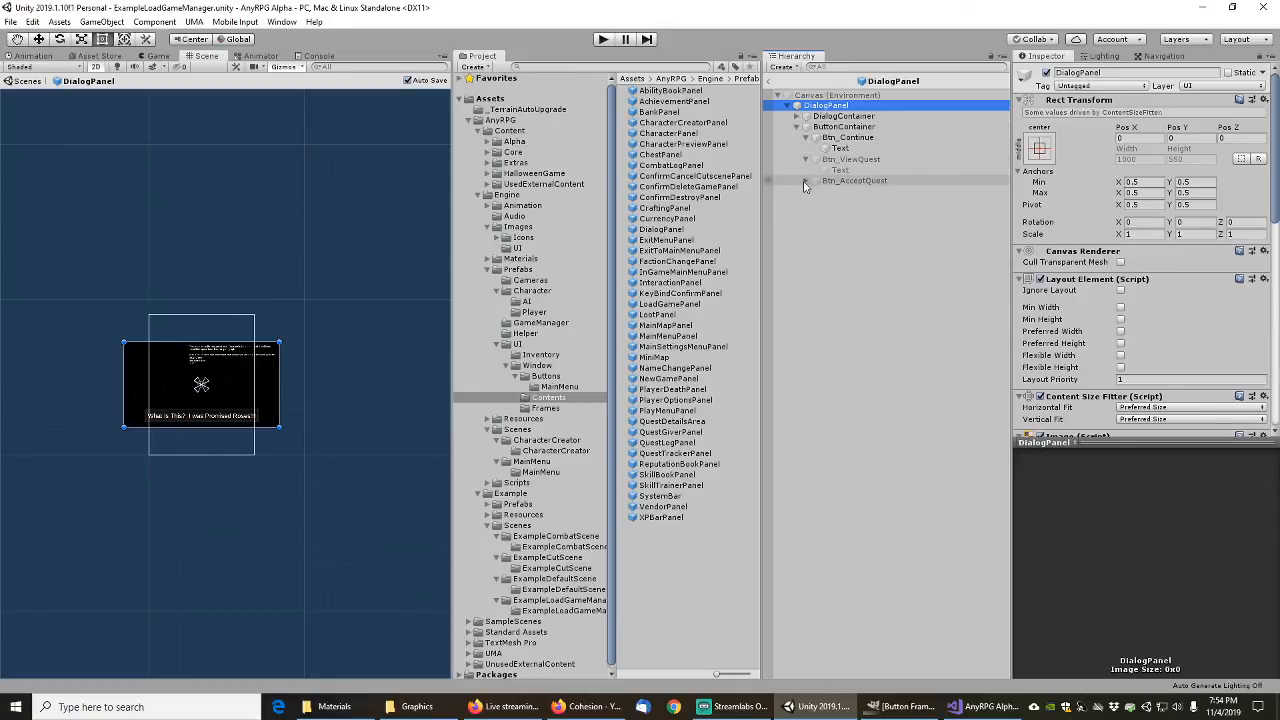
click(805, 181)
click(848, 137)
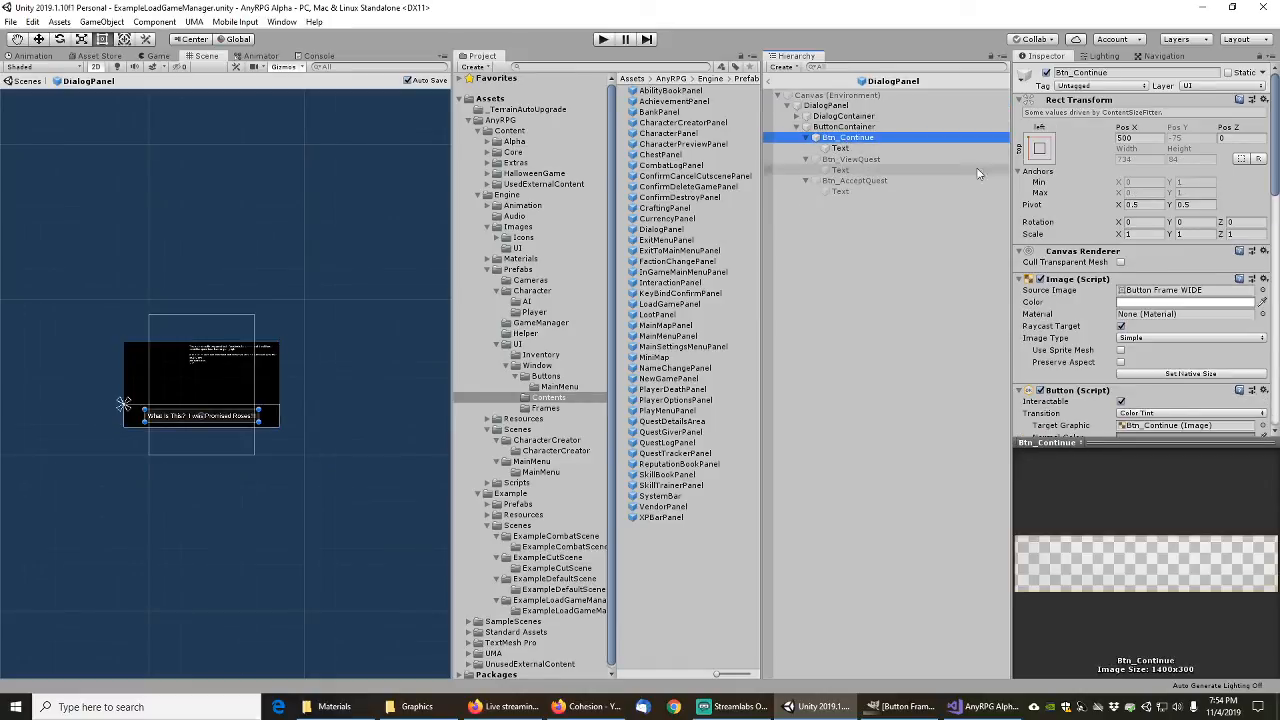
ctrl+click(845, 160)
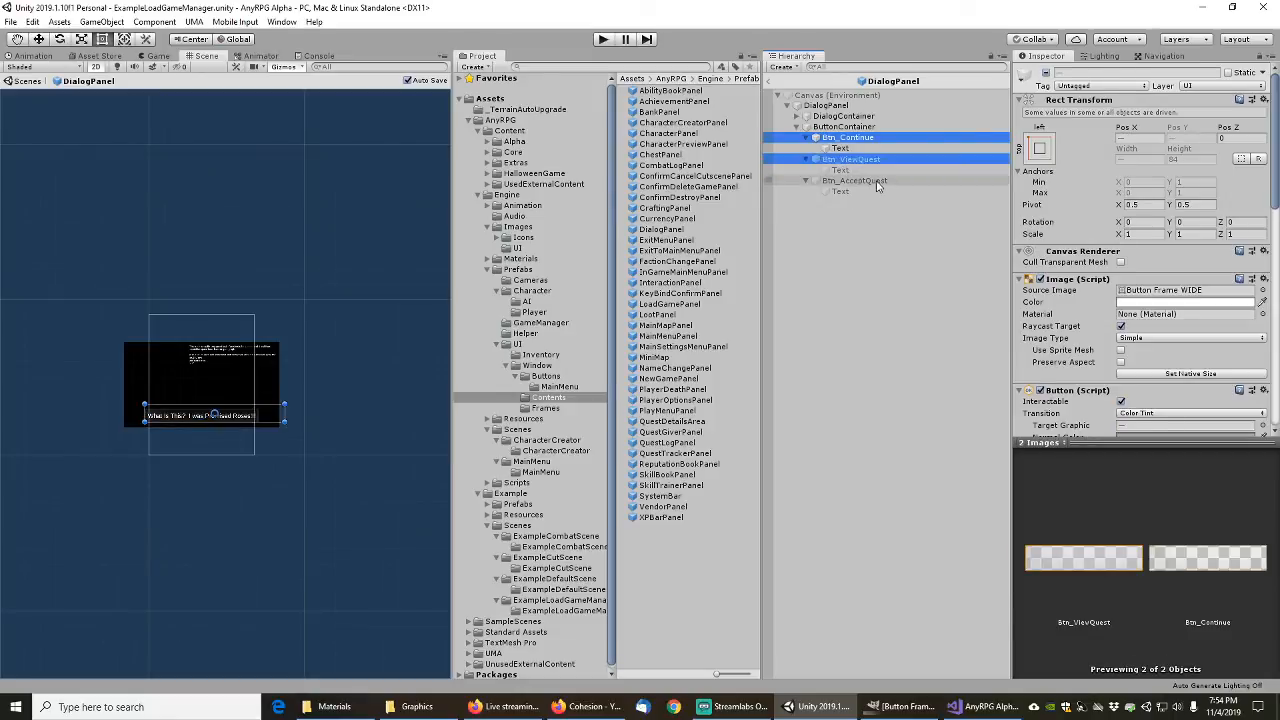
ctrl+click(852, 181)
click(1261, 290)
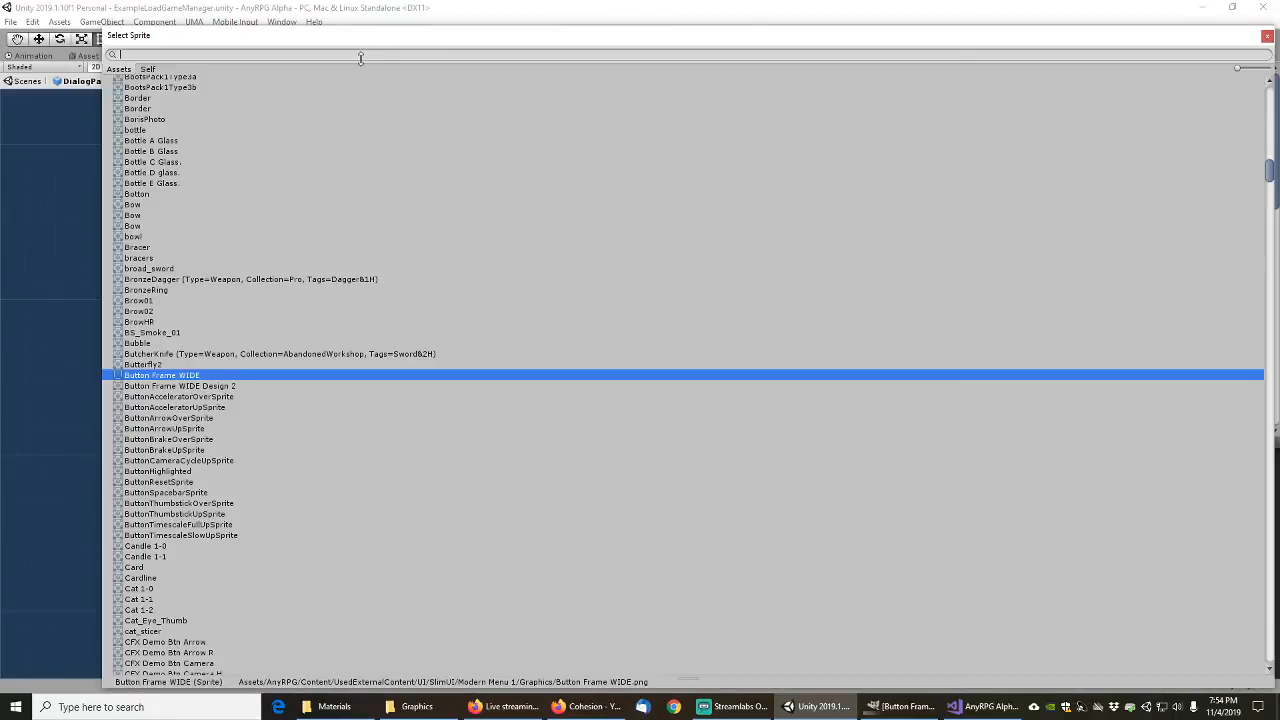
text(anyrpg)
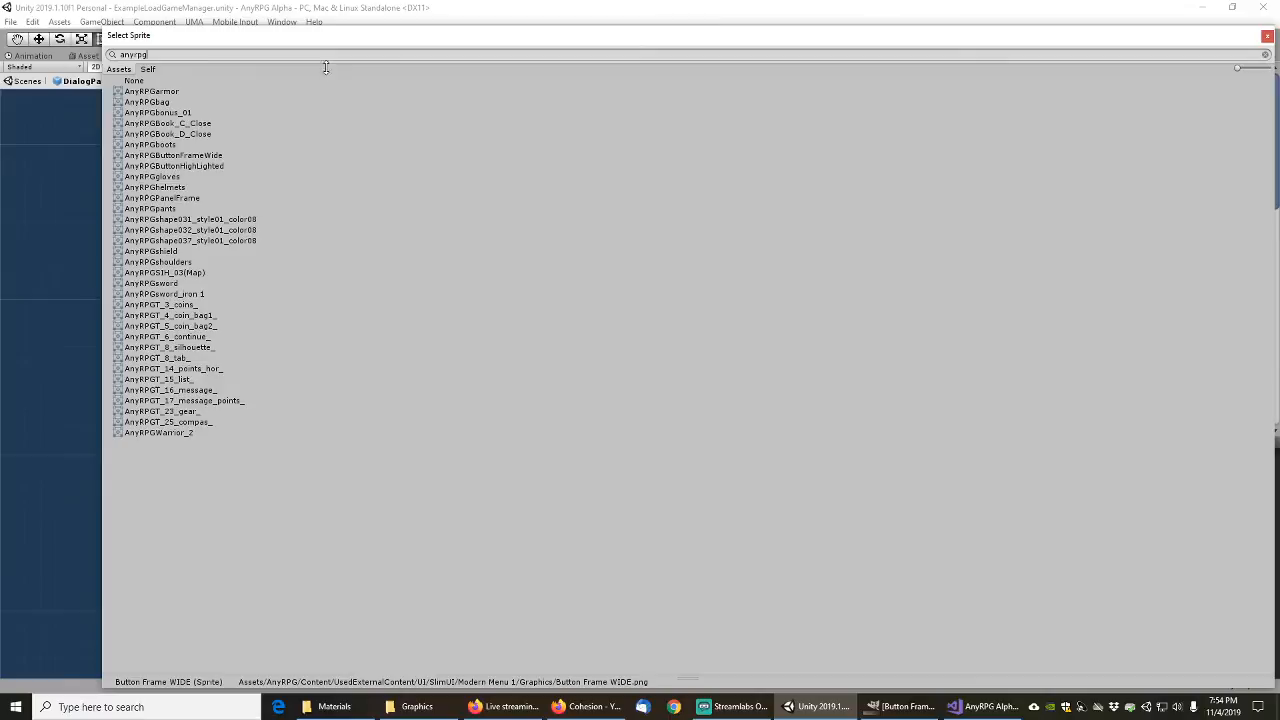
double_click(198, 155)
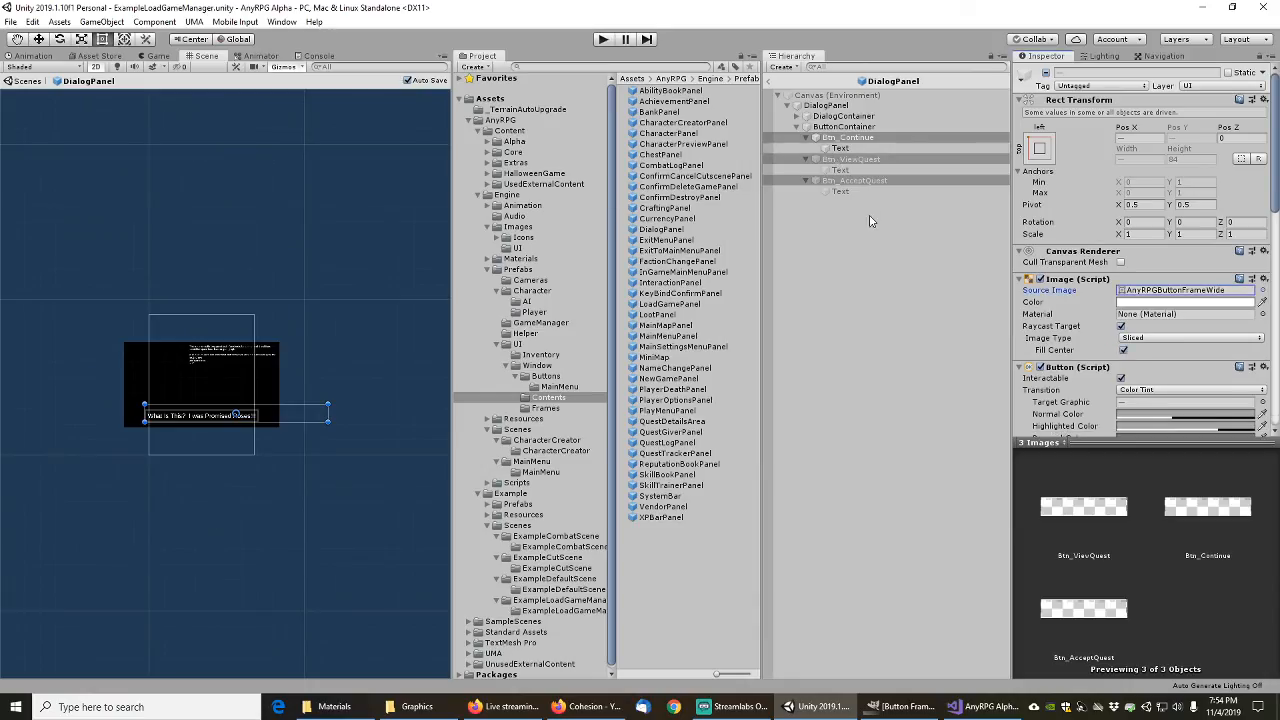
Step: Rename the Btn_Continue object under ButtonContainer to DialogBtn_Continue
click(845, 149)
click(847, 139)
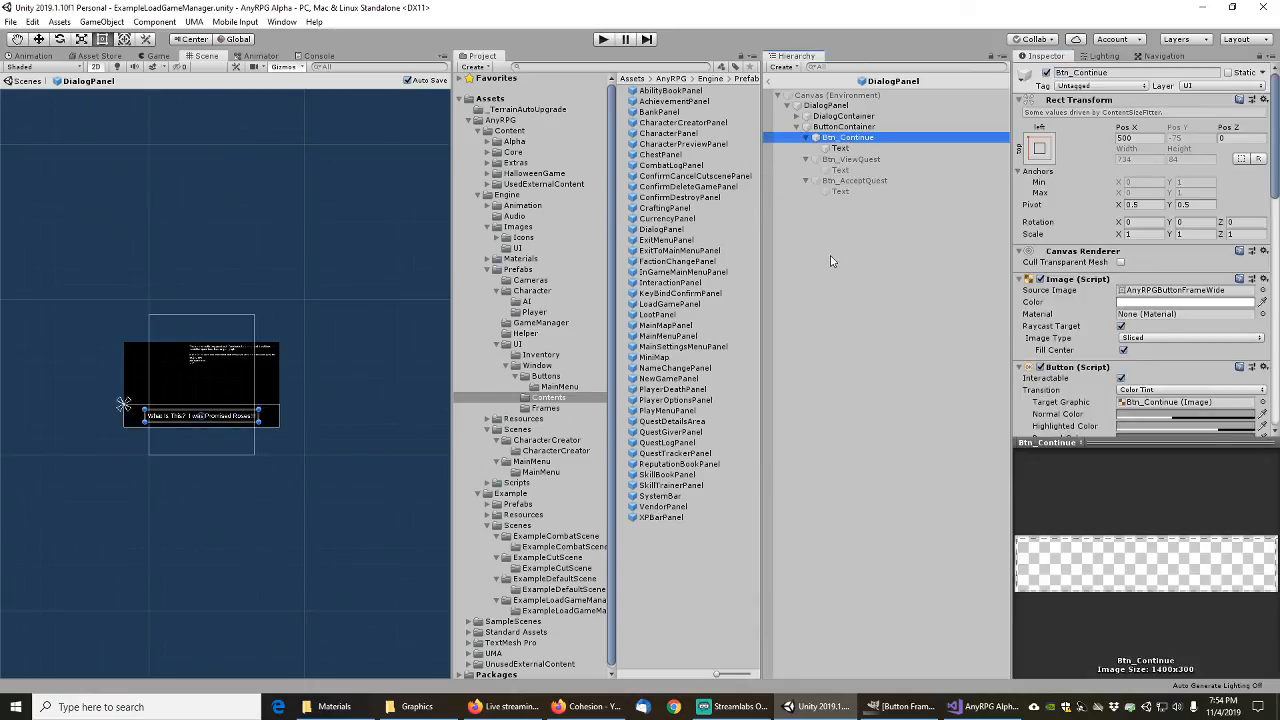
key(F2)
key(Home)
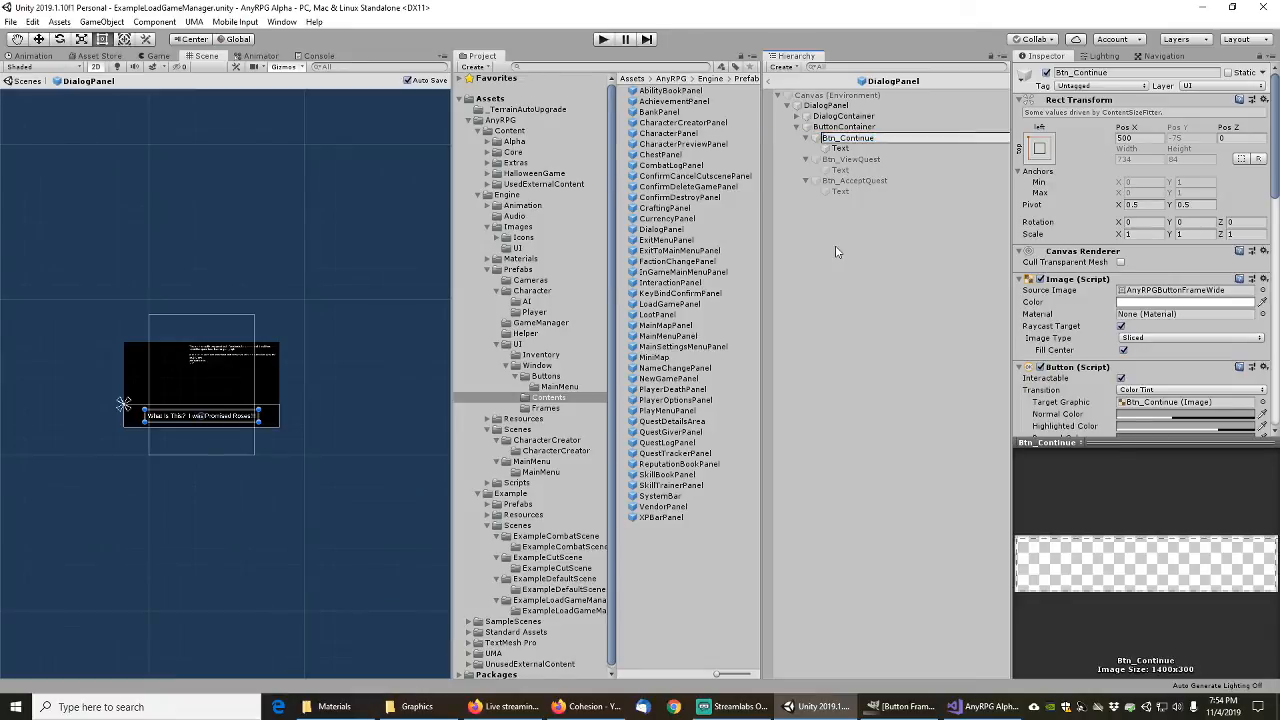
text(Dialog)
key(Return)
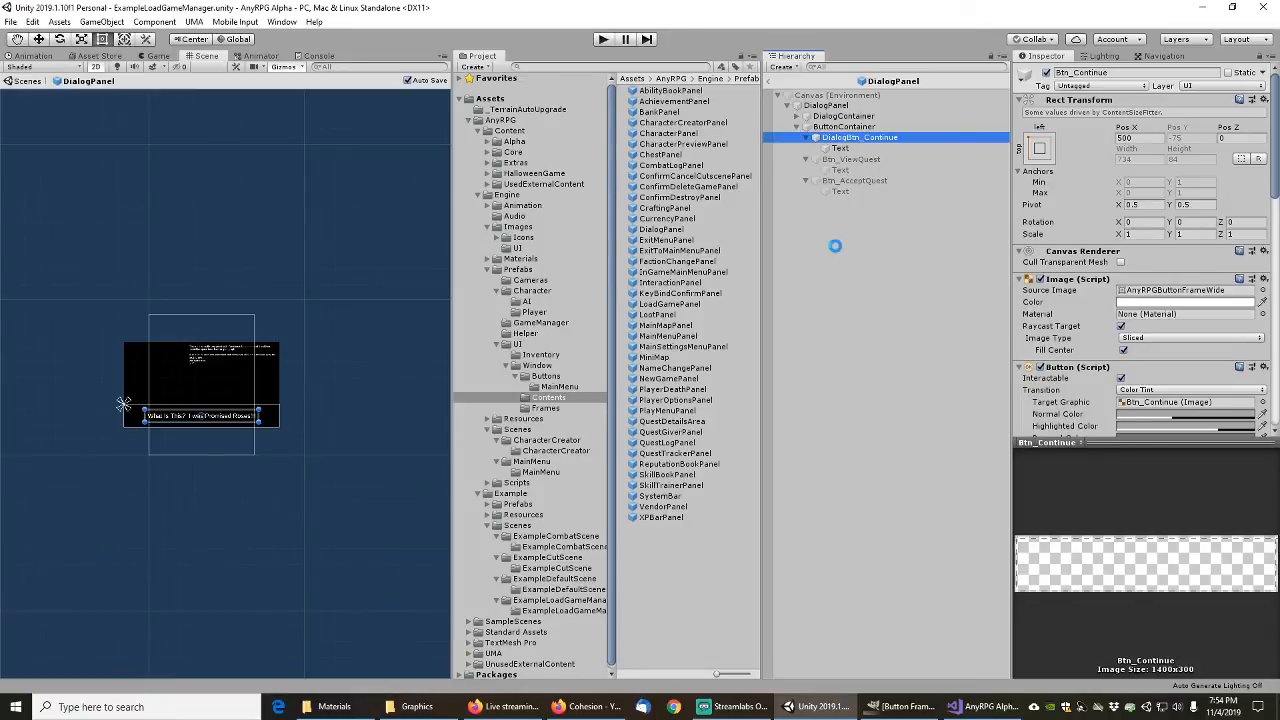
Step: Rename the Btn_ViewQuest object under ButtonContainer to DialogBtn_ViewQuest
key(Down)
key(Down)
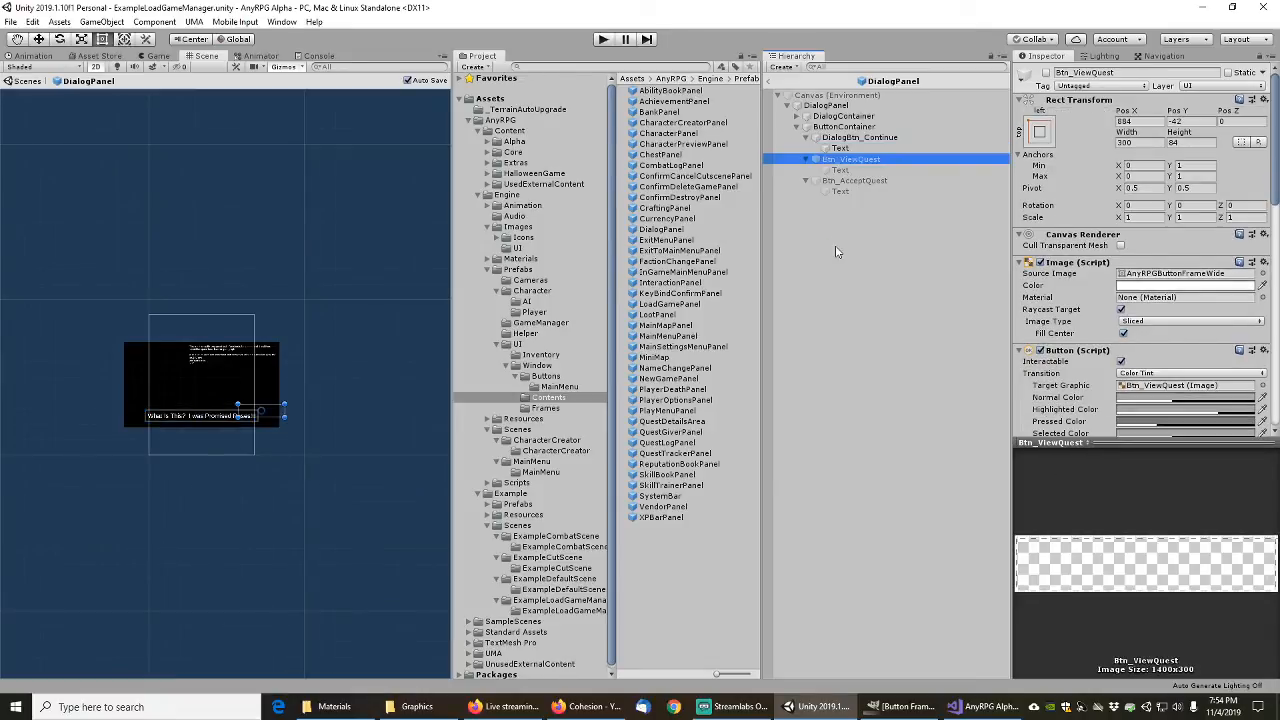
key(F2)
key(Home)
text(Dialog)
key(Return)
Step: Rename the Btn_AcceptQuest object under ButtonContainer to DialogBtn_AcceptQuest
key(Down)
key(Down)
key(F2)
key(Home)
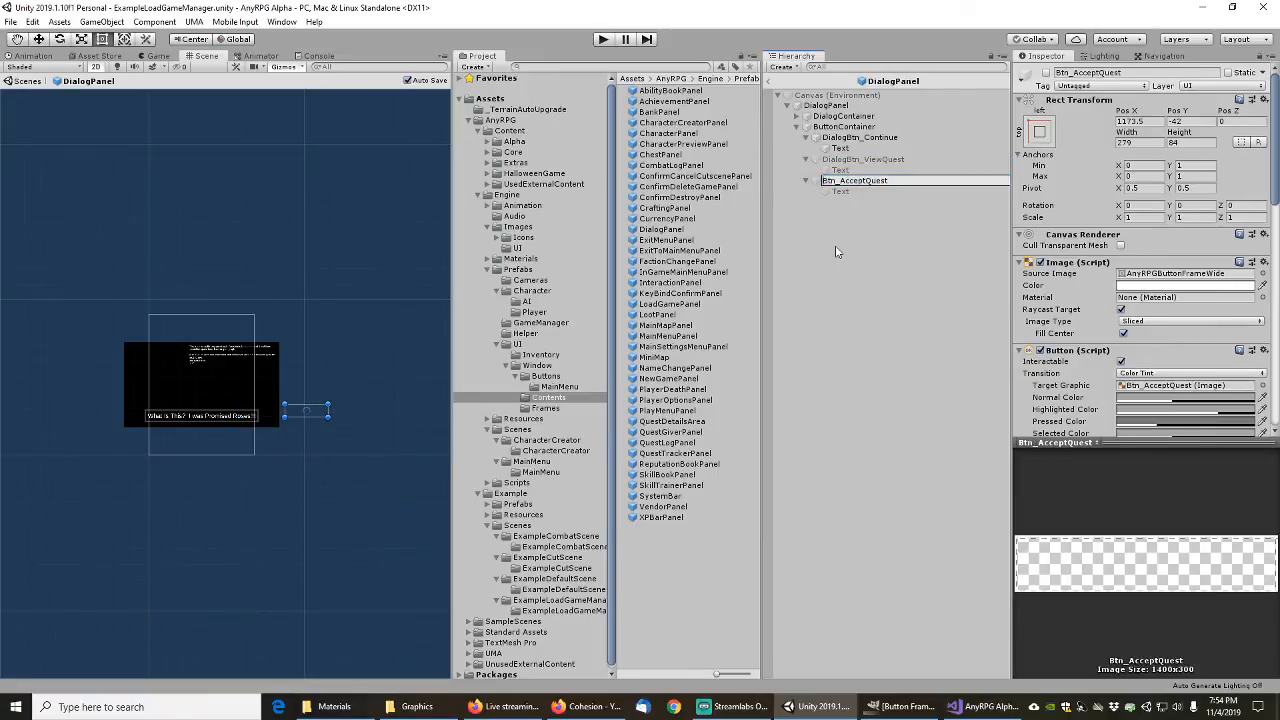
text(Dialog)
key(Return)
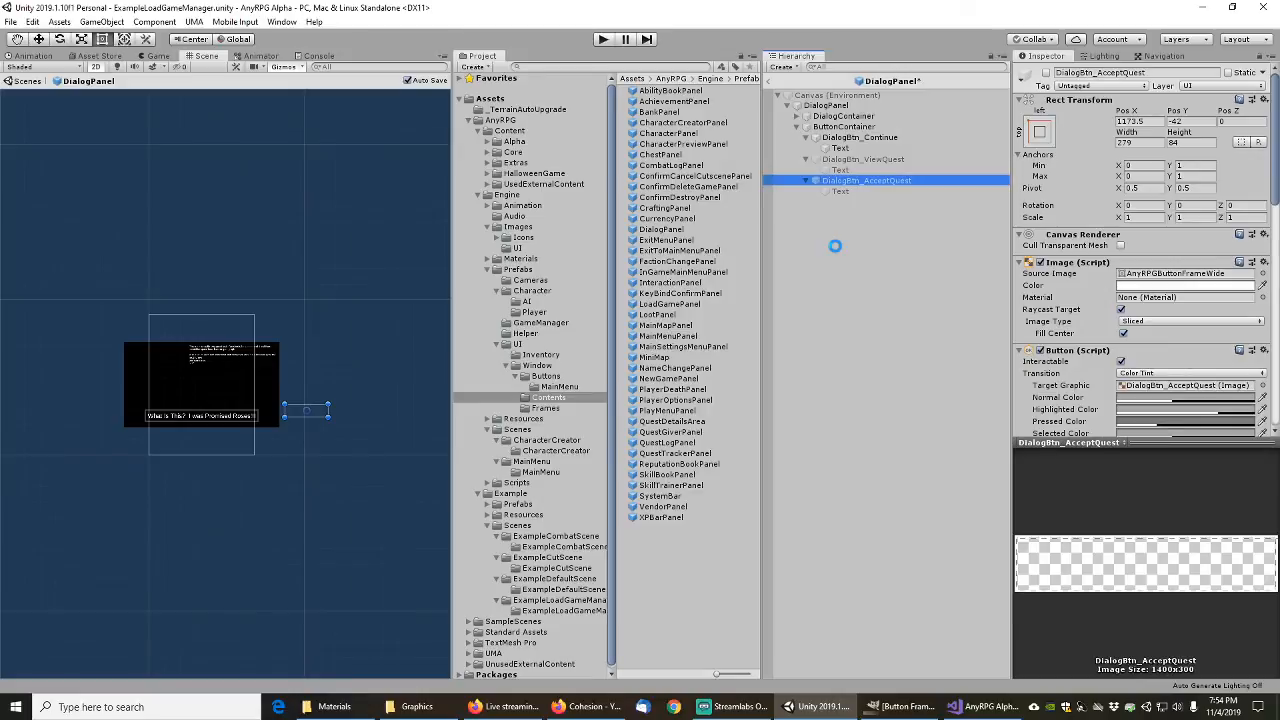
Step: Save DialogBtn_Continue, DialogBtn_ViewQuest and DialogBtn_AcceptQuest as separate prefabs in the Window/Buttons folder
click(851, 139)
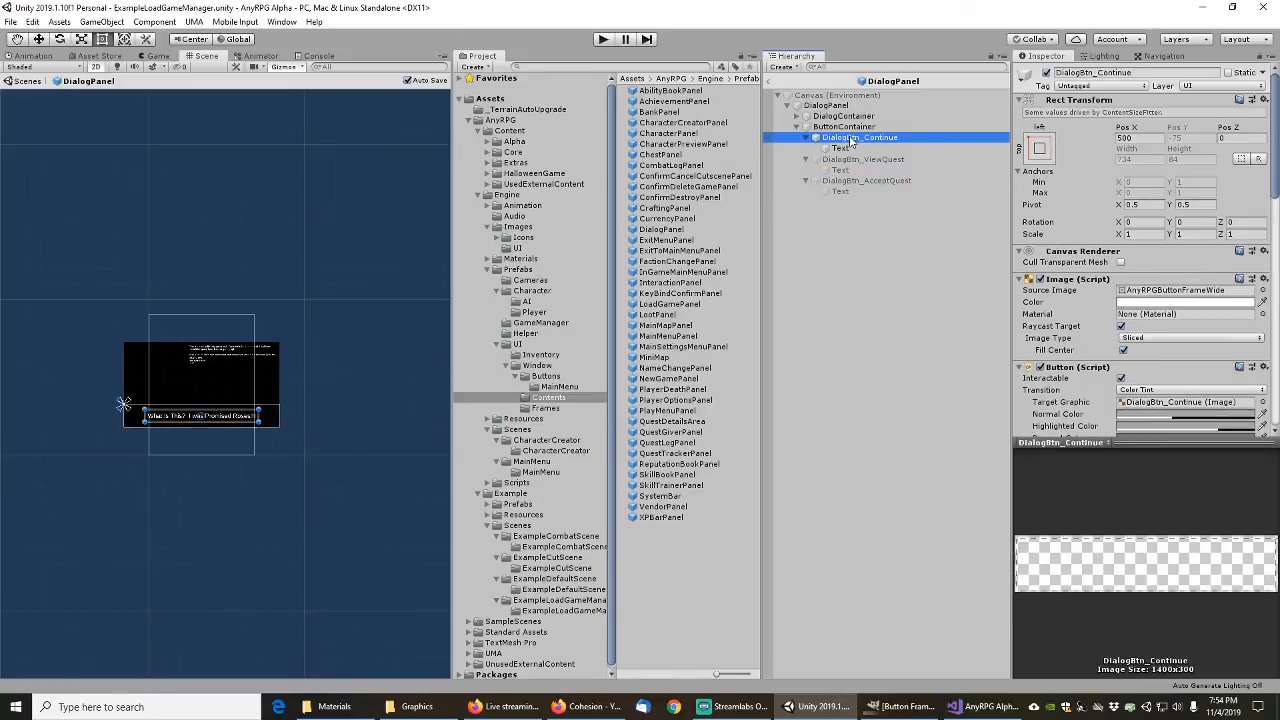
drag(851, 139, 584, 374)
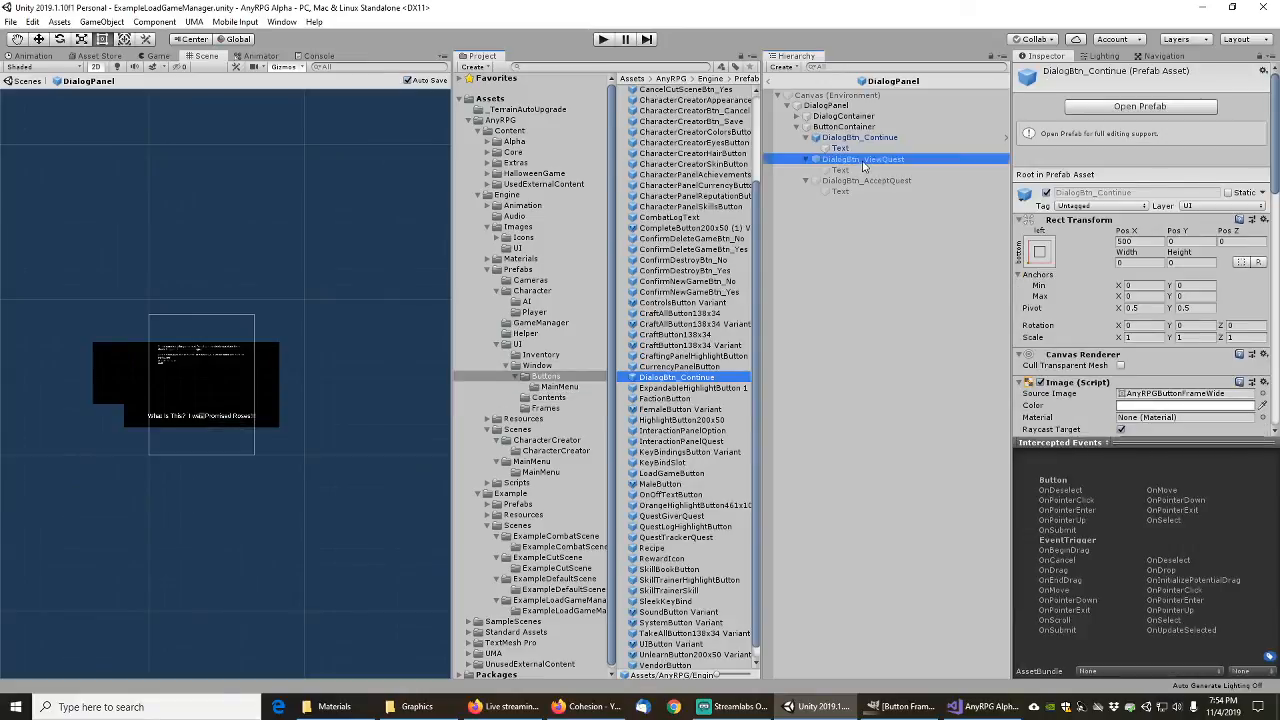
click(550, 377)
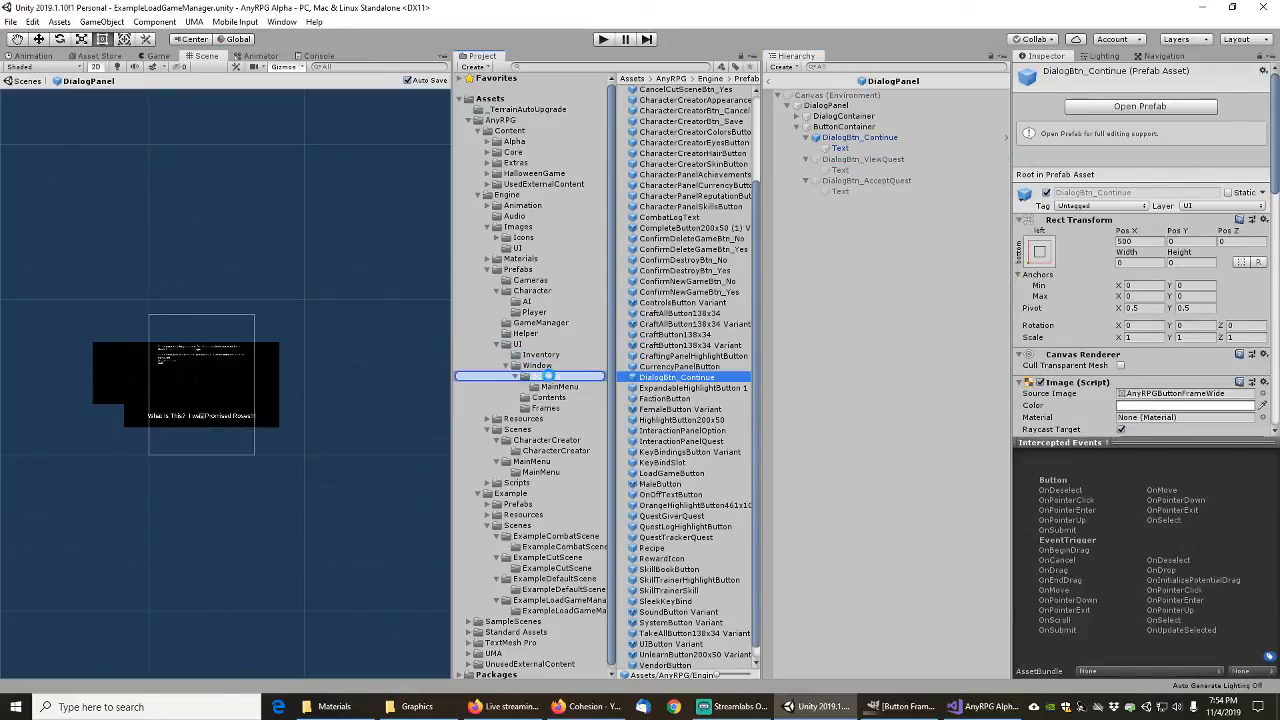
drag(849, 180, 550, 378)
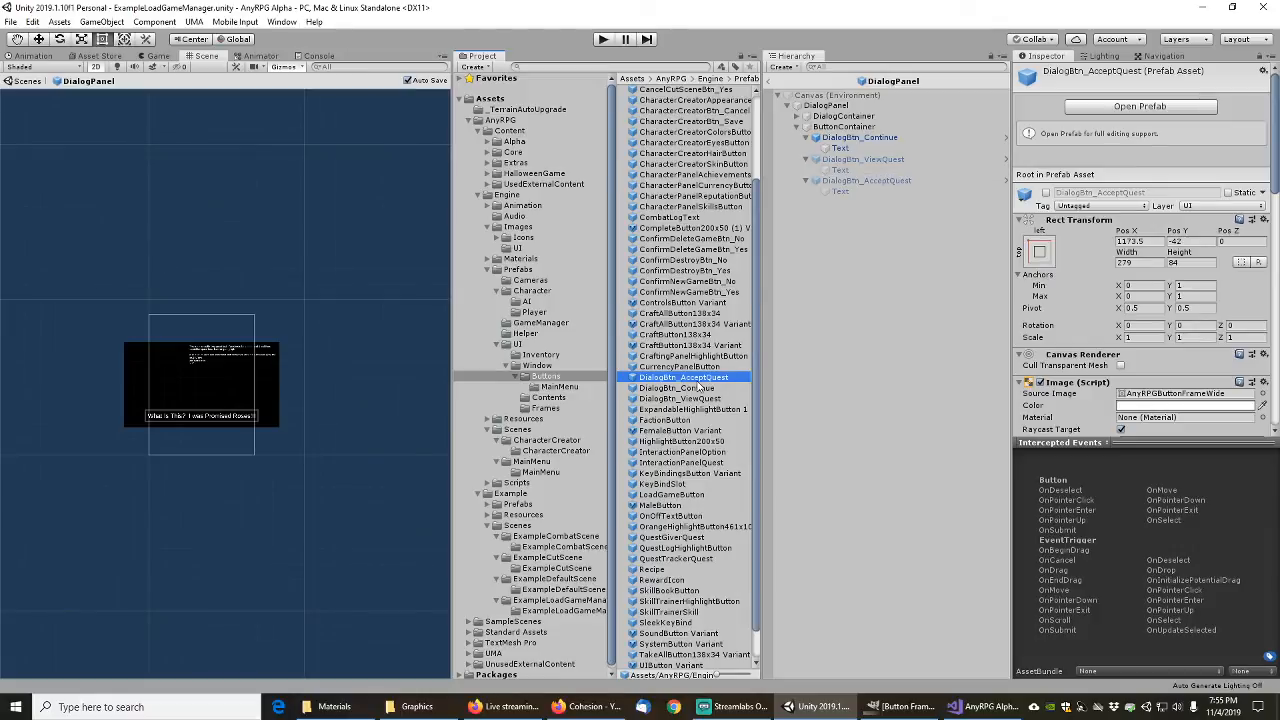
Step: Open the ExitMenuPanel prefab from the Window/Contents folder and expand its BottomRow down to the button children
click(546, 409)
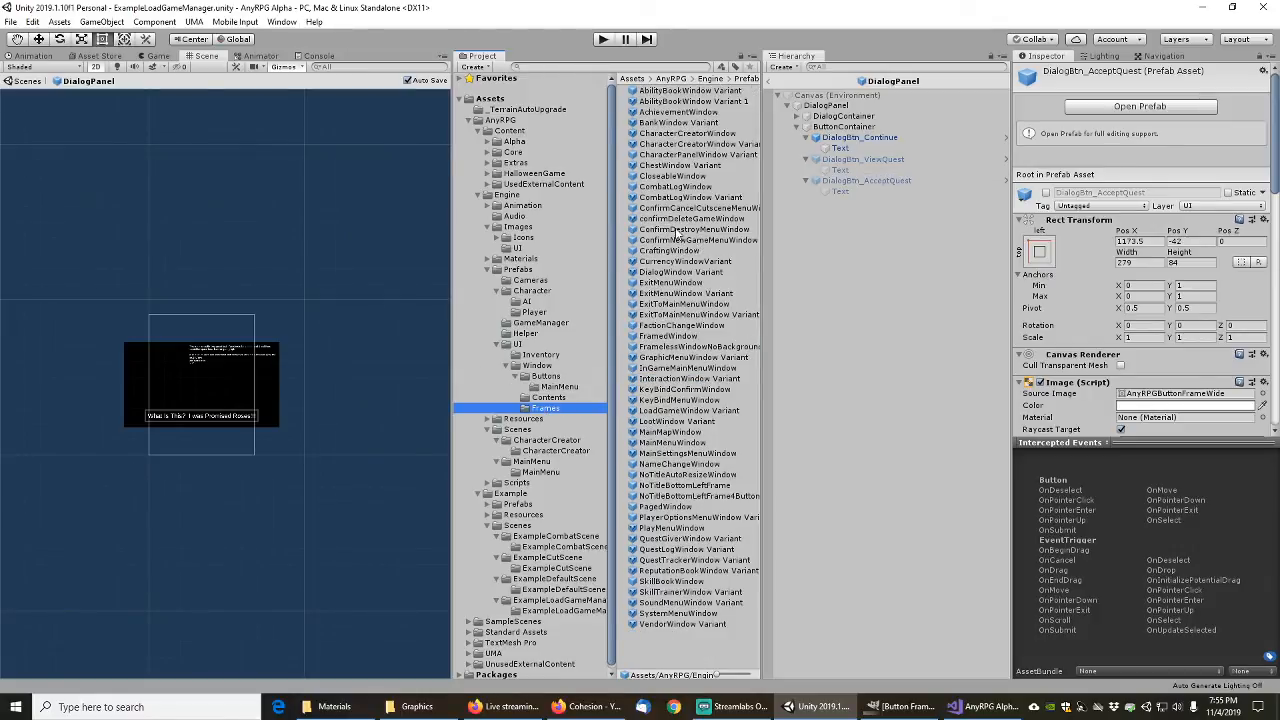
click(560, 398)
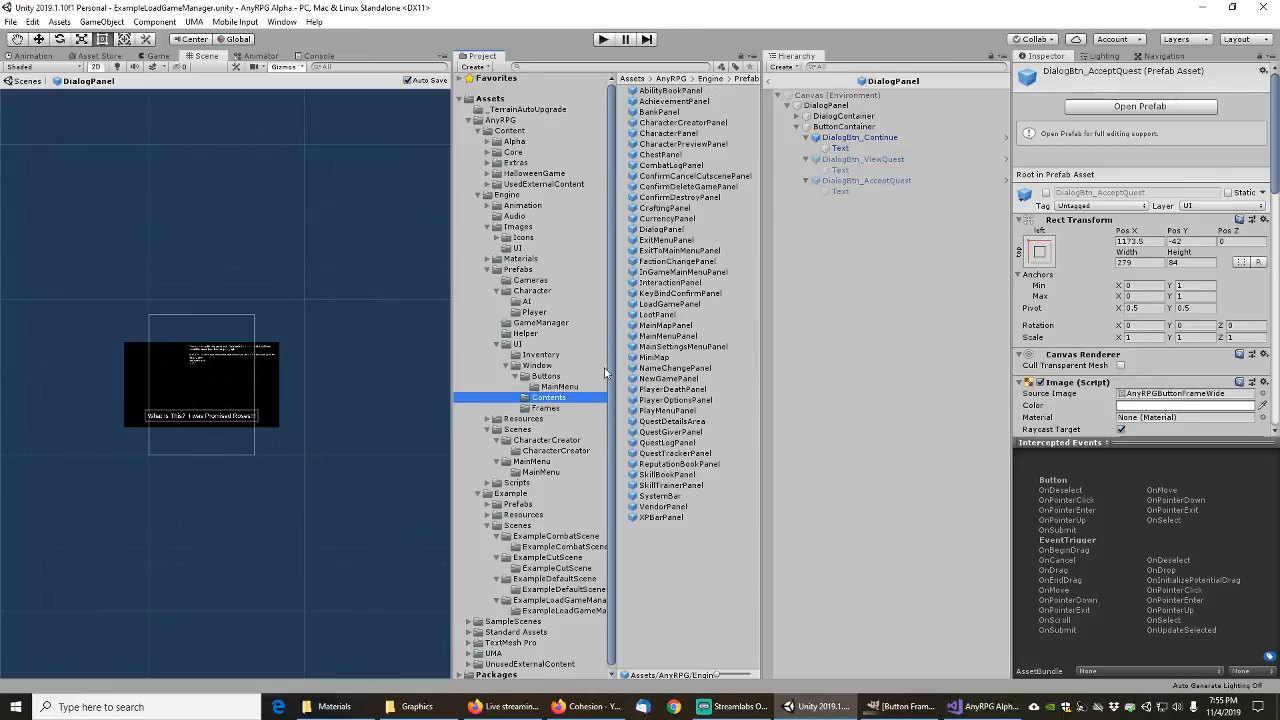
click(668, 240)
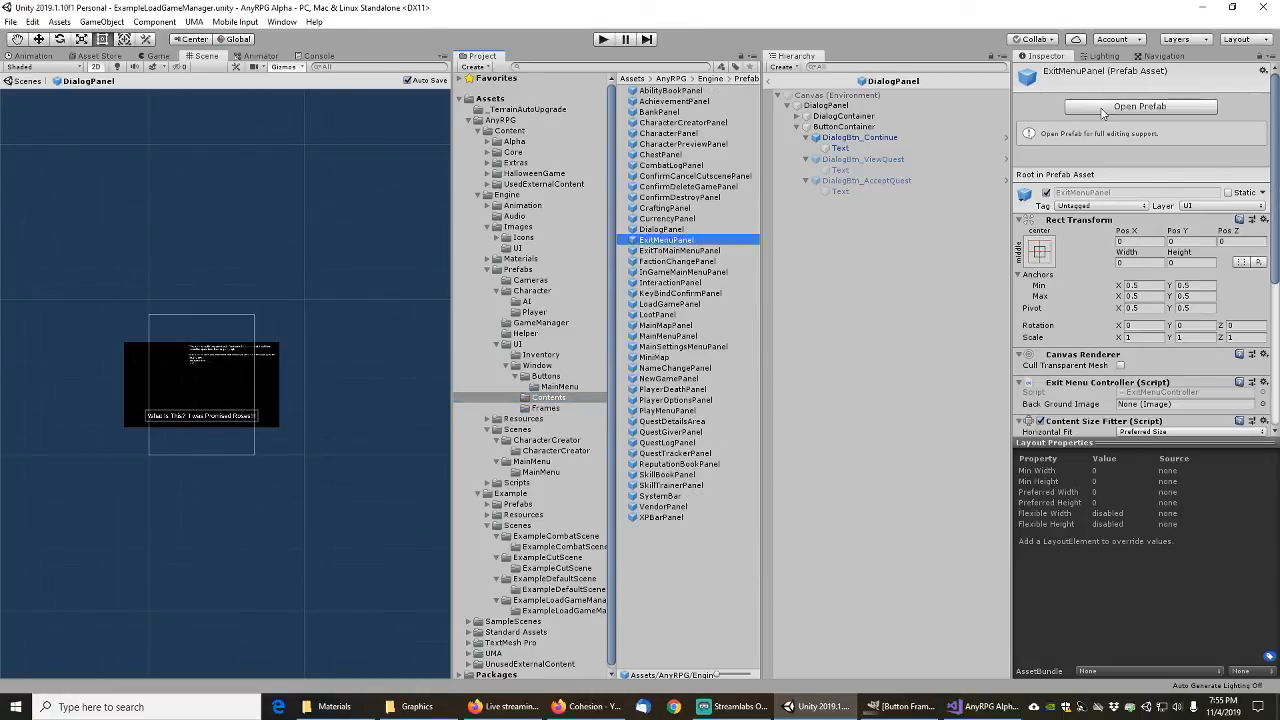
click(1139, 106)
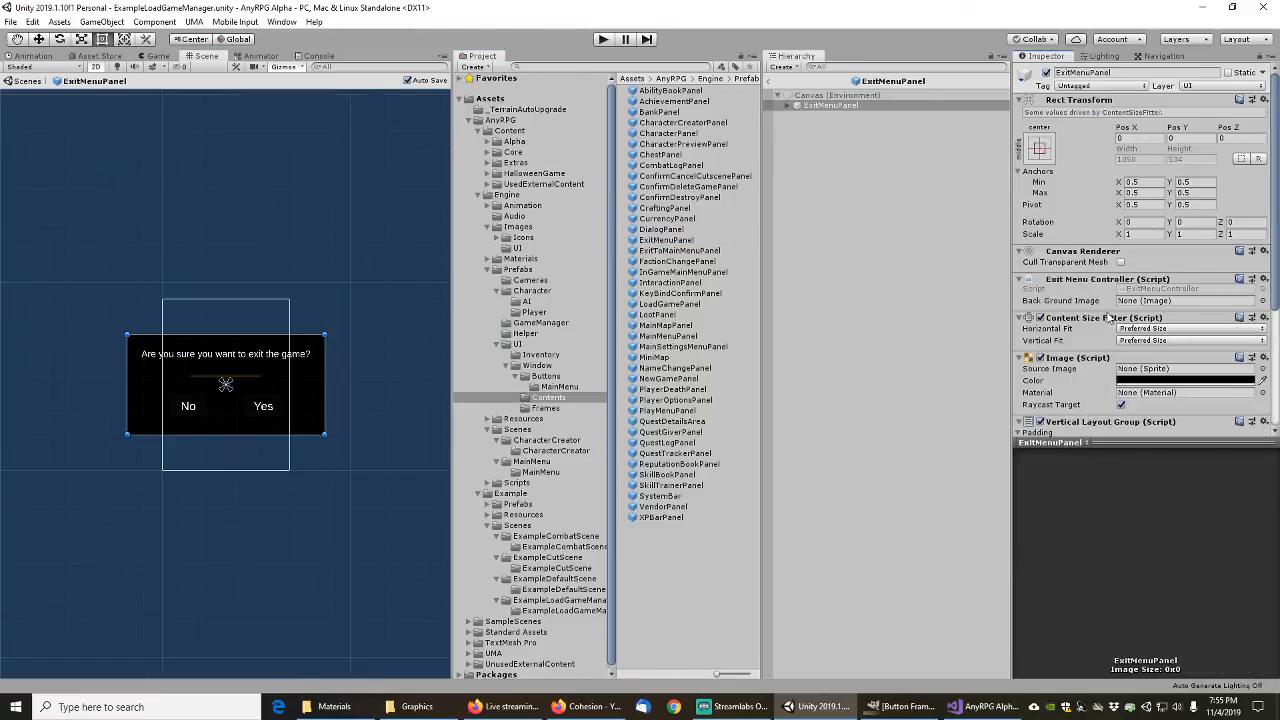
click(788, 106)
click(797, 137)
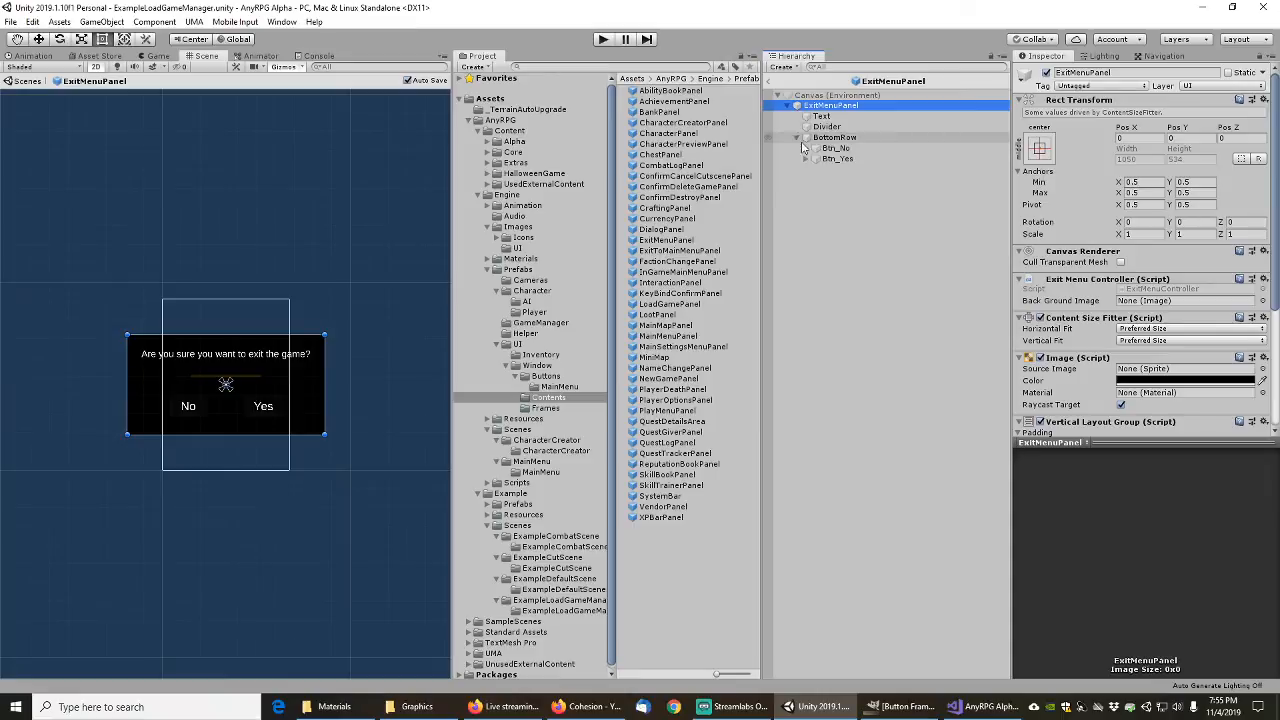
click(806, 148)
Step: Rename the Btn_No object under BottomRow to ExitGameBtn_No
click(835, 148)
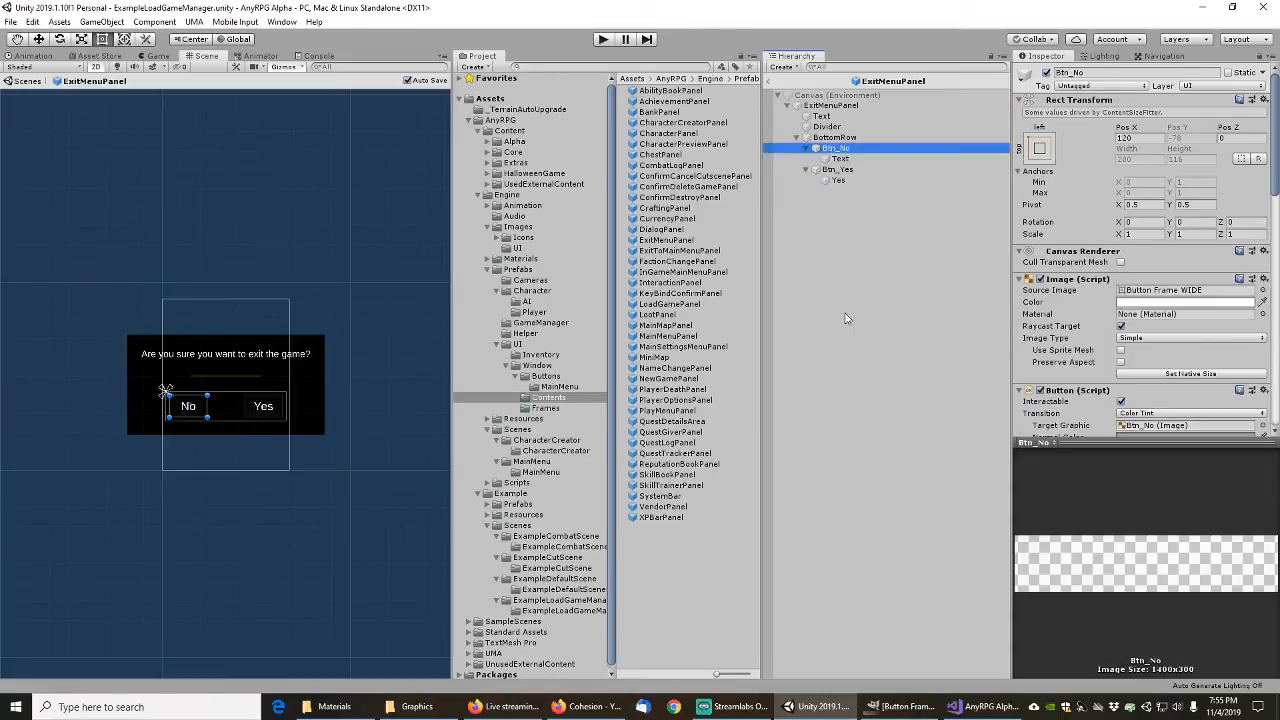
key(F2)
key(Home)
text(ExitGame)
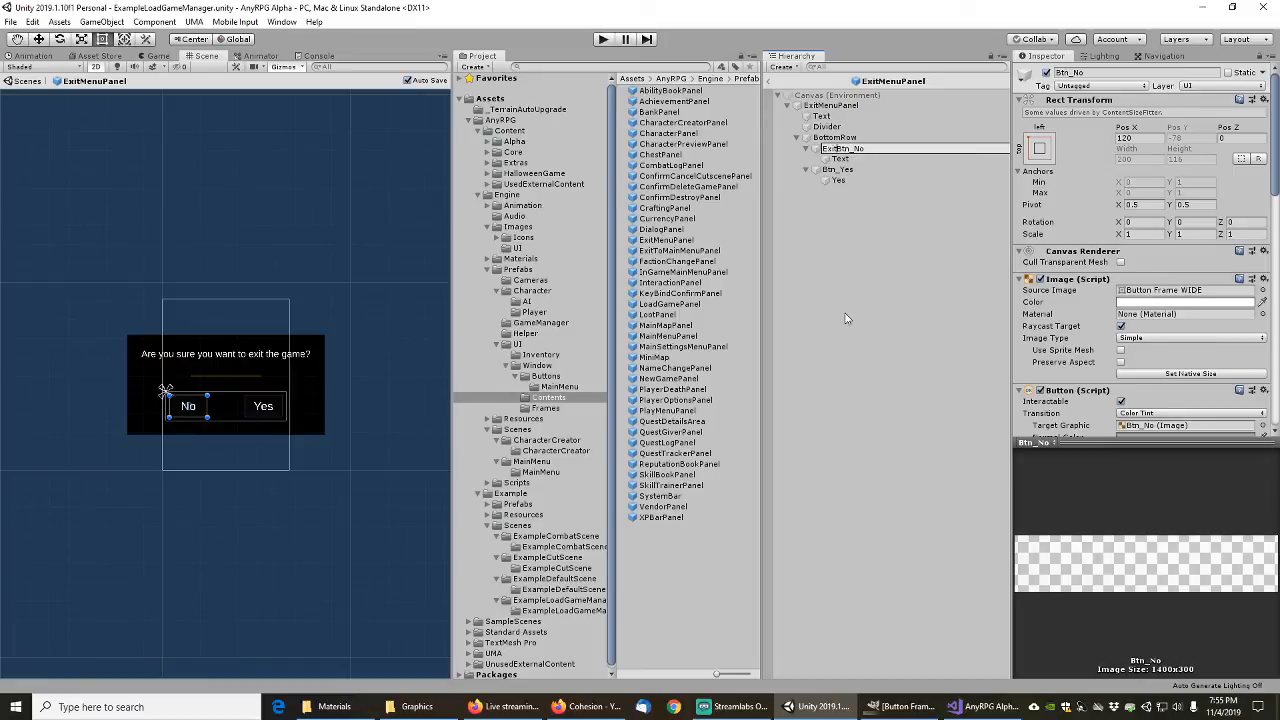
key(Return)
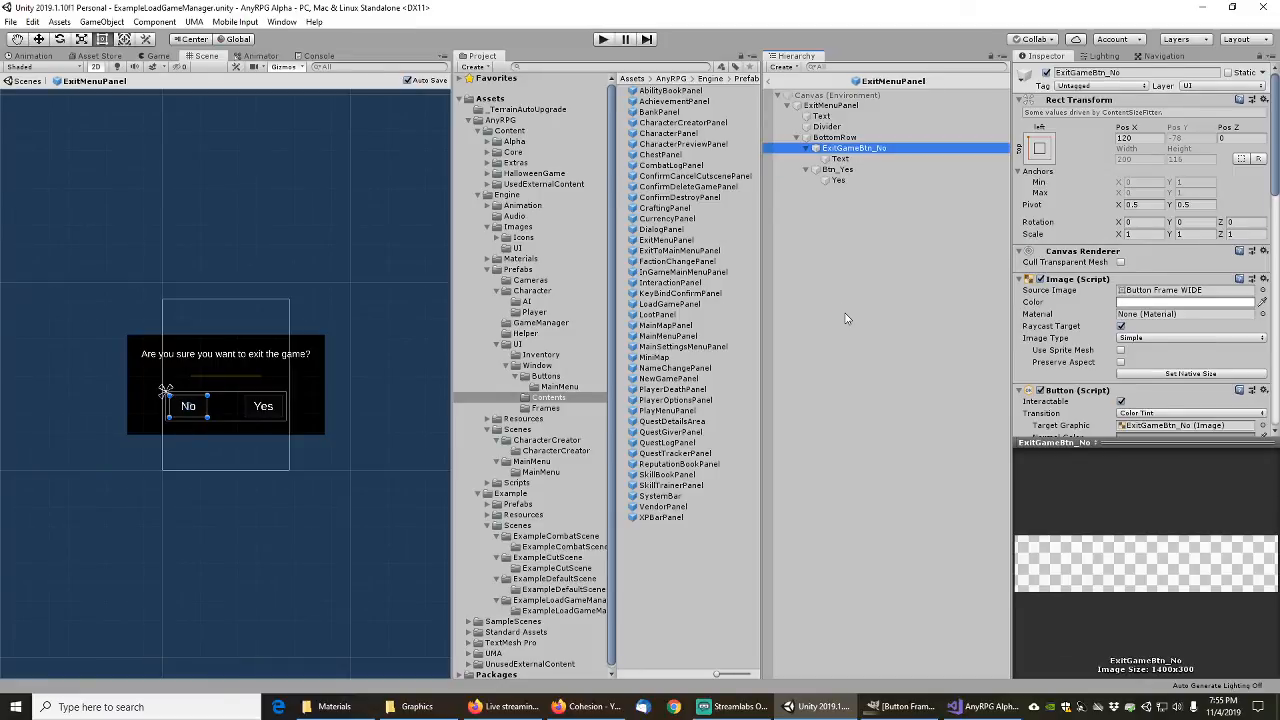
Step: Rename the Btn_Yes object under BottomRow to ExitGameBtn_Yes
key(Down)
key(F2)
key(Home)
text(ExitG)
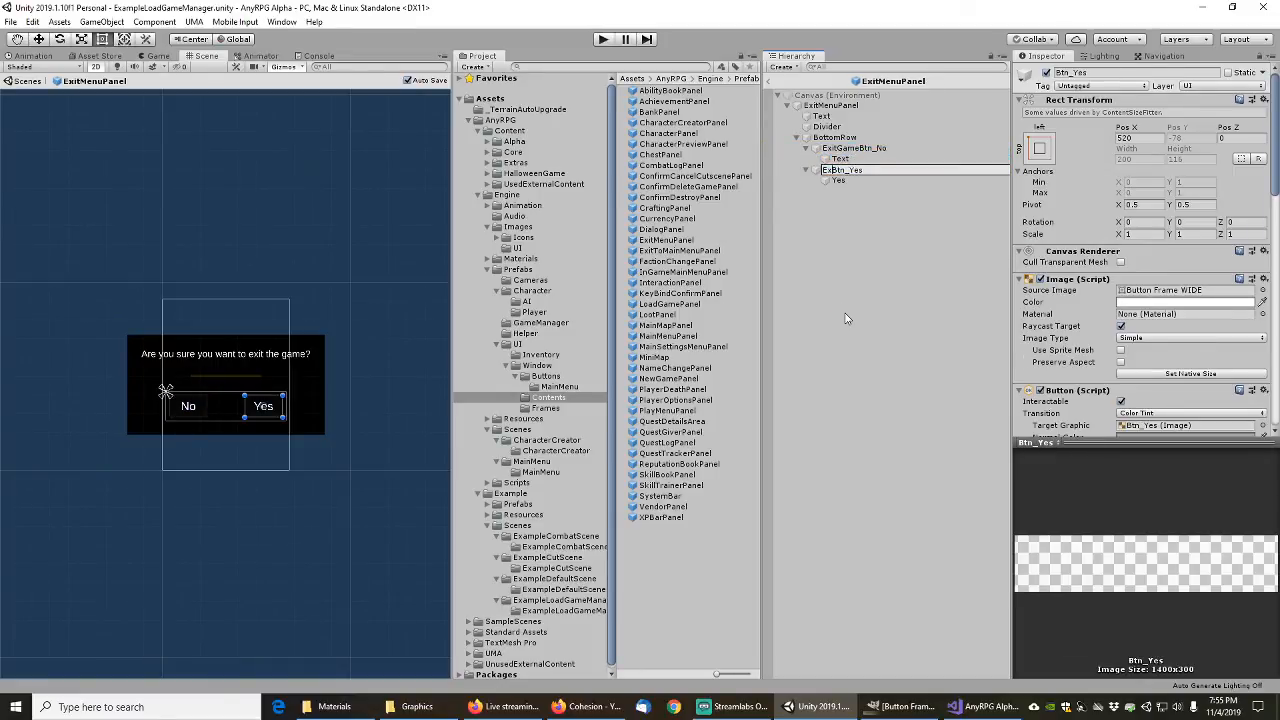
text(ame)
key(Return)
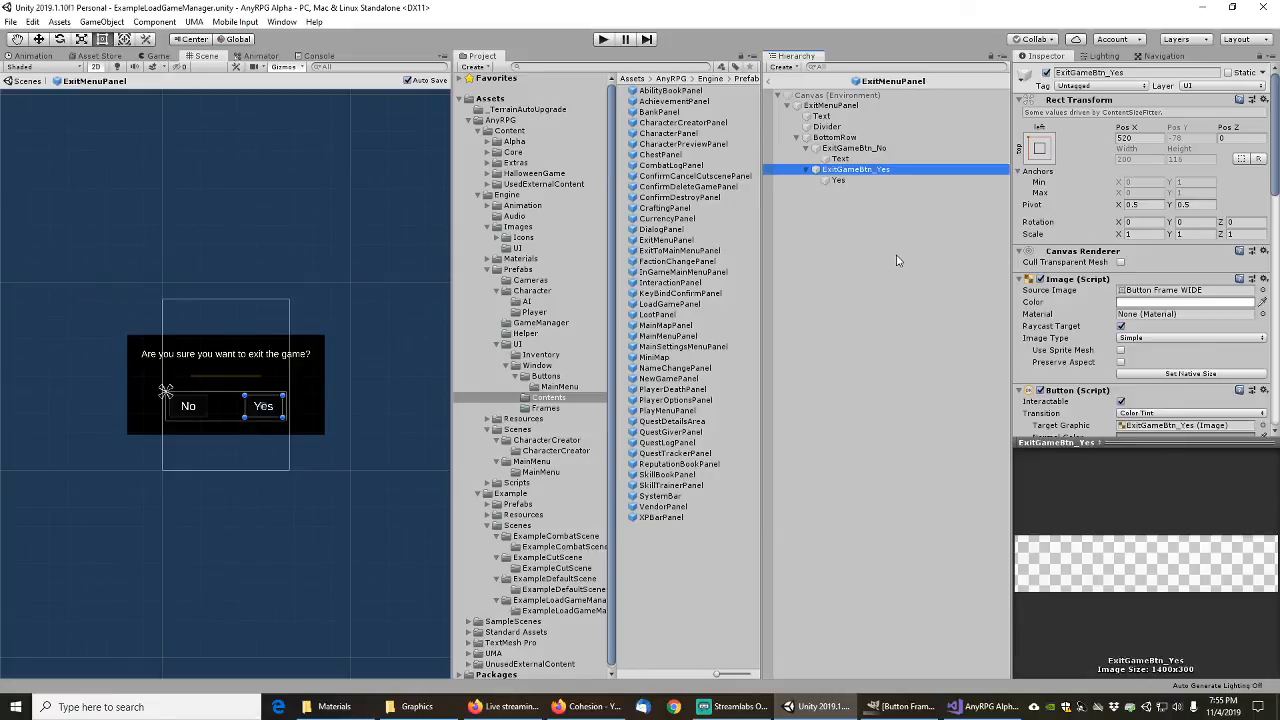
Step: Set the source image of both ExitGameBtn_No and ExitGameBtn_Yes to AnyRPGButtonFrameWide
ctrl+click(868, 149)
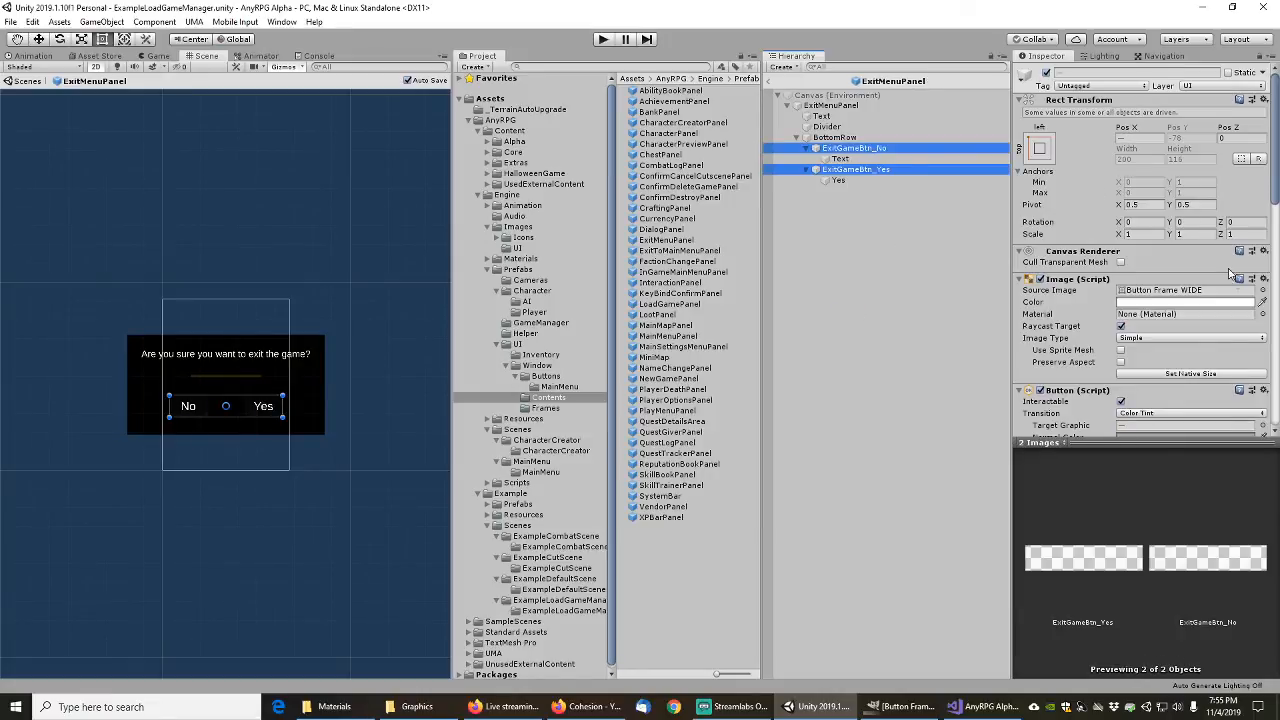
click(1263, 290)
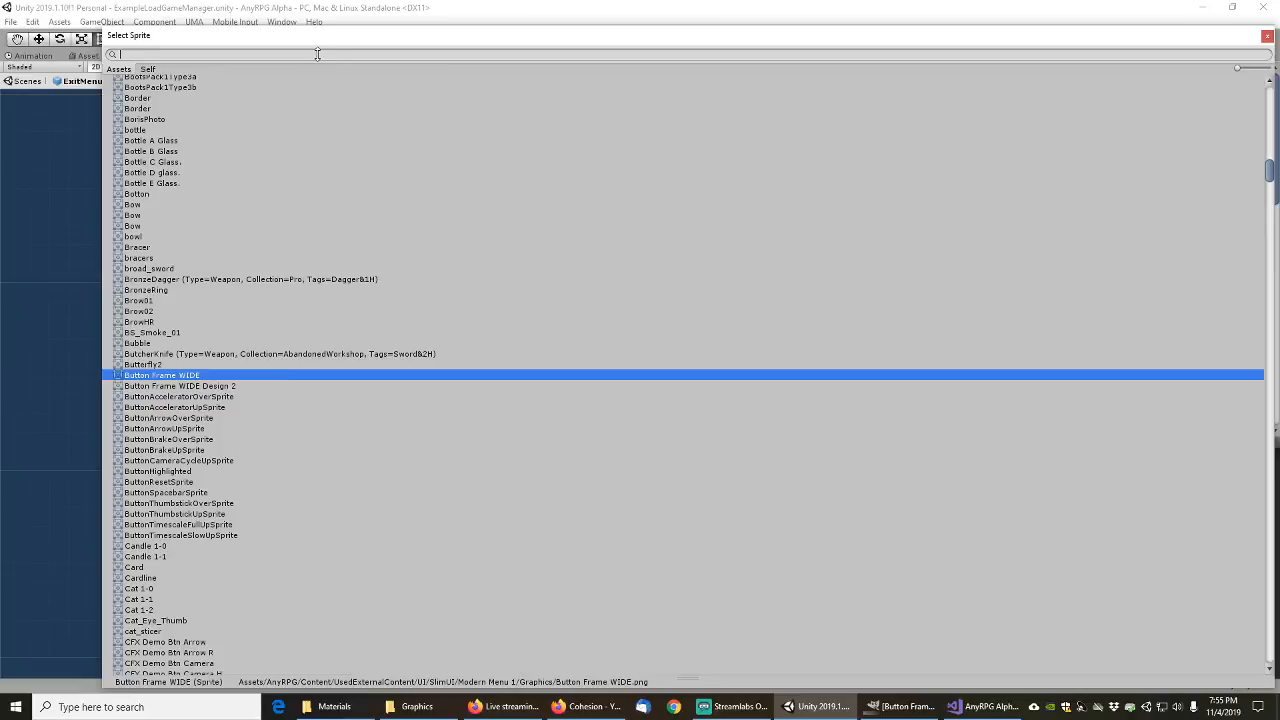
text(anyrpg)
double_click(184, 157)
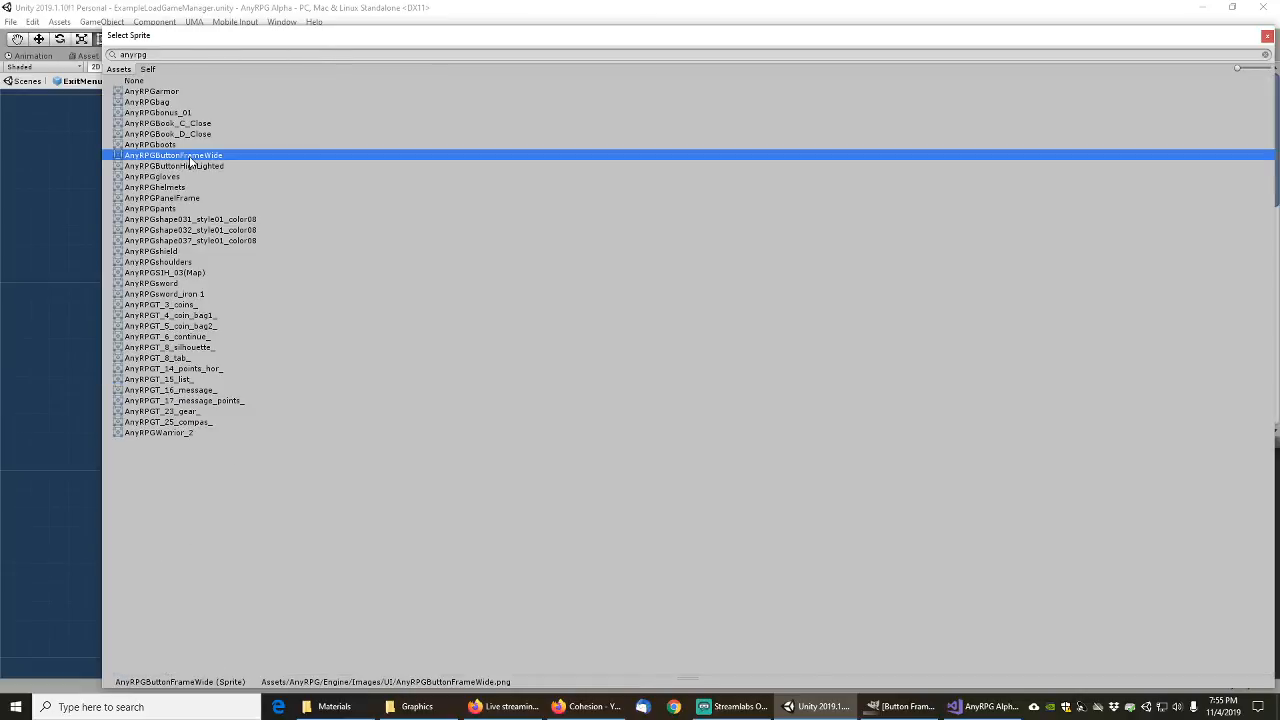
Step: Save ExitGameBtn_No and ExitGameBtn_Yes as separate prefabs in the Window/Buttons folder
click(846, 228)
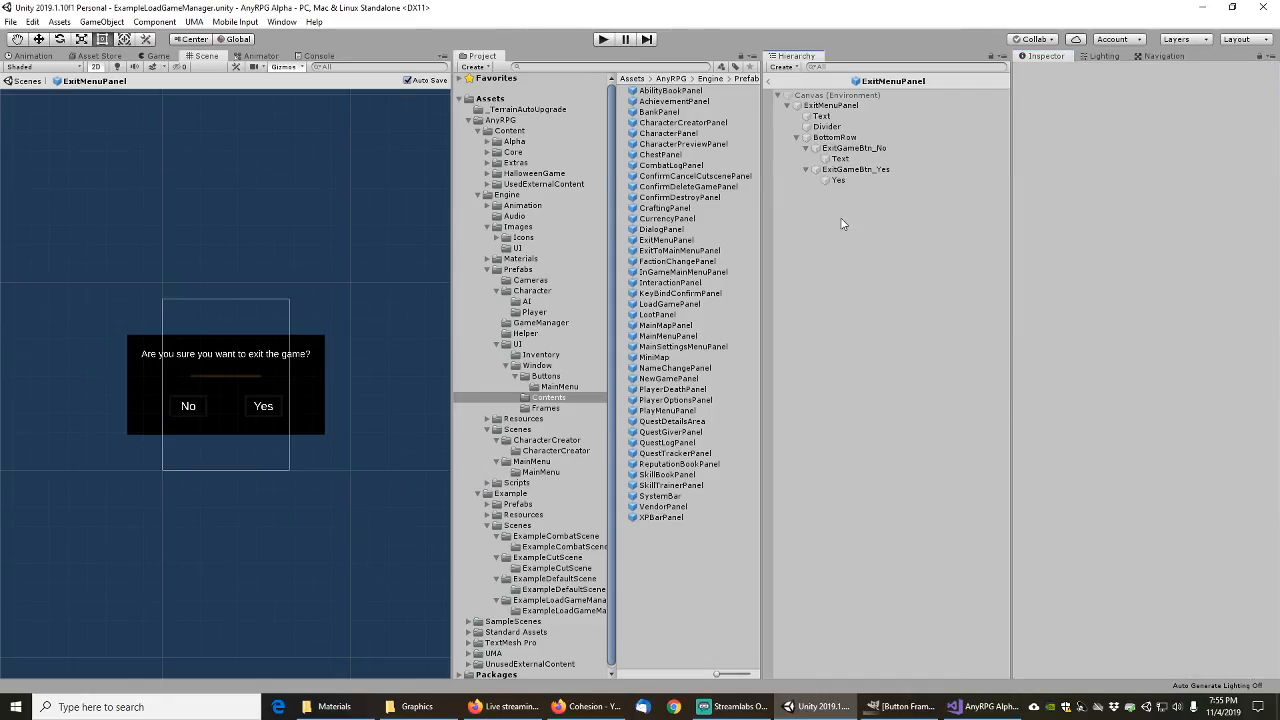
click(843, 152)
drag(846, 152, 557, 389)
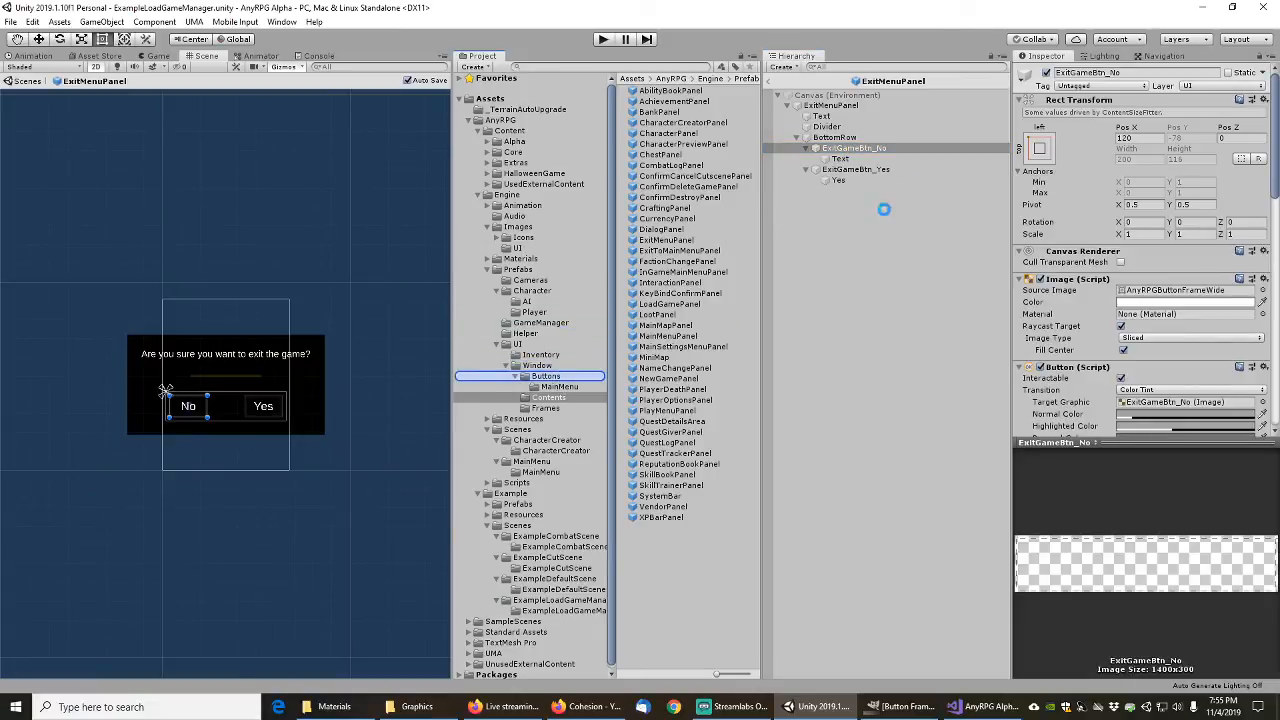
drag(861, 176, 548, 389)
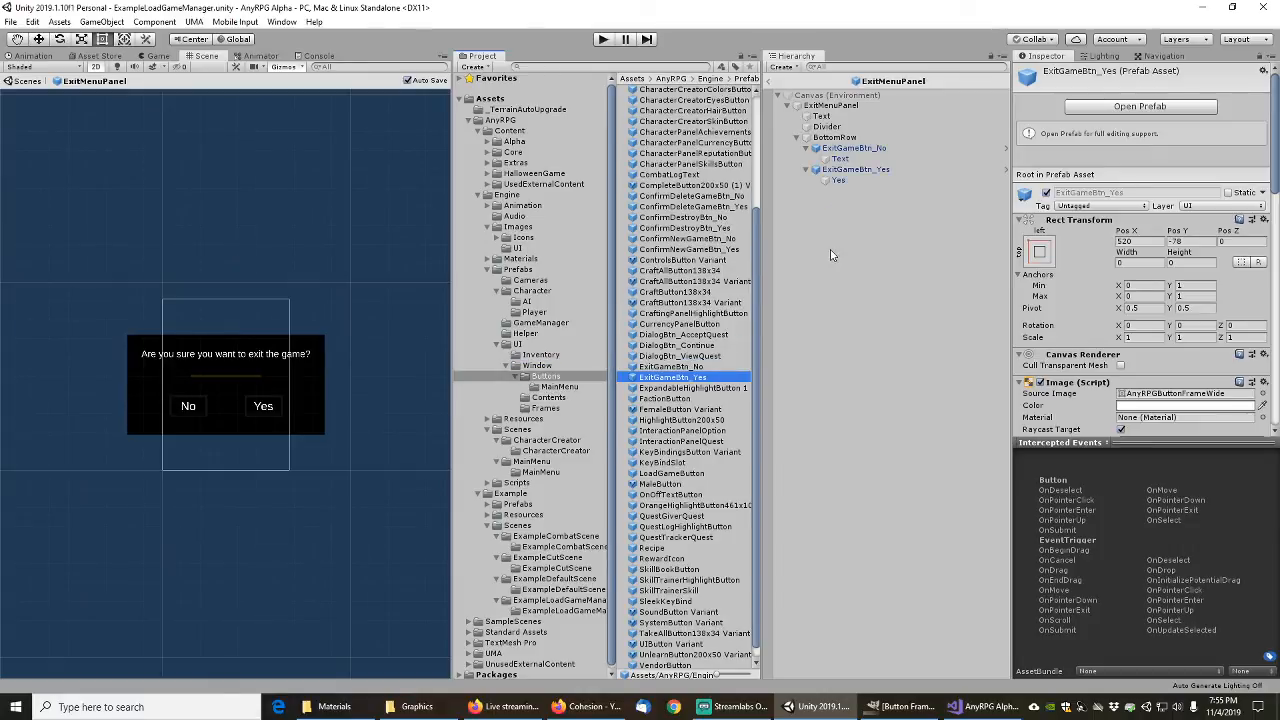
Step: Open the ExitToMainMenuPanel prefab from the Window/Contents folder and expand its BottomRow down to the button children
click(548, 397)
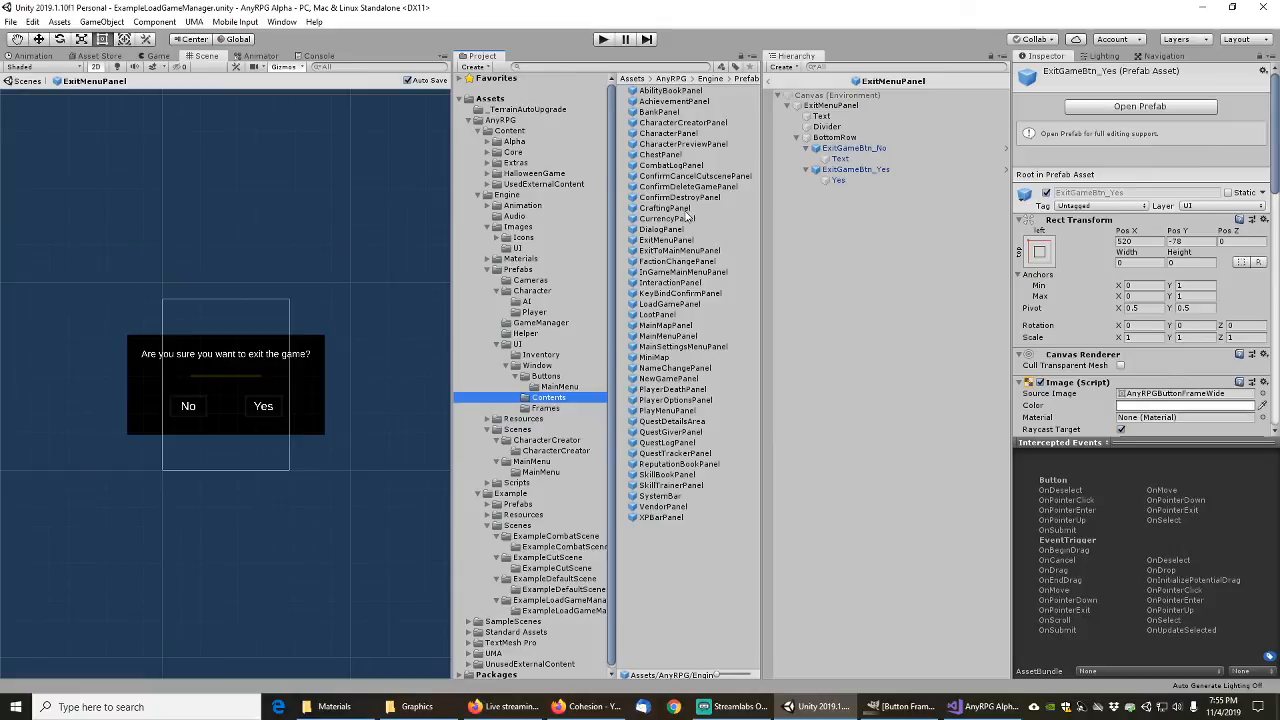
click(671, 251)
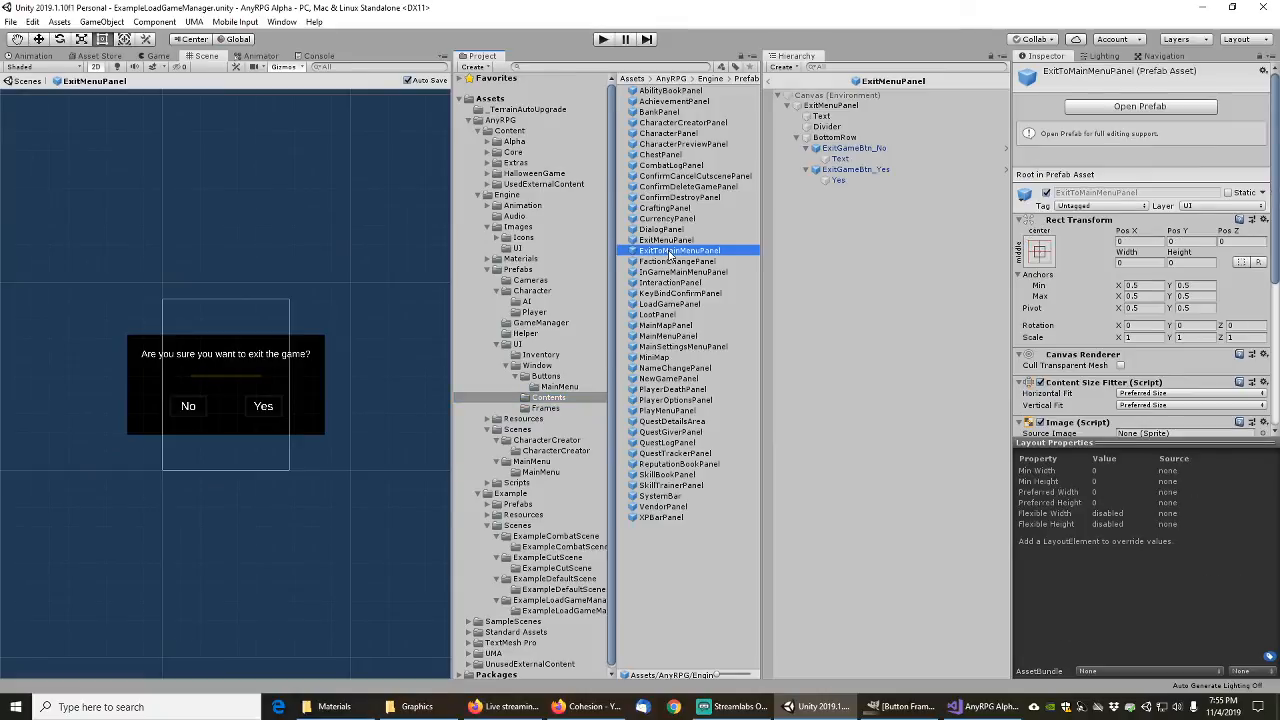
click(1128, 107)
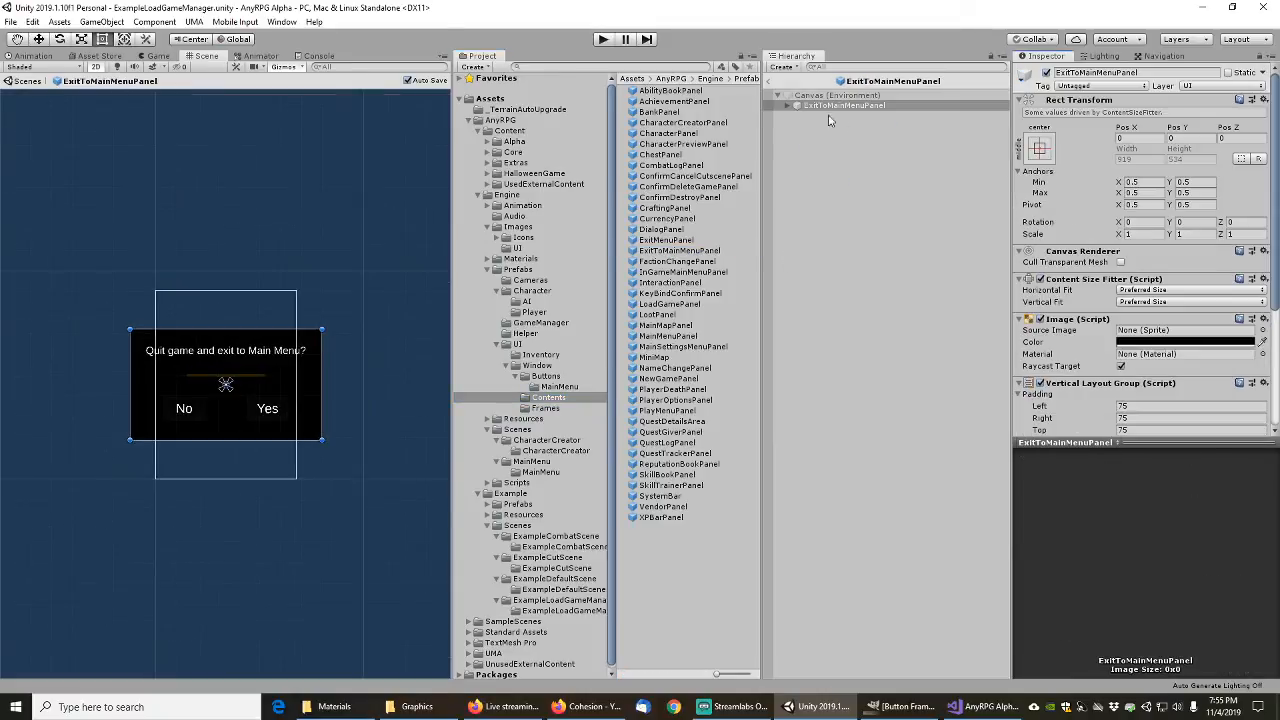
click(790, 106)
click(796, 137)
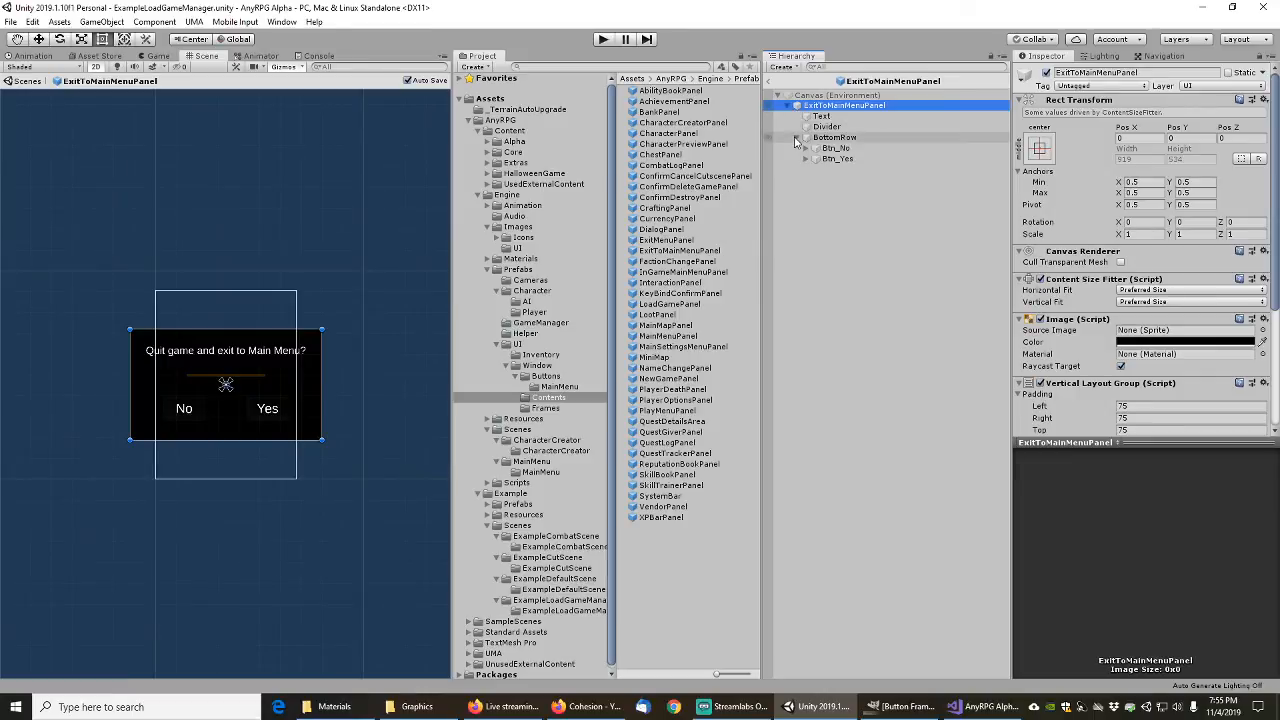
click(806, 148)
click(806, 169)
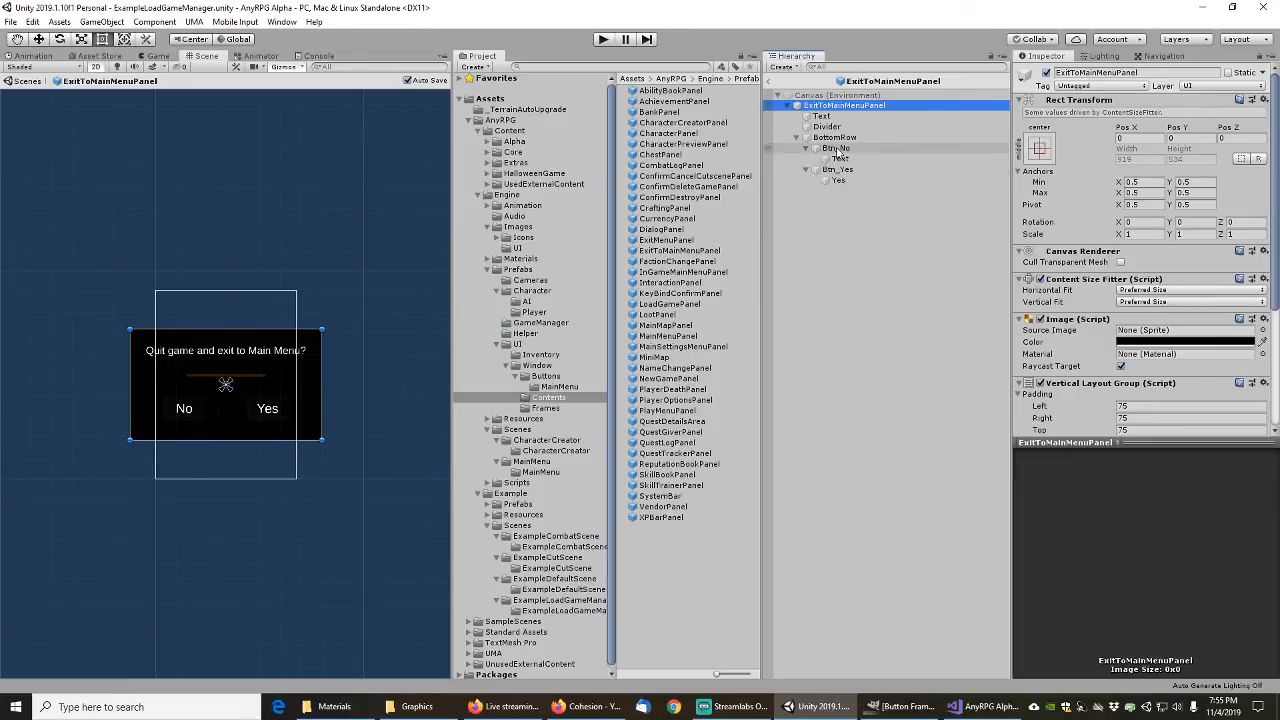
Step: Rename the Btn_No object under BottomRow to ExitToMainBtn_No
click(836, 148)
key(F2)
key(Home)
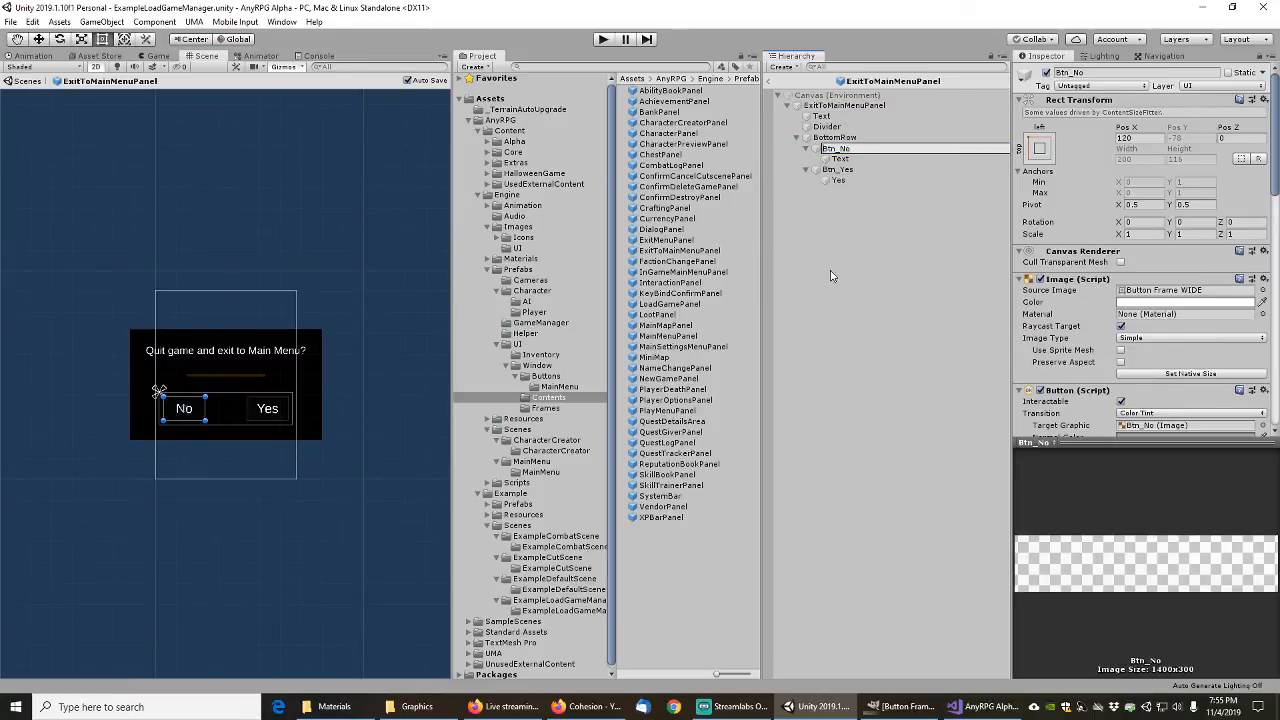
text(ExitToMain)
key(Return)
Step: Rename the Btn_Yes object under BottomRow to ExitToMainBtn_Yes
key(Down)
key(Down)
key(F2)
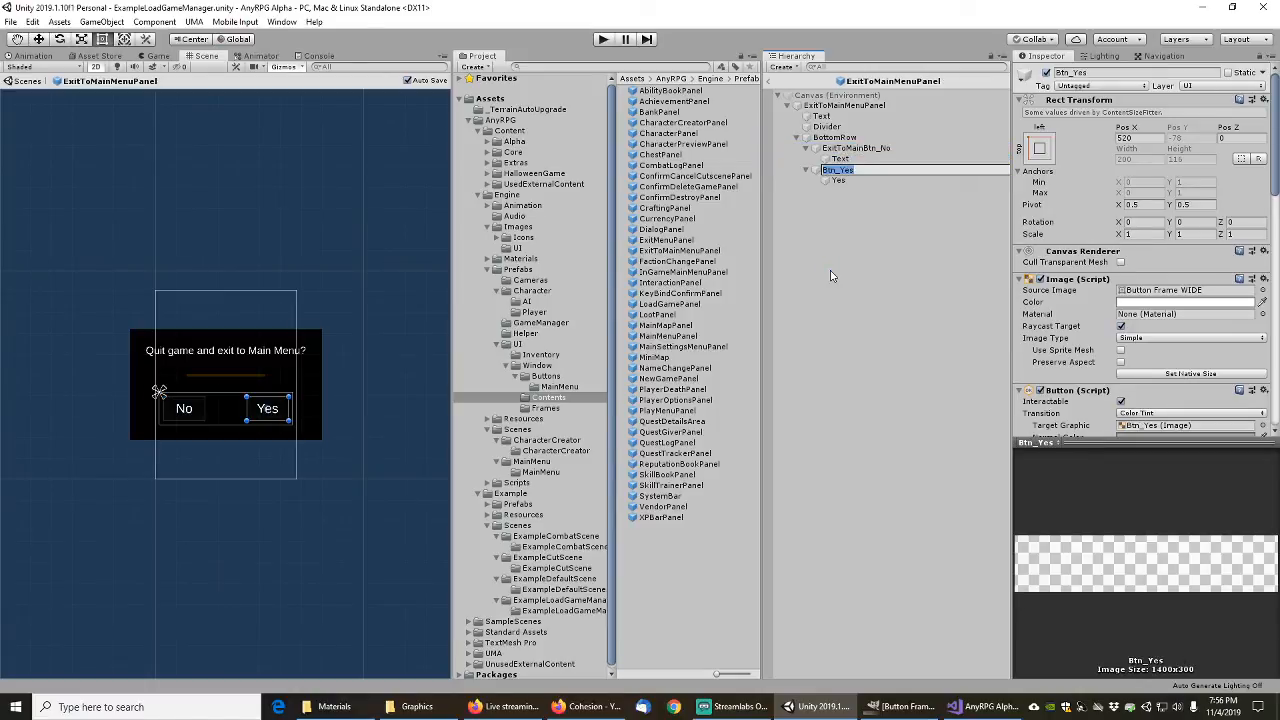
key(Home)
text(ExitToMain)
key(Return)
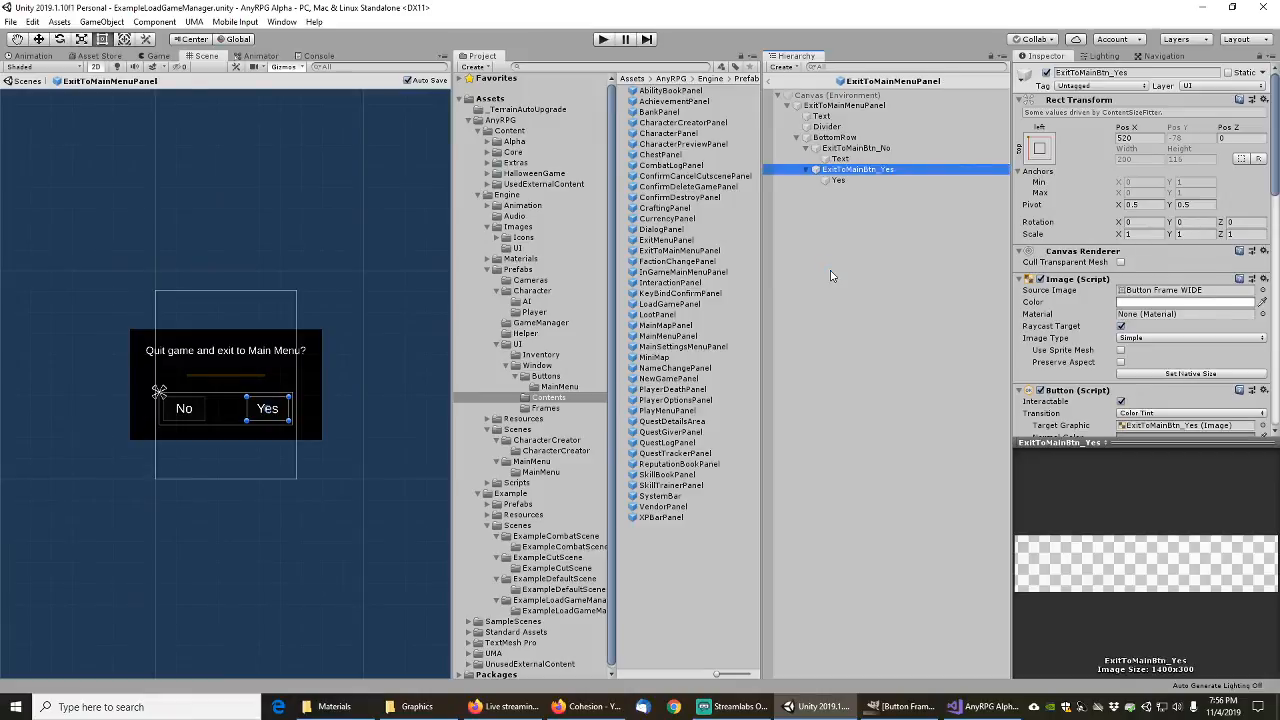
Step: Set the source image of both ExitToMainBtn_No and ExitToMainBtn_Yes to AnyRPGButtonFrameWide
click(875, 149)
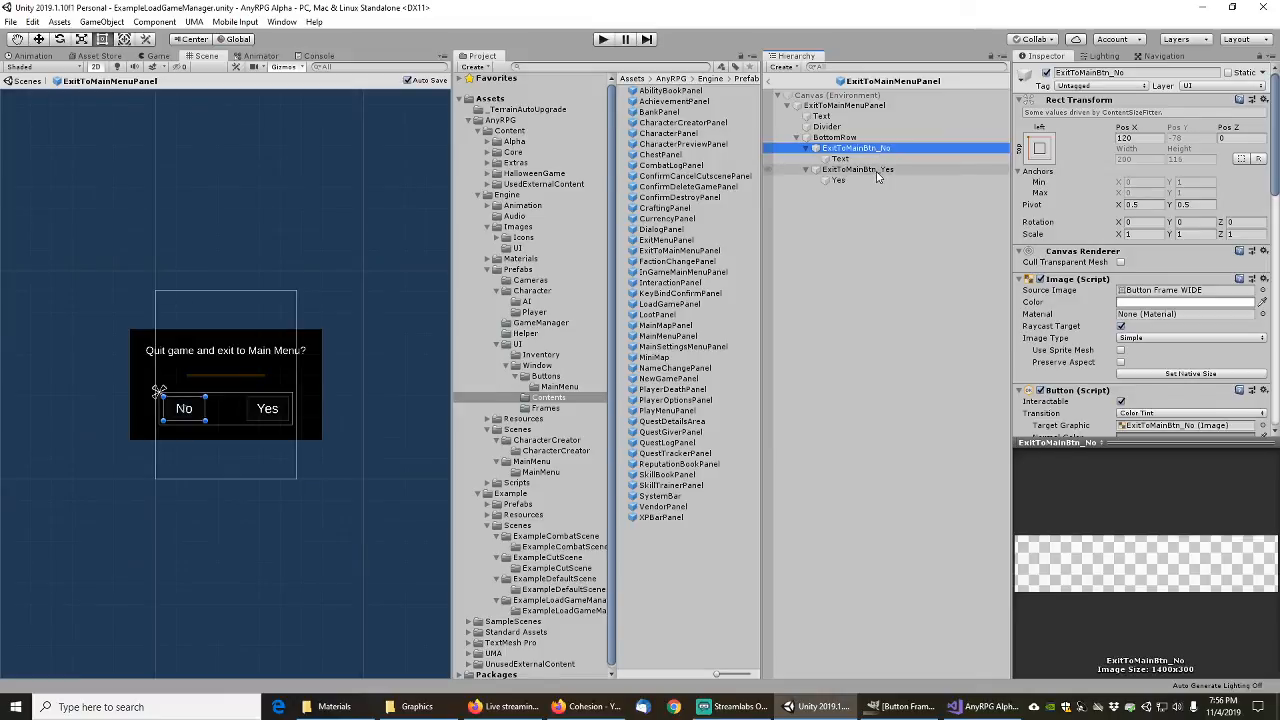
ctrl+click(878, 170)
click(1262, 290)
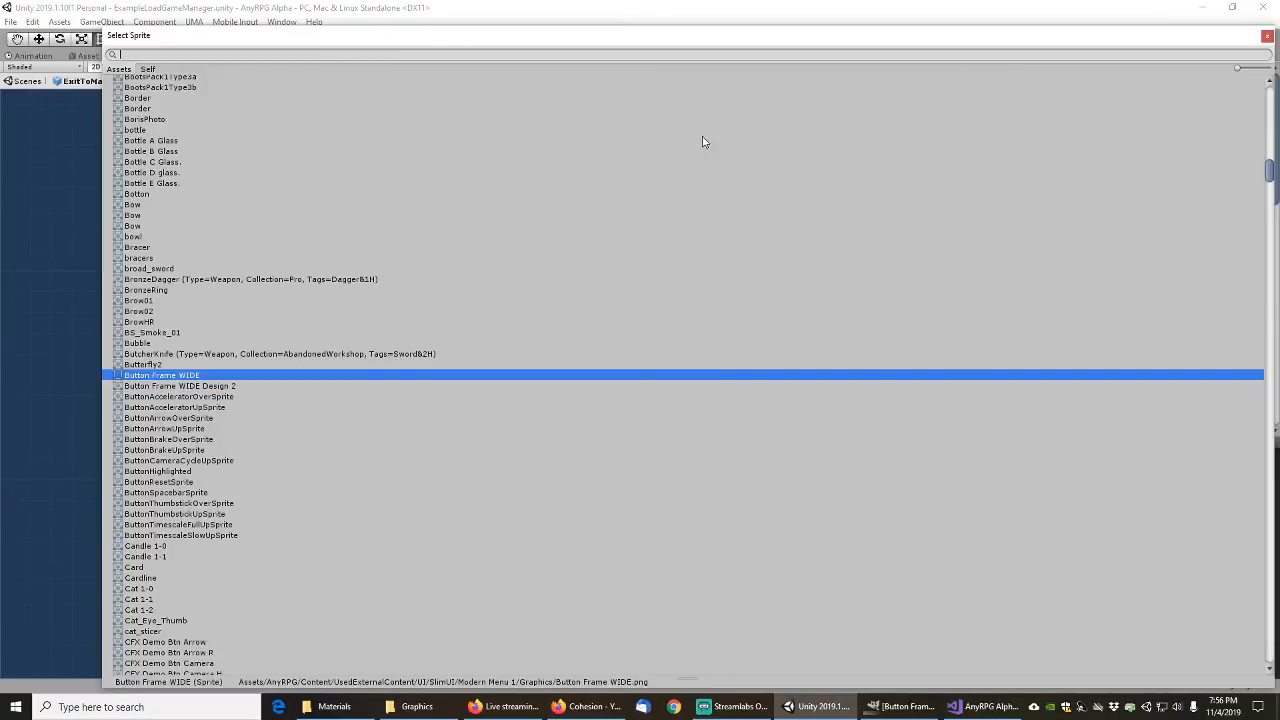
text(anyrpg)
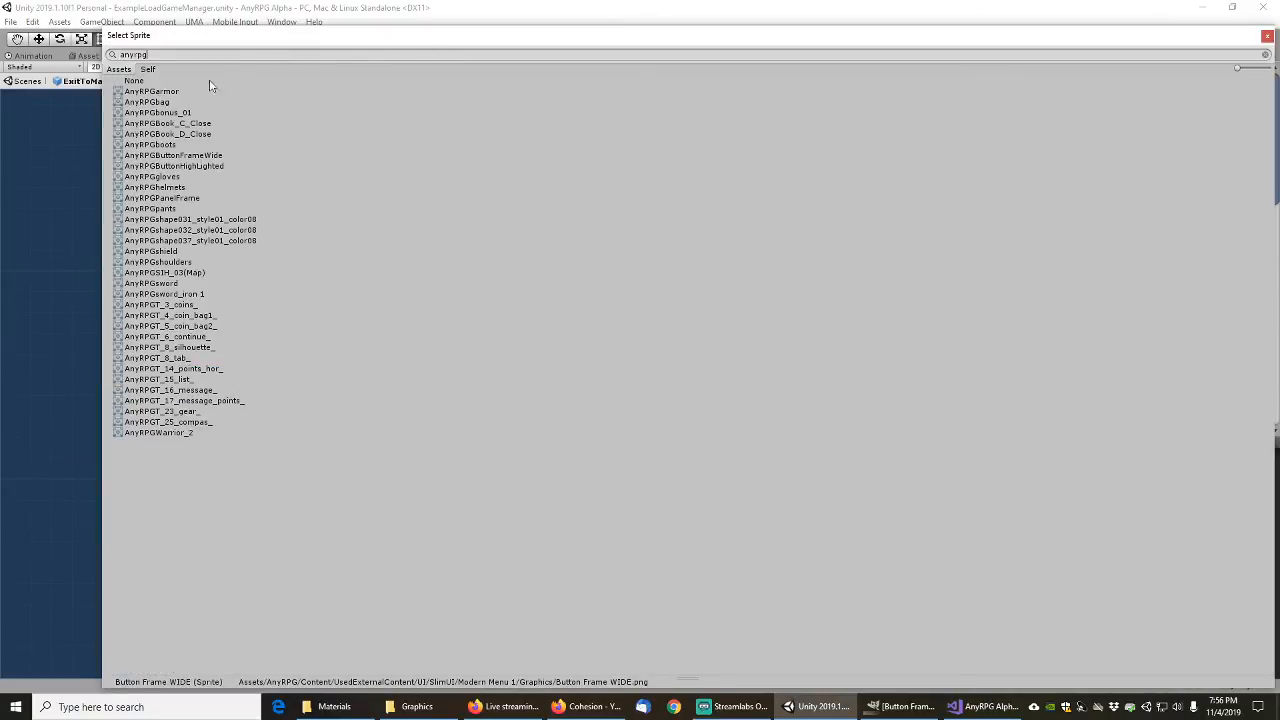
double_click(190, 156)
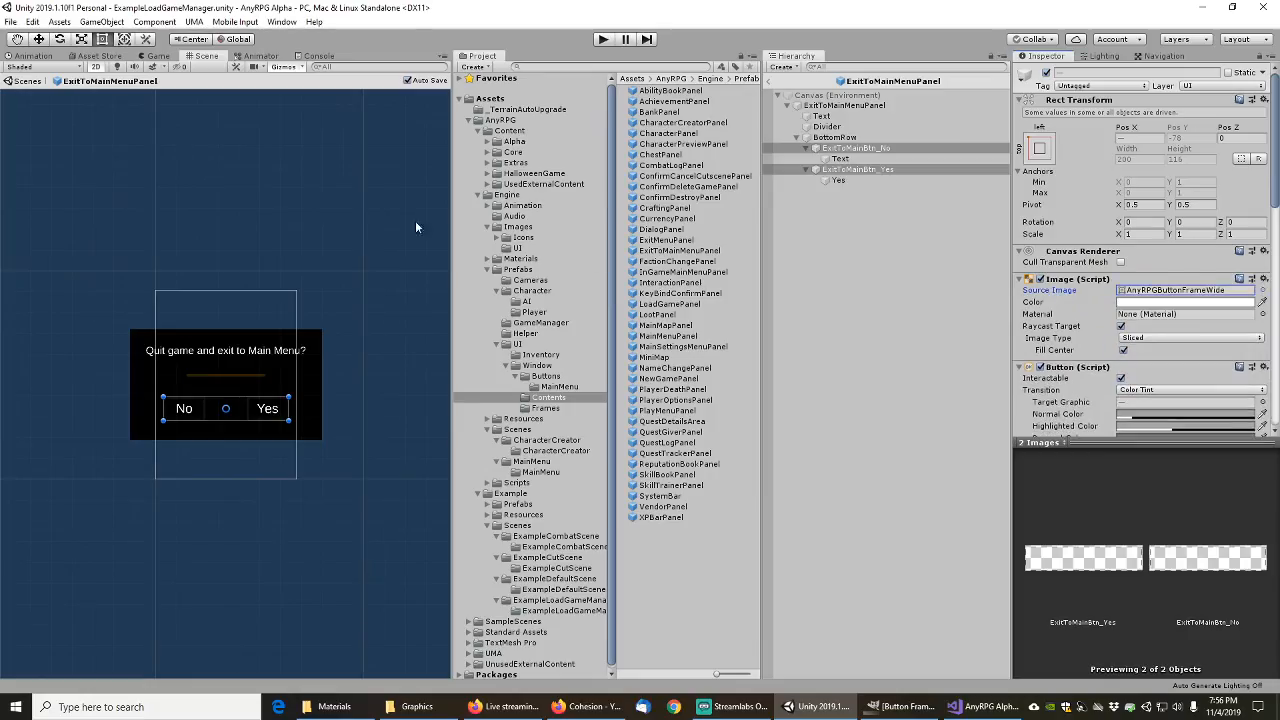
Step: Save ExitToMainBtn_No and ExitToMainBtn_Yes as separate prefabs in the Window/Buttons folder
click(852, 149)
drag(843, 158, 558, 382)
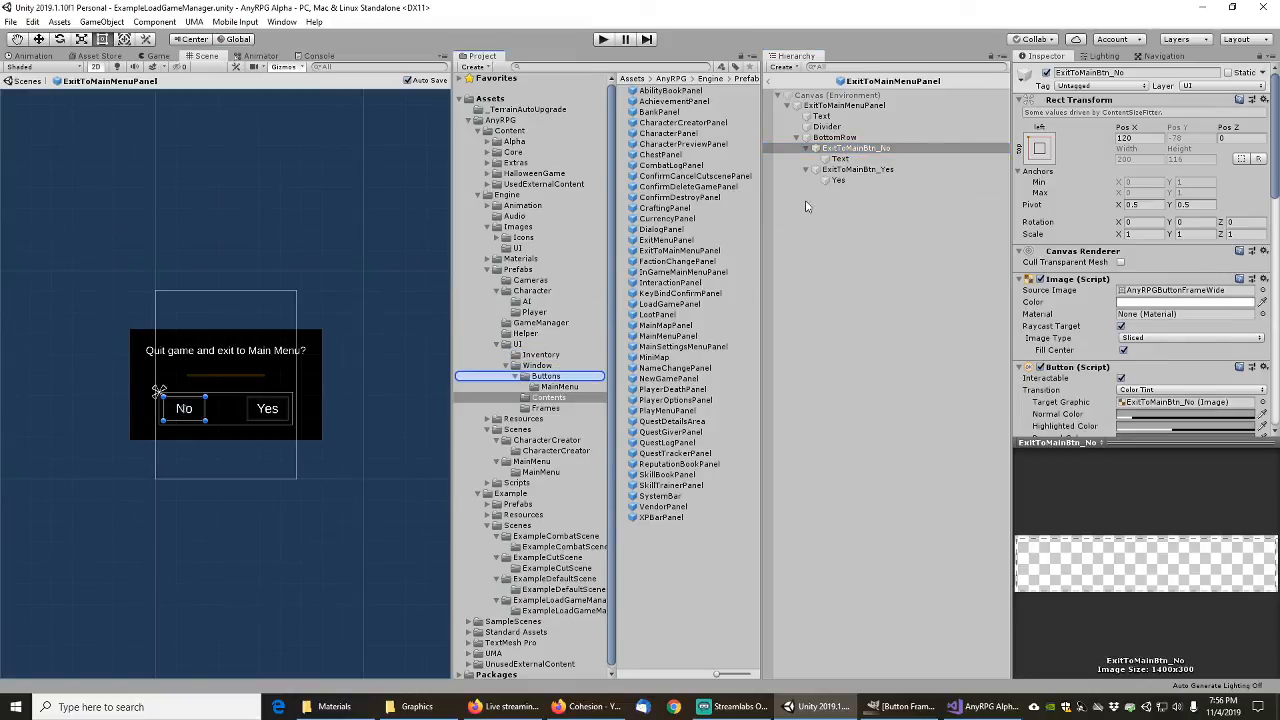
click(854, 170)
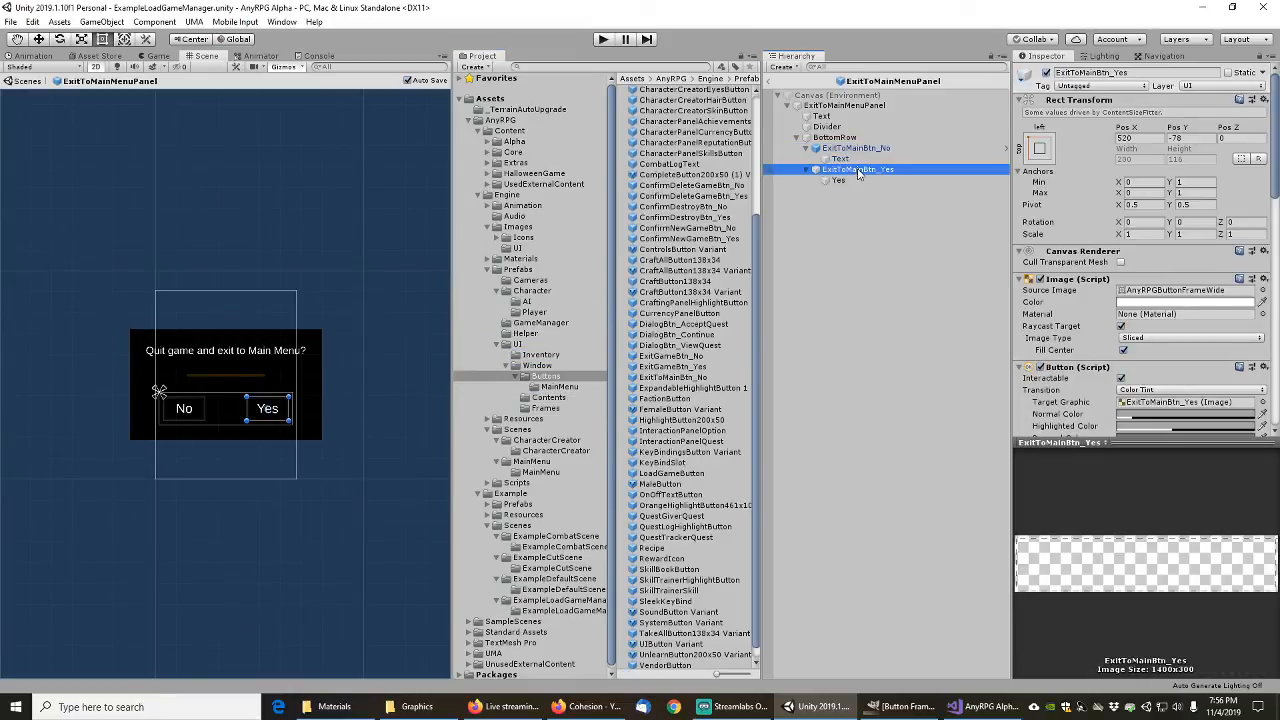
drag(857, 172, 558, 381)
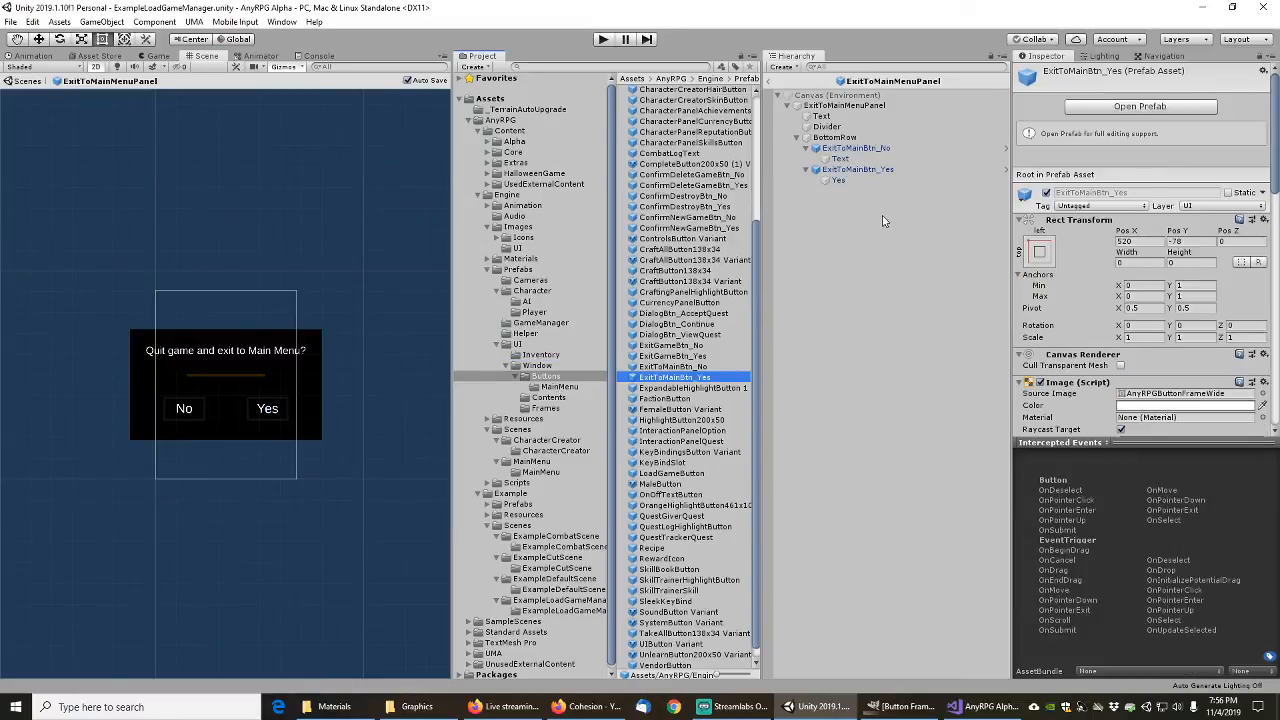
Step: Open the FactionChangePanel prefab from the Window/Contents folder and expand its ButtonRow object
click(858, 148)
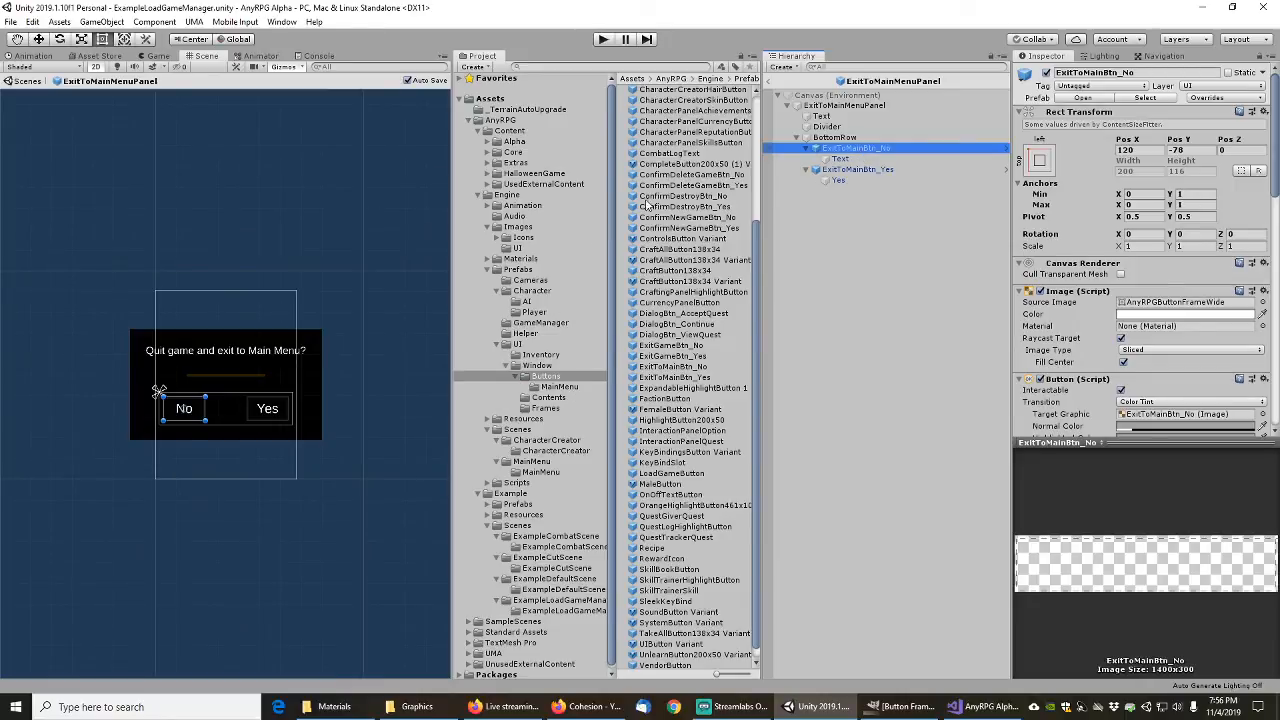
click(547, 398)
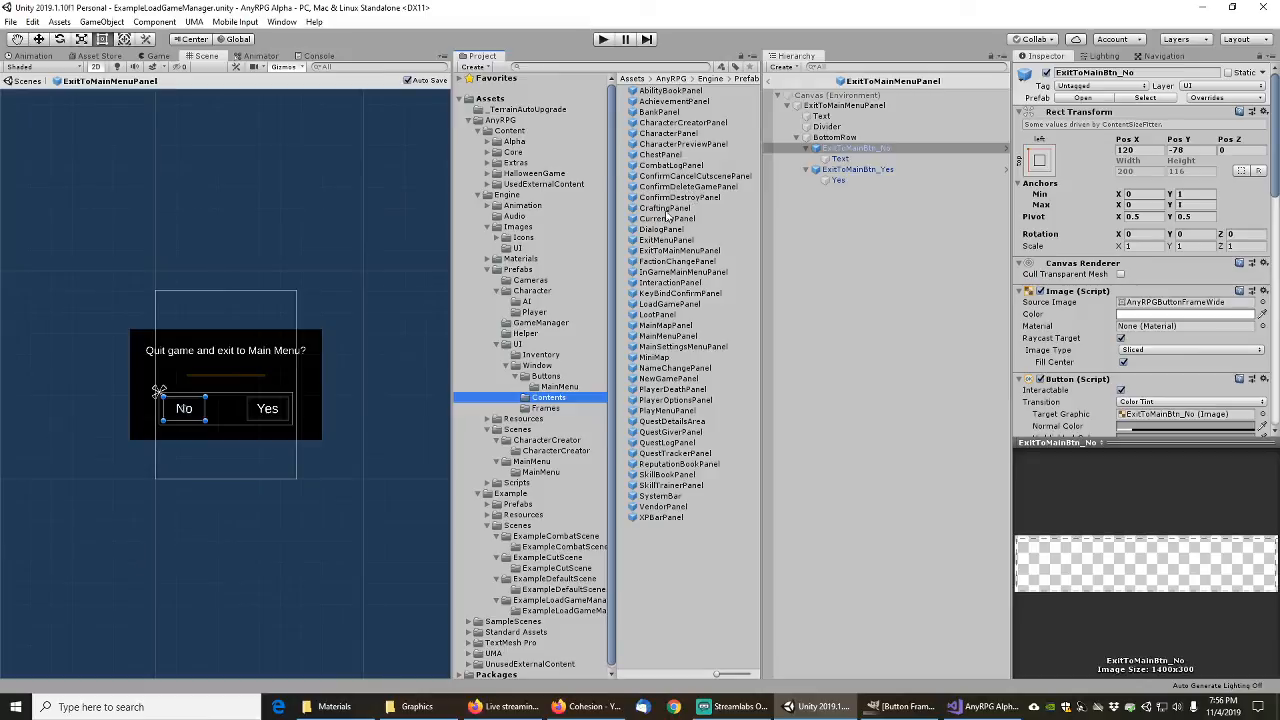
click(672, 262)
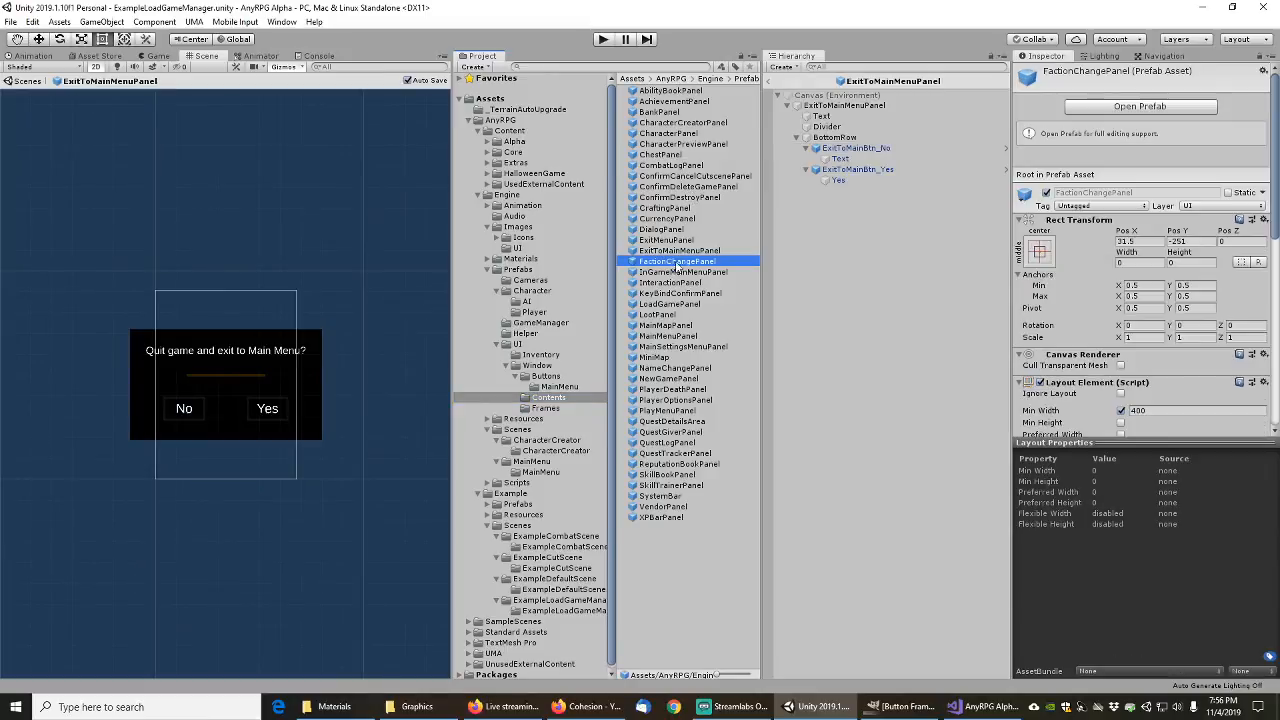
click(1140, 106)
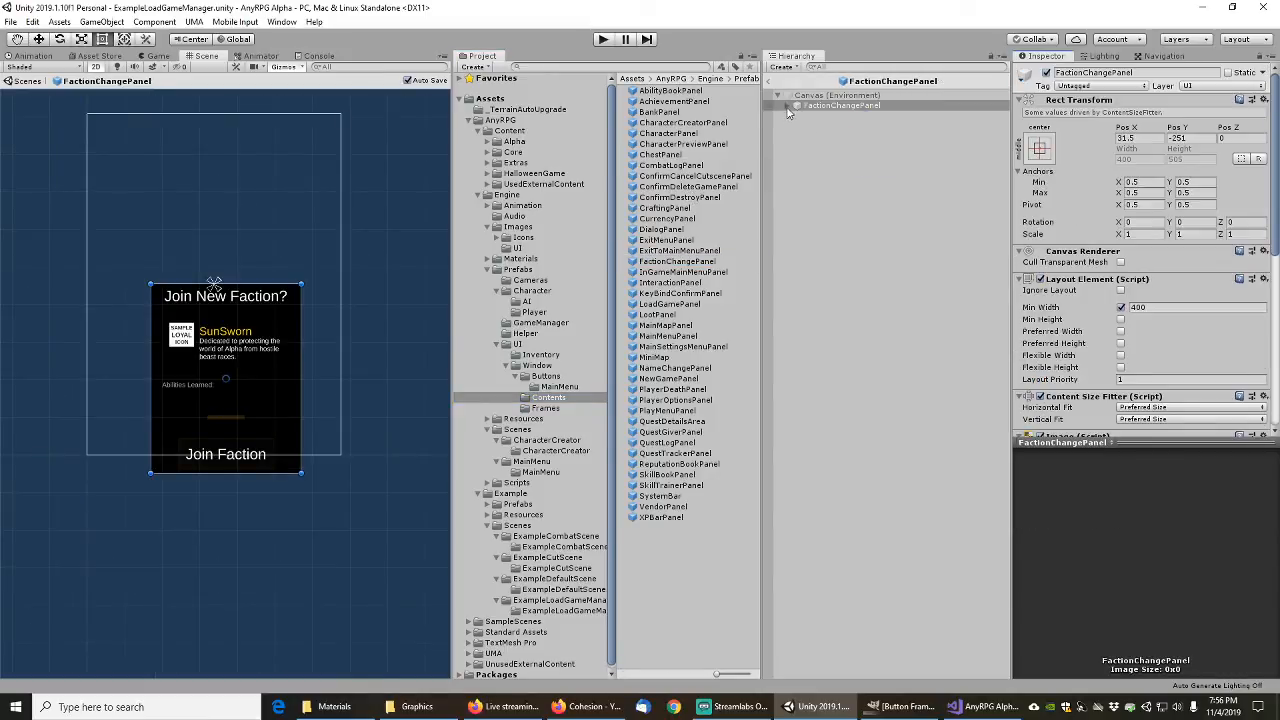
click(787, 106)
click(830, 159)
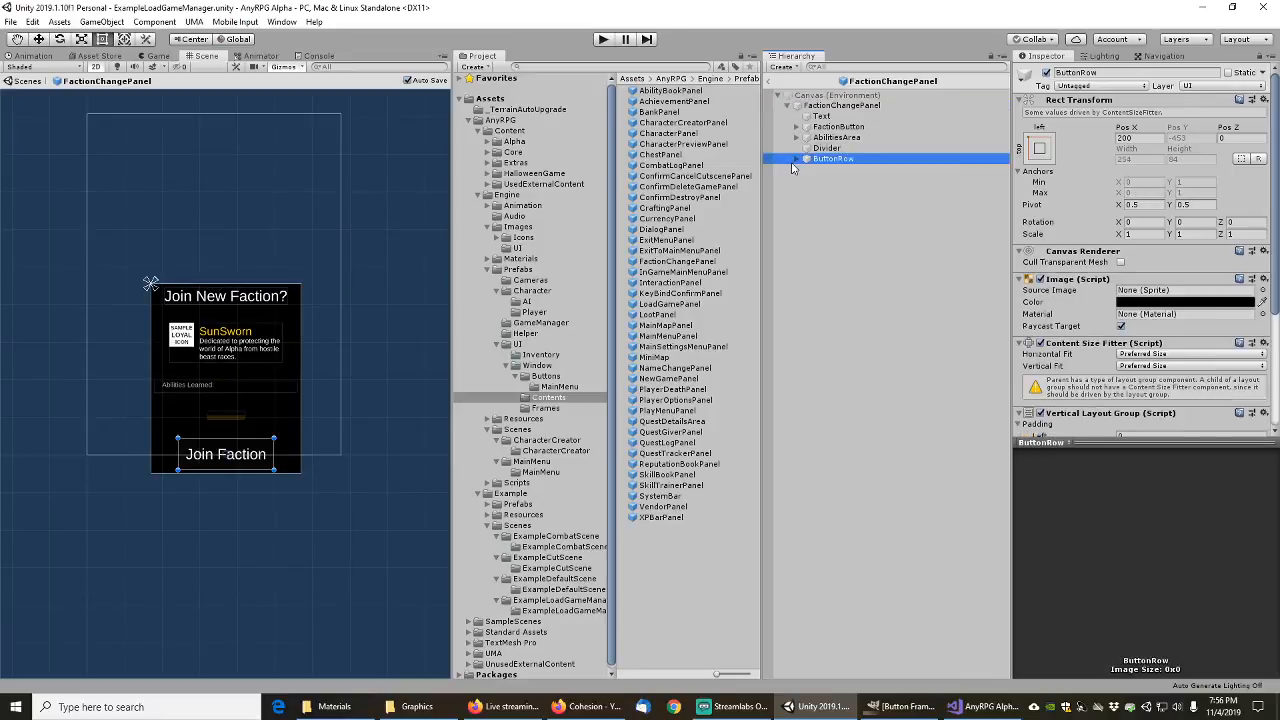
click(797, 160)
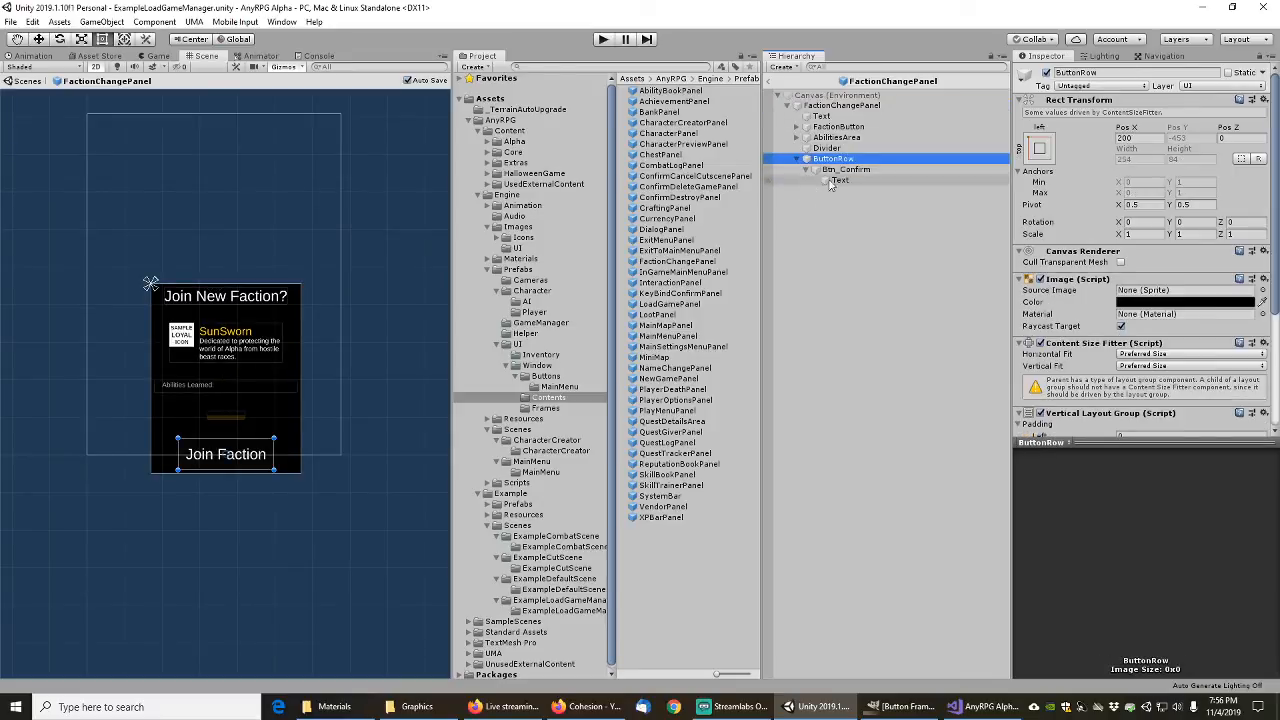
Step: Rename the Btn_Confirm object under ButtonRow to FactionChangeBtn_Confirm
click(842, 170)
key(F2)
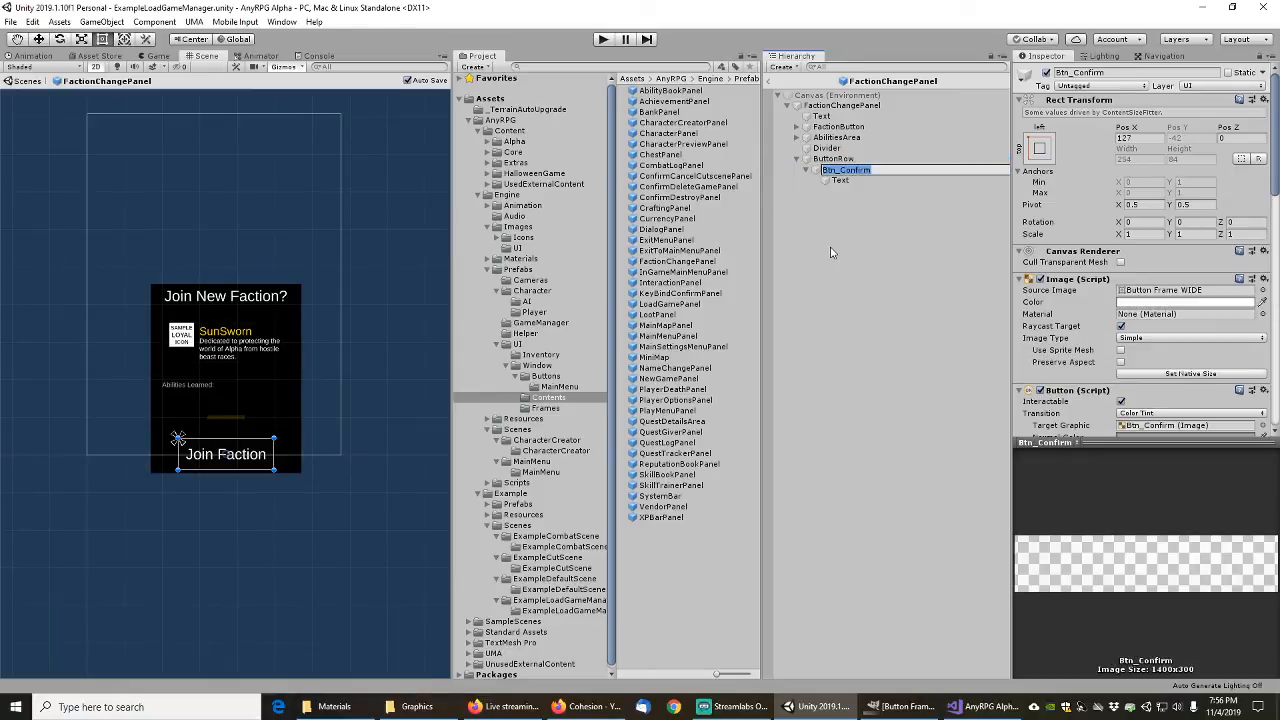
key(Home)
text(FactionChange)
key(Return)
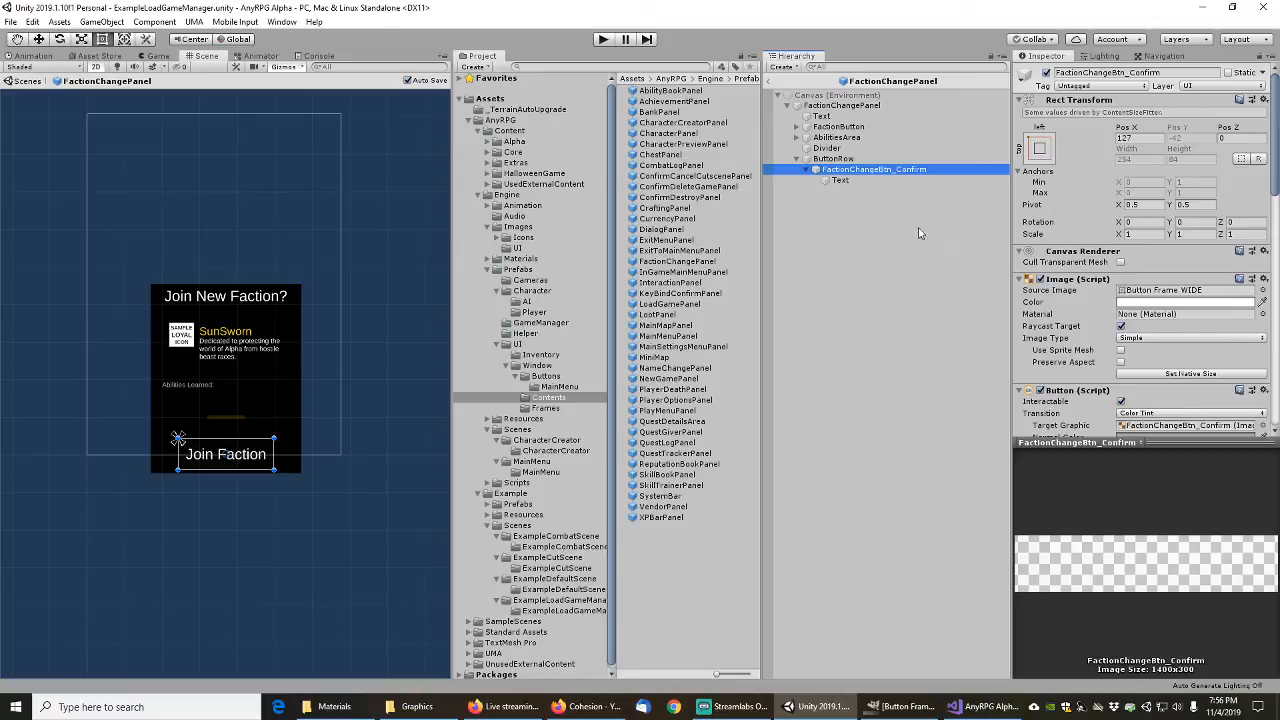
Step: Set the source image of FactionChangeBtn_Confirm to AnyRPGButtonFrameWide and save the button as a prefab in the Window/Buttons folder
click(1261, 290)
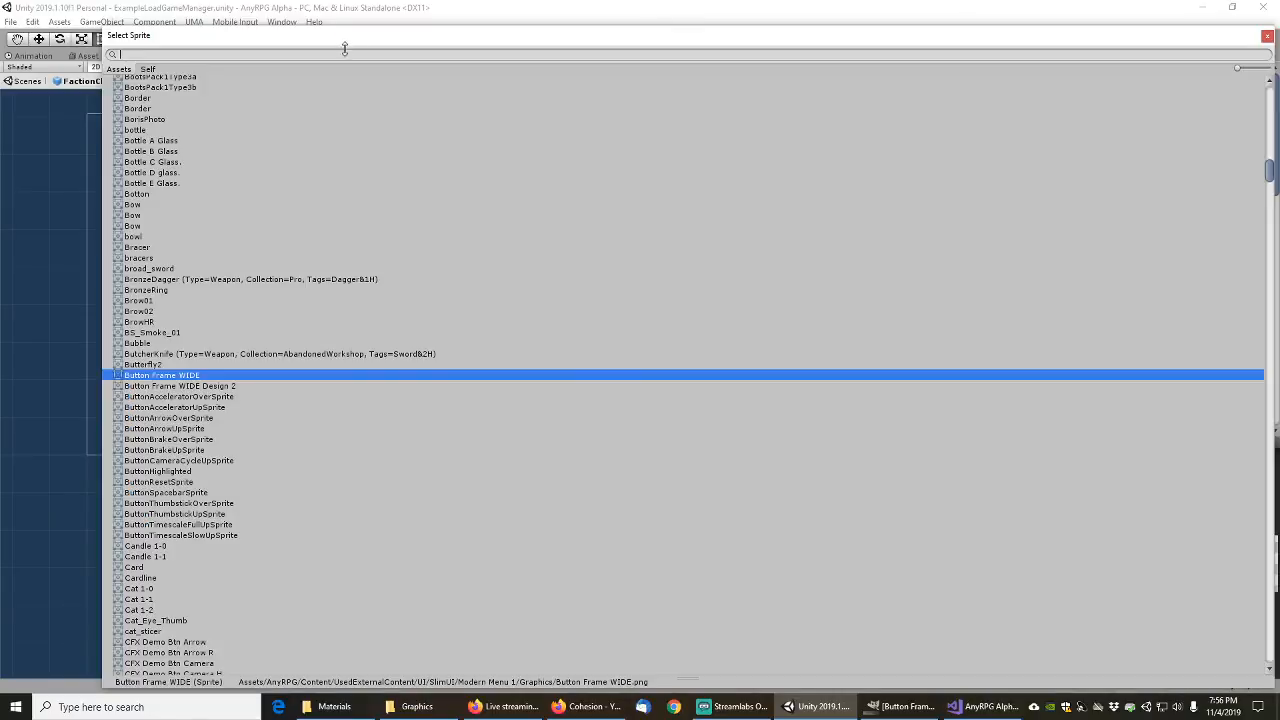
text(anyrpg)
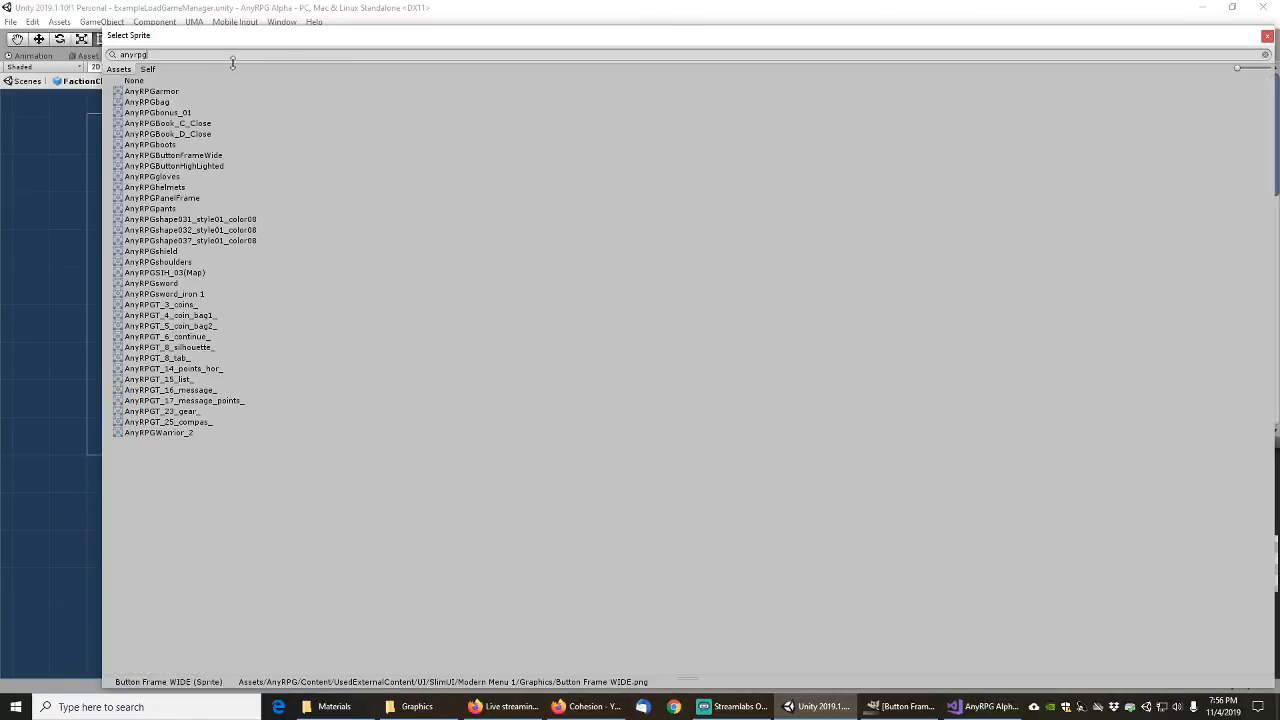
click(194, 157)
double_click(194, 157)
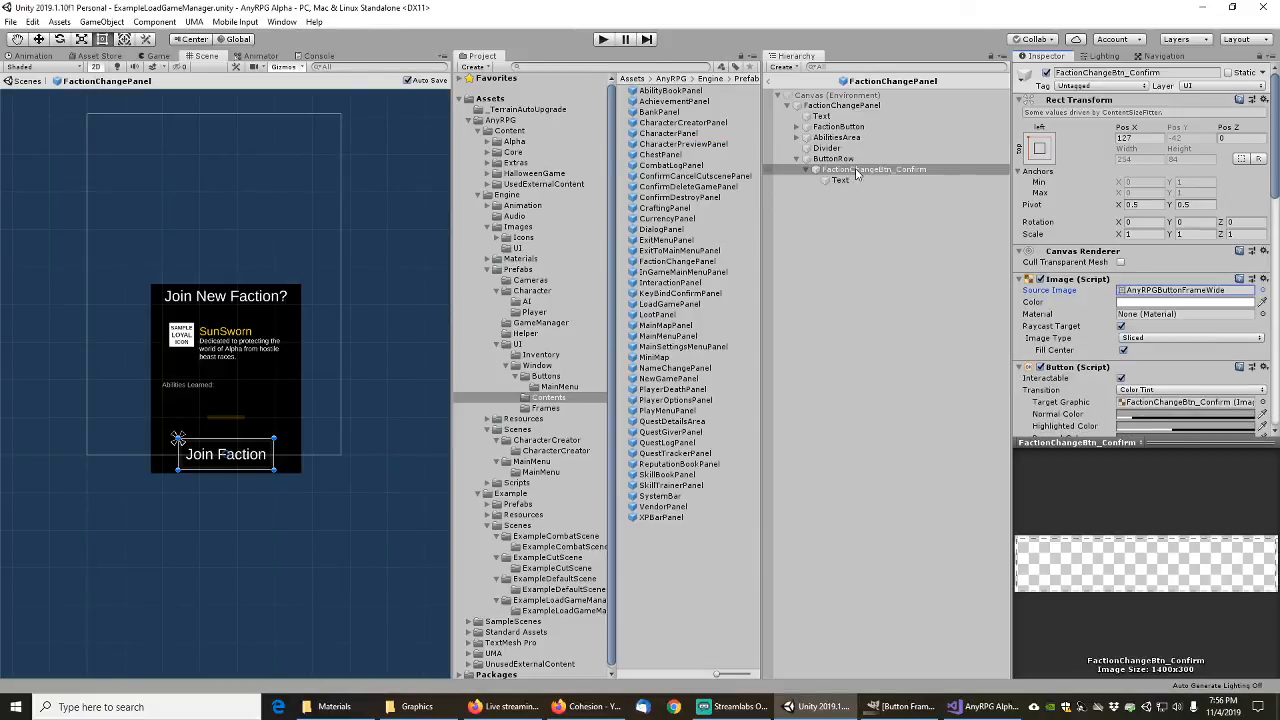
drag(855, 175, 551, 382)
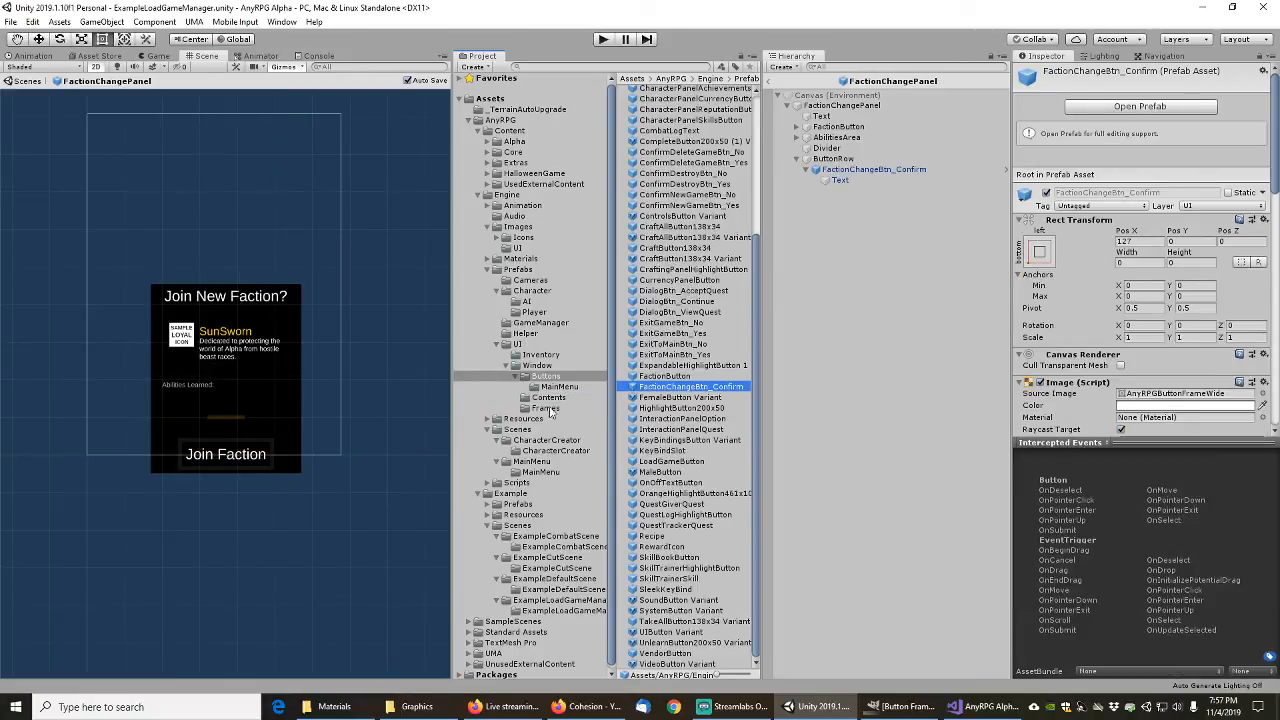
Step: Open the InGameMainMenuPanel prefab from the Window/Contents folder and expand the panel and its five buttons
click(548, 397)
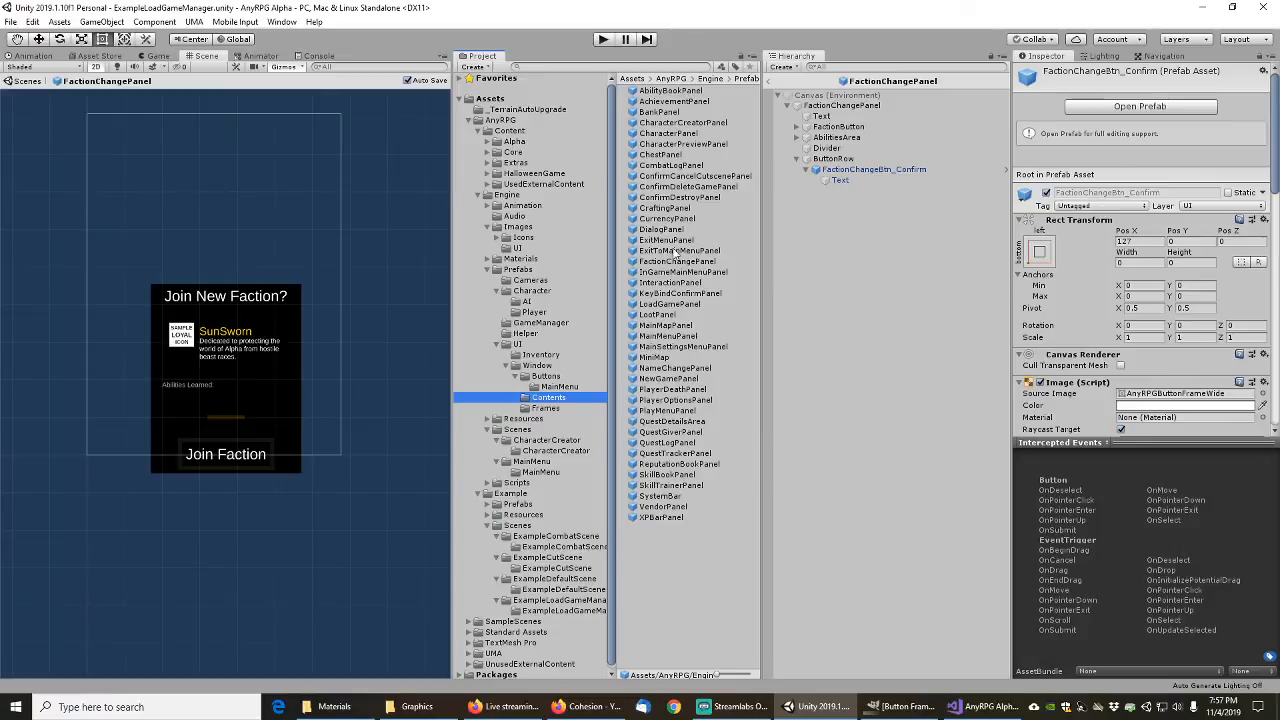
click(673, 272)
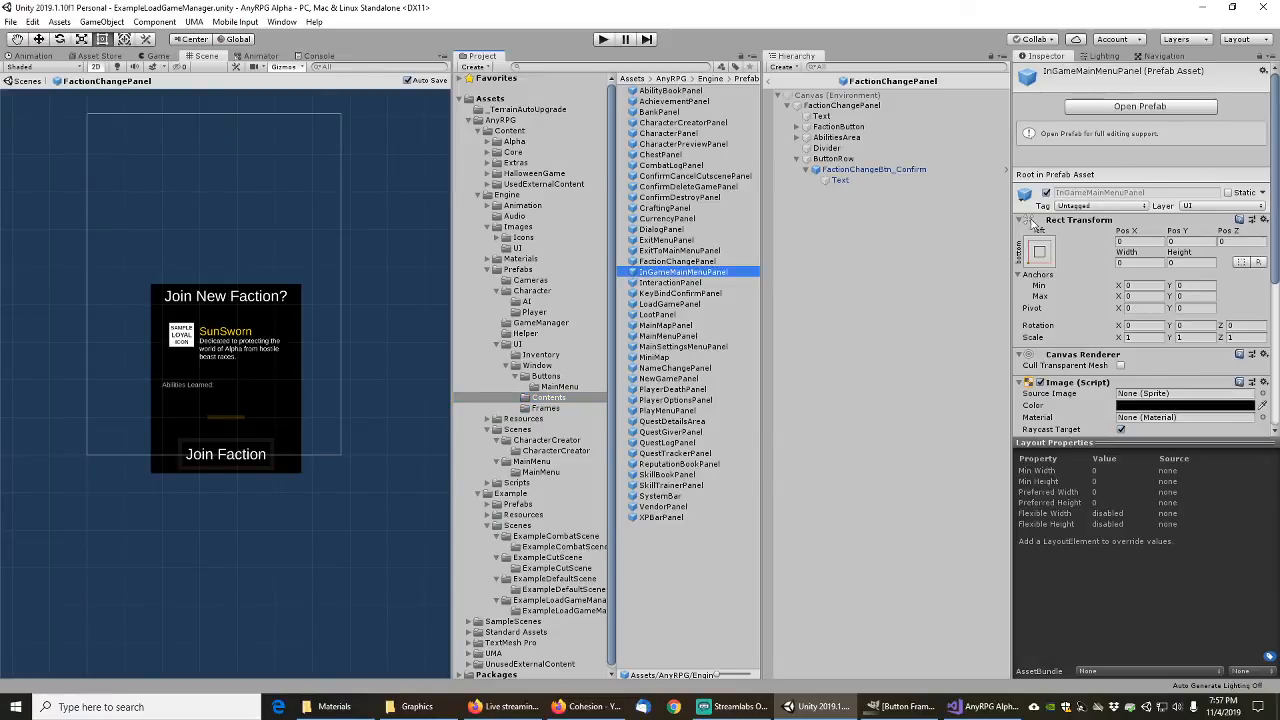
click(1123, 108)
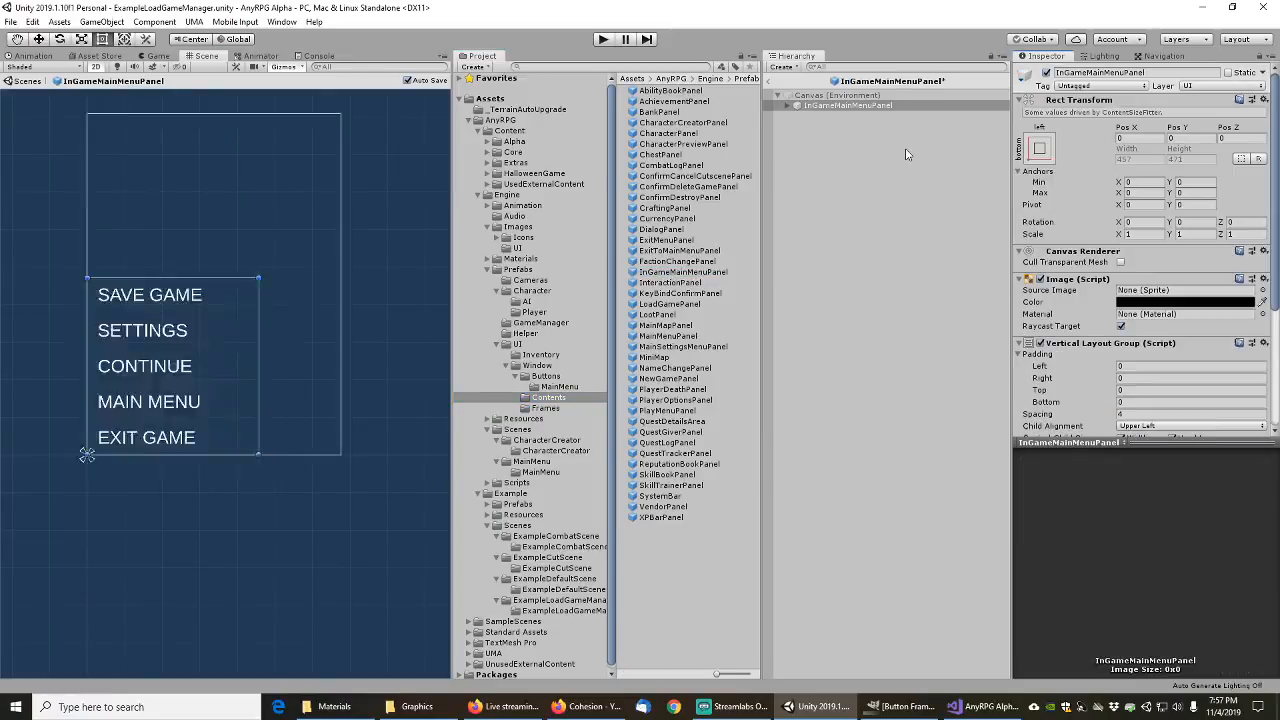
click(787, 106)
click(797, 116)
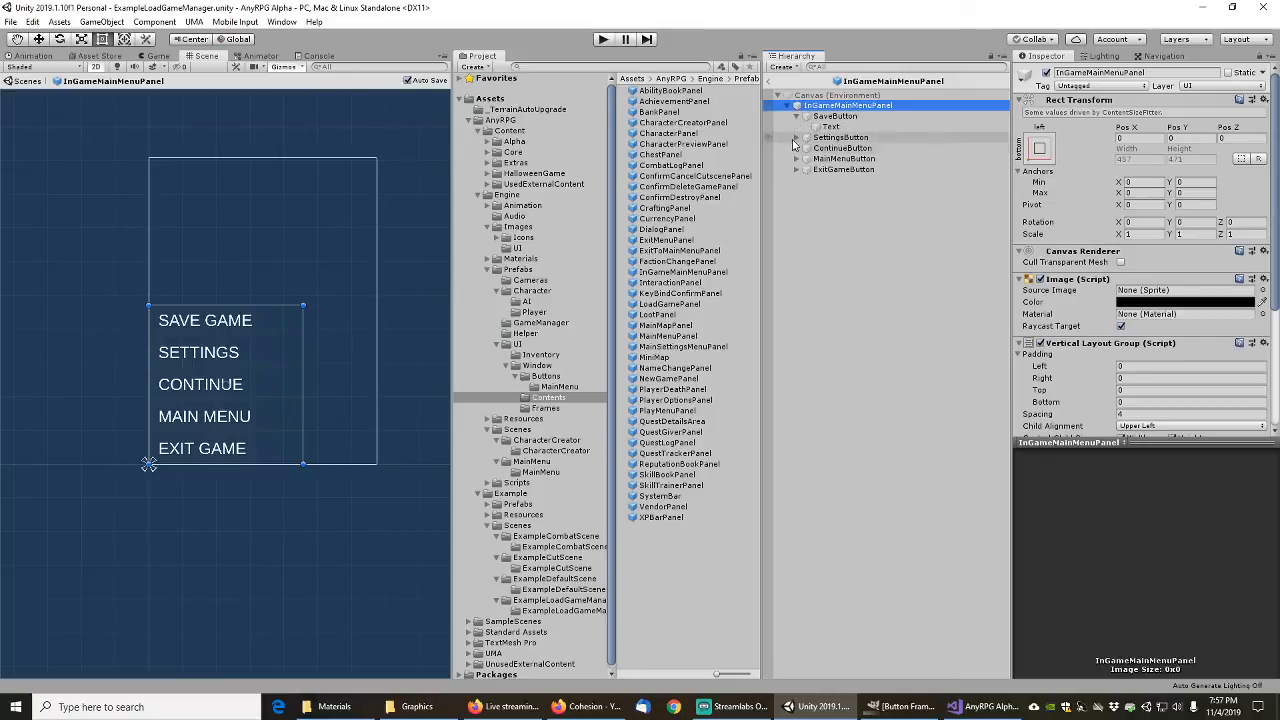
click(796, 137)
click(796, 158)
click(797, 180)
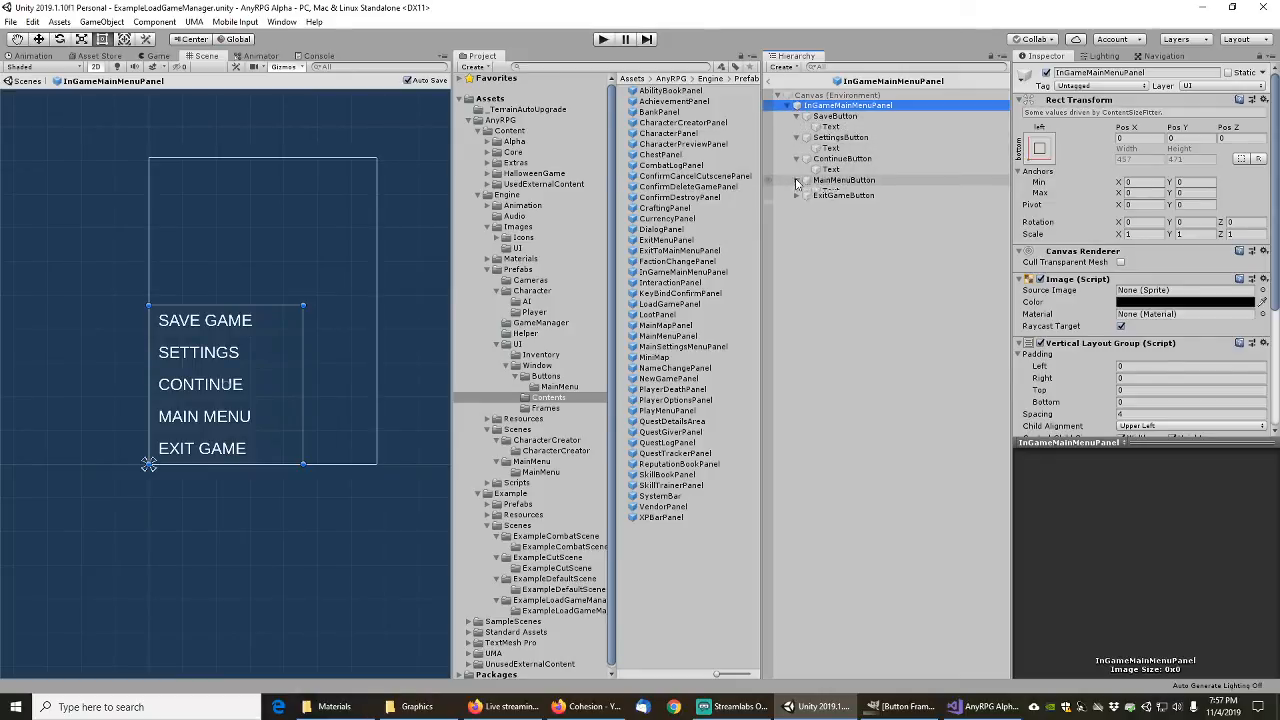
click(797, 201)
Step: Set the source image of the Save, Settings, Continue, MainMenu and ExitGame buttons together to AnyRPGButtonFrameWide
click(836, 116)
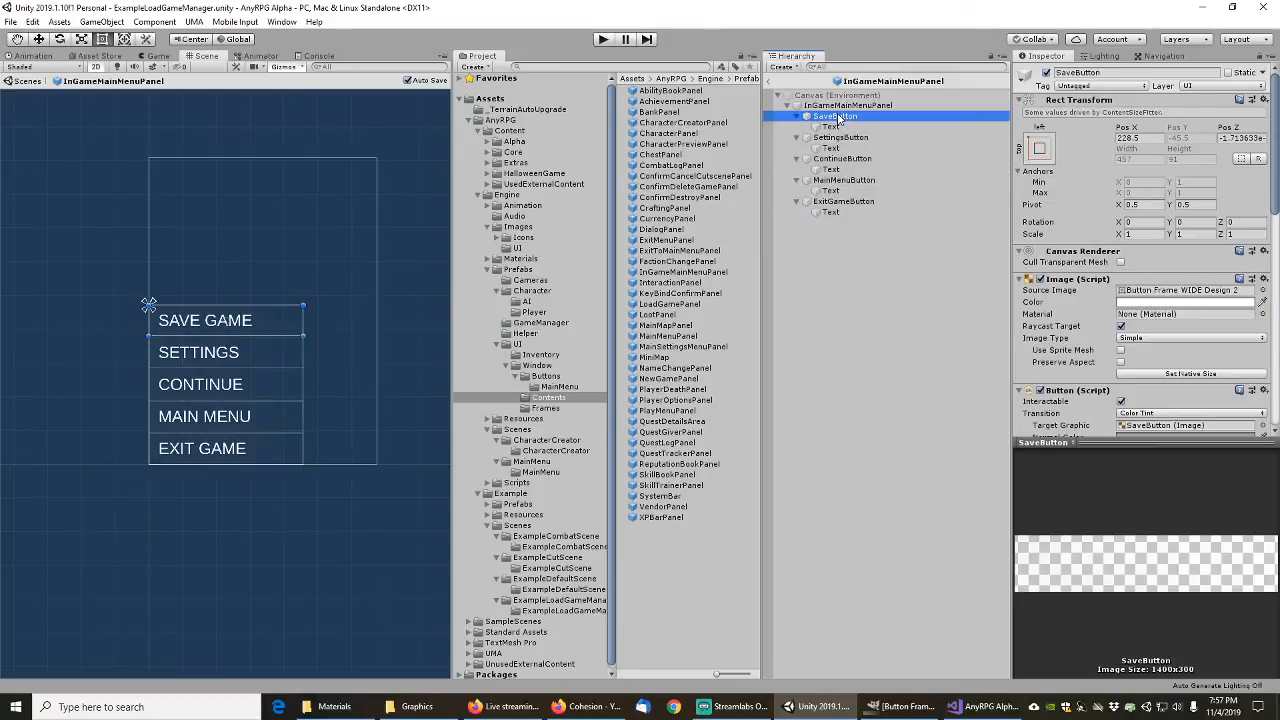
ctrl+click(840, 137)
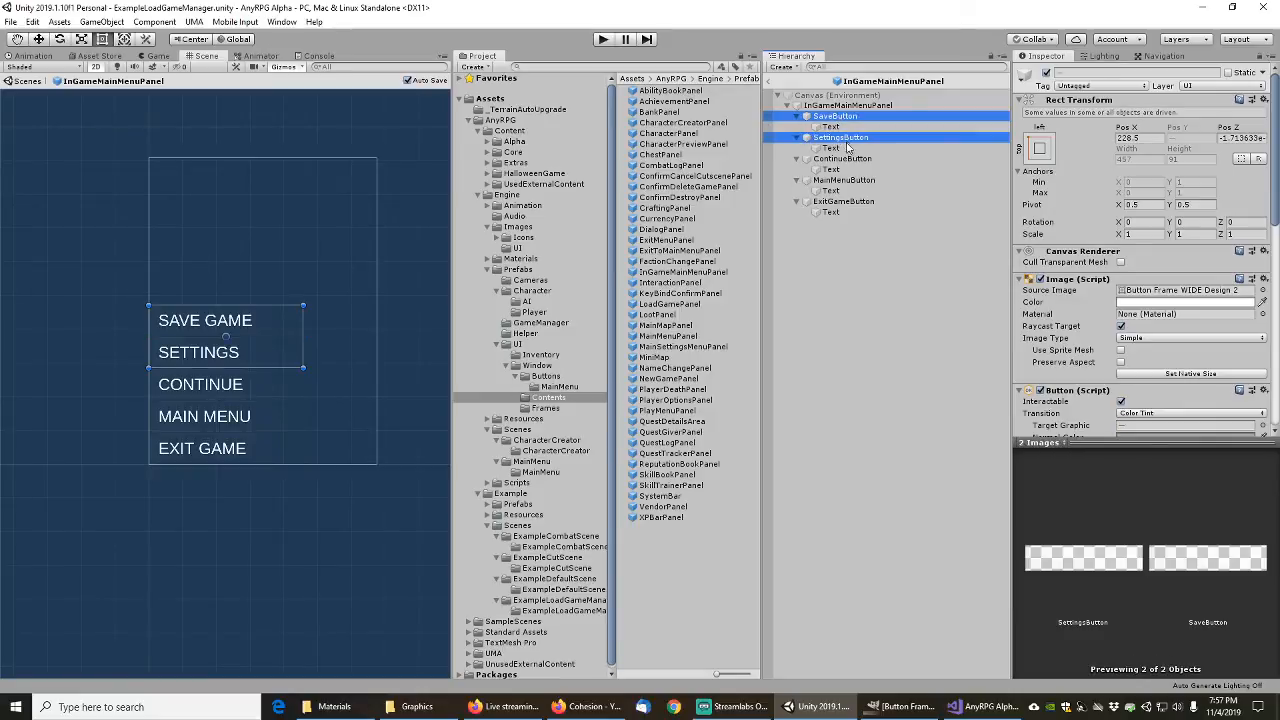
ctrl+click(842, 158)
ctrl+click(844, 180)
ctrl+click(843, 201)
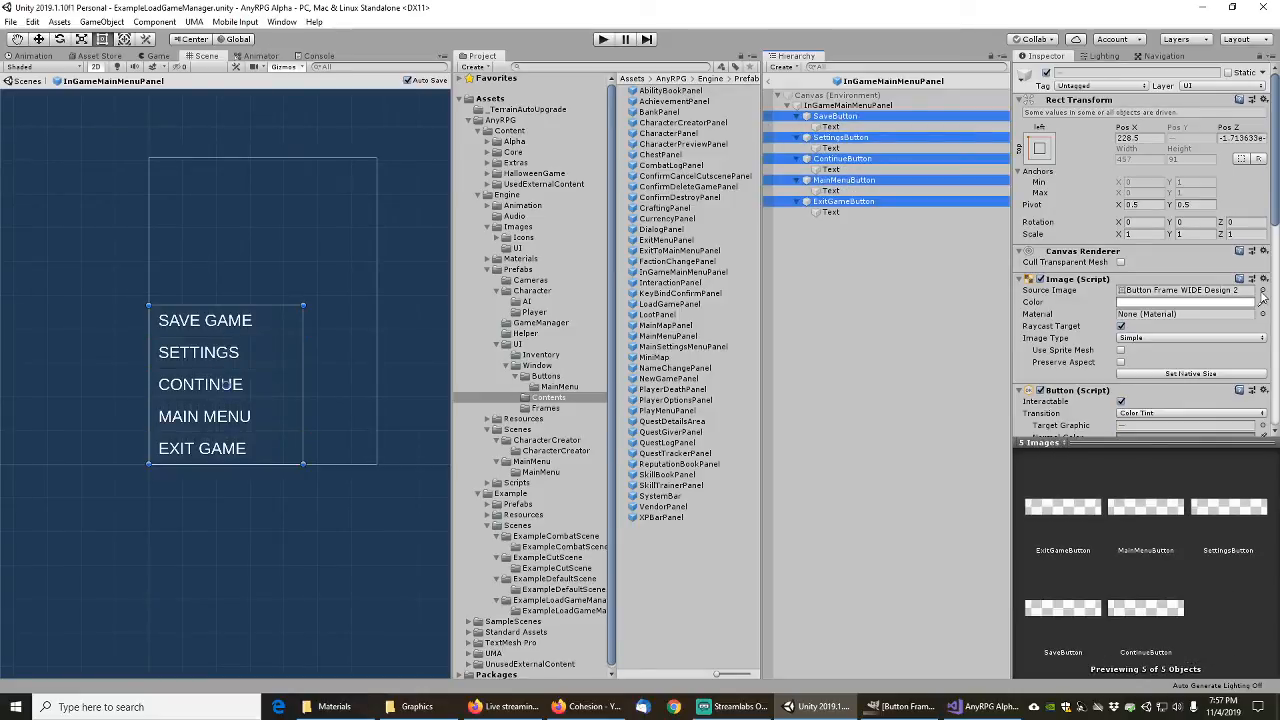
click(1262, 290)
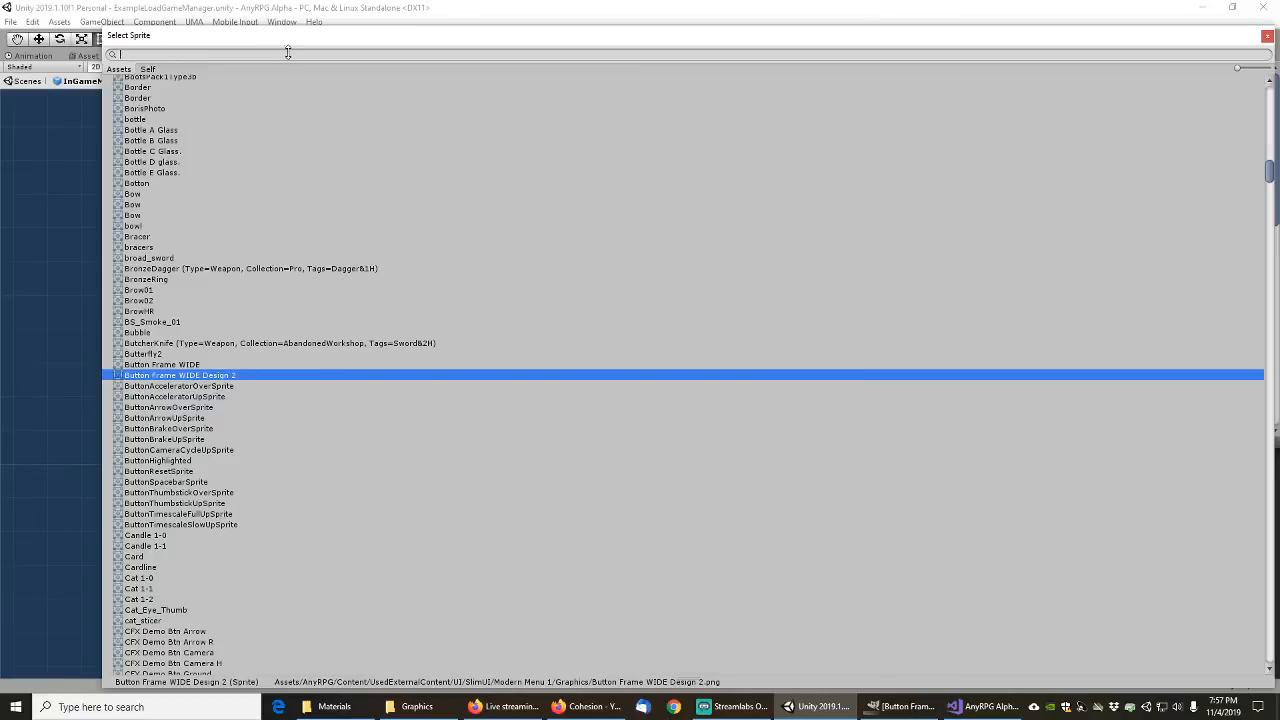
text(anyrpg)
double_click(197, 155)
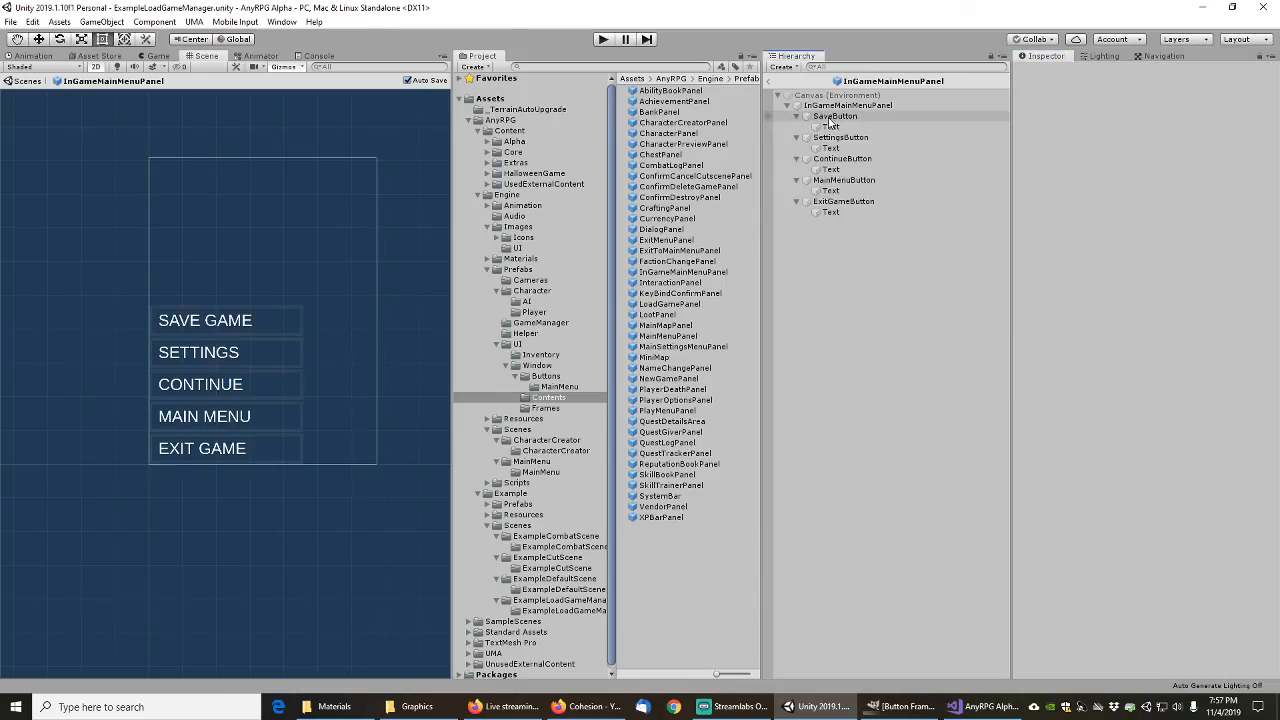
Step: Rename SaveButton to InGameMainMenuSaveButton and SettingsButton to InGameMainMenuSettingsButton
key(F2)
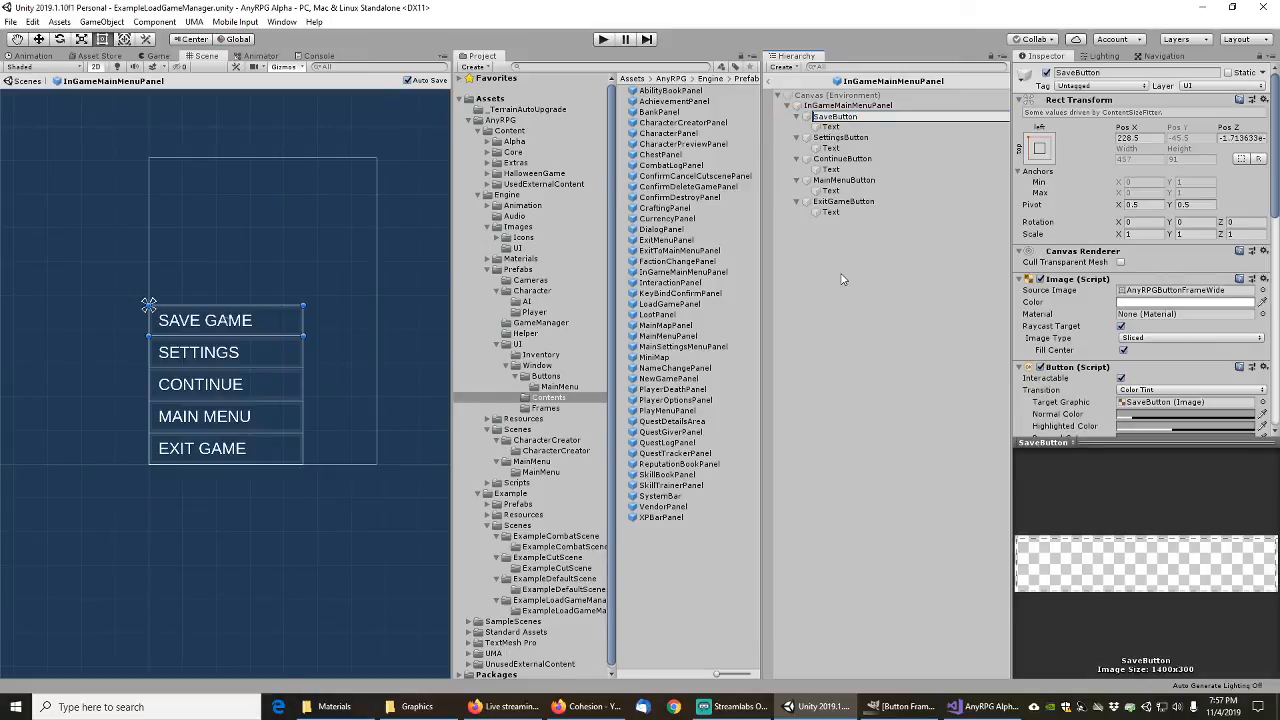
text(InGameMainMenu)
key(Return)
key(Down)
key(F2)
key(Home)
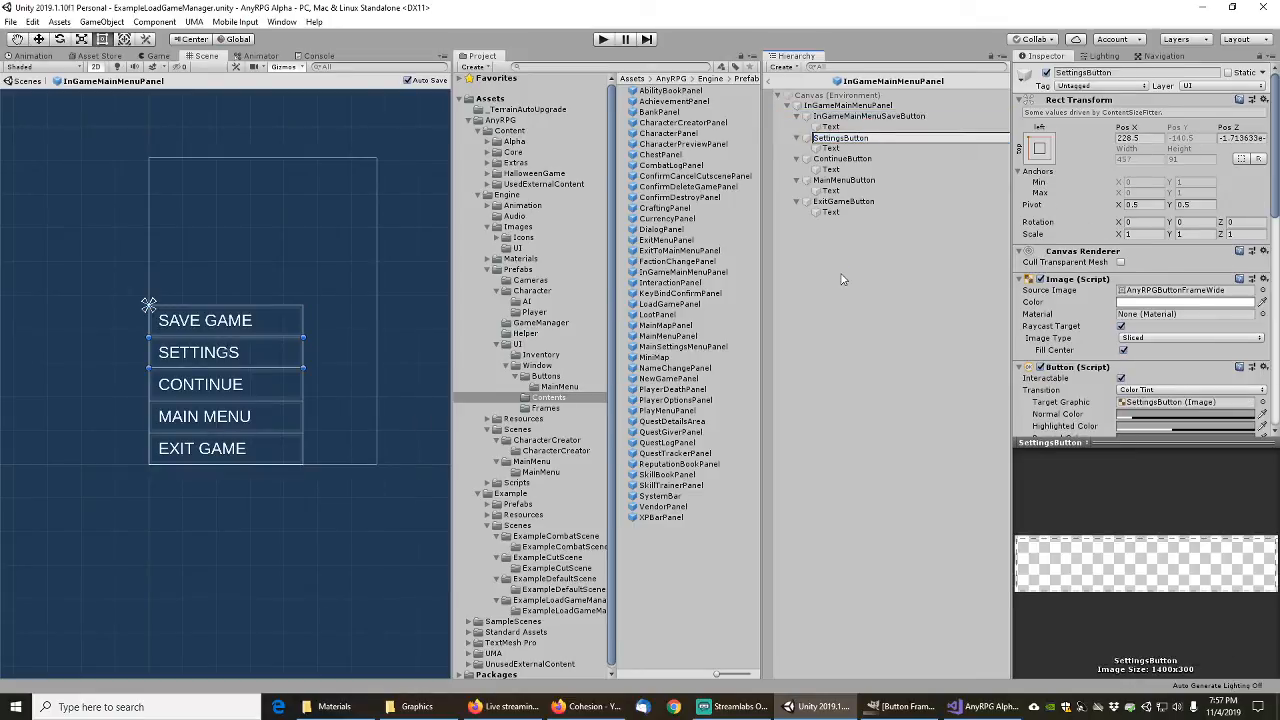
text(InGameMainMenu)
key(Return)
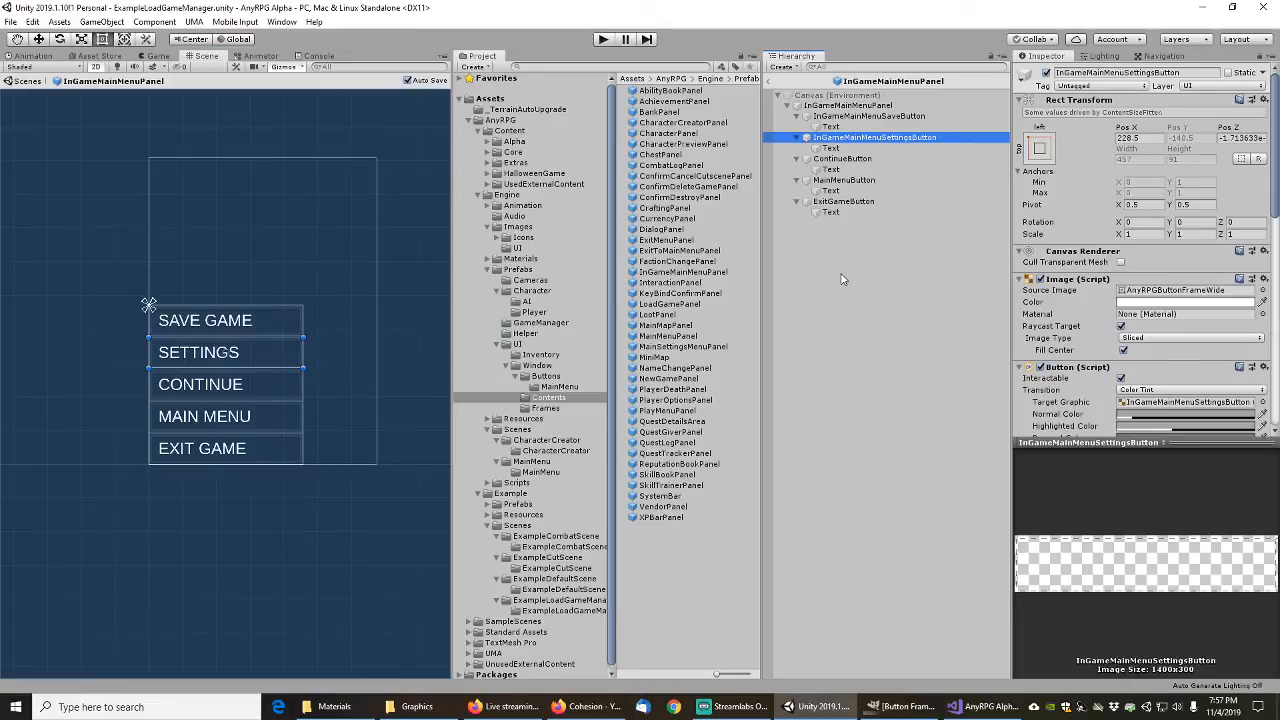
Step: Rename ContinueButton to InGameMainMenuContinueButton and MainMenuButton to InGameMainMenuMainMenuButton
key(Down)
key(F2)
key(Home)
text(InGameMainMenu)
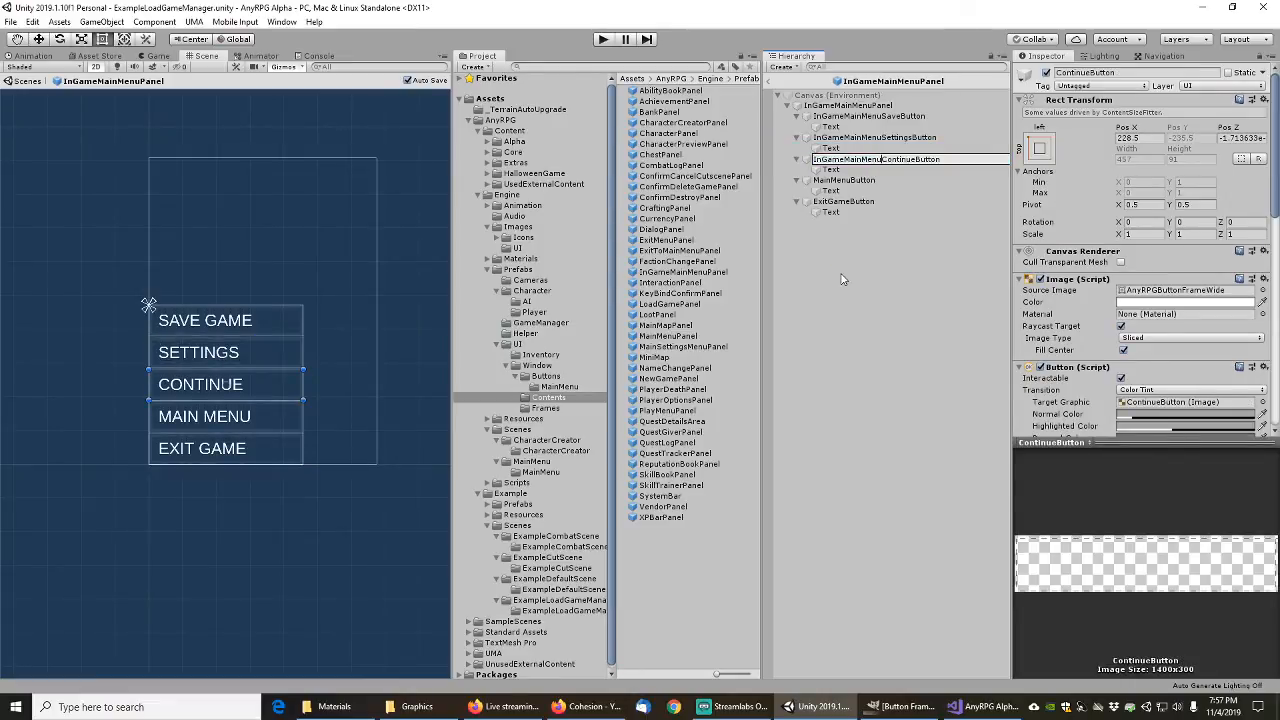
key(Return)
key(Down)
key(F2)
key(Home)
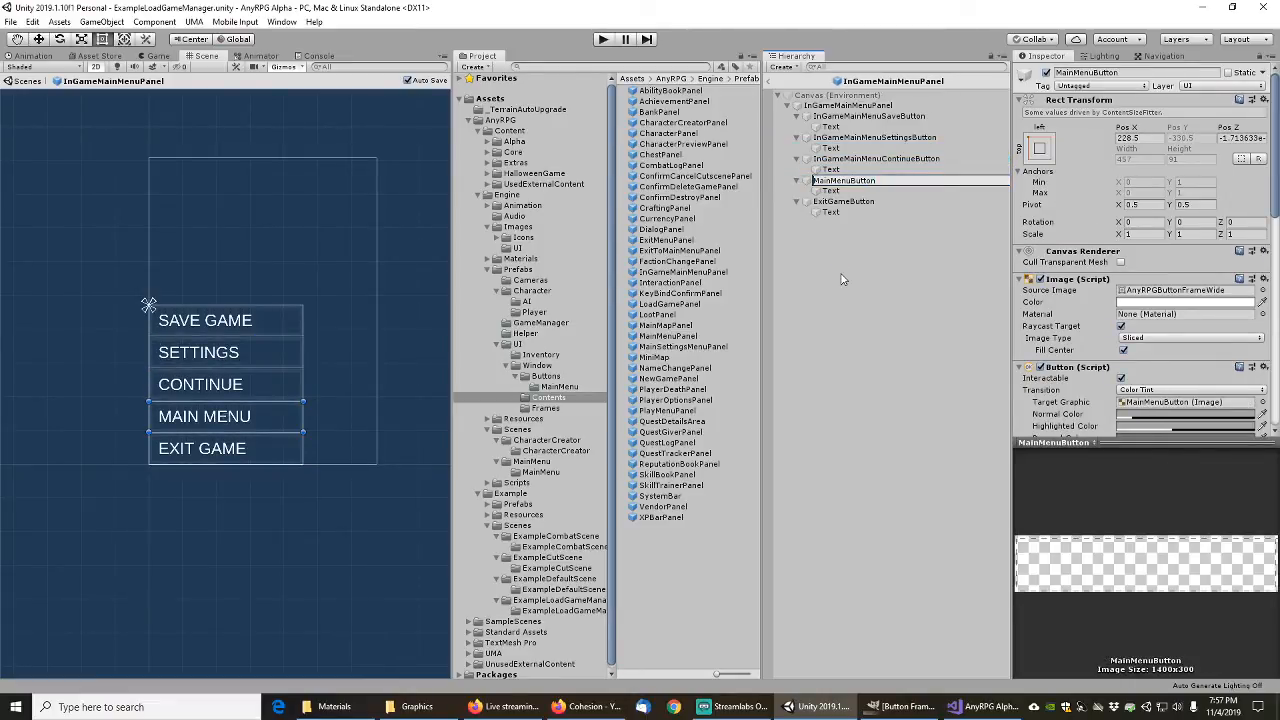
text(InGameMainMenu)
key(Return)
Step: Rename ExitGameButton to InGameMainMenuExitGameButton
key(Down)
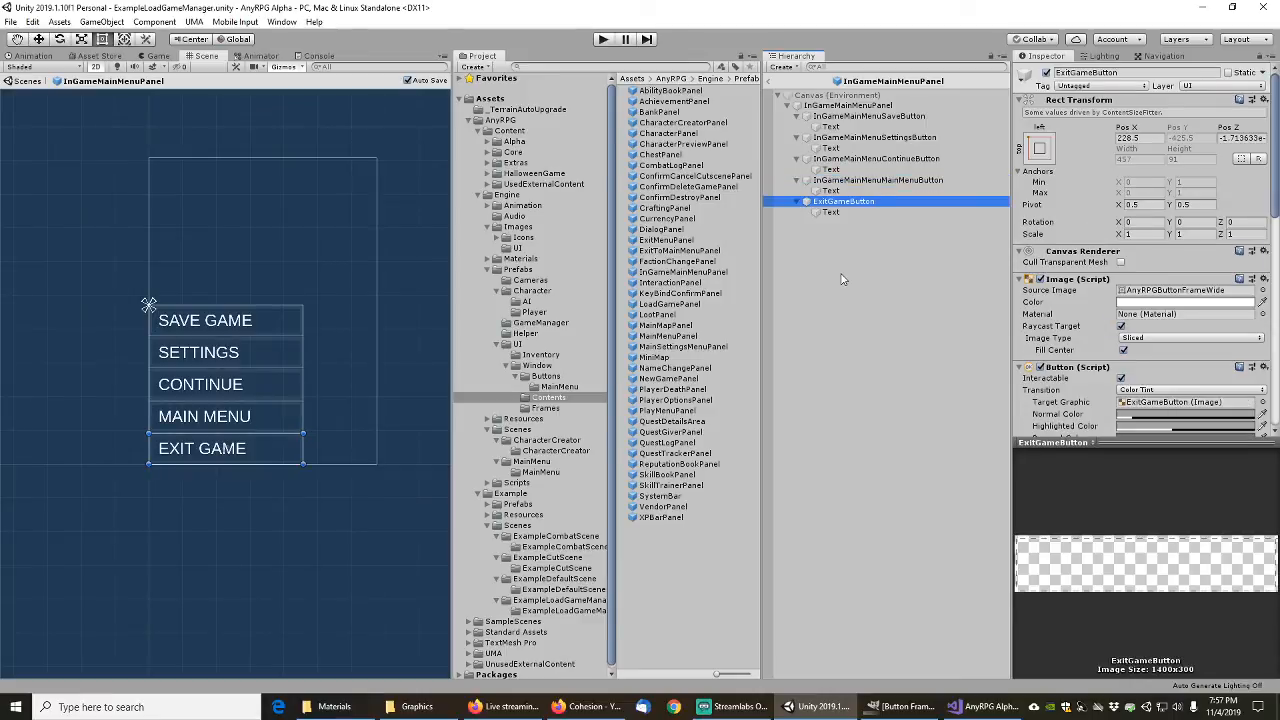
key(F2)
key(Home)
text(InGameMainMenu)
key(Return)
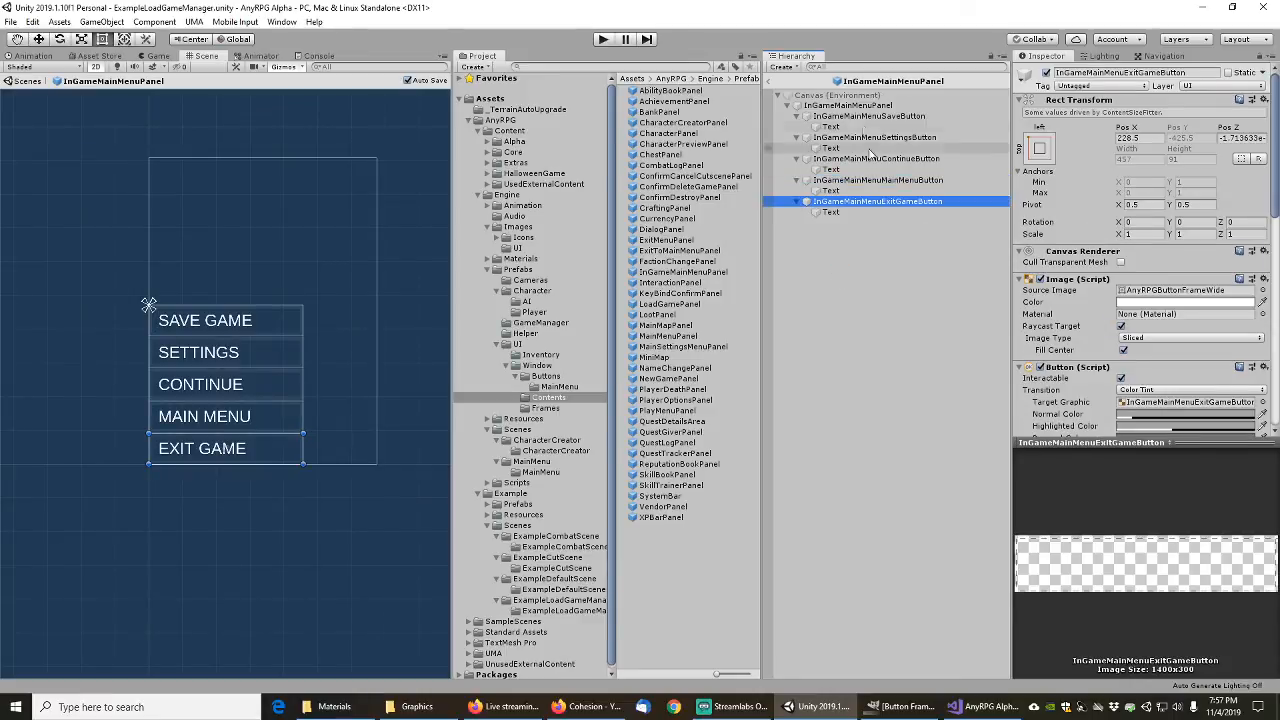
Step: Save the five renamed InGameMainMenu buttons as separate prefabs in the Window/Buttons folder and return to the Contents folder
drag(859, 117, 562, 382)
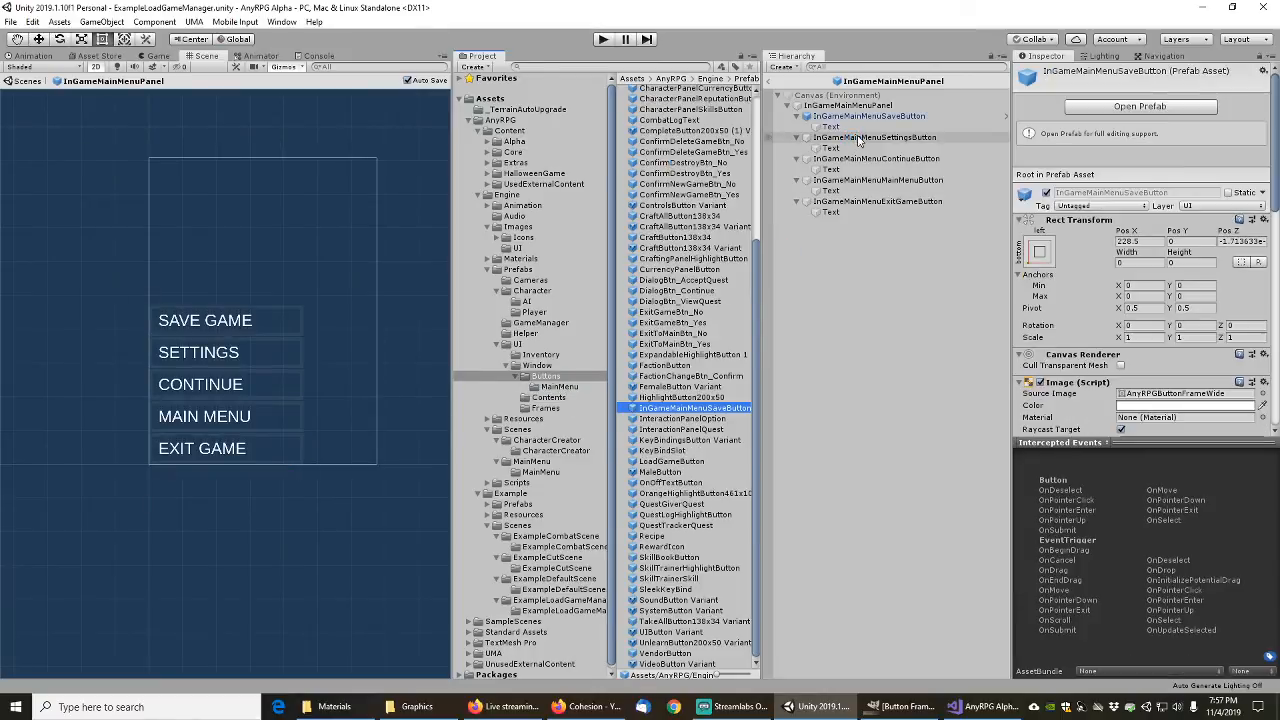
drag(858, 141, 556, 378)
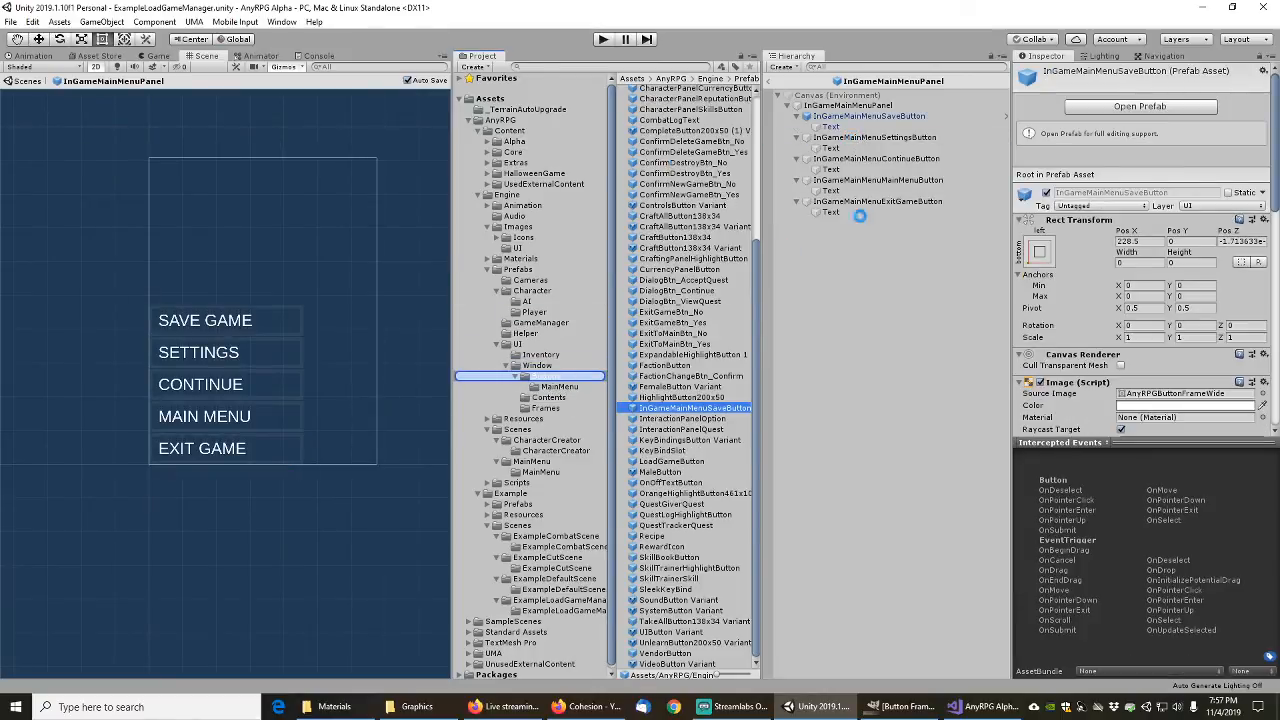
drag(851, 157, 526, 386)
click(858, 181)
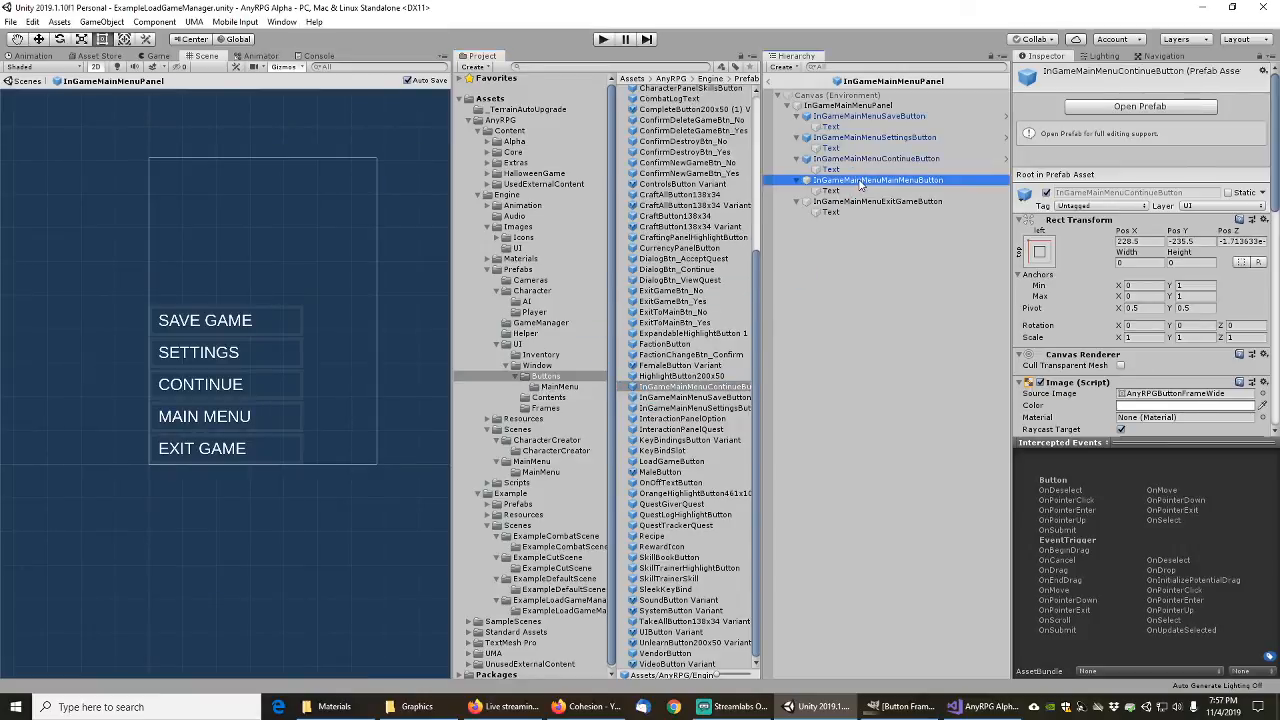
drag(858, 183, 552, 386)
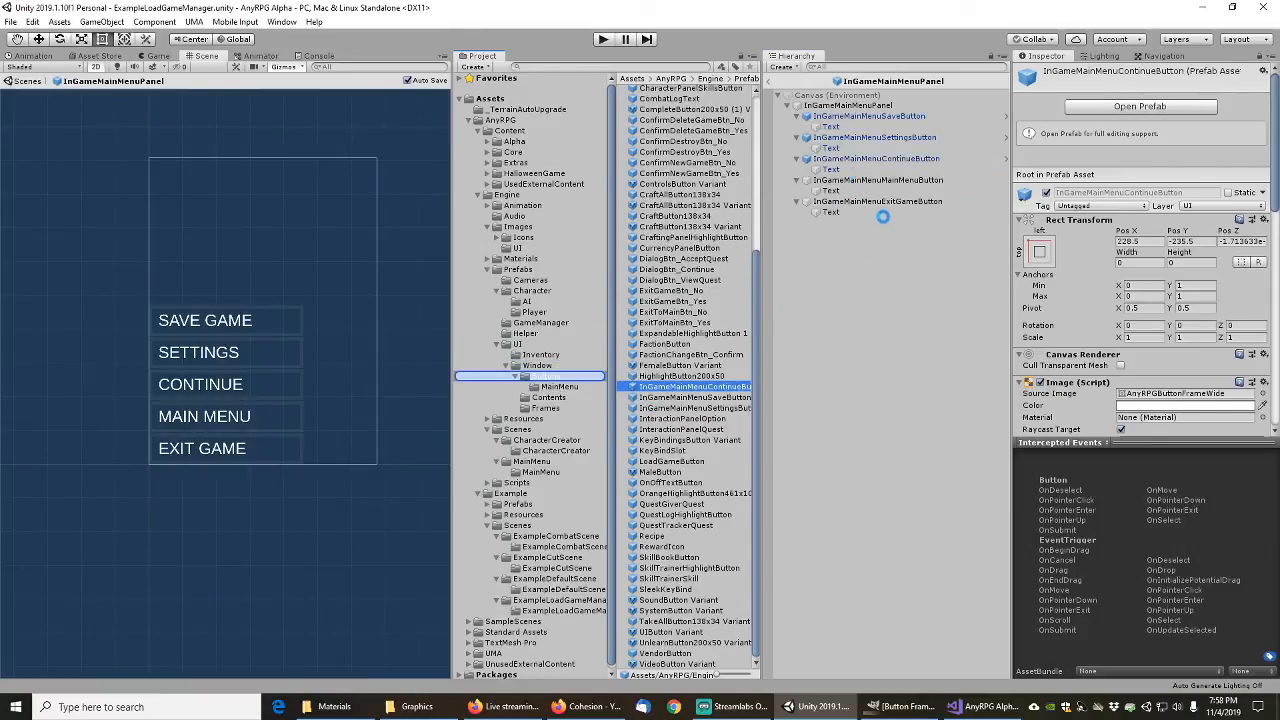
drag(872, 206, 552, 386)
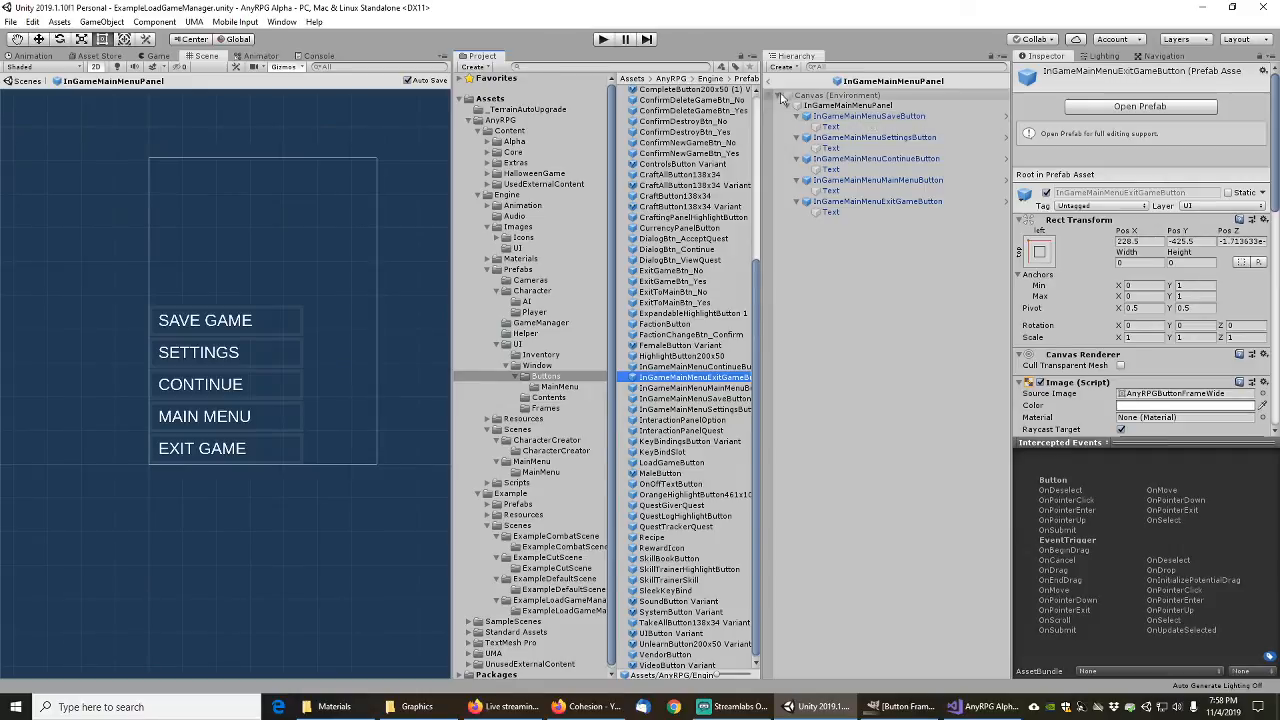
click(547, 398)
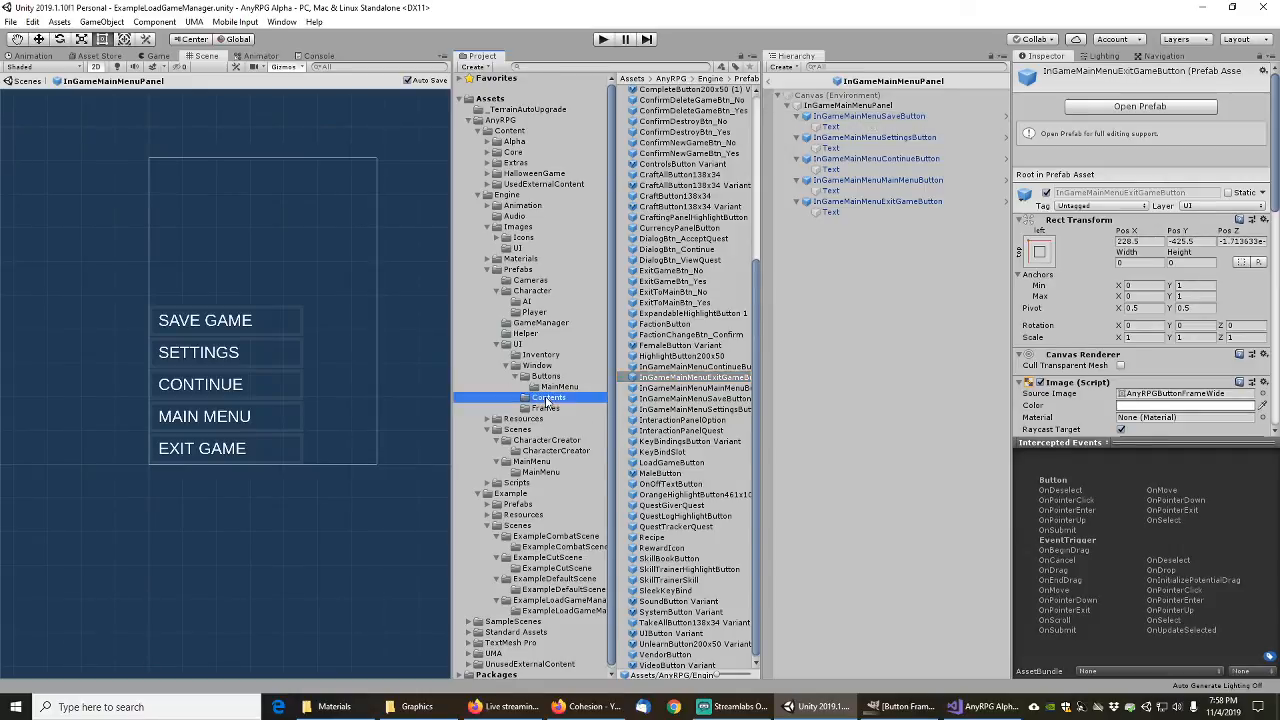
Step: Open the InteractionPanel prefab to check its contents, and return to the scene
click(670, 283)
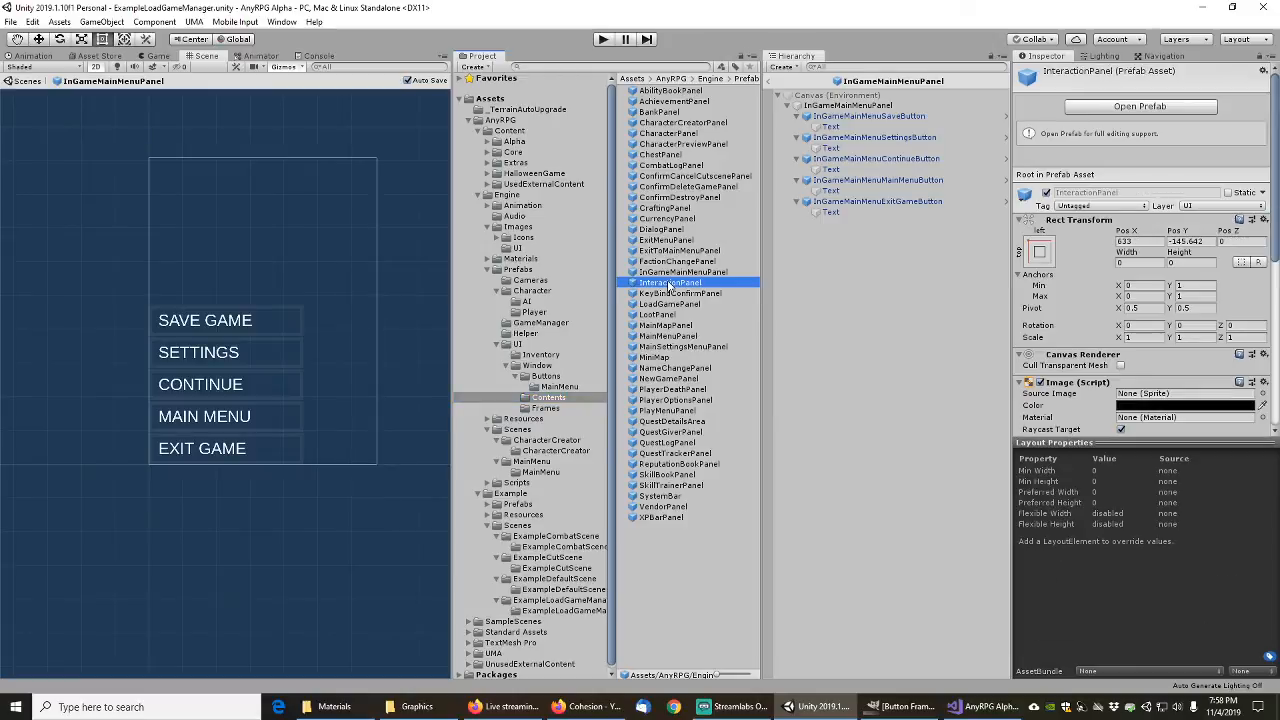
click(1113, 107)
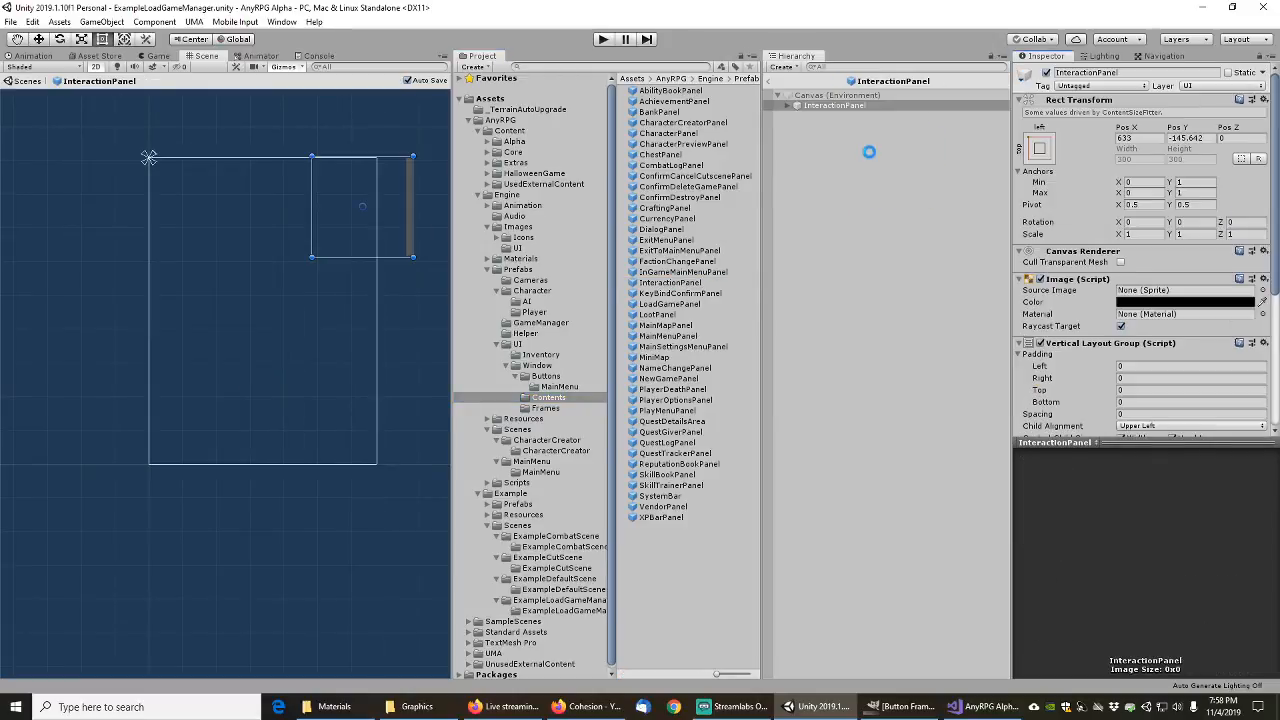
click(775, 81)
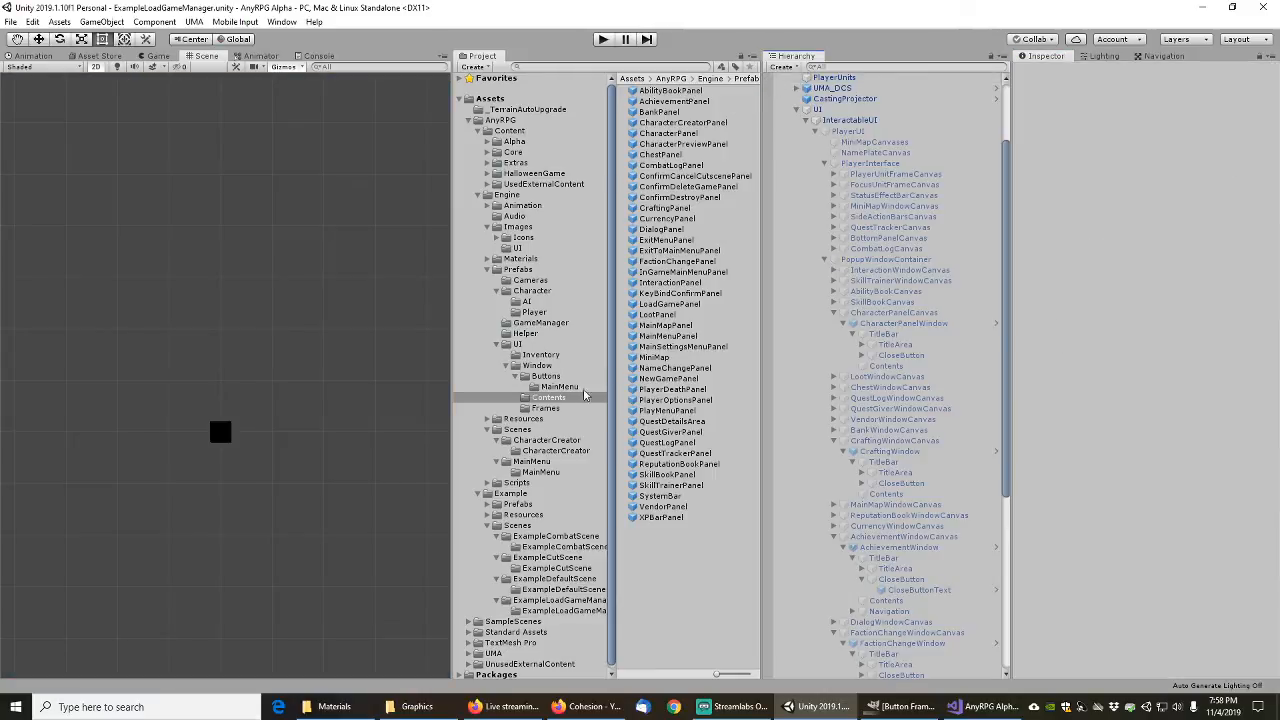
Step: Open the KeyBindConfirmPanel prefab and rename its CancelButton to KeyBindCancelButton
click(672, 293)
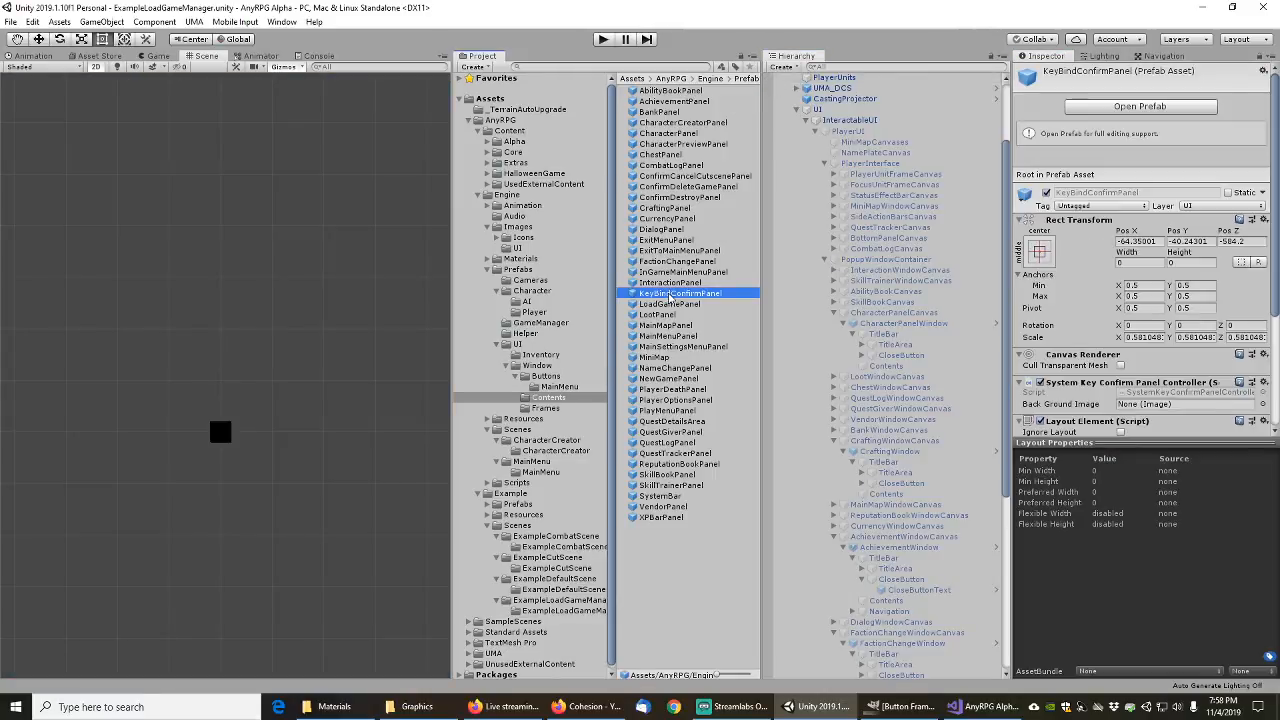
click(1096, 108)
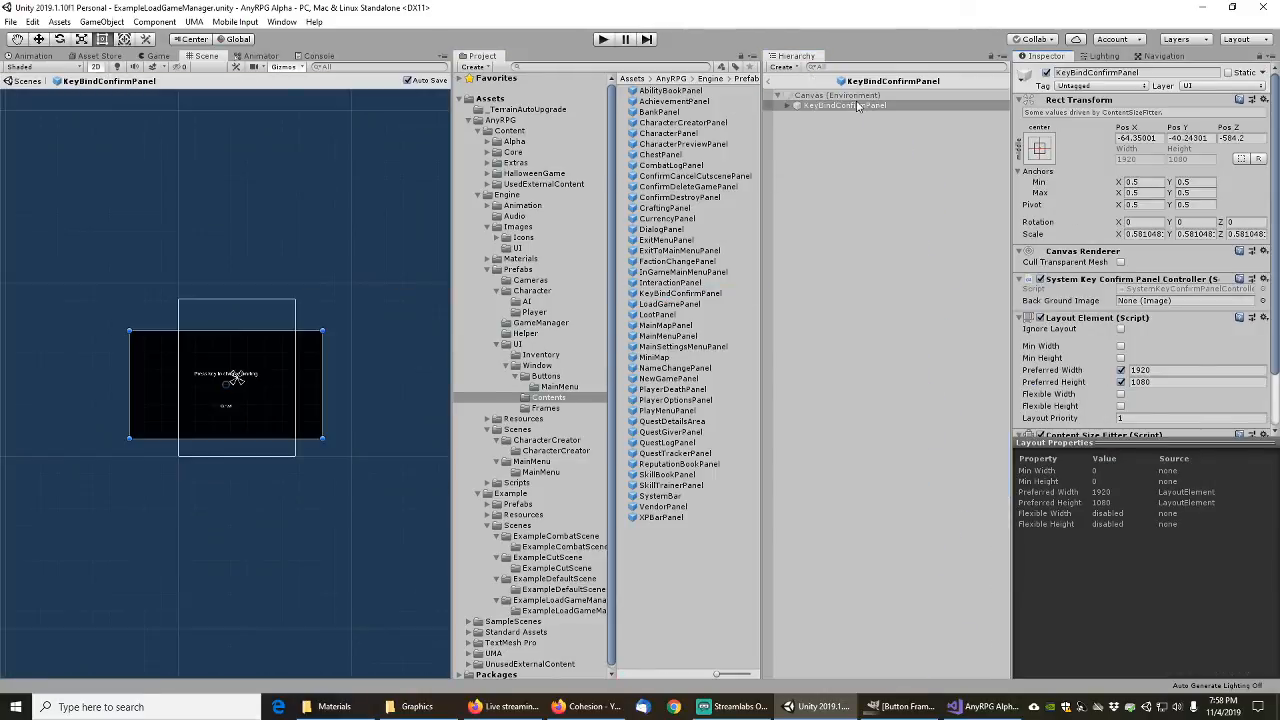
click(788, 106)
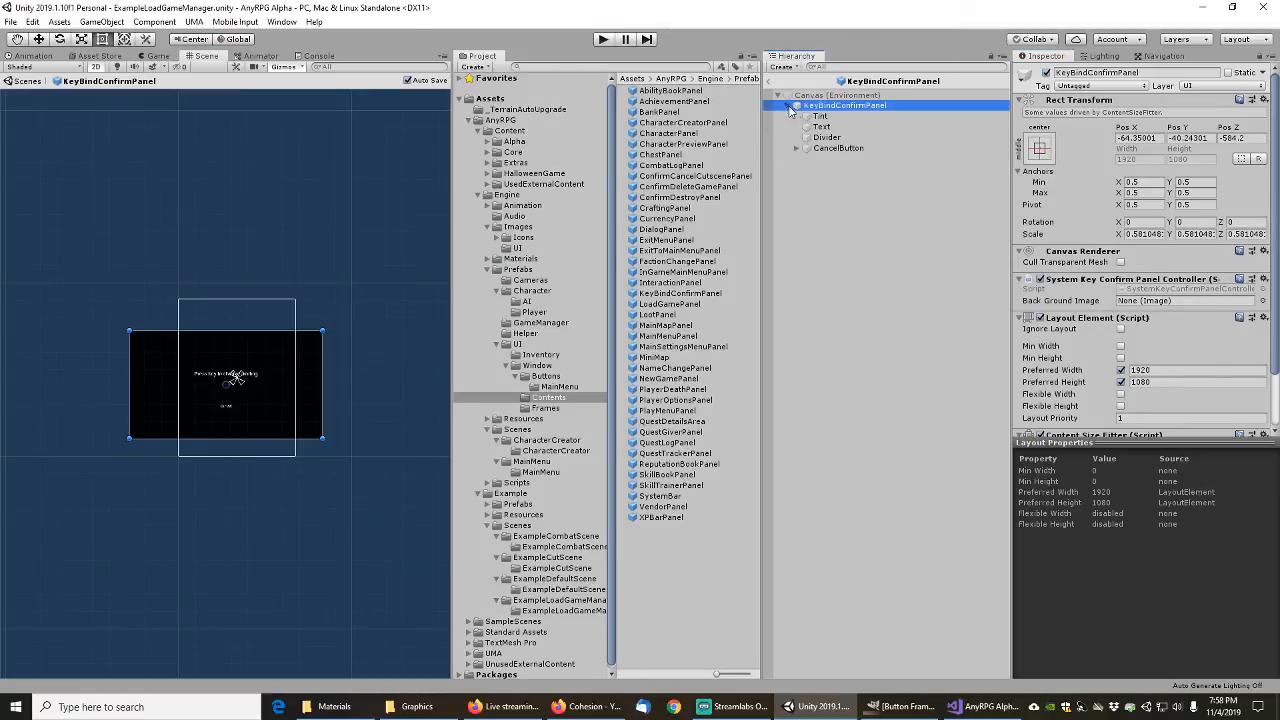
click(835, 148)
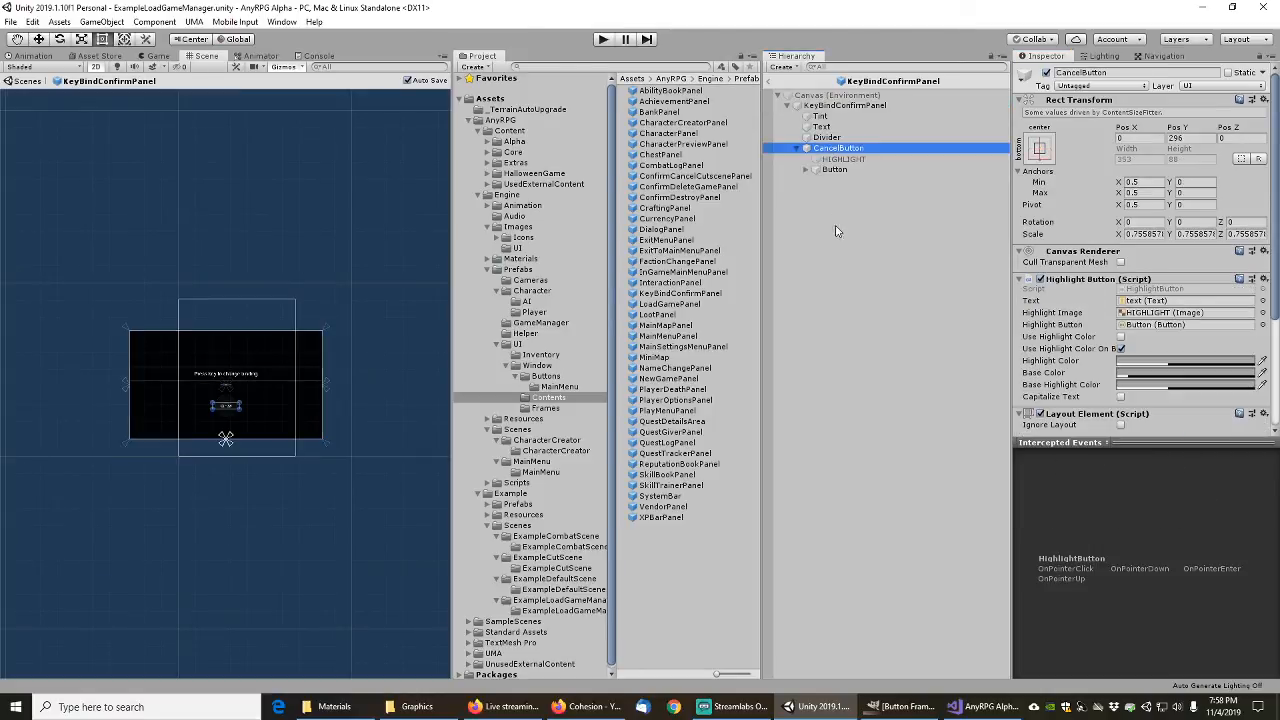
key(F2)
key(Home)
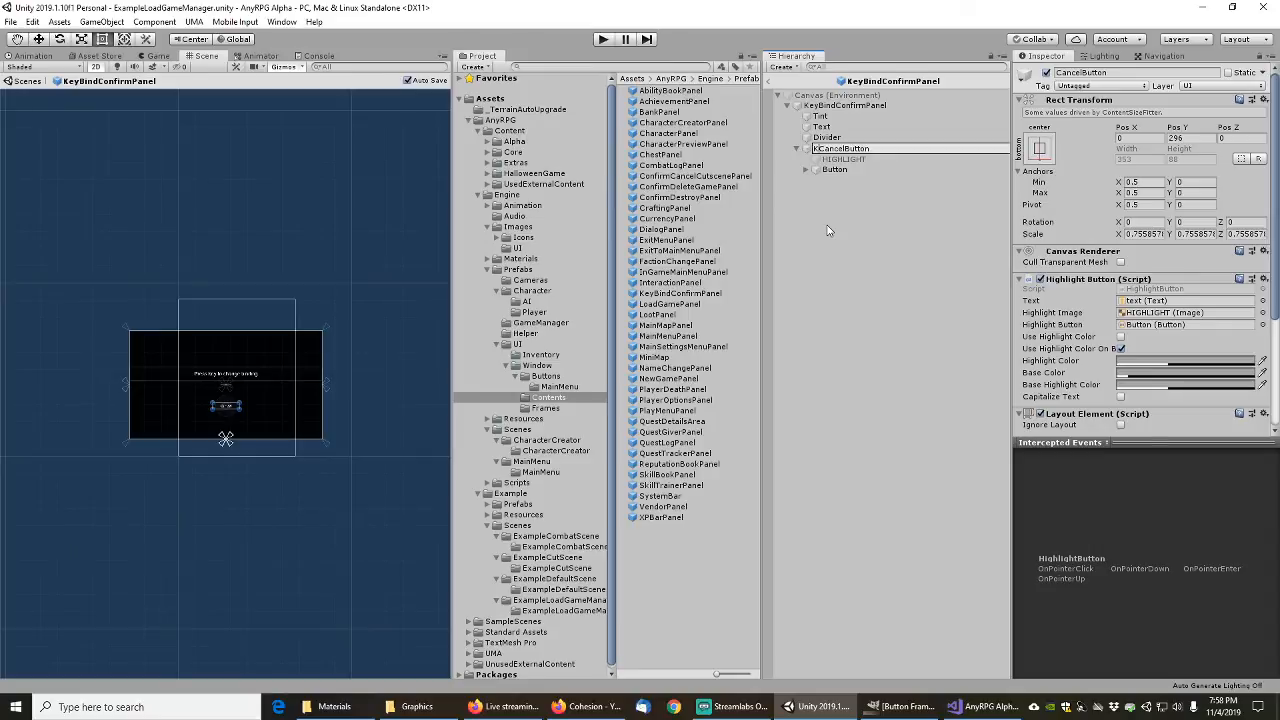
text(KeyBindC)
key(BackSpace)
key(Return)
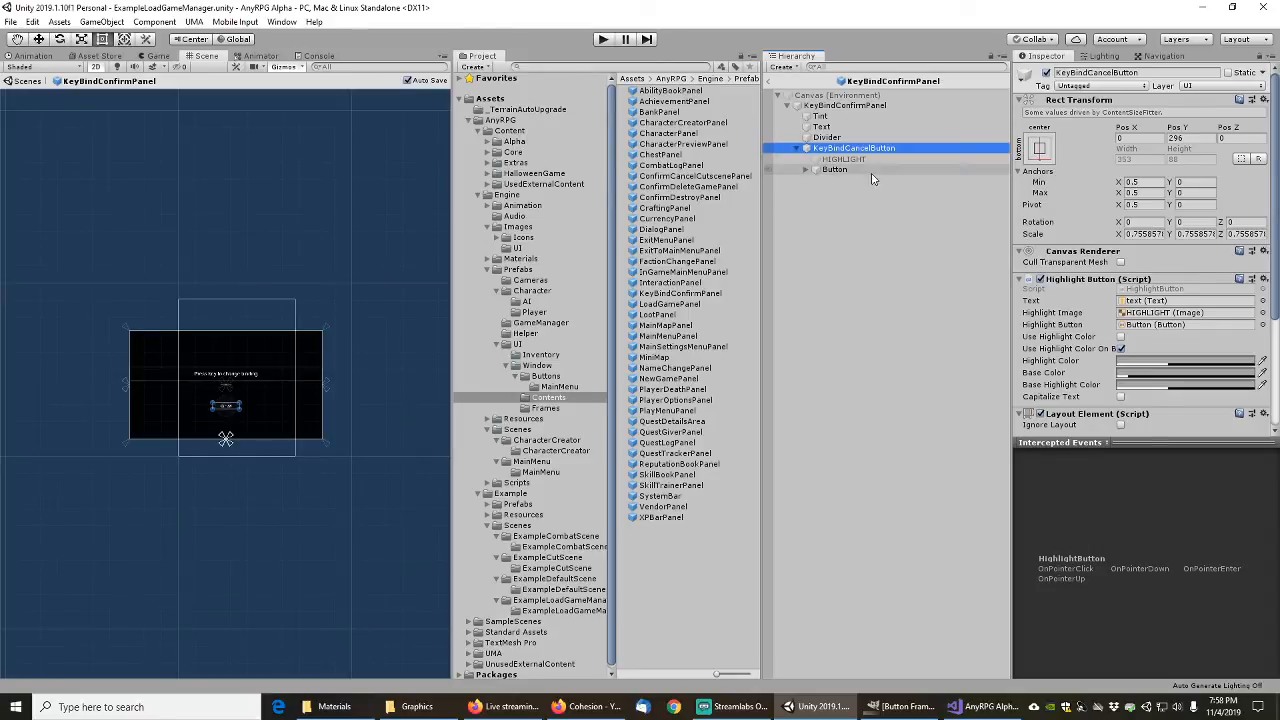
Step: Replace the source image of KeyBindCancelButton's HIGHLIGHT object with the AnyRPGButtonHighLighted sprite
click(845, 160)
click(1273, 273)
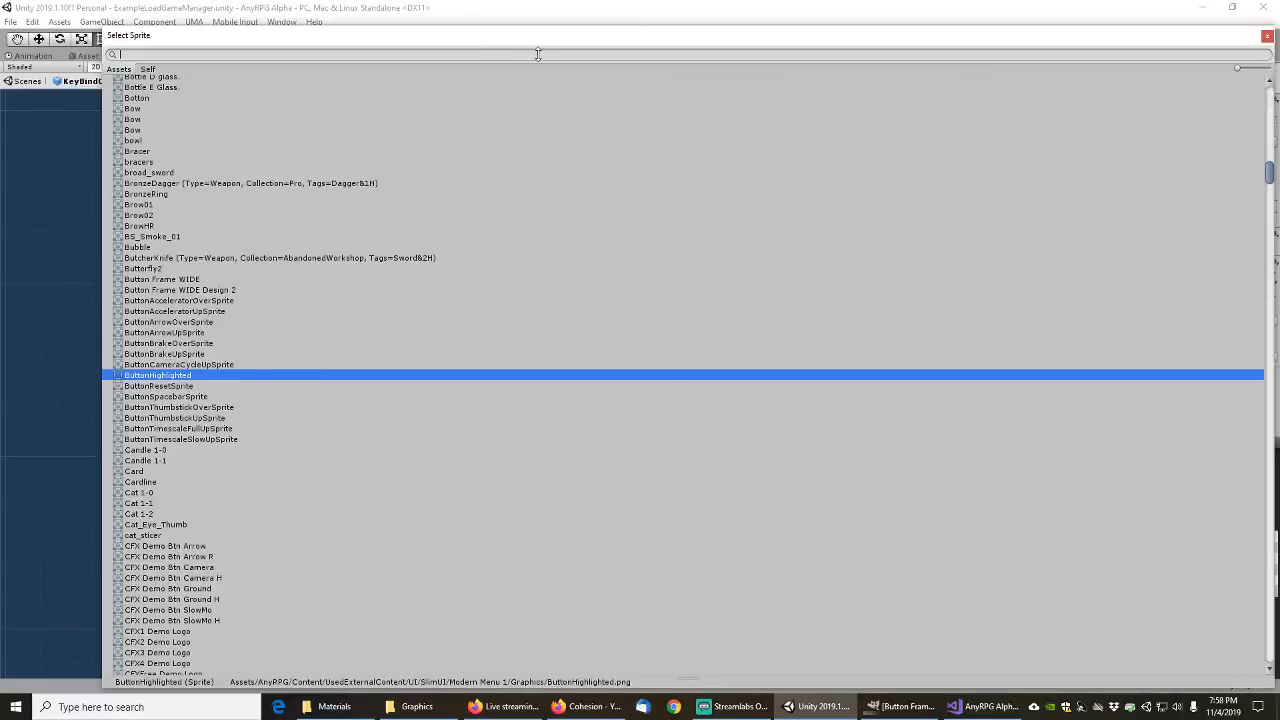
text(Anyrpg)
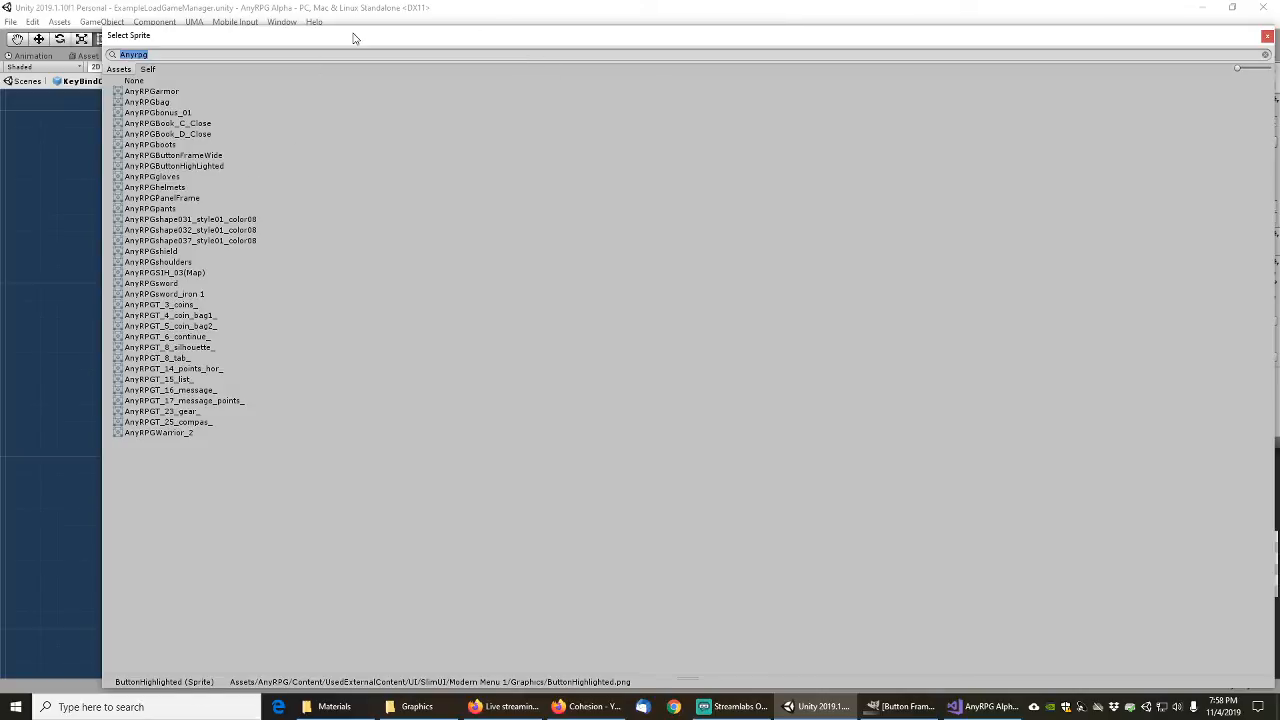
drag(353, 38, 384, 92)
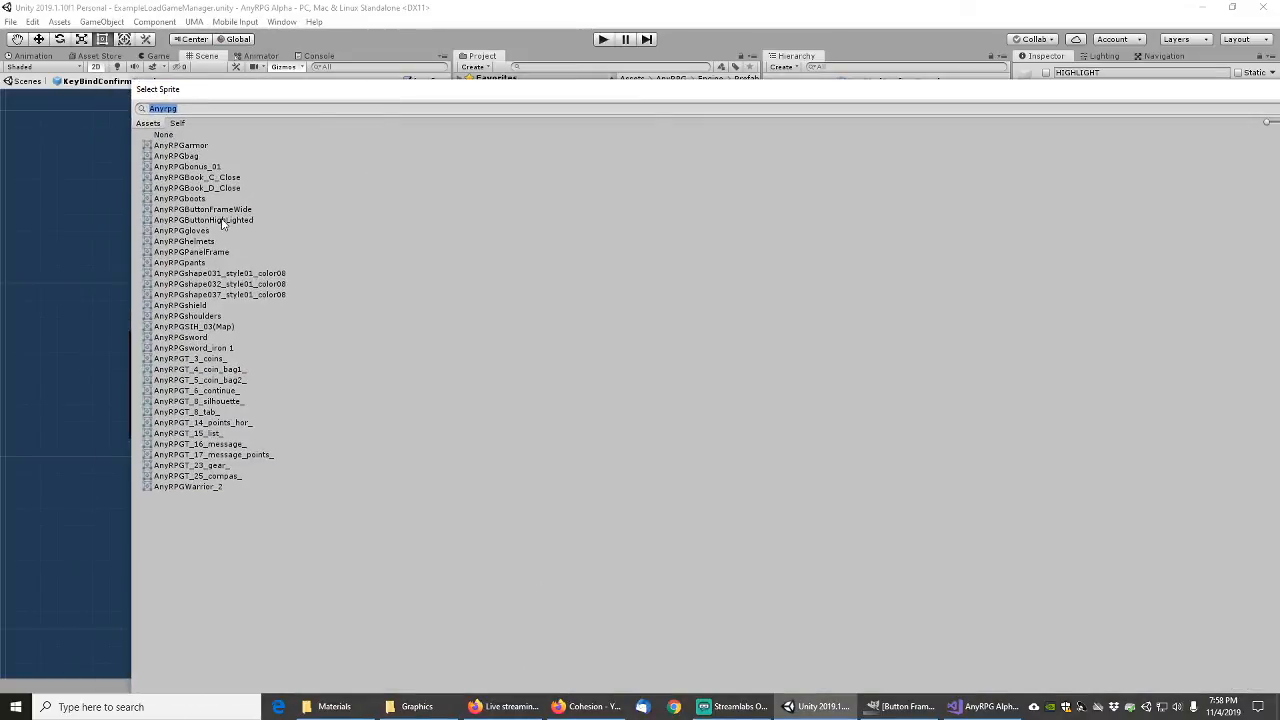
double_click(221, 220)
Step: Set the source image of KeyBindCancelButton's Button child to AnyRPGButtonFrameWide and save KeyBindCancelButton as a prefab in the Window/Buttons folder
click(805, 170)
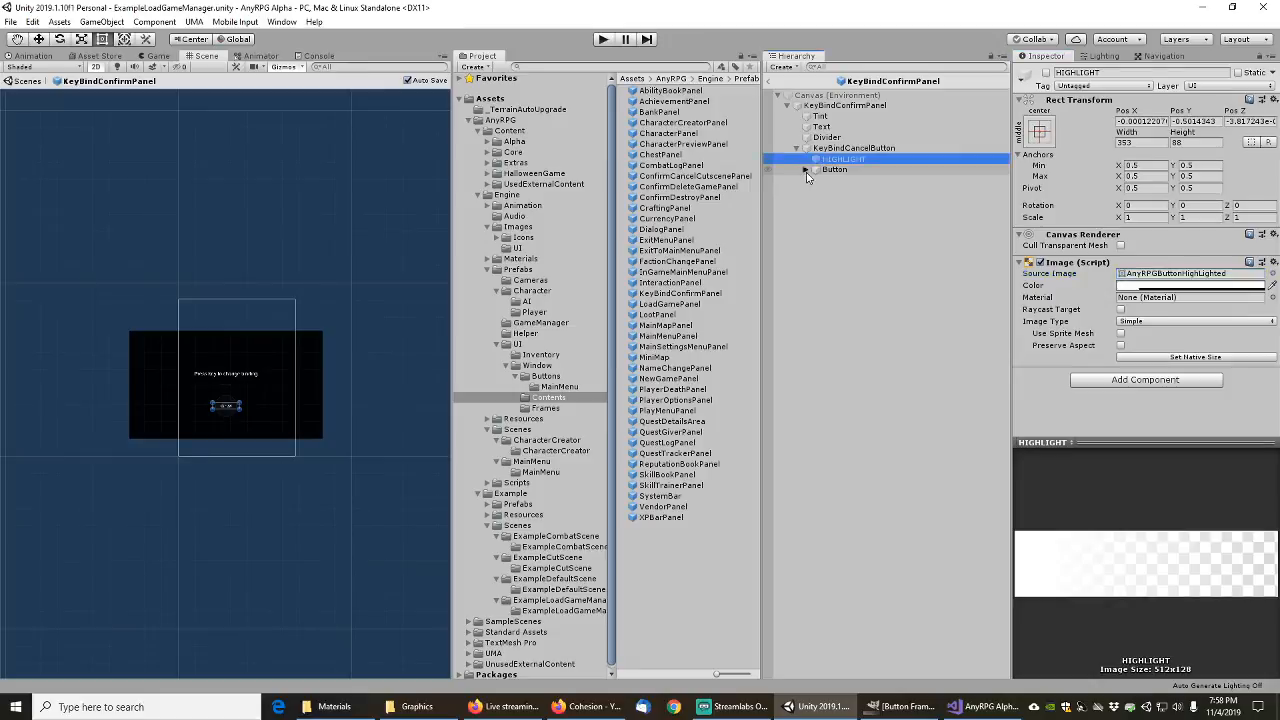
click(828, 171)
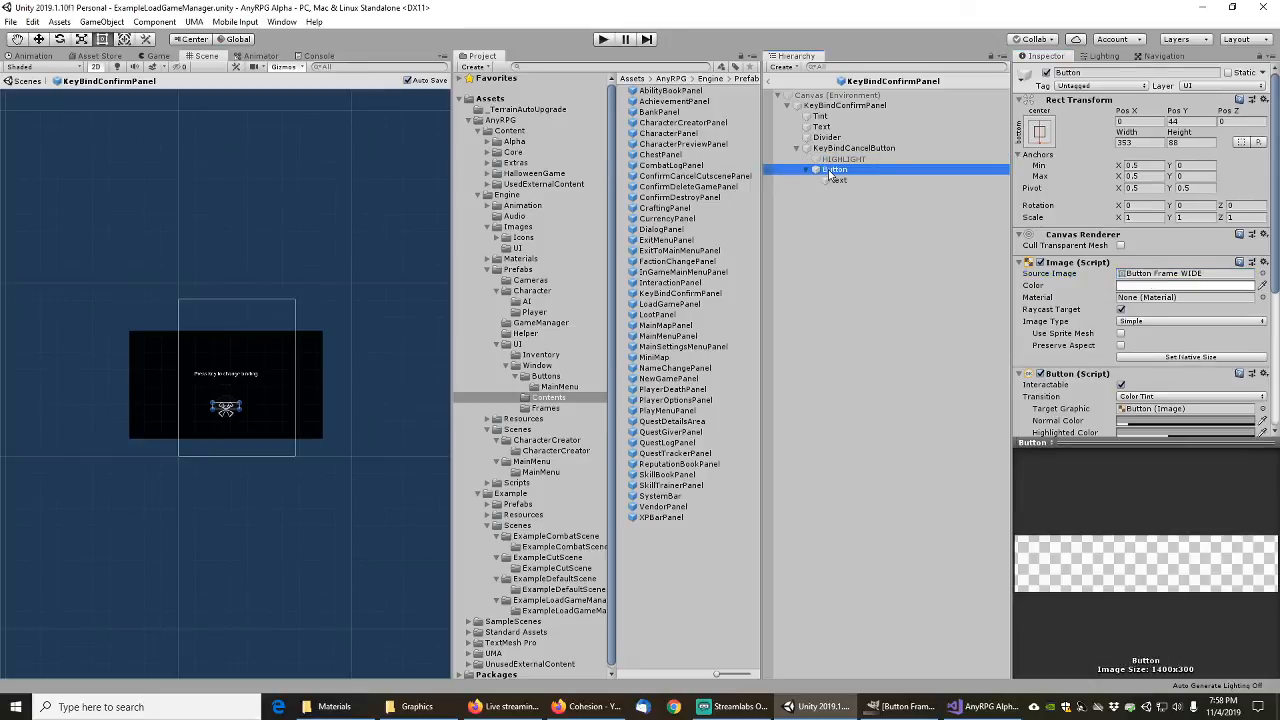
click(1262, 274)
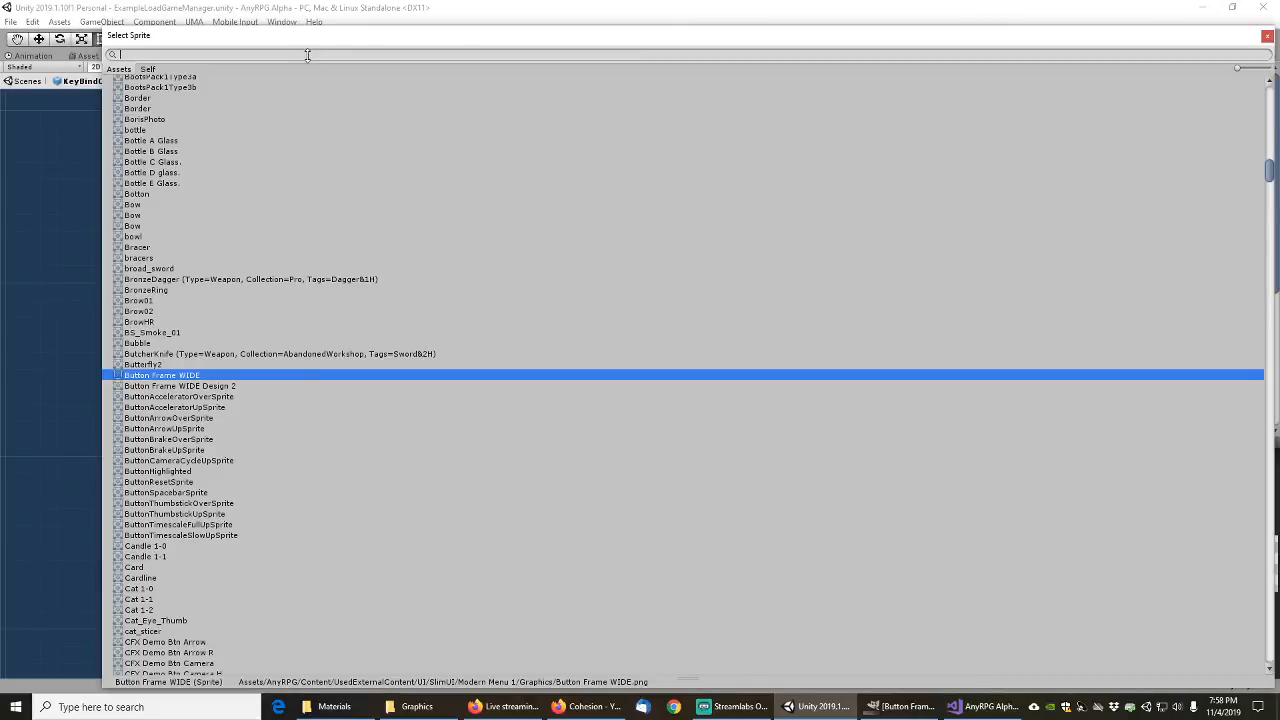
text(Anyrpg)
double_click(197, 157)
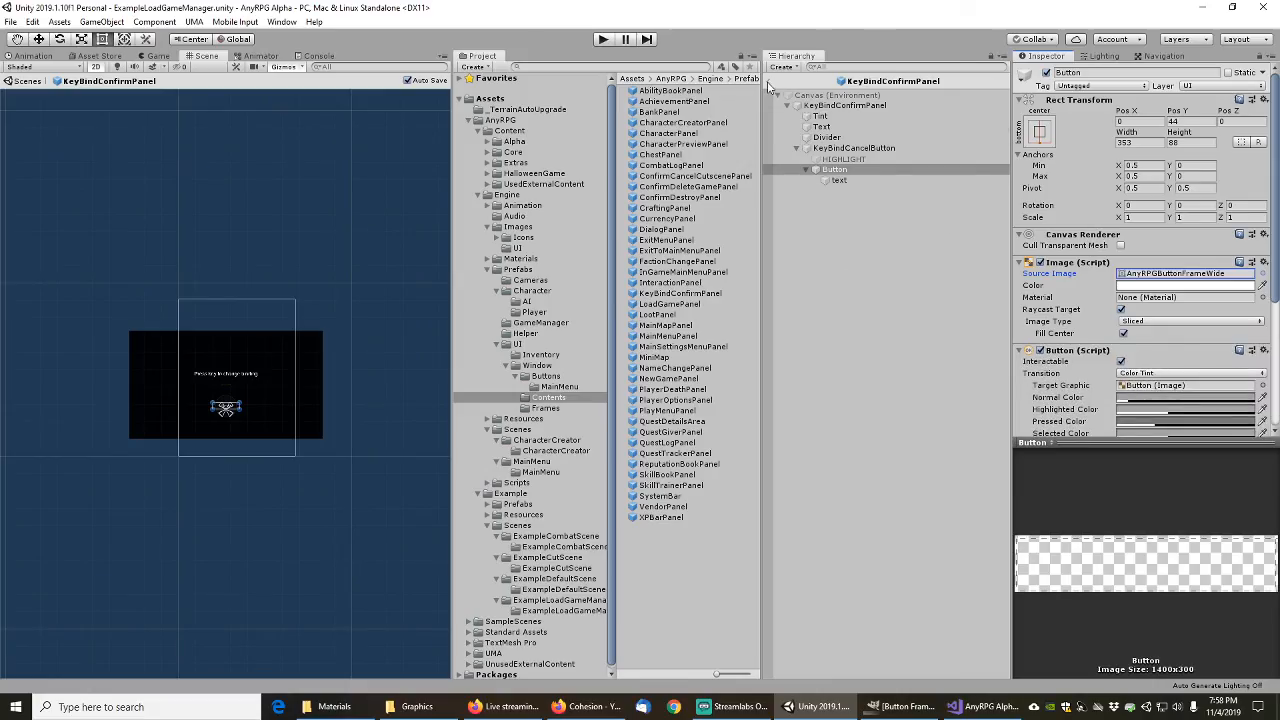
drag(840, 150, 548, 376)
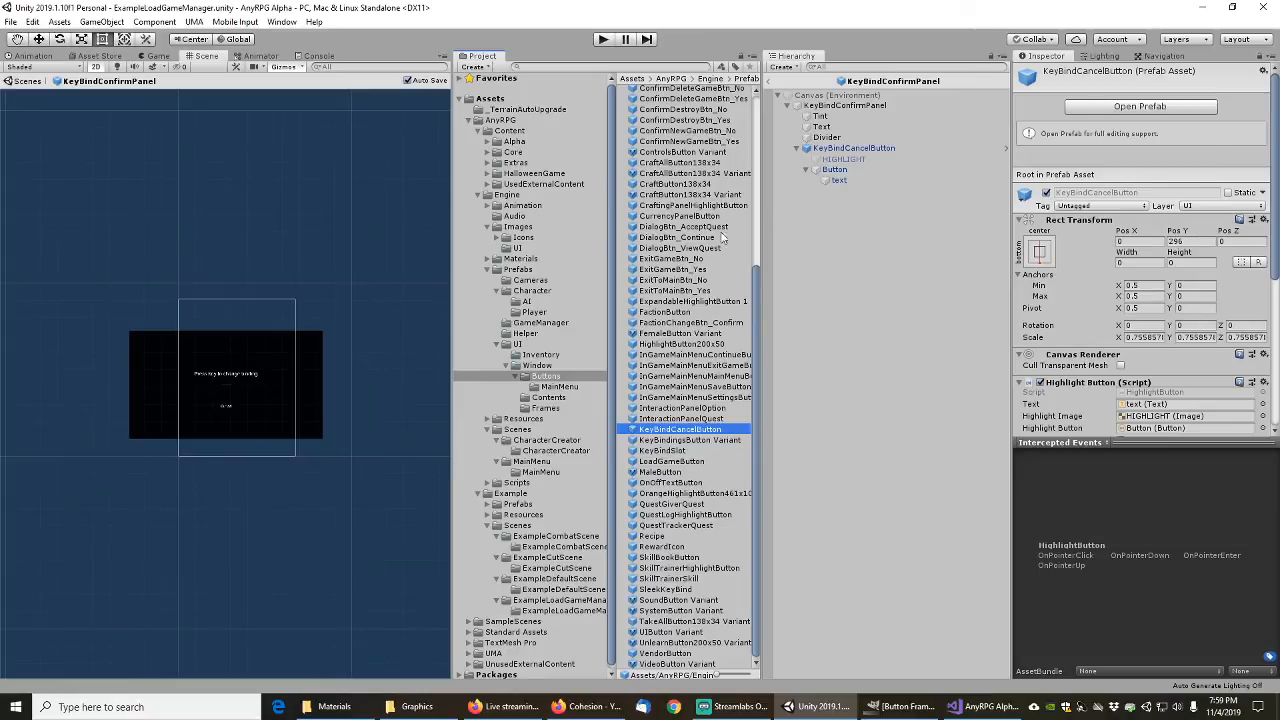
Step: Open the LoadGamePanel prefab from the Contents folder and expand its BottomRow with all four buttons
click(548, 397)
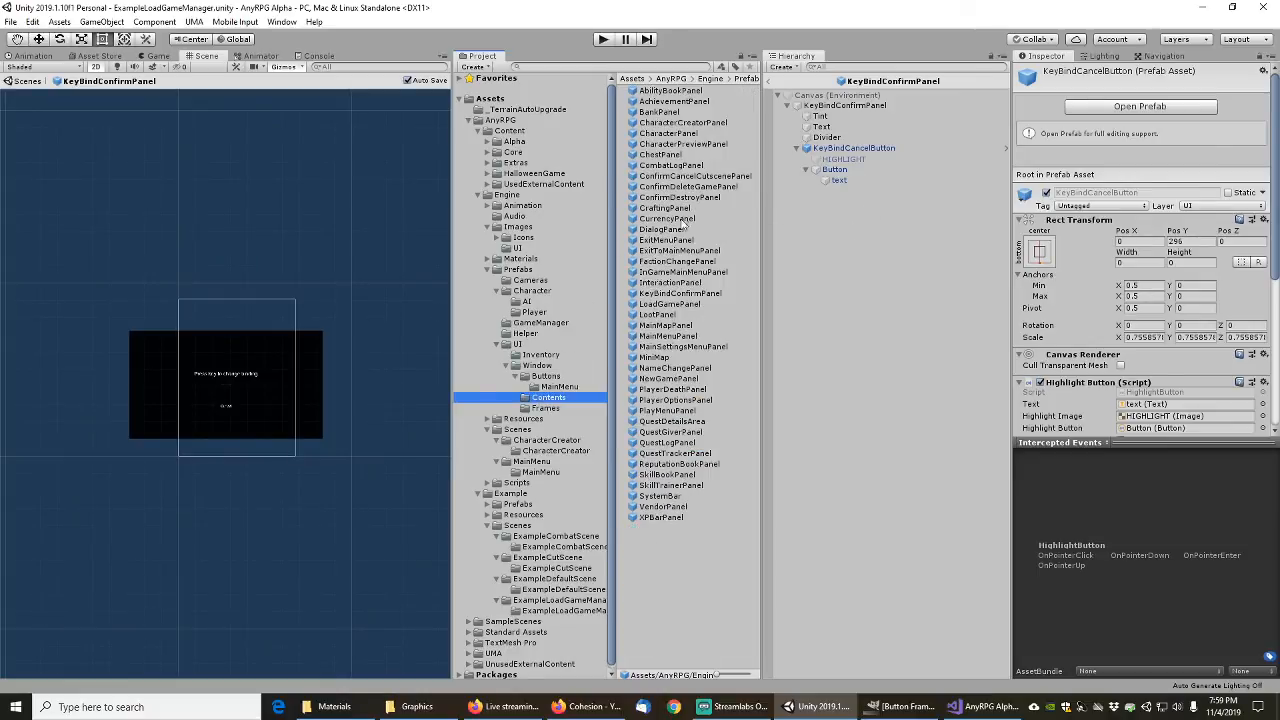
click(675, 303)
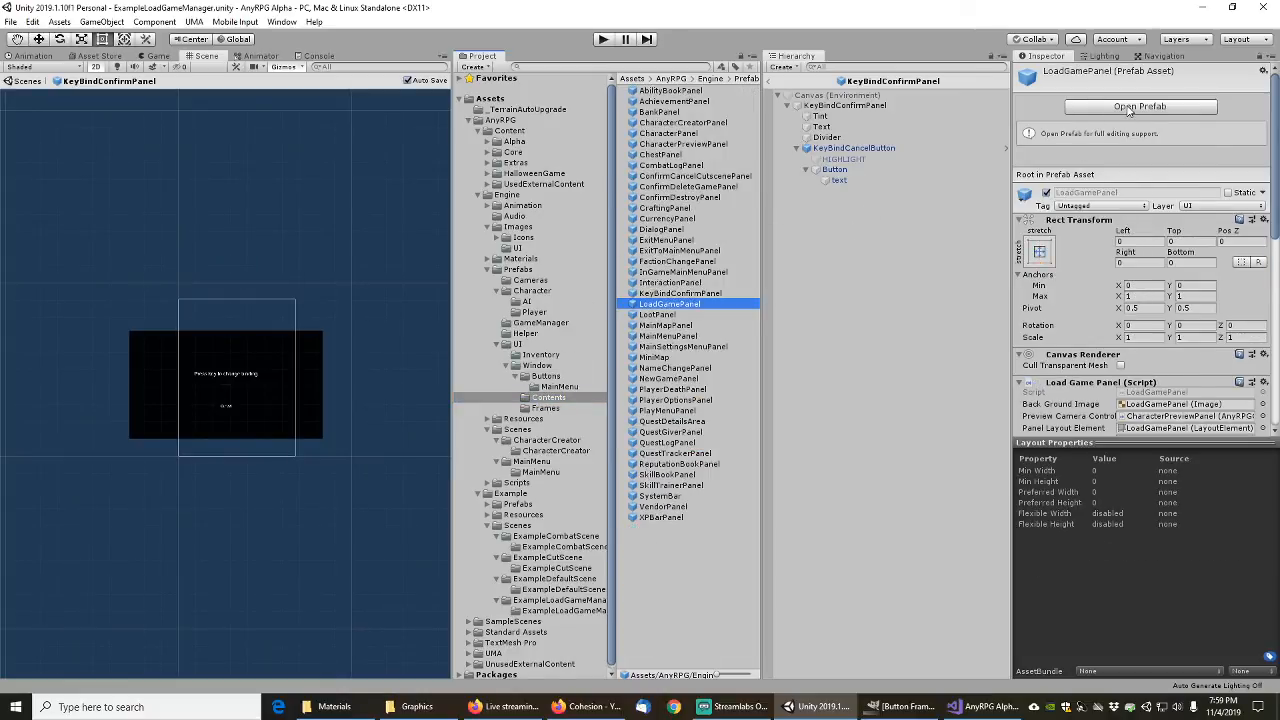
click(1135, 107)
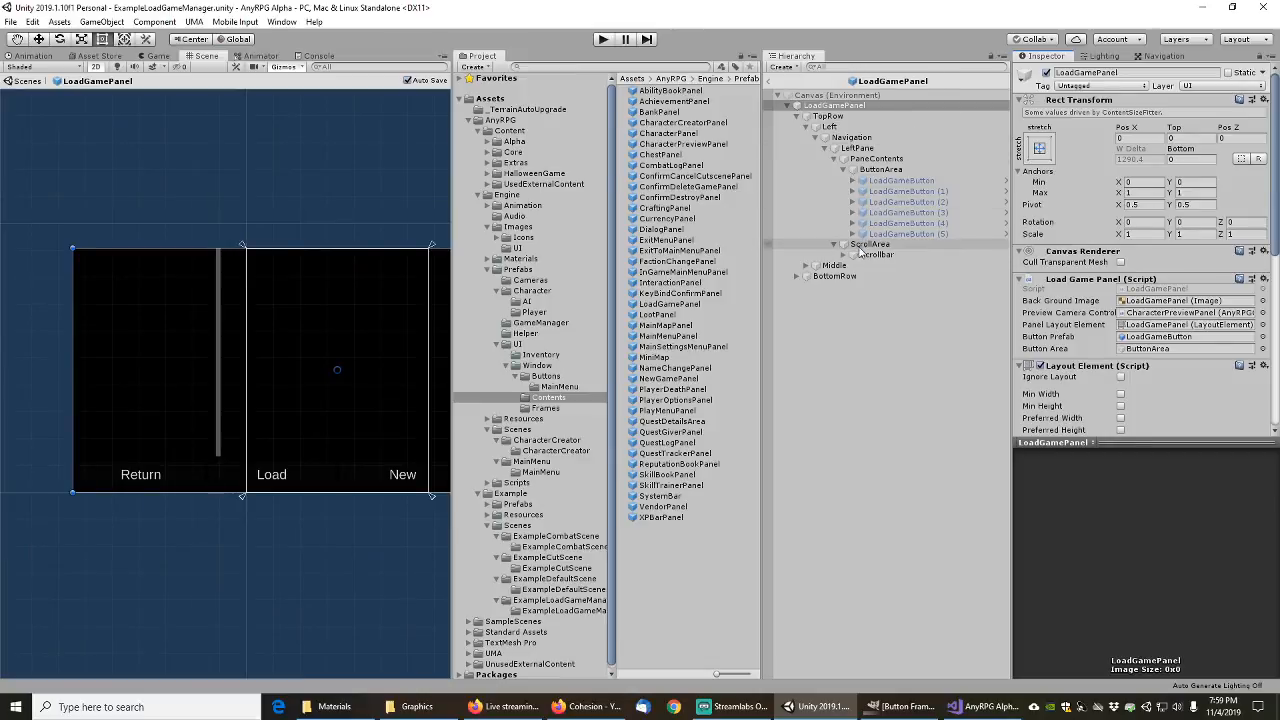
click(796, 276)
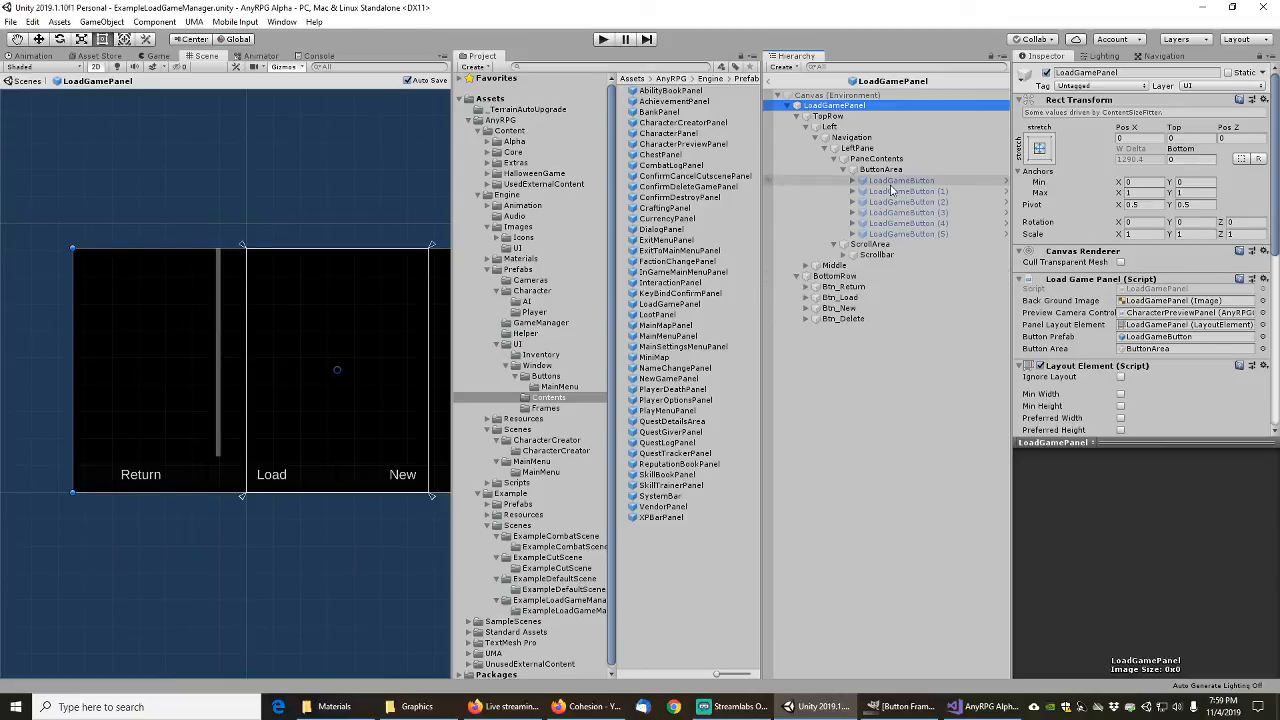
click(805, 287)
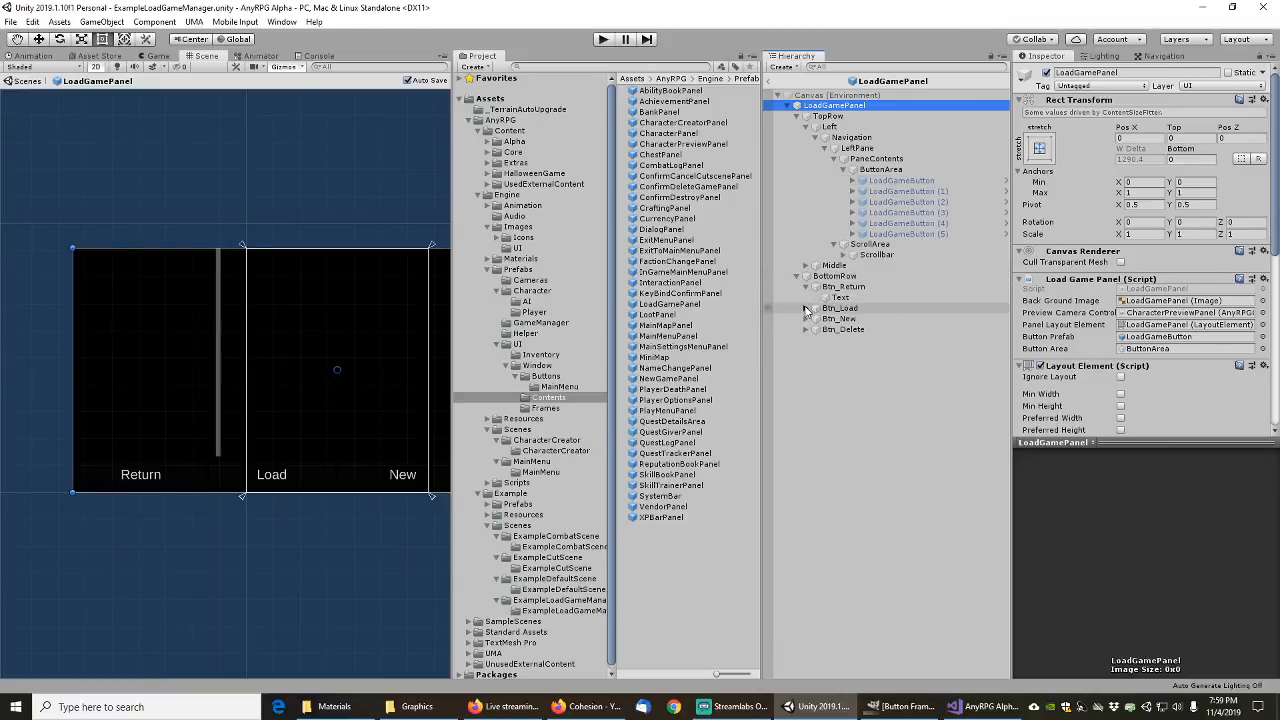
click(805, 308)
click(805, 329)
click(805, 350)
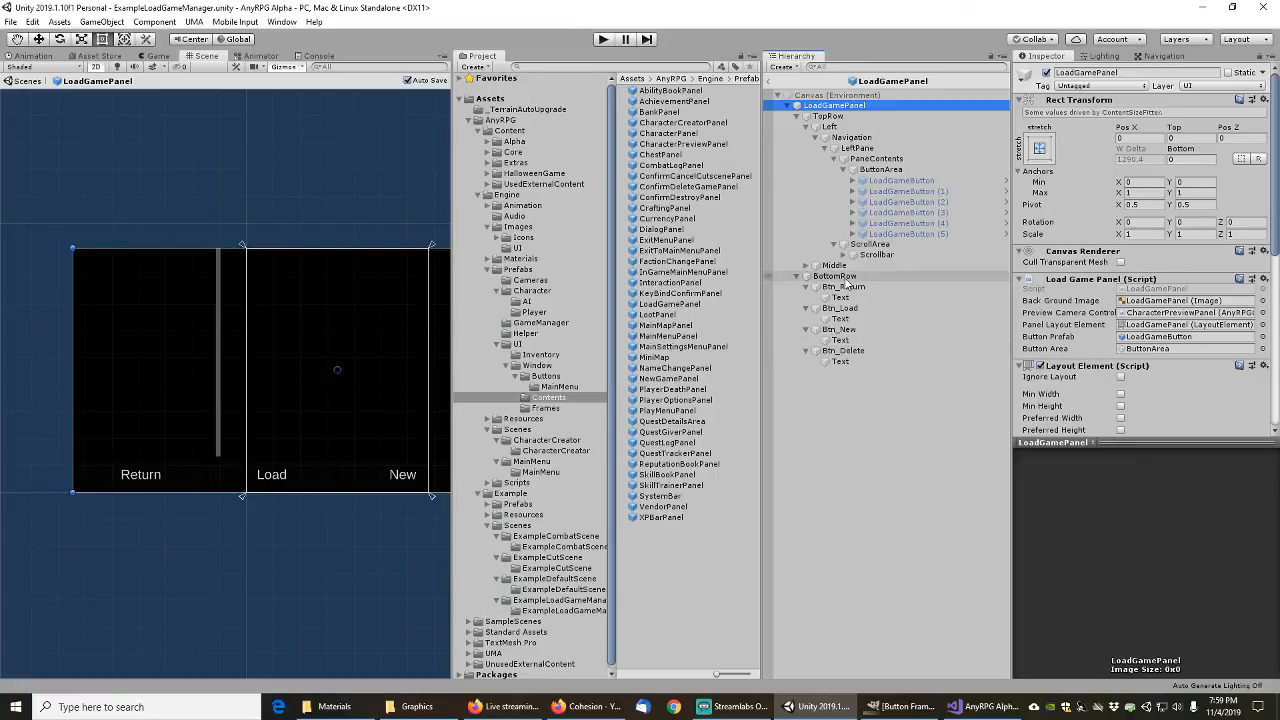
Step: Set the source image of Btn_Return, Btn_Load, Btn_New and Btn_Delete together to AnyRPGButtonFrameWide
click(845, 287)
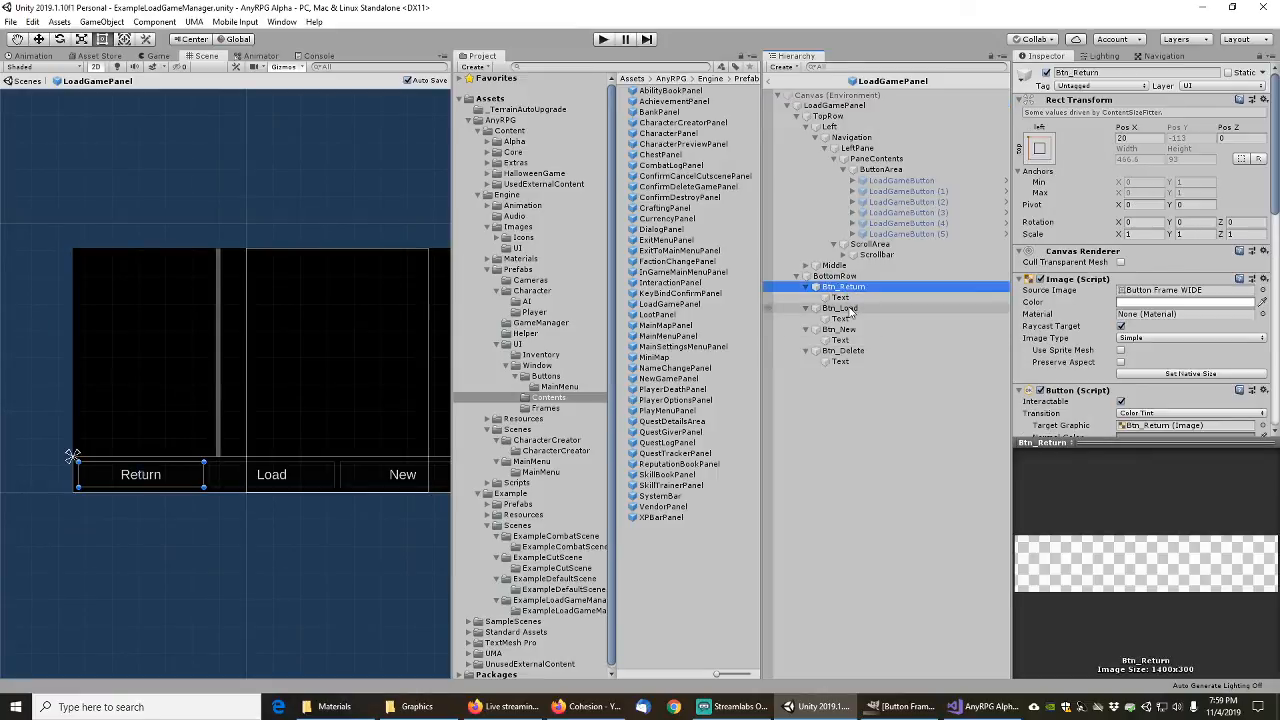
ctrl+click(840, 308)
ctrl+click(840, 329)
ctrl+click(843, 350)
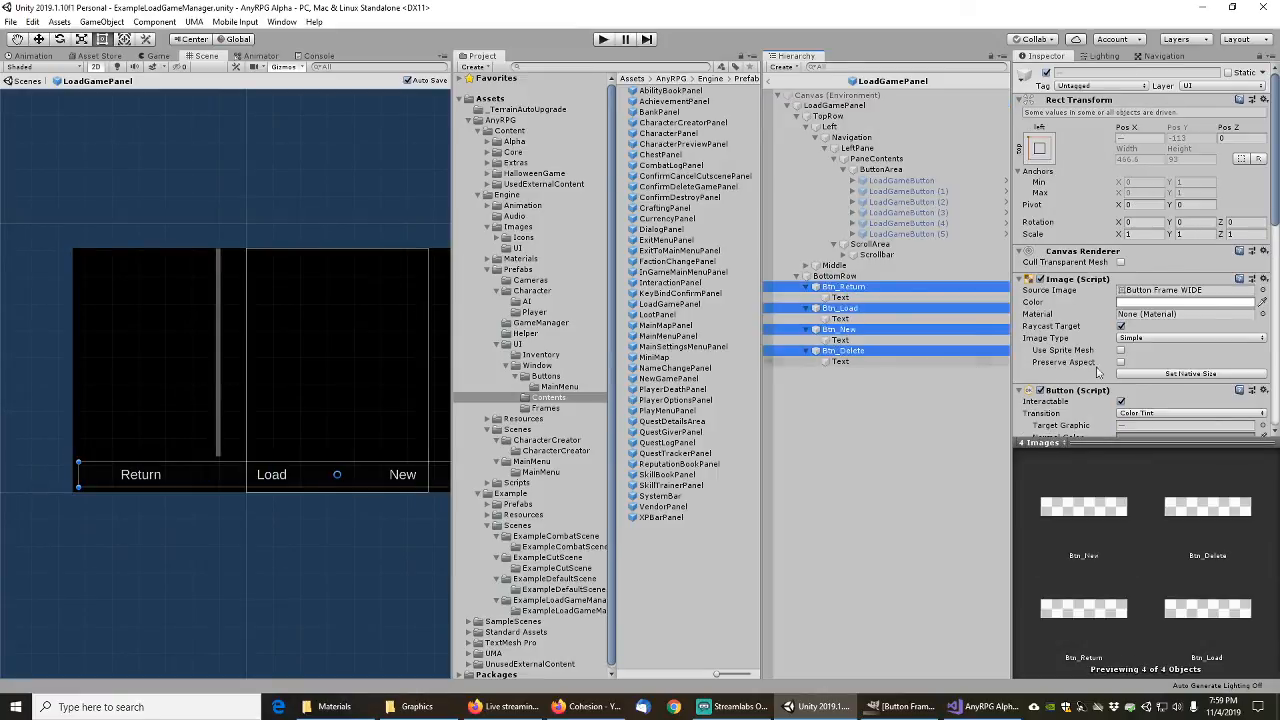
click(1262, 291)
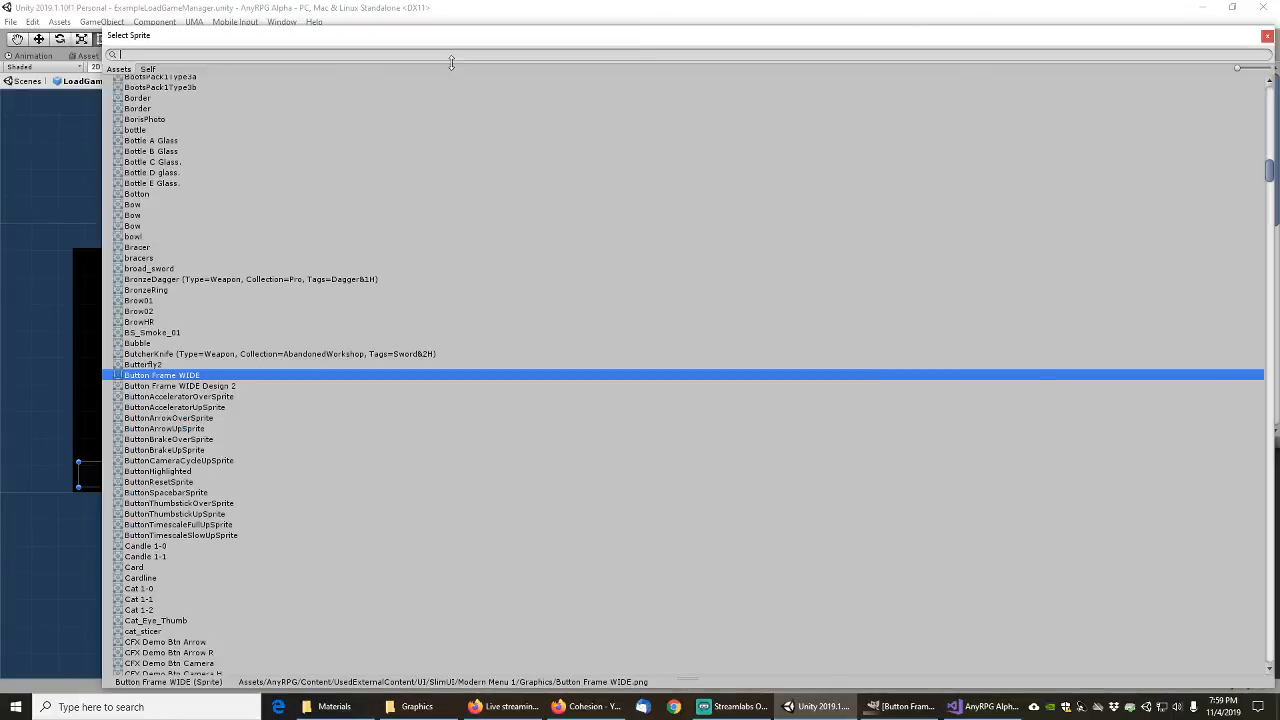
text(Anyrpg)
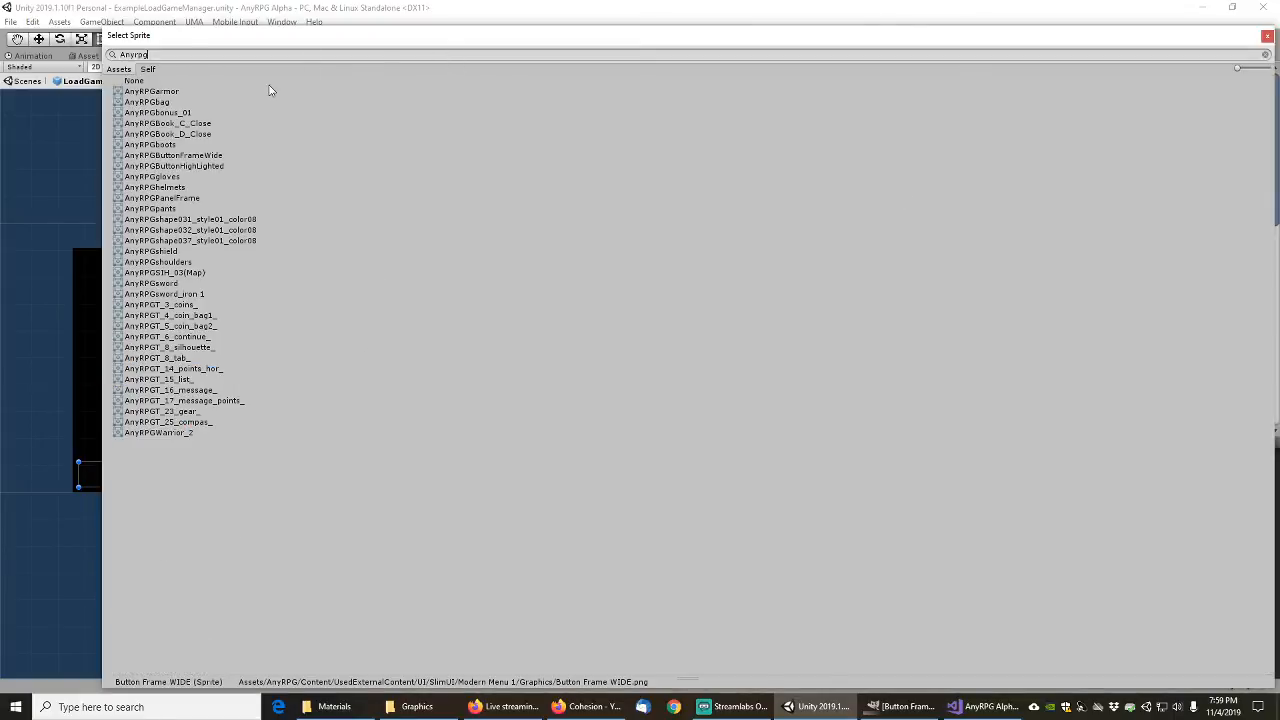
double_click(203, 155)
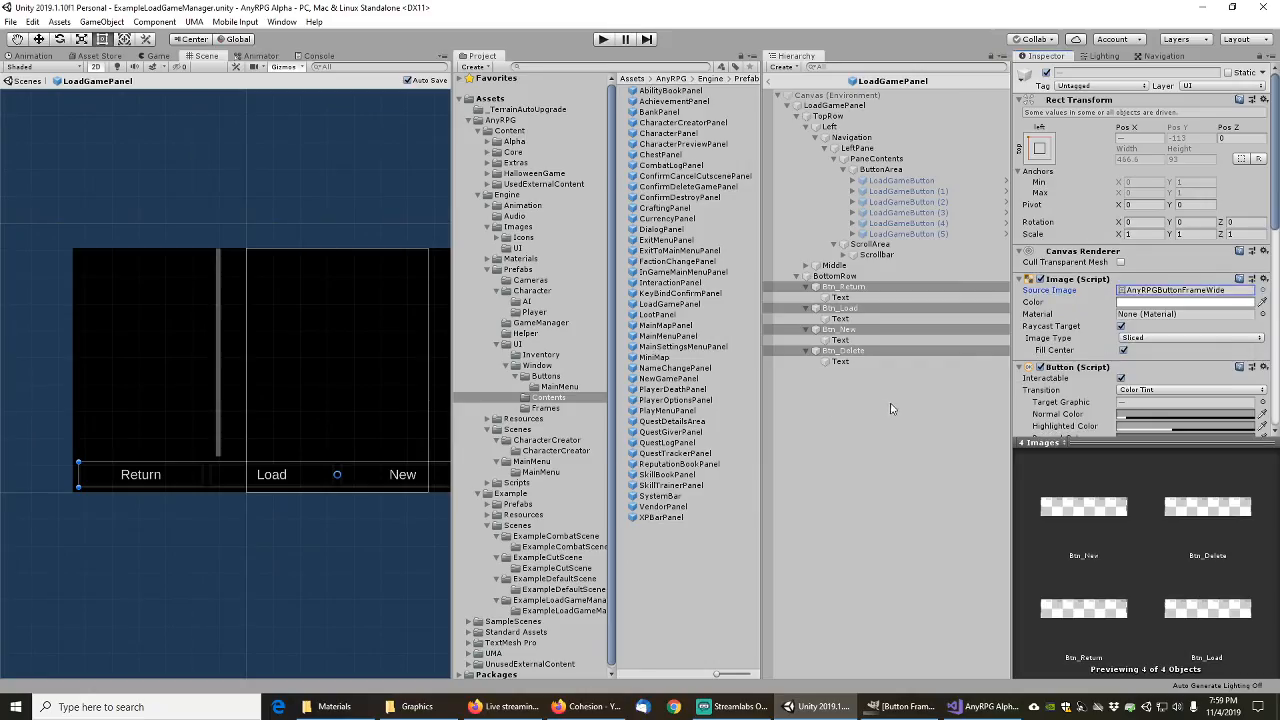
Step: Rename Btn_Return in the BottomRow to LoadGameBtn_Return
click(833, 289)
click(838, 289)
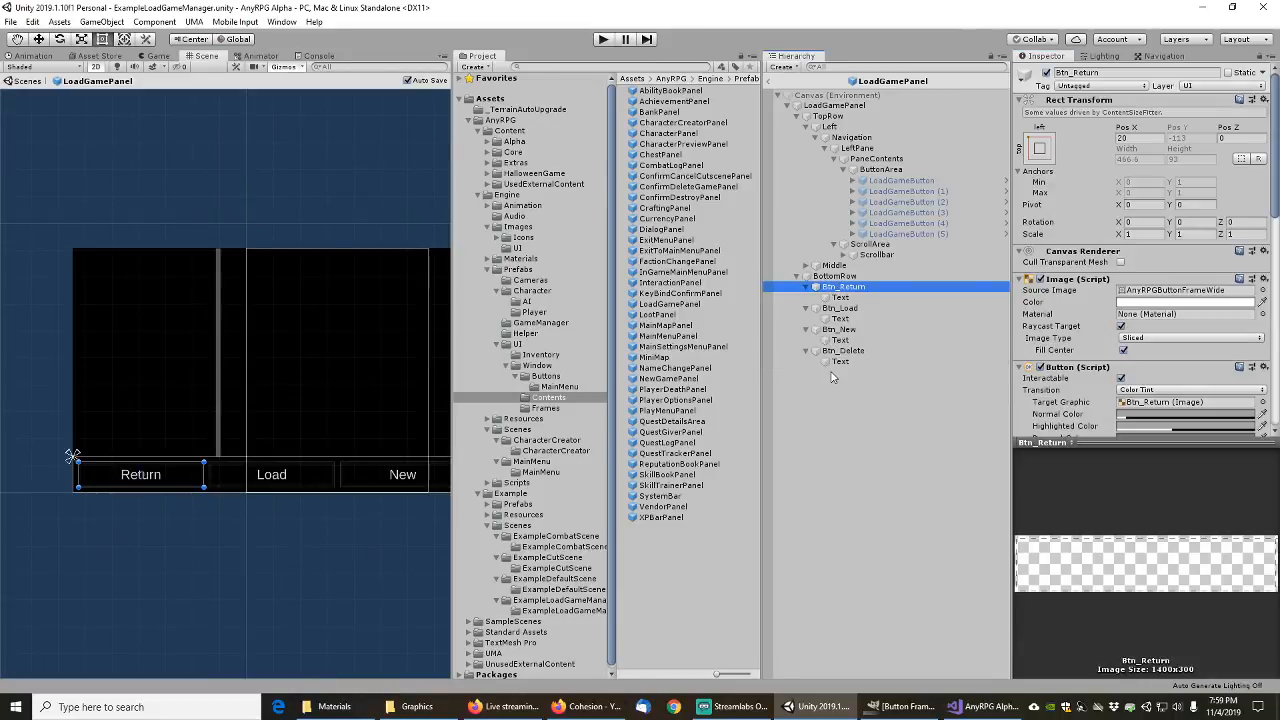
key(F2)
text(LoadGame)
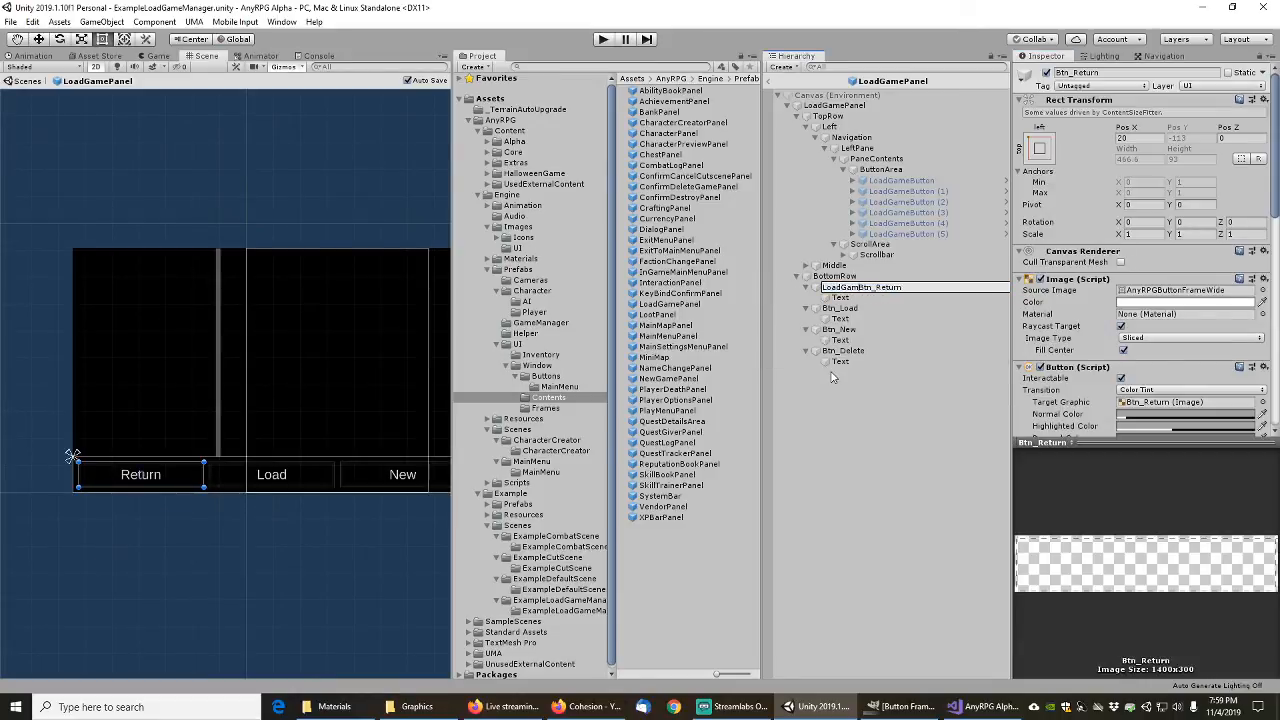
key(Return)
Step: Rename Btn_Load in the BottomRow to LoadGameBtn_Load
key(Down)
key(Down)
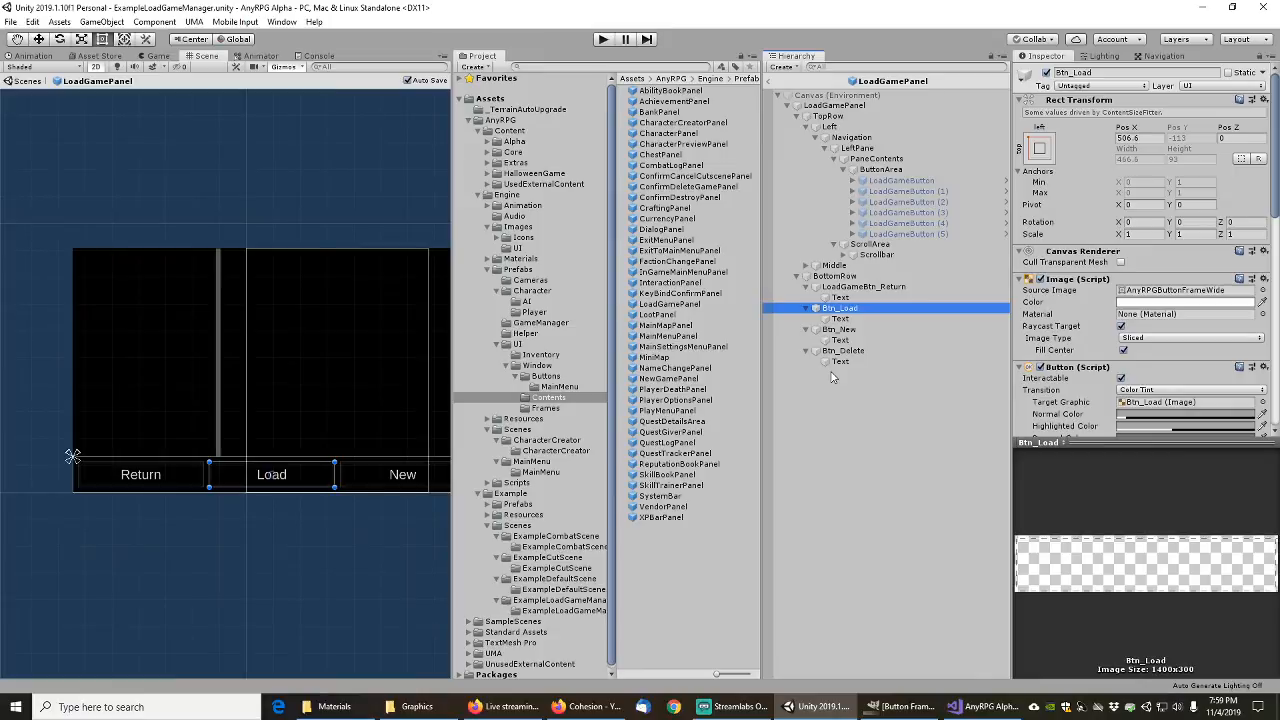
key(F2)
text(Load)
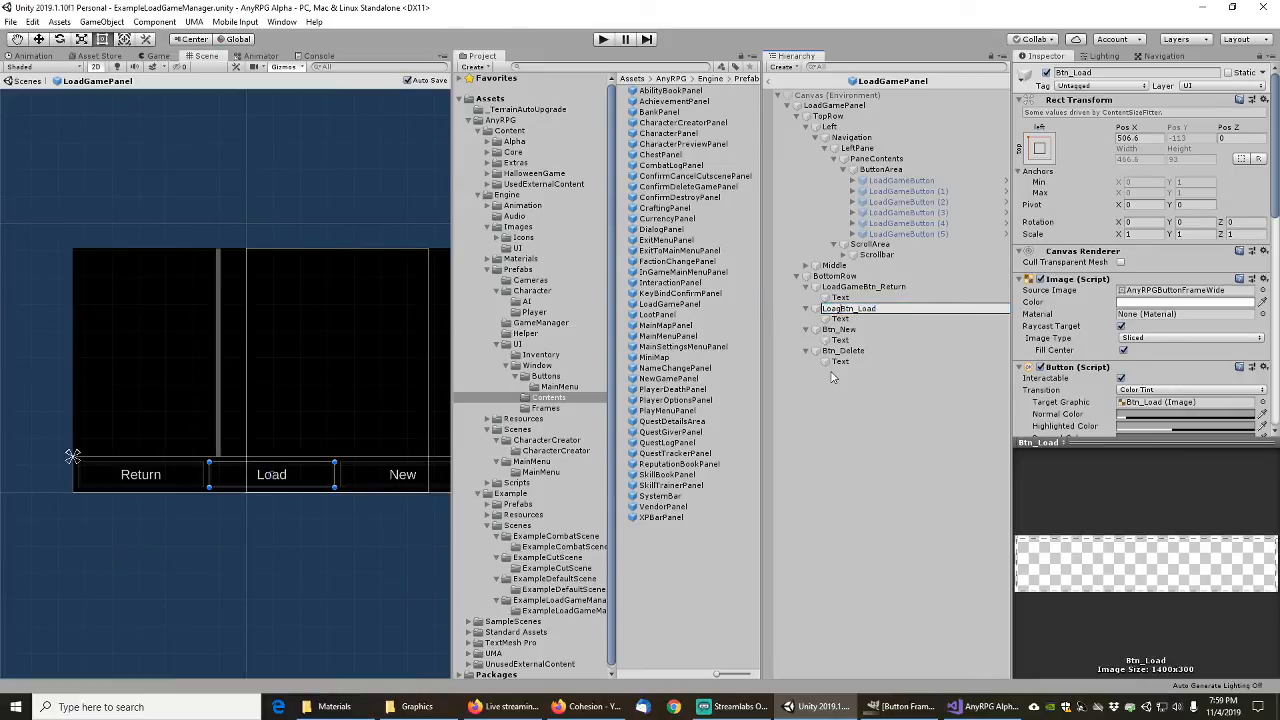
text(Game)
key(Return)
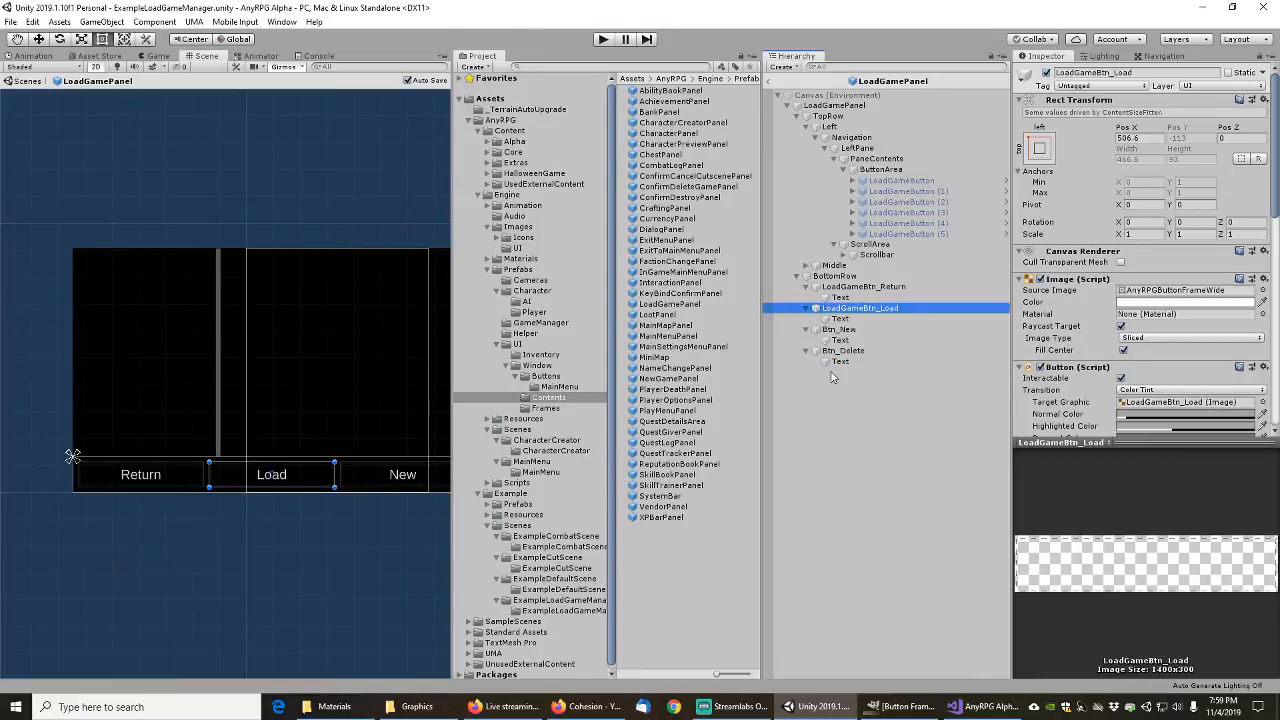
Step: Rename Btn_New in the BottomRow to LoadGameBtn_New
key(Down)
key(Down)
key(F2)
key(Home)
text(L)
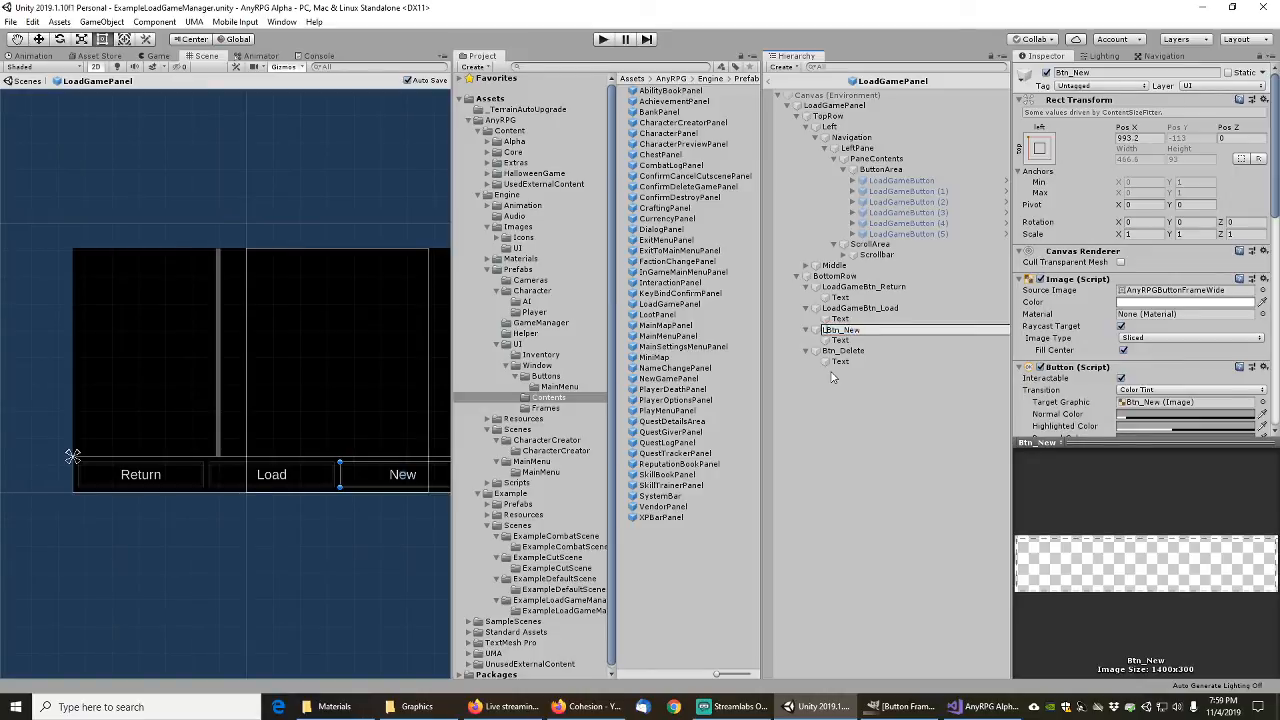
text(oadGame)
key(Return)
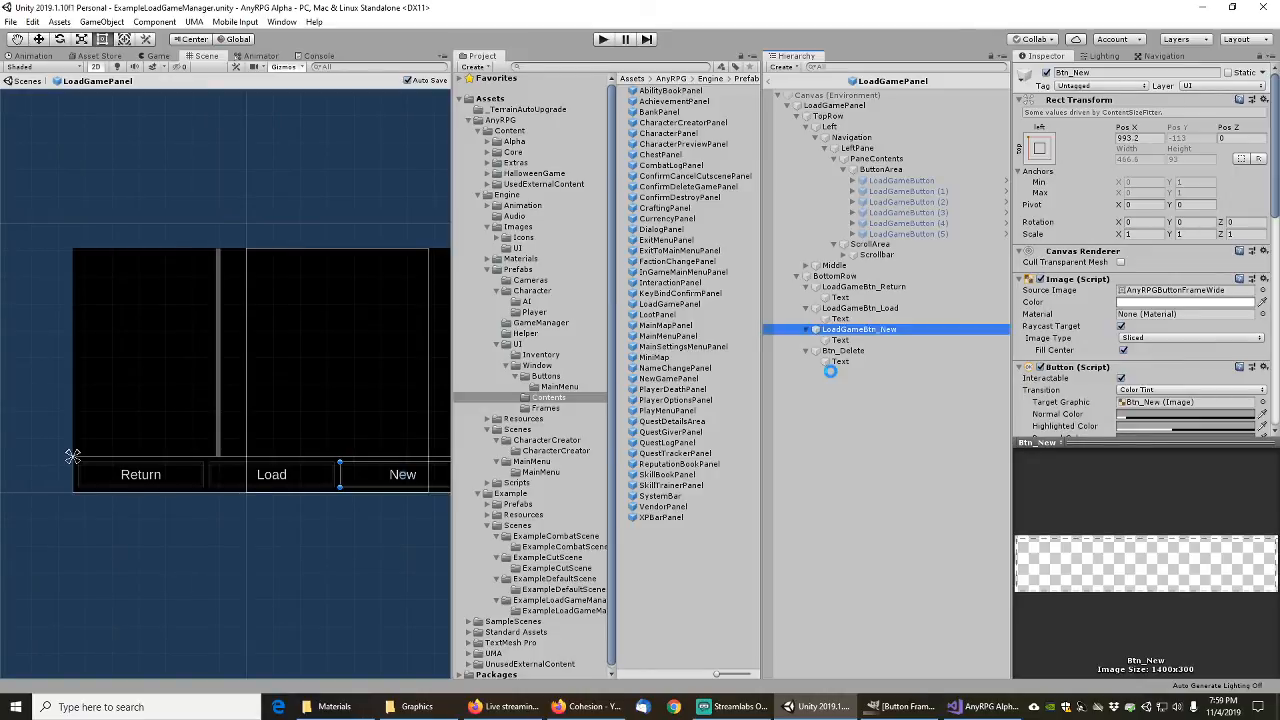
Step: Rename Btn_Delete in the BottomRow to LoadGameBtn_Delete
key(Down)
key(Down)
key(F2)
key(Home)
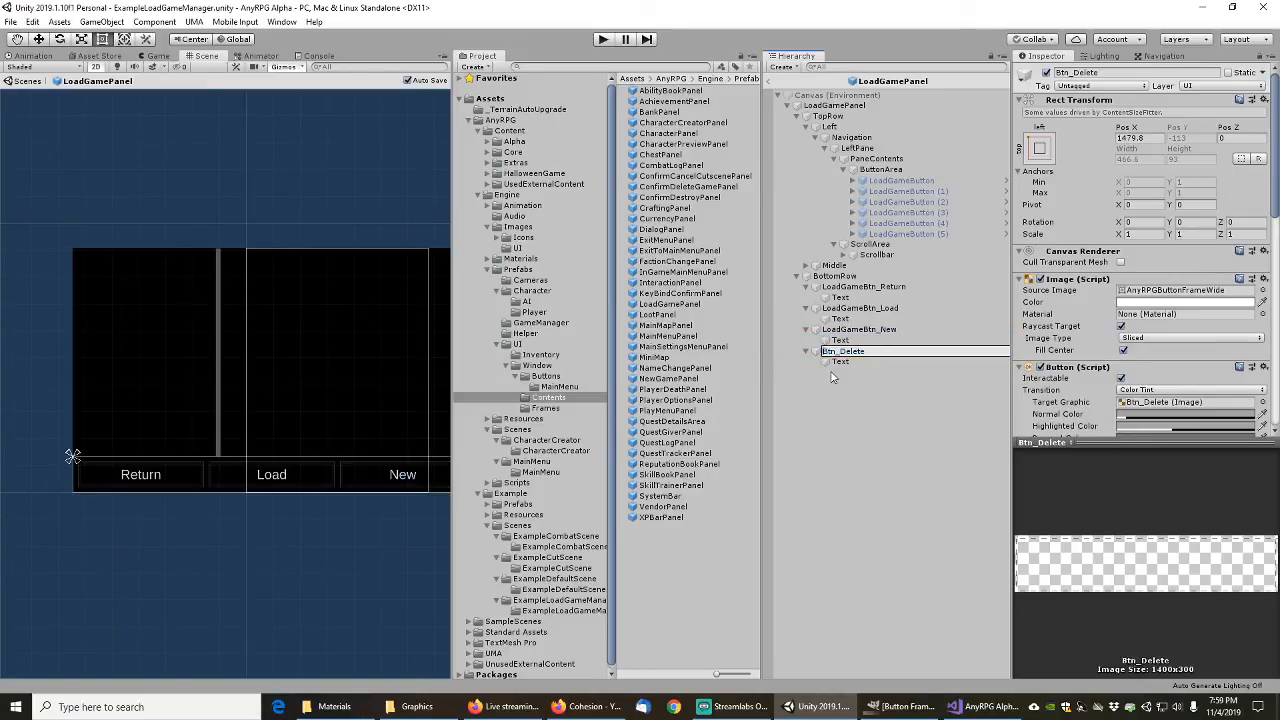
text(LoadGame)
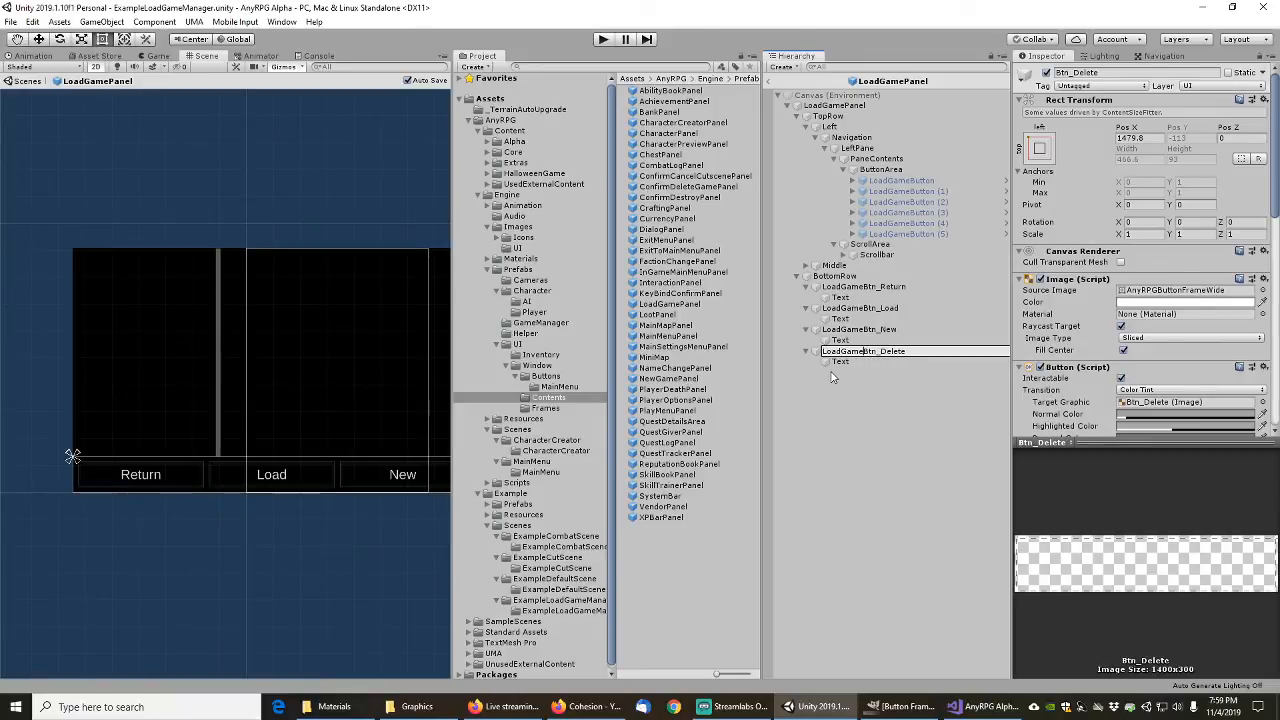
key(Return)
Step: Save LoadGameBtn_Return, LoadGameBtn_Load, LoadGameBtn_New and LoadGameBtn_Delete as separate prefabs in the Window/Buttons folder
click(862, 287)
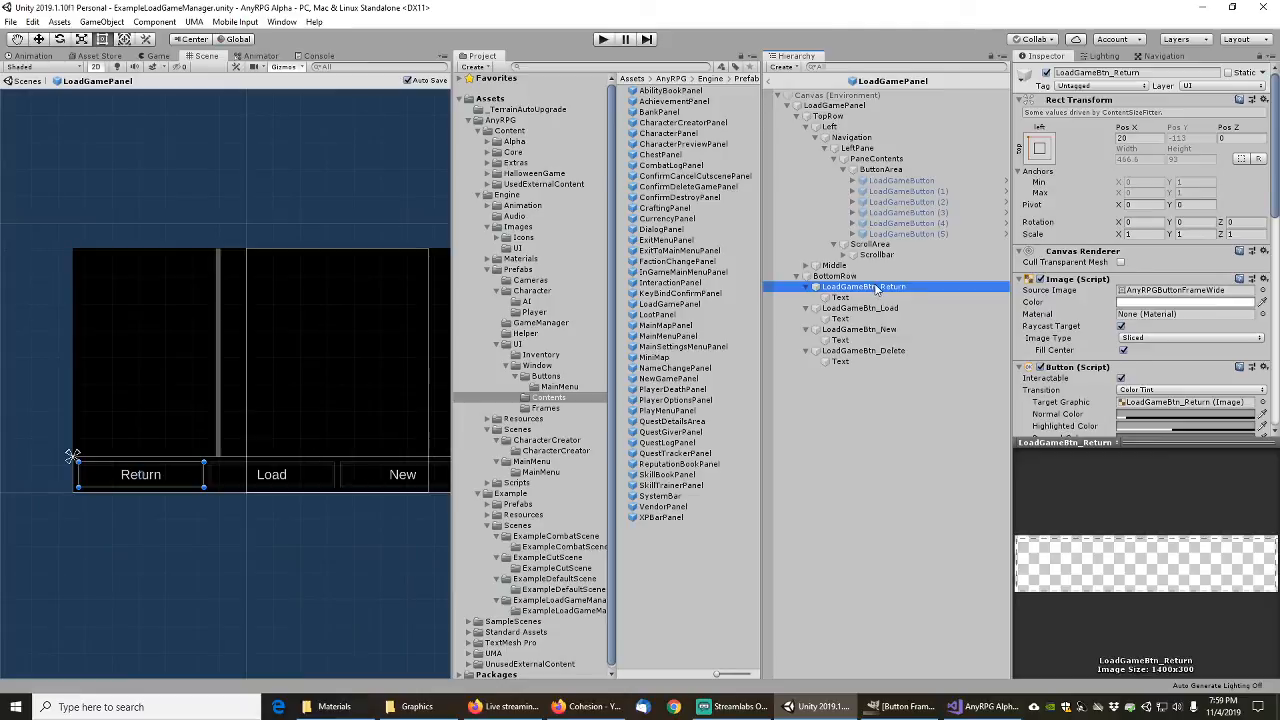
drag(876, 288, 556, 387)
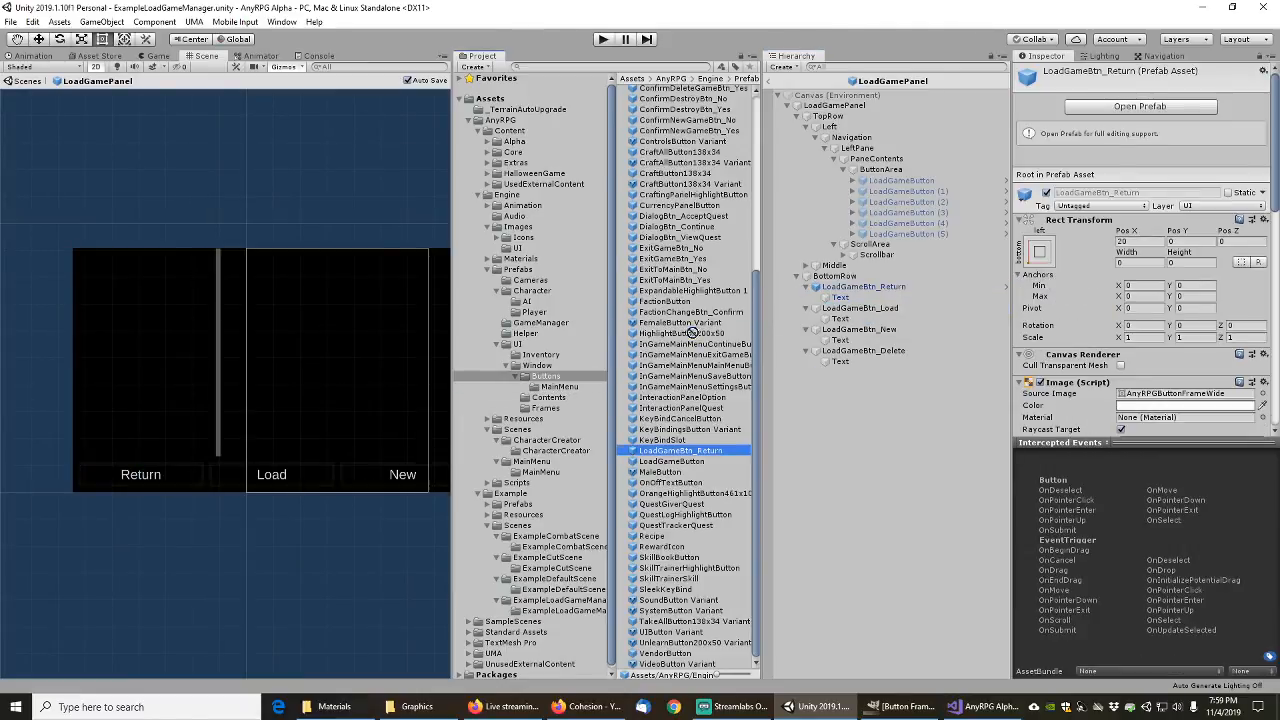
drag(858, 308, 552, 384)
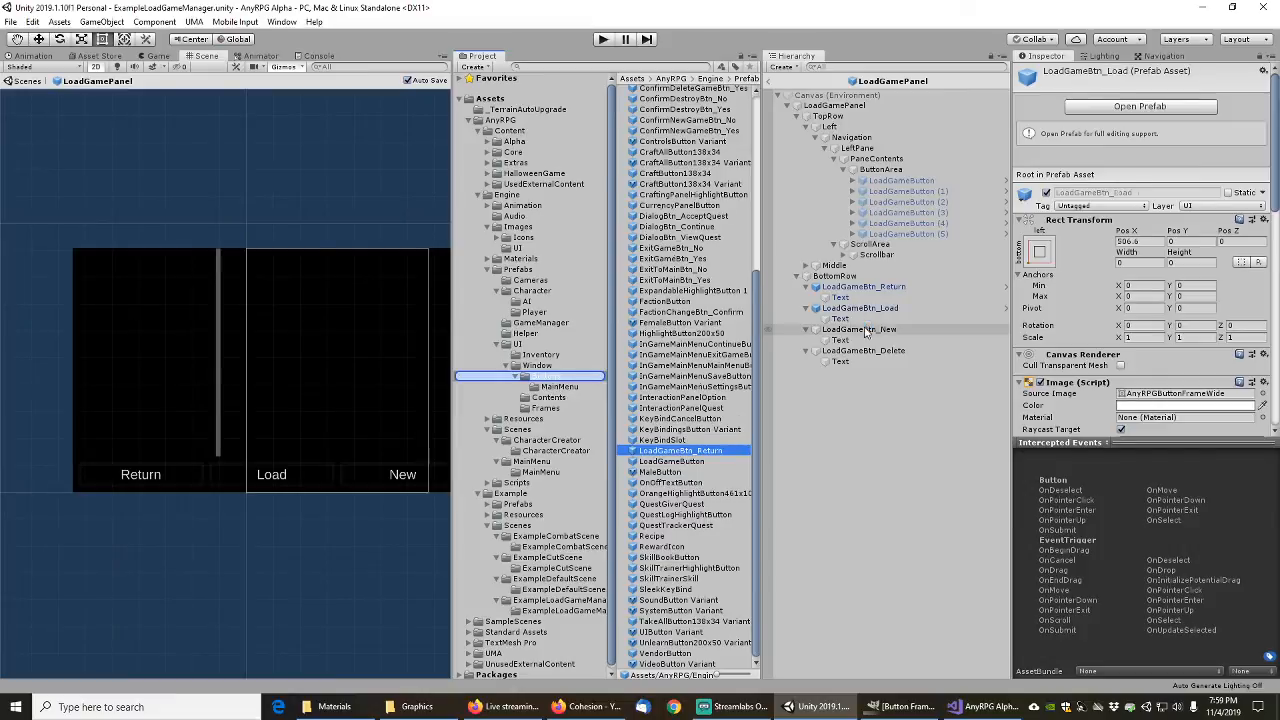
drag(860, 330, 552, 380)
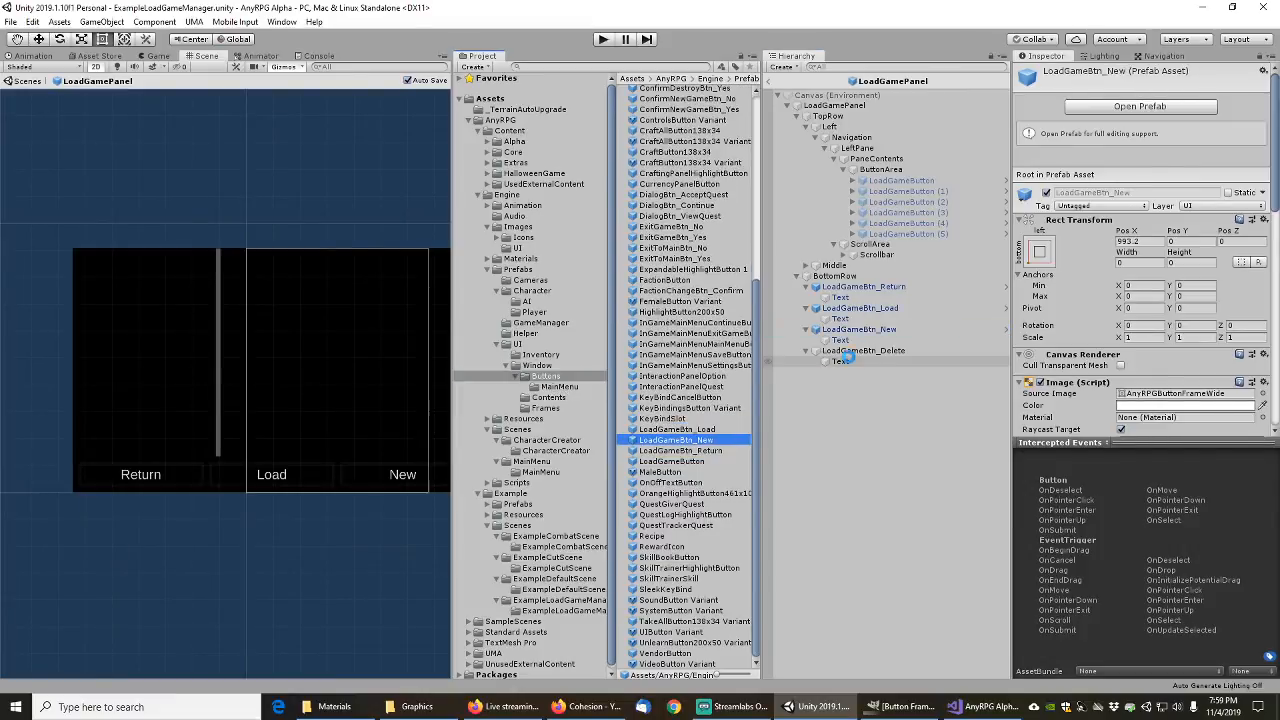
drag(862, 350, 547, 376)
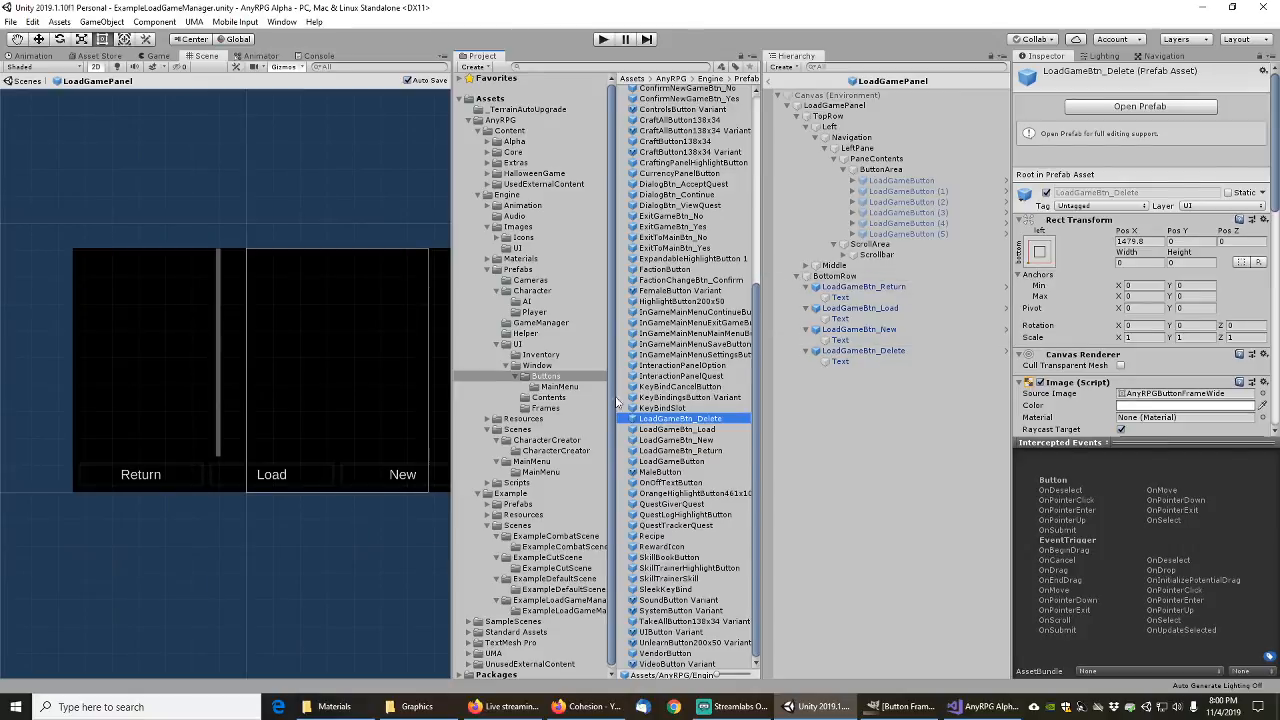
Step: Open the LootPanel prefab from the Contents folder, delete the inactive Button from its ButtonBar, and leave the prefab
click(548, 398)
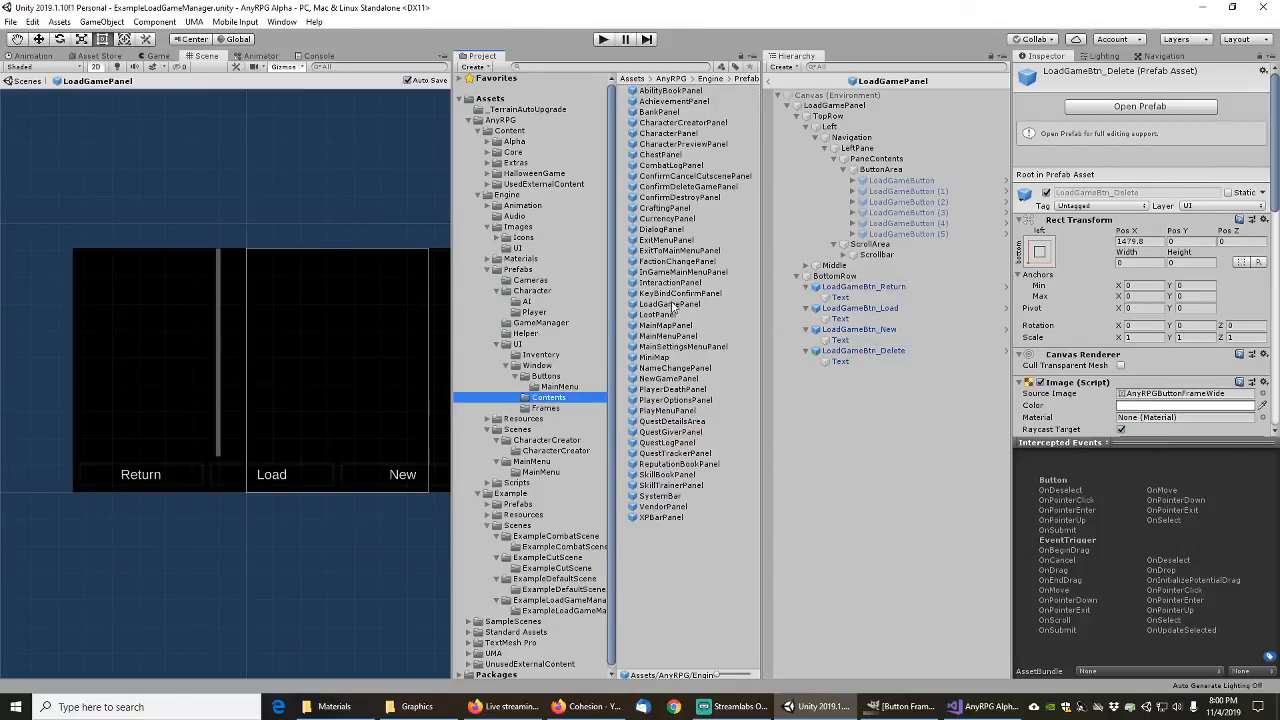
click(658, 315)
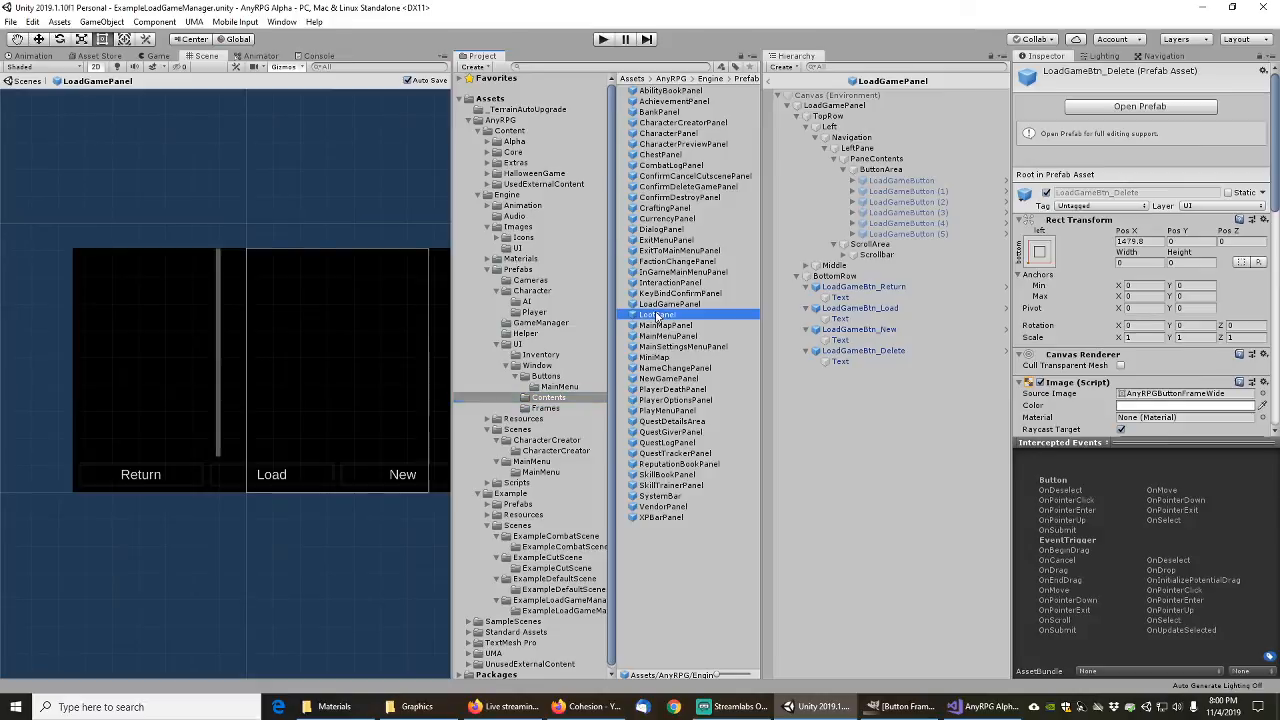
click(1127, 112)
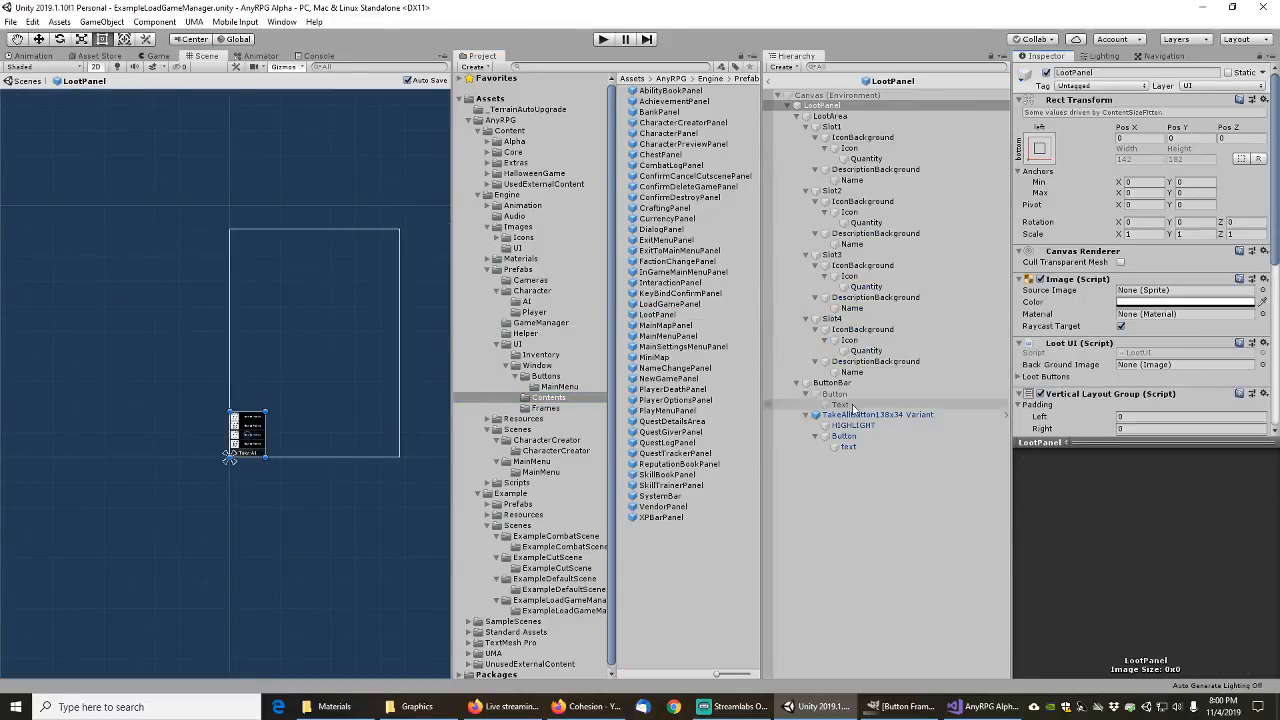
click(838, 396)
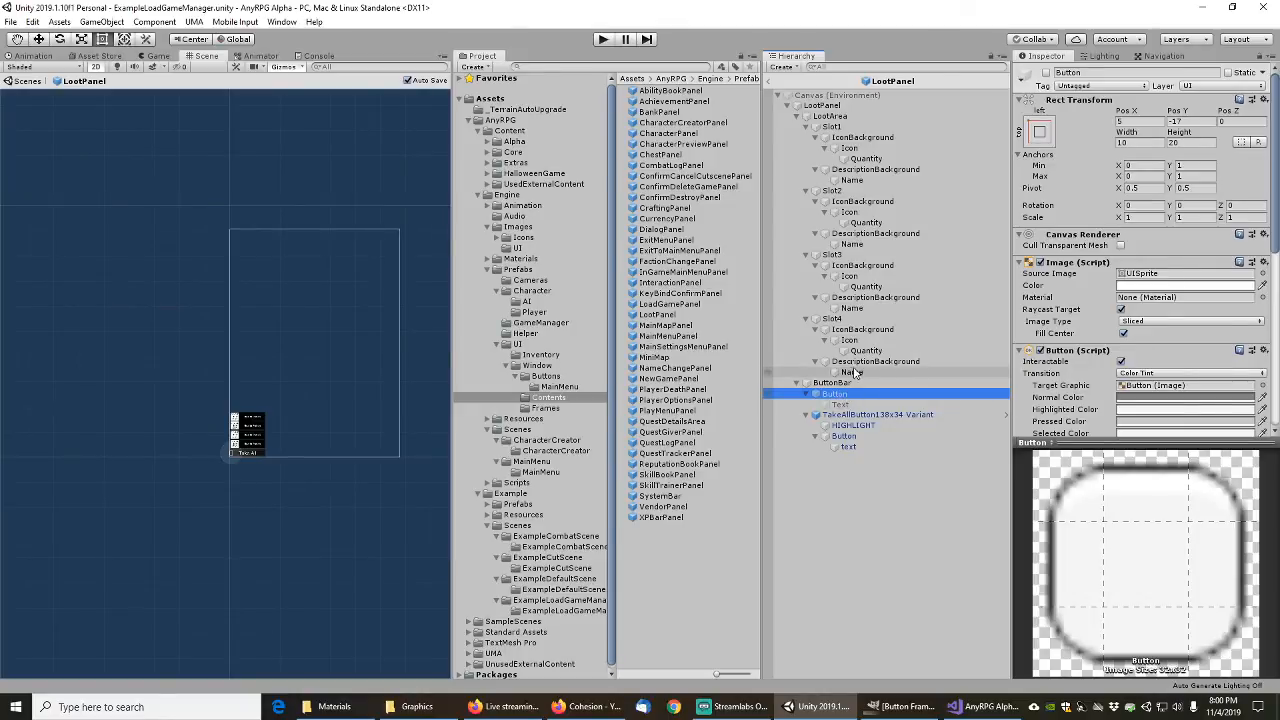
key(Delete)
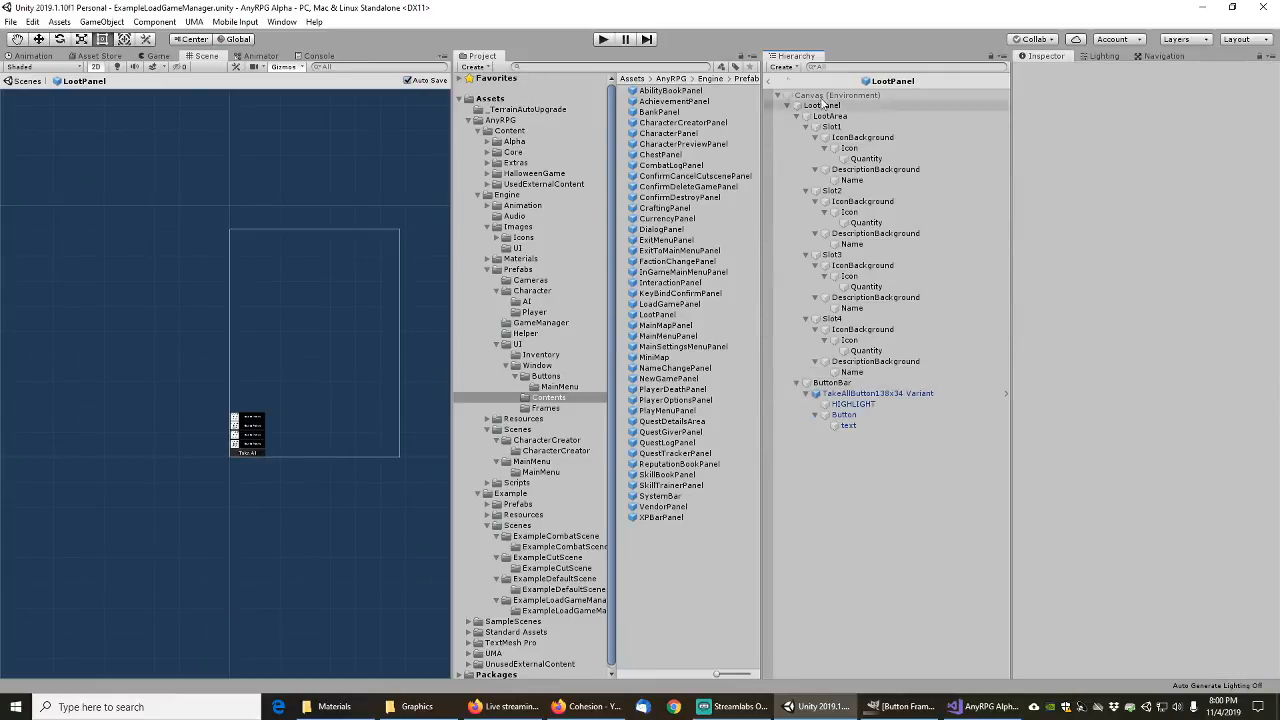
click(771, 83)
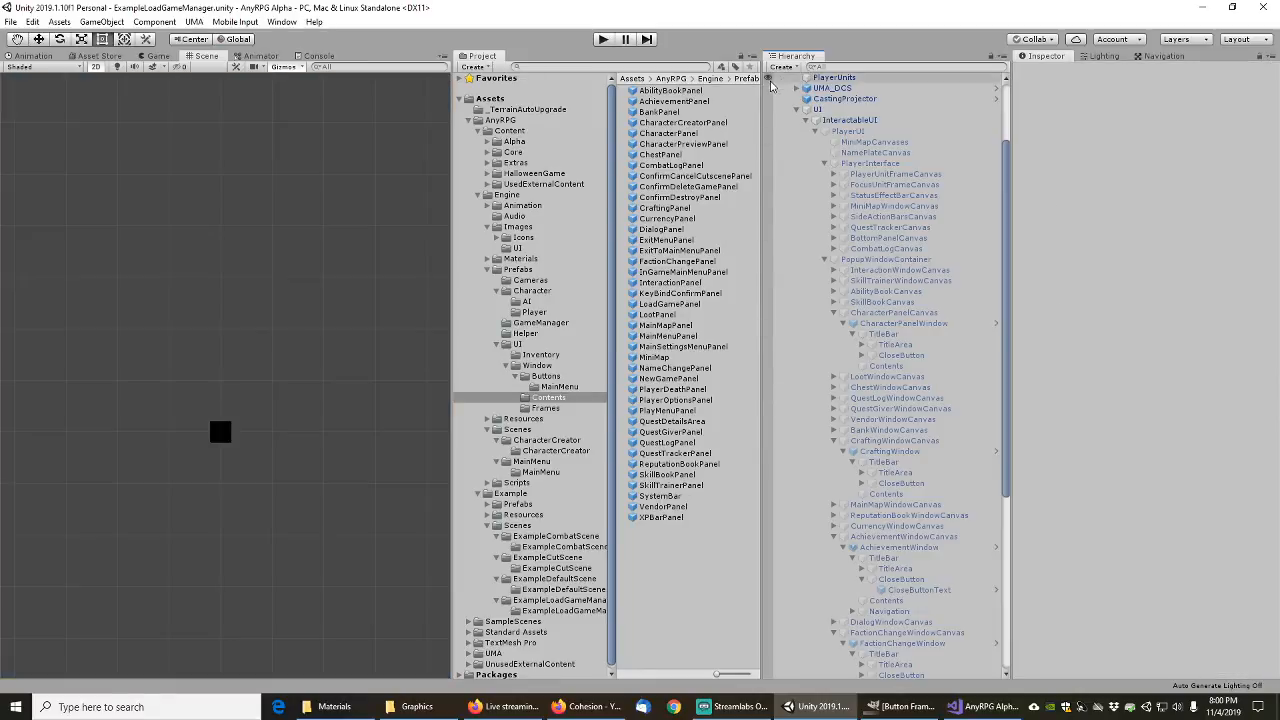
Step: Open the MainMenuPanel prefab for editing and expand its play, settings and exit game buttons
click(665, 327)
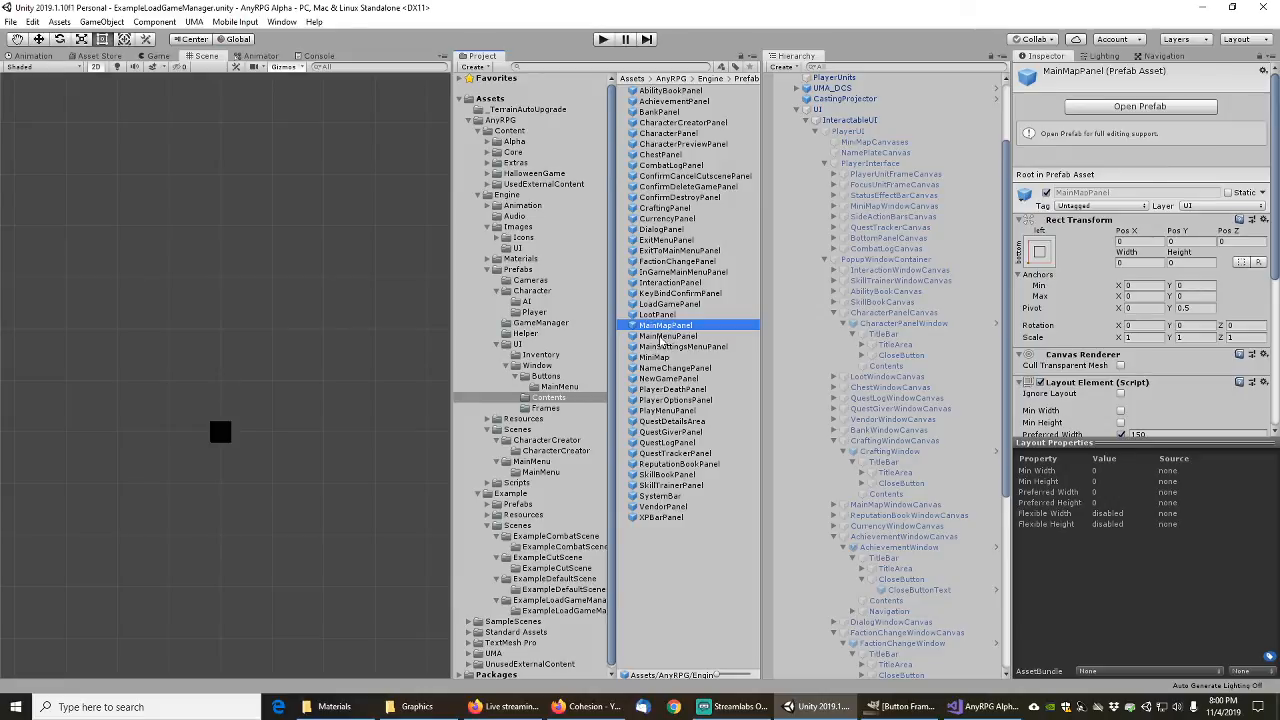
click(663, 336)
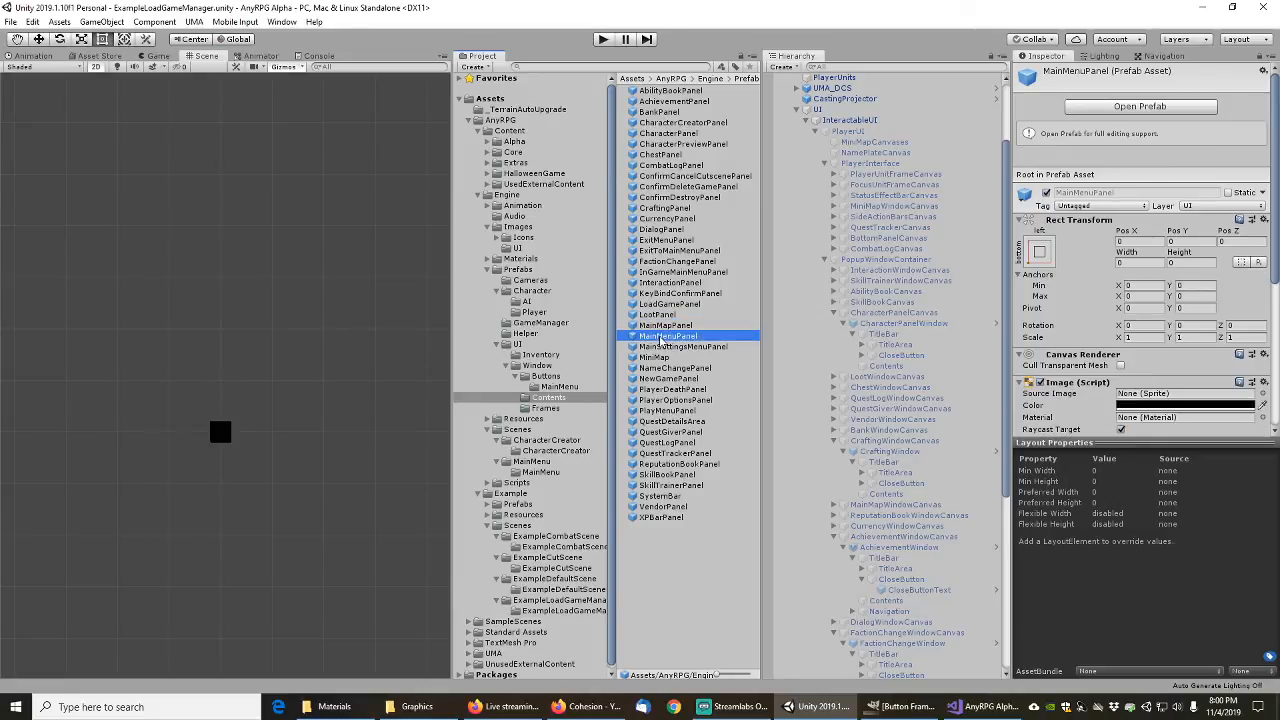
click(1125, 108)
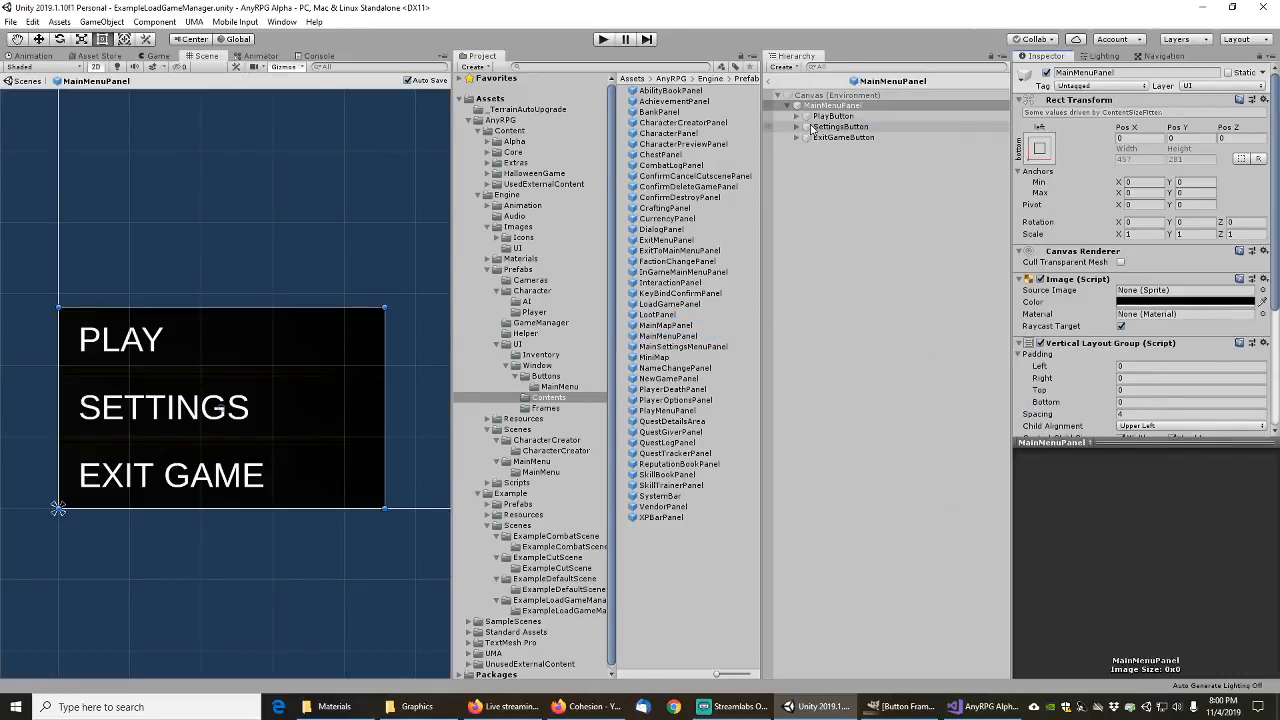
click(796, 116)
click(796, 137)
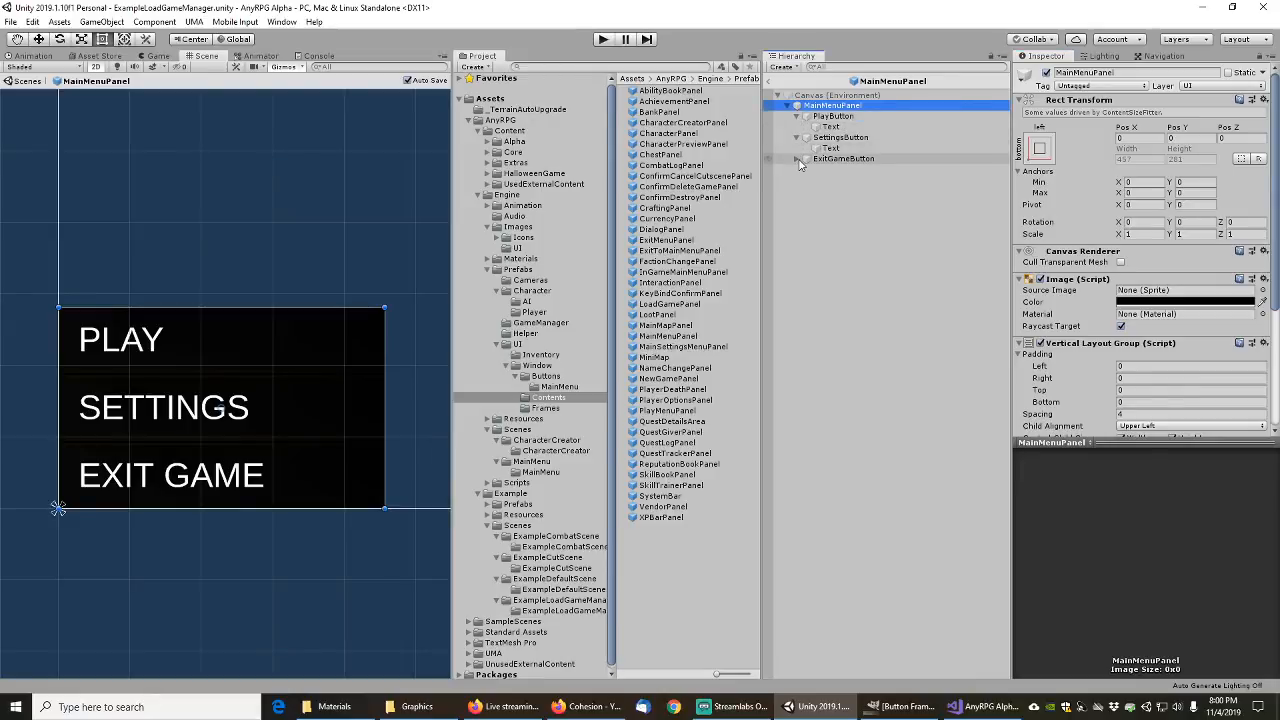
click(797, 159)
Step: Set the source image of PlayButton, SettingsButton and ExitGameButton together to AnyRPGButtonFrameWide
click(834, 116)
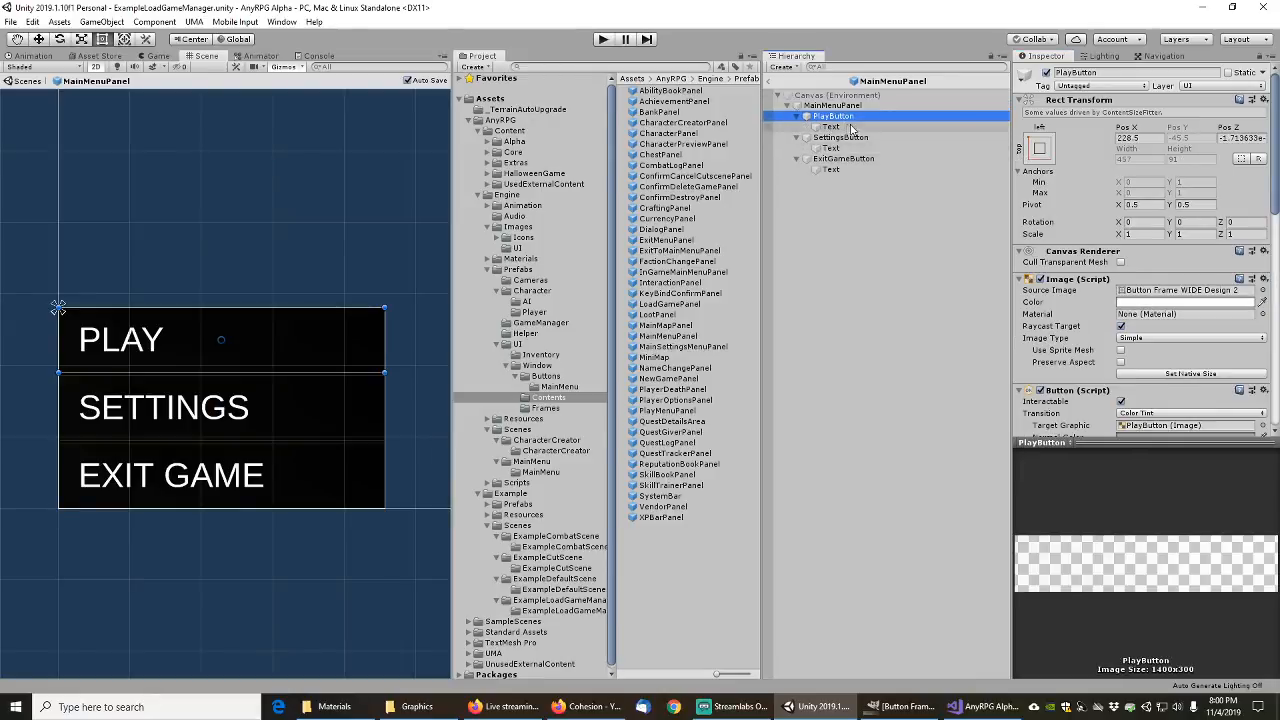
ctrl+click(845, 139)
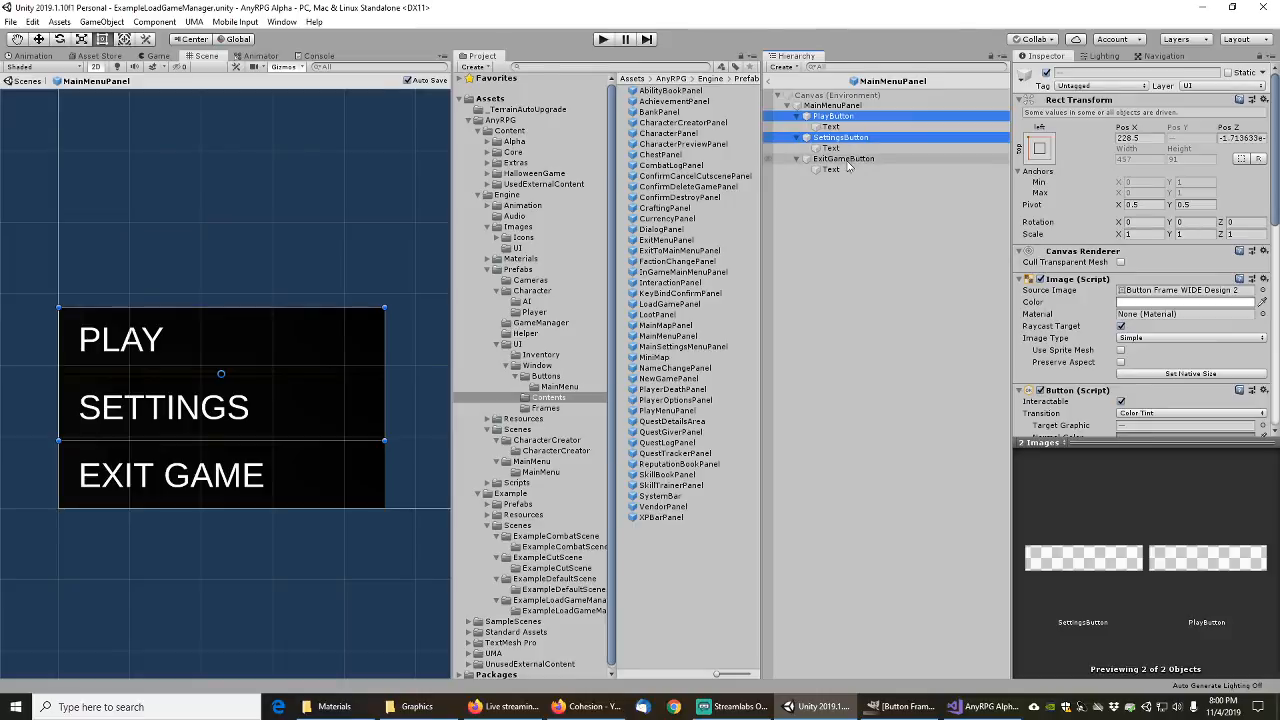
ctrl+click(850, 160)
click(1262, 290)
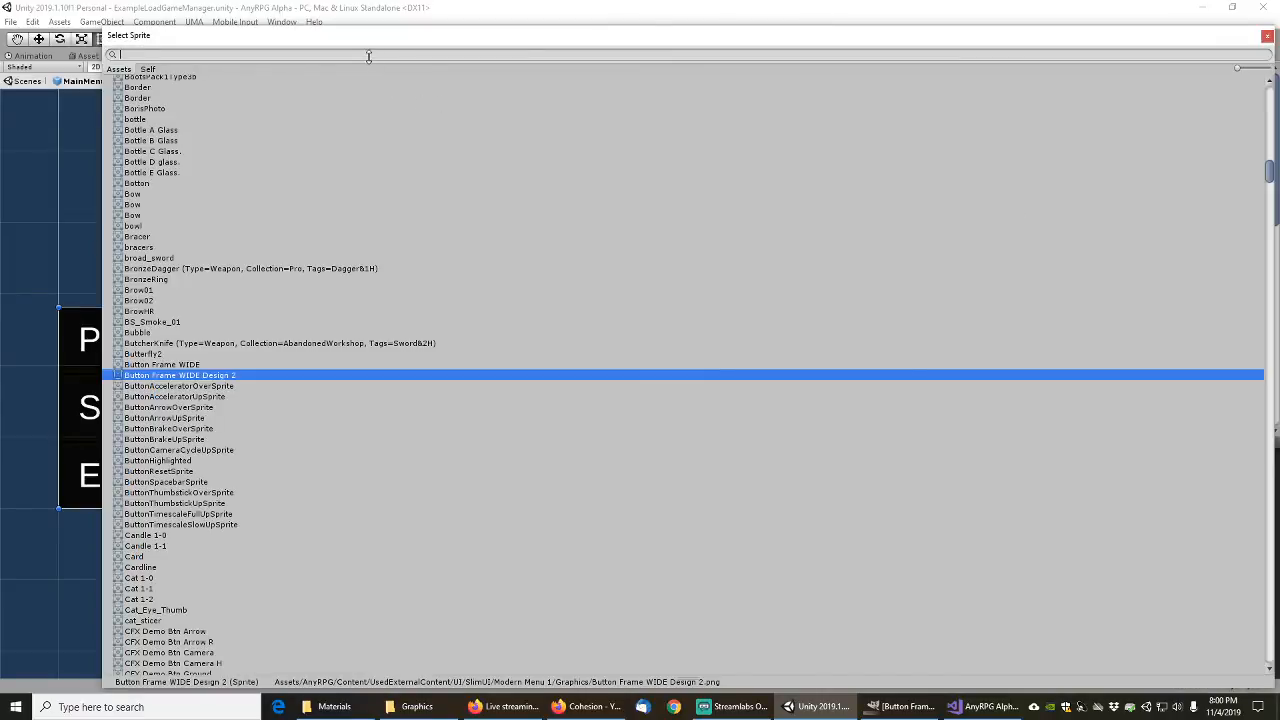
text(Anyrpg)
drag(294, 40, 308, 111)
click(213, 223)
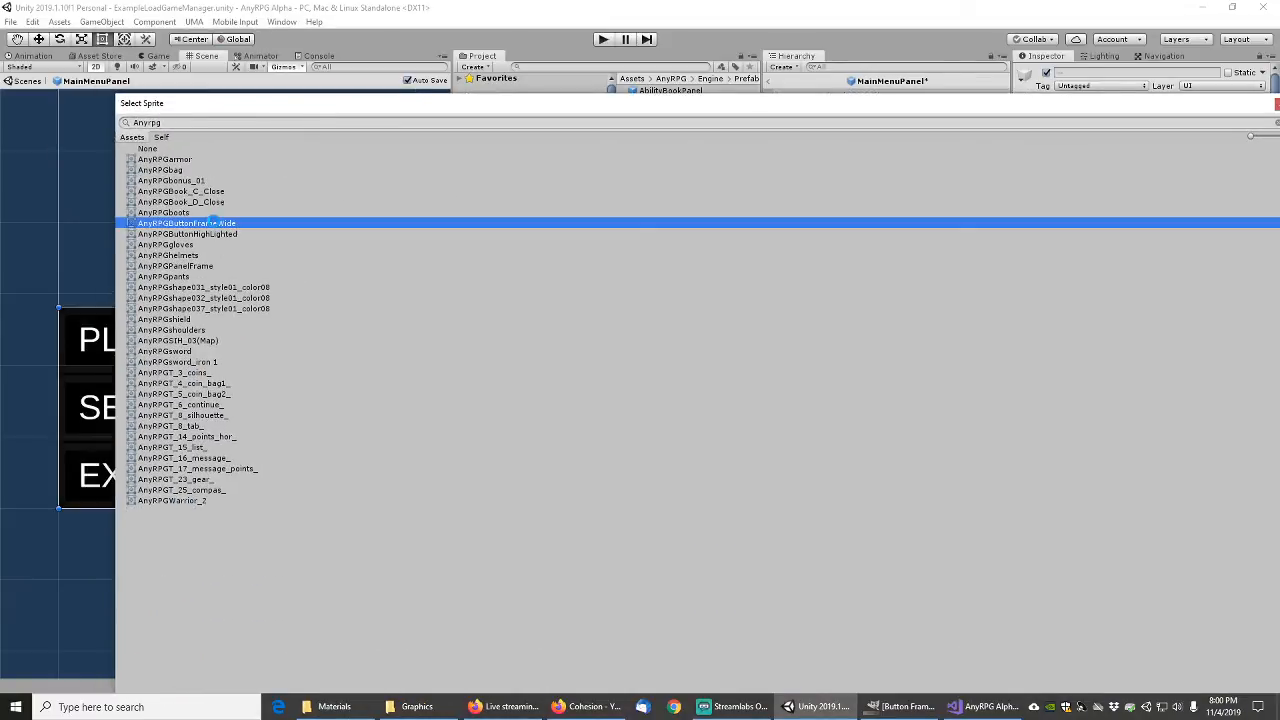
double_click(213, 223)
click(860, 220)
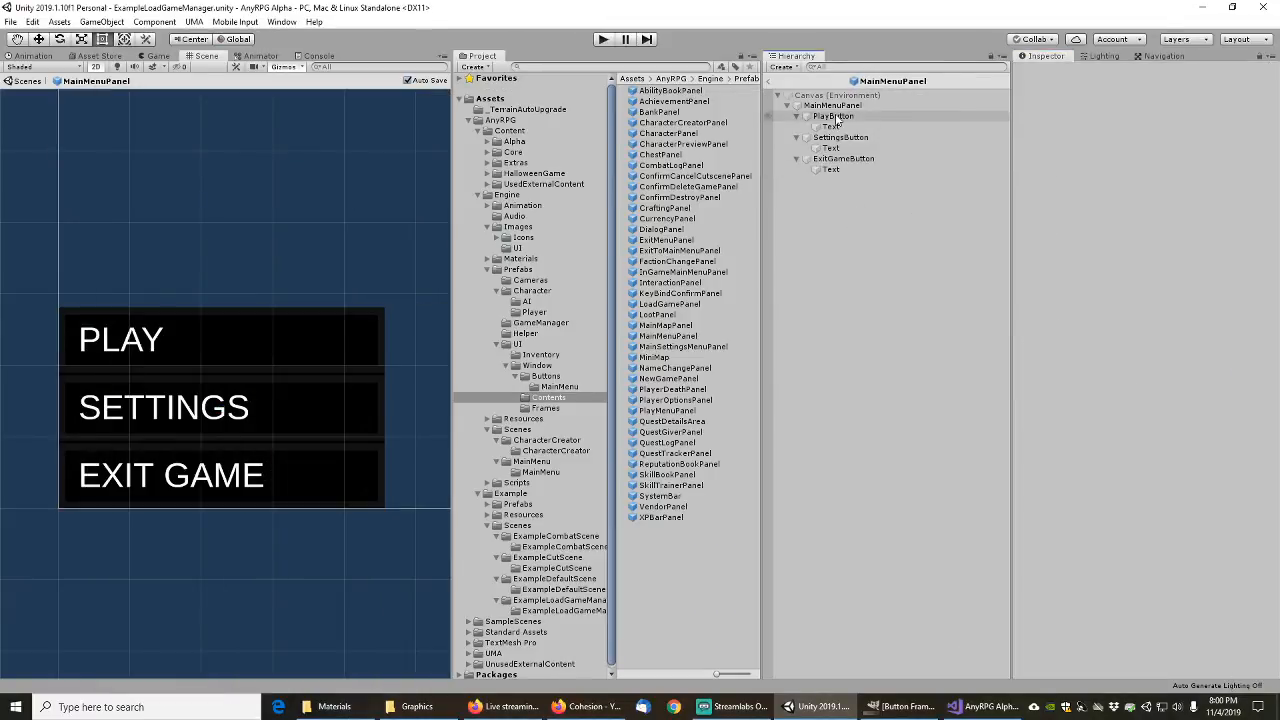
Step: Rename PlayButton in the MainMenuPanel to MainMenuPlayButton
click(833, 116)
key(F2)
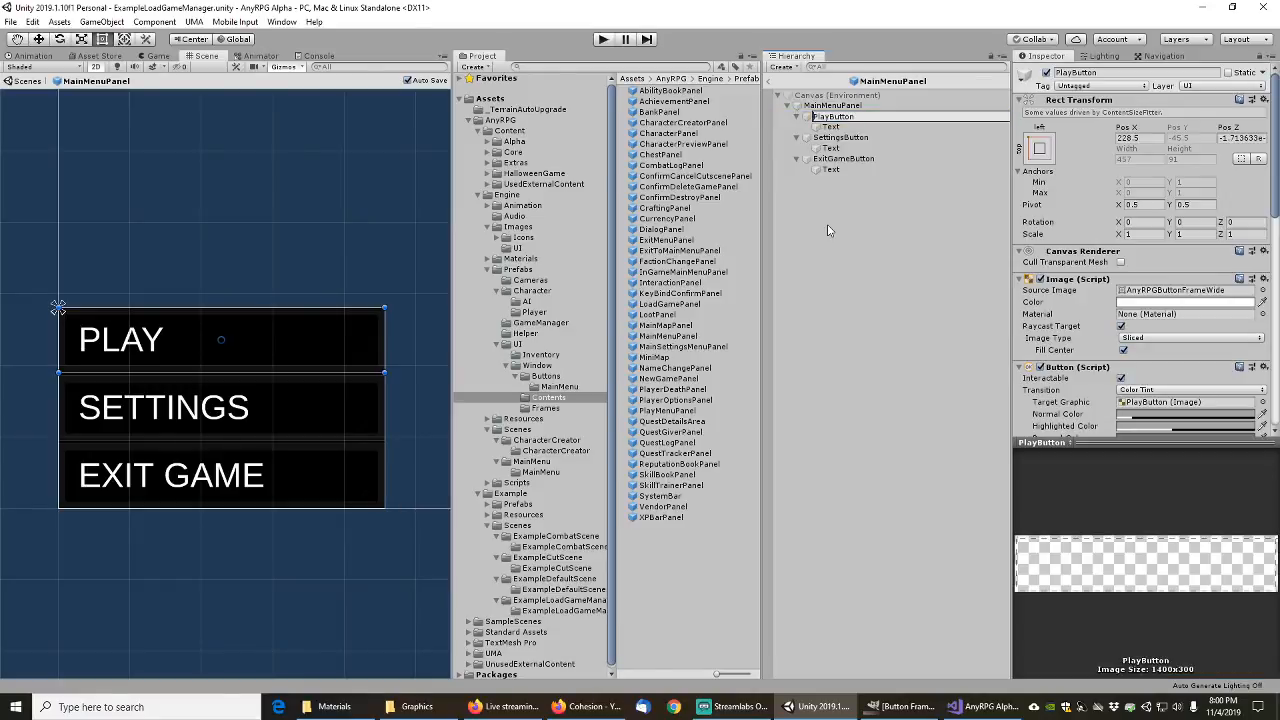
text(MainMenu)
key(Return)
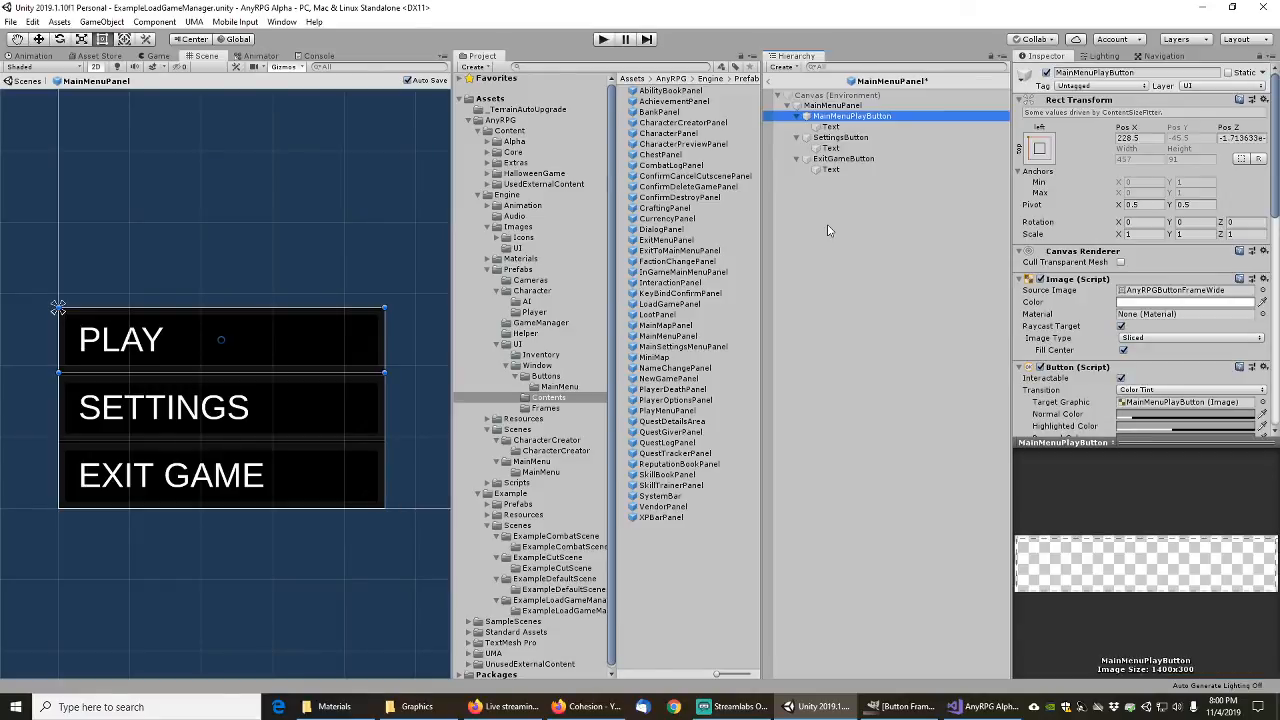
Step: Rename SettingsButton in the MainMenuPanel to MainMenuSettingsButton
key(Down)
key(F2)
key(Home)
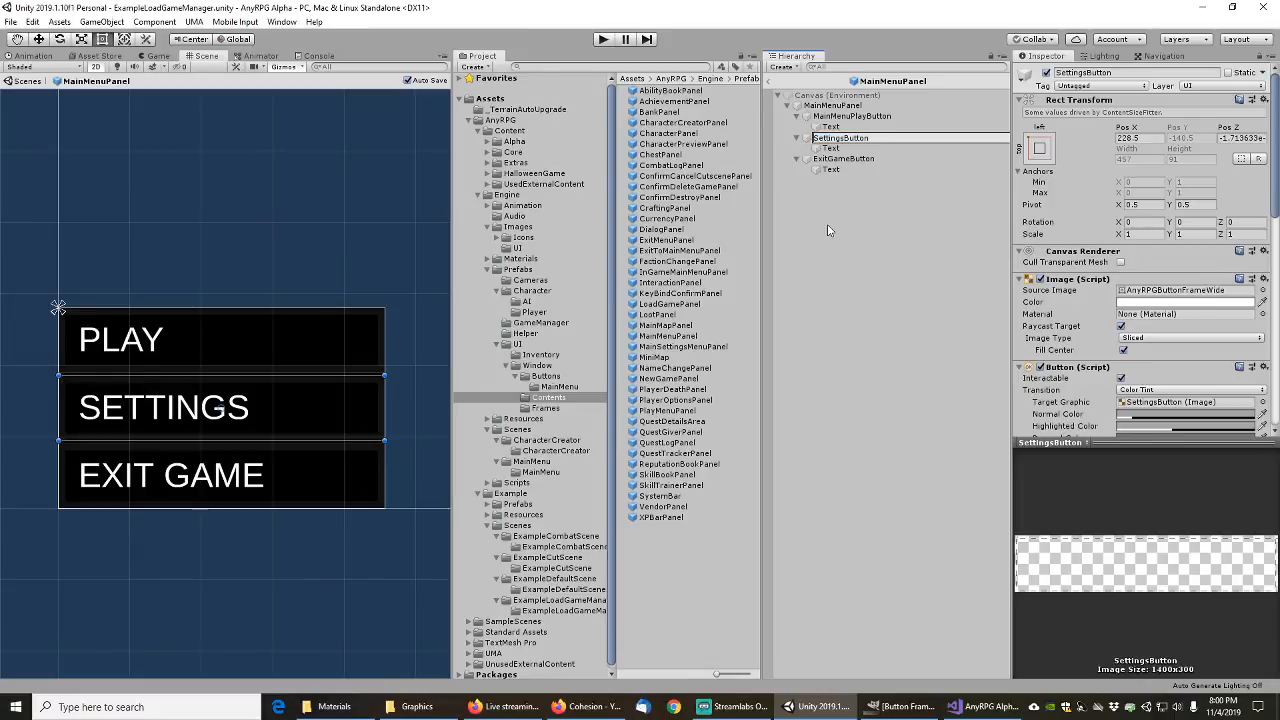
text(MainMenu)
key(Return)
Step: Rename ExitGameButton in the MainMenuPanel to MainMenuExitGameButton
key(Down)
key(F2)
key(Home)
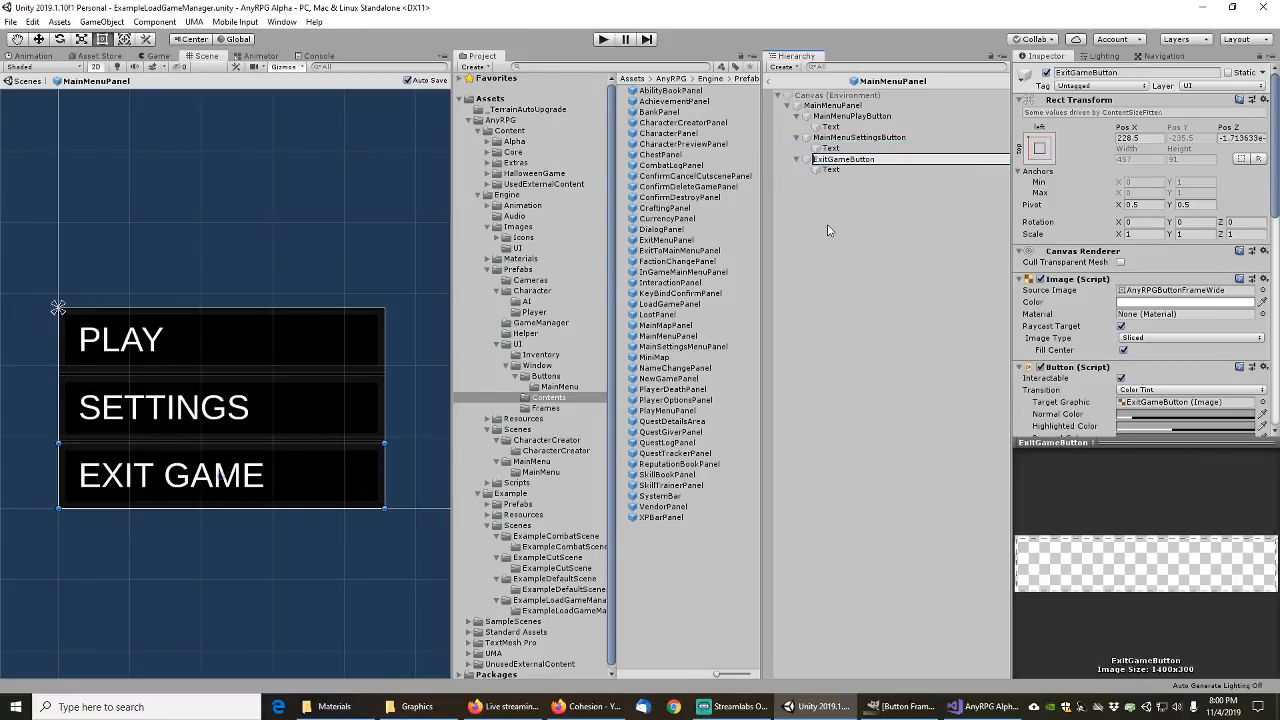
text(MainMenu)
key(Return)
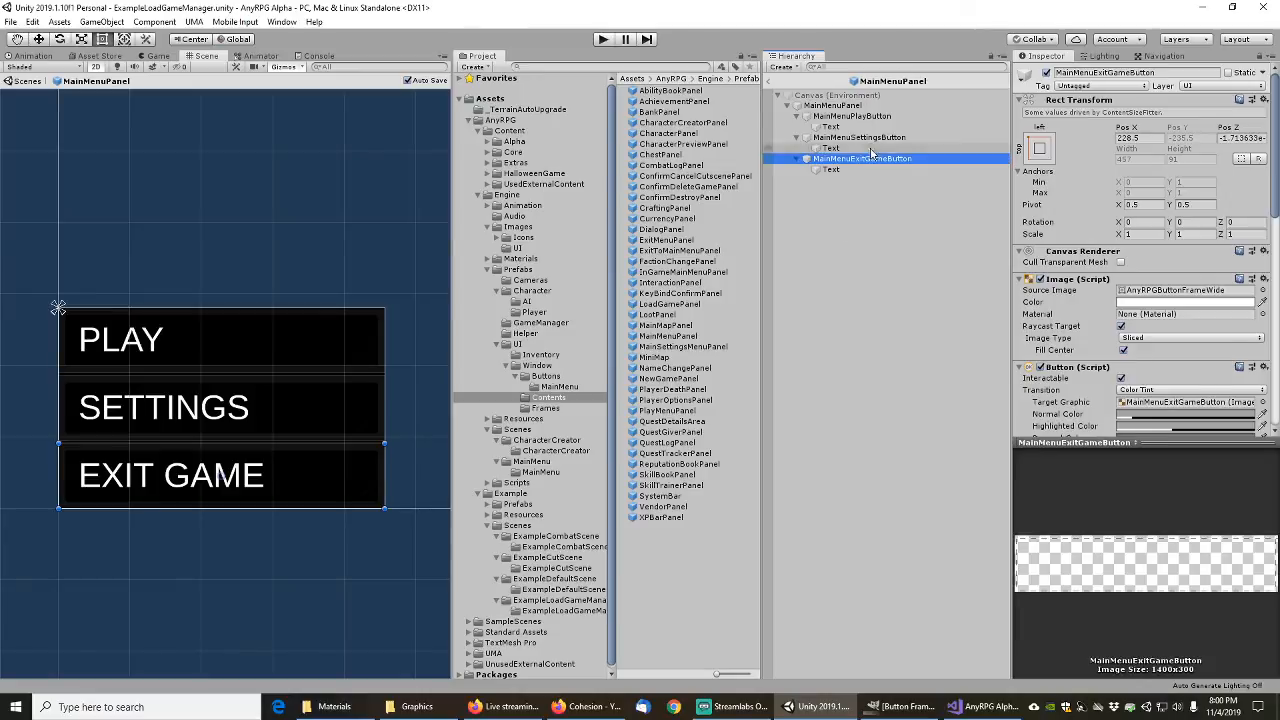
Step: Save the three renamed main menu buttons as separate prefabs in the Window/Buttons folder and leave the MainMenuPanel prefab
drag(870, 156, 547, 384)
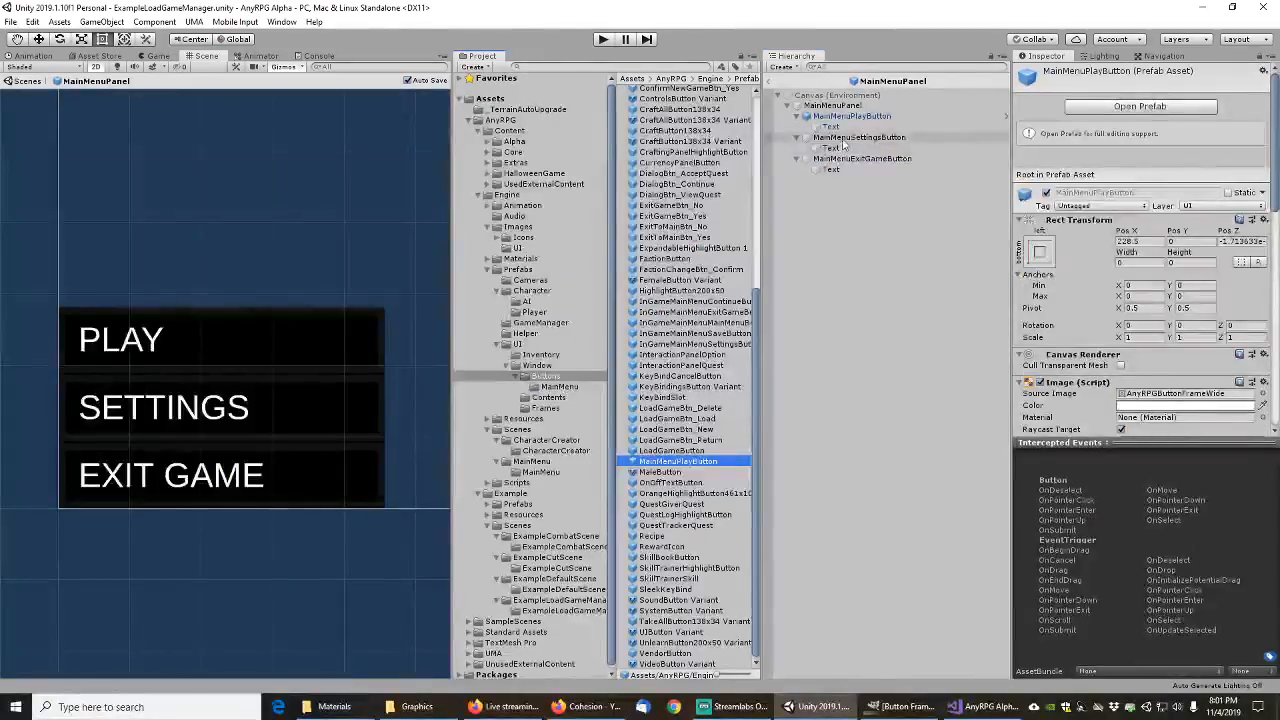
drag(843, 141, 543, 377)
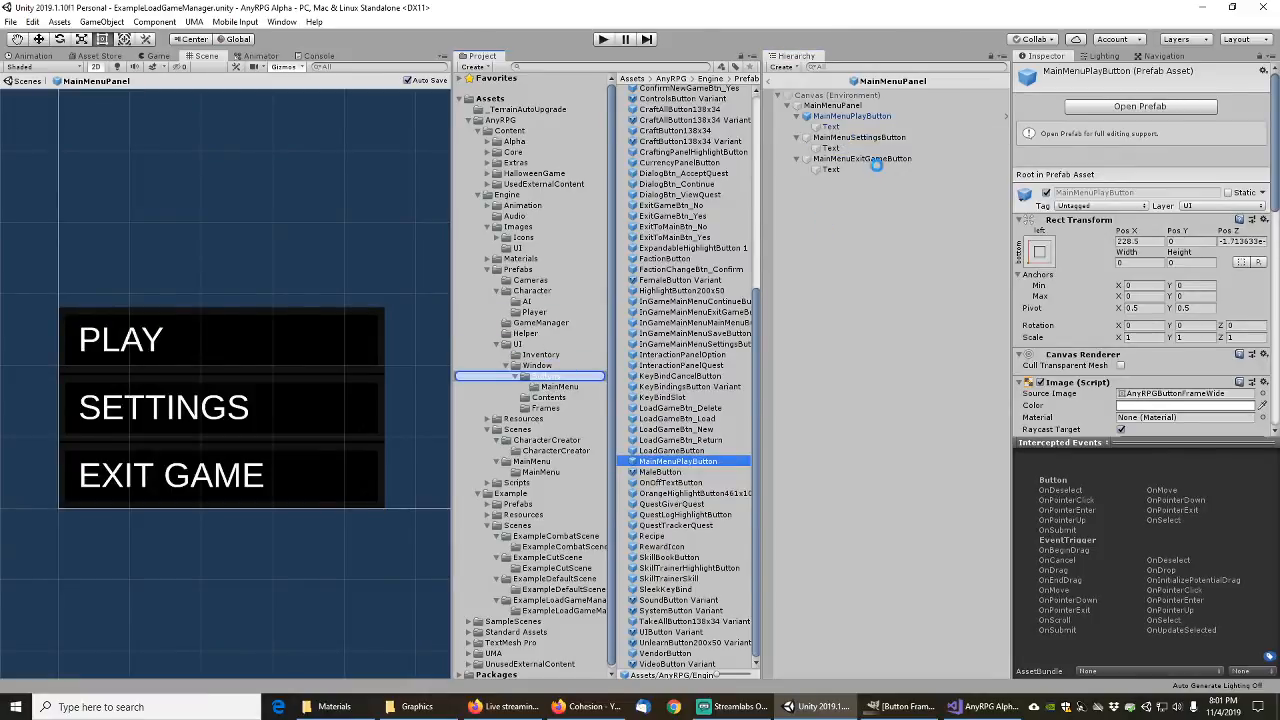
drag(853, 159, 549, 378)
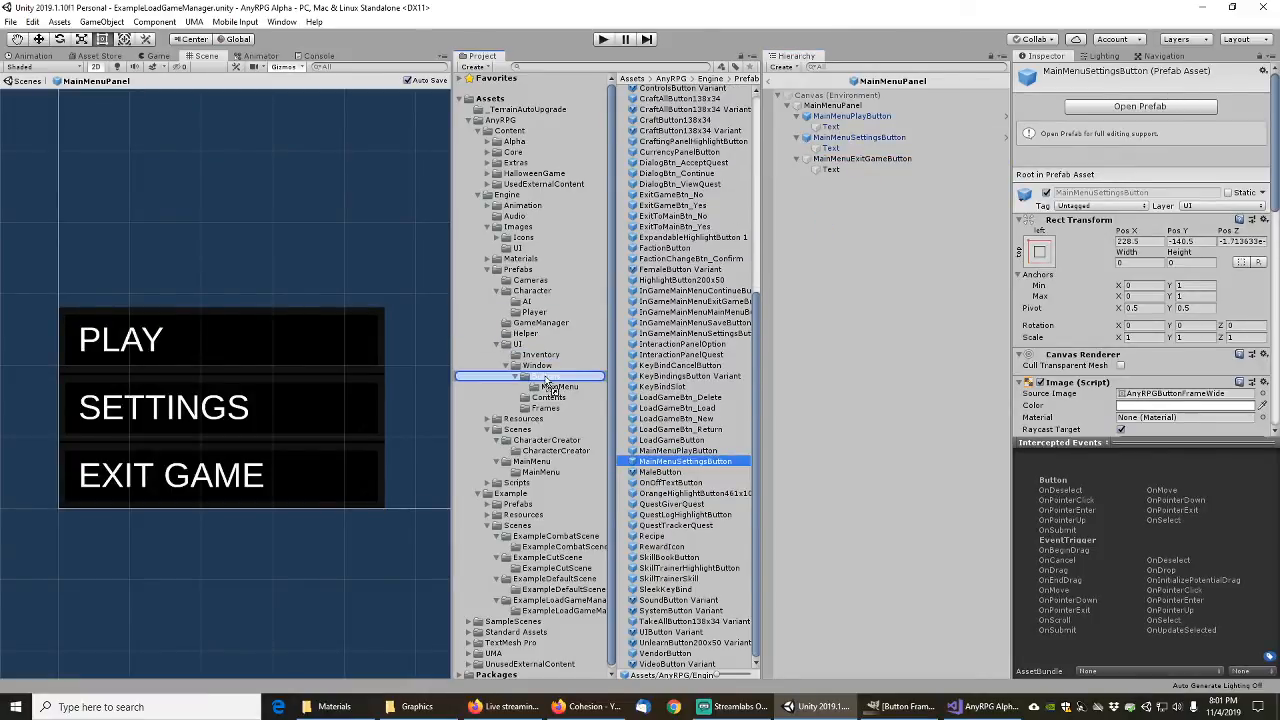
click(771, 83)
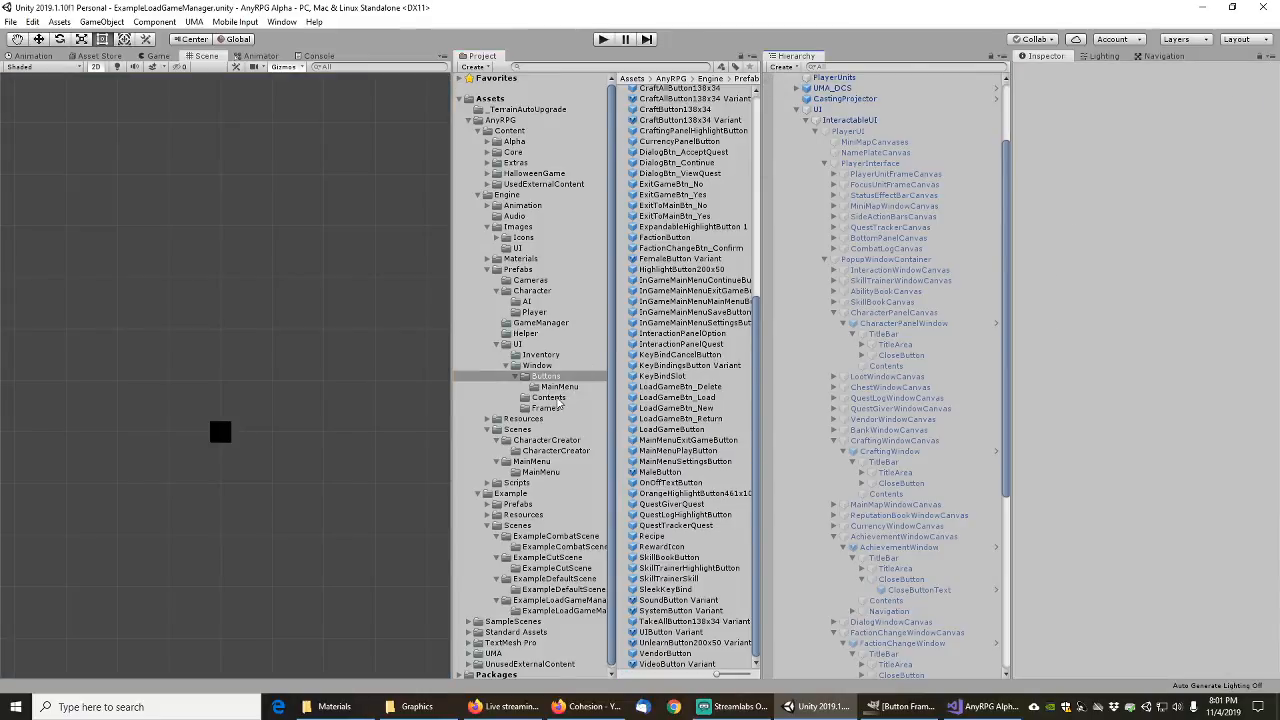
Step: Open the MainSettingsMenuPanel prefab from the Contents folder for editing
click(550, 398)
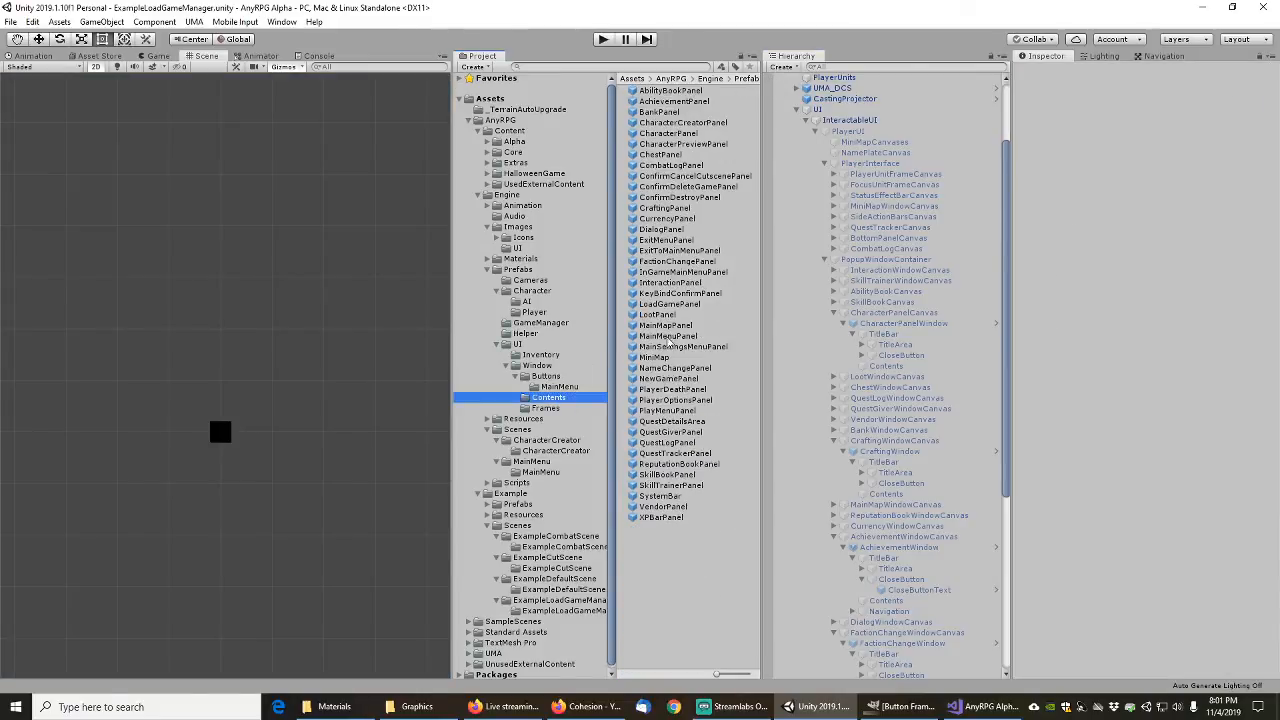
click(675, 347)
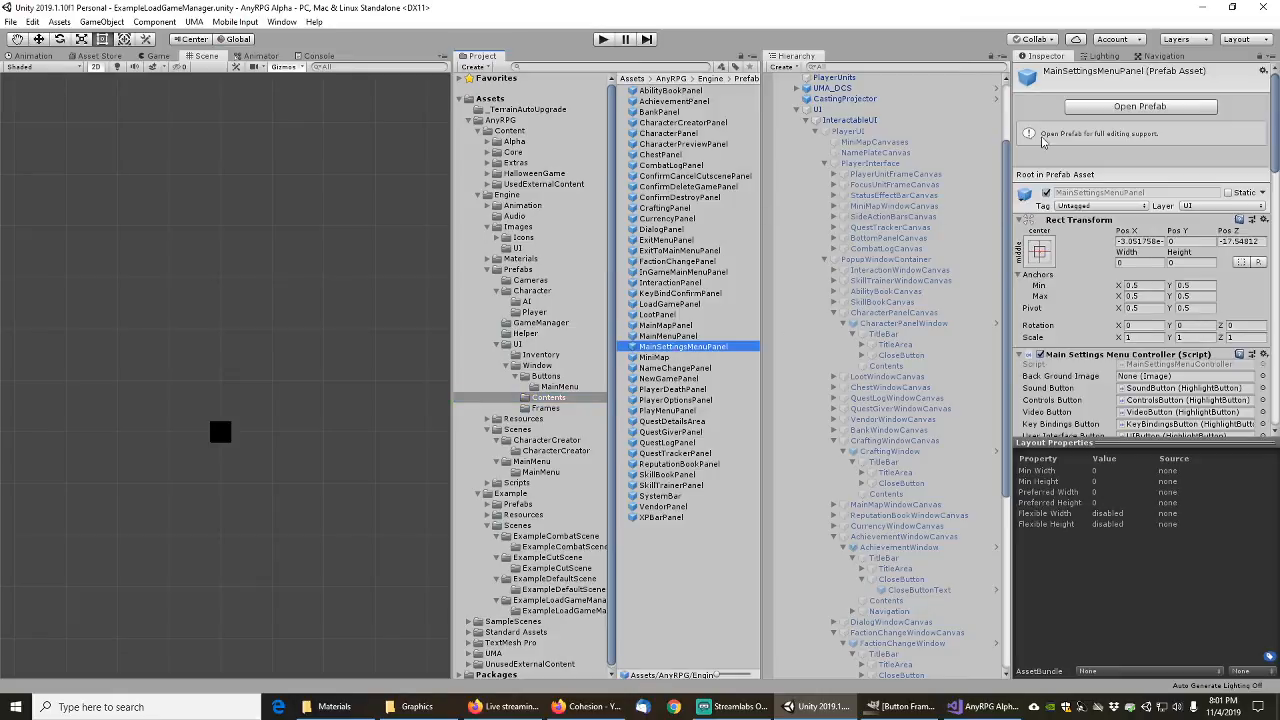
click(1130, 106)
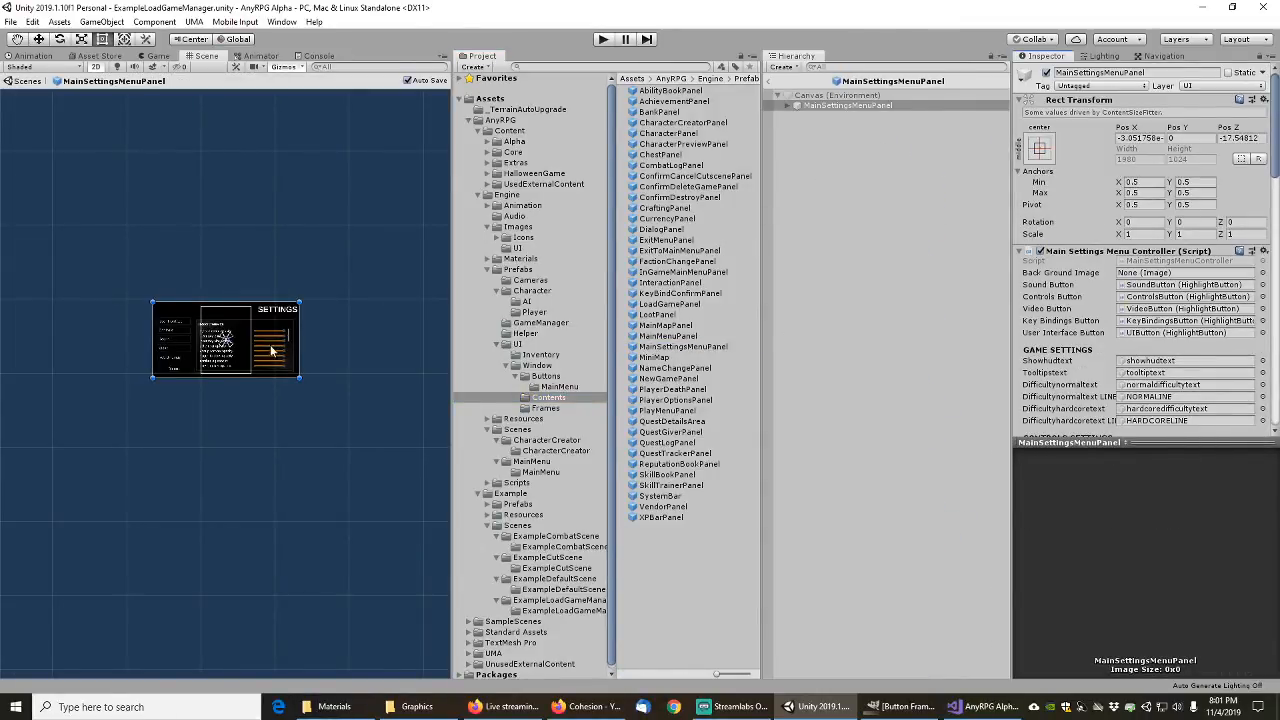
scroll(190, 352, up, 10)
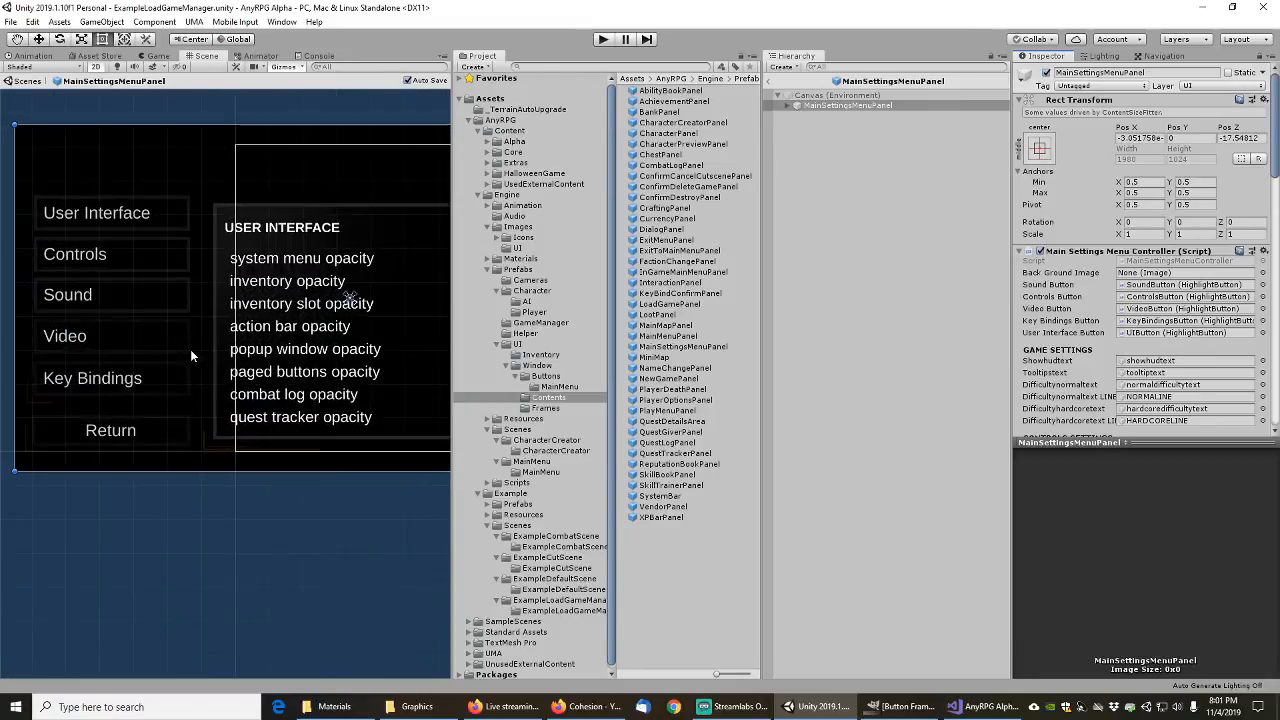
Step: Look over the menu buttons of the MainSettingsMenuPanel and leave the prefab
scroll(192, 355, up, 2)
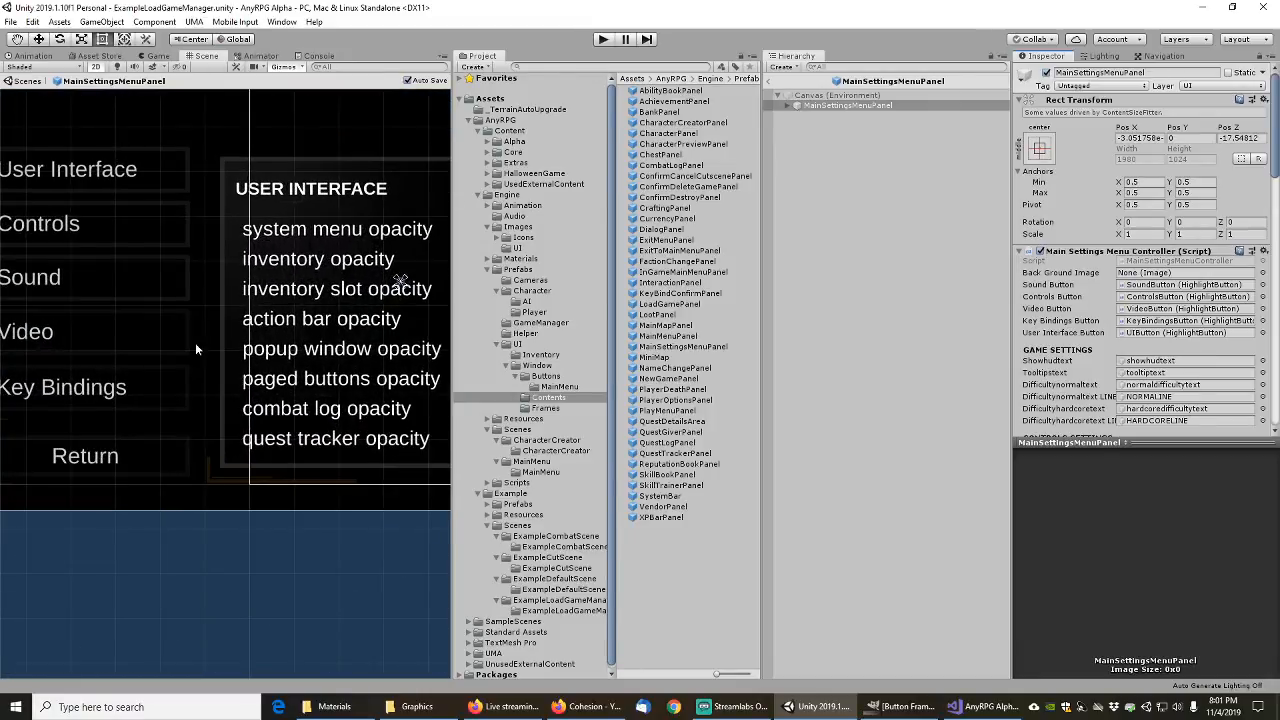
scroll(193, 331, down, 4)
middle_drag(318, 314, 374, 375)
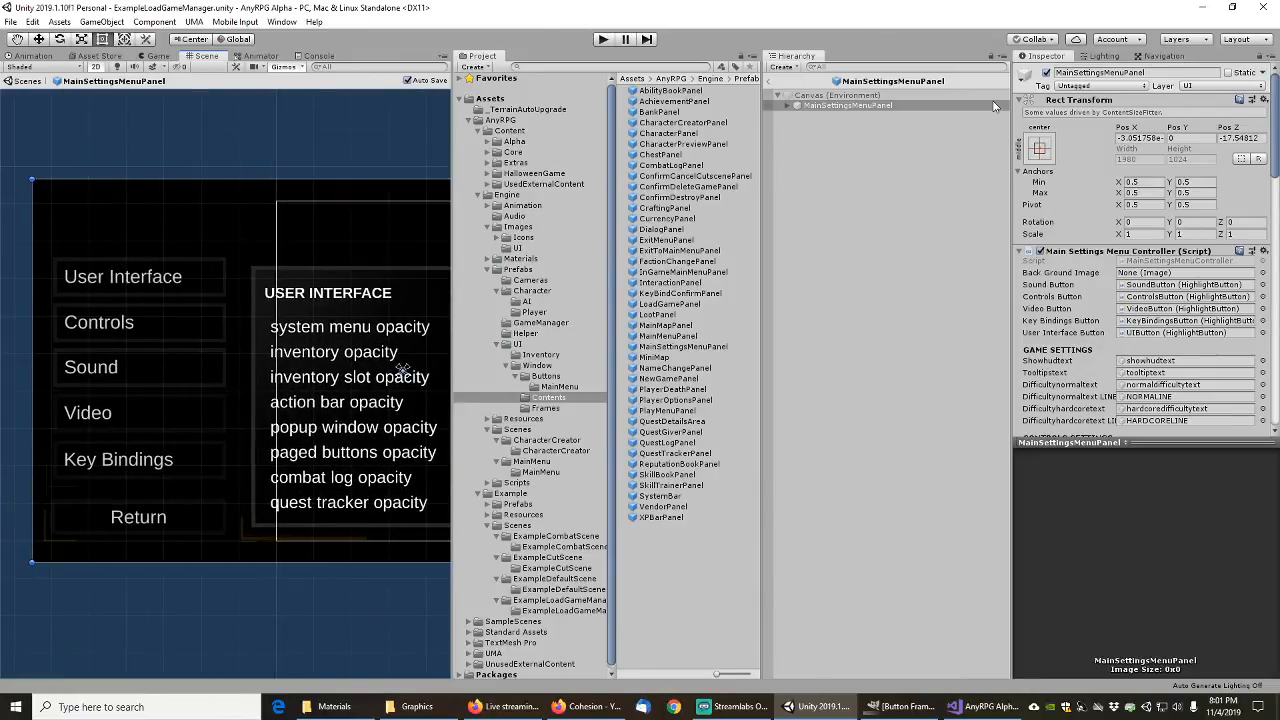
click(771, 87)
Step: Open the NameChangePanel prefab for editing and expand its Btn_No and Btn_Yes objects
click(655, 357)
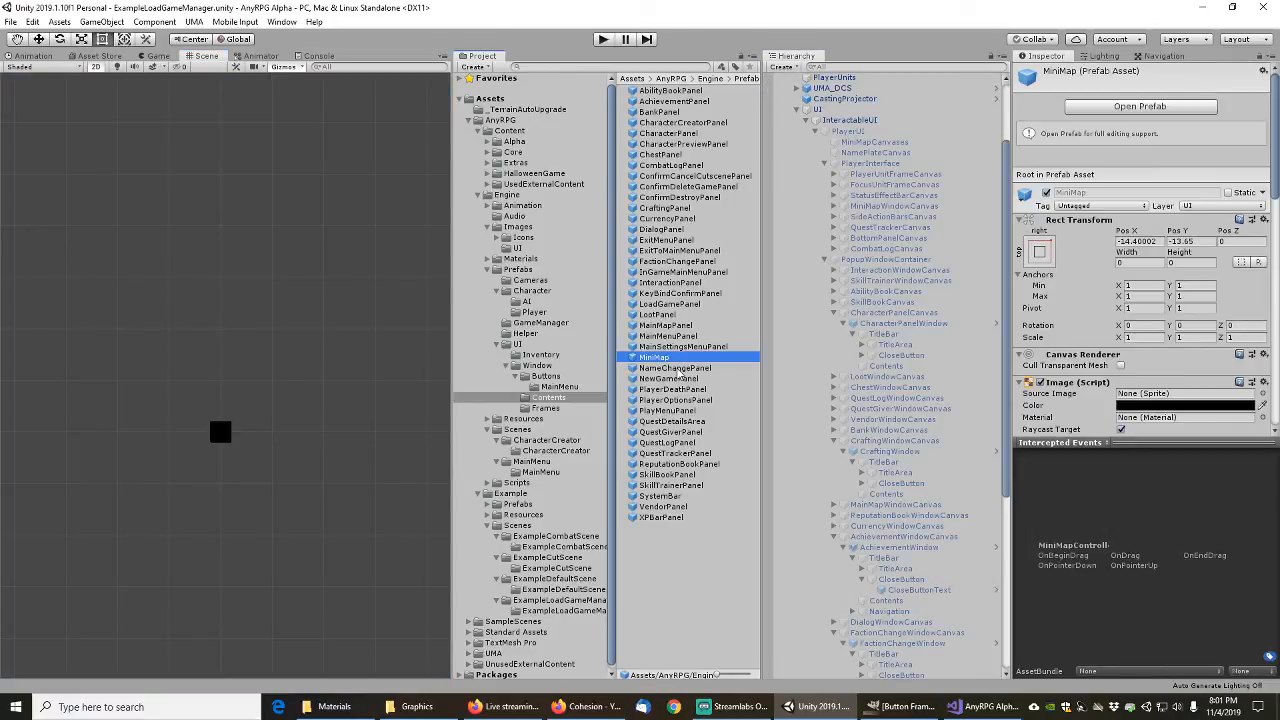
click(676, 368)
click(1126, 107)
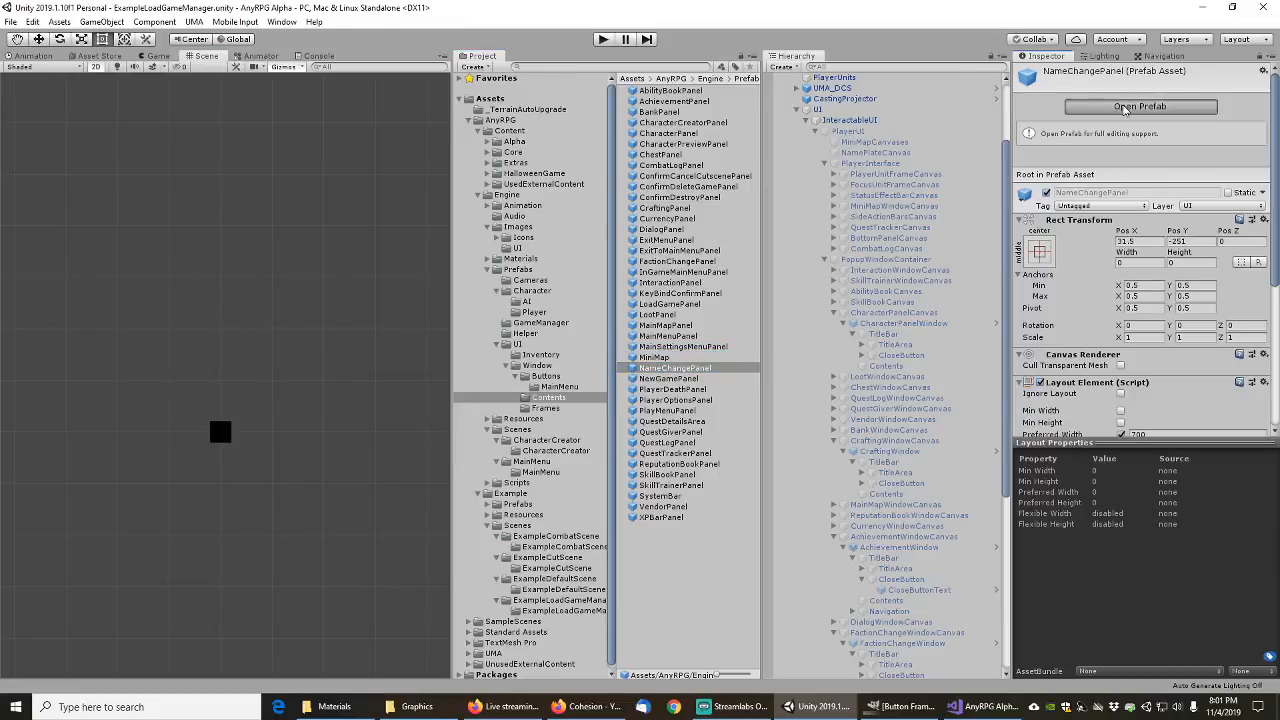
click(787, 106)
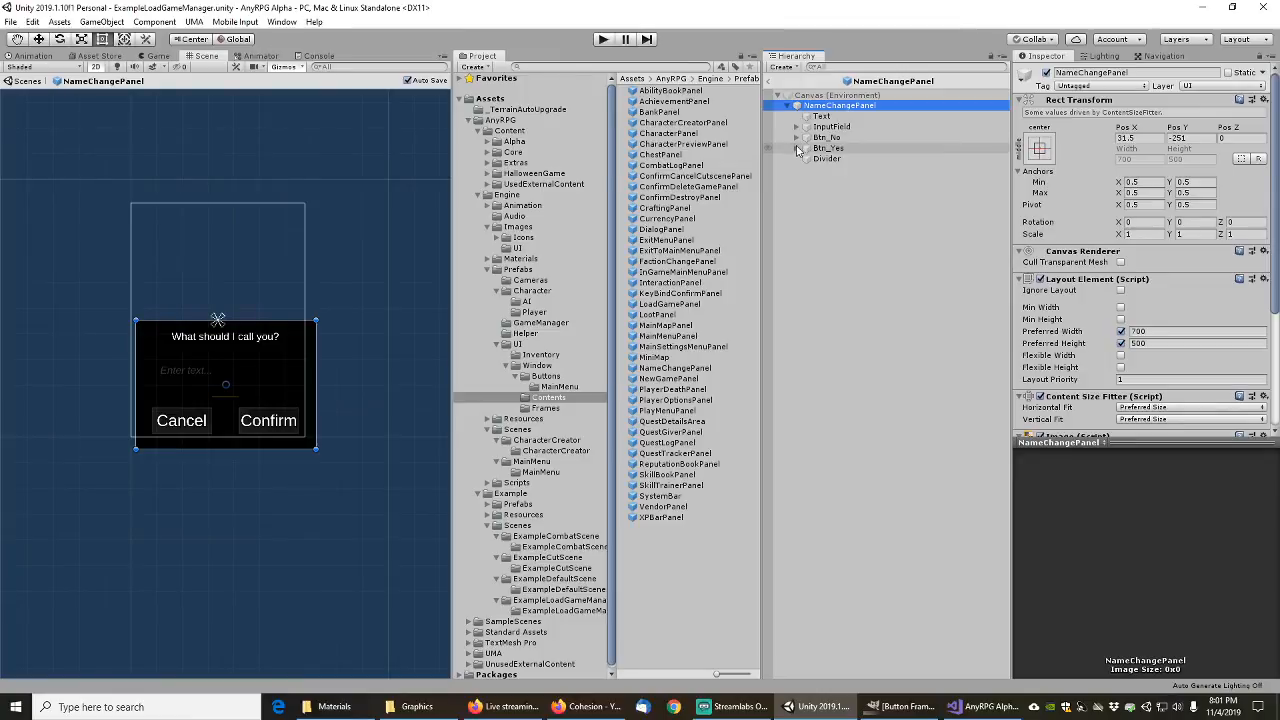
click(797, 148)
click(797, 138)
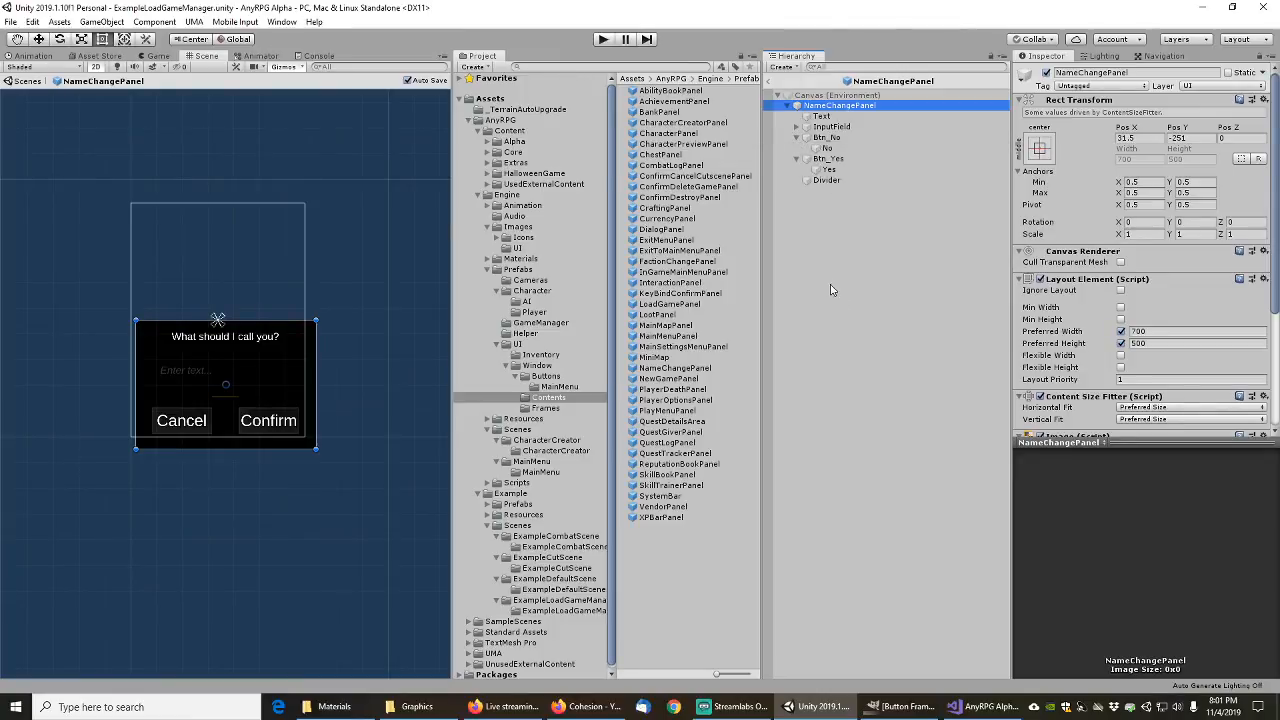
Step: Set the source image of both Btn_No and Btn_Yes in the NameChangePanel to the AnyRPGButtonFrameWide sprite
click(836, 138)
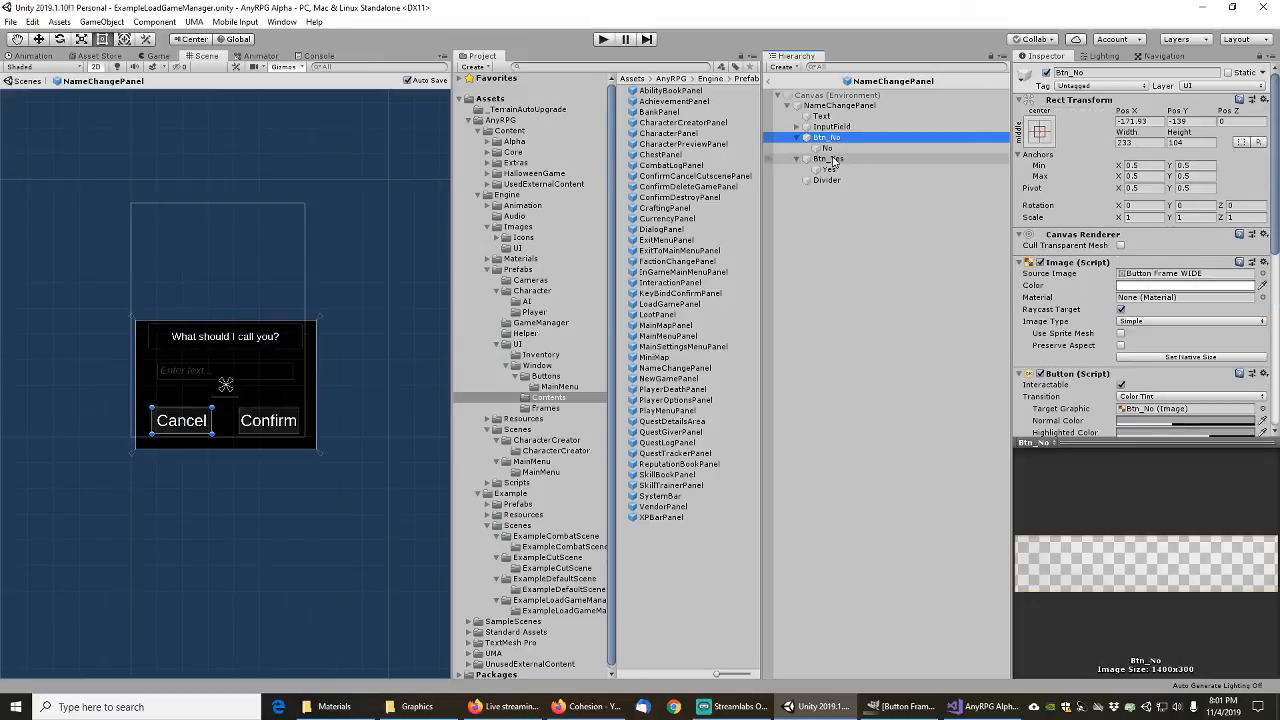
ctrl+click(826, 159)
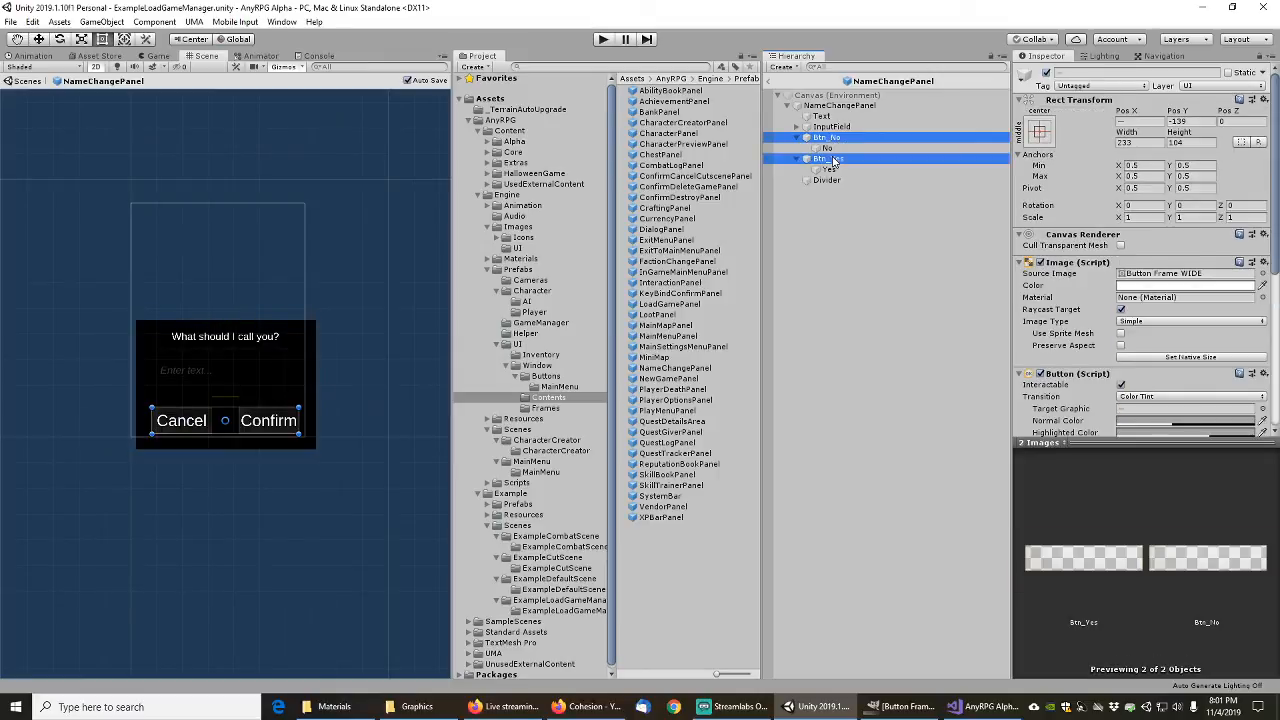
click(1262, 273)
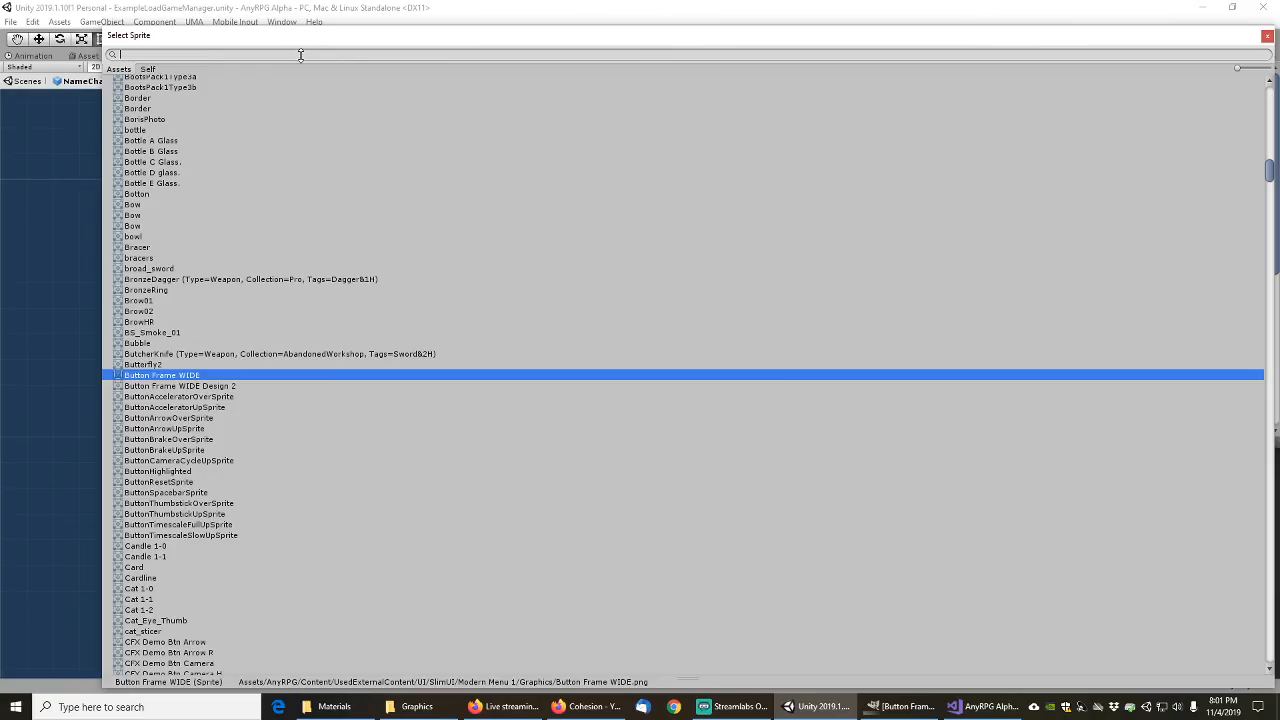
text(Anyrpg)
click(207, 156)
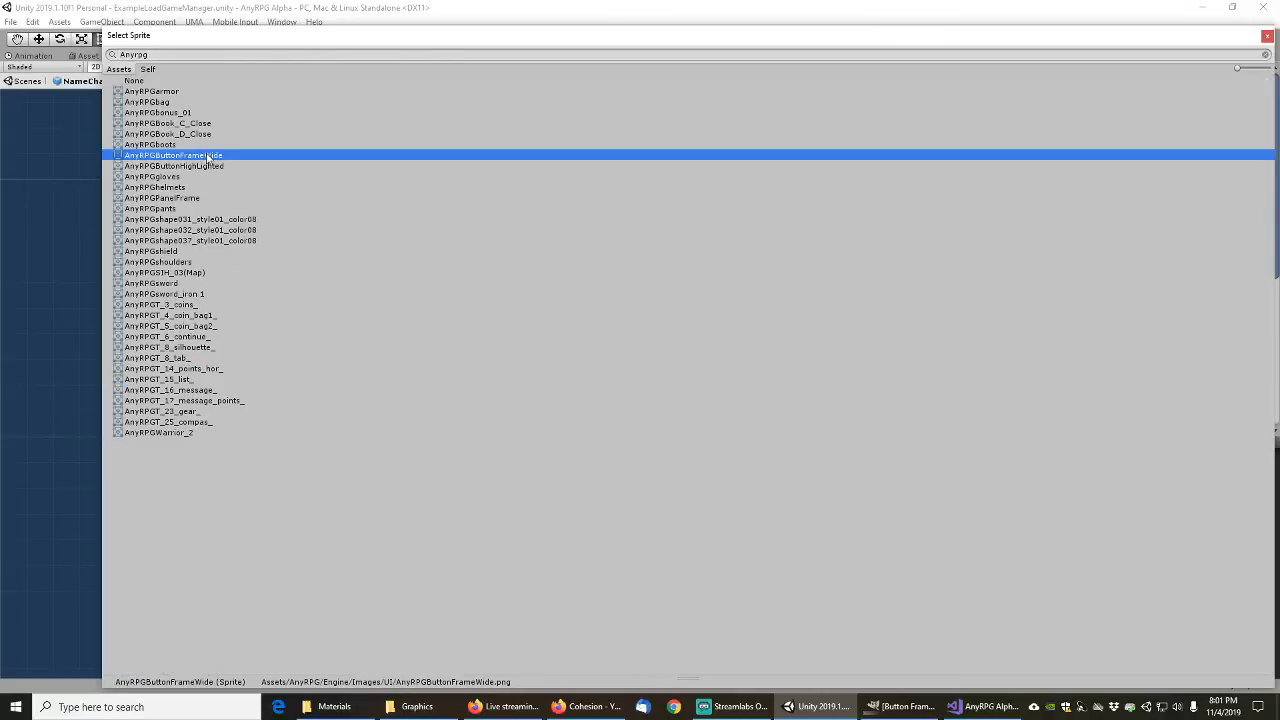
double_click(207, 155)
Step: Rename Btn_No in the NameChangePanel to NameChangeBtn_No
click(827, 149)
click(826, 138)
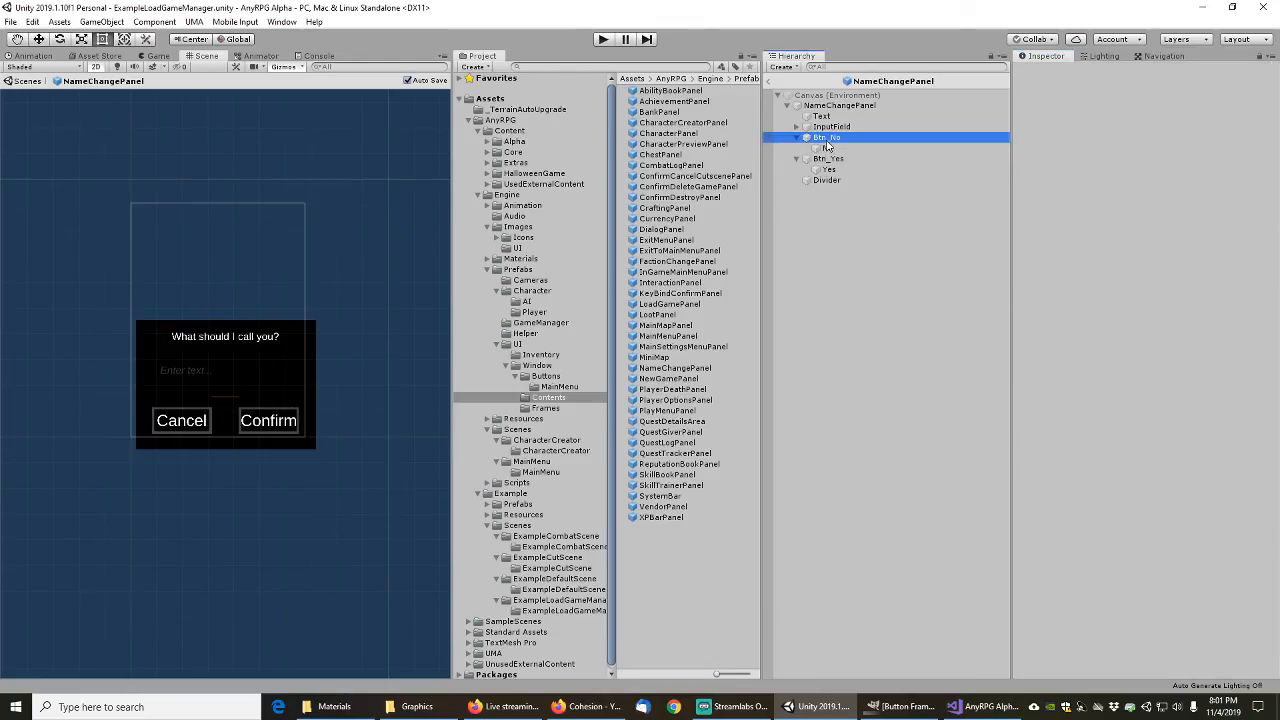
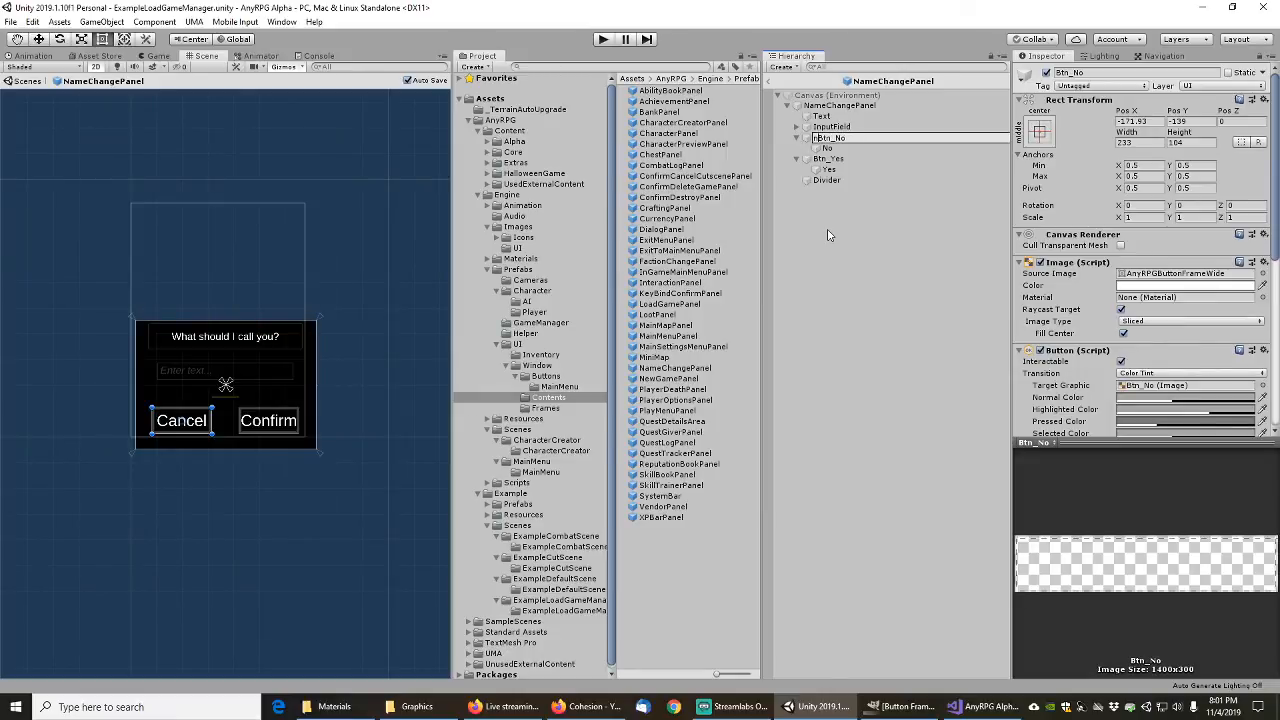
text(NameChange)
key(Return)
Step: Rename Btn_Yes in the NameChangePanel to NameChangeBtn_Yes
key(Down)
key(Down)
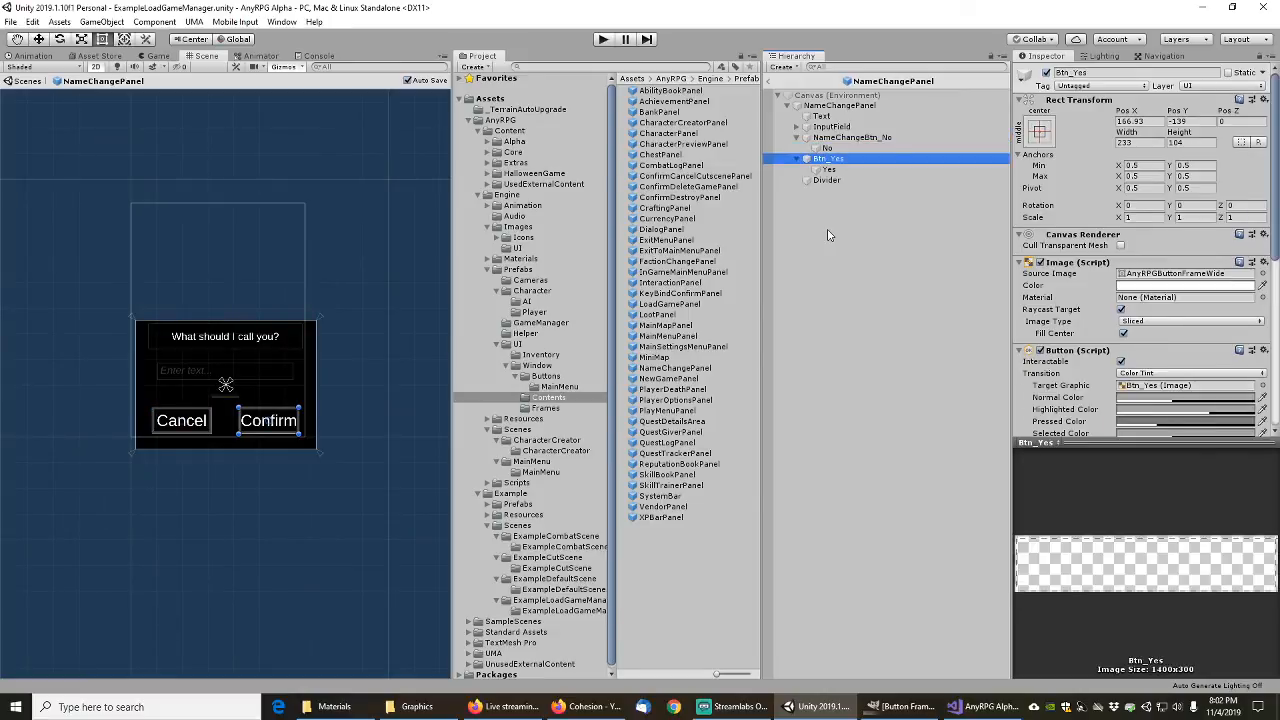
key(F2)
key(Home)
text(NameChange)
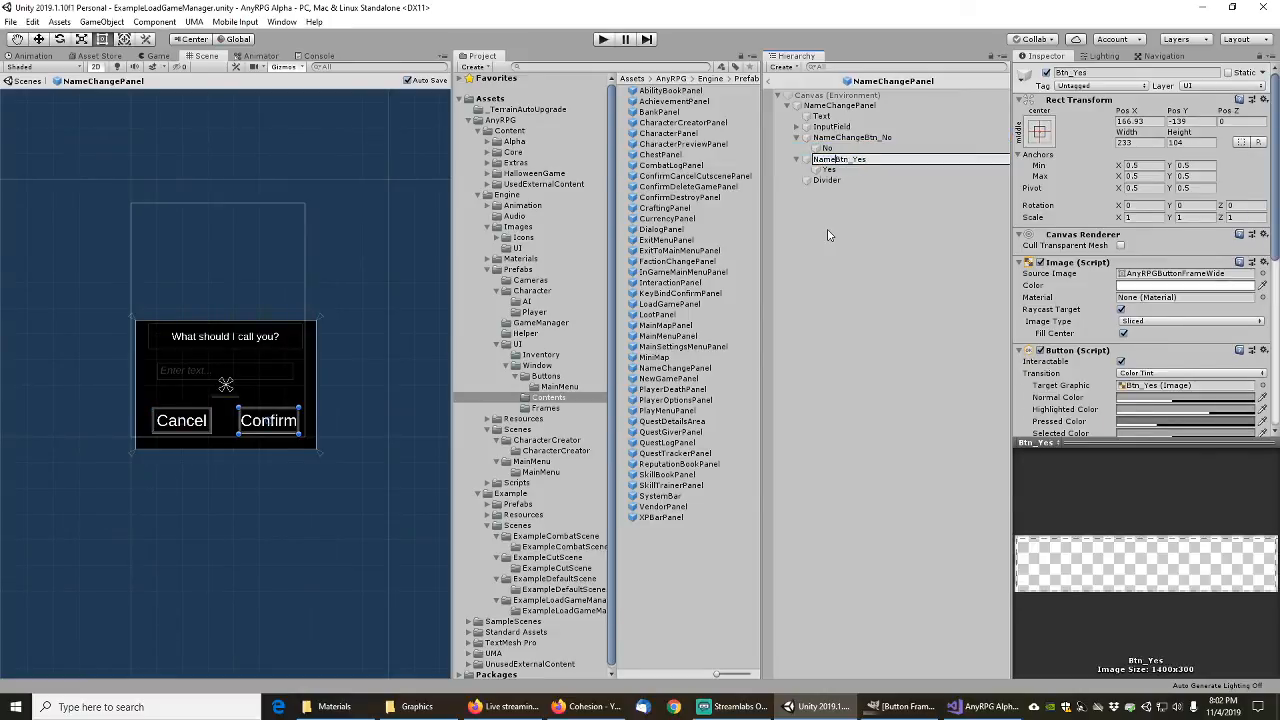
key(Return)
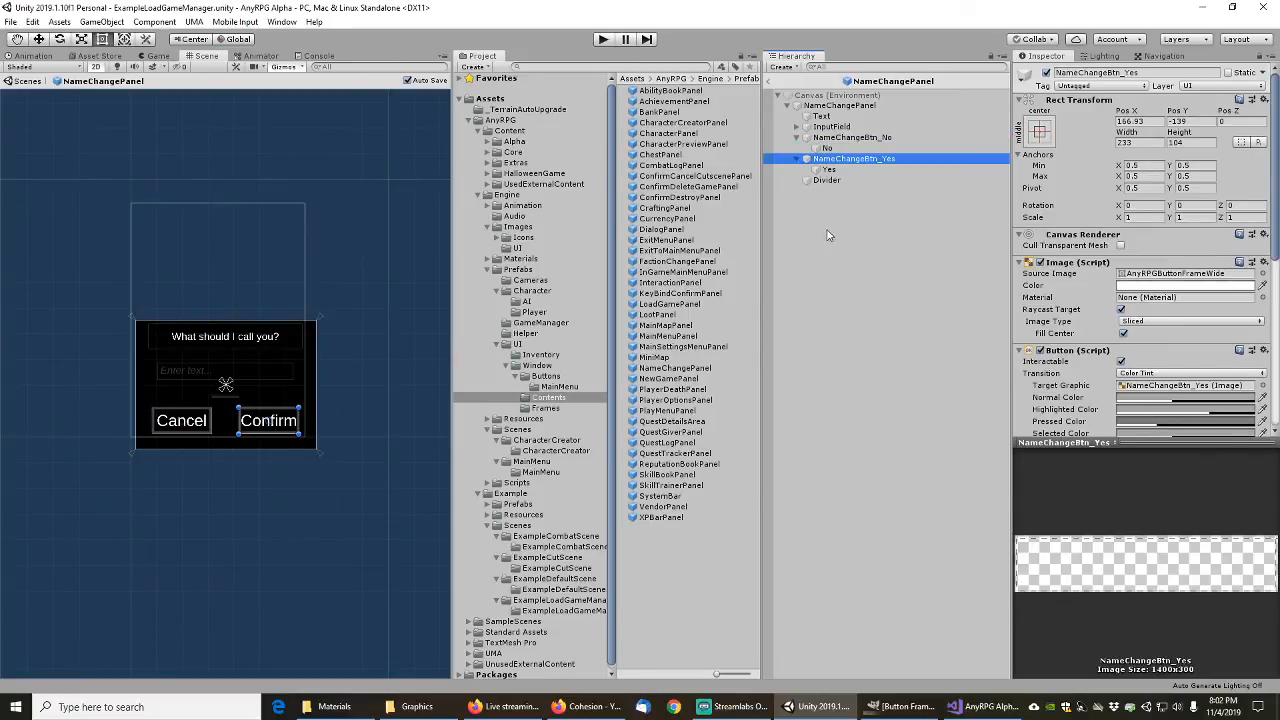
Step: Save NameChangeBtn_No and NameChangeBtn_Yes as separate prefabs in the Window/Buttons folder
drag(850, 137, 548, 377)
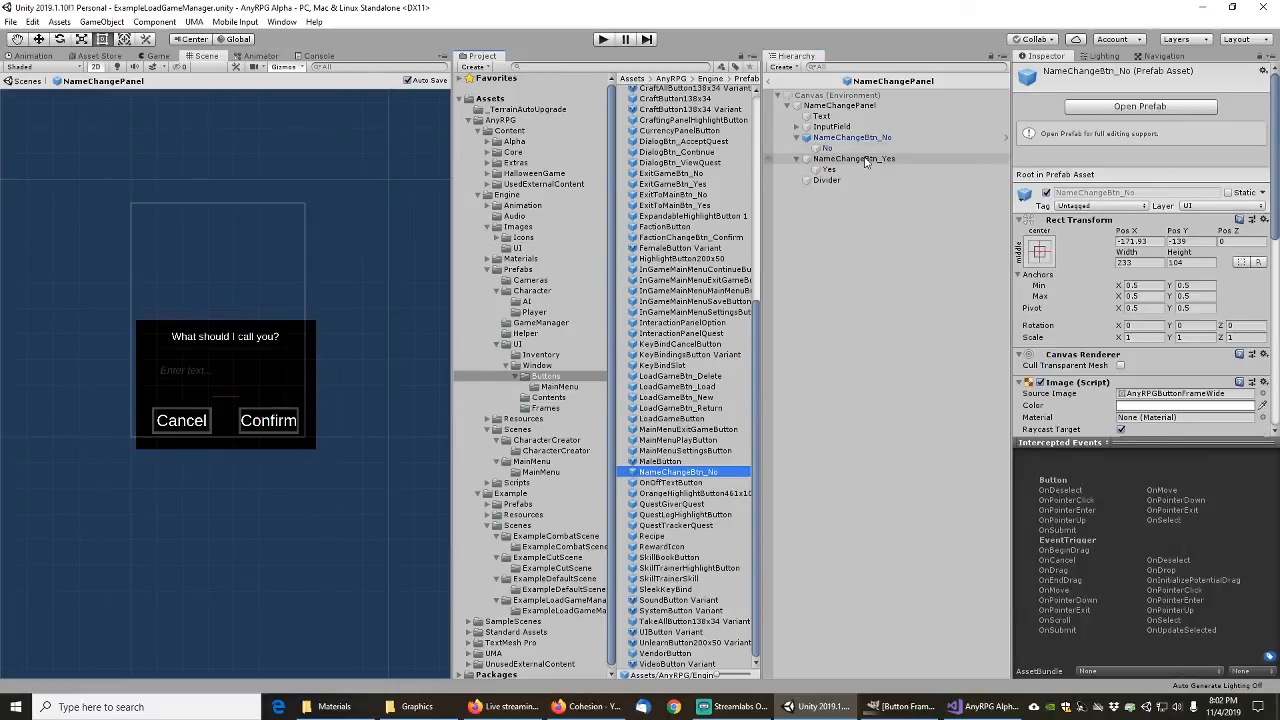
drag(860, 162, 548, 381)
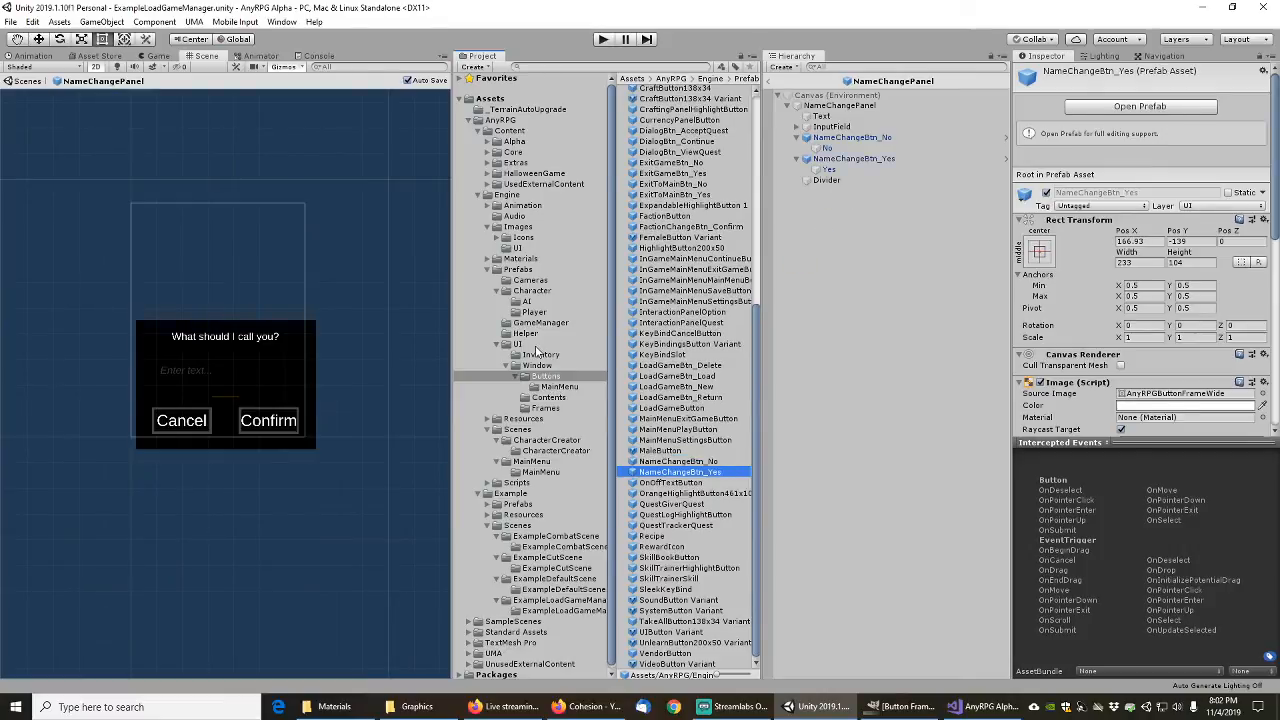
Step: Open the NewGamePanel prefab from the Contents folder and check whether its buttons are already separate prefabs
click(550, 397)
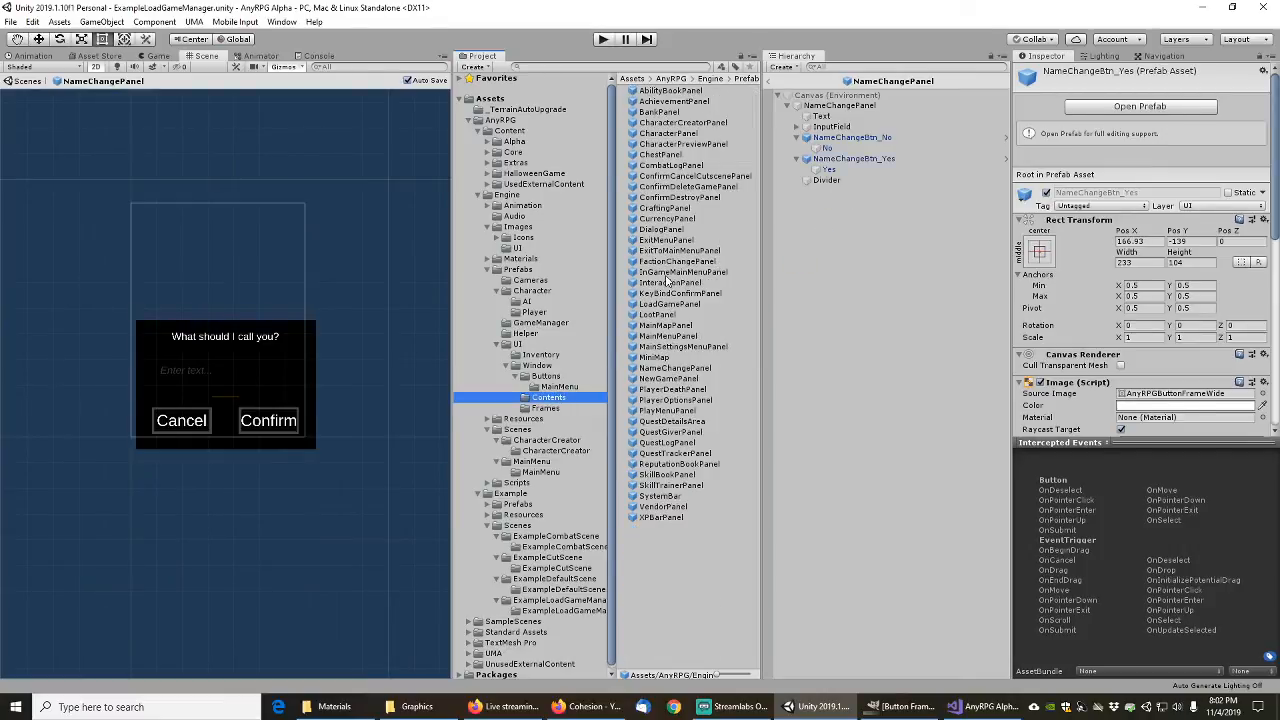
click(667, 379)
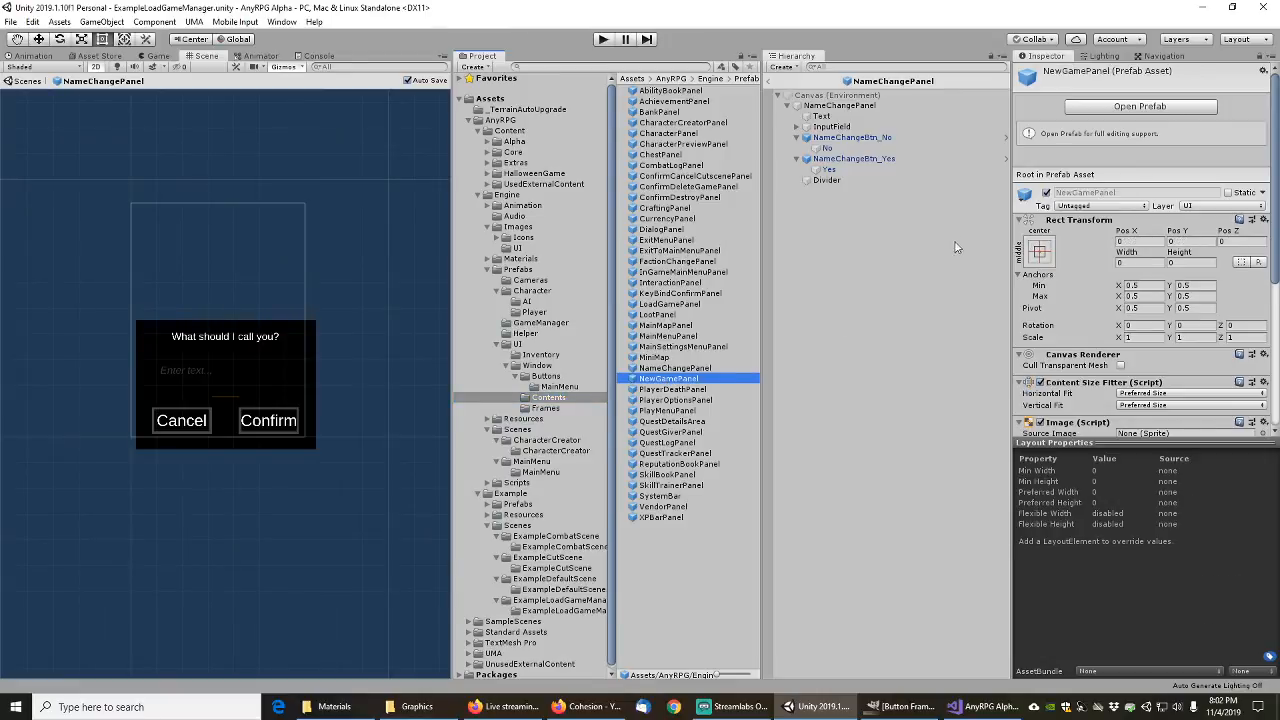
click(1094, 107)
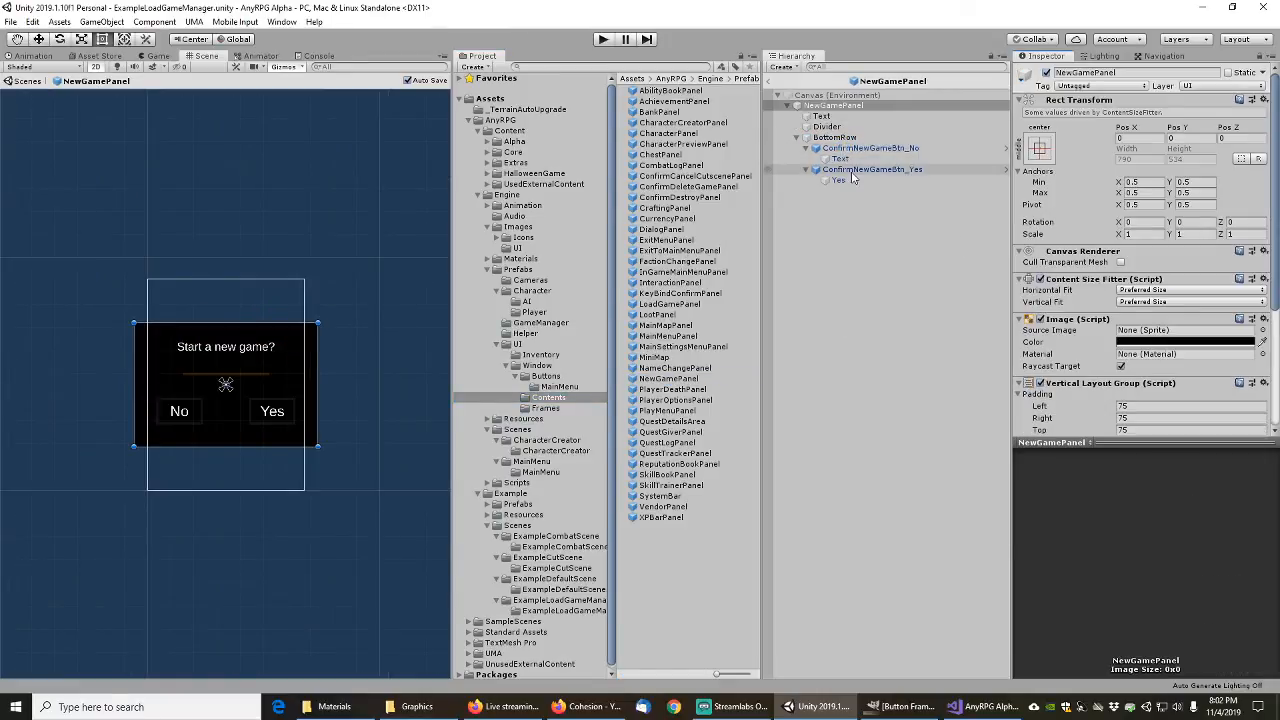
Step: Open the PlayerDeathPanel prefab for editing and expand its Btn_Respawn and Btn_Revive objects
click(668, 389)
click(1100, 108)
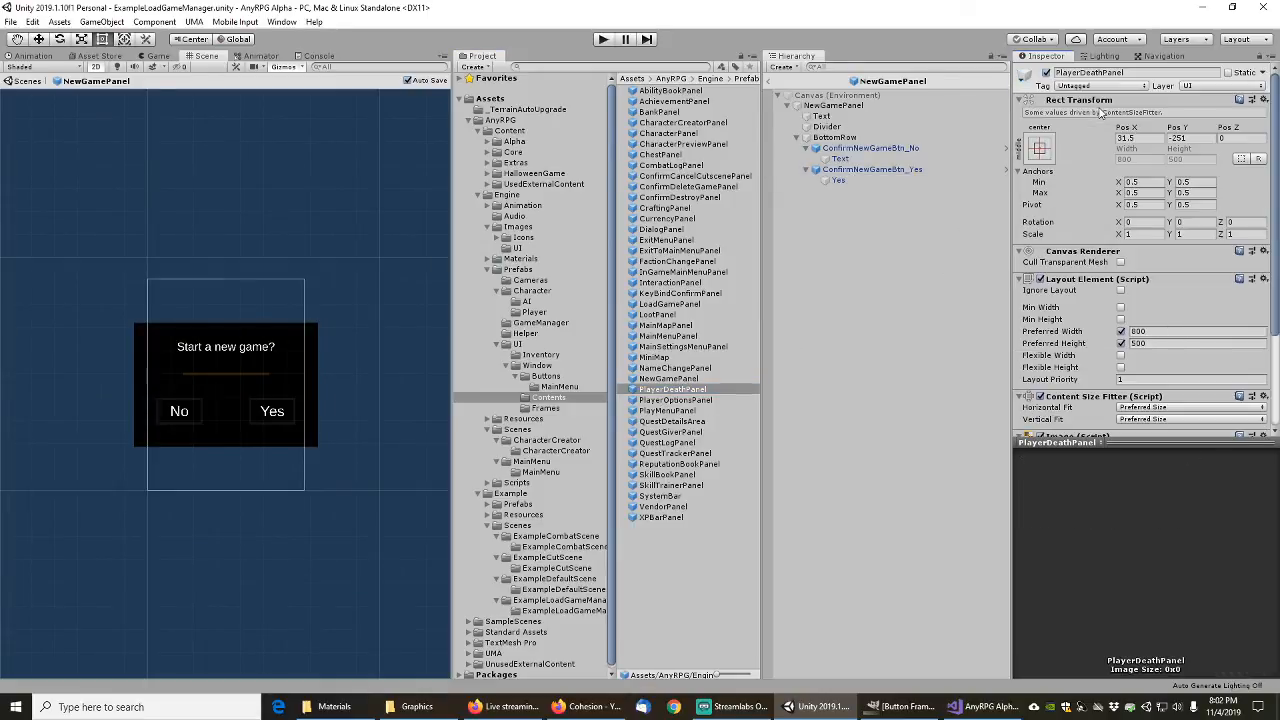
click(788, 106)
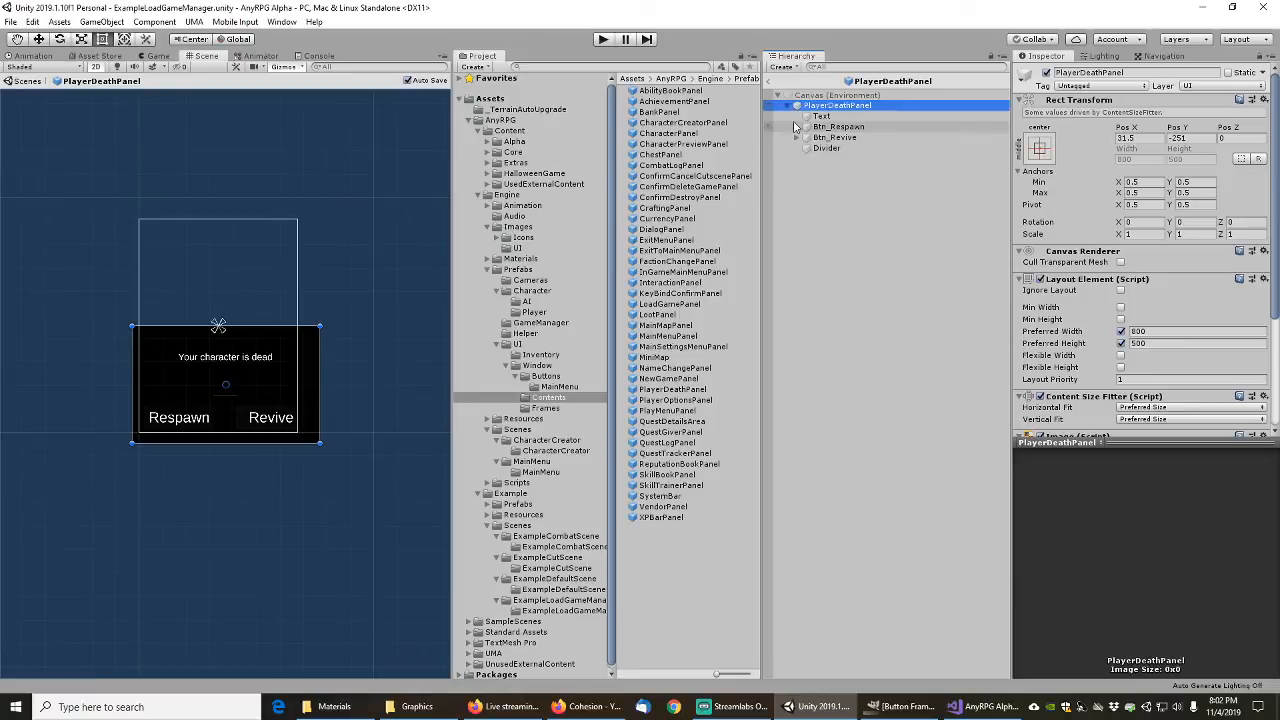
click(797, 127)
click(796, 148)
Step: Rename Btn_Respawn in the PlayerDeathPanel to DeathBtn_Respawn
click(826, 129)
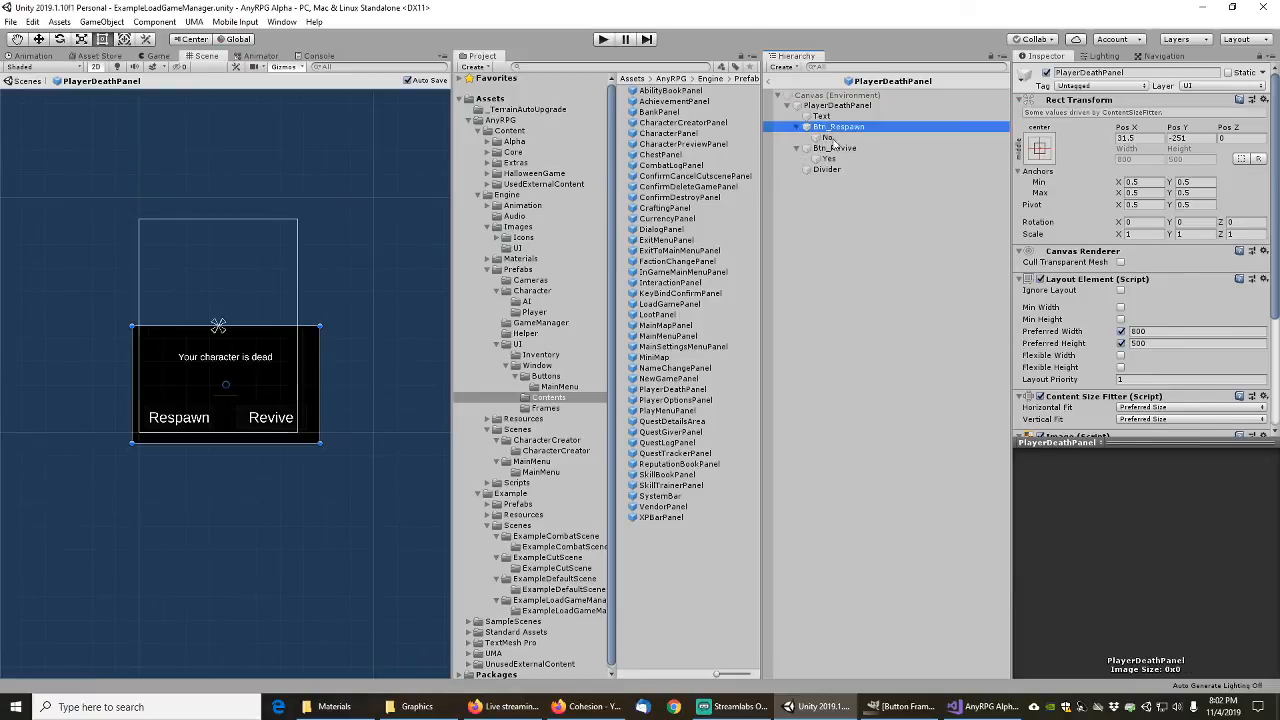
key(F2)
key(Home)
text(Death)
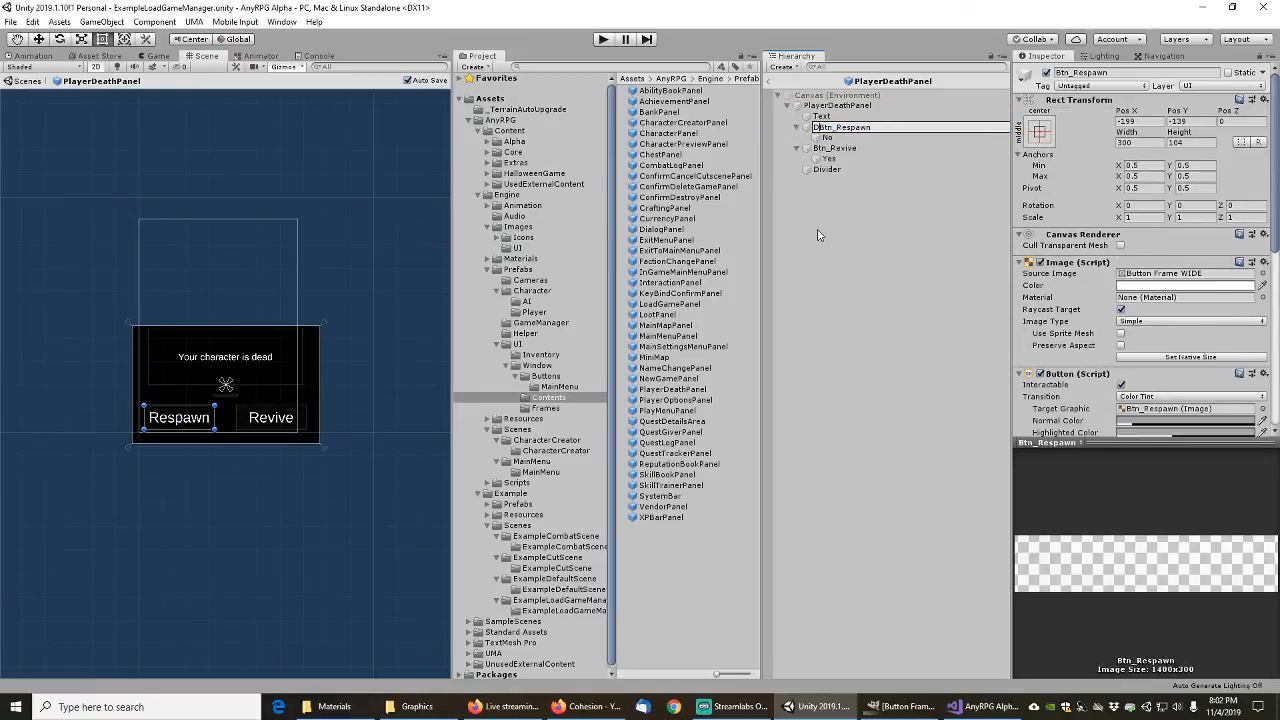
key(Return)
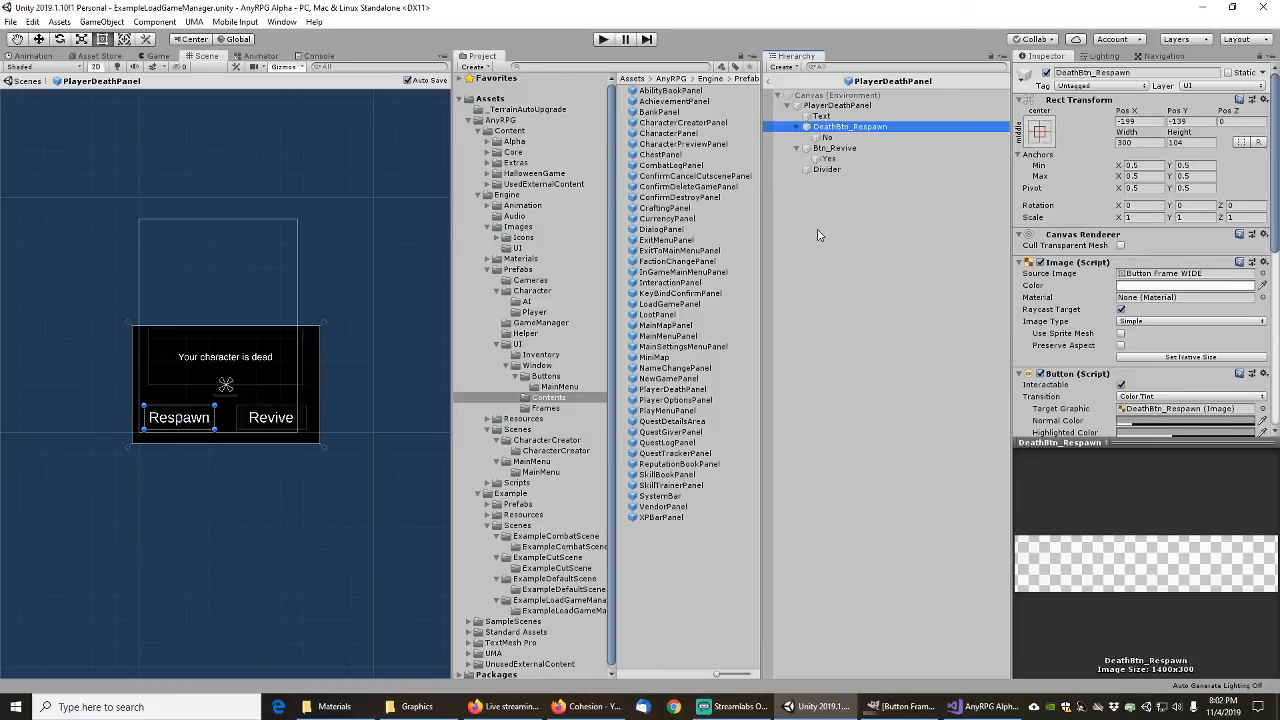
Step: Rename Btn_Revive in the PlayerDeathPanel to DeathBtn_Revive
key(Down)
key(Down)
key(F2)
key(Home)
text(Death)
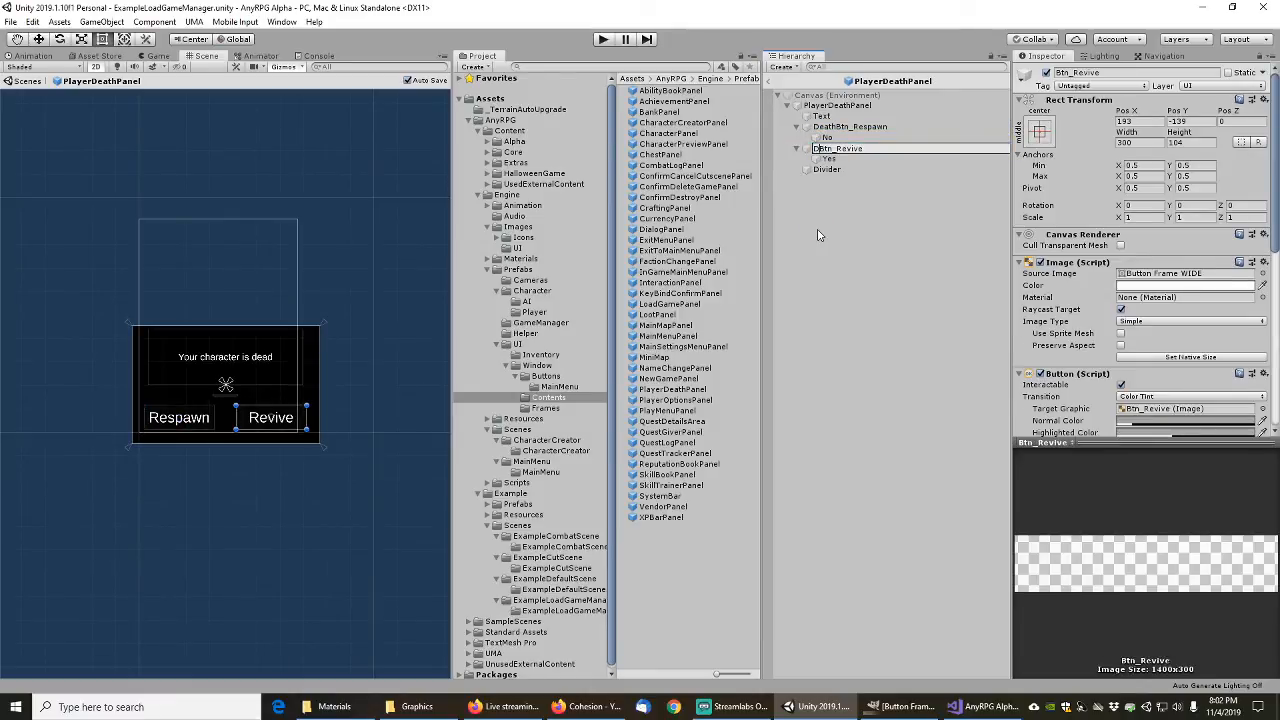
key(Return)
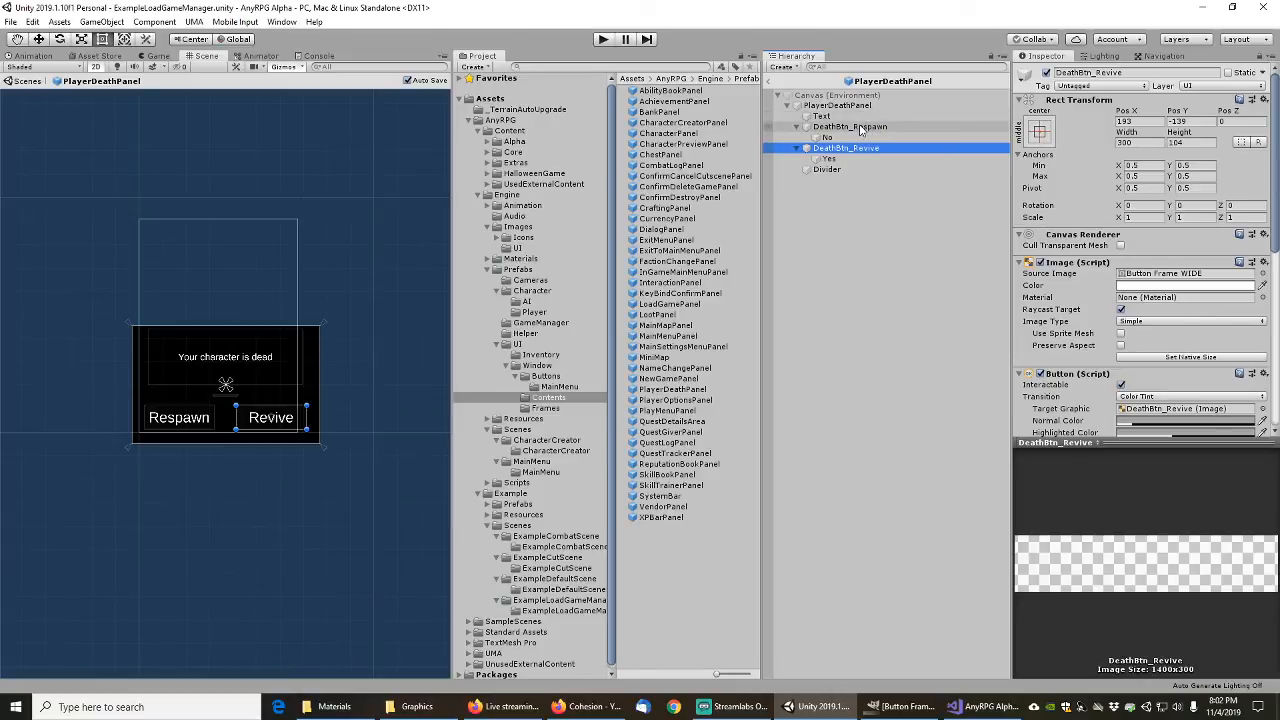
Step: Set the source image of both DeathBtn_Respawn and DeathBtn_Revive to the AnyRPGButtonFrameWide sprite
click(859, 128)
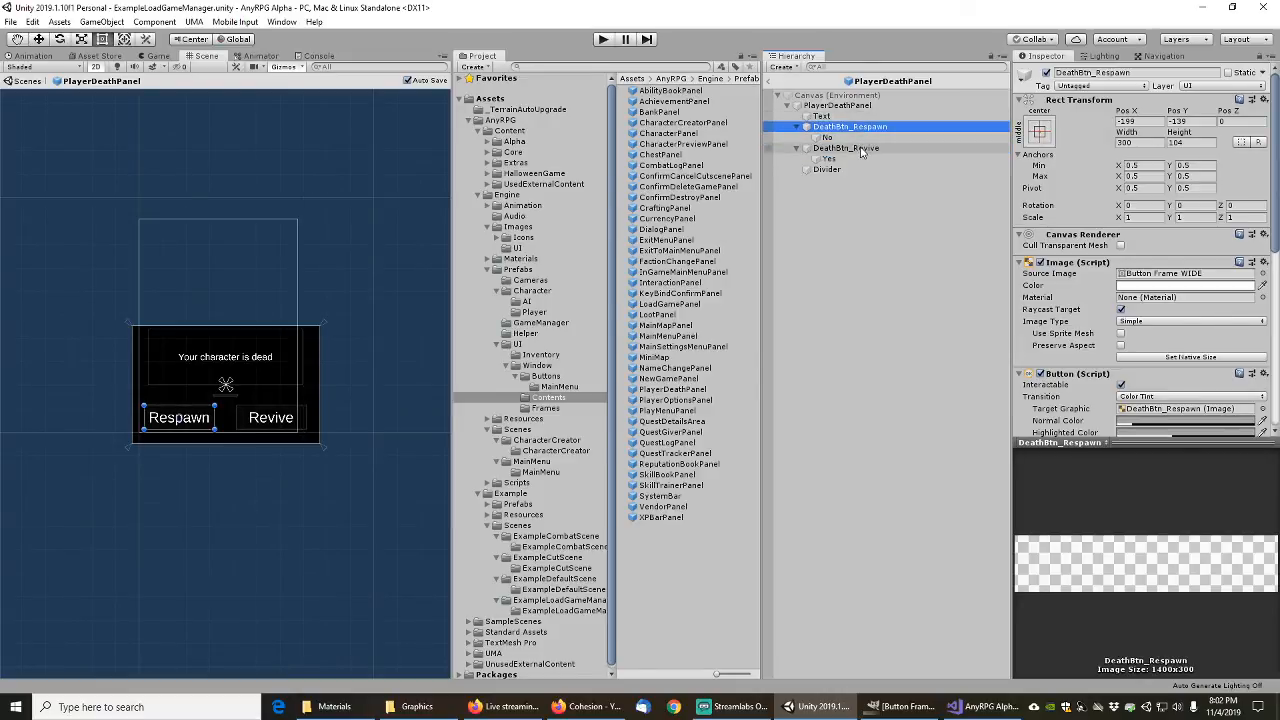
ctrl+click(848, 148)
click(1262, 273)
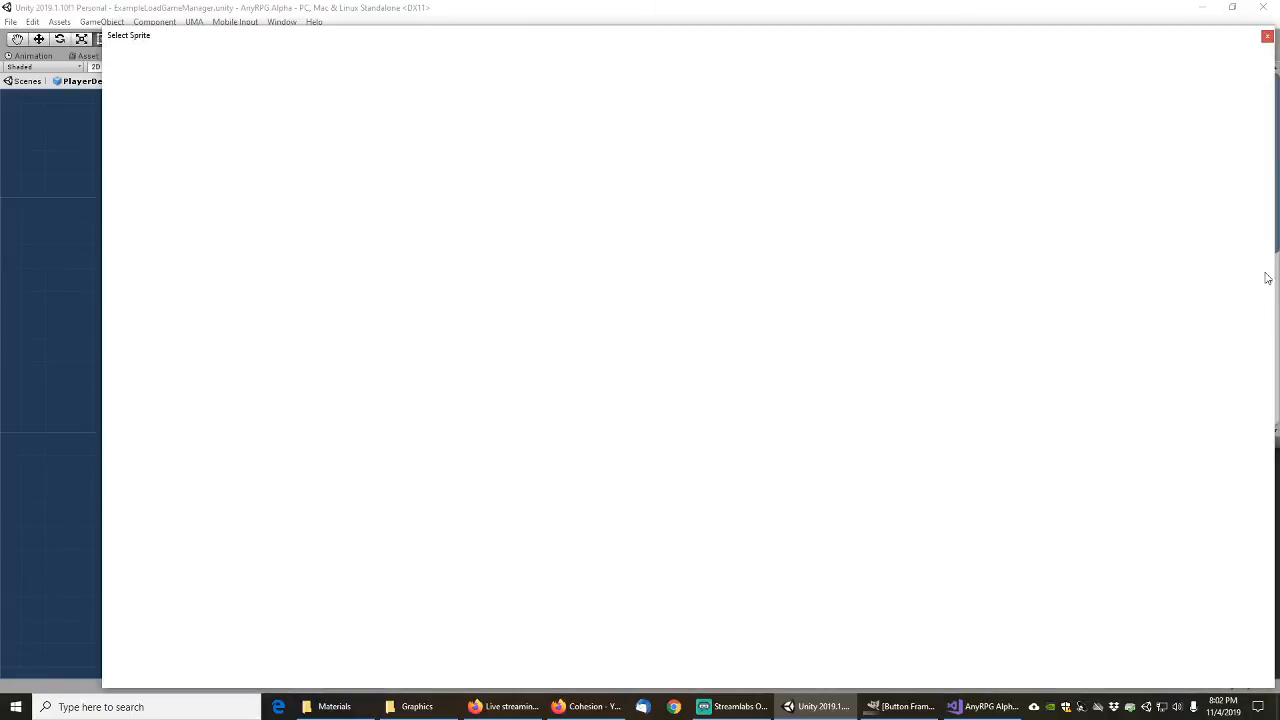
text(Anyrpg)
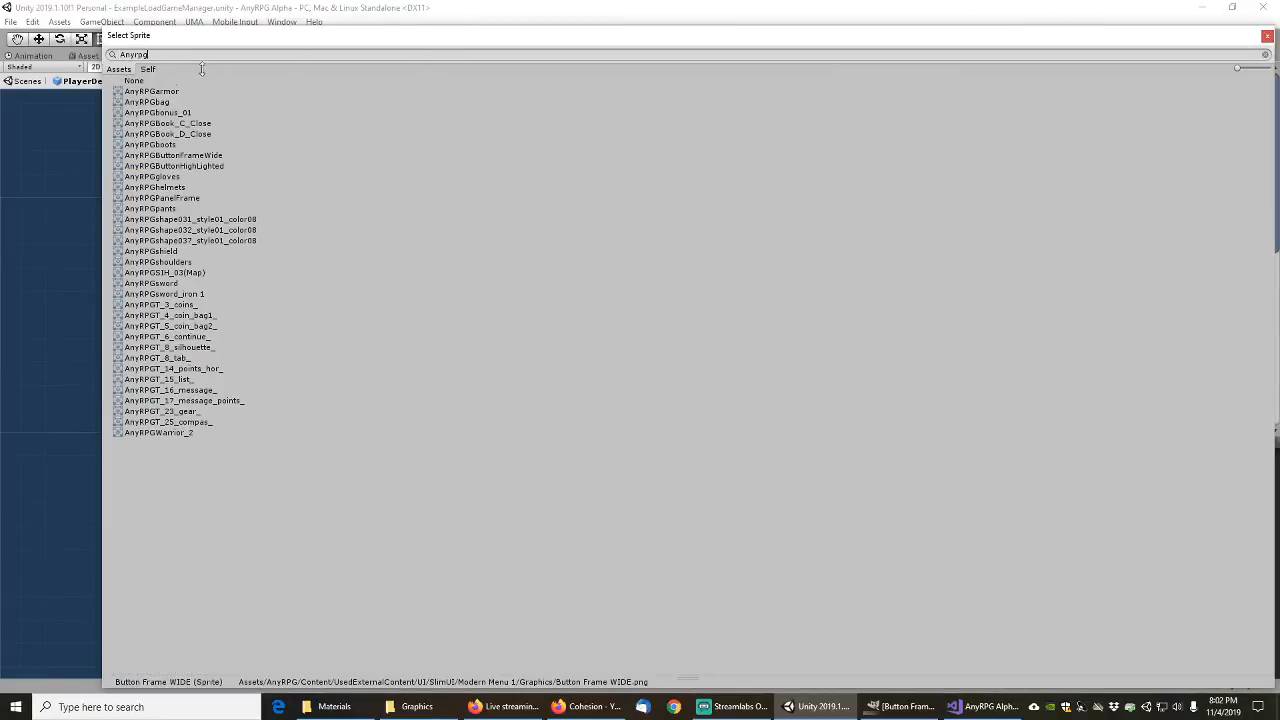
double_click(187, 157)
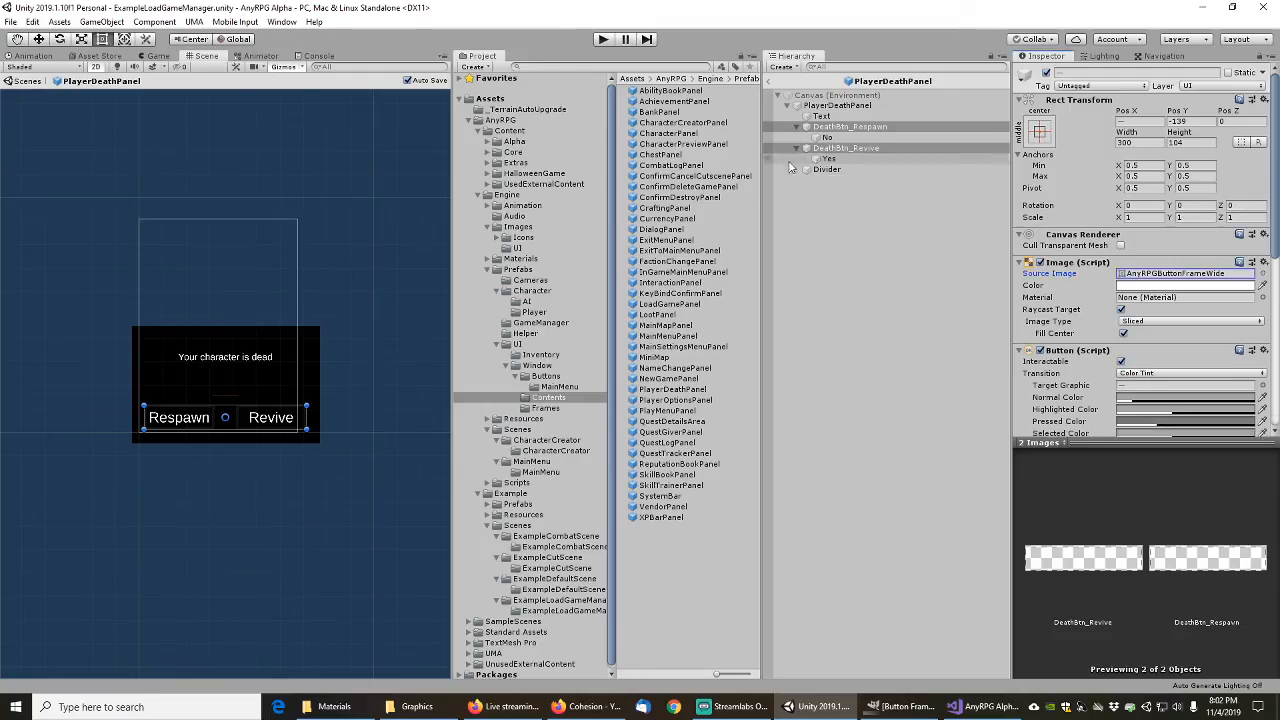
Step: Save DeathBtn_Respawn and DeathBtn_Revive as separate prefabs in the Window/Buttons folder
click(866, 229)
drag(843, 128, 575, 368)
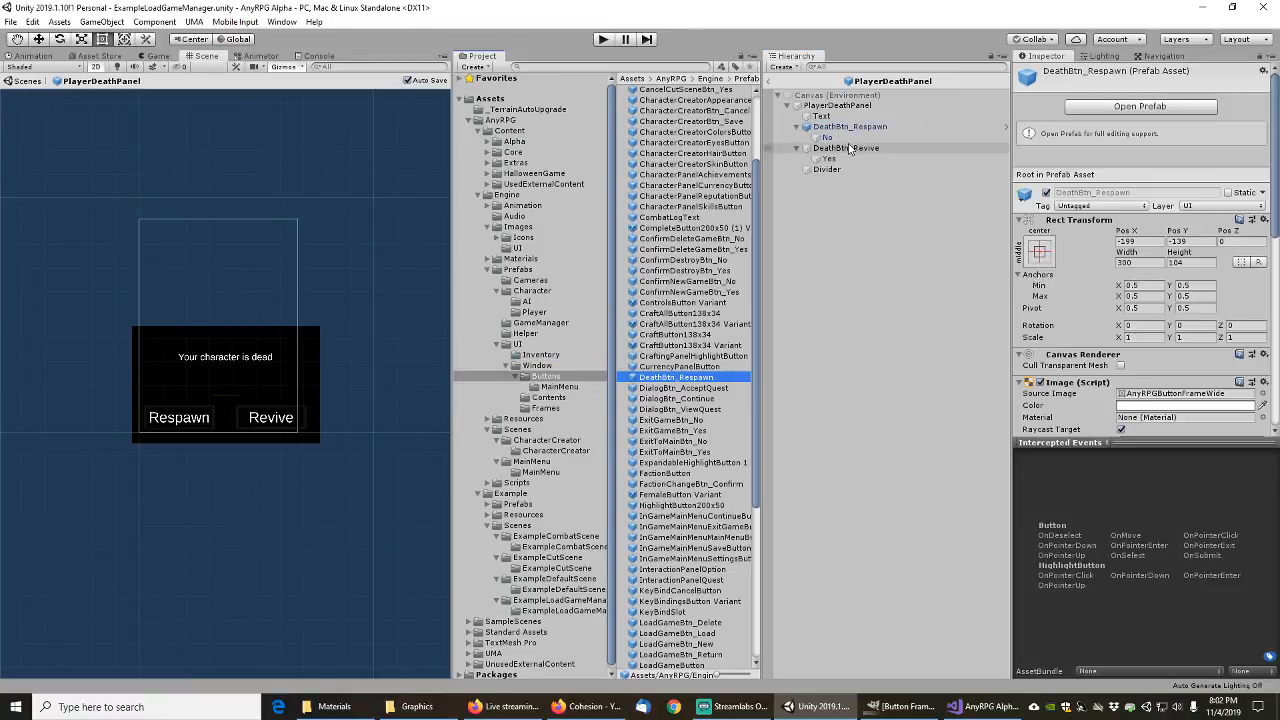
drag(625, 283, 549, 378)
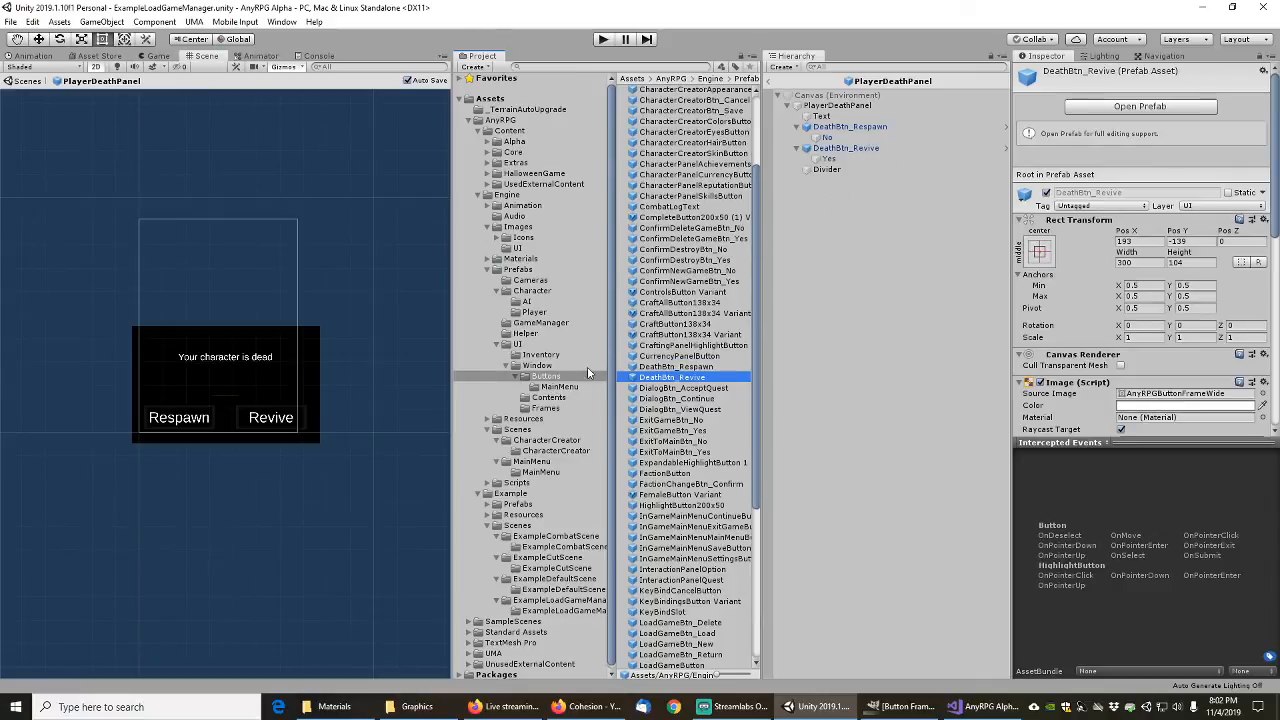
Step: Open the PlayerOptionsPanel prefab from the Window/Contents folder to examine its buttons
click(548, 398)
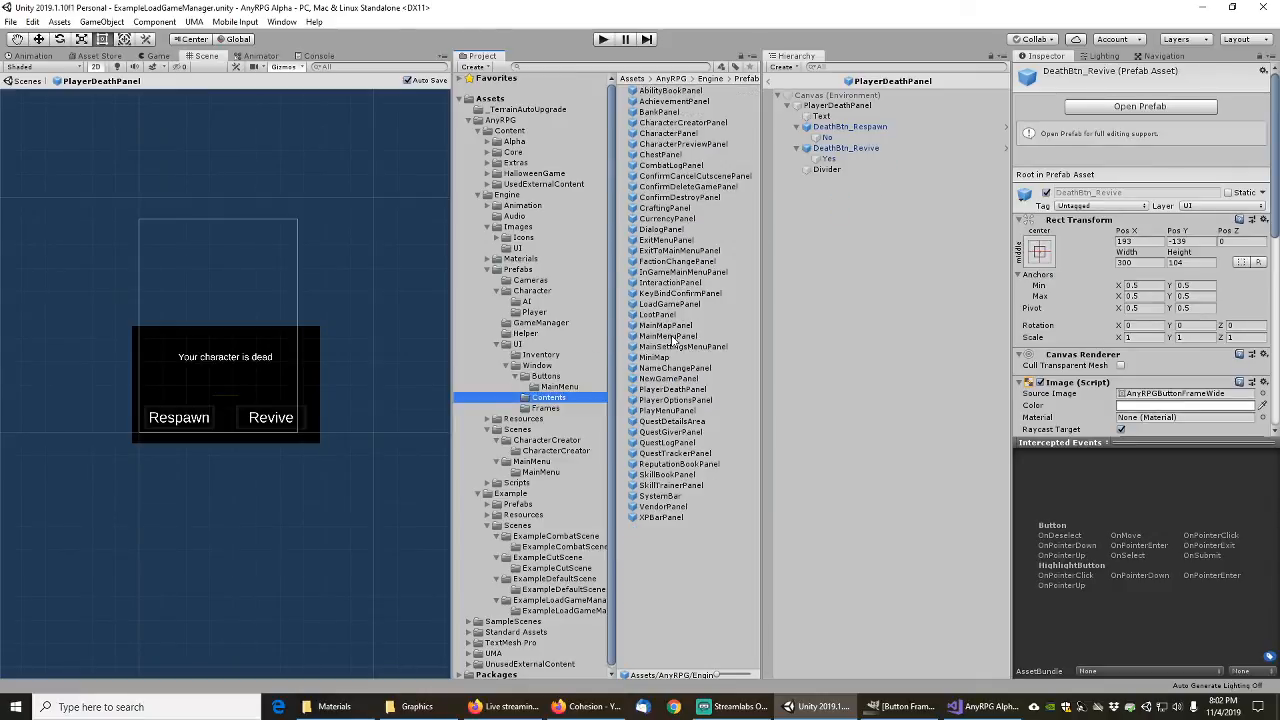
click(674, 400)
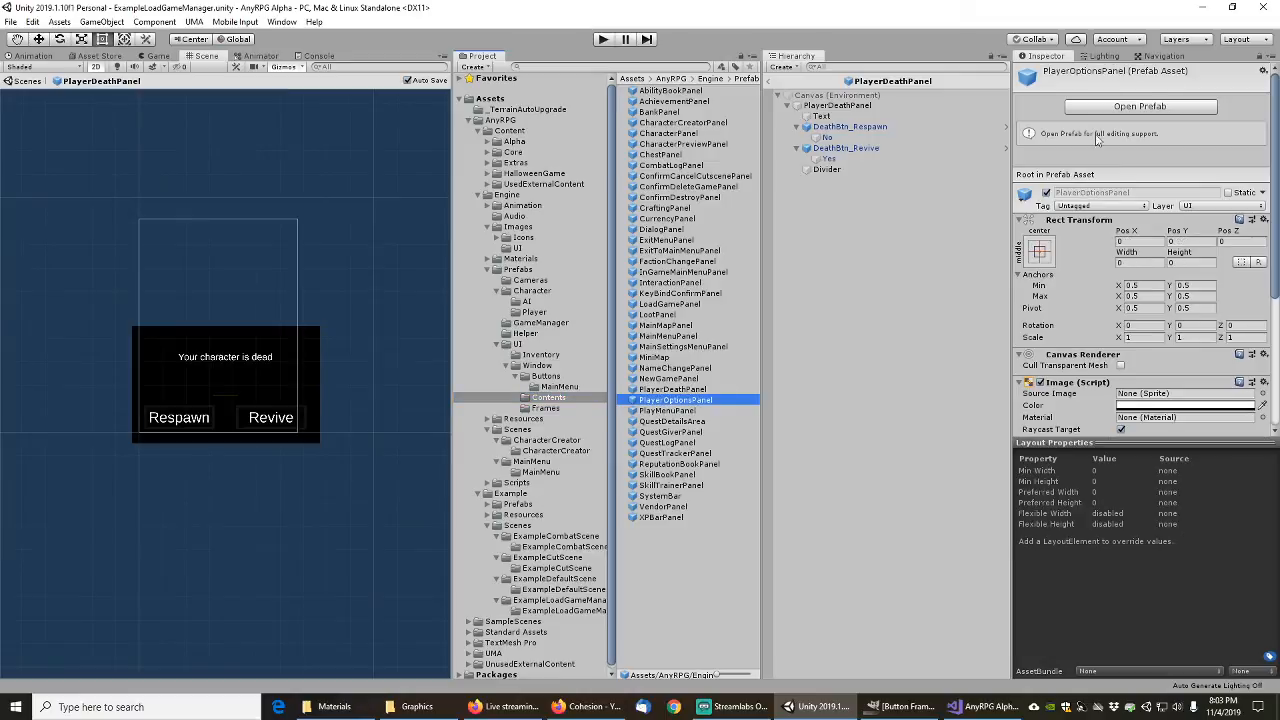
click(1121, 107)
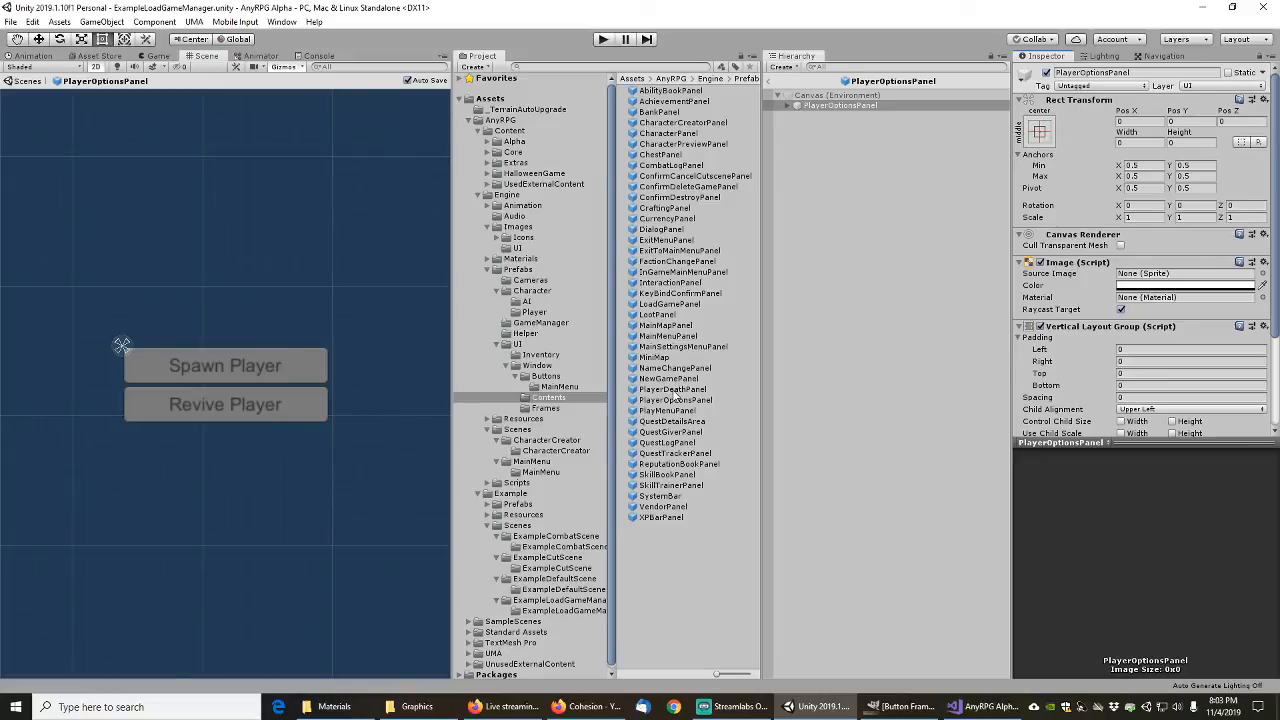
Step: Exit prefab editing and delete the PlayerOptionsPanel prefab from the Window/Contents folder
click(676, 398)
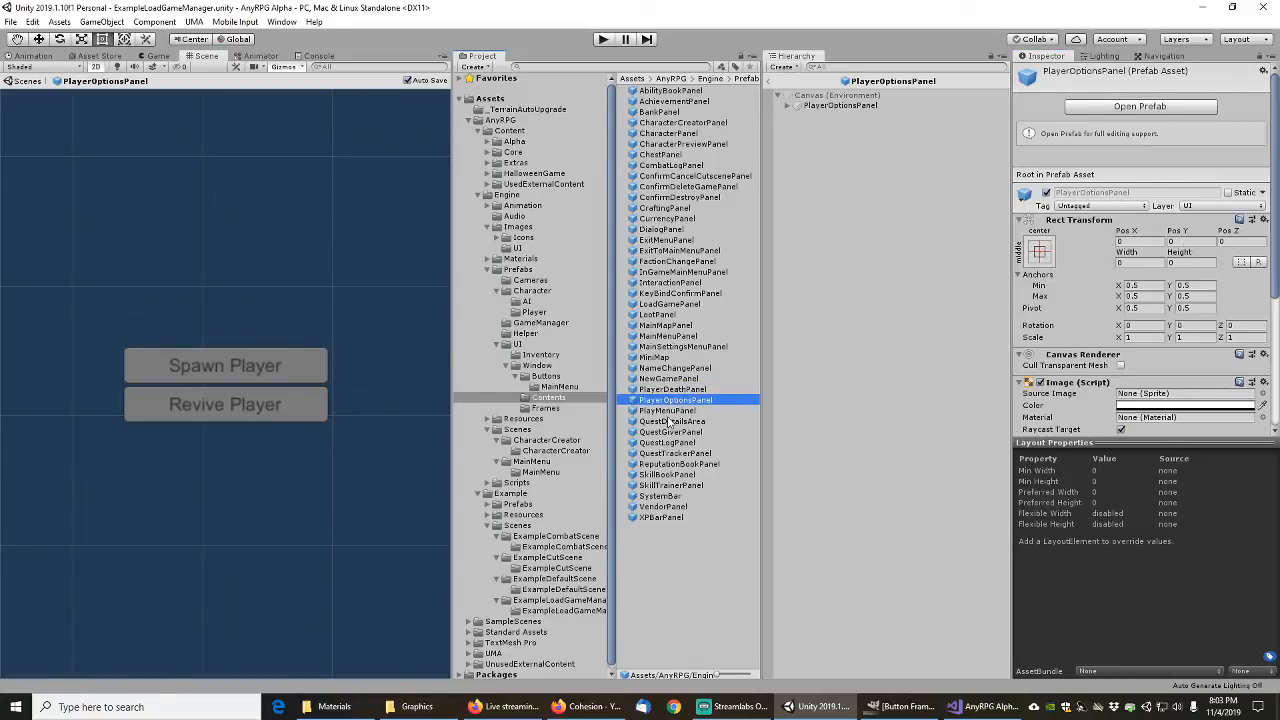
click(668, 411)
click(678, 401)
click(776, 88)
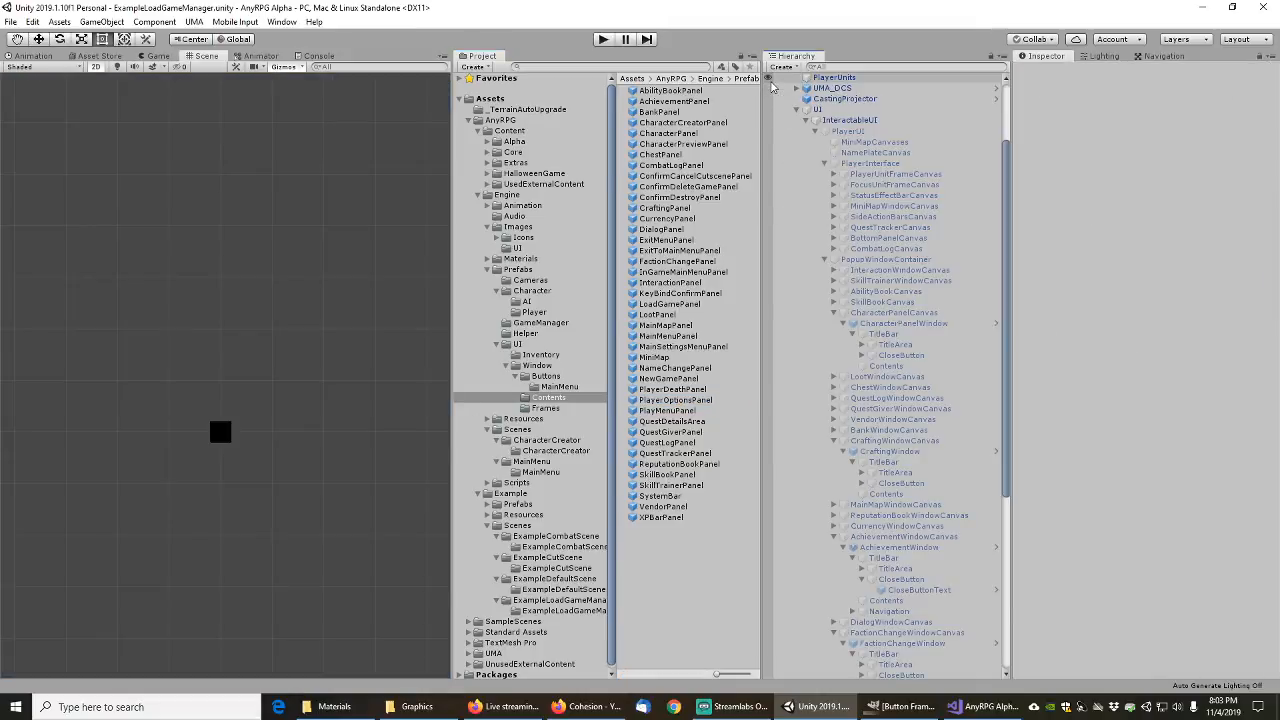
double_click(676, 400)
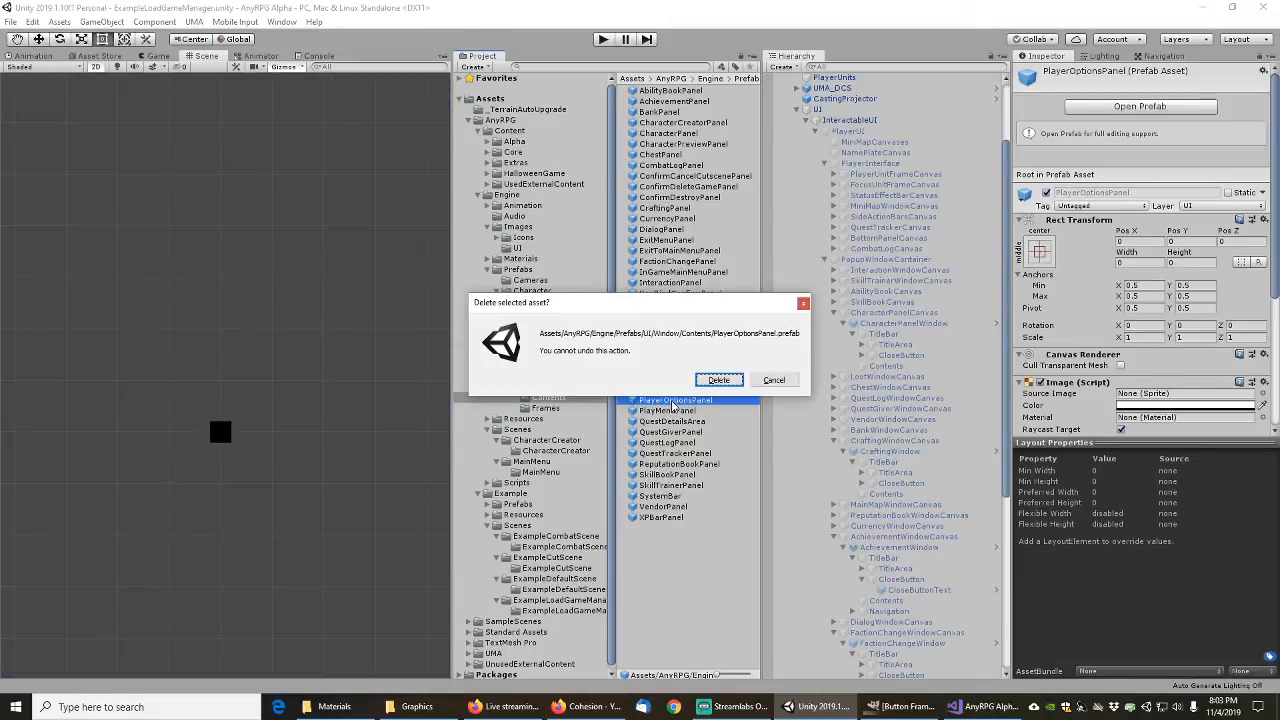
click(718, 372)
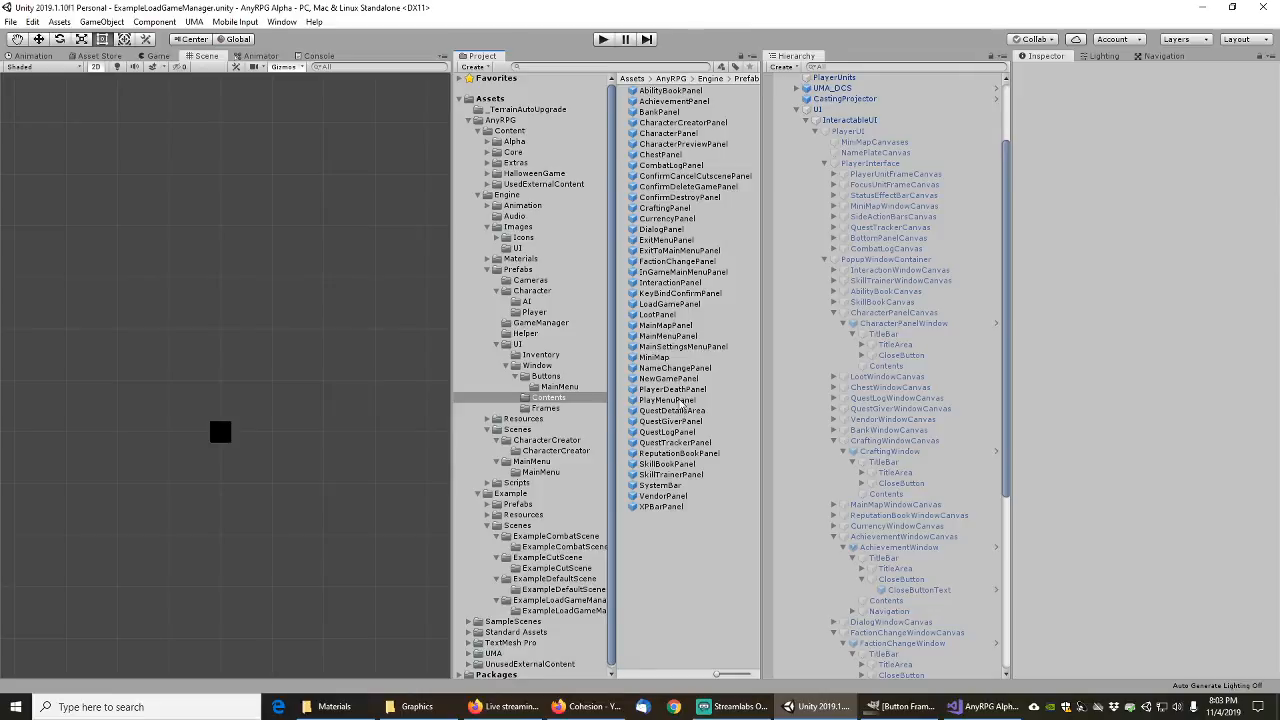
Step: Open the PlayMenuPanel prefab and expand Btn_Continue, Btn_NewGame and Btn_LoadGame in its hierarchy
click(670, 400)
click(1113, 106)
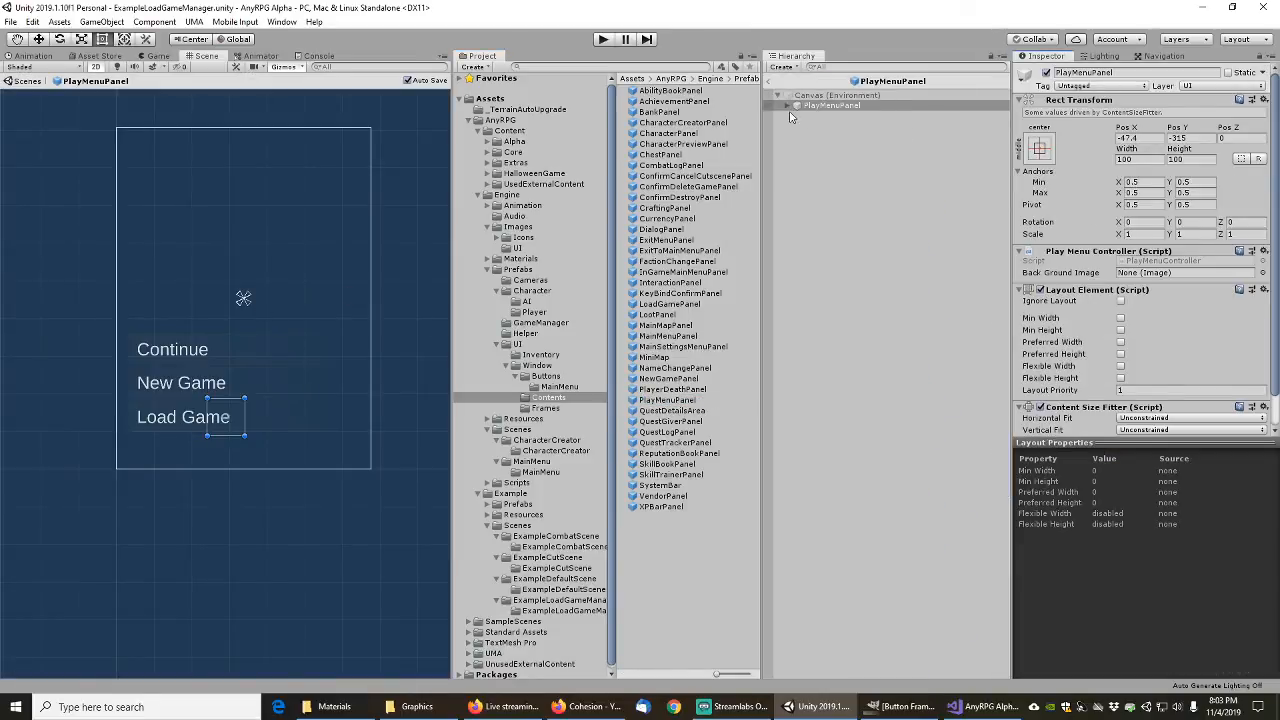
click(815, 105)
click(787, 105)
click(797, 116)
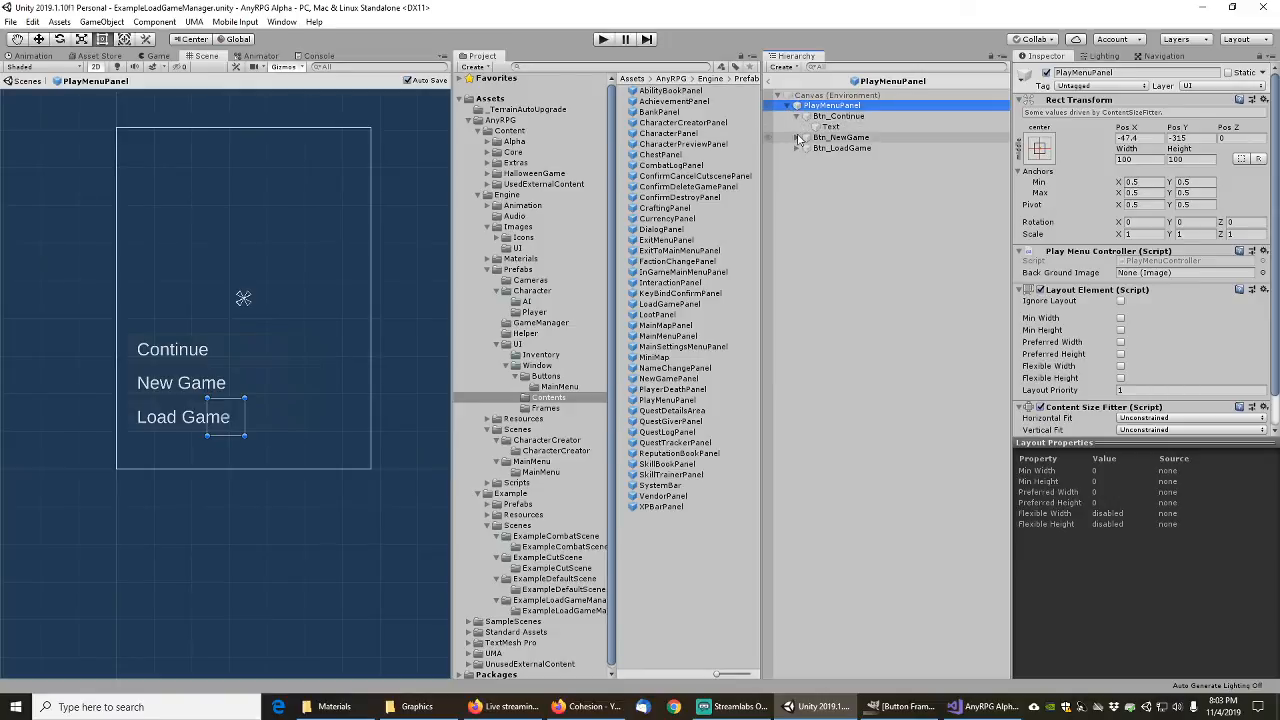
click(797, 137)
click(797, 158)
scroll(254, 366, up, 2)
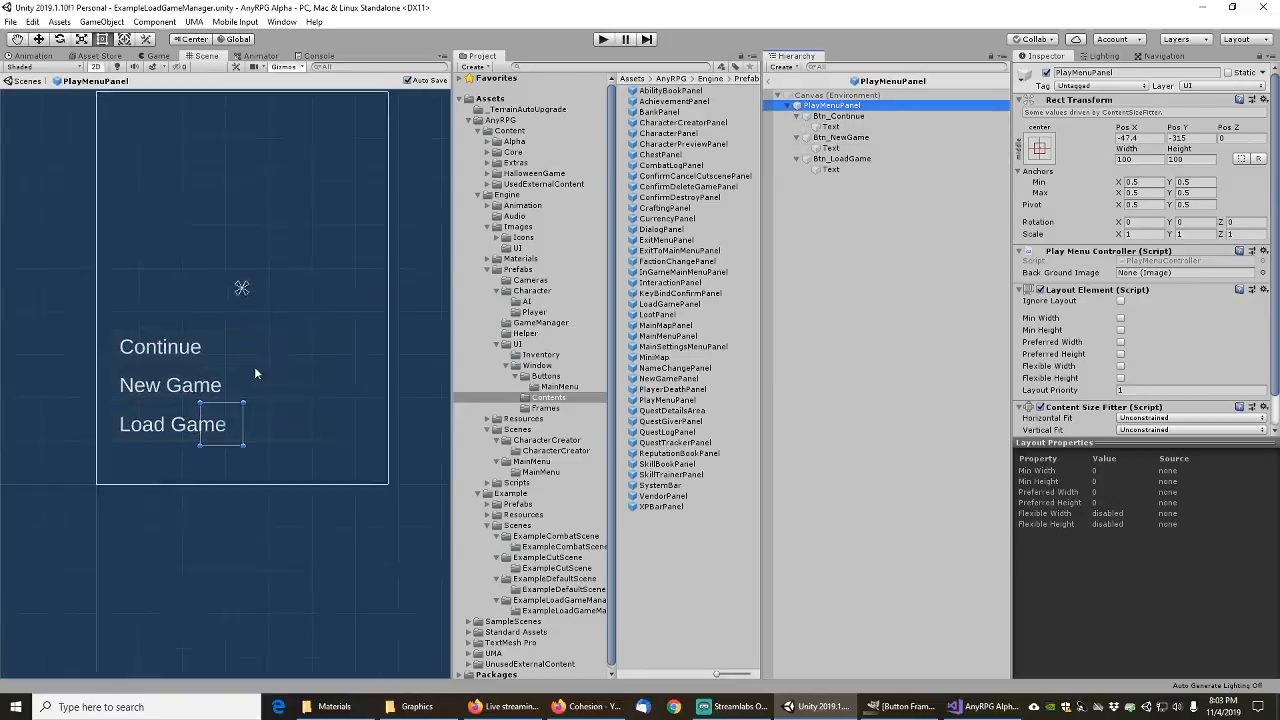
Step: Examine the image component of Btn_Continue and the settings of its Text child in the PlayMenuPanel
click(842, 117)
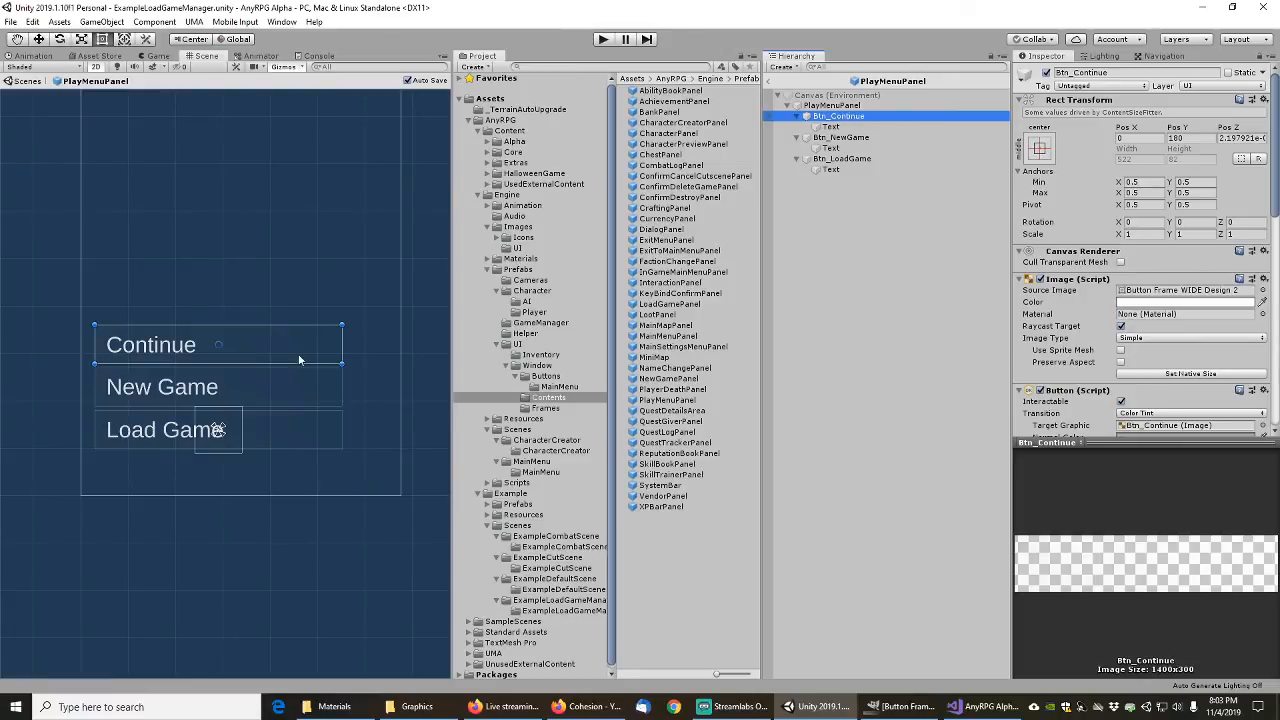
scroll(264, 317, up, 3)
scroll(263, 321, down, 1)
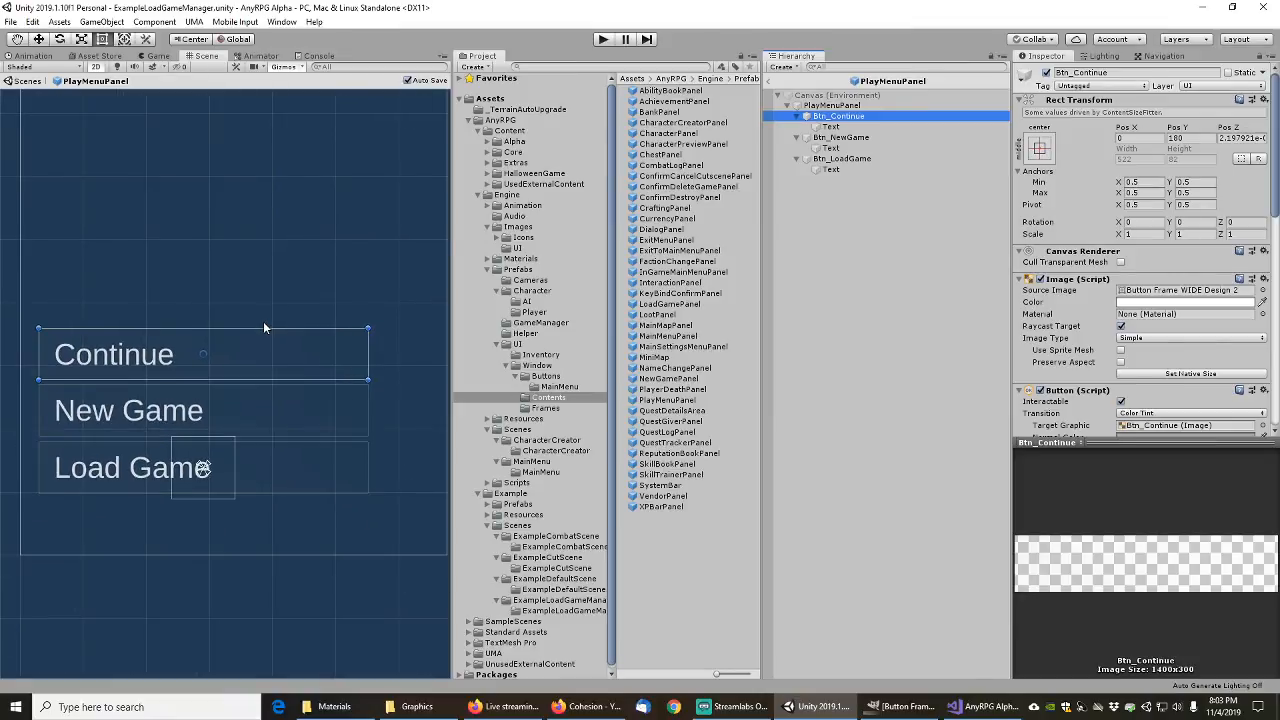
scroll(263, 328, down, 1)
click(834, 126)
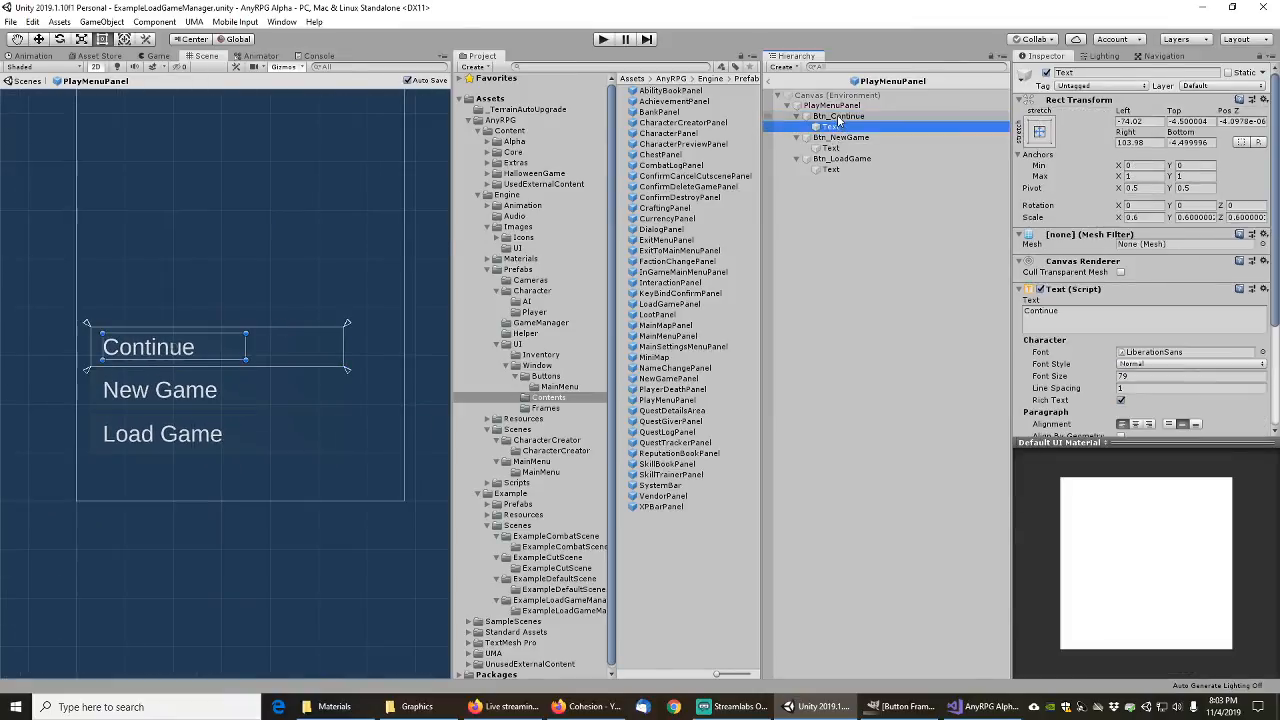
scroll(1072, 325, down, 3)
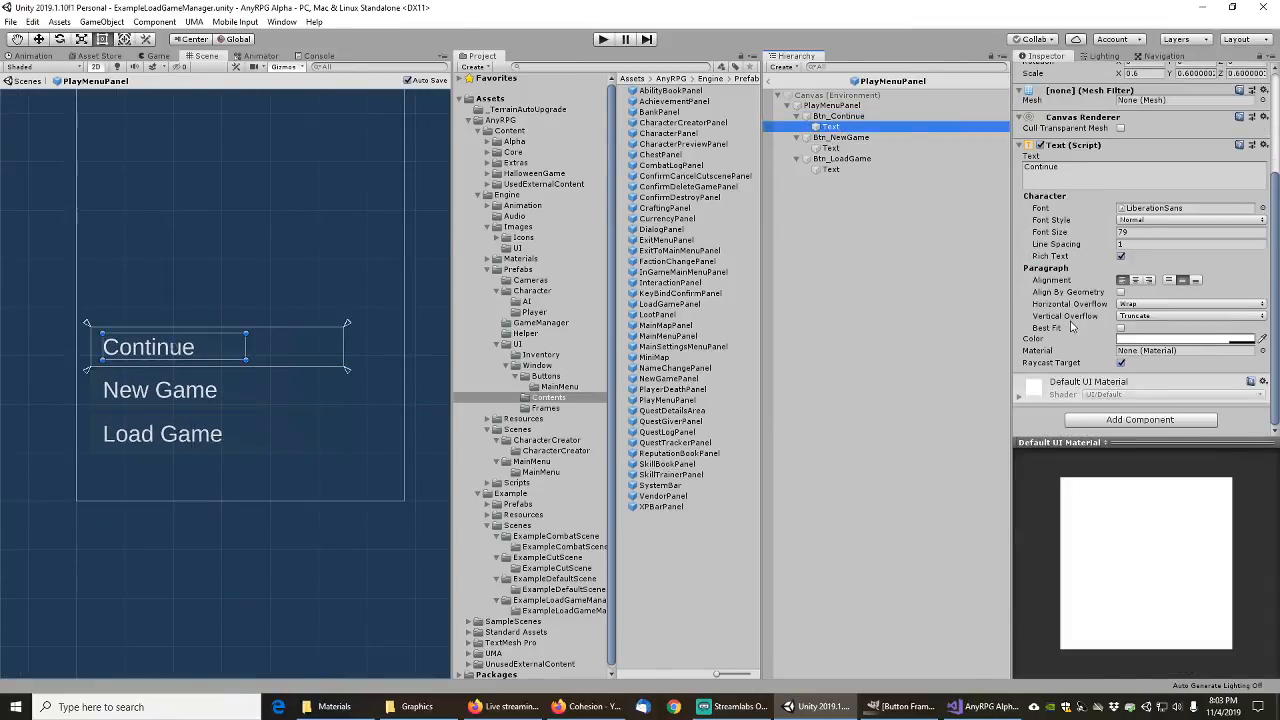
scroll(1072, 325, up, 3)
Step: Set the source image of Btn_Continue, Btn_NewGame and Btn_LoadGame together to the AnyRPGButtonFrameWide sprite
click(834, 118)
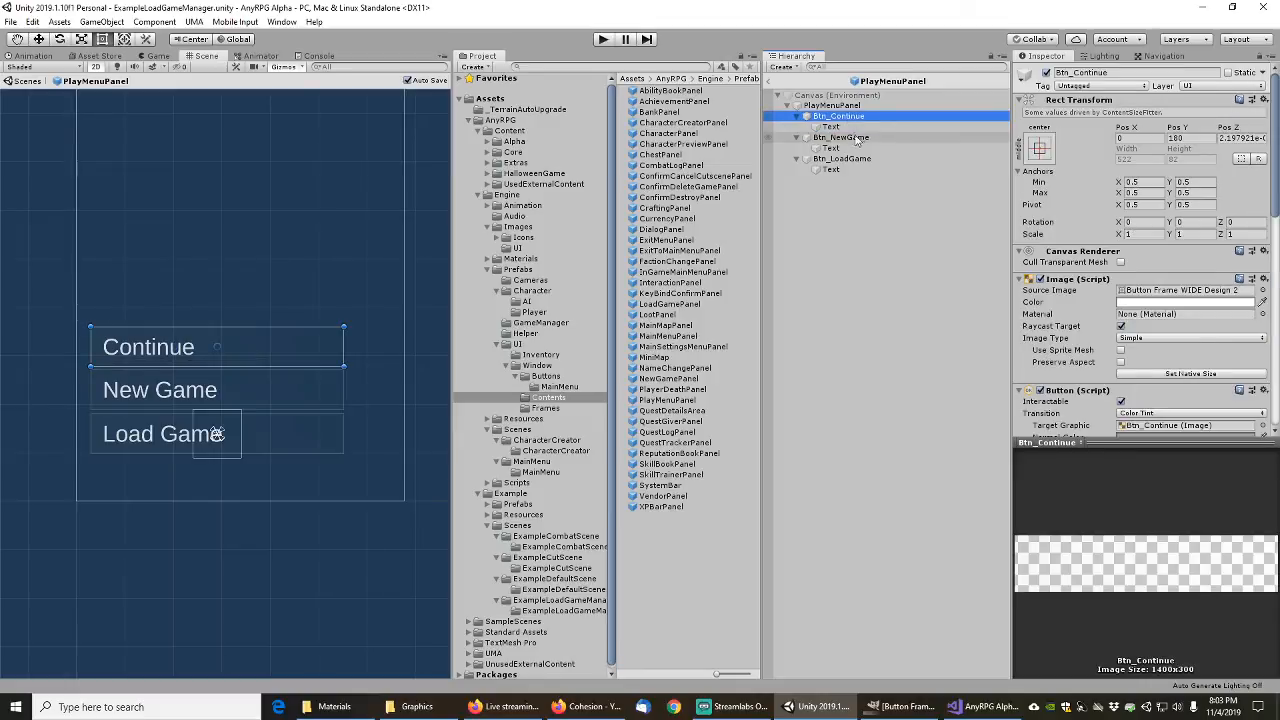
ctrl+click(845, 138)
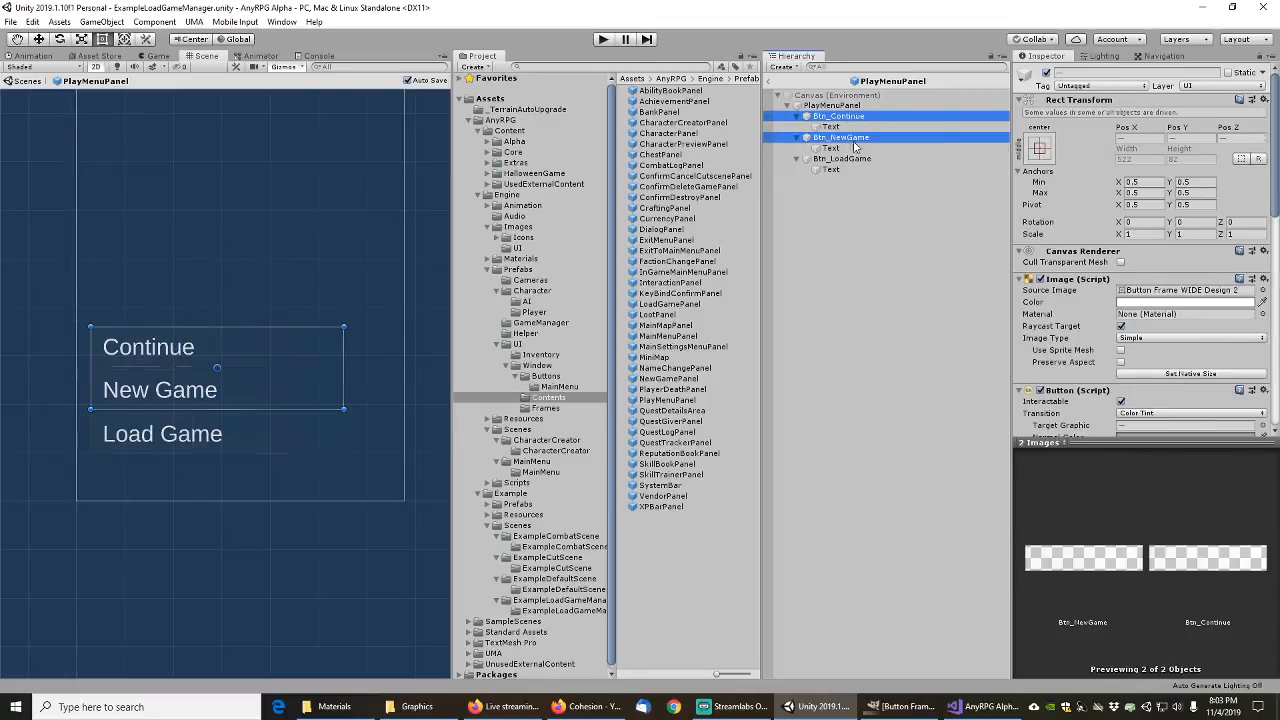
ctrl+click(850, 159)
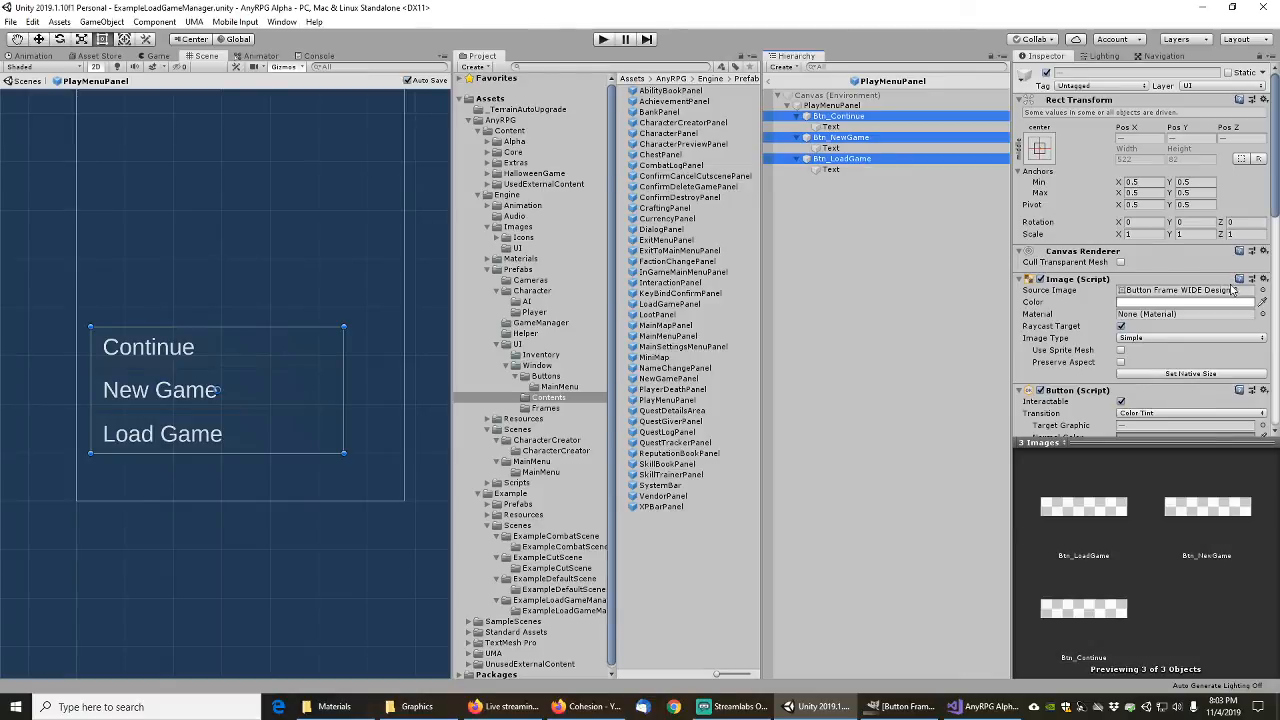
click(1263, 290)
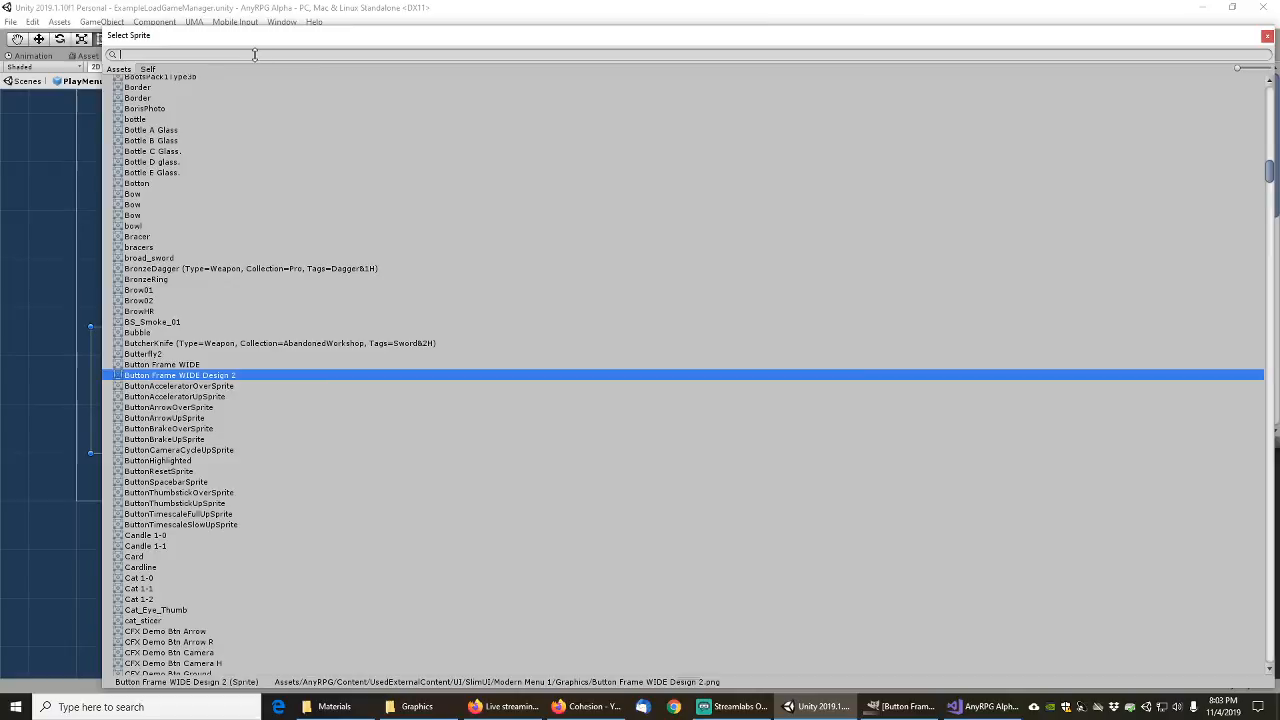
text(Anyrpg)
double_click(190, 156)
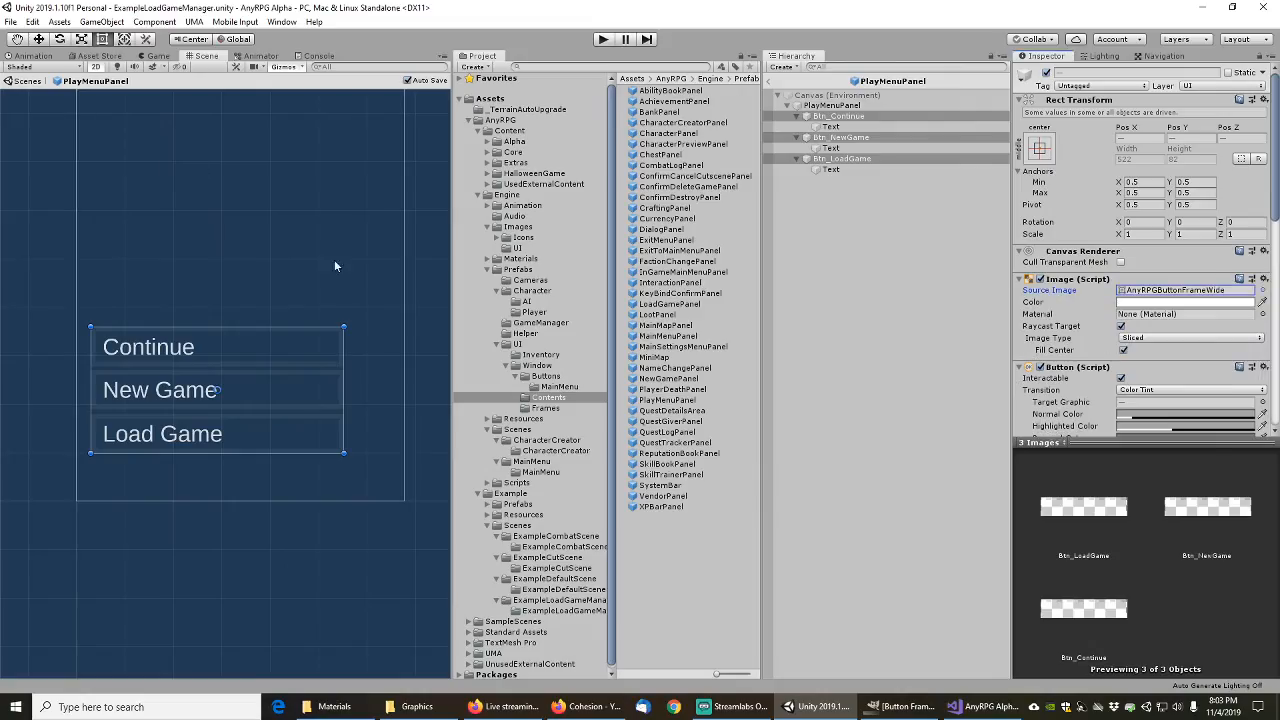
click(835, 246)
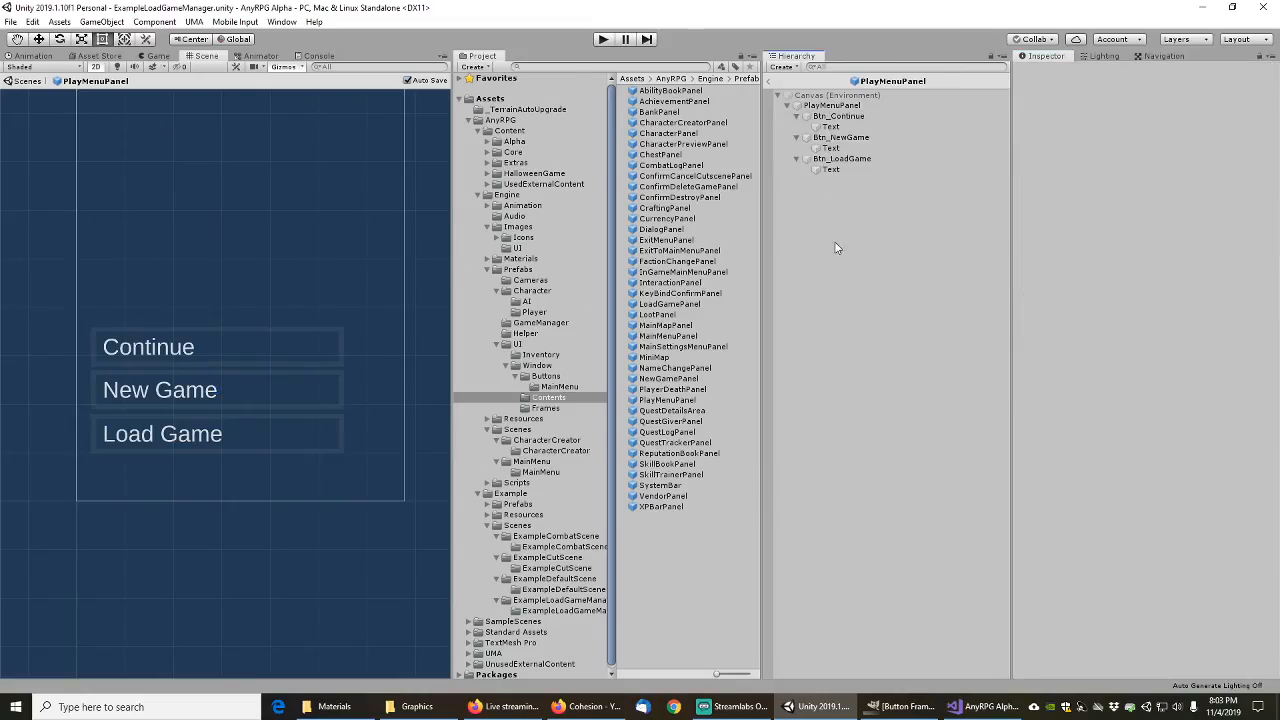
Step: Rename Btn_Continue in the PlayMenuPanel to PlayBtn_Continue
click(838, 117)
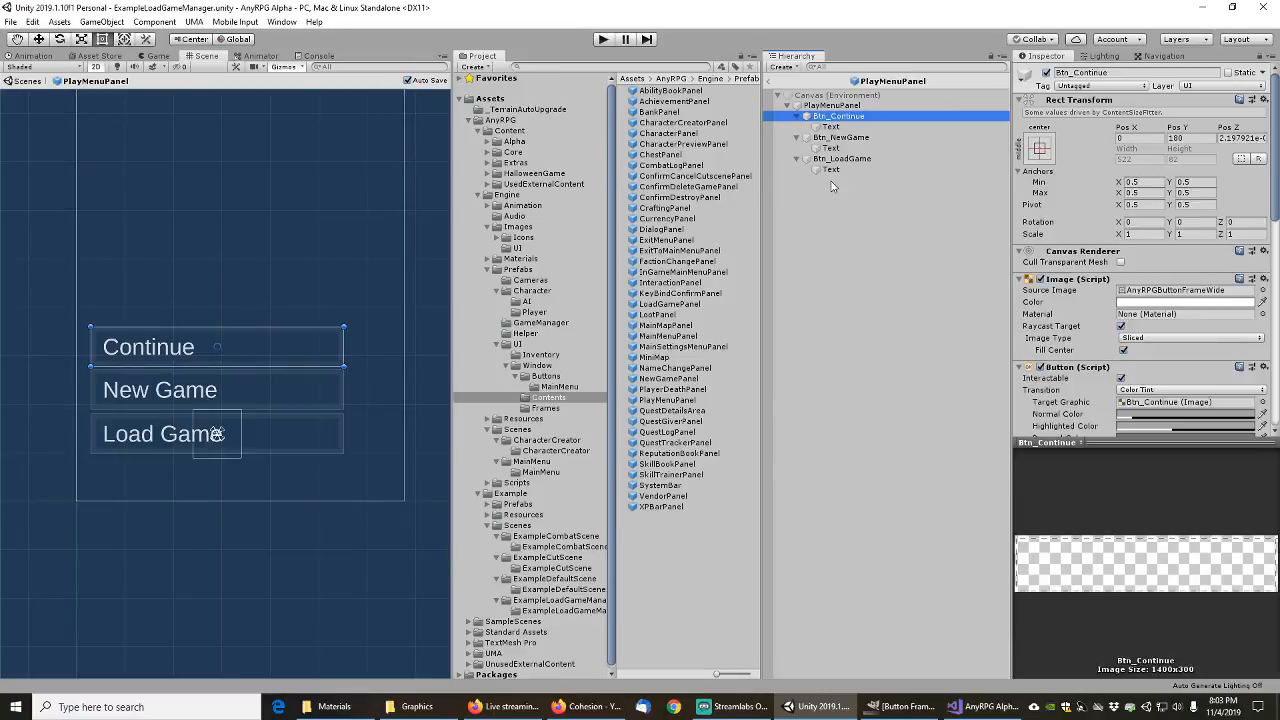
key(F2)
text(Play)
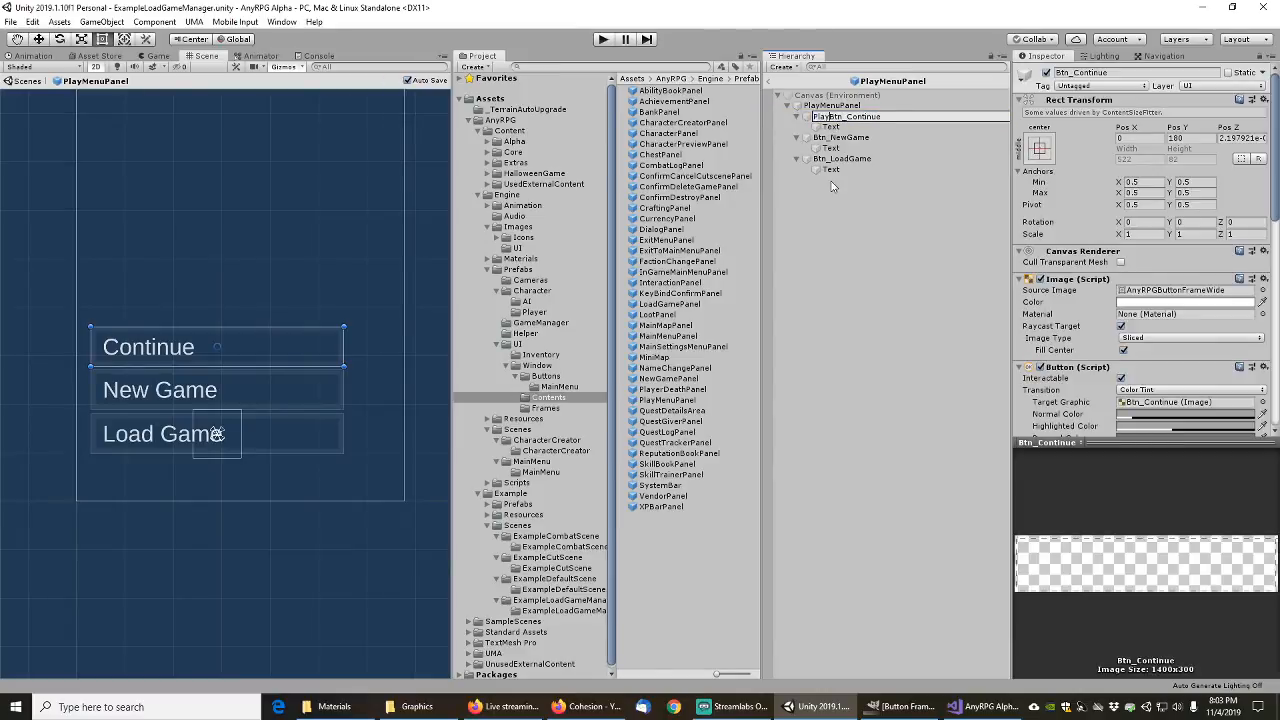
key(Return)
Step: Rename Btn_NewGame in the PlayMenuPanel to PlayBtn_NewGame
key(Down)
key(F2)
key(Home)
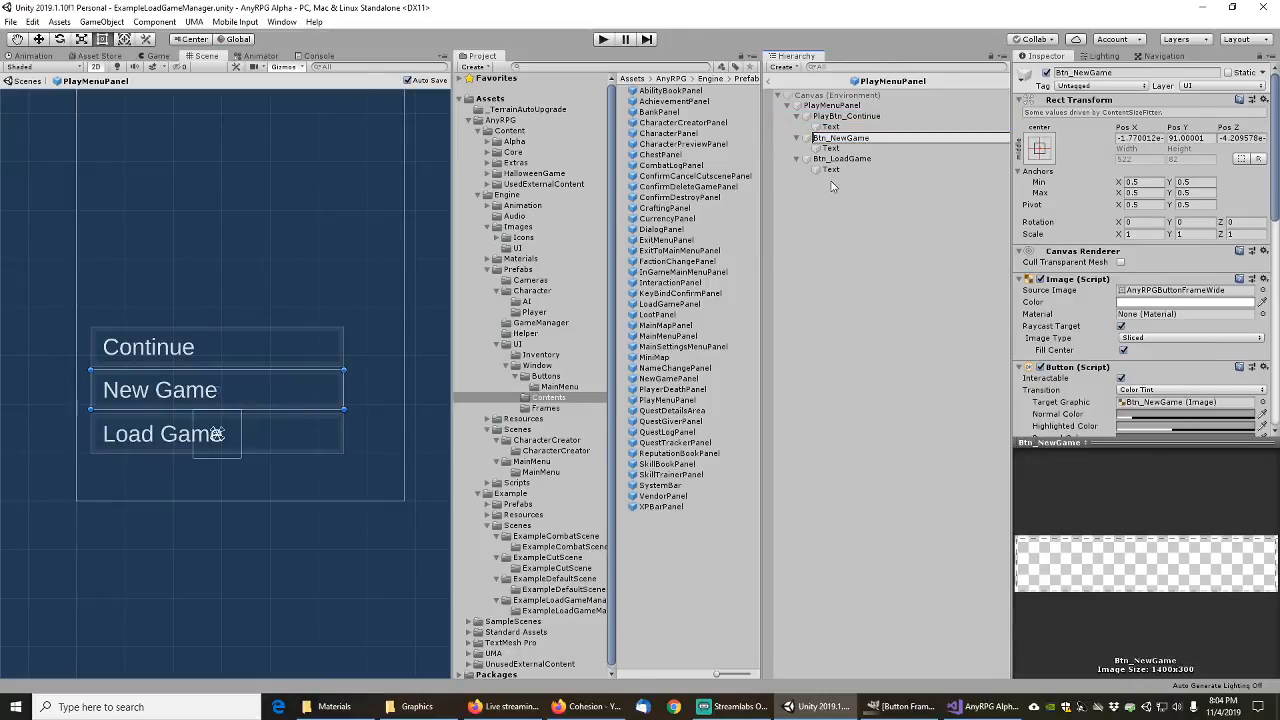
text(Play)
key(Return)
Step: Rename Btn_LoadGame in the PlayMenuPanel to PlayBtn_LoadGame
key(Down)
key(Down)
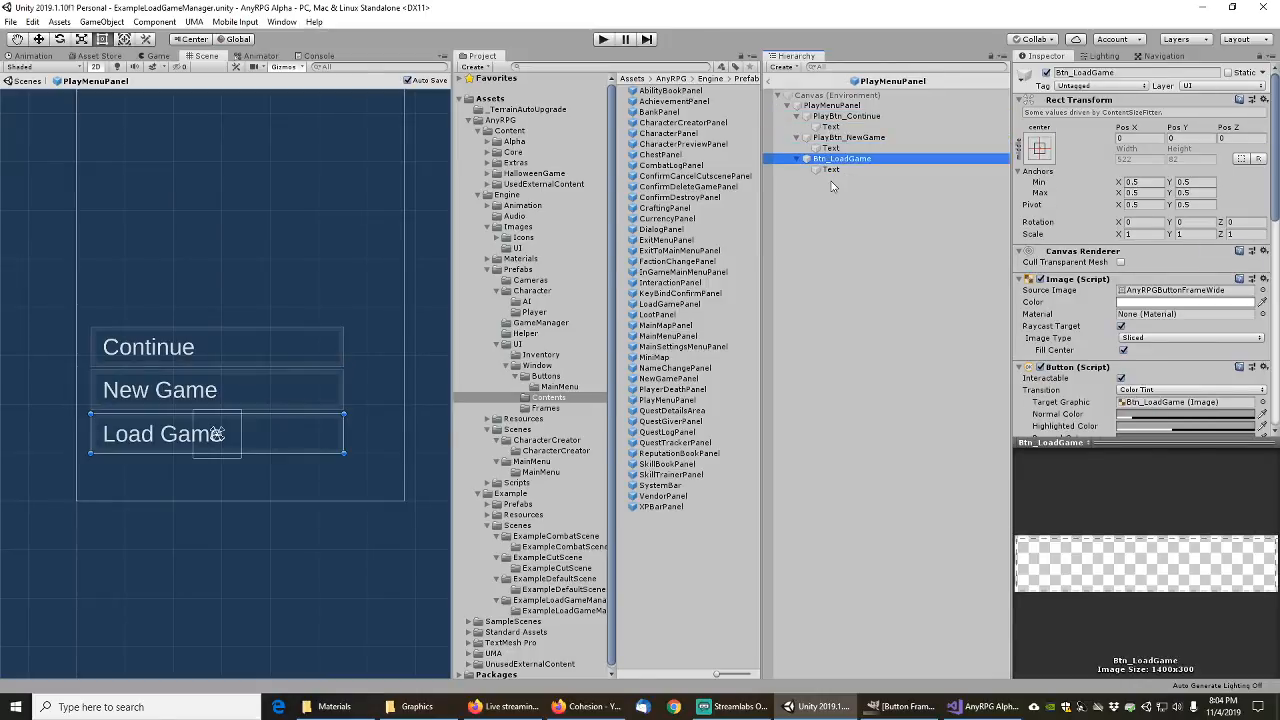
key(F2)
text(Play)
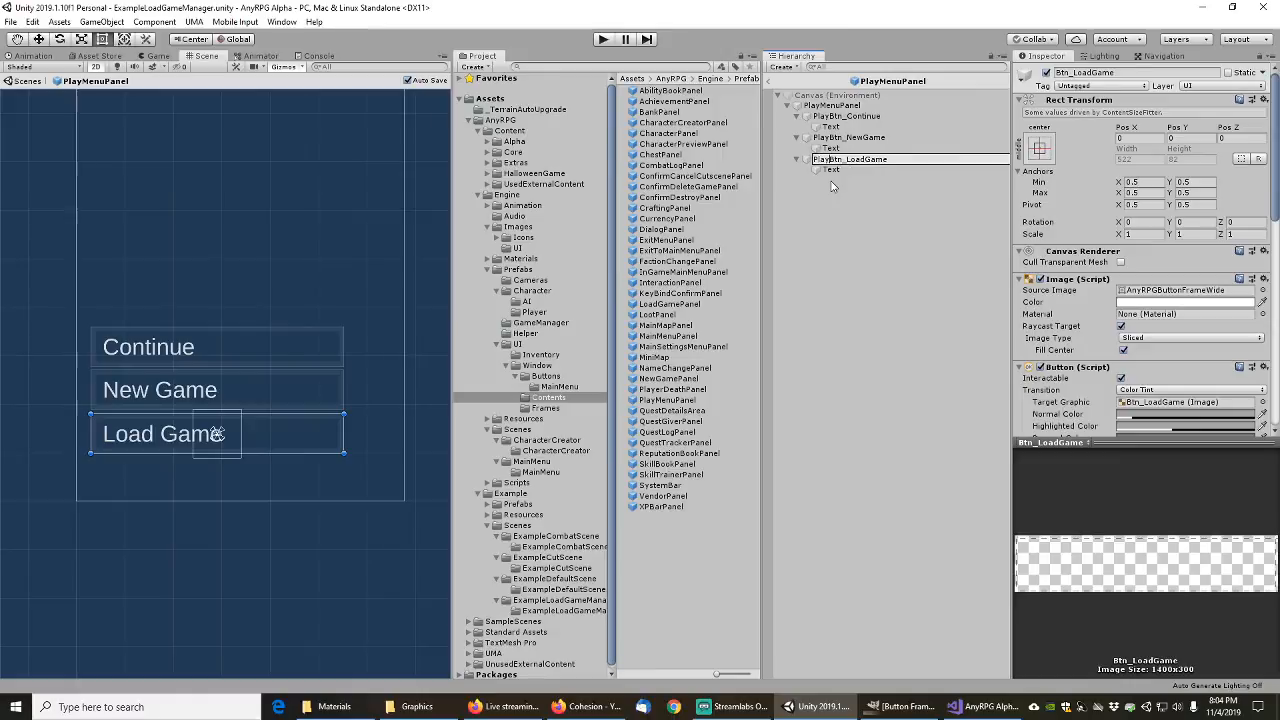
key(Return)
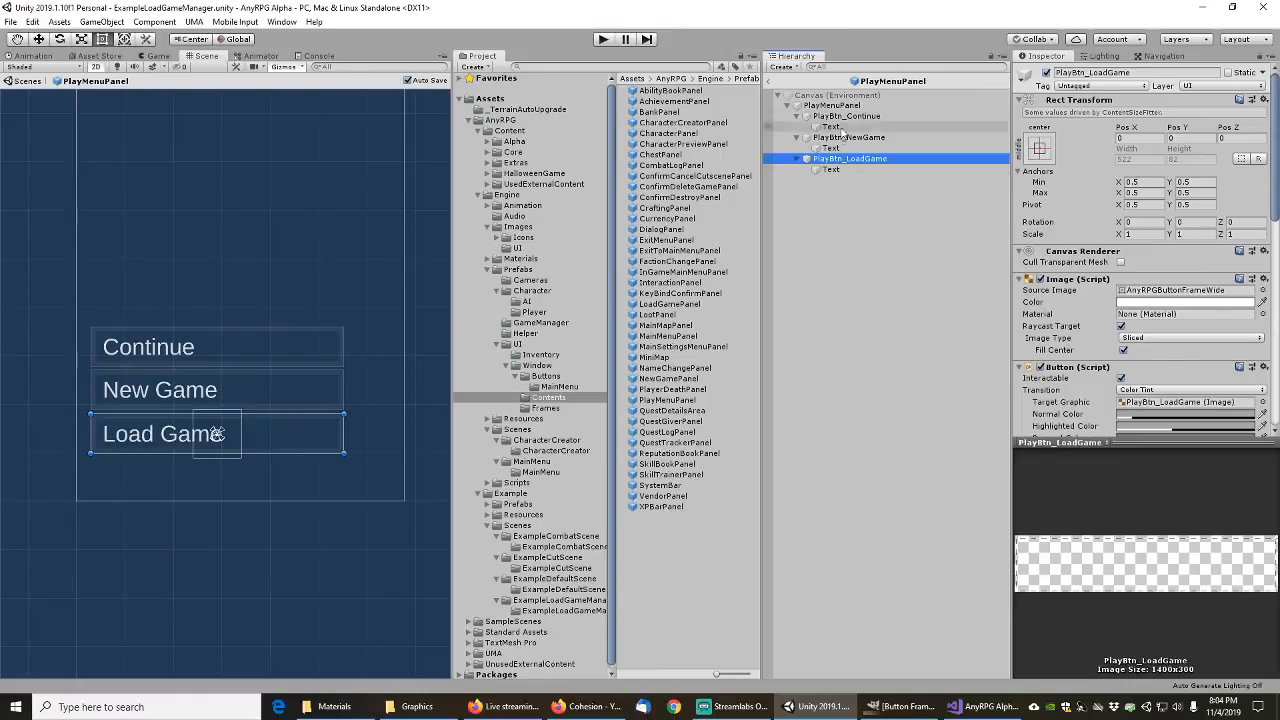
Step: Save PlayBtn_Continue, PlayBtn_NewGame and PlayBtn_LoadGame as separate prefabs in the Window/Buttons folder
drag(840, 116, 553, 378)
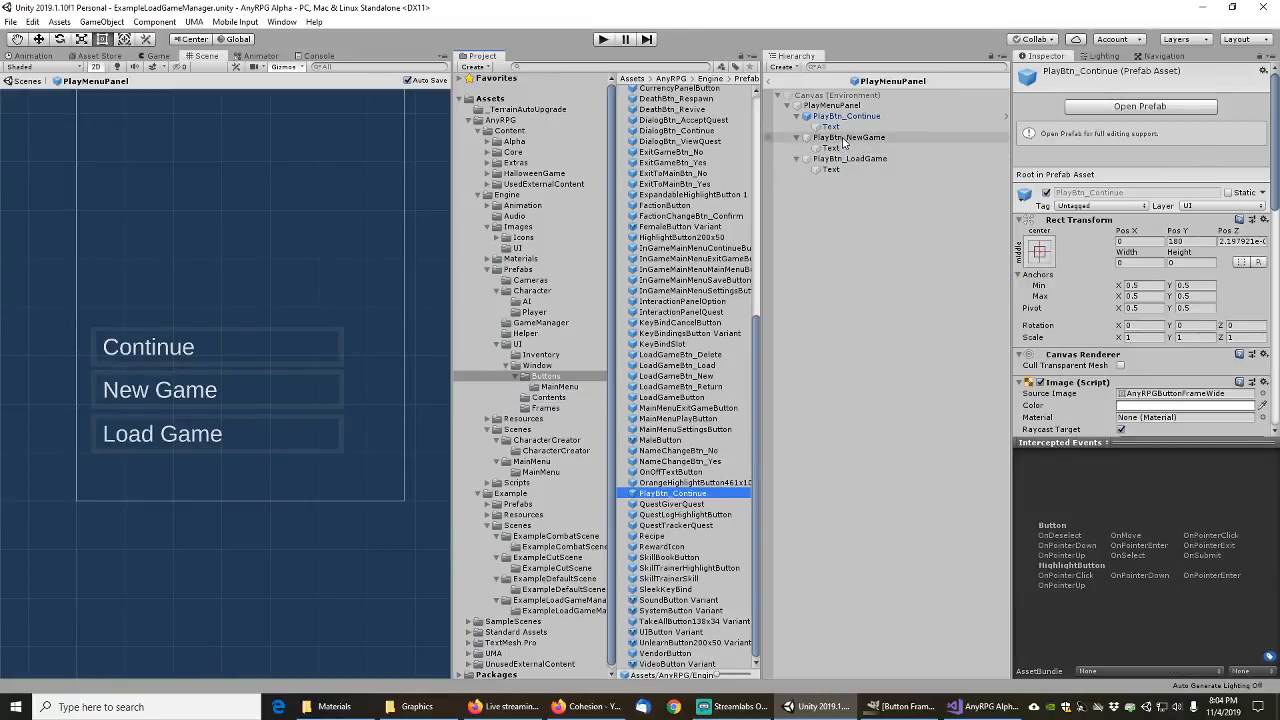
drag(843, 140, 553, 376)
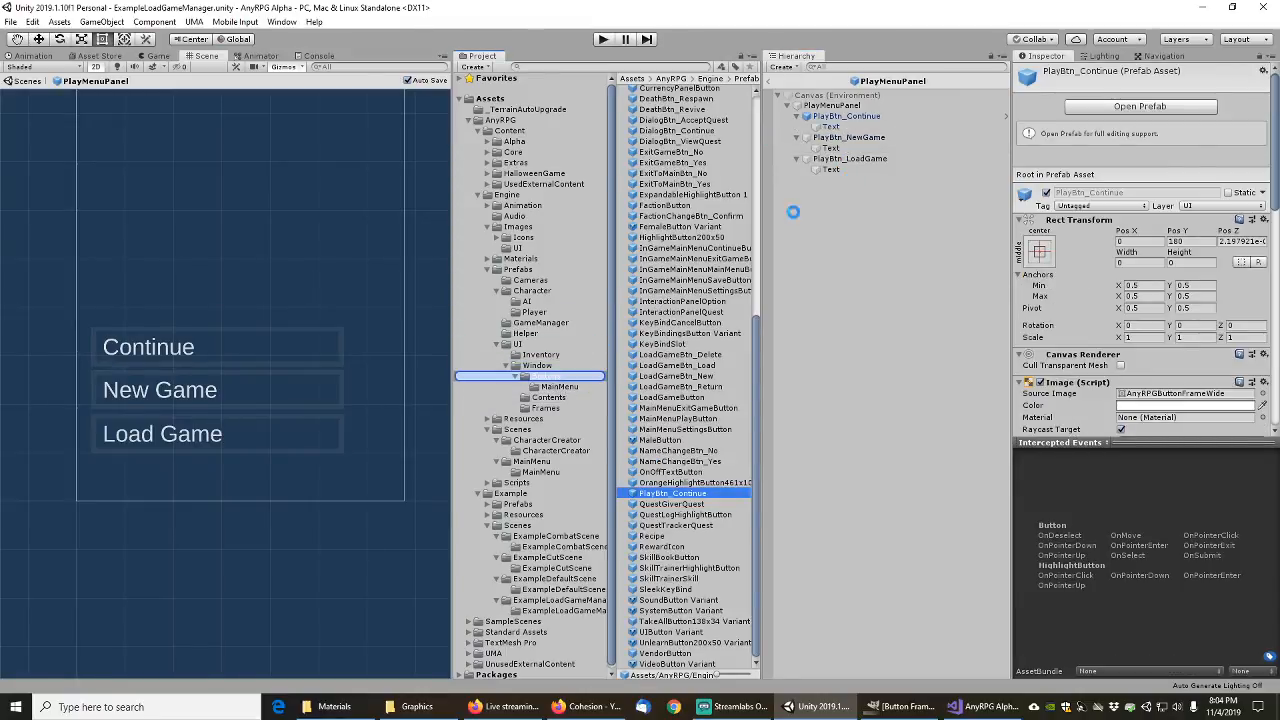
drag(850, 158, 550, 376)
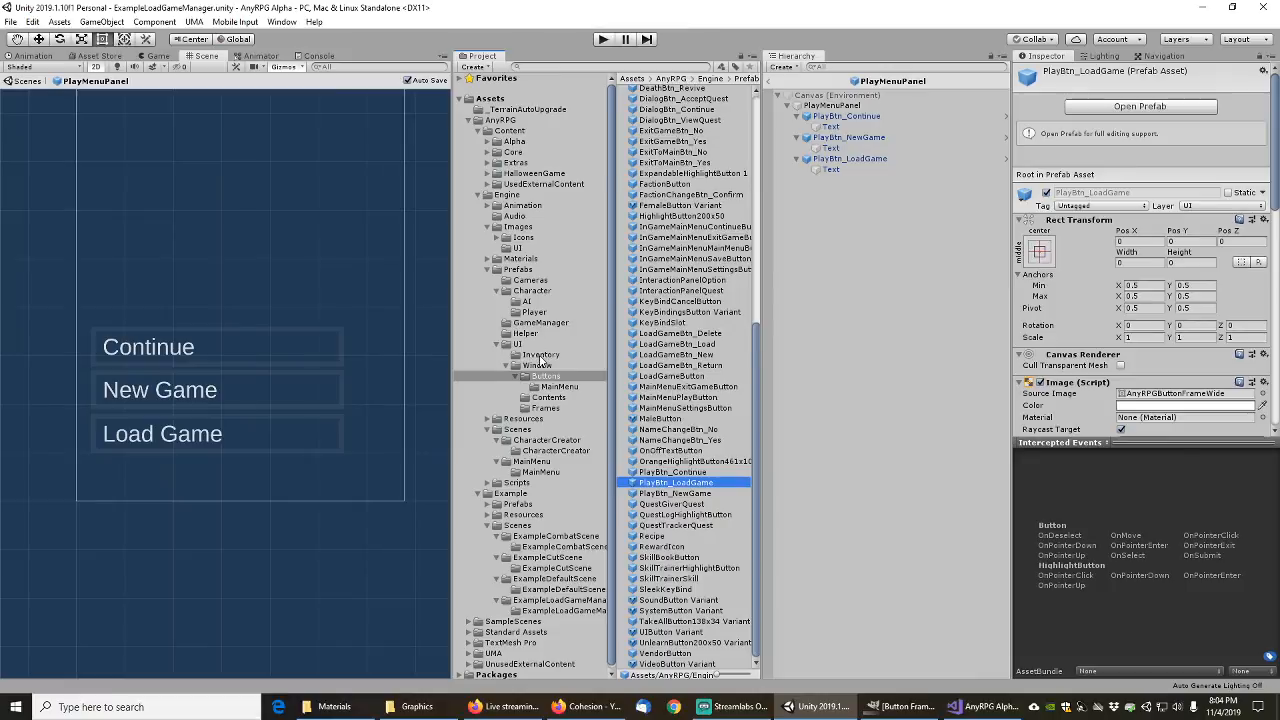
Step: Open the QuestGiverPanel prefab from the Contents folder and expand ActionButtons down to the children of AcceptButton200x50
click(548, 397)
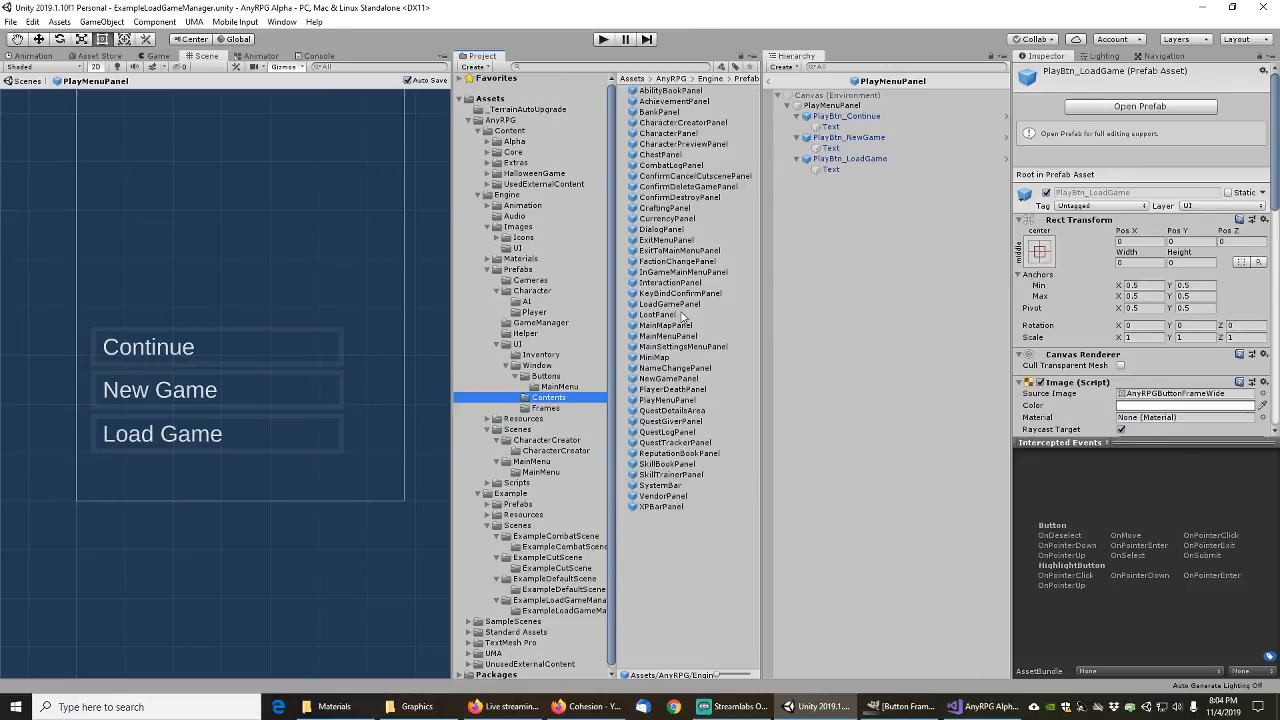
click(673, 411)
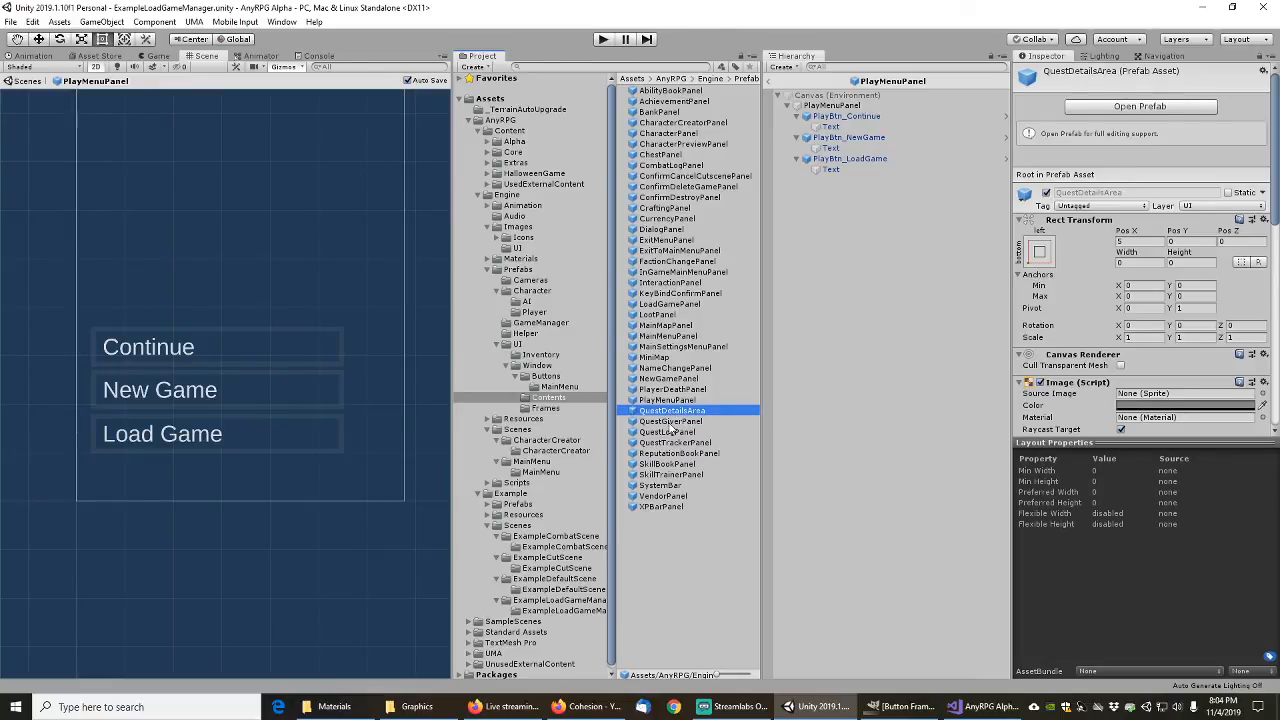
click(675, 422)
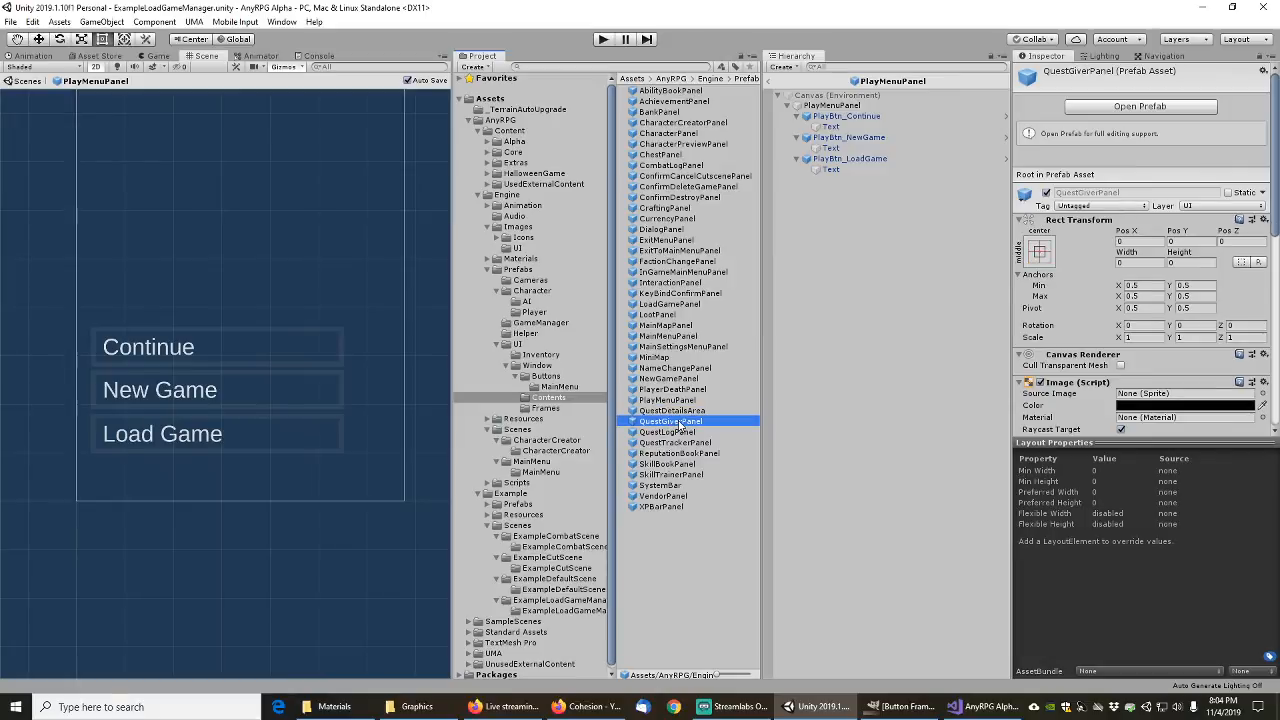
click(1140, 106)
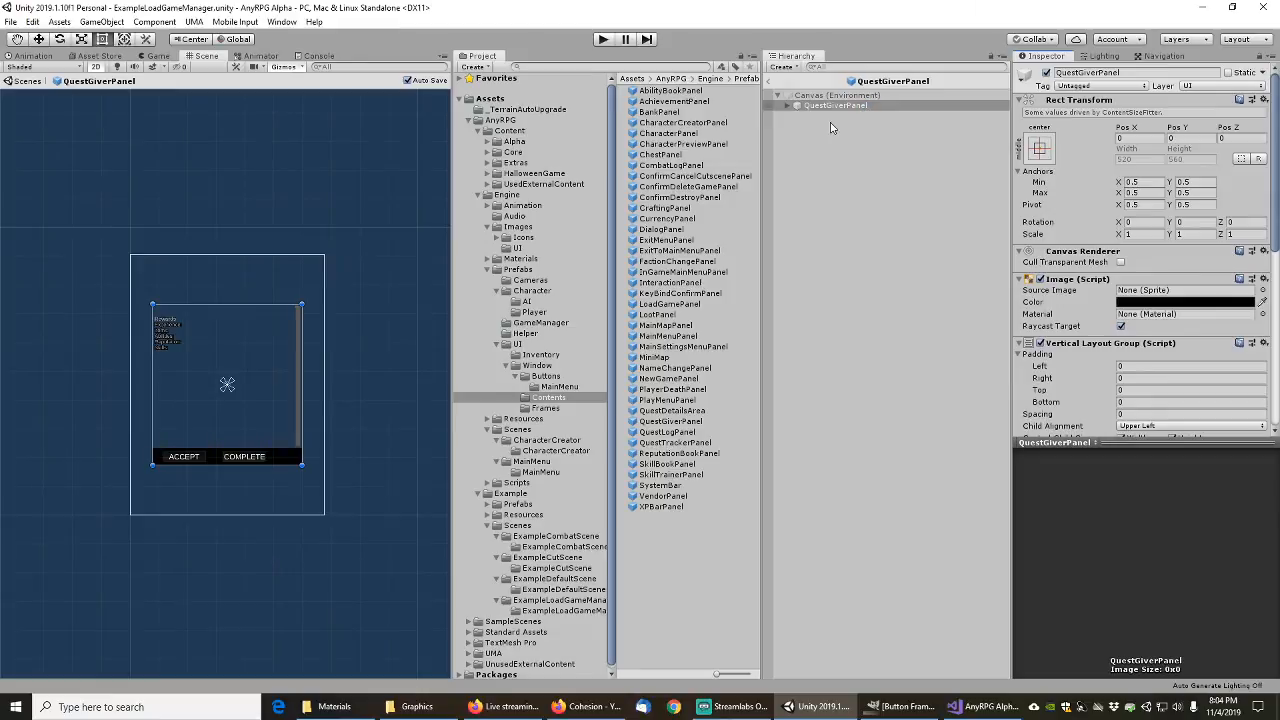
click(788, 106)
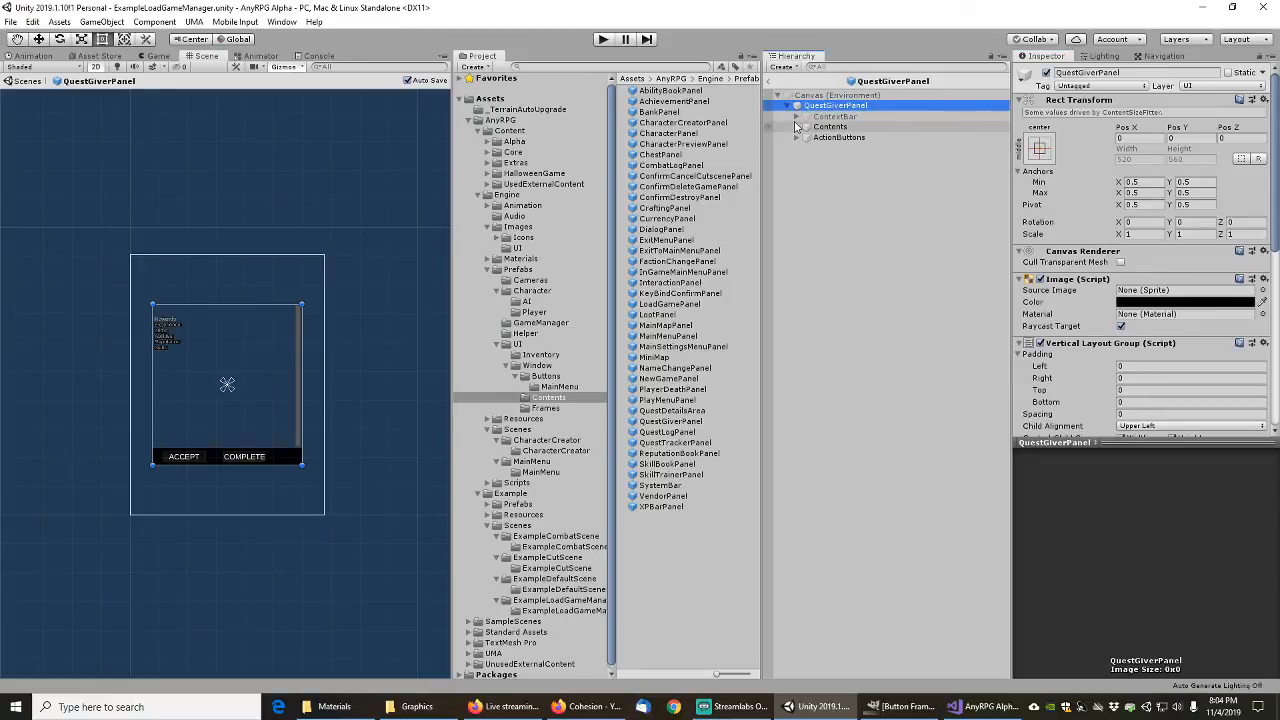
click(797, 138)
click(806, 148)
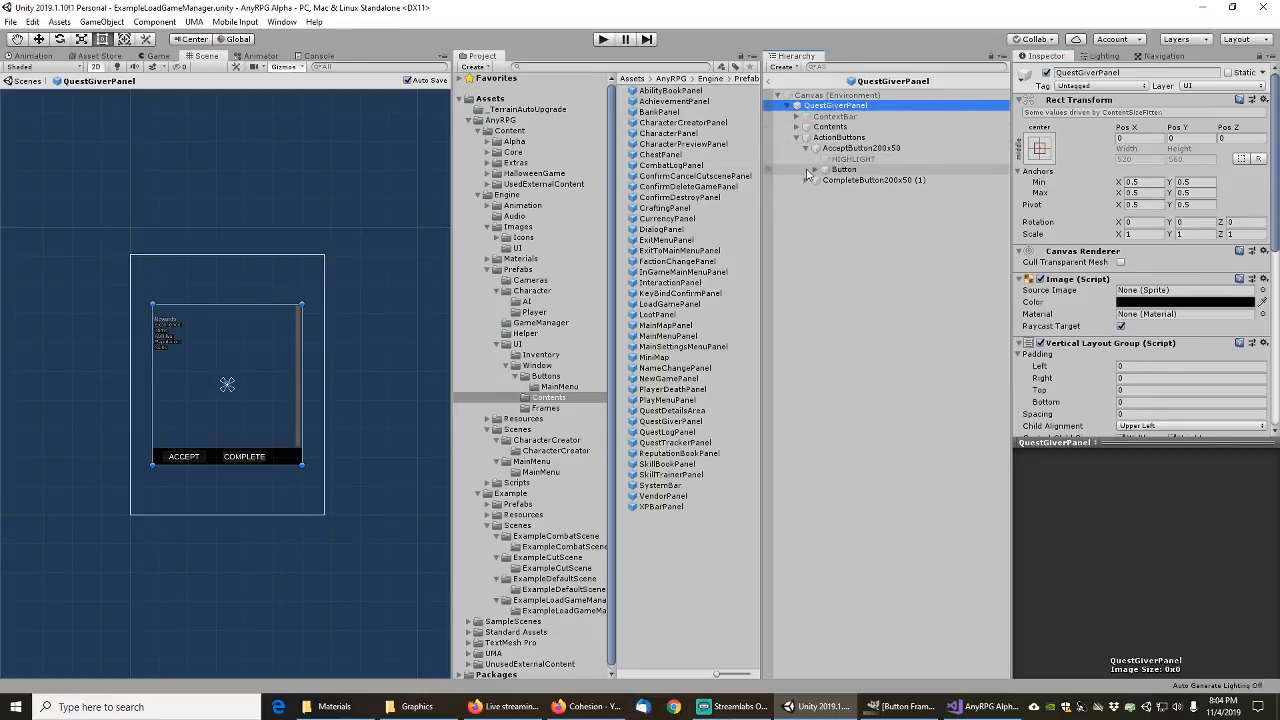
Step: Set the source image of the HIGHLIGHT objects under both the accept and complete buttons to AnyRPGButtonHighLighted
click(806, 180)
click(846, 149)
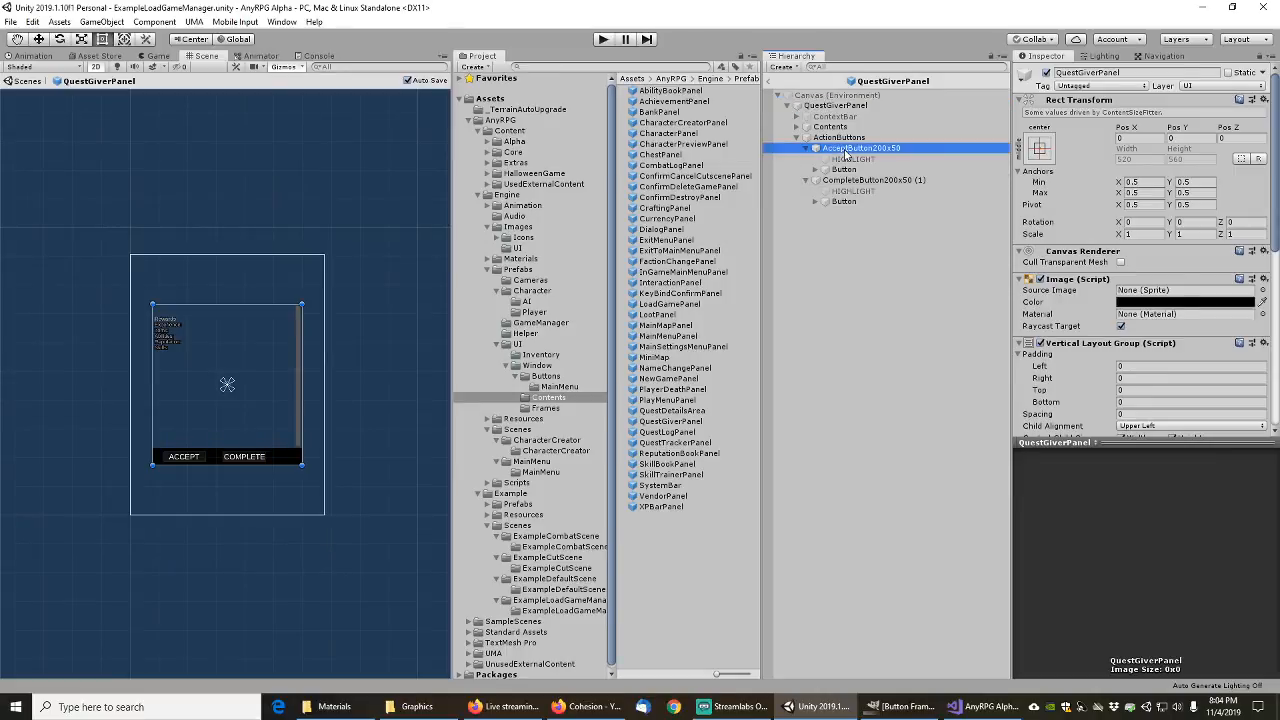
click(852, 159)
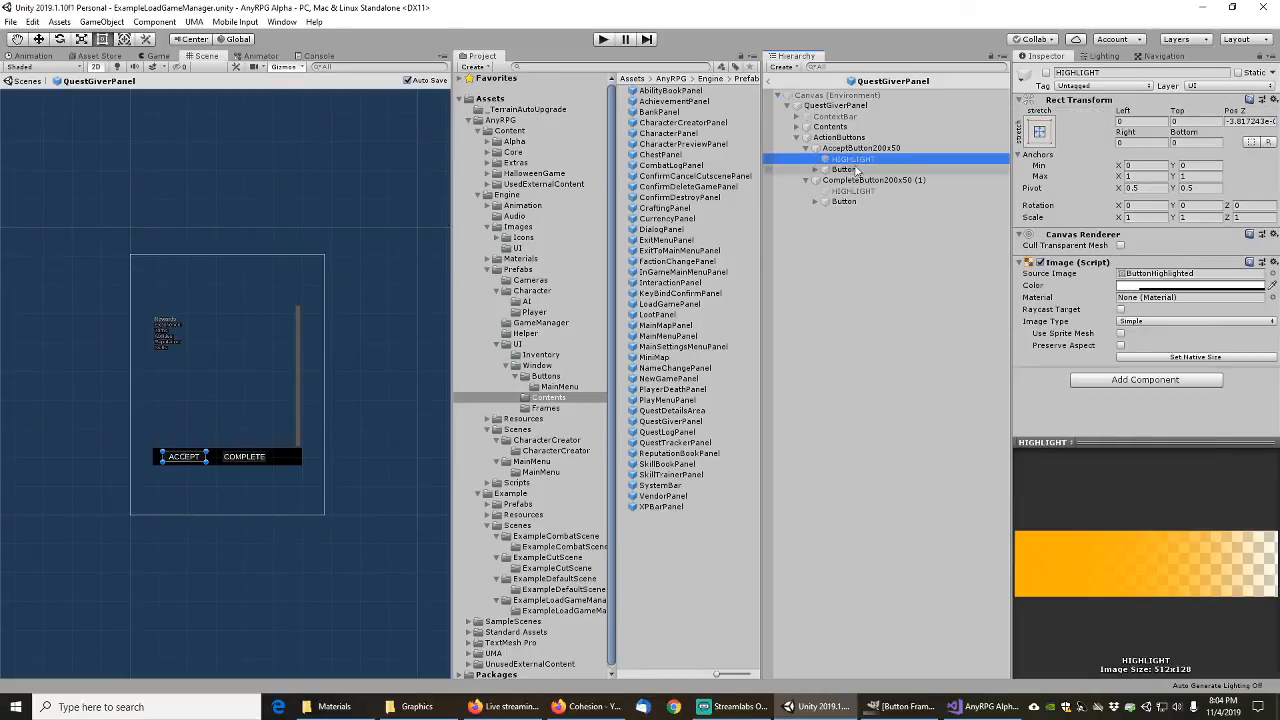
ctrl+click(854, 192)
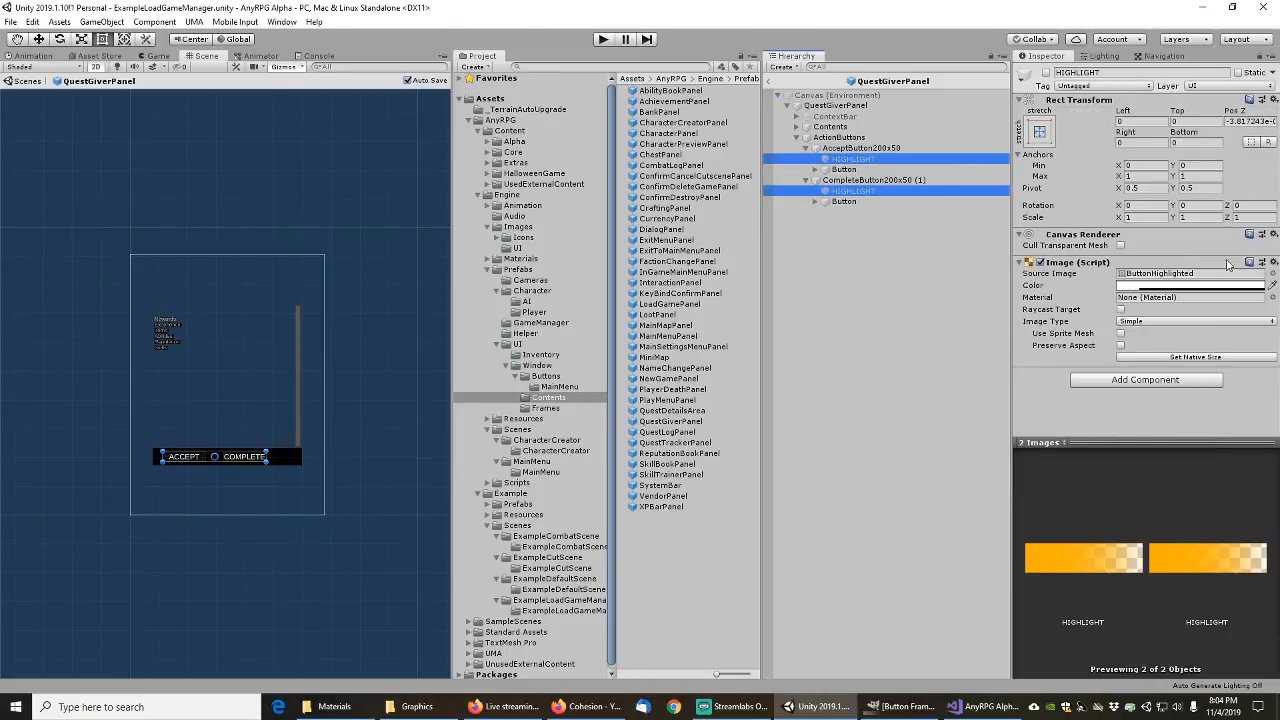
click(1272, 274)
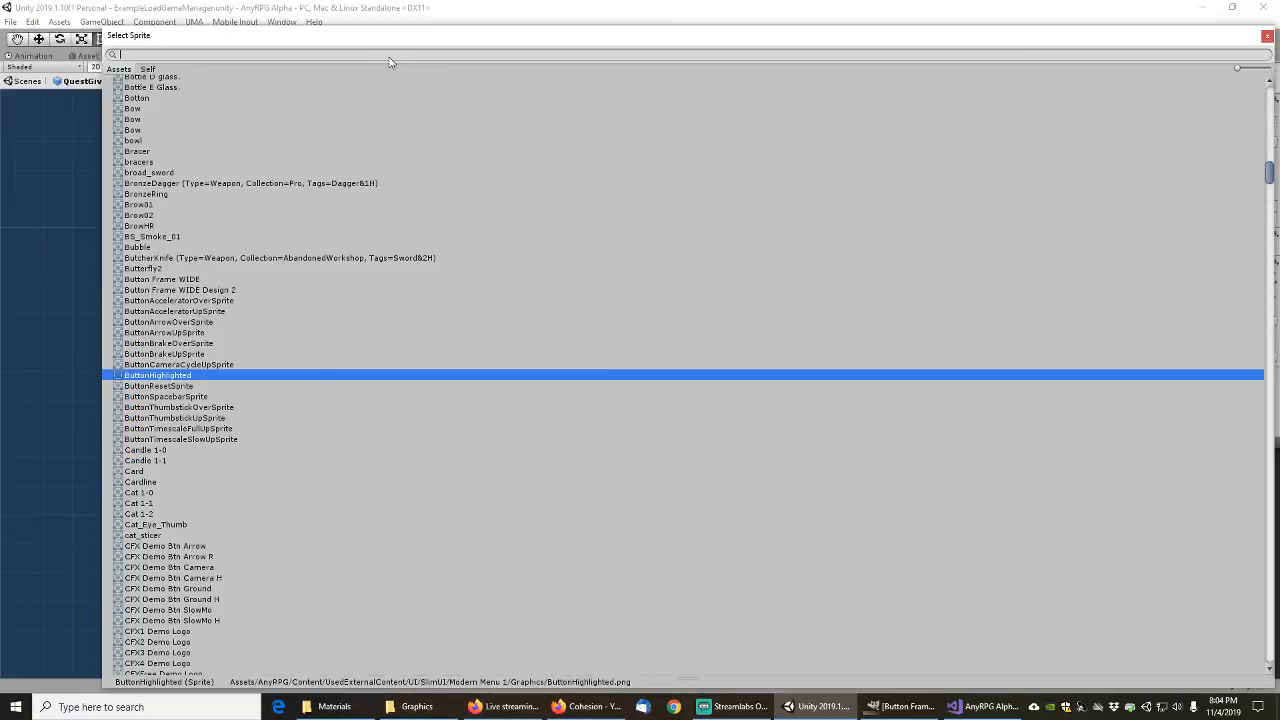
text(Anyrpg)
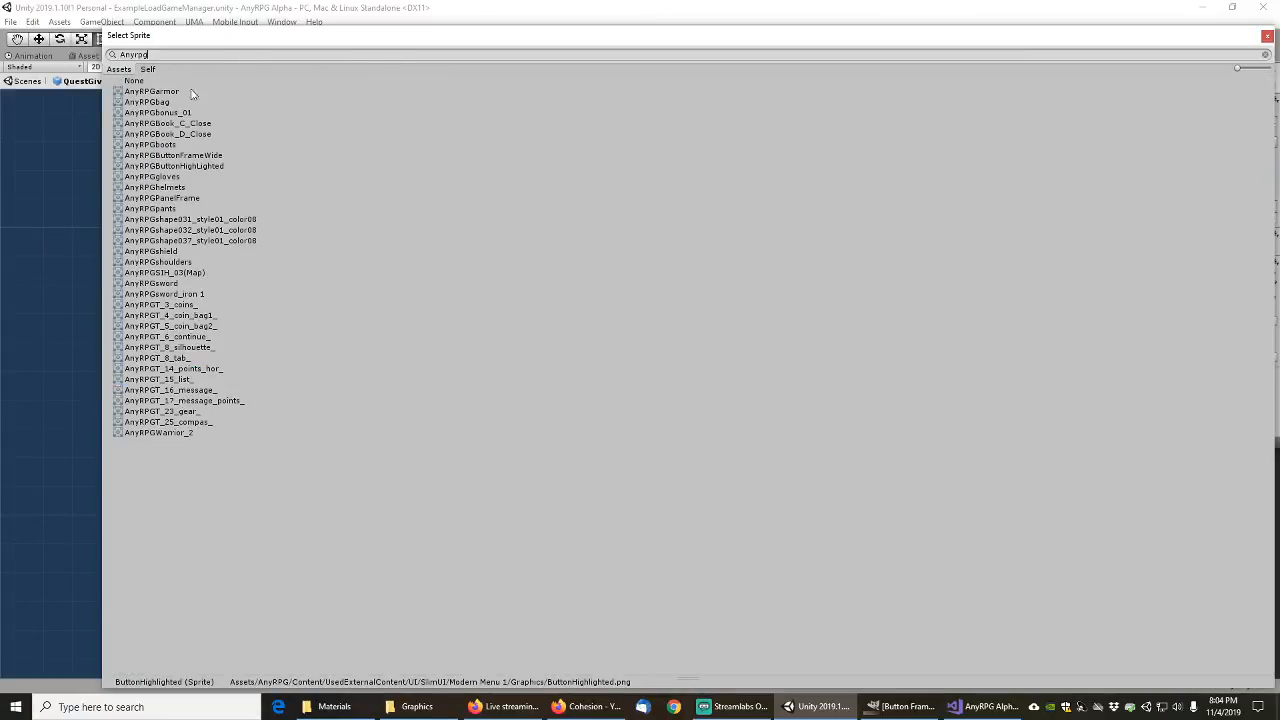
double_click(198, 168)
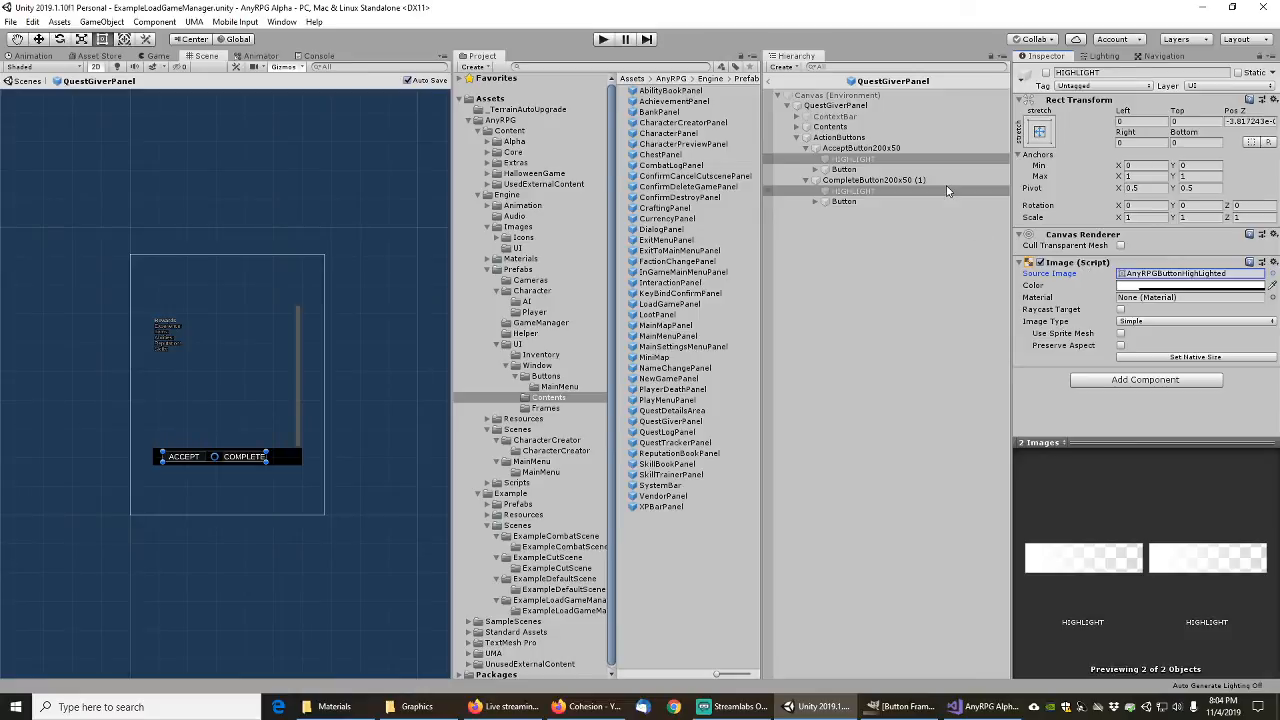
Step: Set the source image of the Button objects under the accept and complete buttons to AnyRPGButtonFrameWide and expand both to their text children
click(838, 170)
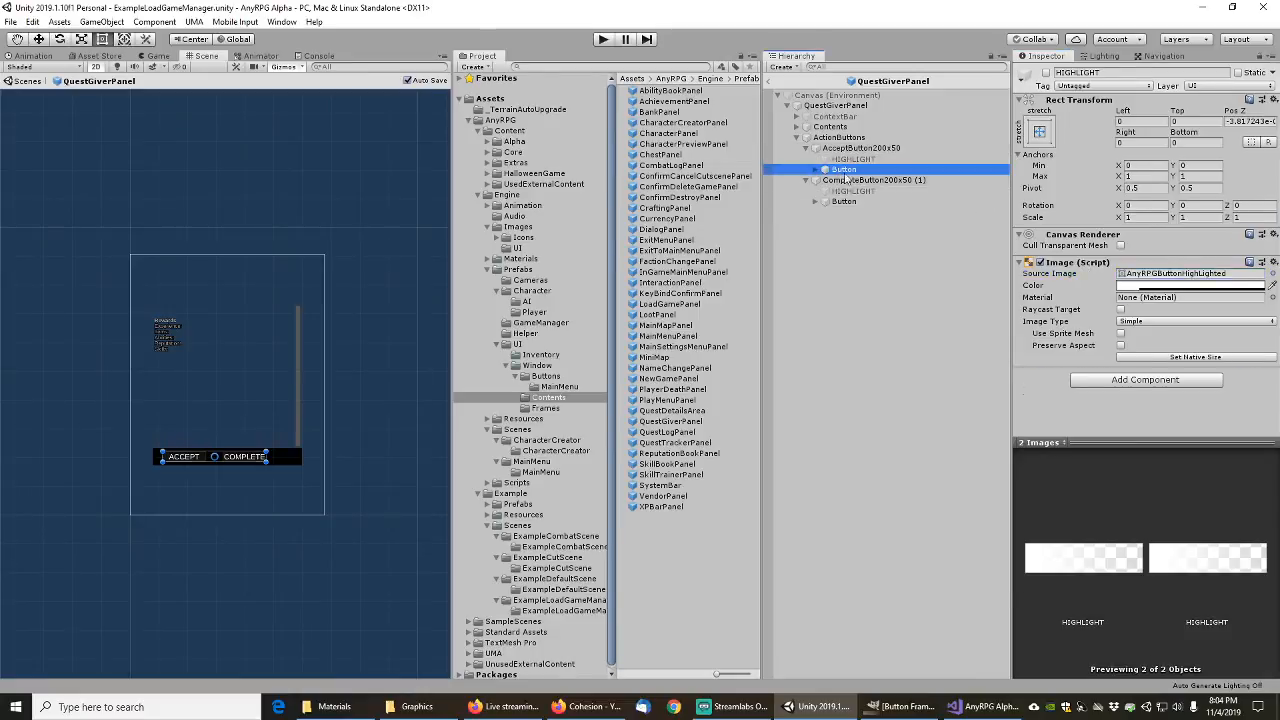
ctrl+click(845, 202)
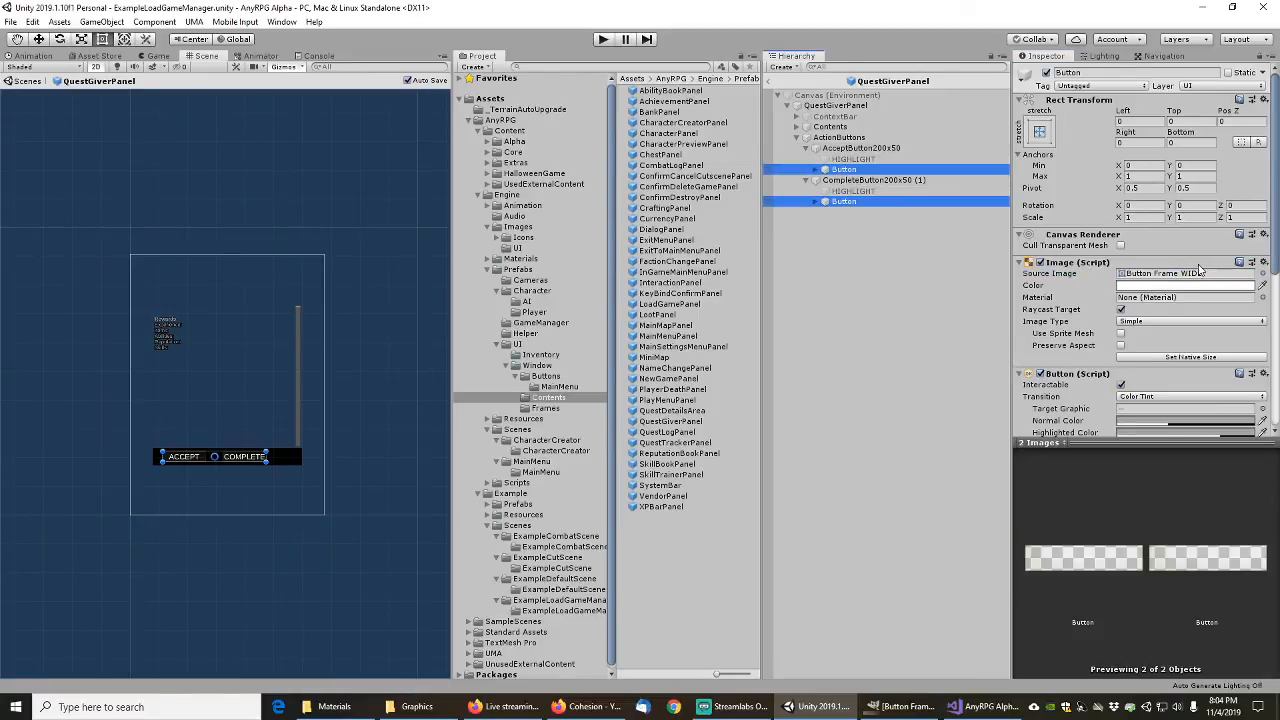
click(1262, 273)
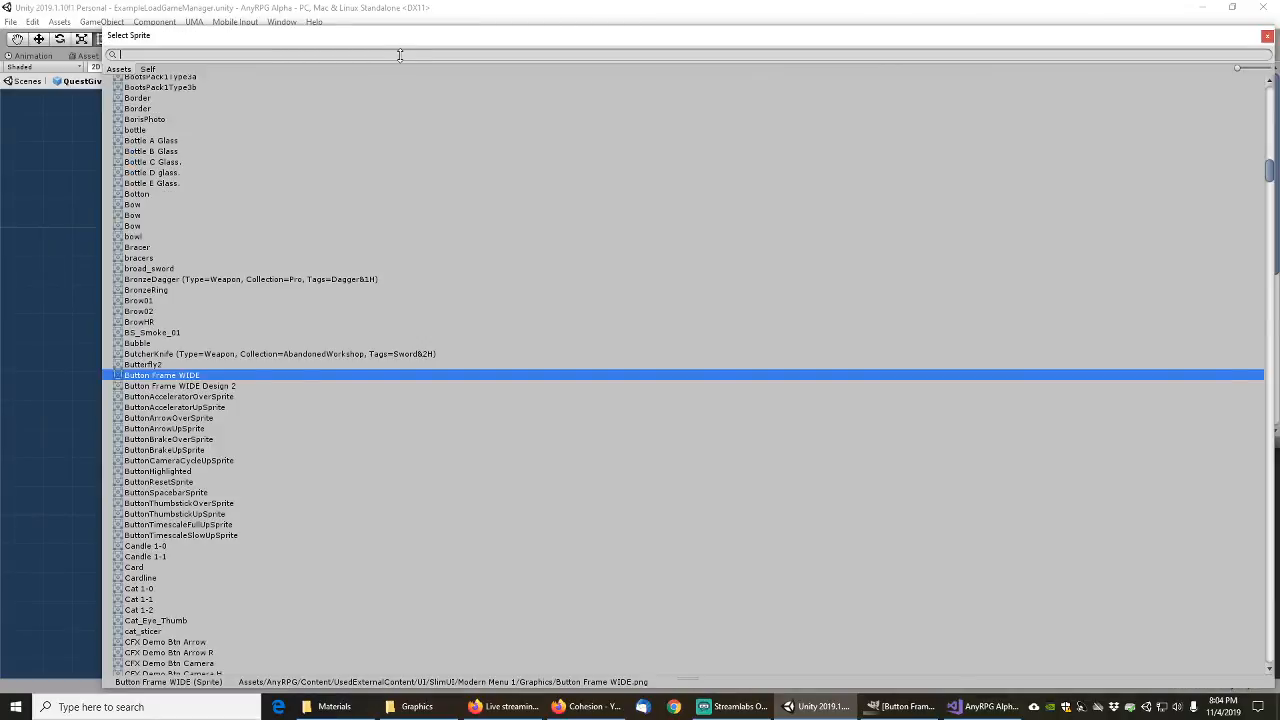
text(Anyrpg)
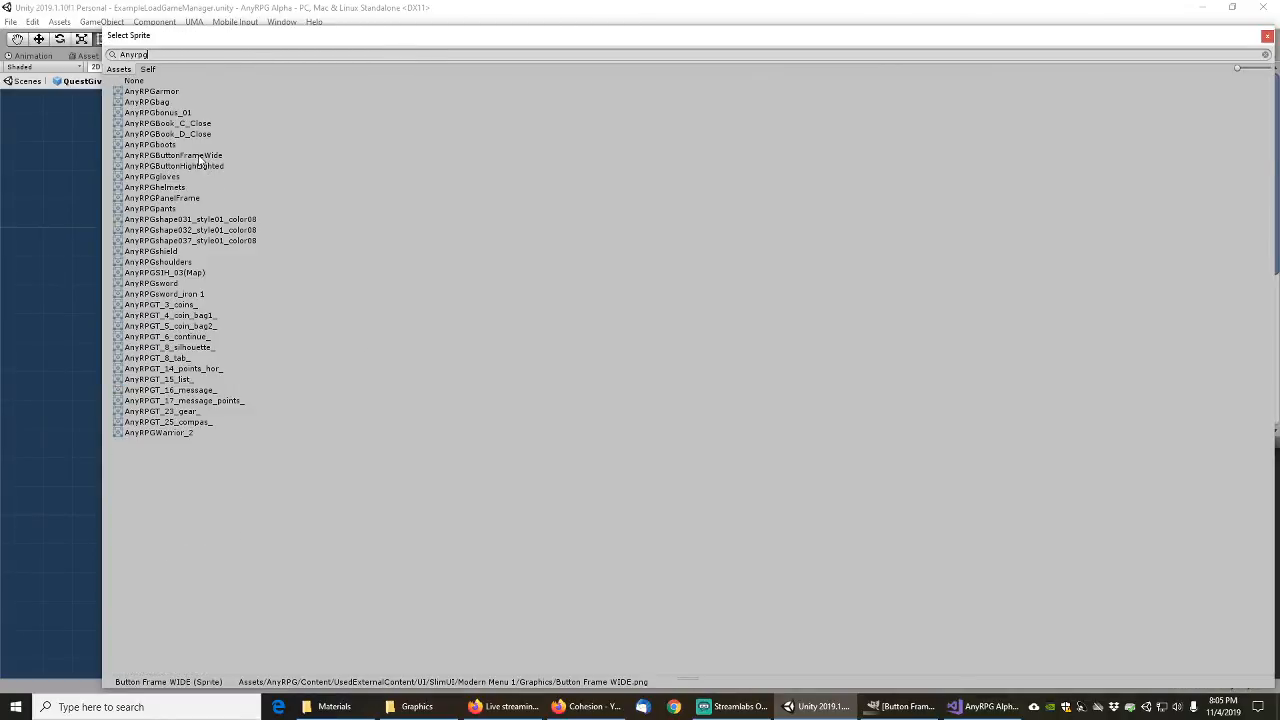
double_click(200, 156)
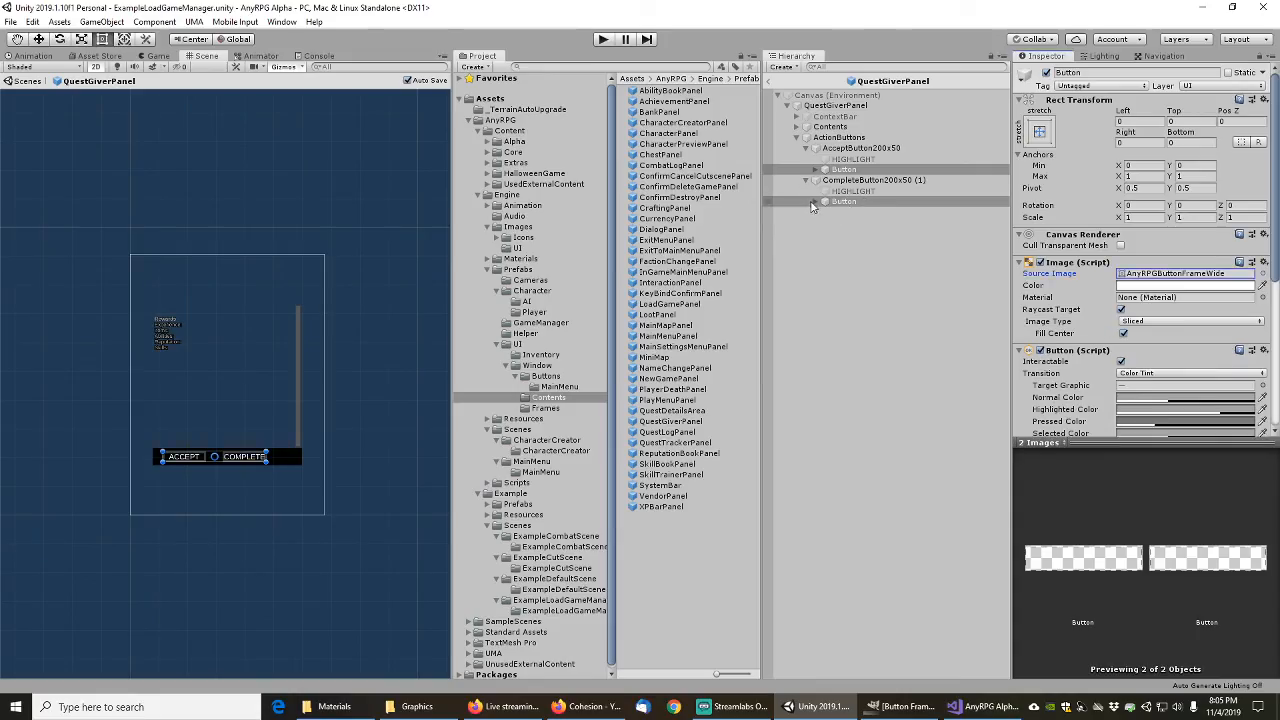
click(814, 202)
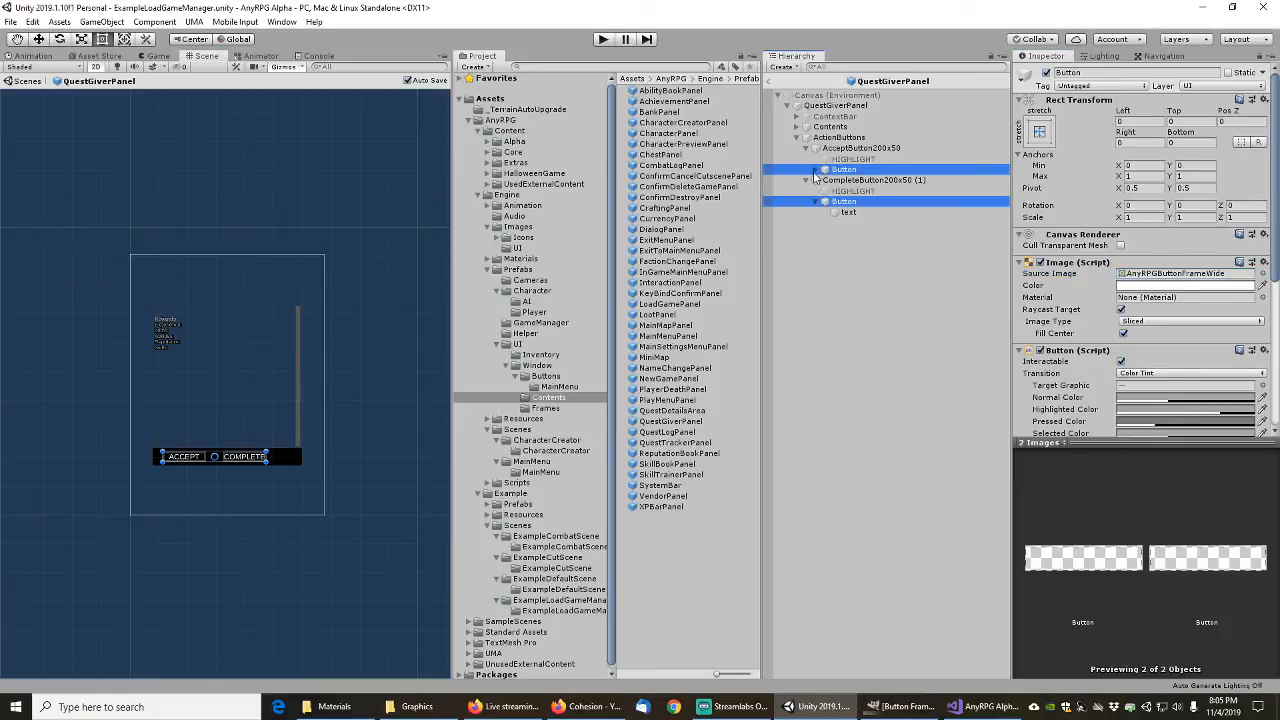
click(815, 170)
Step: Rename AcceptButton200x50 in the QuestGiverPanel to QuestGiverAcceptButton200x50
click(860, 148)
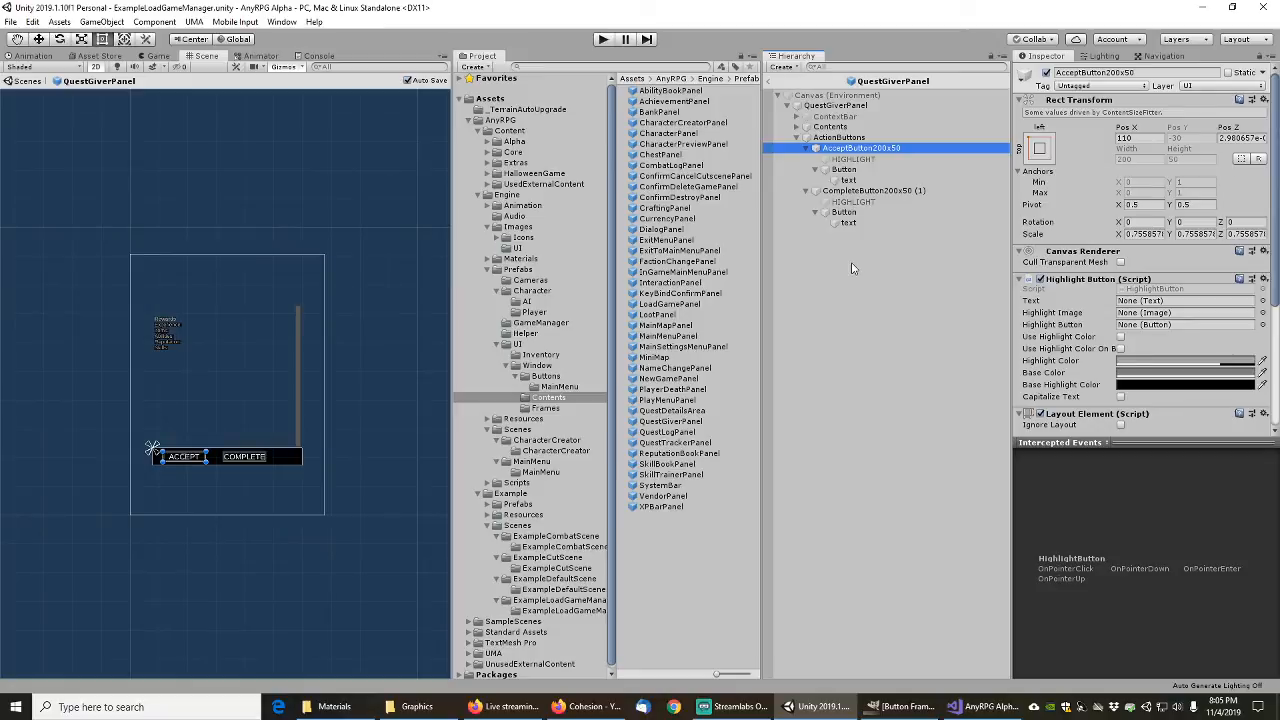
key(F2)
text(QuestGiver)
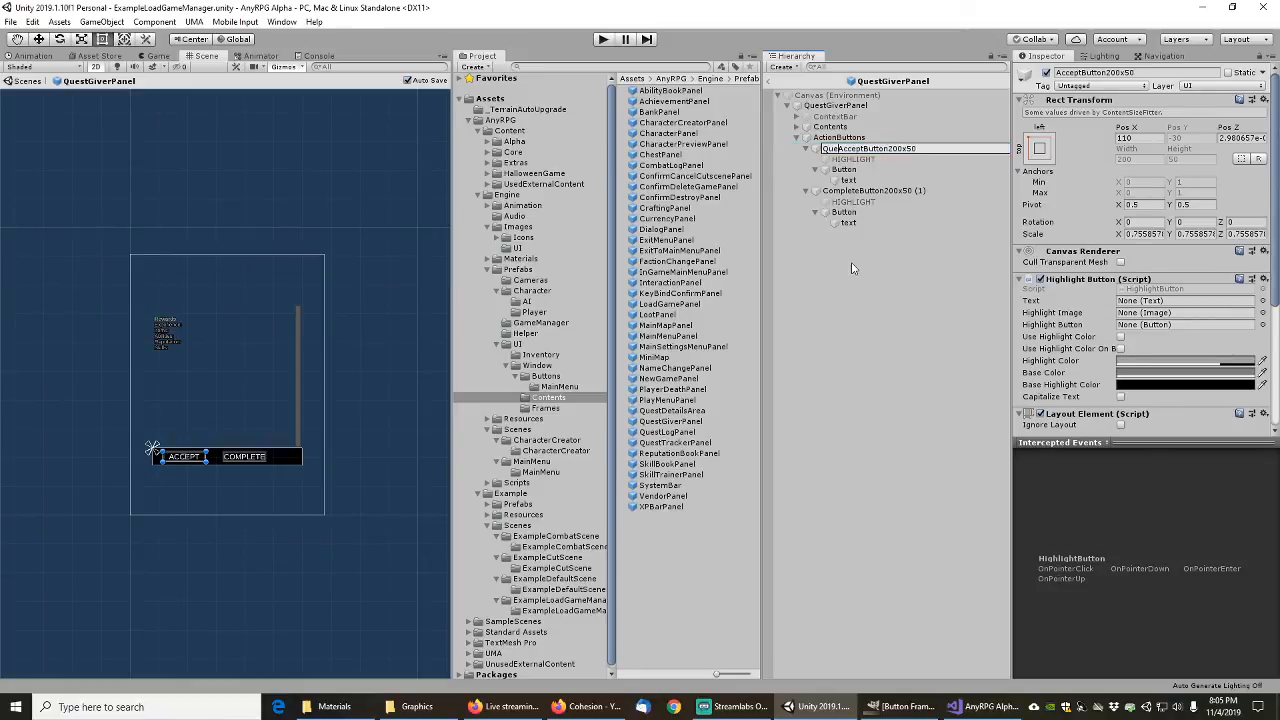
key(Return)
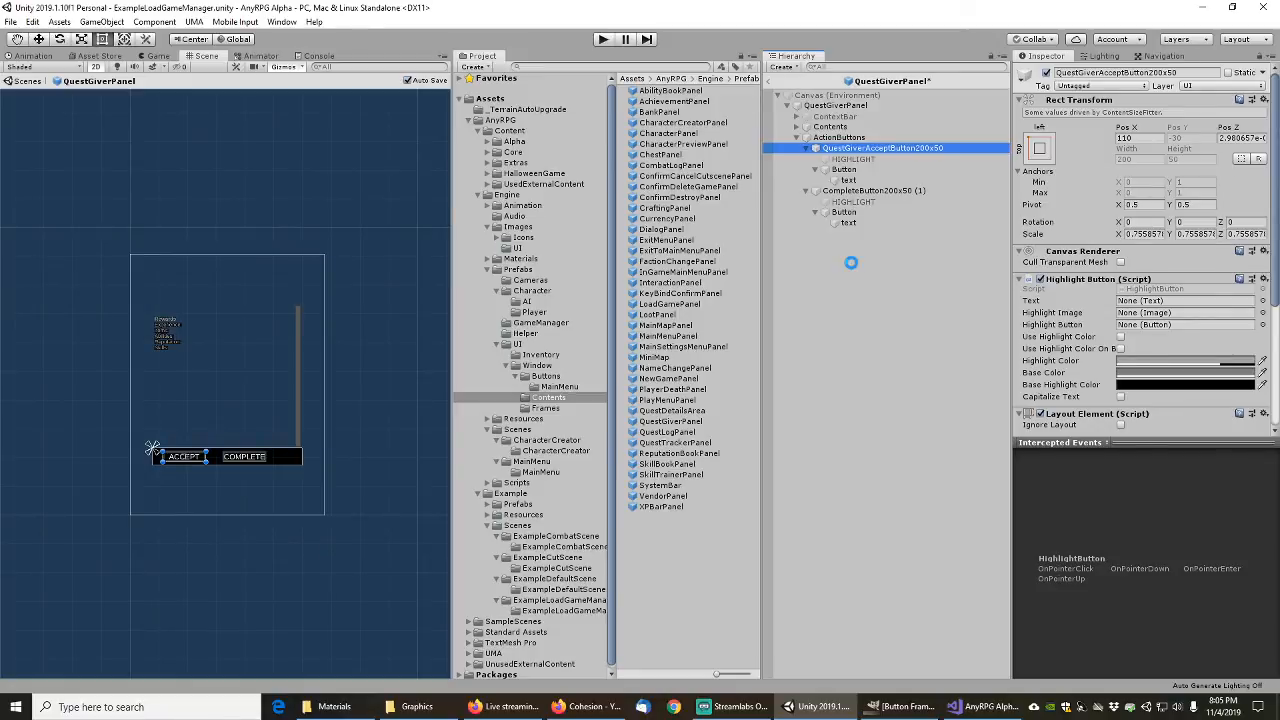
Step: Rename the complete button in the QuestGiverPanel to QuestGiverCompleteButton200x50
key(Down)
key(Down)
key(Down)
key(Down)
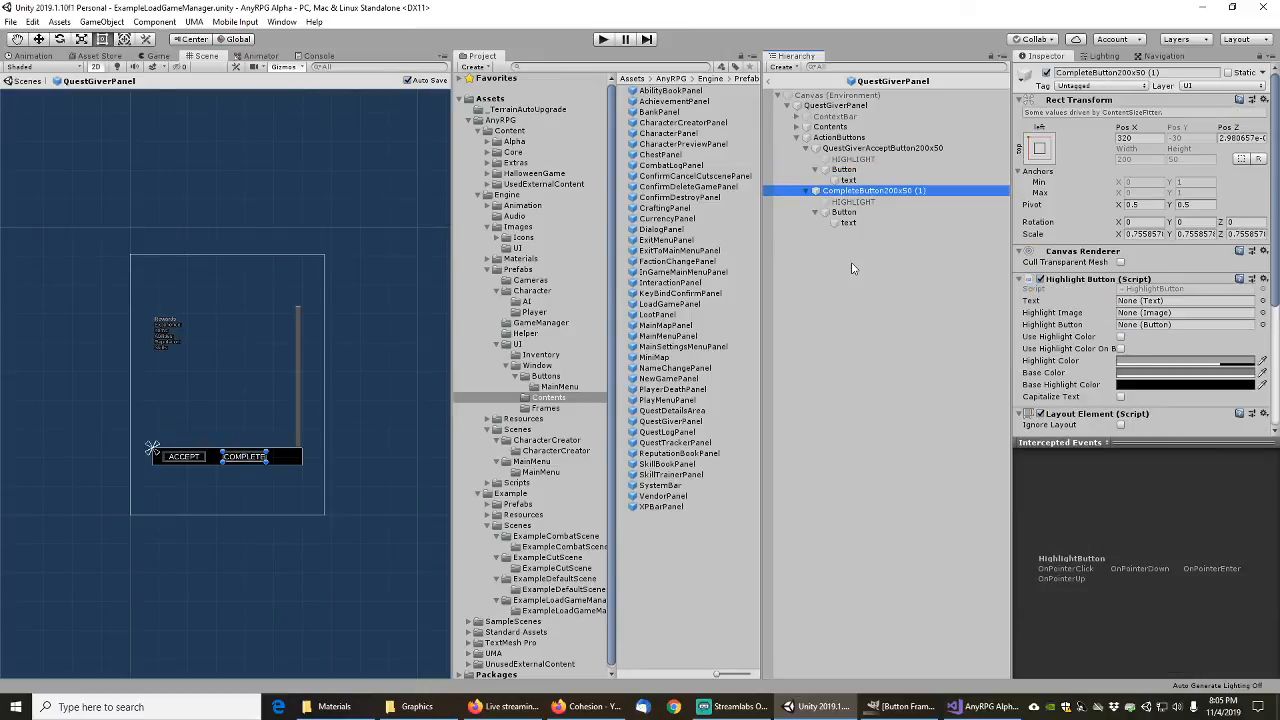
key(F2)
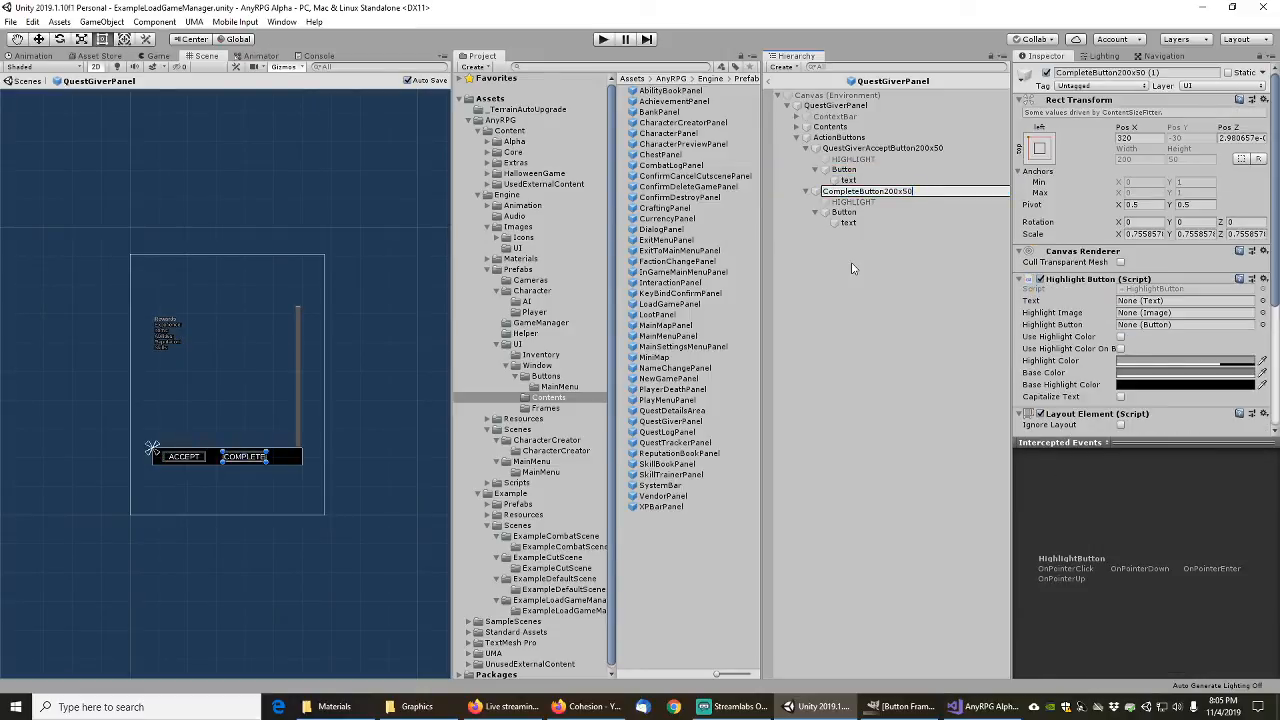
text(QuestGiver)
key(Return)
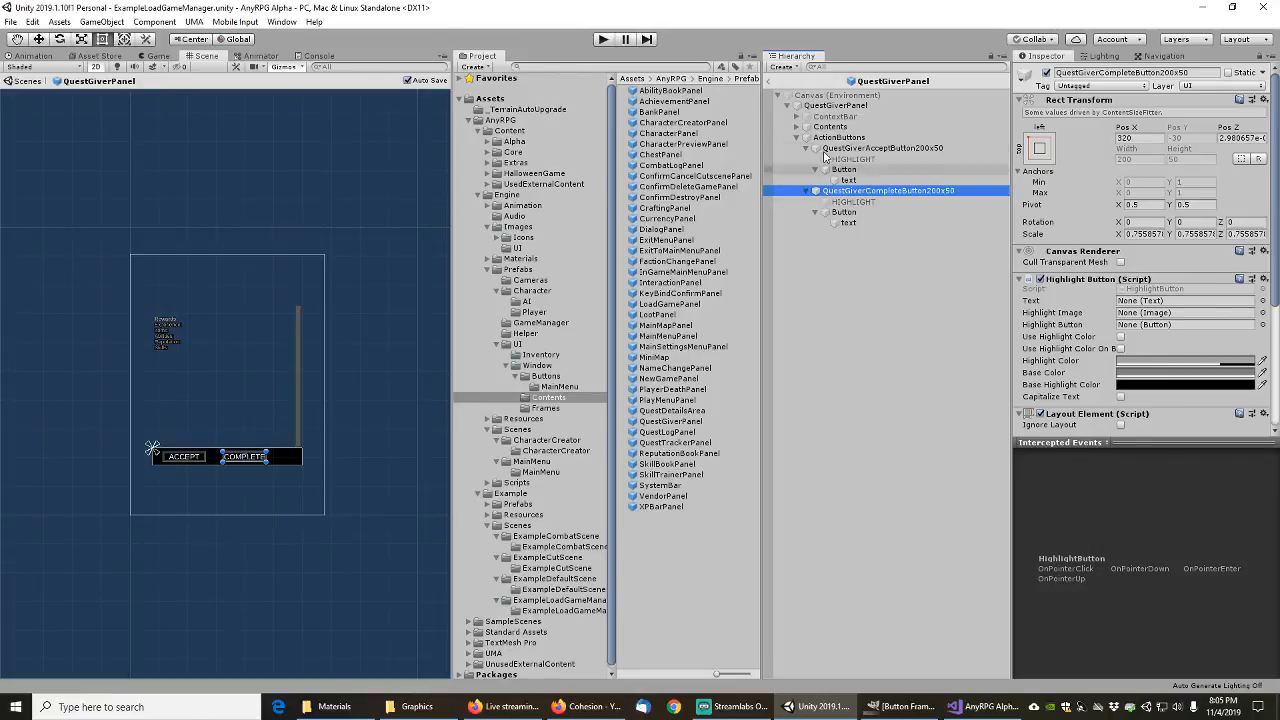
Step: Save QuestGiverAcceptButton200x50 and QuestGiverCompleteButton200x50 as separate prefabs in the Window/Buttons folder
drag(872, 149, 548, 378)
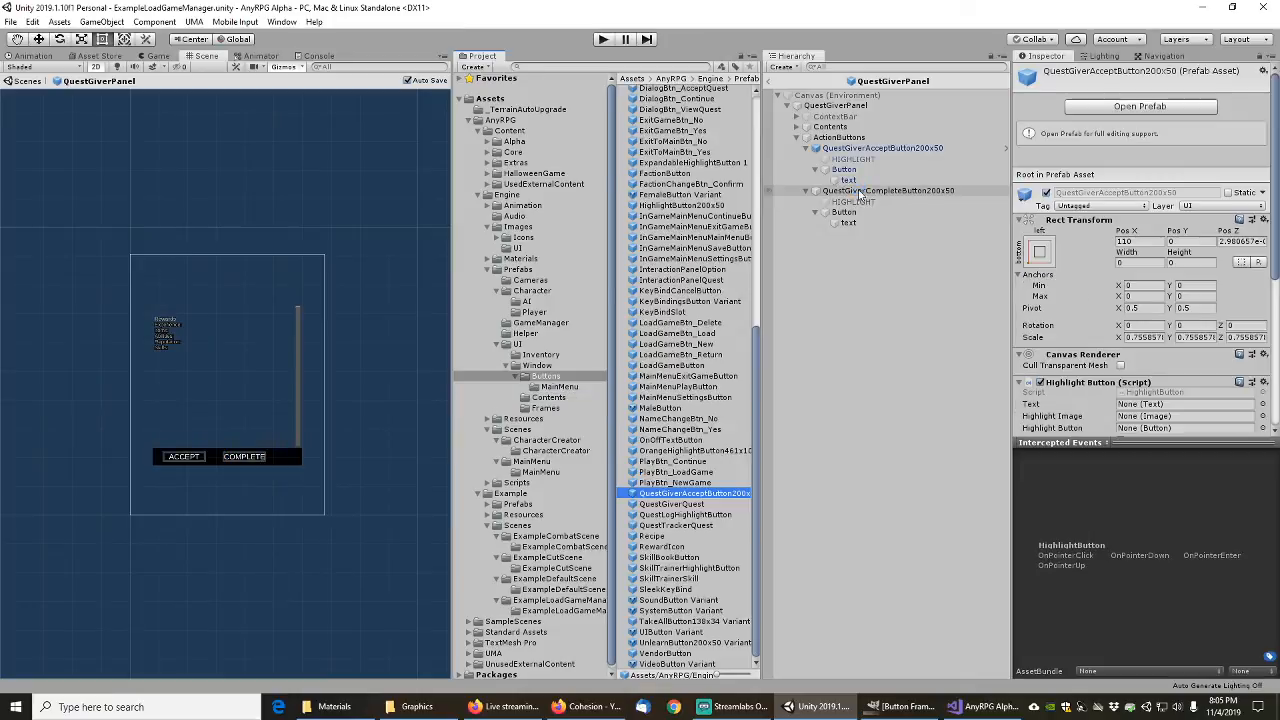
click(548, 376)
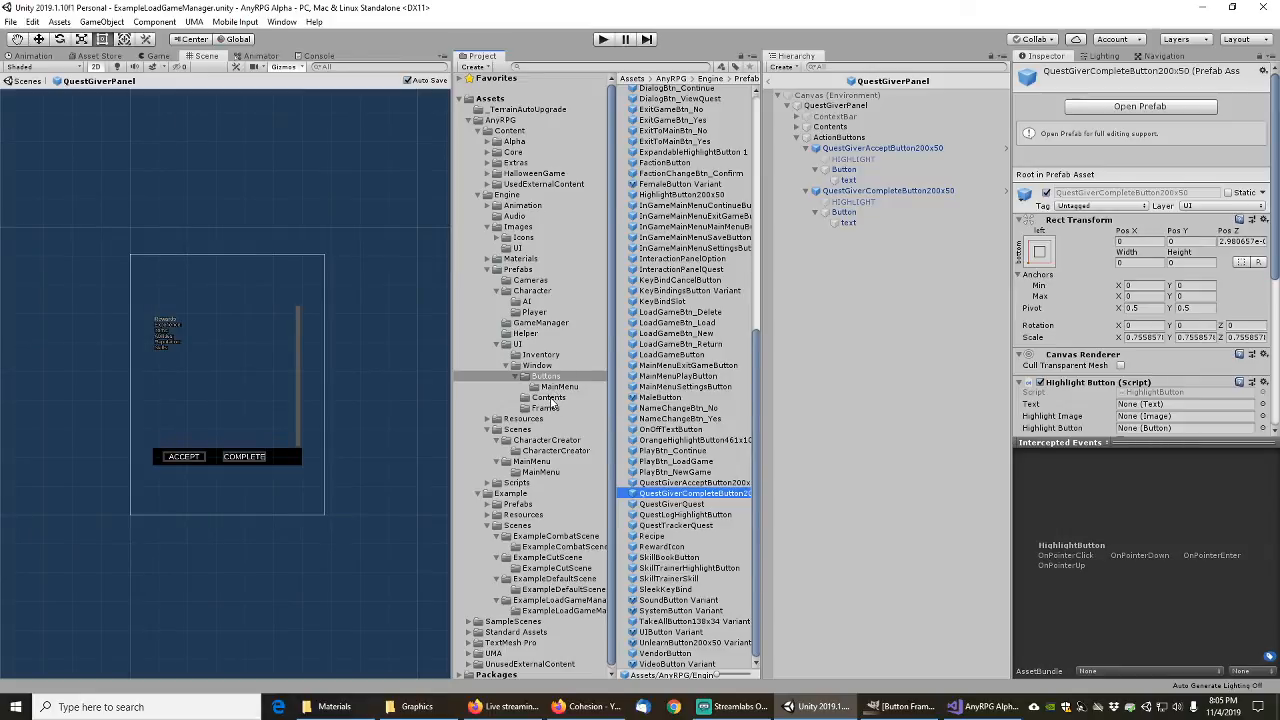
Step: Open the QuestLogPanel prefab from the Contents folder and expand ActionButtons down to the children of TrackButton and AbandonButton200x50 Variant
click(548, 398)
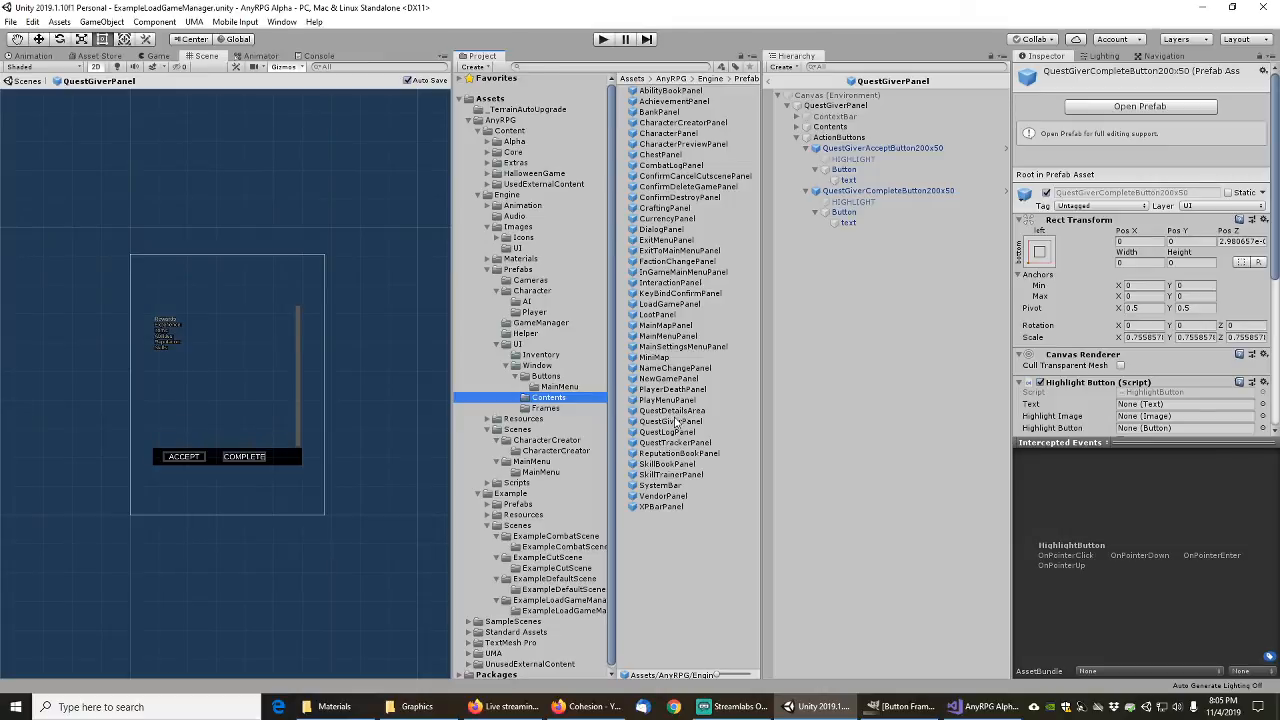
click(668, 434)
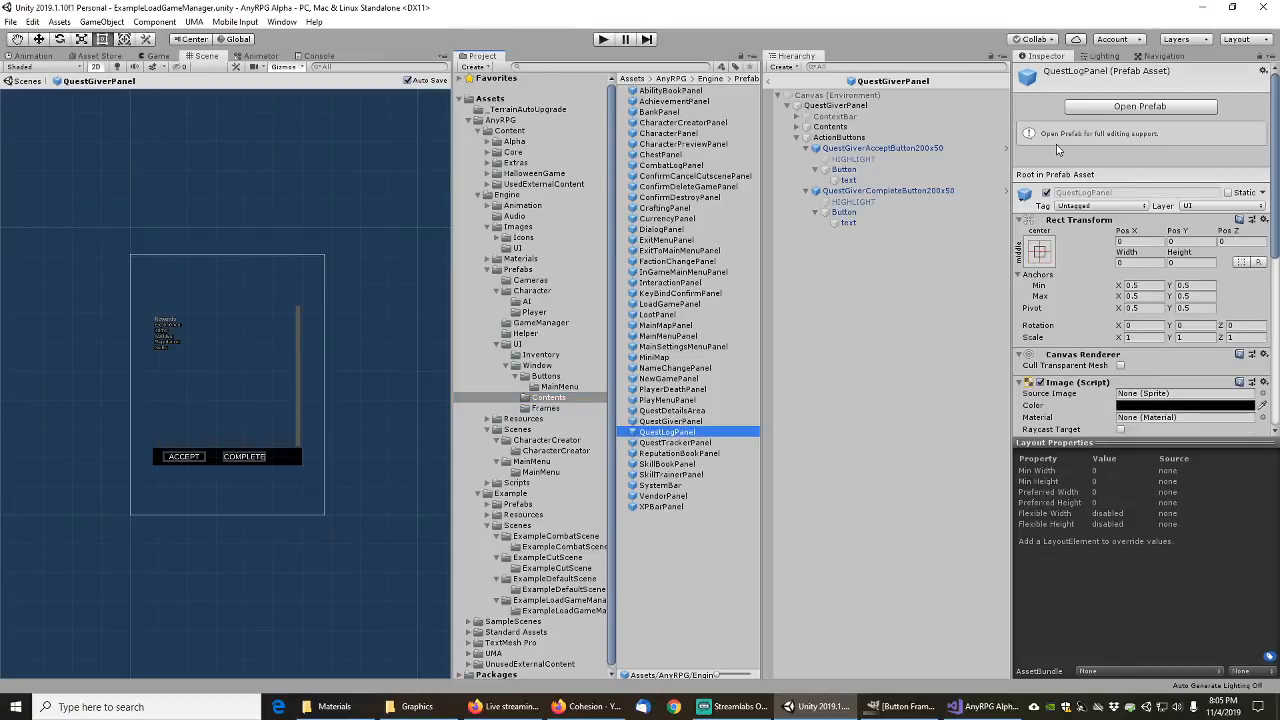
click(1101, 107)
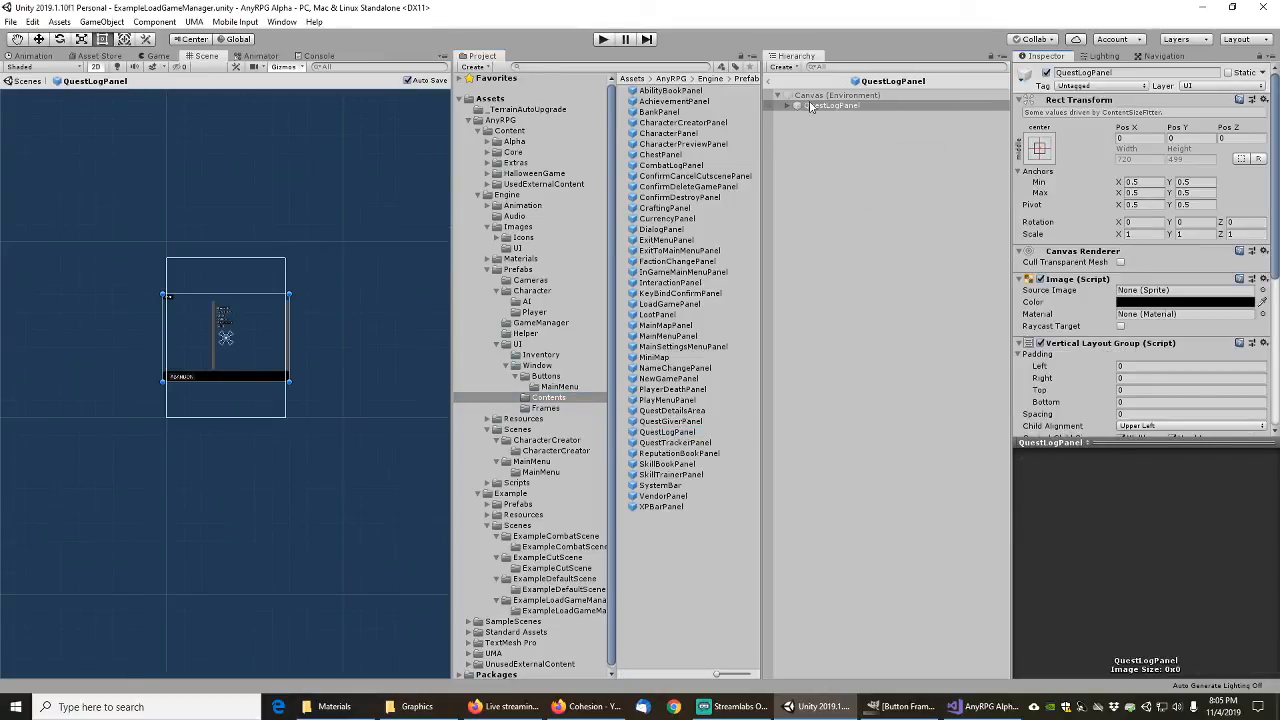
click(788, 108)
click(784, 106)
click(797, 137)
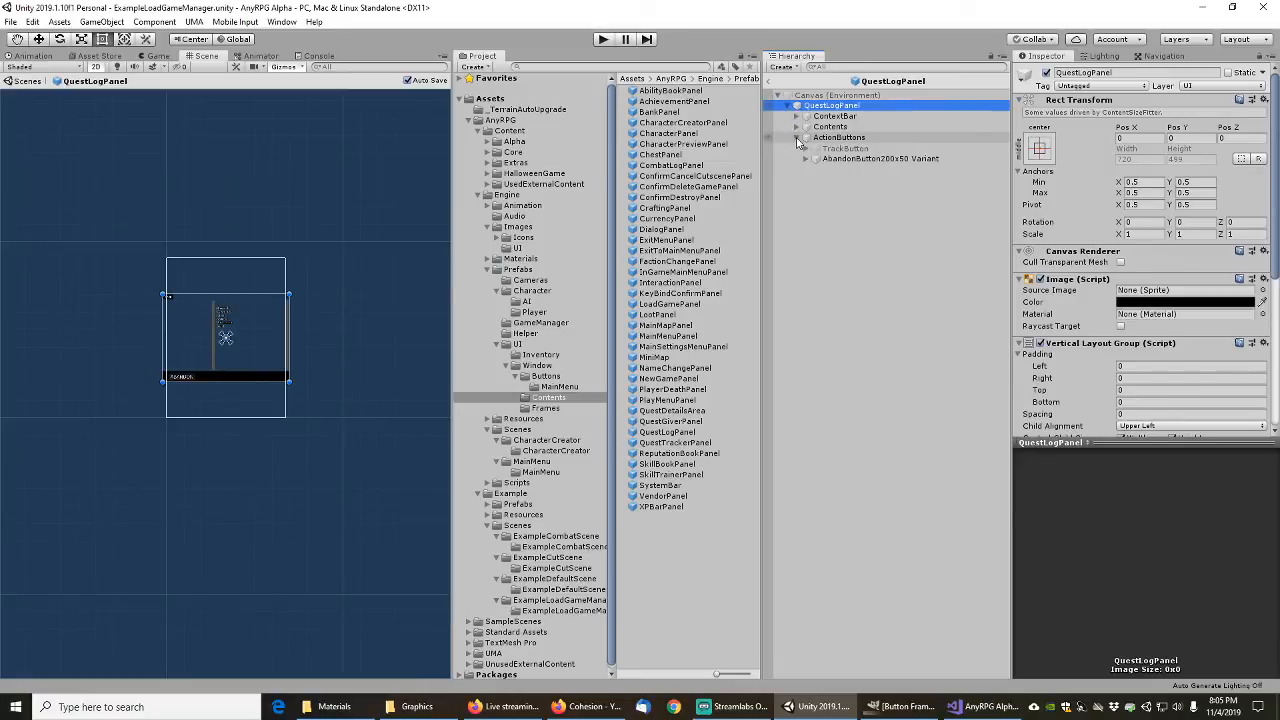
click(803, 159)
click(805, 148)
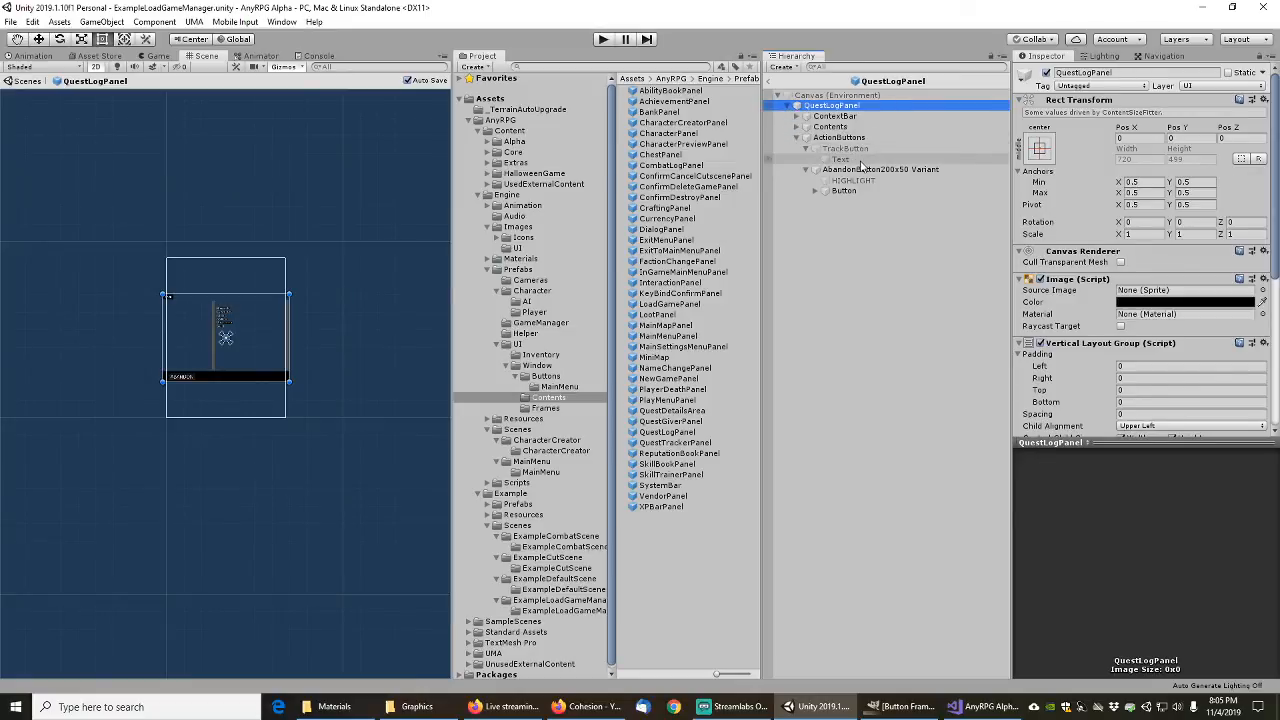
Step: Examine the image, button and layout components of TrackButton in the QuestLogPanel
click(845, 149)
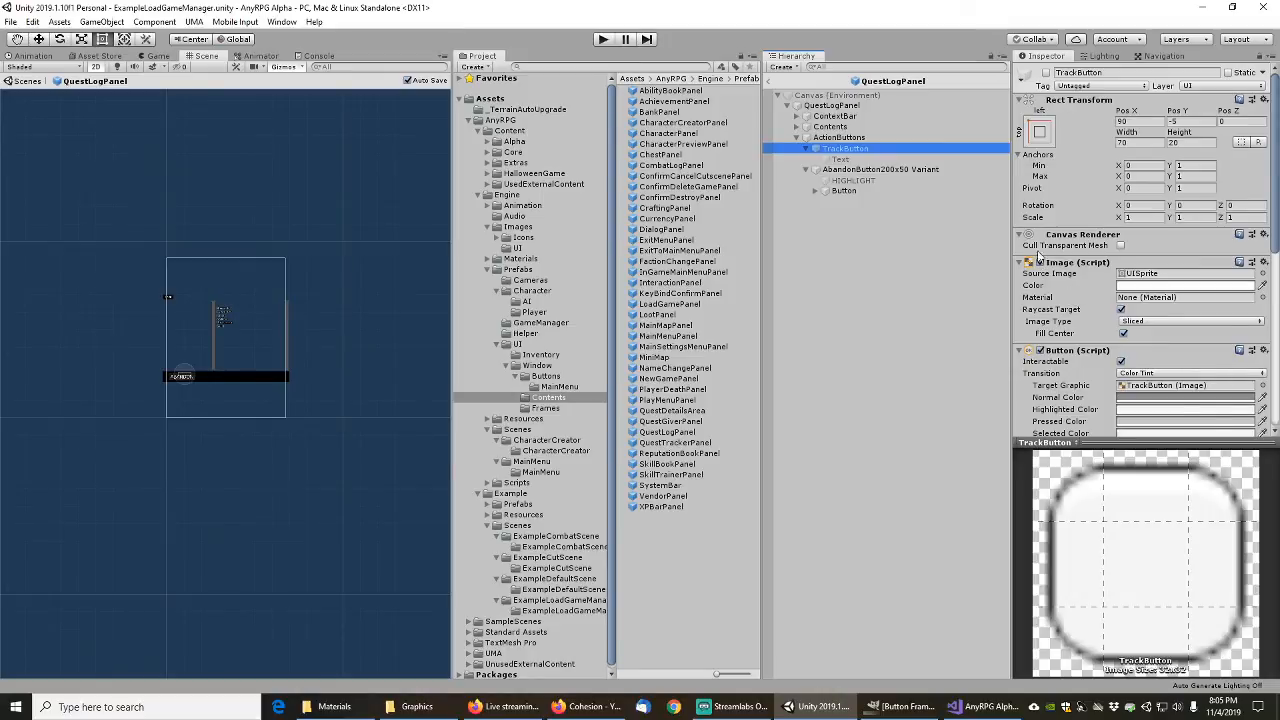
scroll(1085, 347, down, 4)
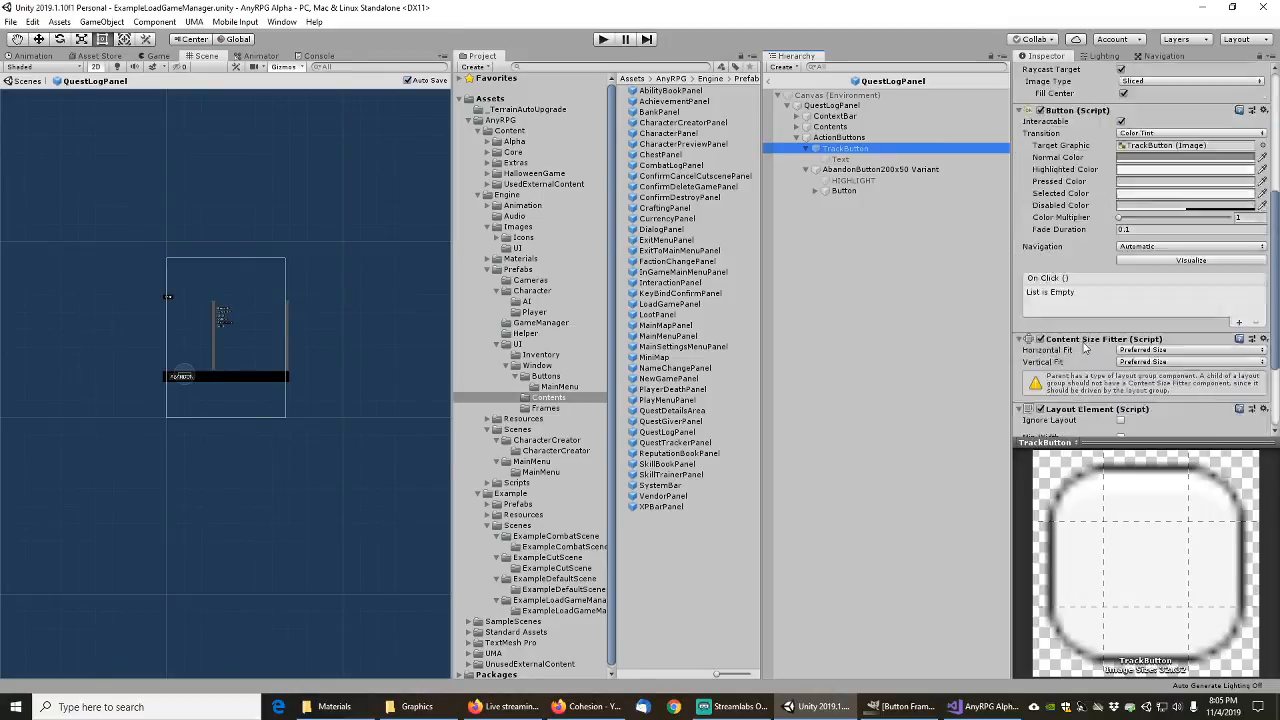
scroll(1085, 347, down, 3)
scroll(1085, 347, up, 5)
scroll(1085, 345, up, 3)
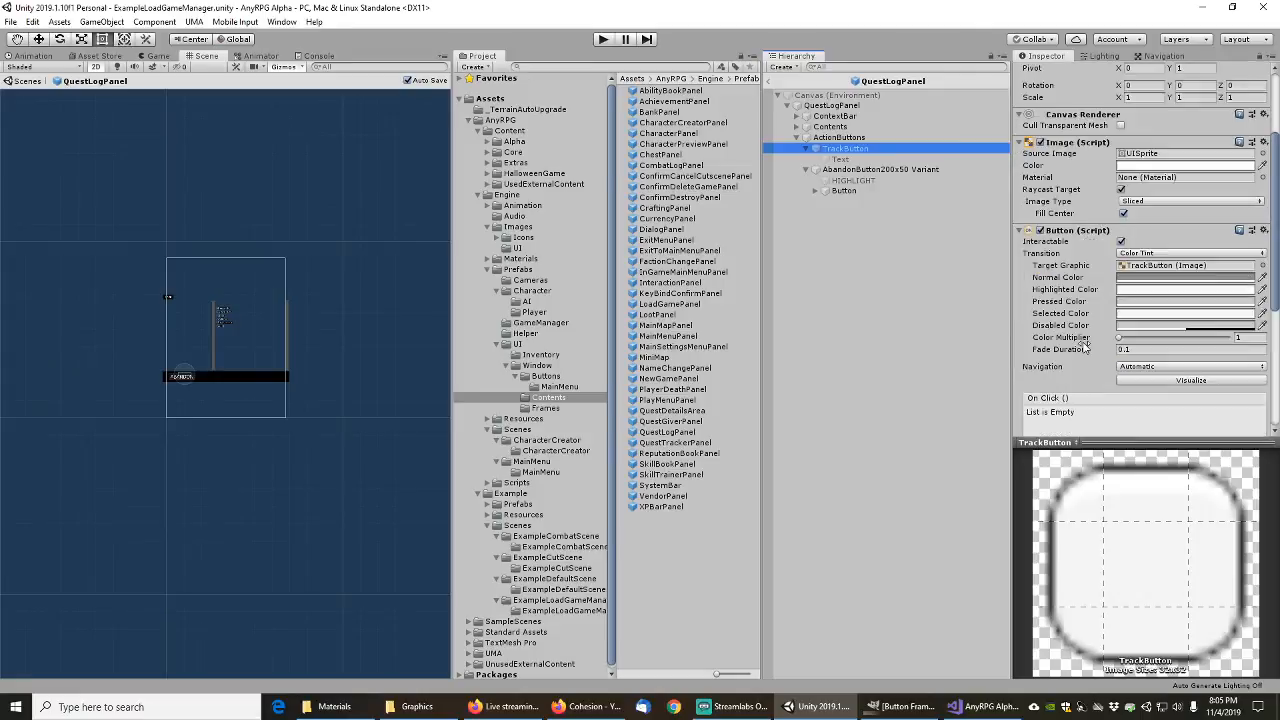
scroll(1085, 347, down, 4)
scroll(1085, 347, up, 8)
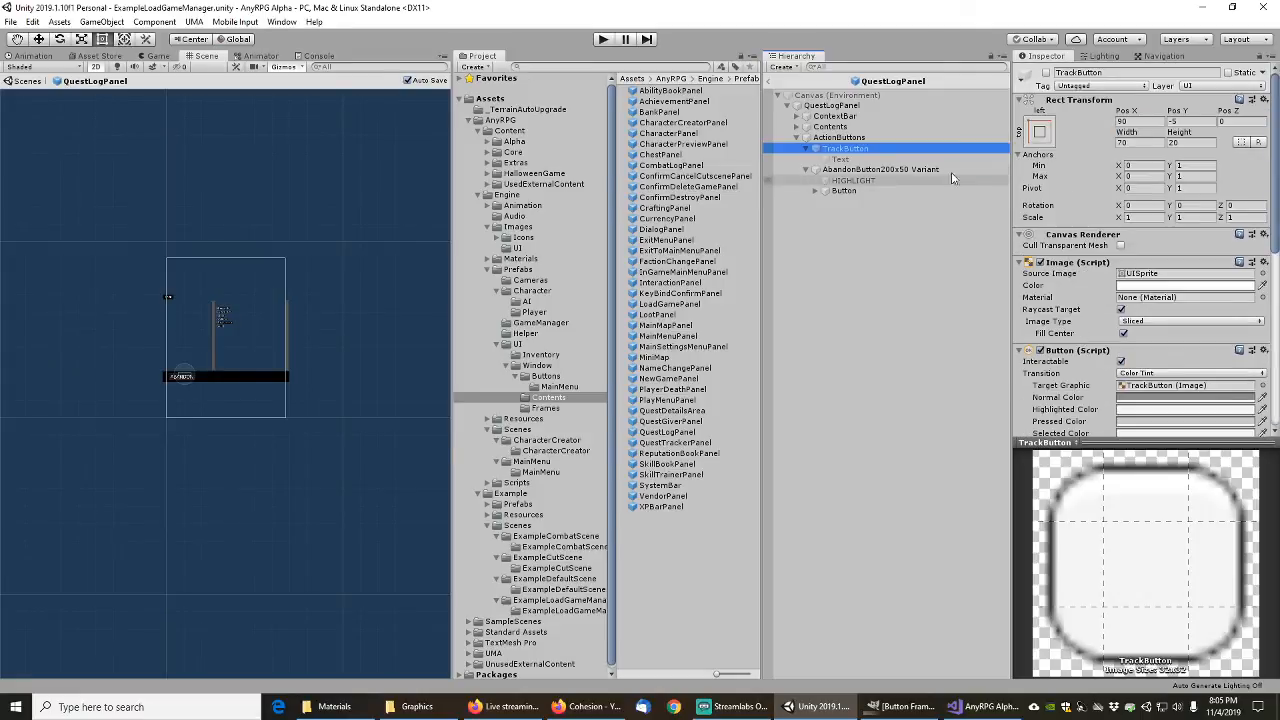
Step: Set the source image of the HIGHLIGHT object under AbandonButton200x50 Variant to AnyRPGButtonHighLighted
click(857, 170)
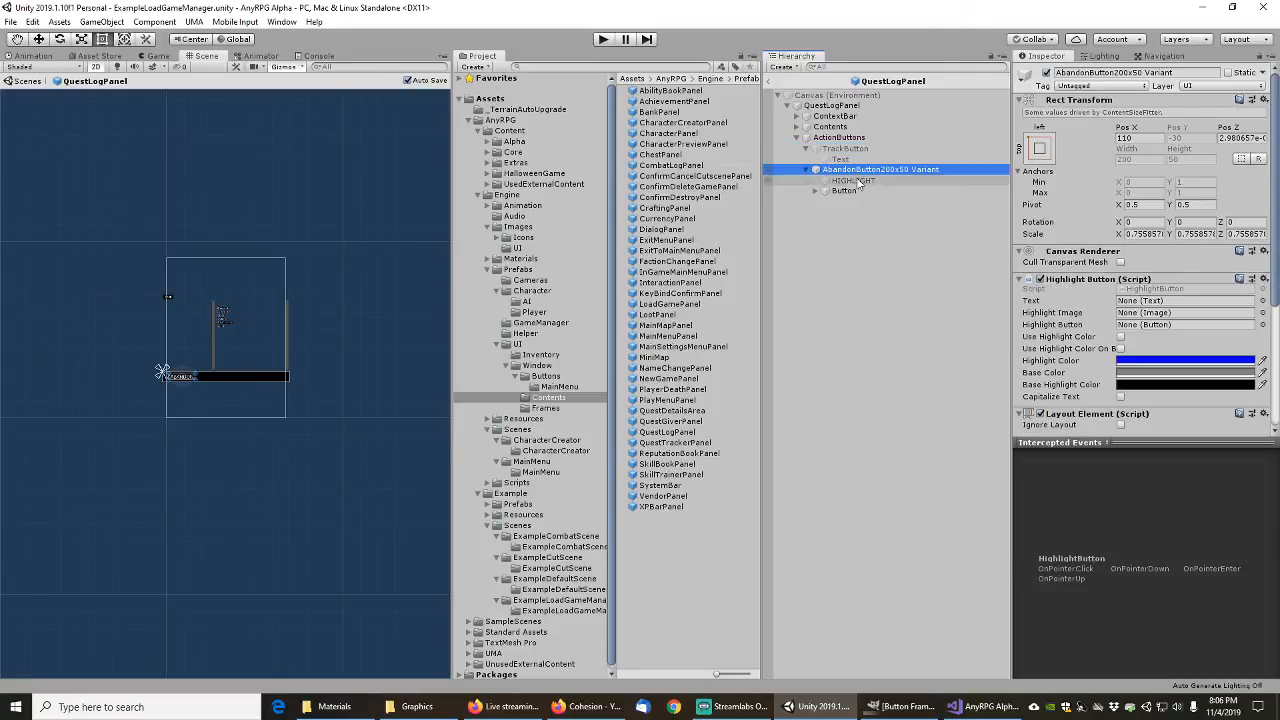
click(850, 180)
click(1273, 274)
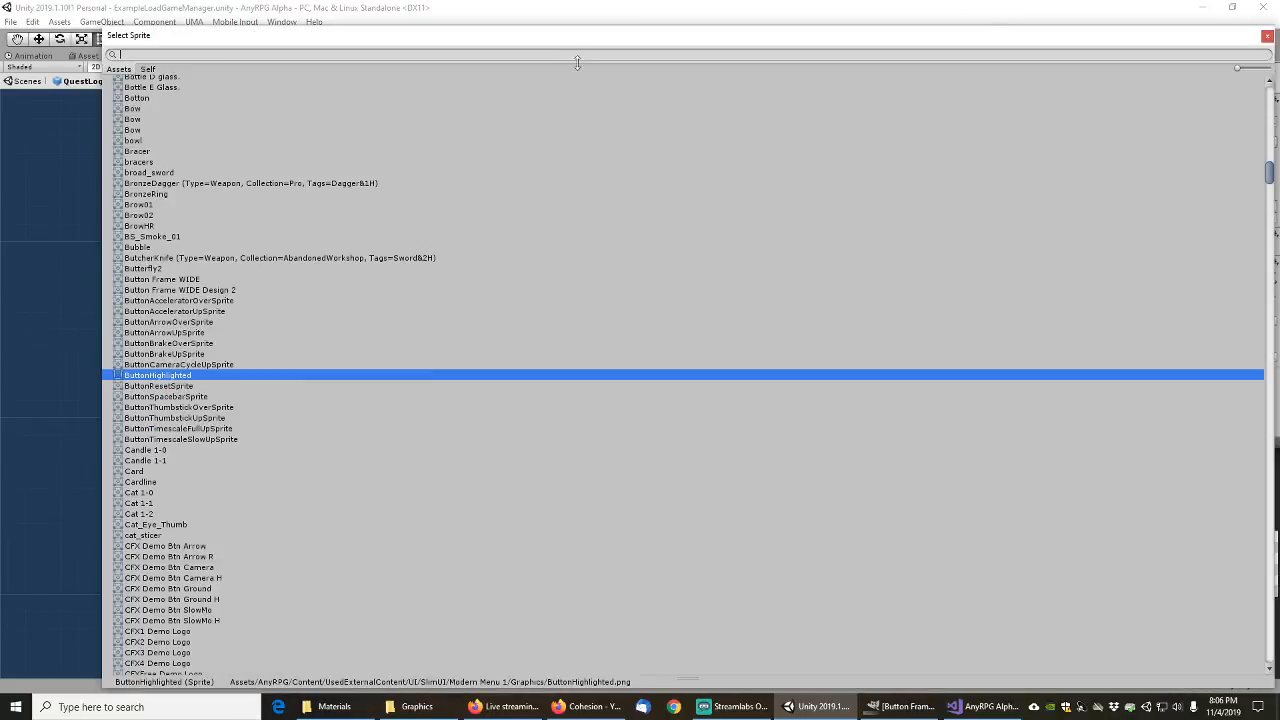
text(Anyrpg)
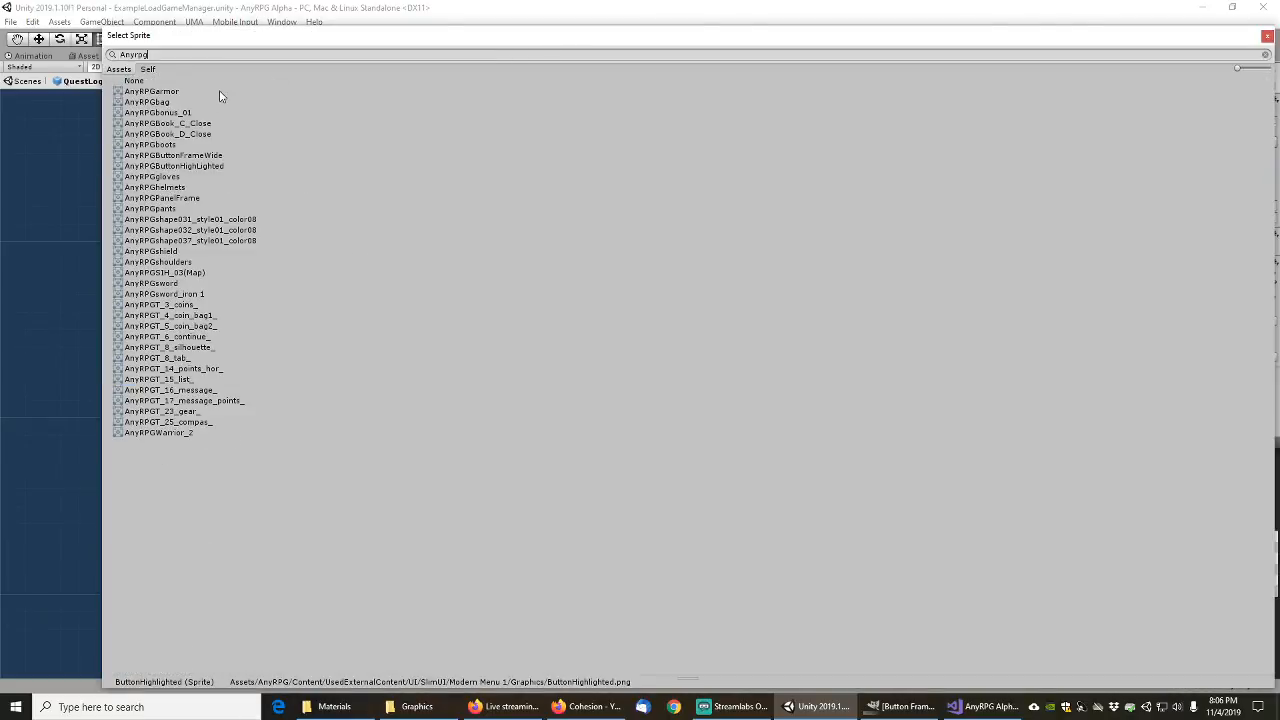
double_click(197, 166)
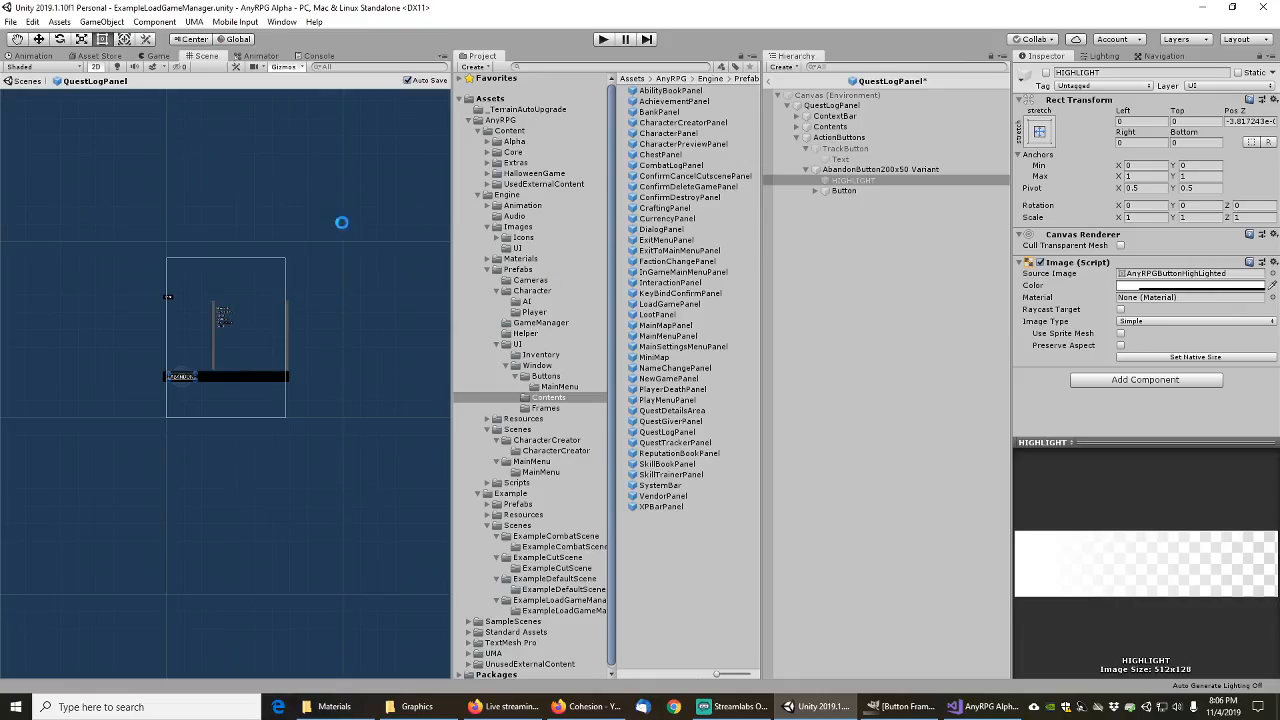
Step: Set the source image of the Button object under AbandonButton200x50 Variant to AnyRPGButtonFrameWide
click(815, 191)
click(840, 191)
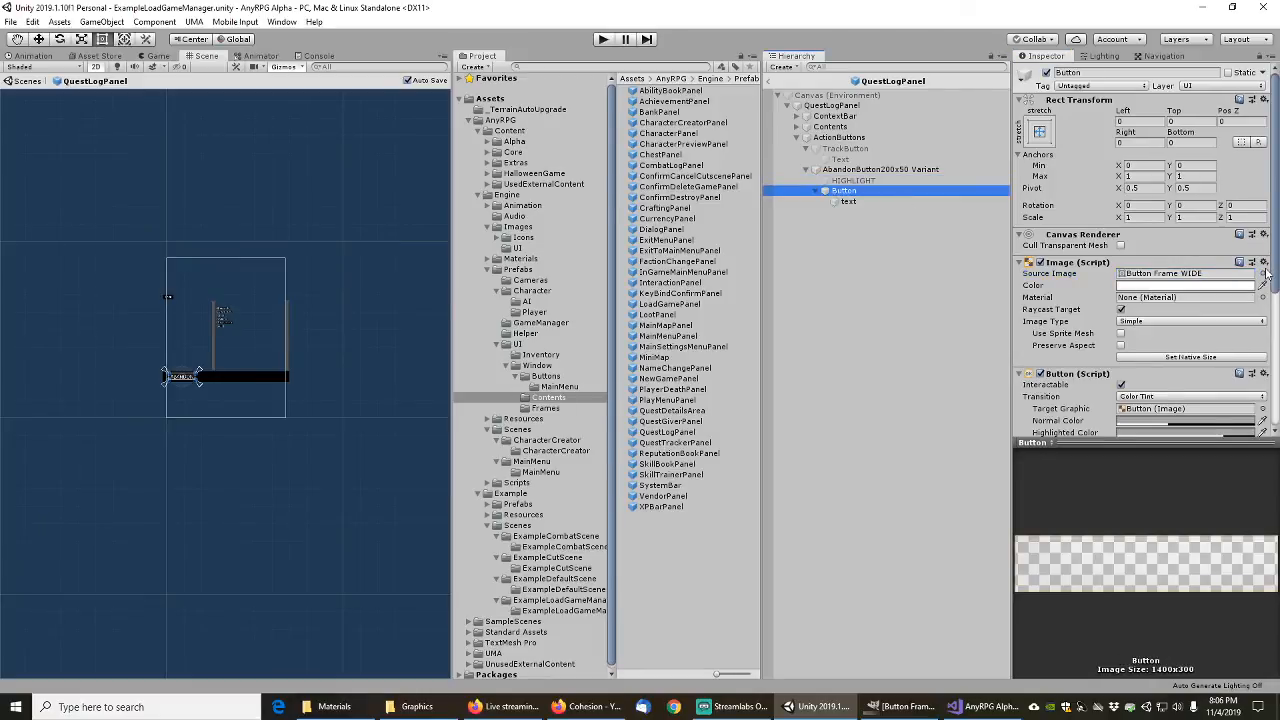
click(1263, 273)
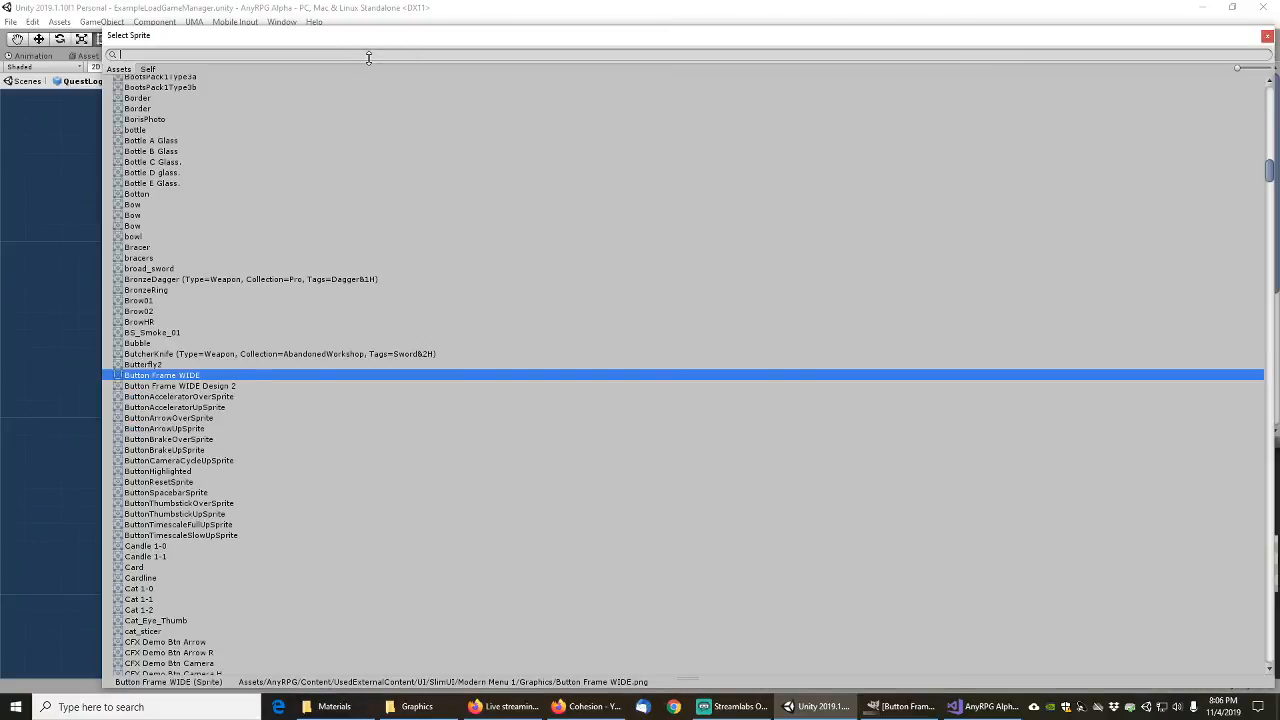
text(Anyrpg)
double_click(190, 156)
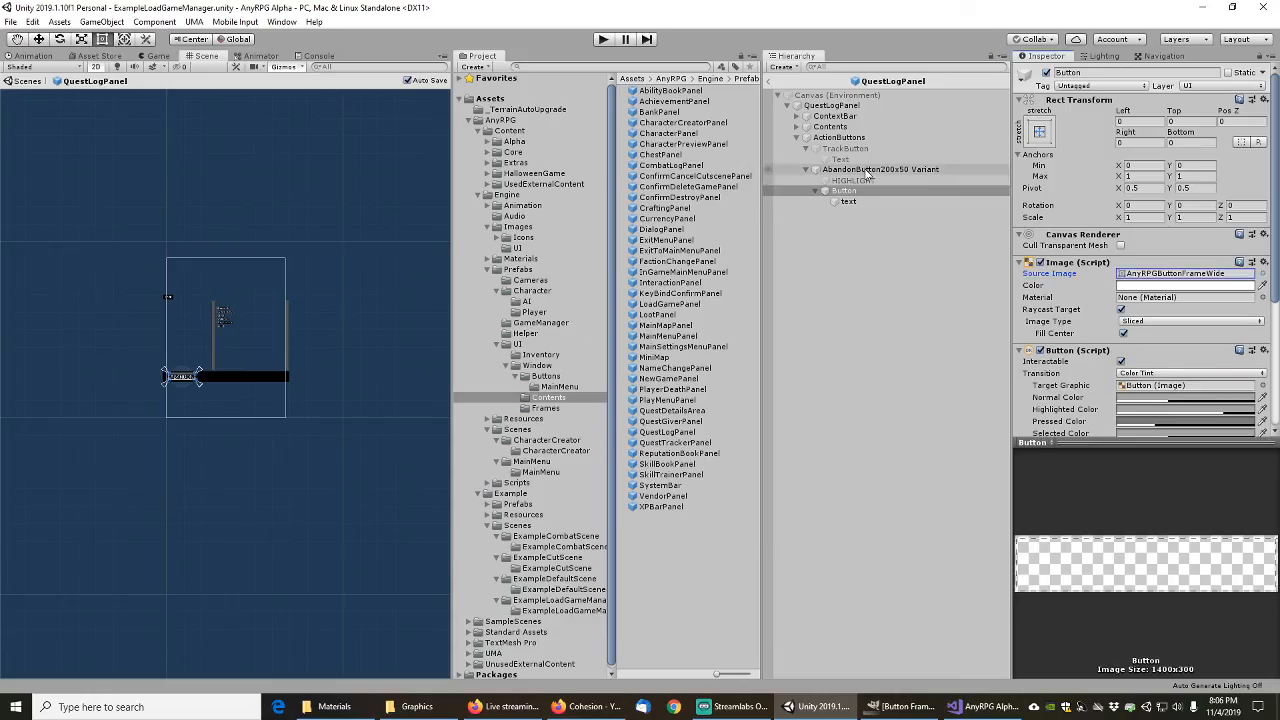
Step: Rename AbandonButton200x50 Variant to QuestLogAbandonButton200x50 and save it as a prefab in the Window/Buttons folder
click(868, 170)
key(F2)
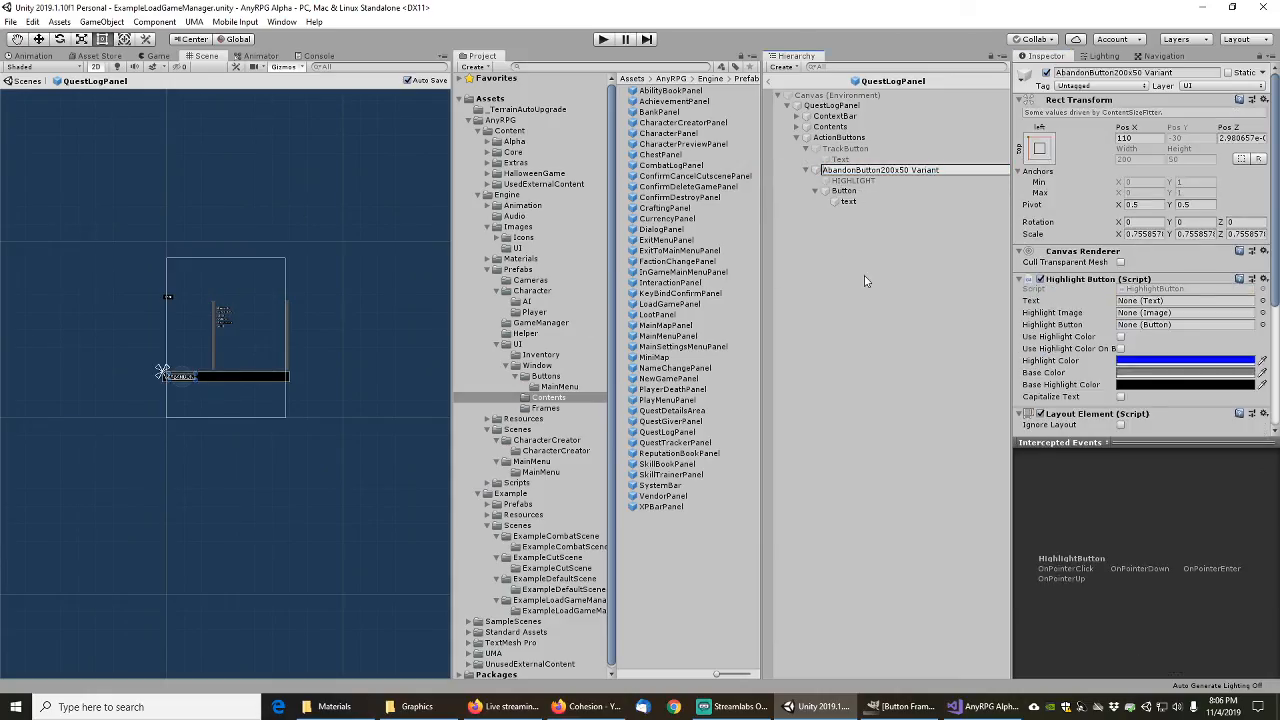
key(Home)
text(QuestLog)
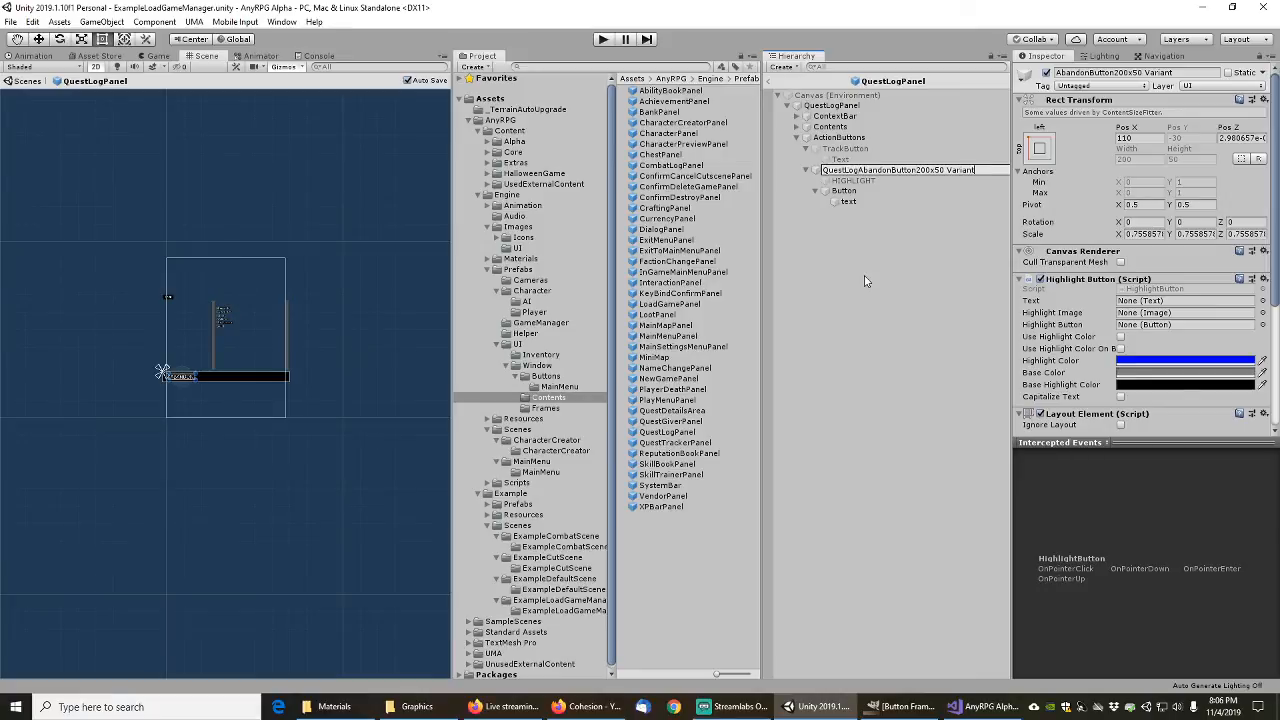
key(BackSpace)
key(Return)
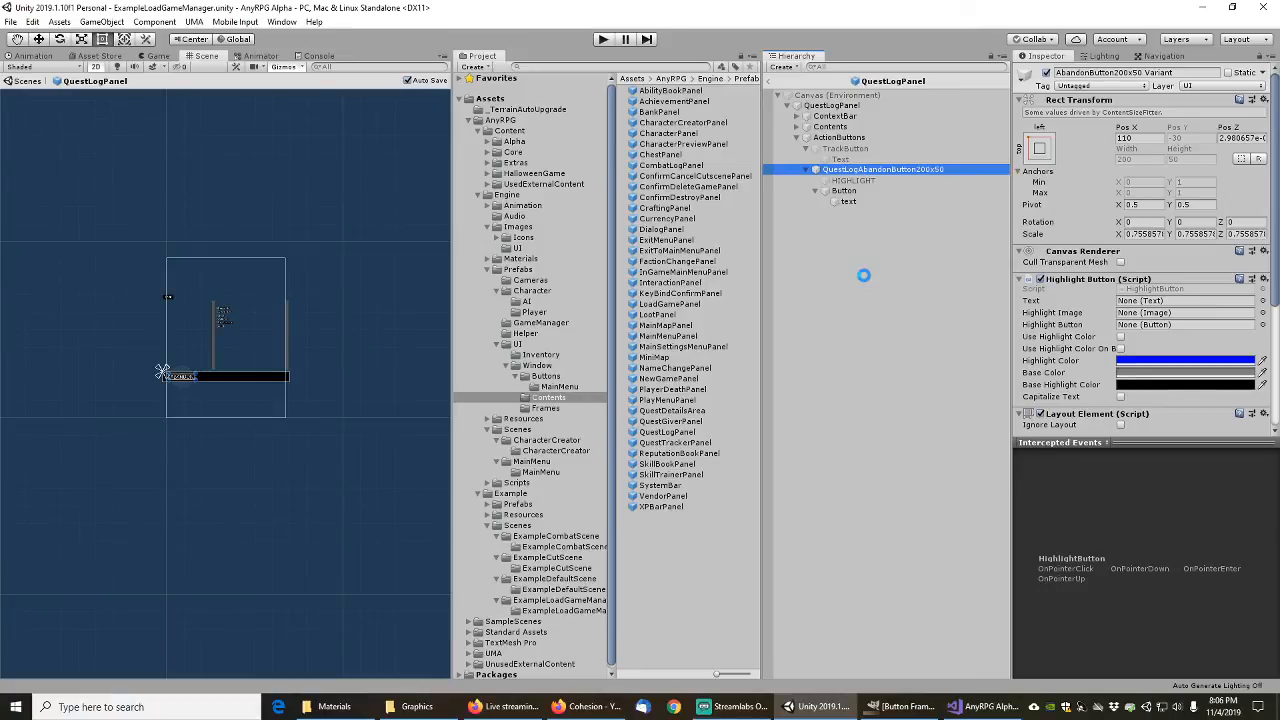
drag(873, 175, 546, 376)
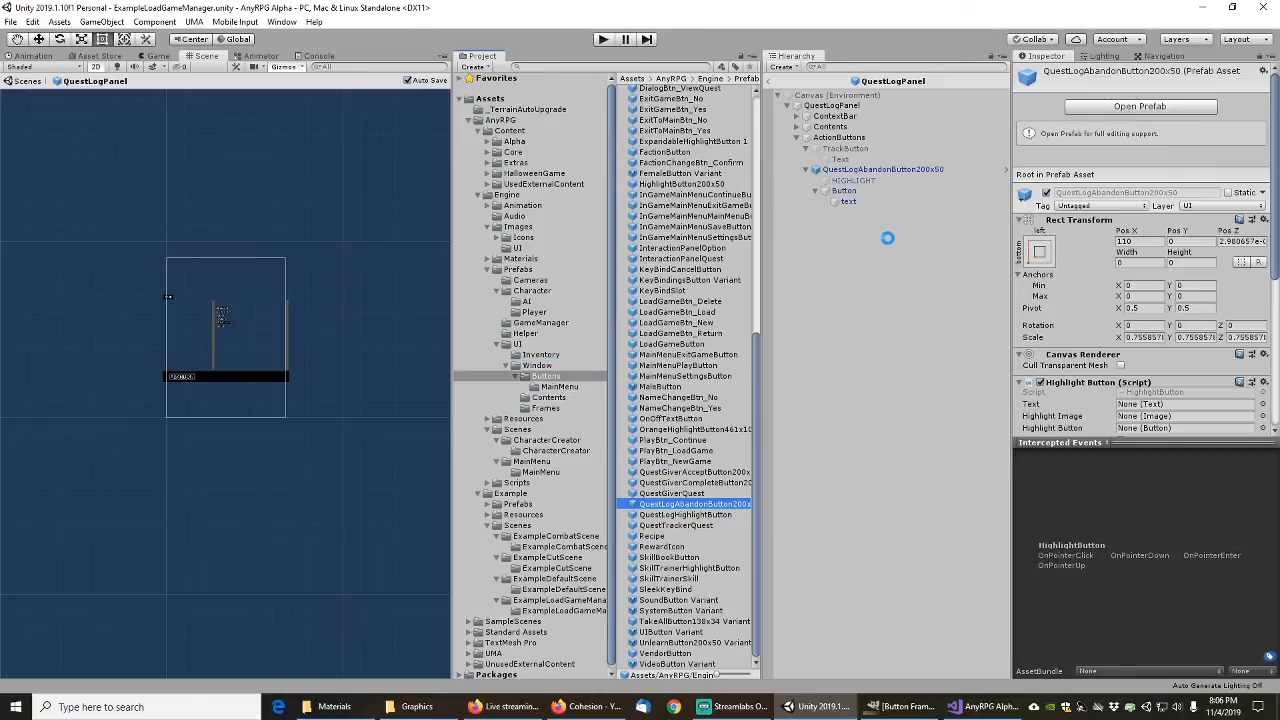
Step: Open the SkillTrainerPanel prefab from the Contents folder and expand ActionButtons down to the children of the learn and unlearn buttons
click(550, 398)
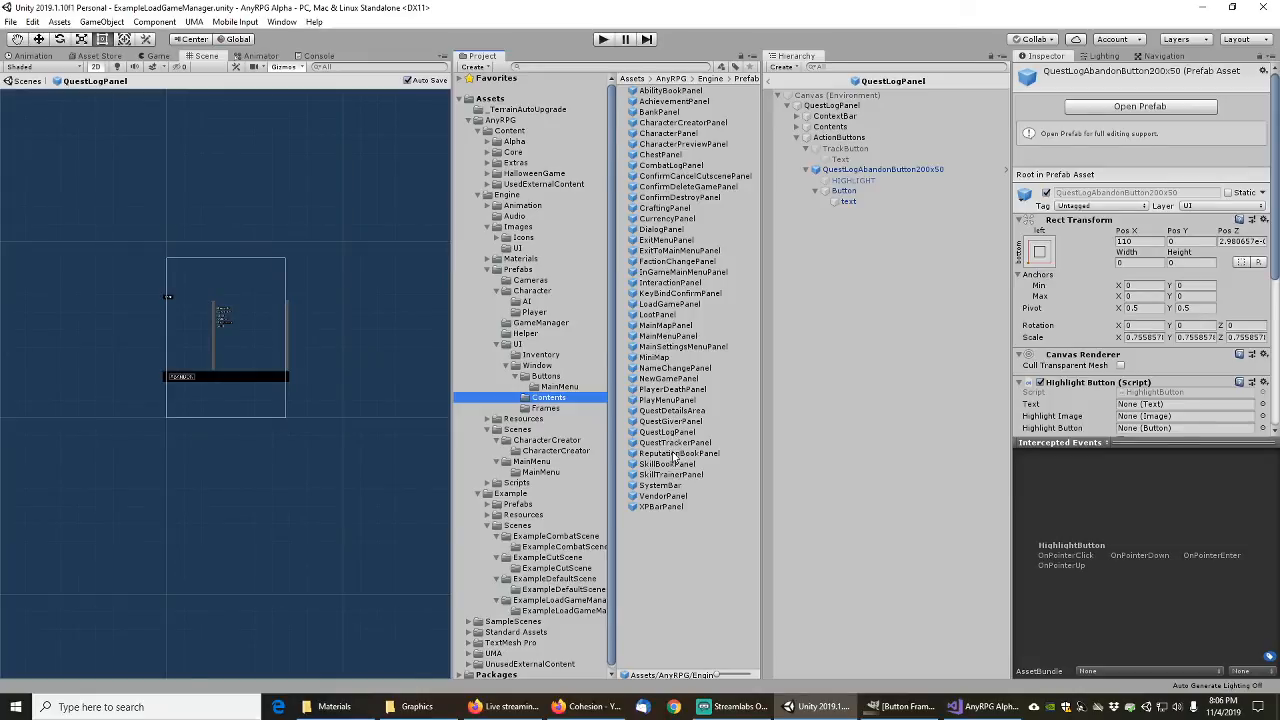
click(676, 454)
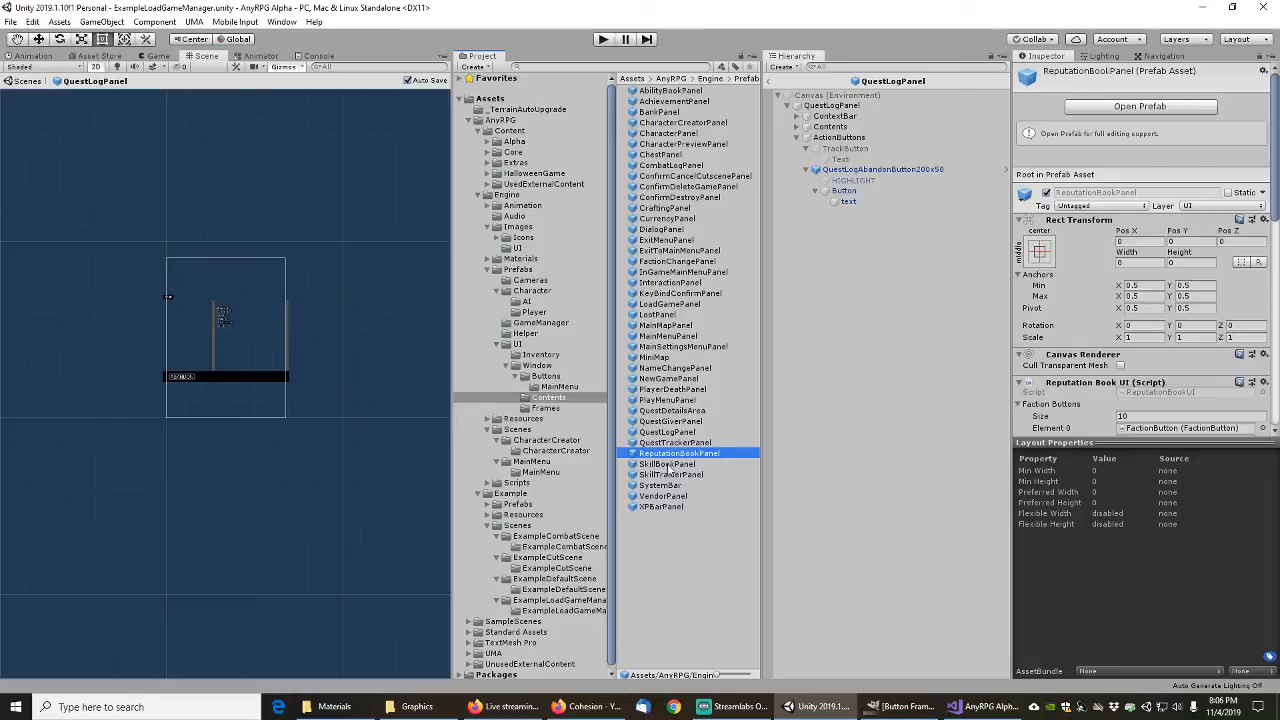
click(667, 465)
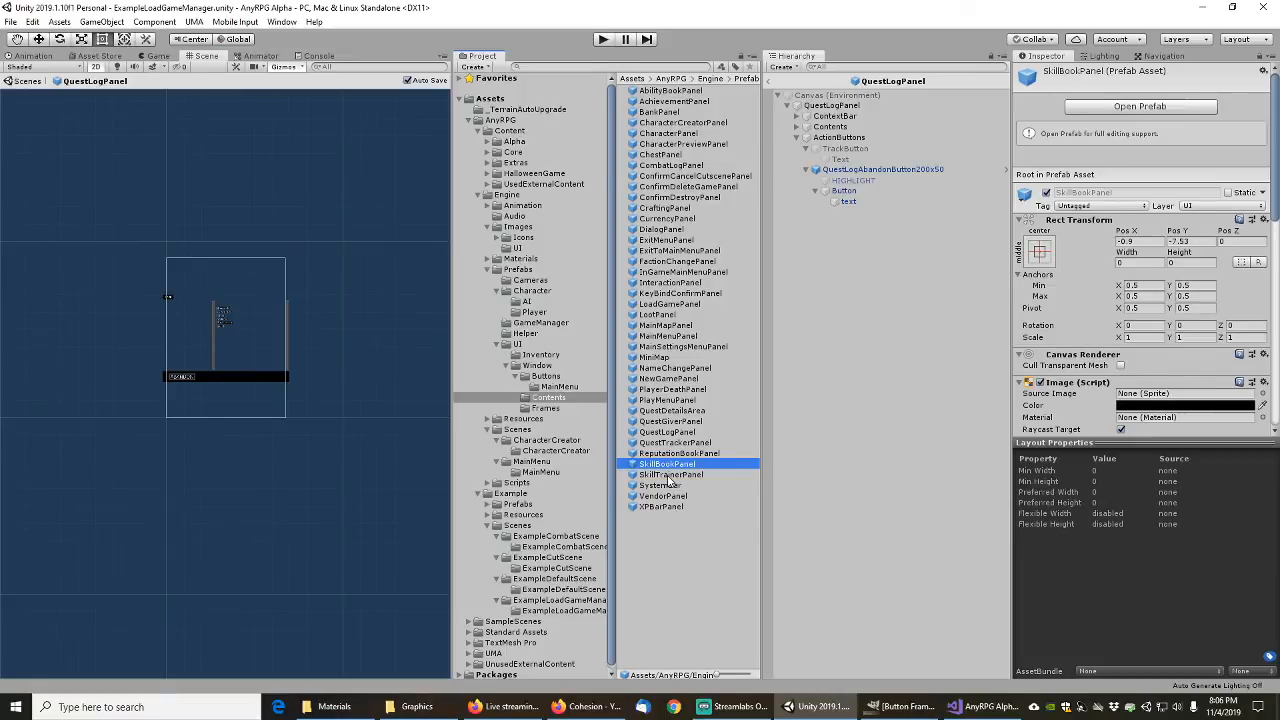
click(690, 475)
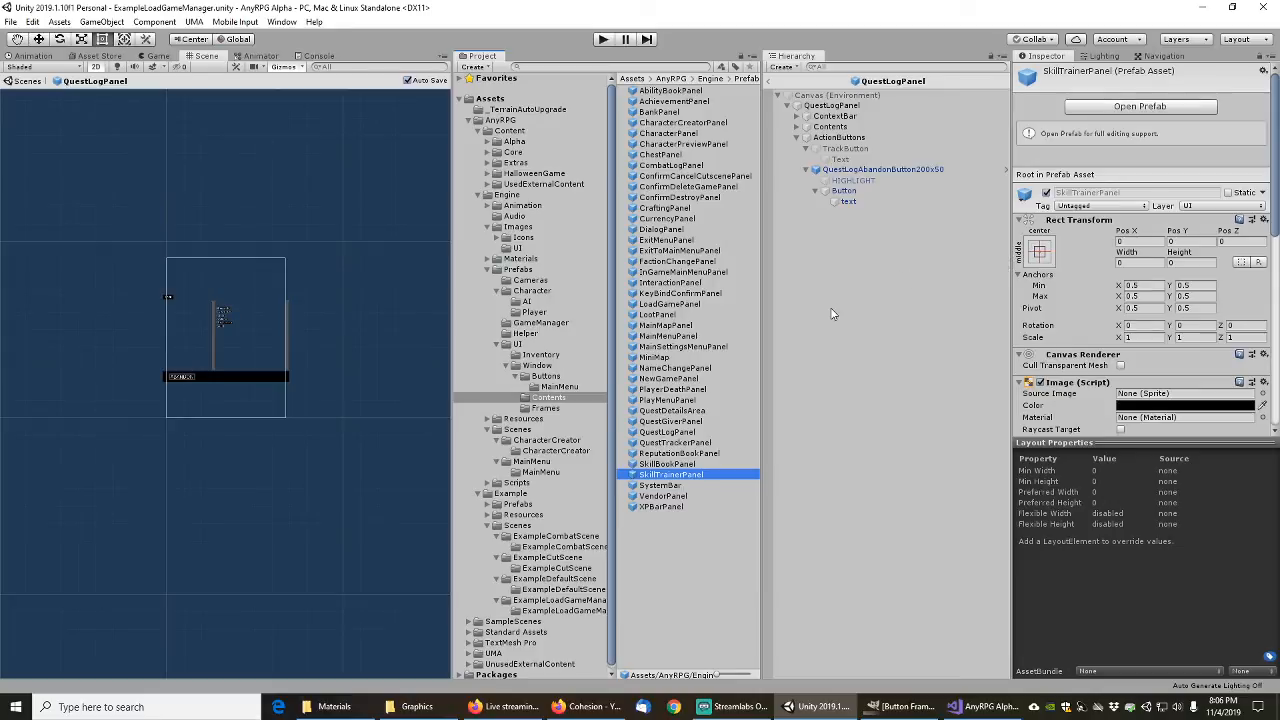
click(1119, 107)
click(795, 106)
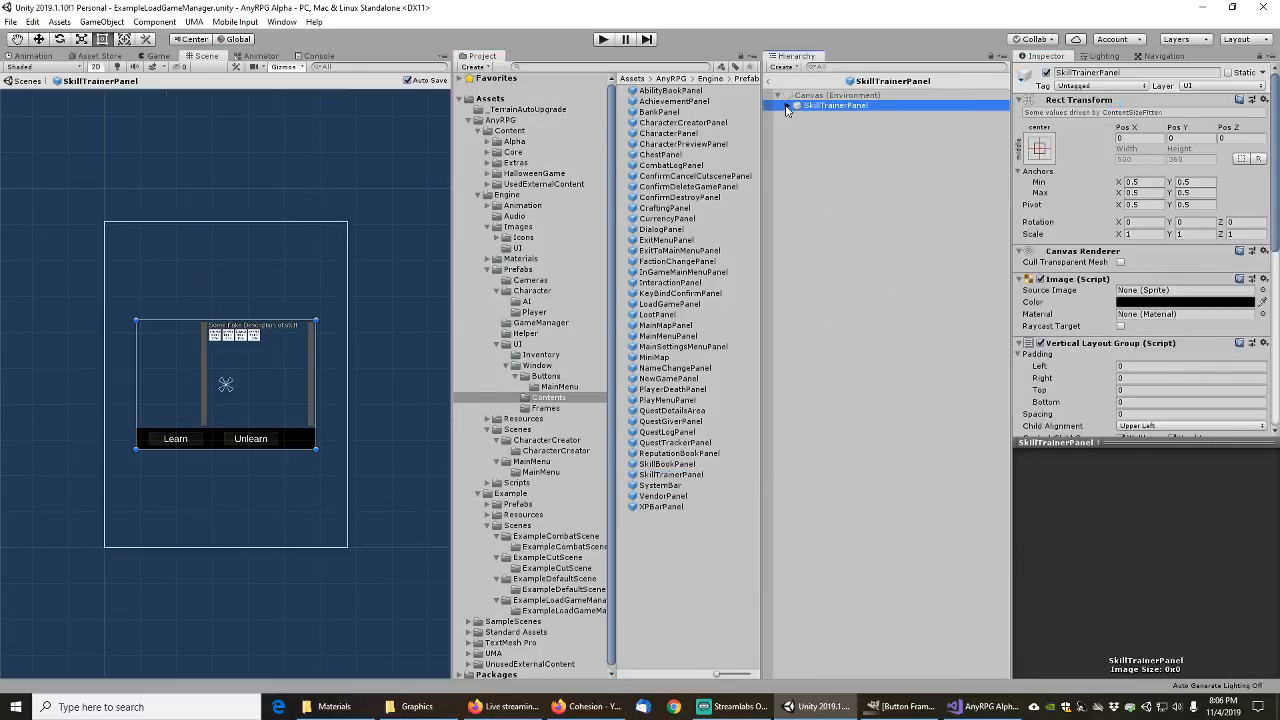
click(787, 106)
click(797, 127)
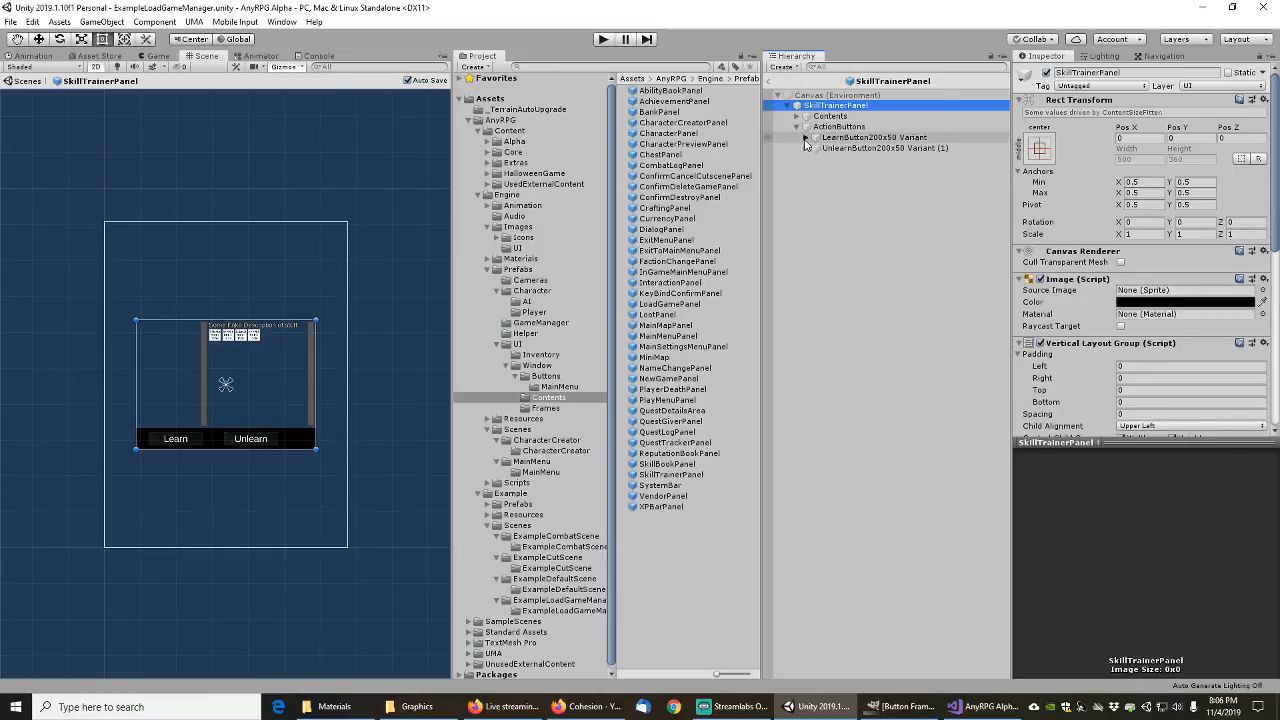
click(807, 137)
click(808, 172)
Step: Rename LearnButton200x50 Variant in the SkillTrainerPanel to SkillTrainerLearnButton200x50
click(870, 138)
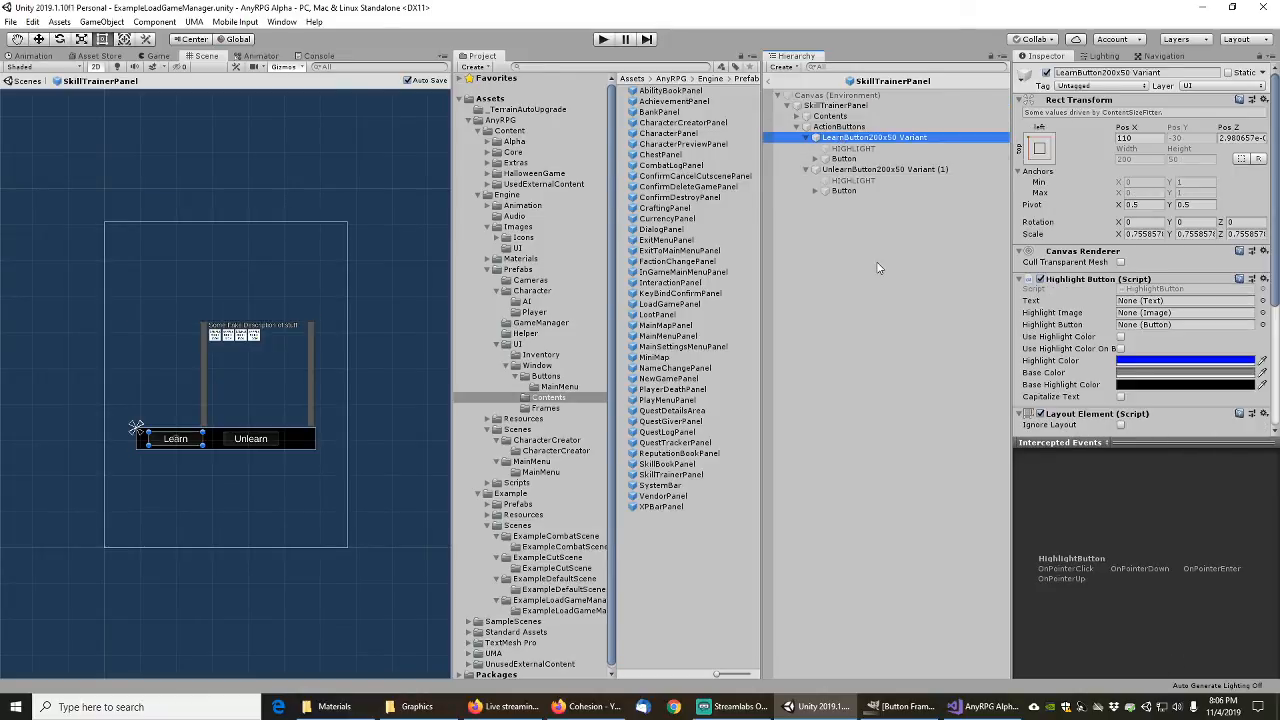
key(F2)
key(Home)
text(SkillTra)
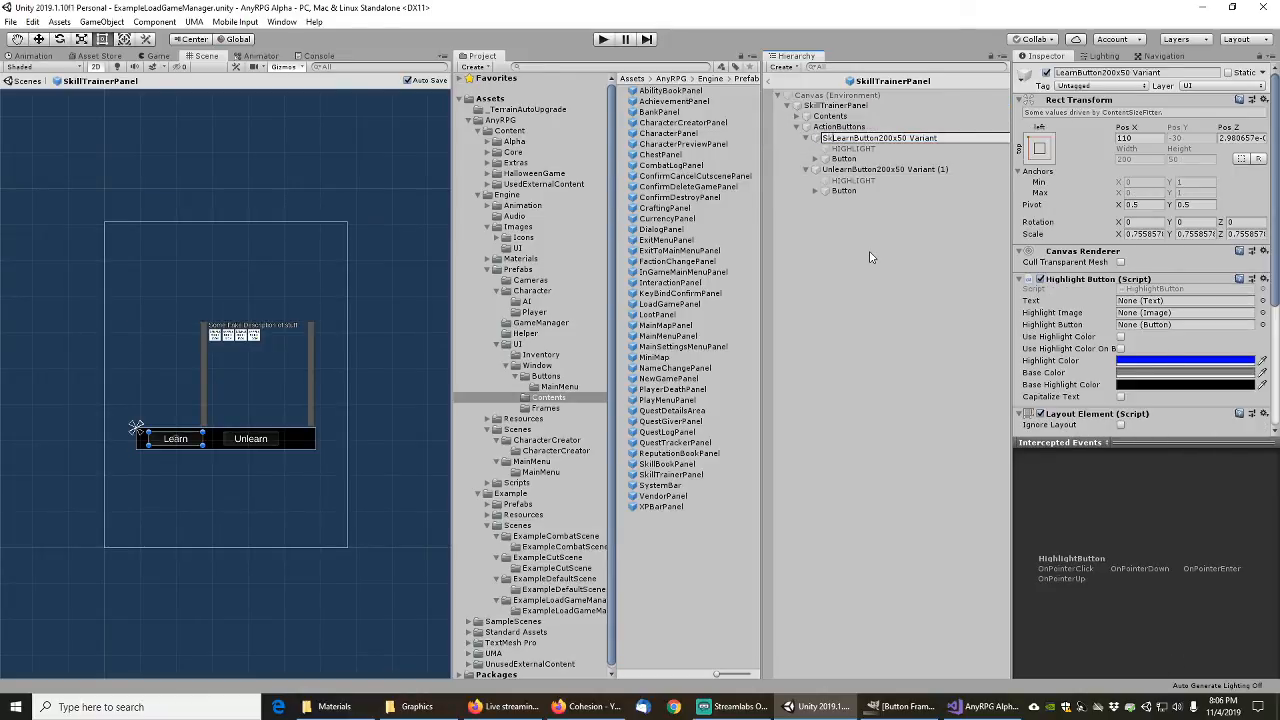
text(iner)
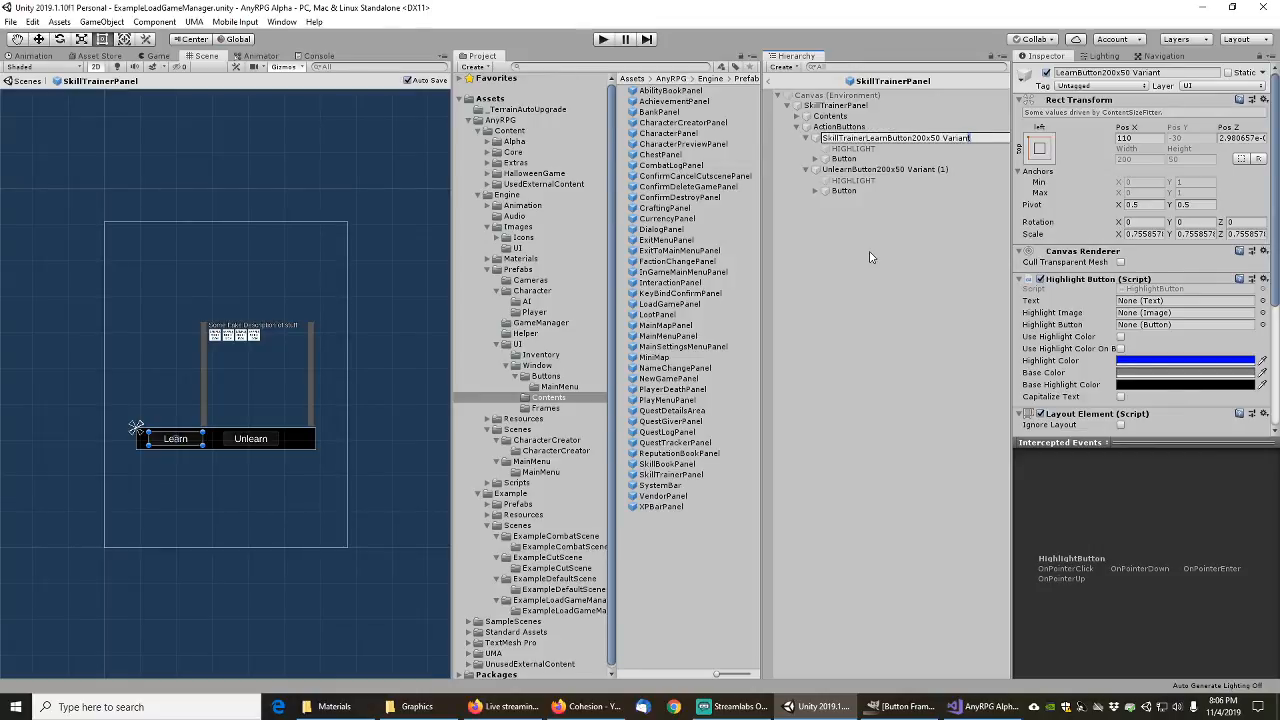
key(BackSpace)
key(Return)
Step: Rename UnlearnButton200x50 Variant (1) to SkillTrainerUnlearnButton200x50
key(Down)
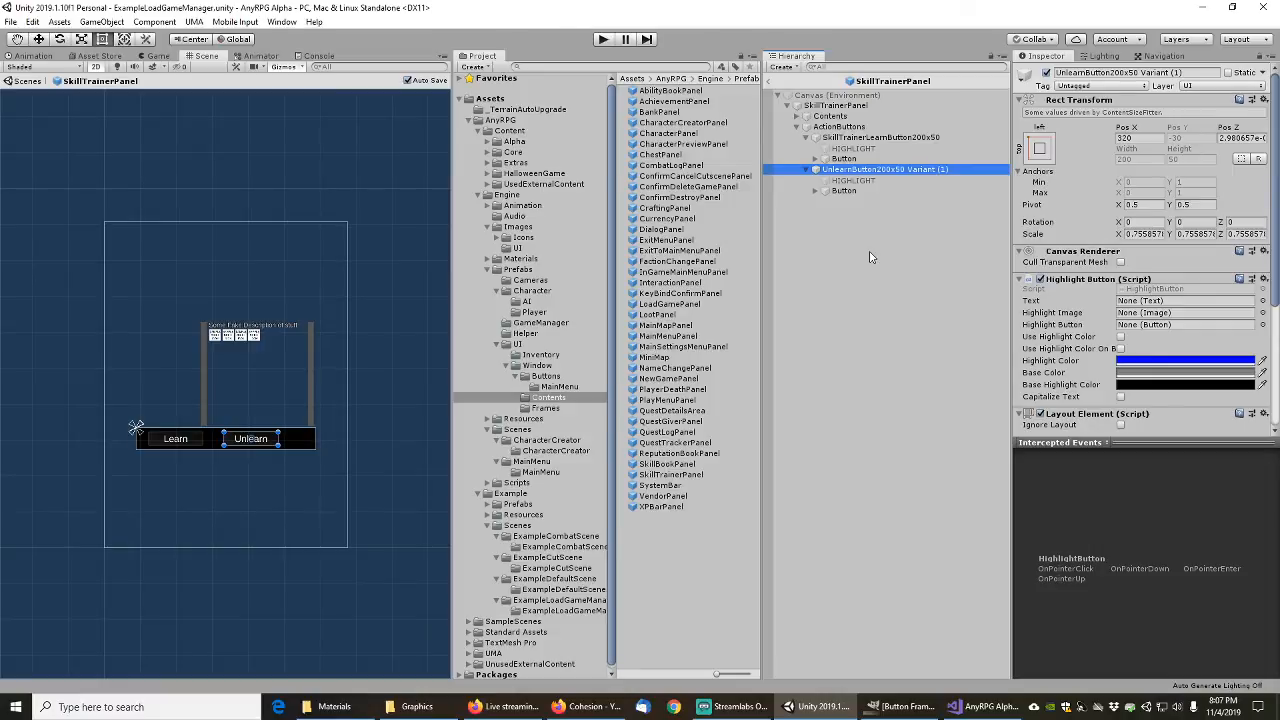
key(F2)
text(SkillTrainer)
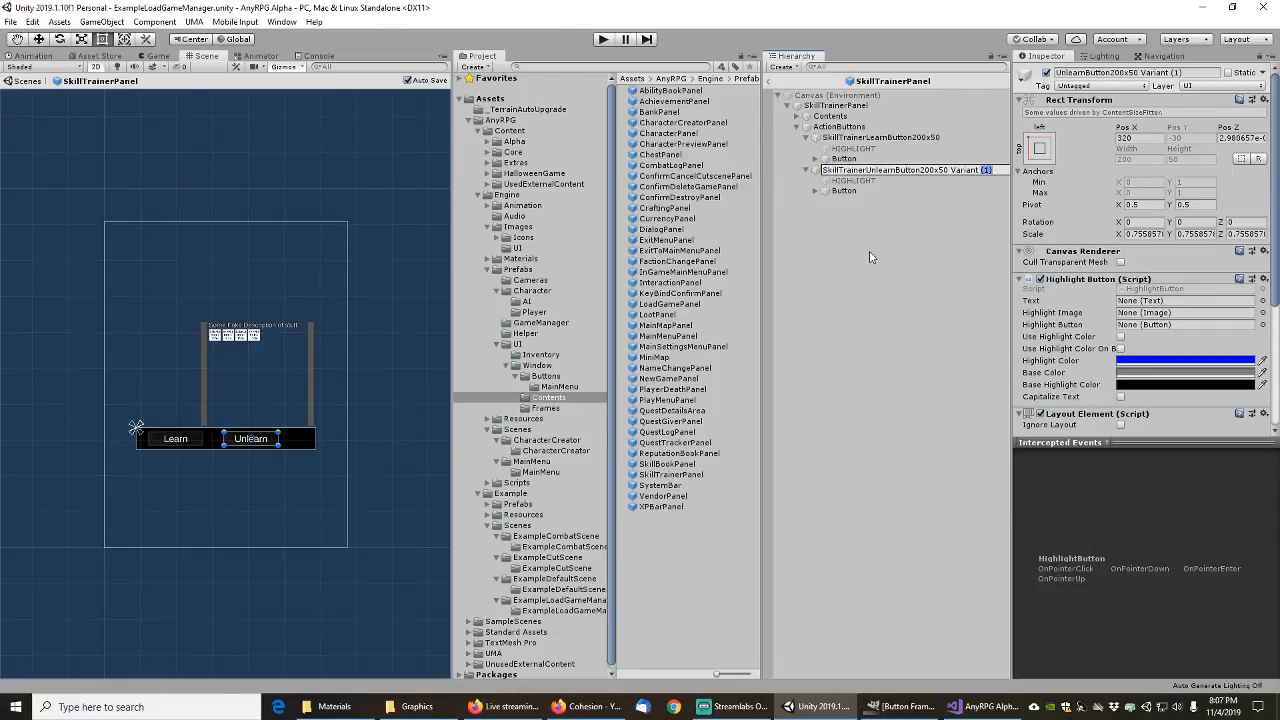
key(shift+Left)
key(shift+Left)
key(shift+Left)
key(shift+Left)
key(shift+Left)
key(shift+Left)
key(shift+Left)
key(BackSpace)
key(Return)
Step: Set the source image of the HIGHLIGHT objects under both skill trainer buttons to AnyRPGButtonHighLighted
click(856, 148)
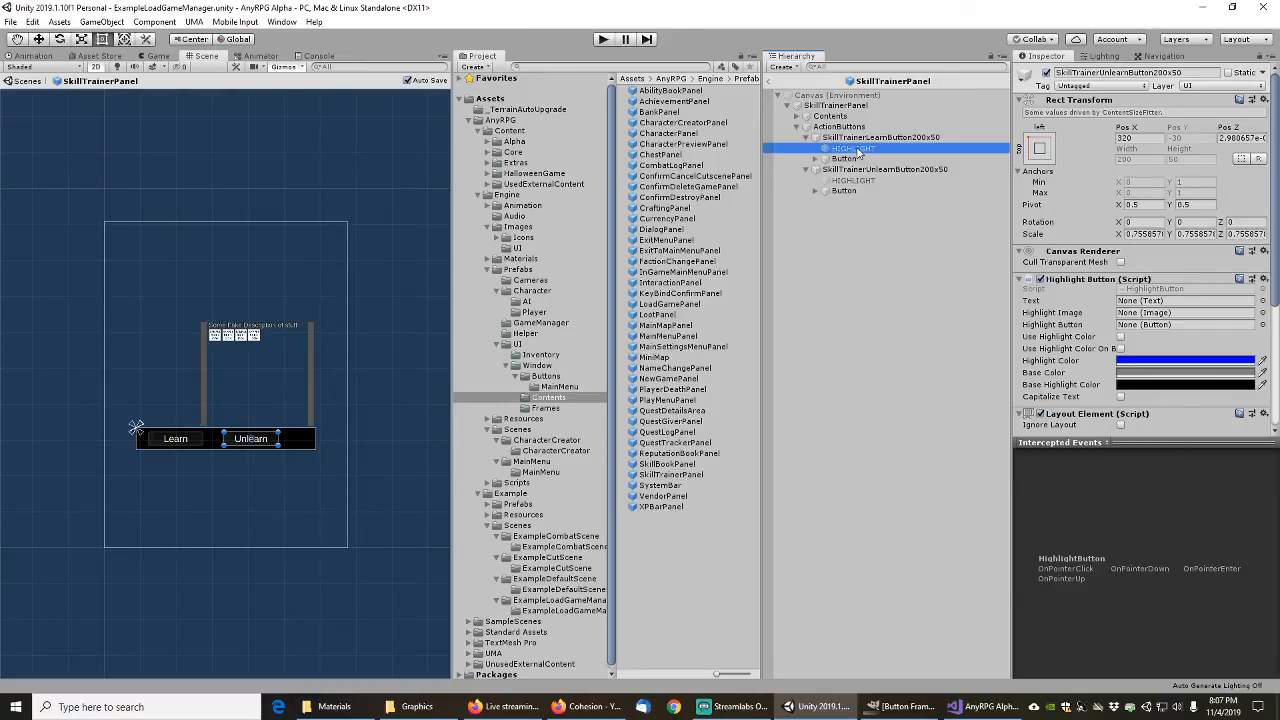
ctrl+click(858, 181)
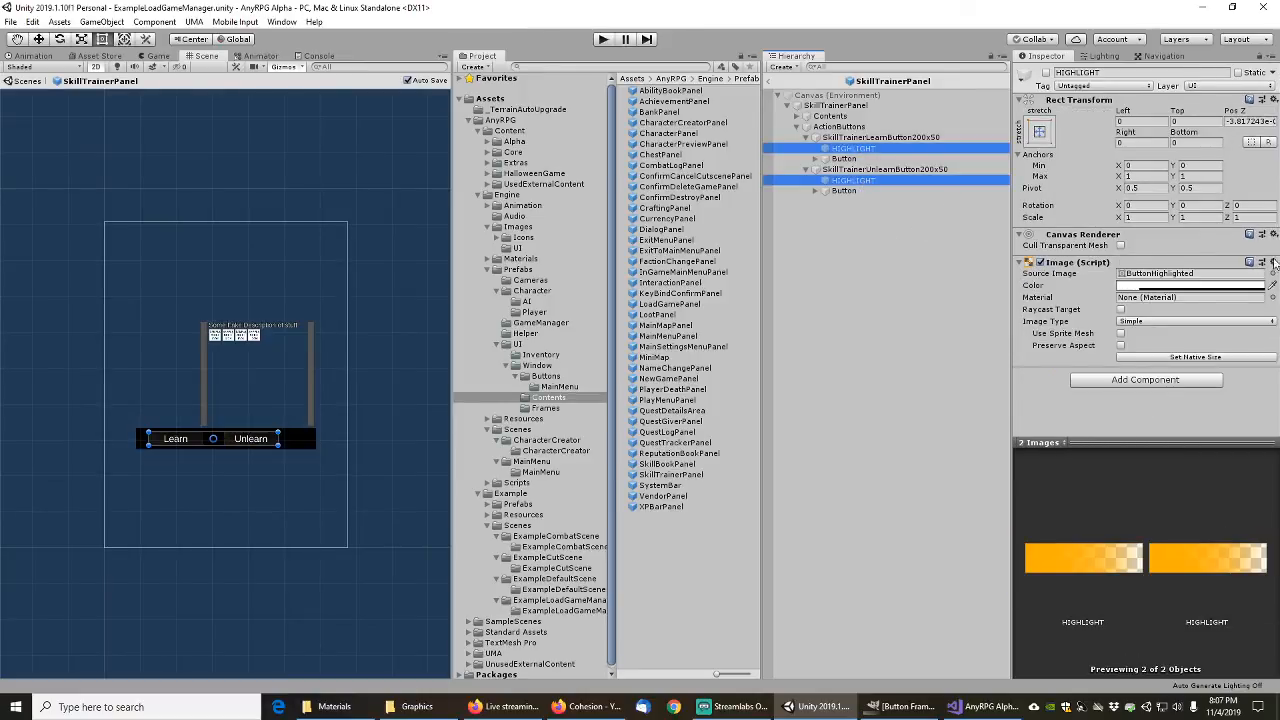
click(1273, 274)
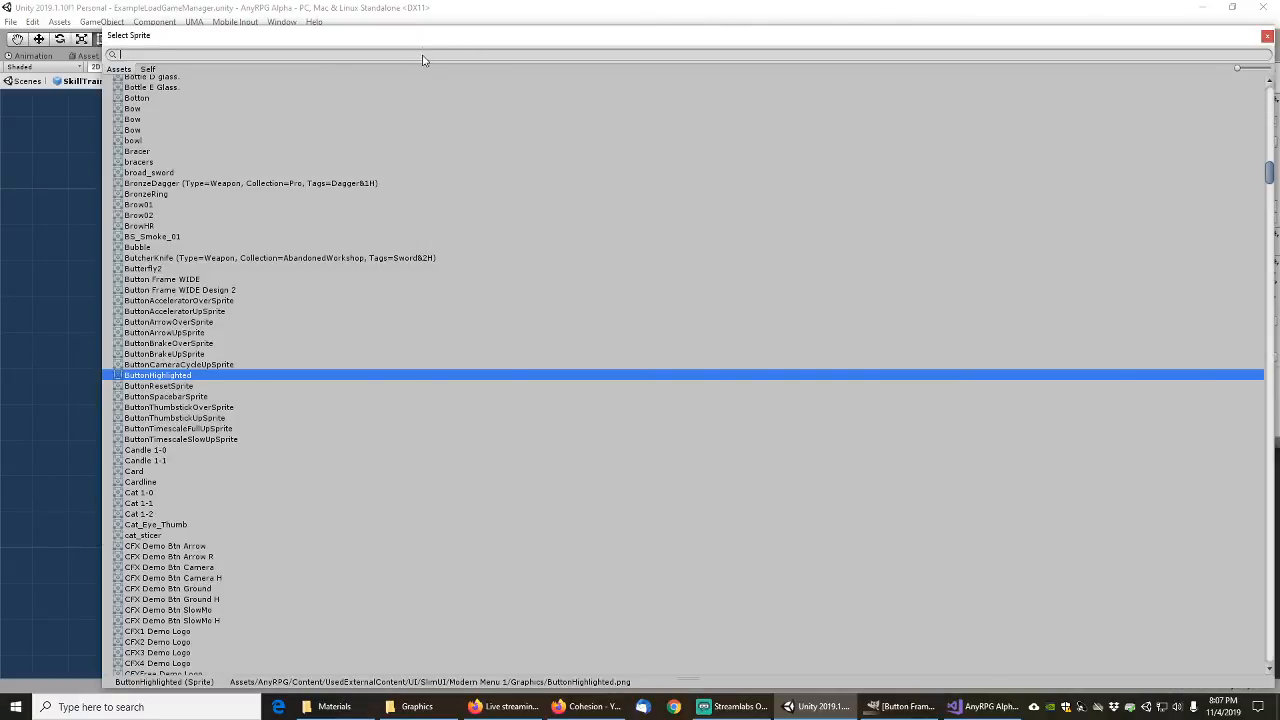
text(anyrpg)
double_click(195, 165)
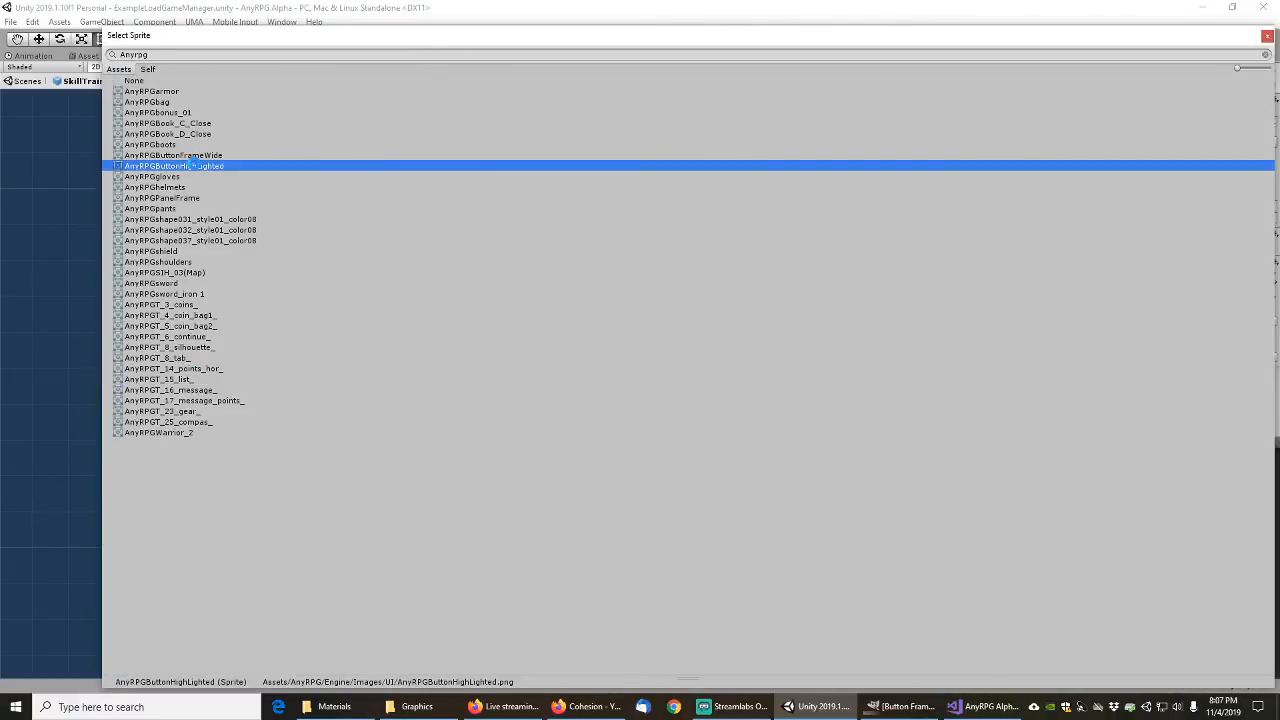
Step: Set the source image of the Button objects under both skill trainer buttons to AnyRPGButtonFrameWide
click(843, 159)
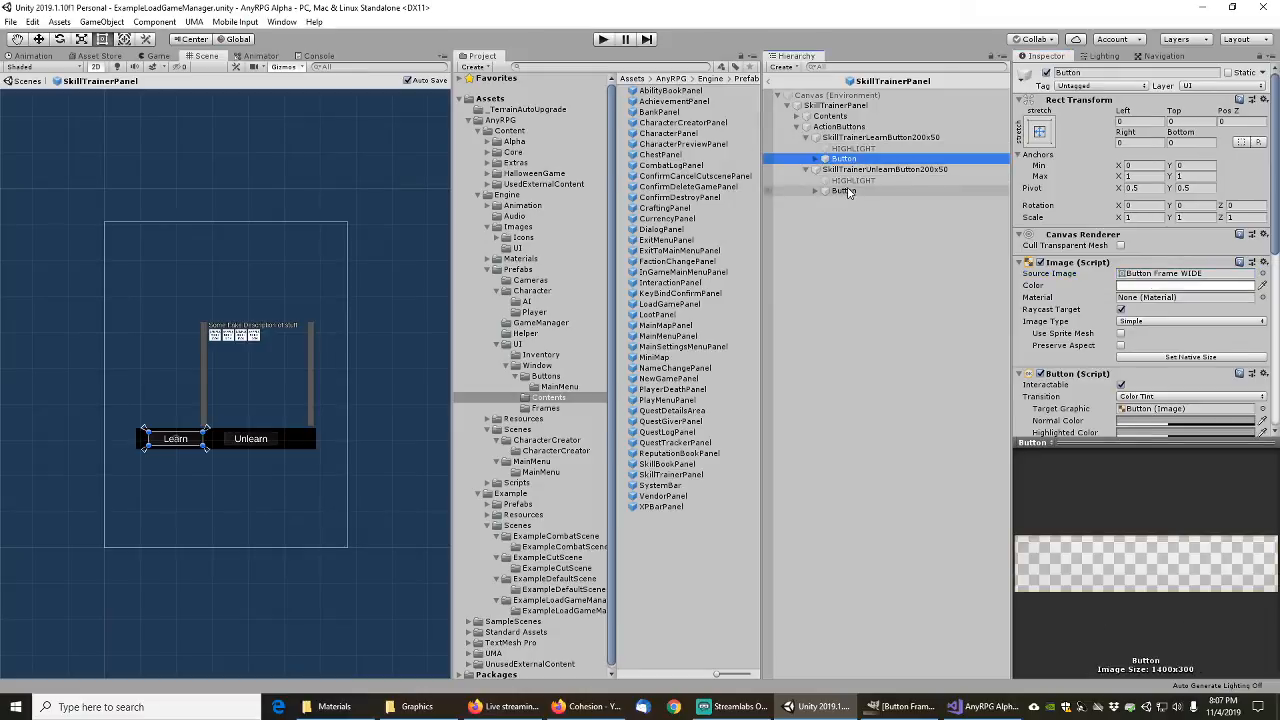
ctrl+click(843, 191)
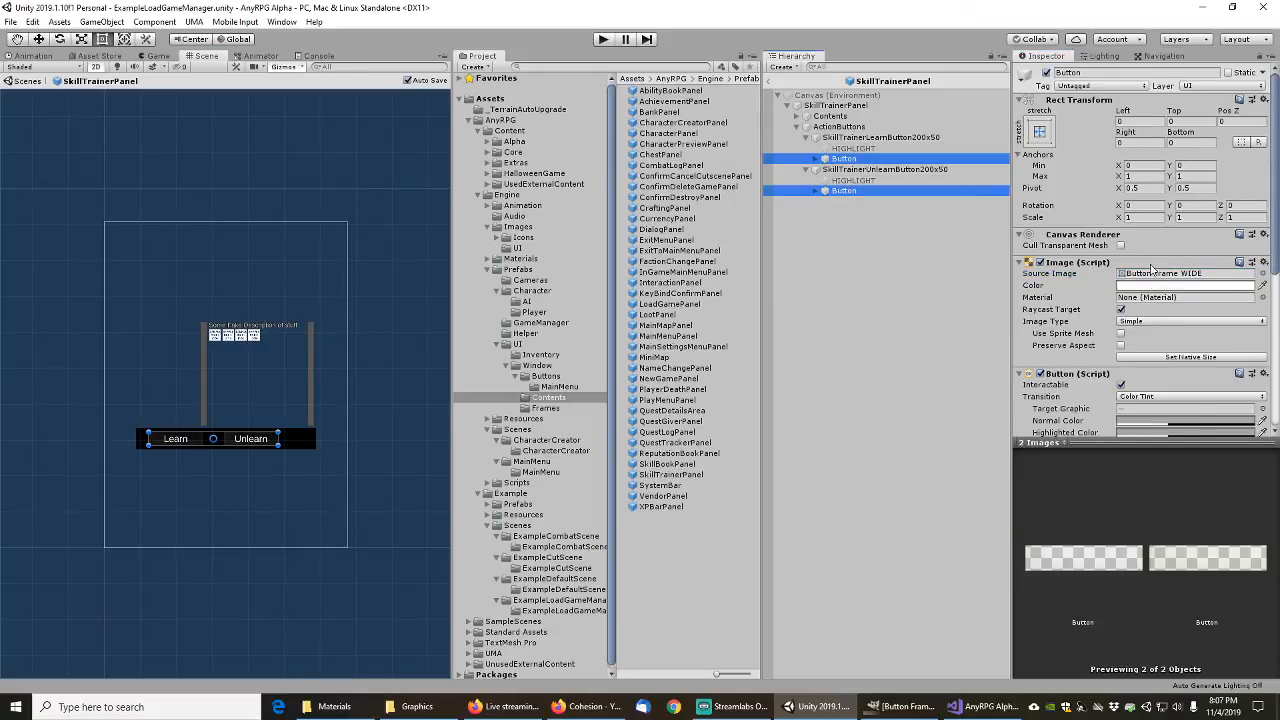
click(1269, 274)
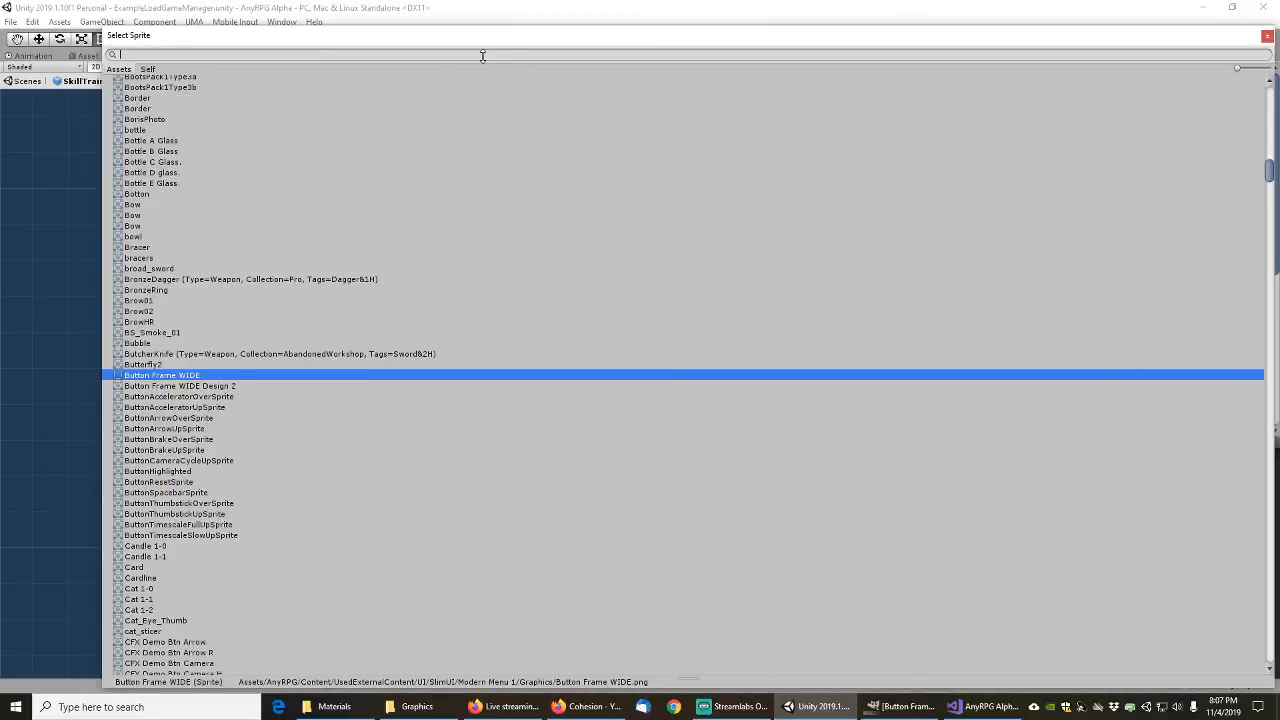
text(anyrpg)
double_click(192, 161)
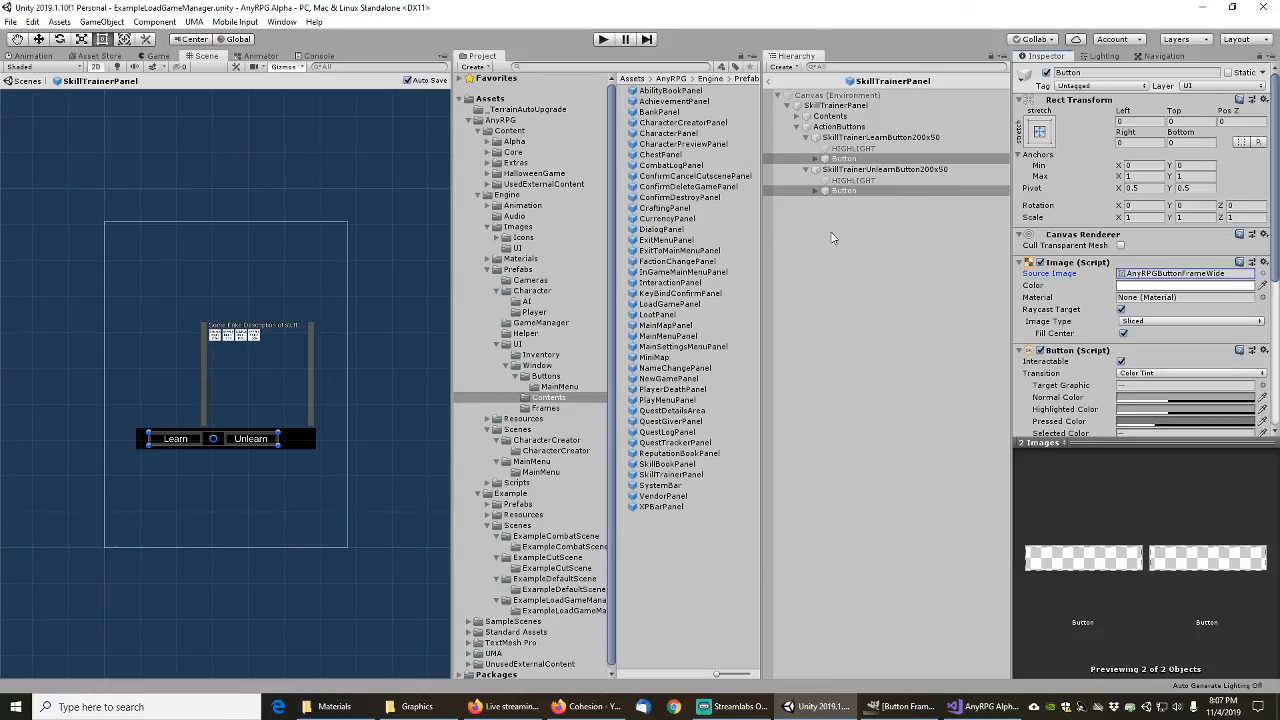
click(846, 225)
Step: Save SkillTrainerLearnButton200x50 and SkillTrainerUnlearnButton200x50 as separate prefabs in the Window/Buttons folder
click(855, 138)
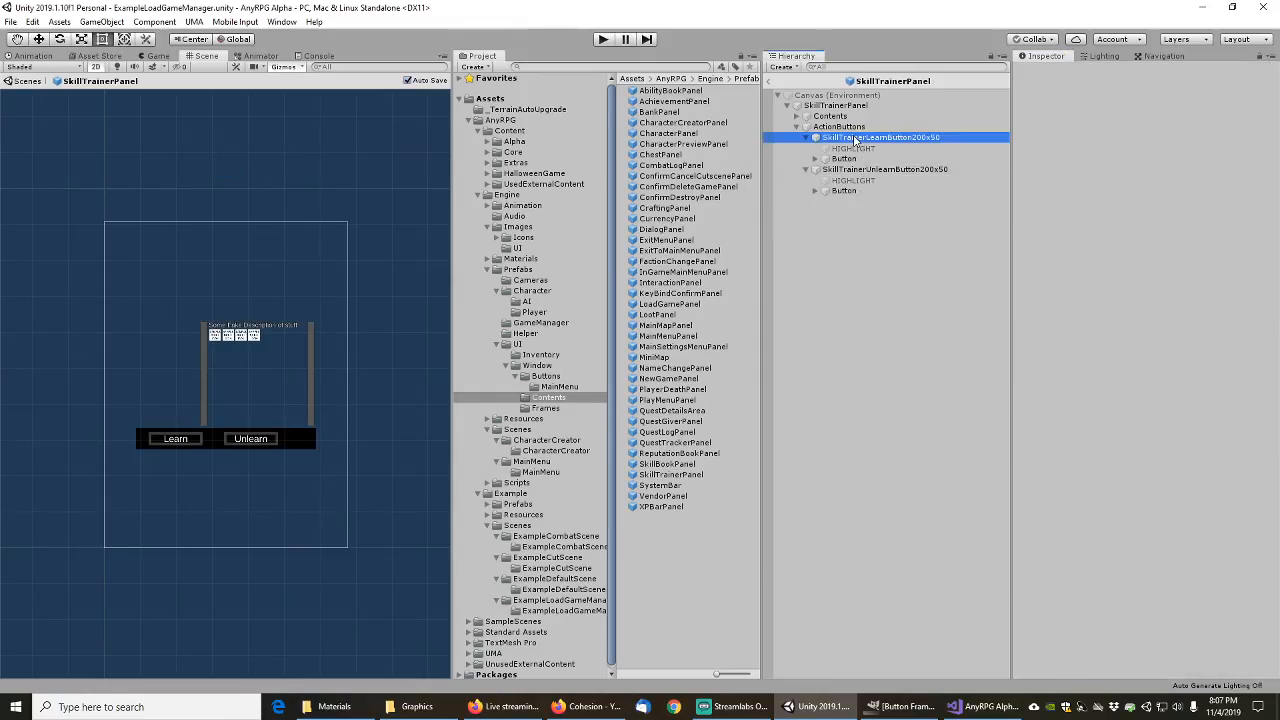
drag(855, 140, 578, 374)
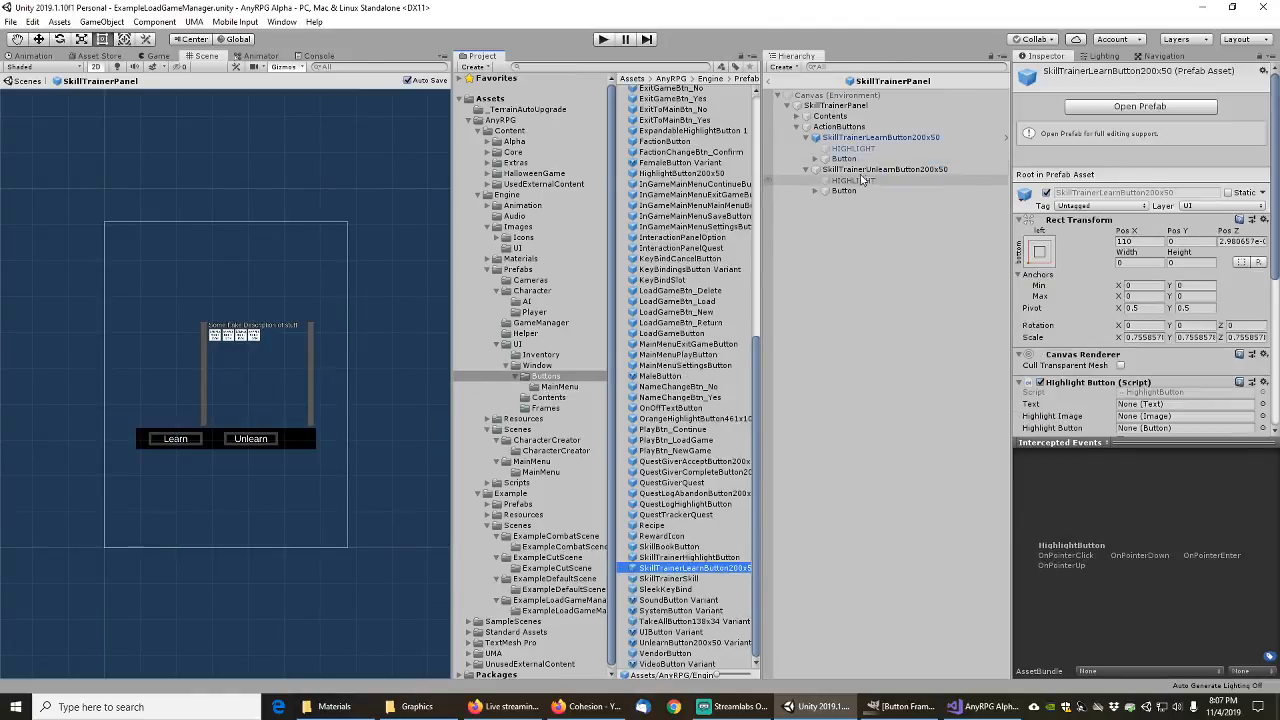
click(872, 170)
drag(872, 172, 548, 380)
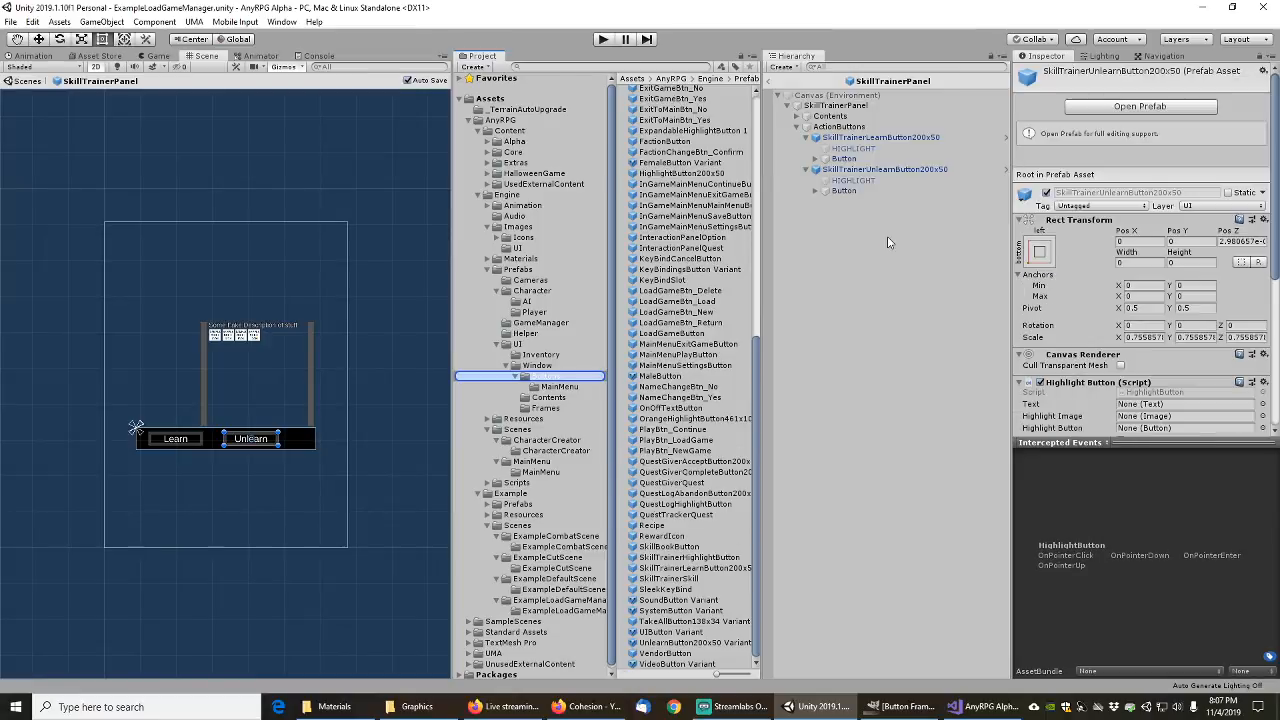
Step: Examine the SystemBar, VendorPanel and XPBarPanel prefabs in the Contents folder
click(552, 400)
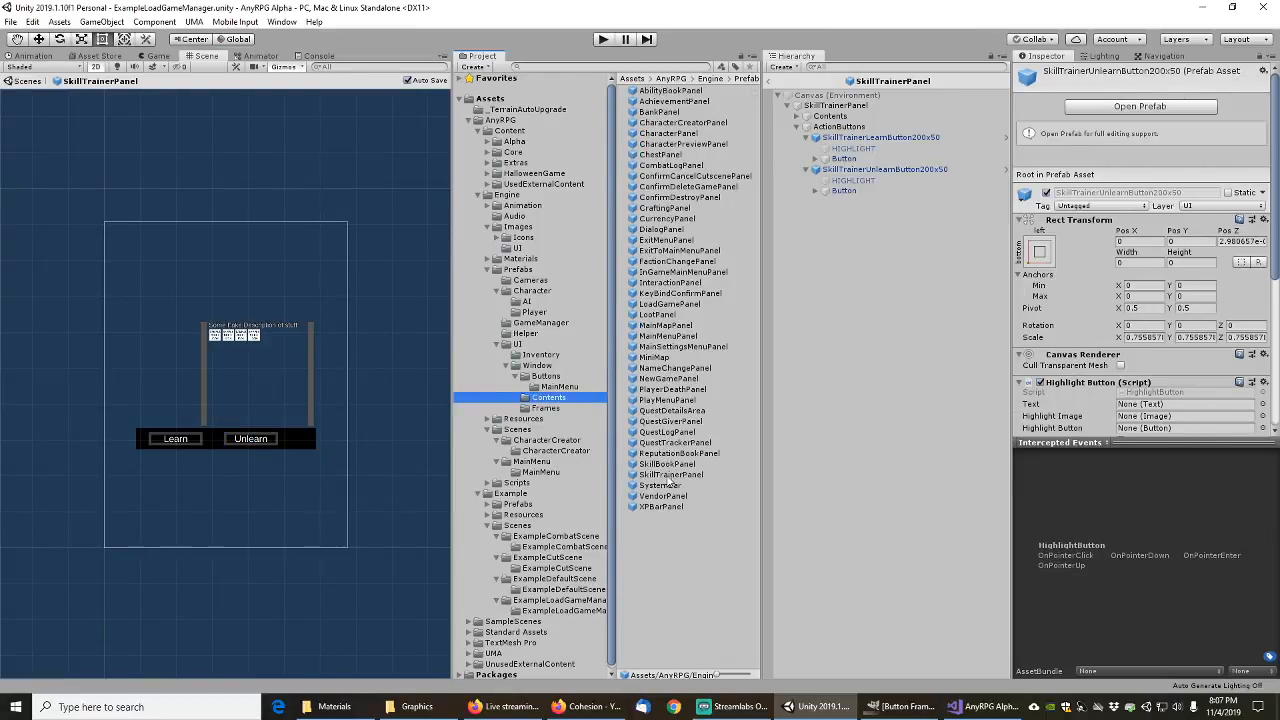
click(664, 487)
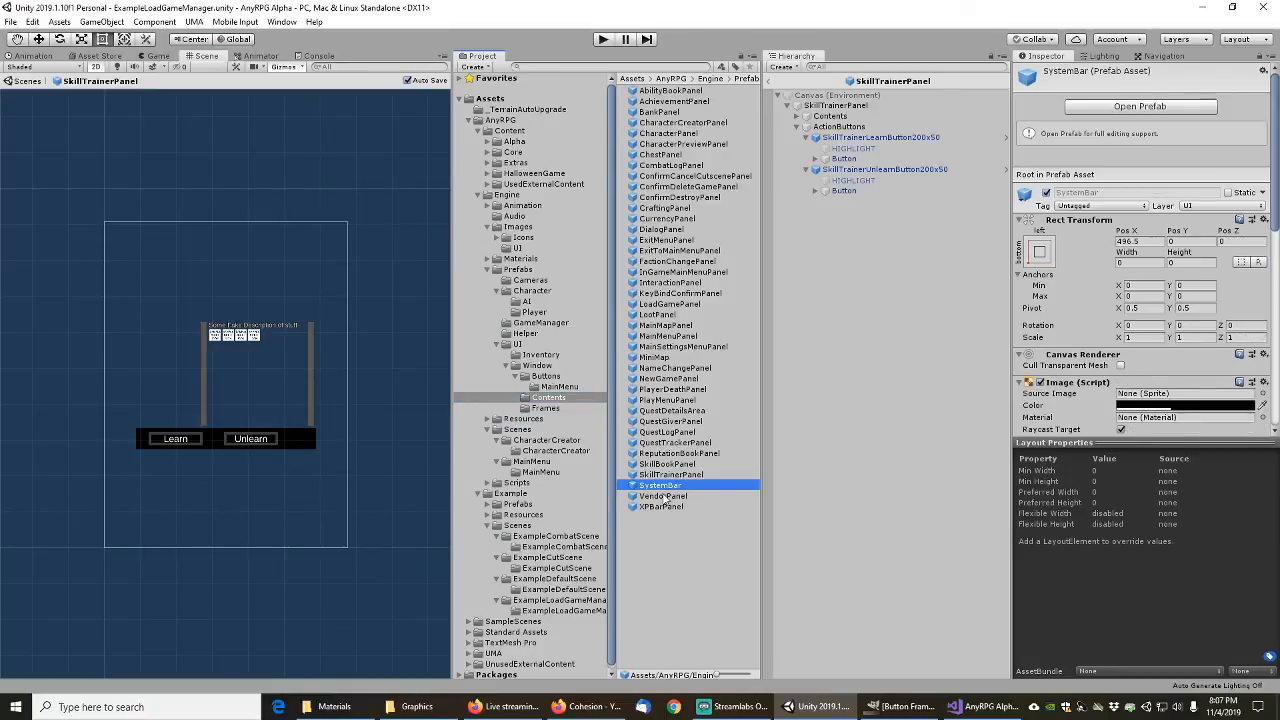
click(668, 497)
click(668, 507)
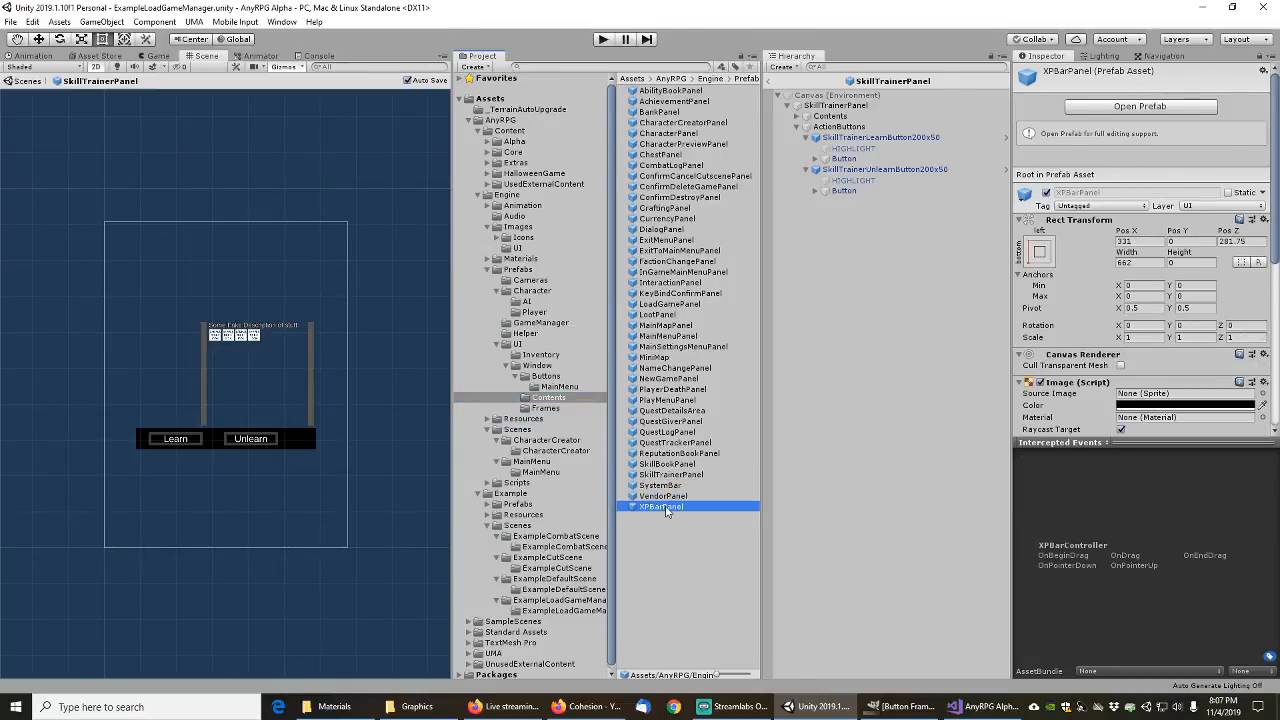
Step: Leave prefab editing to return to the scene, and collapse the Window and UI folders under Engine/Prefabs
click(770, 81)
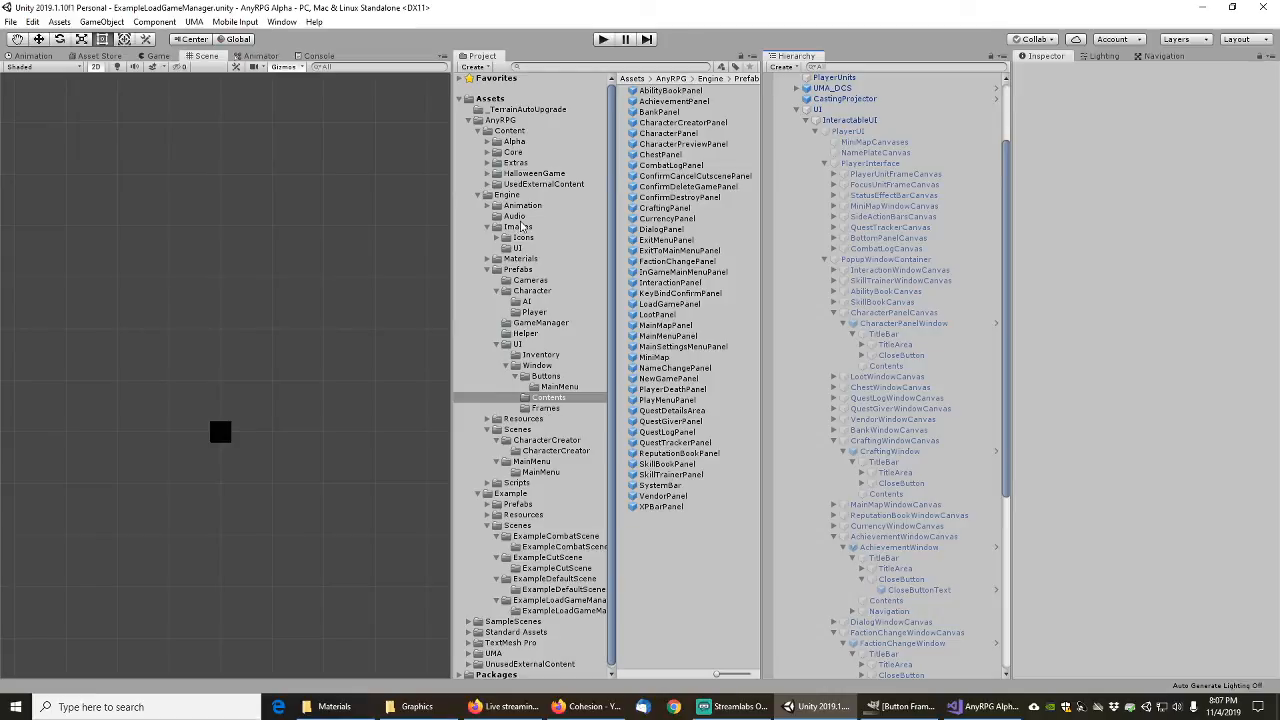
click(505, 366)
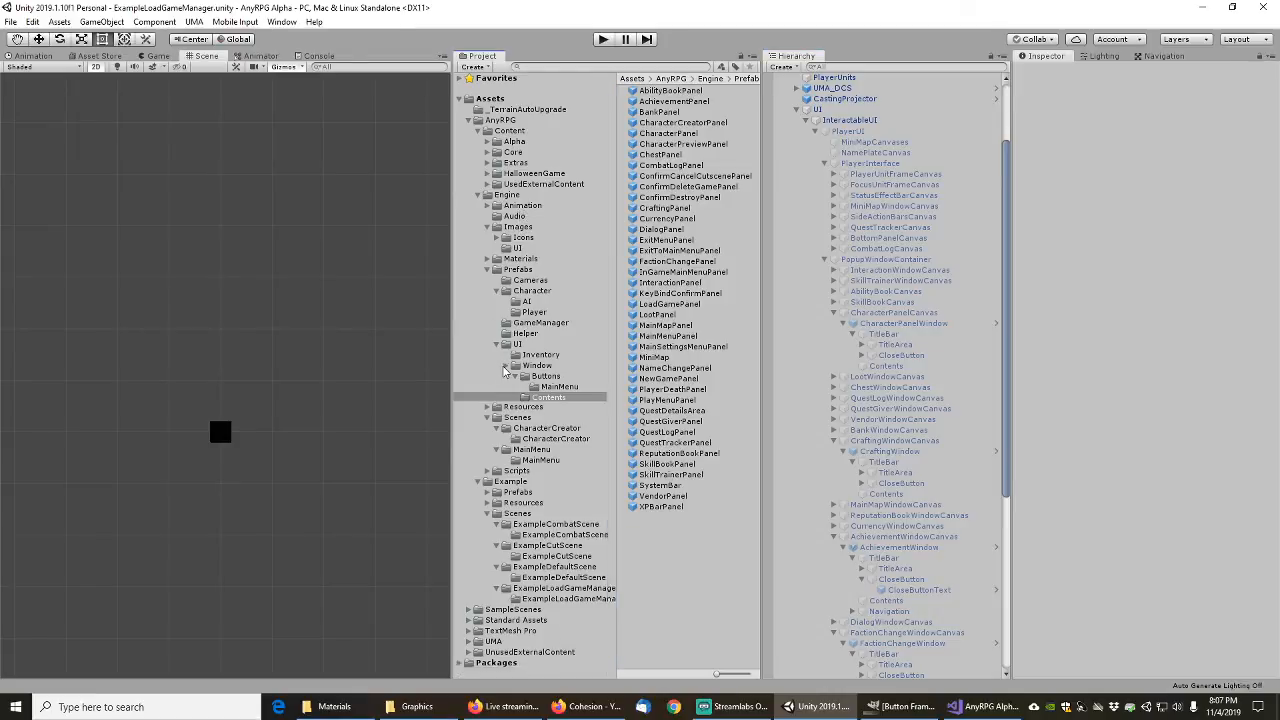
click(497, 345)
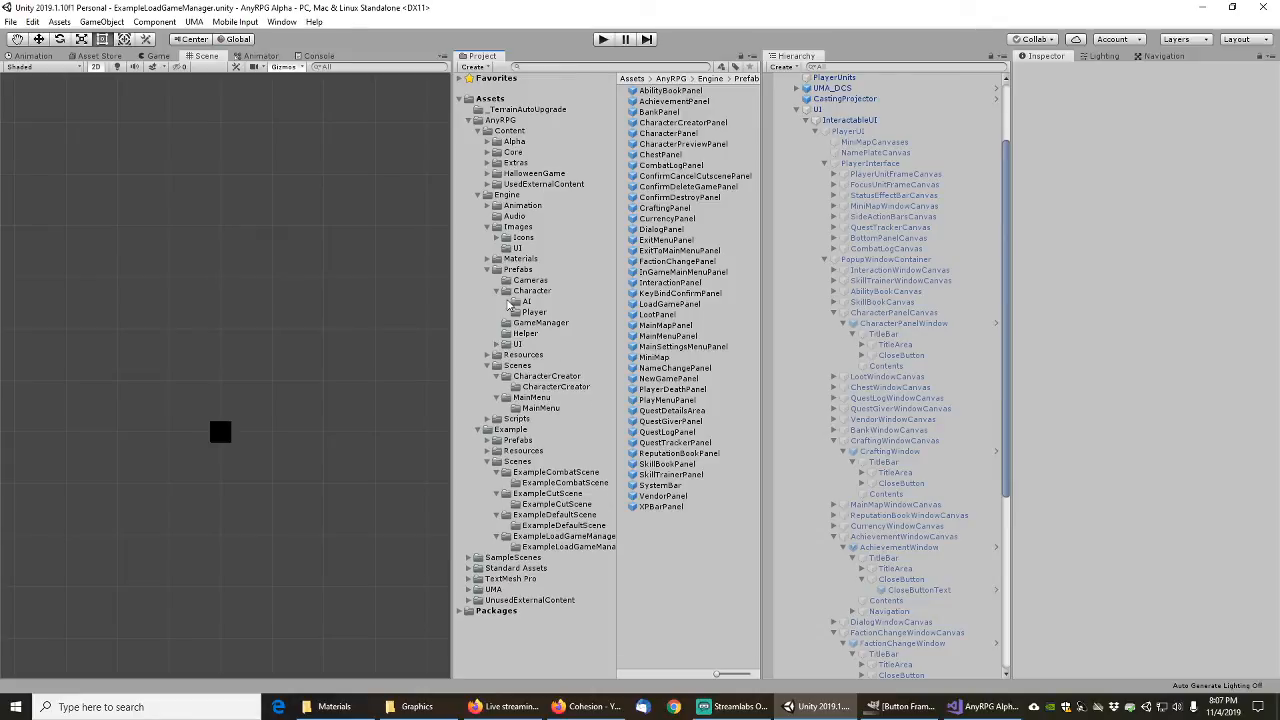
Step: Collapse the Character, Prefabs and Images folders under Engine, and show the contents of the ExampleLoadGameManager scene folder
click(506, 291)
click(487, 270)
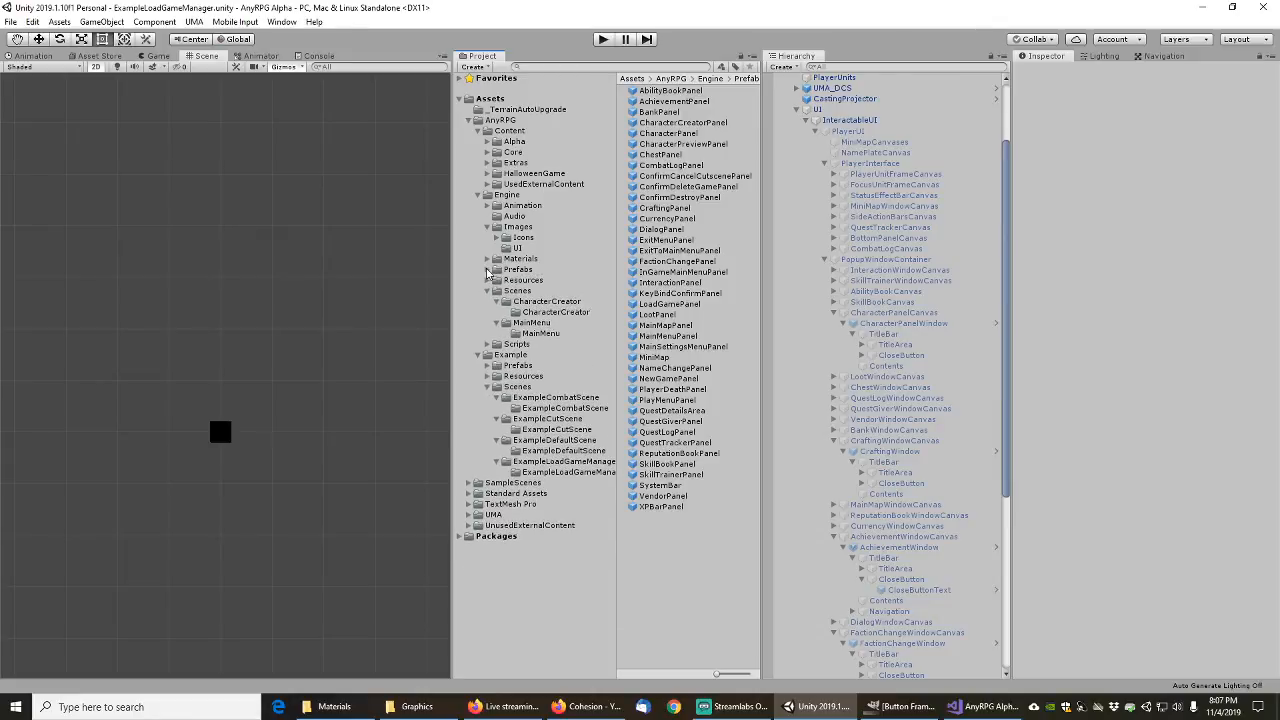
click(489, 227)
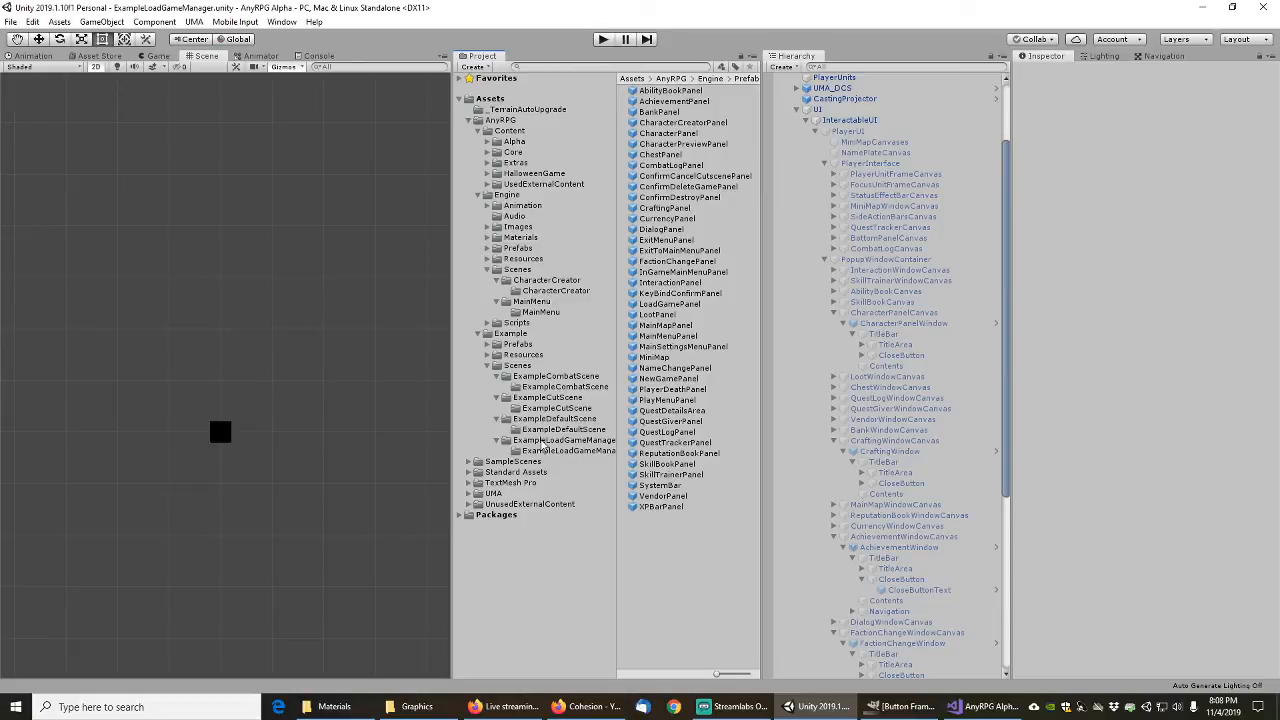
click(545, 440)
drag(617, 380, 658, 380)
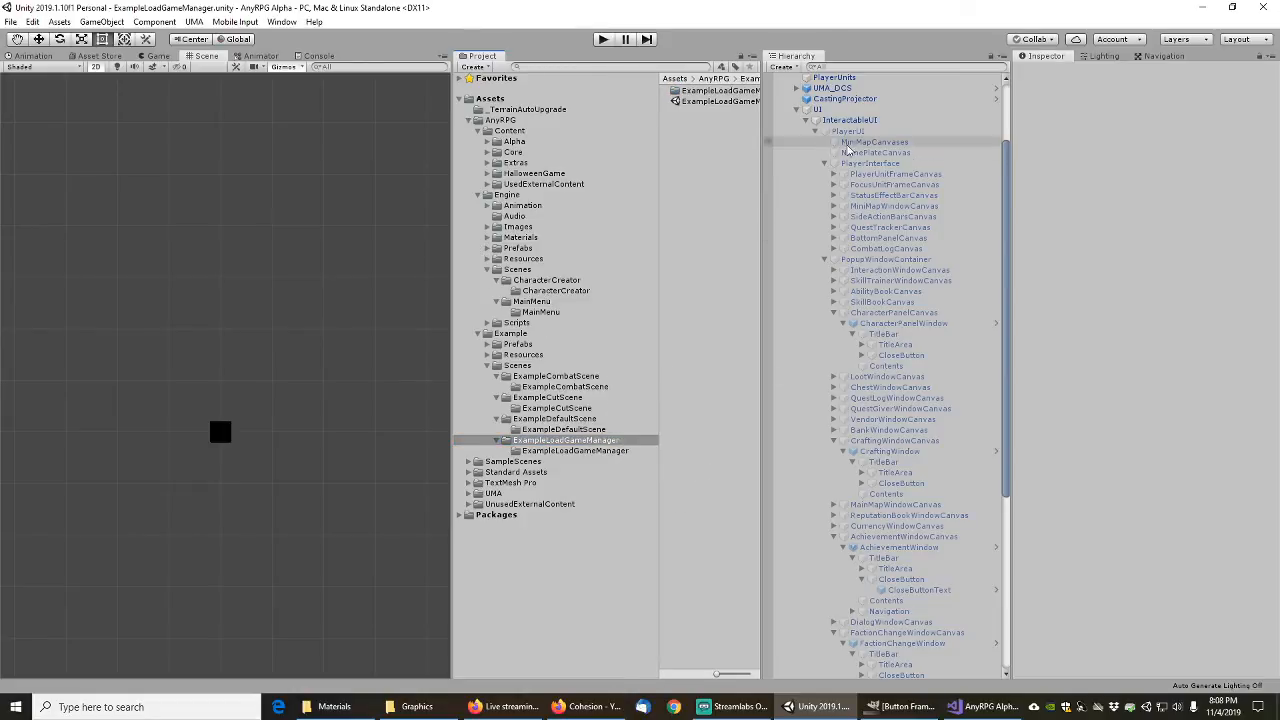
Step: Collapse the PlayerUI and SystemMenuUI objects under InteractableUI in the scene hierarchy
scroll(848, 150, up, 3)
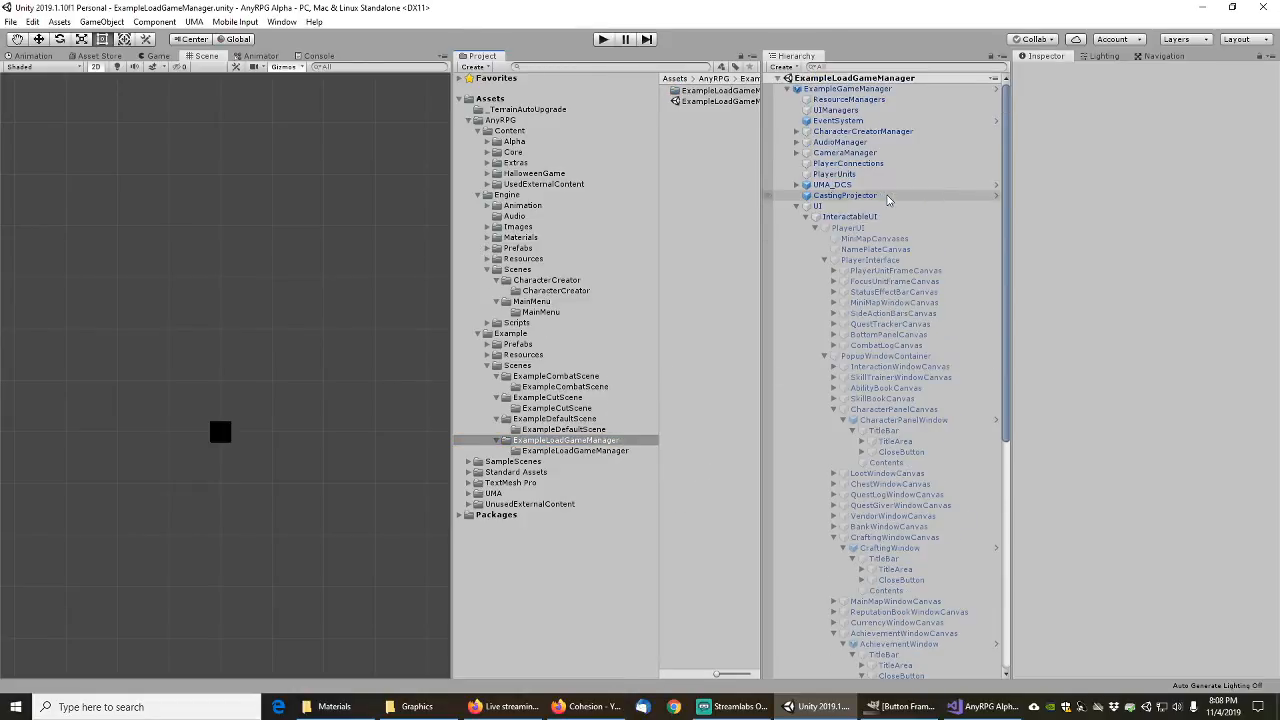
click(815, 228)
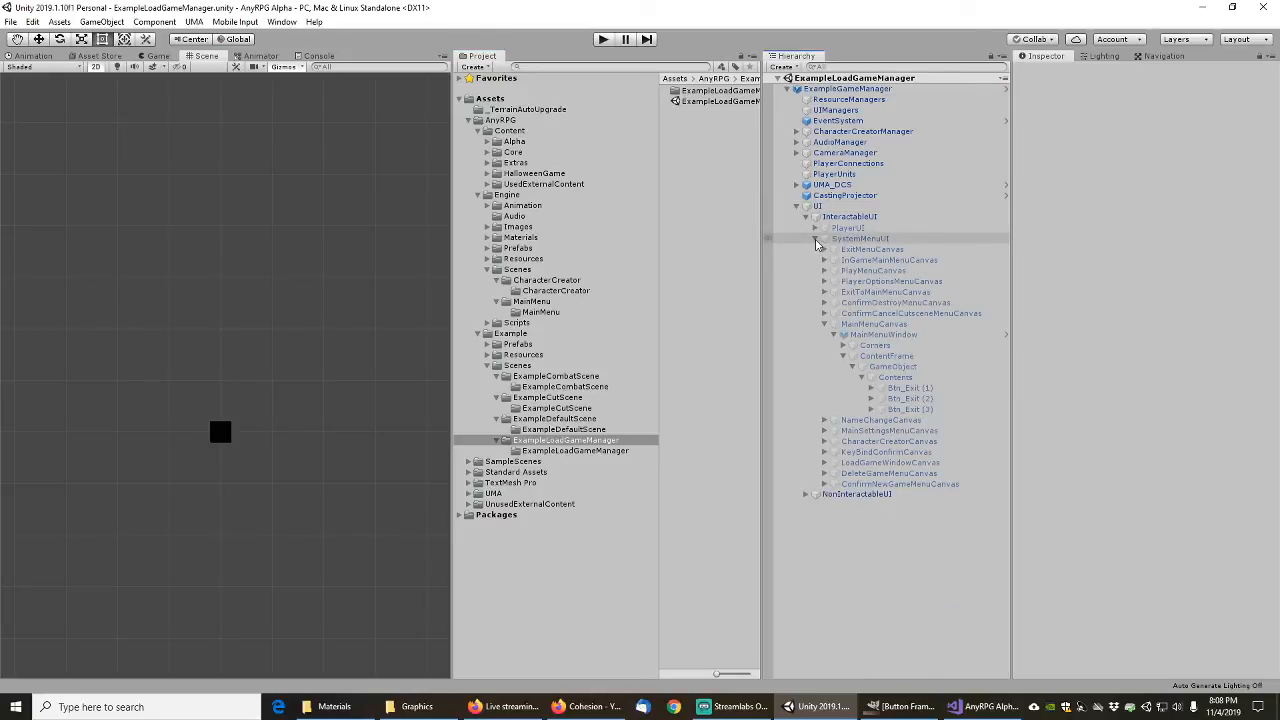
click(815, 240)
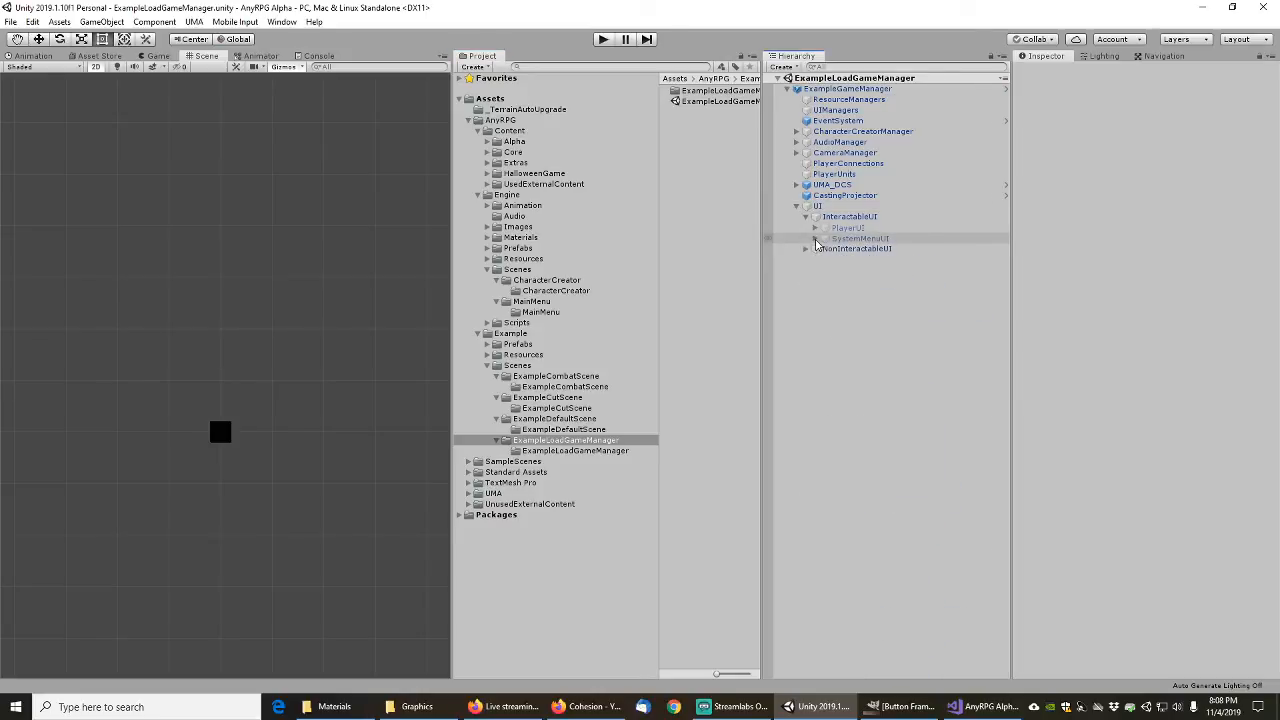
Step: Select the ExampleLoadGameManager, ExampleDefaultScene, ExampleCutScene and ExampleCombatScene scene assets together from their folders under Example/Scenes
click(588, 440)
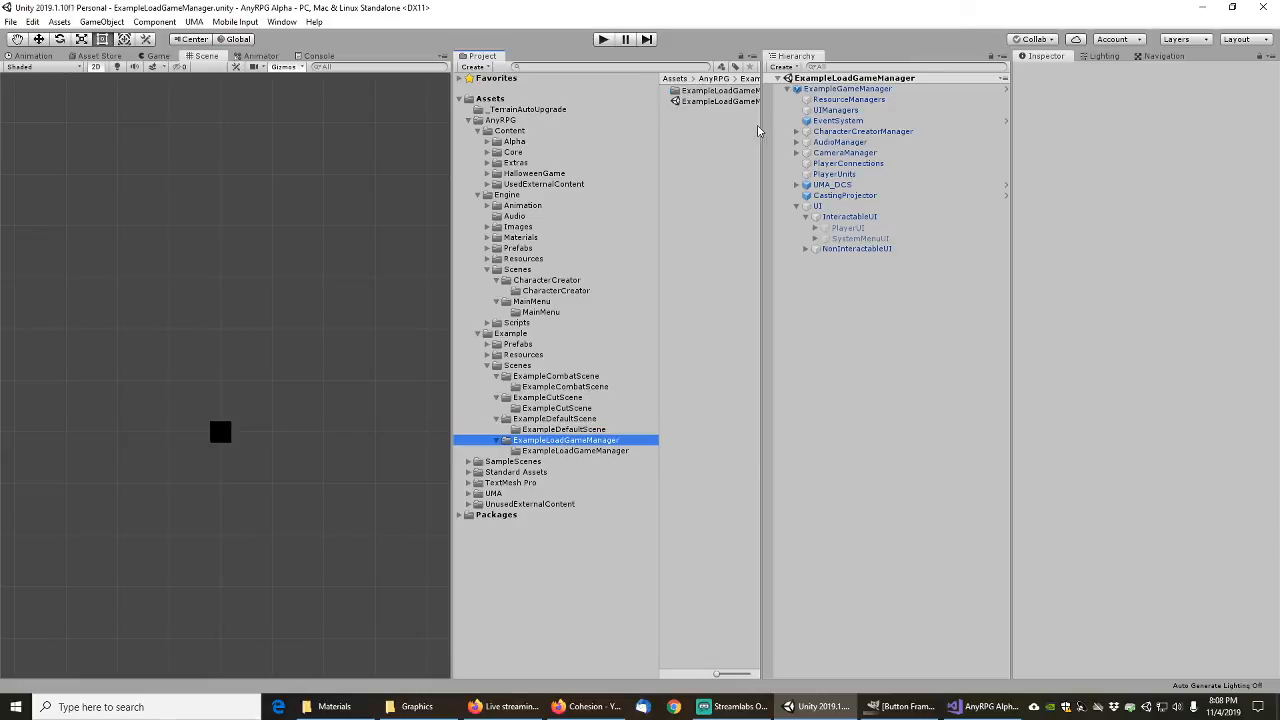
drag(760, 130, 835, 130)
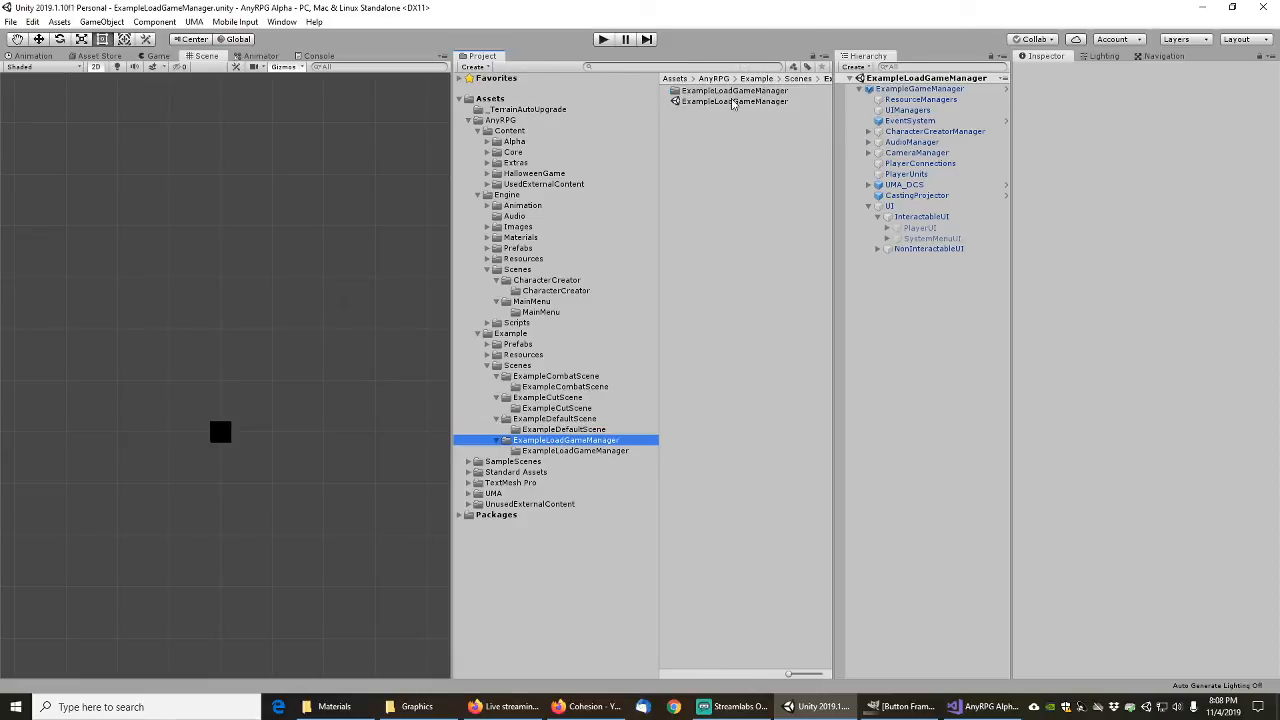
click(733, 101)
click(564, 419)
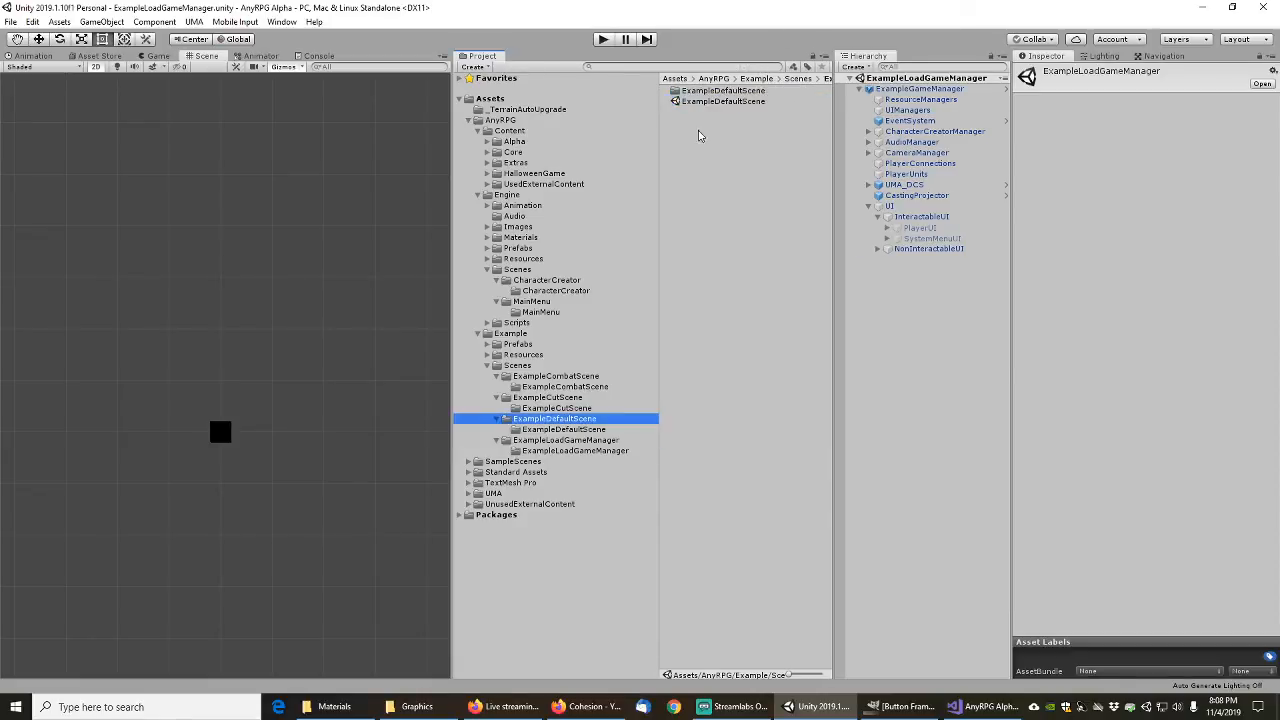
click(712, 102)
click(553, 398)
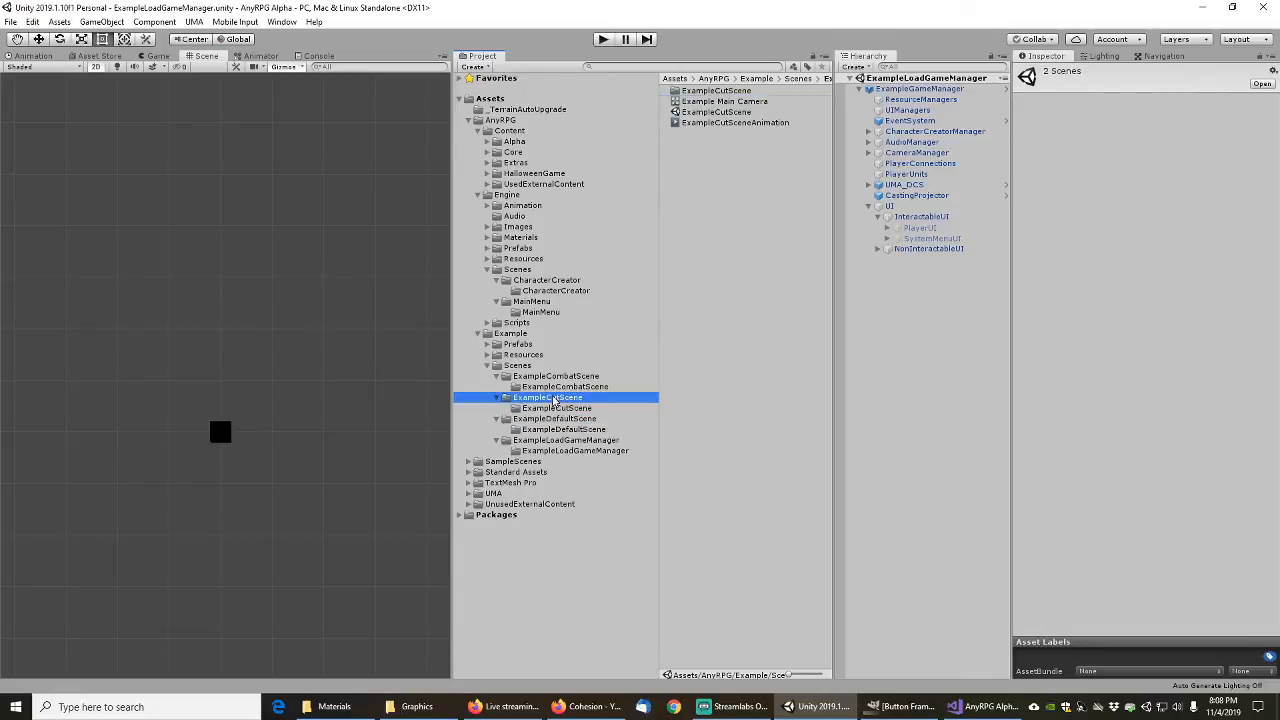
click(716, 112)
click(541, 377)
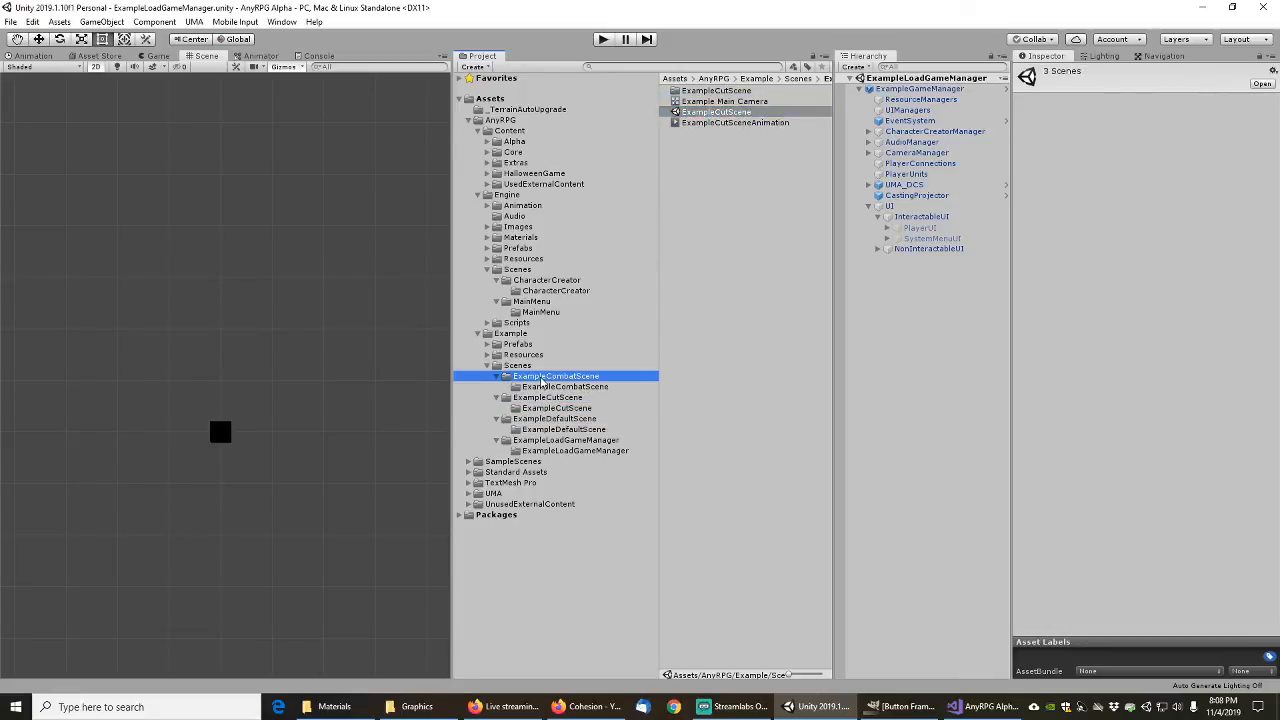
click(724, 101)
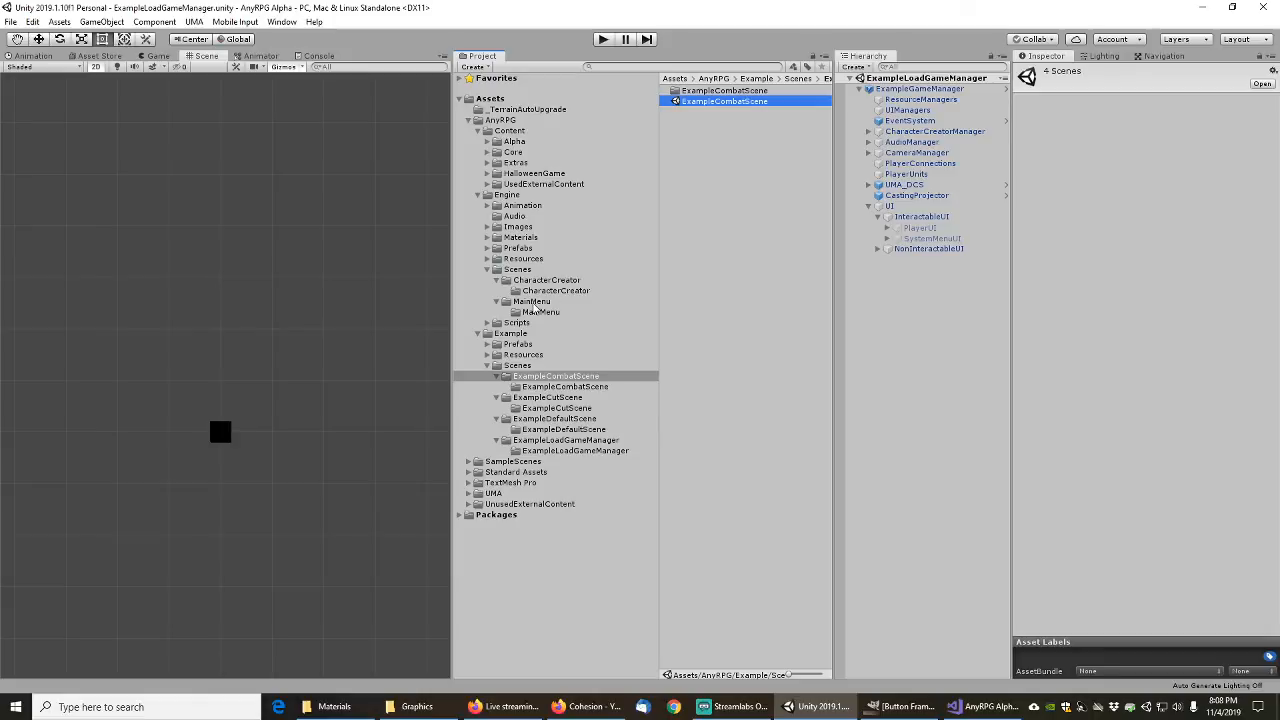
Step: Add the MainMenu and CharacterCreator scene assets from Engine/Scenes to the selection
click(533, 302)
click(703, 101)
click(537, 282)
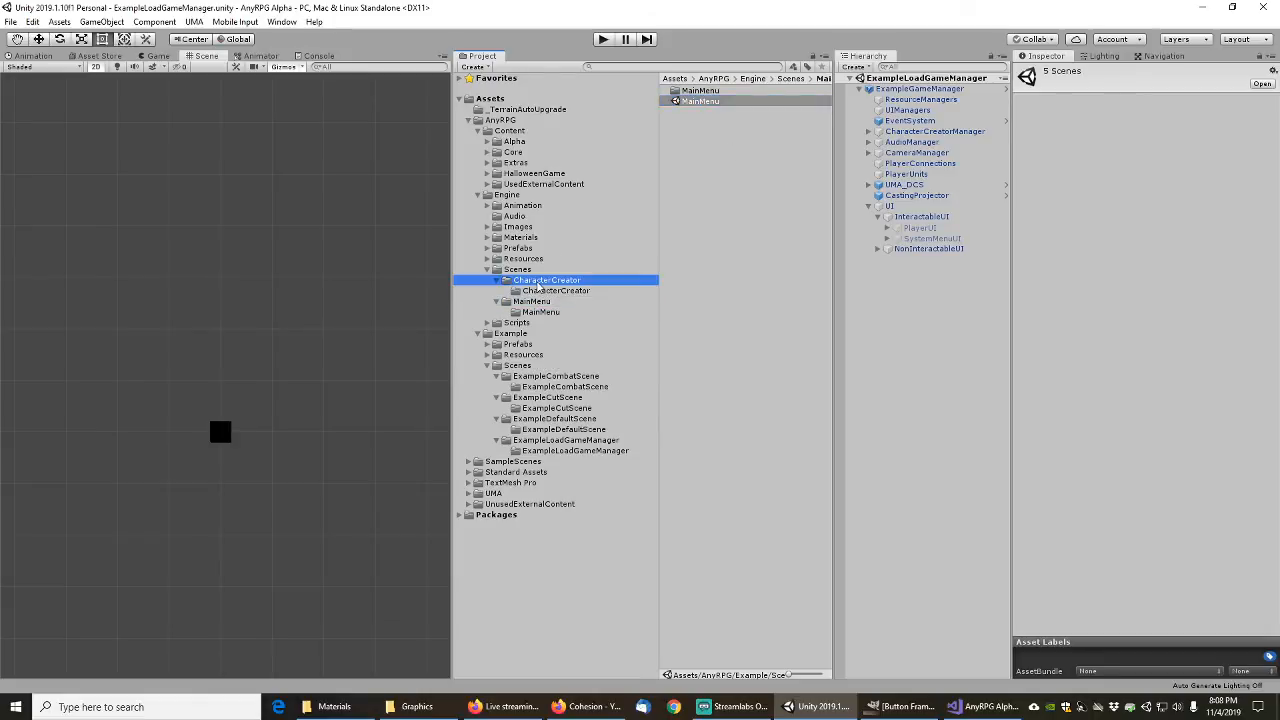
click(716, 103)
Step: Select all dependencies of the selected scenes
right_click(716, 102)
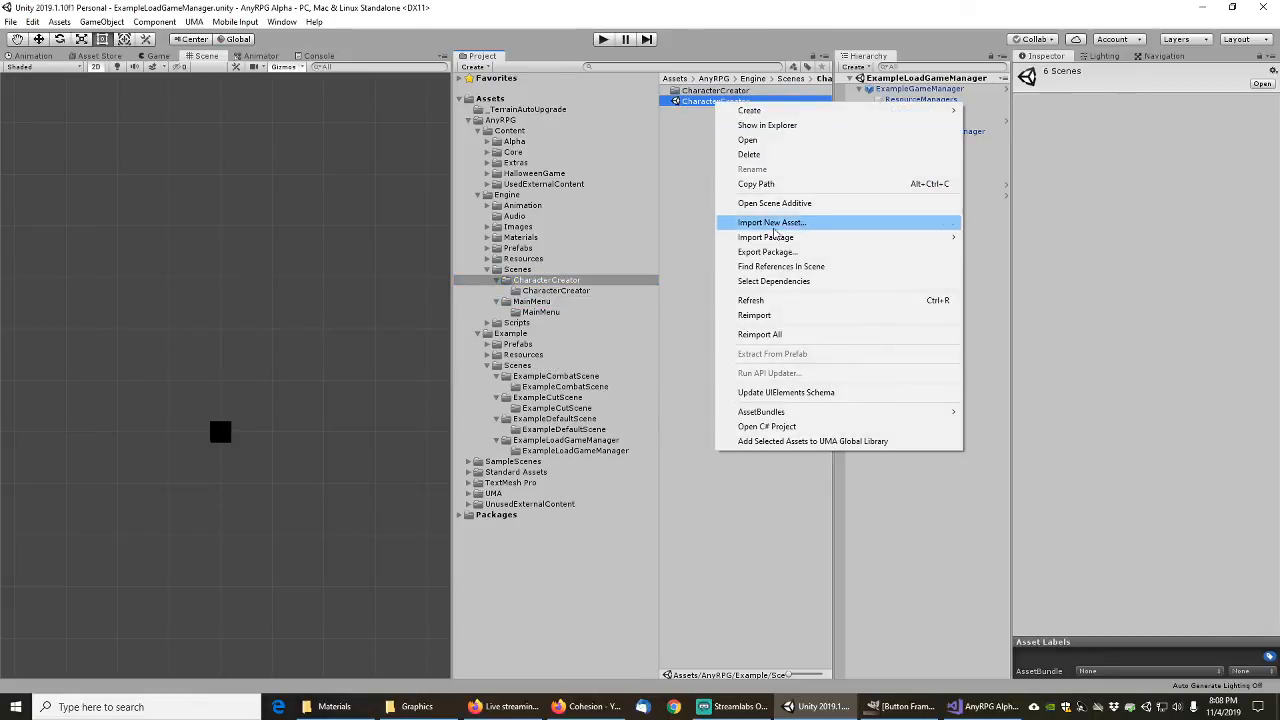
click(774, 281)
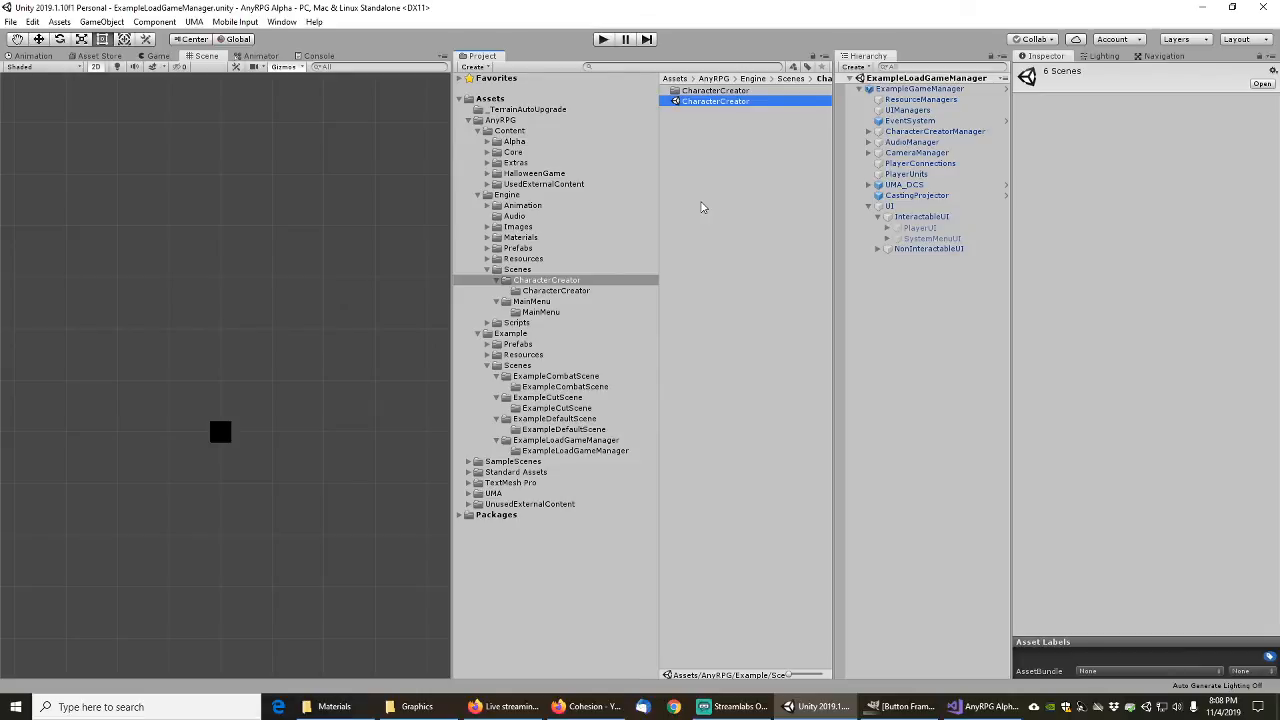
key(ctrl+a)
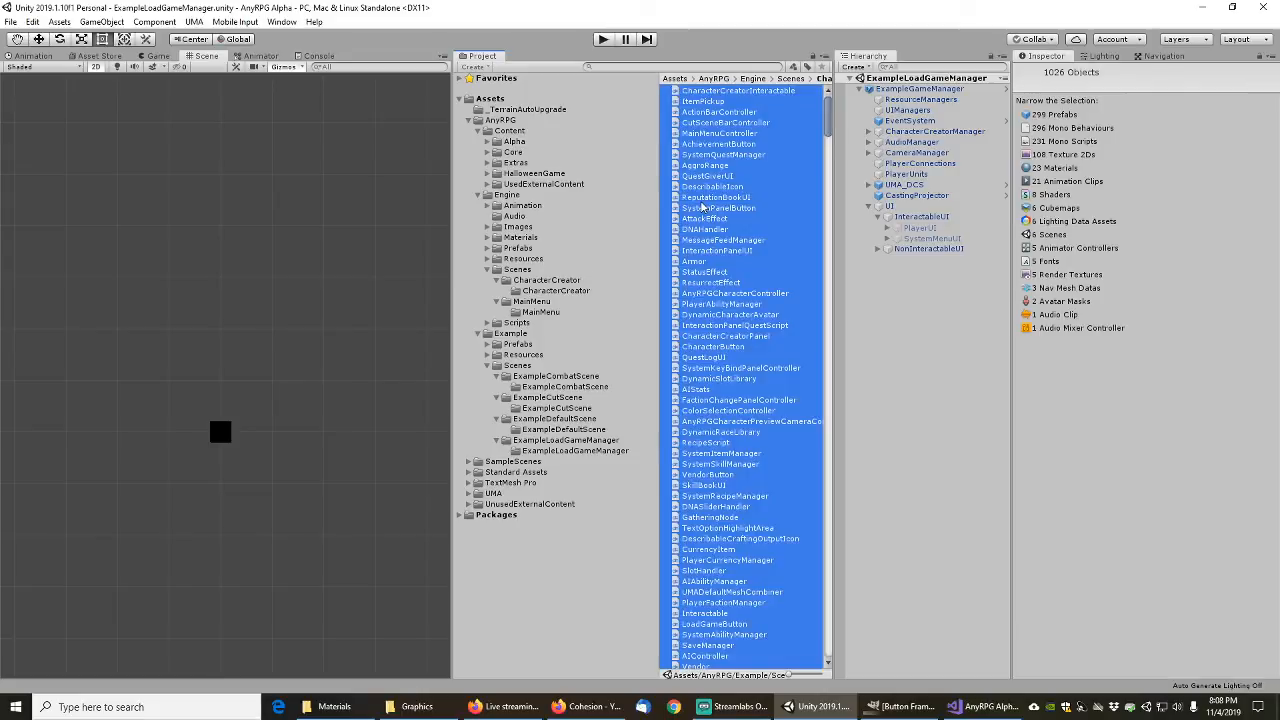
Step: Examine the package export list for the selected assets without including dependencies, checking for external content, and close it without exporting
right_click(752, 196)
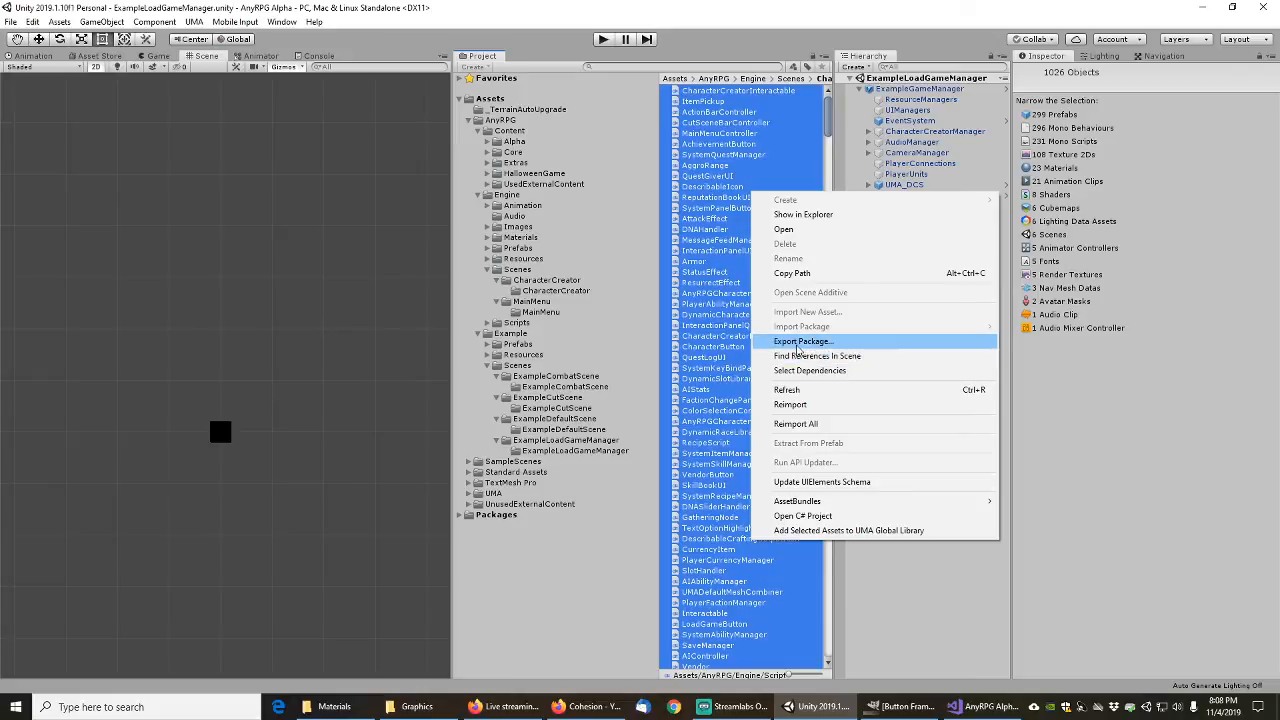
click(801, 342)
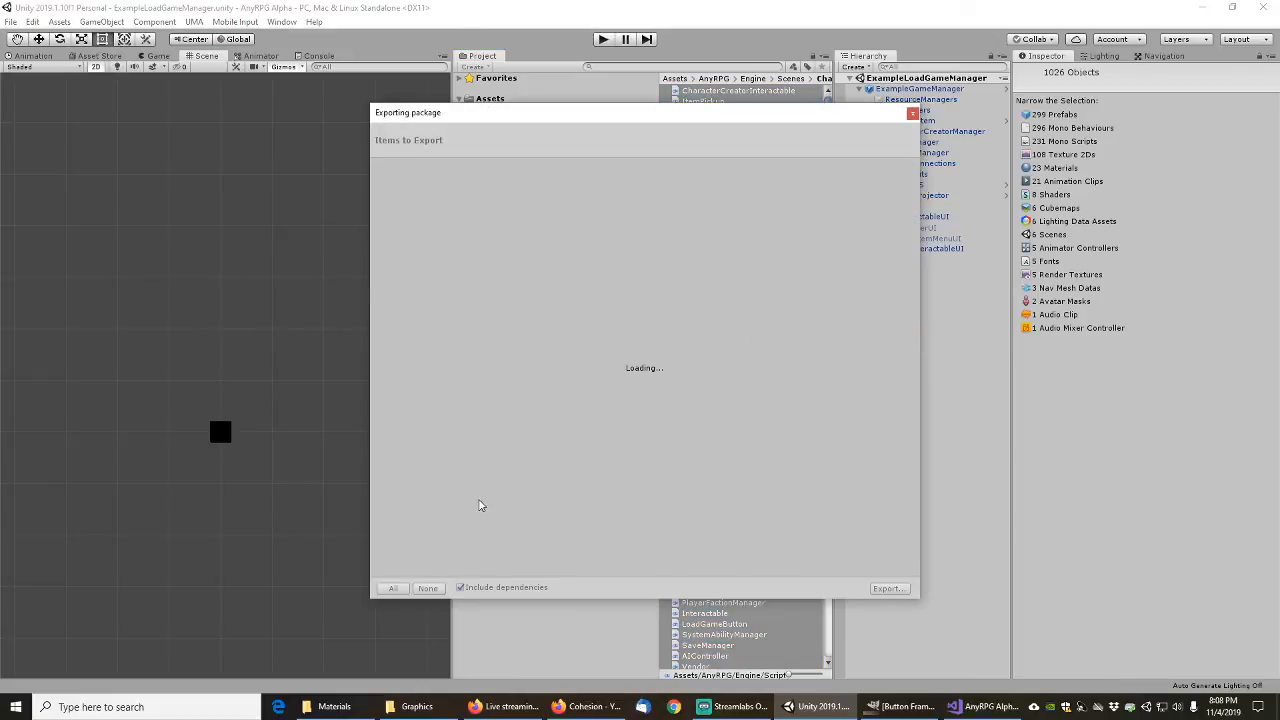
click(460, 588)
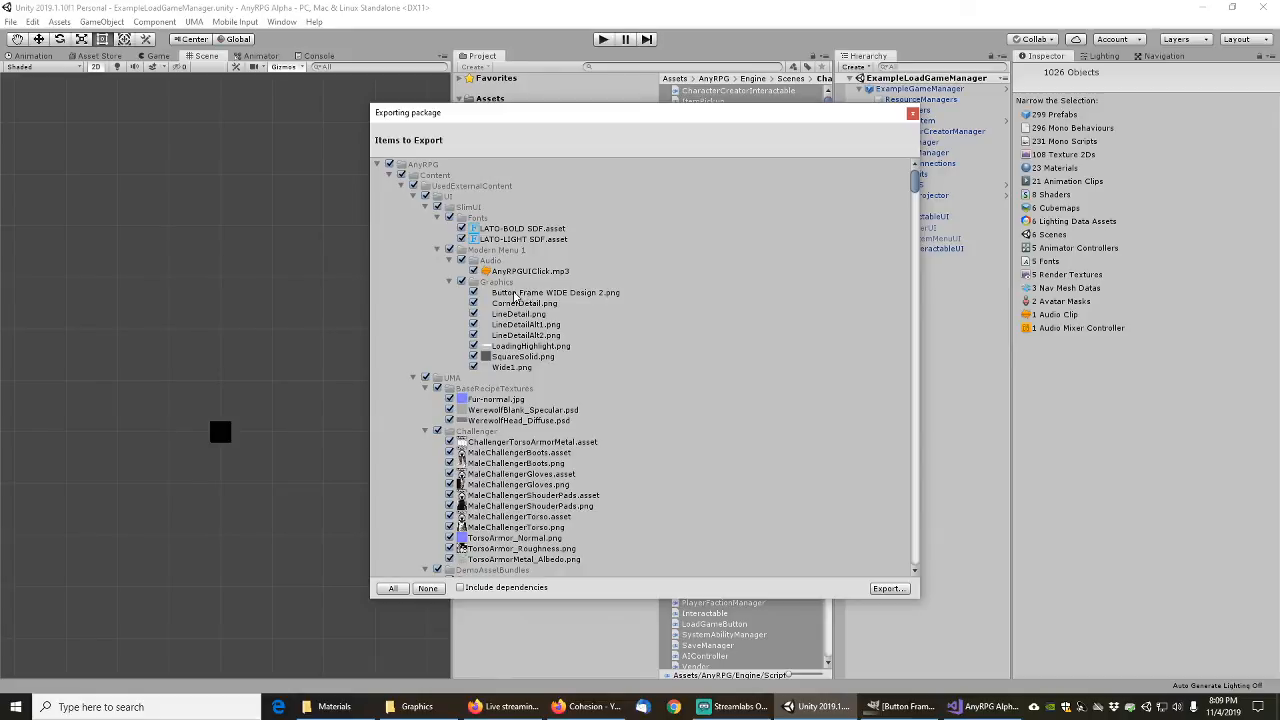
click(912, 116)
click(727, 294)
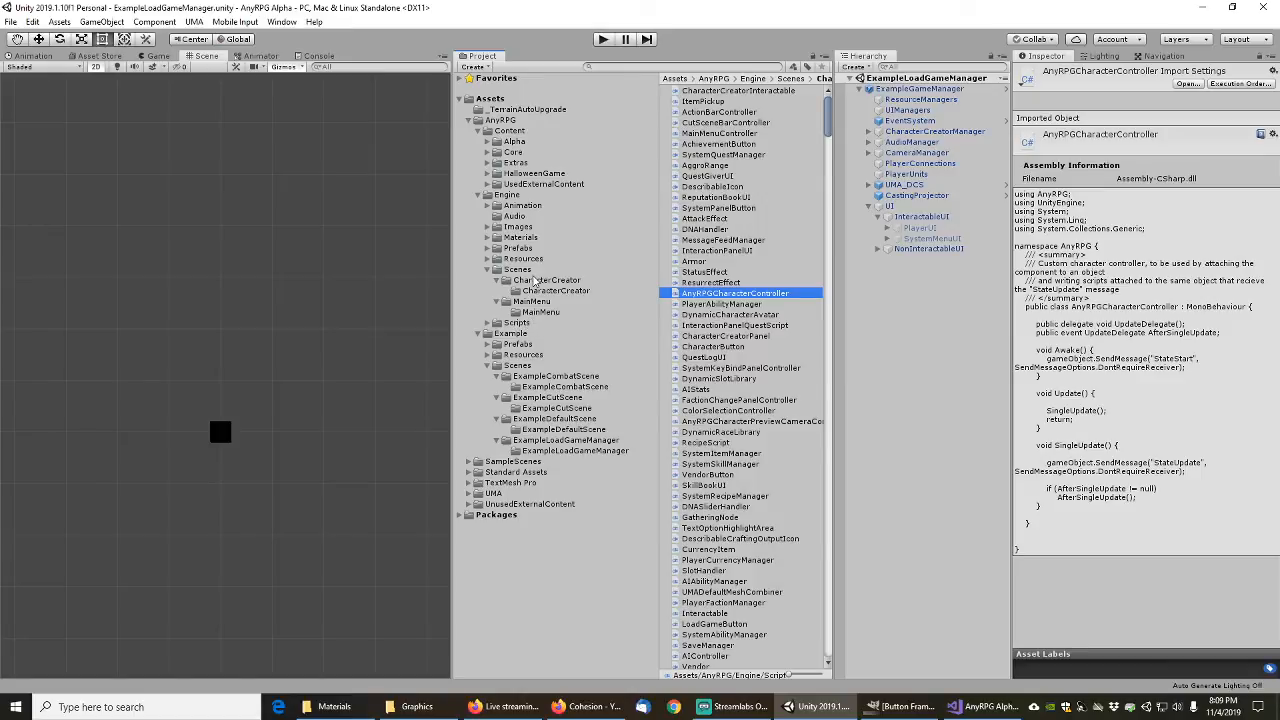
Step: Minimize Unity, switch to Firefox and look through the Cohesion YouTube channel page
click(1199, 8)
mouse_move(884, 708)
click(581, 710)
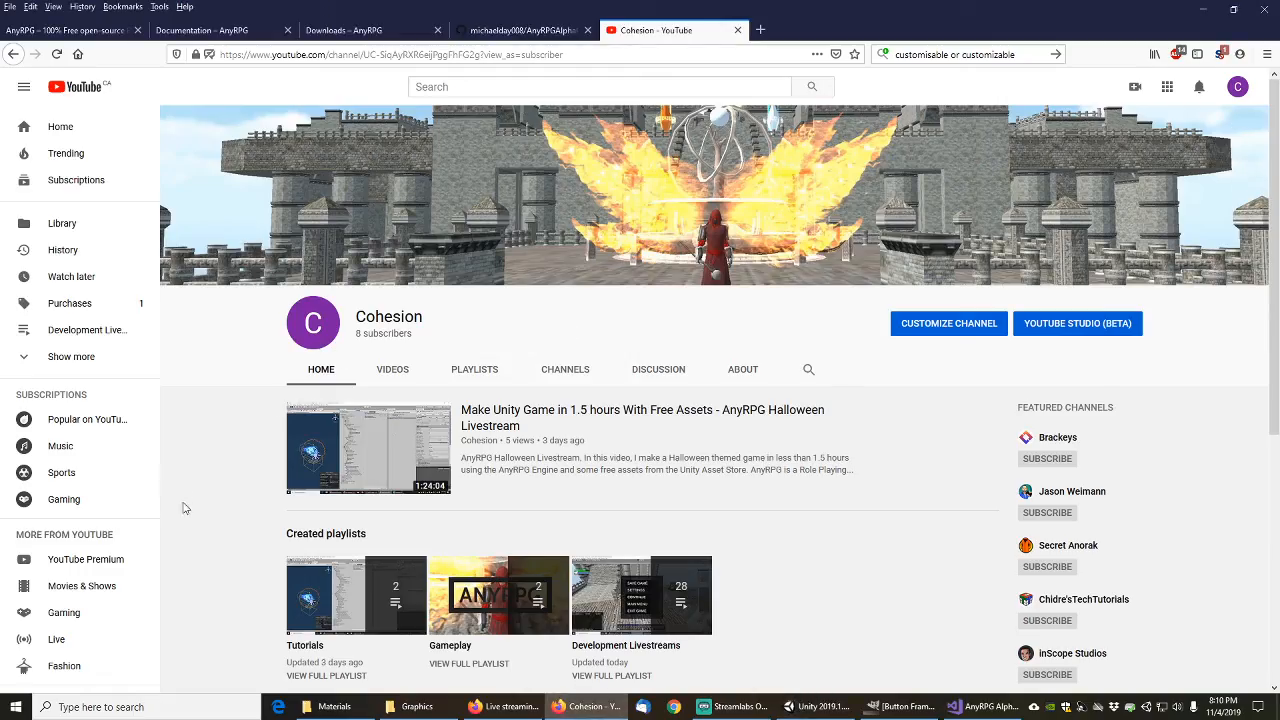
scroll(197, 502, down, 2)
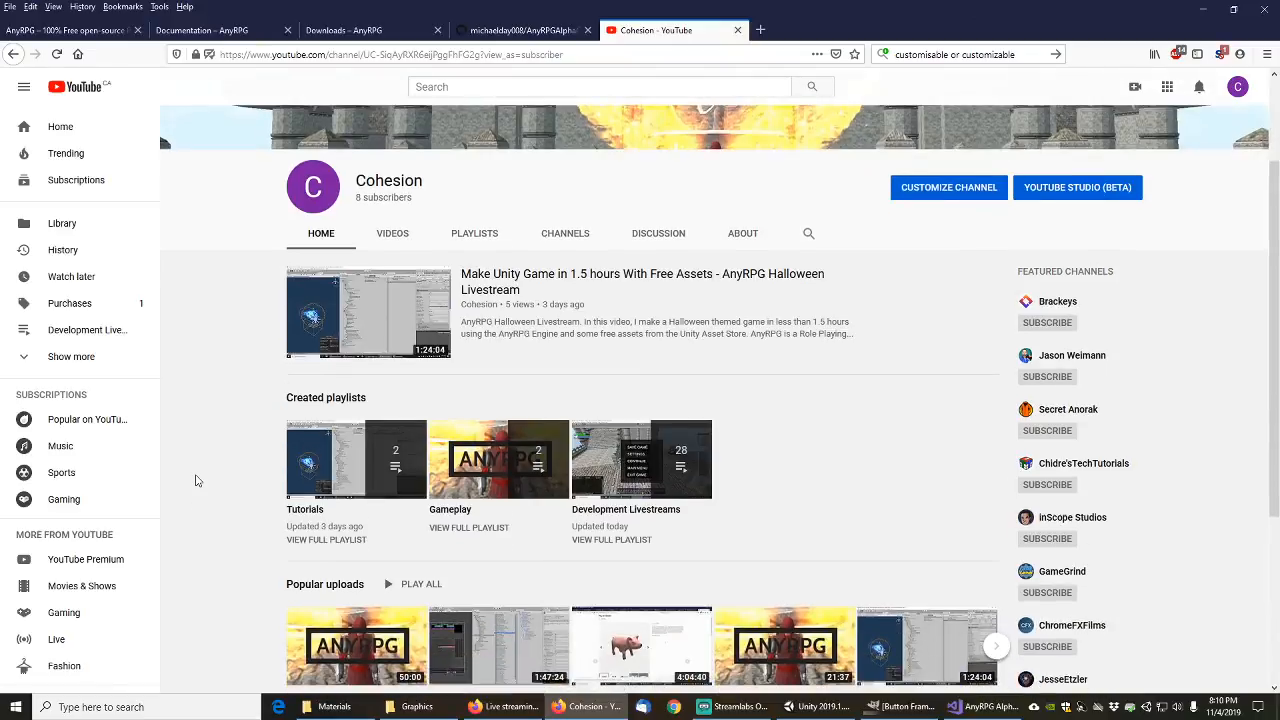